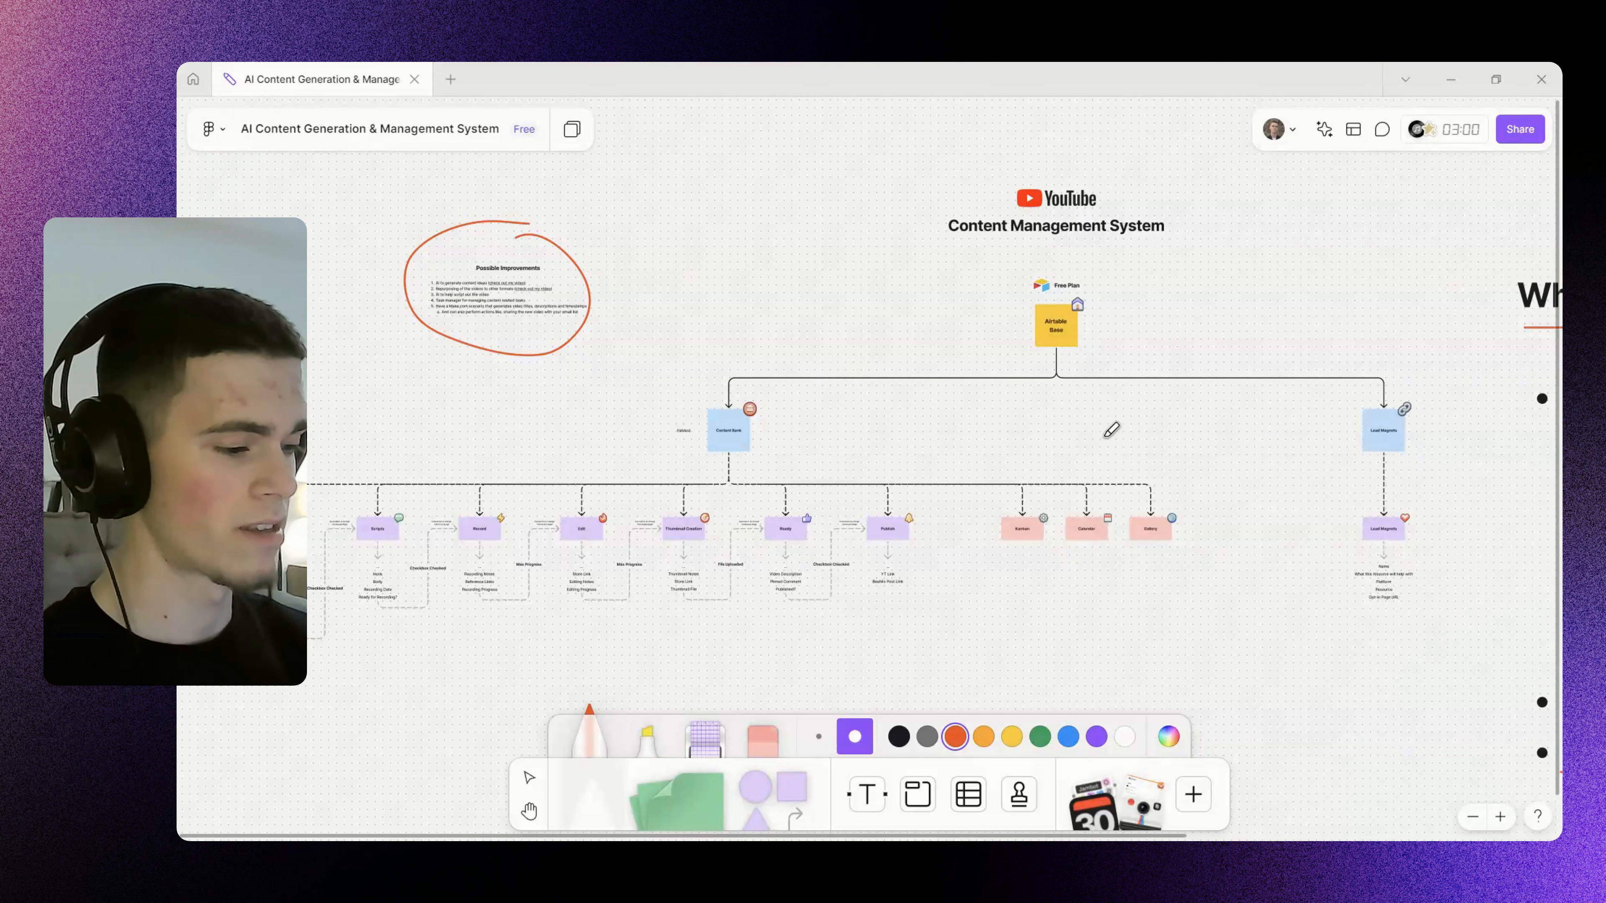
Look over the YouTube Content Management System diagram around the Airtable Base node, switching from the marker to the selection tool
{"action": "left_click_drag", "start_coordinate": [1103, 438], "coordinate": [1069, 432]}
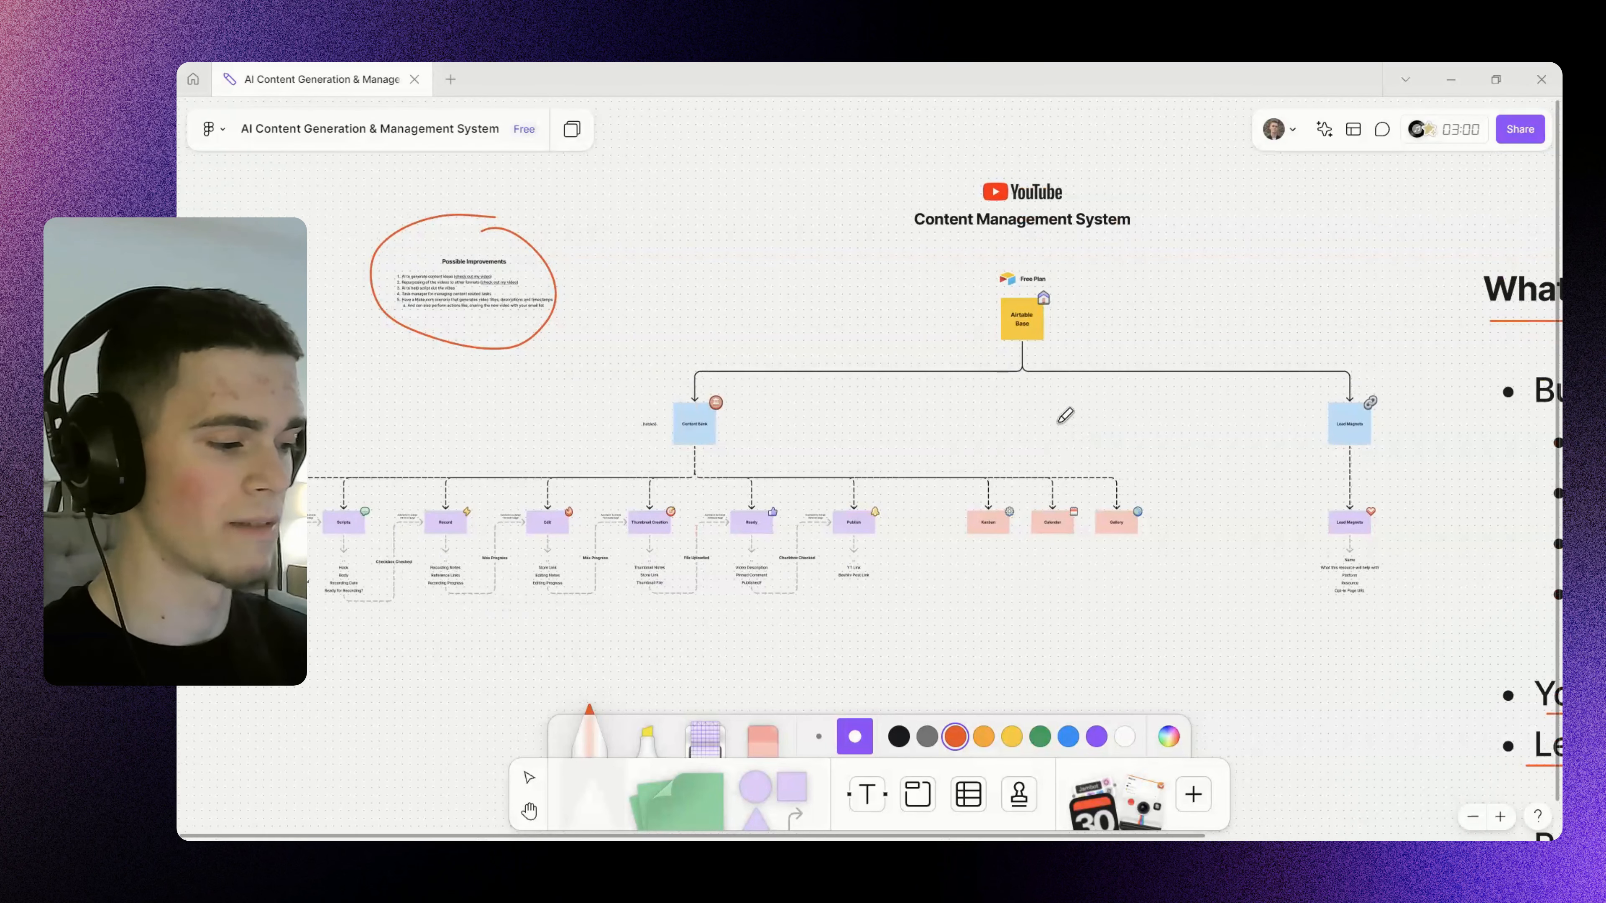
{"action": "mouse_move", "coordinate": [959, 260]}
{"action": "left_mouse_down"}
{"action": "mouse_move", "coordinate": [689, 386]}
{"action": "mouse_move", "coordinate": [978, 320]}
{"action": "left_mouse_up"}
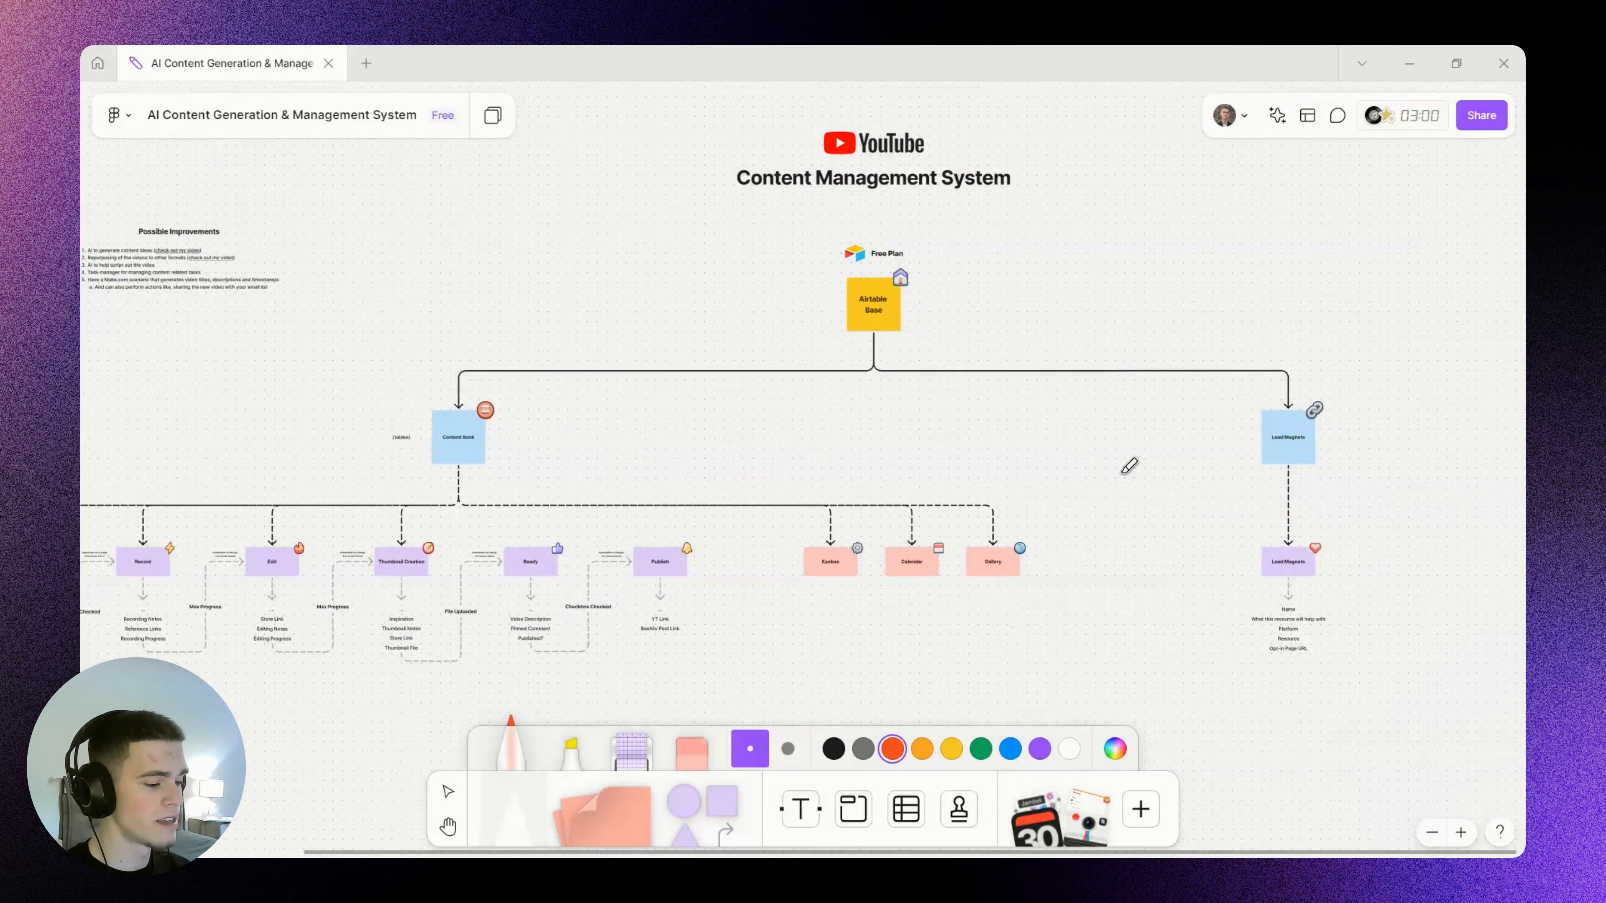
{"action": "scroll", "coordinate": [929, 288], "scroll_direction": "up", "scroll_amount": 2}
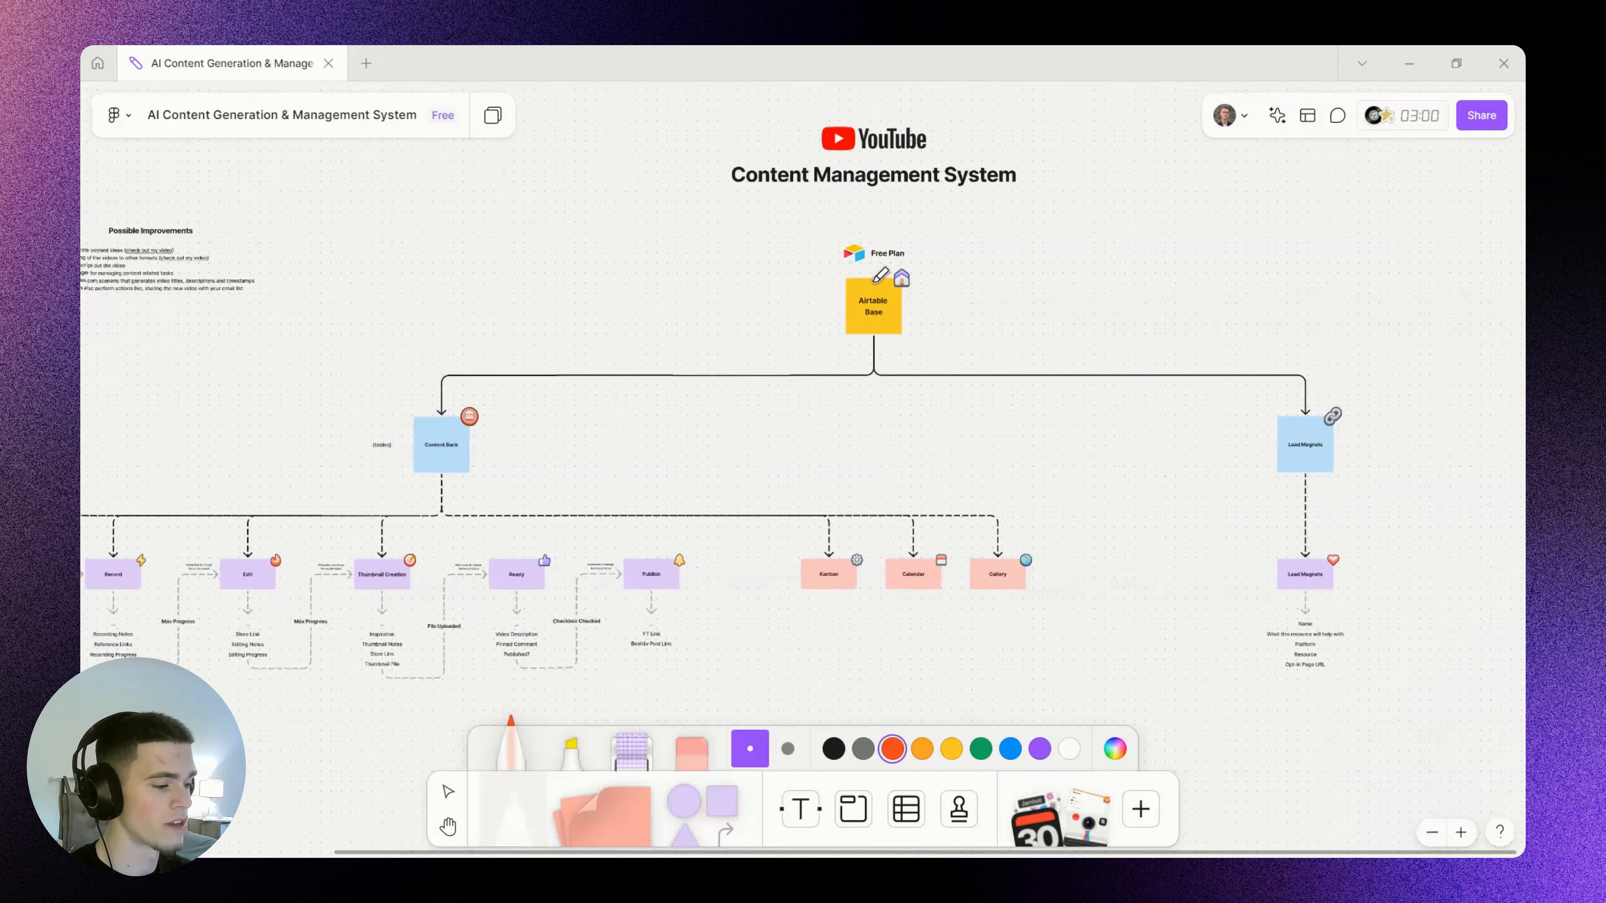
{"action": "key", "text": "v"}
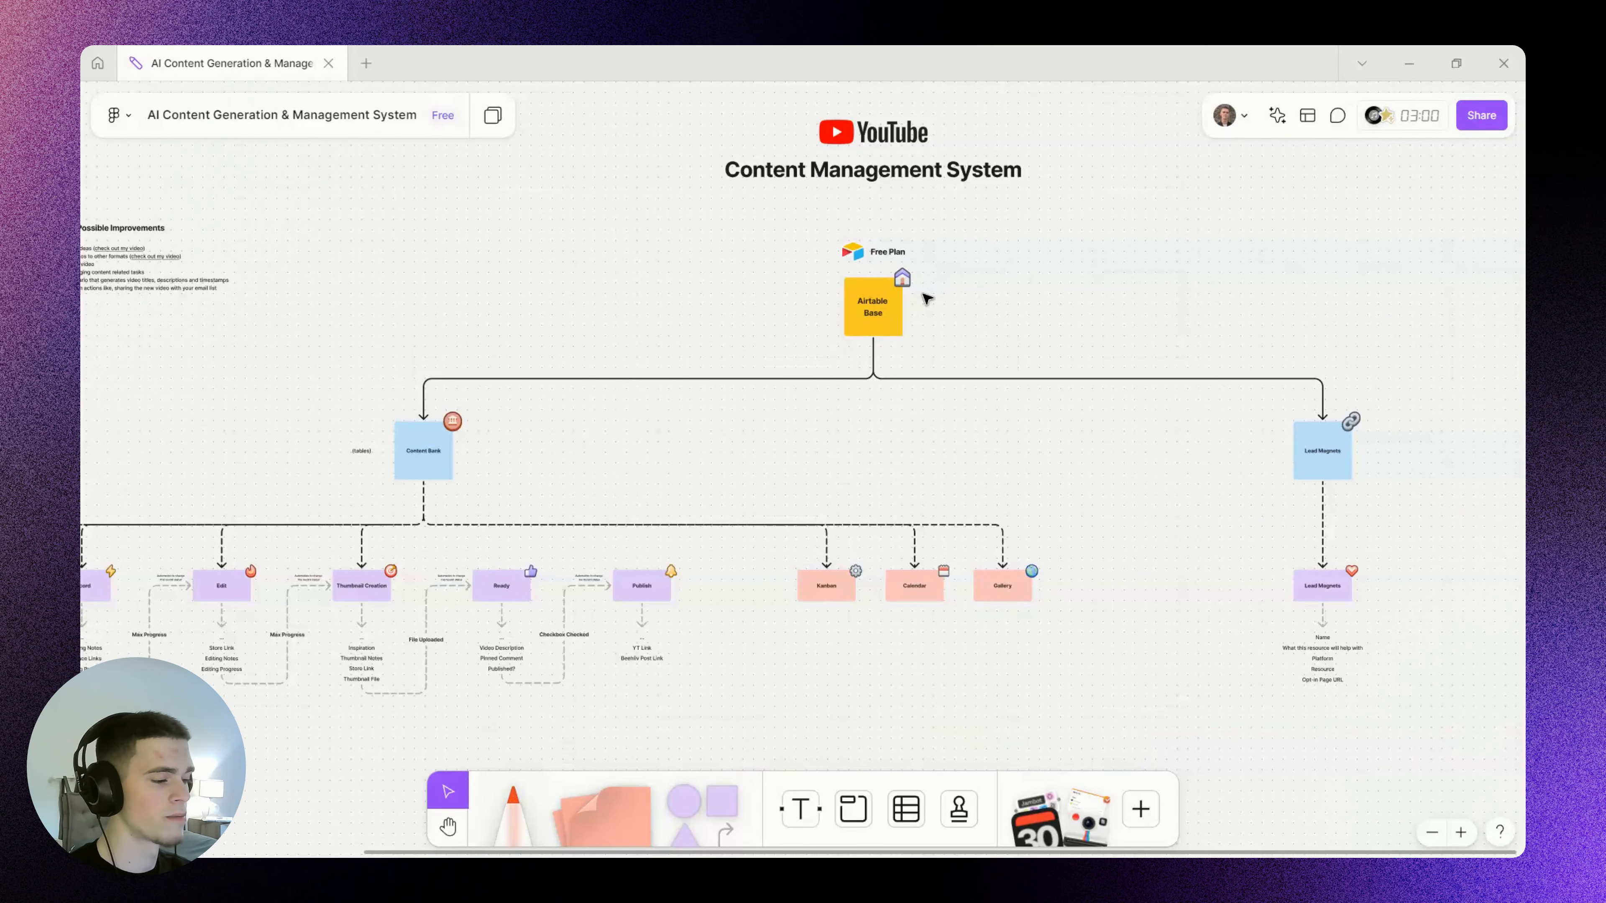
{"action": "scroll", "coordinate": [928, 299], "scroll_direction": "up", "scroll_amount": 2}
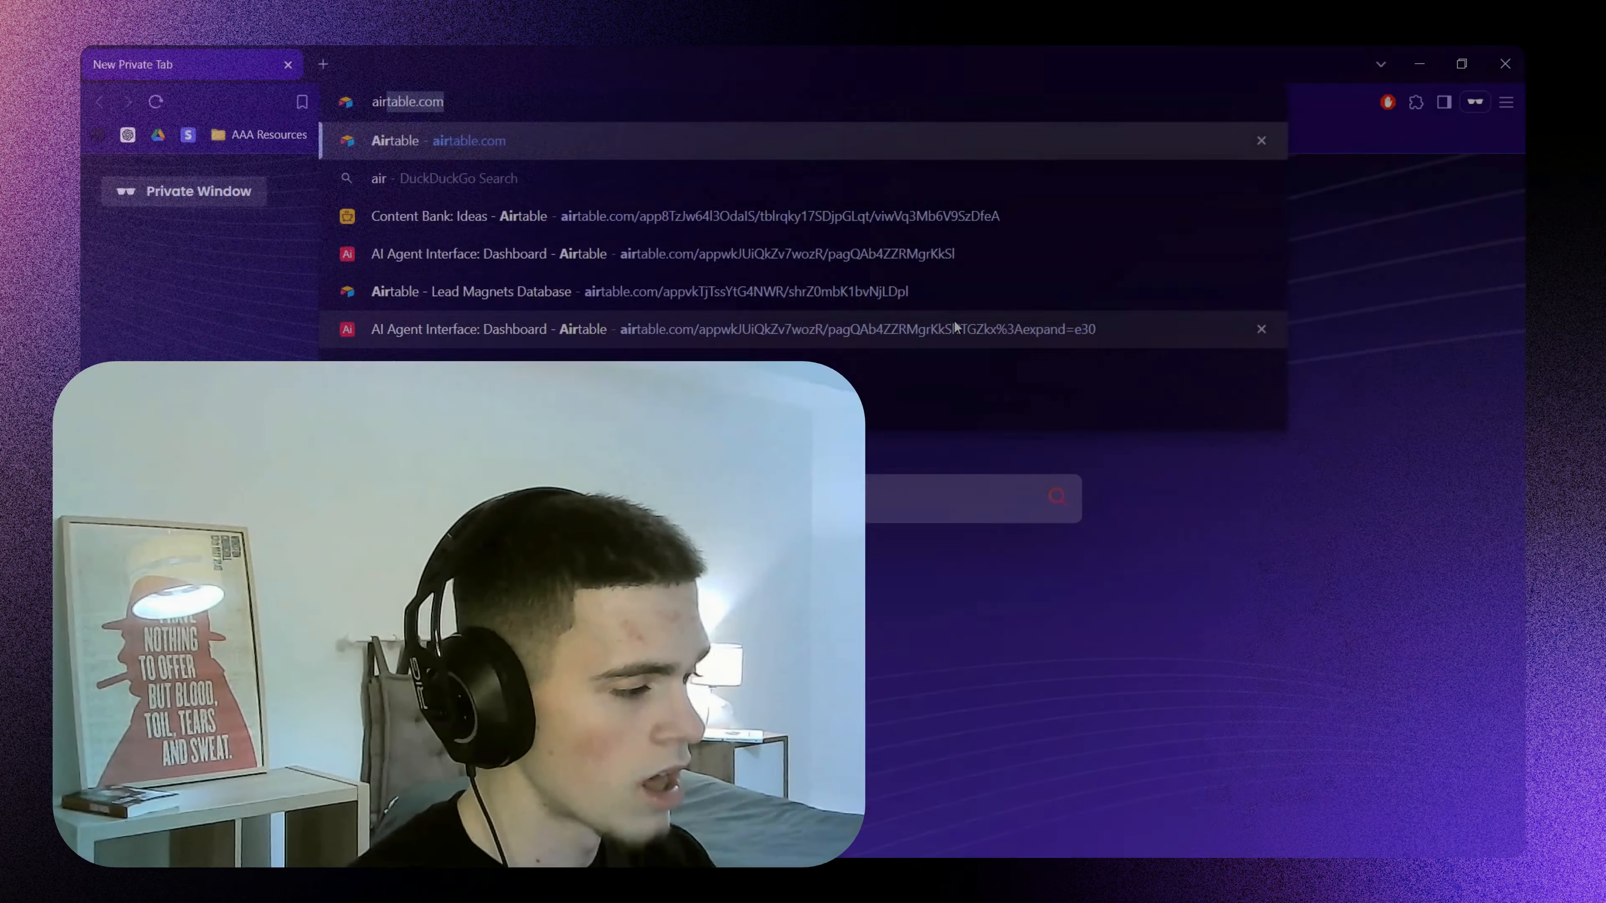
Open airtable.com in the browser and look over its homepage
{"action": "key", "text": "Return"}
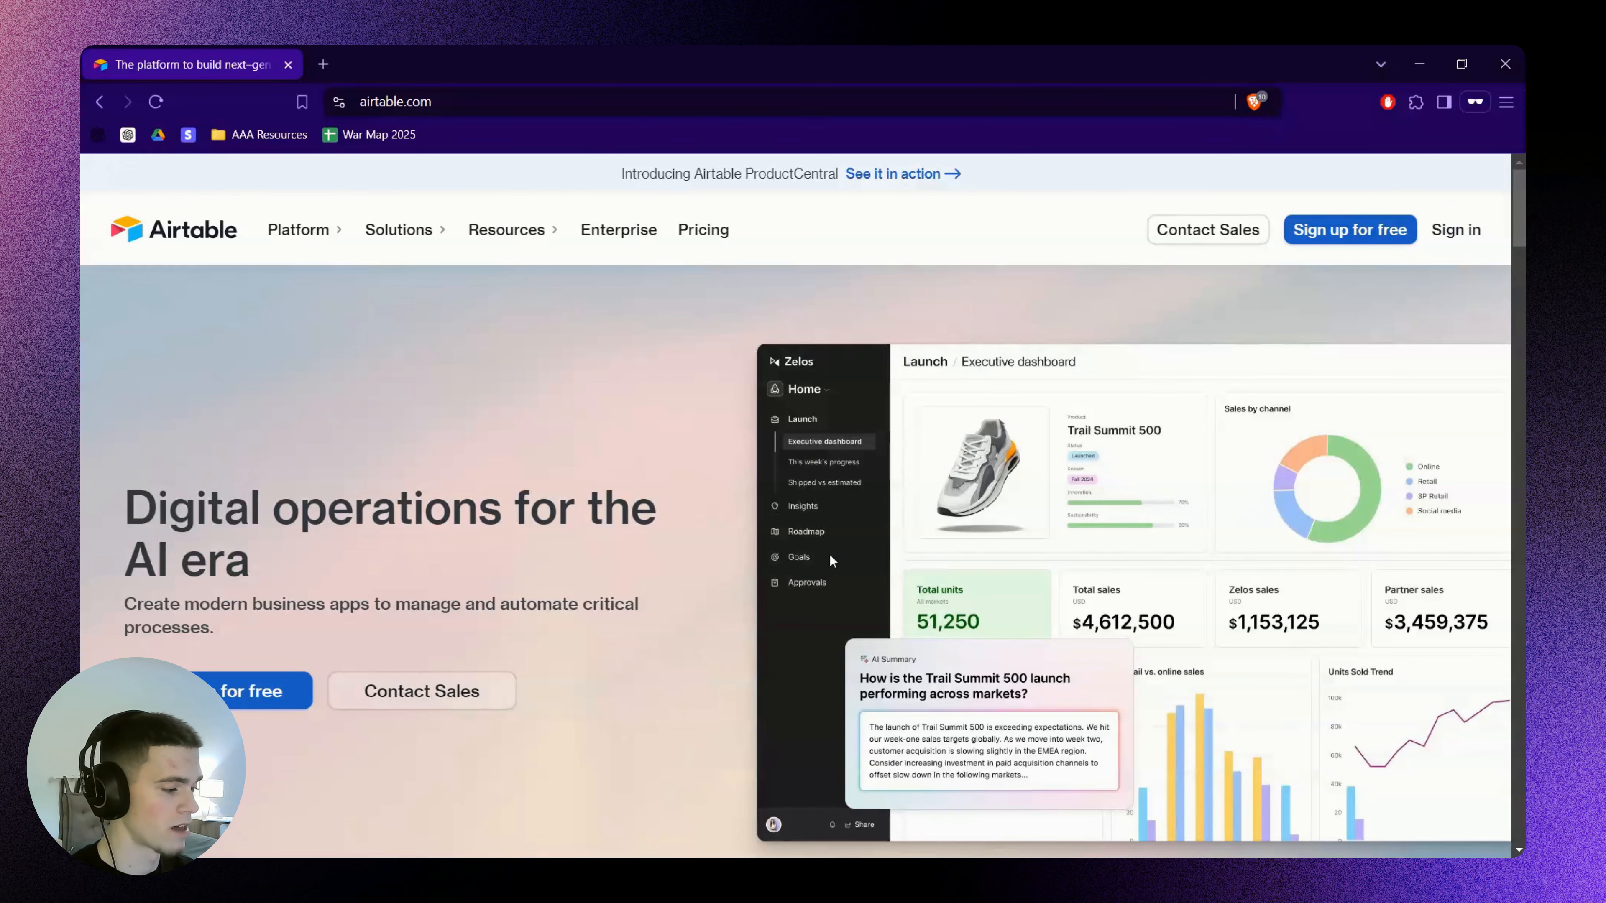
{"action": "scroll", "coordinate": [829, 553], "scroll_direction": "down", "scroll_amount": 10}
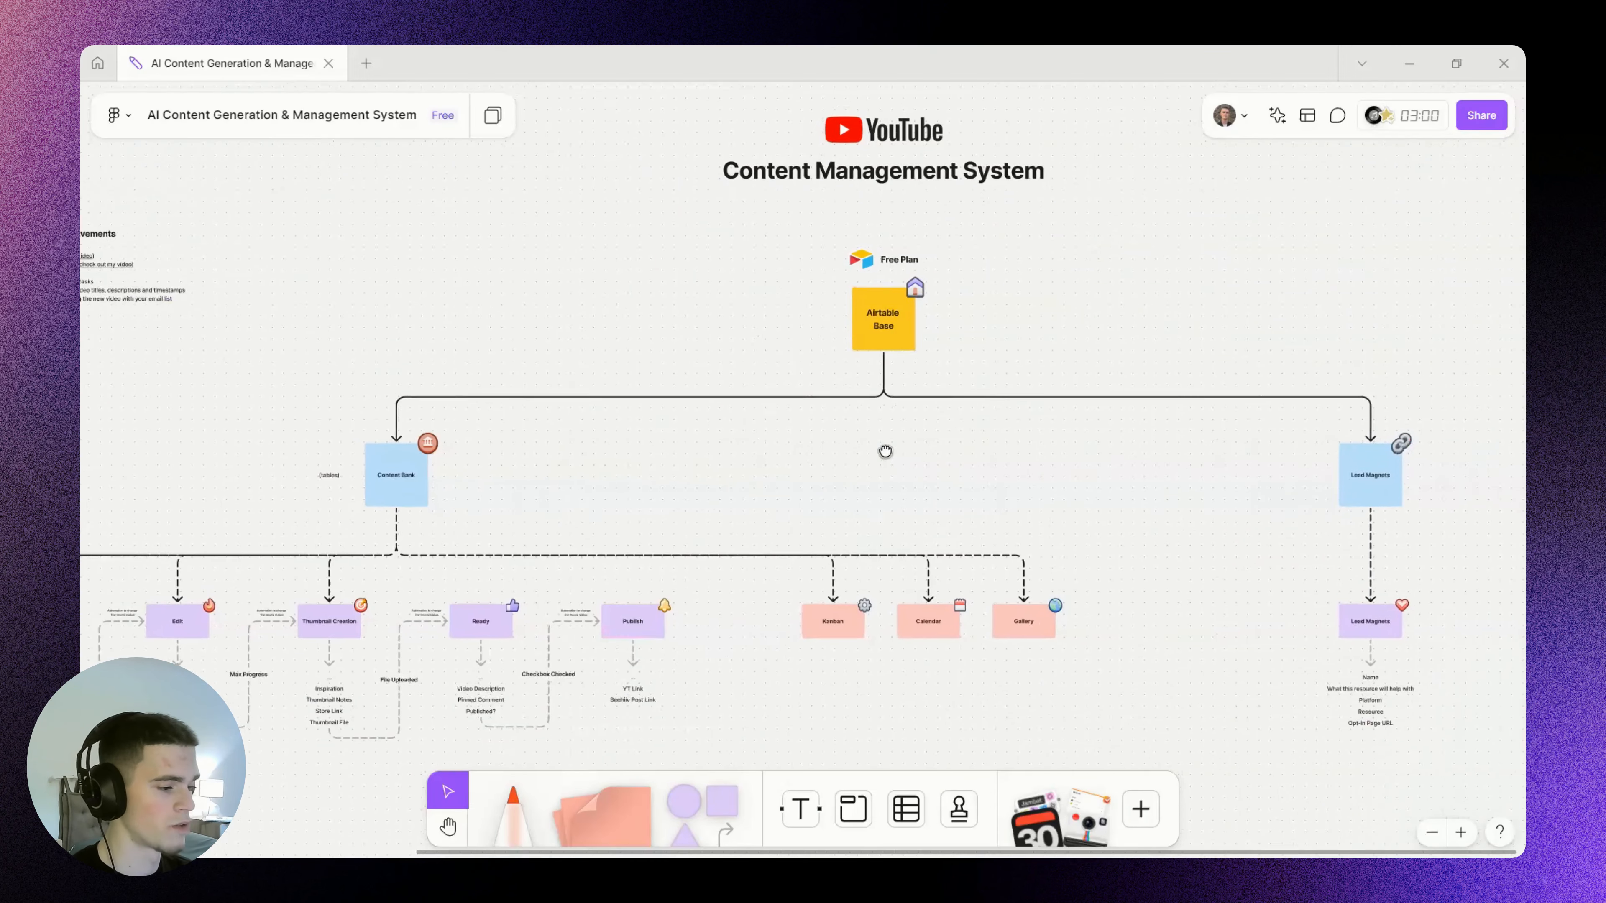
Return to the FigJam board and examine the Airtable Base node and the two branches leading from it
{"action": "left_click_drag", "start_coordinate": [885, 452], "coordinate": [877, 454]}
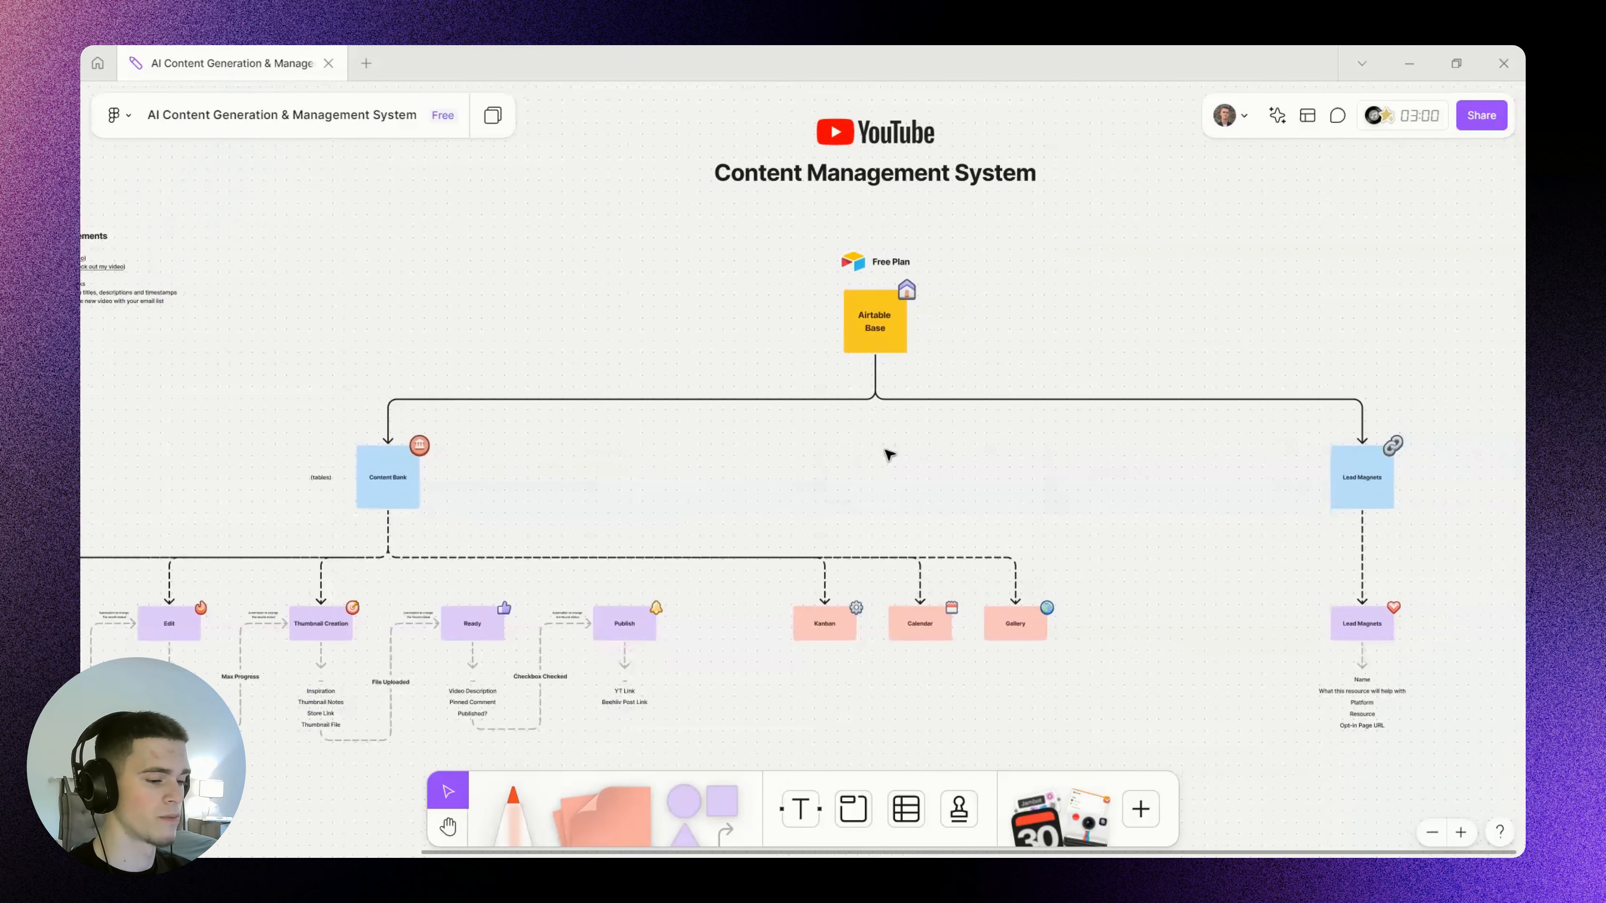
{"action": "scroll", "coordinate": [948, 199], "scroll_direction": "up", "scroll_amount": 5}
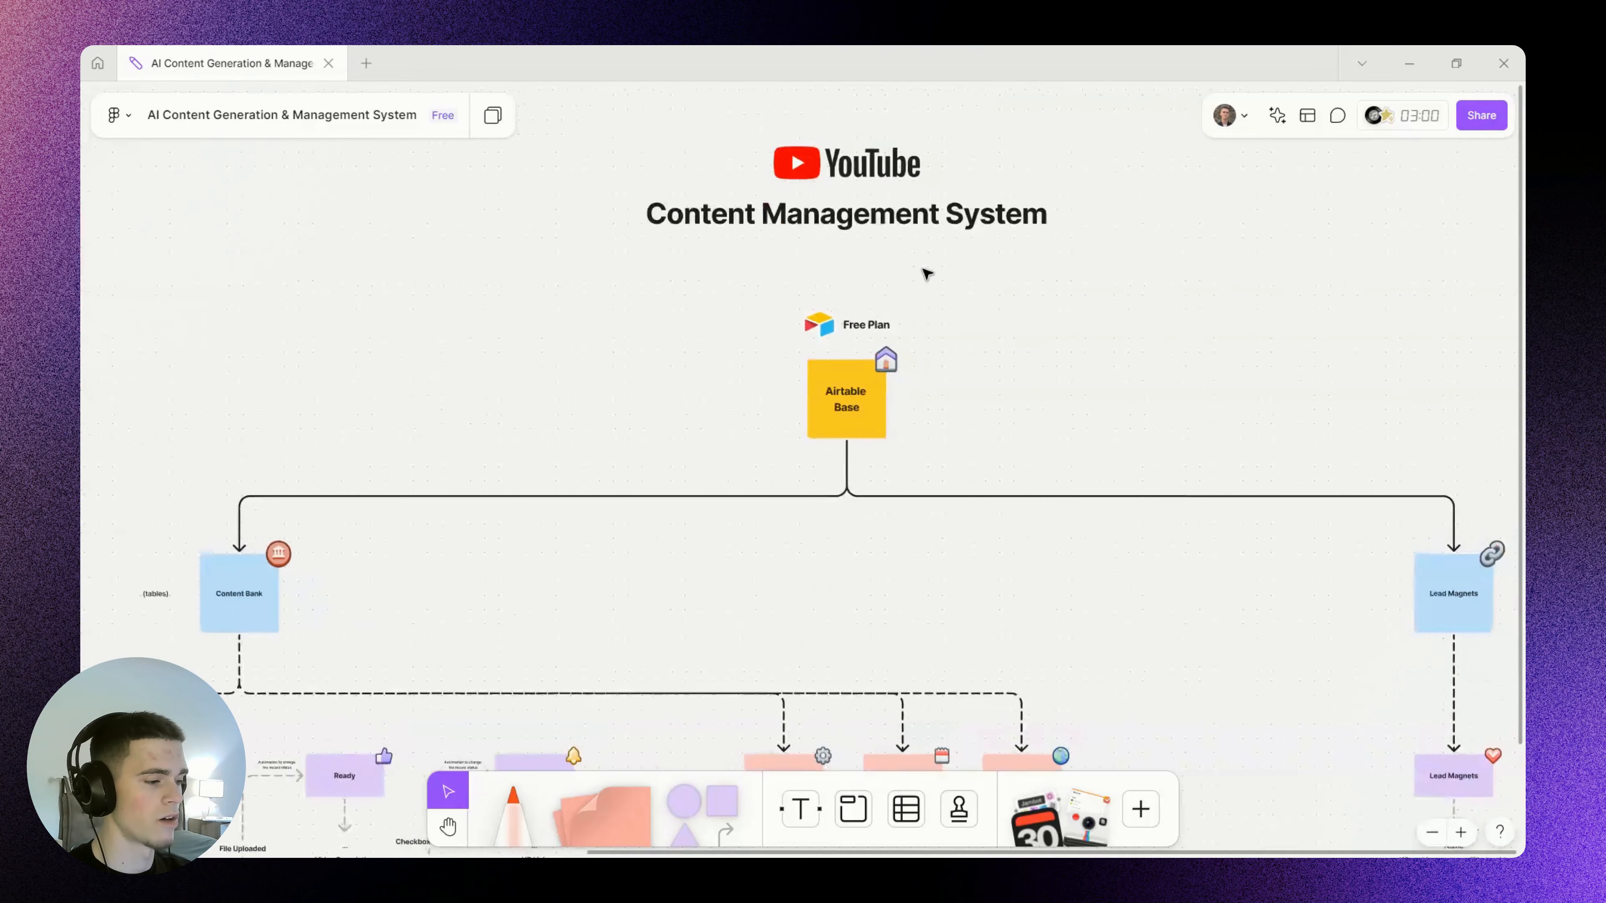
{"action": "left_click_drag", "start_coordinate": [924, 292], "coordinate": [942, 268]}
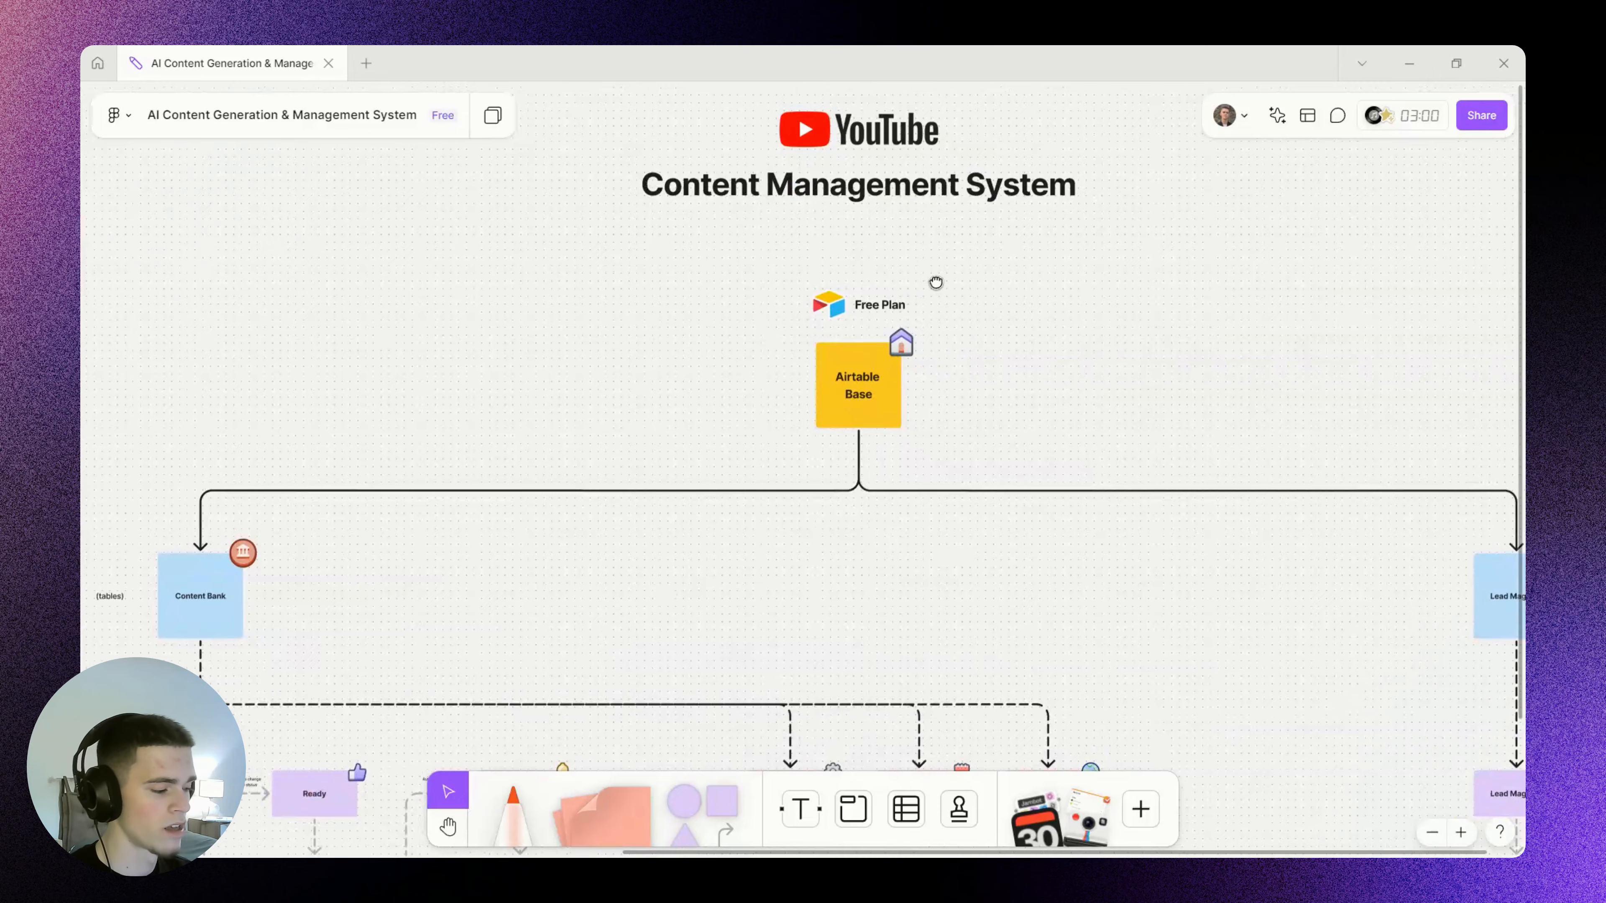
{"action": "scroll", "coordinate": [935, 282], "scroll_direction": "down", "scroll_amount": 3}
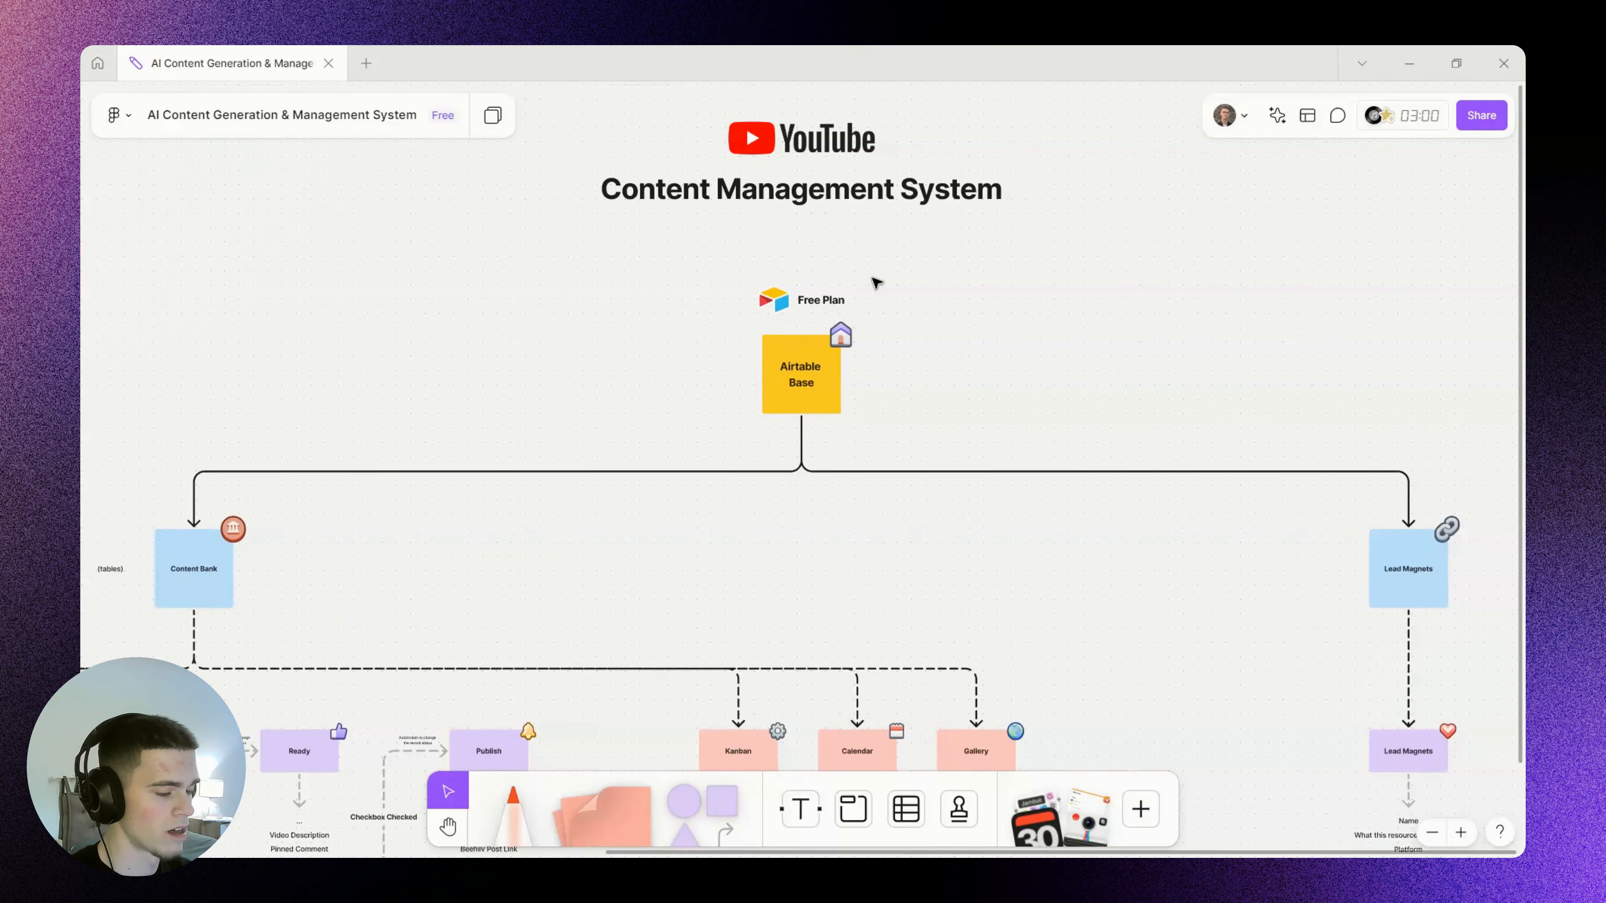
{"action": "left_click_drag", "start_coordinate": [872, 279], "coordinate": [895, 269]}
{"action": "left_click_drag", "start_coordinate": [925, 335], "coordinate": [955, 313]}
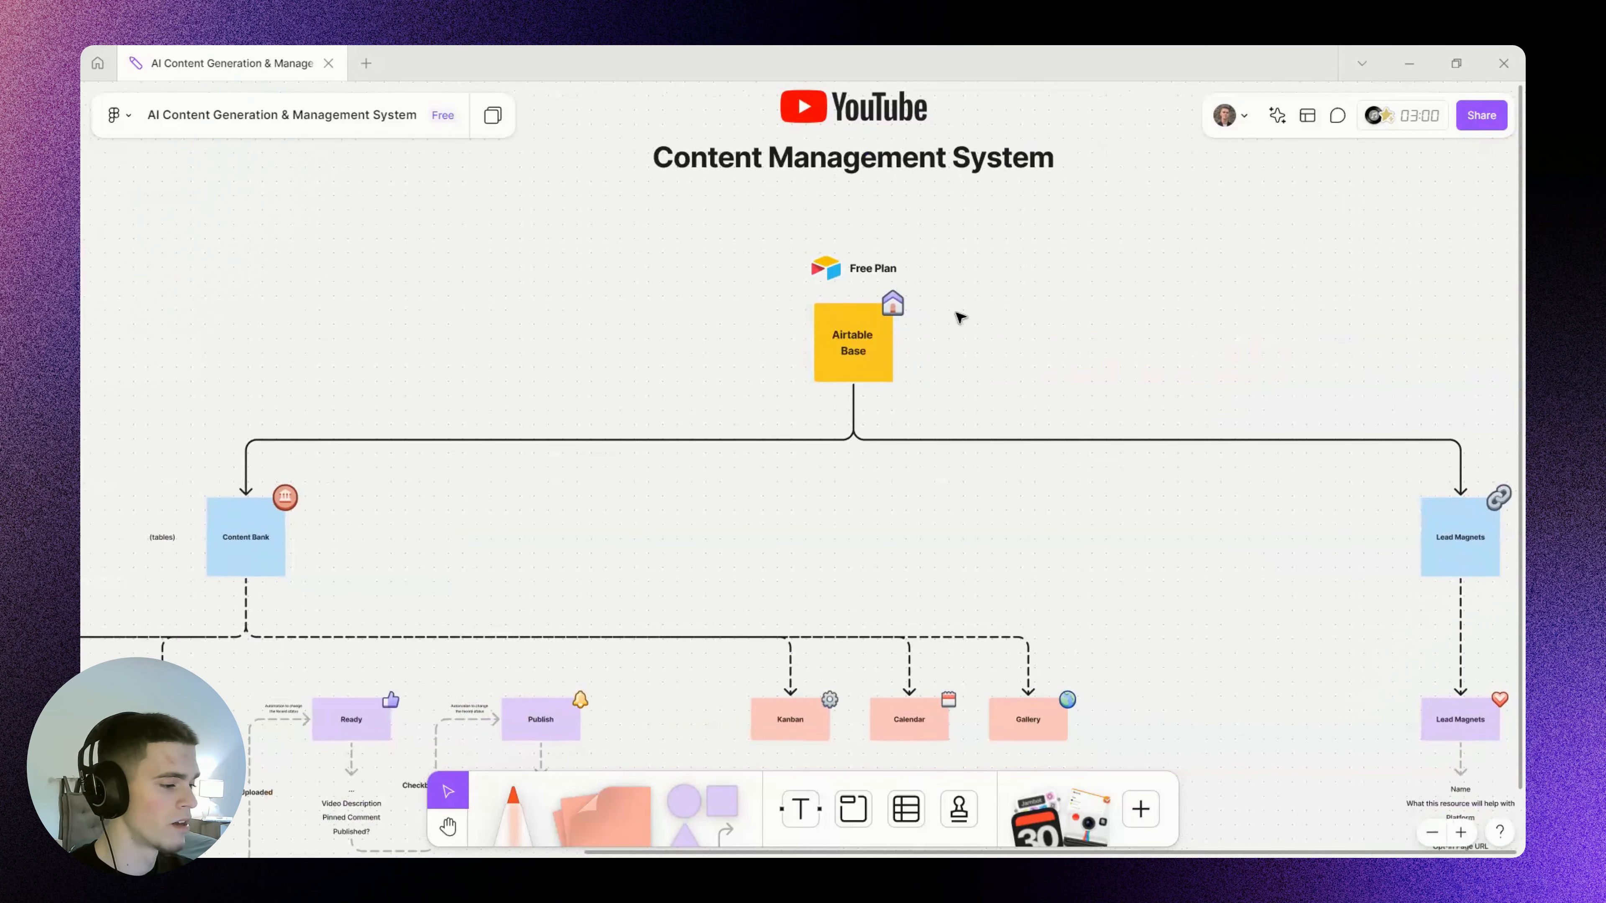
{"action": "scroll", "coordinate": [837, 264], "scroll_direction": "up", "scroll_amount": 5}
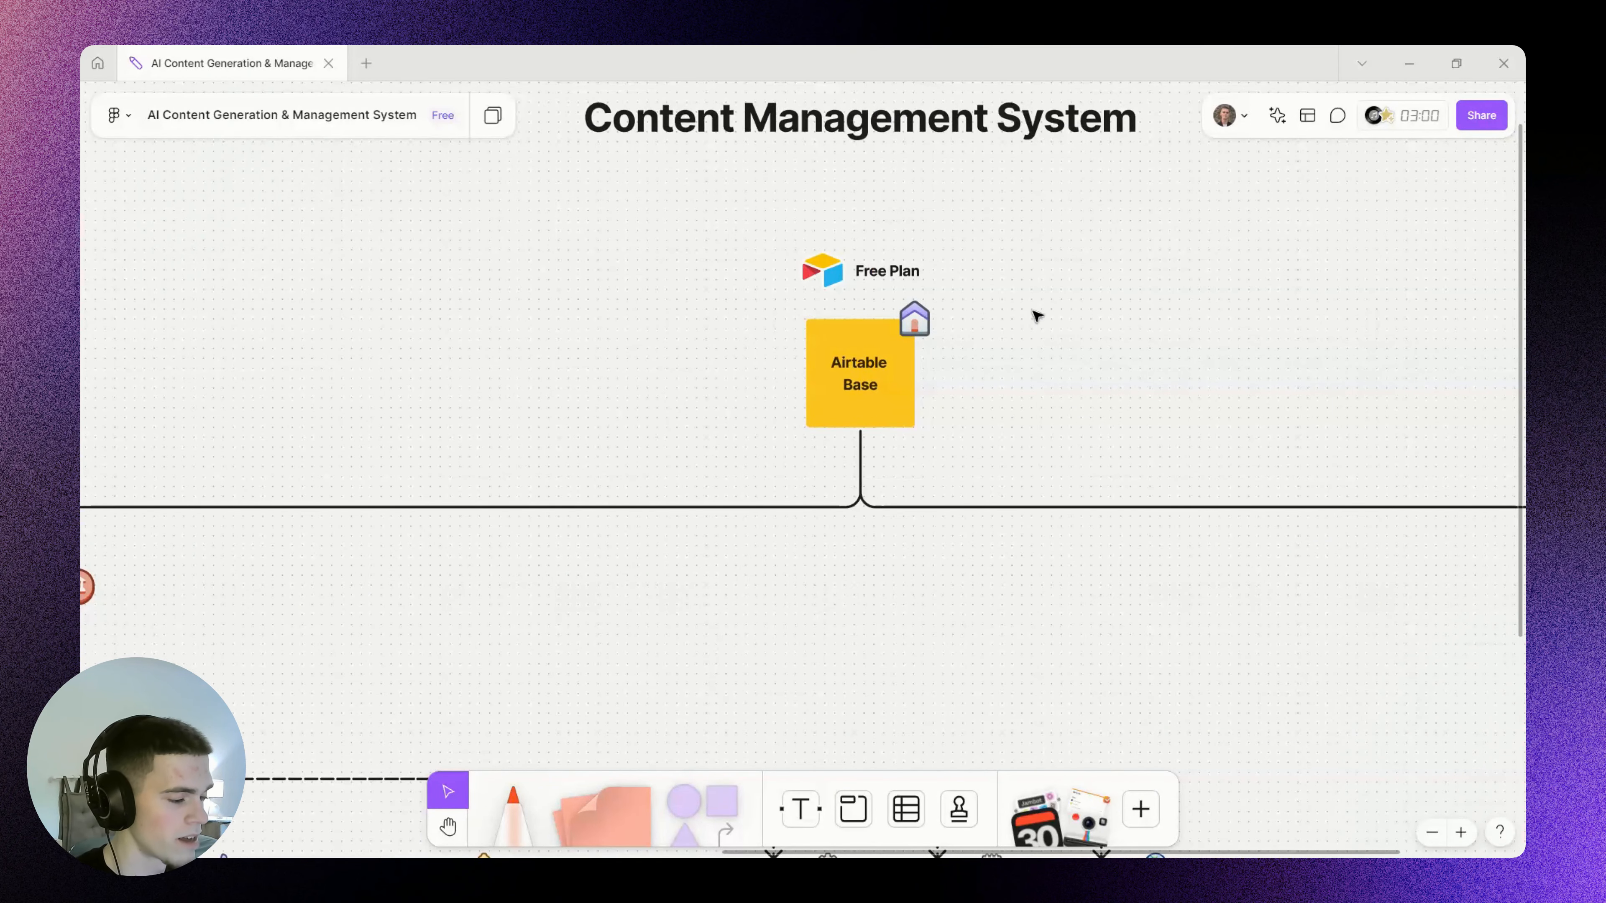
{"action": "scroll", "coordinate": [1033, 310], "scroll_direction": "down", "scroll_amount": 3}
{"action": "left_click_drag", "start_coordinate": [820, 509], "coordinate": [1097, 336]}
{"action": "left_click_drag", "start_coordinate": [1268, 332], "coordinate": [1076, 435]}
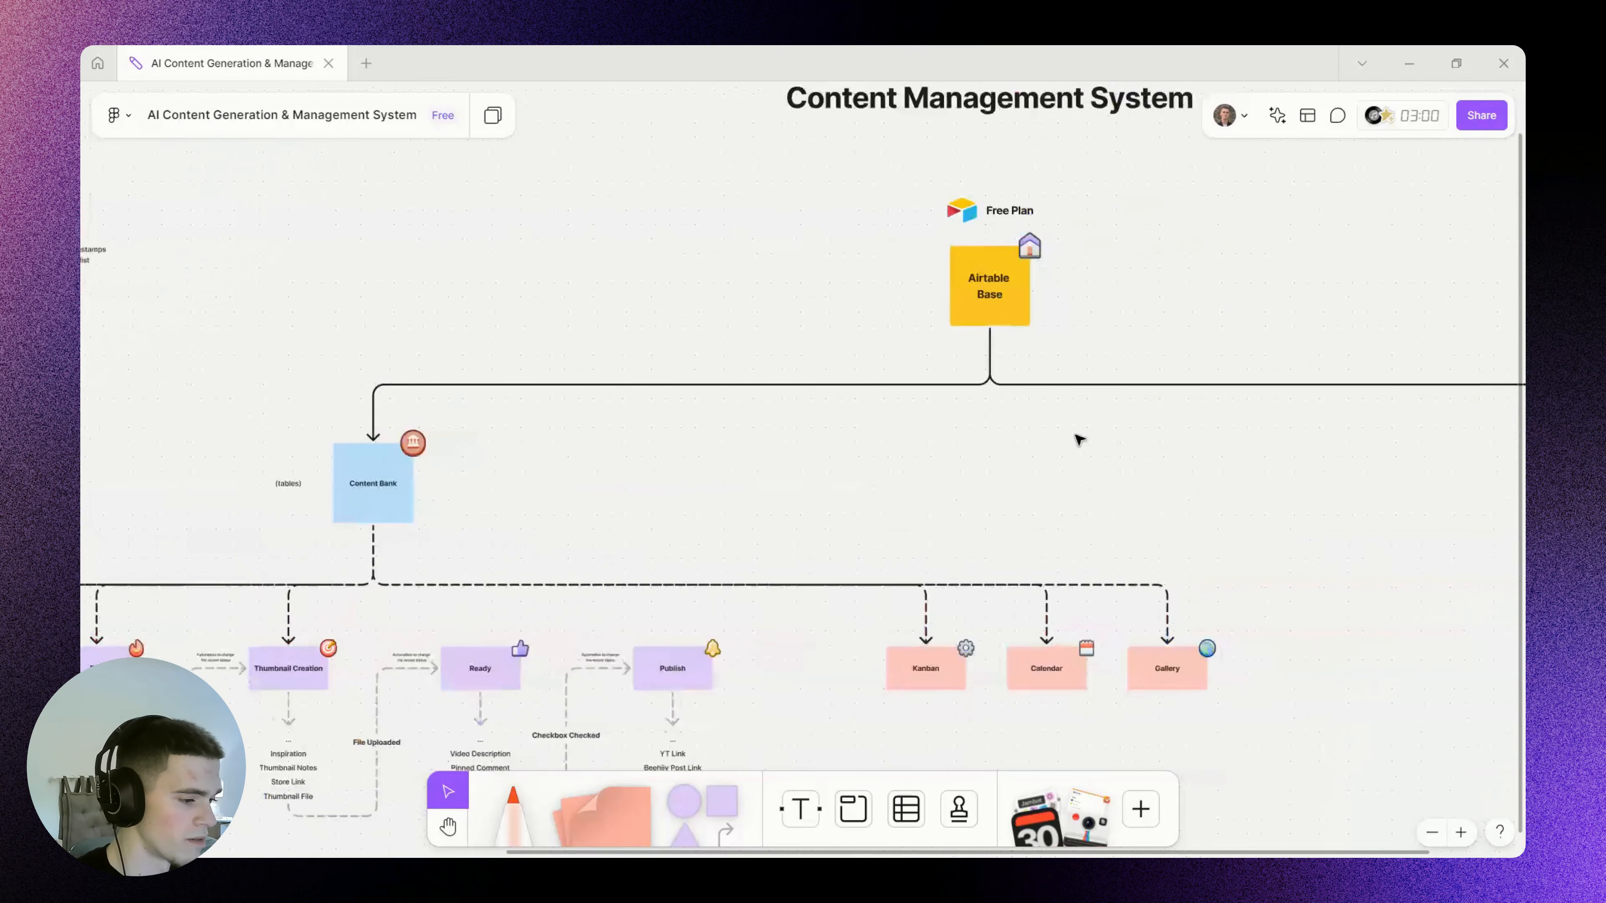
{"action": "left_click_drag", "start_coordinate": [983, 456], "coordinate": [855, 414]}
{"action": "scroll", "coordinate": [924, 384], "scroll_direction": "down", "scroll_amount": 1}
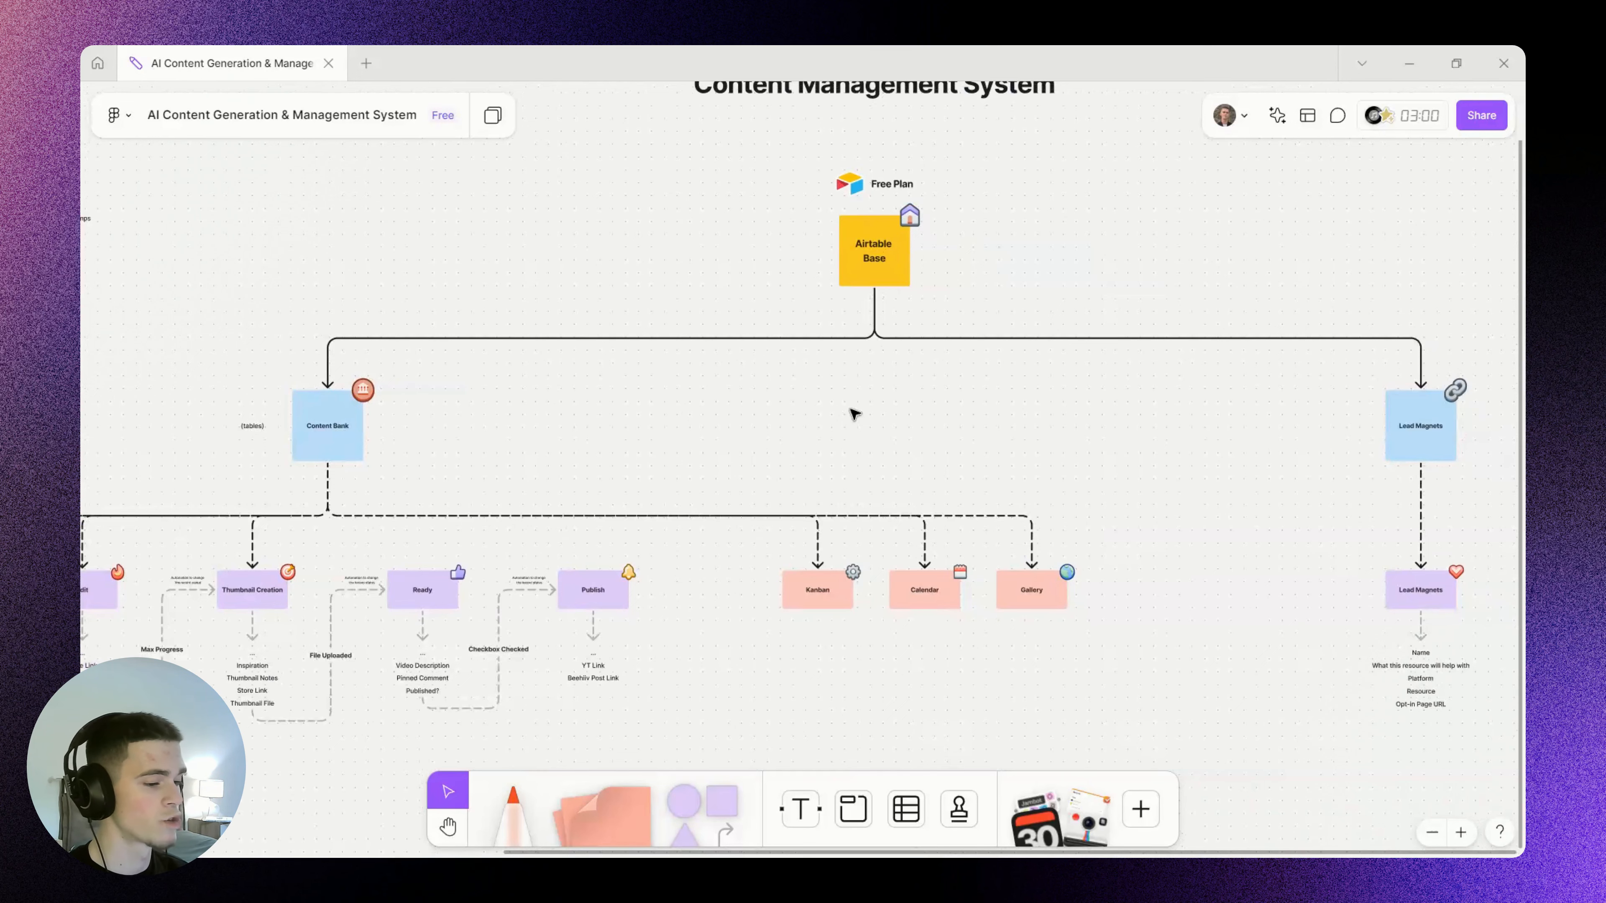
Inspect the Content Bank table node in the branch below Airtable Base
{"action": "left_click_drag", "start_coordinate": [519, 382], "coordinate": [719, 388]}
{"action": "scroll", "coordinate": [527, 444], "scroll_direction": "up", "scroll_amount": 3}
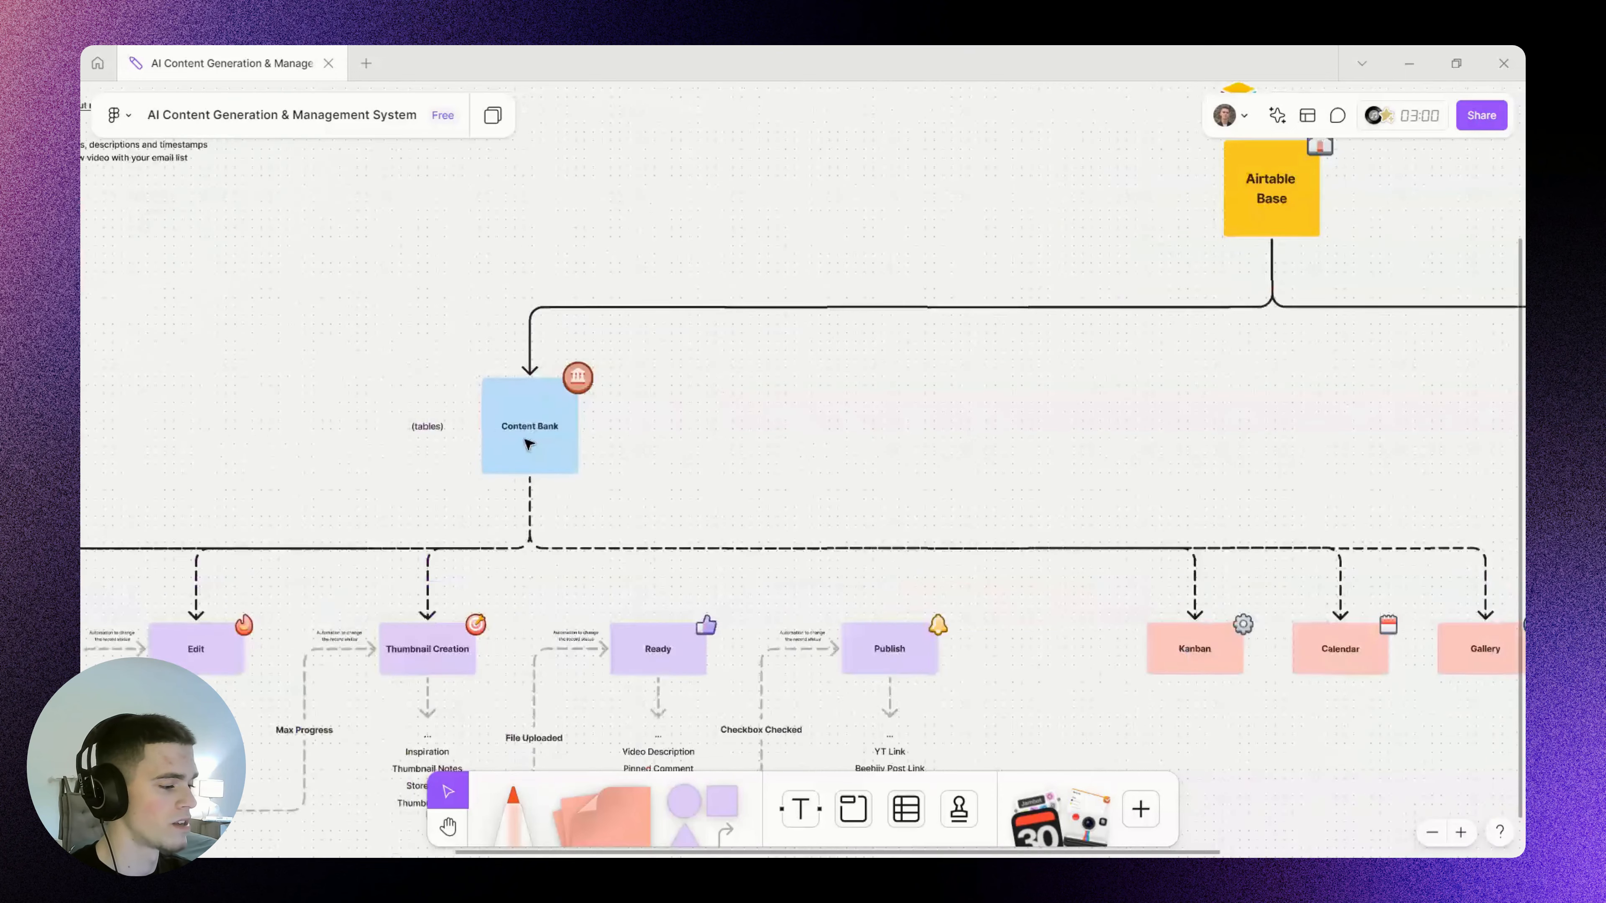
{"action": "left_click", "coordinate": [529, 445]}
{"action": "scroll", "coordinate": [530, 444], "scroll_direction": "up", "scroll_amount": 2}
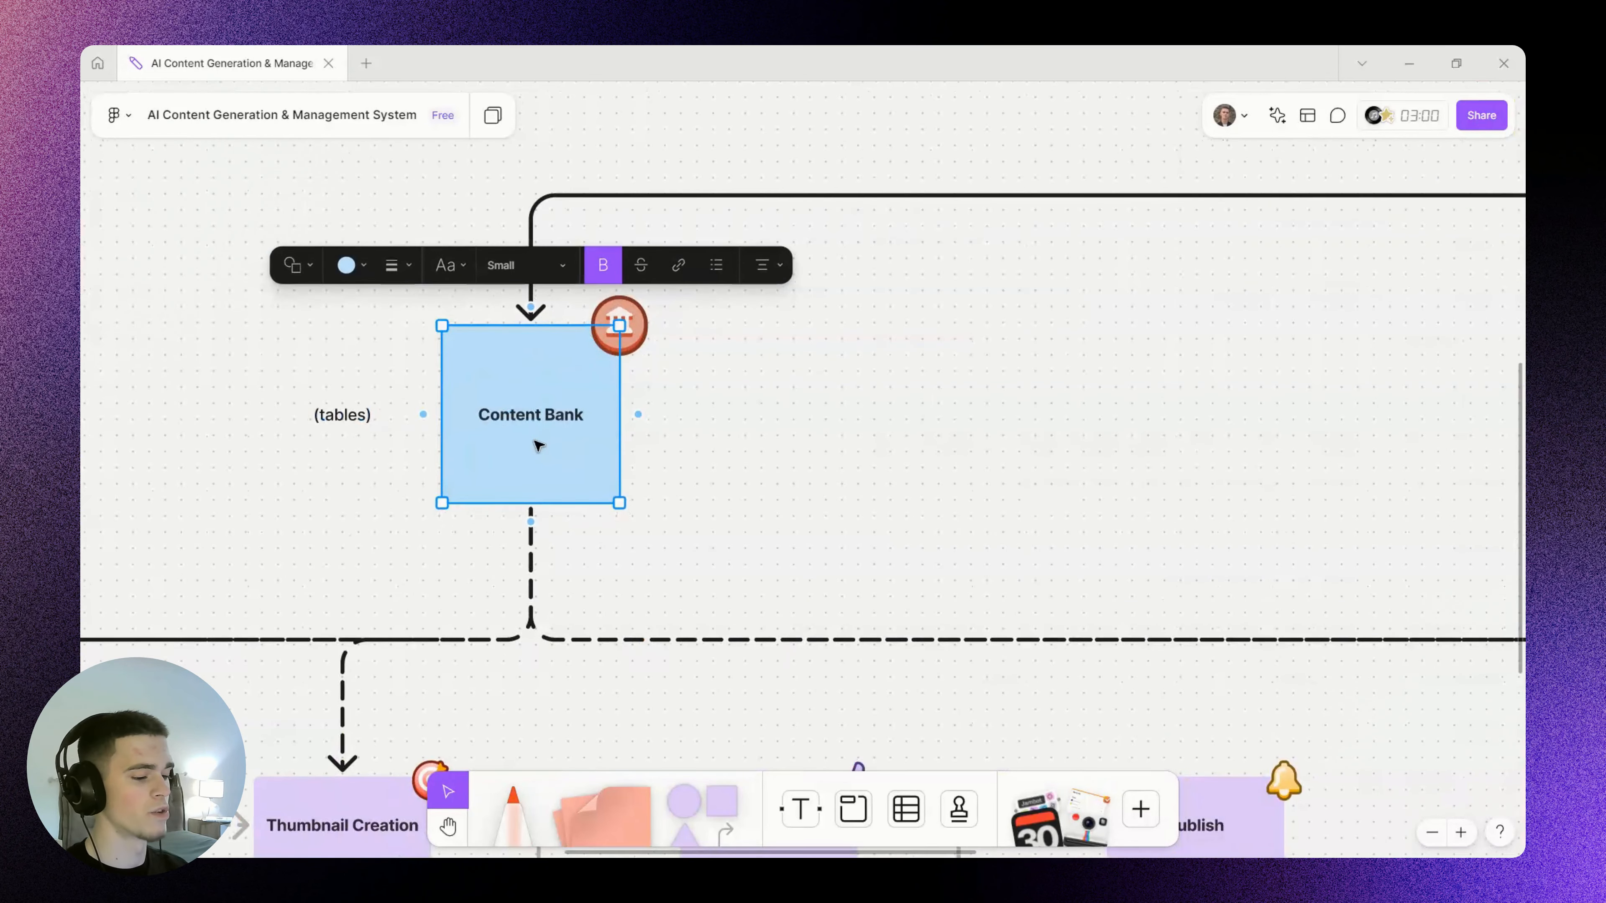
{"action": "left_click", "coordinate": [875, 477]}
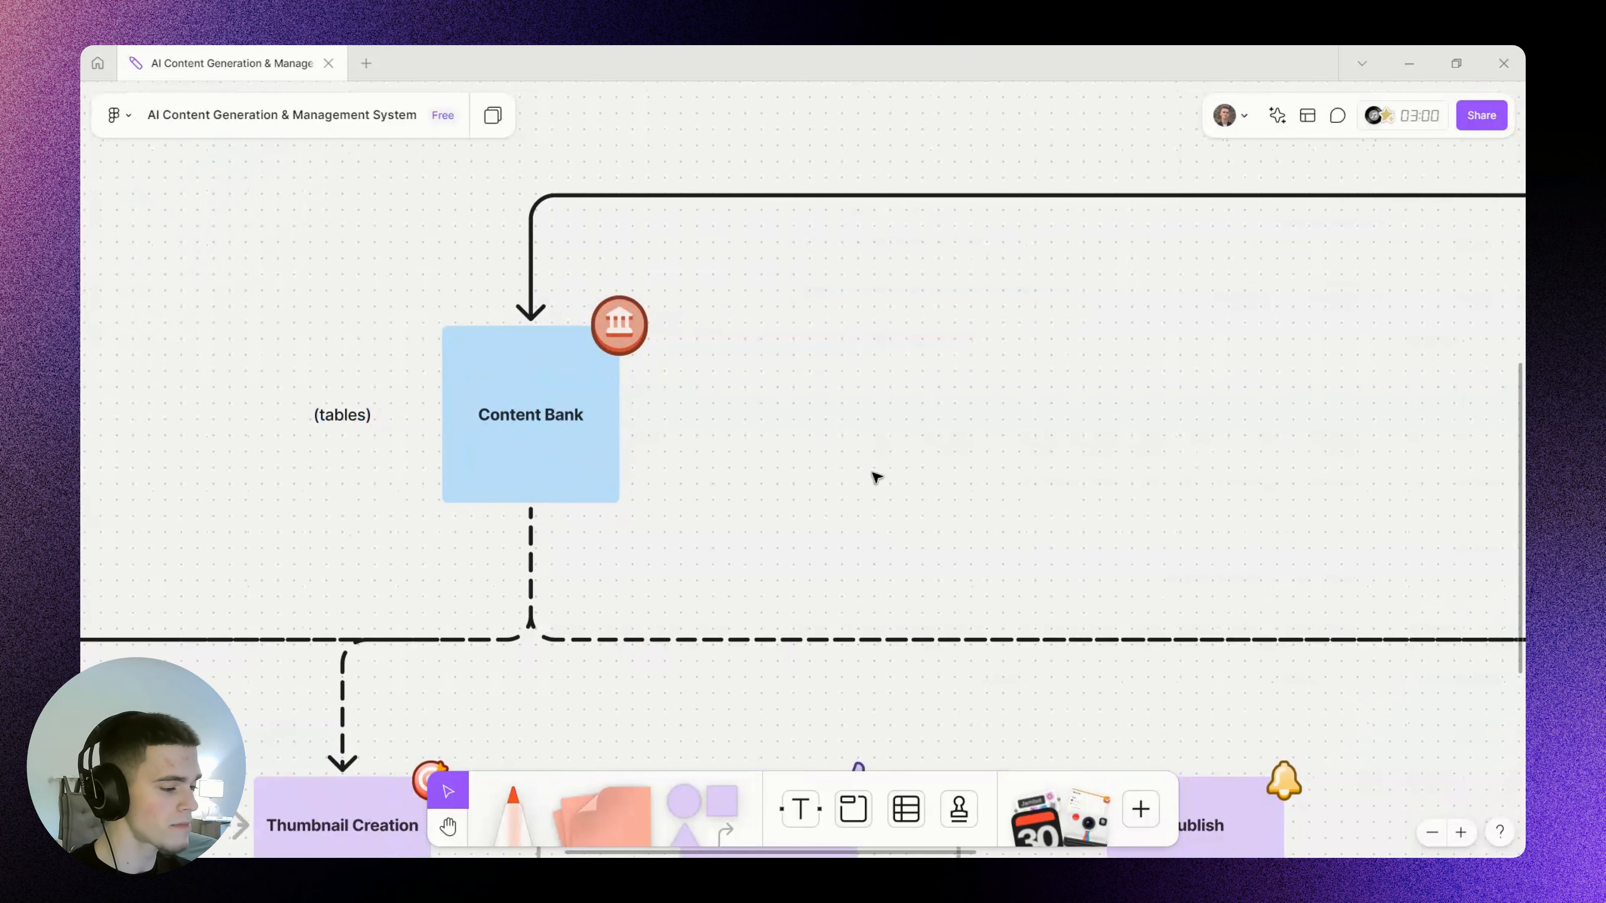
Examine the Lead Magnets table, its Lead Magnets view and the fields listed beneath it
{"action": "left_click_drag", "start_coordinate": [958, 443], "coordinate": [622, 462]}
{"action": "scroll", "coordinate": [623, 463], "scroll_direction": "down", "scroll_amount": 1}
{"action": "scroll", "coordinate": [623, 462], "scroll_direction": "down", "scroll_amount": 3}
{"action": "scroll", "coordinate": [724, 427], "scroll_direction": "right", "scroll_amount": 5}
{"action": "scroll", "coordinate": [922, 441], "scroll_direction": "up", "scroll_amount": 3}
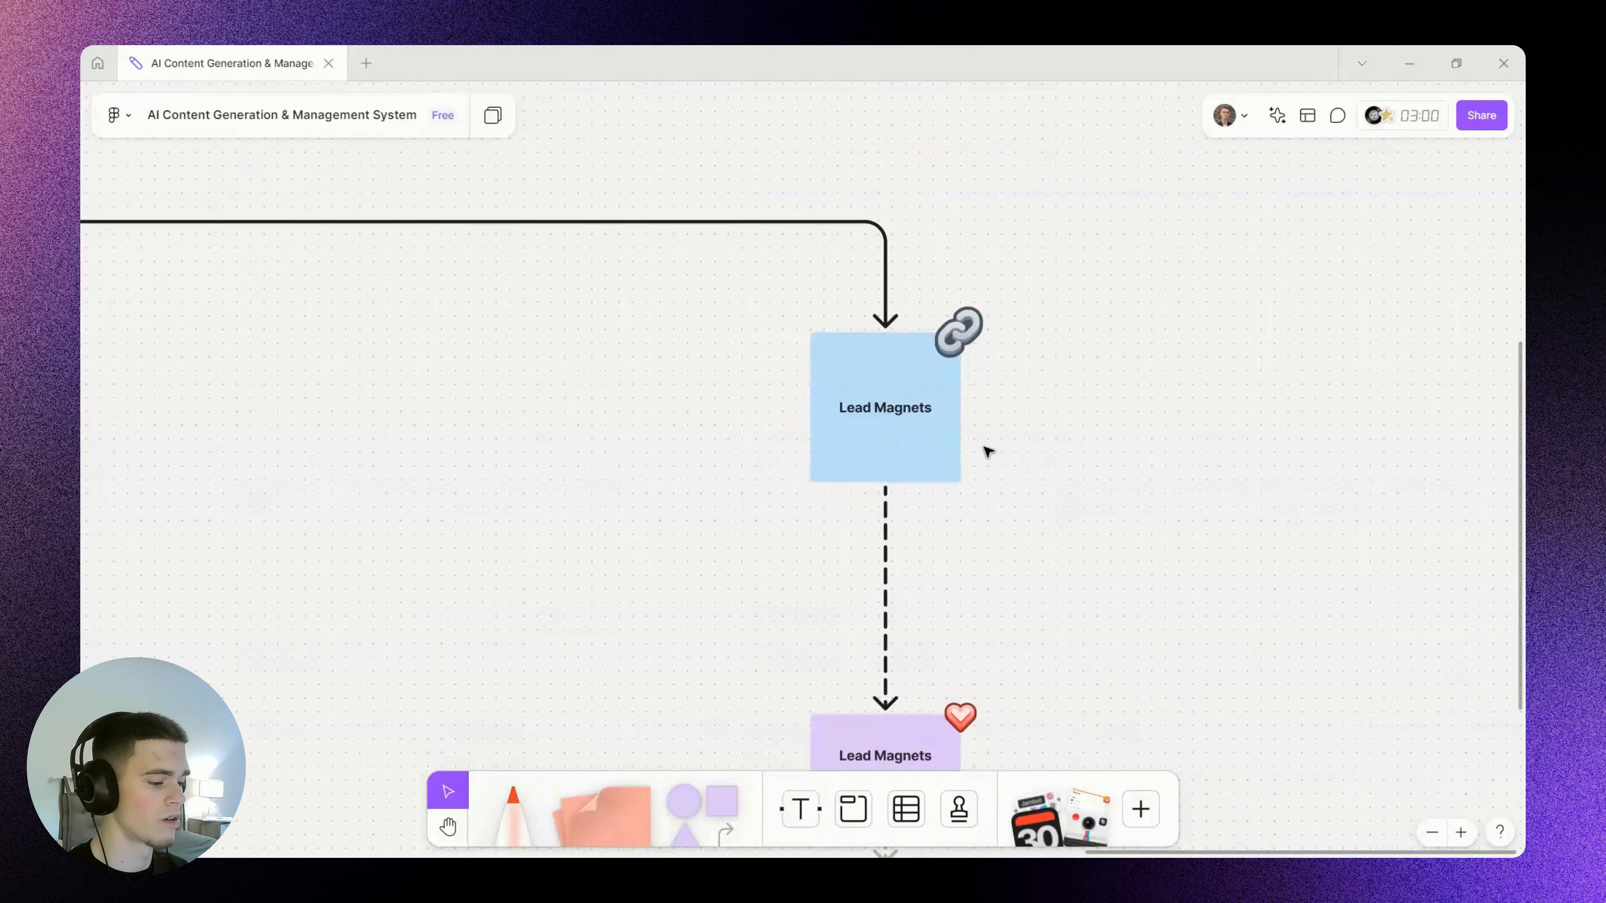
{"action": "scroll", "coordinate": [986, 449], "scroll_direction": "down", "scroll_amount": 5}
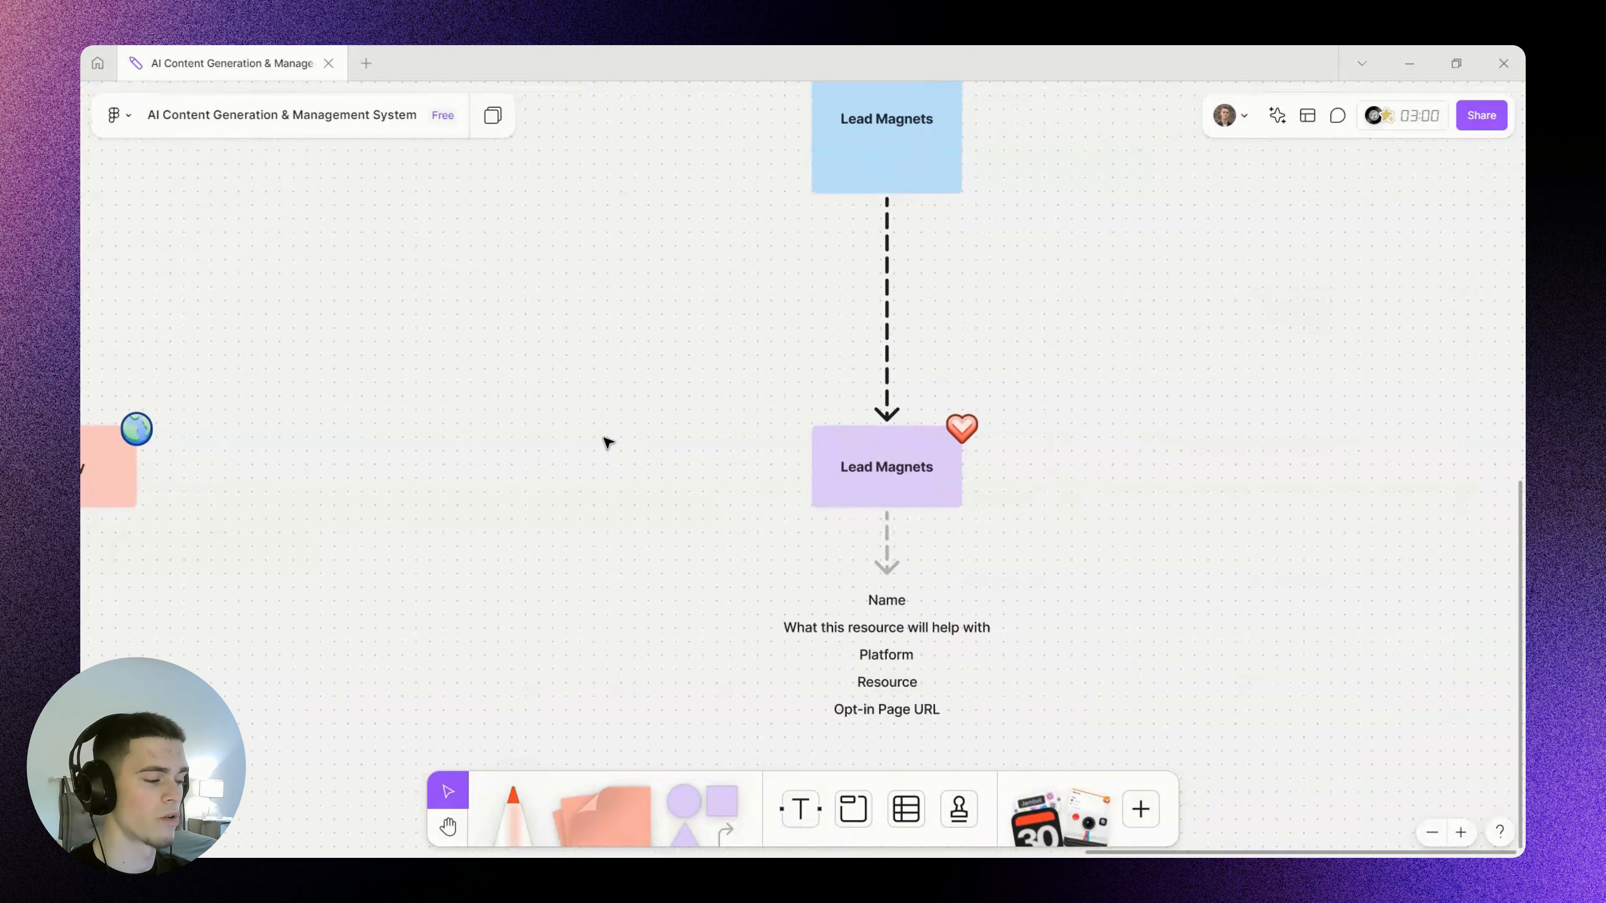
{"action": "scroll", "coordinate": [605, 441], "scroll_direction": "down", "scroll_amount": 2}
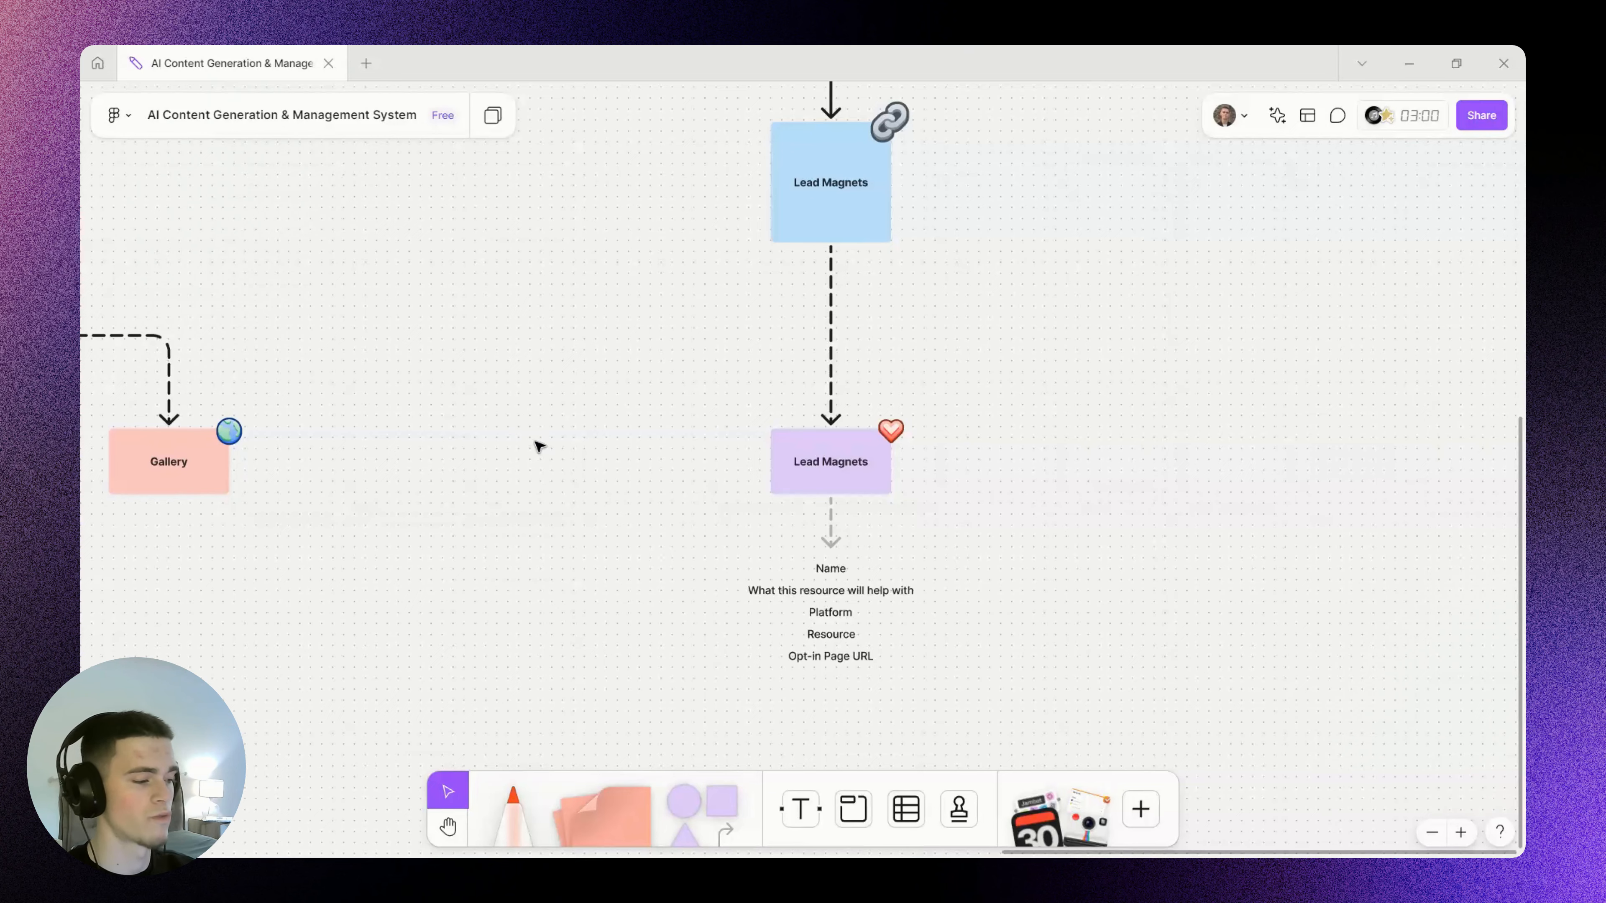
Point out the Content Bank and Lead Magnets tables in turn by selecting each, leaving neither selected
{"action": "scroll", "coordinate": [476, 397], "scroll_direction": "left", "scroll_amount": 5}
{"action": "scroll", "coordinate": [847, 454], "scroll_direction": "down", "scroll_amount": 3}
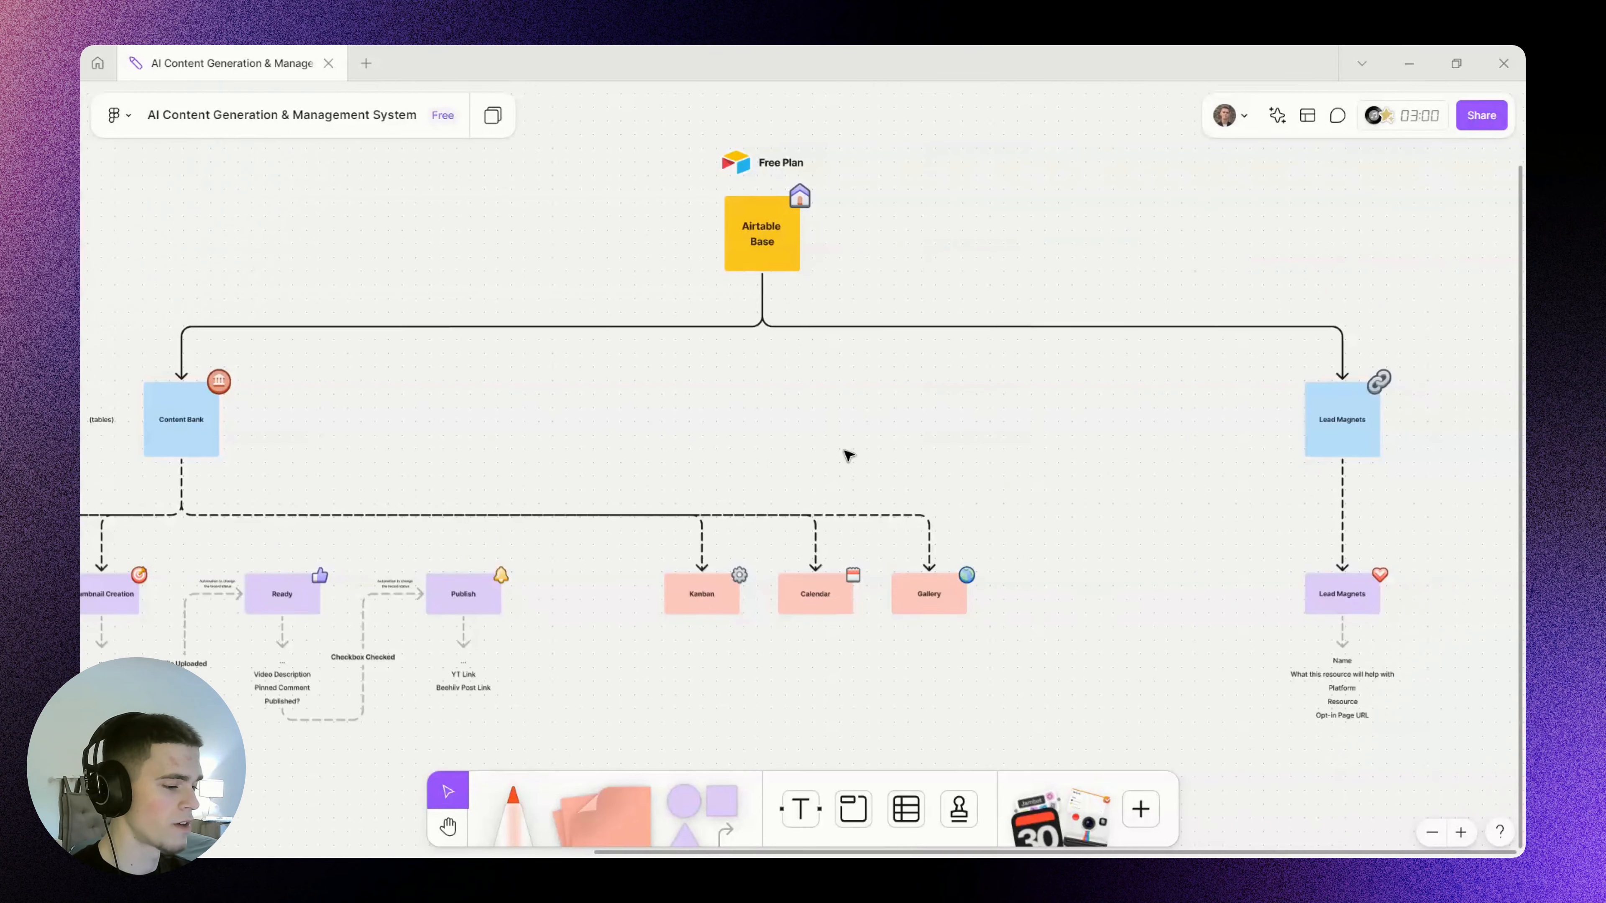
{"action": "scroll", "coordinate": [939, 437], "scroll_direction": "left", "scroll_amount": 3}
{"action": "left_click", "coordinate": [319, 408]}
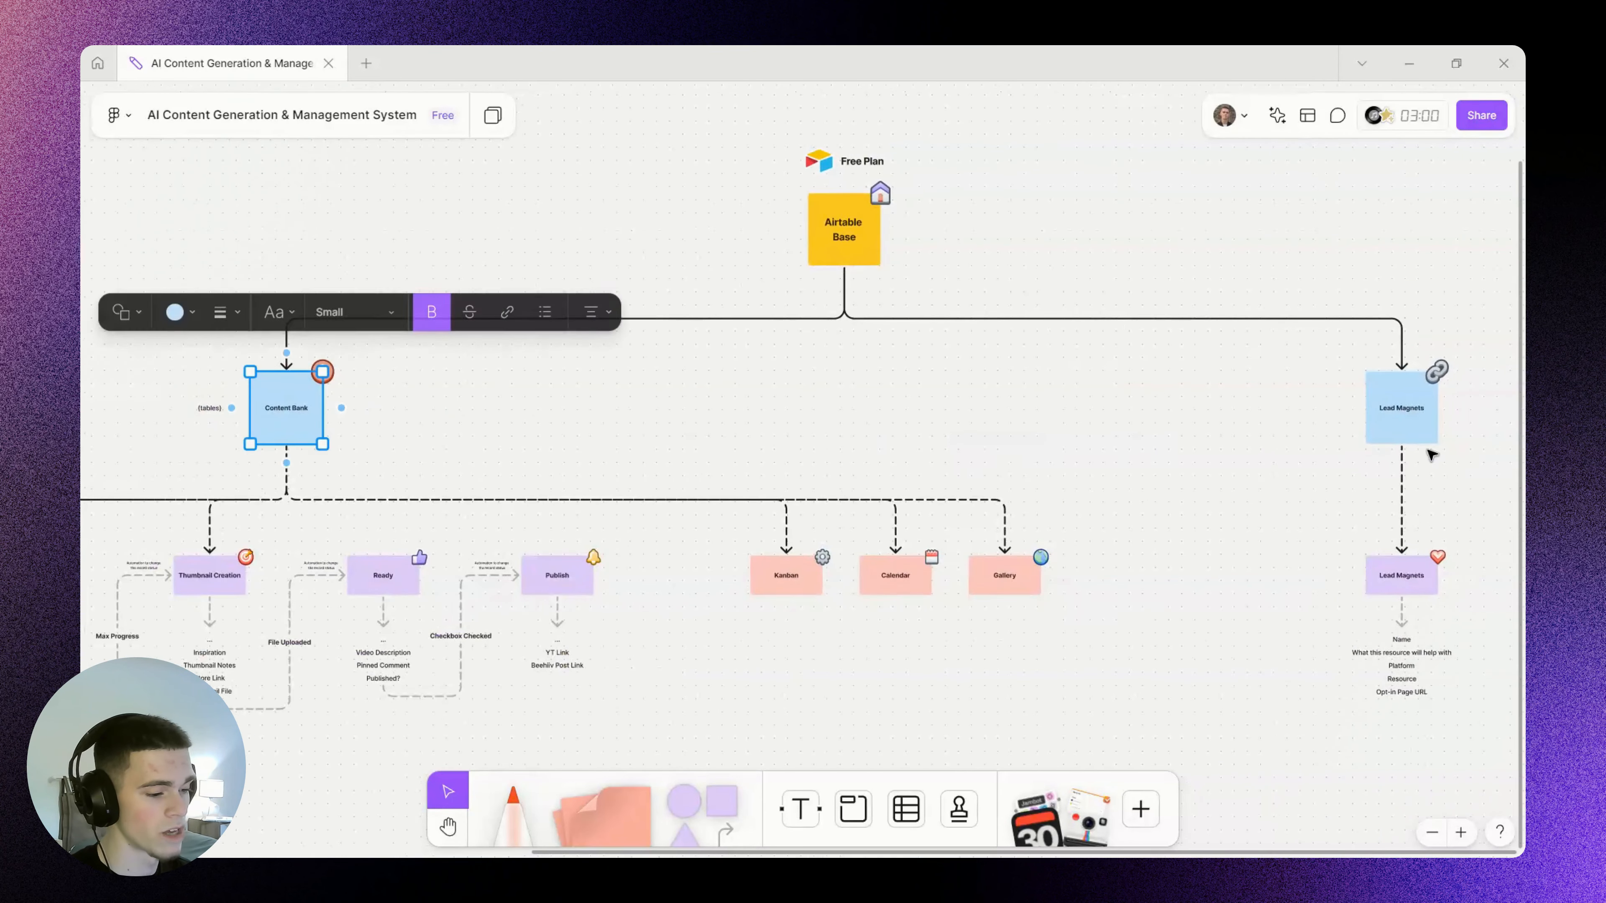
{"action": "left_click", "coordinate": [1366, 419]}
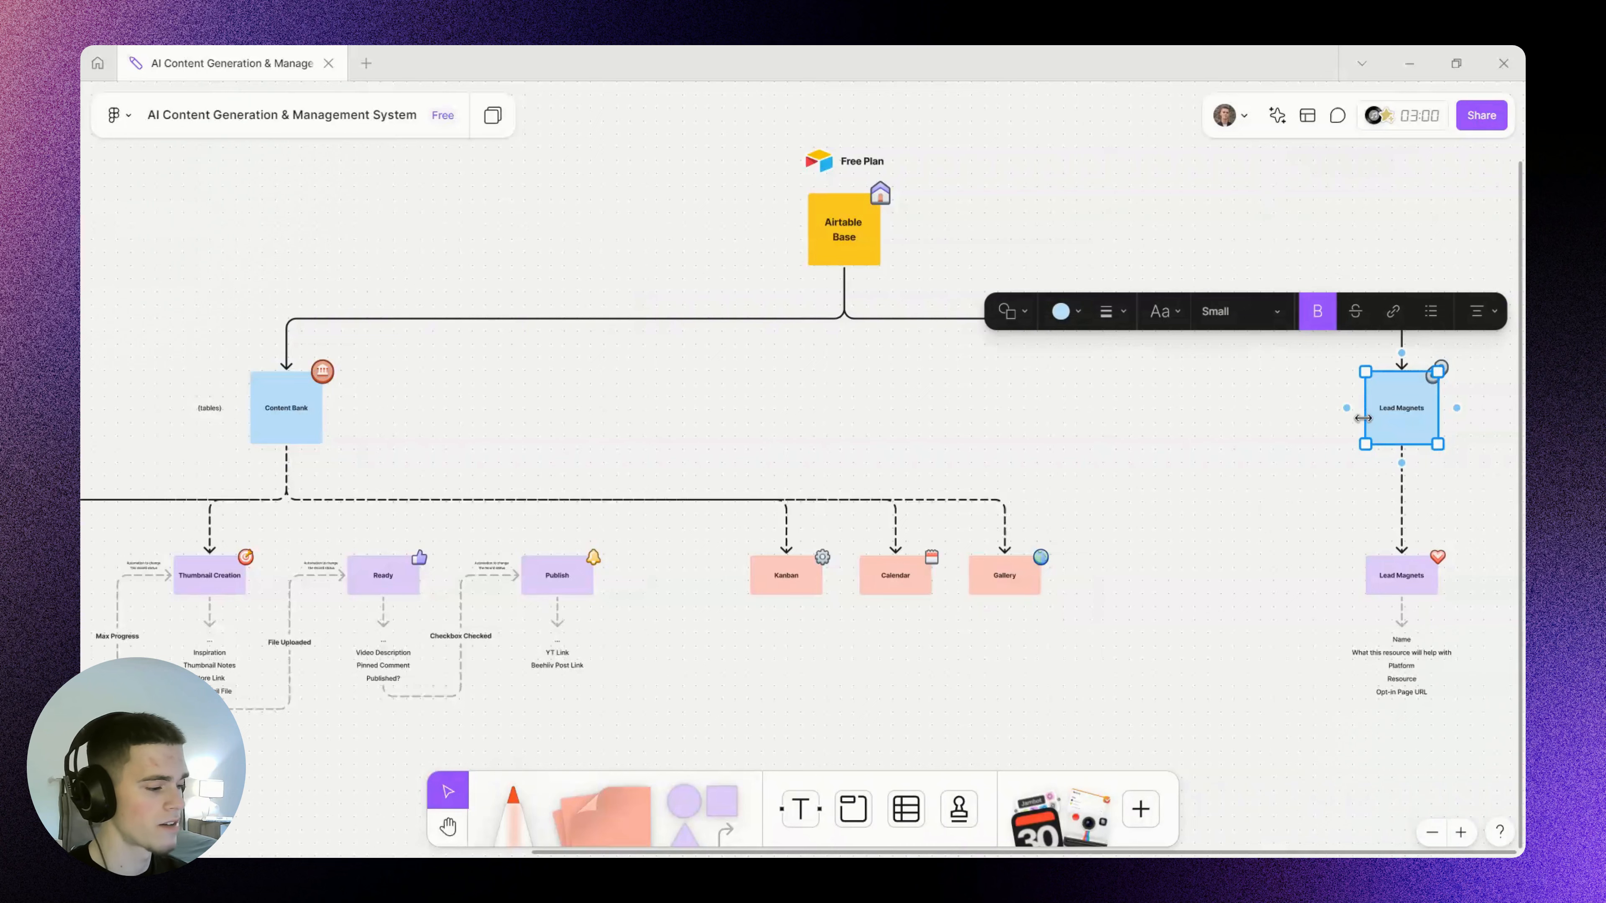
{"action": "left_click", "coordinate": [1096, 416]}
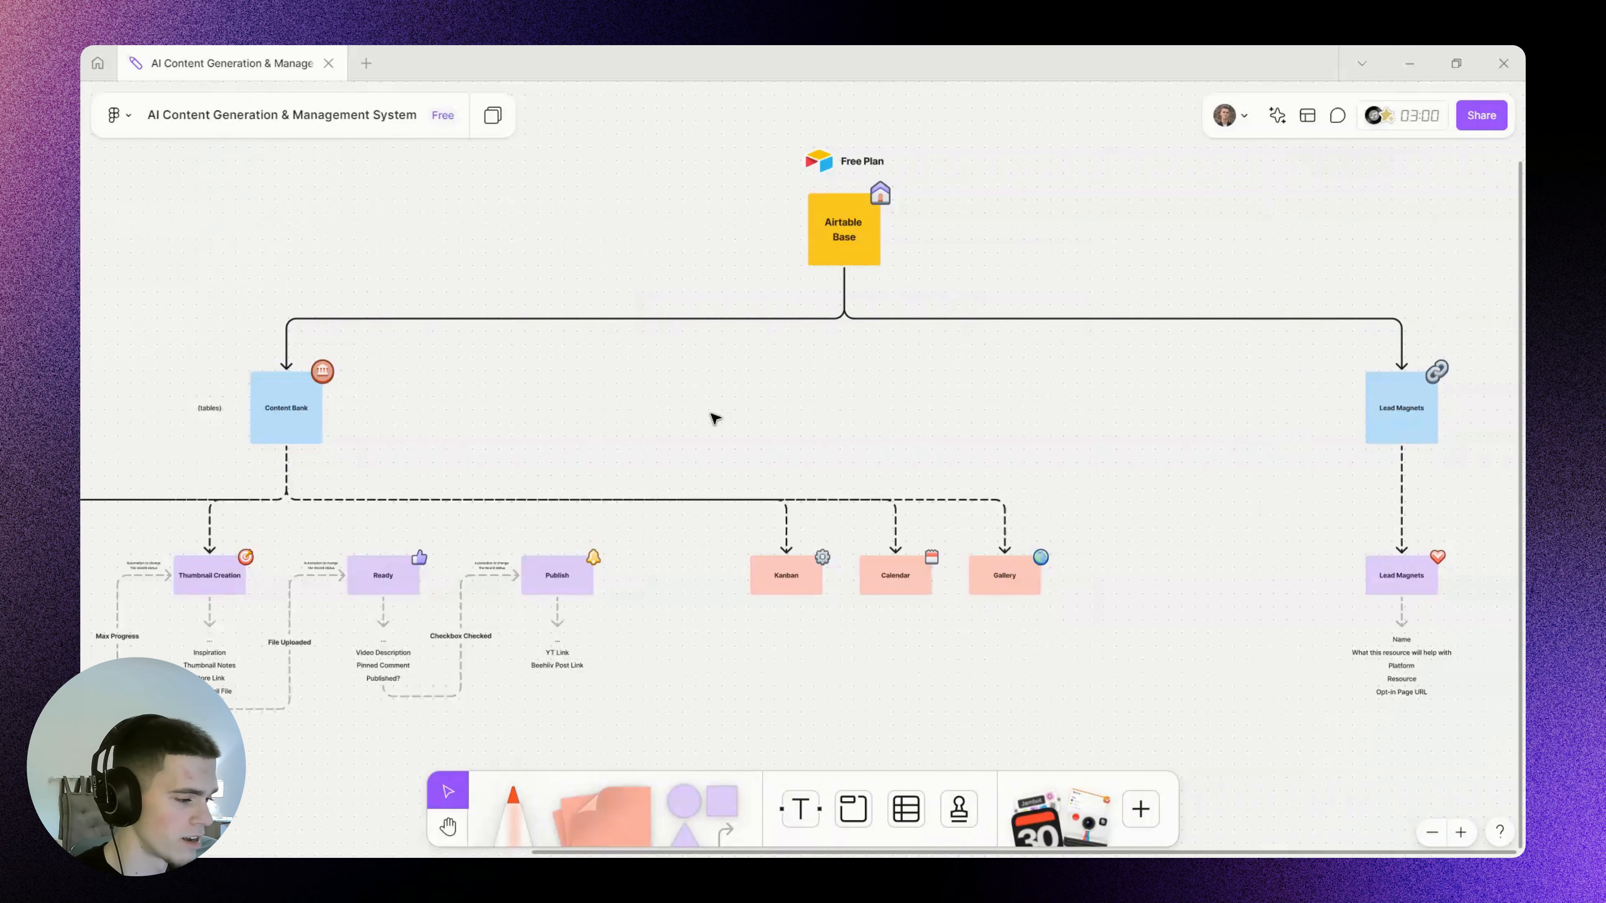
Examine the views under Content Bank, ending close up on the Ideas and Scripts views with their fields and automations
{"action": "scroll", "coordinate": [714, 418], "scroll_direction": "left", "scroll_amount": 5}
{"action": "scroll", "coordinate": [752, 412], "scroll_direction": "left", "scroll_amount": 6}
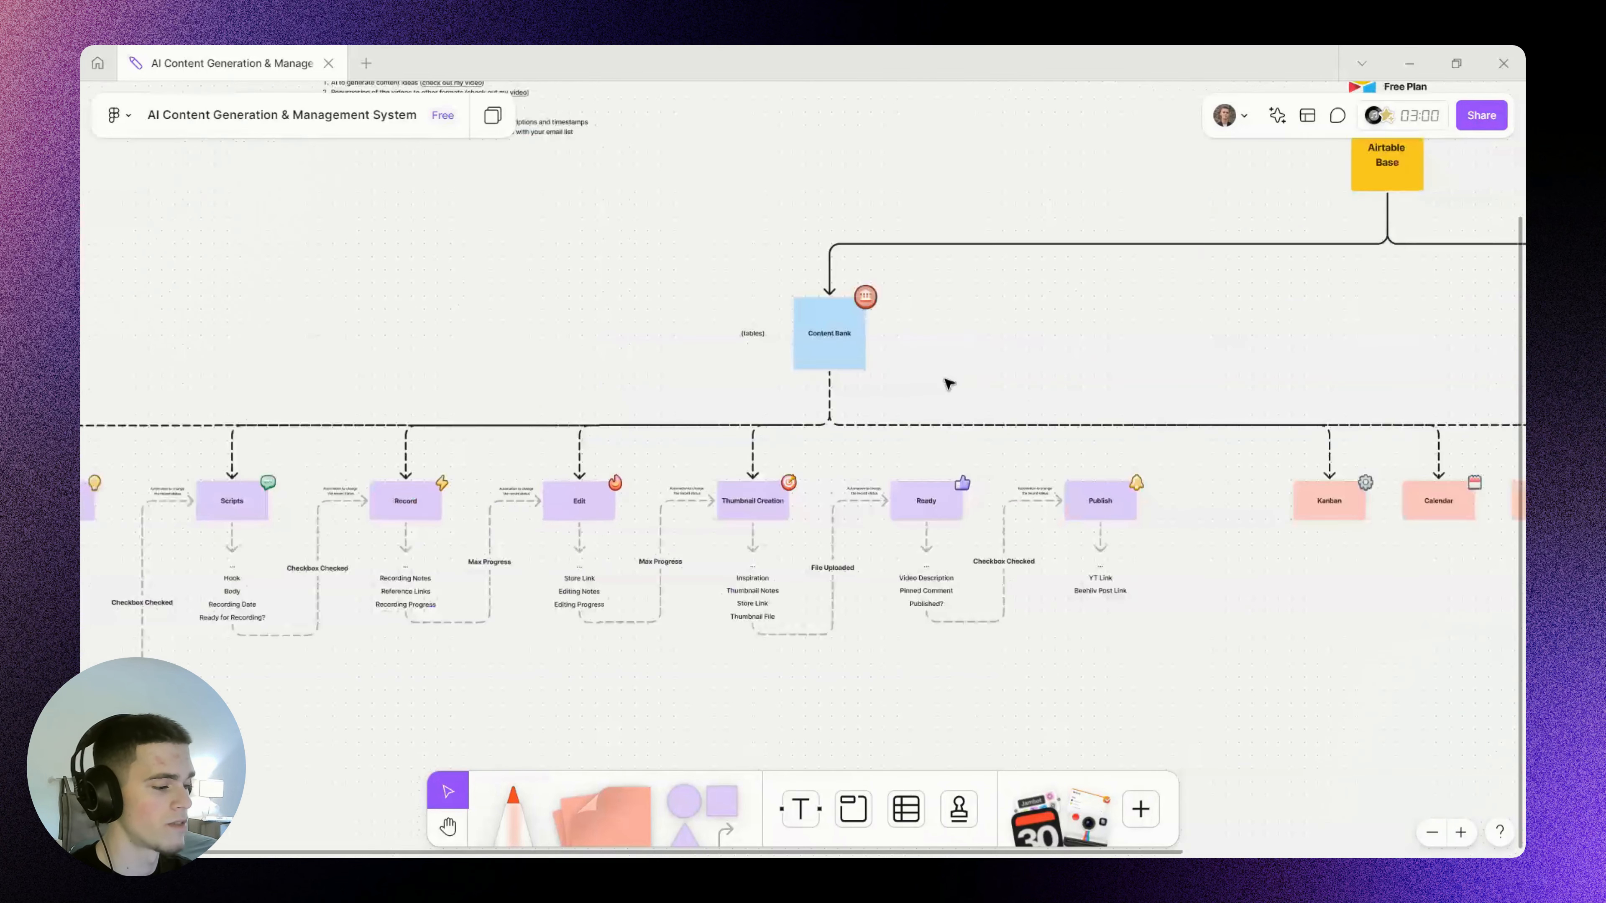
{"action": "scroll", "coordinate": [825, 364], "scroll_direction": "up", "scroll_amount": 3}
{"action": "scroll", "coordinate": [554, 410], "scroll_direction": "left", "scroll_amount": 6}
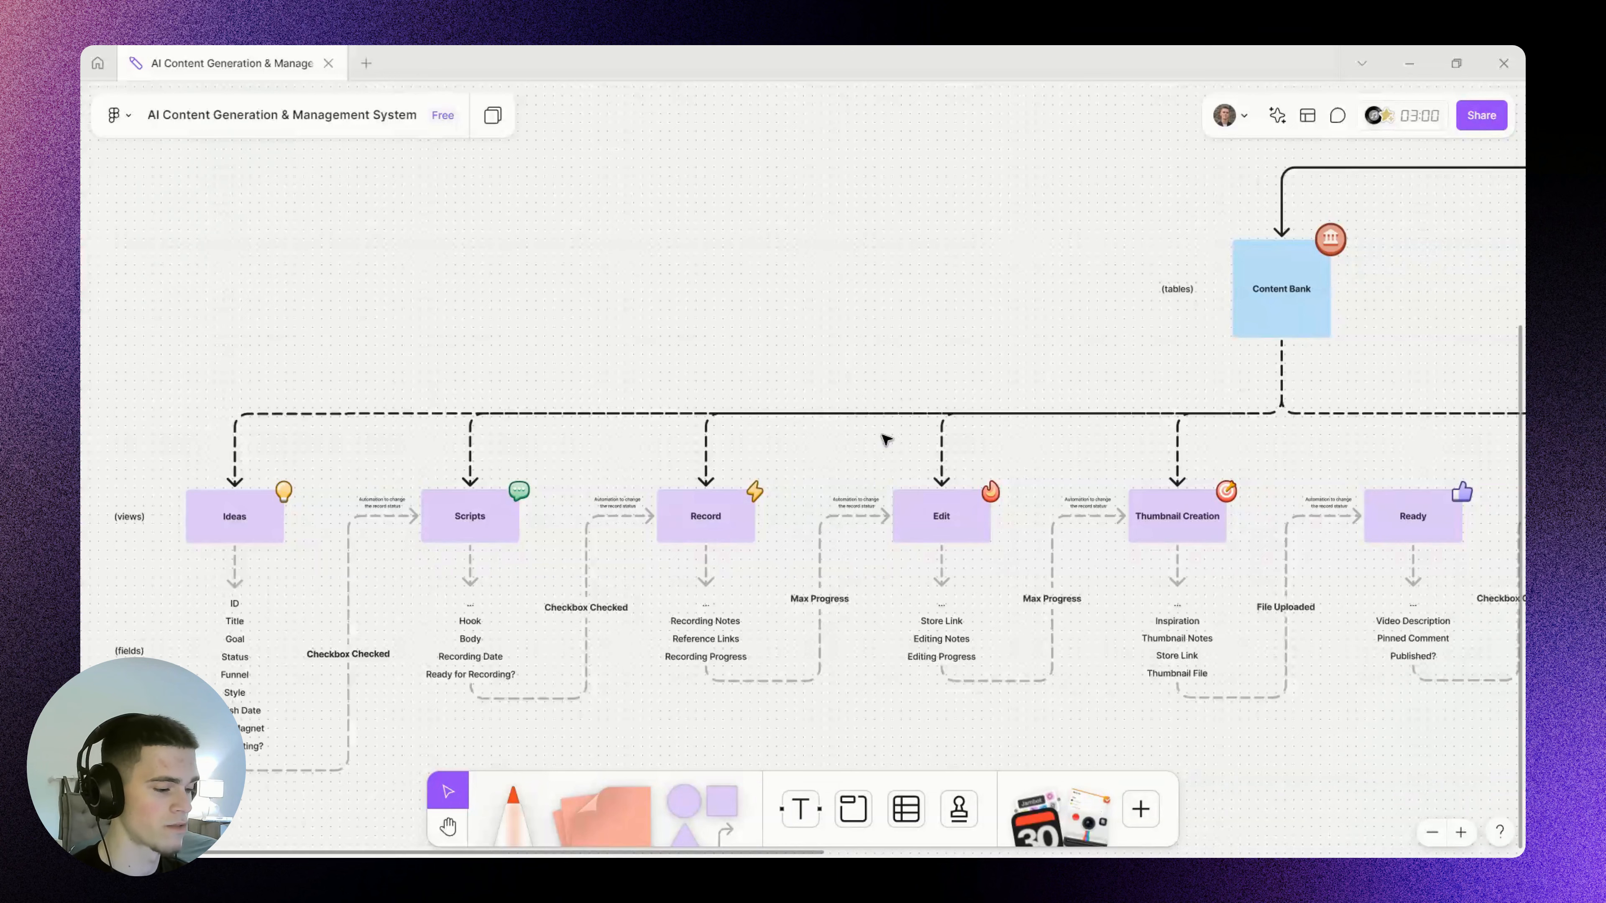
{"action": "scroll", "coordinate": [885, 438], "scroll_direction": "up", "scroll_amount": 1}
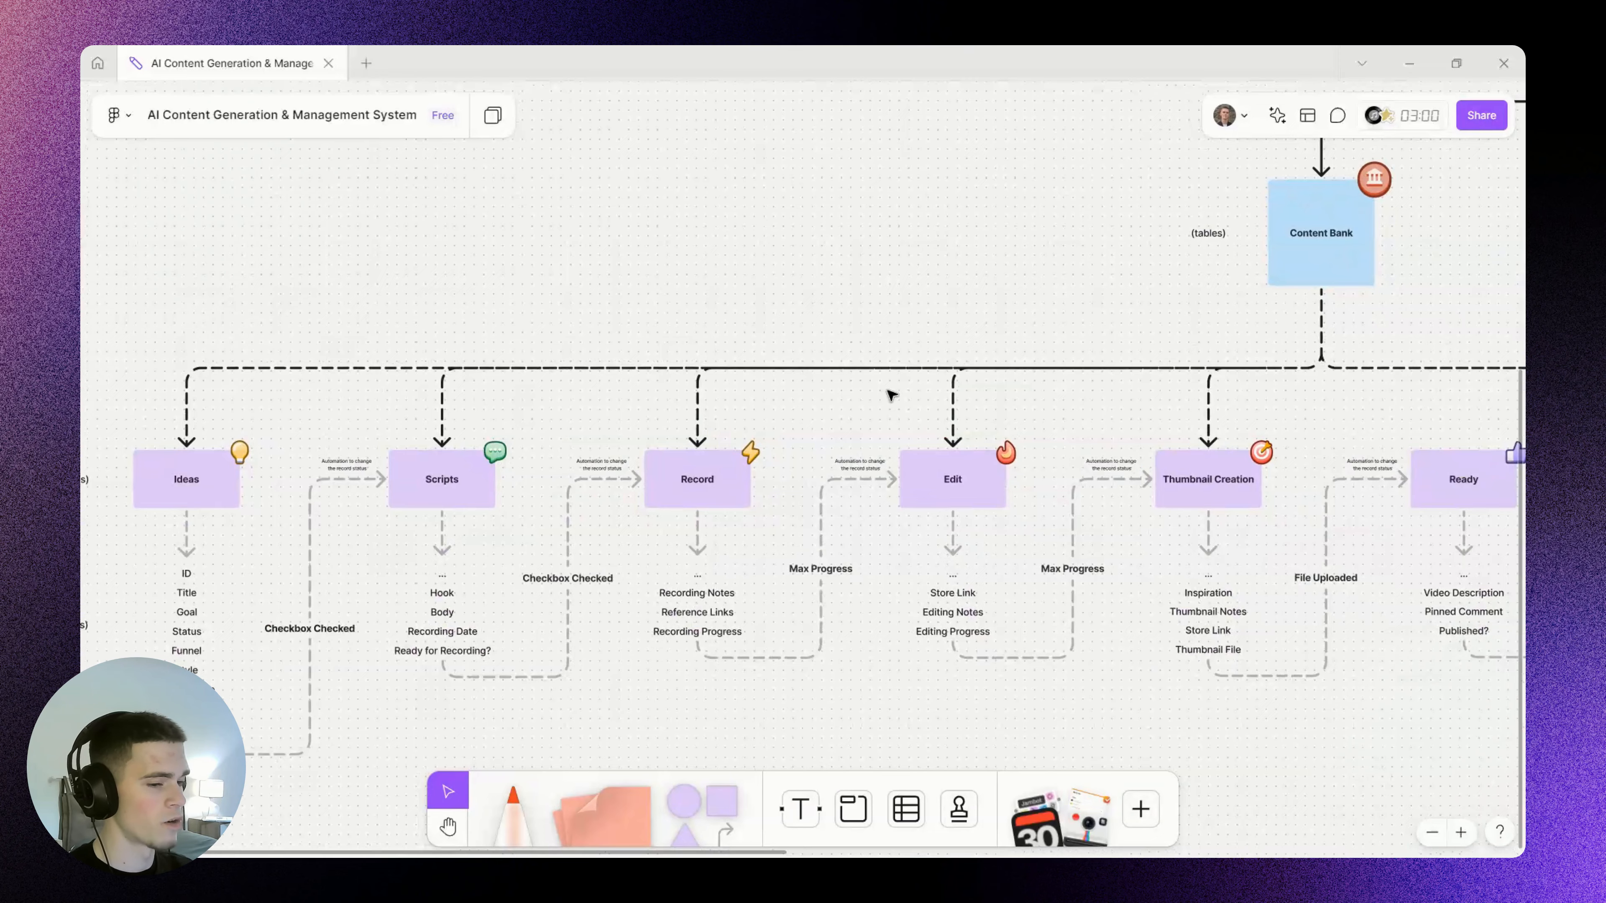
{"action": "left_click_drag", "start_coordinate": [887, 390], "coordinate": [894, 376]}
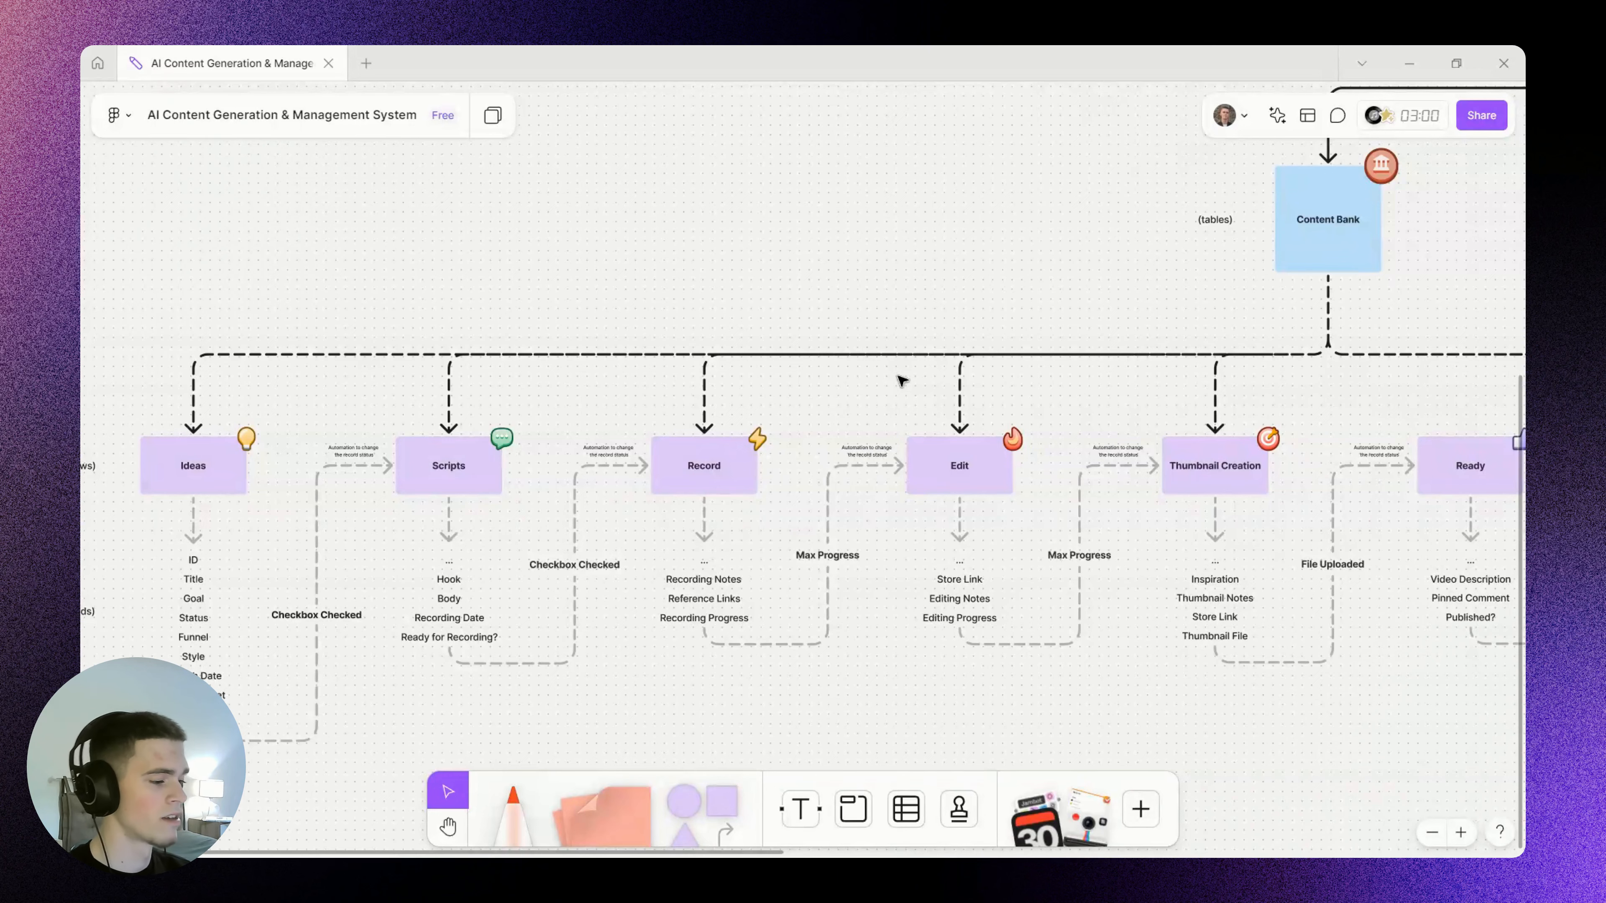
{"action": "left_click_drag", "start_coordinate": [895, 399], "coordinate": [965, 368]}
{"action": "left_click_drag", "start_coordinate": [313, 373], "coordinate": [438, 373]}
{"action": "scroll", "coordinate": [461, 506], "scroll_direction": "up", "scroll_amount": 1}
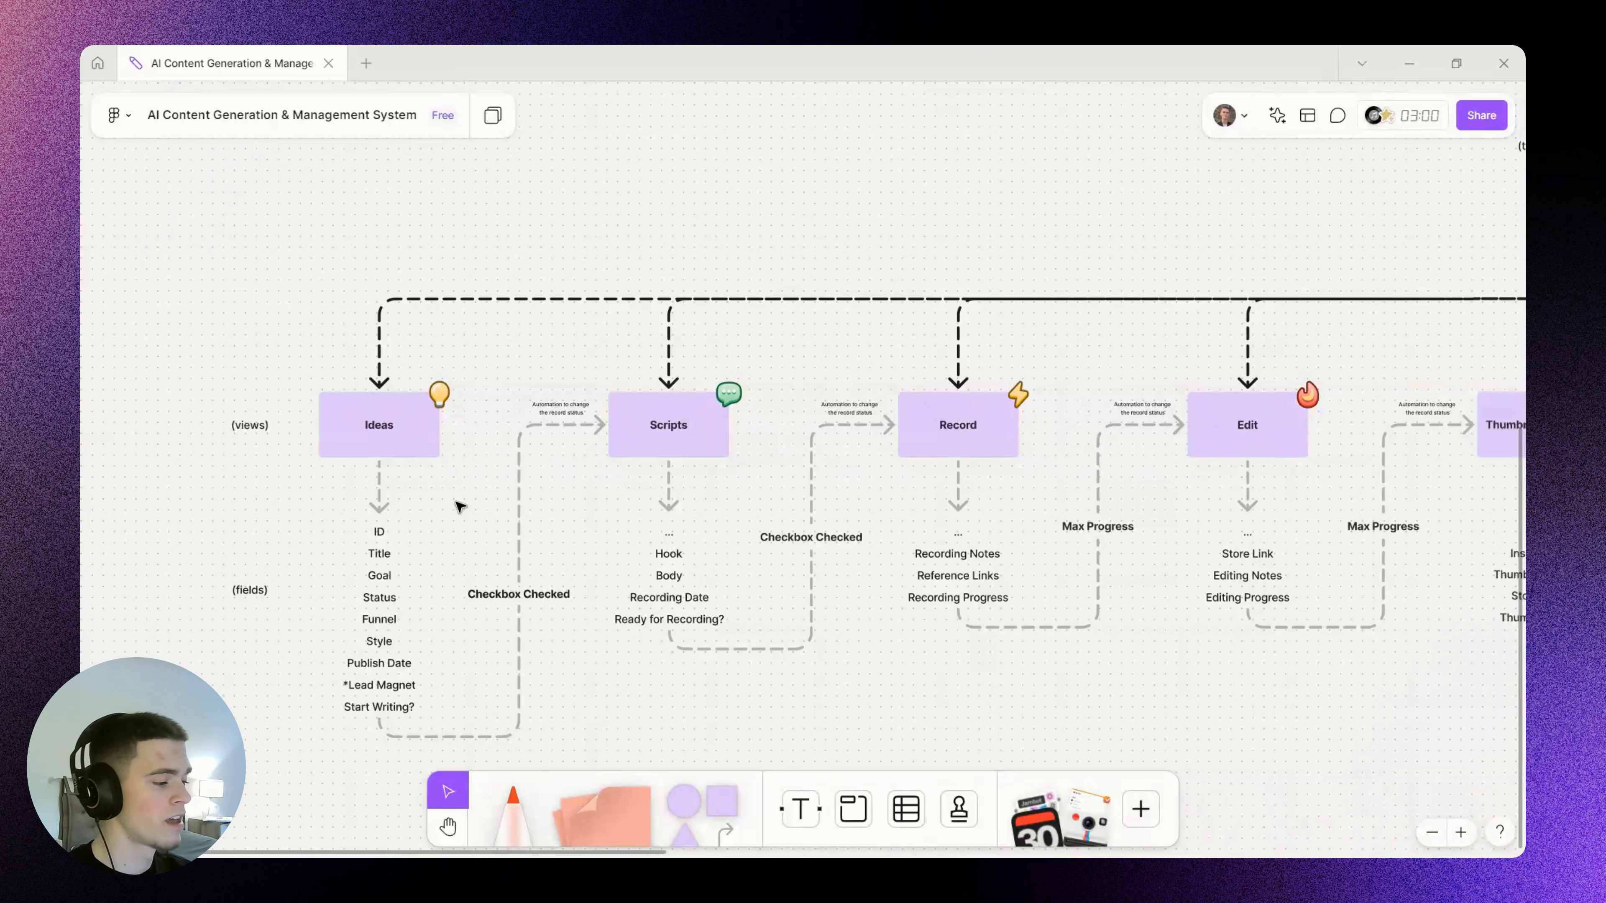
{"action": "scroll", "coordinate": [462, 506], "scroll_direction": "up", "scroll_amount": 2}
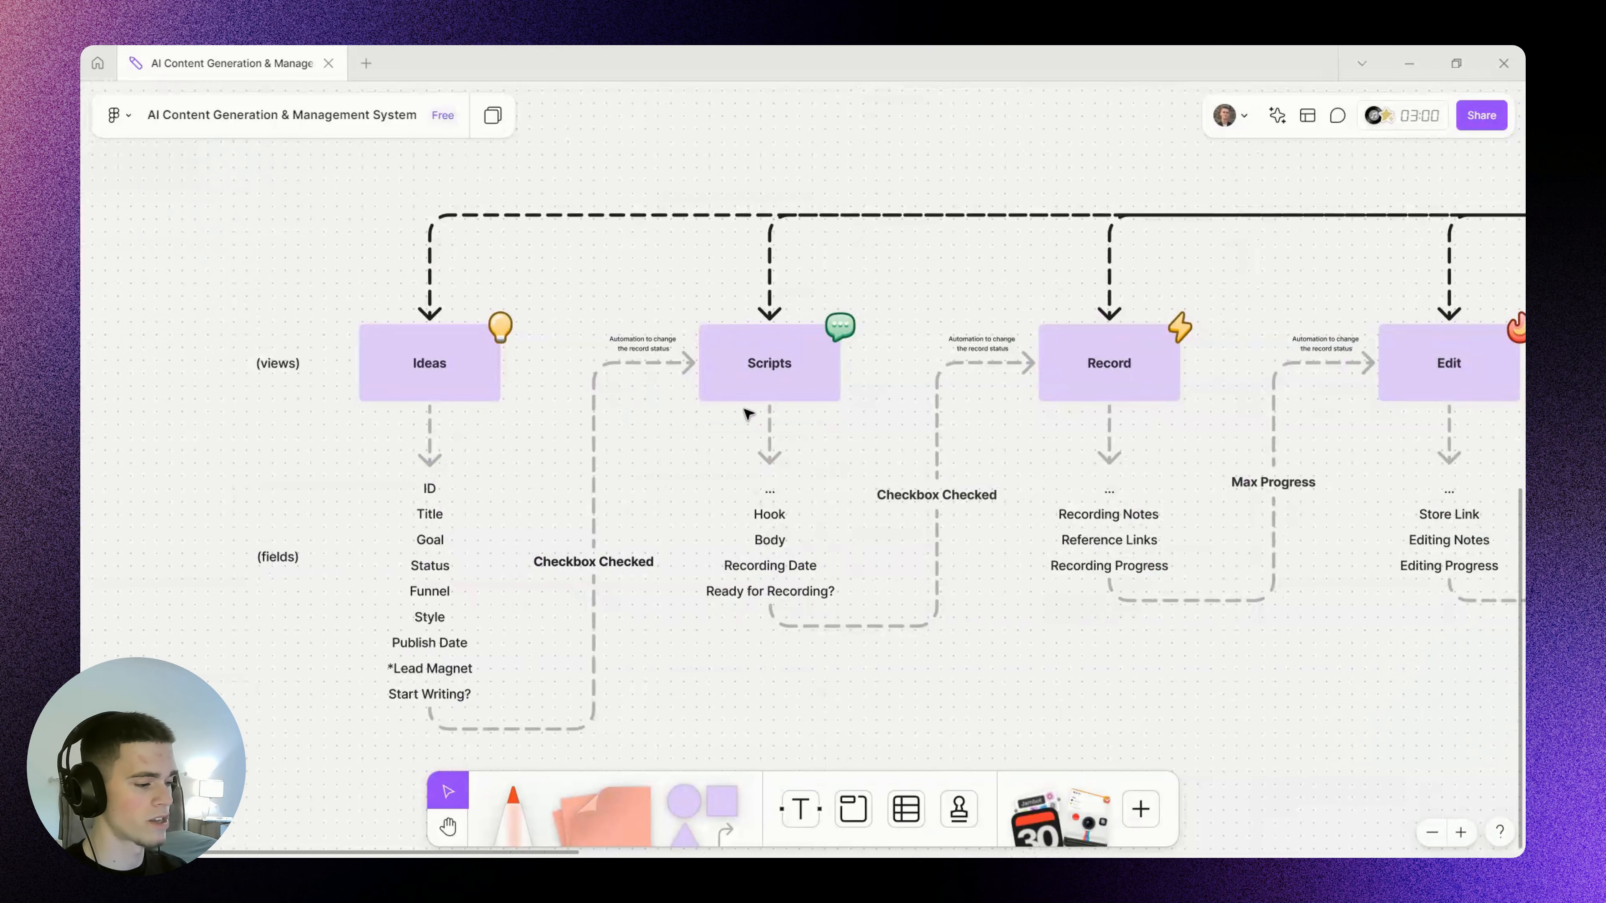
Point out the Scripts, Record, Edit, Thumbnail Creation, Ready and Publish views in turn by selecting each one
{"action": "left_click", "coordinate": [757, 379]}
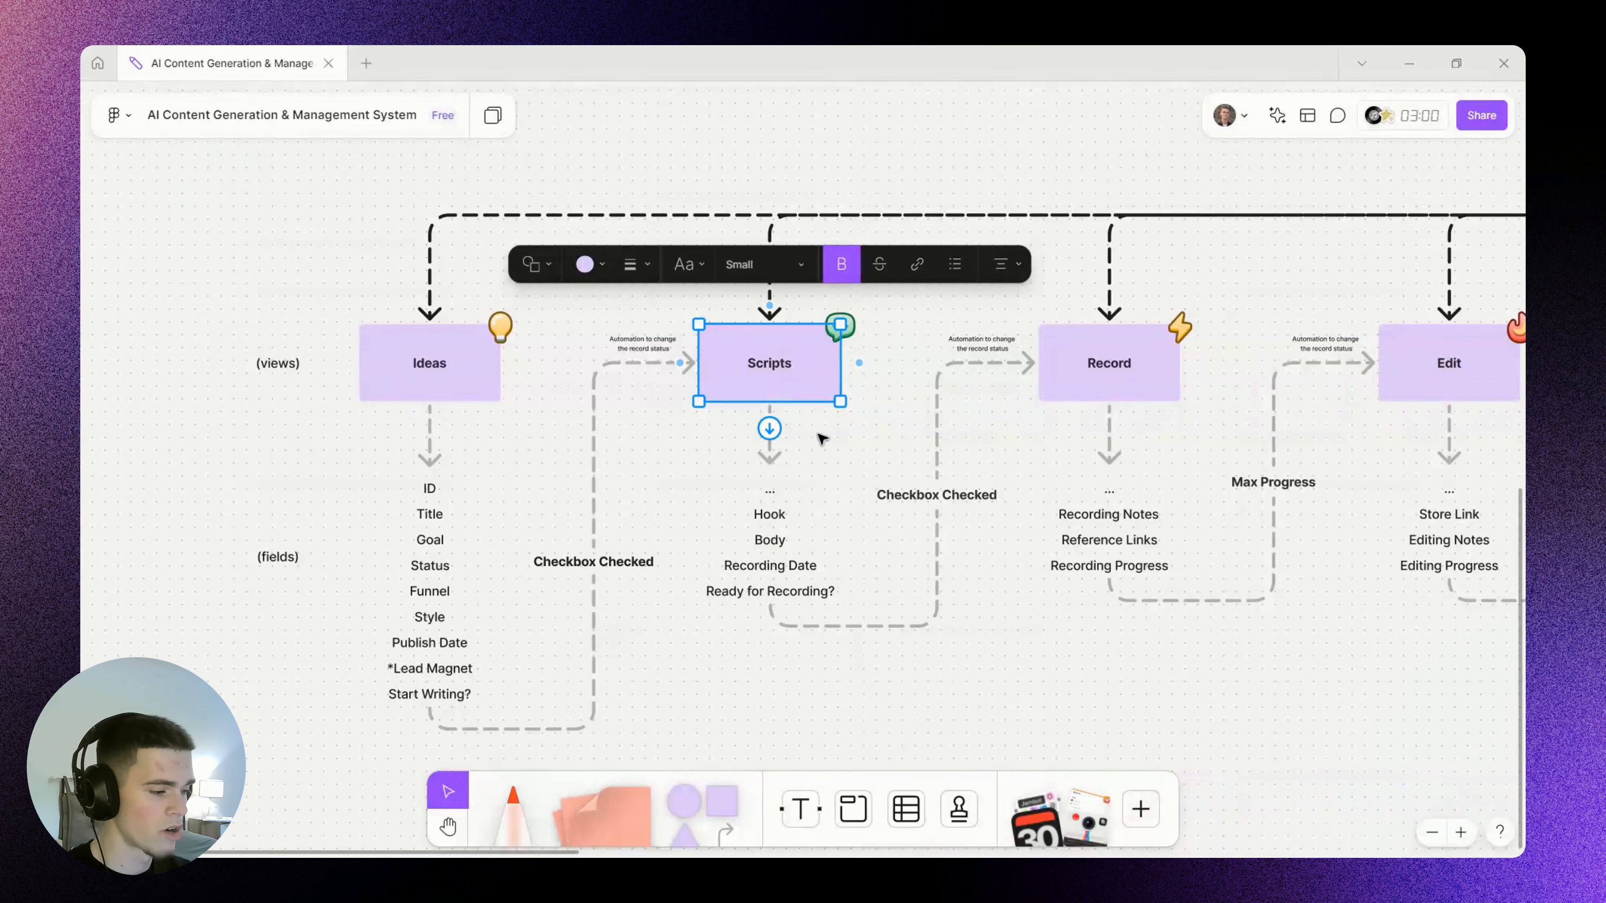
{"action": "left_click", "coordinate": [844, 452]}
{"action": "left_click_drag", "start_coordinate": [895, 440], "coordinate": [758, 443]}
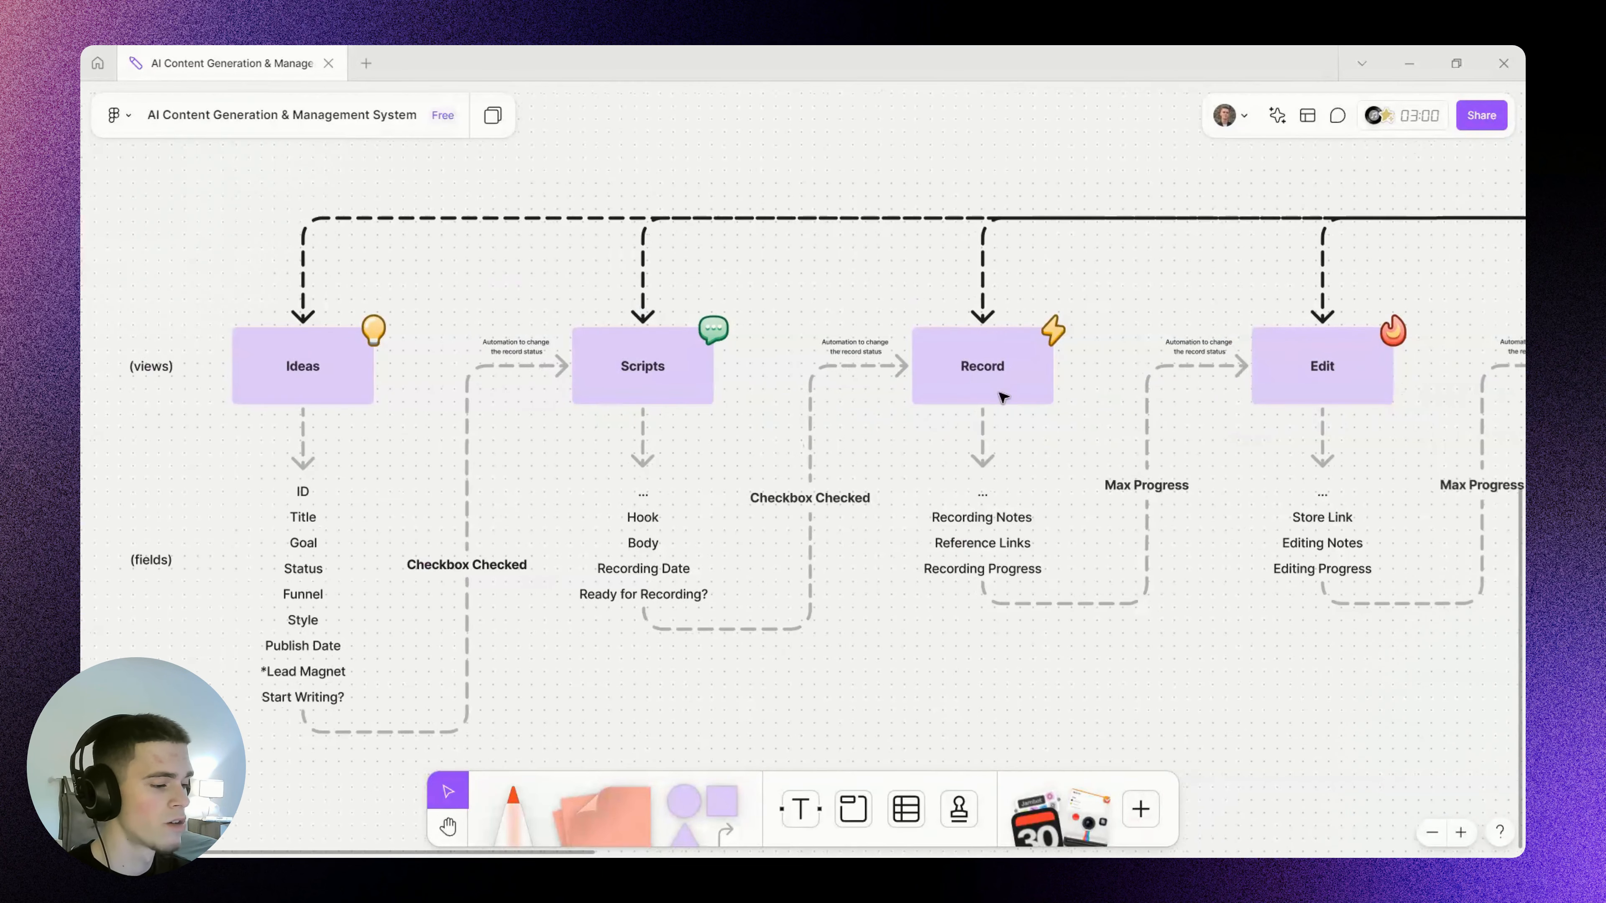
{"action": "left_click", "coordinate": [1002, 395]}
{"action": "left_click_drag", "start_coordinate": [1065, 485], "coordinate": [727, 472]}
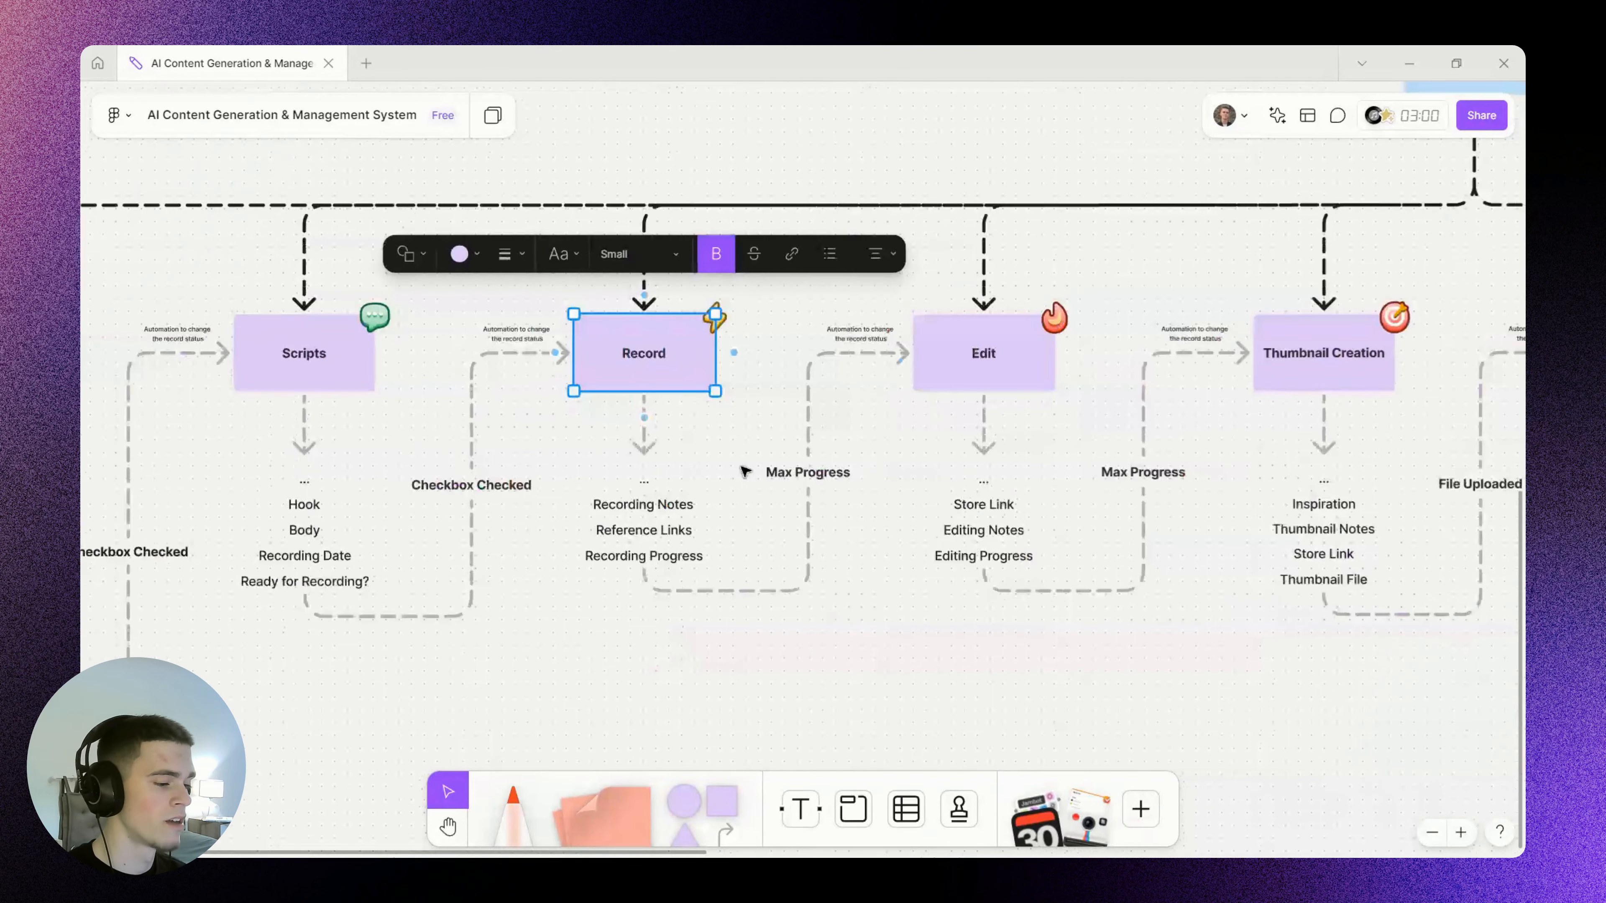
{"action": "left_click", "coordinate": [969, 381]}
{"action": "scroll", "coordinate": [794, 414], "scroll_direction": "right", "scroll_amount": 8}
{"action": "left_click", "coordinate": [794, 377]}
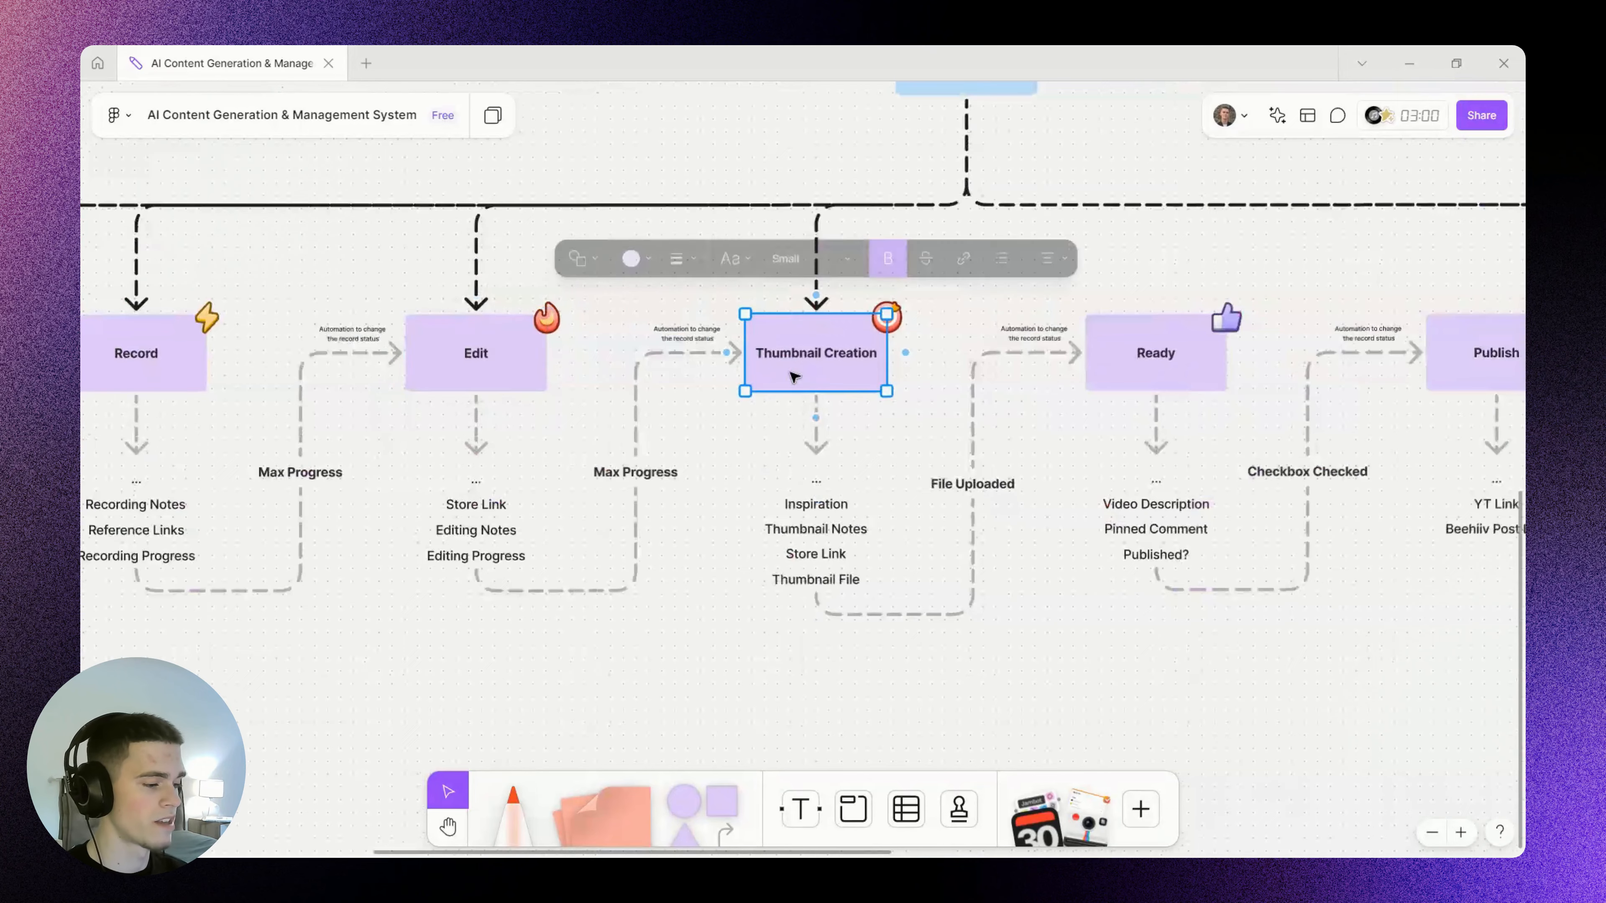
{"action": "scroll", "coordinate": [798, 380], "scroll_direction": "right", "scroll_amount": 5}
{"action": "left_click", "coordinate": [822, 392]}
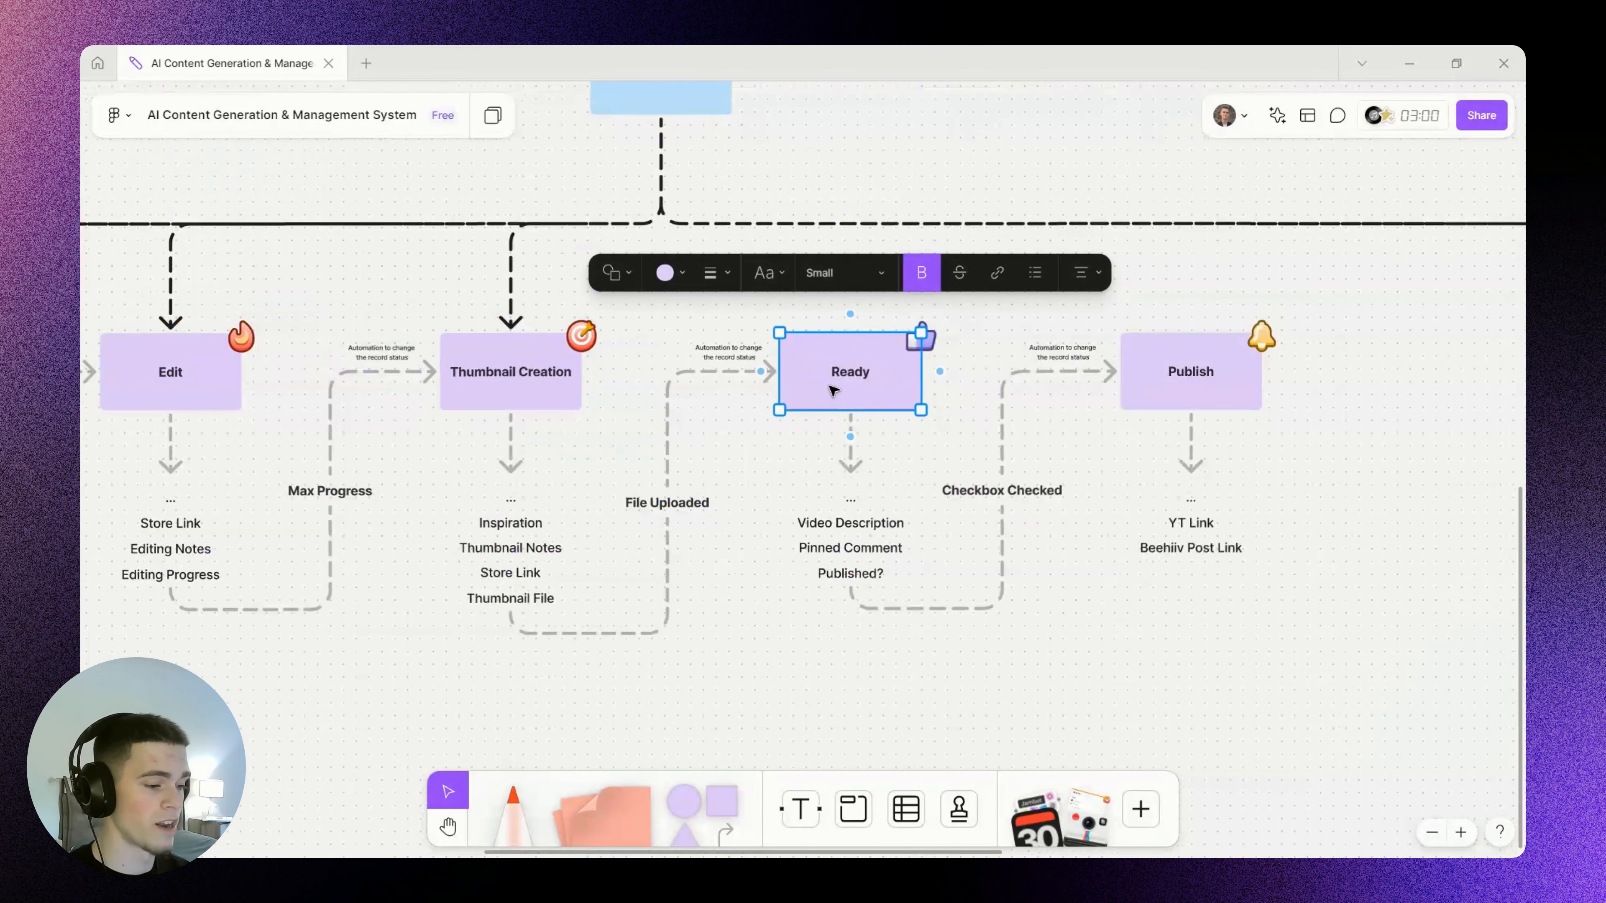
{"action": "scroll", "coordinate": [1104, 506], "scroll_direction": "right", "scroll_amount": 4}
{"action": "left_click", "coordinate": [945, 416]}
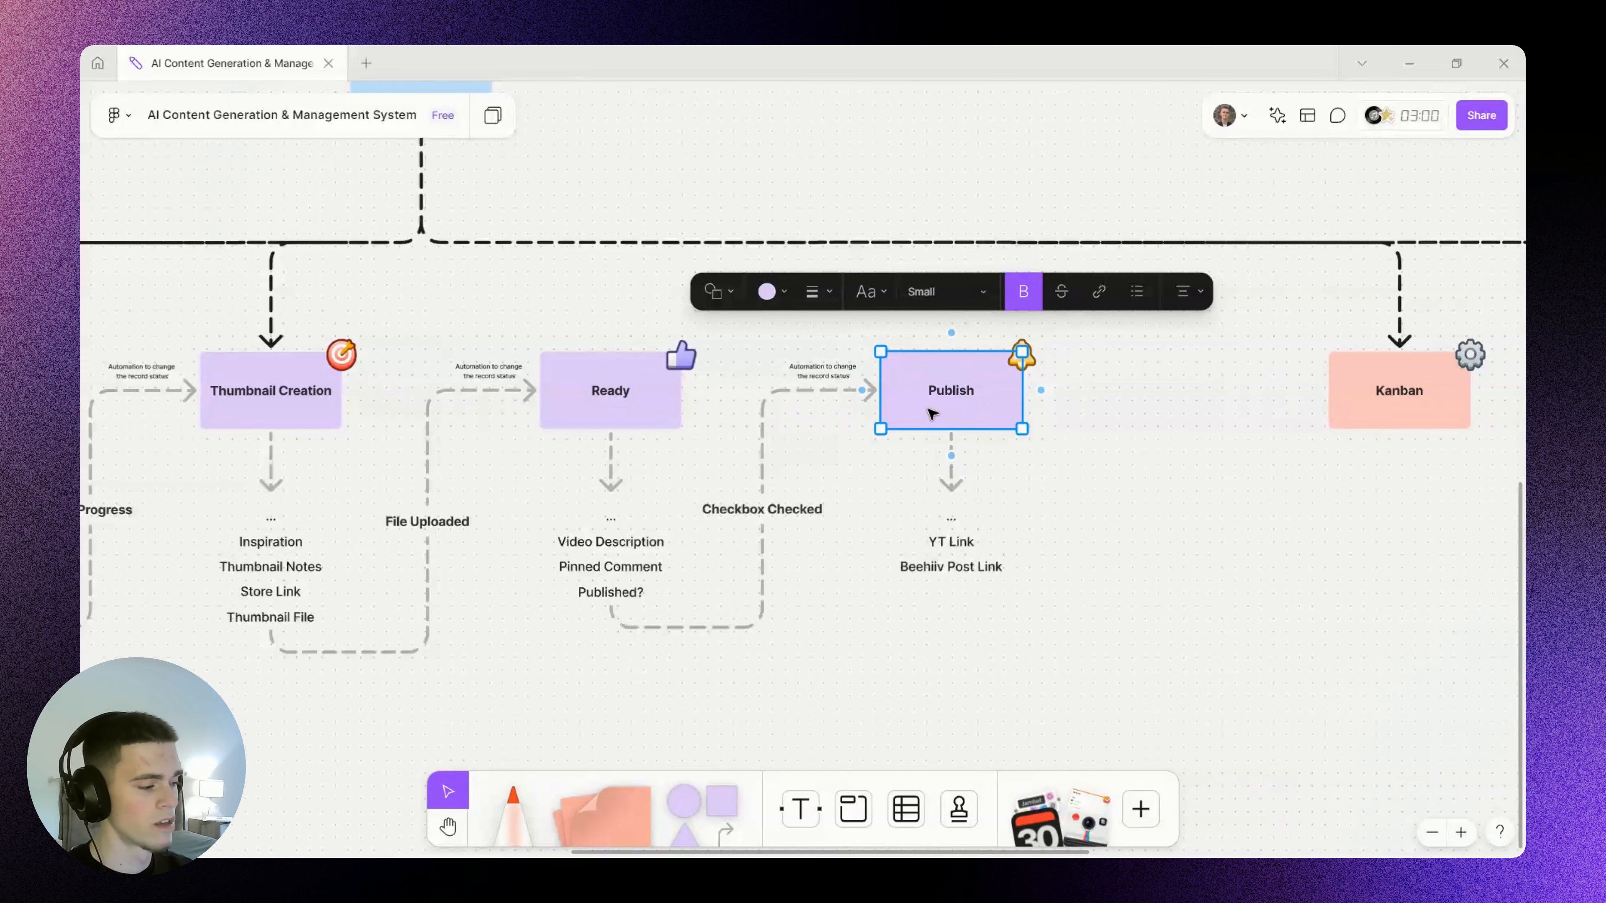
Add the view nodes from Ready back to Ideas to the Publish selection, covering all seven stages together, and clear the selection
{"action": "scroll", "coordinate": [942, 419], "scroll_direction": "left", "scroll_amount": 3}
{"action": "scroll", "coordinate": [961, 441], "scroll_direction": "down", "scroll_amount": 2, "text": "ctrl"}
{"action": "left_click", "coordinate": [791, 412], "text": "shift"}
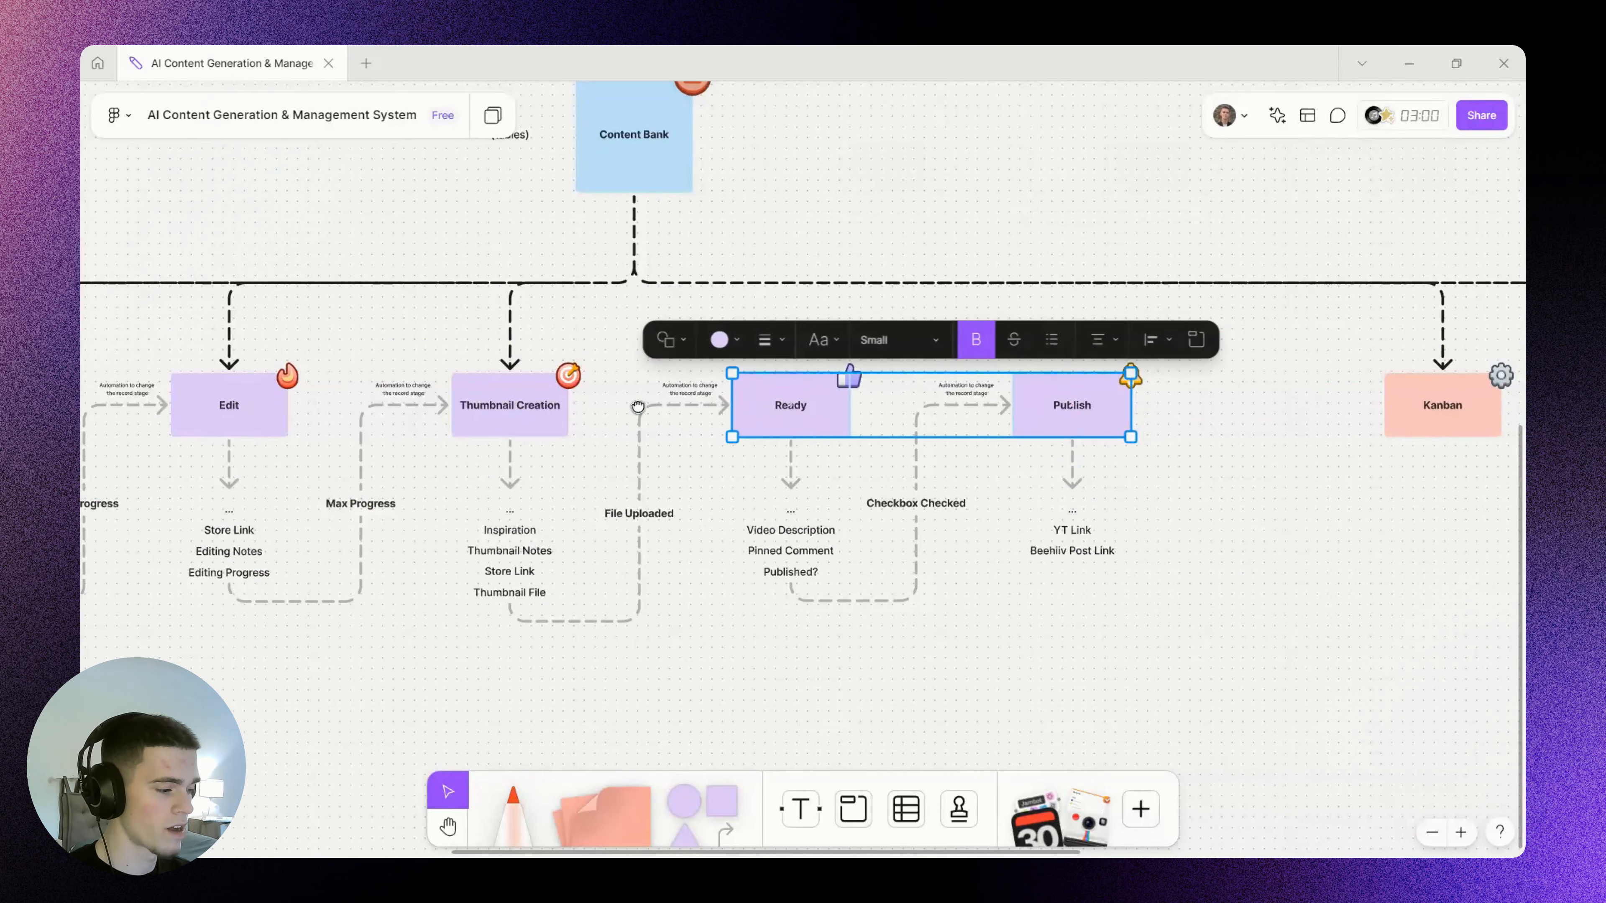
{"action": "scroll", "coordinate": [639, 408], "scroll_direction": "left", "scroll_amount": 6}
{"action": "left_click", "coordinate": [952, 409], "text": "shift"}
{"action": "left_click", "coordinate": [606, 395], "text": "shift"}
{"action": "left_click", "coordinate": [390, 396], "text": "shift"}
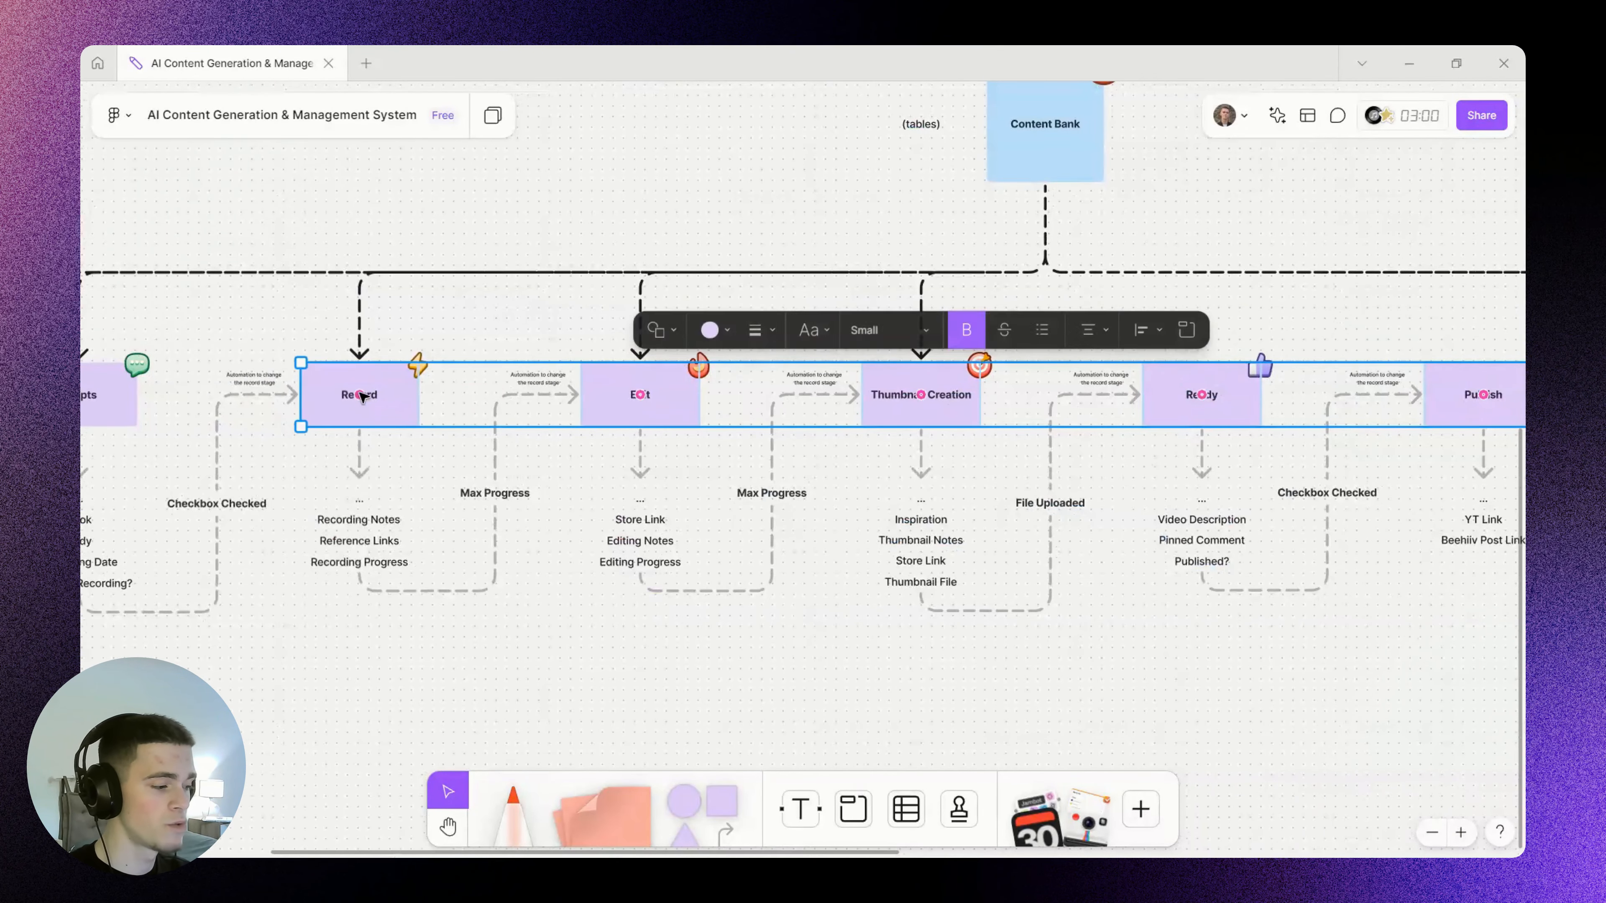
{"action": "scroll", "coordinate": [480, 417], "scroll_direction": "left", "scroll_amount": 5}
{"action": "left_click", "coordinate": [506, 430], "text": "shift"}
{"action": "left_click", "coordinate": [212, 422], "text": "shift"}
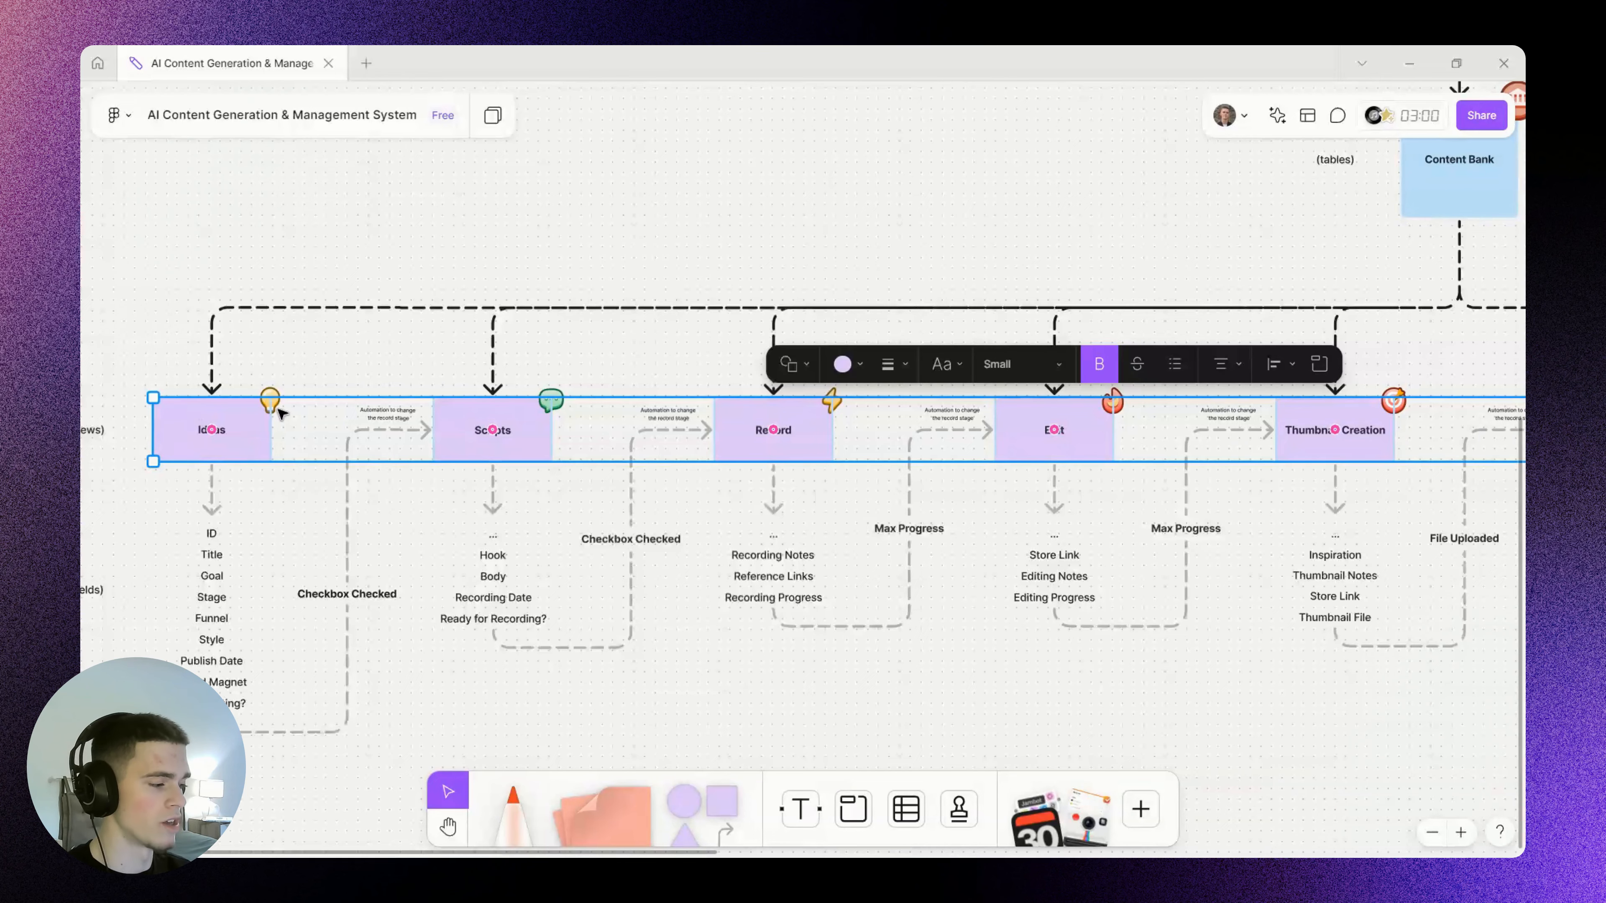
{"action": "left_click", "coordinate": [322, 313]}
Trace the stage order from Ideas by selecting each view from Scripts through Publish individually, leaving nothing selected
{"action": "left_click_drag", "start_coordinate": [217, 405], "coordinate": [525, 343]}
{"action": "scroll", "coordinate": [526, 345], "scroll_direction": "up", "scroll_amount": 1}
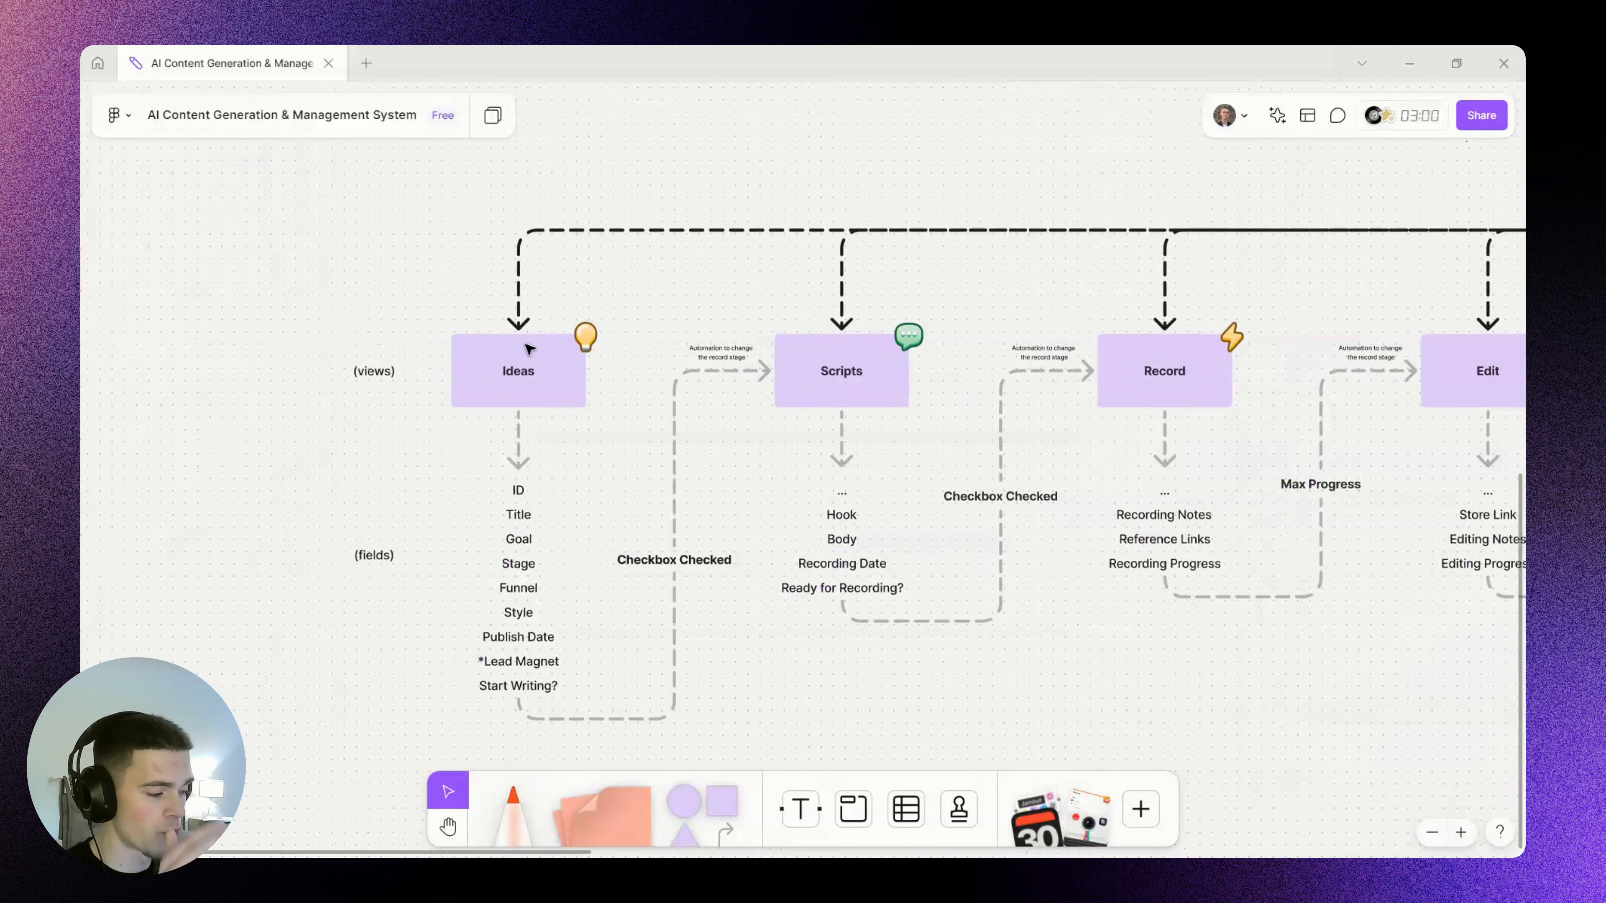
{"action": "left_click", "coordinate": [818, 373]}
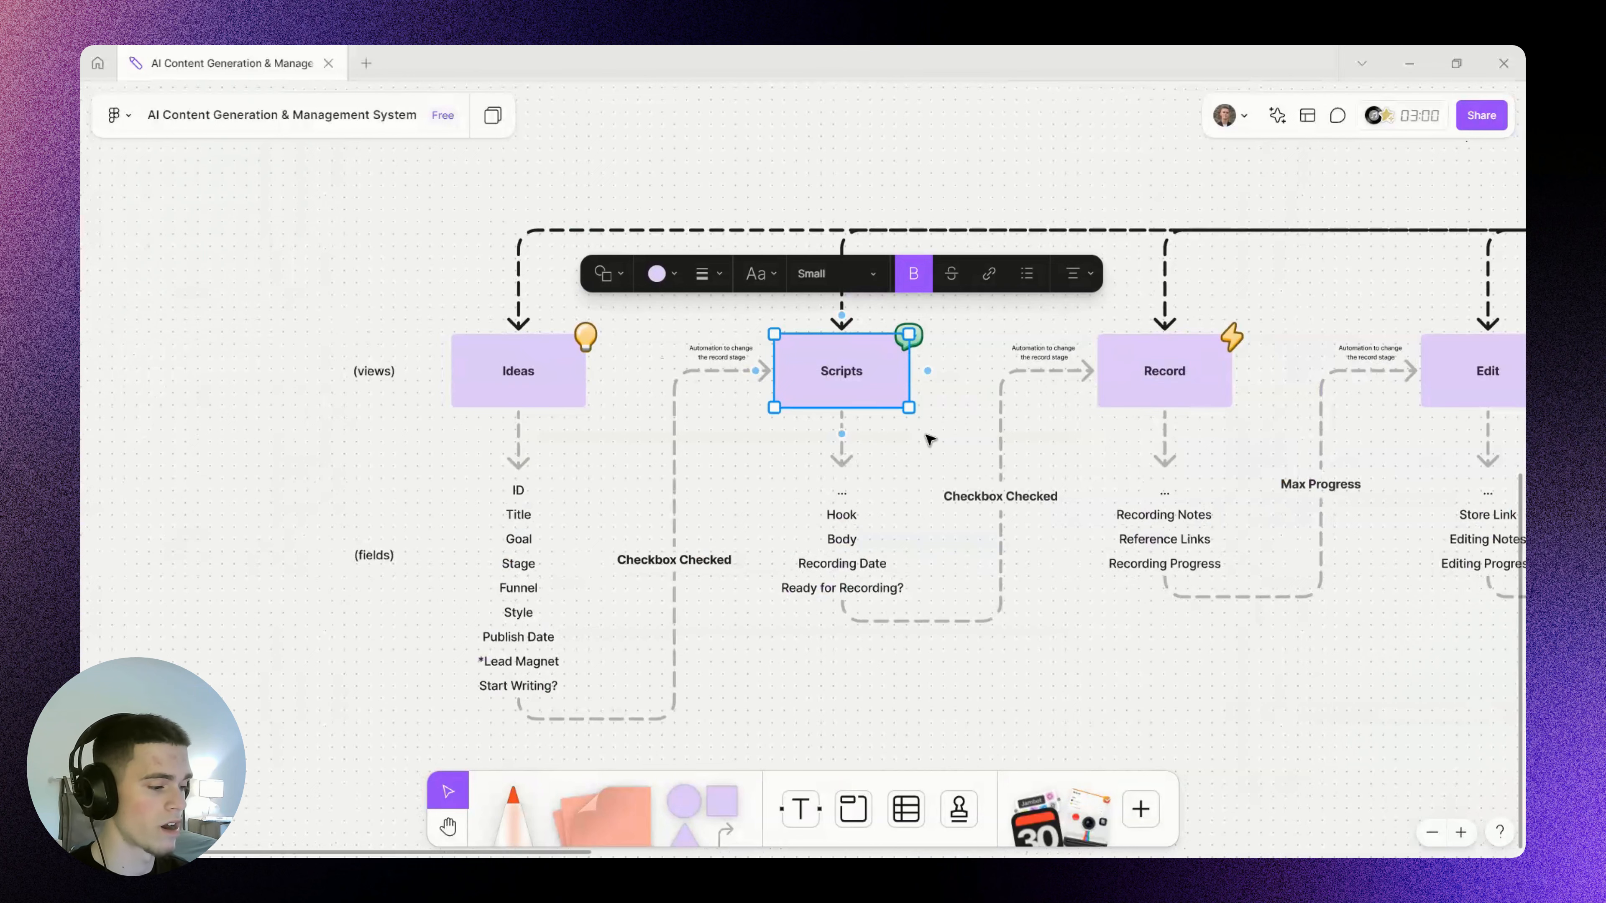
{"action": "left_click_drag", "start_coordinate": [1123, 446], "coordinate": [802, 420]}
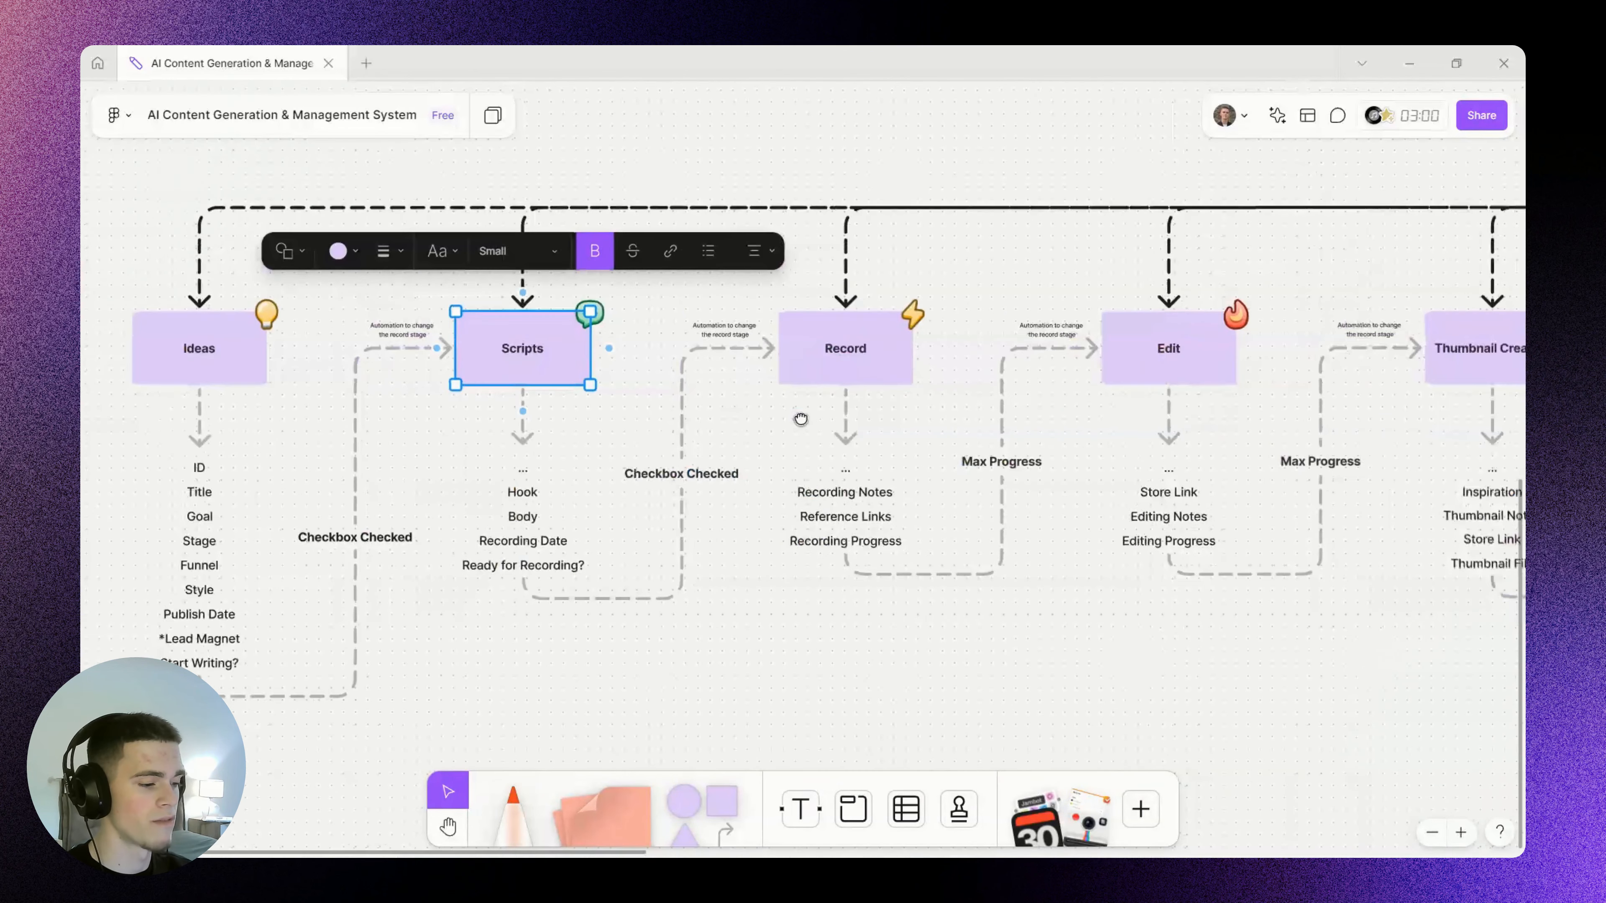
{"action": "left_click", "coordinate": [864, 366]}
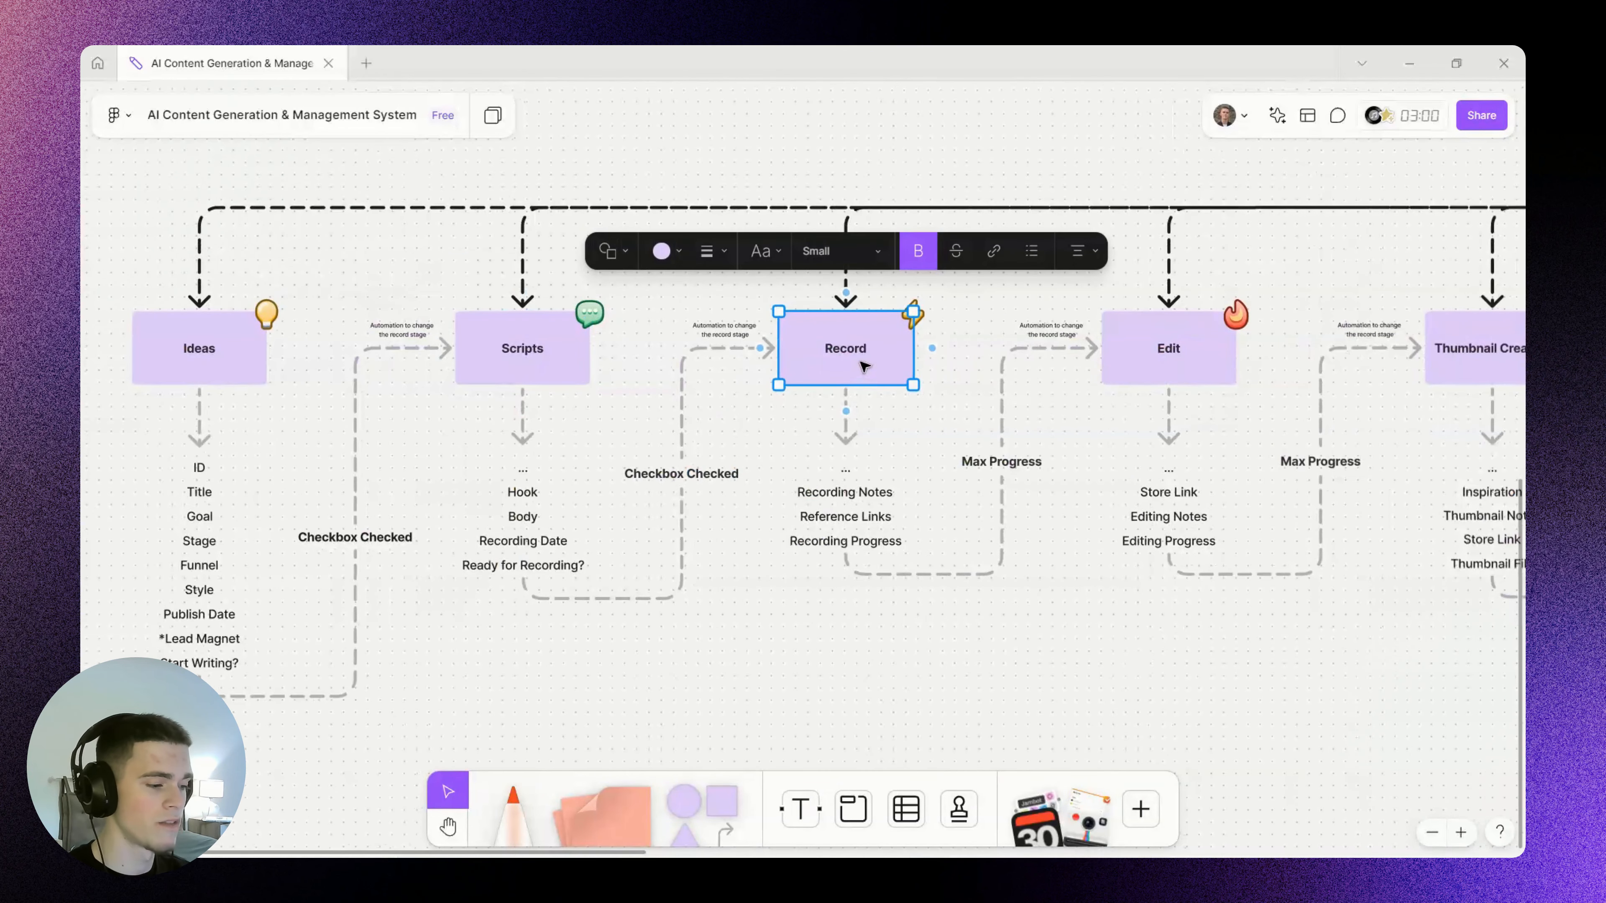
{"action": "left_click", "coordinate": [1169, 370]}
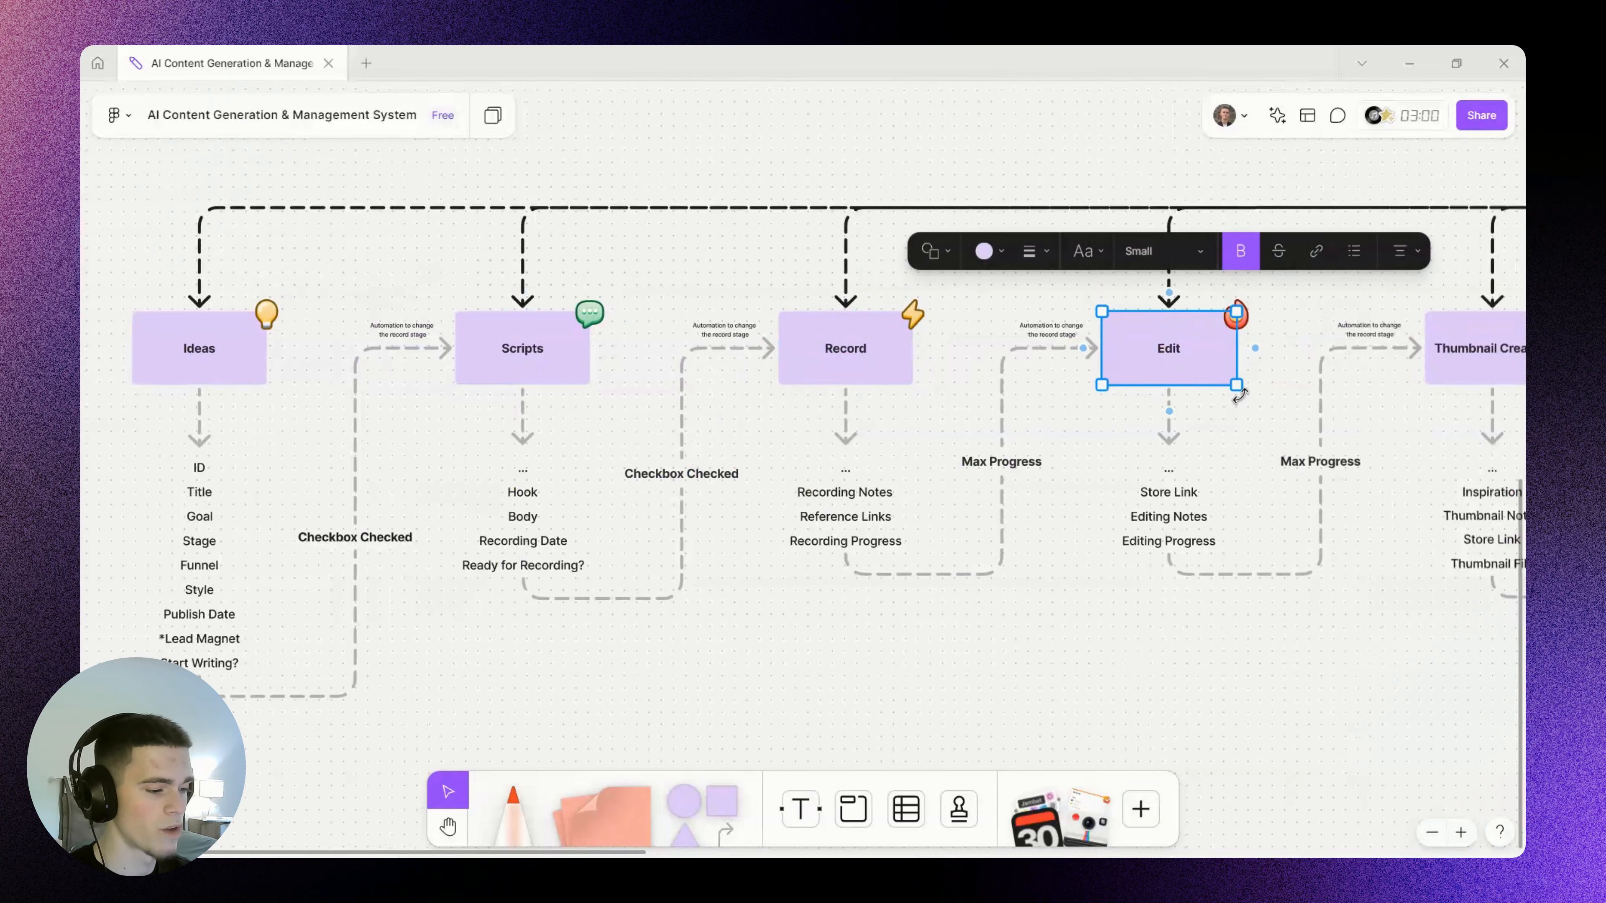
{"action": "scroll", "coordinate": [784, 371], "scroll_direction": "right", "scroll_amount": 8}
{"action": "left_click", "coordinate": [957, 353]}
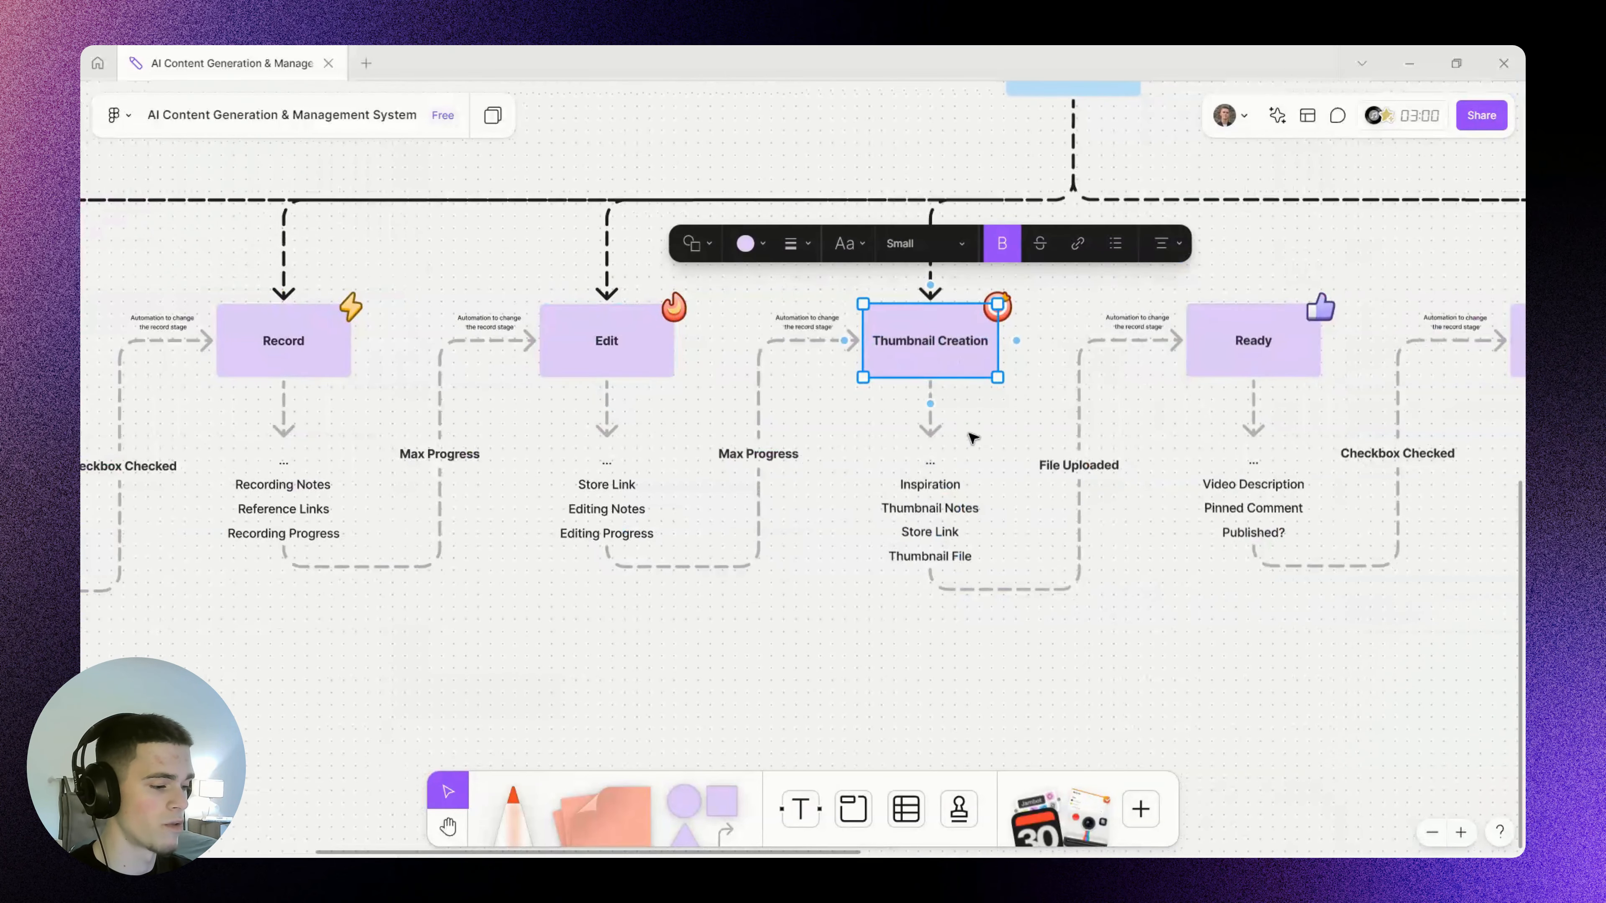
{"action": "left_click_drag", "start_coordinate": [1001, 433], "coordinate": [663, 472]}
{"action": "left_click", "coordinate": [924, 380]}
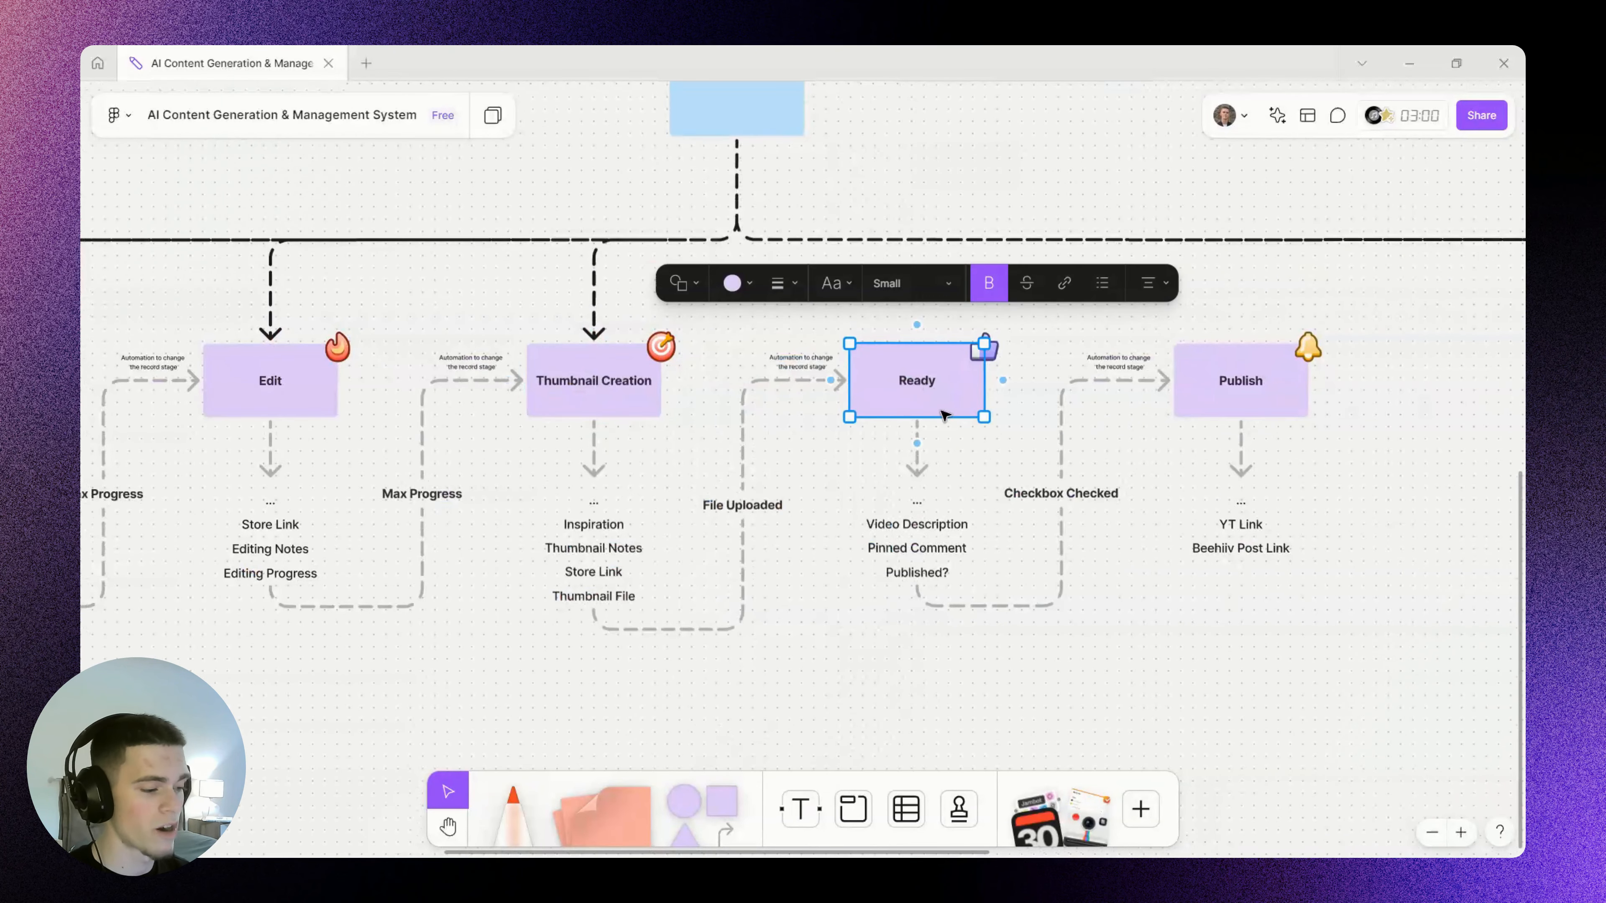
{"action": "left_click", "coordinate": [1114, 431]}
{"action": "left_click", "coordinate": [1209, 393]}
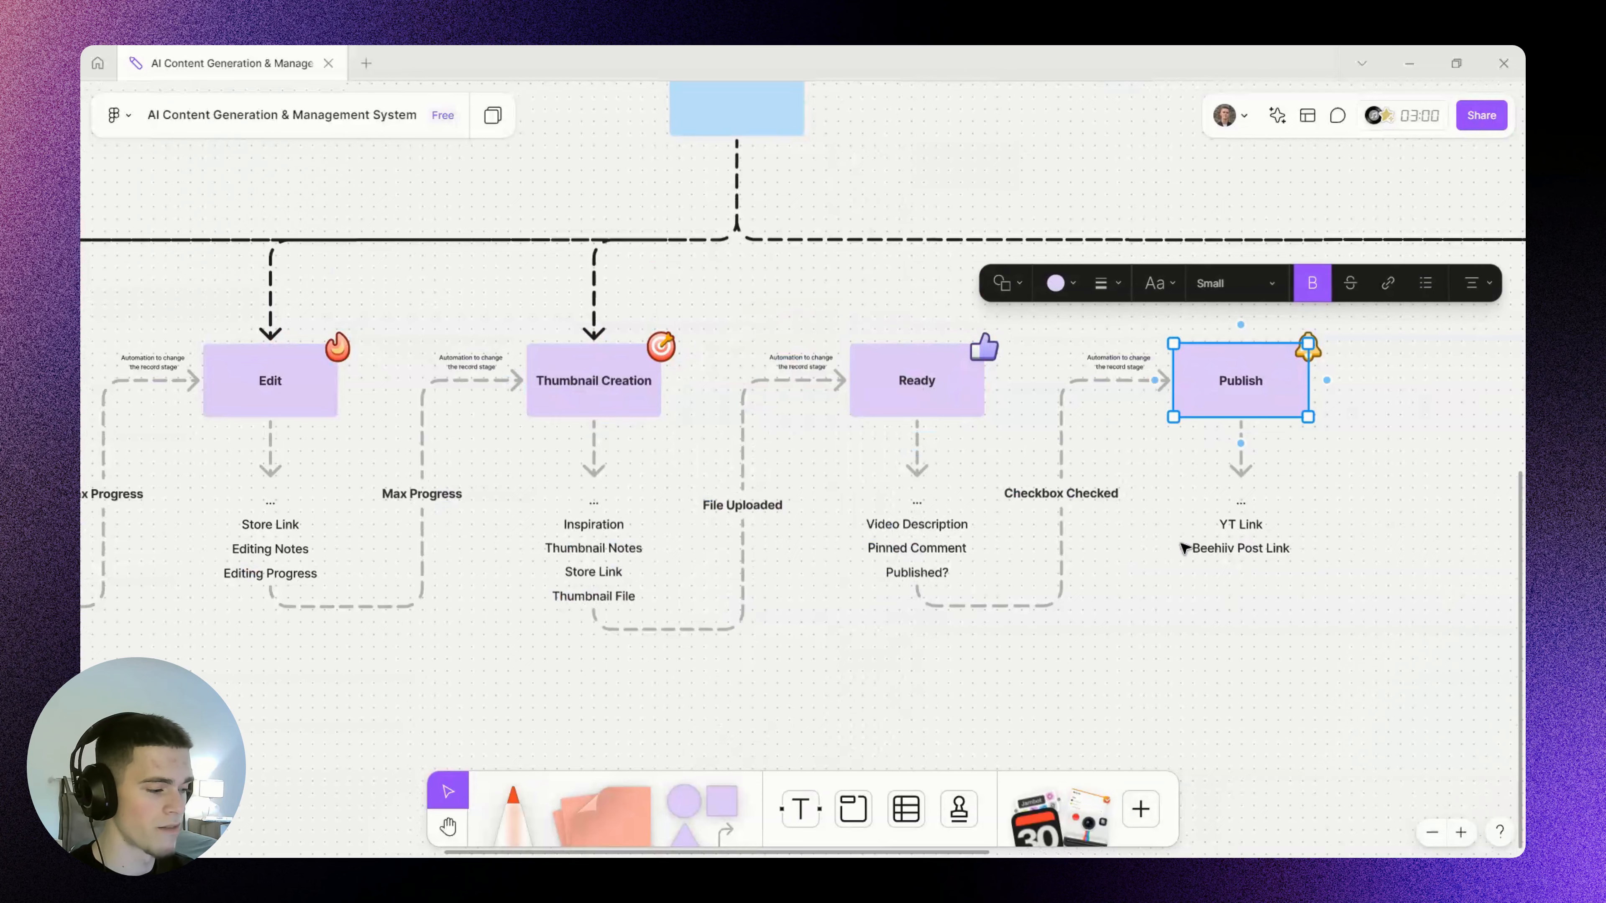
{"action": "left_click", "coordinate": [776, 516]}
Return to the start of the view row and examine the fields listed beneath the Ideas and Scripts views
{"action": "scroll", "coordinate": [776, 516], "scroll_direction": "left", "scroll_amount": 15}
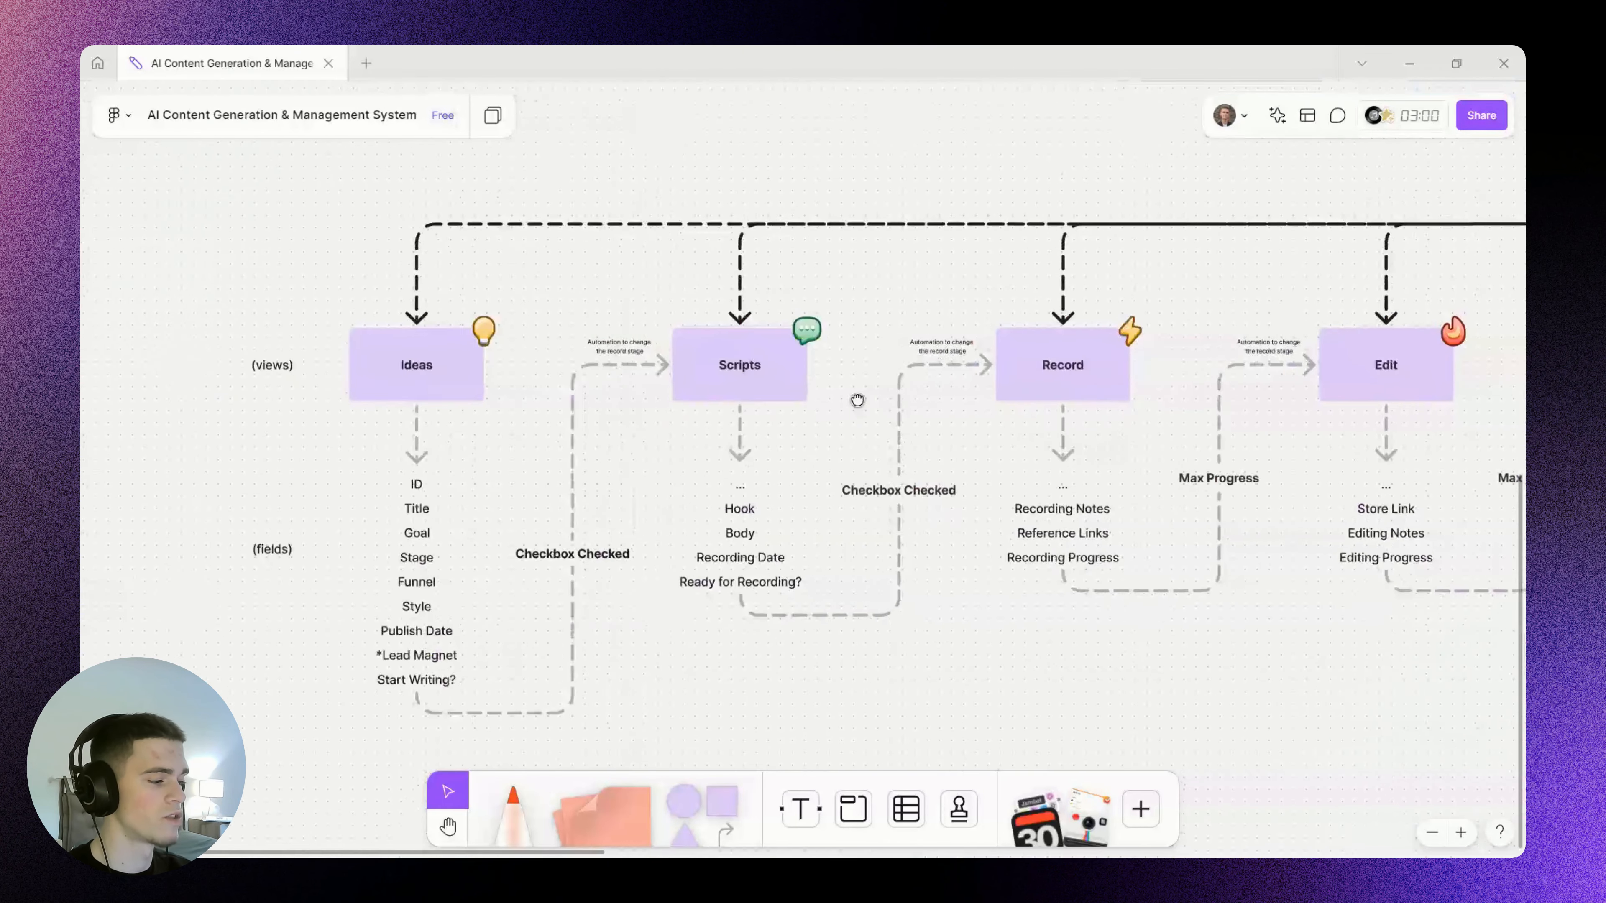
{"action": "scroll", "coordinate": [457, 473], "scroll_direction": "up", "scroll_amount": 2}
{"action": "scroll", "coordinate": [457, 473], "scroll_direction": "up", "scroll_amount": 1}
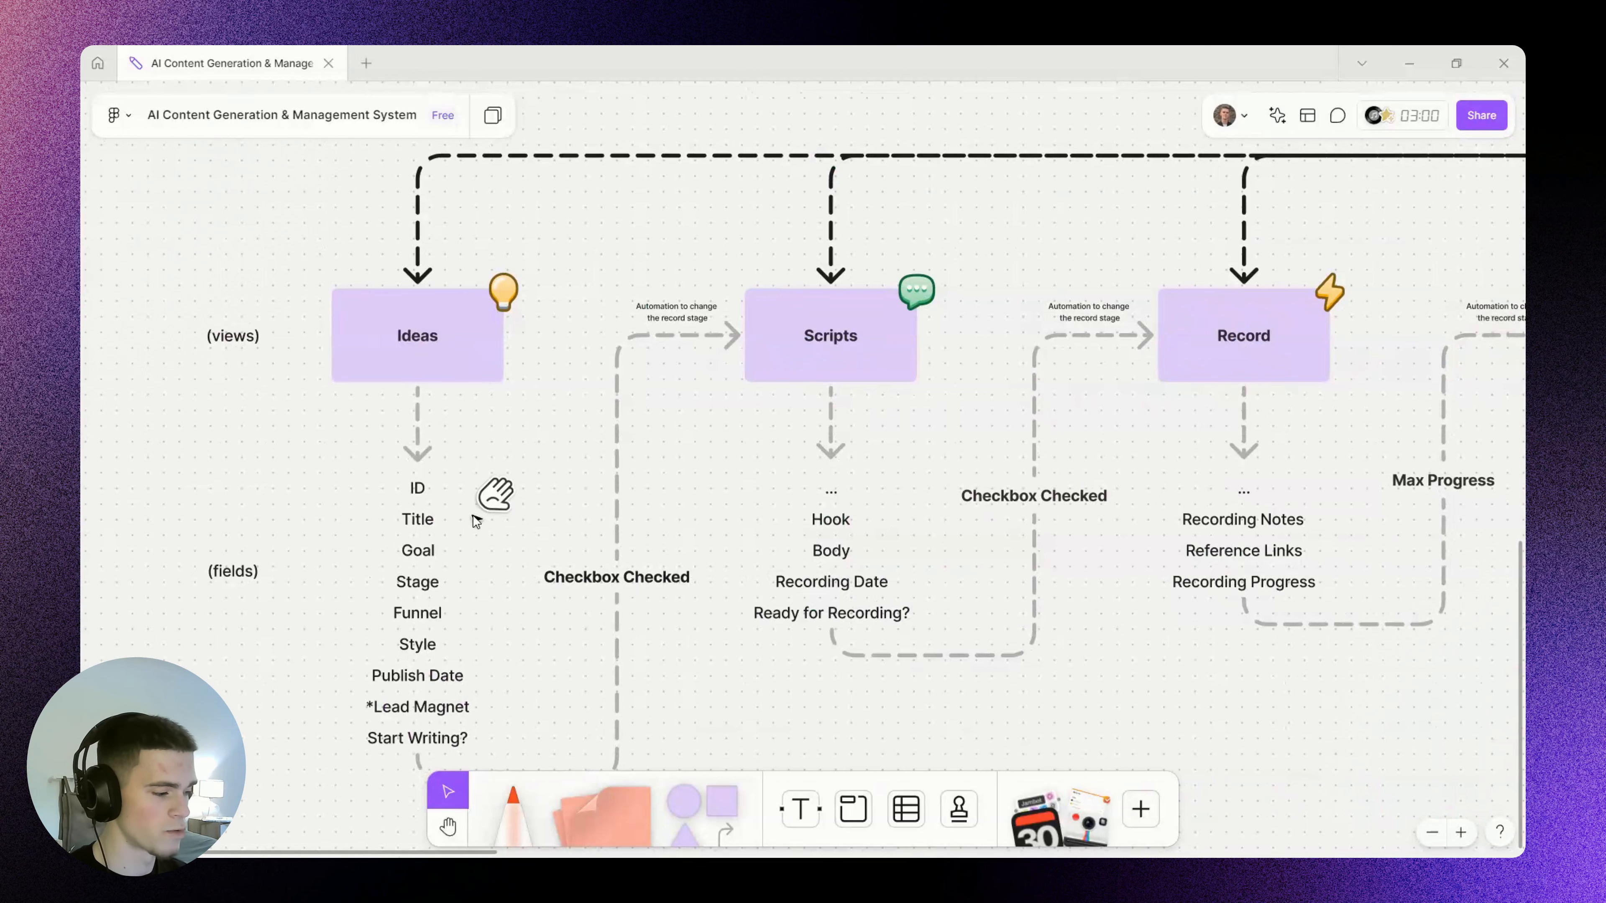
{"action": "scroll", "coordinate": [473, 516], "scroll_direction": "down", "scroll_amount": 2}
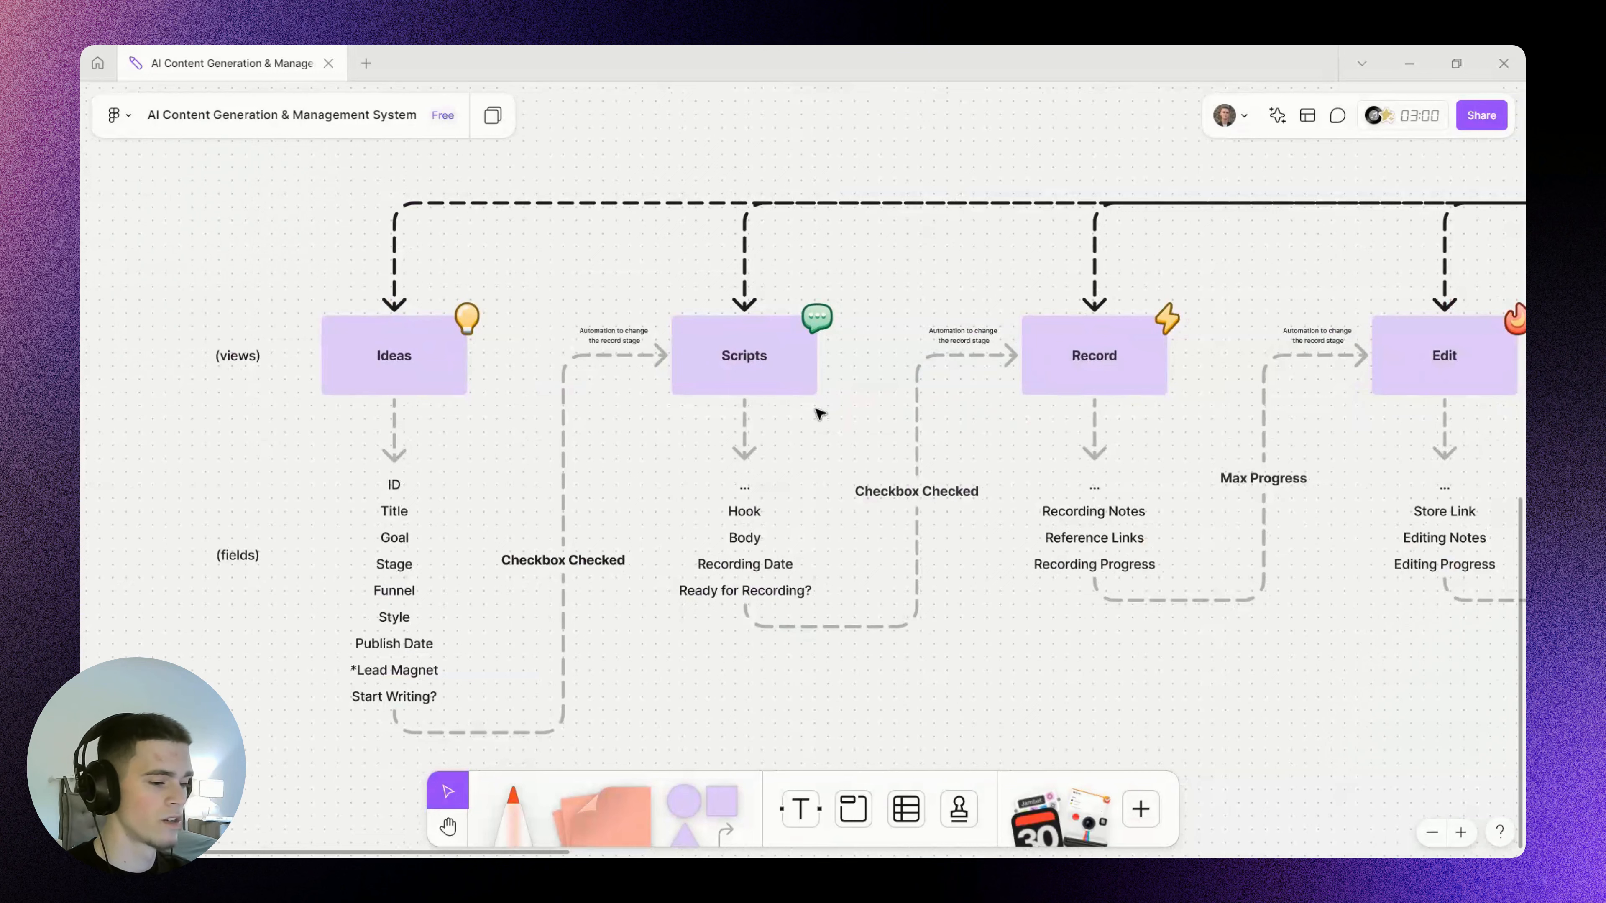
{"action": "scroll", "coordinate": [827, 443], "scroll_direction": "left", "scroll_amount": 3}
{"action": "scroll", "coordinate": [826, 443], "scroll_direction": "down", "scroll_amount": 1}
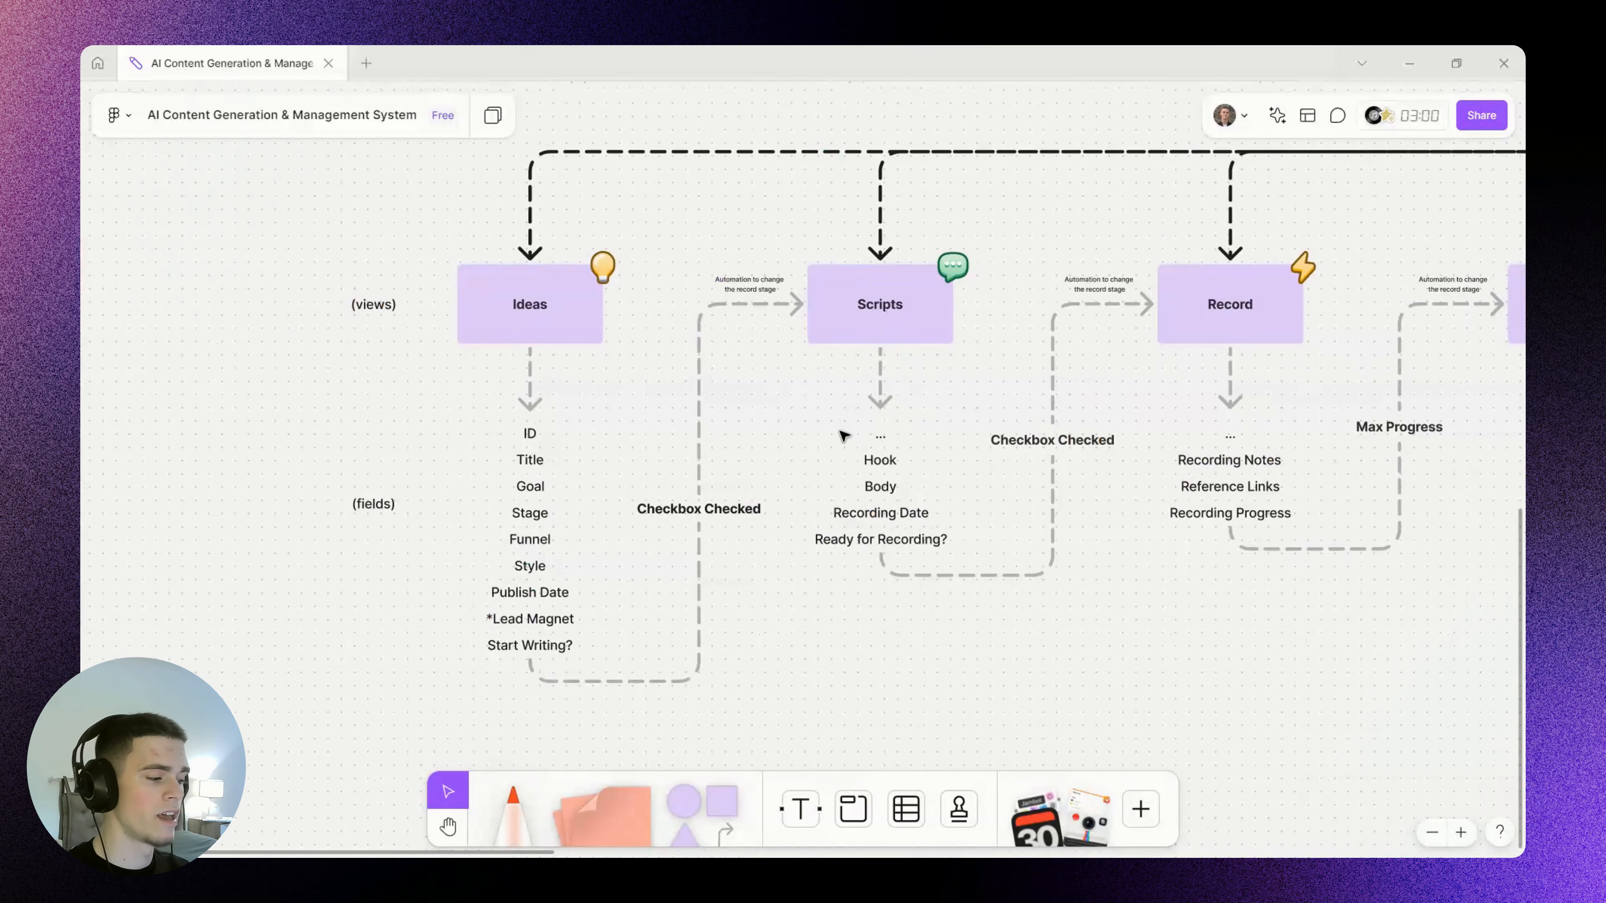
Insert a two-by-two table in the empty canvas area beside the Ideas view and its fields
{"action": "scroll", "coordinate": [714, 494], "scroll_direction": "left", "scroll_amount": 5}
{"action": "scroll", "coordinate": [714, 493], "scroll_direction": "down", "scroll_amount": 1}
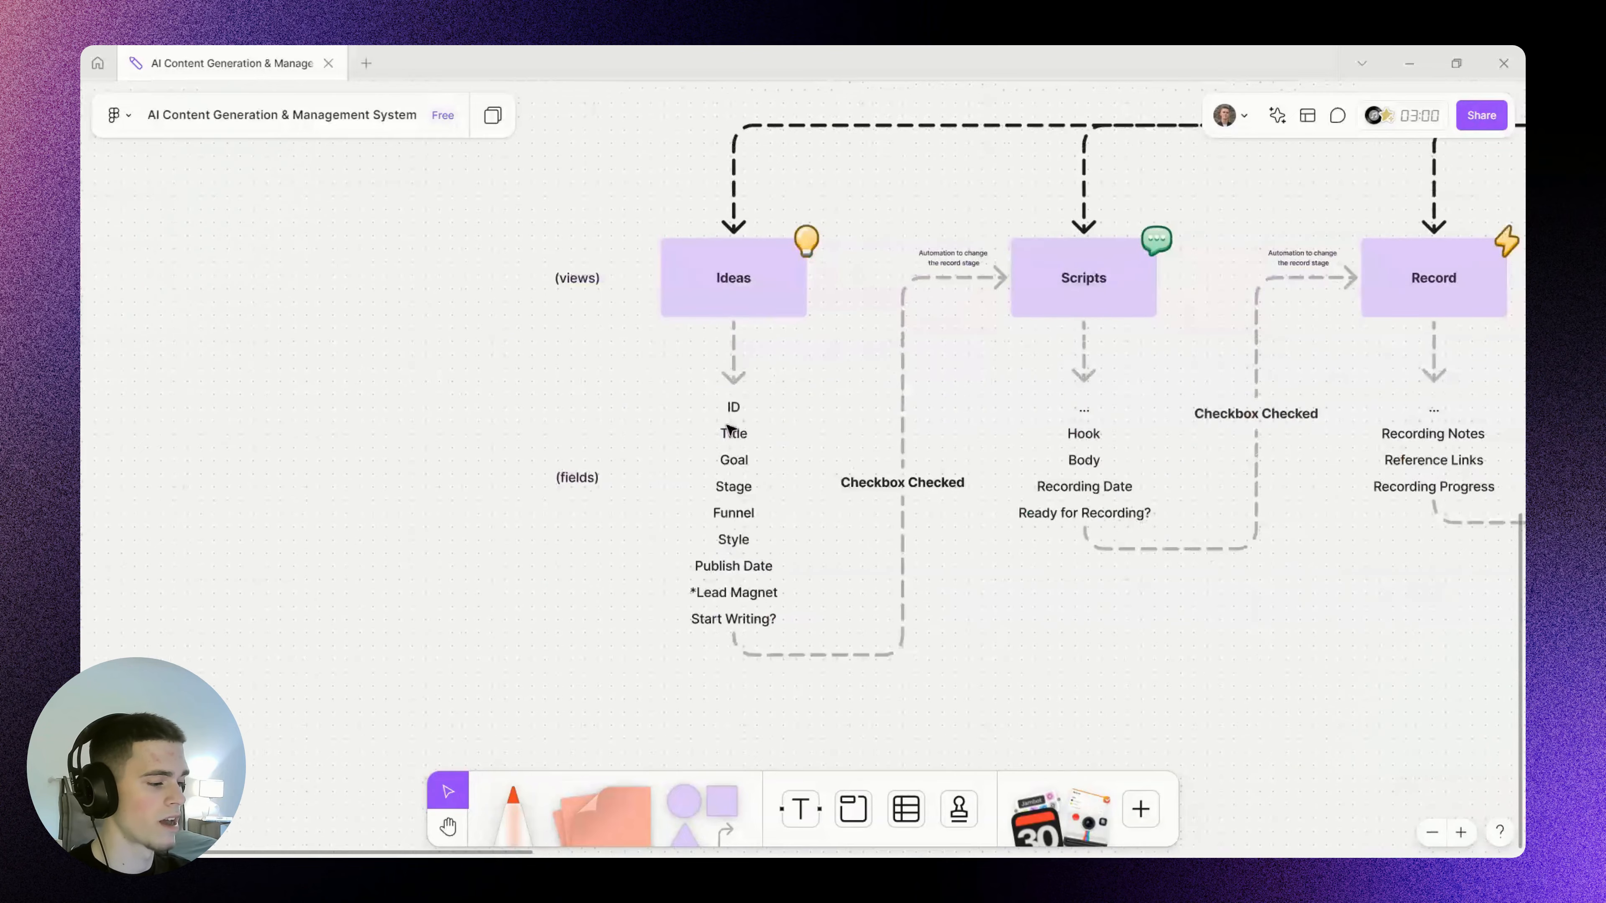
{"action": "scroll", "coordinate": [922, 456], "scroll_direction": "left", "scroll_amount": 5}
{"action": "left_click", "coordinate": [907, 808]}
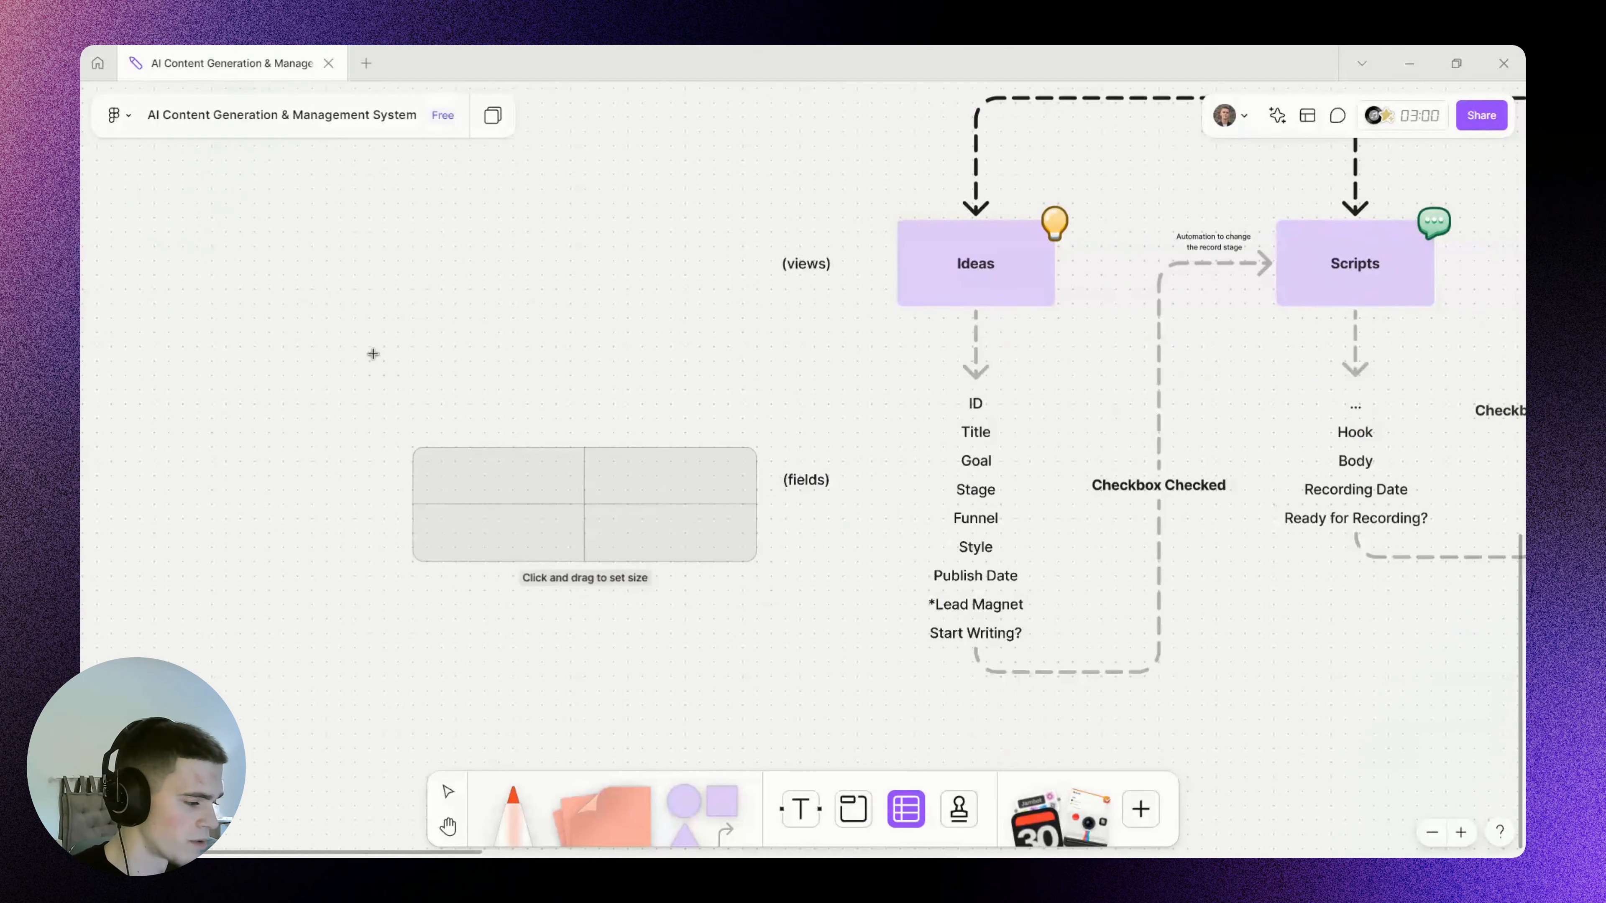
{"action": "left_click", "coordinate": [182, 251]}
{"action": "scroll", "coordinate": [484, 444], "scroll_direction": "up", "scroll_amount": 1}
Fill the new table's header row with dark green and add a third column
{"action": "left_click", "coordinate": [326, 273]}
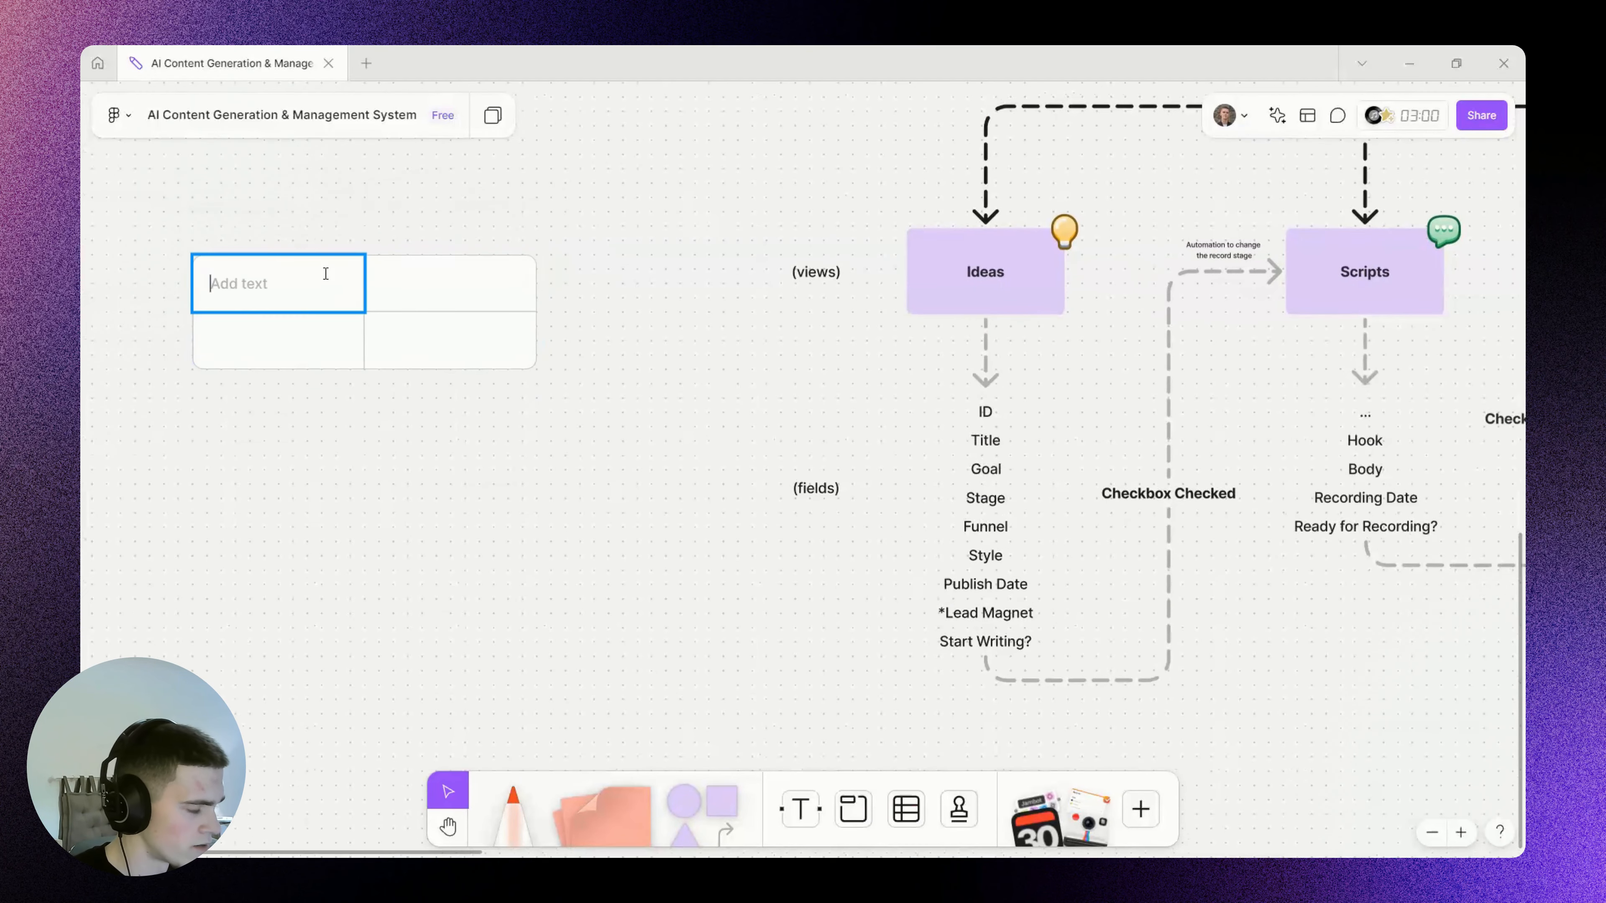
{"action": "left_click_drag", "start_coordinate": [325, 273], "coordinate": [484, 297]}
{"action": "left_click", "coordinate": [196, 372]}
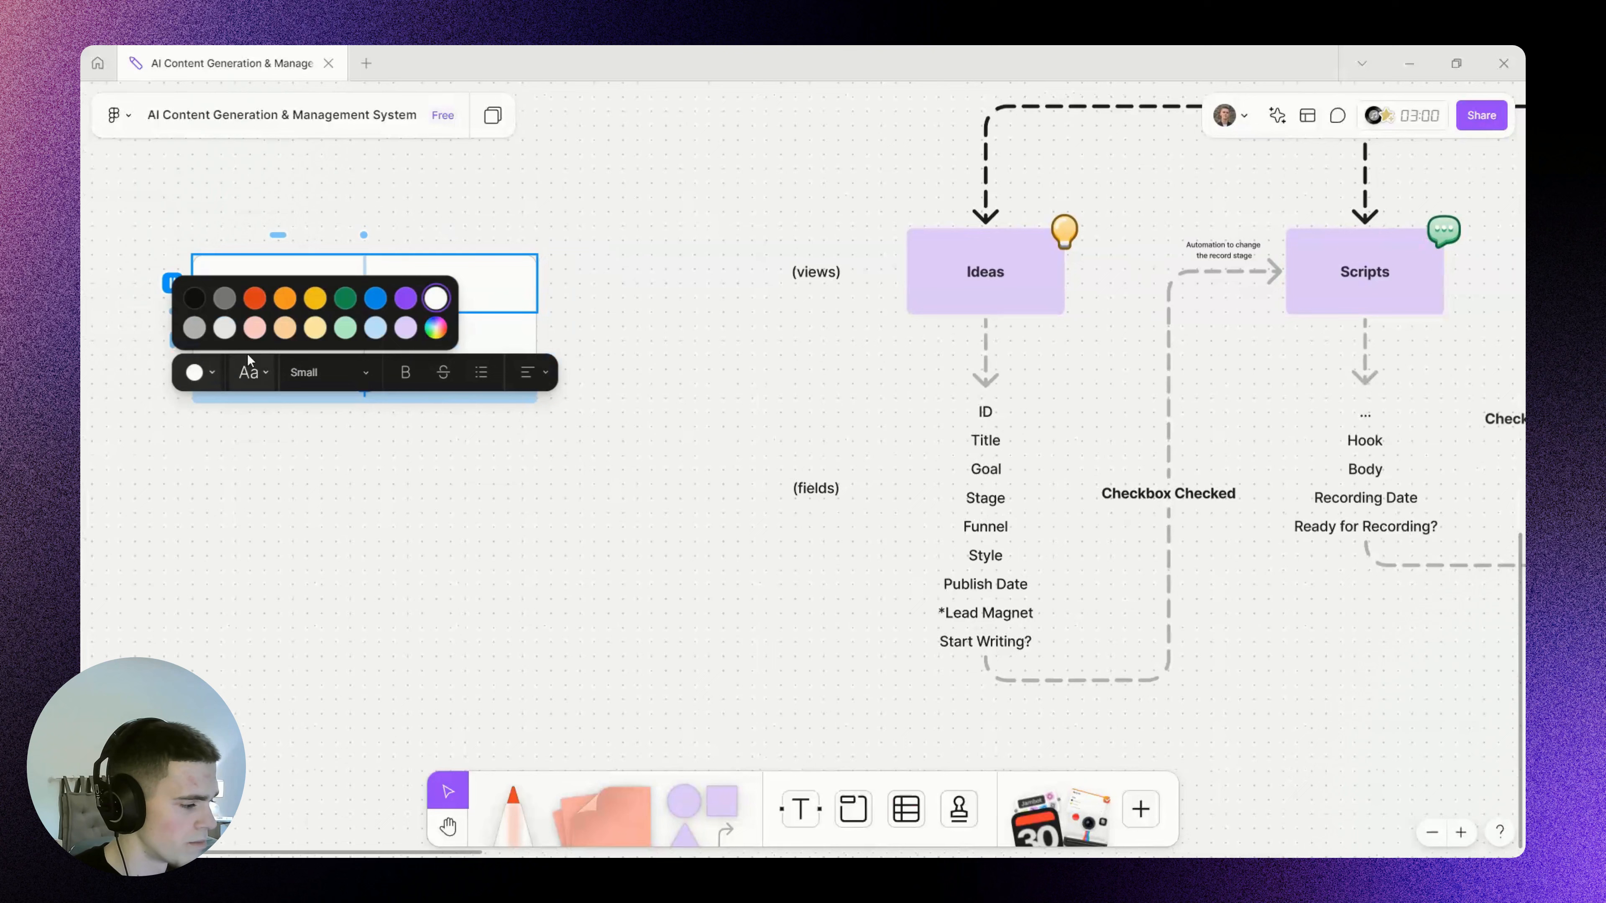
{"action": "left_click", "coordinate": [345, 299]}
{"action": "left_click", "coordinate": [642, 273]}
{"action": "left_click", "coordinate": [520, 341]}
{"action": "left_click", "coordinate": [556, 309]}
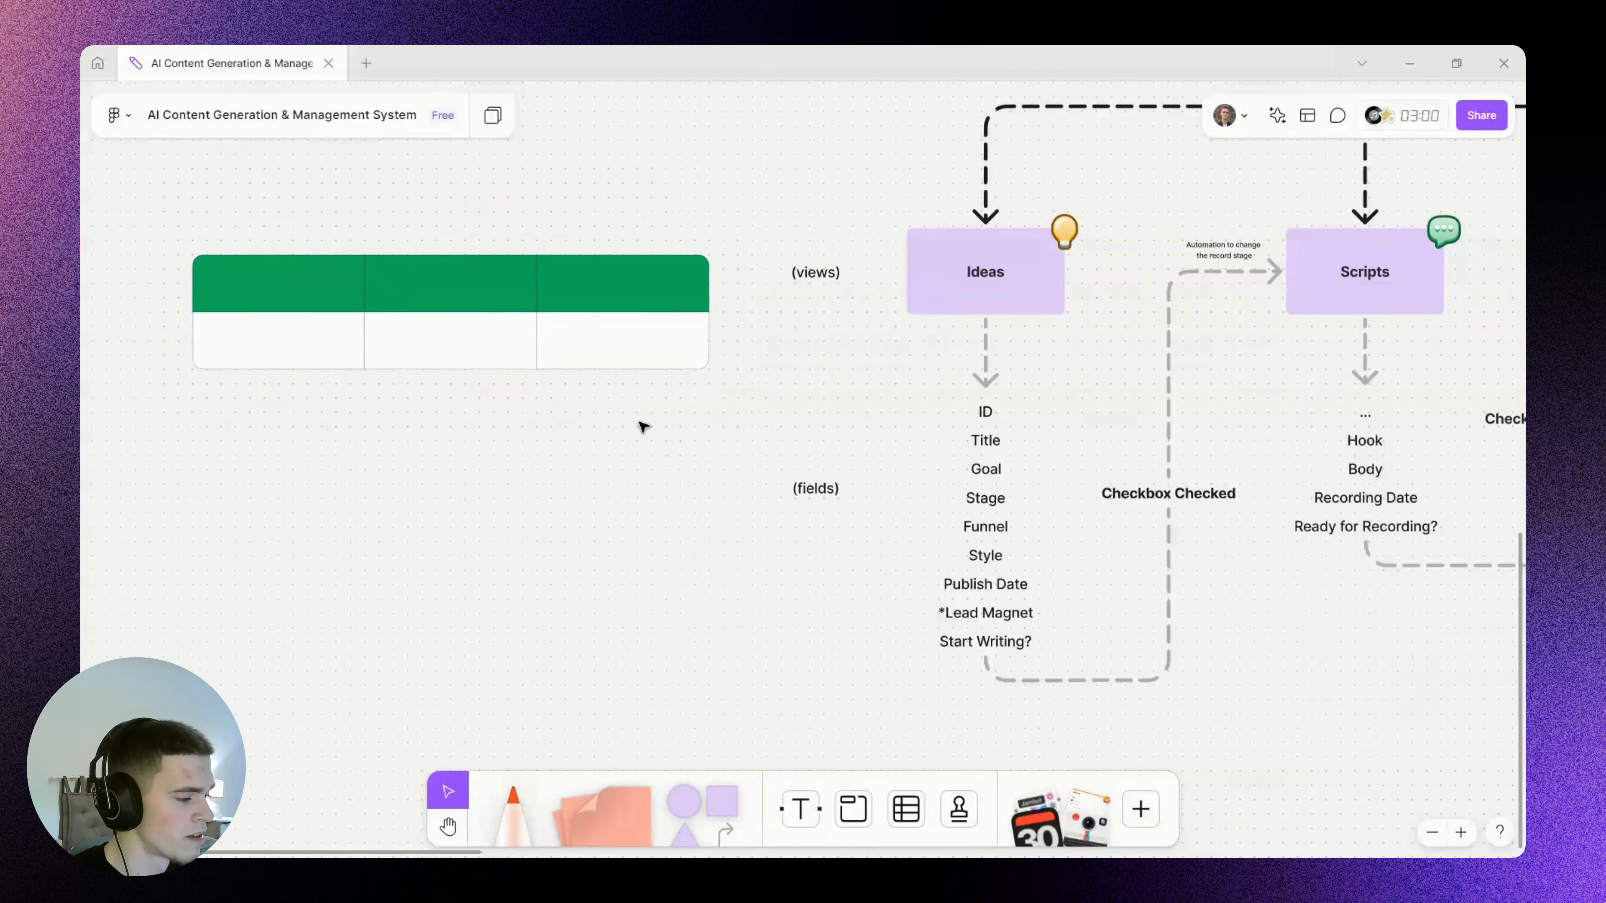
Point out the green header row and each of the table's three columns by selecting them in turn
{"action": "left_click", "coordinate": [287, 294]}
{"action": "left_click_drag", "start_coordinate": [287, 294], "coordinate": [680, 276]}
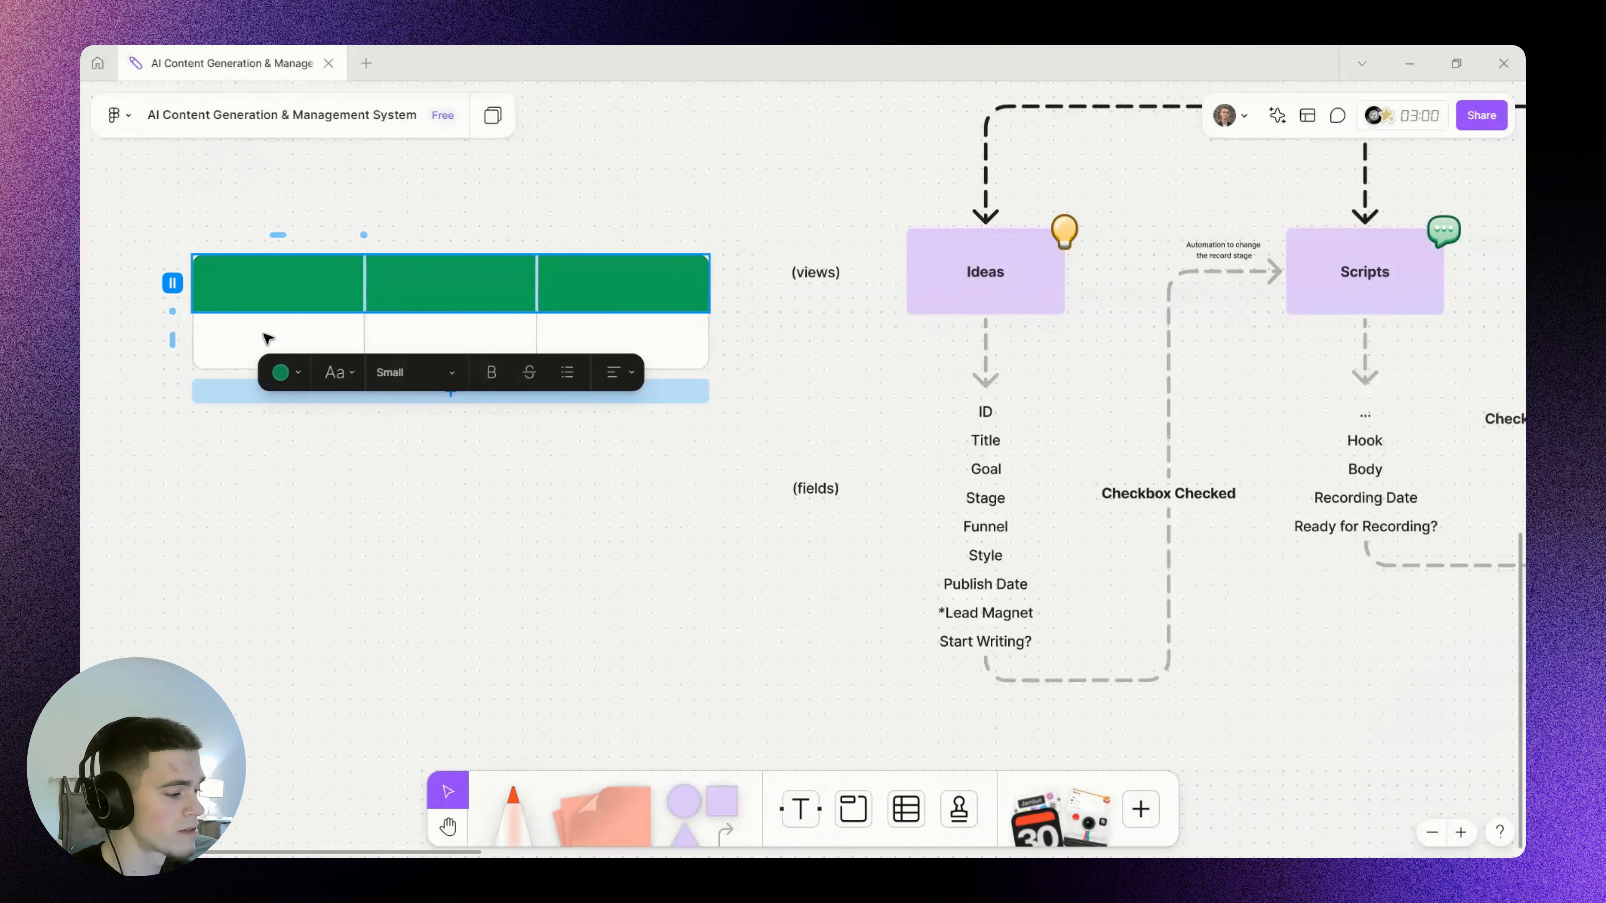
{"action": "left_click_drag", "start_coordinate": [270, 298], "coordinate": [273, 343]}
{"action": "left_click_drag", "start_coordinate": [438, 286], "coordinate": [448, 339]}
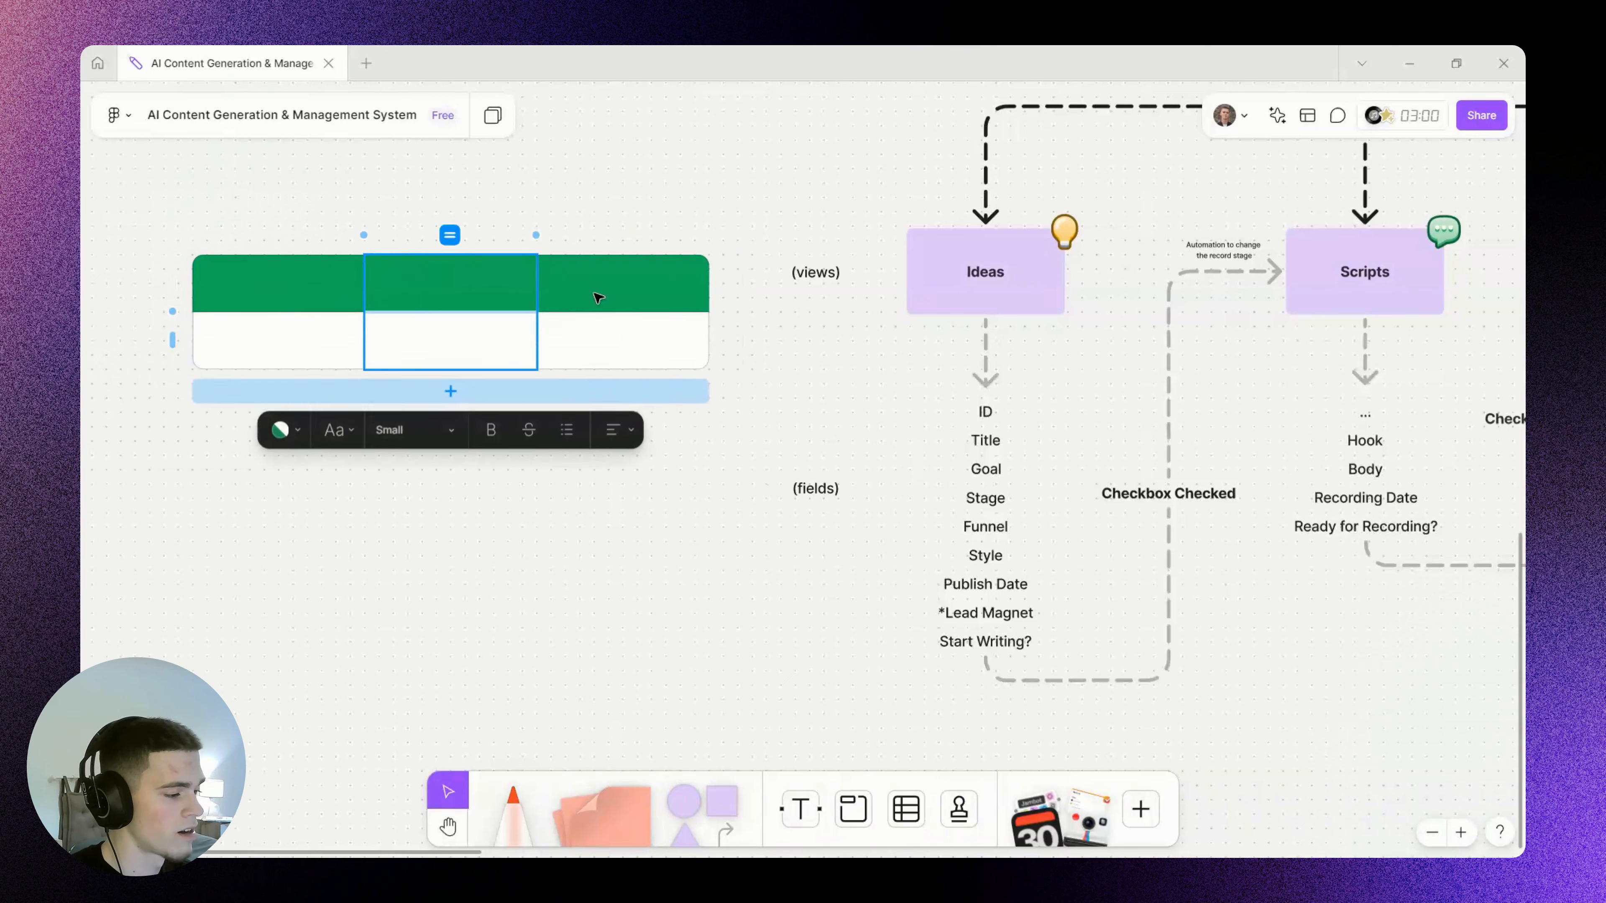
{"action": "left_click_drag", "start_coordinate": [599, 298], "coordinate": [610, 348]}
Extend the table to five rows below the header and point out the first three of them by selecting their cells
{"action": "left_click_drag", "start_coordinate": [220, 337], "coordinate": [637, 360]}
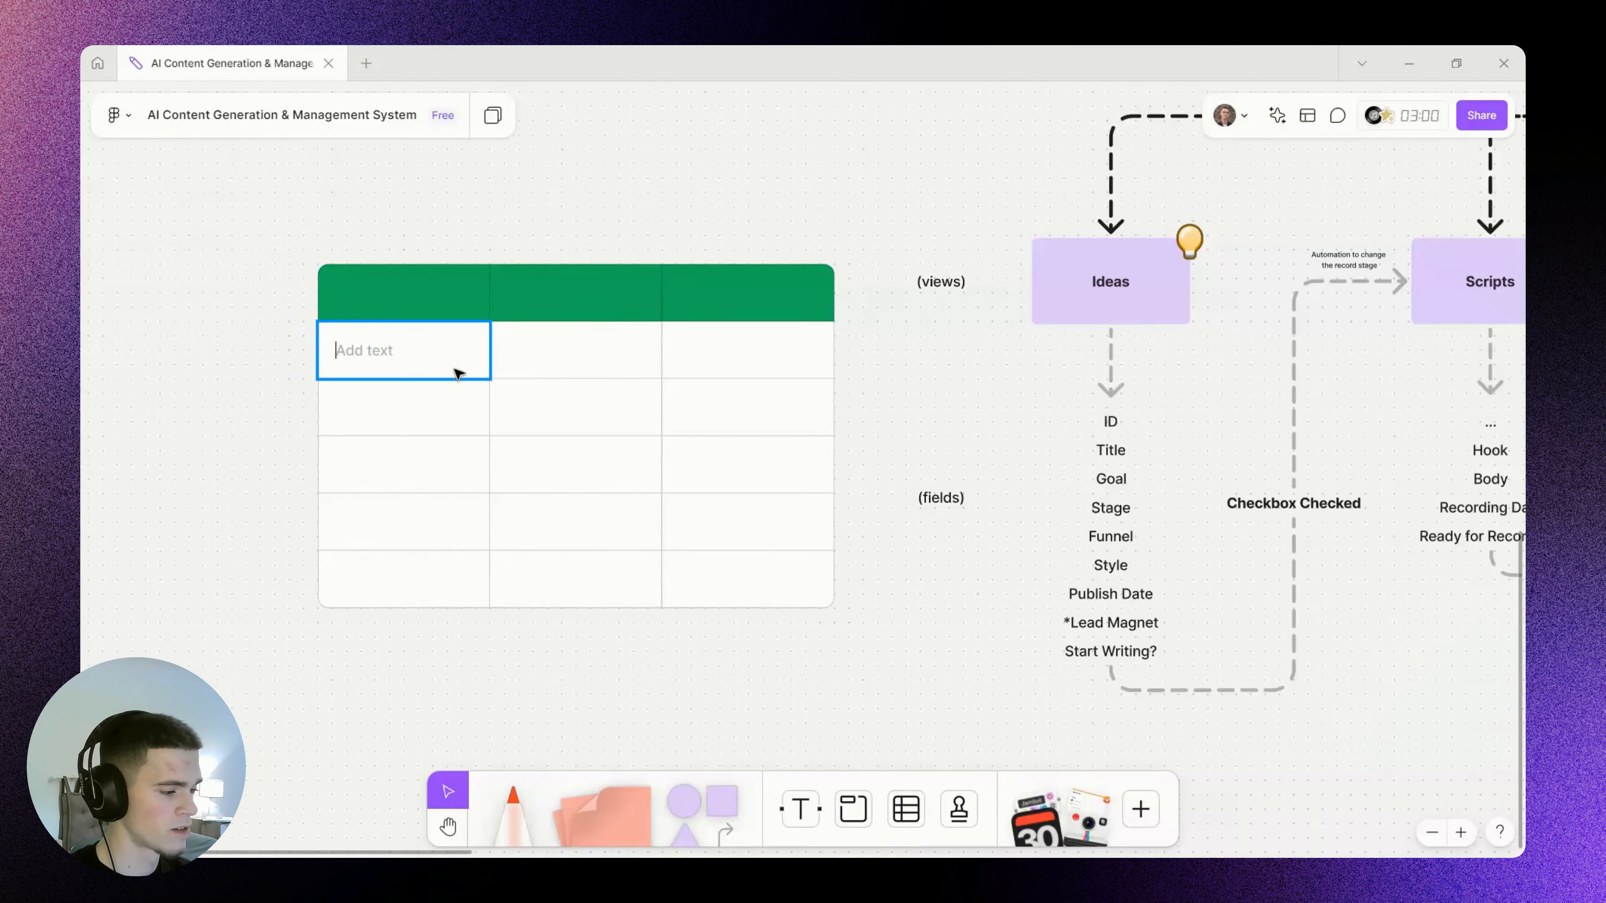
{"action": "left_click_drag", "start_coordinate": [455, 370], "coordinate": [786, 456]}
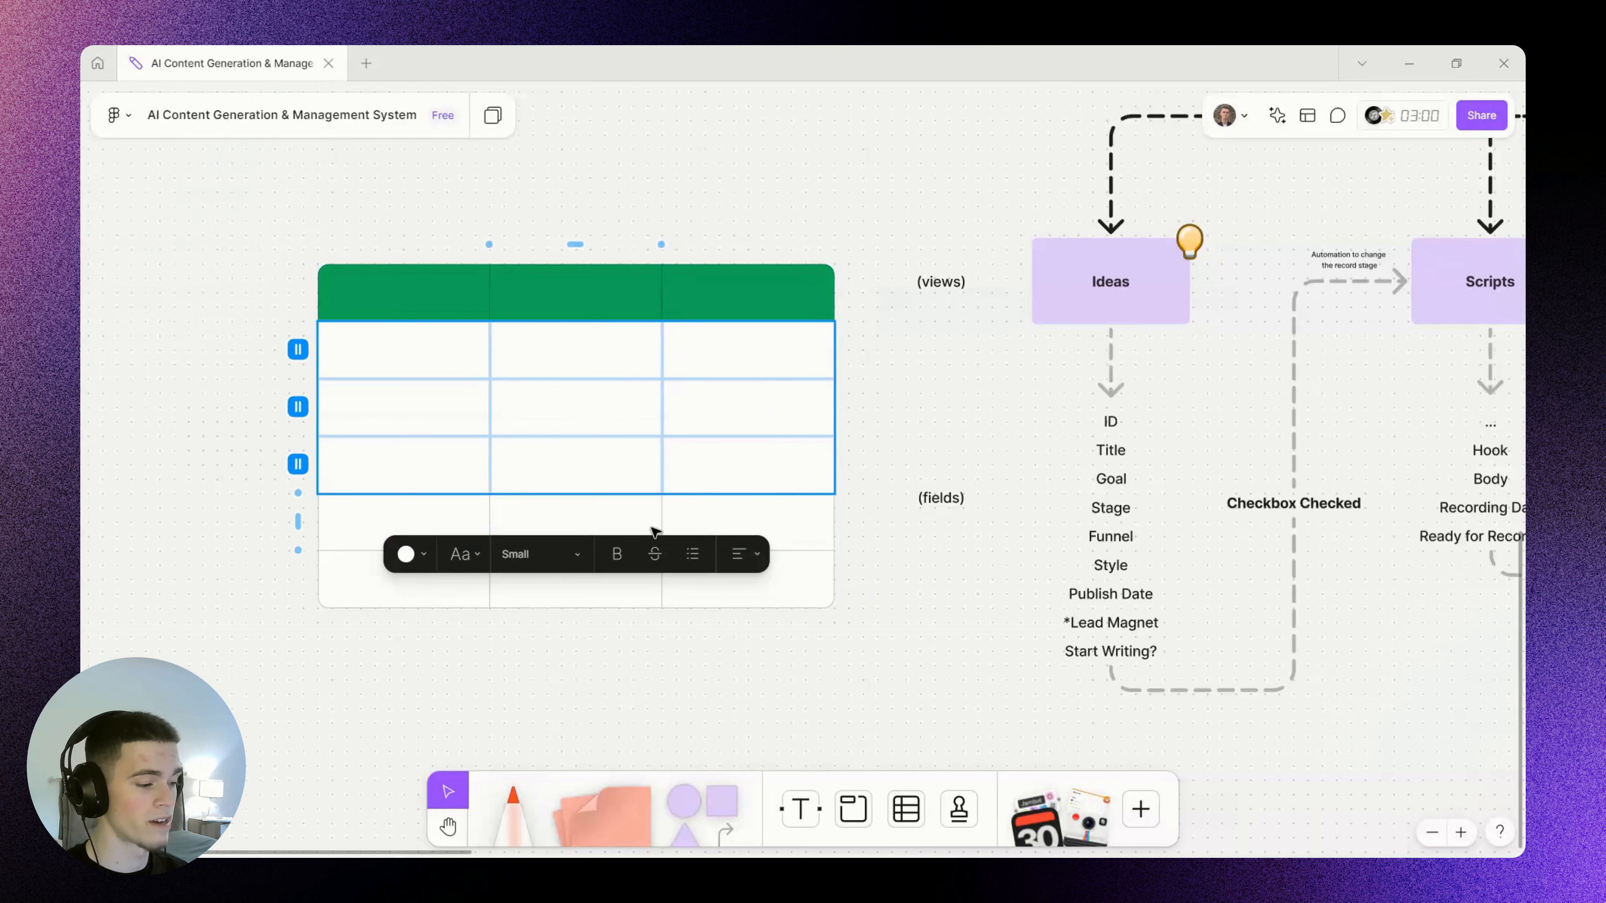
{"action": "left_click", "coordinate": [894, 432]}
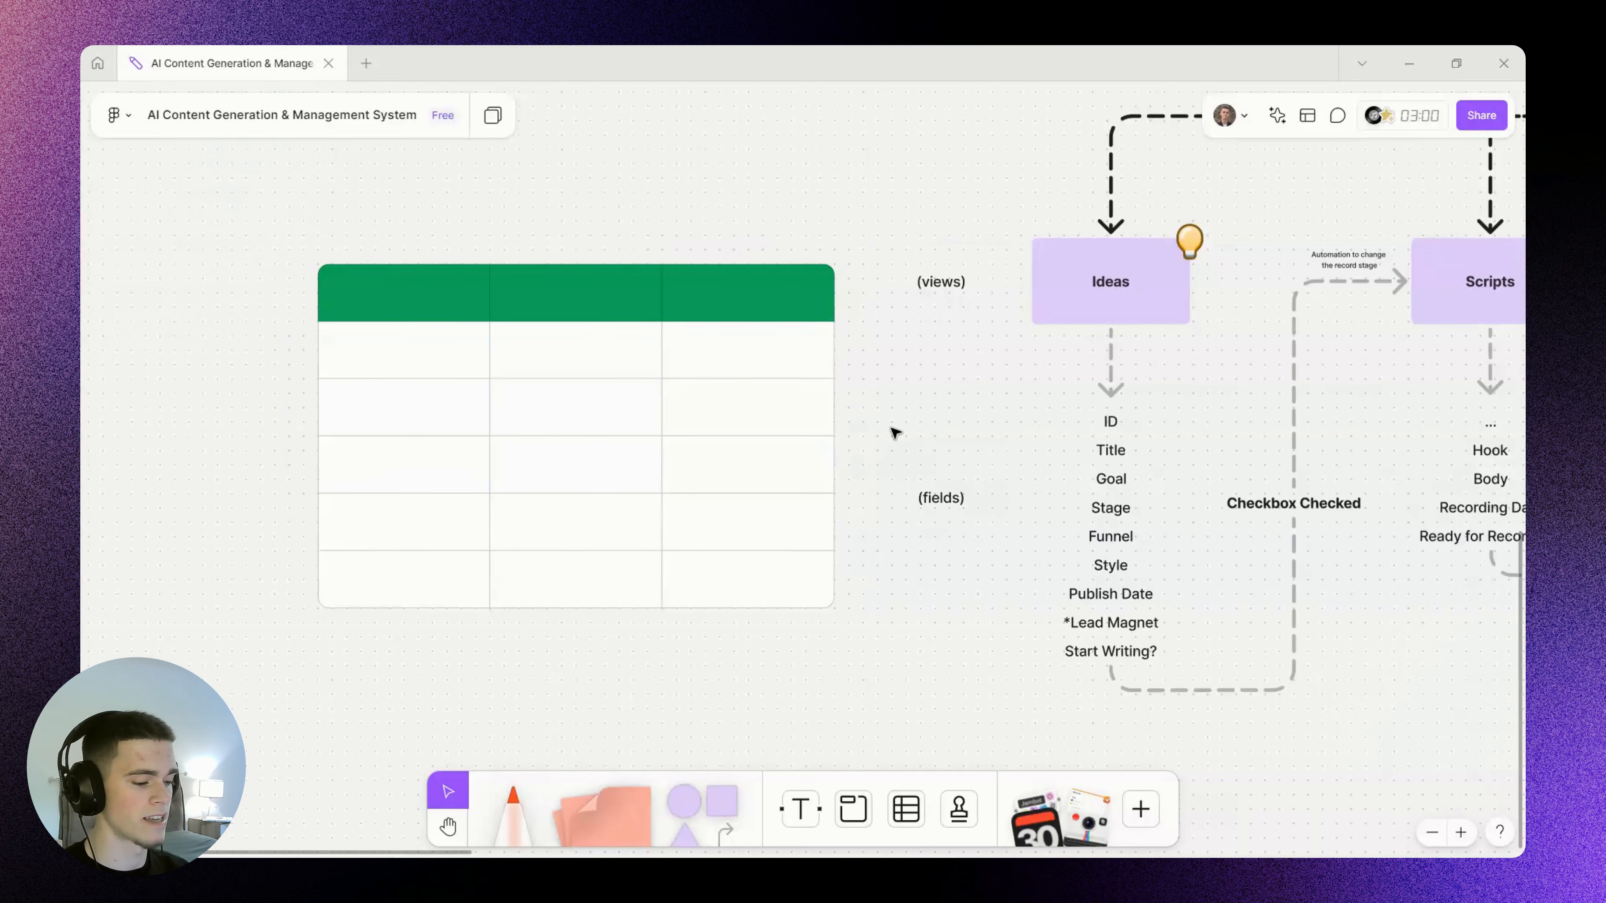
Point out the Ideas view node beside the table by selecting it, and clear the selection
{"action": "scroll", "coordinate": [894, 432], "scroll_direction": "right", "scroll_amount": 5}
{"action": "left_click", "coordinate": [947, 334]}
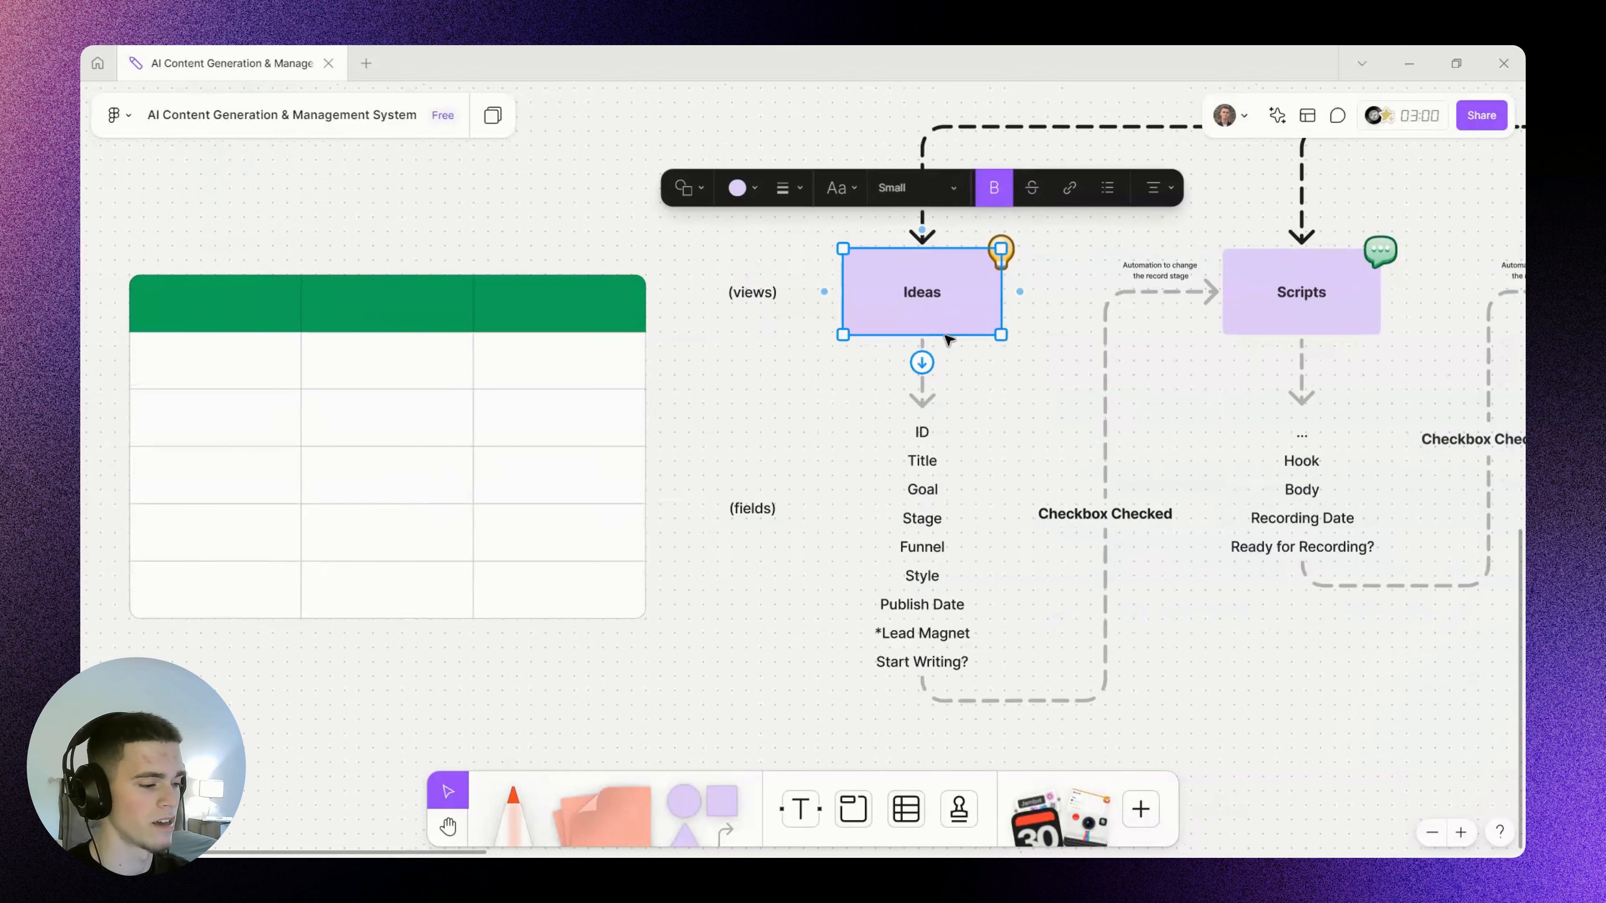
{"action": "left_click", "coordinate": [1021, 418]}
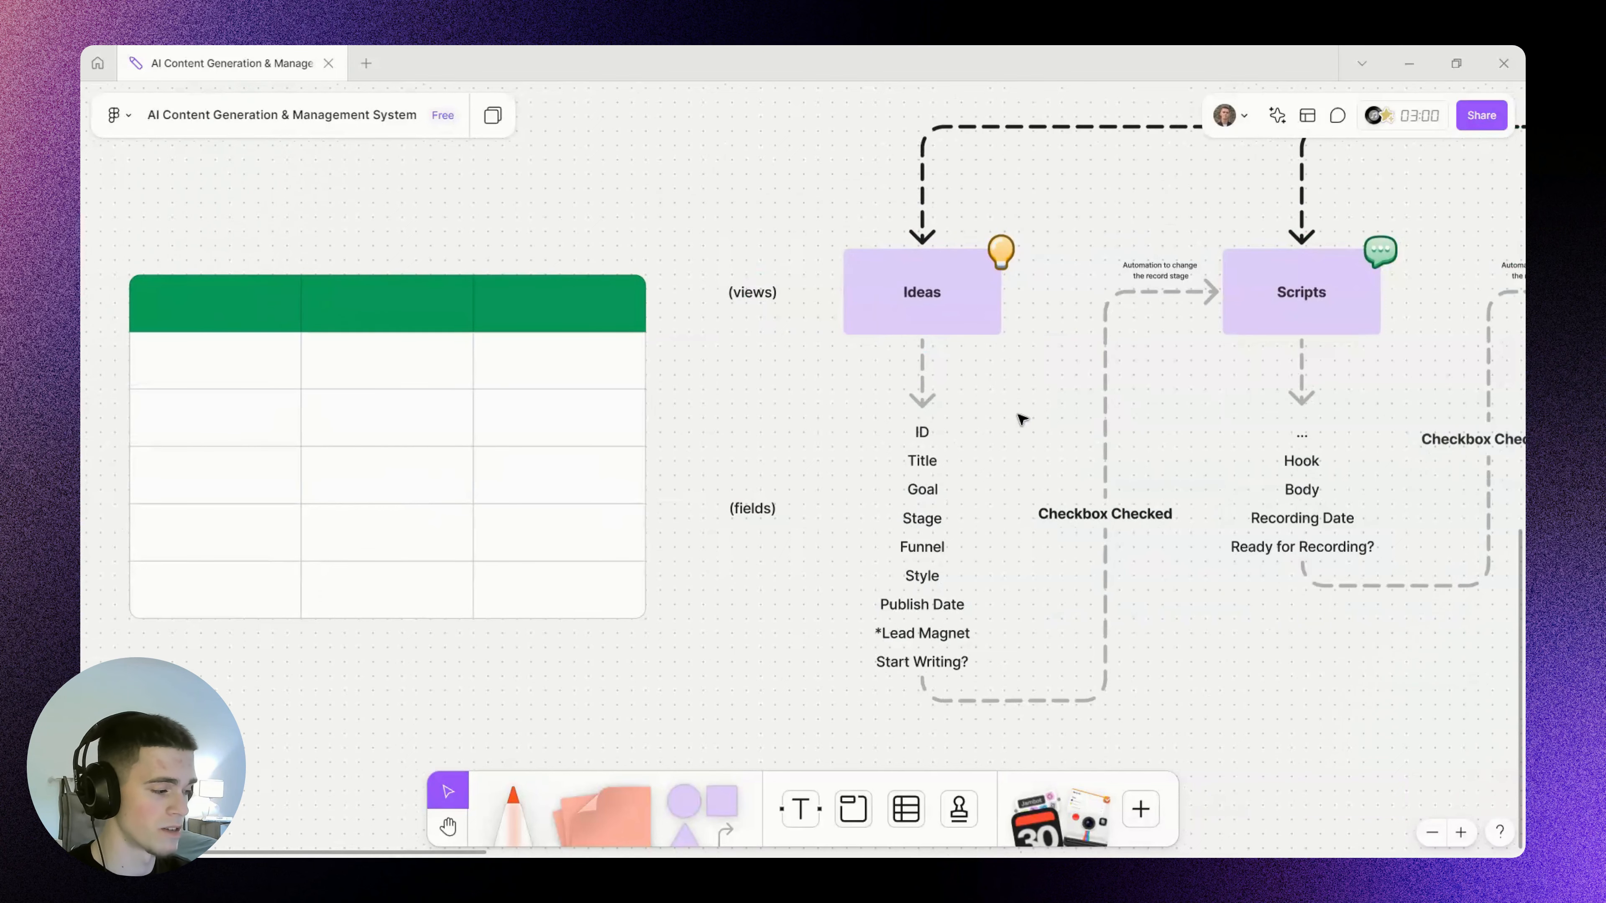
Select all three cells of the table's green header row together
{"action": "scroll", "coordinate": [651, 398], "scroll_direction": "left", "scroll_amount": 3}
{"action": "double_click", "coordinate": [316, 307]}
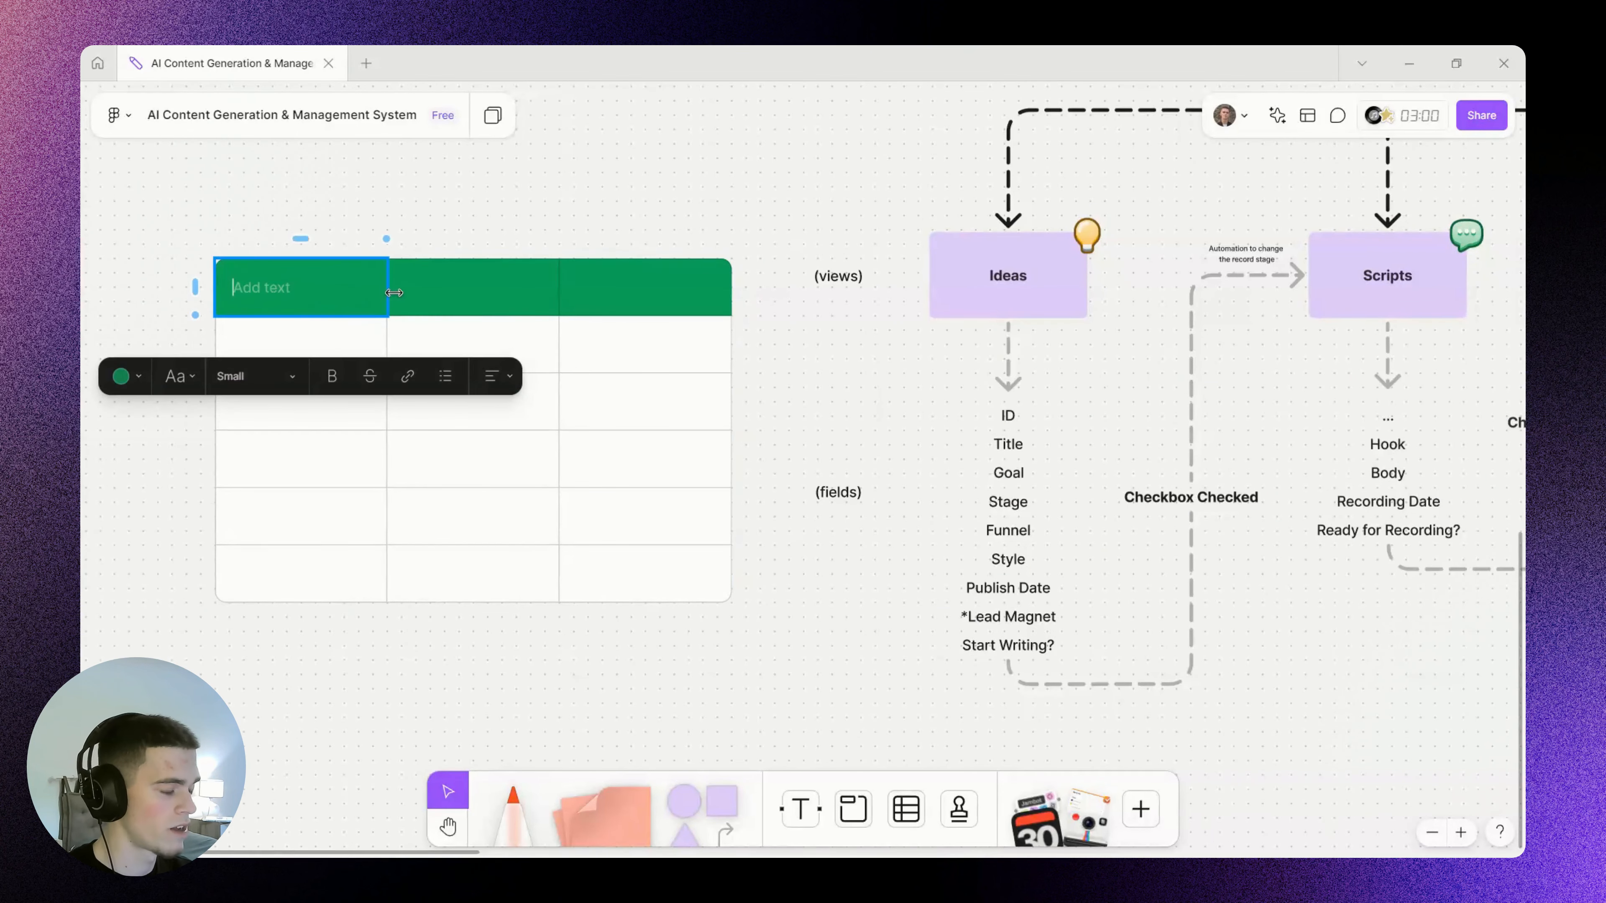
{"action": "left_click", "coordinate": [460, 292], "text": "shift"}
{"action": "left_click", "coordinate": [604, 286], "text": "shift"}
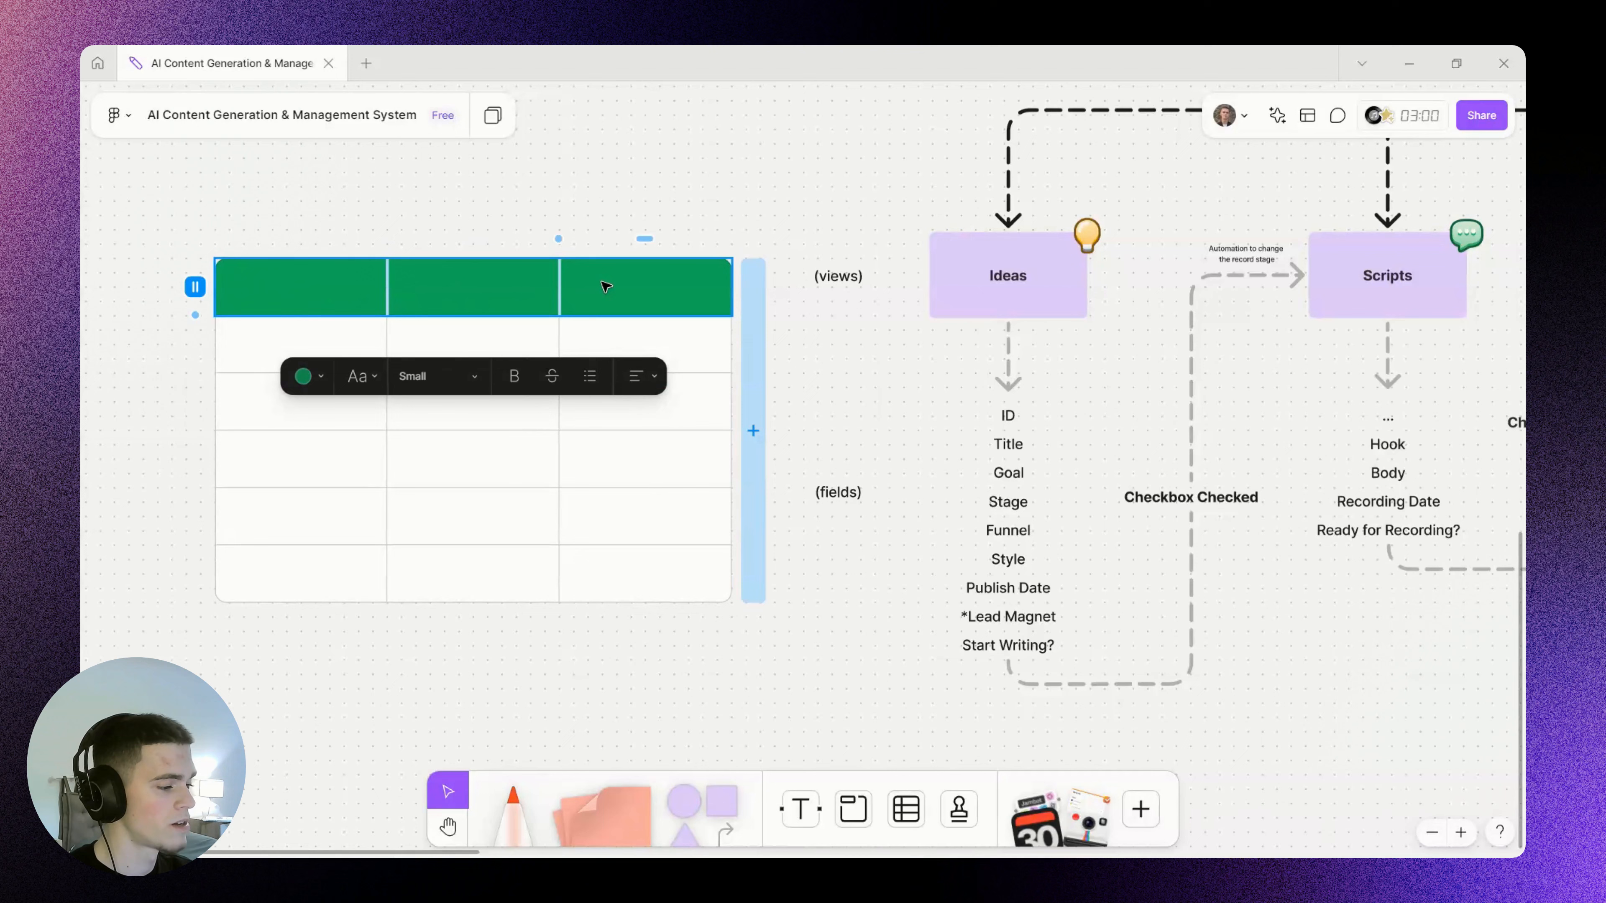
Label the three green header cells of the example table ID, Title and Goal
{"action": "left_click", "coordinate": [837, 353]}
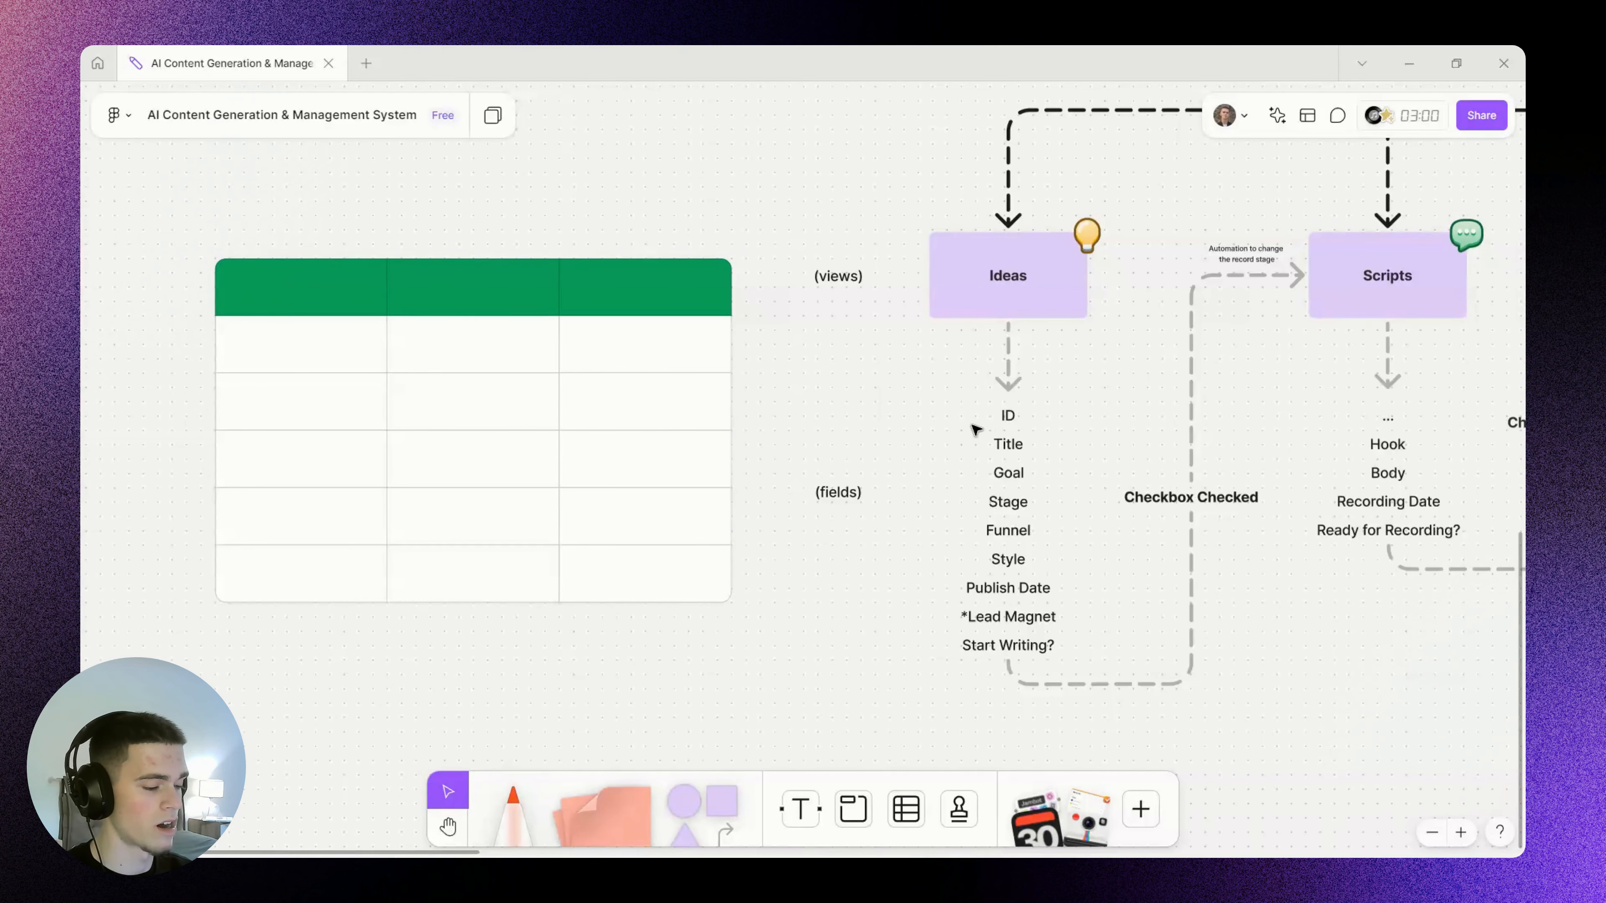
{"action": "left_click", "coordinate": [294, 289]}
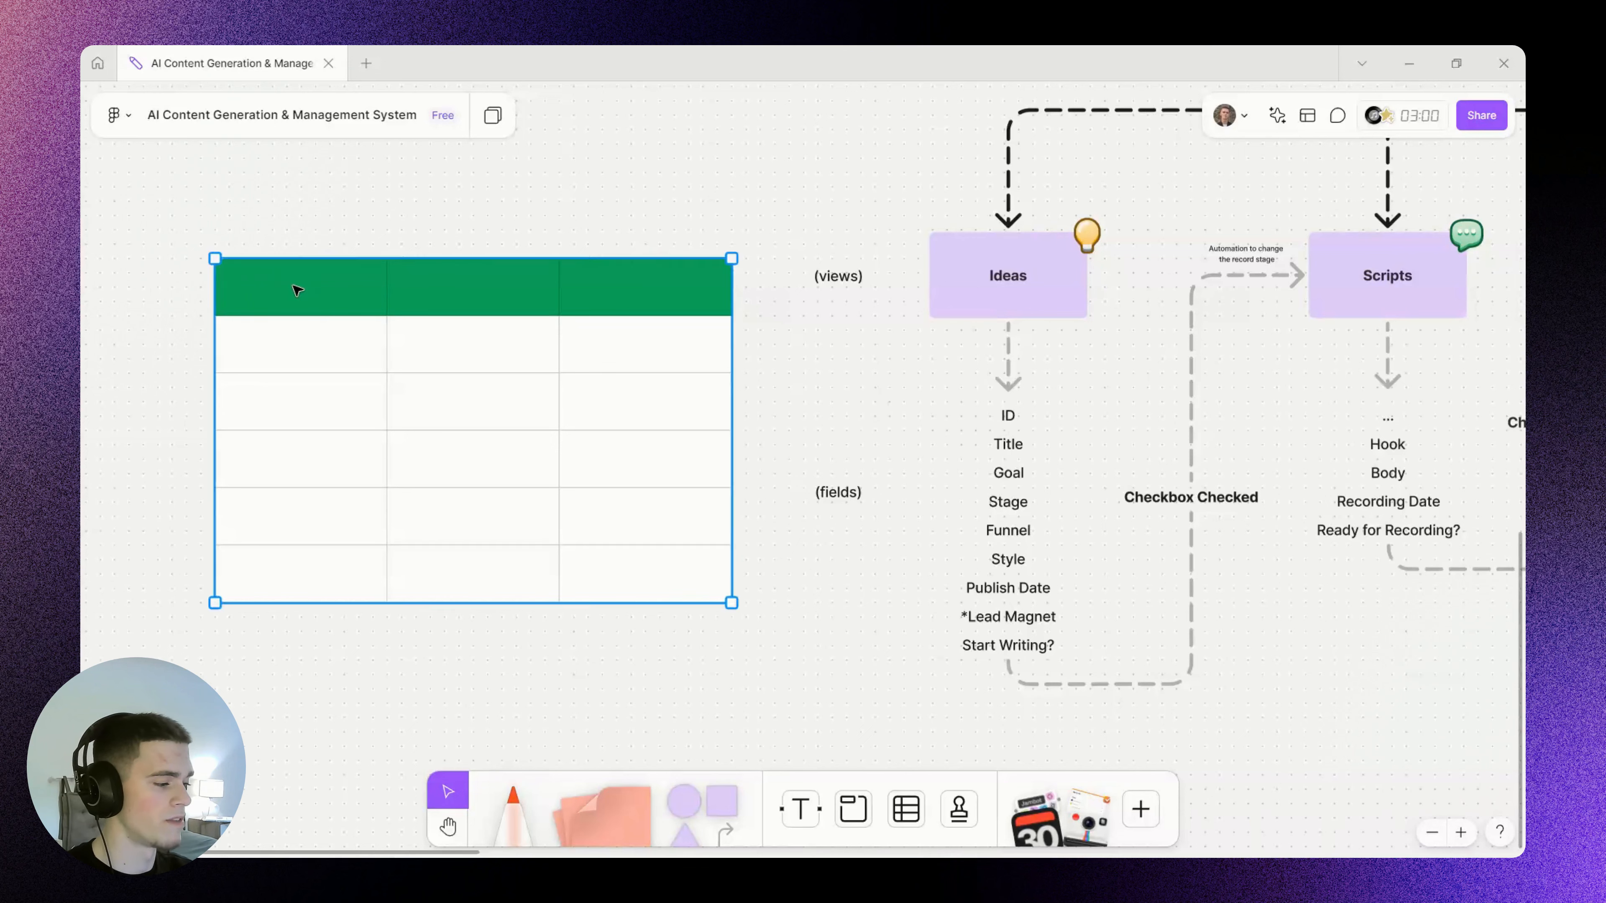
{"action": "left_click", "coordinate": [294, 289]}
{"action": "type", "text": "ID"}
{"action": "key", "text": "Tab"}
{"action": "type", "text": "Title"}
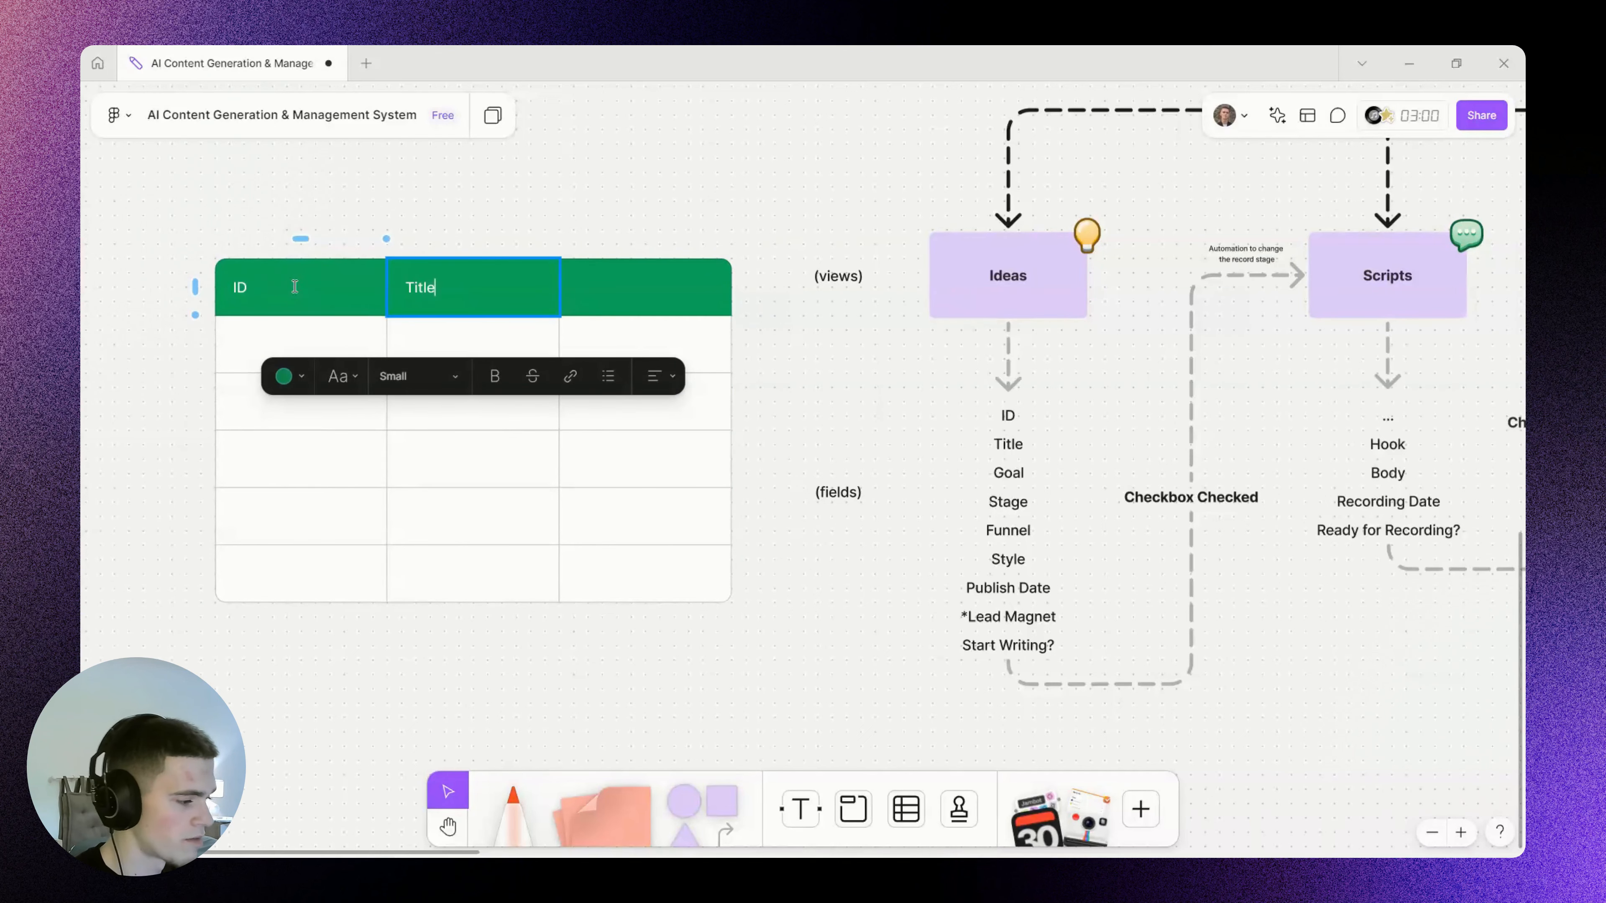
{"action": "key", "text": "Tab"}
{"action": "type", "text": "Goal"}
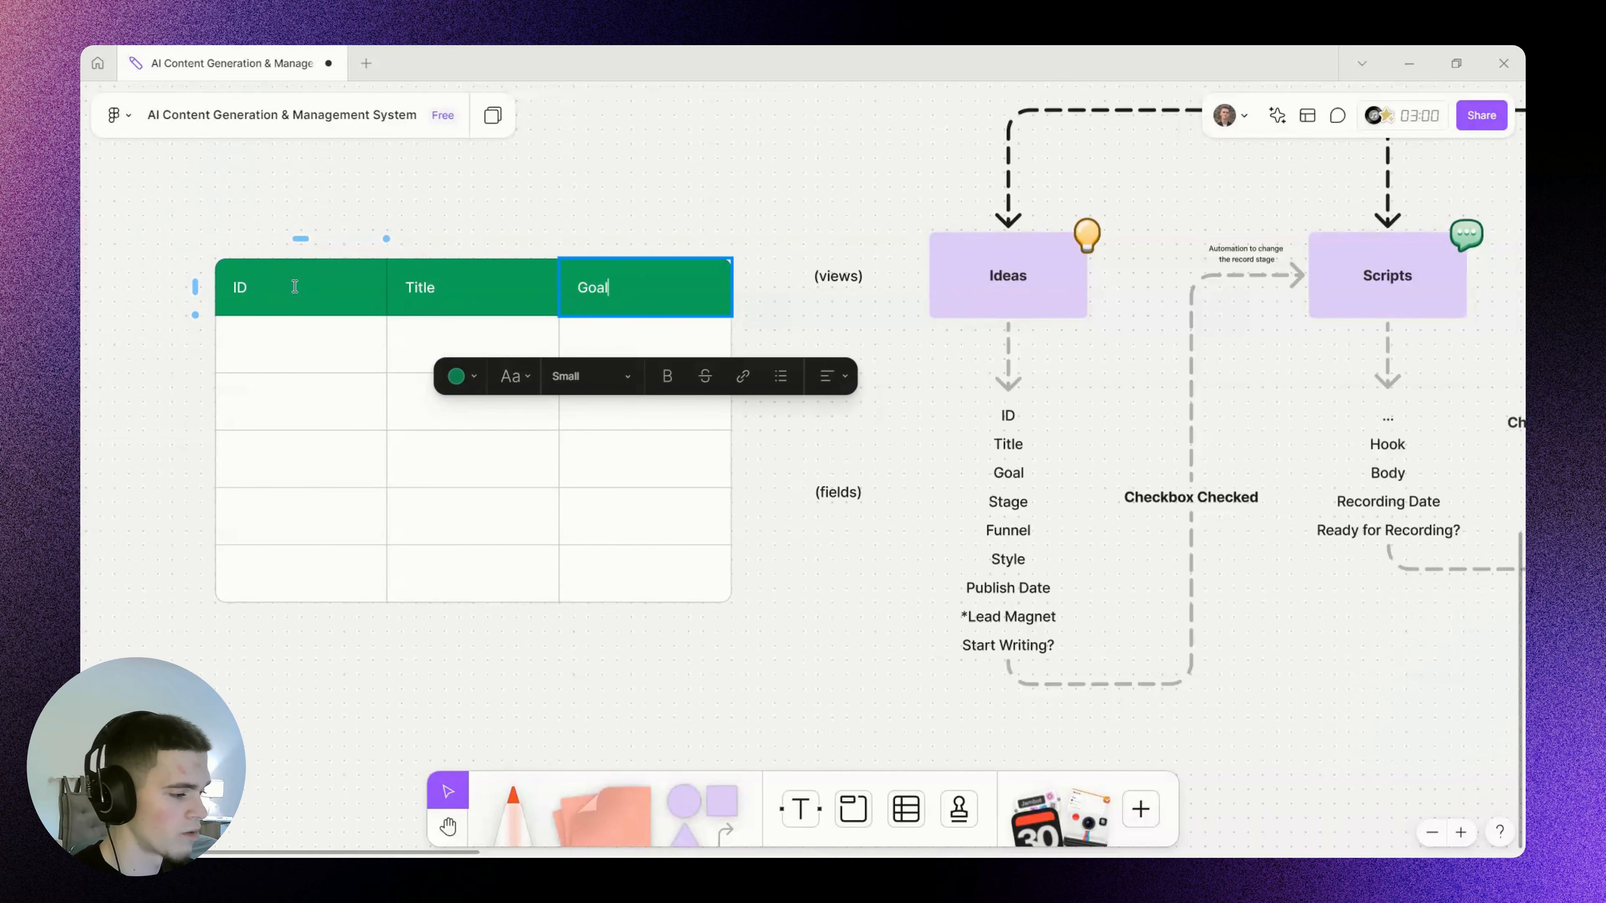
{"action": "key", "text": "Escape"}
Point out the first row below the header by selecting its ID, Title and Goal cells in turn, and clear the selection
{"action": "double_click", "coordinate": [295, 348]}
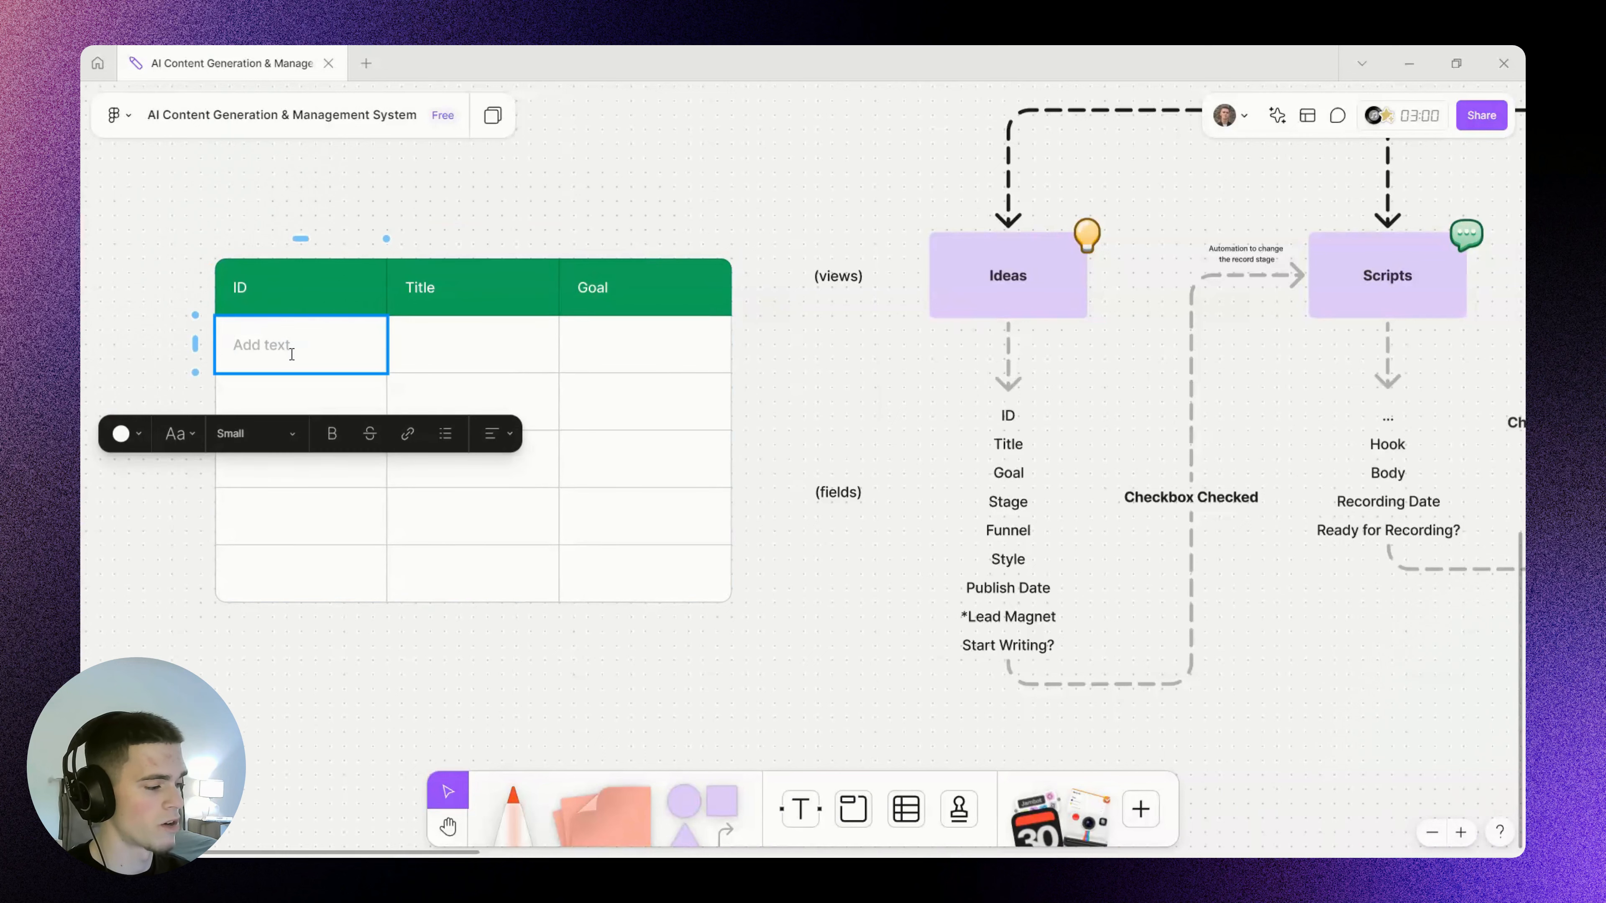
{"action": "left_click", "coordinate": [446, 347]}
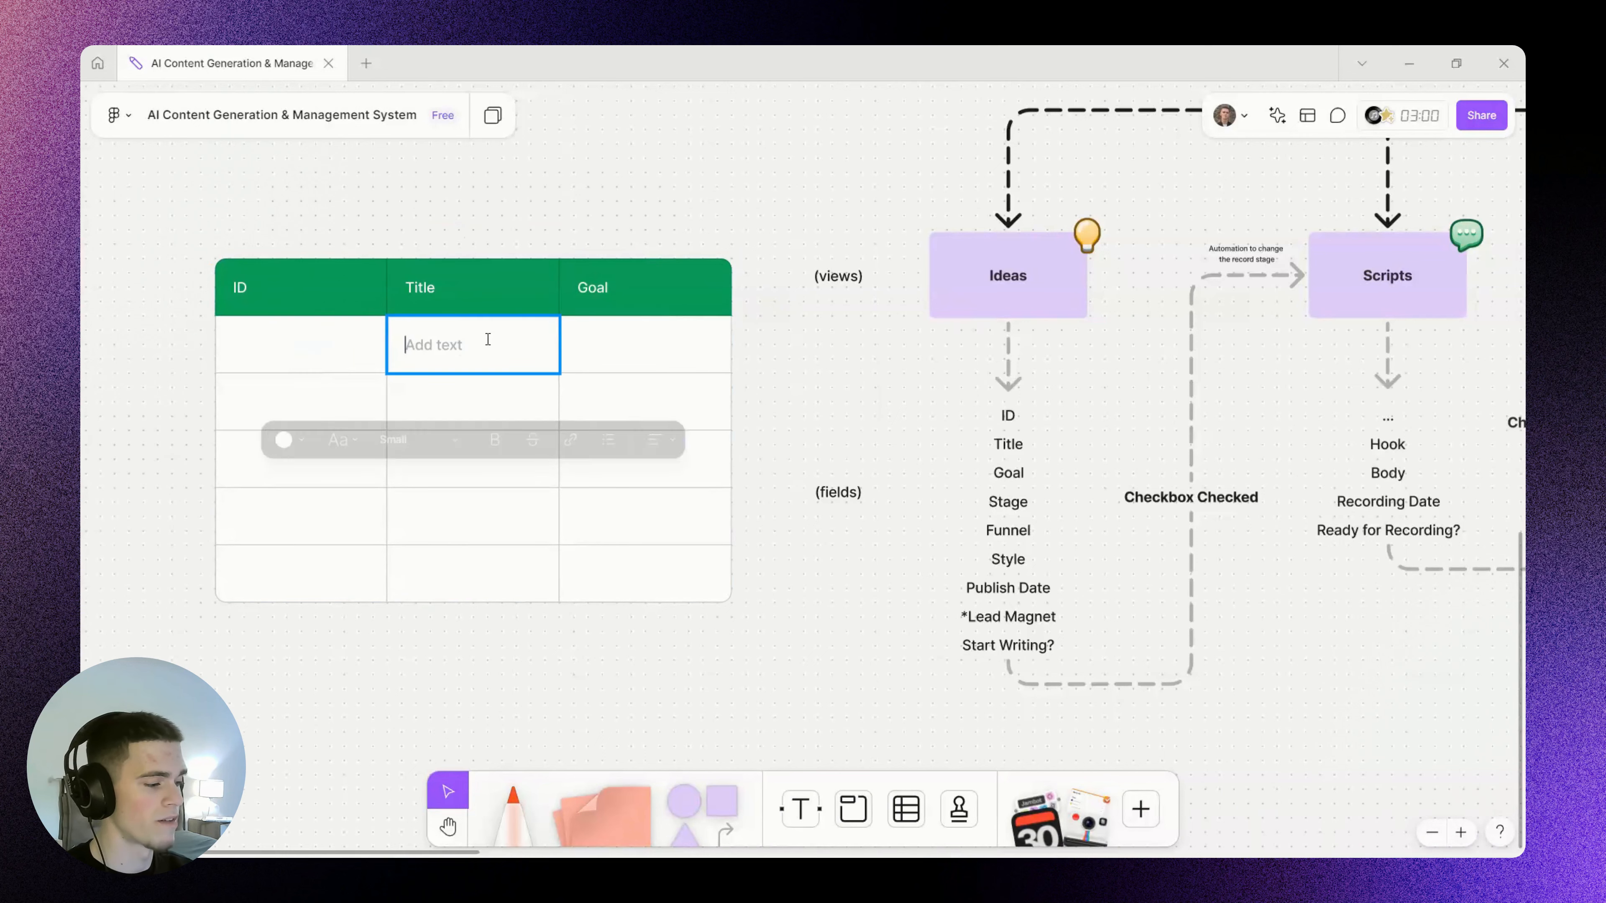
{"action": "left_click", "coordinate": [626, 338]}
{"action": "left_click", "coordinate": [816, 361]}
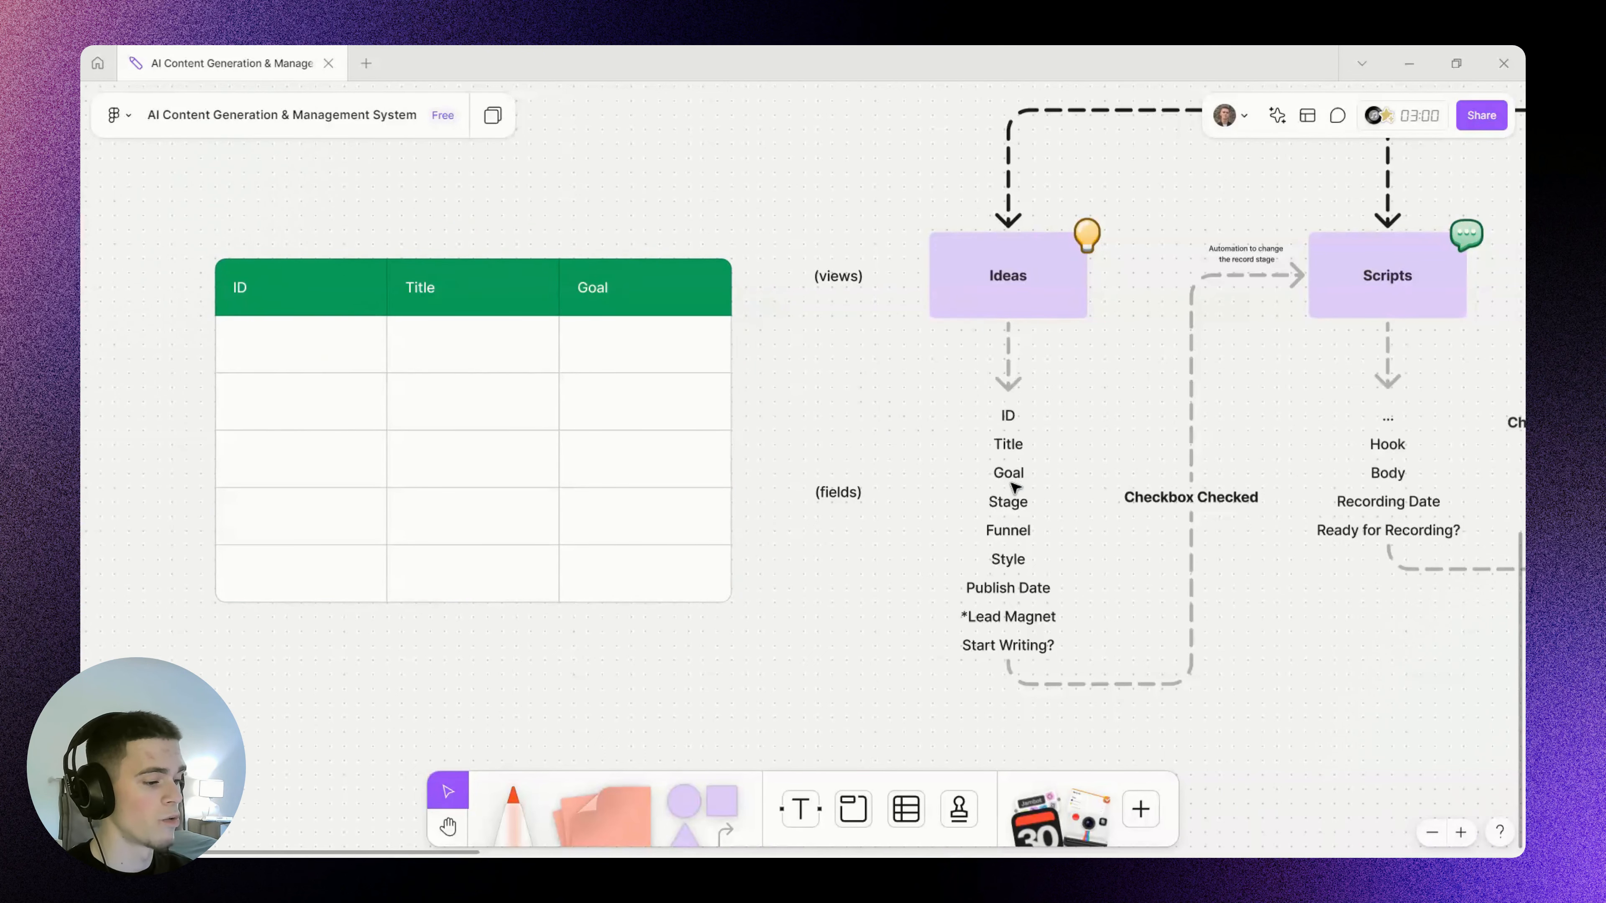
Point out the Stage, Funnel, Style, Publish Date and Lead Magnet fields under Ideas by selecting them in turn, and clear the selection
{"action": "left_click", "coordinate": [1019, 506]}
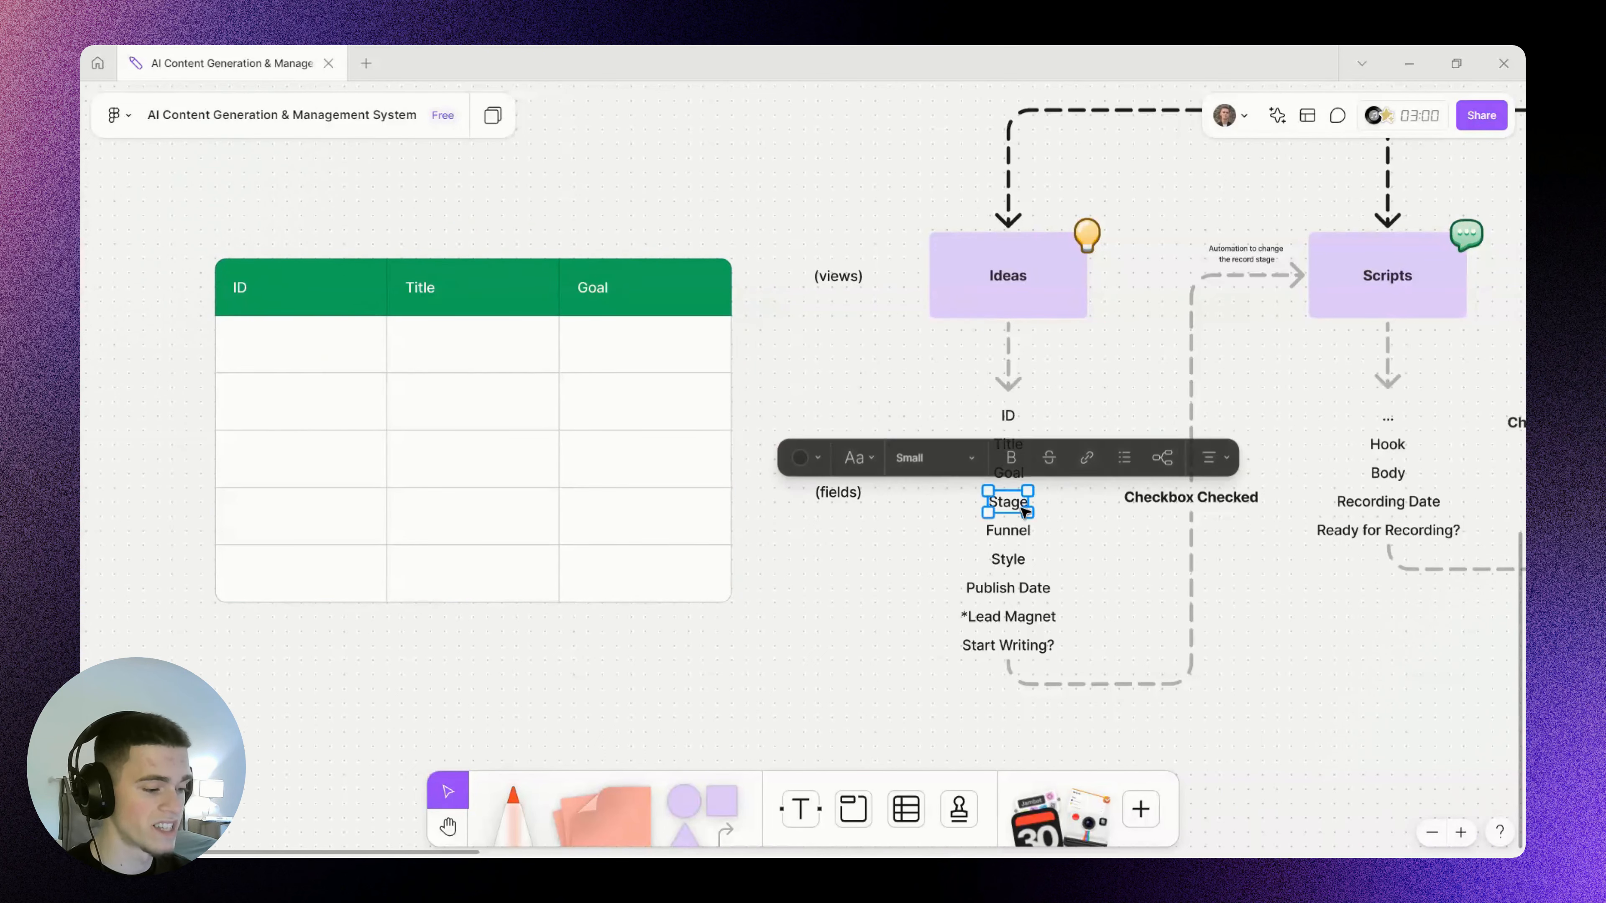
{"action": "left_click", "coordinate": [1082, 559]}
{"action": "scroll", "coordinate": [1036, 535], "scroll_direction": "up", "scroll_amount": 1}
{"action": "left_click", "coordinate": [1021, 535]}
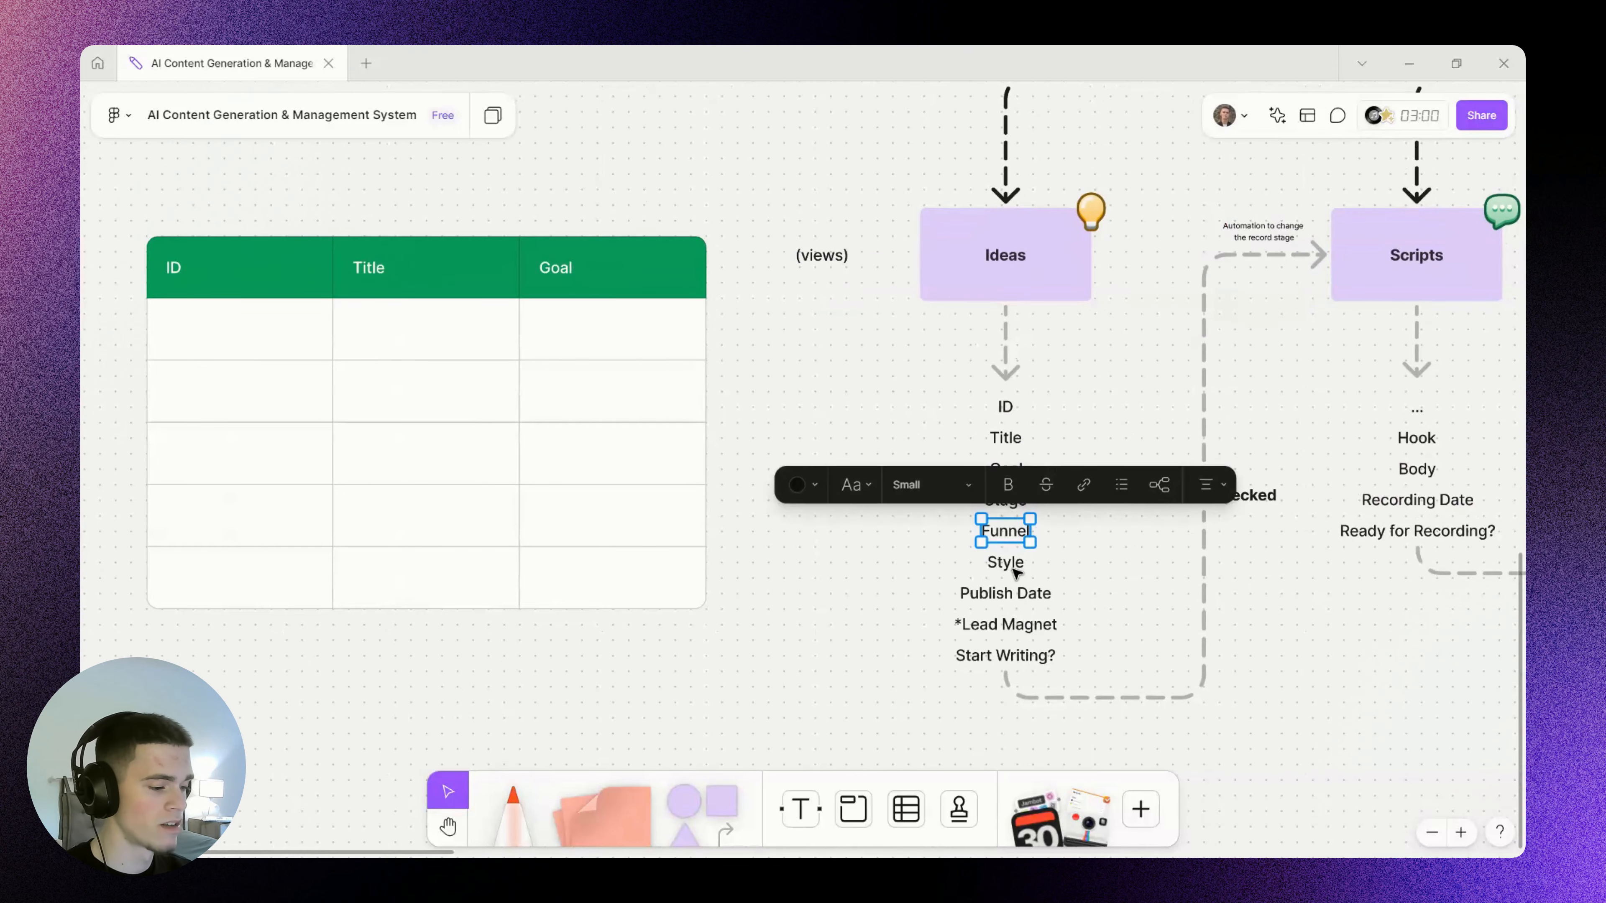
{"action": "left_click", "coordinate": [1011, 564]}
{"action": "left_click", "coordinate": [1005, 596]}
{"action": "left_click", "coordinate": [999, 626]}
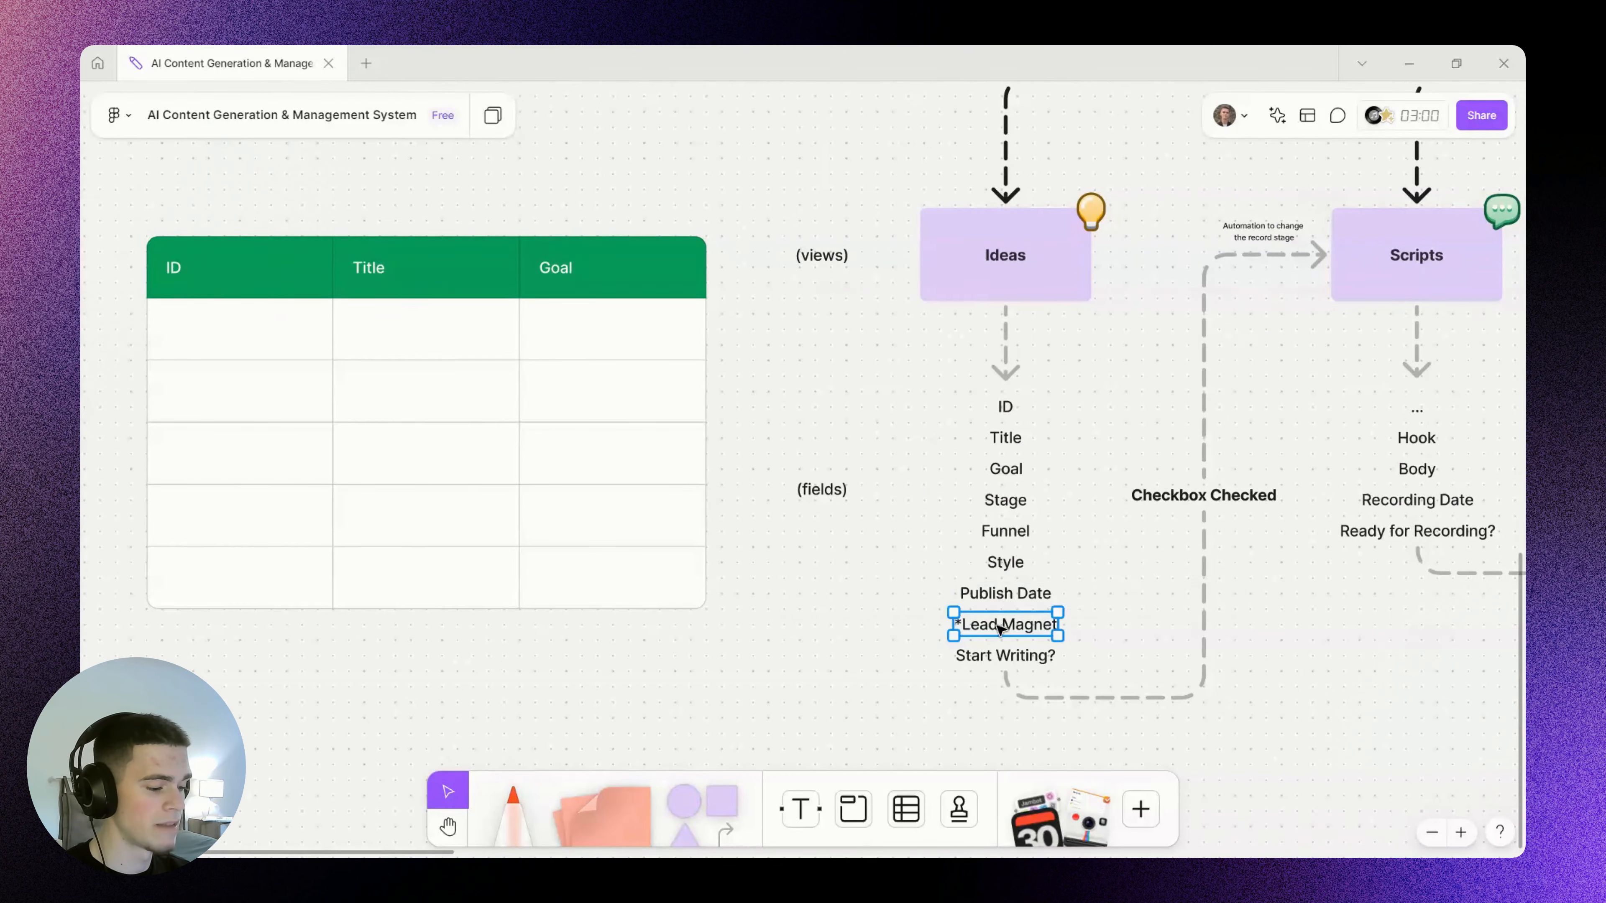
{"action": "left_click", "coordinate": [817, 669]}
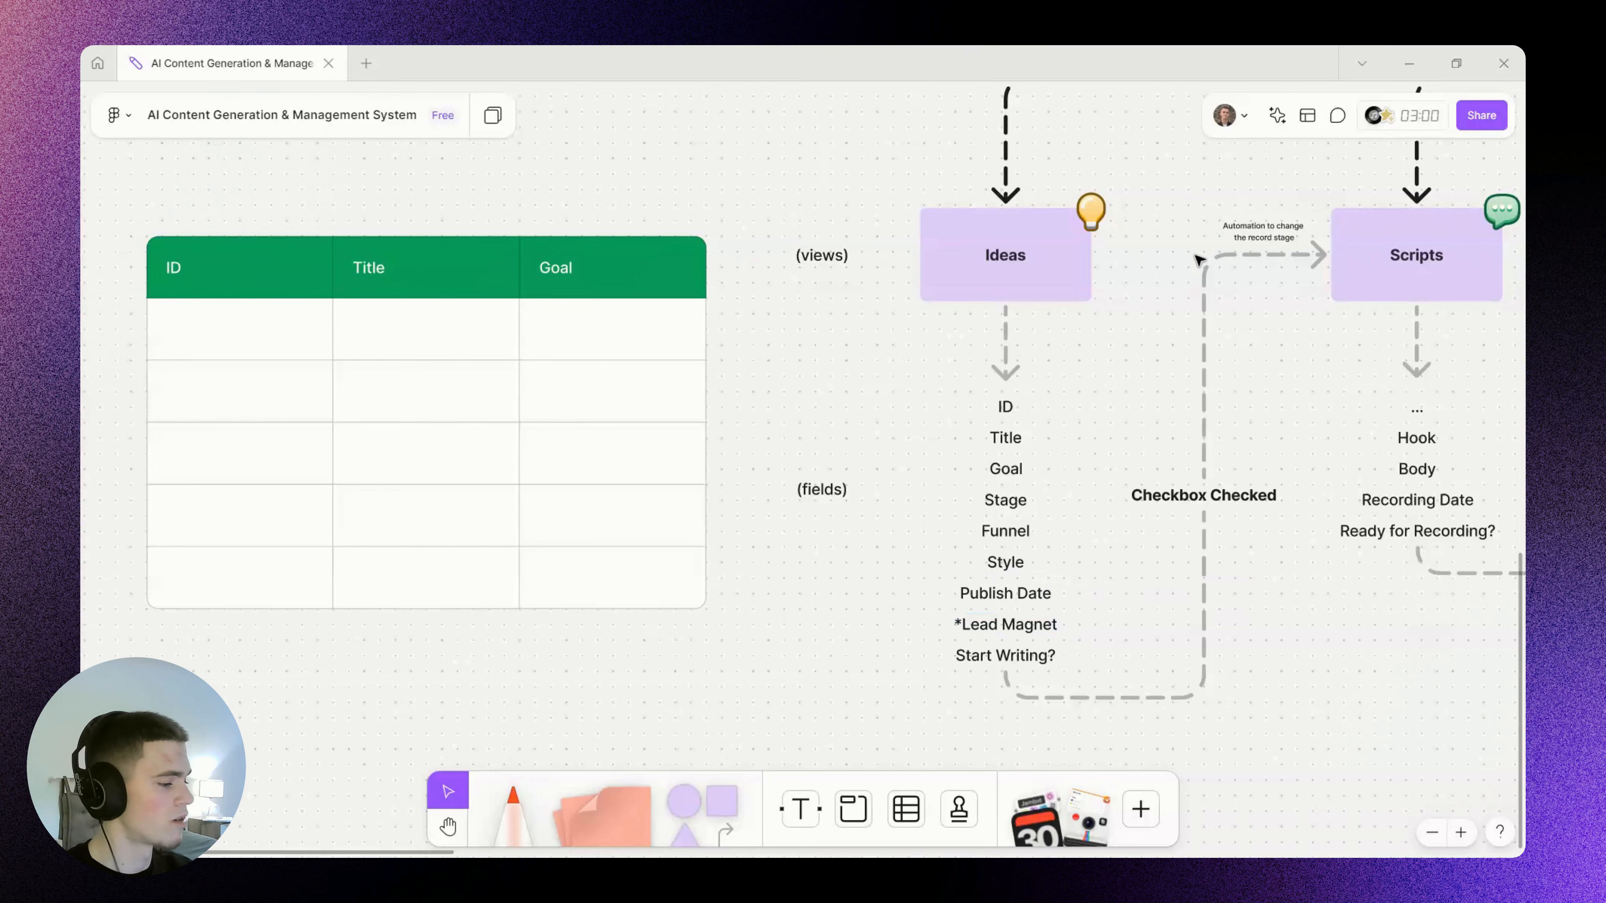
Delete the example table beside the Ideas view
{"action": "left_click", "coordinate": [602, 367]}
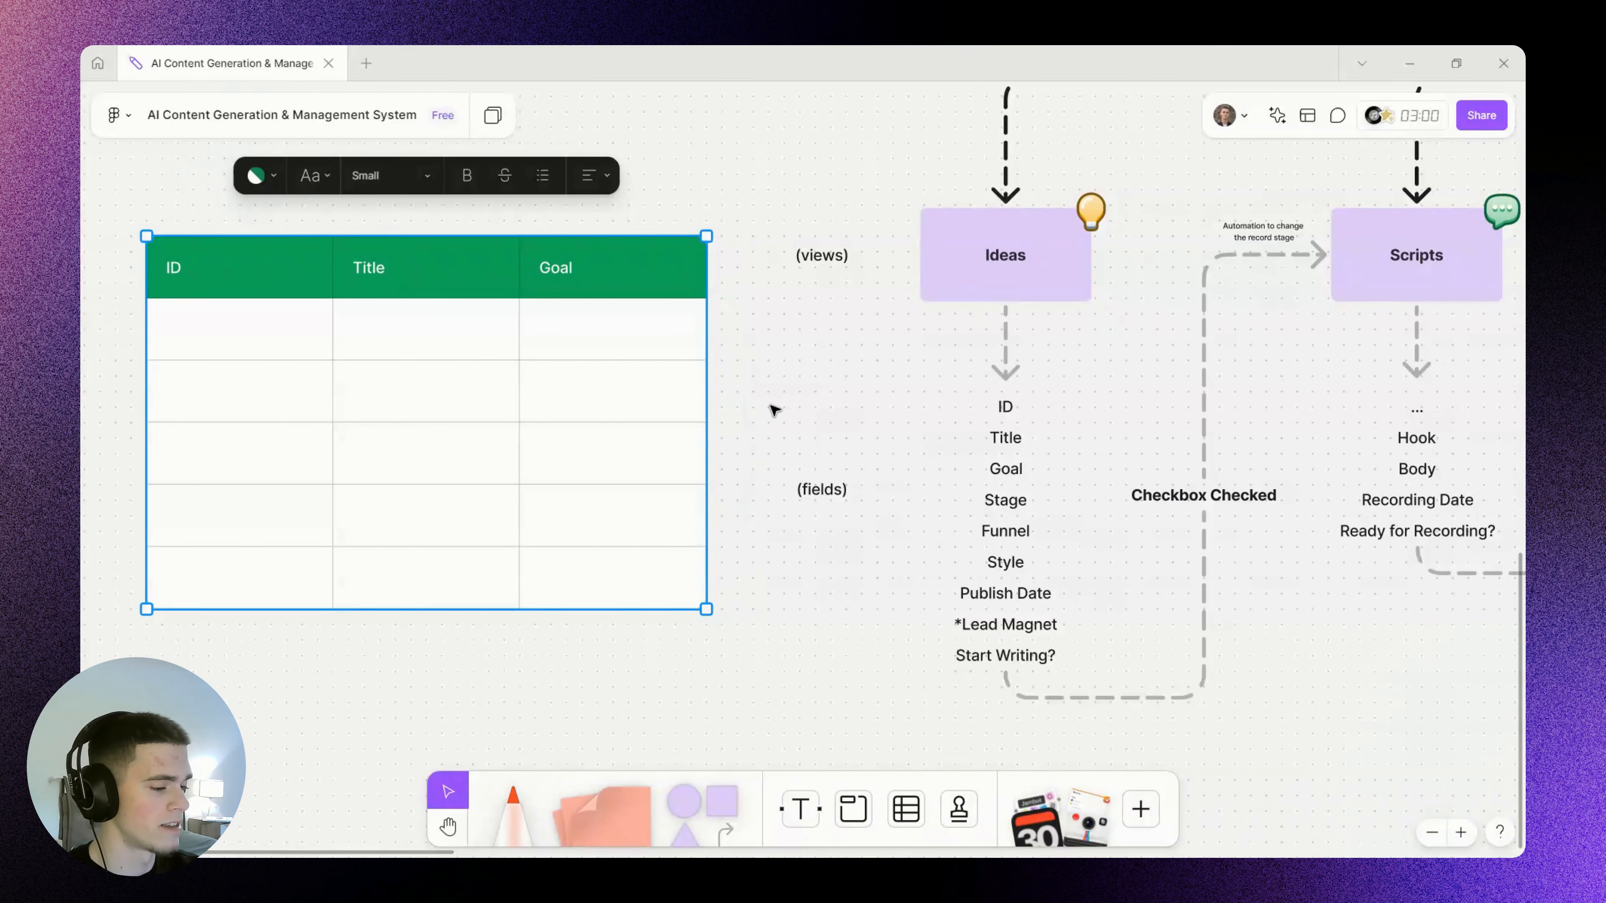
{"action": "key", "text": "Delete"}
{"action": "left_click_drag", "start_coordinate": [664, 419], "coordinate": [376, 452]}
{"action": "scroll", "coordinate": [478, 439], "scroll_direction": "down", "scroll_amount": 1}
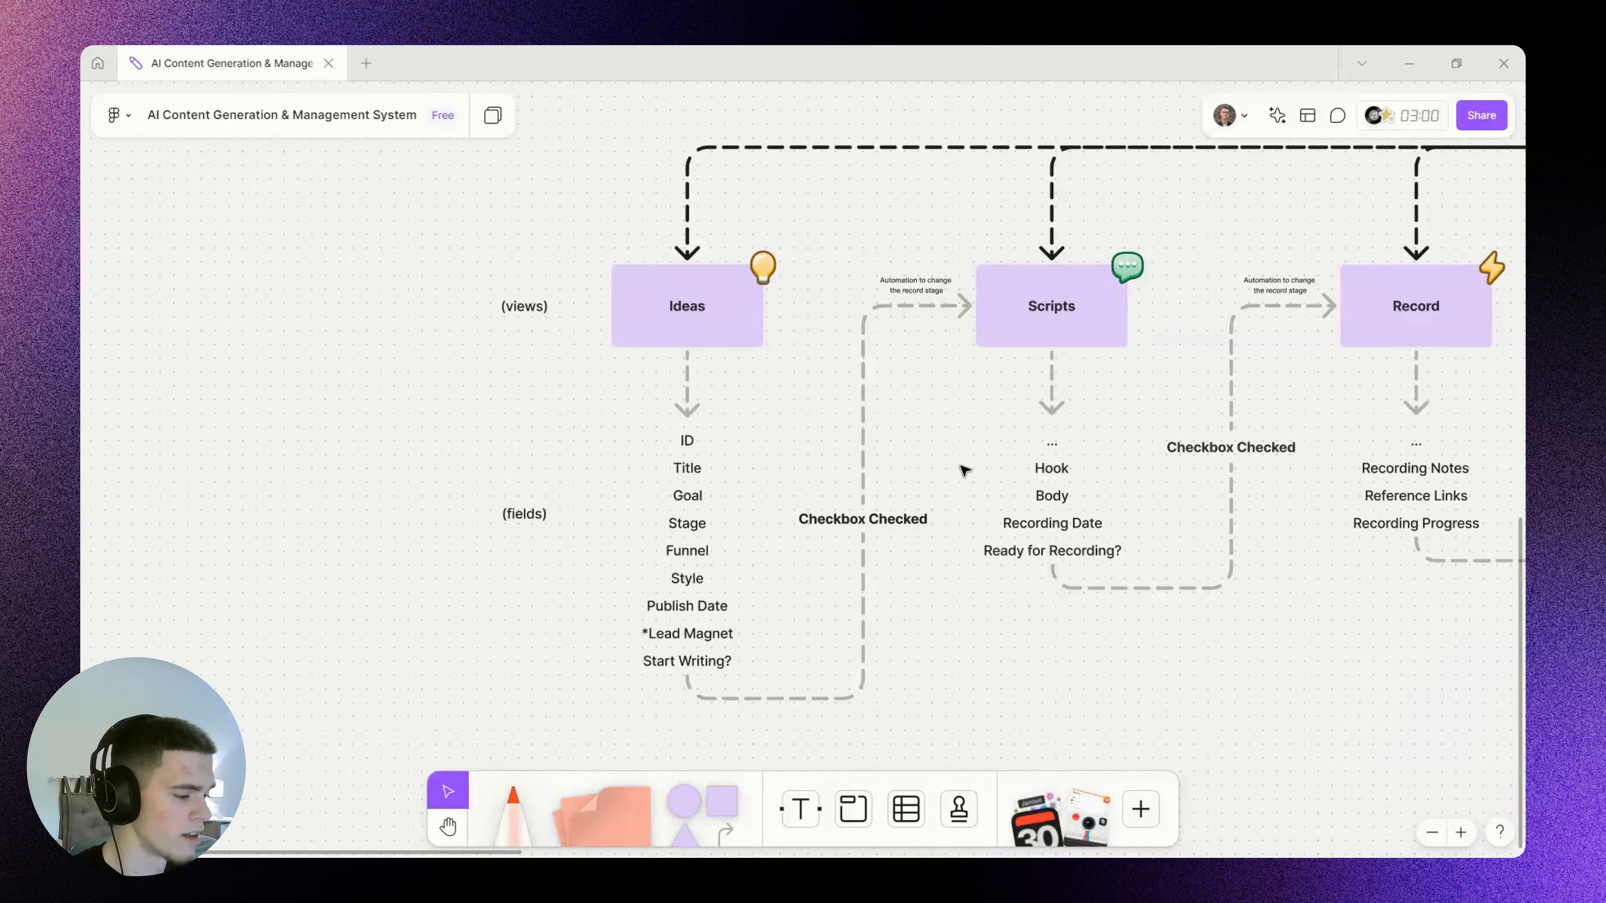
Draw a red marker line along the record's path from Ideas through Scripts and Record towards Edit
{"action": "scroll", "coordinate": [960, 466], "scroll_direction": "right", "scroll_amount": 5}
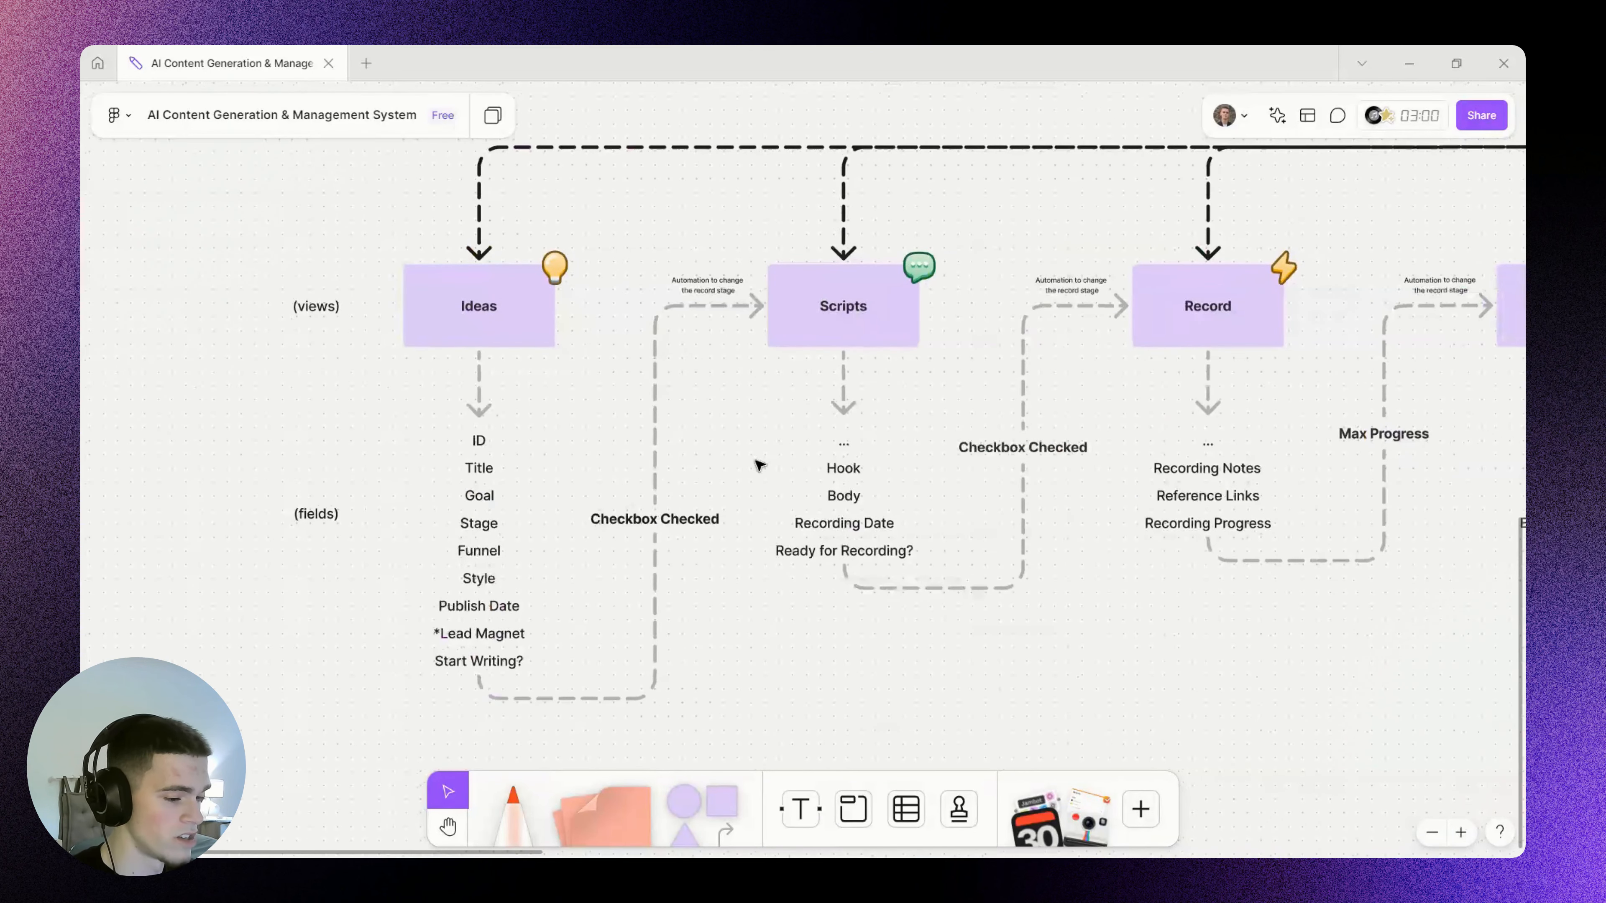
{"action": "key", "text": "m"}
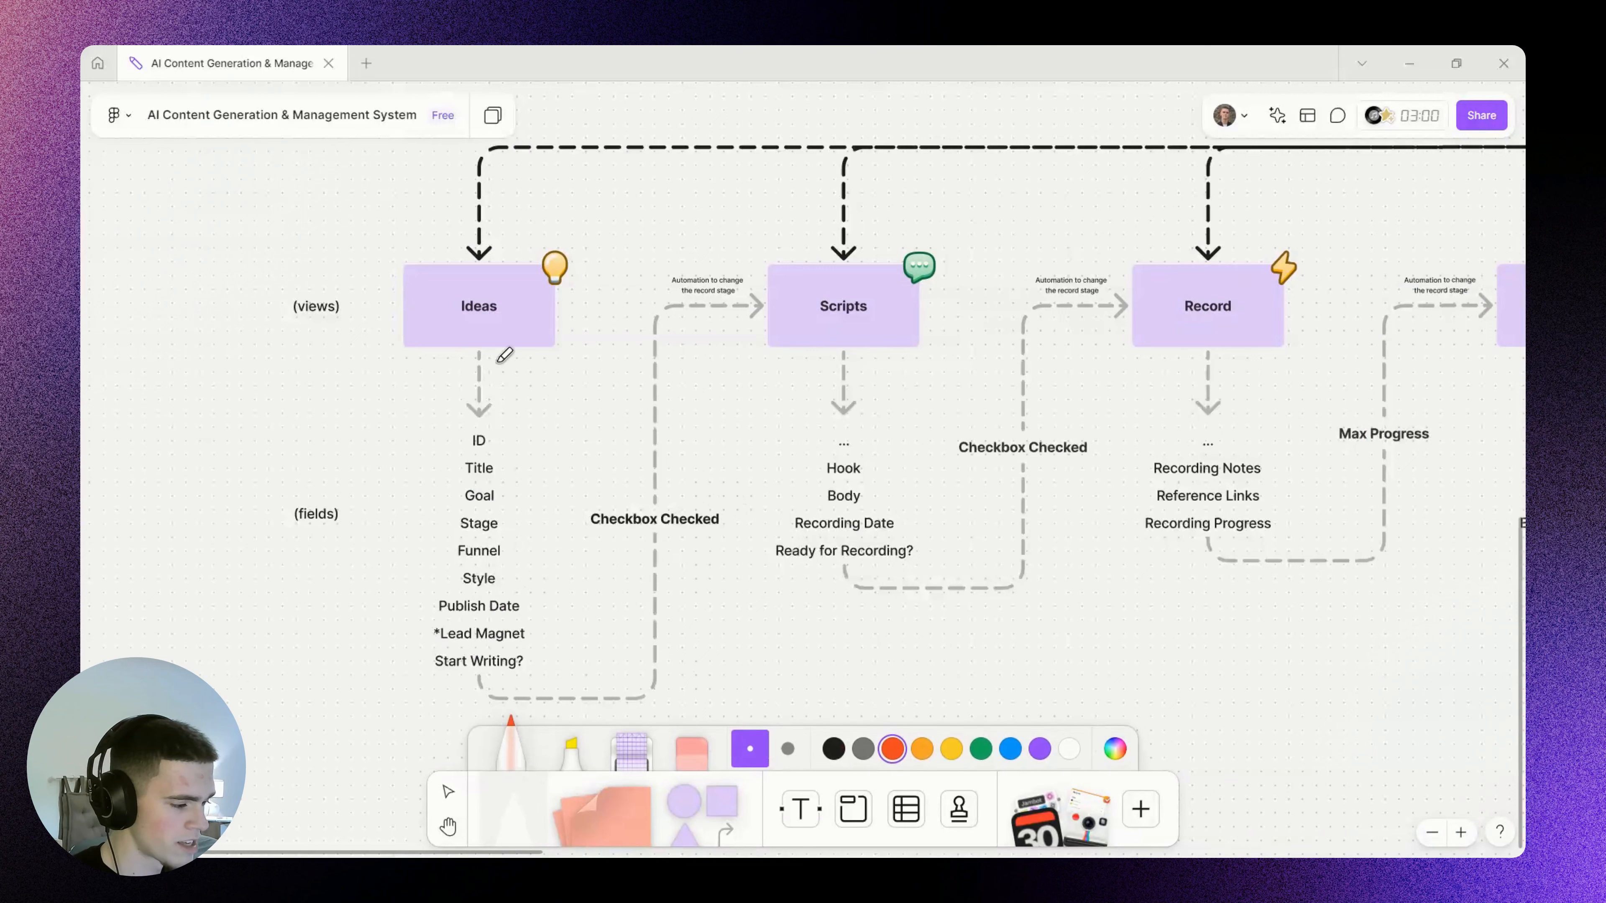
{"action": "mouse_move", "coordinate": [464, 317]}
{"action": "left_mouse_down"}
{"action": "mouse_move", "coordinate": [450, 500]}
{"action": "mouse_move", "coordinate": [598, 700]}
{"action": "left_mouse_up"}
{"action": "mouse_move", "coordinate": [623, 645]}
{"action": "left_mouse_down"}
{"action": "mouse_move", "coordinate": [693, 307]}
{"action": "mouse_move", "coordinate": [787, 302]}
{"action": "mouse_move", "coordinate": [872, 448]}
{"action": "mouse_move", "coordinate": [888, 546]}
{"action": "mouse_move", "coordinate": [1017, 487]}
{"action": "mouse_move", "coordinate": [1059, 311]}
{"action": "mouse_move", "coordinate": [1194, 306]}
{"action": "mouse_move", "coordinate": [1217, 541]}
{"action": "mouse_move", "coordinate": [1381, 422]}
{"action": "mouse_move", "coordinate": [1452, 329]}
{"action": "left_mouse_up"}
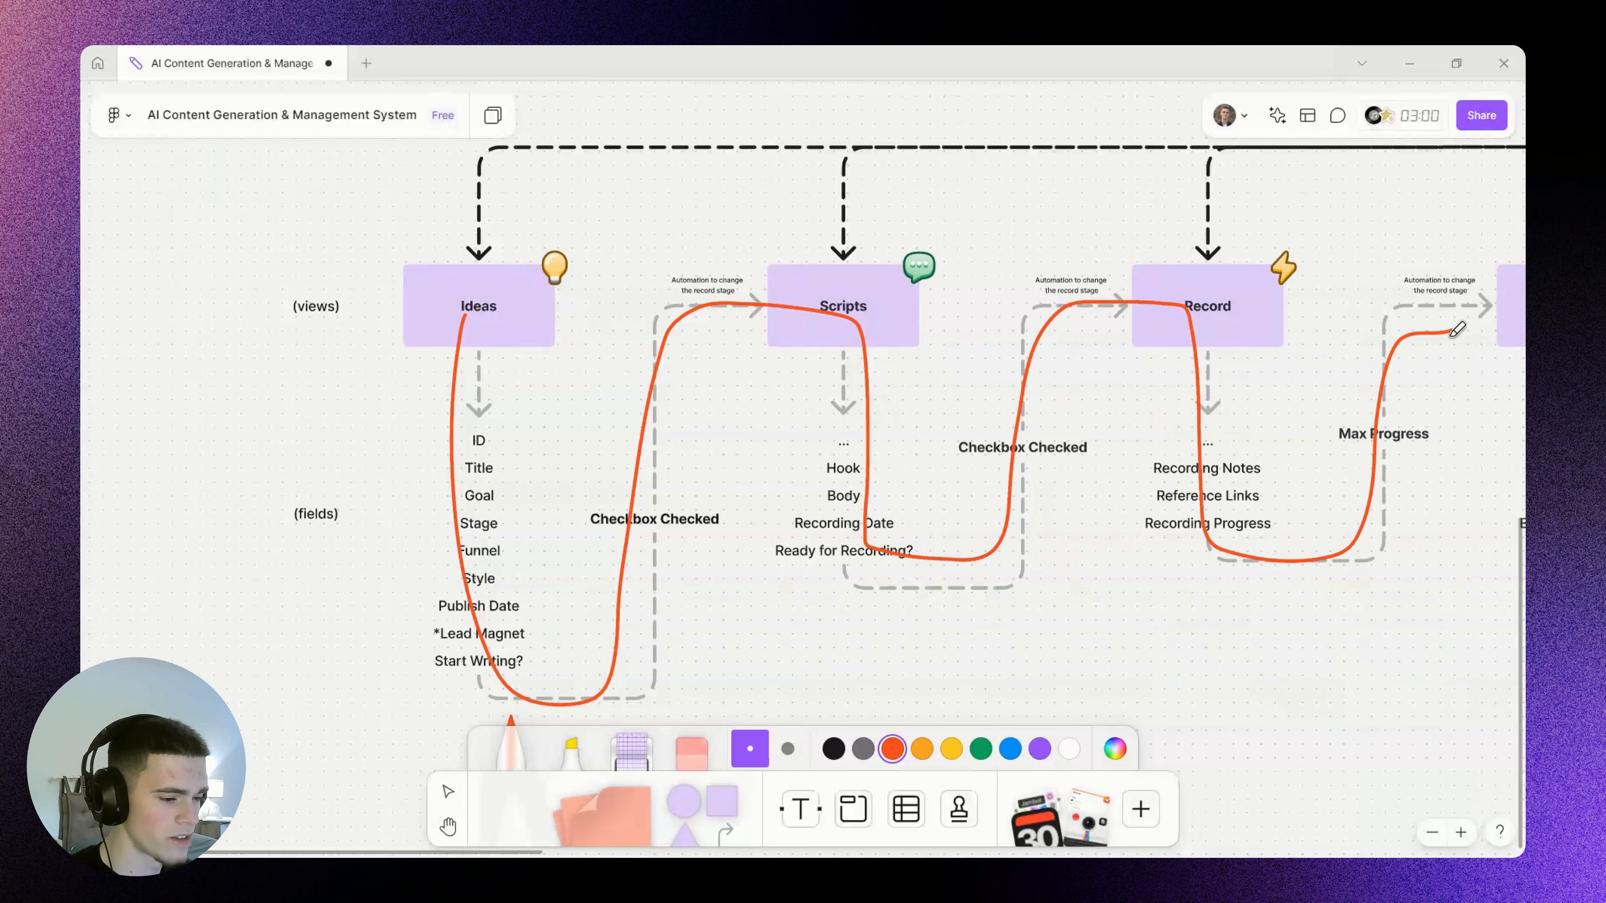
Circle the Publish view in red with the marker, and return to the selection tool
{"action": "scroll", "coordinate": [738, 343], "scroll_direction": "right", "scroll_amount": 10}
{"action": "scroll", "coordinate": [738, 343], "scroll_direction": "right", "scroll_amount": 10}
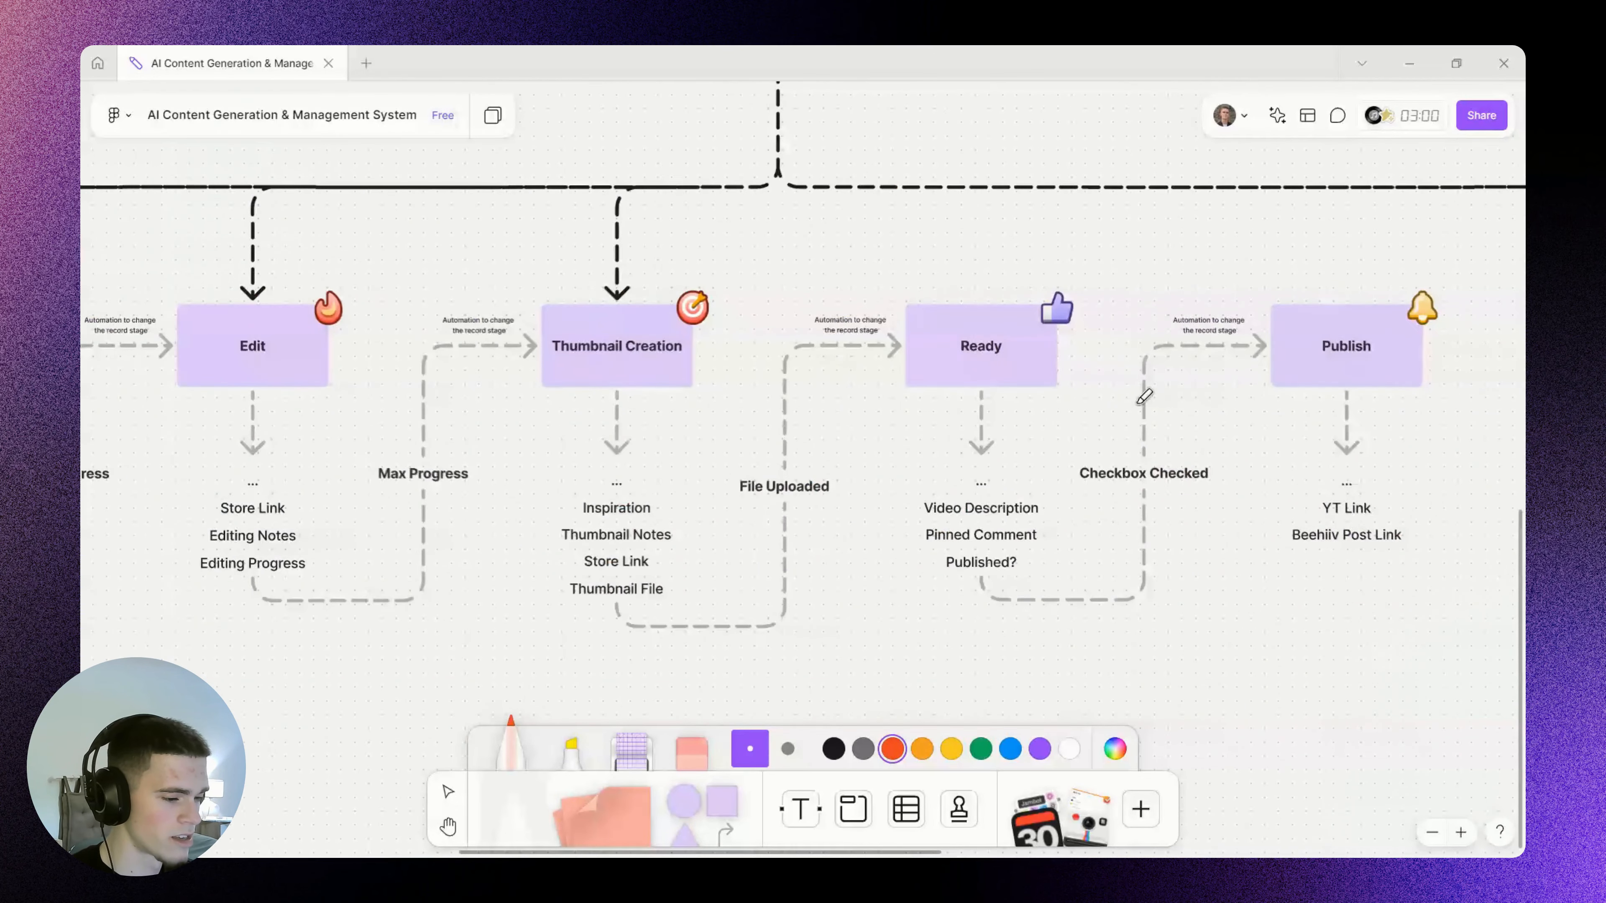
{"action": "mouse_move", "coordinate": [1078, 286]}
{"action": "left_mouse_down"}
{"action": "mouse_move", "coordinate": [962, 441]}
{"action": "mouse_move", "coordinate": [1014, 323]}
{"action": "left_mouse_up"}
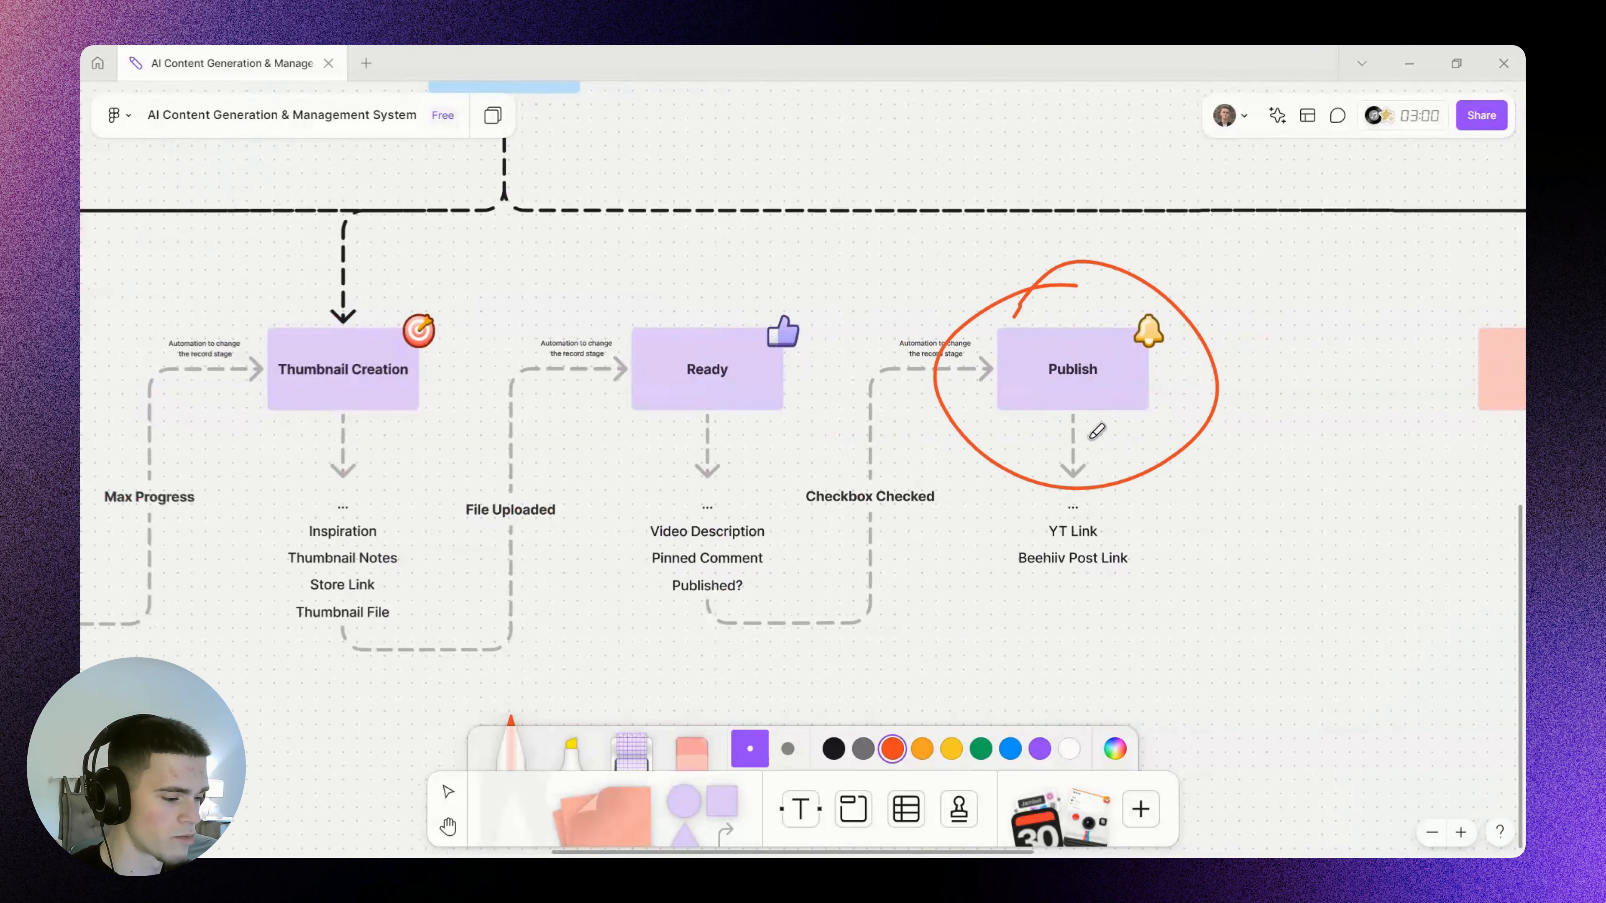
{"action": "scroll", "coordinate": [1097, 431], "scroll_direction": "right", "scroll_amount": 3}
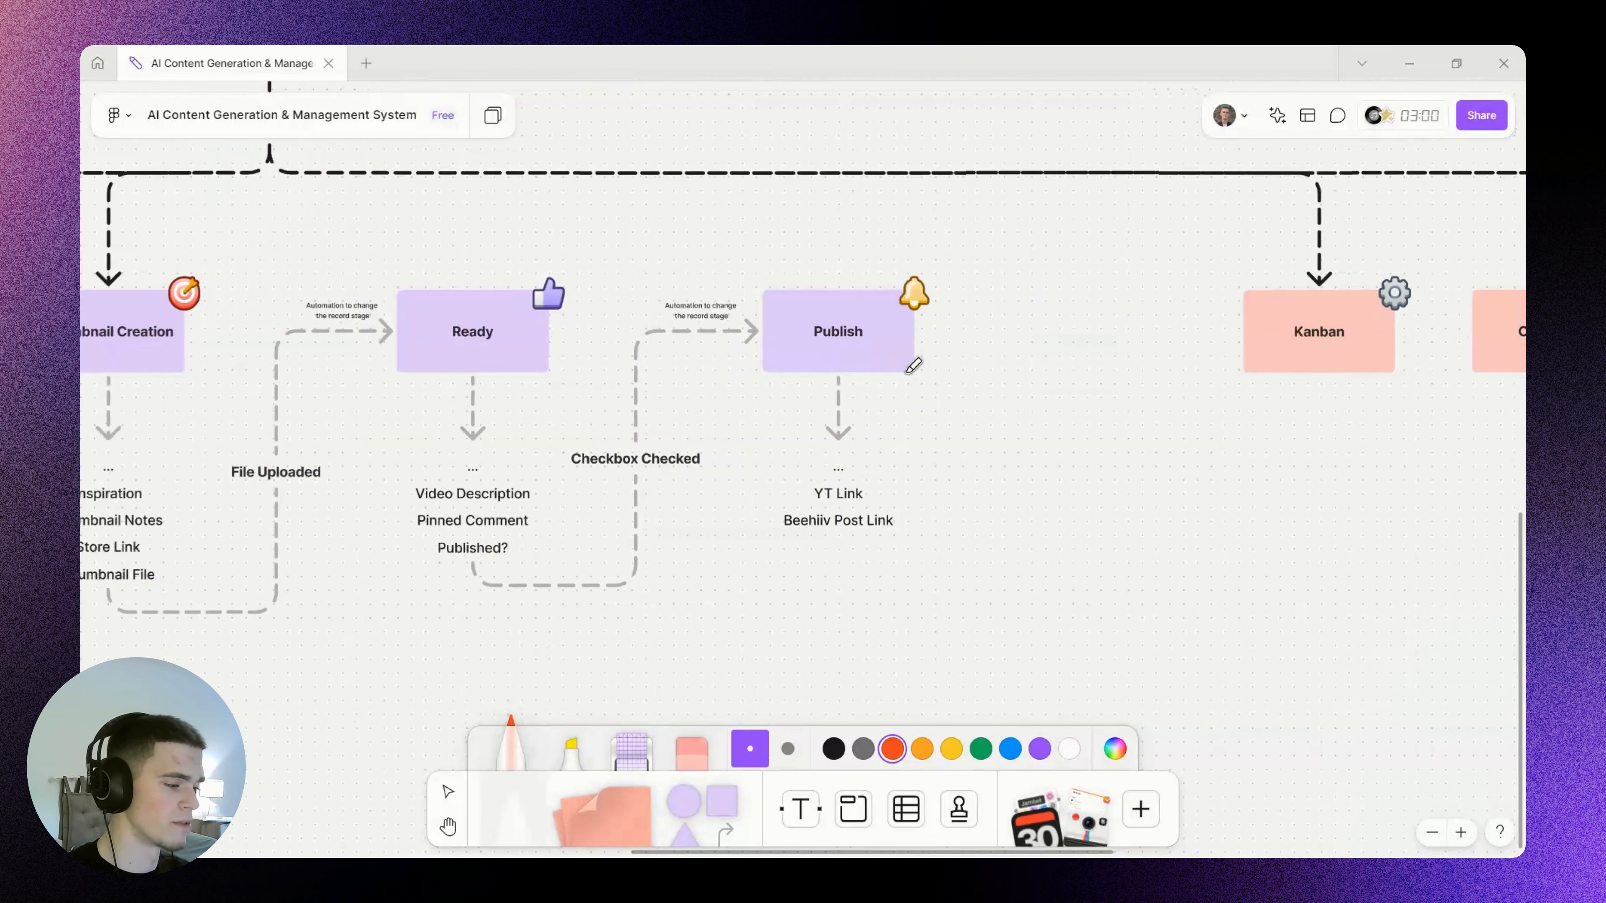
{"action": "scroll", "coordinate": [907, 372], "scroll_direction": "down", "scroll_amount": 1}
{"action": "key", "text": "v"}
Look over the row of views under the Content Bank table, from Scripts across to Kanban, Calendar and Gallery
{"action": "left_click_drag", "start_coordinate": [559, 247], "coordinate": [926, 324]}
{"action": "scroll", "coordinate": [926, 324], "scroll_direction": "up", "scroll_amount": 1}
{"action": "scroll", "coordinate": [910, 320], "scroll_direction": "down", "scroll_amount": 2}
{"action": "left_click_drag", "start_coordinate": [687, 345], "coordinate": [954, 317]}
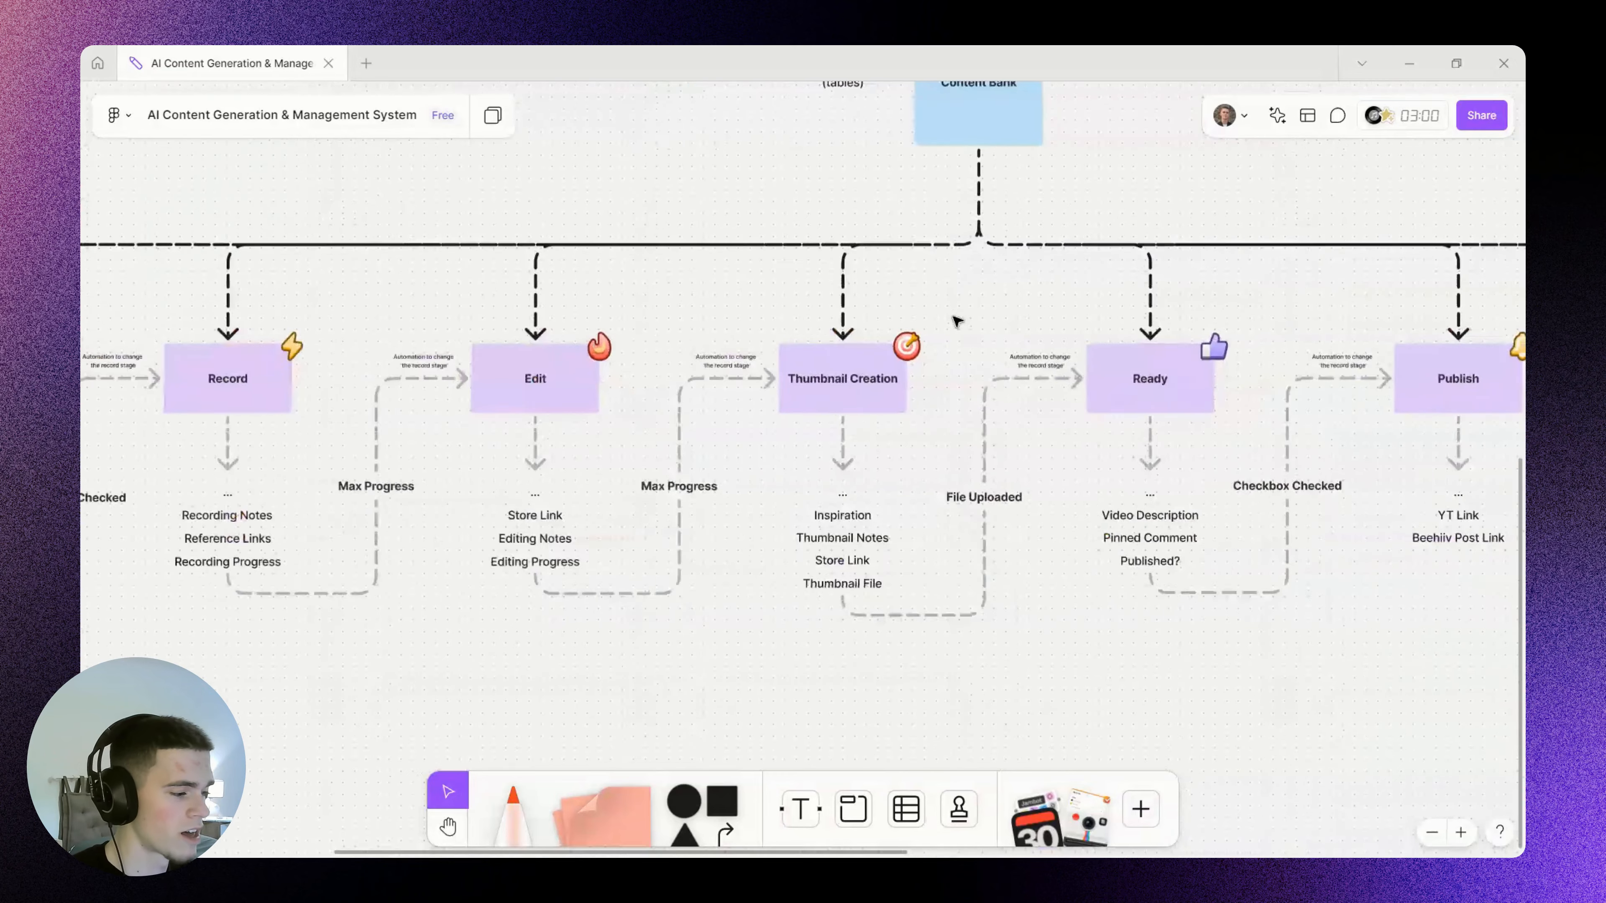
{"action": "scroll", "coordinate": [955, 321], "scroll_direction": "down", "scroll_amount": 3}
{"action": "scroll", "coordinate": [921, 380], "scroll_direction": "up", "scroll_amount": 1}
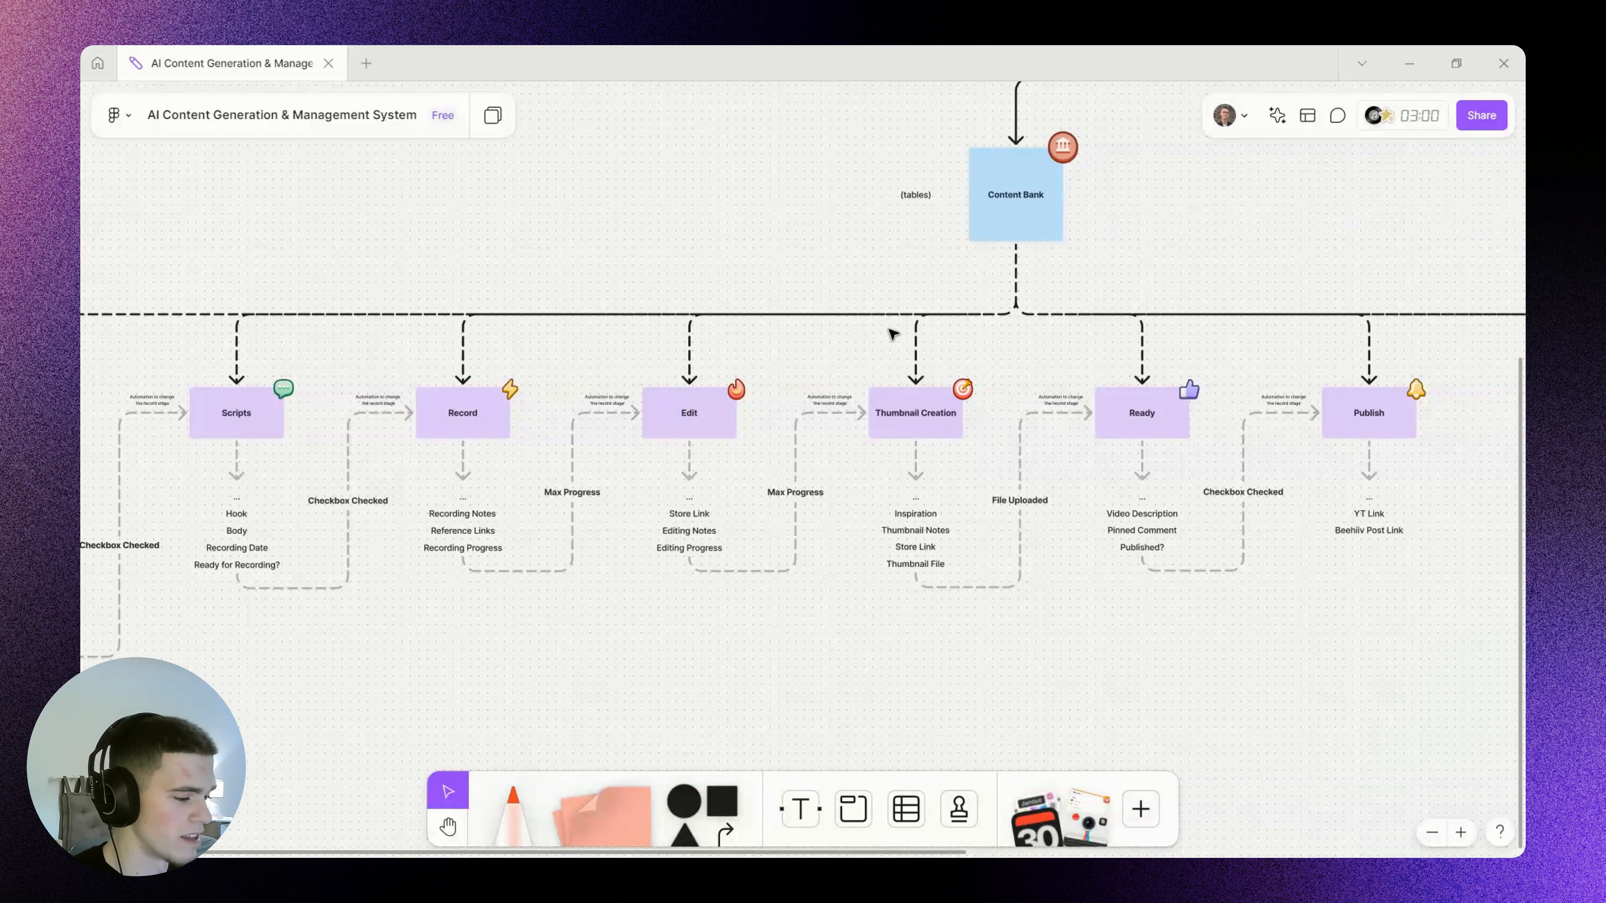
{"action": "scroll", "coordinate": [892, 334], "scroll_direction": "right", "scroll_amount": 5}
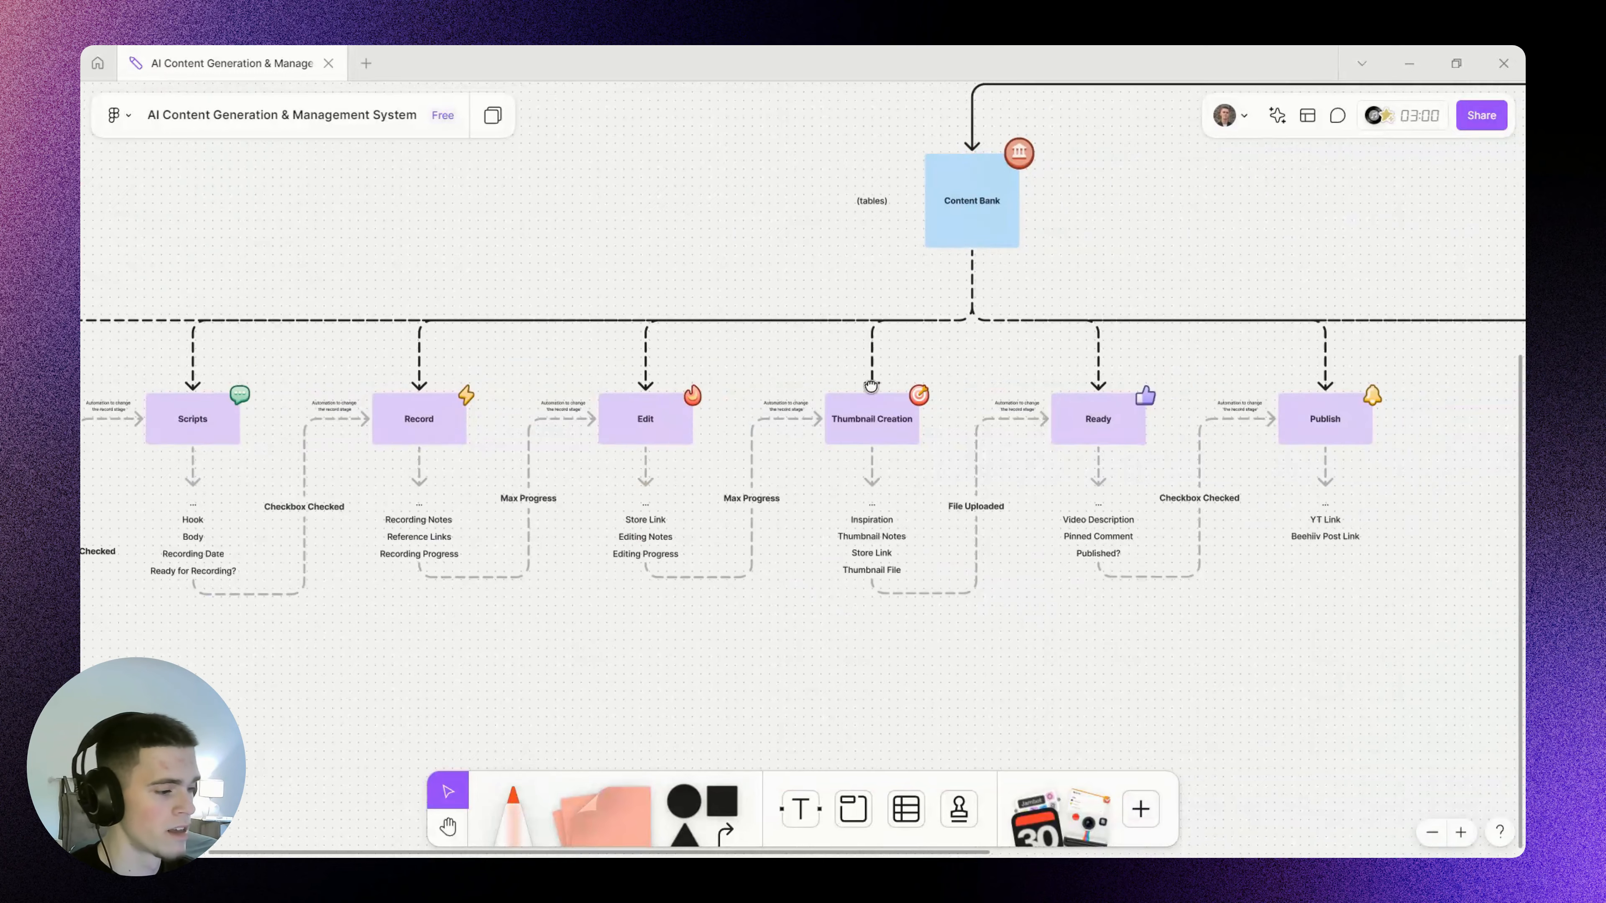
{"action": "scroll", "coordinate": [822, 265], "scroll_direction": "up", "scroll_amount": 1}
{"action": "scroll", "coordinate": [796, 239], "scroll_direction": "right", "scroll_amount": 10}
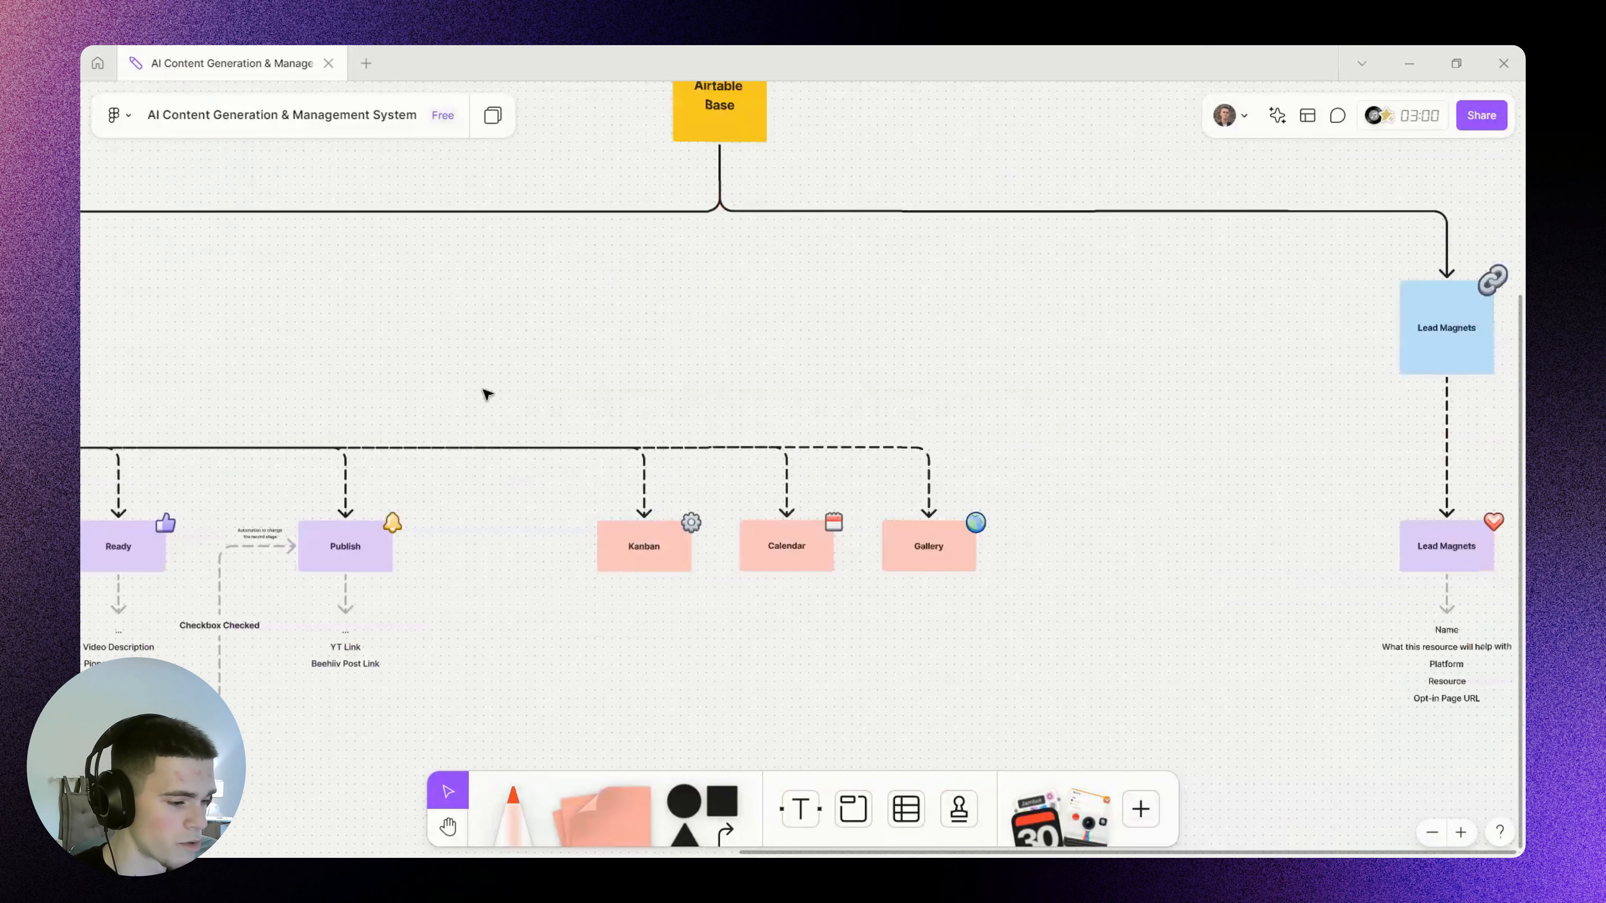
Point out the Content Bank table node by selecting it, and clear the selection
{"action": "scroll", "coordinate": [485, 394], "scroll_direction": "left", "scroll_amount": 4}
{"action": "scroll", "coordinate": [915, 402], "scroll_direction": "left", "scroll_amount": 6}
{"action": "scroll", "coordinate": [764, 298], "scroll_direction": "up", "scroll_amount": 2}
{"action": "left_click", "coordinate": [644, 310]}
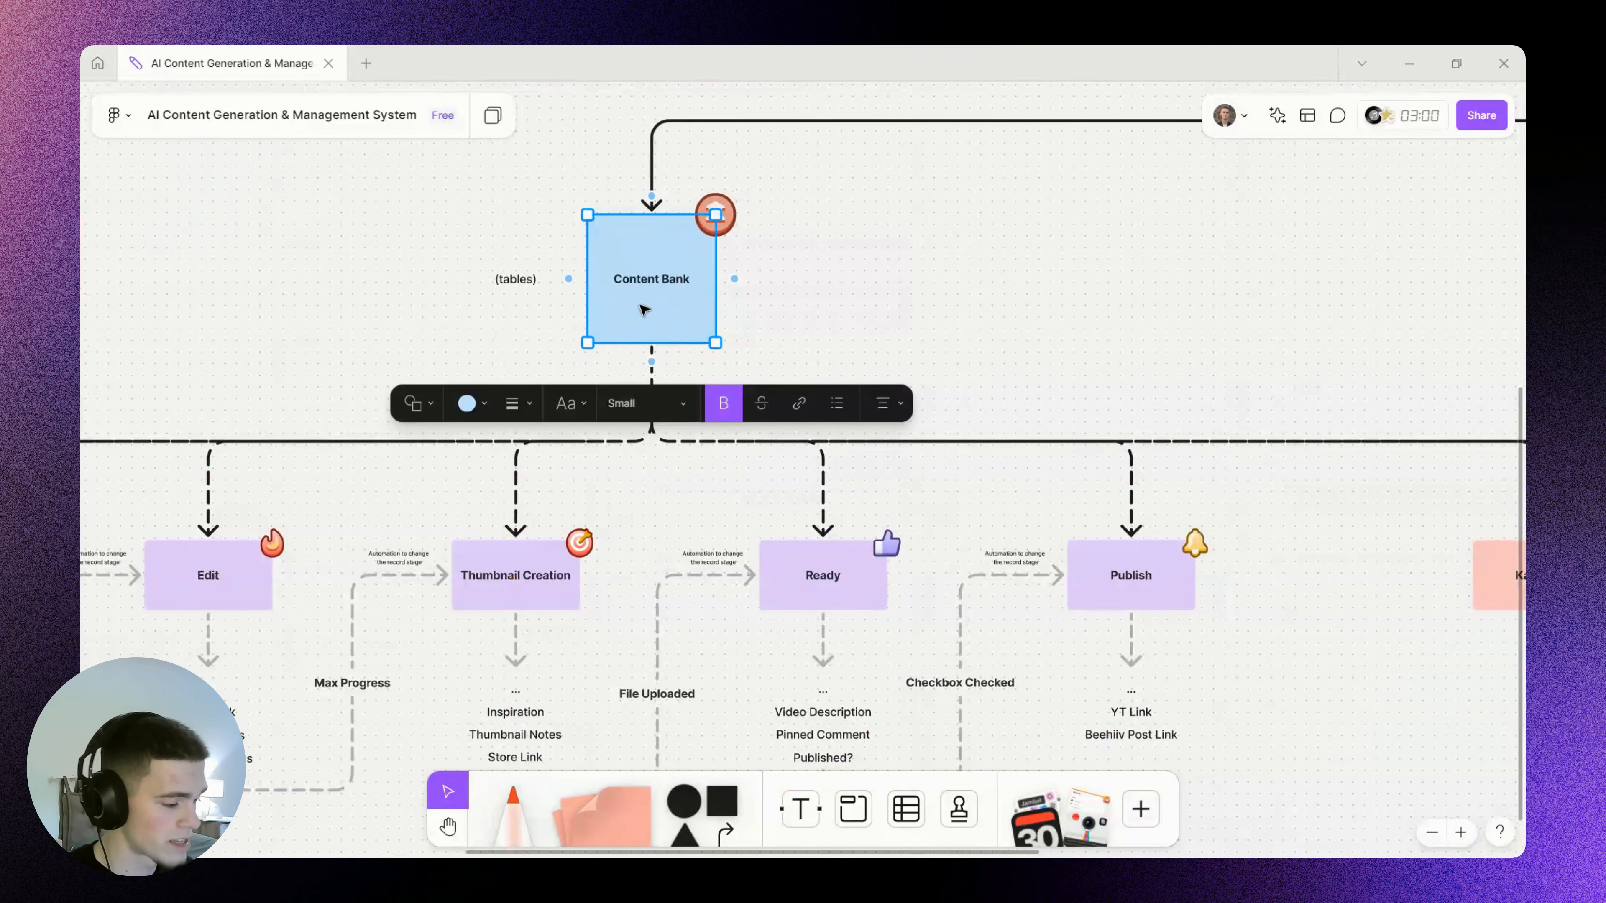
{"action": "left_click", "coordinate": [866, 308]}
Point out the Kanban, Calendar and Gallery views by selecting them in turn, and clear the selection
{"action": "scroll", "coordinate": [822, 297], "scroll_direction": "right", "scroll_amount": 8}
{"action": "scroll", "coordinate": [996, 336], "scroll_direction": "right", "scroll_amount": 5}
{"action": "scroll", "coordinate": [999, 354], "scroll_direction": "down", "scroll_amount": 1}
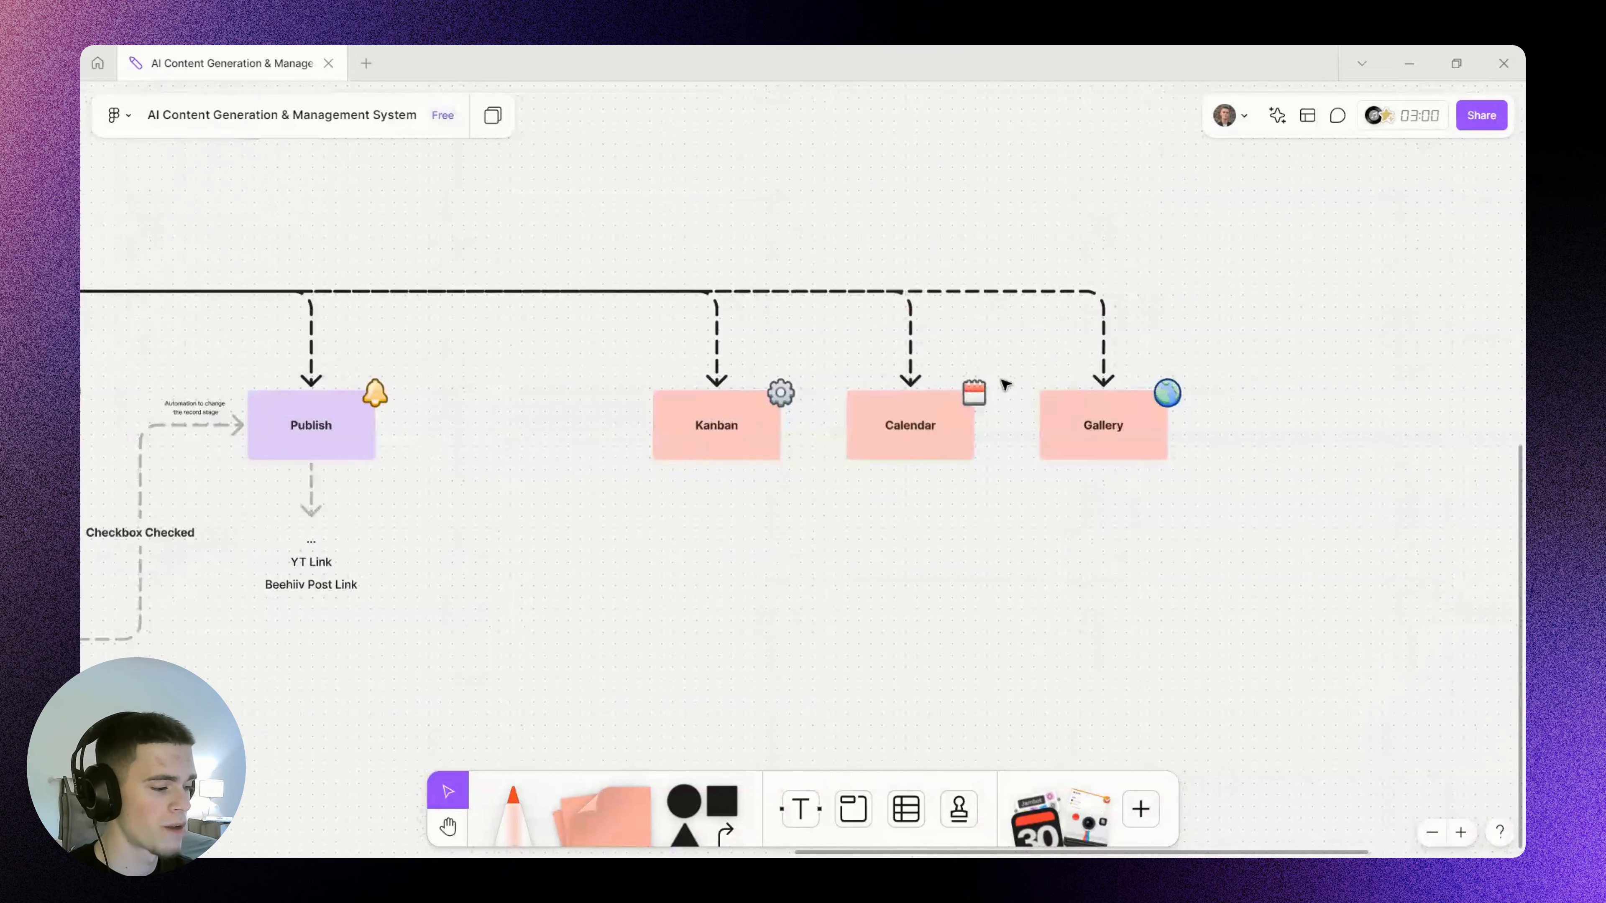
{"action": "left_click", "coordinate": [764, 438]}
{"action": "left_click", "coordinate": [935, 451]}
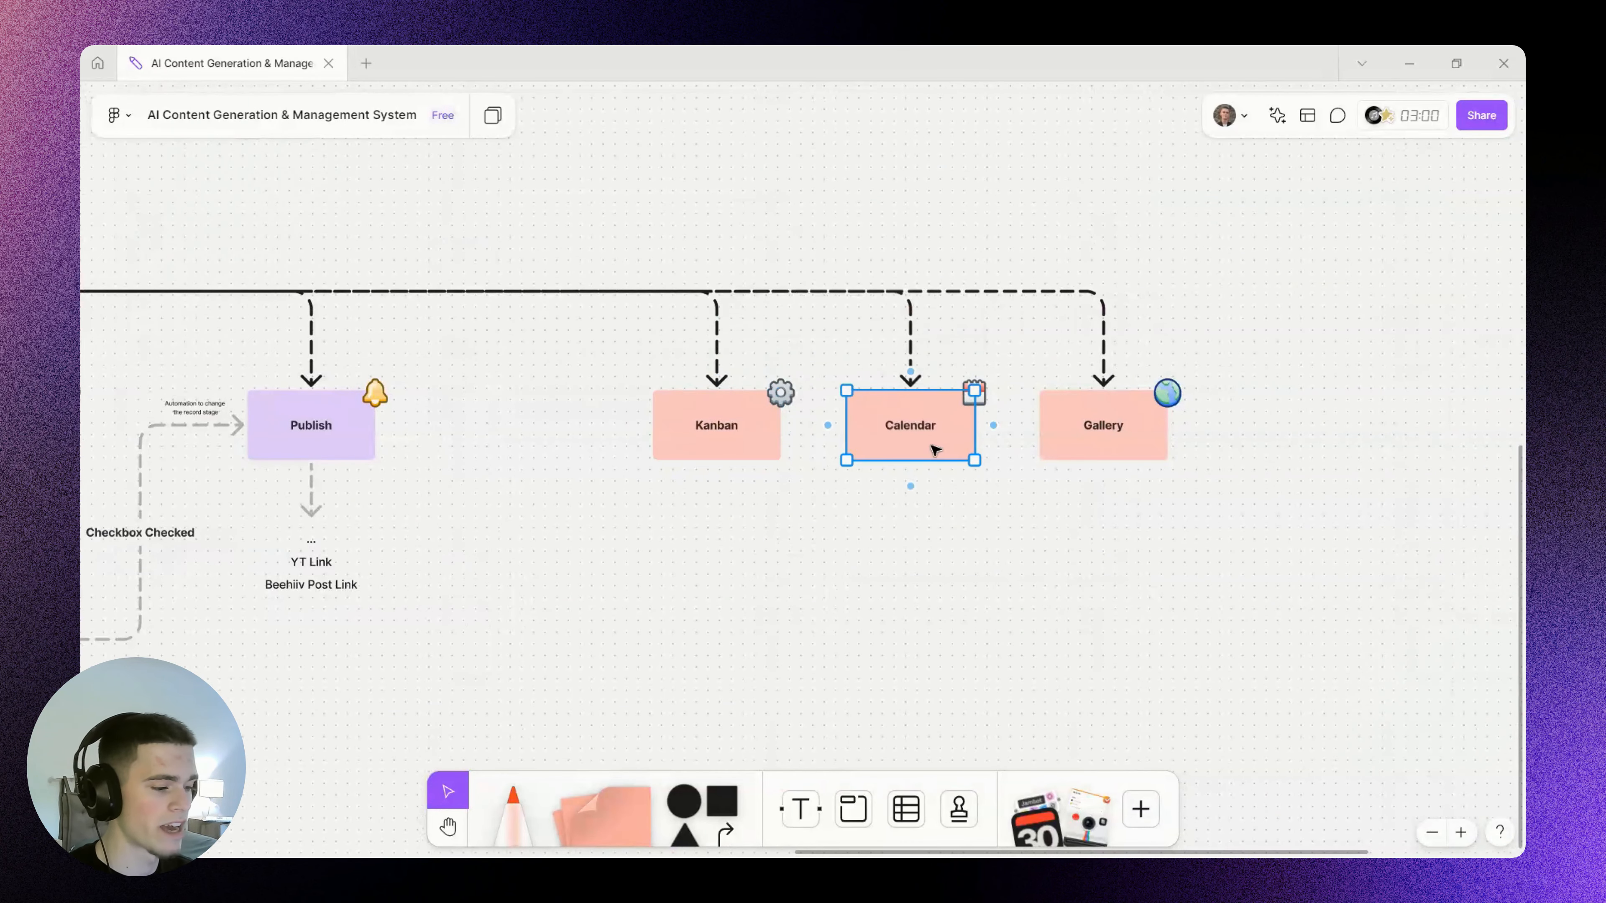
{"action": "left_click", "coordinate": [1147, 452]}
{"action": "left_click", "coordinate": [1386, 548]}
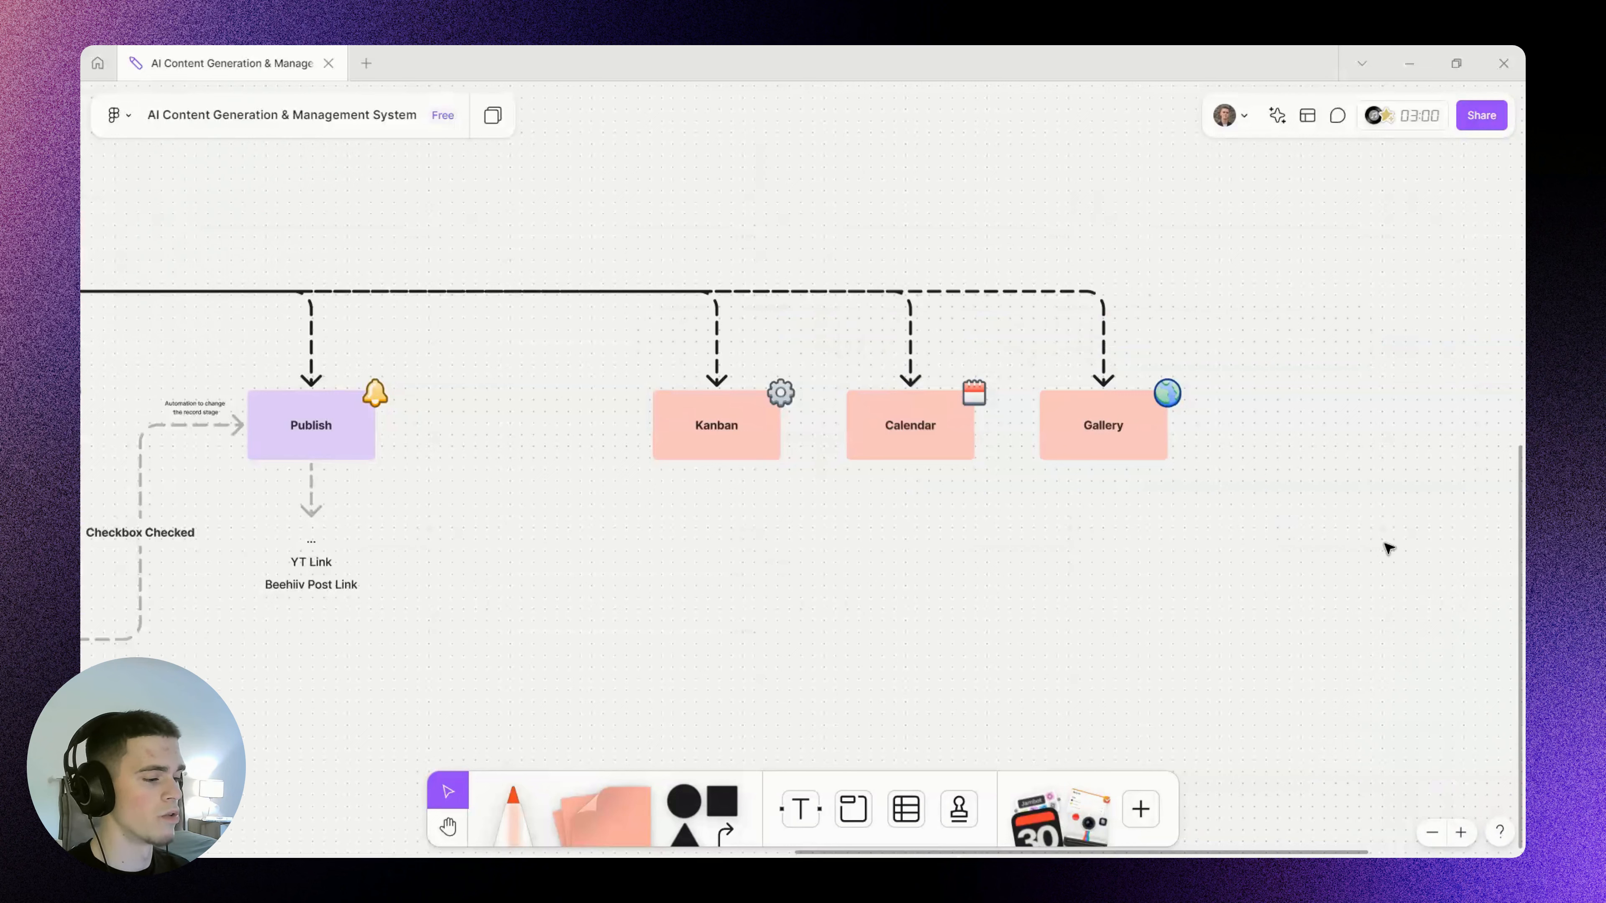
Point out the same three views in reverse order, from Gallery through Calendar to Kanban, and clear the selection
{"action": "left_click", "coordinate": [1137, 451]}
{"action": "left_click", "coordinate": [939, 421]}
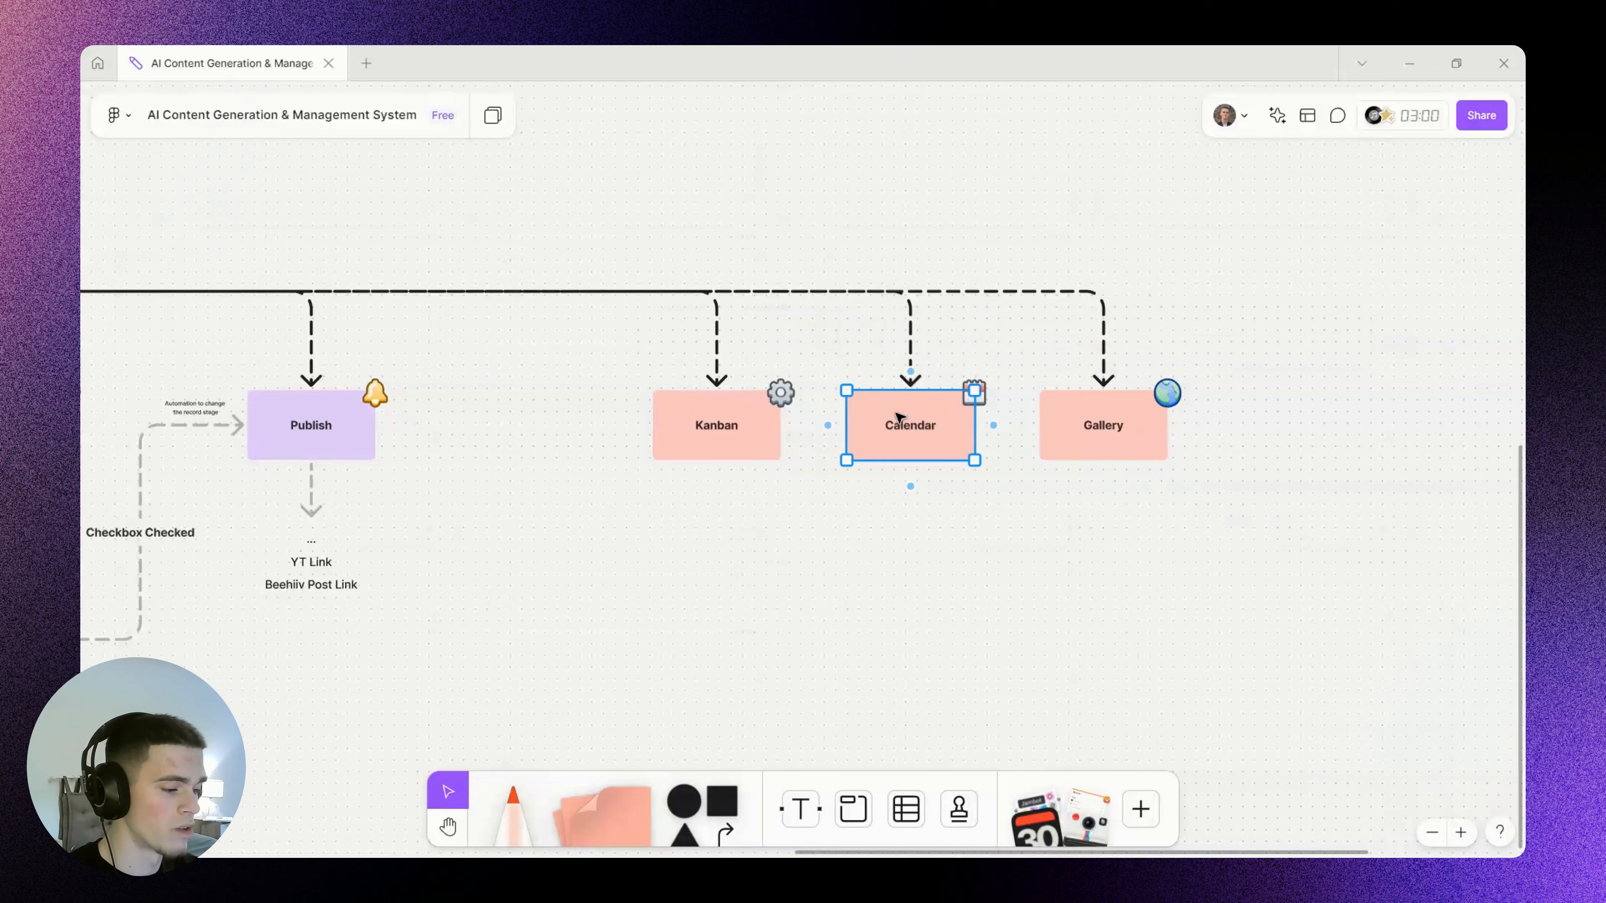
{"action": "left_click", "coordinate": [764, 435]}
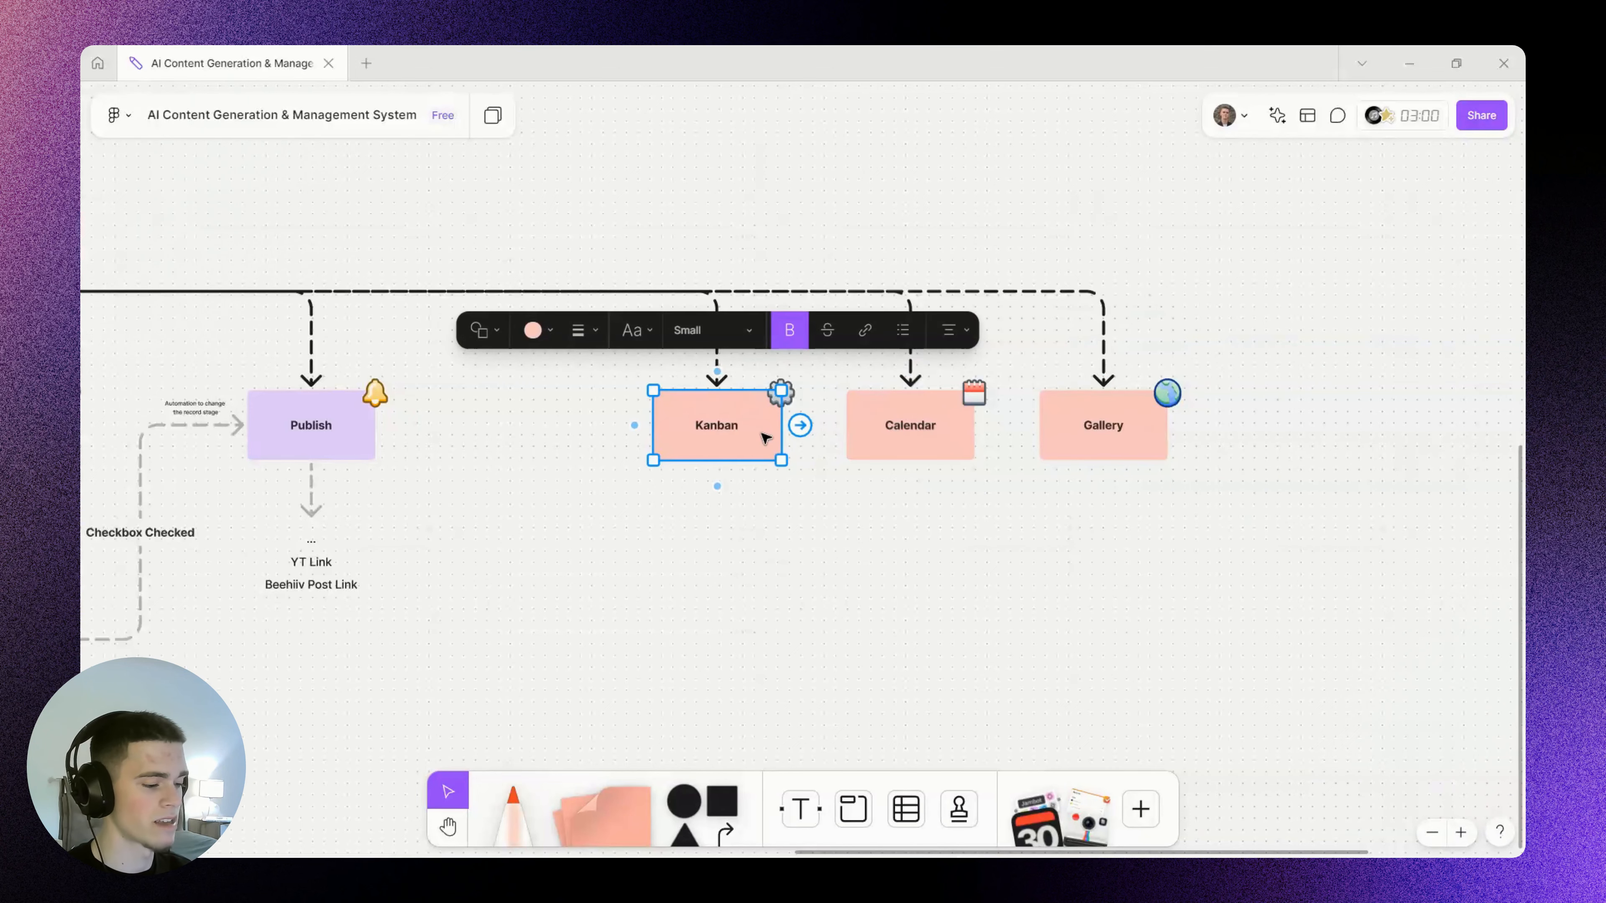
{"action": "left_click", "coordinate": [975, 563]}
Examine the Lead Magnets table, its Lead Magnets view and the fields listed beneath it
{"action": "scroll", "coordinate": [1193, 423], "scroll_direction": "down", "scroll_amount": 5}
{"action": "left_click_drag", "start_coordinate": [1253, 348], "coordinate": [664, 443]}
{"action": "left_click_drag", "start_coordinate": [977, 371], "coordinate": [916, 372]}
{"action": "scroll", "coordinate": [917, 372], "scroll_direction": "up", "scroll_amount": 5}
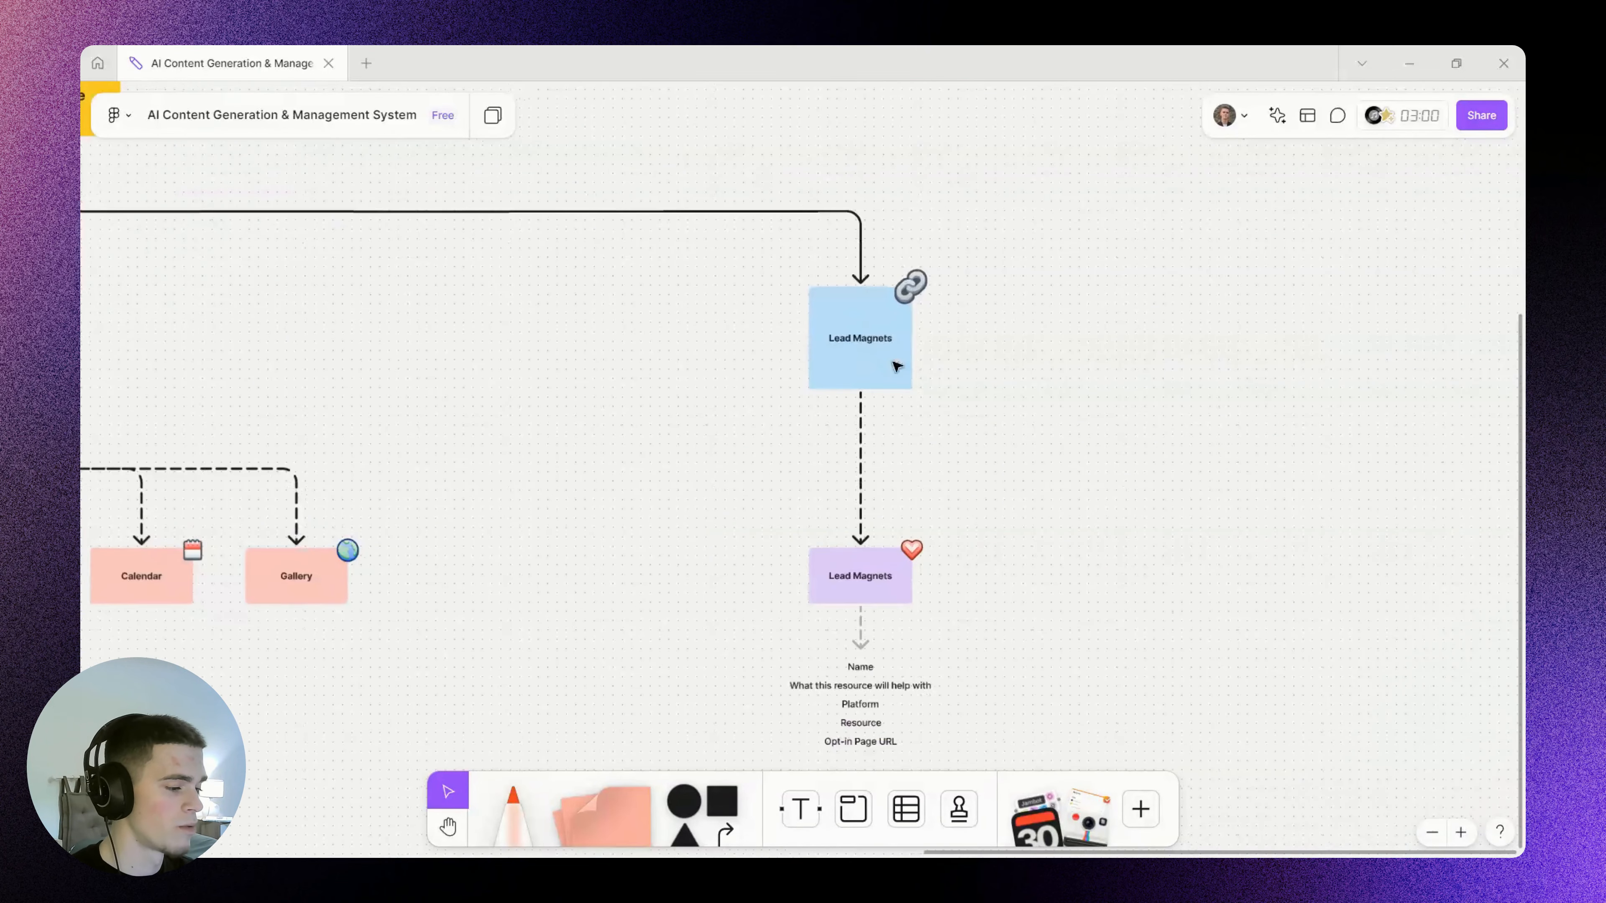
{"action": "scroll", "coordinate": [946, 405], "scroll_direction": "down", "scroll_amount": 3}
{"action": "scroll", "coordinate": [953, 474], "scroll_direction": "up", "scroll_amount": 2}
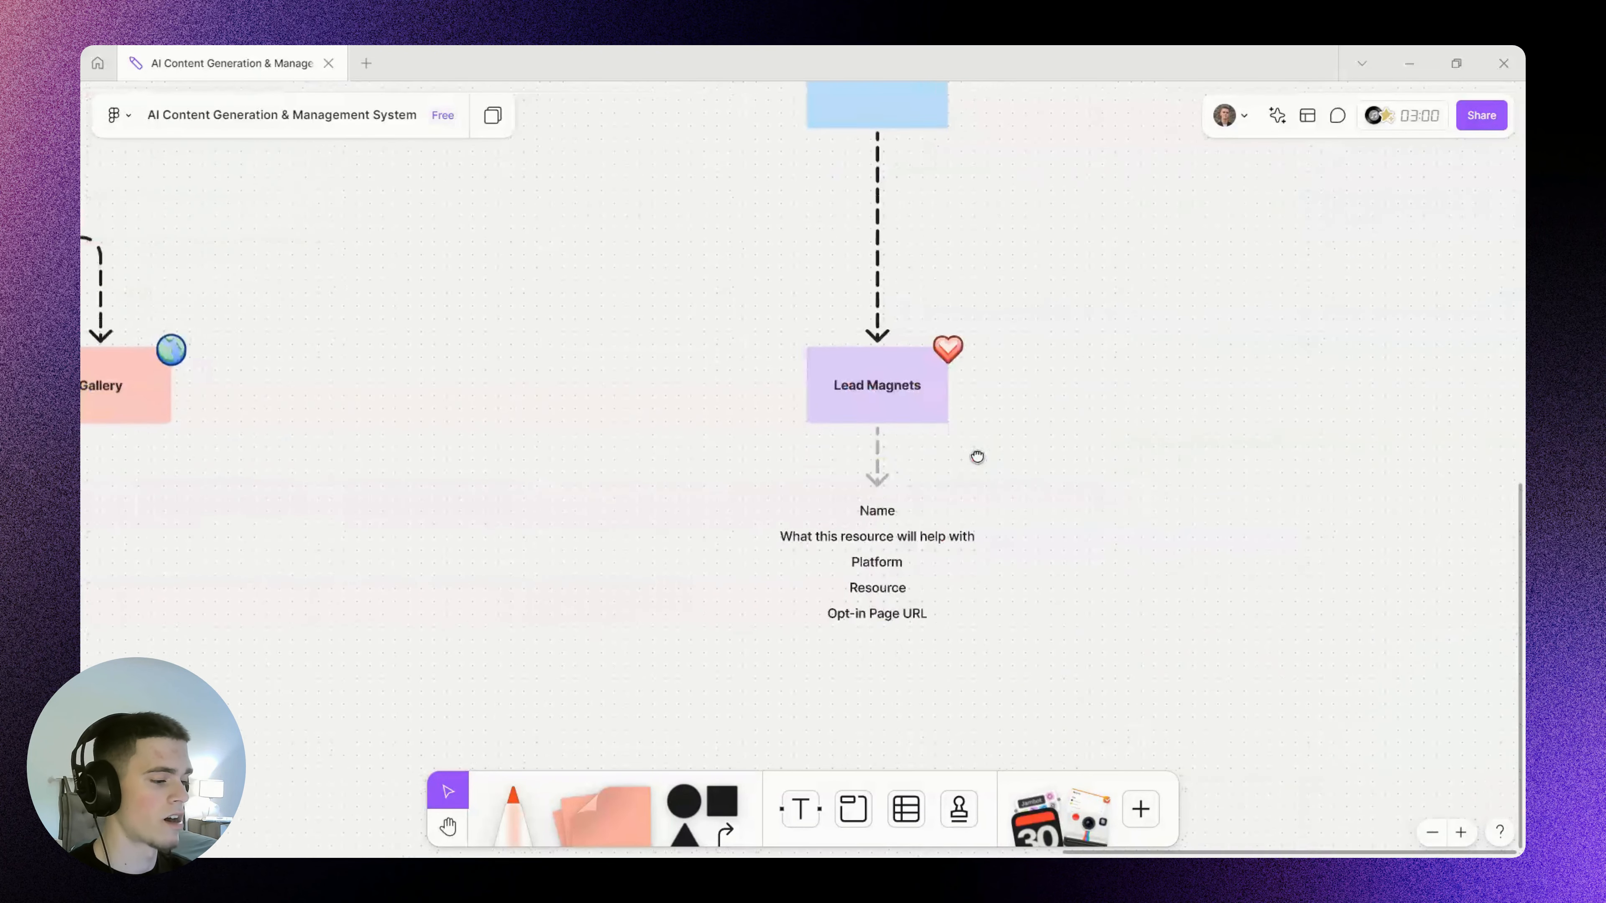
{"action": "left_click_drag", "start_coordinate": [763, 445], "coordinate": [1056, 541]}
Return to the Ideas view and point out its Start Writing? field by selecting it
{"action": "scroll", "coordinate": [609, 341], "scroll_direction": "down", "scroll_amount": 6}
{"action": "left_click_drag", "start_coordinate": [732, 316], "coordinate": [1366, 348]}
{"action": "scroll", "coordinate": [353, 472], "scroll_direction": "up", "scroll_amount": 3}
{"action": "scroll", "coordinate": [353, 473], "scroll_direction": "up", "scroll_amount": 5}
{"action": "scroll", "coordinate": [353, 472], "scroll_direction": "left", "scroll_amount": 5}
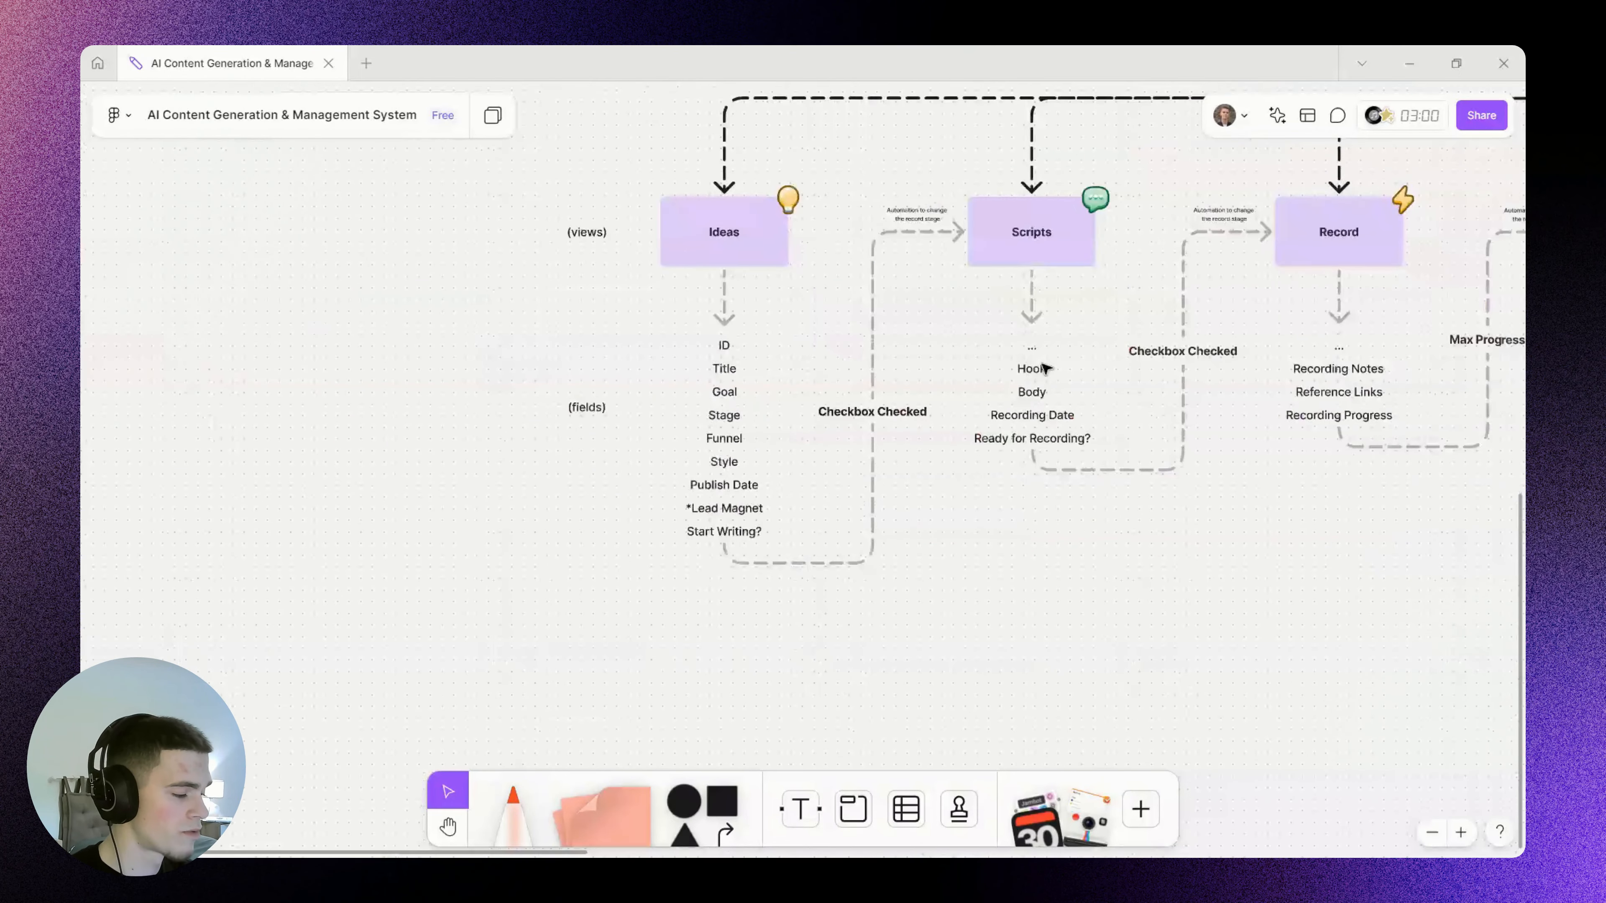
{"action": "left_click", "coordinate": [718, 536]}
Look across the remaining views and point out the Content Bank table by selecting its node
{"action": "left_click_drag", "start_coordinate": [1020, 596], "coordinate": [451, 639]}
{"action": "scroll", "coordinate": [522, 542], "scroll_direction": "down", "scroll_amount": 5}
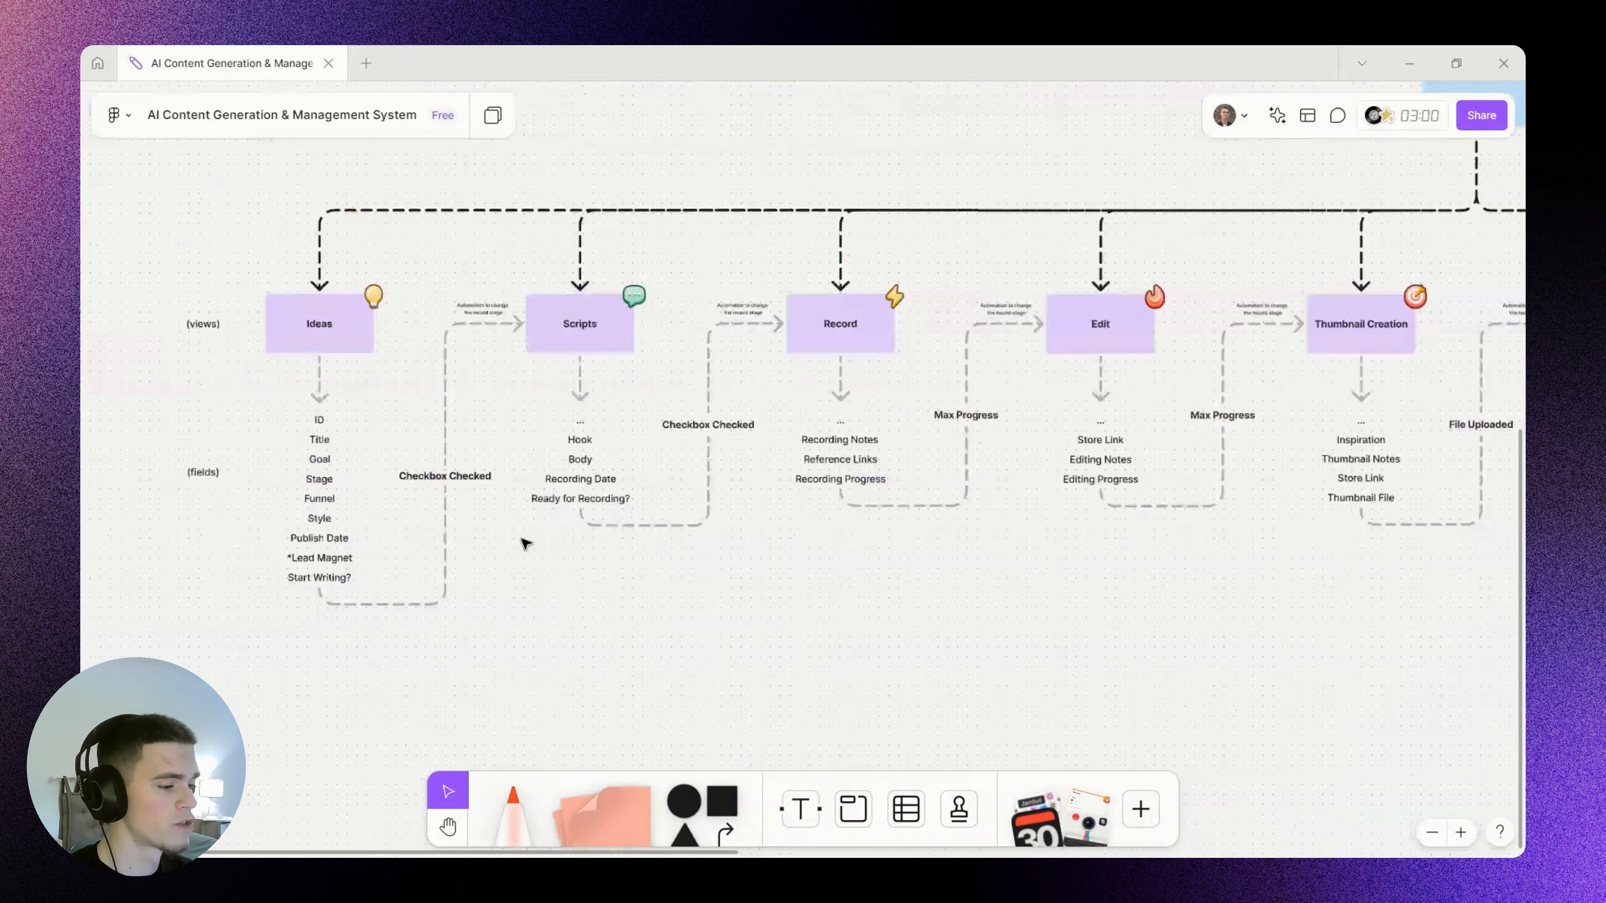
{"action": "left_click_drag", "start_coordinate": [971, 397], "coordinate": [603, 446]}
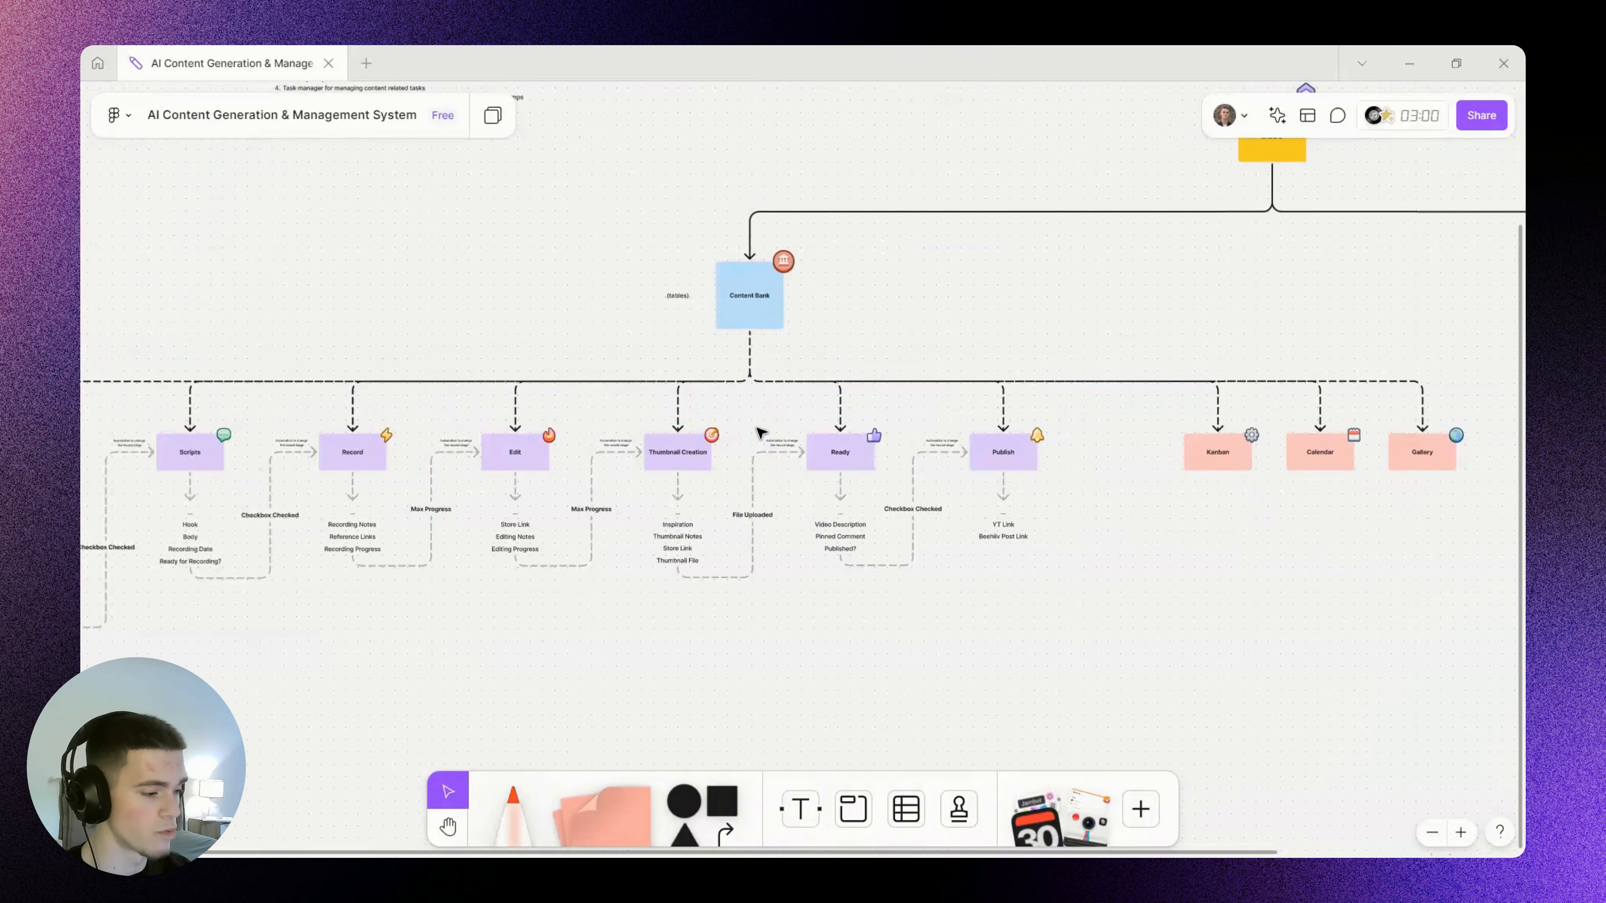
{"action": "left_click_drag", "start_coordinate": [904, 387], "coordinate": [513, 430]}
{"action": "left_click", "coordinate": [373, 387]}
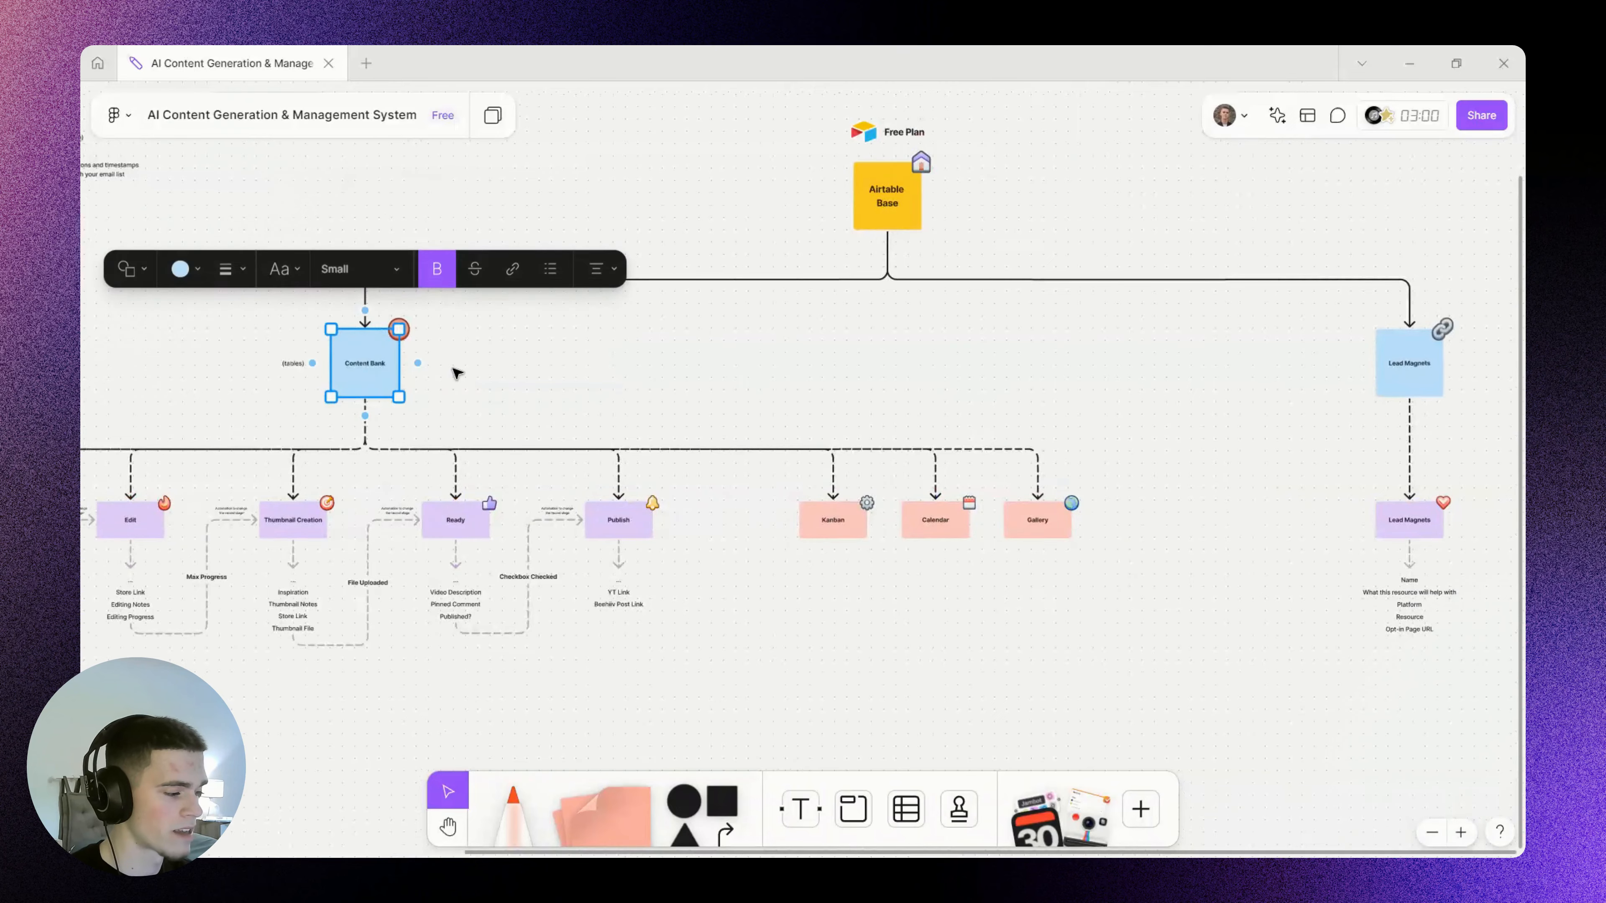
Point out the Lead Magnets table by selecting its node, and clear the selection
{"action": "scroll", "coordinate": [453, 369], "scroll_direction": "up", "scroll_amount": 1}
{"action": "left_click_drag", "start_coordinate": [1056, 370], "coordinate": [593, 374]}
{"action": "left_click", "coordinate": [1096, 380]}
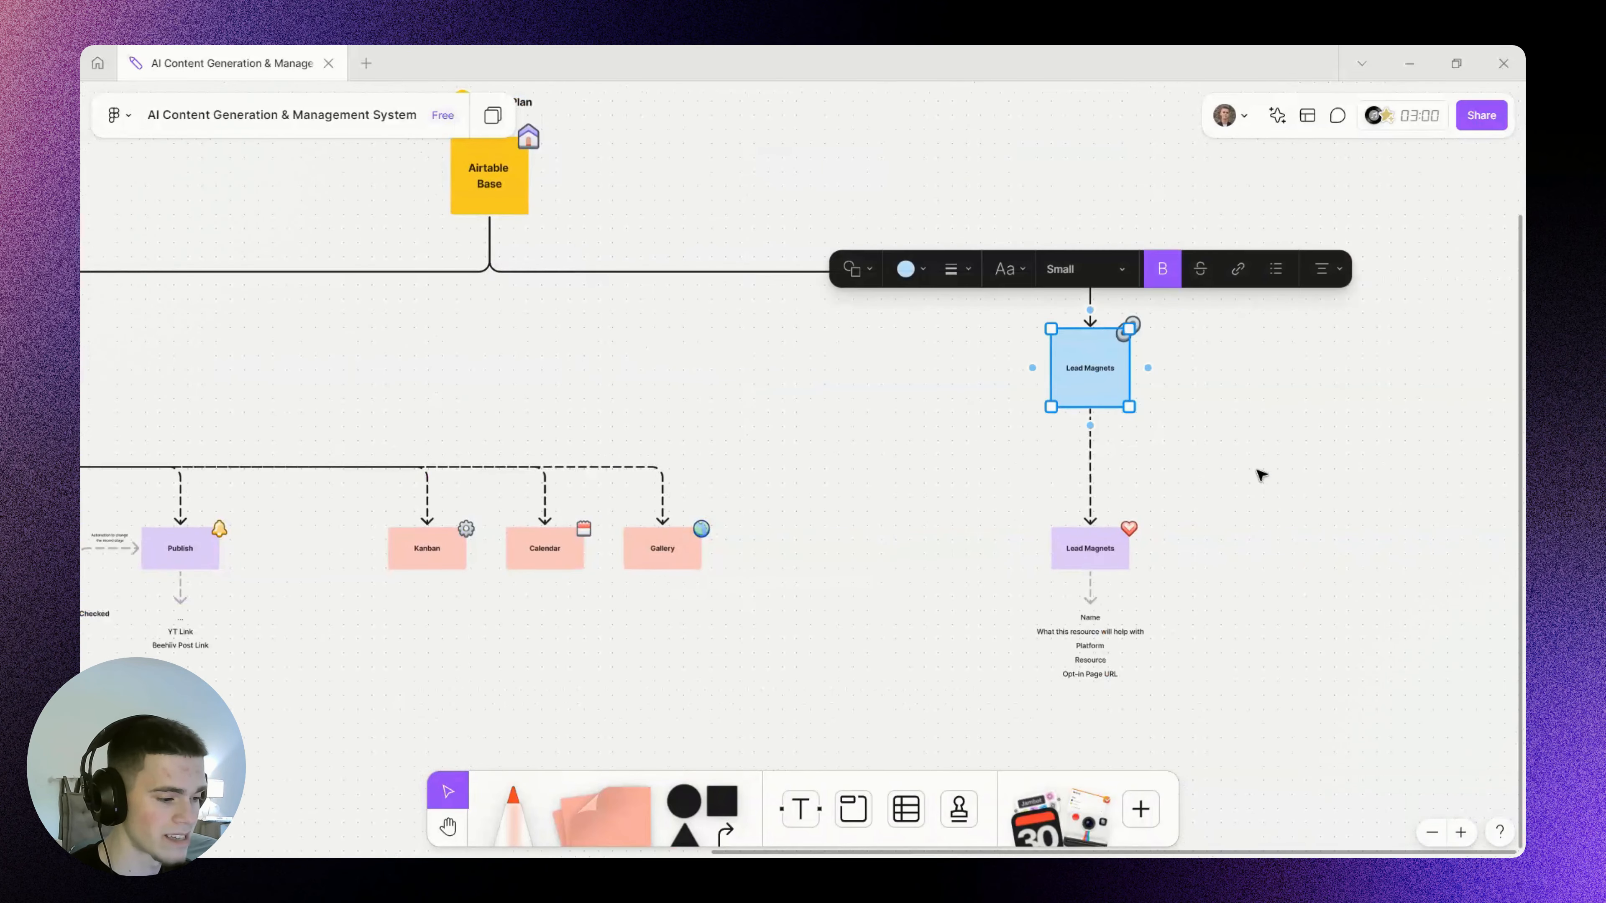
{"action": "left_click", "coordinate": [1258, 474]}
Look across the Content Bank views from Publish back to Ideas and over to Kanban, Calendar and Gallery
{"action": "left_click_drag", "start_coordinate": [864, 437], "coordinate": [857, 393]}
{"action": "scroll", "coordinate": [860, 404], "scroll_direction": "up", "scroll_amount": 1}
{"action": "left_click_drag", "start_coordinate": [354, 408], "coordinate": [1220, 322]}
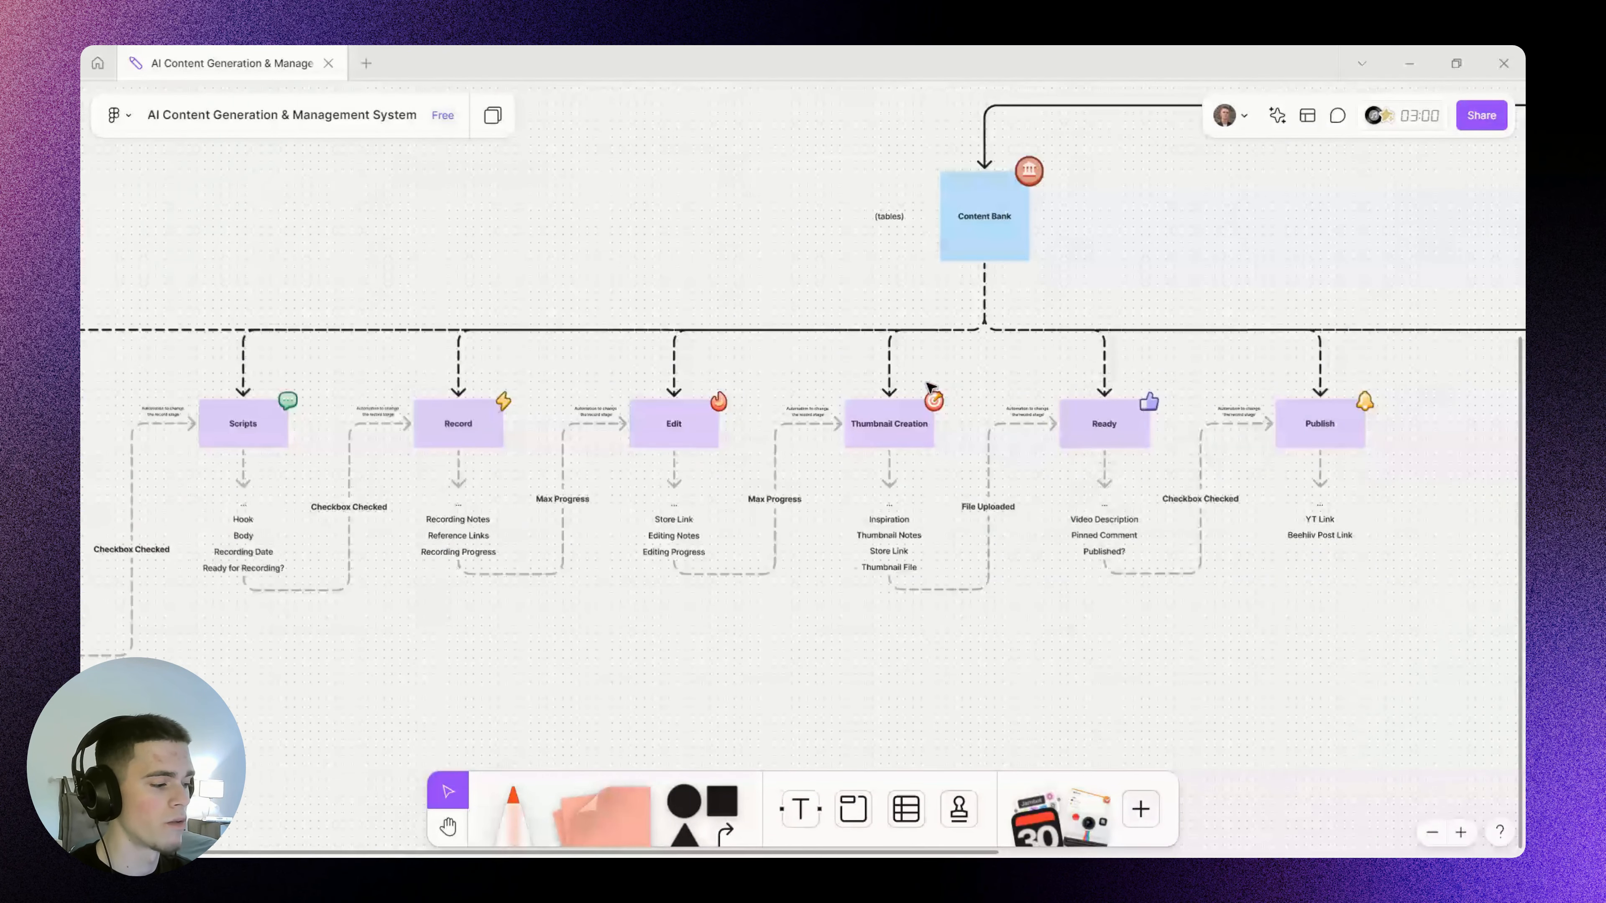
{"action": "left_click_drag", "start_coordinate": [582, 322], "coordinate": [968, 334]}
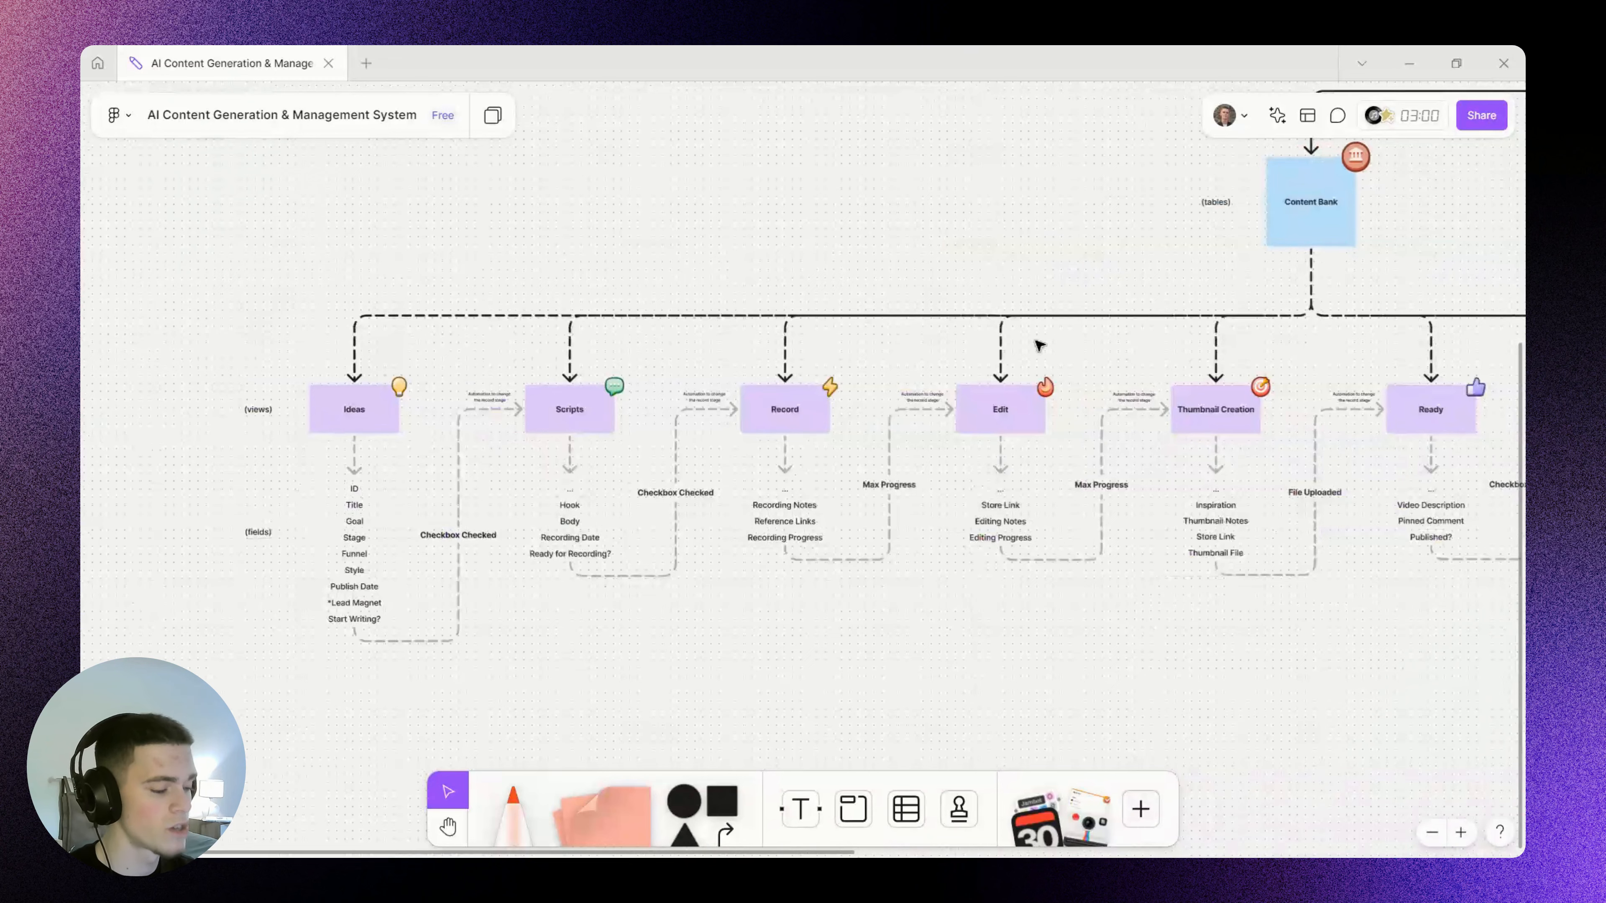
{"action": "left_click_drag", "start_coordinate": [1293, 459], "coordinate": [678, 434]}
{"action": "left_click_drag", "start_coordinate": [1283, 422], "coordinate": [416, 377]}
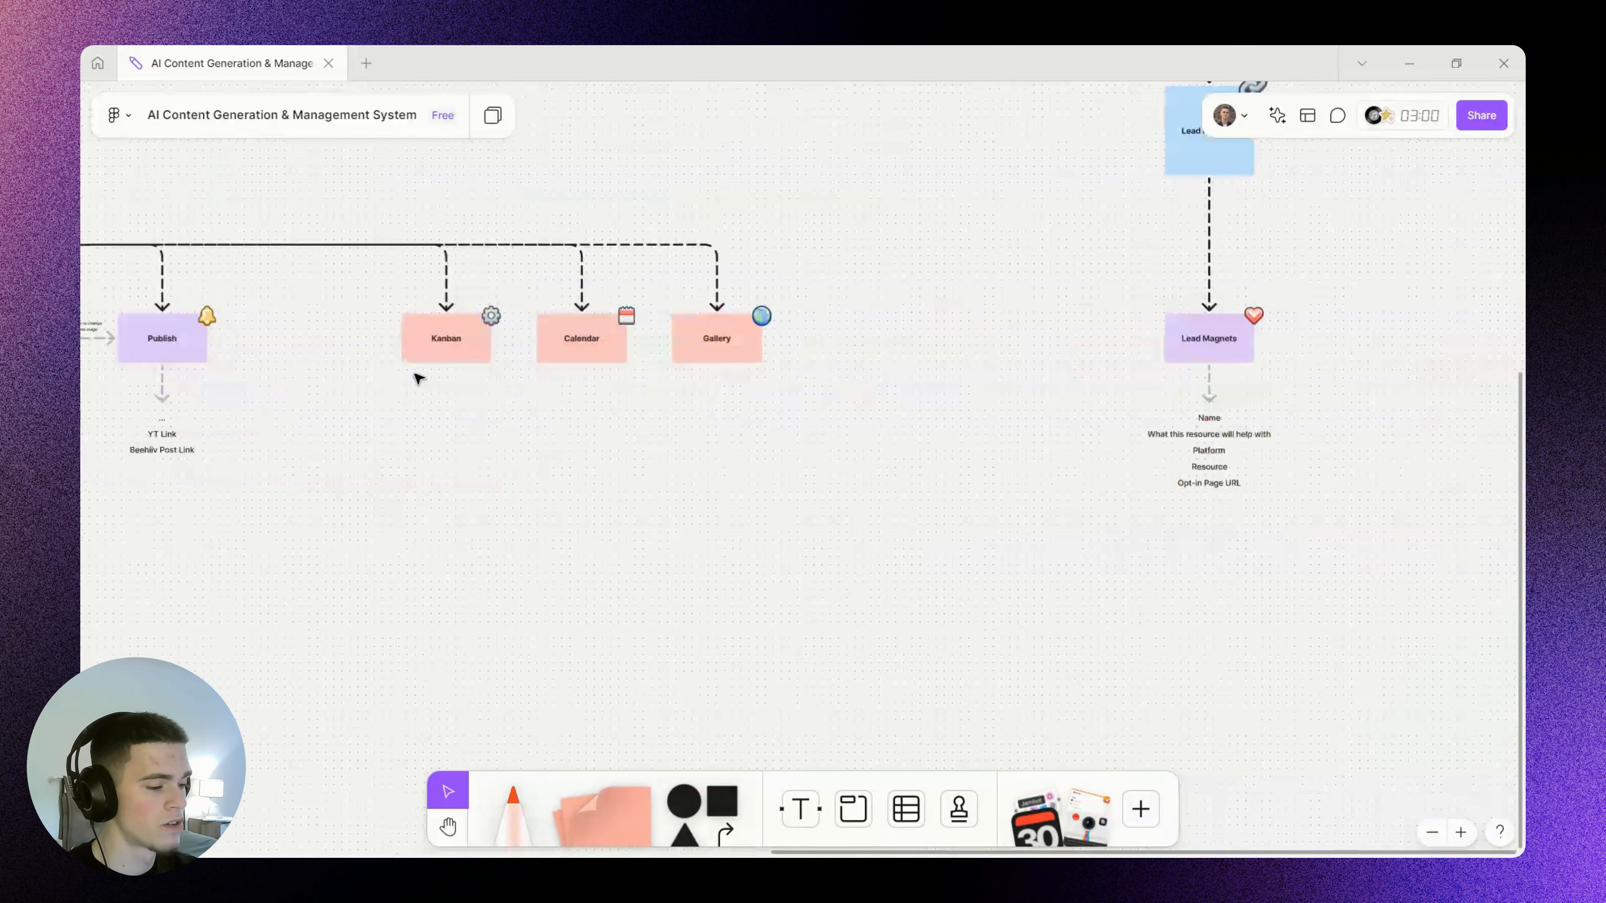
Examine the Lead Magnets view, pointing out its five fields and its table node by selecting them
{"action": "left_click_drag", "start_coordinate": [1254, 392], "coordinate": [1227, 417]}
{"action": "scroll", "coordinate": [1229, 417], "scroll_direction": "up", "scroll_amount": 3}
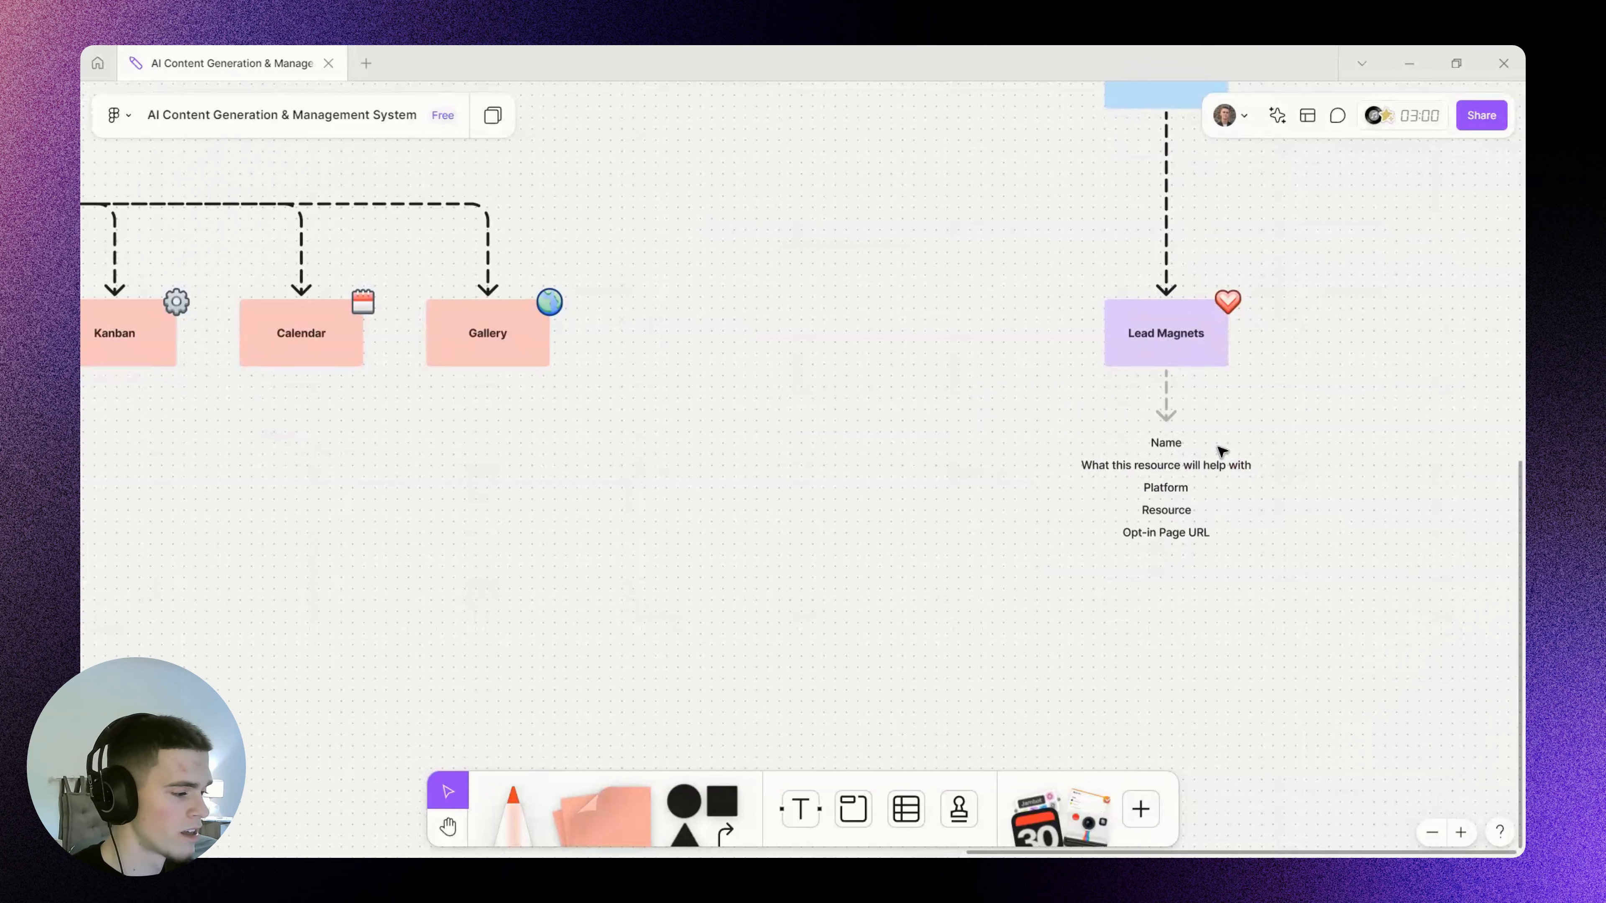
{"action": "left_click_drag", "start_coordinate": [1215, 439], "coordinate": [1184, 573]}
{"action": "scroll", "coordinate": [849, 322], "scroll_direction": "down", "scroll_amount": 2}
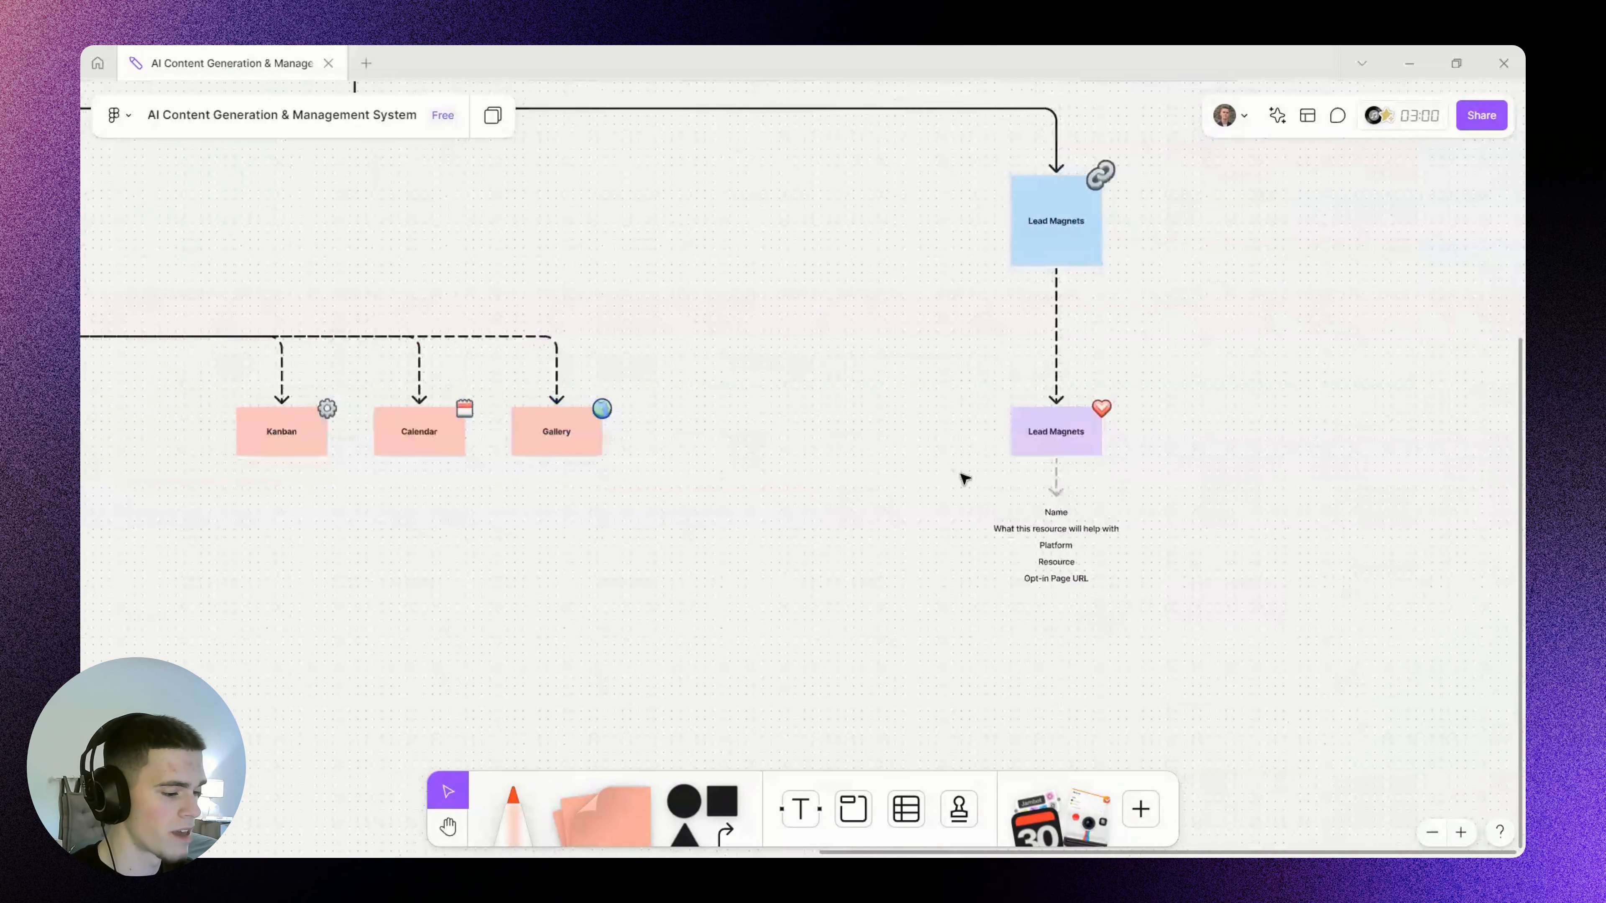
{"action": "scroll", "coordinate": [942, 462], "scroll_direction": "up", "scroll_amount": 1}
{"action": "left_click_drag", "start_coordinate": [1180, 506], "coordinate": [1061, 617]}
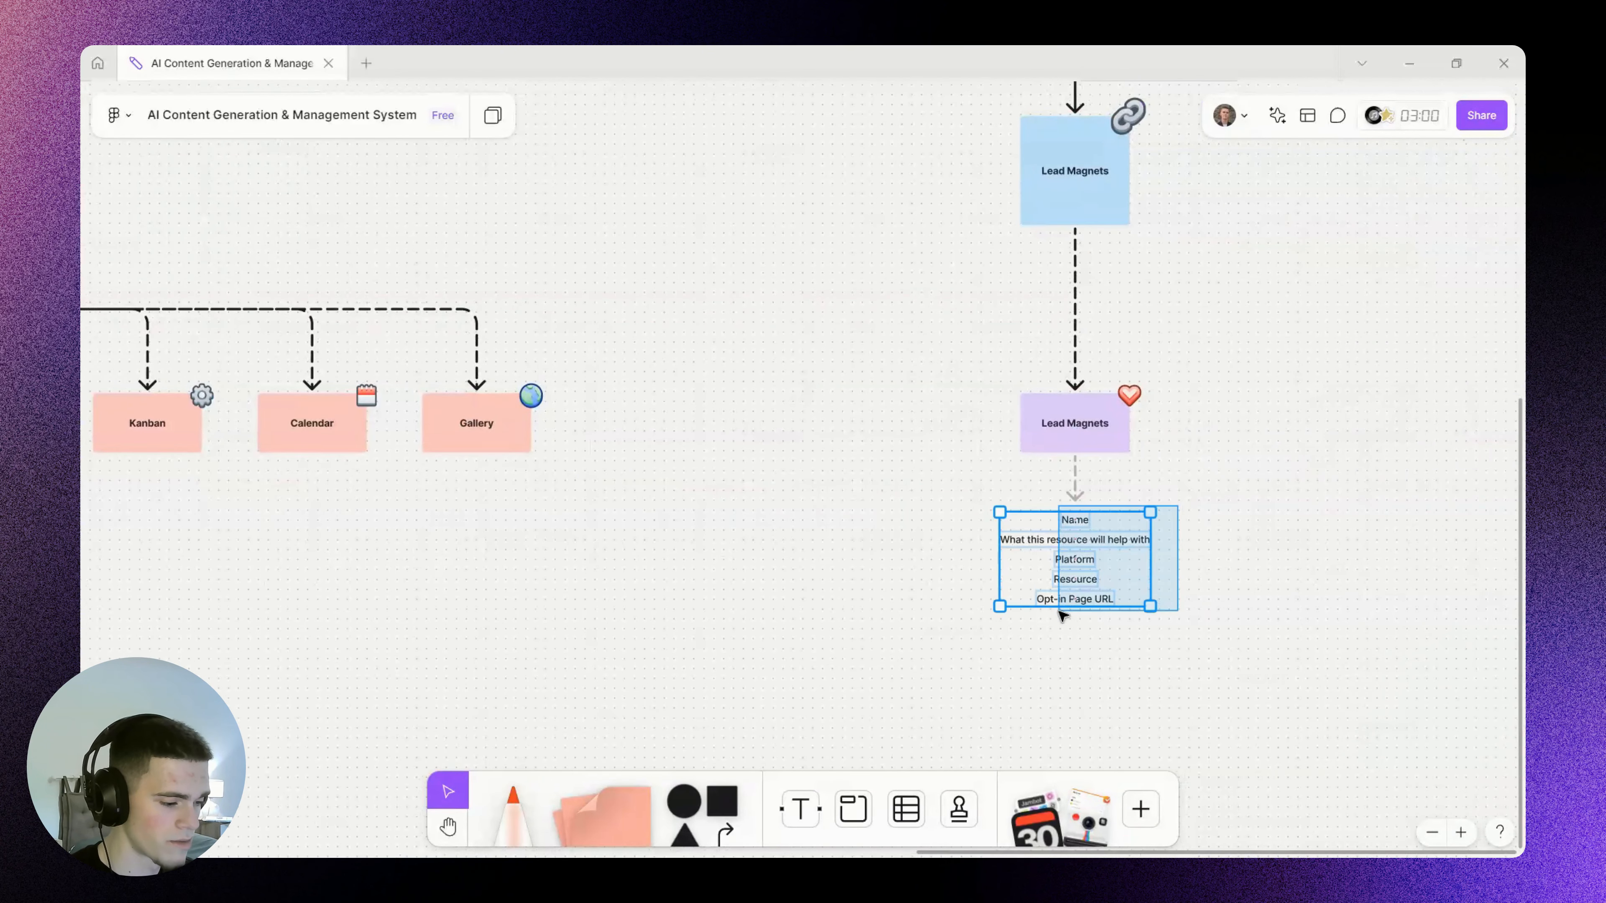
{"action": "left_click", "coordinate": [1092, 657]}
{"action": "left_click", "coordinate": [1066, 217]}
{"action": "left_click", "coordinate": [735, 322]}
{"action": "scroll", "coordinate": [1097, 420], "scroll_direction": "down", "scroll_amount": 4}
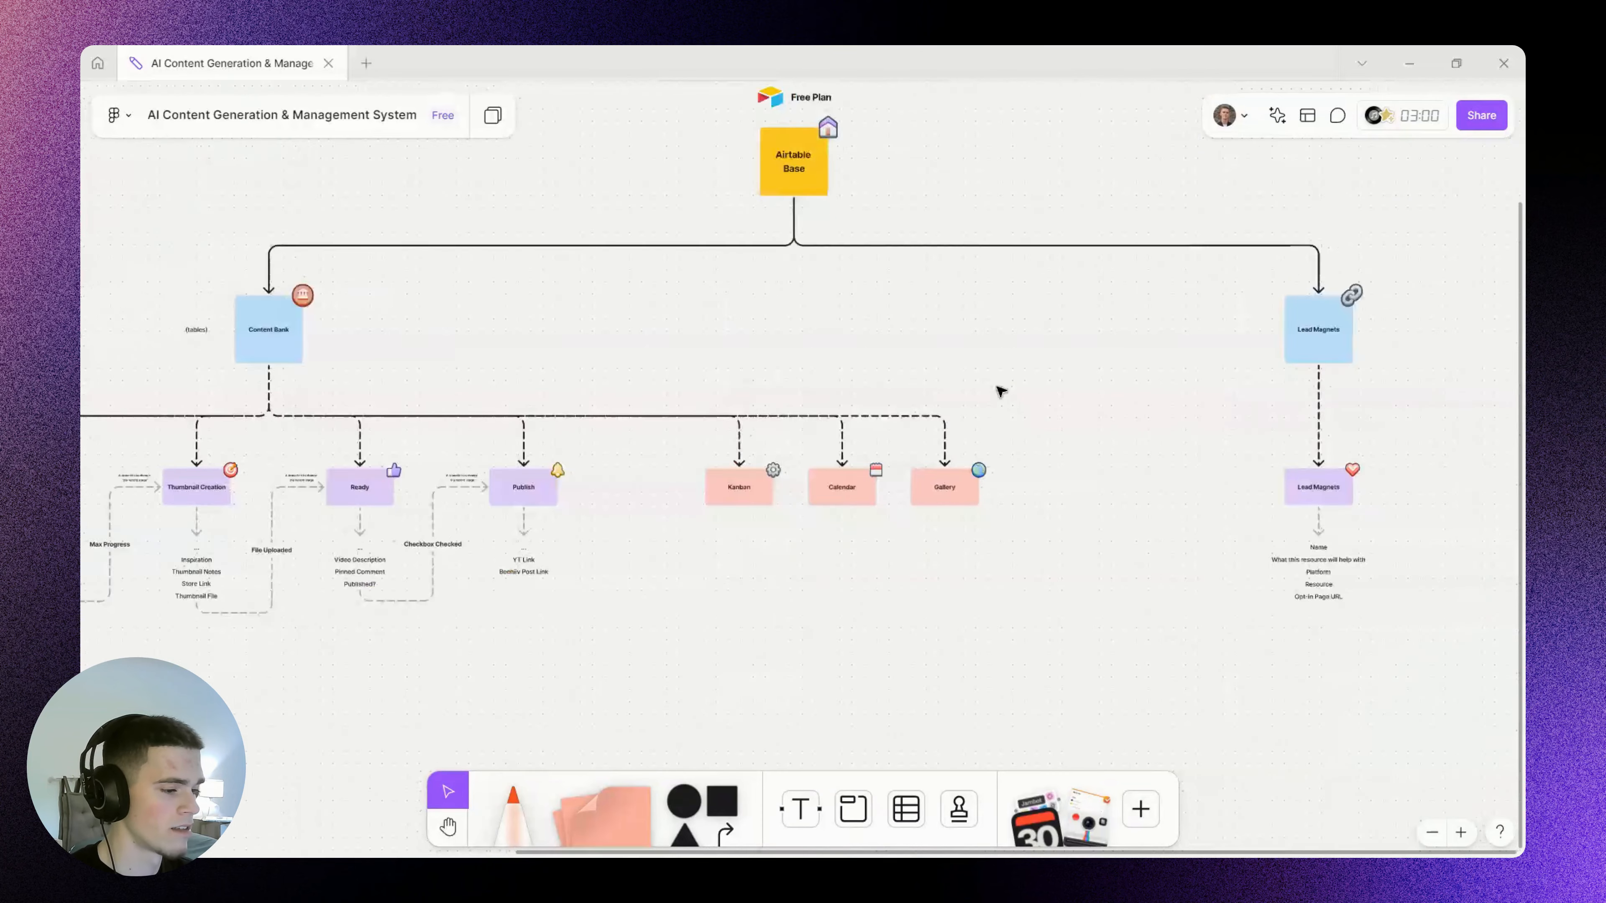
{"action": "left_click_drag", "start_coordinate": [971, 393], "coordinate": [1065, 419]}
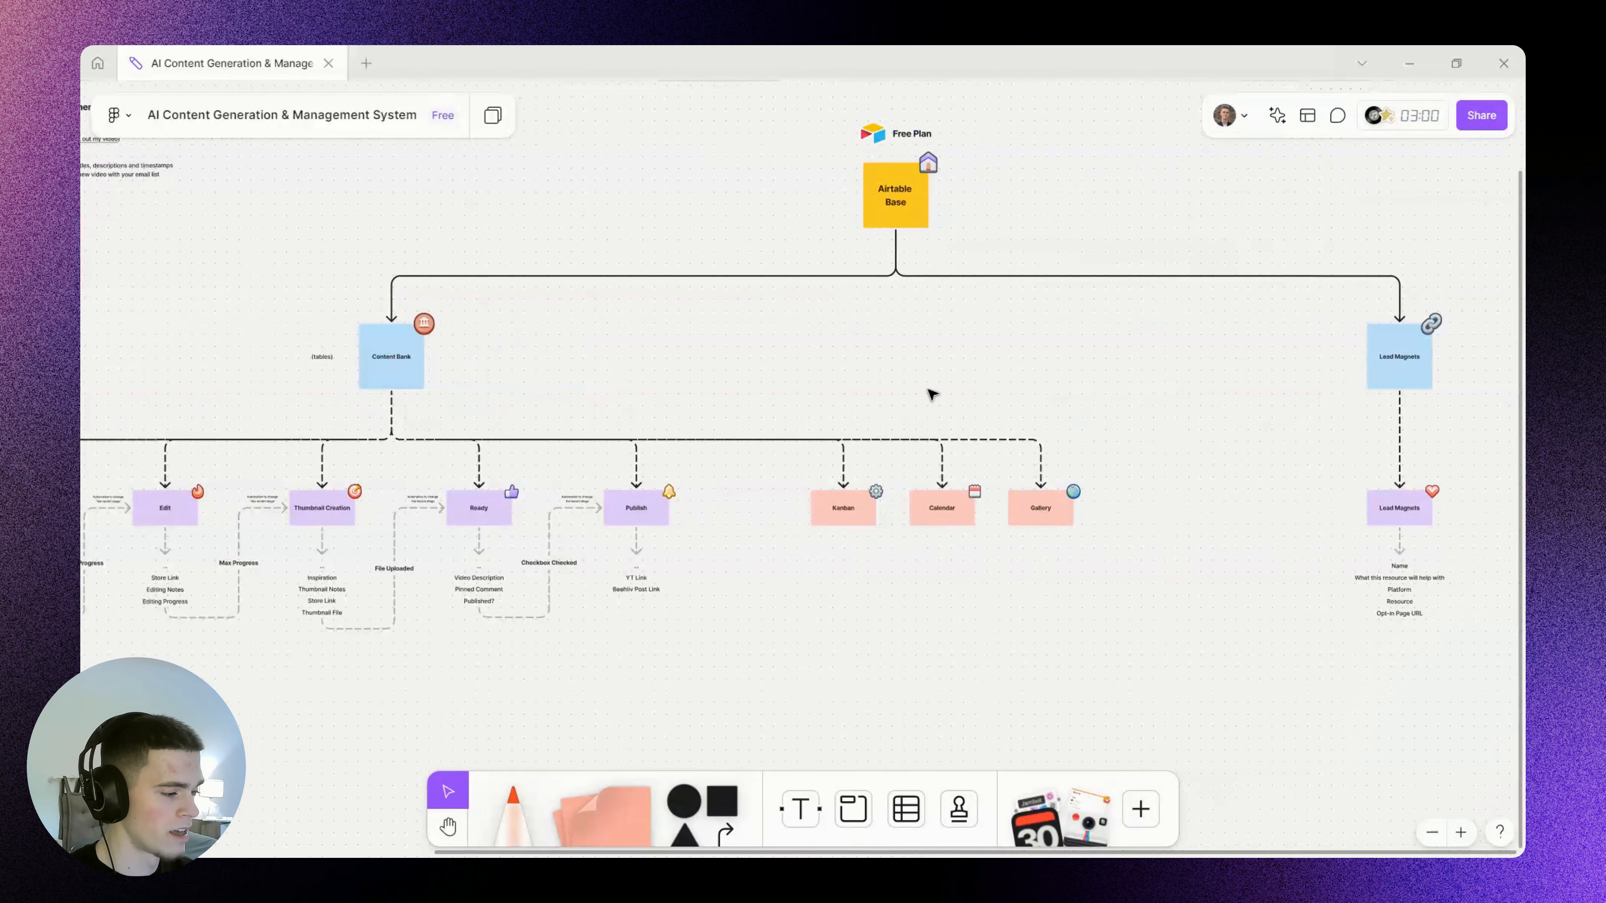
{"action": "scroll", "coordinate": [929, 398], "scroll_direction": "left", "scroll_amount": 5}
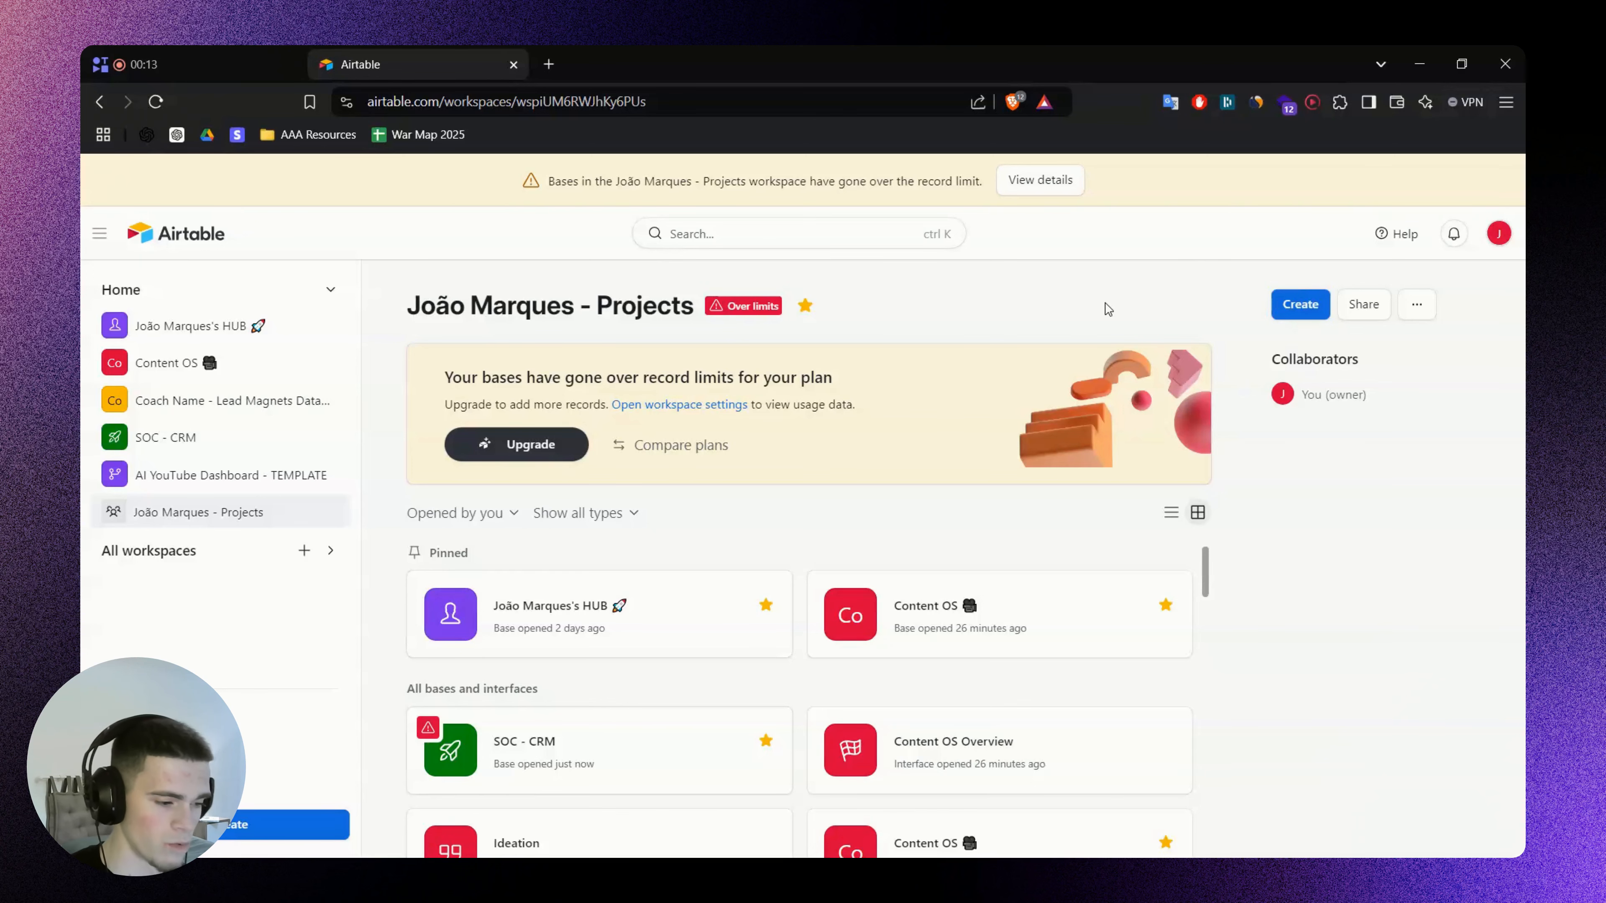
In Airtable, create a new base from scratch and dismiss the Getting started pane
{"action": "left_click", "coordinate": [1301, 306]}
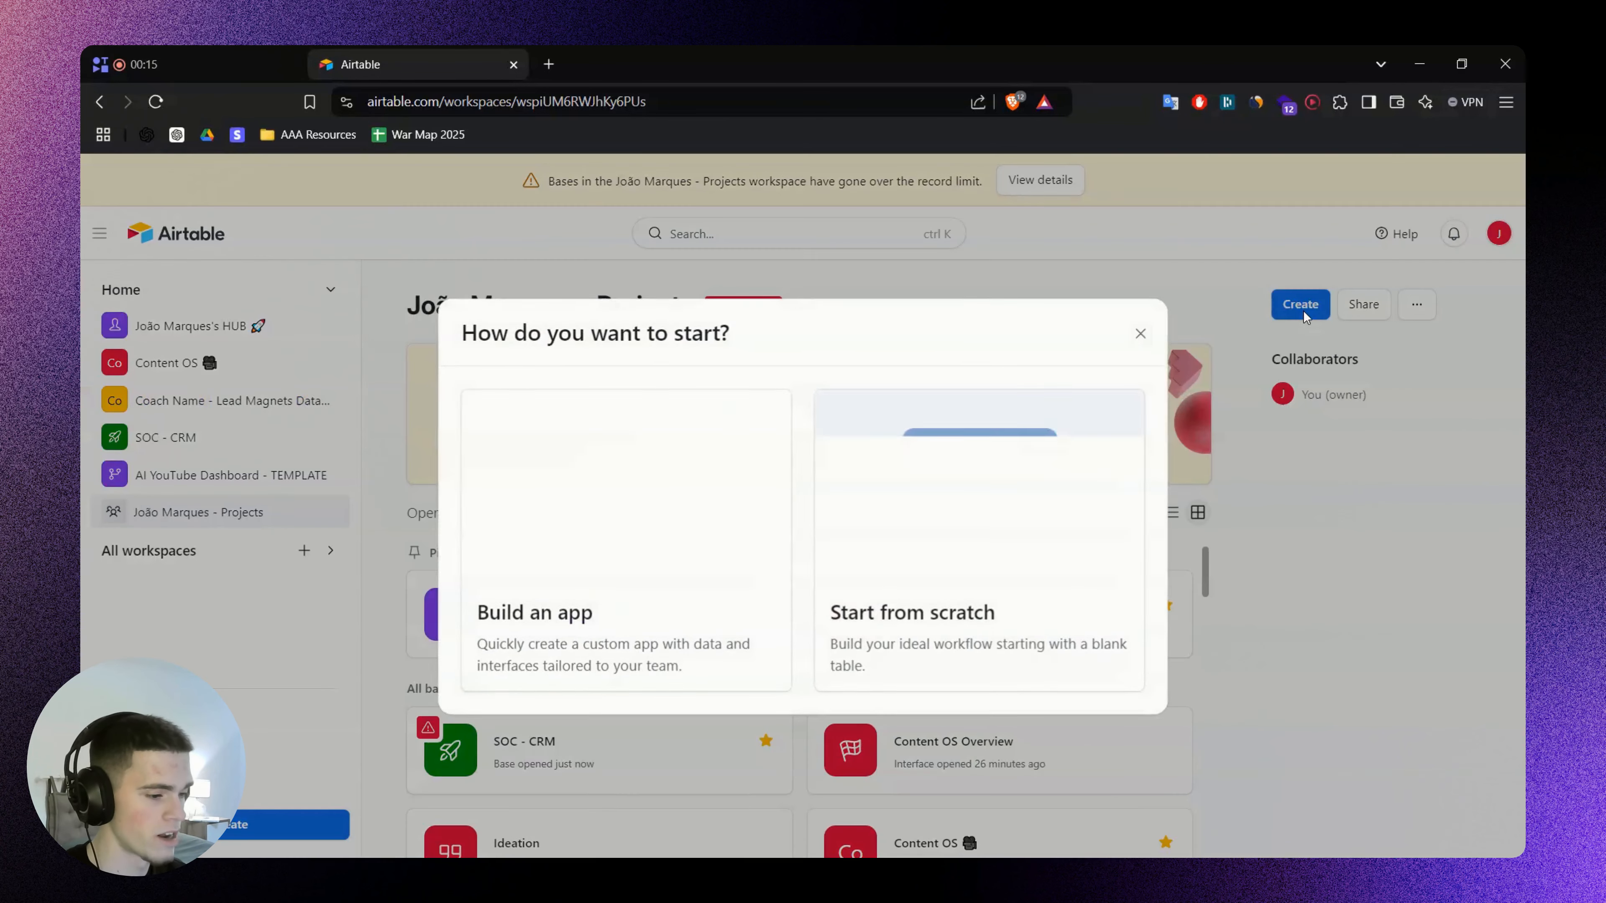
{"action": "left_click", "coordinate": [986, 498]}
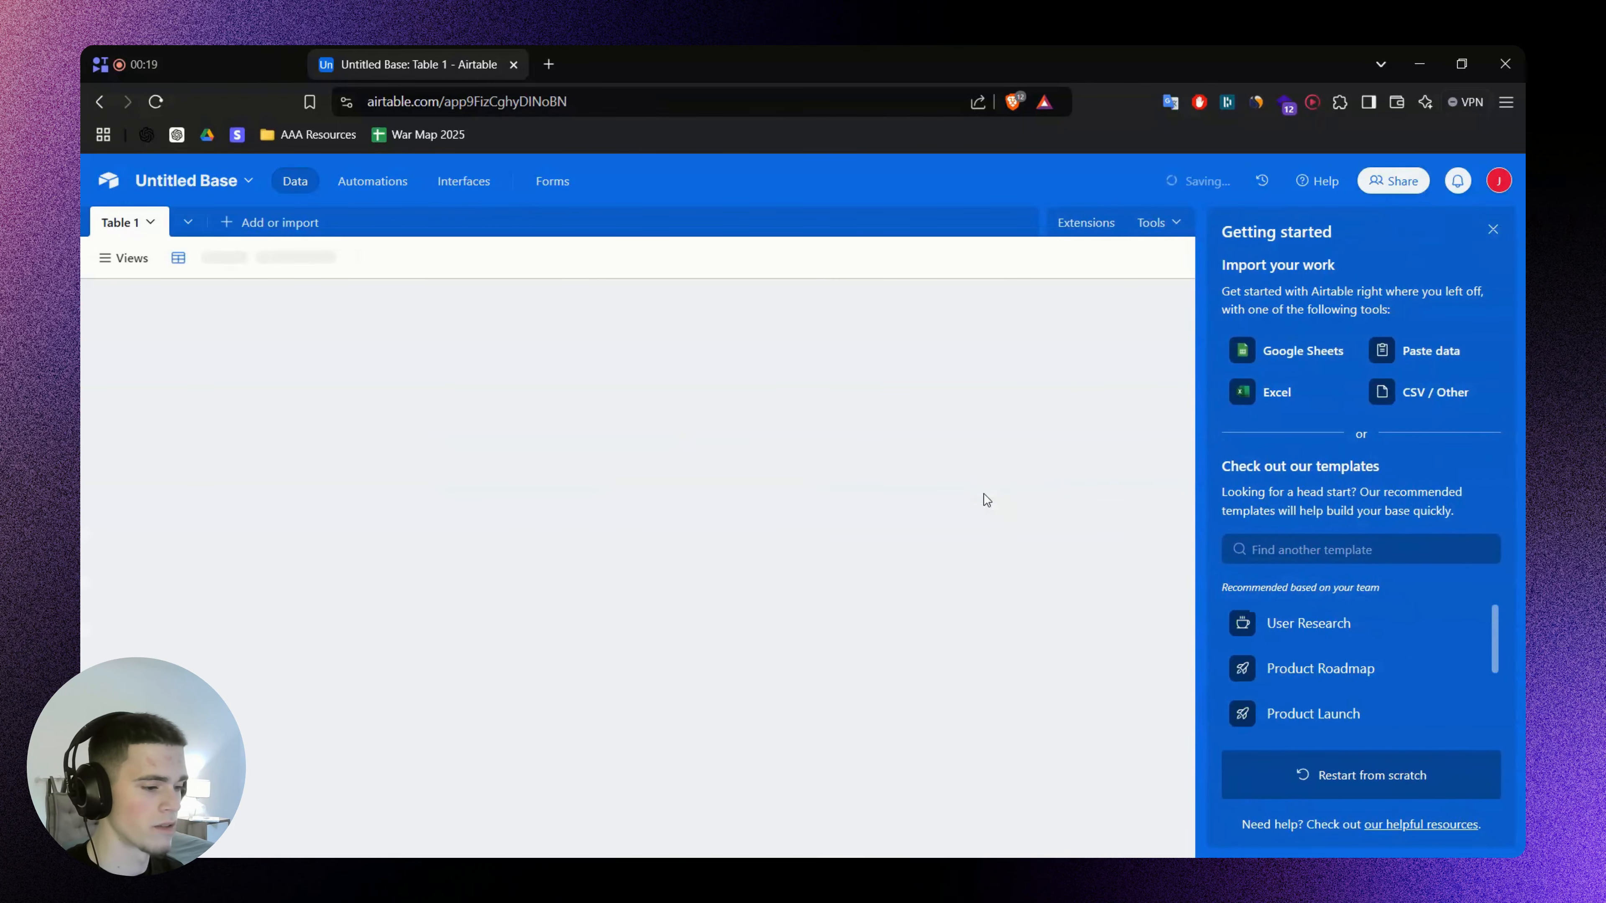
{"action": "left_click", "coordinate": [1492, 229]}
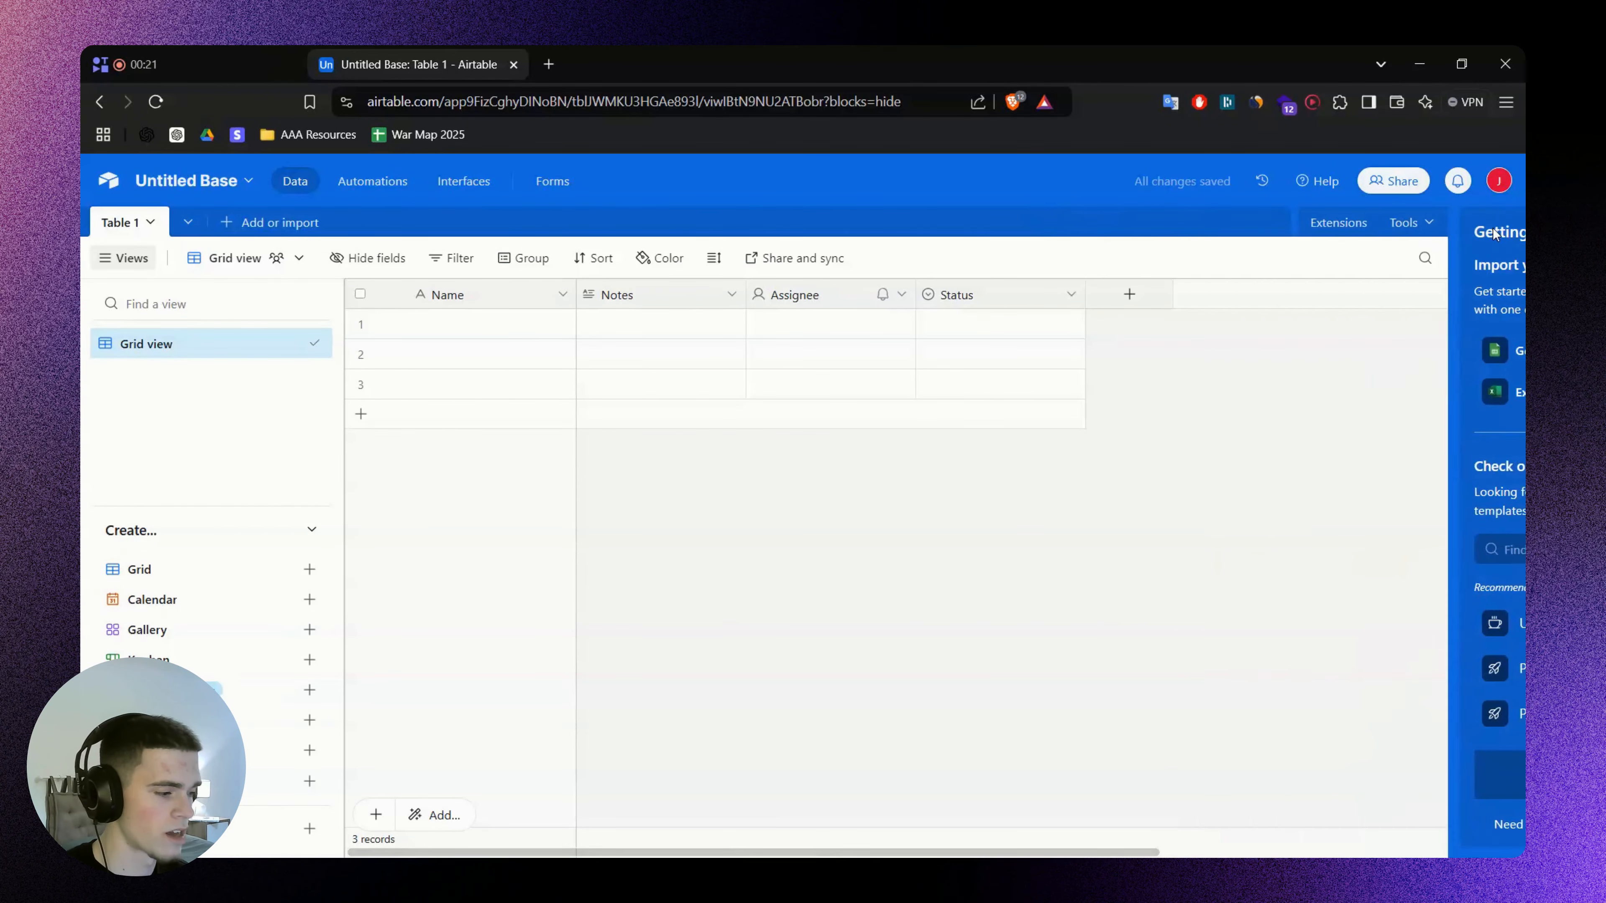
Delete the default Status, Assignee and Notes fields from Table 1, keeping only the Name field
{"action": "right_click", "coordinate": [968, 296]}
{"action": "left_click", "coordinate": [968, 296]}
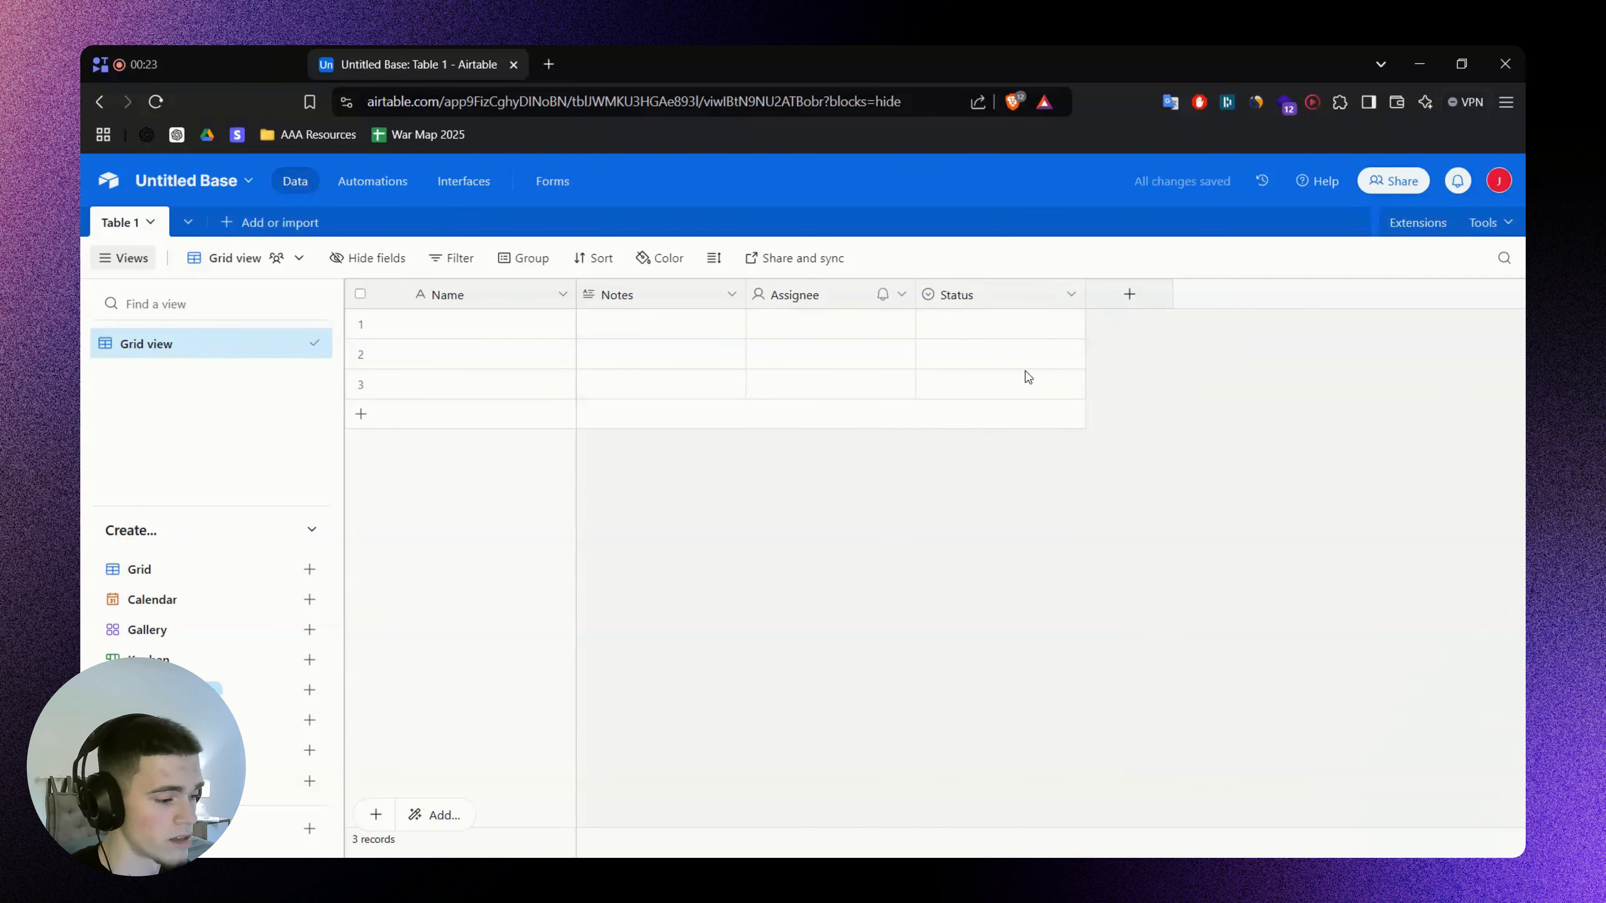
{"action": "right_click", "coordinate": [965, 296]}
{"action": "left_click", "coordinate": [974, 802]}
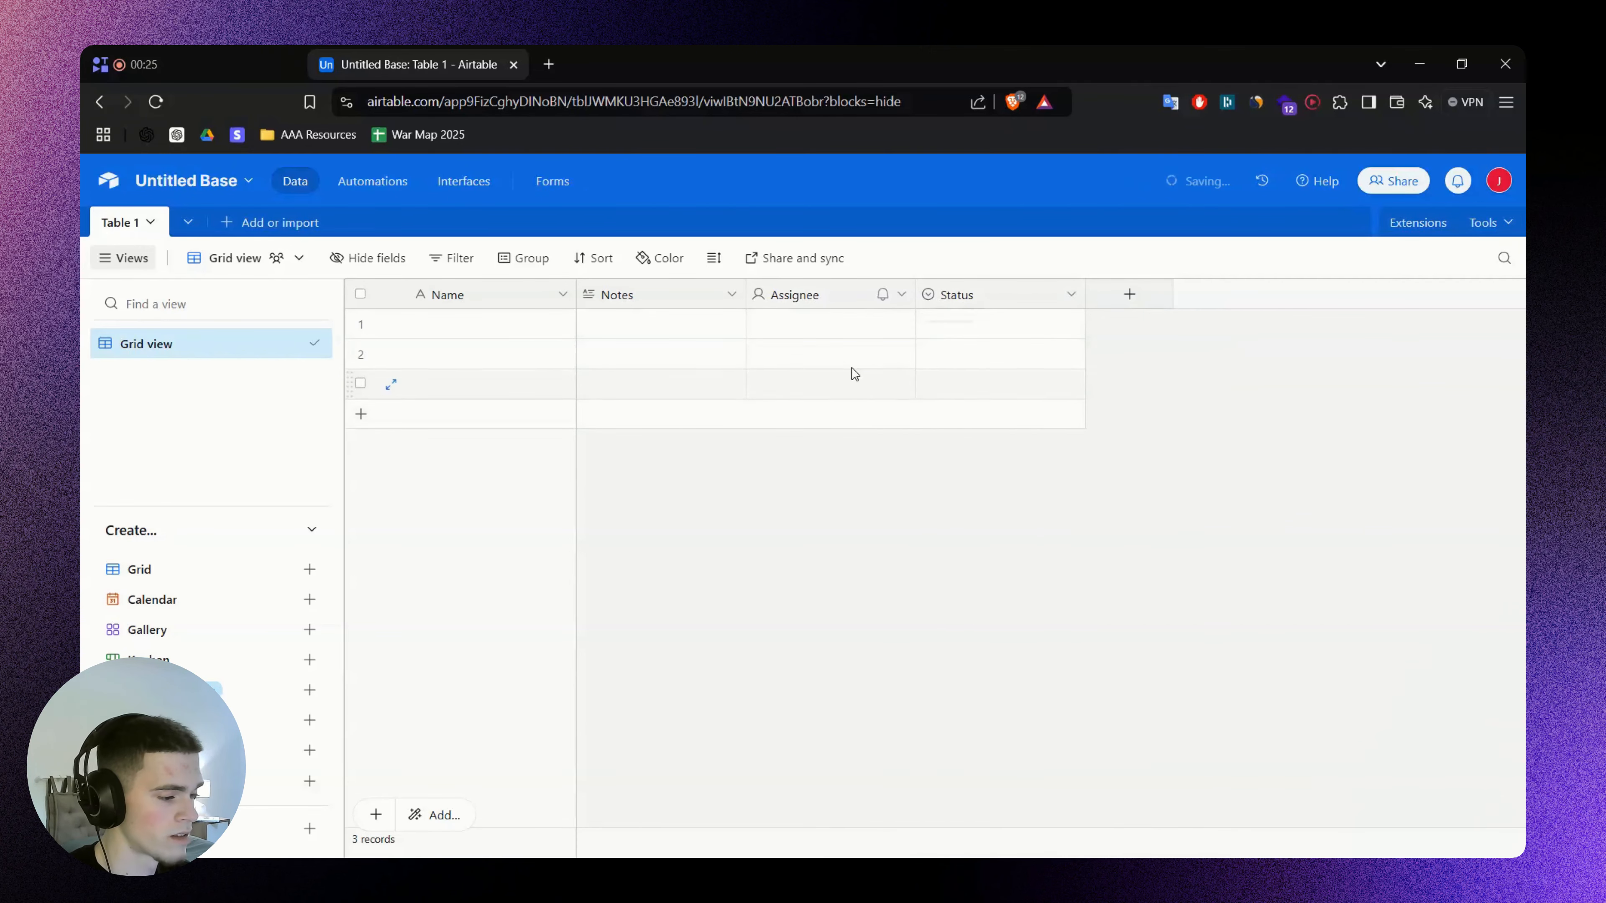
{"action": "right_click", "coordinate": [822, 296]}
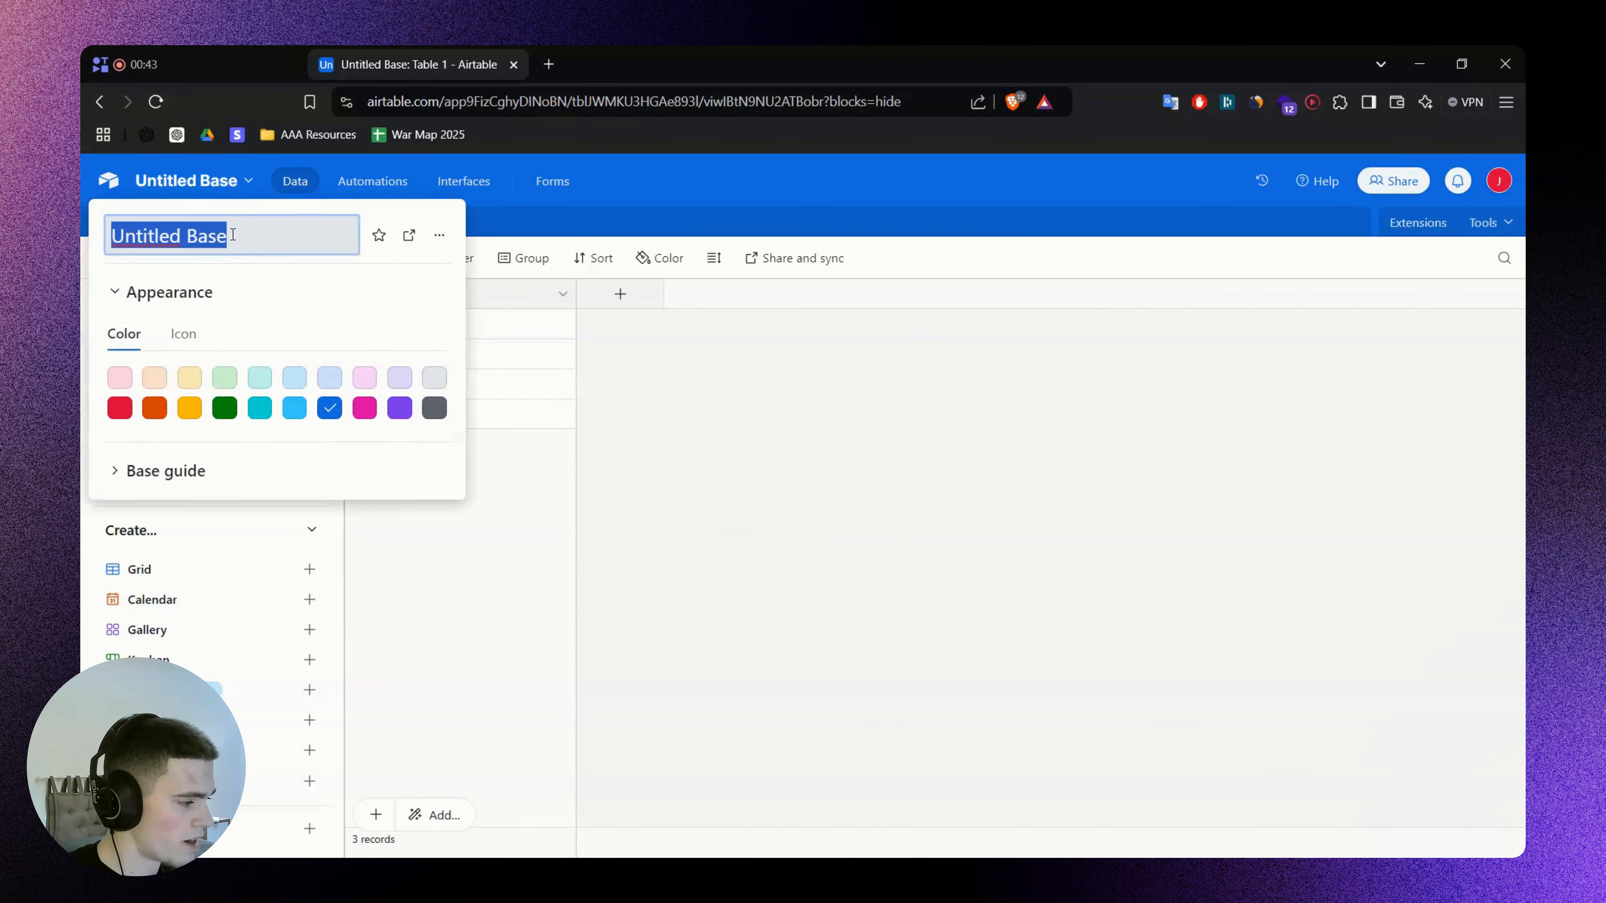
Rename the untitled base as YouTube Content OS
{"action": "triple_click", "coordinate": [238, 236]}
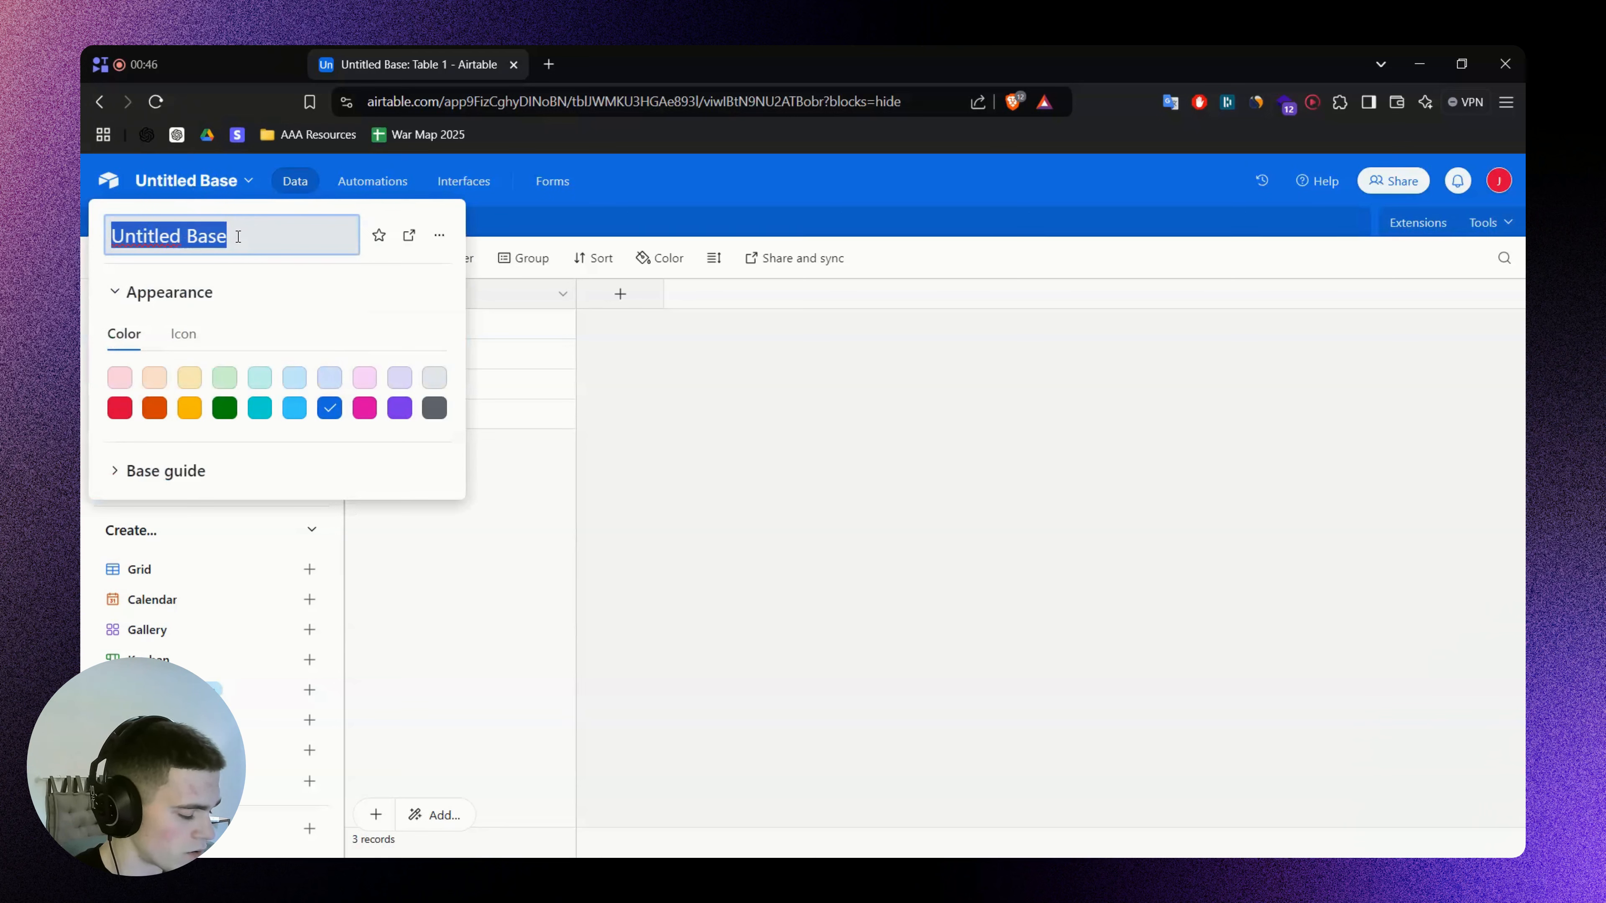
{"action": "type", "text": "YouTube Content OS"}
{"action": "key", "text": "Return"}
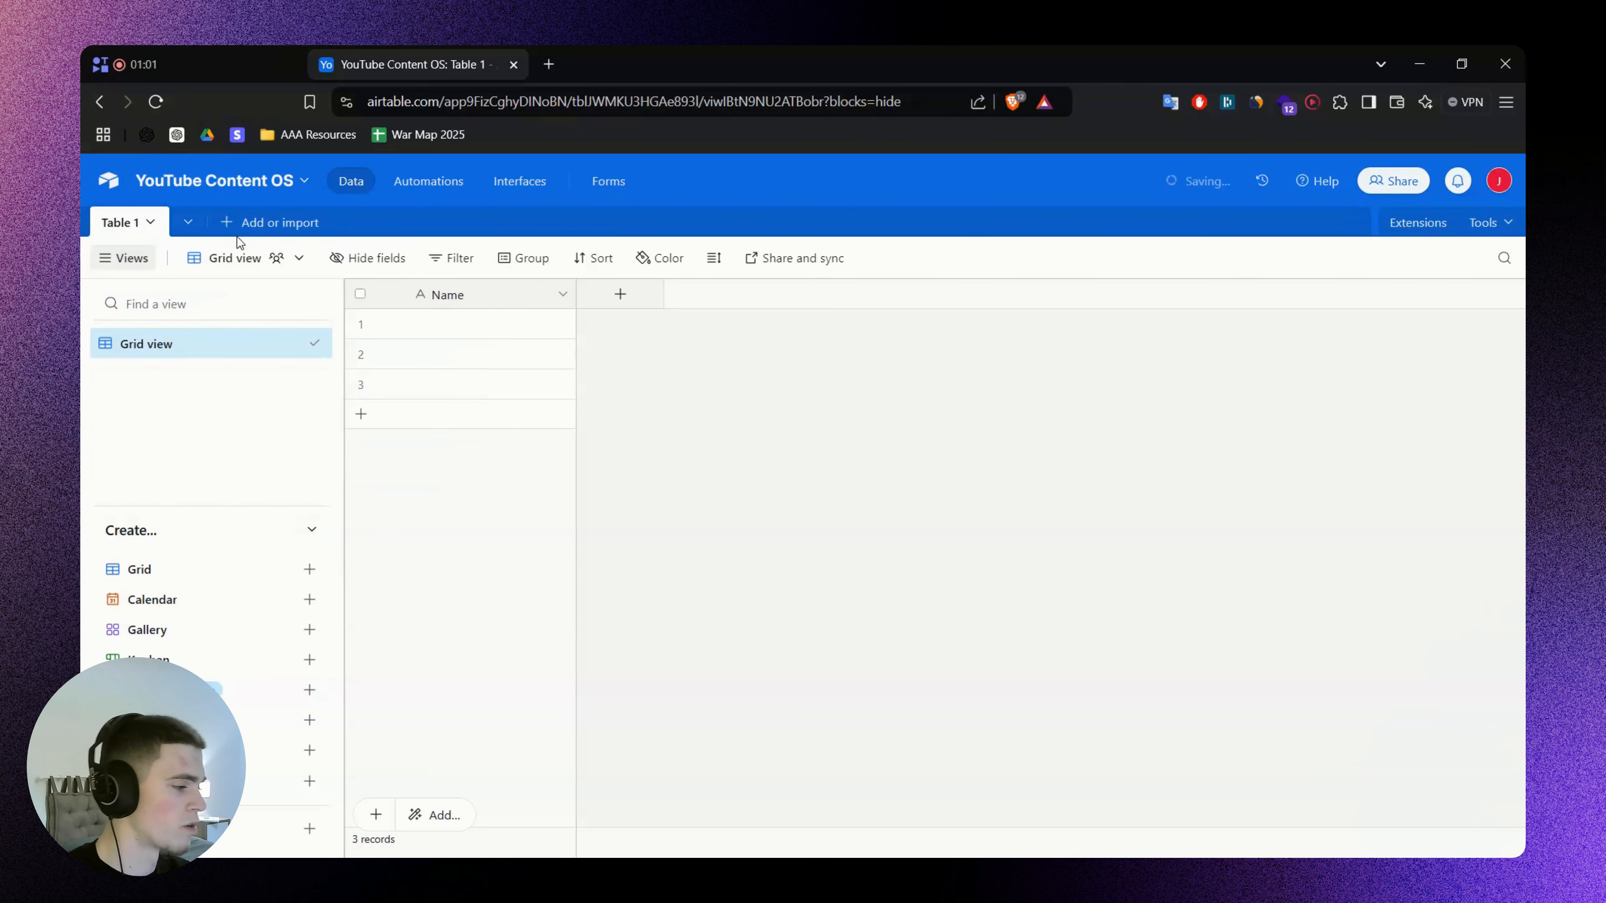
Change the base's appearance color to red
{"action": "left_click", "coordinate": [283, 181]}
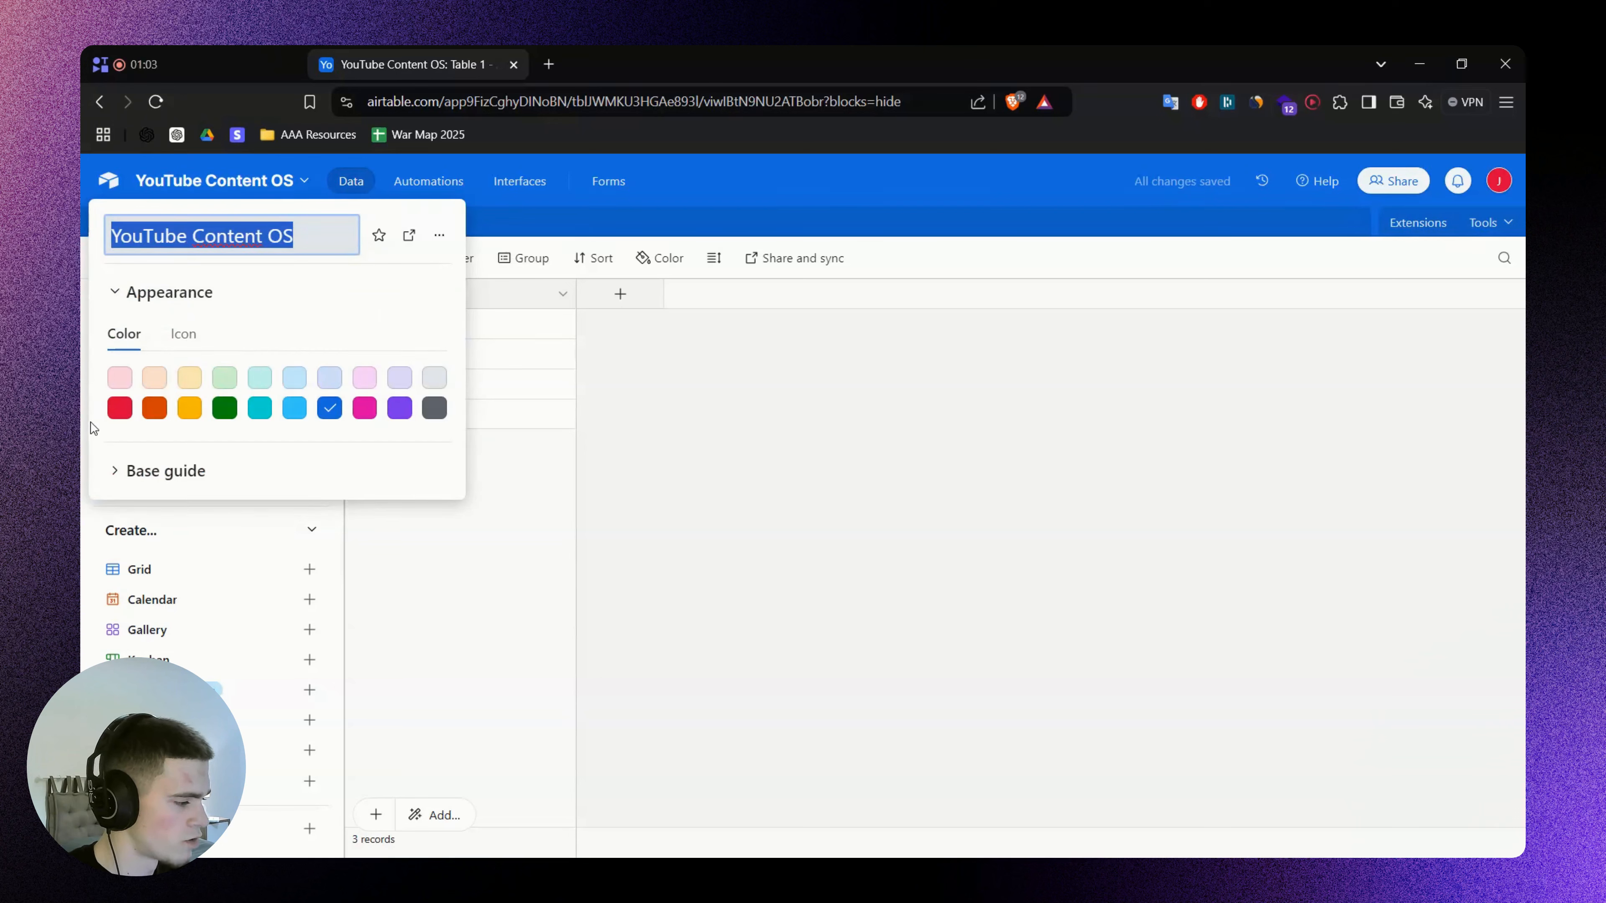
{"action": "left_click", "coordinate": [119, 408]}
{"action": "left_click", "coordinate": [838, 428]}
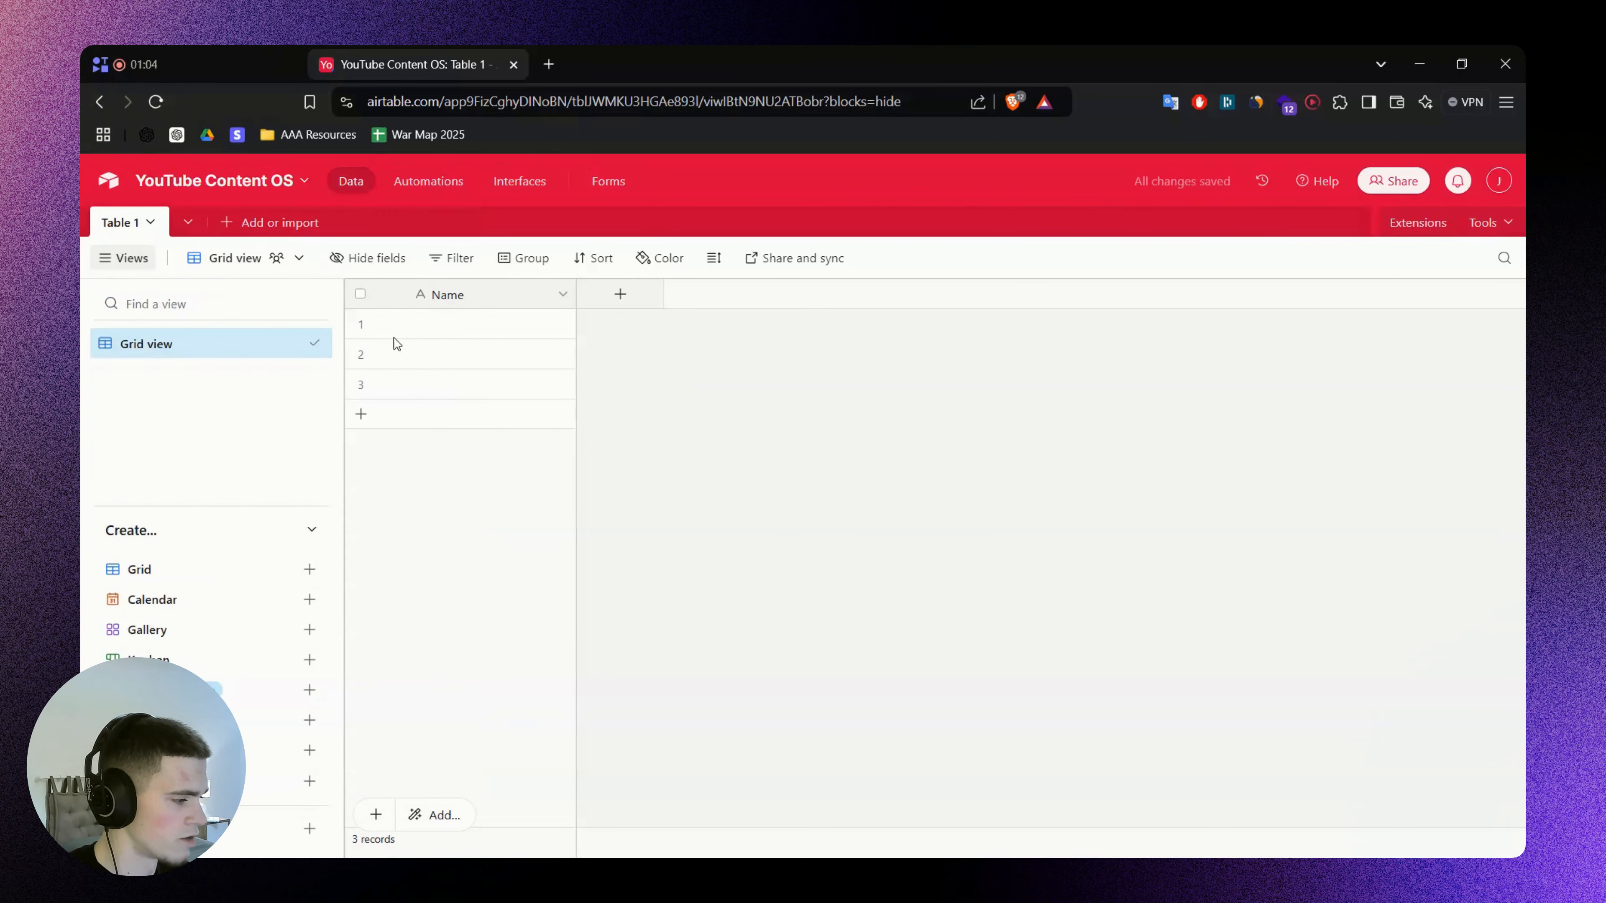
{"action": "left_click", "coordinate": [118, 238]}
{"action": "left_click", "coordinate": [741, 400]}
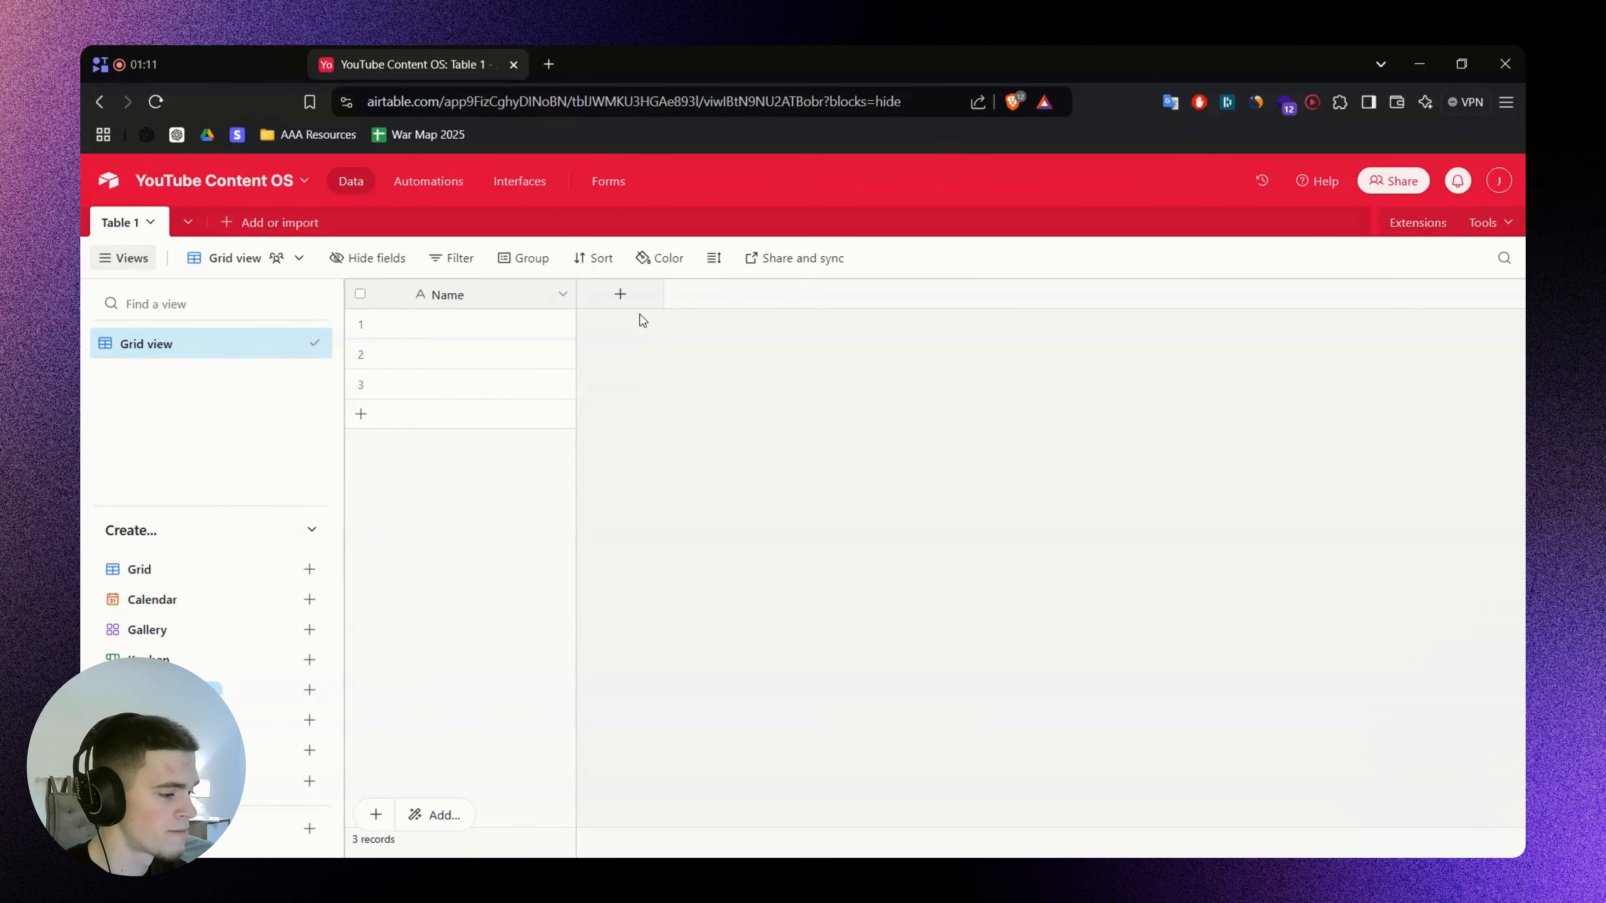
Switch to the FigJam diagram and point out the Content Bank and Lead Magnets tables by selecting their nodes
{"action": "key", "text": "alt+Tab"}
{"action": "left_click_drag", "start_coordinate": [975, 408], "coordinate": [808, 457]}
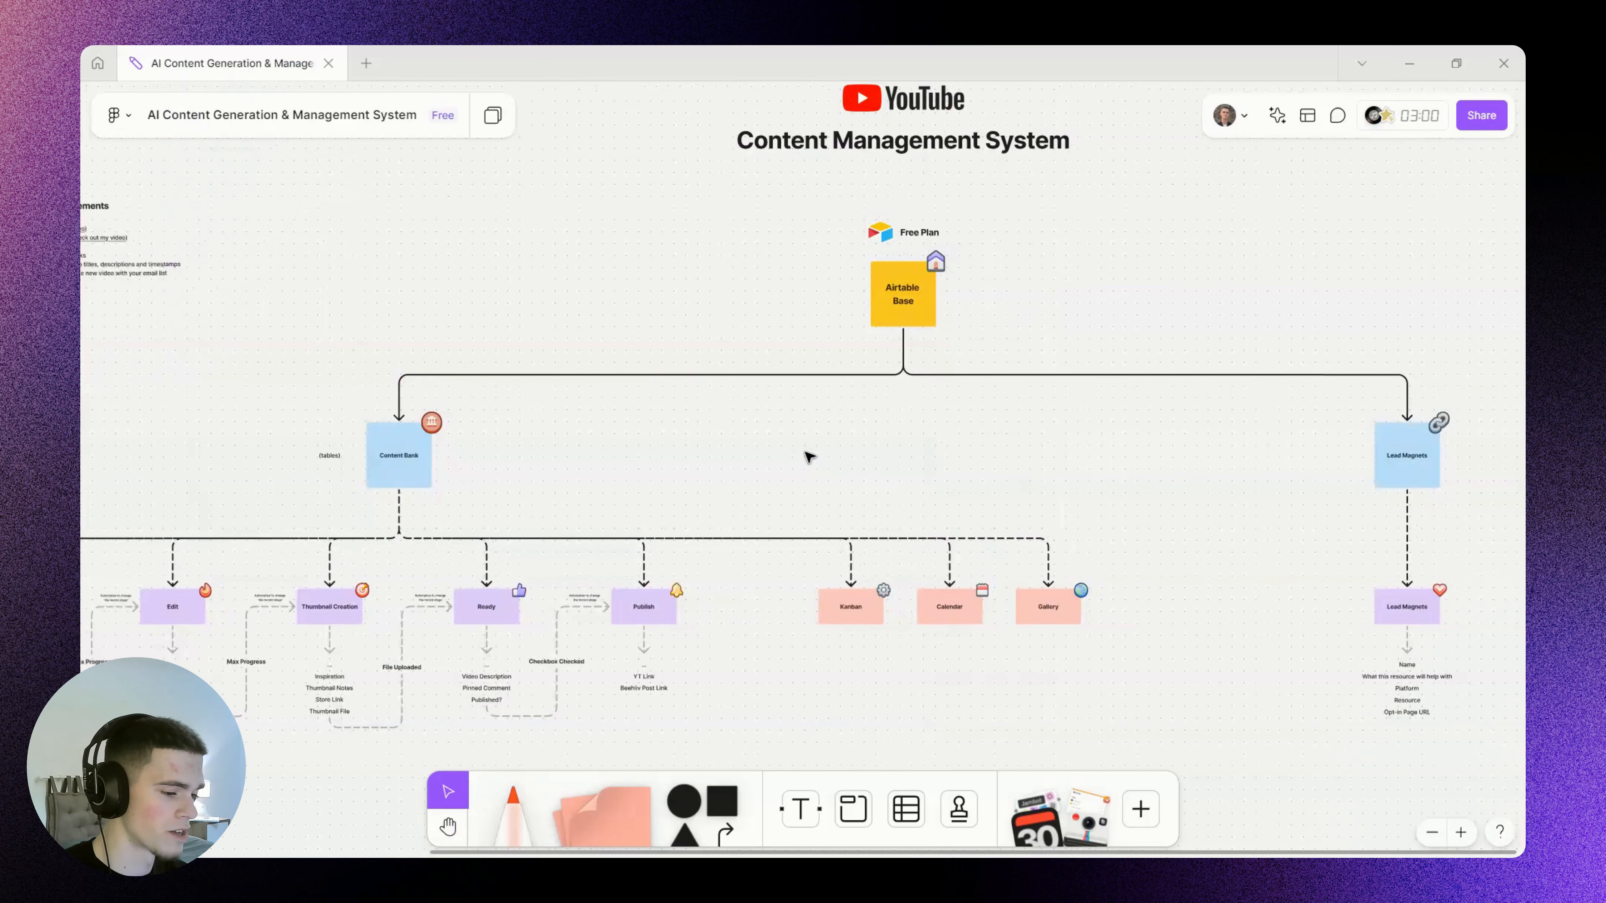
{"action": "left_click_drag", "start_coordinate": [822, 479], "coordinate": [1322, 373]}
{"action": "left_click_drag", "start_coordinate": [689, 501], "coordinate": [993, 442]}
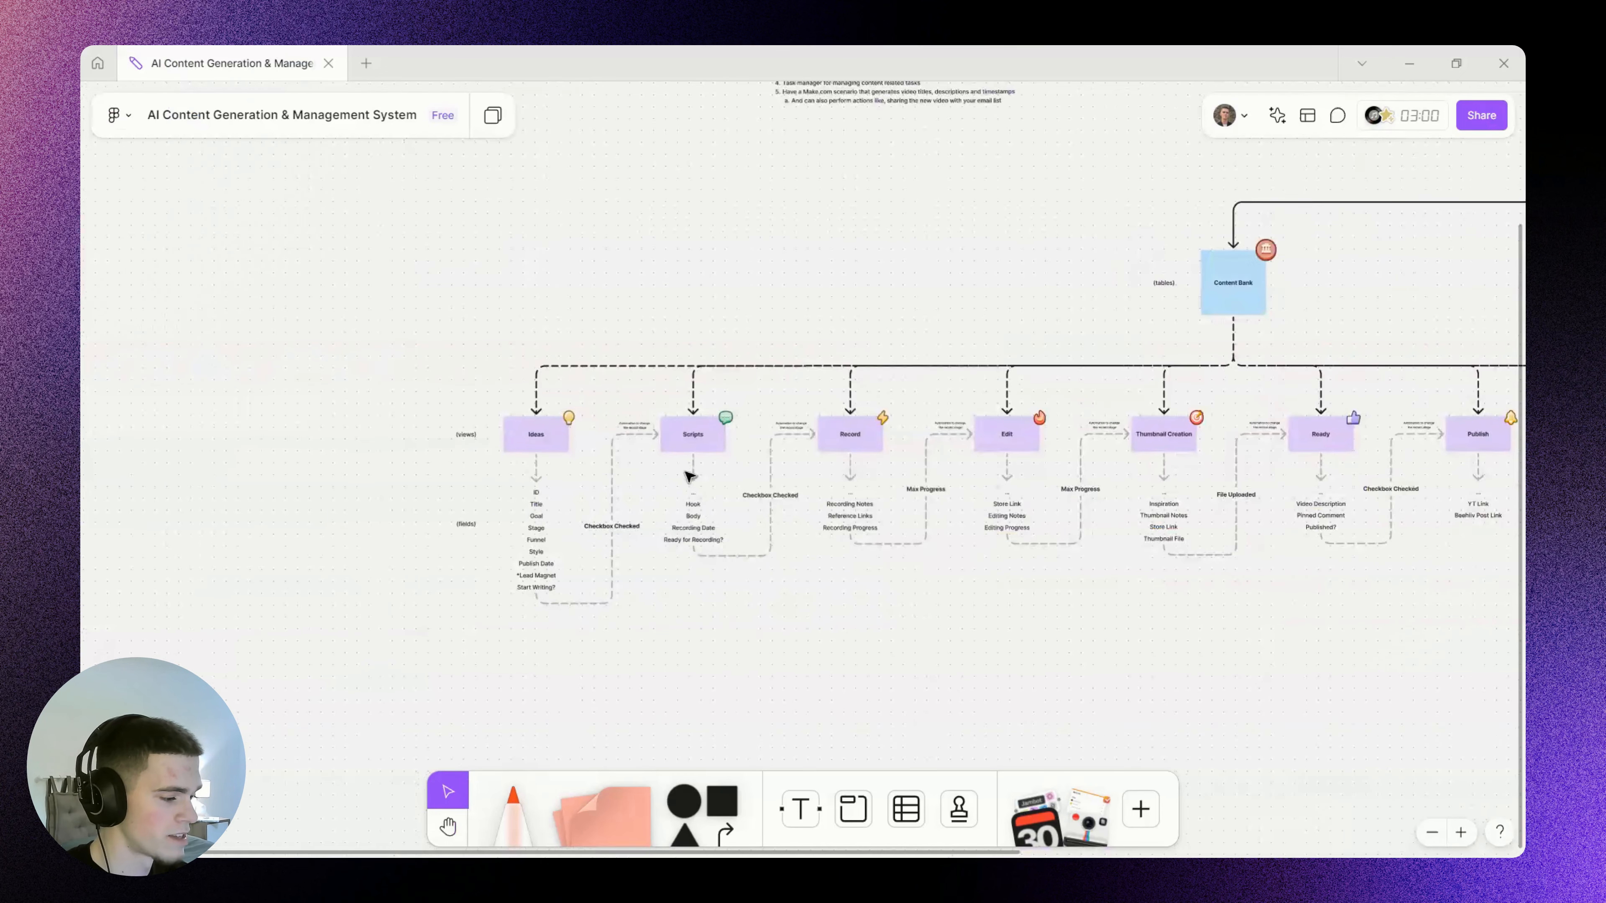
{"action": "left_click_drag", "start_coordinate": [1283, 381], "coordinate": [630, 489]}
{"action": "scroll", "coordinate": [763, 391], "scroll_direction": "right", "scroll_amount": 5}
{"action": "left_click", "coordinate": [305, 428]}
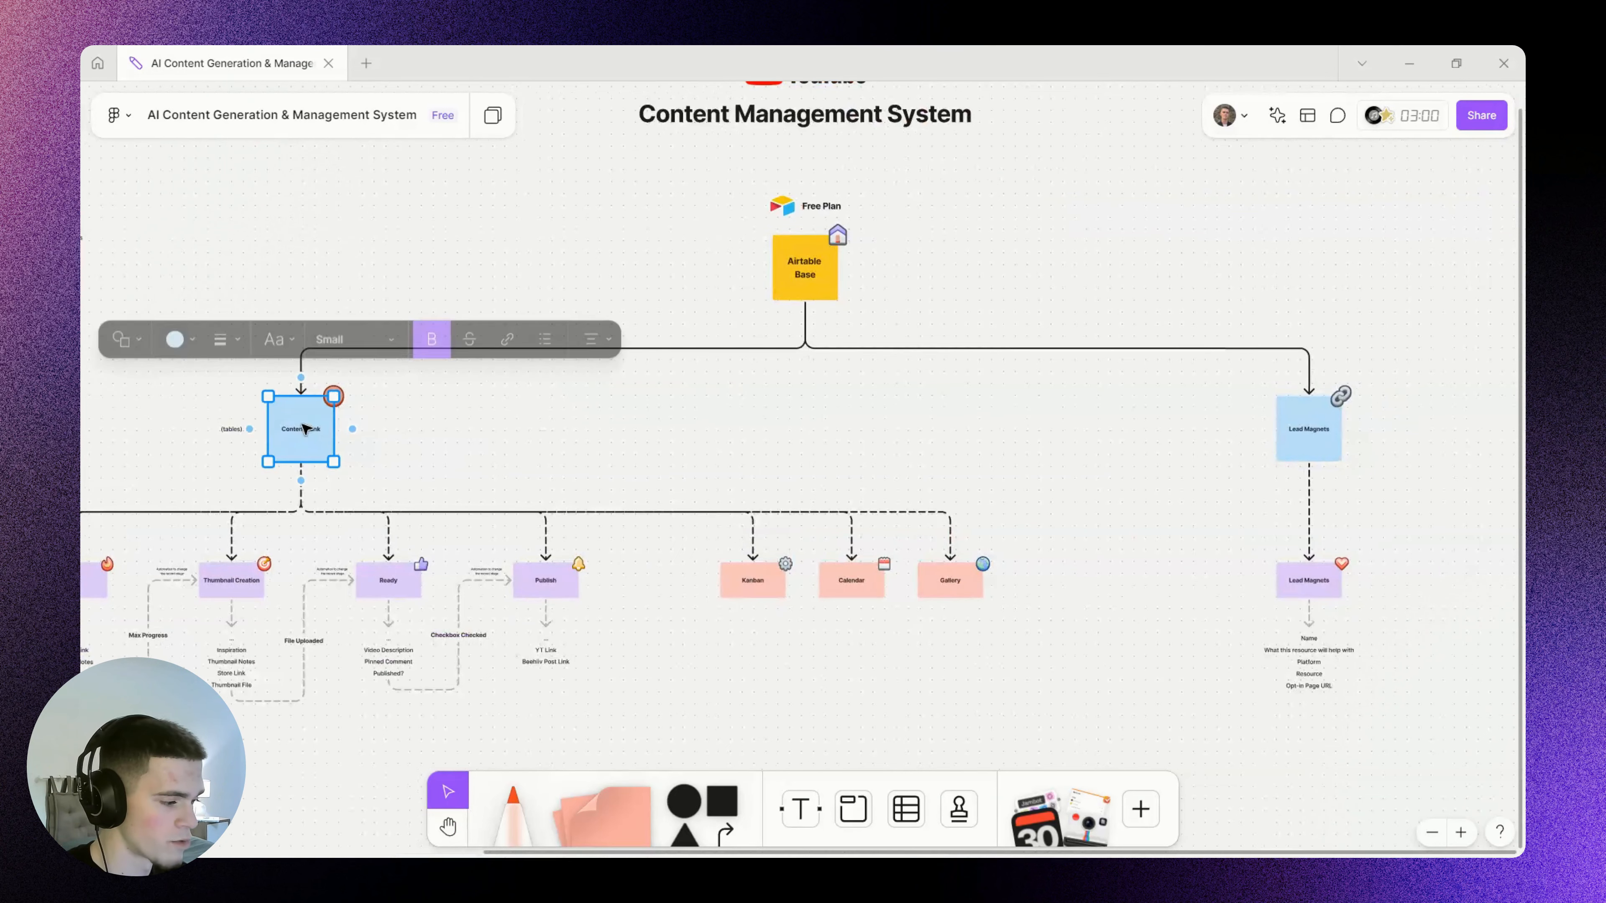
{"action": "scroll", "coordinate": [310, 439], "scroll_direction": "up", "scroll_amount": 1}
{"action": "left_click", "coordinate": [1461, 446]}
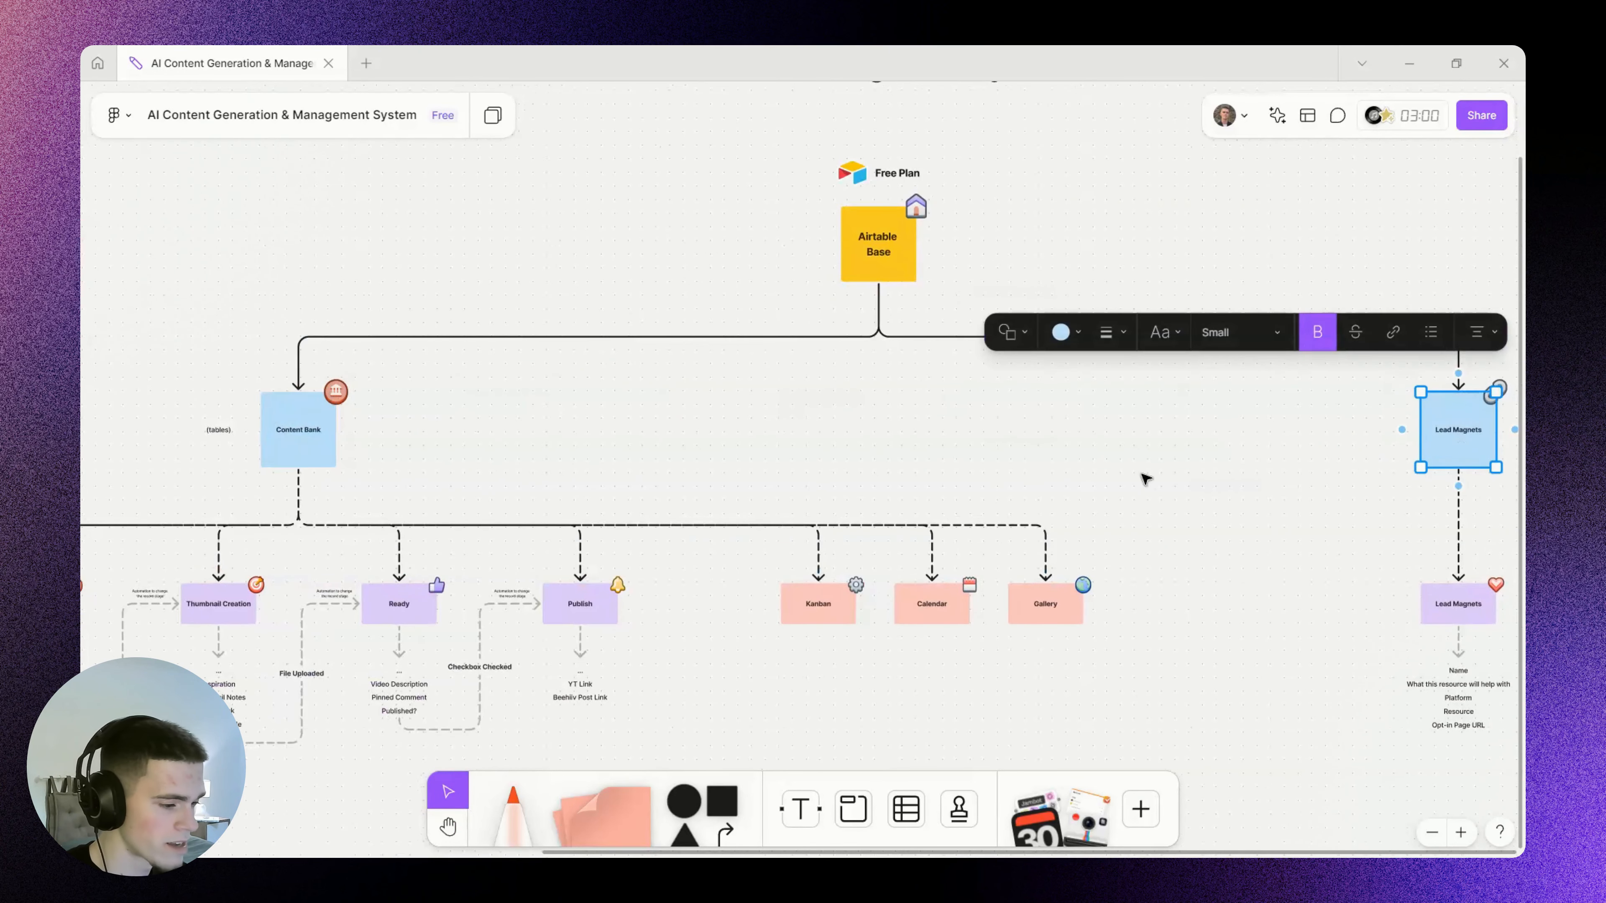
{"action": "left_click", "coordinate": [1141, 476]}
Back in Airtable, rename Table 1 as Content Bank
{"action": "key", "text": "alt+Tab"}
{"action": "left_click", "coordinate": [111, 223]}
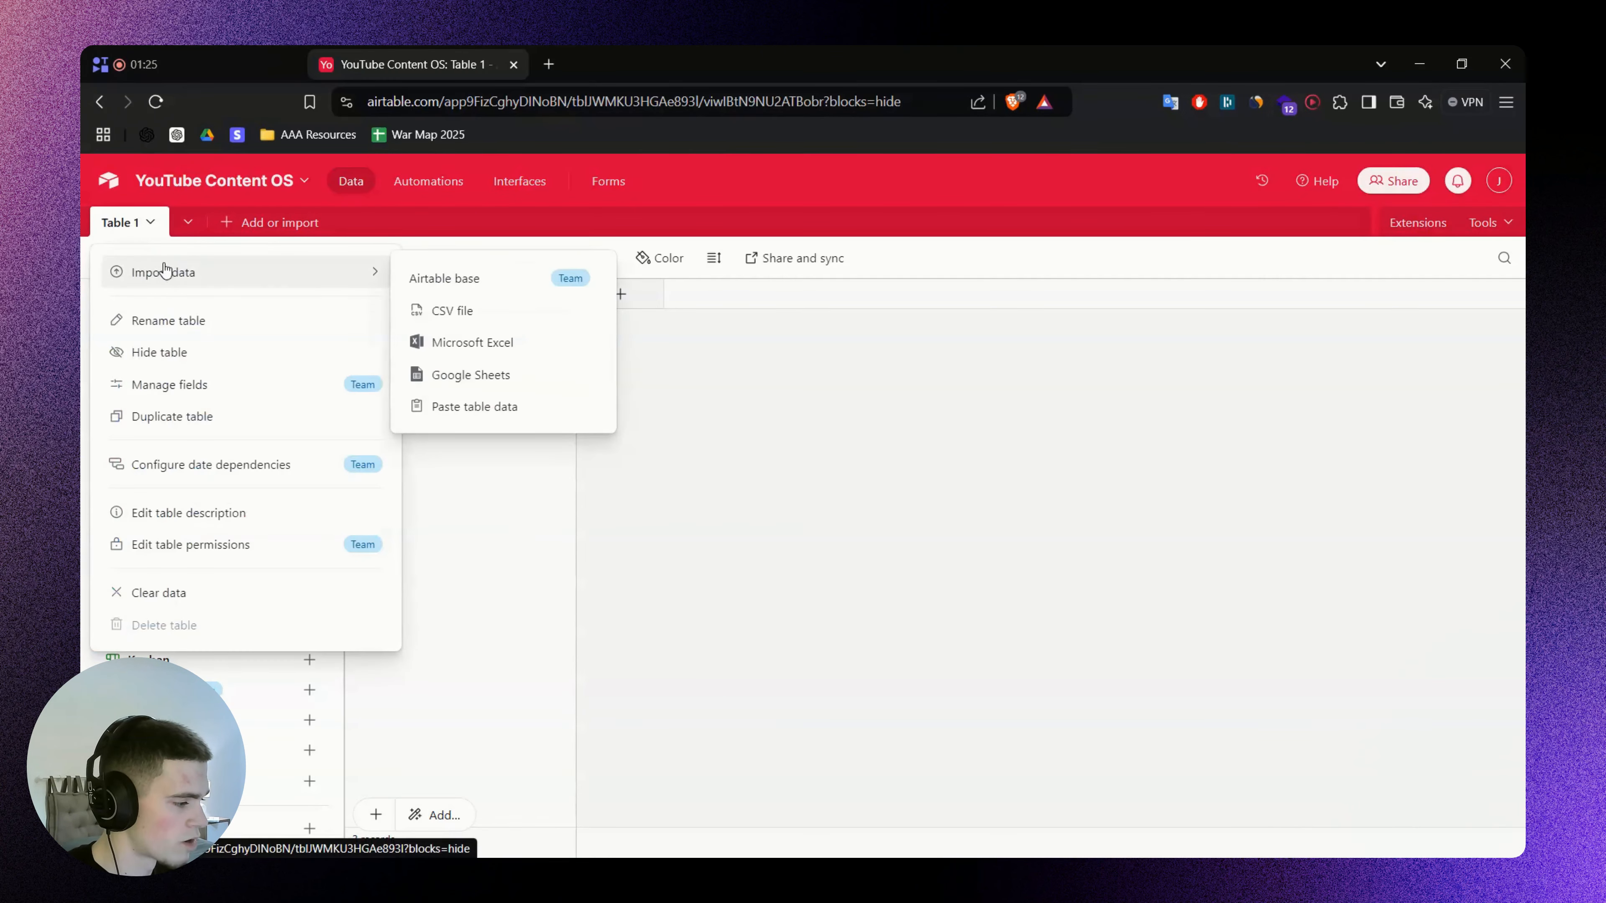
{"action": "left_click", "coordinate": [188, 320]}
{"action": "type", "text": "Content Bank"}
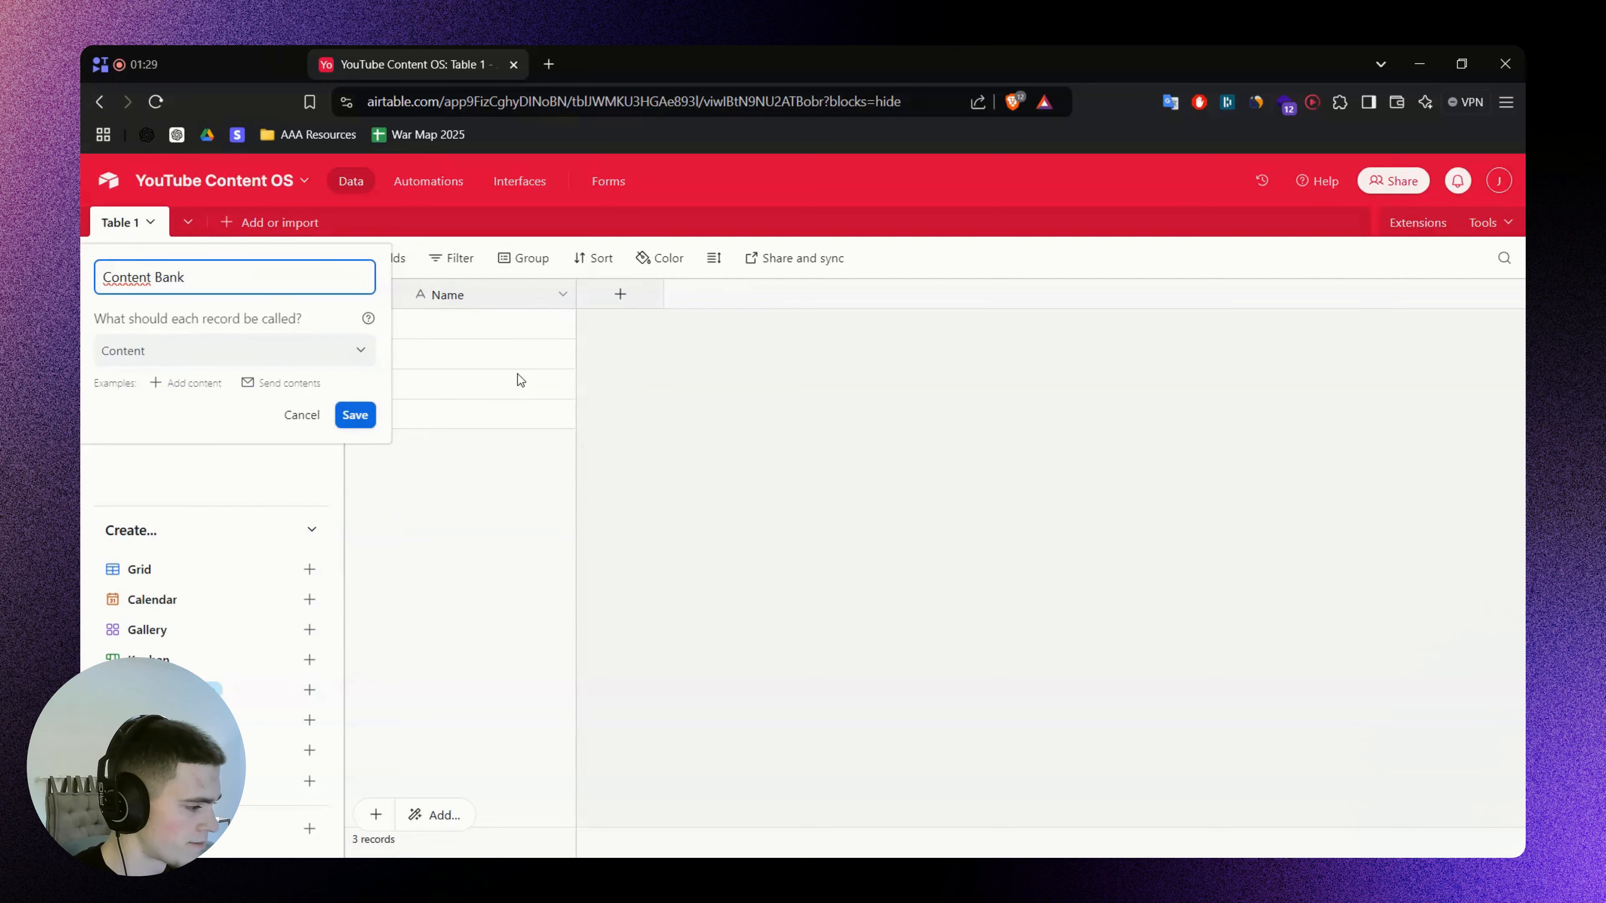
{"action": "key", "text": "Return"}
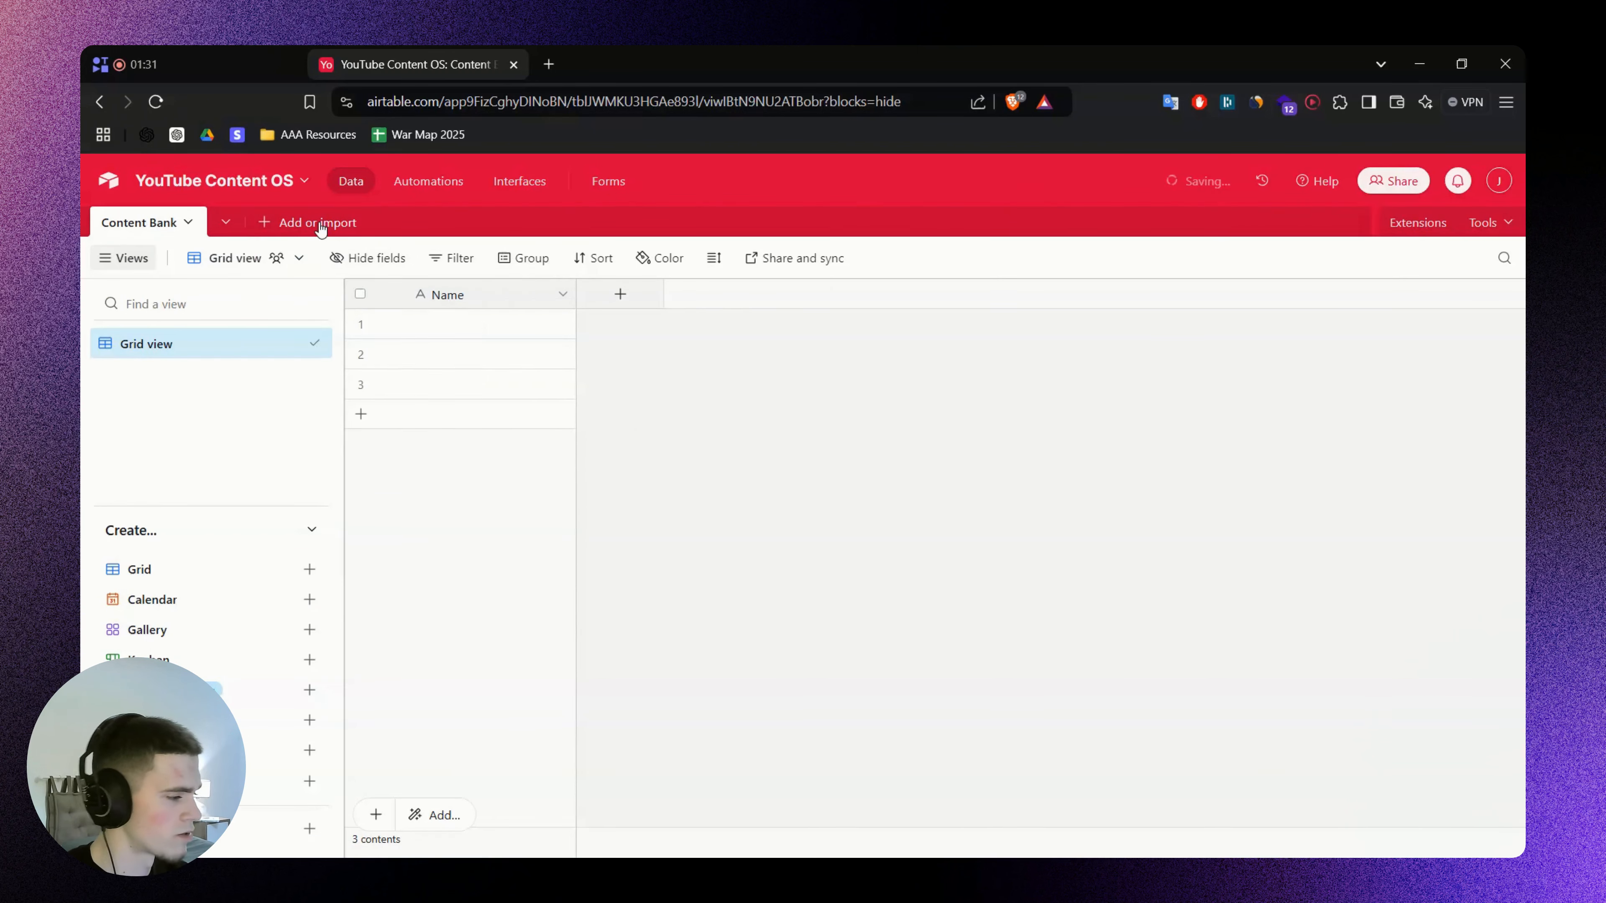
Add a blank second table to the base and name it Lead Magnets
{"action": "left_click", "coordinate": [319, 224]}
{"action": "left_click", "coordinate": [315, 289]}
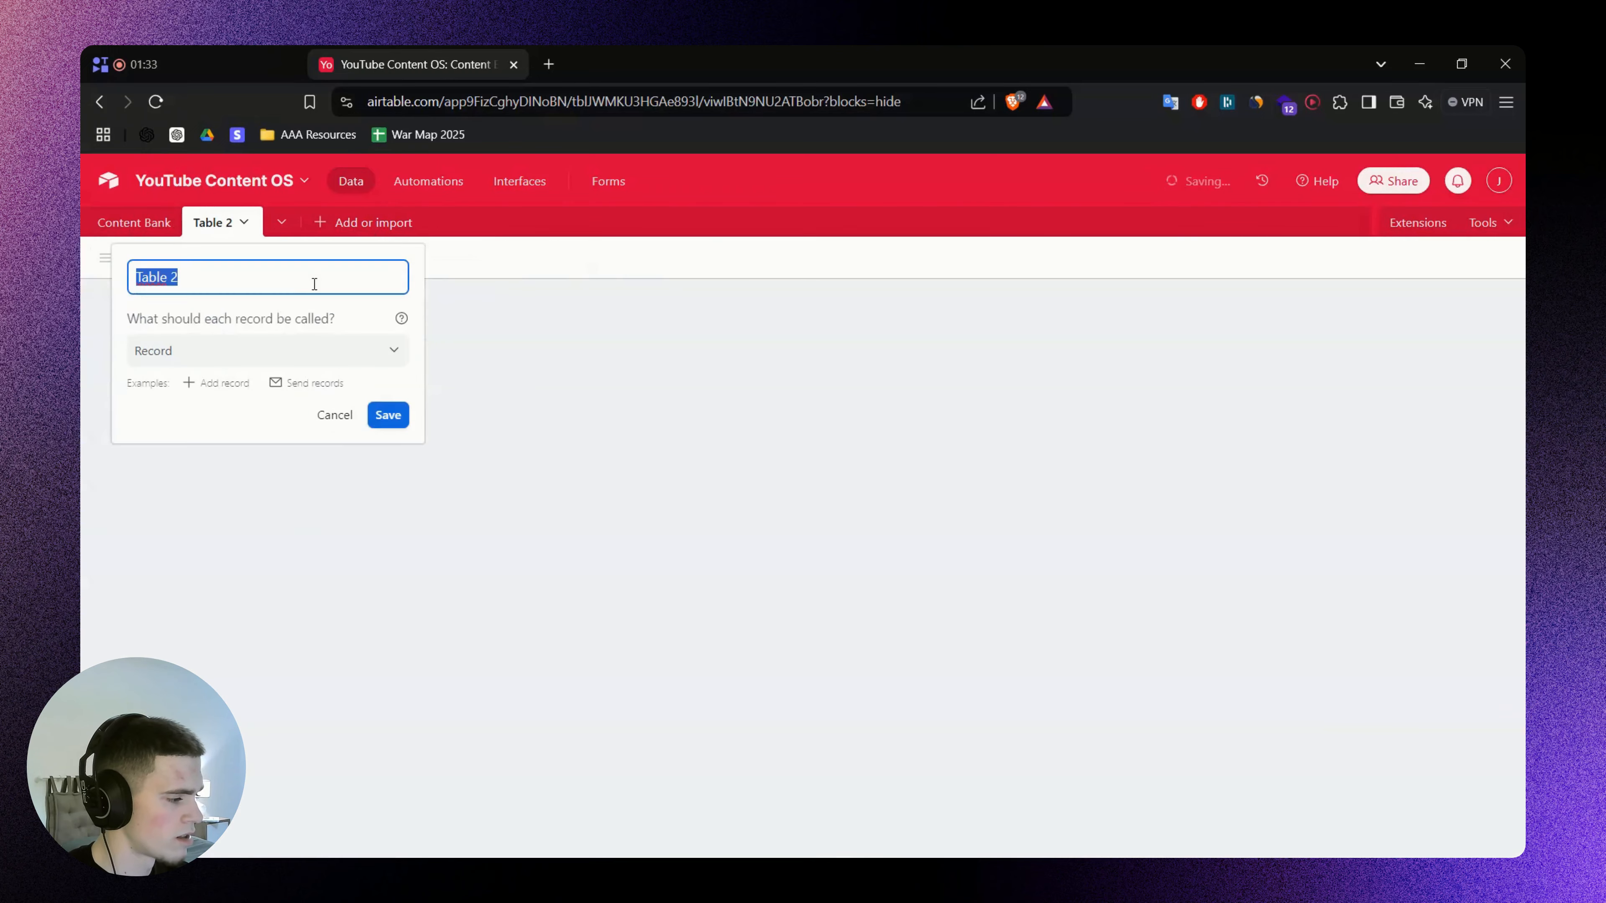
{"action": "type", "text": "LEad"}
{"action": "key", "text": "BackSpace"}
{"action": "key", "text": "BackSpace"}
{"action": "key", "text": "BackSpace"}
{"action": "key", "text": "BackSpace"}
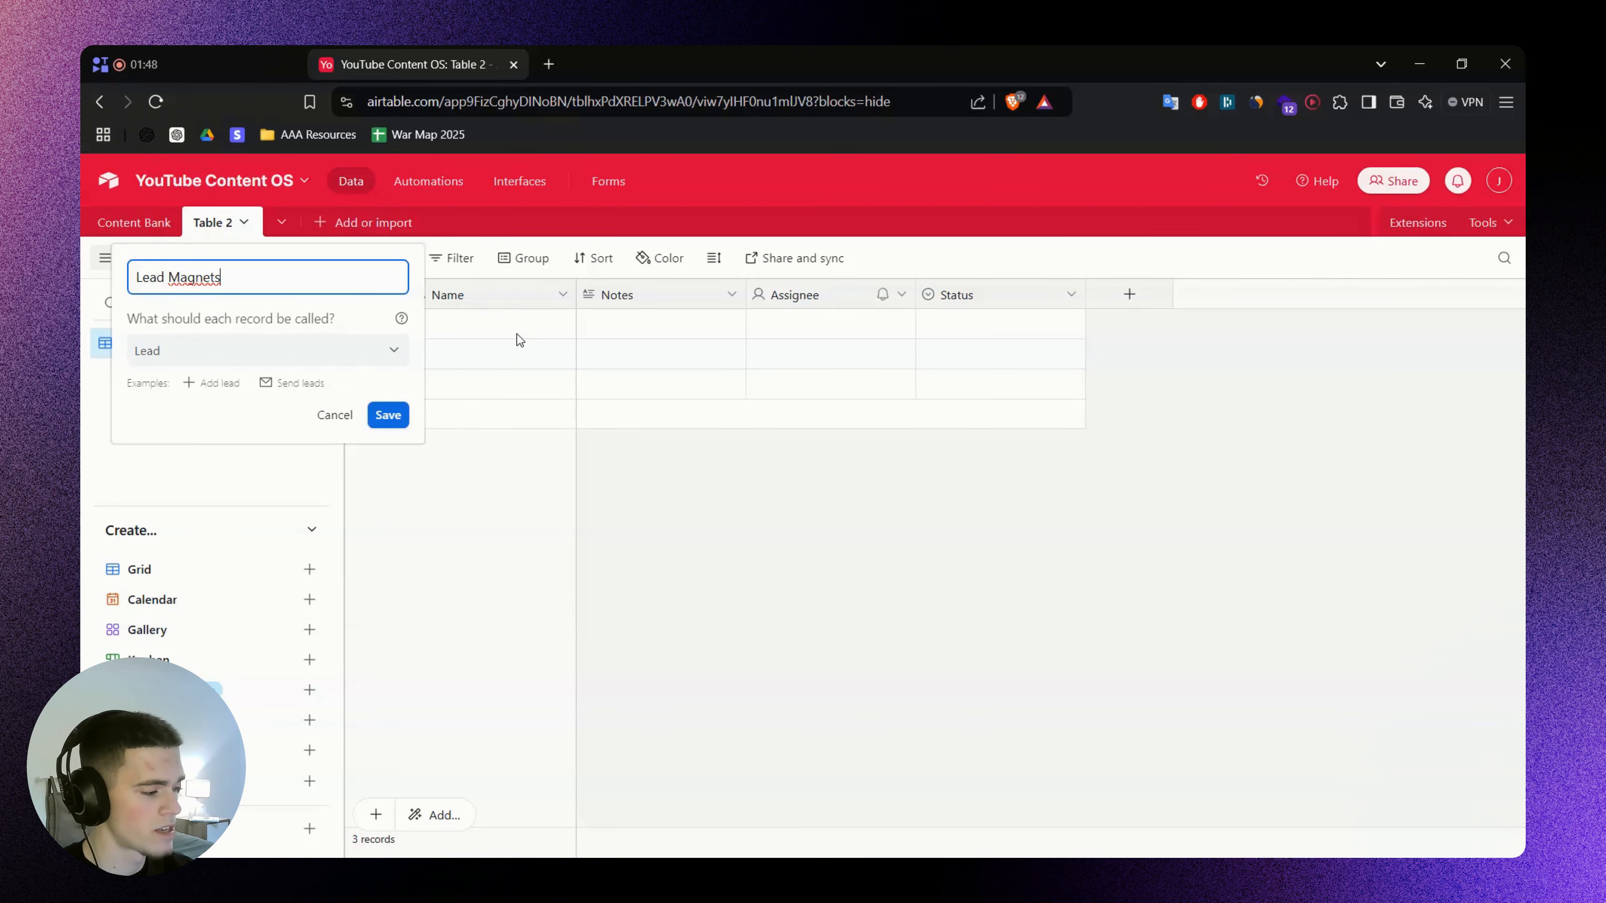
Set the Lead Magnets table's record name to Resource and save the table
{"action": "left_click", "coordinate": [367, 358]}
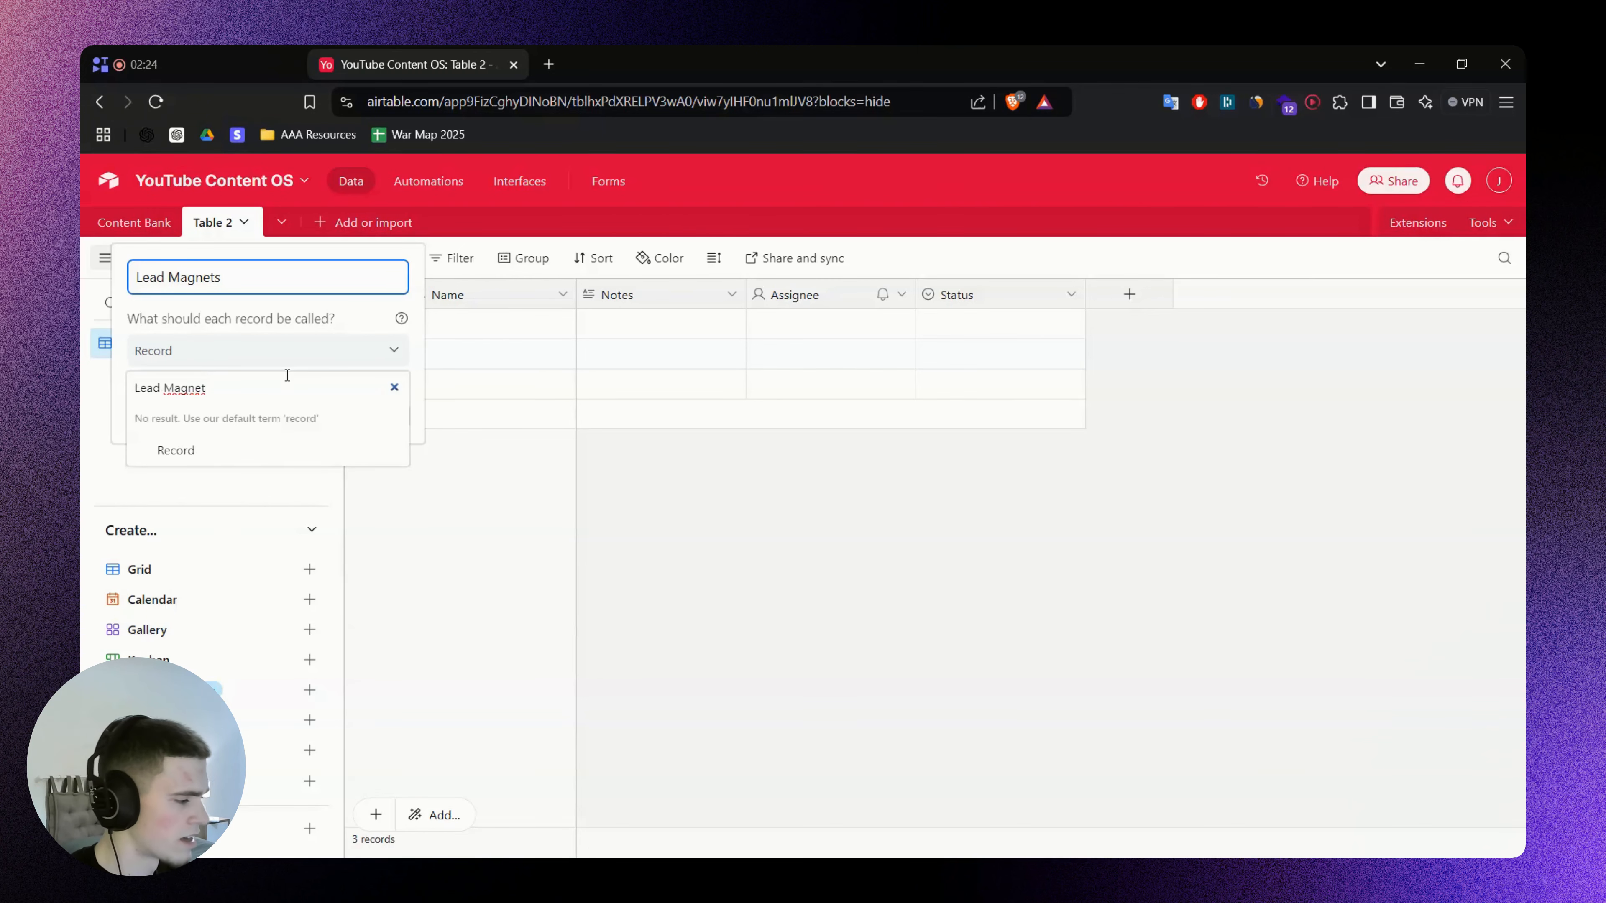
{"action": "key", "text": "ctrl+a"}
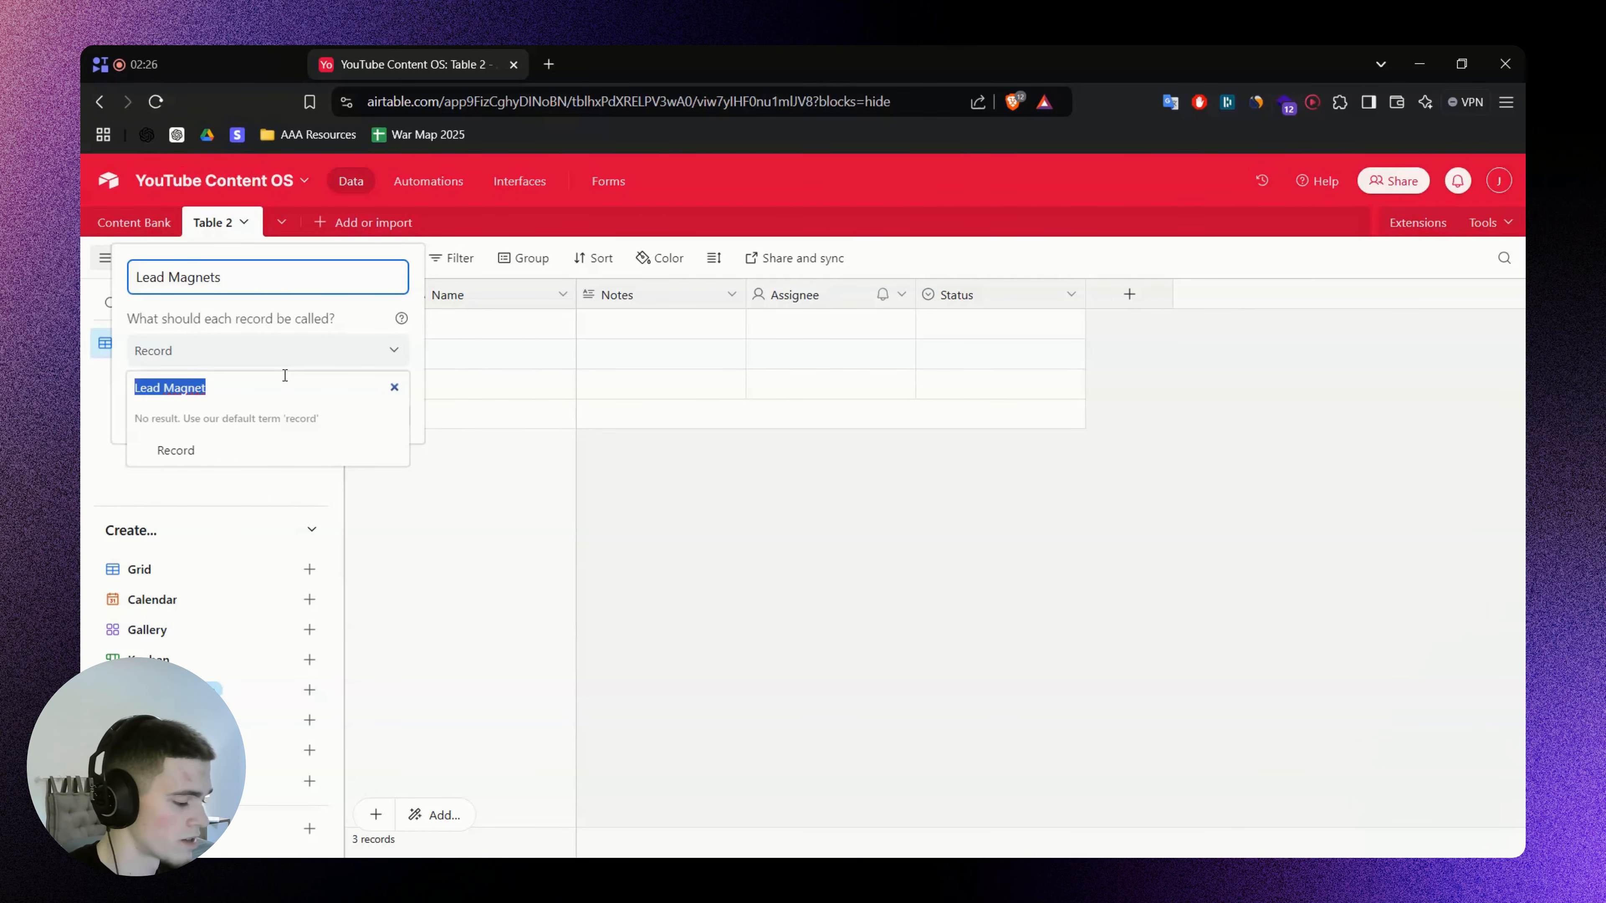
{"action": "type", "text": "Rs"}
{"action": "key", "text": "BackSpace"}
{"action": "type", "text": "esour"}
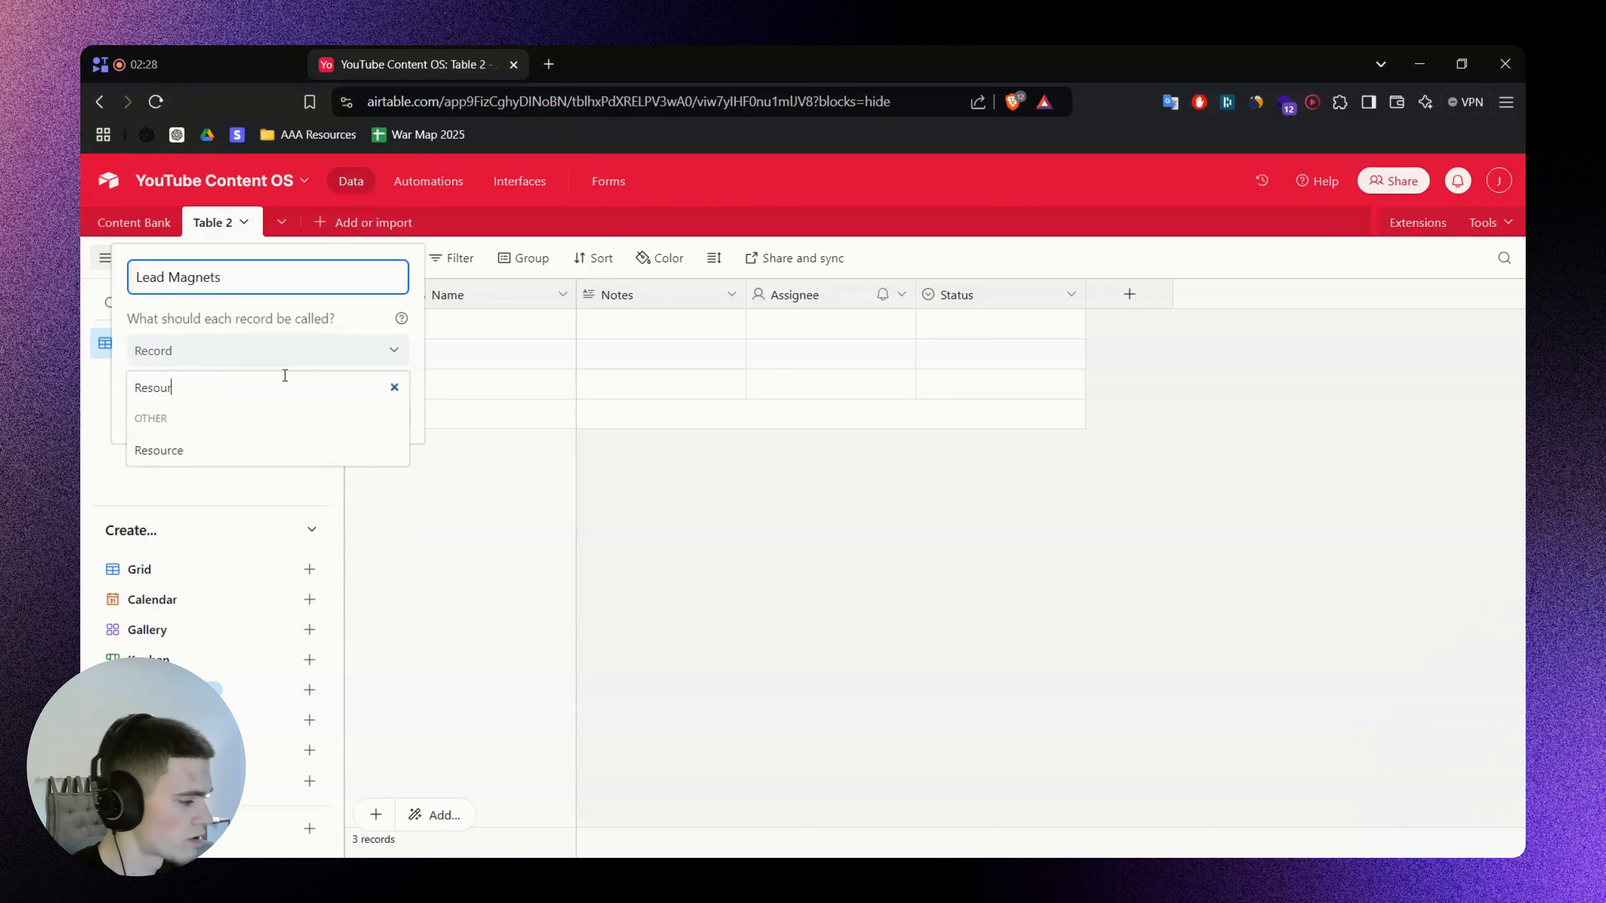
{"action": "left_click", "coordinate": [233, 449]}
{"action": "left_click", "coordinate": [385, 416]}
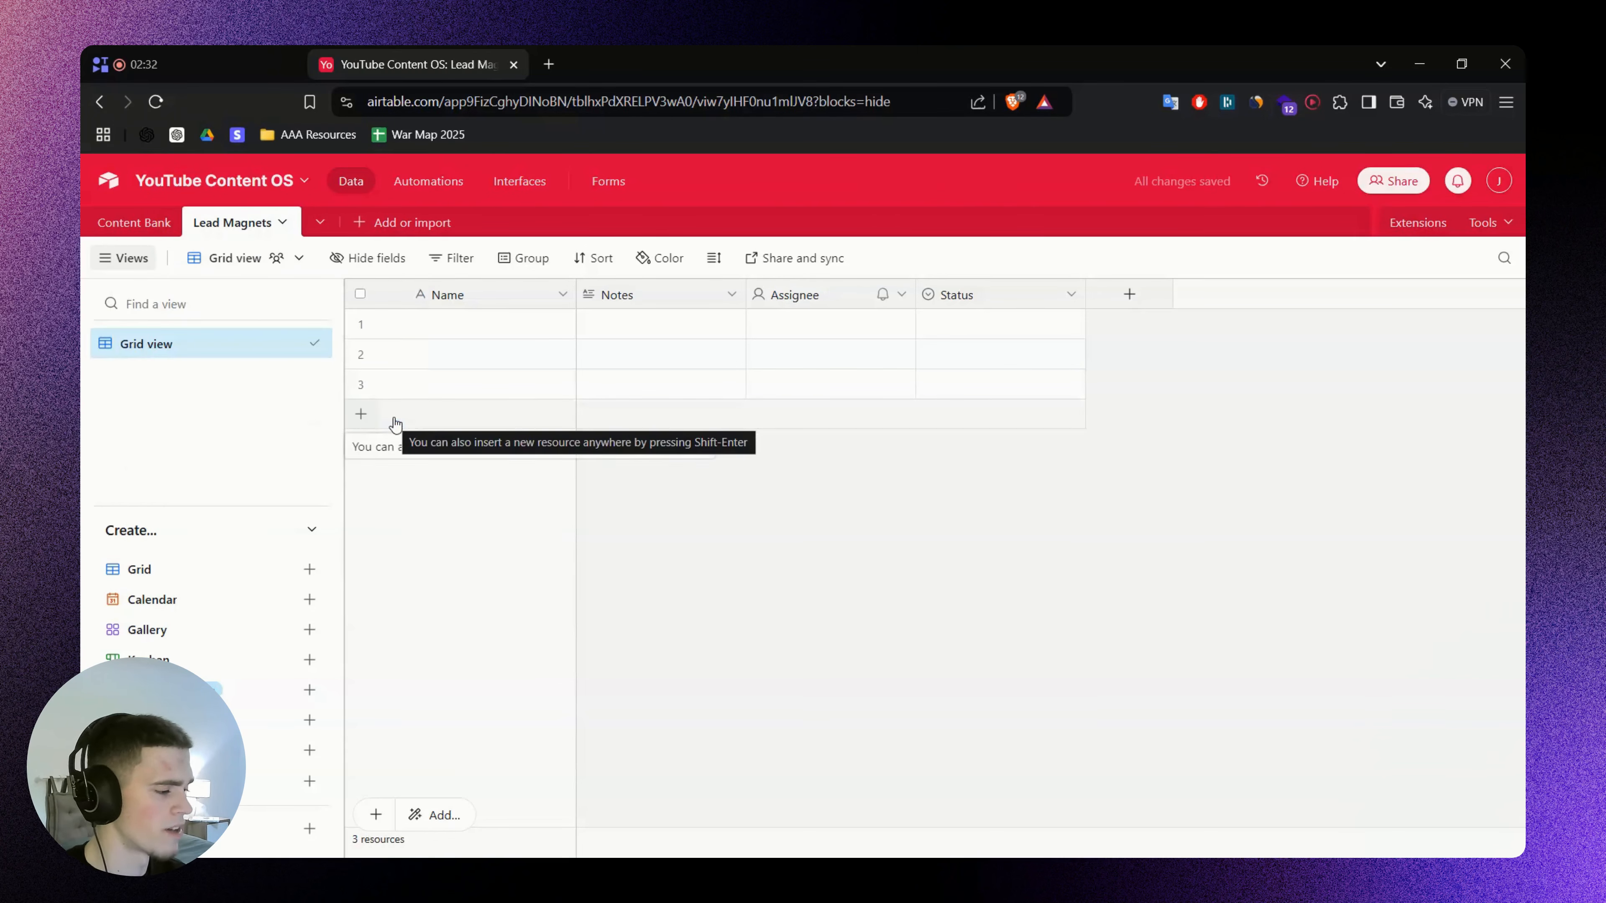
Open the Content Bank table's naming settings and save it with Content as the record name
{"action": "left_click", "coordinate": [126, 226]}
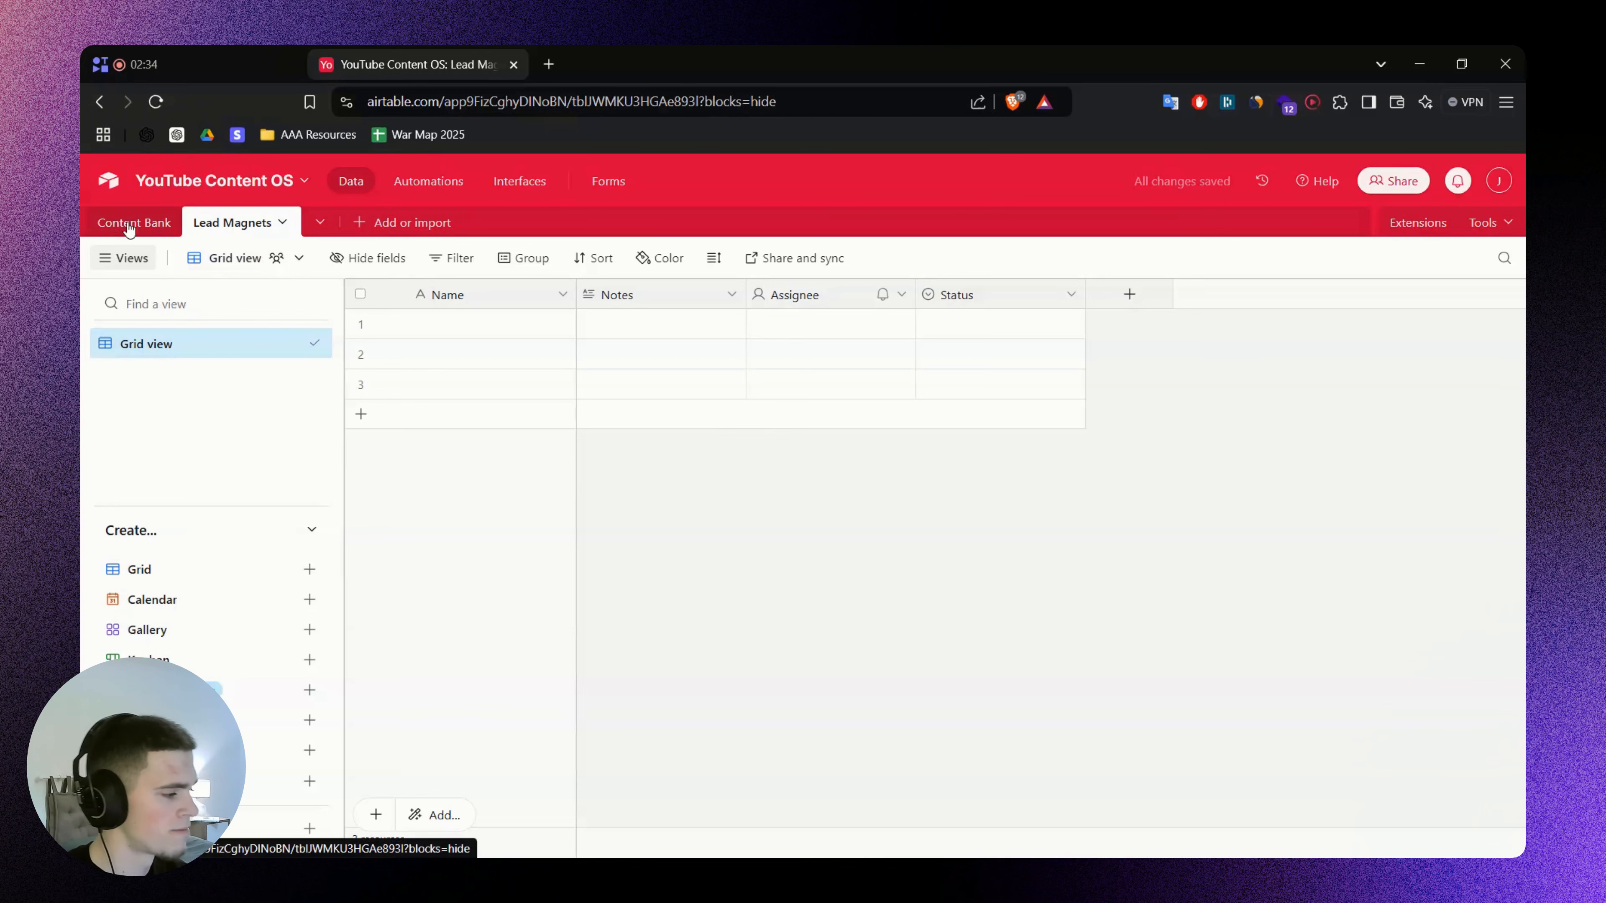
{"action": "left_click", "coordinate": [187, 225]}
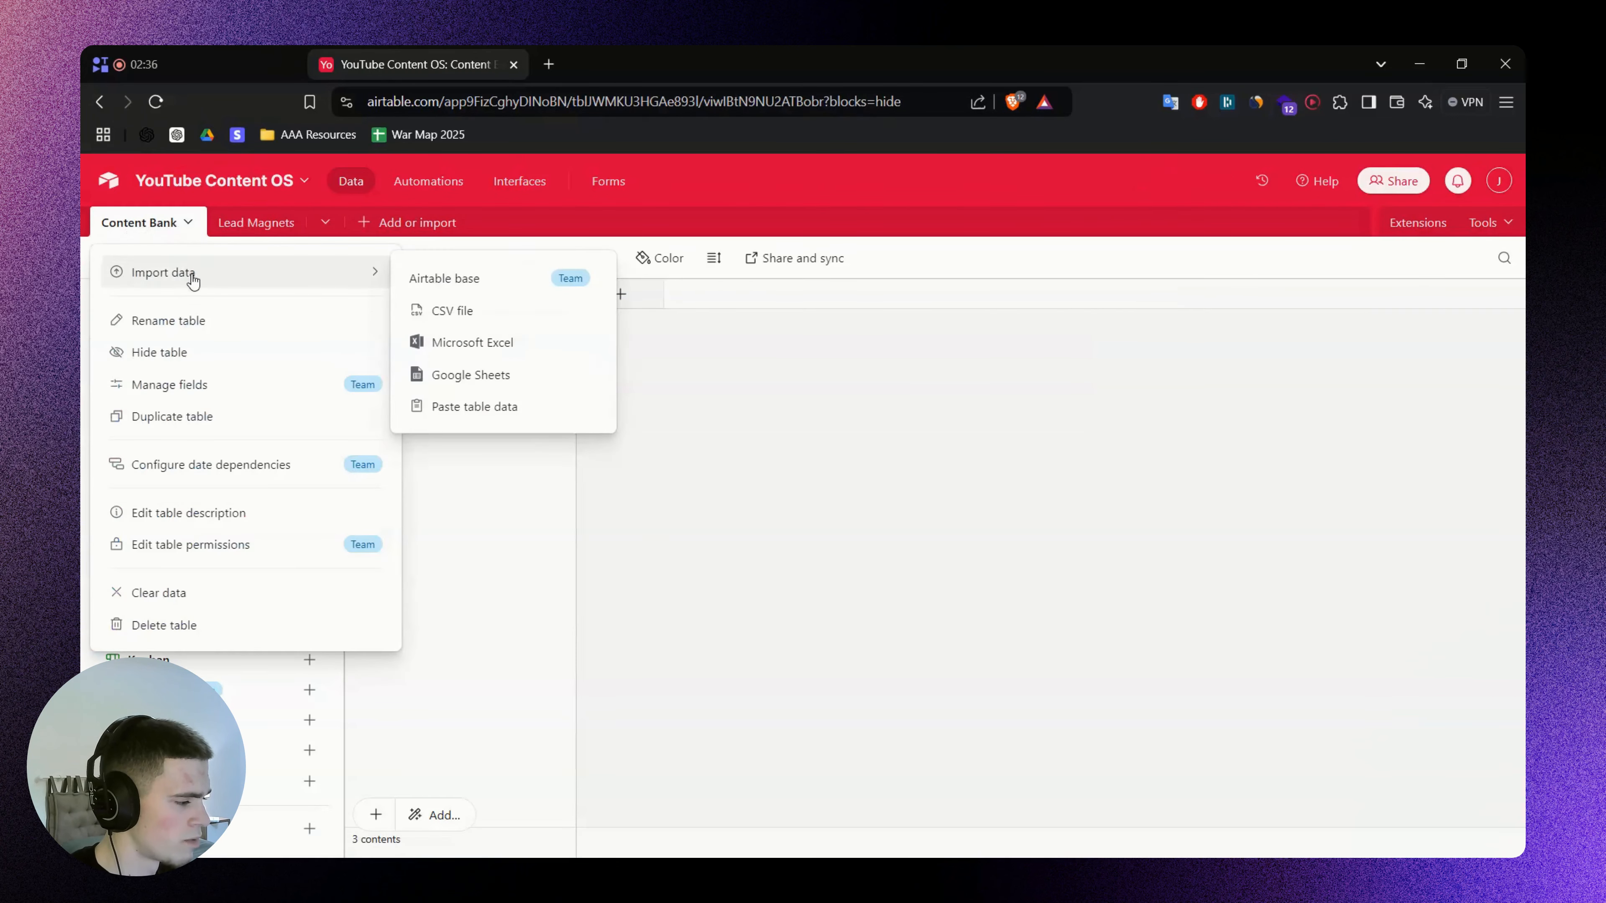
{"action": "left_click", "coordinate": [197, 333]}
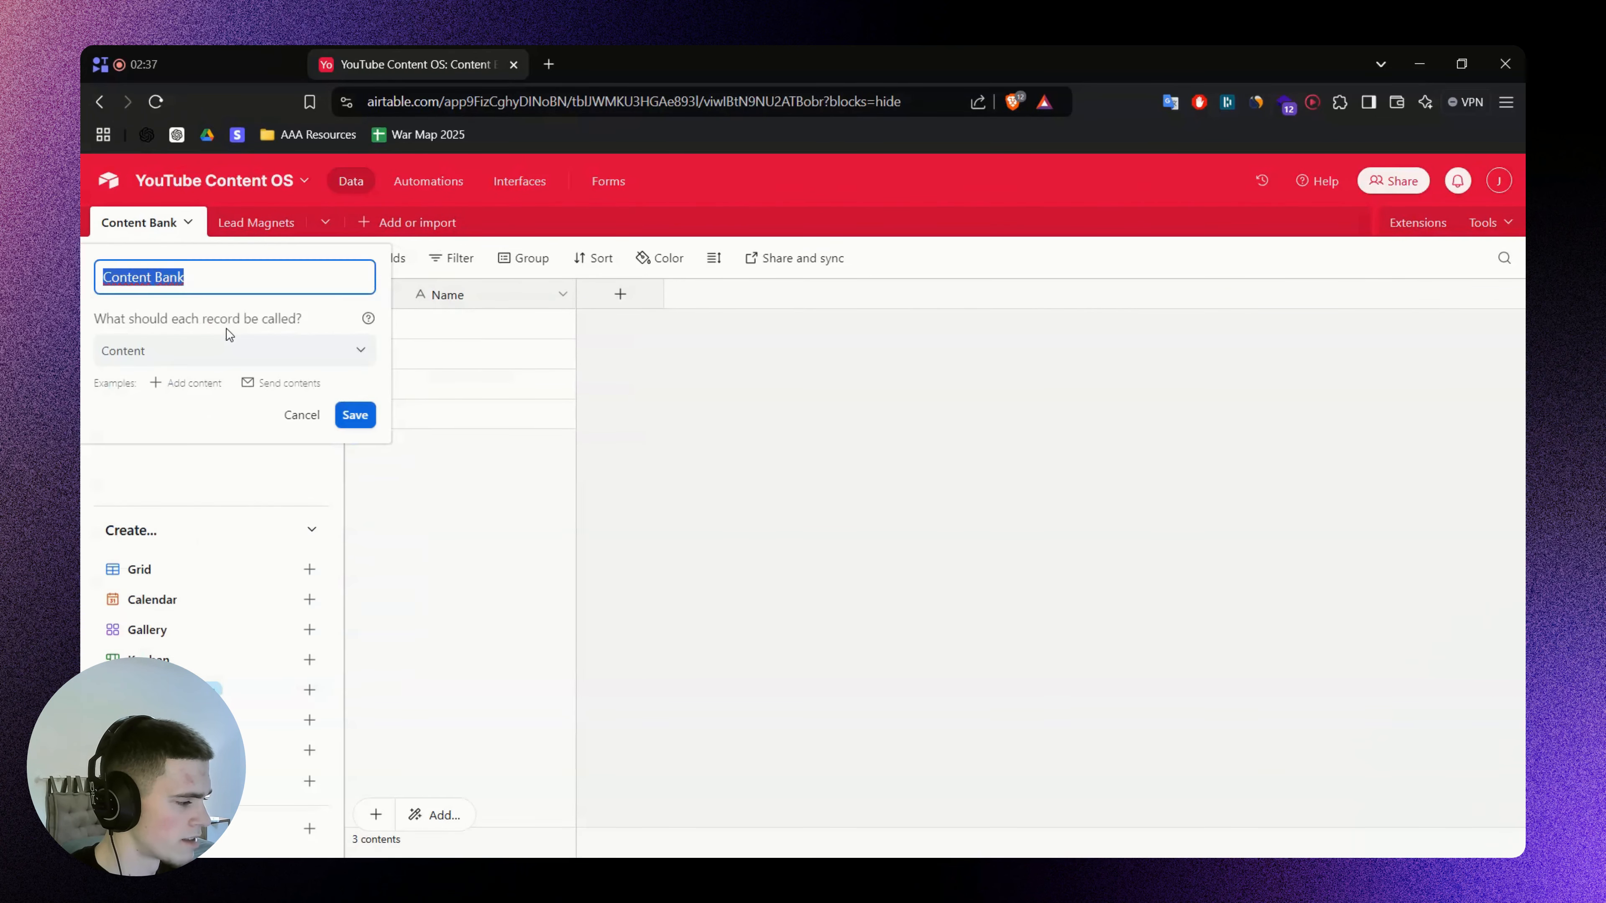
{"action": "left_click", "coordinate": [154, 351]}
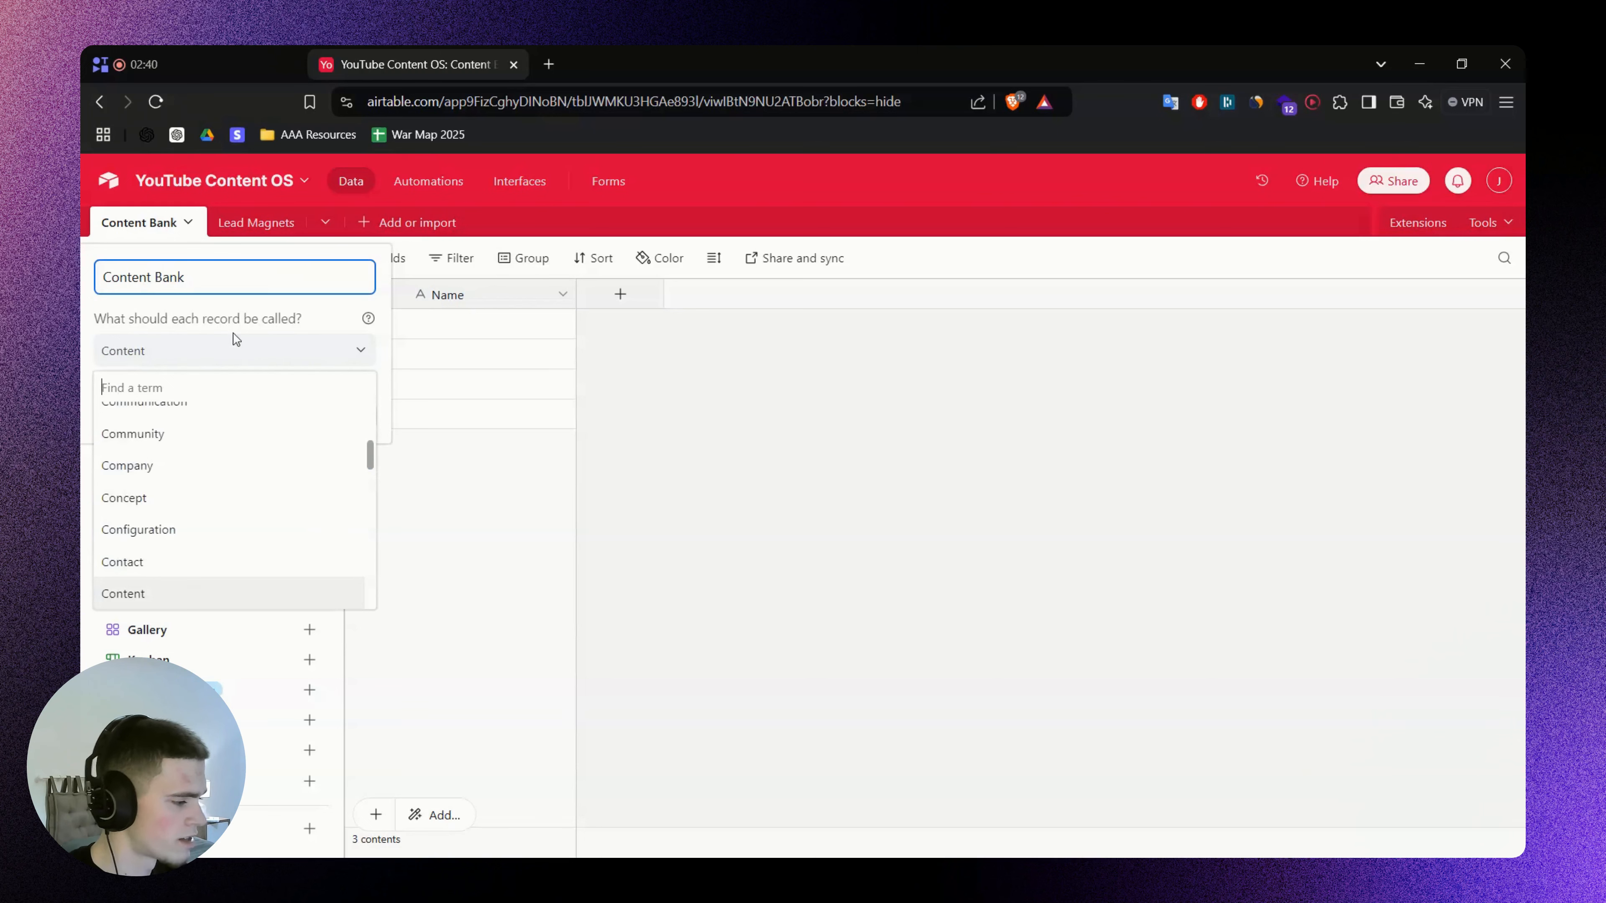
{"action": "left_click", "coordinate": [319, 354]}
{"action": "left_click", "coordinate": [354, 418]}
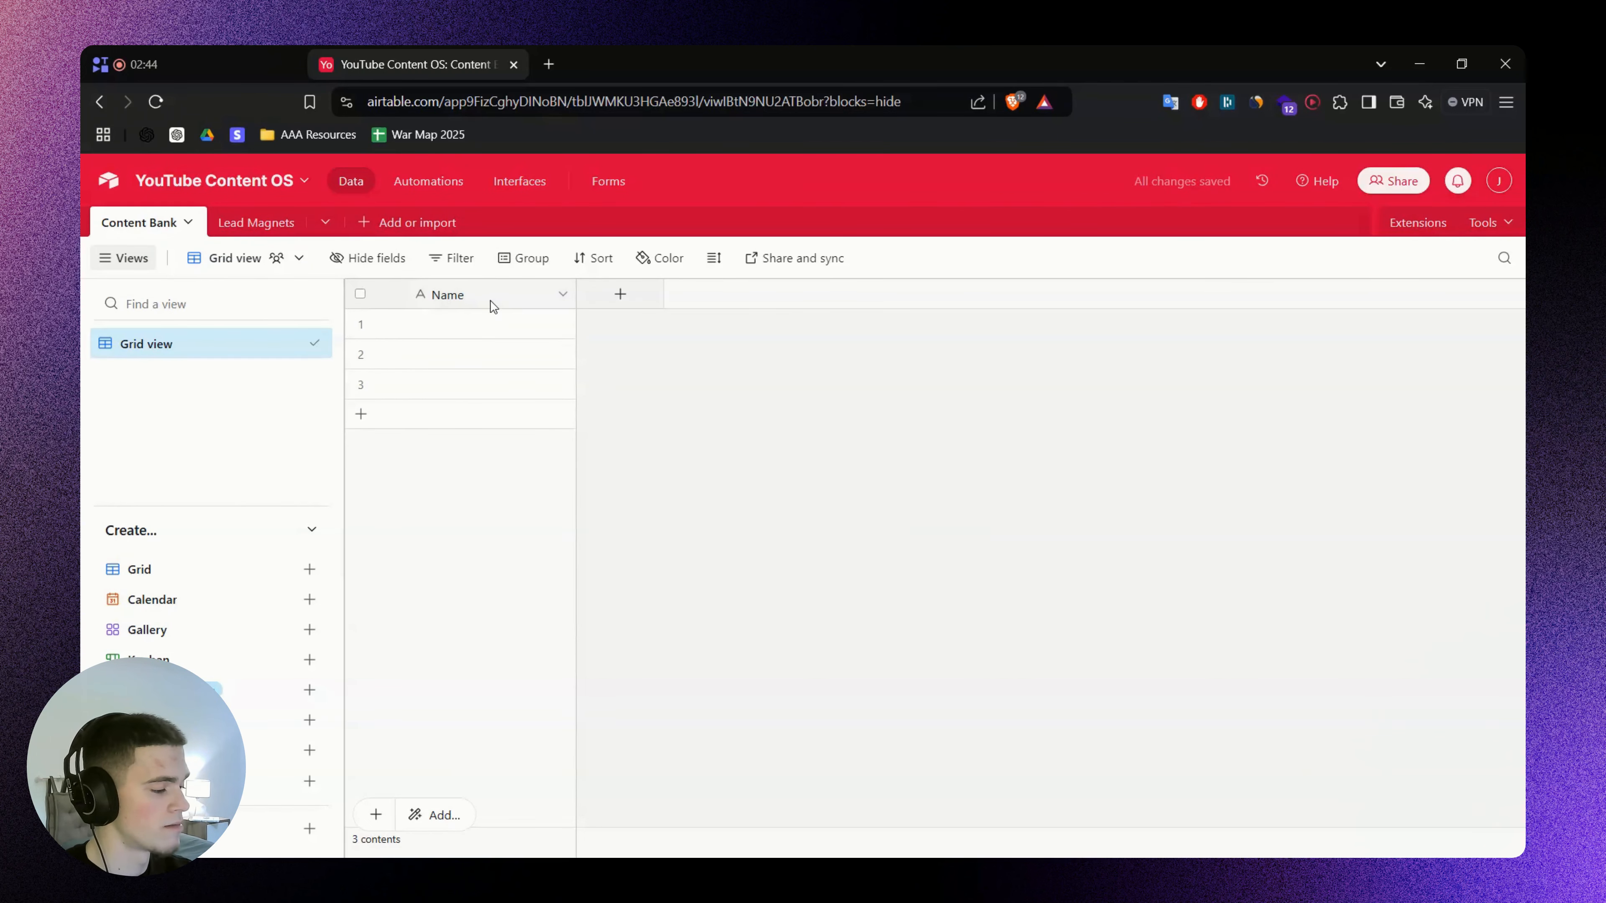
Edit the primary Name field of the Content Bank table and rename it ID
{"action": "right_click", "coordinate": [465, 293]}
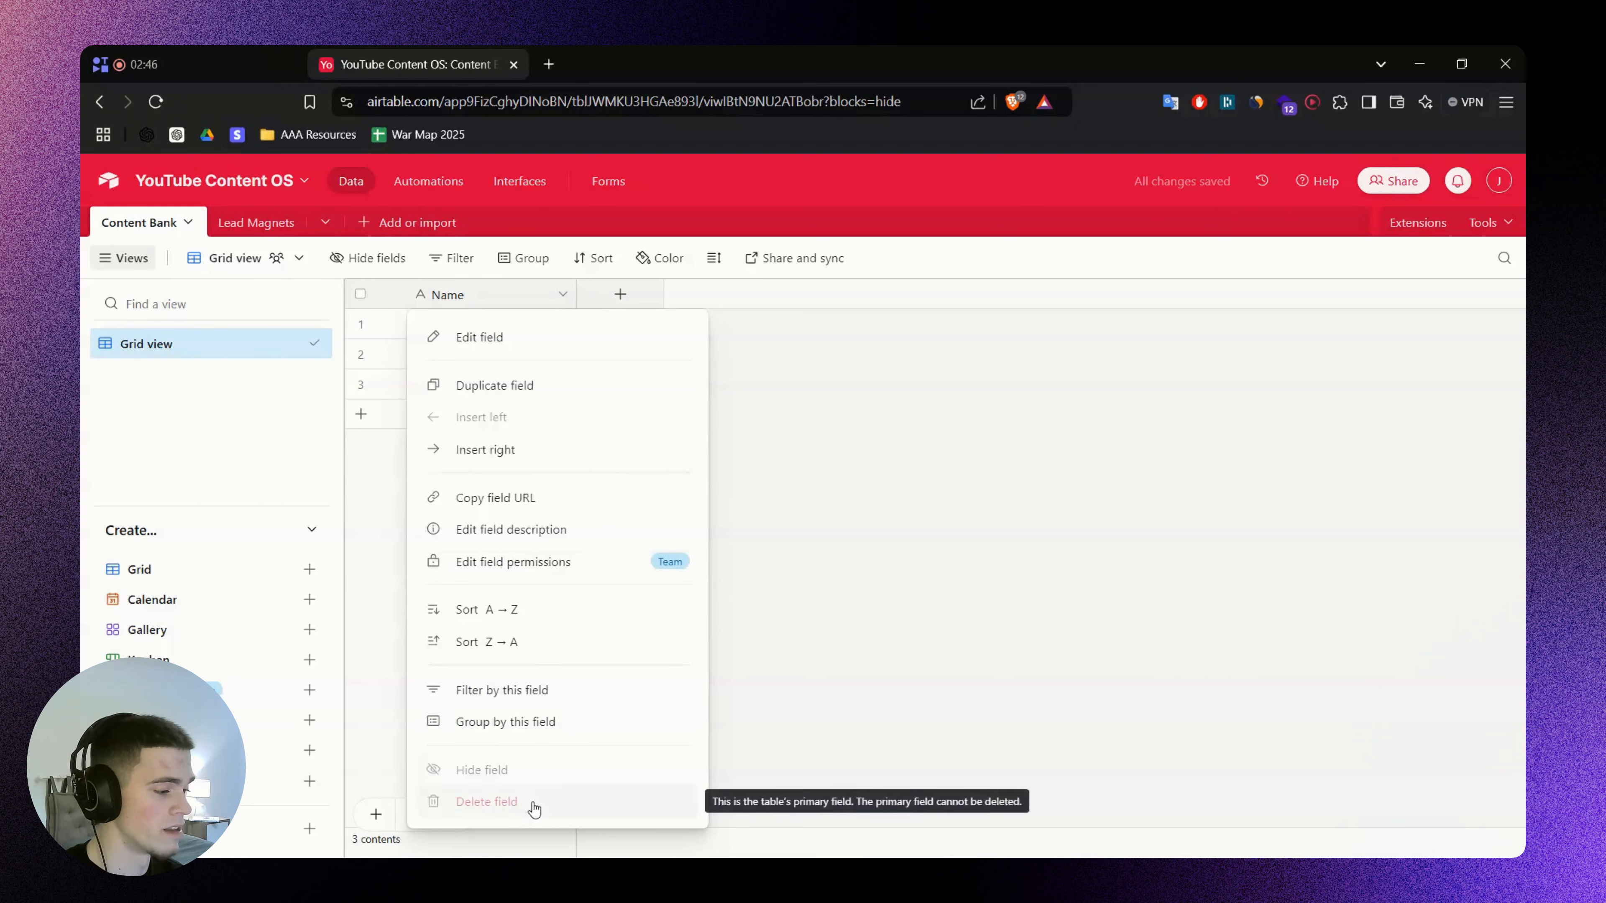
{"action": "left_click", "coordinate": [727, 491]}
{"action": "right_click", "coordinate": [450, 296]}
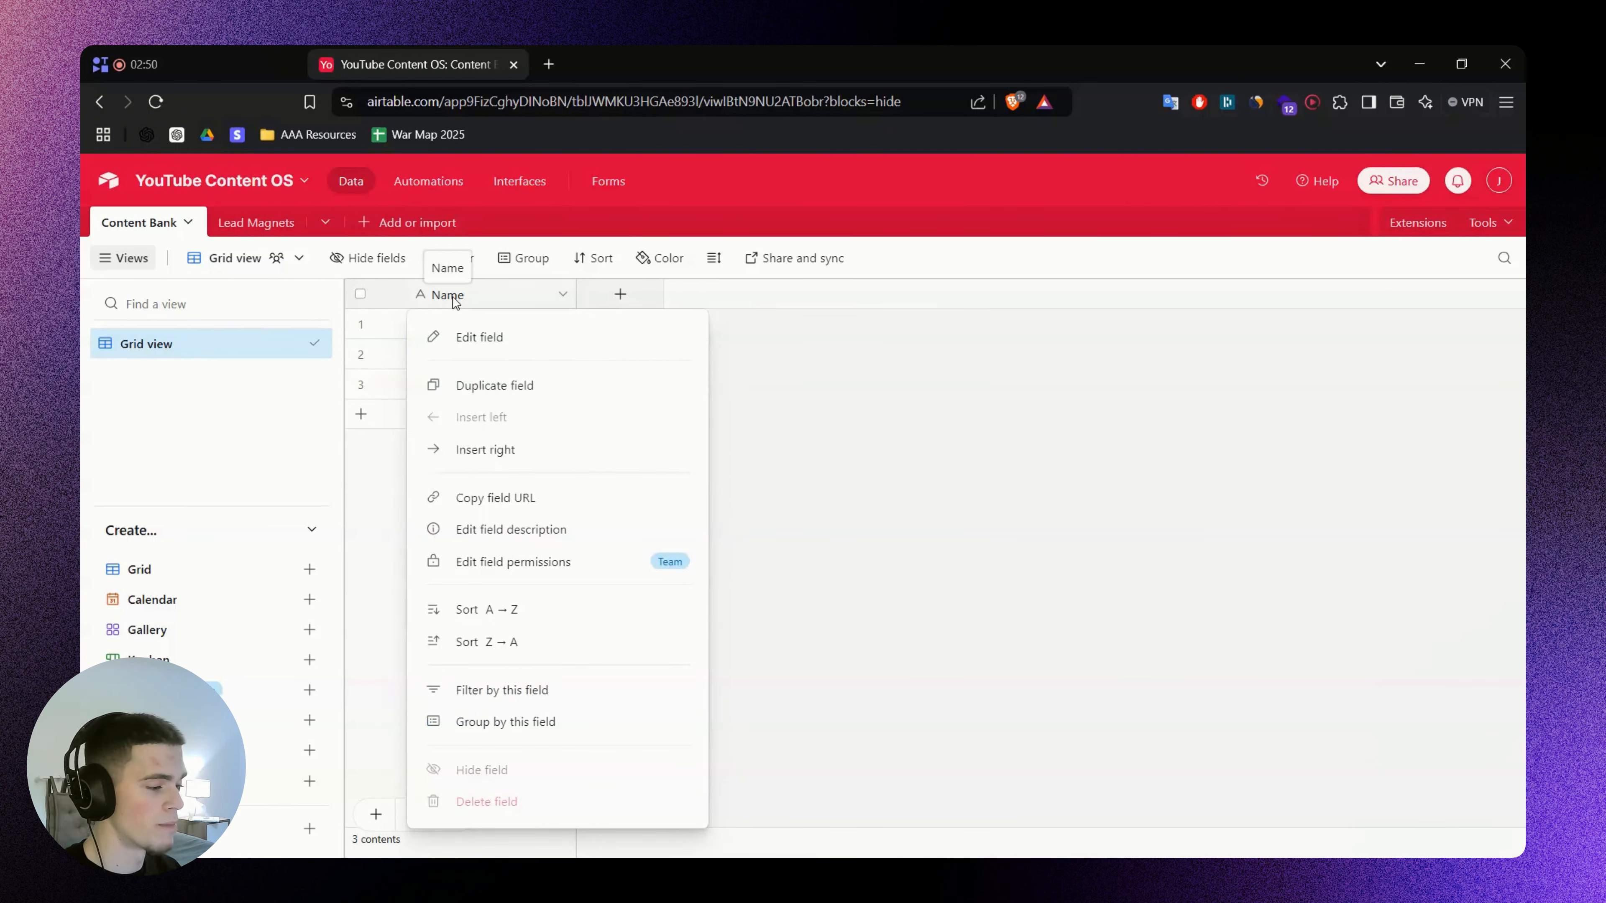
{"action": "left_click", "coordinate": [462, 337]}
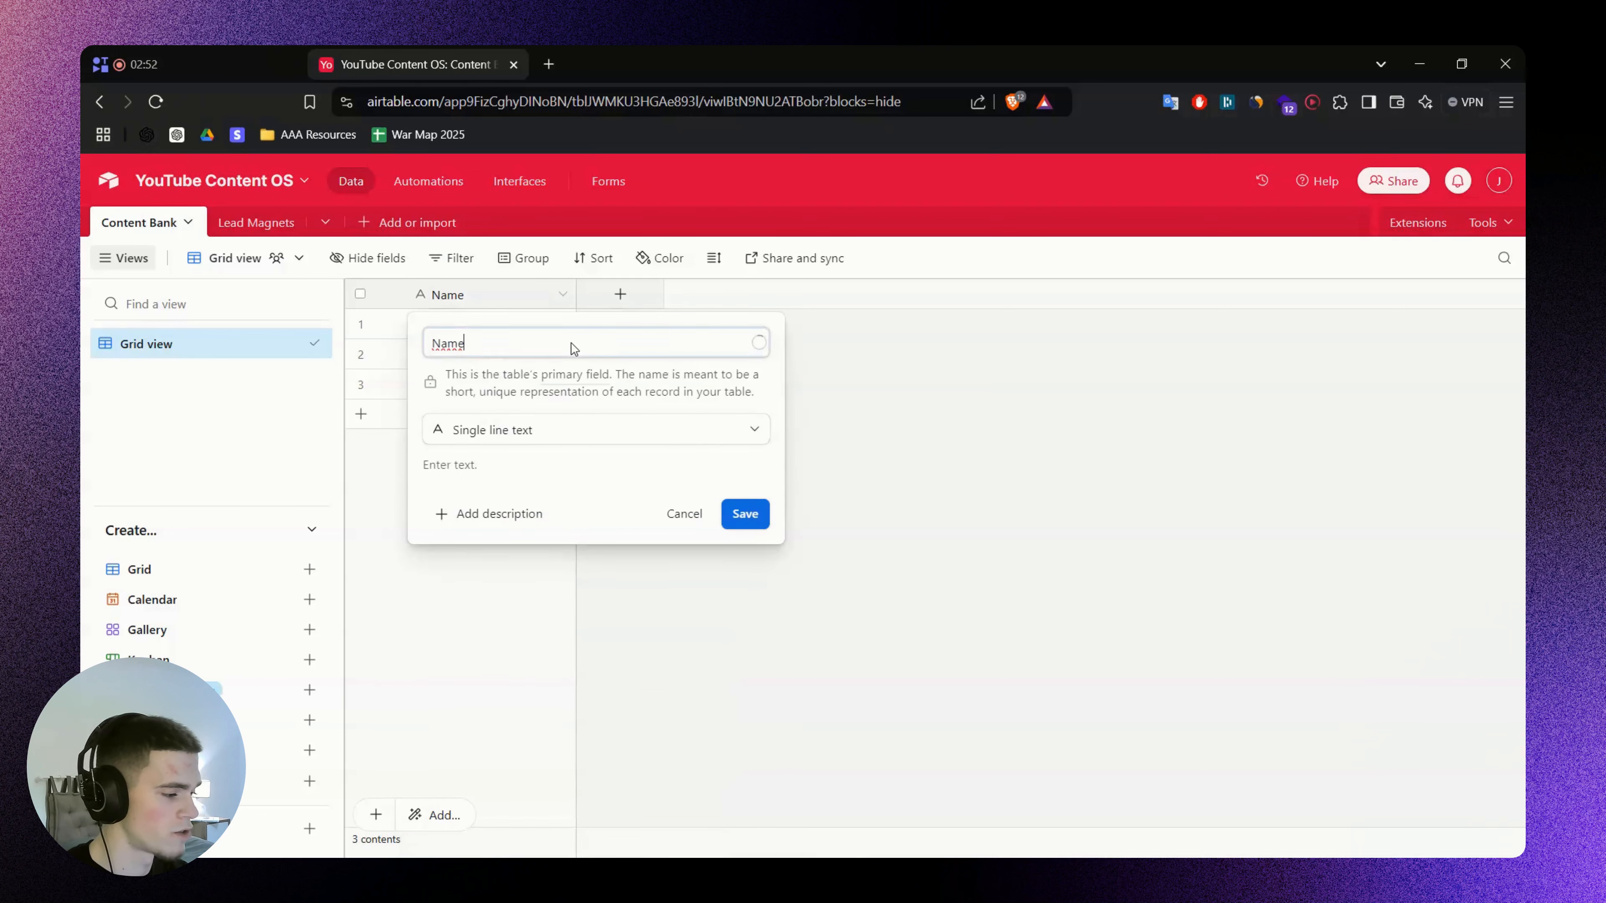
{"action": "triple_click", "coordinate": [572, 343]}
{"action": "type", "text": "ID"}
Set the ID field's type to Autonumber and save the field
{"action": "left_click", "coordinate": [580, 429]}
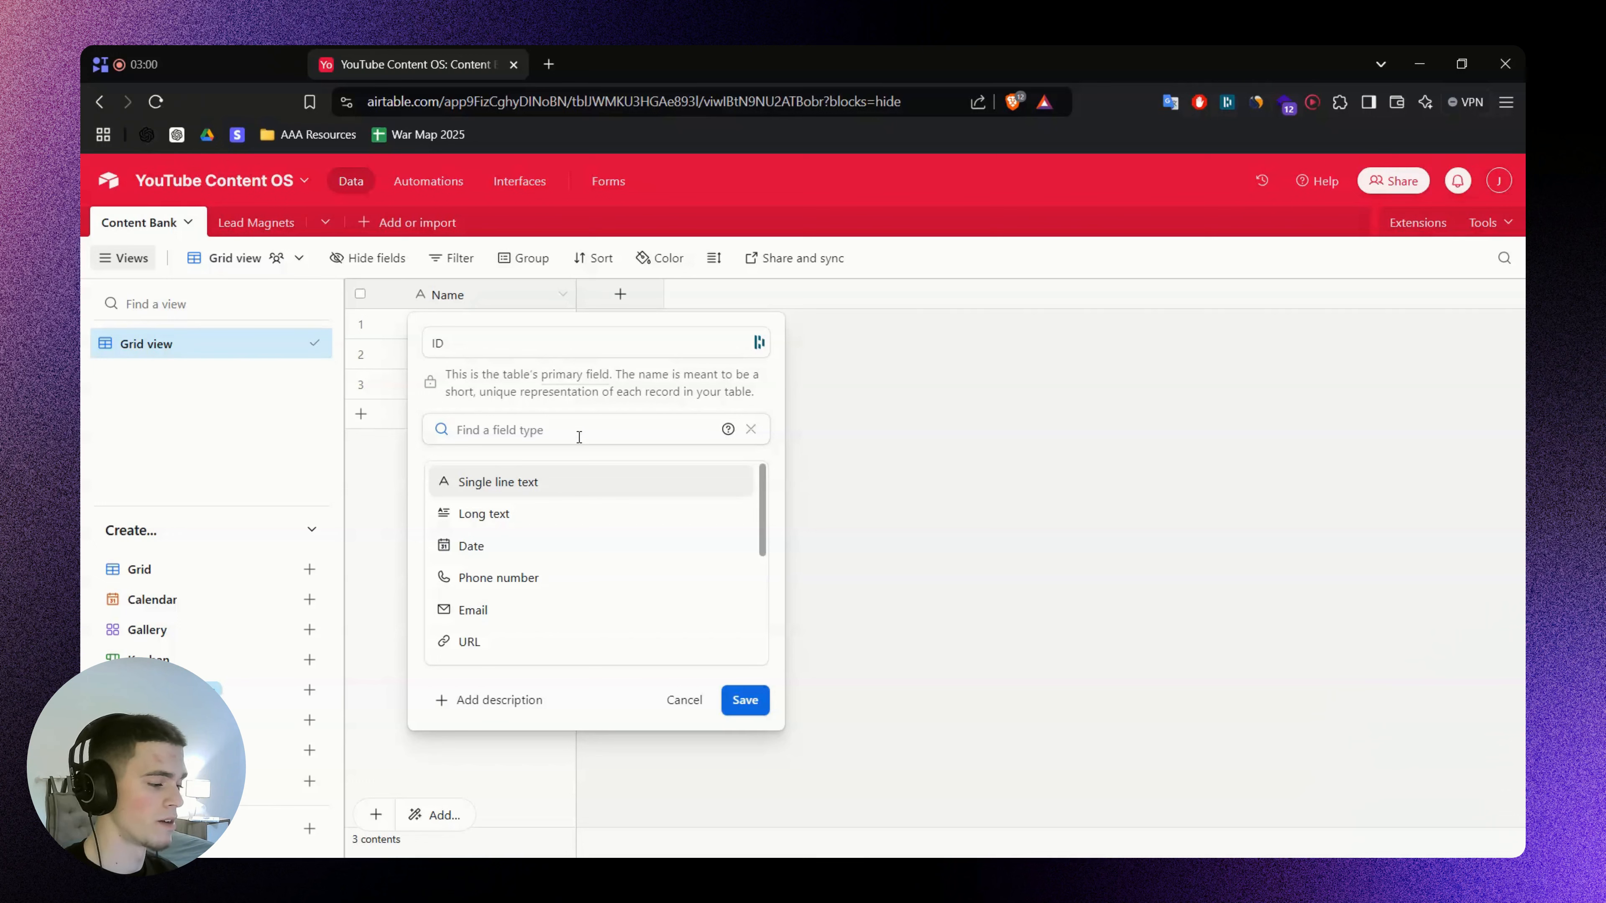
{"action": "scroll", "coordinate": [602, 589], "scroll_direction": "down", "scroll_amount": 5}
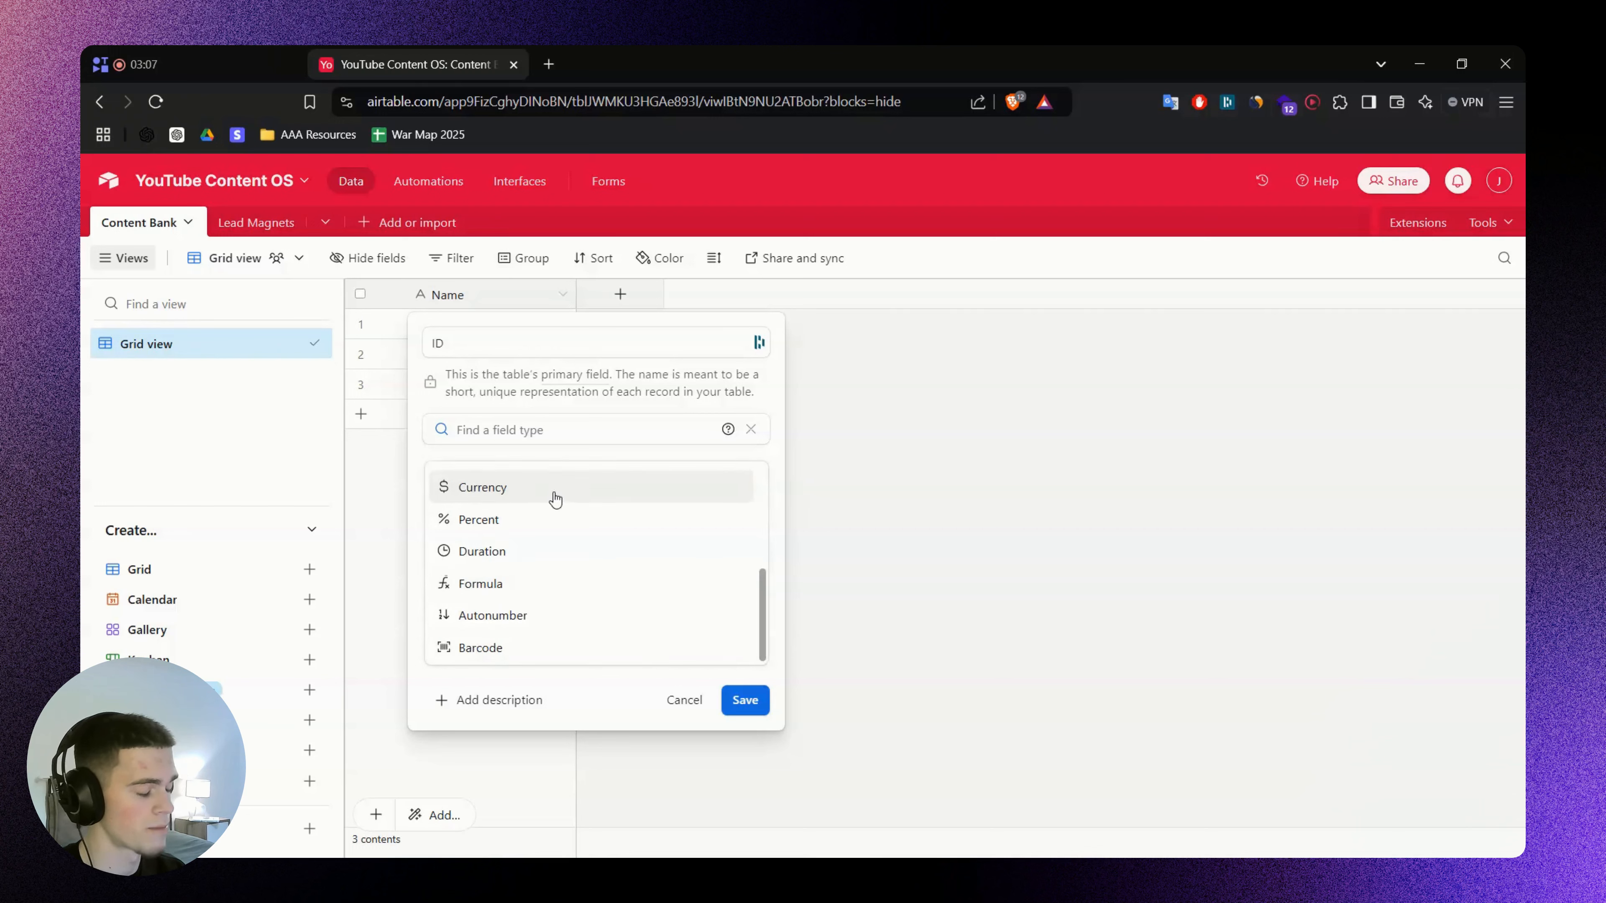
{"action": "scroll", "coordinate": [556, 494], "scroll_direction": "up", "scroll_amount": 5}
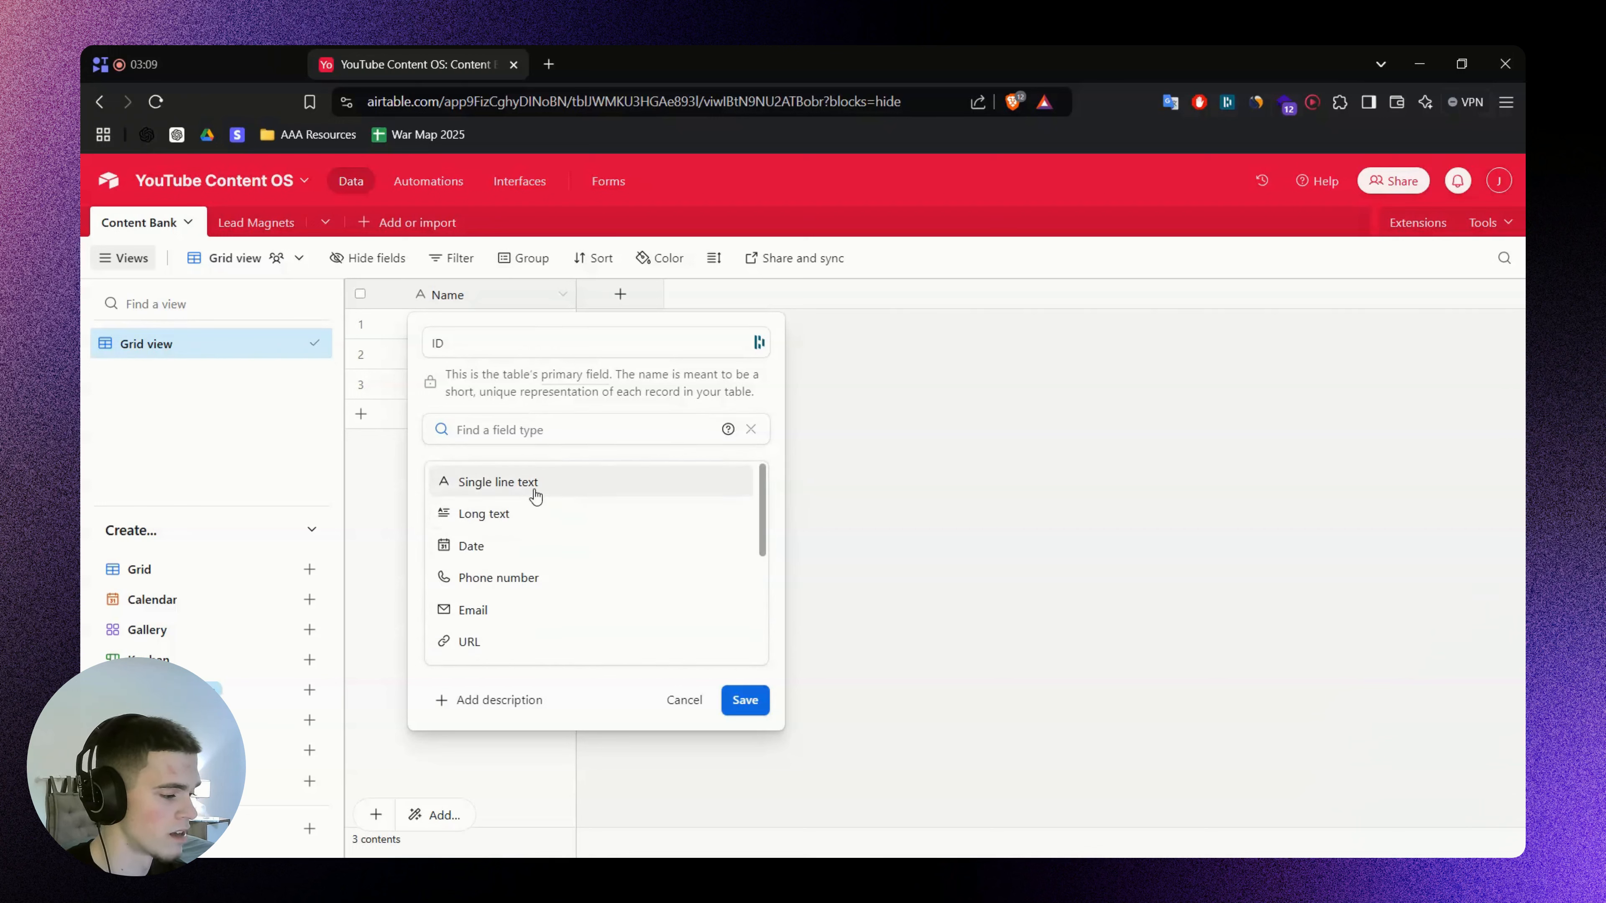
{"action": "scroll", "coordinate": [565, 545], "scroll_direction": "down", "scroll_amount": 5}
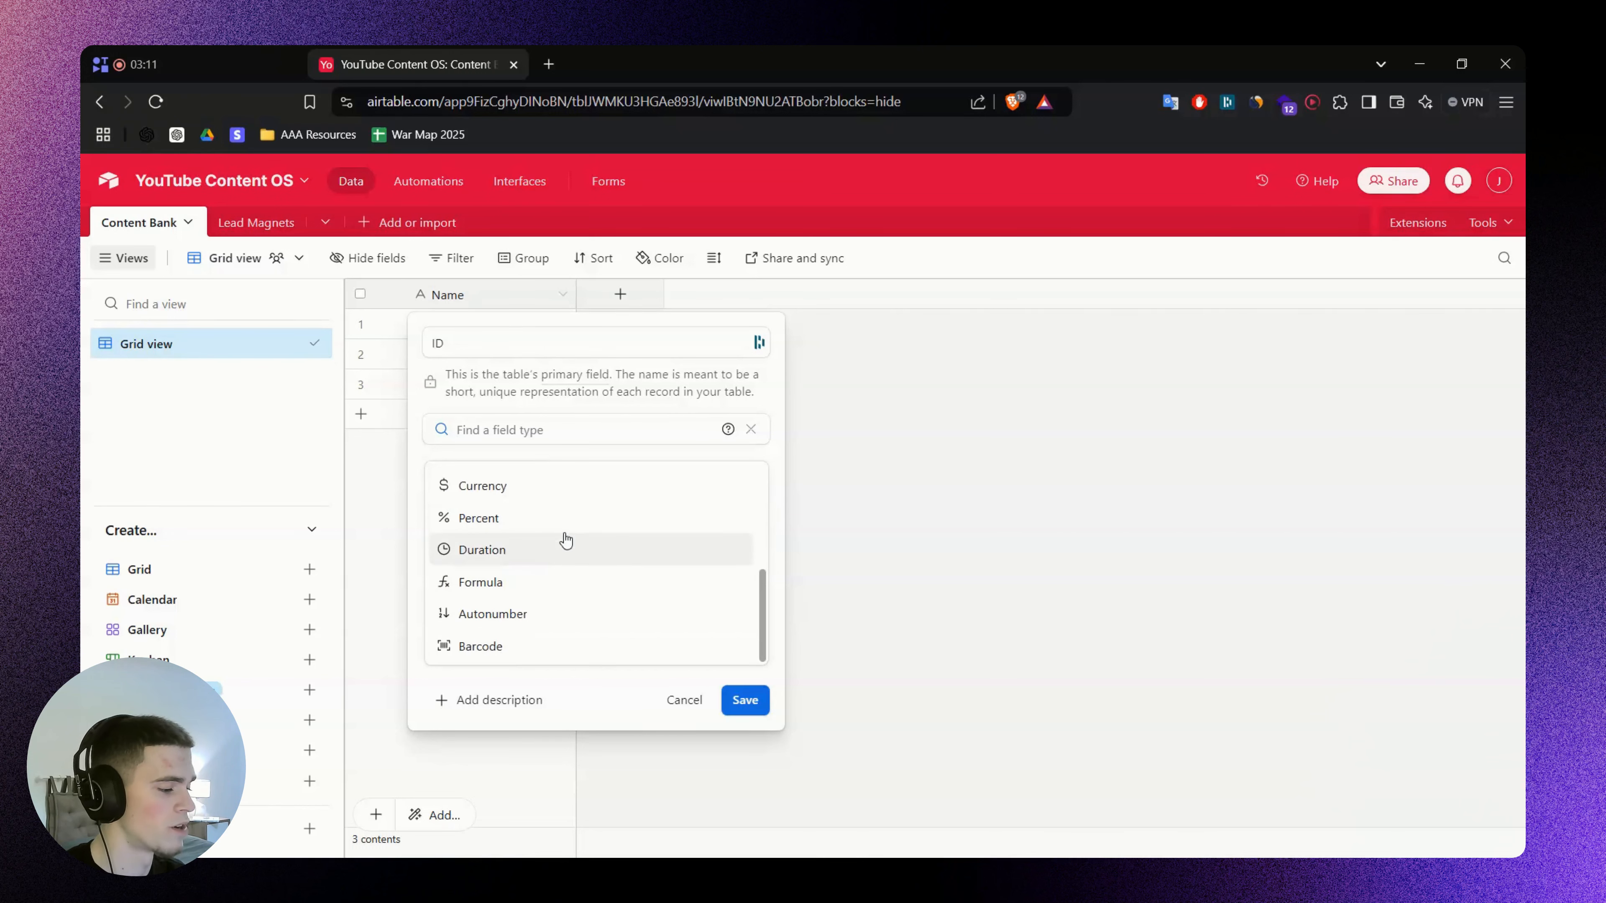
{"action": "left_click", "coordinate": [547, 623]}
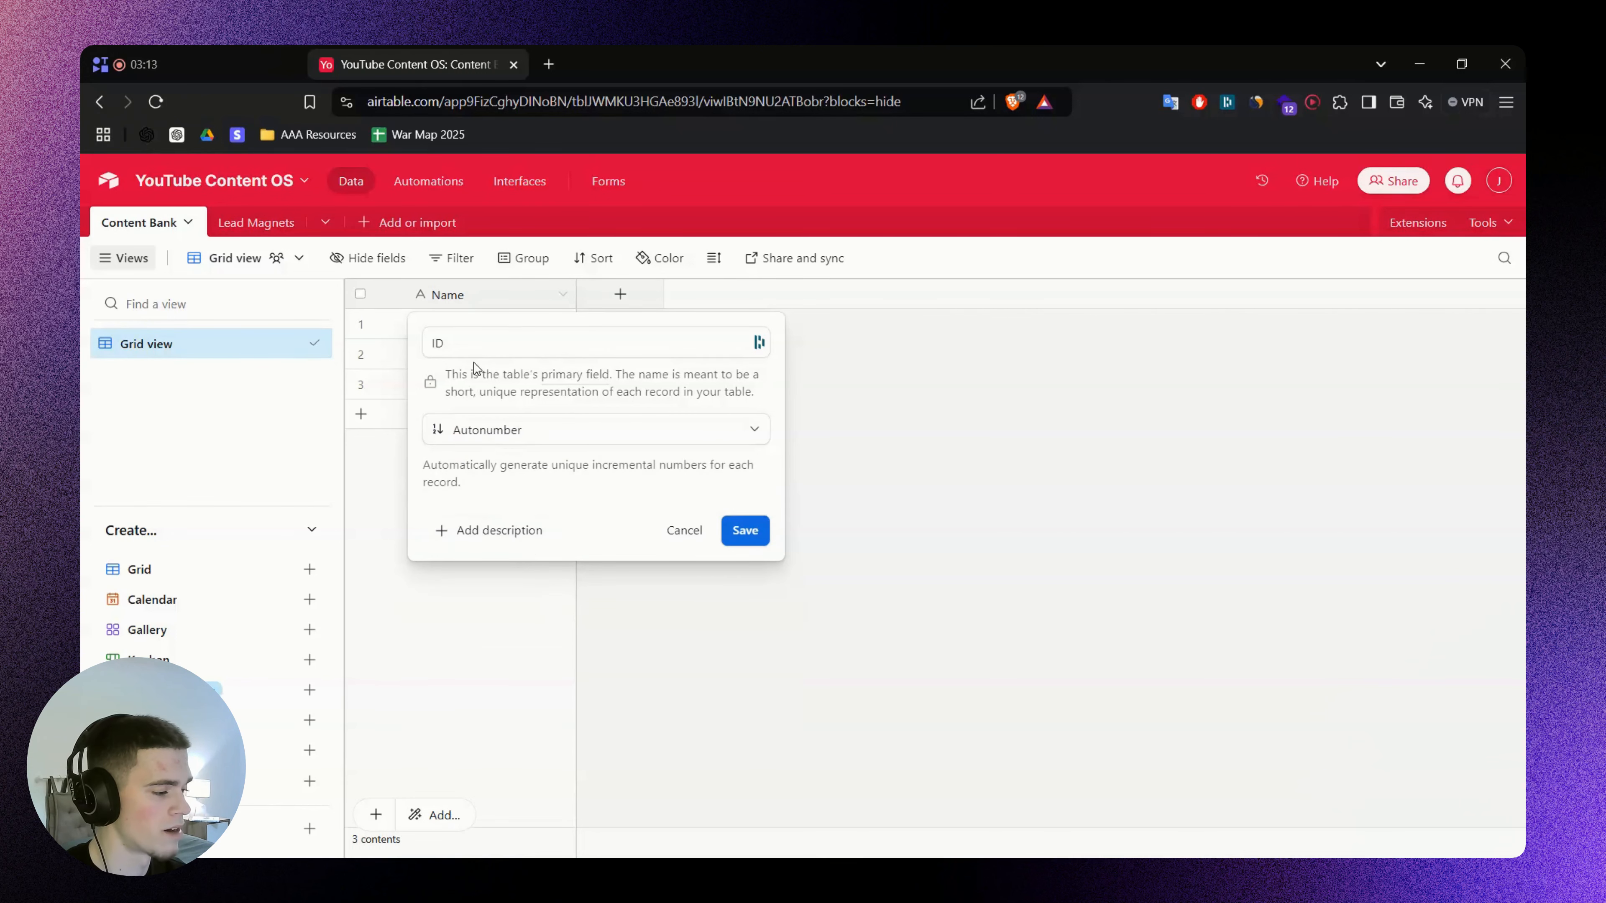
{"action": "left_click", "coordinate": [480, 343]}
{"action": "left_click", "coordinate": [752, 532]}
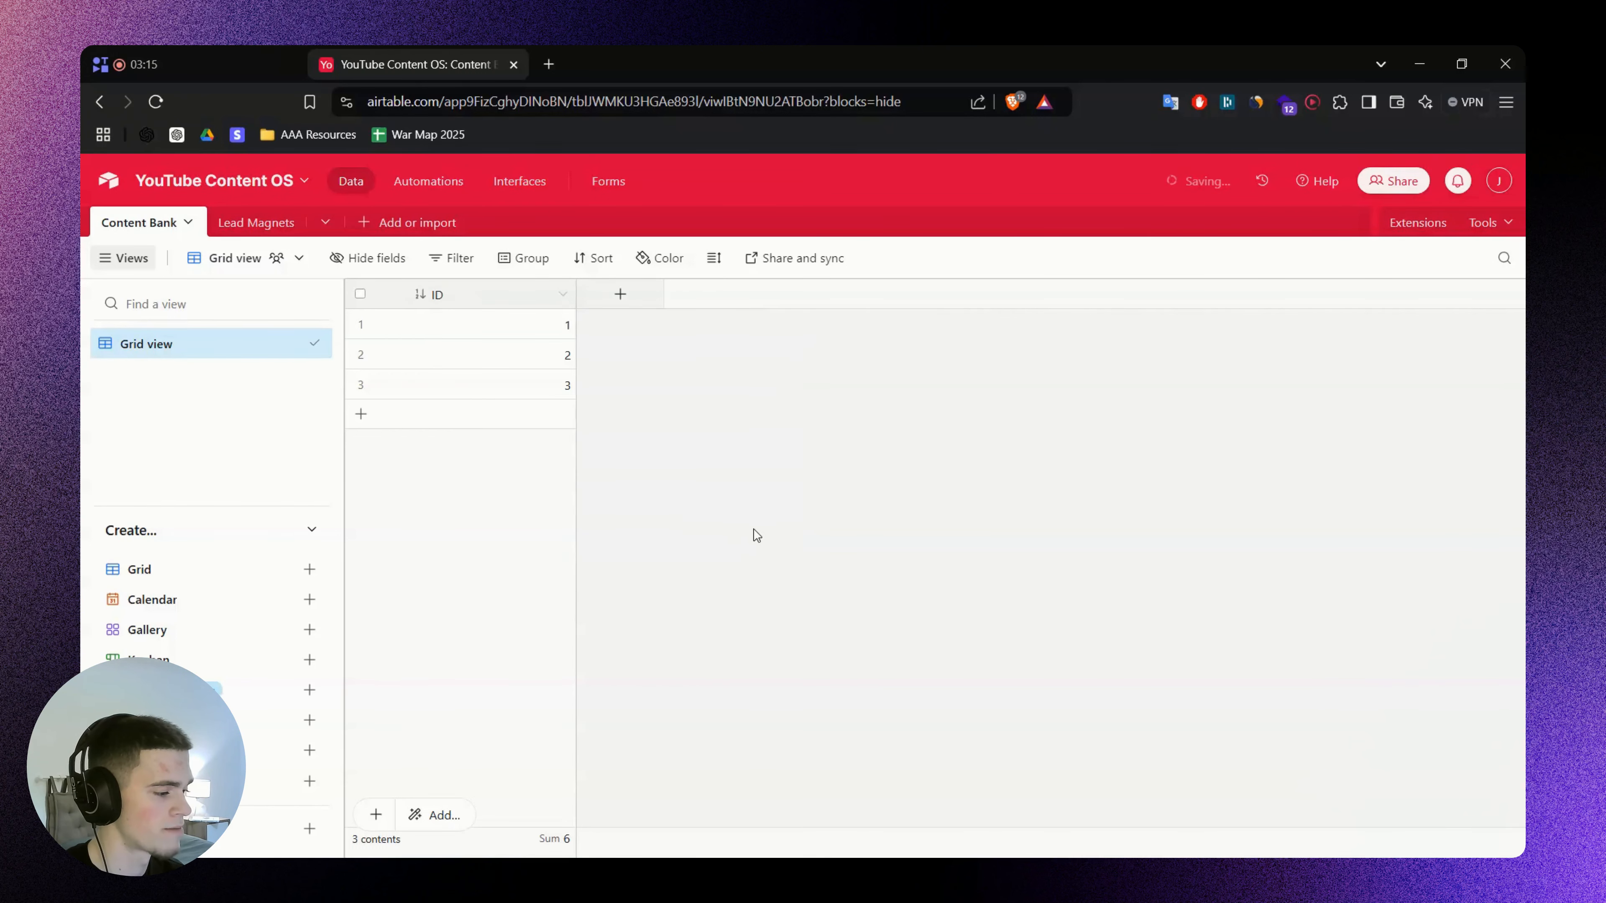
Add two blank records to the Content Bank table to test the automatic numbering
{"action": "left_click", "coordinate": [534, 414]}
{"action": "left_click", "coordinate": [537, 452]}
{"action": "left_click", "coordinate": [538, 453]}
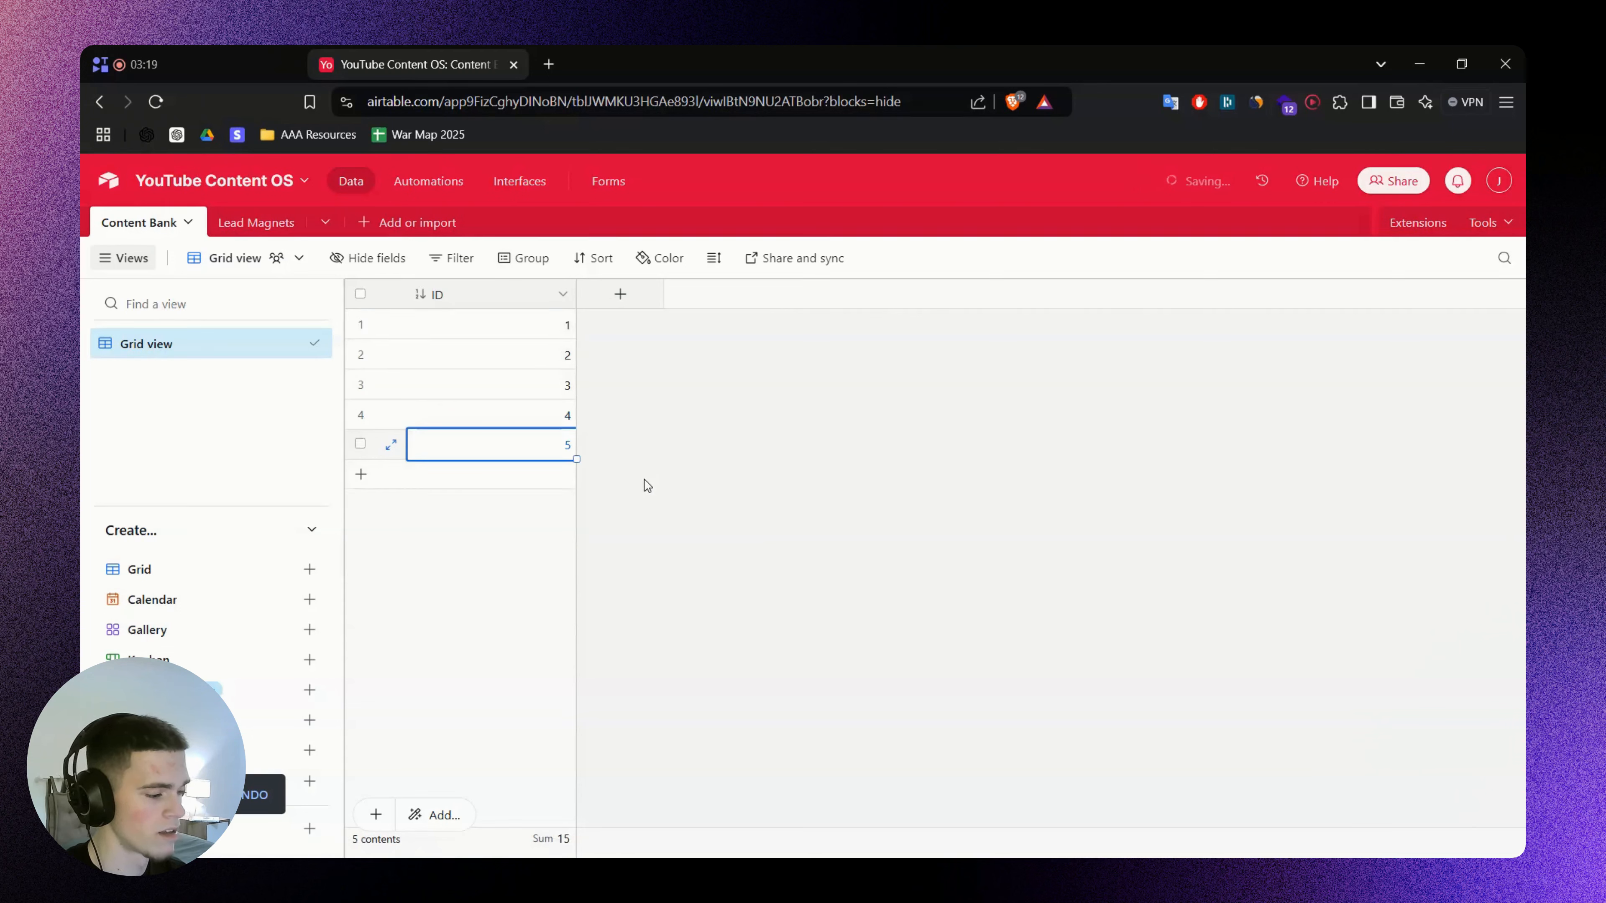
{"action": "left_click", "coordinate": [640, 471]}
Delete records 2 to 5 from the Content Bank table, keeping only the first record
{"action": "left_click", "coordinate": [545, 327]}
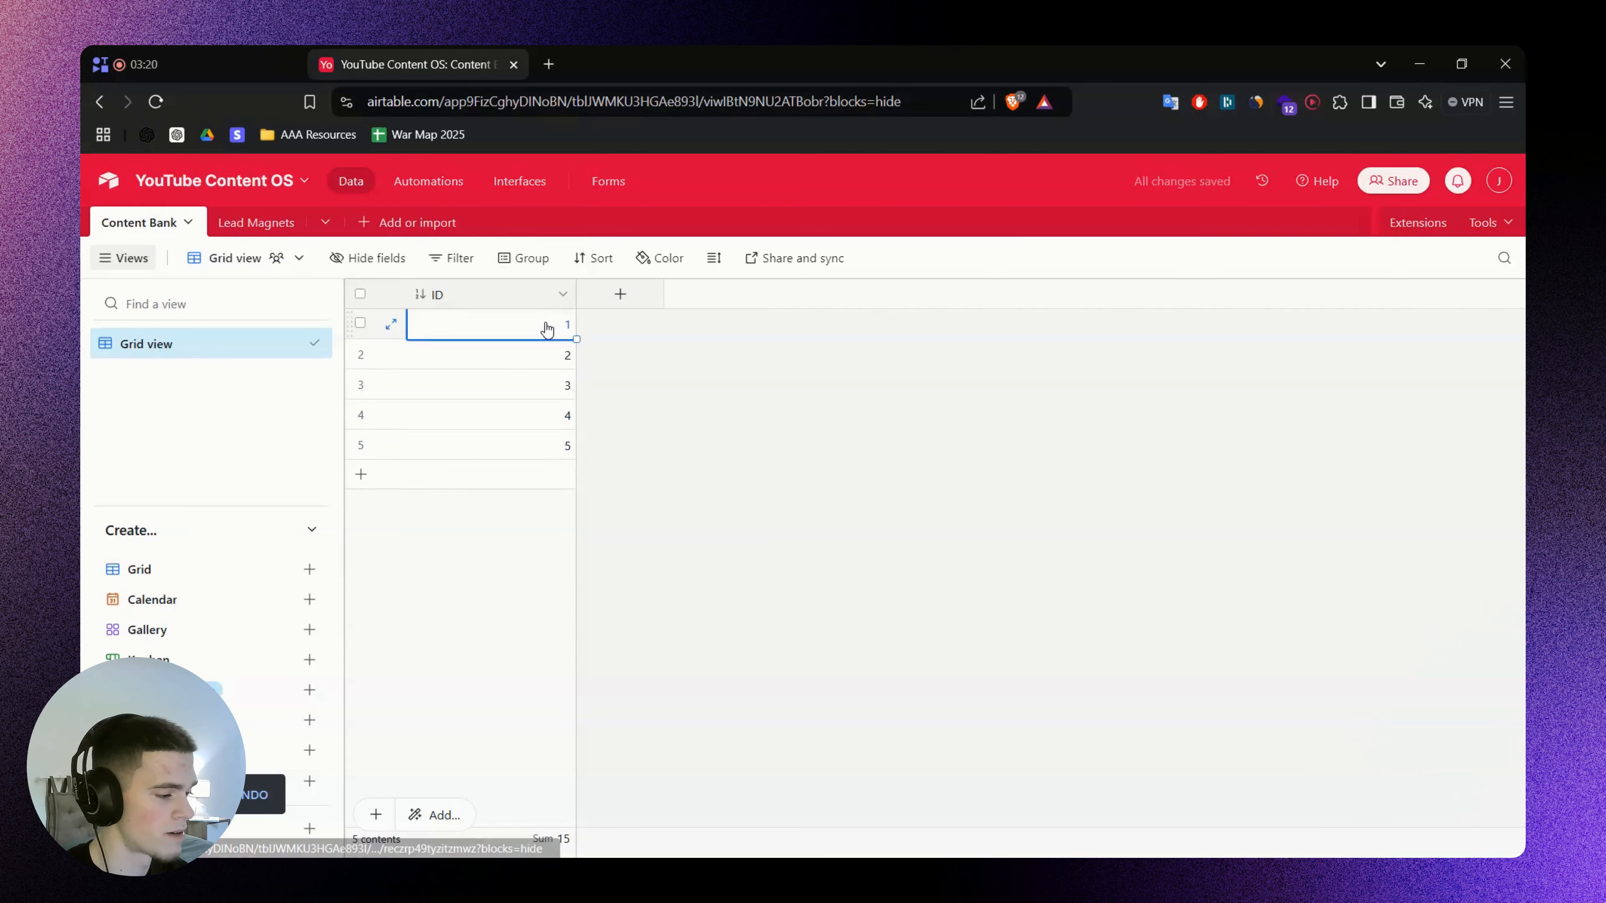
{"action": "left_click_drag", "start_coordinate": [524, 363], "coordinate": [535, 455]}
{"action": "right_click", "coordinate": [532, 436]}
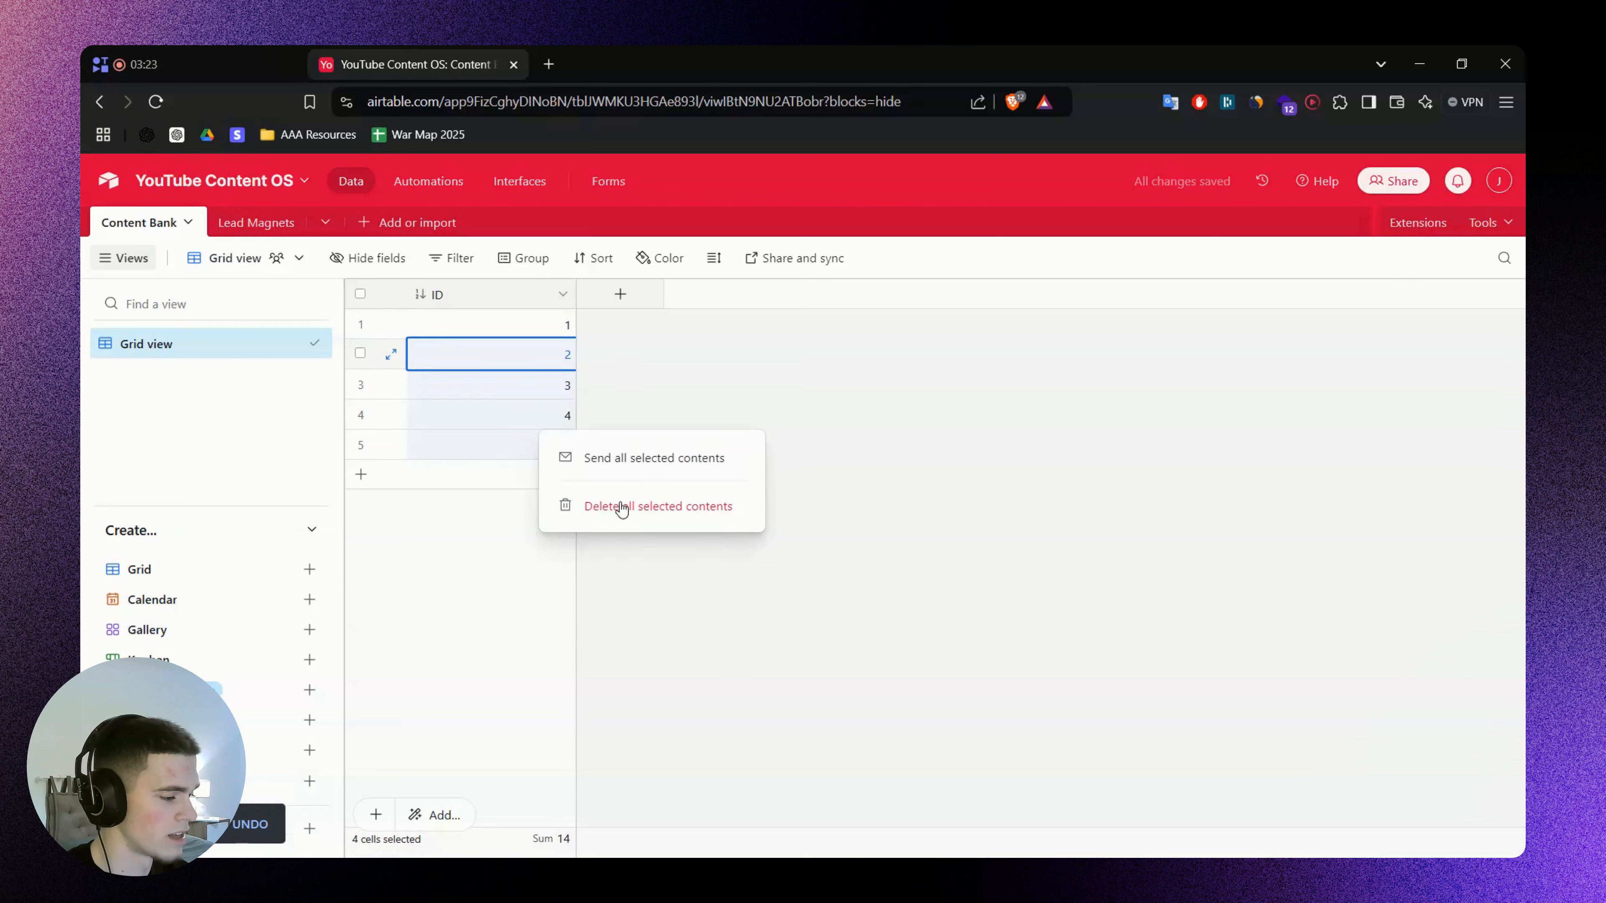
{"action": "left_click", "coordinate": [556, 505]}
Narrow the ID column to roughly half its width
{"action": "left_click_drag", "start_coordinate": [576, 299], "coordinate": [472, 299]}
{"action": "left_click", "coordinate": [571, 406]}
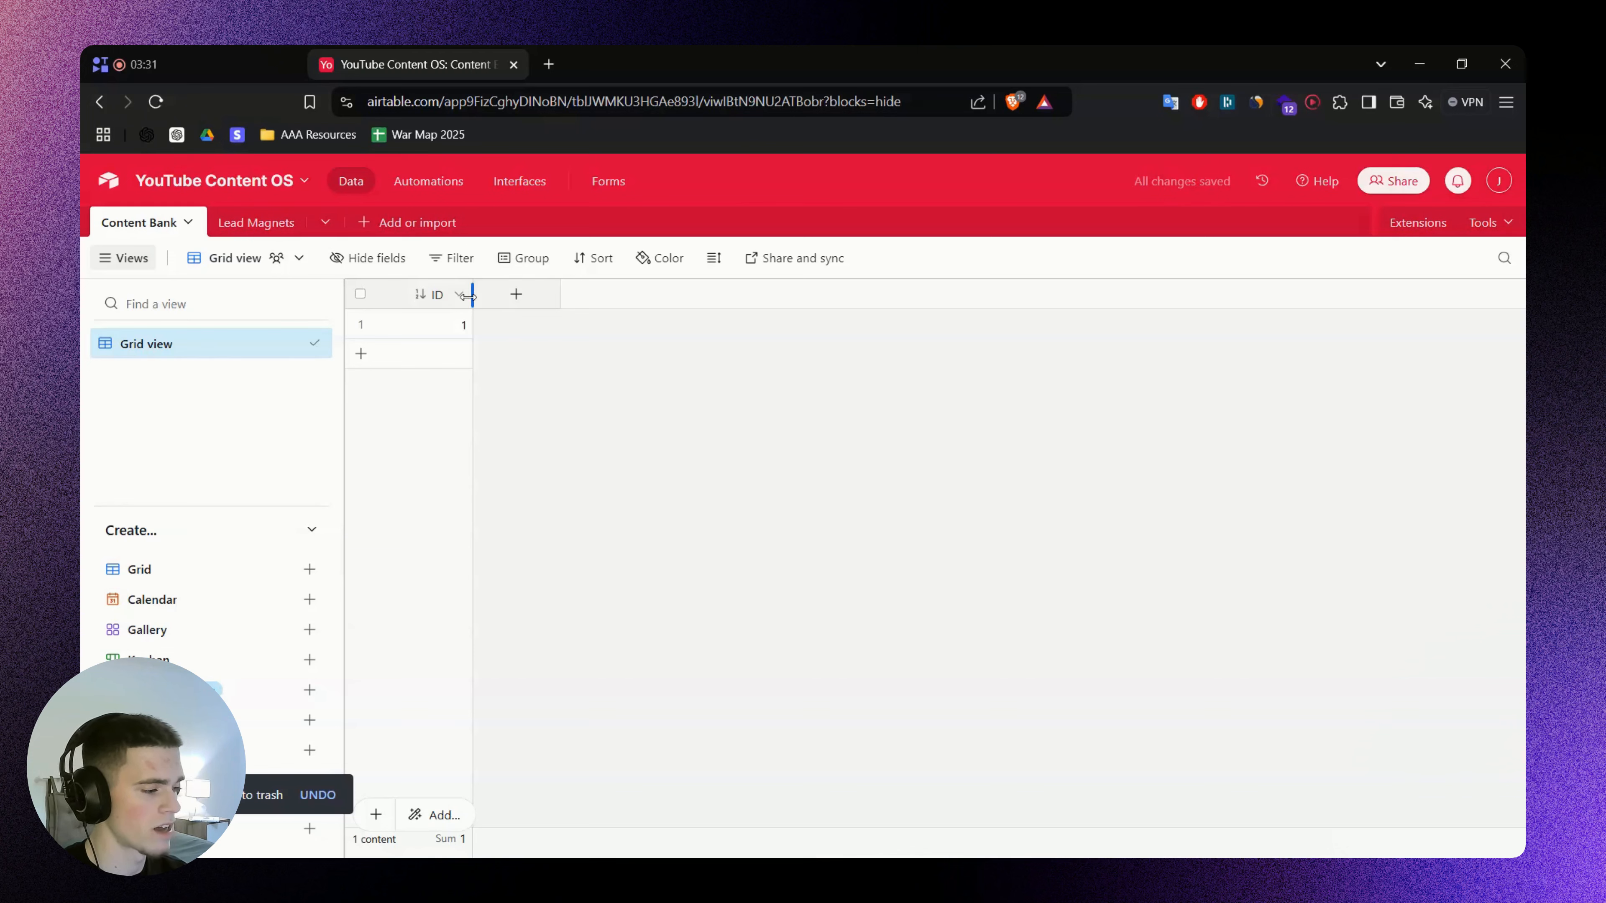
{"action": "right_click", "coordinate": [621, 411]}
{"action": "left_click", "coordinate": [557, 421]}
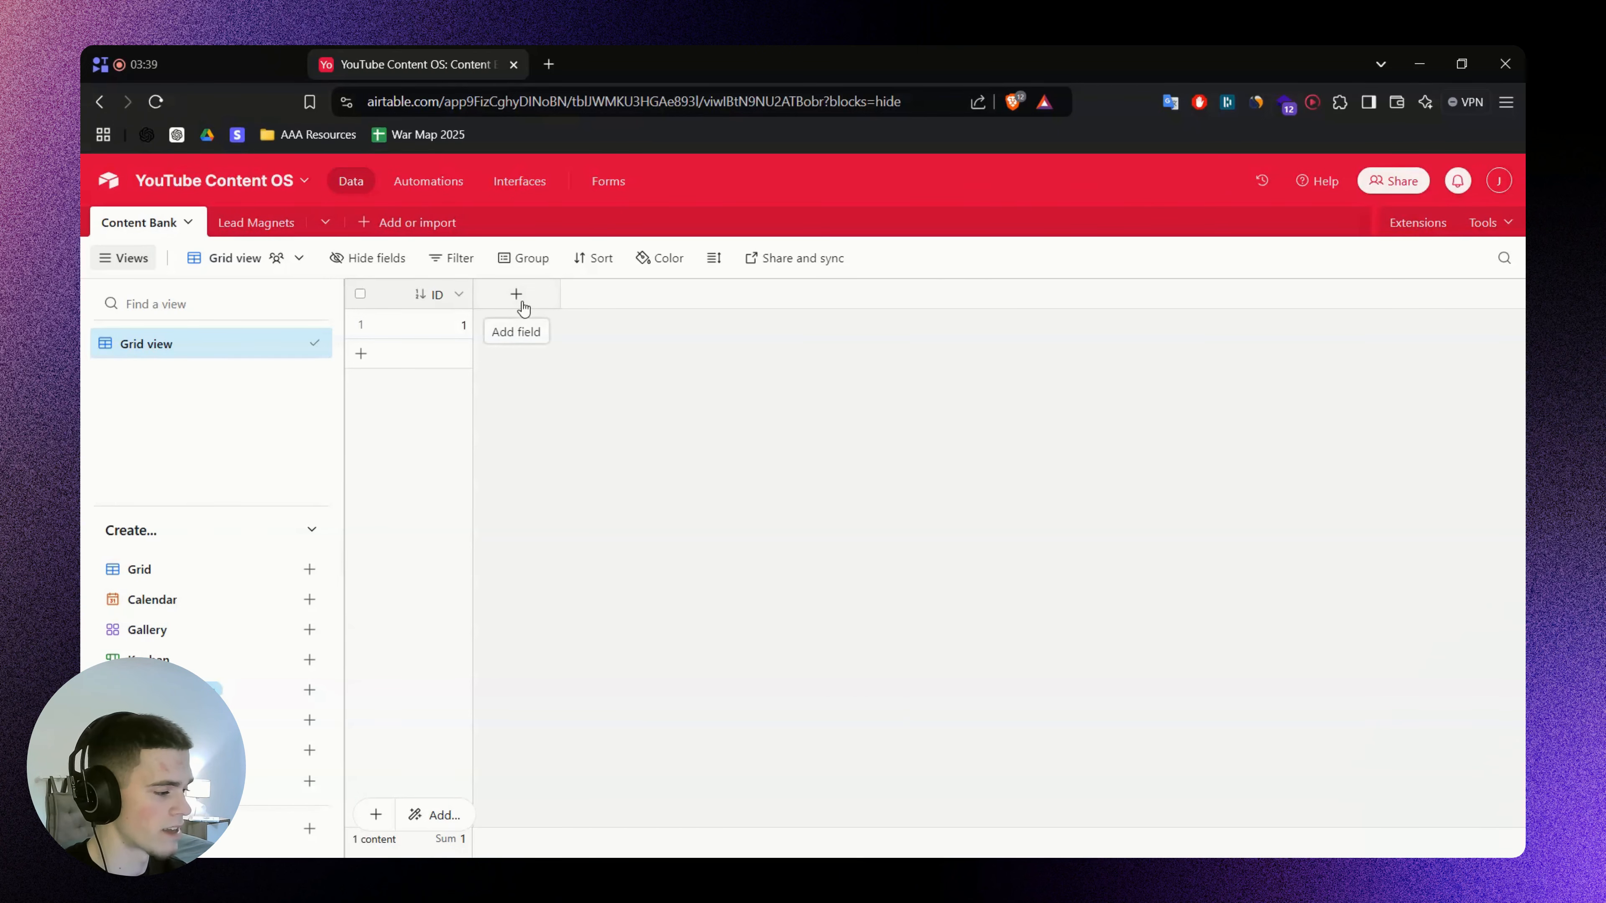
Switch to the FigJam diagram and point out the Ideas view and its list of fields by selecting them
{"action": "key", "text": "alt+Tab"}
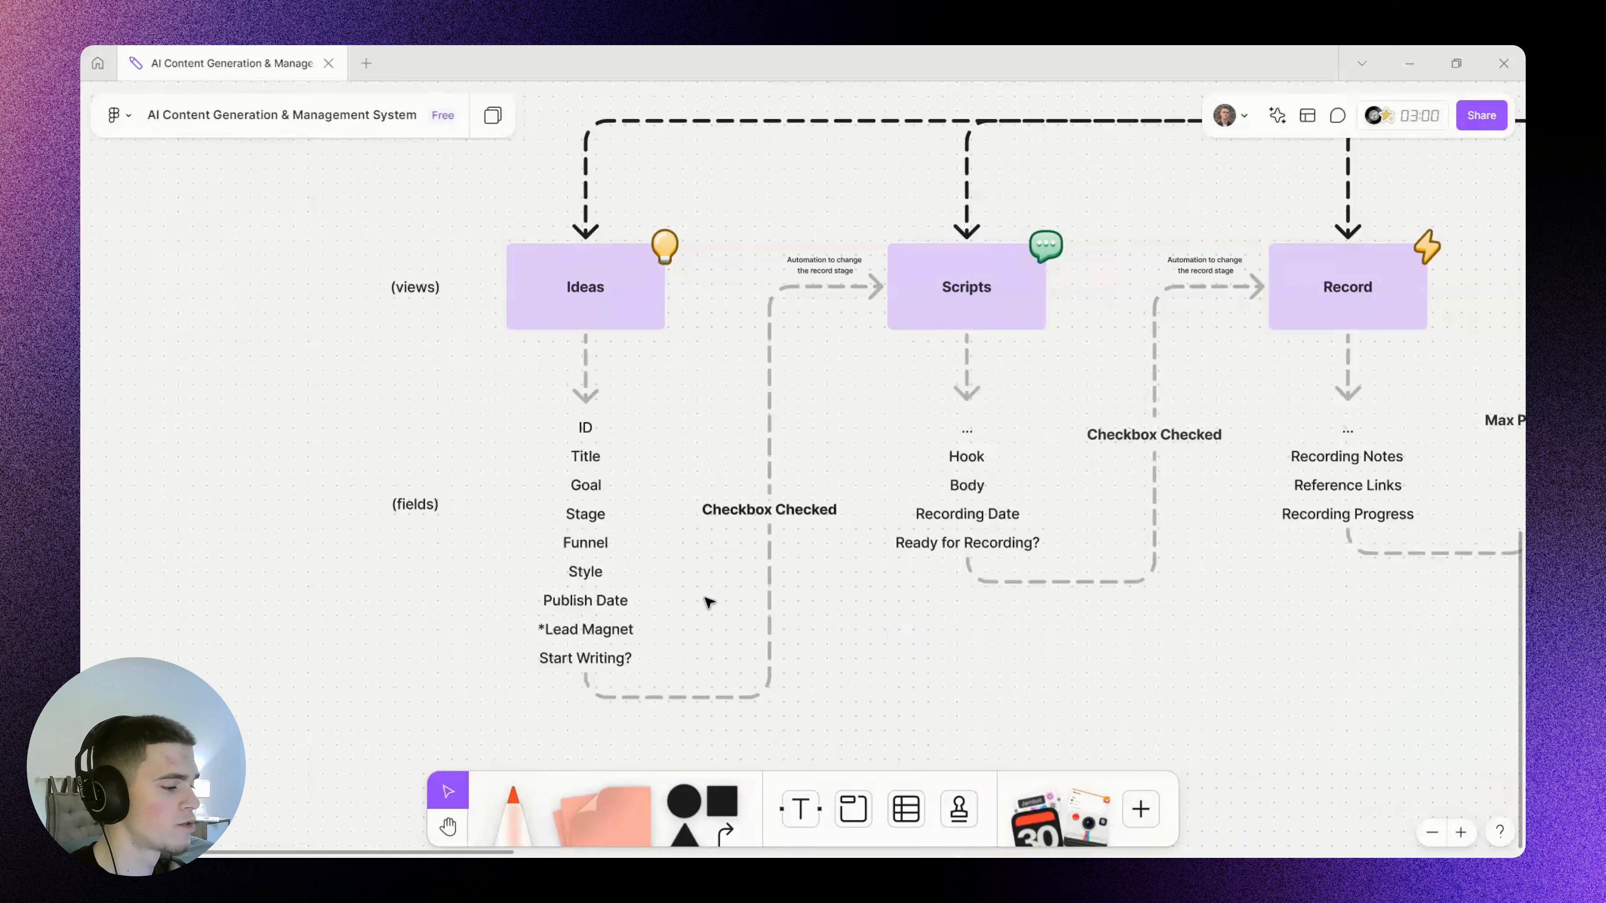
{"action": "left_click", "coordinate": [607, 292]}
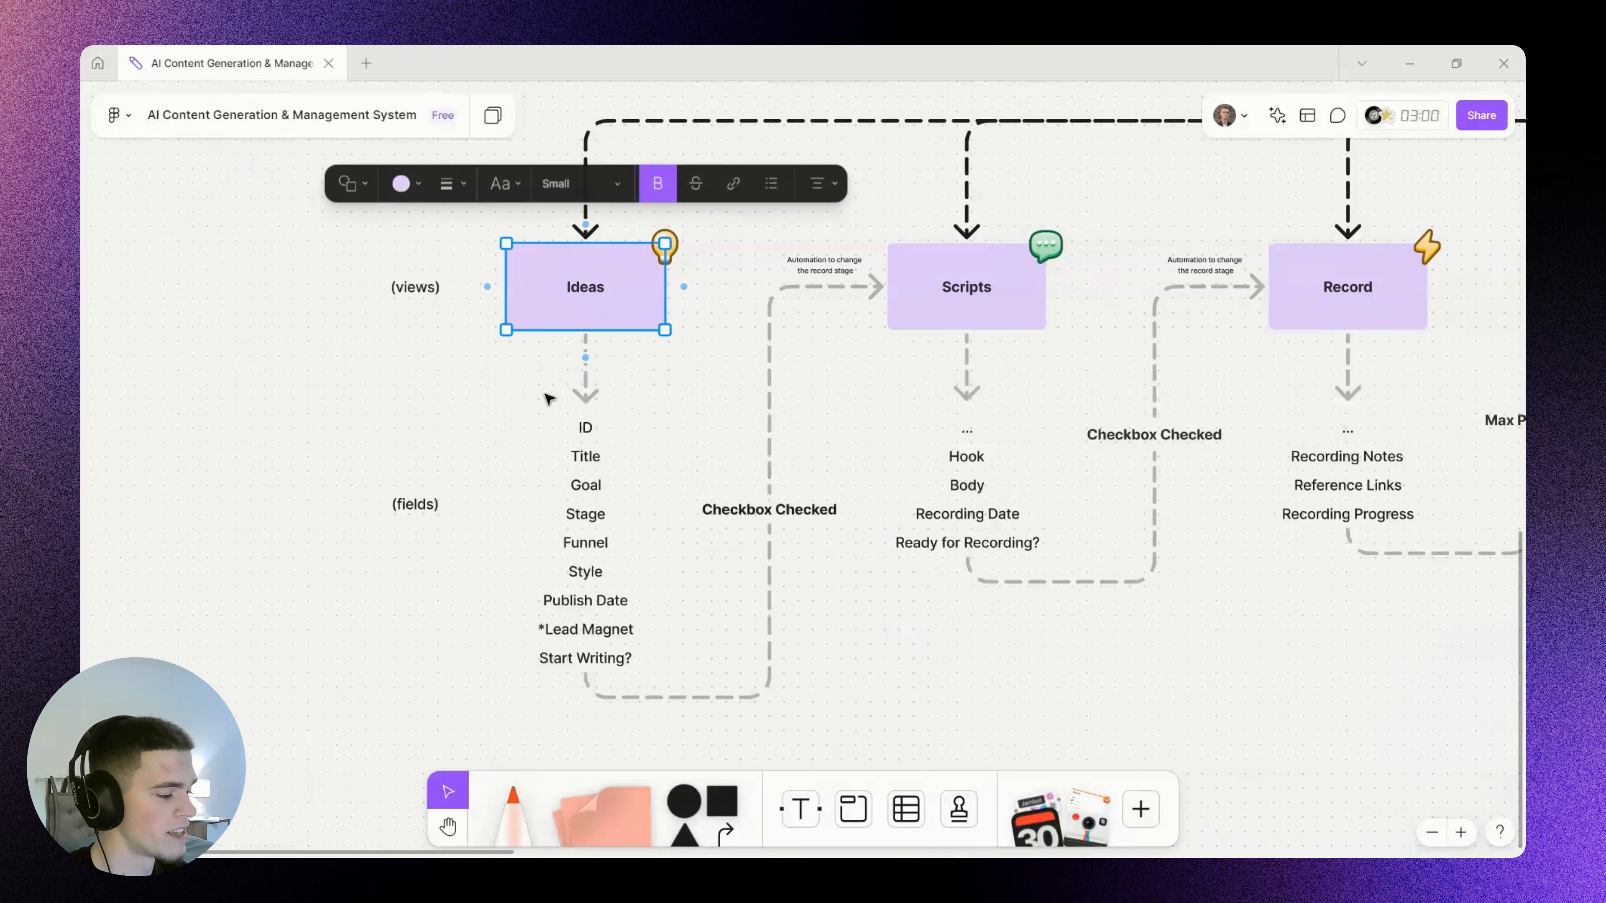
{"action": "left_click_drag", "start_coordinate": [504, 418], "coordinate": [656, 664]}
{"action": "left_click", "coordinate": [684, 633]}
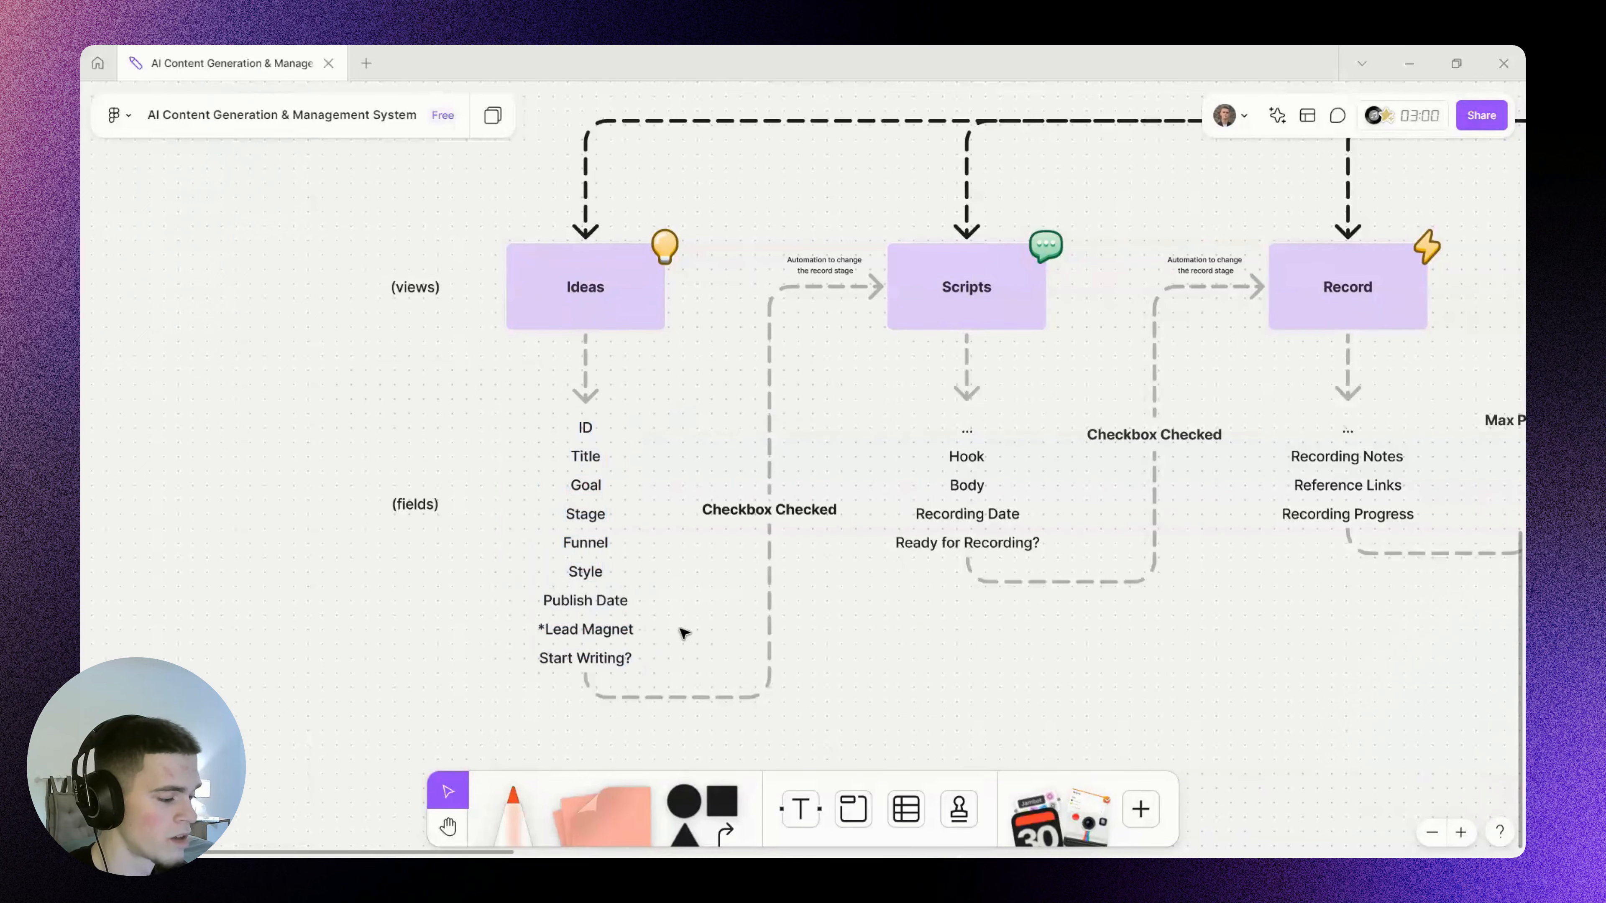
{"action": "left_click", "coordinate": [590, 574]}
{"action": "left_click", "coordinate": [671, 602]}
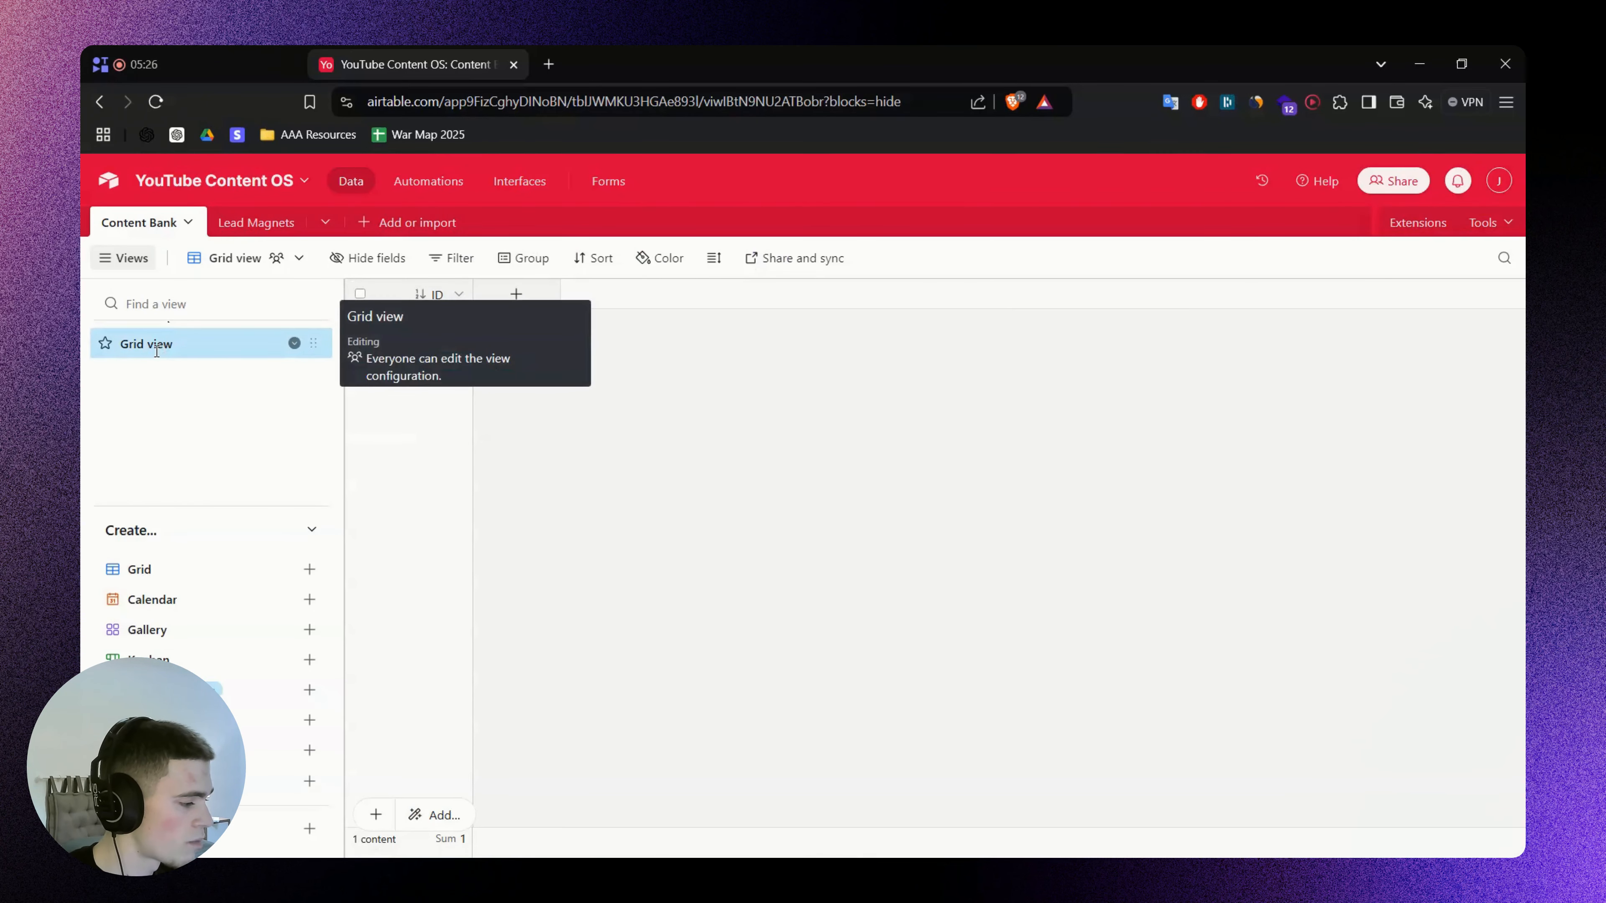
Back in Airtable, rename the Content Bank table's Grid view as Idea
{"action": "double_click", "coordinate": [157, 350]}
{"action": "type", "text": "Ide"}
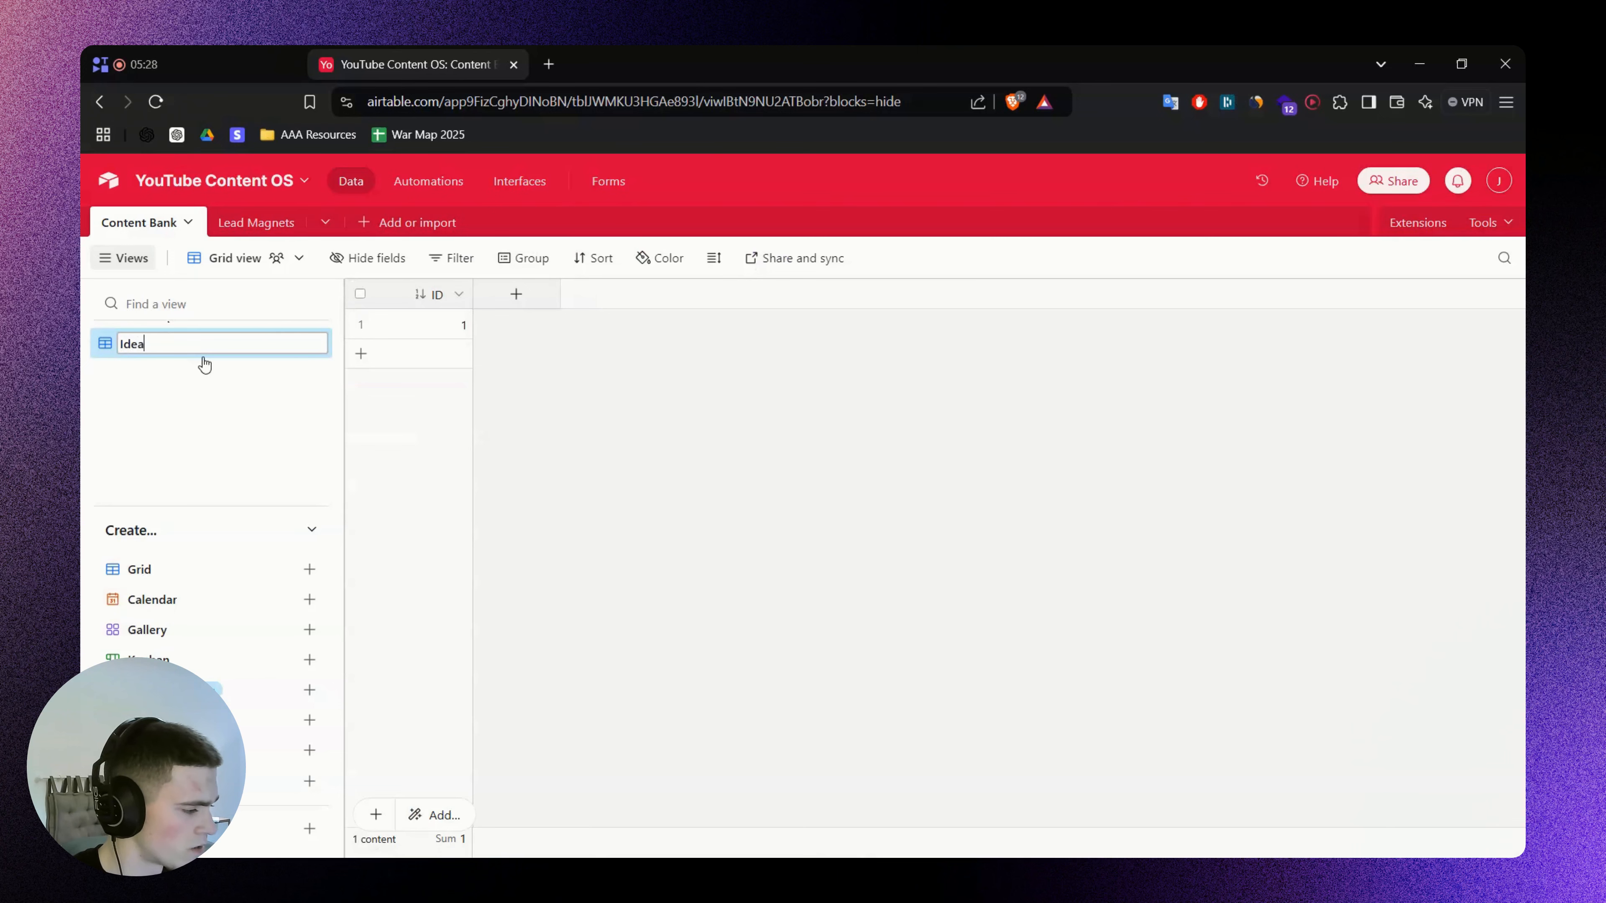
{"action": "type", "text": "a"}
{"action": "key", "text": "Return"}
Add two collaborative grid views with default names to the Content Bank table, and consult the FigJam views row
{"action": "left_click", "coordinate": [142, 569]}
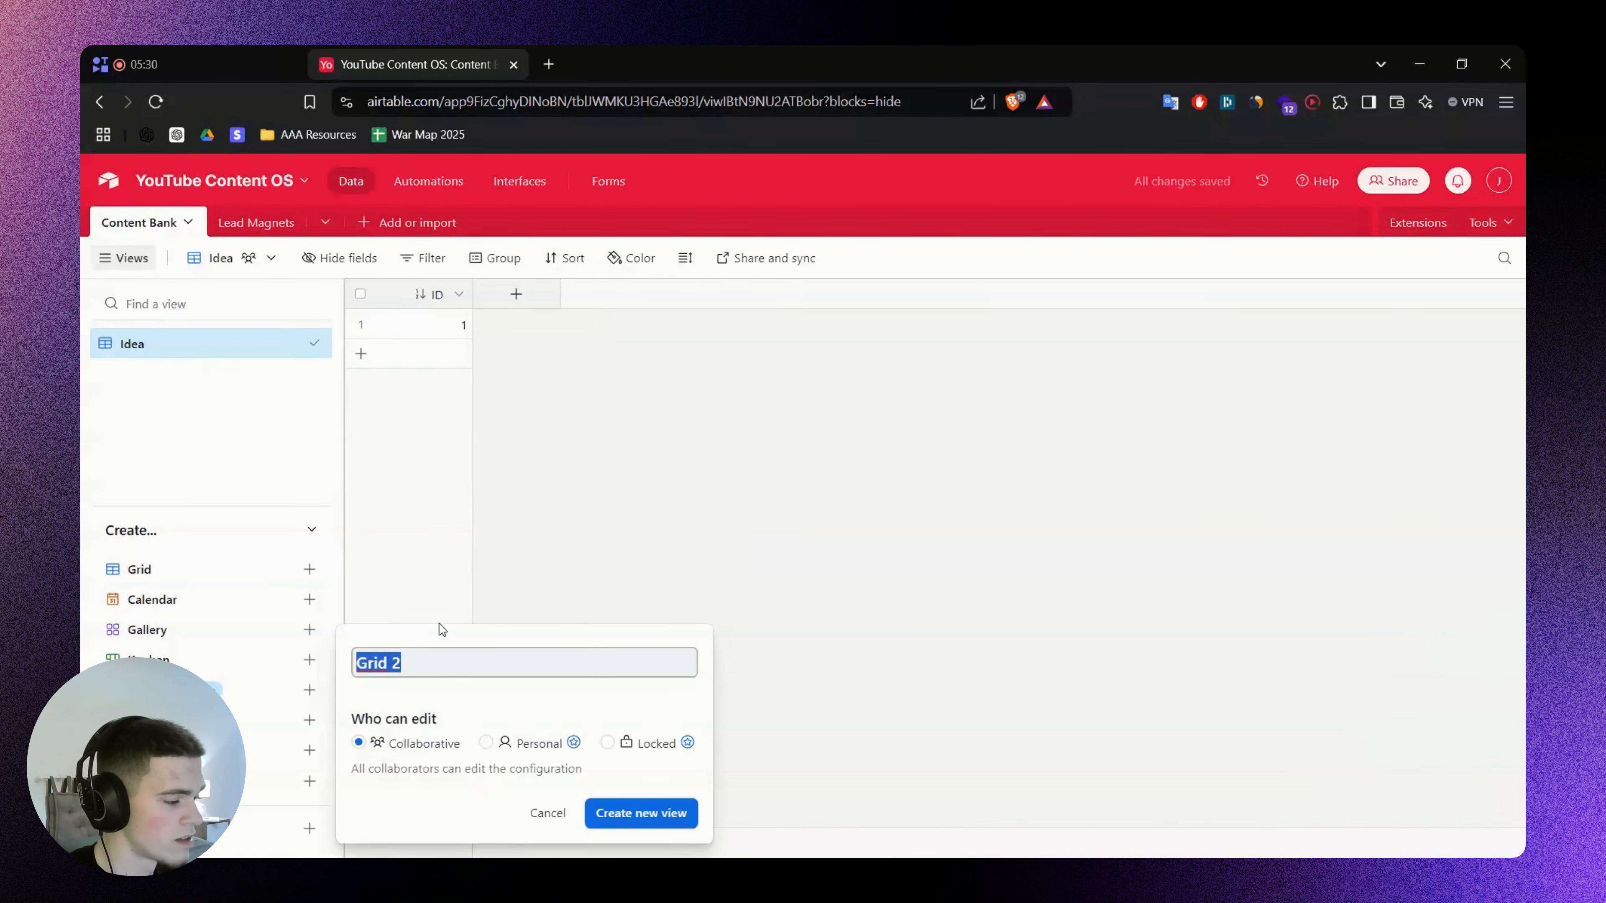
{"action": "left_click", "coordinate": [664, 815]}
{"action": "left_click", "coordinate": [168, 568]}
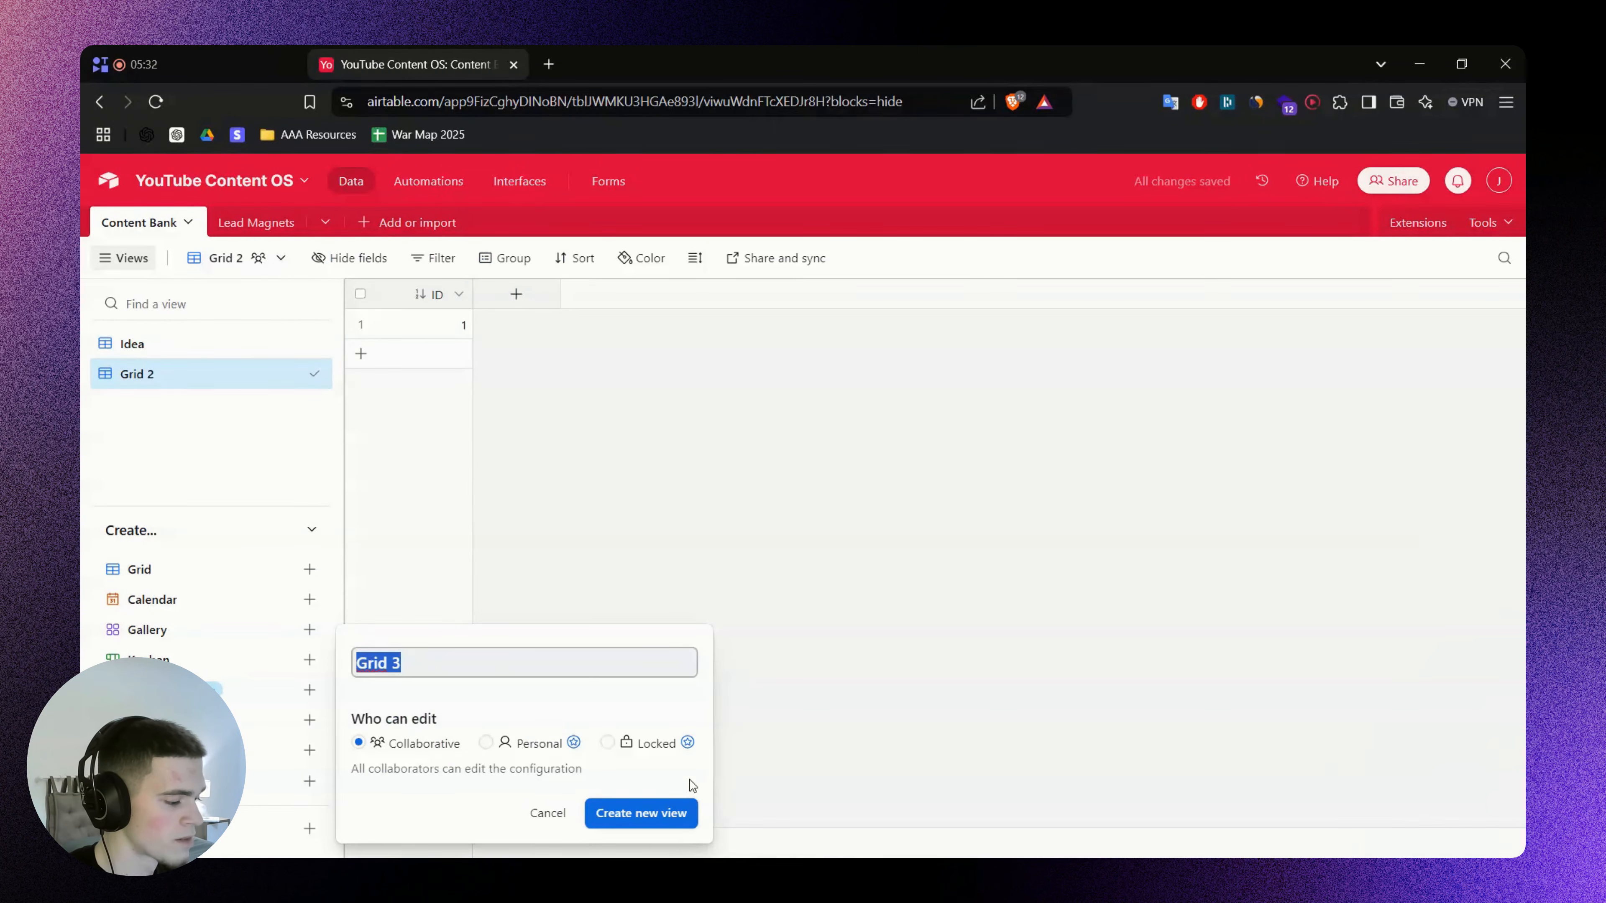
{"action": "left_click", "coordinate": [674, 815]}
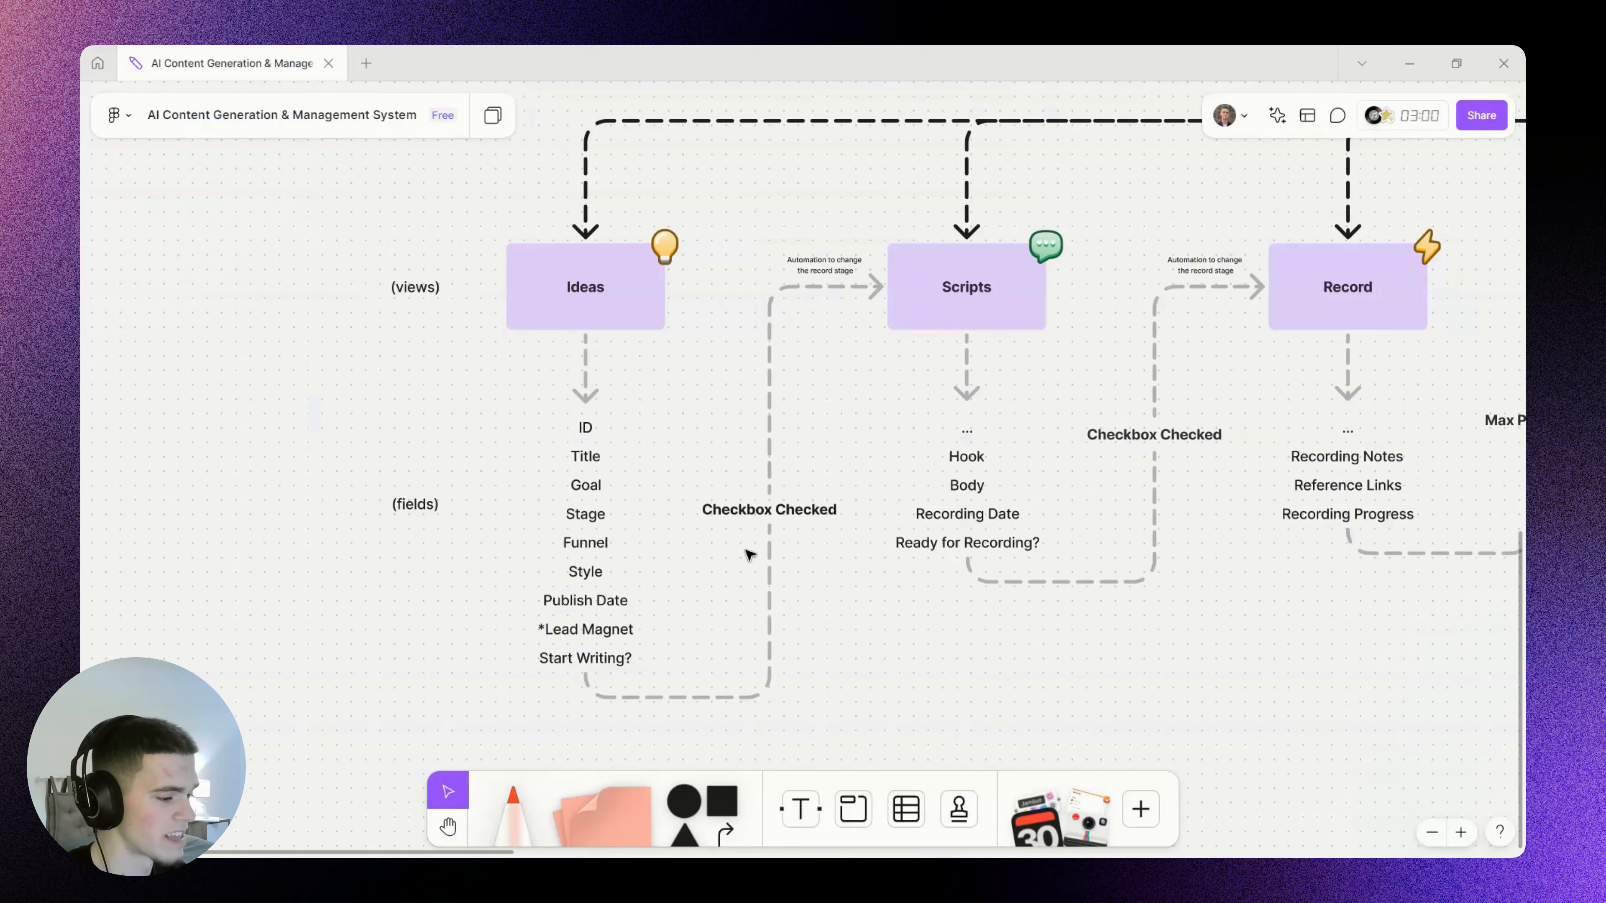
{"action": "scroll", "coordinate": [910, 412], "scroll_direction": "right", "scroll_amount": 5}
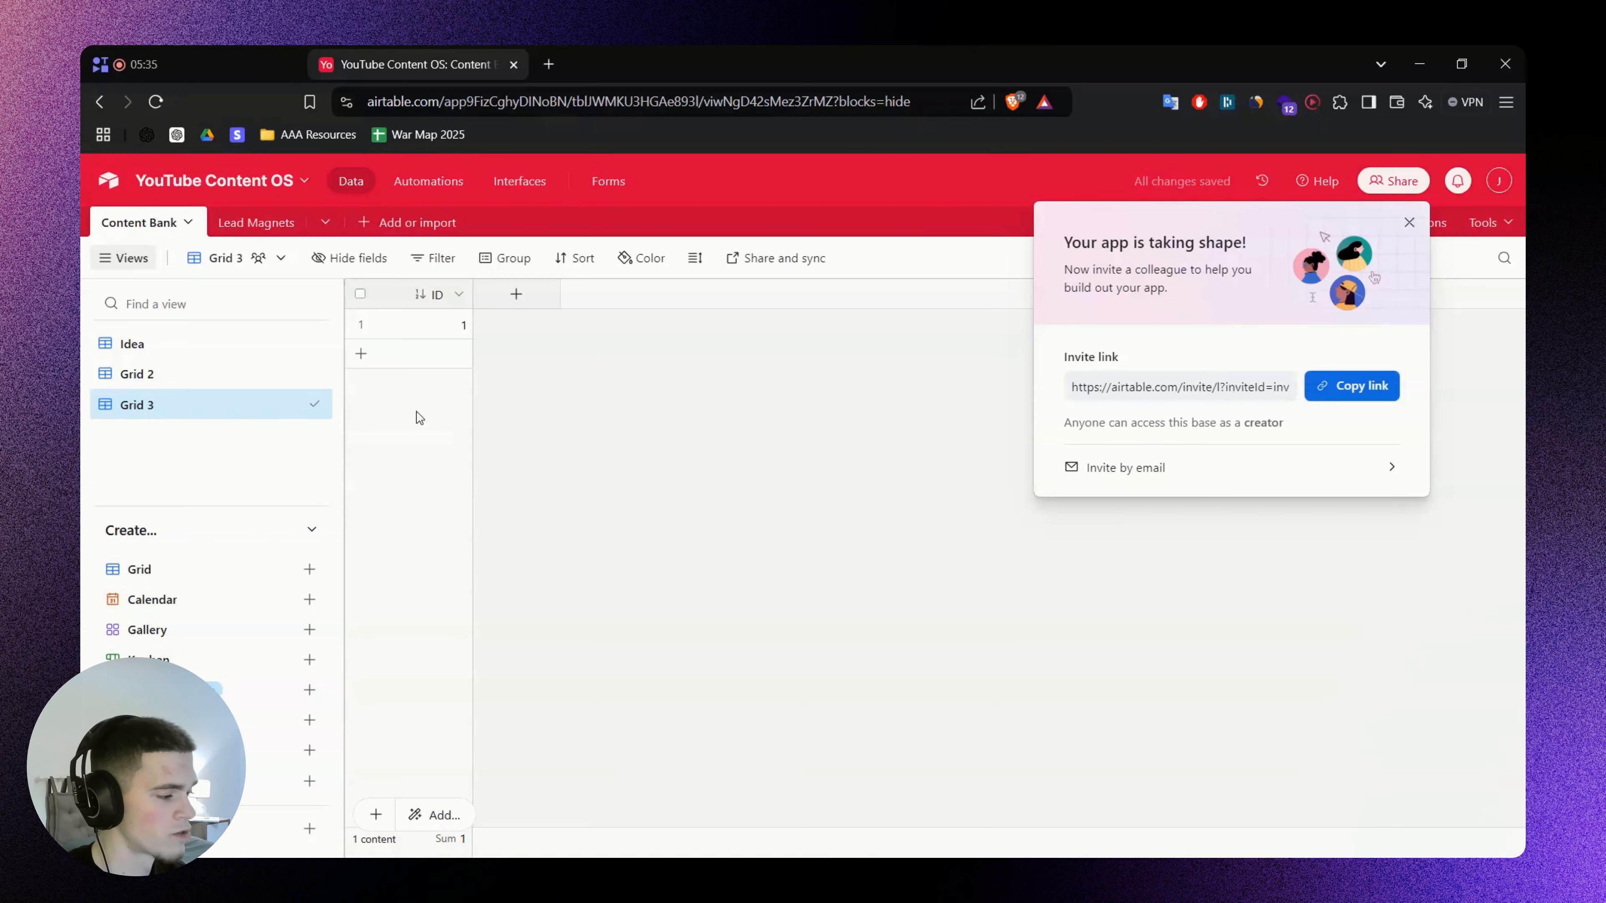
Delete the Grid 2 and Grid 3 views from the Content Bank table
{"action": "left_click", "coordinate": [137, 373]}
{"action": "right_click", "coordinate": [190, 373]}
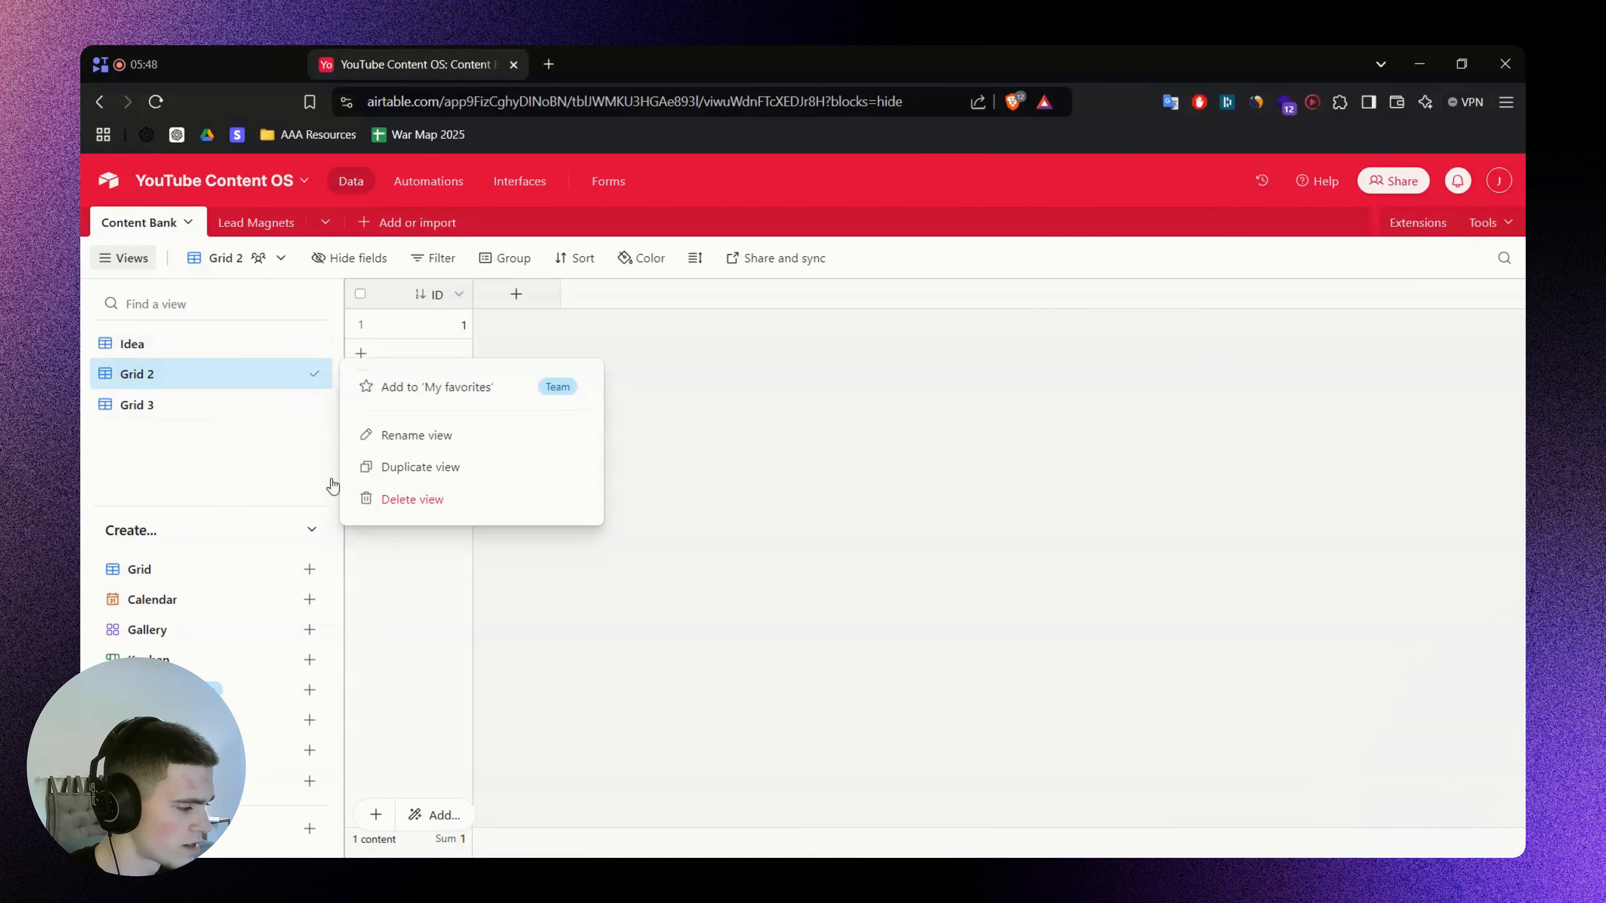
{"action": "left_click", "coordinate": [411, 499]}
{"action": "right_click", "coordinate": [204, 373]}
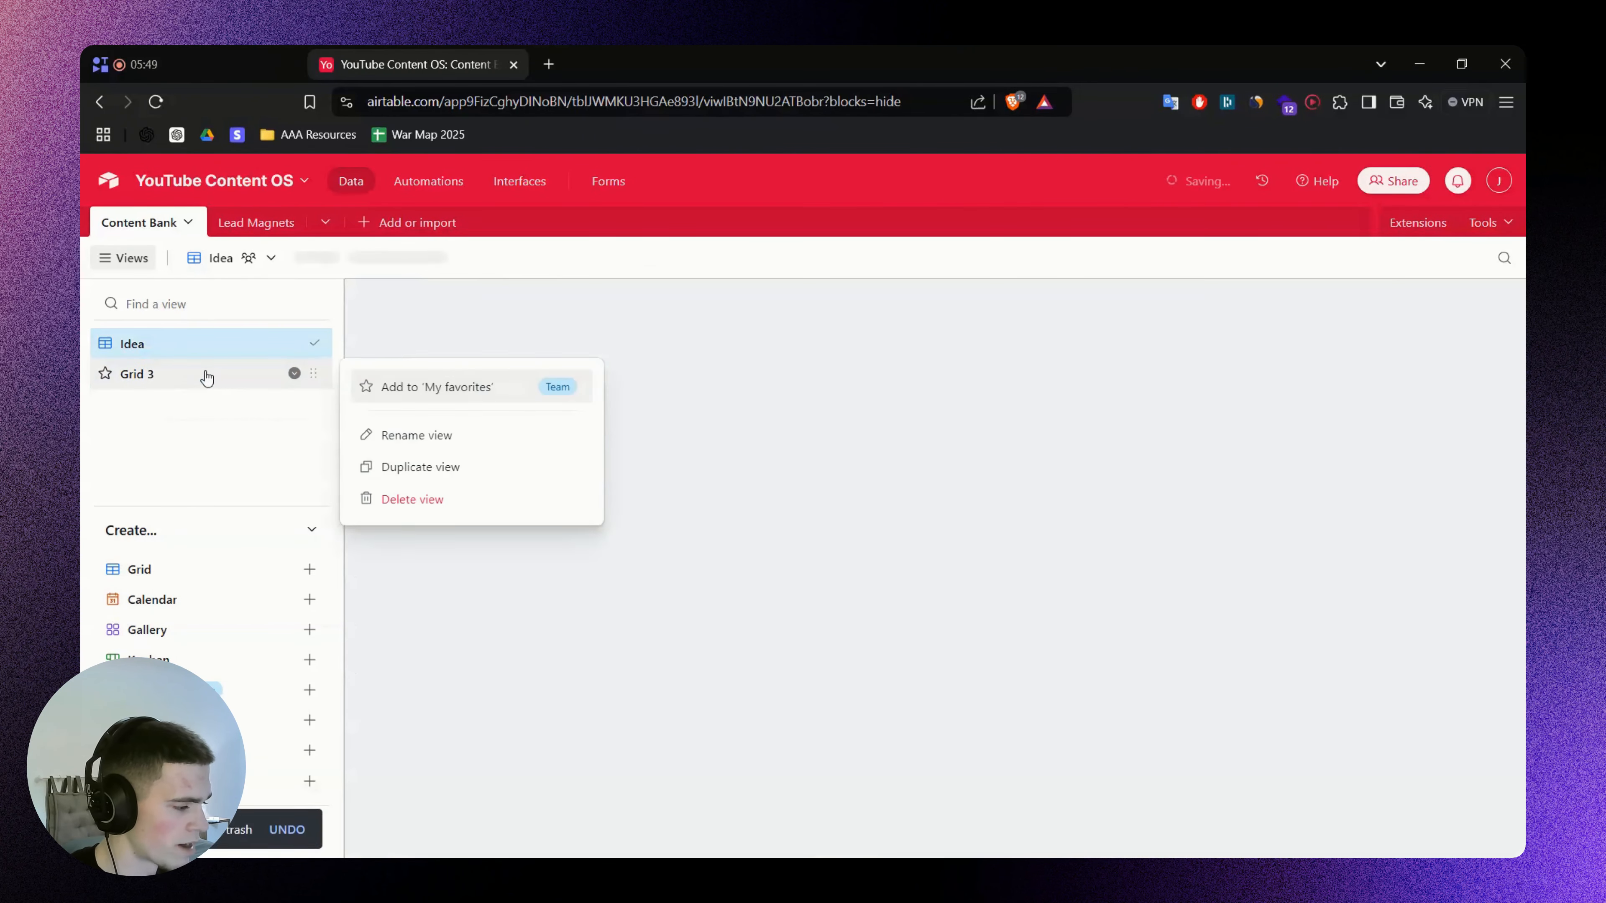
{"action": "left_click", "coordinate": [400, 500]}
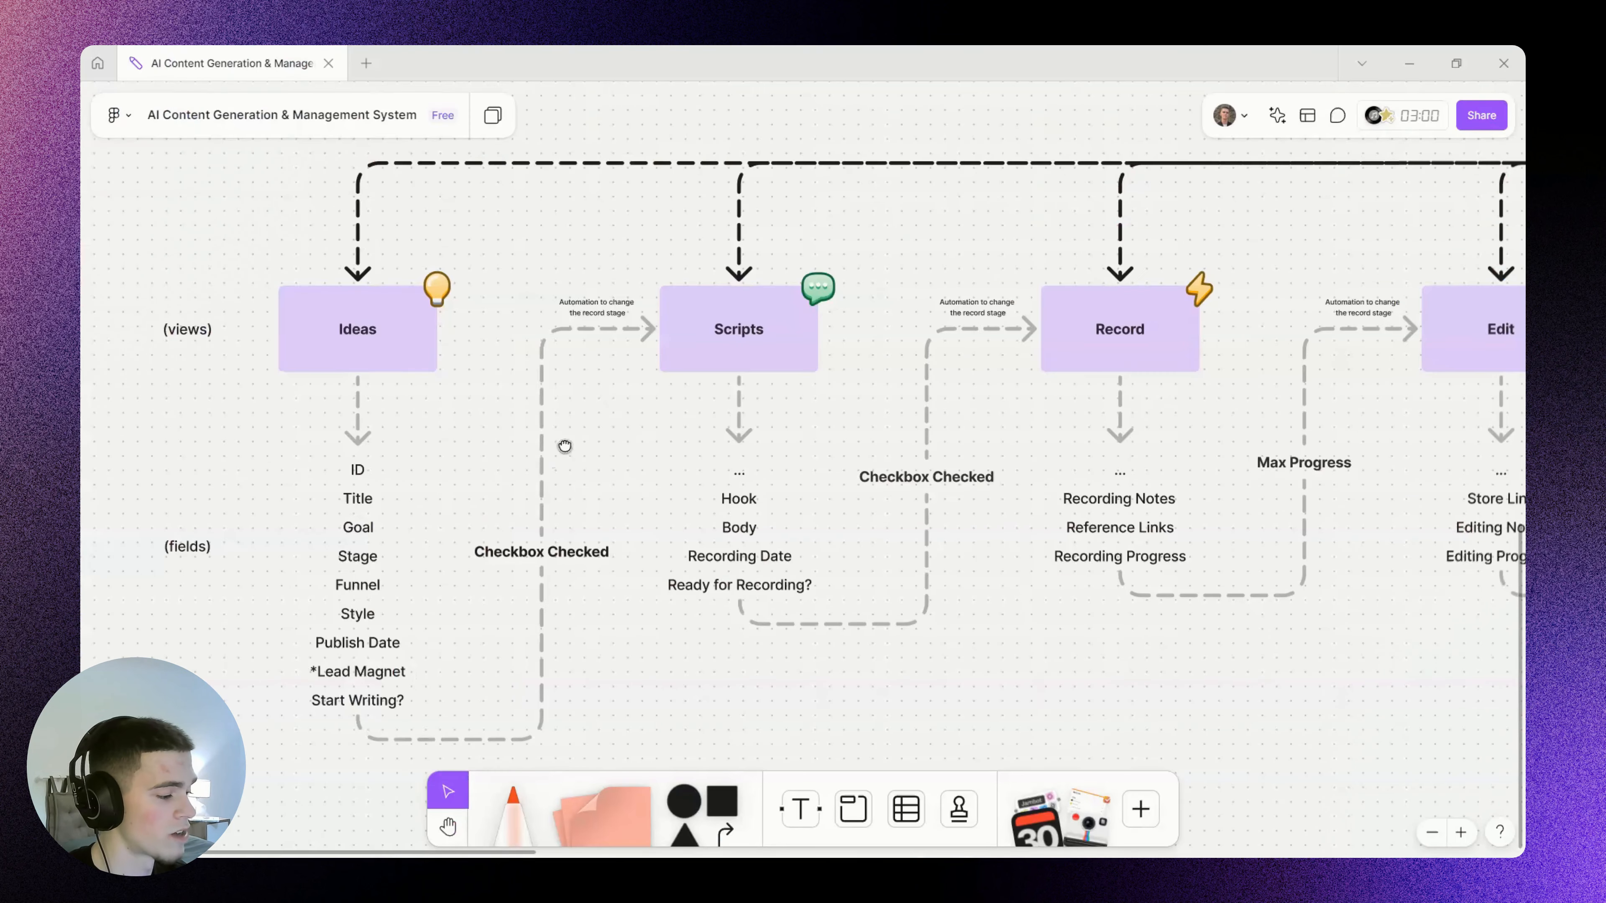
Switch to the FigJam diagram and copy the Title field name listed under Ideas
{"action": "scroll", "coordinate": [654, 366], "scroll_direction": "up", "scroll_amount": 3}
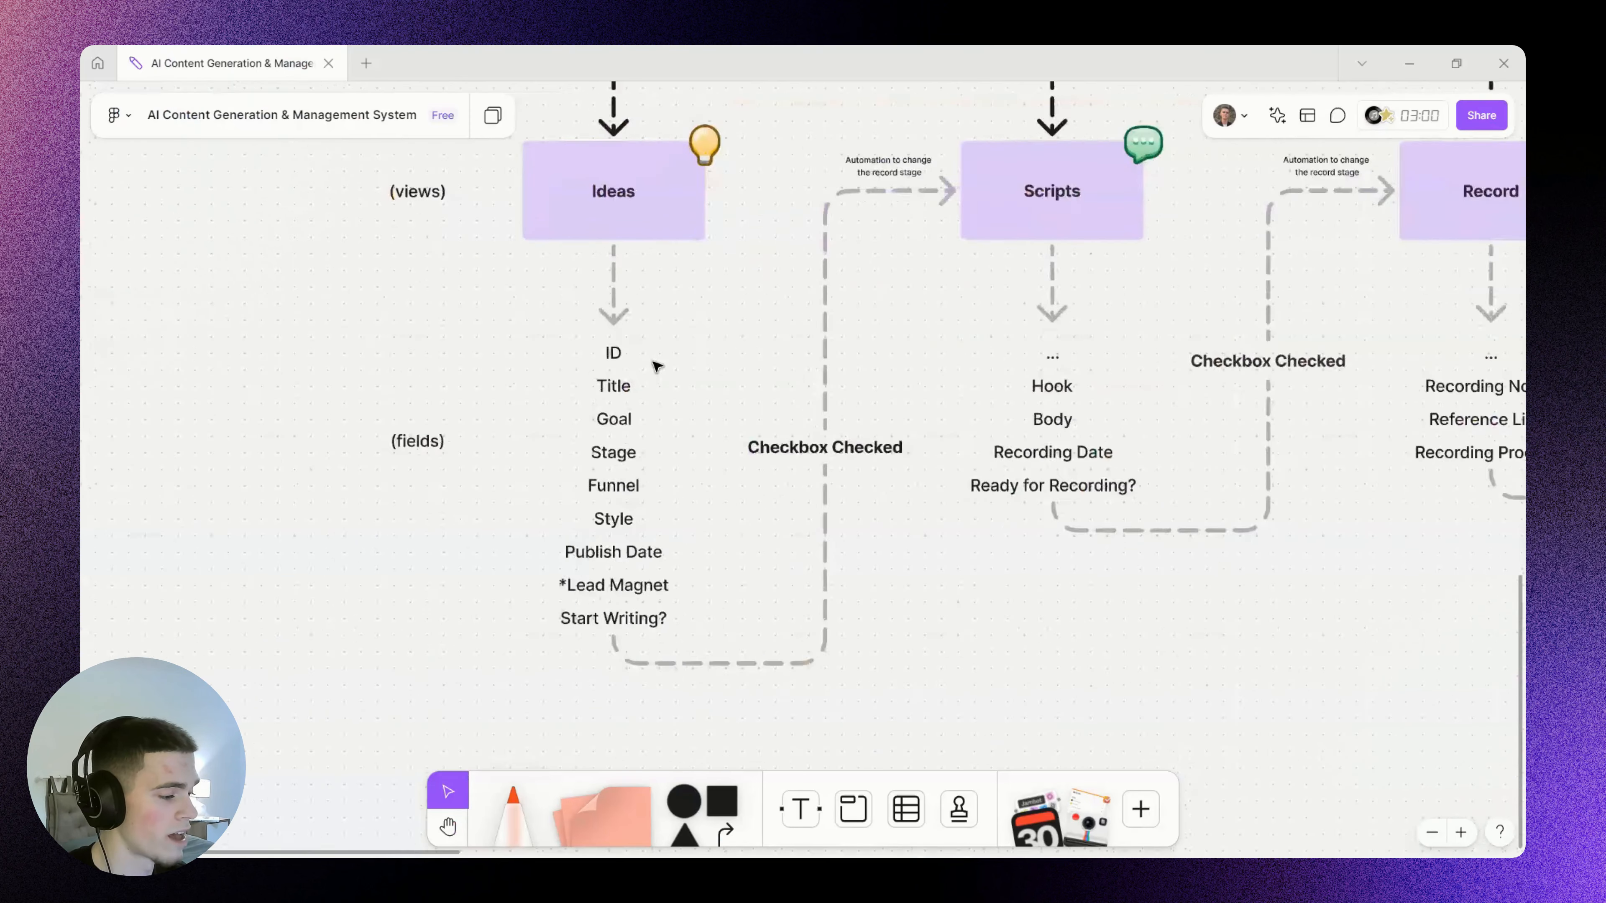
{"action": "left_click", "coordinate": [613, 386]}
{"action": "double_click", "coordinate": [614, 386]}
{"action": "key", "text": "ctrl+c"}
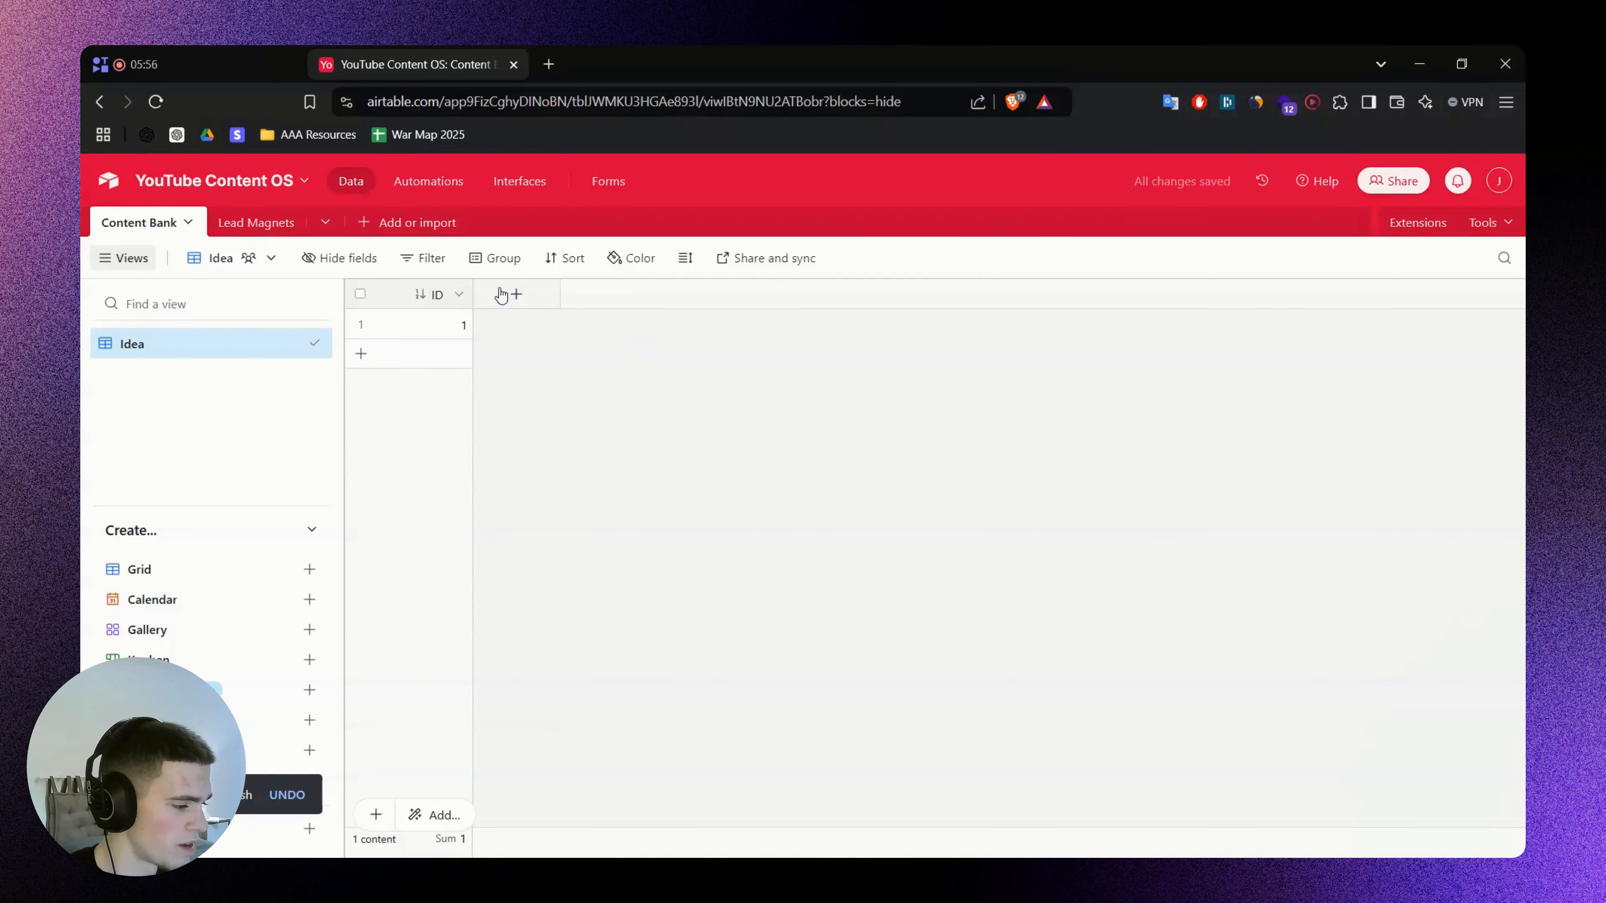
Add a single line text field named Title to the Content Bank table, and check its empty cell in the first record
{"action": "left_click", "coordinate": [501, 294]}
{"action": "key", "text": "ctrl+v"}
{"action": "left_click", "coordinate": [590, 383]}
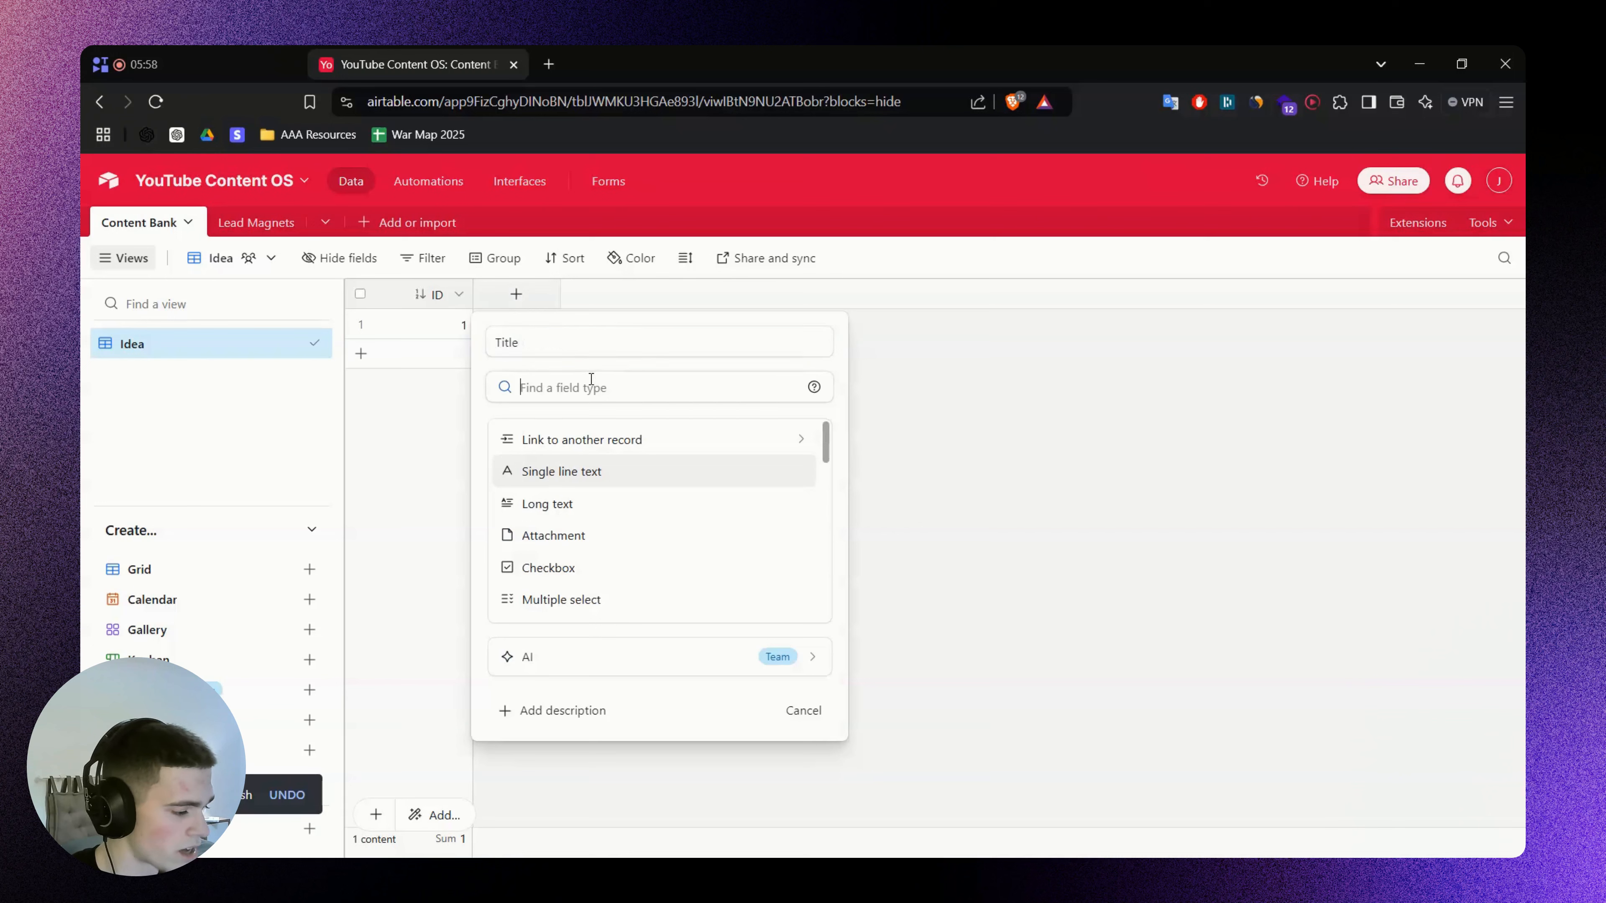
{"action": "left_click", "coordinate": [609, 472]}
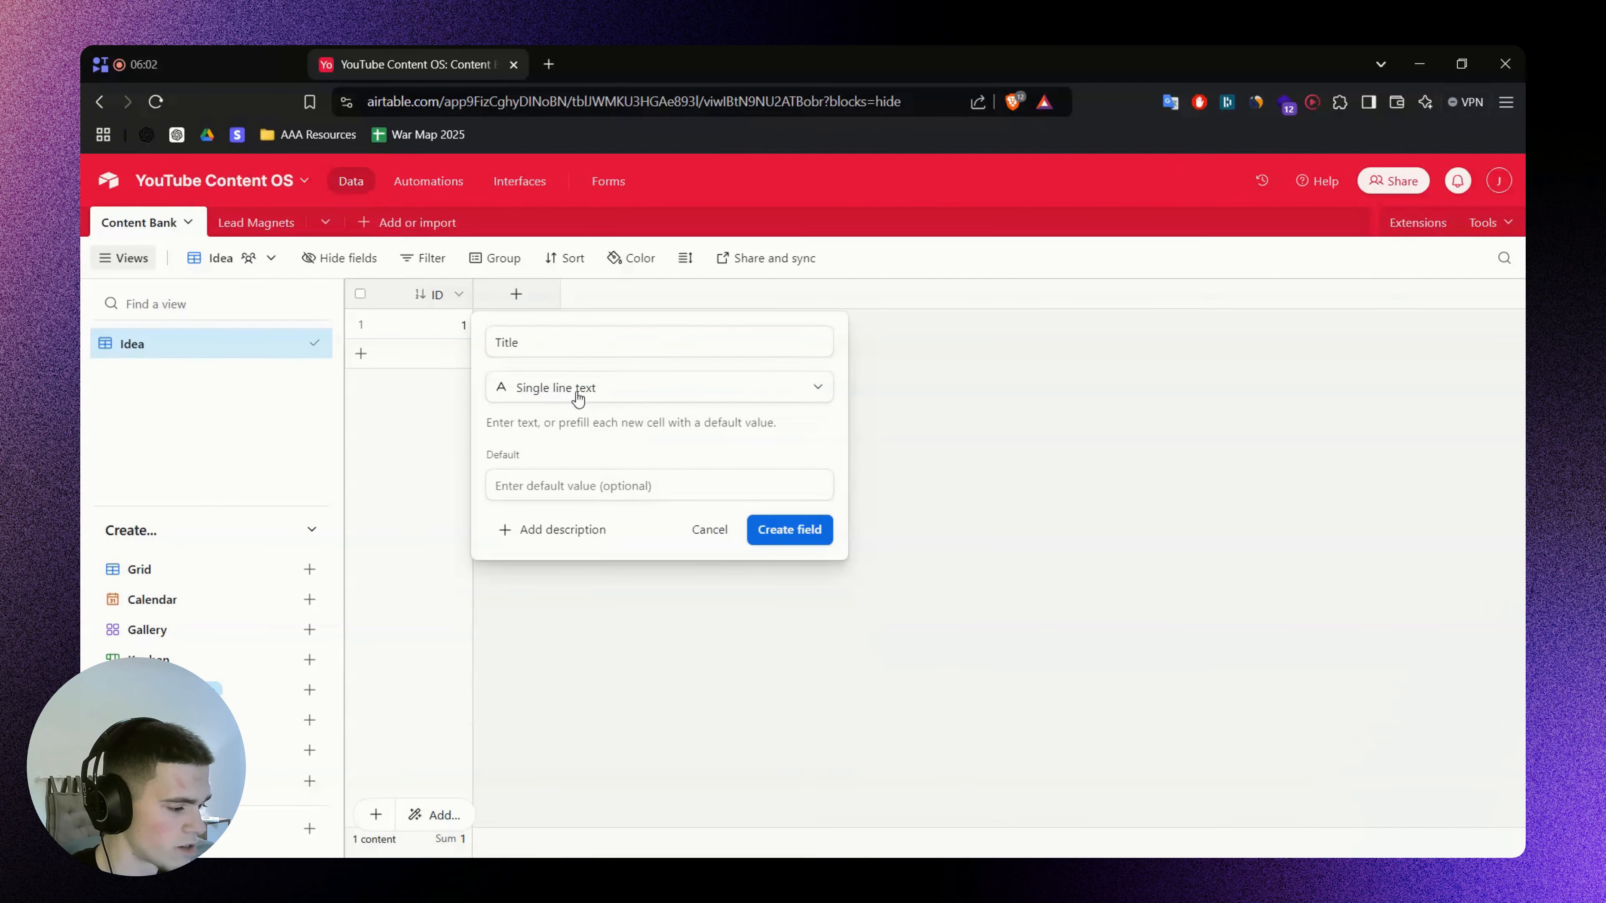
{"action": "left_click", "coordinate": [797, 529]}
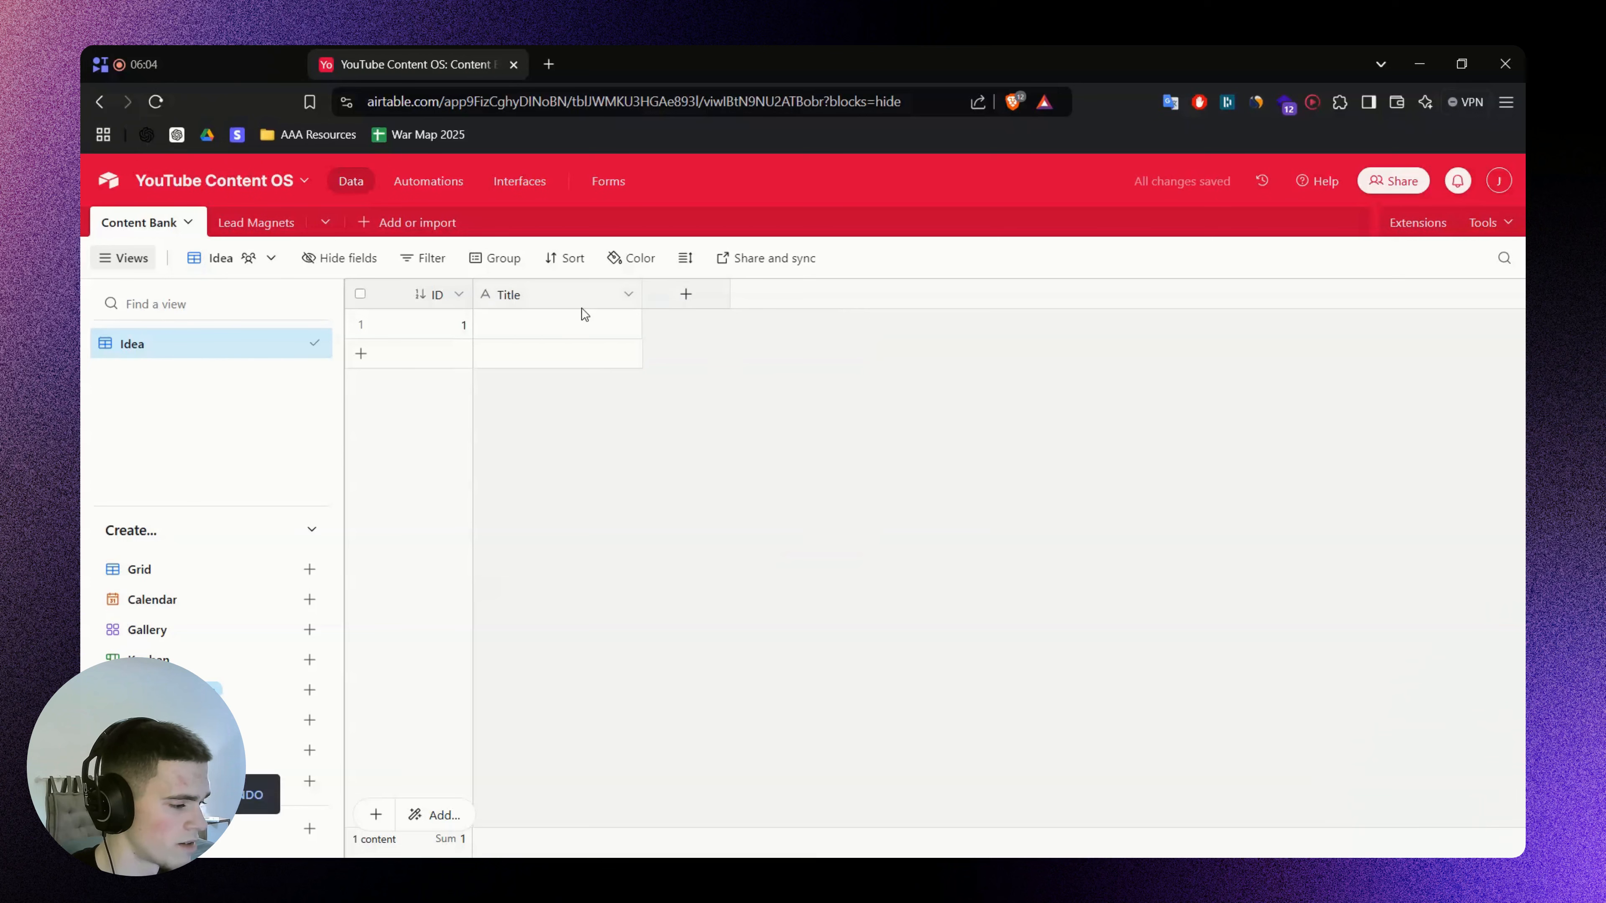
{"action": "left_click", "coordinate": [549, 323]}
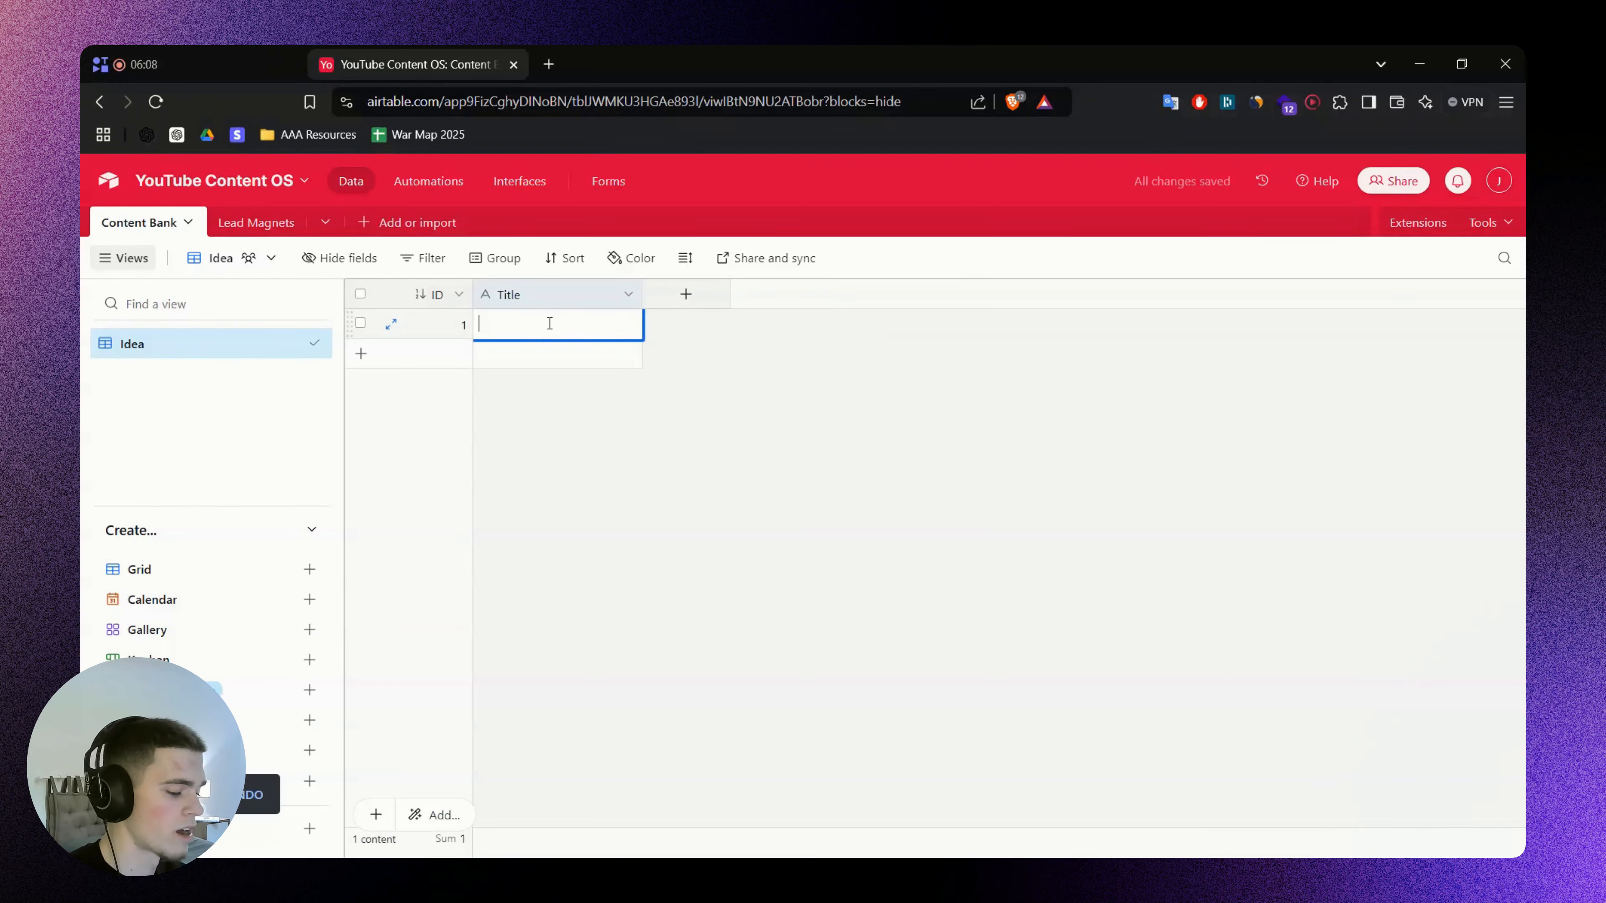
{"action": "left_click", "coordinate": [550, 323]}
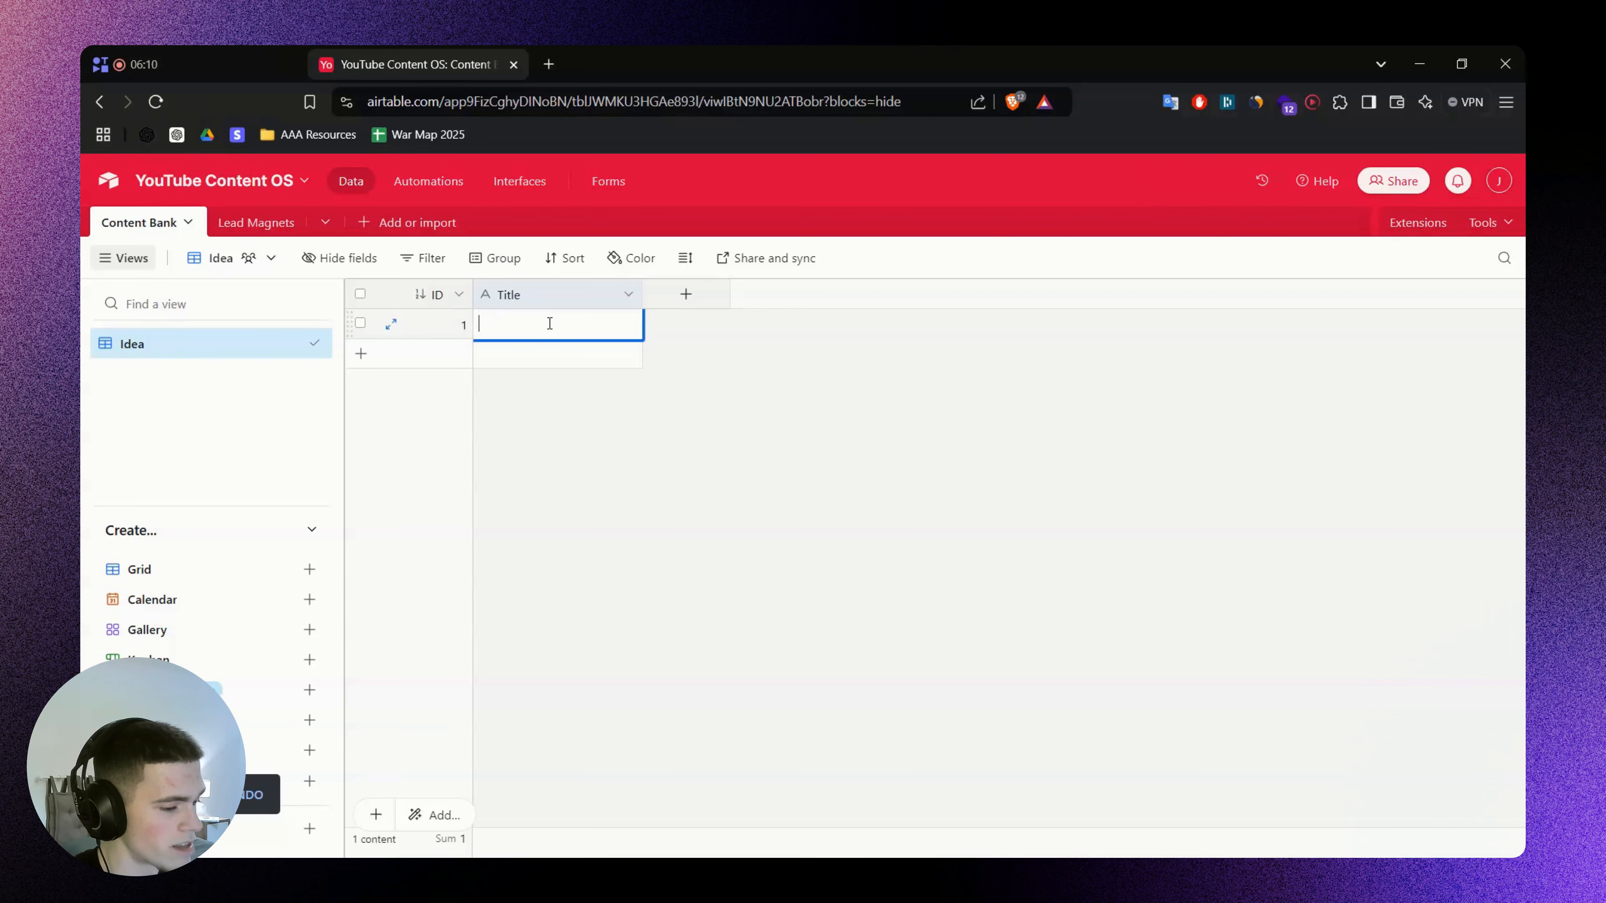
{"action": "left_click", "coordinate": [717, 459]}
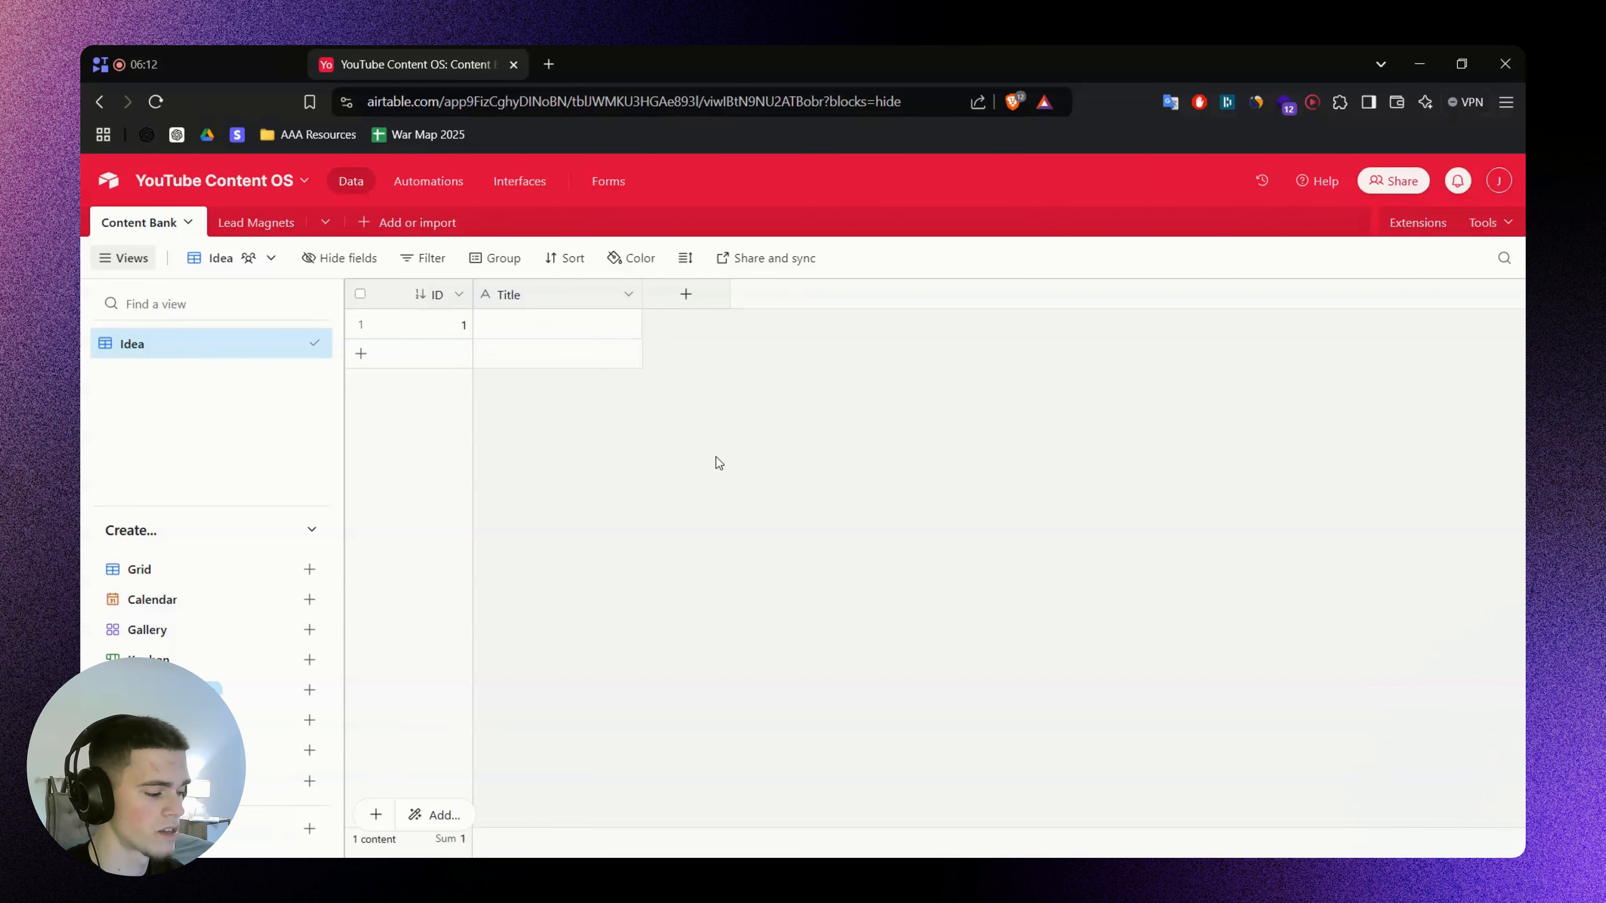
Switch to the FigJam diagram, copy the Goal field name listed under Ideas, and return to Airtable
{"action": "key", "text": "alt+Tab"}
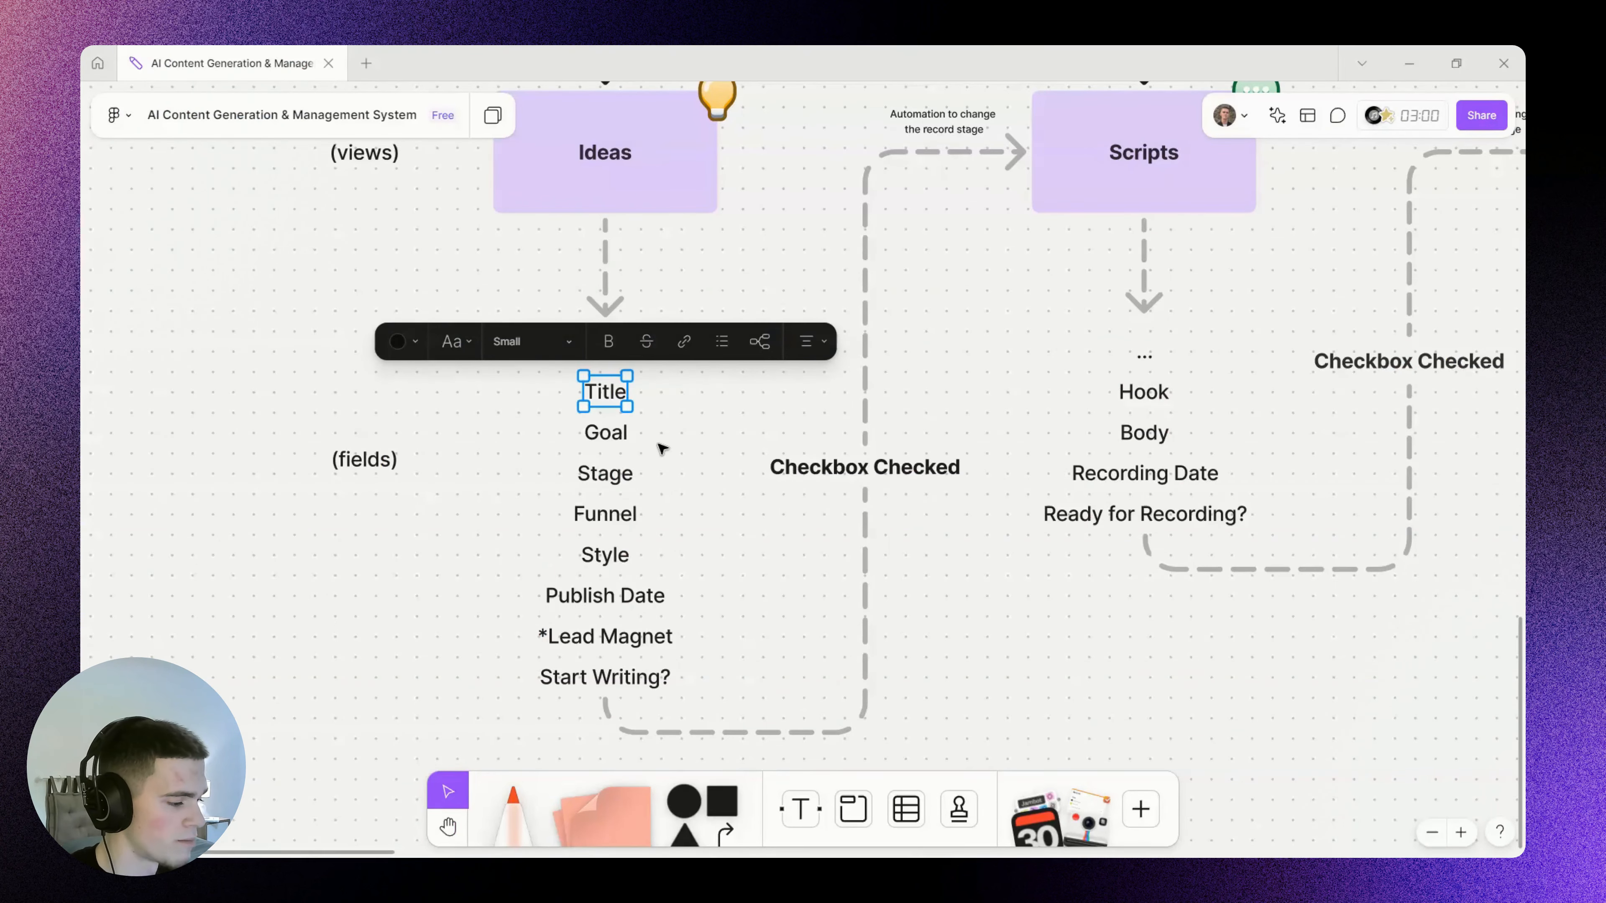
{"action": "left_click", "coordinate": [653, 444]}
{"action": "double_click", "coordinate": [607, 435]}
{"action": "key", "text": "ctrl+c"}
{"action": "key", "text": "Escape"}
{"action": "key", "text": "alt+Tab"}
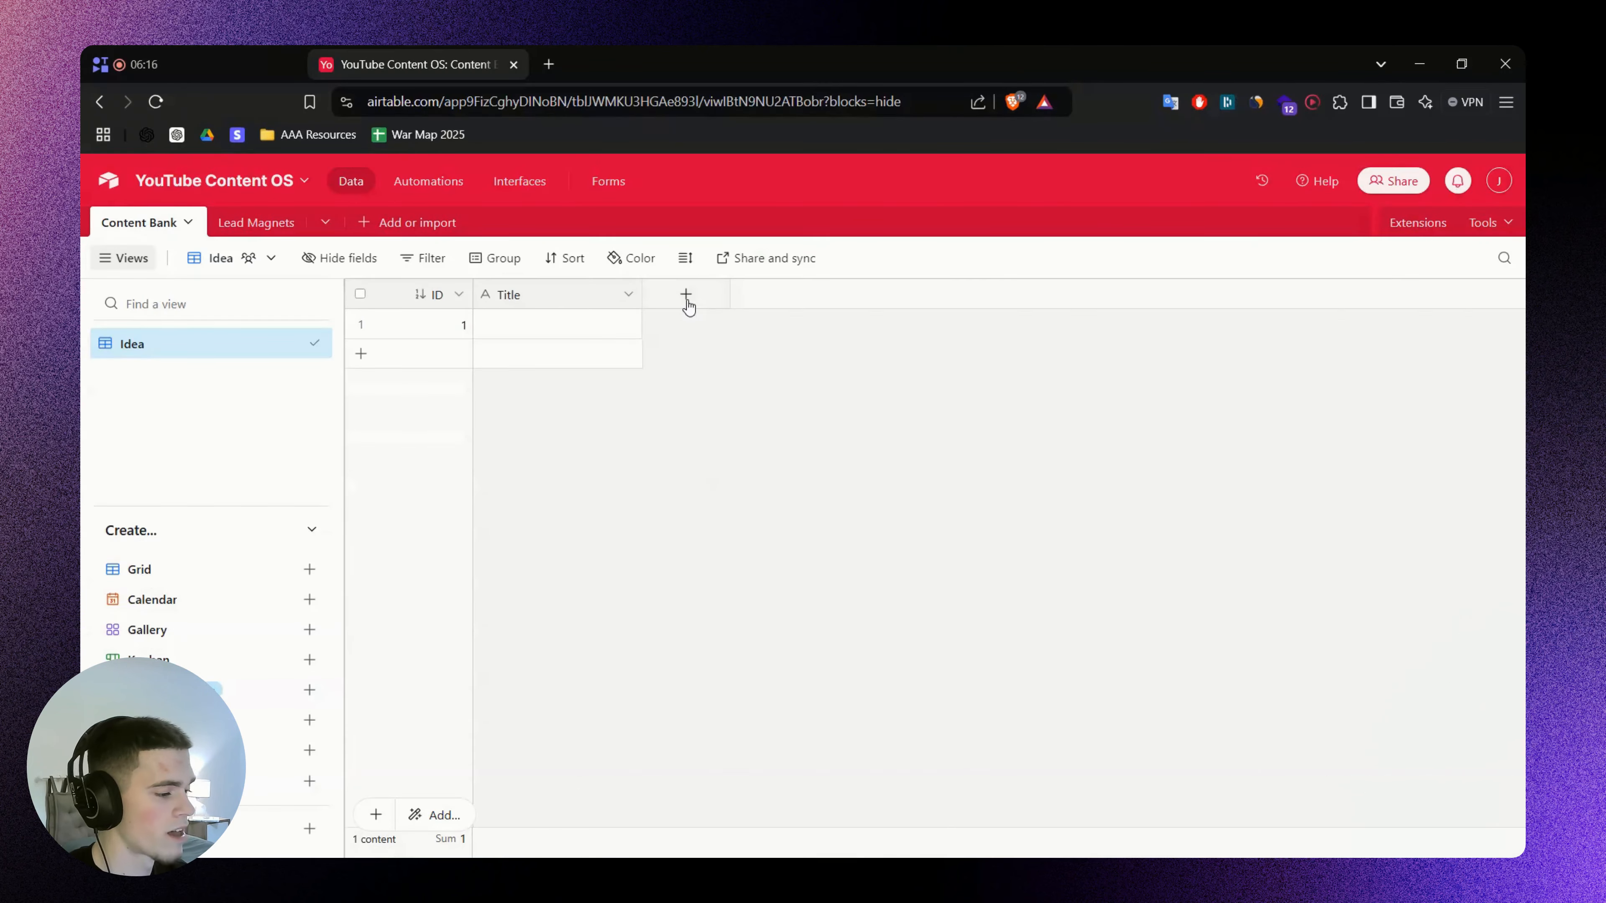
Add a long text field named Goal to the Content Bank table
{"action": "left_click", "coordinate": [686, 294]}
{"action": "key", "text": "ctrl+v"}
{"action": "key", "text": "Tab"}
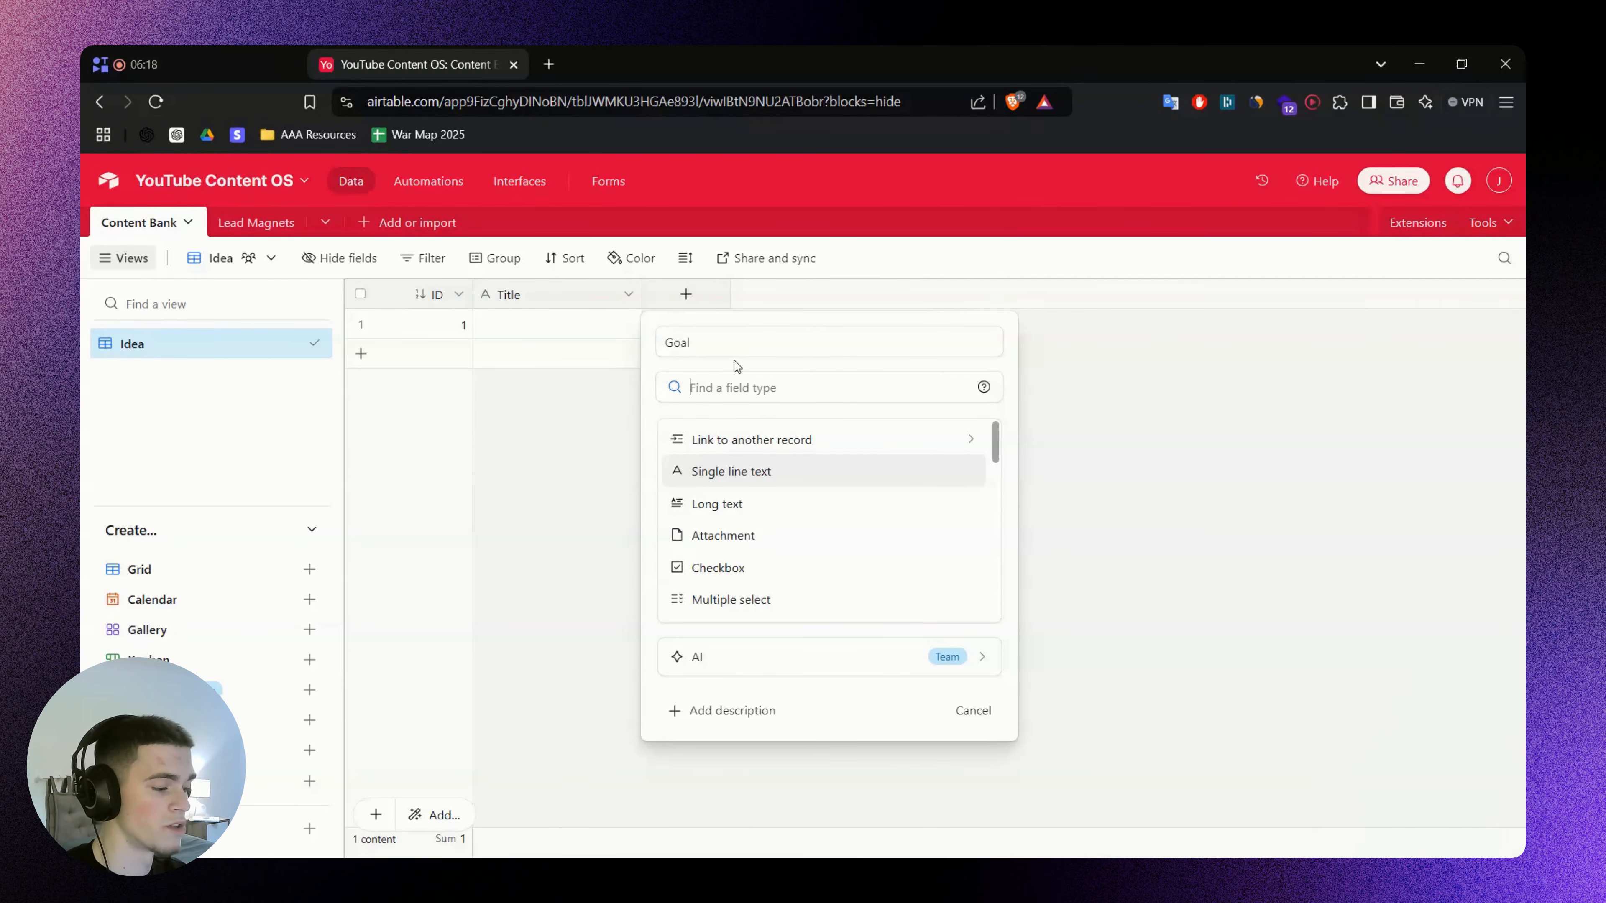
{"action": "left_click", "coordinate": [743, 503]}
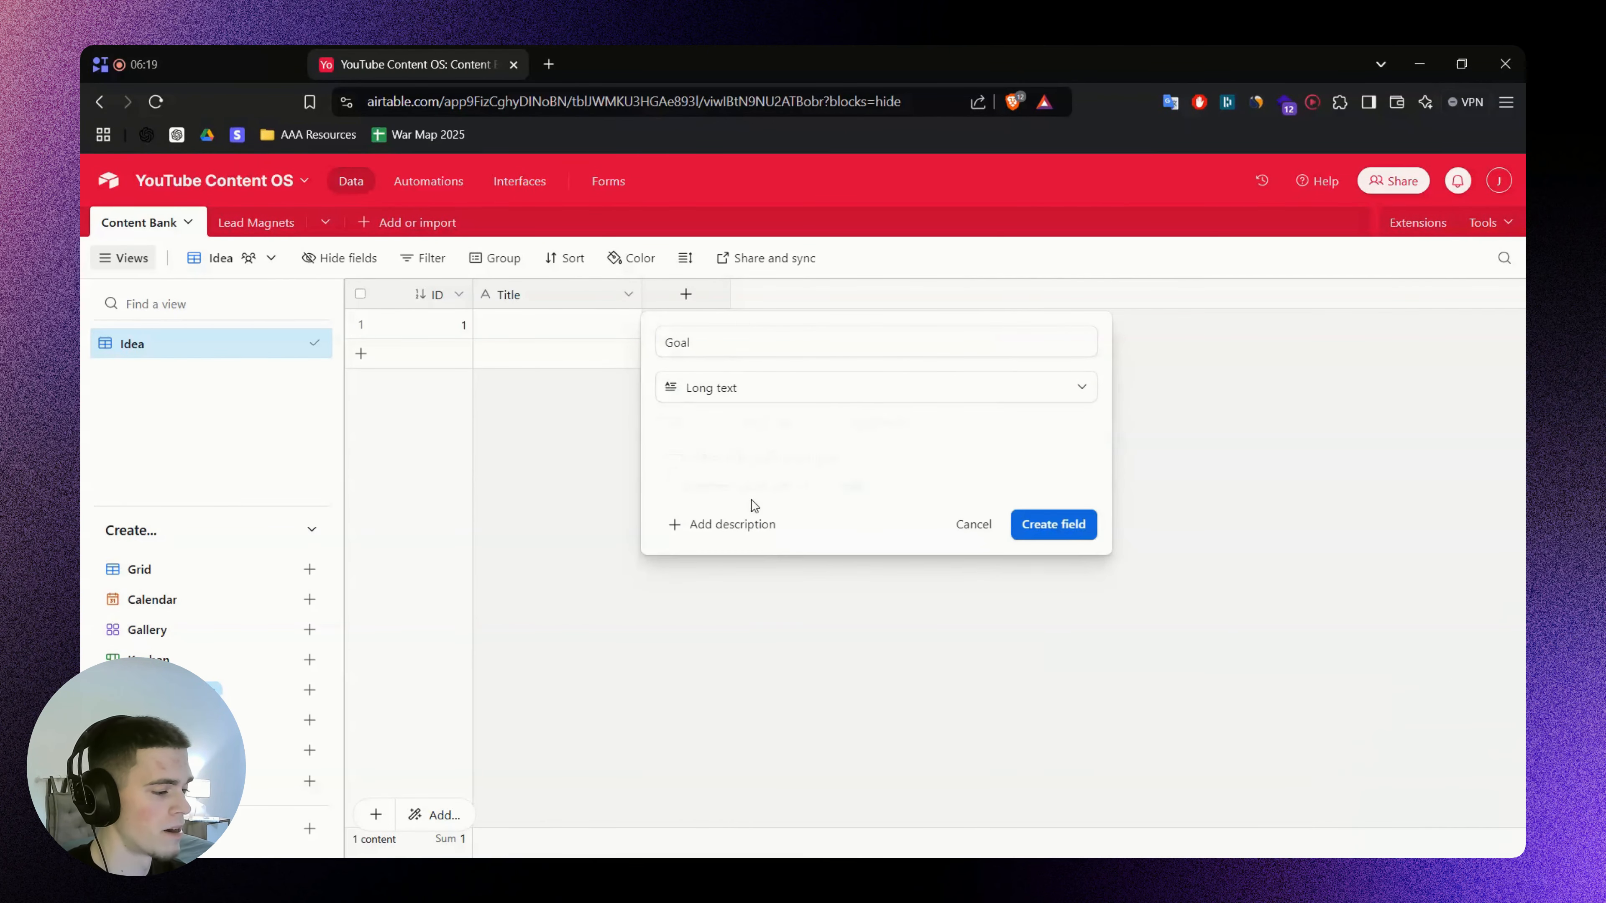
{"action": "left_click", "coordinate": [1053, 524]}
Review the Goal field's settings and inspect its empty cell in the first record
{"action": "right_click", "coordinate": [701, 306]}
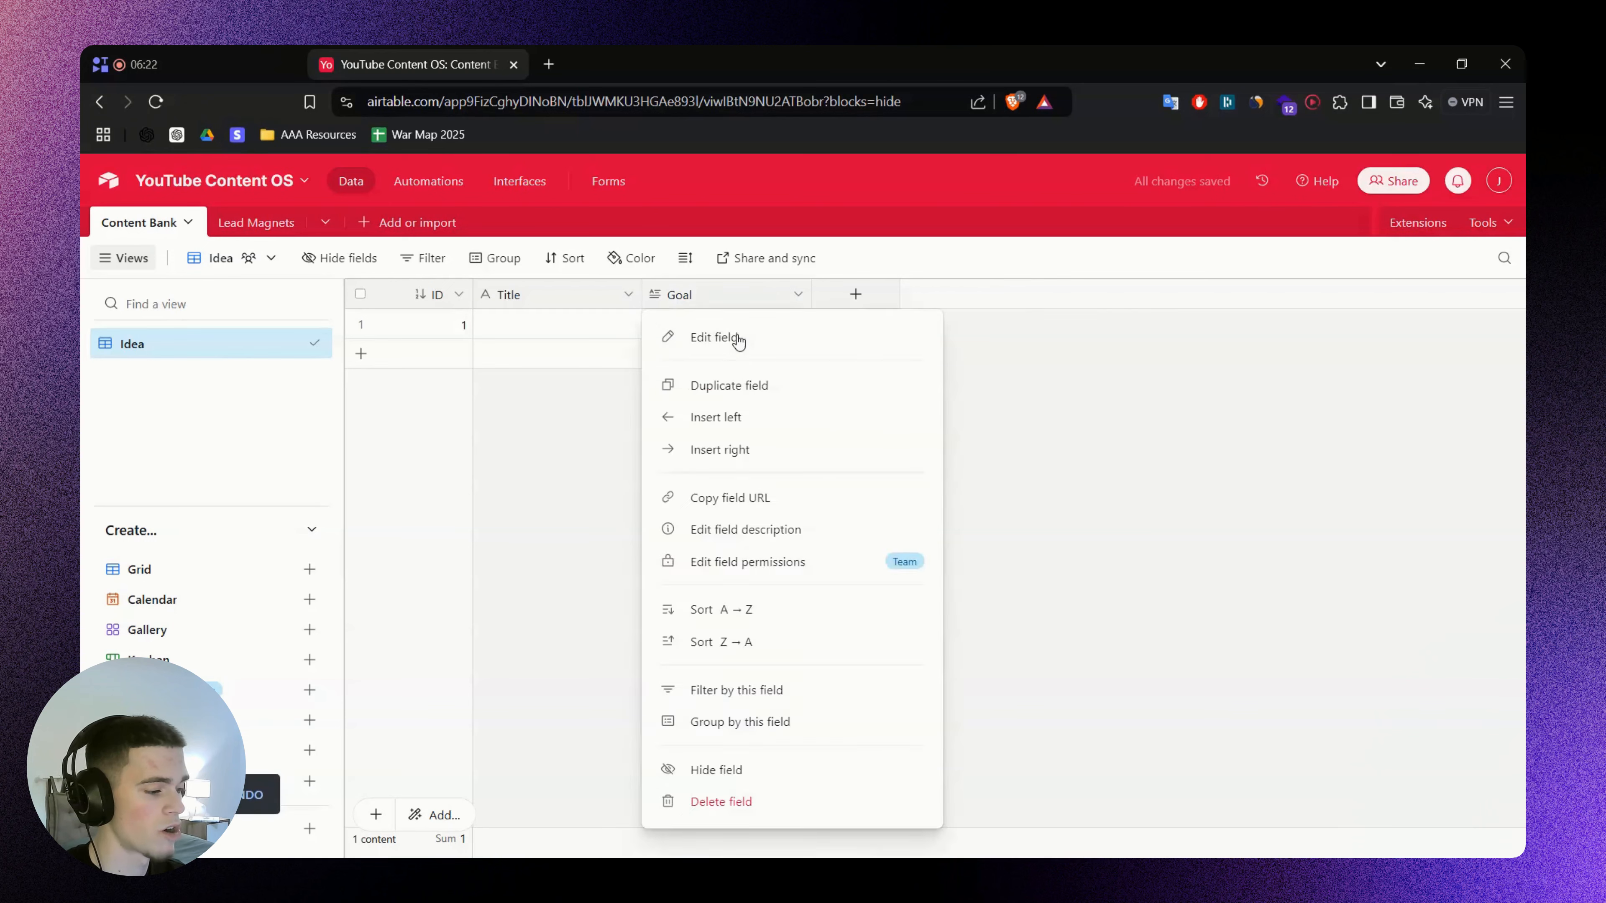
{"action": "left_click", "coordinate": [736, 341]}
{"action": "left_click", "coordinate": [1073, 525]}
{"action": "left_click", "coordinate": [737, 324]}
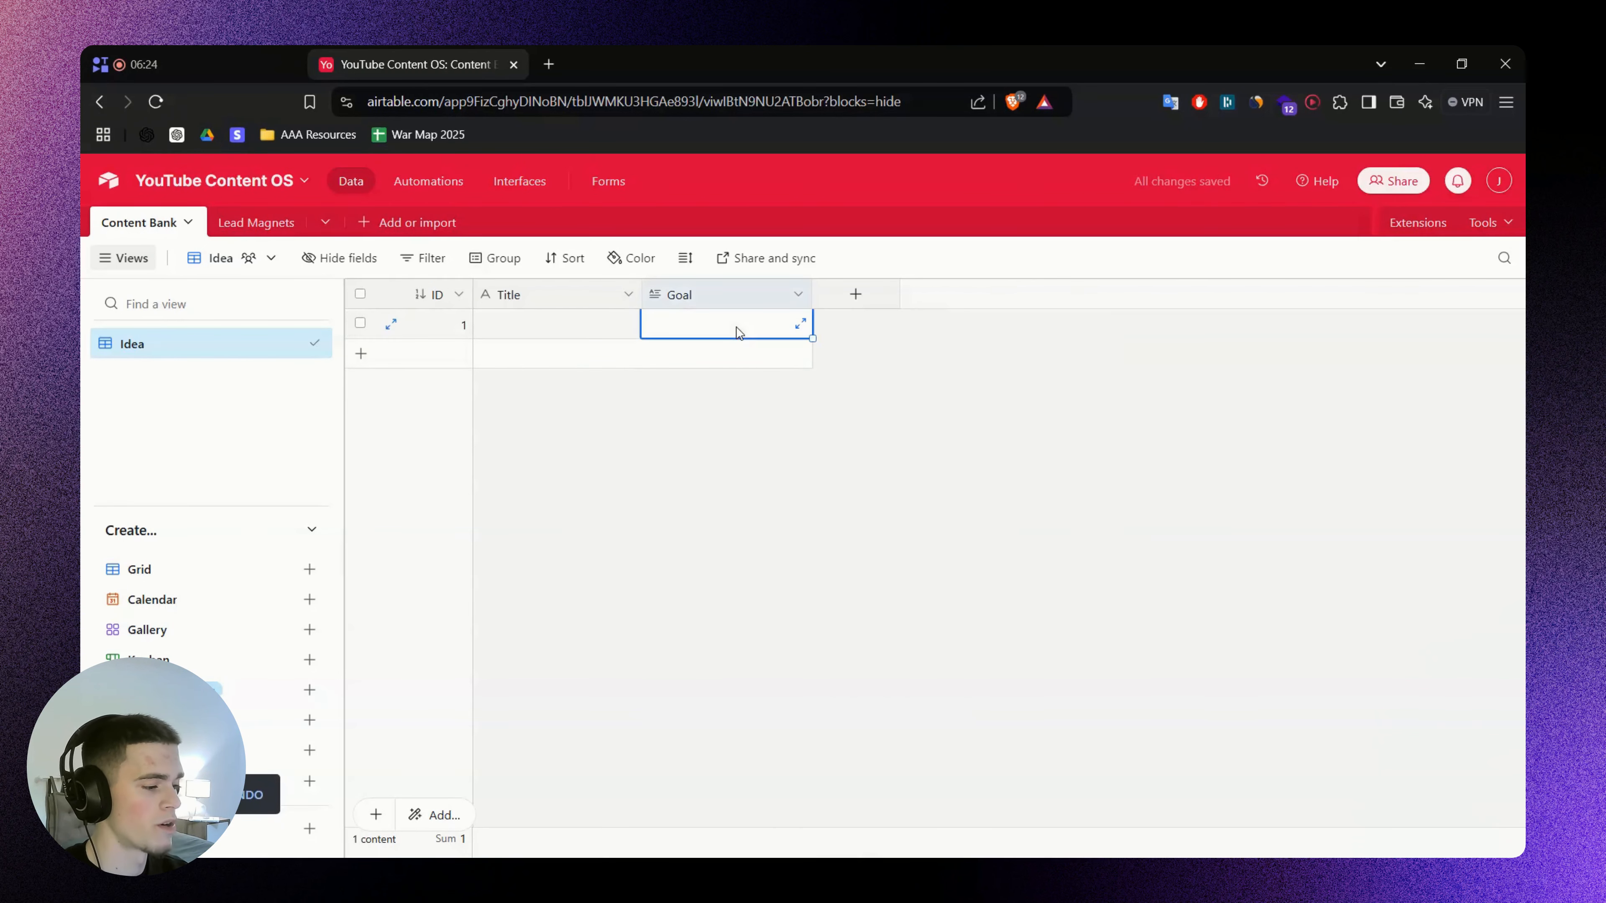
{"action": "left_click", "coordinate": [737, 326]}
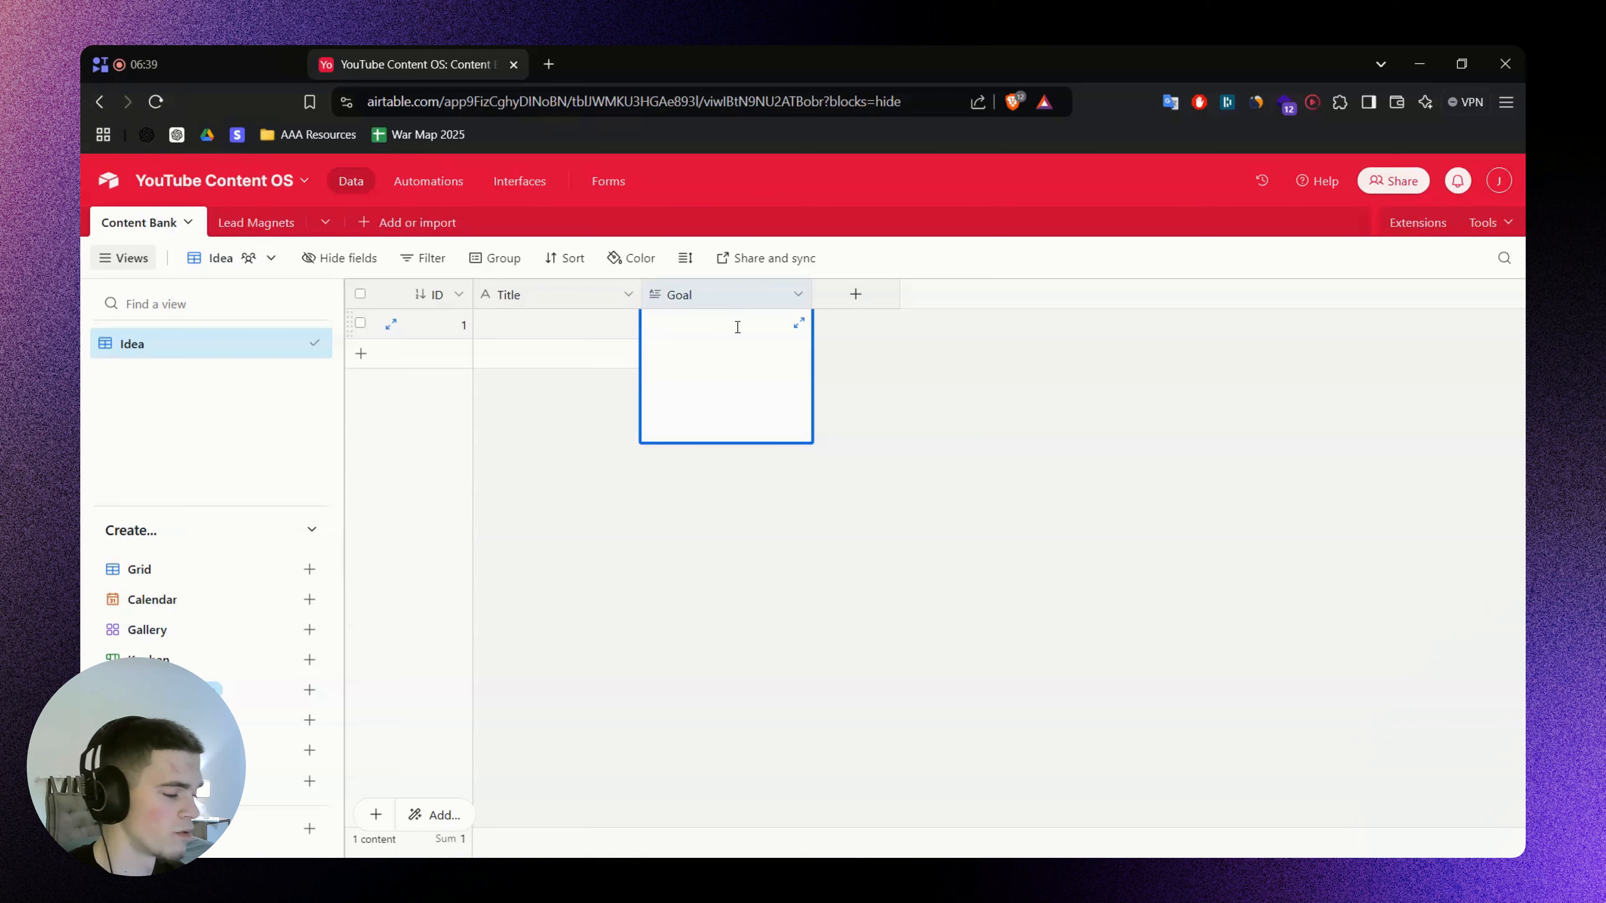
{"action": "left_click", "coordinate": [890, 371]}
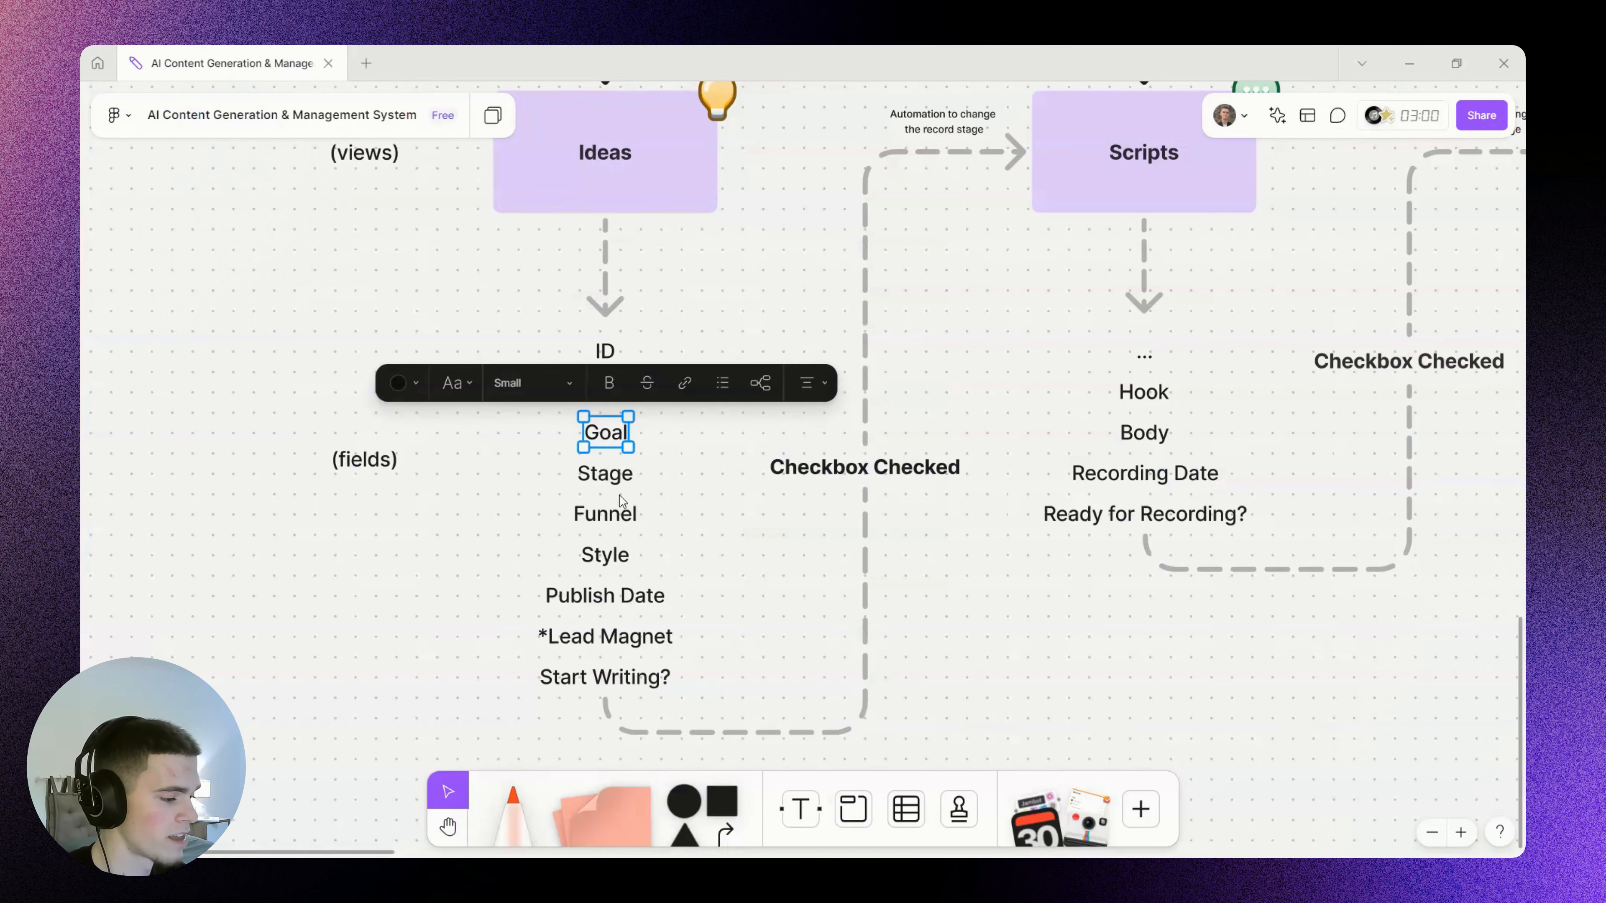
Take the Stage field name from FigJam and start a single select field named Stage with one blank option in Airtable
{"action": "left_click", "coordinate": [605, 473]}
{"action": "double_click", "coordinate": [605, 473]}
{"action": "left_click", "coordinate": [713, 524]}
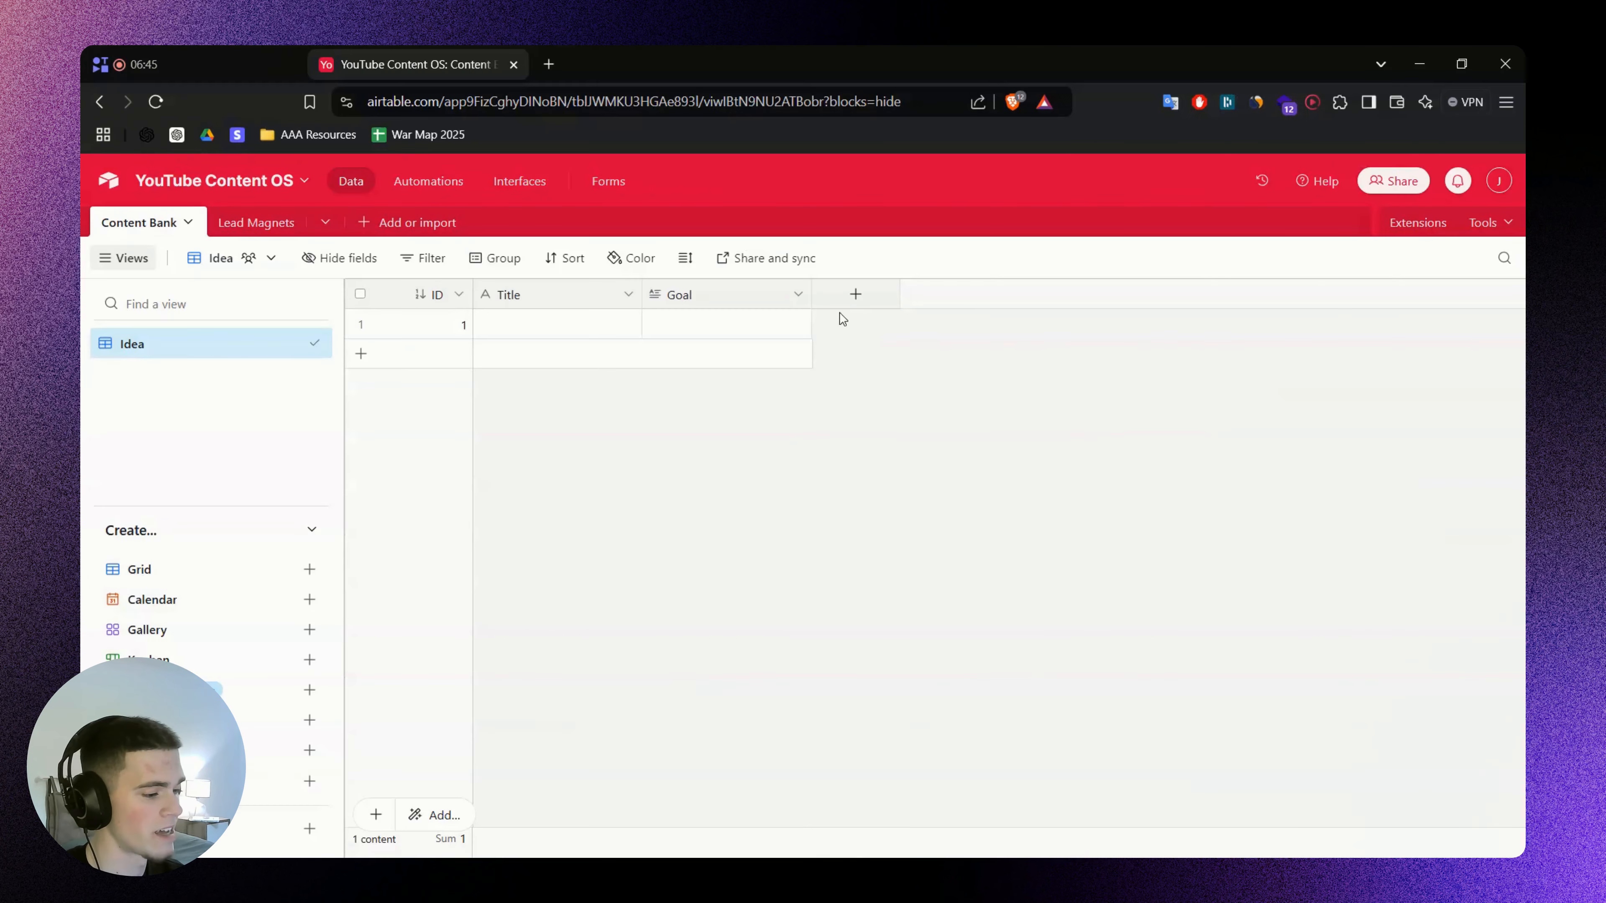
{"action": "left_click", "coordinate": [856, 295]}
{"action": "type", "text": "Stage"}
{"action": "key", "text": "Tab"}
{"action": "scroll", "coordinate": [986, 538], "scroll_direction": "down", "scroll_amount": 3}
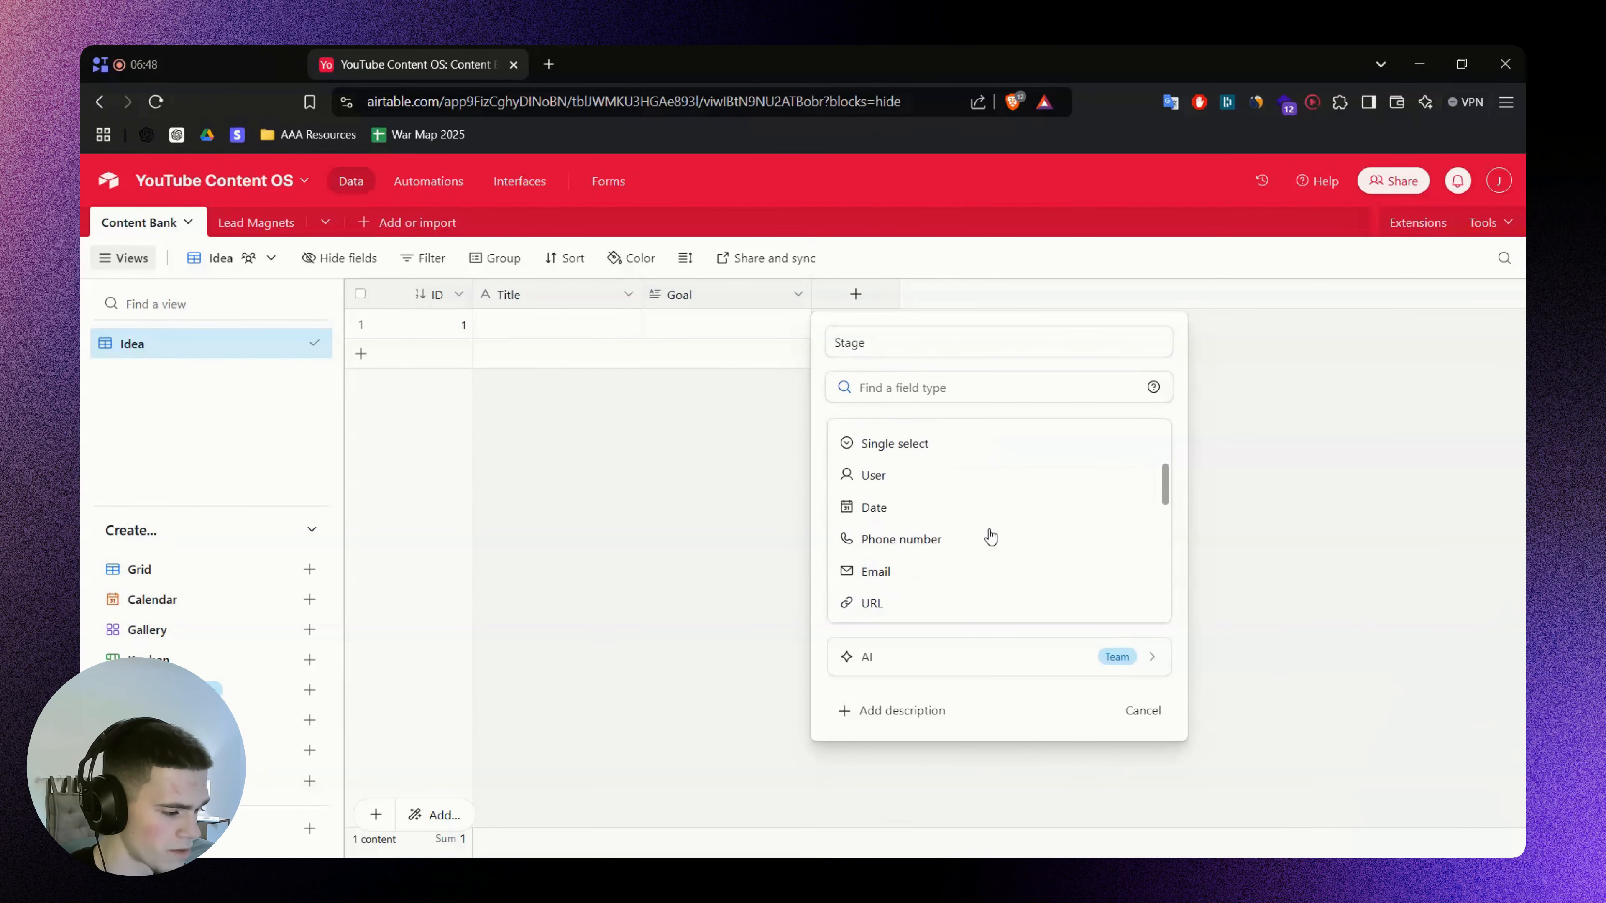
{"action": "scroll", "coordinate": [986, 537], "scroll_direction": "up", "scroll_amount": 2}
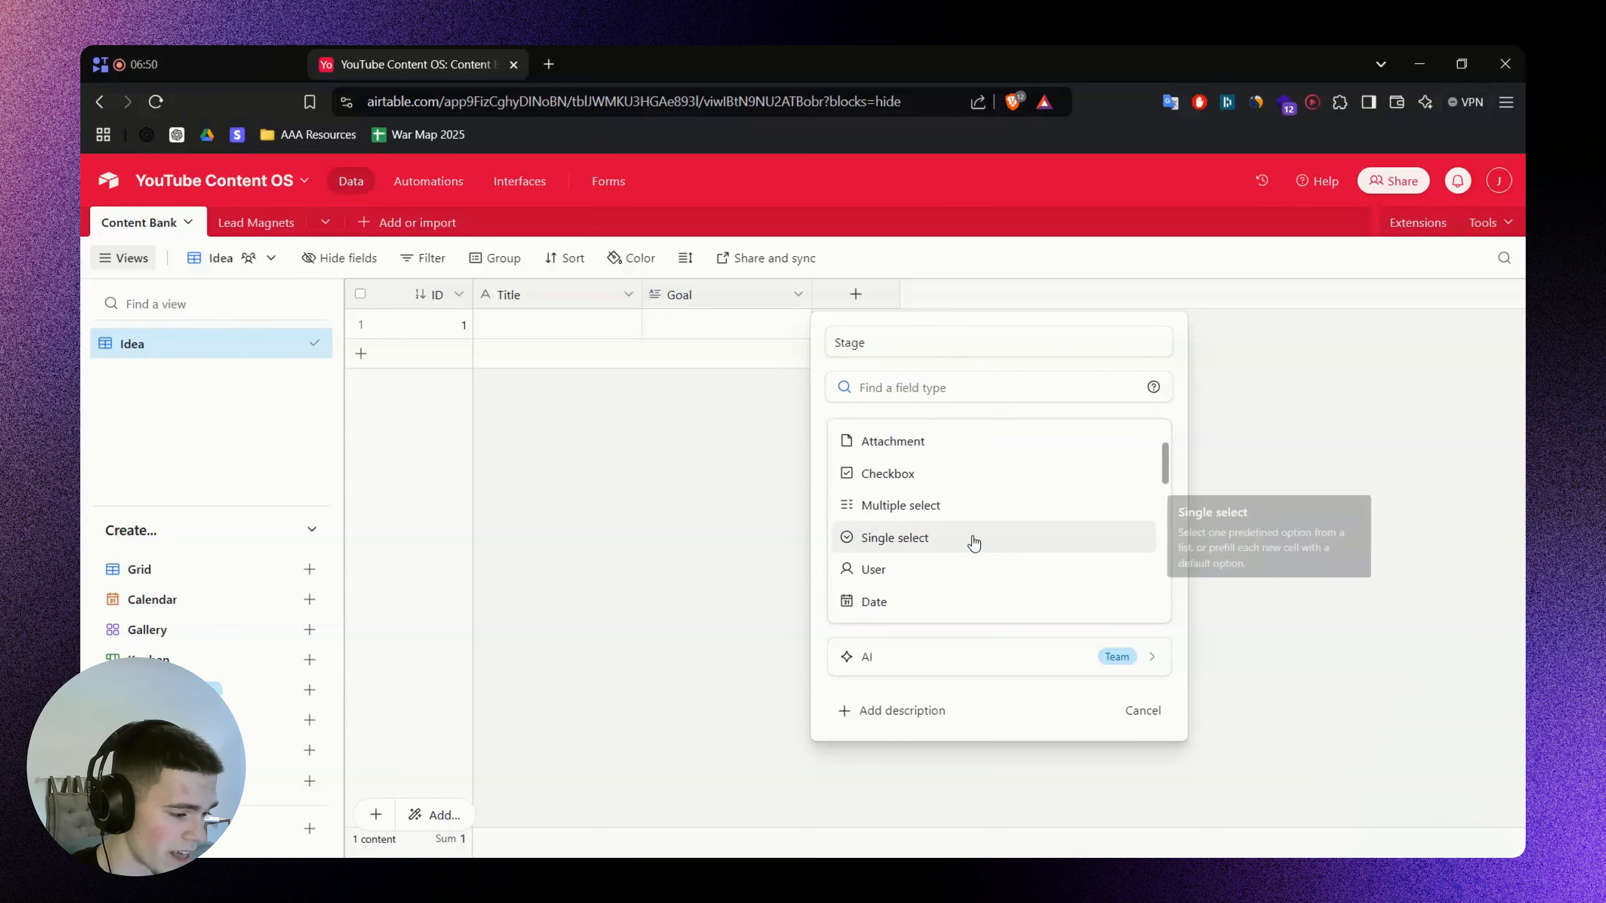
{"action": "left_click", "coordinate": [968, 536]}
{"action": "left_click", "coordinate": [902, 590]}
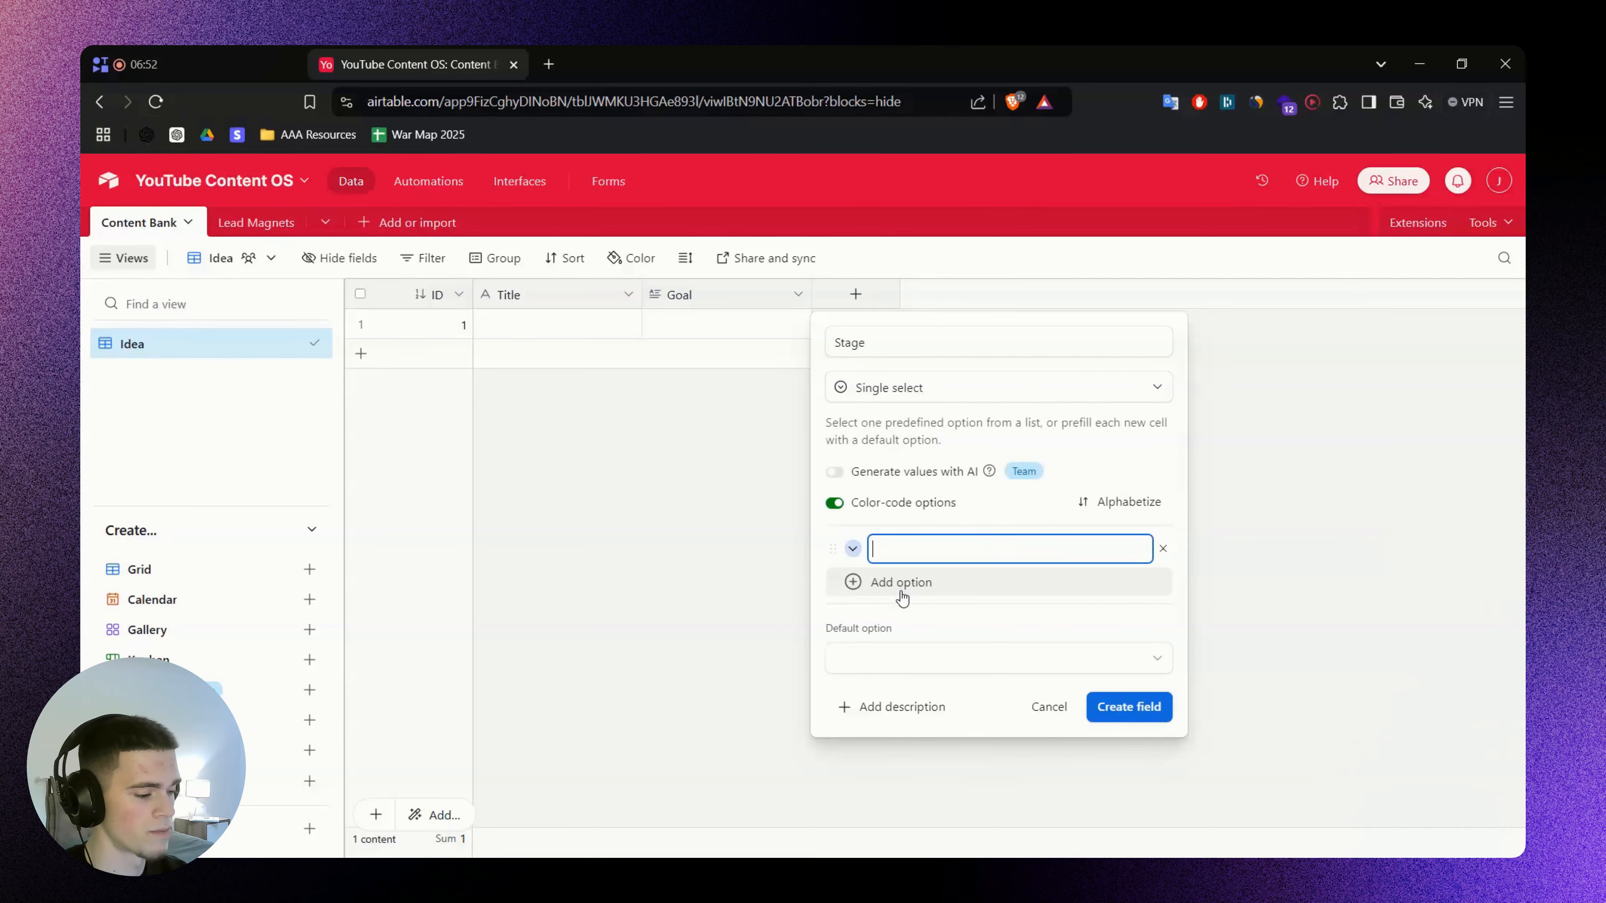
Examine the Ideas, Scripts and Record views in the FigJam diagram as the source for the Stage options, and return to Airtable
{"action": "key", "text": "alt+Tab"}
{"action": "left_click_drag", "start_coordinate": [699, 240], "coordinate": [609, 351]}
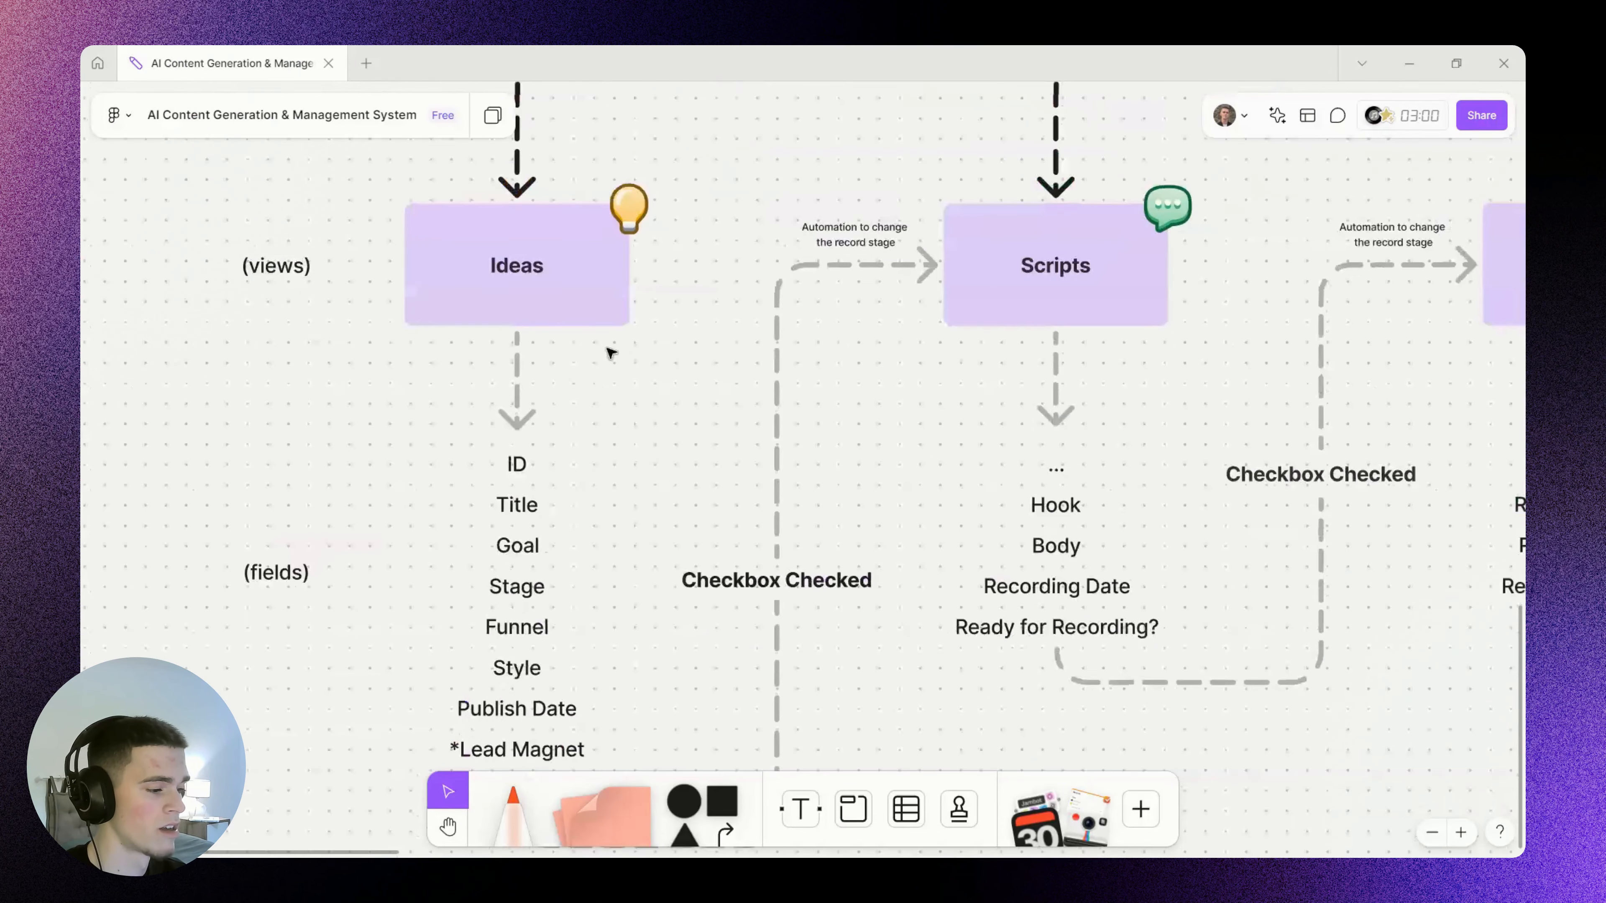
{"action": "left_click", "coordinate": [534, 276]}
{"action": "left_click", "coordinate": [1088, 299], "text": "shift"}
{"action": "scroll", "coordinate": [1254, 348], "scroll_direction": "right", "scroll_amount": 5}
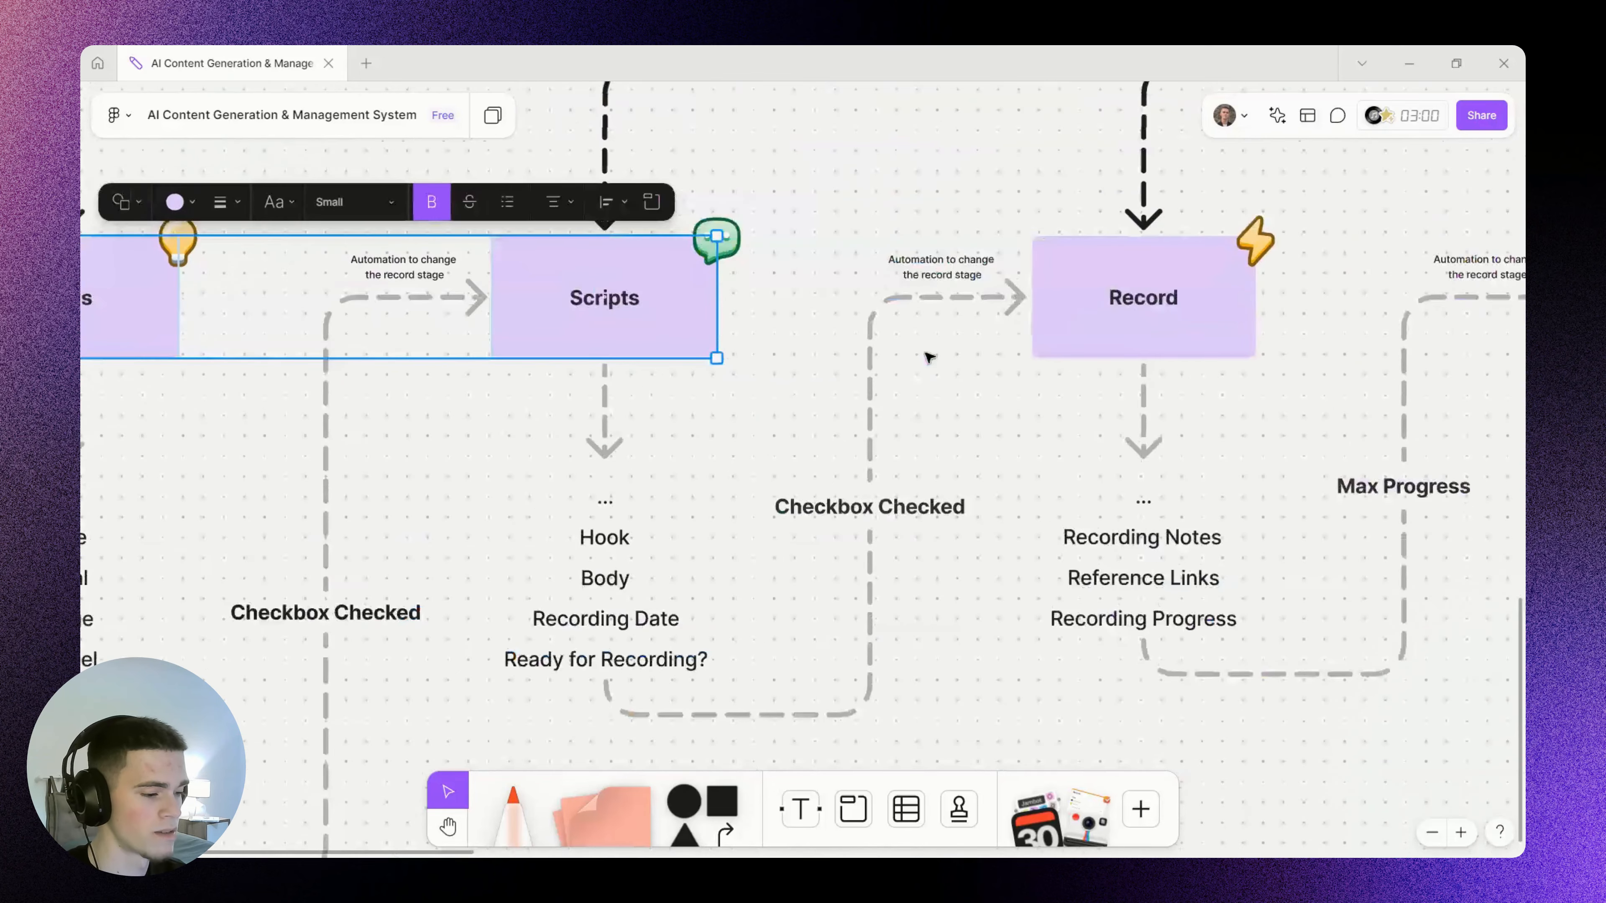
{"action": "left_click", "coordinate": [1090, 333], "text": "shift"}
{"action": "left_click", "coordinate": [1038, 434]}
{"action": "scroll", "coordinate": [1038, 434], "scroll_direction": "left", "scroll_amount": 5}
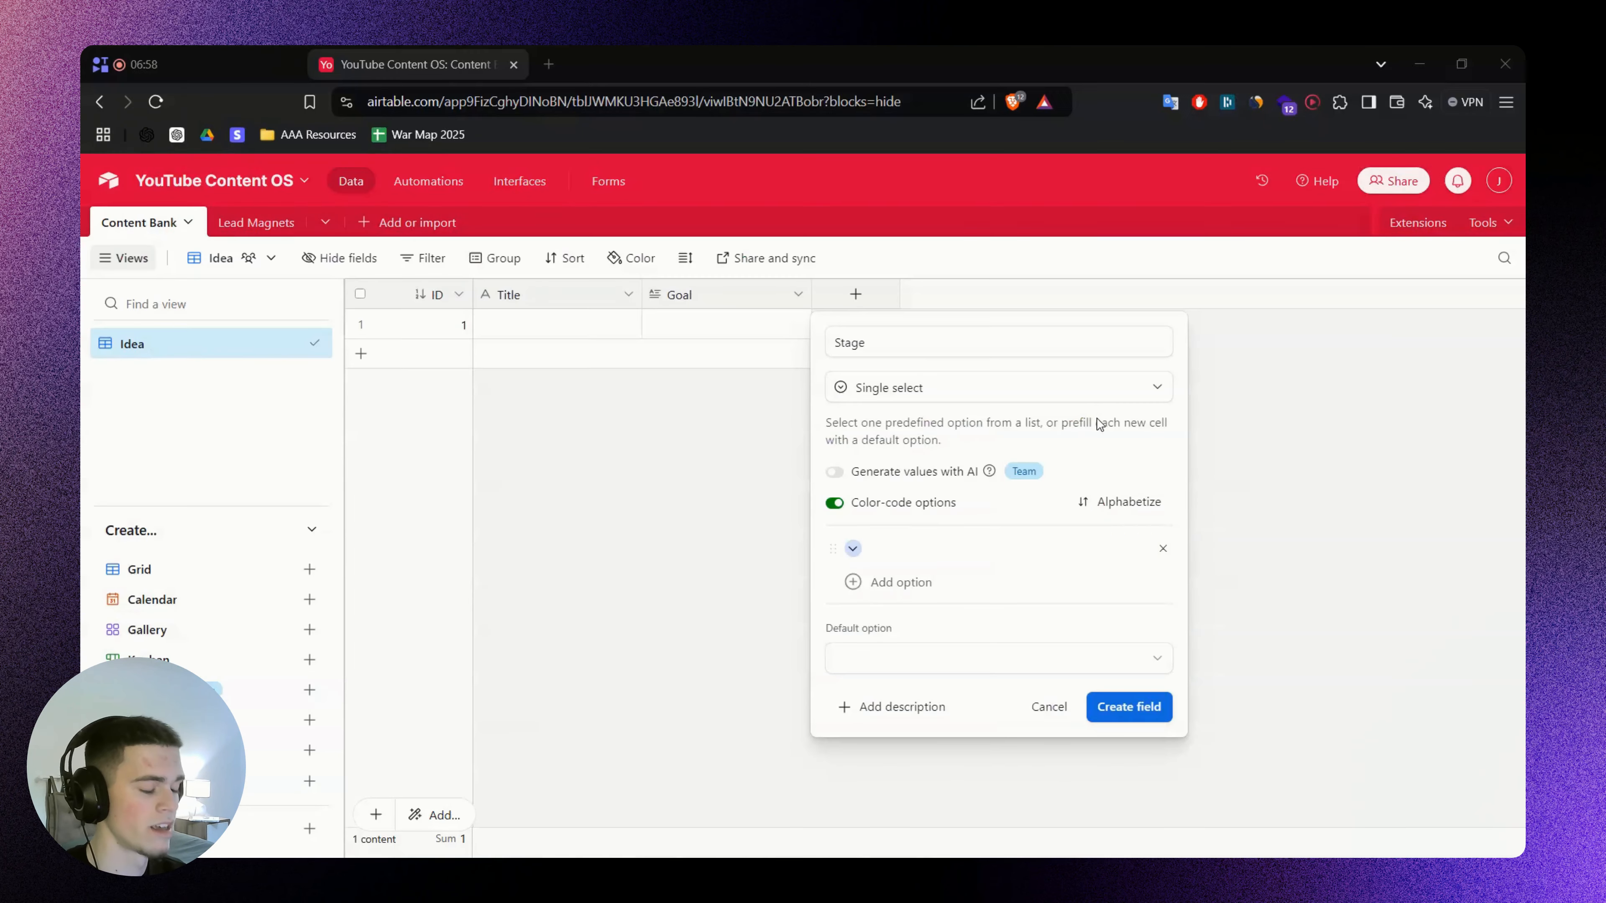
{"action": "key", "text": "alt+Tab"}
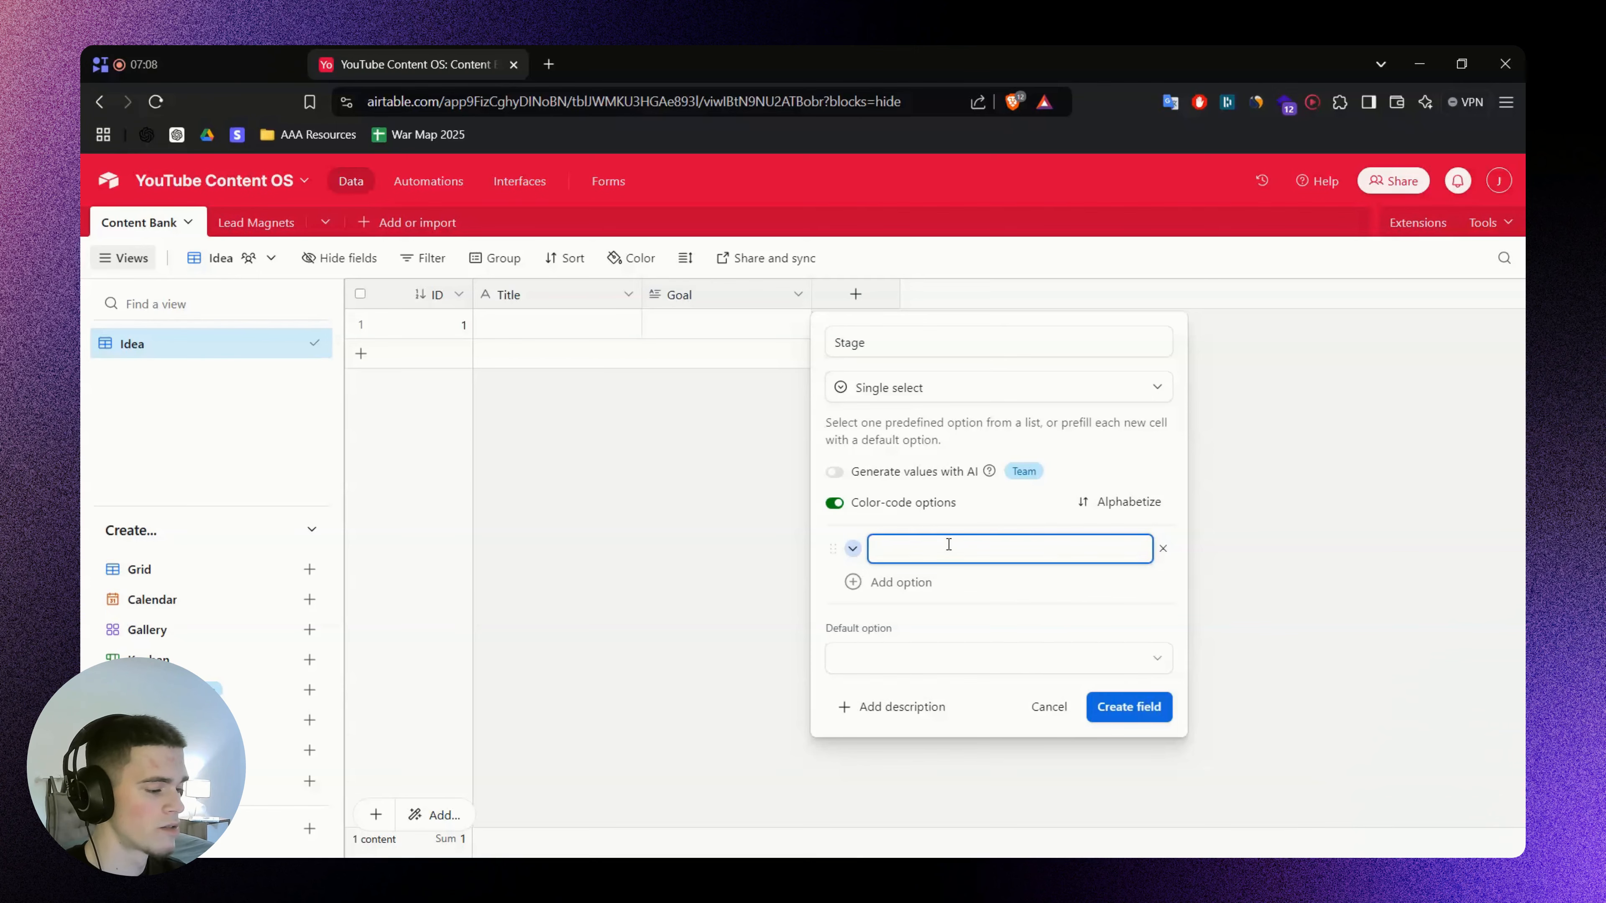
Copy the Ideas view name from FigJam and enter it as the Stage field's first option
{"action": "key", "text": "alt+Tab"}
{"action": "scroll", "coordinate": [810, 509], "scroll_direction": "left", "scroll_amount": 3}
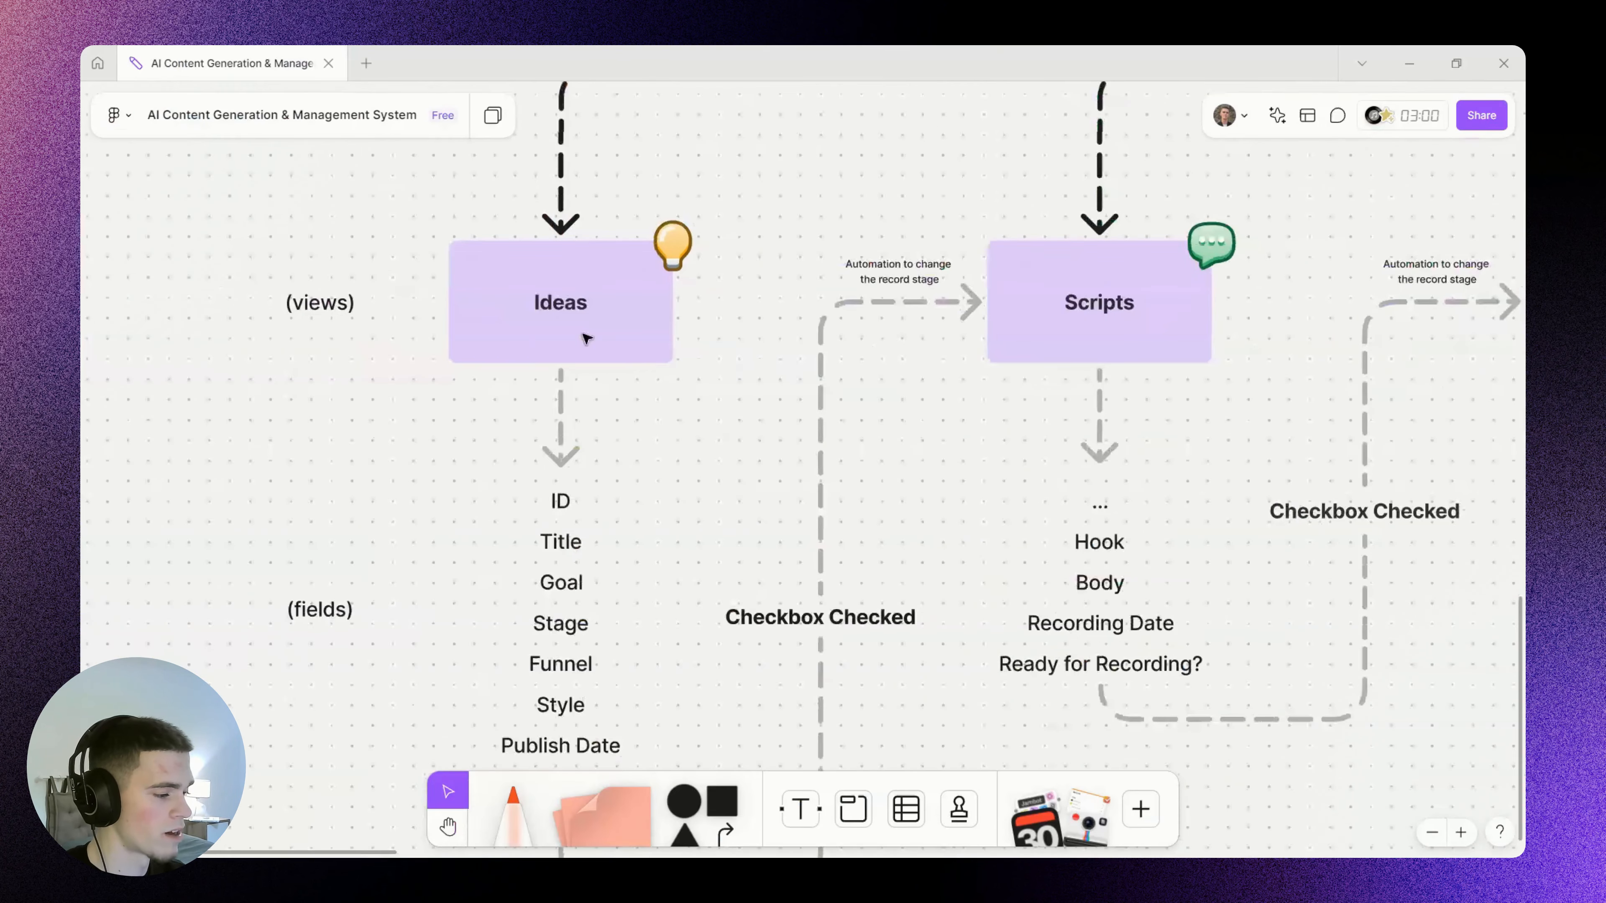
{"action": "double_click", "coordinate": [539, 313]}
{"action": "key", "text": "ctrl+c"}
{"action": "key", "text": "alt+Tab"}
{"action": "key", "text": "ctrl+v"}
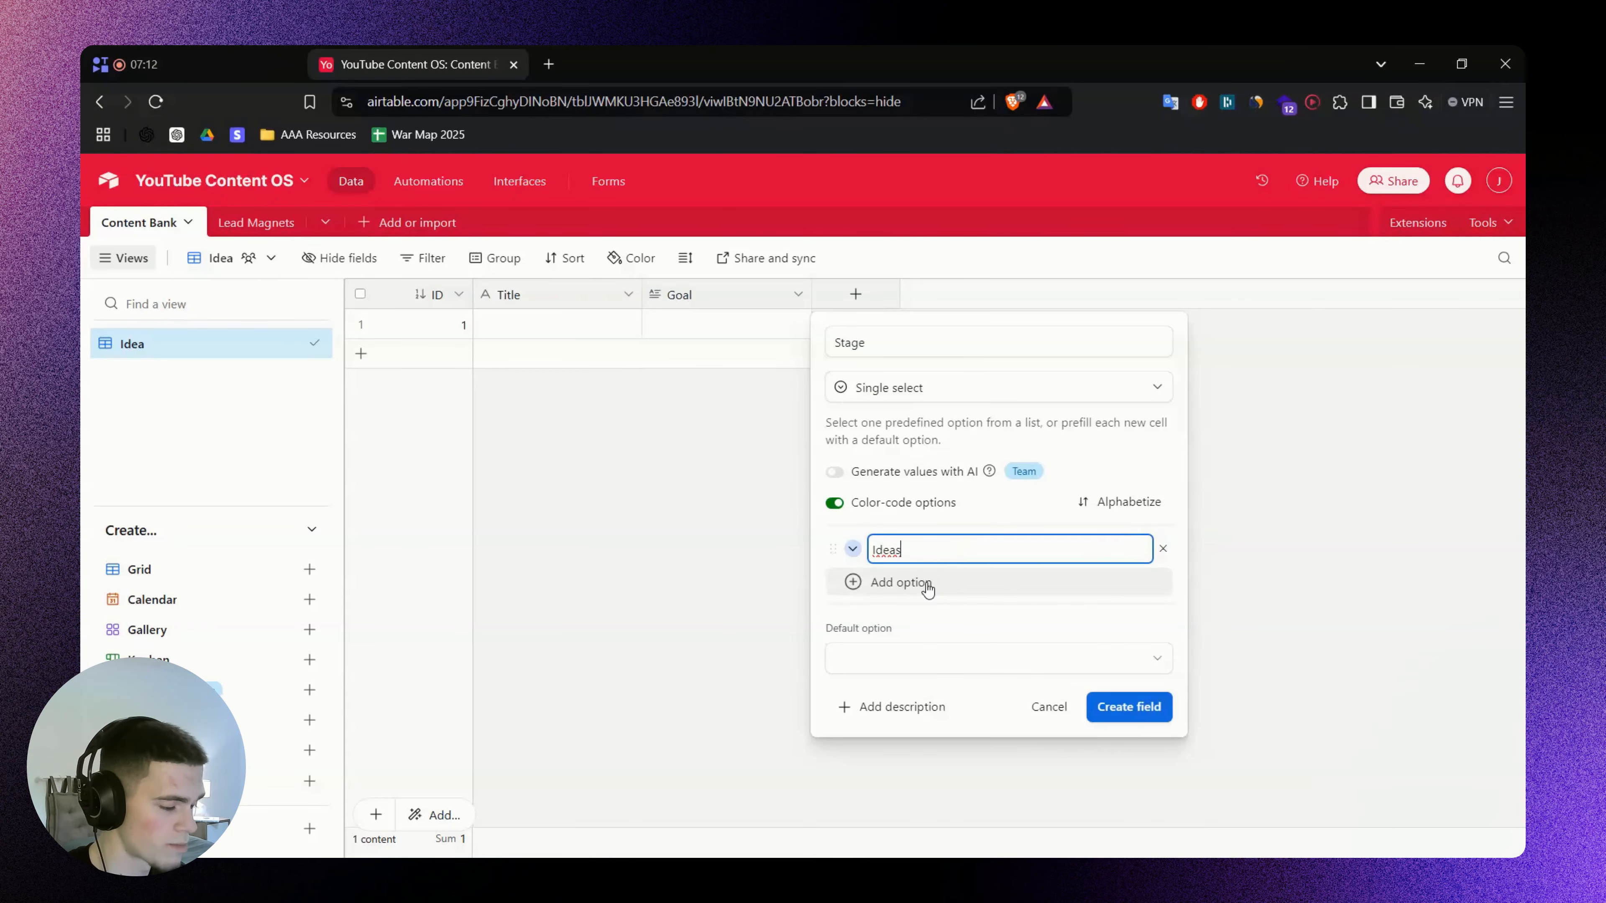
{"action": "key", "text": "Return"}
Copy the Scripts view name from FigJam and enter it as the Stage field's second option
{"action": "key", "text": "alt+Tab"}
{"action": "scroll", "coordinate": [914, 466], "scroll_direction": "right", "scroll_amount": 2}
{"action": "left_click", "coordinate": [817, 312]}
{"action": "double_click", "coordinate": [839, 348]}
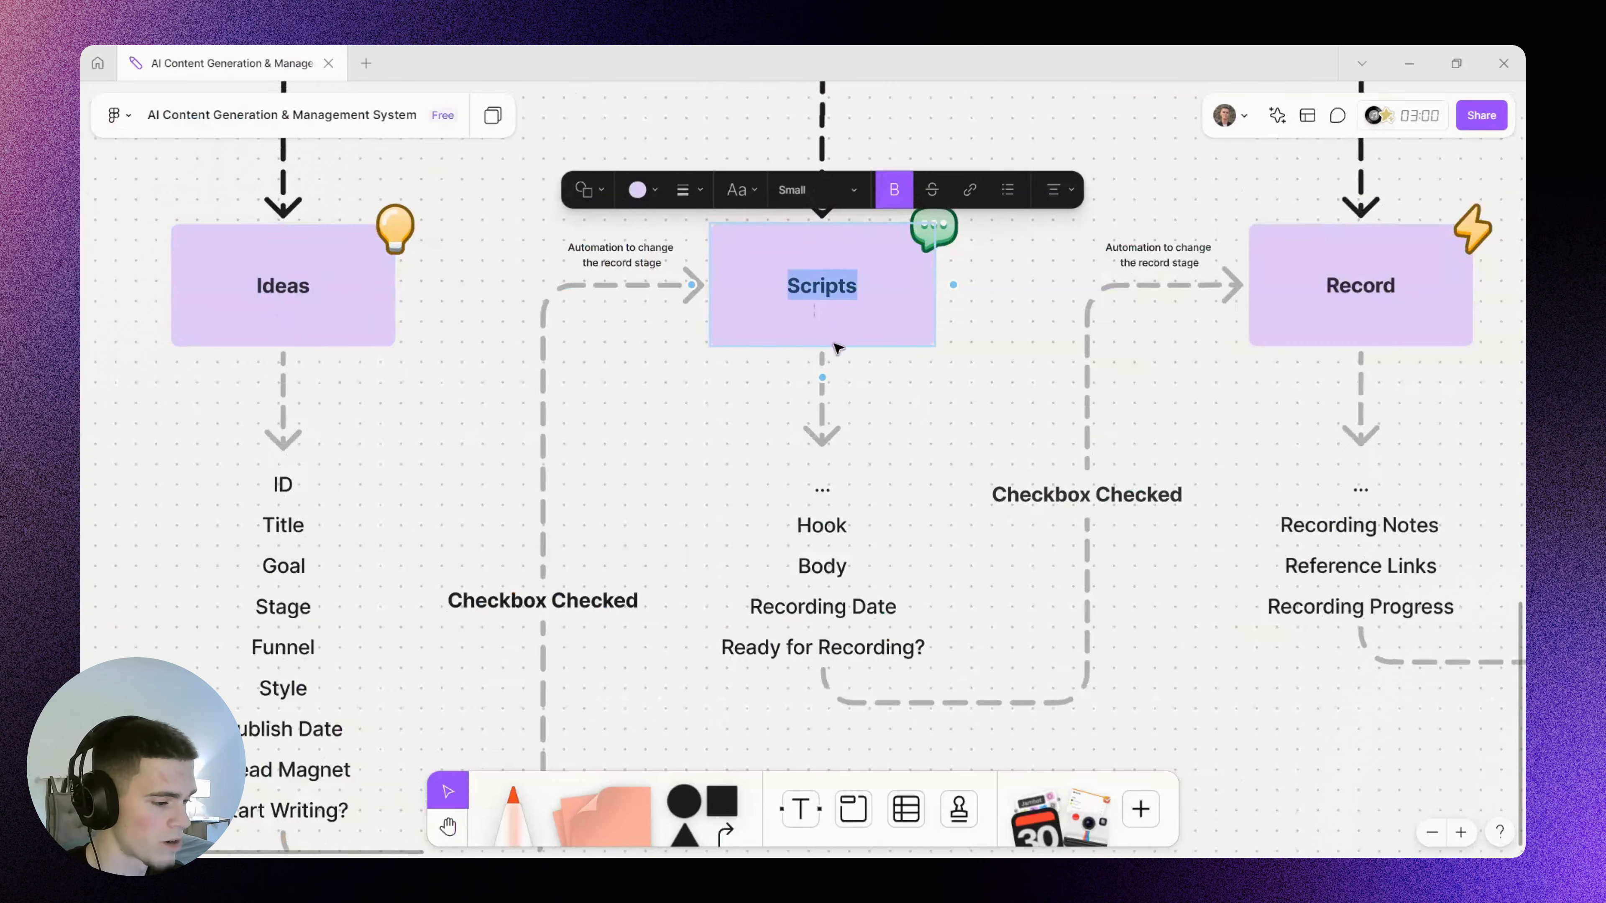
{"action": "key", "text": "ctrl+c"}
{"action": "key", "text": "alt+Tab"}
{"action": "key", "text": "ctrl+v"}
{"action": "key", "text": "Return"}
Copy the remaining view names from FigJam into the Stage options: Record, Edit, Thumbnail Creation, Ready and Publish
{"action": "key", "text": "alt+Tab"}
{"action": "scroll", "coordinate": [871, 340], "scroll_direction": "right", "scroll_amount": 3}
{"action": "left_click", "coordinate": [871, 340]}
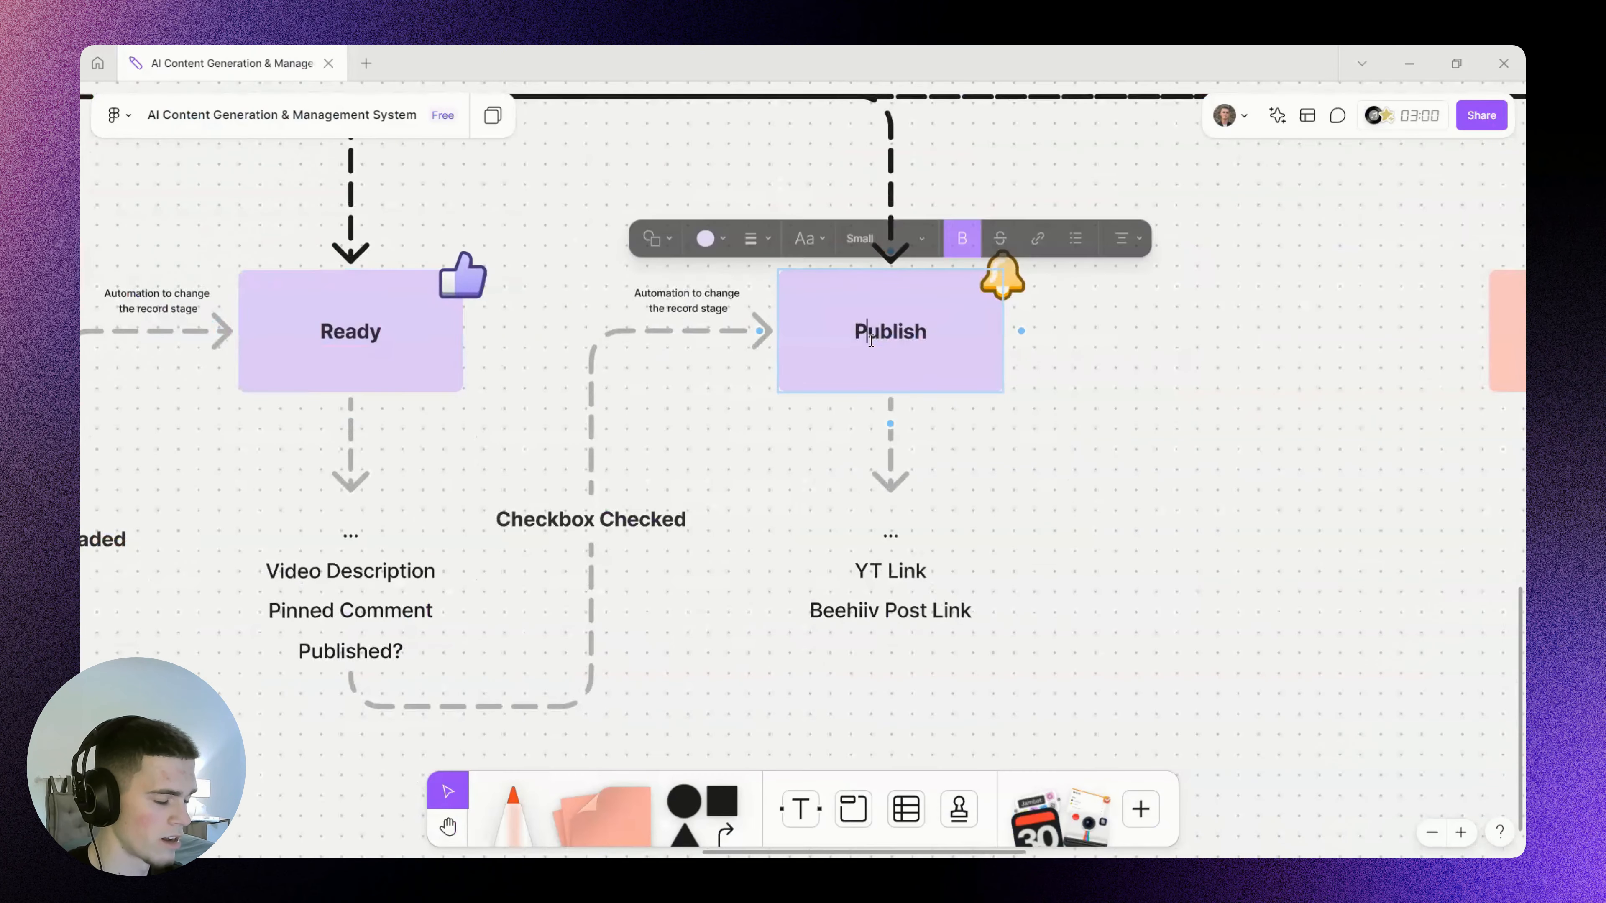
{"action": "double_click", "coordinate": [871, 341]}
{"action": "key", "text": "ctrl+c"}
{"action": "key", "text": "alt+Tab"}
{"action": "scroll", "coordinate": [989, 566], "scroll_direction": "down", "scroll_amount": 1}
{"action": "left_click", "coordinate": [925, 703]}
{"action": "key", "text": "ctrl+v"}
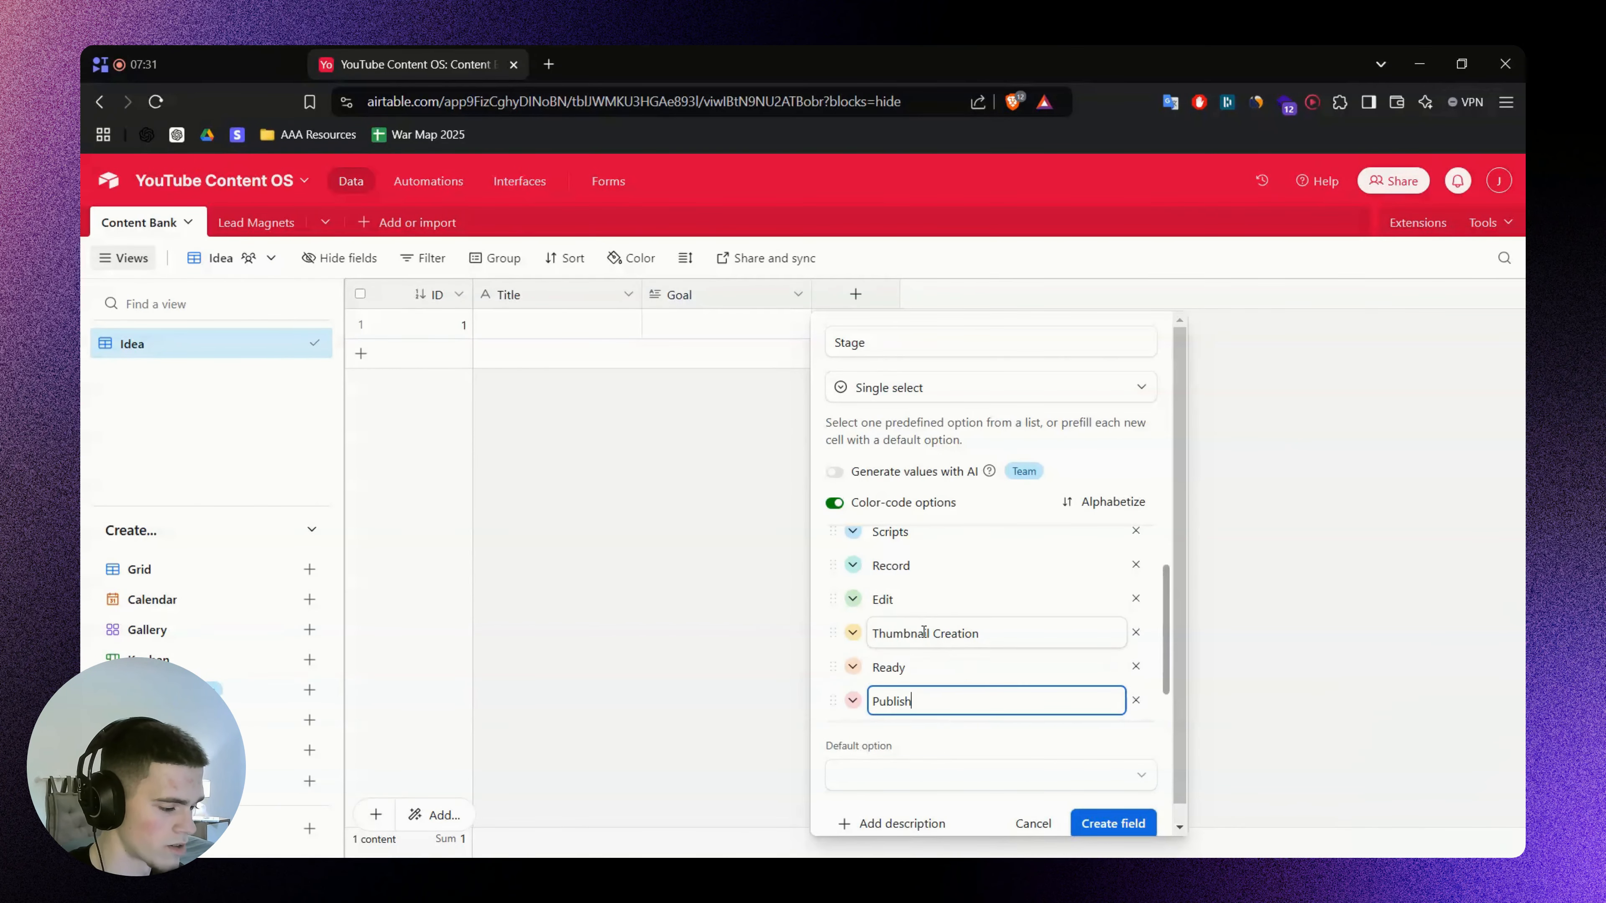
Look over the Stage options and the color choices for Ideas, and create the field
{"action": "scroll", "coordinate": [964, 626], "scroll_direction": "up", "scroll_amount": 2}
{"action": "left_click", "coordinate": [852, 548]}
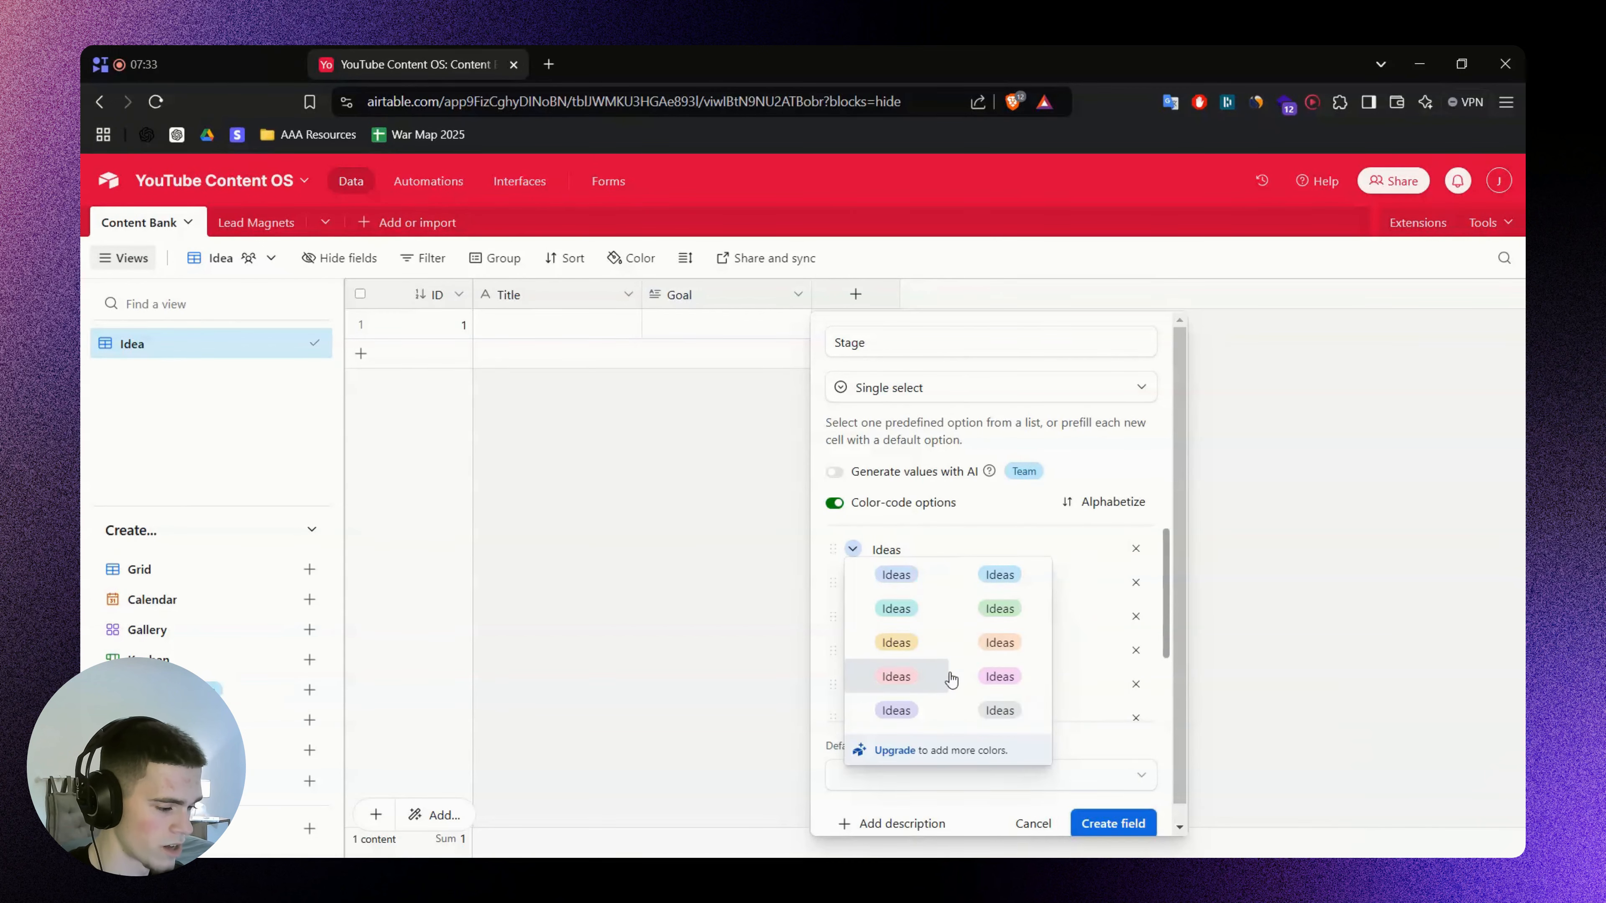
{"action": "left_click", "coordinate": [831, 573]}
{"action": "scroll", "coordinate": [998, 633], "scroll_direction": "down", "scroll_amount": 2}
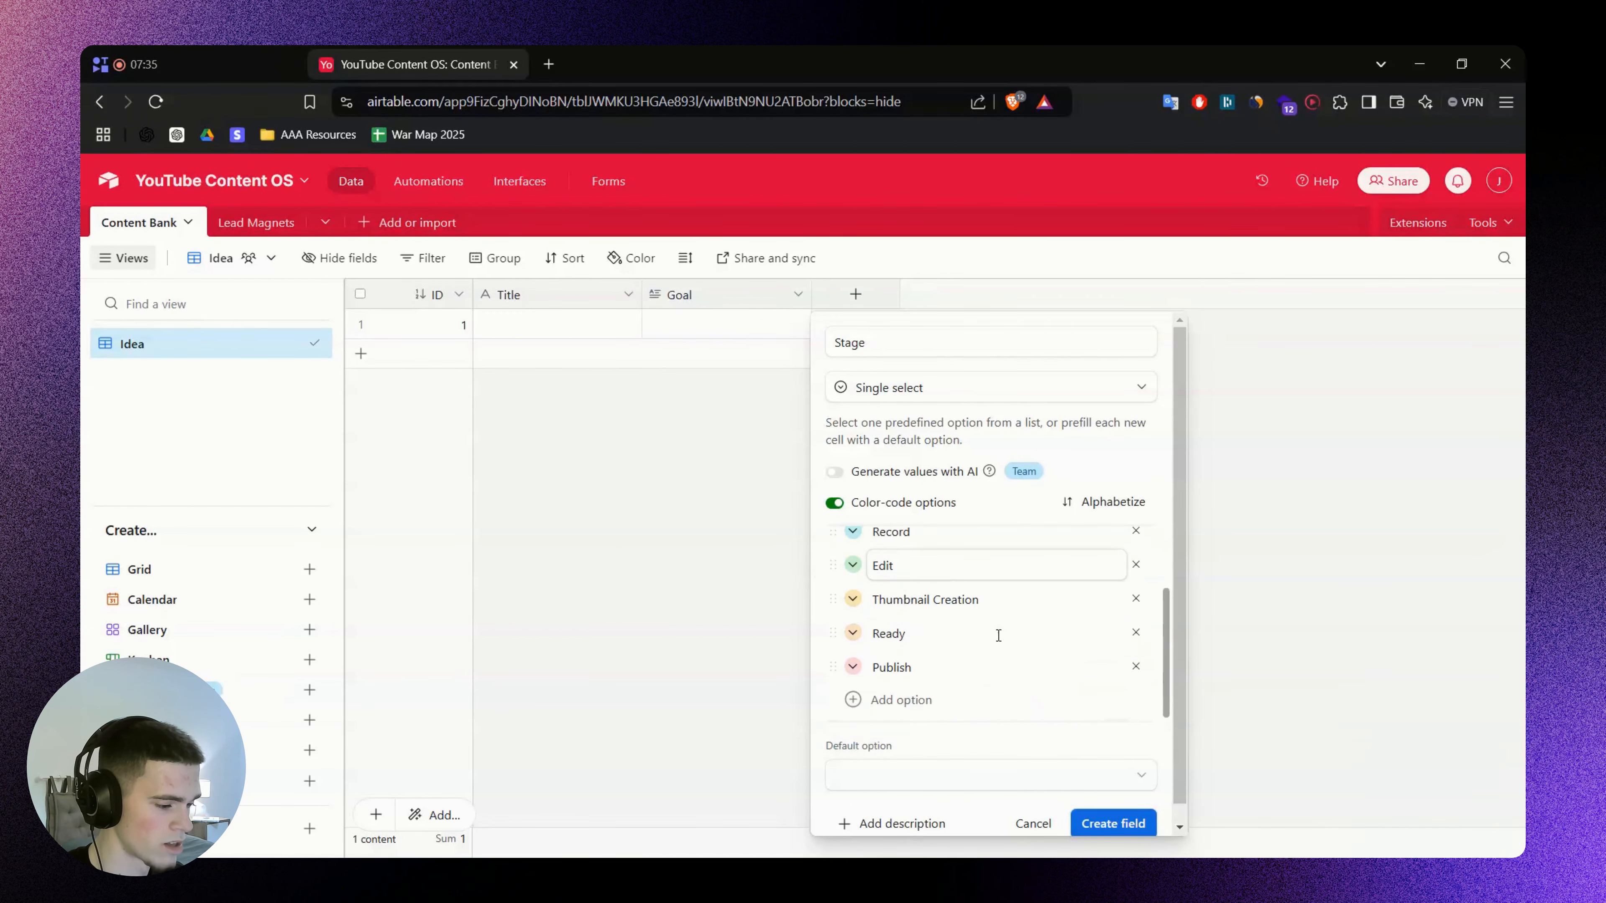
{"action": "scroll", "coordinate": [998, 635], "scroll_direction": "up", "scroll_amount": 2}
{"action": "left_click", "coordinate": [1133, 822]}
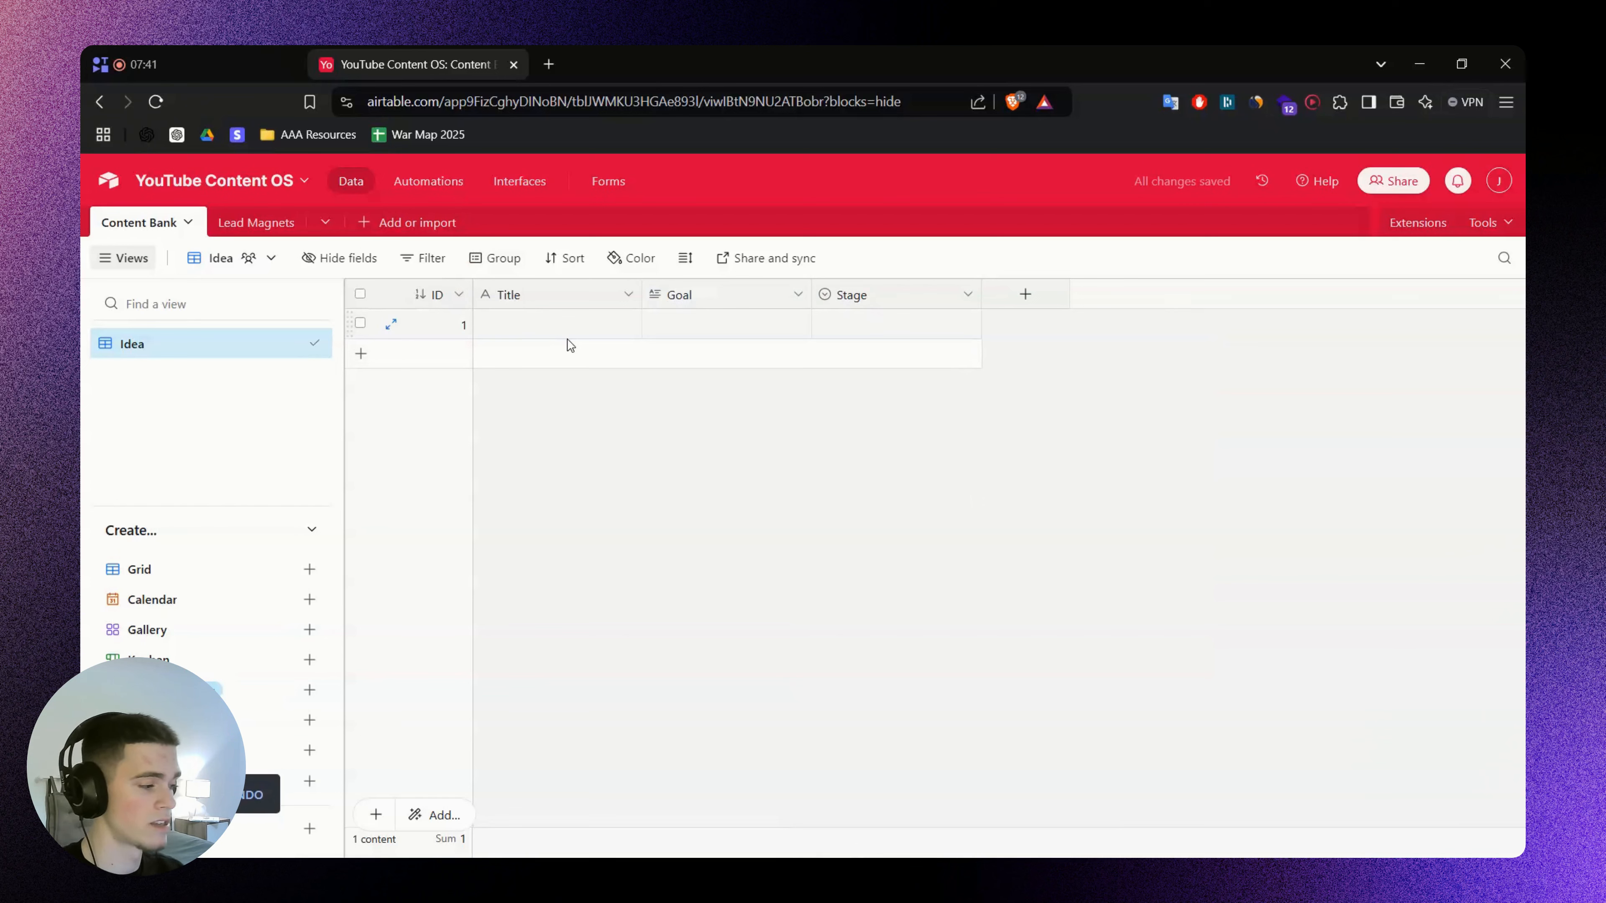
Inspect the list of Stage options in the first record without choosing one
{"action": "double_click", "coordinate": [878, 325]}
{"action": "scroll", "coordinate": [903, 450], "scroll_direction": "down", "scroll_amount": 2}
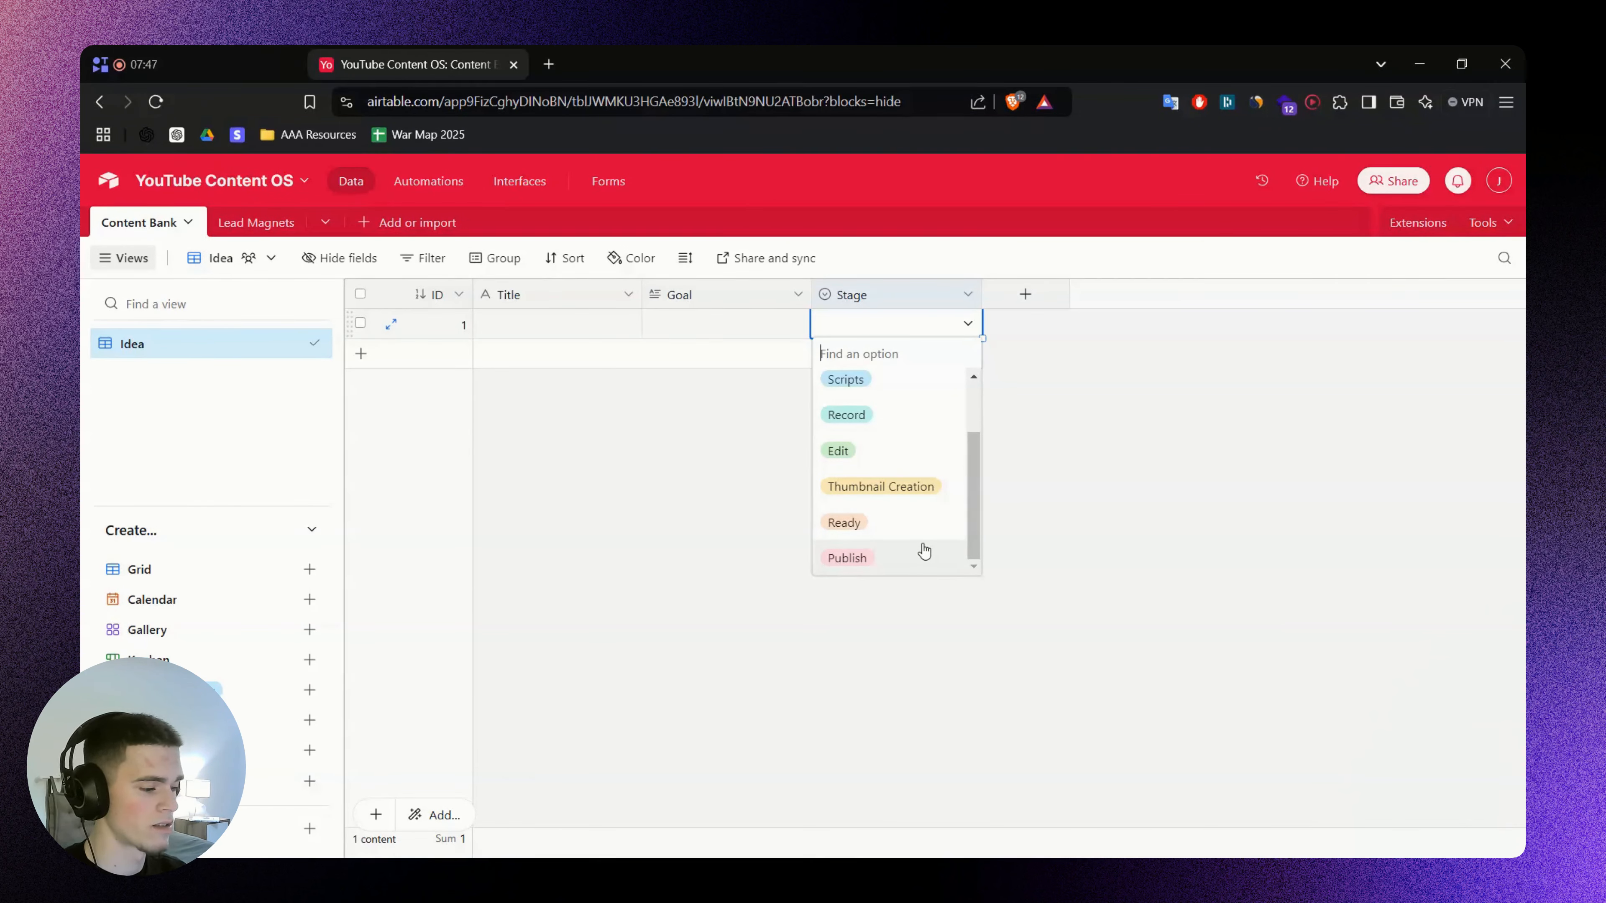
{"action": "left_click", "coordinate": [674, 504]}
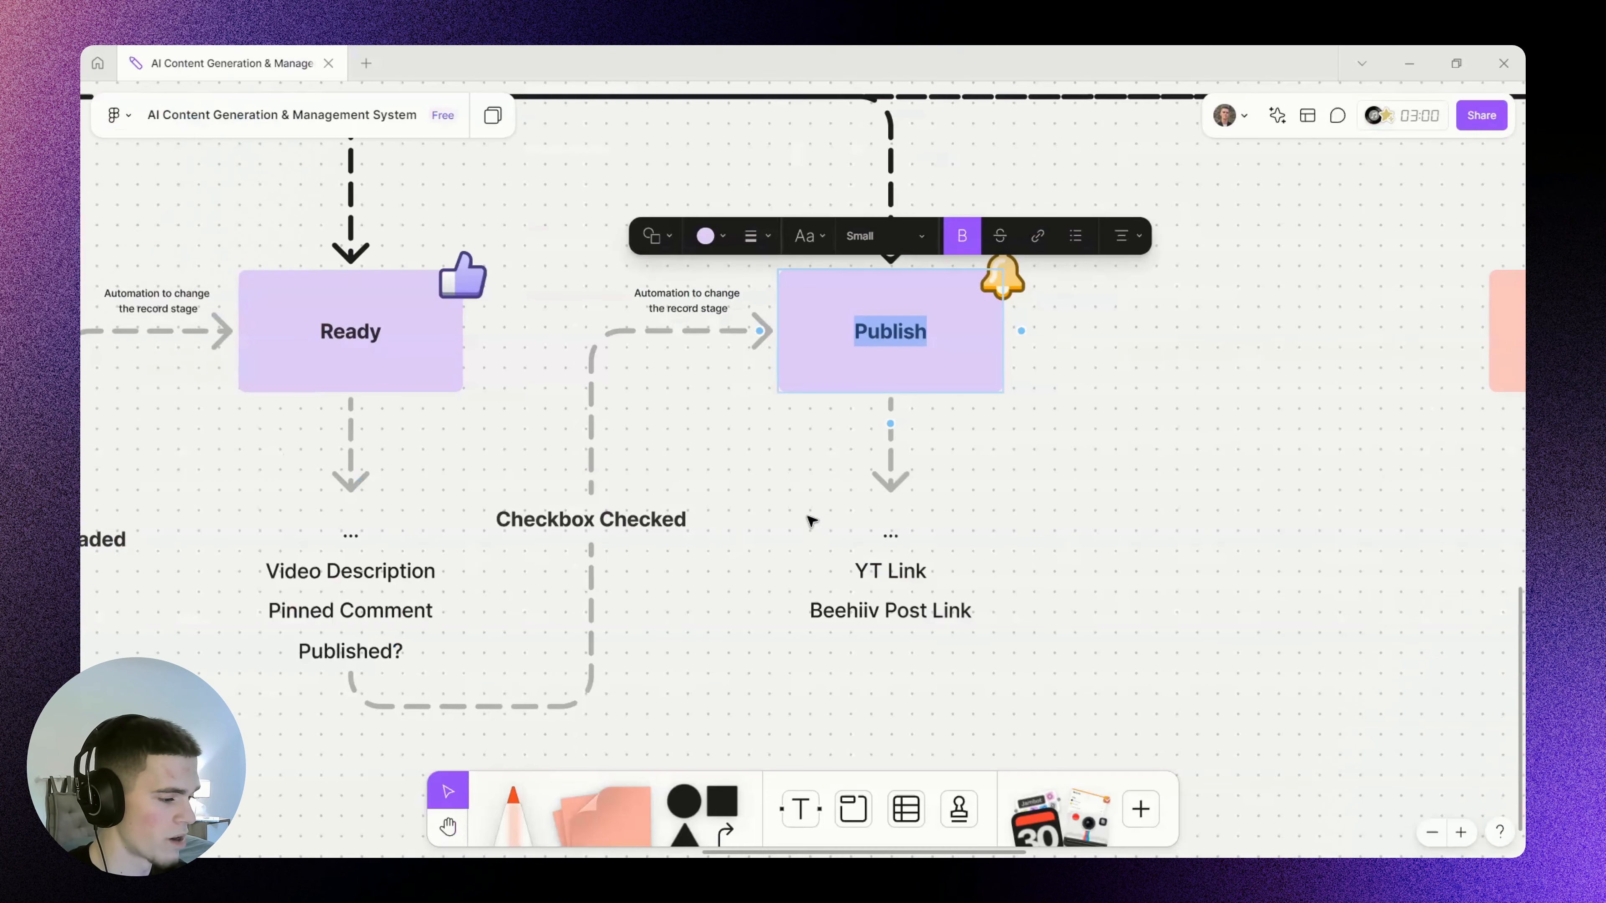
Return to the Ideas field list on the FigJam board and locate the Funnel entry
{"action": "left_click", "coordinate": [809, 525]}
{"action": "scroll", "coordinate": [763, 498], "scroll_direction": "down", "scroll_amount": 3}
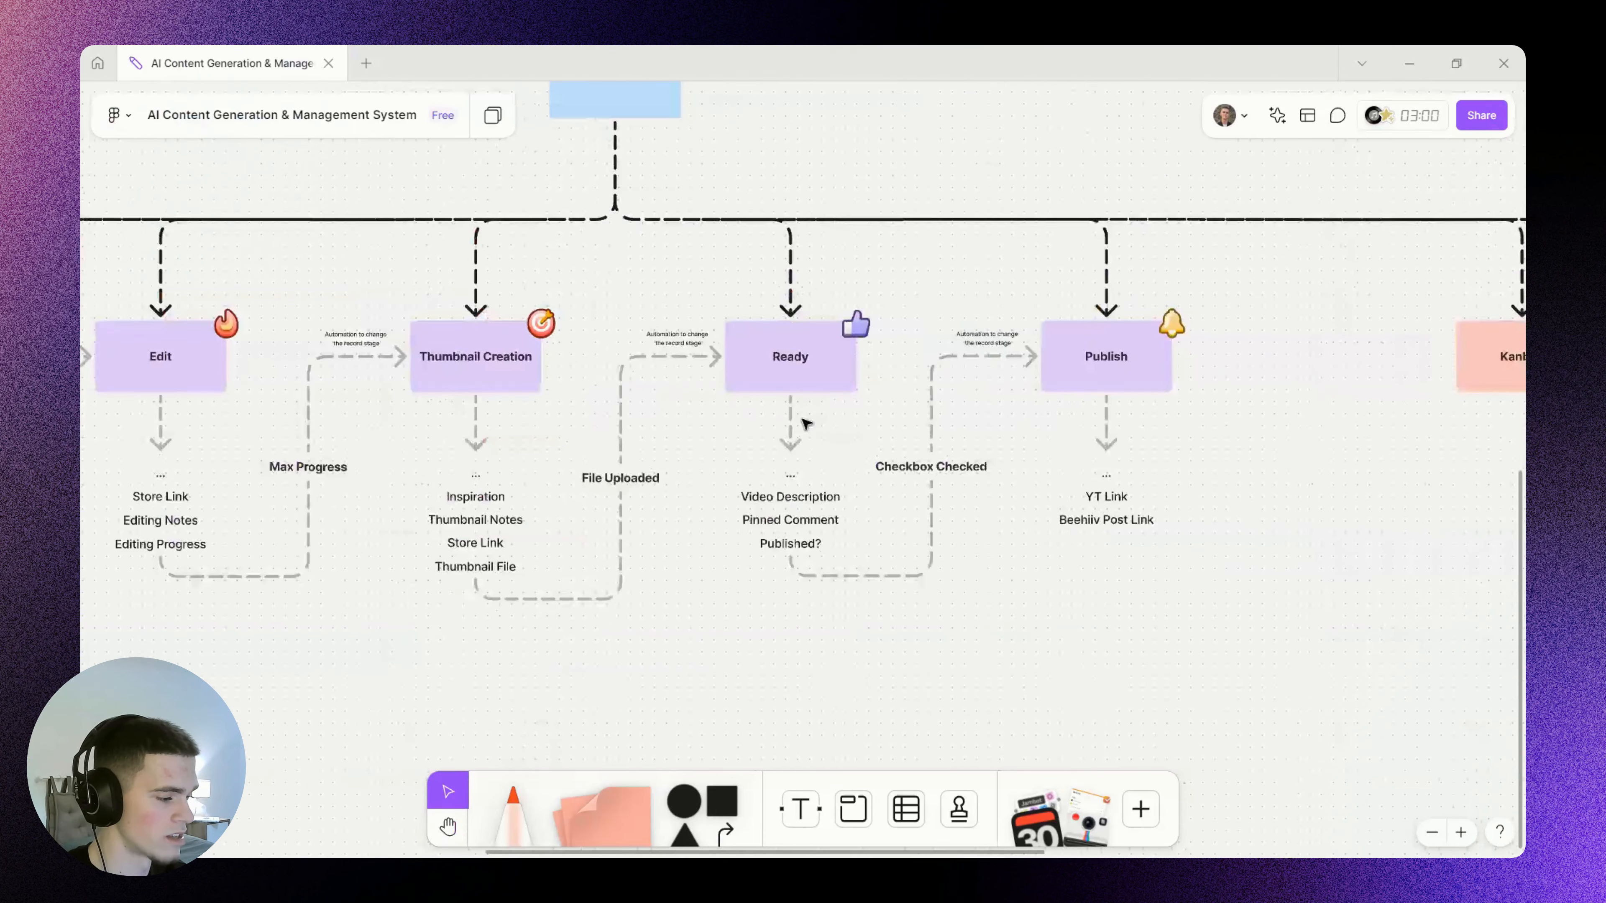
{"action": "scroll", "coordinate": [807, 424], "scroll_direction": "left", "scroll_amount": 10}
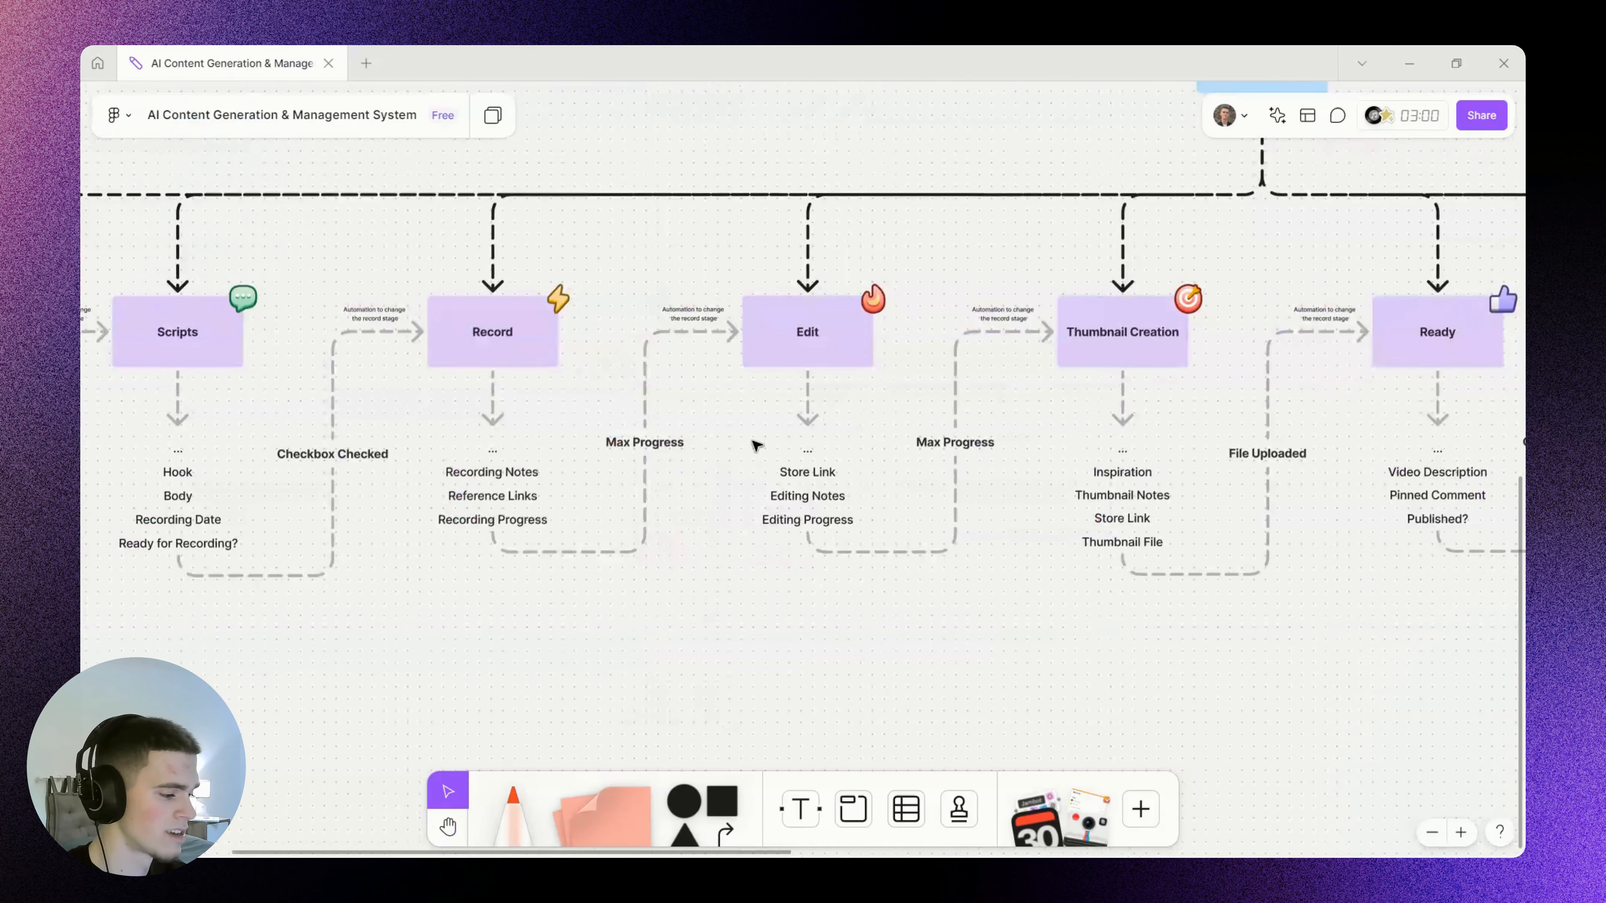
{"action": "scroll", "coordinate": [694, 422], "scroll_direction": "left", "scroll_amount": 6}
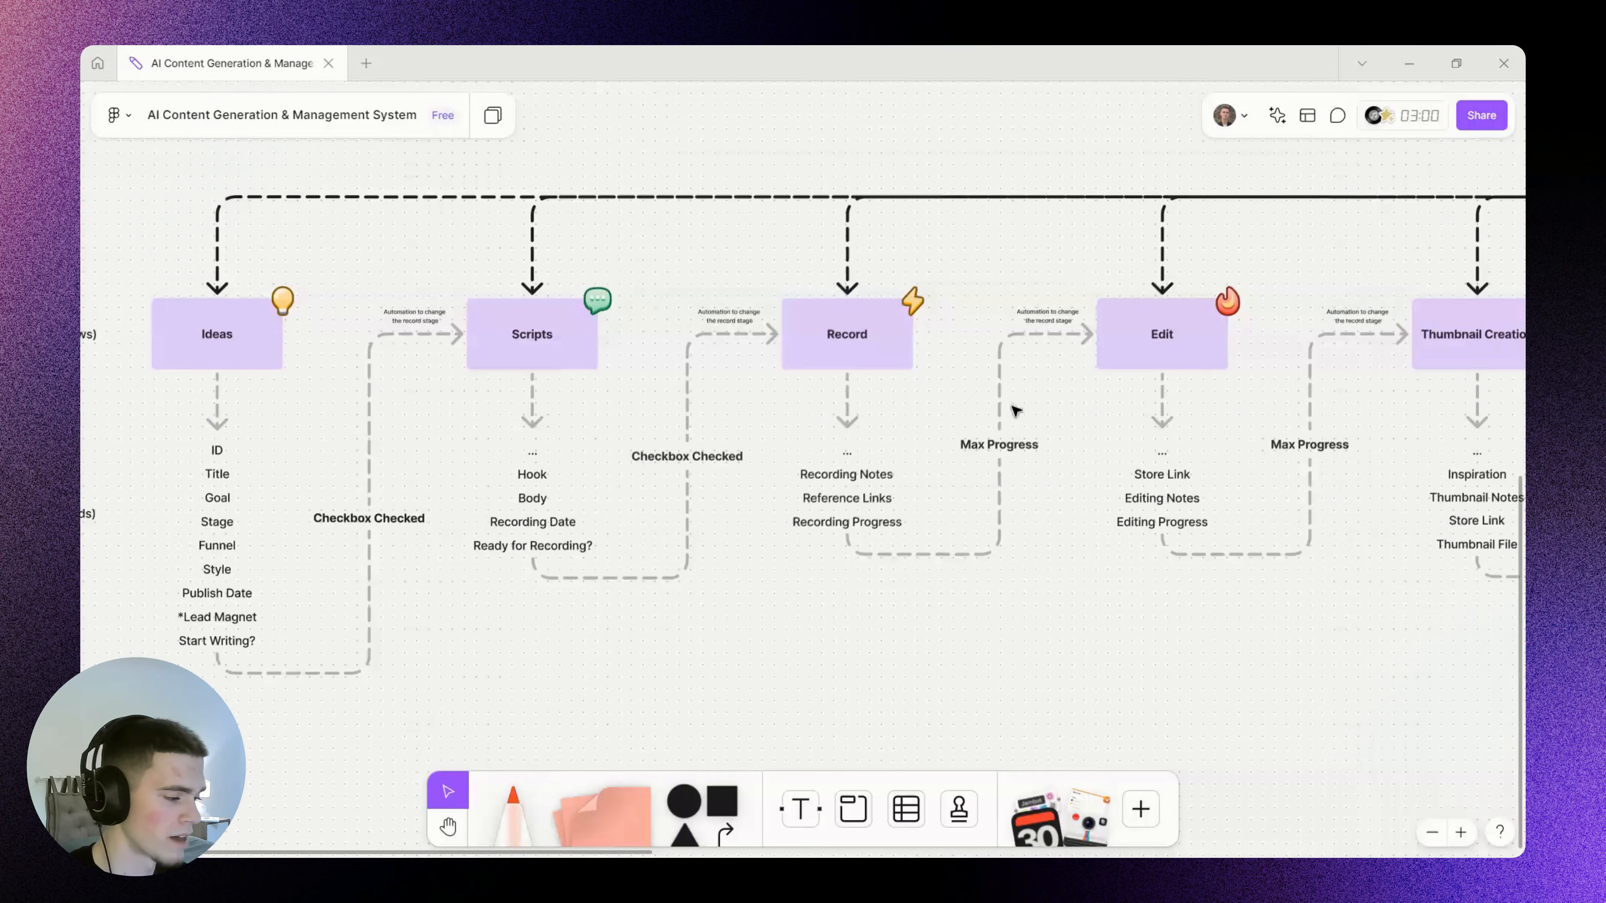
{"action": "scroll", "coordinate": [1012, 406], "scroll_direction": "left", "scroll_amount": 6}
{"action": "scroll", "coordinate": [567, 454], "scroll_direction": "up", "scroll_amount": 3}
{"action": "left_click", "coordinate": [537, 479]}
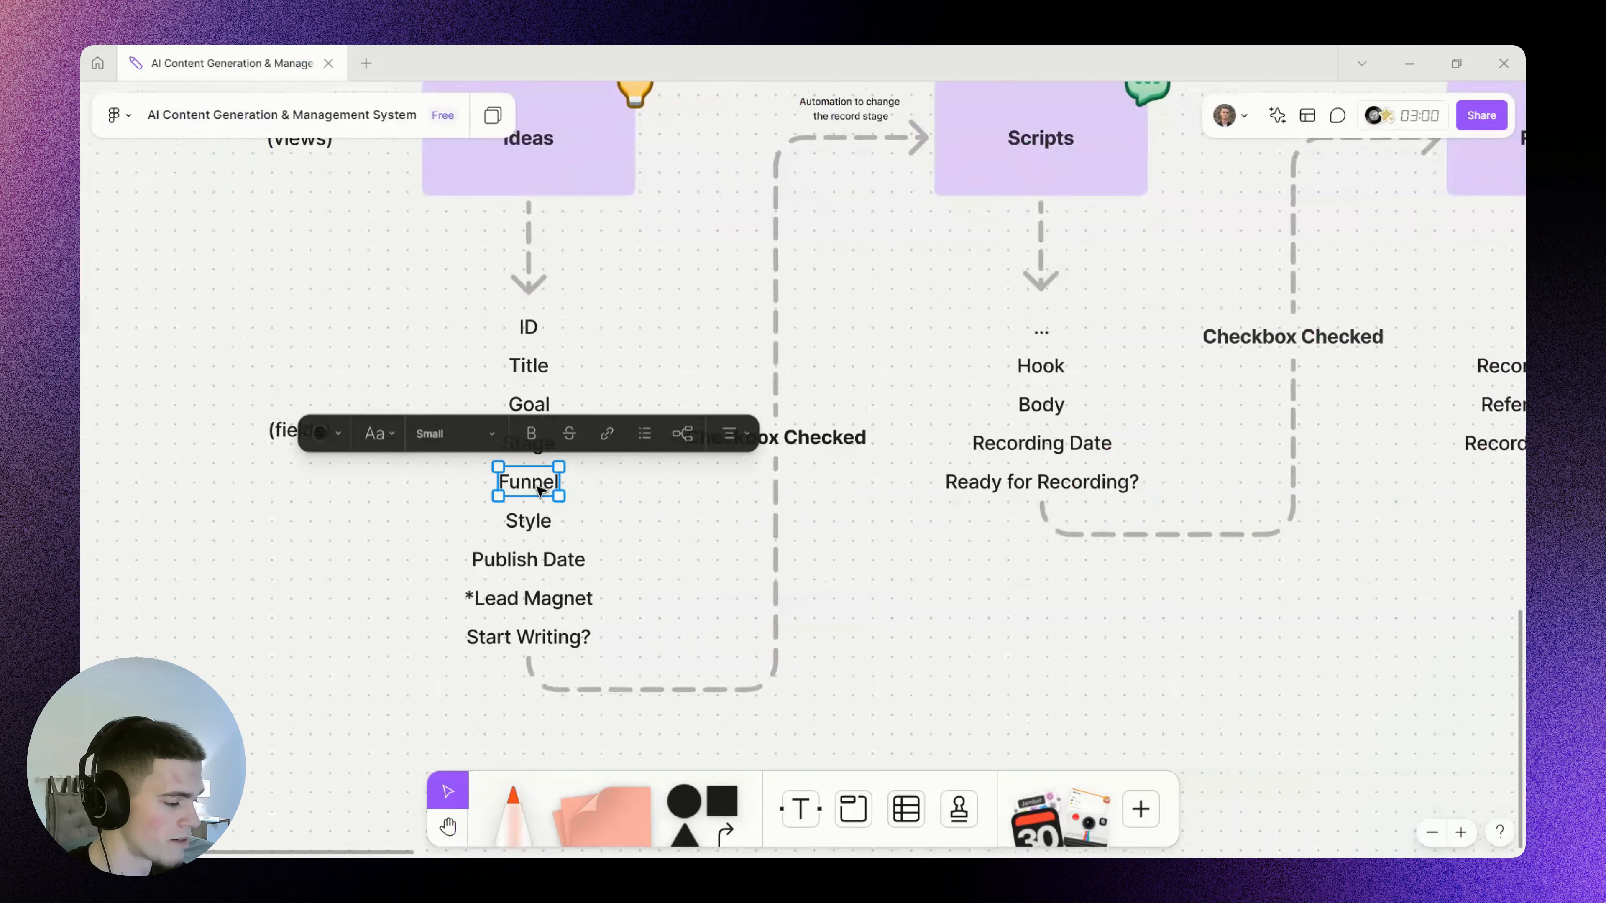
Switch to Airtable and start a new single select field named Funnel in the Content Bank table
{"action": "key", "text": "alt+Tab"}
{"action": "left_click", "coordinate": [1055, 306]}
{"action": "type", "text": "Funeel"}
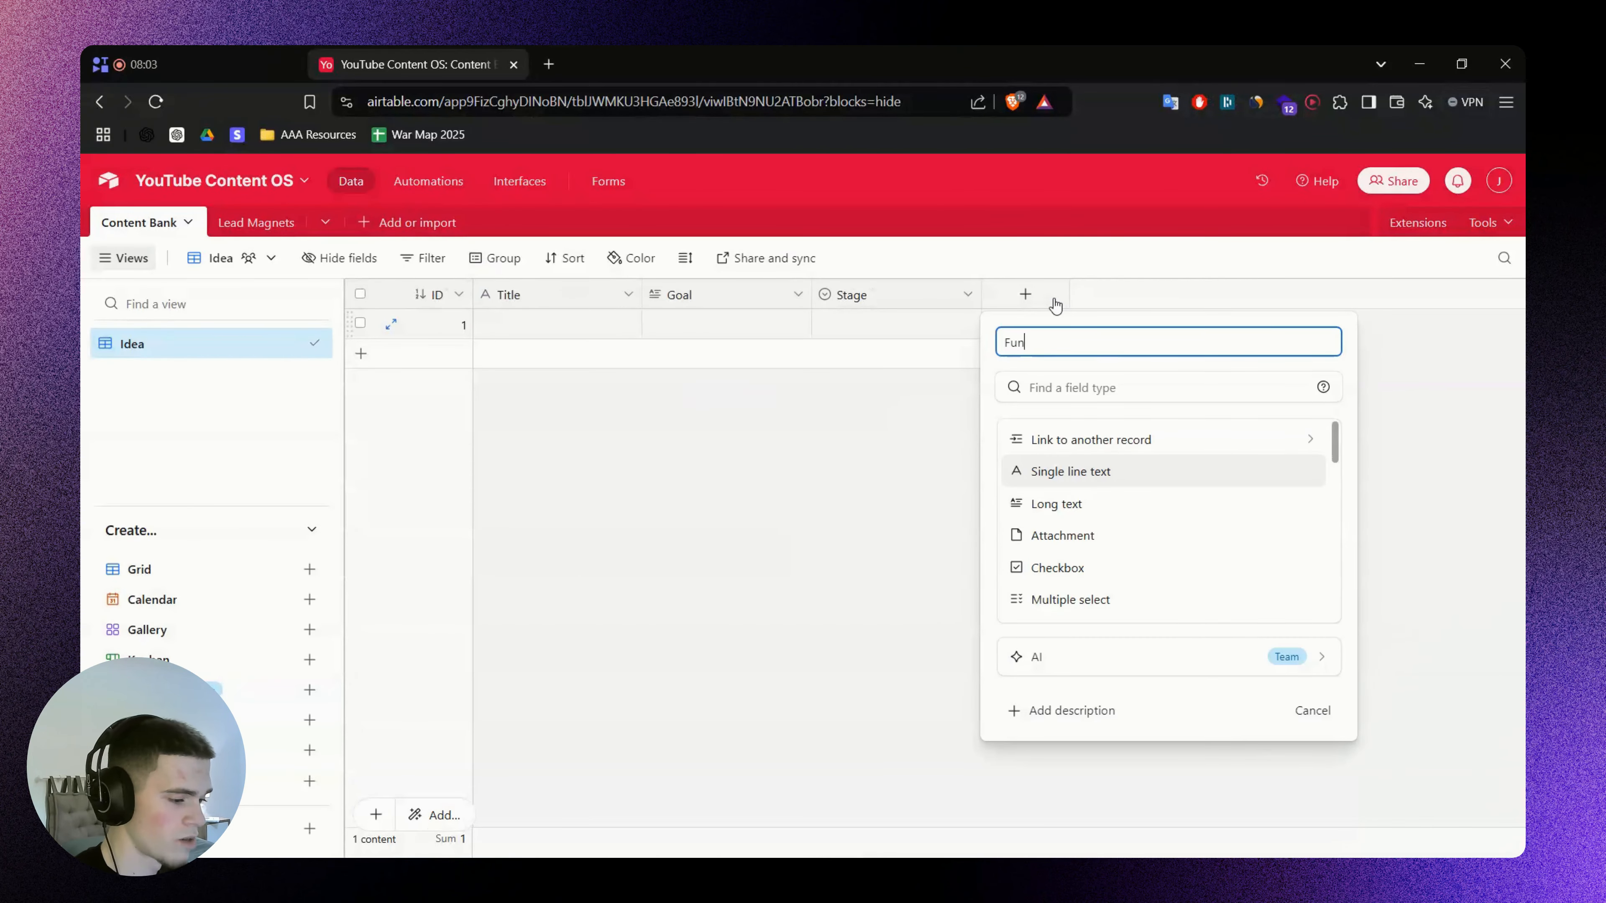
{"action": "key", "text": "BackSpace"}
{"action": "key", "text": "BackSpace"}
{"action": "key", "text": "BackSpace"}
{"action": "type", "text": "nel"}
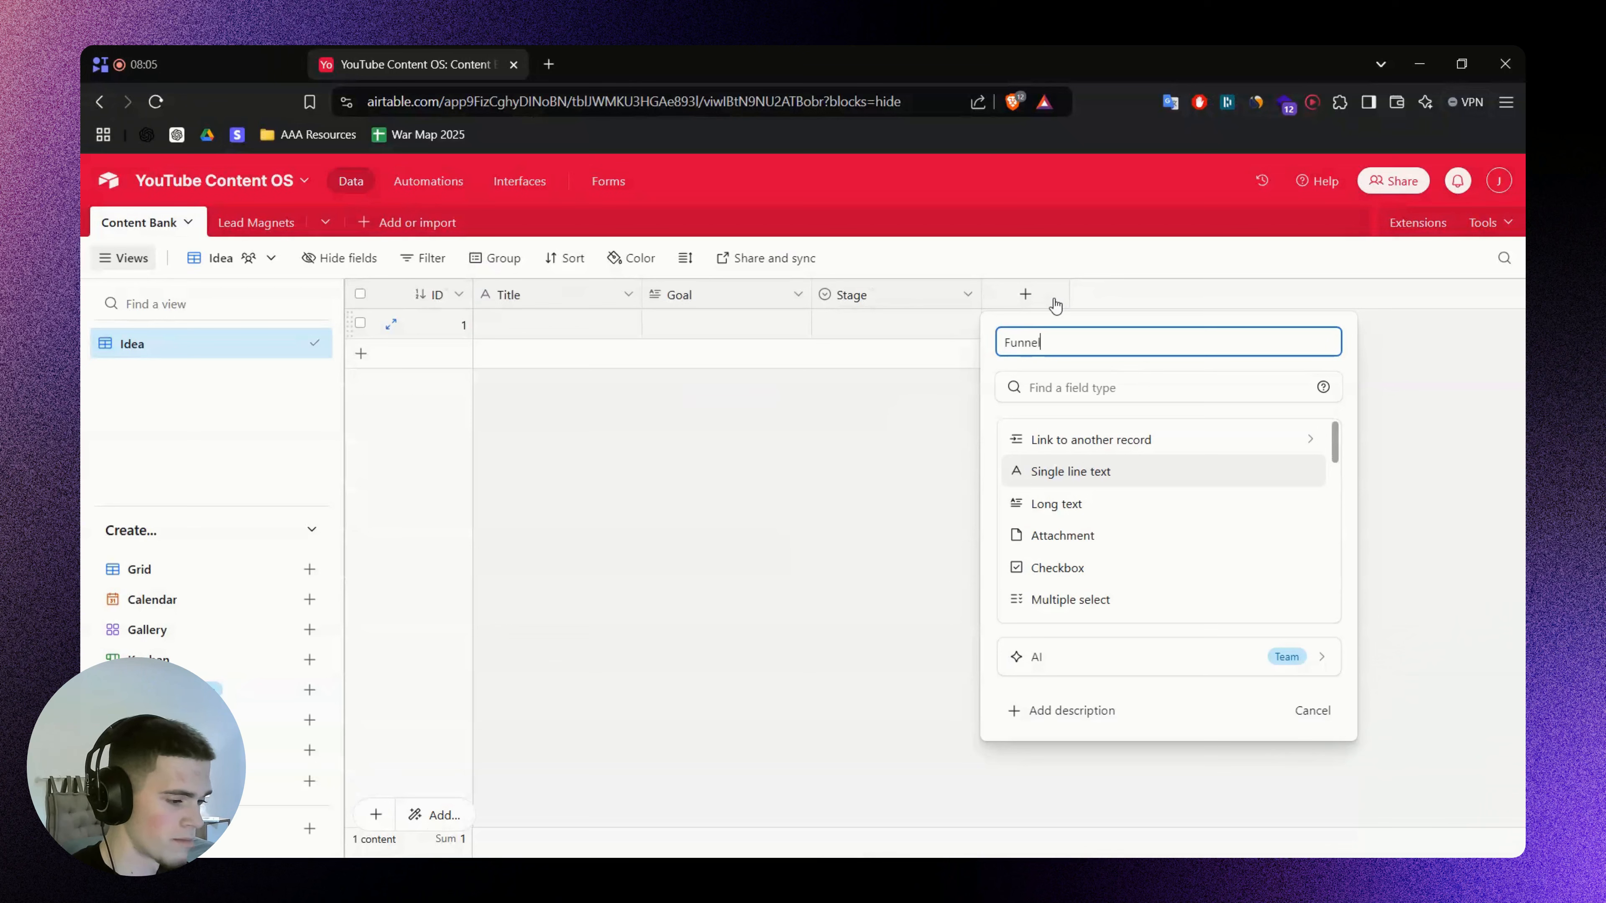
{"action": "key", "text": "Tab"}
{"action": "scroll", "coordinate": [1147, 524], "scroll_direction": "down", "scroll_amount": 5}
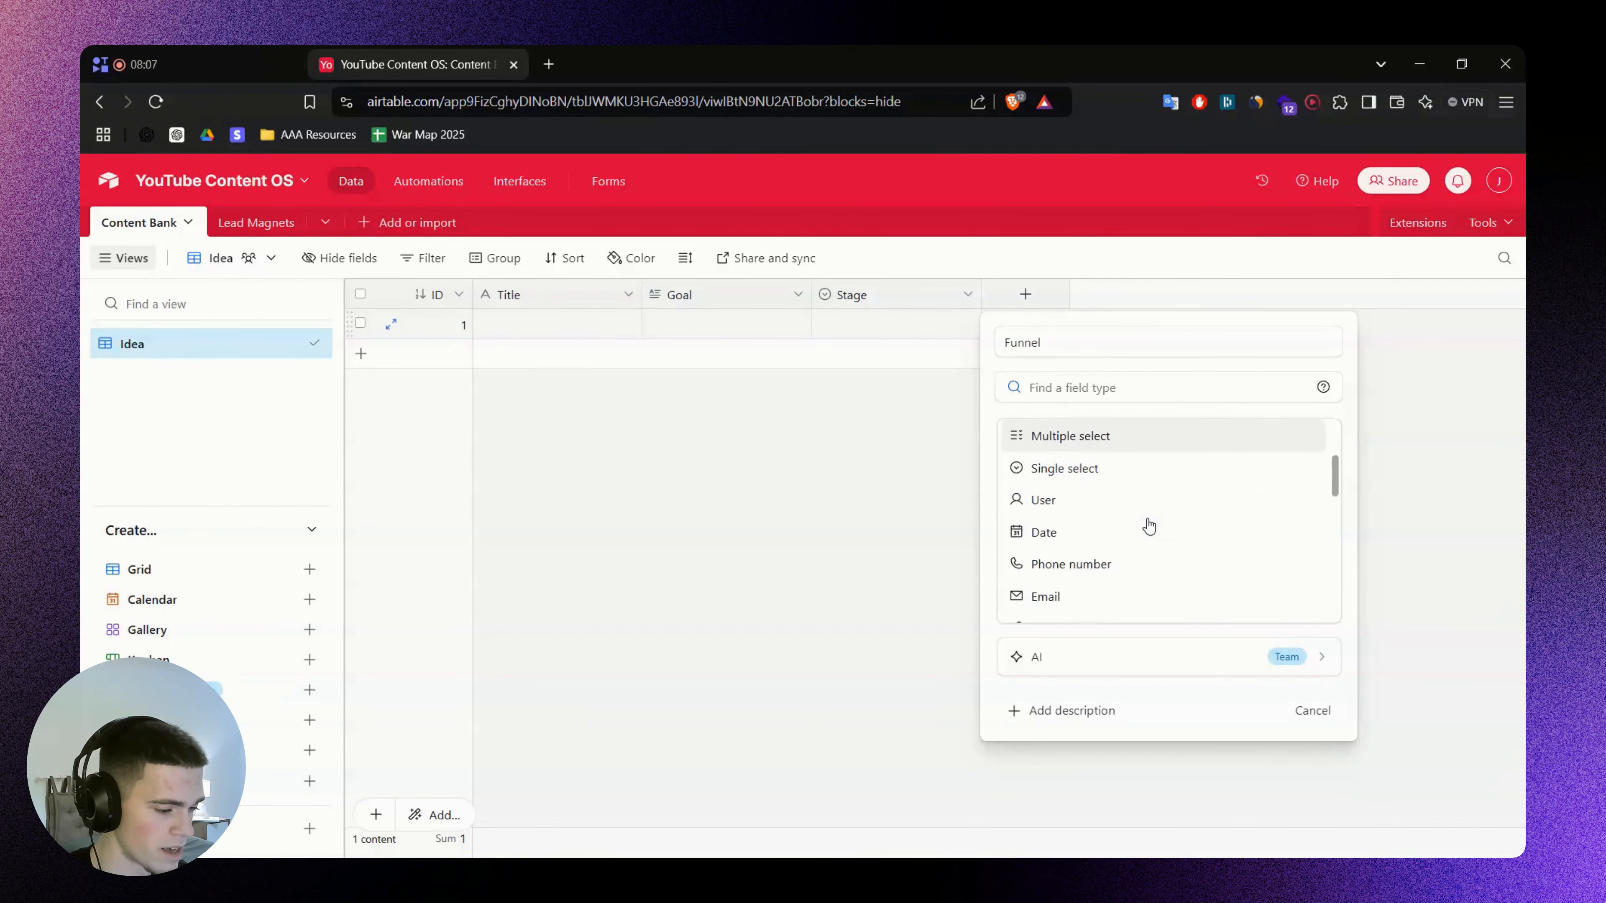
{"action": "left_click", "coordinate": [1075, 446]}
Add three options to the Funnel field, entering BoFu, MoFu and the initial T of the third
{"action": "left_click", "coordinate": [1091, 585]}
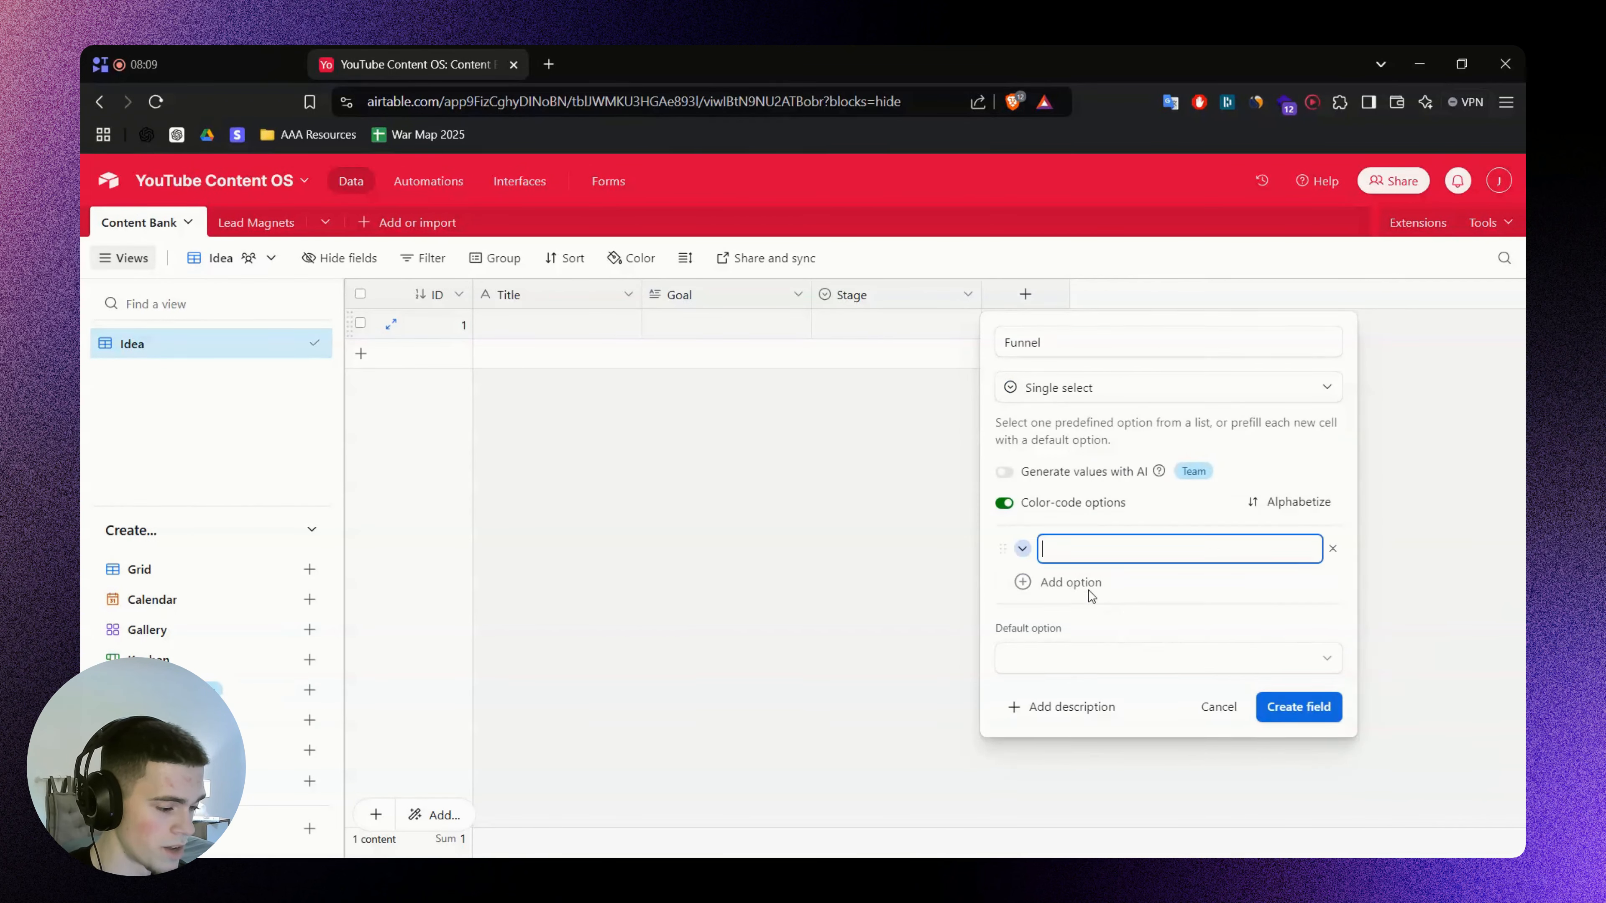
{"action": "left_click", "coordinate": [1088, 588]}
{"action": "left_click", "coordinate": [1086, 617]}
{"action": "left_click", "coordinate": [1089, 548]}
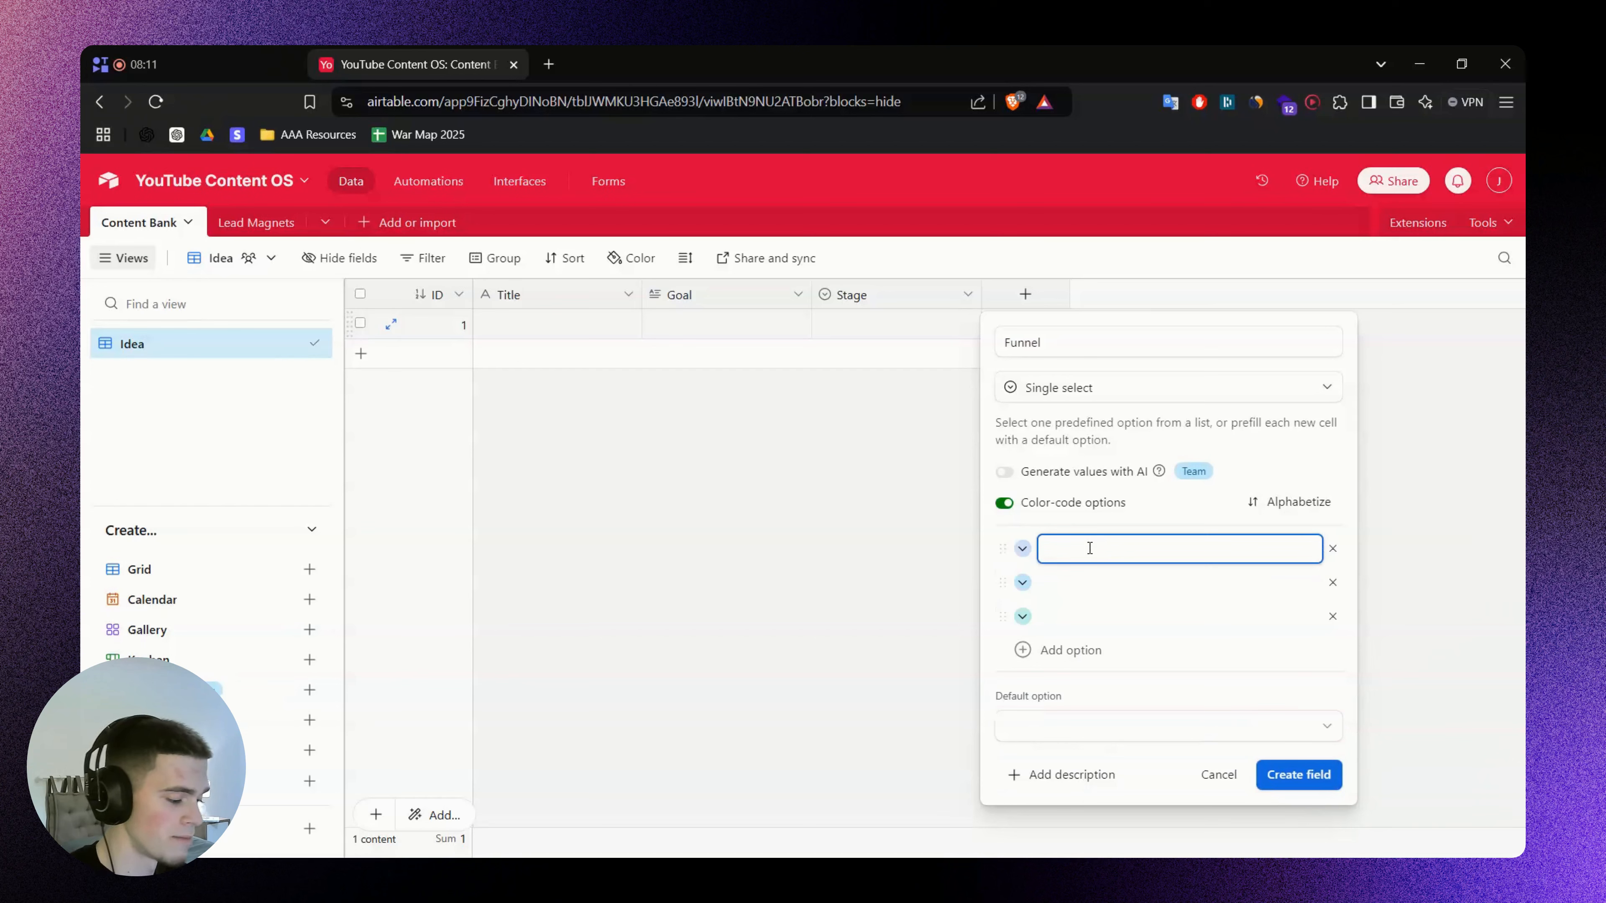
{"action": "type", "text": "Bo"}
{"action": "key", "text": "BackSpace"}
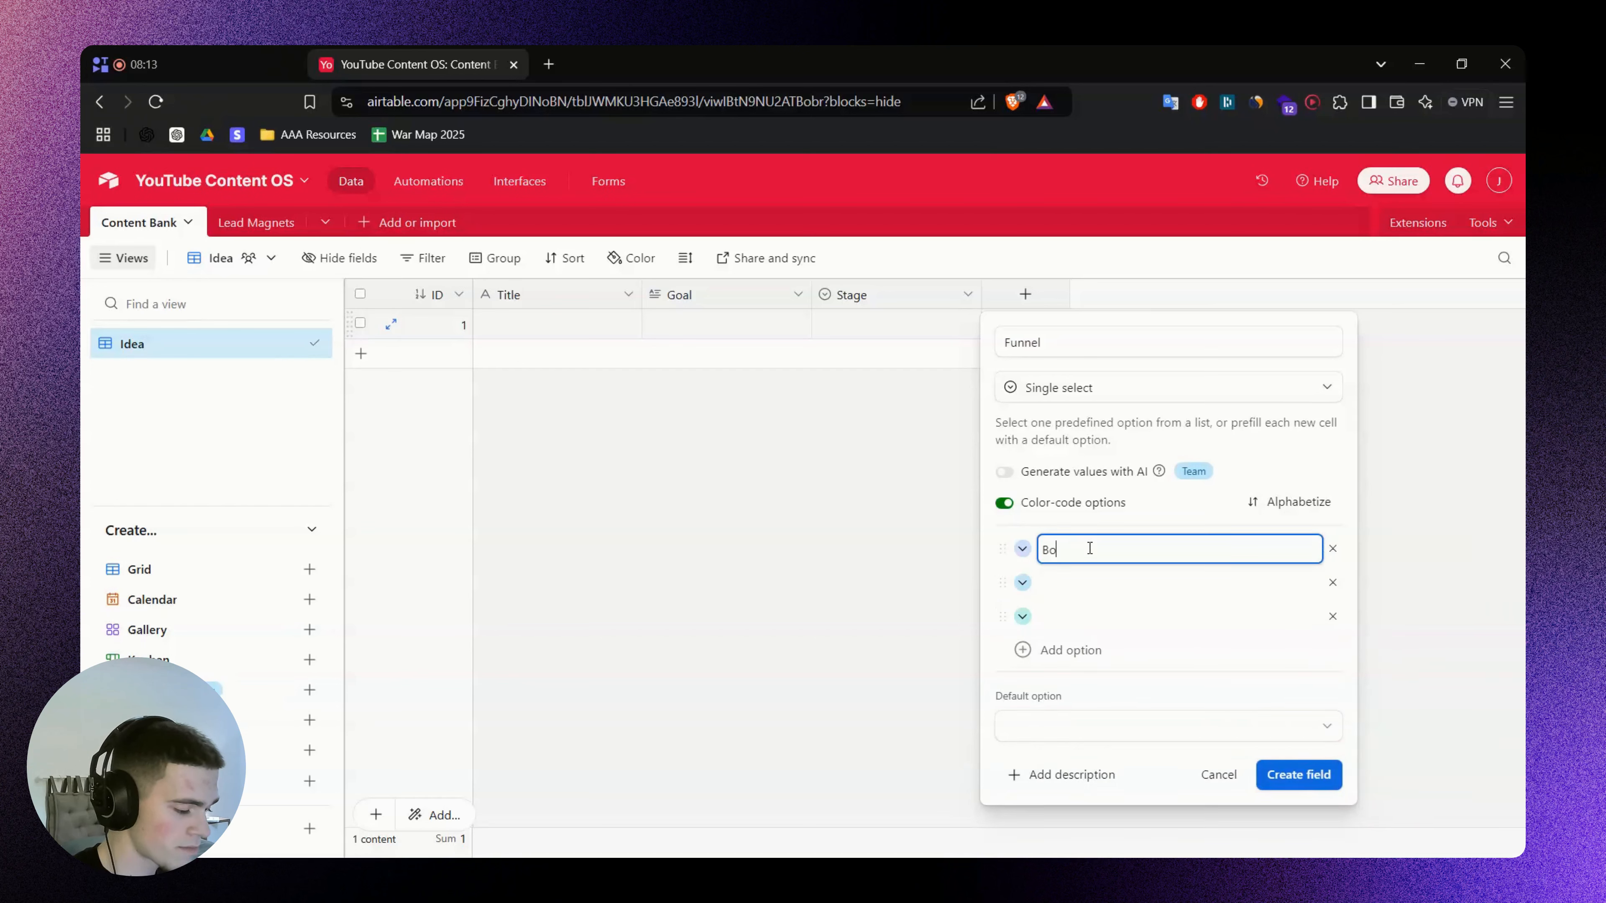
{"action": "type", "text": "Fu"}
{"action": "key", "text": "Return"}
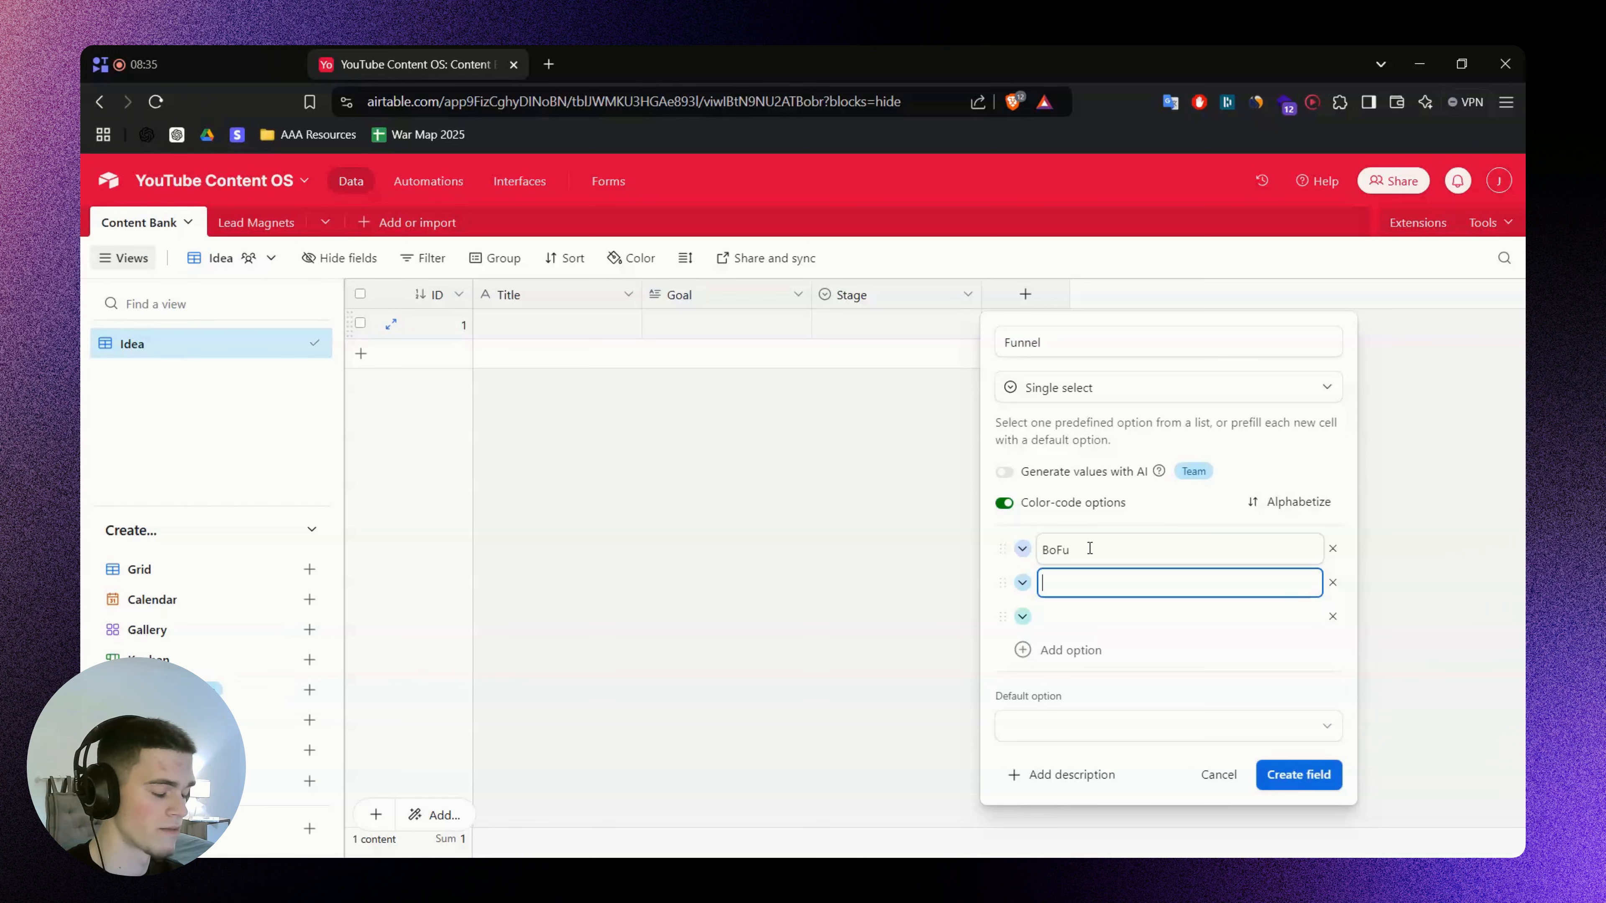
{"action": "type", "text": "MoFu"}
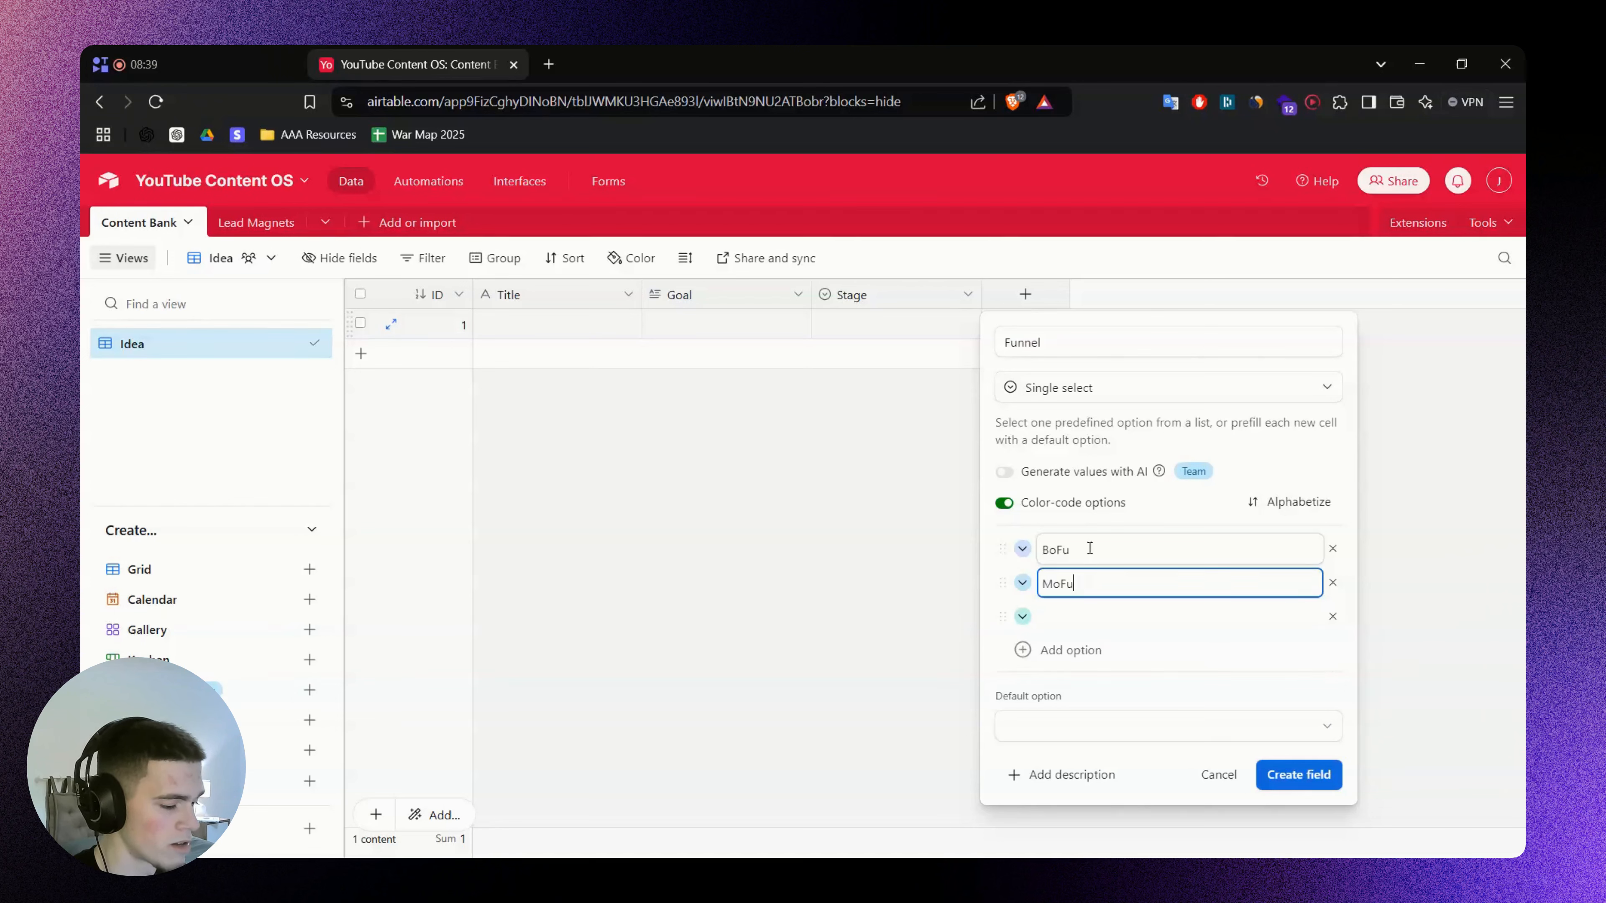
{"action": "key", "text": "Return"}
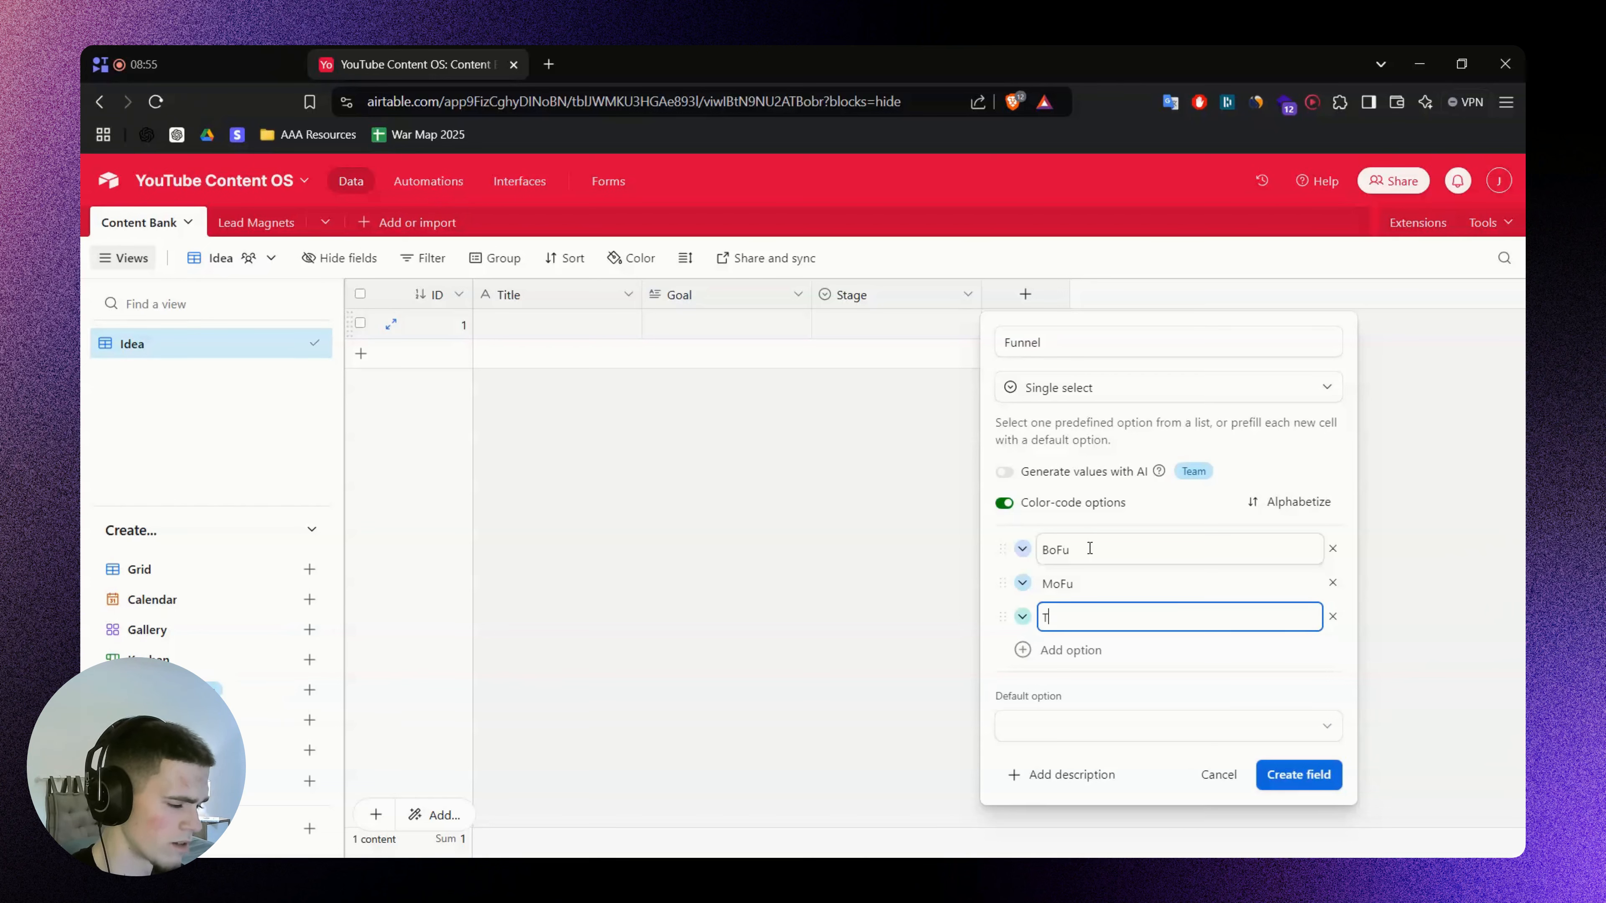
Reorder the Funnel options so T comes first, MoFu second and BoFu last, and complete the first as ToFu
{"action": "left_click_drag", "start_coordinate": [1002, 617], "coordinate": [1000, 548]}
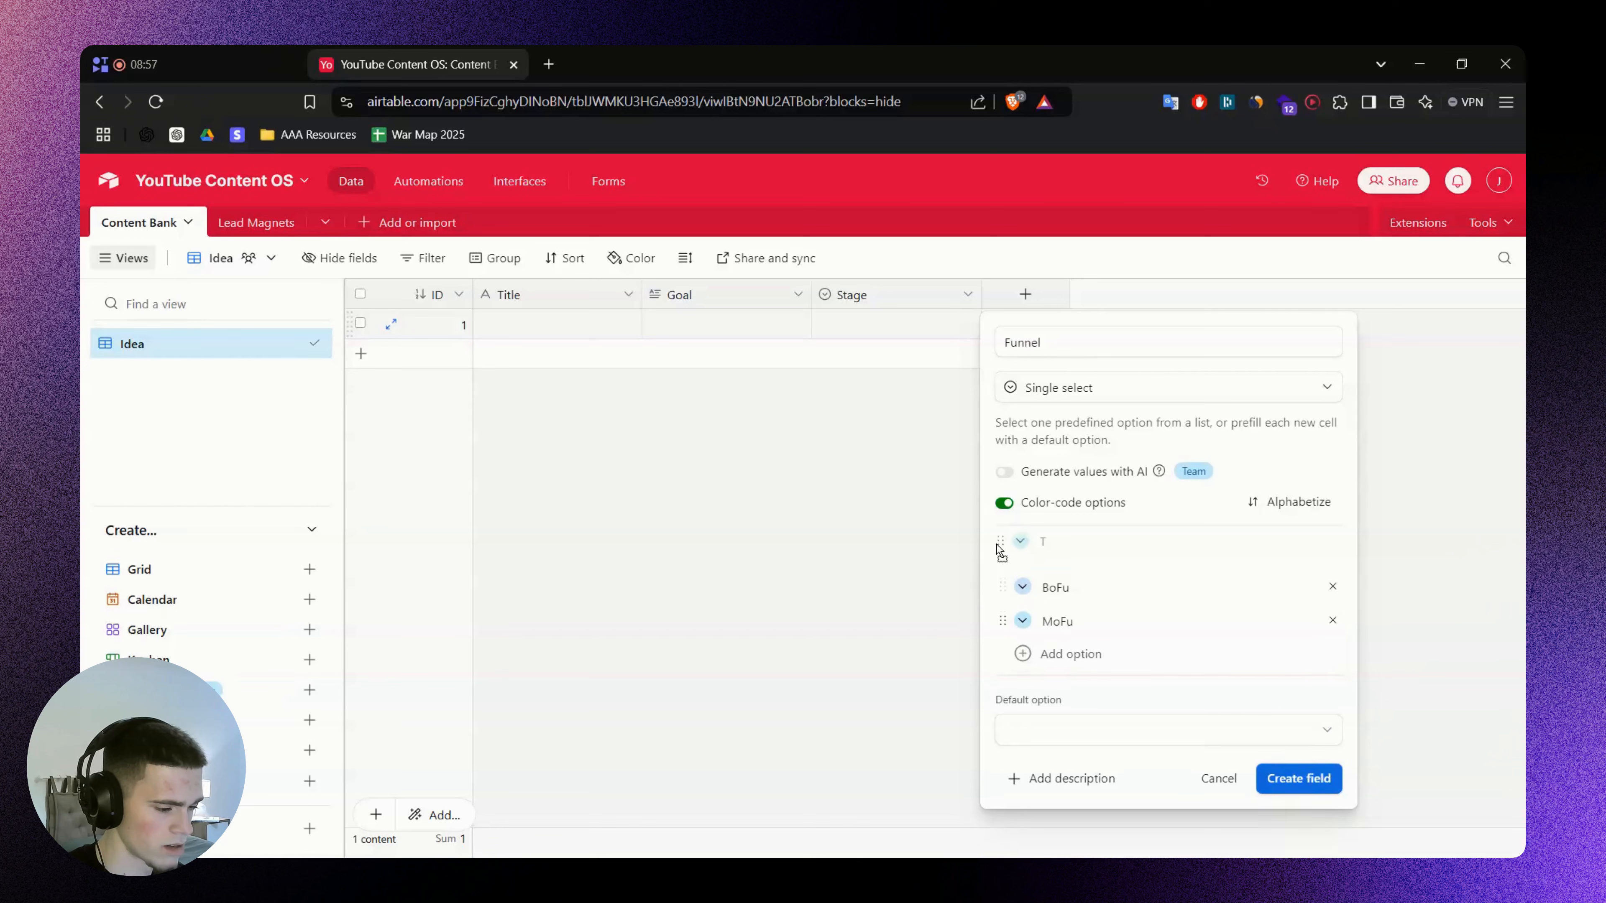
{"action": "left_click_drag", "start_coordinate": [1002, 617], "coordinate": [1004, 583]}
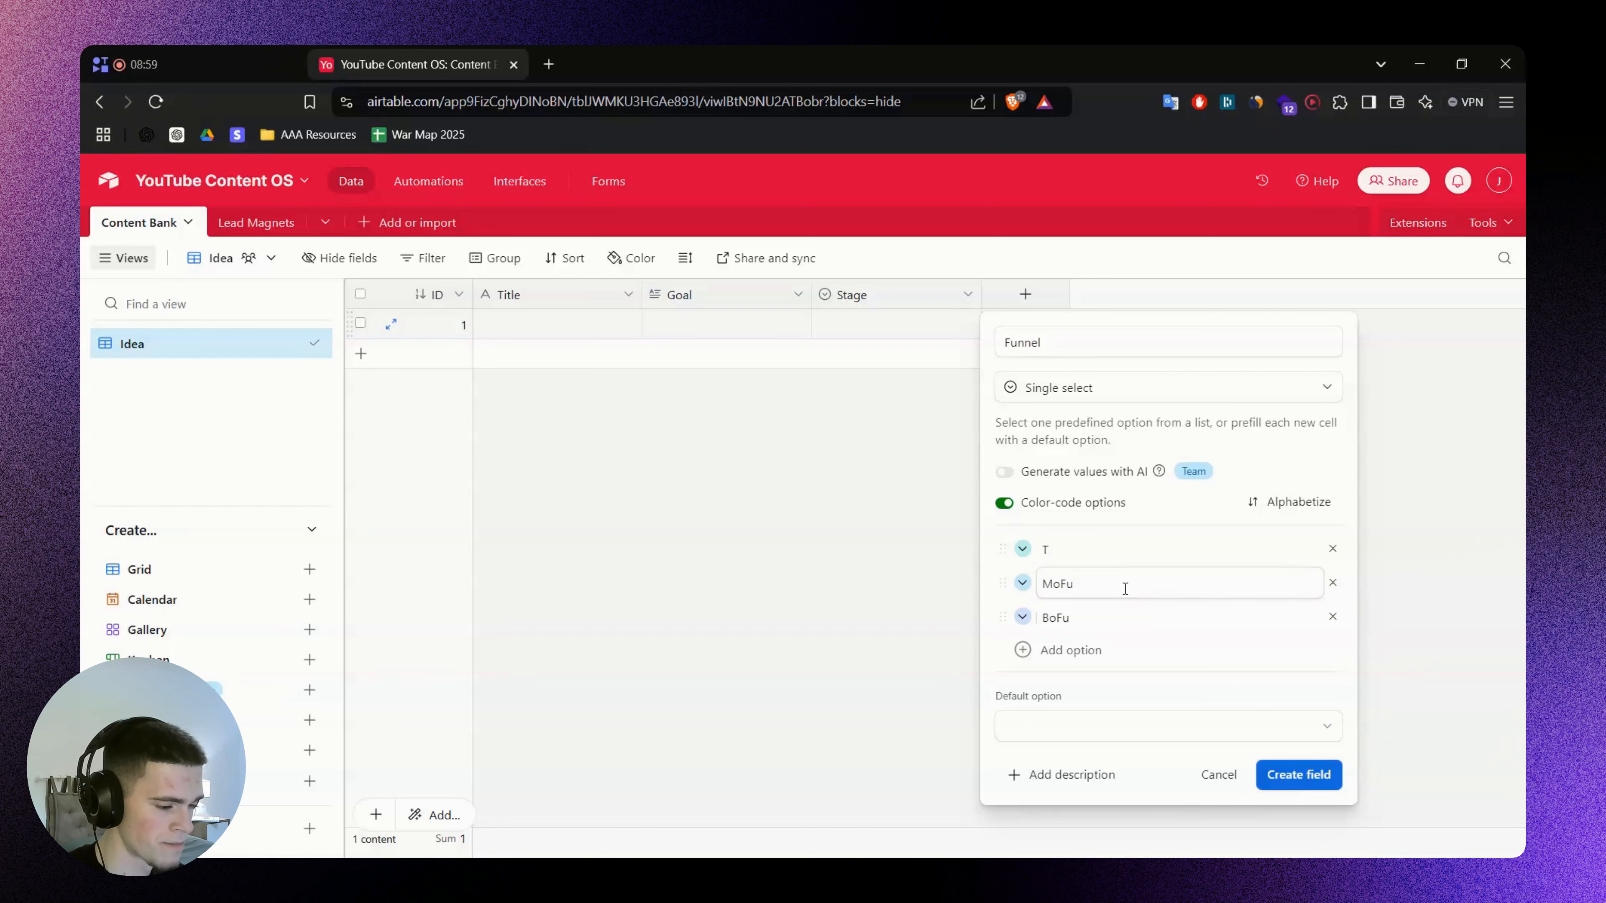
{"action": "left_click", "coordinate": [1115, 536]}
{"action": "type", "text": "oFu"}
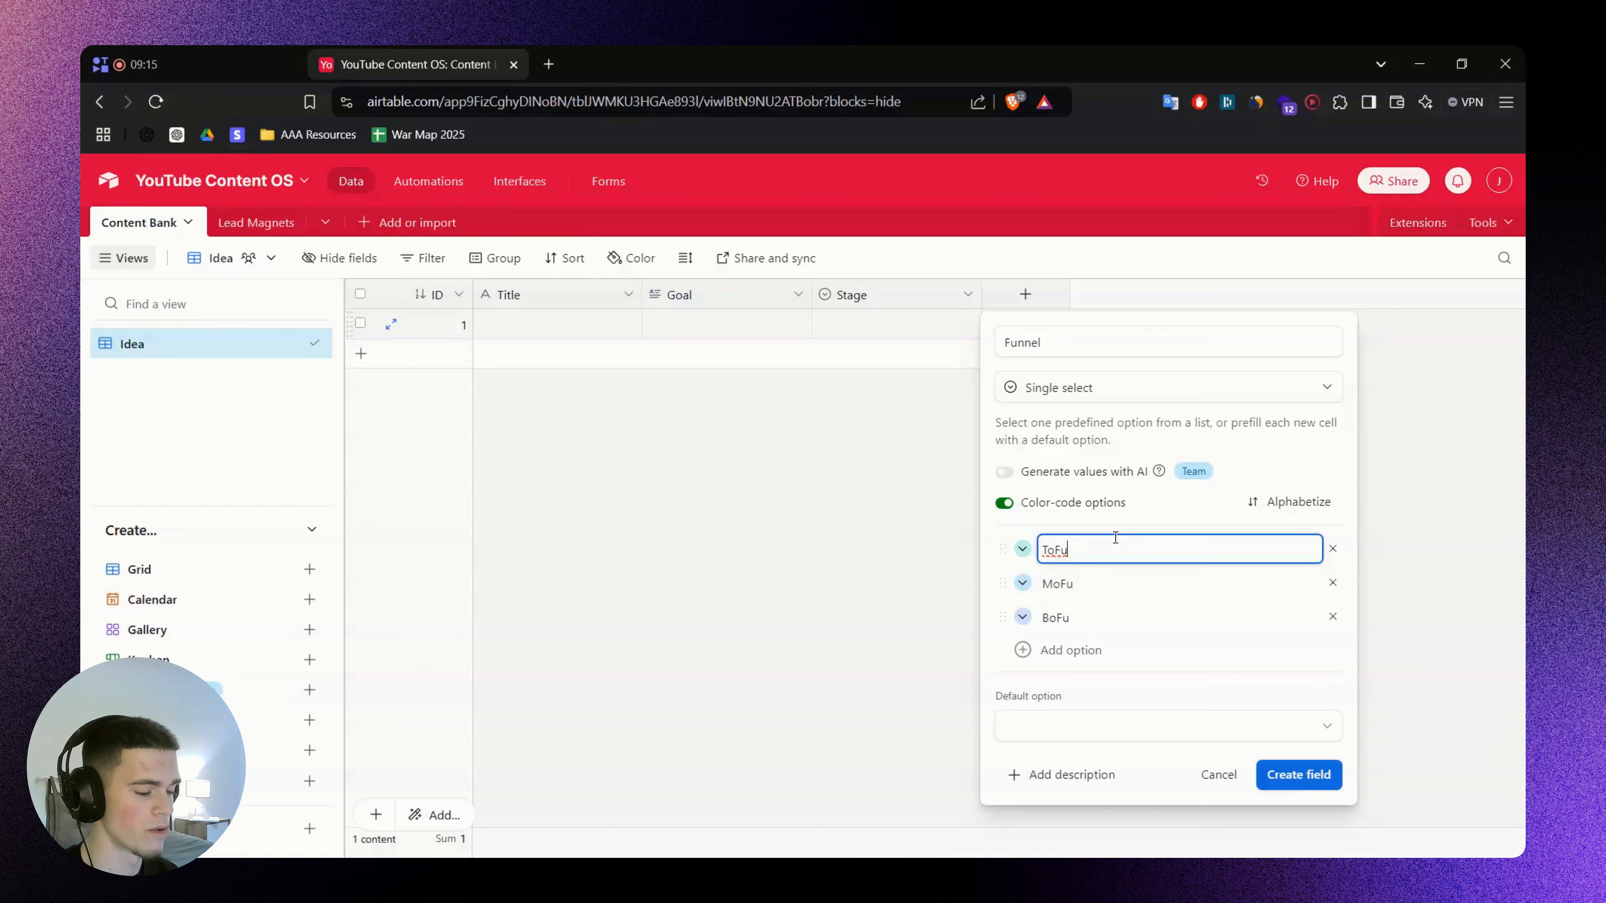
Review the three Funnel options and create the field
{"action": "left_click", "coordinate": [1099, 615]}
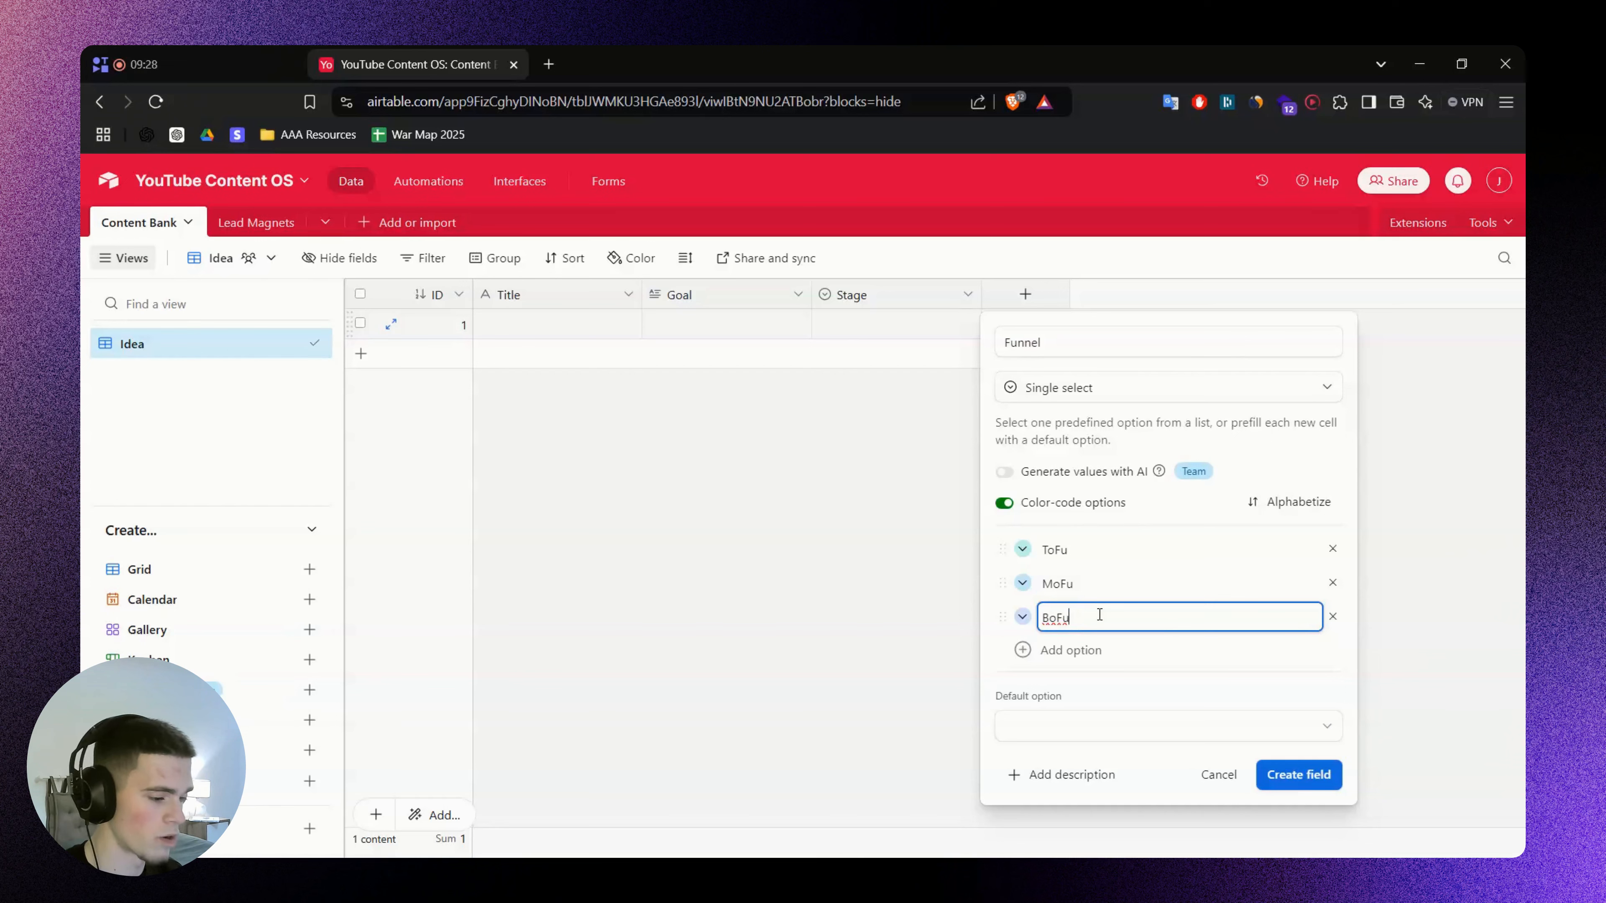
{"action": "left_click", "coordinate": [991, 617]}
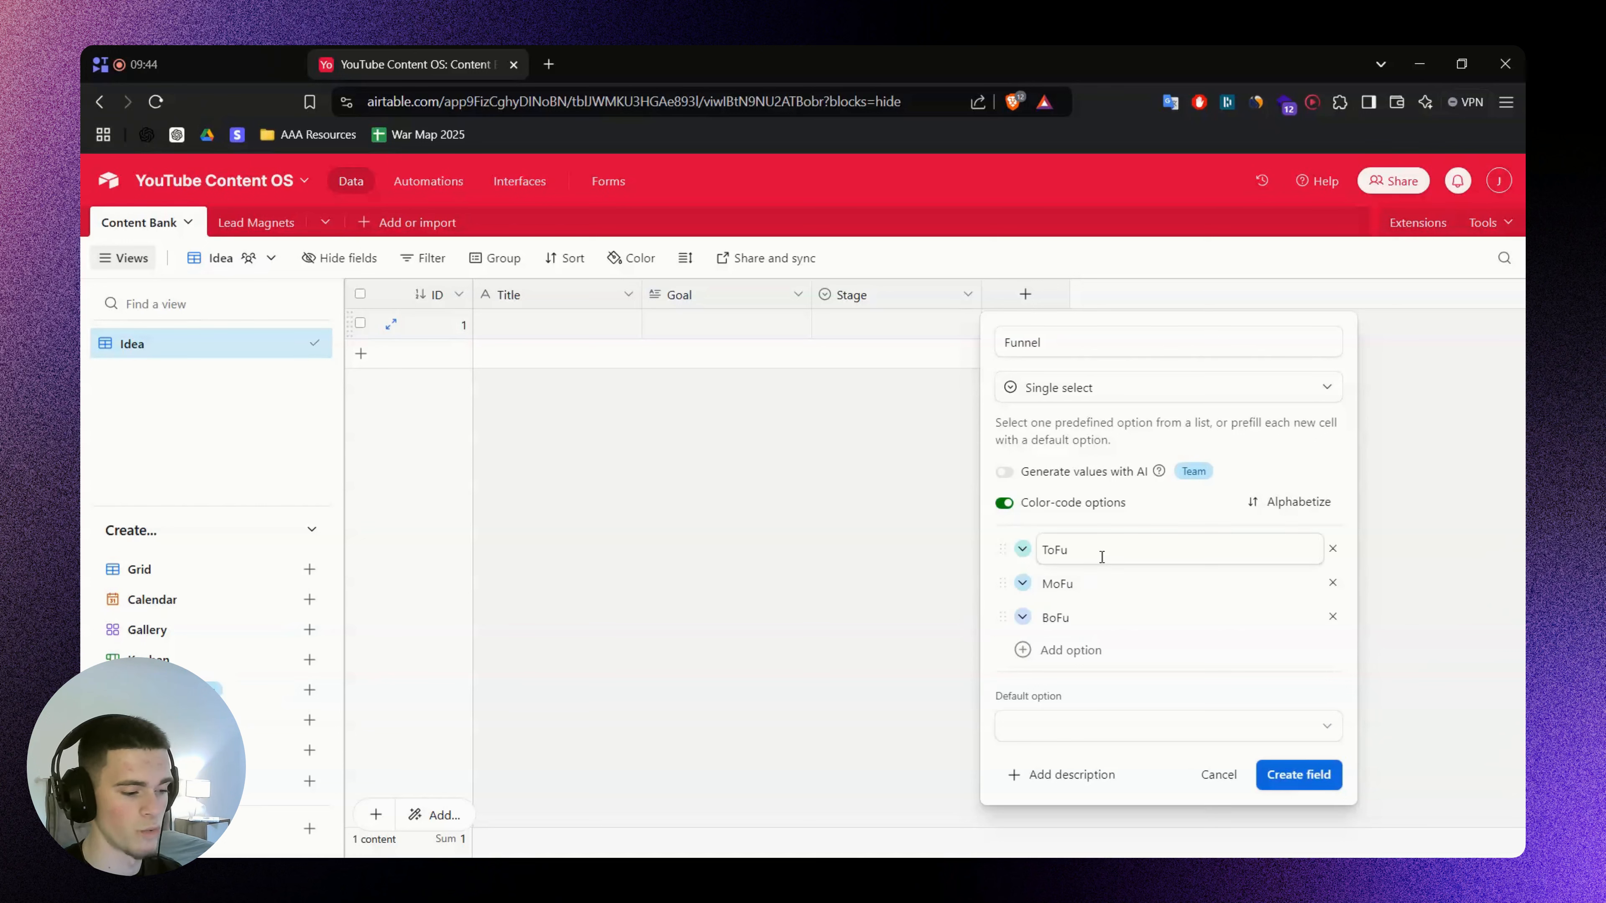
{"action": "left_click_drag", "start_coordinate": [1100, 550], "coordinate": [1009, 535]}
{"action": "left_click", "coordinate": [983, 530]}
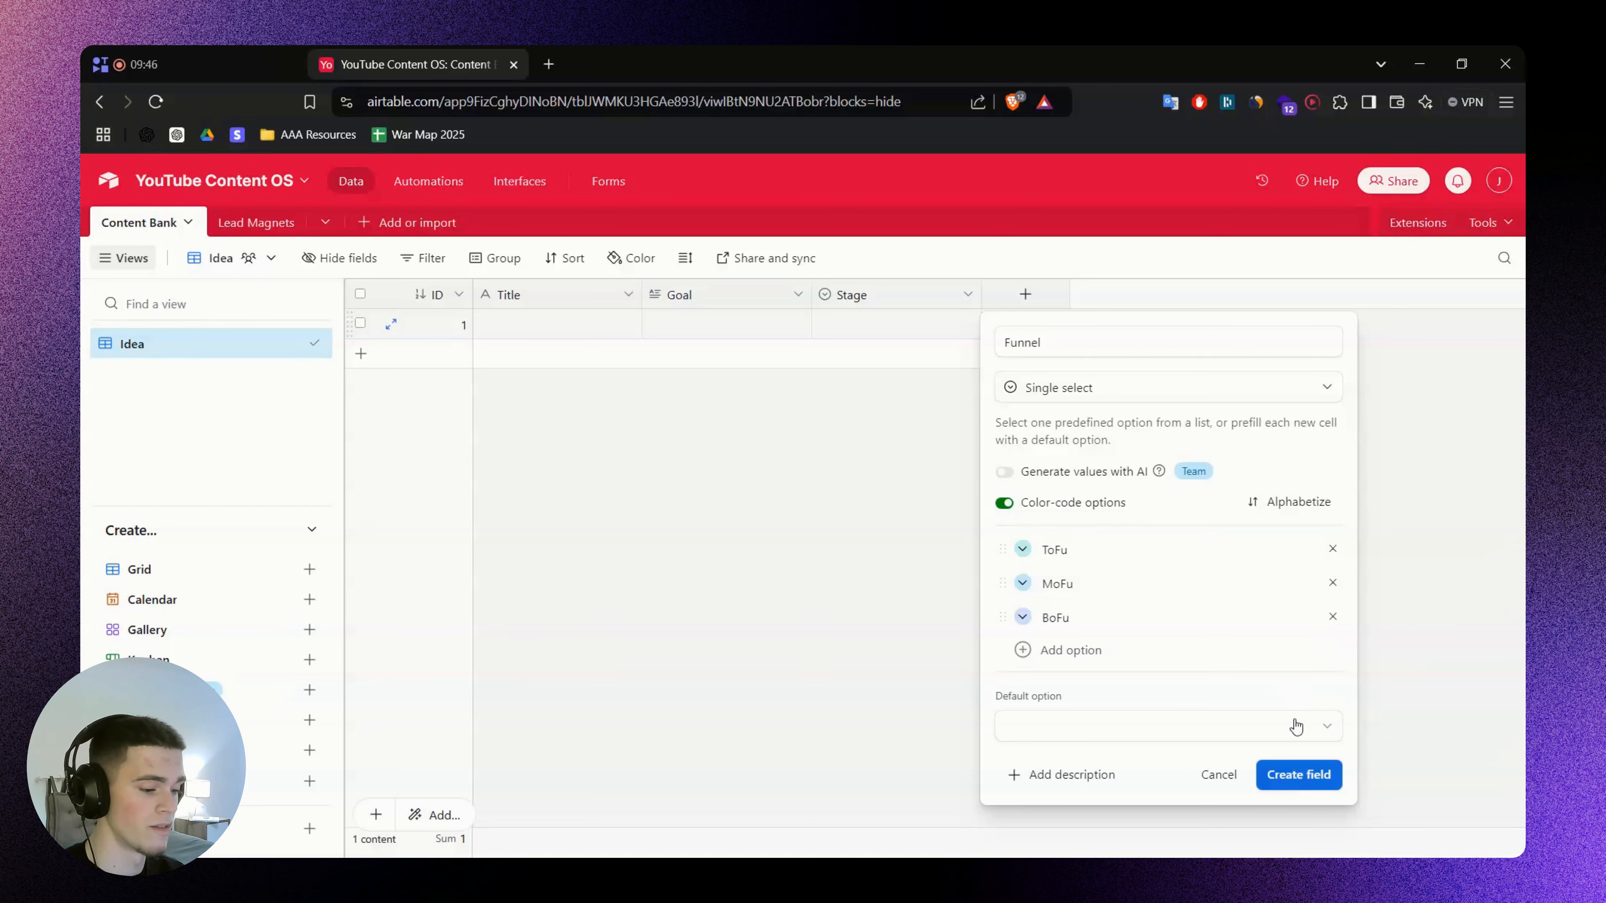
{"action": "left_click", "coordinate": [1279, 772]}
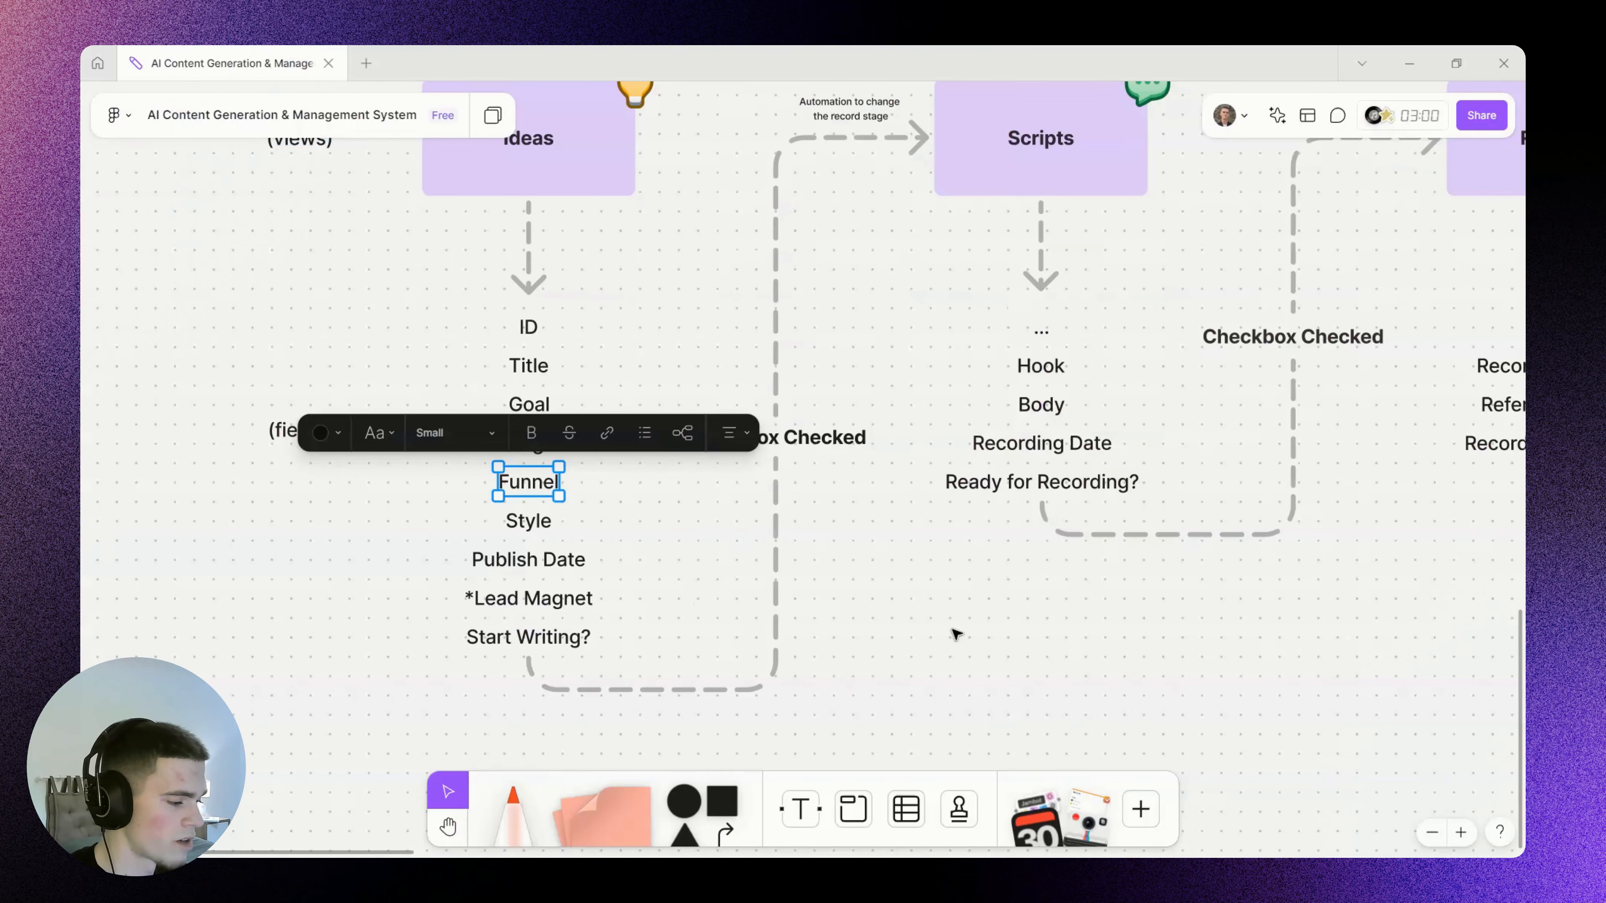
Find the Style entry on the FigJam board and start a single select field named Style in Airtable
{"action": "left_click", "coordinate": [604, 556]}
{"action": "scroll", "coordinate": [632, 538], "scroll_direction": "left", "scroll_amount": 3}
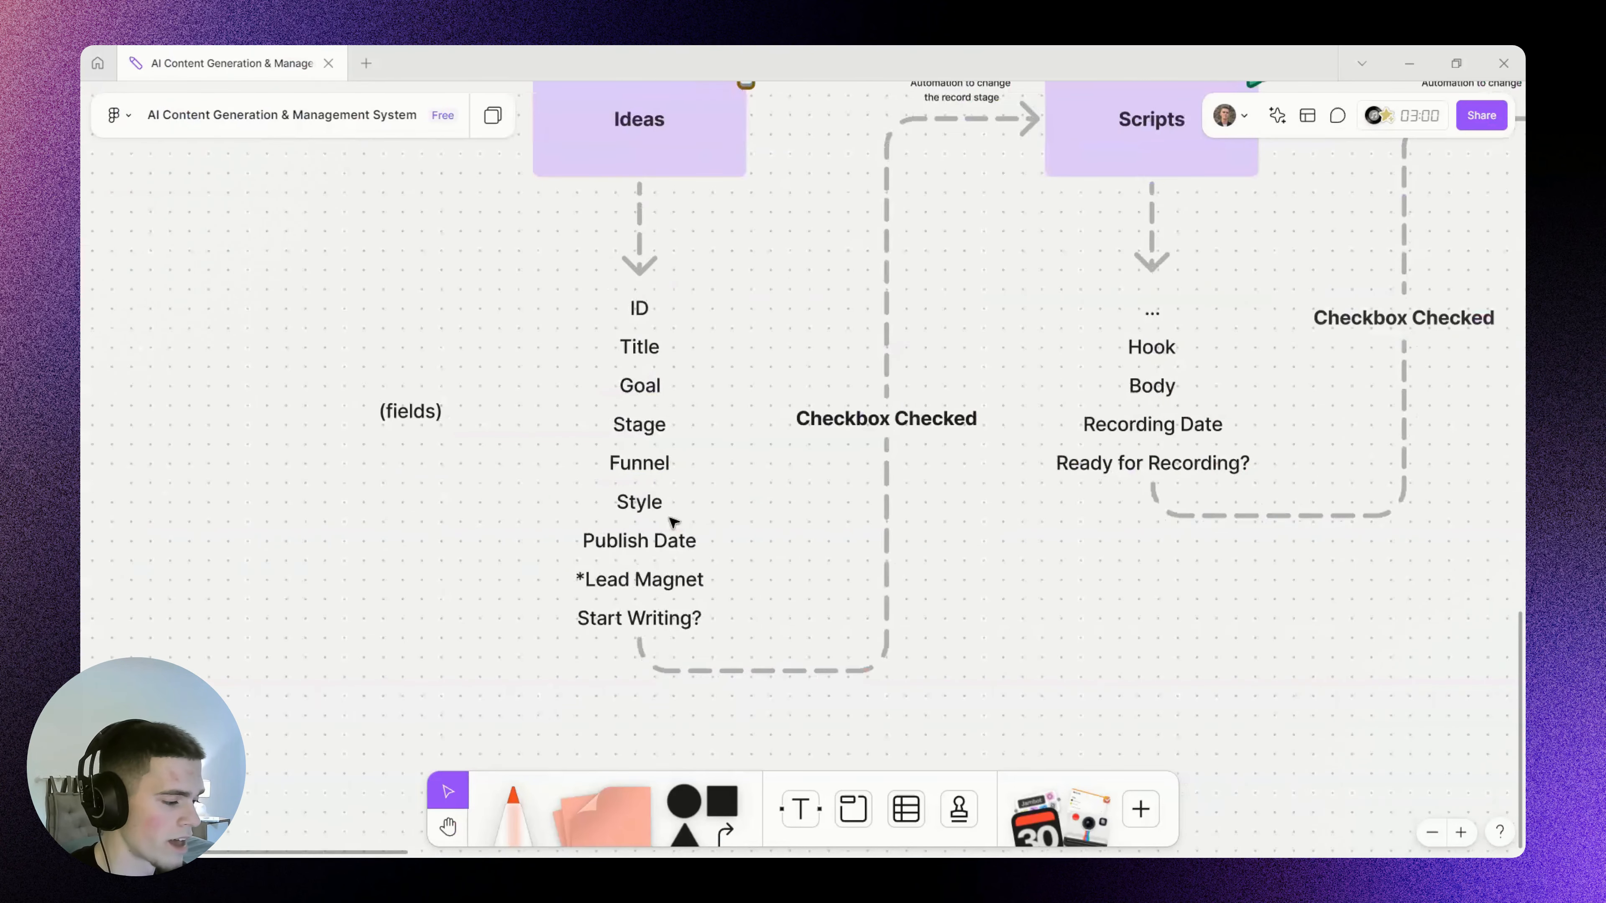
{"action": "left_click", "coordinate": [640, 503]}
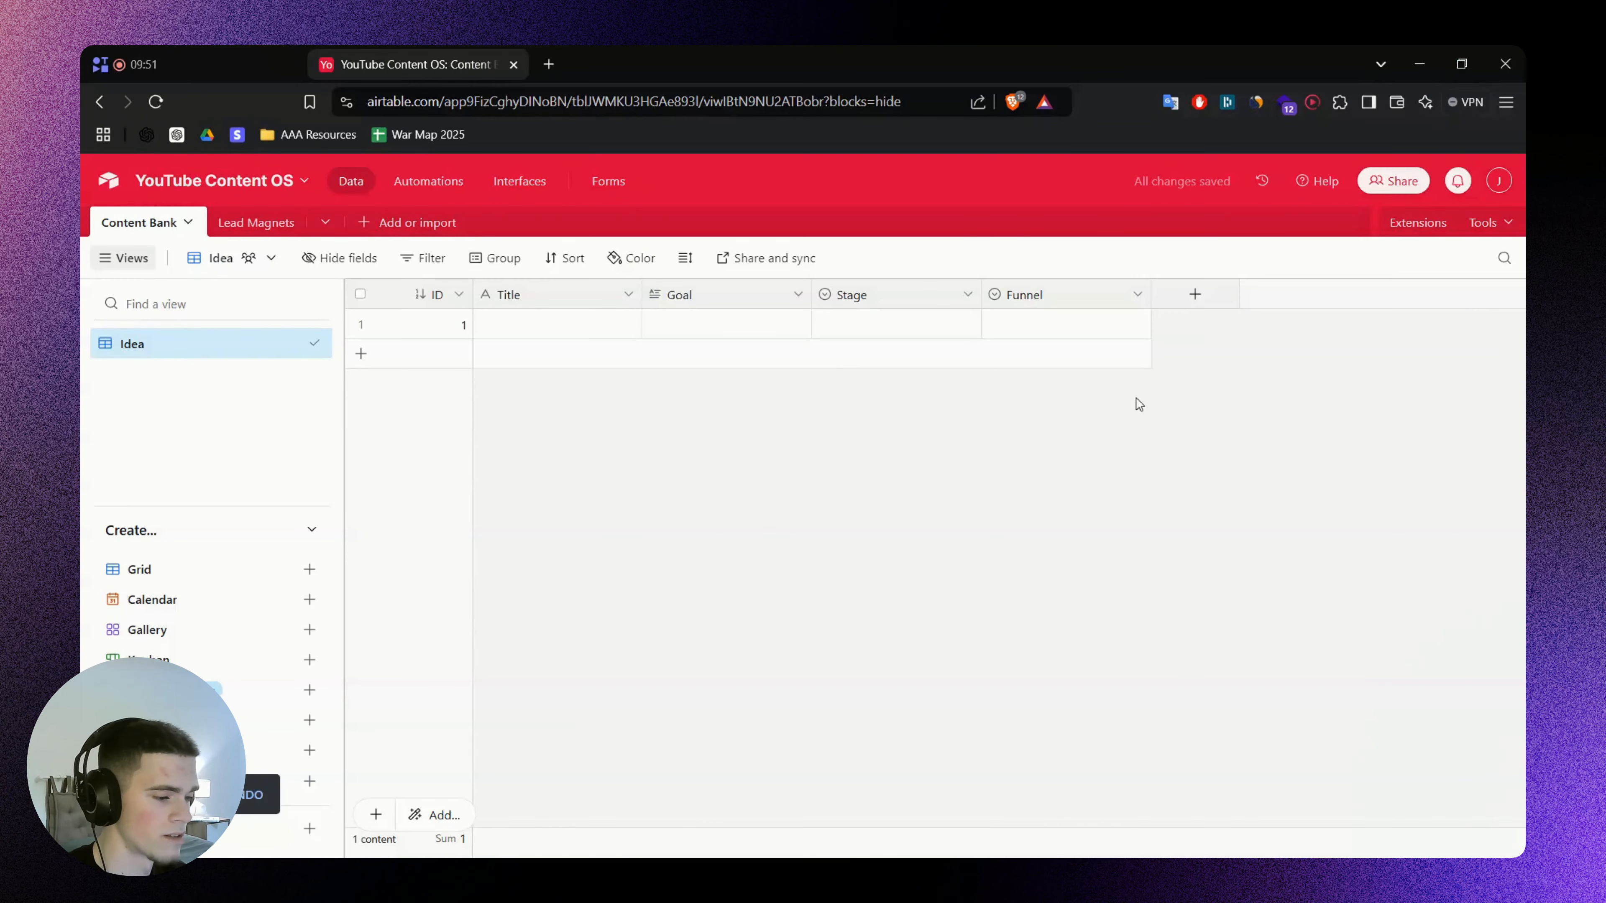
{"action": "left_click", "coordinate": [1193, 297]}
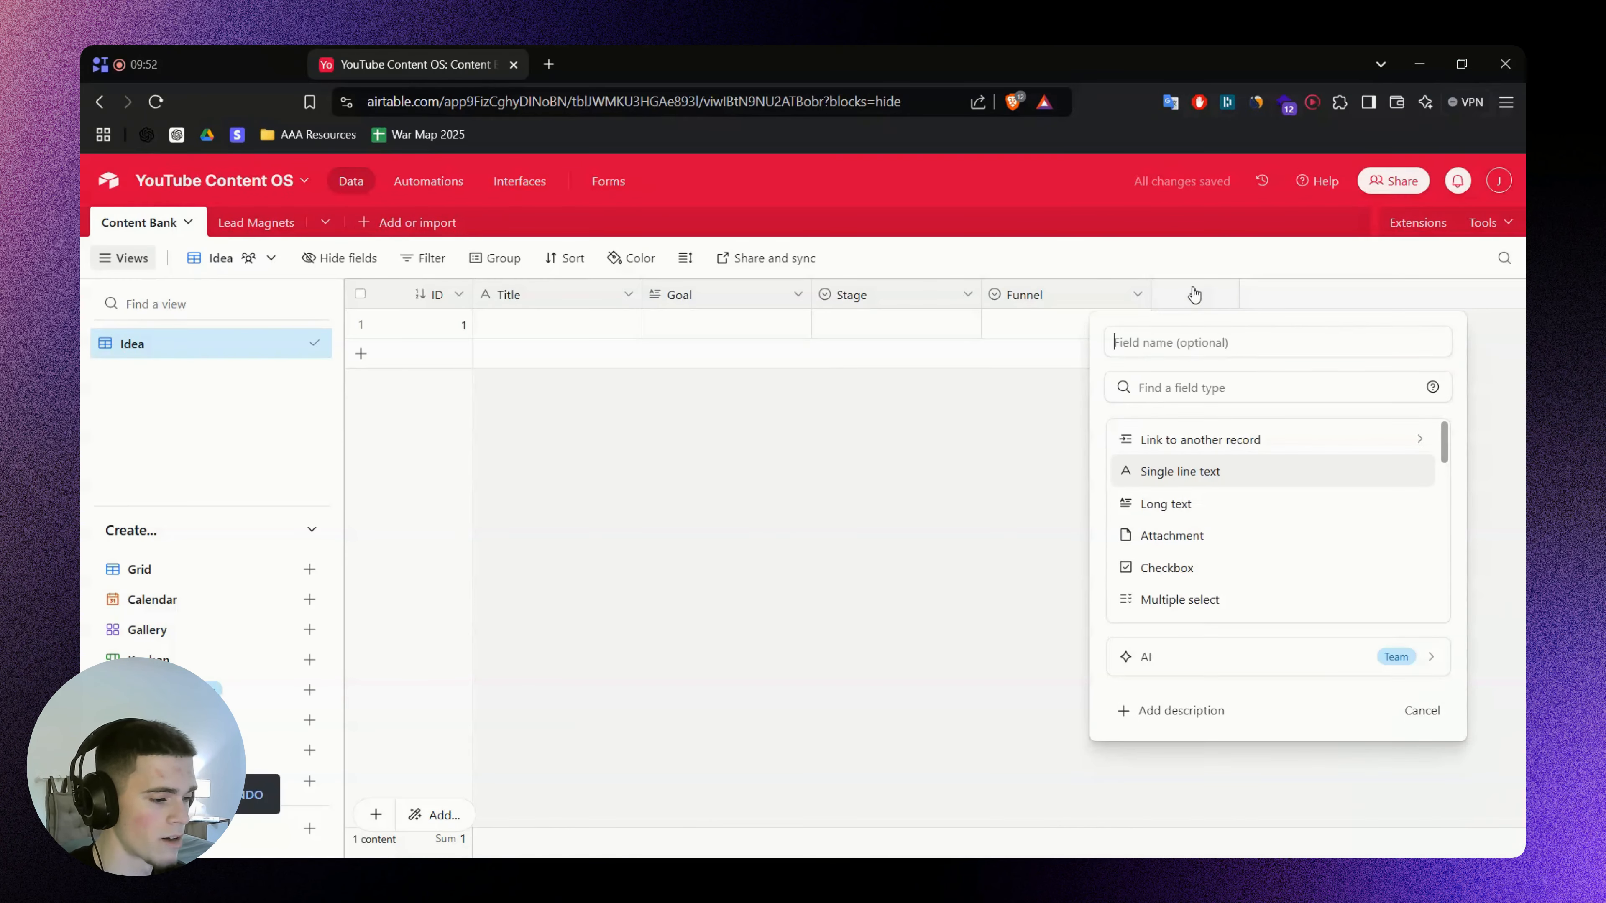
{"action": "type", "text": "Style"}
{"action": "left_click", "coordinate": [1217, 388]}
{"action": "scroll", "coordinate": [1223, 480], "scroll_direction": "down", "scroll_amount": 3}
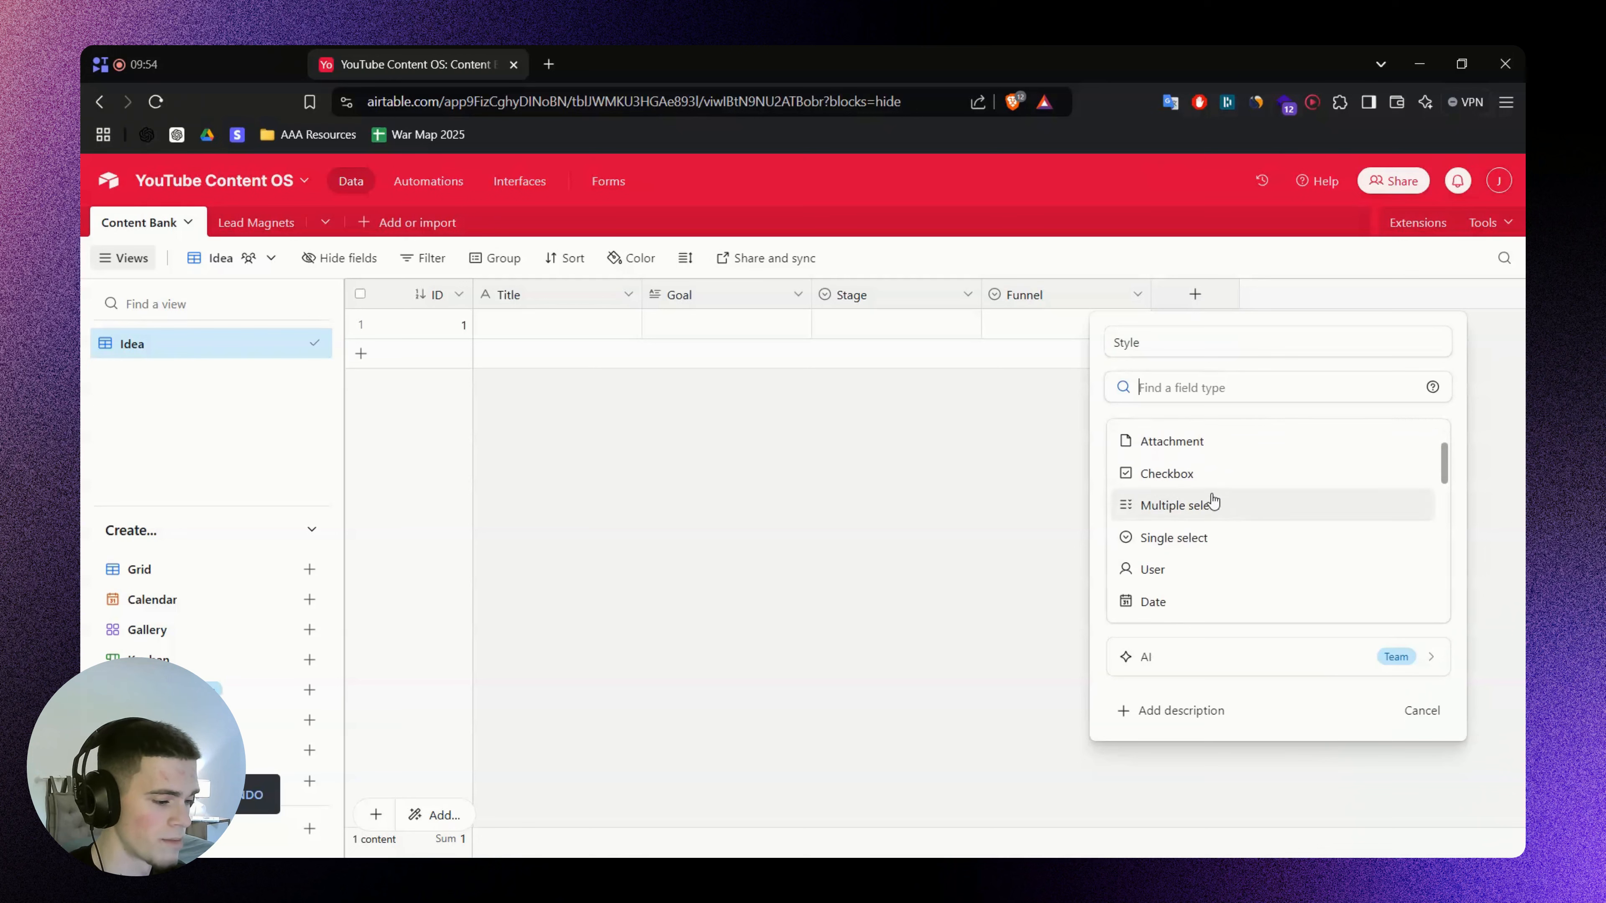
{"action": "left_click", "coordinate": [1204, 530]}
Enter Presentation, Technical, Podcast and Case Study as the Style field's options
{"action": "left_click", "coordinate": [1200, 584]}
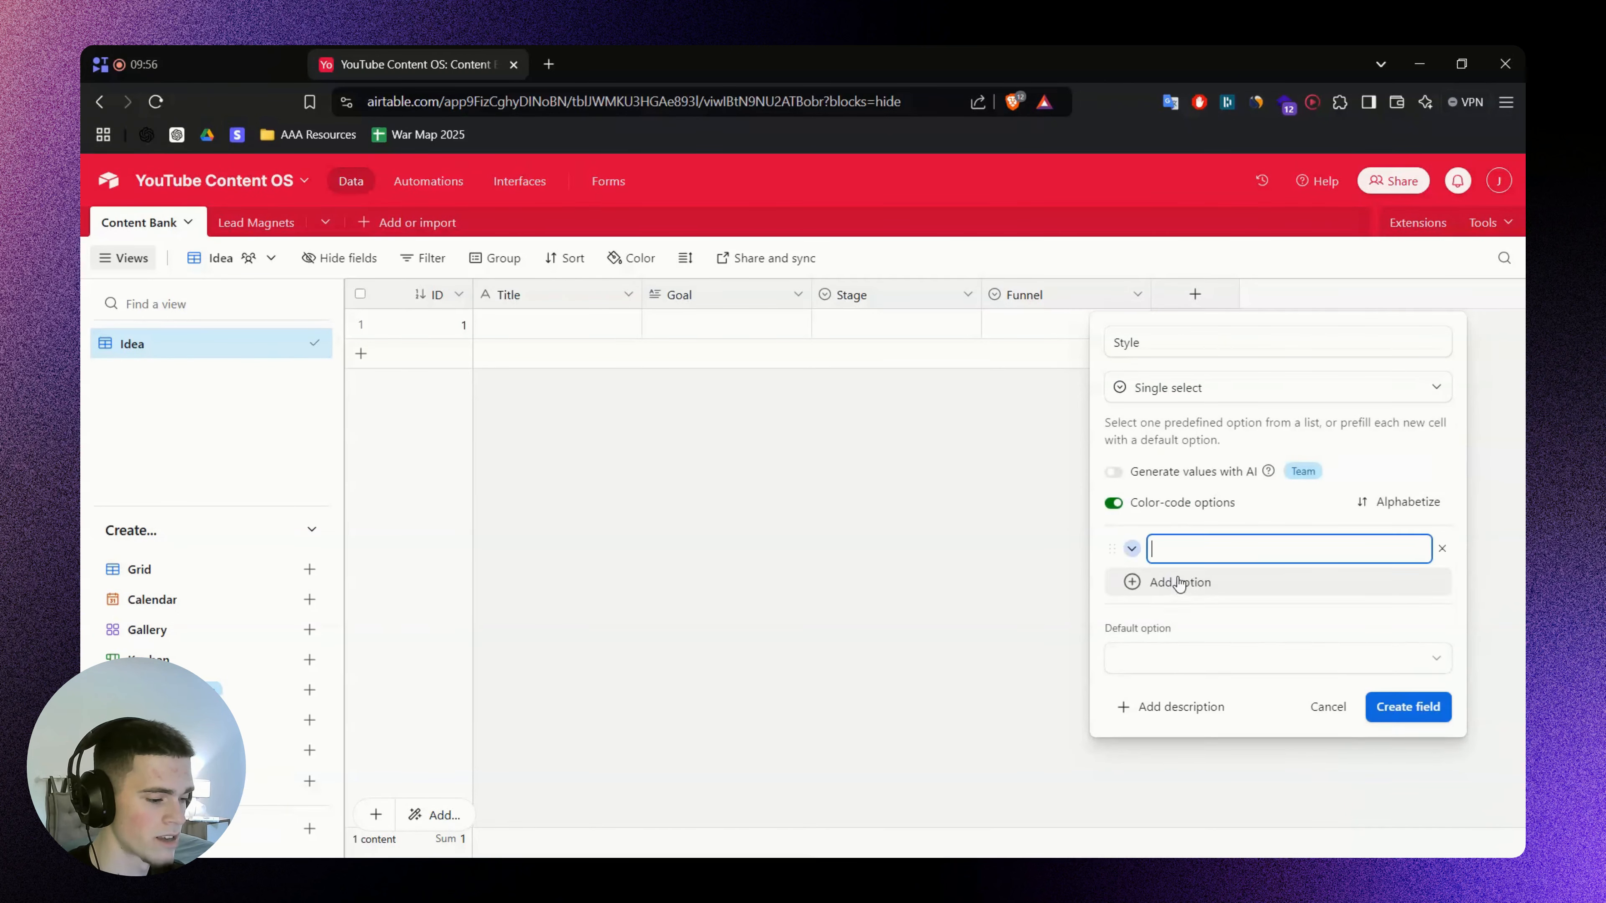
{"action": "type", "text": "AI Prese"}
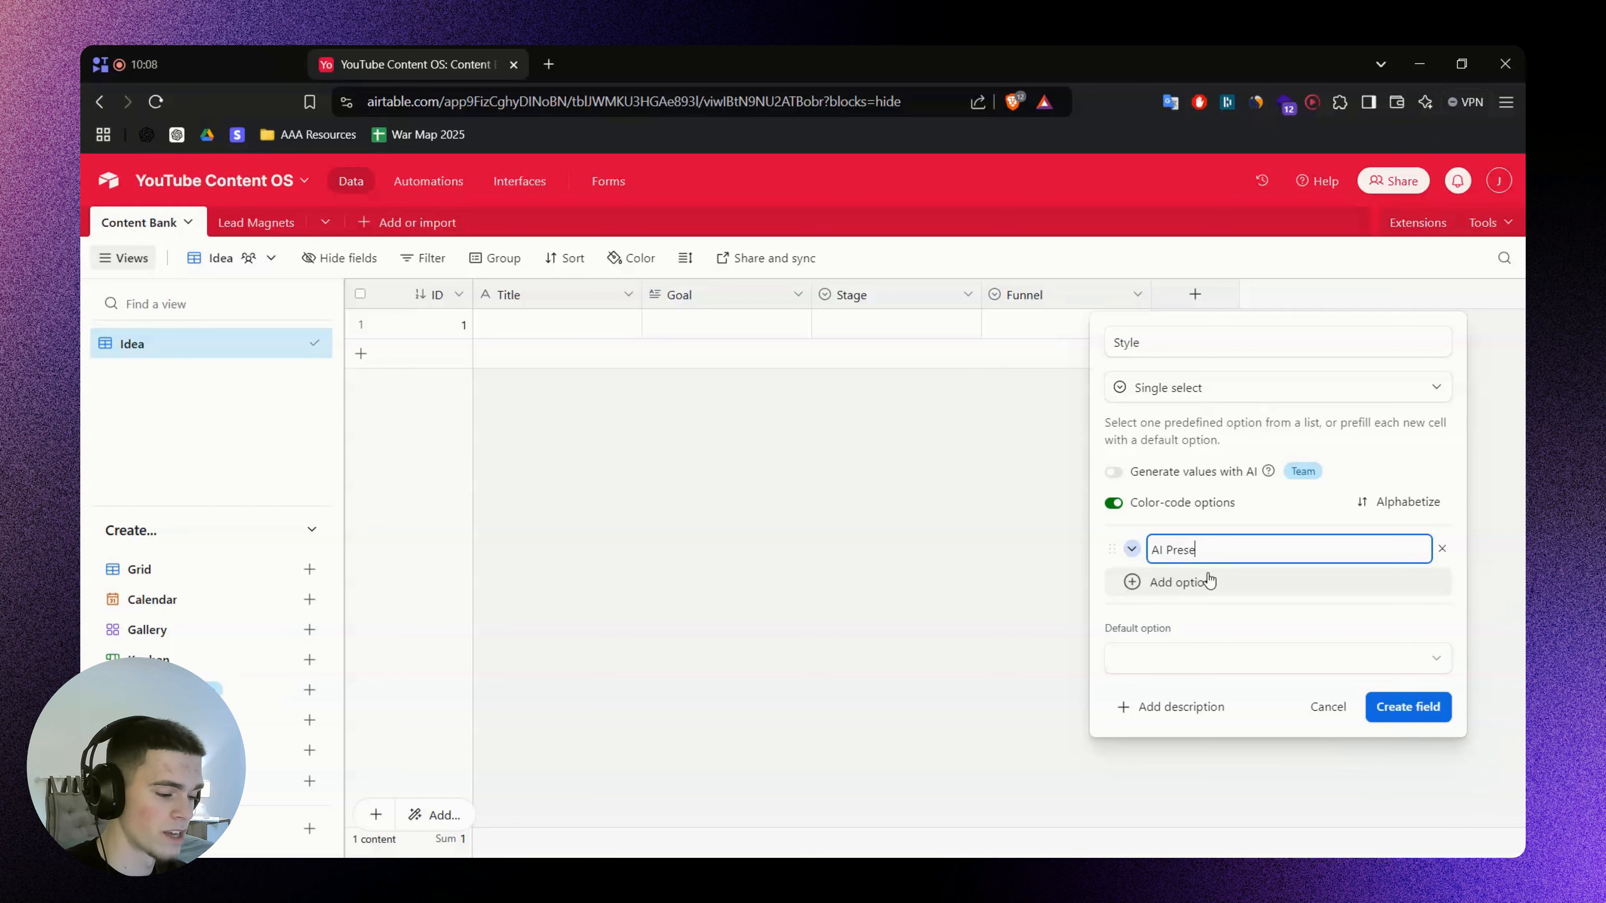
{"action": "key", "text": "ctrl+a"}
{"action": "type", "text": "Pres"}
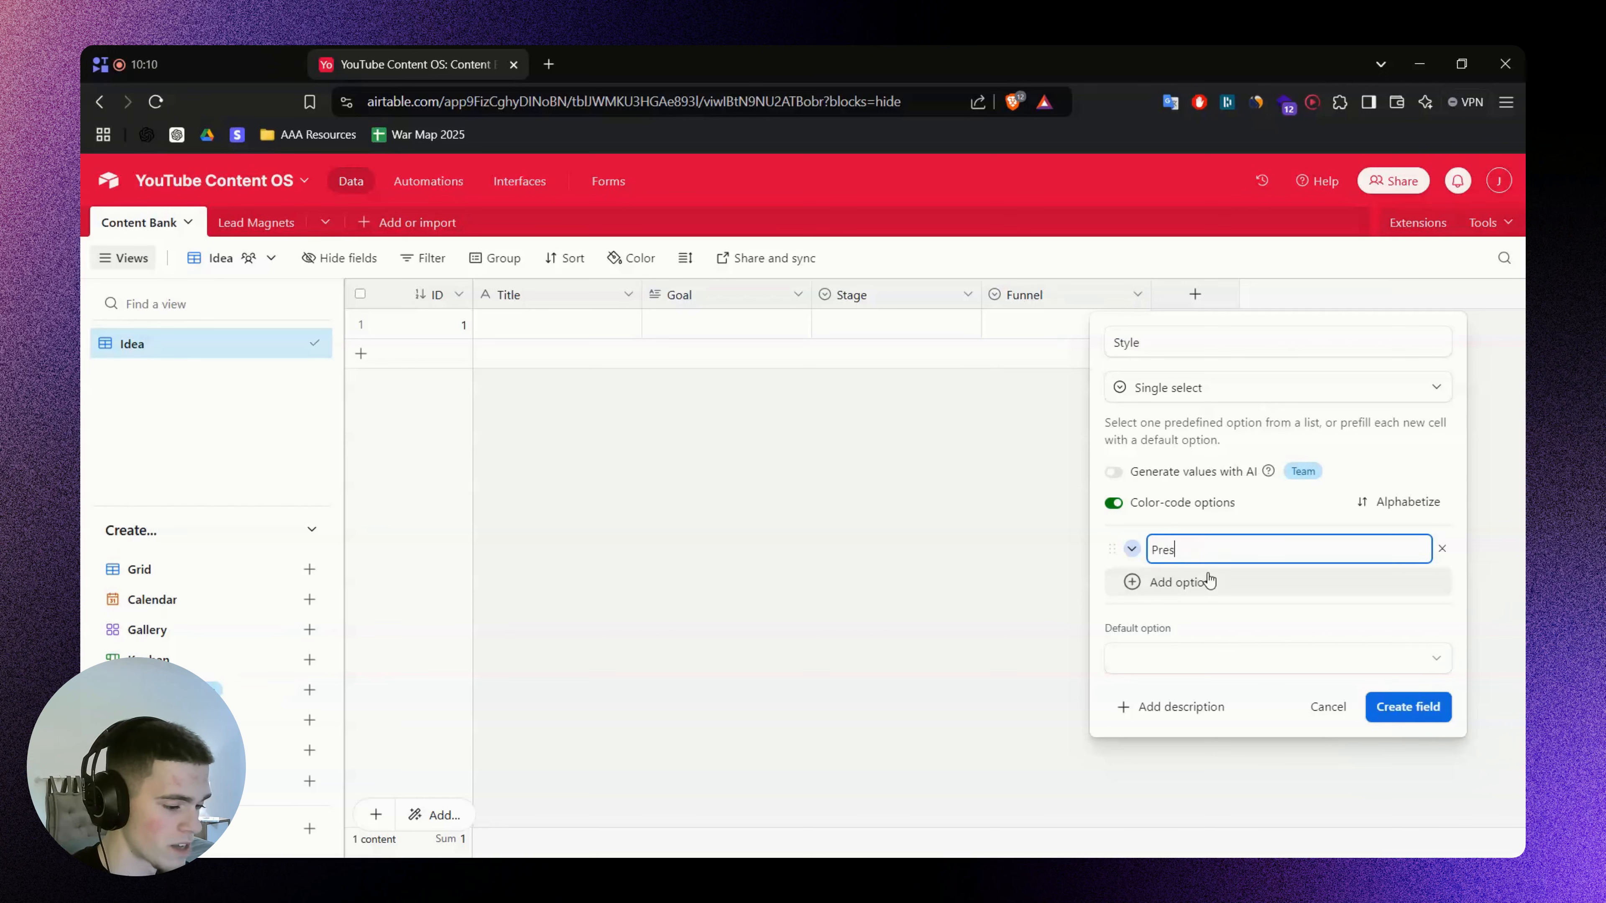
{"action": "type", "text": "entation"}
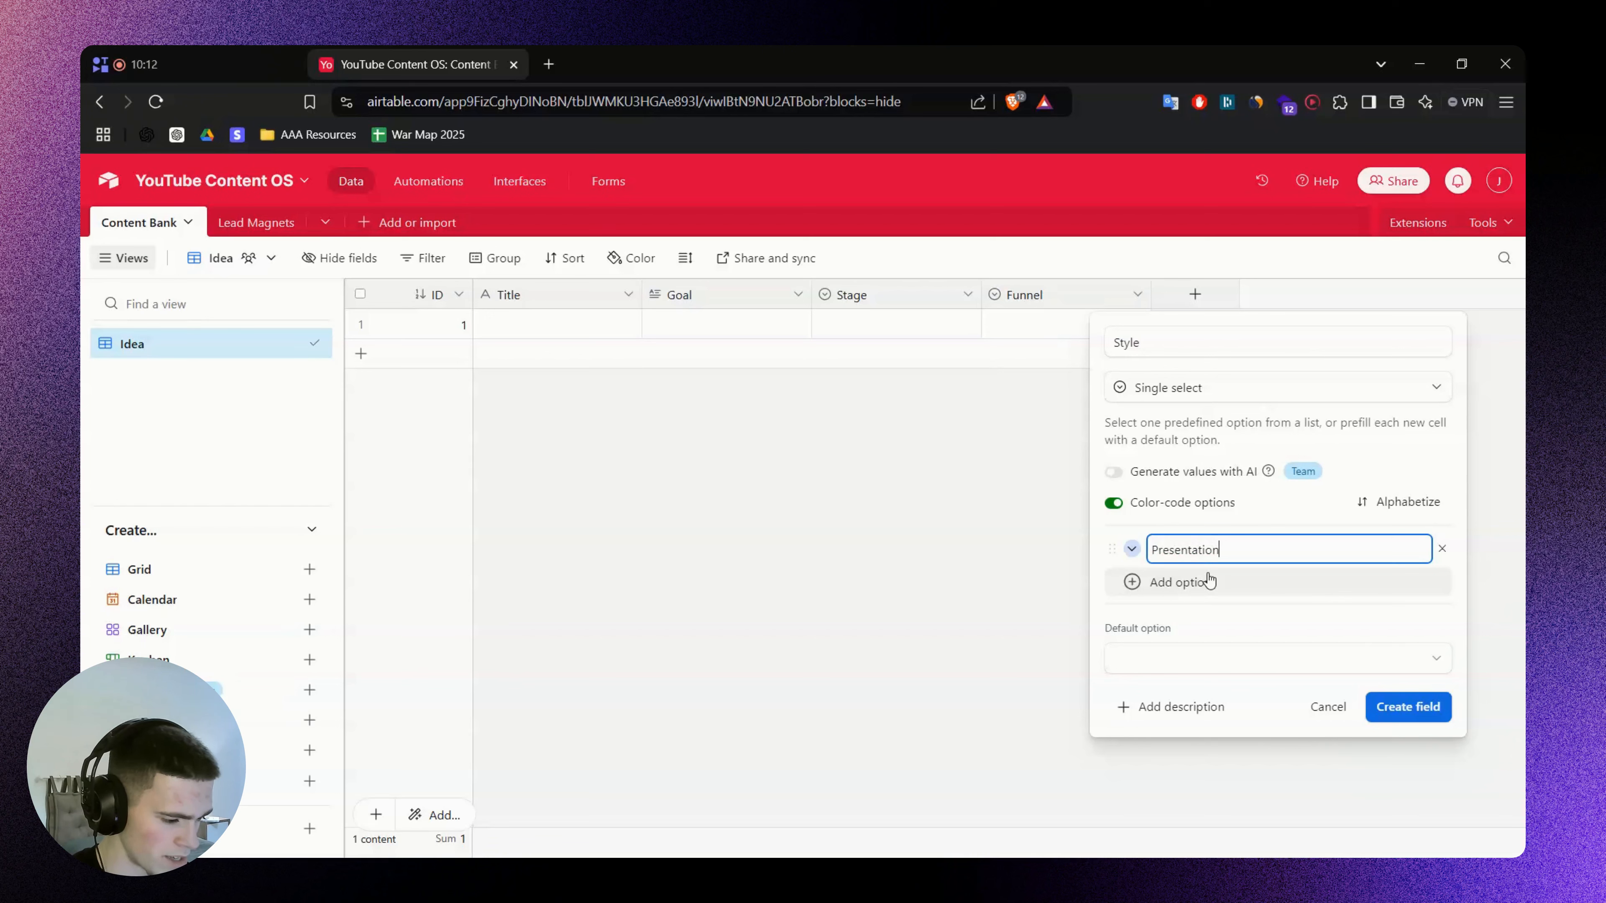
{"action": "left_click", "coordinate": [1201, 582]}
{"action": "type", "text": "Technical"}
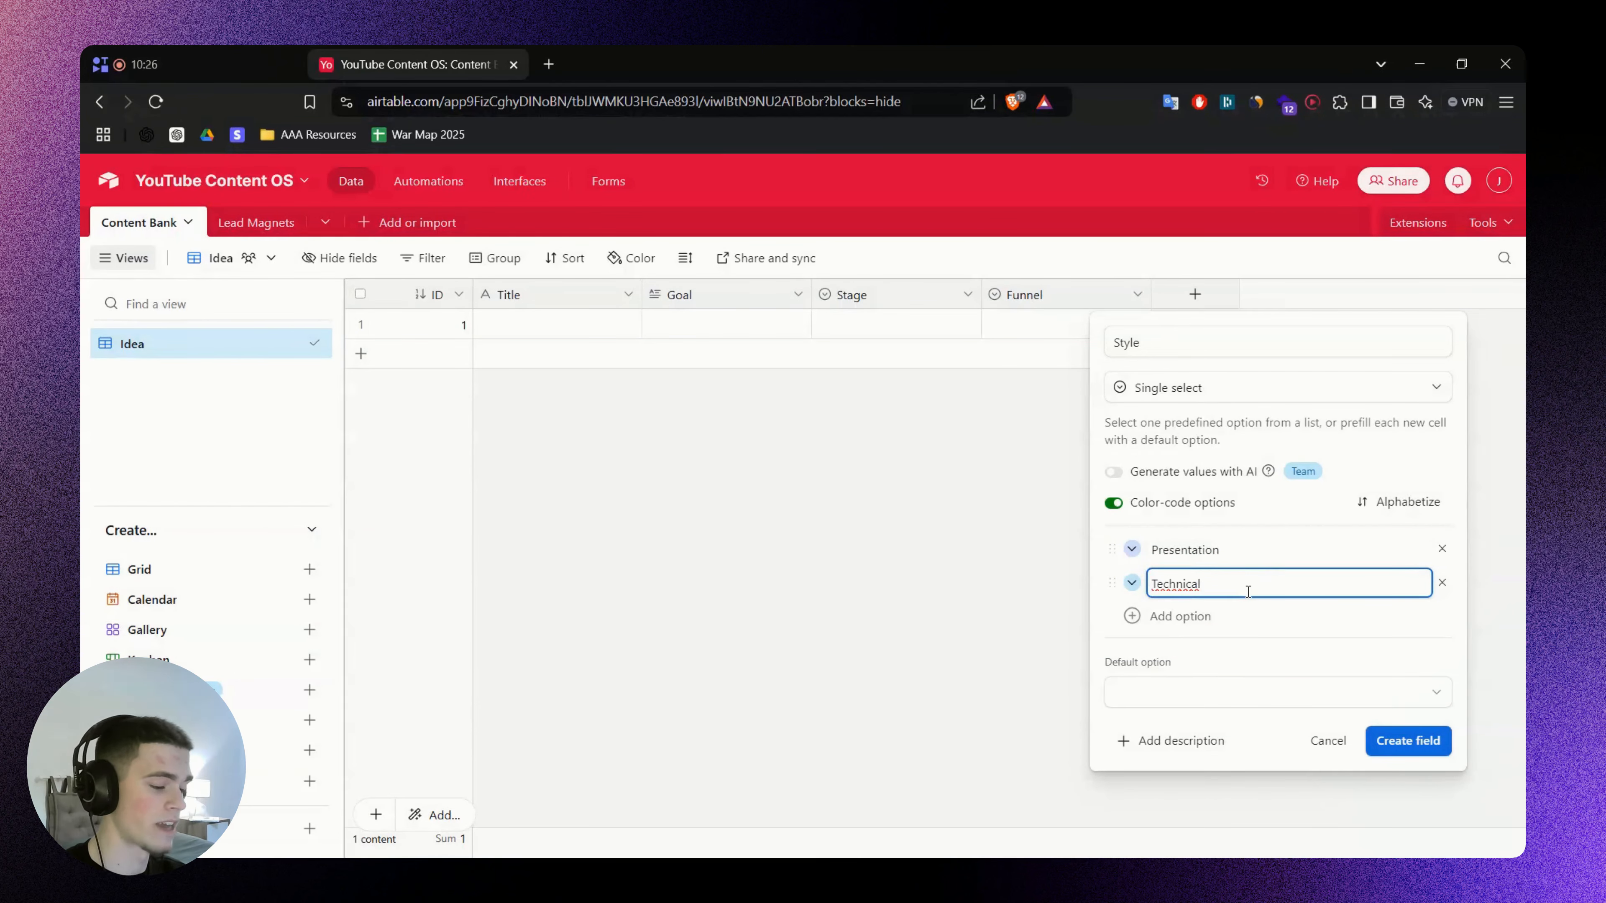
{"action": "key", "text": "Return"}
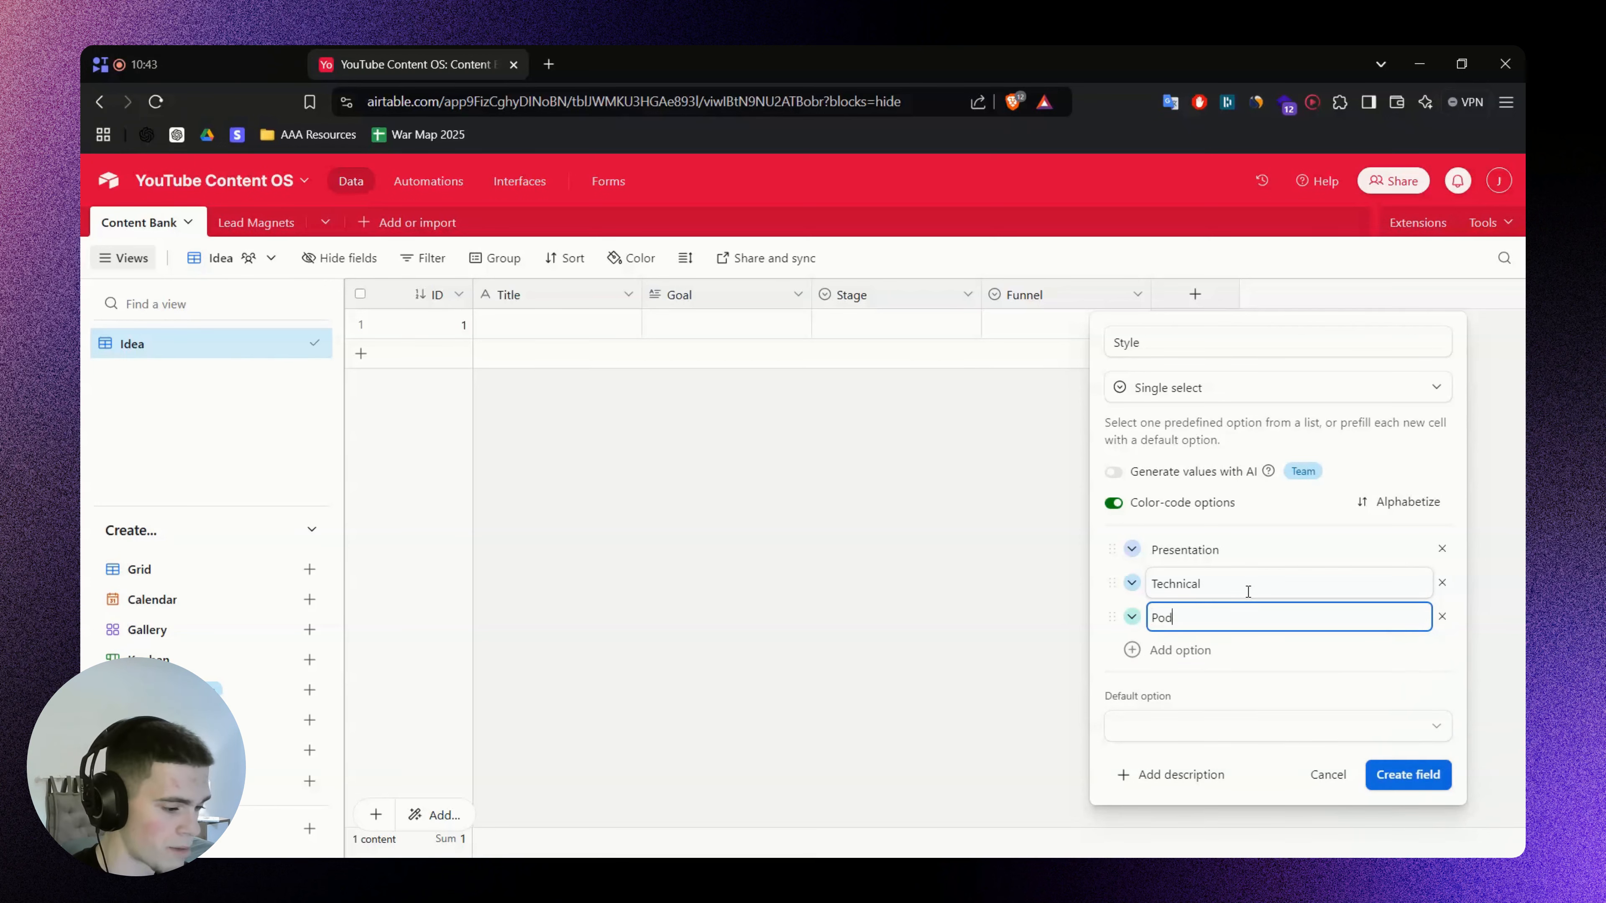
{"action": "key", "text": "Return"}
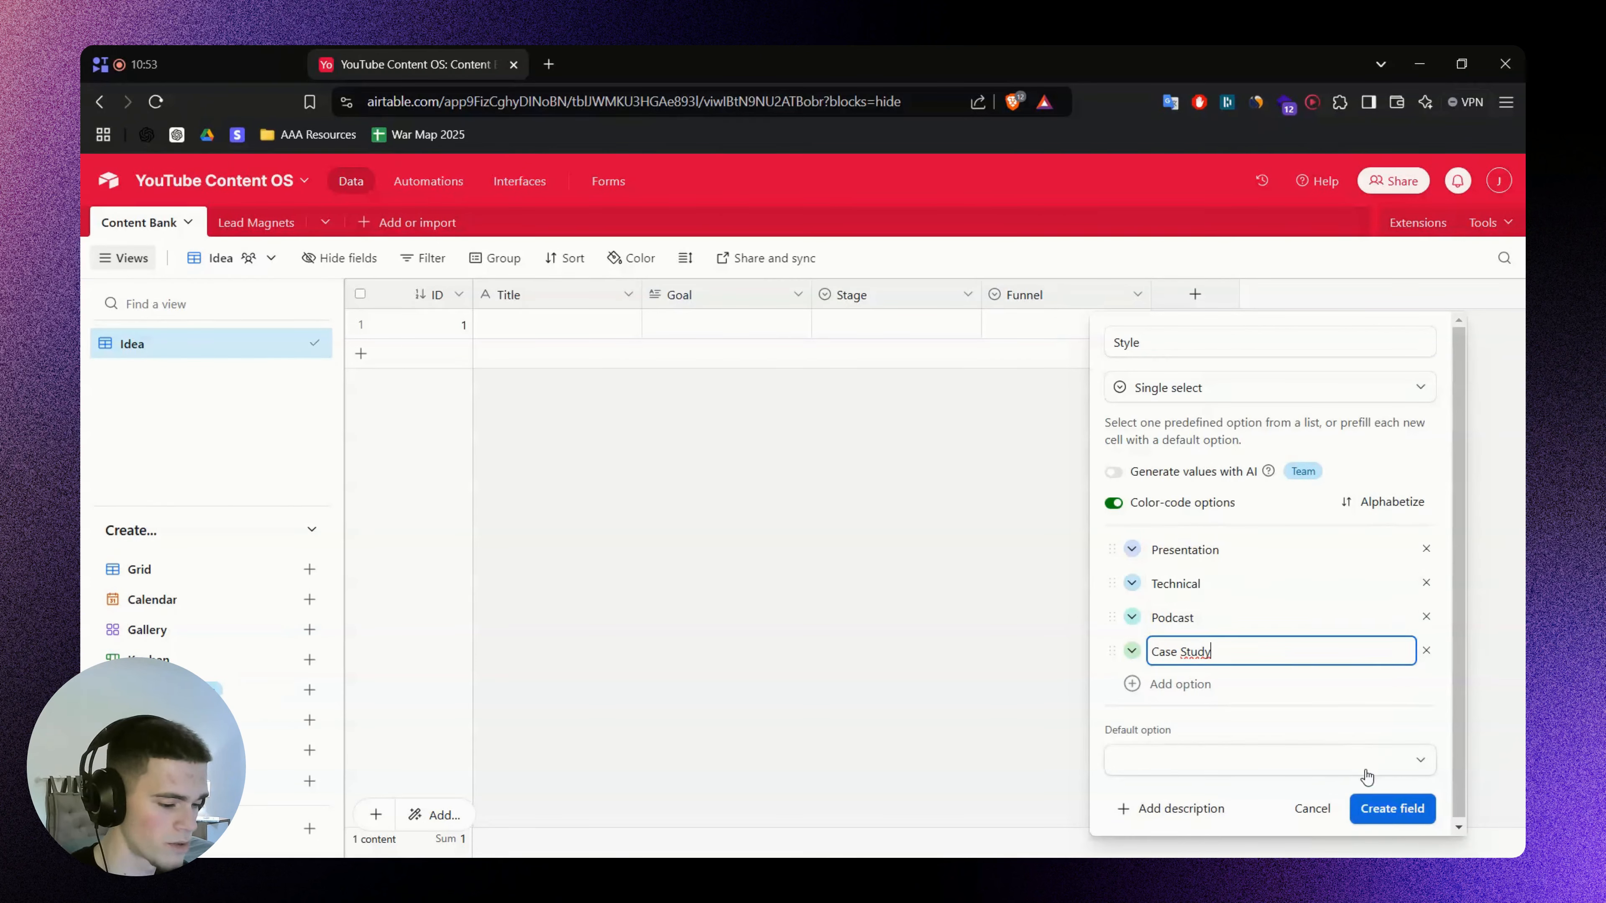
Create the Style field and inspect its option list in the first record
{"action": "left_click", "coordinate": [1376, 802]}
{"action": "left_click", "coordinate": [1195, 325]}
{"action": "left_click", "coordinate": [1195, 326]}
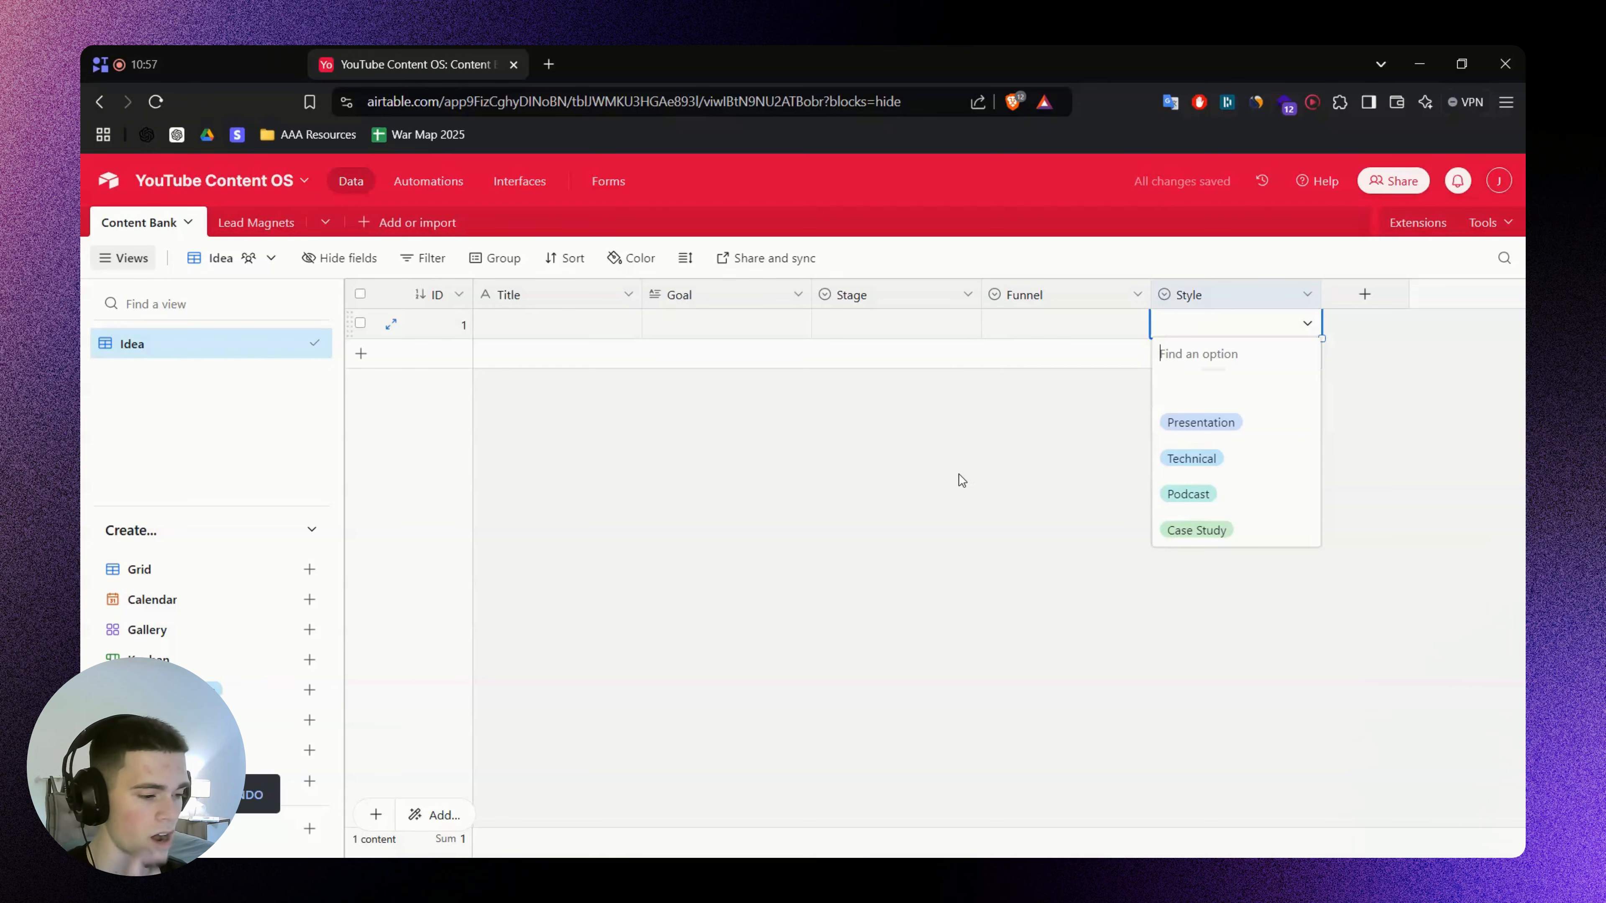
Copy the Publish Date entry from the FigJam board and start a new Airtable field with that name
{"action": "key", "text": "alt+Tab"}
{"action": "double_click", "coordinate": [667, 545]}
{"action": "key", "text": "ctrl+c"}
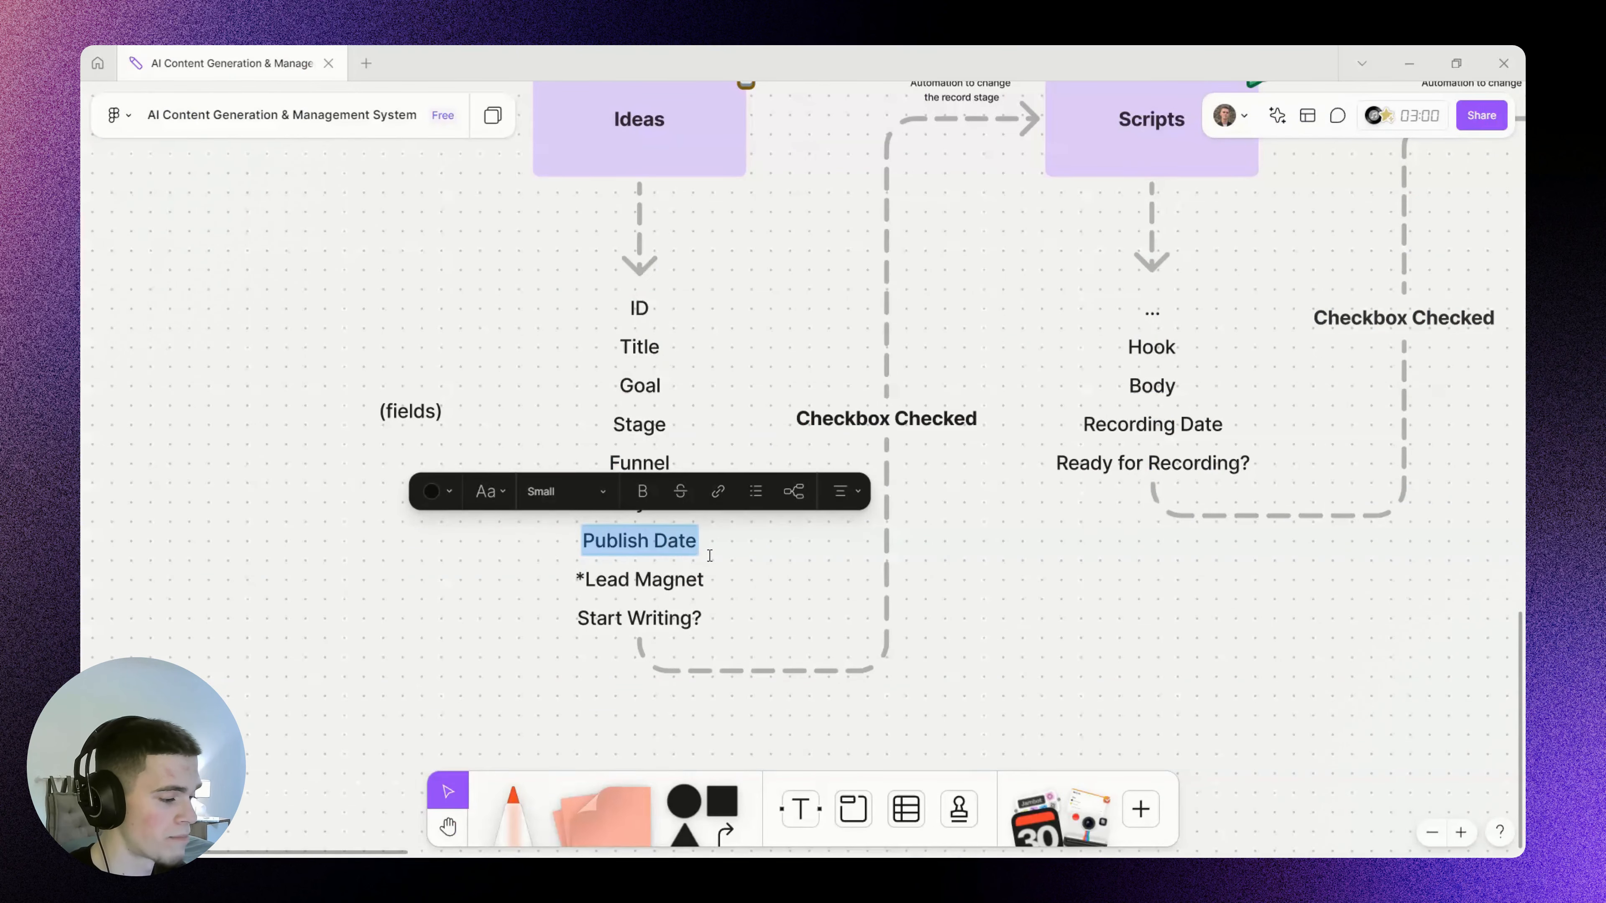
{"action": "left_click", "coordinate": [722, 562]}
{"action": "key", "text": "alt+Tab"}
{"action": "left_click", "coordinate": [1364, 294]}
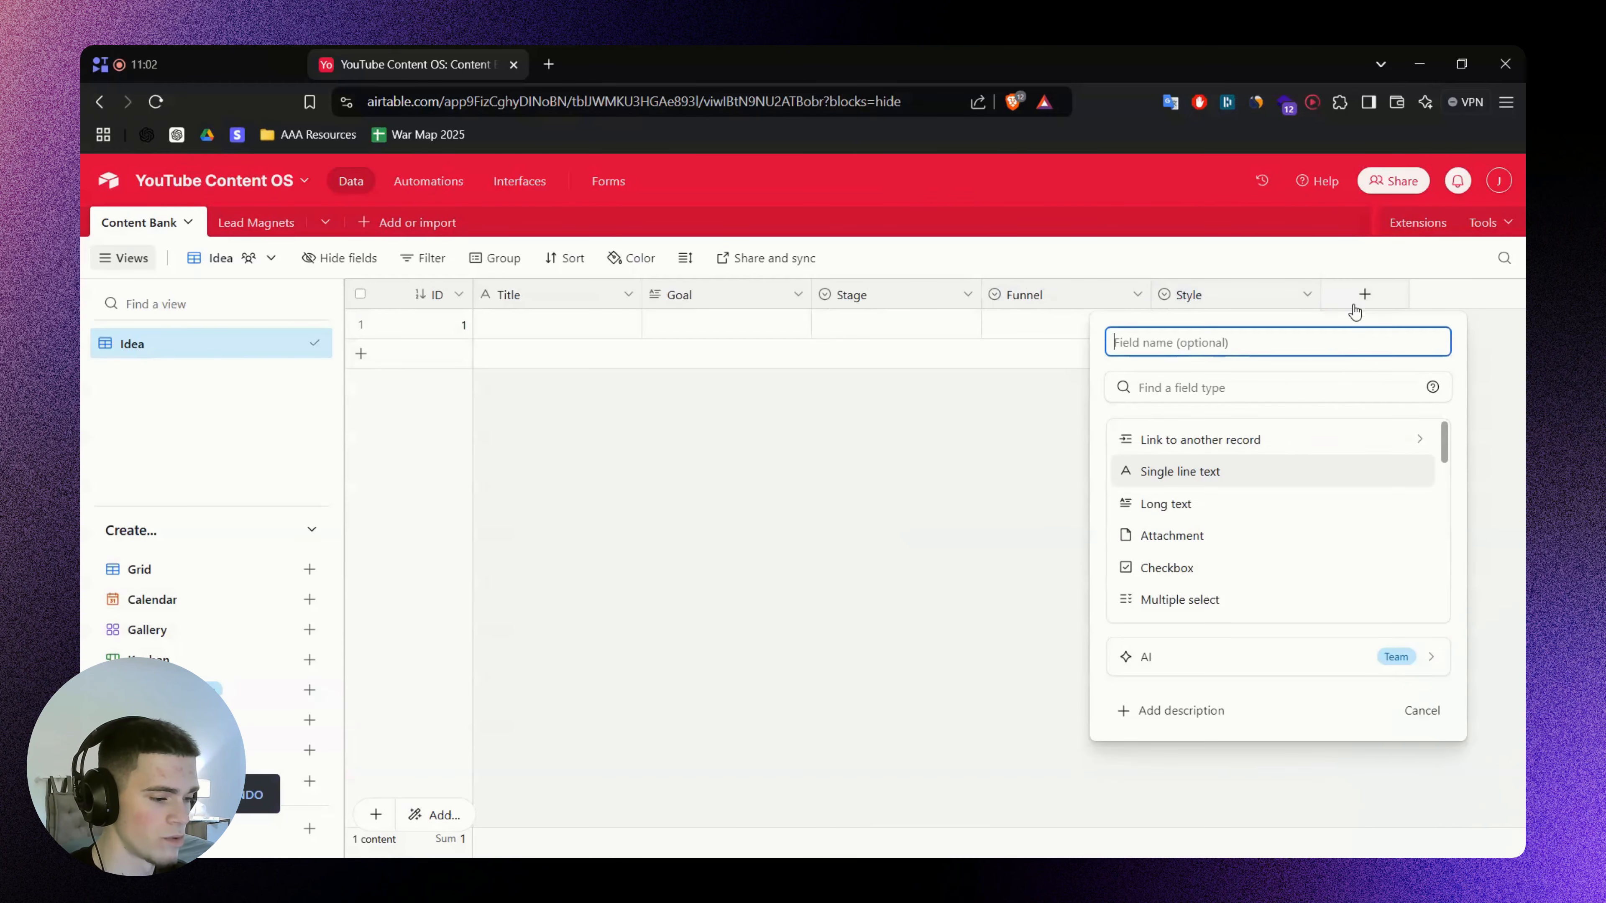
{"action": "key", "text": "ctrl+v"}
Create Publish Date as a Date field and inspect its date picker in the first record
{"action": "left_click", "coordinate": [1233, 390]}
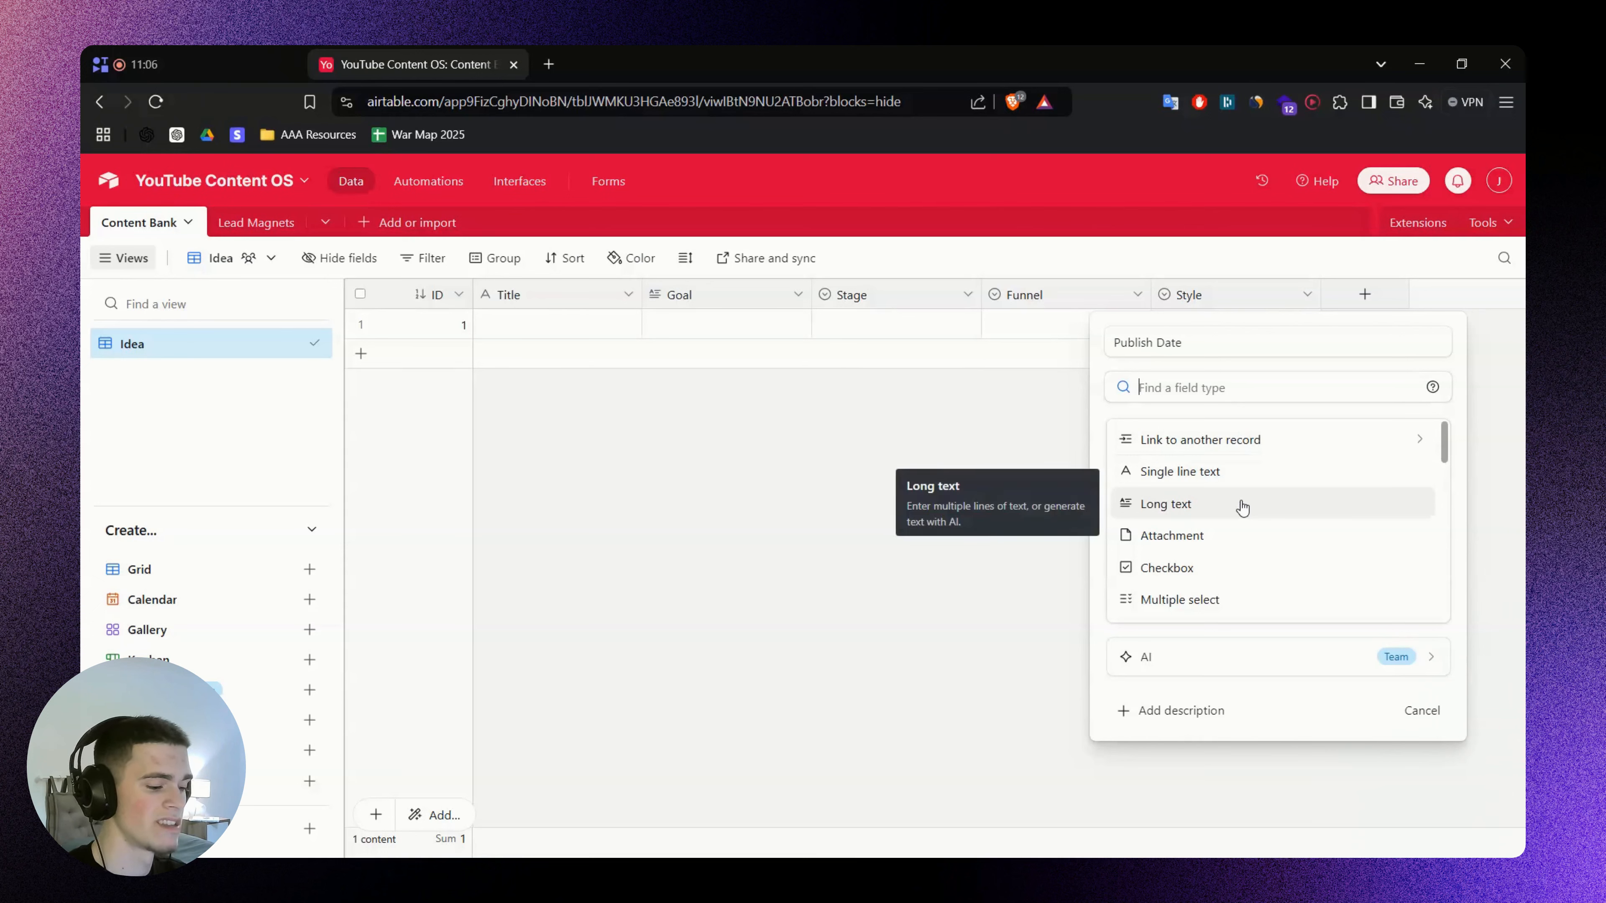
{"action": "type", "text": "Dat"}
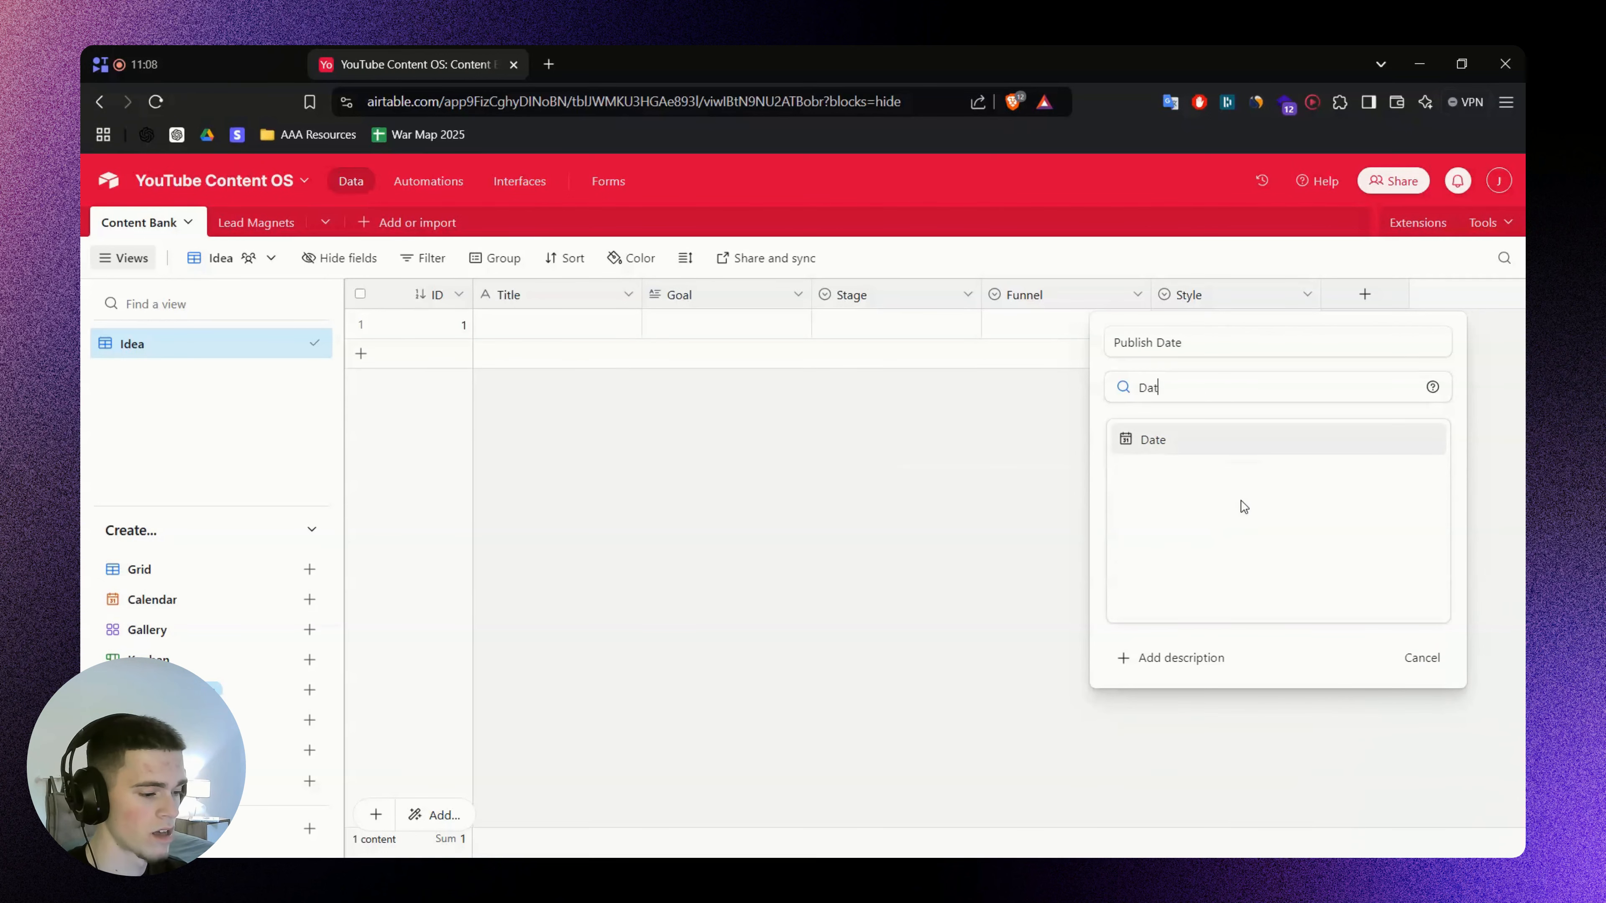
{"action": "left_click", "coordinate": [1223, 450]}
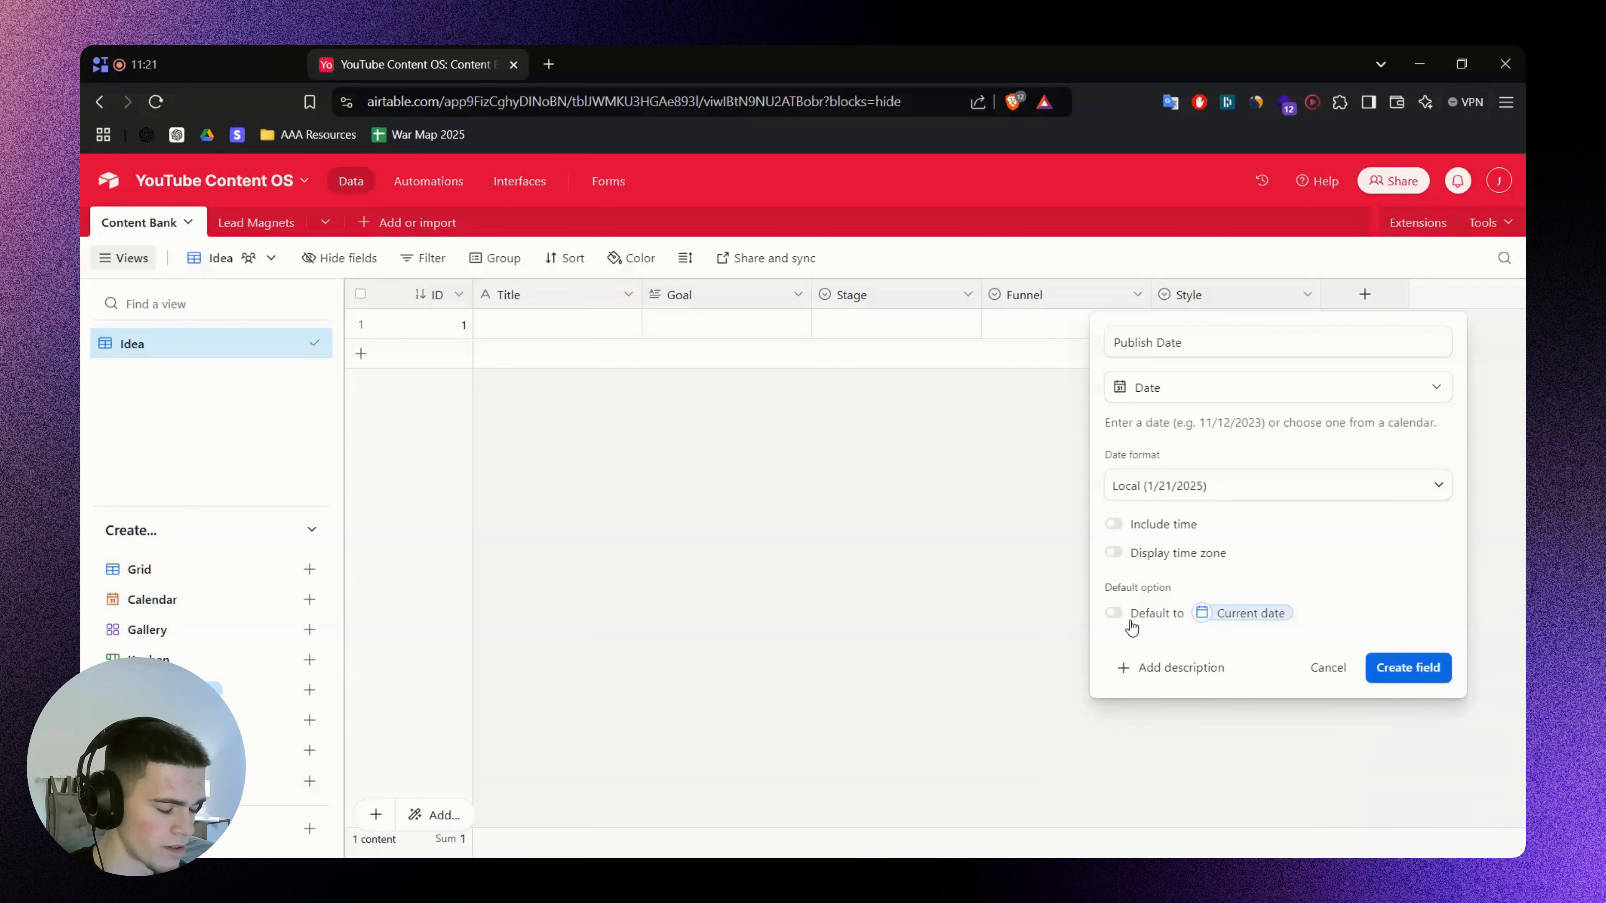
{"action": "left_click", "coordinate": [1405, 668]}
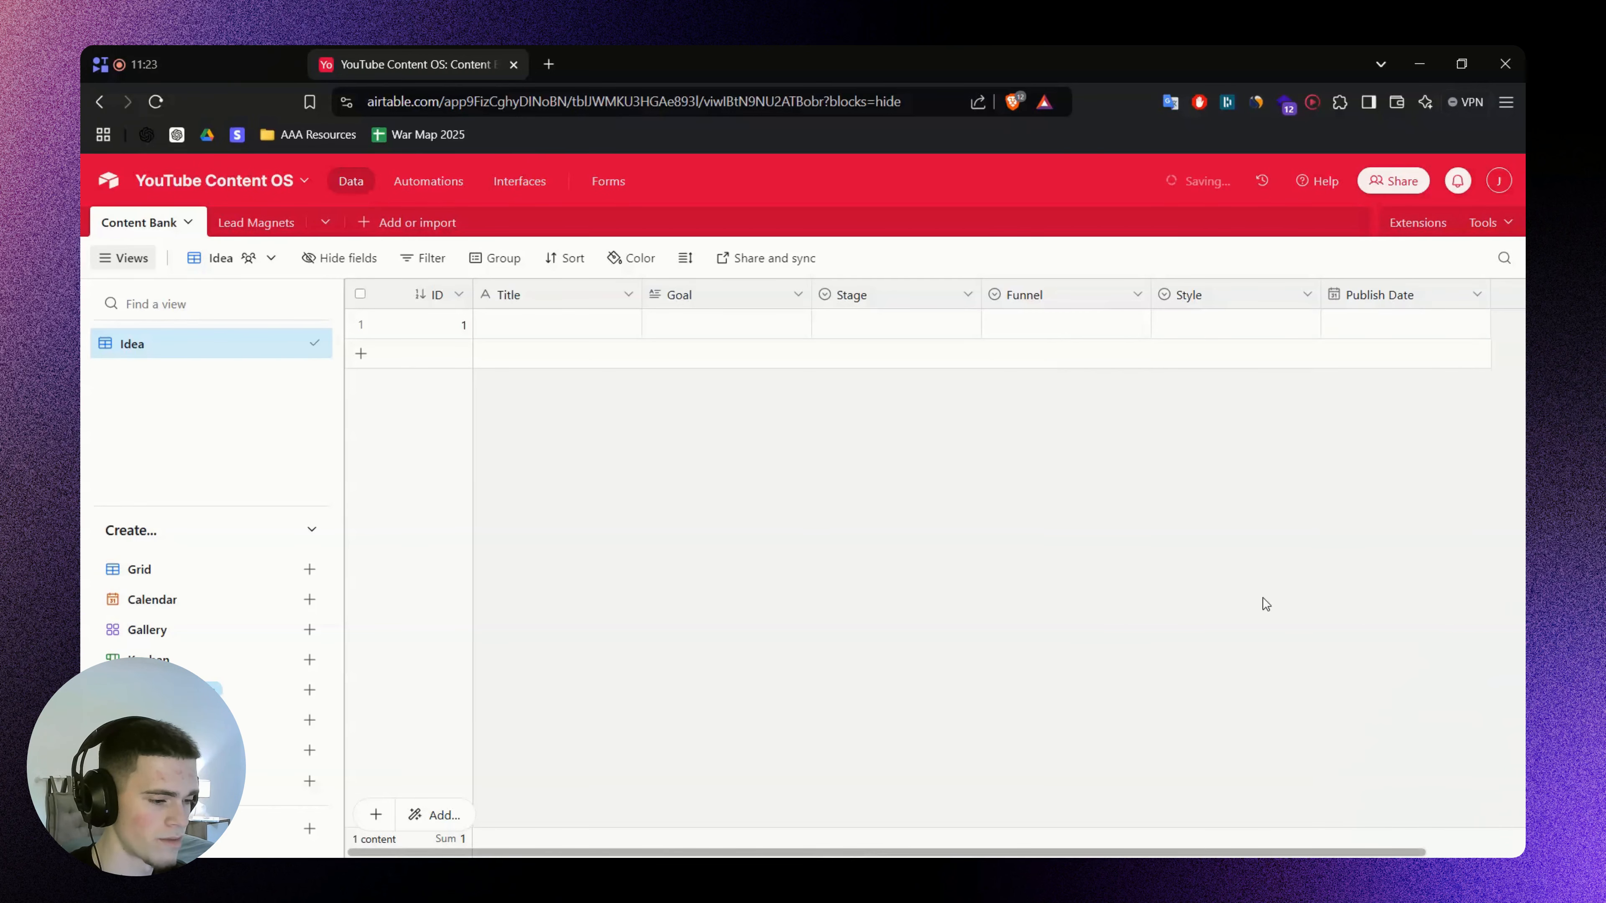
{"action": "left_click", "coordinate": [1387, 328]}
{"action": "left_click", "coordinate": [1397, 336]}
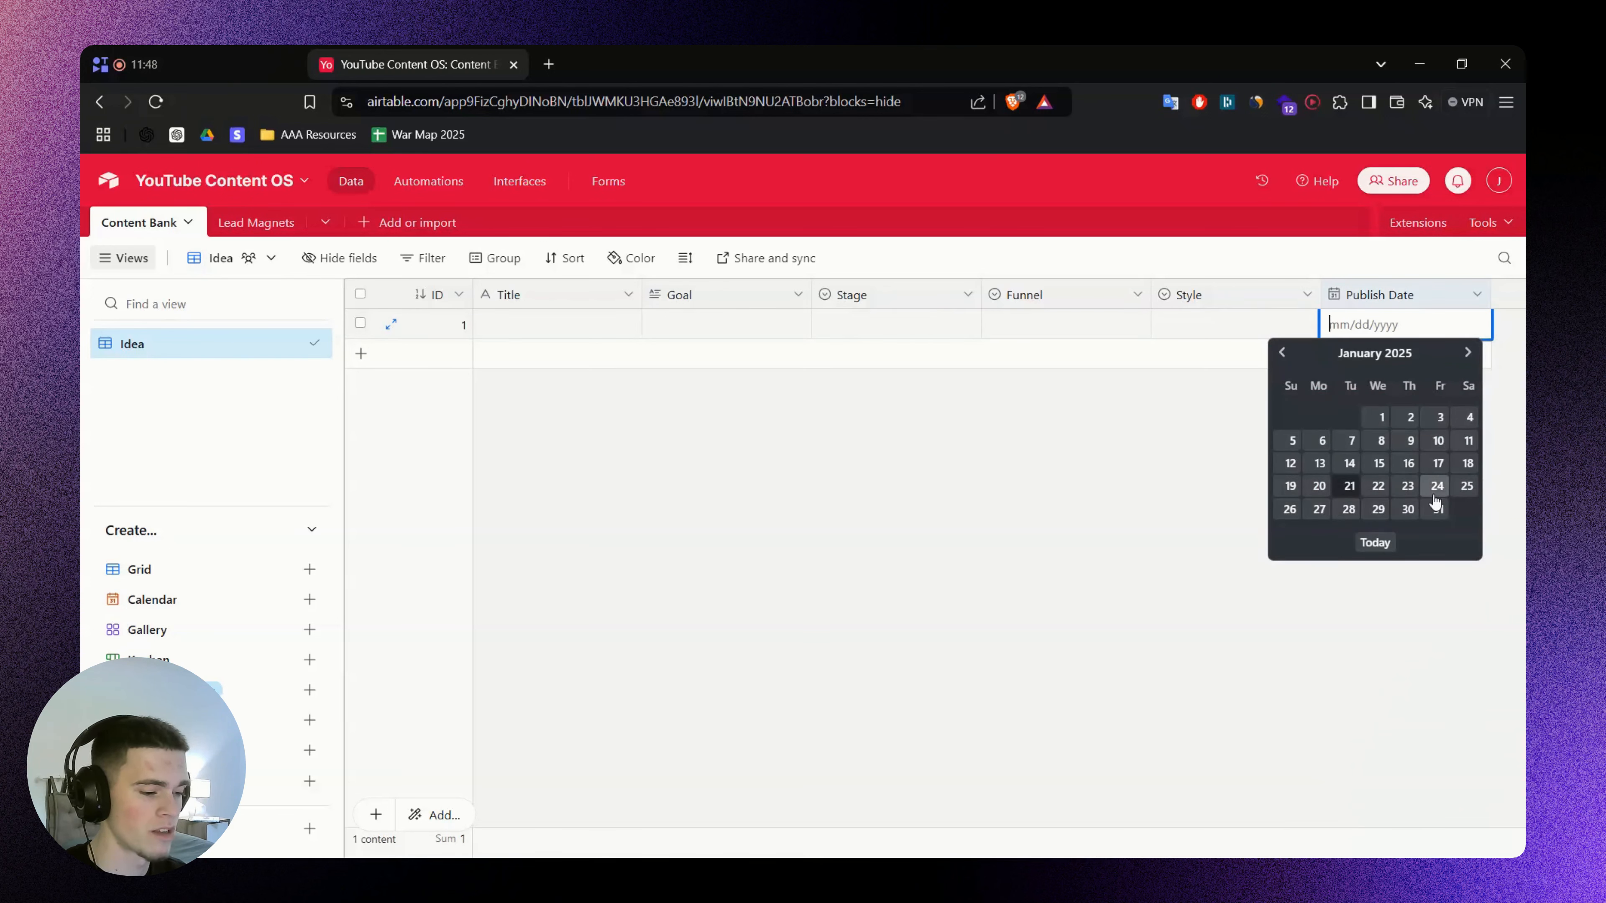
{"action": "left_click", "coordinate": [852, 437]}
Give the first record the title "AI Content System for Instagram" and the goal "goal goal goal"
{"action": "left_click", "coordinate": [546, 328]}
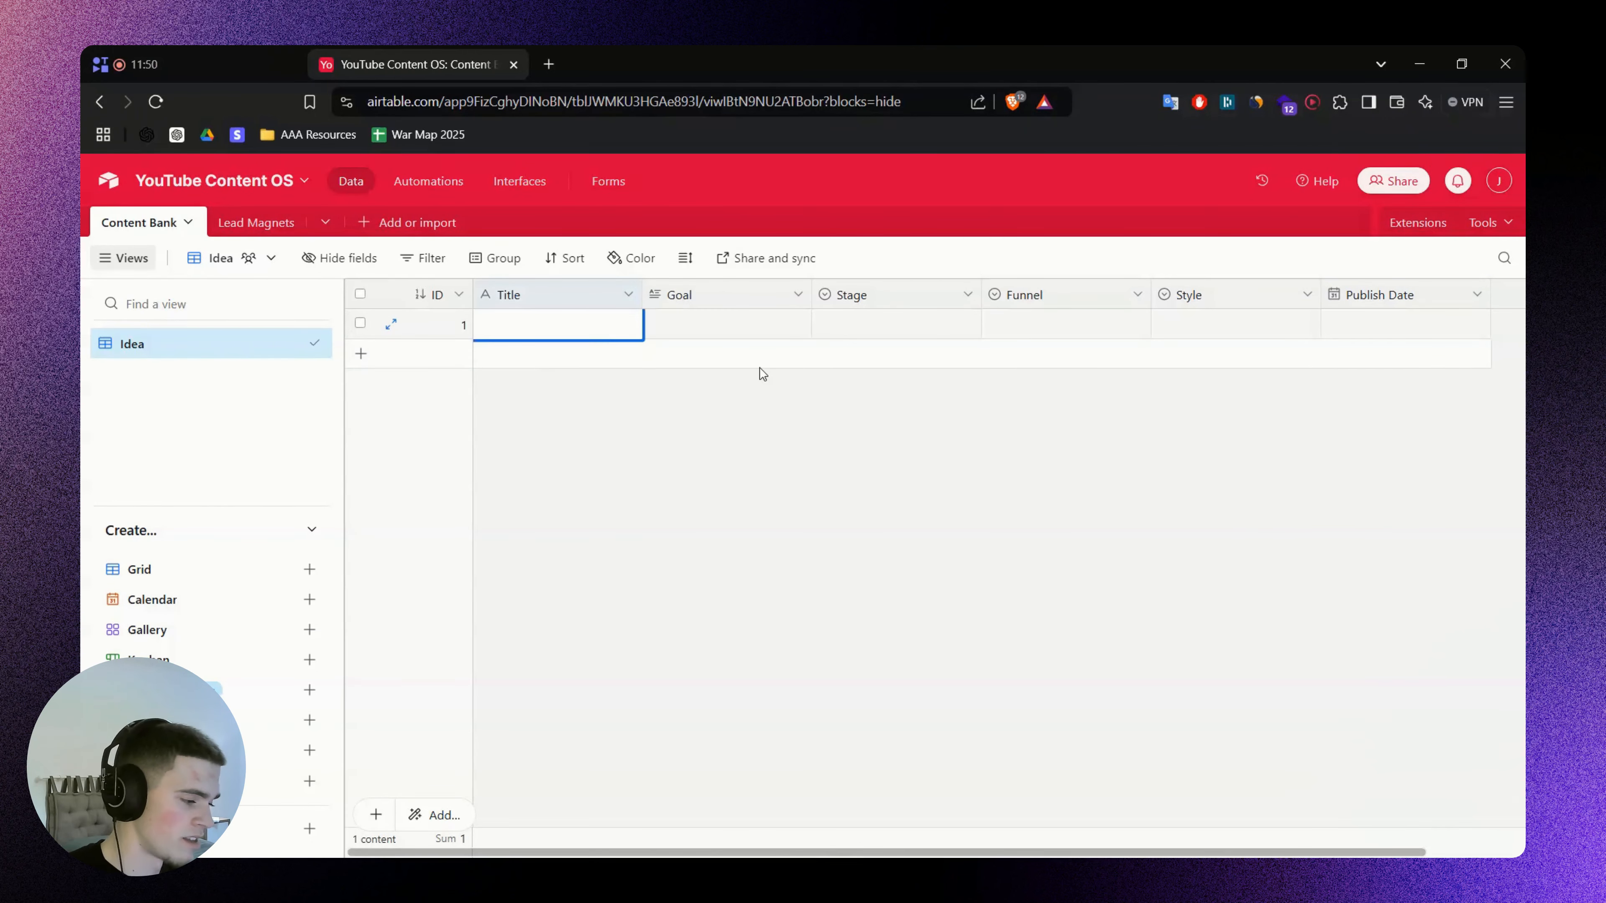
{"action": "type", "text": "AI Content System for Instagram"}
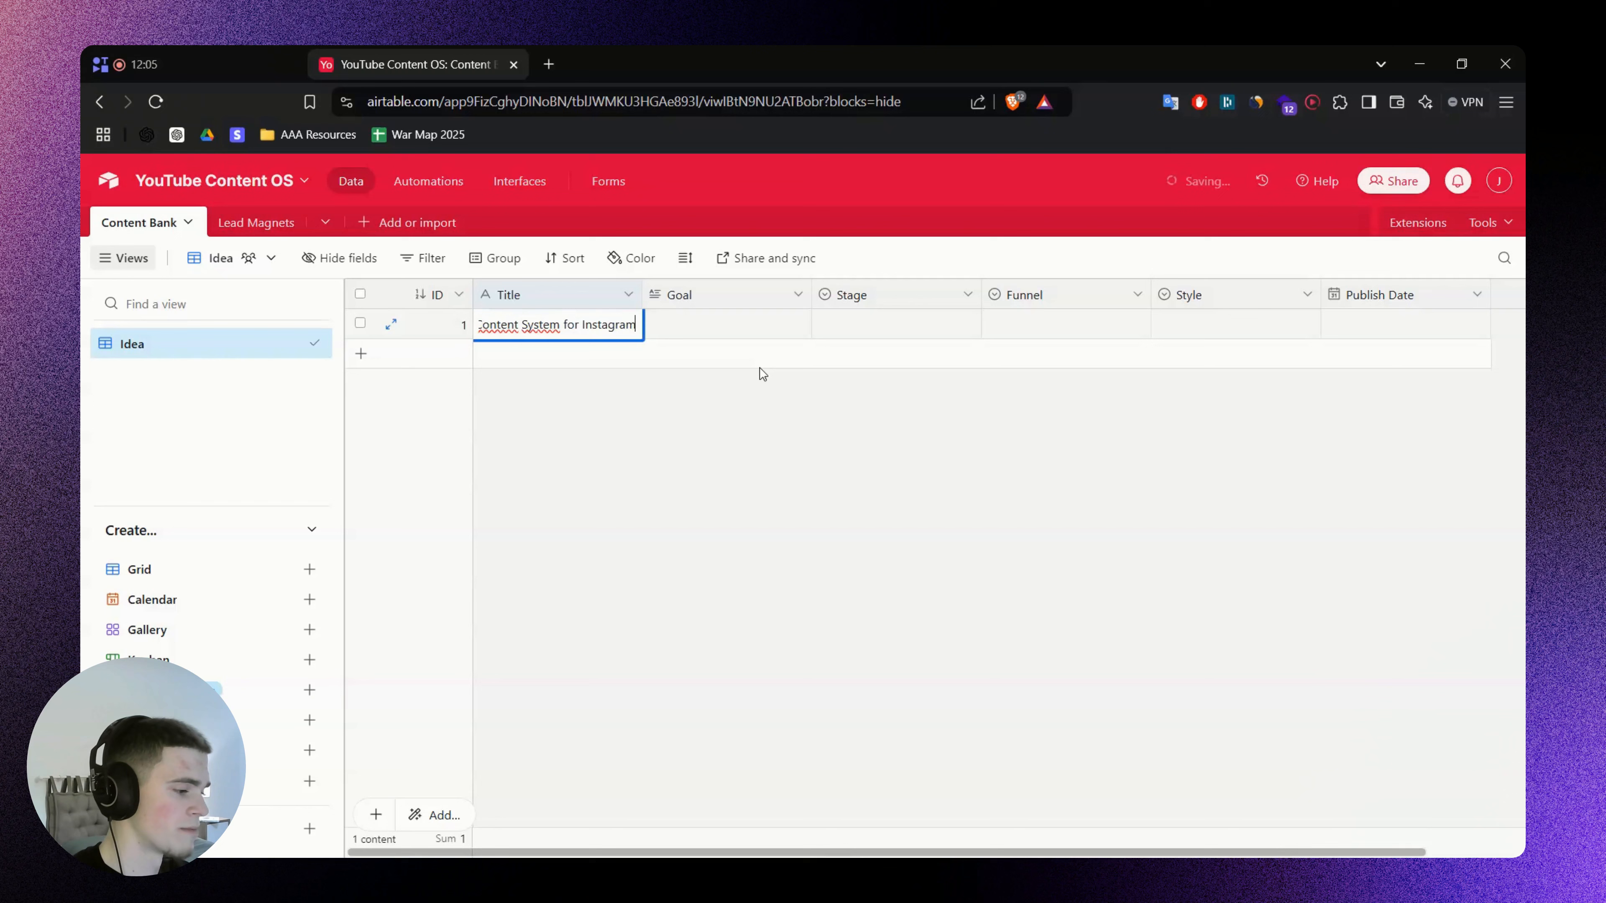
{"action": "key", "text": "Tab"}
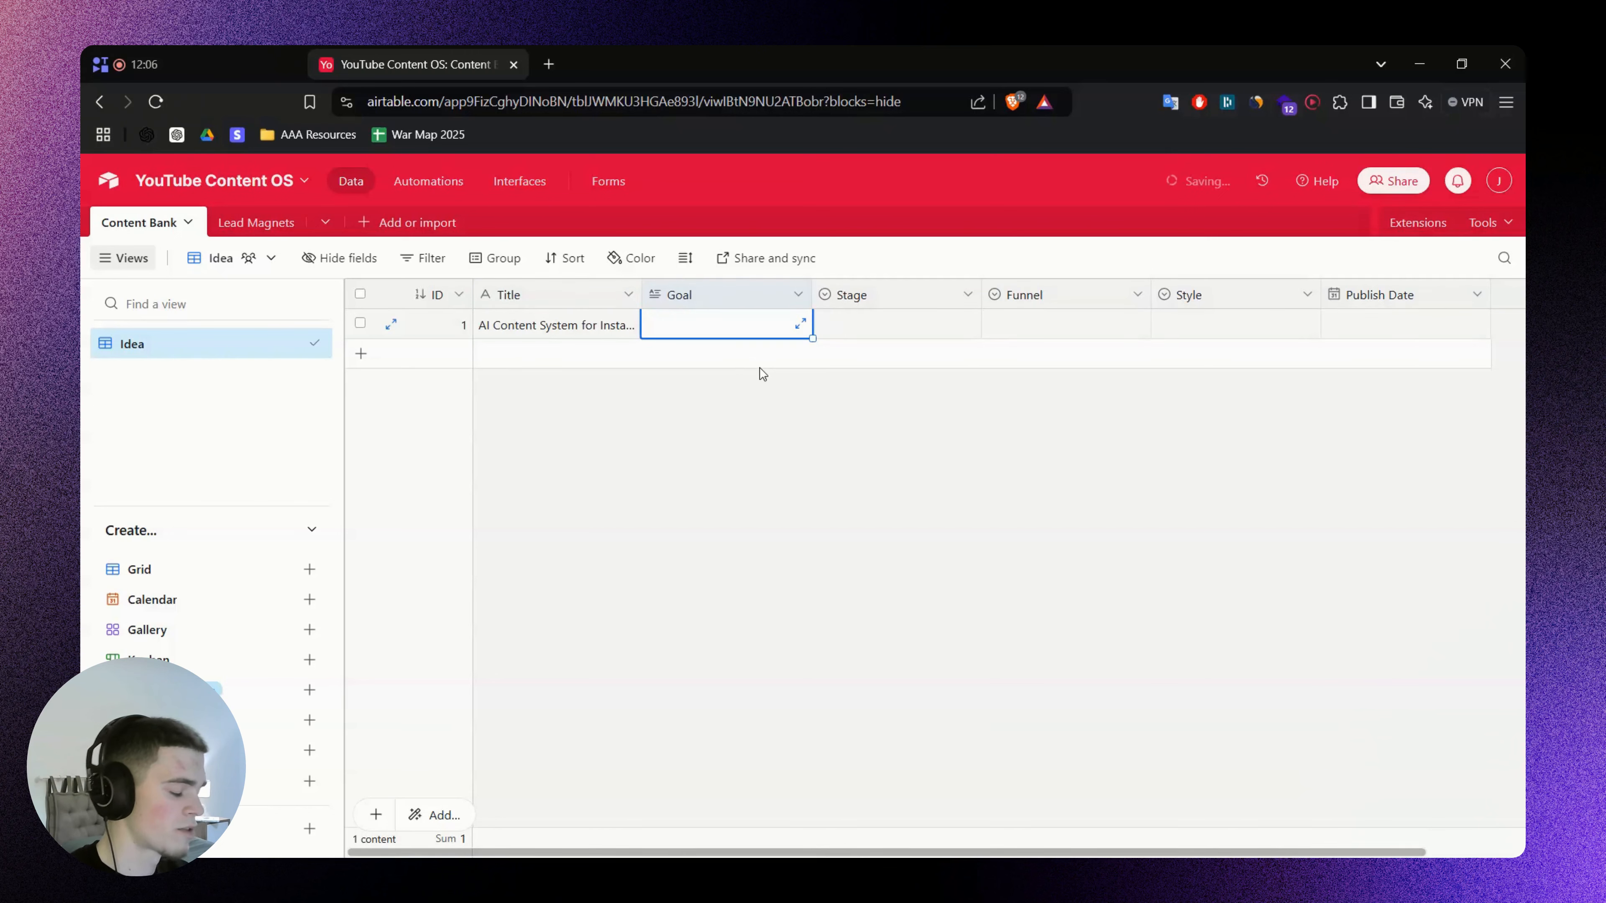
{"action": "type", "text": "goal goal goal"}
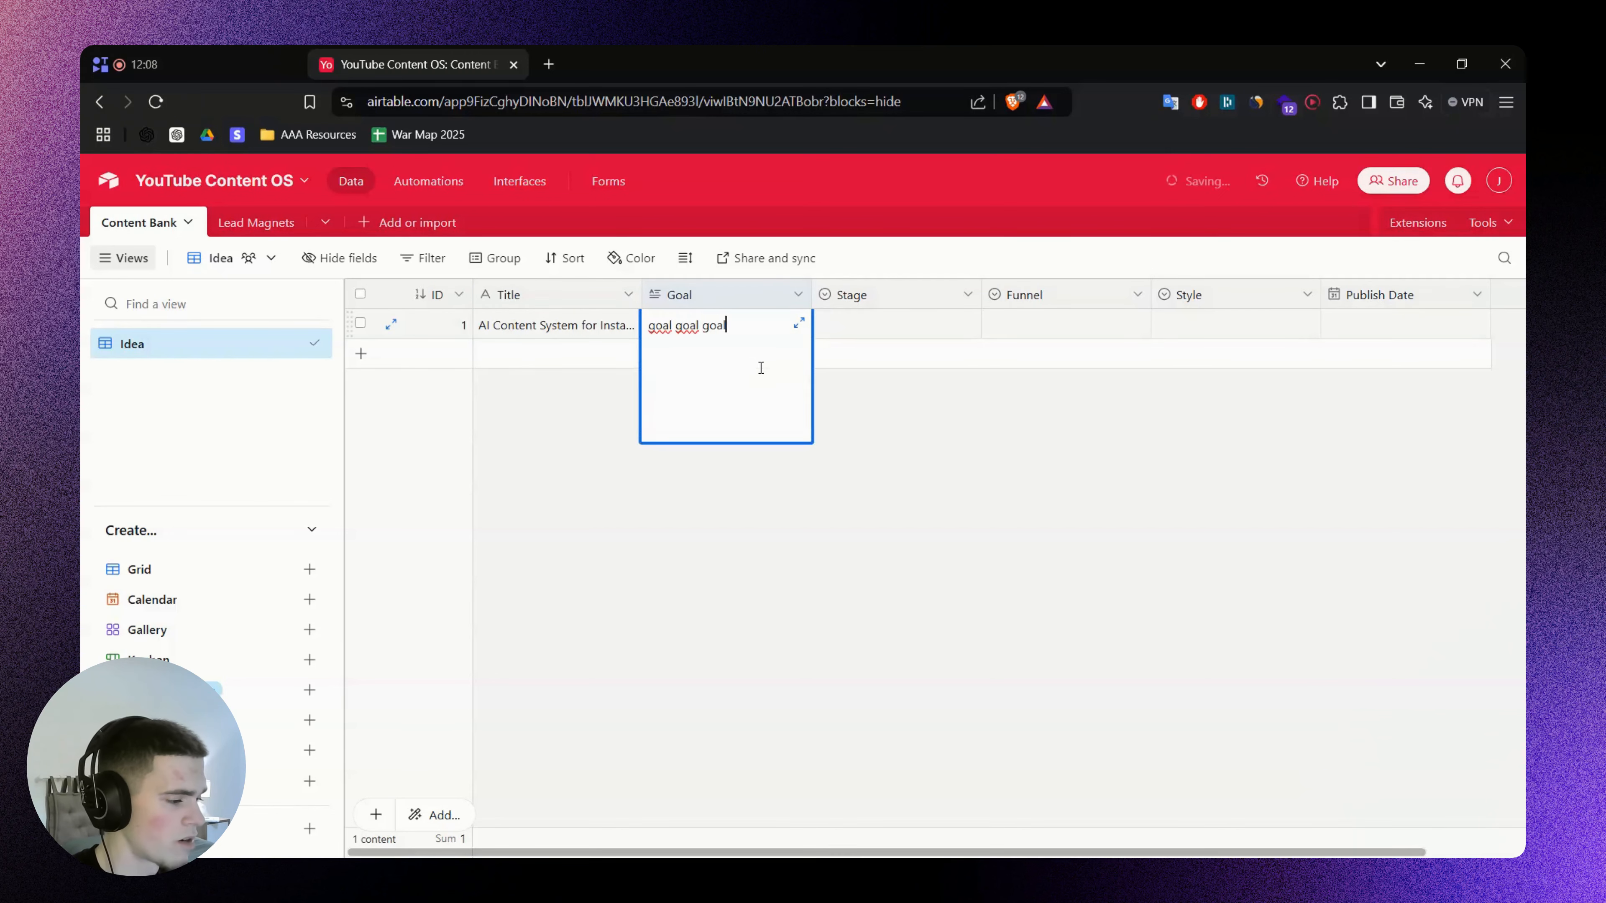
{"action": "key", "text": "Tab"}
Look through the Stage options and set the first record's Stage to Ideas
{"action": "left_click", "coordinate": [860, 328]}
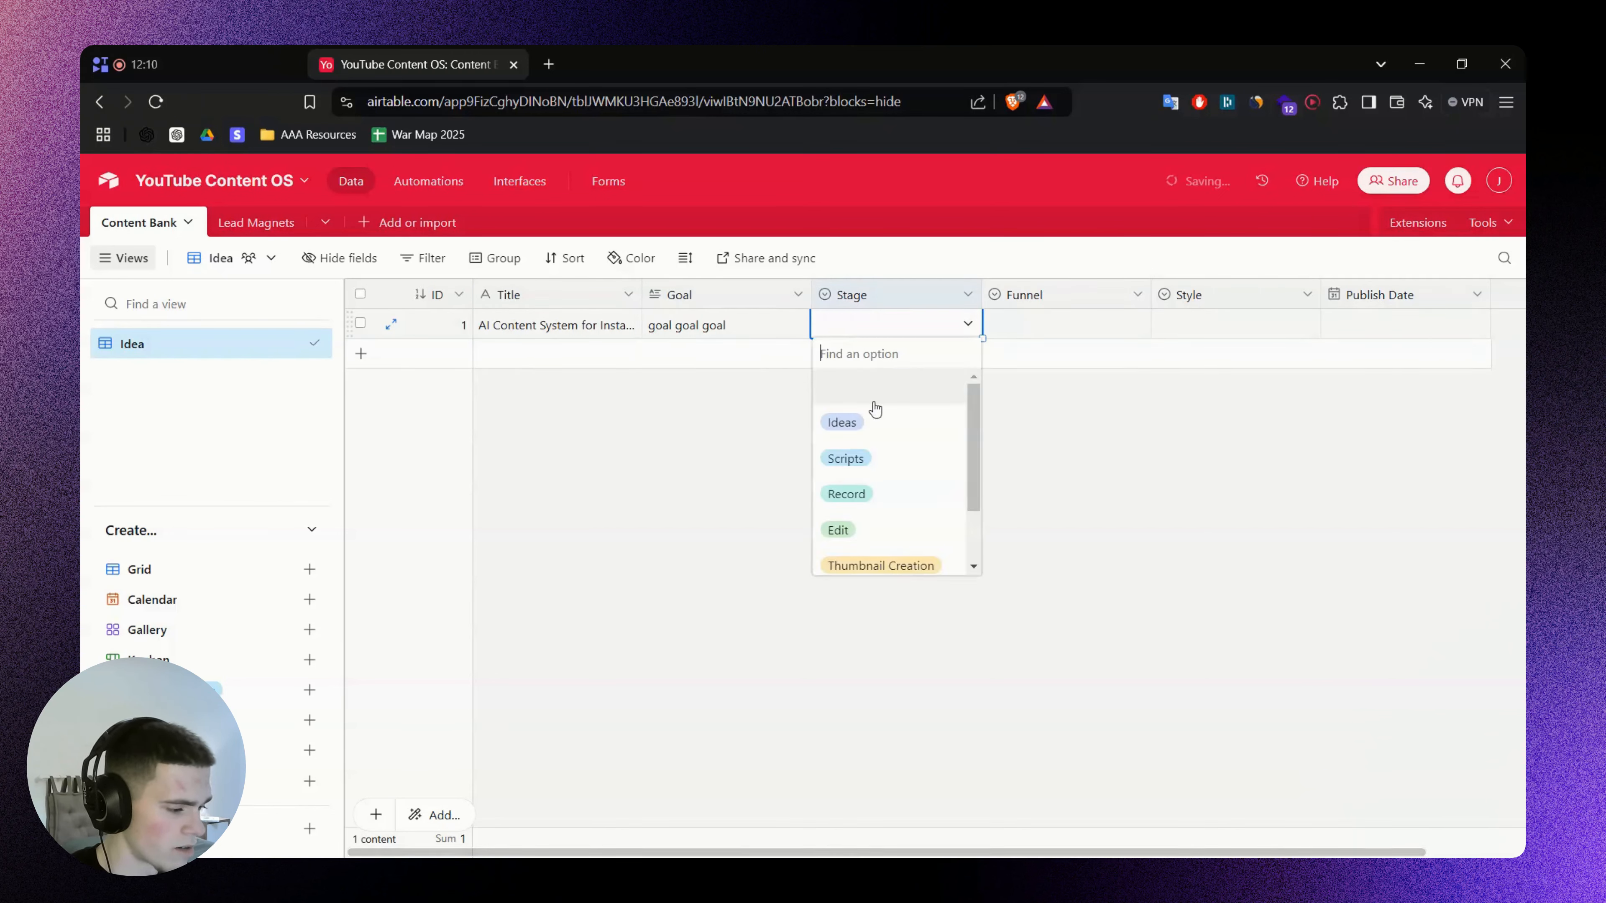
{"action": "scroll", "coordinate": [901, 480], "scroll_direction": "down", "scroll_amount": 2}
{"action": "scroll", "coordinate": [923, 531], "scroll_direction": "up", "scroll_amount": 2}
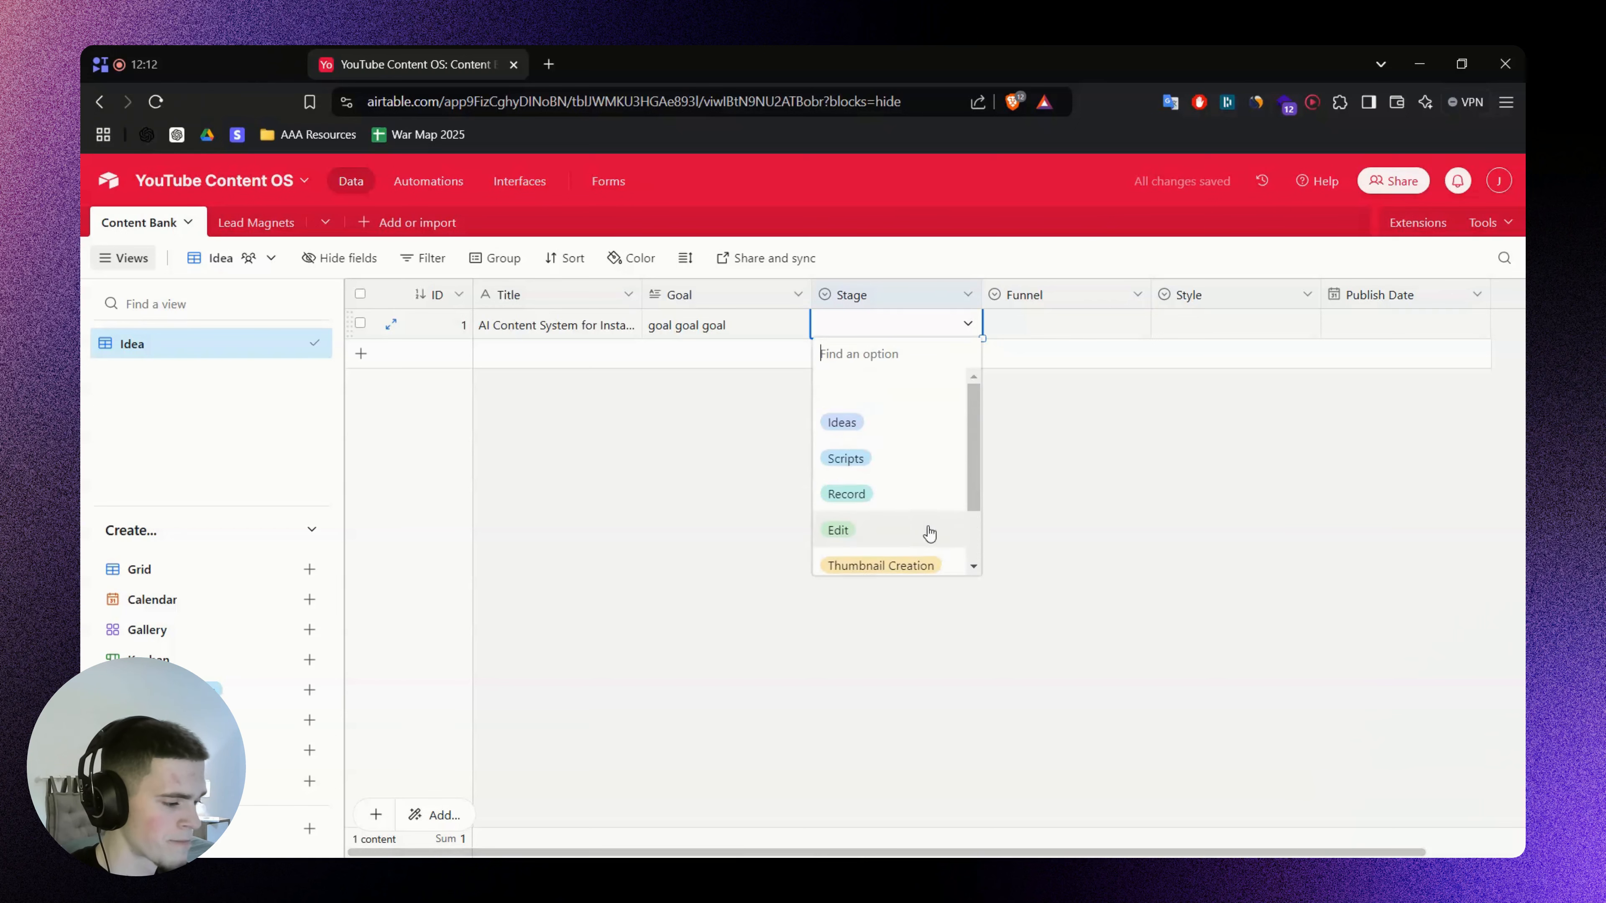
{"action": "scroll", "coordinate": [923, 528], "scroll_direction": "down", "scroll_amount": 2}
{"action": "scroll", "coordinate": [912, 443], "scroll_direction": "up", "scroll_amount": 3}
{"action": "left_click", "coordinate": [913, 432]}
Edit the Stage field so that its default option is Ideas, and save it
{"action": "right_click", "coordinate": [892, 297]}
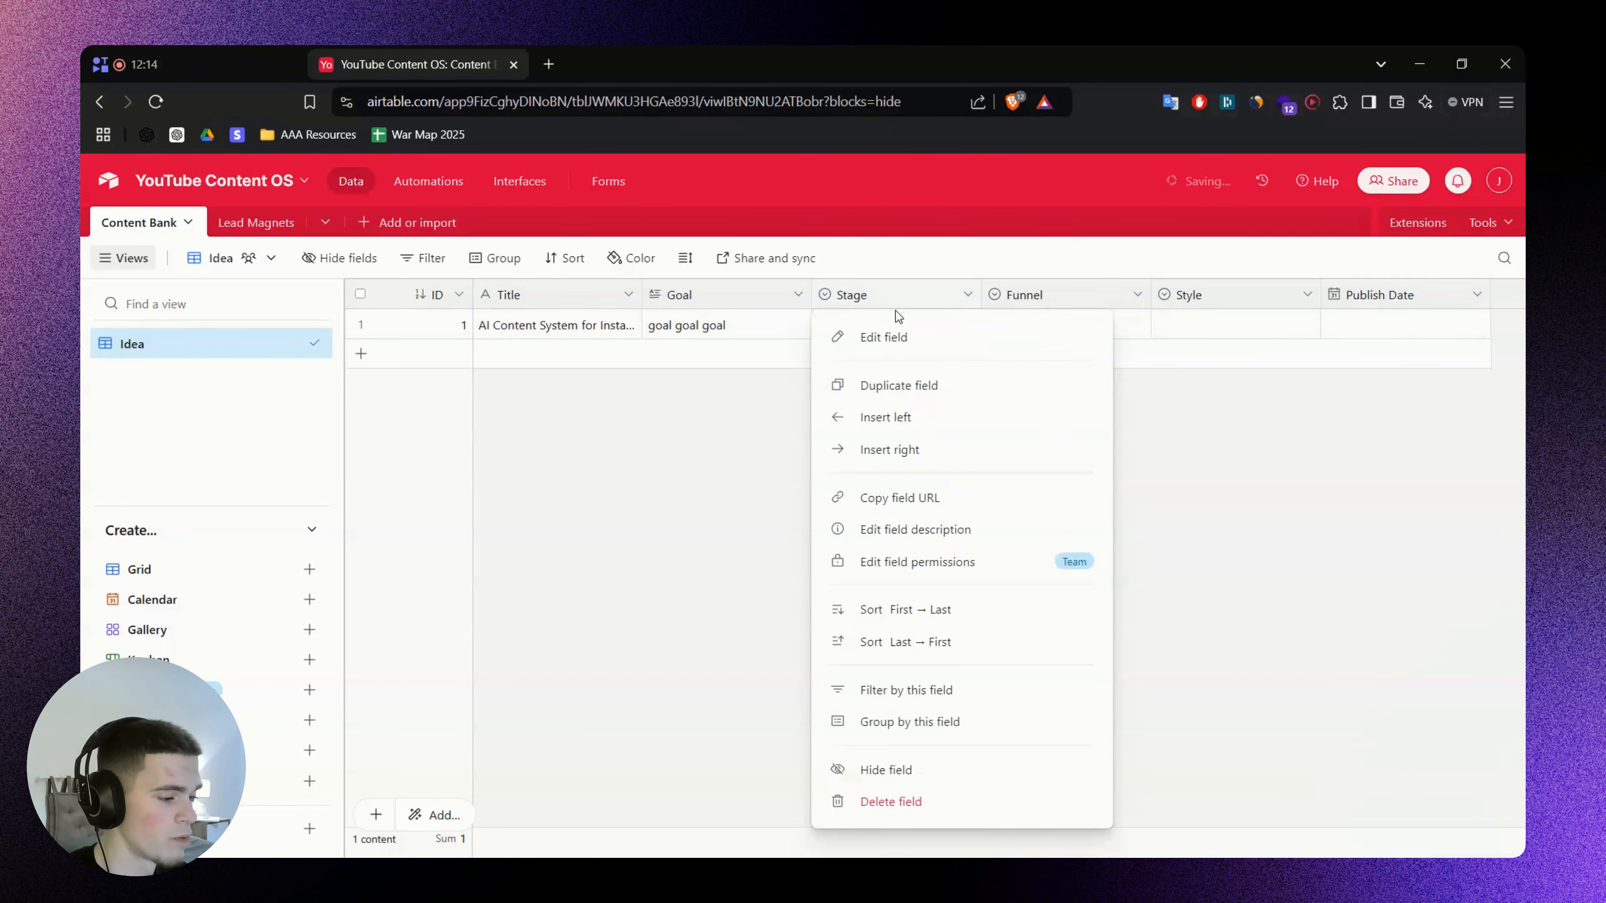
{"action": "left_click", "coordinate": [891, 337]}
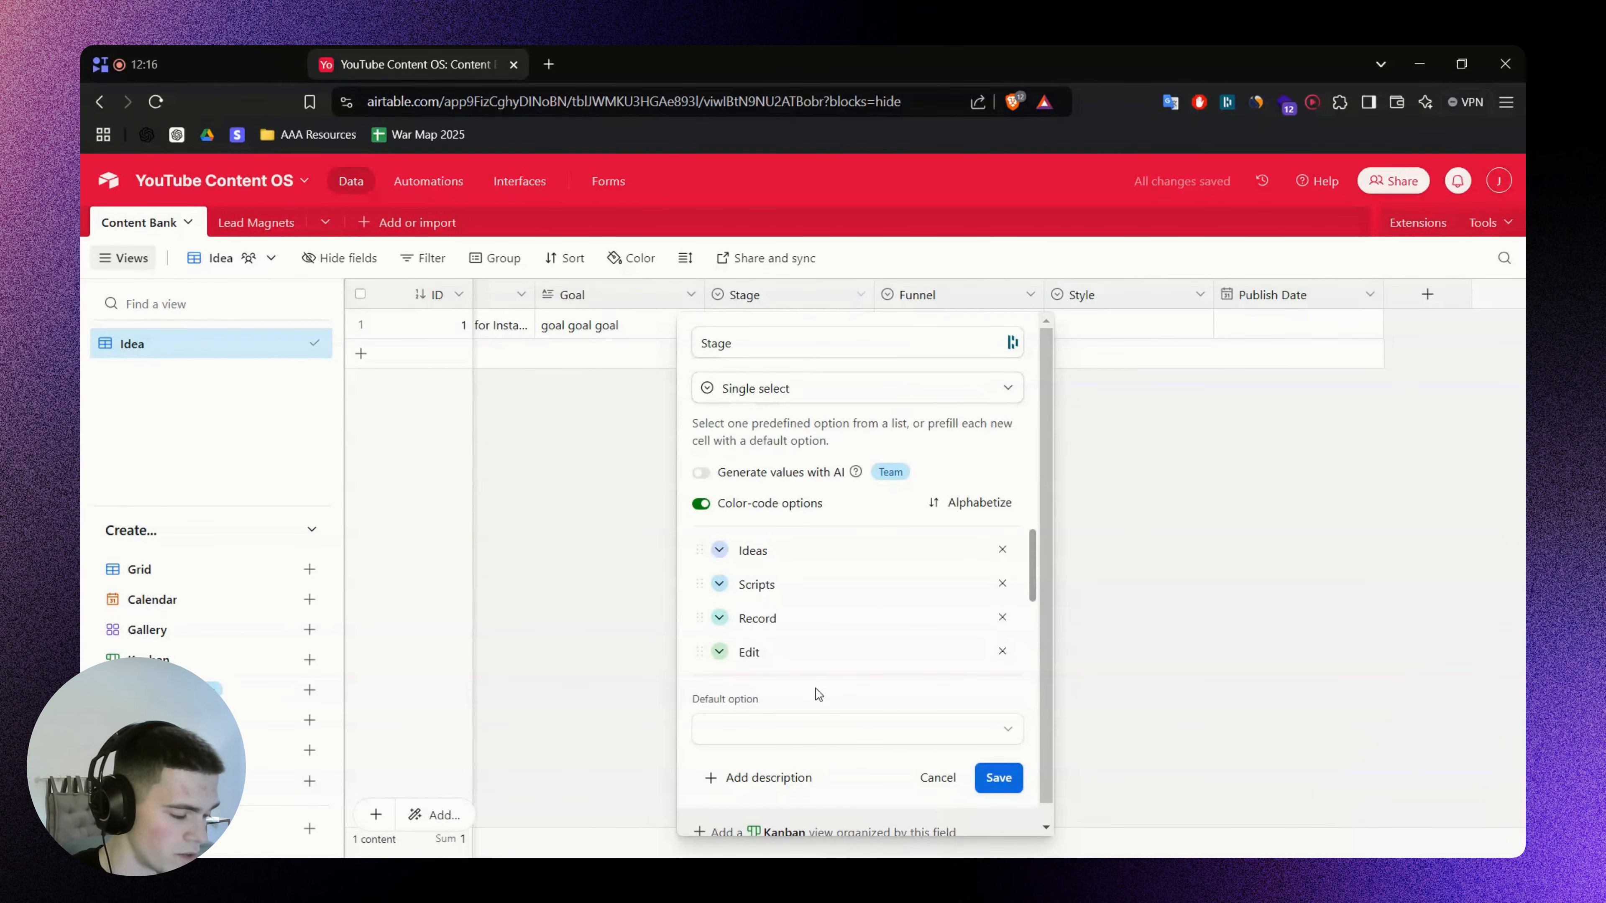
{"action": "left_click", "coordinate": [812, 730]}
{"action": "left_click", "coordinate": [802, 701]}
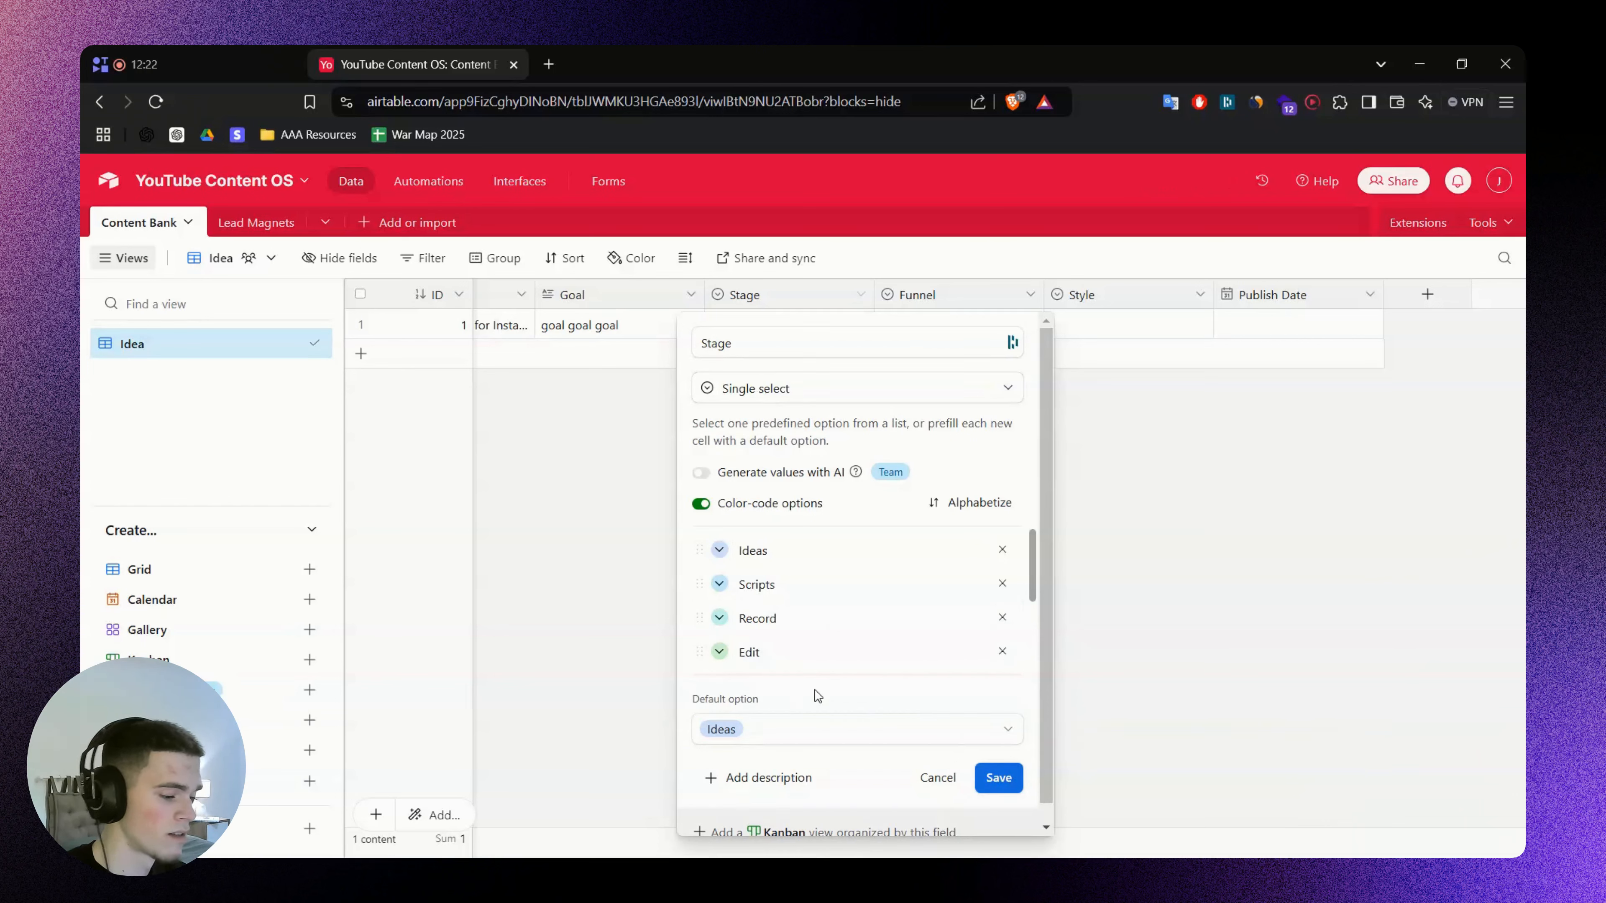
{"action": "left_click", "coordinate": [1001, 777]}
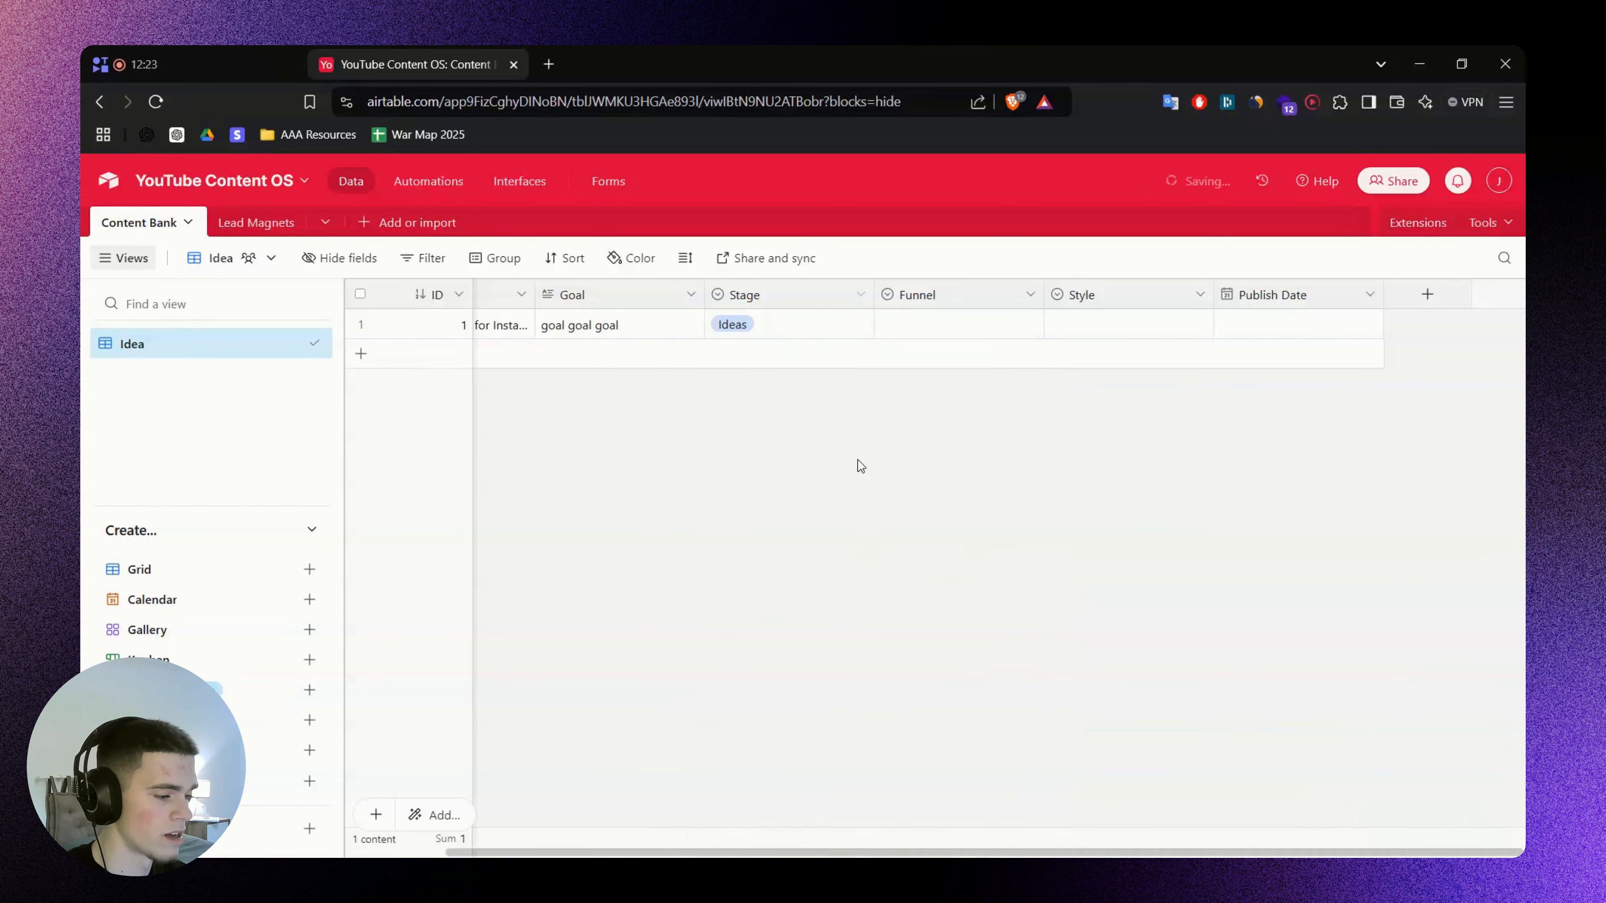
Add a second record to test the Stage default, and delete that record
{"action": "left_click", "coordinate": [766, 355]}
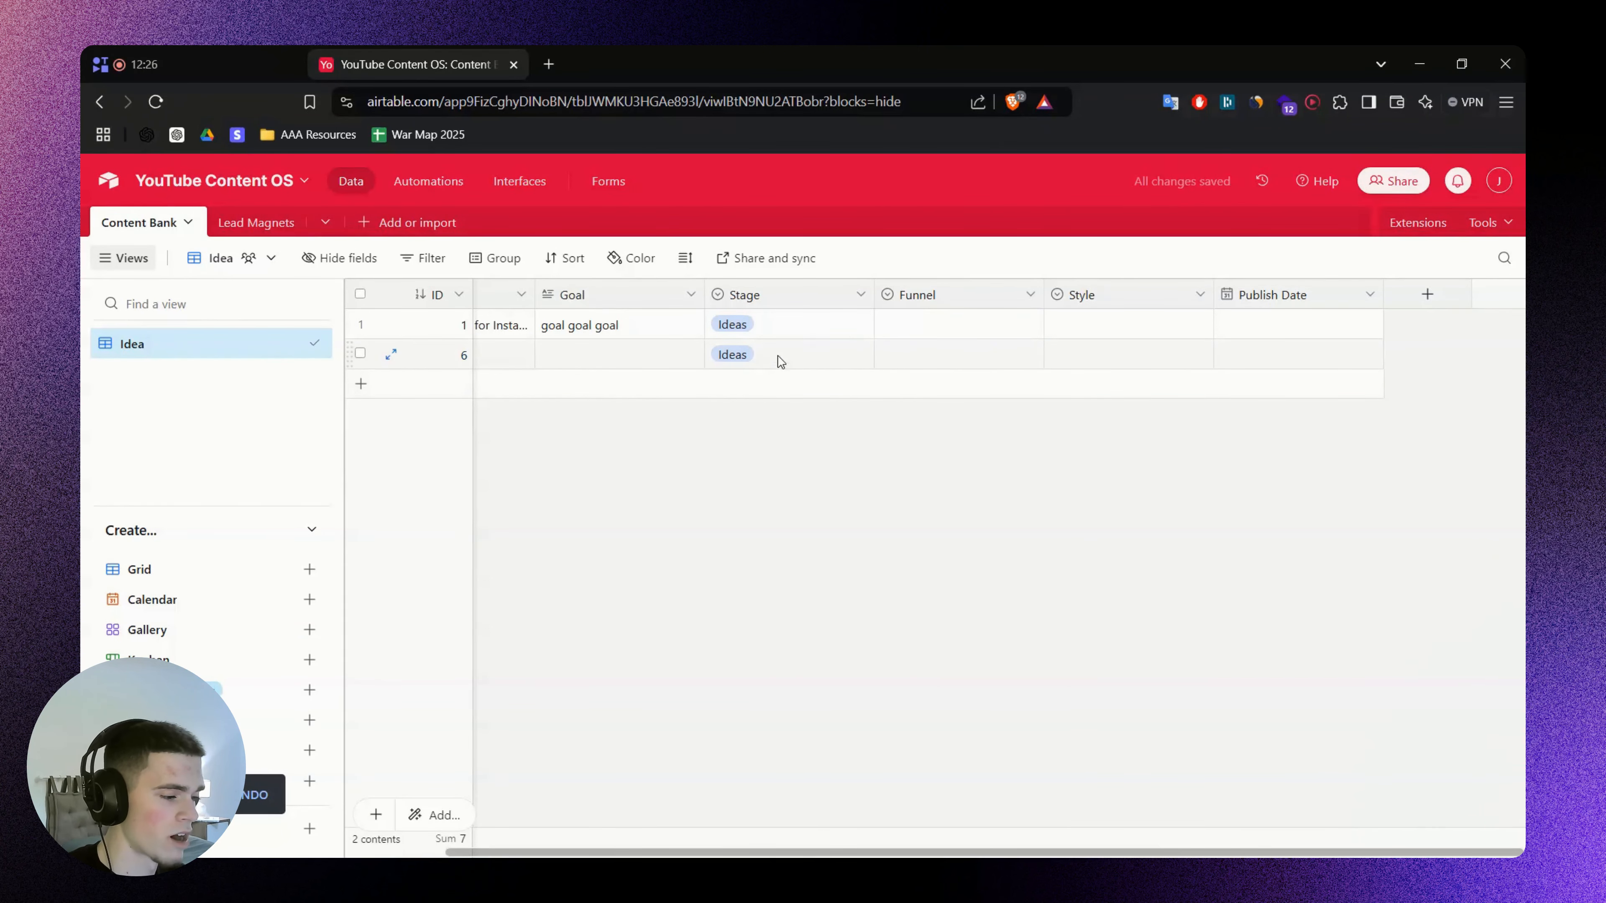
{"action": "left_click", "coordinate": [713, 357]}
{"action": "left_click", "coordinate": [602, 355]}
{"action": "right_click", "coordinate": [637, 361]}
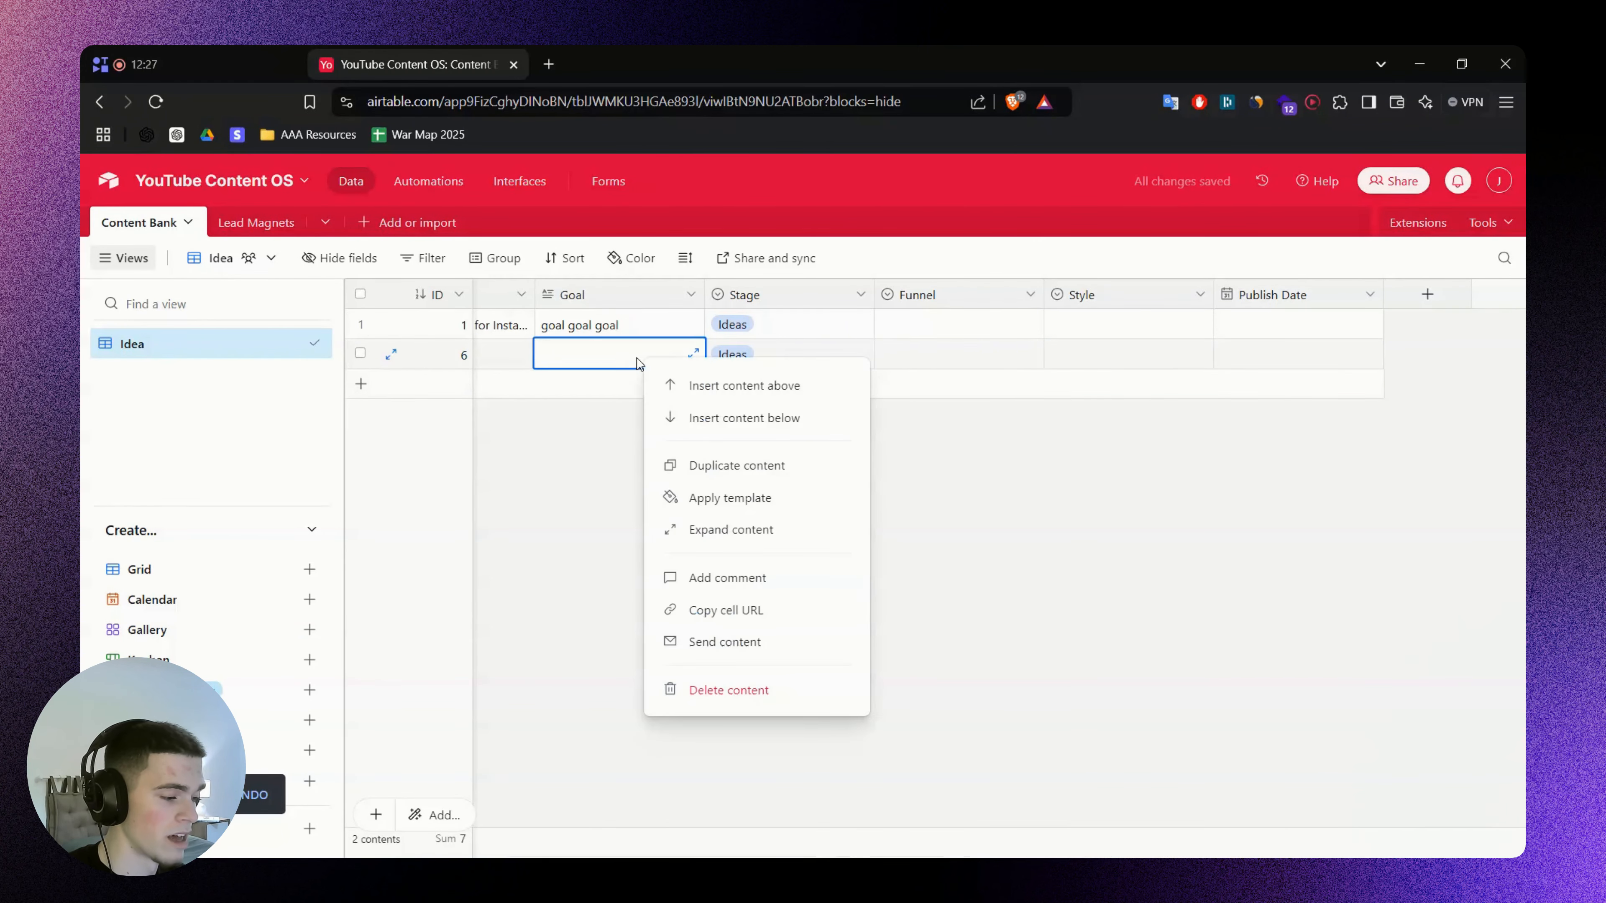
{"action": "left_click", "coordinate": [728, 689]}
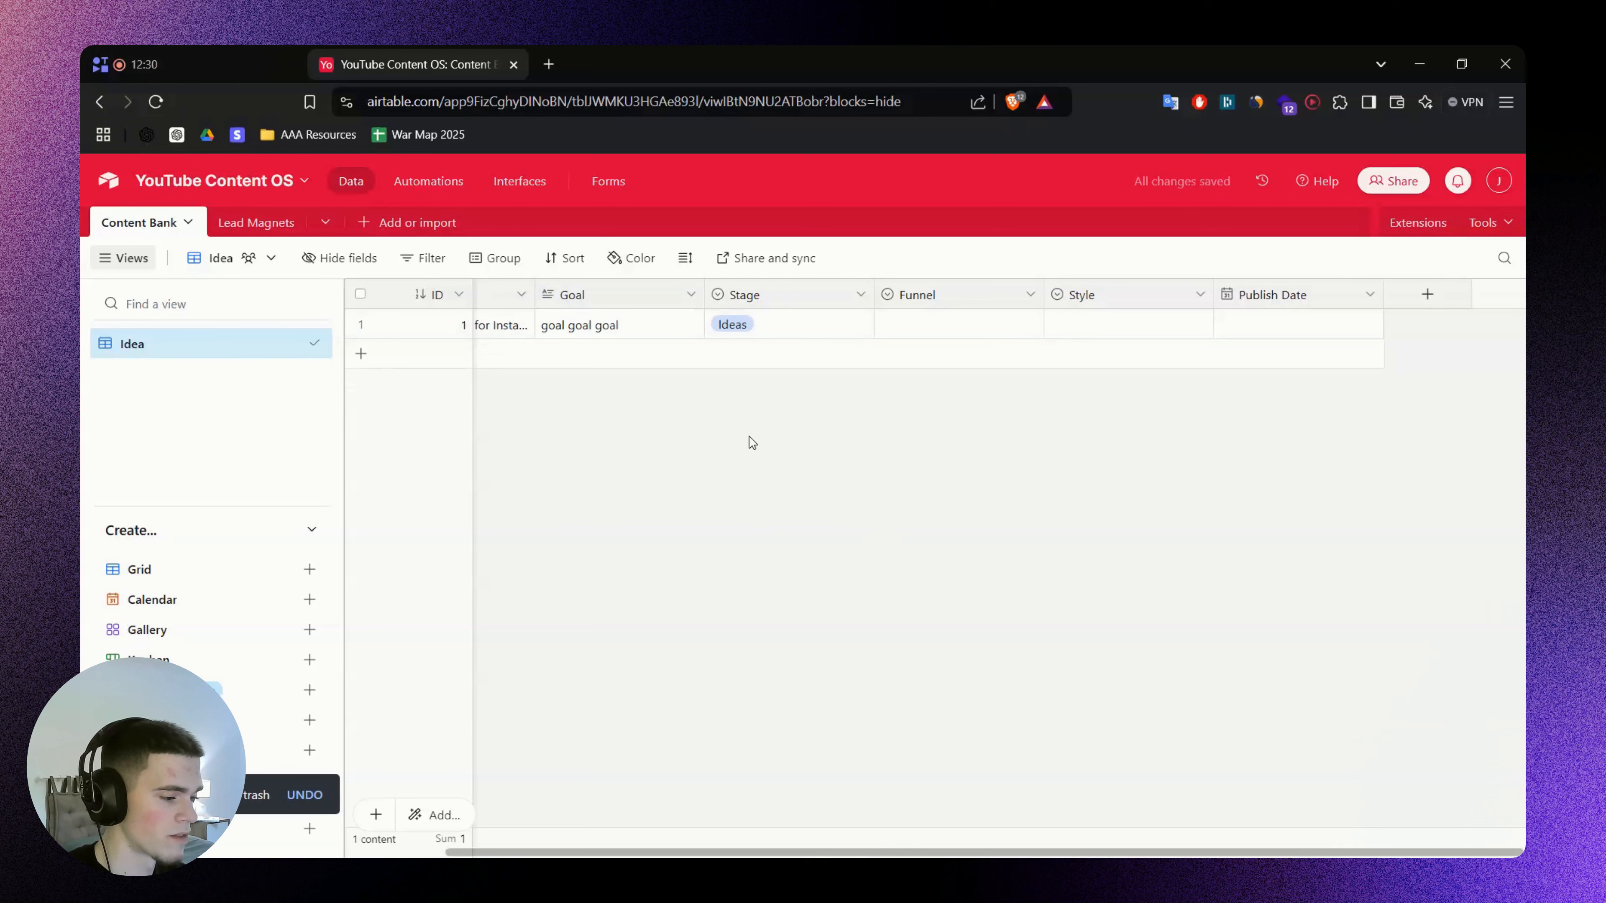
Set the first record's Funnel to ToFu and its Style to Technical
{"action": "left_click", "coordinate": [925, 323]}
{"action": "left_click", "coordinate": [927, 324]}
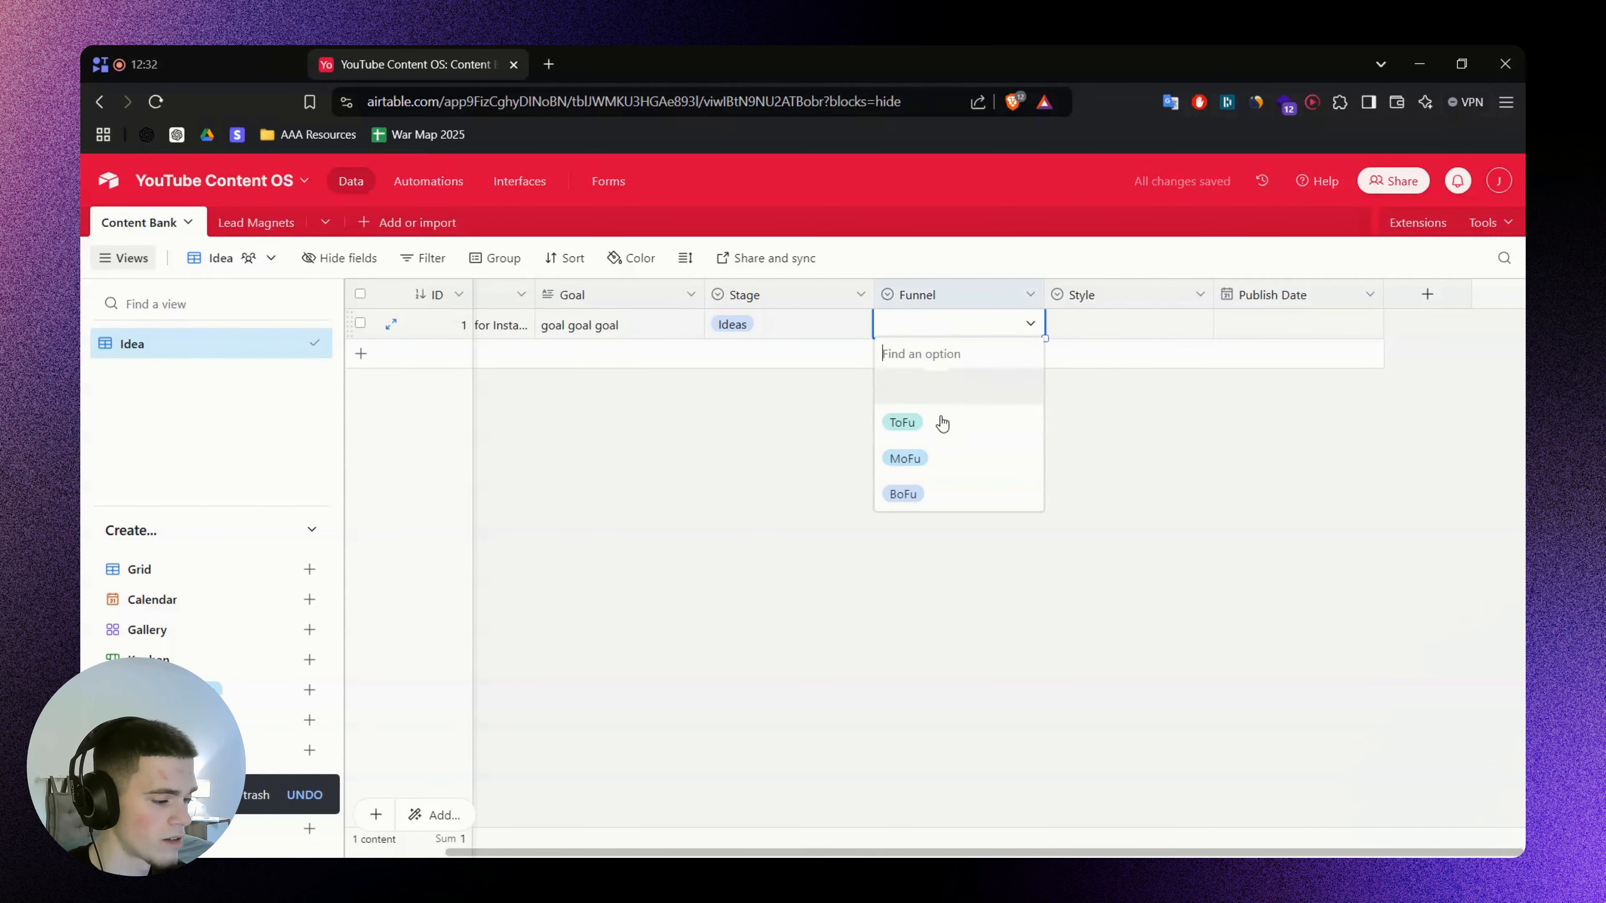
{"action": "left_click", "coordinate": [941, 432]}
{"action": "left_click", "coordinate": [1141, 329]}
{"action": "left_click", "coordinate": [1140, 329]}
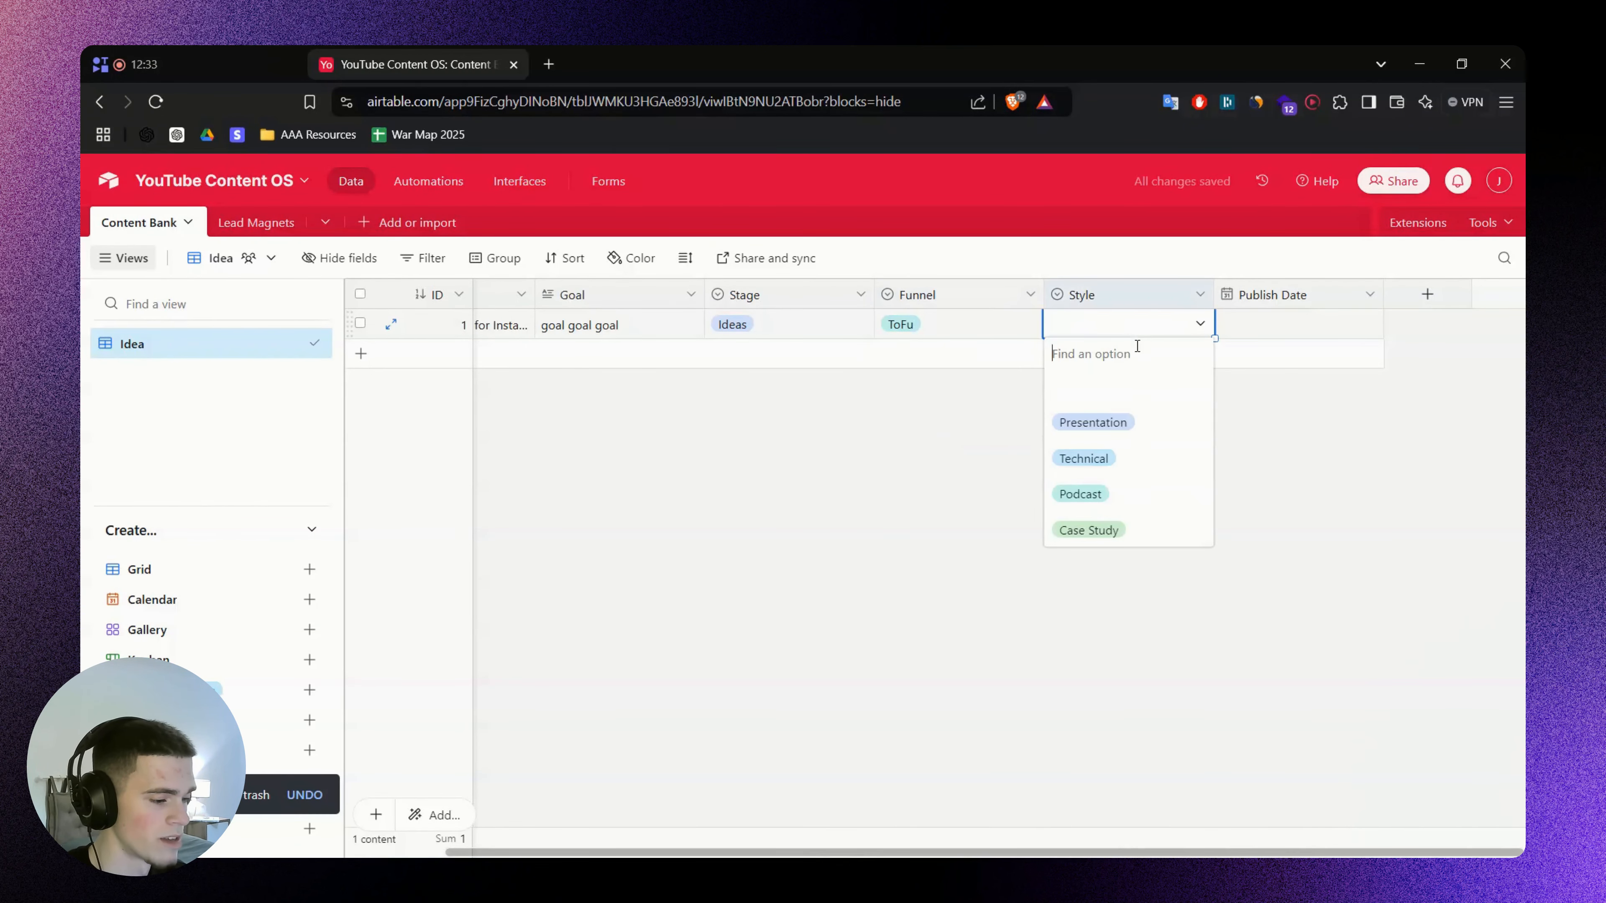
{"action": "left_click", "coordinate": [1140, 459]}
Set the first record's Publish Date to 1/24/2025
{"action": "double_click", "coordinate": [1276, 323]}
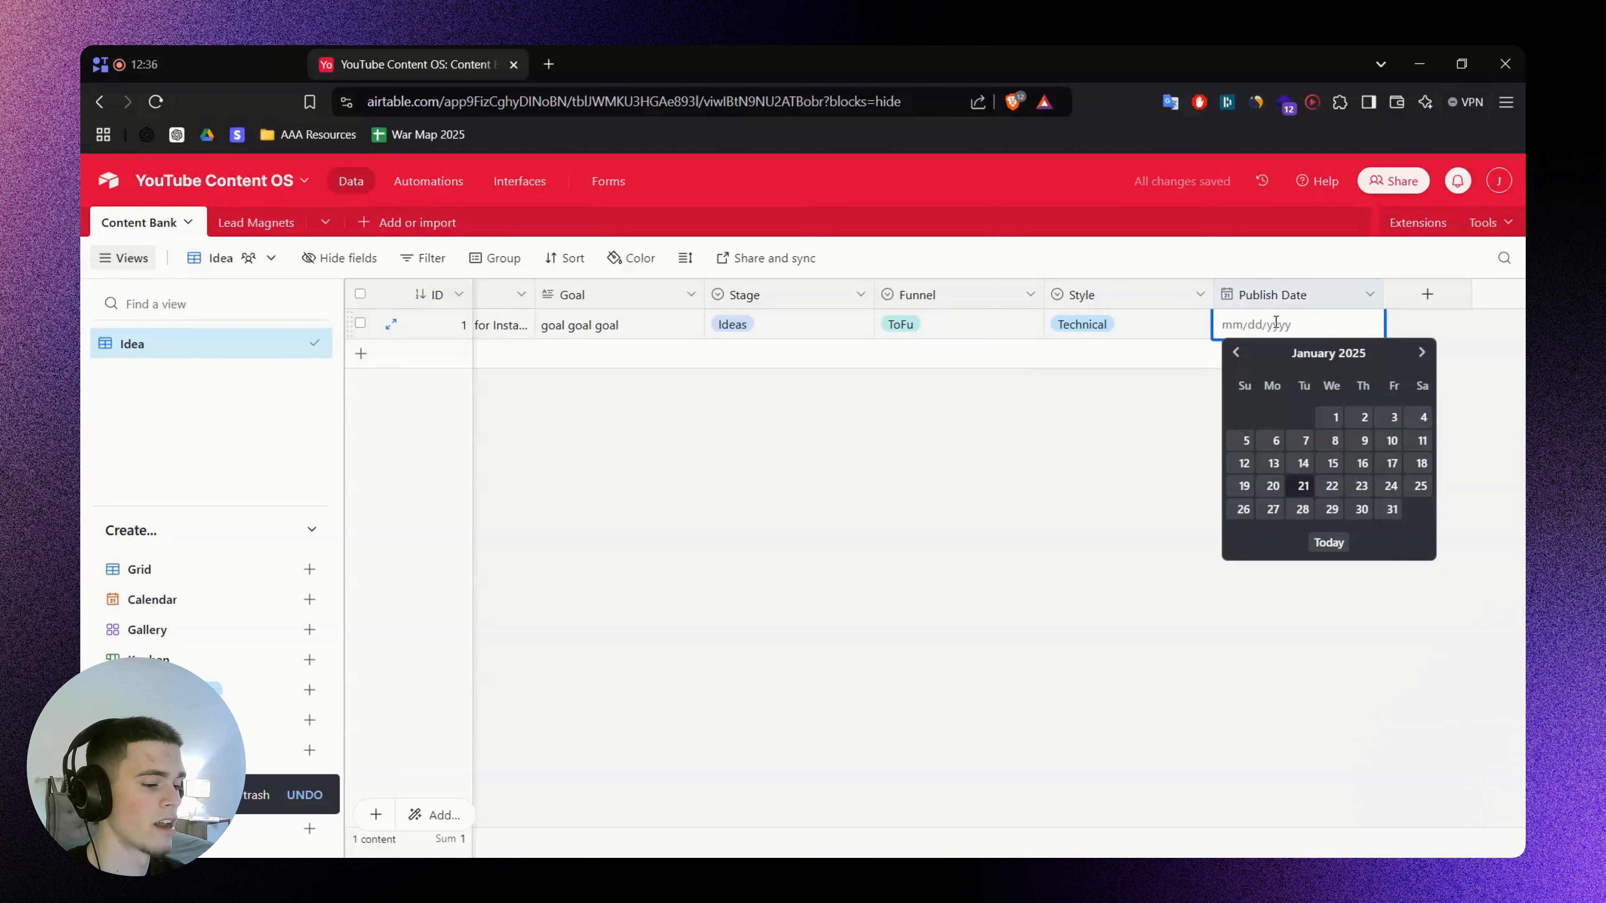
{"action": "left_click", "coordinate": [1385, 495]}
{"action": "left_click", "coordinate": [1260, 505]}
Check the Lead Magnet entry on the FigJam board and start a new Airtable field named Lead Magnet
{"action": "key", "text": "alt+Tab"}
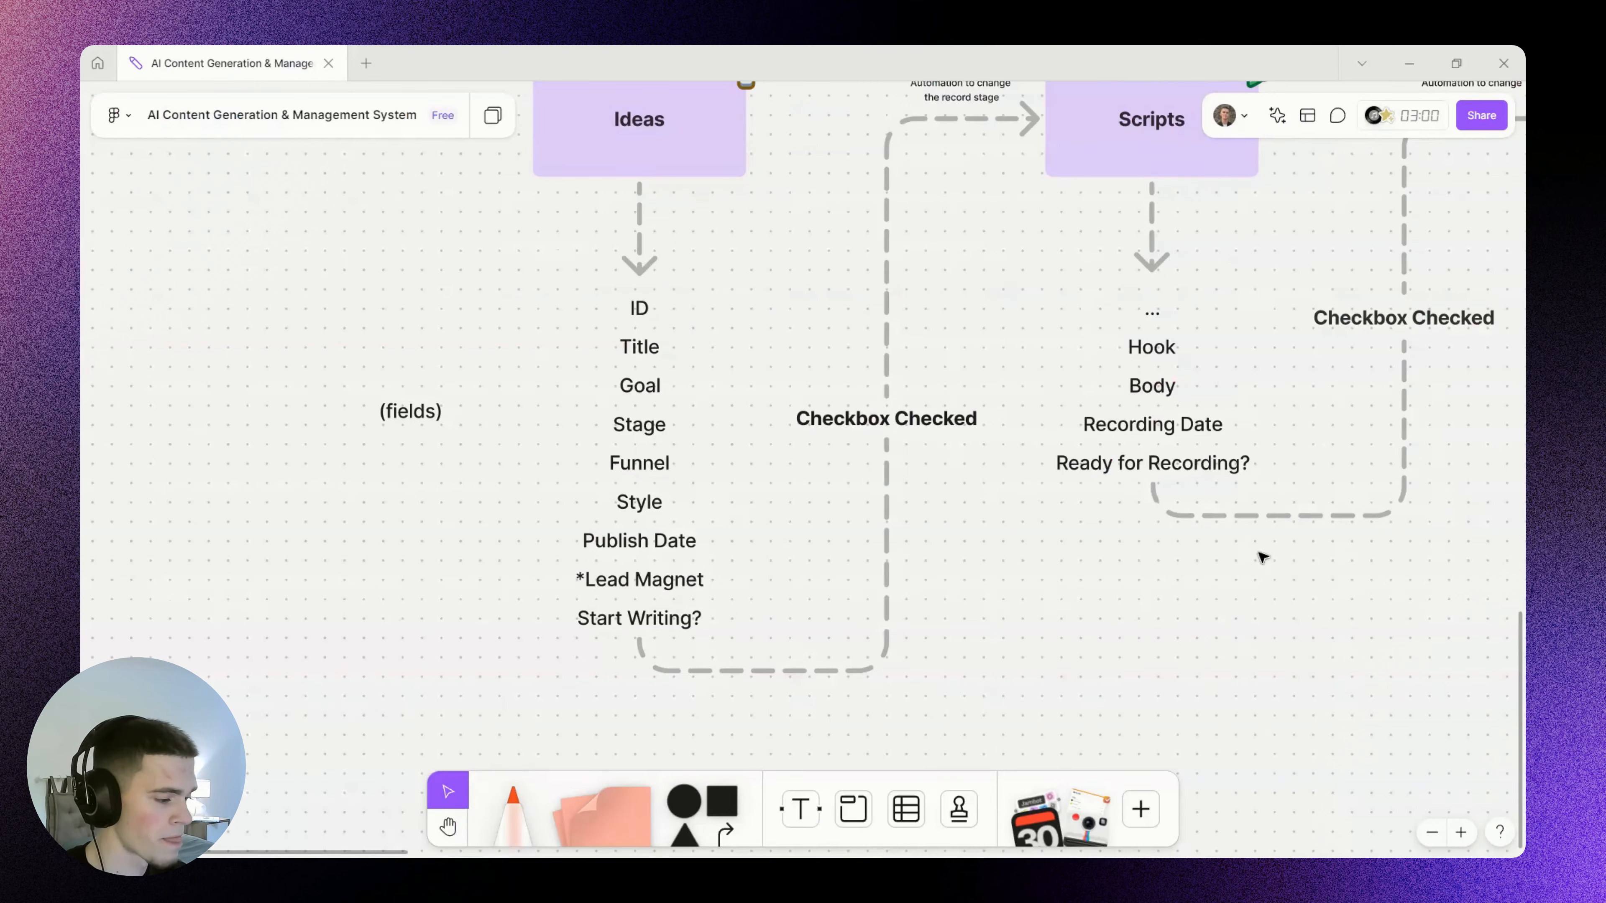
{"action": "left_click_drag", "start_coordinate": [734, 584], "coordinate": [718, 582]}
{"action": "left_click", "coordinate": [660, 579]}
{"action": "left_click", "coordinate": [763, 595]}
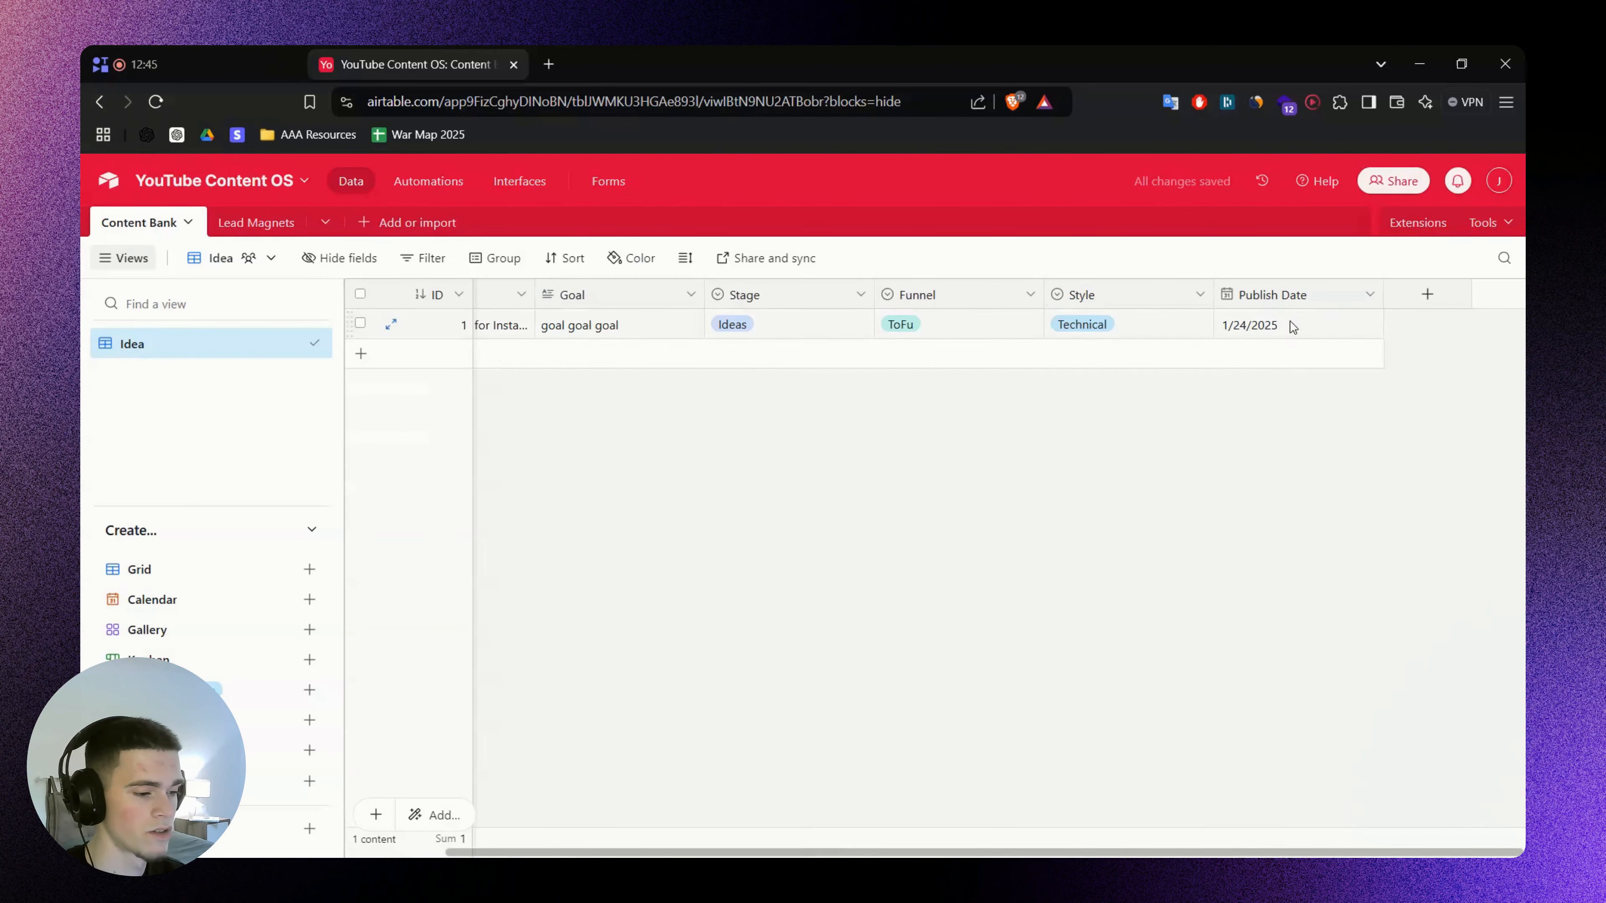
{"action": "left_click", "coordinate": [1427, 294]}
{"action": "type", "text": "Lead "}
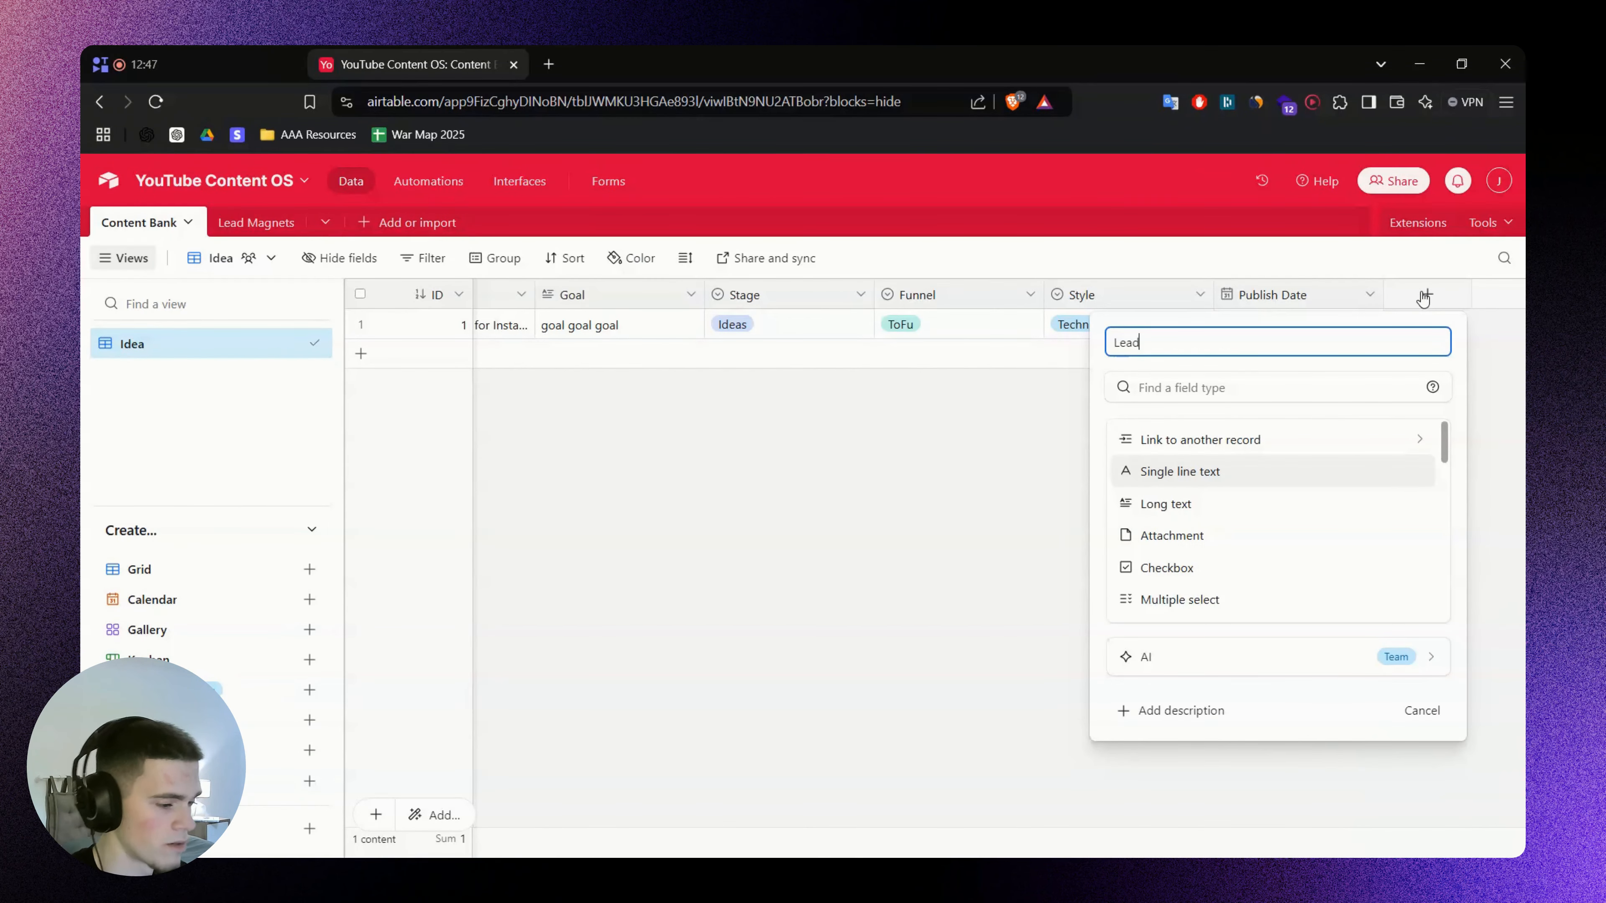
{"action": "type", "text": "Magnet"}
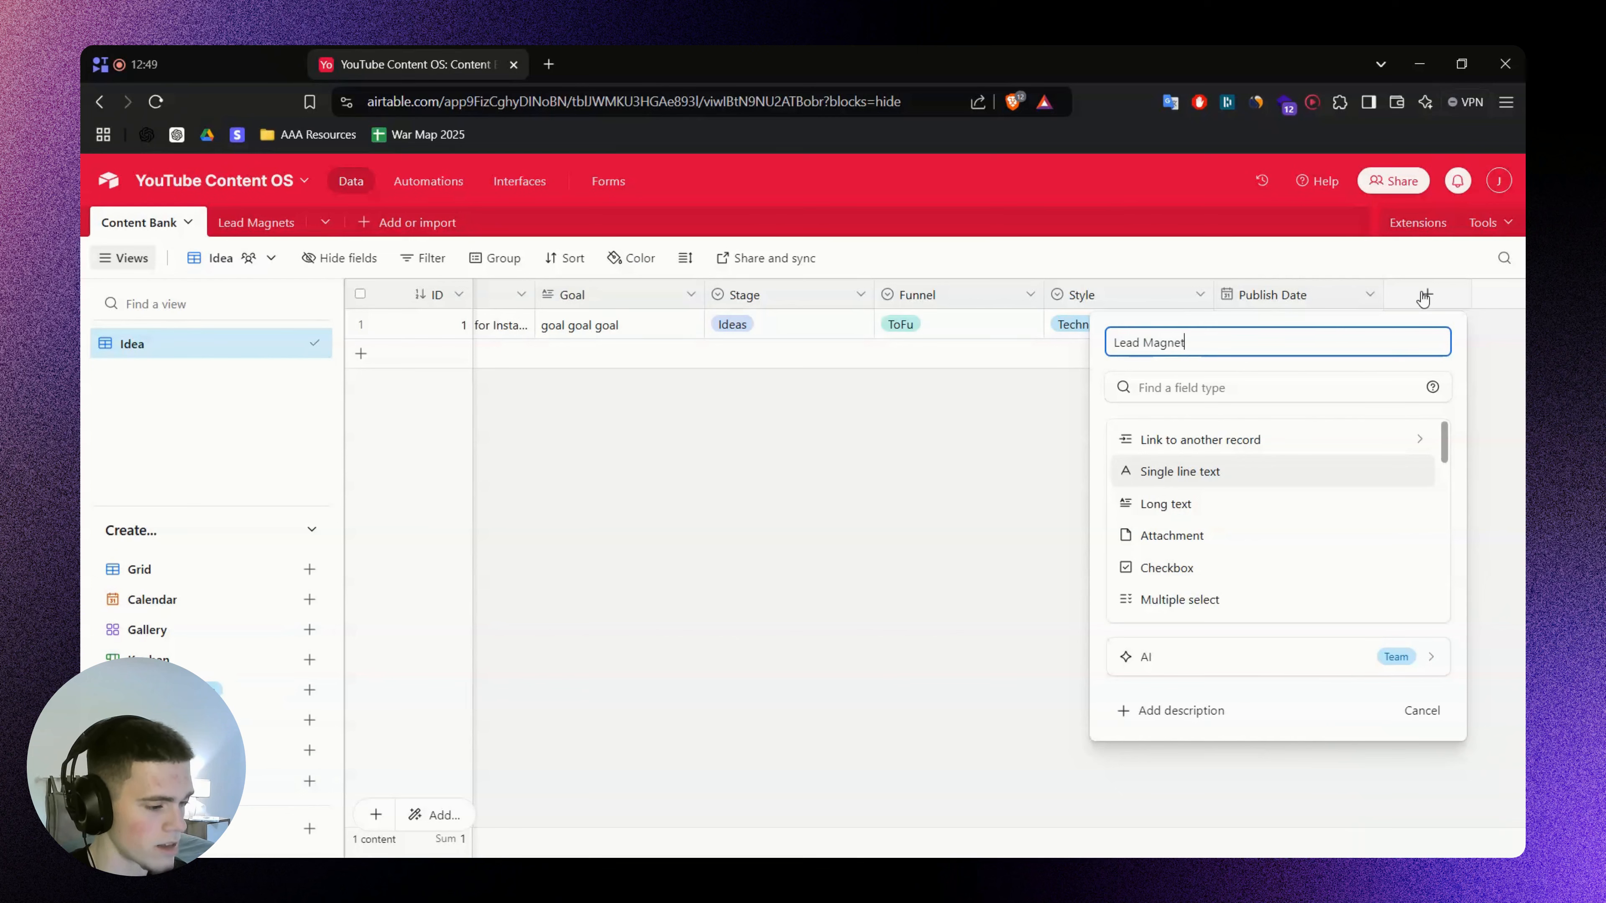
{"action": "key", "text": "Tab"}
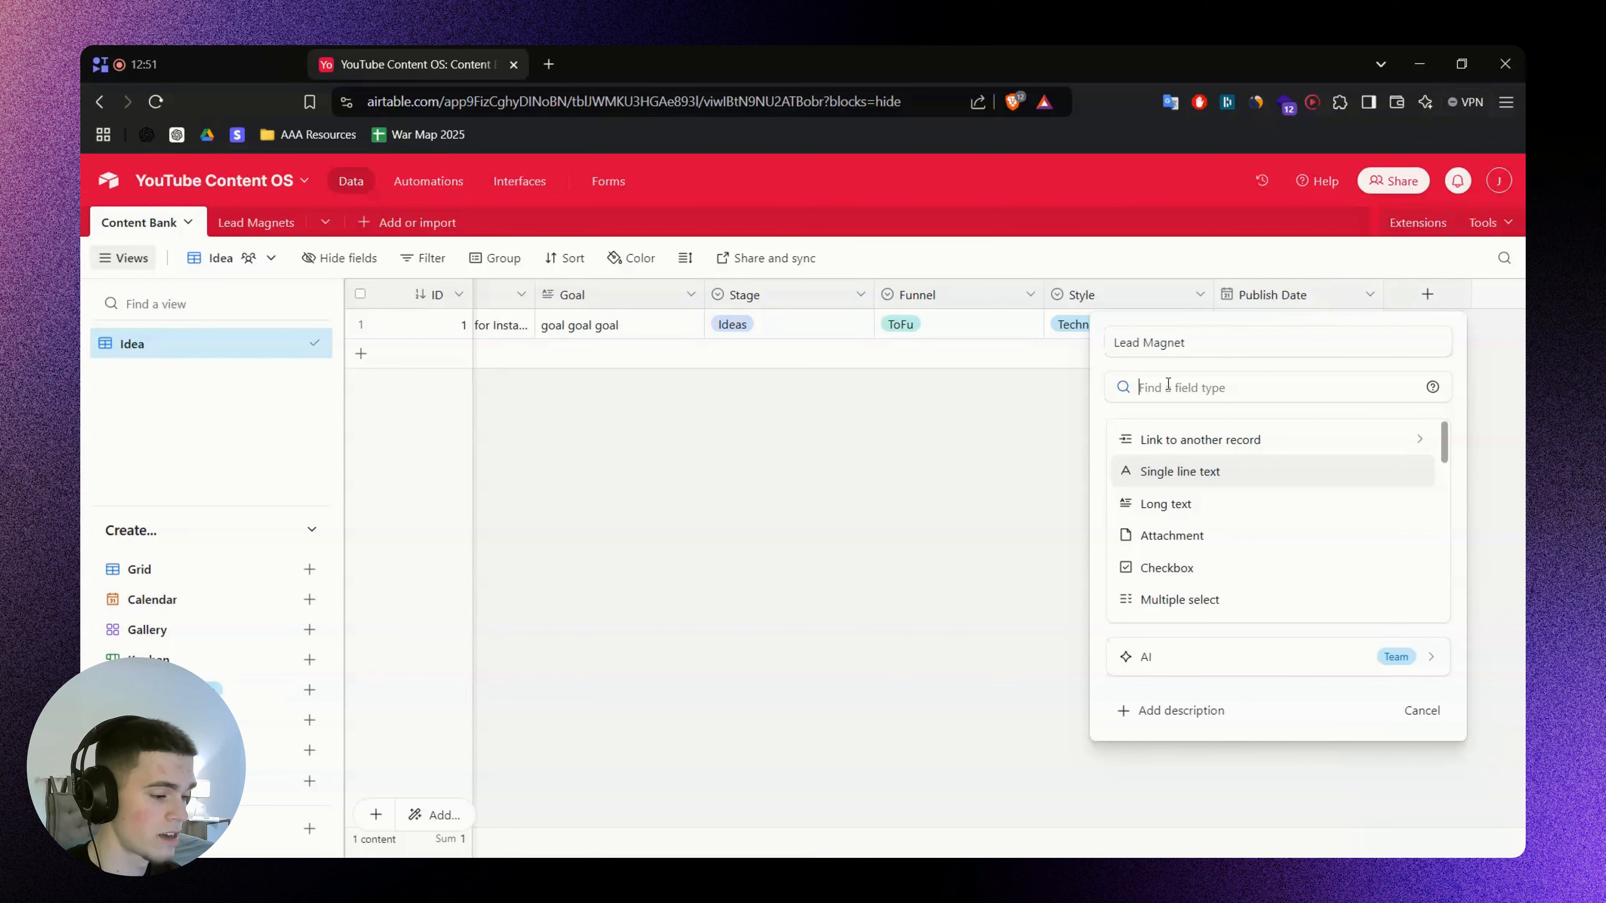
Create Lead Magnet as a link to the Lead Magnets table and add Name as its lookup field
{"action": "left_click", "coordinate": [1184, 443]}
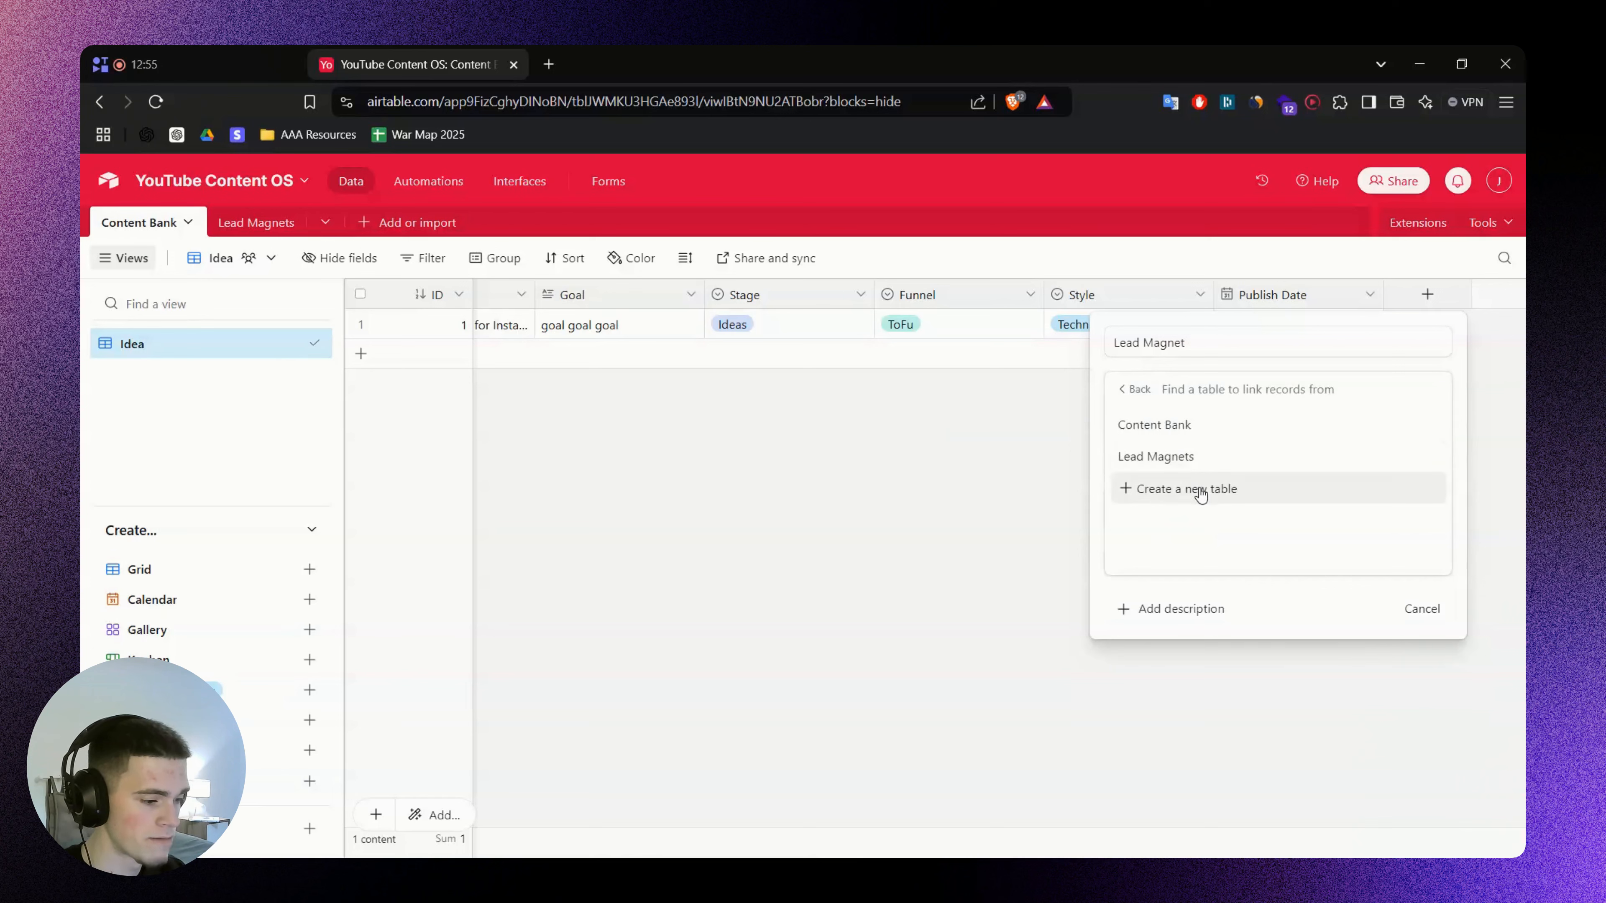
{"action": "left_click", "coordinate": [1218, 463]}
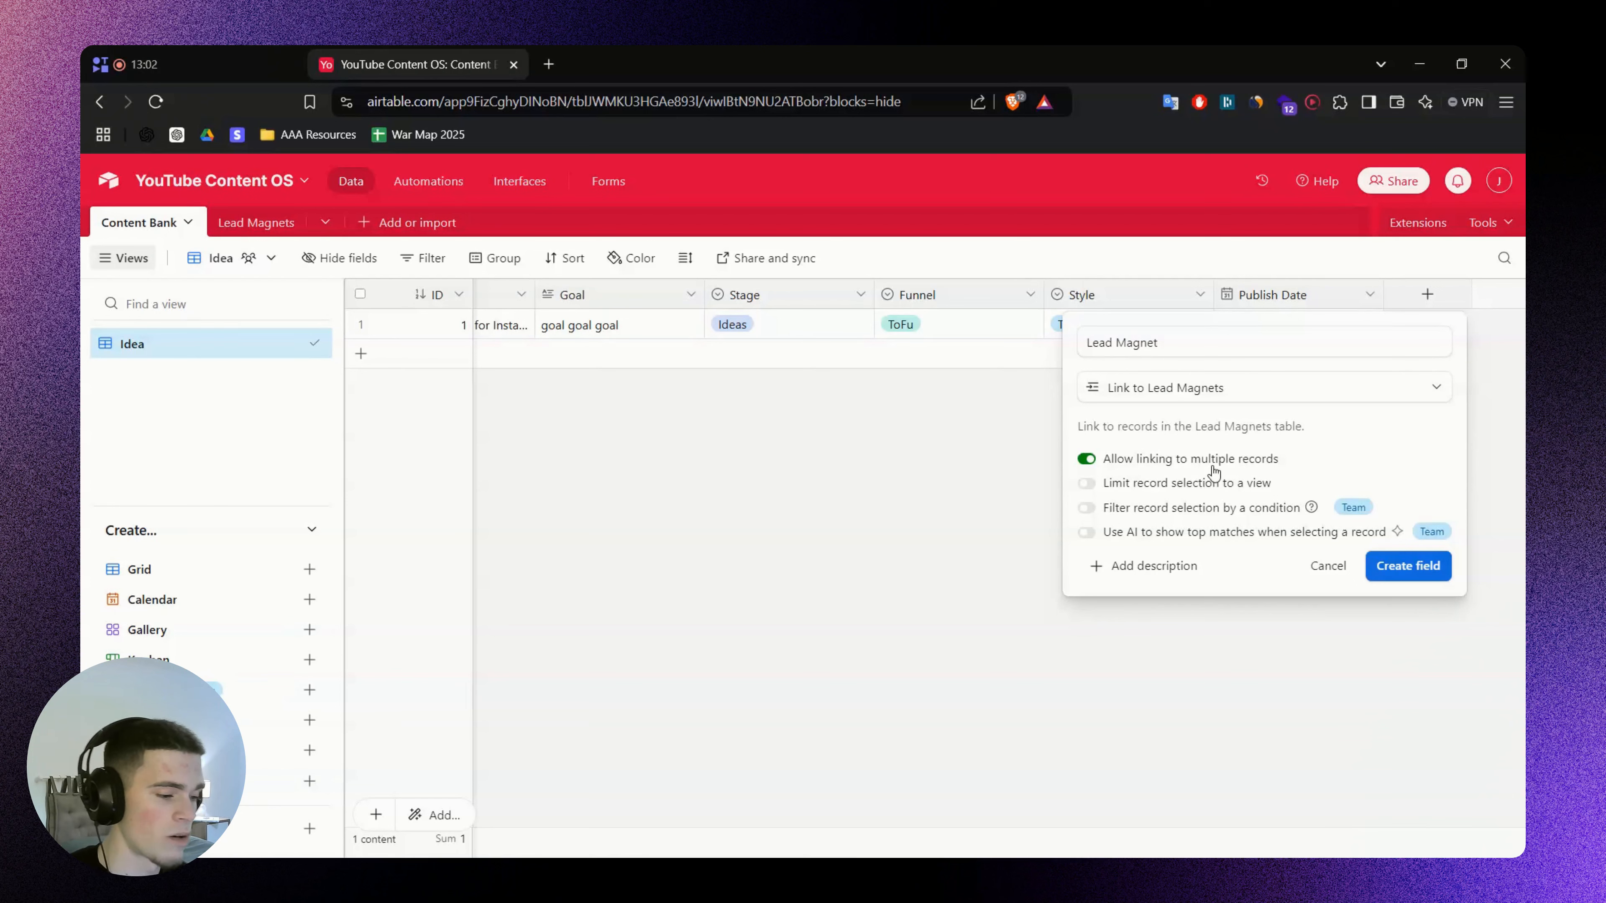
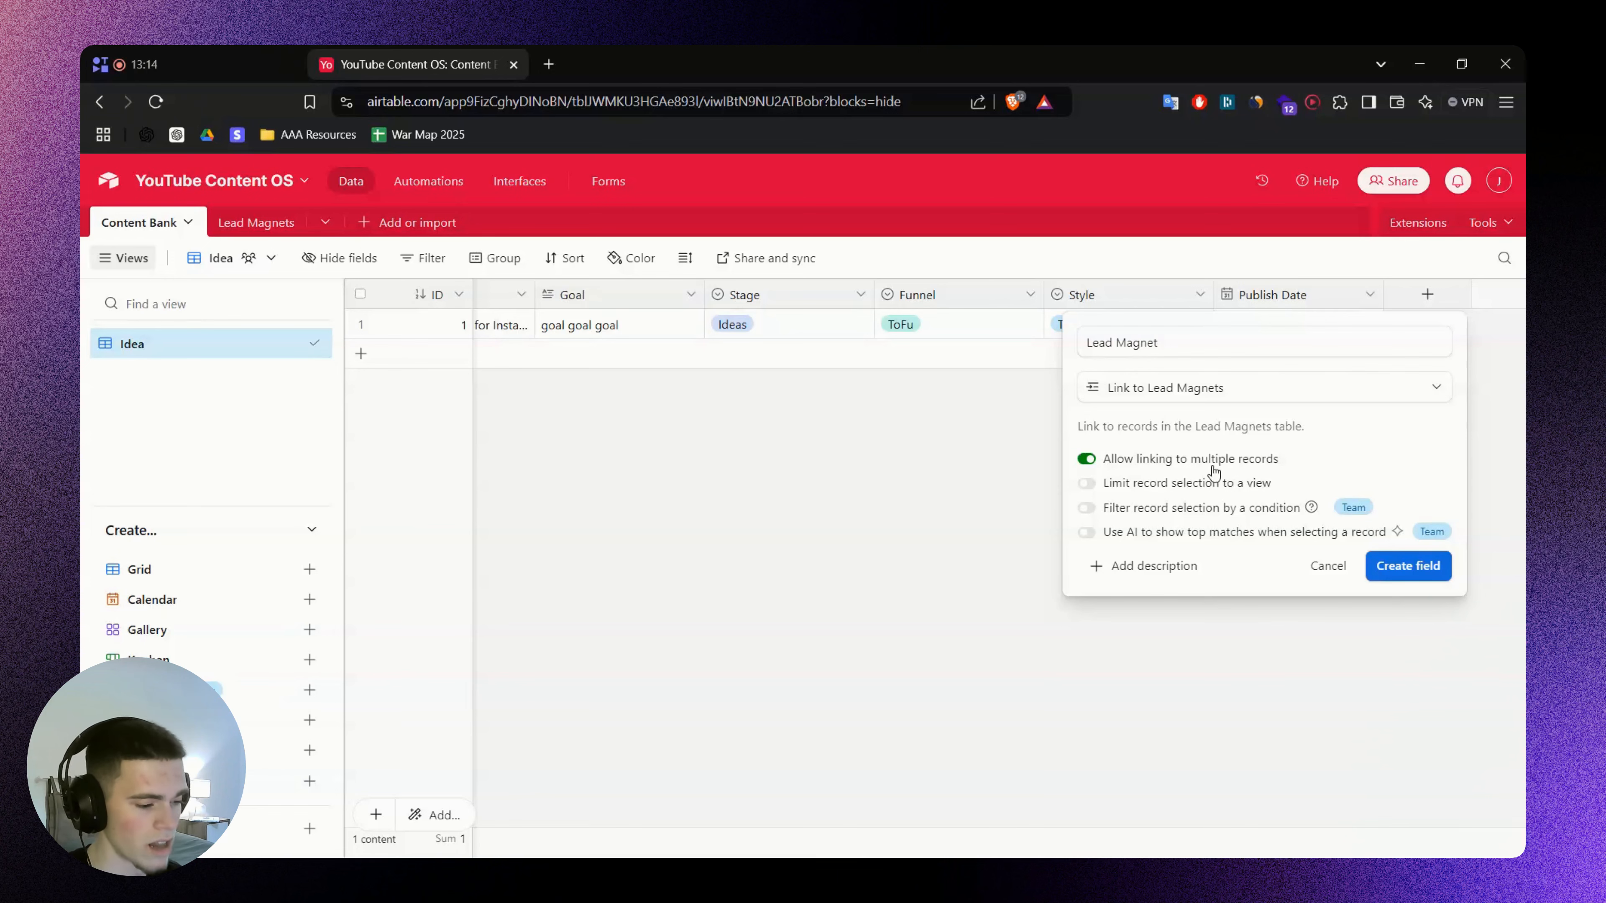
{"action": "left_click", "coordinate": [1419, 579]}
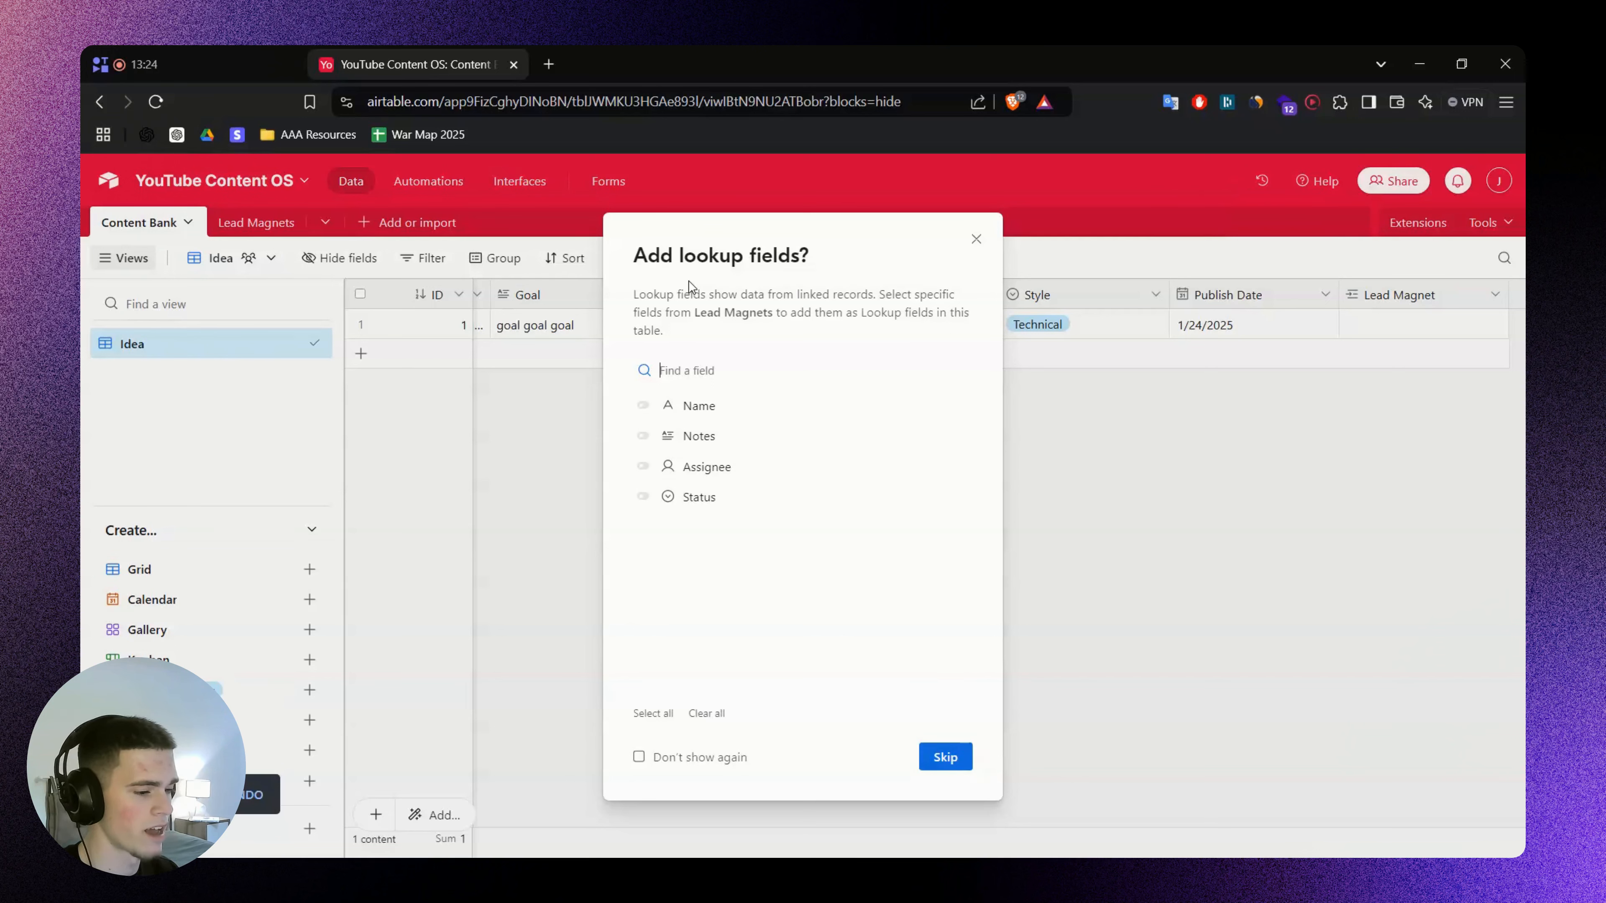
{"action": "left_click", "coordinate": [720, 407]}
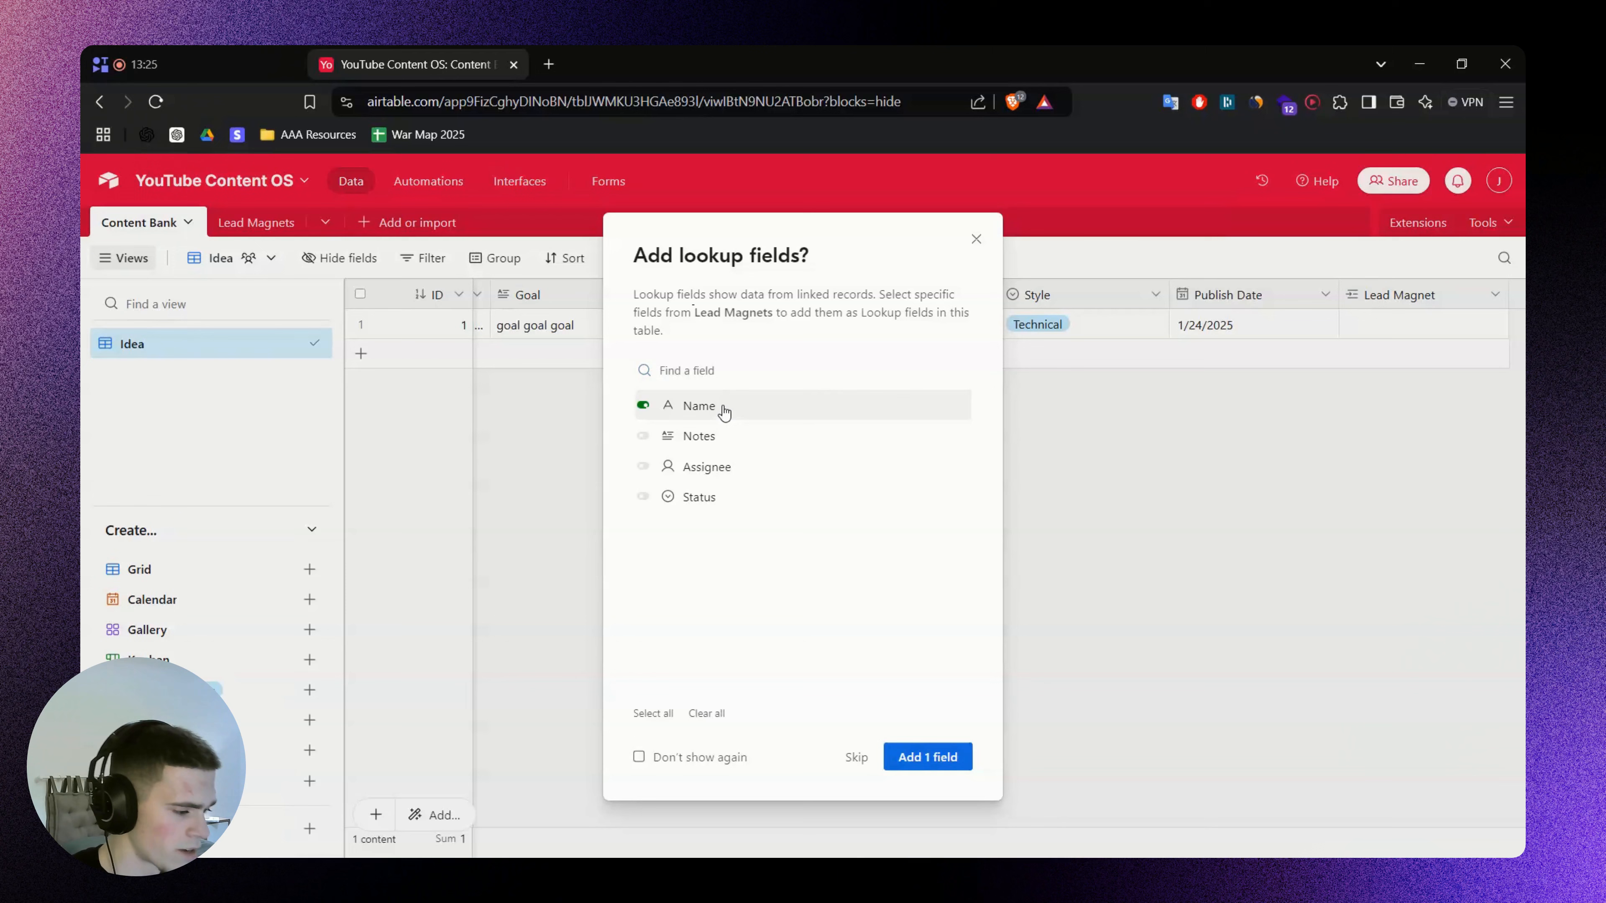
{"action": "left_click", "coordinate": [922, 770]}
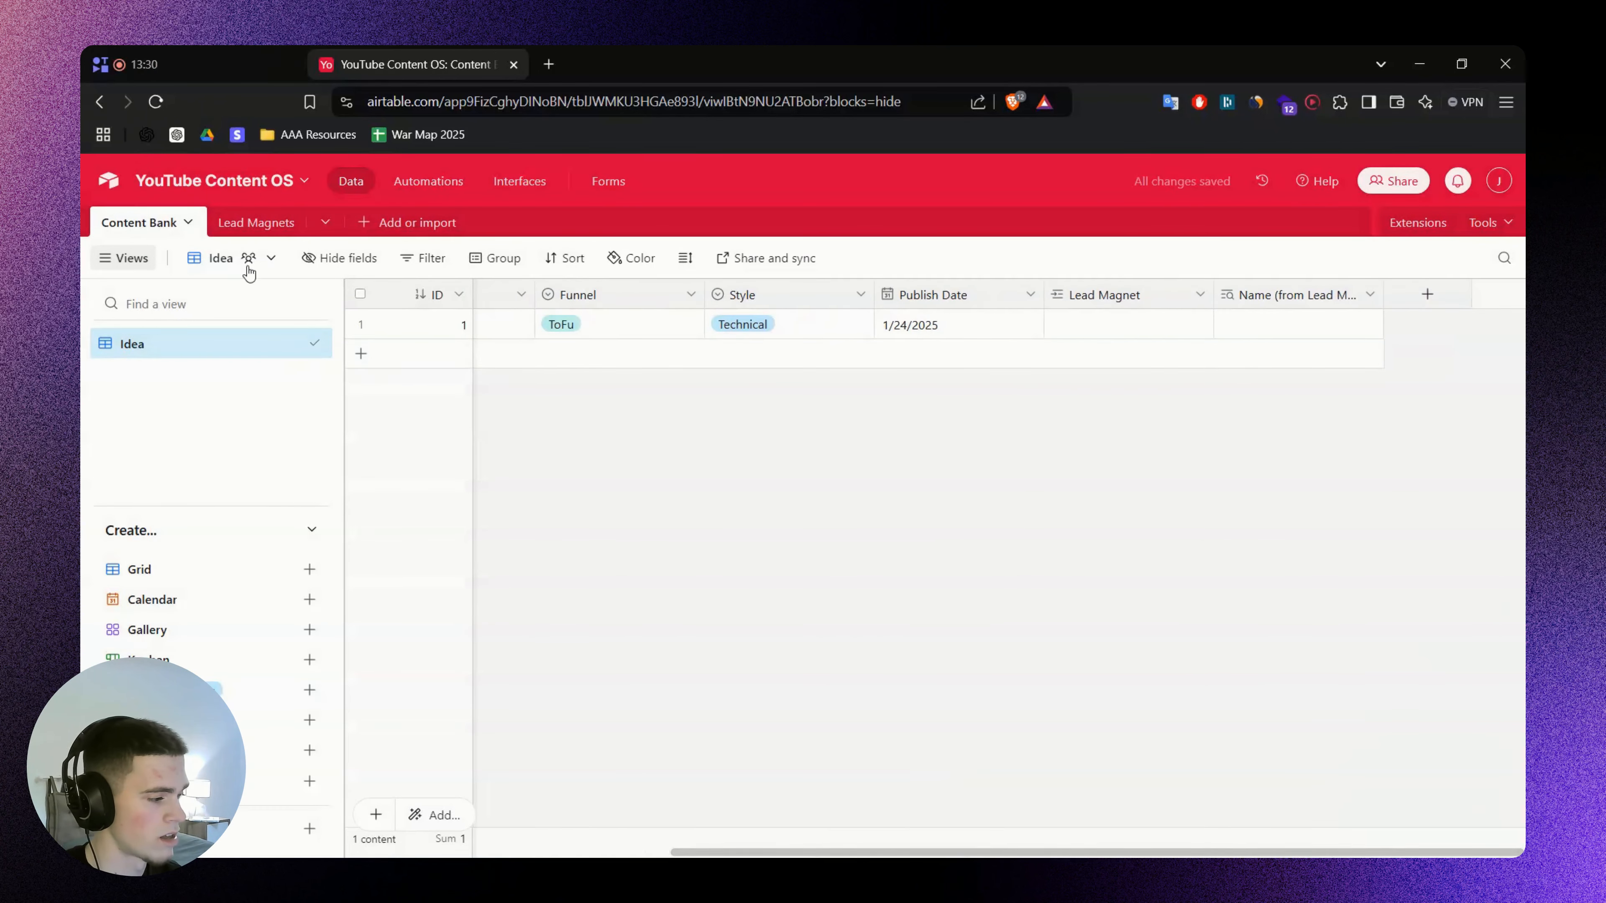
Fill in the first Lead Magnets record with the Name Cool Resource and a note describing a Notion document
{"action": "left_click", "coordinate": [253, 222]}
{"action": "double_click", "coordinate": [449, 324]}
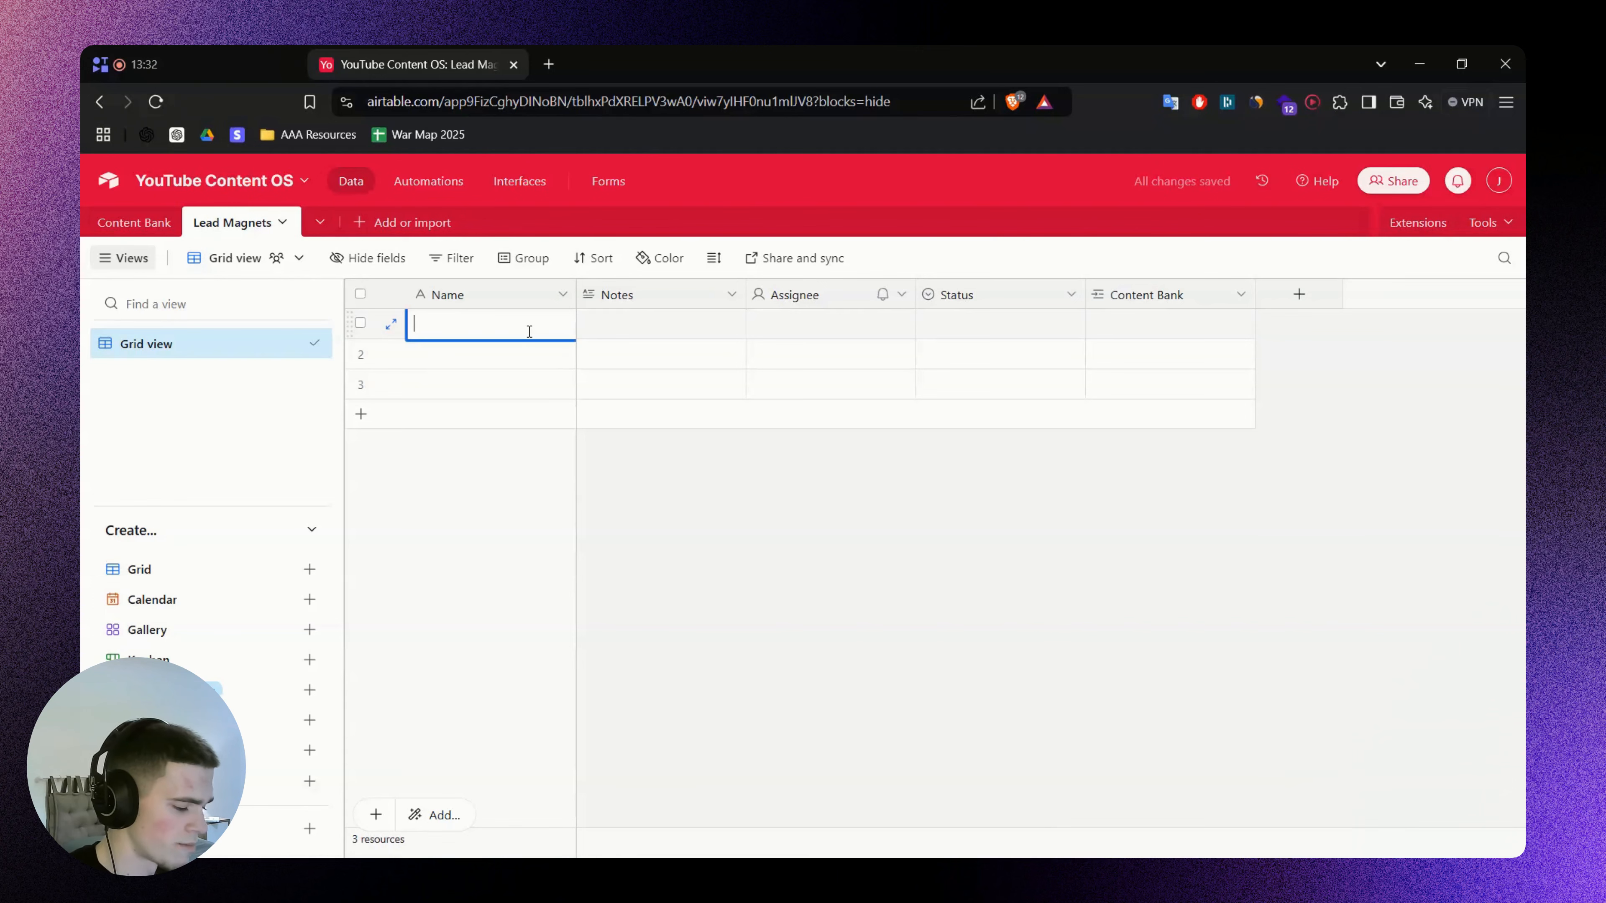
{"action": "type", "text": "Resource"}
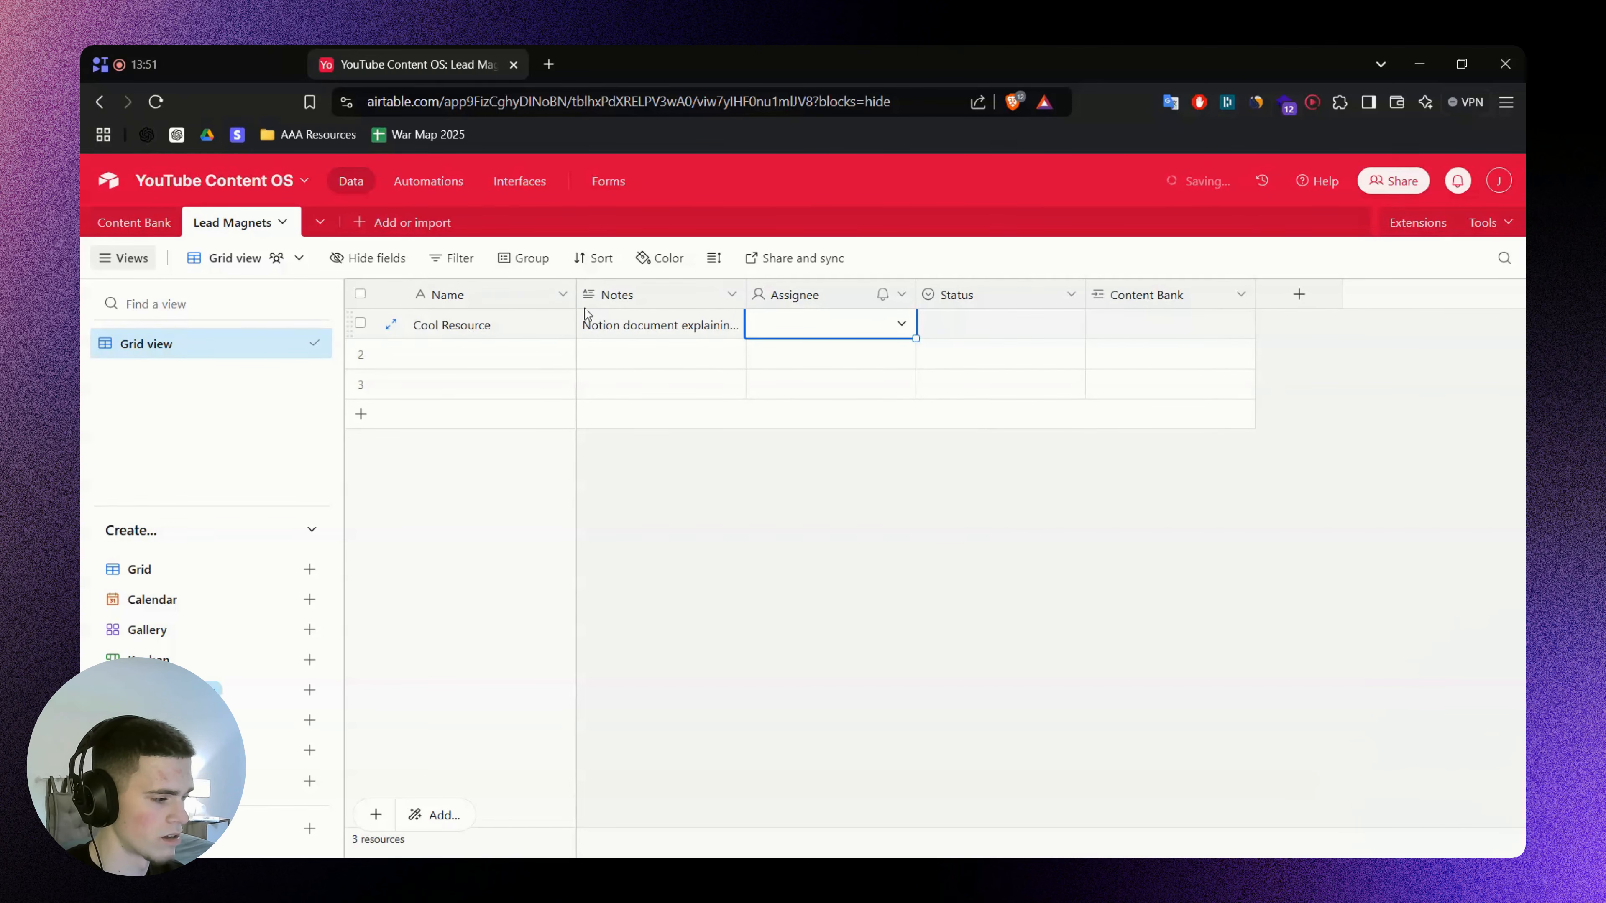
{"action": "left_click", "coordinate": [996, 457]}
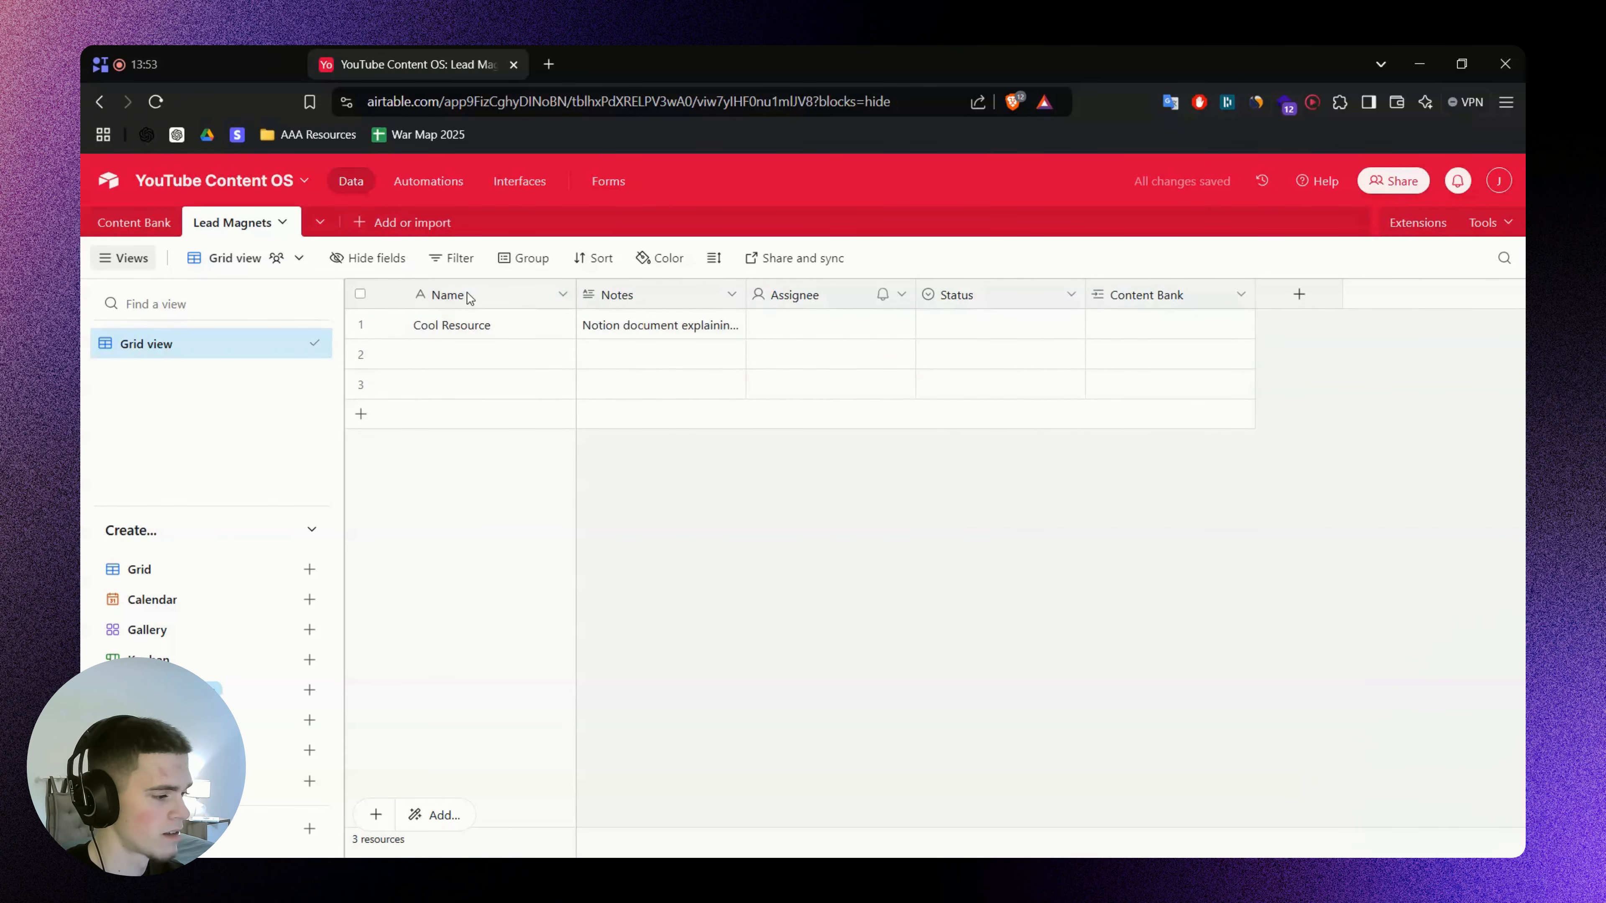
Link the first Content Bank record's Lead Magnet to Cool Resource
{"action": "left_click", "coordinate": [133, 222]}
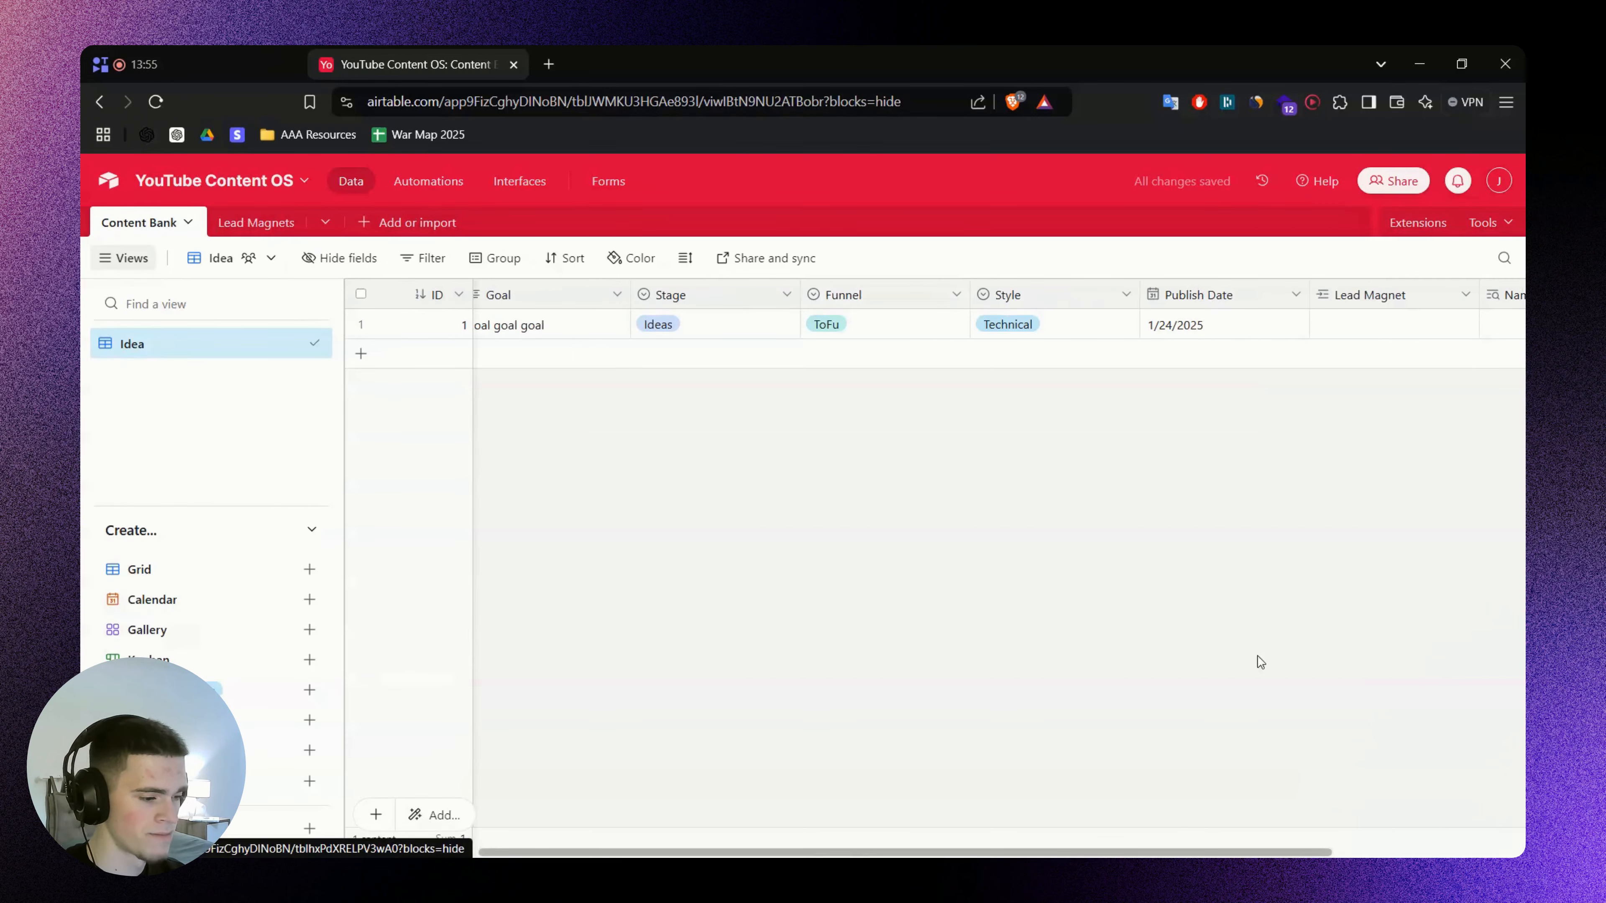
{"action": "left_click_drag", "start_coordinate": [1097, 846], "coordinate": [1299, 848]}
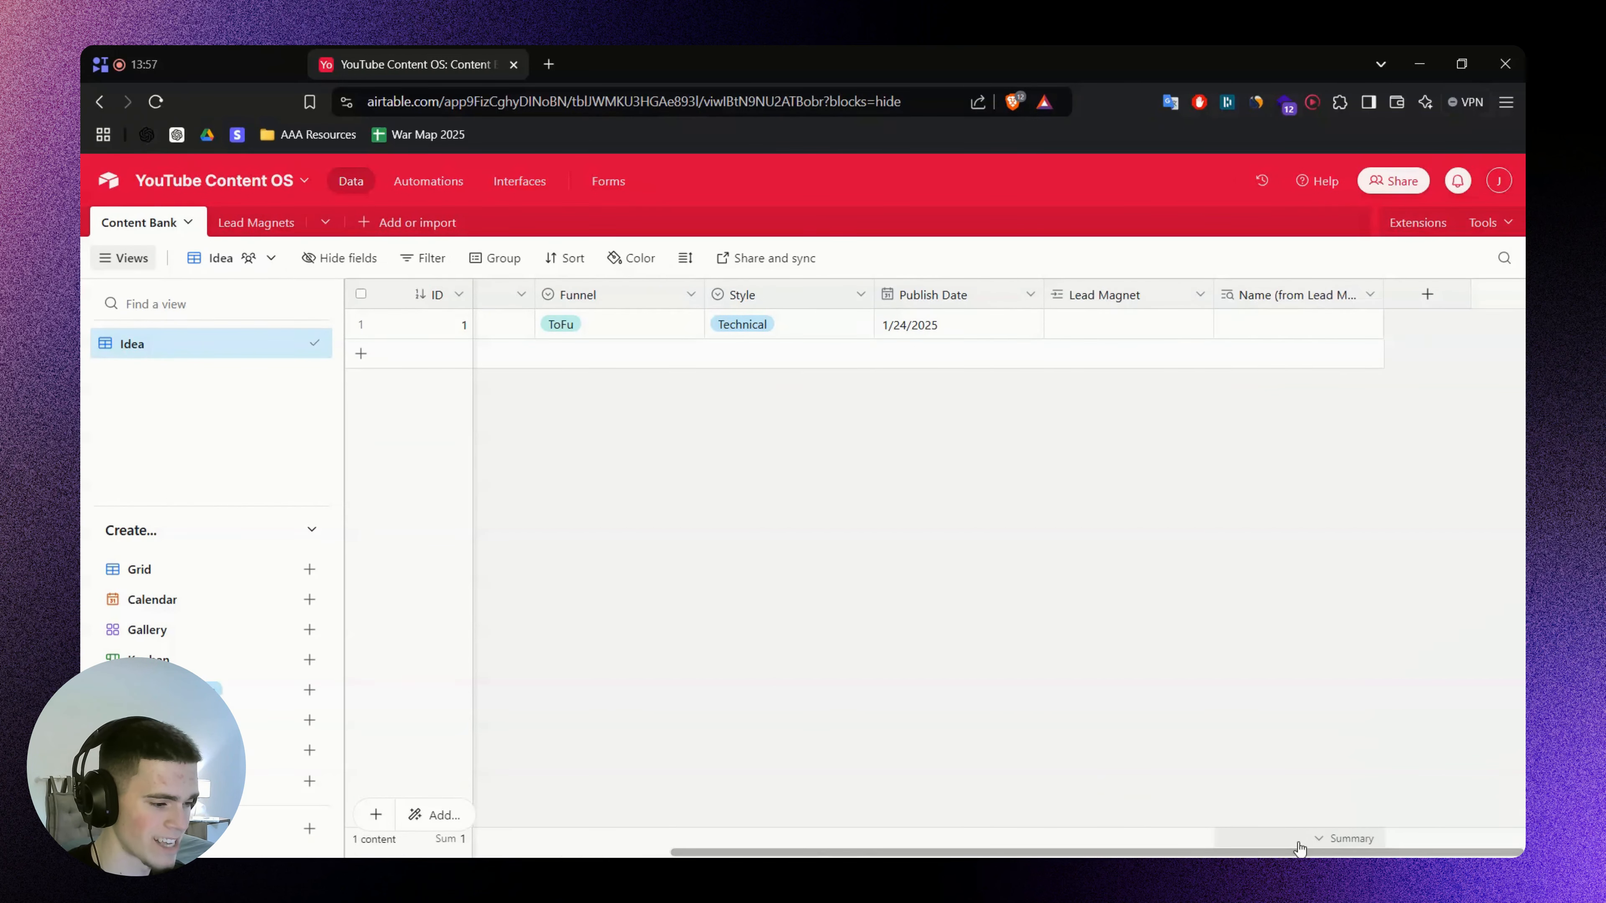
{"action": "left_click", "coordinate": [1102, 331]}
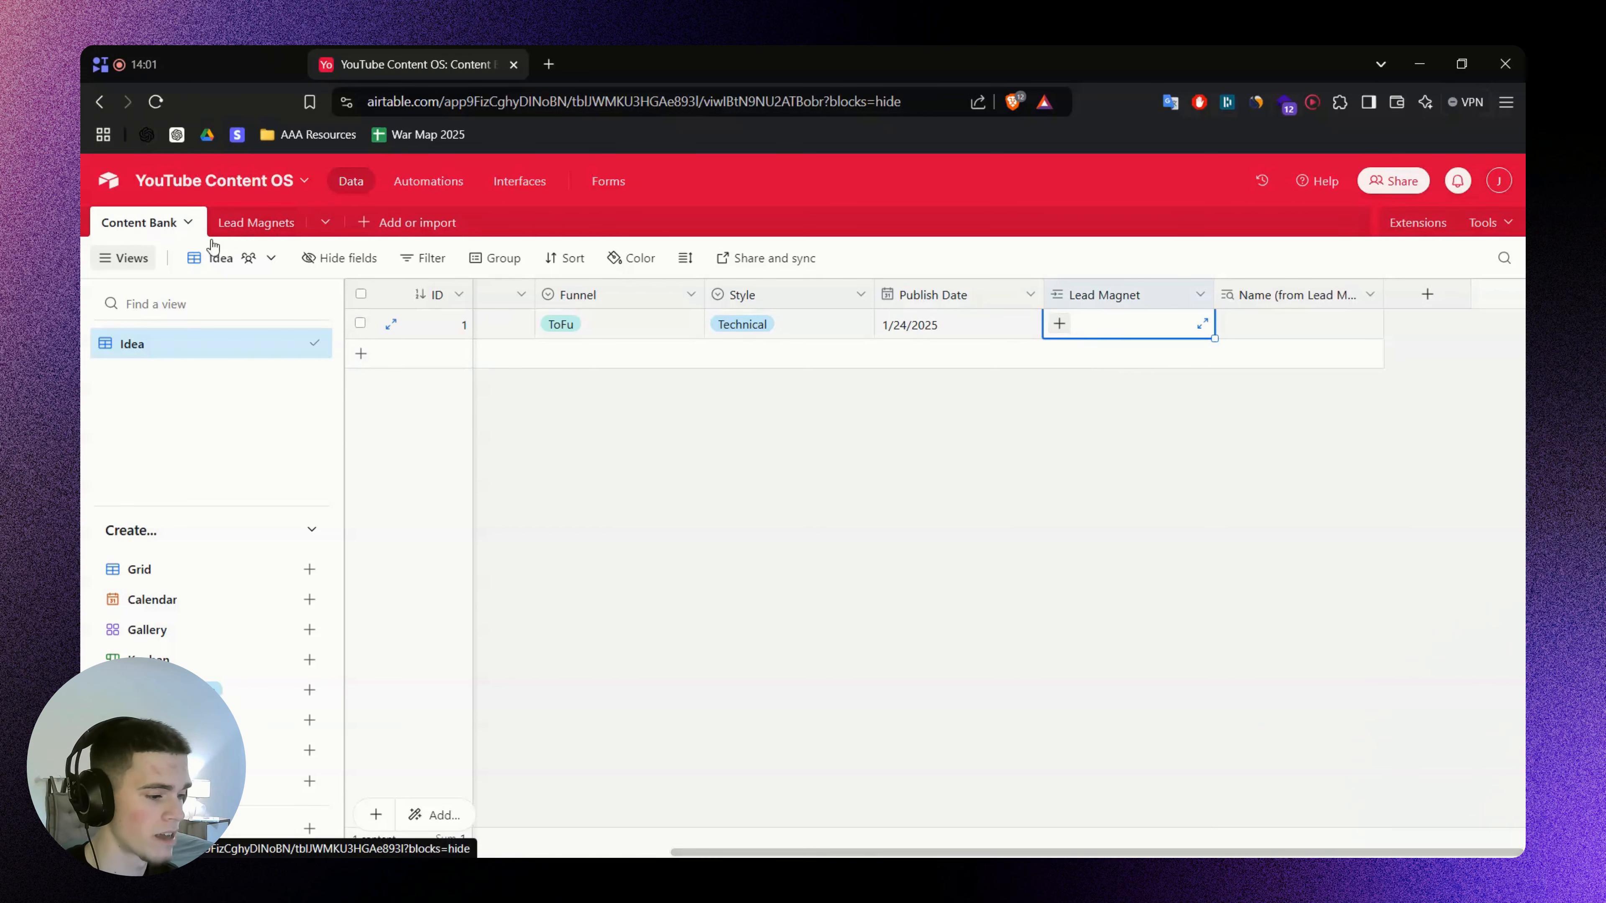
{"action": "left_click", "coordinate": [1060, 324]}
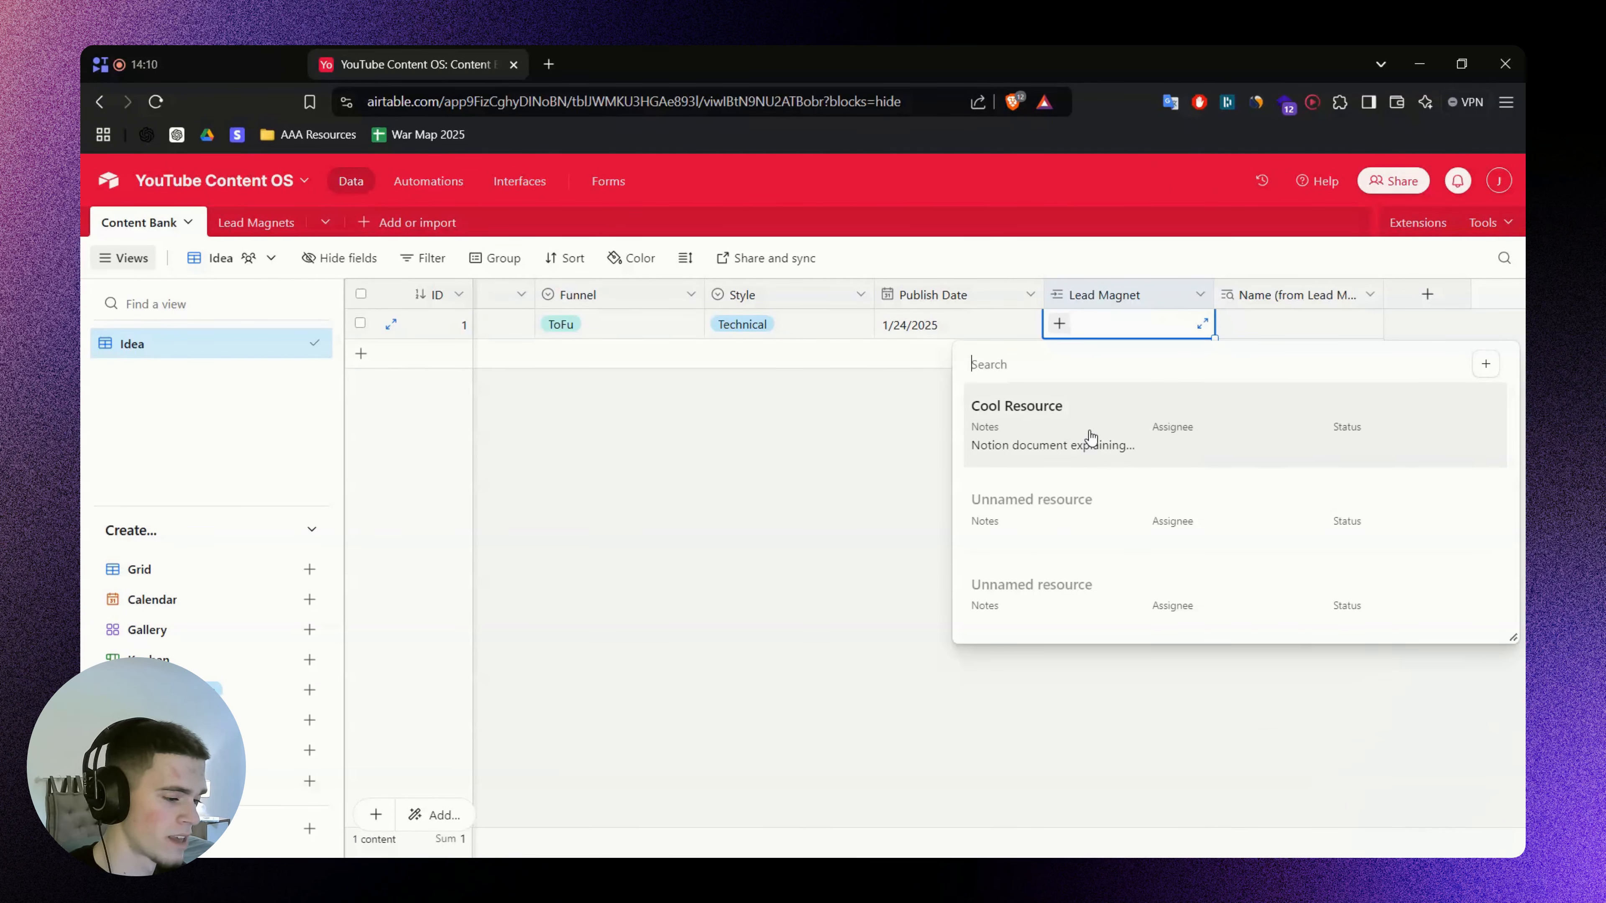
{"action": "left_click", "coordinate": [1075, 437]}
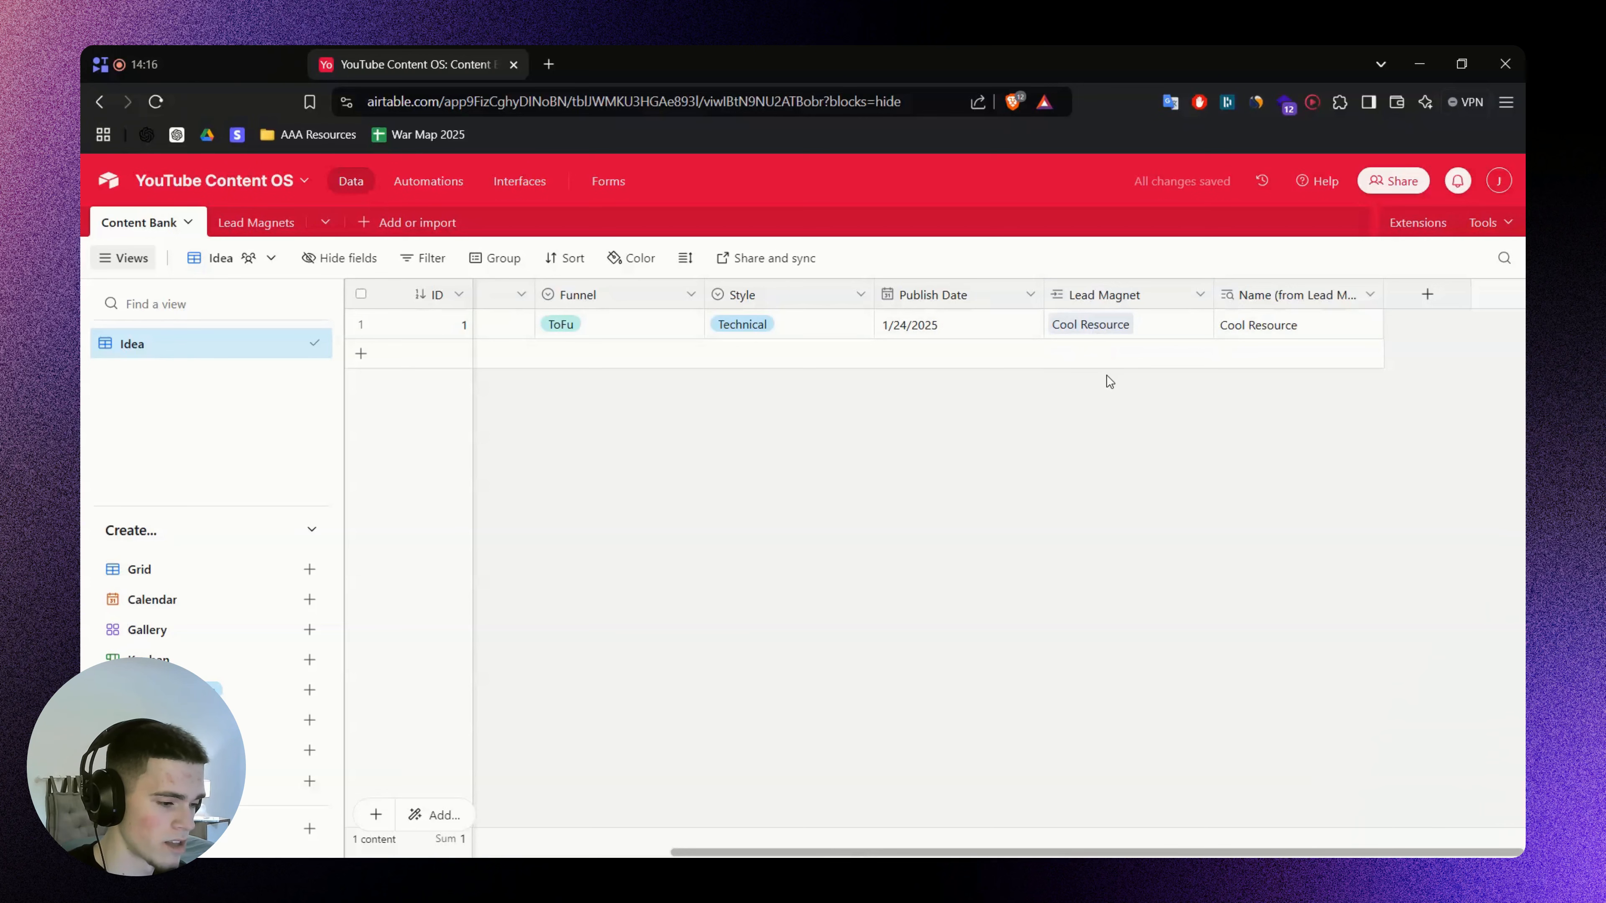
Widen the Name (from Lead Magnet) column so its full heading fits
{"action": "left_click", "coordinate": [1283, 331]}
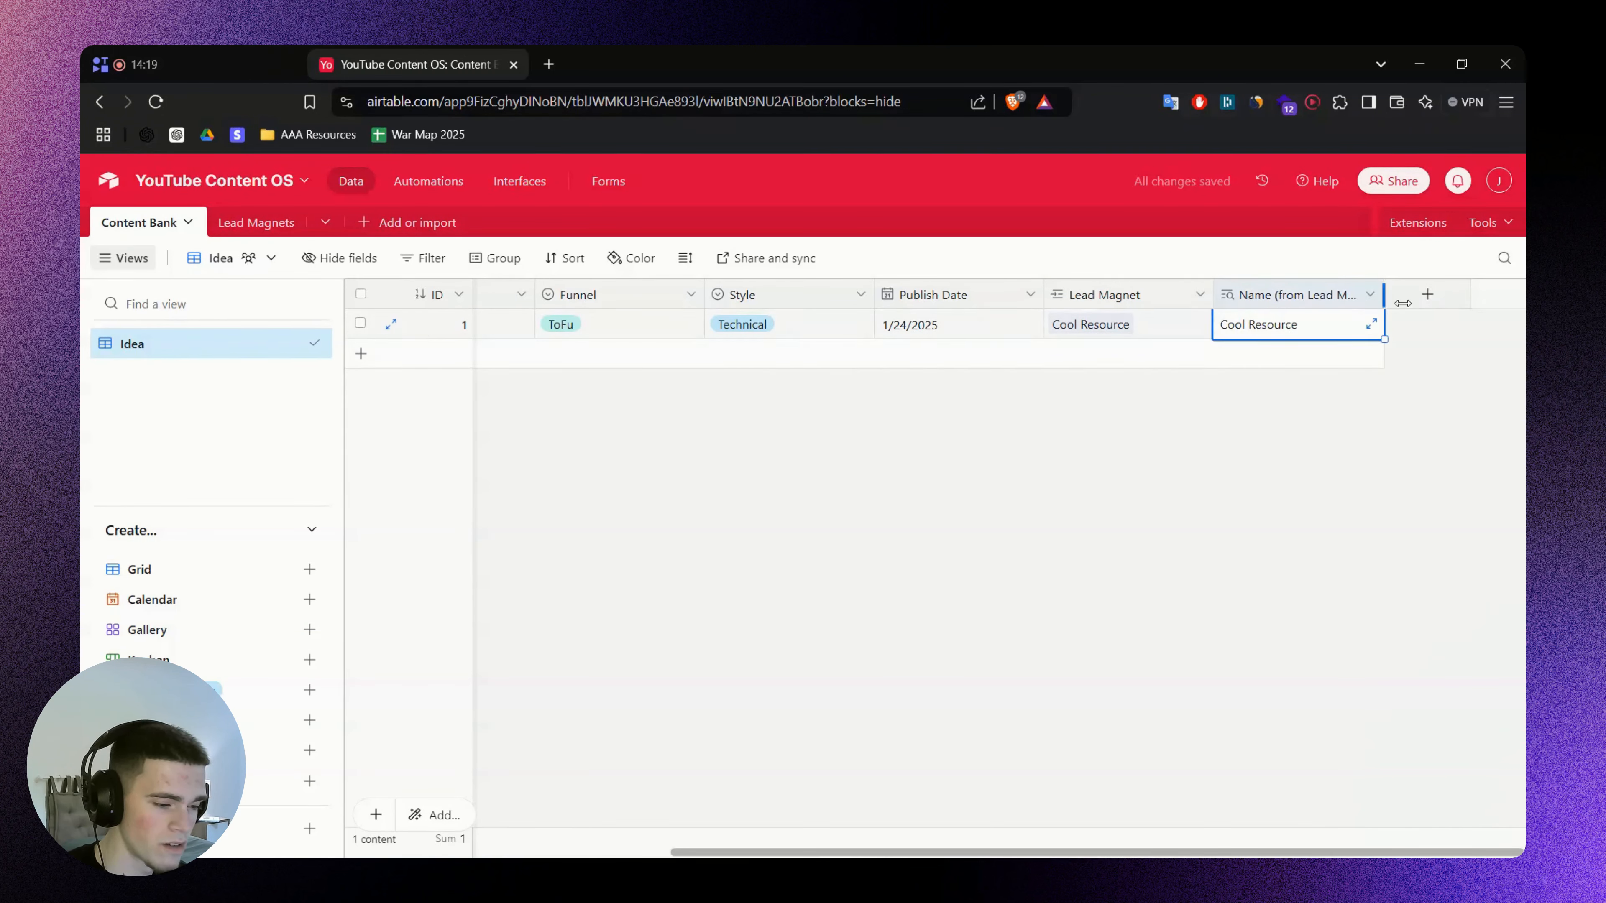
{"action": "left_click_drag", "start_coordinate": [1384, 294], "coordinate": [1438, 295]}
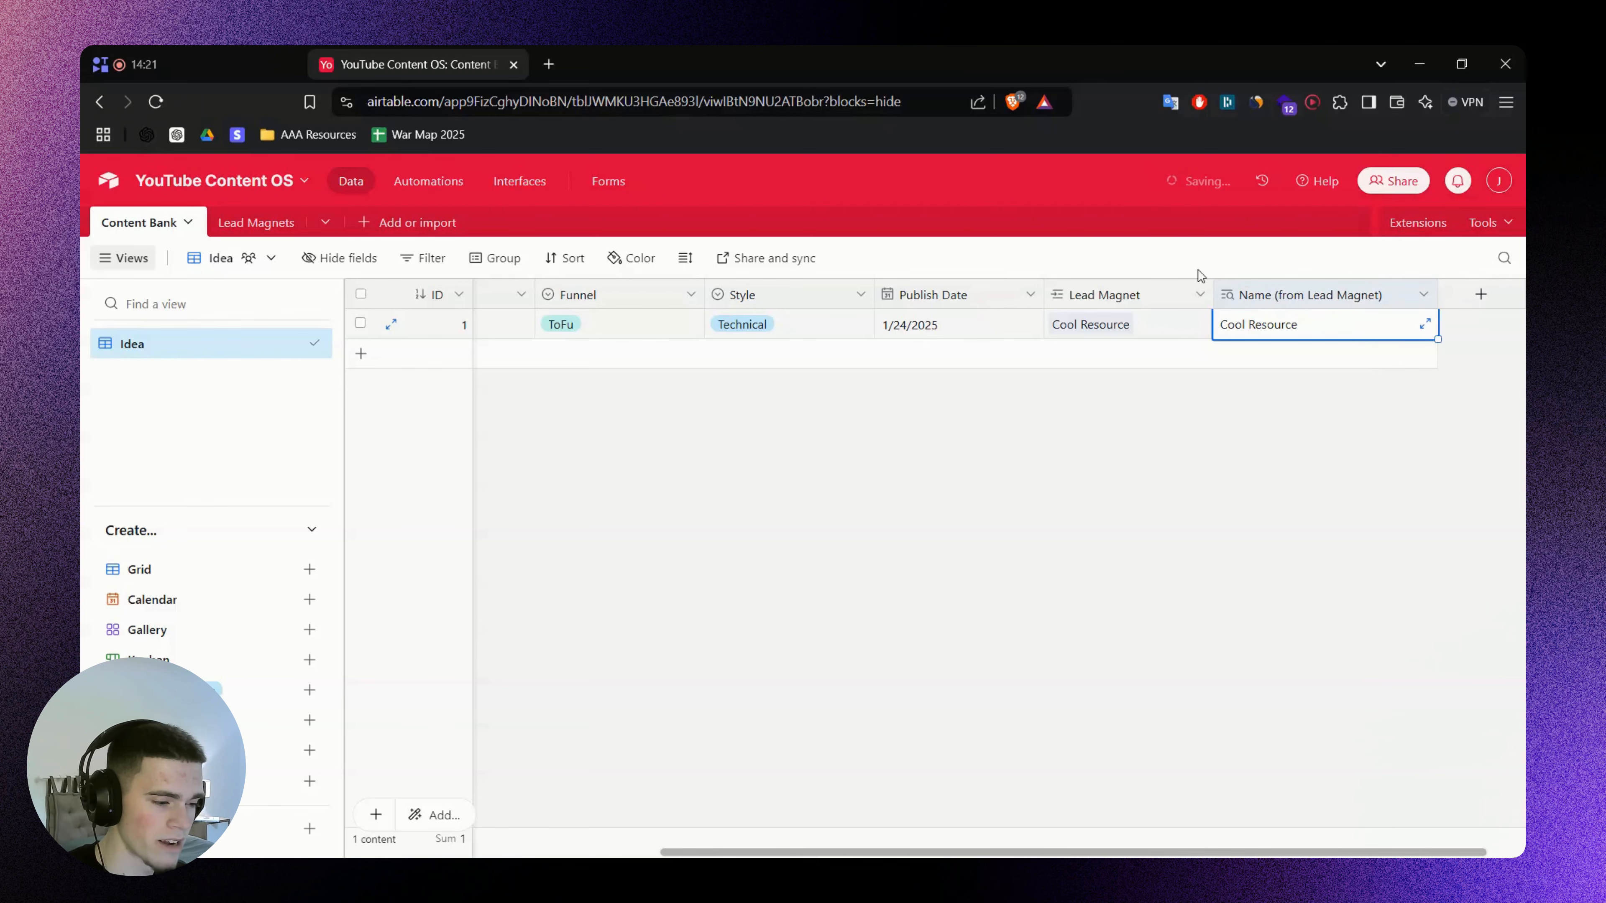
{"action": "left_click", "coordinate": [1297, 502]}
Add Name, Notes, Assignee and Status from Lead Magnets as lookup fields of the Lead Magnet field
{"action": "right_click", "coordinate": [1060, 305]}
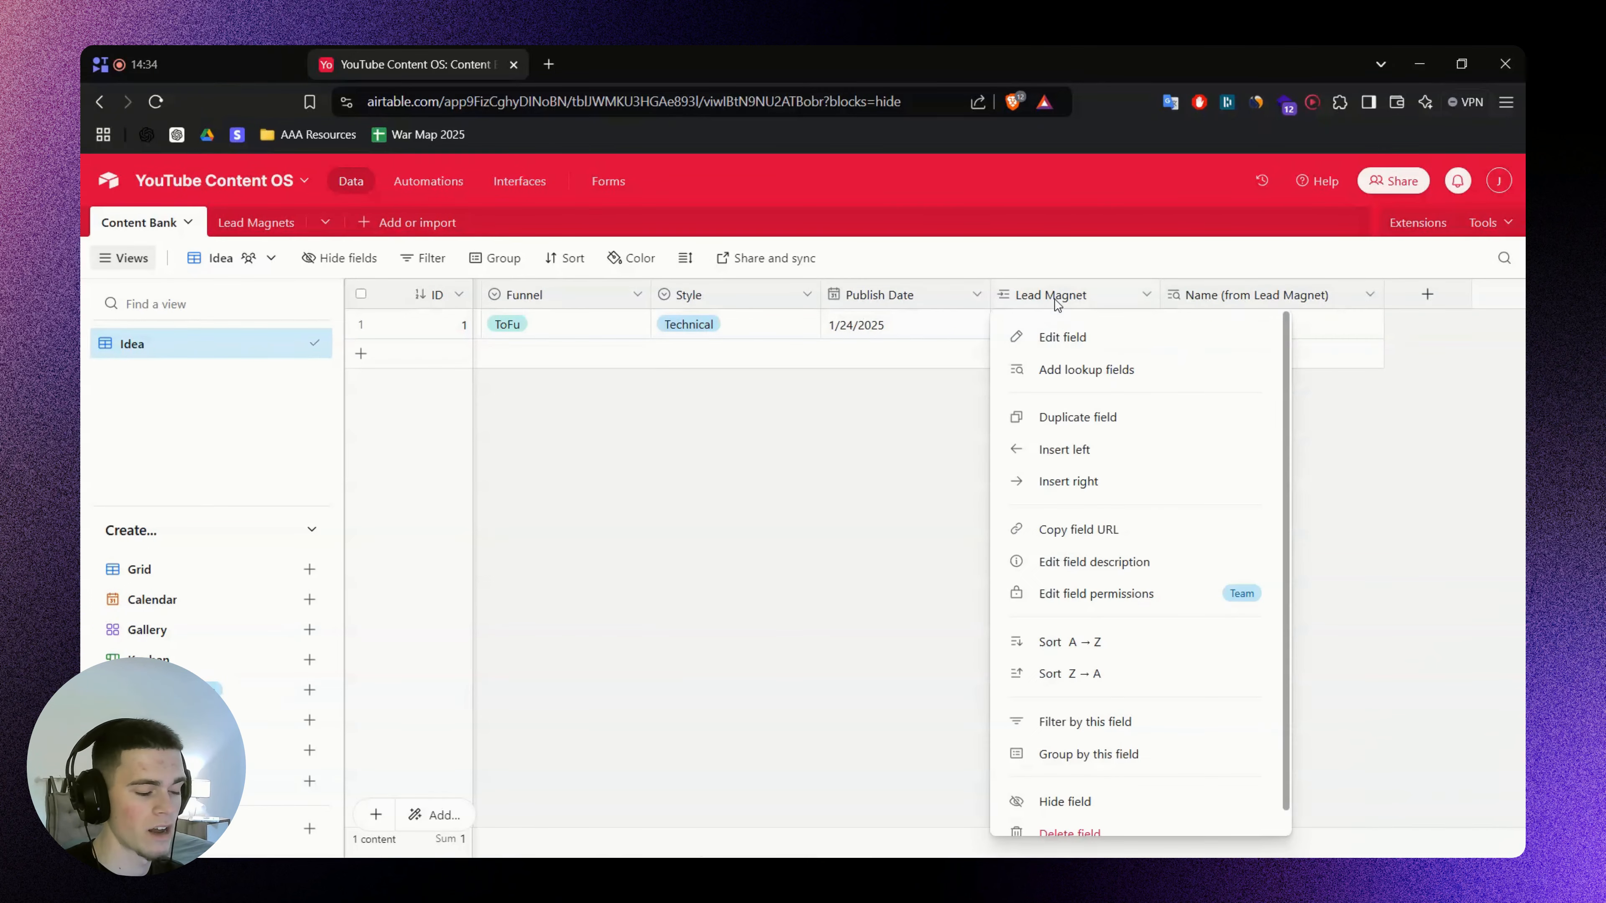
{"action": "left_click", "coordinate": [1098, 375]}
{"action": "left_click", "coordinate": [771, 431]}
{"action": "left_click", "coordinate": [771, 412]}
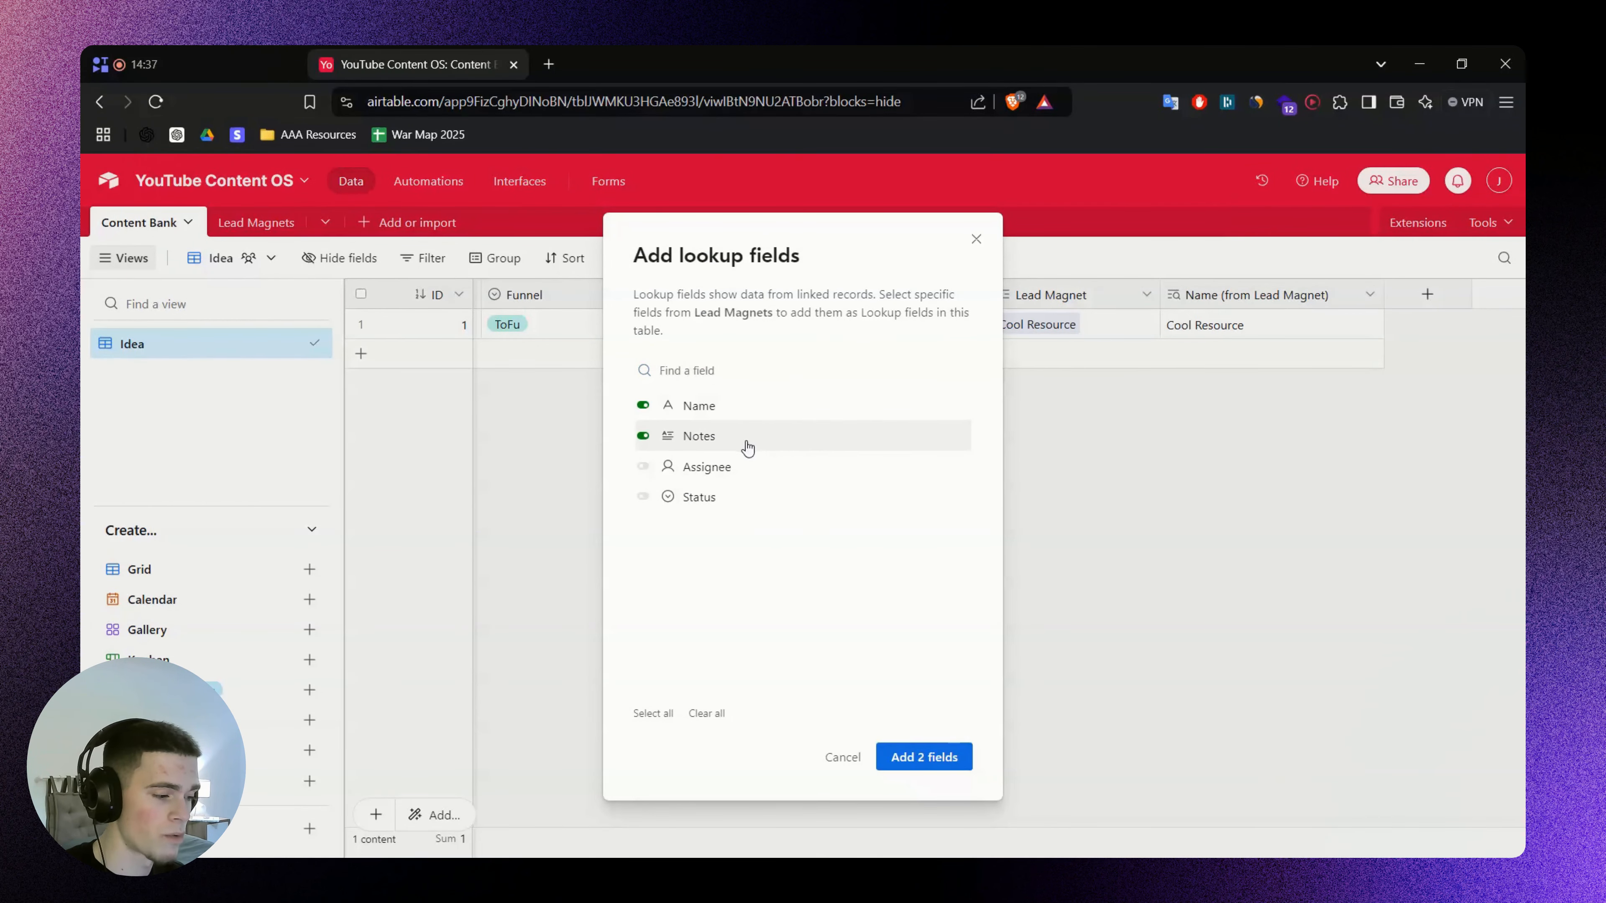
{"action": "left_click", "coordinate": [742, 467]}
{"action": "left_click", "coordinate": [735, 497]}
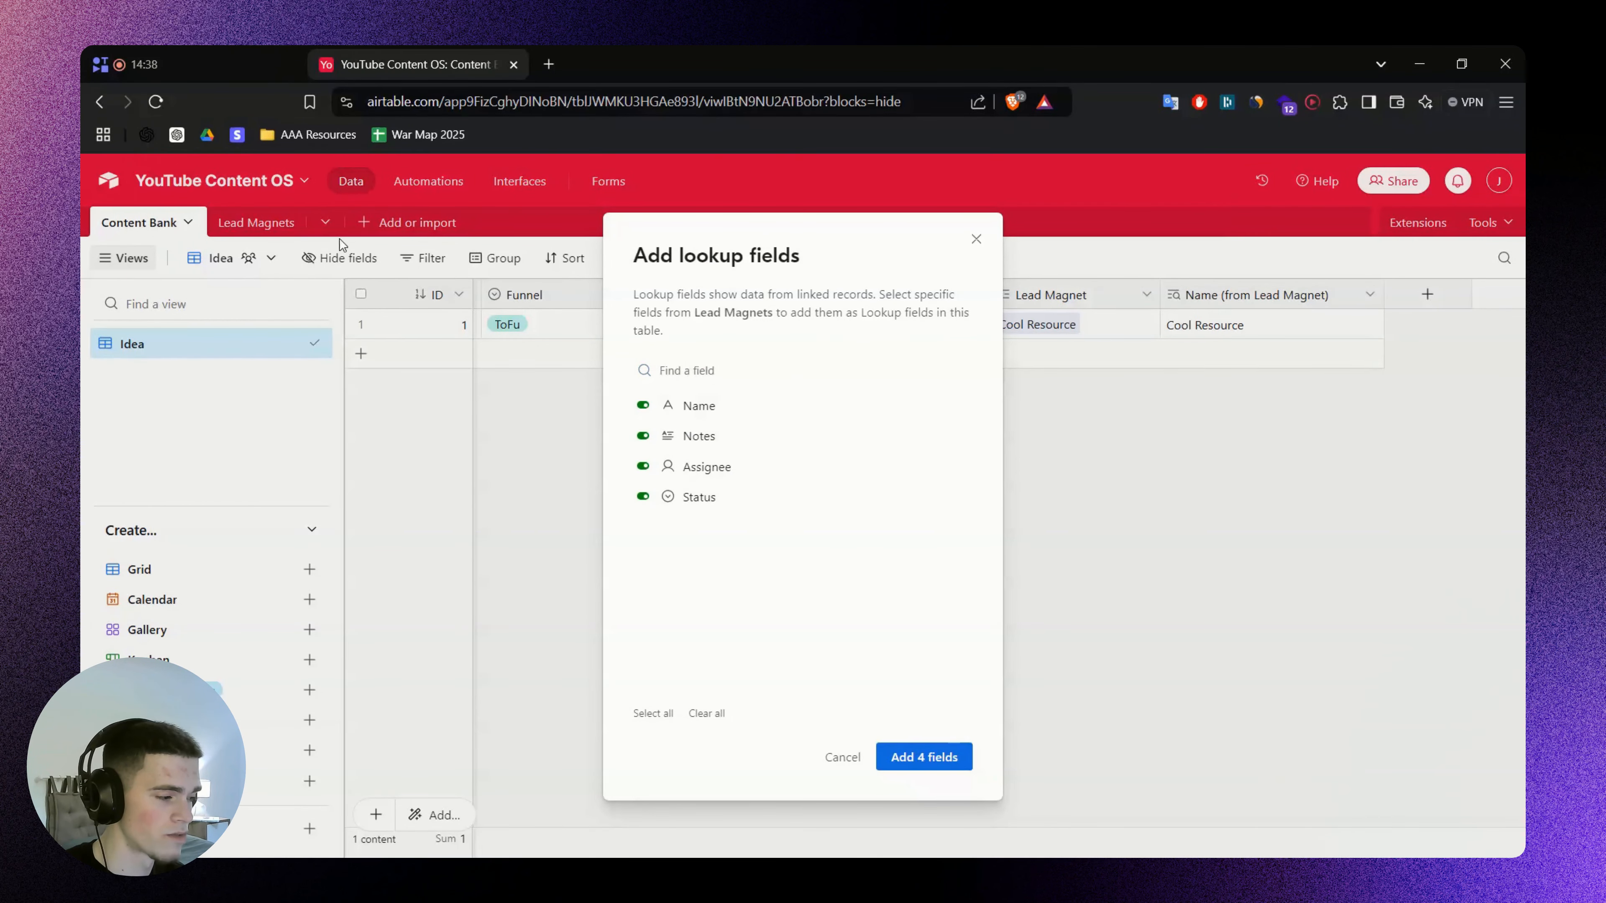
{"action": "left_click", "coordinate": [967, 757]}
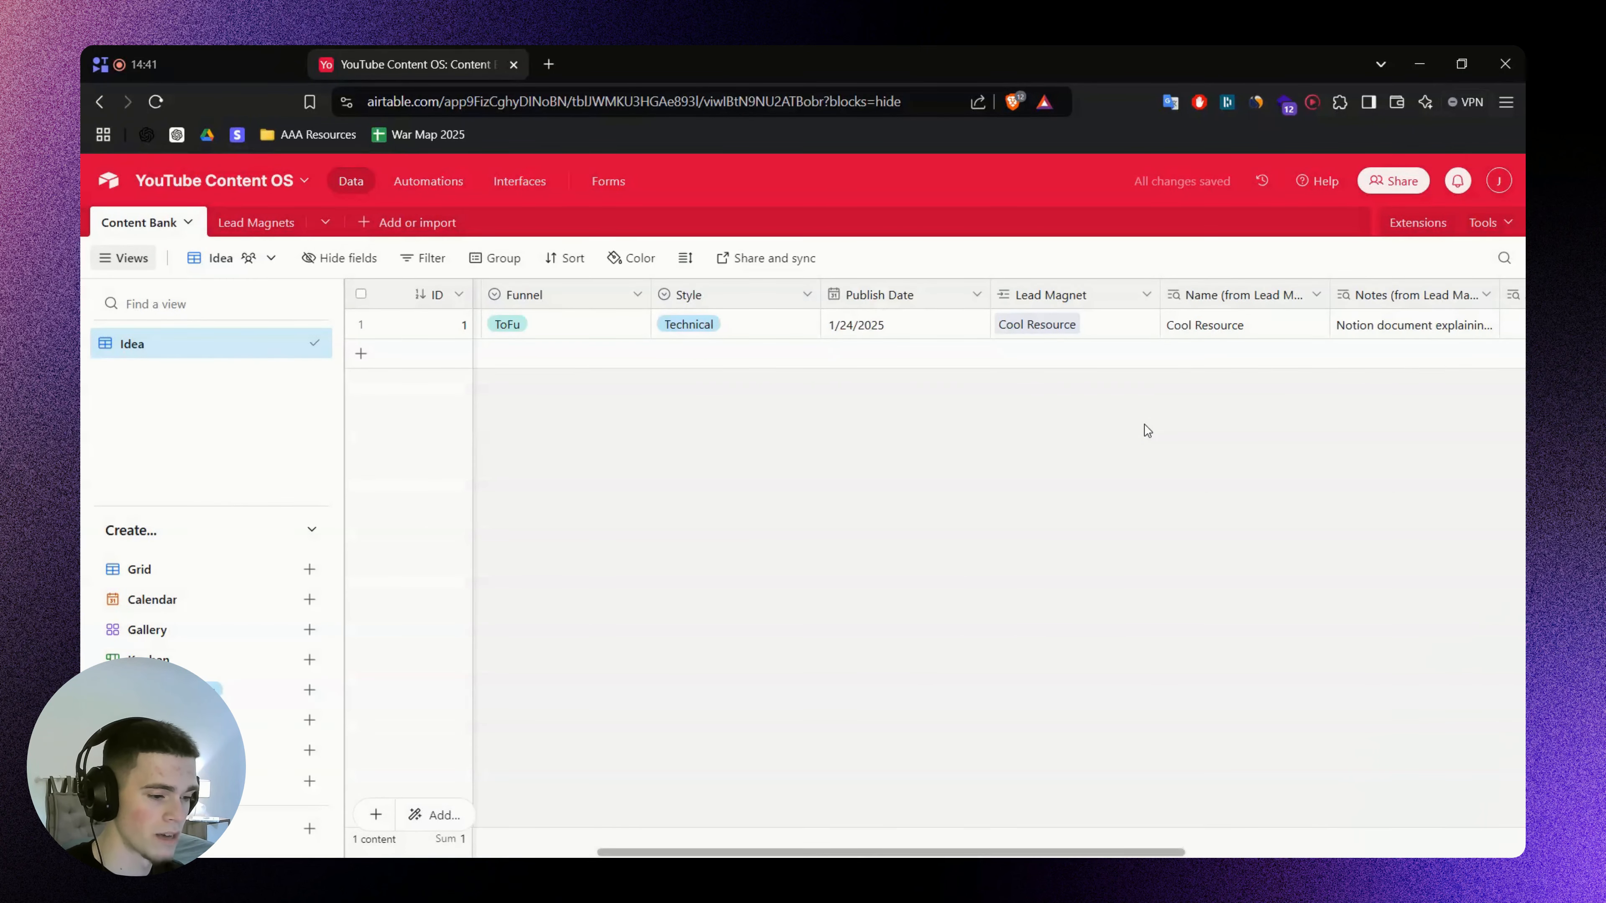
Delete the duplicate Name (from Lead Magnet) field at the end of the Content Bank table
{"action": "left_click_drag", "start_coordinate": [1043, 853], "coordinate": [1350, 851]}
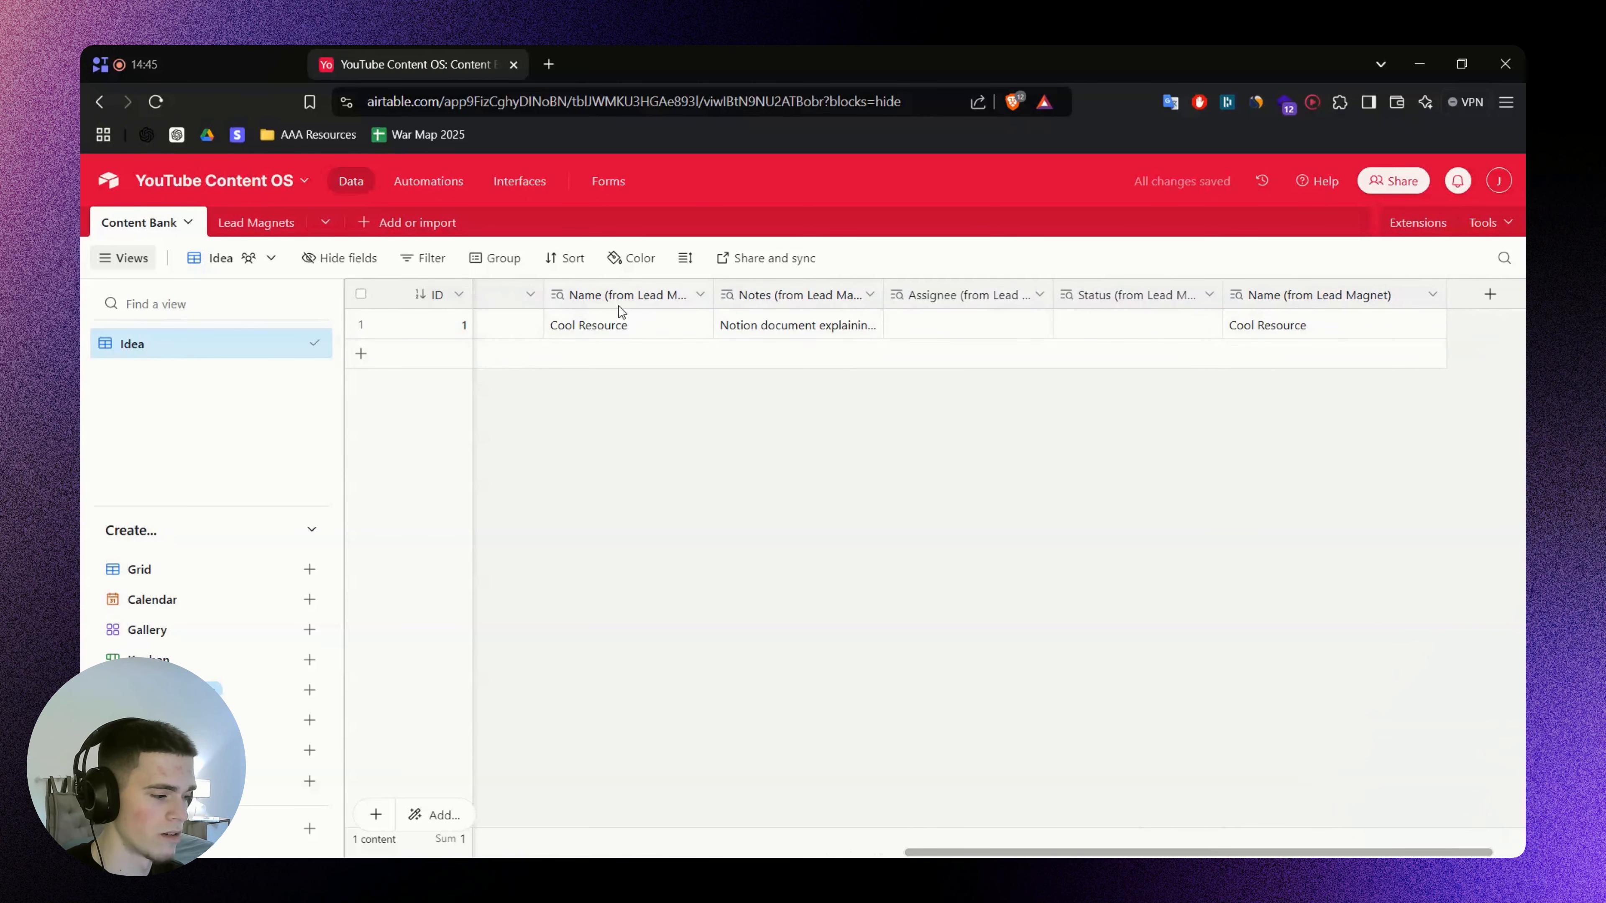
{"action": "right_click", "coordinate": [622, 311]}
{"action": "left_click", "coordinate": [1311, 391]}
{"action": "right_click", "coordinate": [1285, 301]}
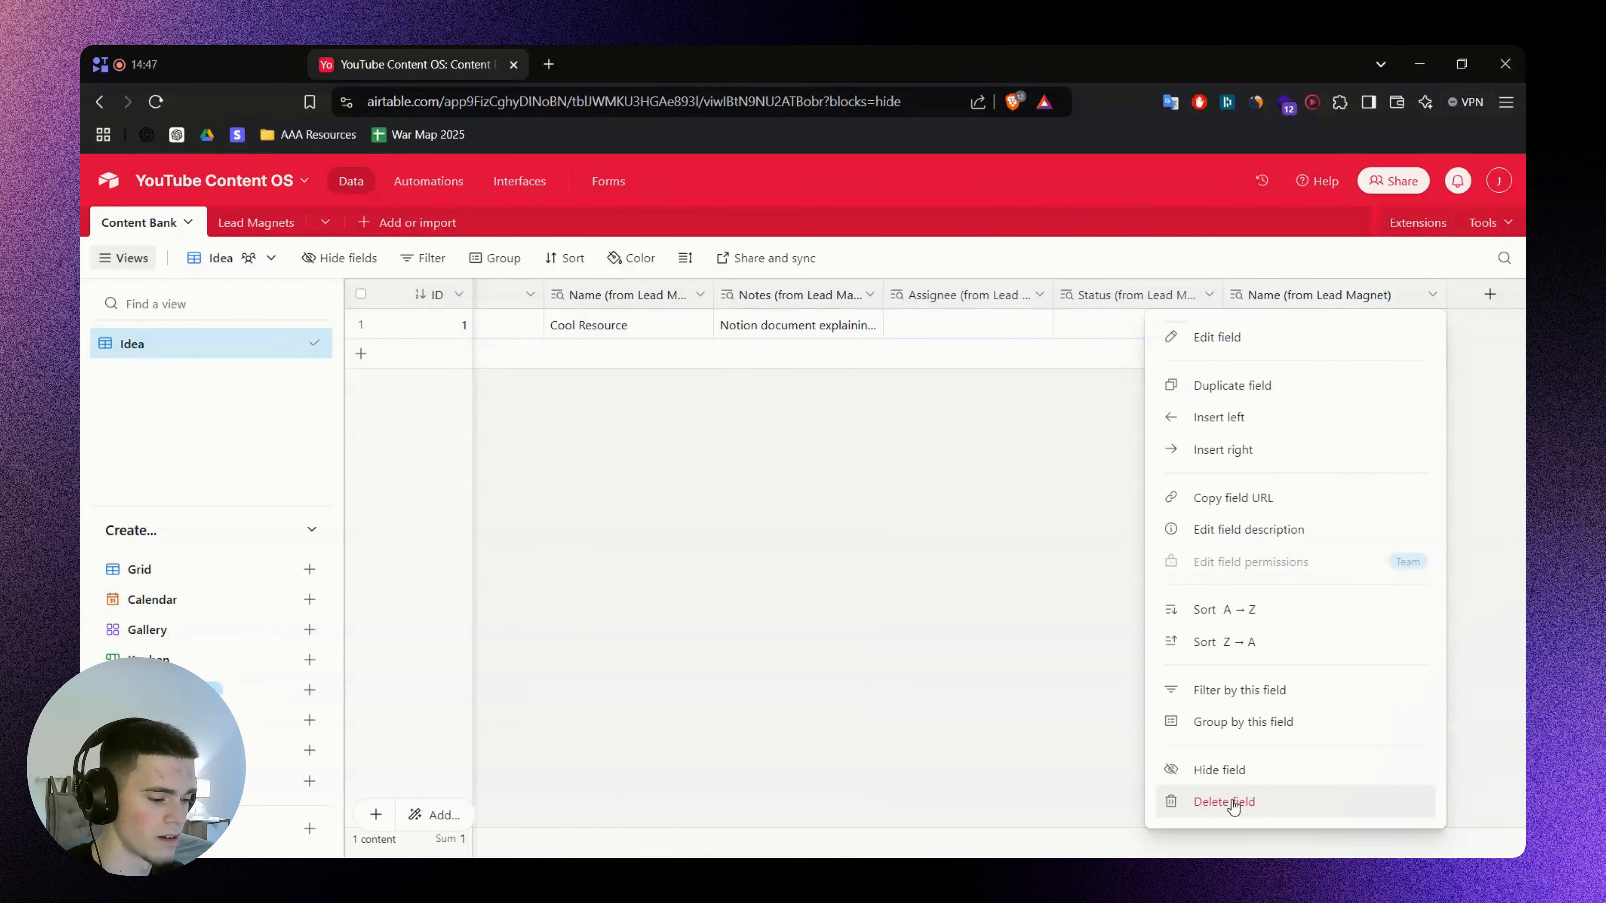
{"action": "left_click", "coordinate": [1224, 801]}
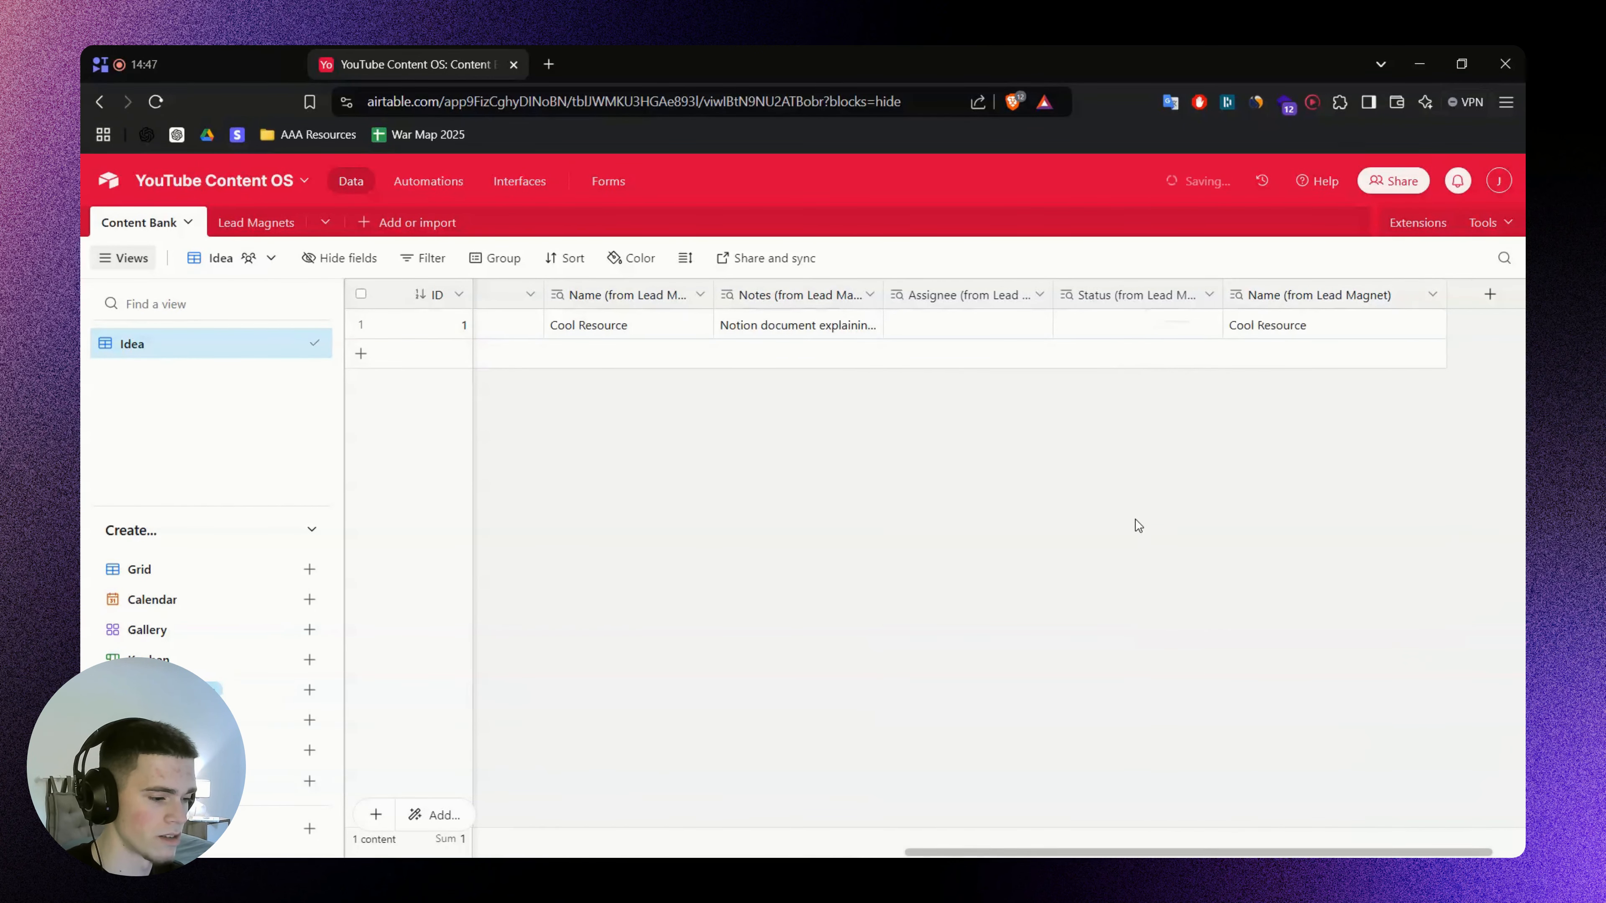
{"action": "left_click", "coordinate": [862, 317]}
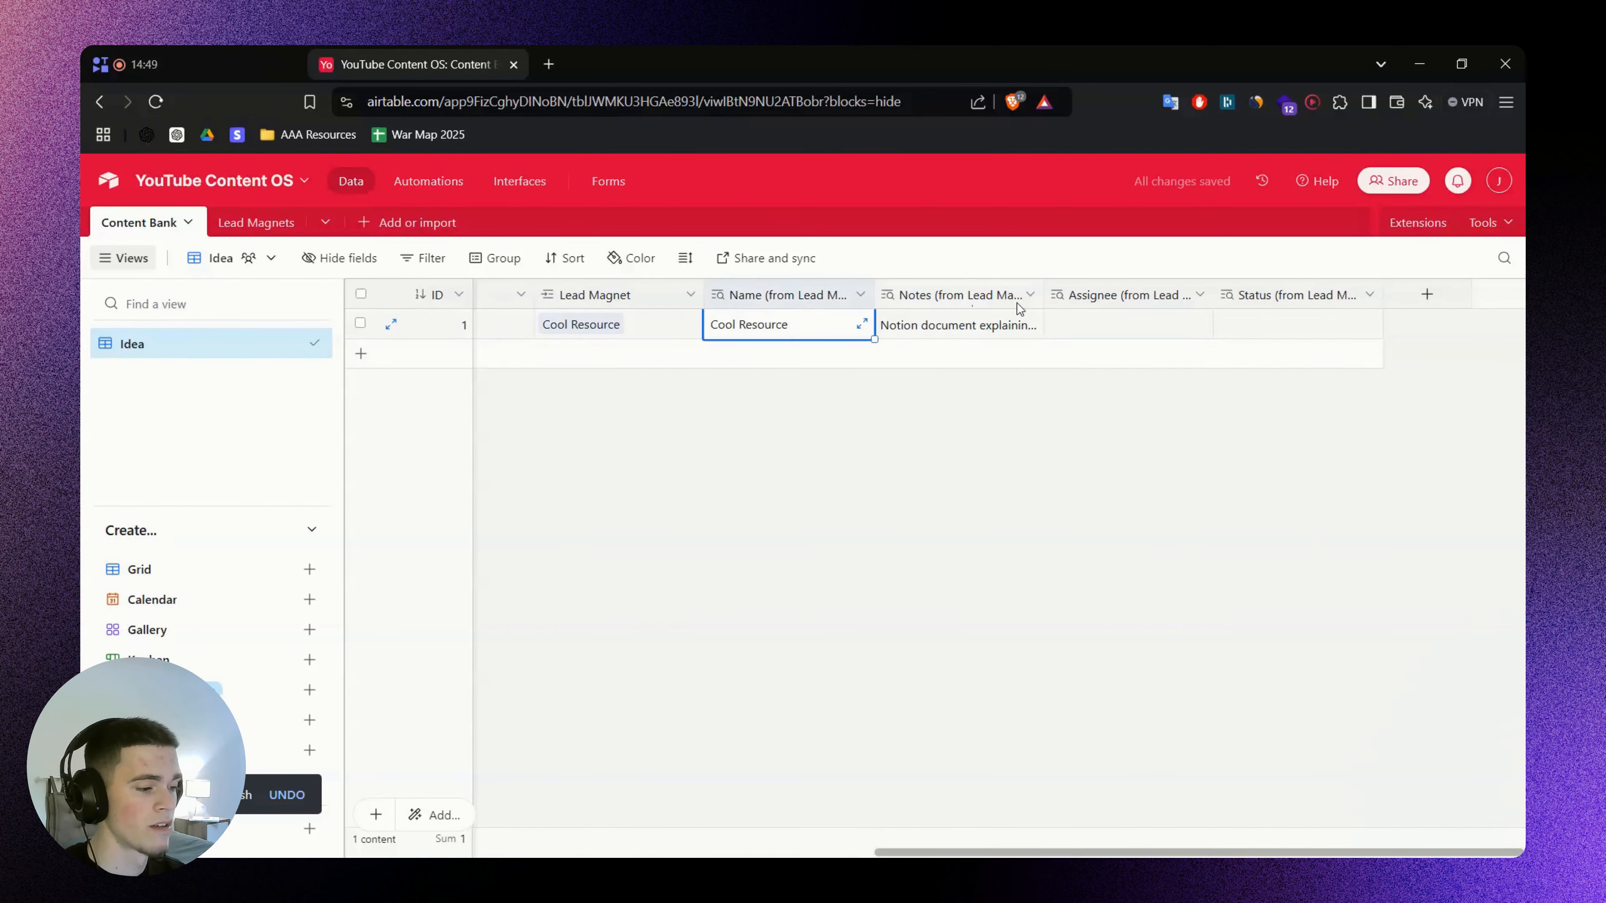
Check the linked record in Lead Magnets and the lookup field options of Content Bank's Lead Magnet field
{"action": "left_click", "coordinate": [256, 222]}
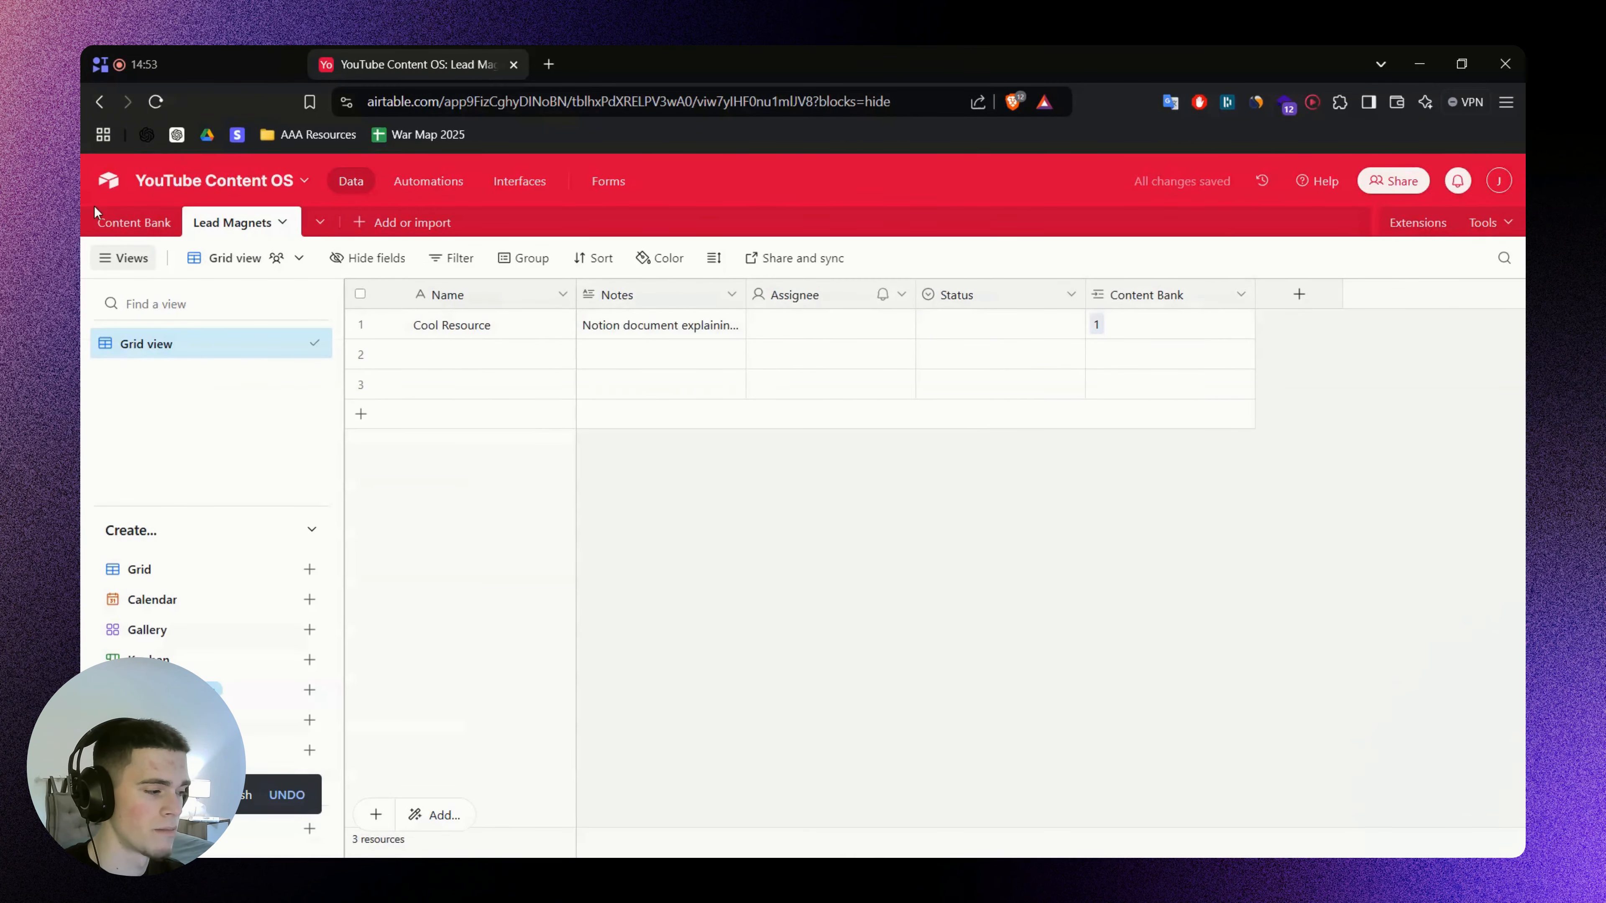
{"action": "left_click", "coordinate": [120, 221]}
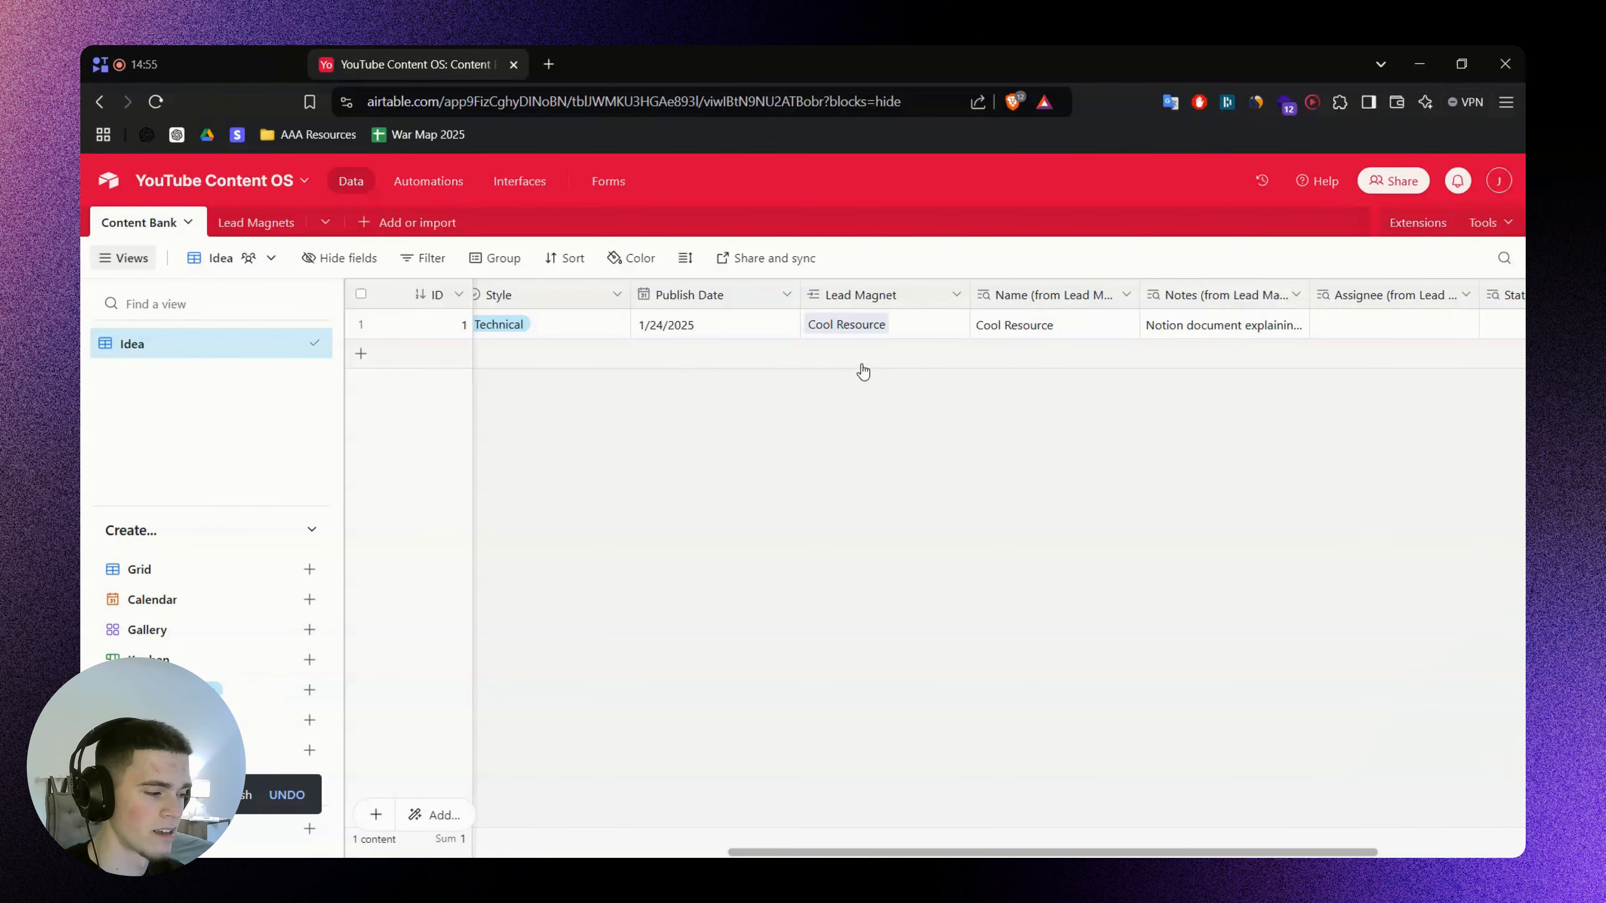
{"action": "right_click", "coordinate": [863, 298]}
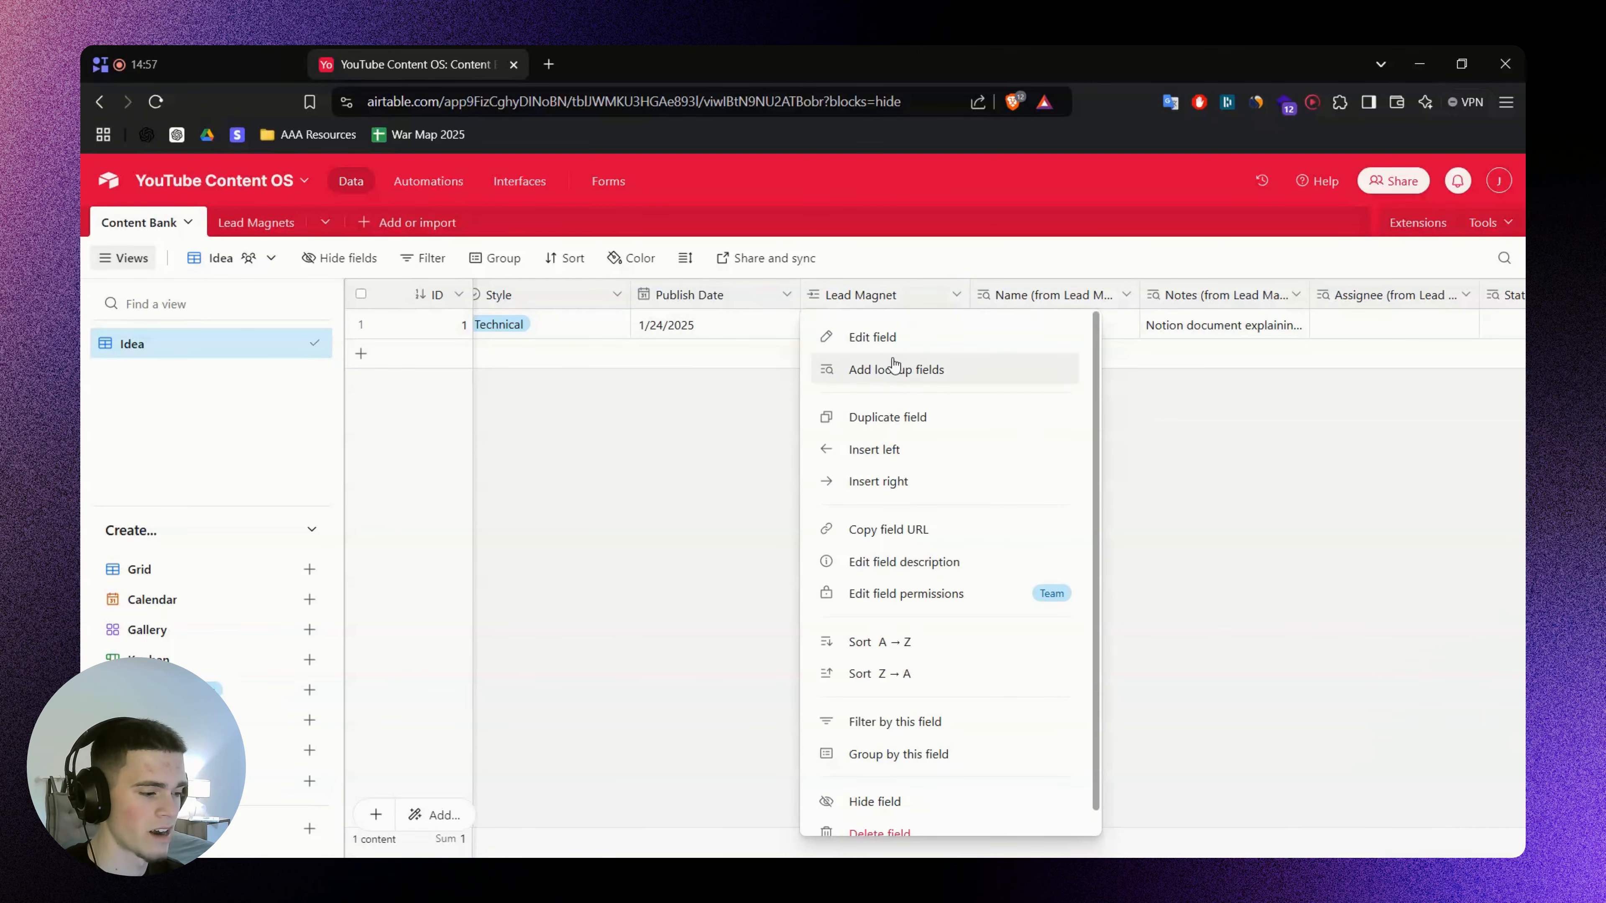
{"action": "left_click", "coordinate": [893, 372]}
{"action": "left_click", "coordinate": [1232, 441]}
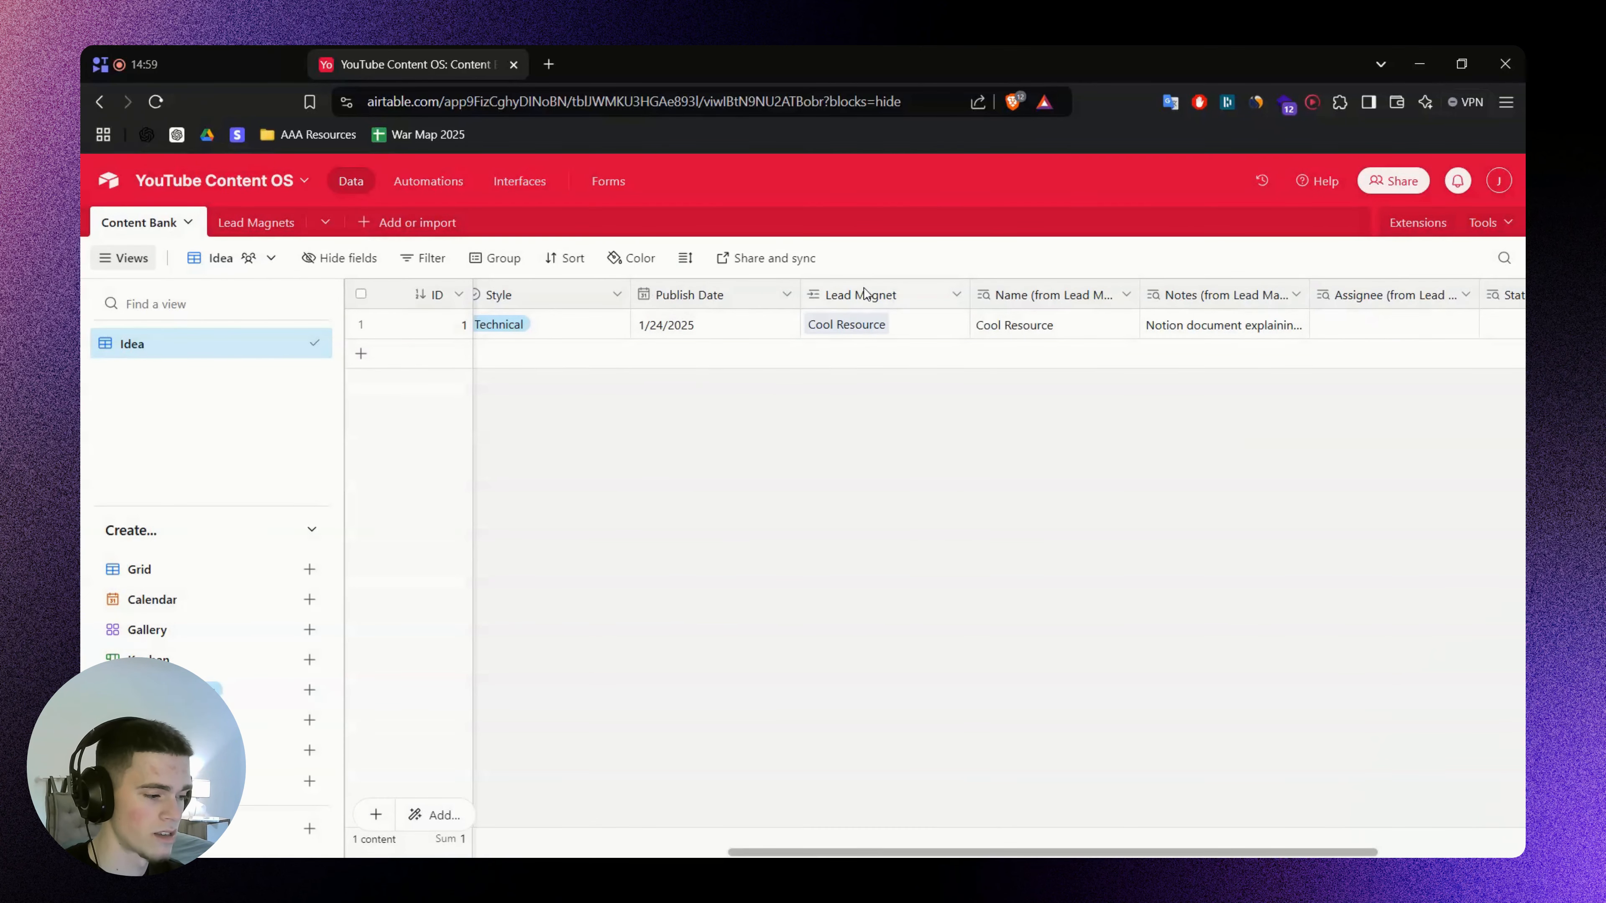
Remove Cool Resource from the first record's Lead Magnet and link it again to test the lookup fields
{"action": "left_click", "coordinate": [875, 324]}
{"action": "left_click", "coordinate": [898, 325]}
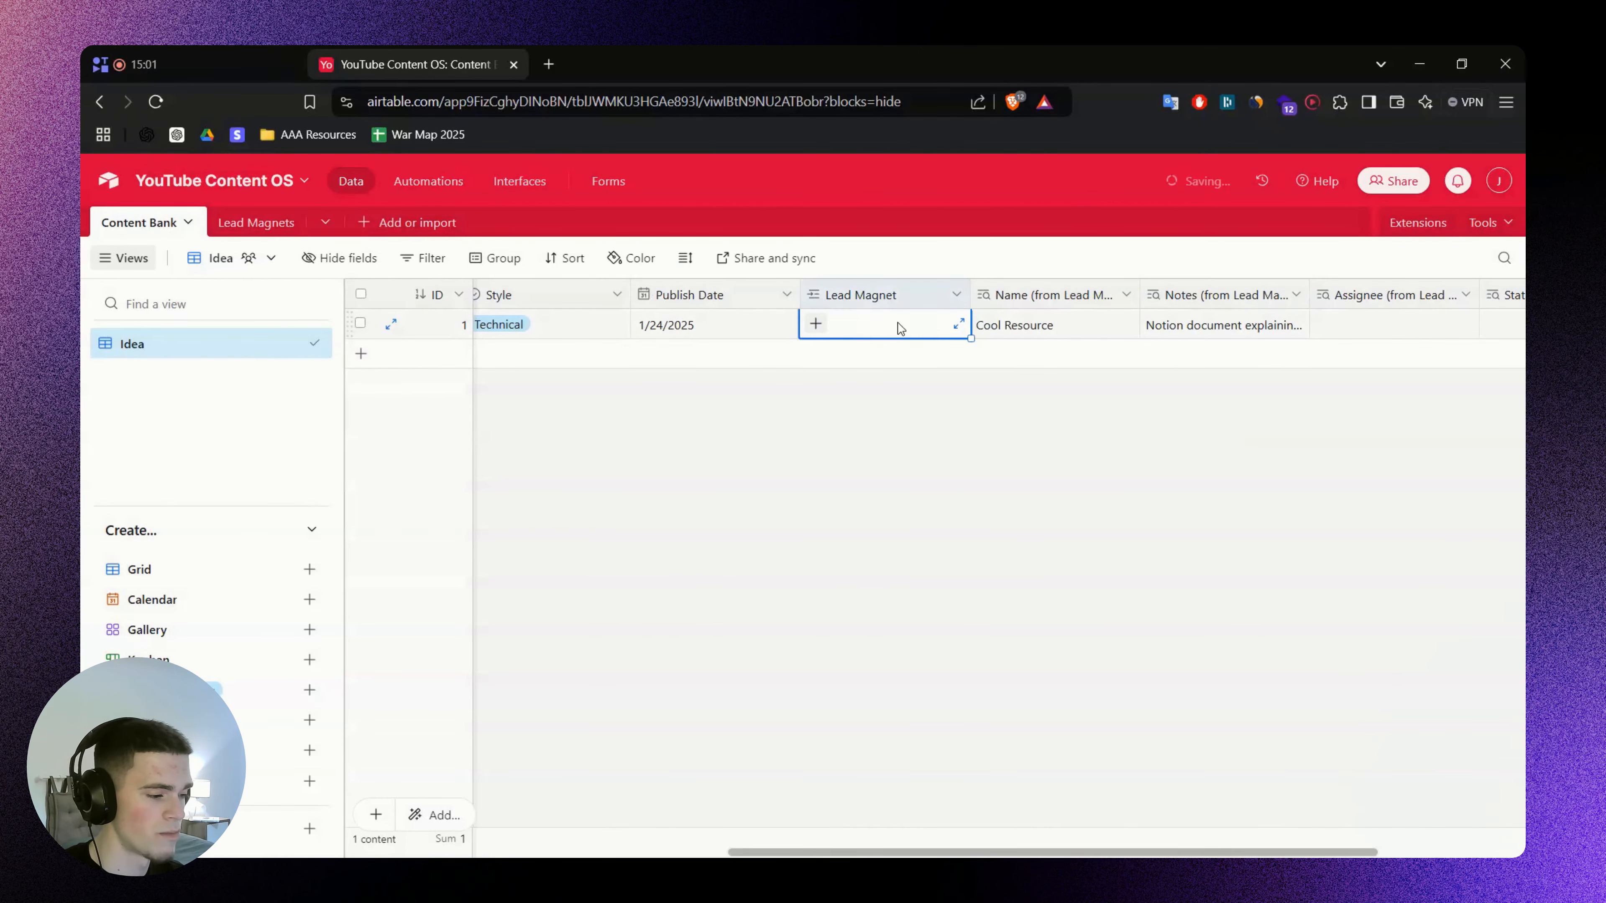
{"action": "left_click", "coordinate": [927, 330]}
{"action": "left_click", "coordinate": [819, 324]}
{"action": "left_click", "coordinate": [944, 429]}
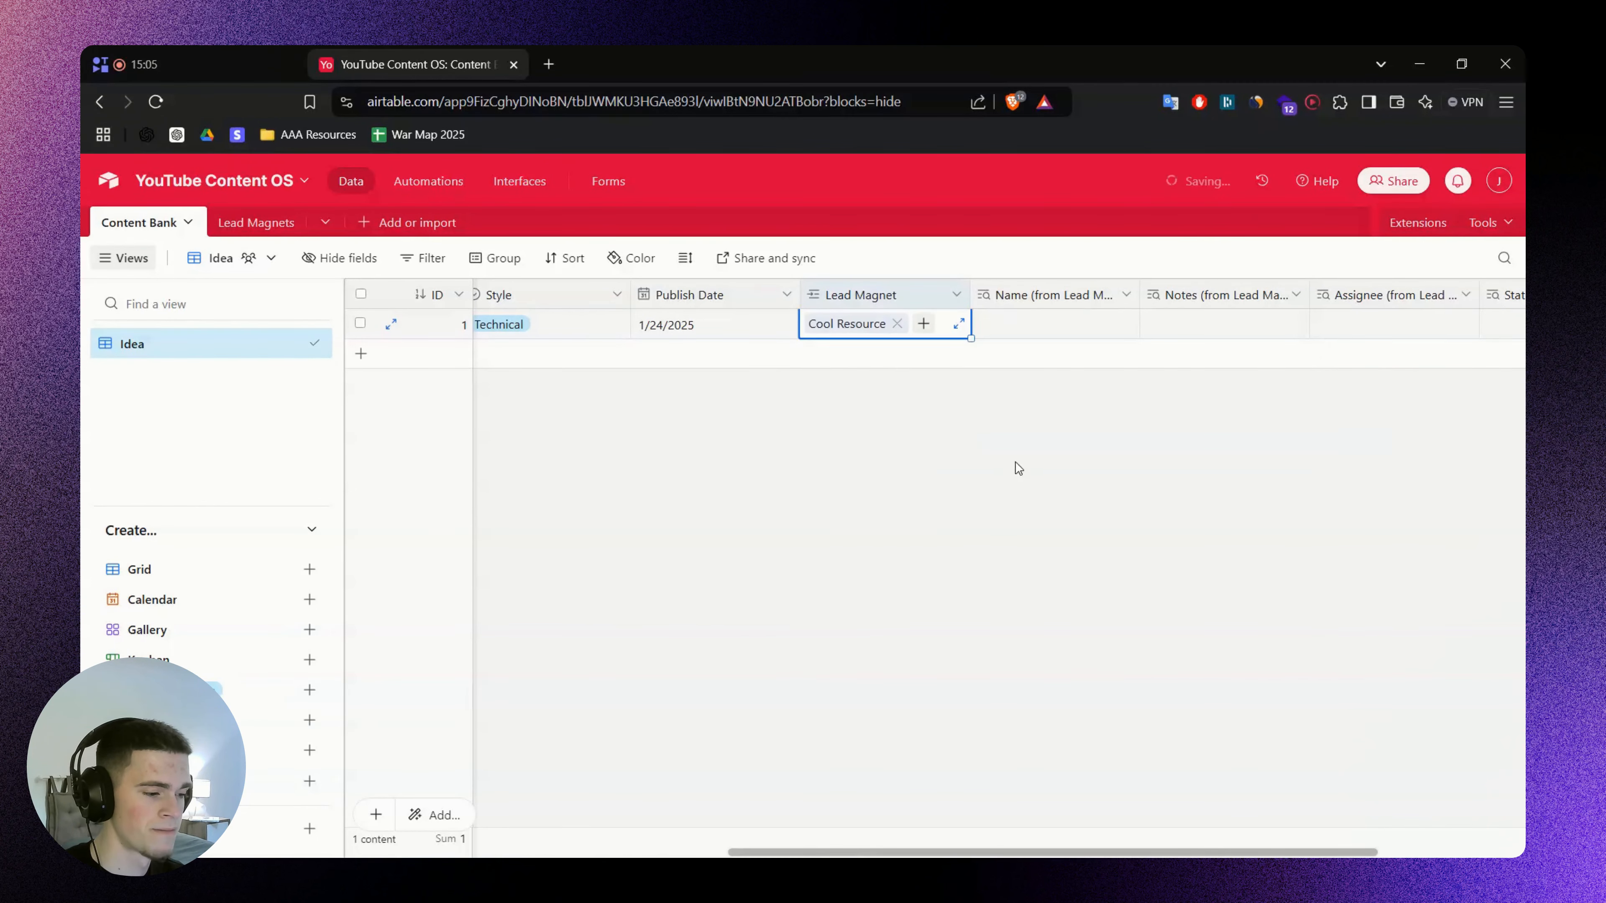
{"action": "left_click", "coordinate": [1018, 467]}
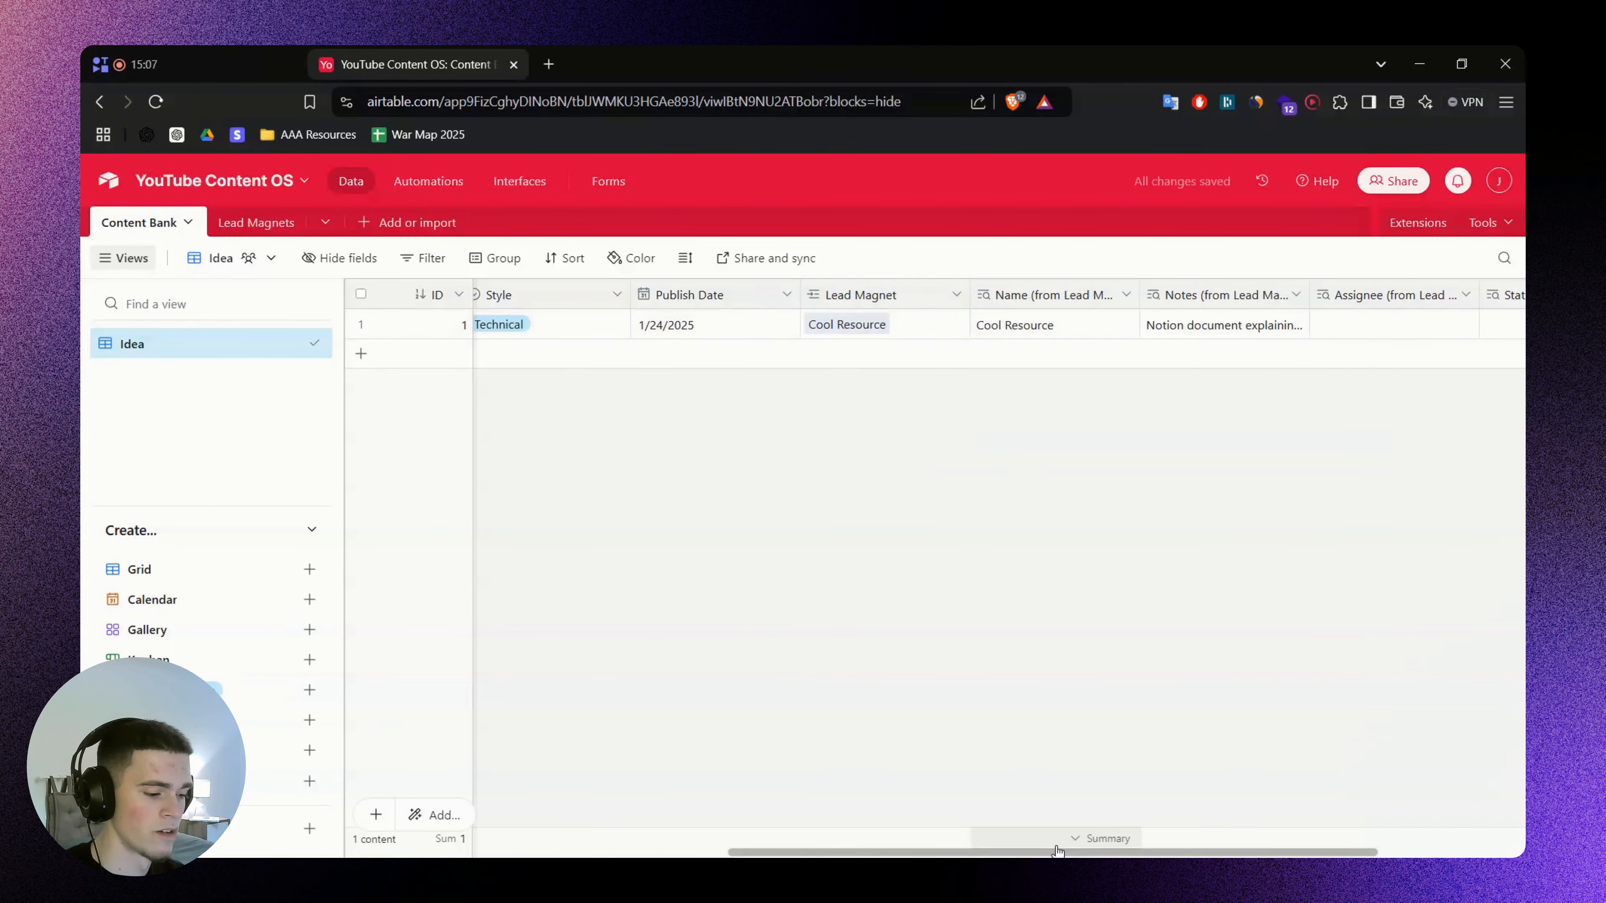
Compare the Assignee and Status lookup fields in Content Bank with their source fields in Lead Magnets
{"action": "scroll", "coordinate": [1265, 367], "scroll_direction": "right", "scroll_amount": 3}
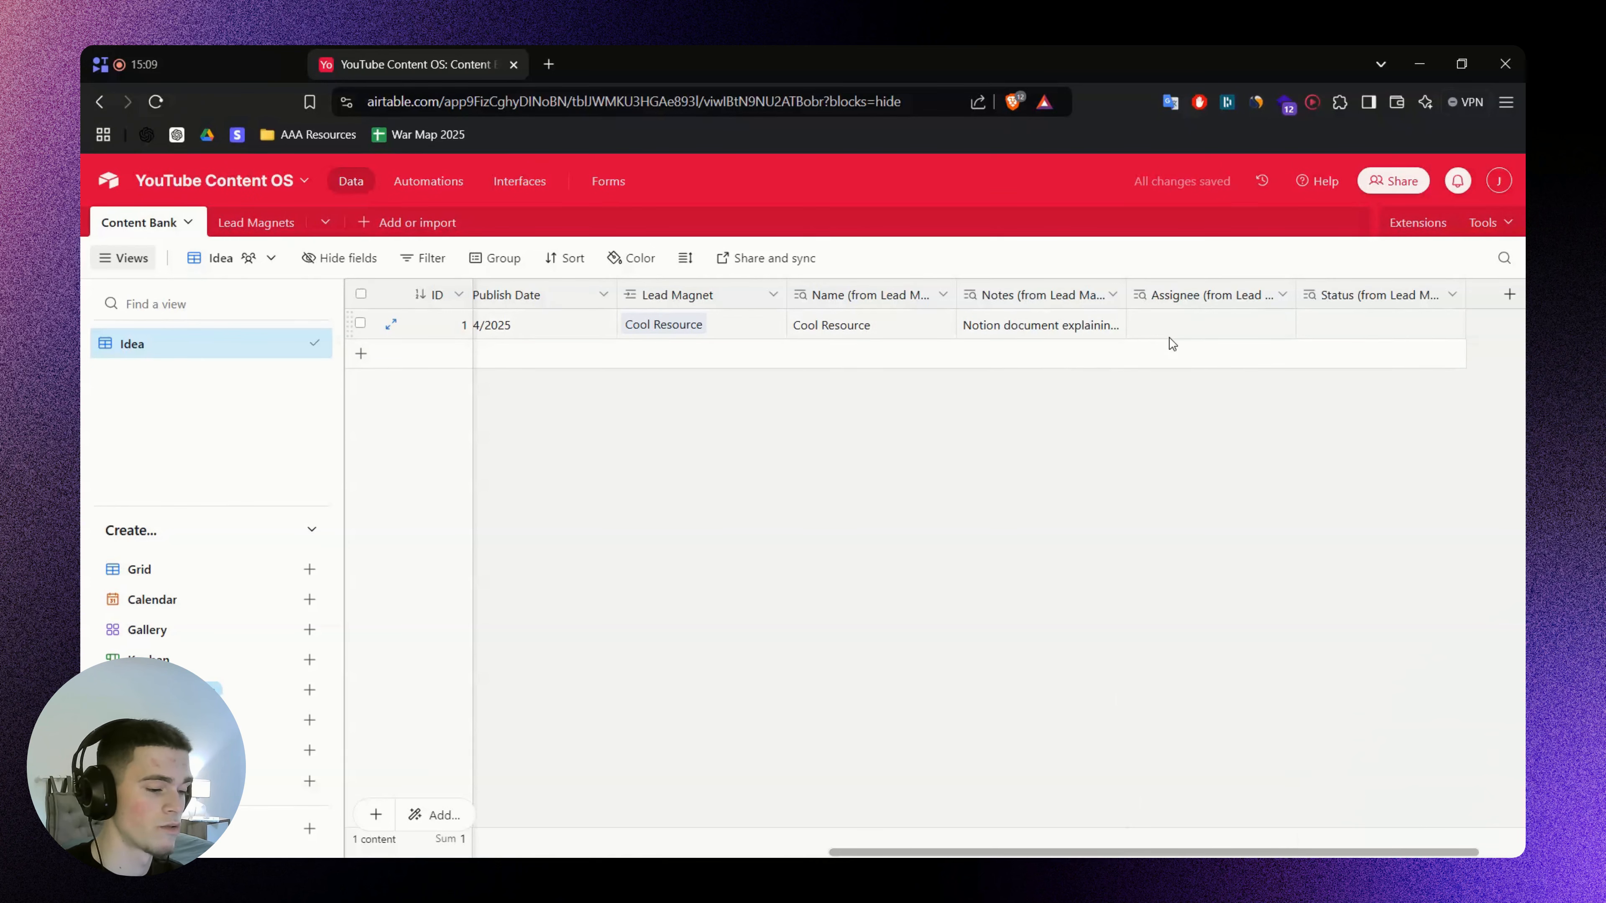
{"action": "left_click", "coordinate": [1195, 322]}
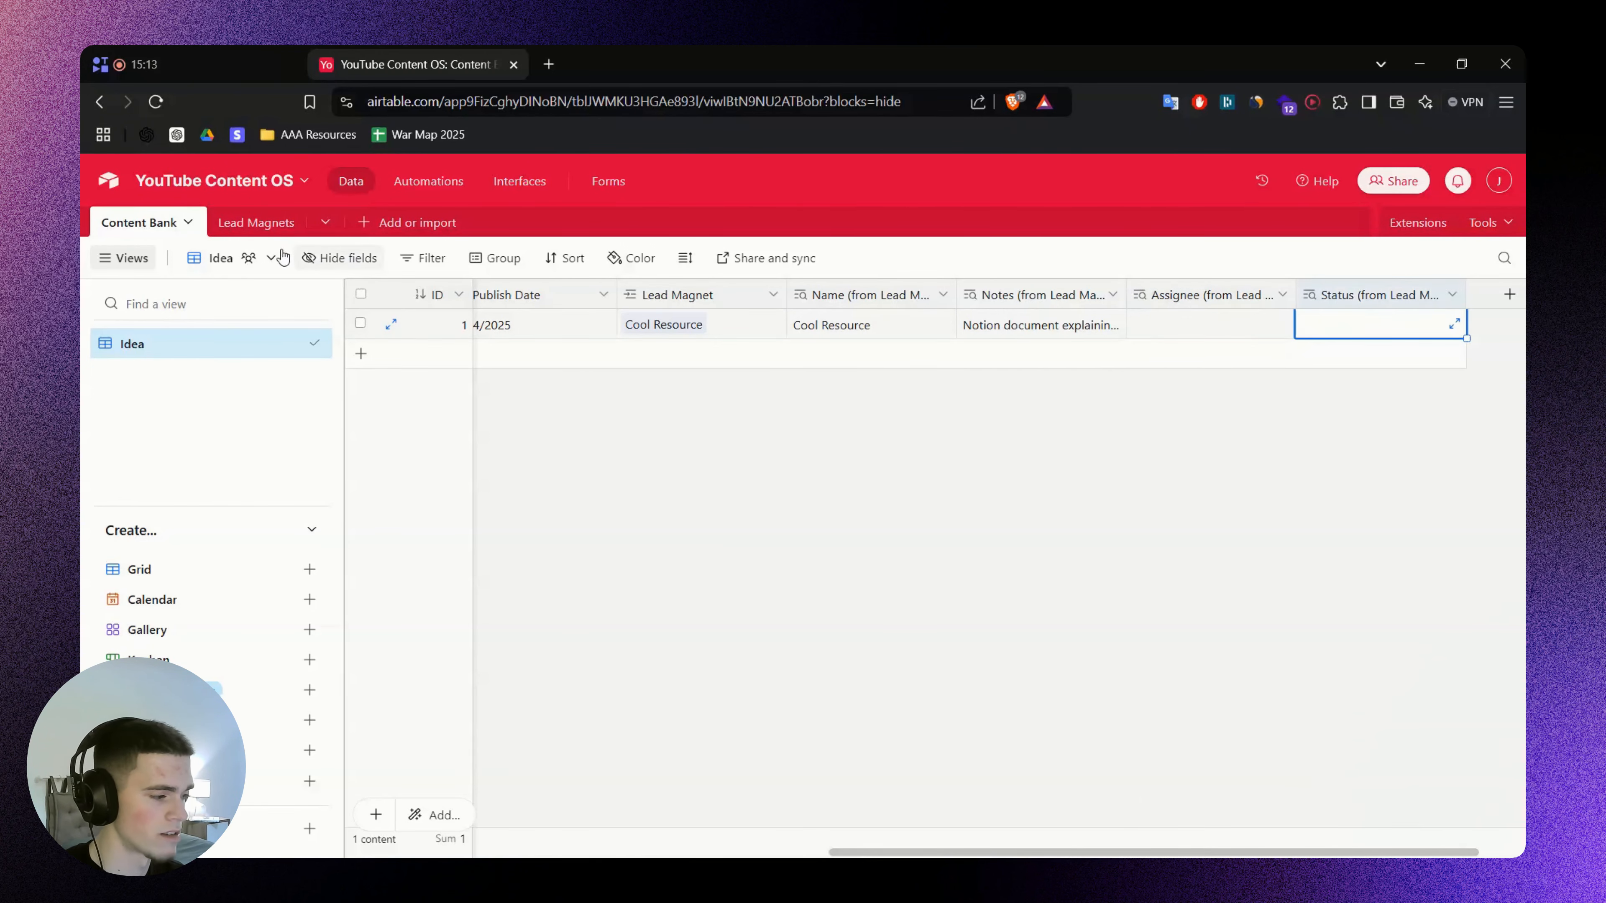
{"action": "left_click", "coordinate": [259, 222]}
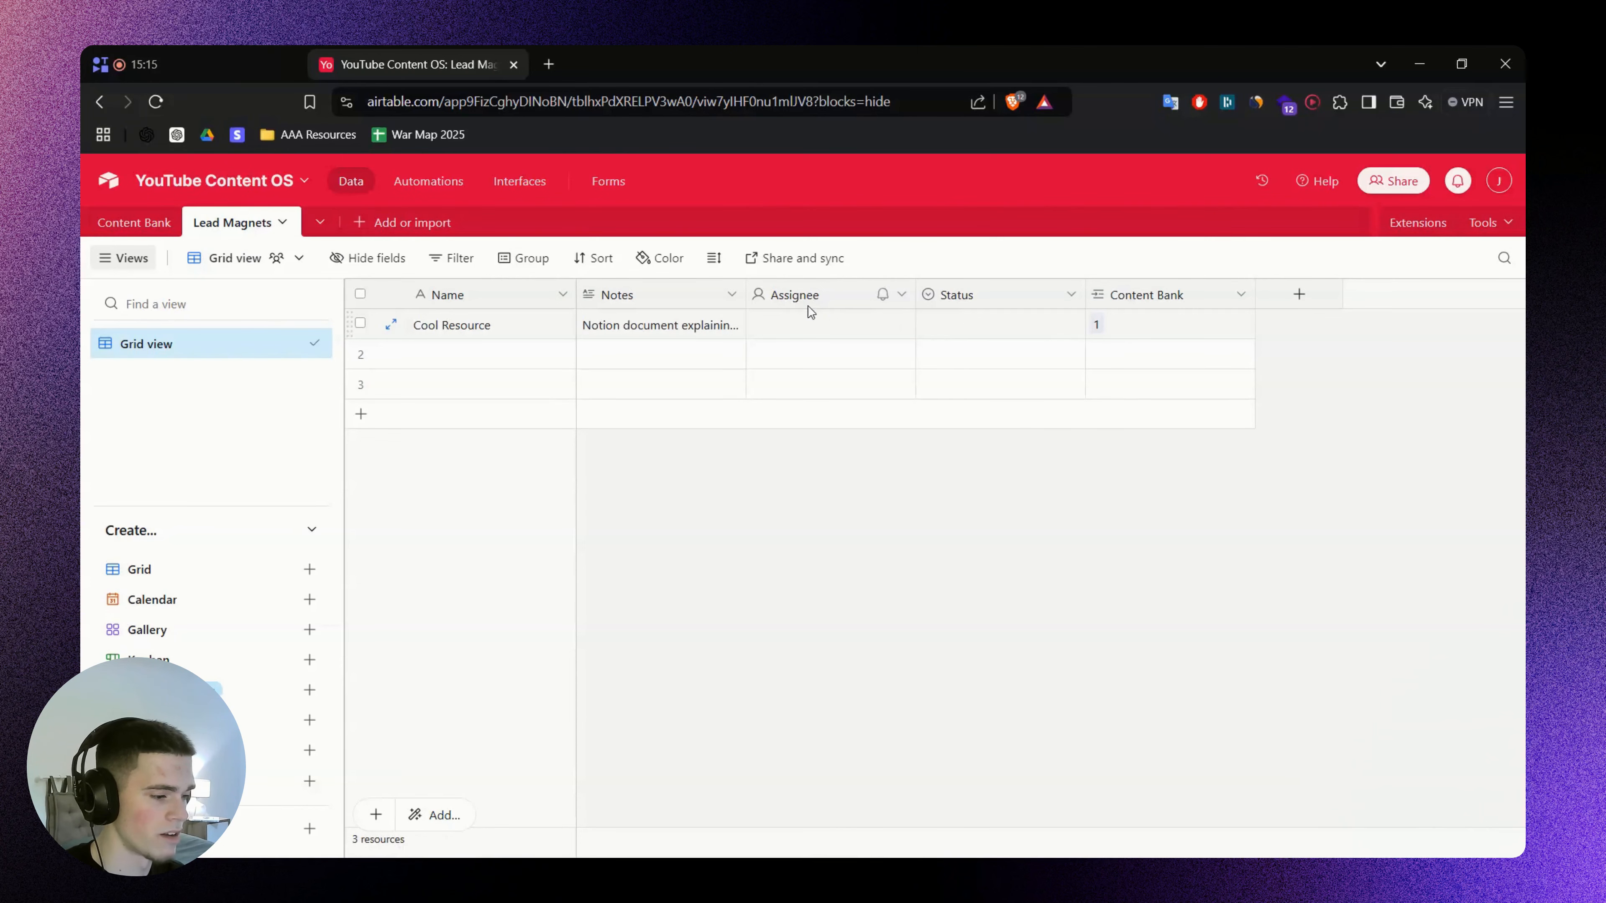
{"action": "left_click", "coordinate": [140, 223]}
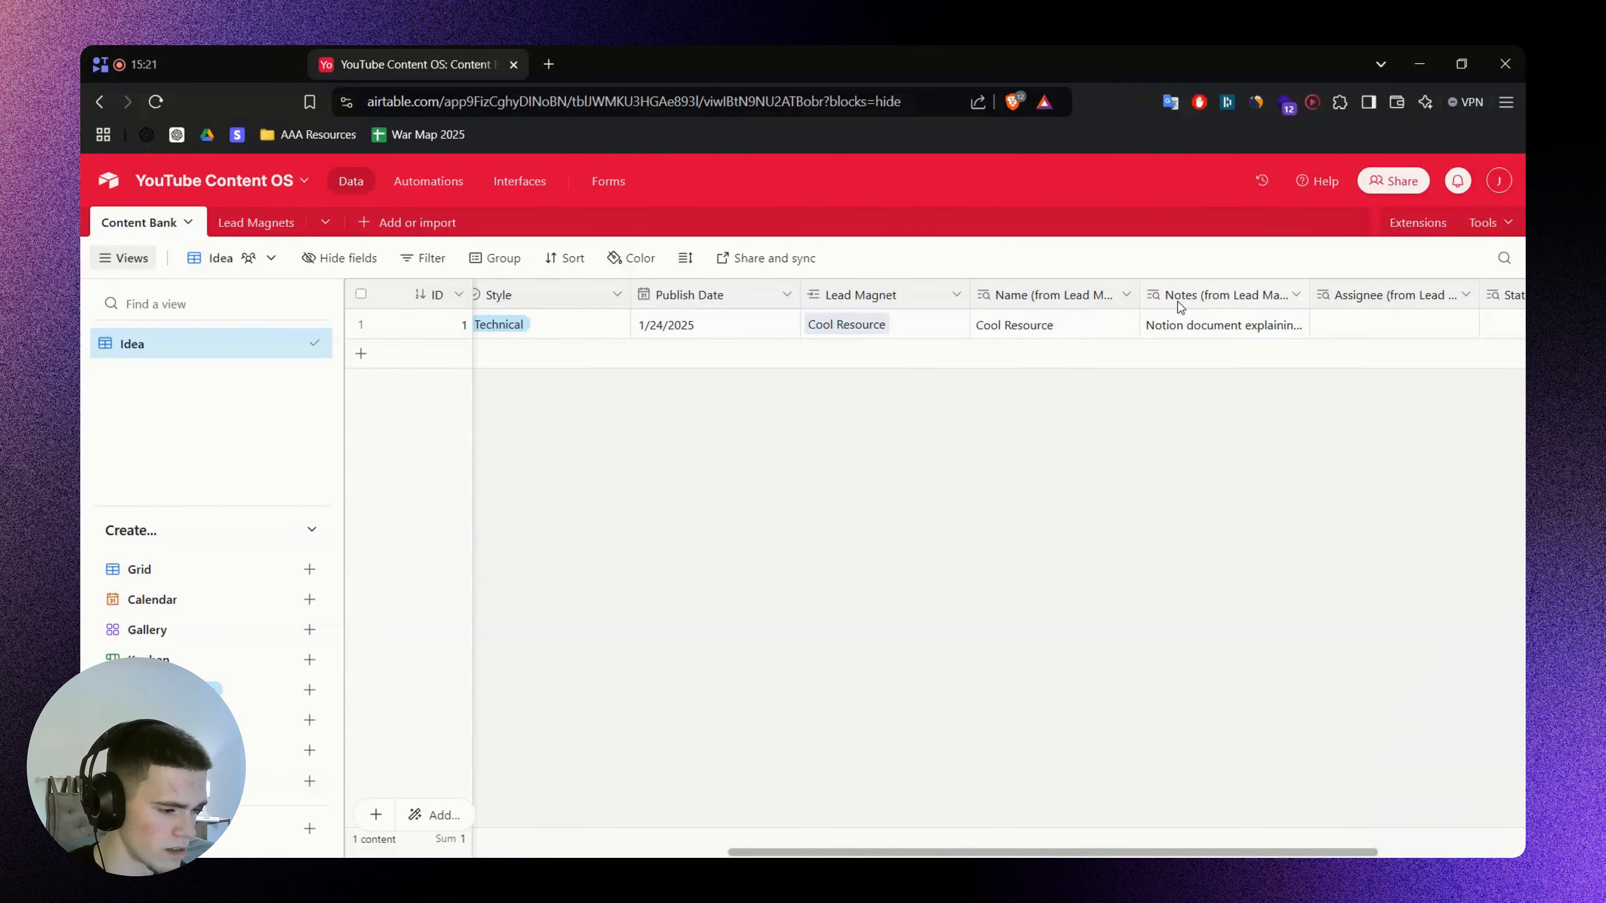
Delete the Notes, Assignee and Status lookup fields from Content Bank, keeping only the Name lookup
{"action": "left_click", "coordinate": [1084, 316]}
{"action": "right_click", "coordinate": [1223, 293]}
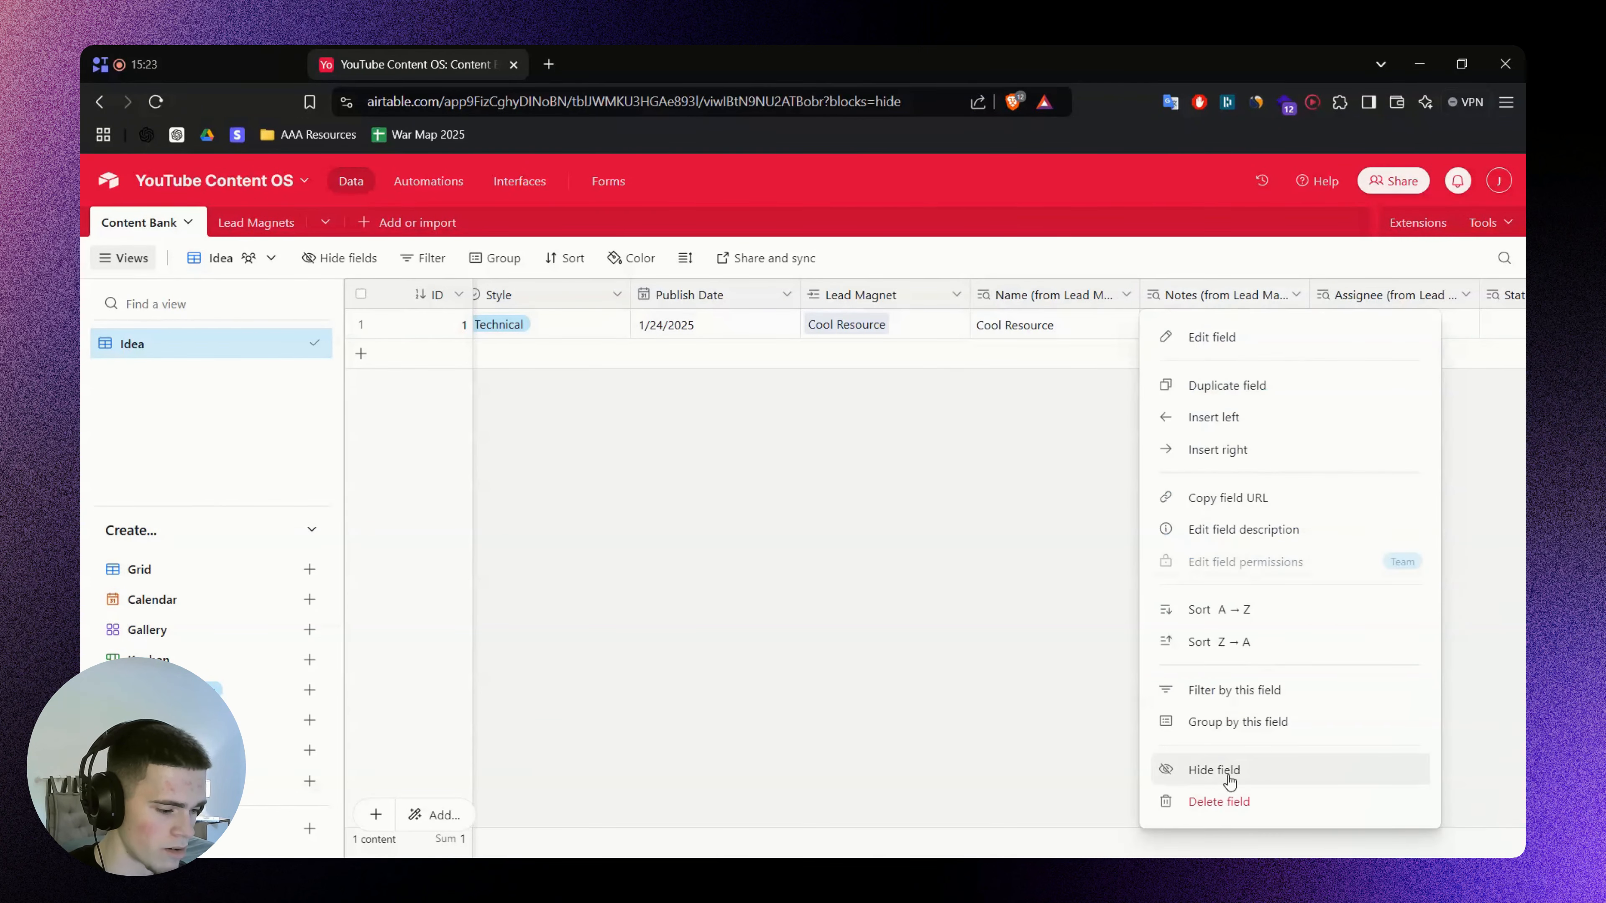
{"action": "left_click", "coordinate": [1223, 767]}
{"action": "right_click", "coordinate": [1203, 303]}
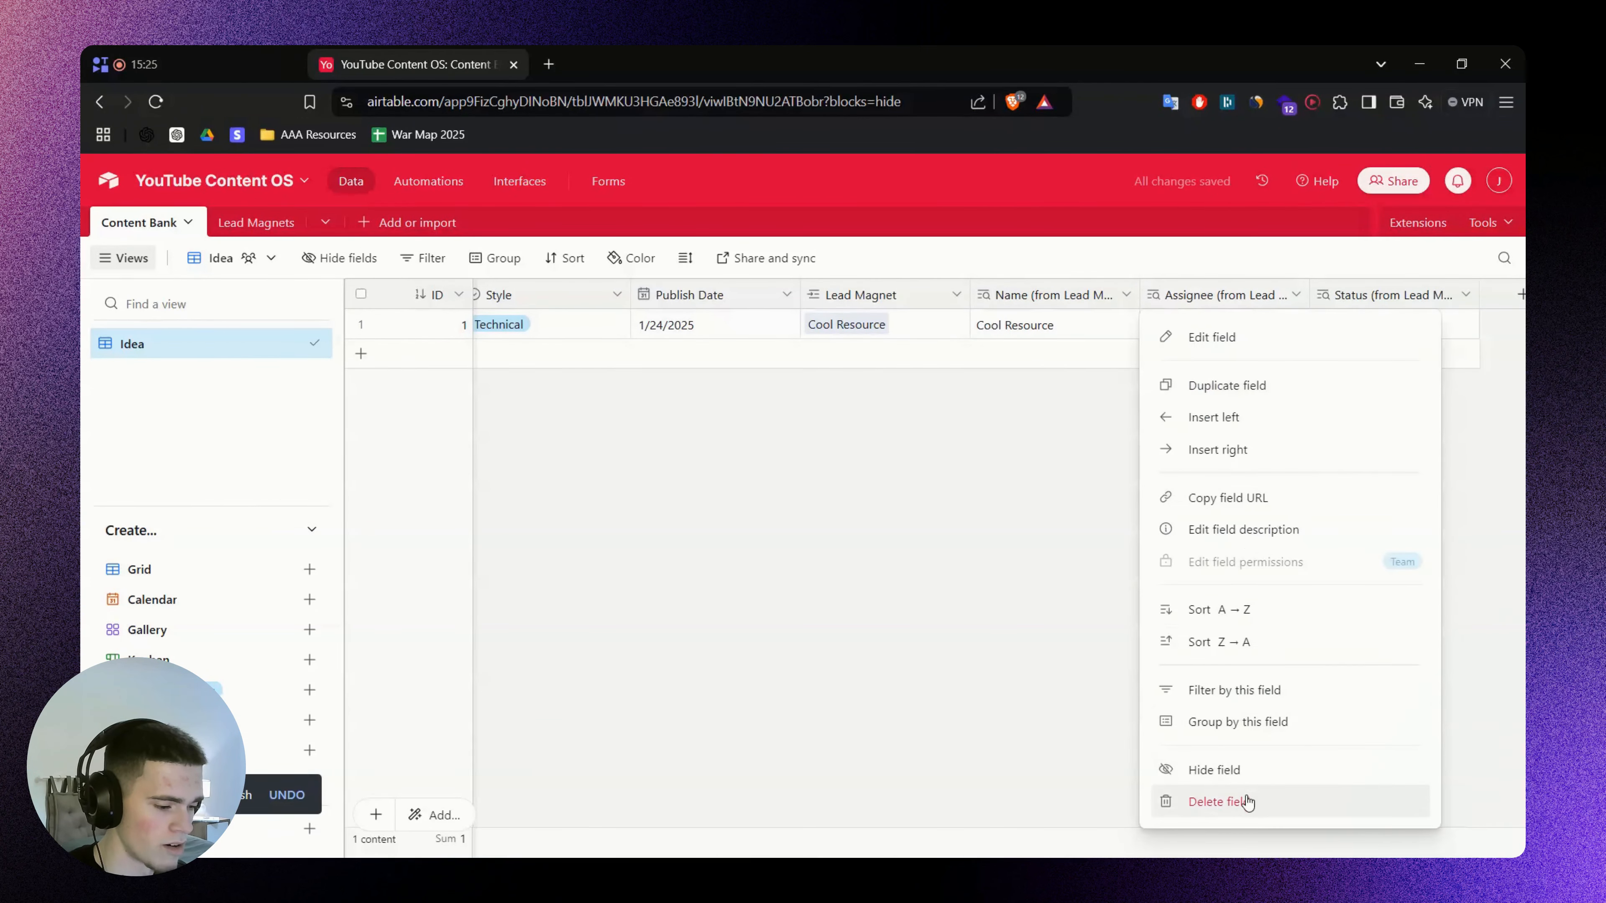
{"action": "left_click", "coordinate": [1229, 797]}
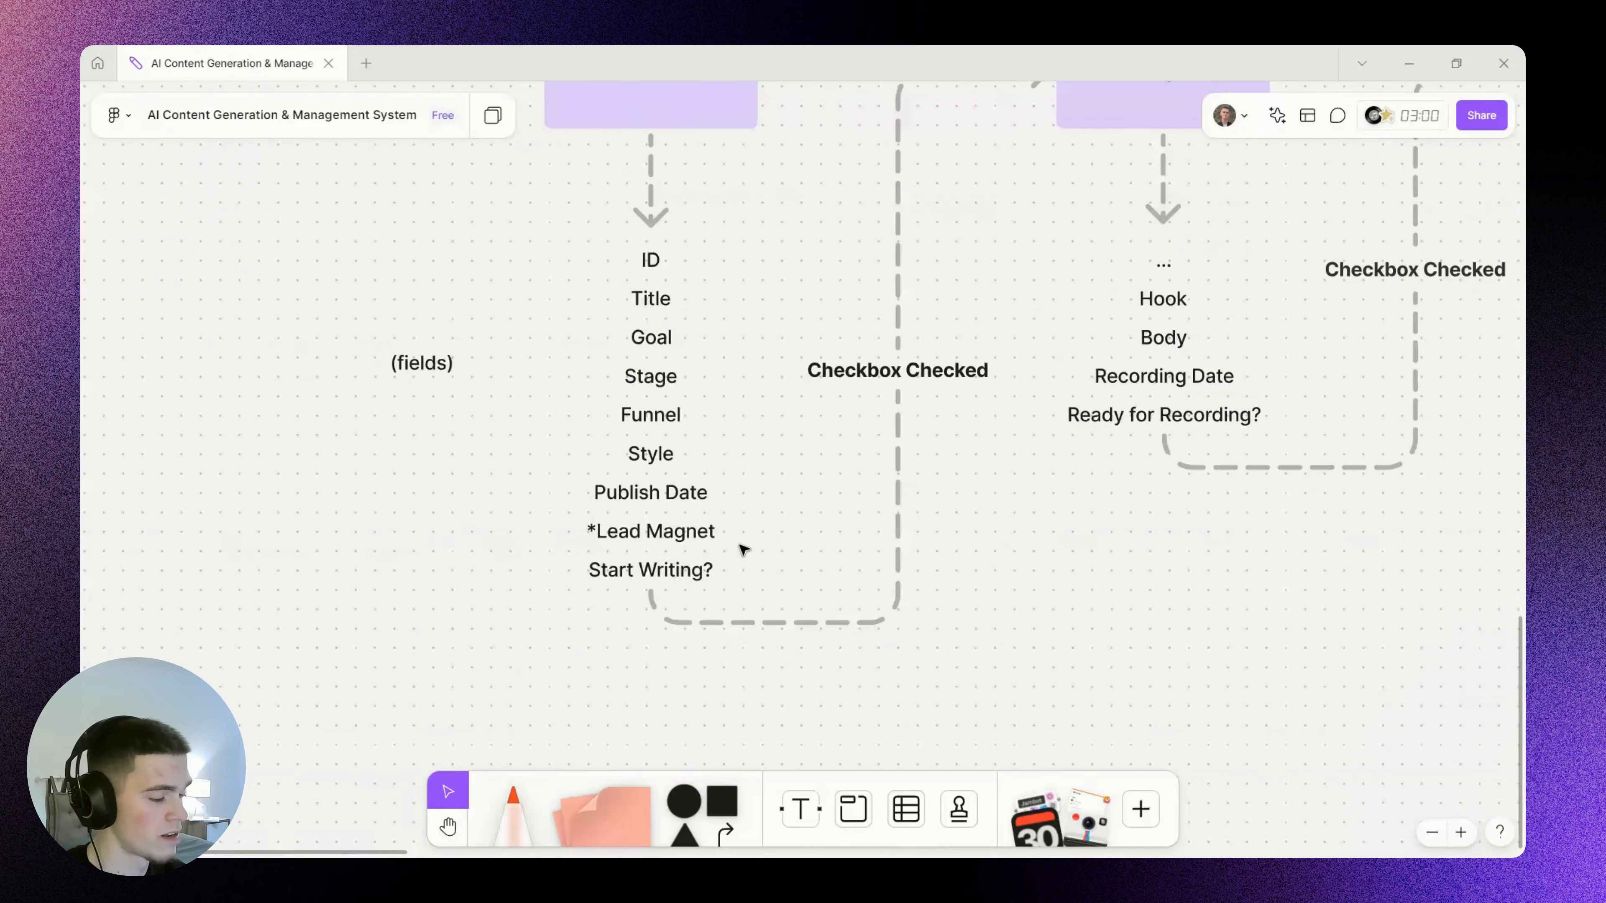
Copy the Start Writing? field name from the FigJam plan and create a checkbox field with that name in Airtable's Content Bank
{"action": "left_click", "coordinate": [666, 574]}
{"action": "left_click", "coordinate": [666, 574]}
{"action": "key", "text": "ctrl+c"}
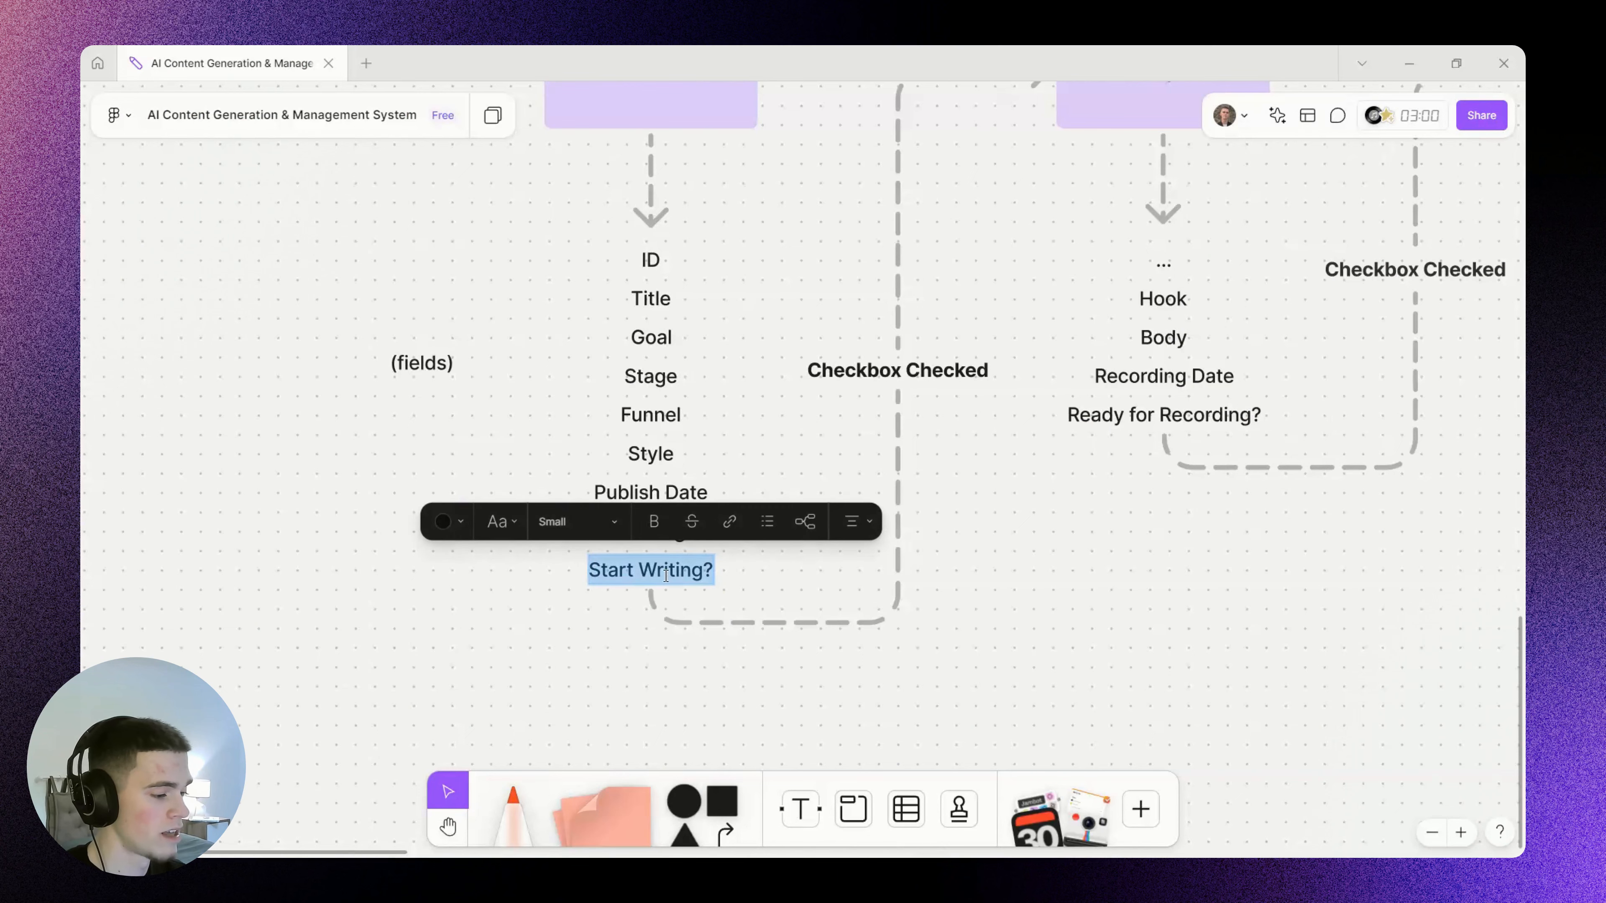
{"action": "key", "text": "Escape"}
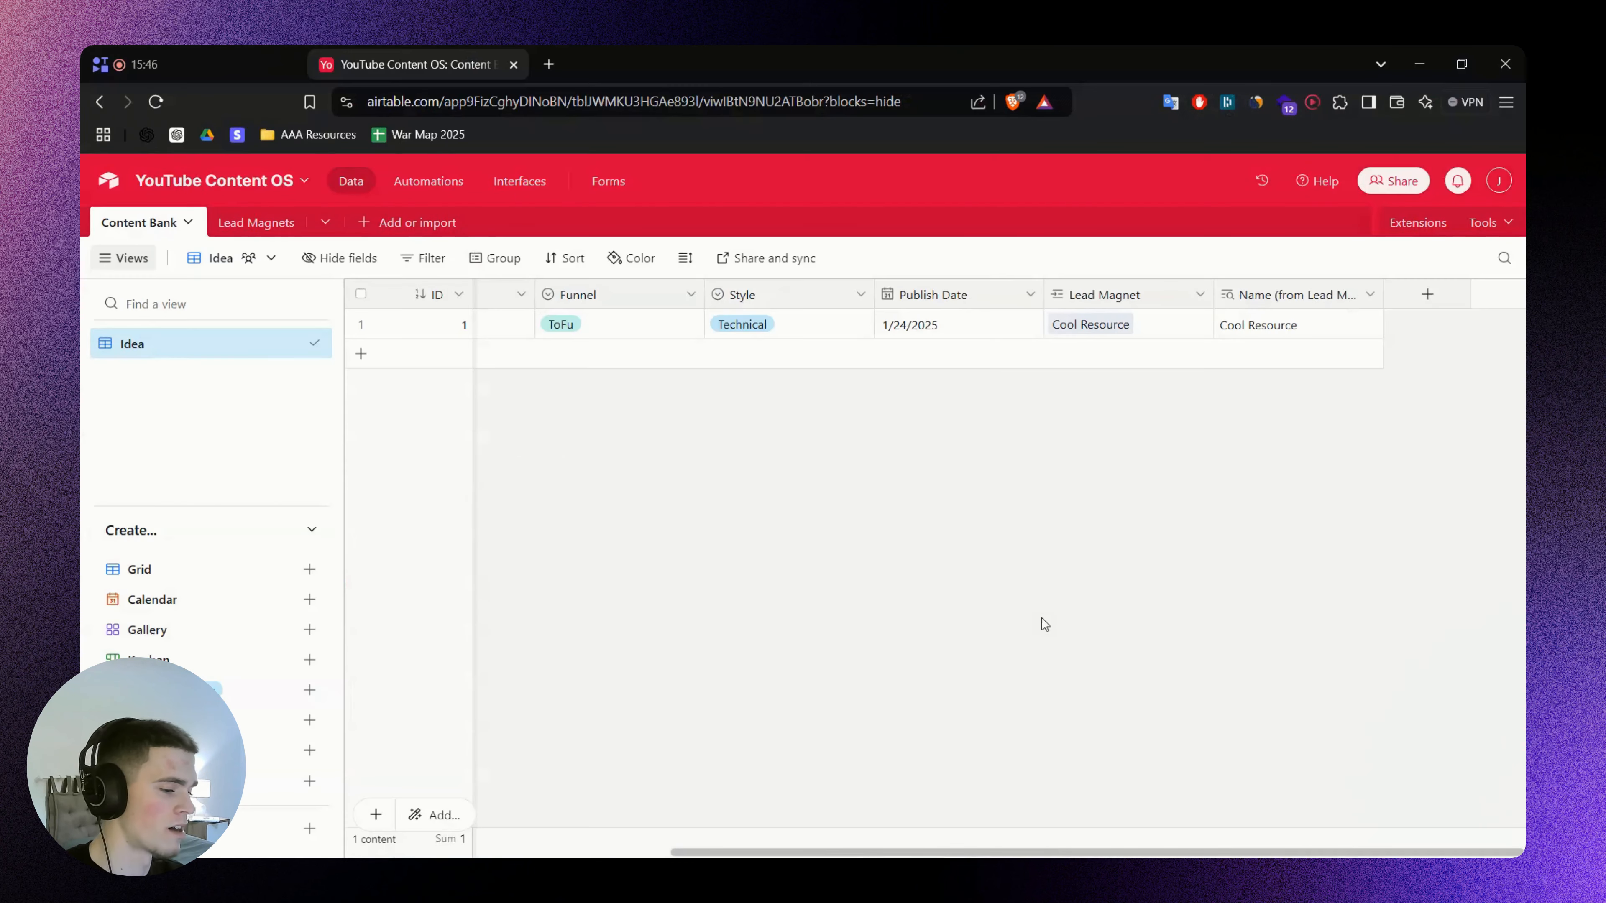
{"action": "left_click", "coordinate": [1427, 294]}
{"action": "key", "text": "ctrl+v"}
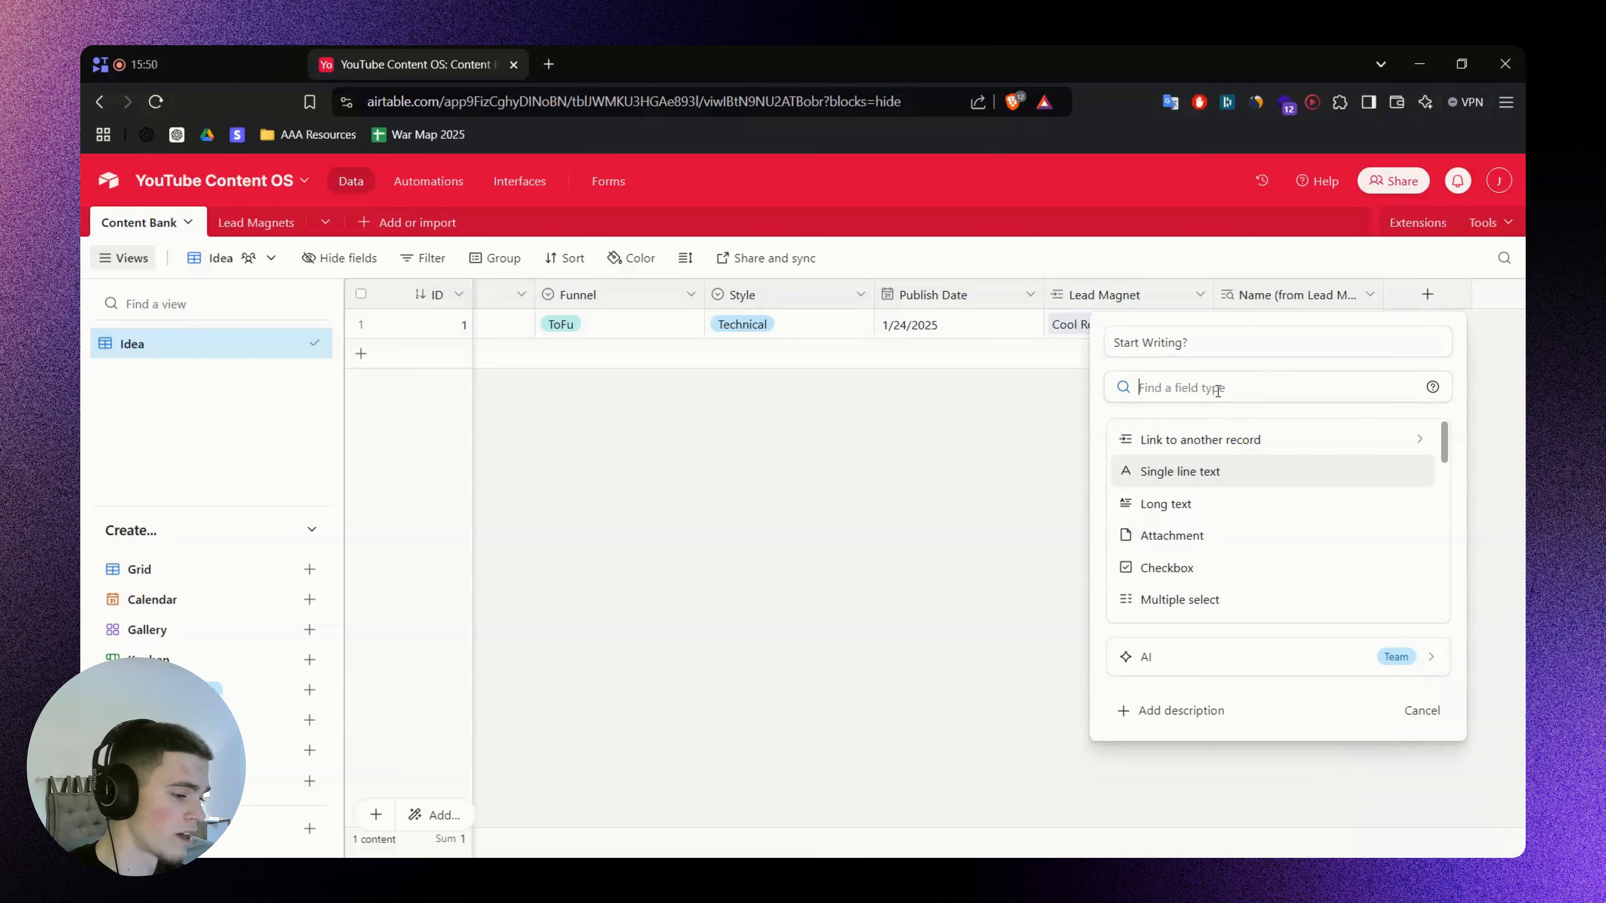
{"action": "type", "text": "check"}
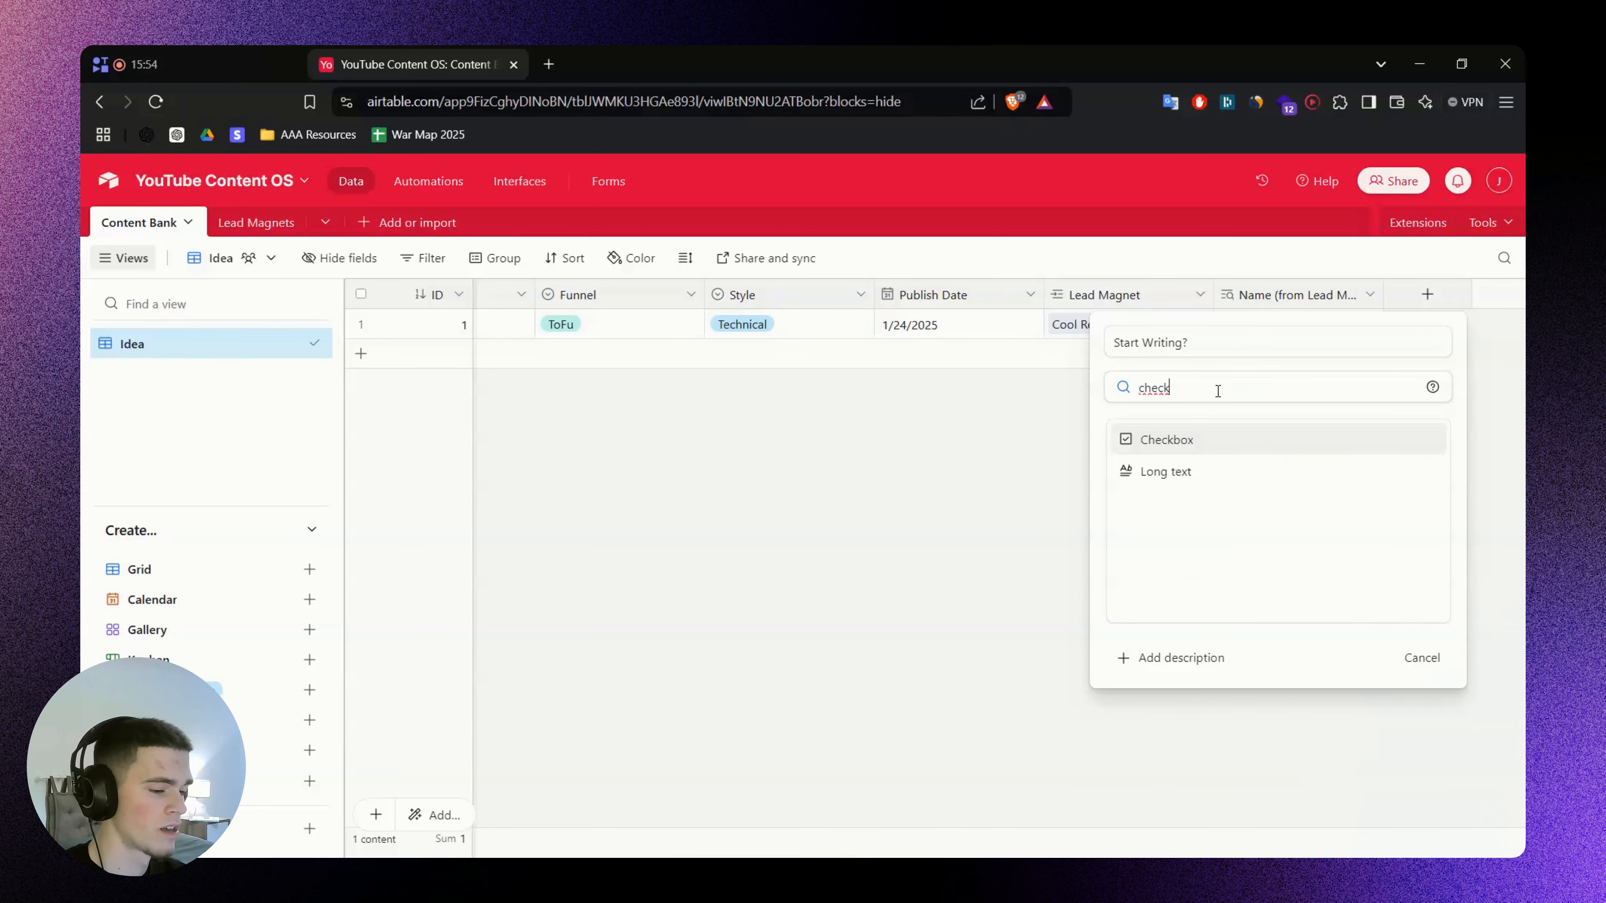
{"action": "left_click", "coordinate": [1199, 439]}
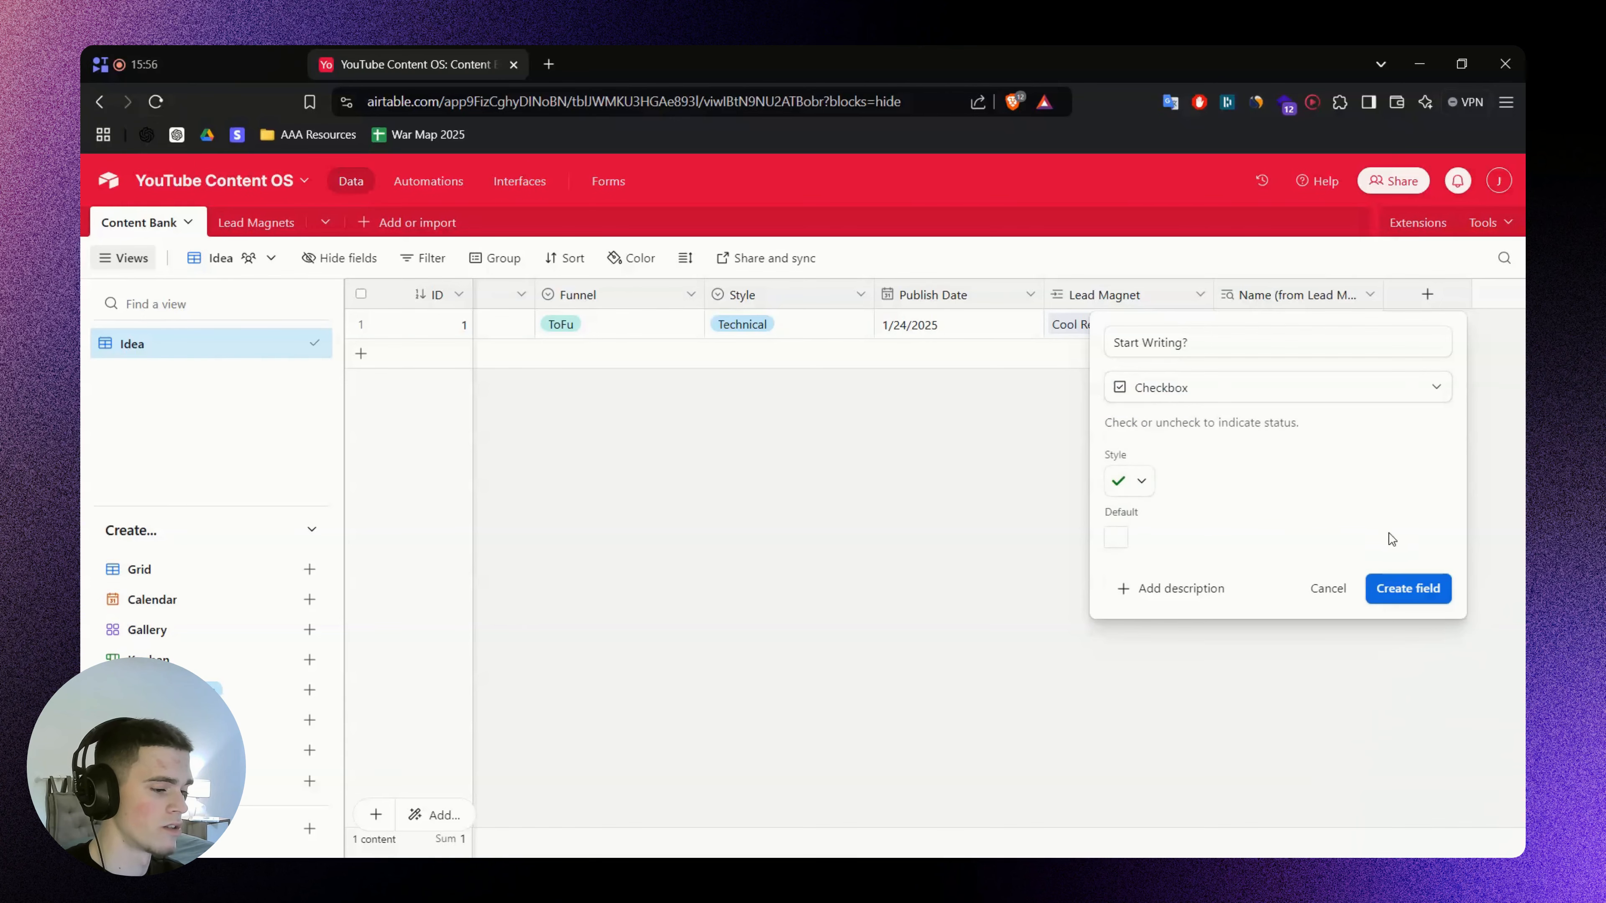
{"action": "left_click", "coordinate": [1389, 597]}
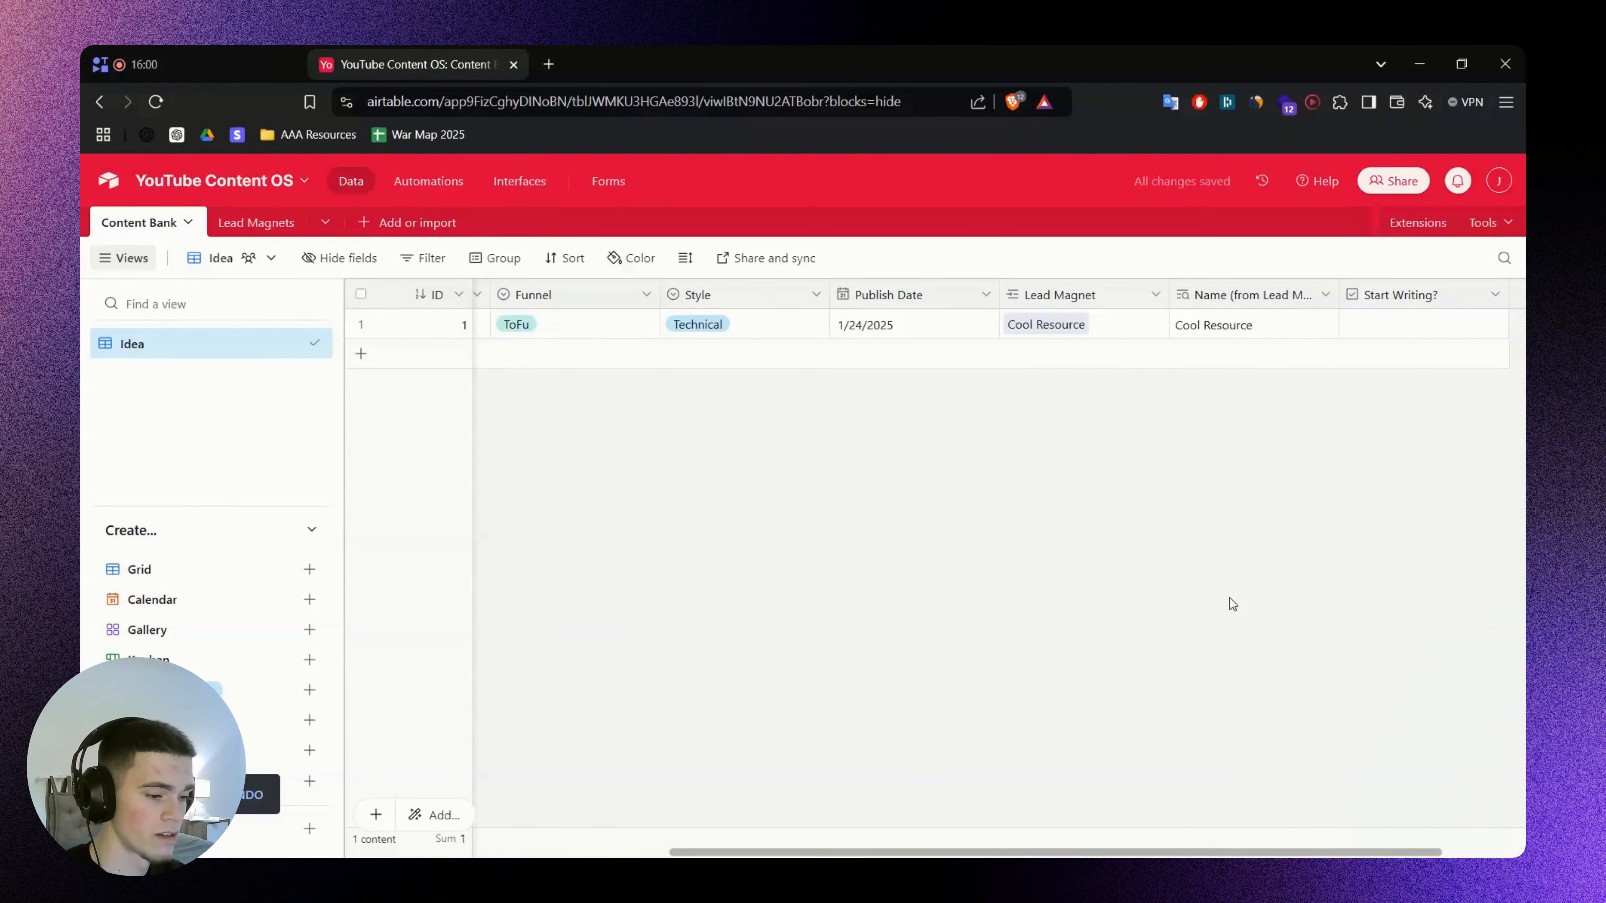
Mark the Start Writing? checkbox for the first record in Content Bank
{"action": "scroll", "coordinate": [903, 826], "scroll_direction": "right", "scroll_amount": 3}
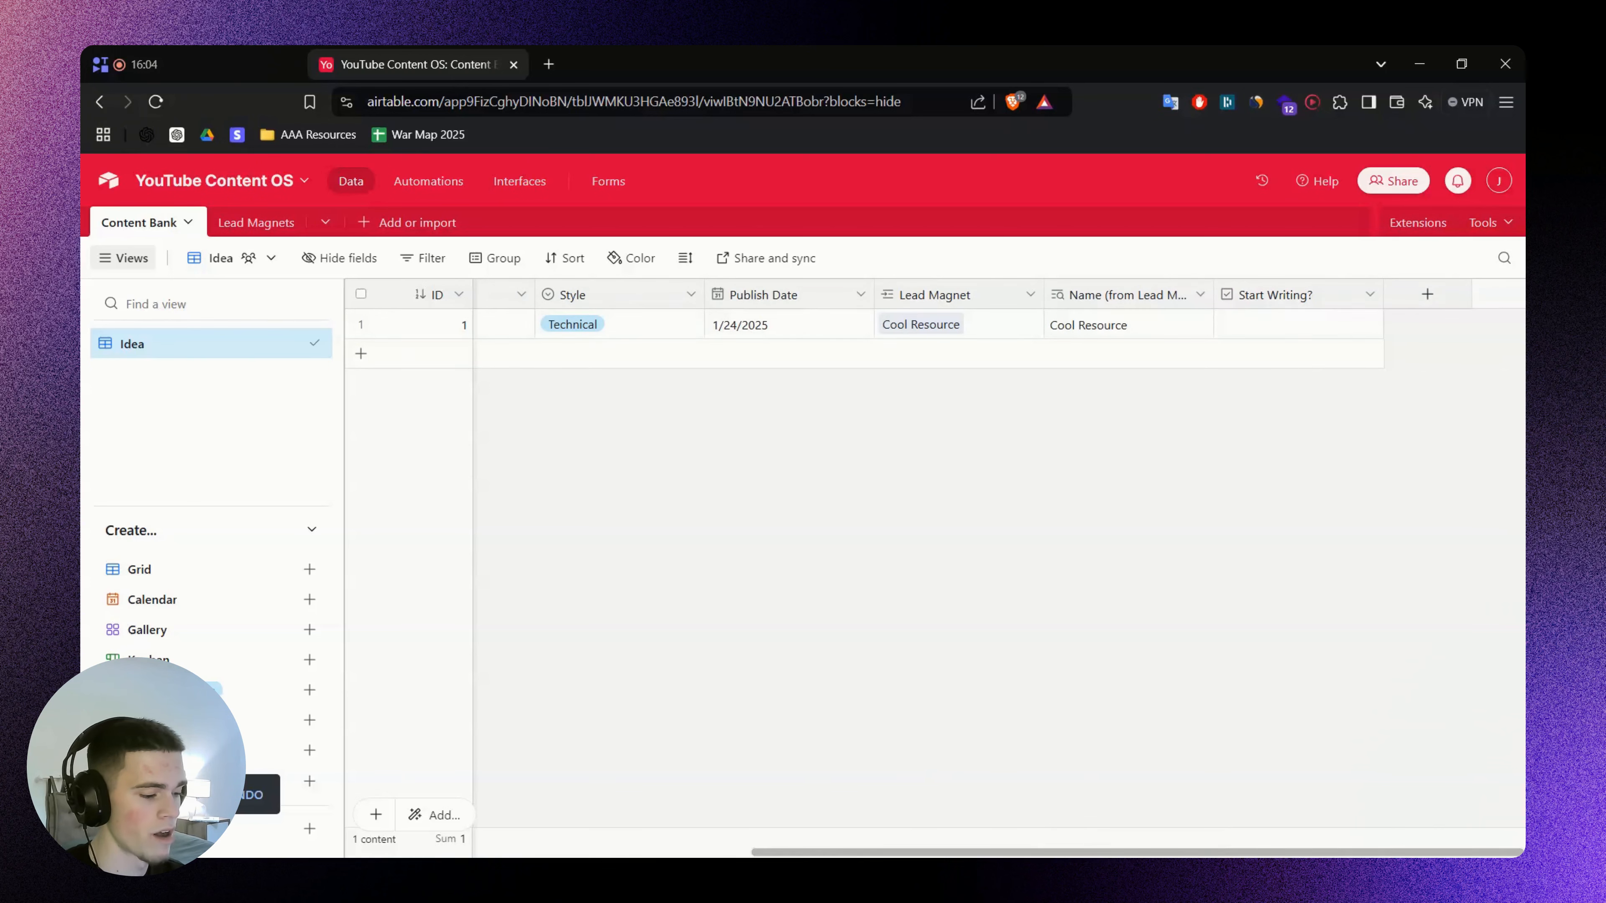
{"action": "left_click_drag", "start_coordinate": [889, 849], "coordinate": [527, 848]}
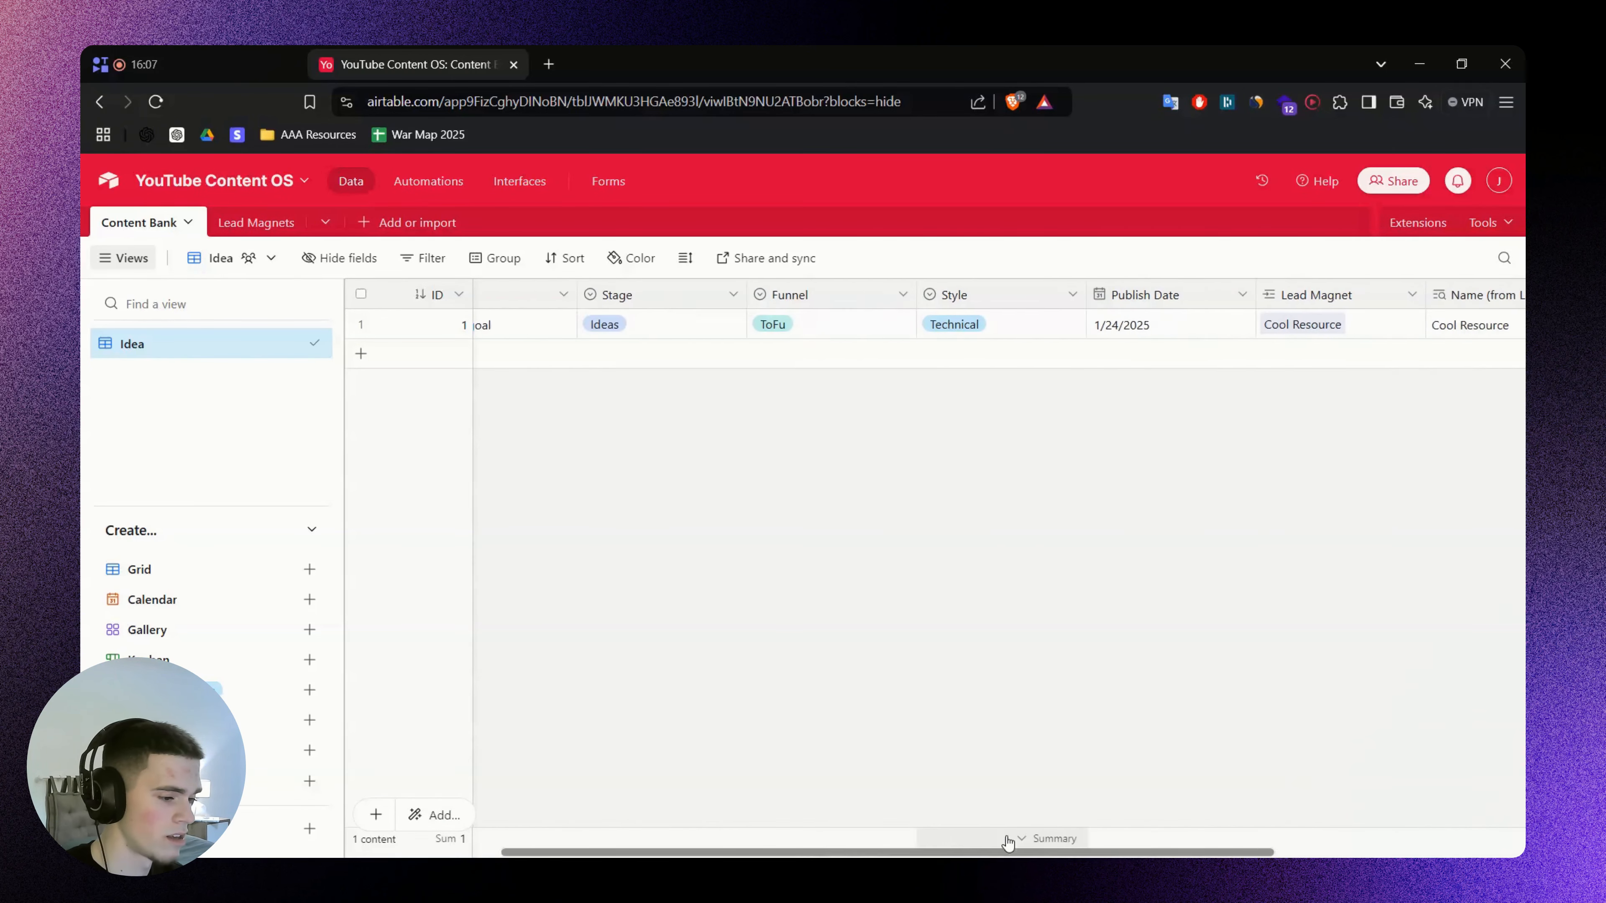
{"action": "scroll", "coordinate": [1185, 832], "scroll_direction": "right", "scroll_amount": 3}
{"action": "scroll", "coordinate": [1185, 831], "scroll_direction": "right", "scroll_amount": 2}
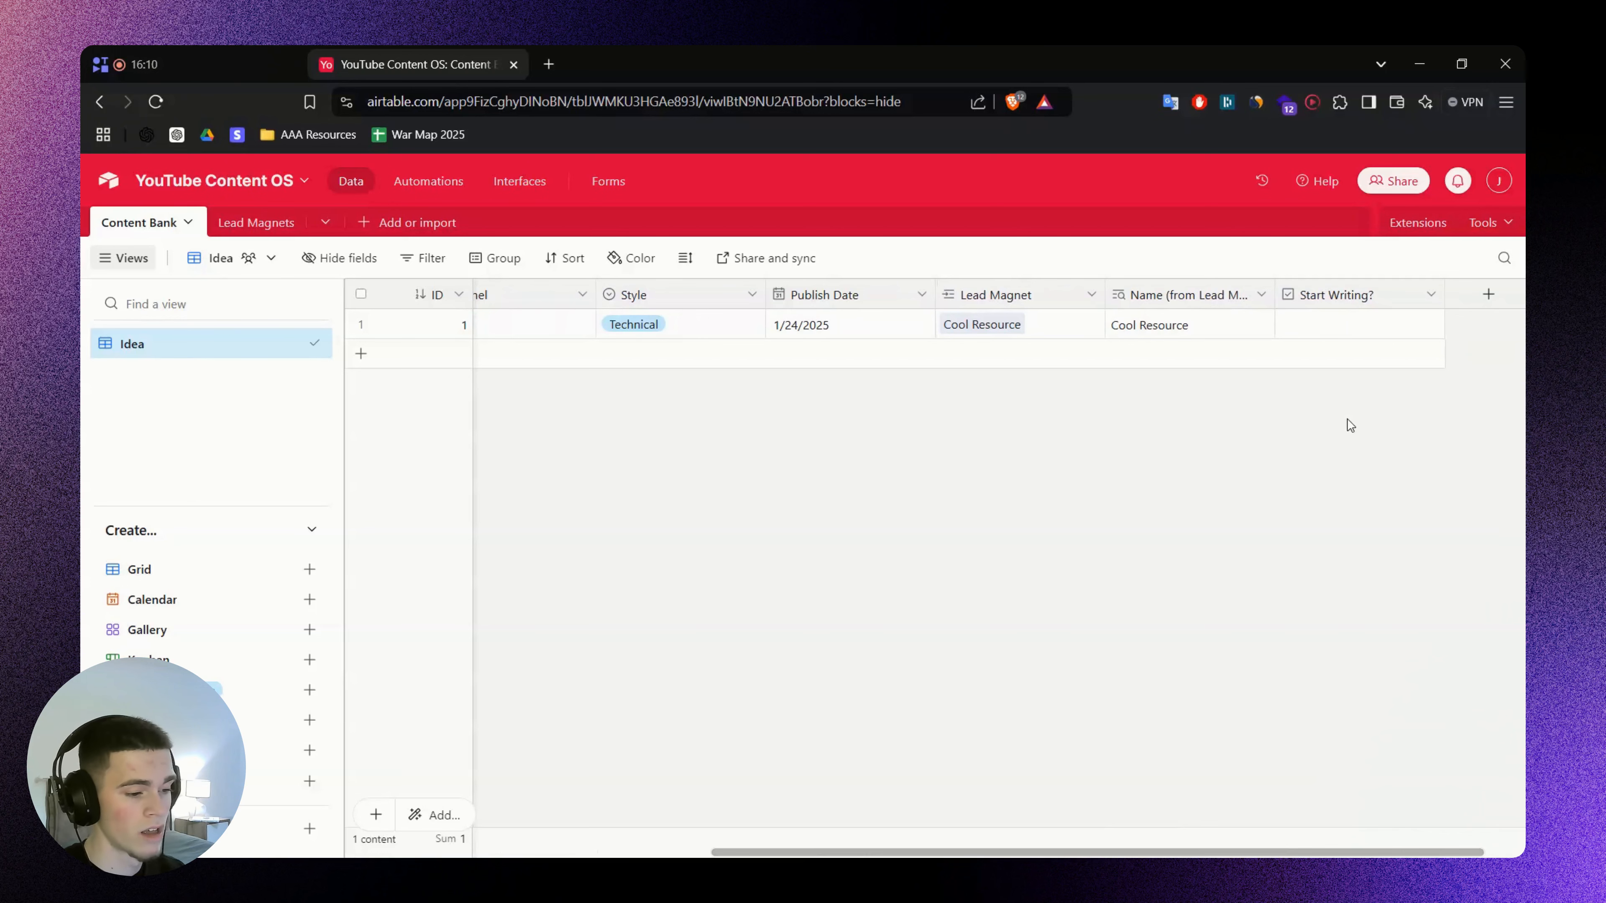
{"action": "left_click", "coordinate": [1358, 326]}
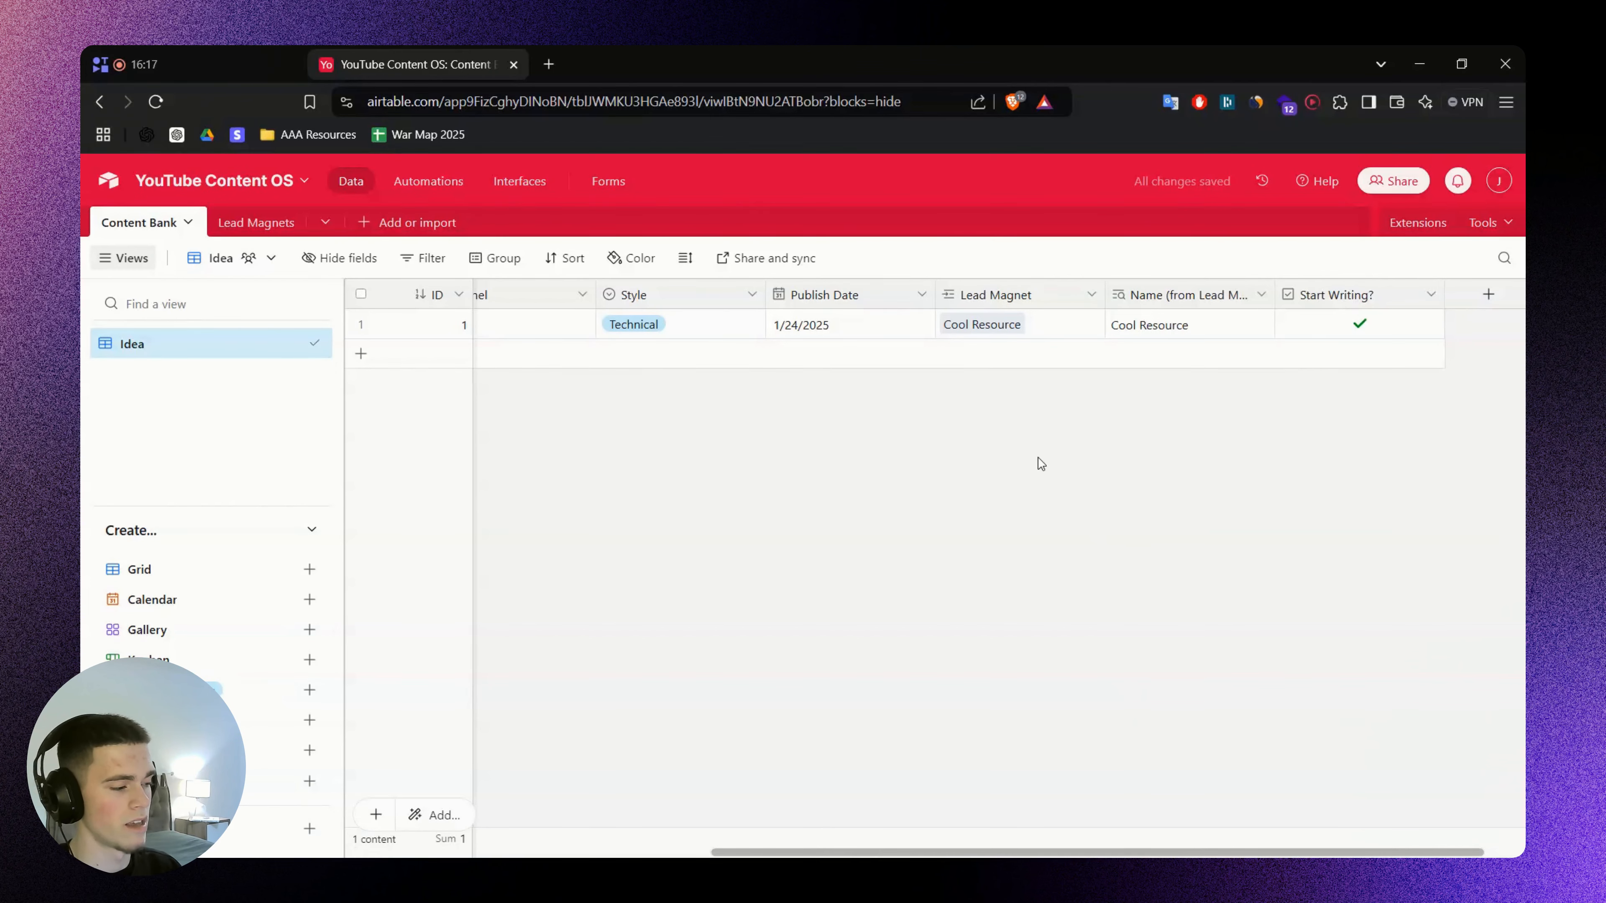
Compare the Scripts stage in the FigJam plan with the Stage options of the first Content Bank record
{"action": "key", "text": "alt+Tab"}
{"action": "left_click", "coordinate": [1122, 312]}
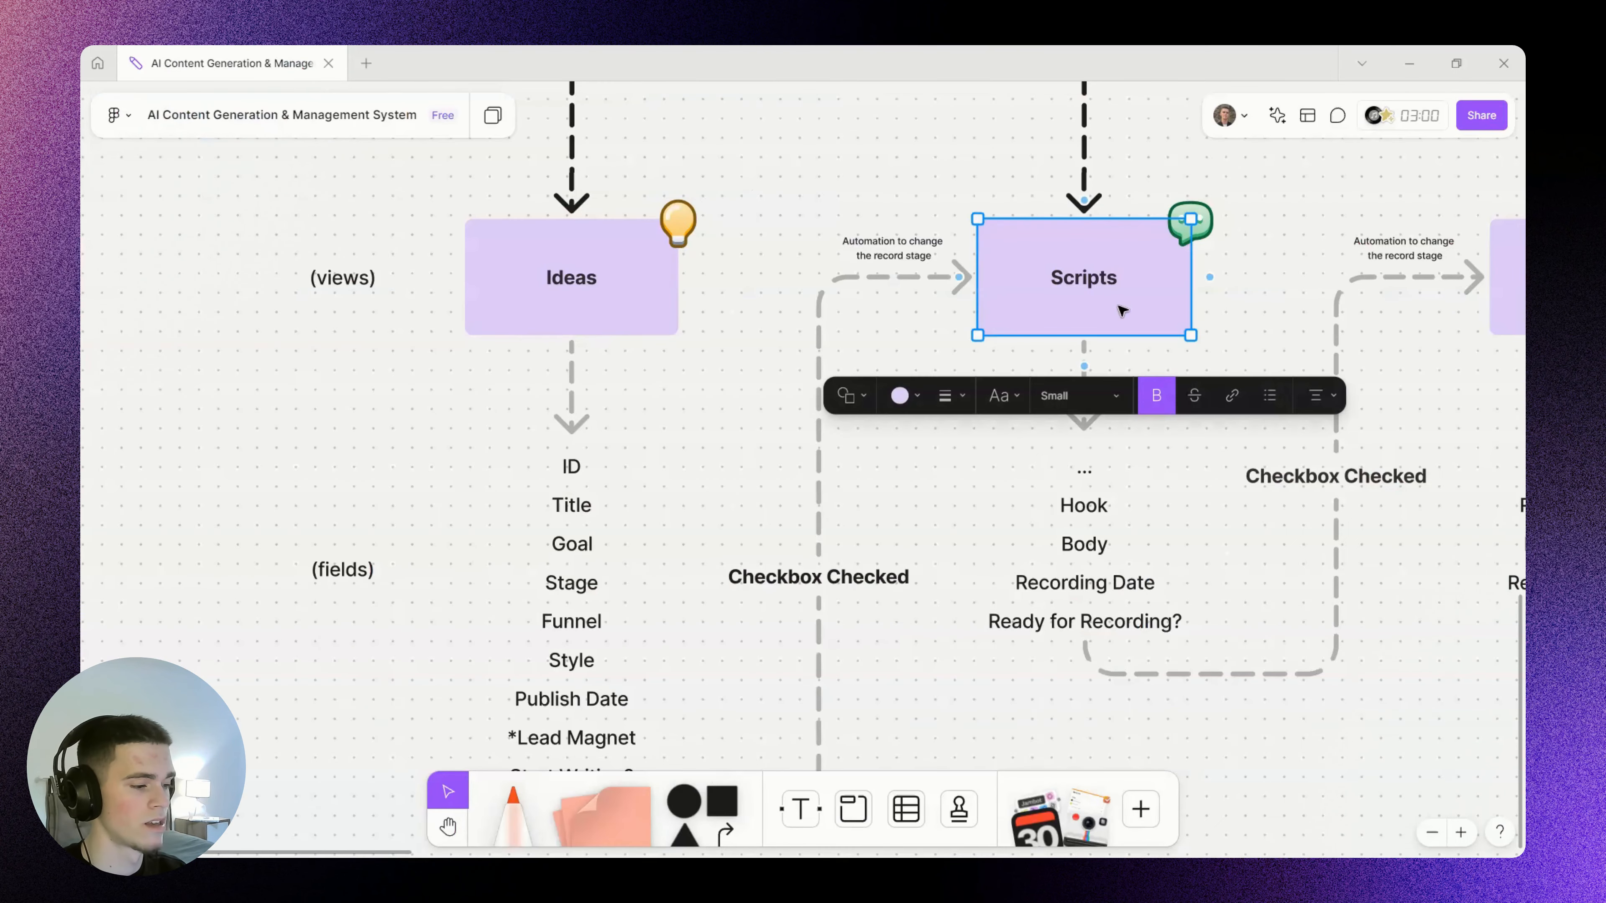
{"action": "left_click", "coordinate": [884, 486]}
{"action": "key", "text": "alt+Tab"}
{"action": "left_click_drag", "start_coordinate": [1034, 853], "coordinate": [657, 840]}
{"action": "double_click", "coordinate": [882, 325]}
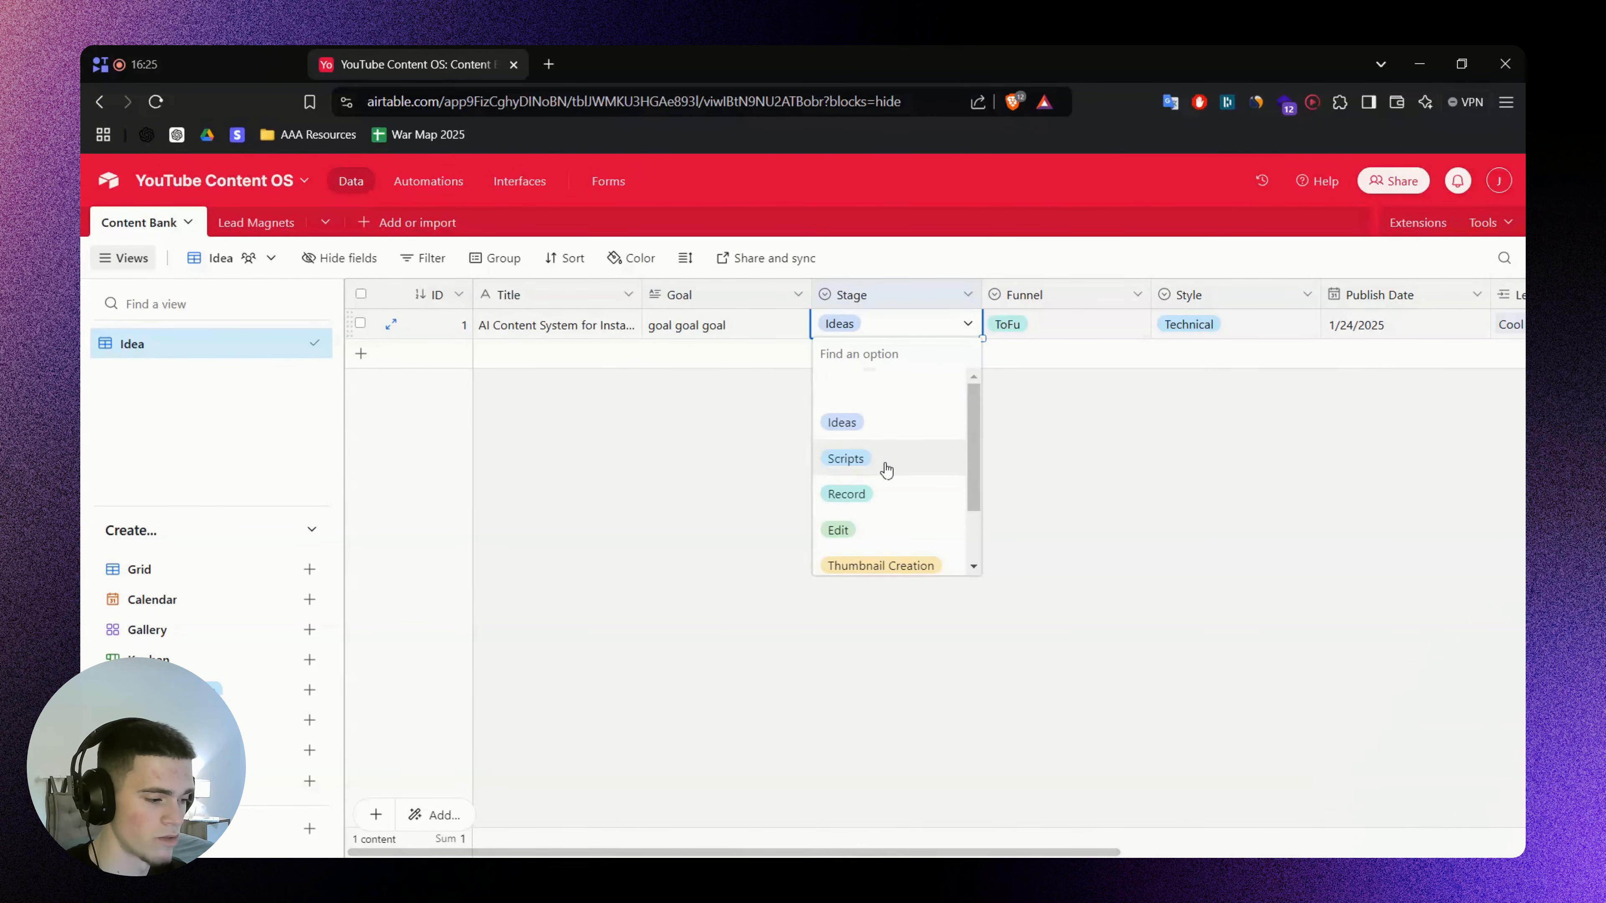
{"action": "key", "text": "alt+Tab"}
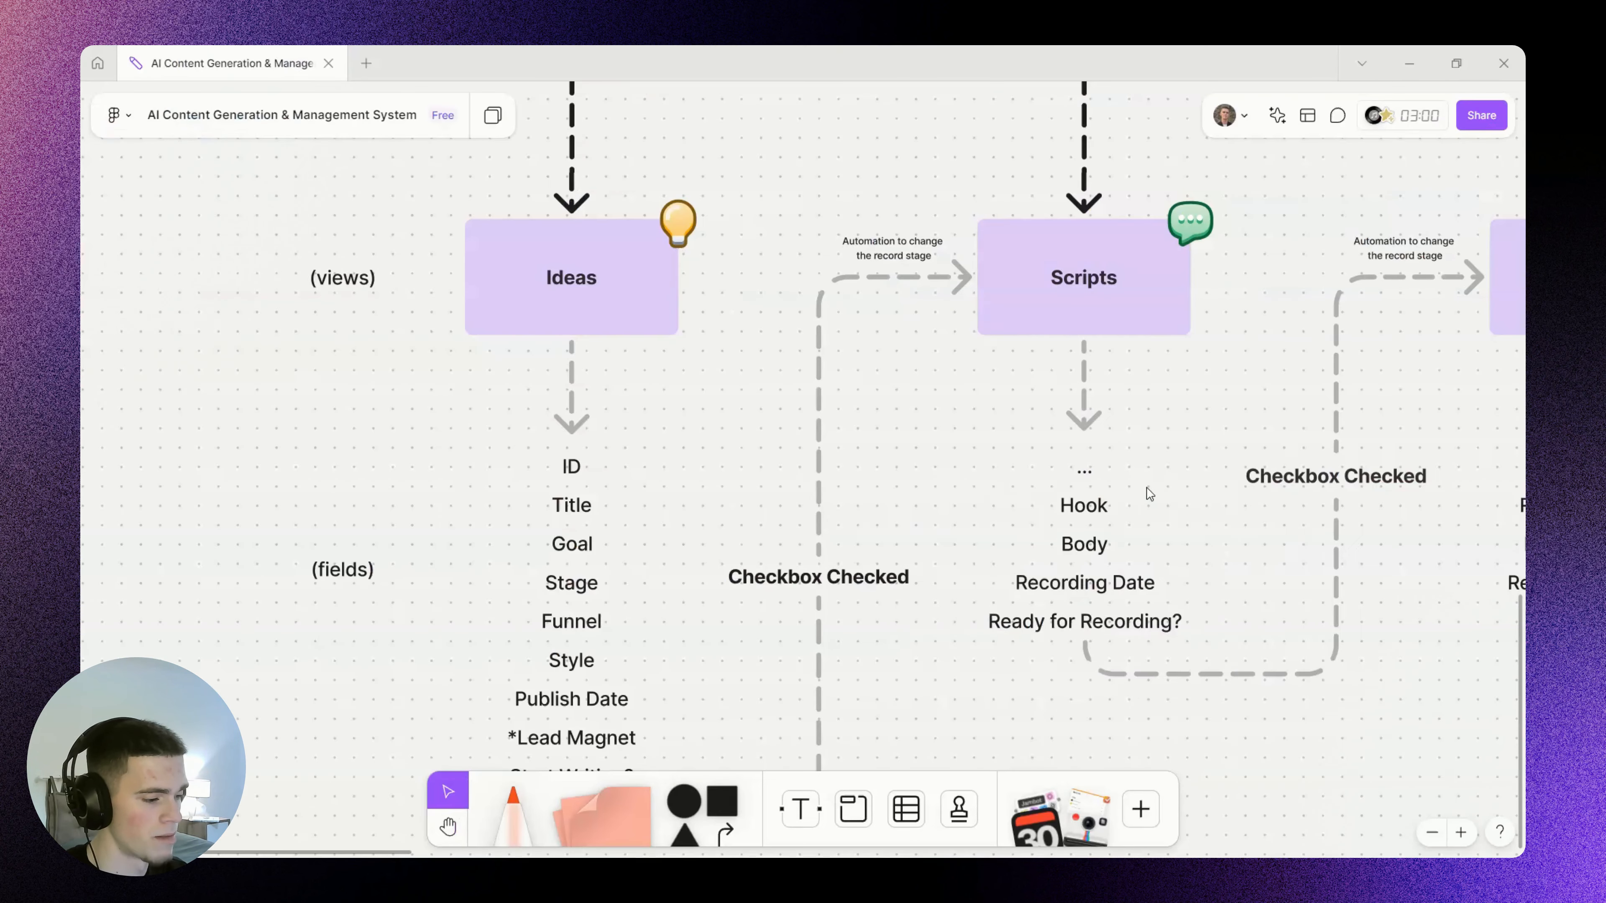
{"action": "key", "text": "alt+Tab"}
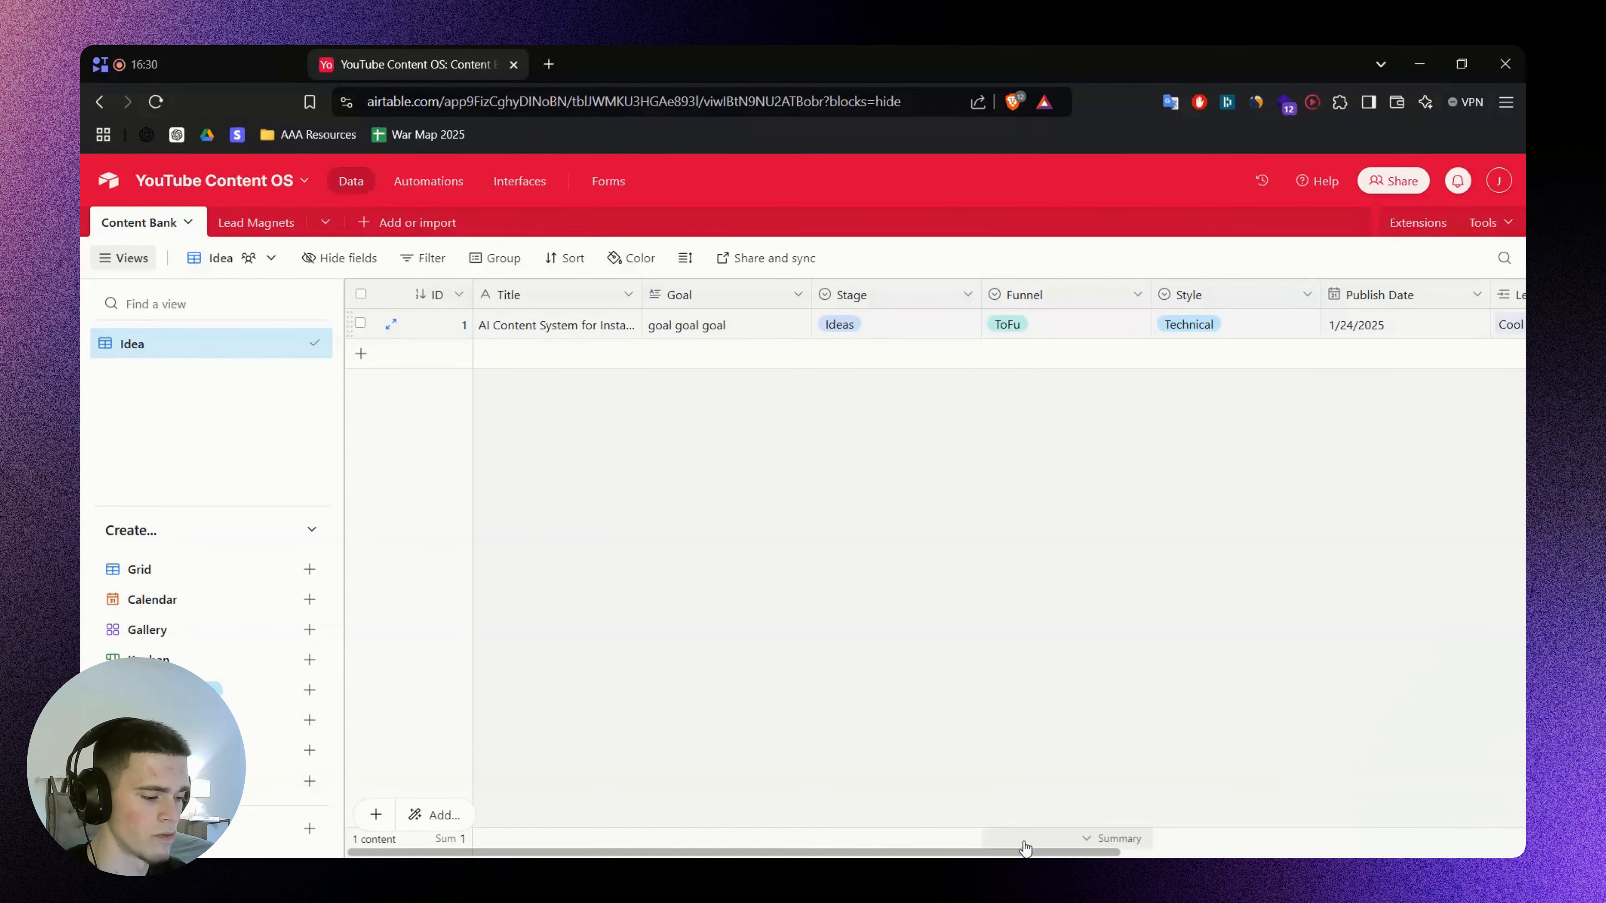
{"action": "left_click_drag", "start_coordinate": [1029, 850], "coordinate": [1110, 854]}
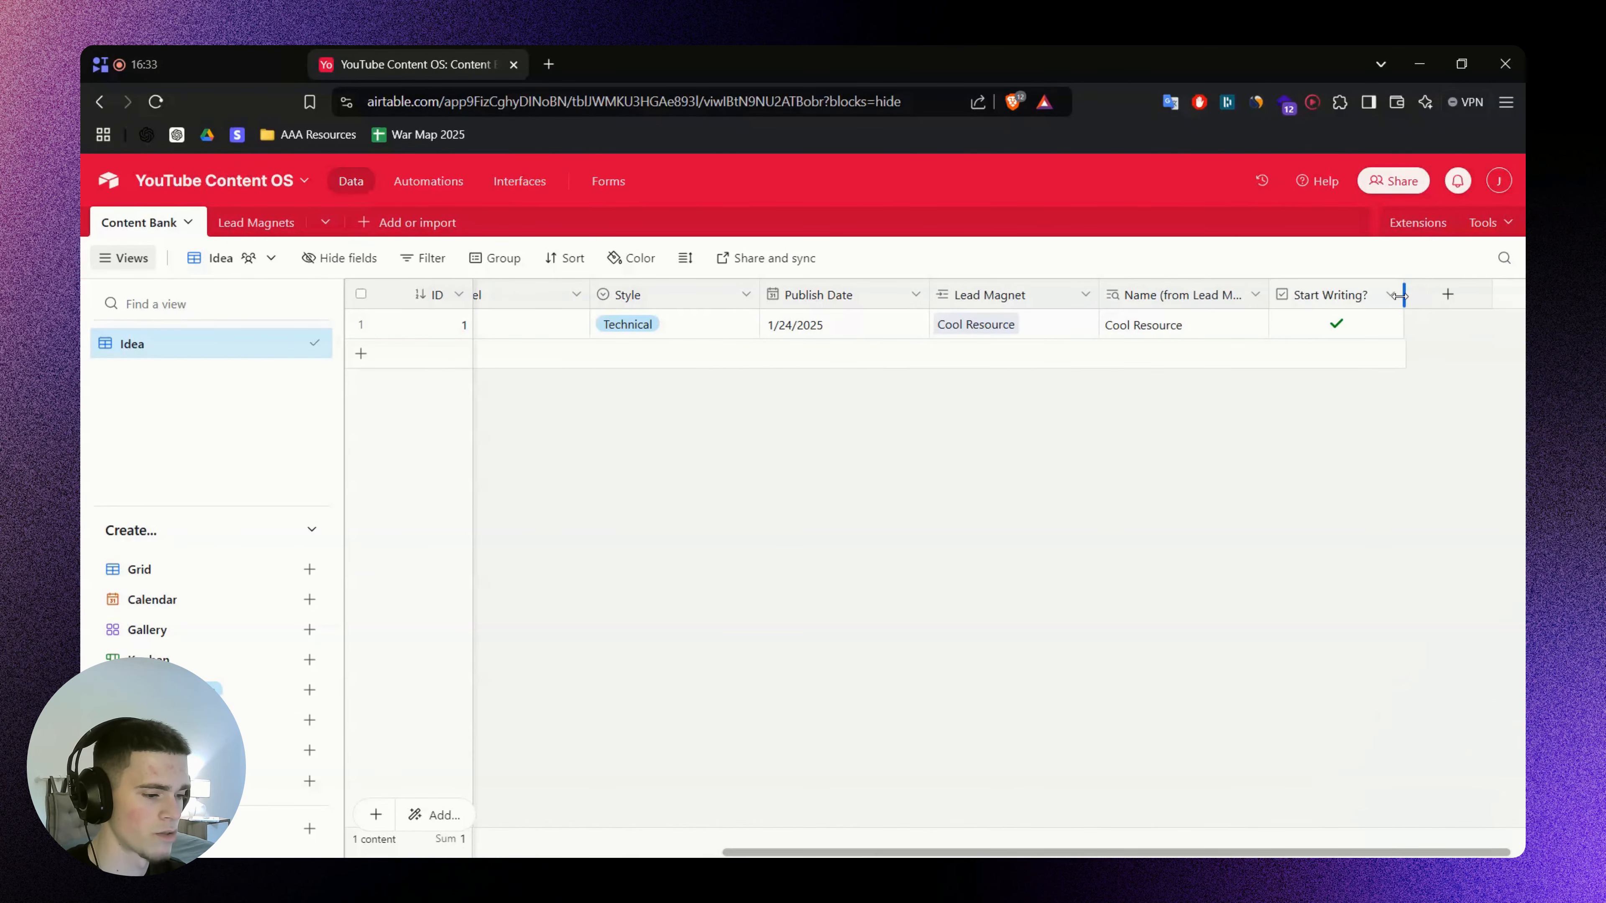
Look at the base's automations area, then review the first record's Stage options without changing the selection
{"action": "left_click", "coordinate": [428, 181]}
{"action": "left_click", "coordinate": [348, 183]}
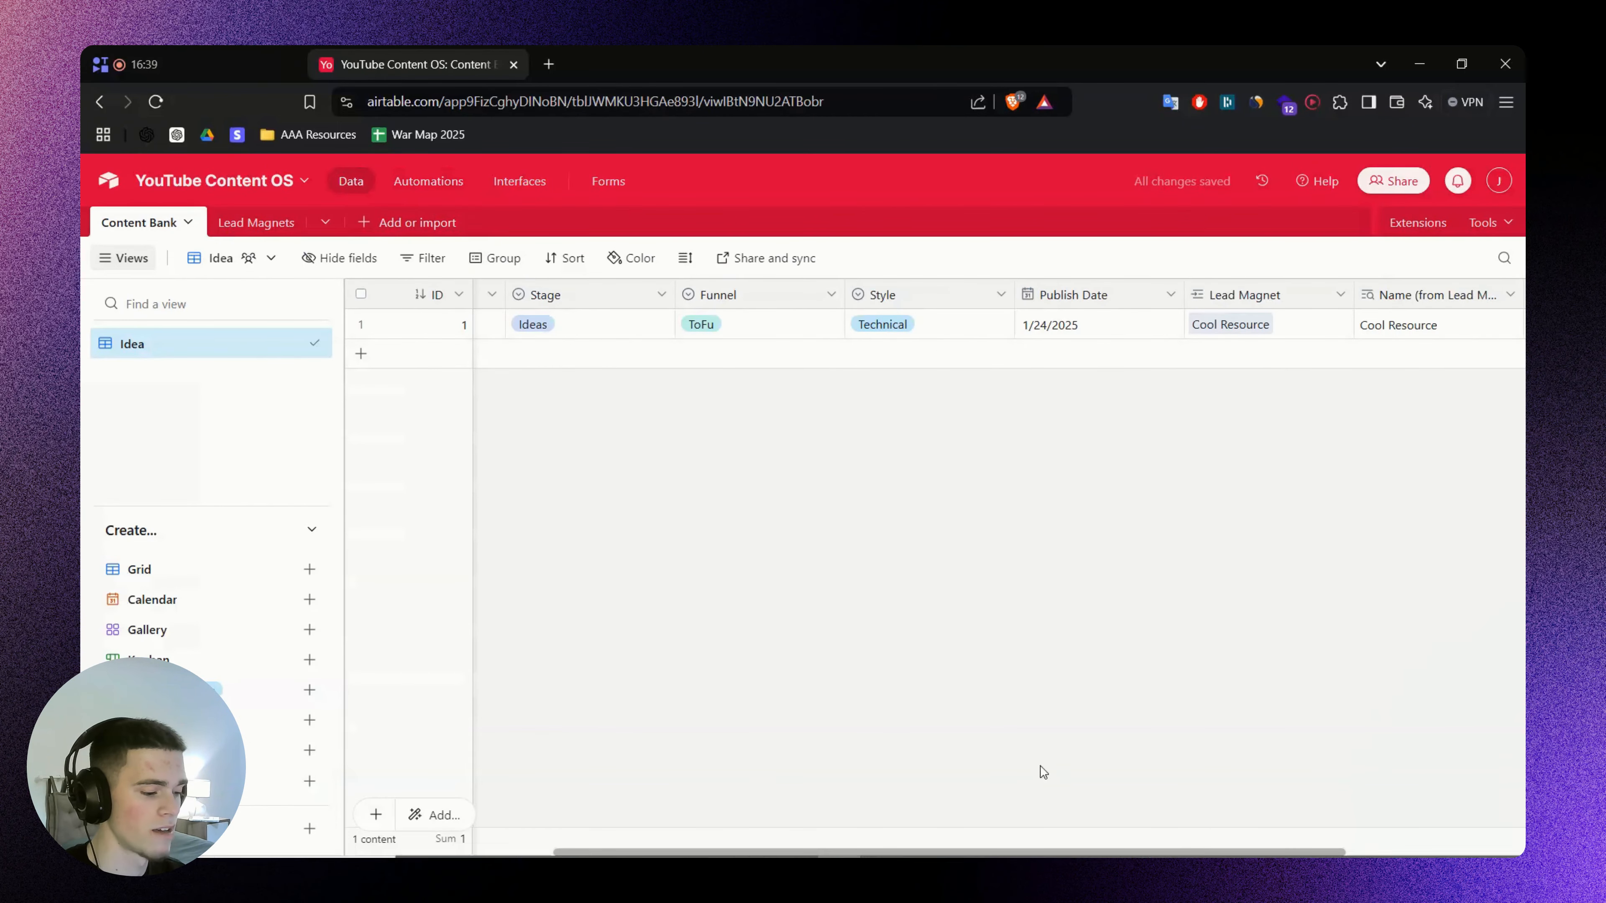
{"action": "scroll", "coordinate": [1265, 303], "scroll_direction": "right", "scroll_amount": 4}
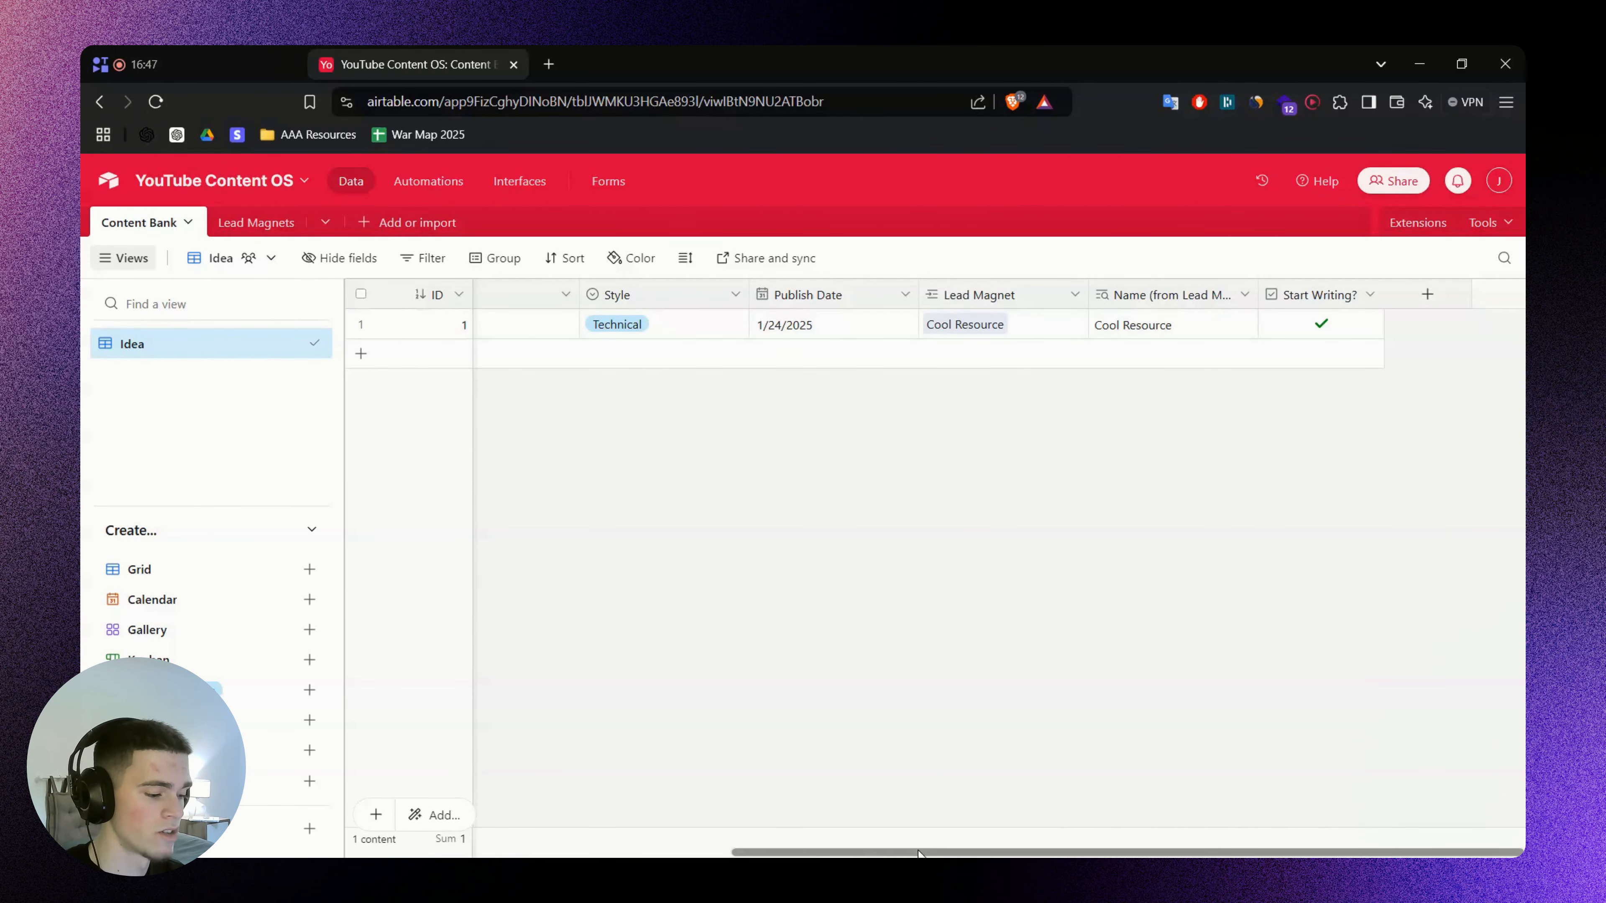
{"action": "left_click_drag", "start_coordinate": [923, 851], "coordinate": [556, 851]}
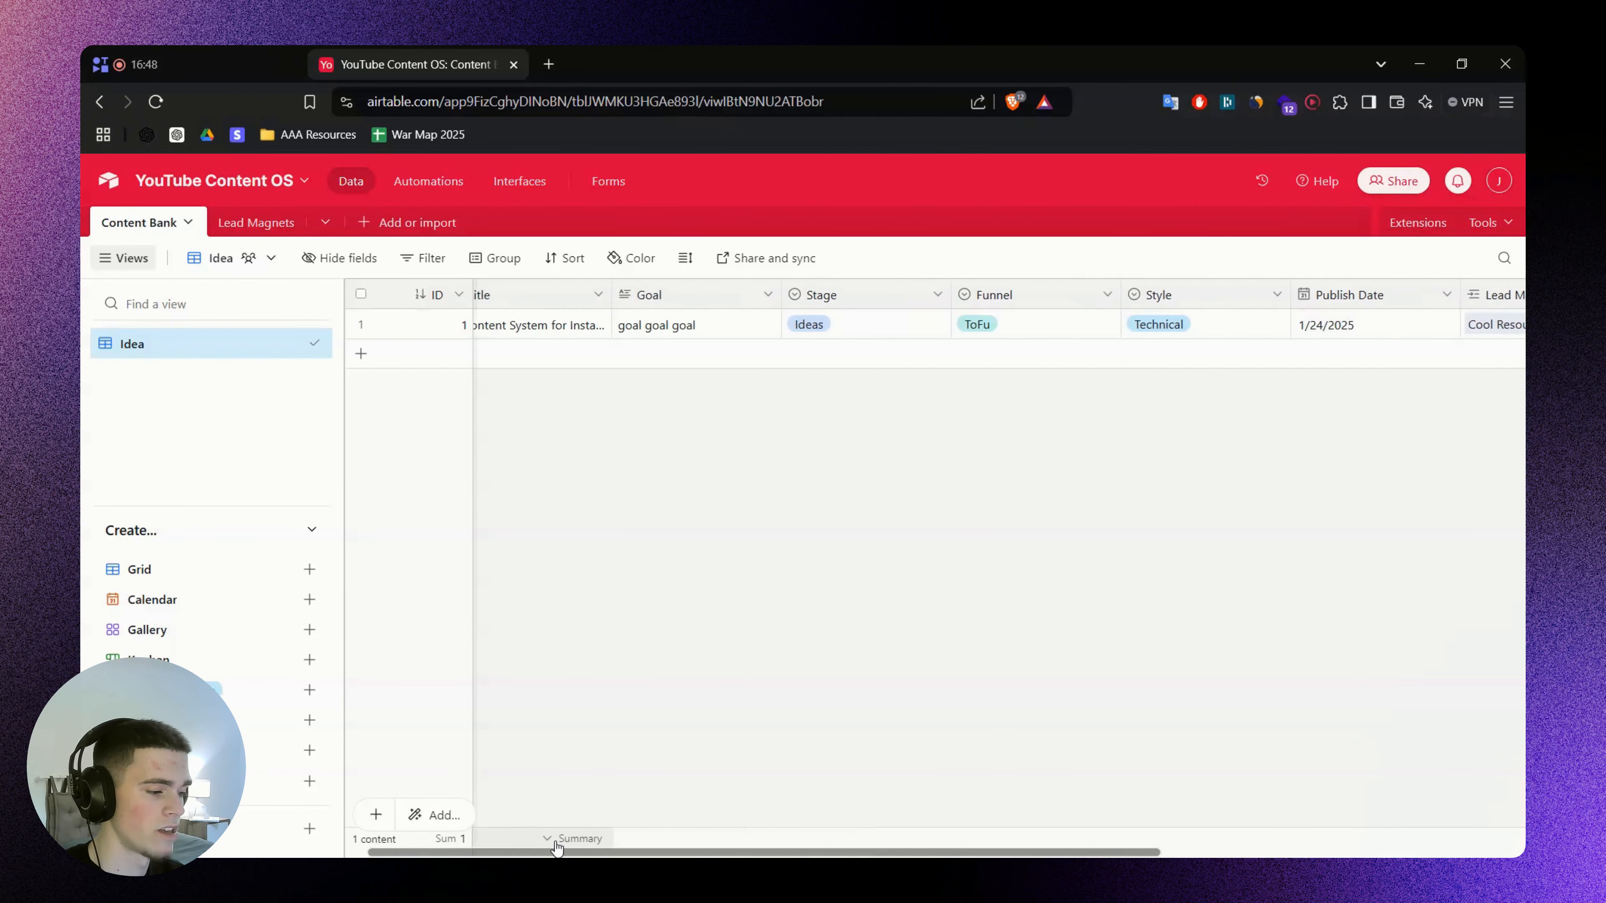
{"action": "left_click", "coordinate": [864, 326]}
{"action": "left_click", "coordinate": [866, 328]}
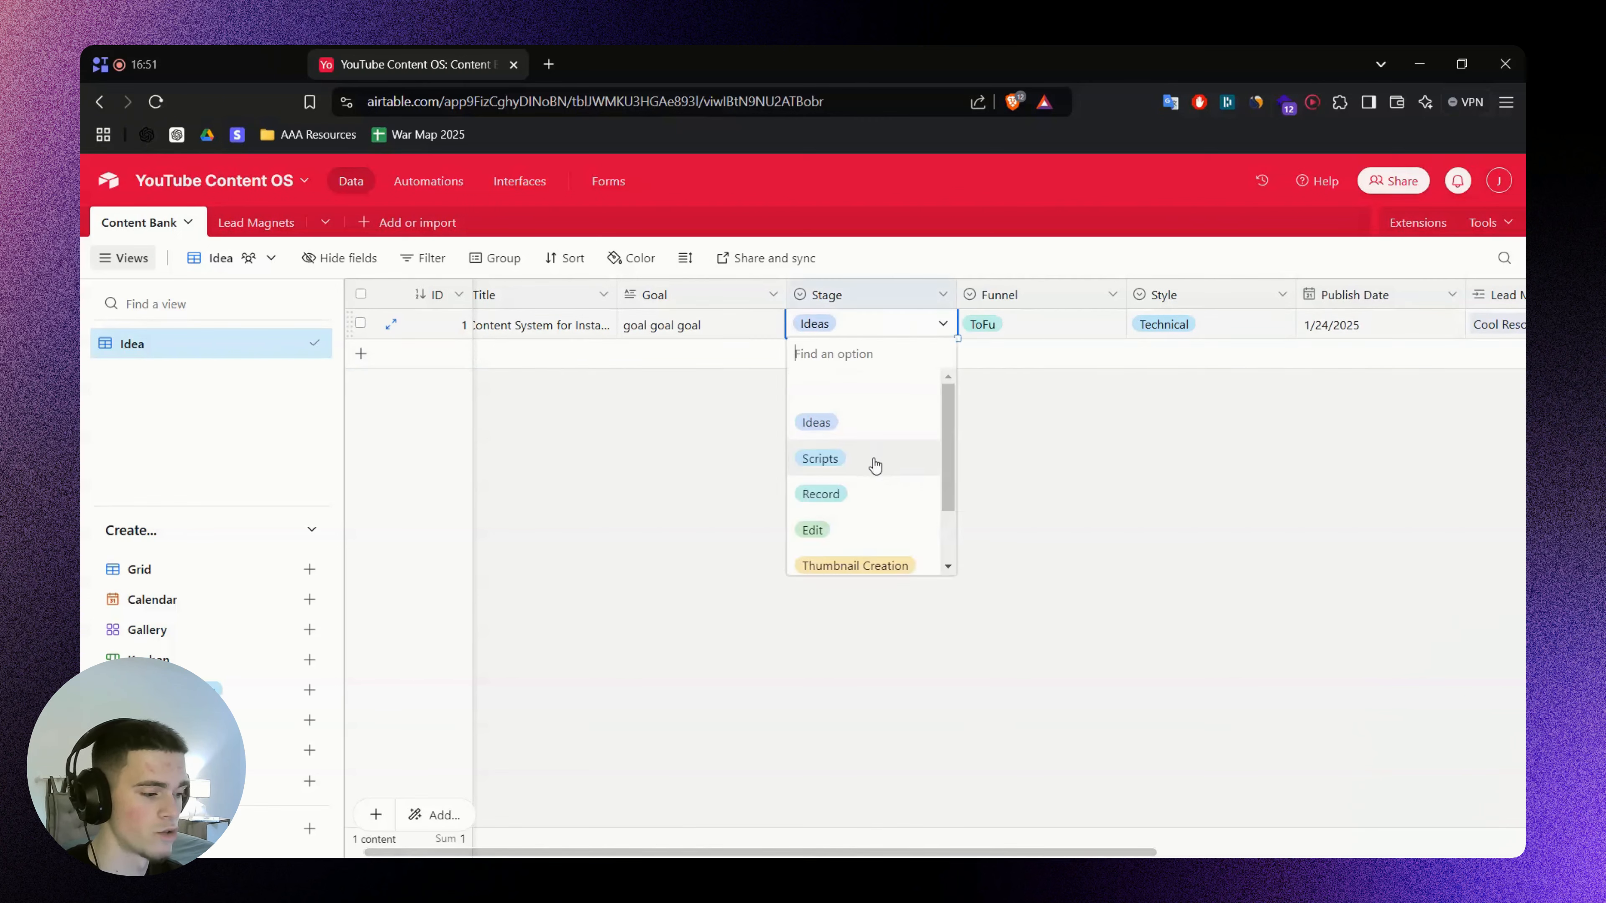
{"action": "left_click", "coordinate": [1215, 488]}
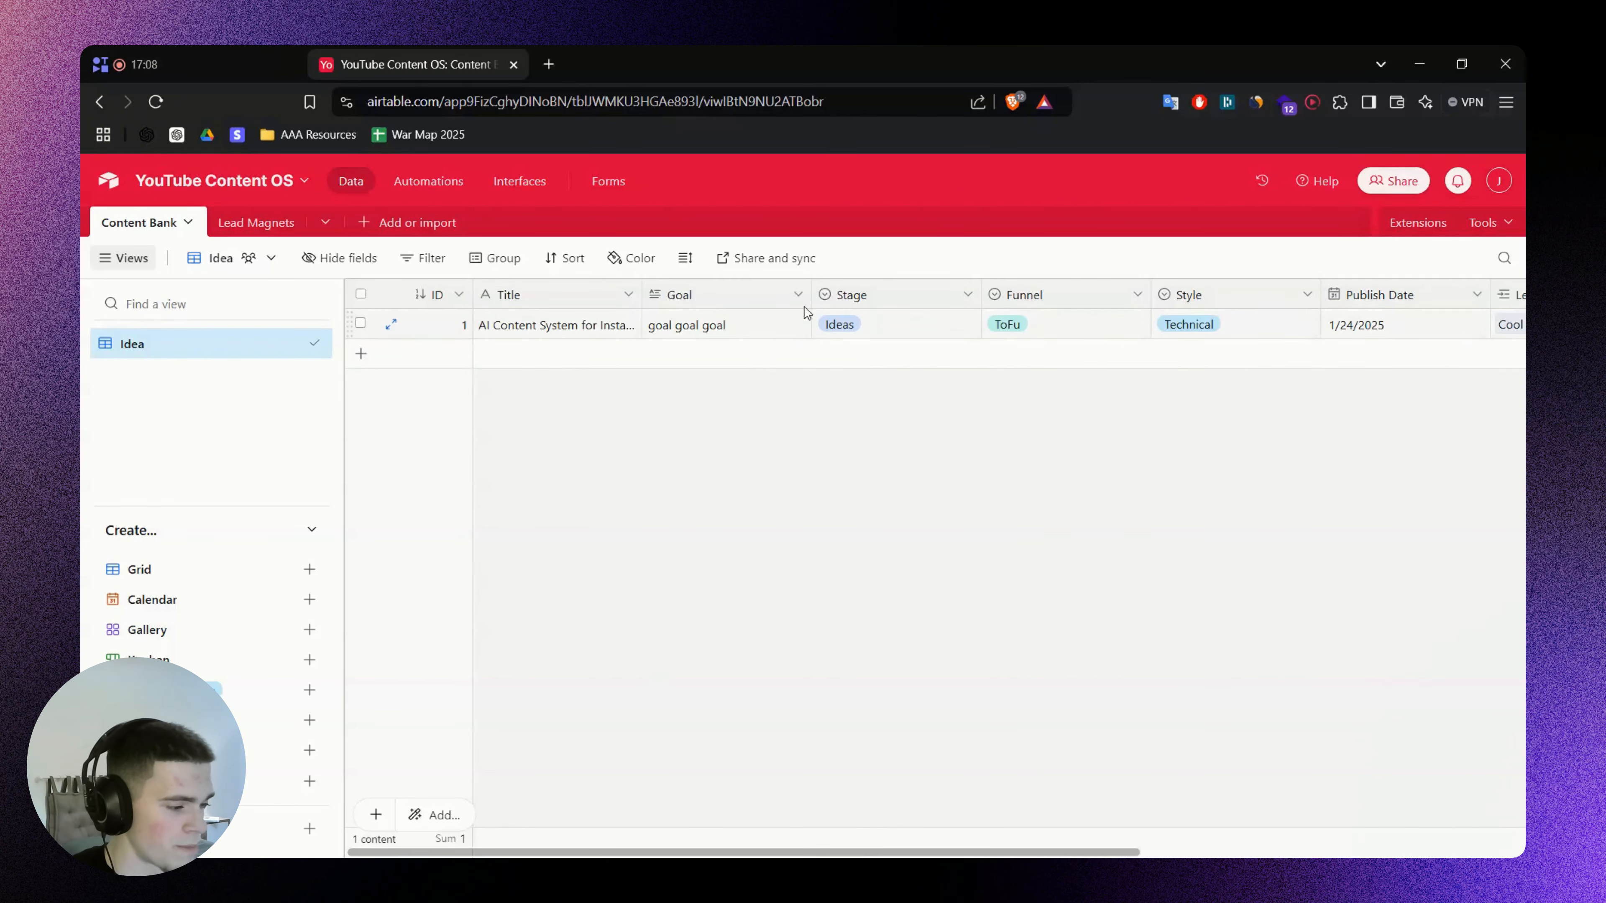
Narrow the Content Bank columns from Goal through Lead Magnet so that they fit their contents more closely
{"action": "left_click_drag", "start_coordinate": [815, 298], "coordinate": [788, 296]}
{"action": "left_click_drag", "start_coordinate": [958, 296], "coordinate": [867, 296]}
{"action": "left_click_drag", "start_coordinate": [1032, 296], "coordinate": [956, 296]}
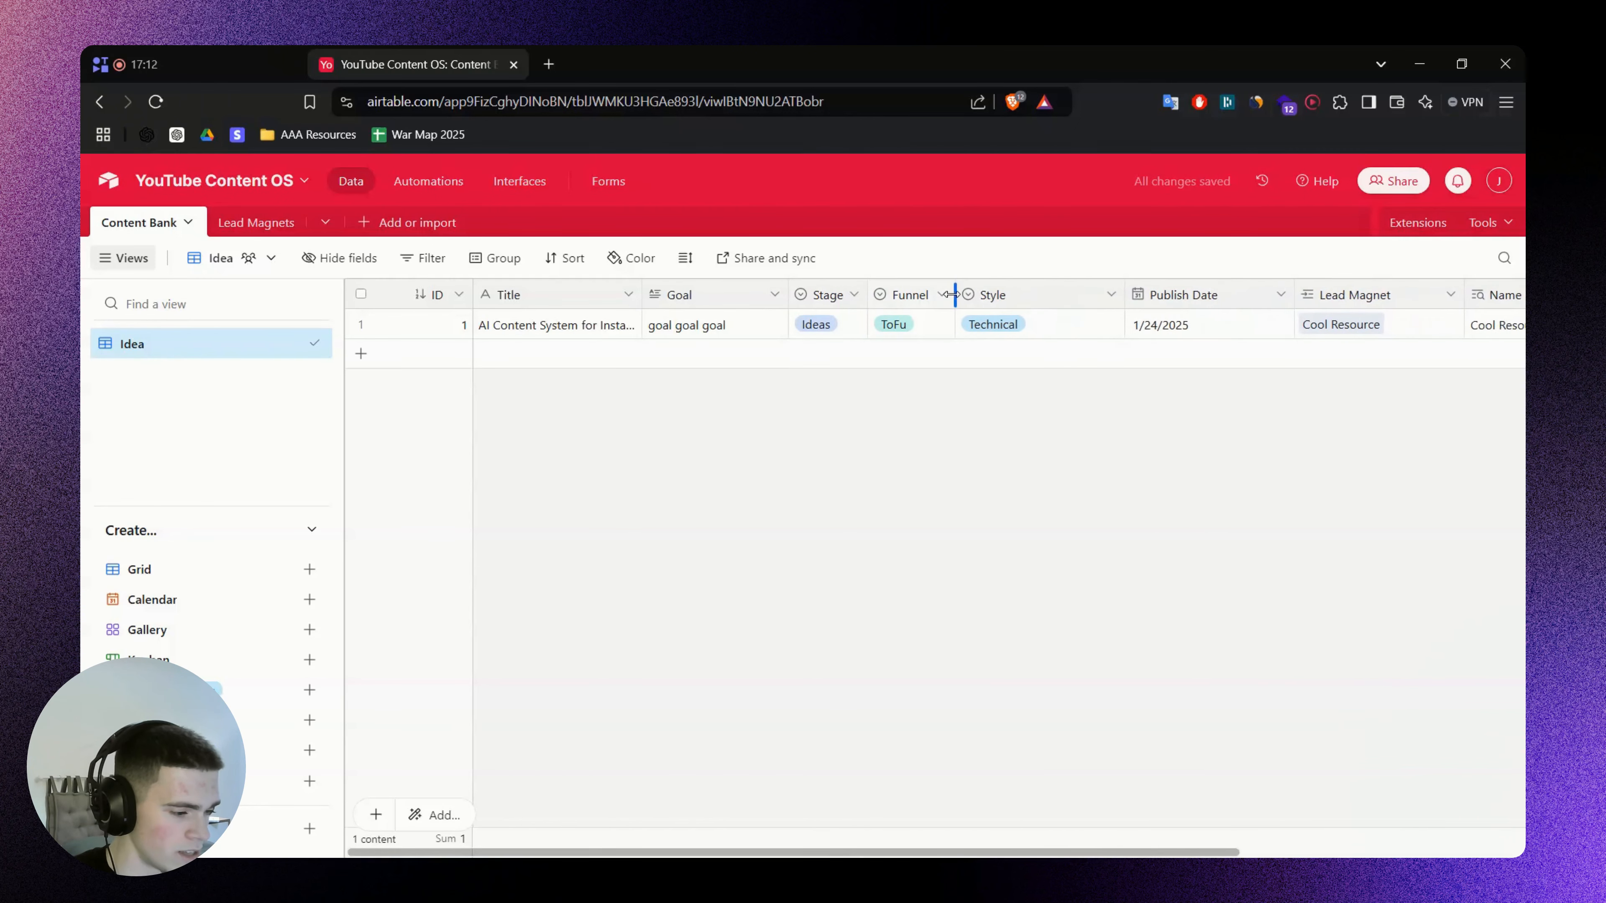
{"action": "left_click_drag", "start_coordinate": [1122, 296], "coordinate": [1038, 296]}
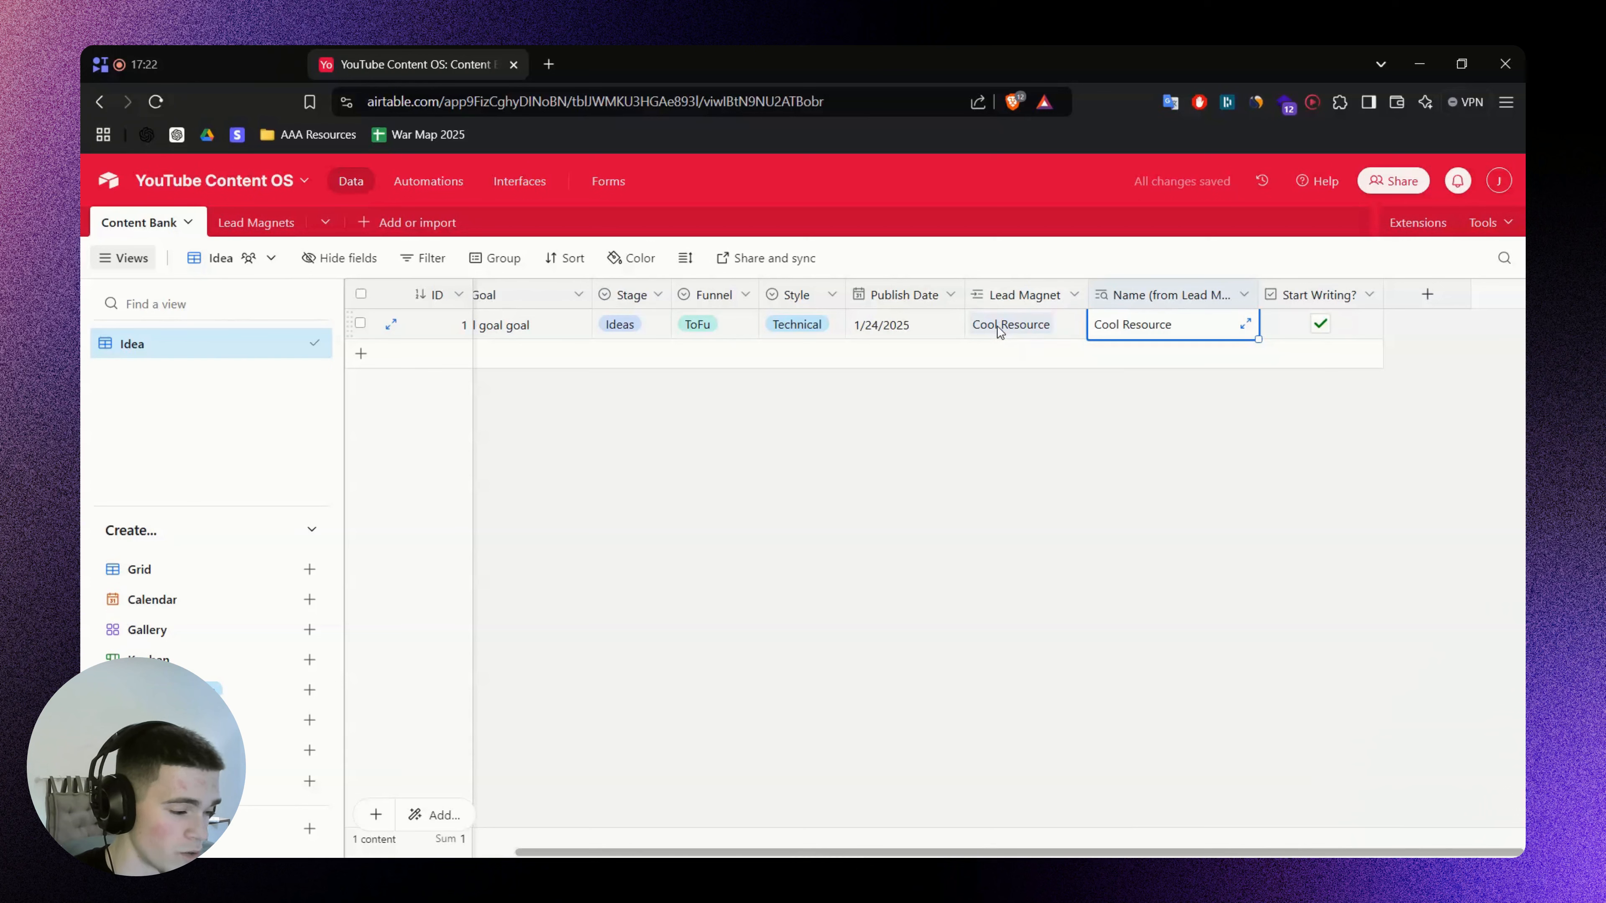
Delete the Name lookup field that comes from Lead Magnet in Content Bank
{"action": "right_click", "coordinate": [1156, 300]}
{"action": "left_click", "coordinate": [1180, 795]}
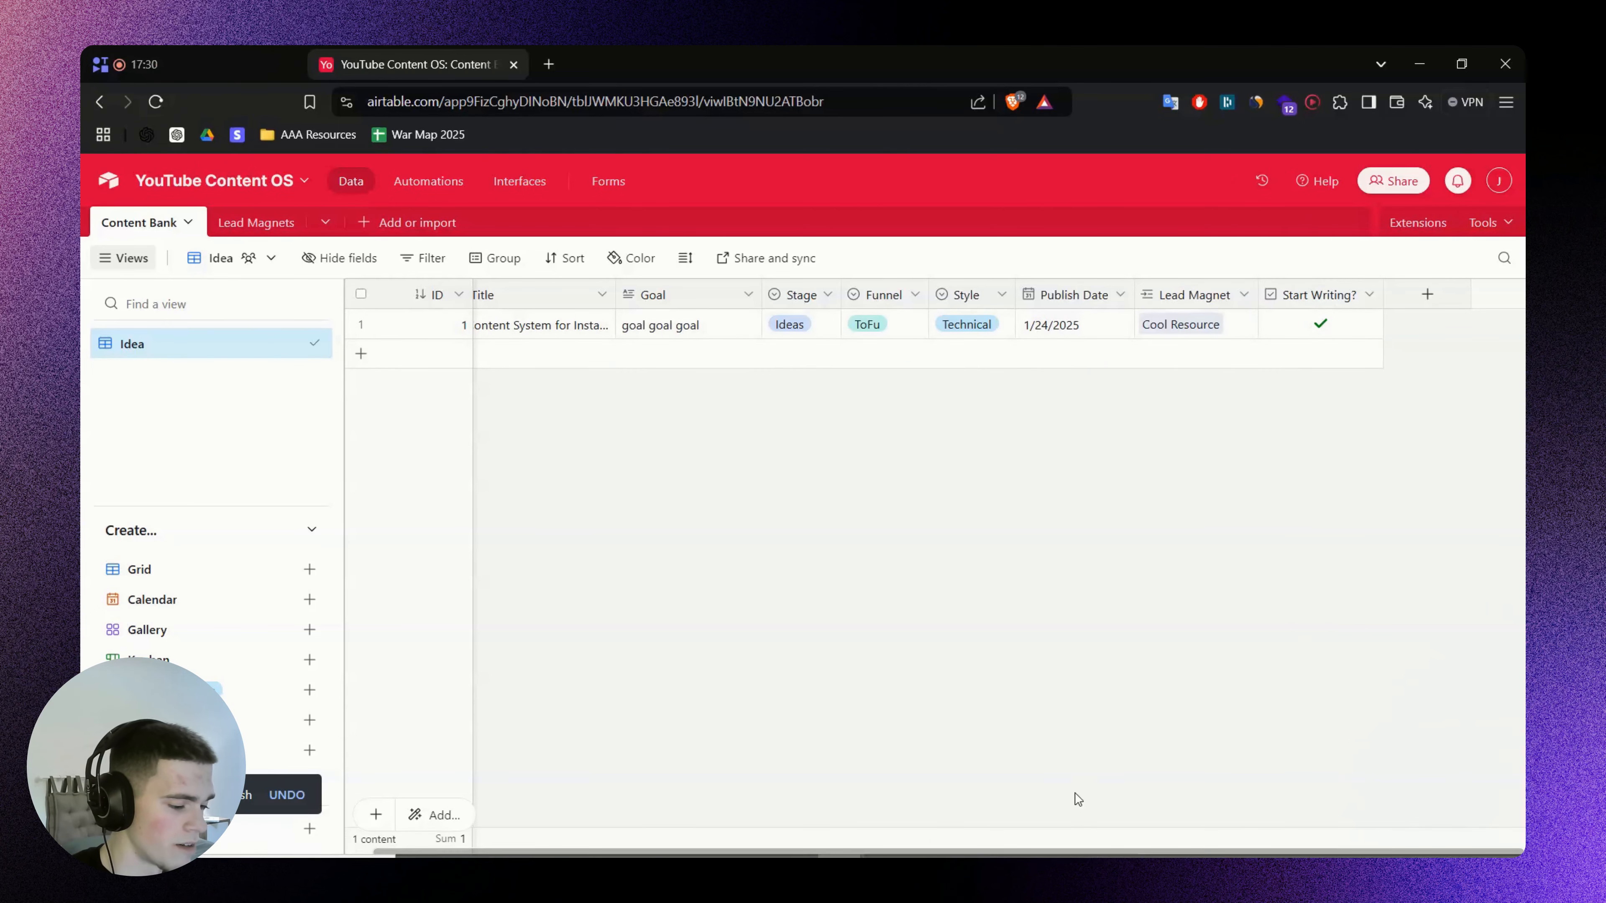
{"action": "left_click_drag", "start_coordinate": [1073, 855], "coordinate": [1012, 852]}
Review the Scripts, Record, Edit and Thumbnail Creation views with their fields in the FigJam plan, then return to Airtable
{"action": "key", "text": "alt+Tab"}
{"action": "scroll", "coordinate": [827, 645], "scroll_direction": "down", "scroll_amount": 3}
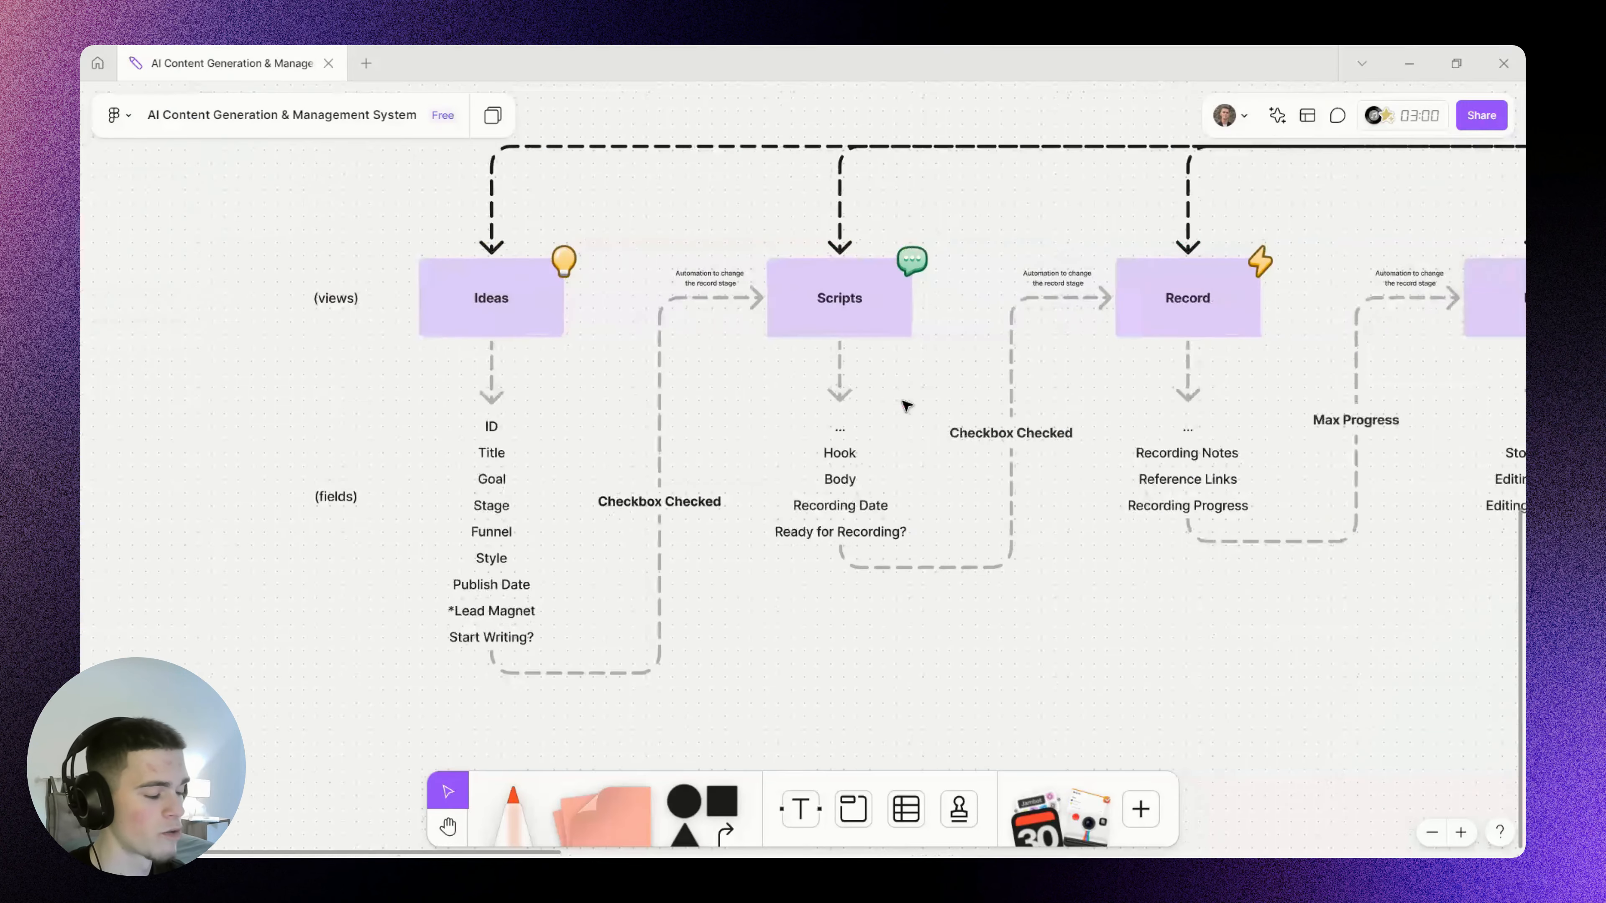
{"action": "left_click_drag", "start_coordinate": [1075, 408], "coordinate": [1016, 411]}
{"action": "scroll", "coordinate": [1016, 411], "scroll_direction": "right", "scroll_amount": 10}
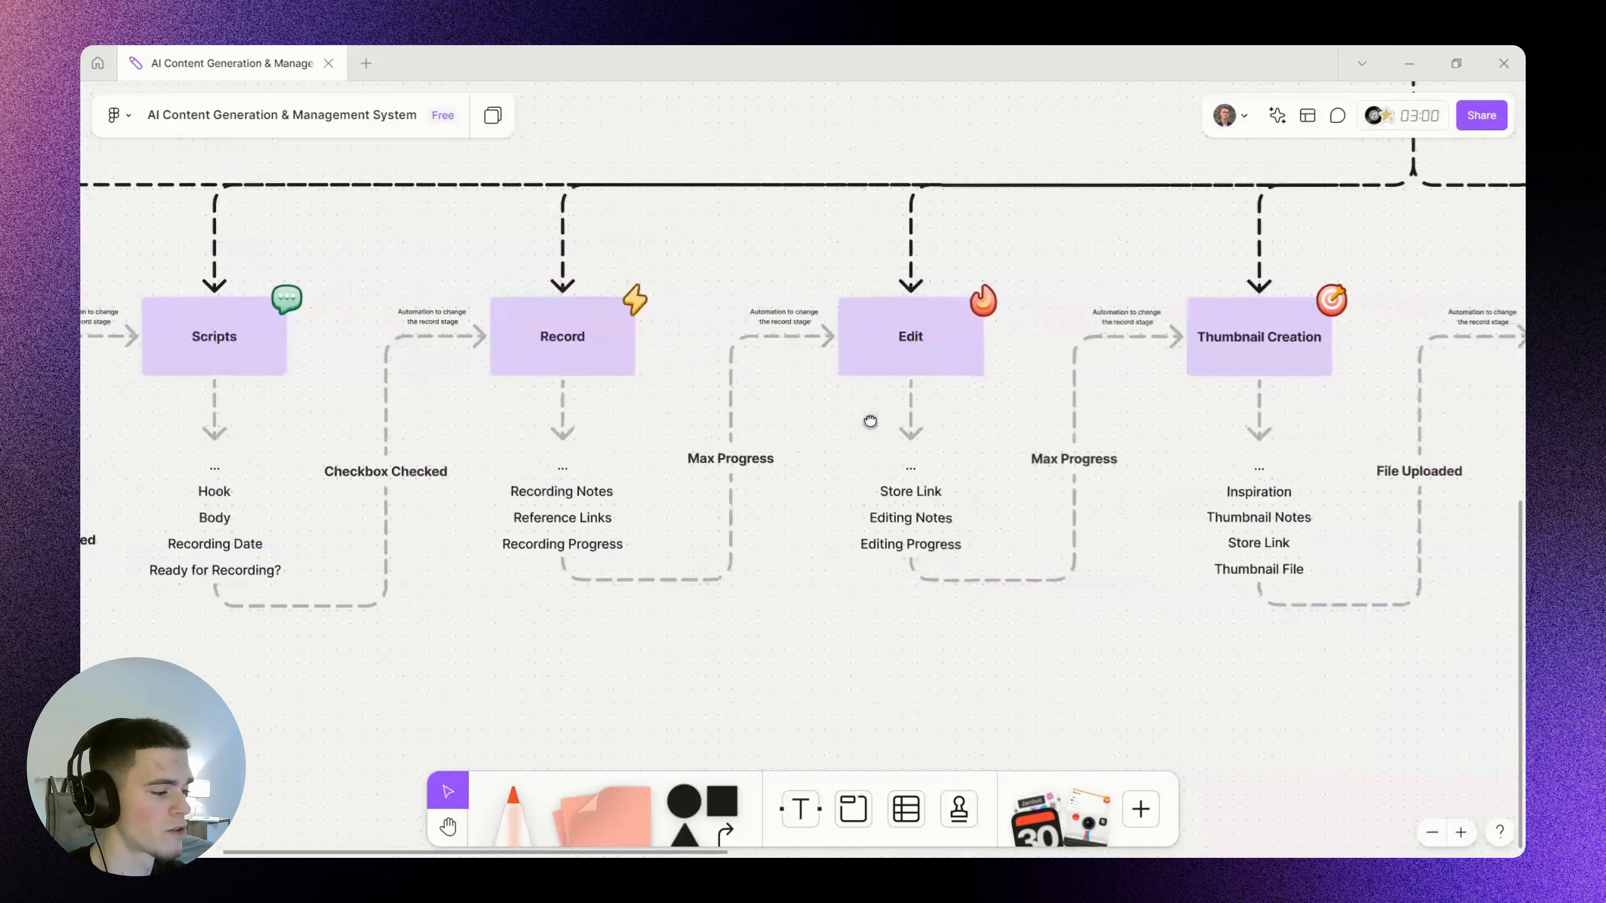
{"action": "left_click_drag", "start_coordinate": [191, 236], "coordinate": [1216, 378]}
{"action": "left_click", "coordinate": [1099, 701]}
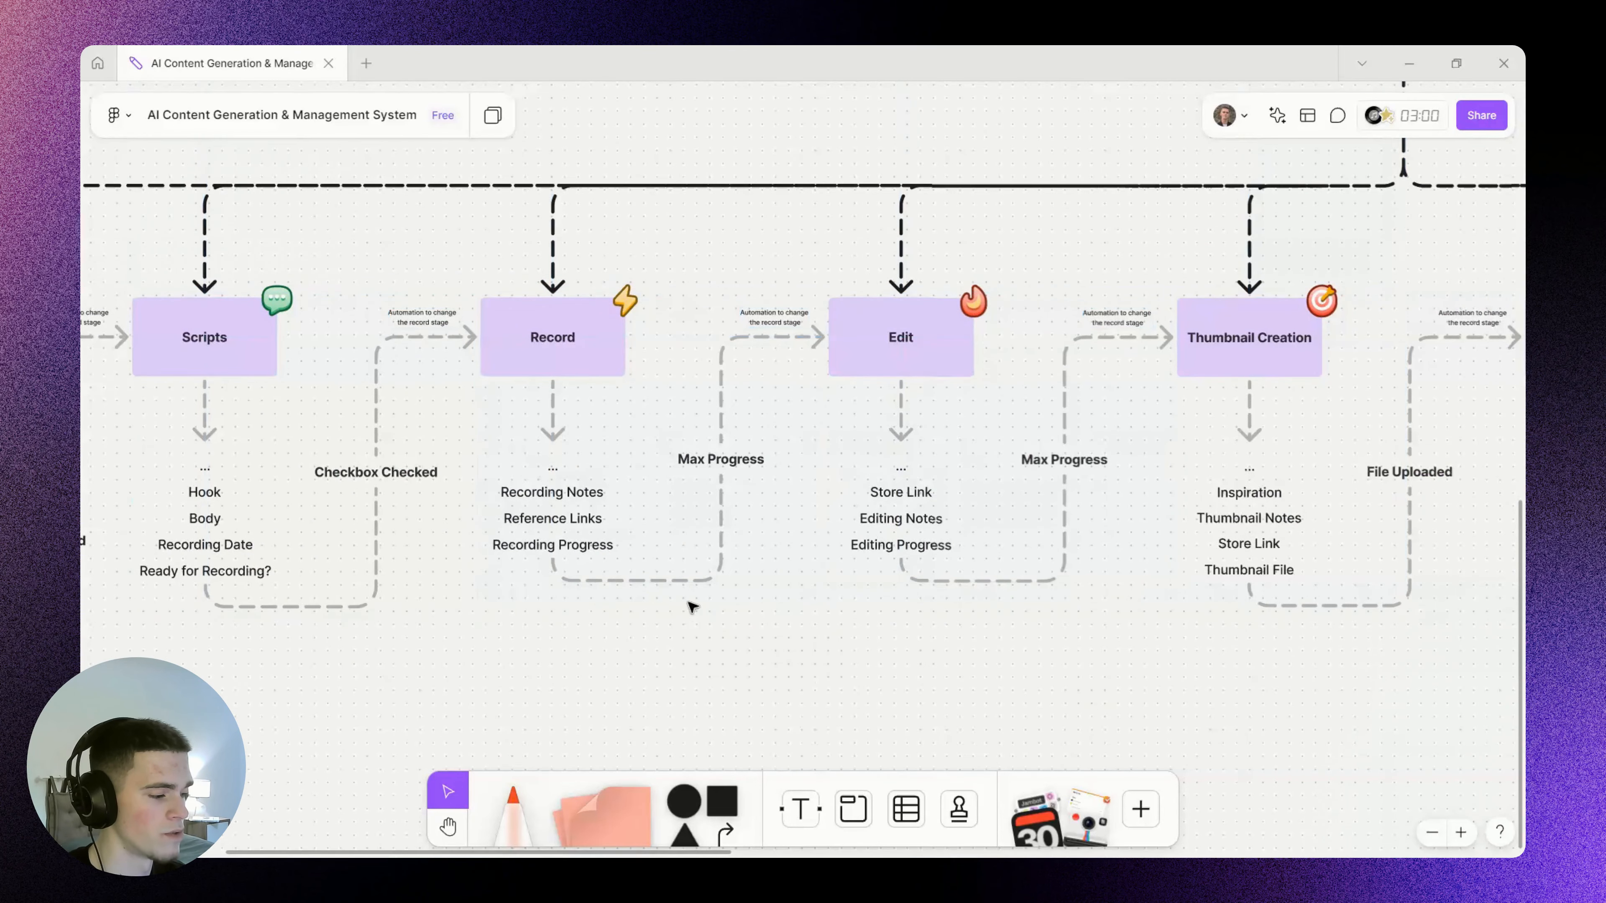
{"action": "left_click_drag", "start_coordinate": [194, 487], "coordinate": [850, 433]}
{"action": "key", "text": "alt+Tab"}
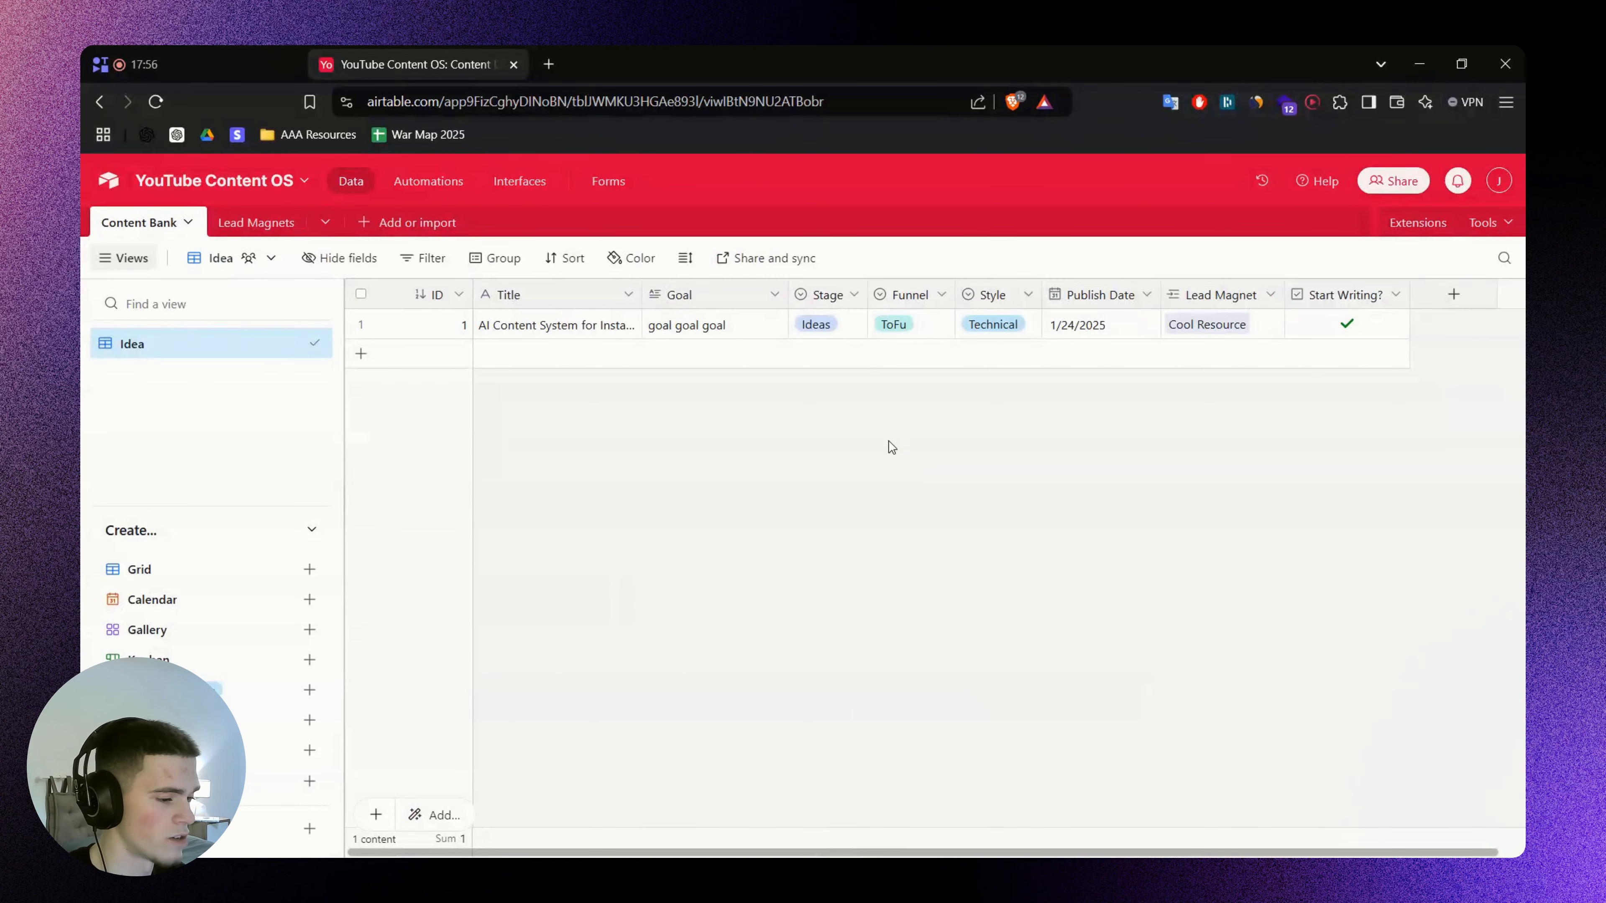
Add a second record to Content Bank and set its Stage to Scripts
{"action": "left_click", "coordinate": [757, 366]}
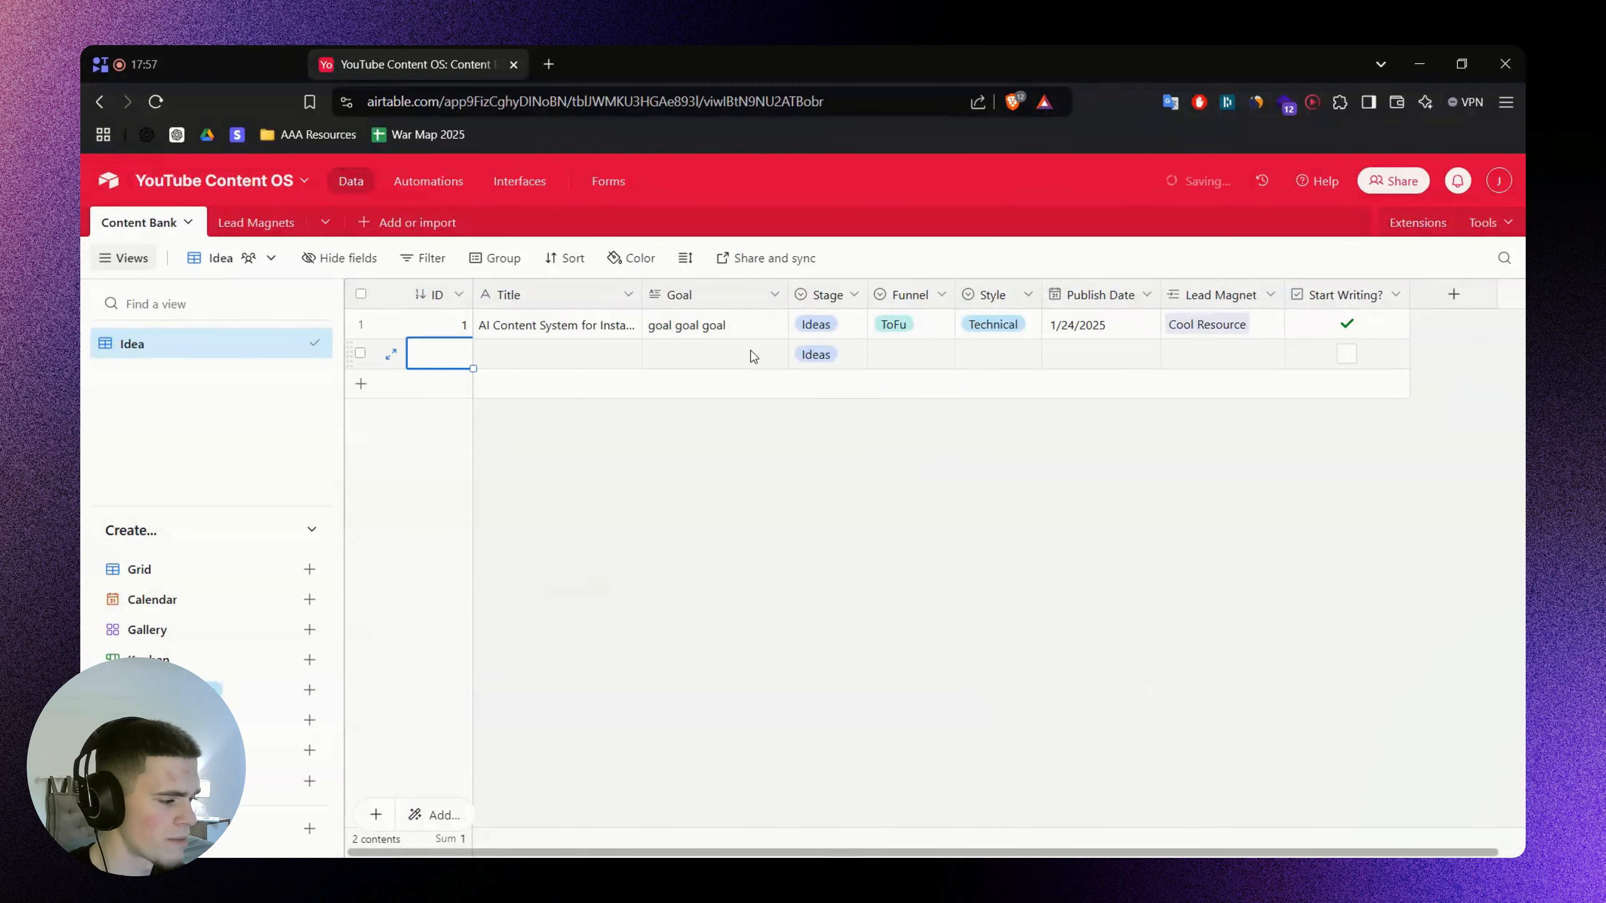
{"action": "left_click", "coordinate": [752, 457]}
{"action": "double_click", "coordinate": [841, 358]}
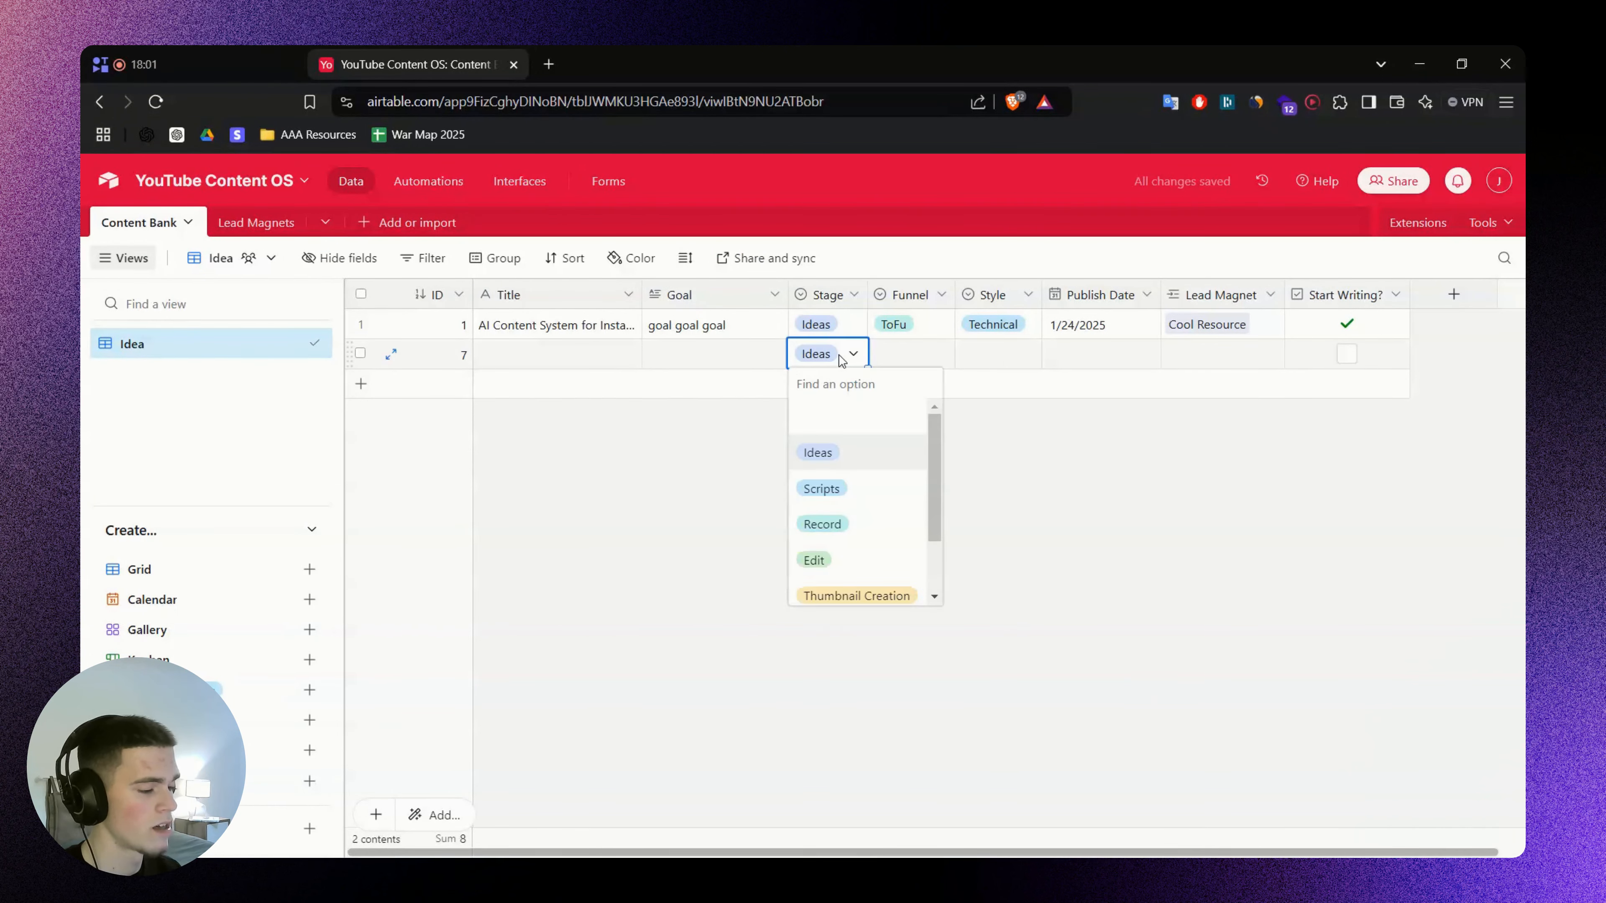
{"action": "left_click", "coordinate": [854, 489]}
{"action": "left_click", "coordinate": [854, 489]}
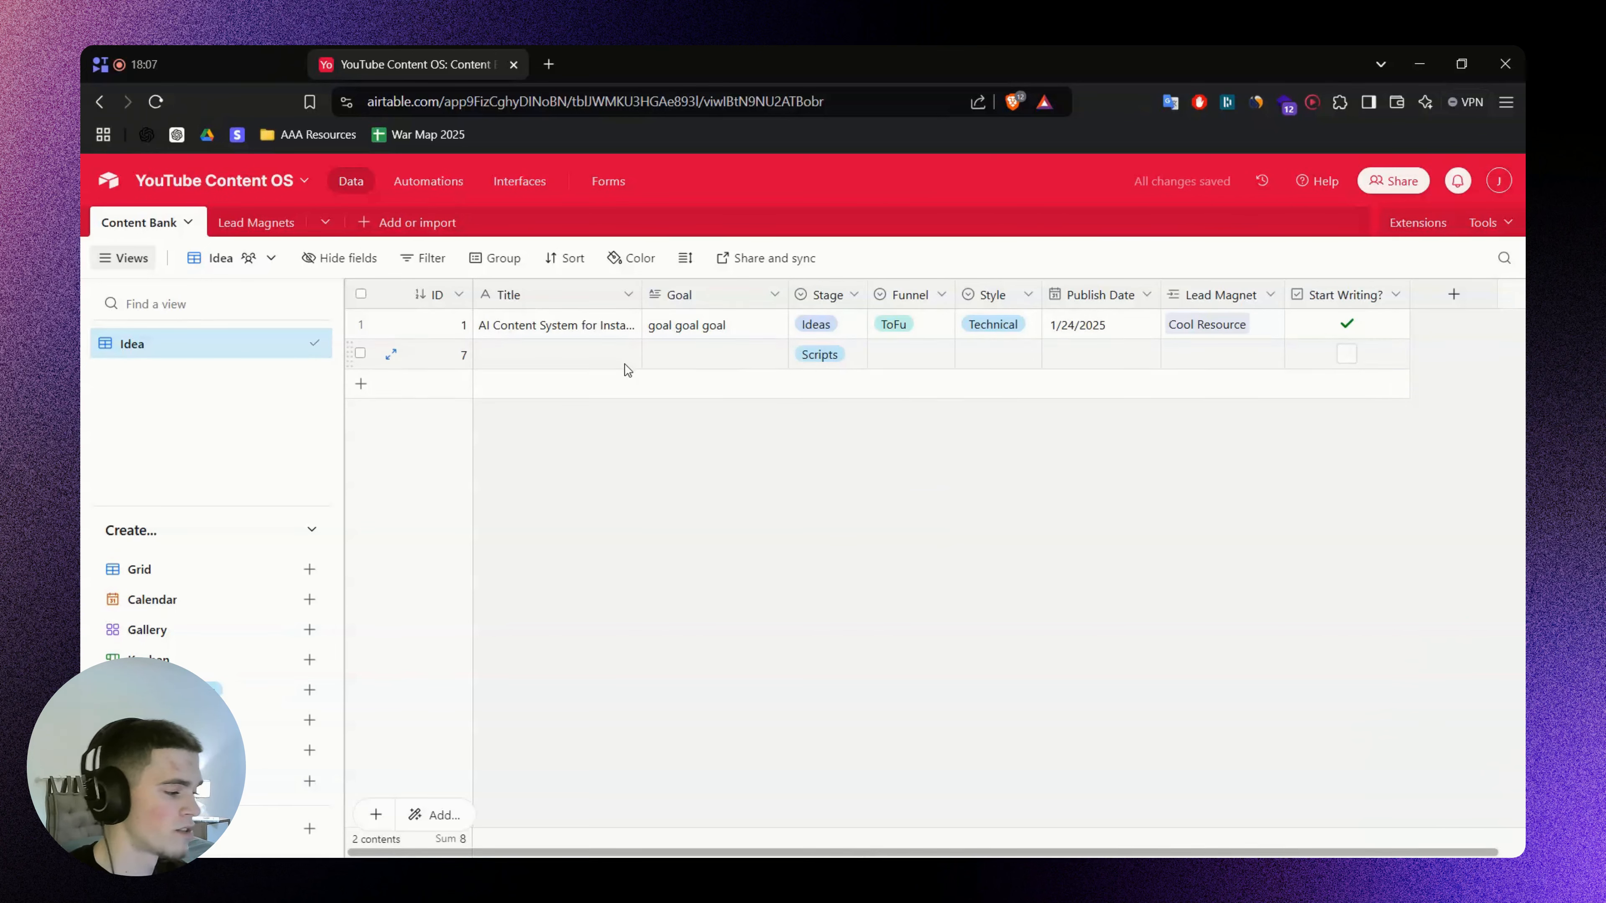
Rename the Idea view of Content Bank as Ideas
{"action": "left_click", "coordinate": [148, 354]}
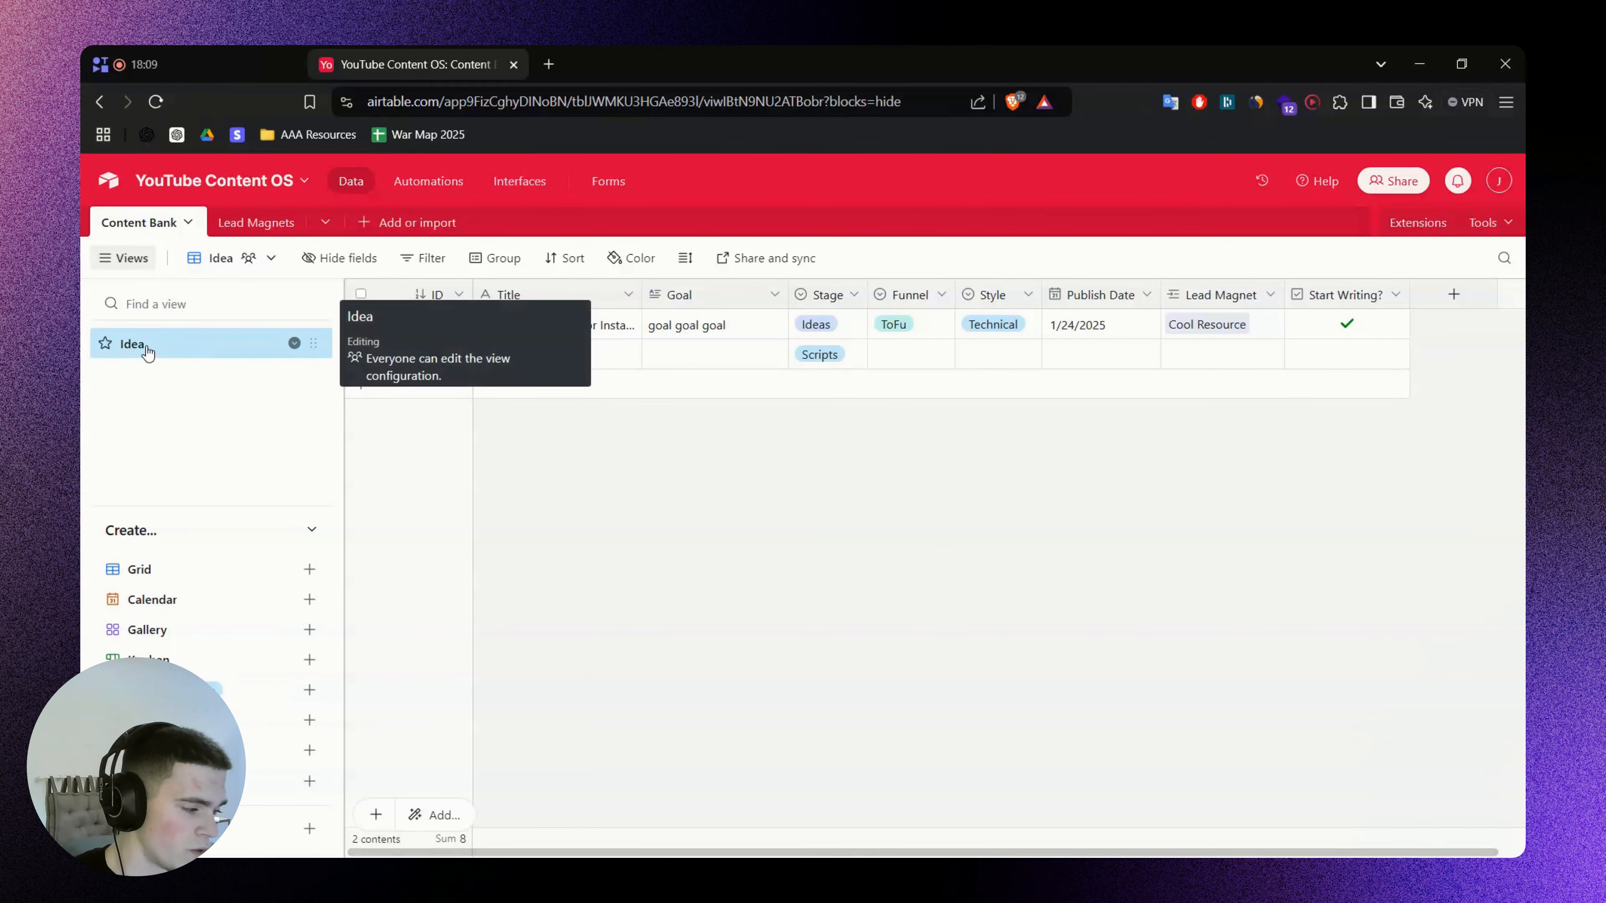
{"action": "double_click", "coordinate": [148, 351]}
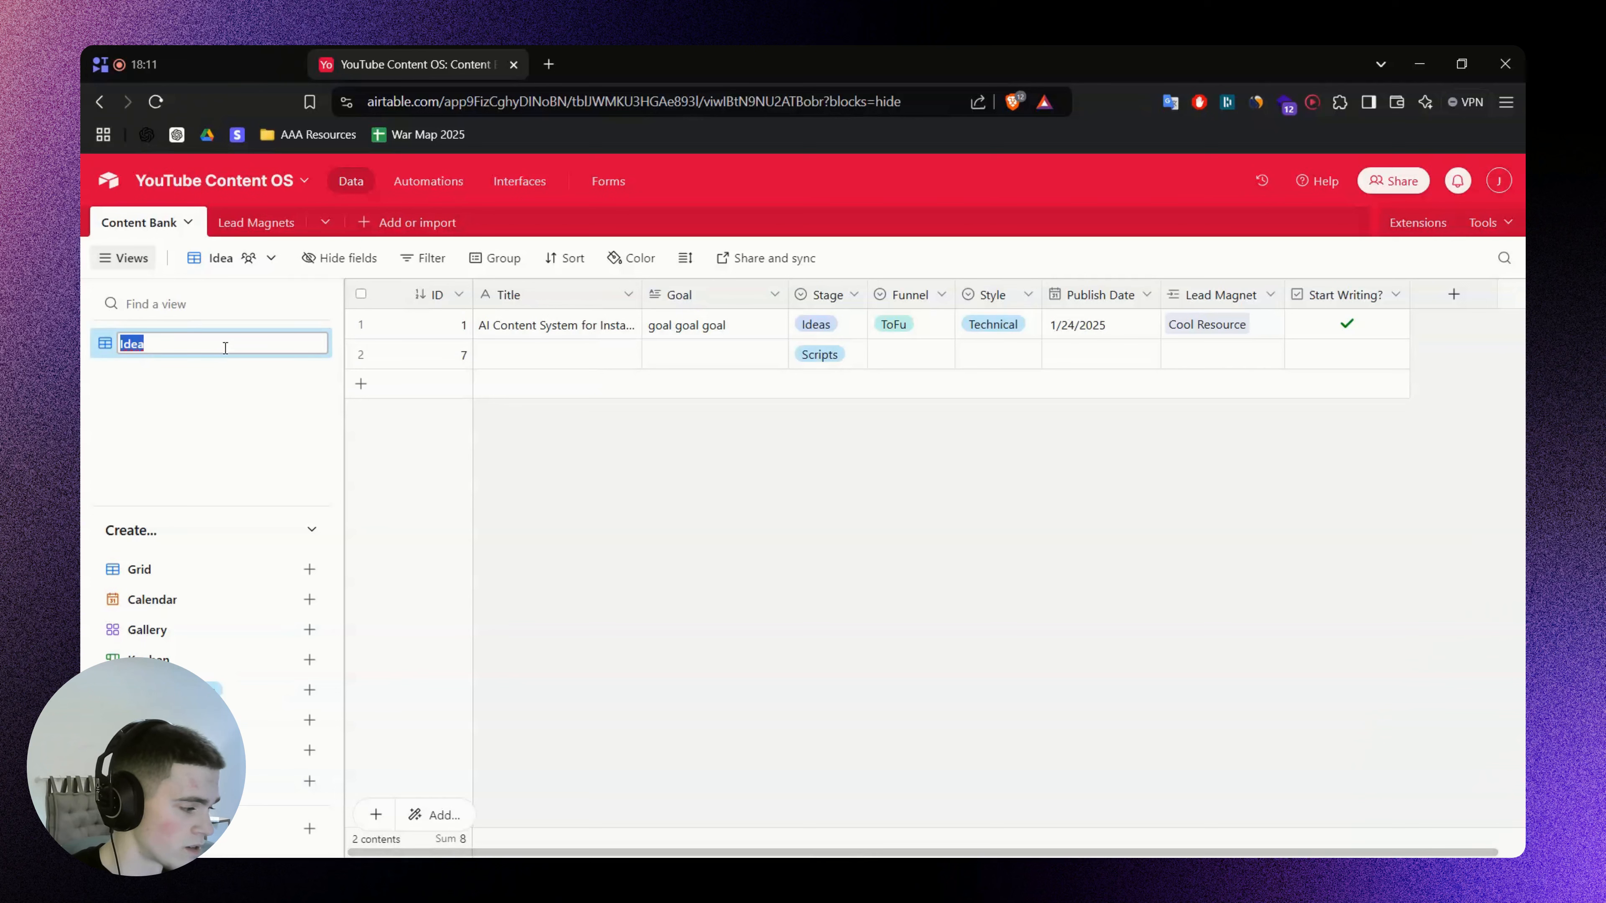
{"action": "type", "text": "Ideas"}
{"action": "key", "text": "Return"}
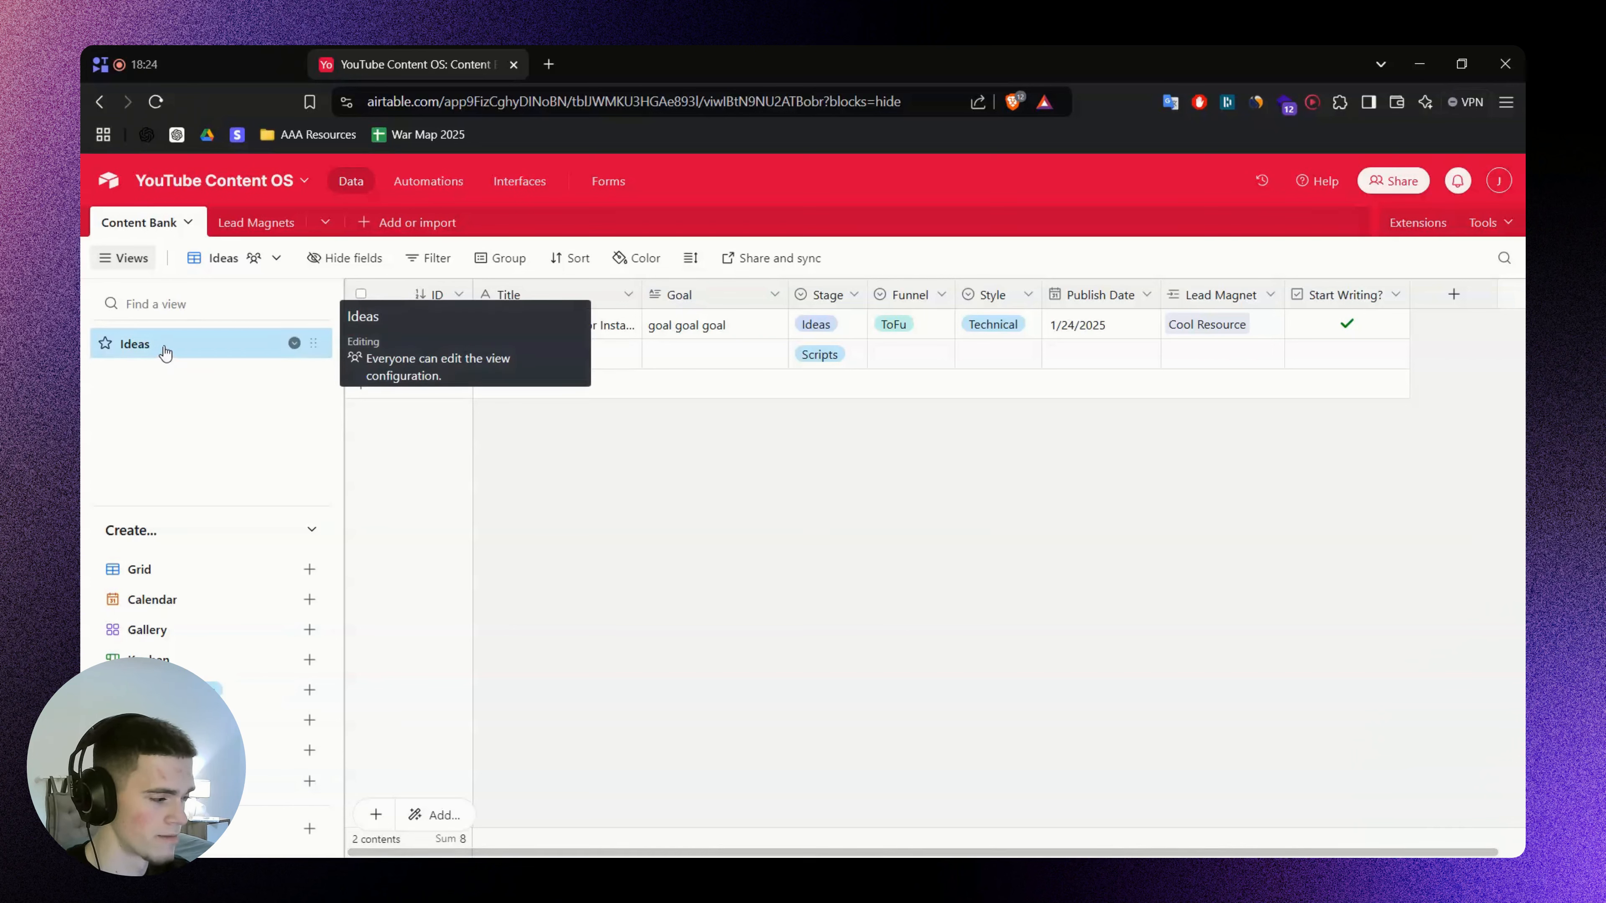
Filter the Ideas view to show only records whose Stage is Ideas
{"action": "left_click", "coordinate": [427, 257]}
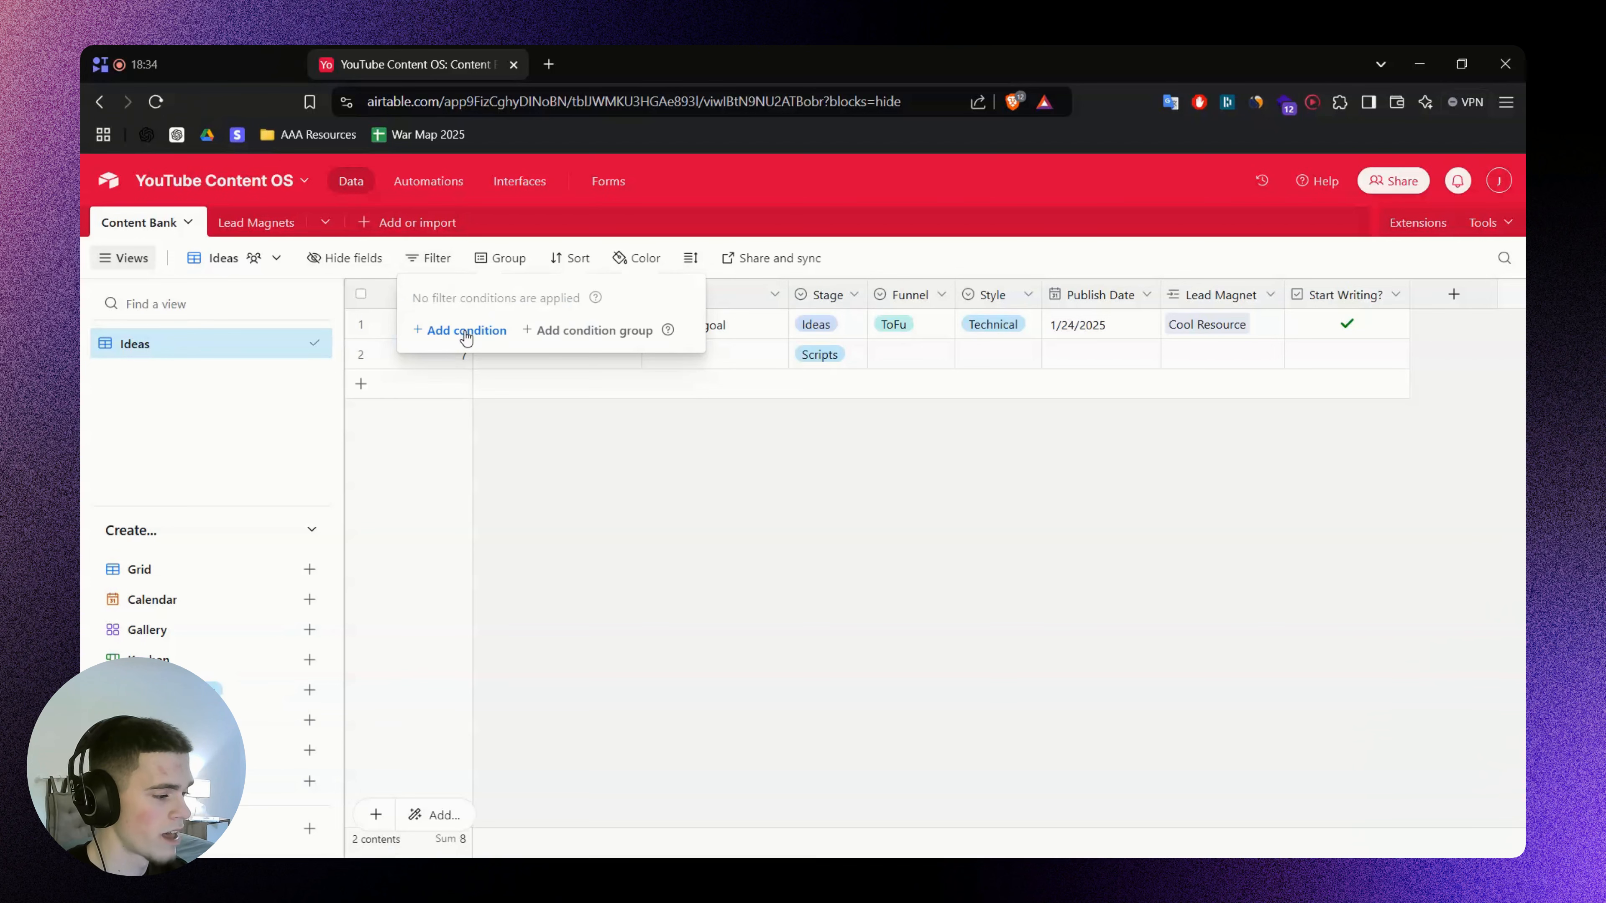
{"action": "left_click", "coordinate": [465, 333]}
{"action": "left_click", "coordinate": [556, 337]}
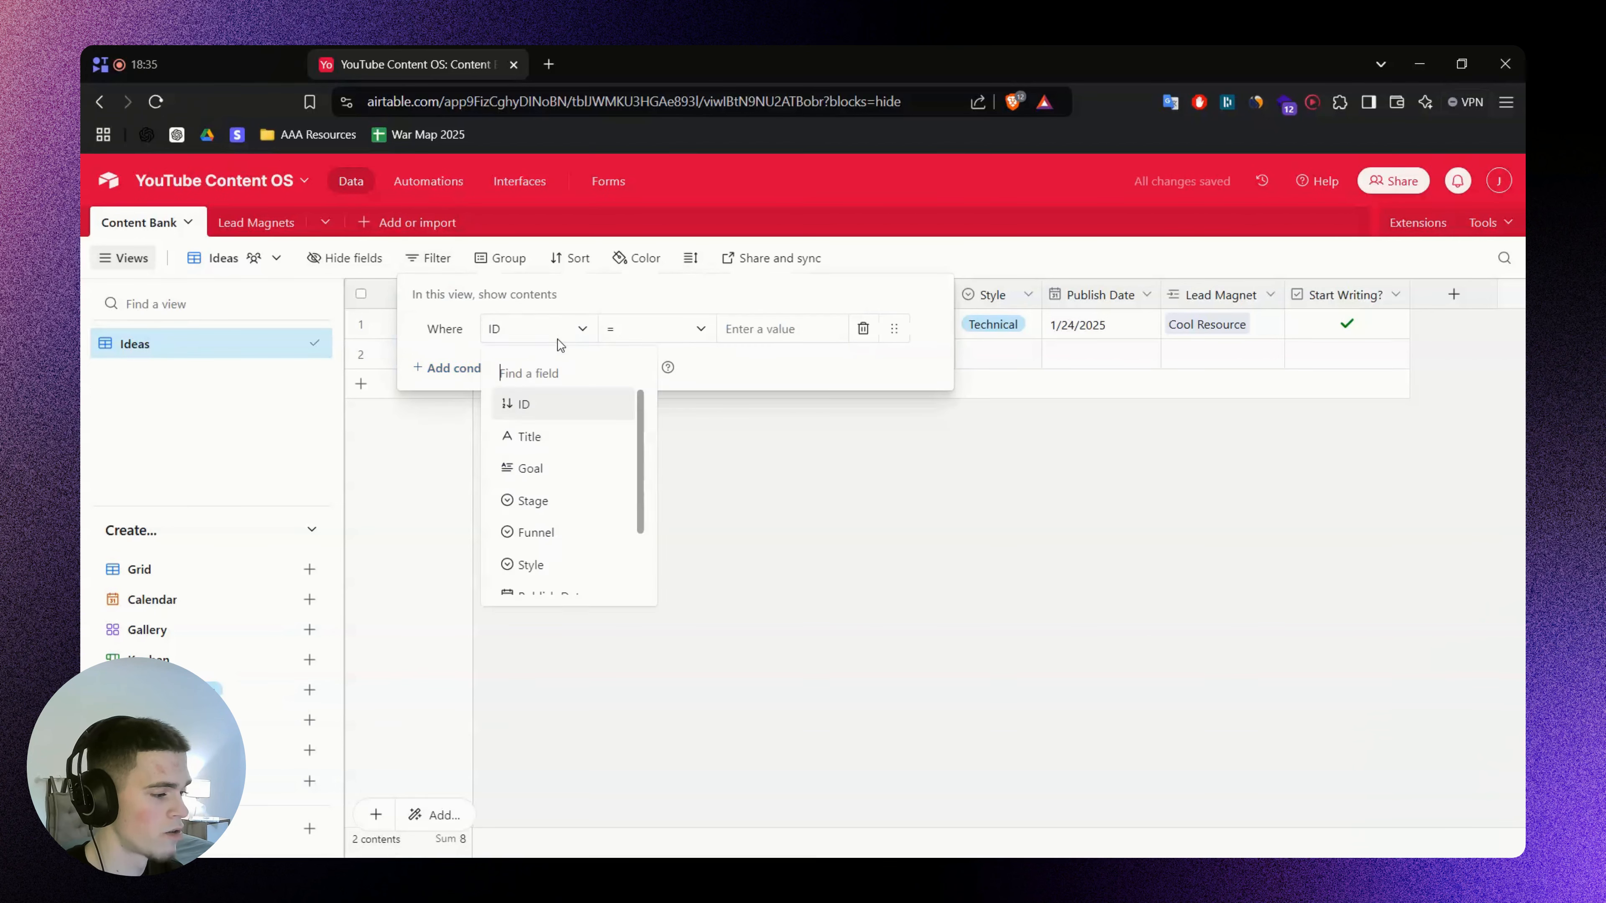
{"action": "left_click", "coordinate": [569, 514]}
{"action": "left_click", "coordinate": [774, 329]}
{"action": "left_click", "coordinate": [782, 406]}
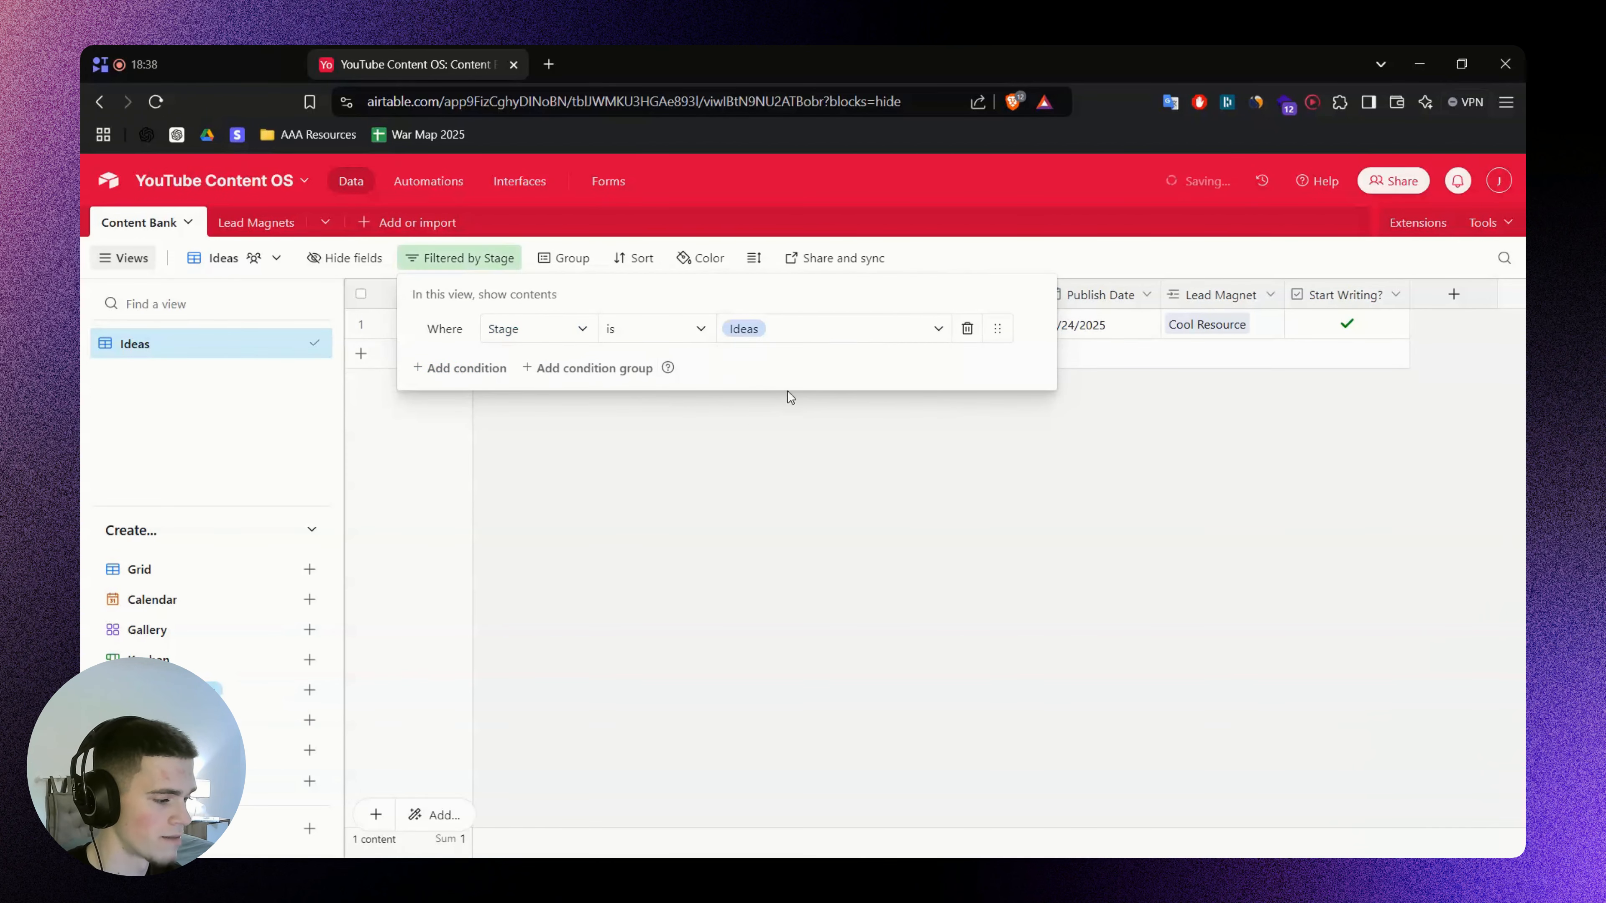
{"action": "left_click", "coordinate": [788, 427]}
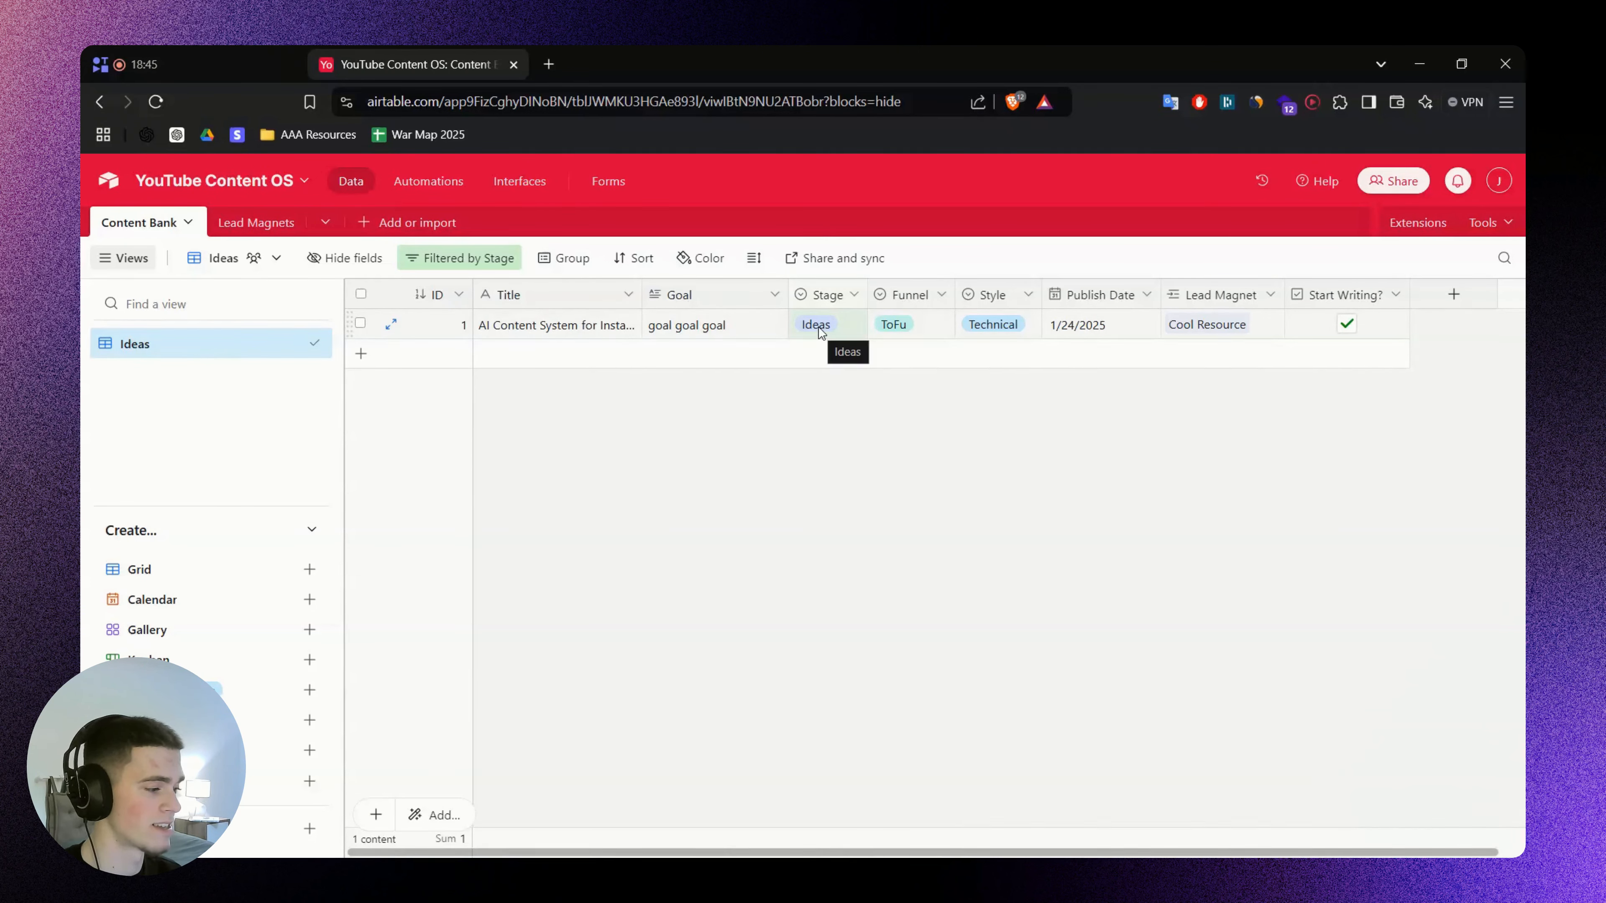
Create a collaborative grid view named Scripts in Content Bank
{"action": "left_click", "coordinate": [214, 571]}
{"action": "type", "text": "Scrip"}
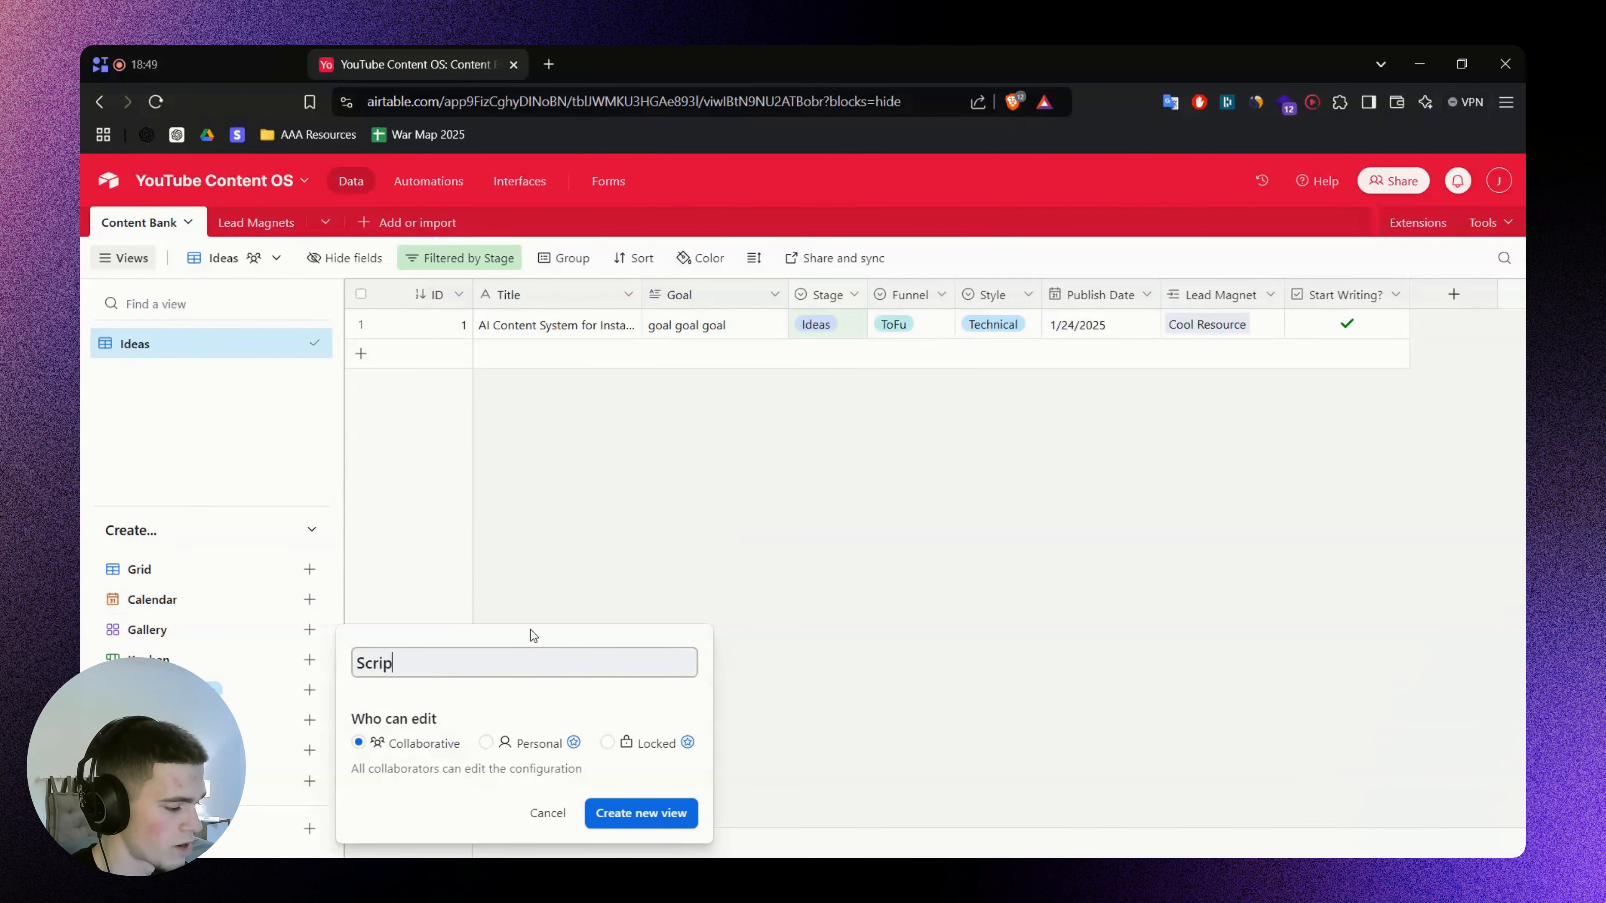
{"action": "type", "text": "ts"}
{"action": "key", "text": "Return"}
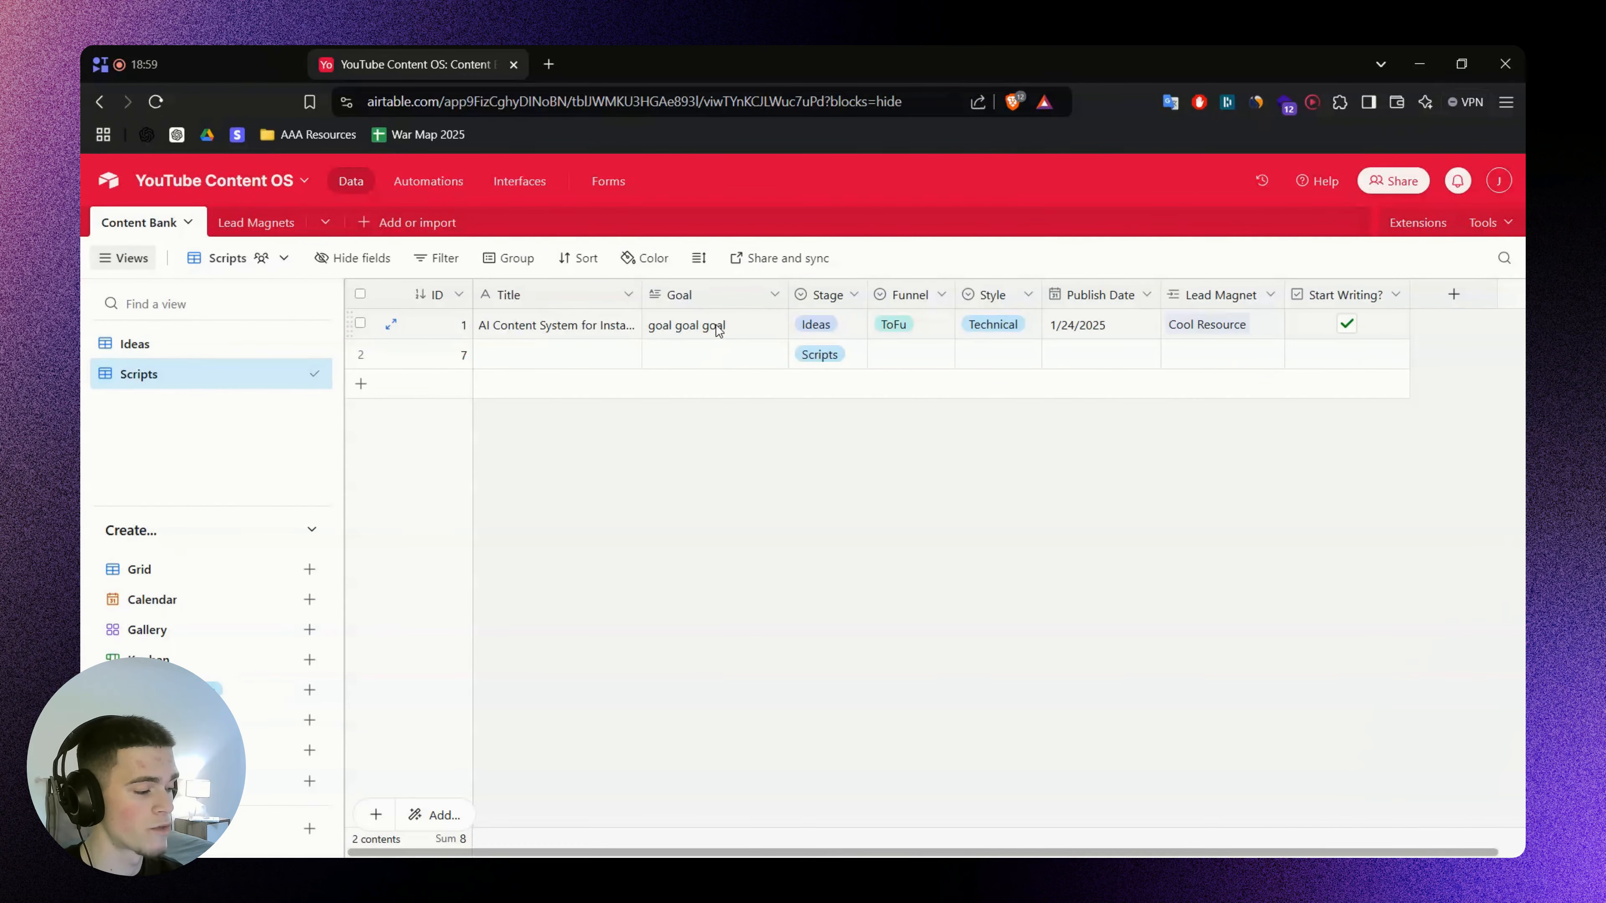
{"action": "left_click", "coordinate": [717, 325]}
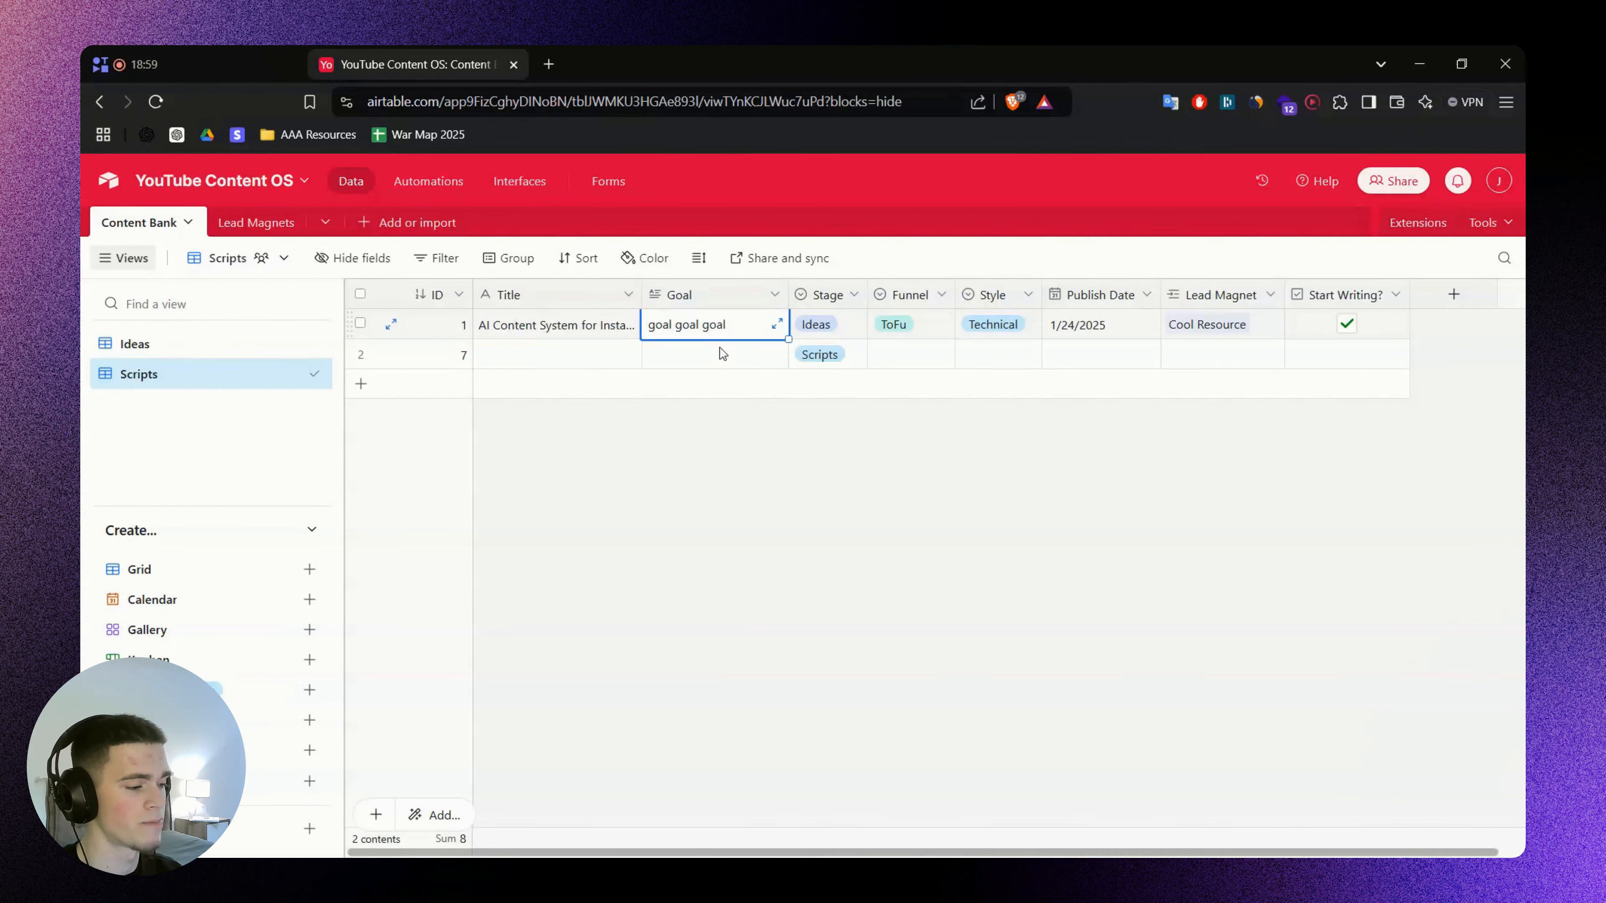
{"action": "left_click", "coordinate": [720, 353]}
{"action": "left_click", "coordinate": [853, 541]}
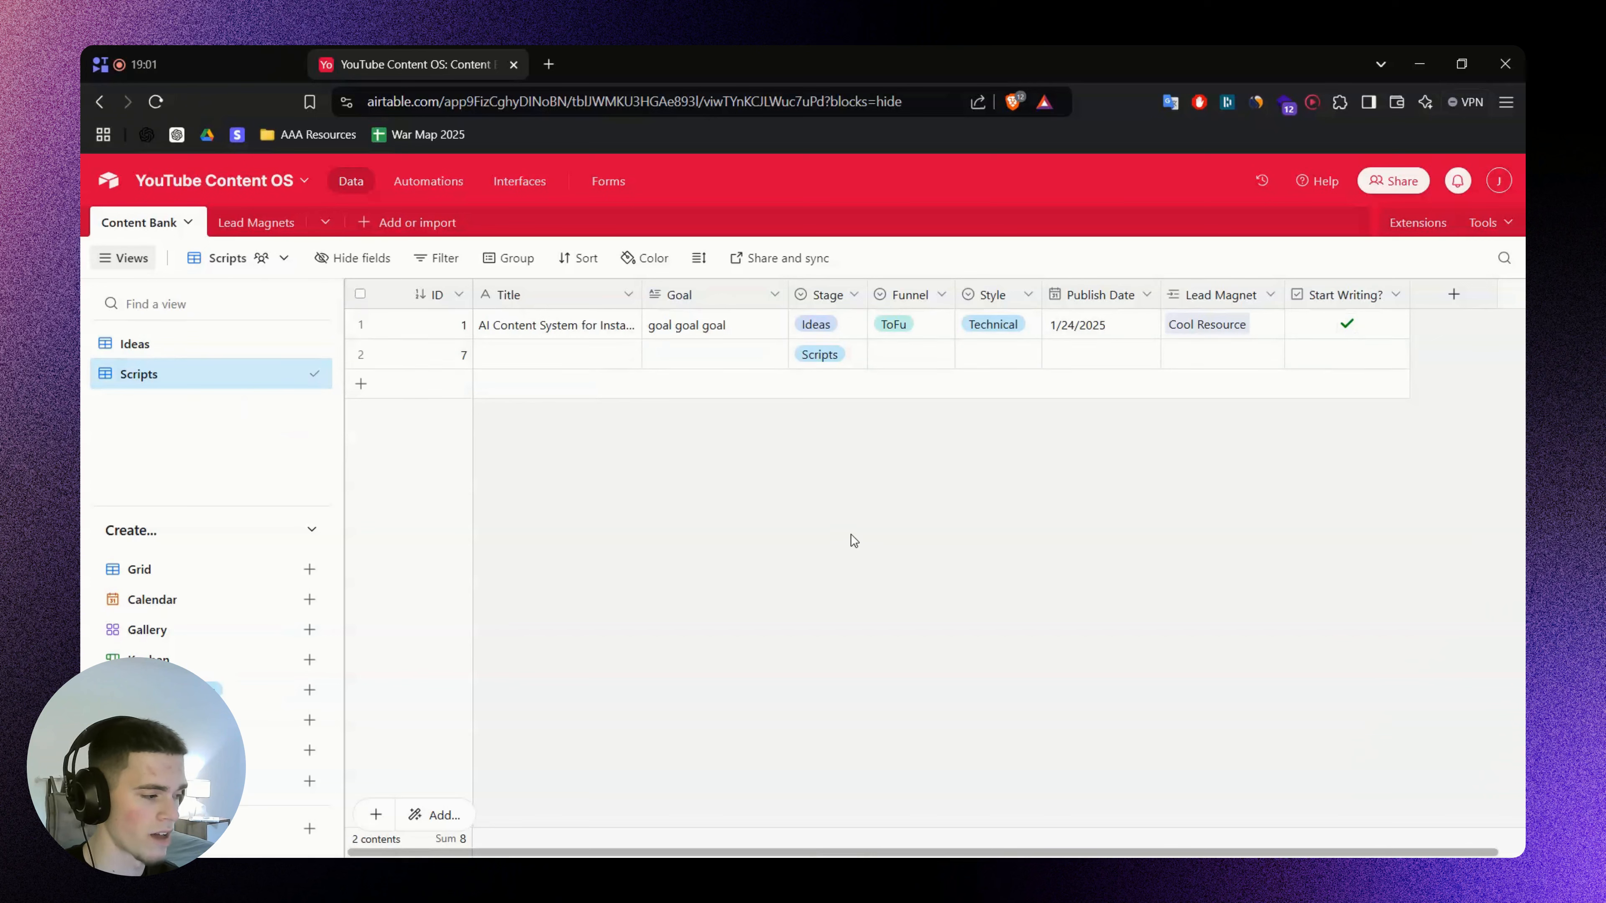
Filter the Scripts view to show only records whose Stage is Scripts
{"action": "left_click", "coordinate": [441, 259]}
{"action": "left_click", "coordinate": [478, 330]}
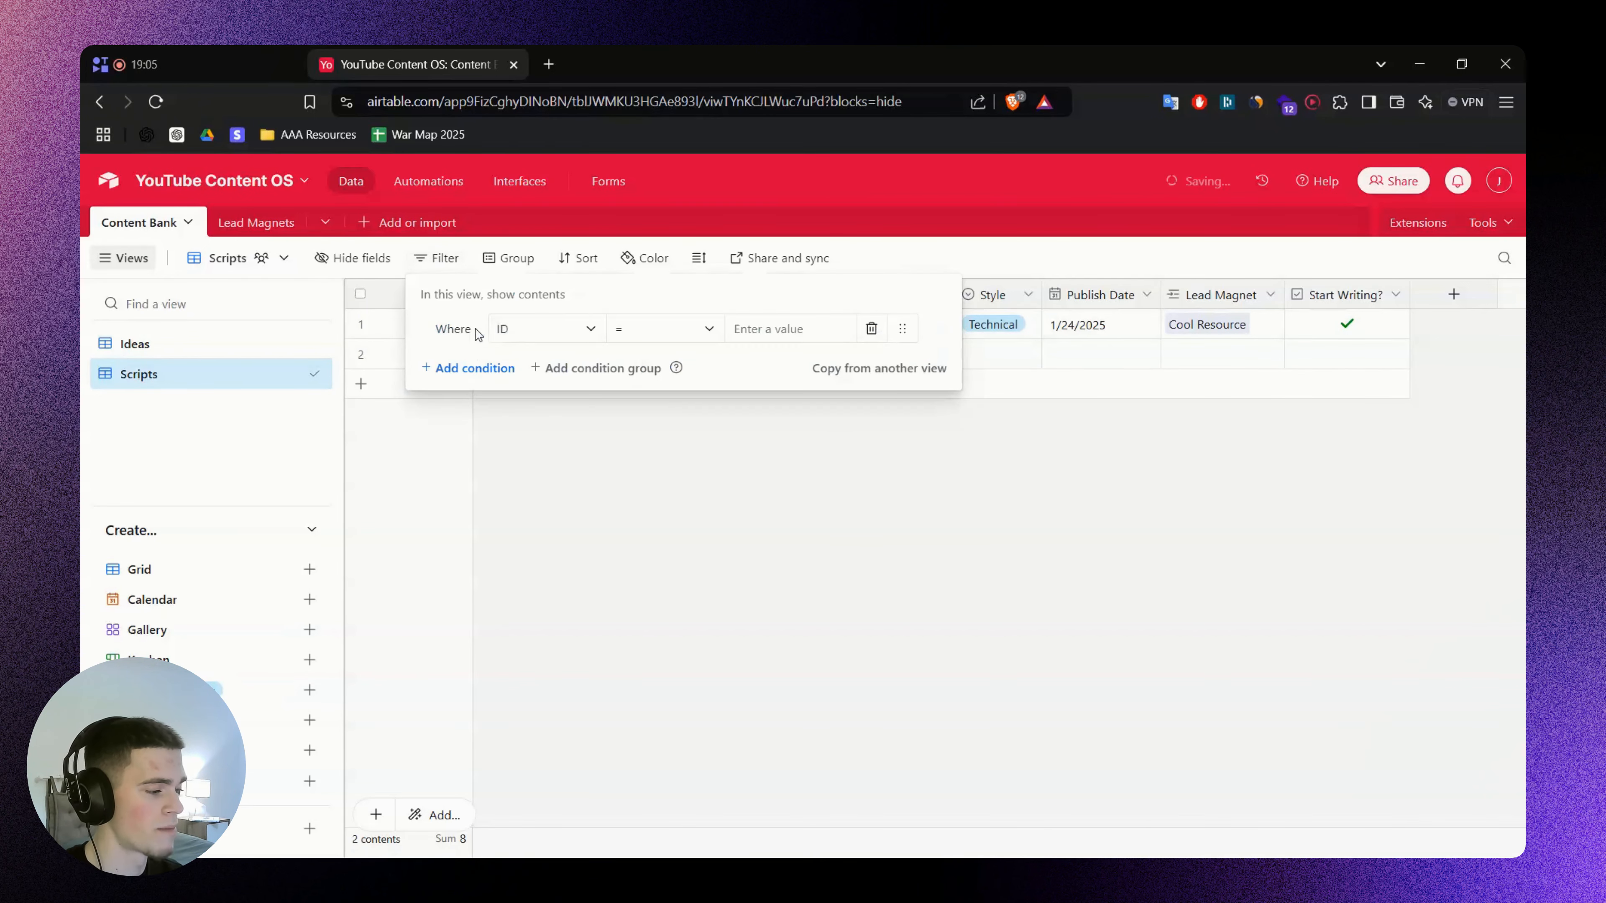
{"action": "left_click", "coordinate": [545, 329]}
{"action": "left_click", "coordinate": [579, 501]}
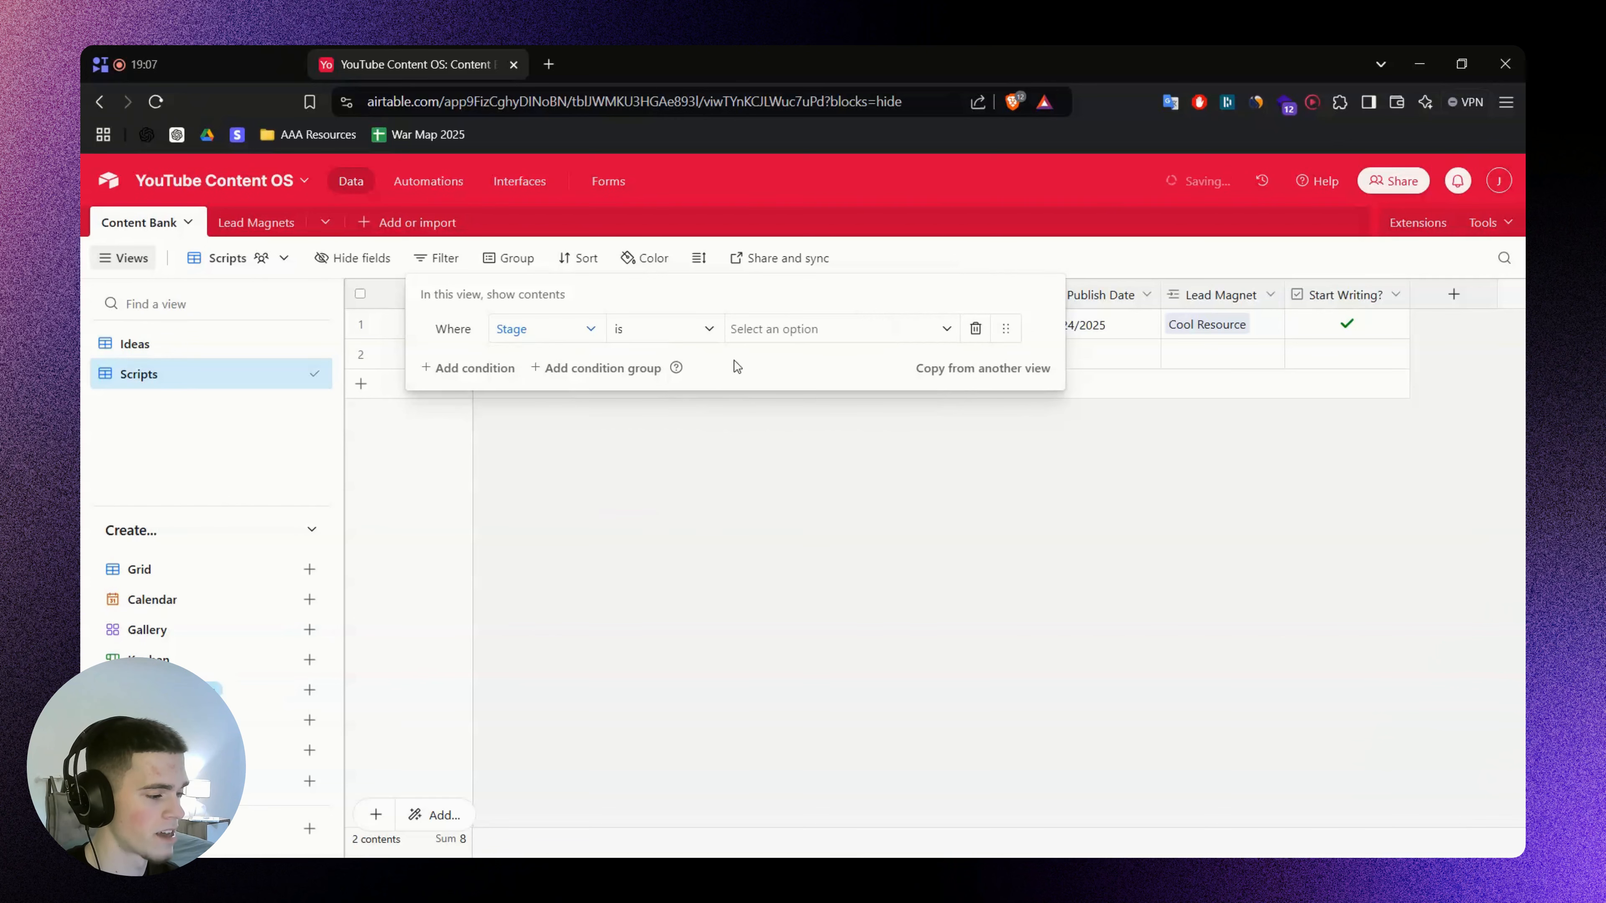
{"action": "left_click", "coordinate": [768, 330]}
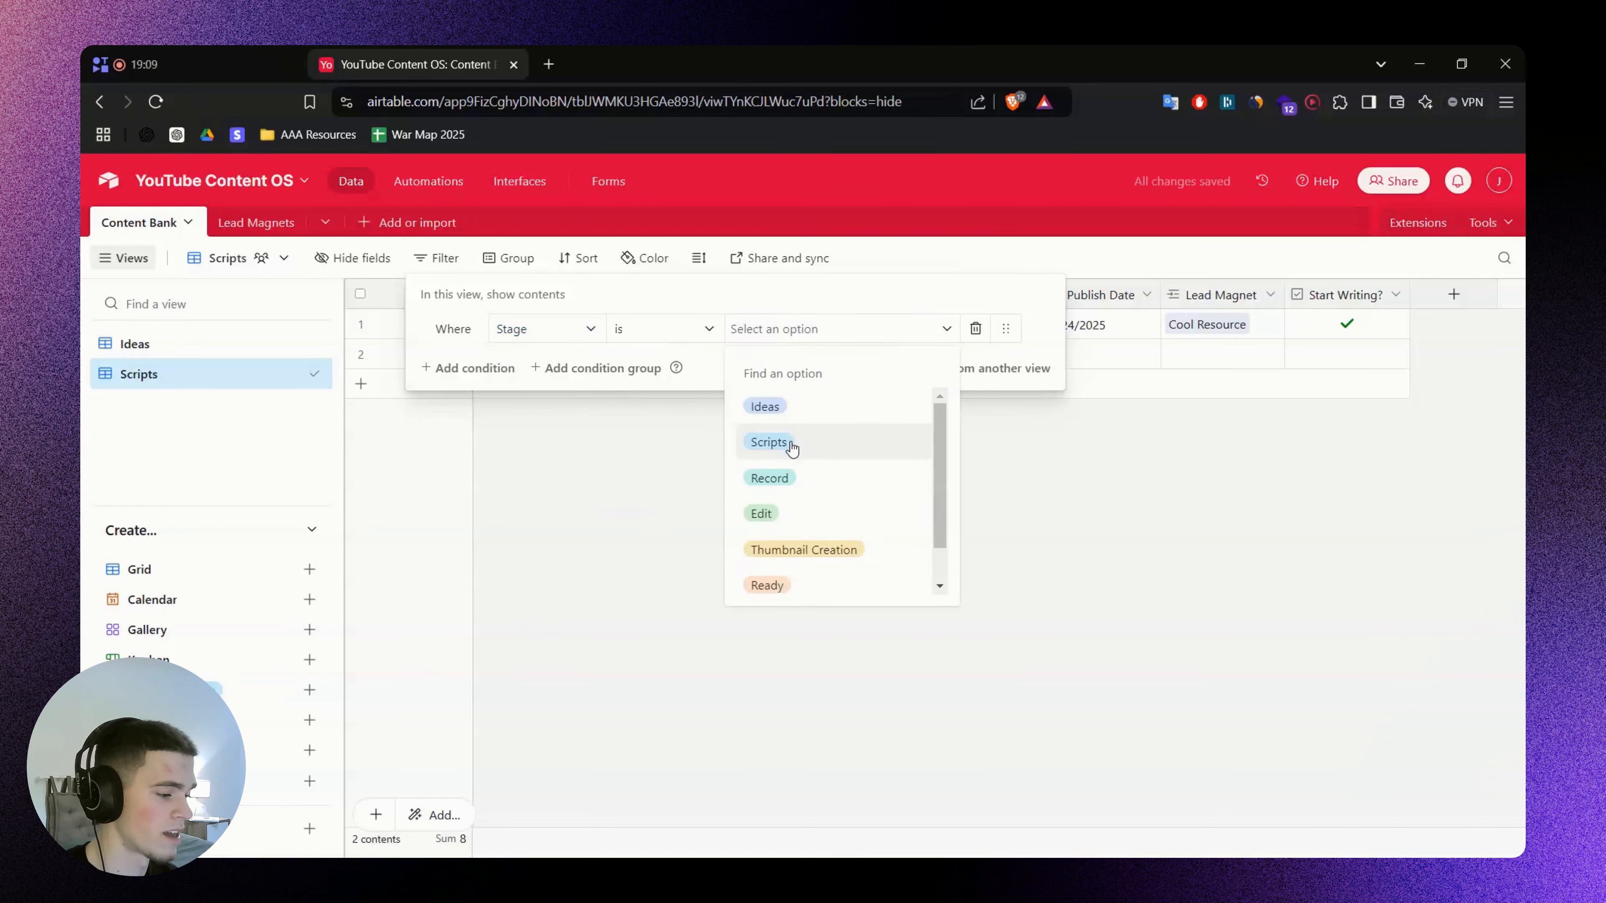
{"action": "left_click", "coordinate": [768, 442]}
{"action": "left_click", "coordinate": [820, 479]}
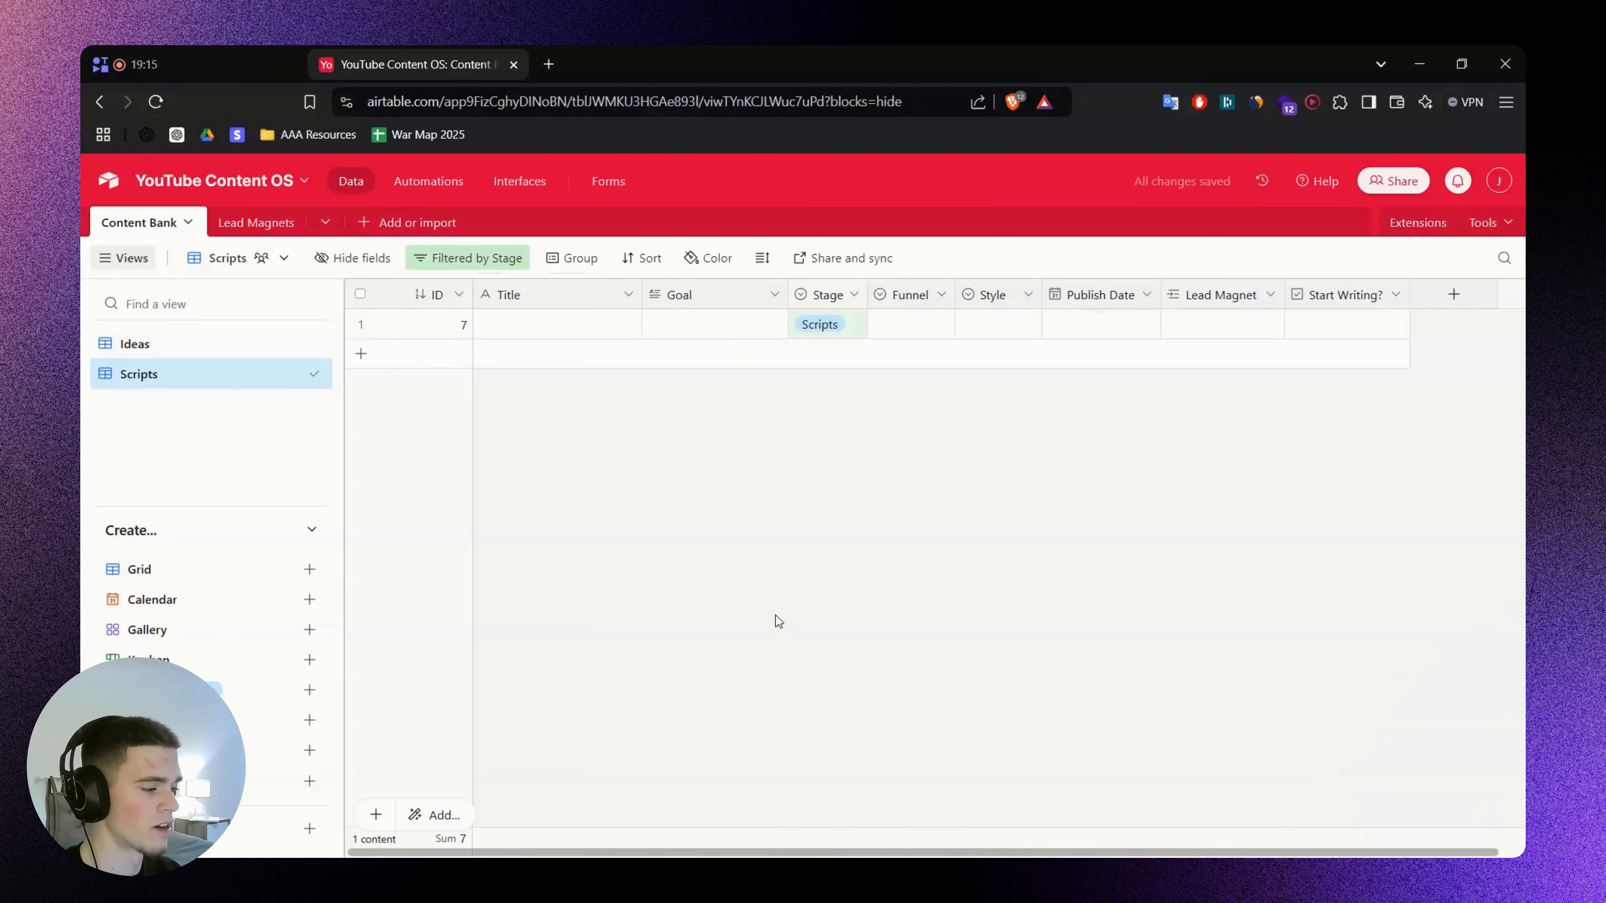
Narrow the views sidebar slightly and compare the filtered records of the Ideas and Scripts views
{"action": "left_click_drag", "start_coordinate": [345, 346], "coordinate": [302, 347]}
{"action": "left_click", "coordinate": [178, 358]}
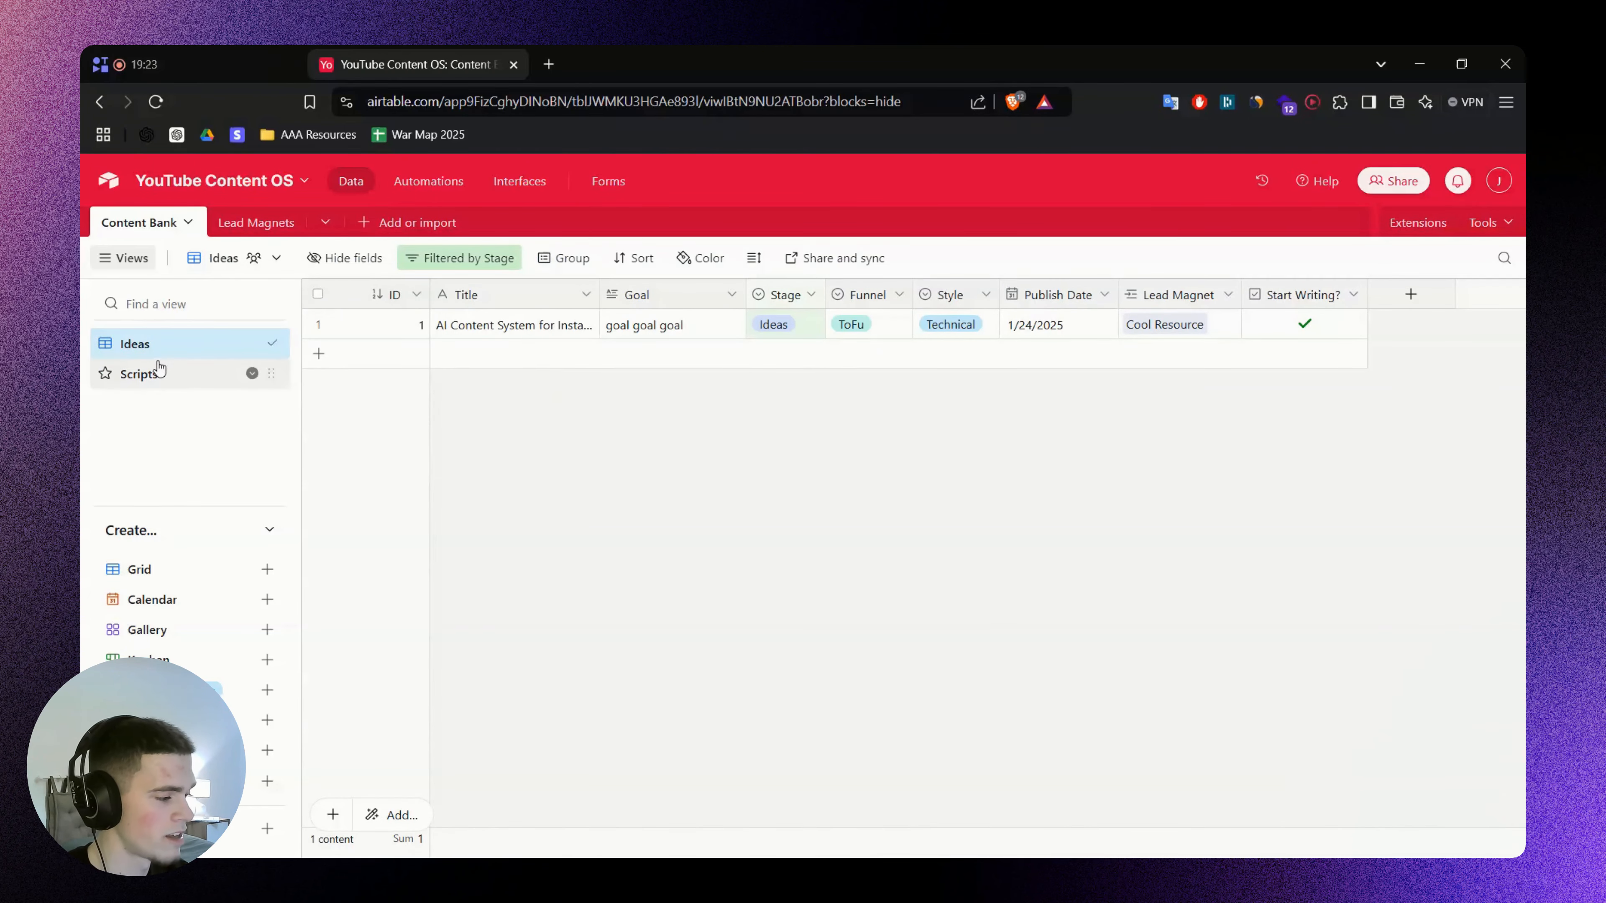
{"action": "left_click", "coordinate": [154, 373]}
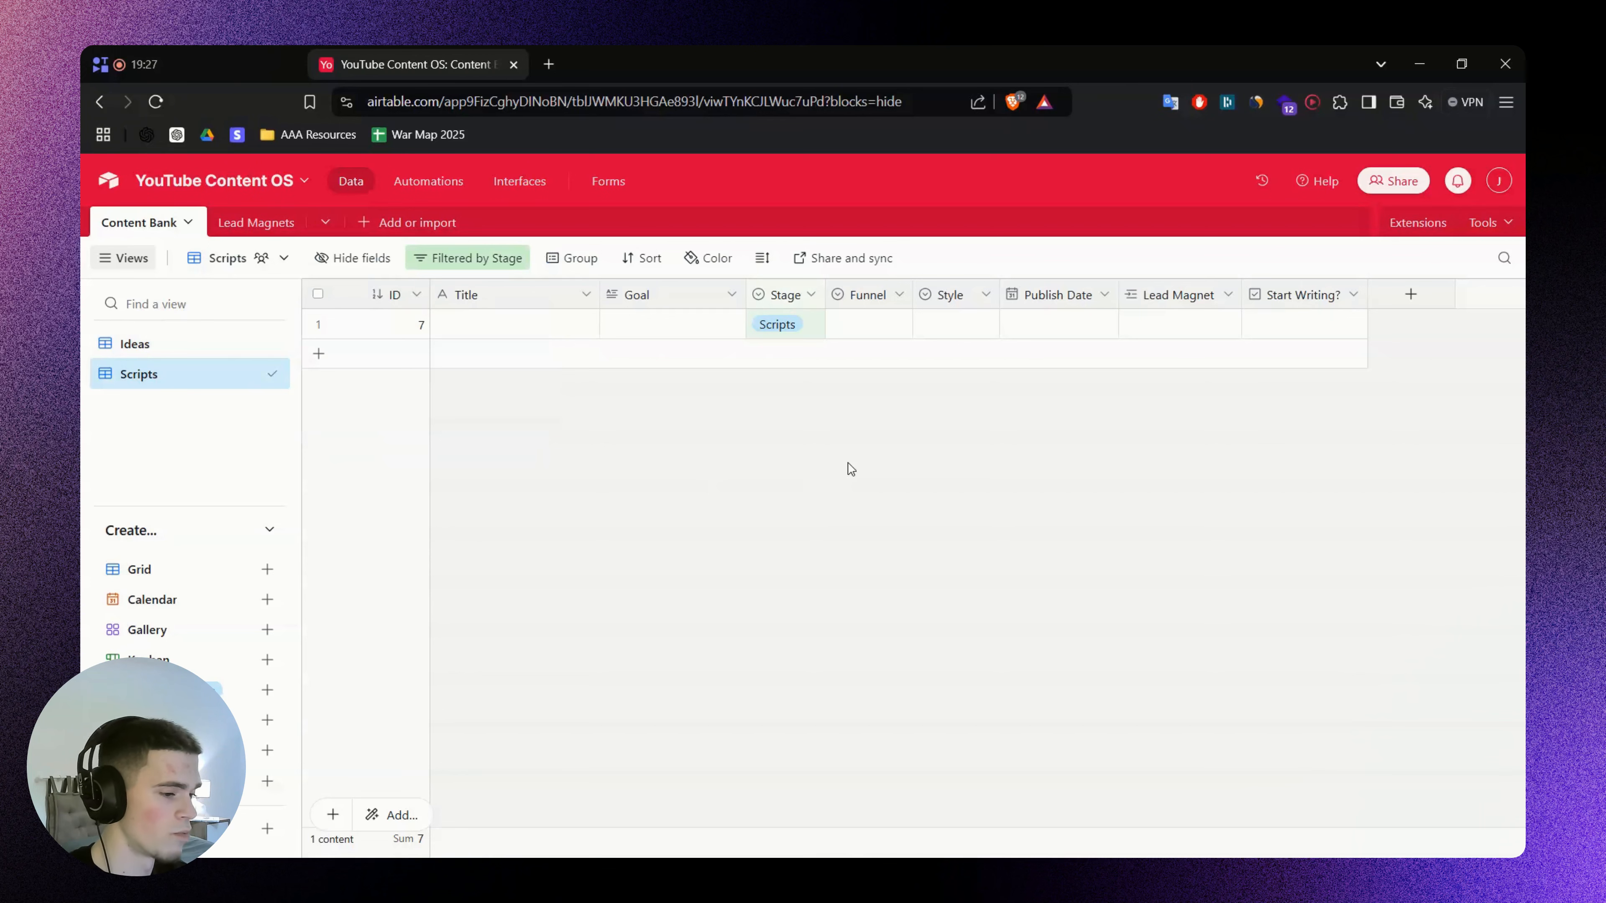
Hide the Start Writing? field in the Scripts view and check that field in the Ideas view
{"action": "right_click", "coordinate": [1307, 297]}
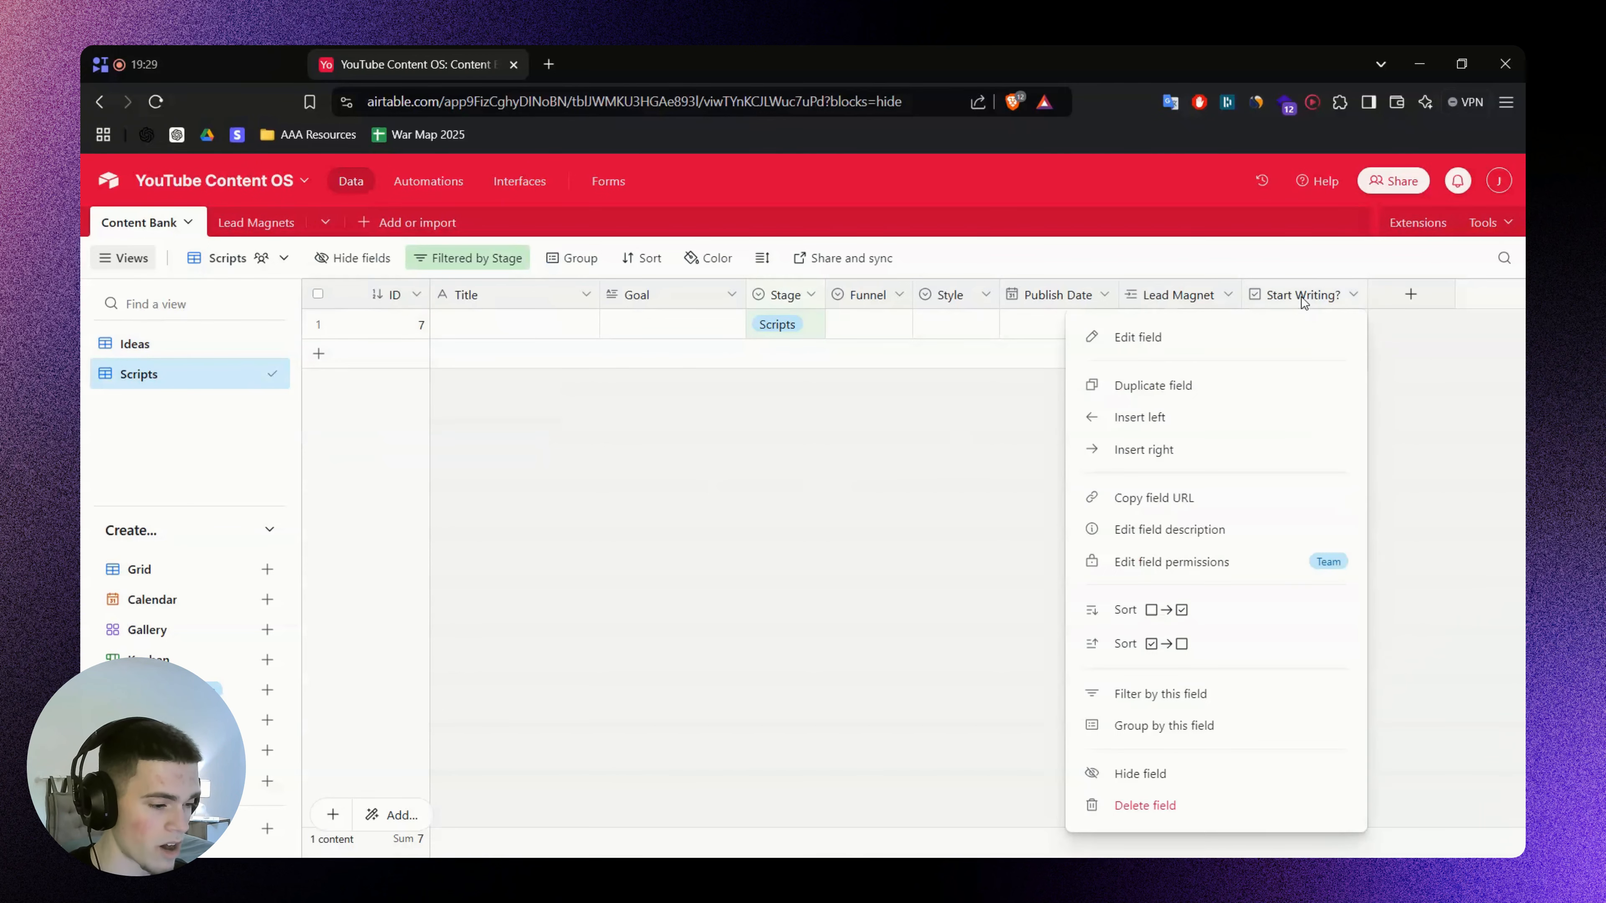
{"action": "left_click", "coordinate": [1196, 774]}
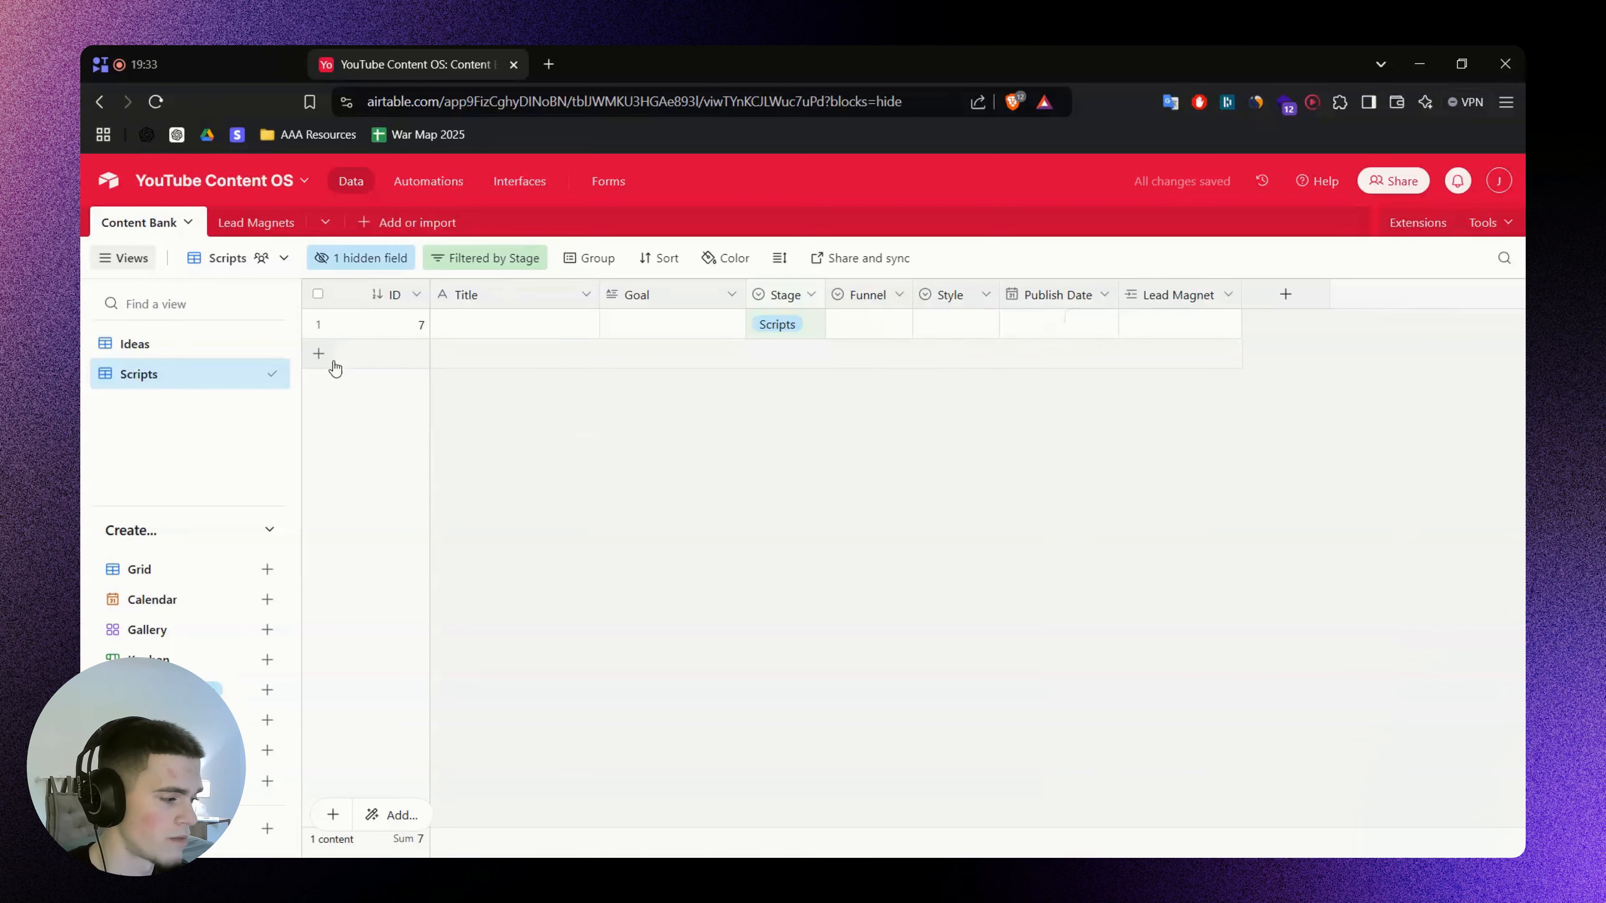
{"action": "left_click", "coordinate": [196, 343]}
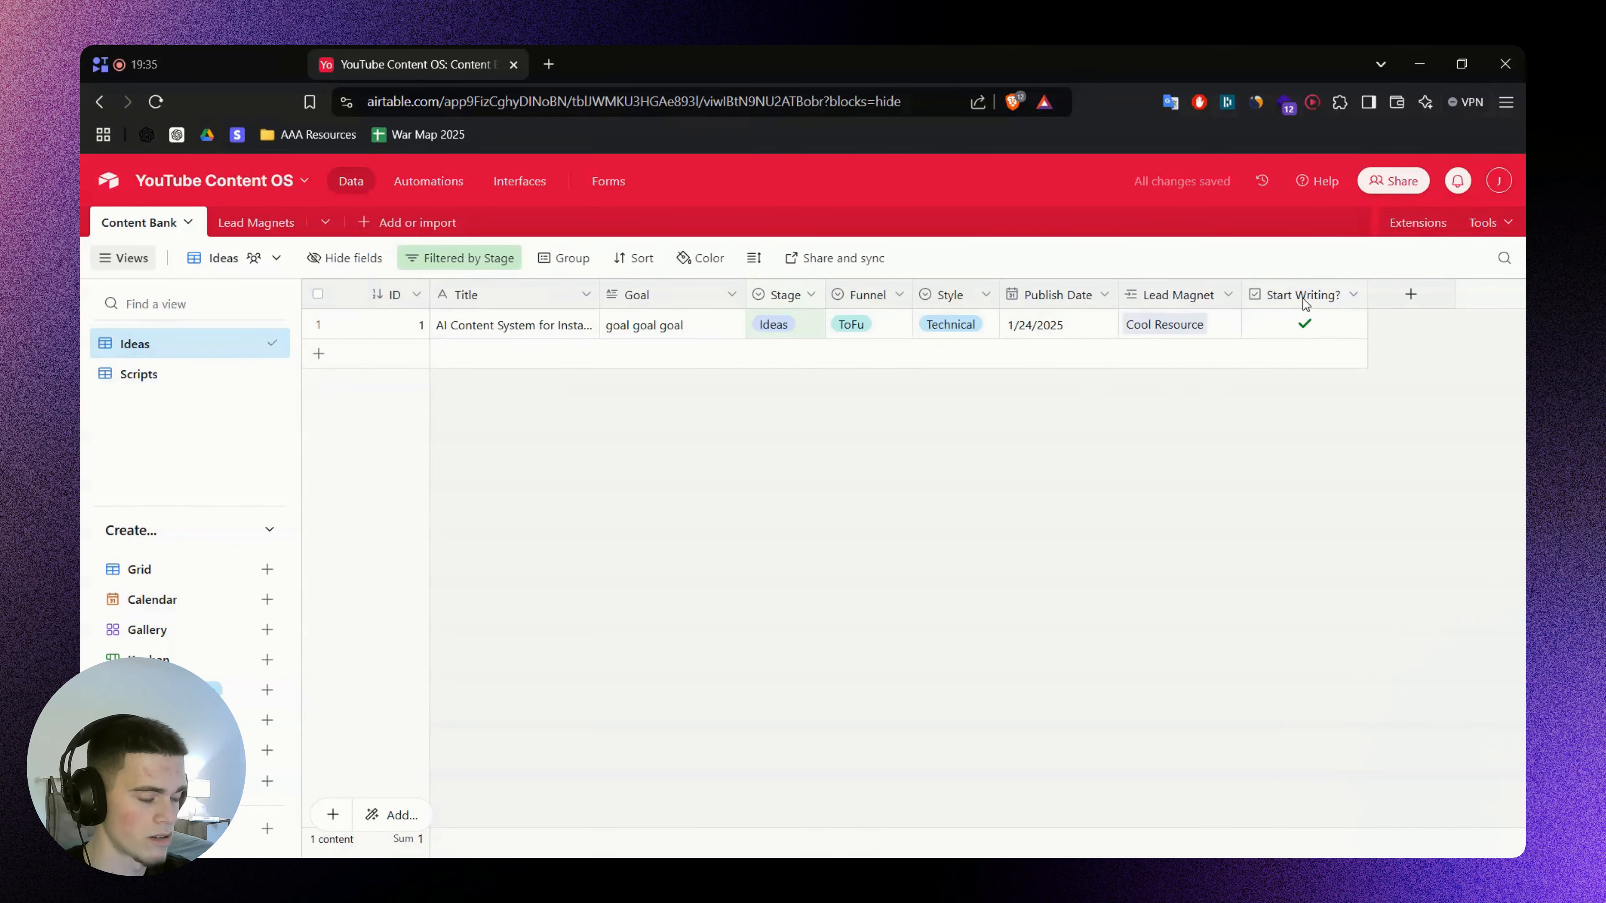
Narrow the ID column slightly in both the Ideas and Scripts views
{"action": "left_click", "coordinate": [149, 372]}
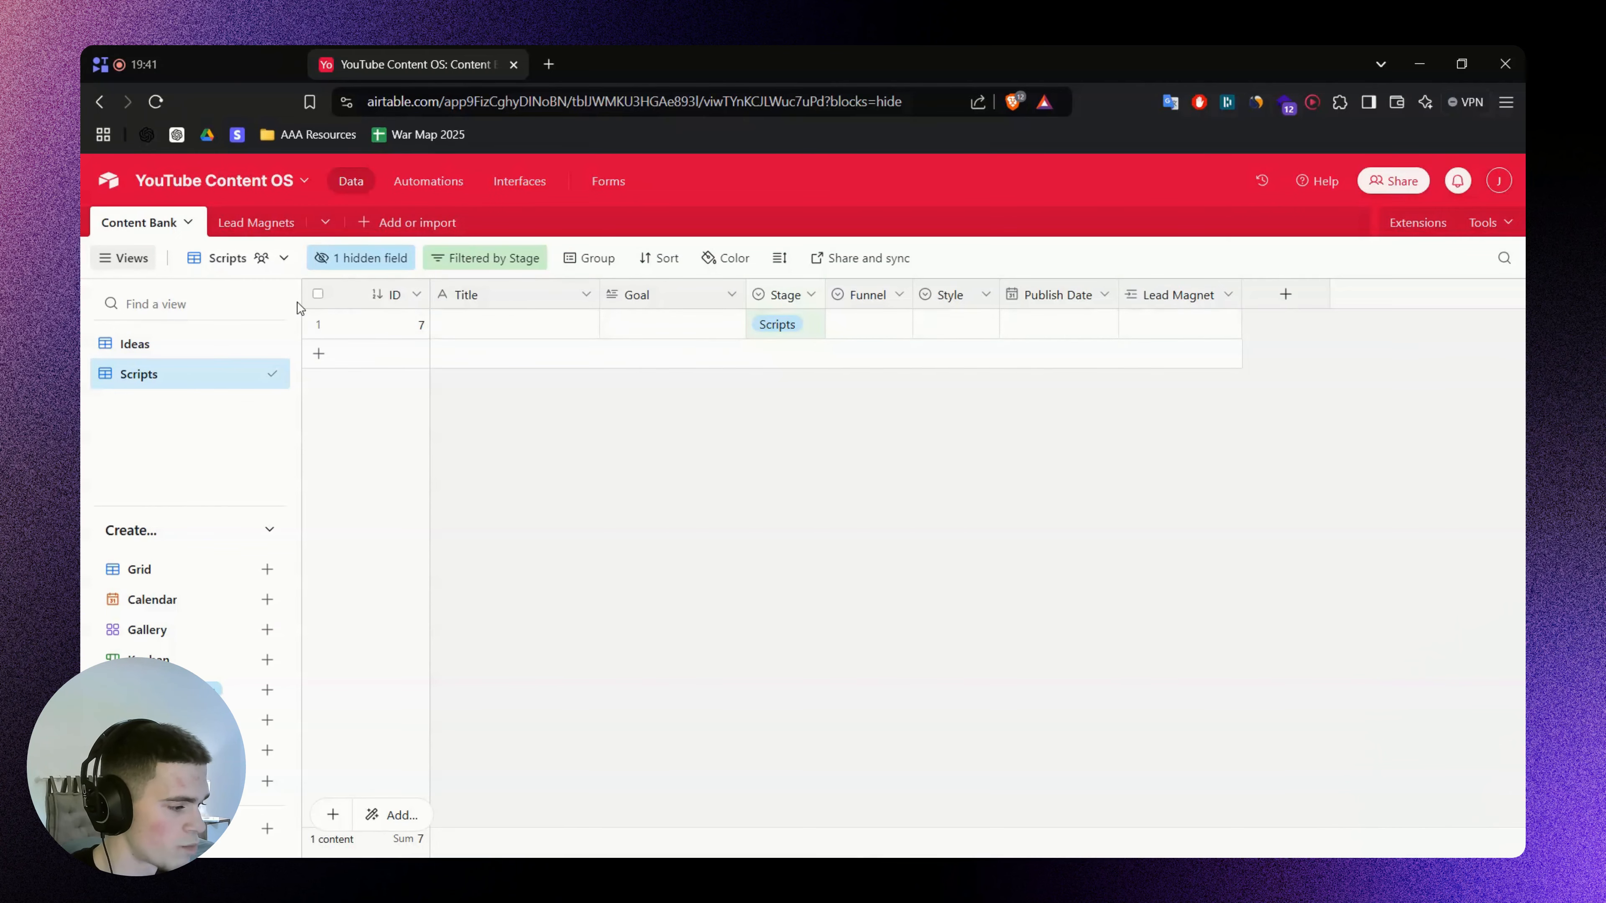
{"action": "left_click", "coordinate": [161, 343]}
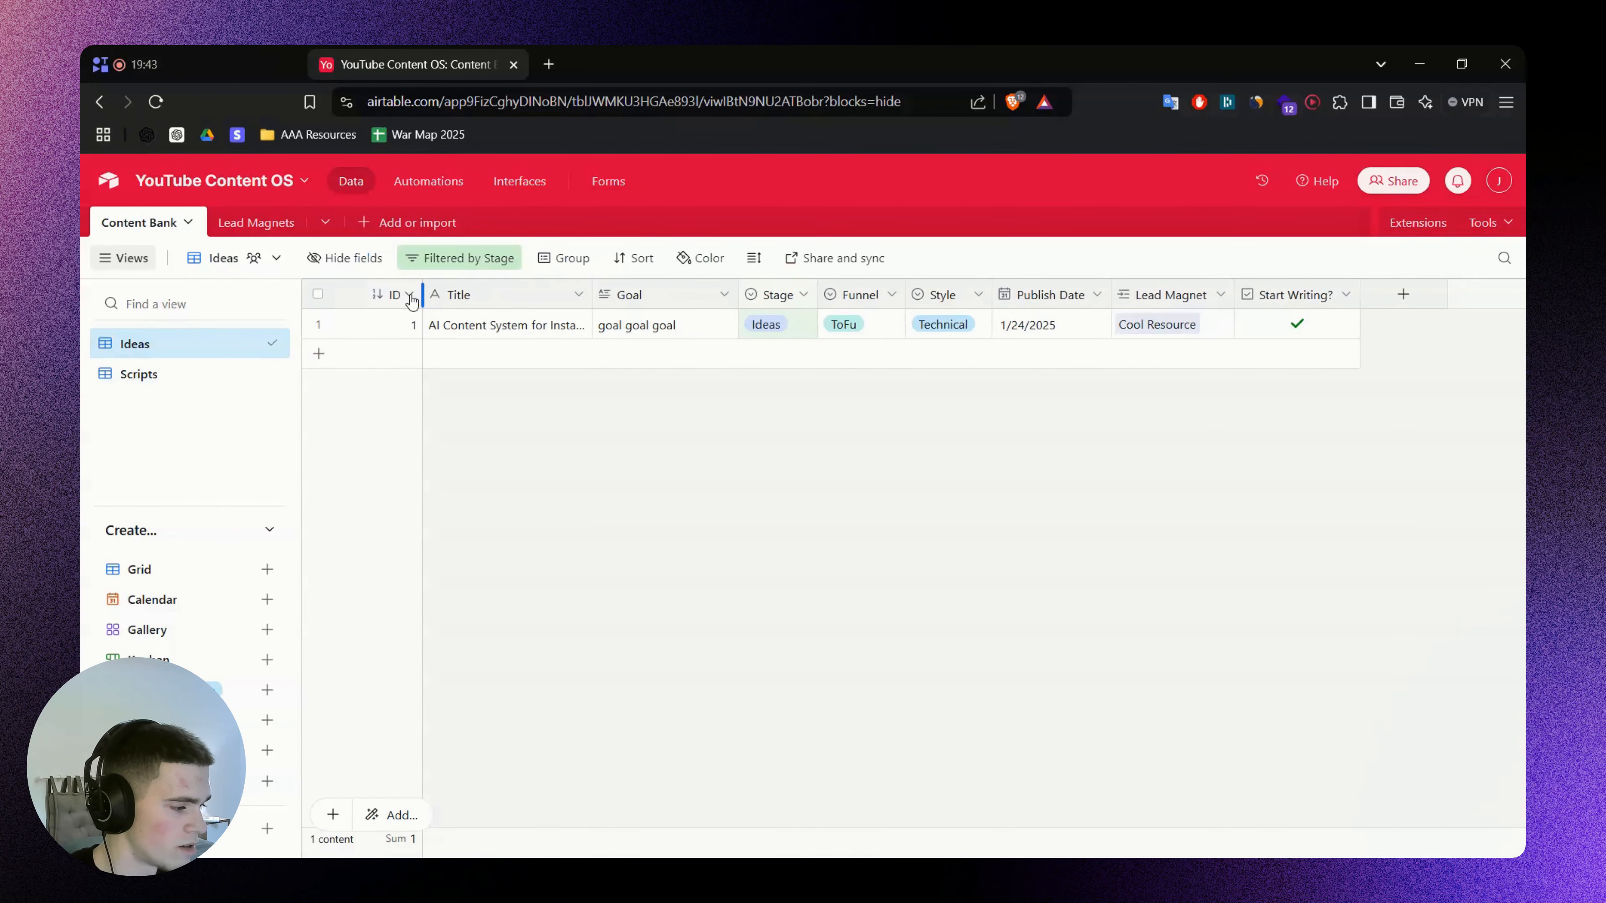
{"action": "left_click", "coordinate": [168, 373]}
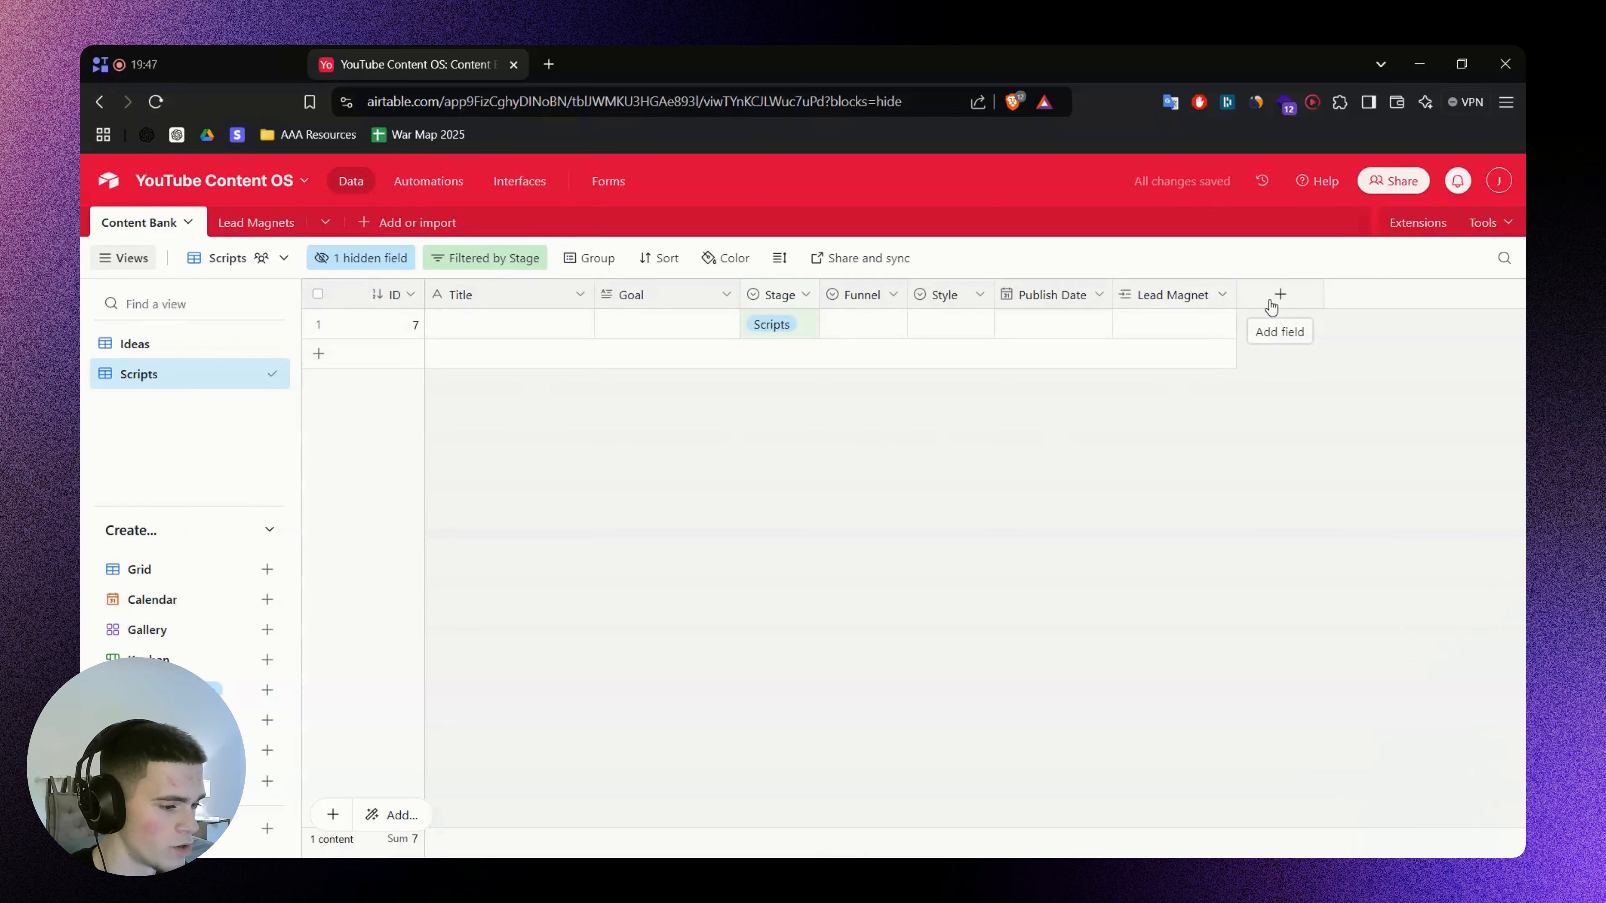
Examine the planned Scripts fields in FigJam, then return to Airtable and compare the Ideas and Scripts views
{"action": "key", "text": "alt+Tab"}
{"action": "scroll", "coordinate": [894, 446], "scroll_direction": "down", "scroll_amount": 2}
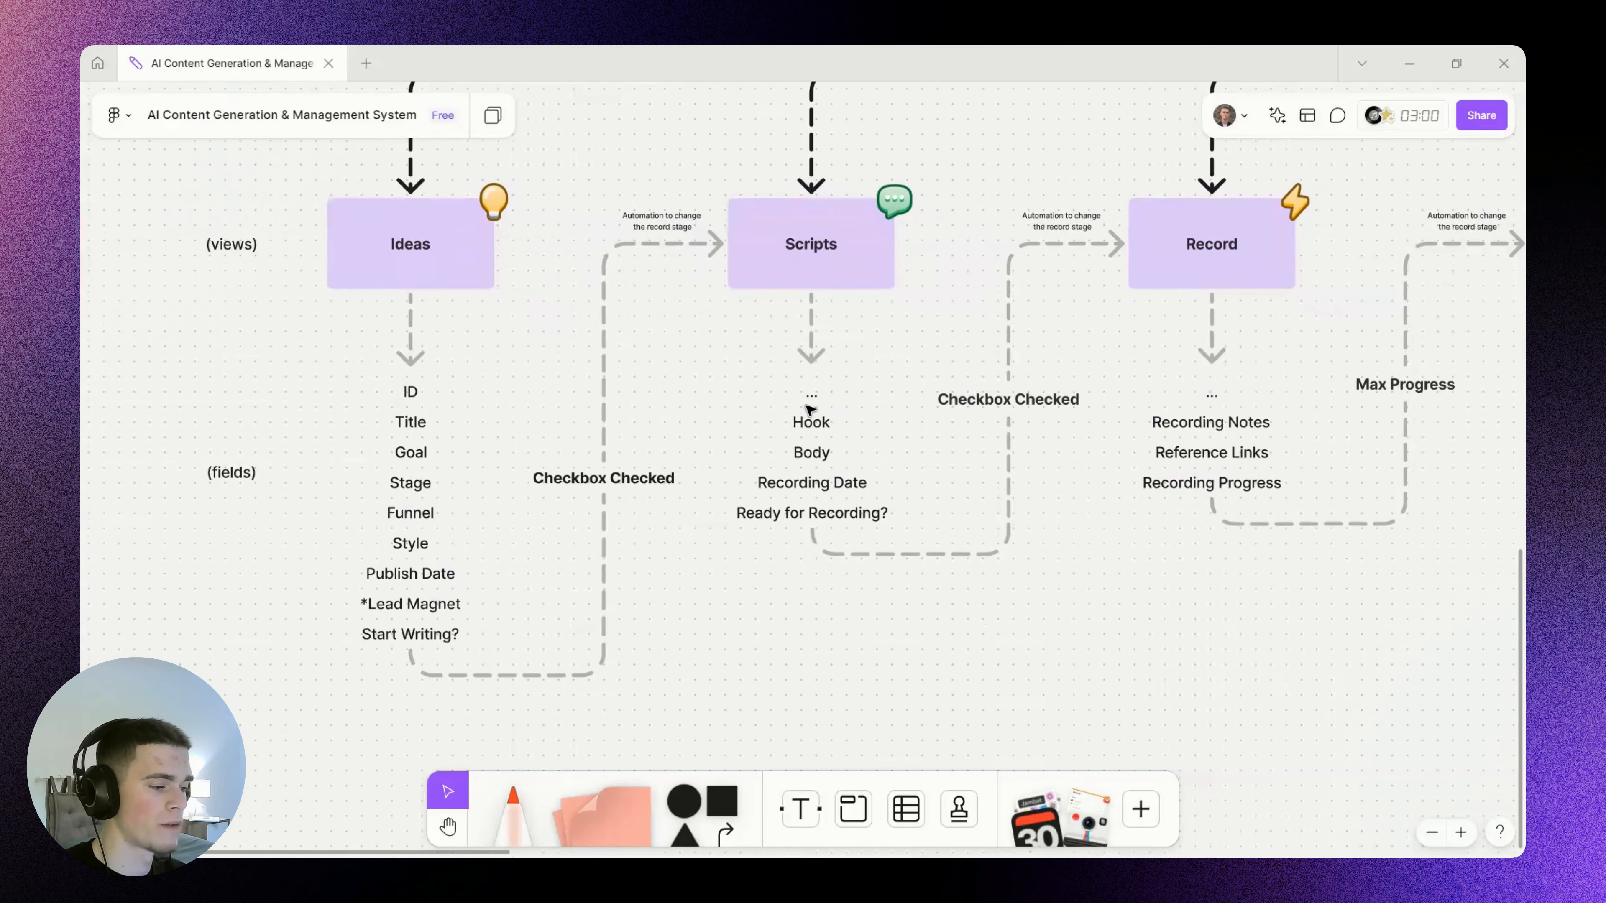
{"action": "scroll", "coordinate": [795, 410], "scroll_direction": "down", "scroll_amount": 1}
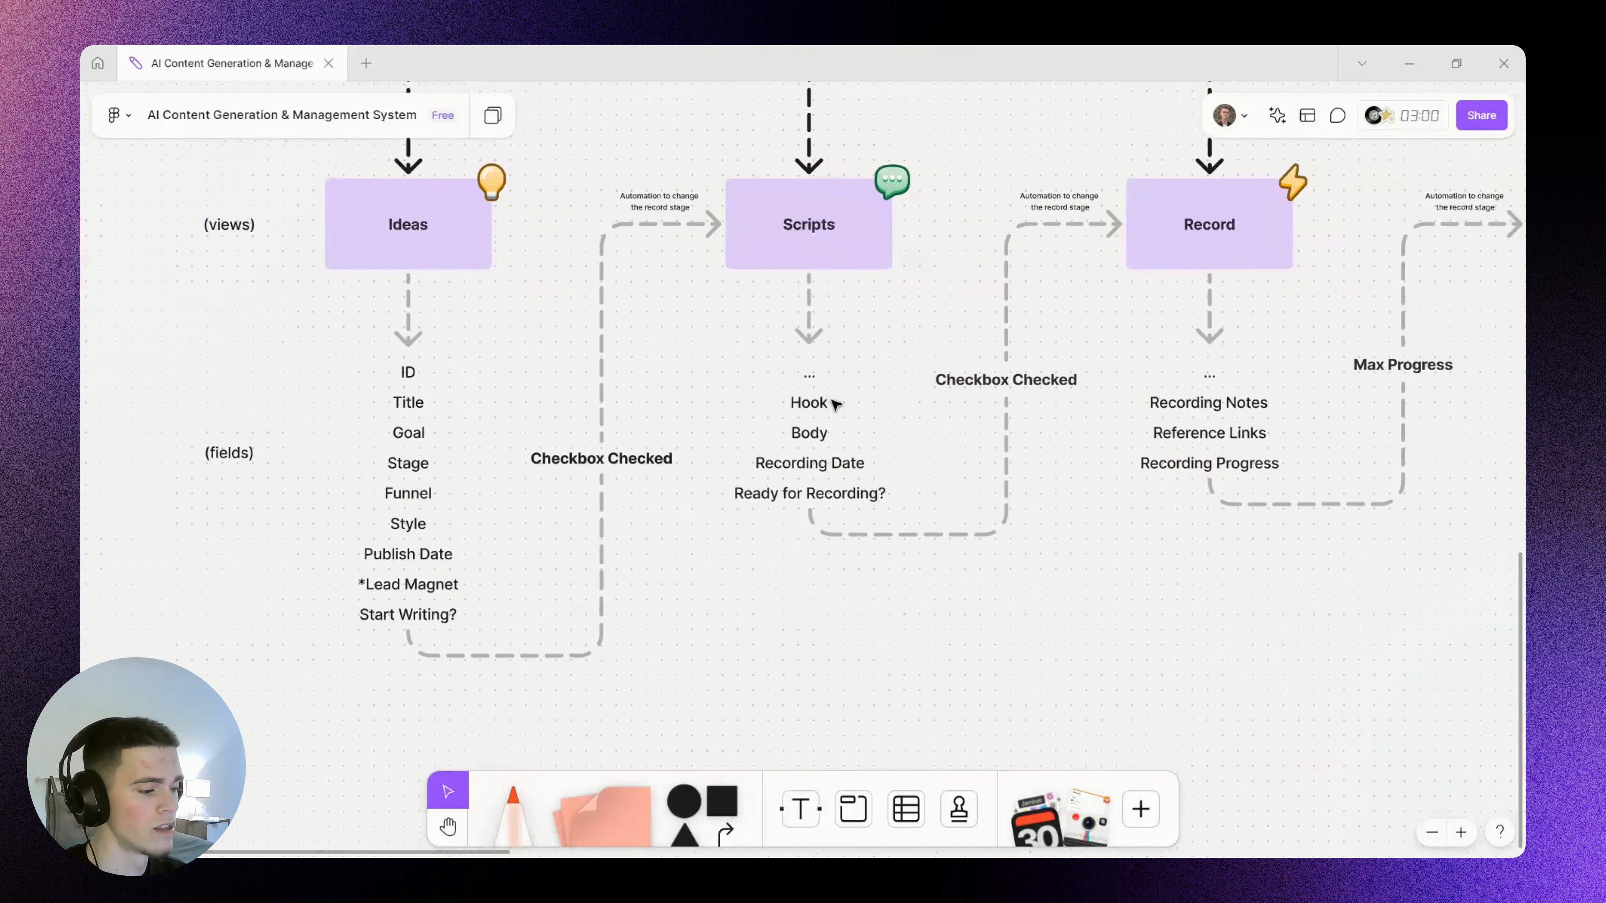
{"action": "left_click_drag", "start_coordinate": [743, 397], "coordinate": [855, 490]}
{"action": "left_click", "coordinate": [812, 581]}
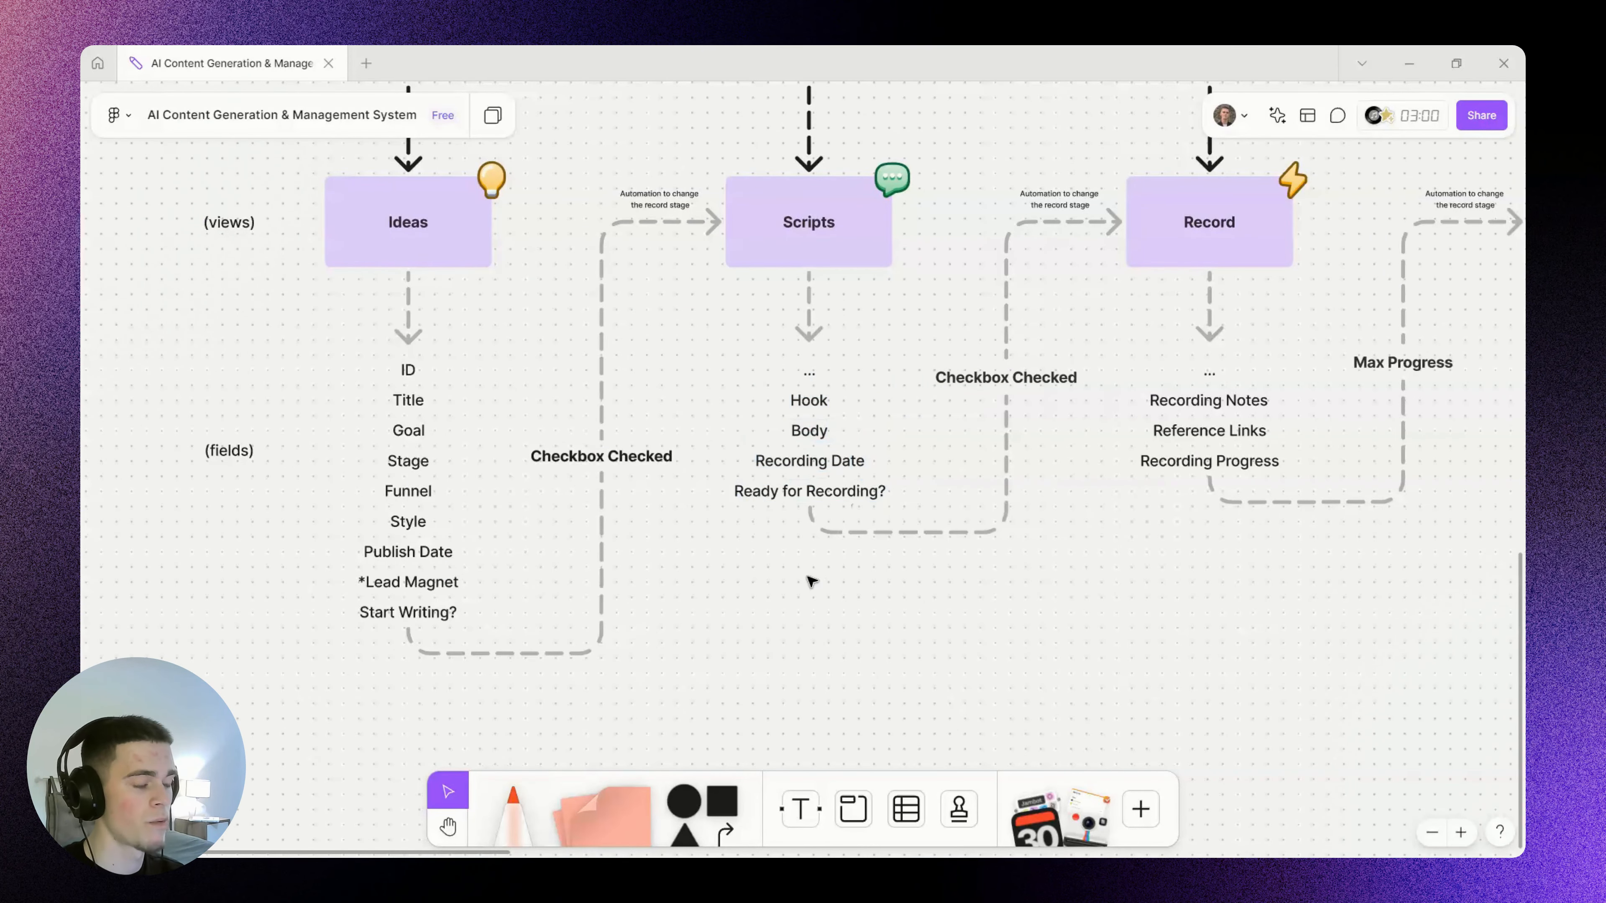
{"action": "key", "text": "alt+Tab"}
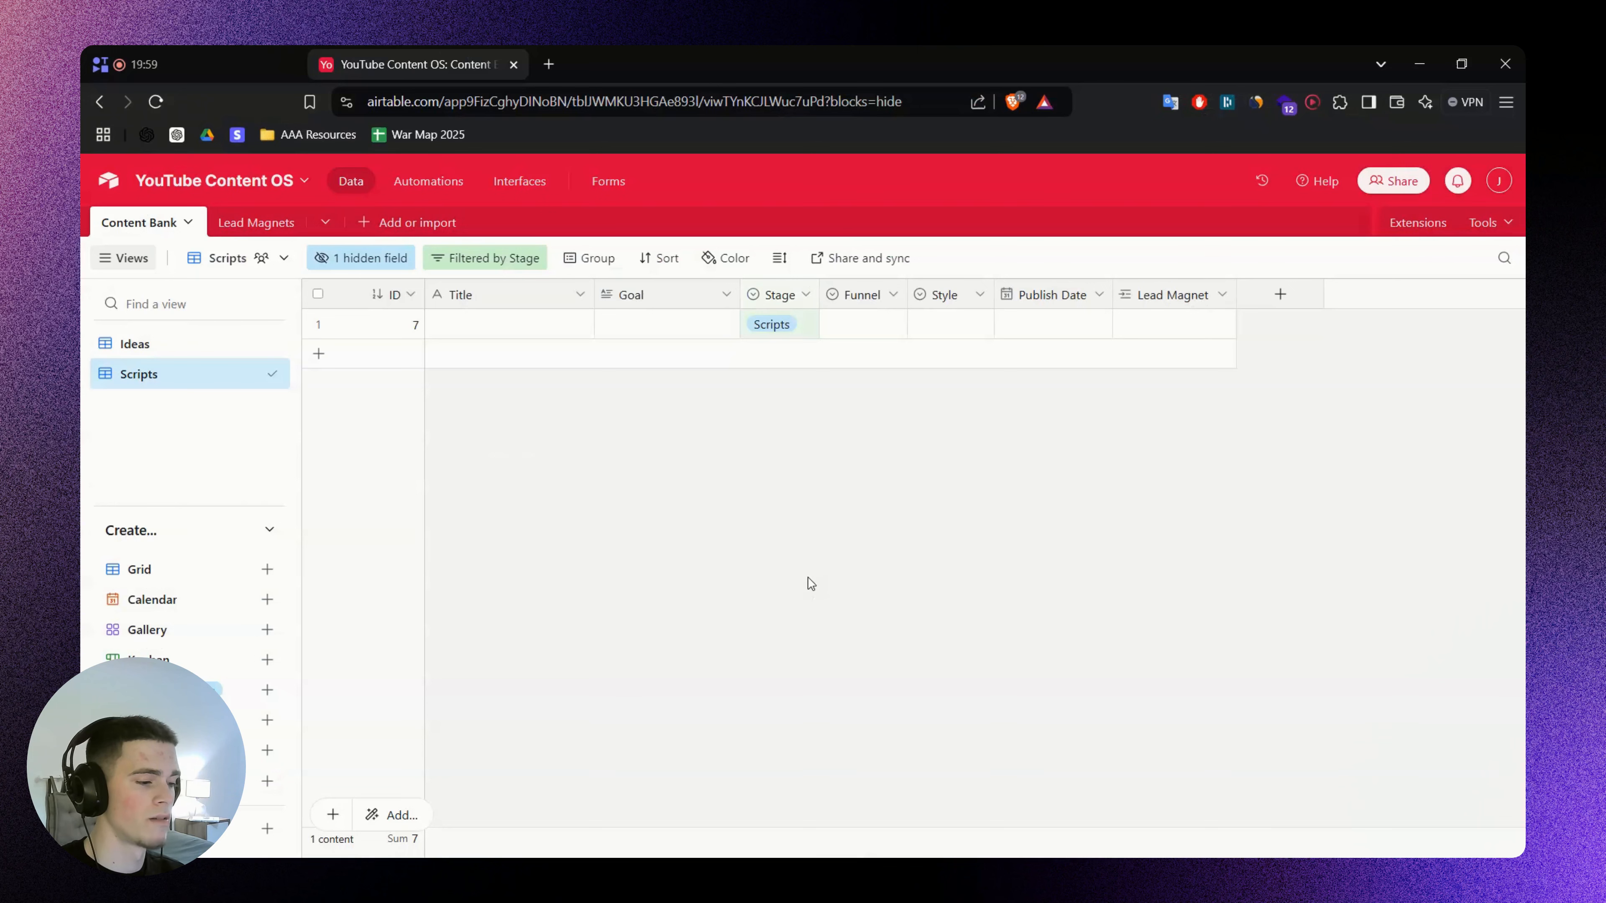
{"action": "left_click", "coordinate": [163, 346]}
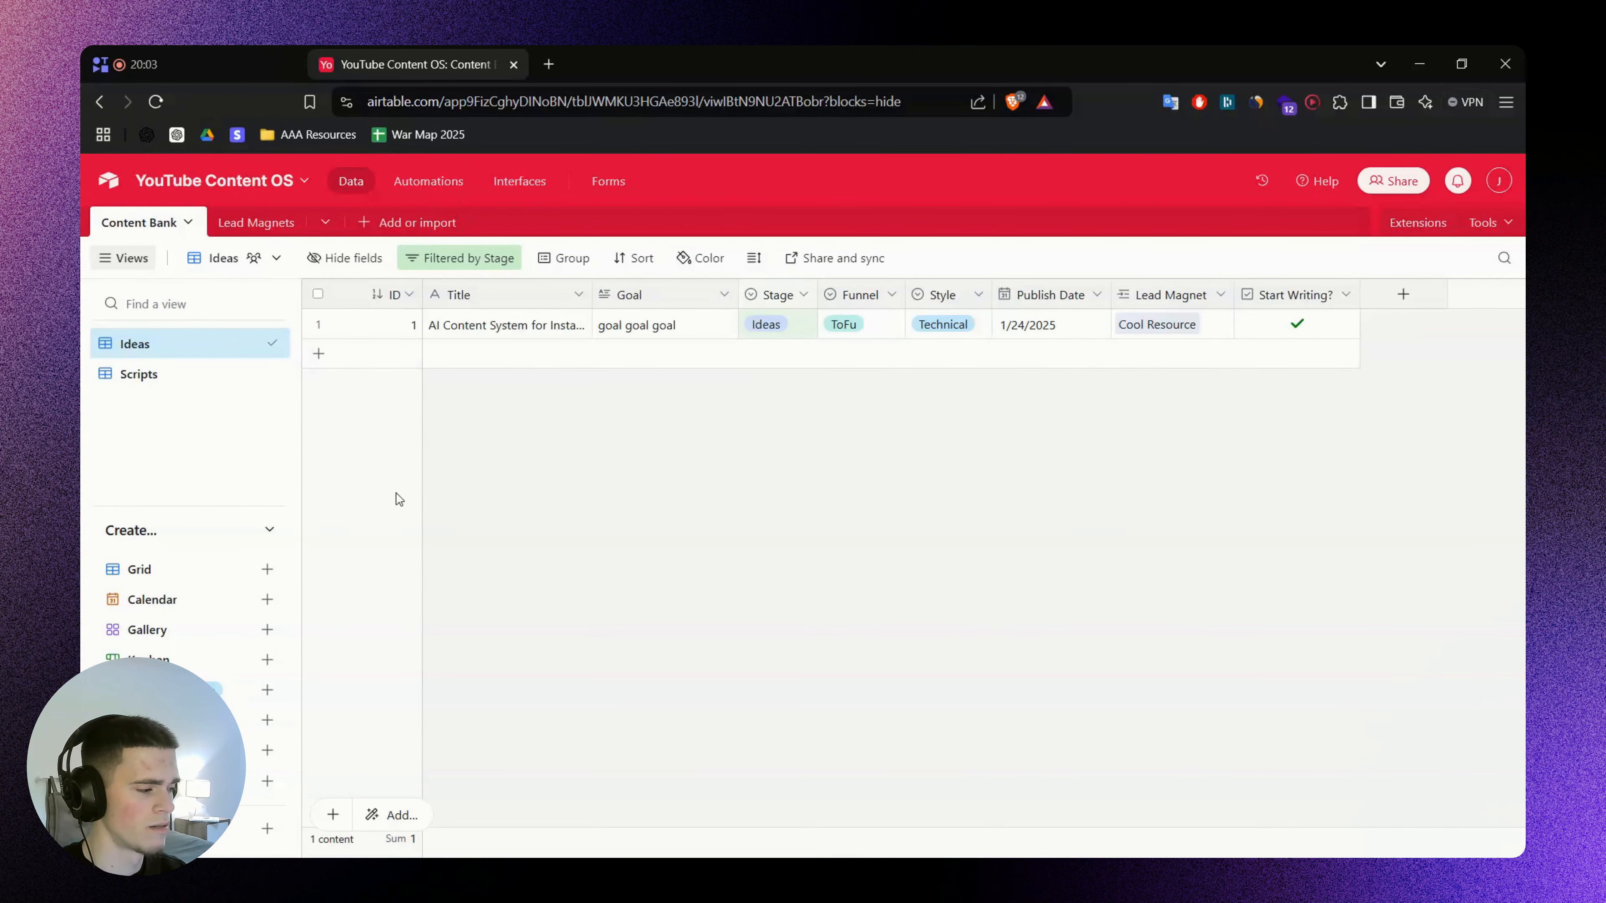
{"action": "left_click", "coordinate": [150, 383]}
{"action": "right_click", "coordinate": [886, 519]}
Consult the Scripts fields in the FigJam plan and add a long text field named Hook to Airtable's Scripts view
{"action": "key", "text": "alt+Tab"}
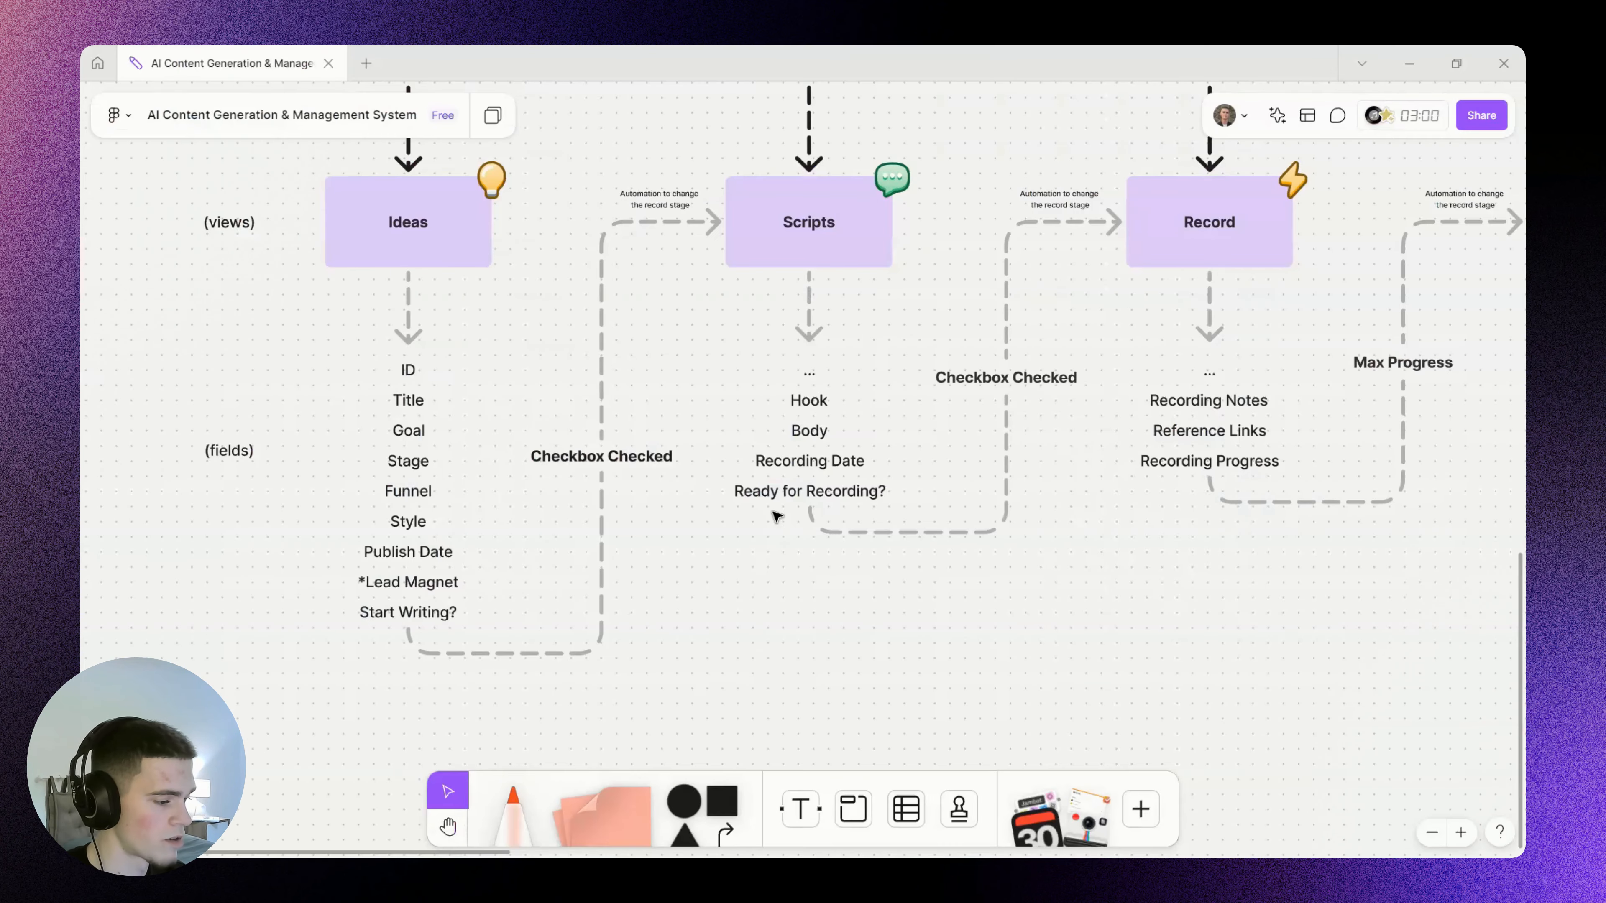
{"action": "scroll", "coordinate": [824, 402], "scroll_direction": "up", "scroll_amount": 1}
{"action": "double_click", "coordinate": [811, 403]}
{"action": "left_click", "coordinate": [876, 420]}
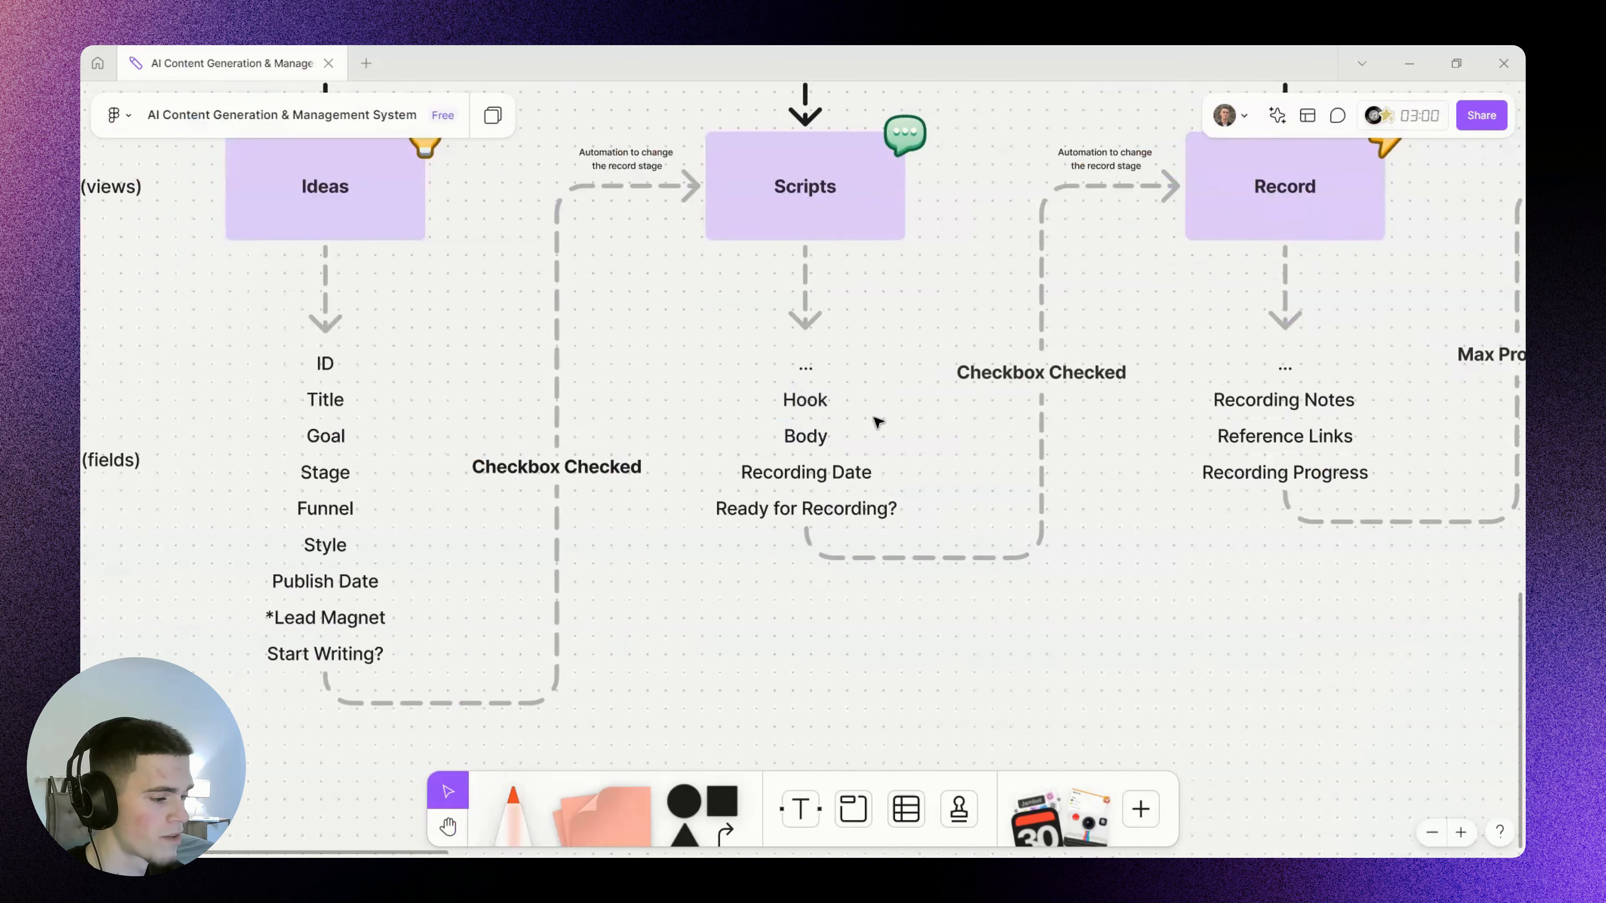
{"action": "key", "text": "alt+Tab"}
{"action": "left_click", "coordinate": [1273, 305]}
{"action": "type", "text": "Hook"}
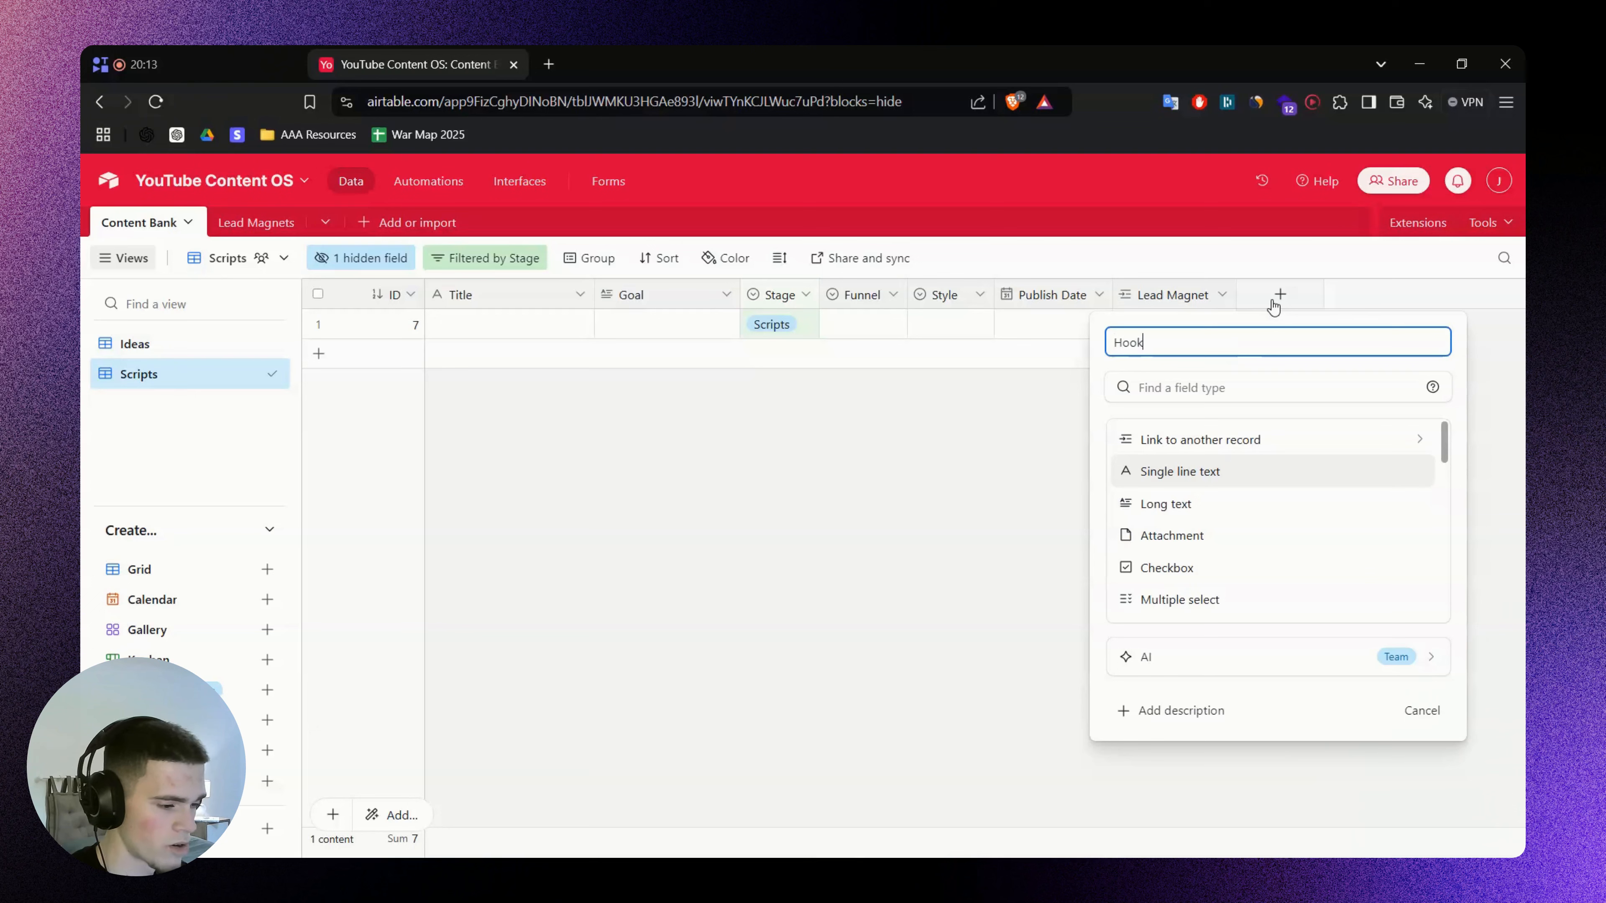
{"action": "left_click", "coordinate": [1206, 503]}
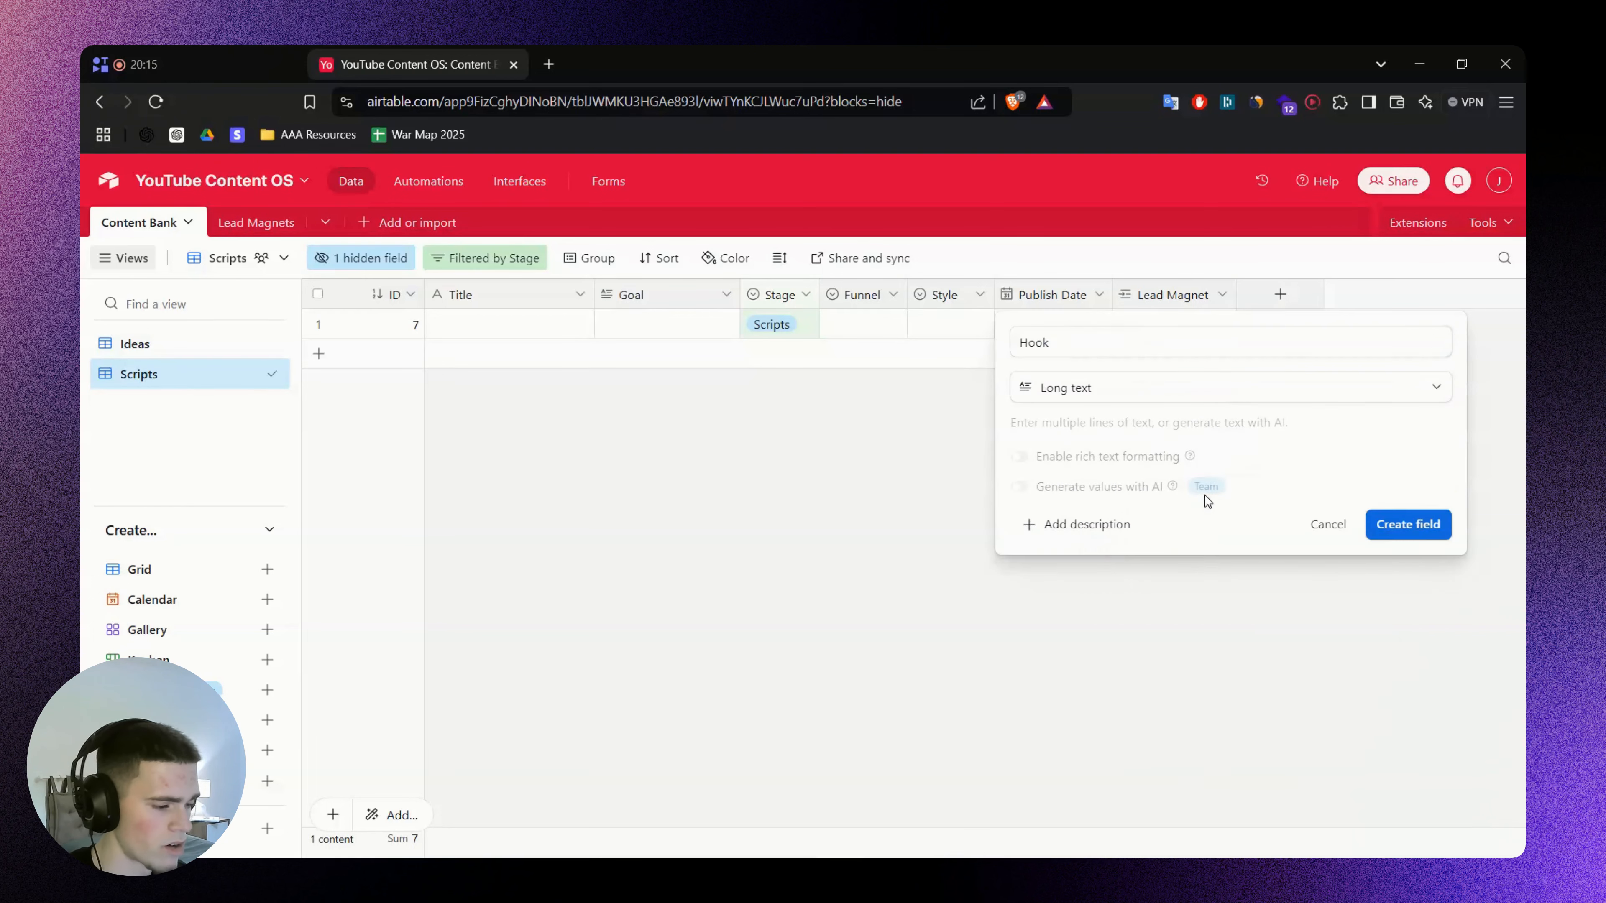
{"action": "left_click", "coordinate": [1417, 533]}
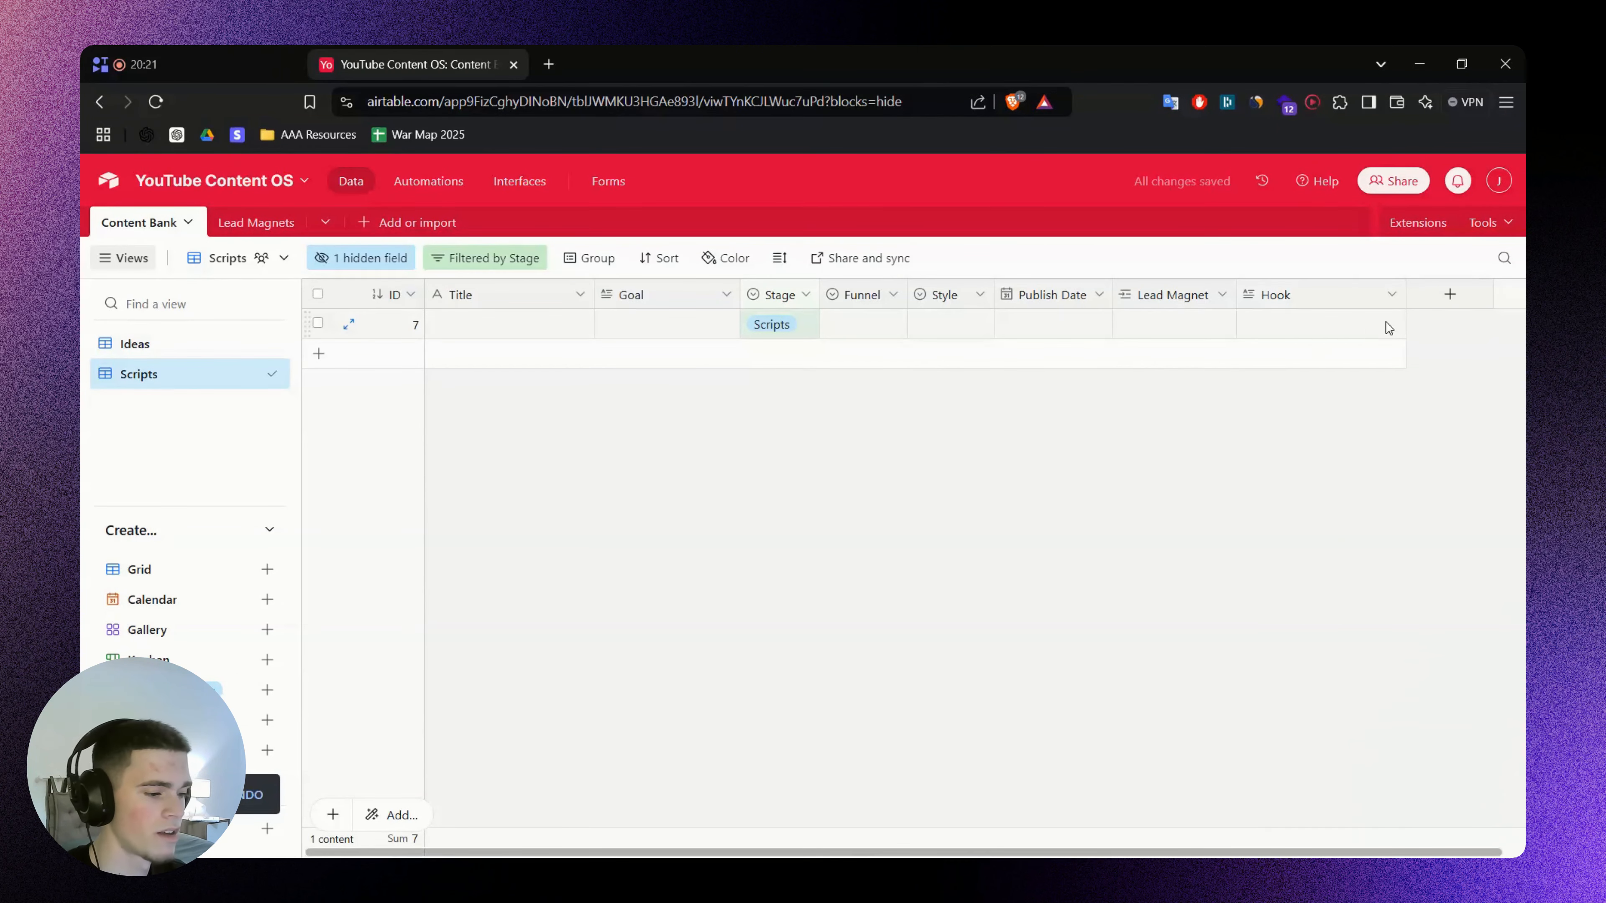
Narrow the Hook column slightly and look at the text editor of its empty cell
{"action": "left_click_drag", "start_coordinate": [1404, 294], "coordinate": [1390, 296]}
{"action": "double_click", "coordinate": [1339, 327]}
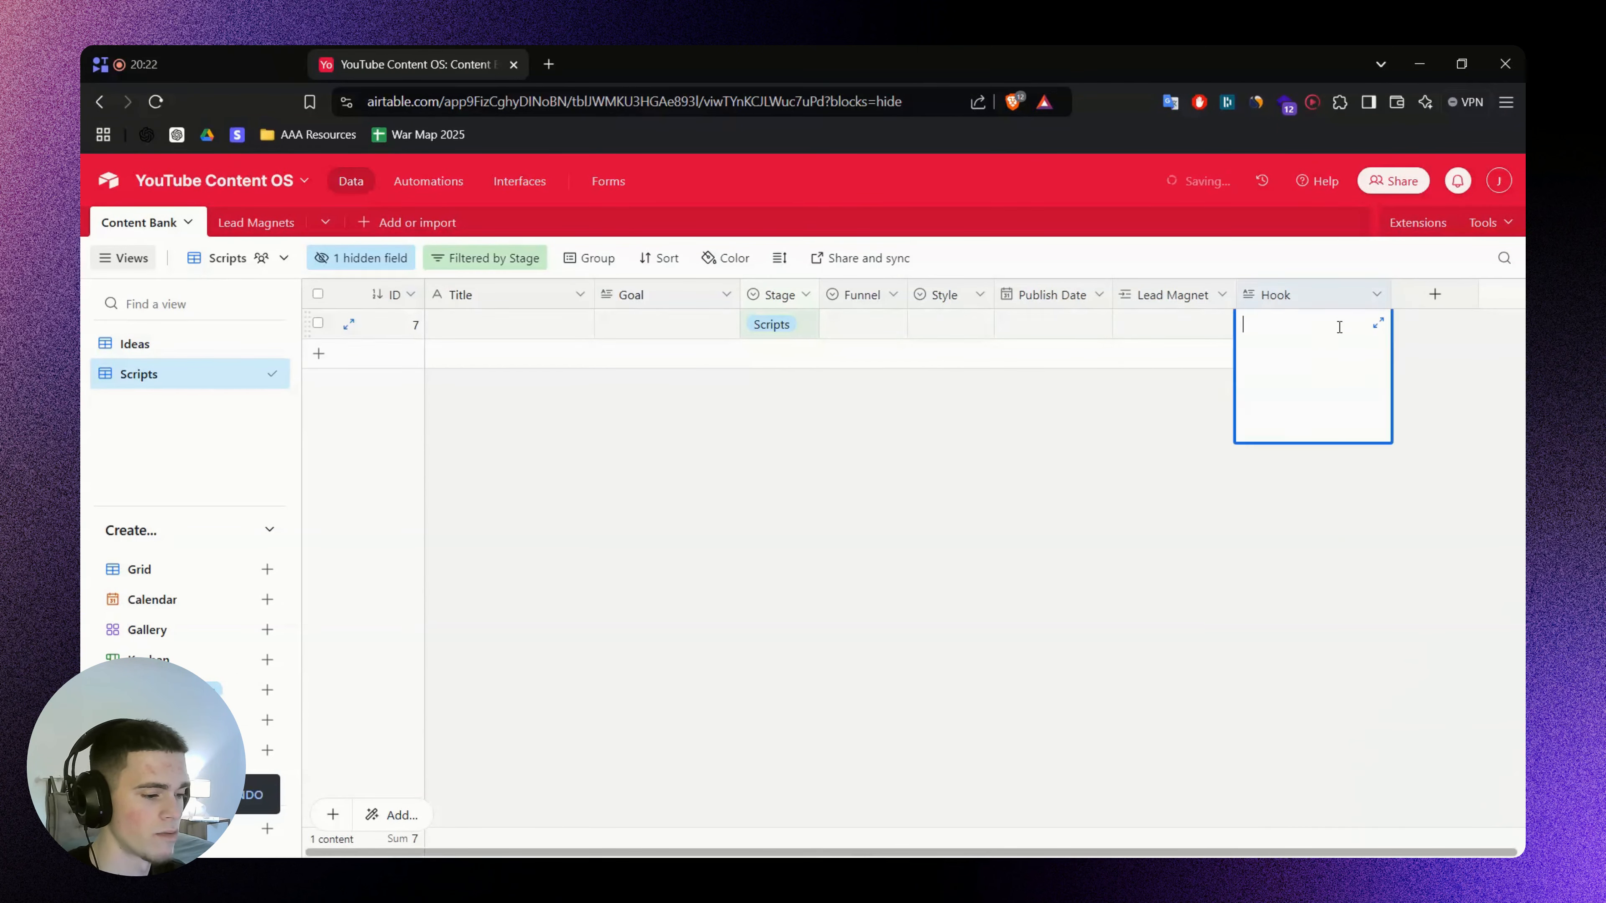
{"action": "left_click", "coordinate": [1106, 519]}
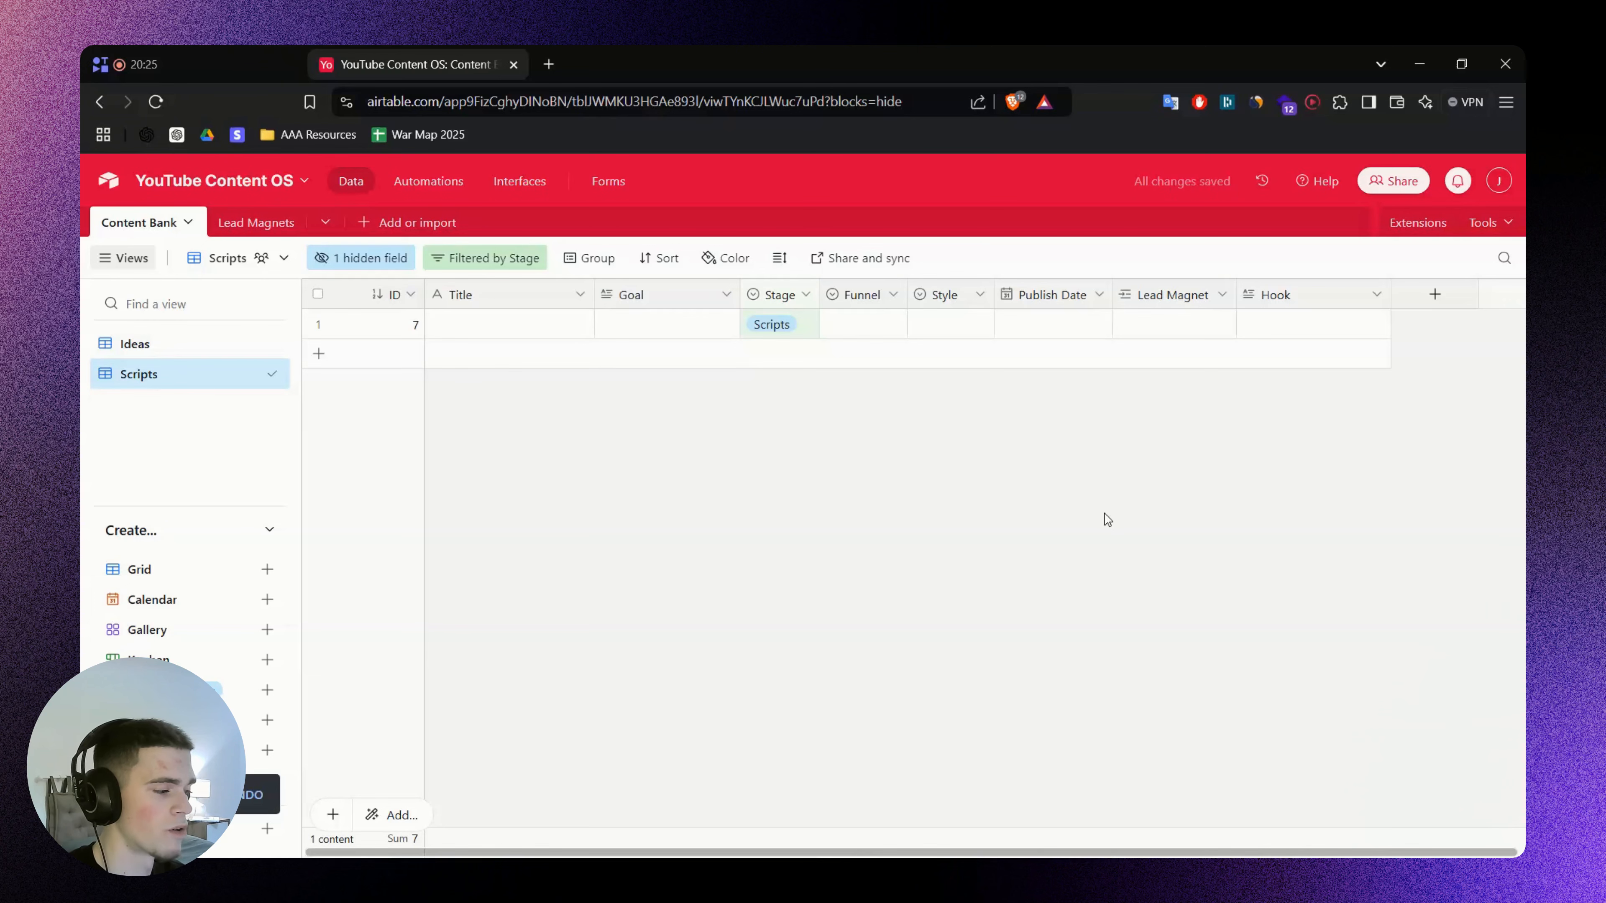
Check the next planned Scripts field in FigJam and add a long text field named Body to Airtable's Scripts view
{"action": "key", "text": "alt+Tab"}
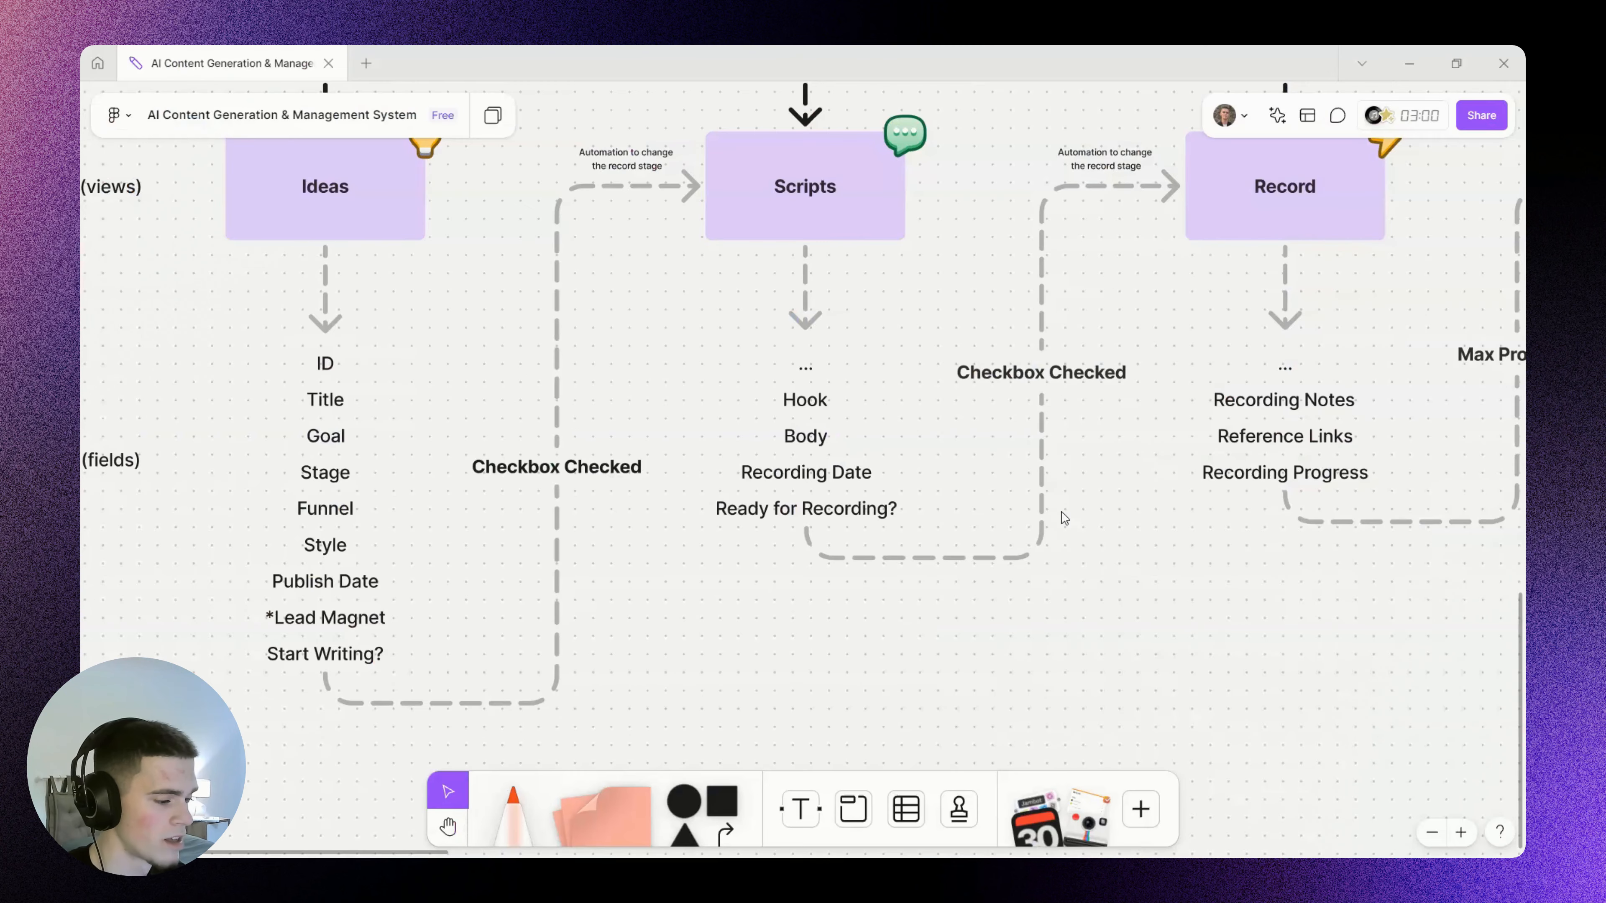
{"action": "double_click", "coordinate": [814, 441]}
{"action": "key", "text": "alt+Tab"}
{"action": "left_click", "coordinate": [1424, 306]}
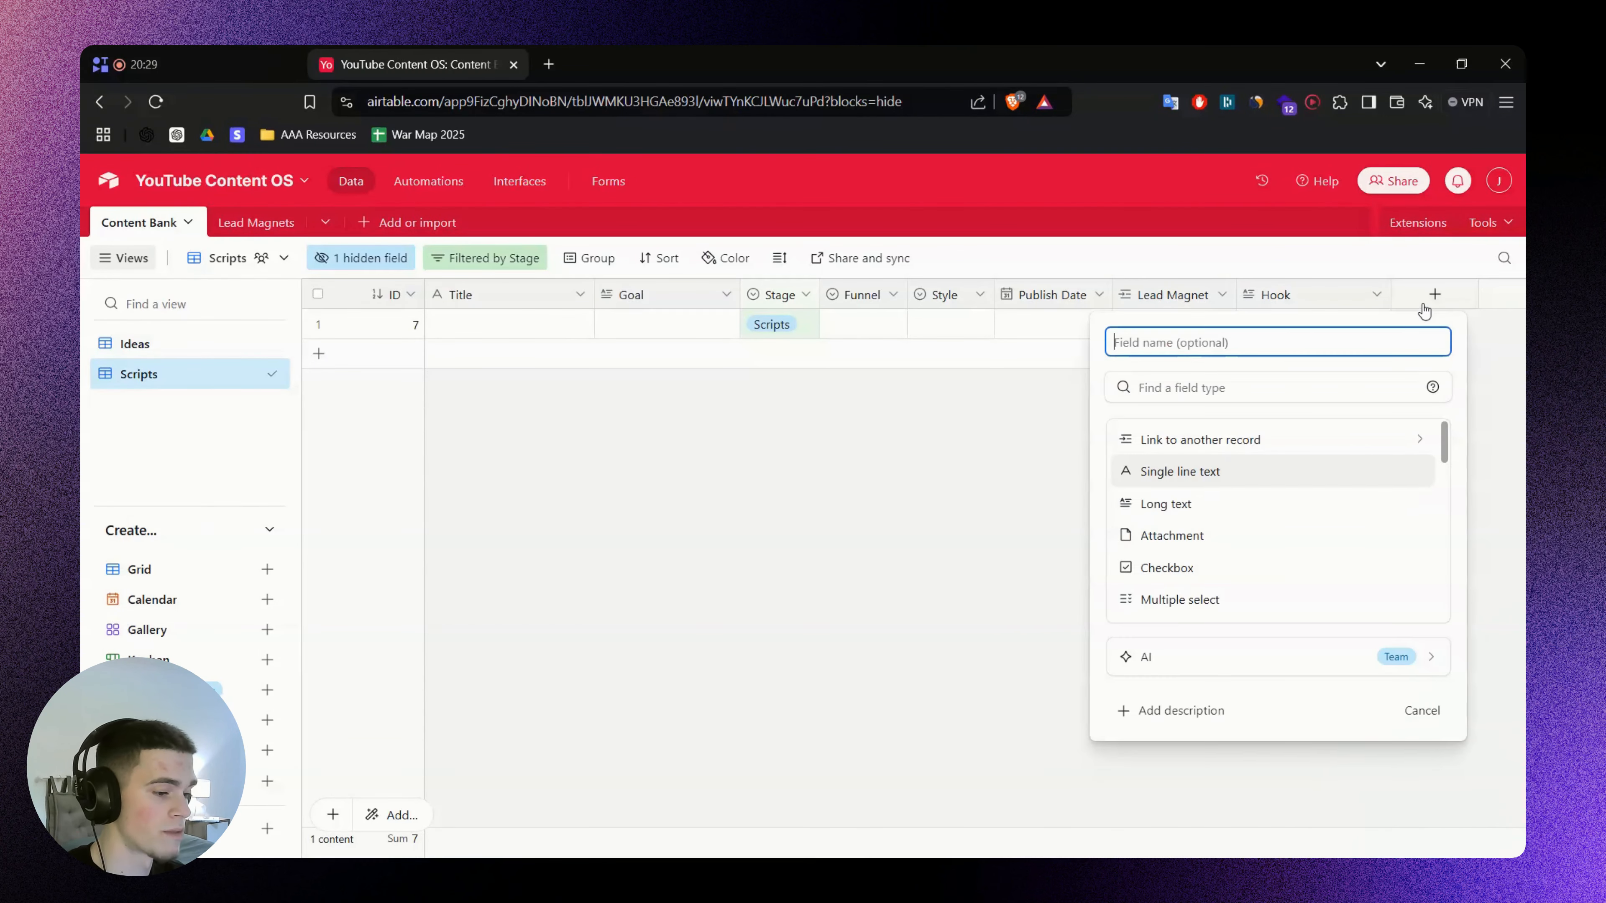
{"action": "type", "text": "Body"}
{"action": "key", "text": "Tab"}
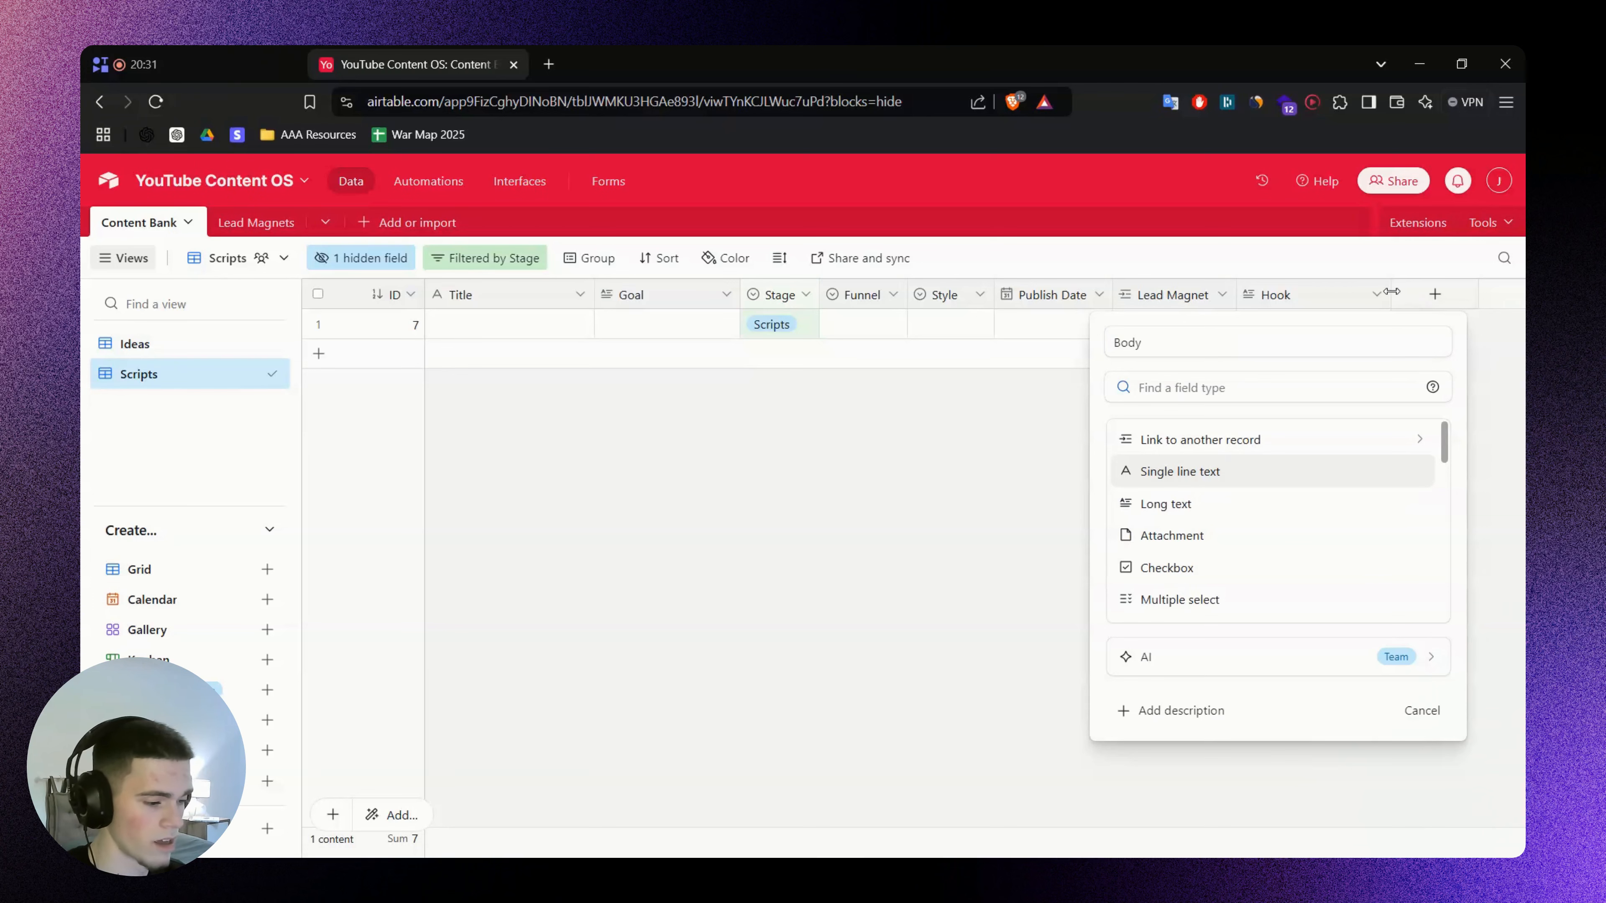
{"action": "left_click", "coordinate": [1222, 516]}
{"action": "left_click", "coordinate": [1402, 529]}
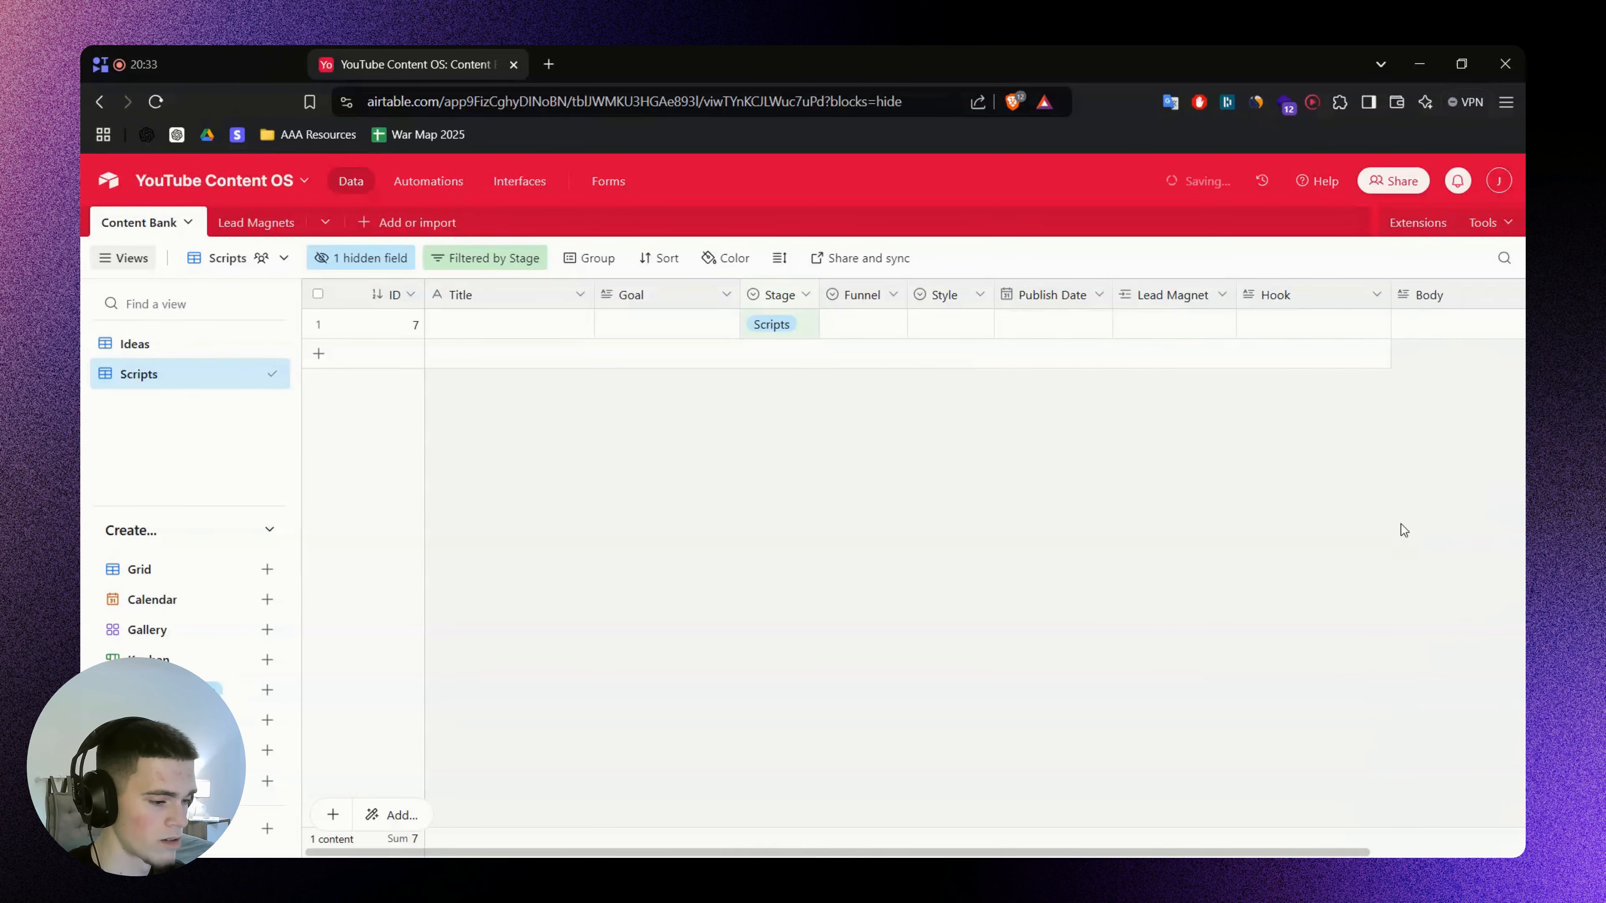
{"action": "double_click", "coordinate": [1393, 337]}
{"action": "left_click", "coordinate": [1198, 548]}
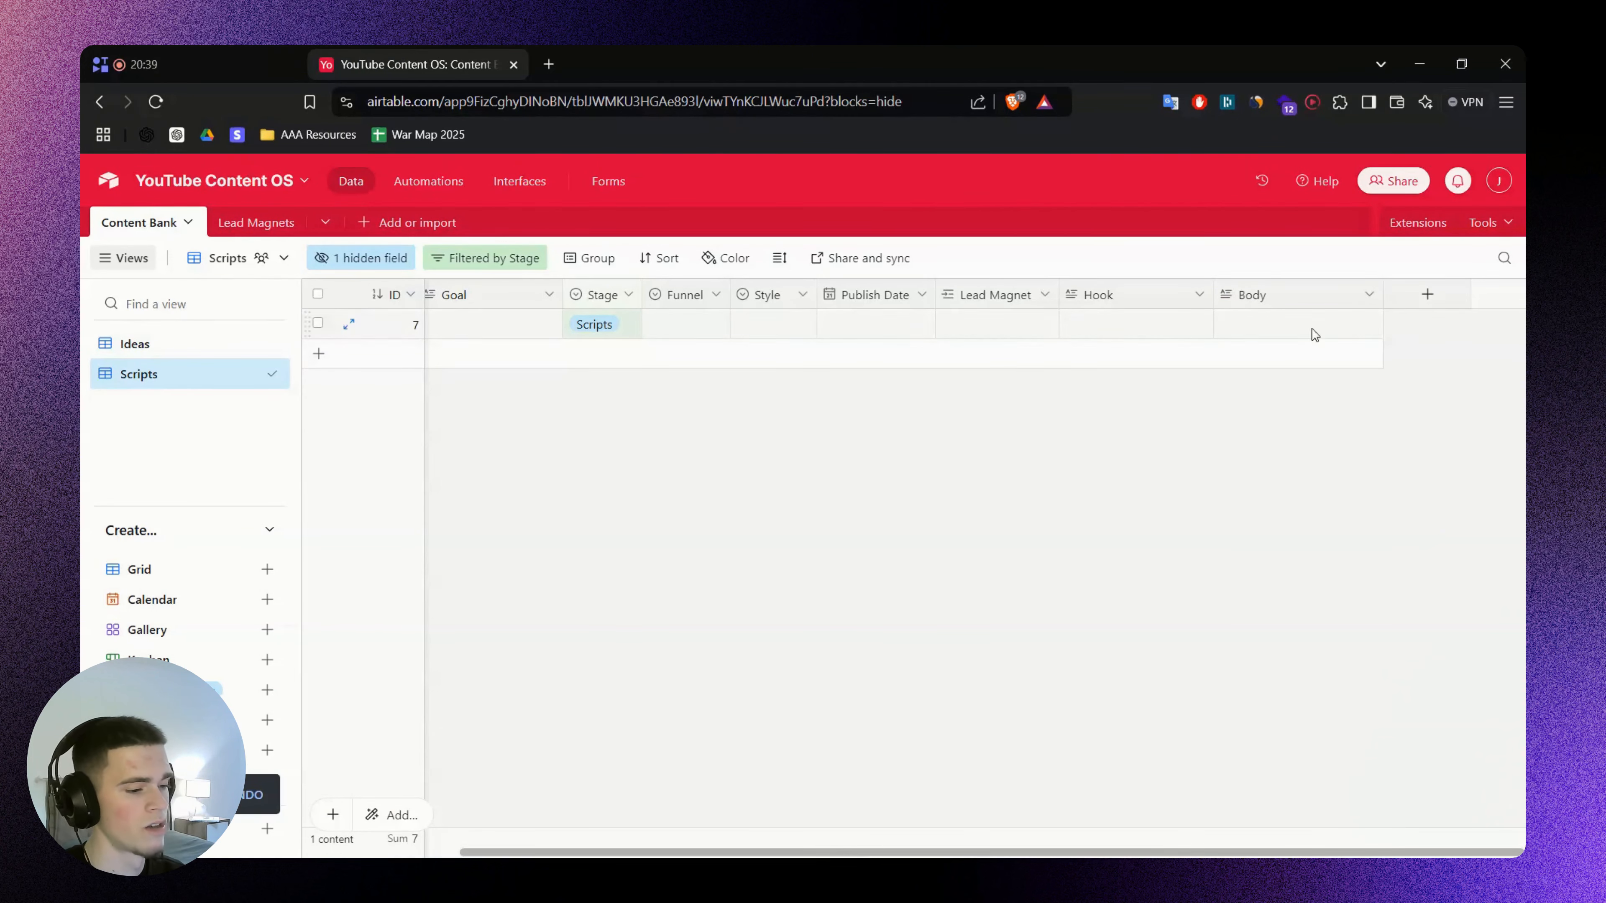
Start a new field named Recording Date in the Scripts view
{"action": "left_click", "coordinate": [1428, 294]}
{"action": "type", "text": "Recording Date"}
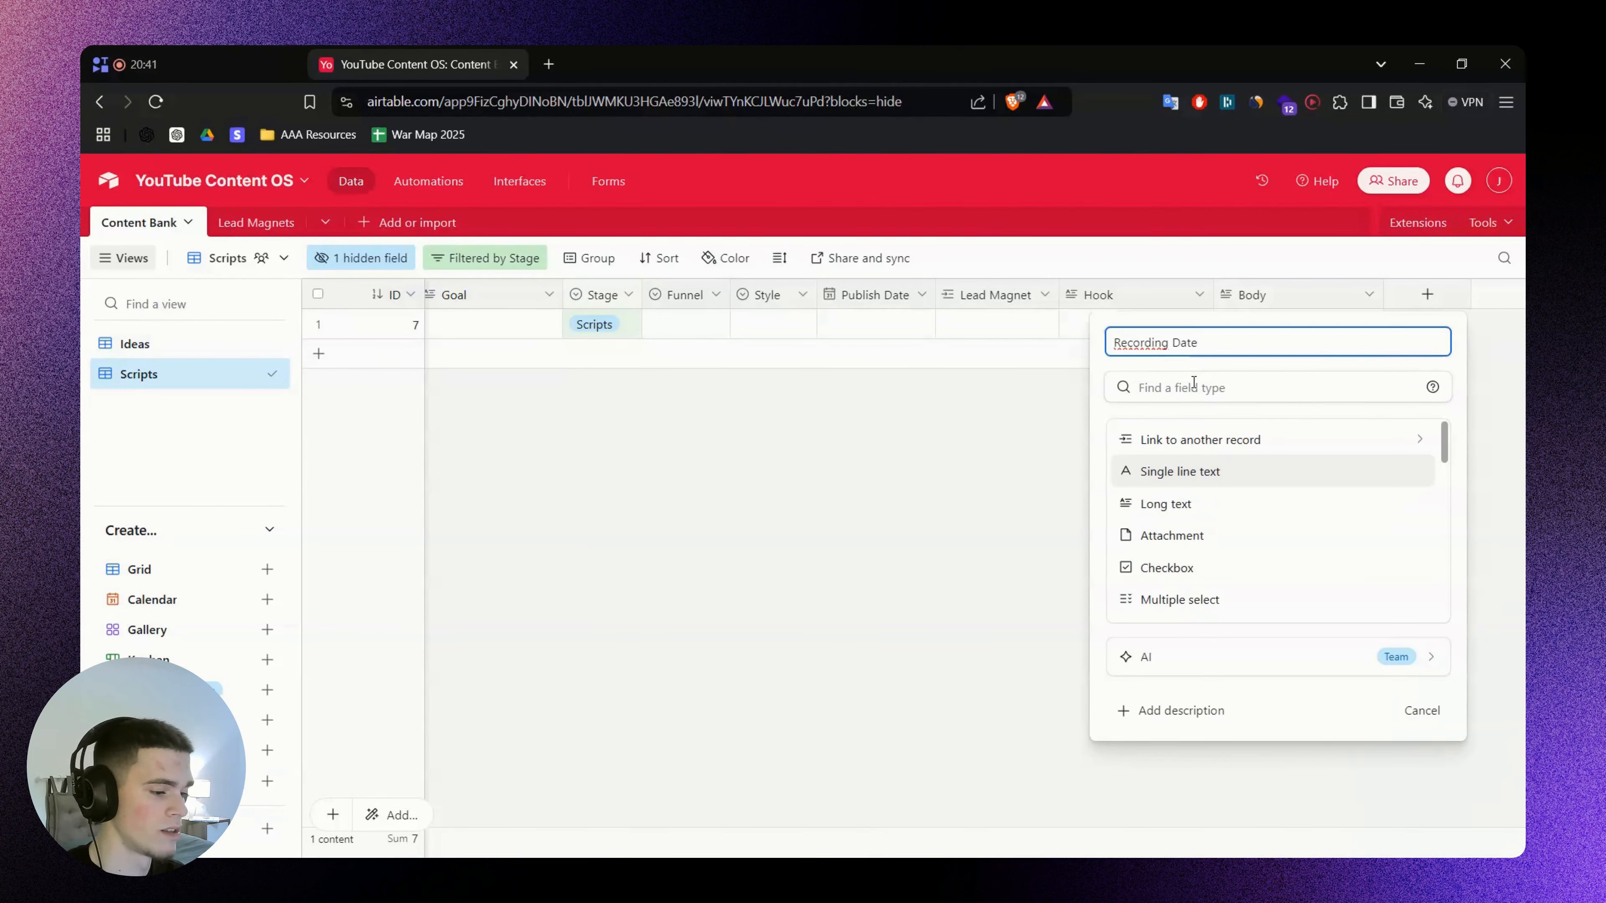
Create the Recording Date field as a Date field with the local format and check its calendar in the first record
{"action": "scroll", "coordinate": [1249, 525], "scroll_direction": "down", "scroll_amount": 2}
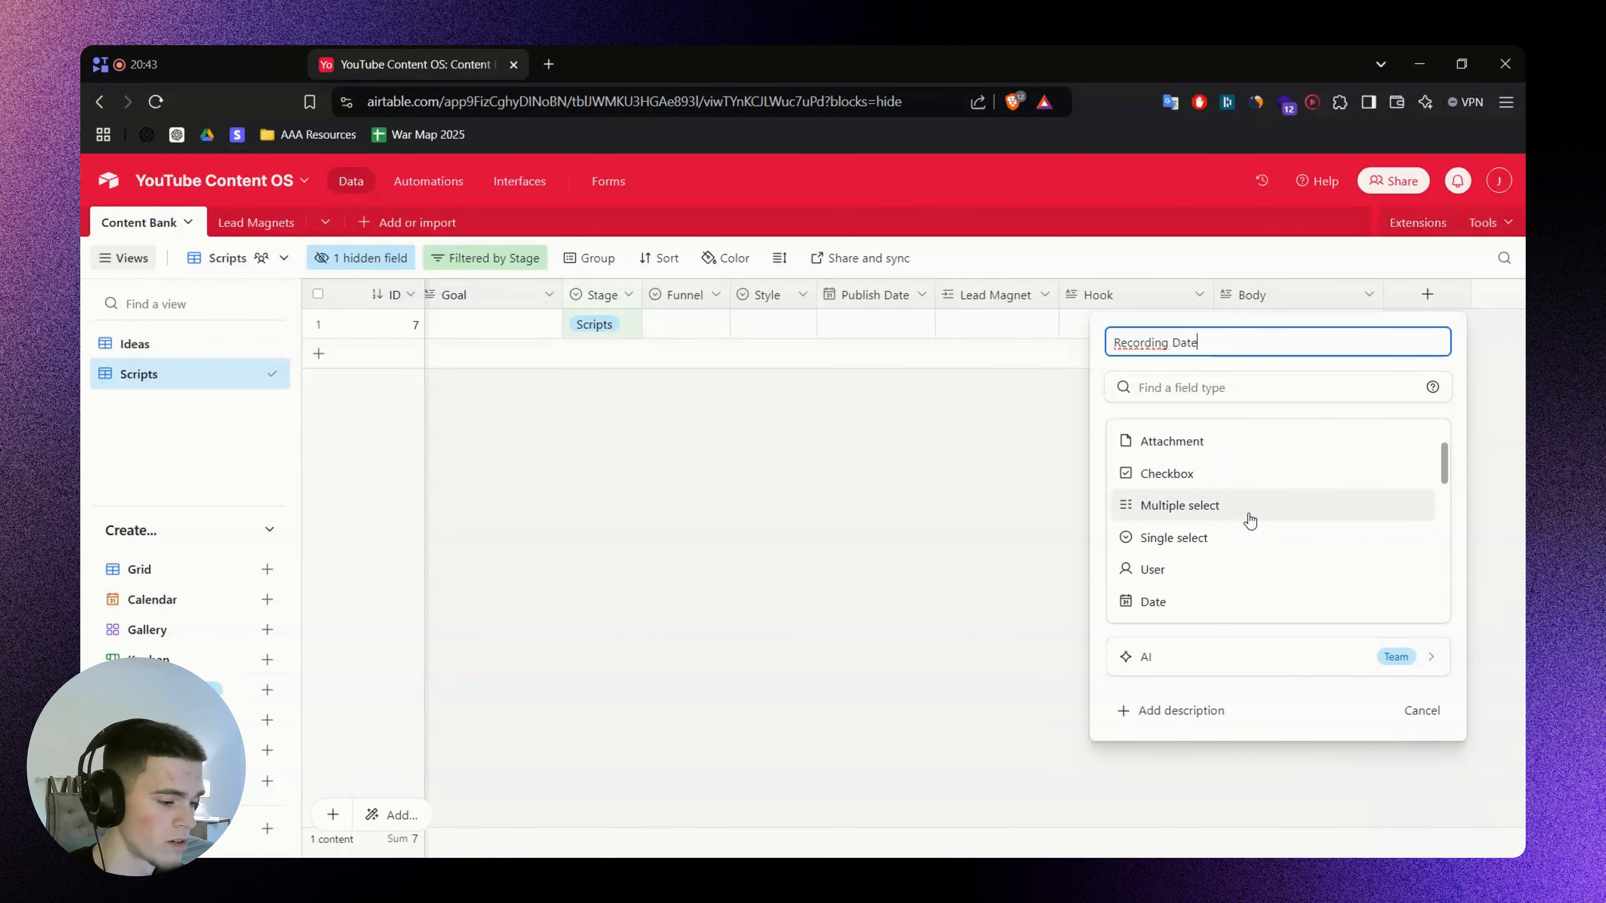
{"action": "left_click", "coordinate": [1197, 602]}
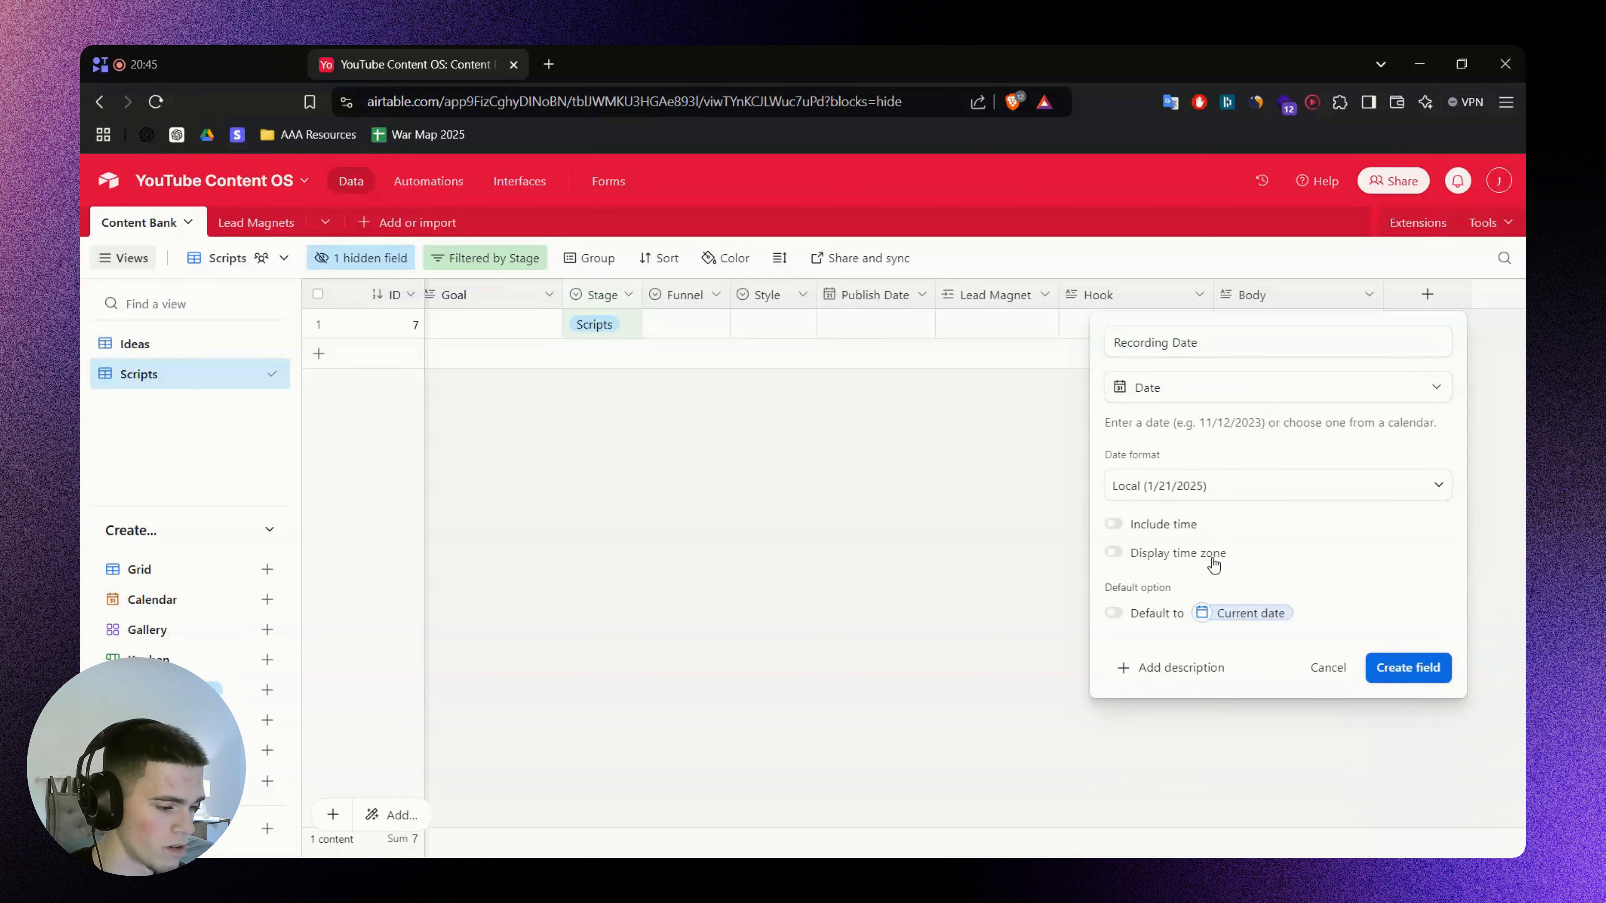
{"action": "left_click", "coordinate": [1409, 669]}
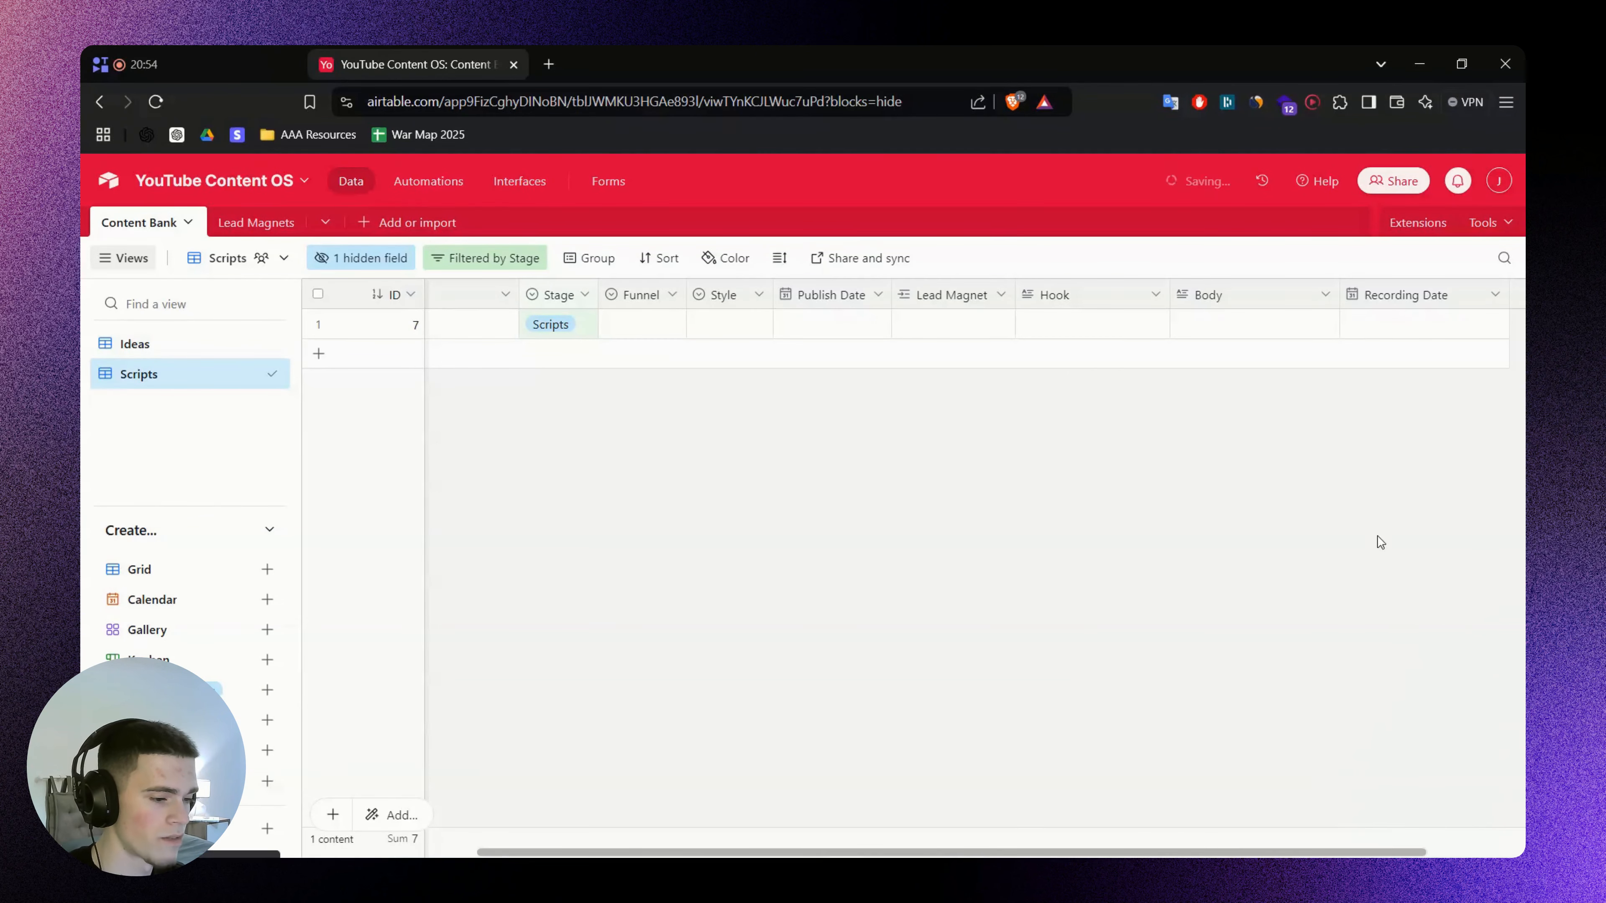
{"action": "double_click", "coordinate": [1412, 325]}
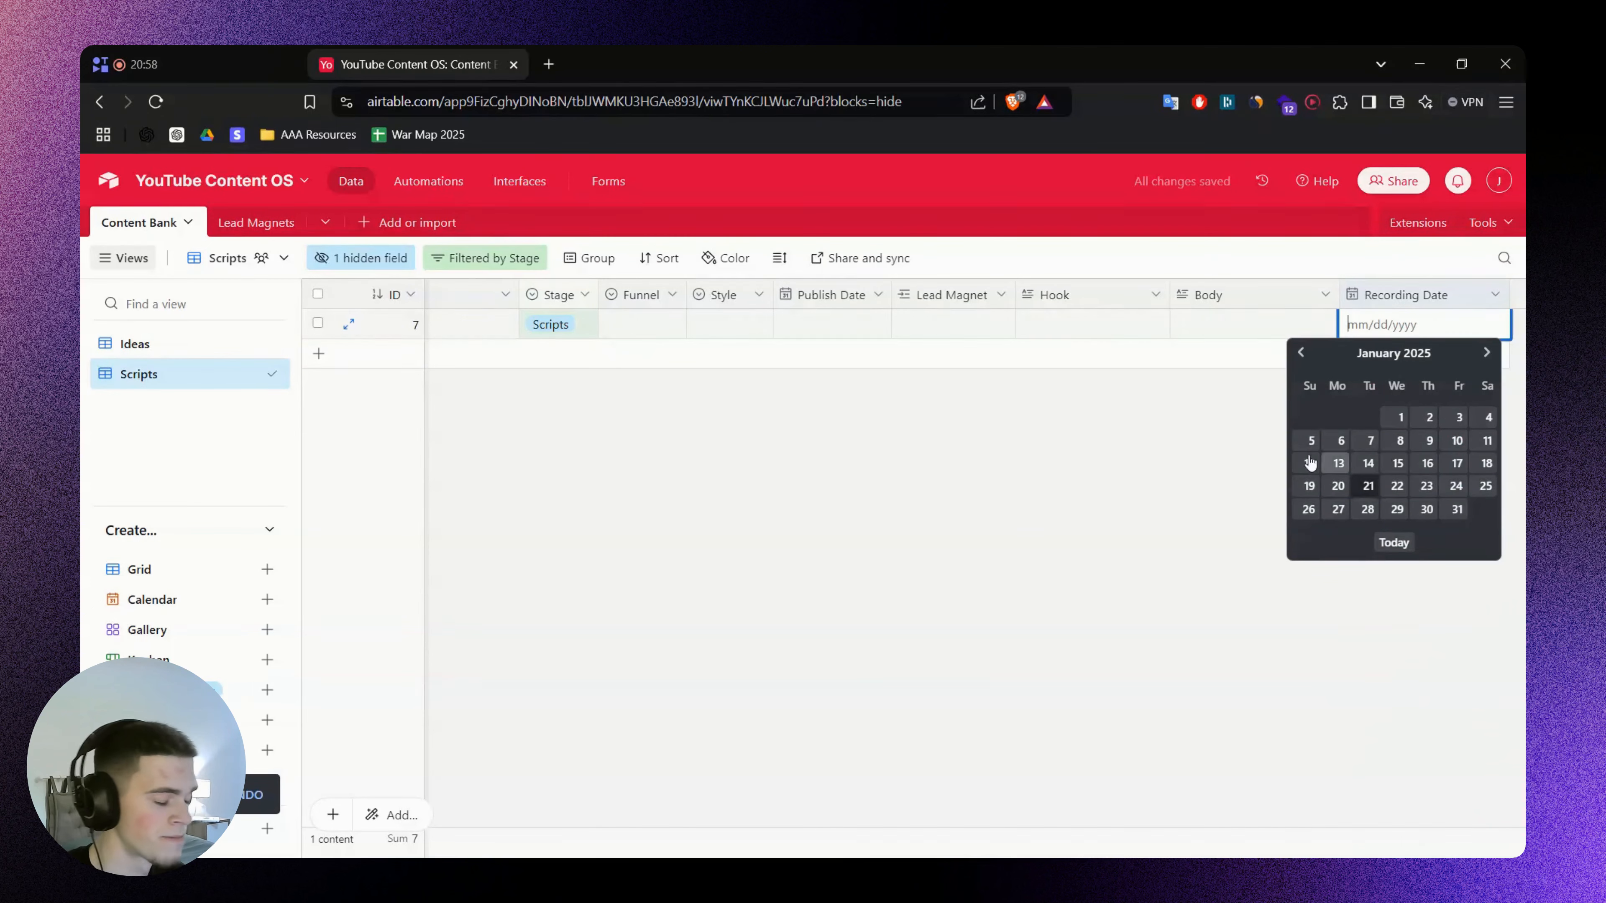
{"action": "left_click", "coordinate": [1029, 500]}
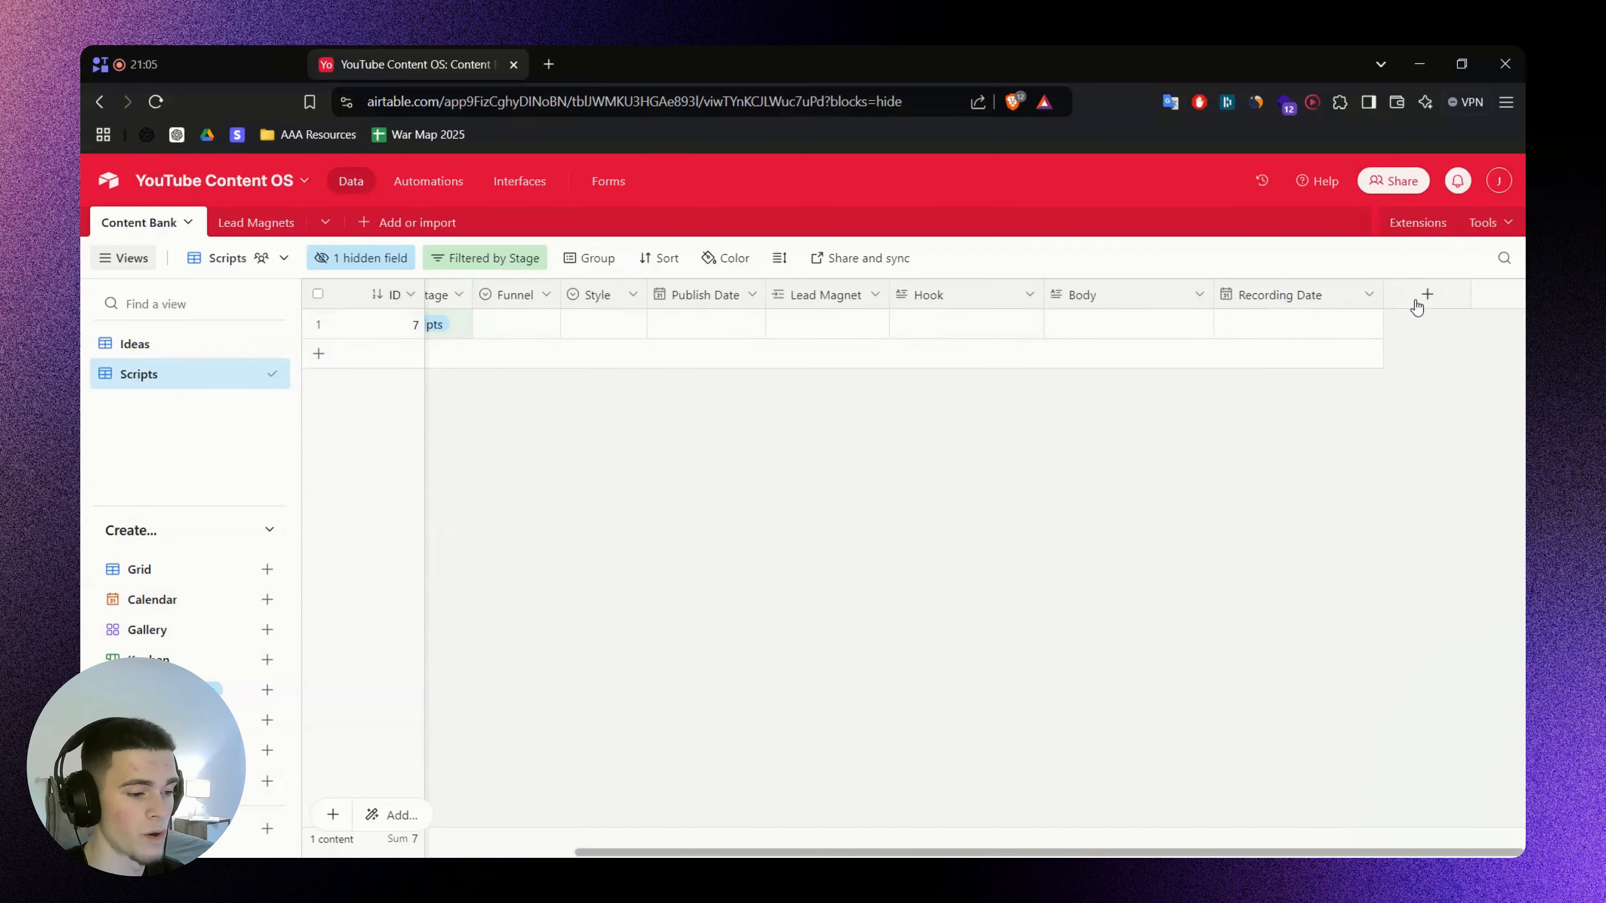
Add a Checkbox field named "Ready for Recording?" after the Recording Date field
{"action": "left_click", "coordinate": [1416, 302]}
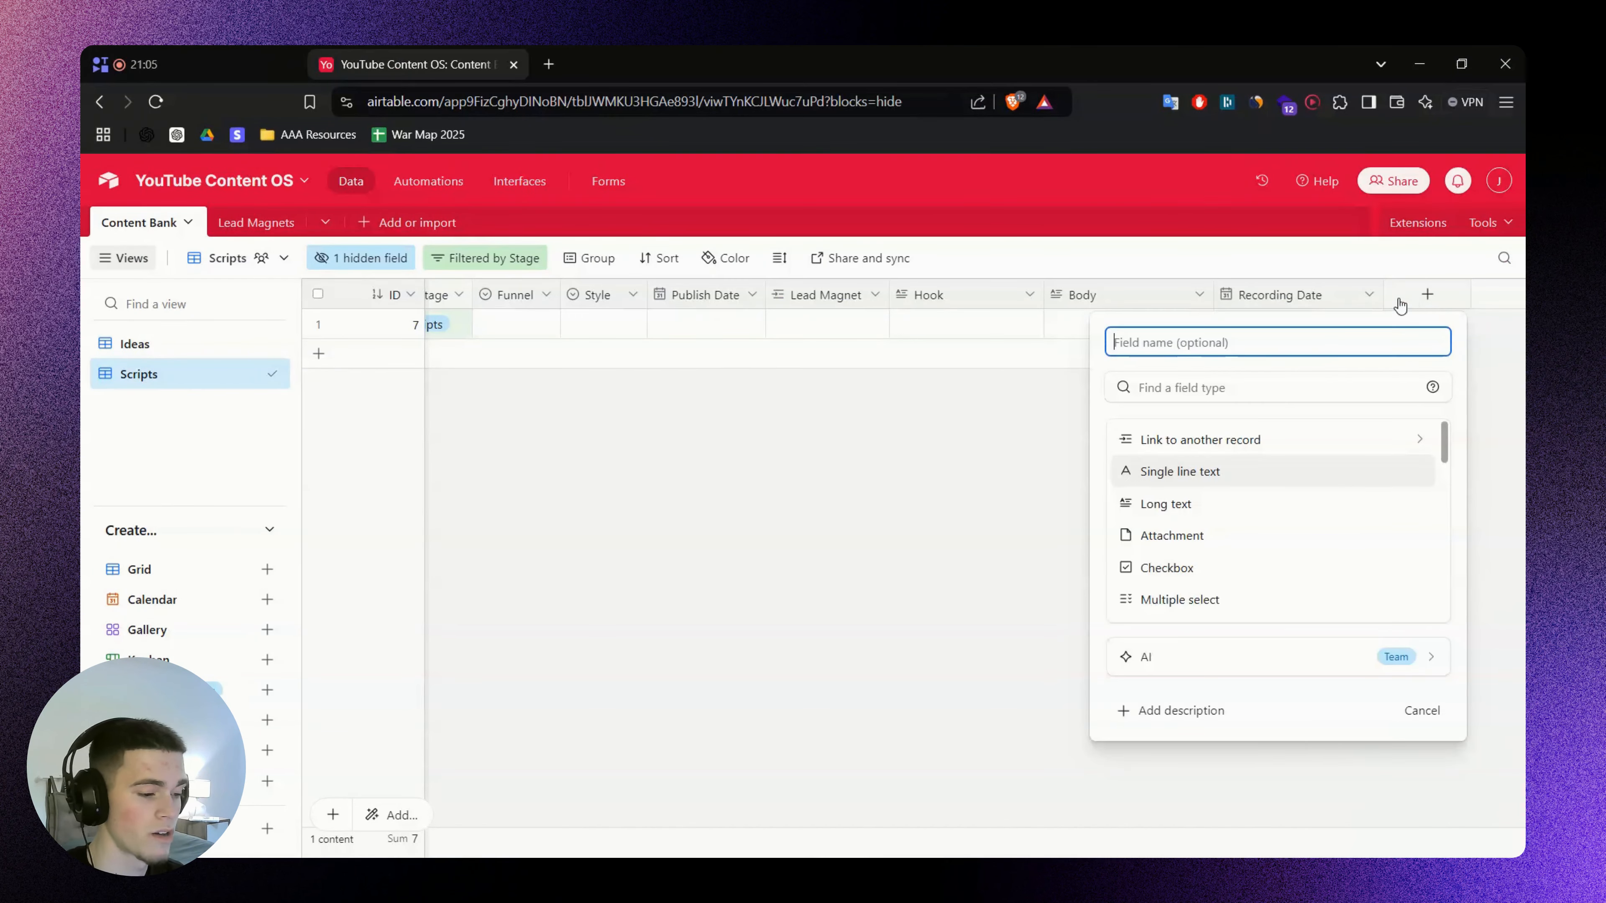
{"action": "type", "text": "Ready for Recording?"}
{"action": "left_click", "coordinate": [1234, 385]}
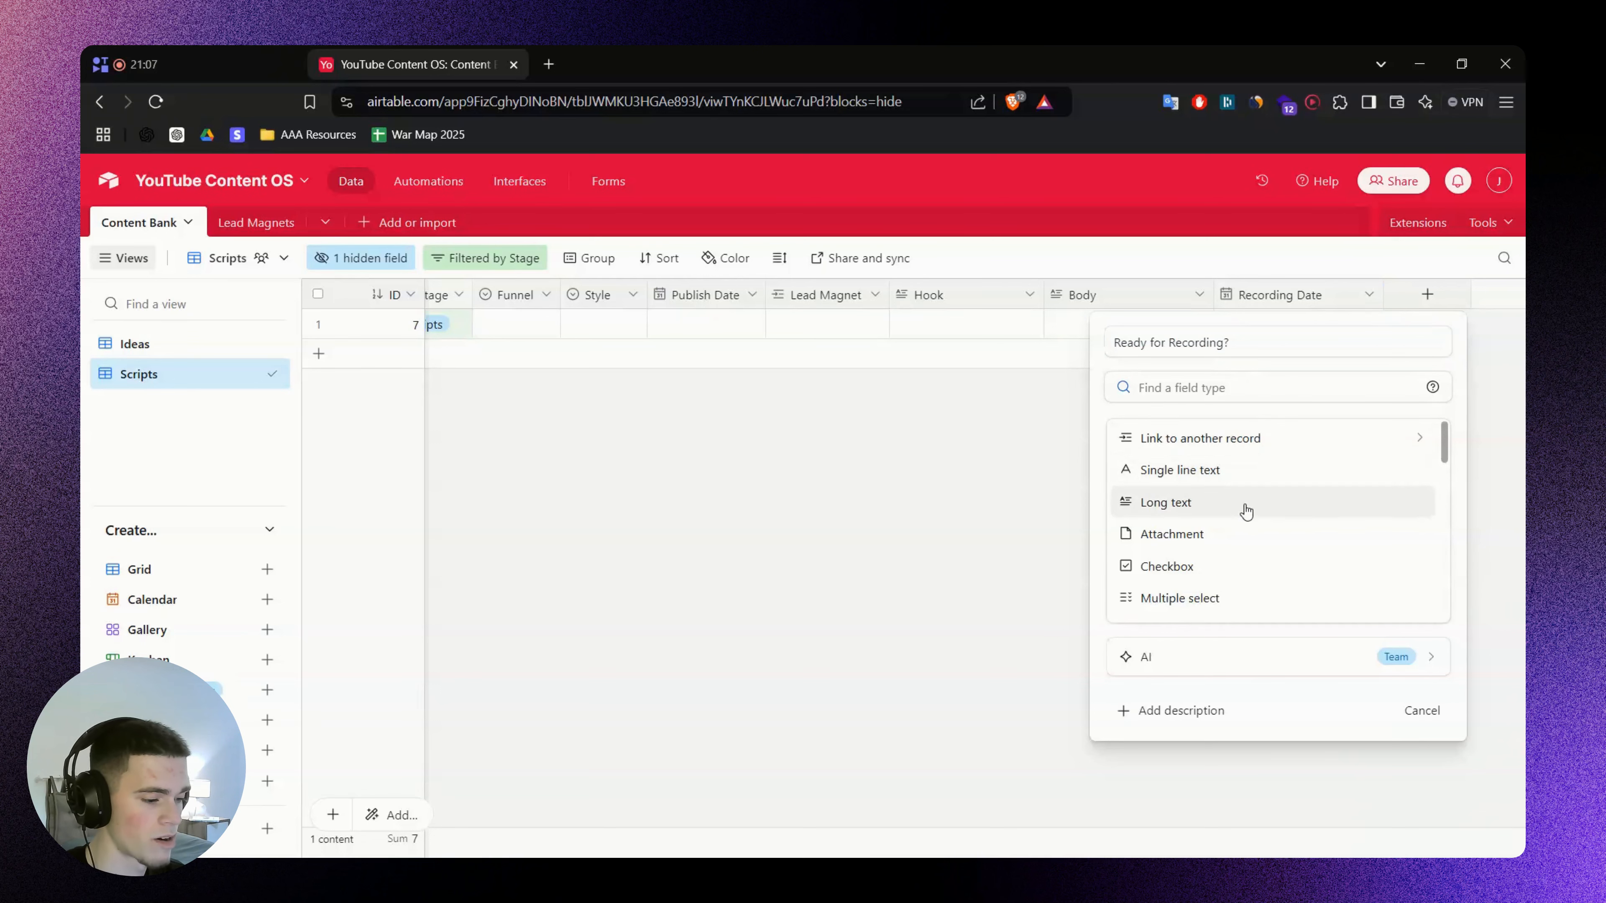
{"action": "scroll", "coordinate": [1201, 481], "scroll_direction": "down", "scroll_amount": 3}
{"action": "scroll", "coordinate": [1204, 500], "scroll_direction": "up", "scroll_amount": 2}
{"action": "left_click", "coordinate": [1198, 473]}
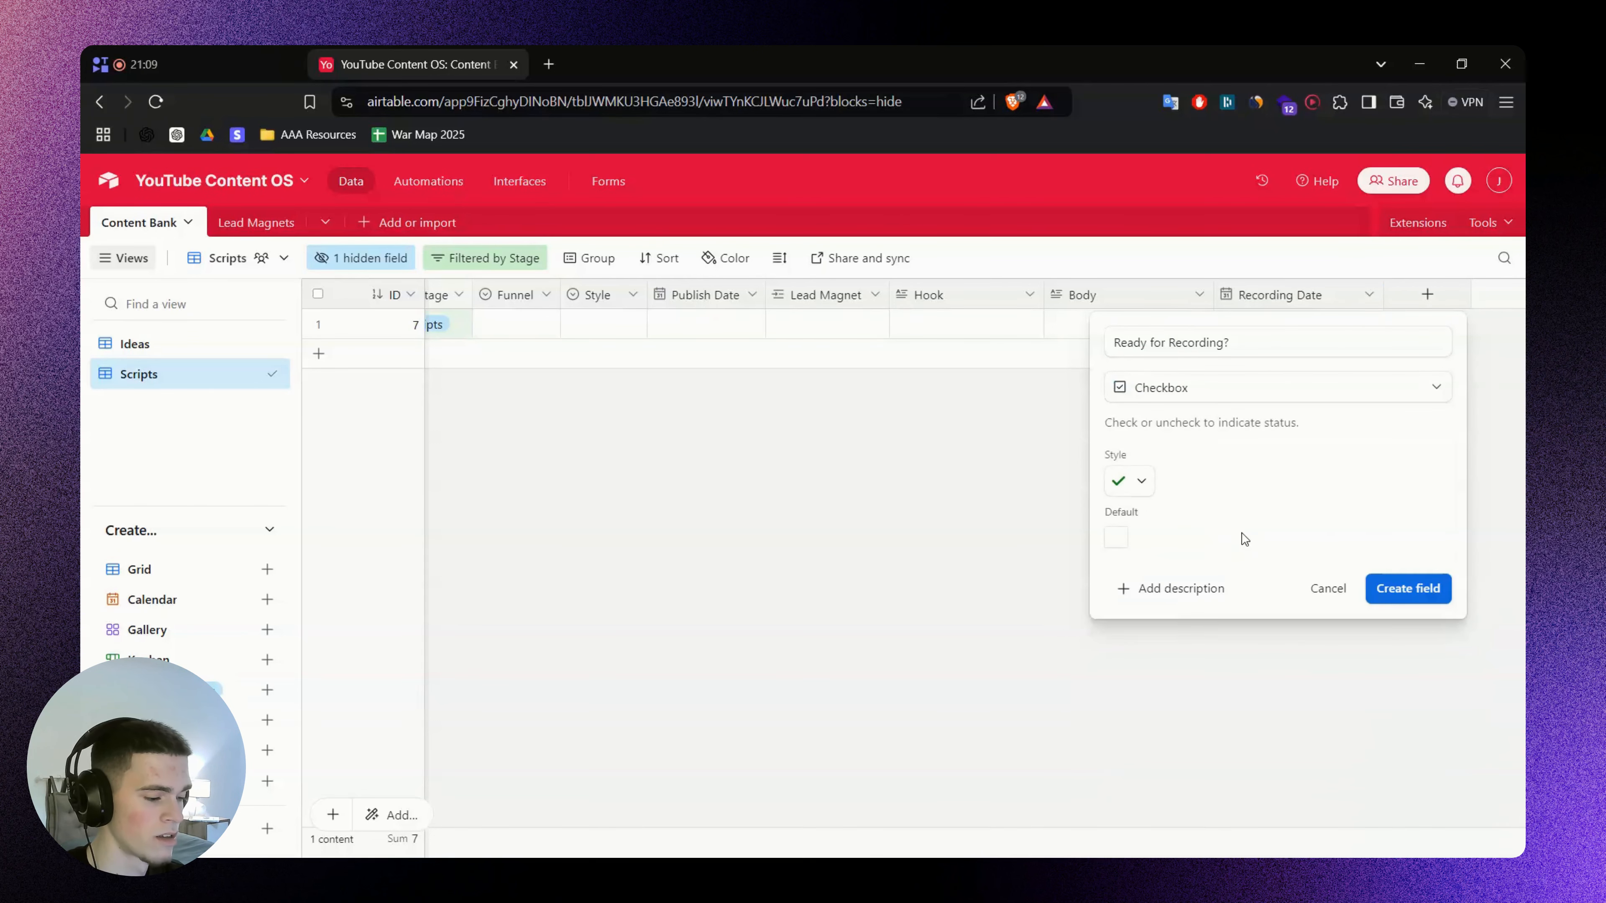
{"action": "left_click", "coordinate": [1368, 585]}
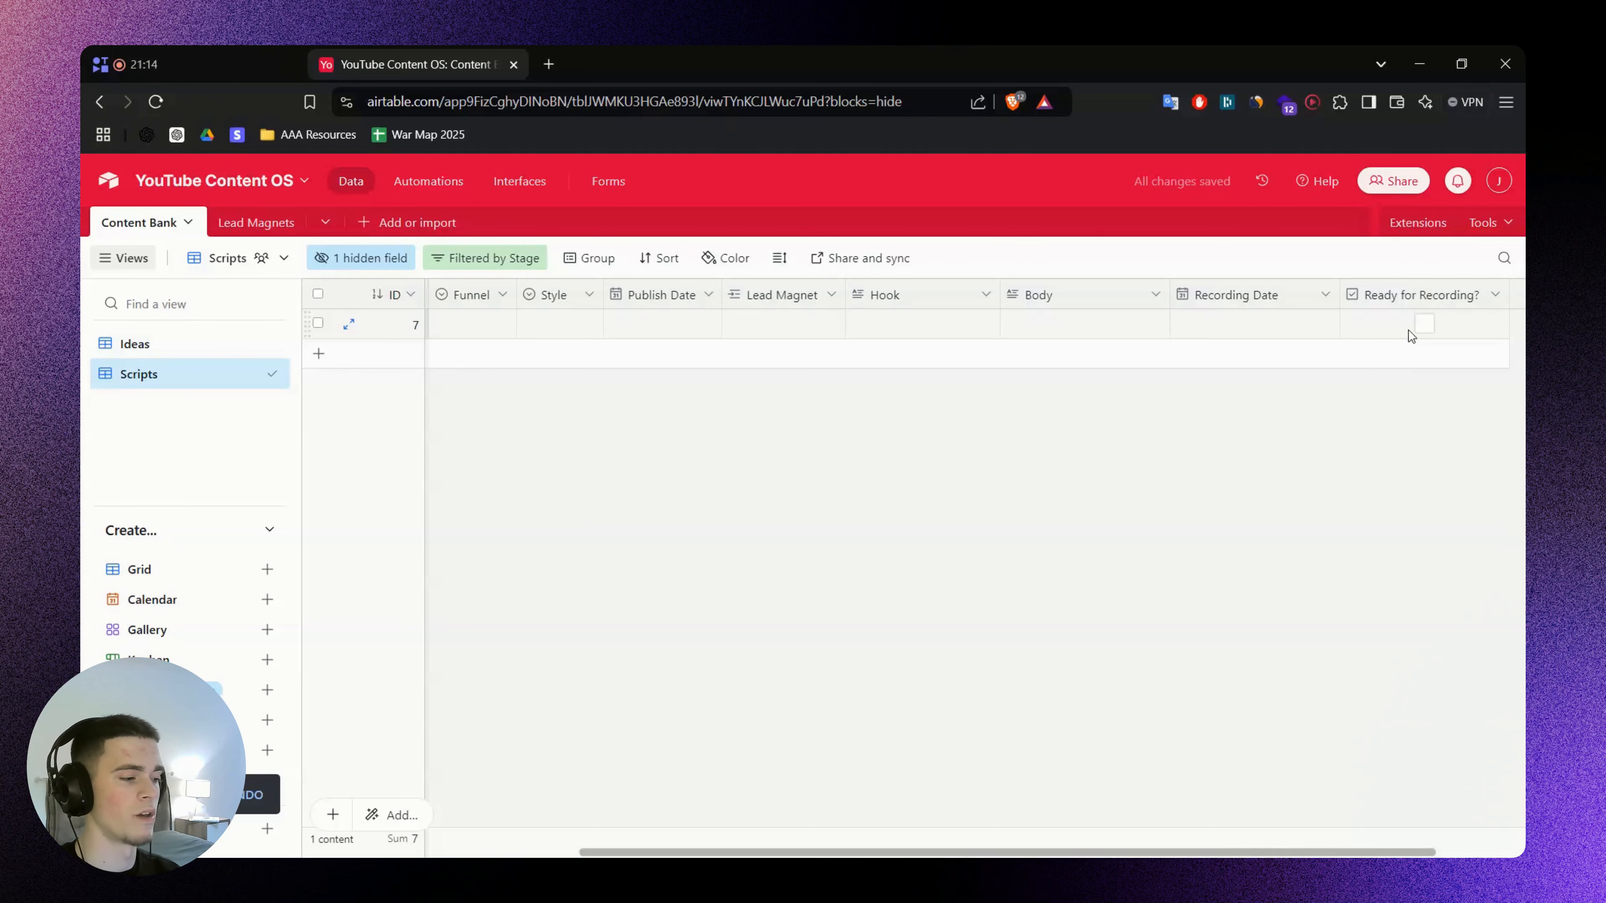
{"action": "left_click", "coordinate": [426, 182]}
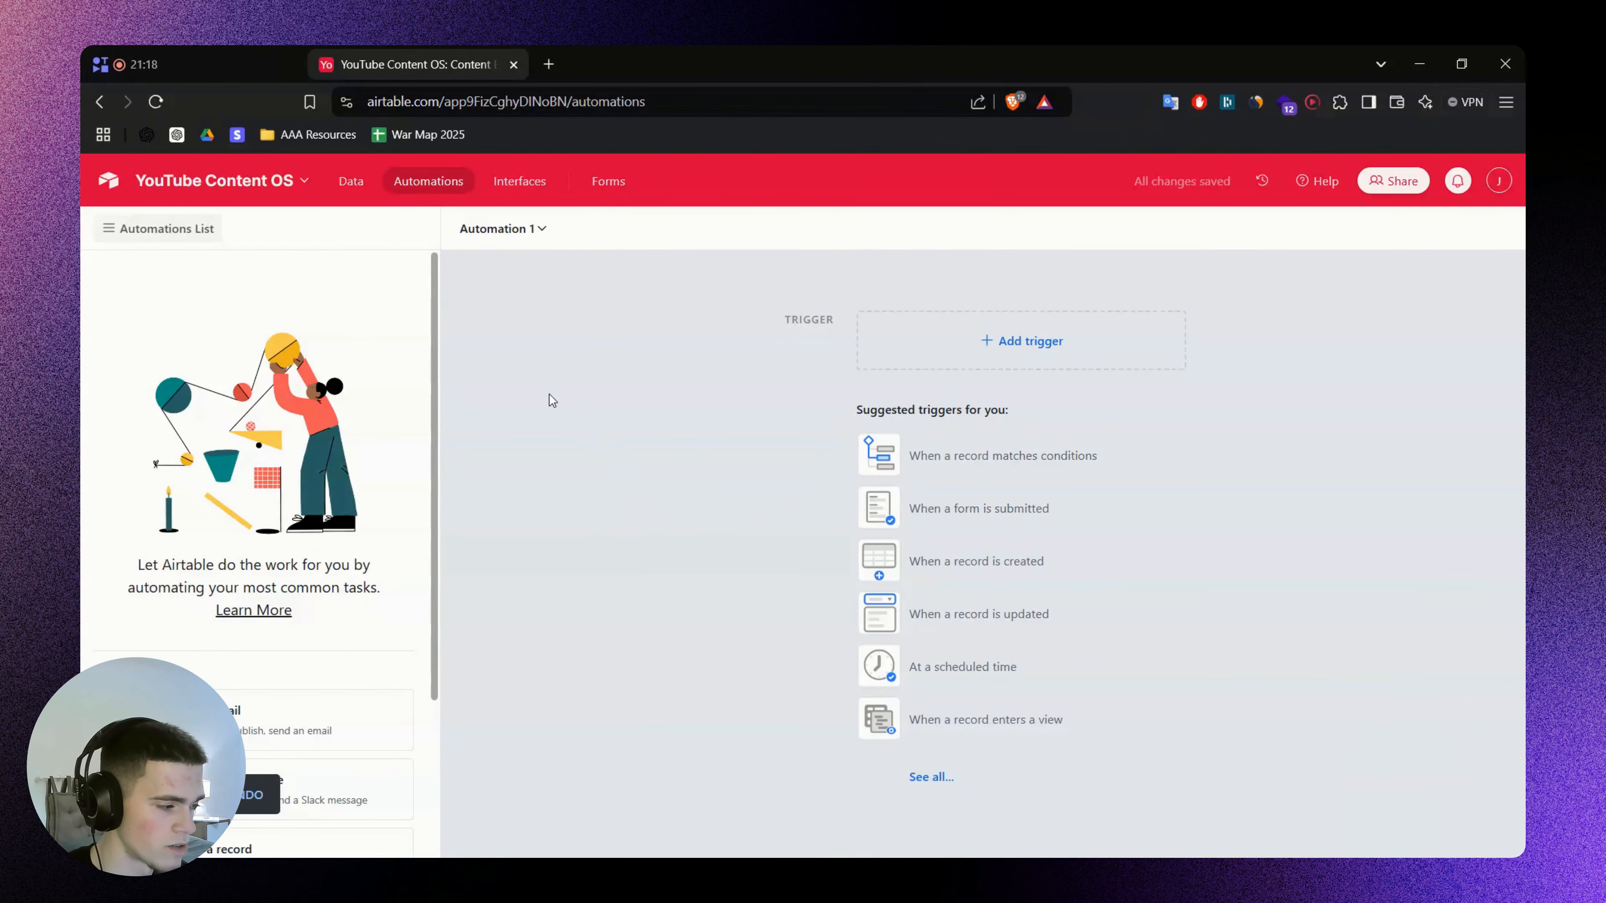
{"action": "left_click", "coordinate": [354, 183]}
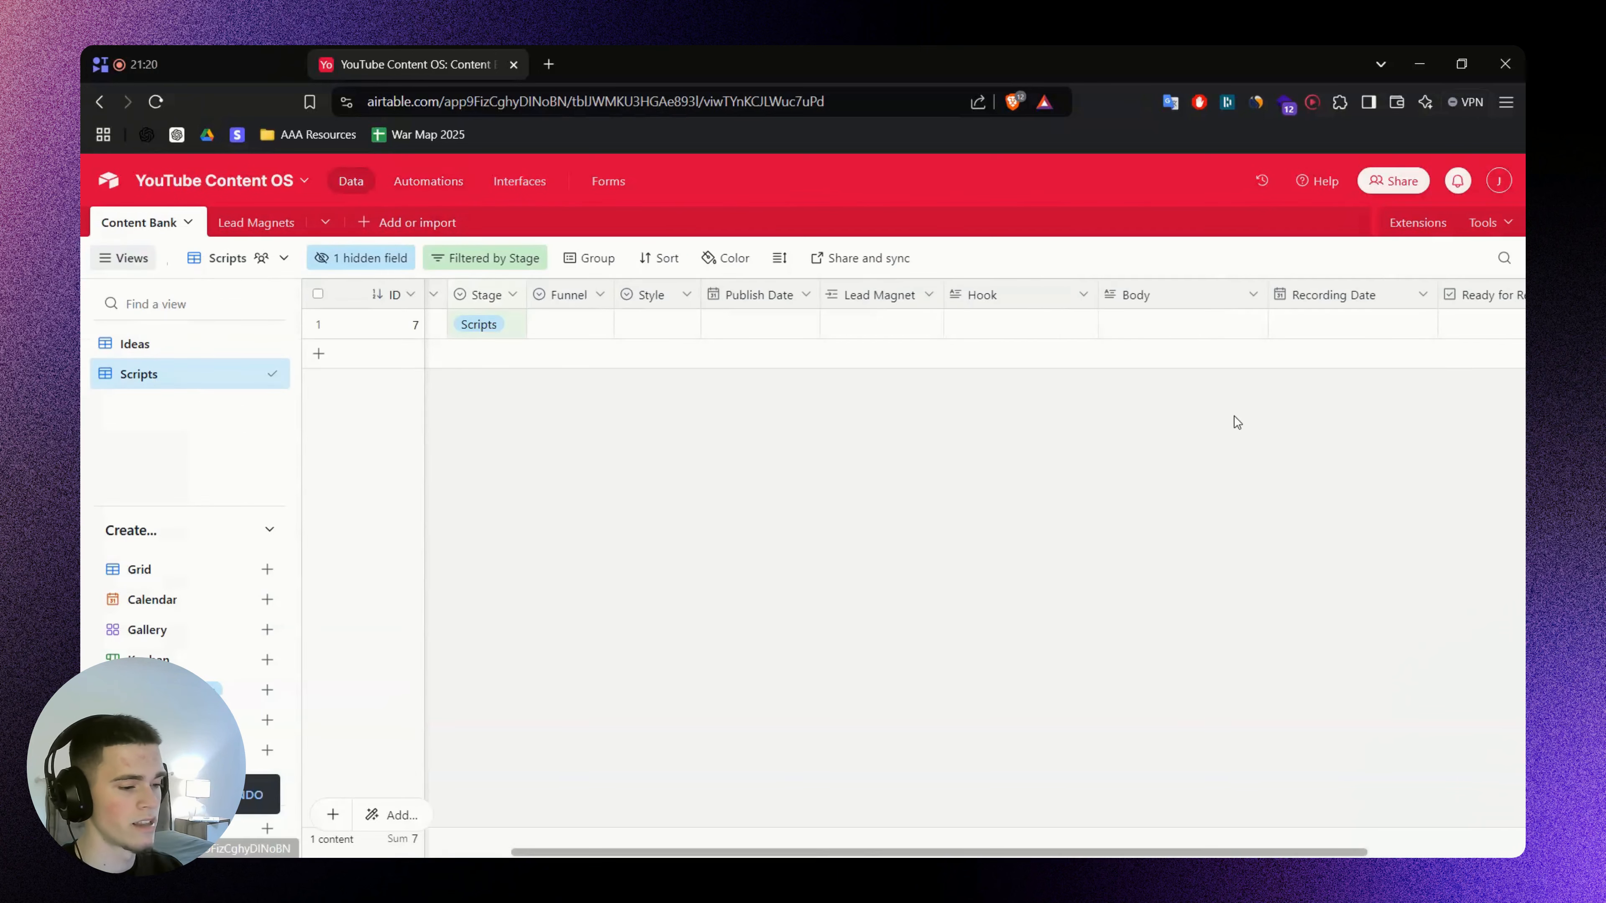
{"action": "left_click_drag", "start_coordinate": [1239, 847], "coordinate": [1397, 848]}
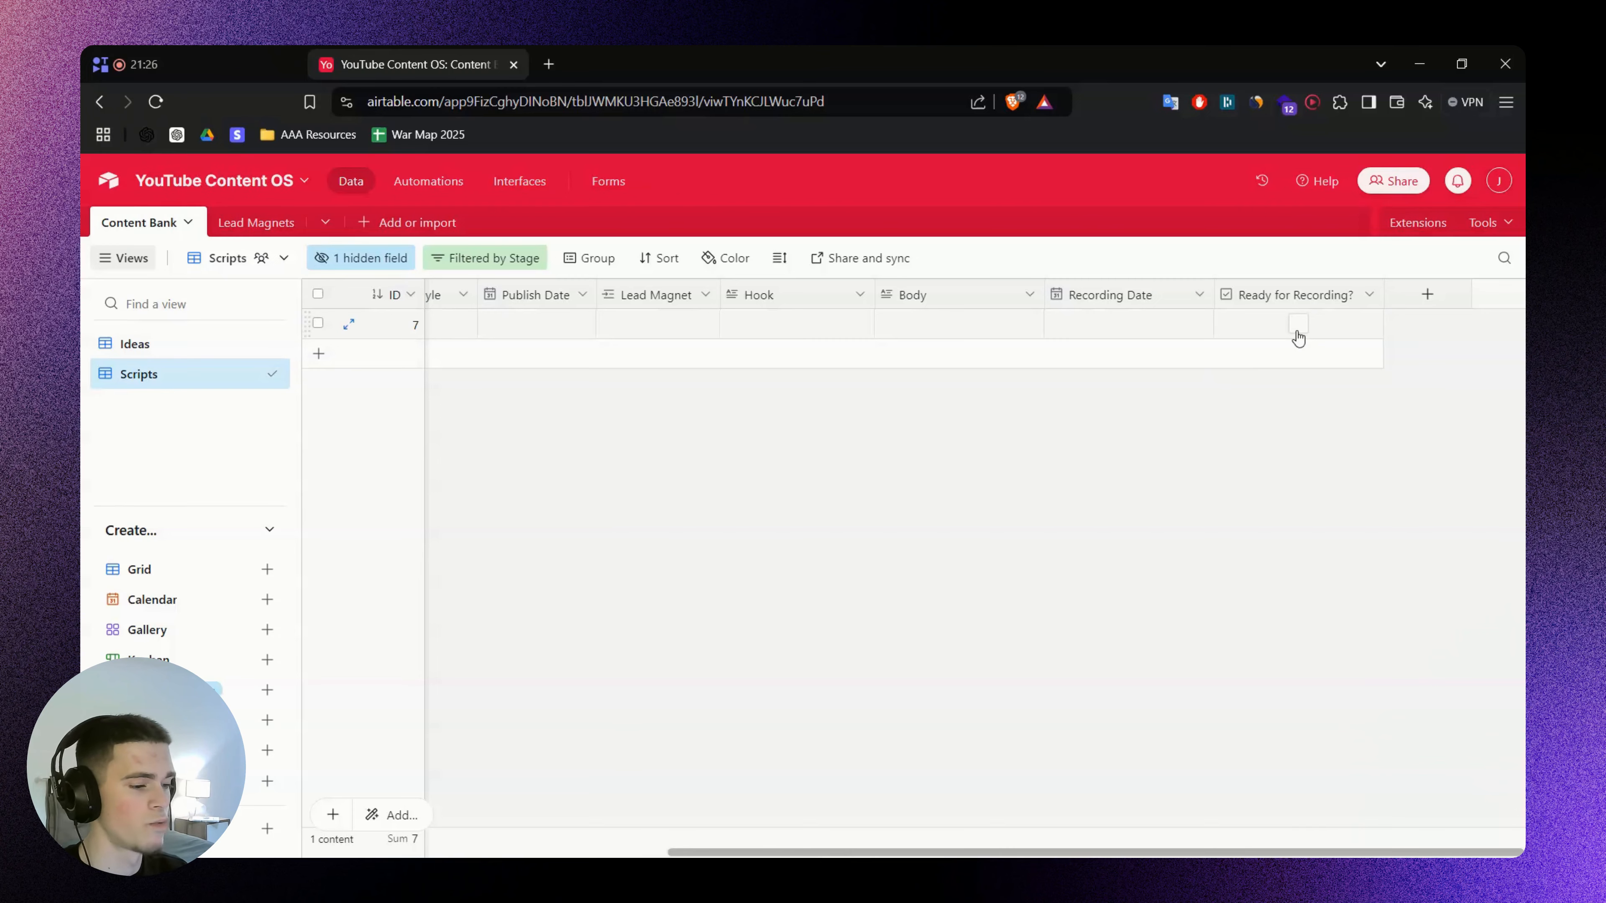
Switch to the FigJam system diagram, examine the Scripts, Record and Edit stages and their transitions, and return to Airtable
{"action": "key", "text": "alt+Tab"}
{"action": "left_click_drag", "start_coordinate": [1163, 454], "coordinate": [875, 513]}
{"action": "left_click_drag", "start_coordinate": [817, 138], "coordinate": [1128, 403]}
{"action": "left_click", "coordinate": [1102, 719]}
{"action": "scroll", "coordinate": [961, 566], "scroll_direction": "right", "scroll_amount": 5}
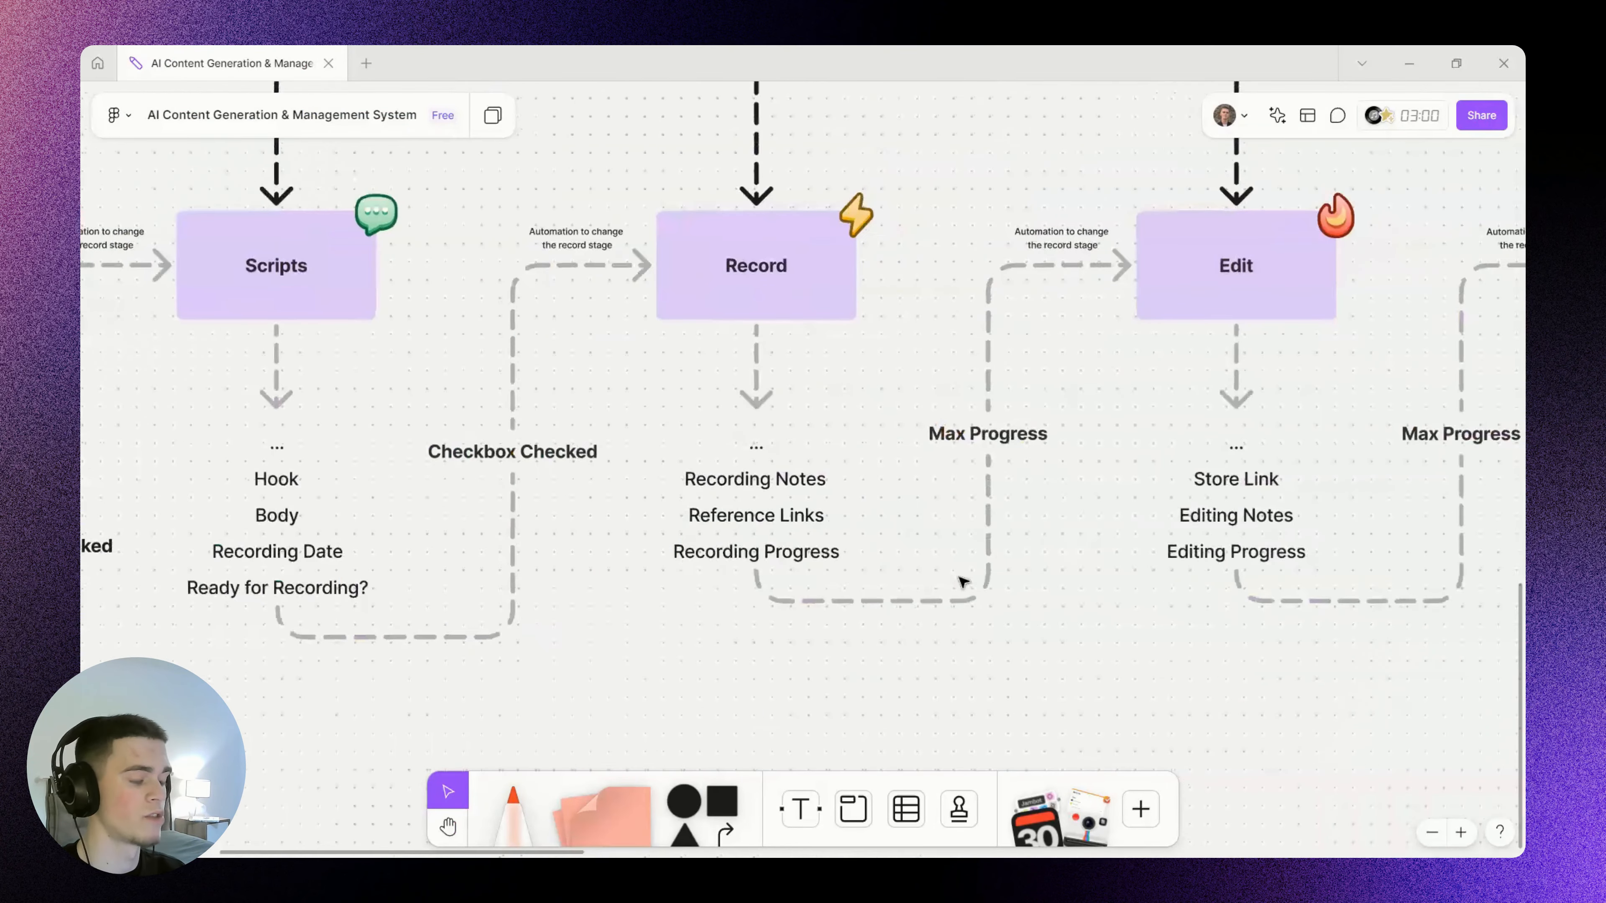
{"action": "left_click_drag", "start_coordinate": [1201, 556], "coordinate": [992, 547]}
{"action": "key", "text": "alt+Tab"}
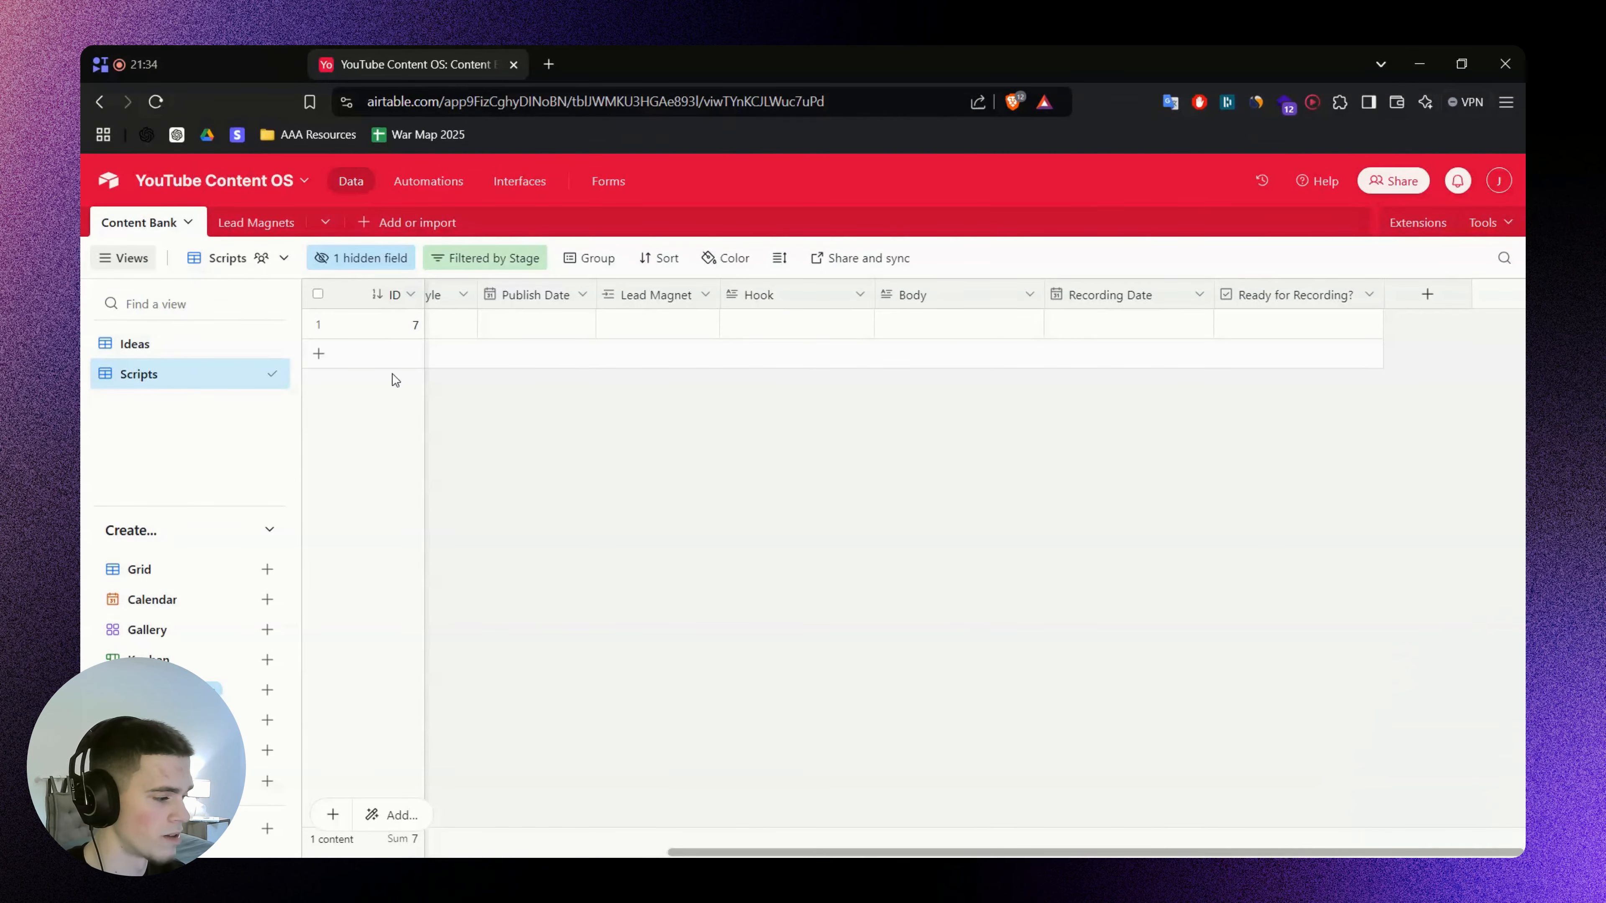
Hide the Hook and Body fields in the Ideas view
{"action": "left_click", "coordinate": [169, 349]}
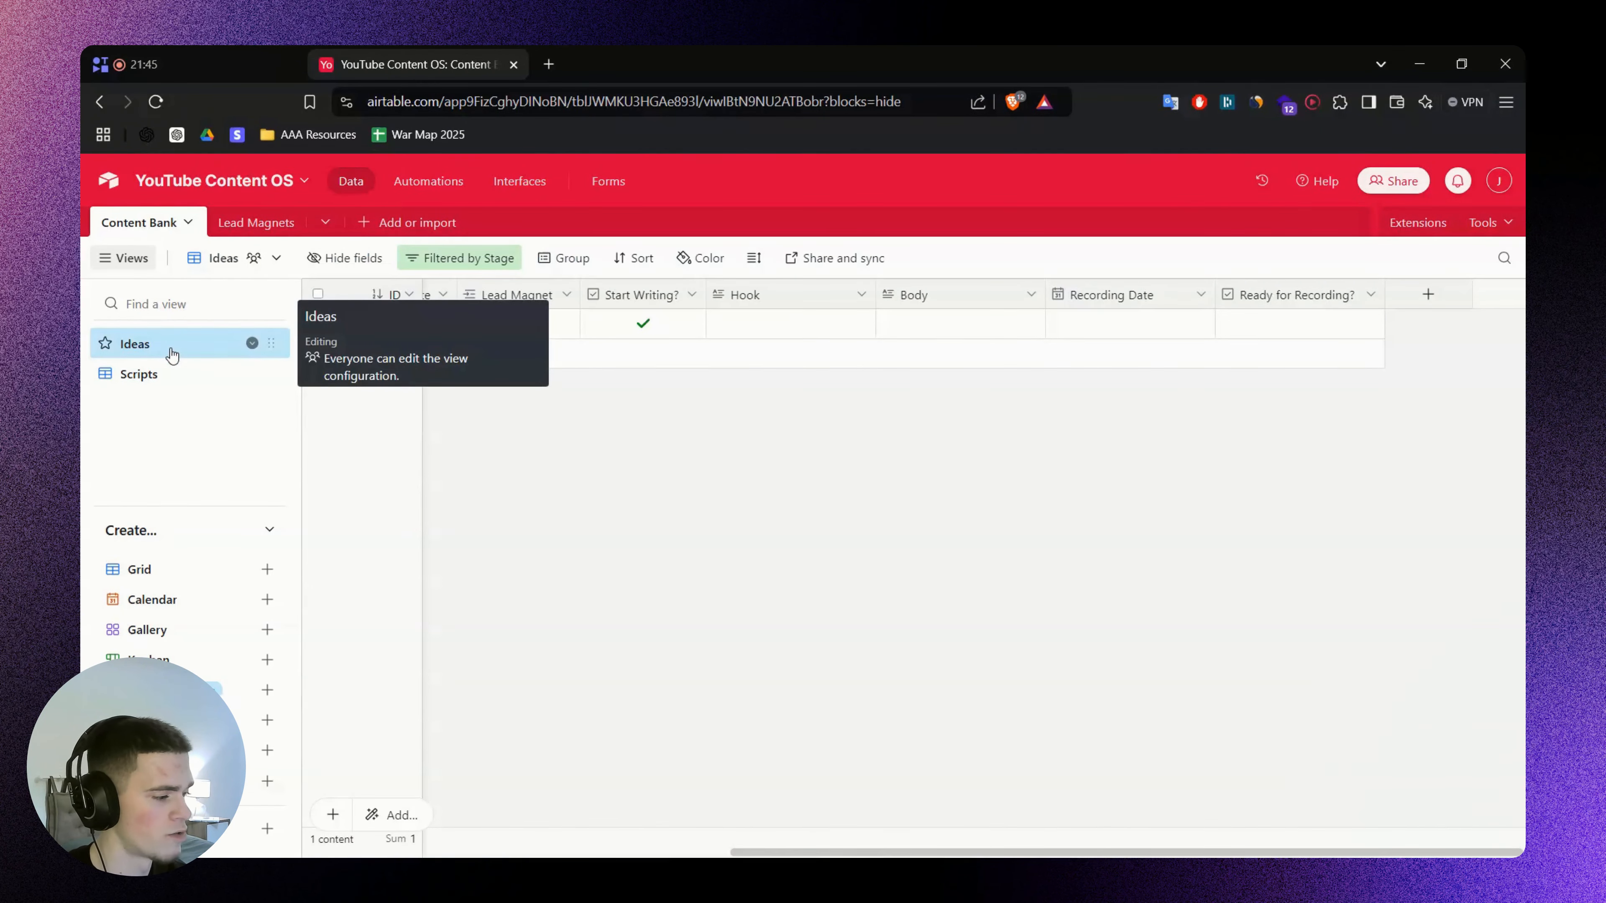
{"action": "left_click", "coordinate": [751, 296]}
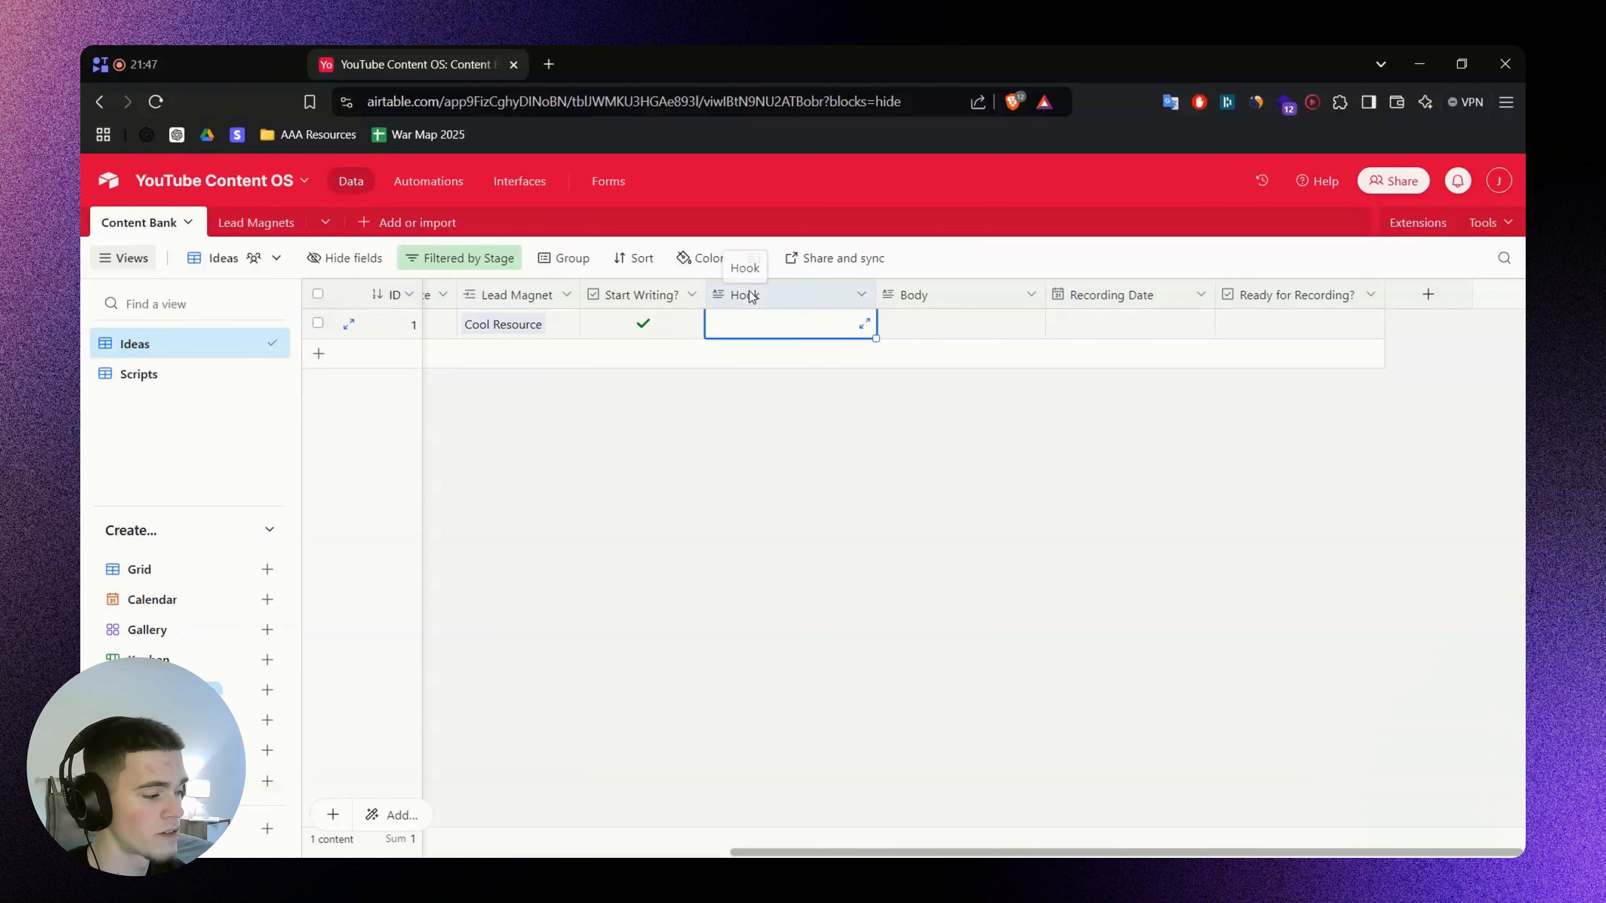
{"action": "left_click", "coordinate": [151, 380]}
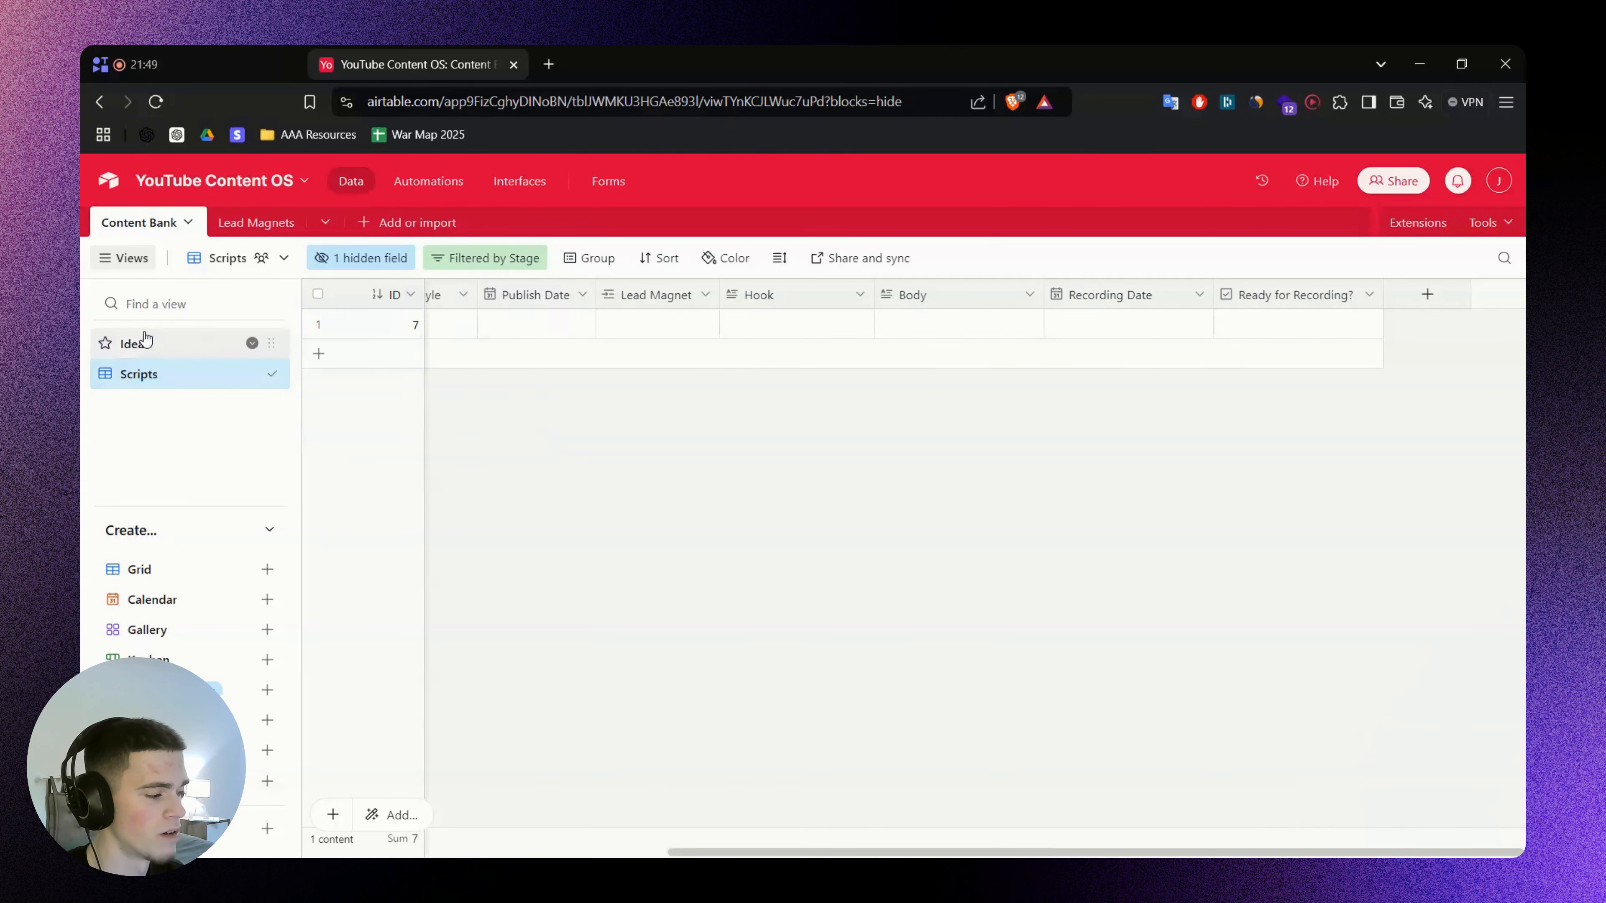
{"action": "left_click", "coordinate": [134, 343]}
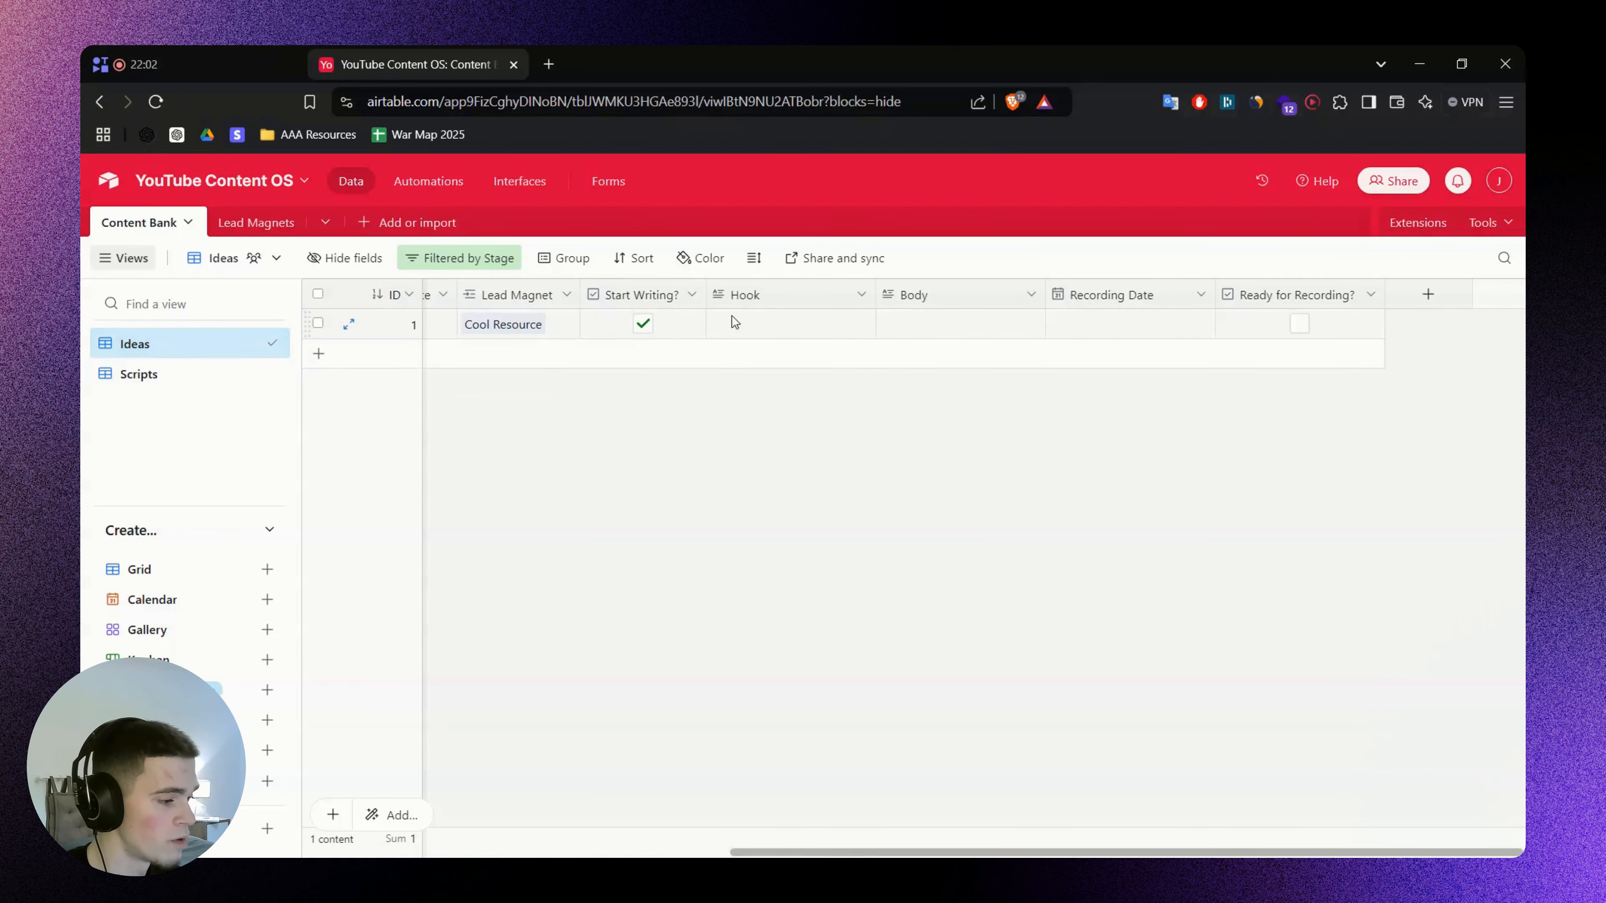
{"action": "right_click", "coordinate": [799, 300]}
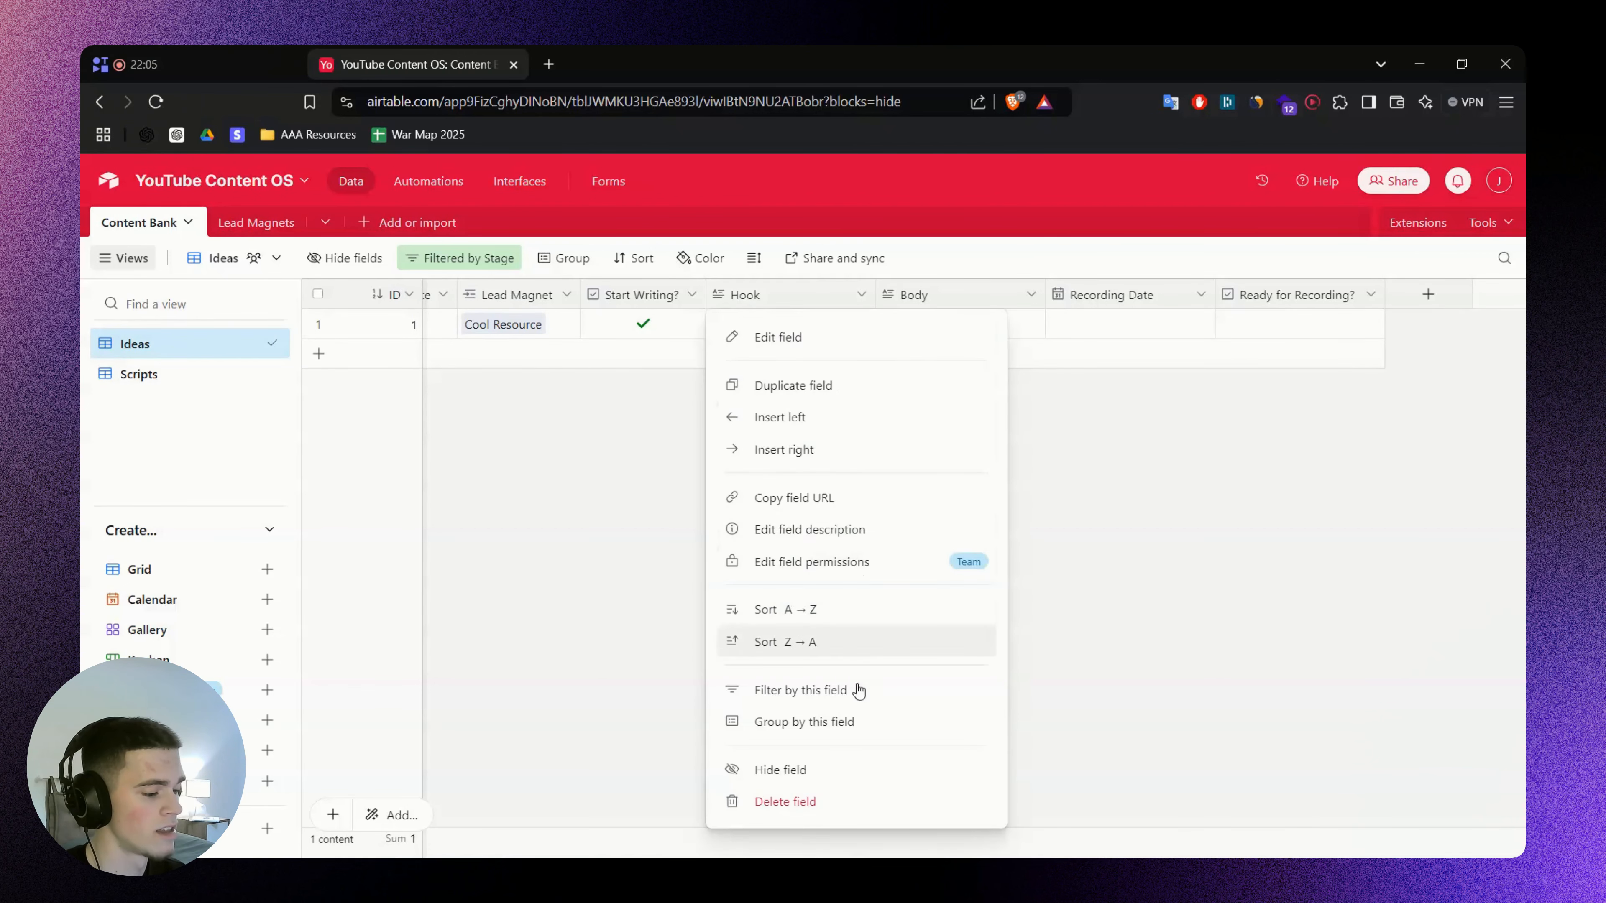
{"action": "left_click", "coordinate": [841, 775]}
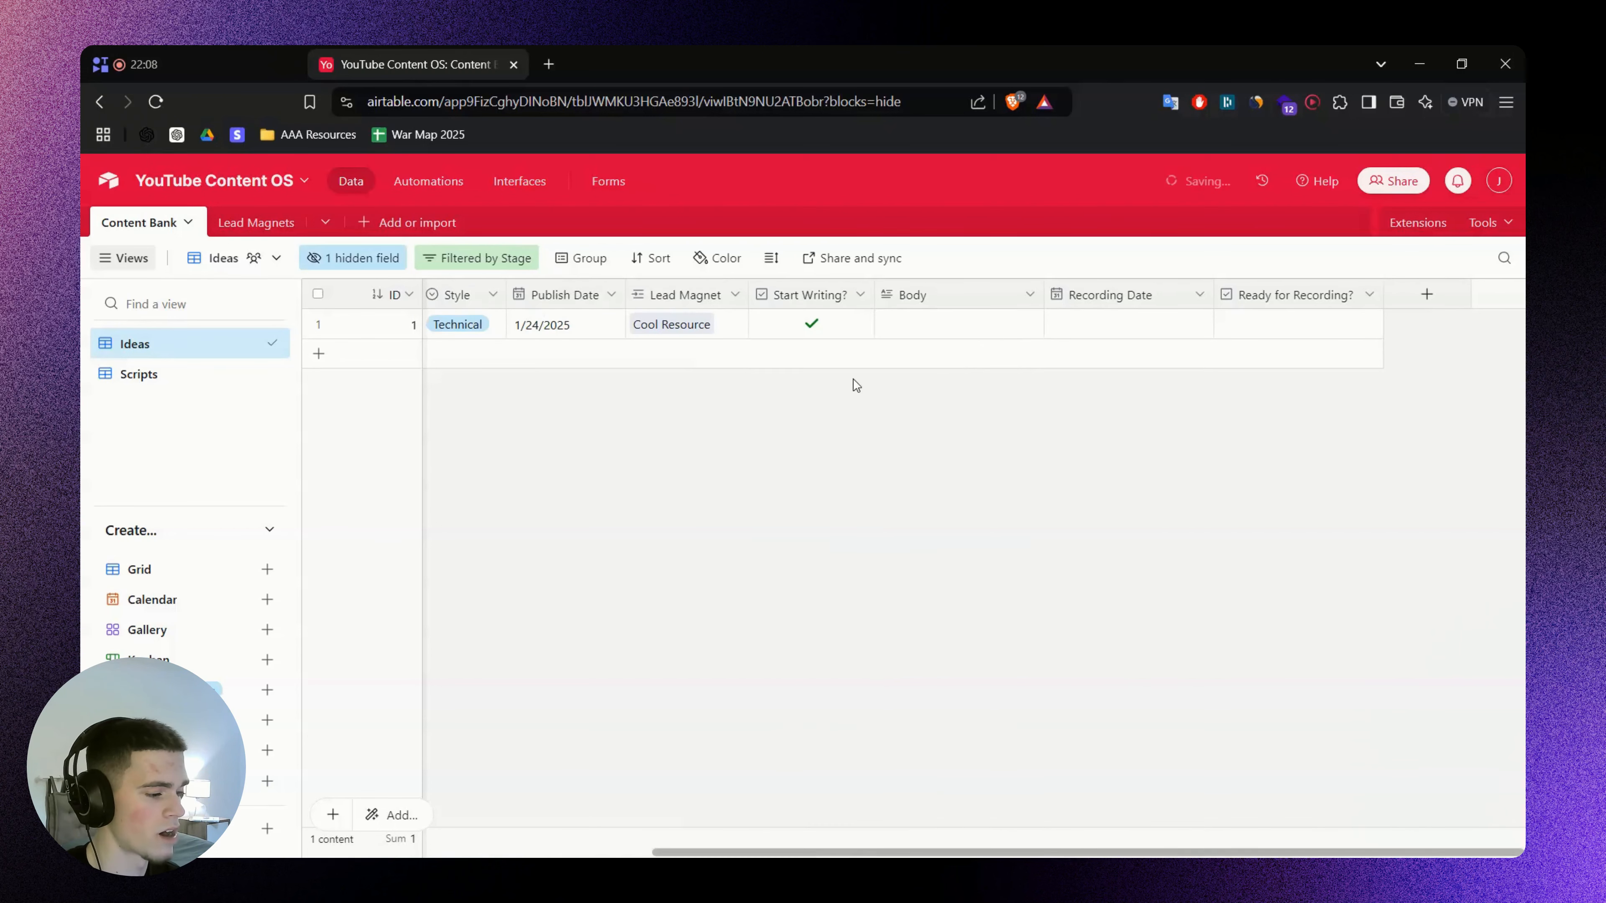
{"action": "right_click", "coordinate": [916, 293]}
{"action": "left_click", "coordinate": [955, 769]}
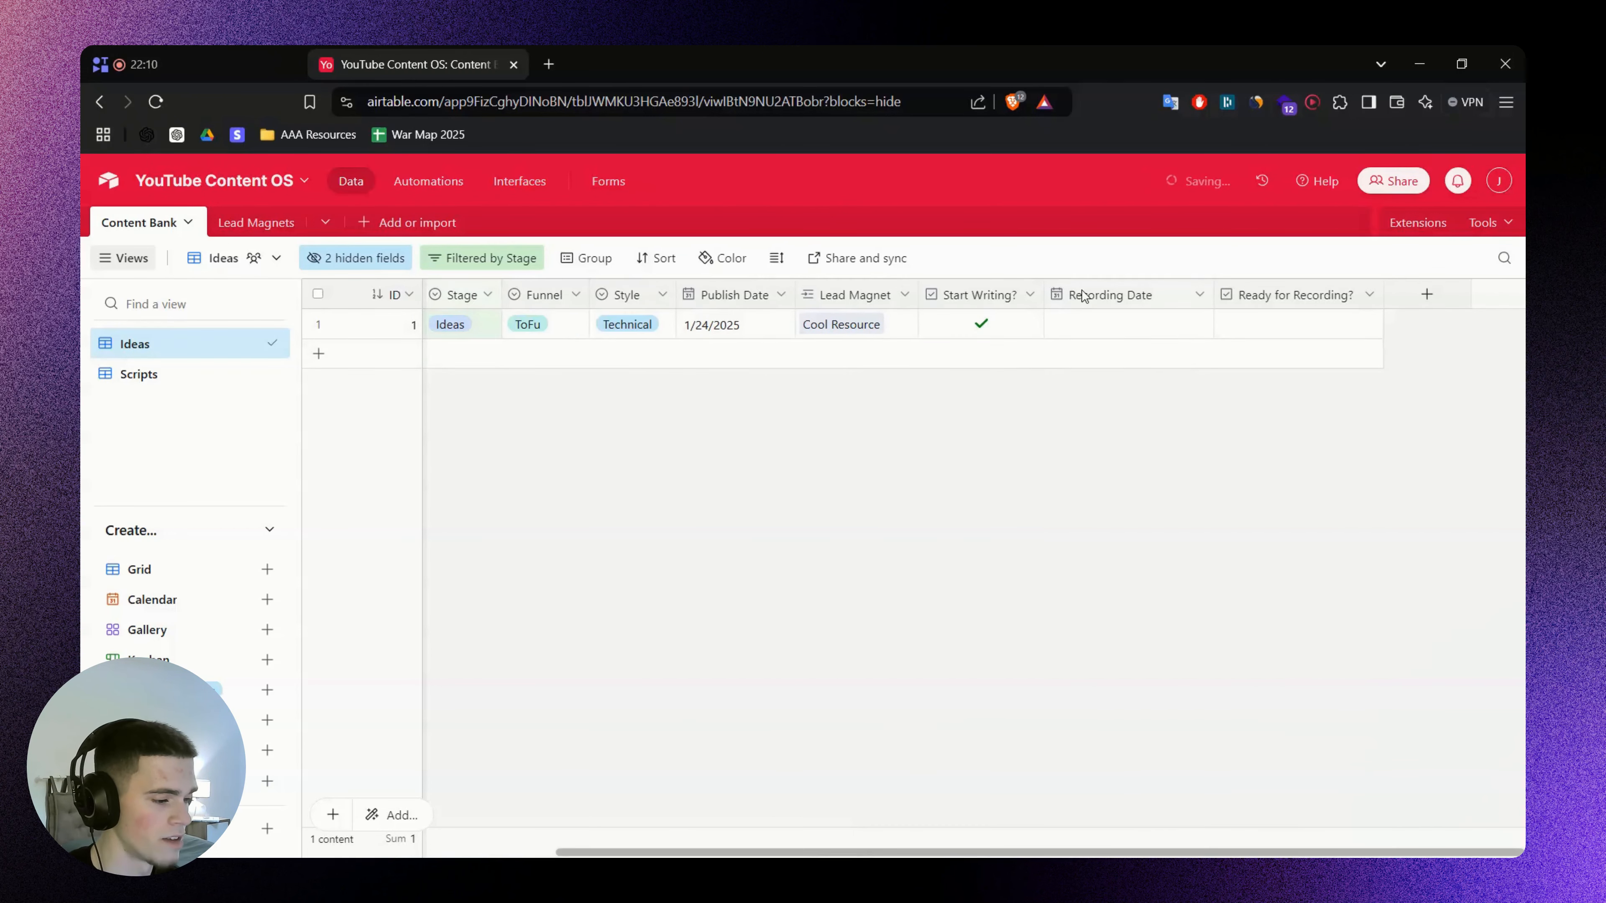
Hide the Recording Date and Ready for Recording? fields in the Ideas view
{"action": "right_click", "coordinate": [1087, 295]}
{"action": "scroll", "coordinate": [1141, 735], "scroll_direction": "down", "scroll_amount": 1}
{"action": "left_click", "coordinate": [1128, 771]}
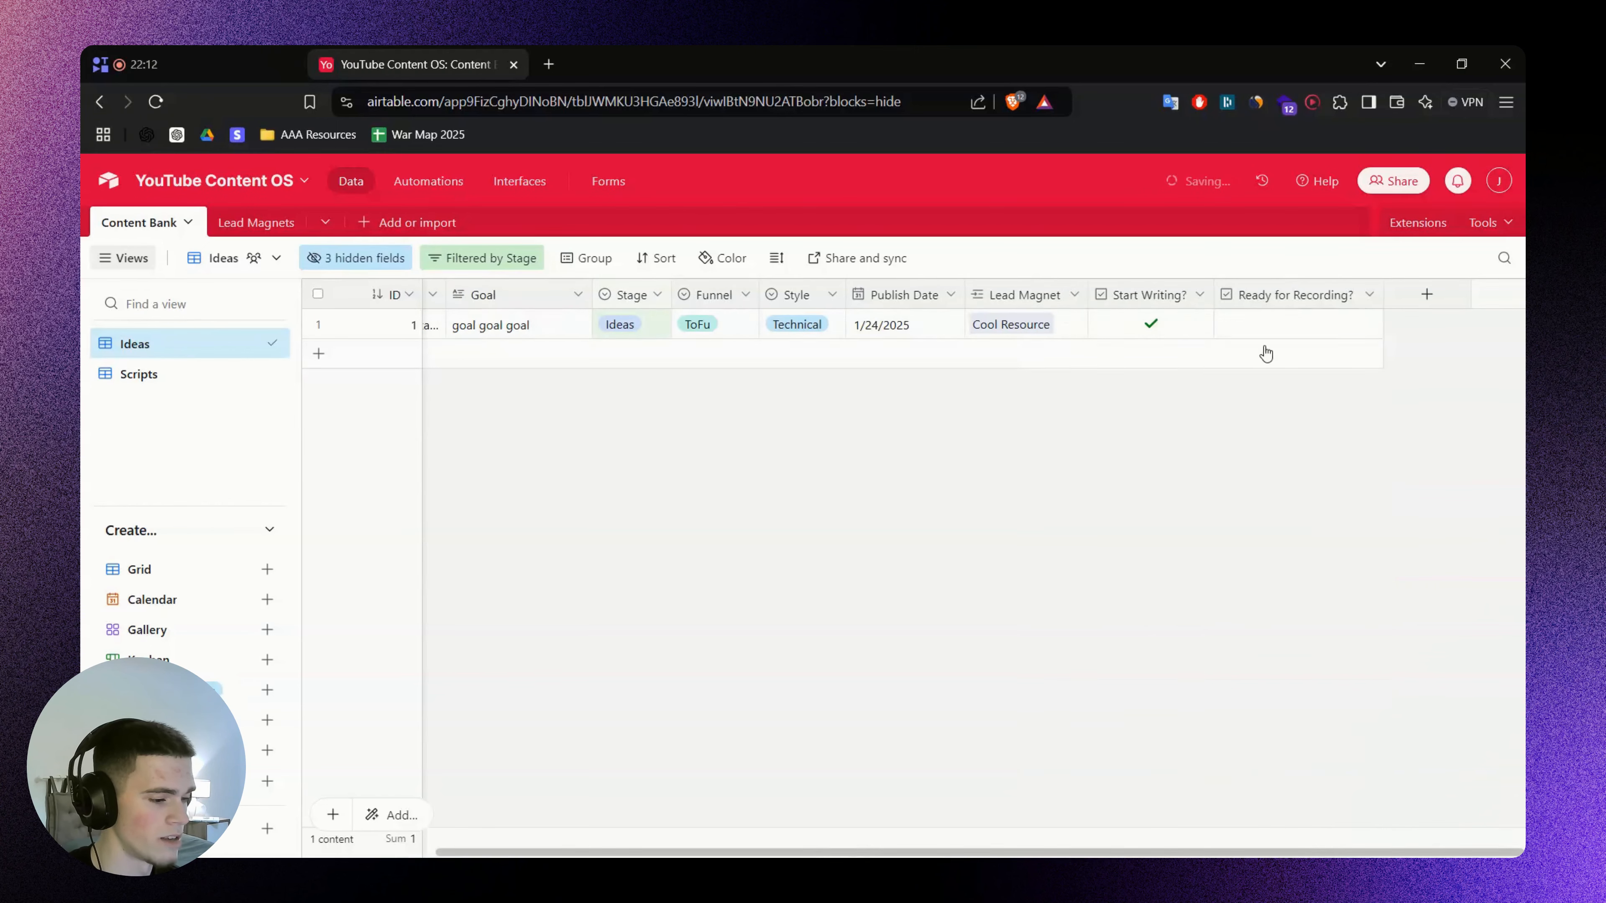
{"action": "right_click", "coordinate": [1264, 297]}
{"action": "left_click", "coordinate": [1283, 773]}
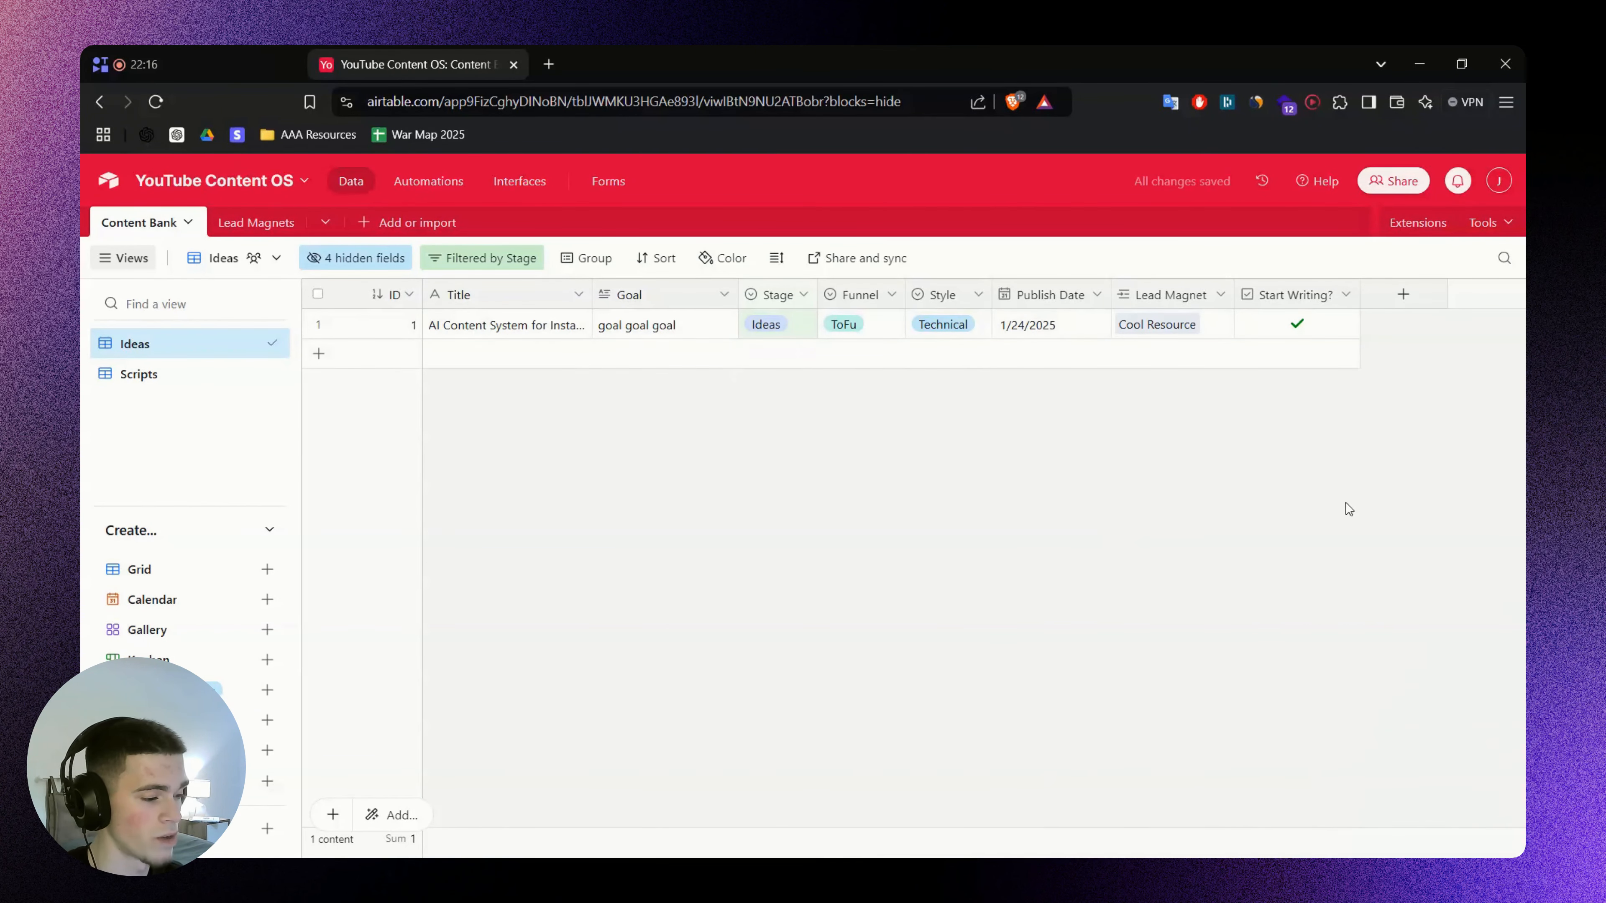
Open the Scripts view, then check the Record stage and its planned fields on the FigJam diagram
{"action": "left_click", "coordinate": [158, 374]}
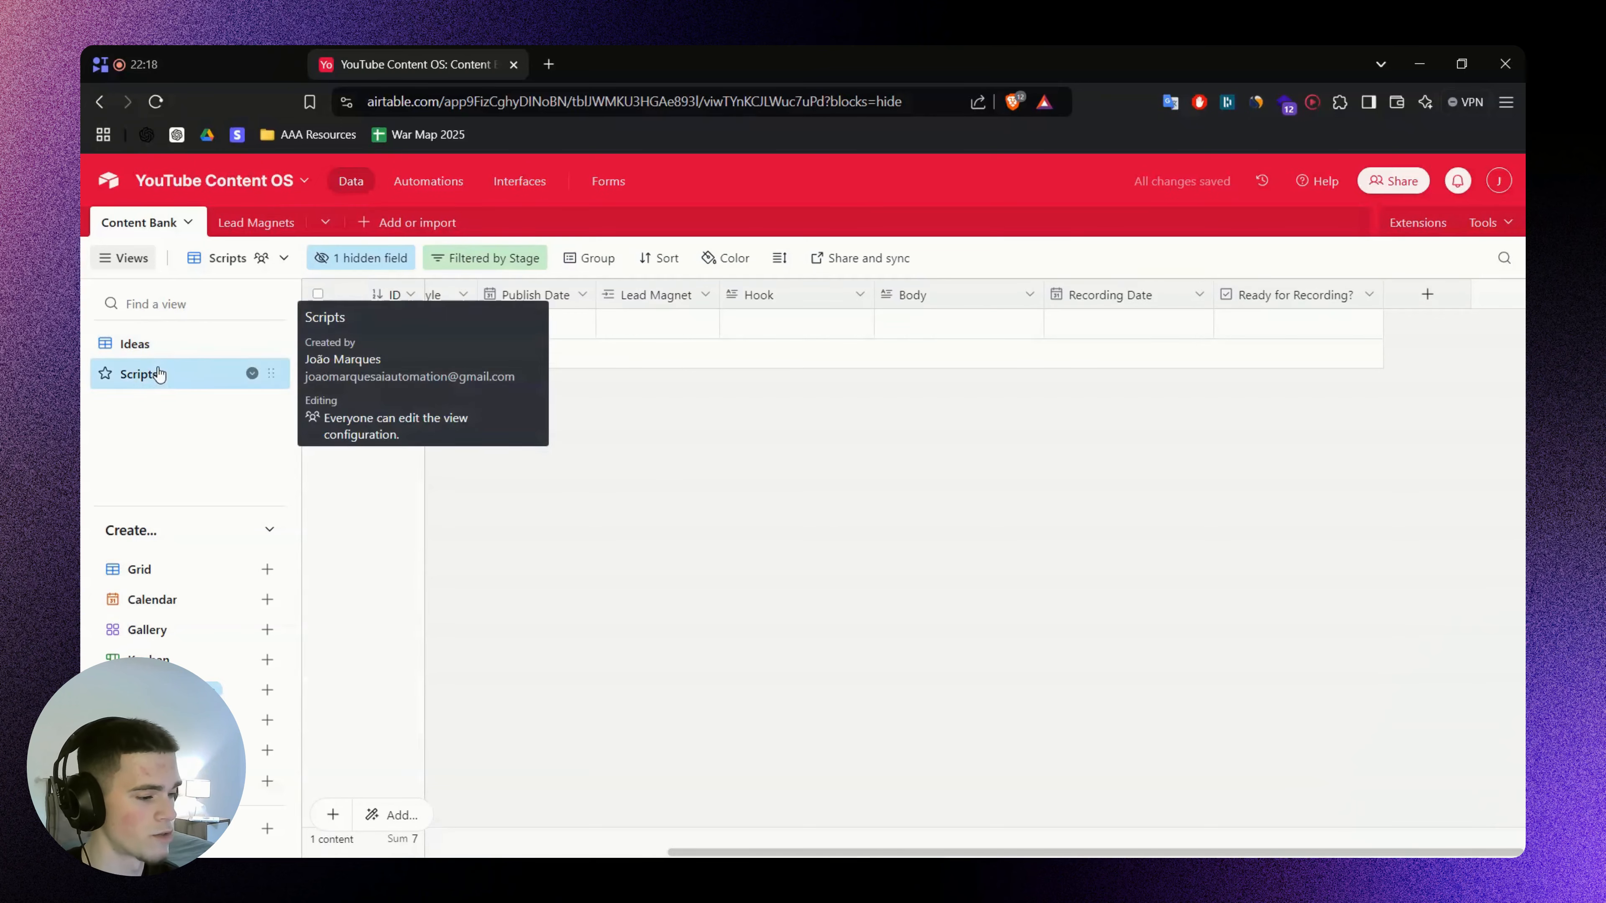
{"action": "left_click_drag", "start_coordinate": [908, 853], "coordinate": [1089, 775]}
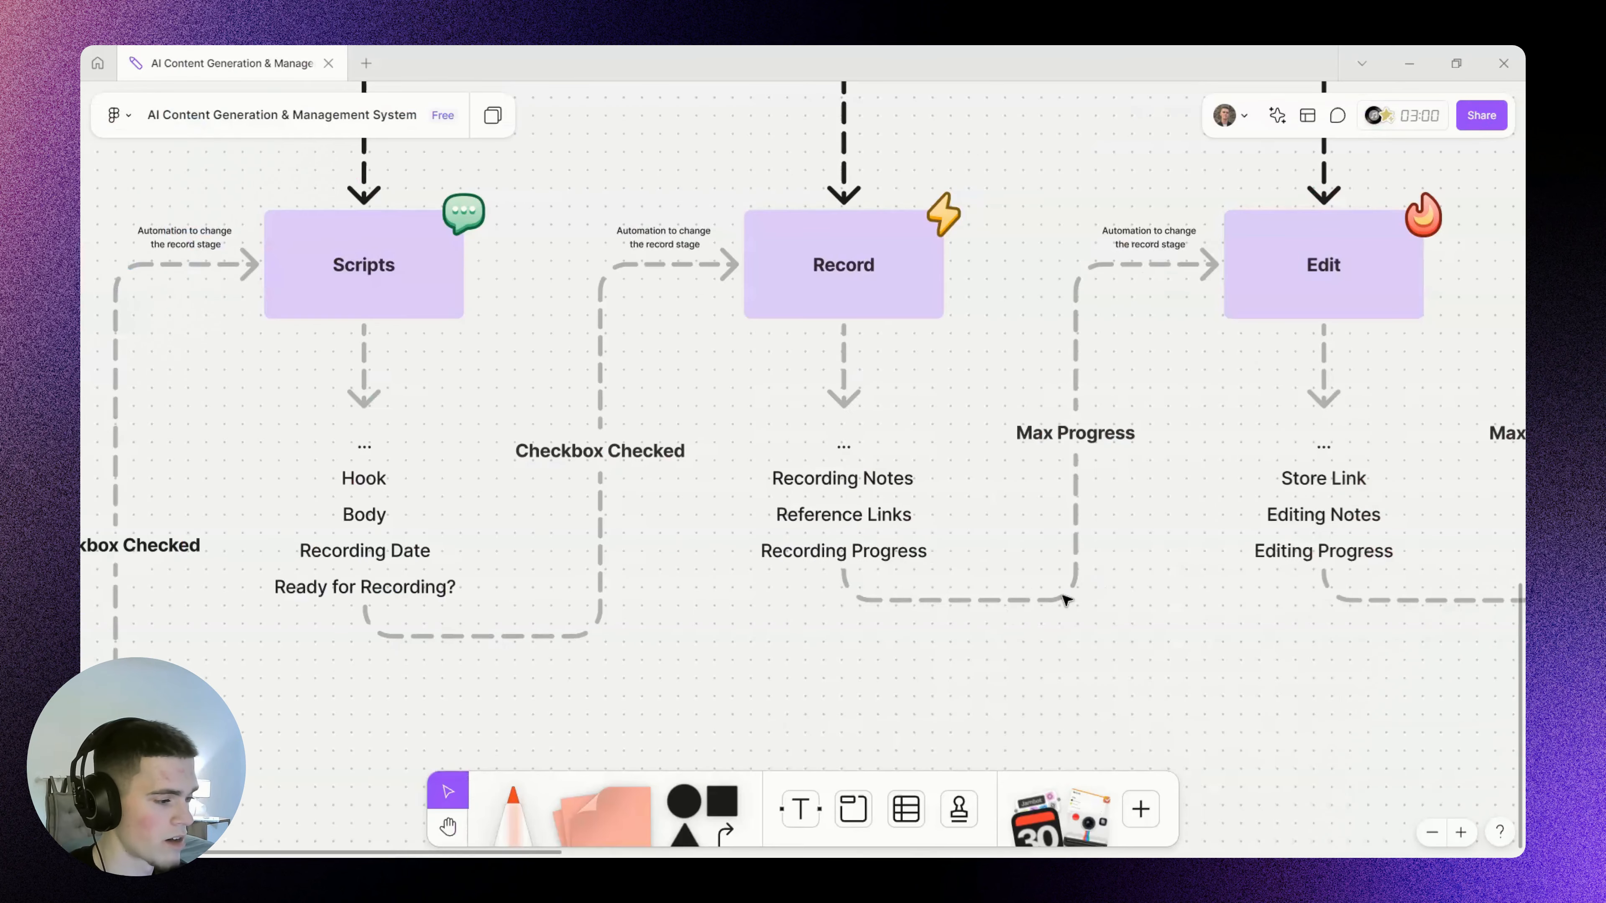
{"action": "scroll", "coordinate": [835, 386], "scroll_direction": "left", "scroll_amount": 3}
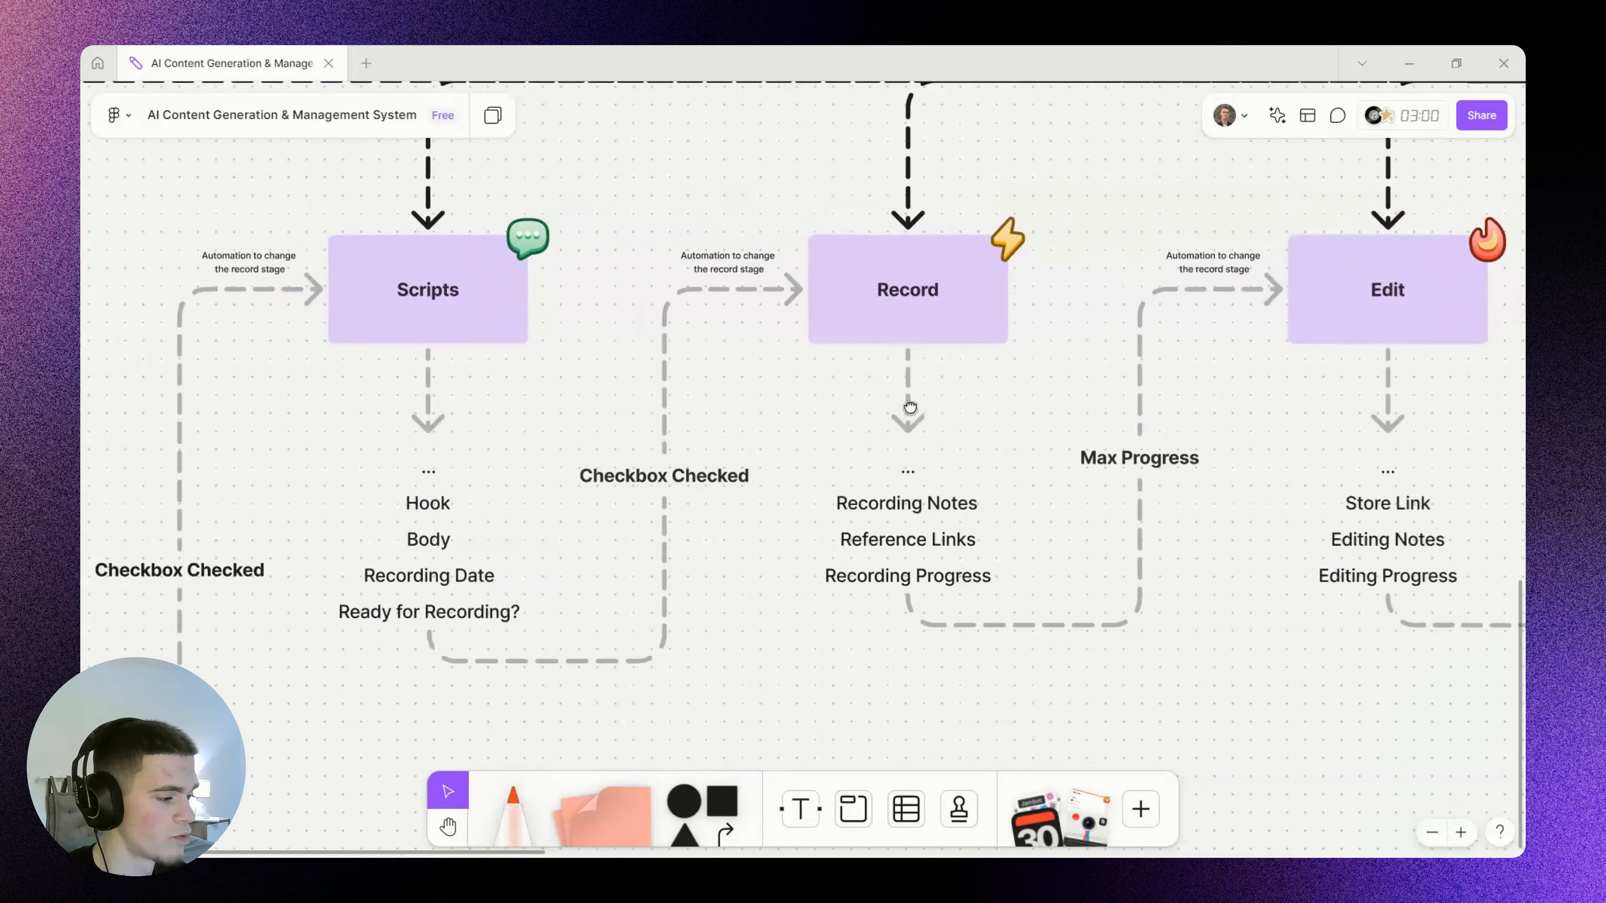
{"action": "double_click", "coordinate": [915, 324]}
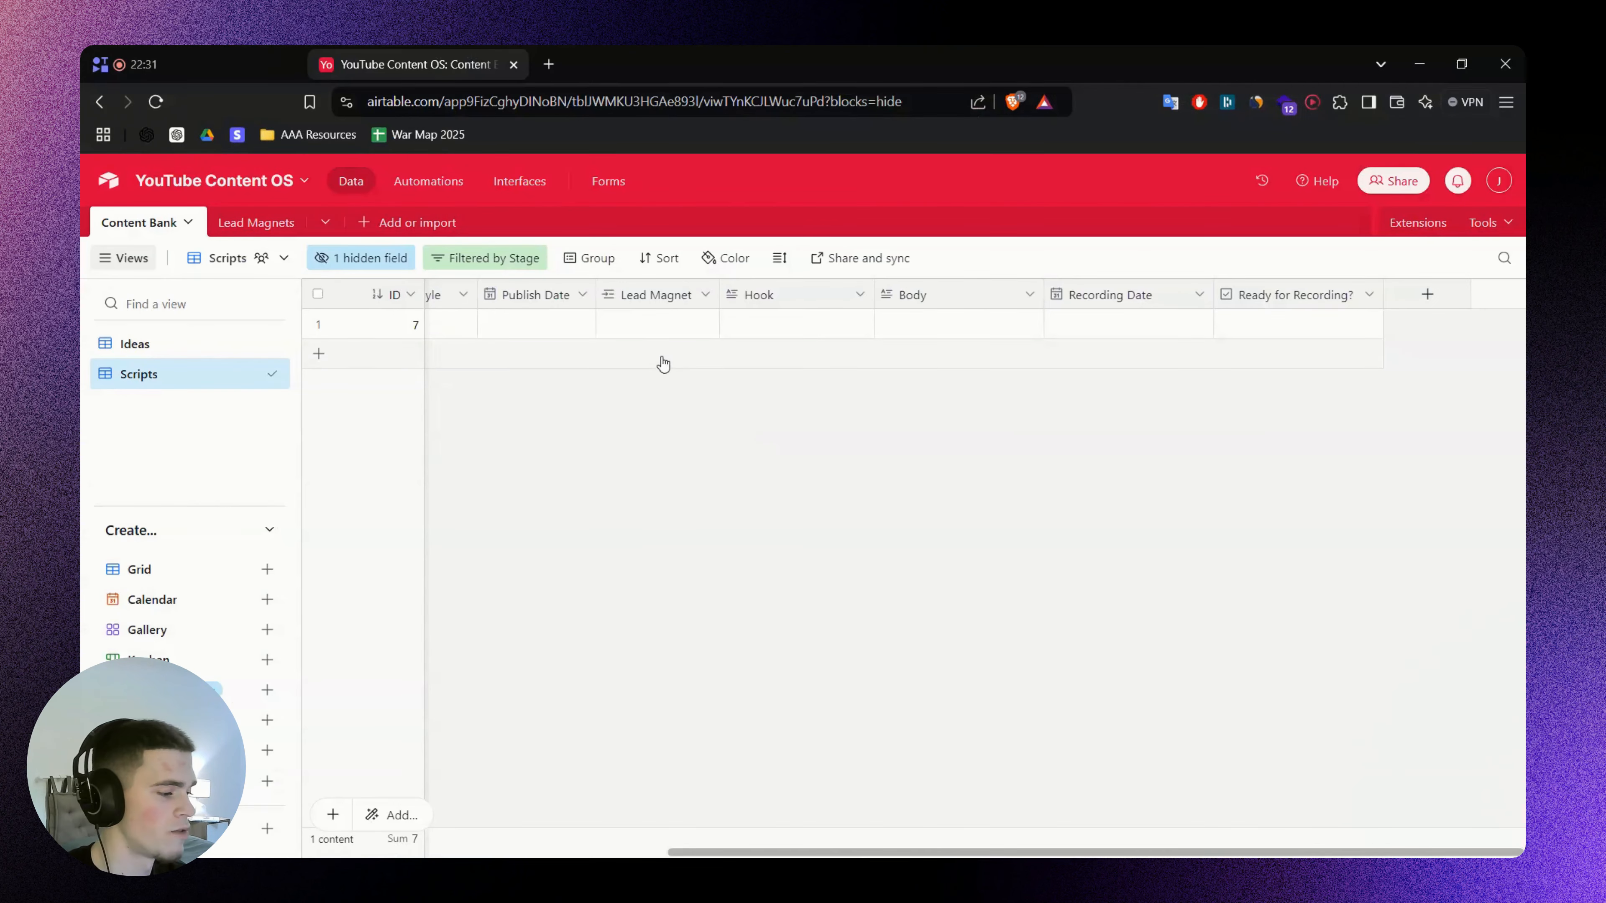
Add a new record in the Scripts view of Airtable's Content Bank and set its Stage to Record
{"action": "left_click", "coordinate": [663, 365]}
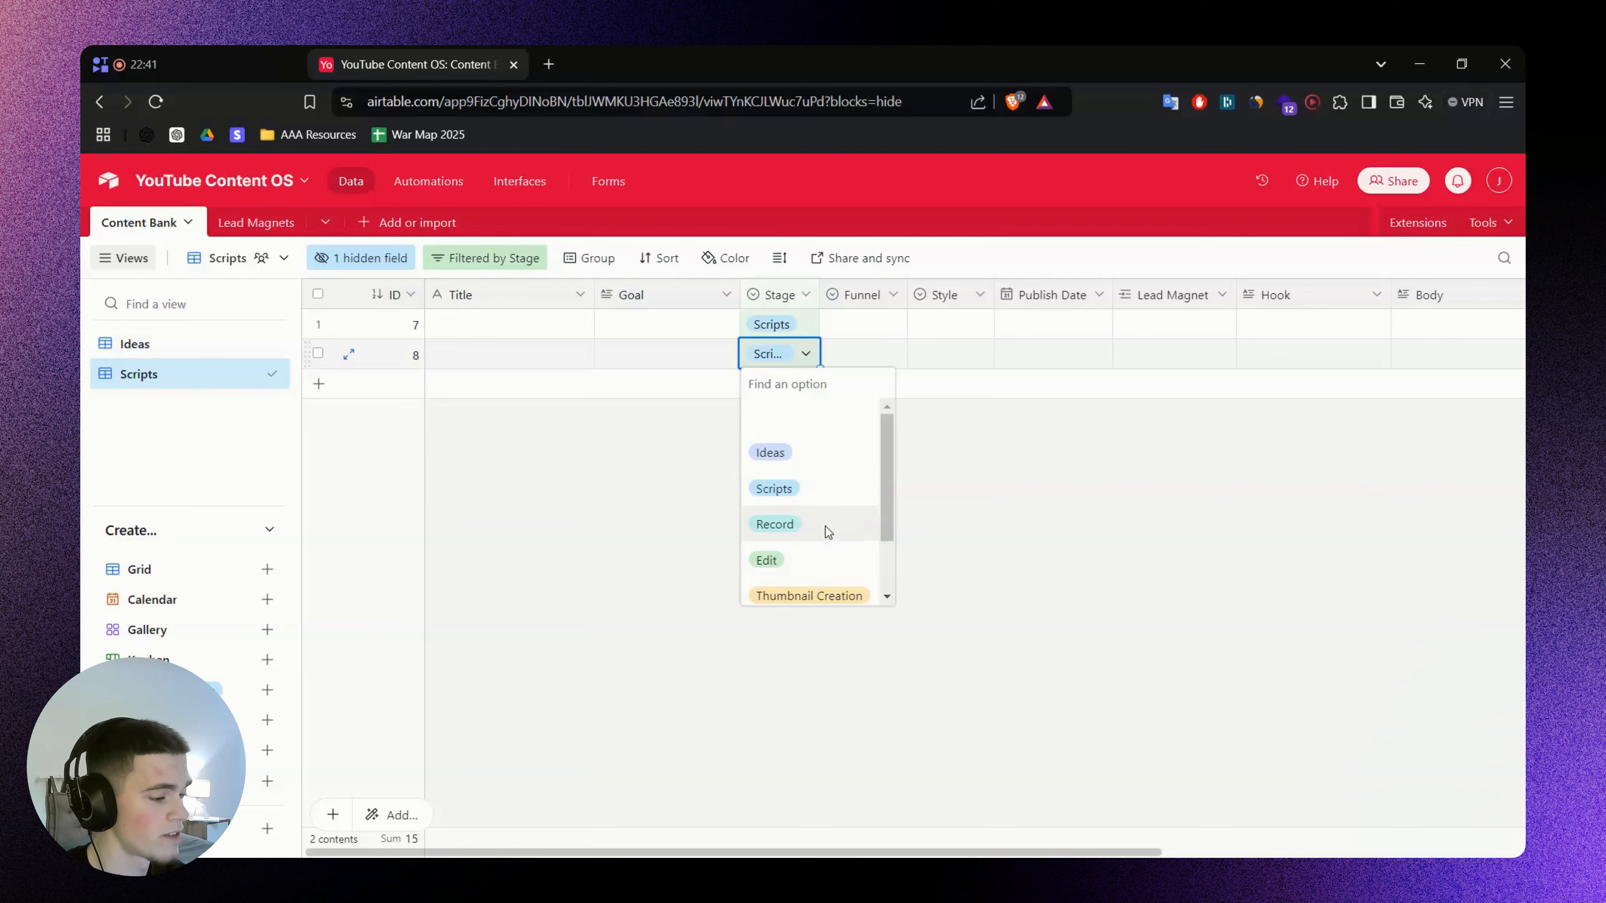
{"action": "left_click", "coordinate": [828, 532]}
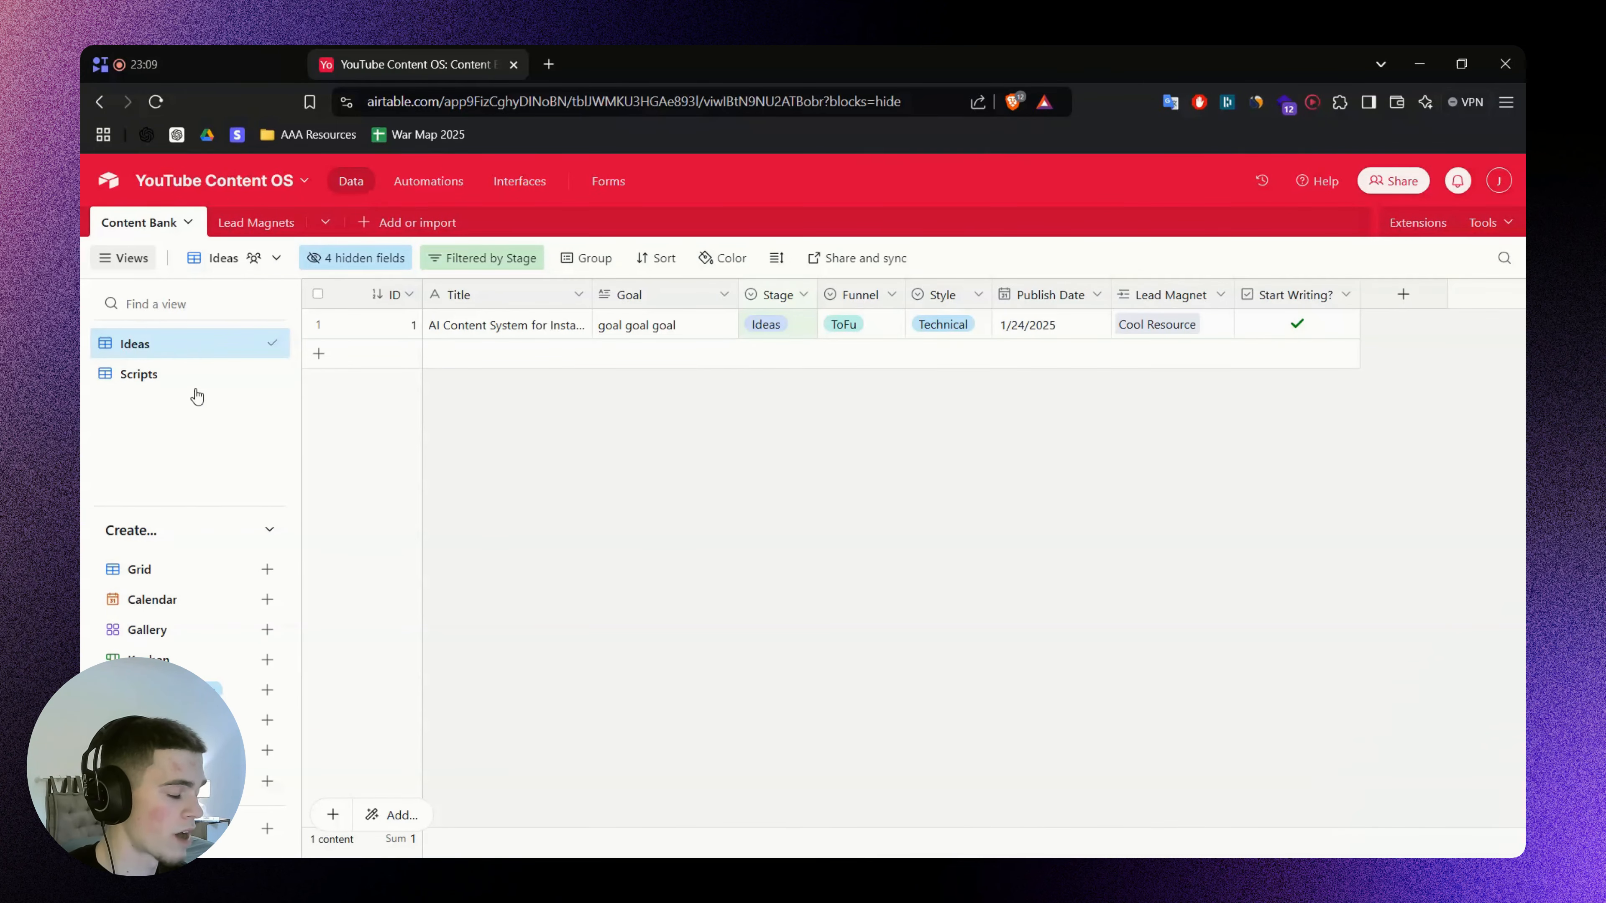
{"action": "left_click", "coordinate": [194, 386]}
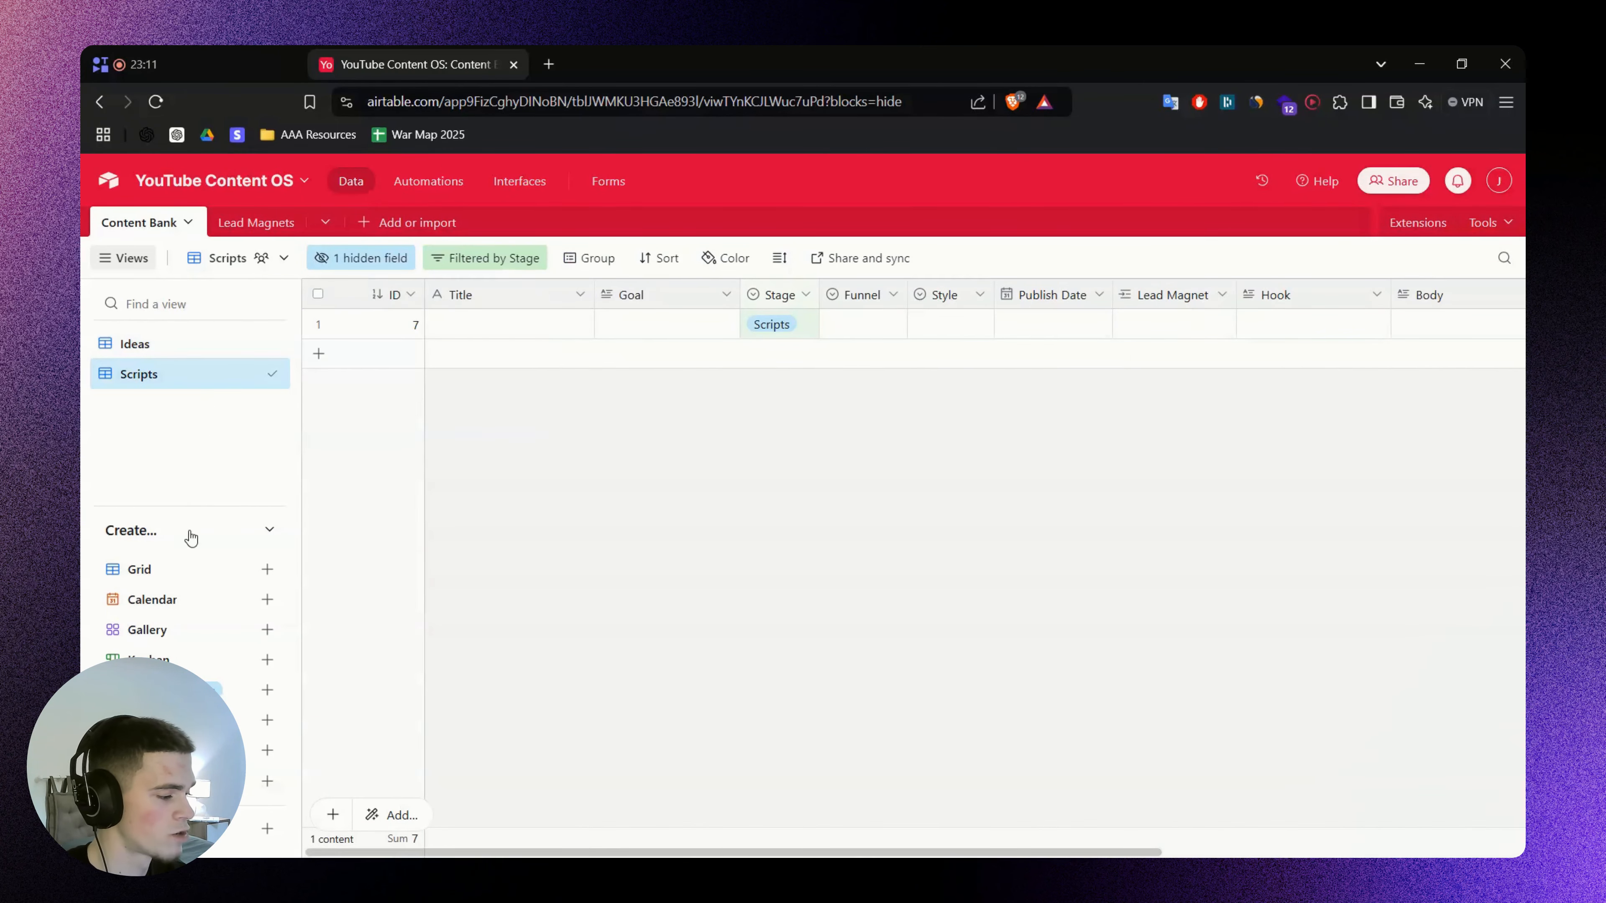
Create a collaborative grid view named Record in the Content Bank table
{"action": "left_click", "coordinate": [171, 568]}
{"action": "type", "text": "Record"}
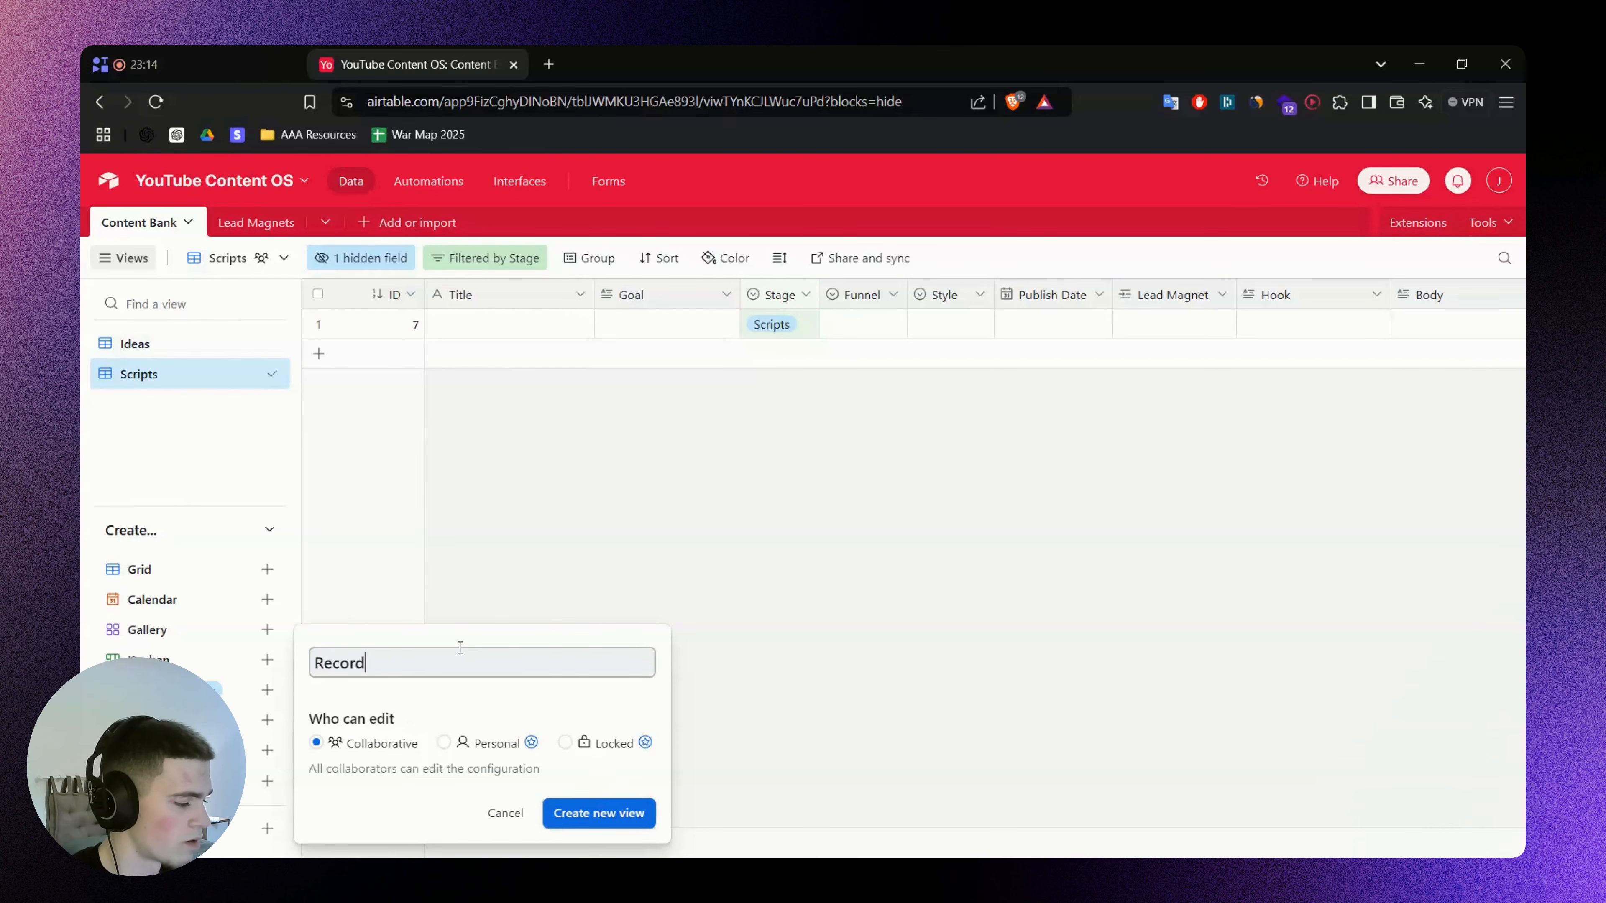
{"action": "key", "text": "Return"}
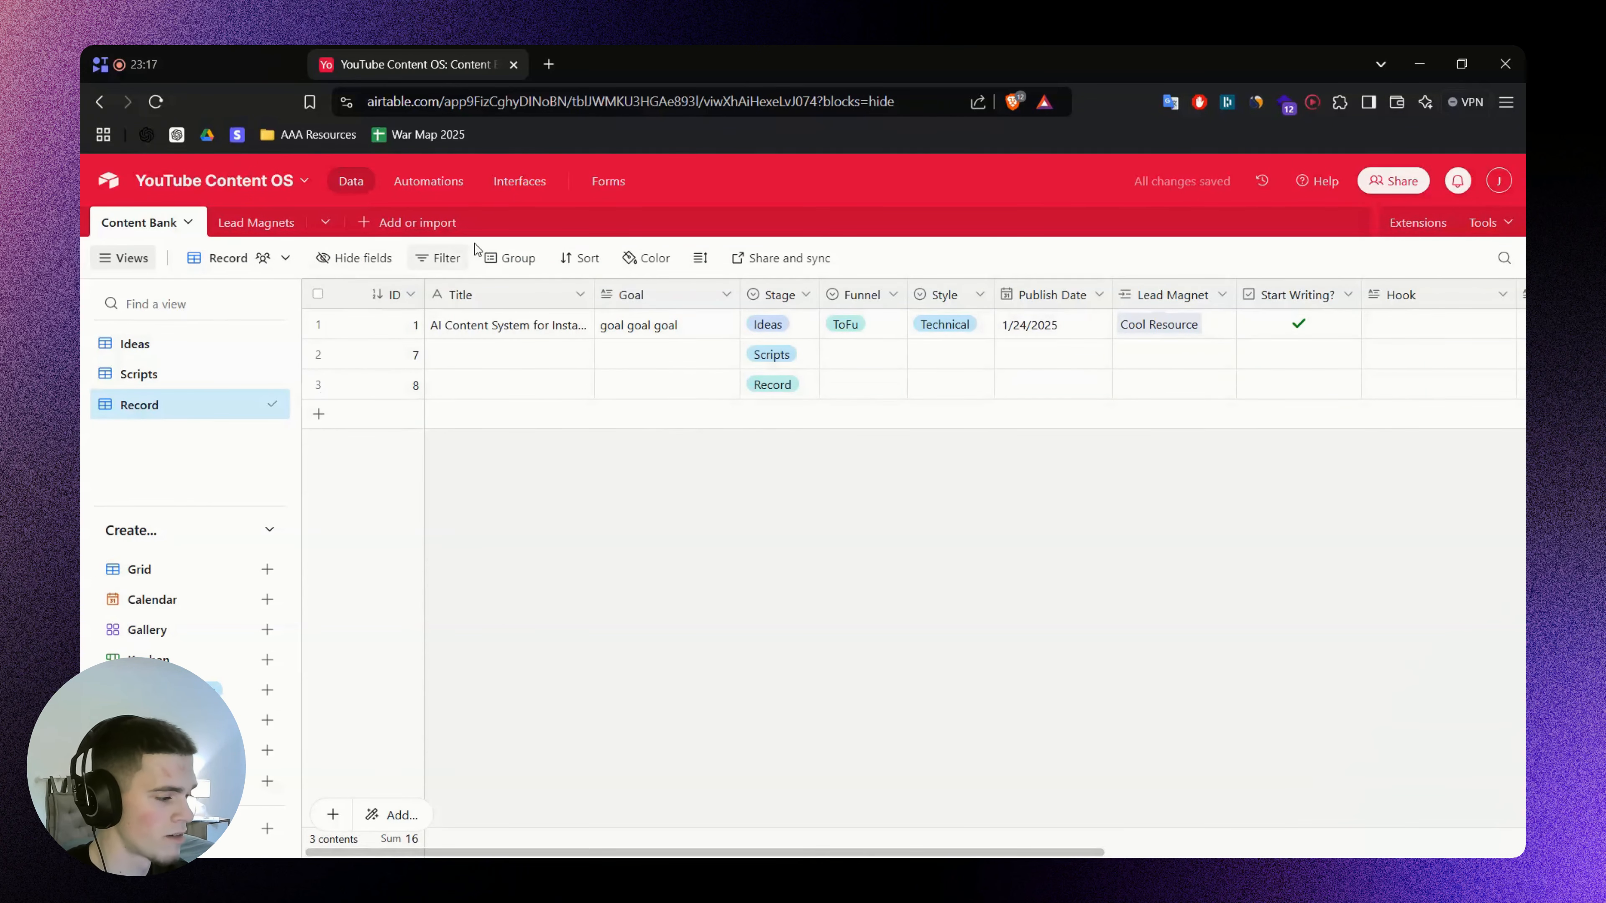
Filter the Record view to show only contents whose Stage is Record
{"action": "left_click", "coordinate": [448, 257]}
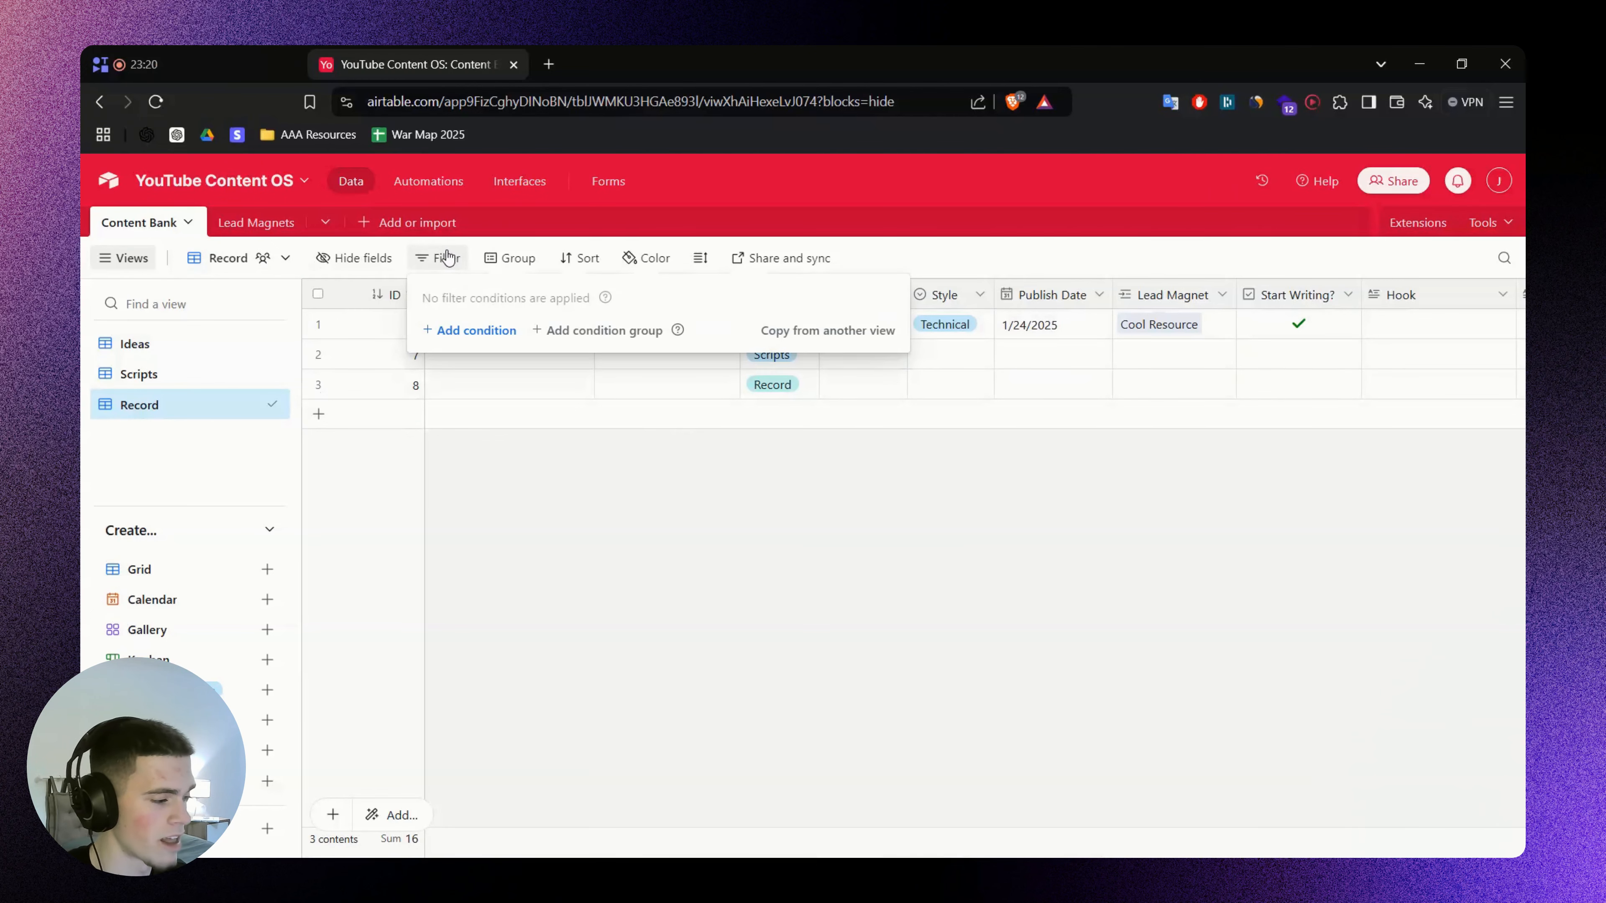
{"action": "left_click", "coordinate": [484, 332]}
{"action": "left_click", "coordinate": [539, 342]}
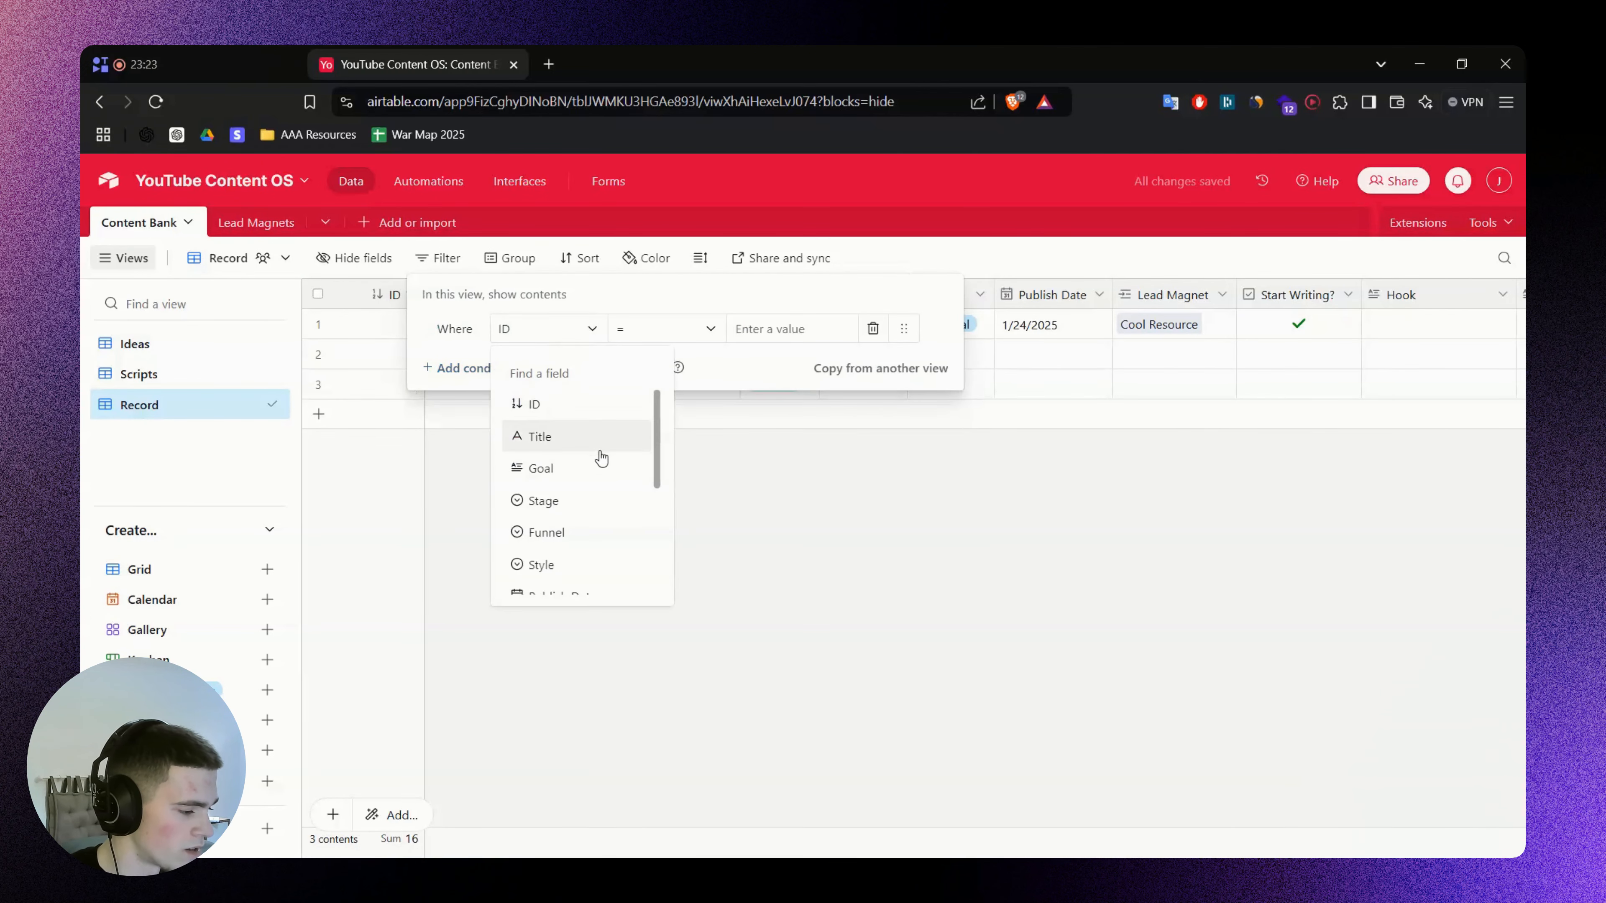
{"action": "scroll", "coordinate": [600, 455], "scroll_direction": "down", "scroll_amount": 2}
{"action": "left_click", "coordinate": [565, 409]}
{"action": "left_click", "coordinate": [822, 329]}
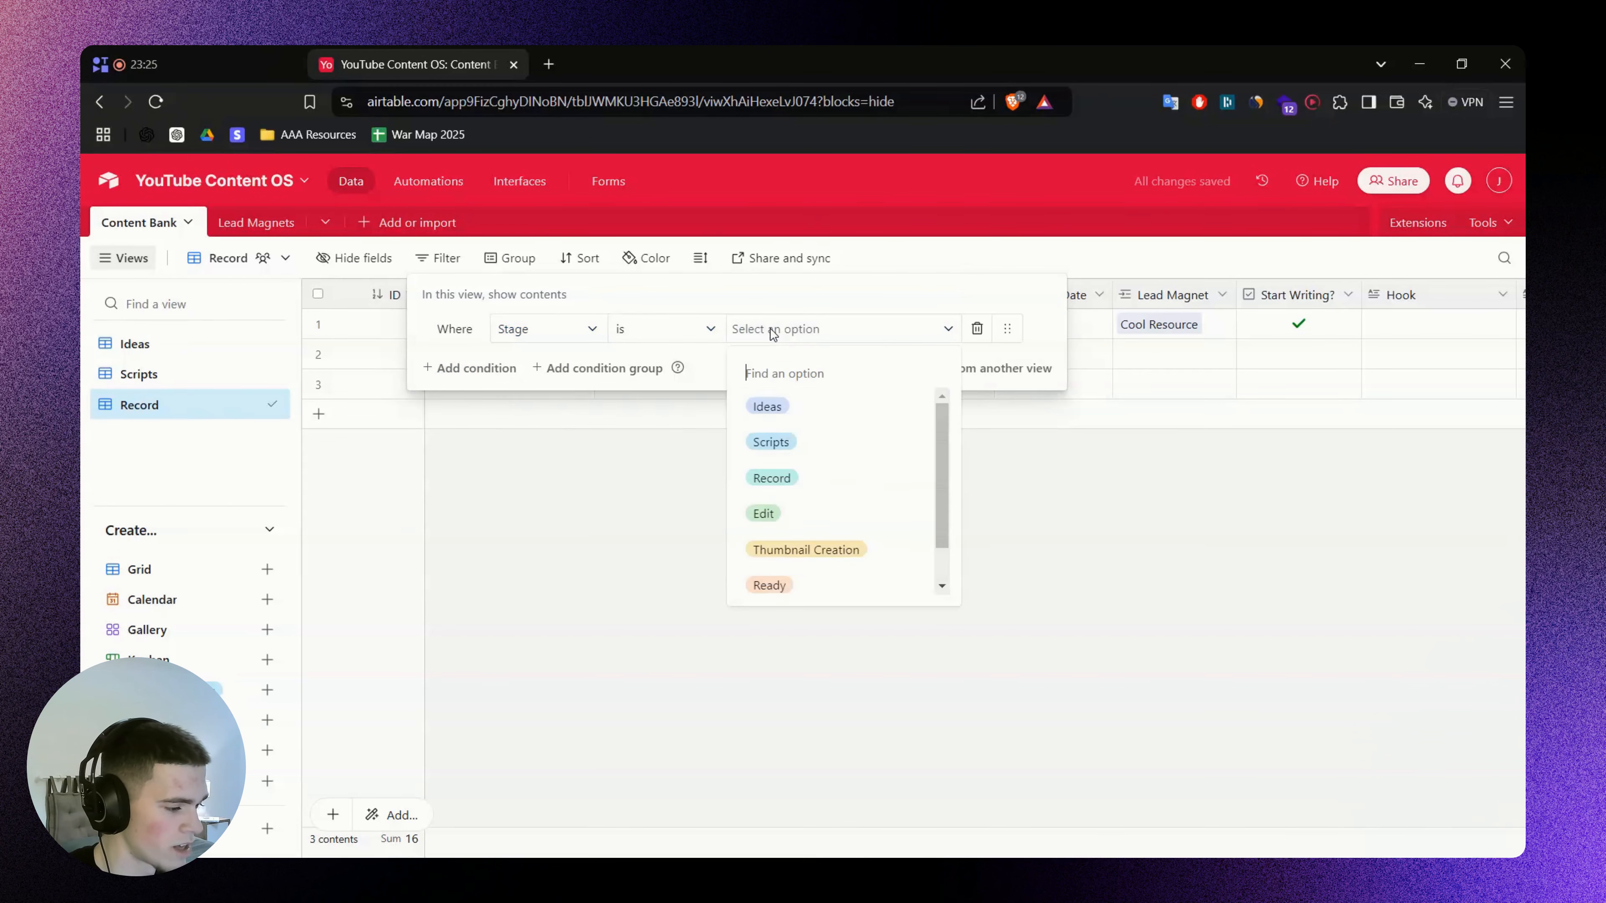
{"action": "left_click", "coordinate": [832, 478]}
{"action": "left_click", "coordinate": [990, 400]}
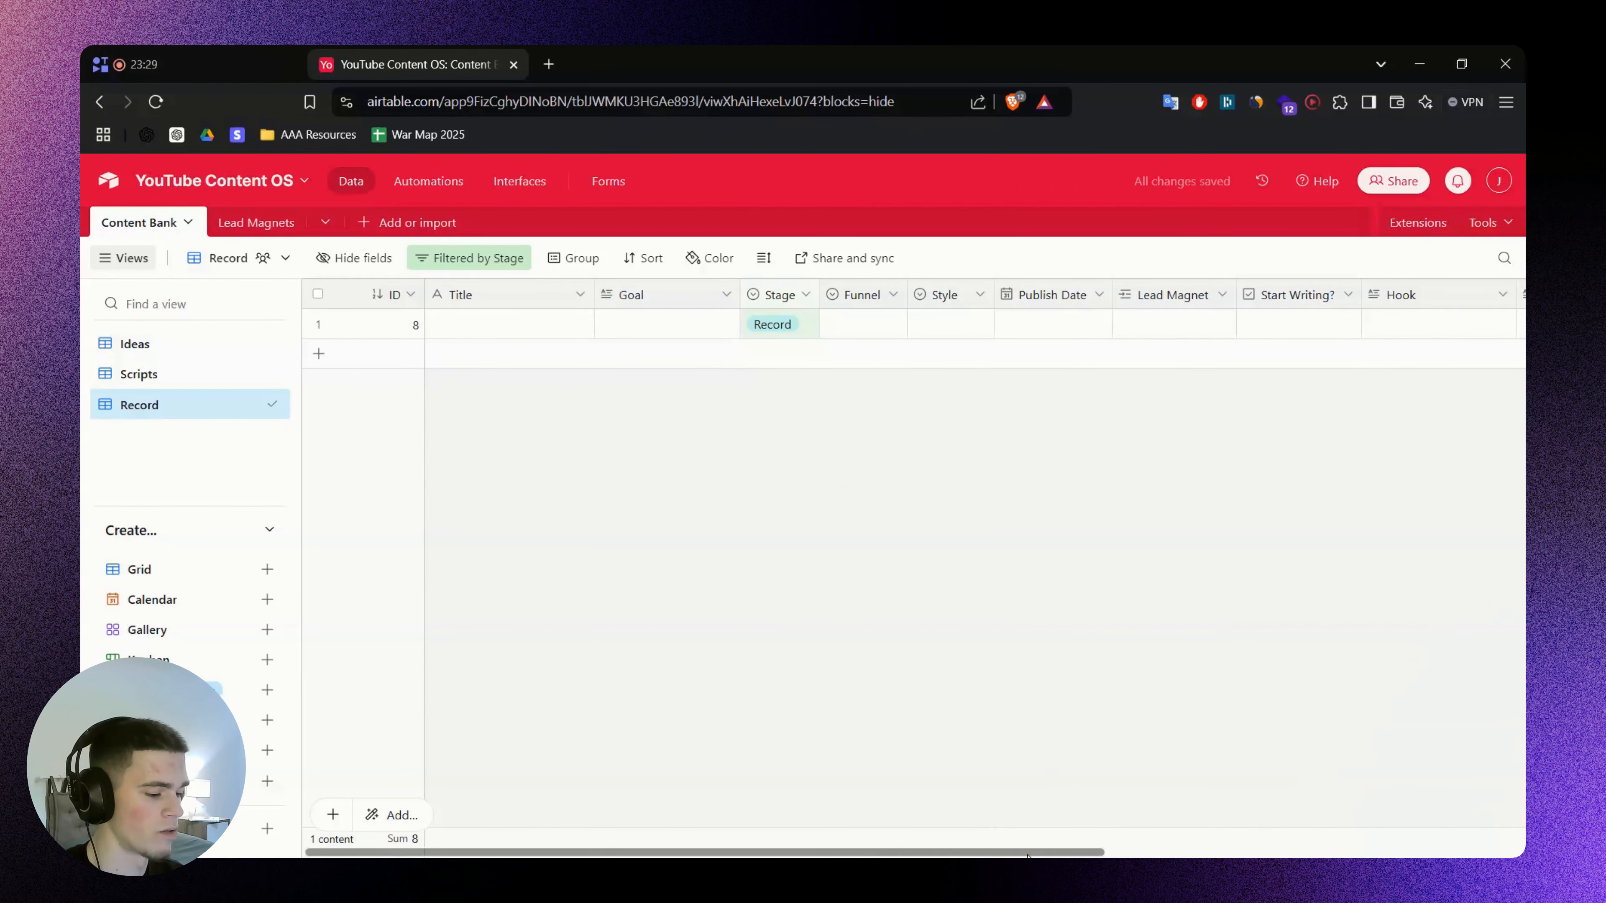
Hide the Start Writing? and Ready for Recording? fields in the Record view
{"action": "scroll", "coordinate": [1074, 809], "scroll_direction": "right", "scroll_amount": 10}
{"action": "scroll", "coordinate": [1169, 822], "scroll_direction": "left", "scroll_amount": 10}
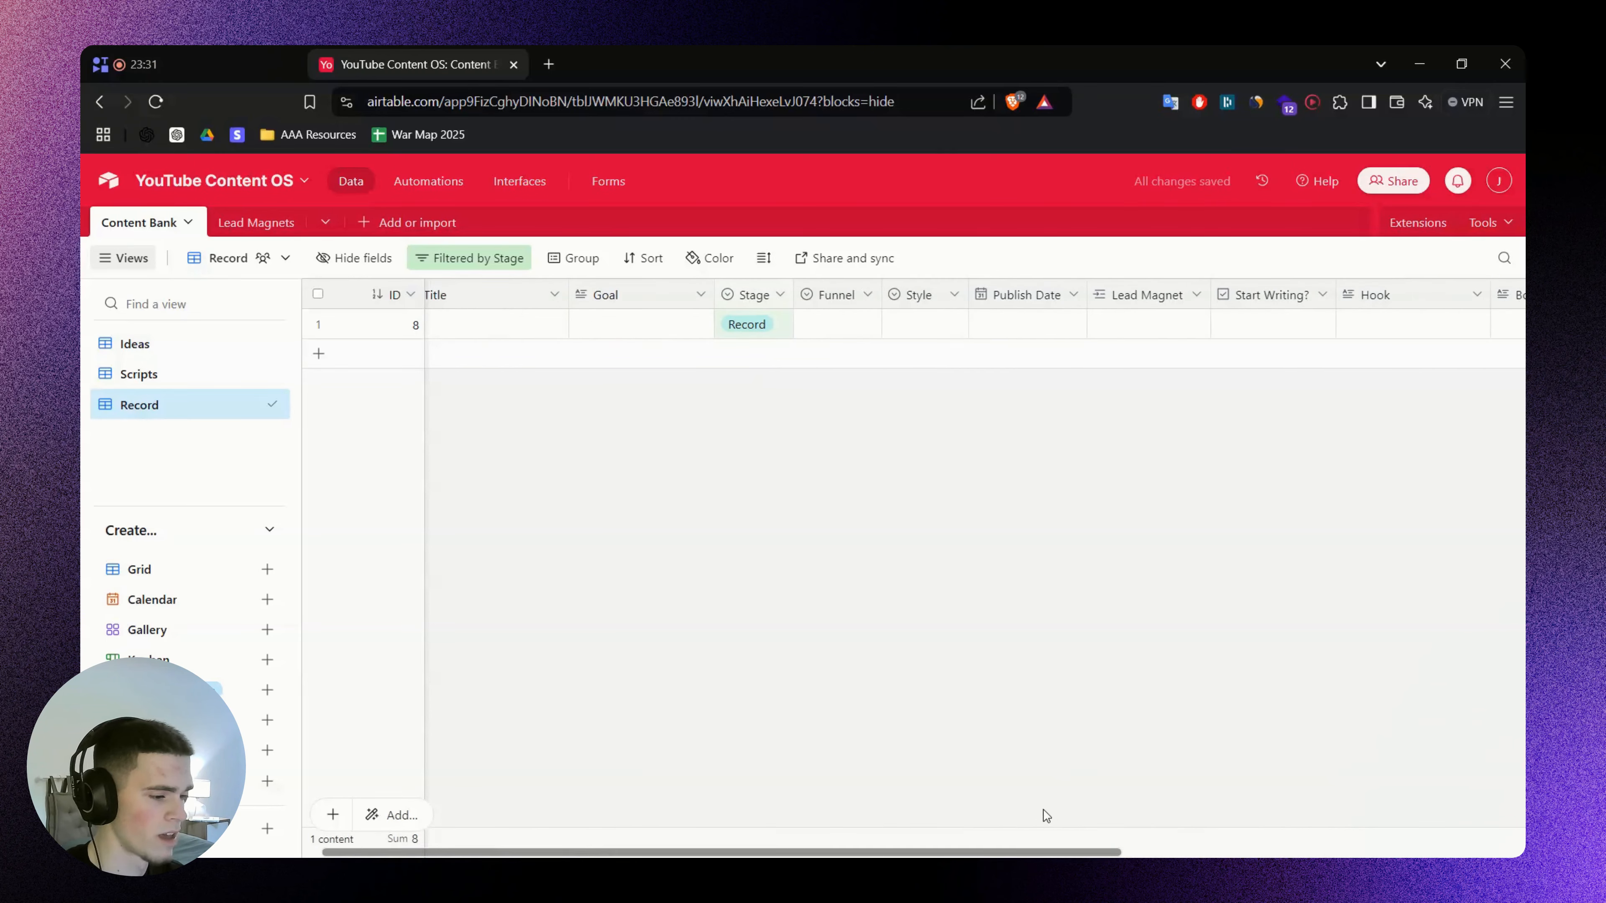
{"action": "right_click", "coordinate": [1264, 298]}
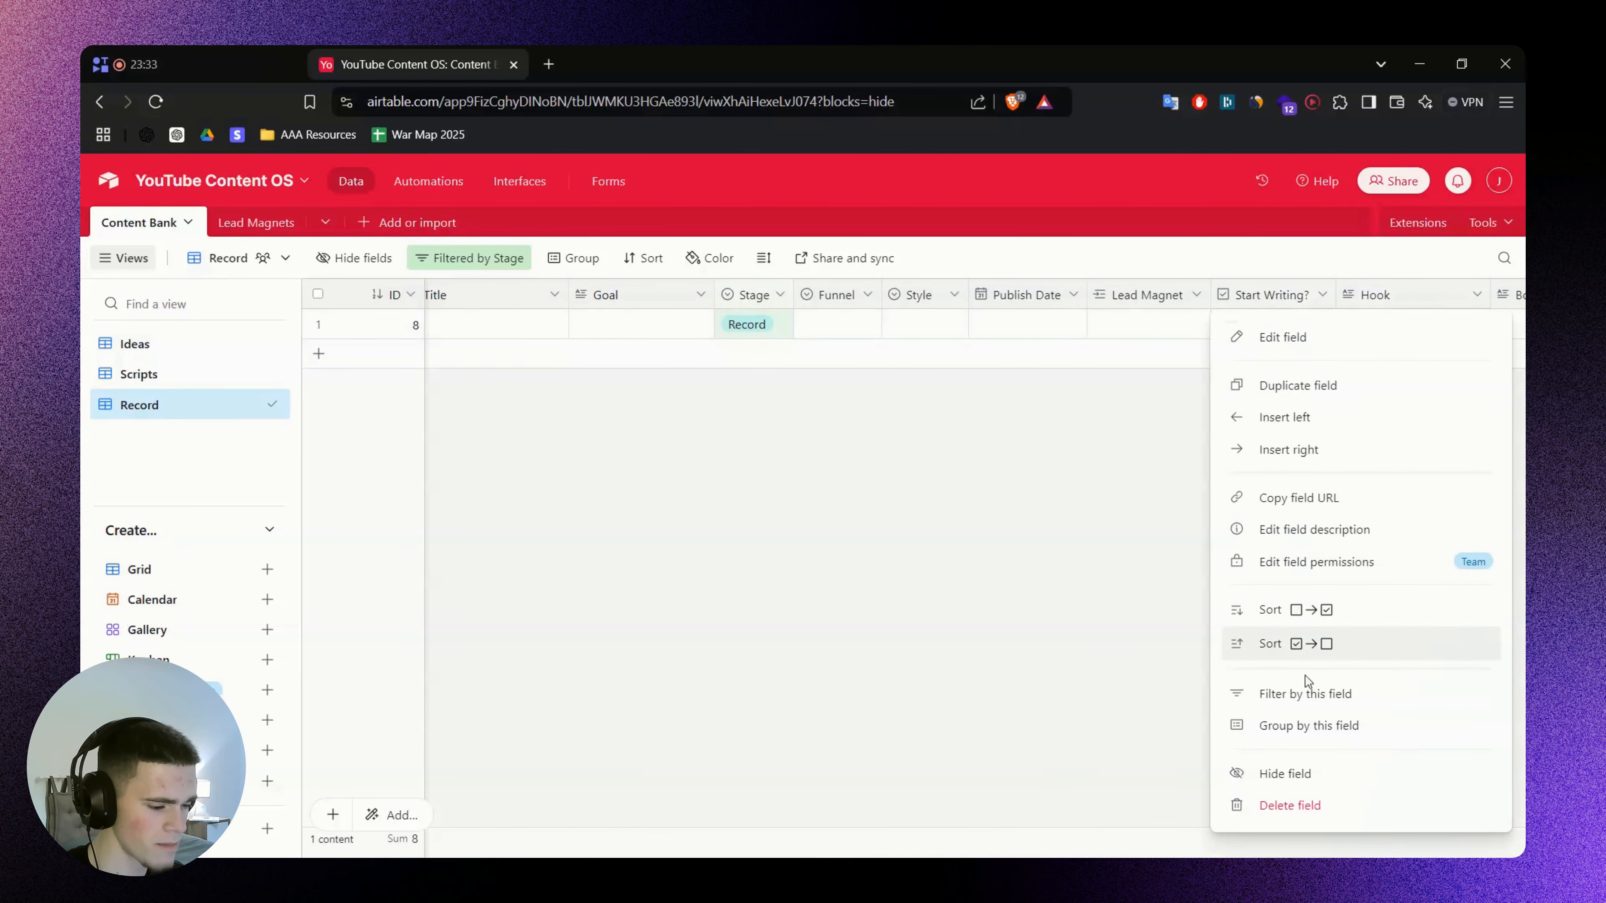
{"action": "left_click", "coordinate": [1296, 772]}
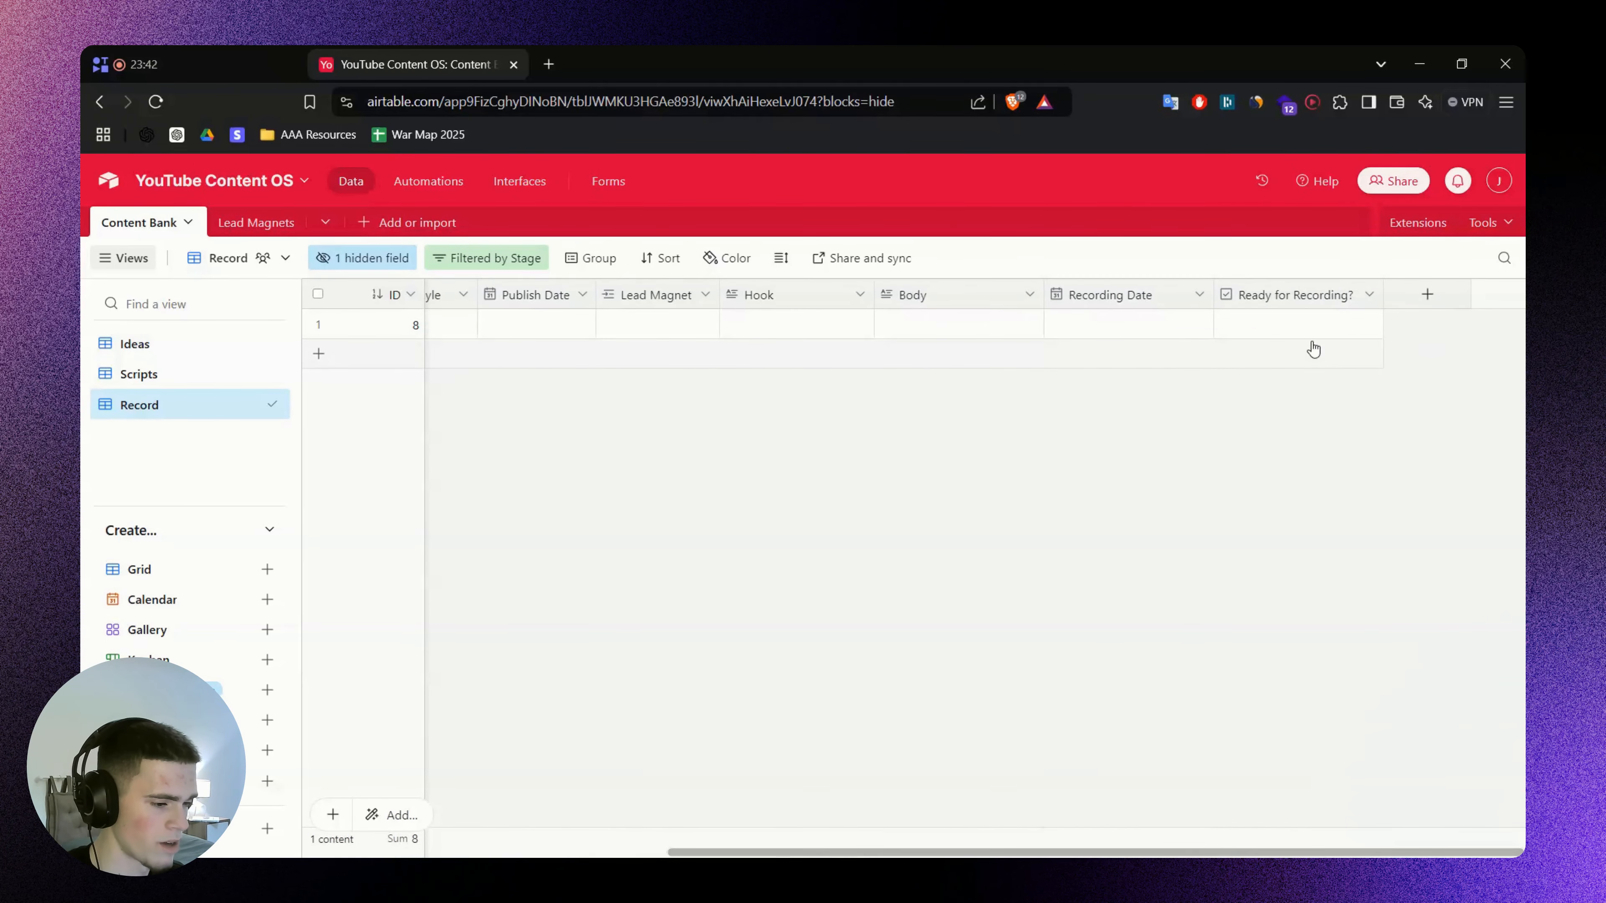
{"action": "right_click", "coordinate": [1293, 297]}
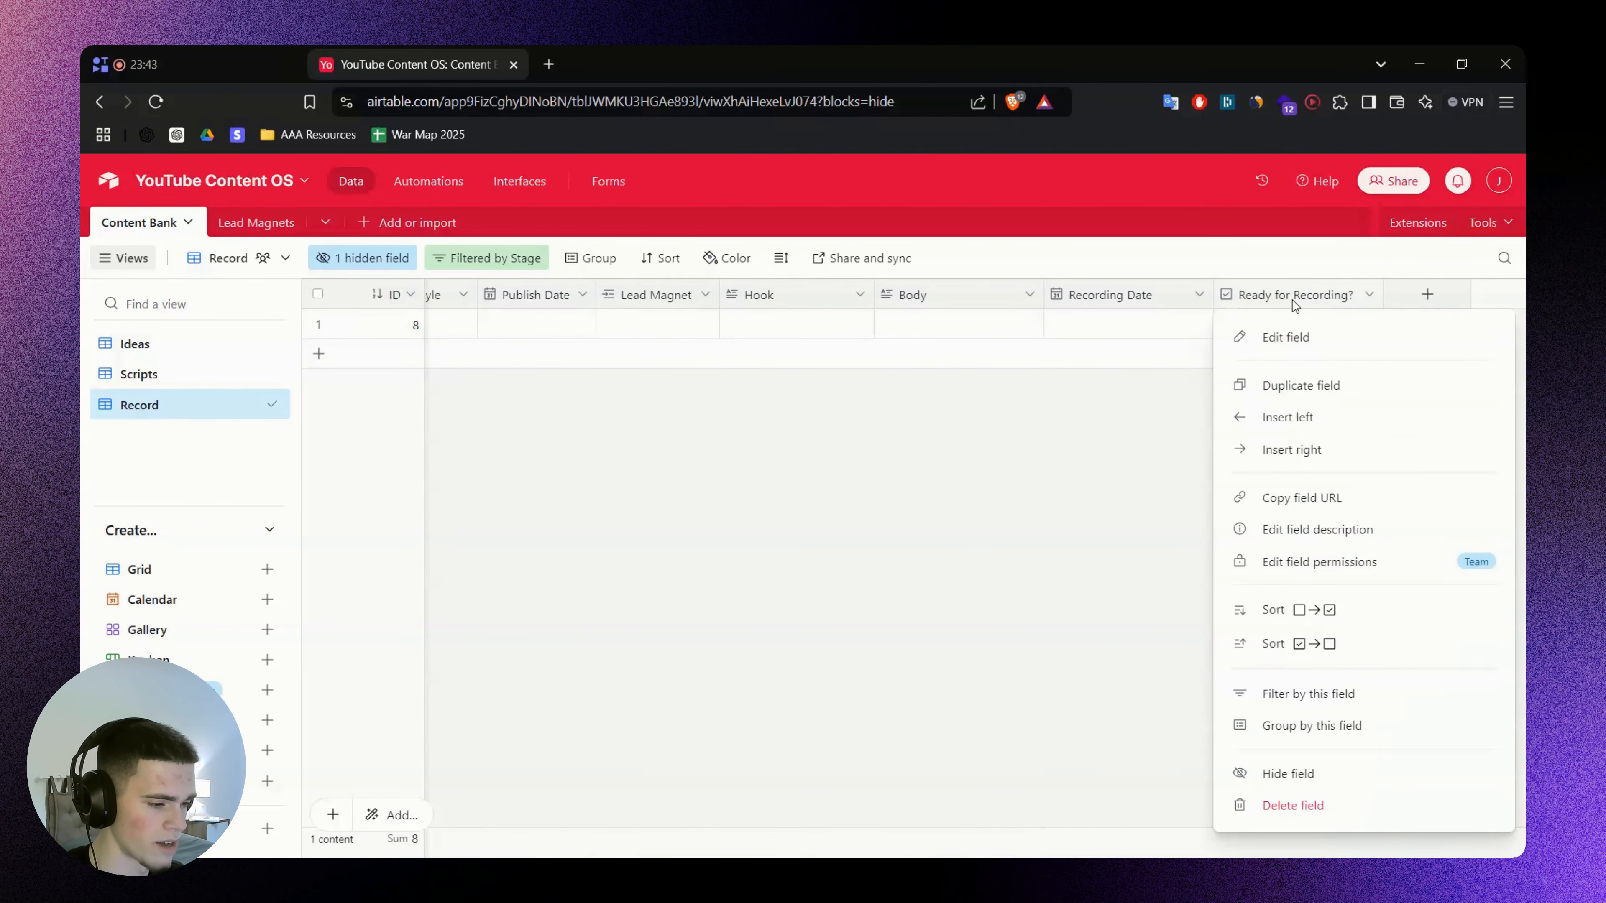
{"action": "left_click", "coordinate": [1301, 772]}
Switch to the FigJam diagram, check the planned fields under the Record stage, and get the Recording Notes label
{"action": "key", "text": "alt+Tab"}
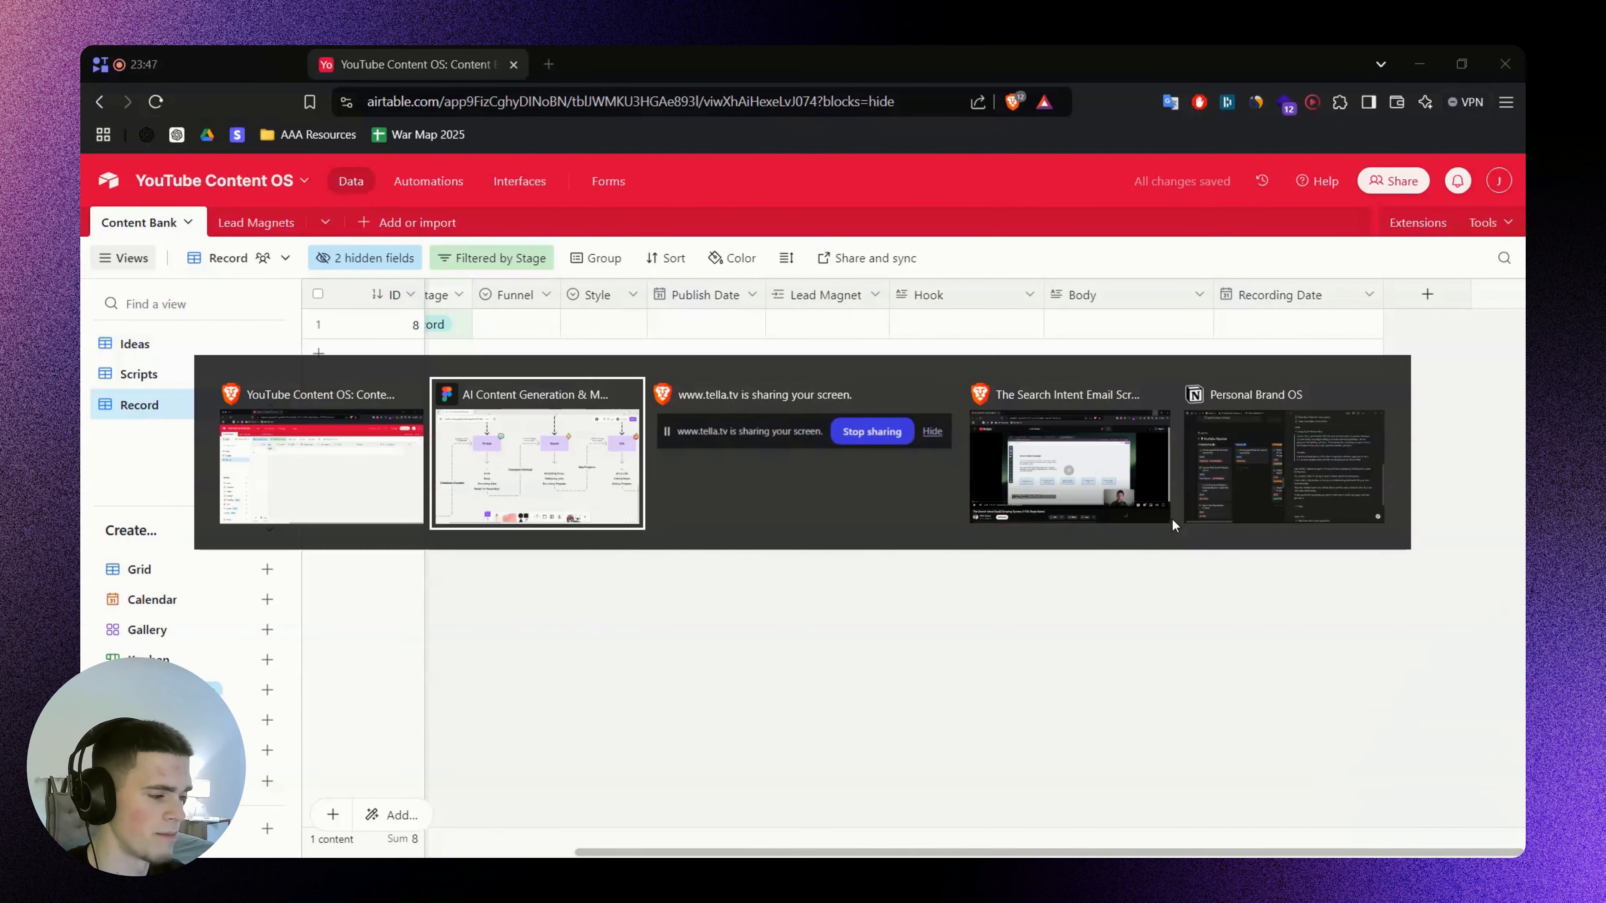
{"action": "left_click_drag", "start_coordinate": [1022, 451], "coordinate": [972, 441]}
{"action": "scroll", "coordinate": [972, 440], "scroll_direction": "right", "scroll_amount": 1}
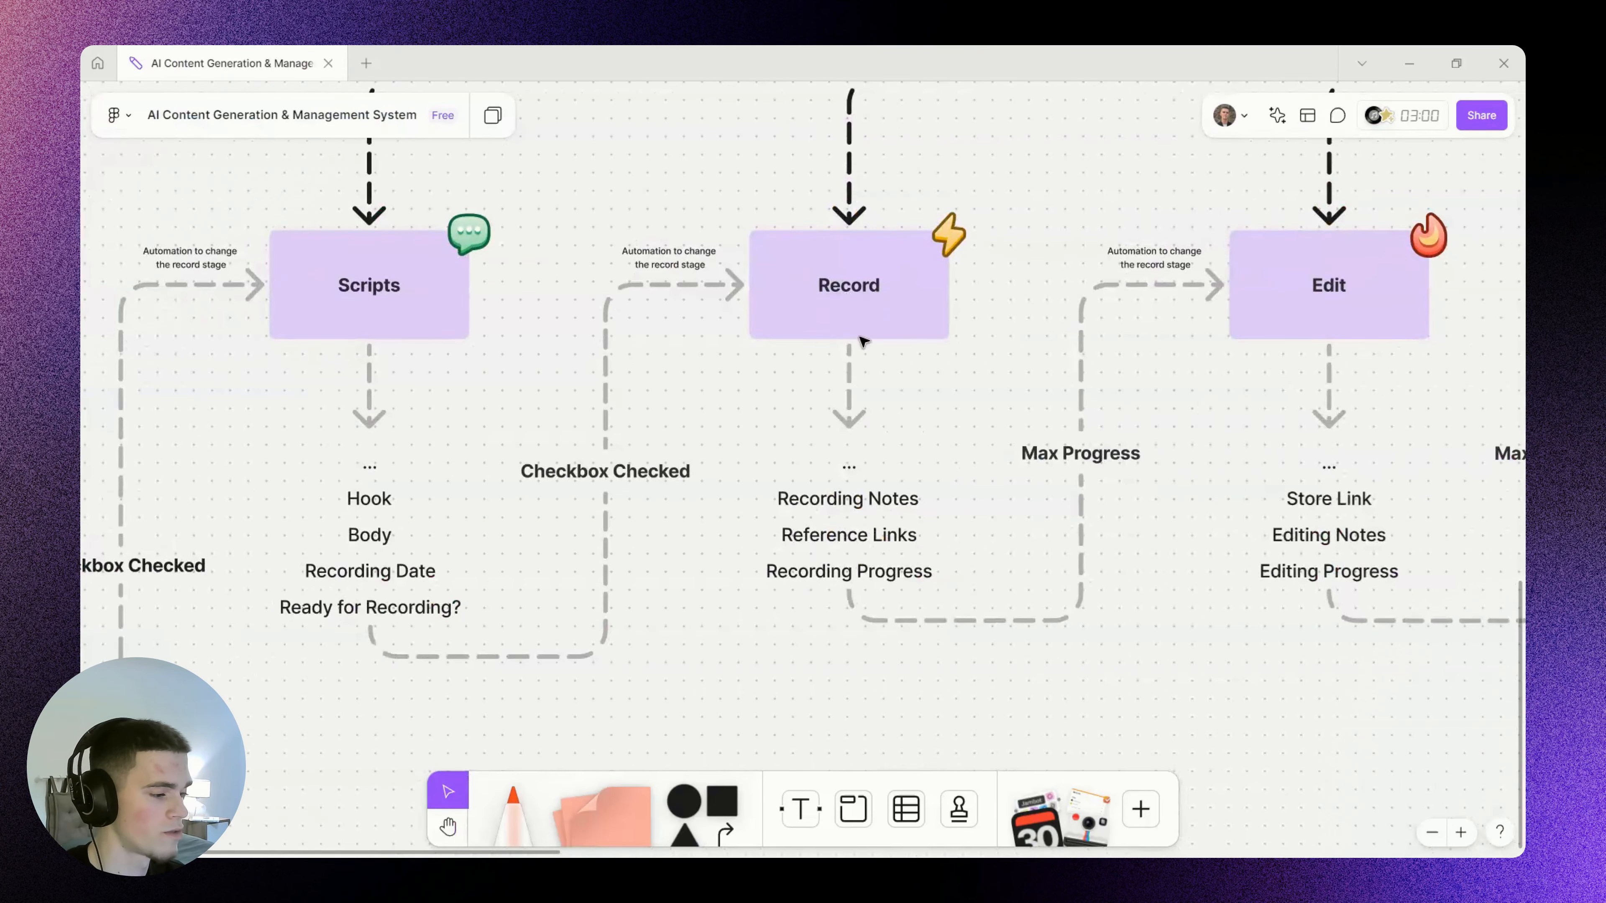
{"action": "left_click_drag", "start_coordinate": [744, 492], "coordinate": [920, 562]}
{"action": "left_click", "coordinate": [968, 540]}
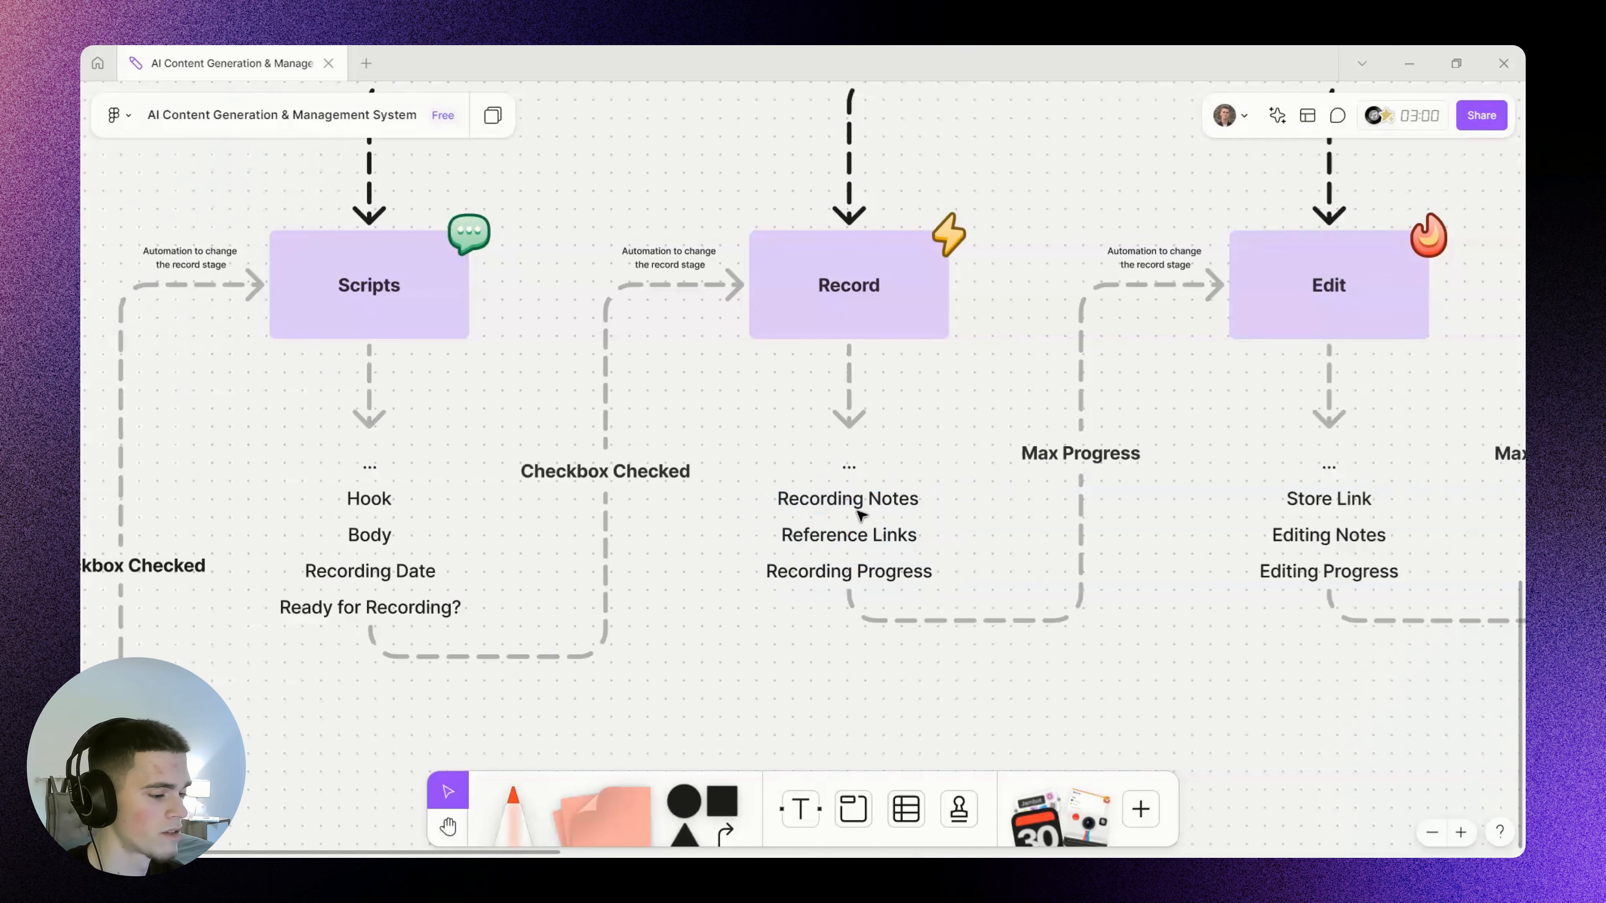
{"action": "double_click", "coordinate": [858, 507]}
{"action": "left_click", "coordinate": [938, 509]}
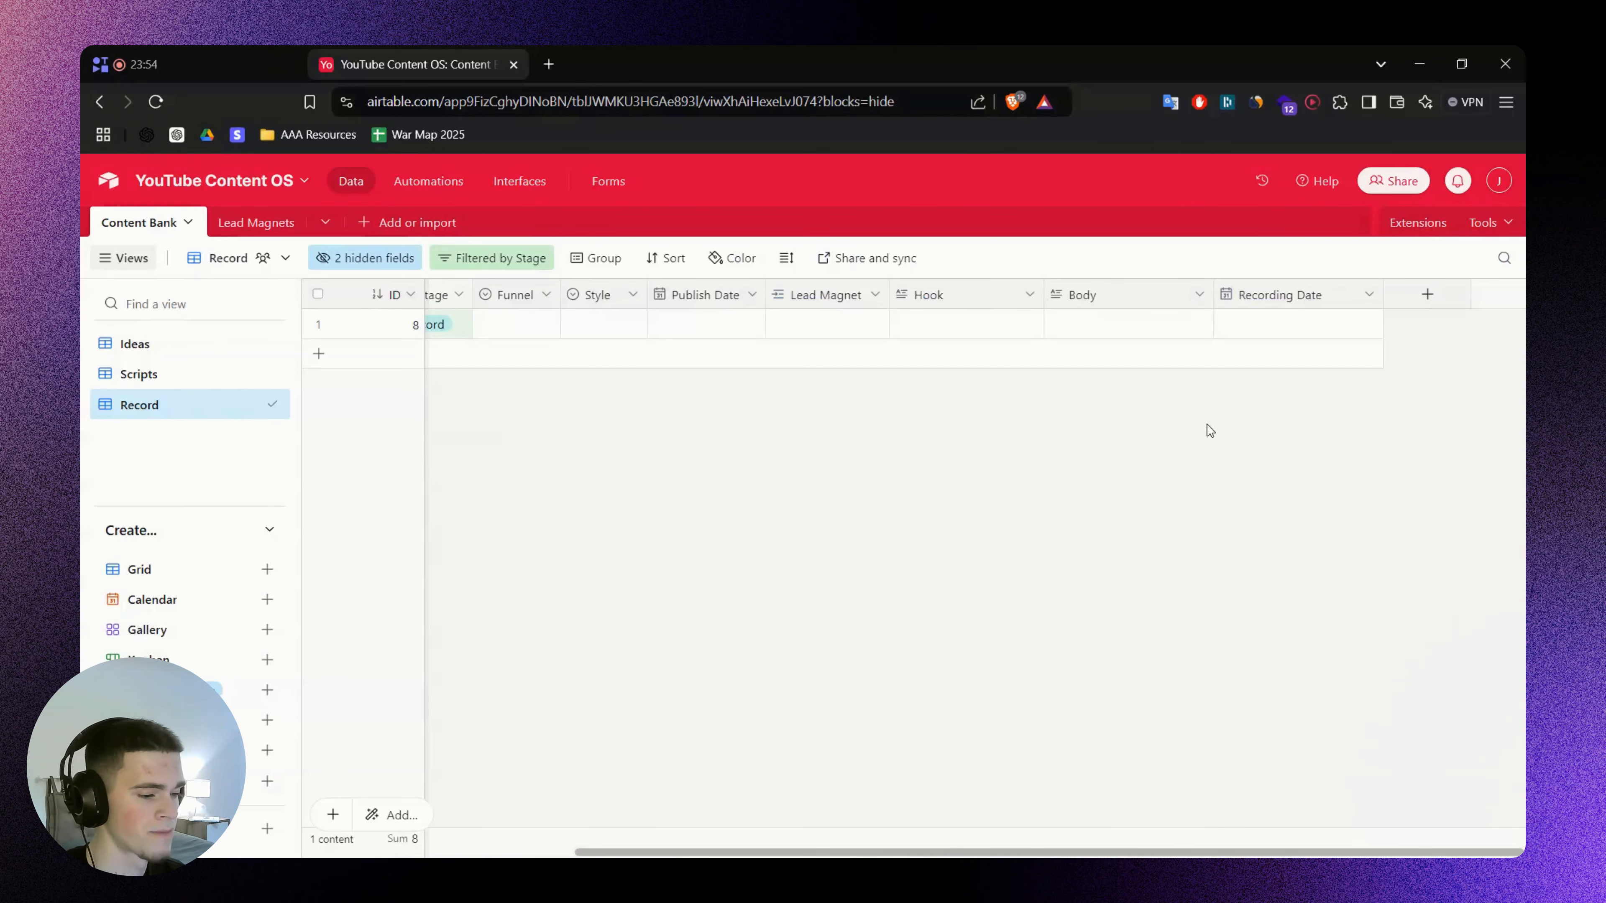
Add a long text field named Recording Notes after Recording Date in Airtable's Record view
{"action": "left_click", "coordinate": [1426, 294]}
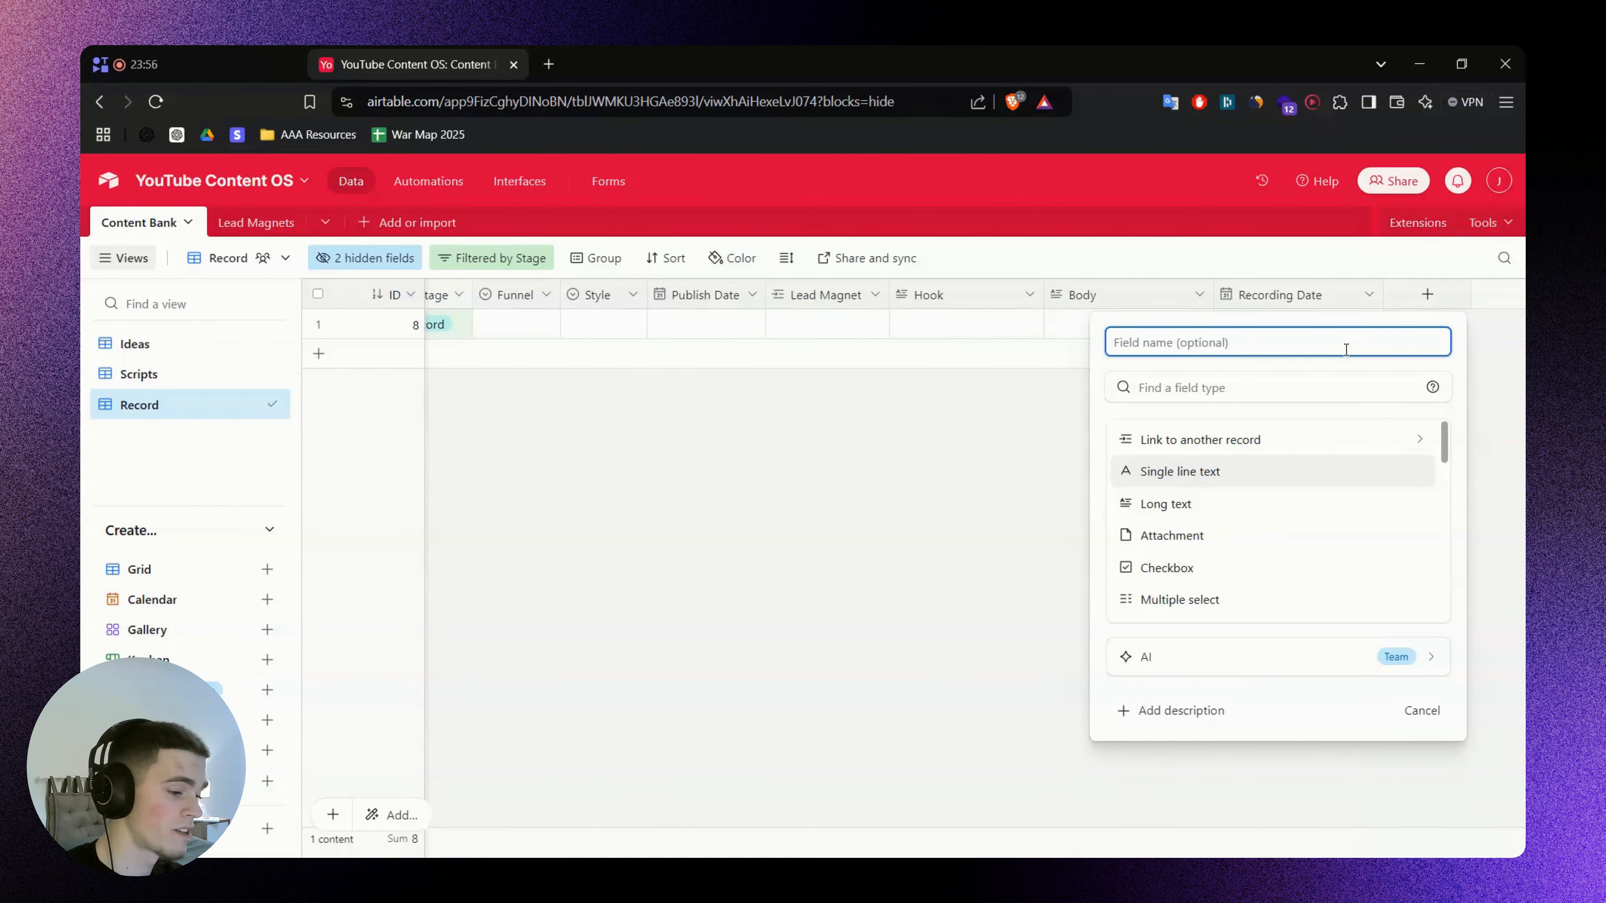
{"action": "type", "text": "Recording Notes"}
{"action": "key", "text": "Tab"}
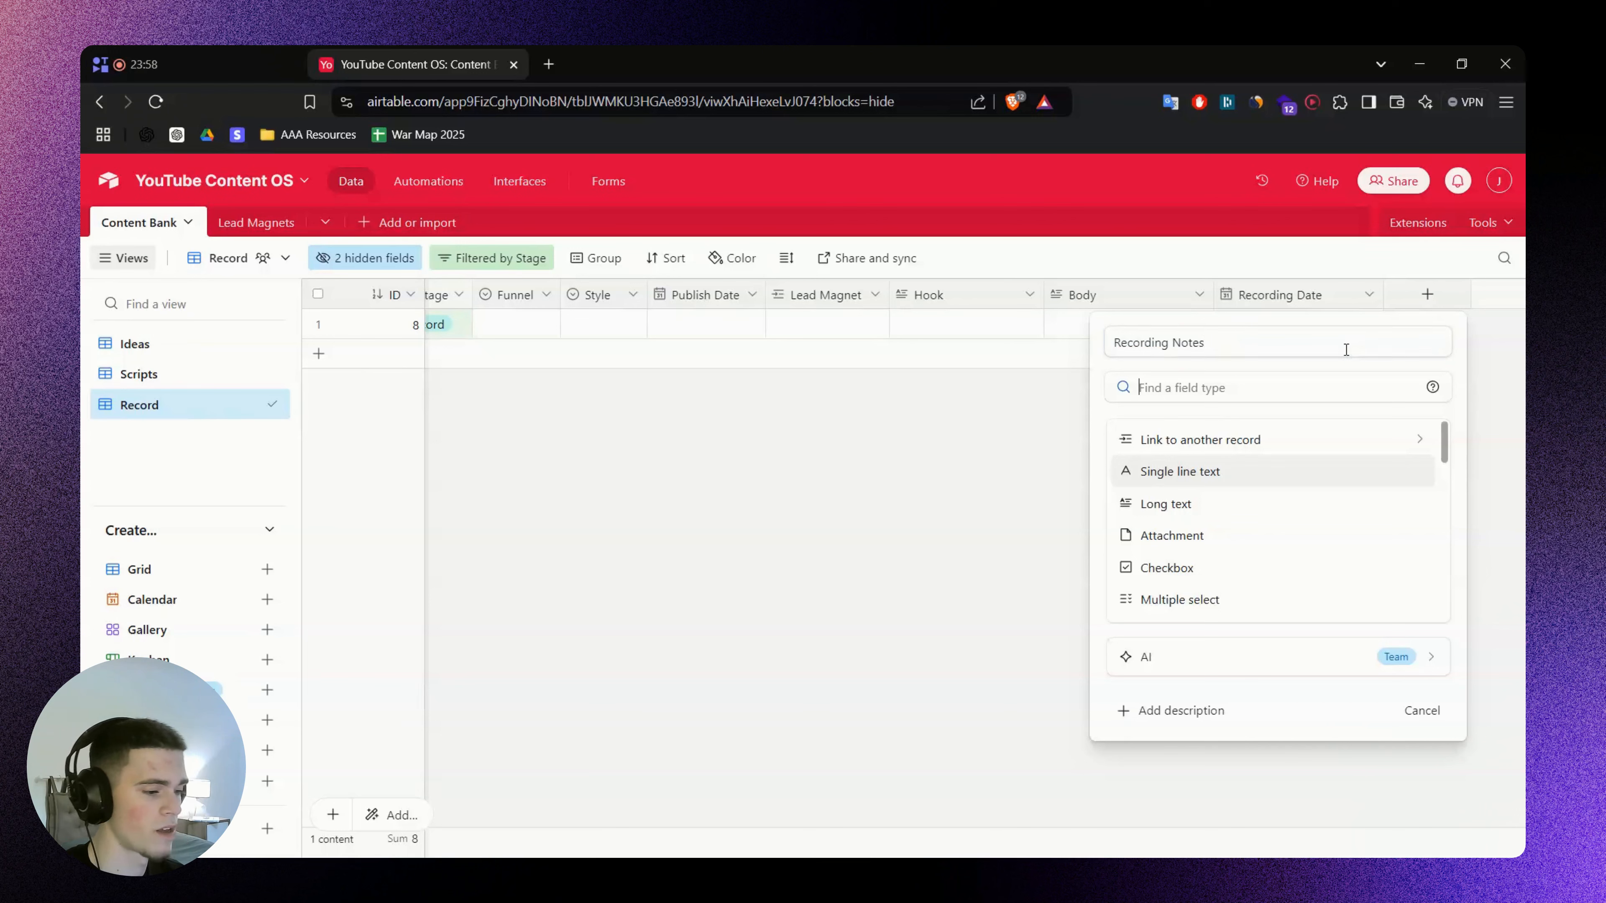
{"action": "left_click", "coordinate": [1202, 511]}
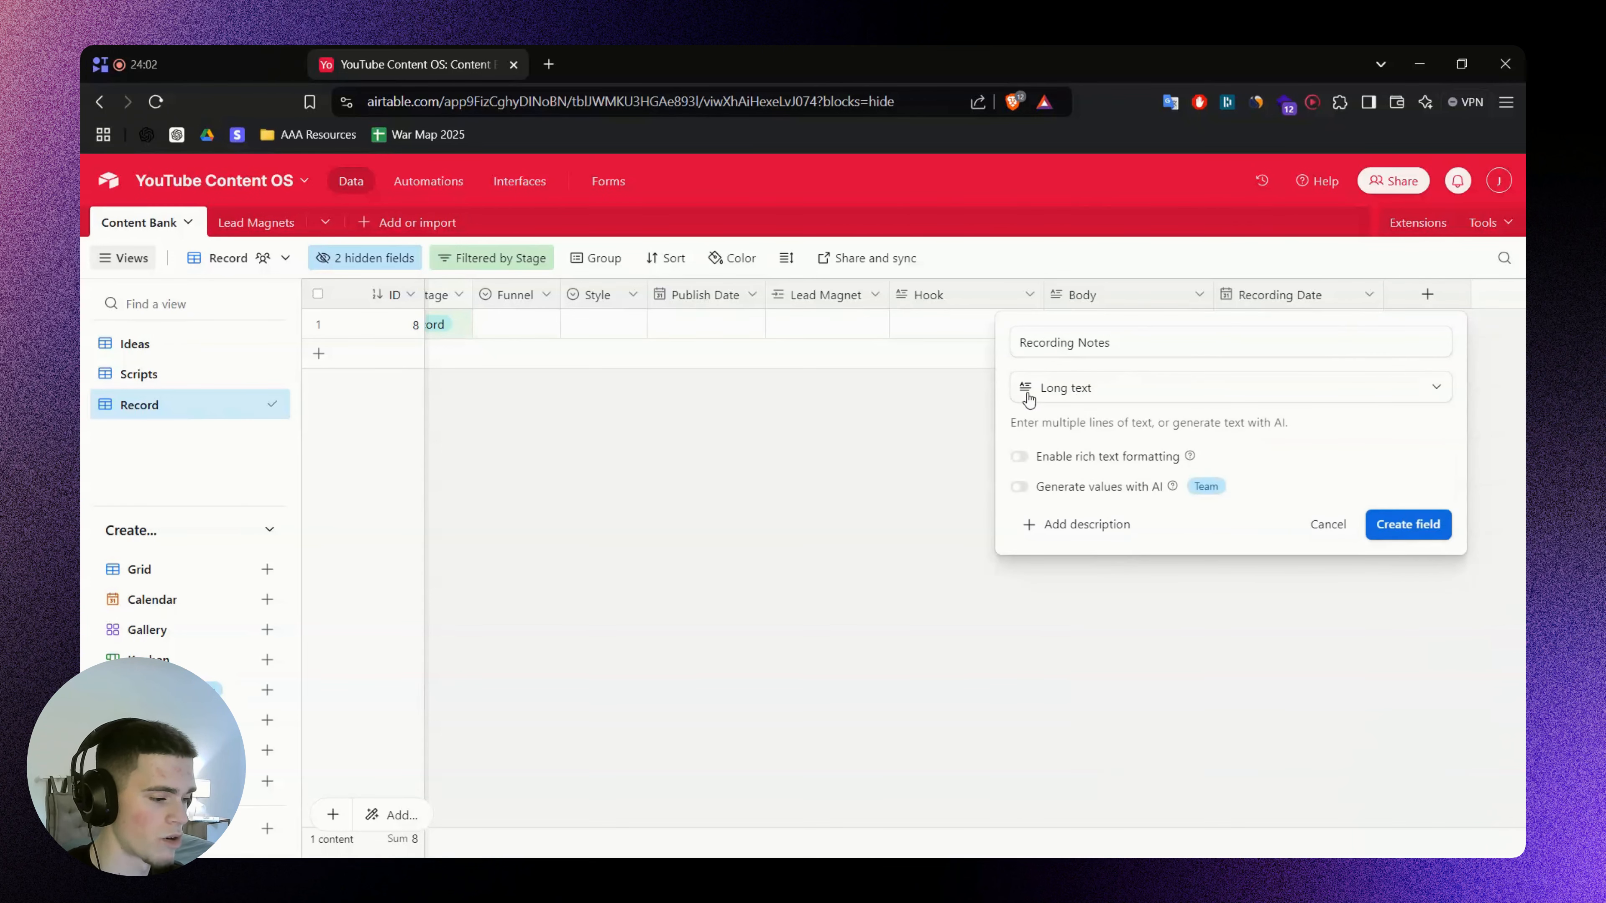
{"action": "left_click", "coordinate": [1415, 530]}
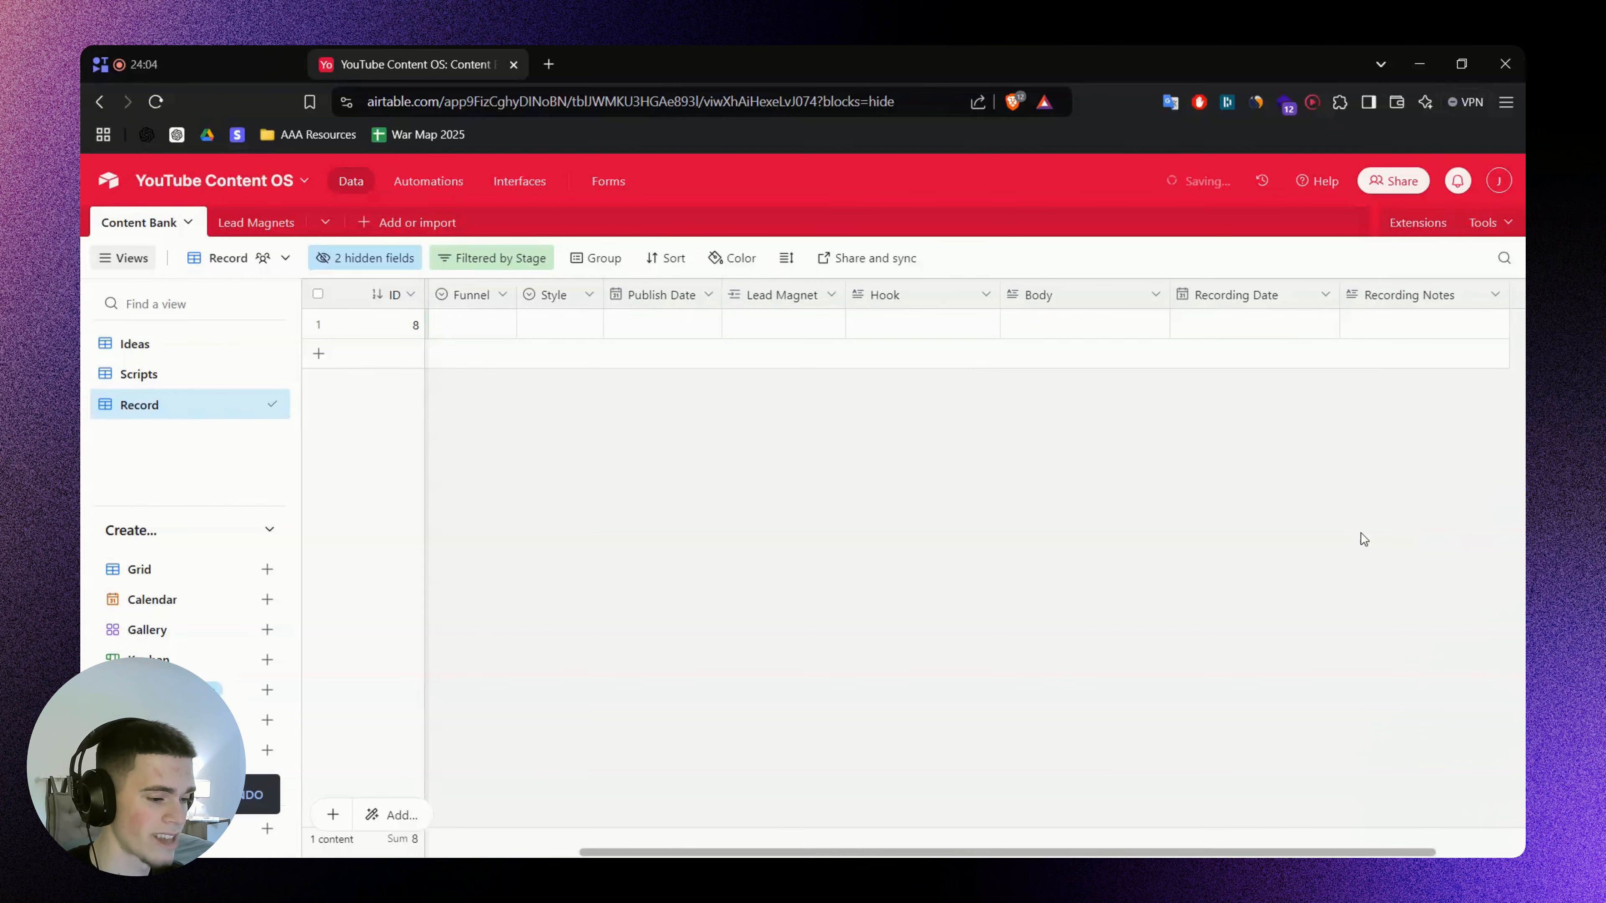
Copy the Reference Links label under the Record stage on the FigJam diagram and return to Airtable
{"action": "left_click", "coordinate": [1077, 838]}
{"action": "double_click", "coordinate": [833, 541]}
{"action": "key", "text": "ctrl+c"}
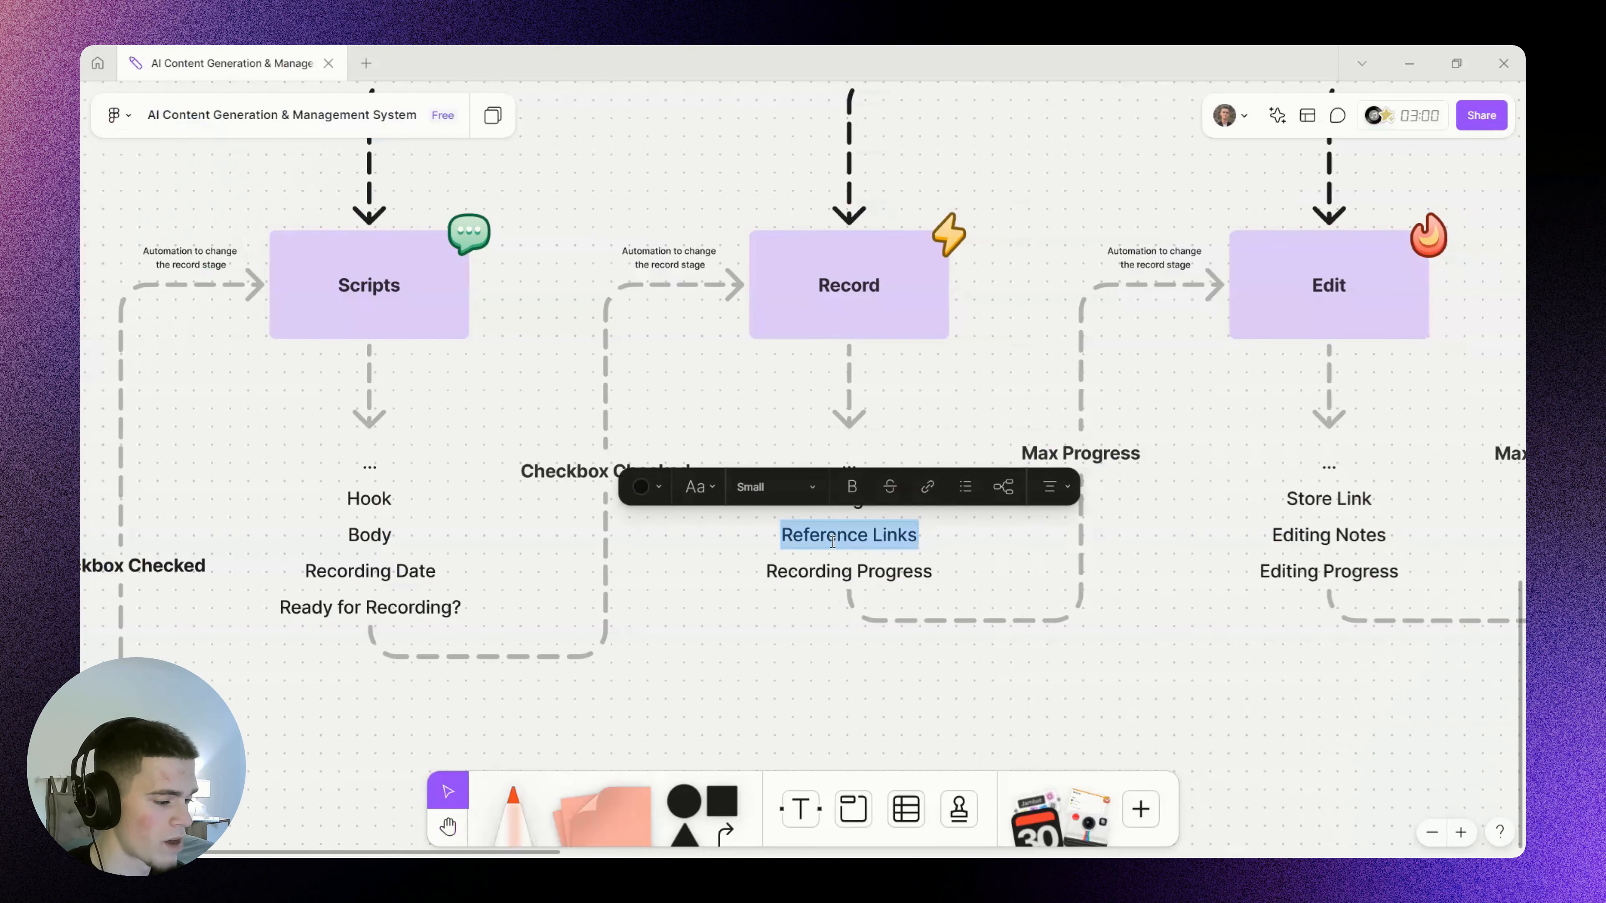
{"action": "left_click", "coordinate": [1092, 573]}
{"action": "left_click", "coordinate": [1092, 573]}
{"action": "key", "text": "alt+Tab"}
Add a URL field named Reference Links after Recording Notes in the Record view
{"action": "left_click", "coordinate": [1445, 308]}
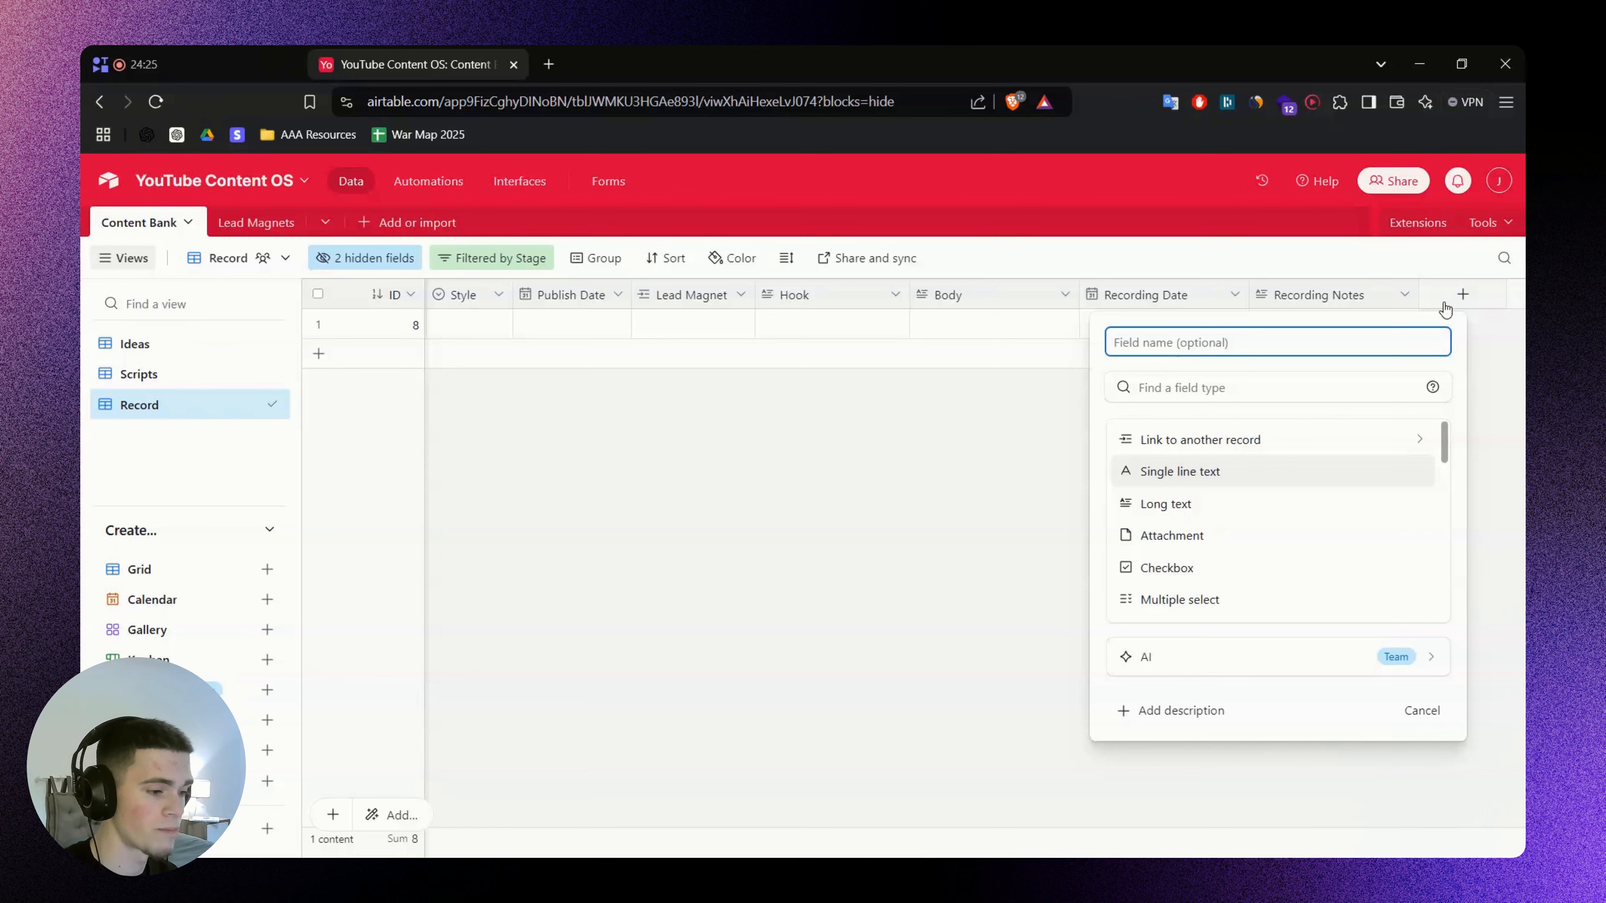
{"action": "key", "text": "ctrl+v"}
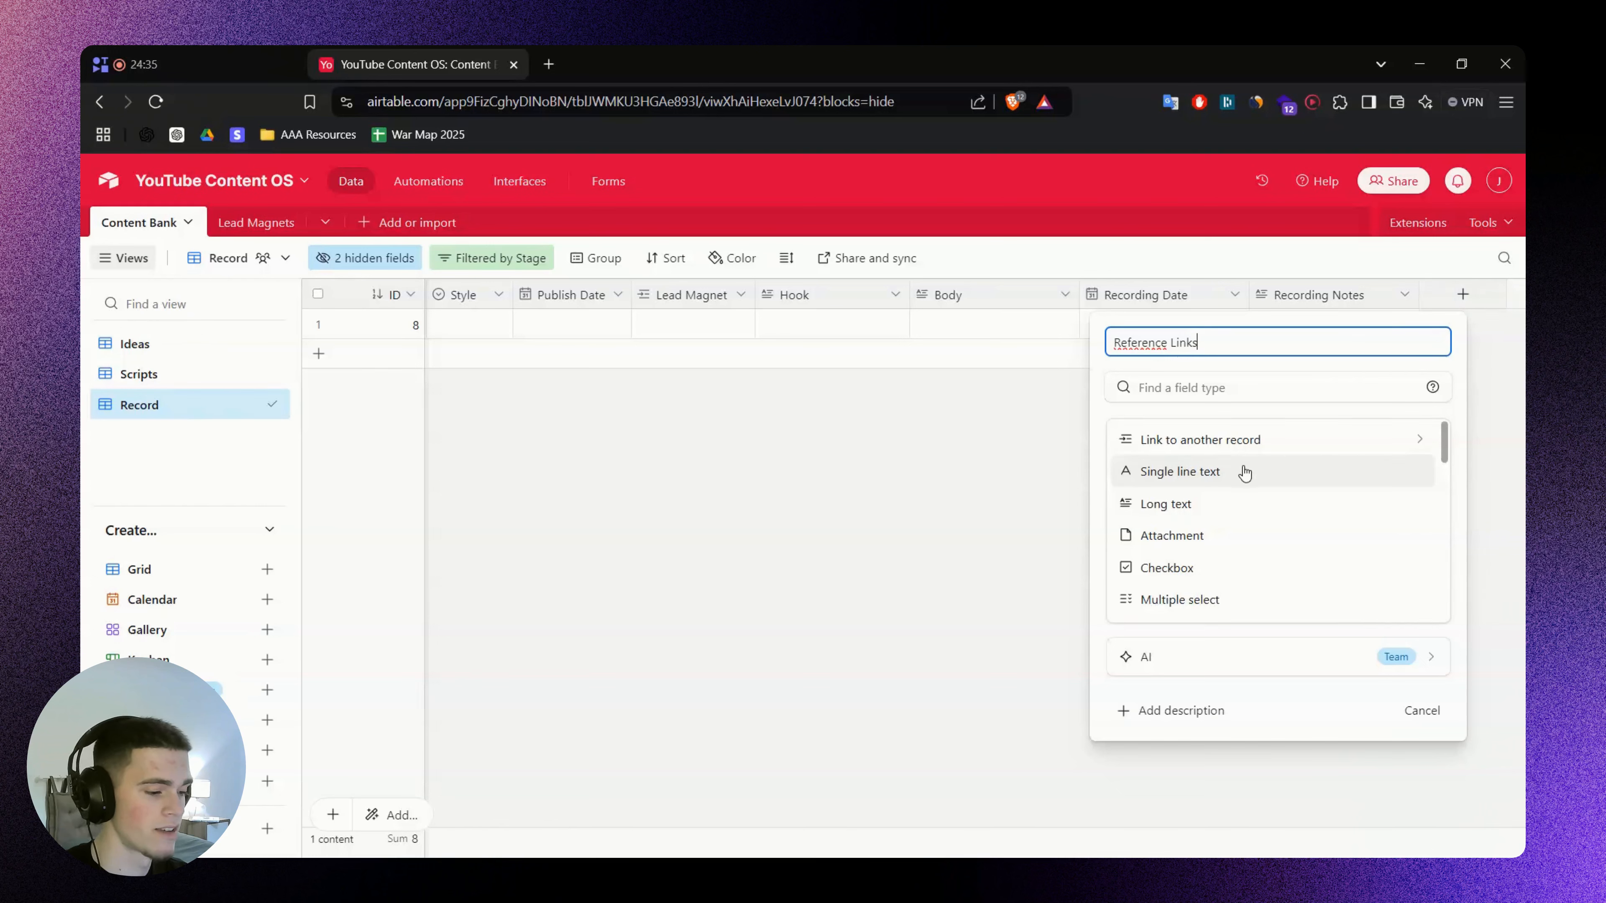
{"action": "scroll", "coordinate": [1230, 509], "scroll_direction": "down", "scroll_amount": 3}
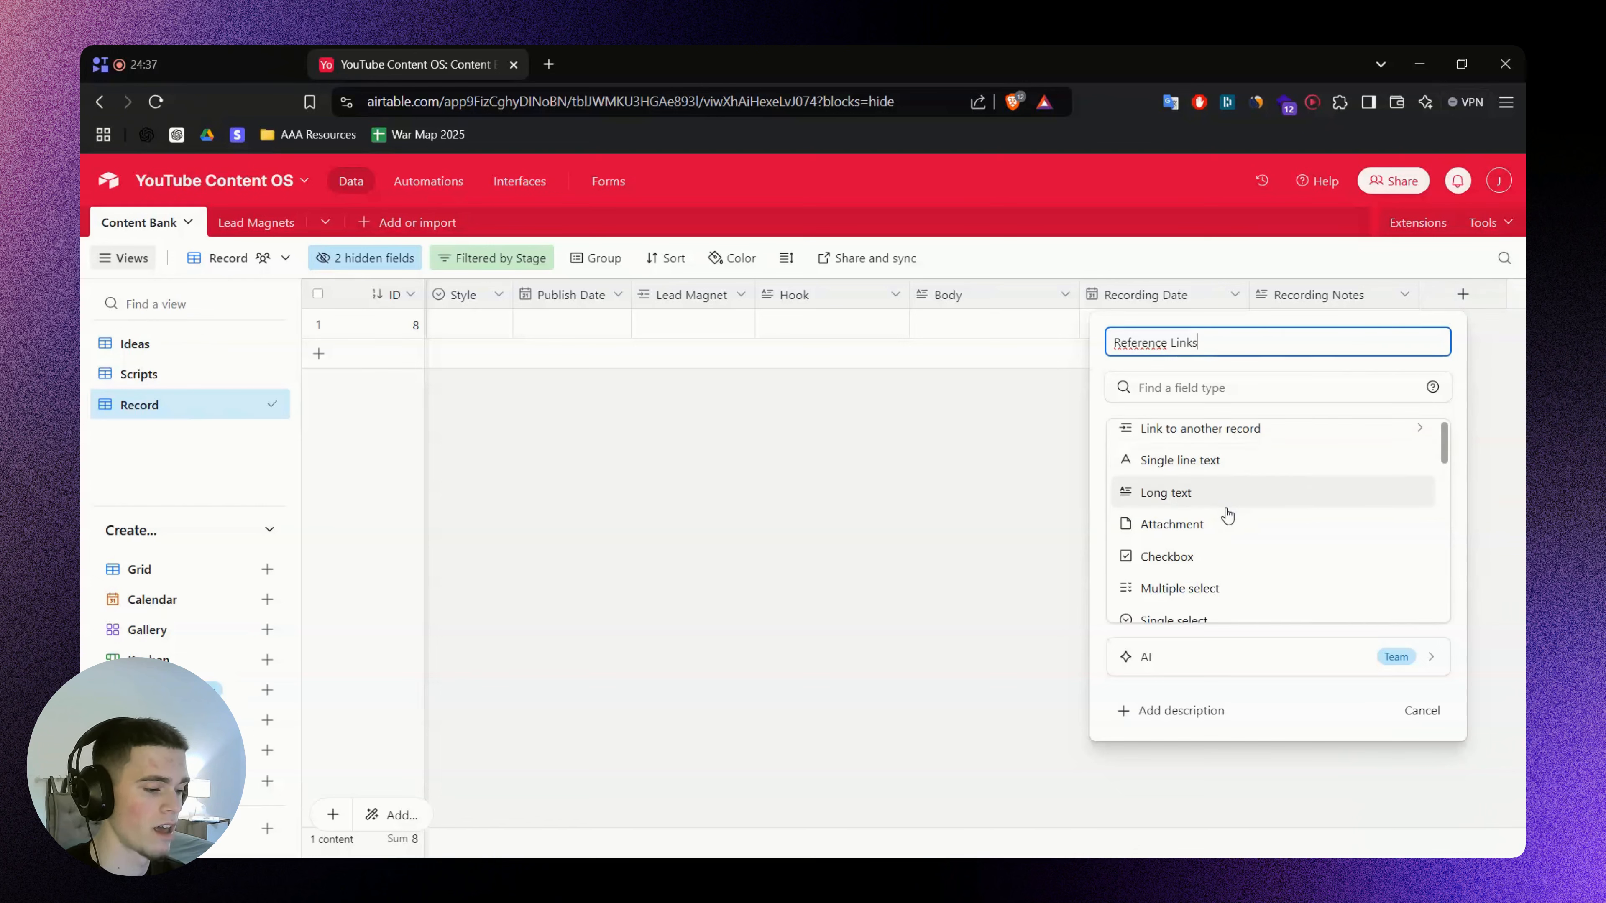
{"action": "scroll", "coordinate": [1228, 516], "scroll_direction": "down", "scroll_amount": 2}
{"action": "left_click", "coordinate": [1227, 515]}
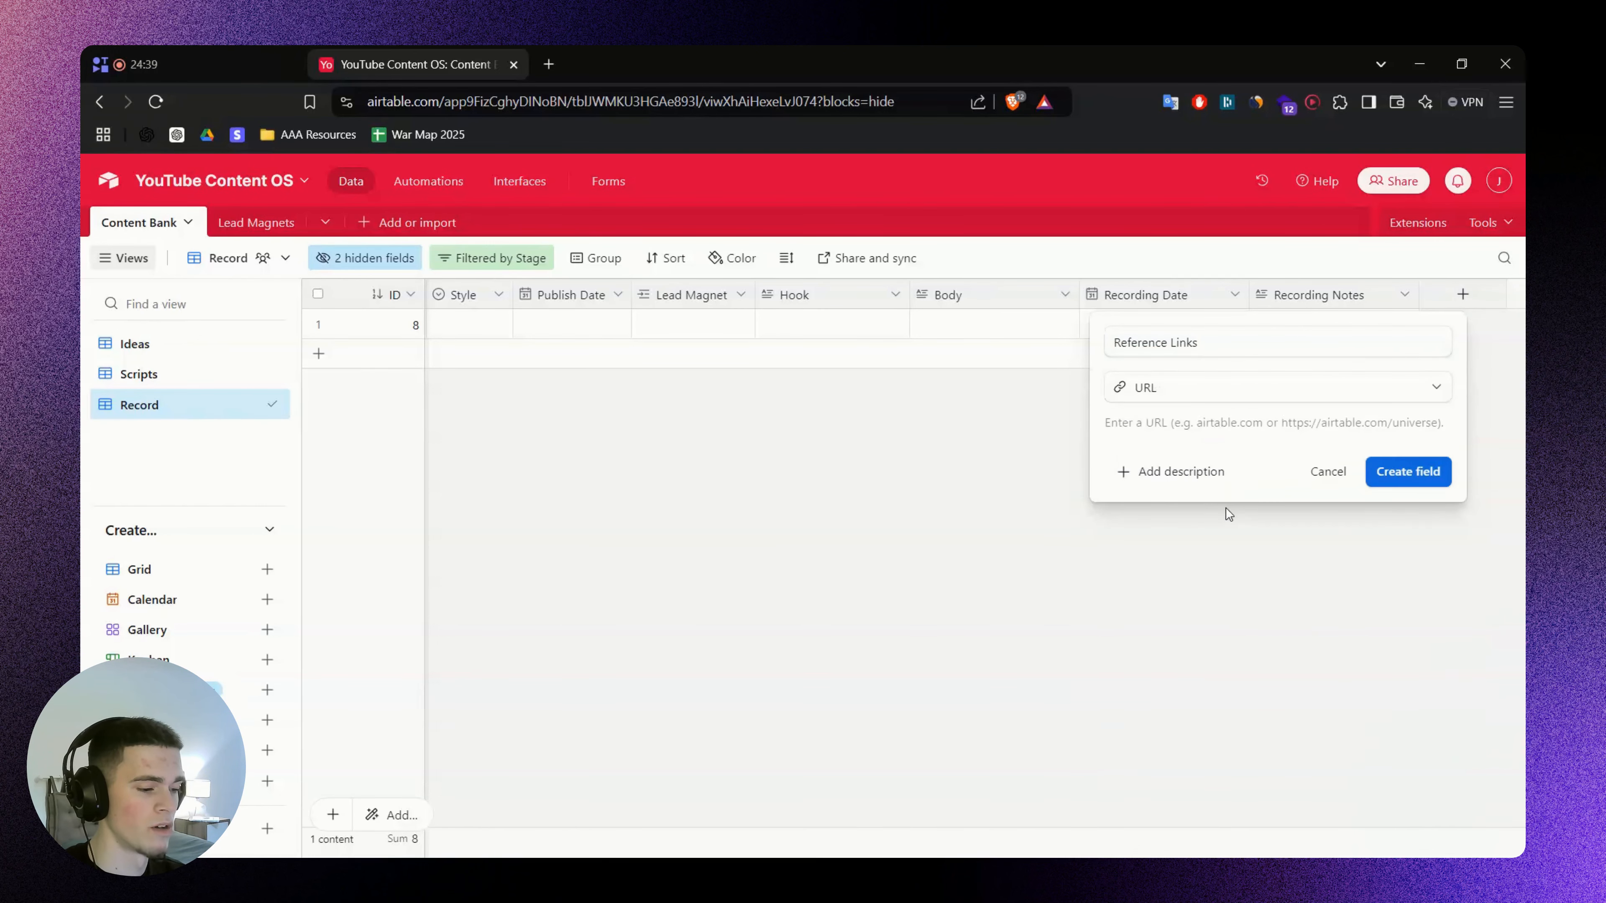
{"action": "left_click", "coordinate": [1416, 471]}
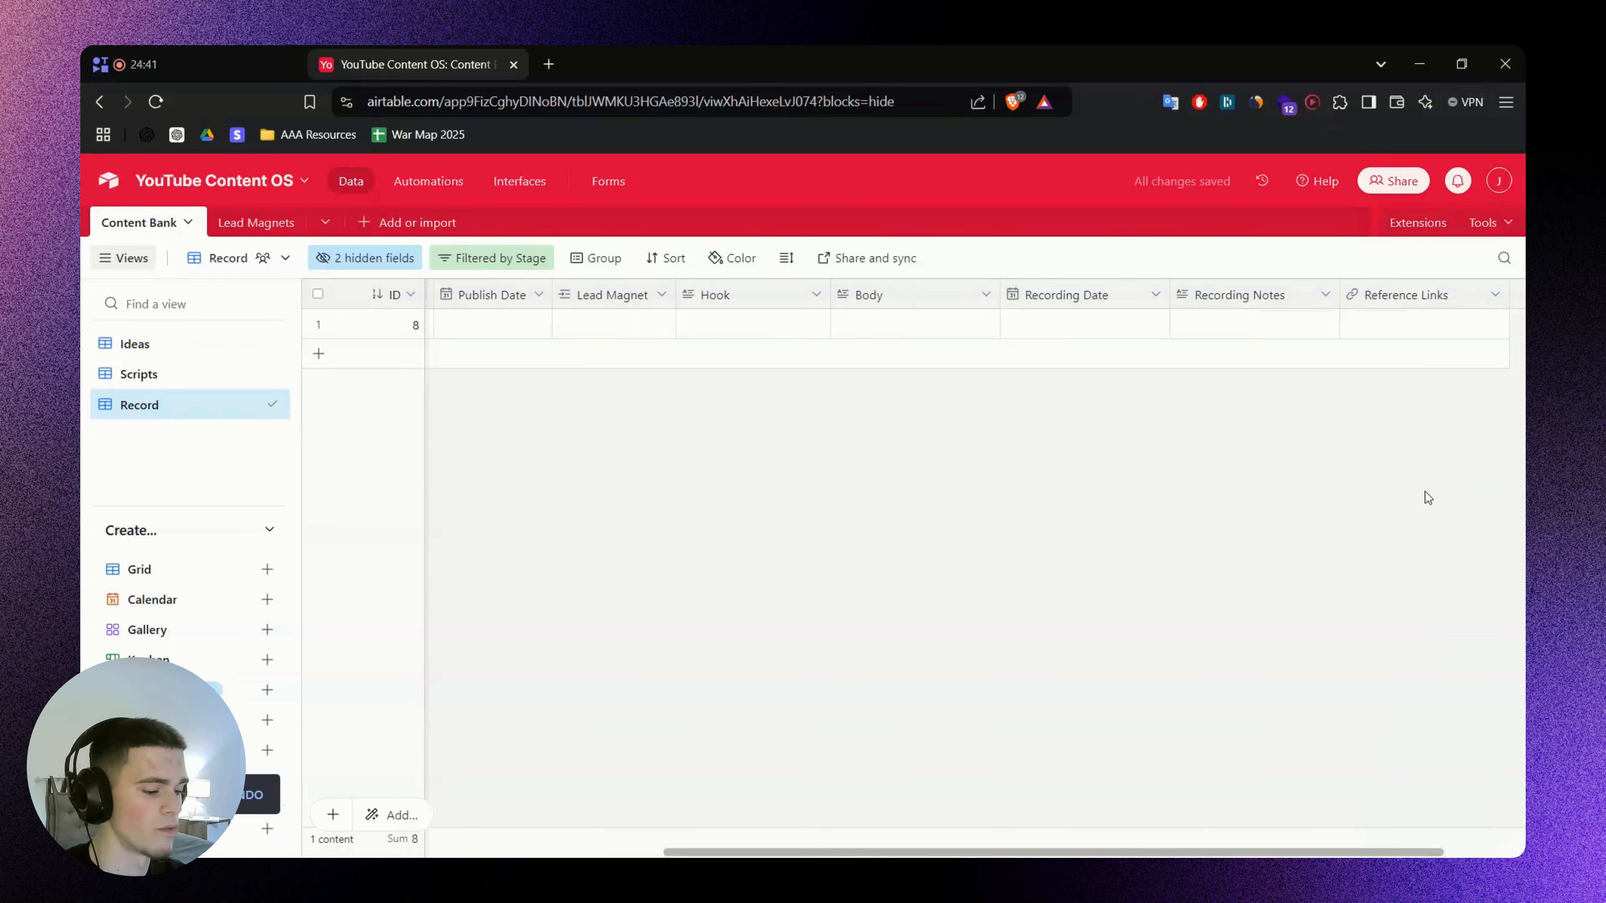
Check the Reference Links field's type settings and its cell in the Record view without changing them
{"action": "left_click_drag", "start_coordinate": [1239, 852], "coordinate": [1426, 853]}
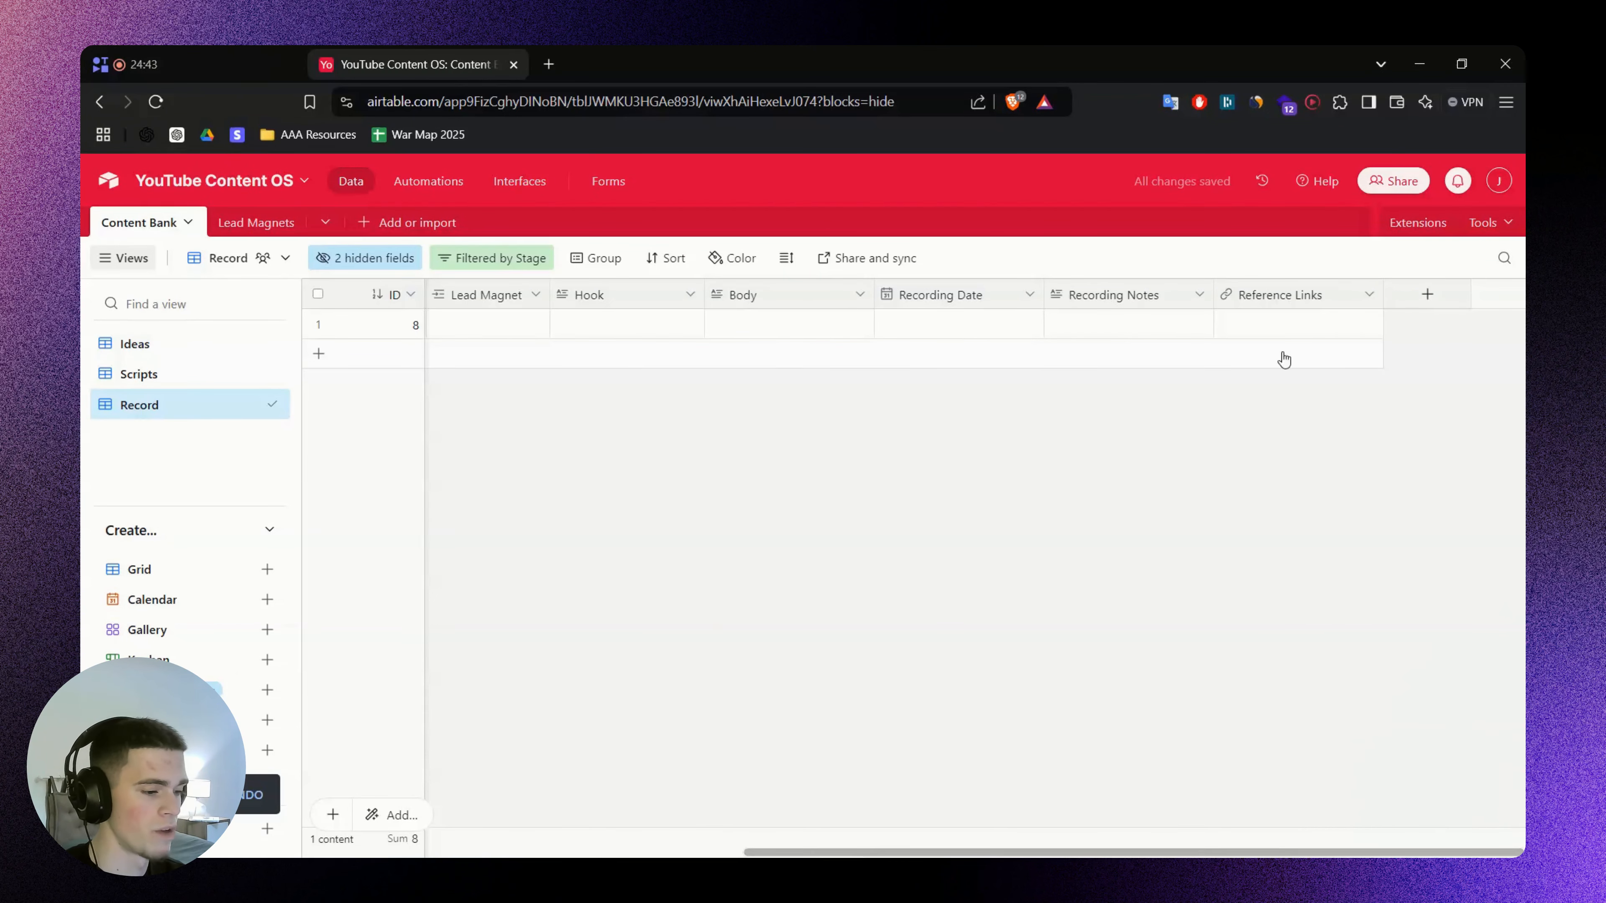
{"action": "right_click", "coordinate": [1261, 300]}
{"action": "left_click", "coordinate": [1271, 335]}
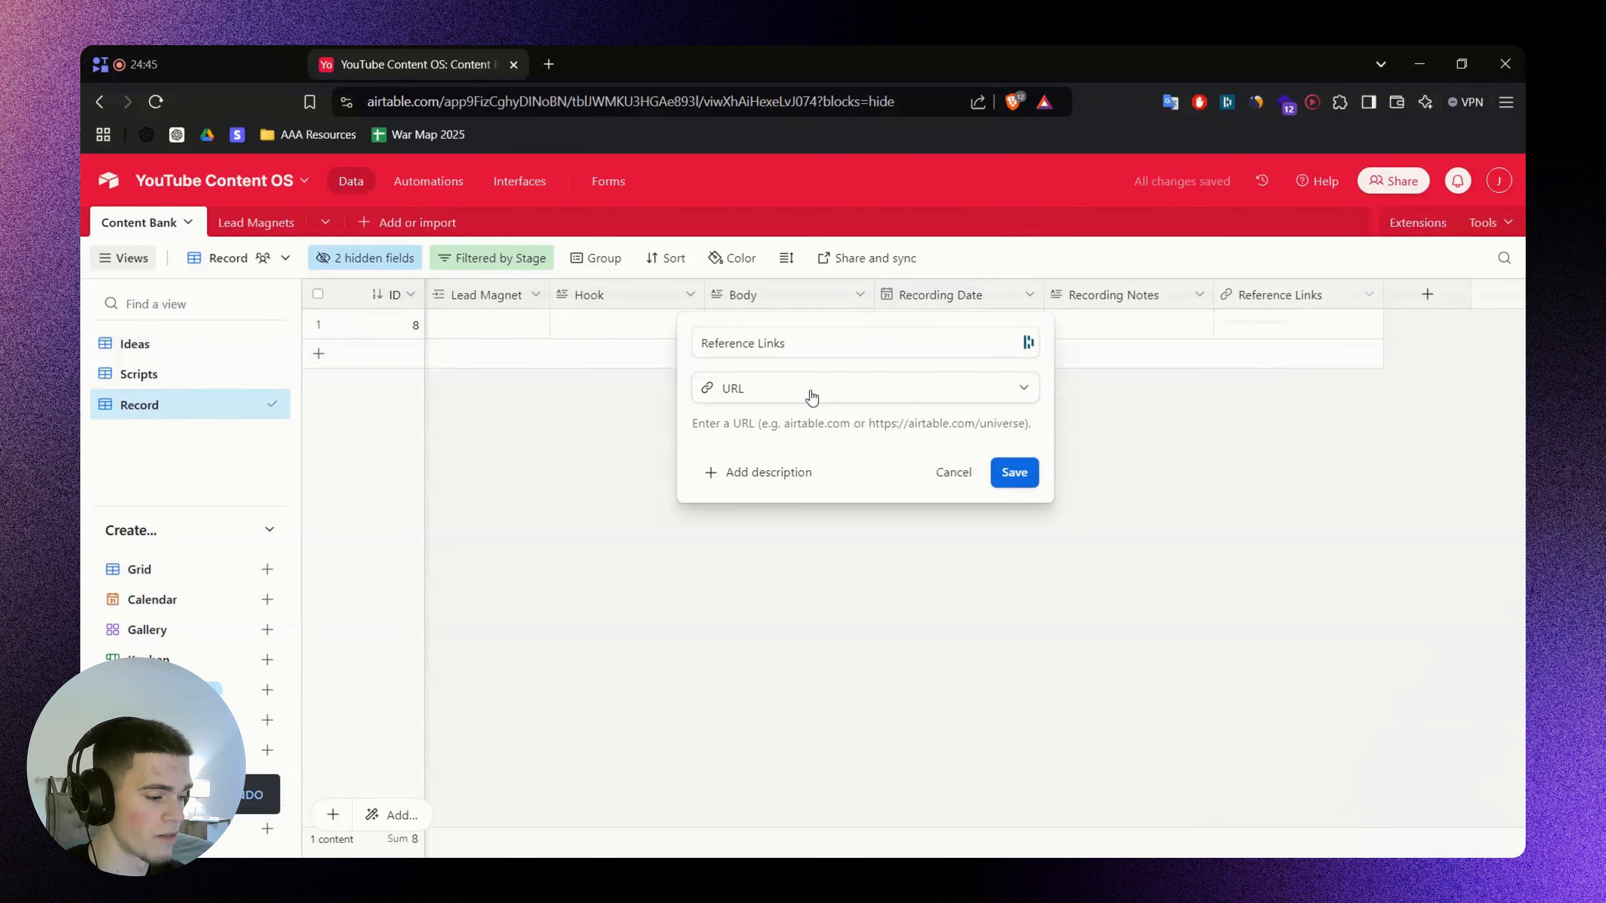
{"action": "left_click", "coordinate": [1183, 449]}
{"action": "double_click", "coordinate": [1259, 328]}
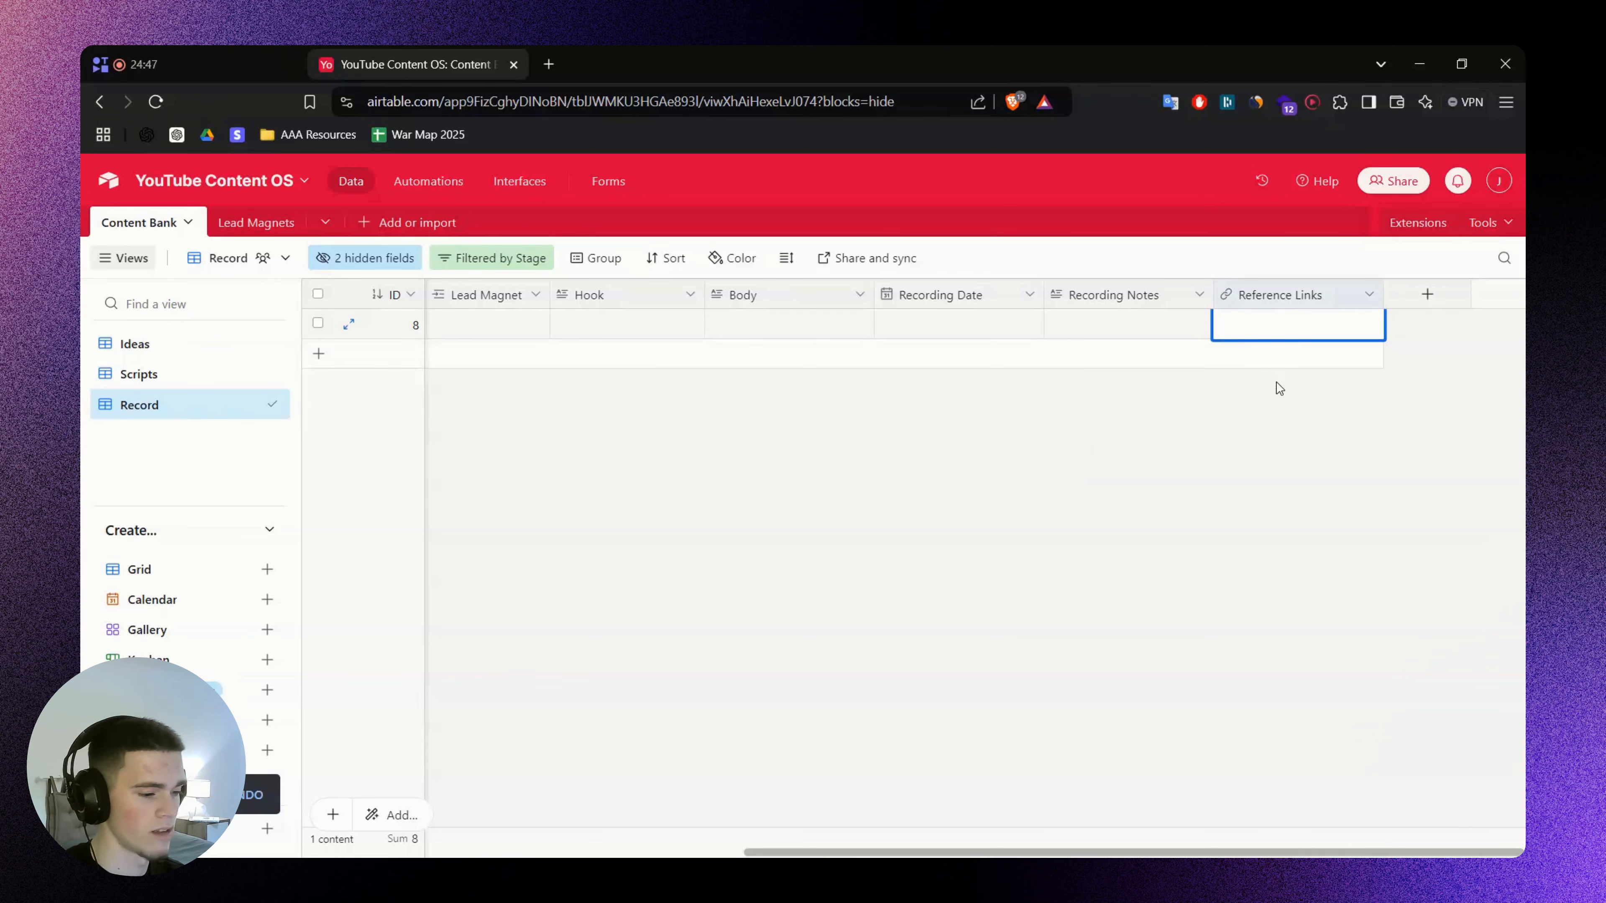
{"action": "left_click", "coordinate": [1225, 513]}
Check the Recording Progress label in FigJam and add a star Rating field with that name and a maximum of 5 in Airtable
{"action": "key", "text": "alt+Tab"}
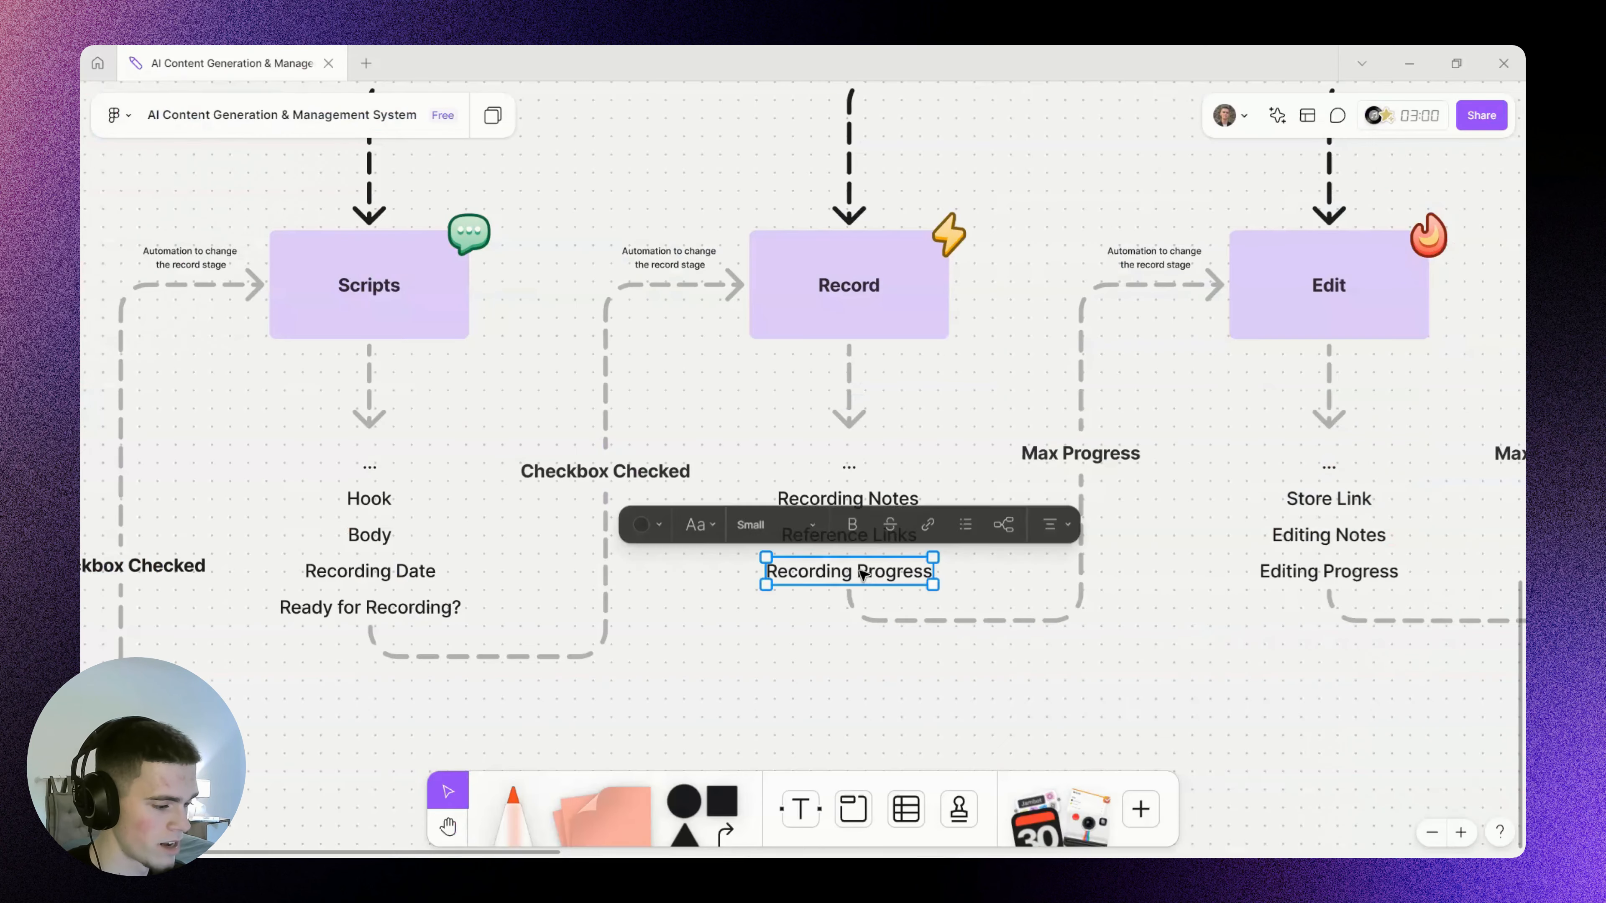
{"action": "key", "text": "alt+Tab"}
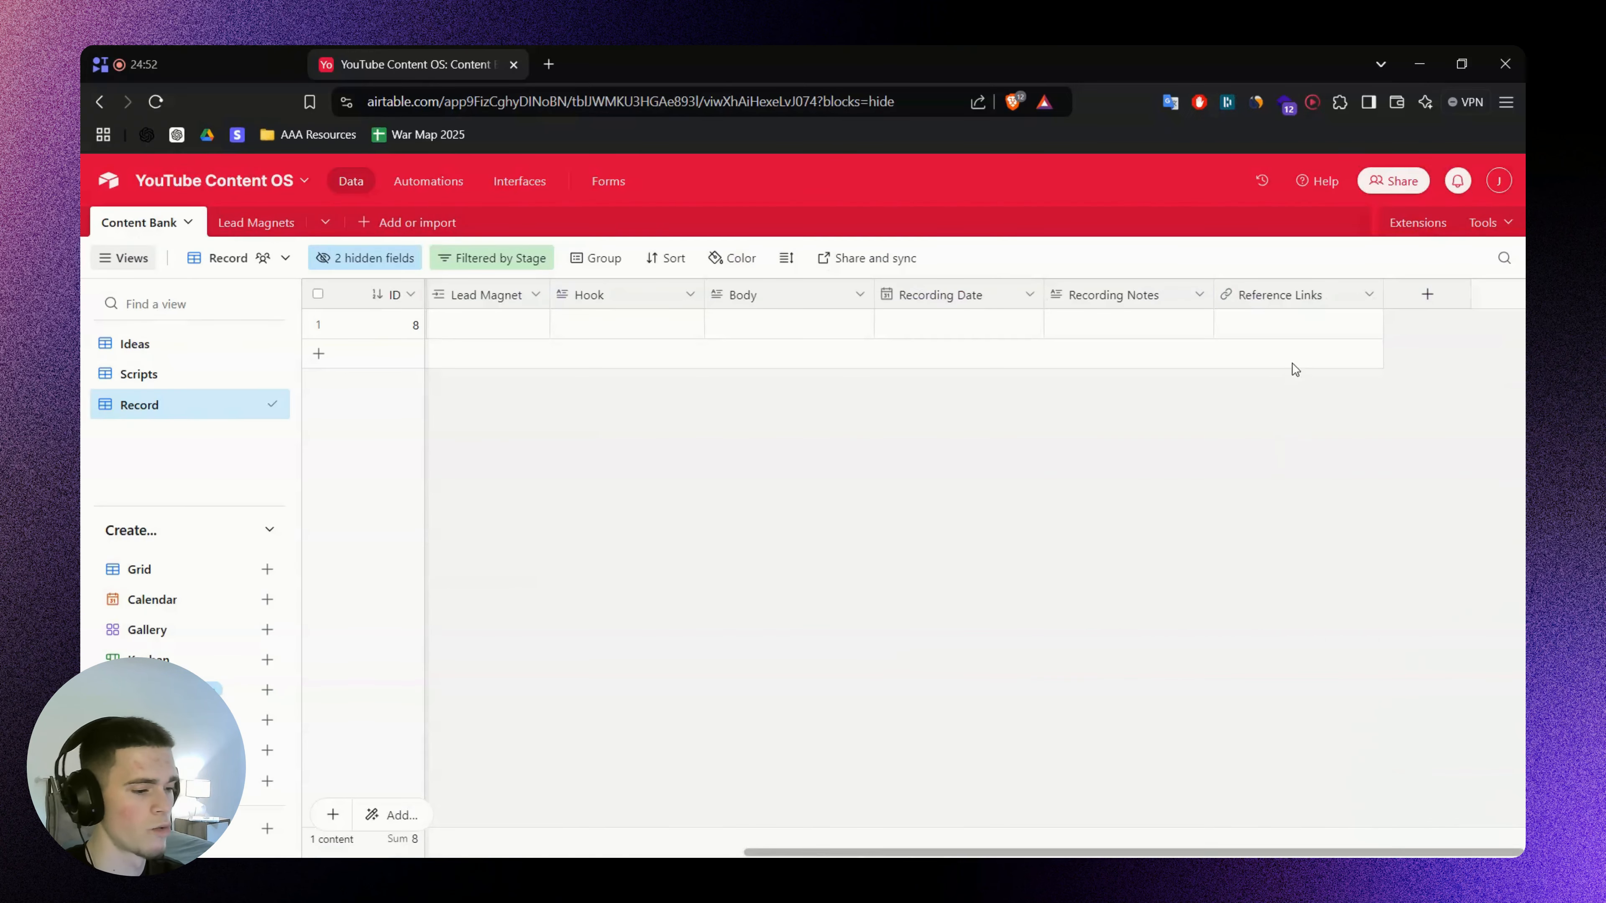
{"action": "left_click", "coordinate": [1425, 296]}
{"action": "type", "text": "Recording Progress"}
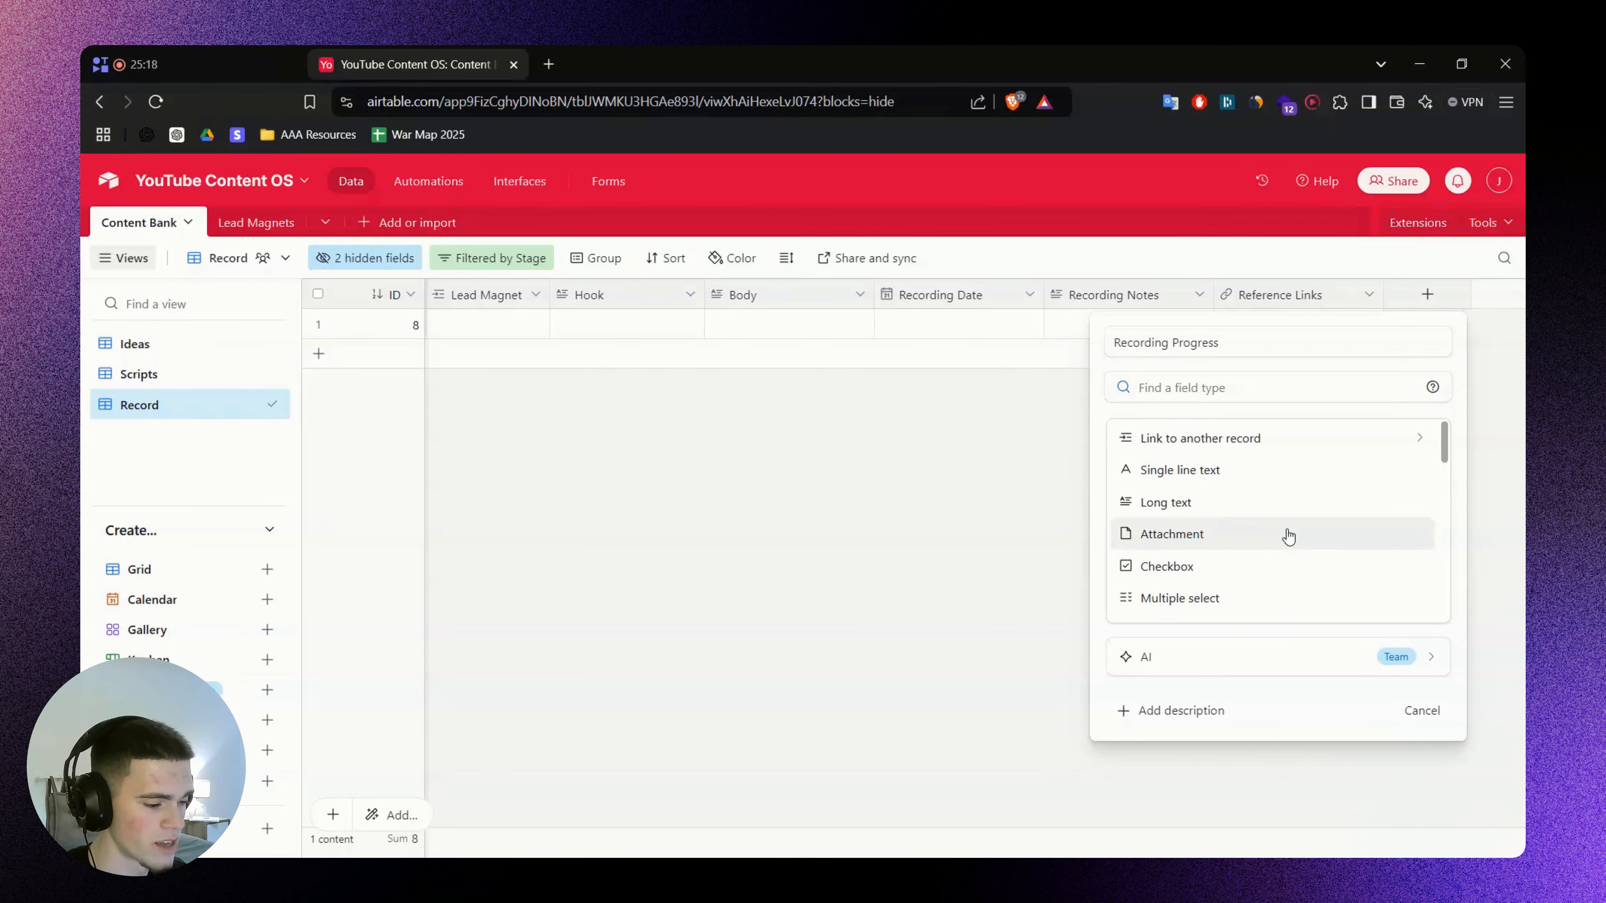
{"action": "scroll", "coordinate": [1288, 537], "scroll_direction": "down", "scroll_amount": 8}
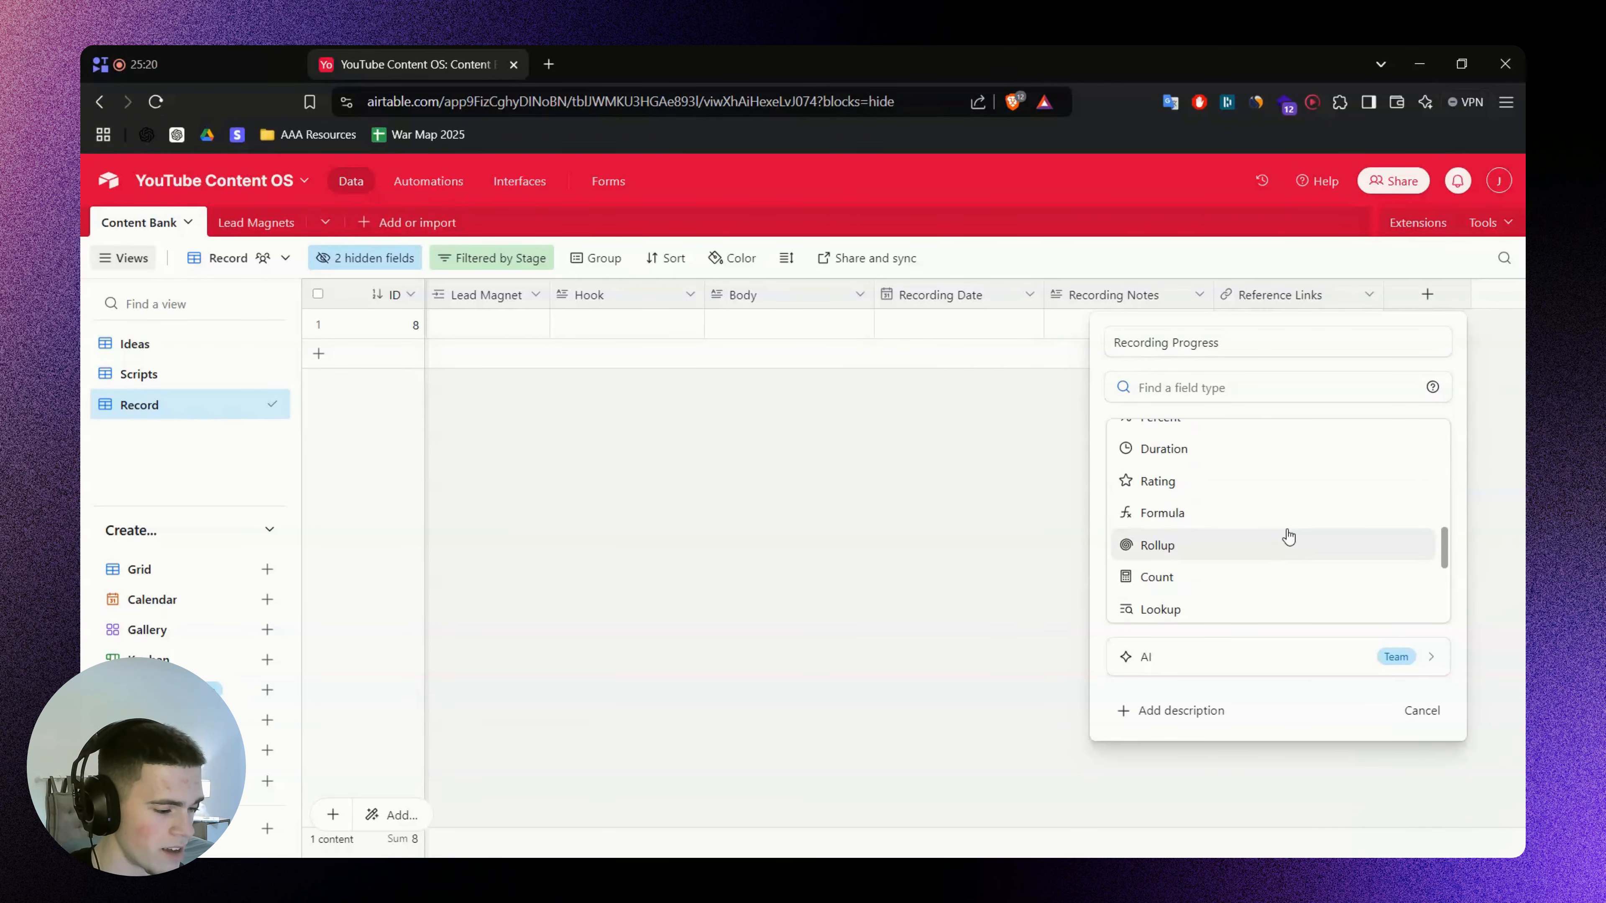
{"action": "left_click", "coordinate": [1269, 492]}
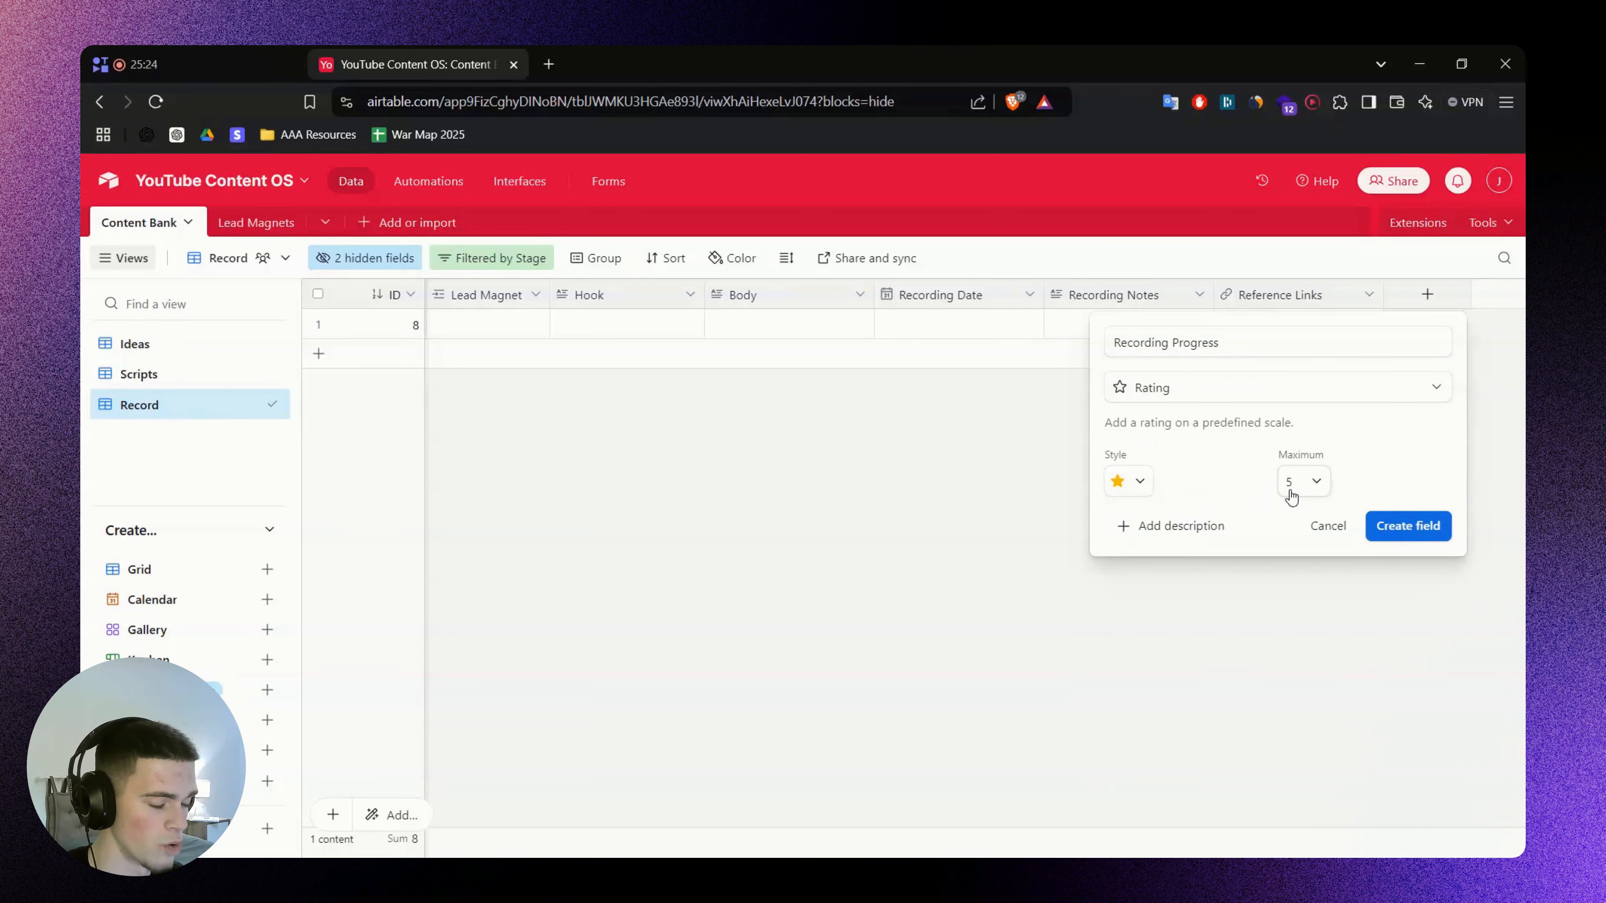
{"action": "left_click", "coordinate": [1287, 492]}
{"action": "left_click", "coordinate": [1293, 492]}
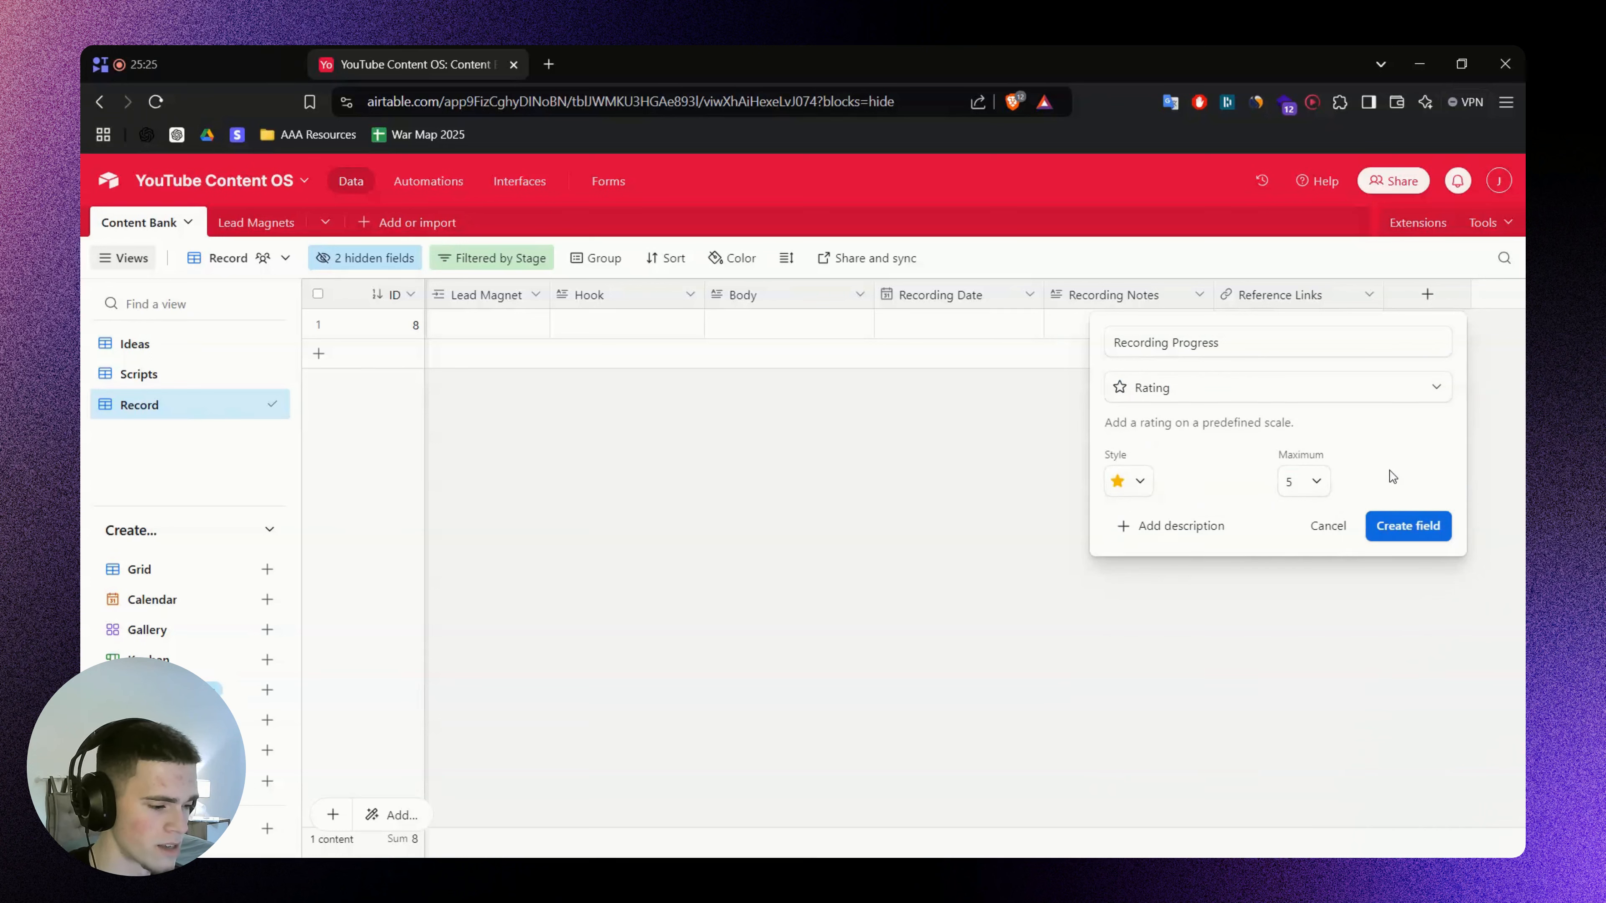
{"action": "left_click", "coordinate": [1433, 536]}
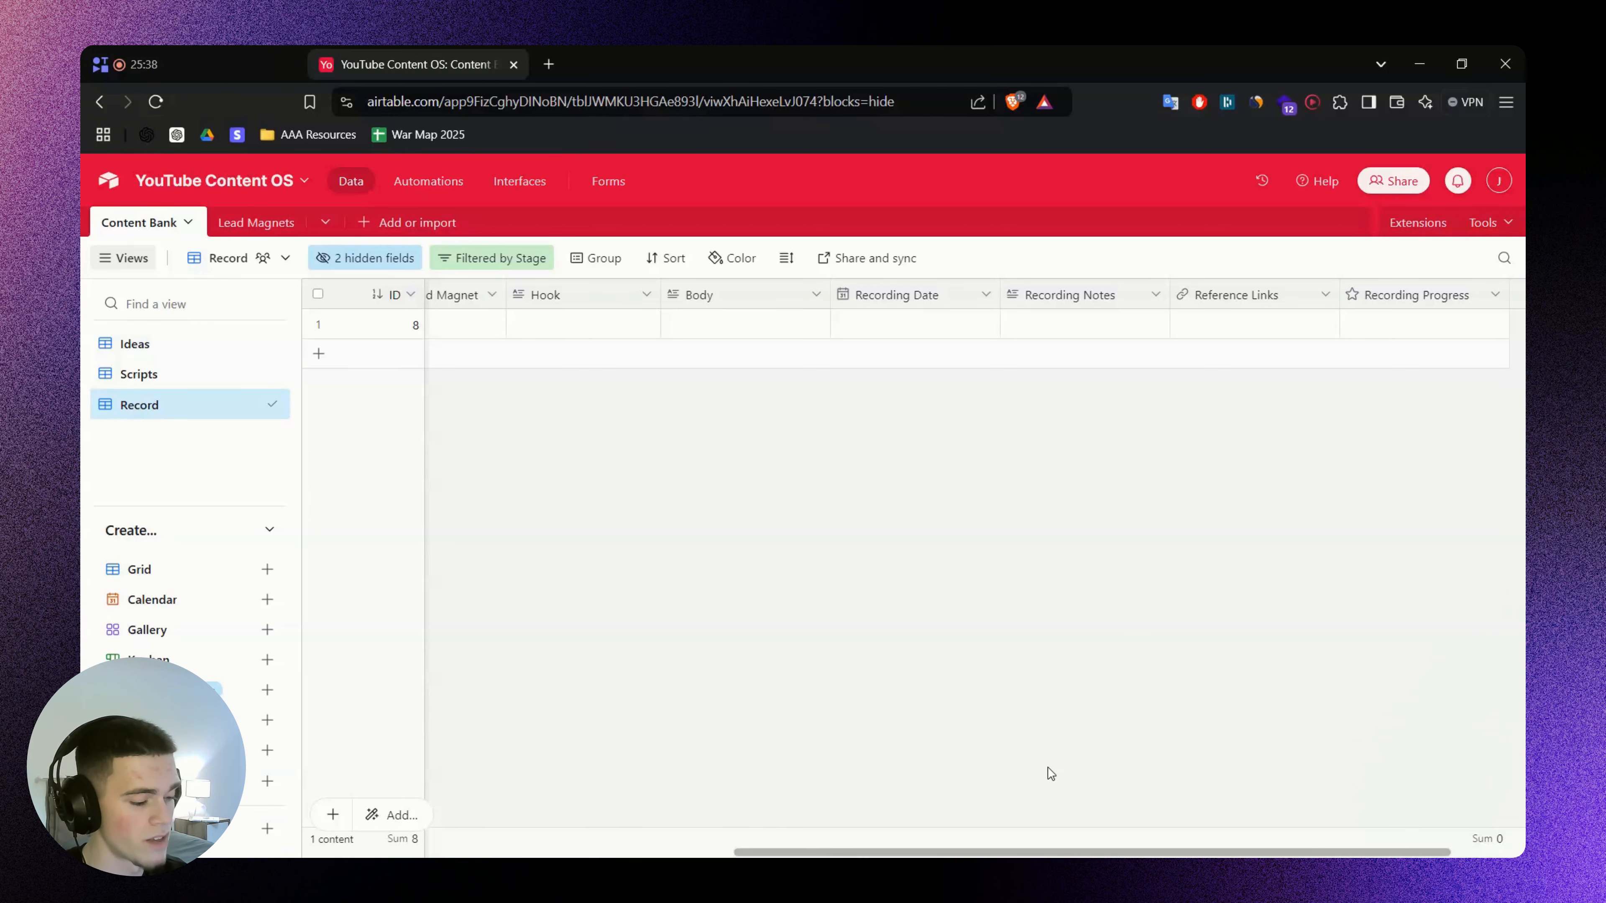
Set the Recording Progress field's maximum rating to 3 and give the record in the Record view one star
{"action": "left_click_drag", "start_coordinate": [1073, 852], "coordinate": [1148, 854]}
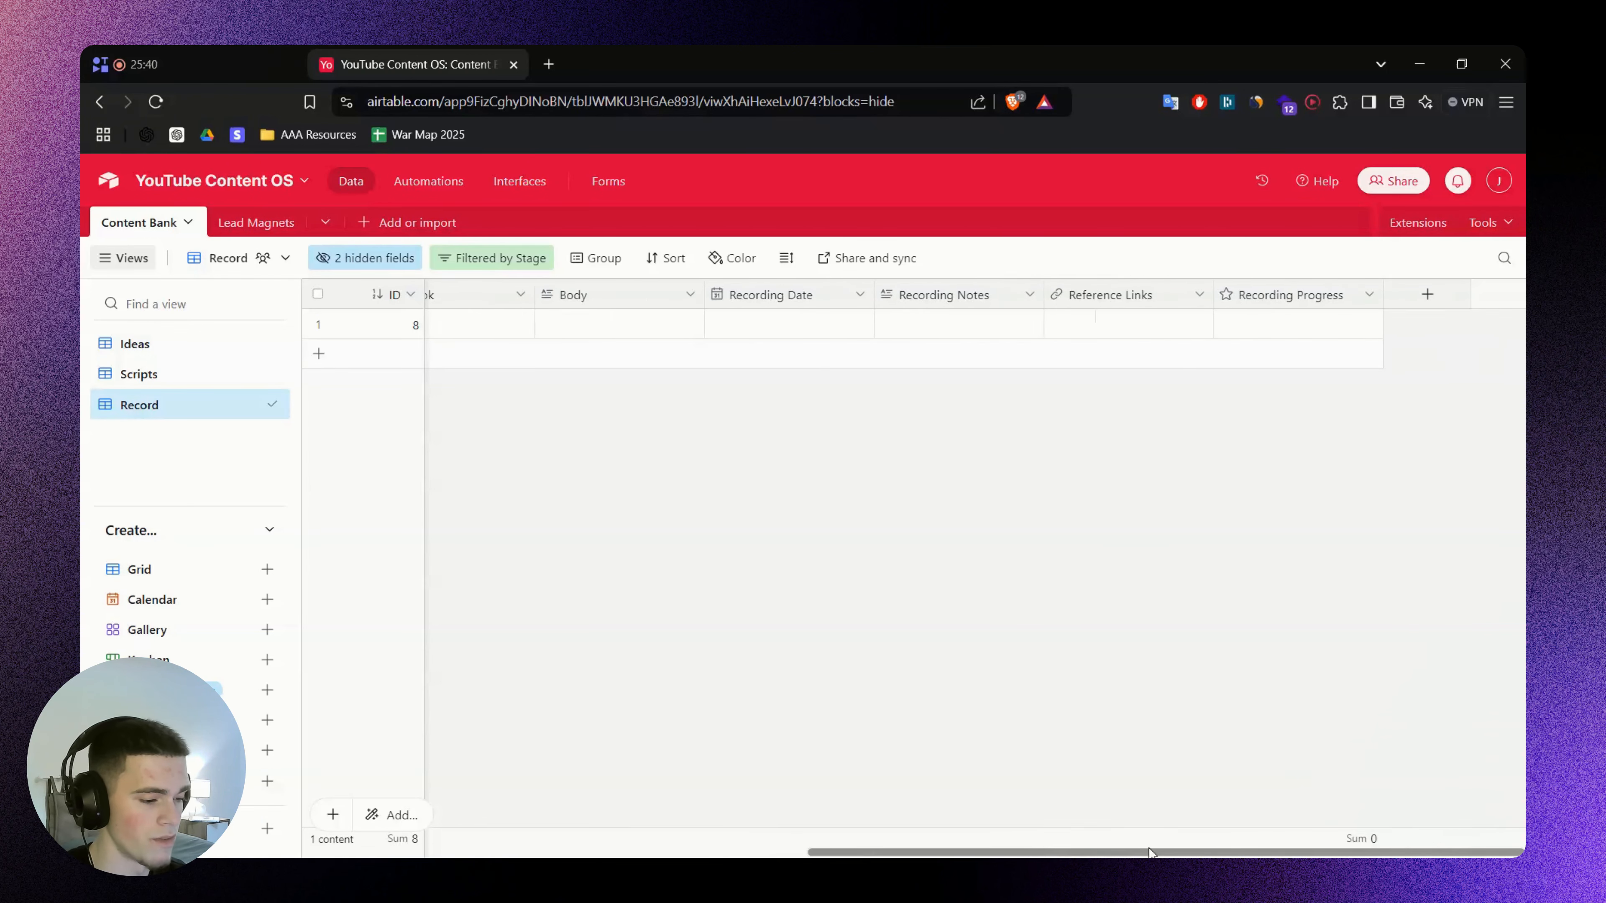
{"action": "left_click", "coordinate": [1257, 325]}
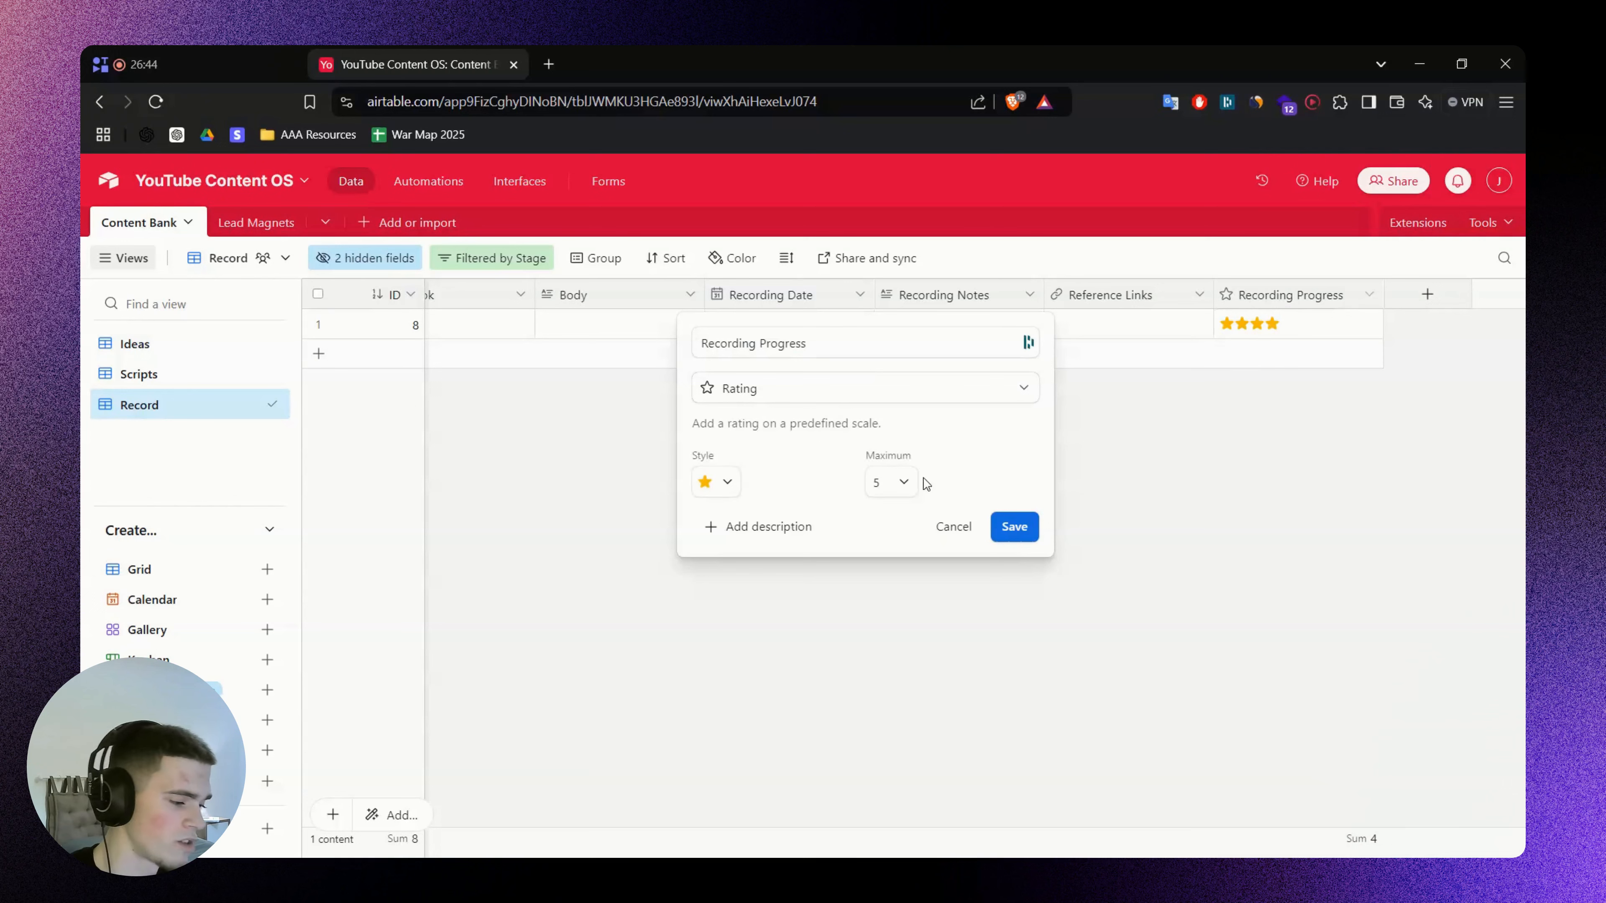
{"action": "left_click", "coordinate": [901, 484]}
{"action": "left_click", "coordinate": [885, 556]}
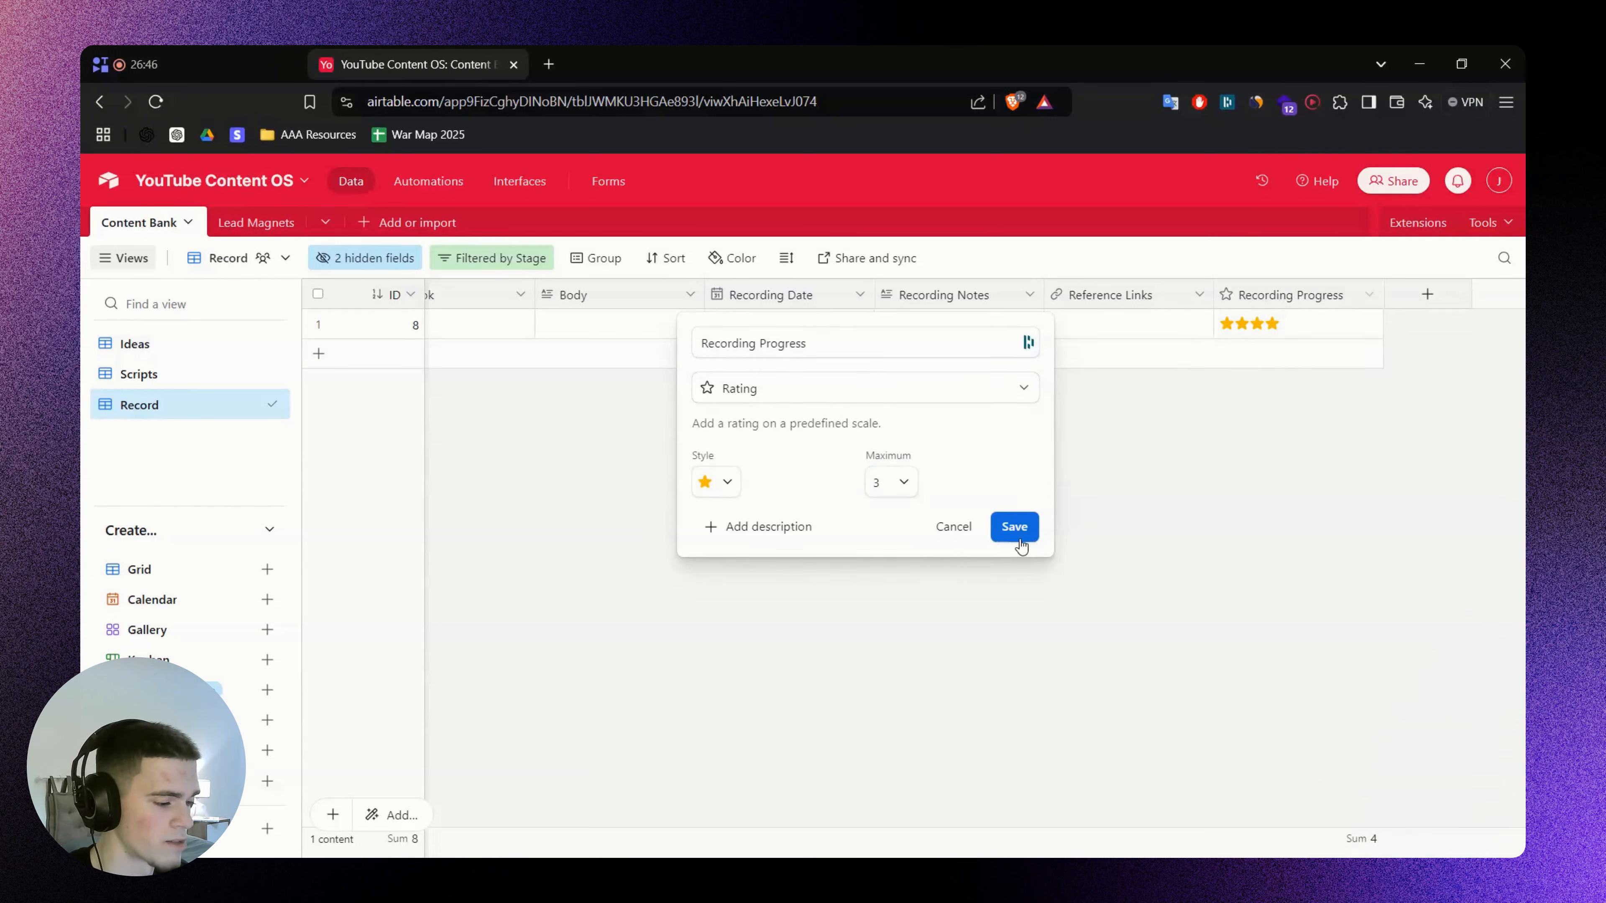
{"action": "left_click", "coordinate": [1015, 538]}
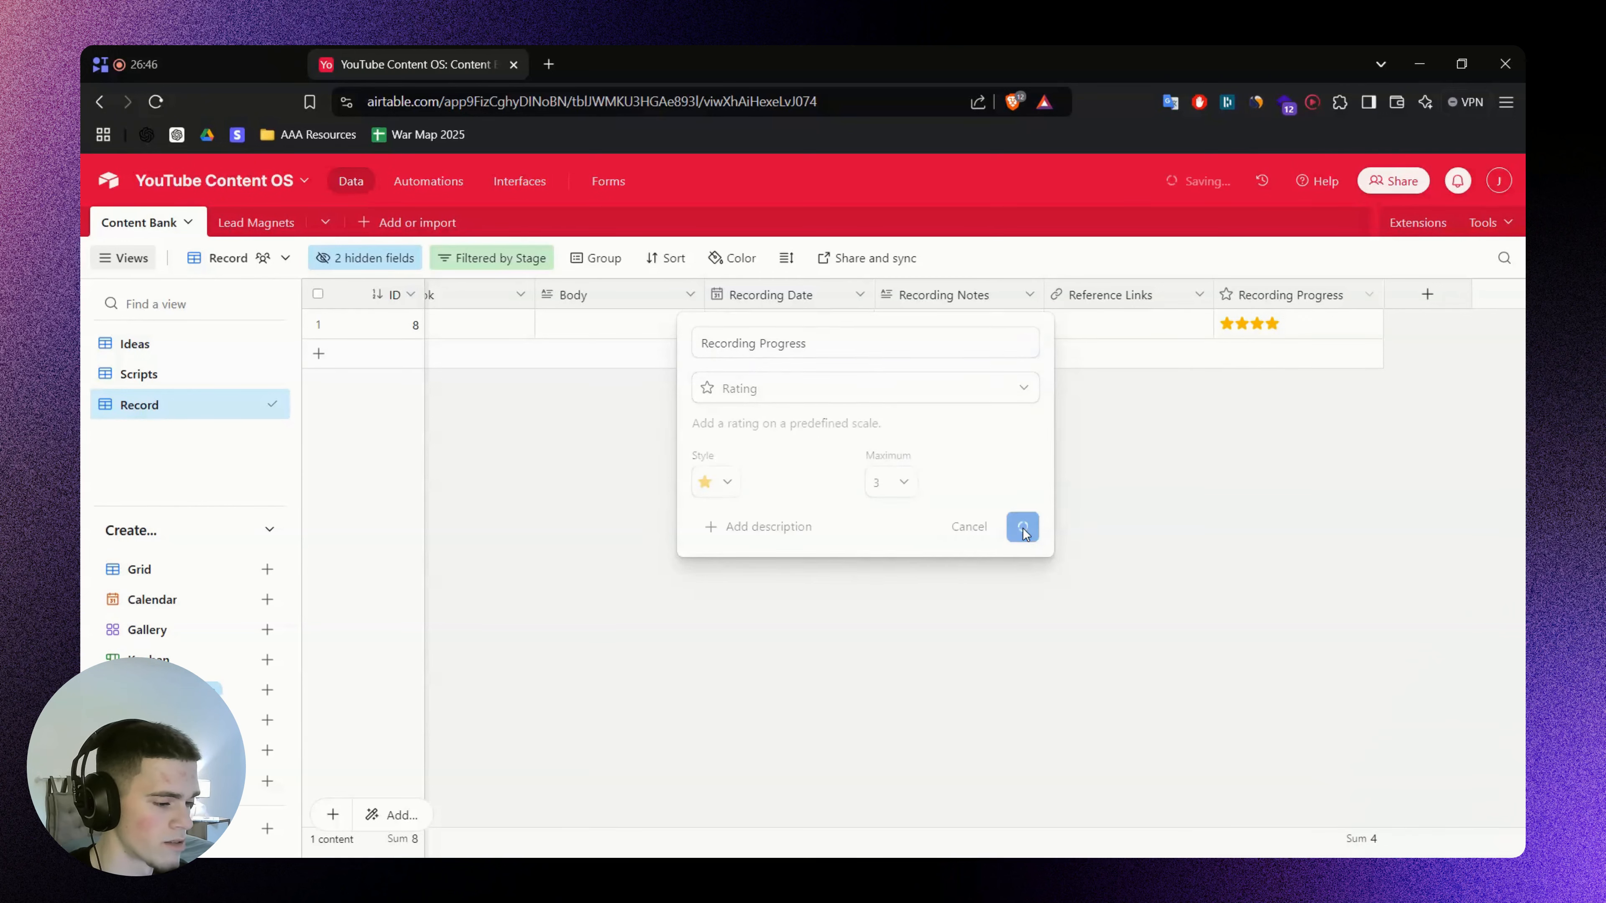
{"action": "left_click", "coordinate": [1226, 325]}
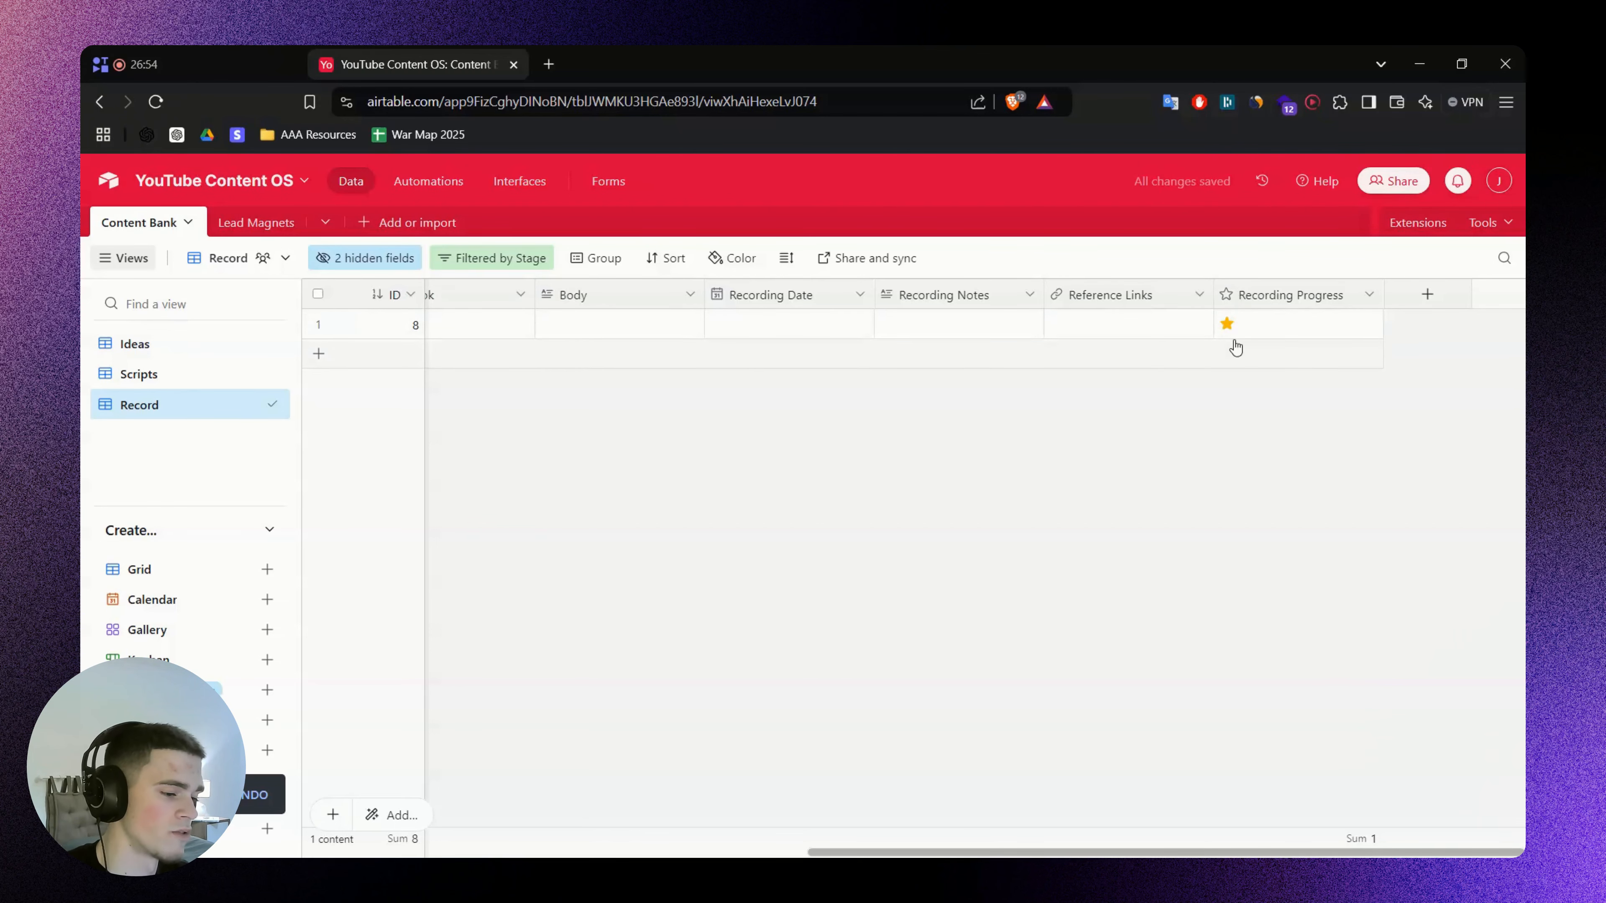
Look through the rating style options of the Recording Progress field and leave its settings unchanged
{"action": "right_click", "coordinate": [1260, 300]}
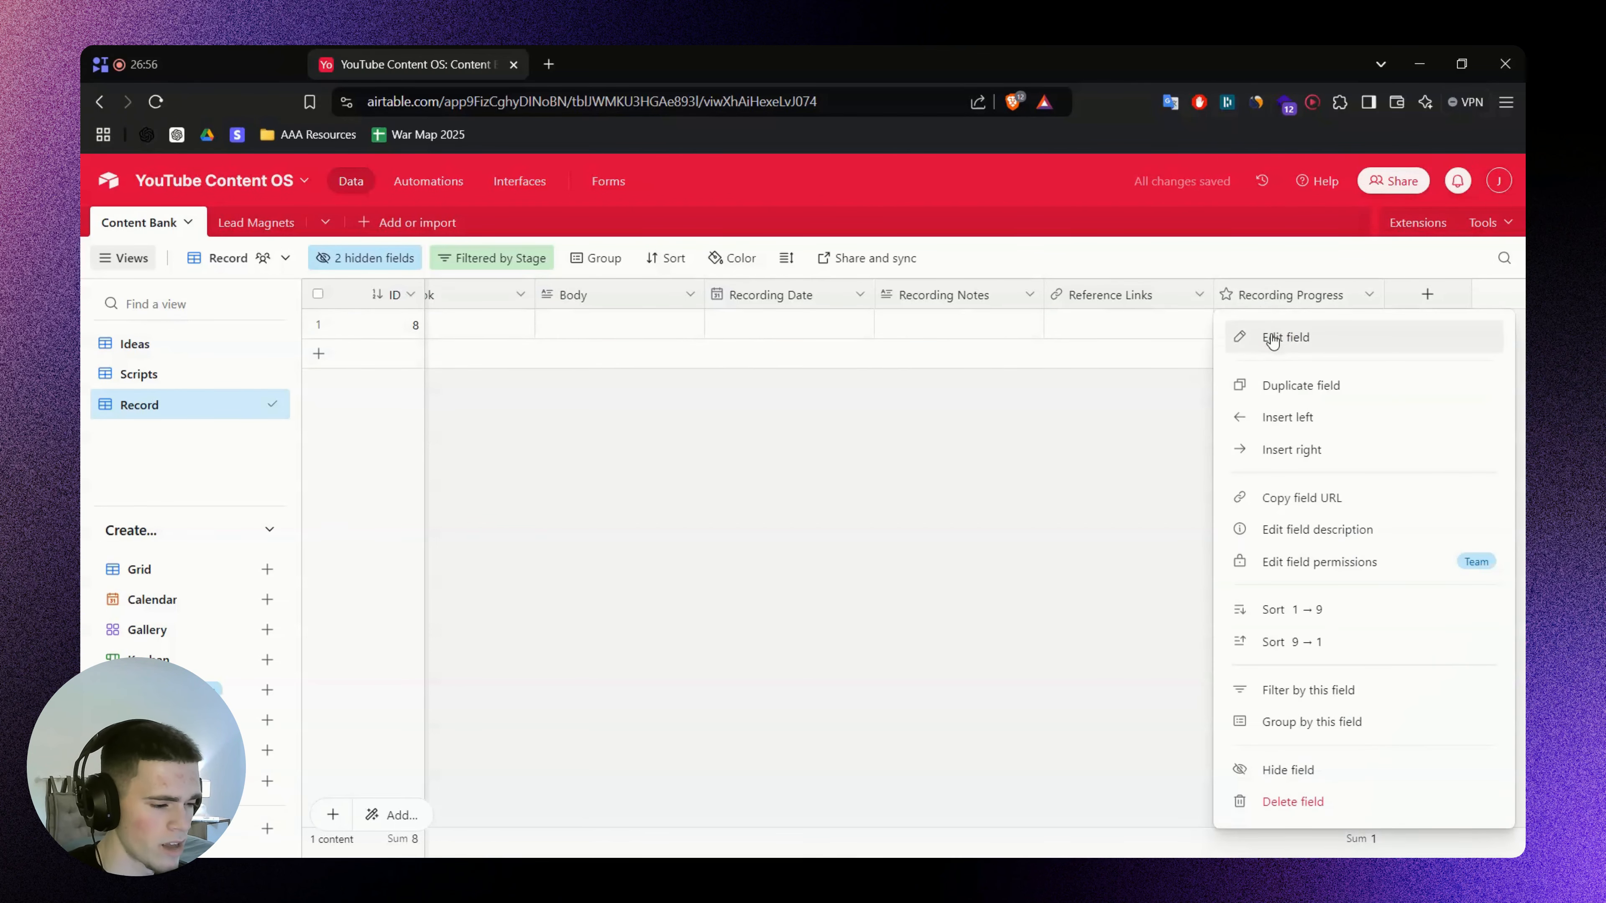
{"action": "left_click", "coordinate": [1272, 334]}
{"action": "left_click", "coordinate": [729, 487]}
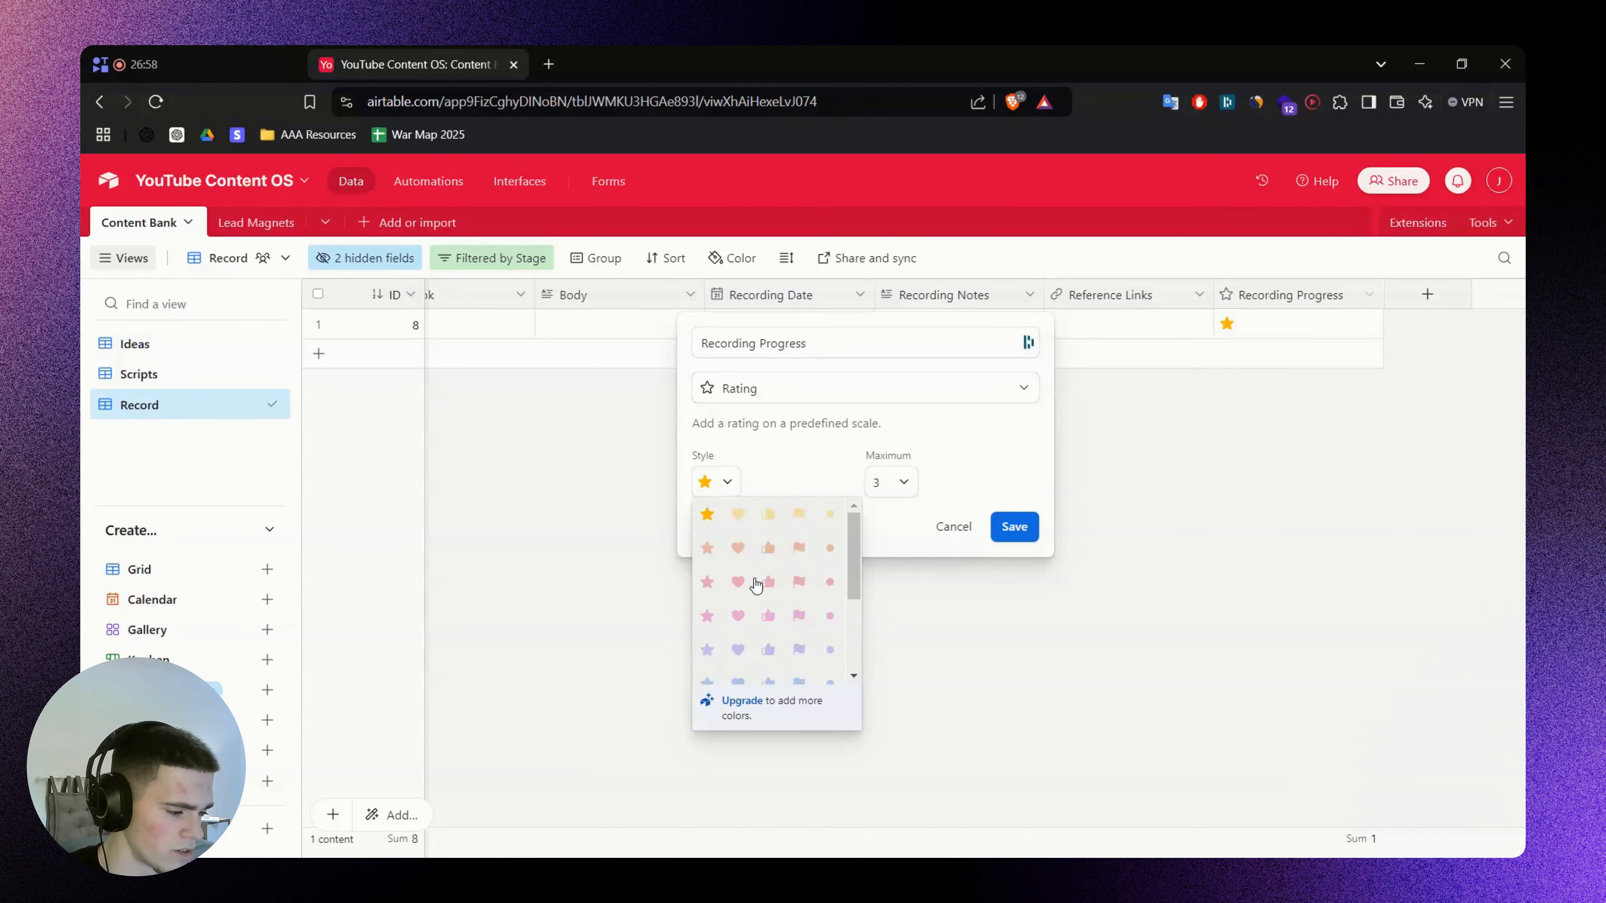
{"action": "scroll", "coordinate": [760, 581], "scroll_direction": "down", "scroll_amount": 3}
{"action": "scroll", "coordinate": [798, 573], "scroll_direction": "up", "scroll_amount": 3}
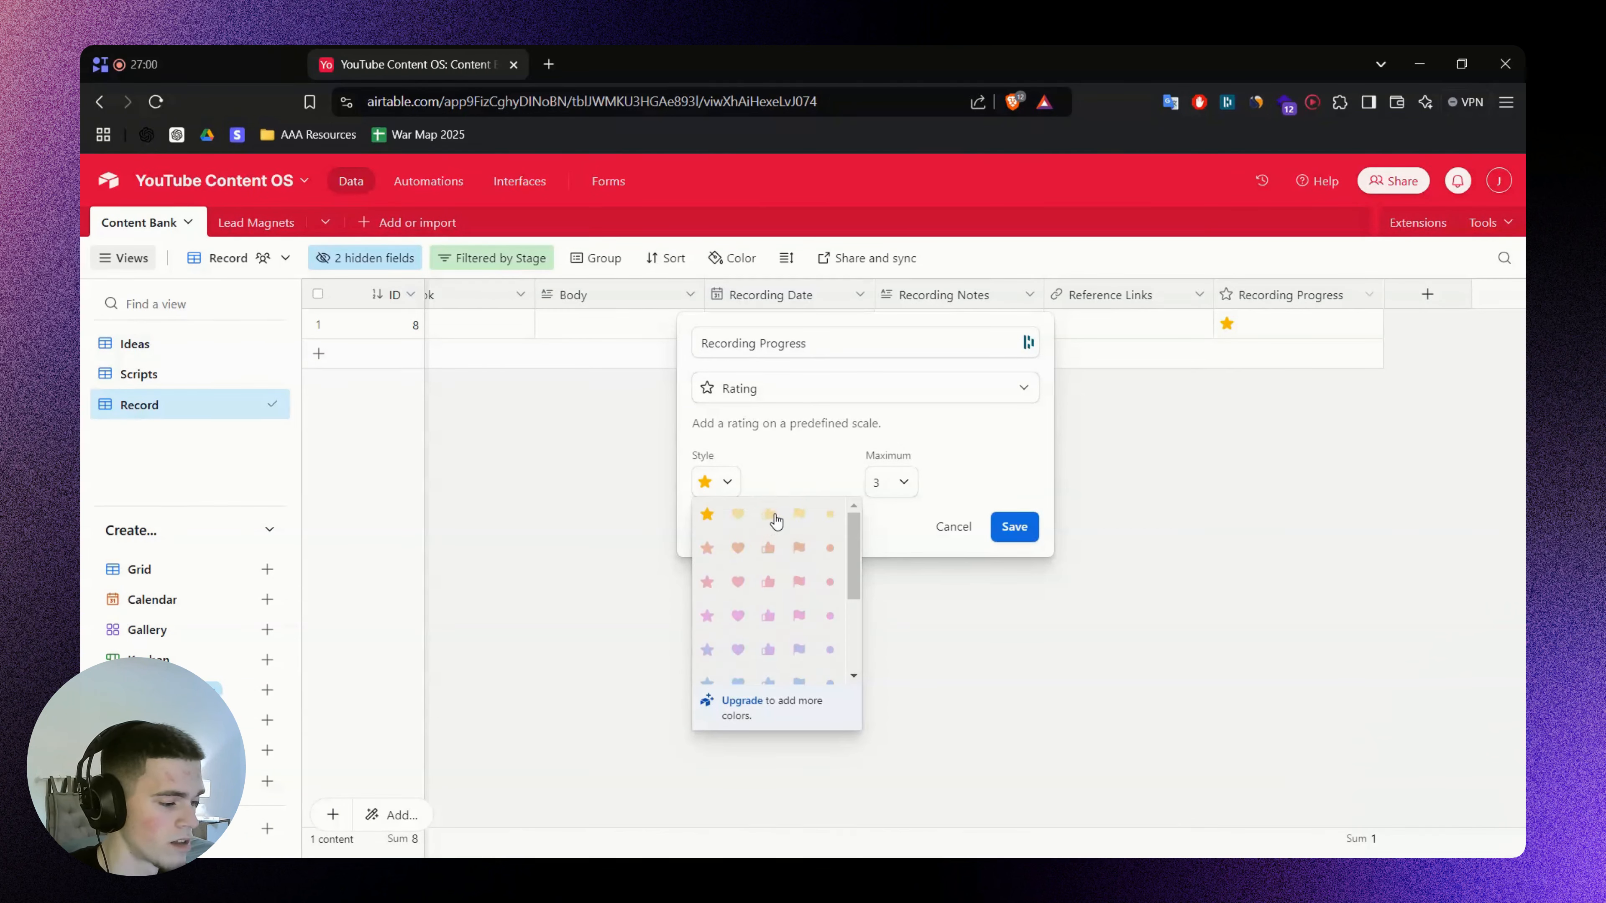
{"action": "left_click", "coordinate": [810, 454]}
{"action": "left_click", "coordinate": [1215, 497]}
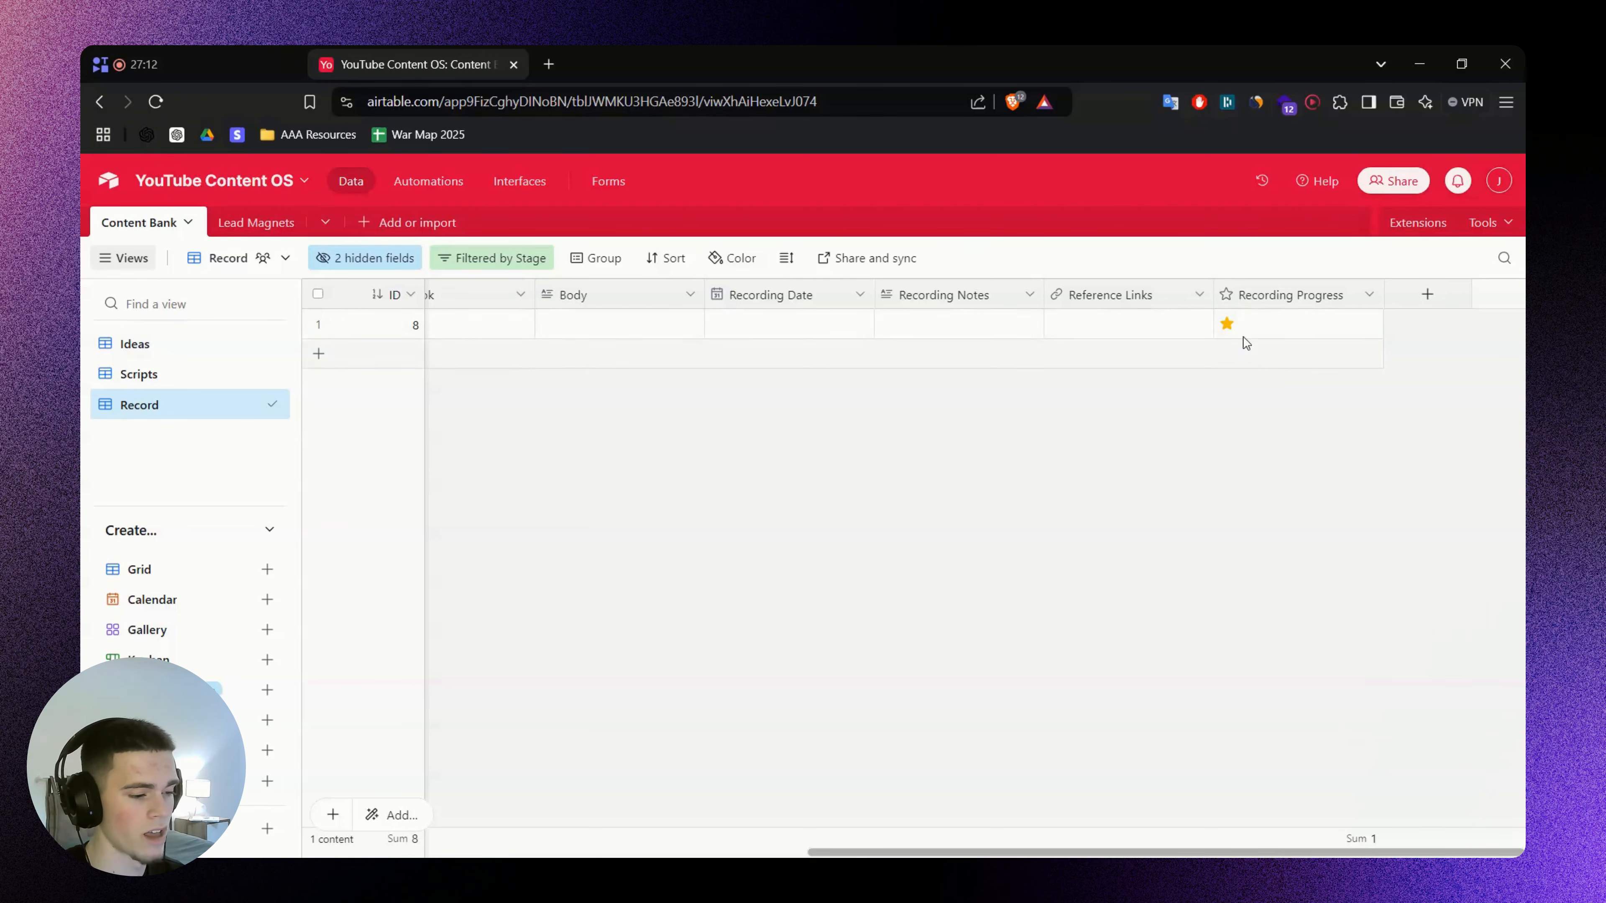
Rate the record's Recording Progress three stars and look over the options in its Stage cell without changing the stage
{"action": "left_click", "coordinate": [1256, 324]}
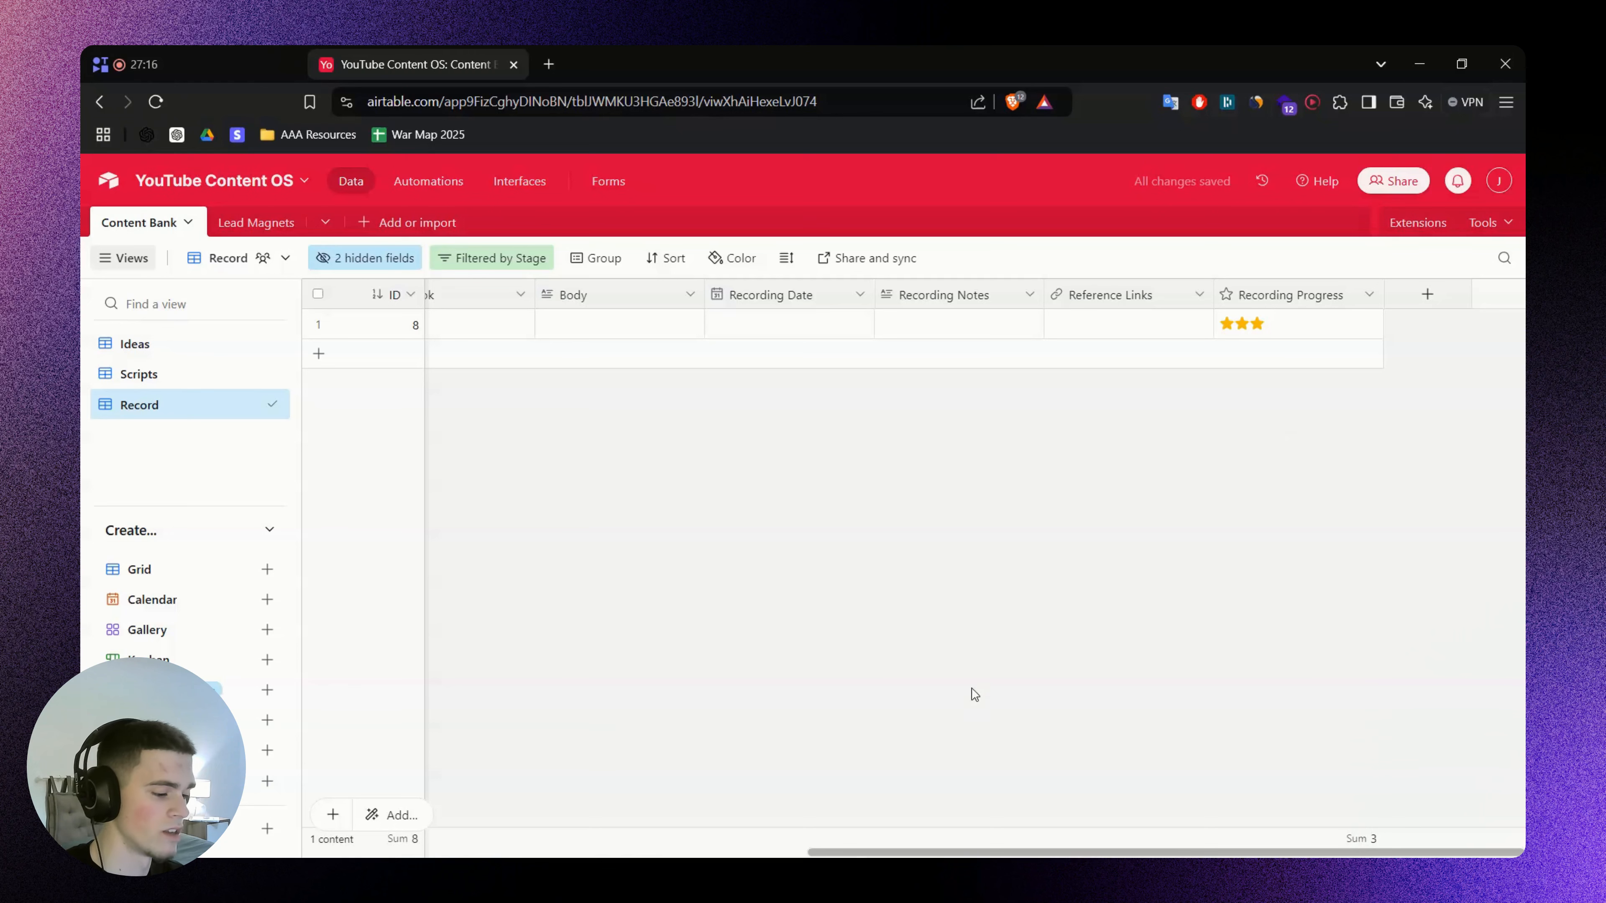
{"action": "left_click_drag", "start_coordinate": [954, 852], "coordinate": [509, 831]}
{"action": "left_click", "coordinate": [721, 326]}
{"action": "left_click", "coordinate": [736, 326]}
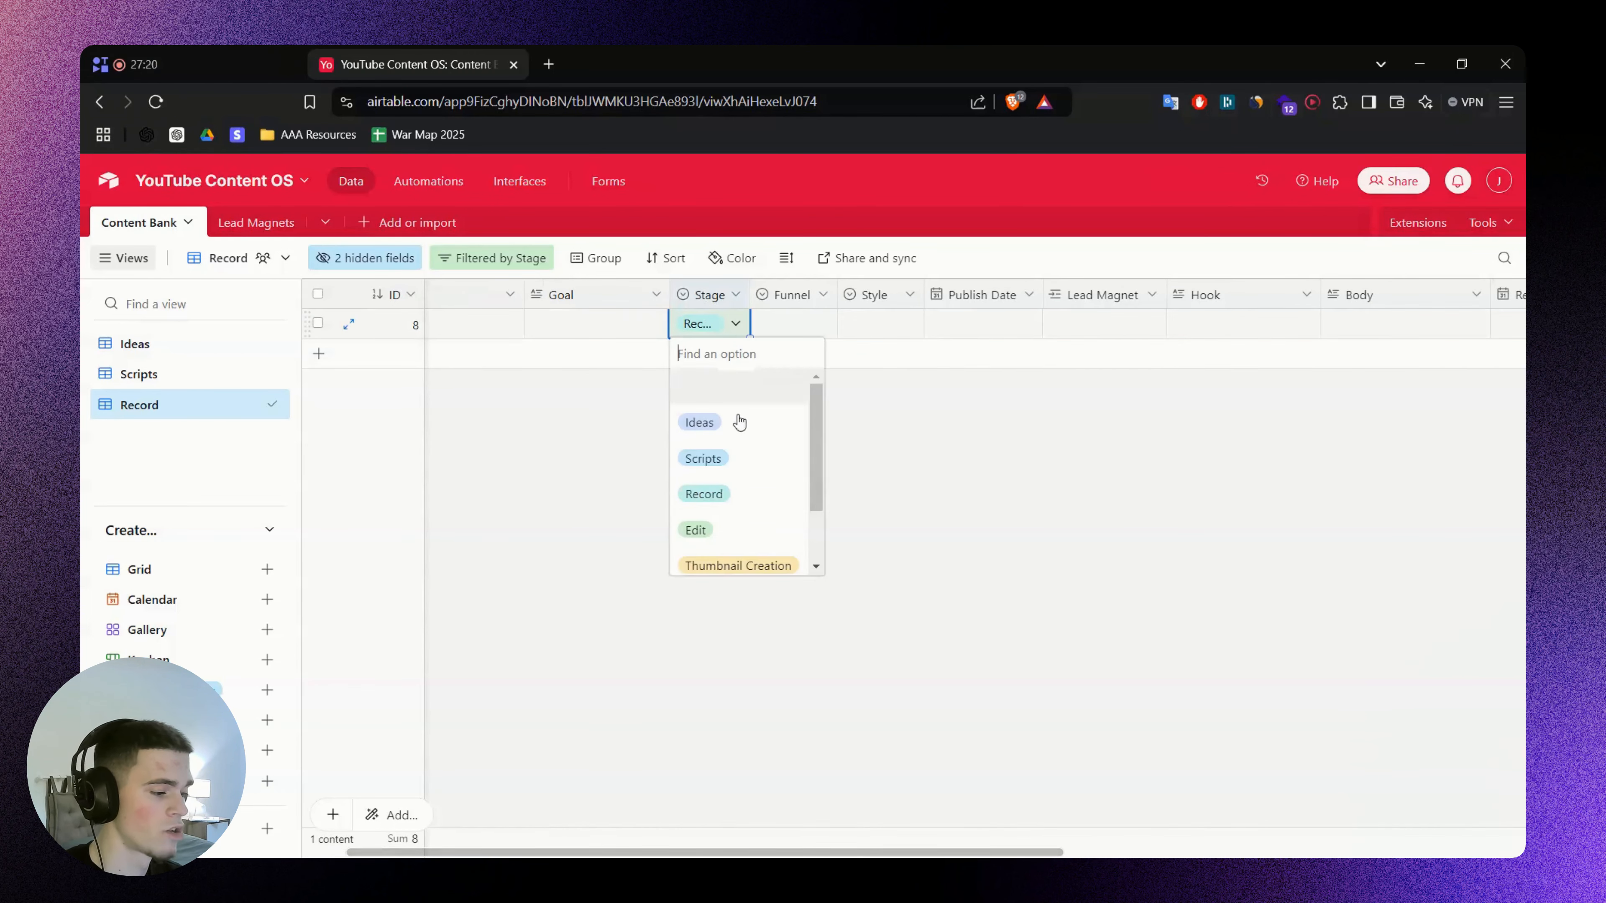
{"action": "scroll", "coordinate": [738, 436], "scroll_direction": "down", "scroll_amount": 3}
{"action": "left_click", "coordinate": [1090, 752]}
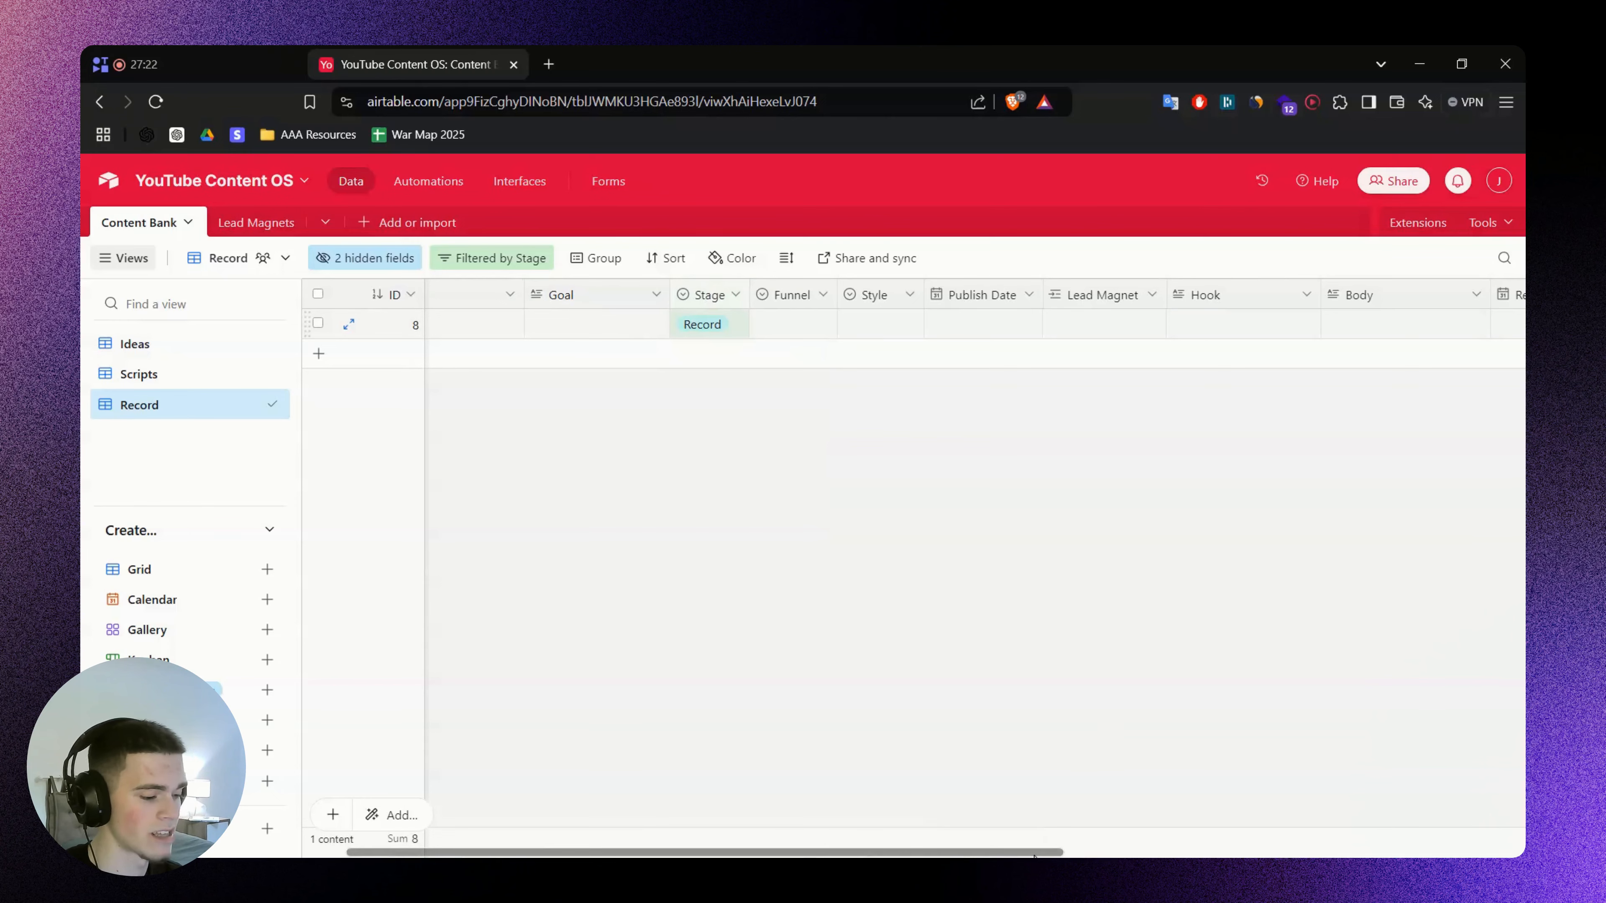
Set the record's Recording Progress rating to two stars in the Record view
{"action": "left_click_drag", "start_coordinate": [1034, 857], "coordinate": [1505, 848]}
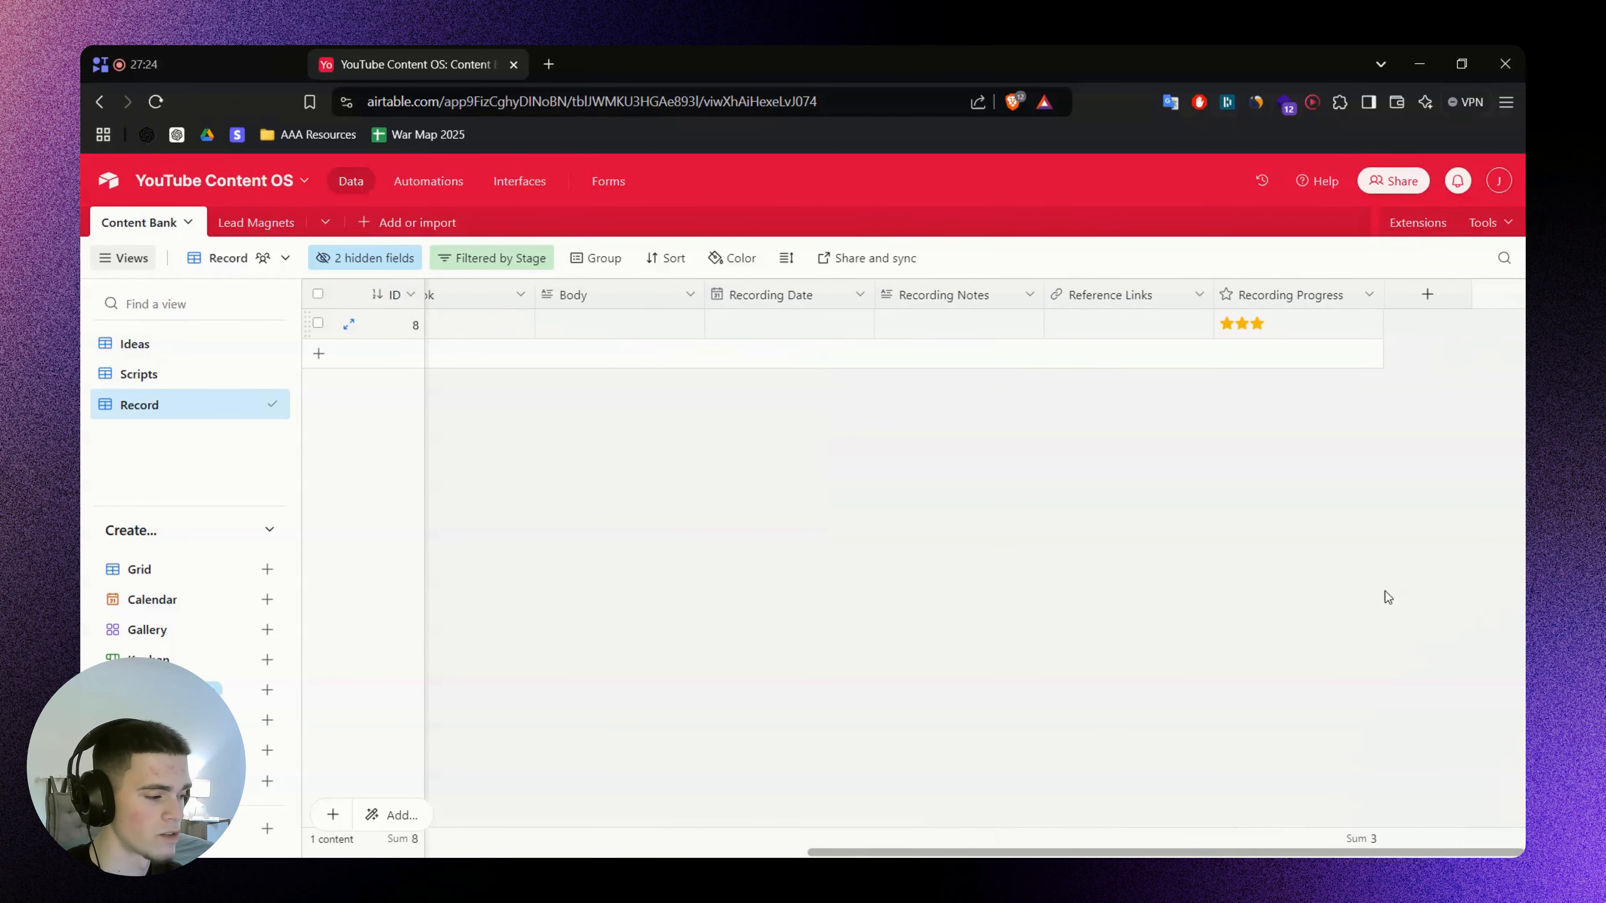
{"action": "left_click", "coordinate": [1240, 327]}
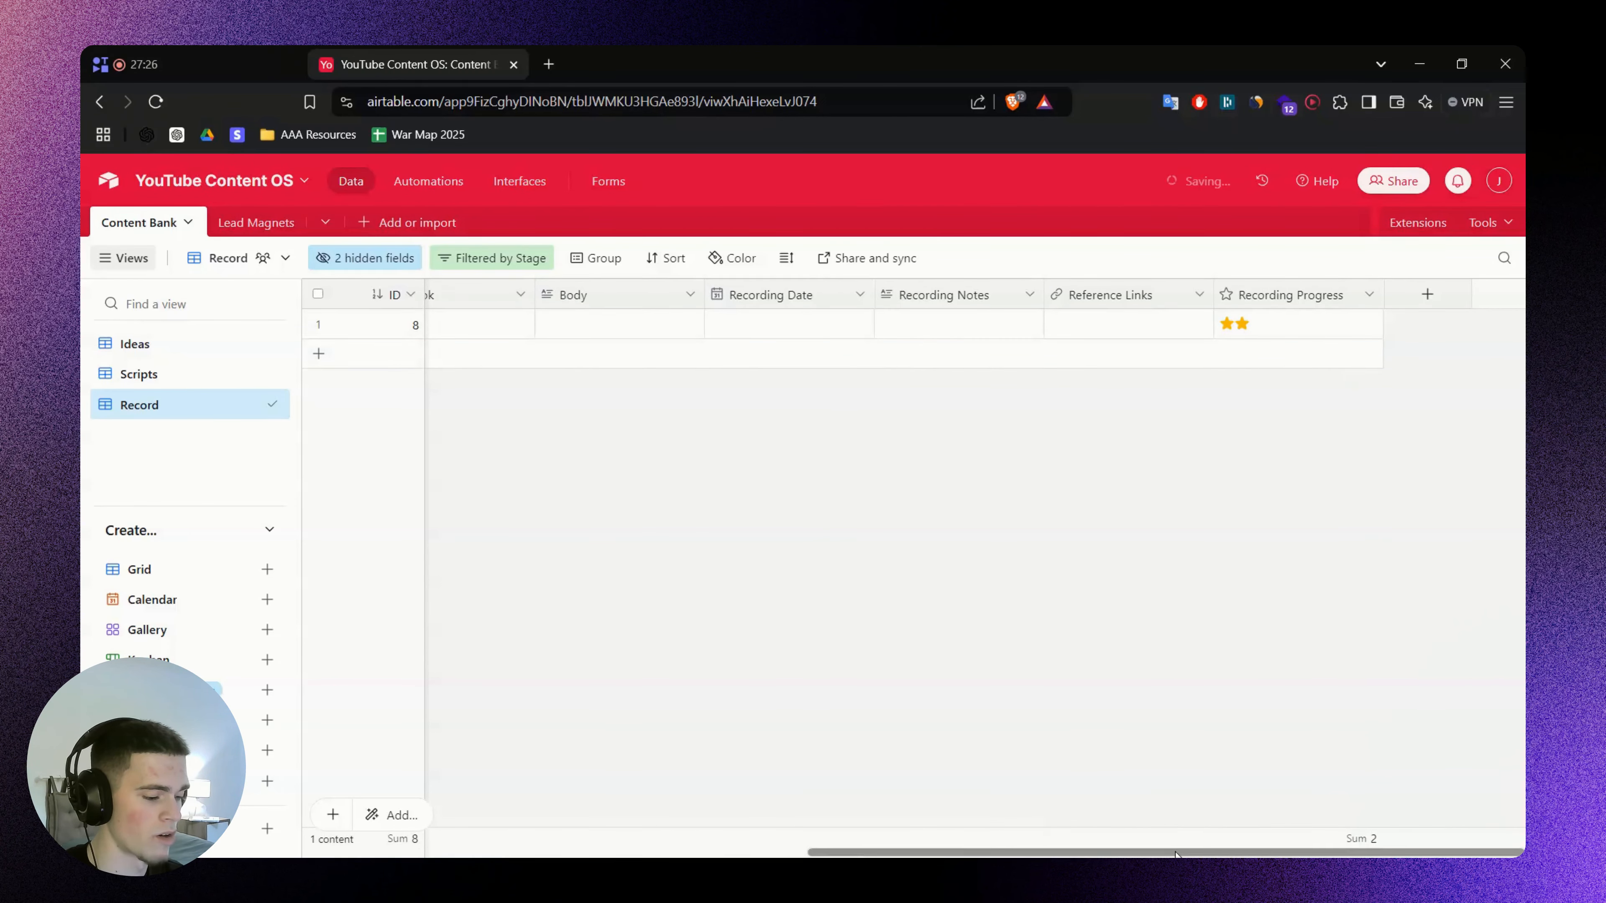
{"action": "left_click_drag", "start_coordinate": [1088, 852], "coordinate": [575, 842]}
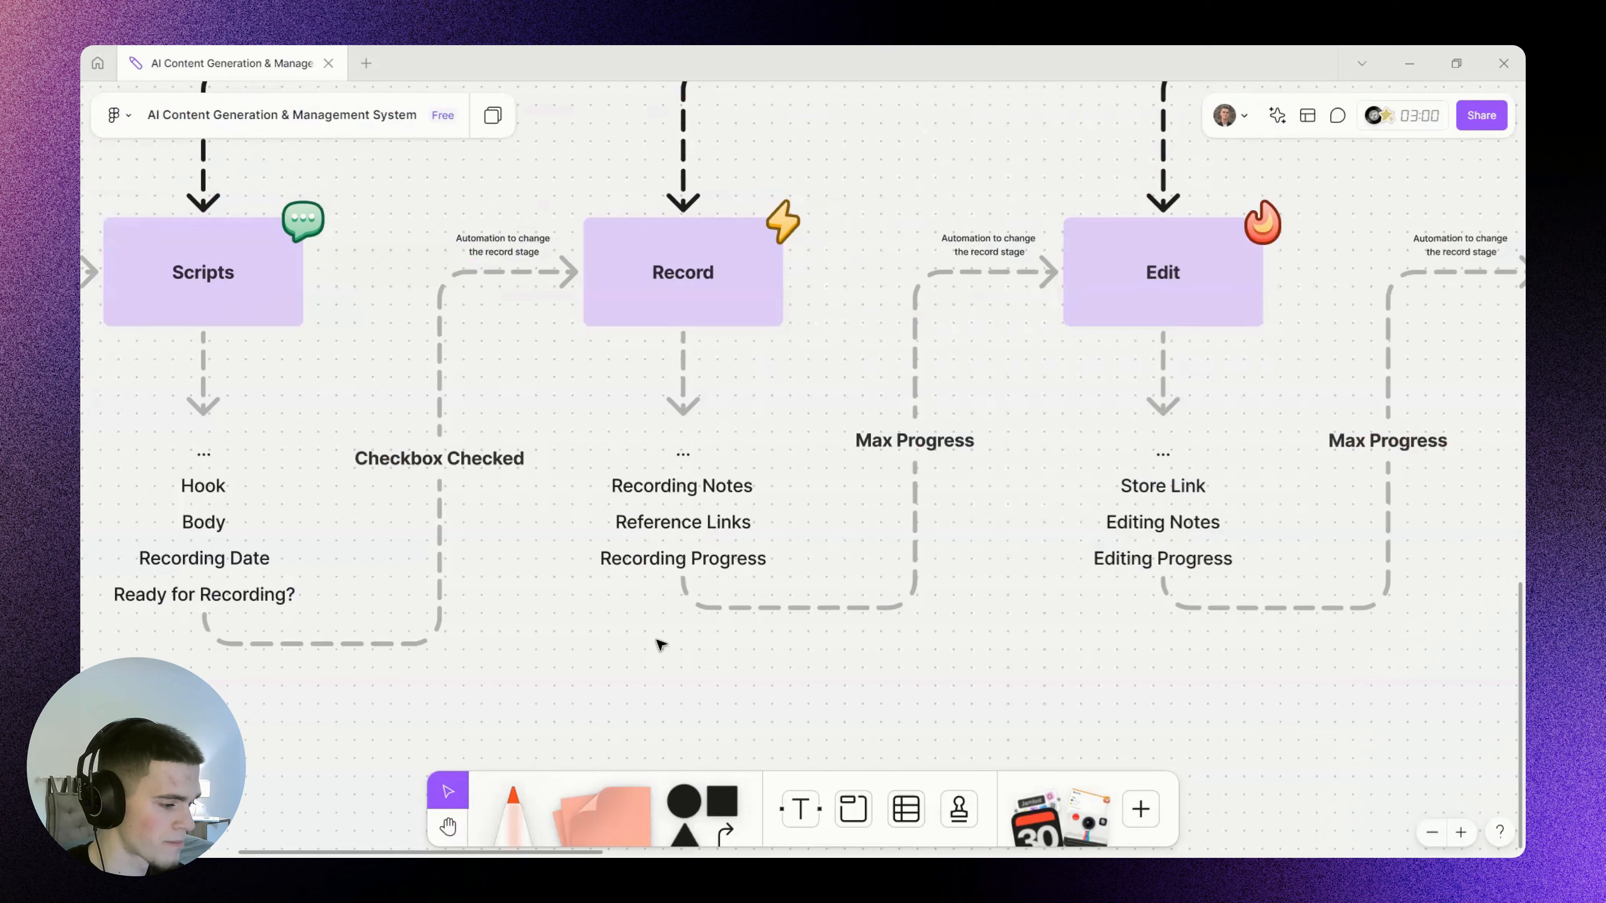
Switch to the FigJam diagram and review the field labels listed under the Edit stage
{"action": "scroll", "coordinate": [655, 645], "scroll_direction": "right", "scroll_amount": 5}
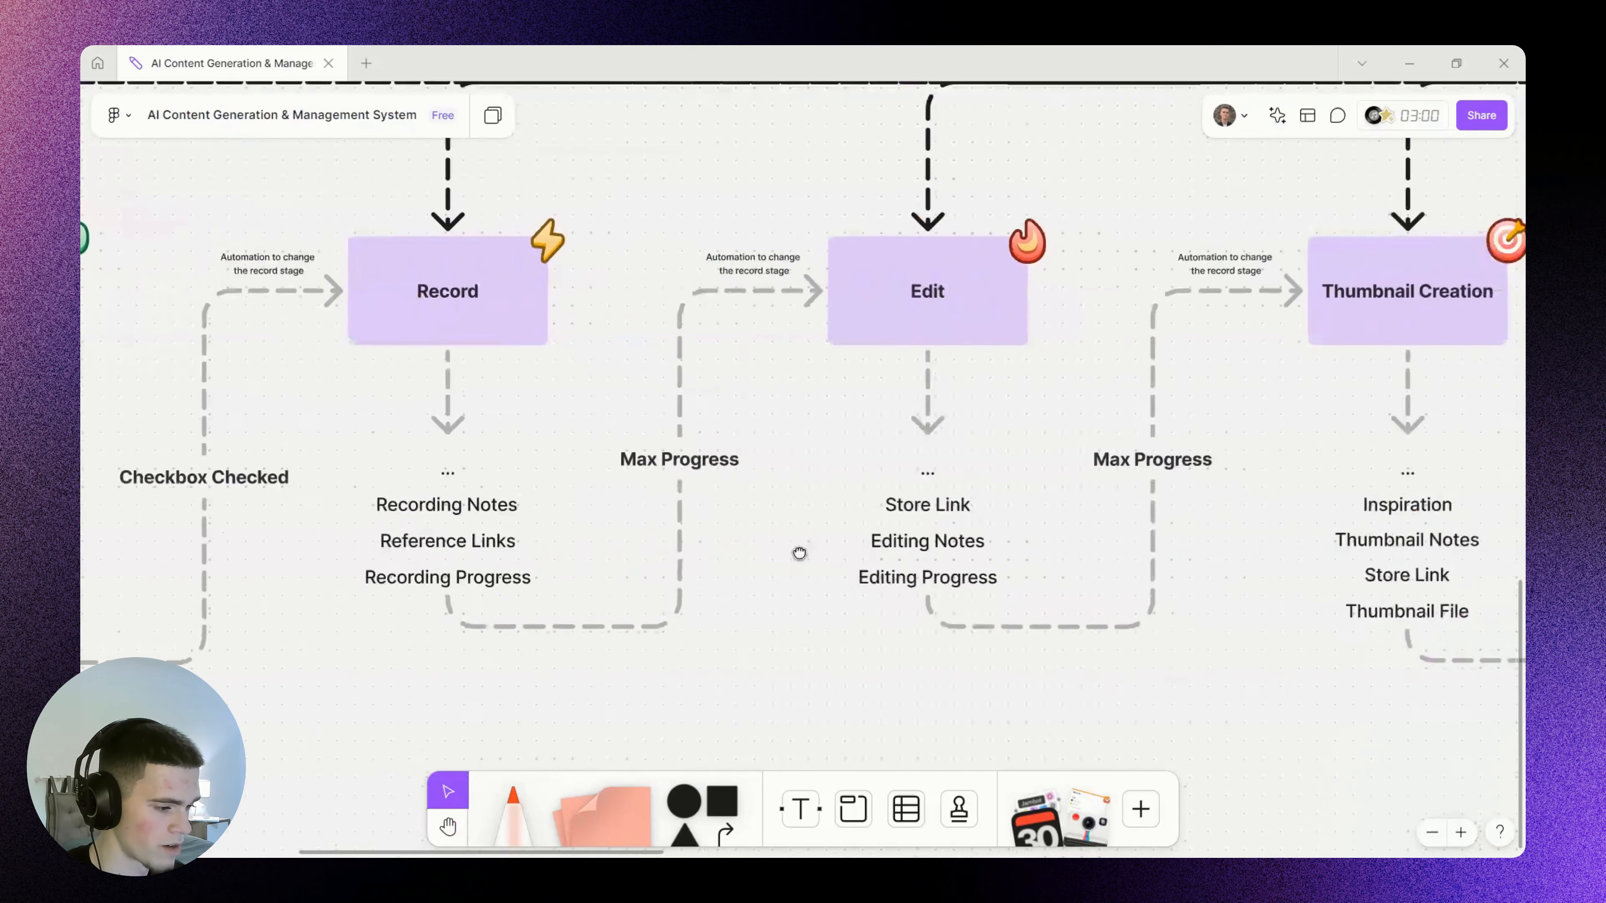
{"action": "left_click_drag", "start_coordinate": [668, 506], "coordinate": [857, 617]}
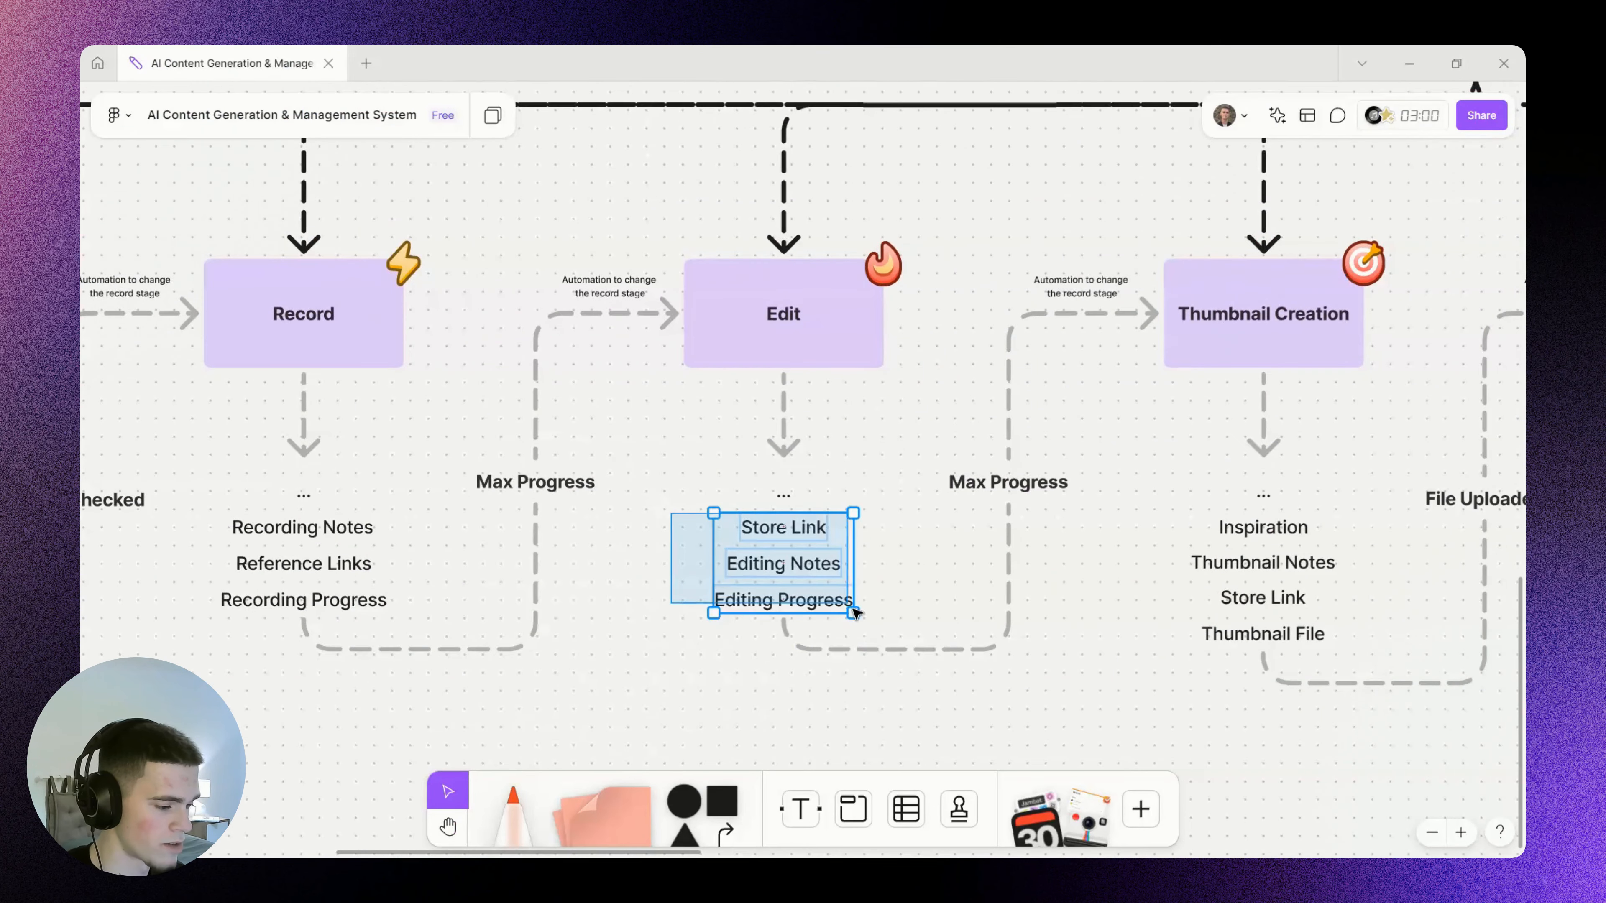
{"action": "left_click", "coordinate": [925, 567]}
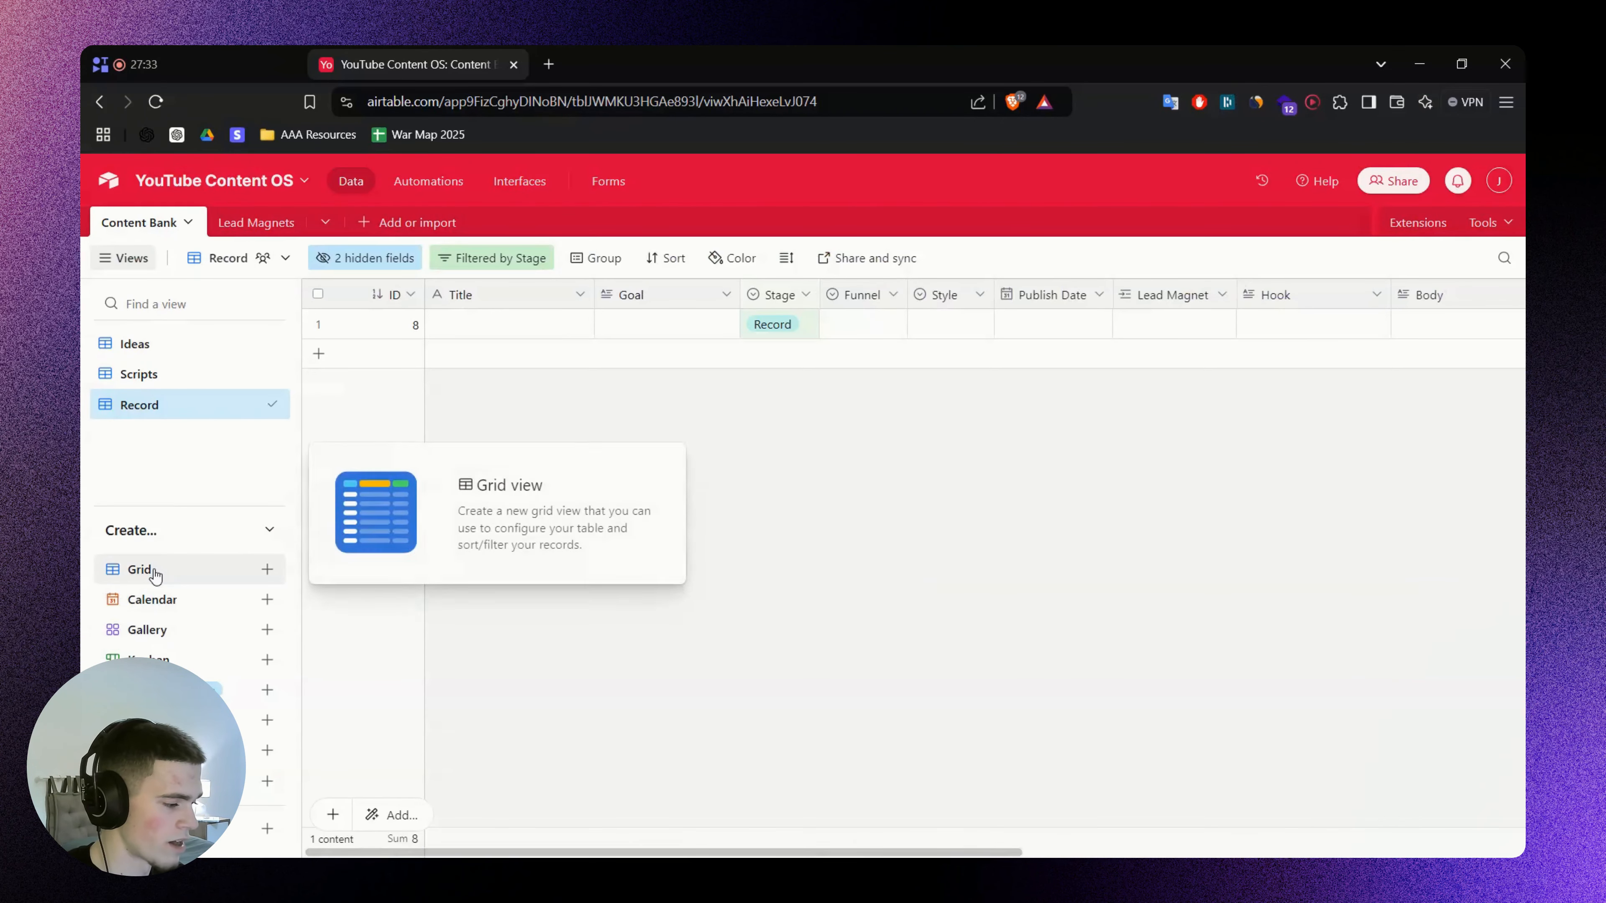
Return to Airtable and create a collaborative grid view named Edit in the Content Bank table
{"action": "left_click", "coordinate": [201, 572]}
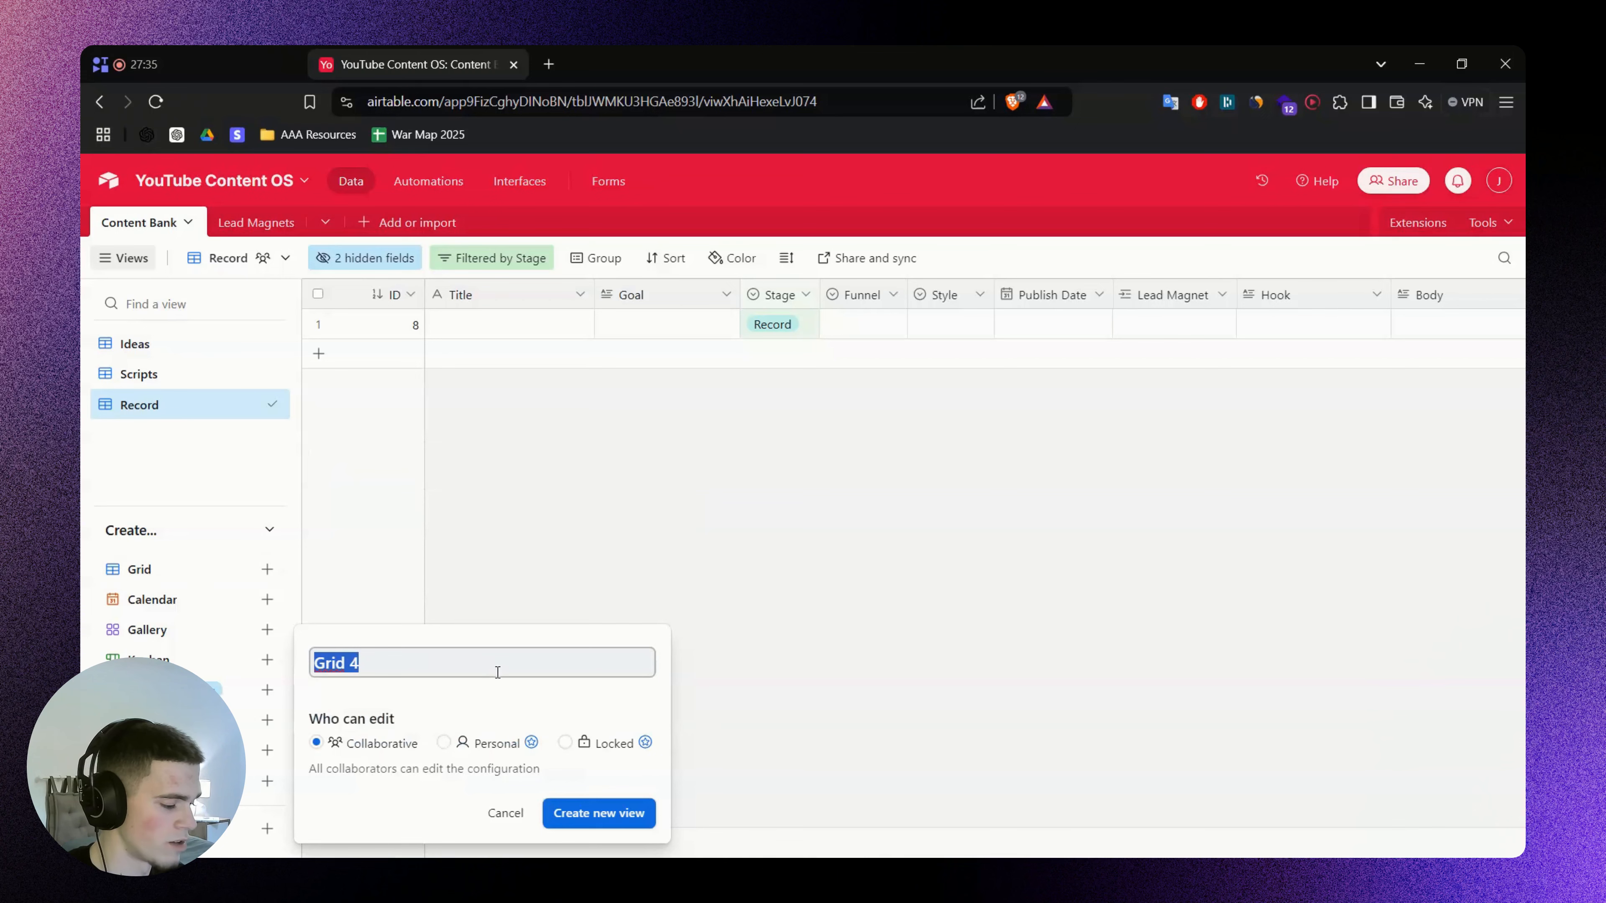
{"action": "type", "text": "Edit"}
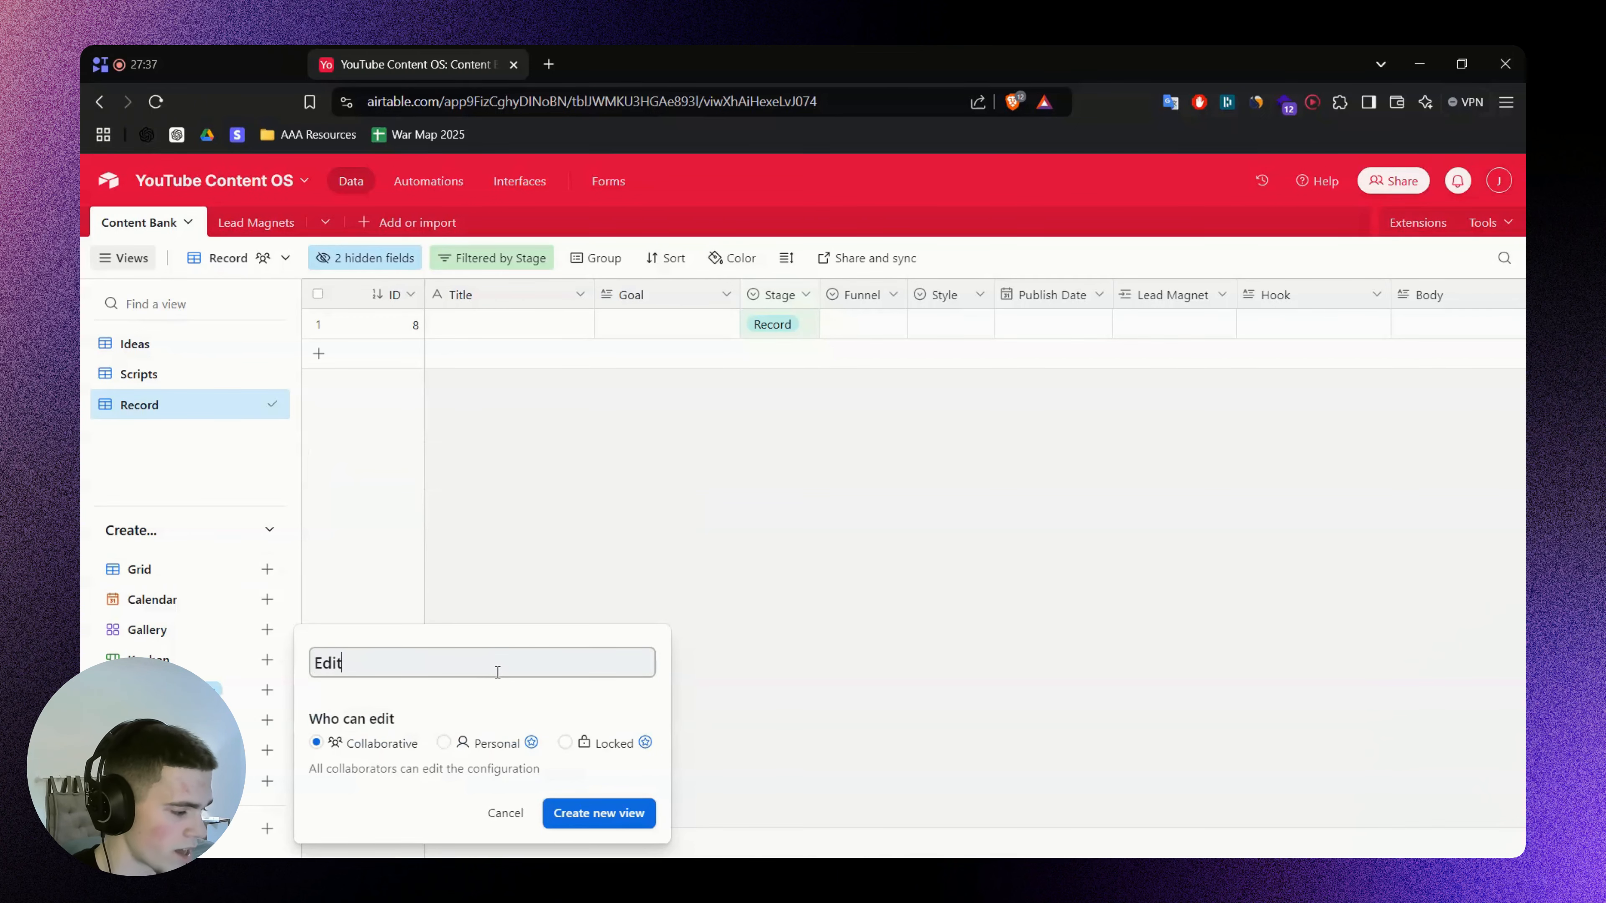
{"action": "key", "text": "Return"}
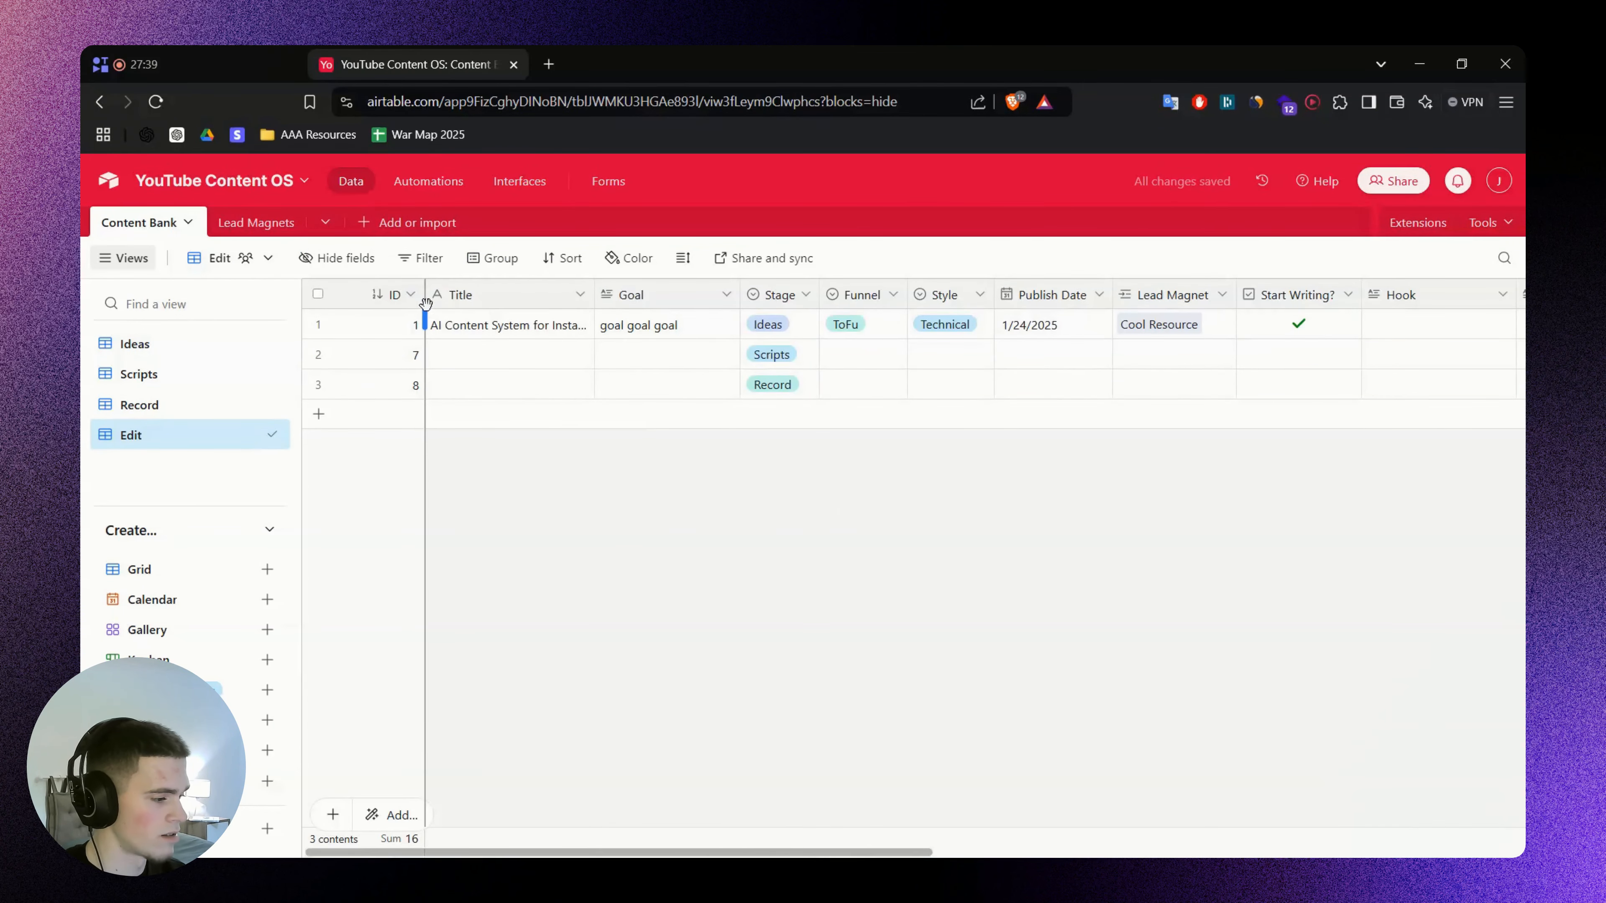
Filter the Edit view to records whose Stage is Edit and add a new record to it
{"action": "left_click", "coordinate": [420, 258]}
{"action": "left_click", "coordinate": [453, 328]}
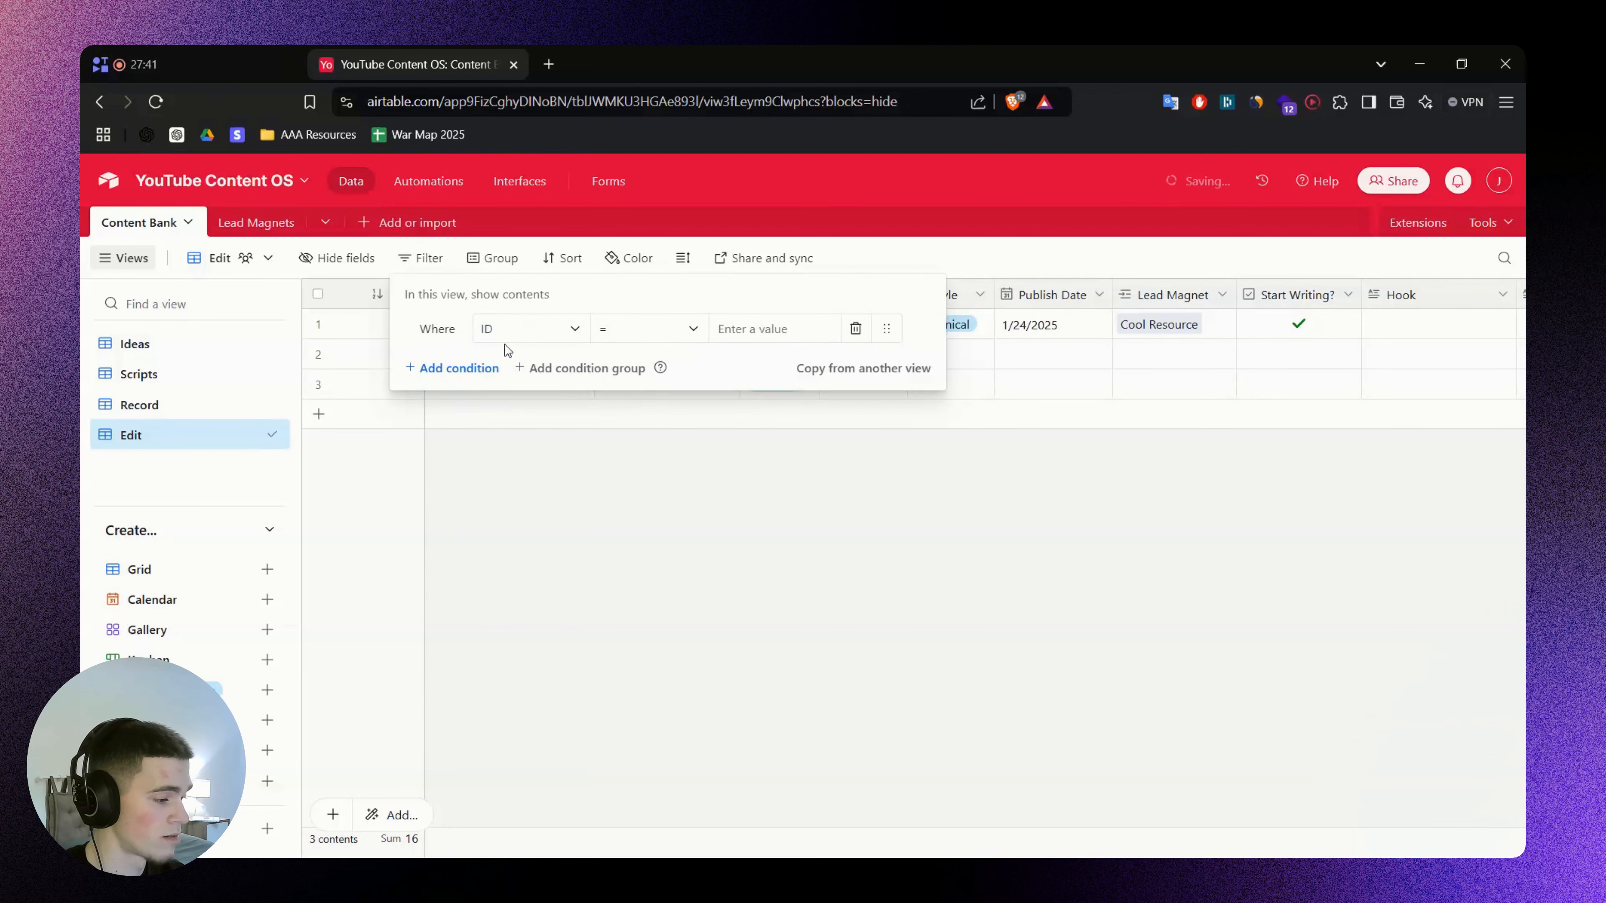
{"action": "left_click", "coordinate": [506, 330]}
{"action": "left_click", "coordinate": [559, 504]}
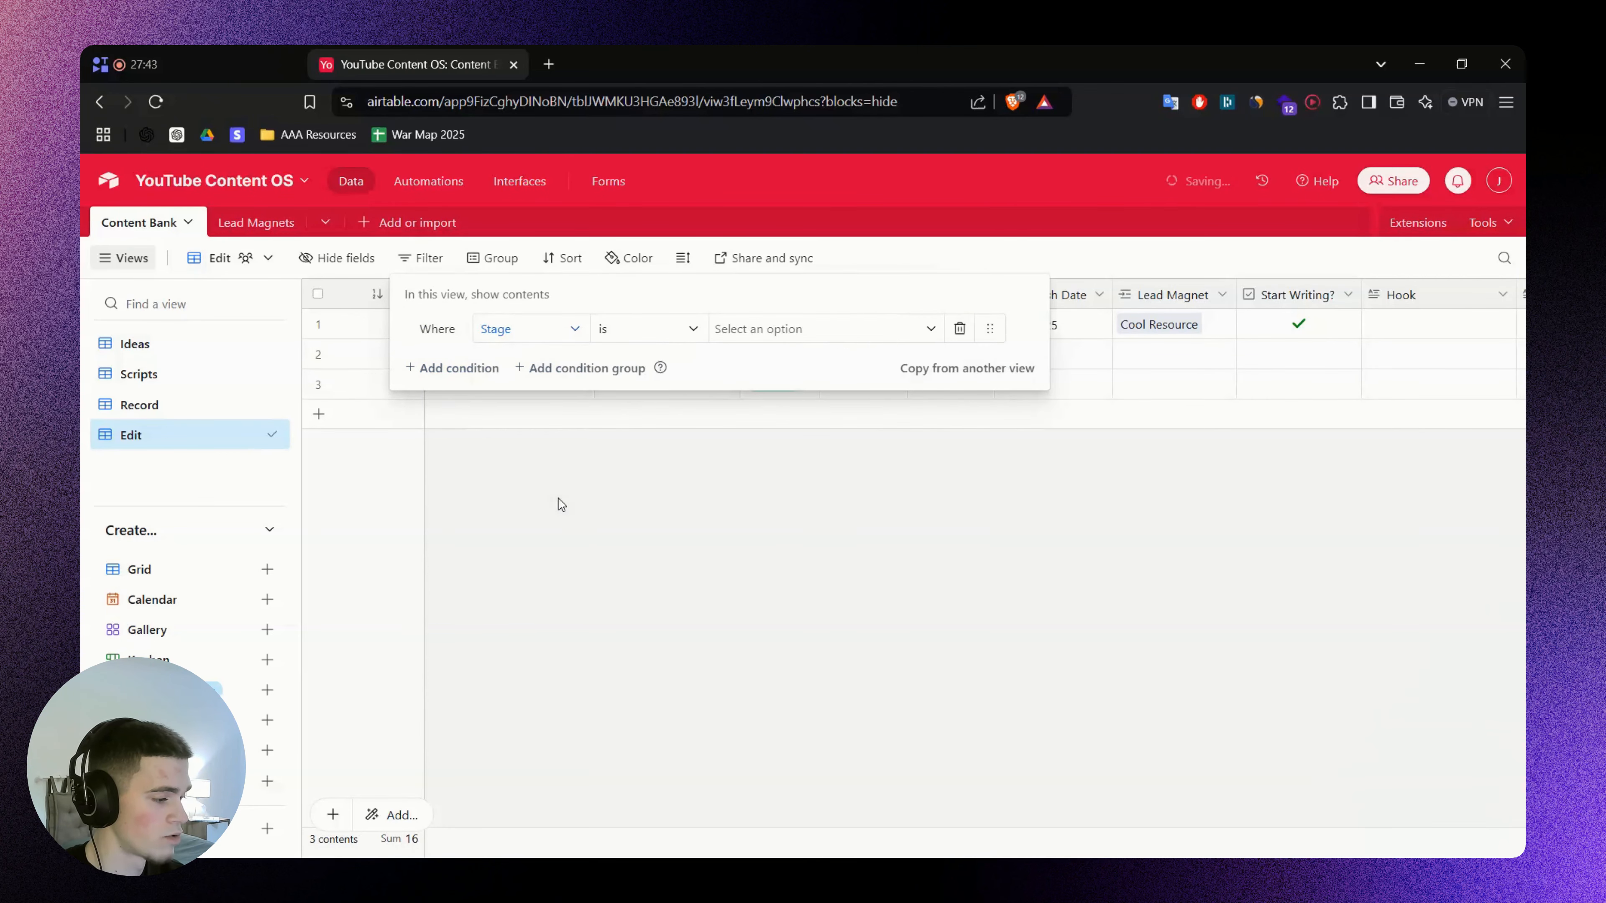
{"action": "left_click", "coordinate": [756, 329]}
{"action": "left_click", "coordinate": [804, 514]}
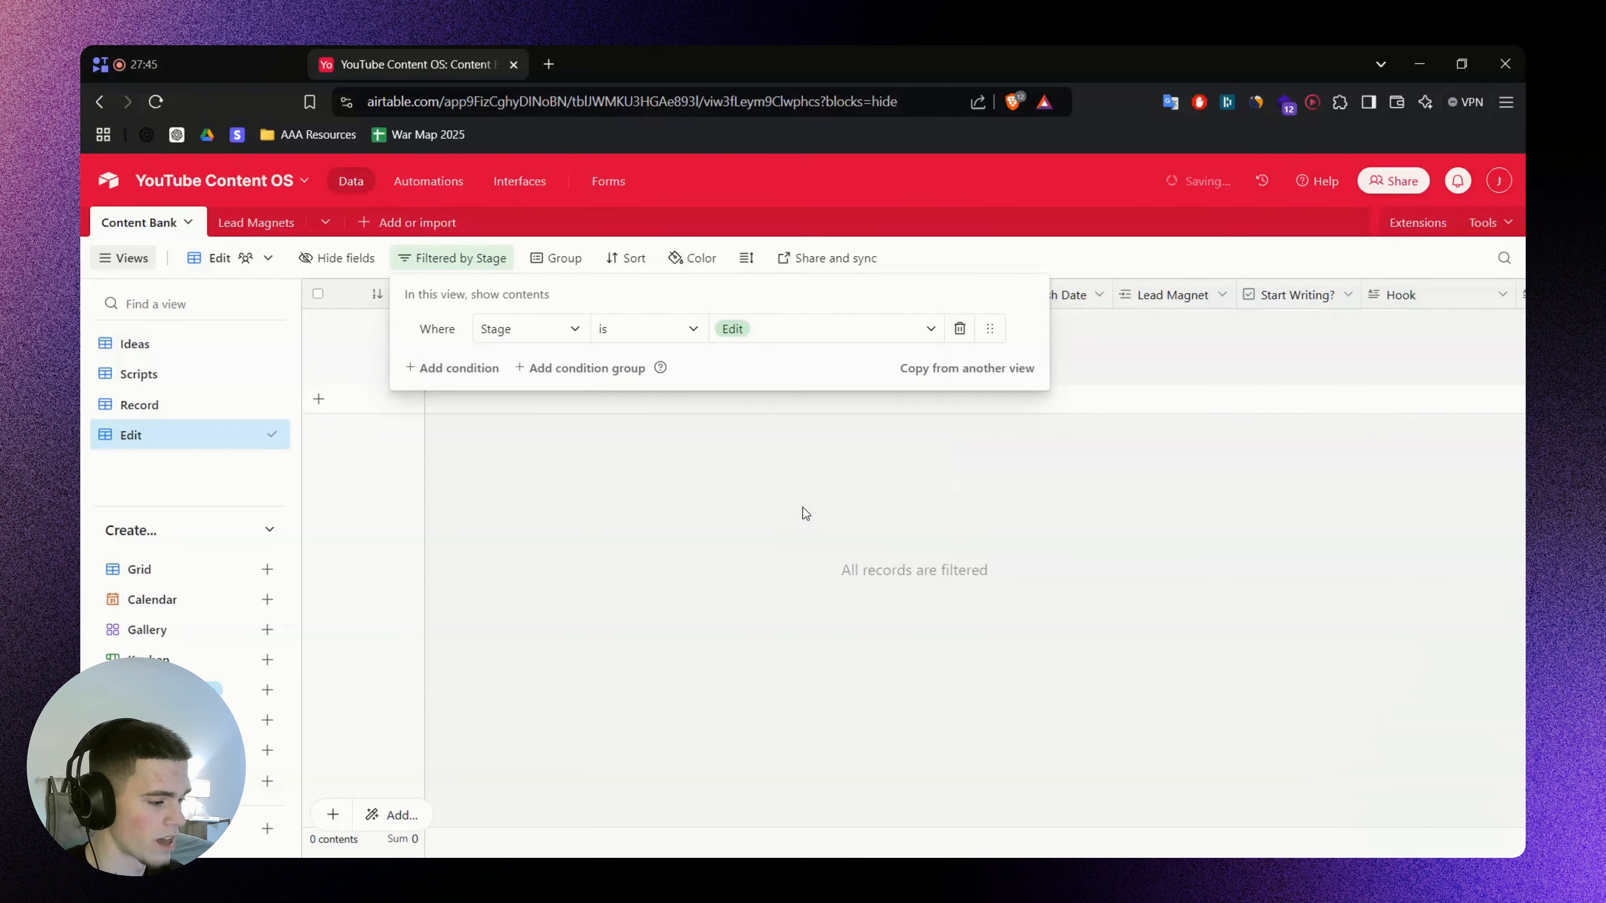
{"action": "left_click", "coordinate": [785, 480]}
{"action": "left_click", "coordinate": [763, 336]}
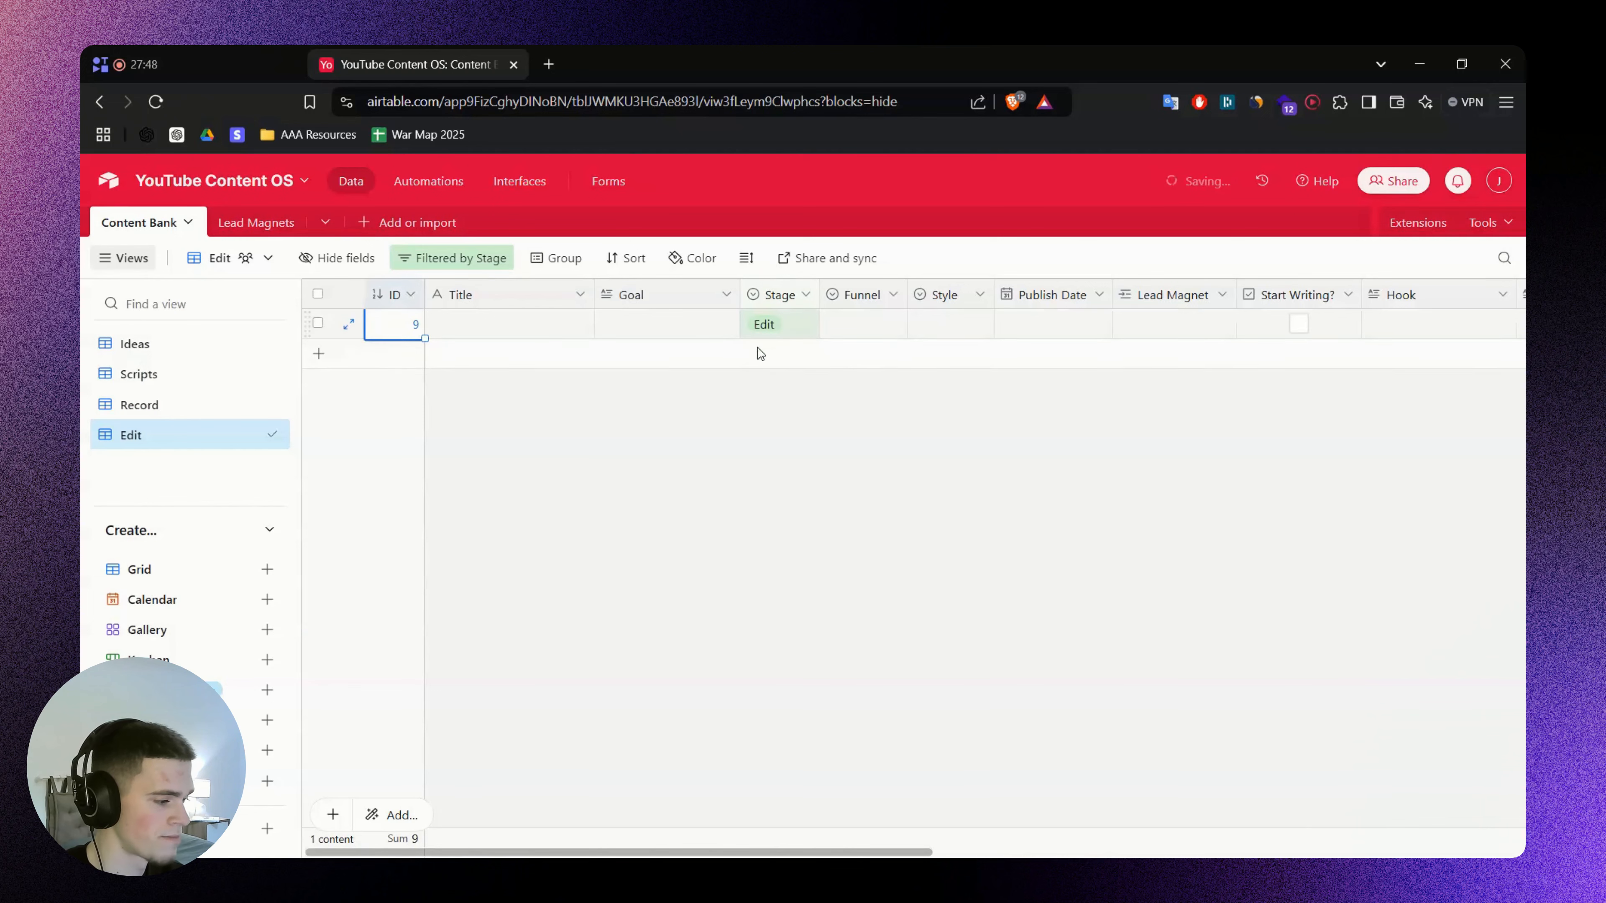
{"action": "left_click", "coordinate": [828, 409]}
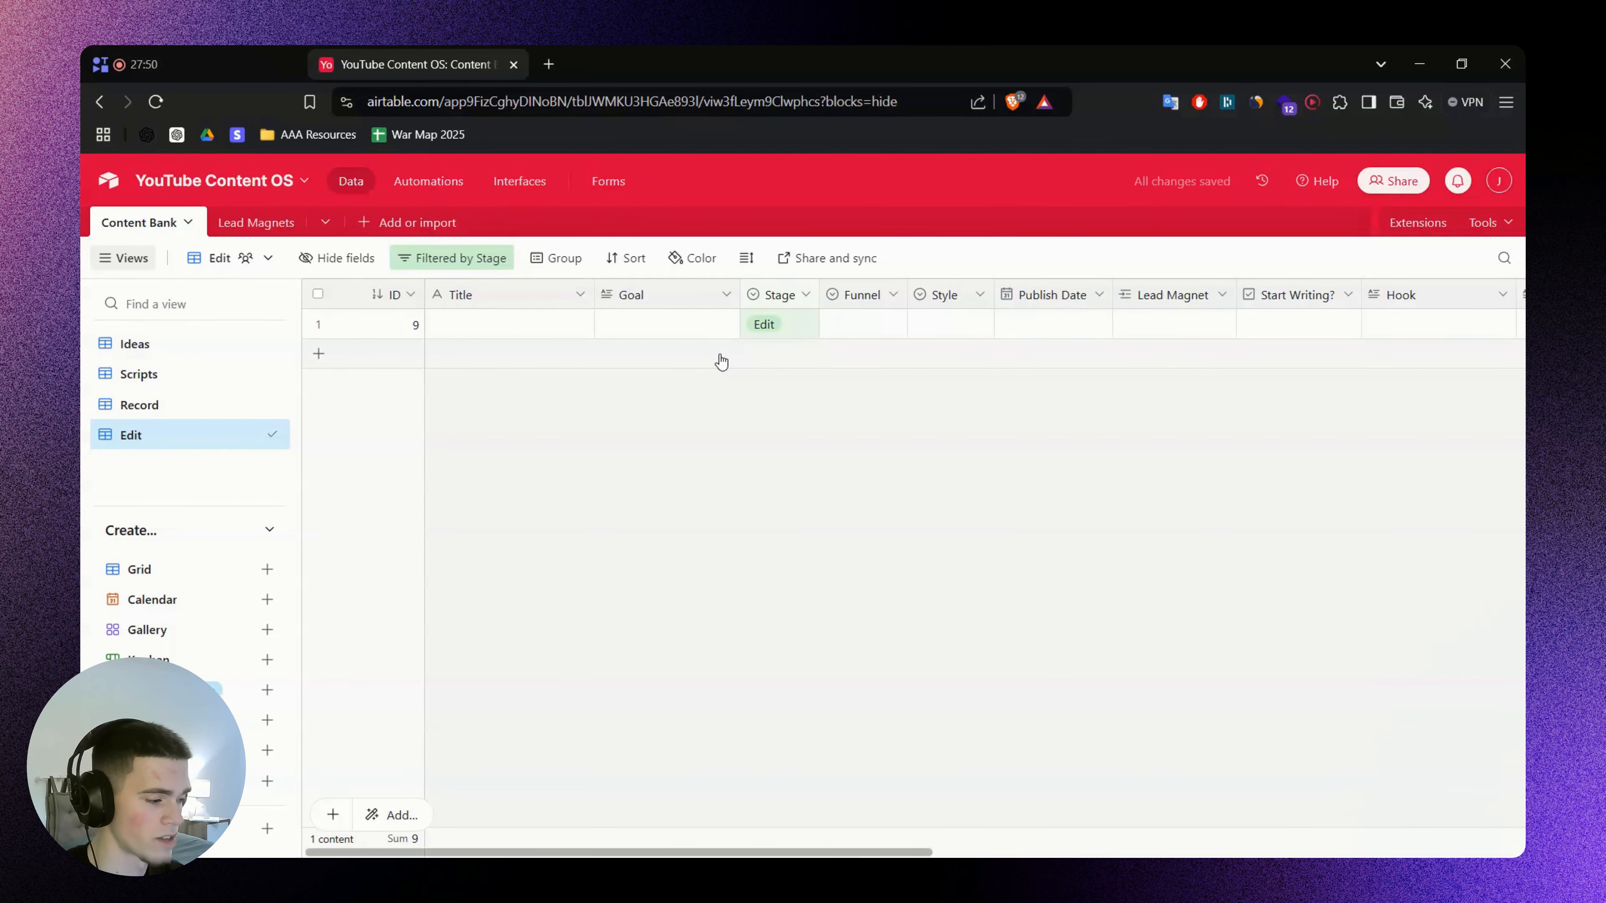
Hide the Start Writing?, Ready for Recording? and Recording Progress fields in the Edit view
{"action": "left_click_drag", "start_coordinate": [833, 852], "coordinate": [1140, 848]}
{"action": "right_click", "coordinate": [684, 304]}
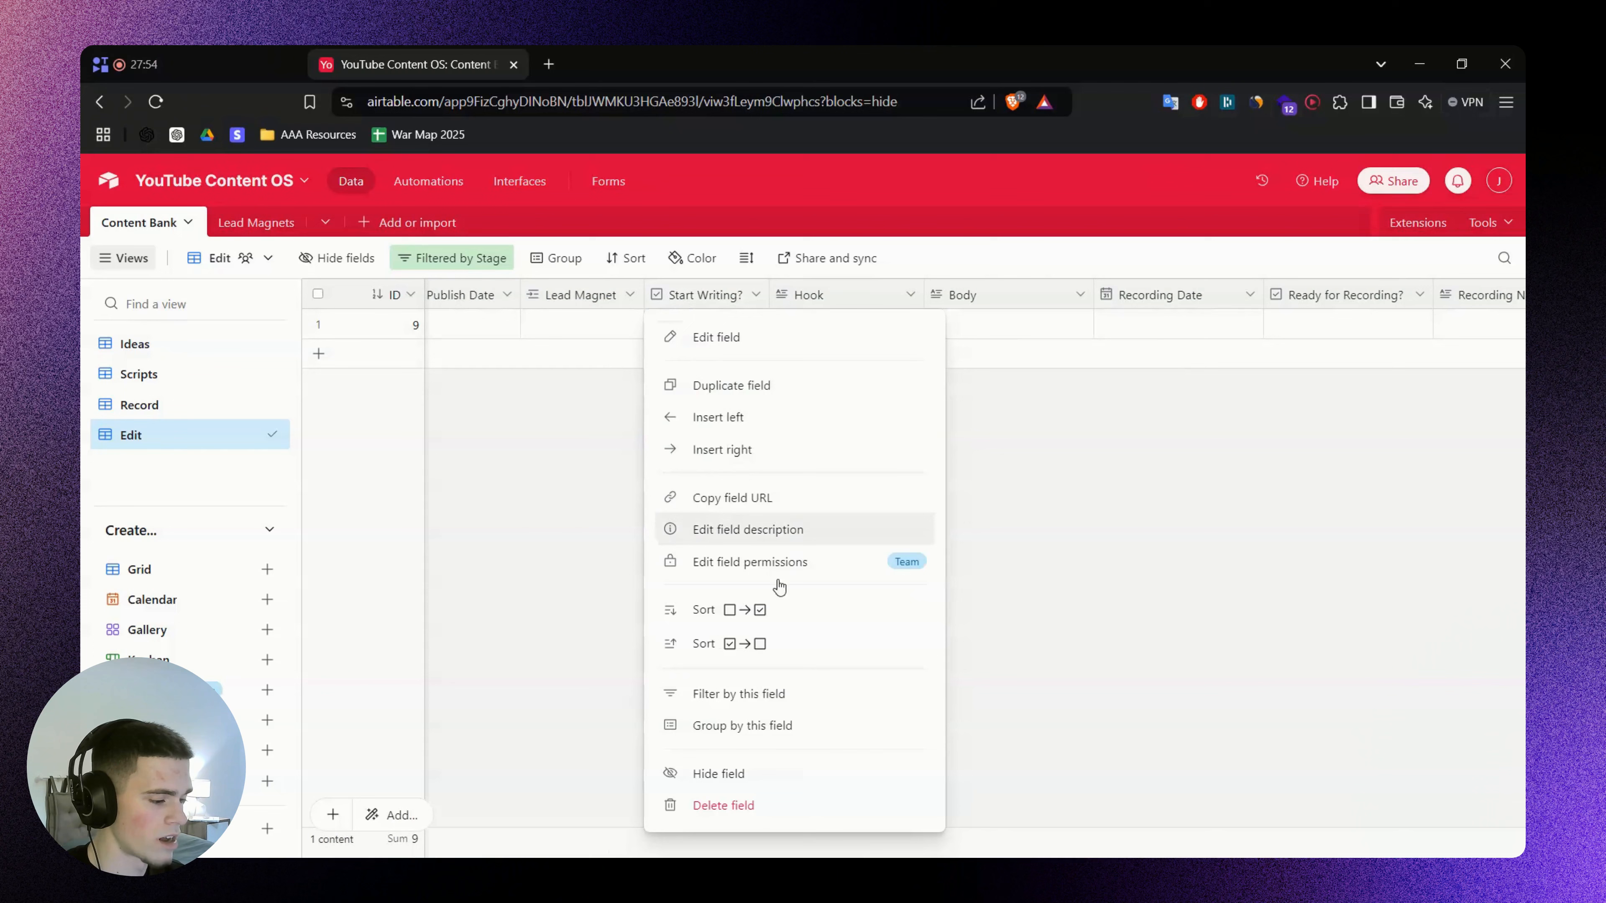
{"action": "left_click", "coordinate": [743, 770]}
{"action": "scroll", "coordinate": [875, 302], "scroll_direction": "right", "scroll_amount": 5}
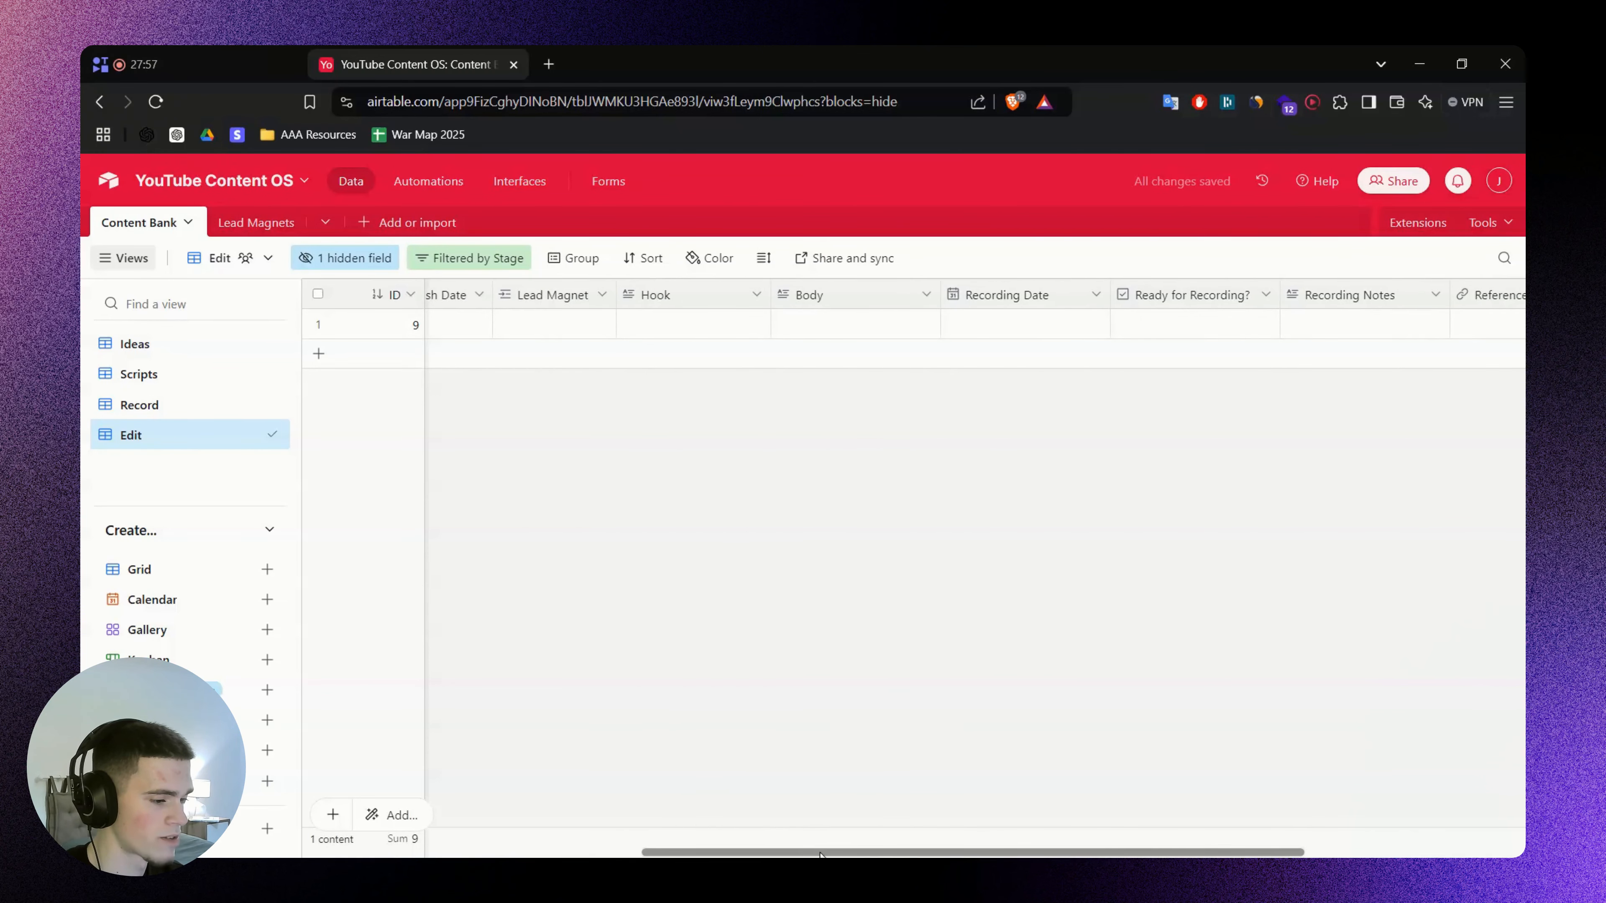
{"action": "right_click", "coordinate": [874, 302]}
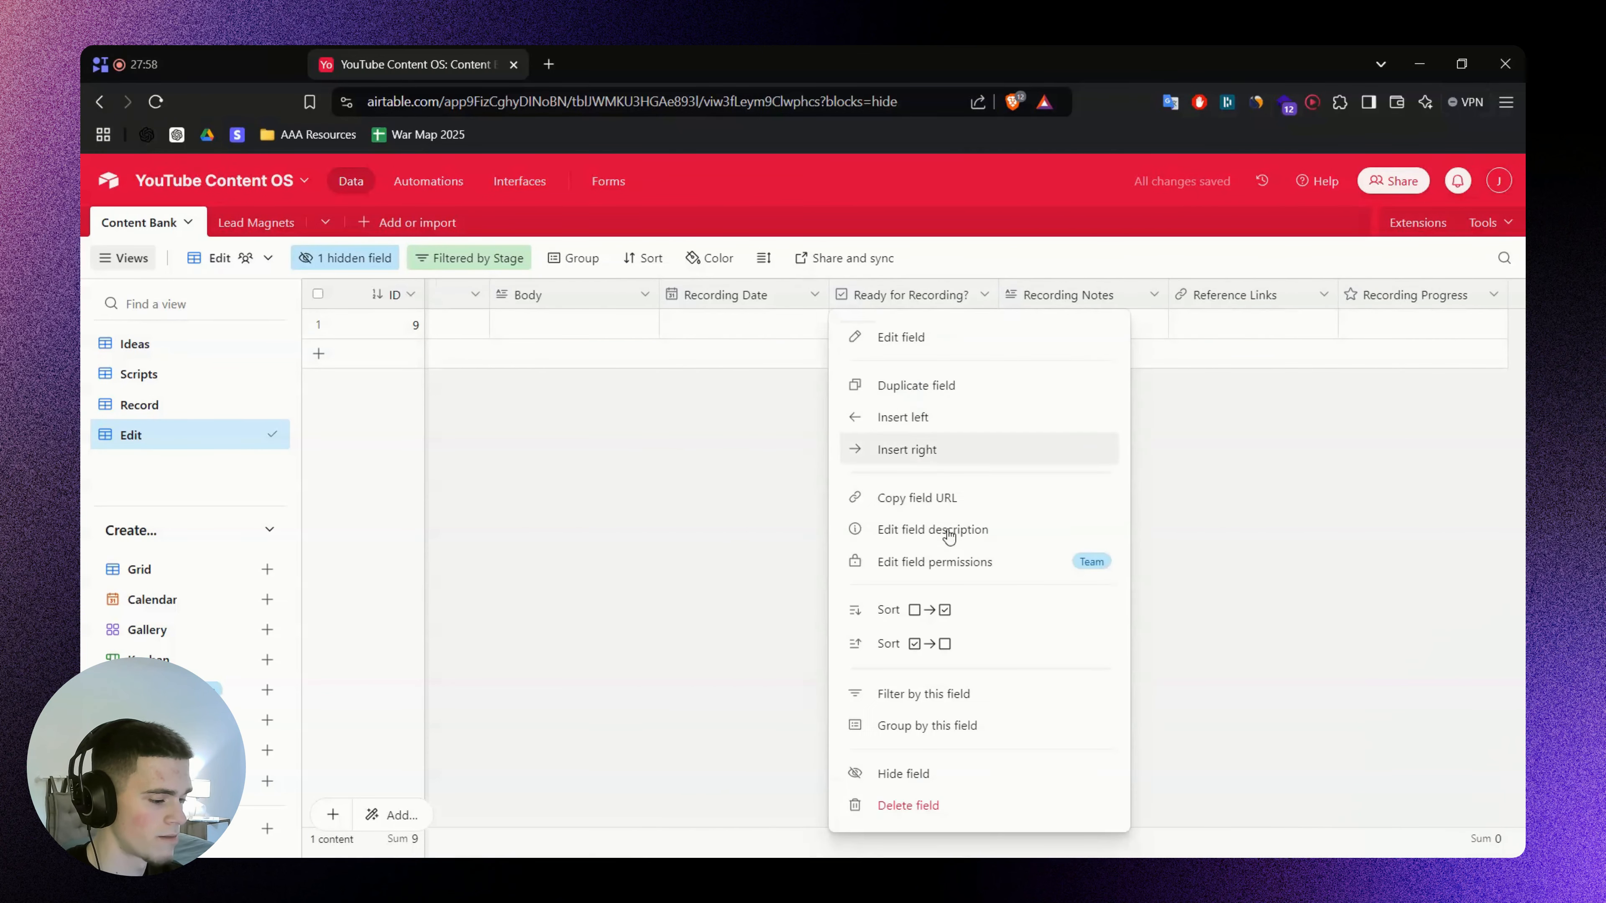
{"action": "left_click", "coordinate": [924, 772]}
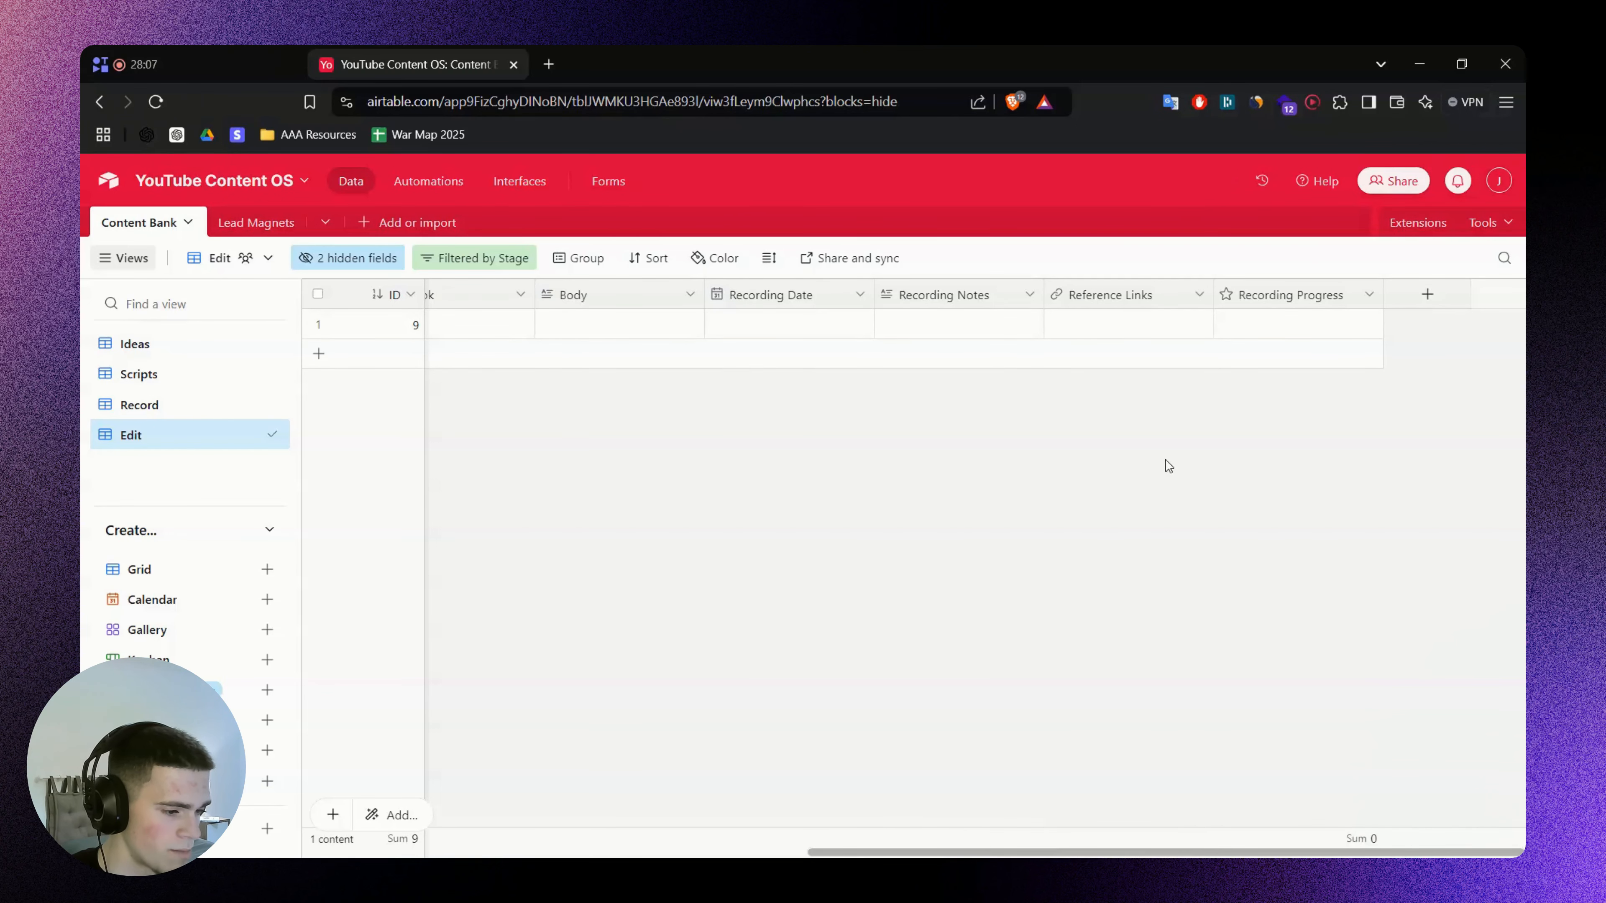
{"action": "right_click", "coordinate": [1271, 295]}
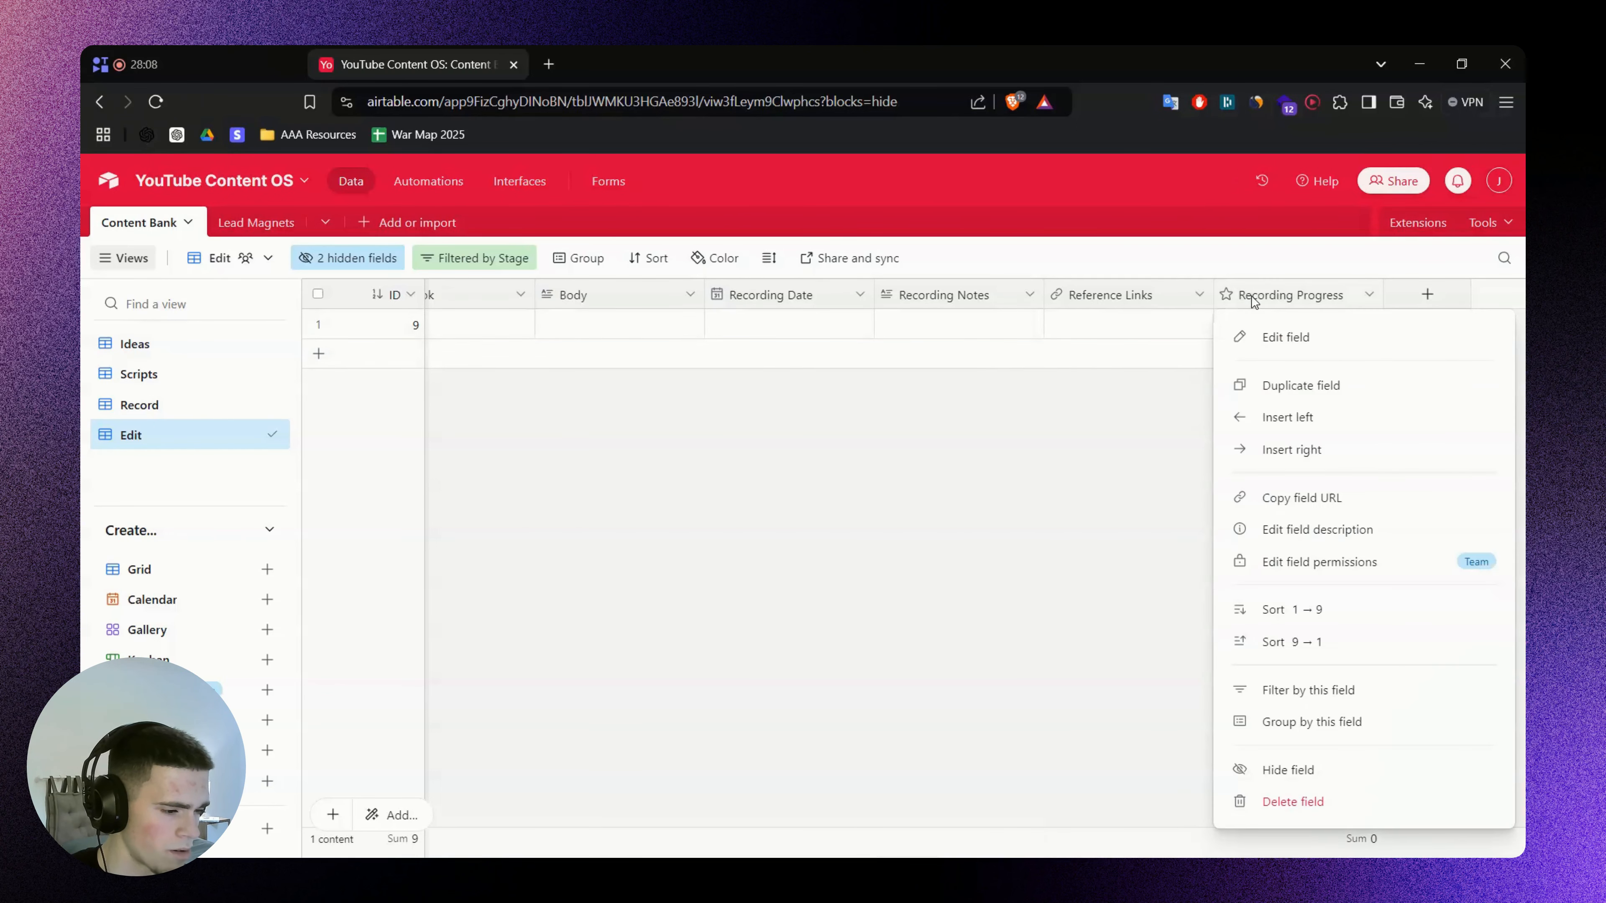
{"action": "left_click", "coordinate": [1321, 767]}
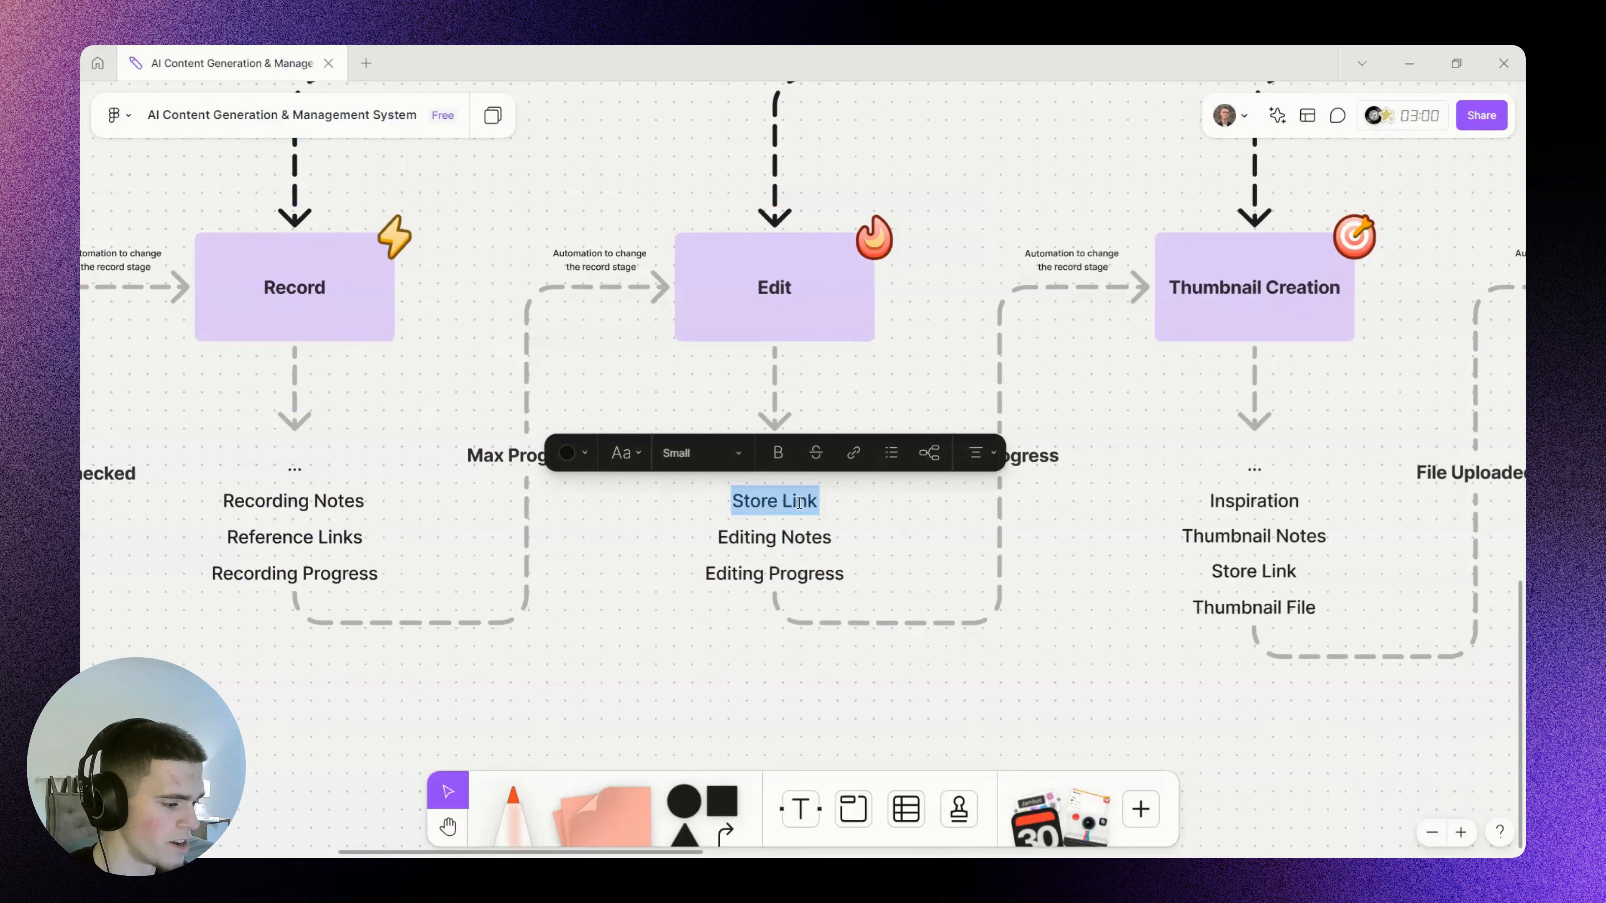
Return to Airtable and add a URL field named Store Link to the Edit view
{"action": "key", "text": "Escape"}
{"action": "key", "text": "Escape"}
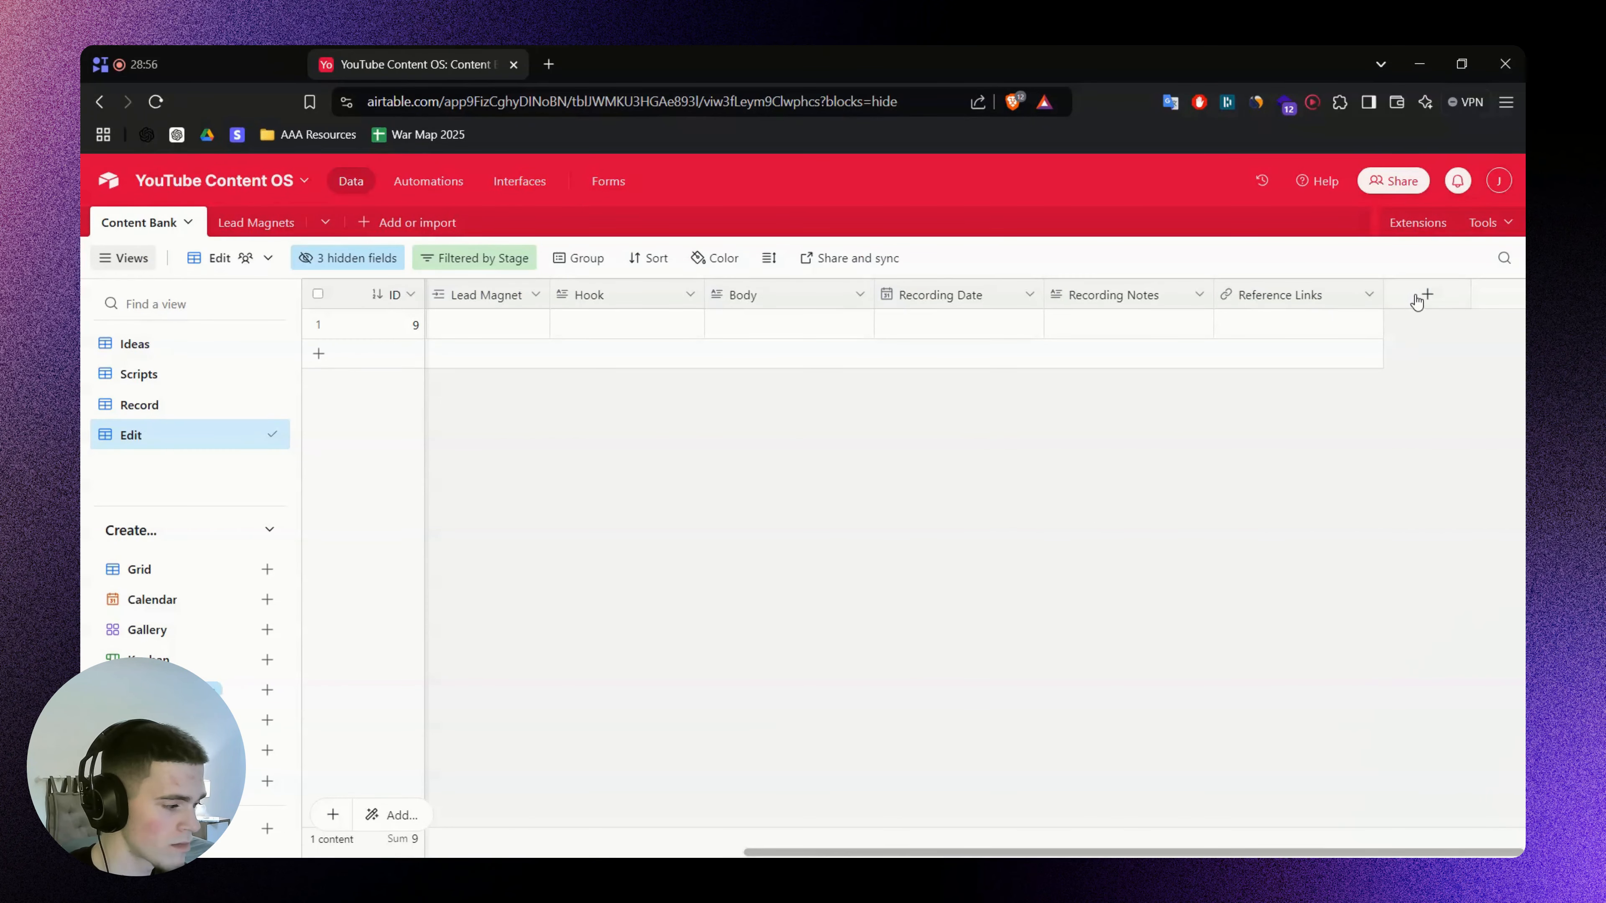
{"action": "left_click", "coordinate": [1419, 296]}
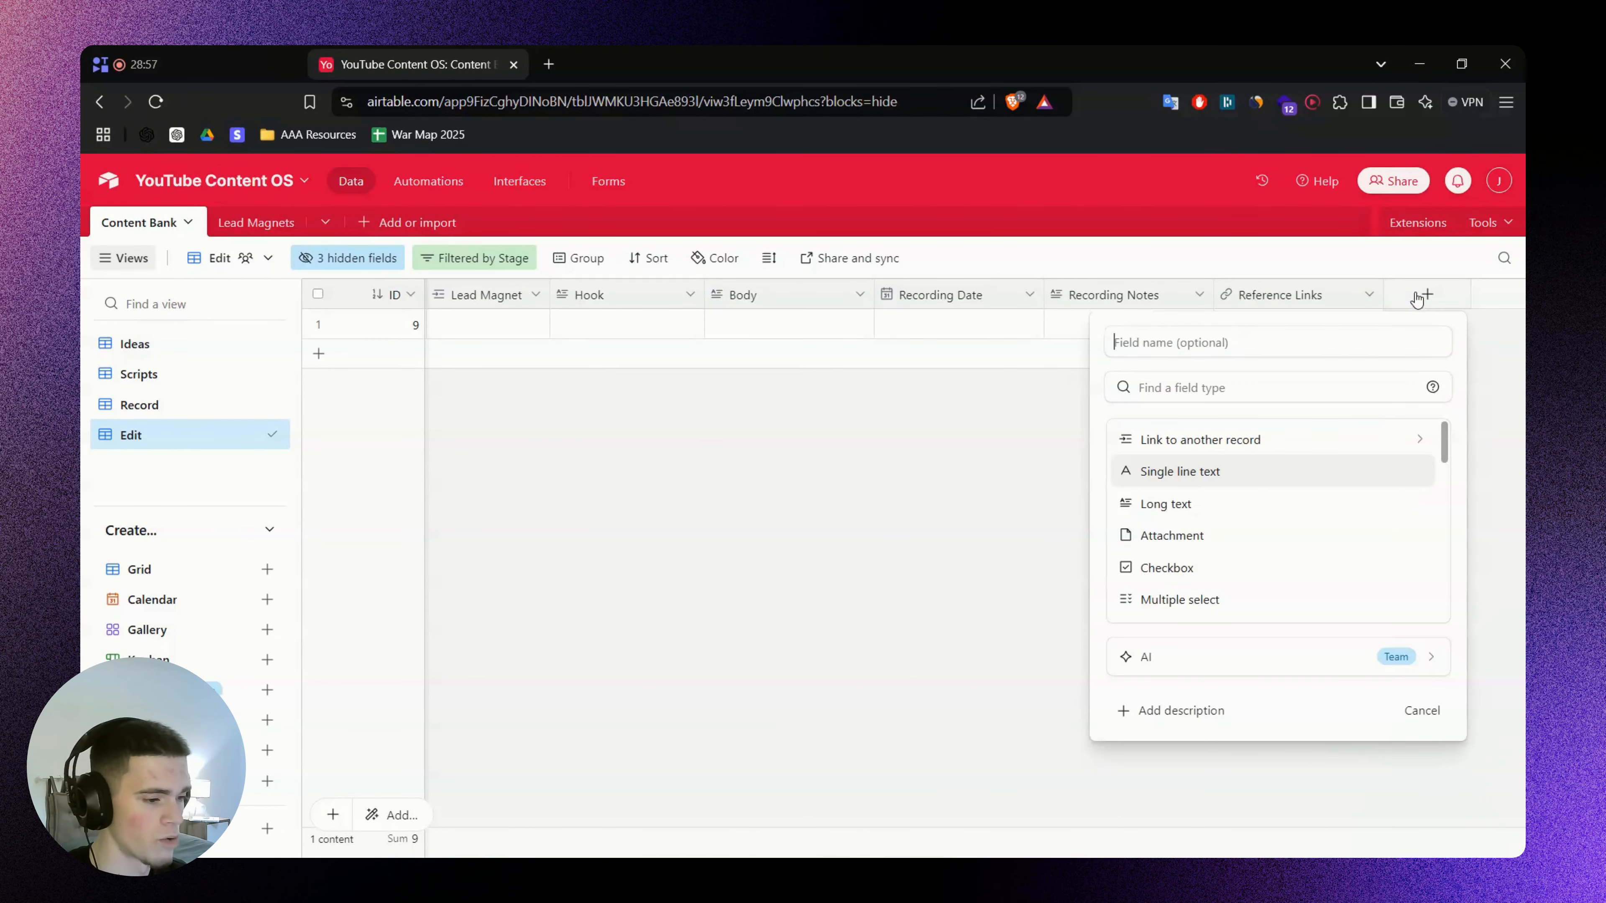
{"action": "type", "text": "Store Link"}
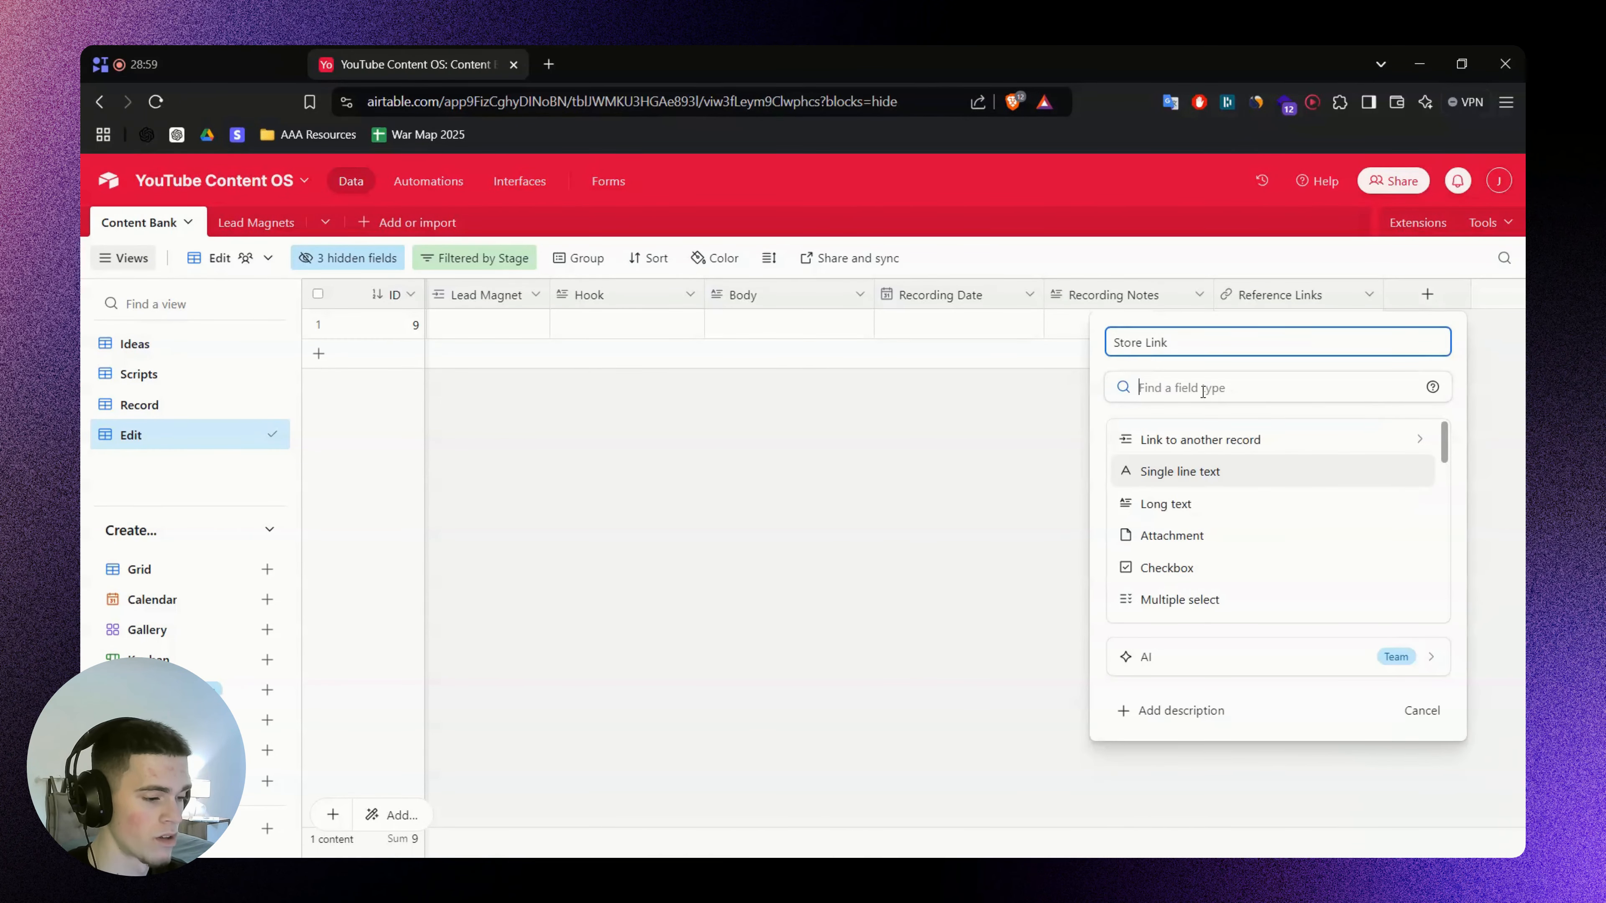
{"action": "type", "text": "url"}
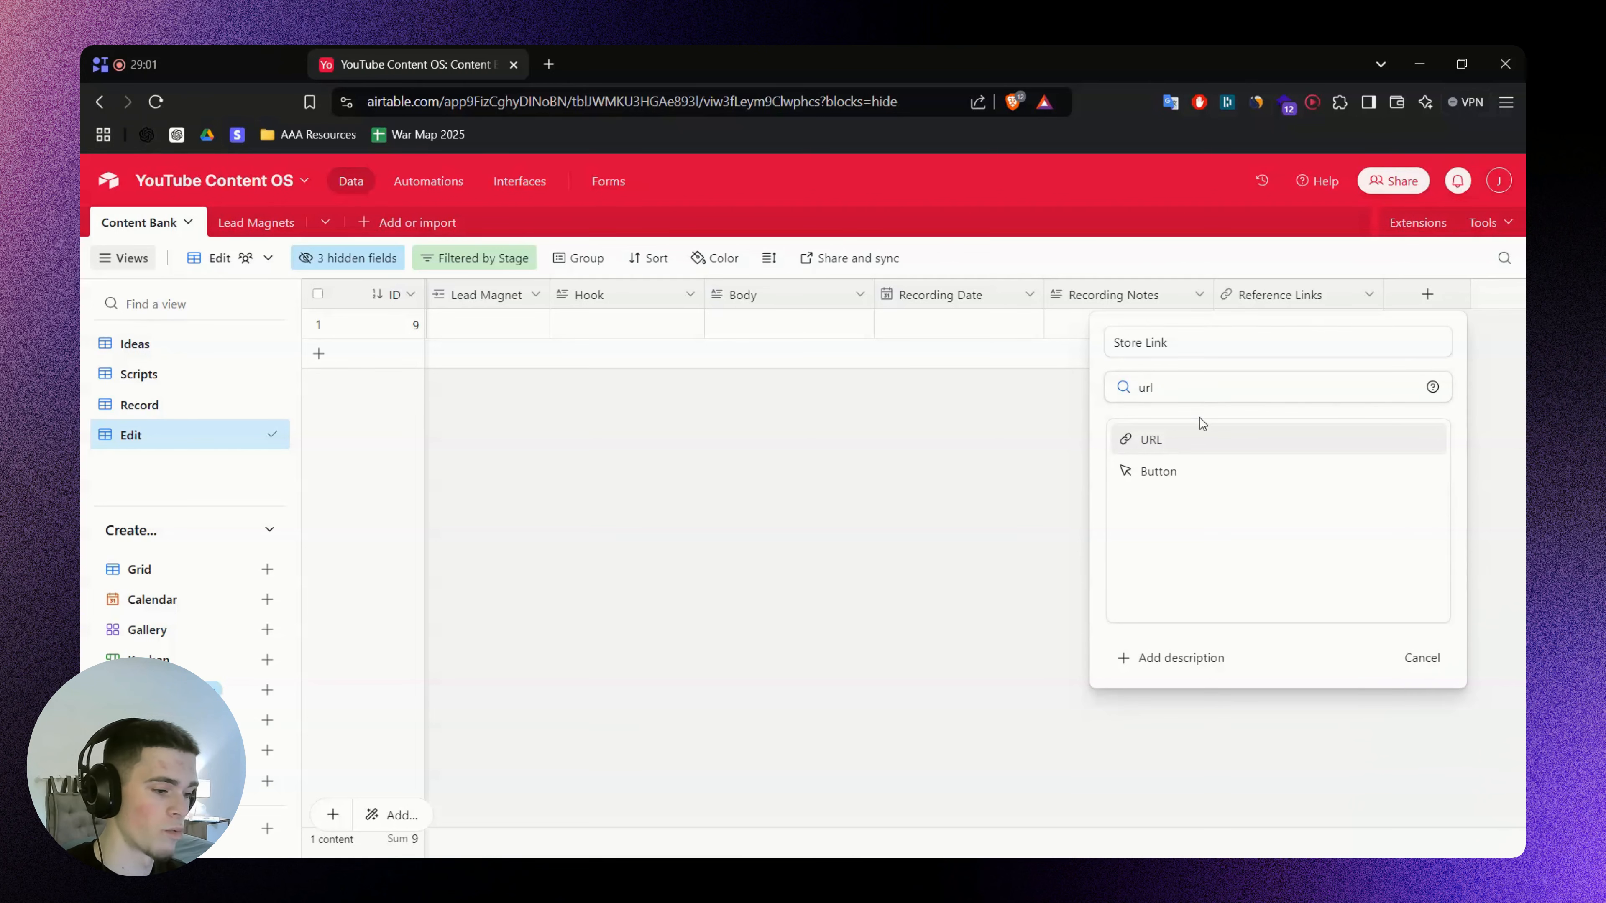
{"action": "left_click", "coordinate": [1182, 438]}
{"action": "left_click", "coordinate": [1420, 475]}
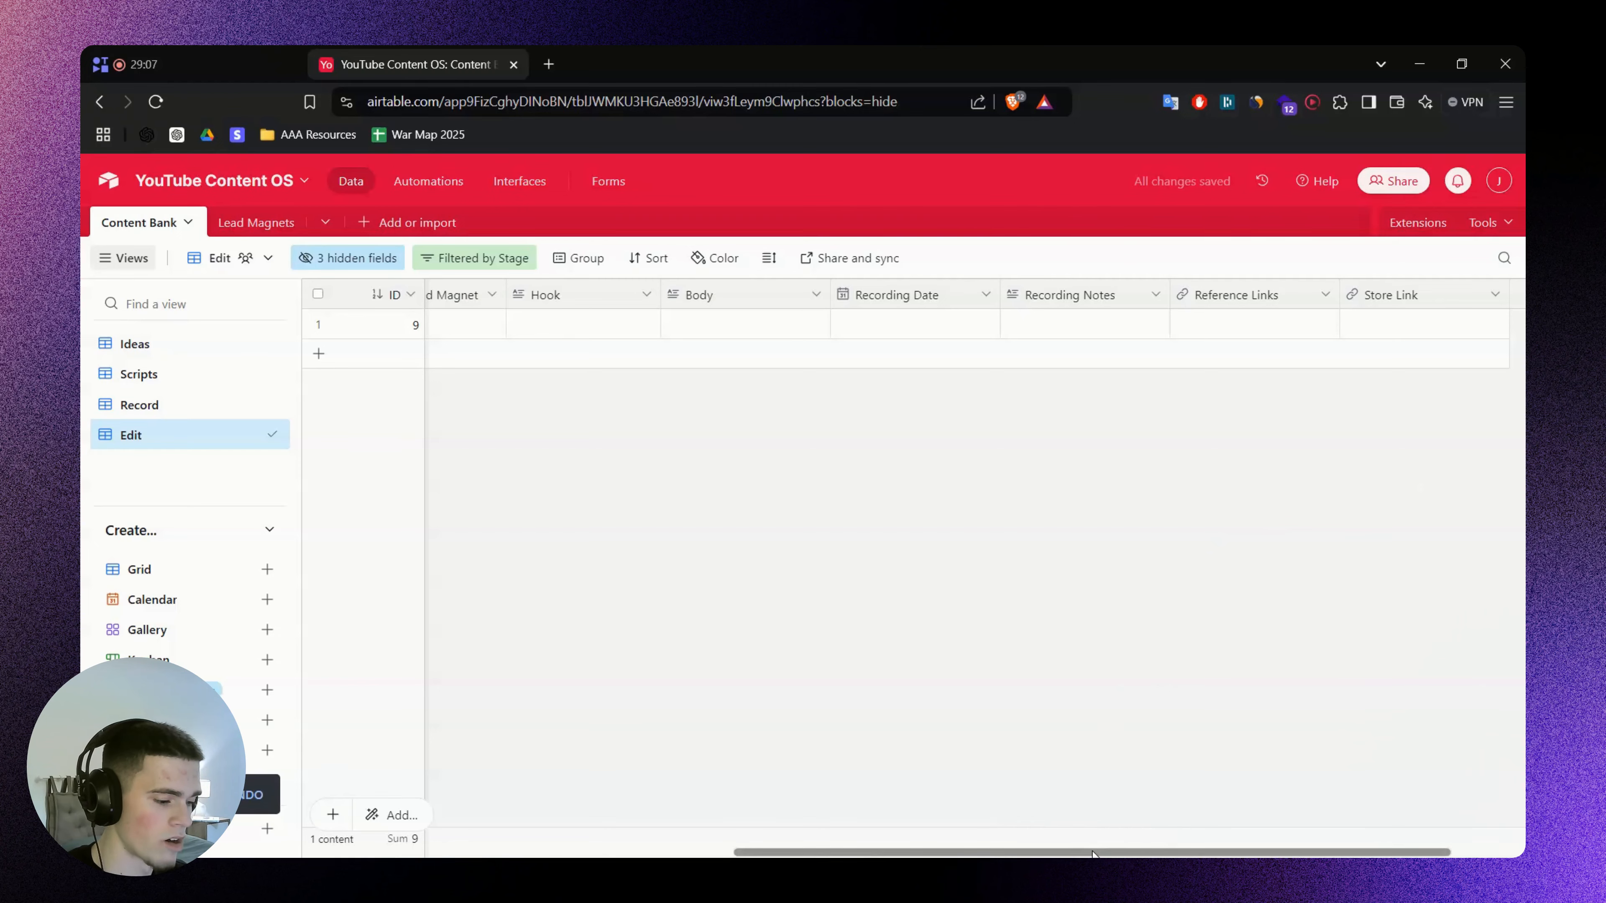
Switch to the FigJam diagram and copy the Editing Notes label under the Edit stage
{"action": "scroll", "coordinate": [1269, 713], "scroll_direction": "right", "scroll_amount": 3}
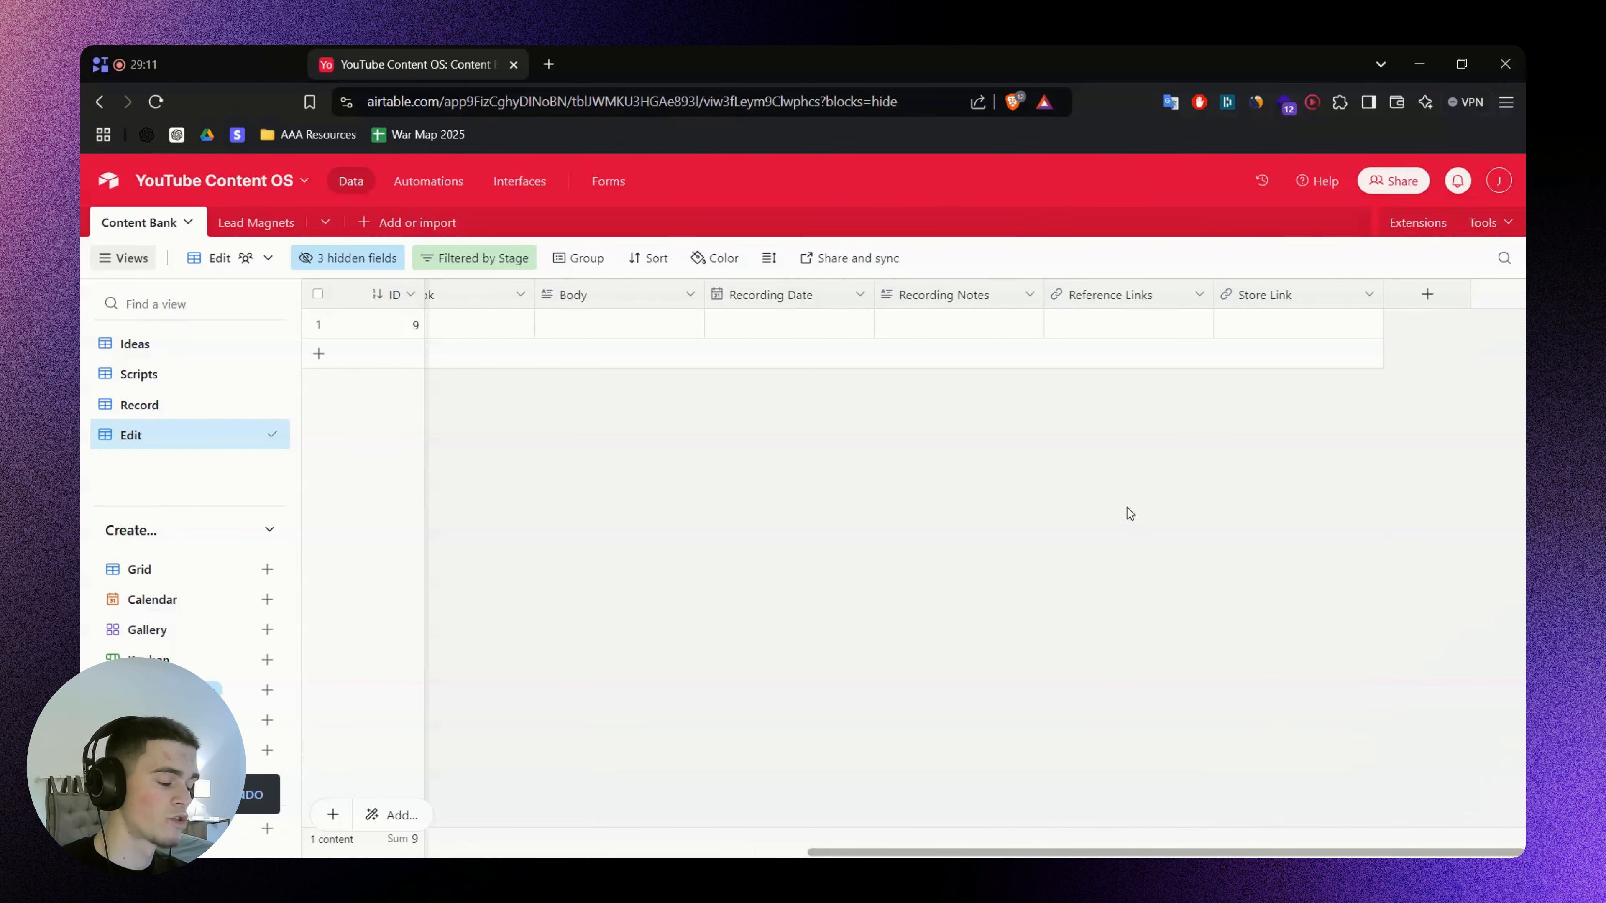
{"action": "key", "text": "alt+Tab"}
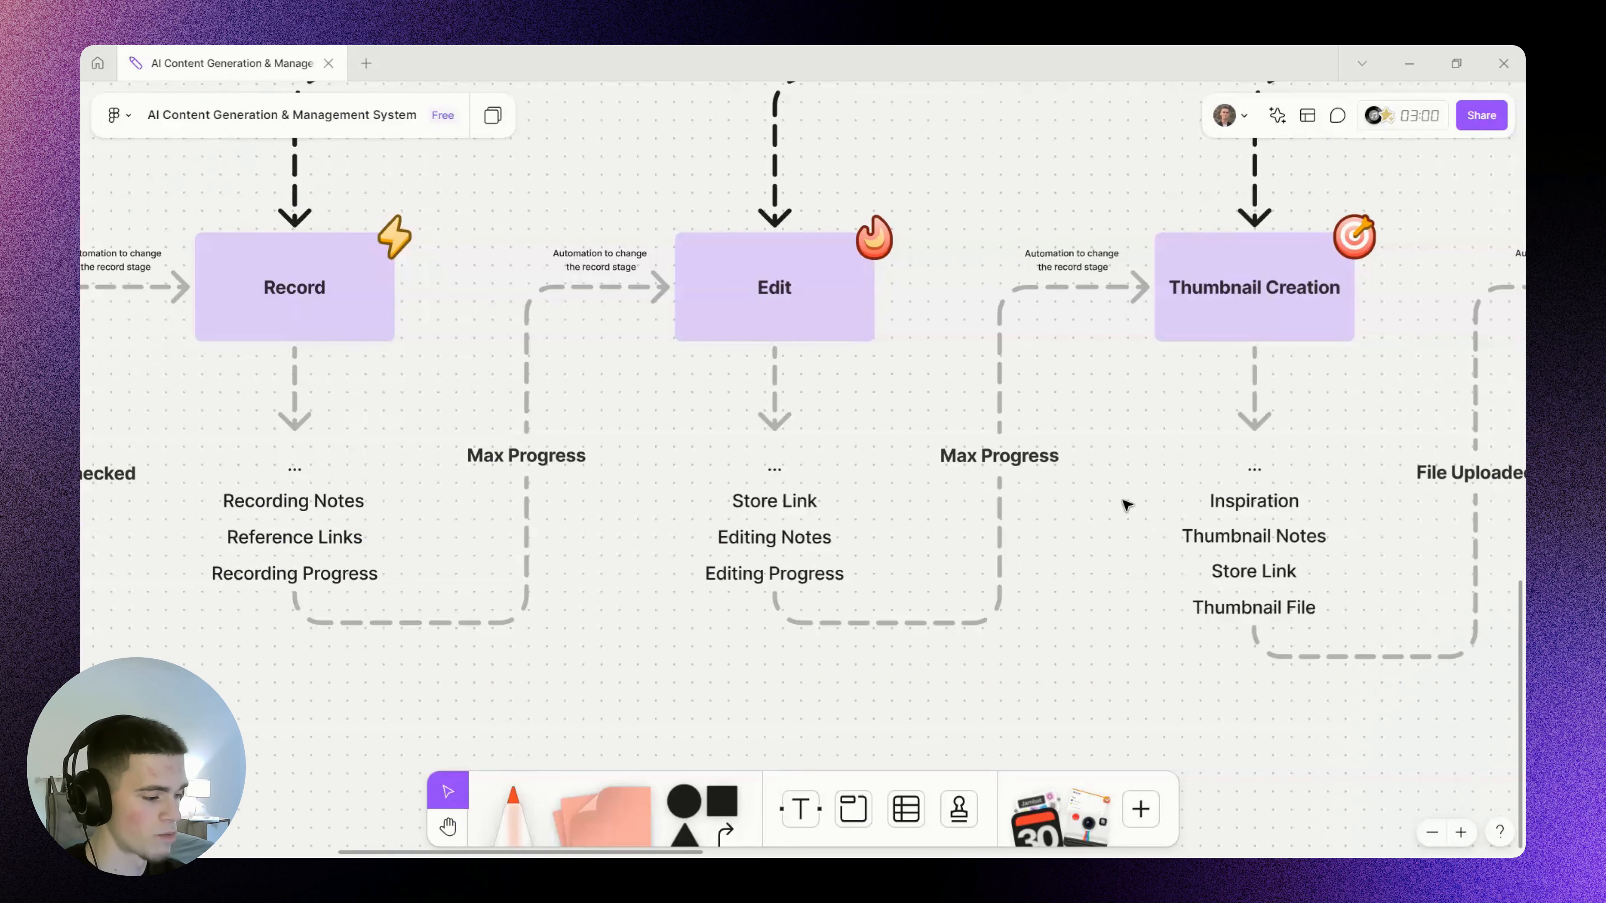
{"action": "double_click", "coordinate": [794, 538]}
{"action": "left_click", "coordinate": [1062, 553]}
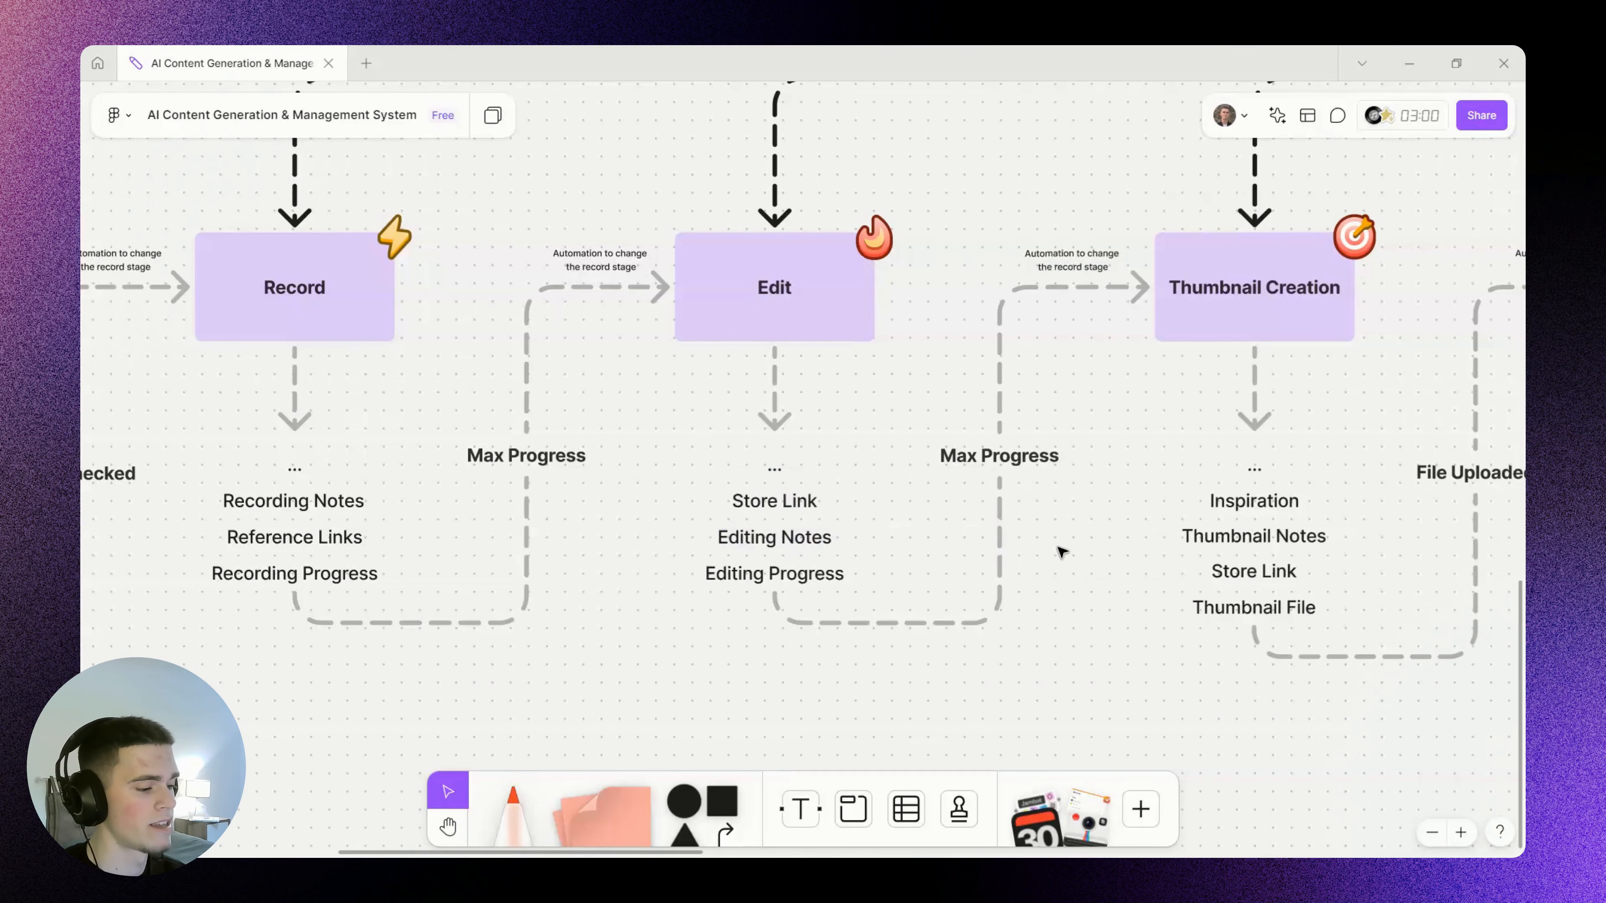
Return to Airtable and add a long text field named Editing Notes after Store Link
{"action": "key", "text": "alt+Tab"}
{"action": "left_click", "coordinate": [1409, 298]}
{"action": "left_click", "coordinate": [1227, 380]}
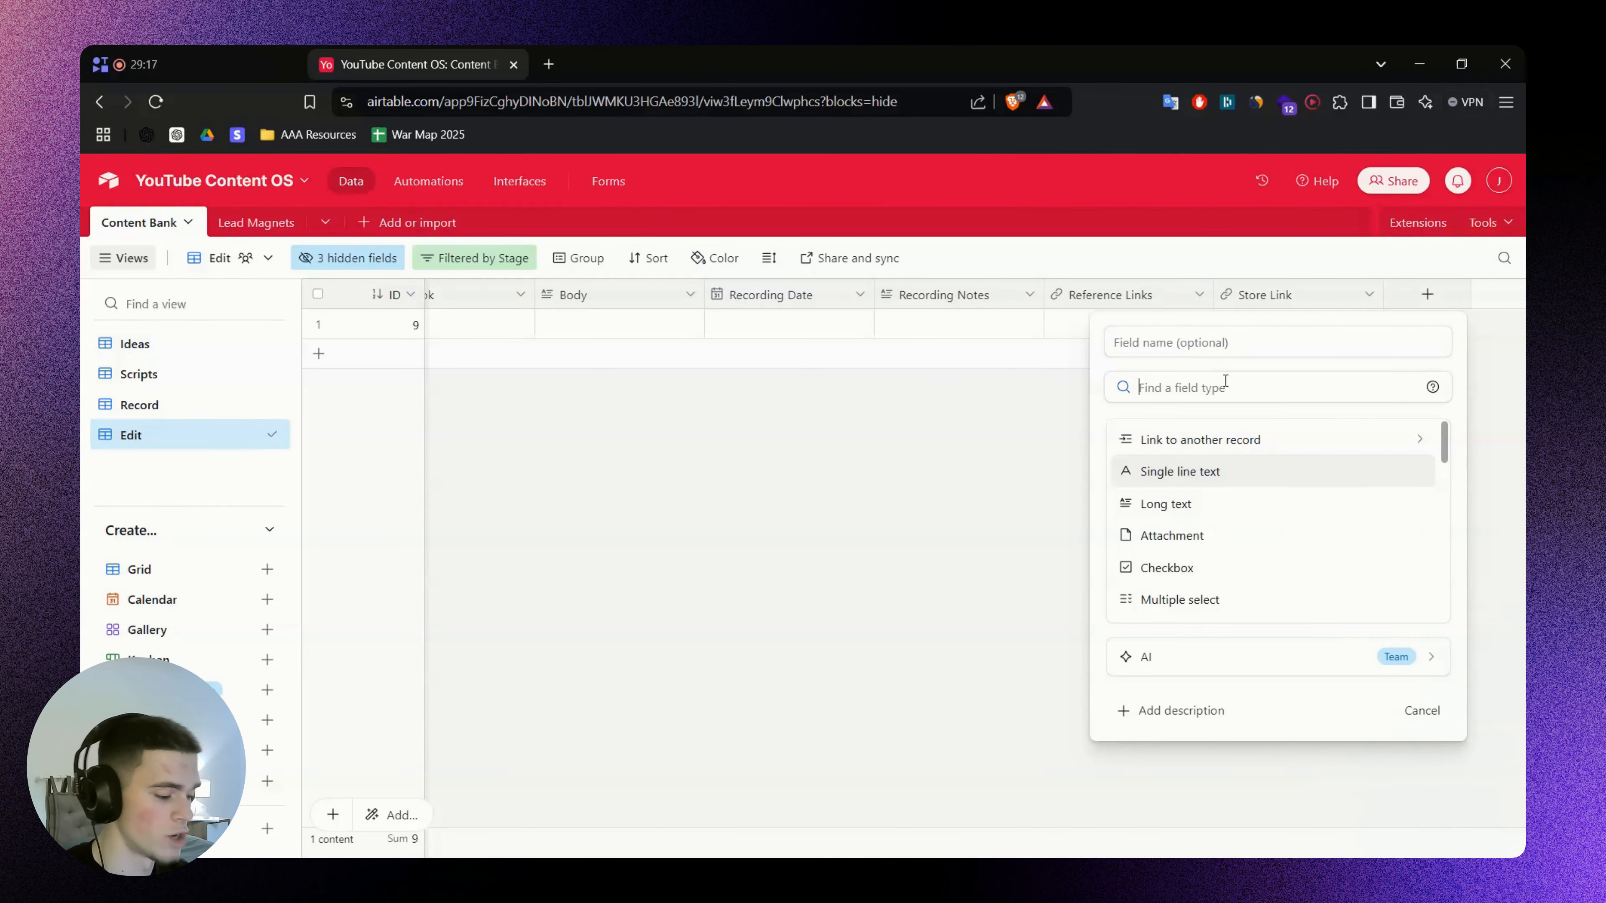
{"action": "type", "text": "No"}
{"action": "key", "text": "BackSpace"}
{"action": "key", "text": "BackSpace"}
{"action": "key", "text": "BackSpace"}
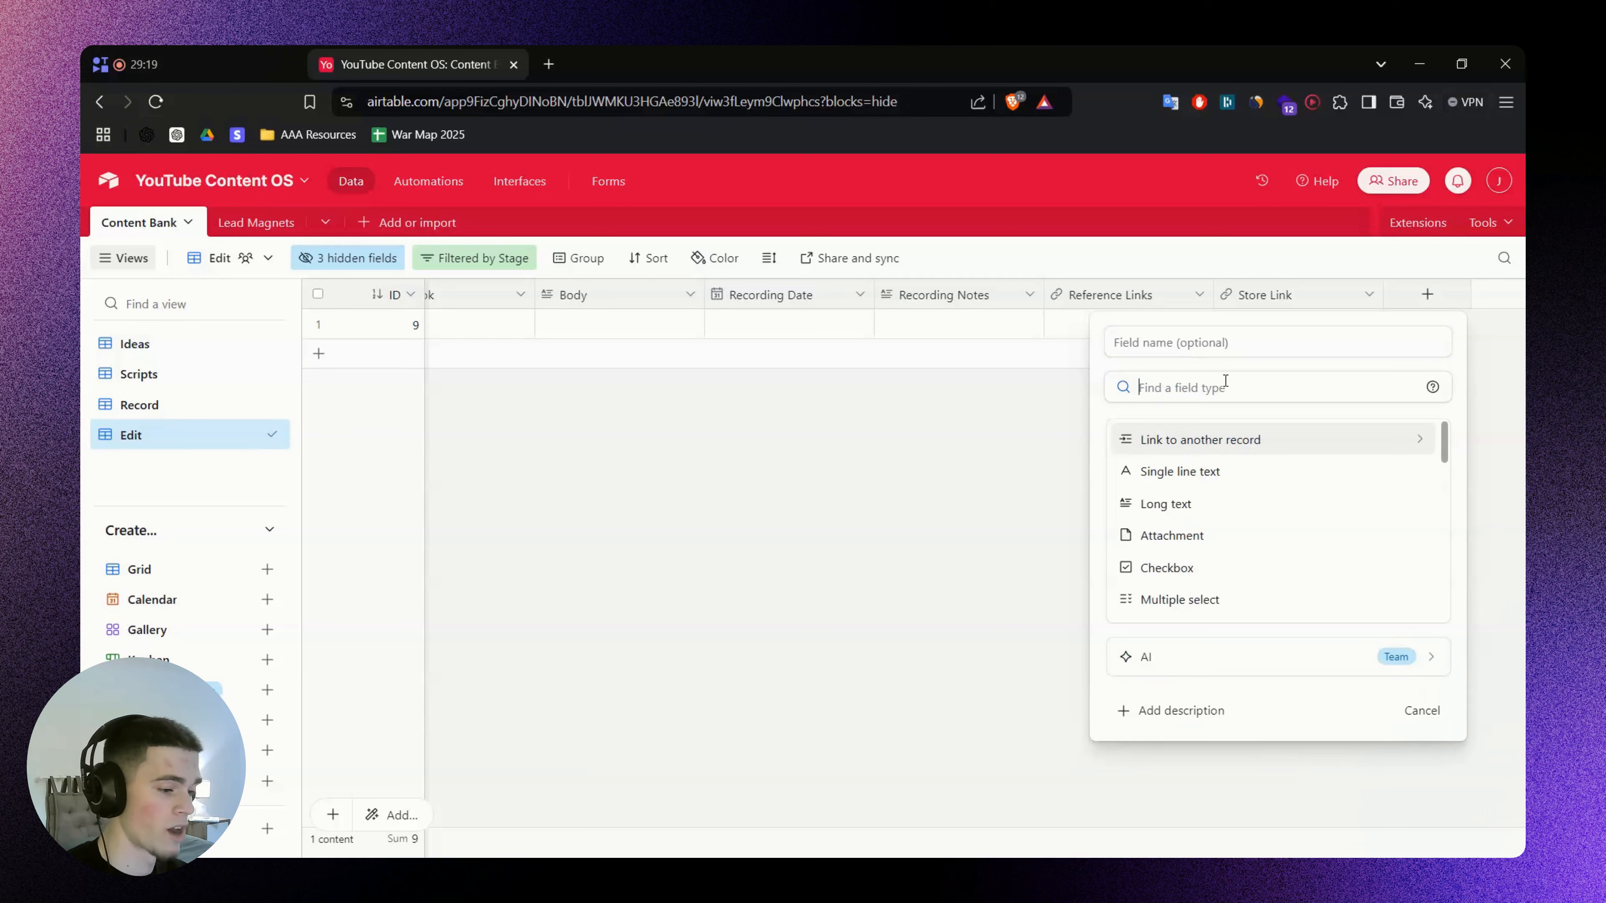
{"action": "left_click", "coordinate": [1190, 506]}
{"action": "left_click", "coordinate": [1154, 353]}
{"action": "left_click", "coordinate": [1435, 522]}
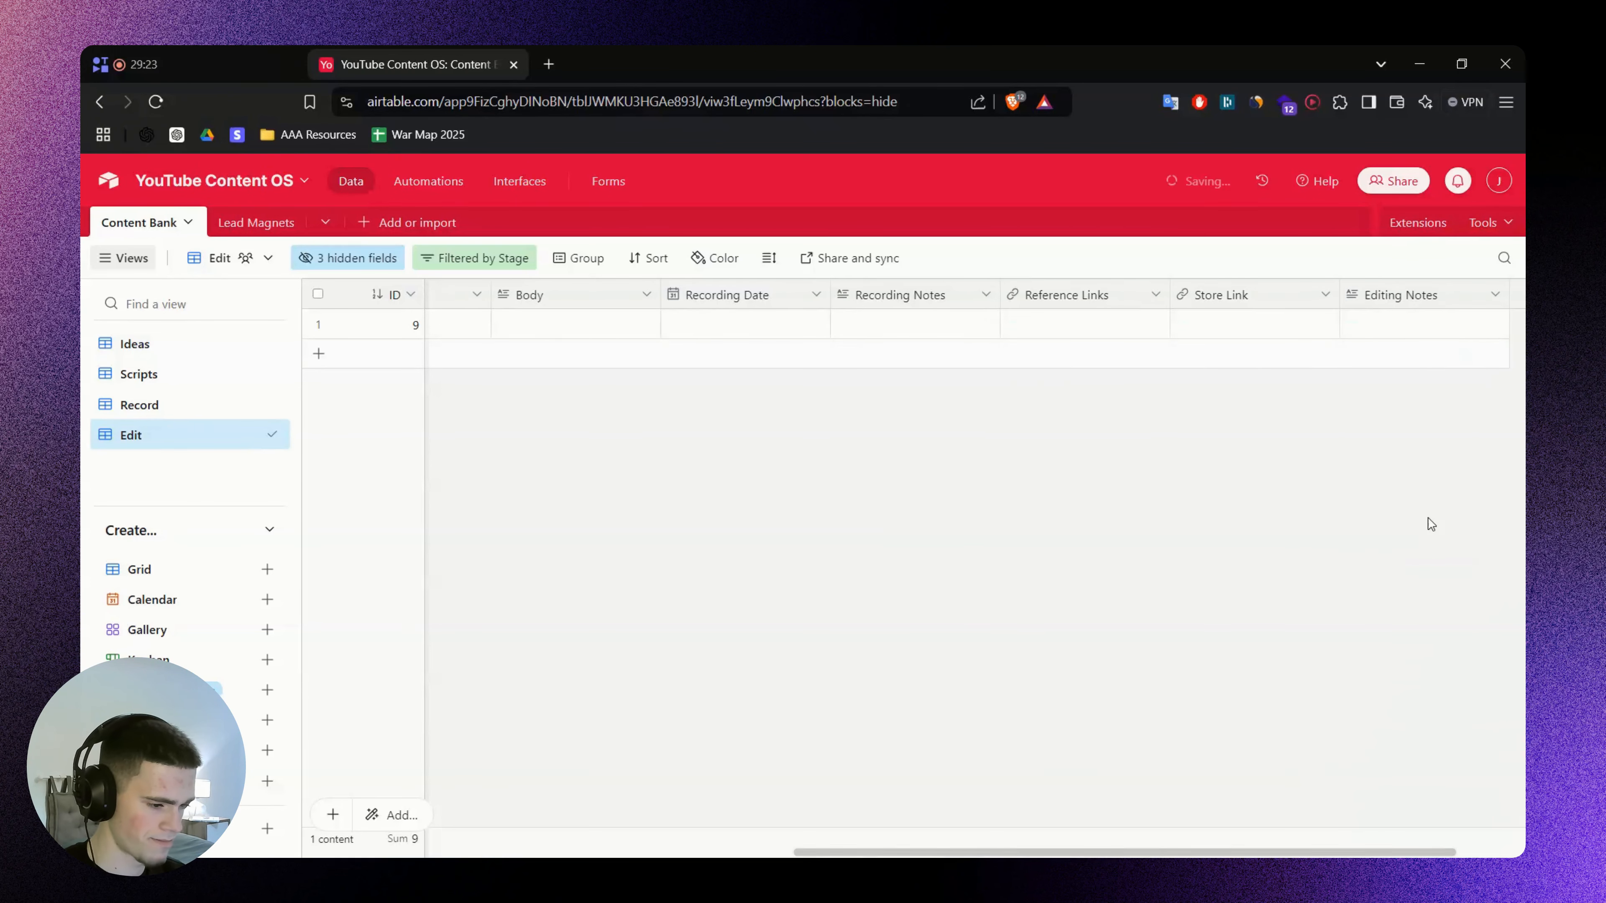
Open the record's Editing Notes cell to examine its long text entry area, and close it again
{"action": "scroll", "coordinate": [1179, 852], "scroll_direction": "right", "scroll_amount": 2}
{"action": "scroll", "coordinate": [1180, 852], "scroll_direction": "right", "scroll_amount": 2}
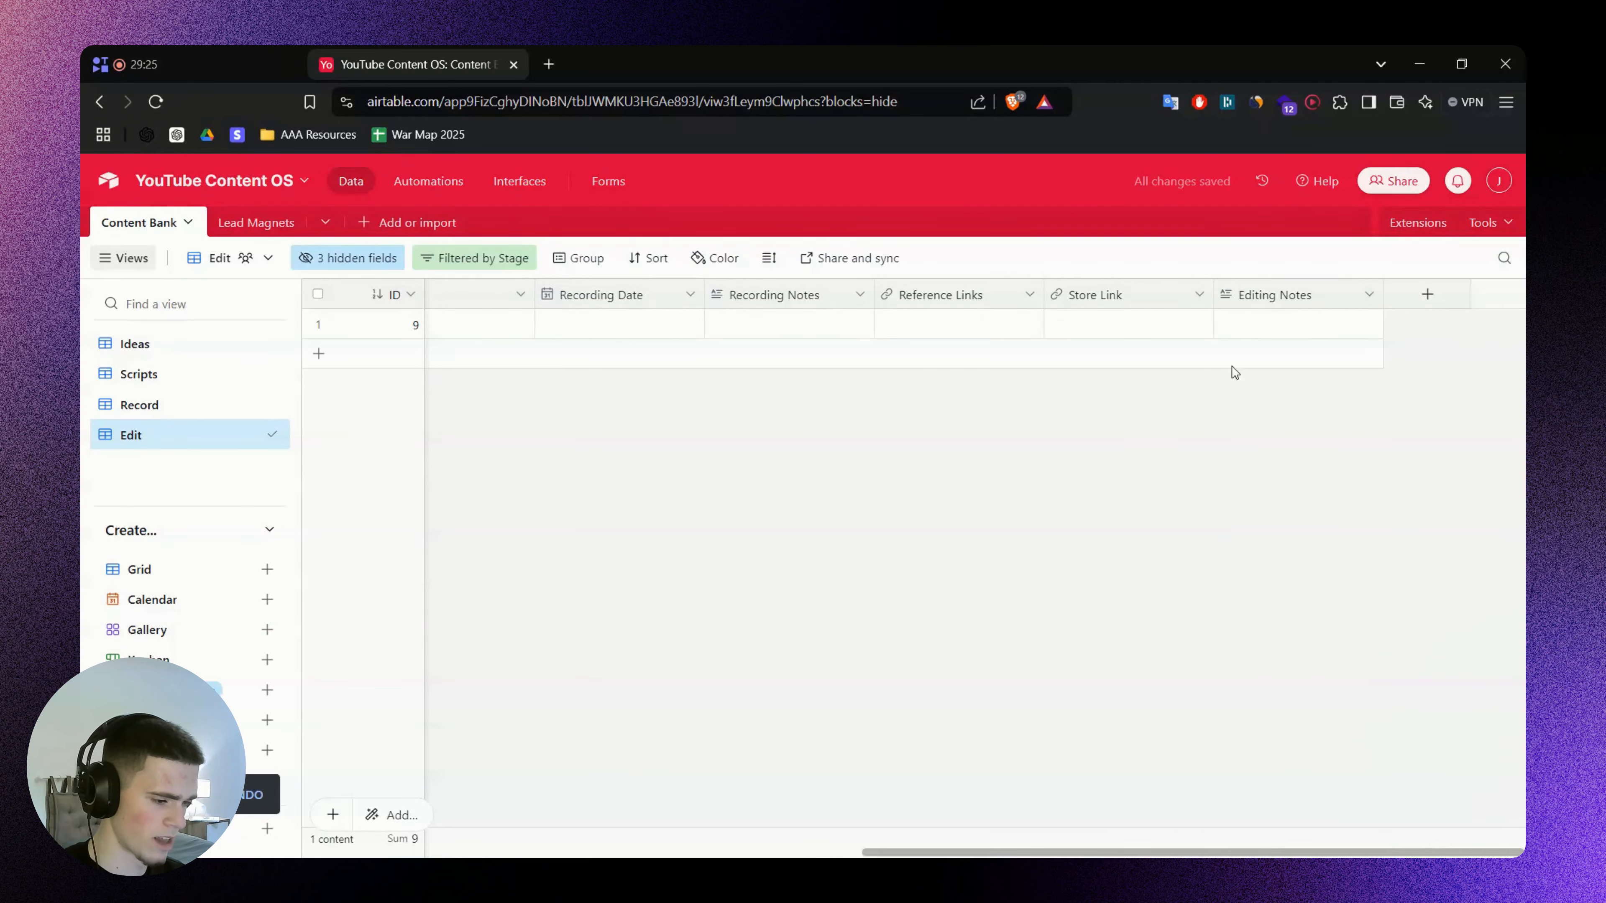
{"action": "left_click", "coordinate": [1242, 327]}
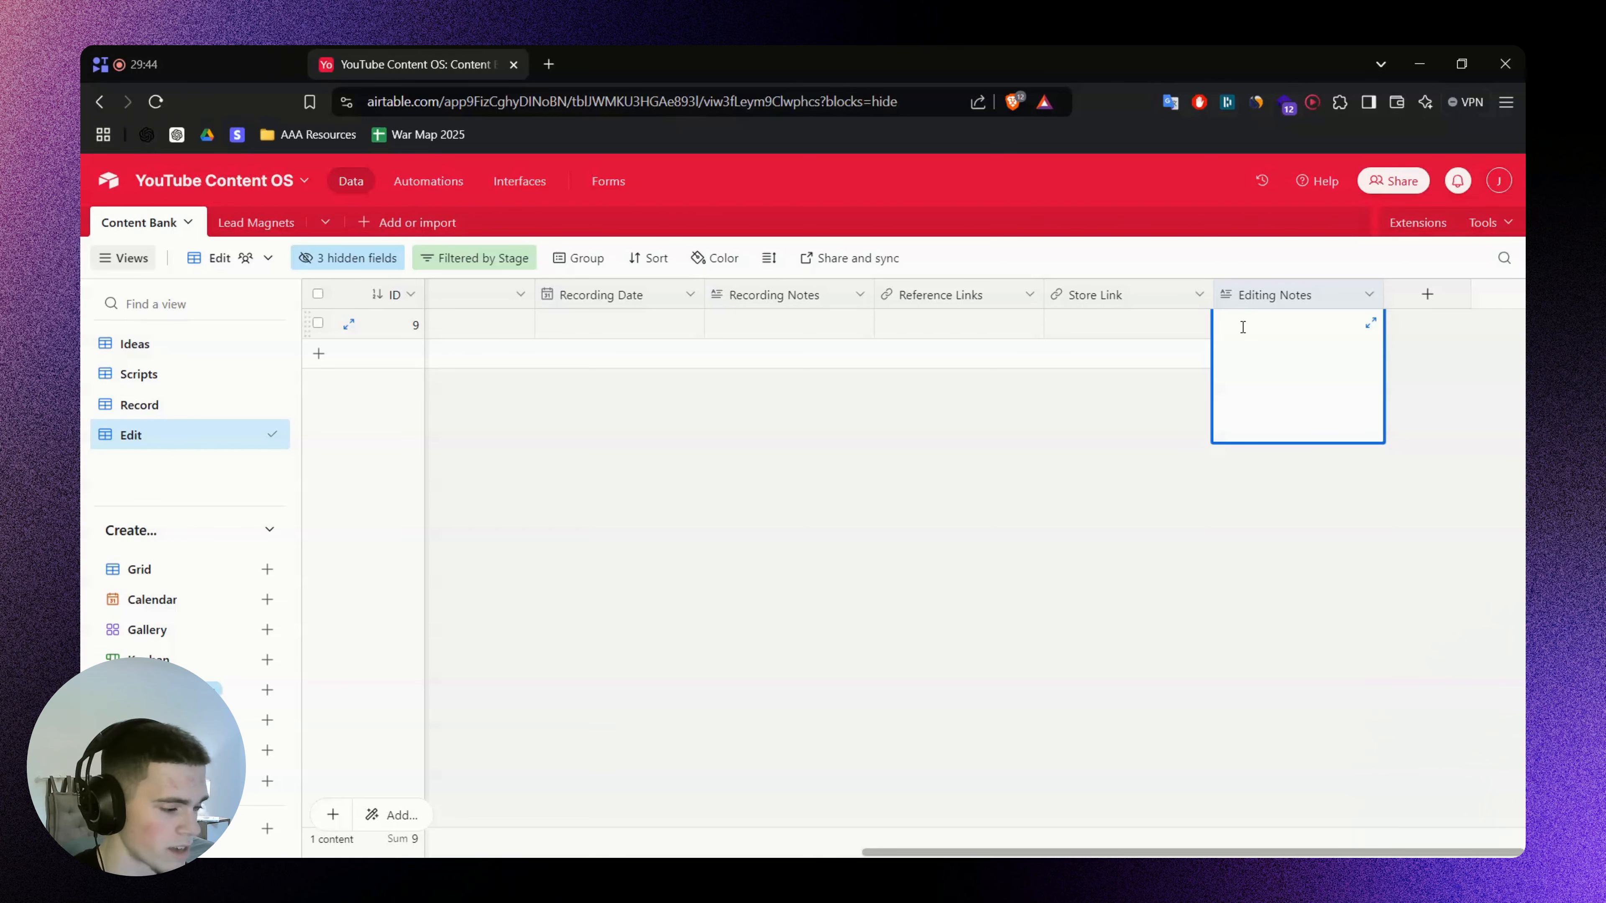
{"action": "left_click", "coordinate": [1256, 528]}
Switch to the FigJam diagram and copy the Editing Progress label under the Edit stage
{"action": "key", "text": "alt+Tab"}
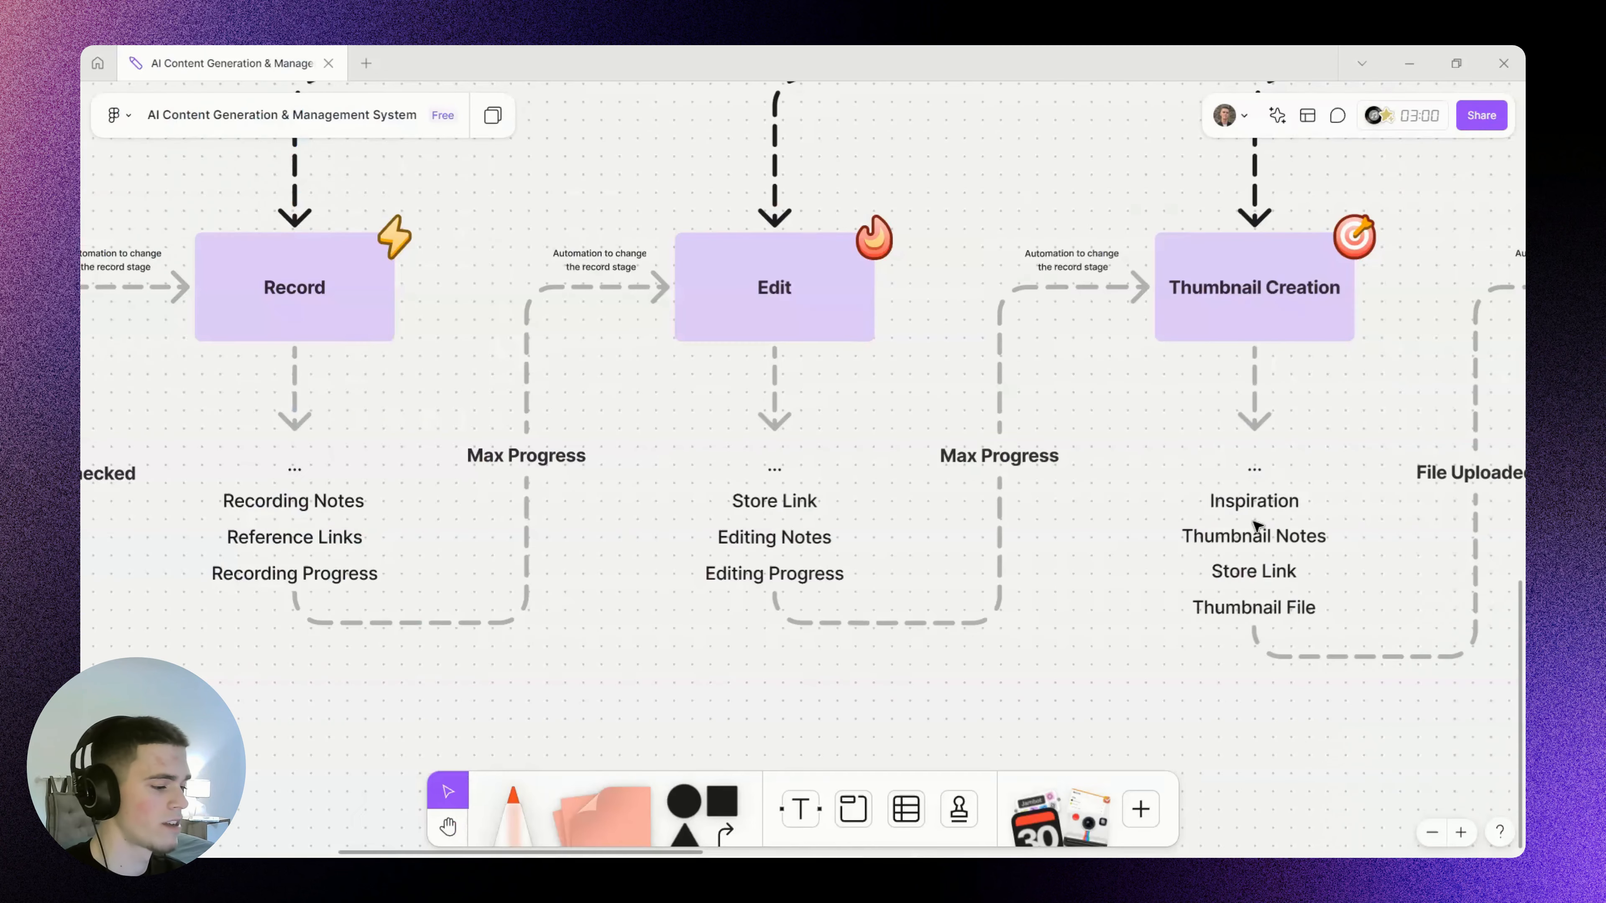
{"action": "left_click", "coordinate": [805, 576]}
{"action": "double_click", "coordinate": [805, 576]}
{"action": "key", "text": "ctrl+c"}
{"action": "left_click", "coordinate": [1154, 642]}
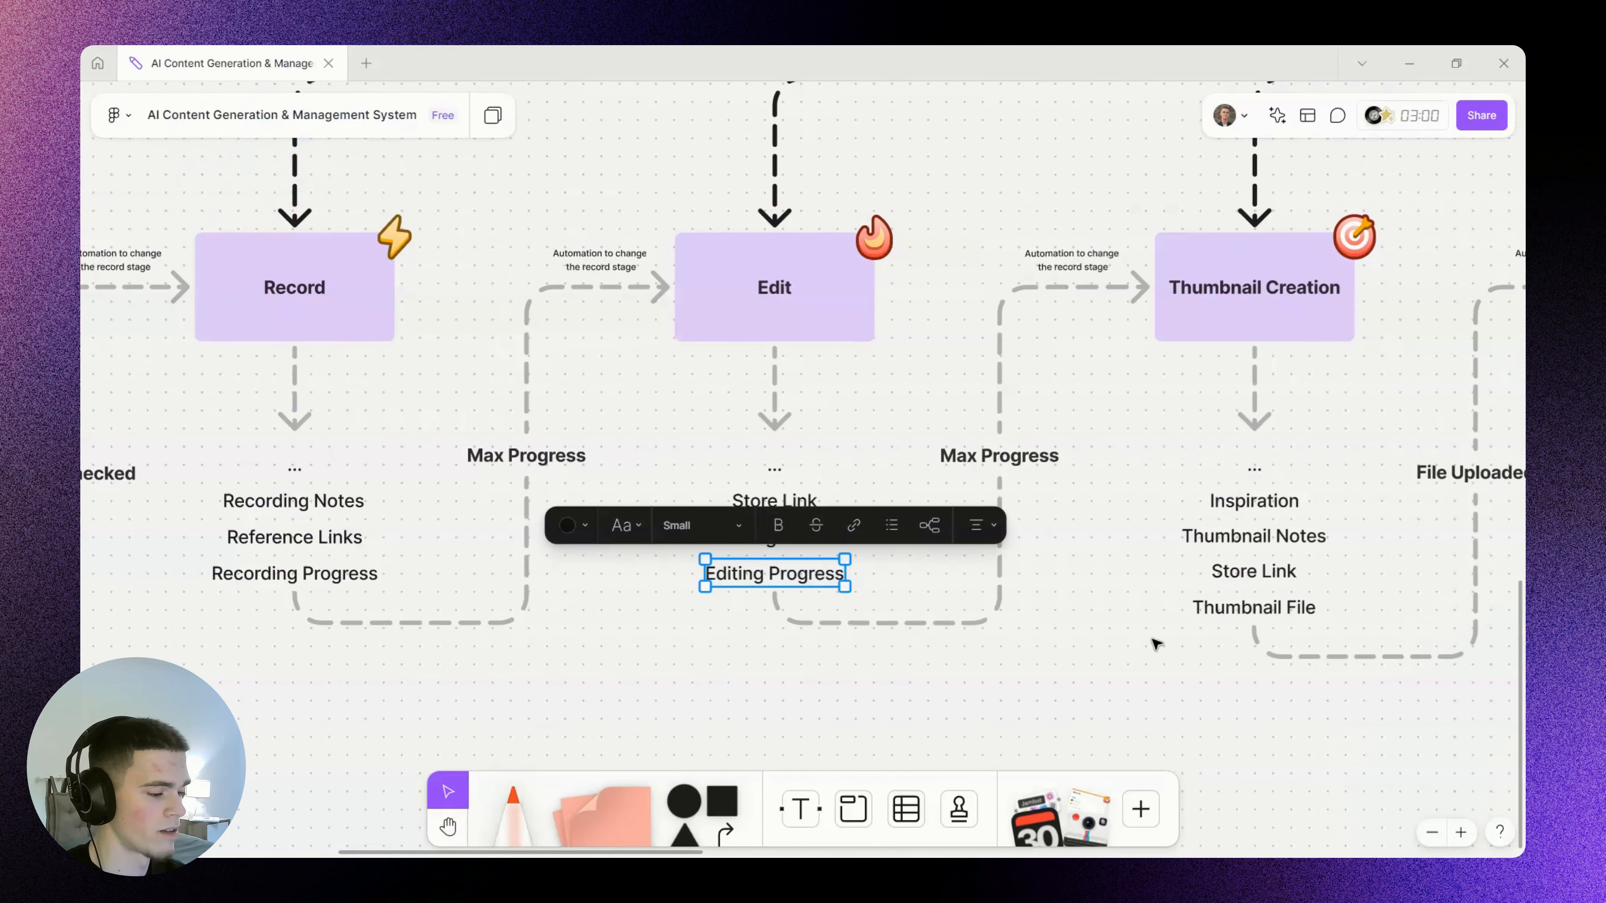
Select the Editing Progress and Recording Progress labels together to compare the two stages, and clear the selection
{"action": "left_click_drag", "start_coordinate": [1111, 636], "coordinate": [1033, 629]}
{"action": "left_click", "coordinate": [696, 574]}
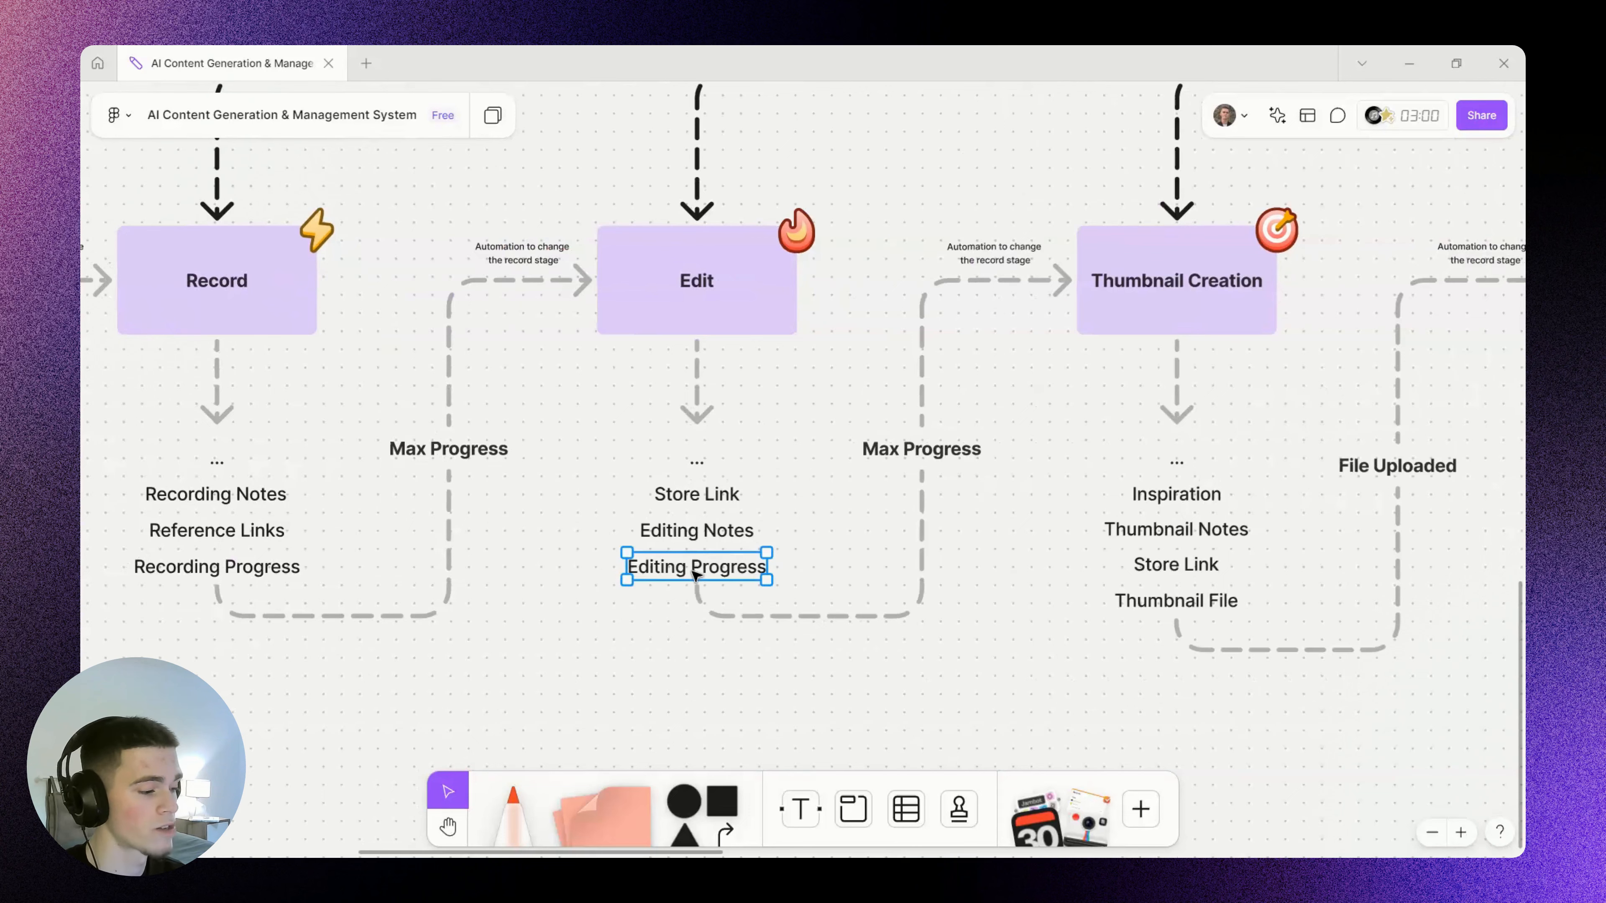
{"action": "left_click", "coordinate": [244, 575], "text": "shift"}
{"action": "scroll", "coordinate": [584, 631], "scroll_direction": "left", "scroll_amount": 3}
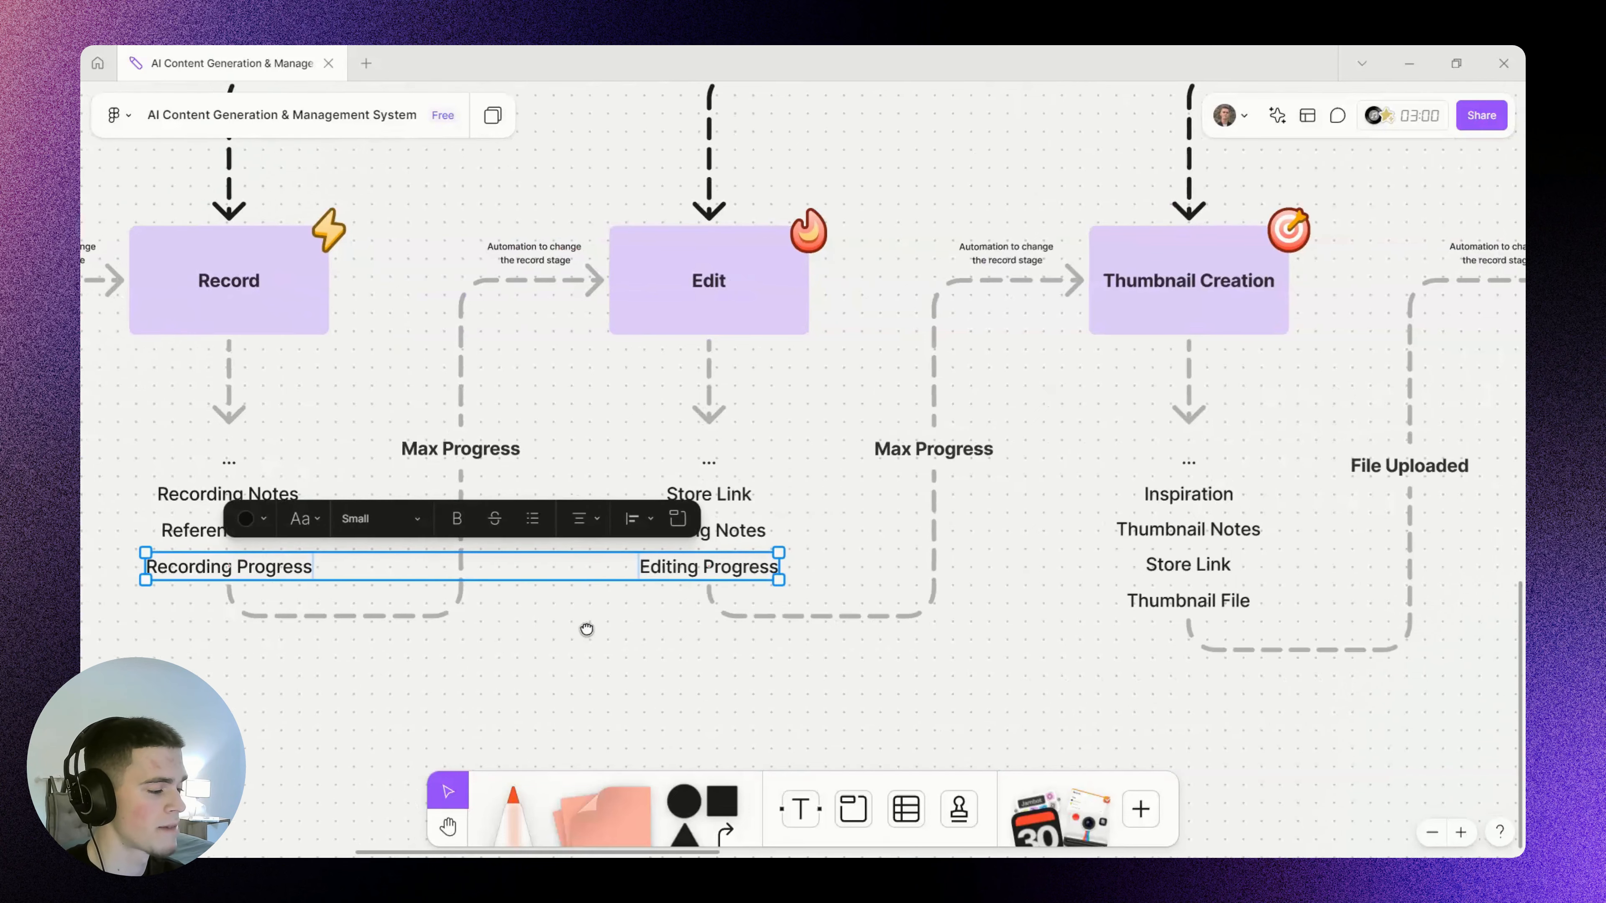
{"action": "left_click", "coordinate": [728, 388]}
Return to Airtable and start a new field named Editing Progress with the Rating type
{"action": "key", "text": "alt+Tab"}
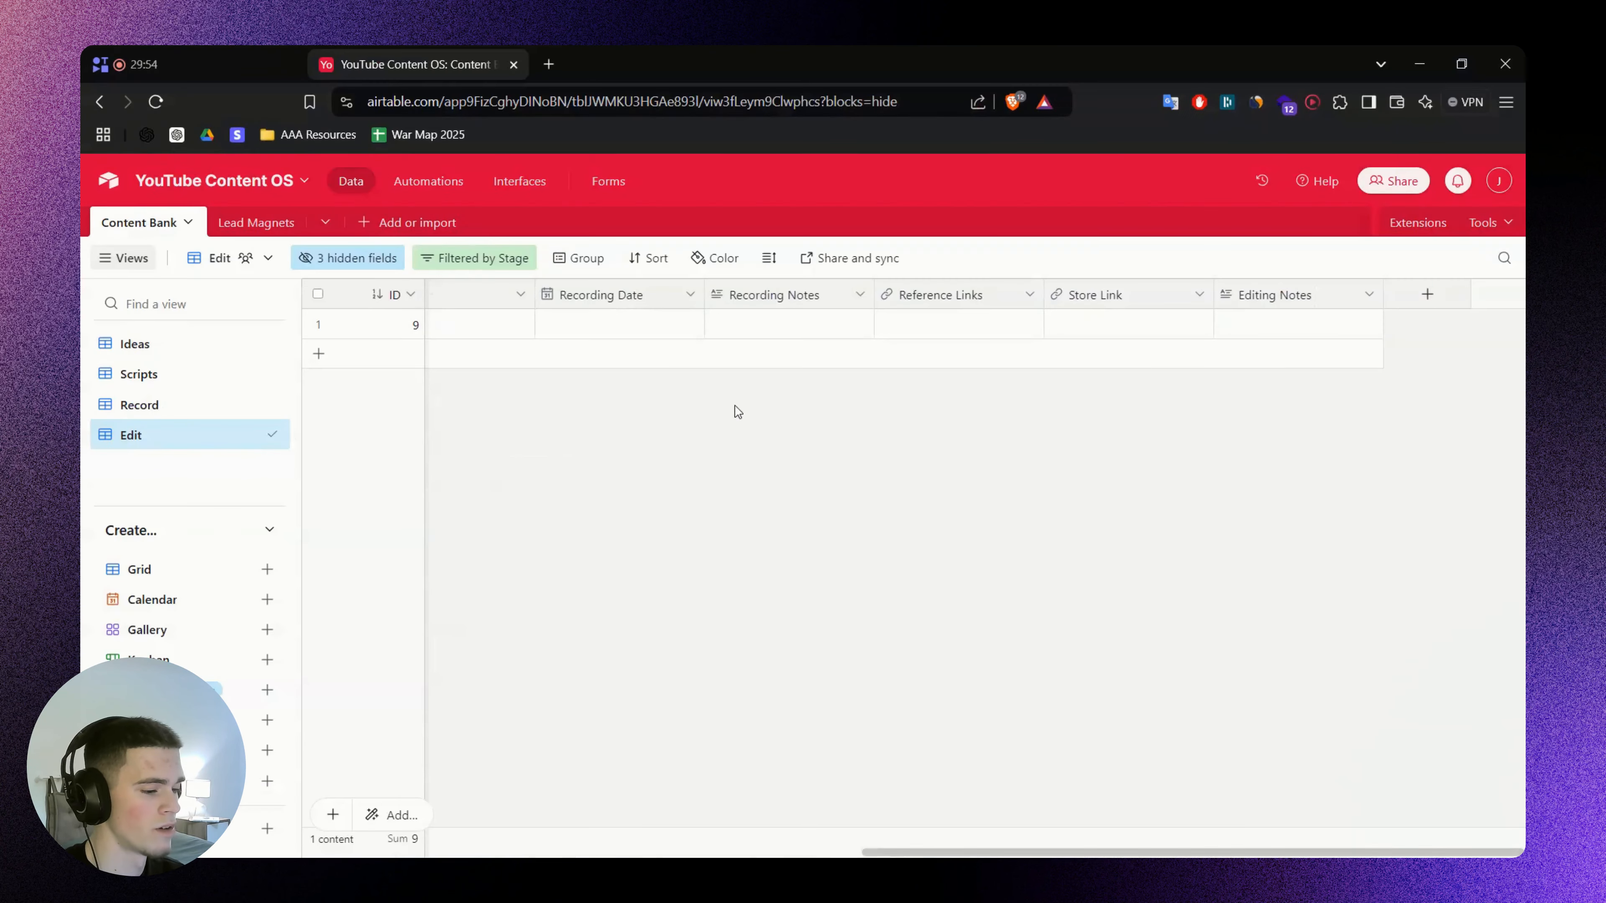
{"action": "left_click", "coordinate": [1425, 301]}
{"action": "key", "text": "ctrl+v"}
{"action": "left_click", "coordinate": [1219, 382]}
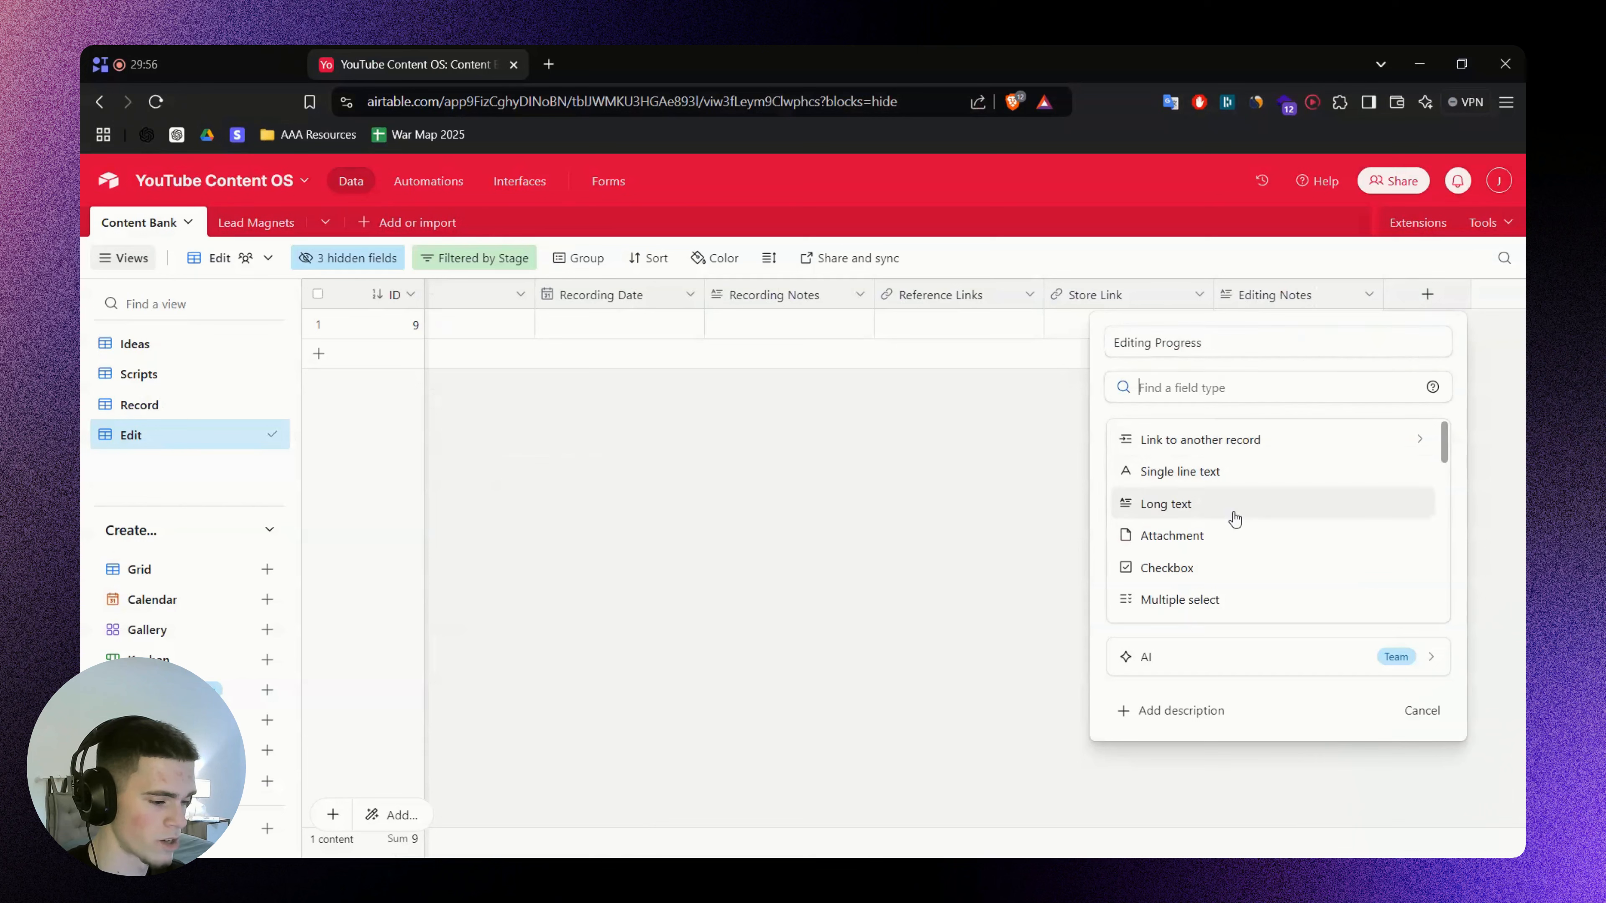
{"action": "scroll", "coordinate": [1235, 517], "scroll_direction": "down", "scroll_amount": 3}
{"action": "scroll", "coordinate": [1235, 520], "scroll_direction": "down", "scroll_amount": 3}
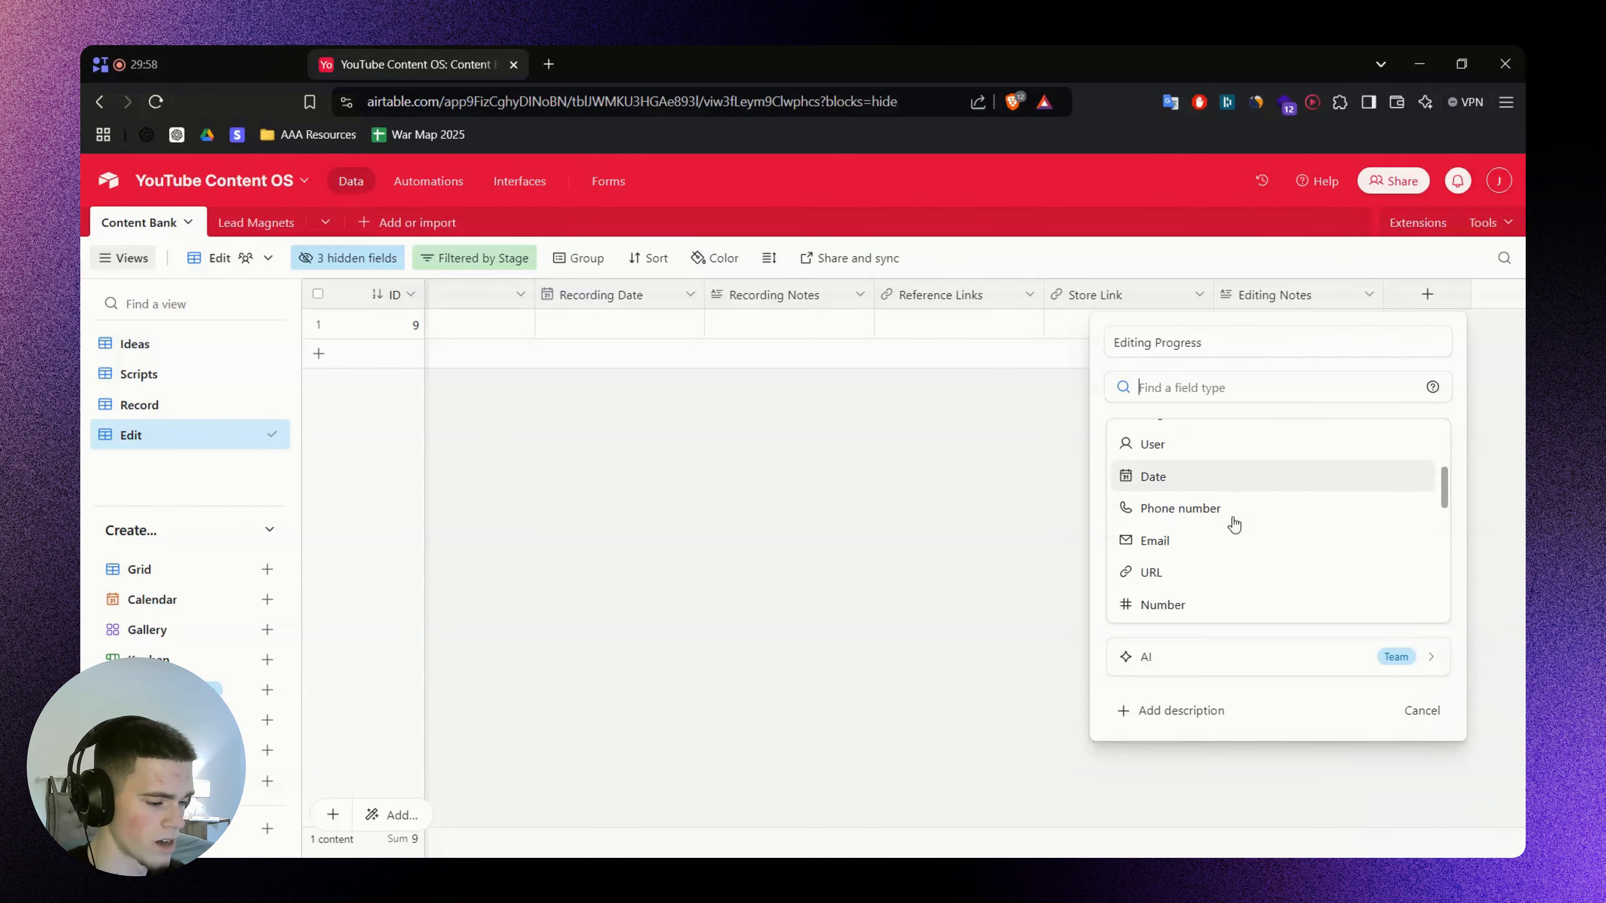
{"action": "left_click", "coordinate": [1229, 575]}
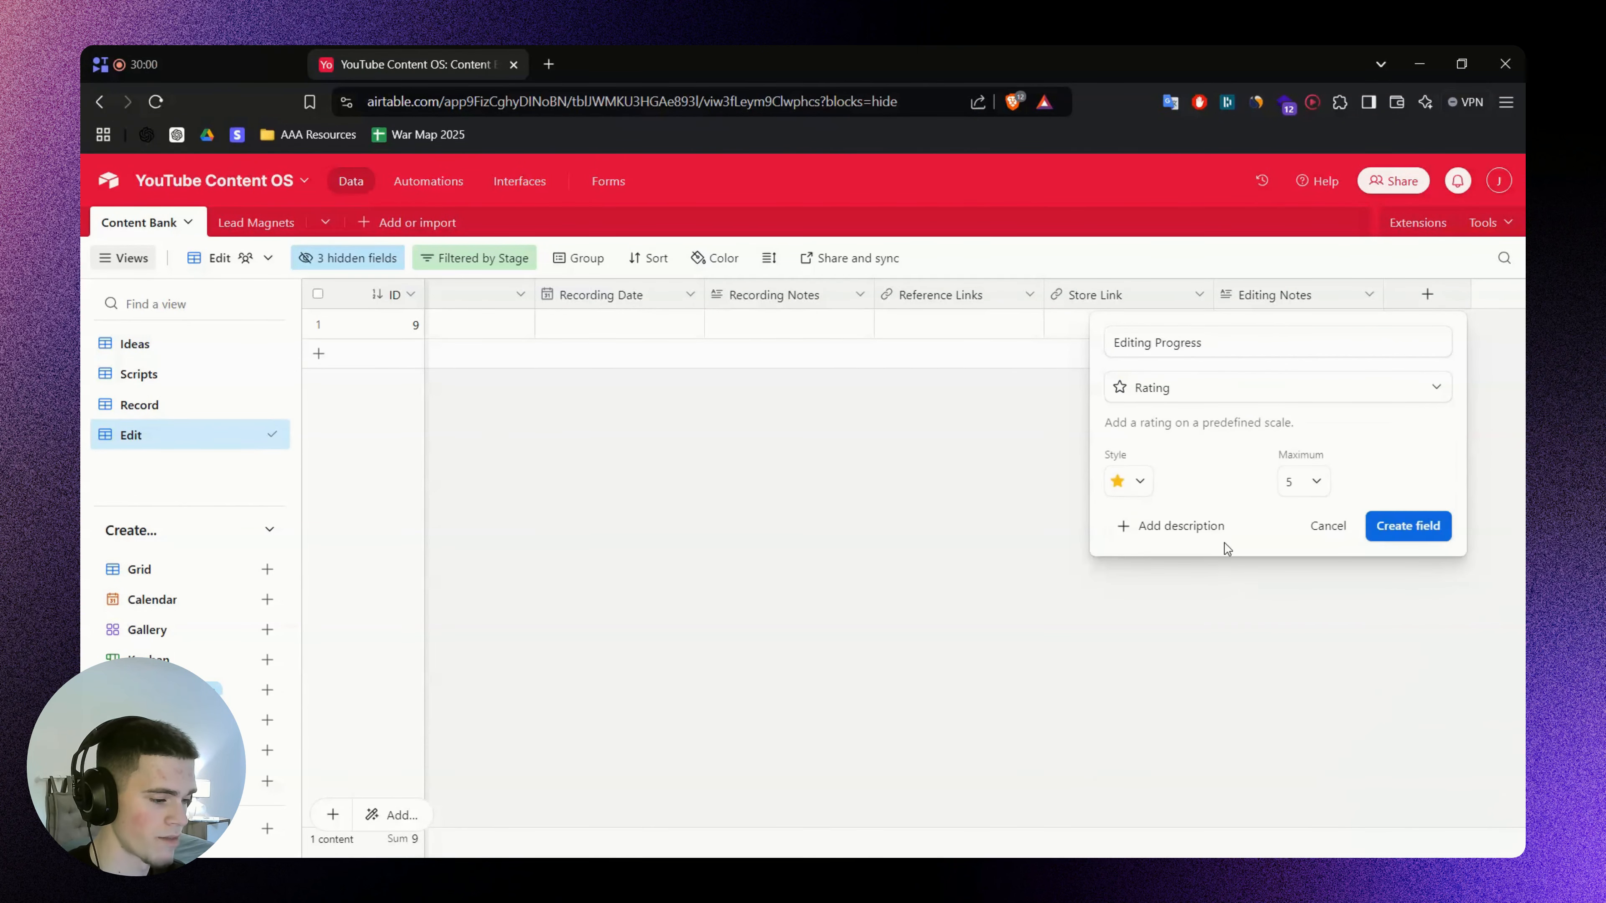
Set the Editing Progress rating's maximum to 3 and create the field
{"action": "left_click", "coordinate": [1299, 493]}
{"action": "left_click", "coordinate": [1299, 495]}
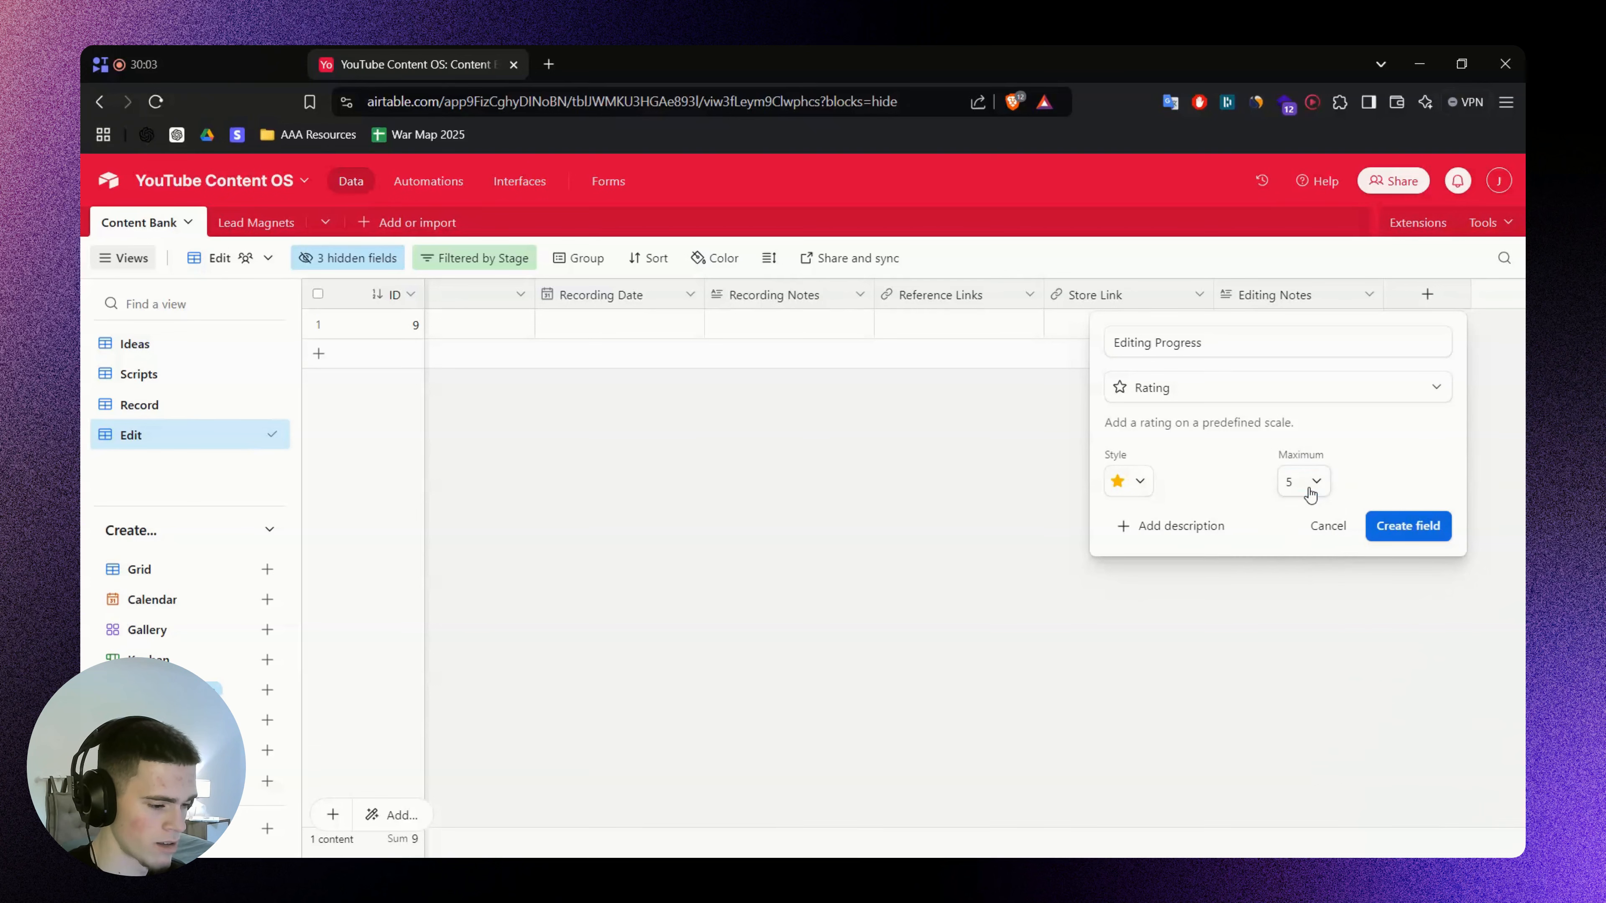
{"action": "left_click", "coordinate": [1301, 495]}
{"action": "type", "text": "3"}
{"action": "left_click", "coordinate": [1315, 550]}
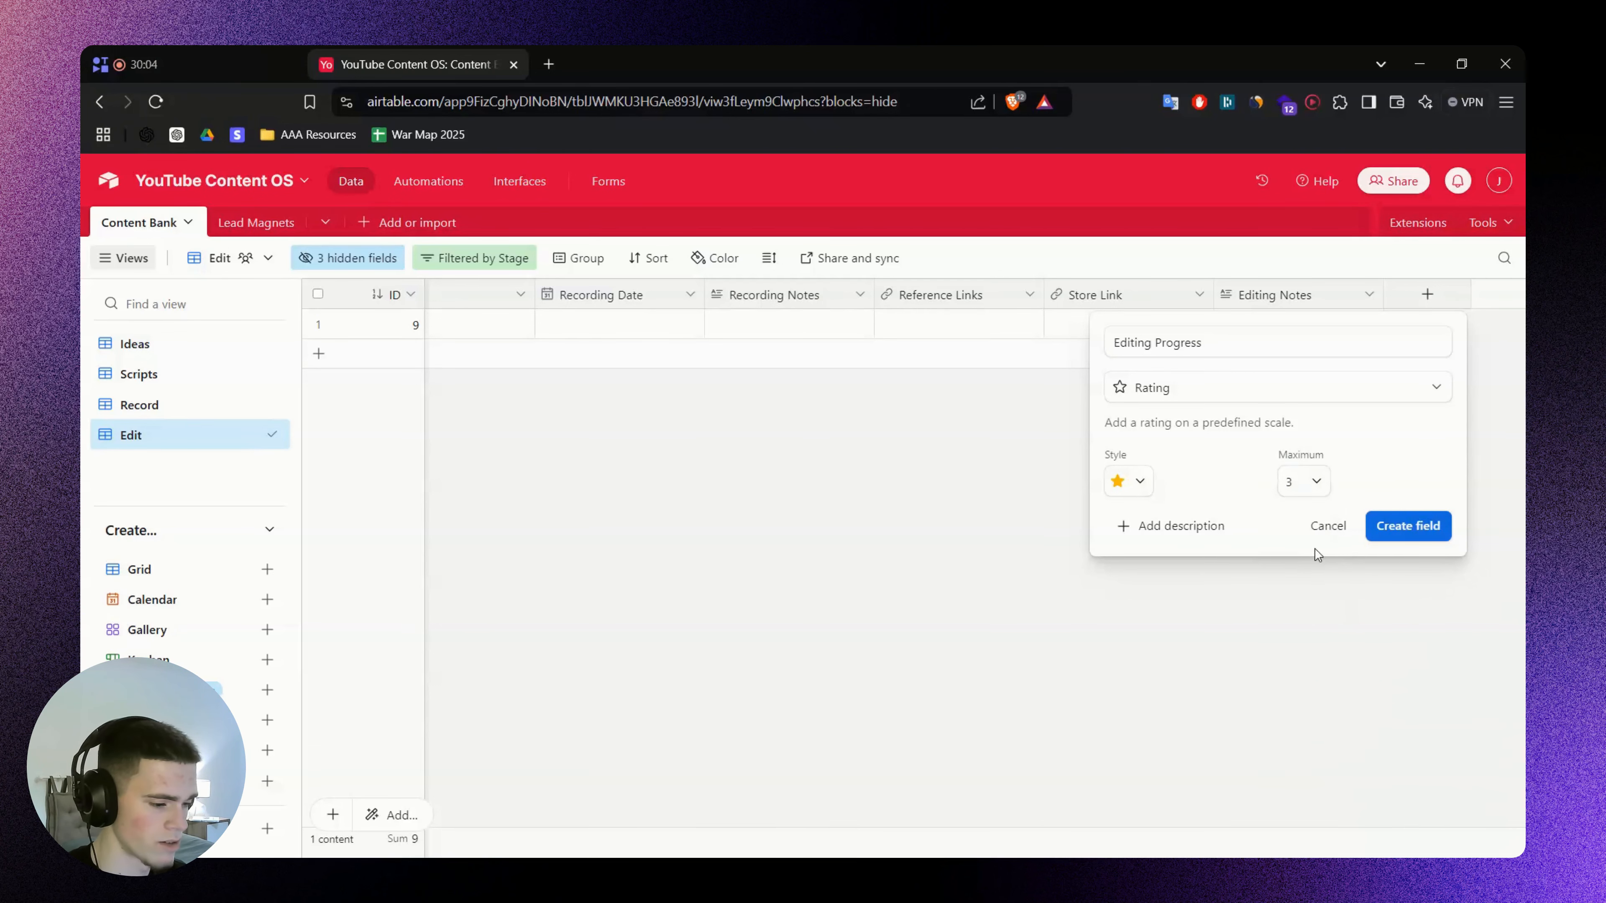
{"action": "left_click", "coordinate": [1412, 526]}
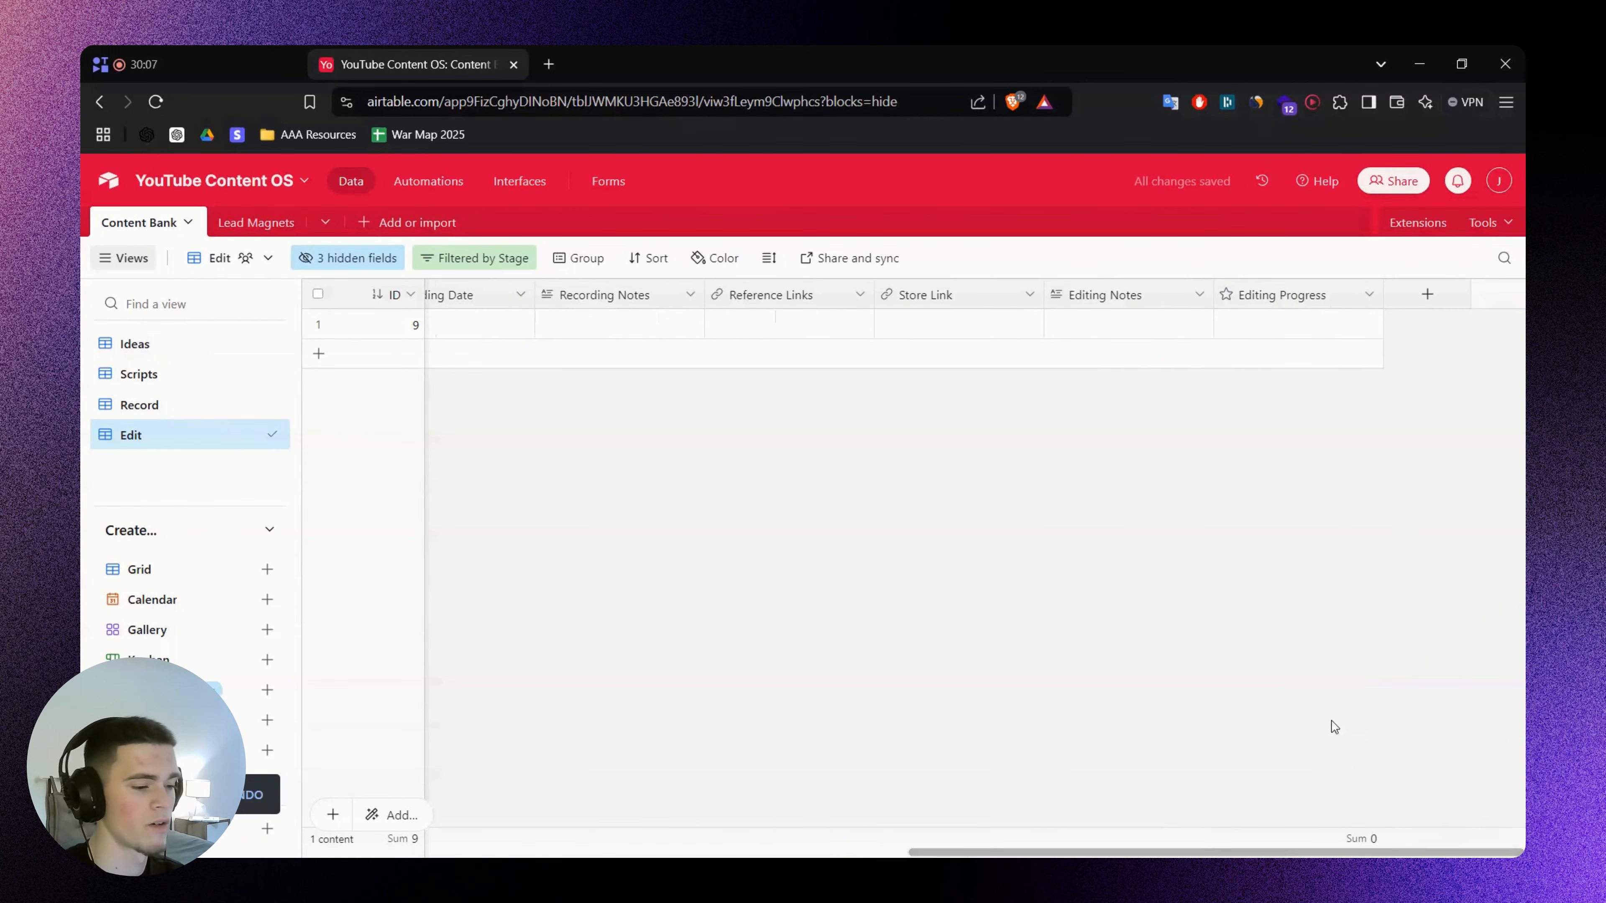
Set the Edit record's Editing Progress to three stars
{"action": "left_click", "coordinate": [1244, 324]}
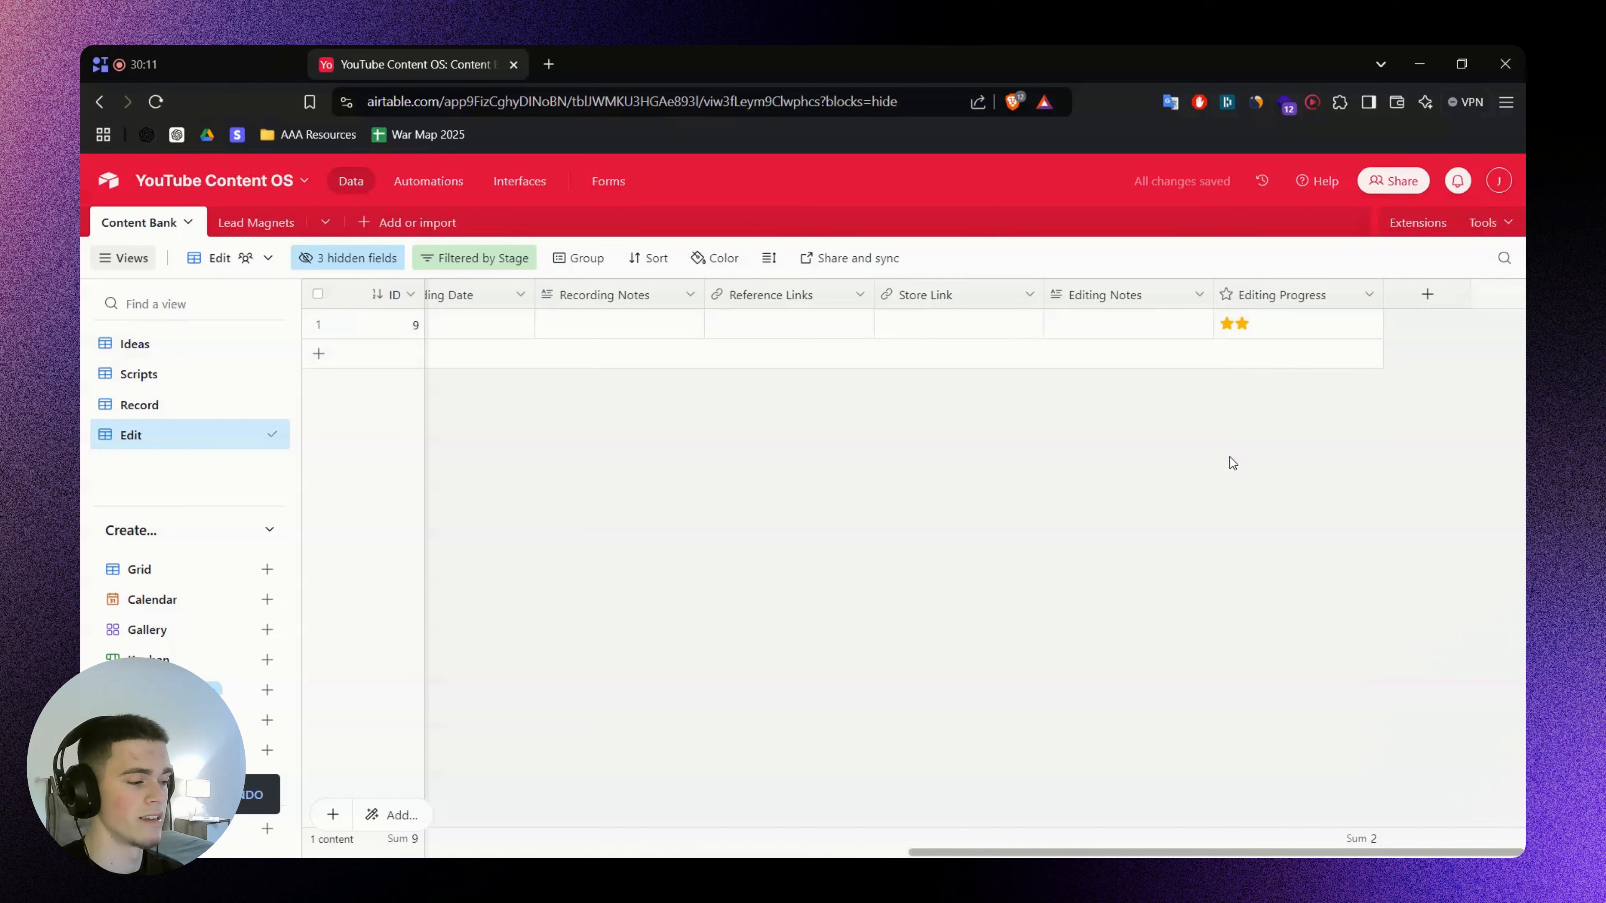
{"action": "left_click", "coordinate": [1257, 325]}
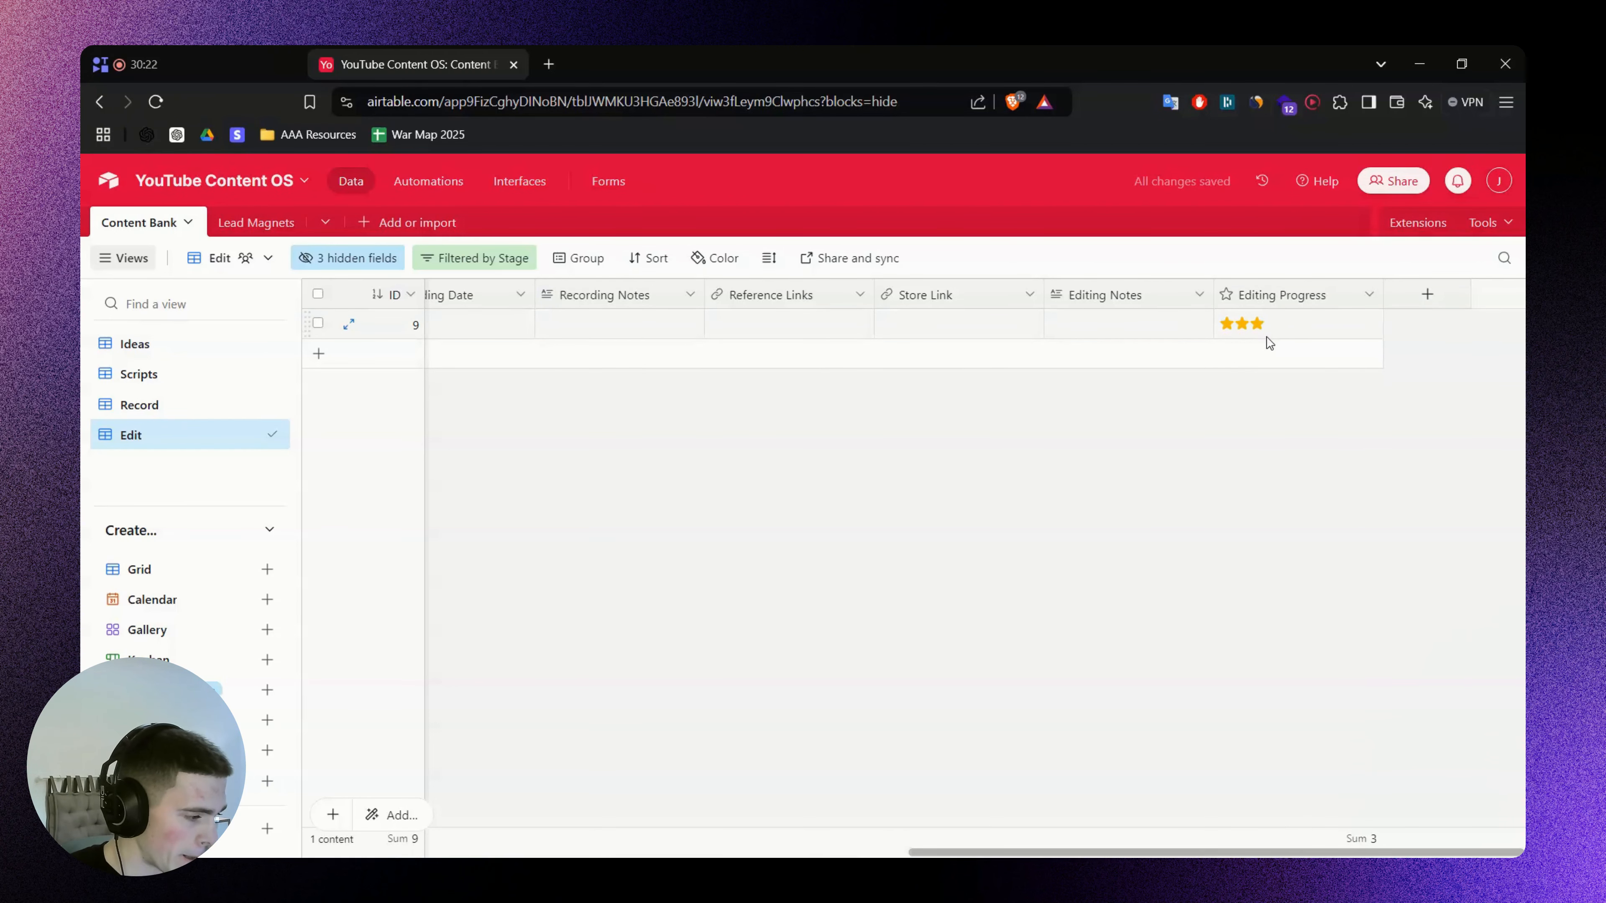
Look at the base's Automations page and the Stage options available for the record in the Edit view
{"action": "left_click", "coordinate": [437, 180]}
{"action": "left_click", "coordinate": [350, 181]}
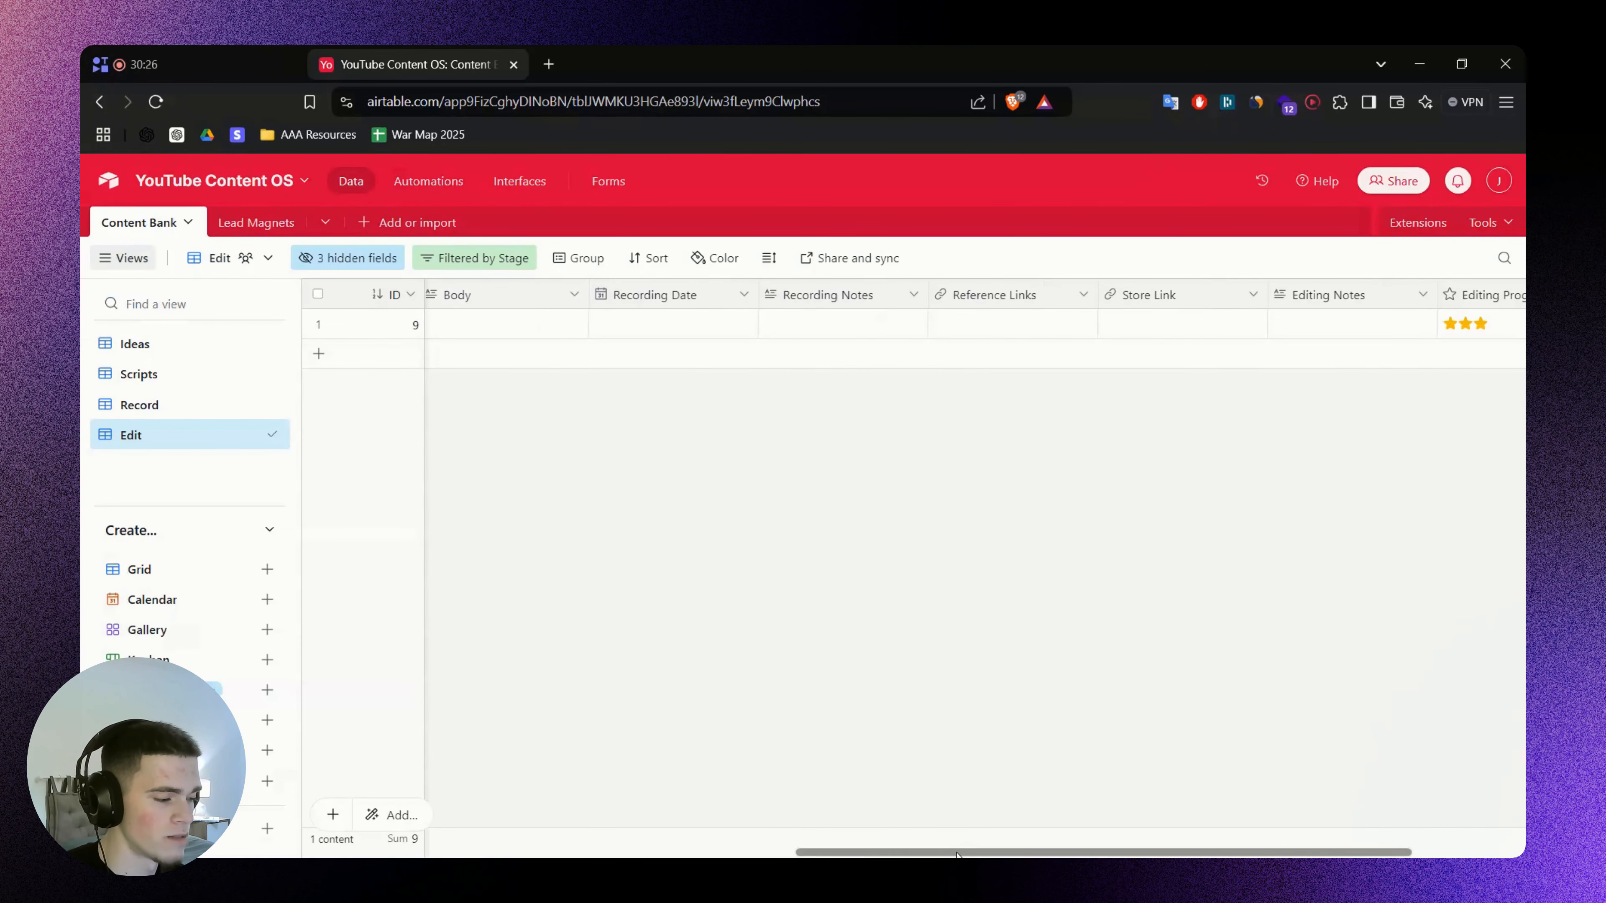
{"action": "left_click_drag", "start_coordinate": [956, 853], "coordinate": [459, 818]}
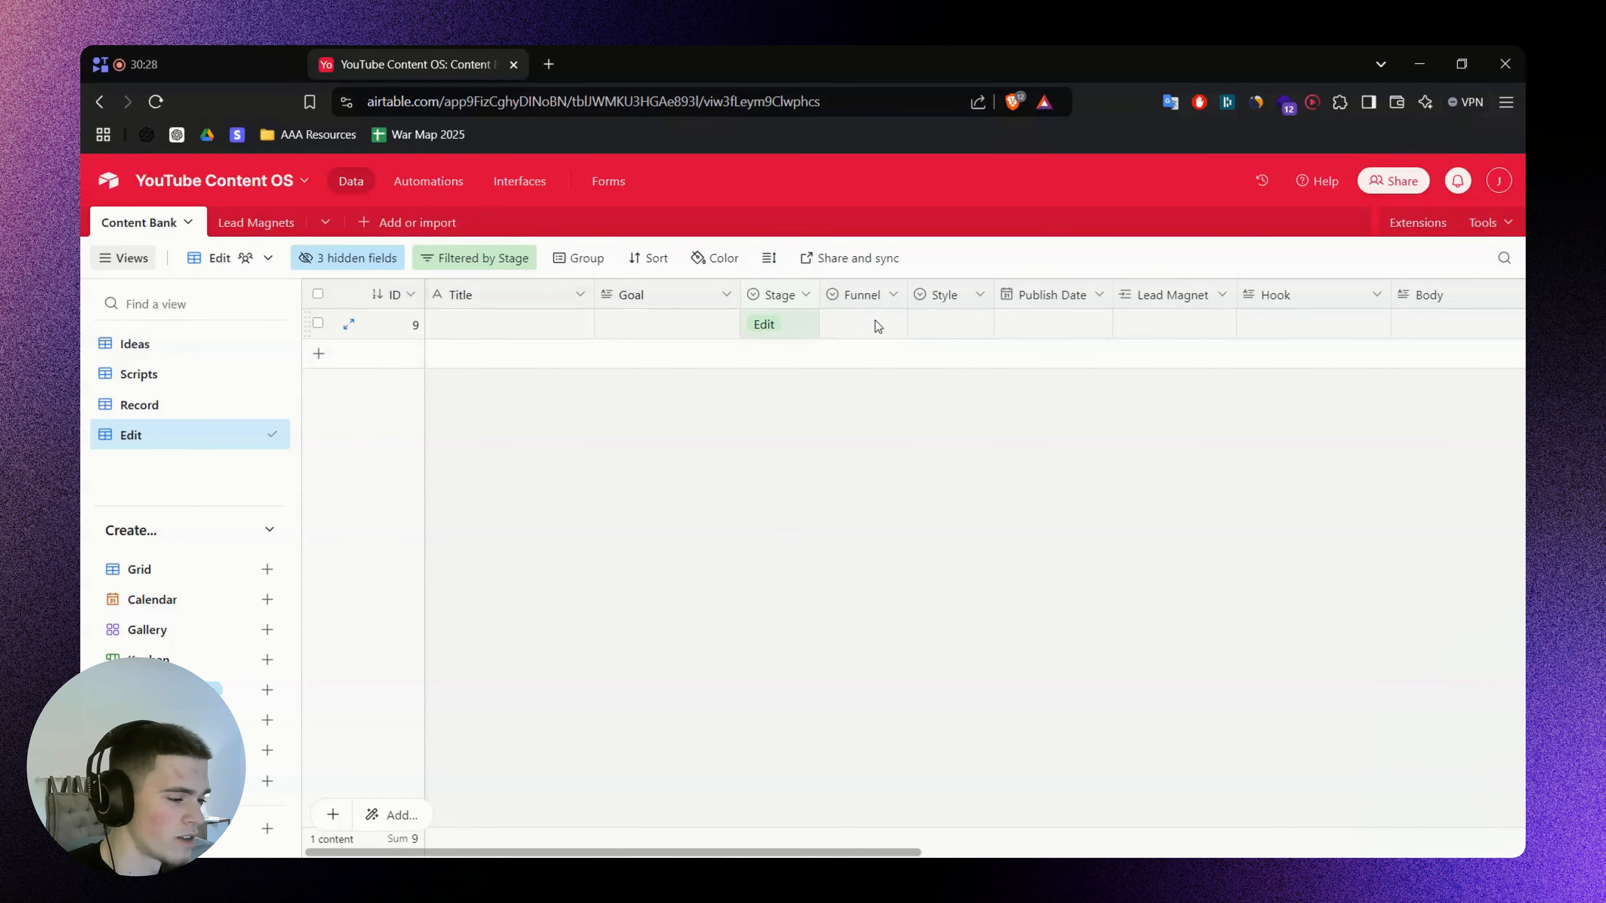
{"action": "left_click", "coordinate": [798, 326]}
{"action": "left_click", "coordinate": [798, 326]}
{"action": "scroll", "coordinate": [816, 451], "scroll_direction": "down", "scroll_amount": 2}
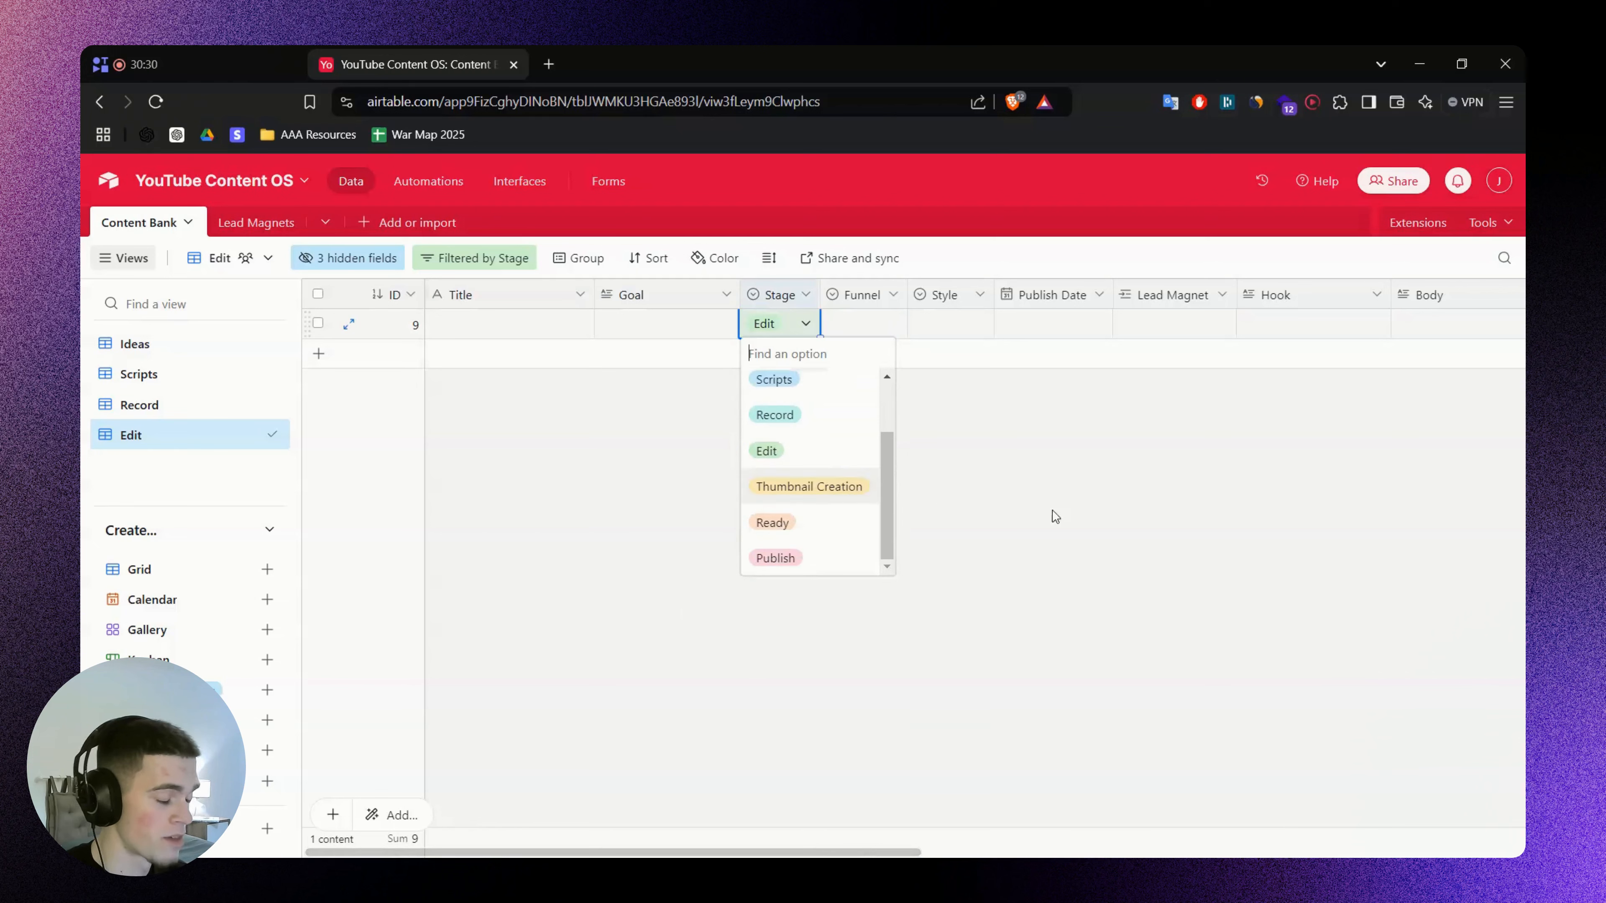
{"action": "left_click", "coordinate": [1203, 513]}
Create a collaborative grid view named Thumbnail Creation in the Content Bank table
{"action": "left_click", "coordinate": [232, 584]}
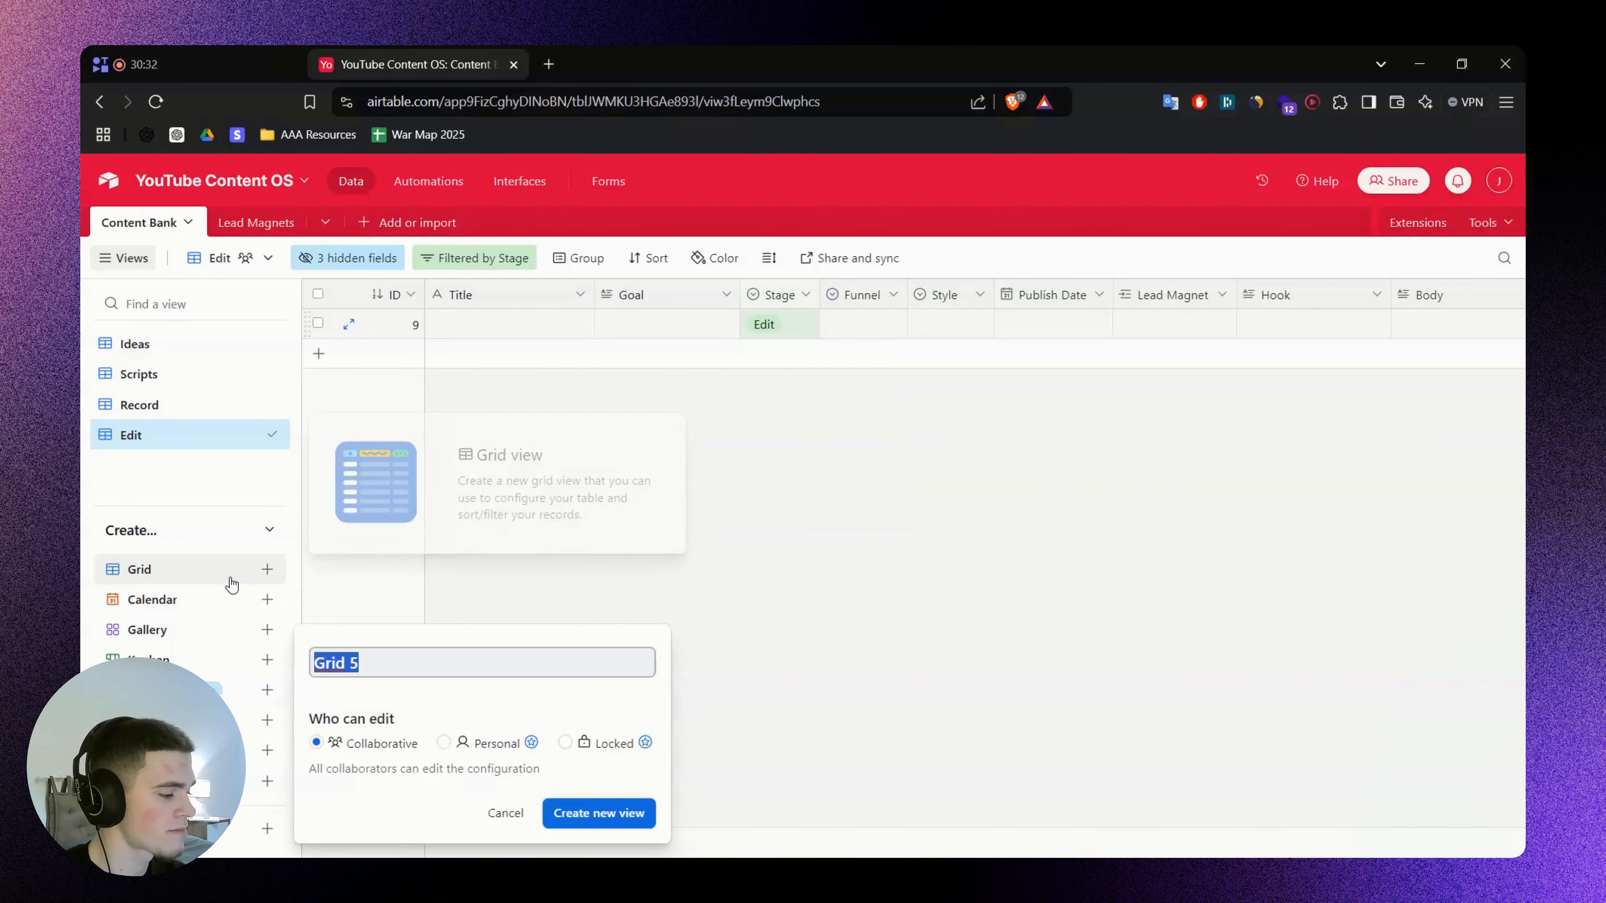
{"action": "type", "text": "Thumbnail Creation"}
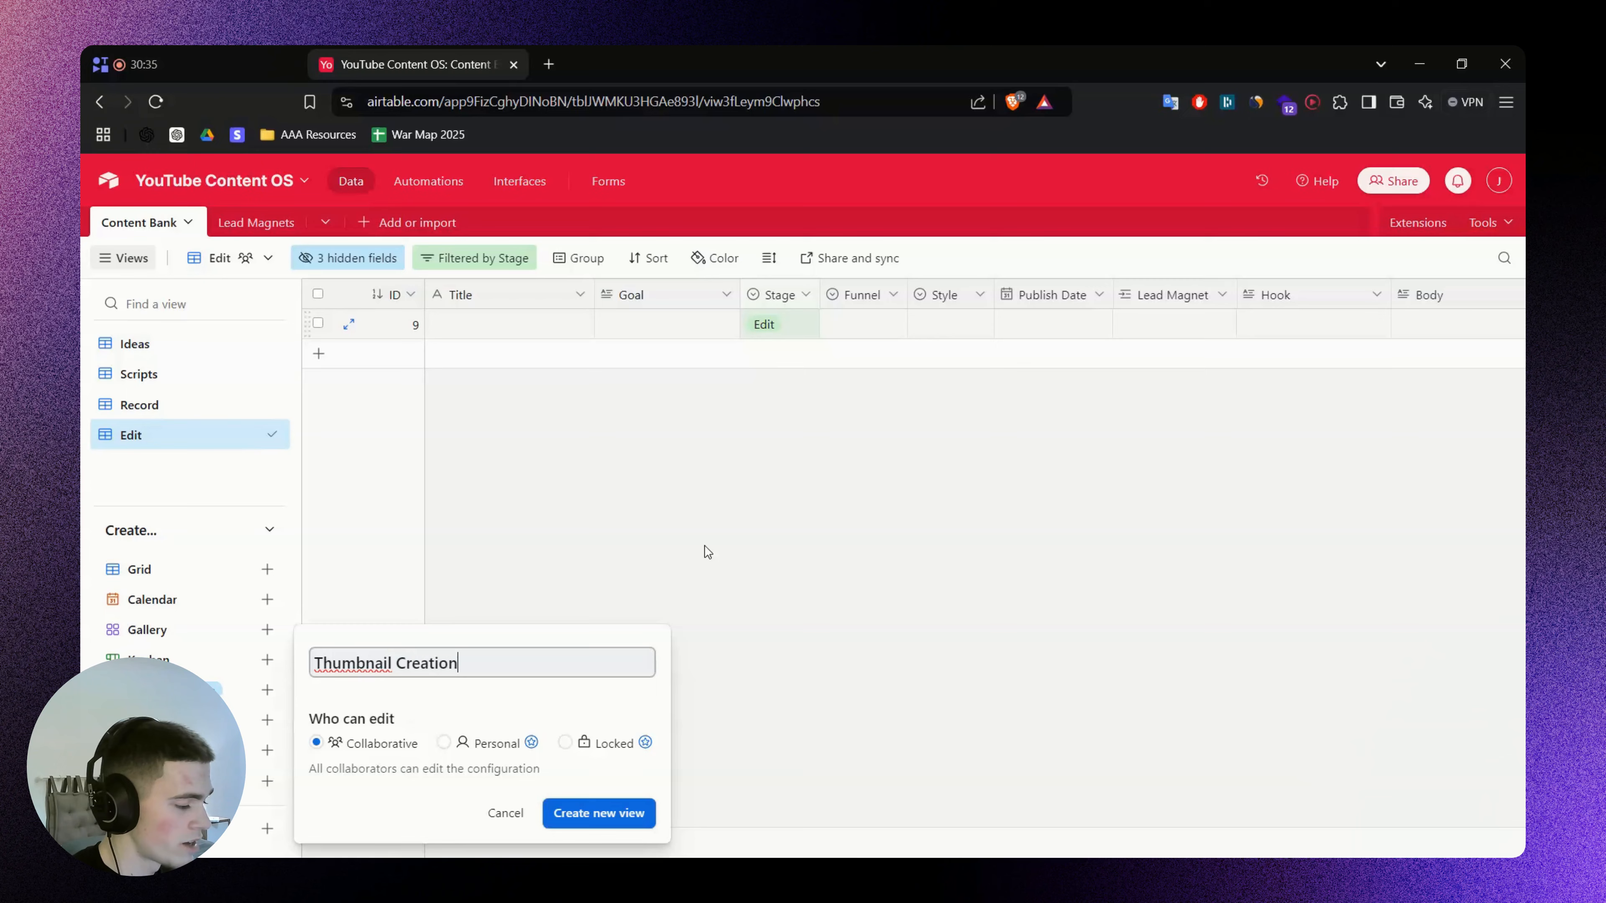
{"action": "key", "text": "Return"}
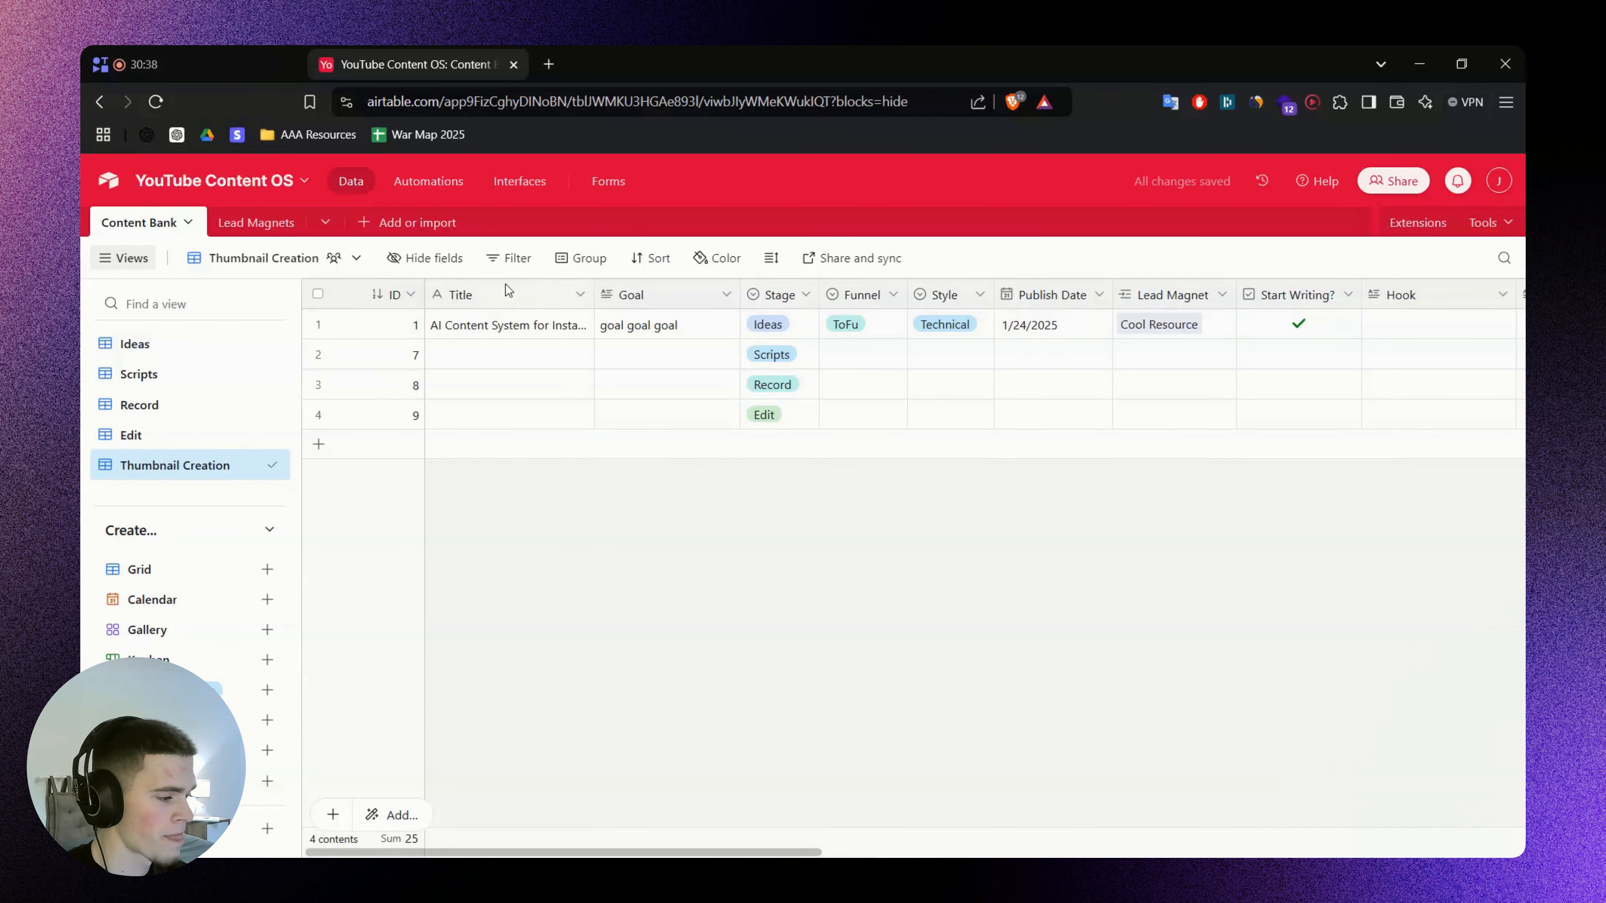
Filter the Thumbnail Creation view to records whose Stage is Thumbnail Creation
{"action": "left_click", "coordinate": [512, 258]}
{"action": "left_click", "coordinate": [538, 331]}
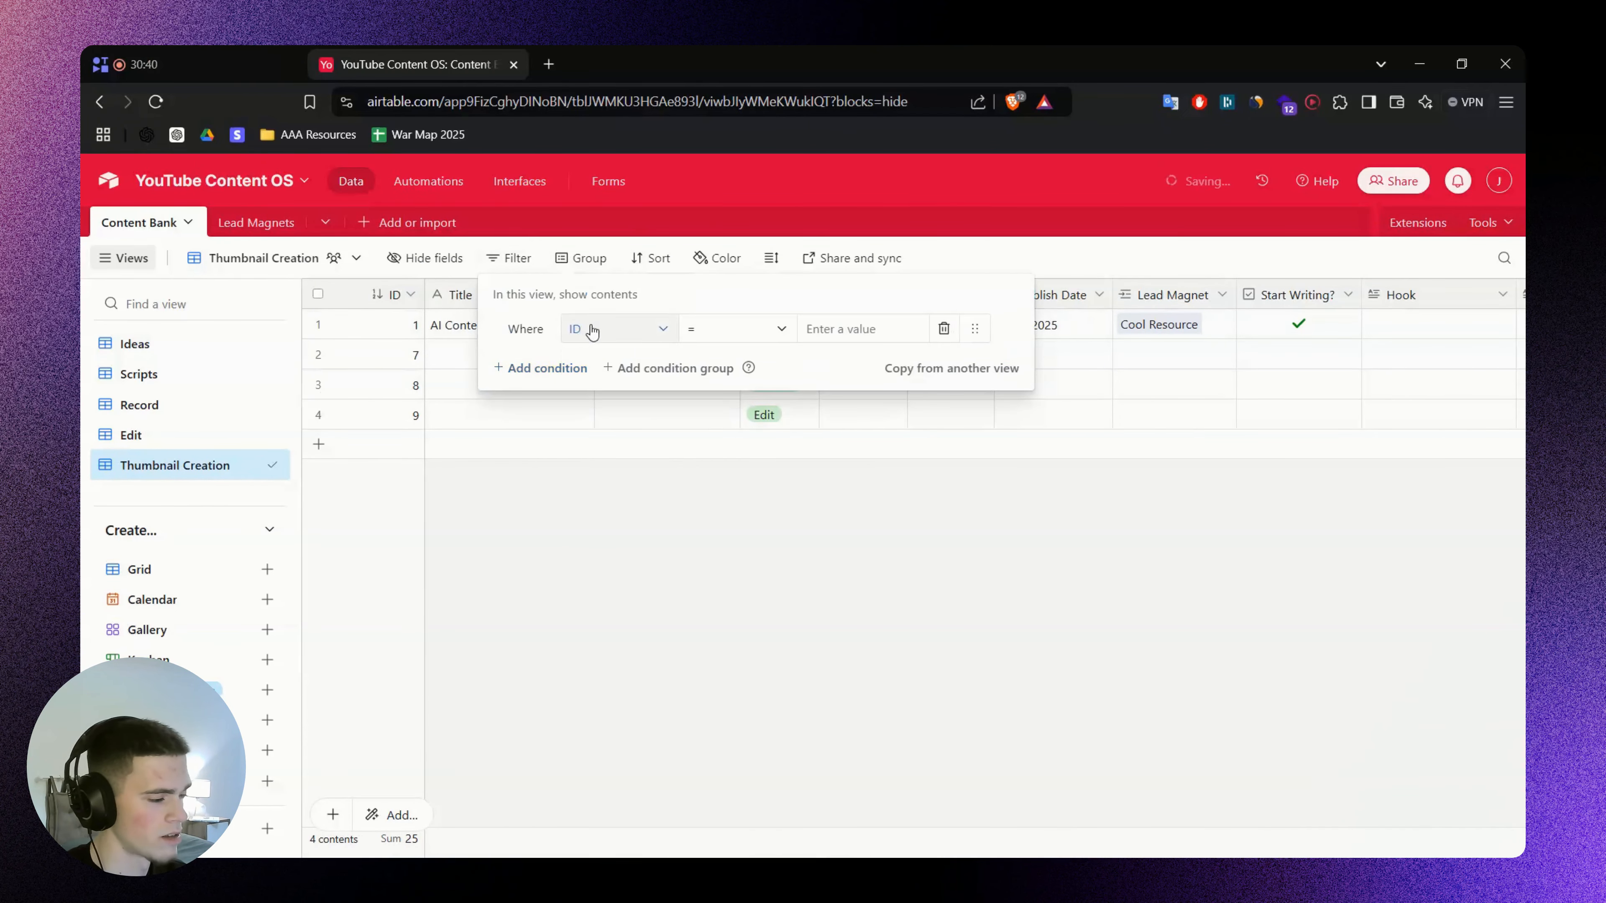
{"action": "left_click", "coordinate": [632, 329]}
{"action": "left_click", "coordinate": [632, 499]}
{"action": "left_click", "coordinate": [898, 329]}
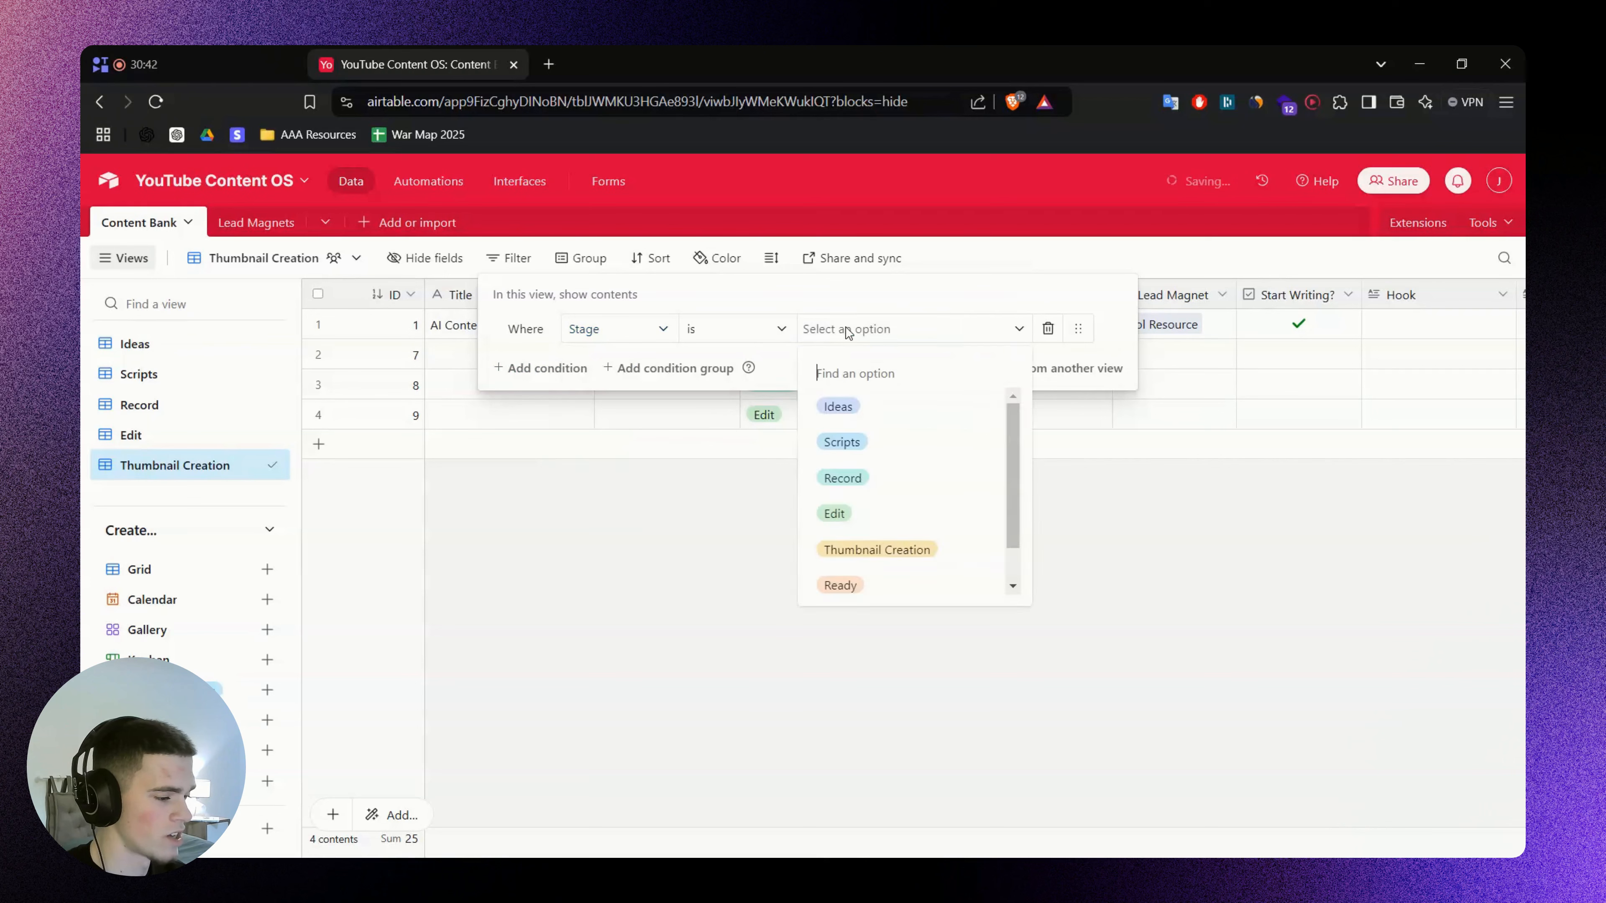
{"action": "scroll", "coordinate": [841, 499], "scroll_direction": "down", "scroll_amount": 1}
{"action": "left_click", "coordinate": [846, 510]}
{"action": "left_click", "coordinate": [908, 527]}
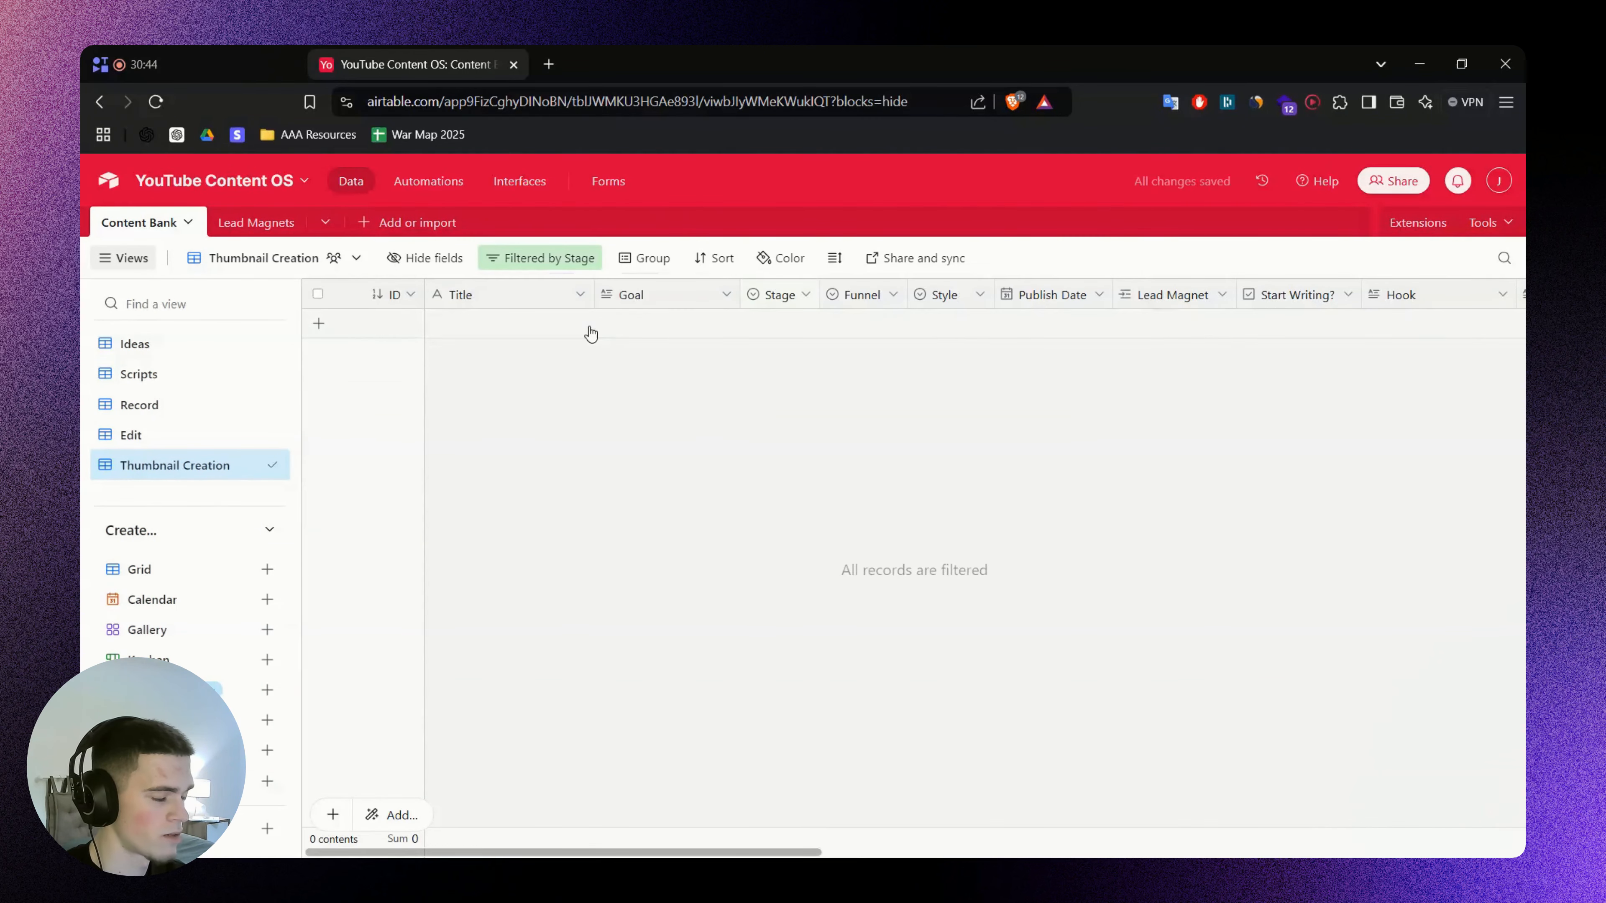
Add a blank record to the Thumbnail Creation view and widen the Stage column until its full value fits
{"action": "left_click", "coordinate": [591, 333]}
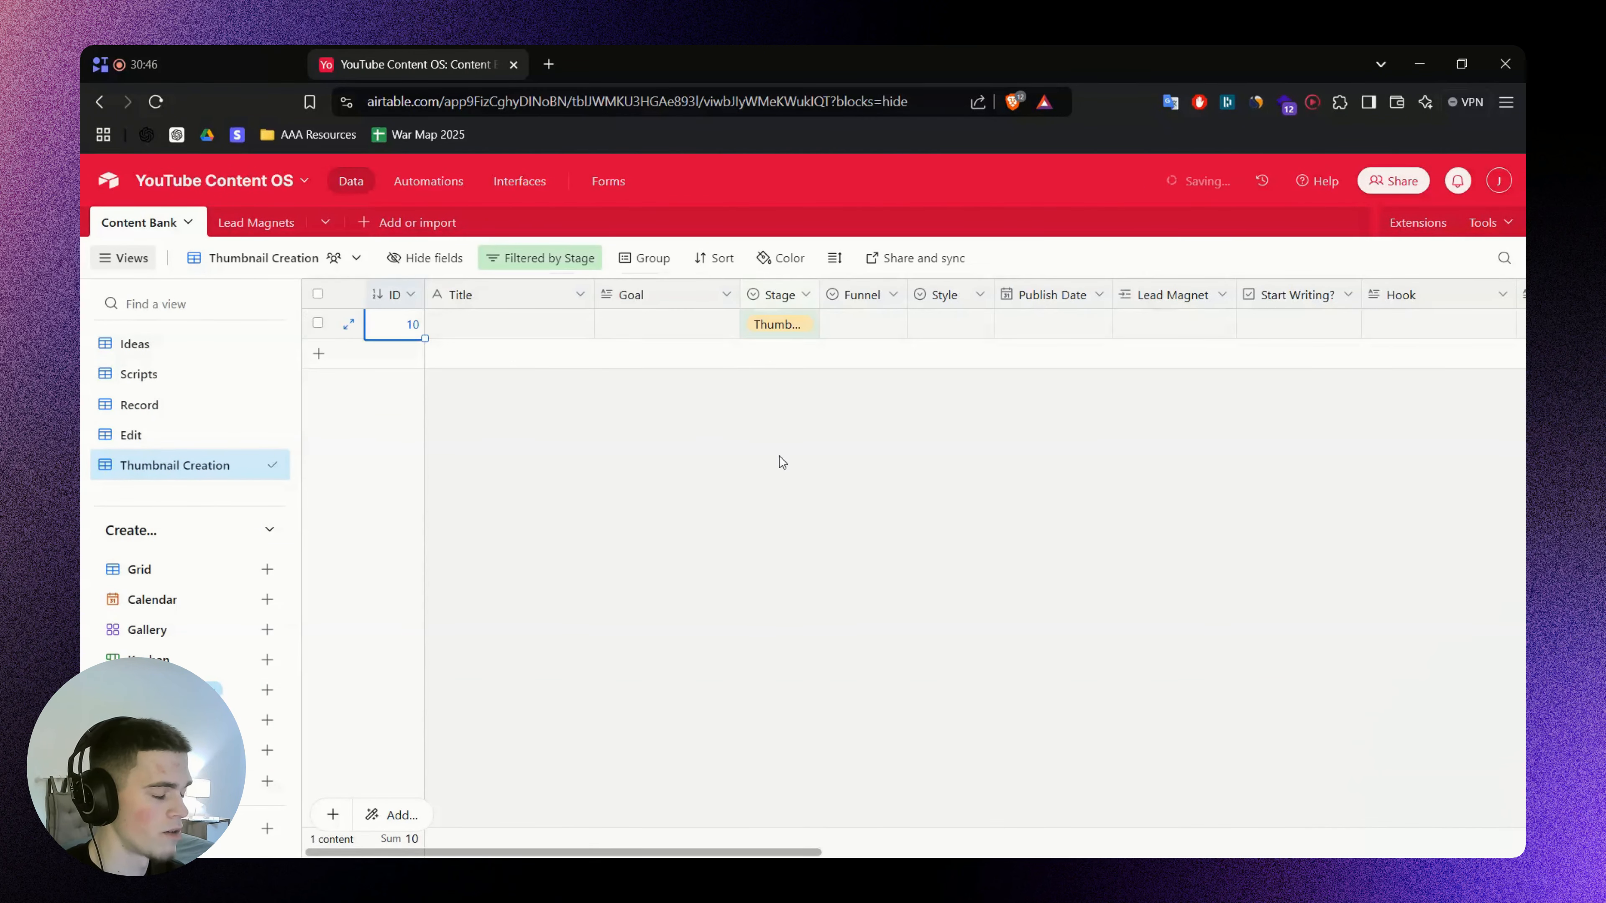
{"action": "left_click_drag", "start_coordinate": [819, 294], "coordinate": [878, 294]}
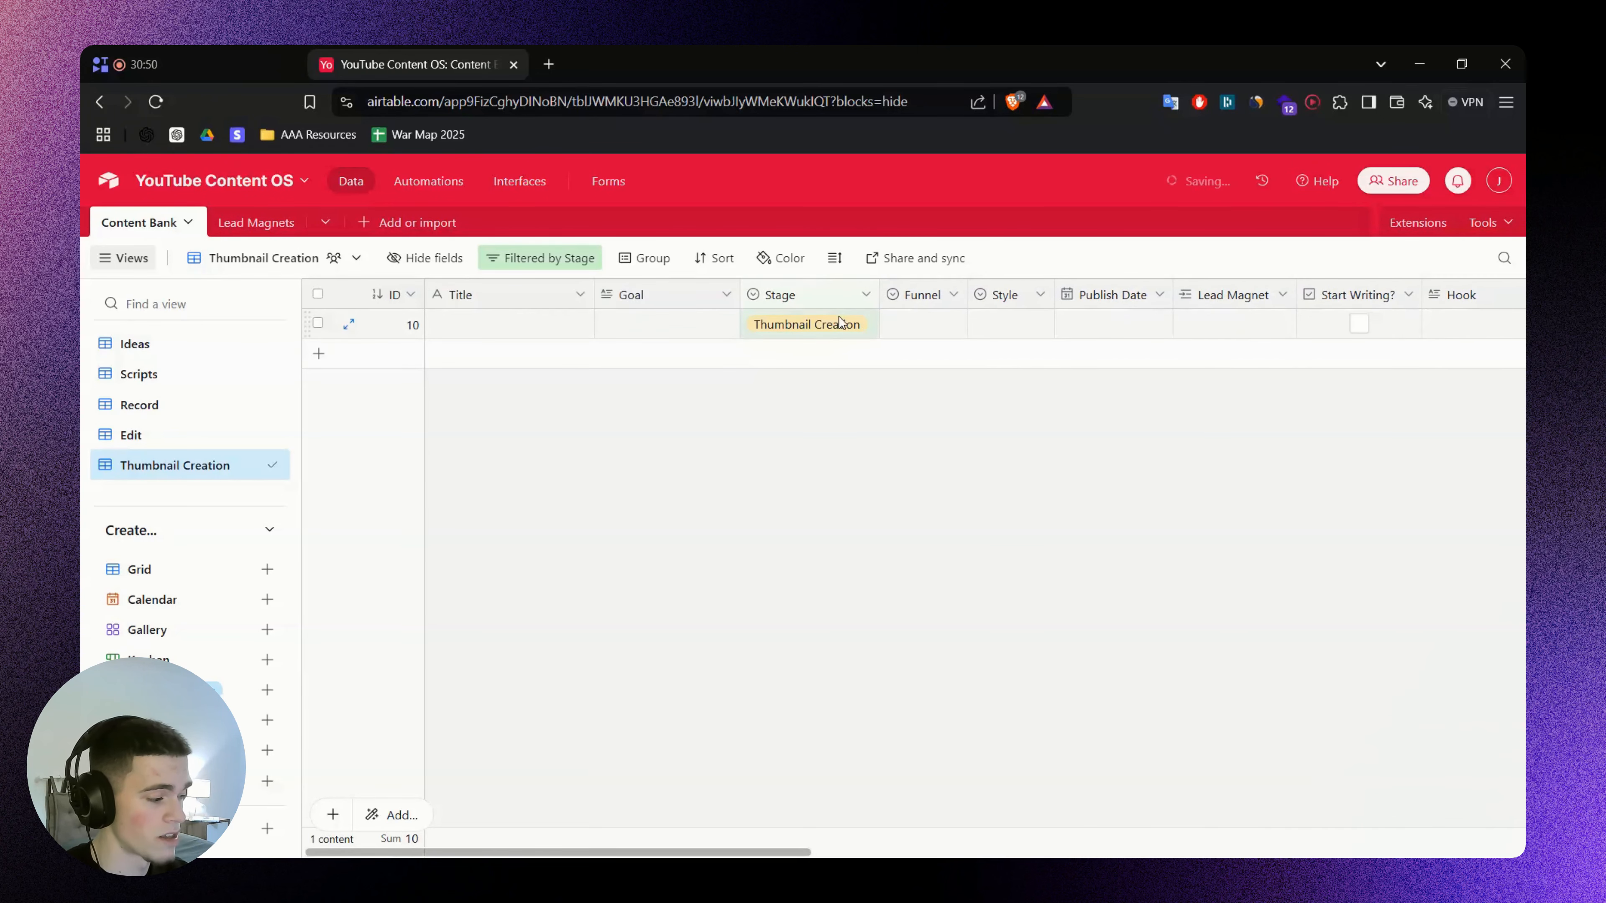
Hide the Start Writing? and Ready for Recording? fields in the Thumbnail Creation view
{"action": "left_click_drag", "start_coordinate": [802, 852], "coordinate": [1013, 851]}
{"action": "right_click", "coordinate": [841, 297]}
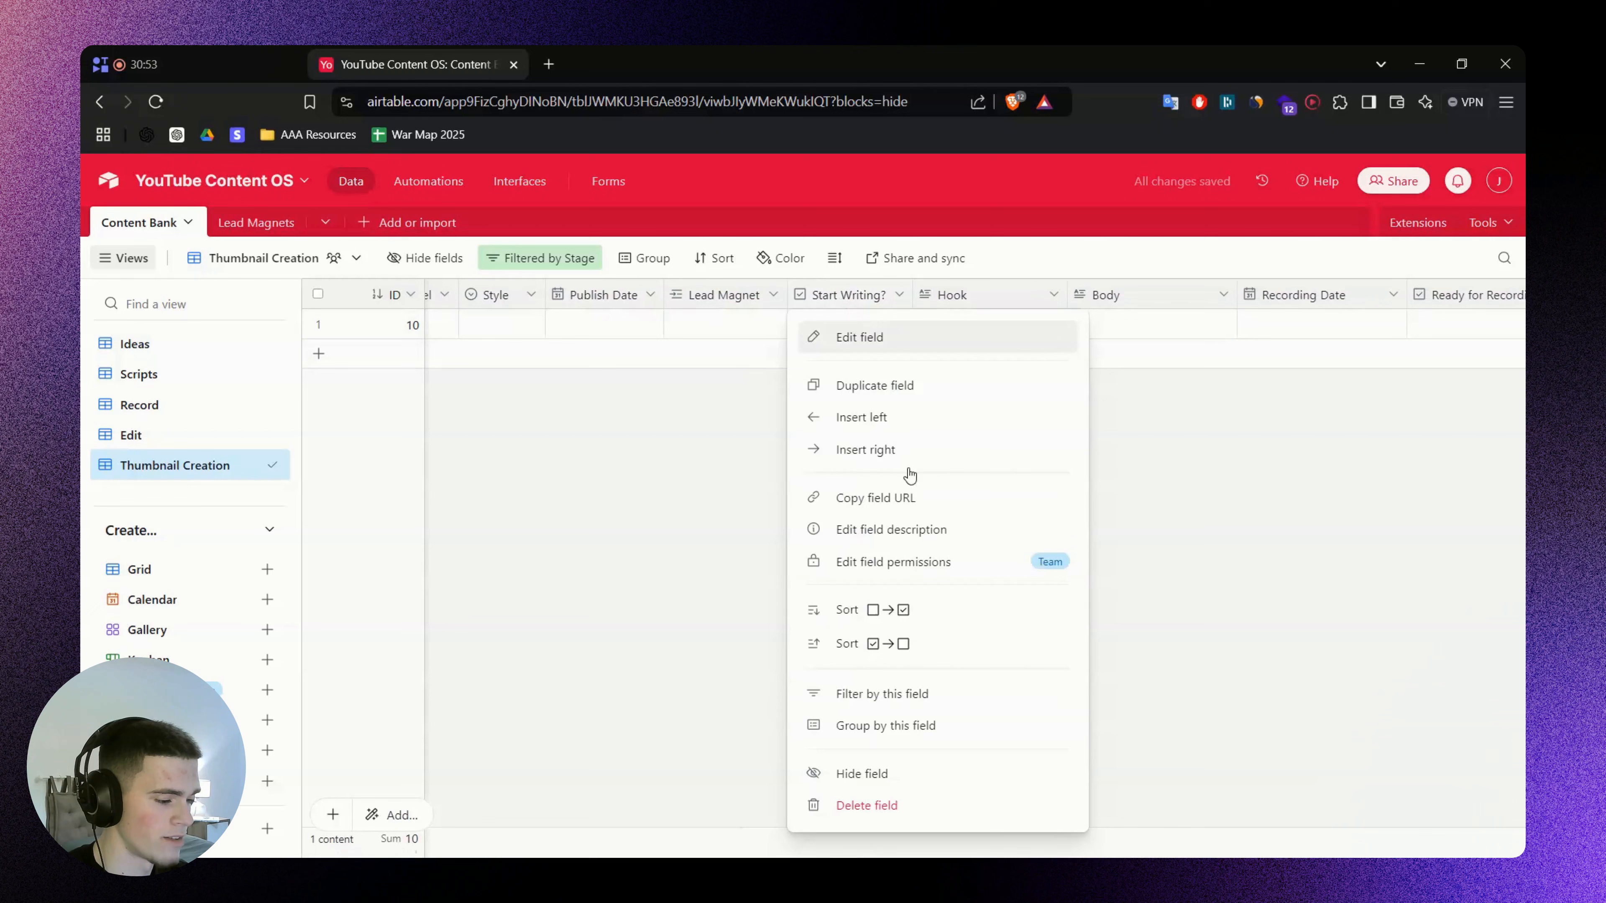
{"action": "left_click", "coordinate": [866, 773]}
{"action": "left_click_drag", "start_coordinate": [899, 830], "coordinate": [1153, 833]}
{"action": "right_click", "coordinate": [774, 296]}
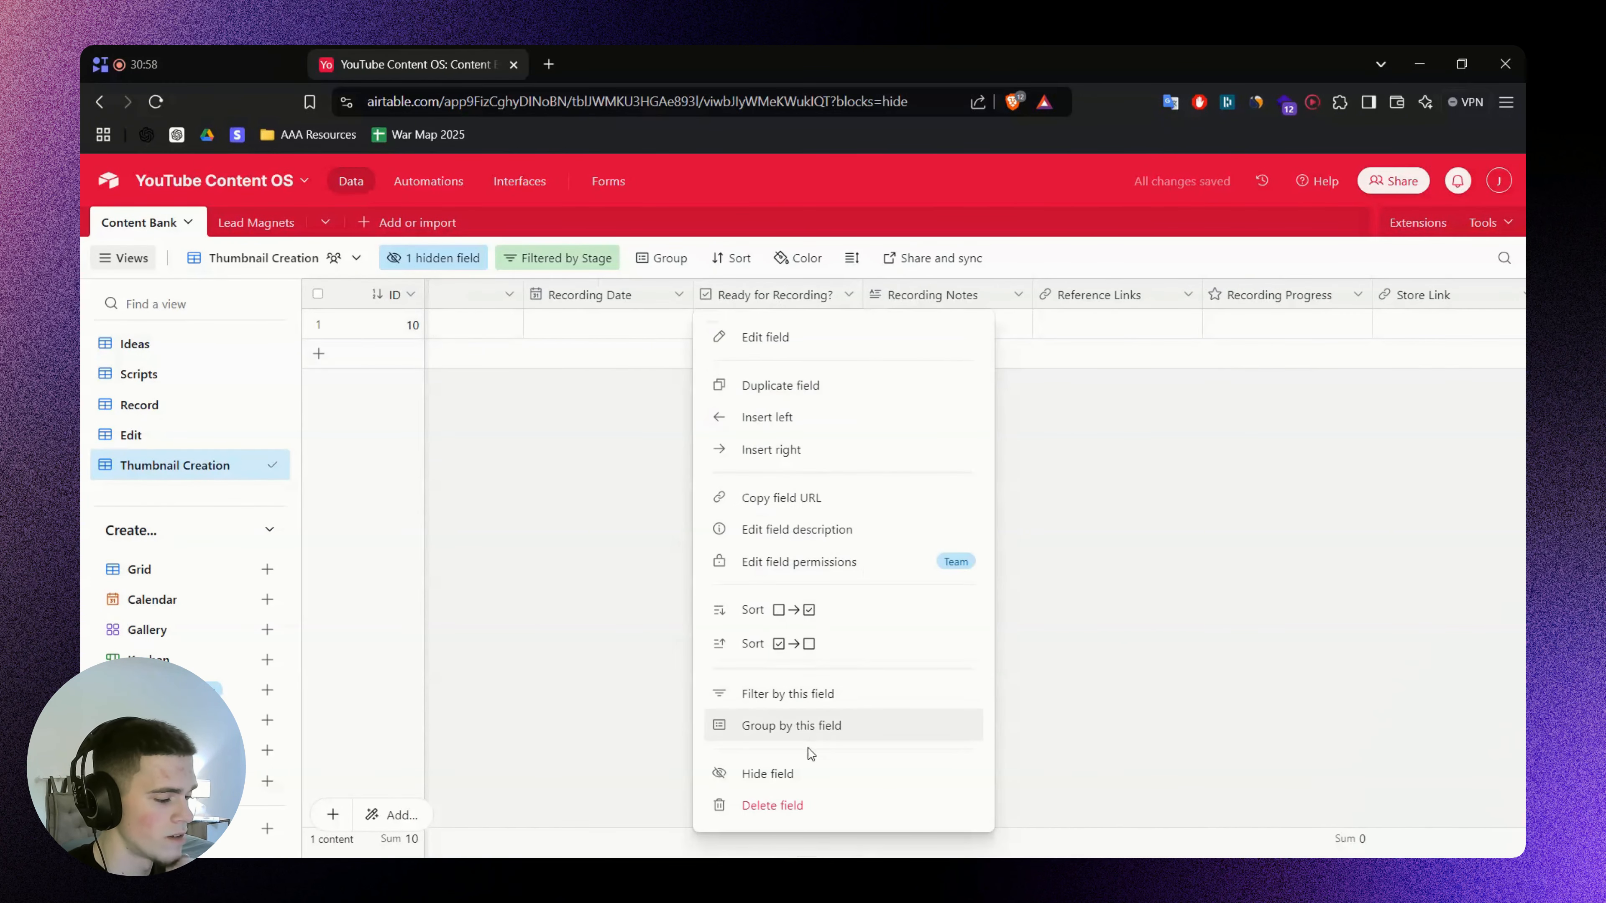
{"action": "left_click", "coordinate": [810, 765]}
Hide the Recording Progress and Editing Progress fields in the Thumbnail Creation view
{"action": "right_click", "coordinate": [1124, 296]}
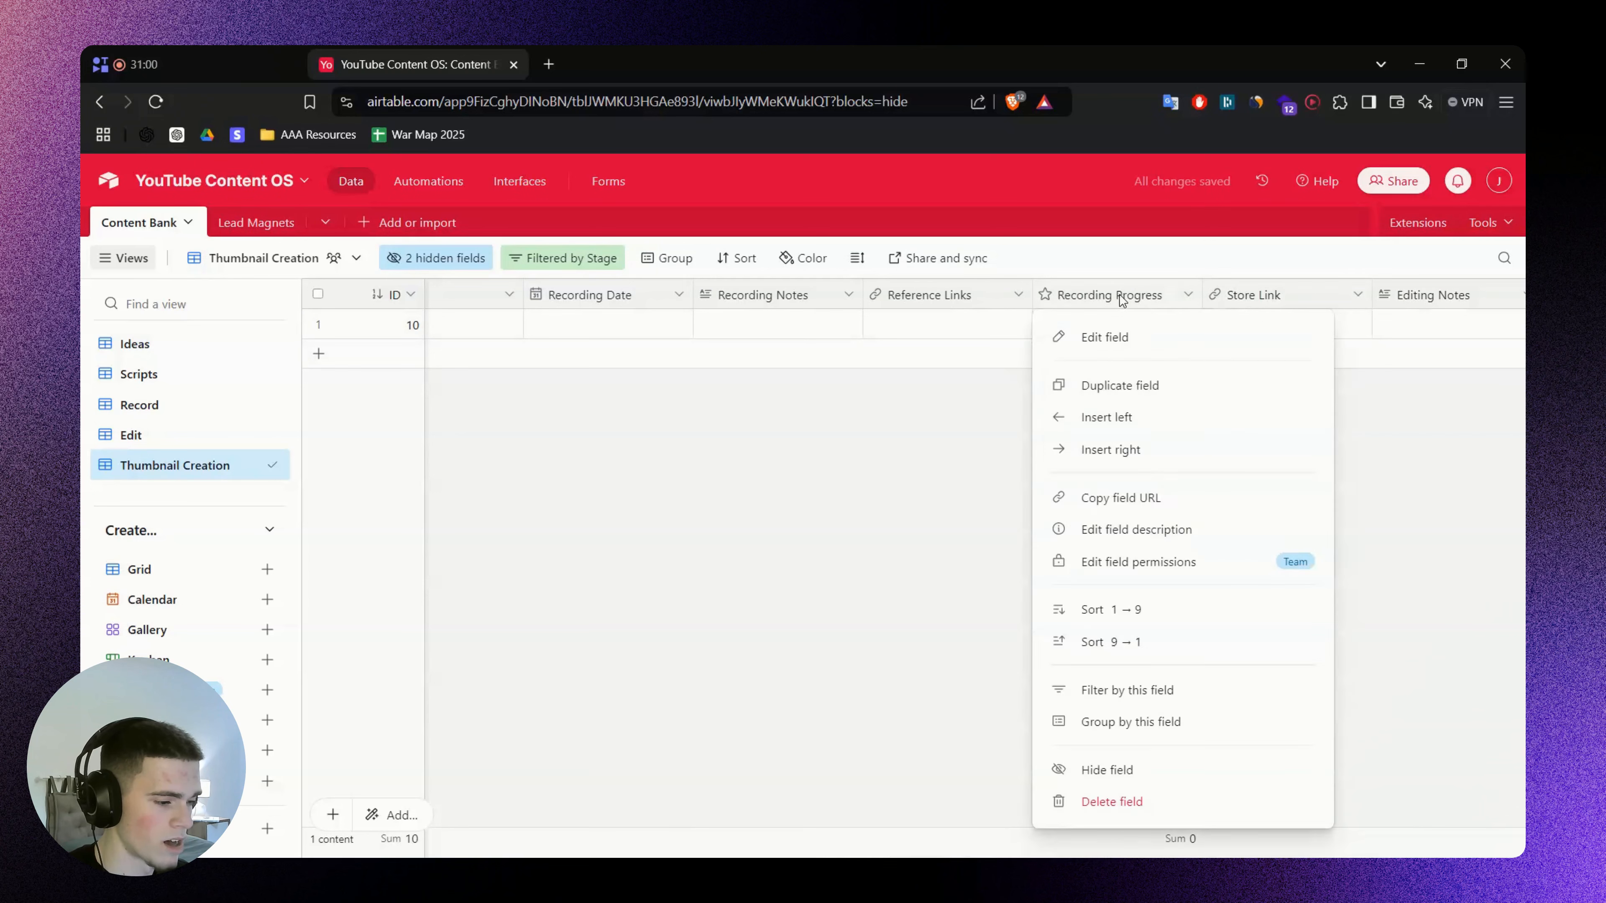
{"action": "left_click", "coordinate": [1101, 769]}
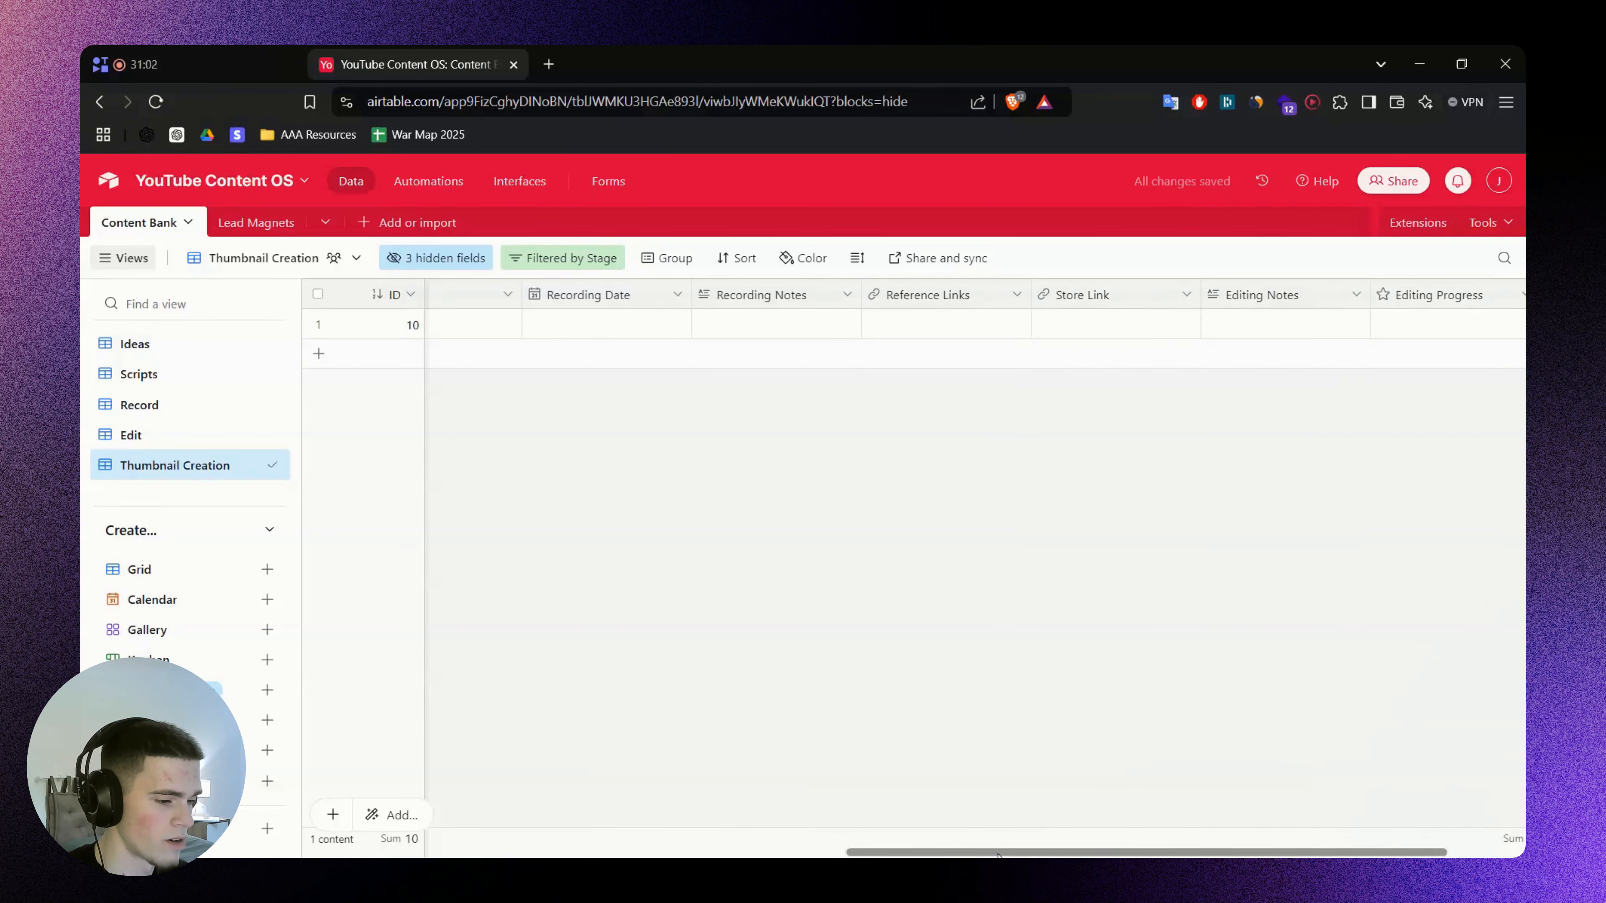
{"action": "right_click", "coordinate": [1271, 294]}
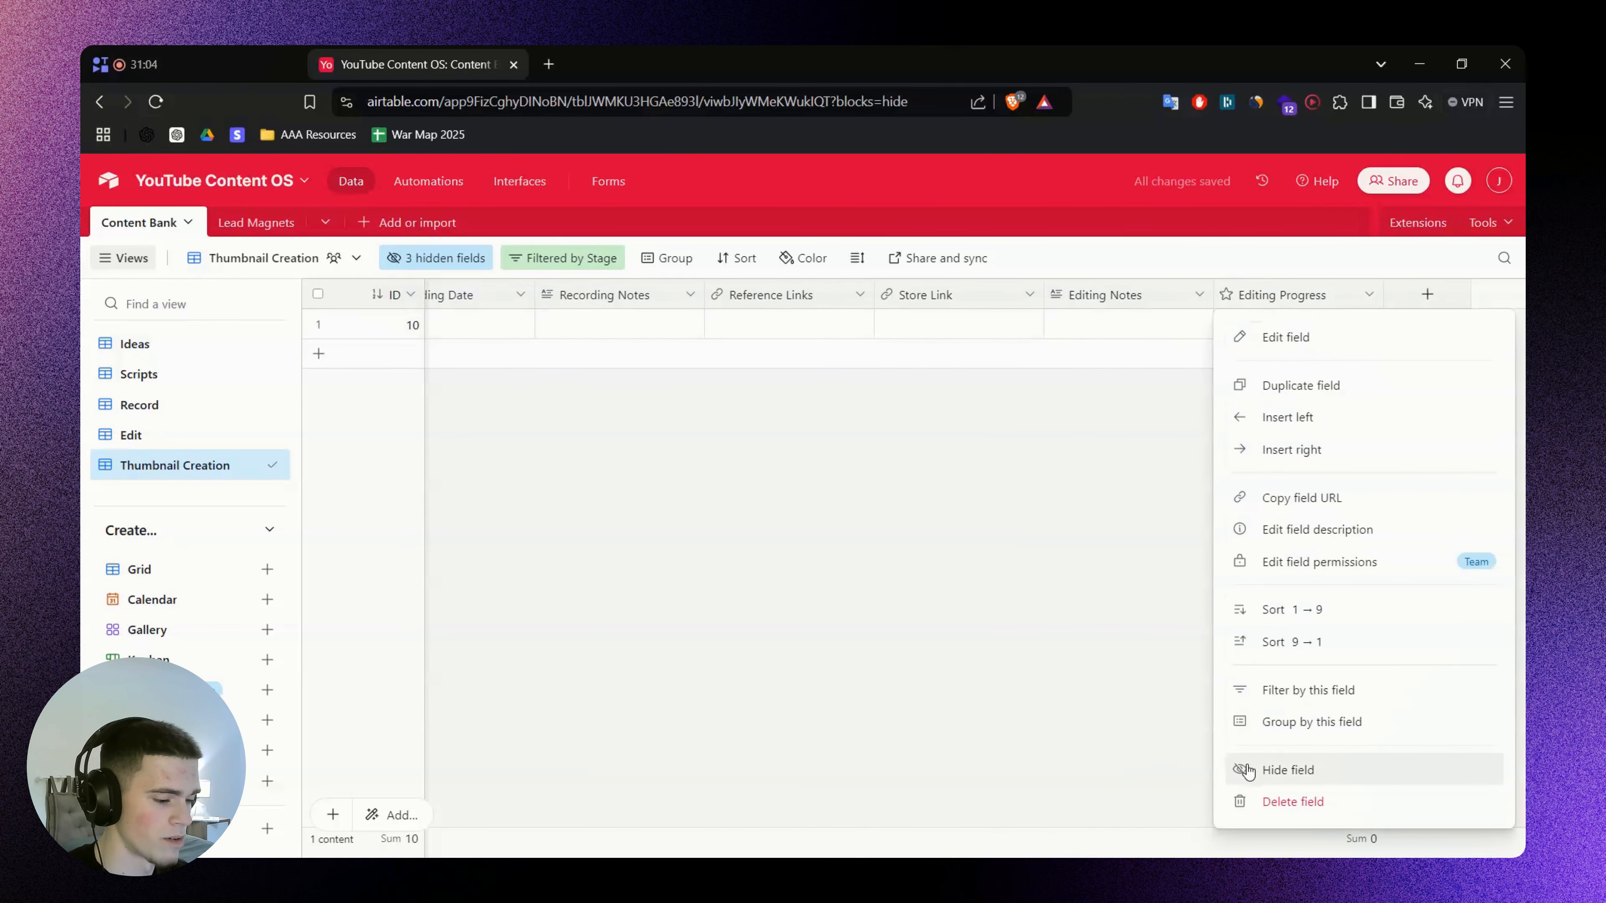
{"action": "left_click", "coordinate": [1265, 768]}
{"action": "right_click", "coordinate": [1059, 543]}
{"action": "left_click", "coordinate": [900, 508]}
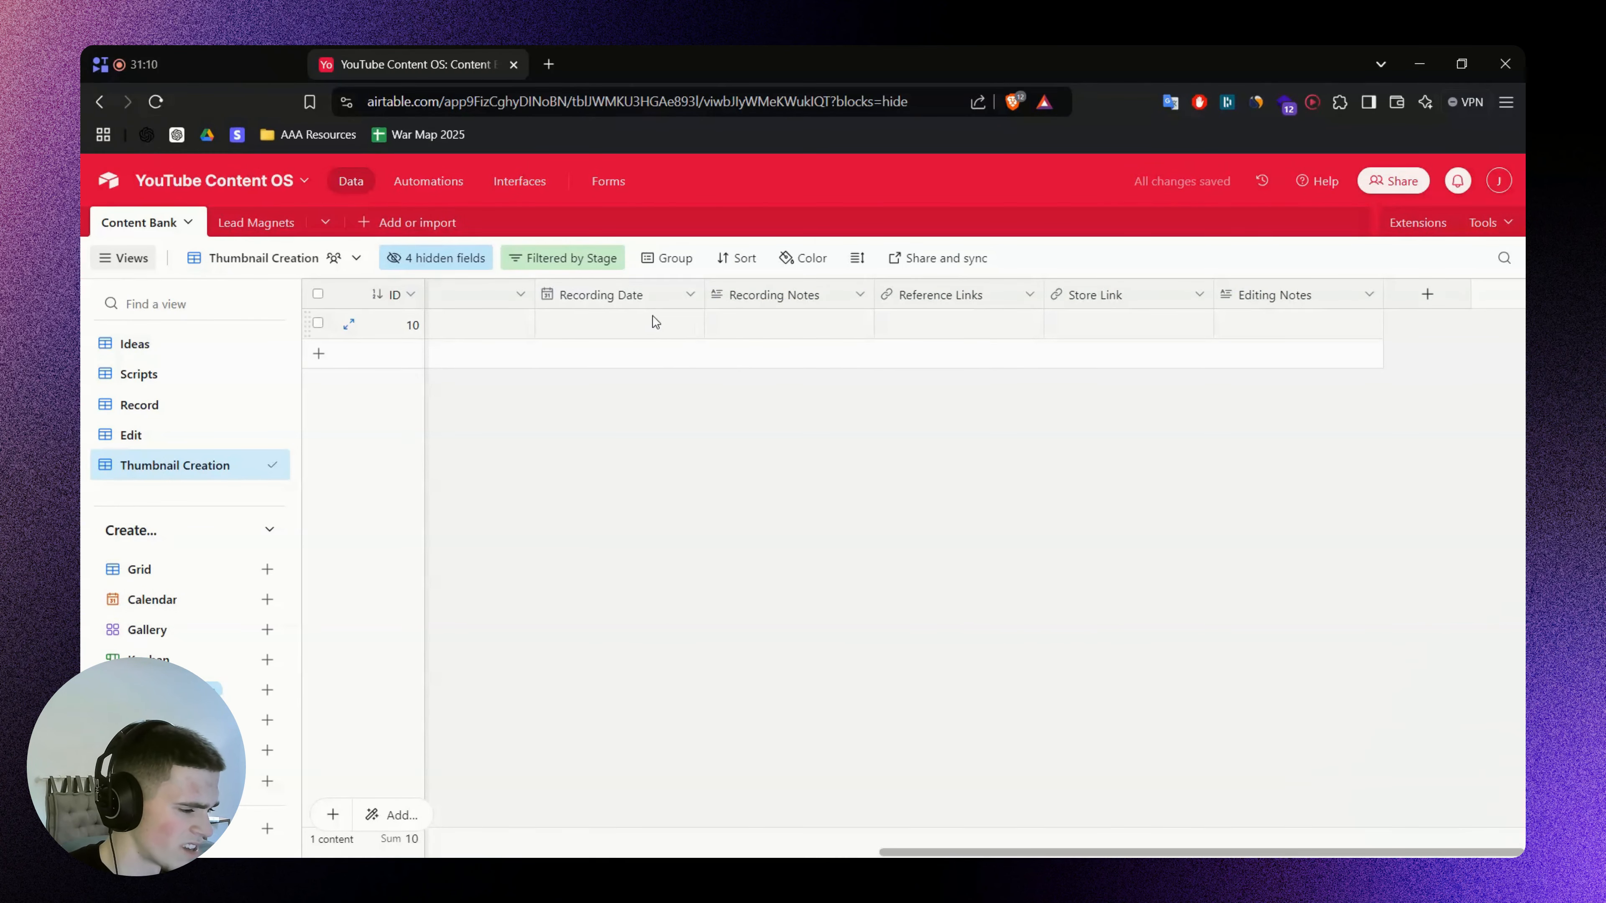
Switch to the FigJam diagram, examine the fields listed under Thumbnail Creation, and return to the Airtable view
{"action": "key", "text": "alt+Tab"}
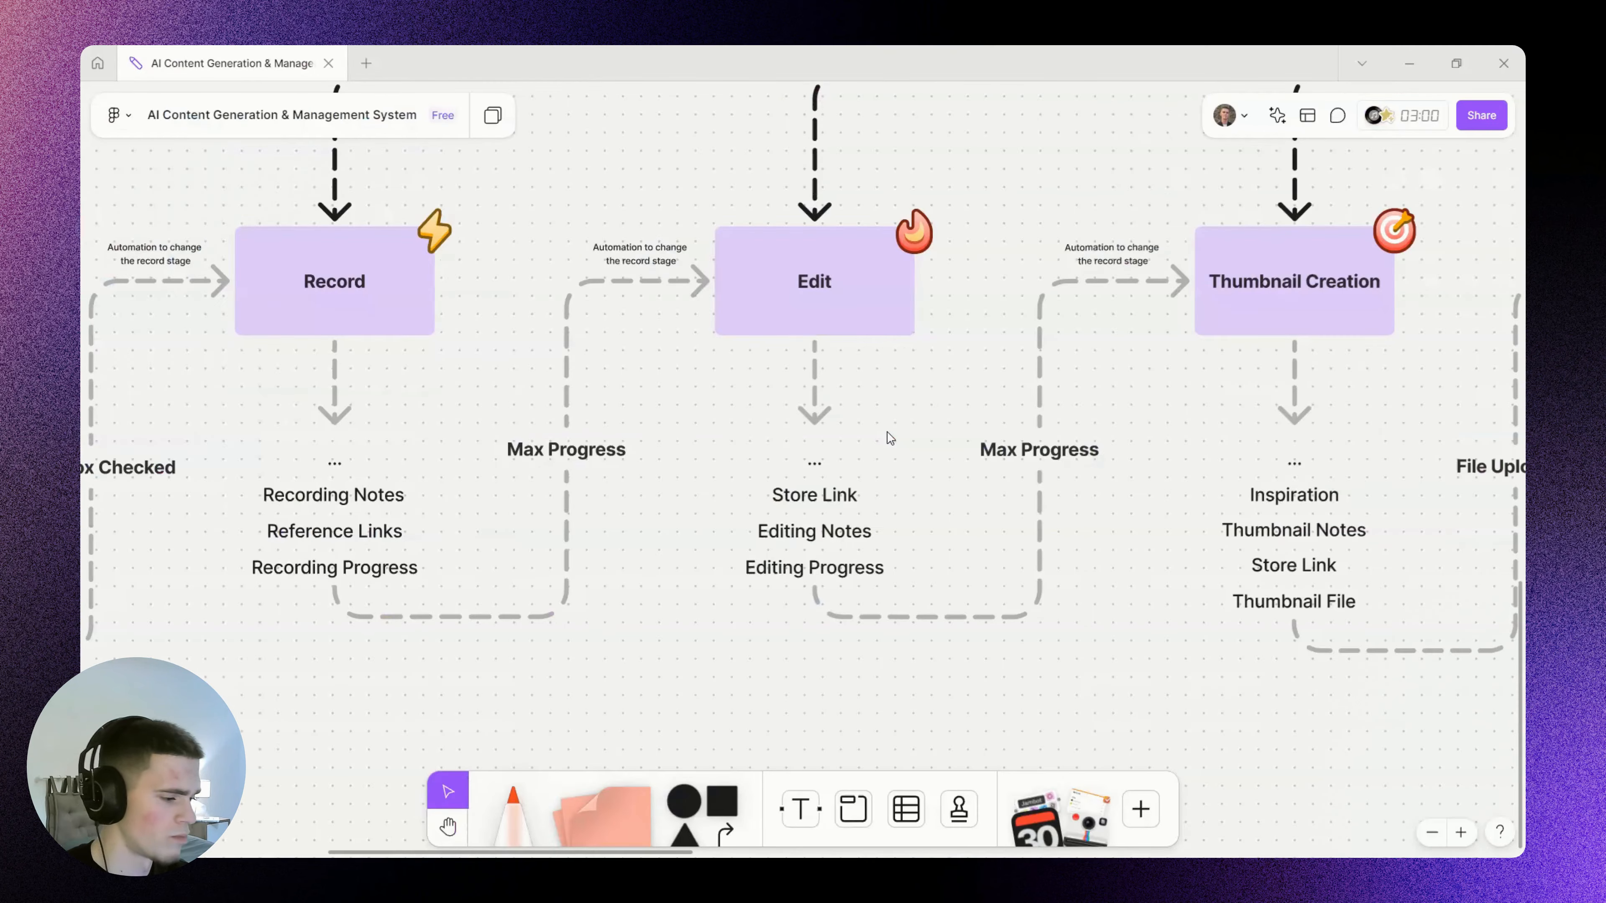
{"action": "scroll", "coordinate": [886, 442], "scroll_direction": "right", "scroll_amount": 2}
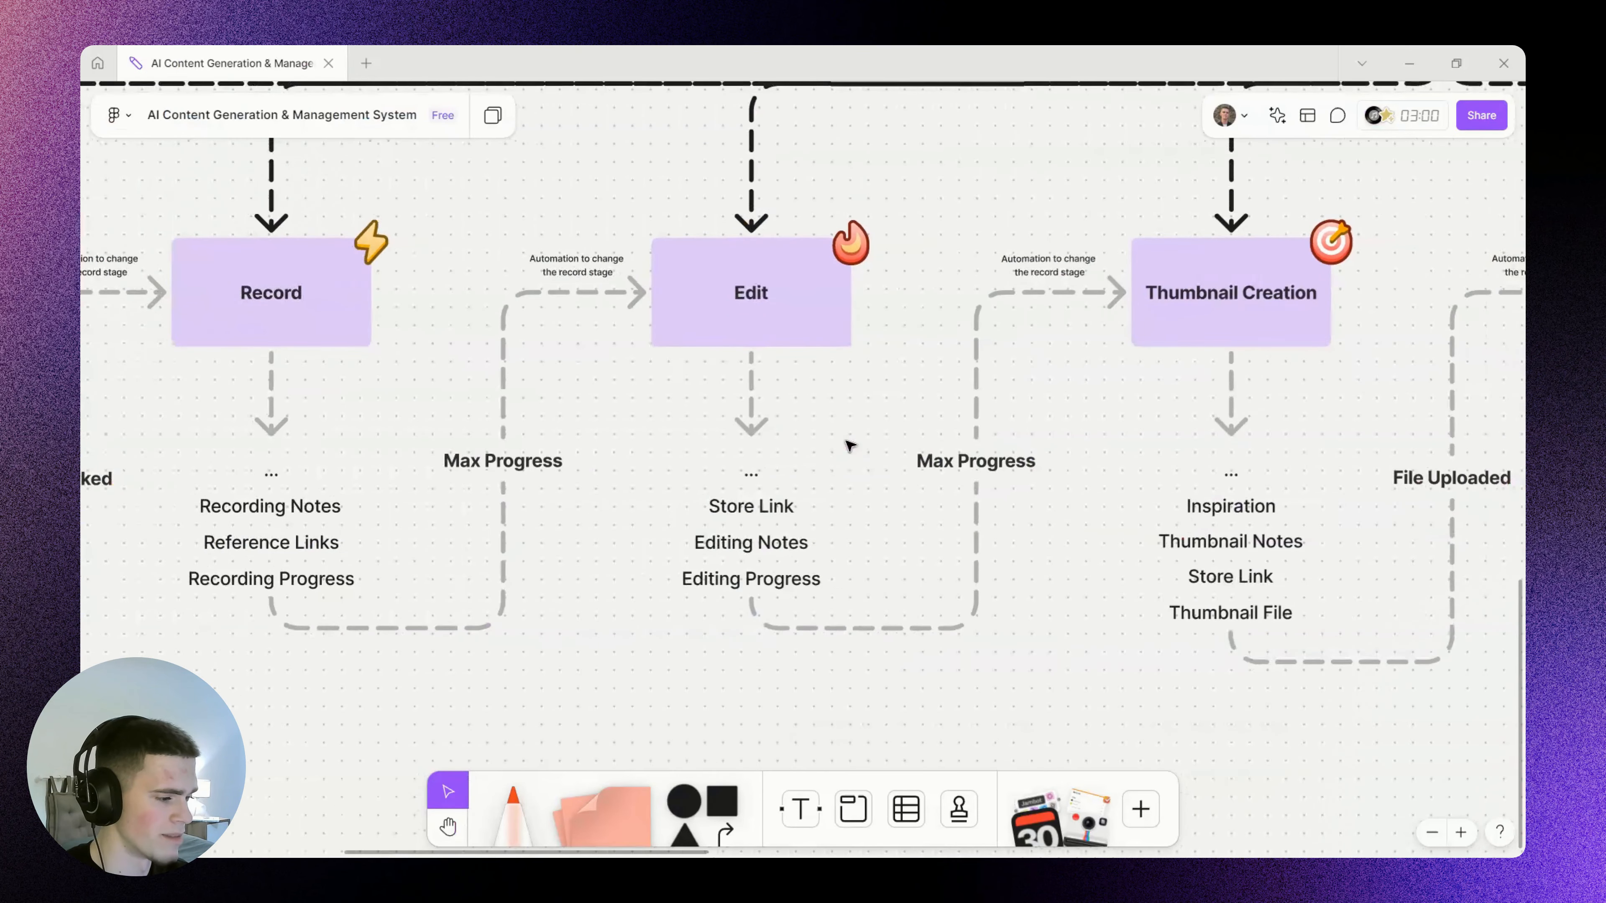
{"action": "scroll", "coordinate": [849, 446], "scroll_direction": "right", "scroll_amount": 5}
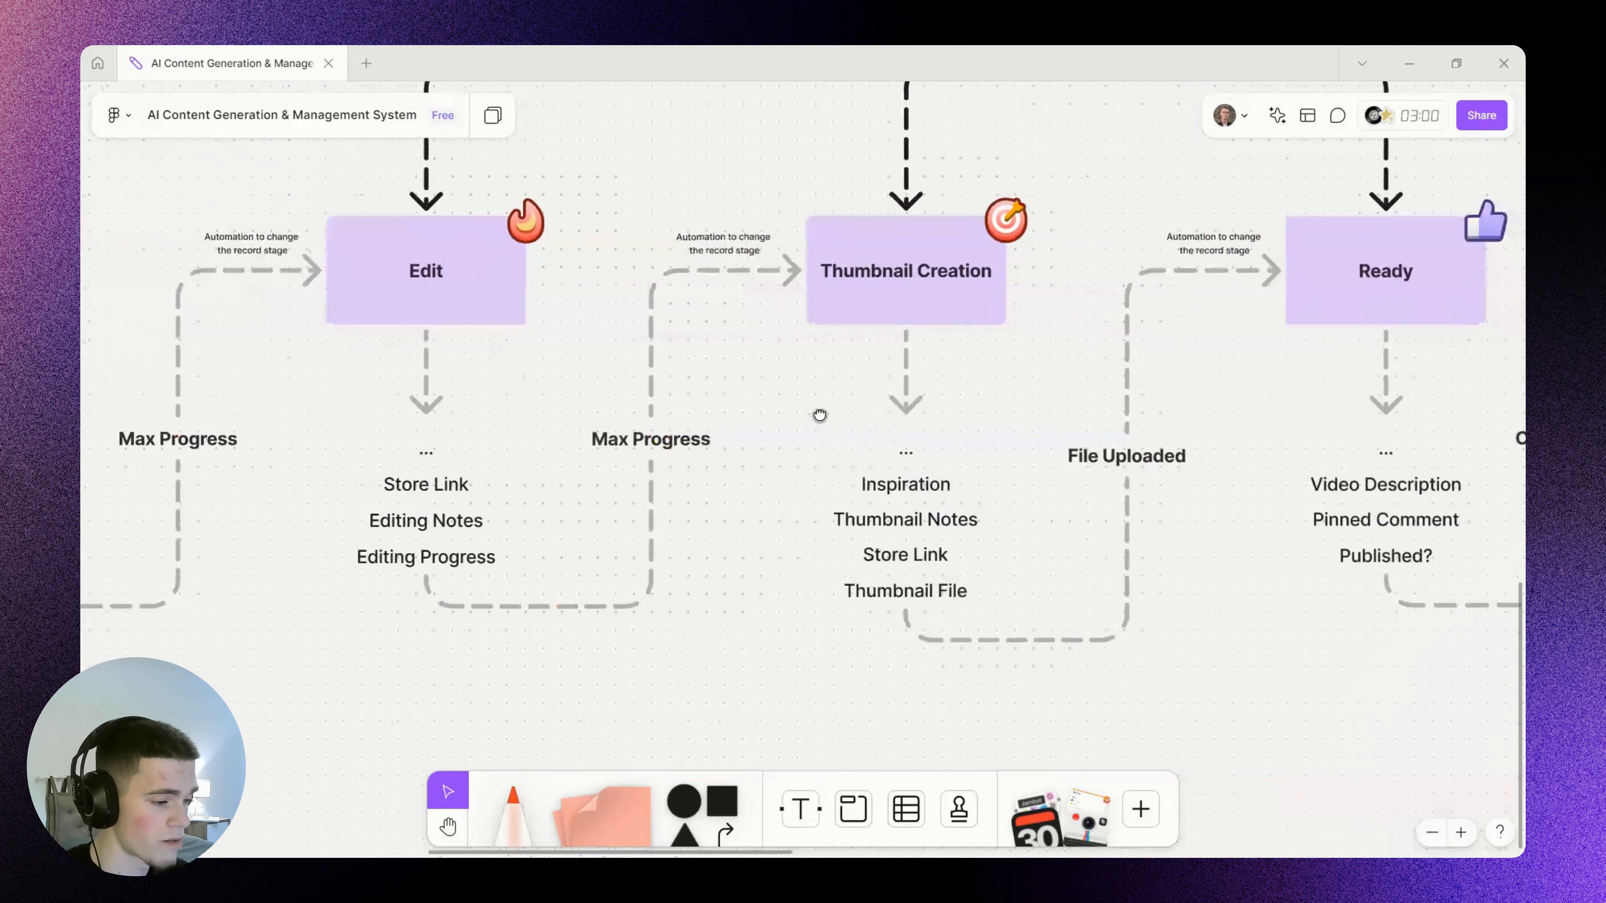
{"action": "scroll", "coordinate": [1012, 422], "scroll_direction": "right", "scroll_amount": 1}
{"action": "double_click", "coordinate": [861, 499]}
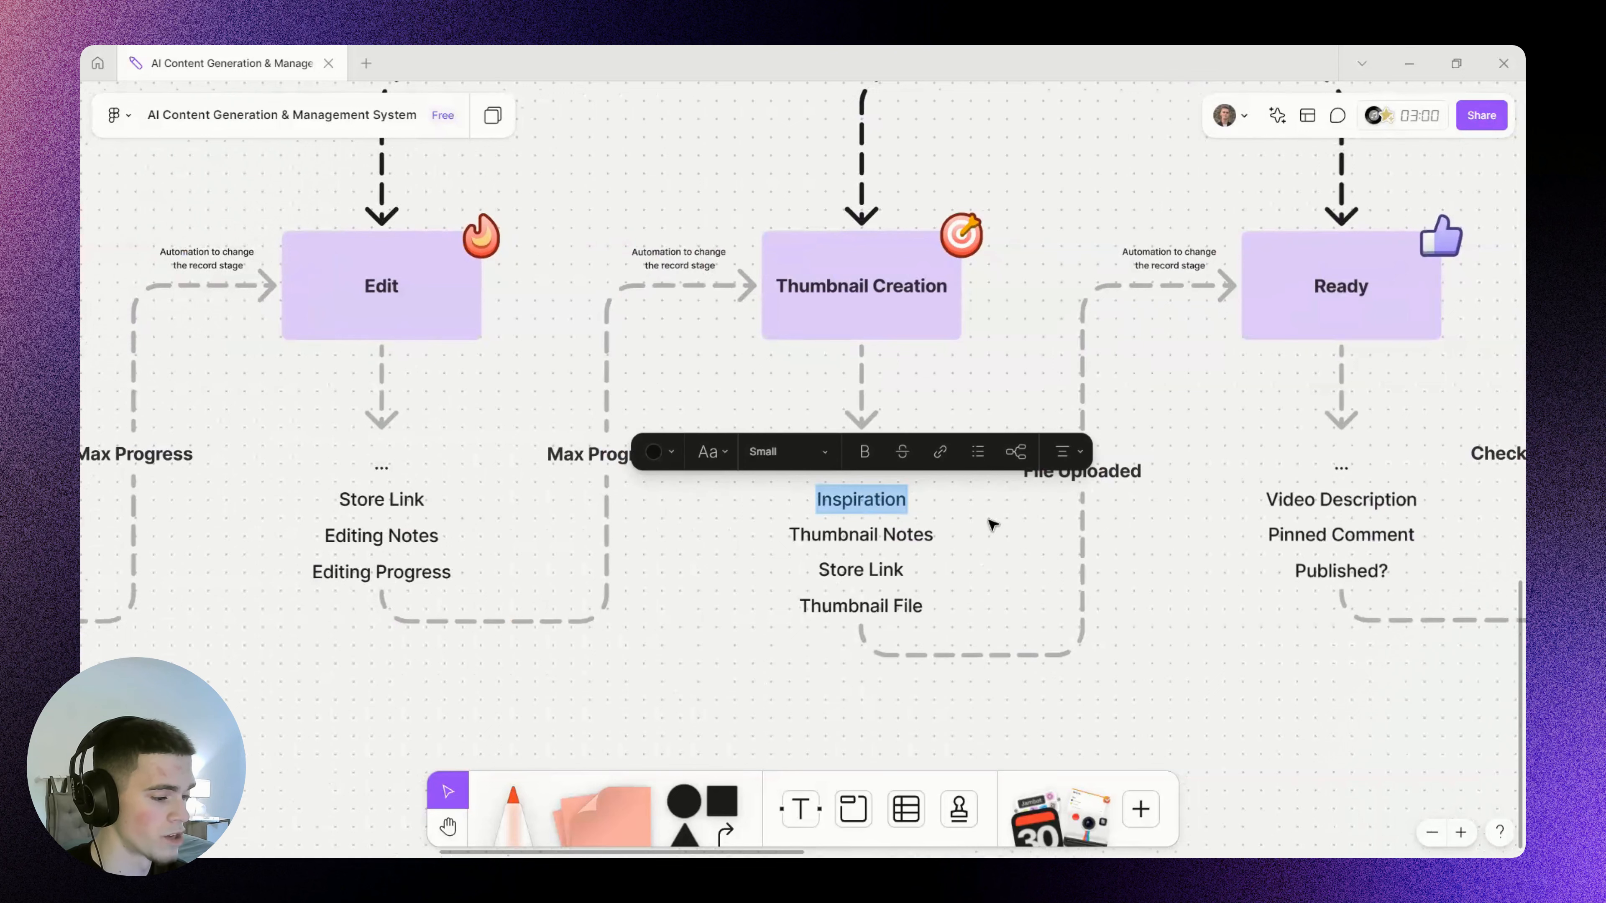
{"action": "left_click", "coordinate": [1117, 556]}
{"action": "left_click", "coordinate": [950, 550]}
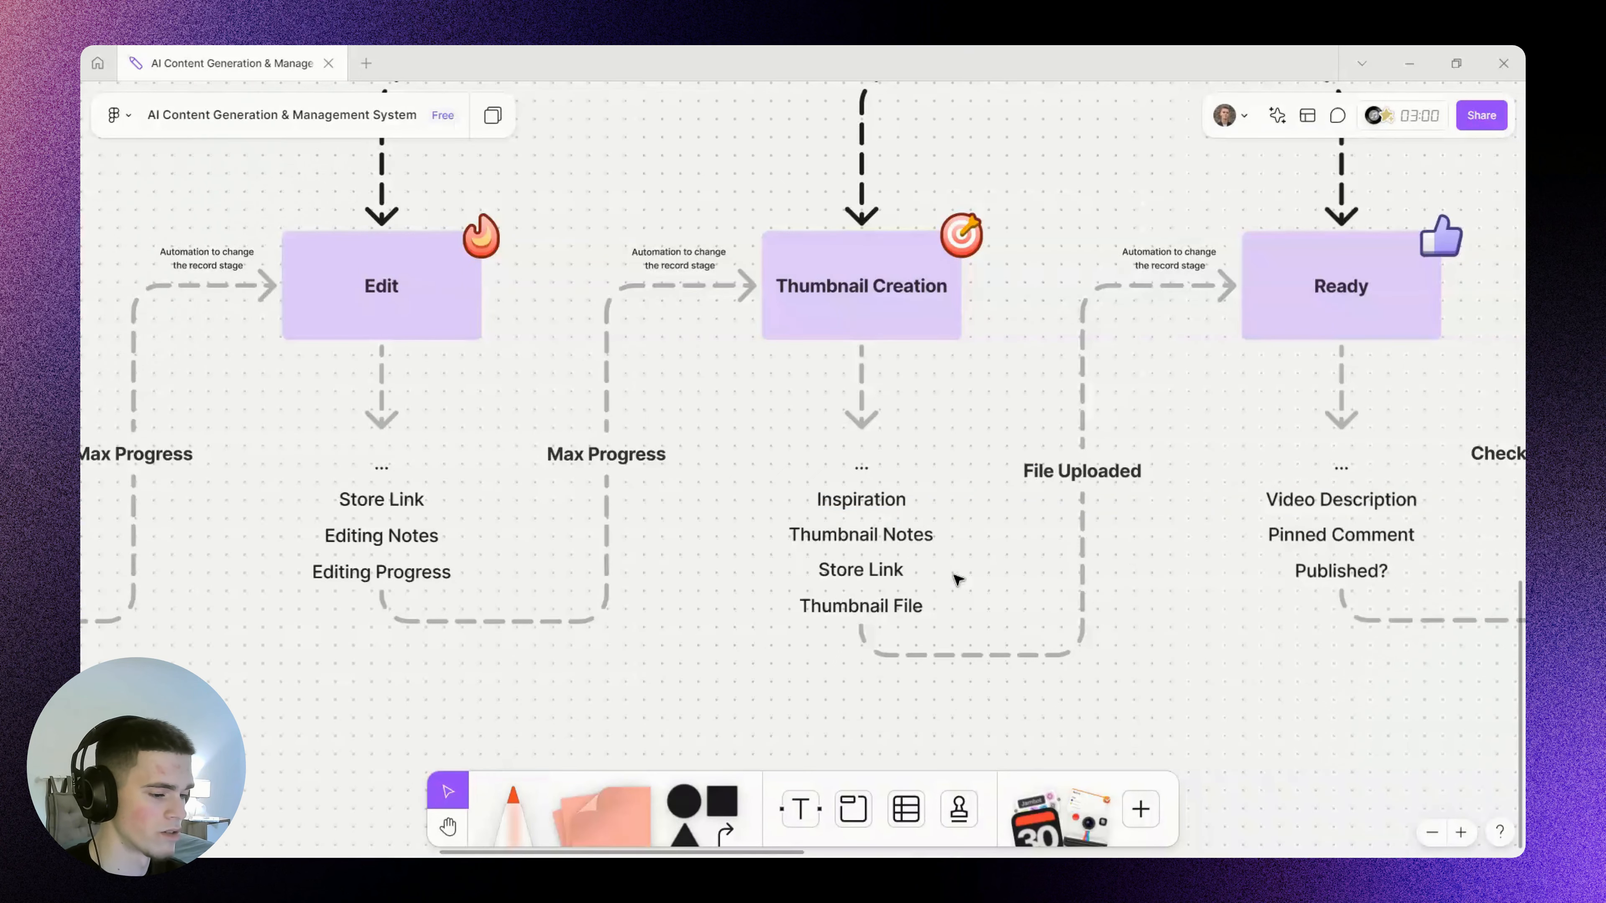
{"action": "scroll", "coordinate": [963, 581], "scroll_direction": "right", "scroll_amount": 1}
{"action": "key", "text": "alt+Tab"}
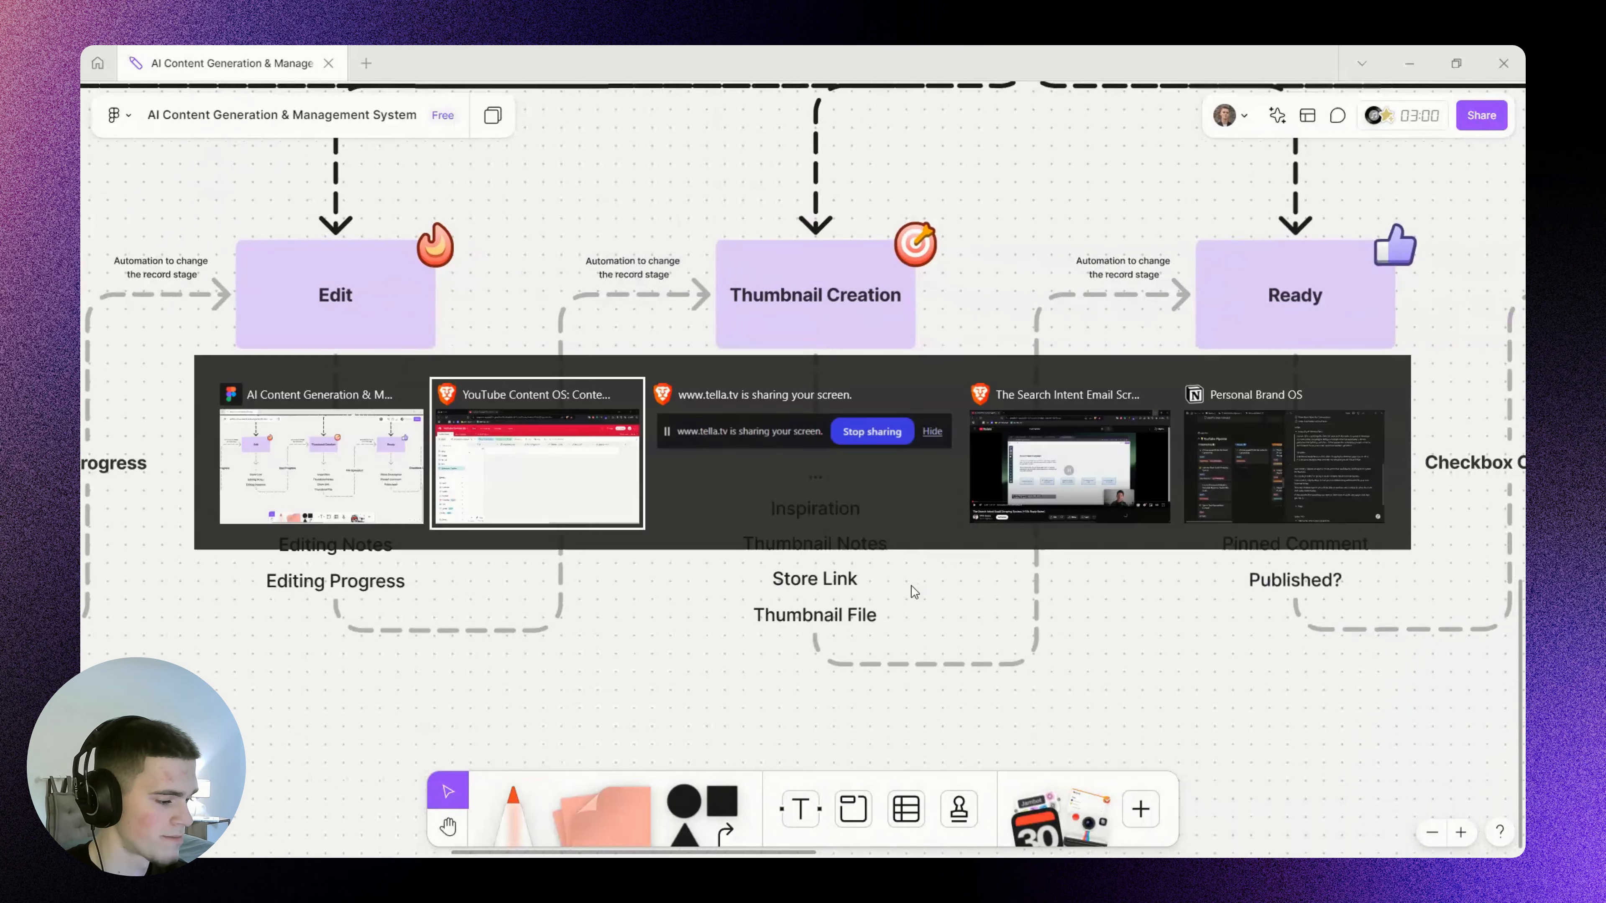
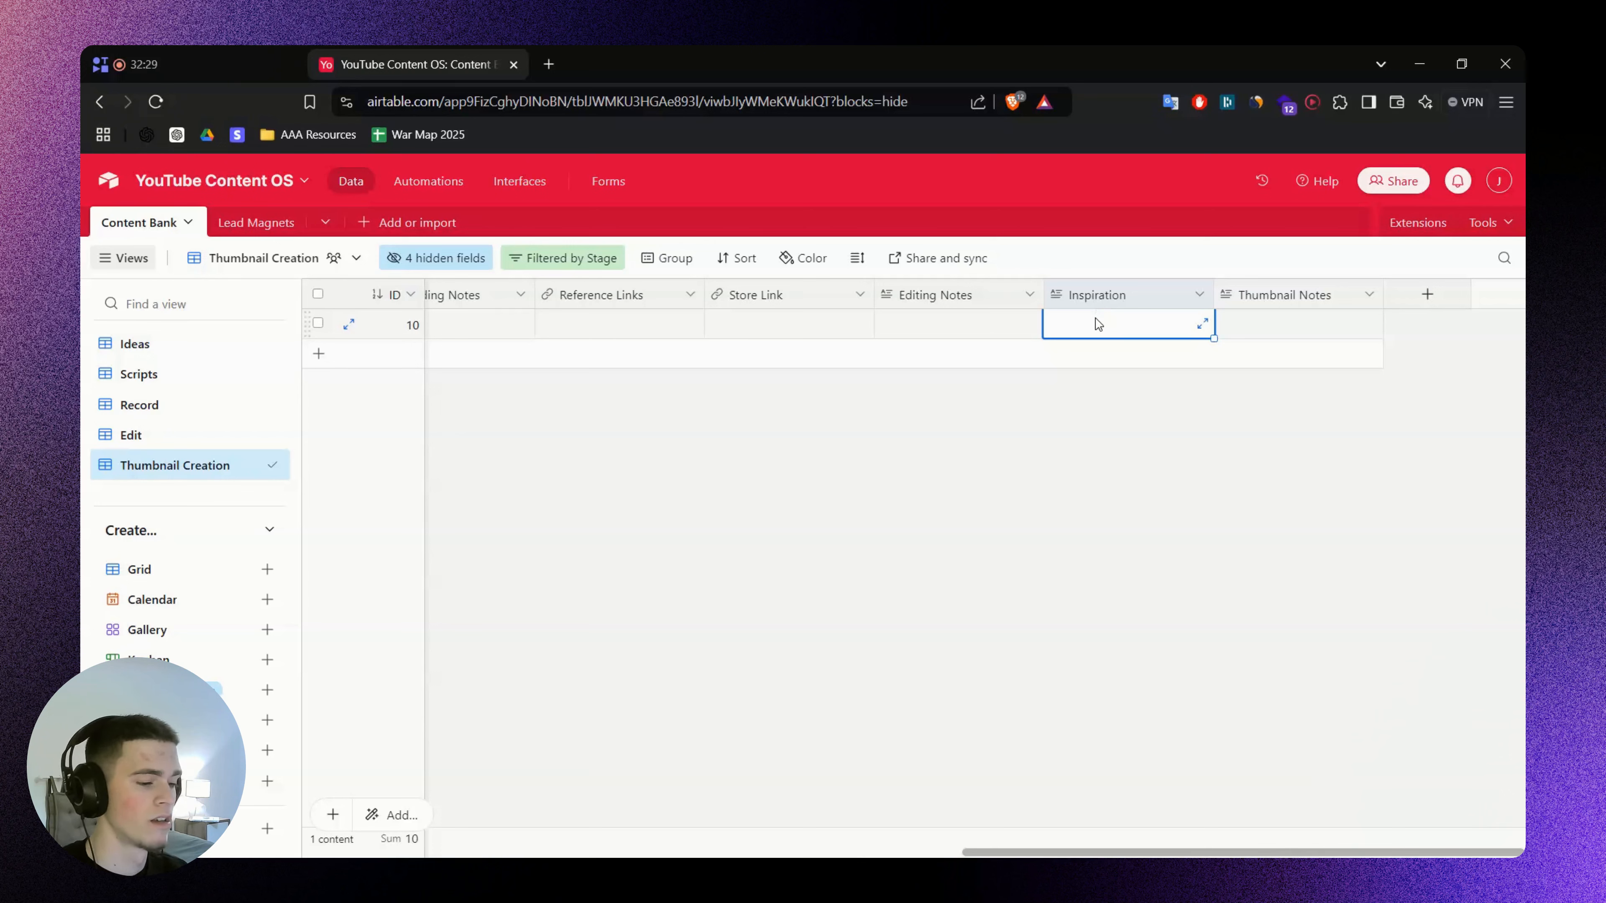
{"action": "left_click", "coordinate": [1288, 324]}
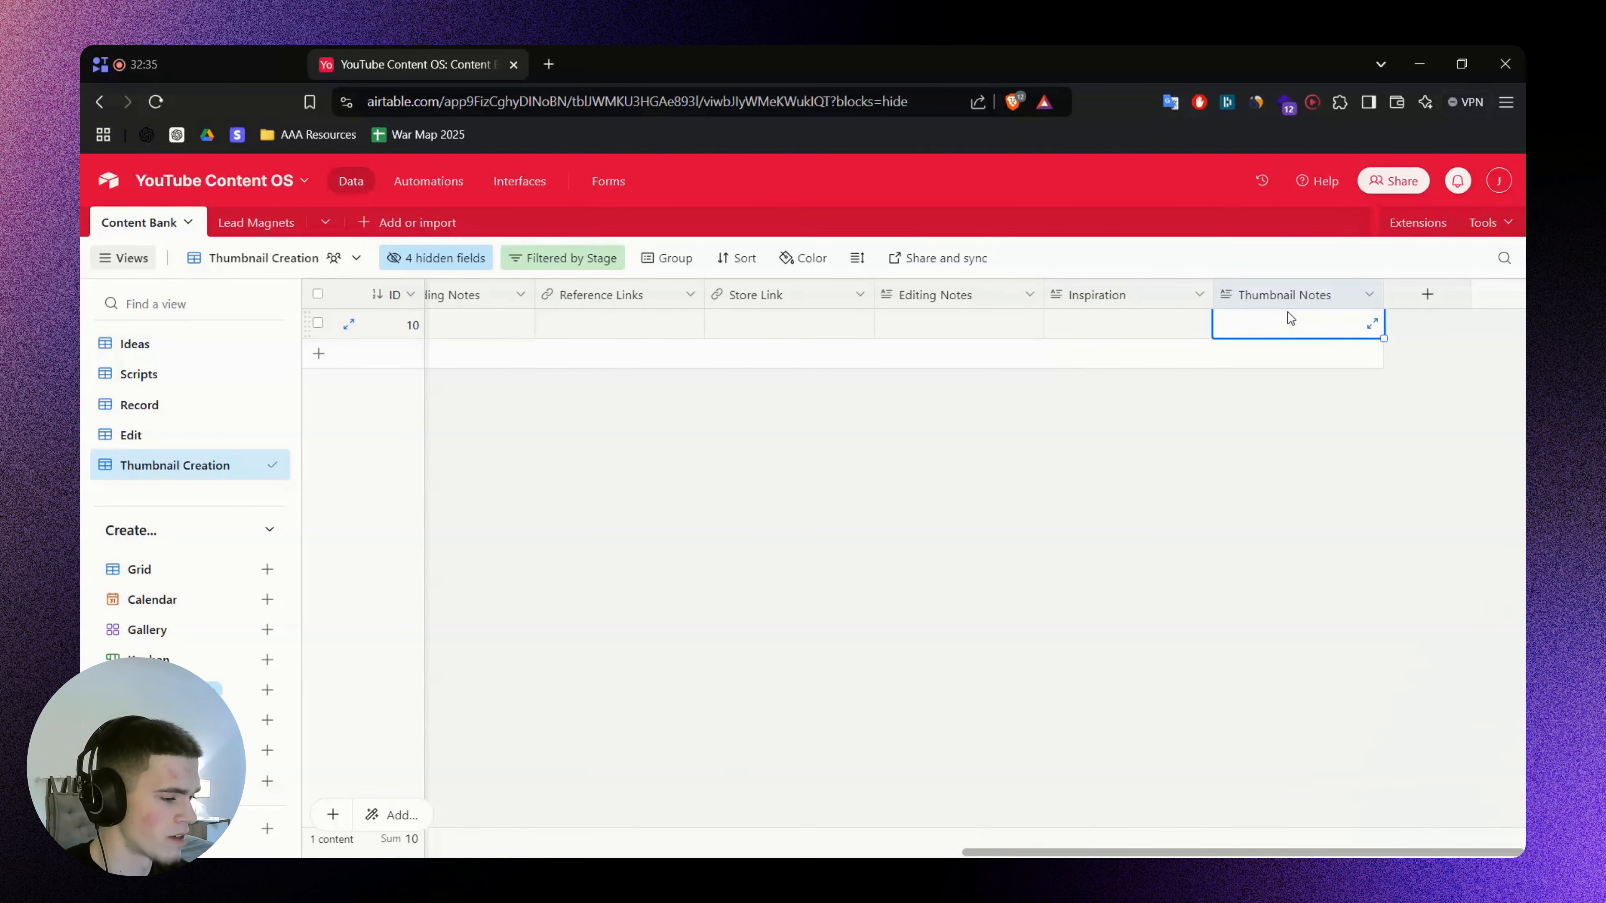
In the FigJam diagram, delete the Inspiration label under Thumbnail Creation and move the remaining labels up to close the gap
{"action": "key", "text": "alt+Tab"}
{"action": "left_click", "coordinate": [963, 419]}
{"action": "left_click", "coordinate": [964, 419]}
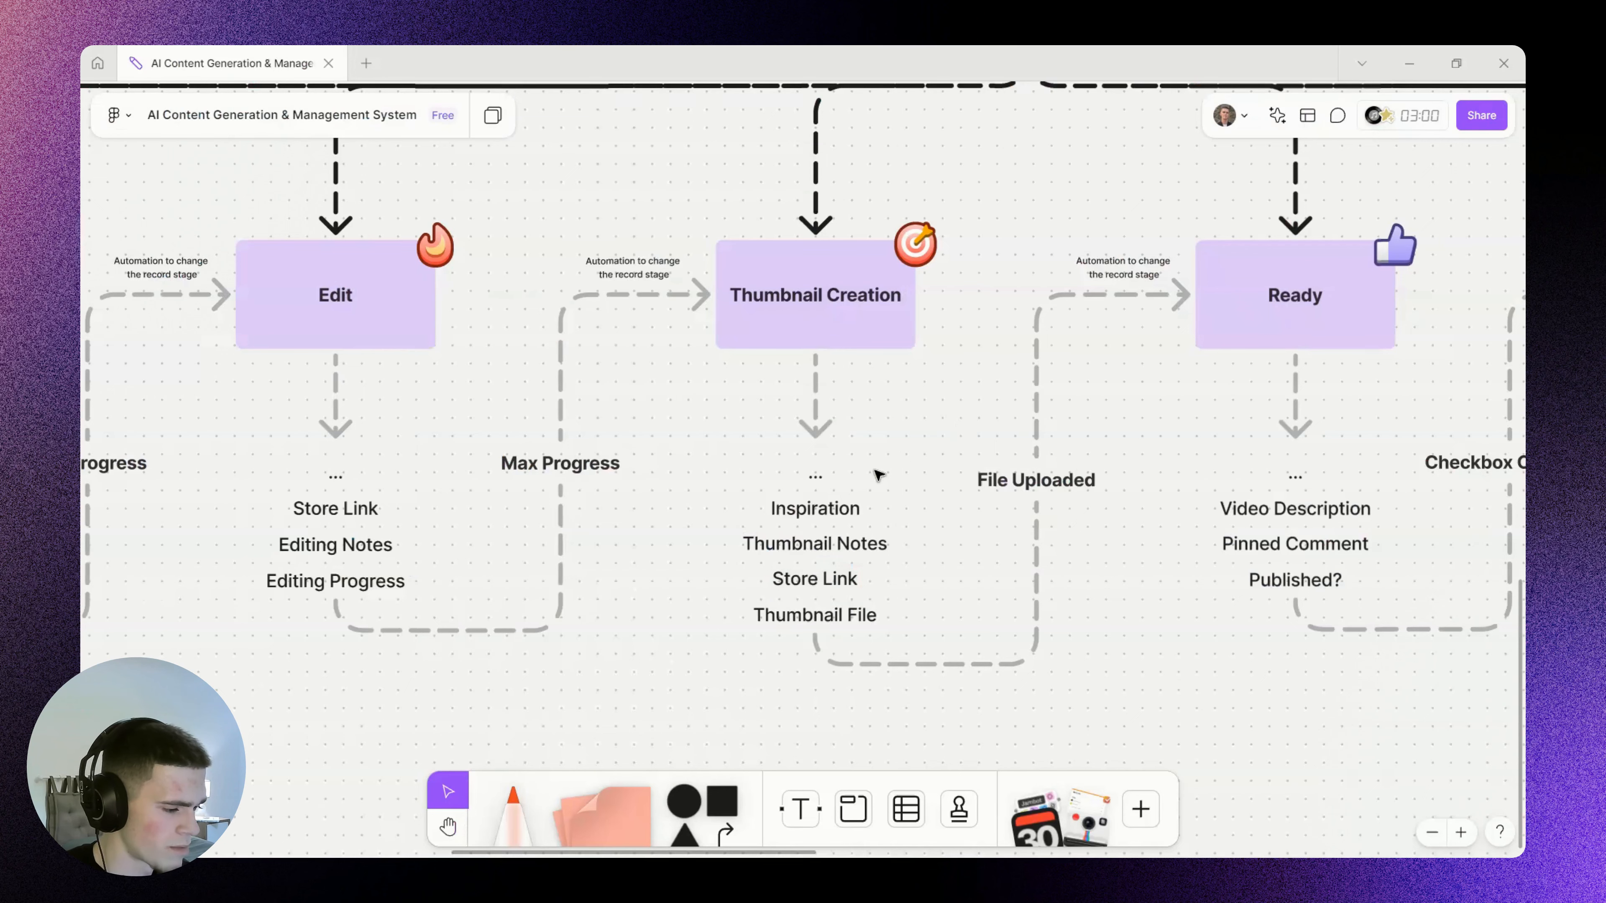
{"action": "left_click", "coordinate": [834, 503]}
{"action": "key", "text": "Delete"}
{"action": "left_click_drag", "start_coordinate": [696, 512], "coordinate": [868, 621]}
{"action": "left_click_drag", "start_coordinate": [856, 549], "coordinate": [865, 517]}
Switch back to Airtable and delete the Inspiration field from the Content Bank table
{"action": "key", "text": "alt+Tab"}
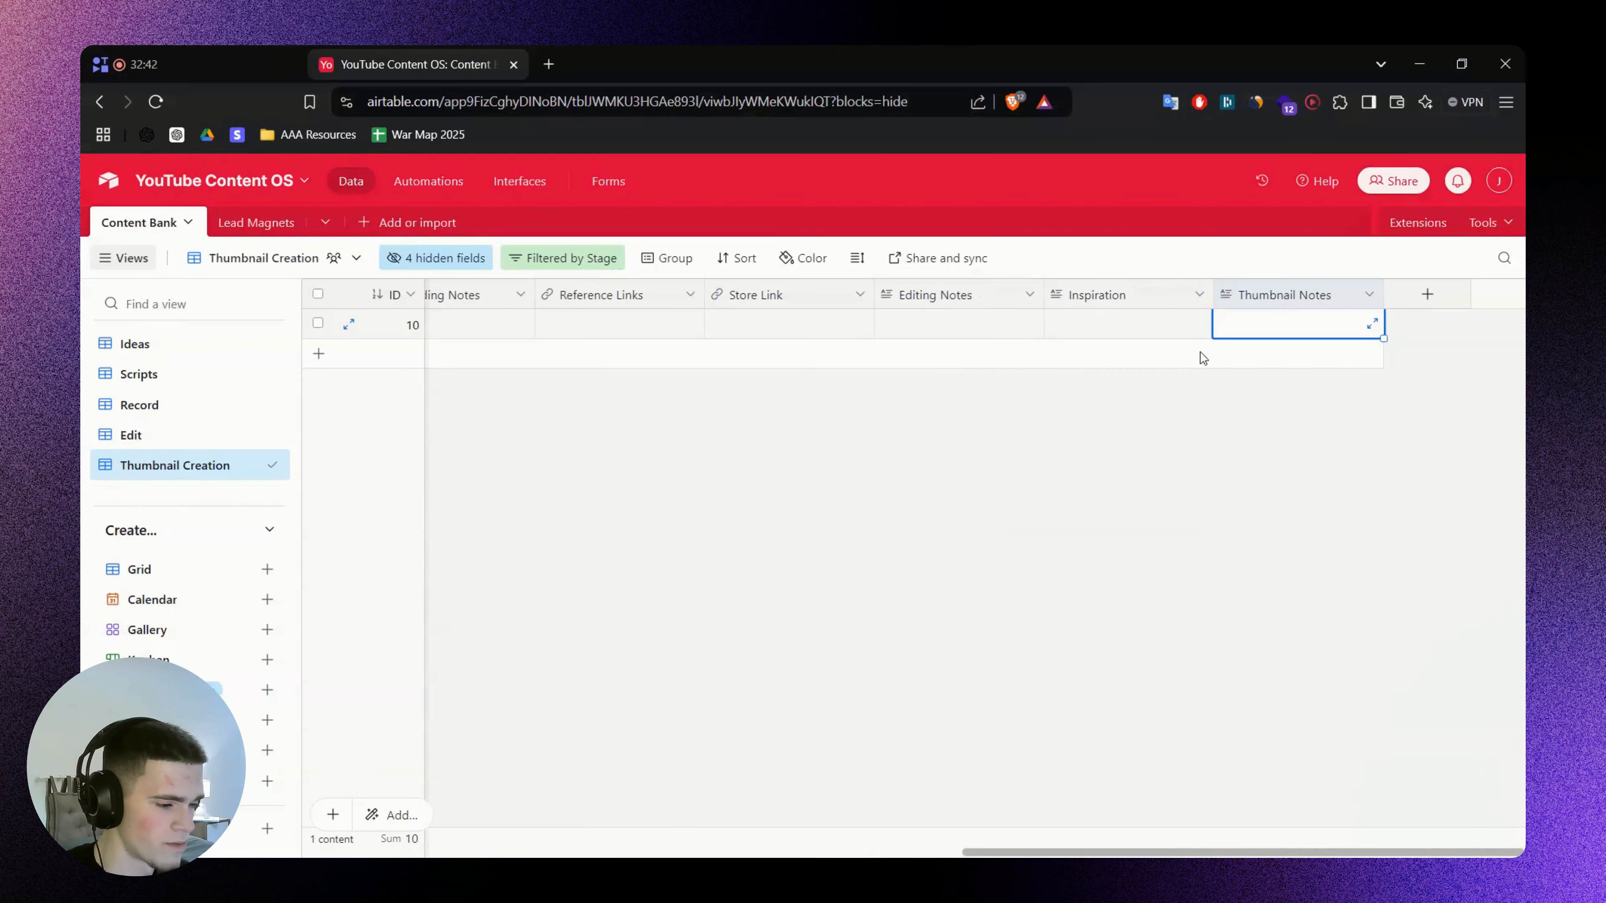
{"action": "right_click", "coordinate": [1112, 297]}
{"action": "left_click", "coordinate": [1162, 801]}
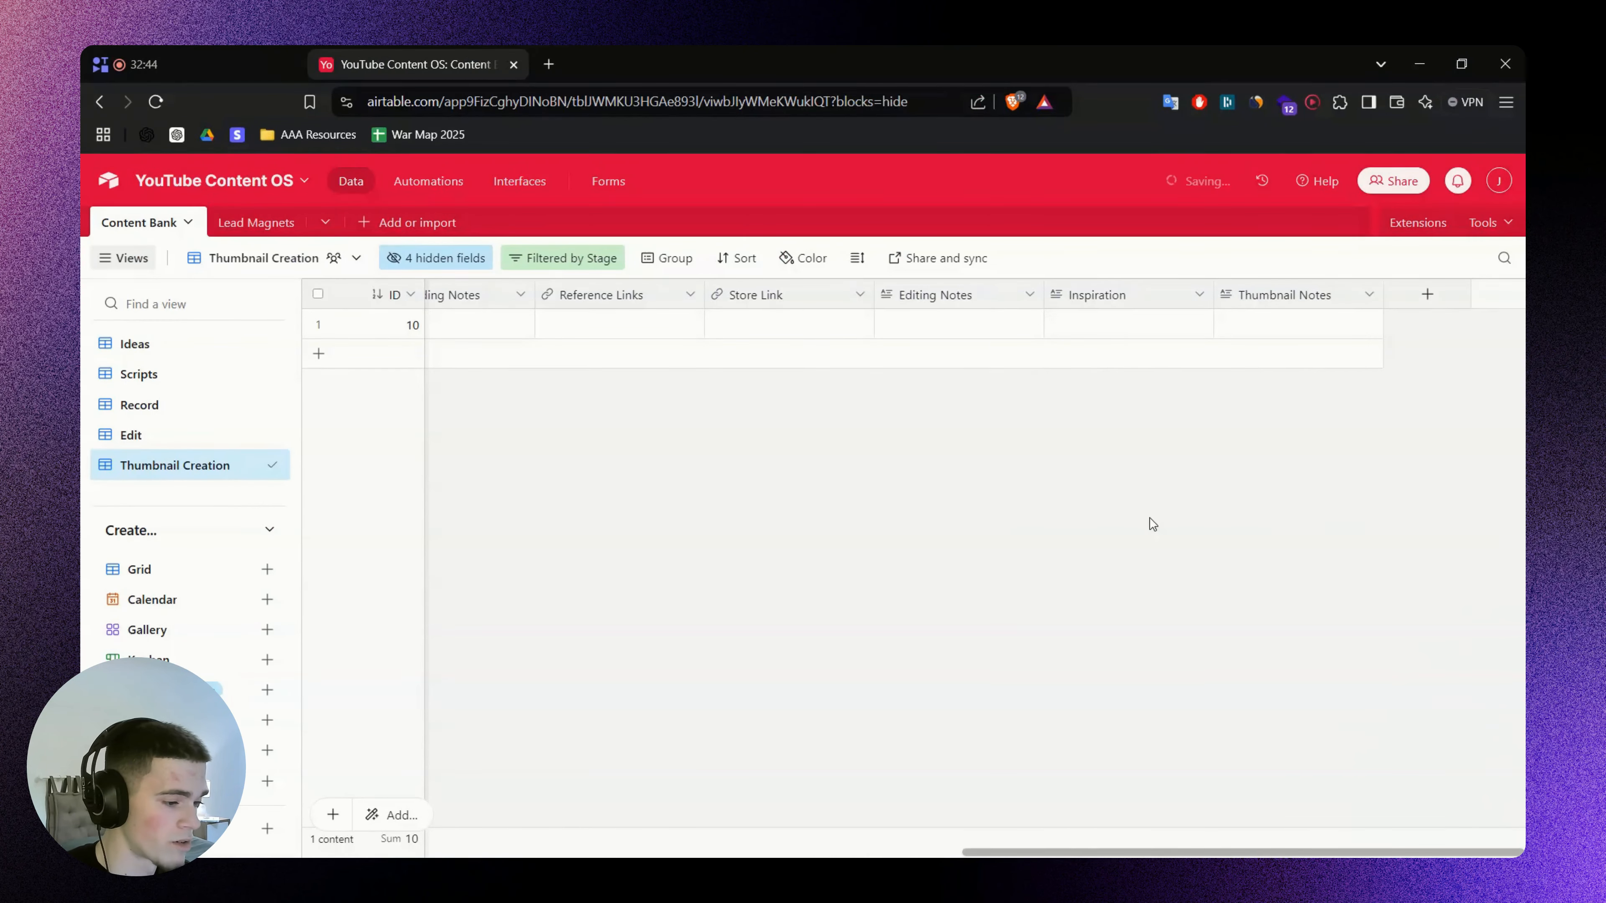
Switch to the FigJam diagram and compare the Store Link entries under Edit and Thumbnail Creation
{"action": "key", "text": "alt+Tab"}
{"action": "double_click", "coordinate": [819, 553]}
{"action": "left_click", "coordinate": [914, 548]}
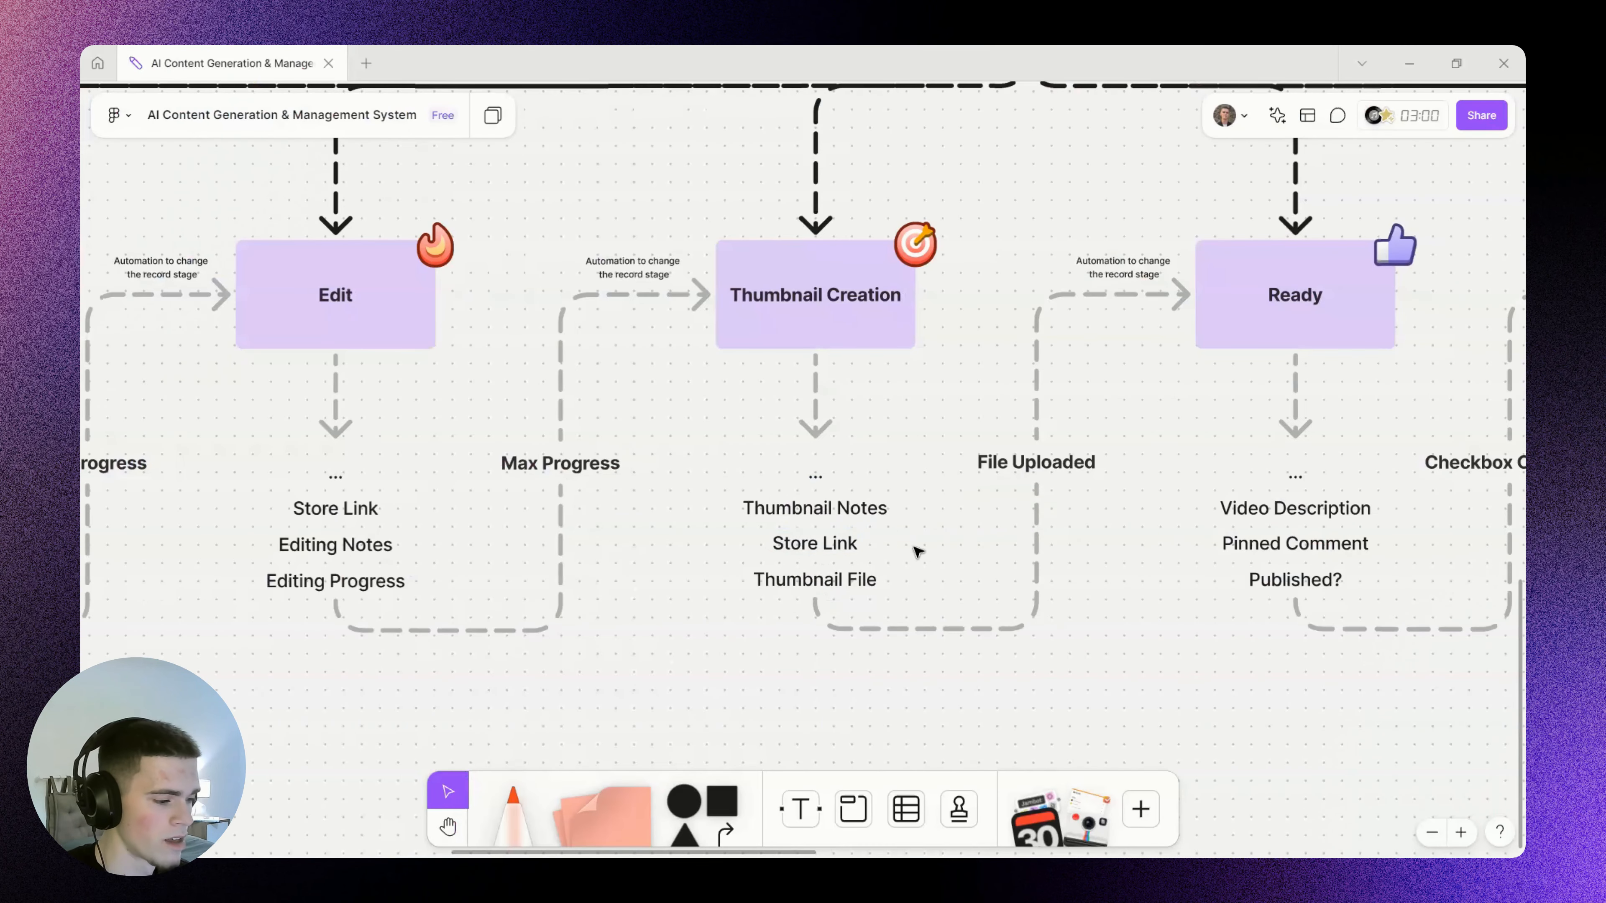
{"action": "left_click", "coordinate": [338, 515]}
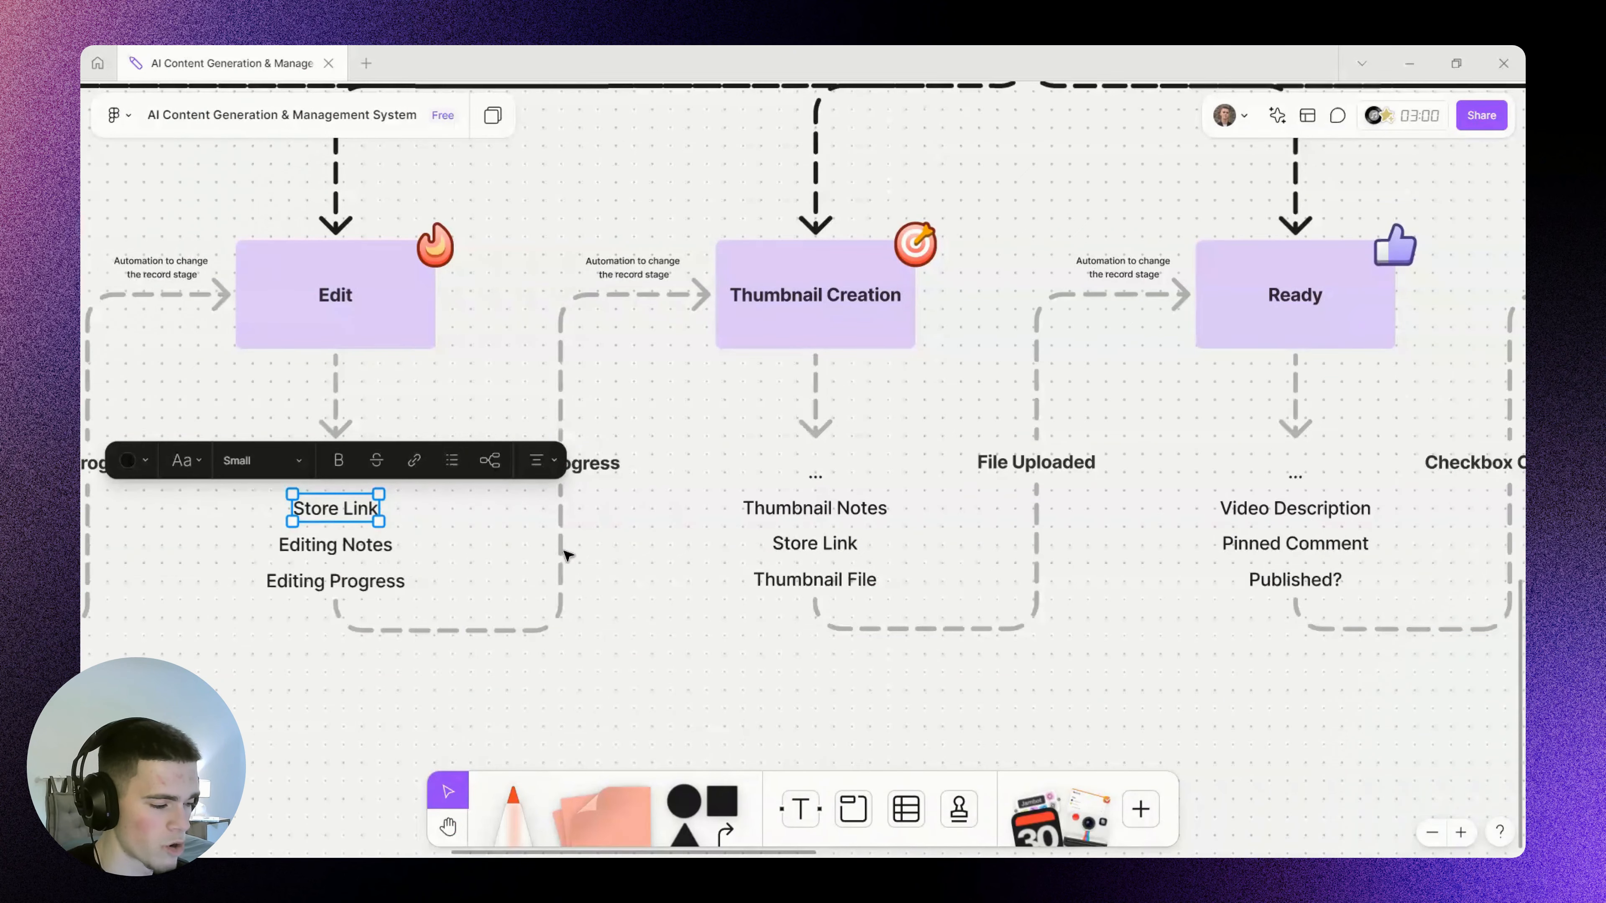
{"action": "left_click", "coordinate": [650, 563]}
Return to Airtable and add a URL field named Storage Link after Thumbnail Notes in the Content Bank table
{"action": "key", "text": "alt+Tab"}
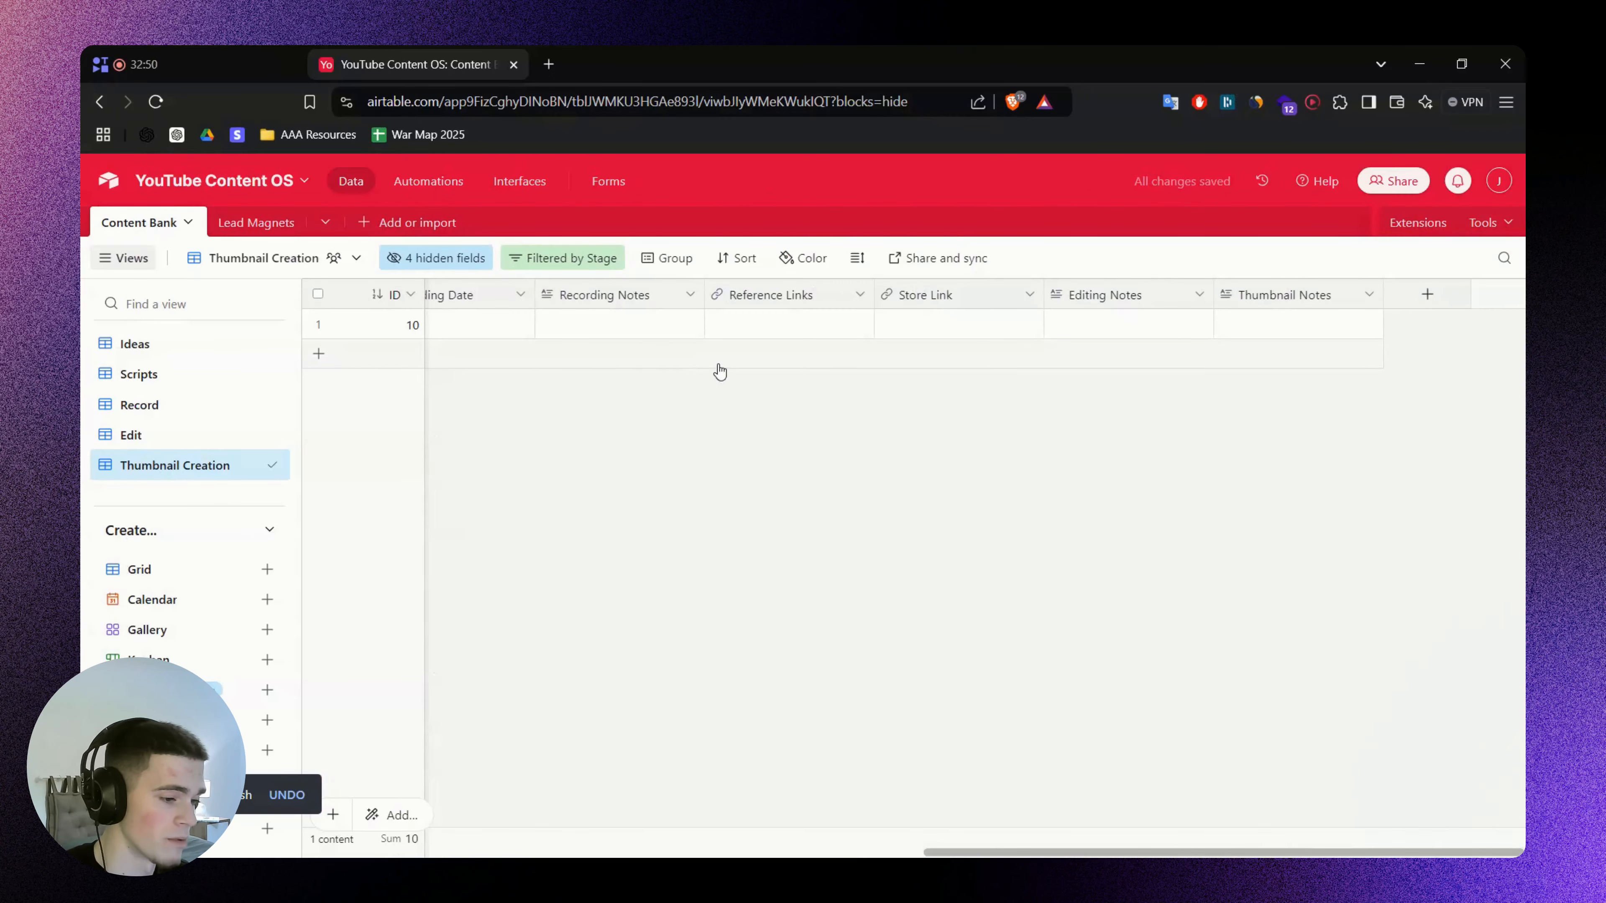
{"action": "left_click", "coordinate": [1394, 301]}
{"action": "type", "text": "Stor"}
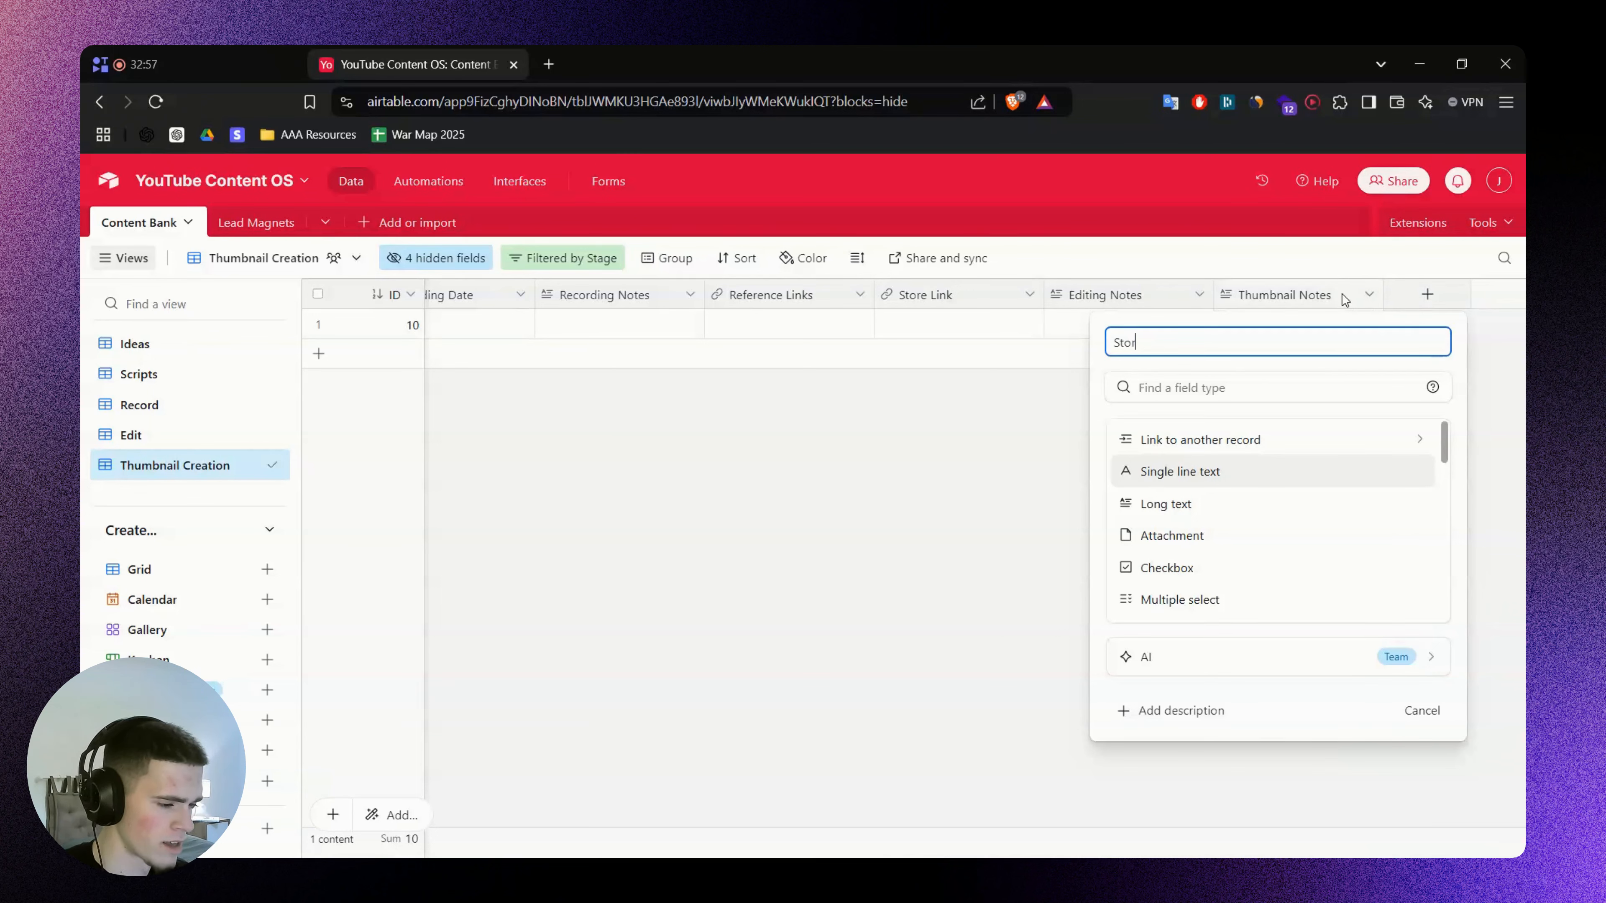
{"action": "type", "text": "age Link"}
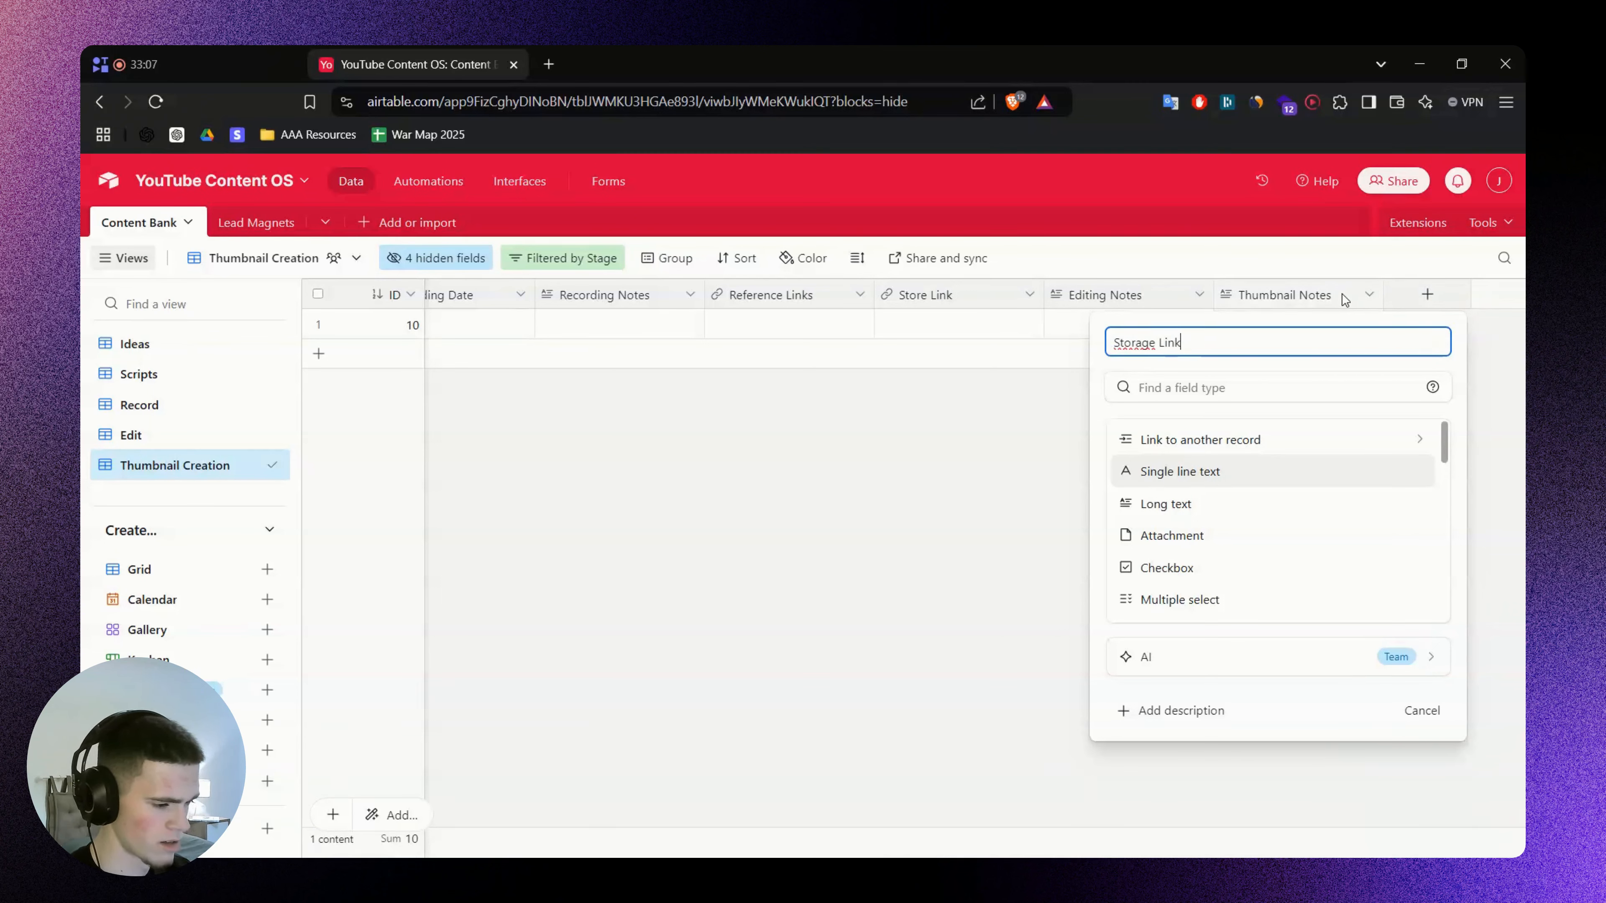
{"action": "left_click", "coordinate": [1205, 387]}
{"action": "type", "text": "url"}
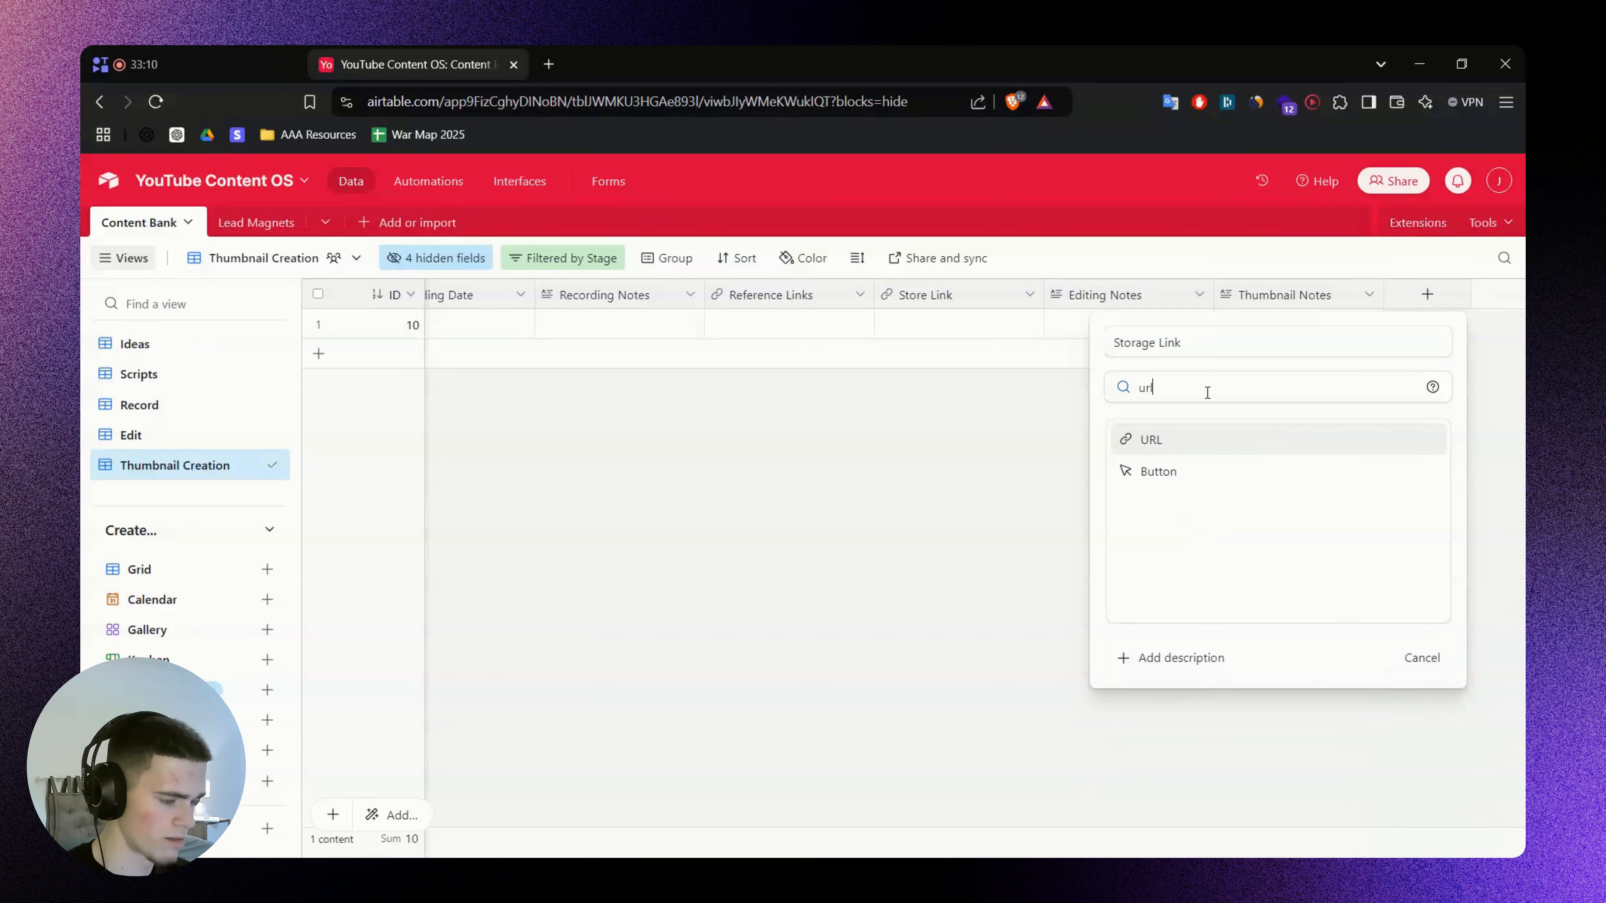
{"action": "left_click", "coordinate": [1187, 449]}
{"action": "left_click", "coordinate": [1410, 473]}
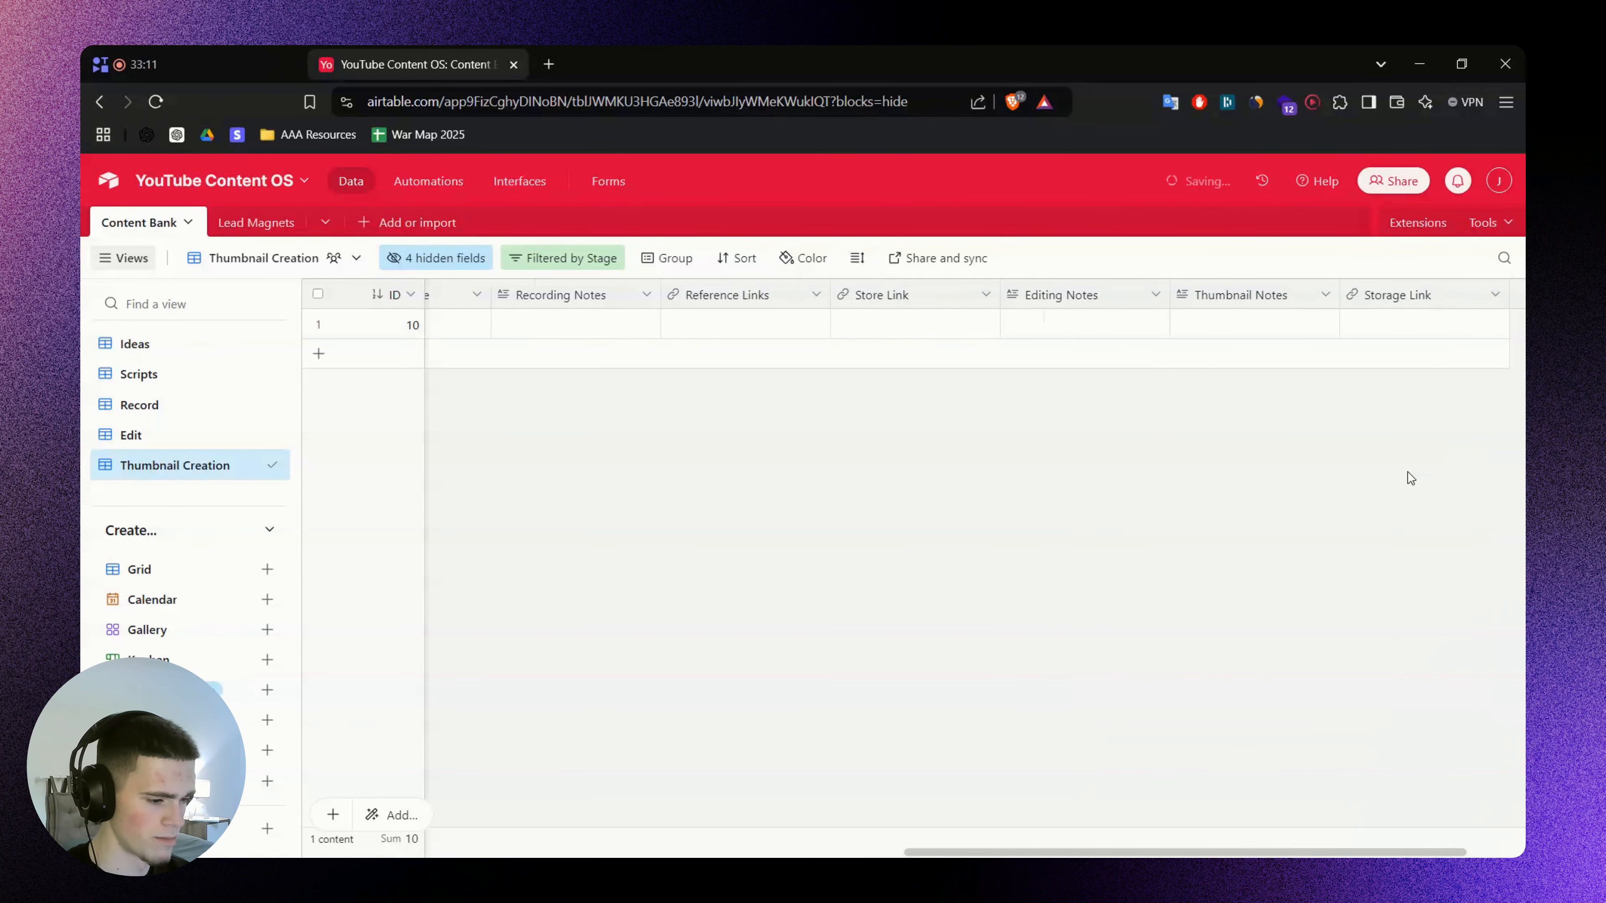
{"action": "left_click_drag", "start_coordinate": [1132, 855], "coordinate": [1333, 749]}
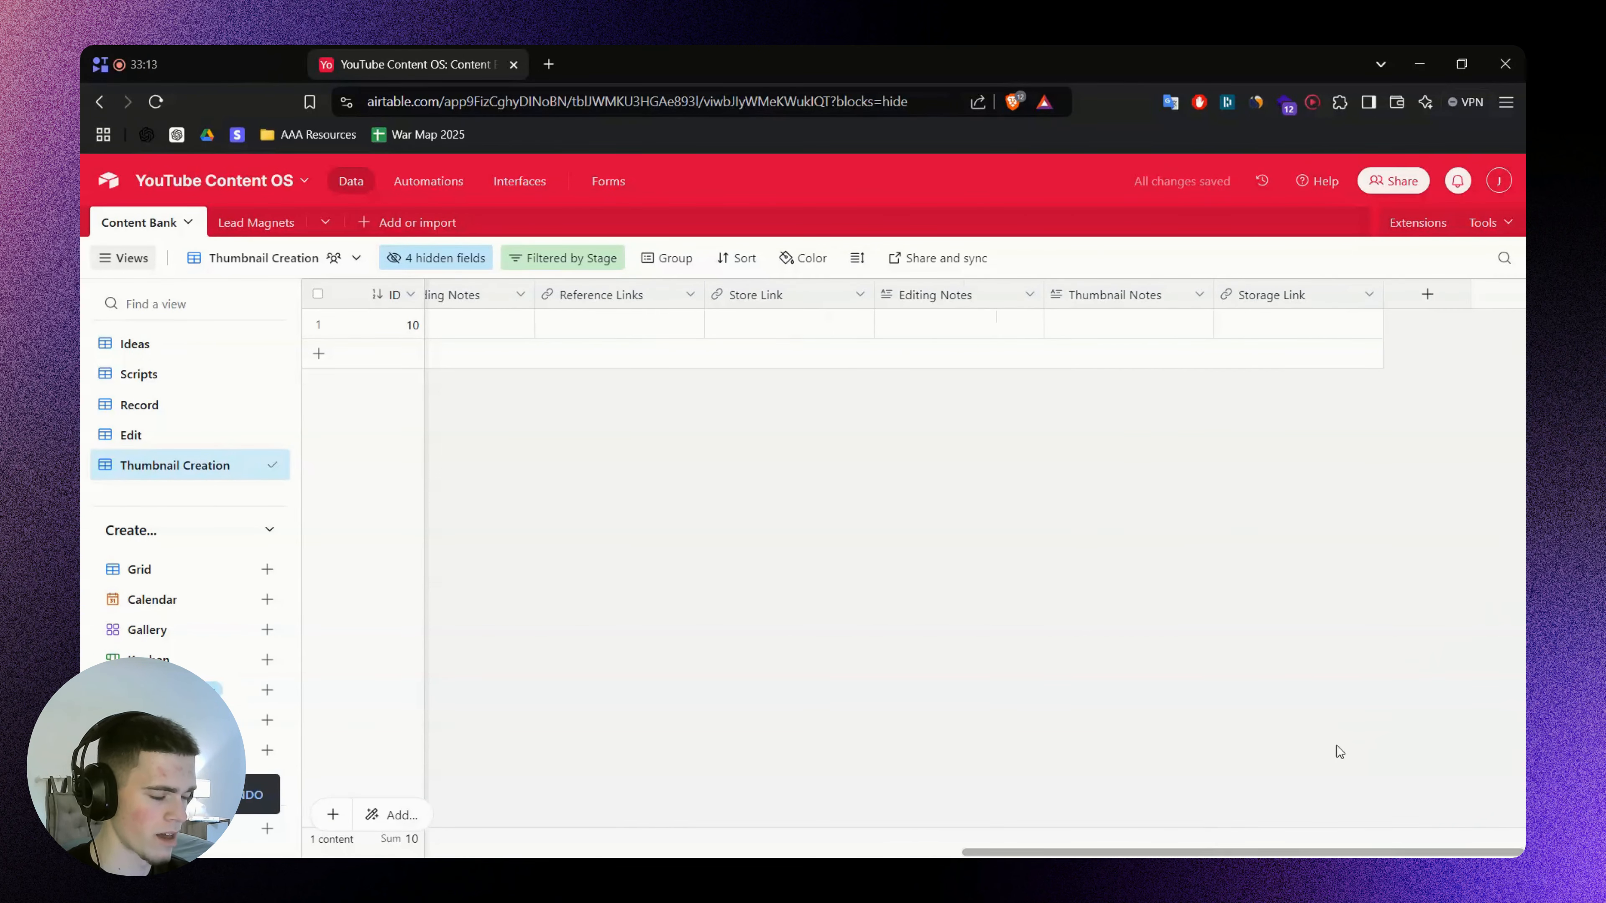
{"action": "left_click", "coordinate": [1280, 333]}
{"action": "left_click", "coordinate": [1275, 334]}
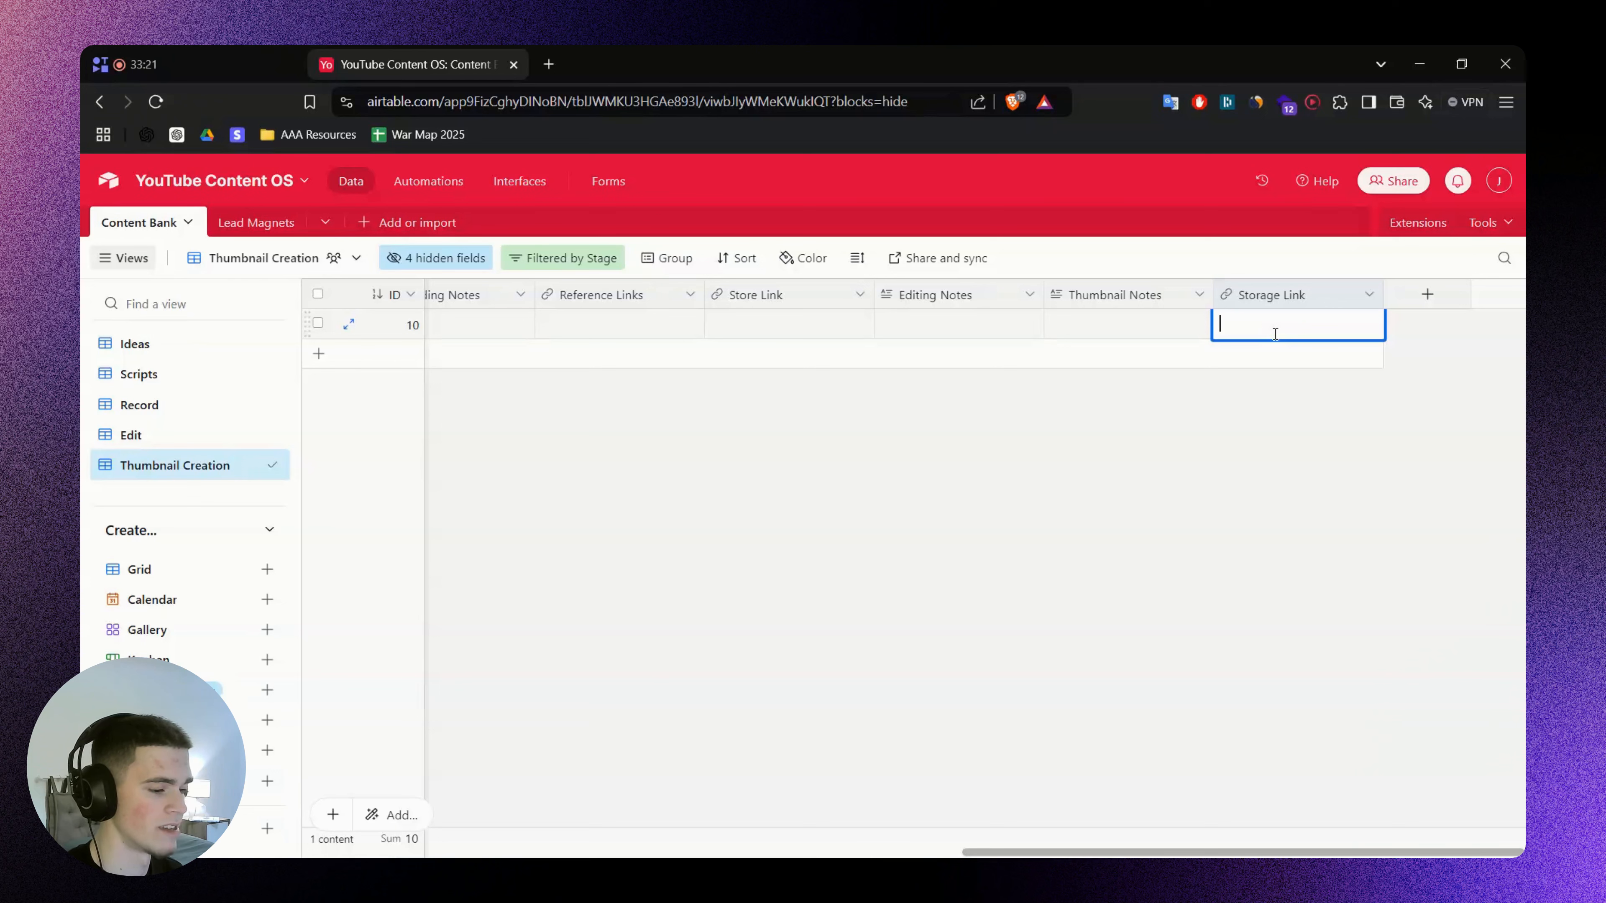
{"action": "left_click", "coordinate": [1297, 428]}
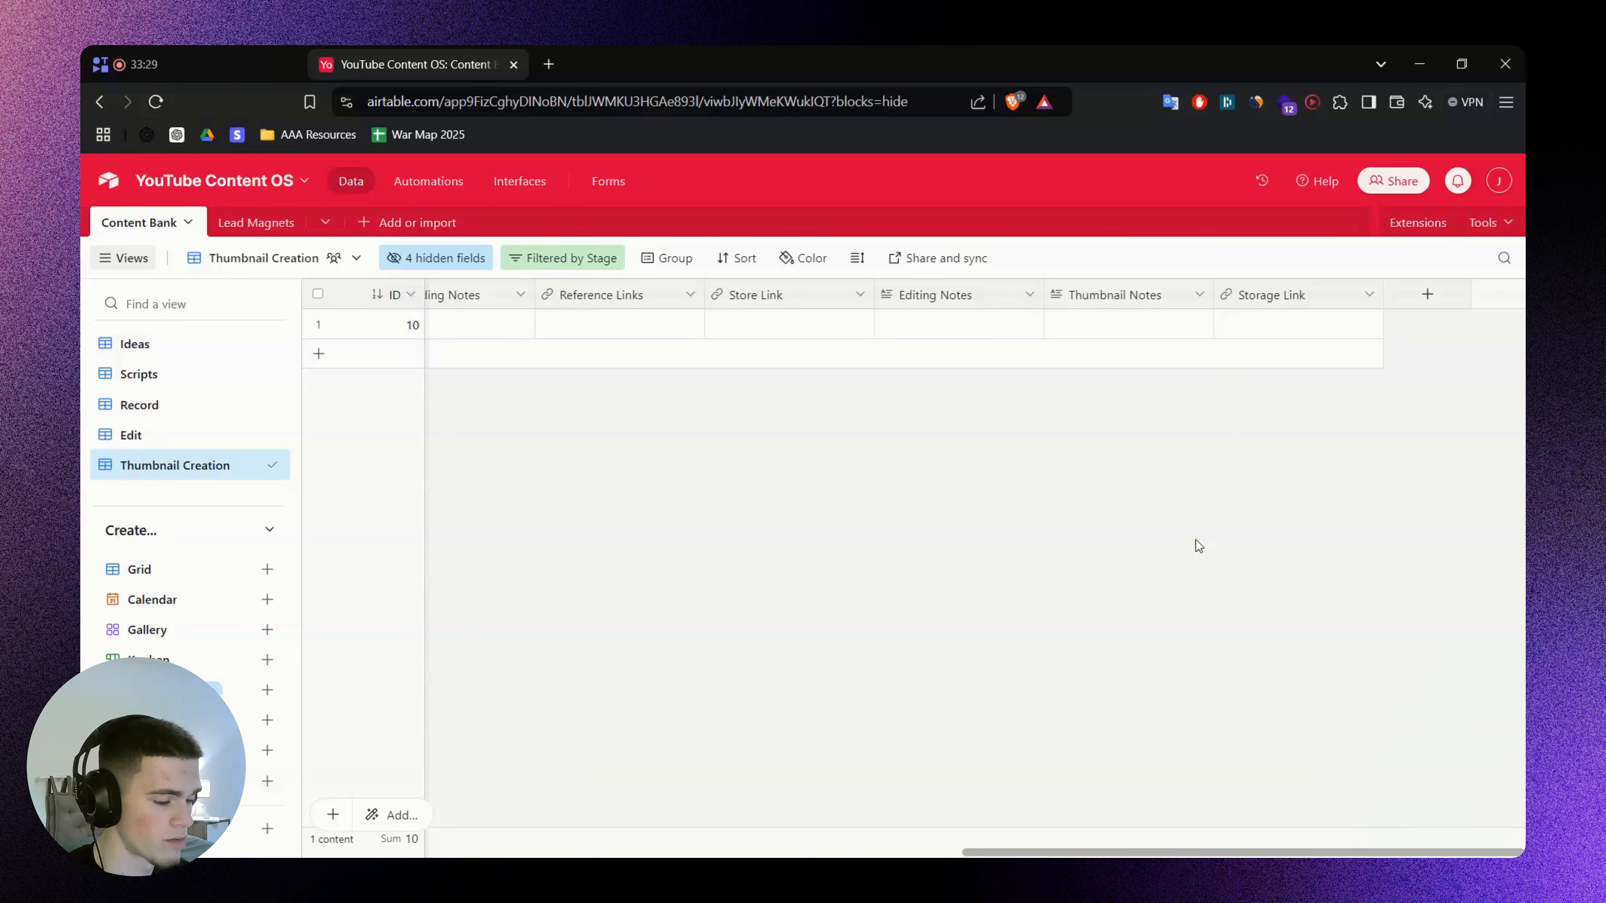
{"action": "right_click", "coordinate": [1200, 463]}
{"action": "left_click", "coordinate": [1254, 457]}
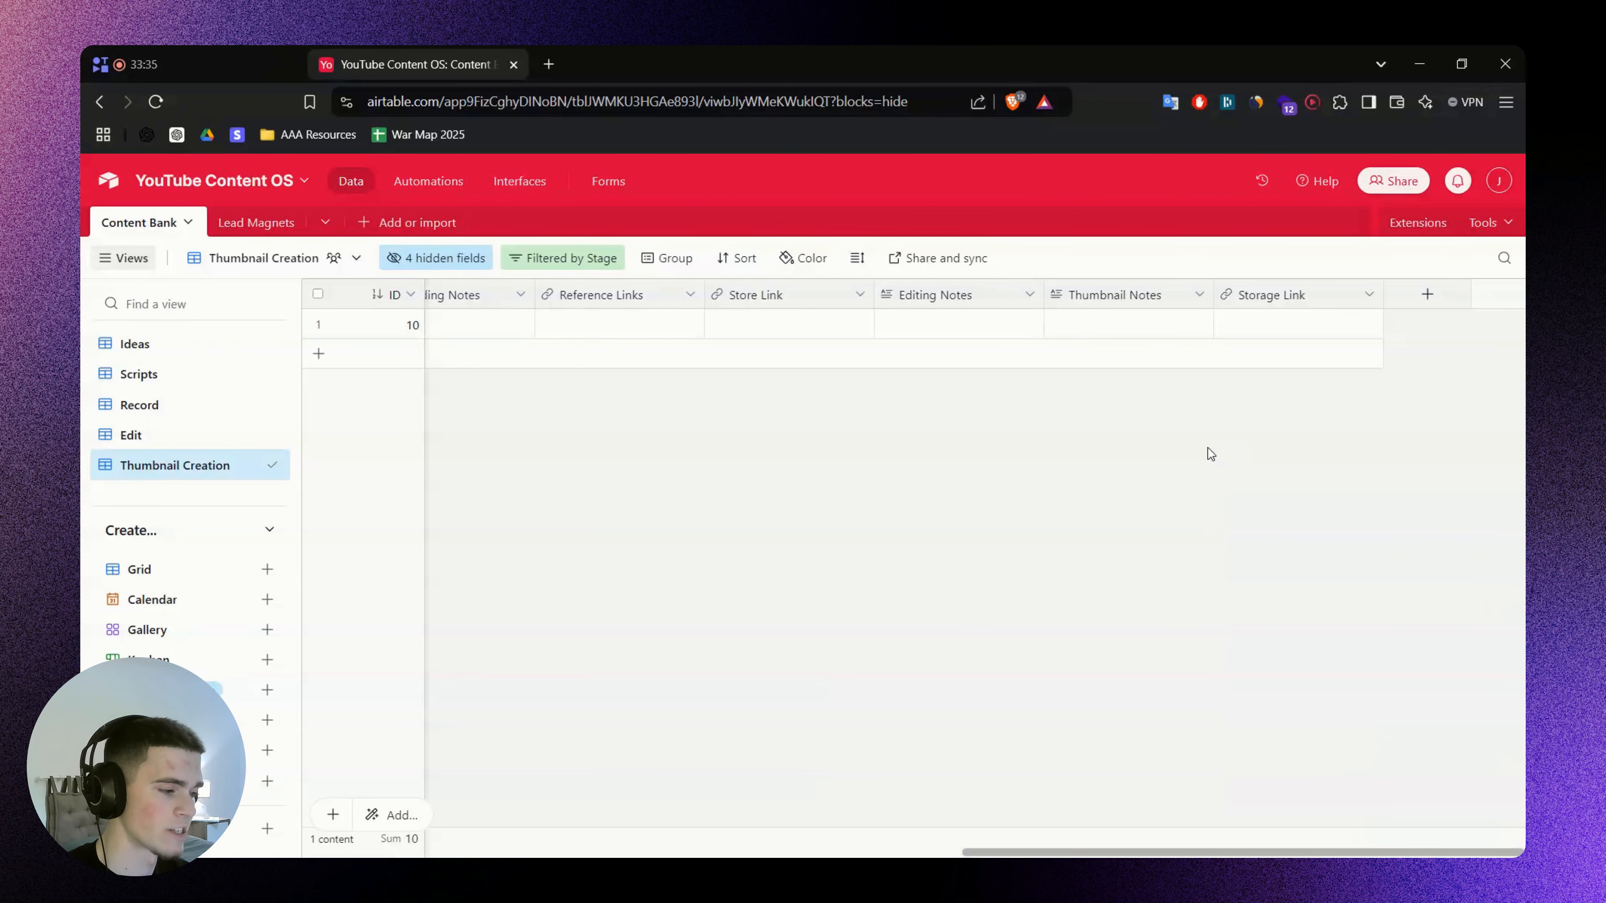
Switch to the FigJam diagram and copy the text of the Thumbnail File label under Thumbnail Creation
{"action": "key", "text": "alt+Tab"}
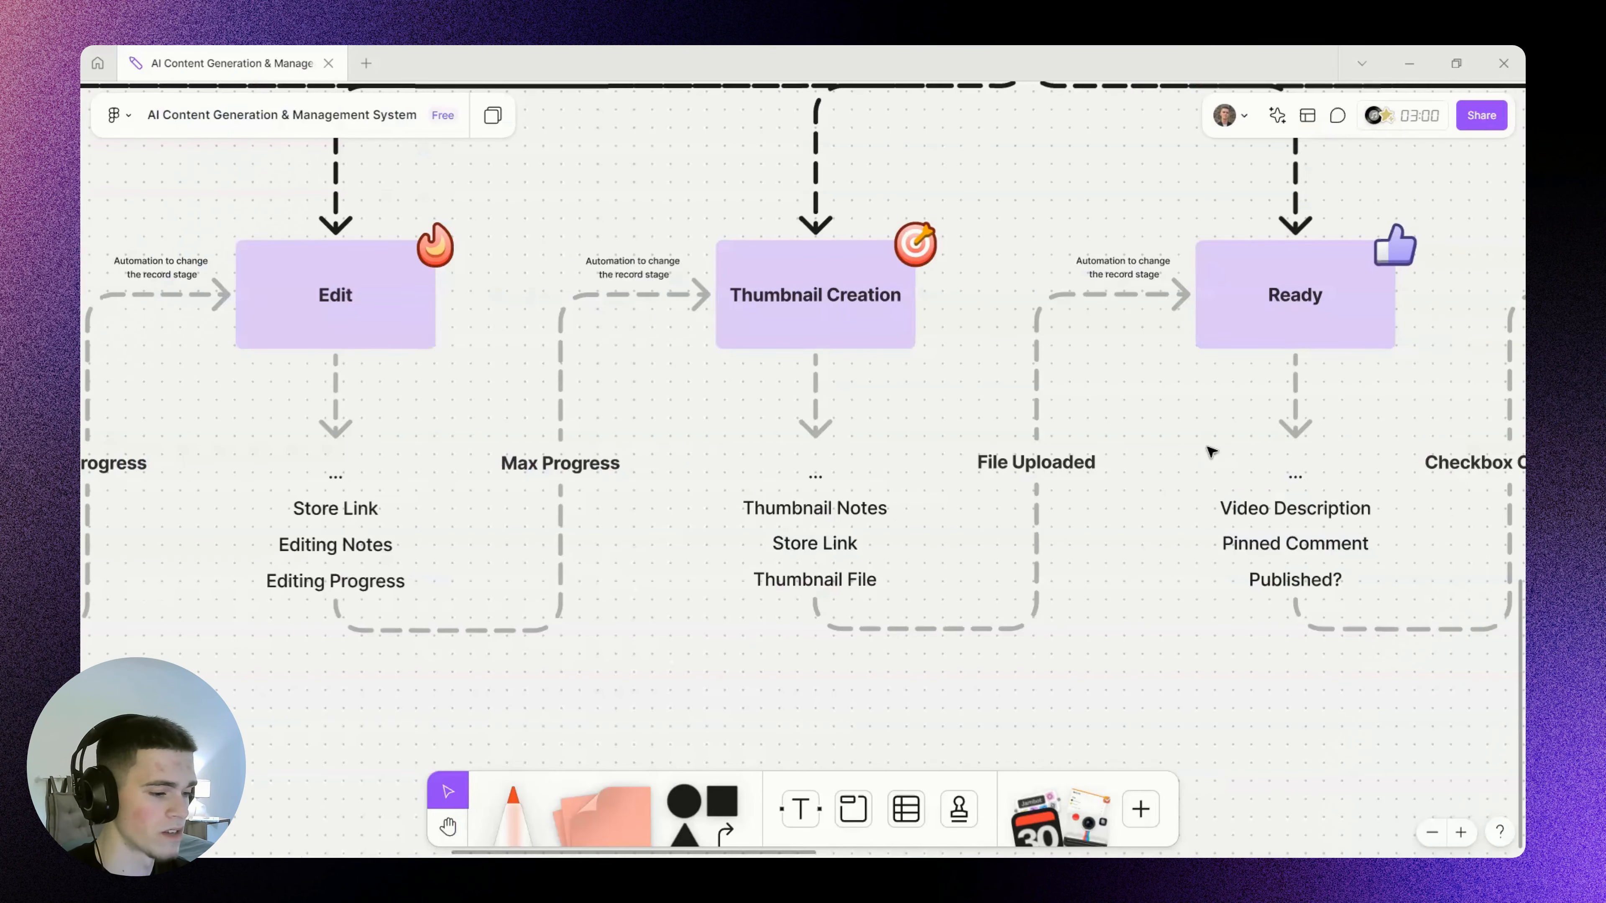
{"action": "key", "text": "alt+Tab"}
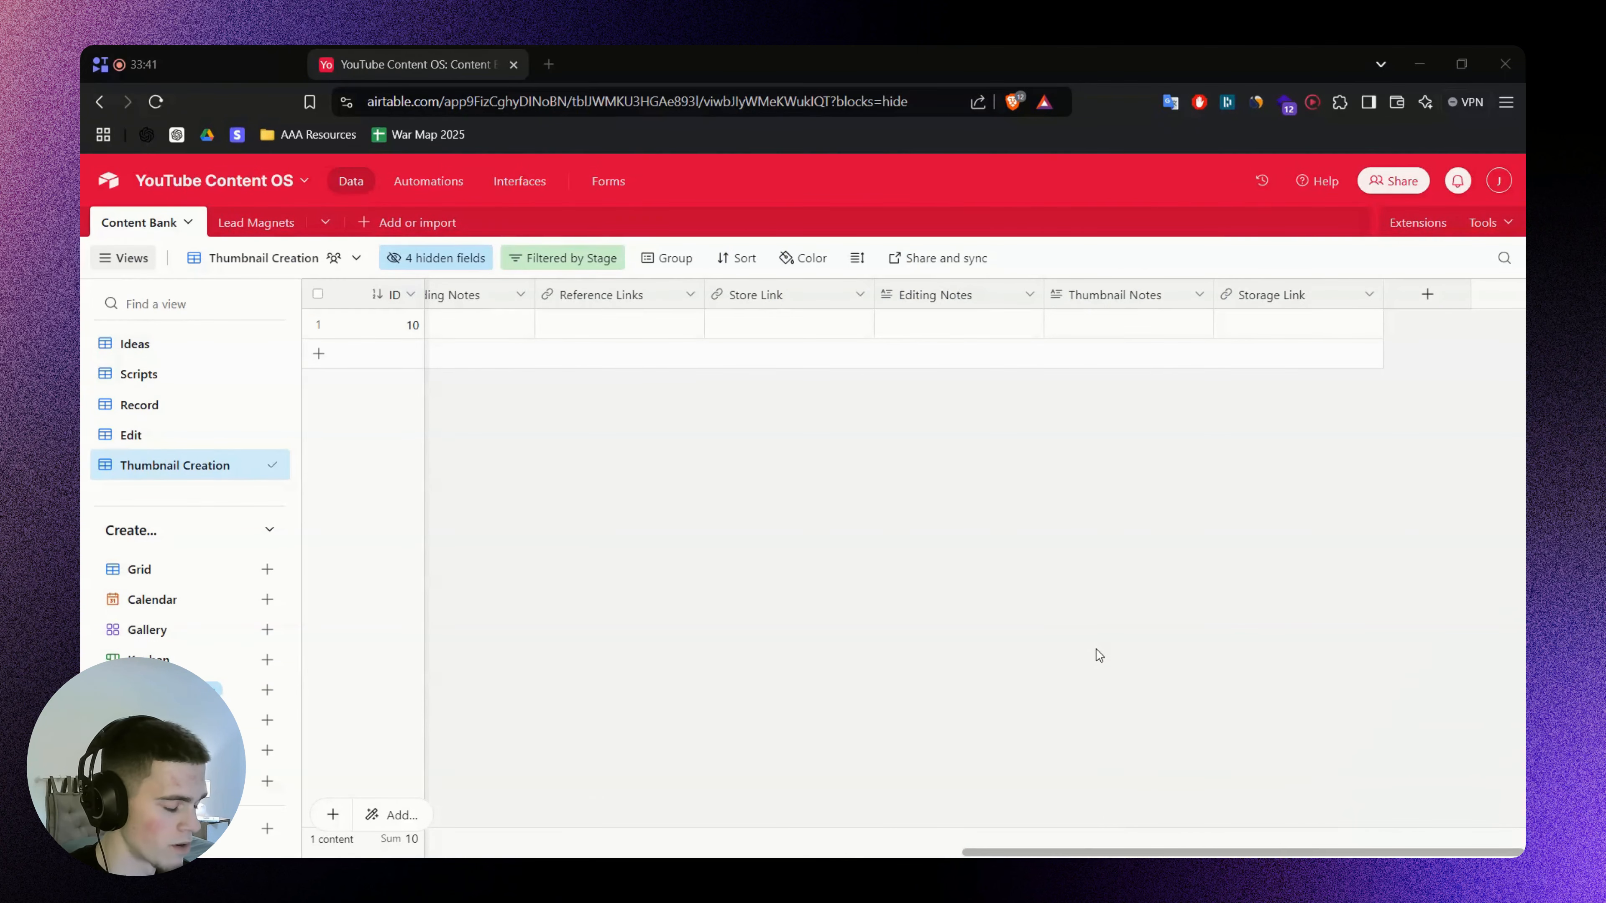
{"action": "key", "text": "alt+Tab"}
{"action": "left_click", "coordinate": [821, 587]}
{"action": "double_click", "coordinate": [822, 589]}
{"action": "key", "text": "ctrl+c"}
{"action": "left_click", "coordinate": [1046, 614]}
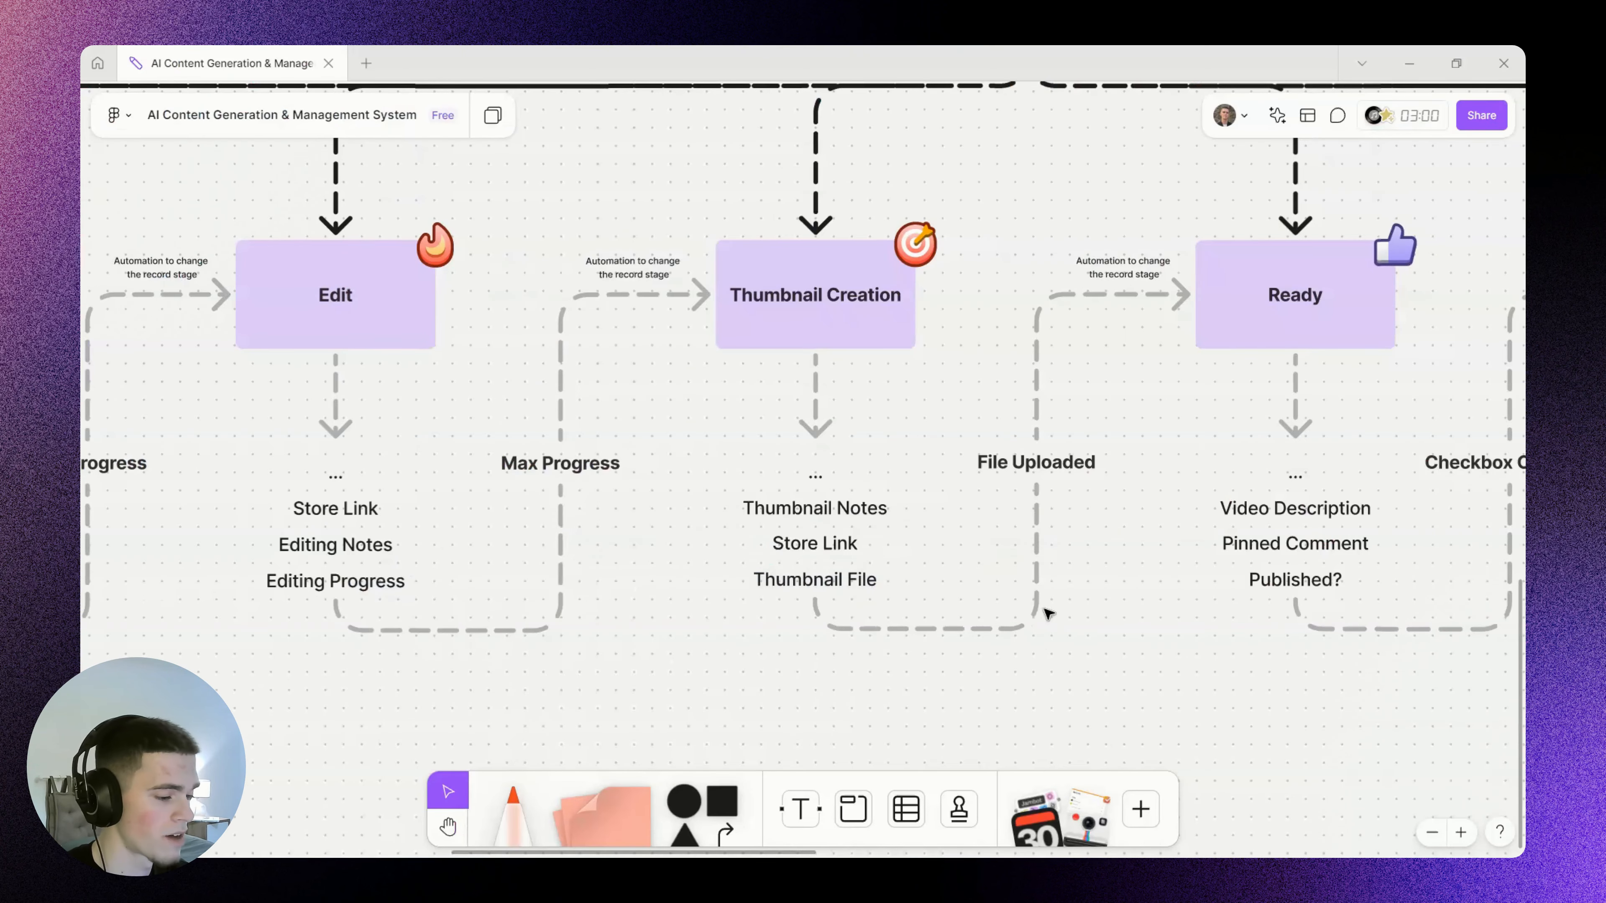
Return to Airtable and add an Attachment field named Thumbnail File after Storage Link in the Content Bank table
{"action": "key", "text": "alt+Tab"}
{"action": "left_click", "coordinate": [1439, 291]}
{"action": "key", "text": "ctrl+v"}
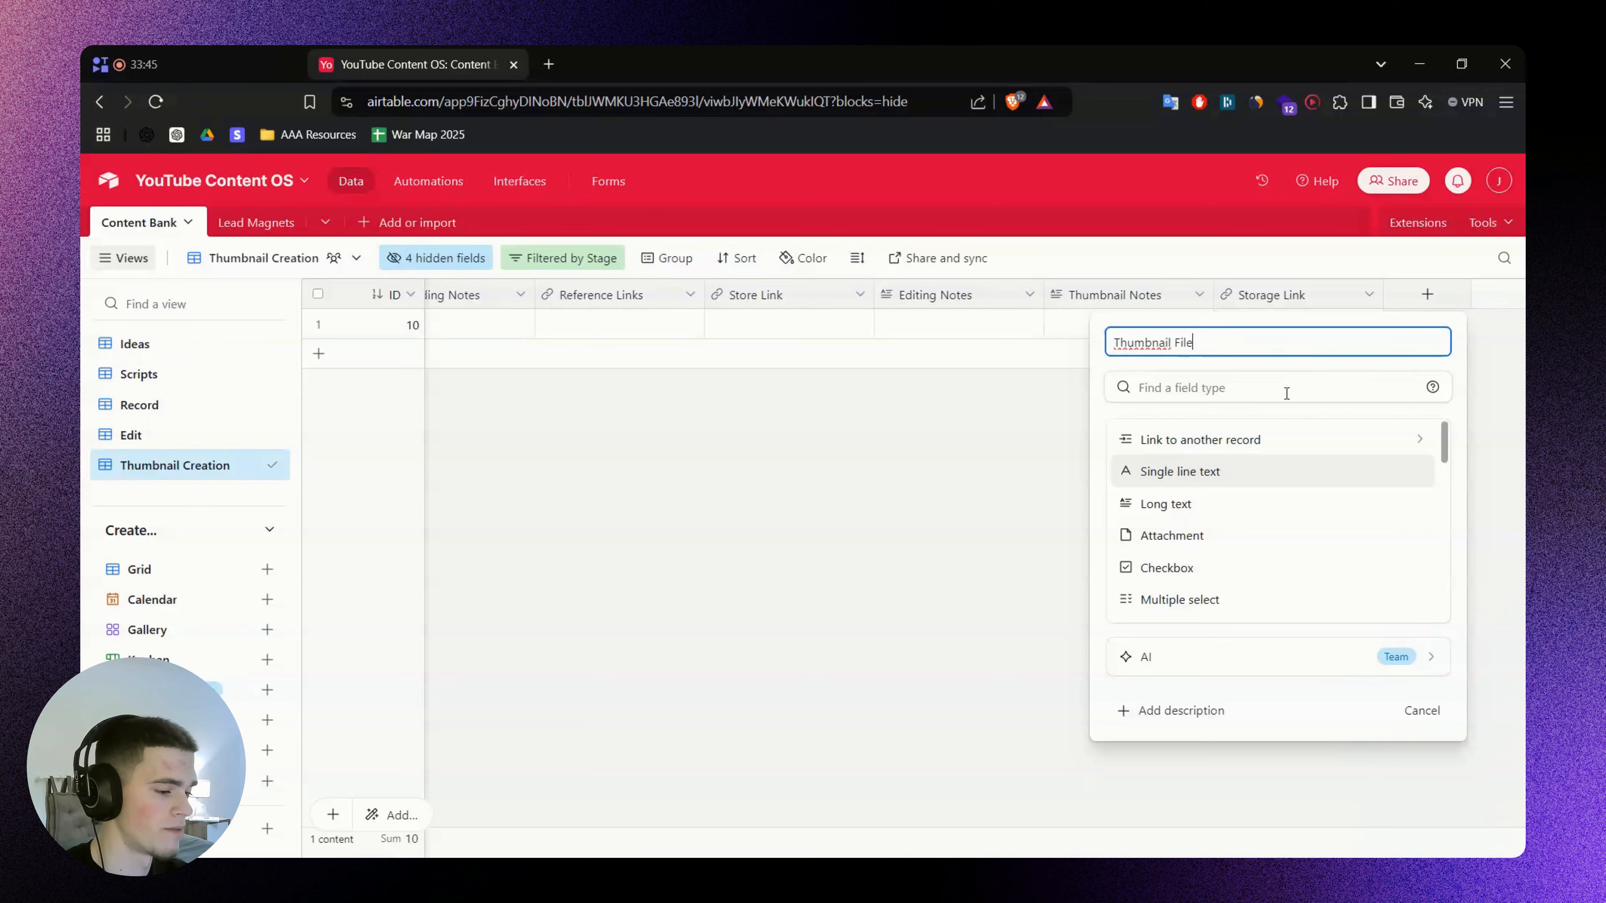
{"action": "left_click", "coordinate": [1283, 395]}
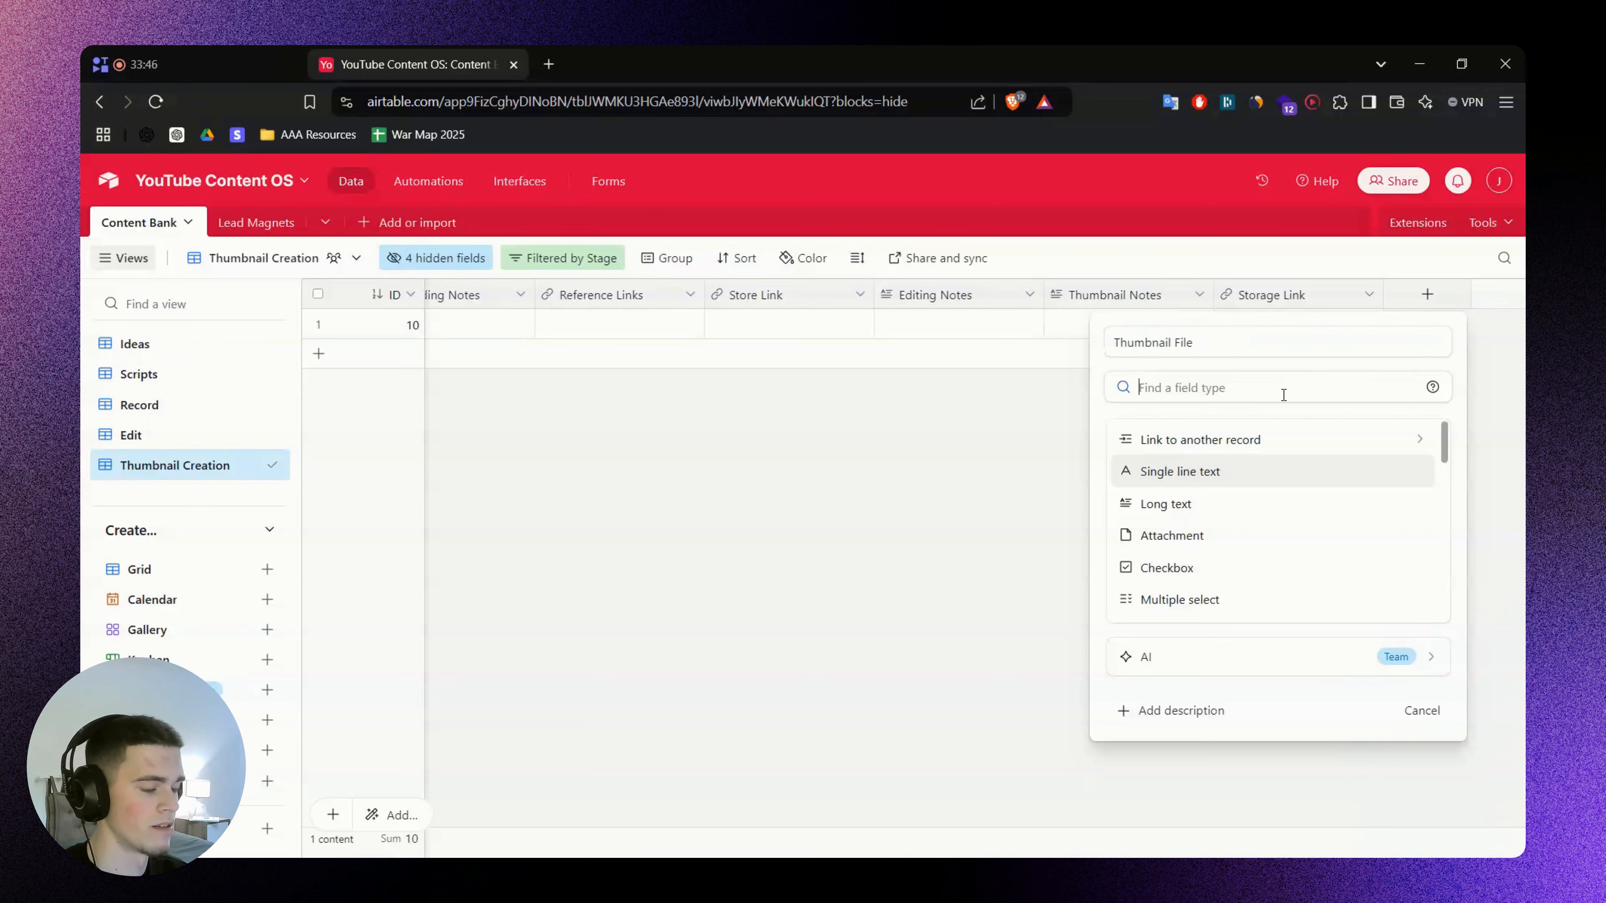
{"action": "left_click", "coordinate": [1231, 539]}
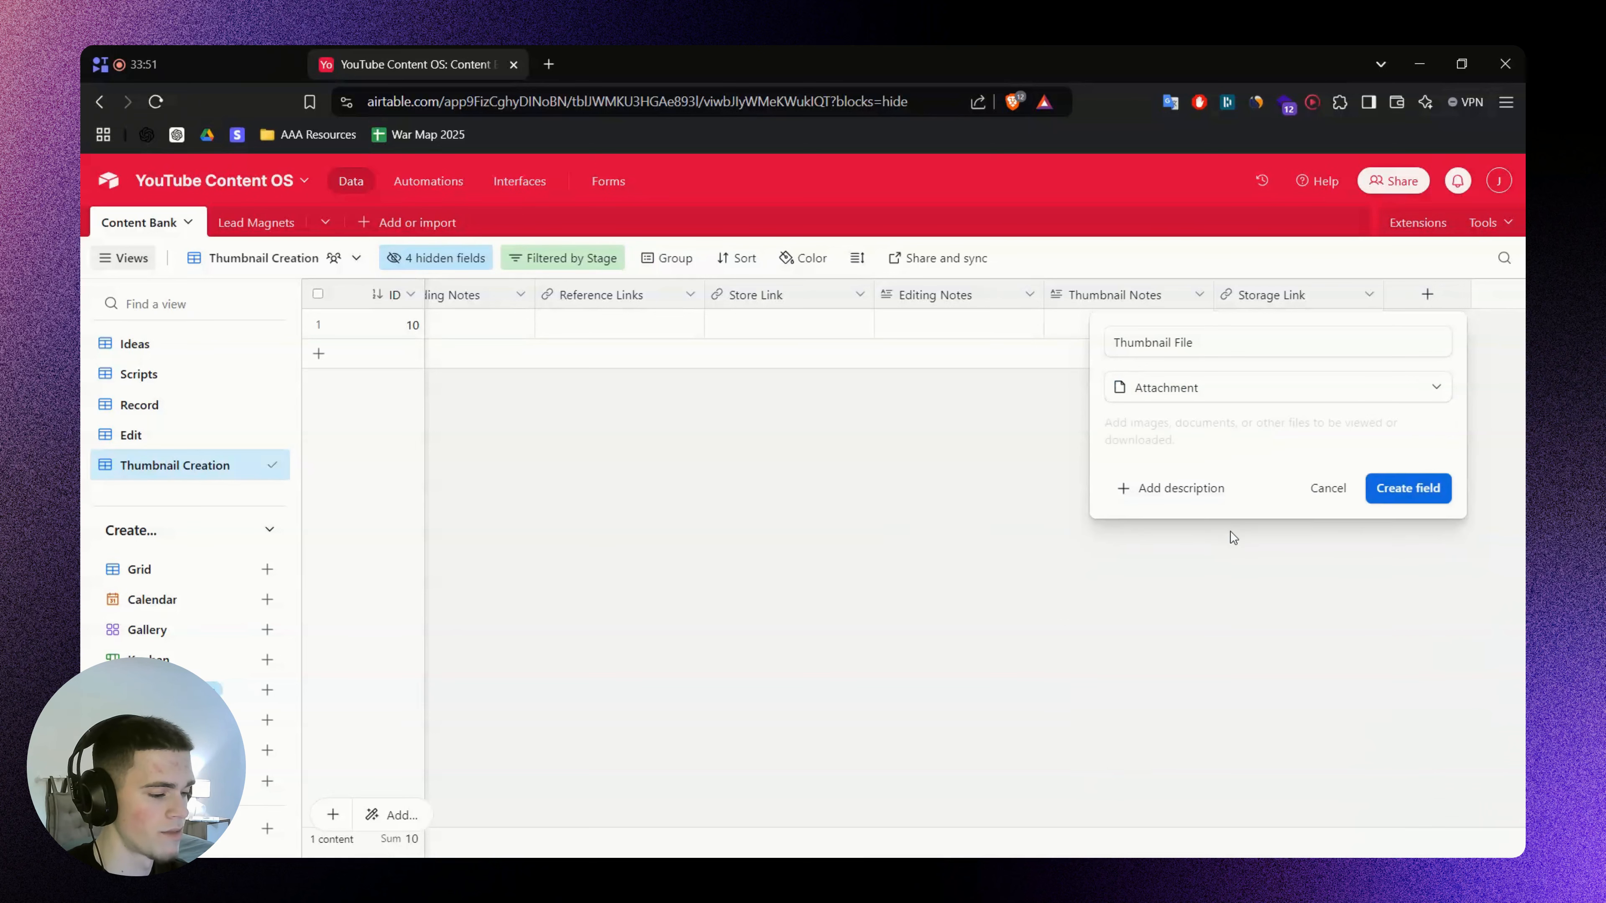
{"action": "left_click", "coordinate": [1404, 491]}
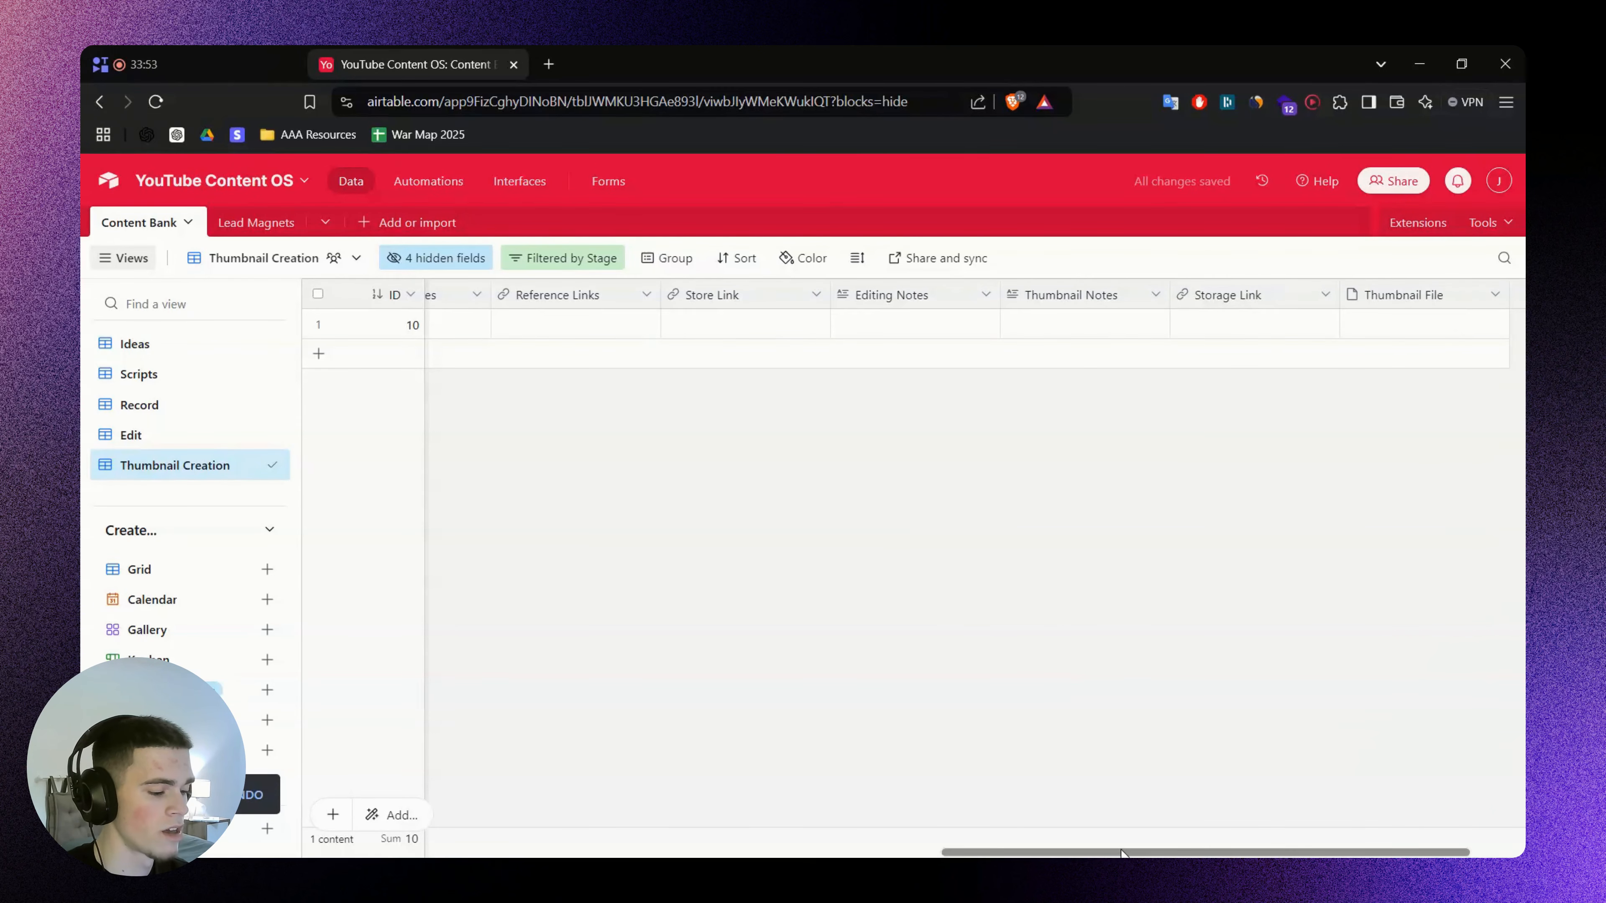
{"action": "left_click", "coordinate": [1306, 334]}
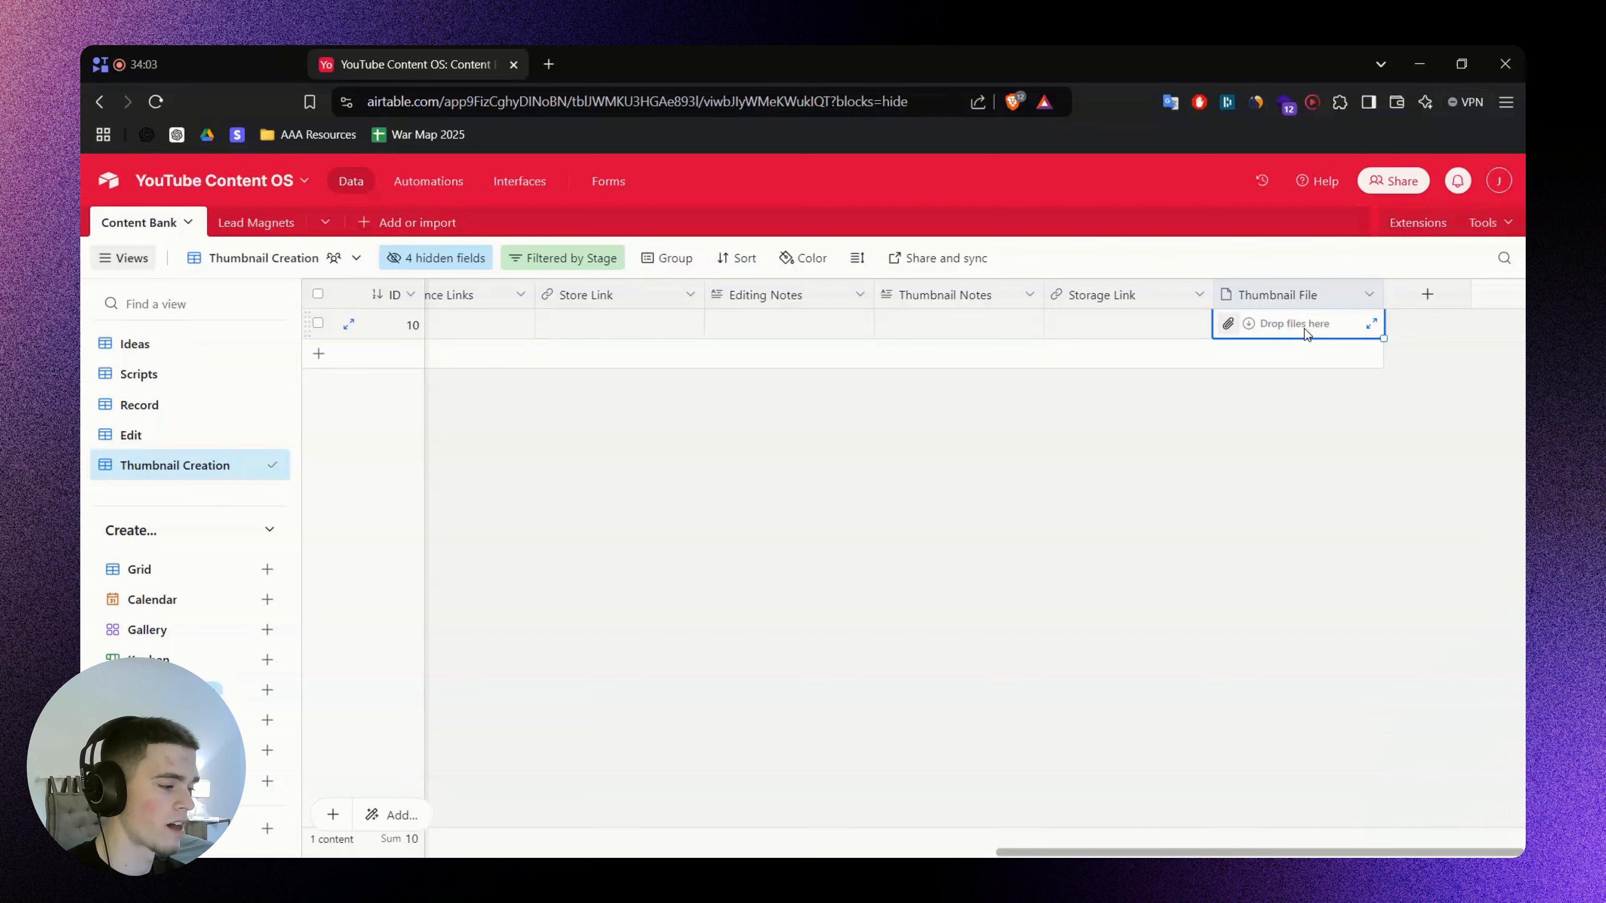
Switch to the FigJam diagram, review the transition from Thumbnail Creation to Ready, and return to Airtable
{"action": "key", "text": "alt+Tab"}
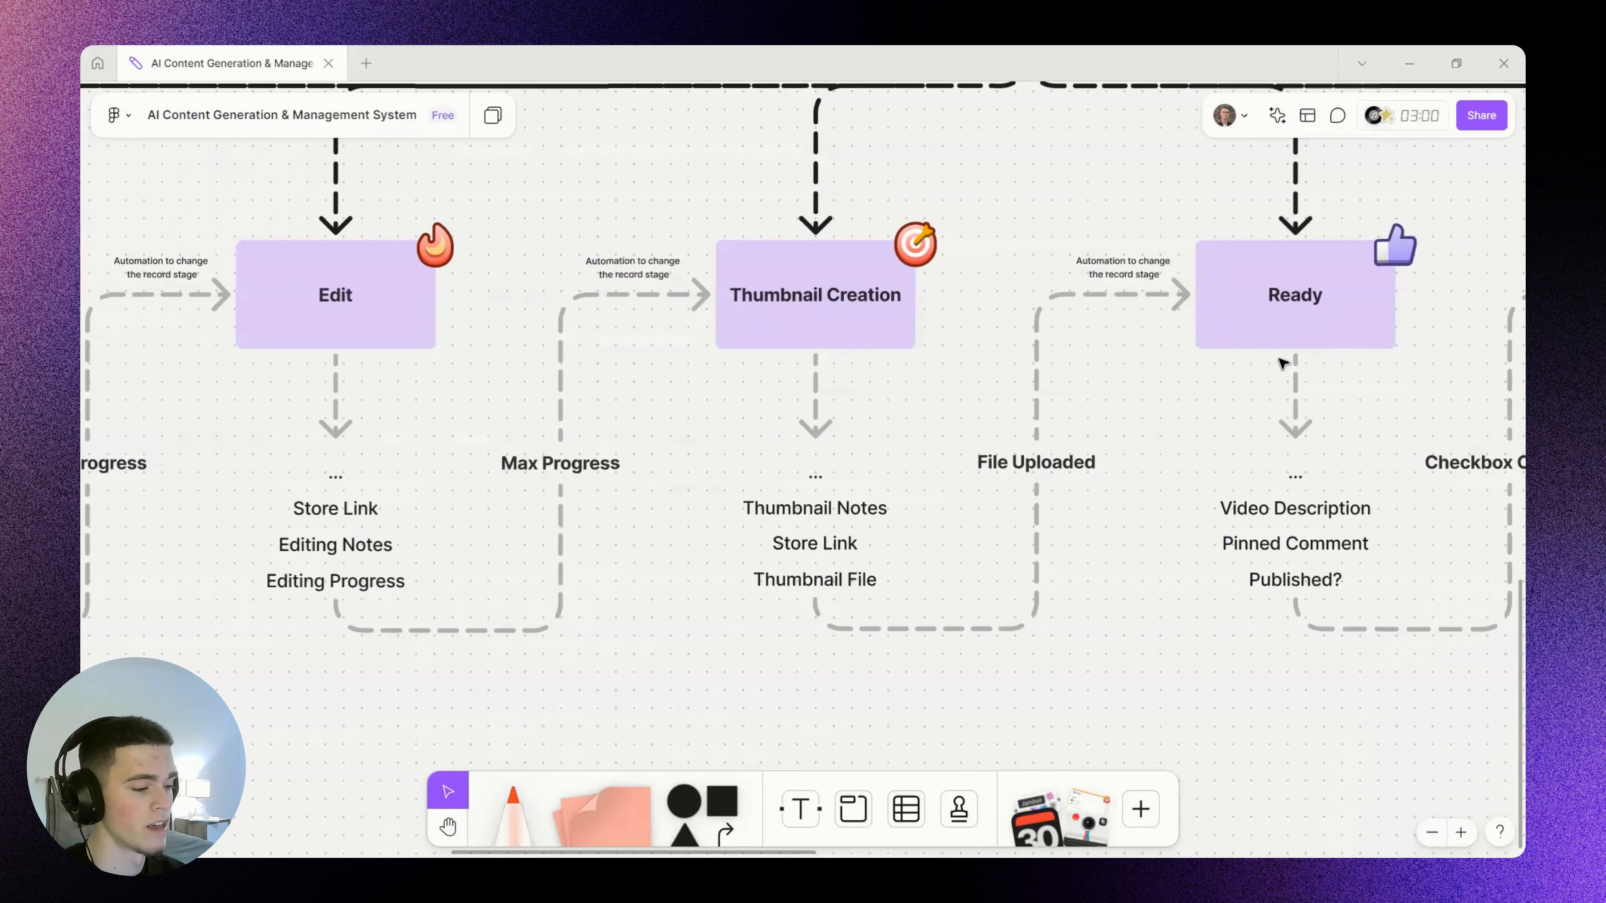
{"action": "left_click_drag", "start_coordinate": [1200, 422], "coordinate": [1143, 434]}
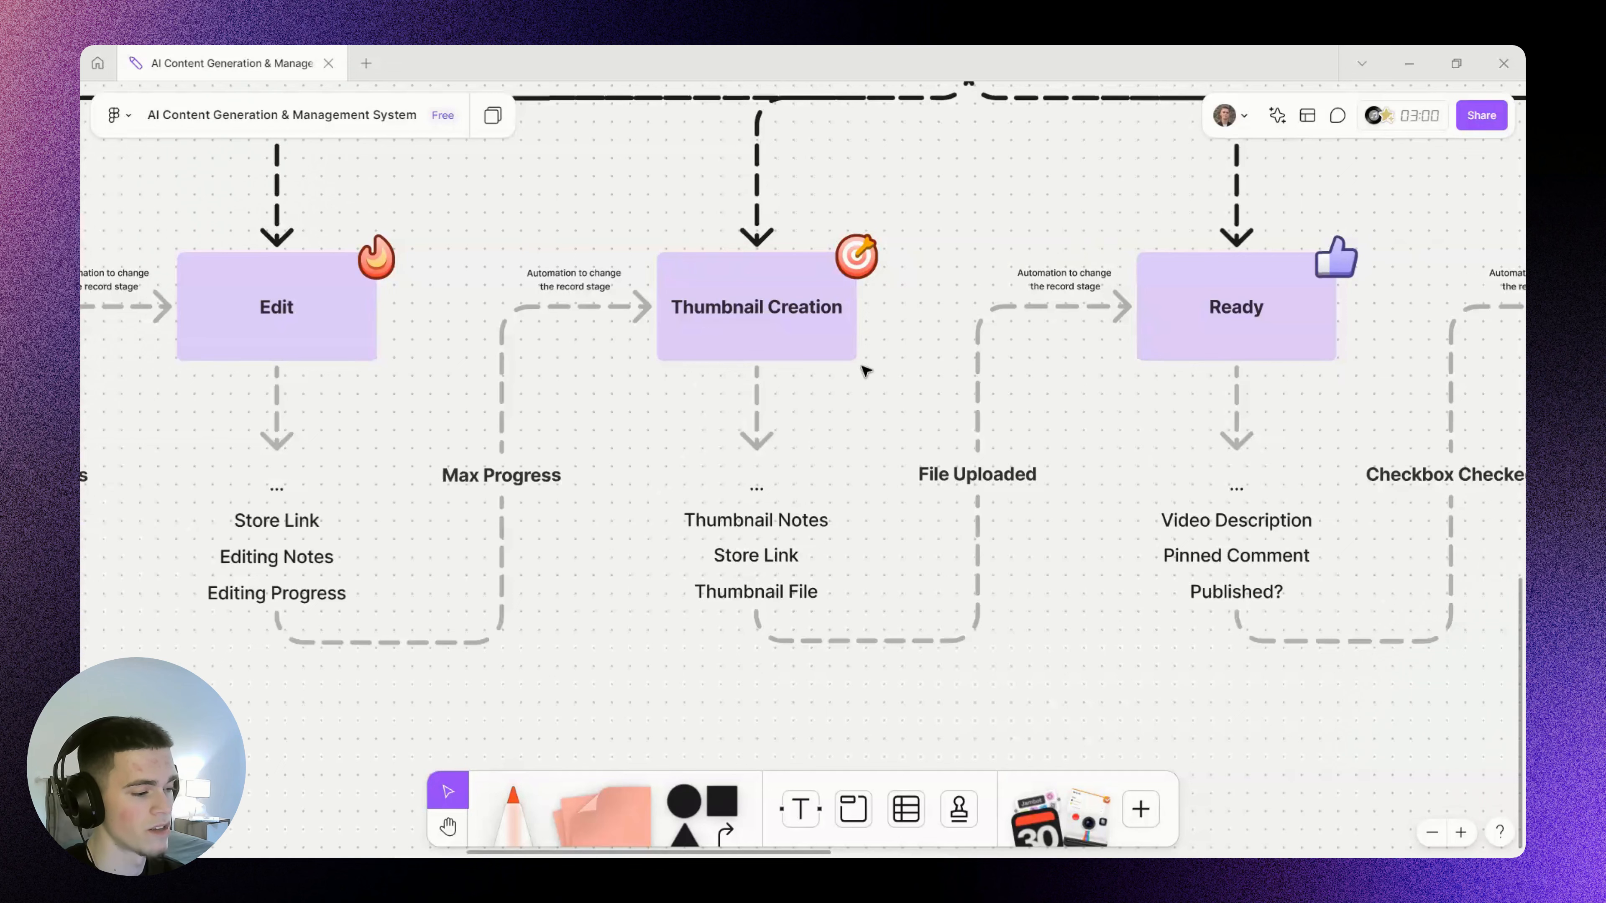
{"action": "left_click", "coordinate": [1220, 319]}
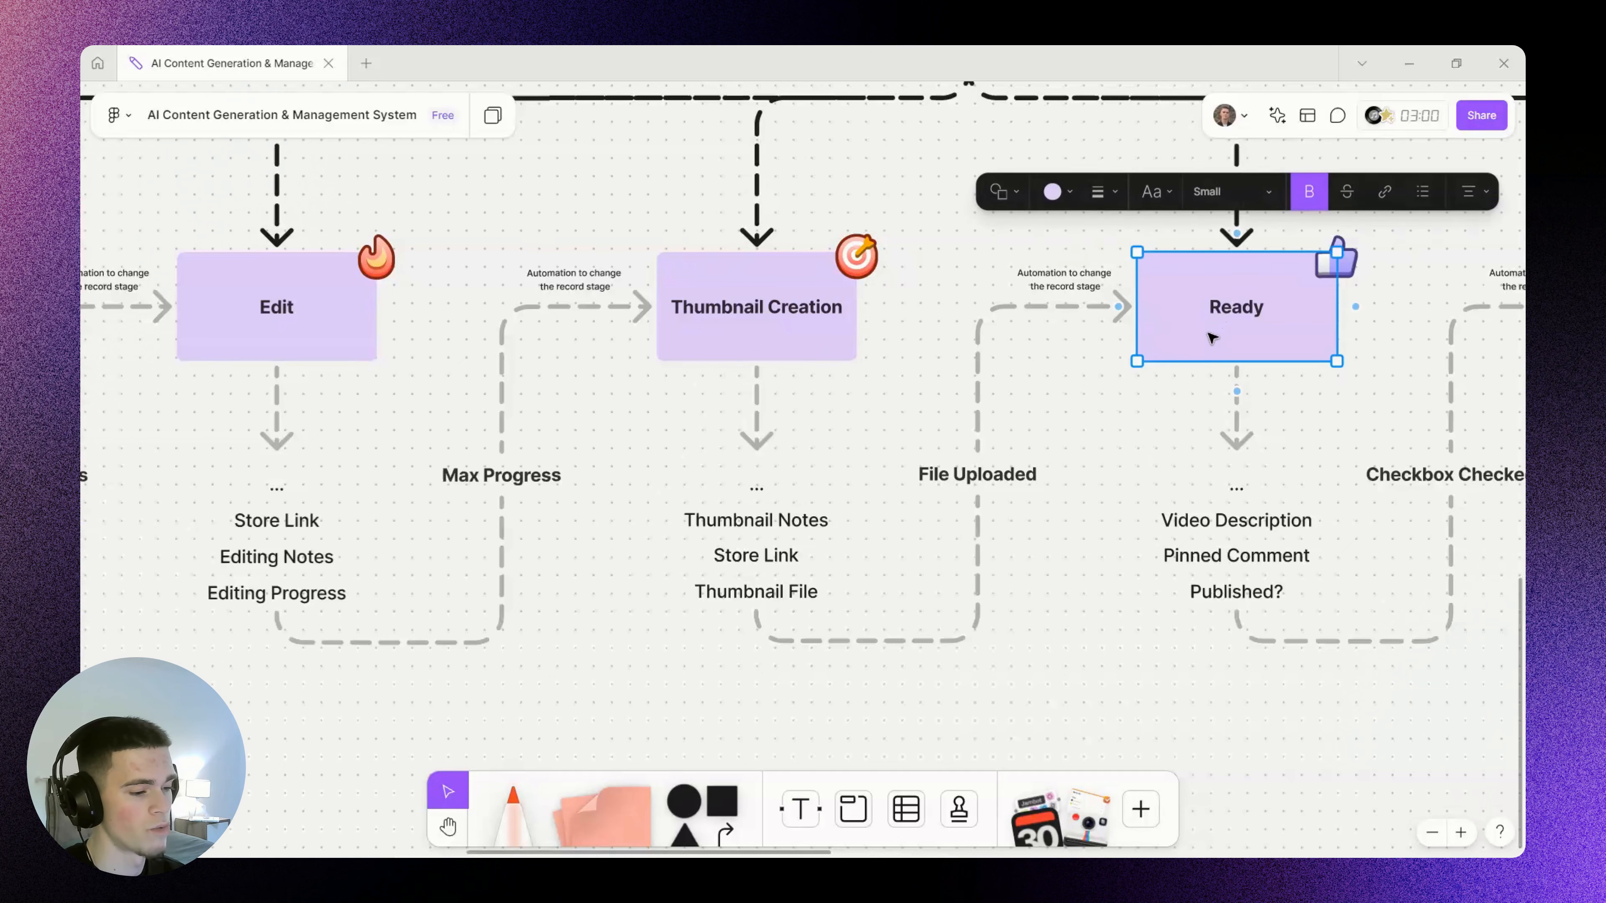
{"action": "left_click", "coordinate": [1084, 412]}
{"action": "key", "text": "alt+Tab"}
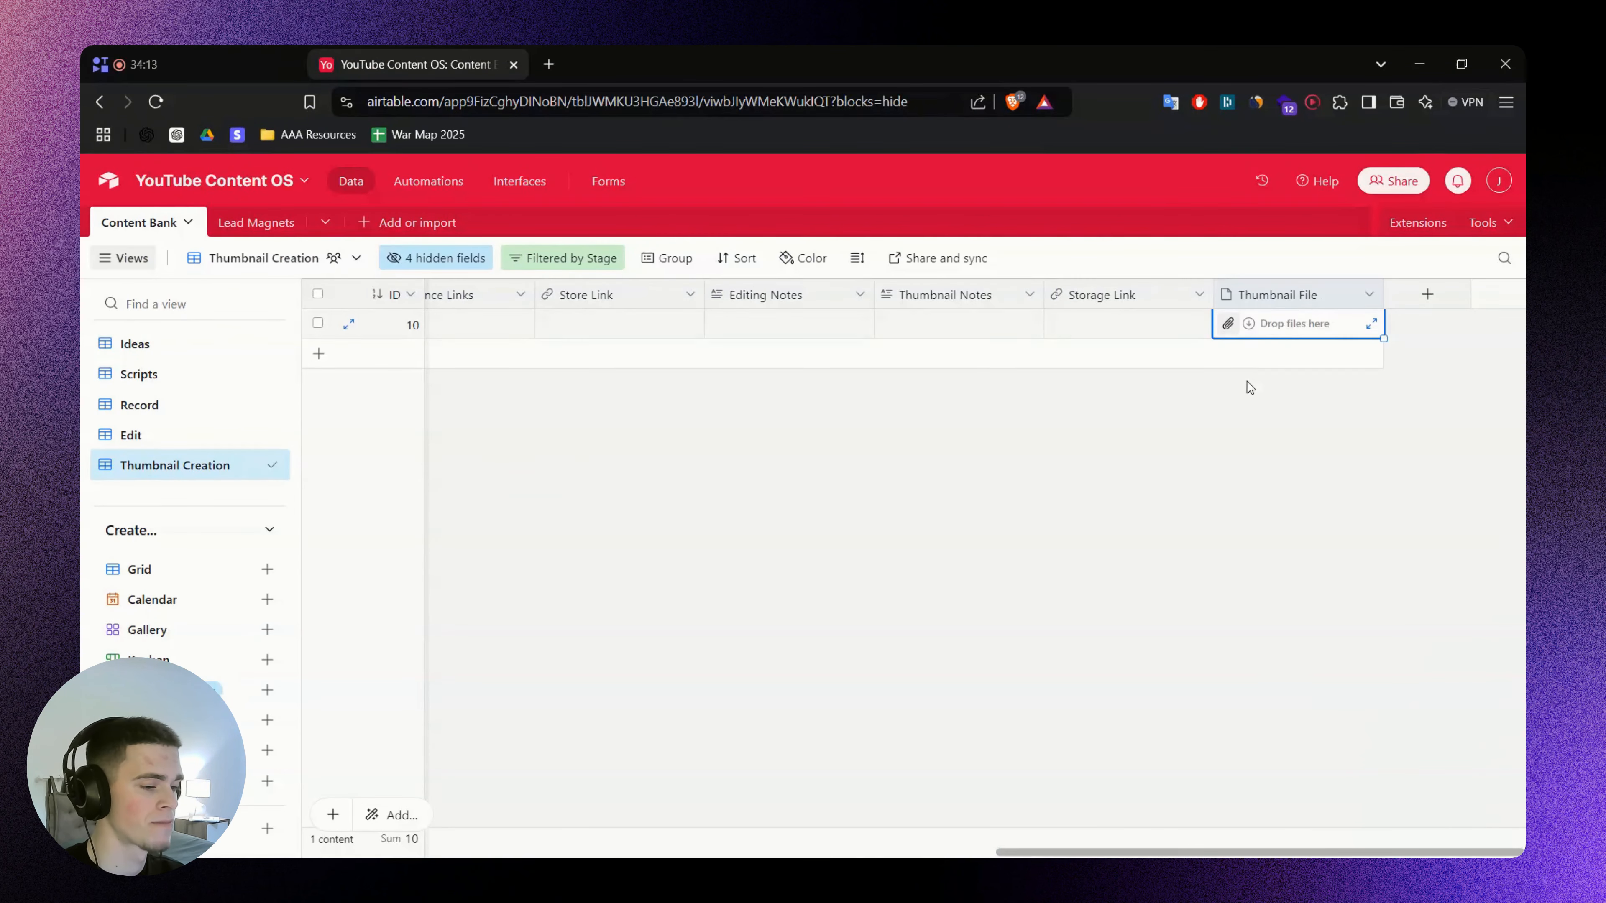
Duplicate the Thumbnail File field and rename the copy as Thumbnail File 2
{"action": "left_click", "coordinate": [1248, 382]}
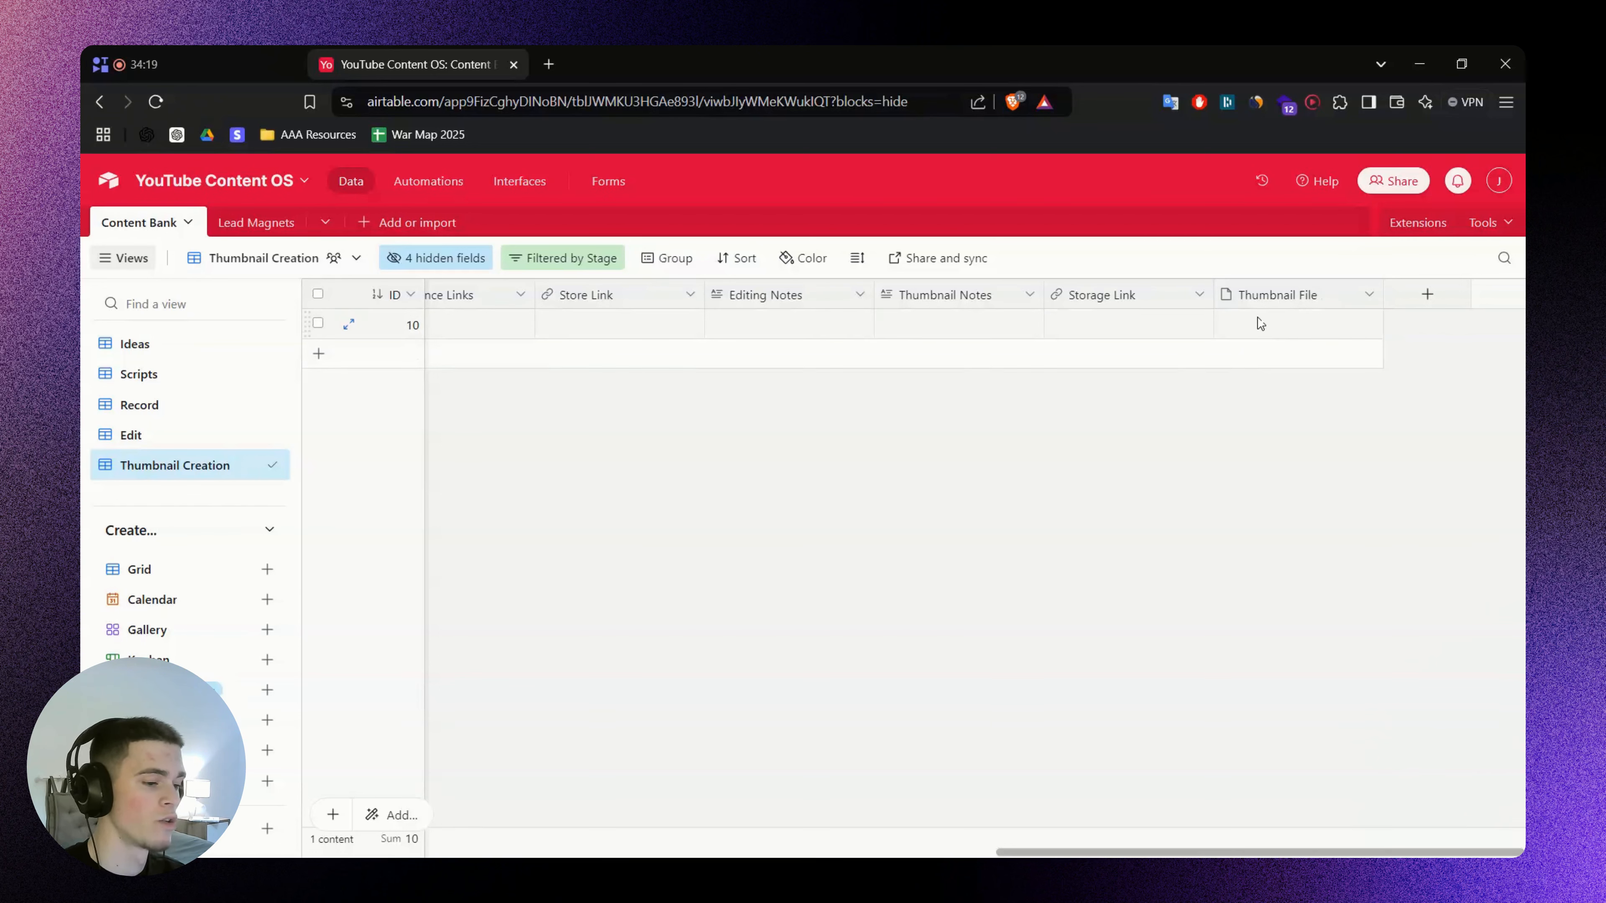
{"action": "right_click", "coordinate": [1265, 298]}
{"action": "left_click", "coordinate": [1290, 384]}
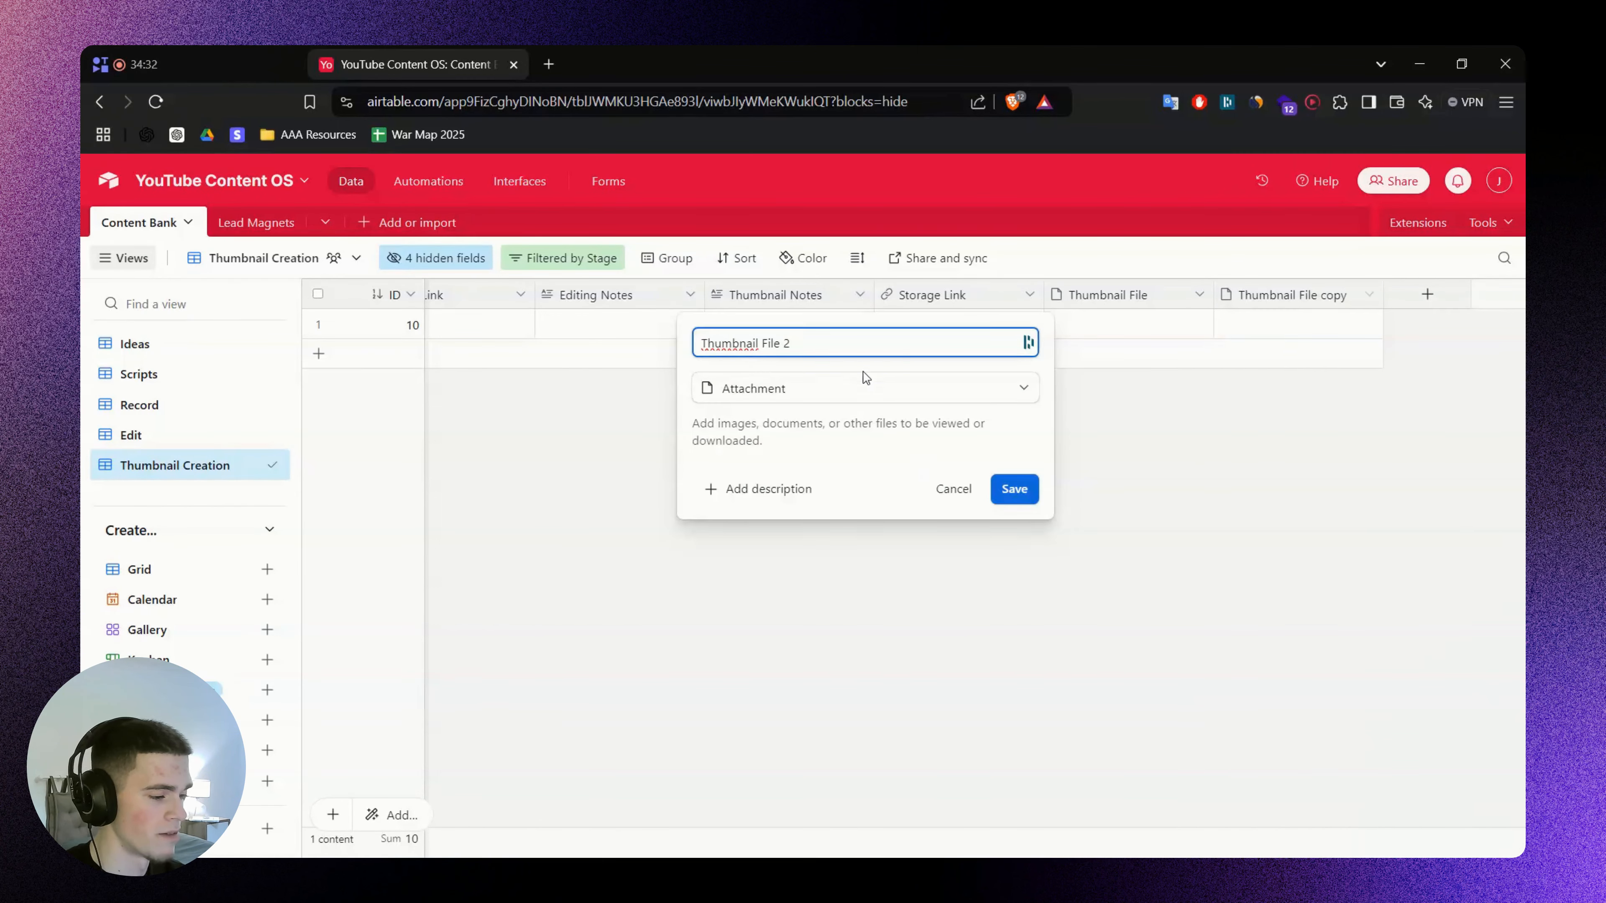
{"action": "left_click", "coordinate": [1014, 489]}
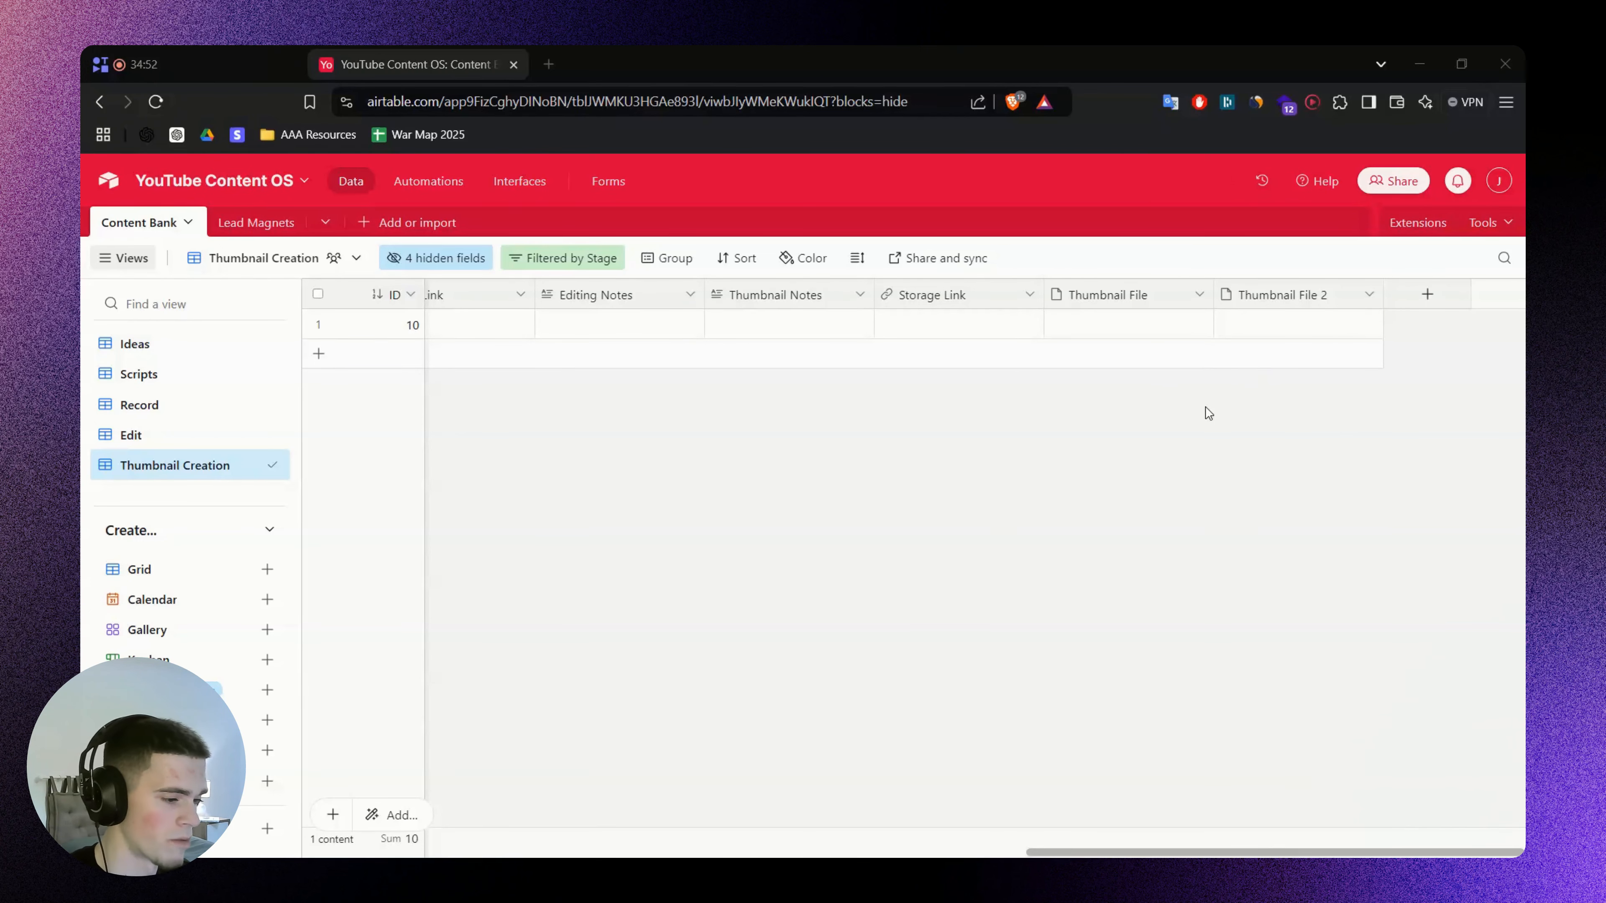
Switch to the FigJam diagram and examine the File Uploaded automation leading to the Ready stage and that stage's fields
{"action": "key", "text": "alt+Tab"}
{"action": "scroll", "coordinate": [857, 520], "scroll_direction": "right", "scroll_amount": 2}
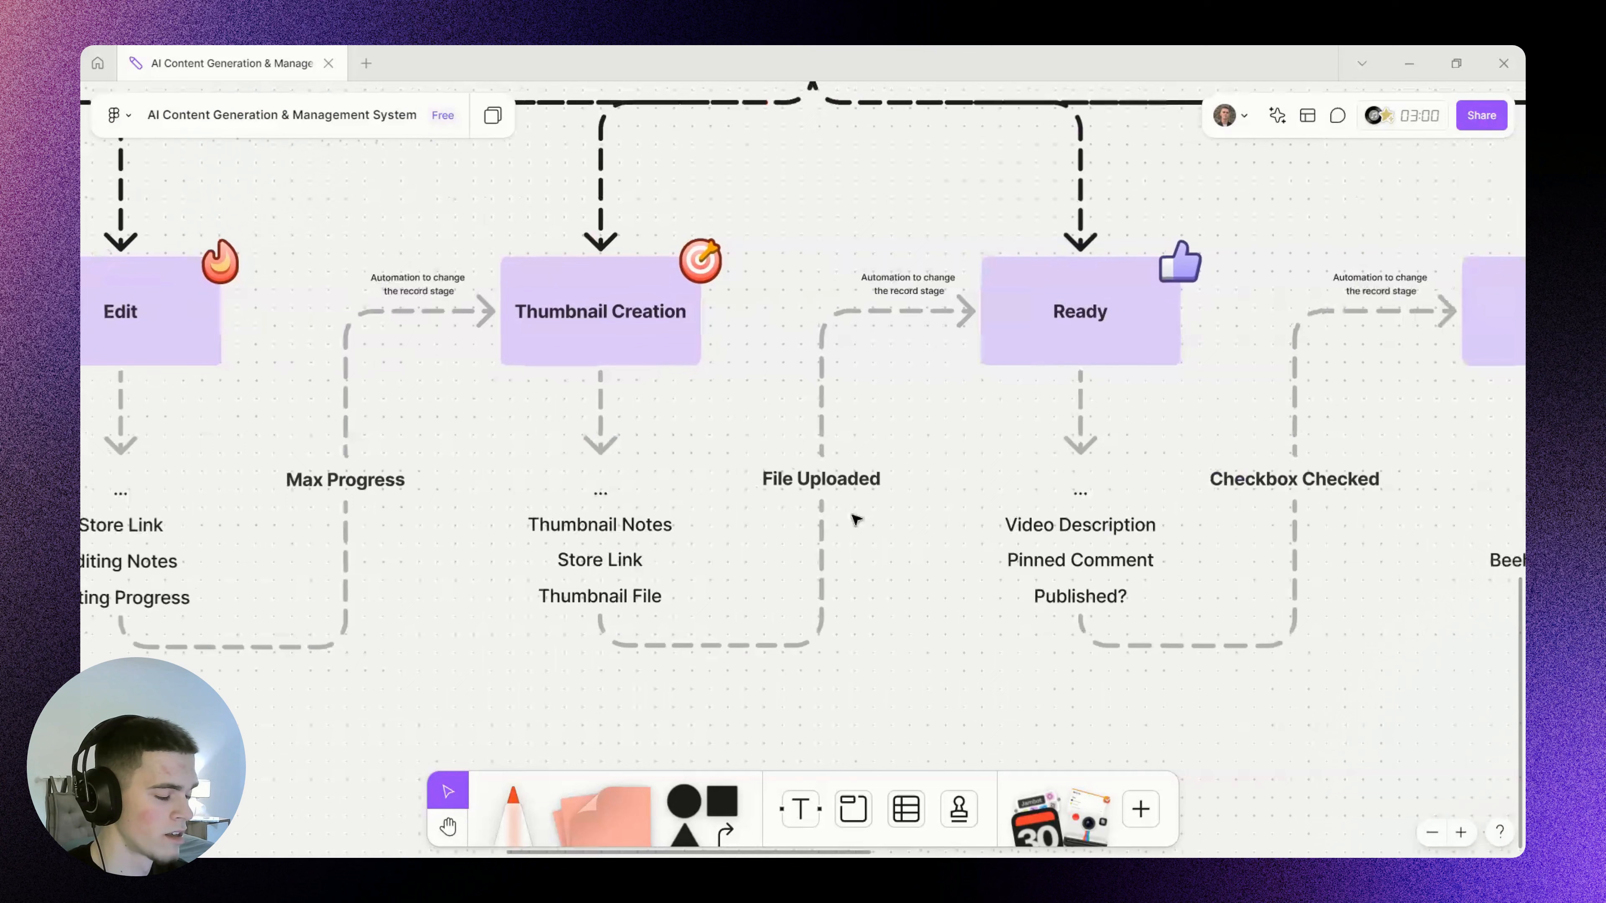
{"action": "left_click", "coordinate": [845, 492]}
{"action": "left_click", "coordinate": [914, 406]}
{"action": "scroll", "coordinate": [885, 379], "scroll_direction": "up", "scroll_amount": 1}
{"action": "scroll", "coordinate": [885, 380], "scroll_direction": "right", "scroll_amount": 1}
{"action": "left_click", "coordinate": [863, 309]}
{"action": "scroll", "coordinate": [866, 313], "scroll_direction": "up", "scroll_amount": 3}
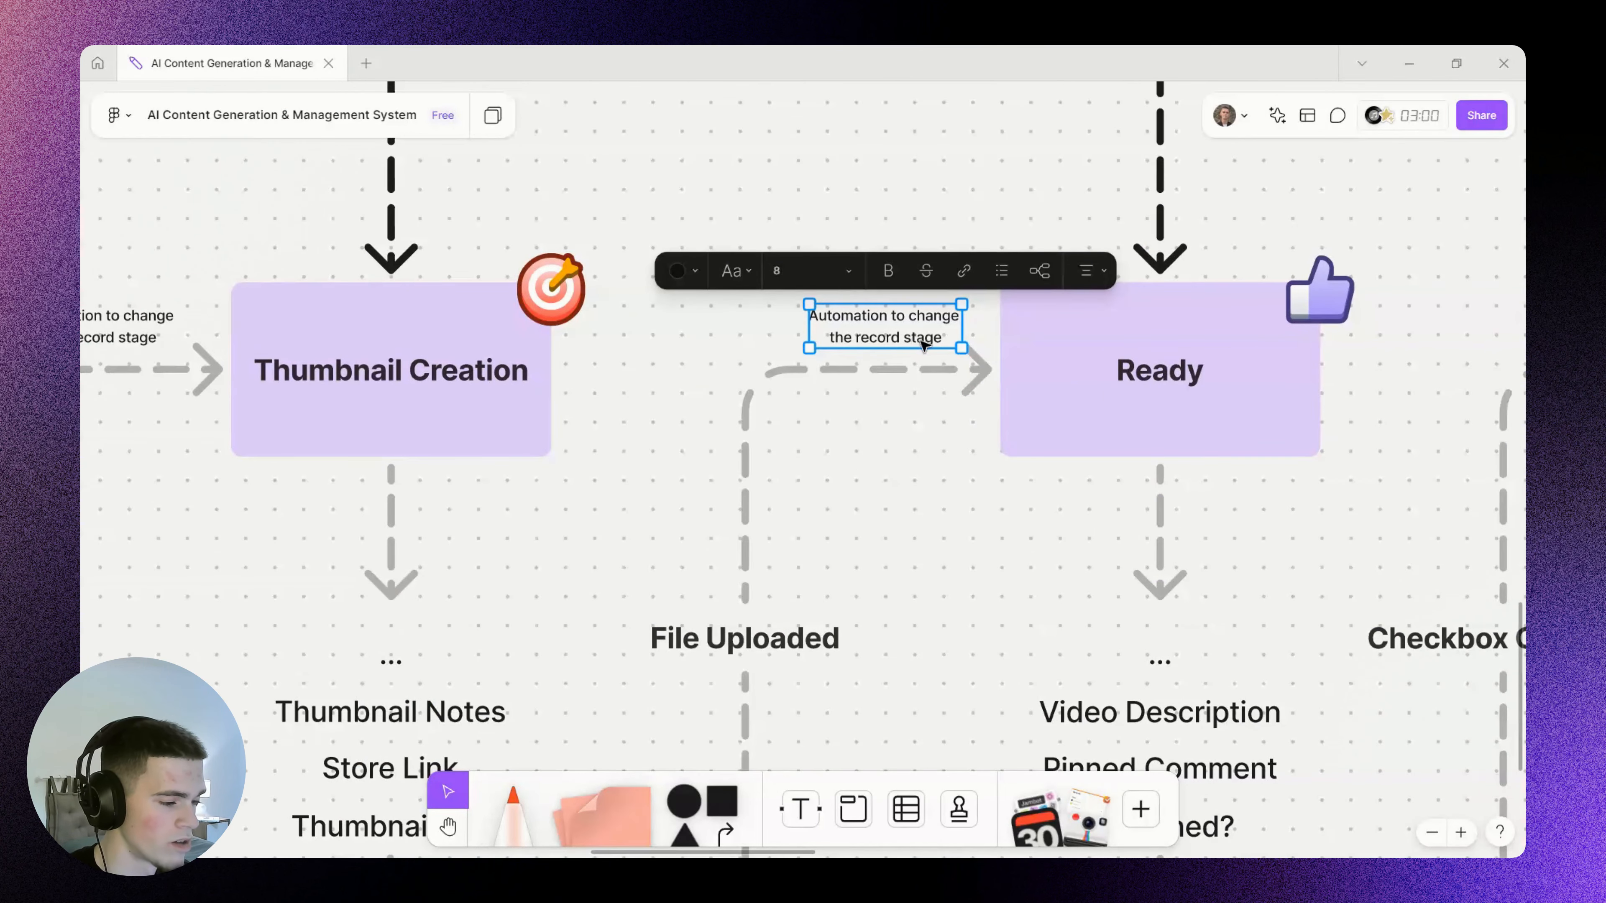
{"action": "left_click", "coordinate": [938, 494]}
{"action": "left_click", "coordinate": [1170, 391]}
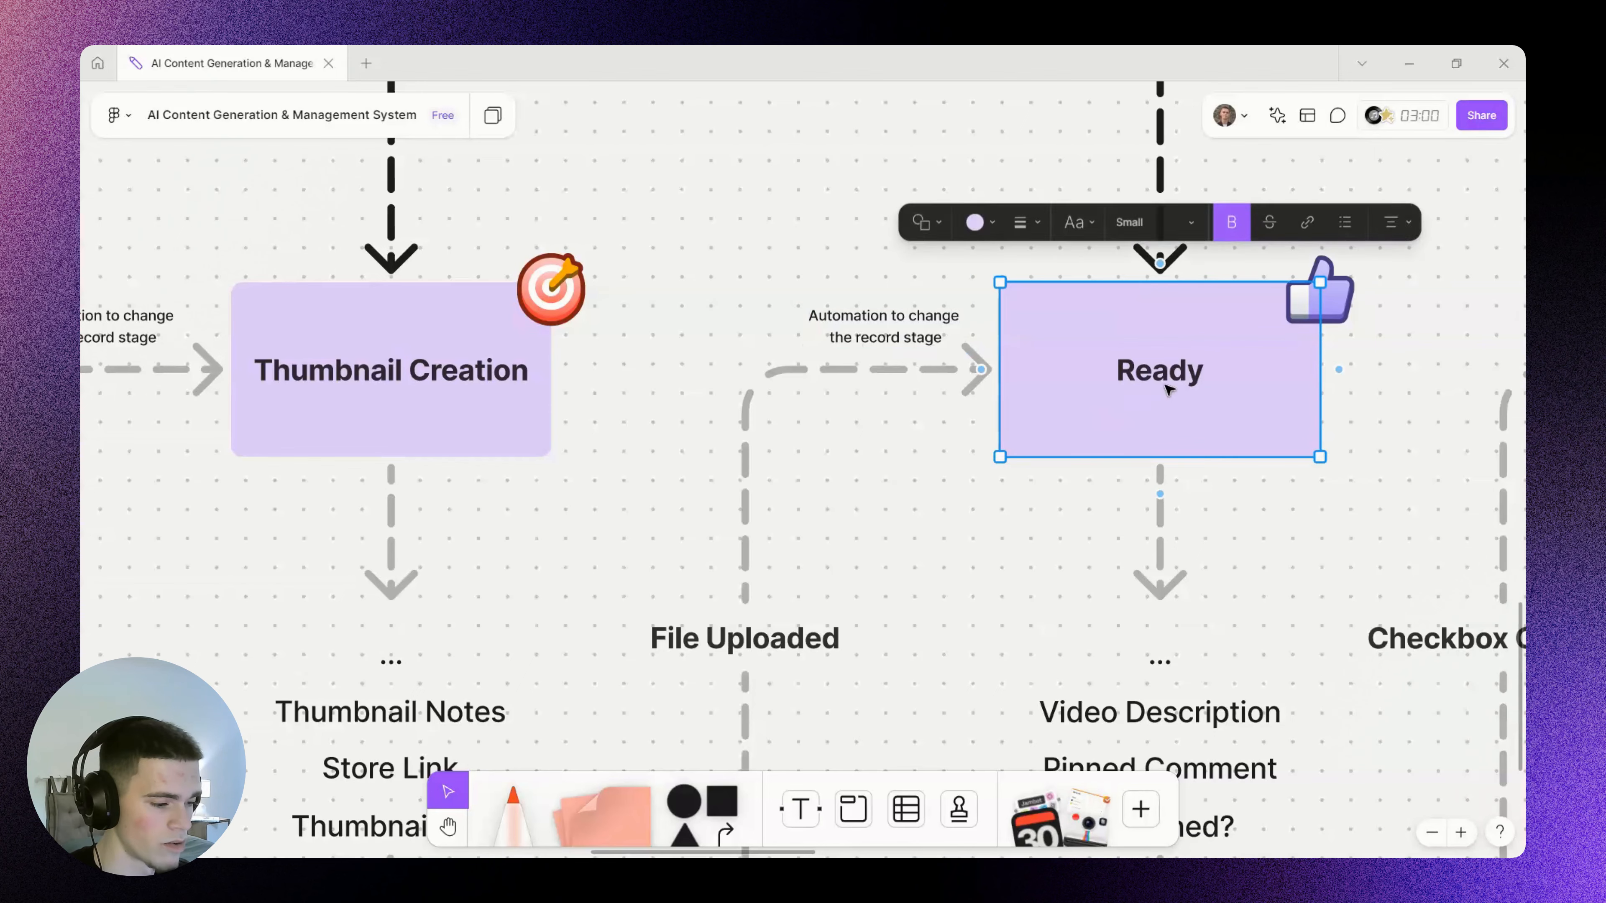
{"action": "left_click", "coordinate": [889, 557]}
{"action": "scroll", "coordinate": [822, 443], "scroll_direction": "down", "scroll_amount": 2}
{"action": "scroll", "coordinate": [821, 443], "scroll_direction": "right", "scroll_amount": 4}
{"action": "scroll", "coordinate": [798, 406], "scroll_direction": "down", "scroll_amount": 4}
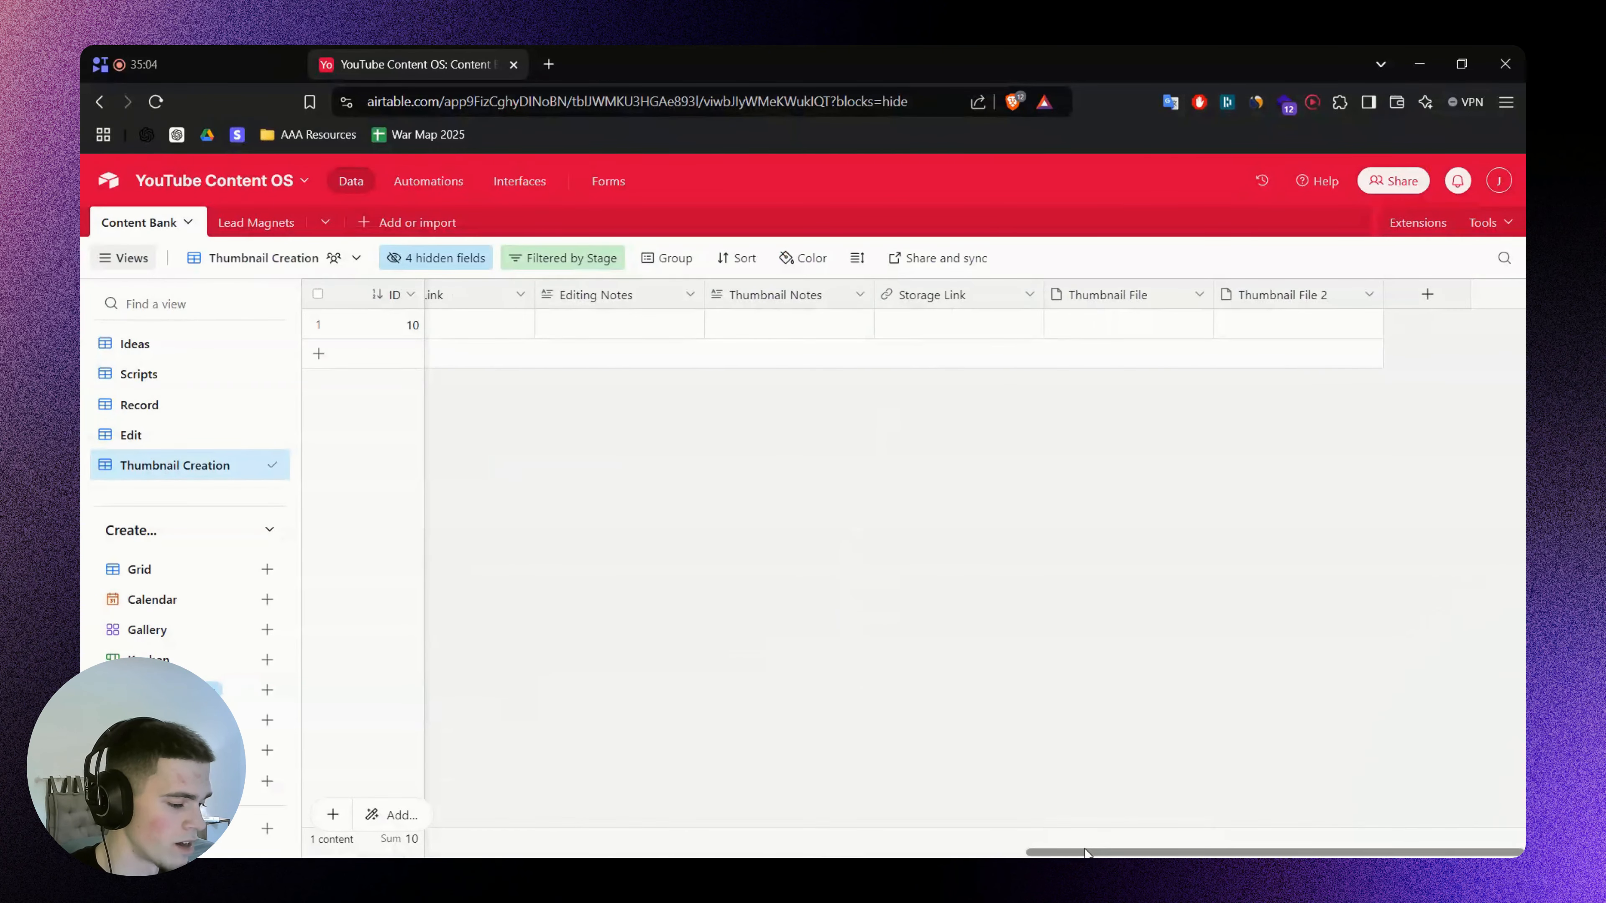
Return to Airtable and create a collaborative grid view named Ready in the Content Bank table
{"action": "left_click_drag", "start_coordinate": [1074, 849], "coordinate": [465, 782]}
{"action": "left_click", "coordinate": [189, 569]}
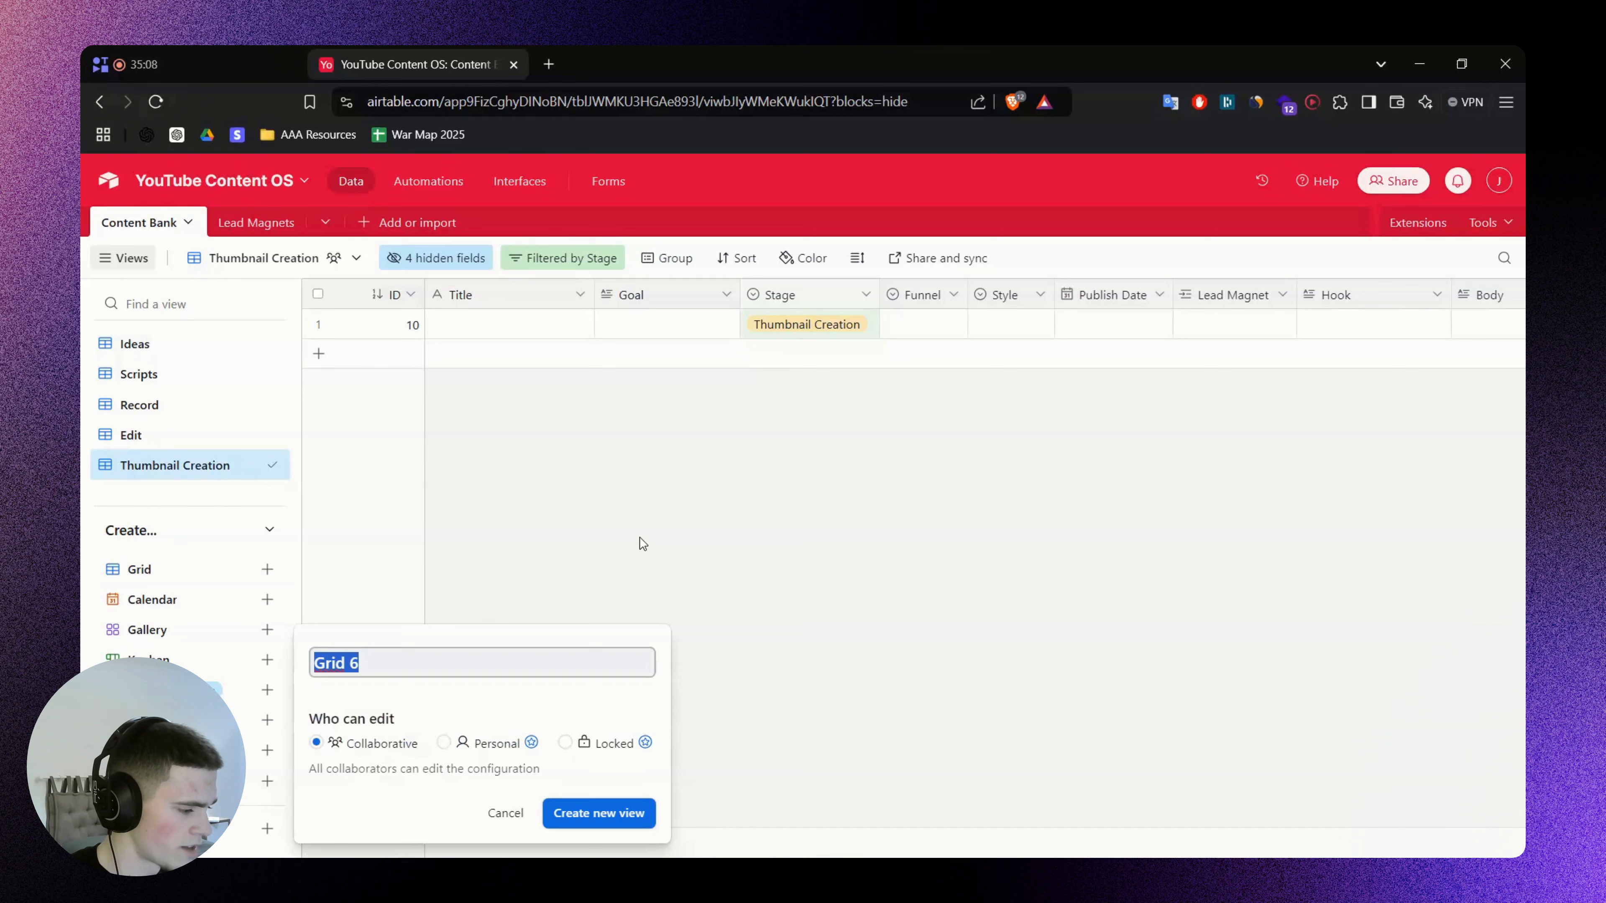
{"action": "type", "text": "Re"}
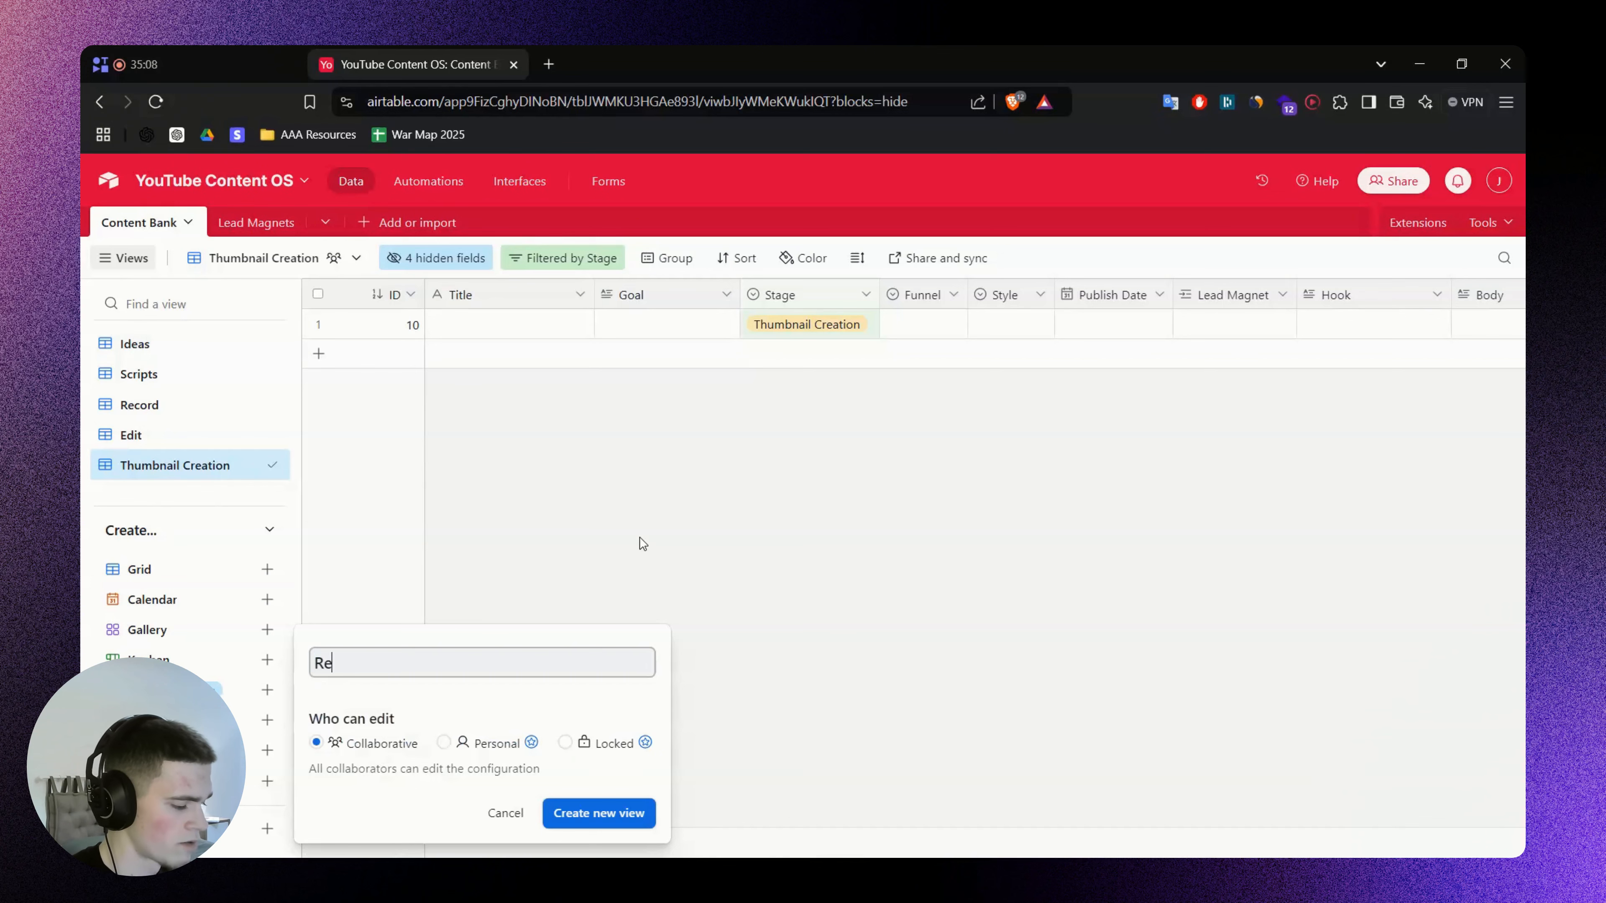
{"action": "type", "text": "ady"}
{"action": "key", "text": "Return"}
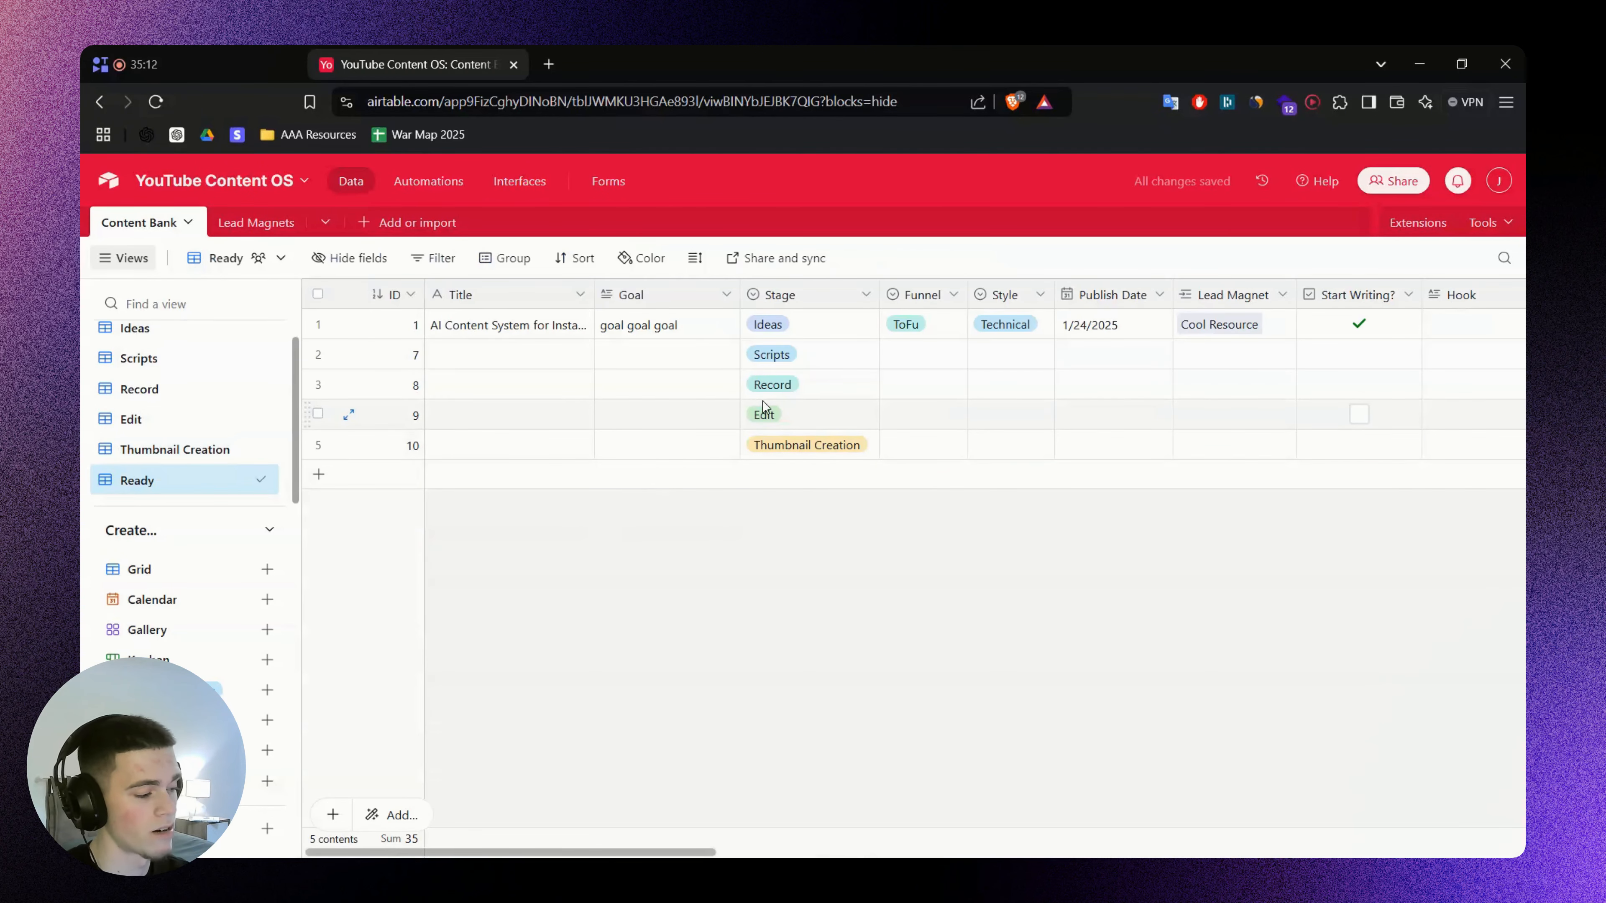
Filter the Ready view to records whose Stage is Ready and add a blank record to it
{"action": "left_click", "coordinate": [435, 258]}
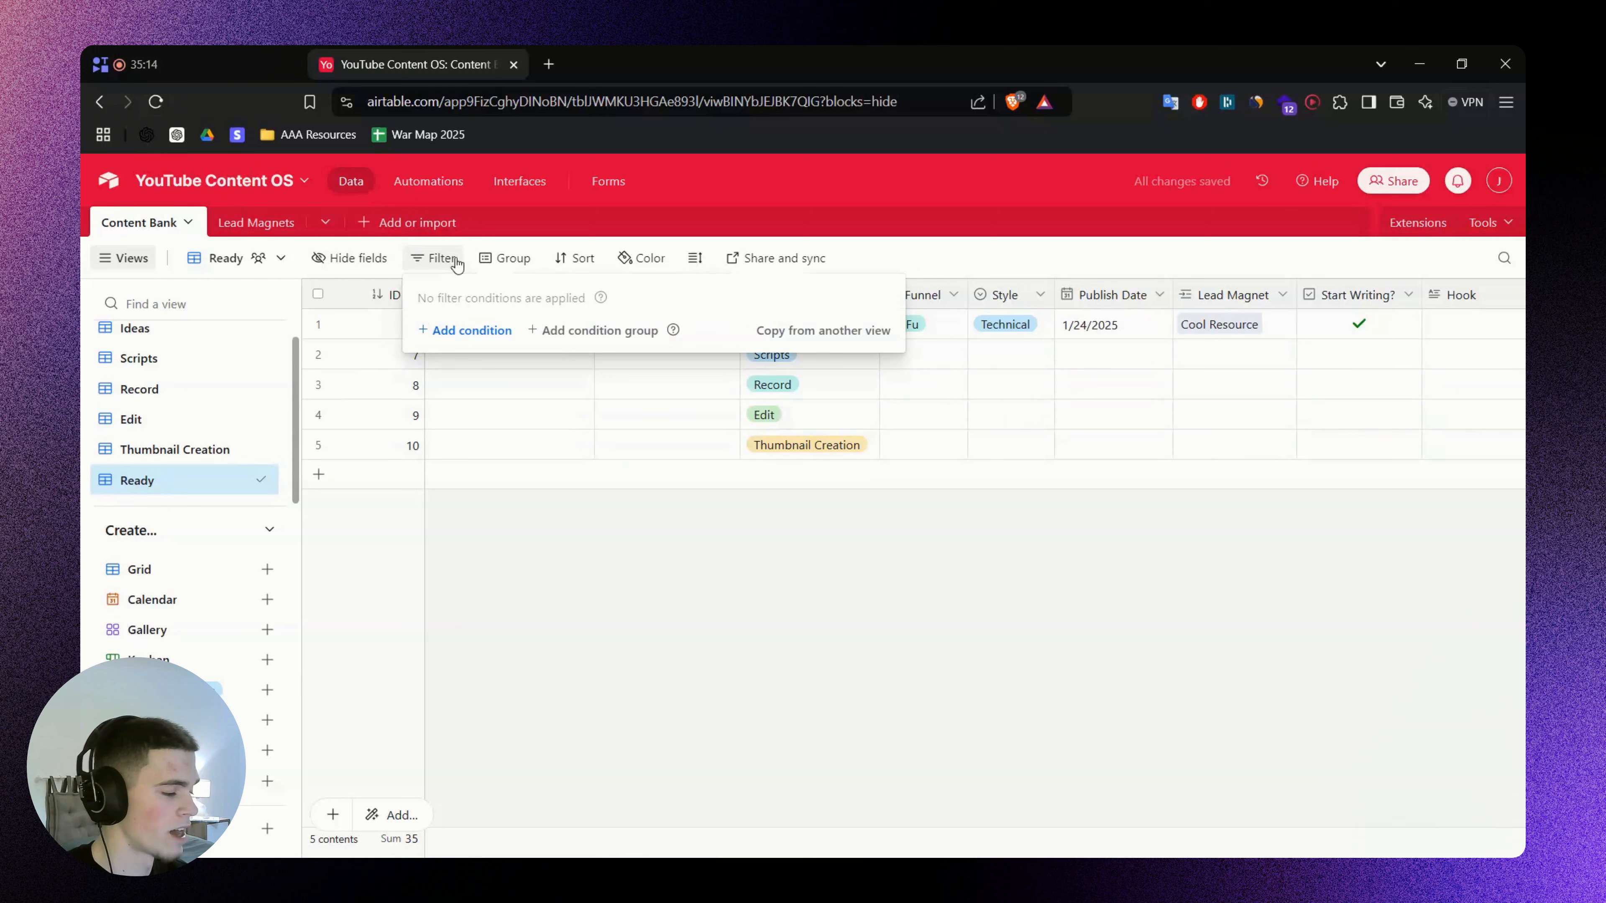
{"action": "left_click", "coordinate": [504, 331]}
{"action": "left_click", "coordinate": [538, 328]}
{"action": "left_click", "coordinate": [585, 503]}
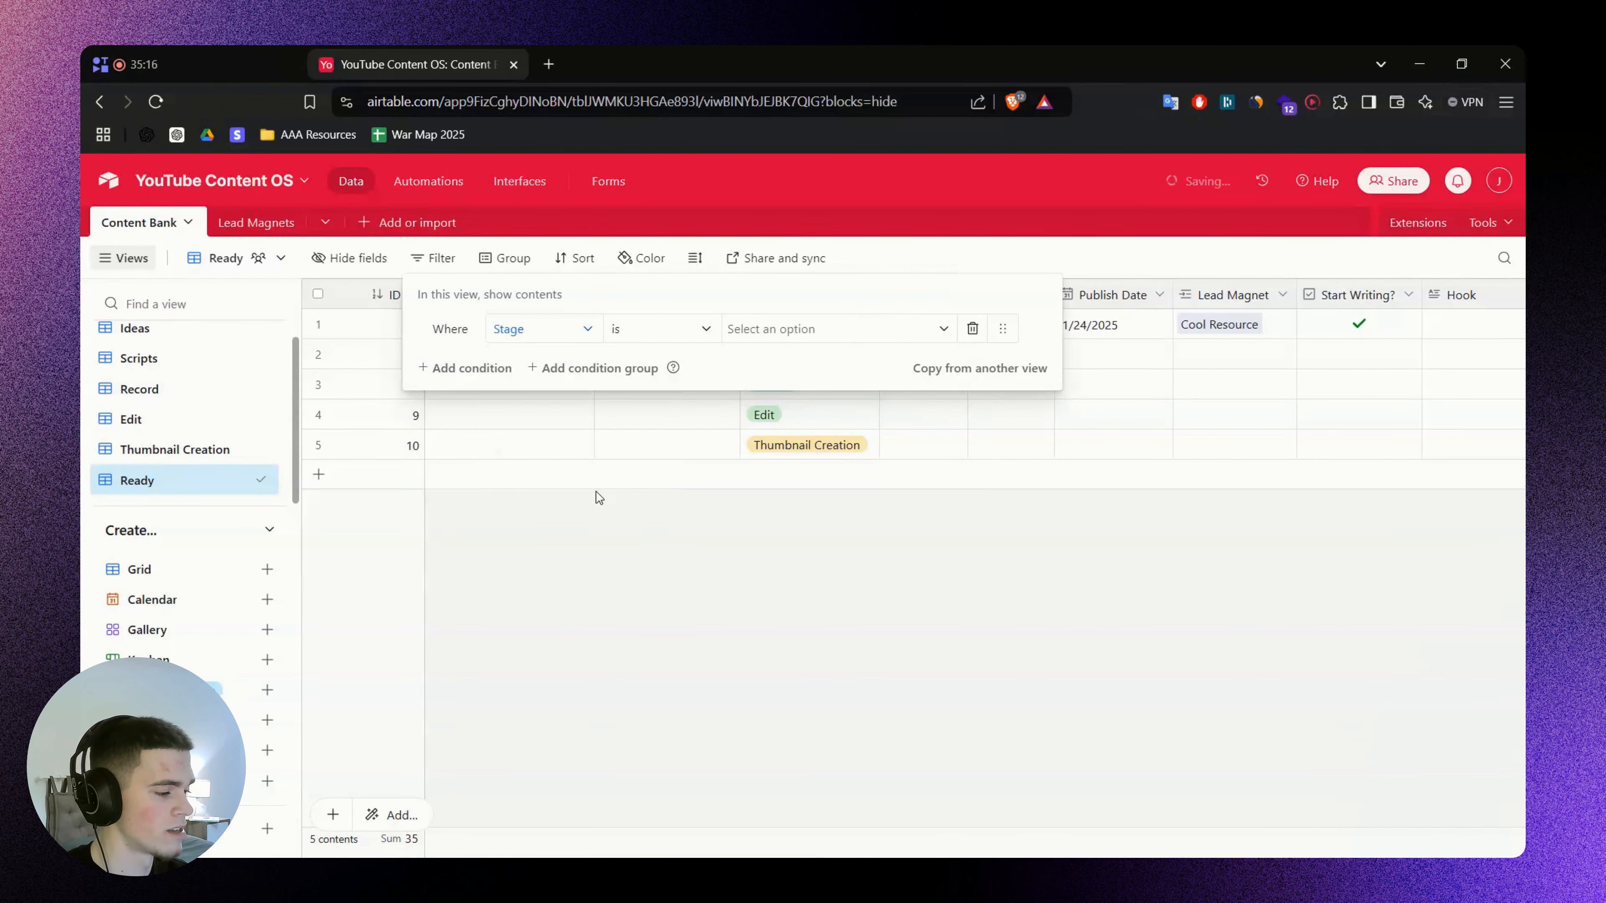
{"action": "left_click", "coordinate": [769, 335]}
{"action": "scroll", "coordinate": [806, 468], "scroll_direction": "down", "scroll_amount": 1}
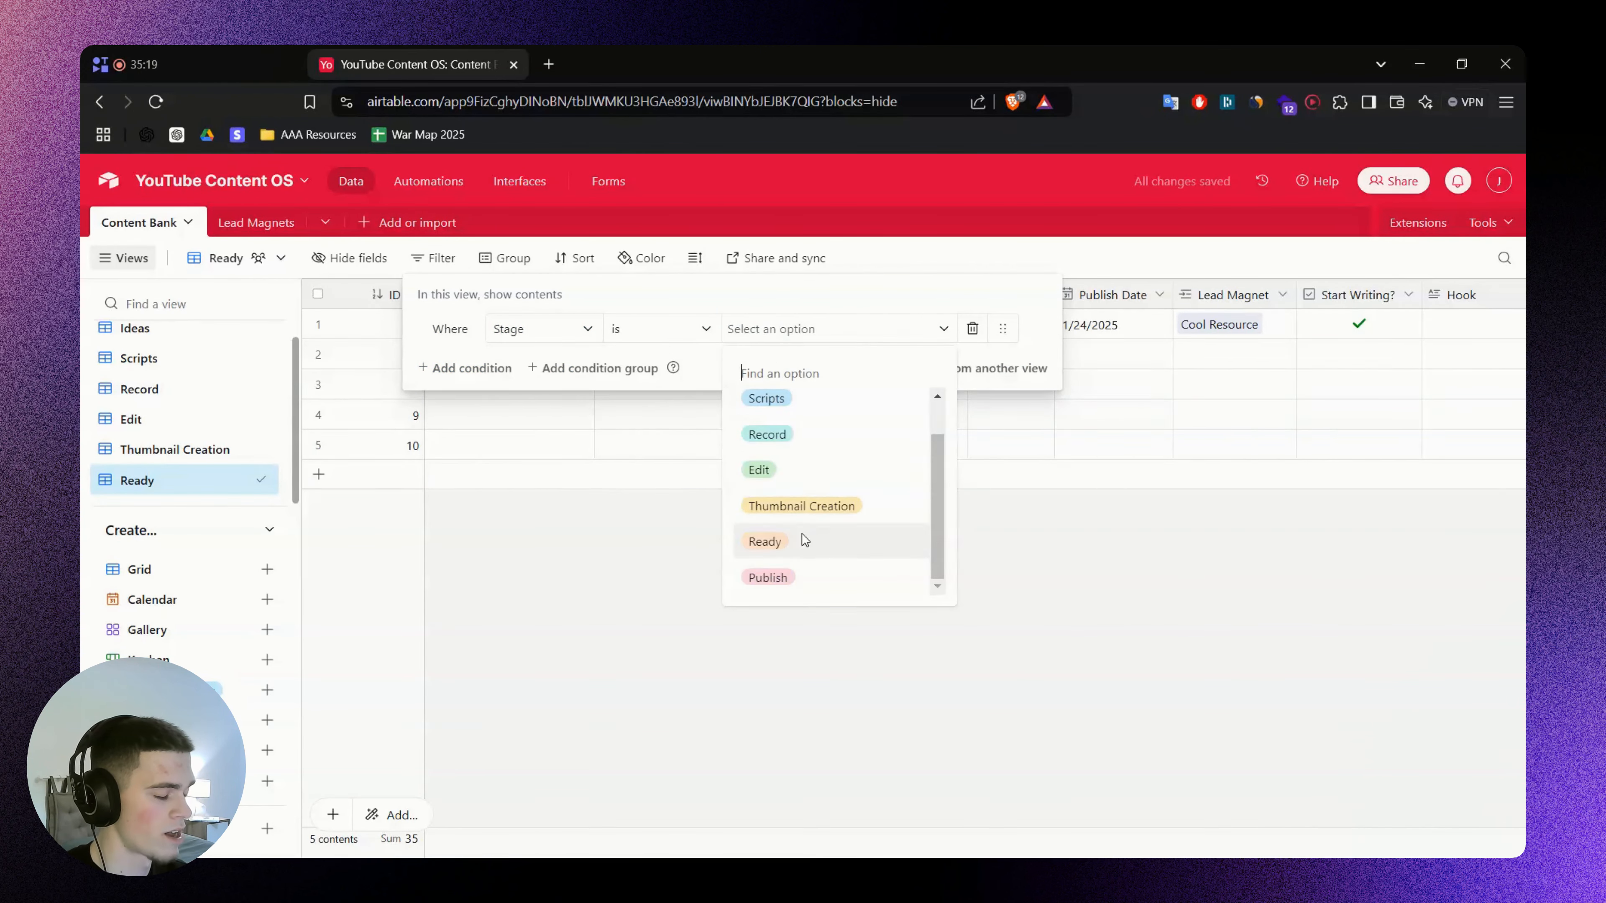
{"action": "left_click", "coordinate": [765, 541]}
{"action": "left_click", "coordinate": [904, 567]}
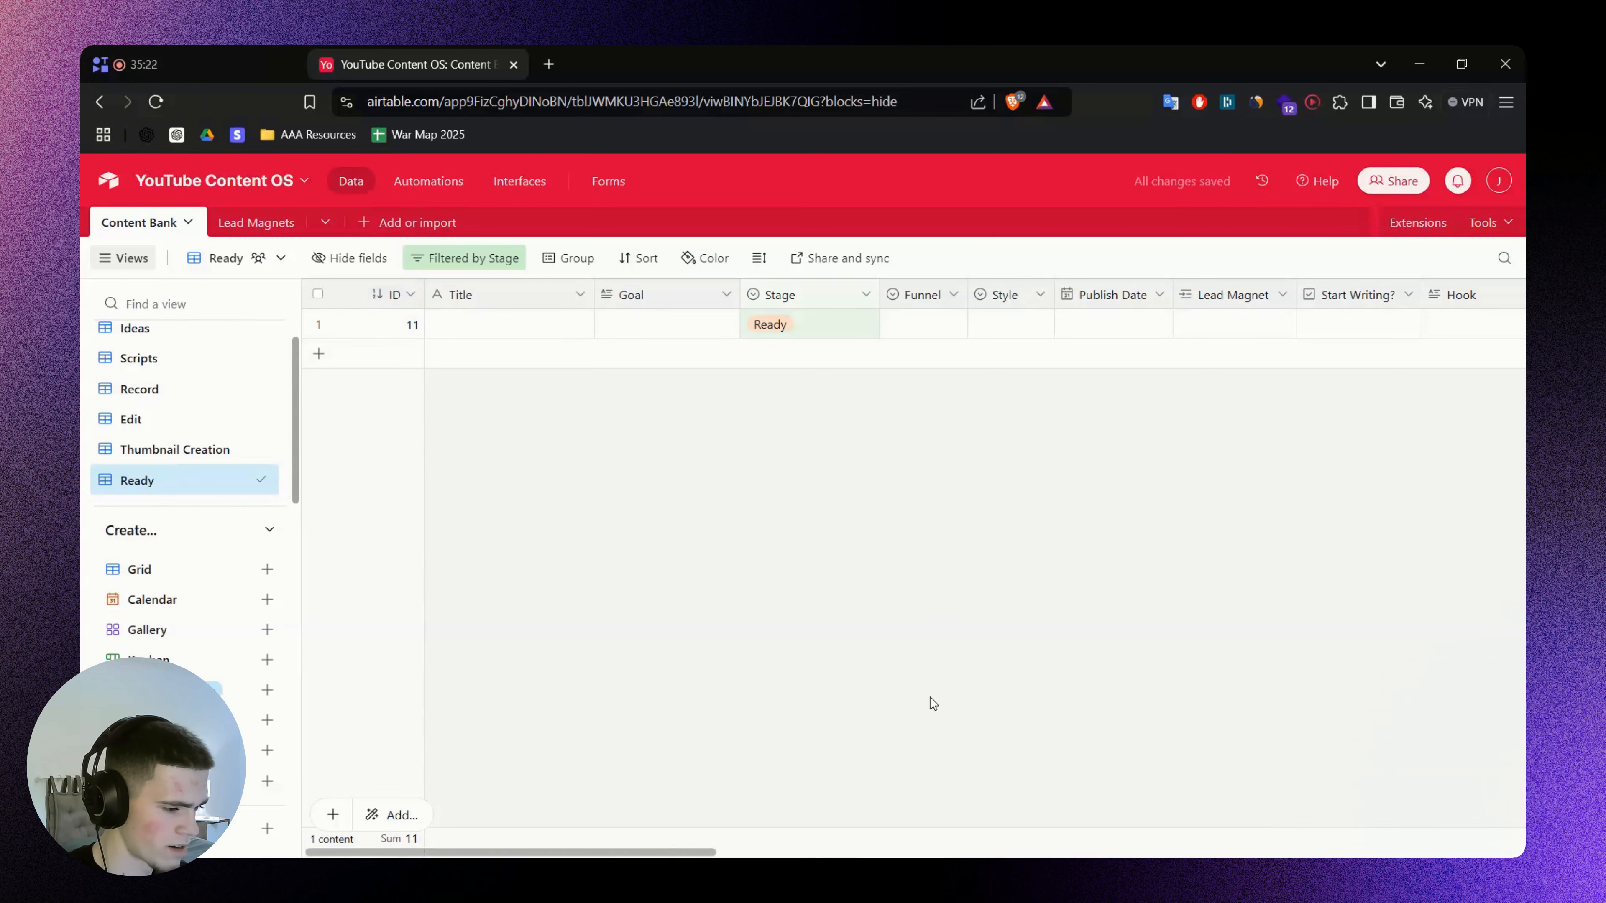
Hide the Start Writing? field and the three other stage-trigger fields from the Ready view
{"action": "left_click_drag", "start_coordinate": [712, 851], "coordinate": [859, 847]}
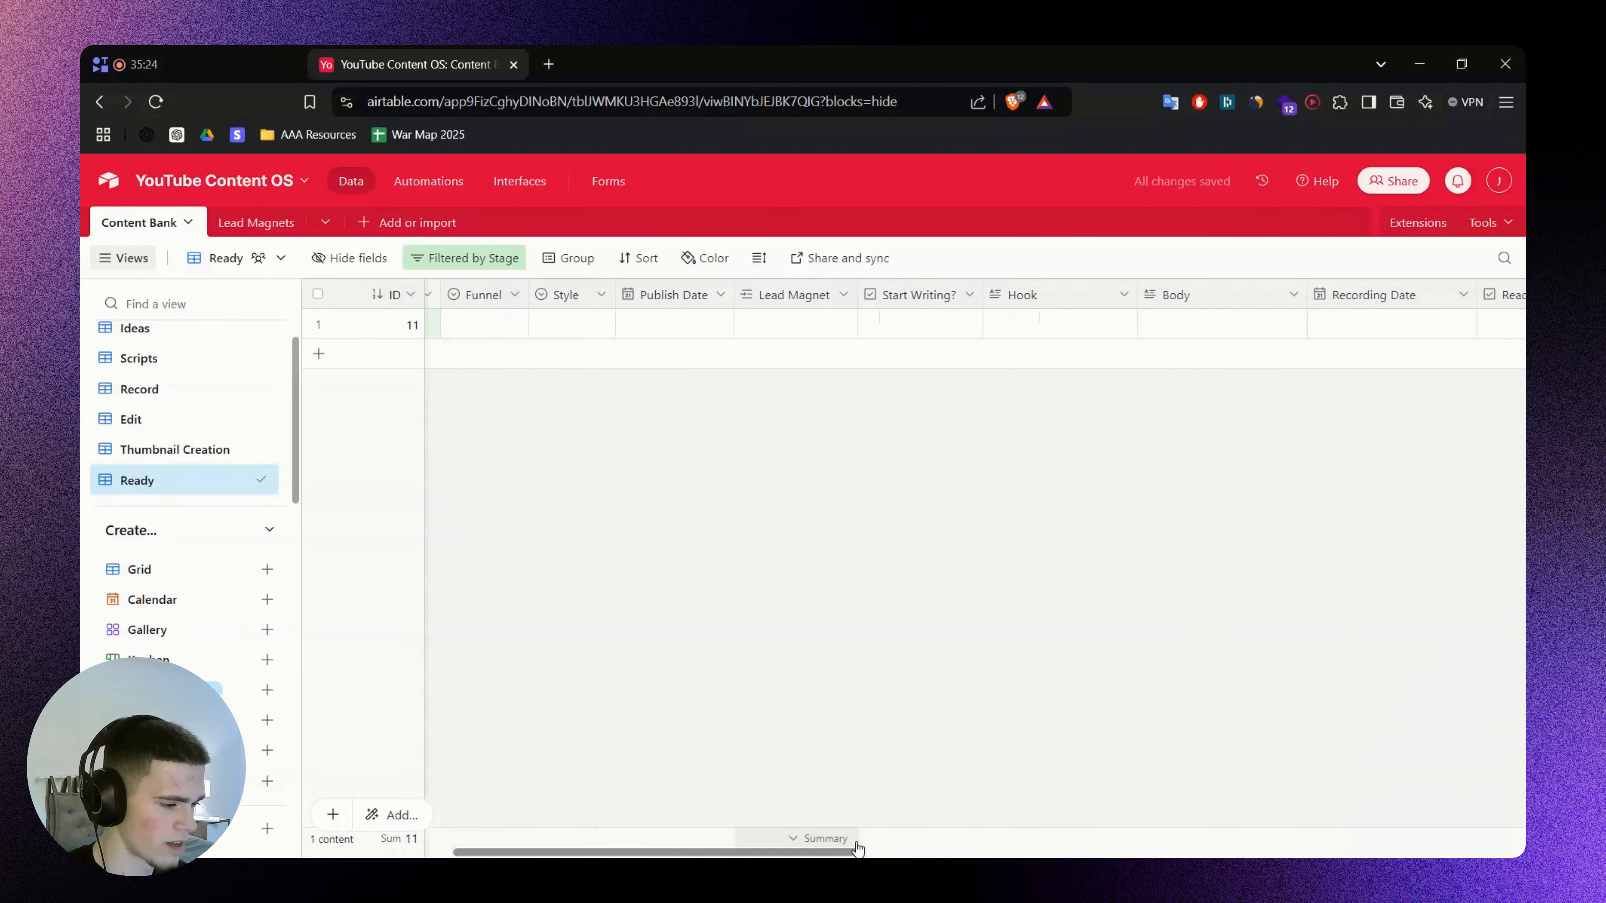
{"action": "right_click", "coordinate": [854, 297]}
{"action": "left_click", "coordinate": [907, 772]}
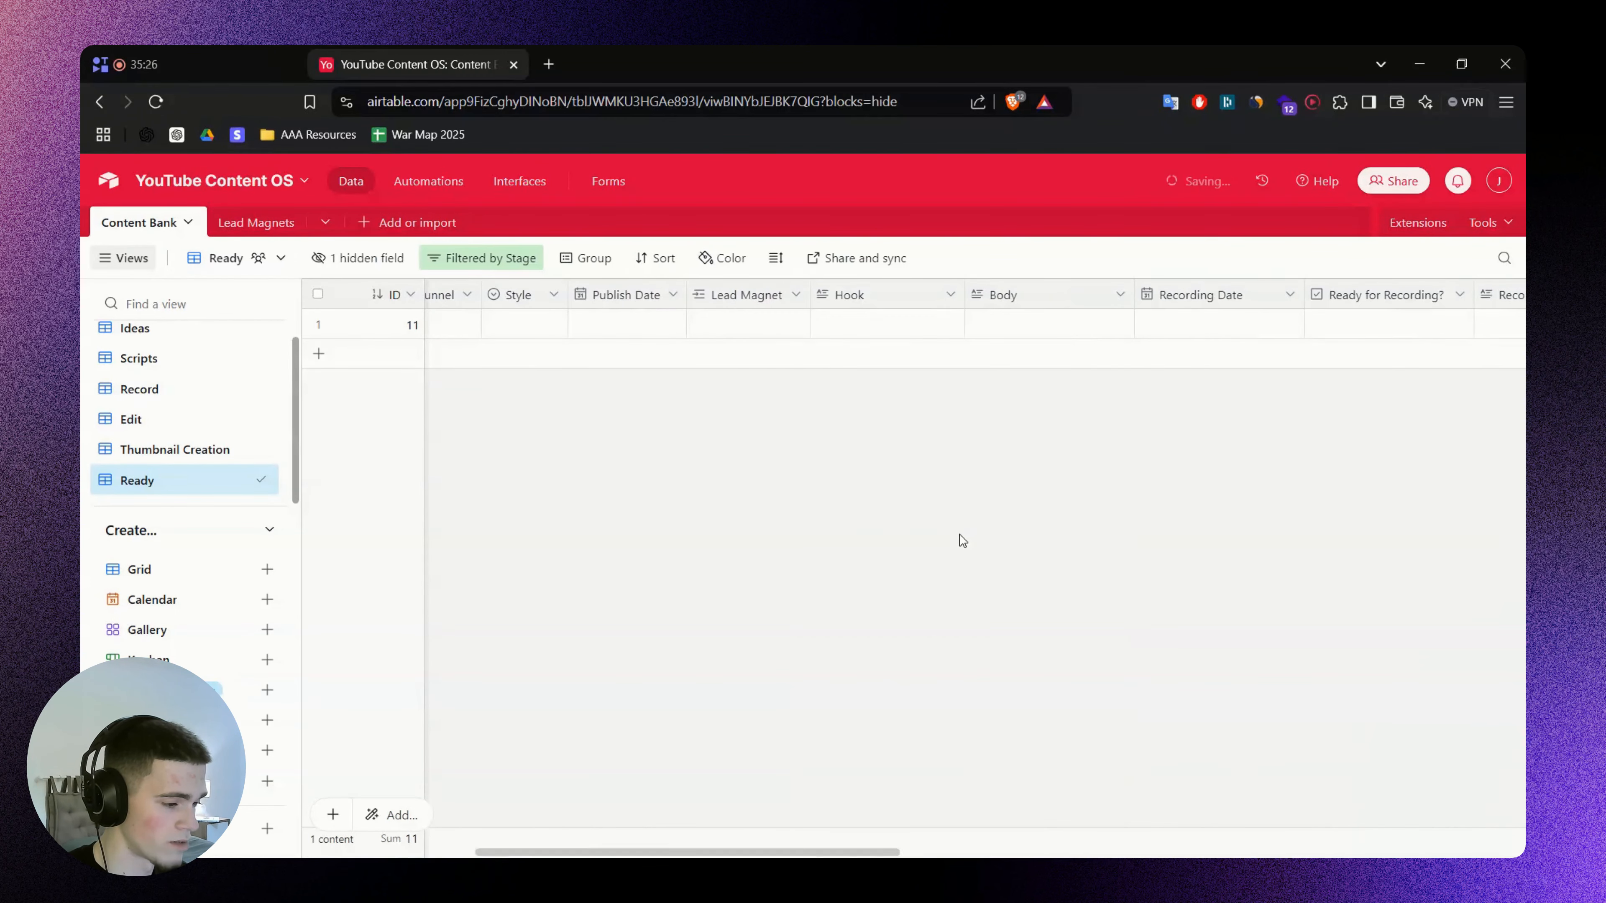
{"action": "left_click_drag", "start_coordinate": [815, 850], "coordinate": [942, 848]}
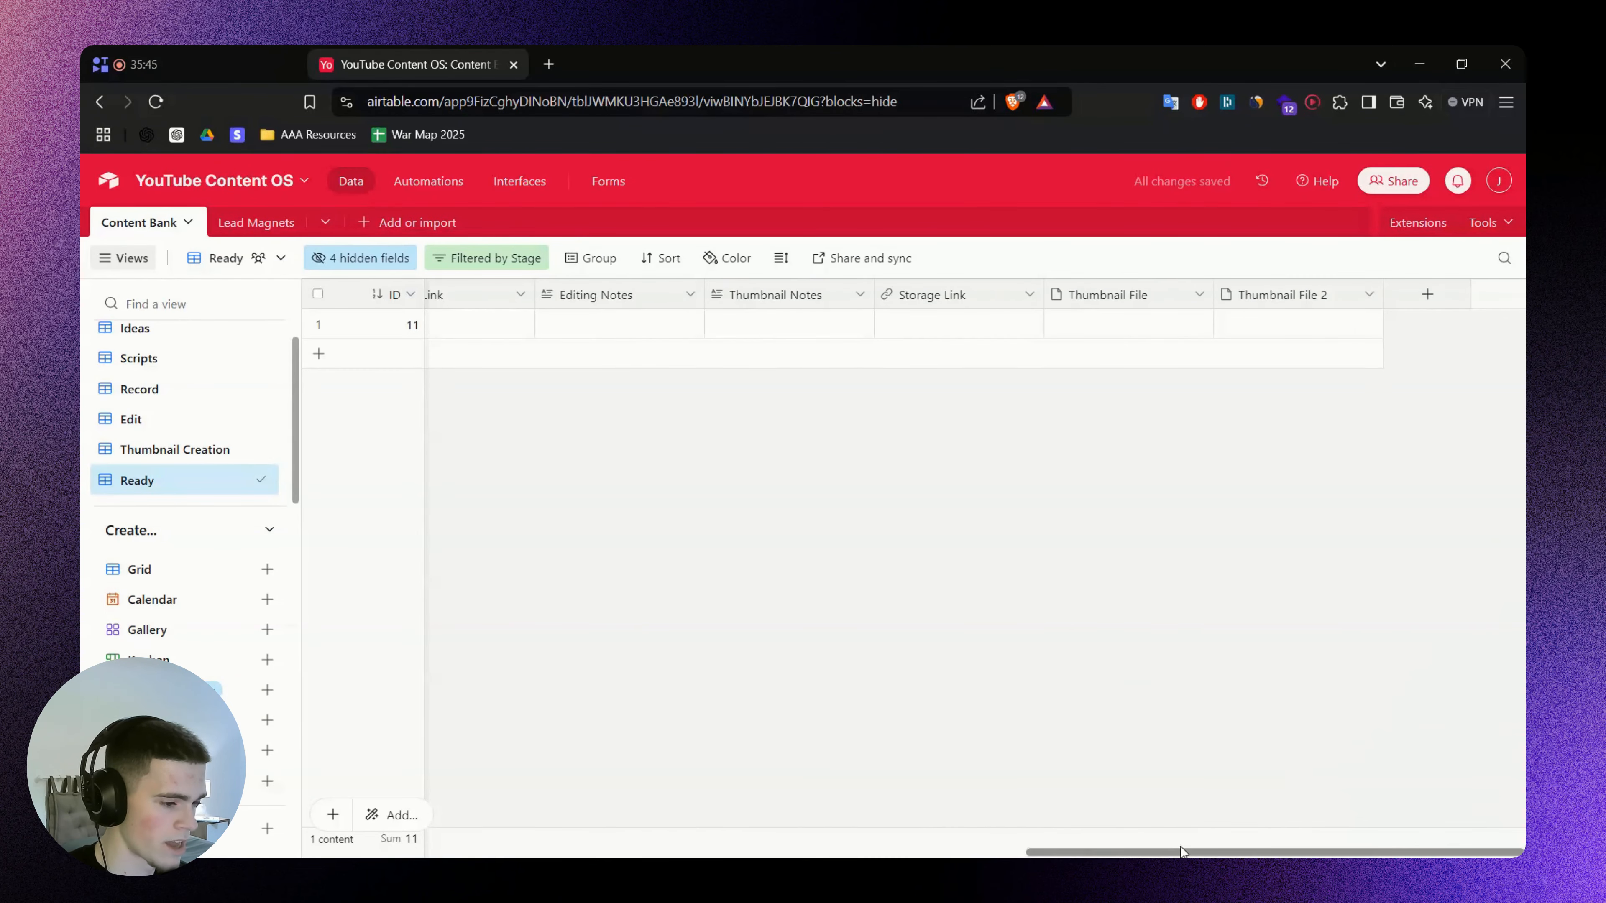
Switch to the FigJam diagram and review the fields listed under Ready, selecting the Video Description text
{"action": "key", "text": "alt+Tab"}
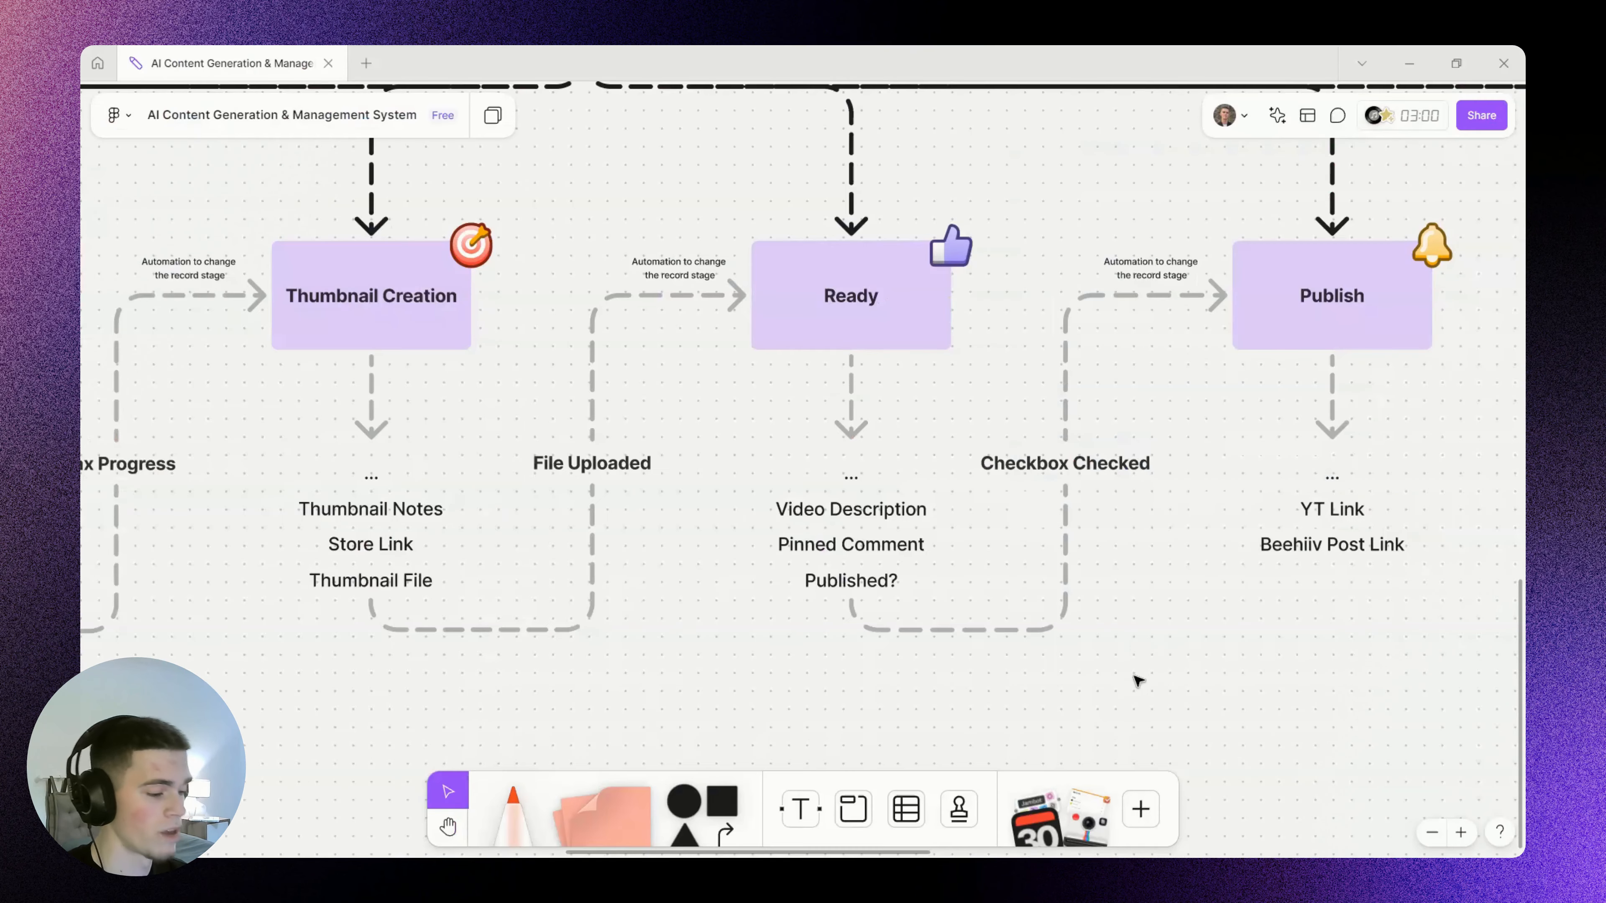
{"action": "left_click_drag", "start_coordinate": [733, 489], "coordinate": [935, 582]}
{"action": "left_click", "coordinate": [1217, 623]}
{"action": "left_click", "coordinate": [861, 513]}
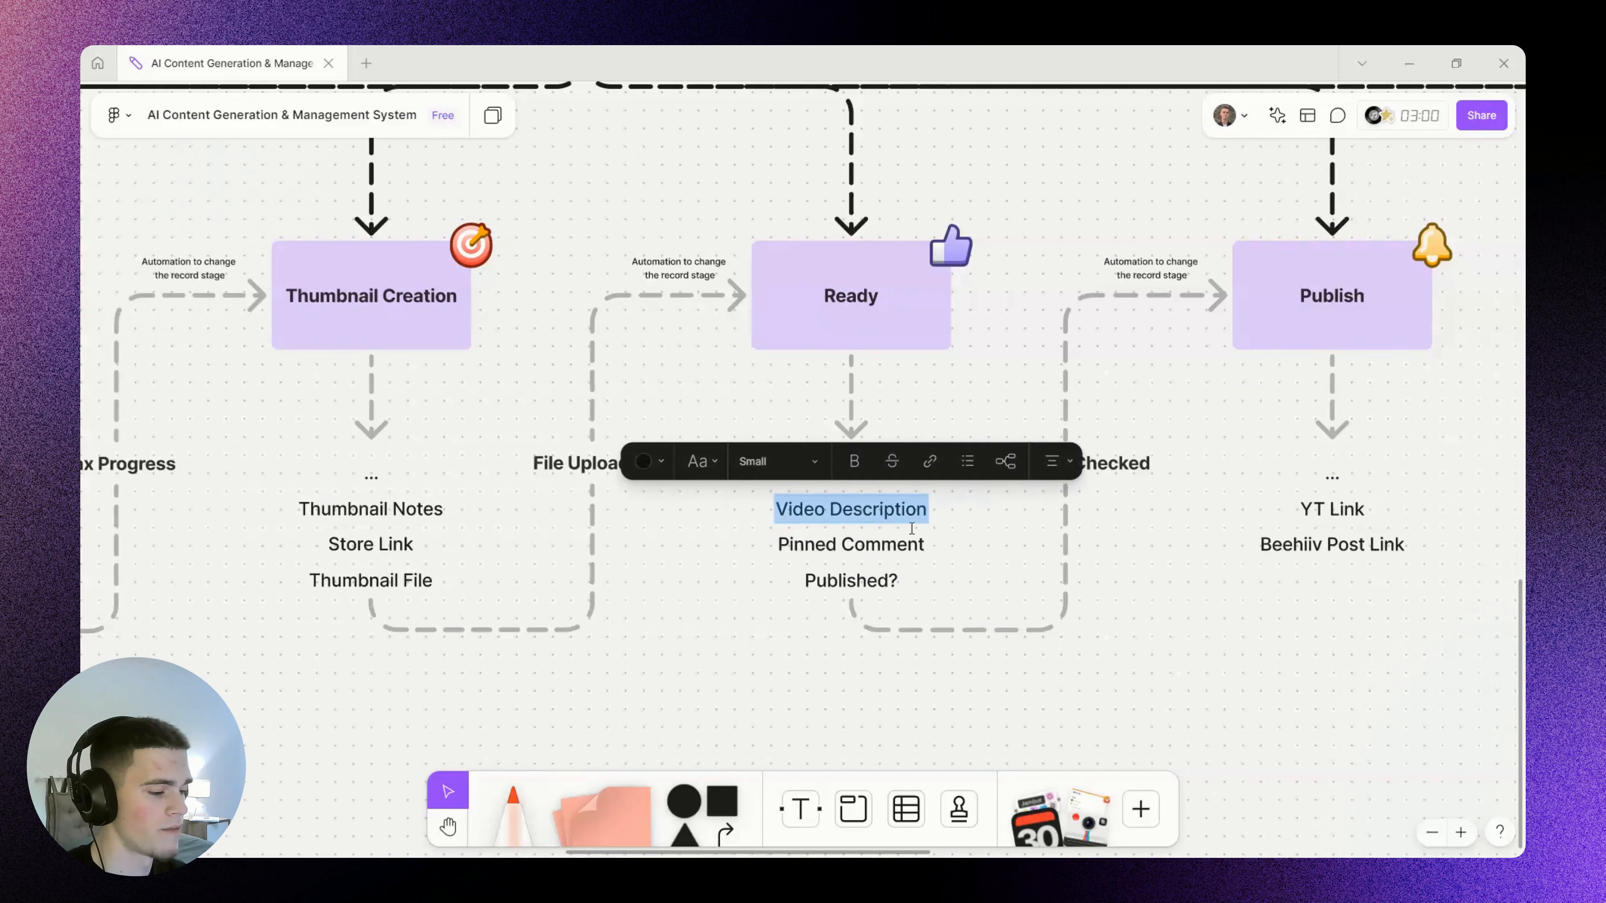
{"action": "left_click", "coordinate": [1181, 580]}
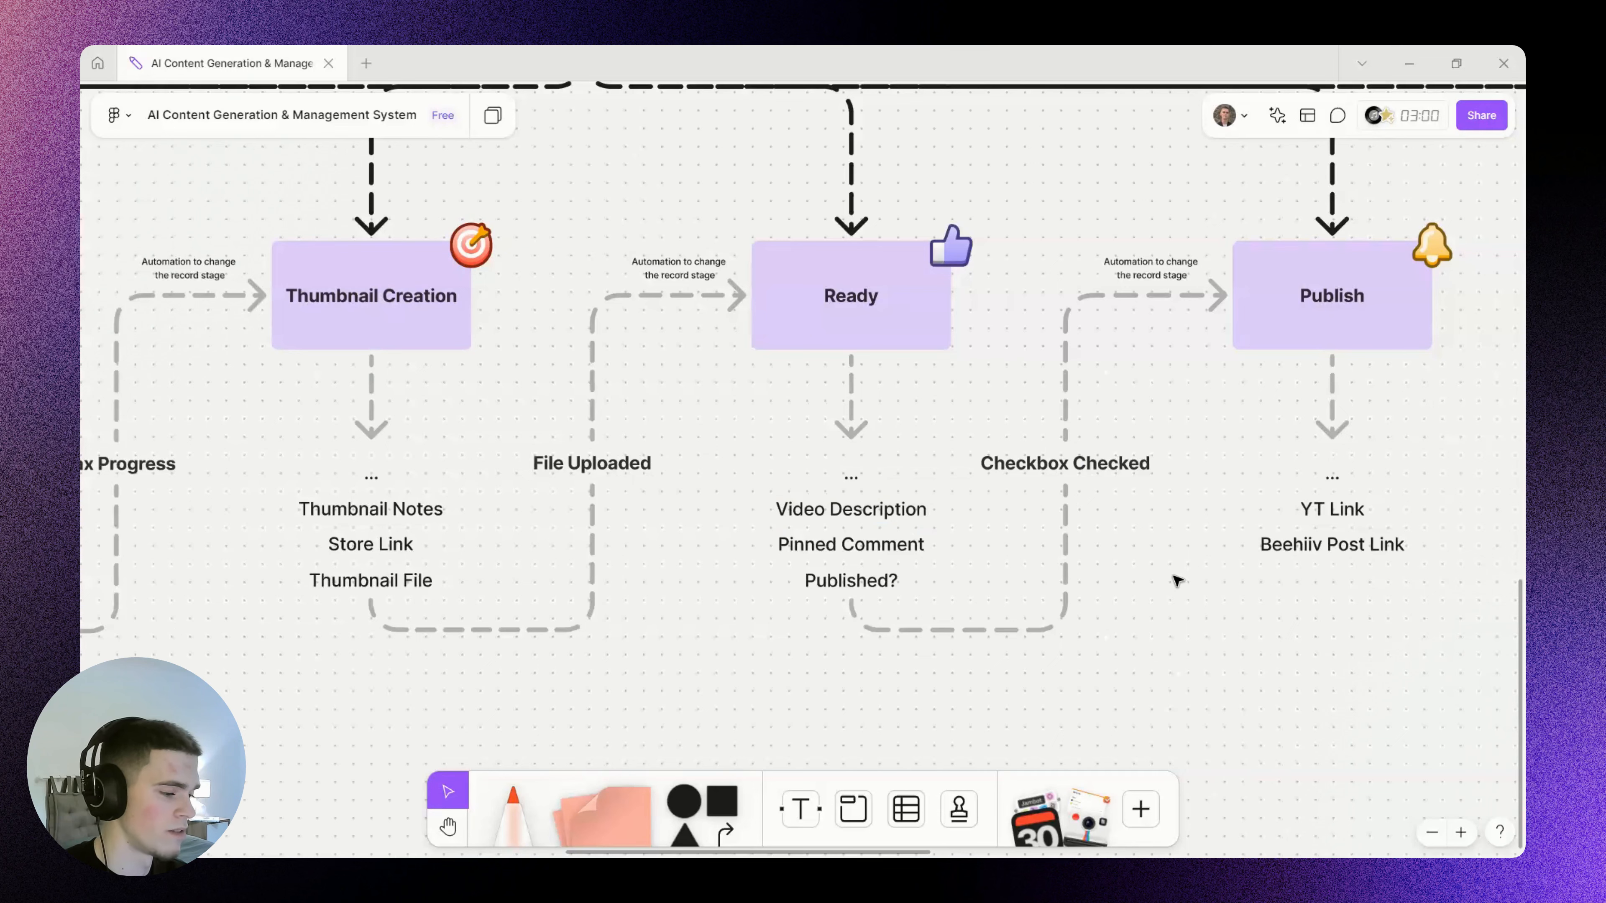
Return to Airtable and add another blank record to the Ready view
{"action": "key", "text": "alt+Tab"}
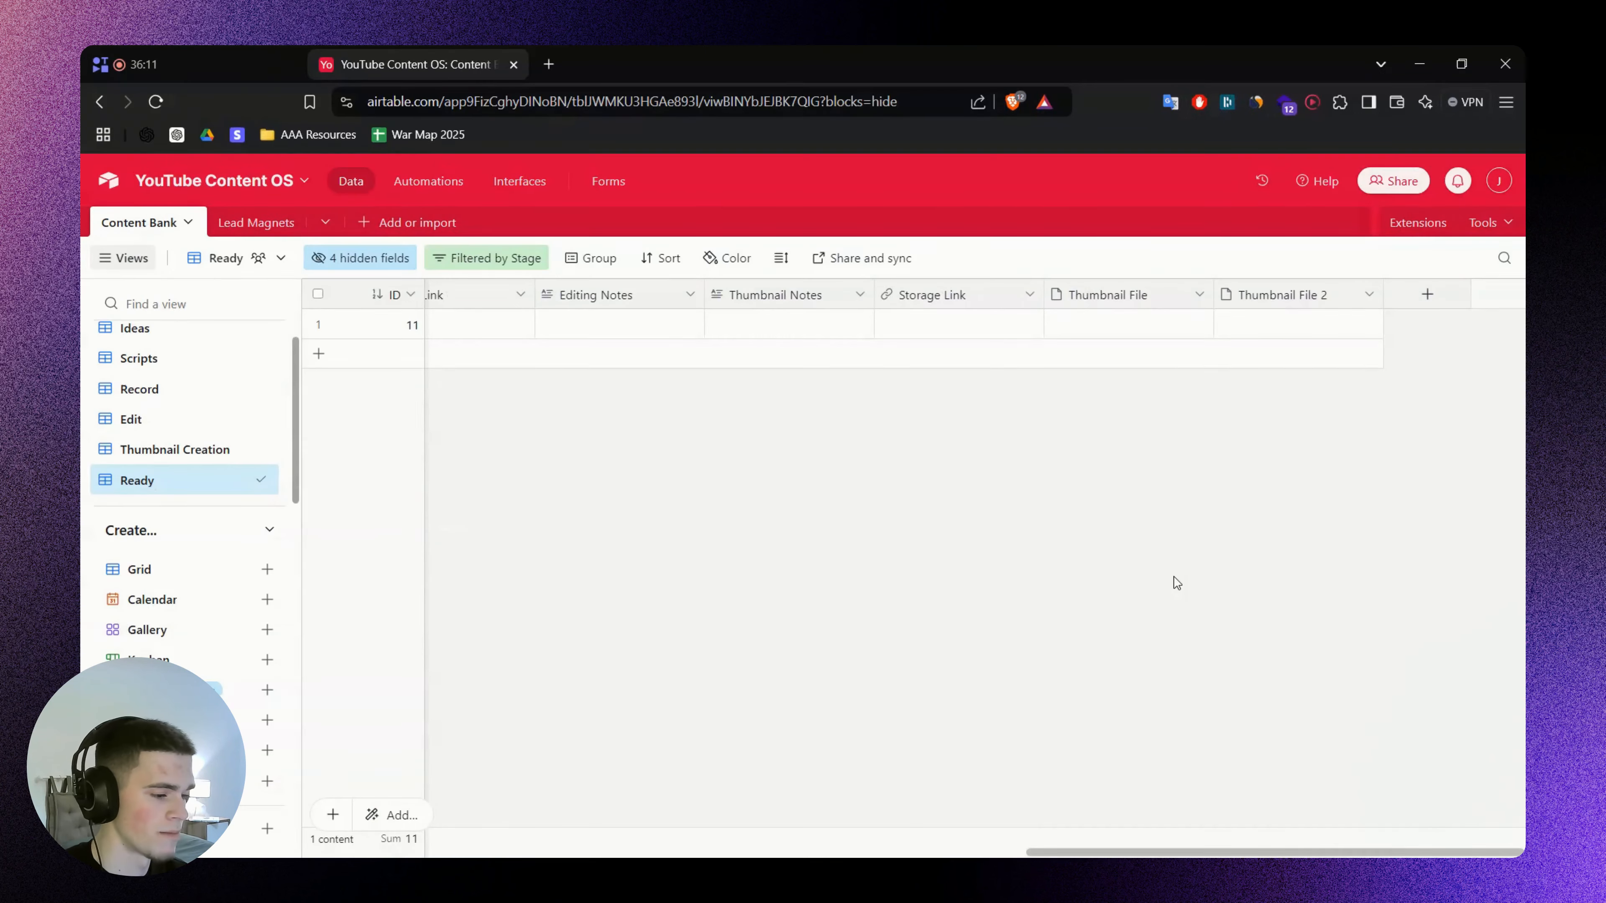
{"action": "left_click", "coordinate": [1106, 358]}
{"action": "left_click", "coordinate": [1027, 443]}
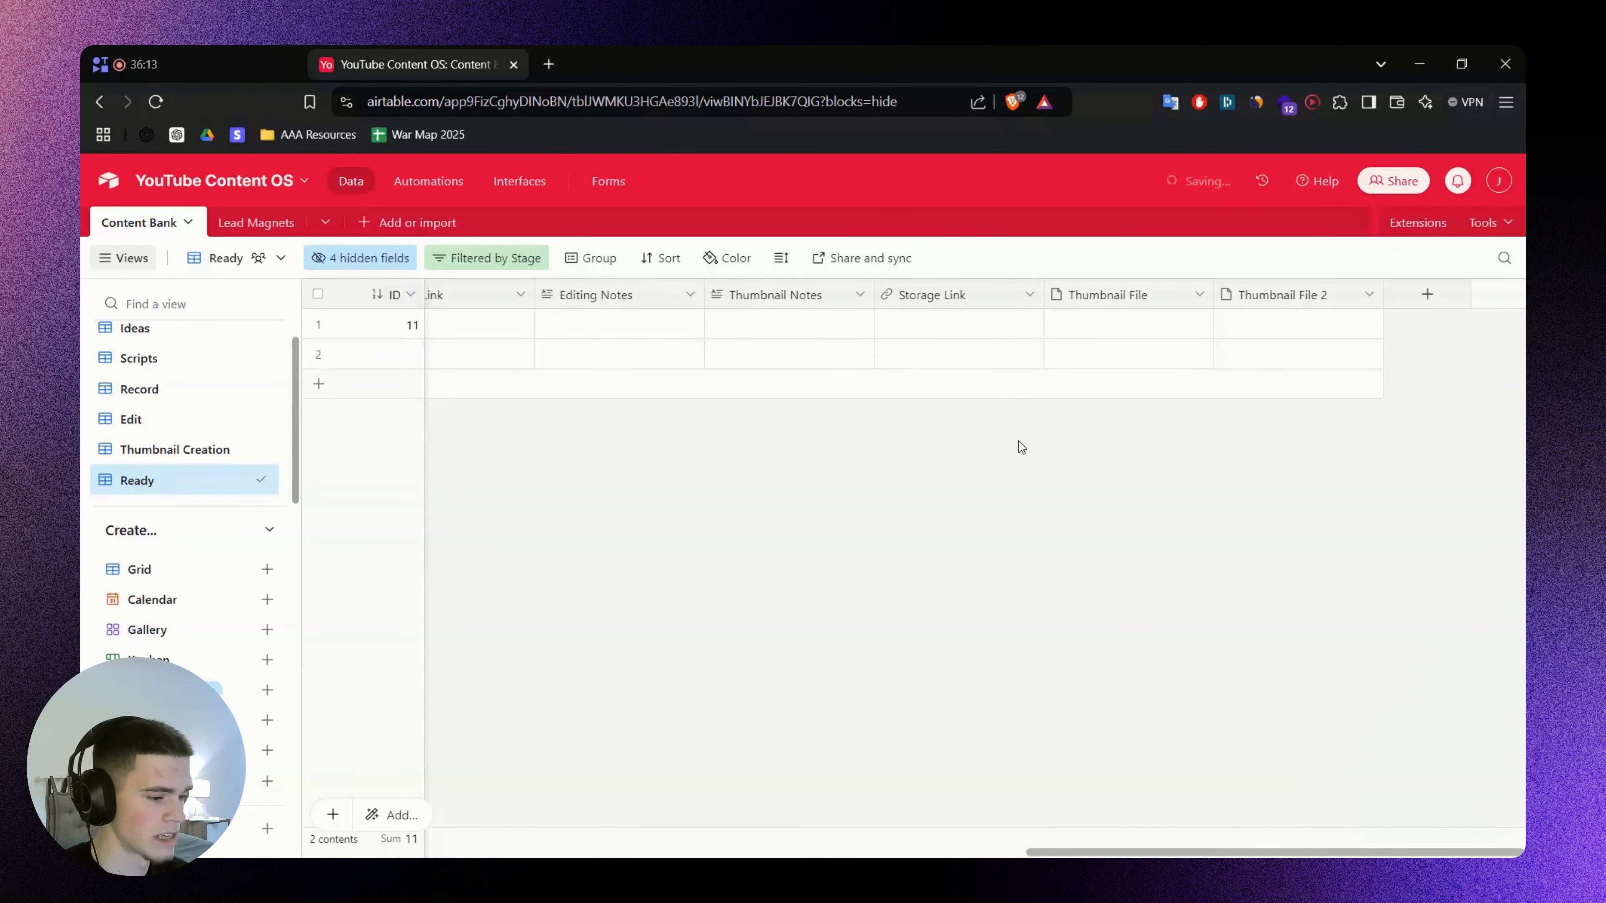
Add a long text field named Video Description to the Ready view, copying the name from the FigJam diagram
{"action": "left_click", "coordinate": [1419, 295]}
{"action": "key", "text": "alt+Tab"}
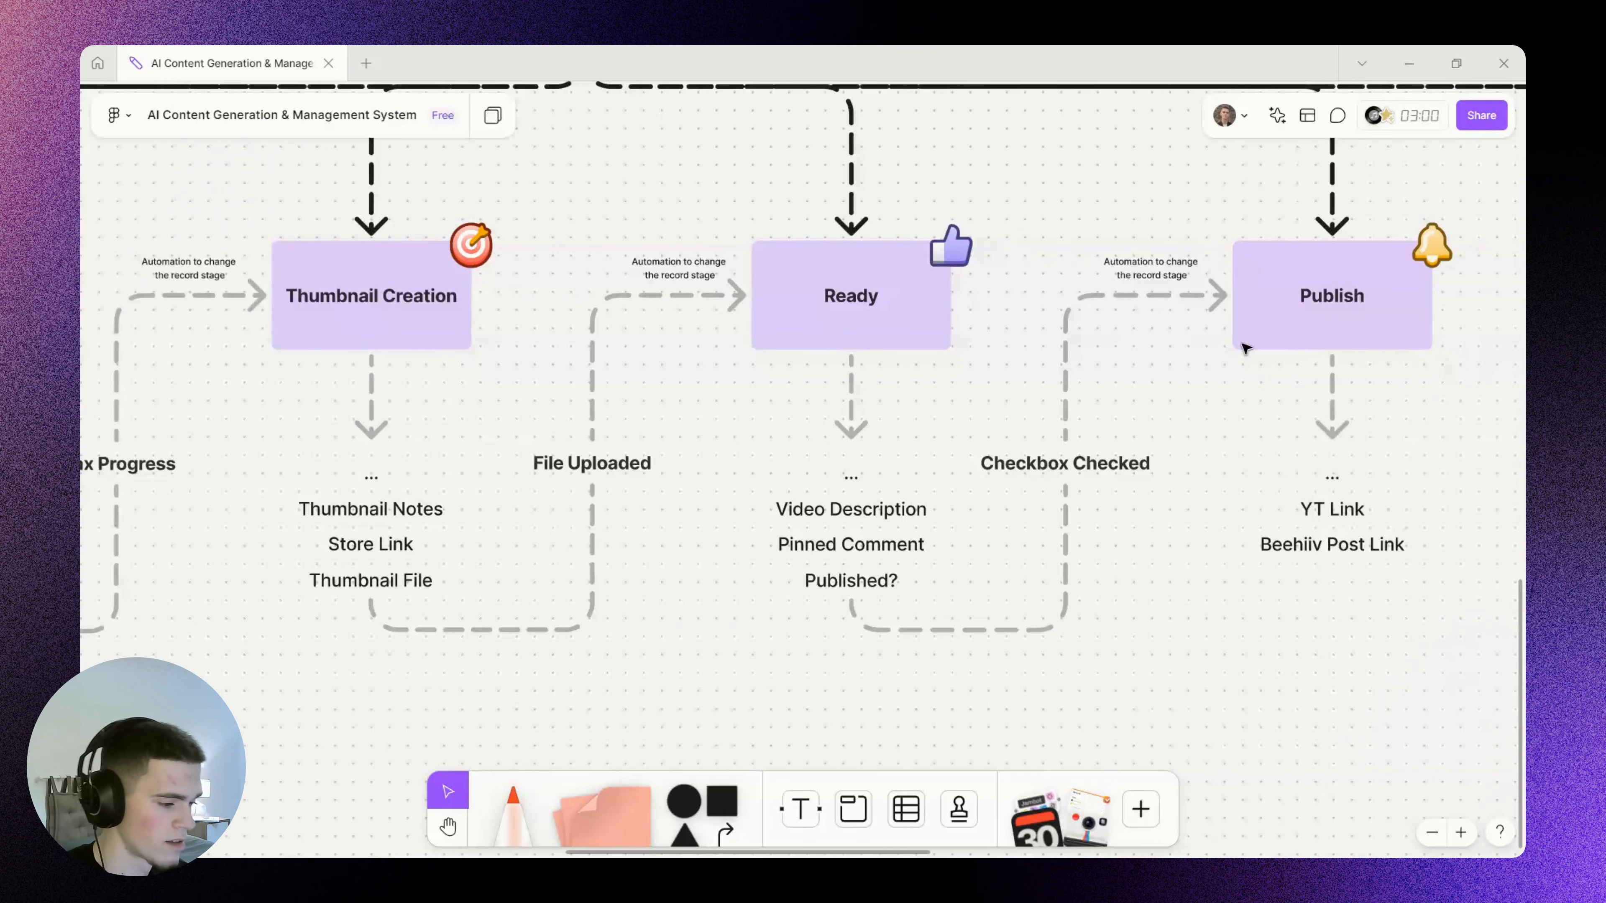
{"action": "double_click", "coordinate": [888, 506]}
{"action": "key", "text": "ctrl+c"}
{"action": "key", "text": "alt+Tab"}
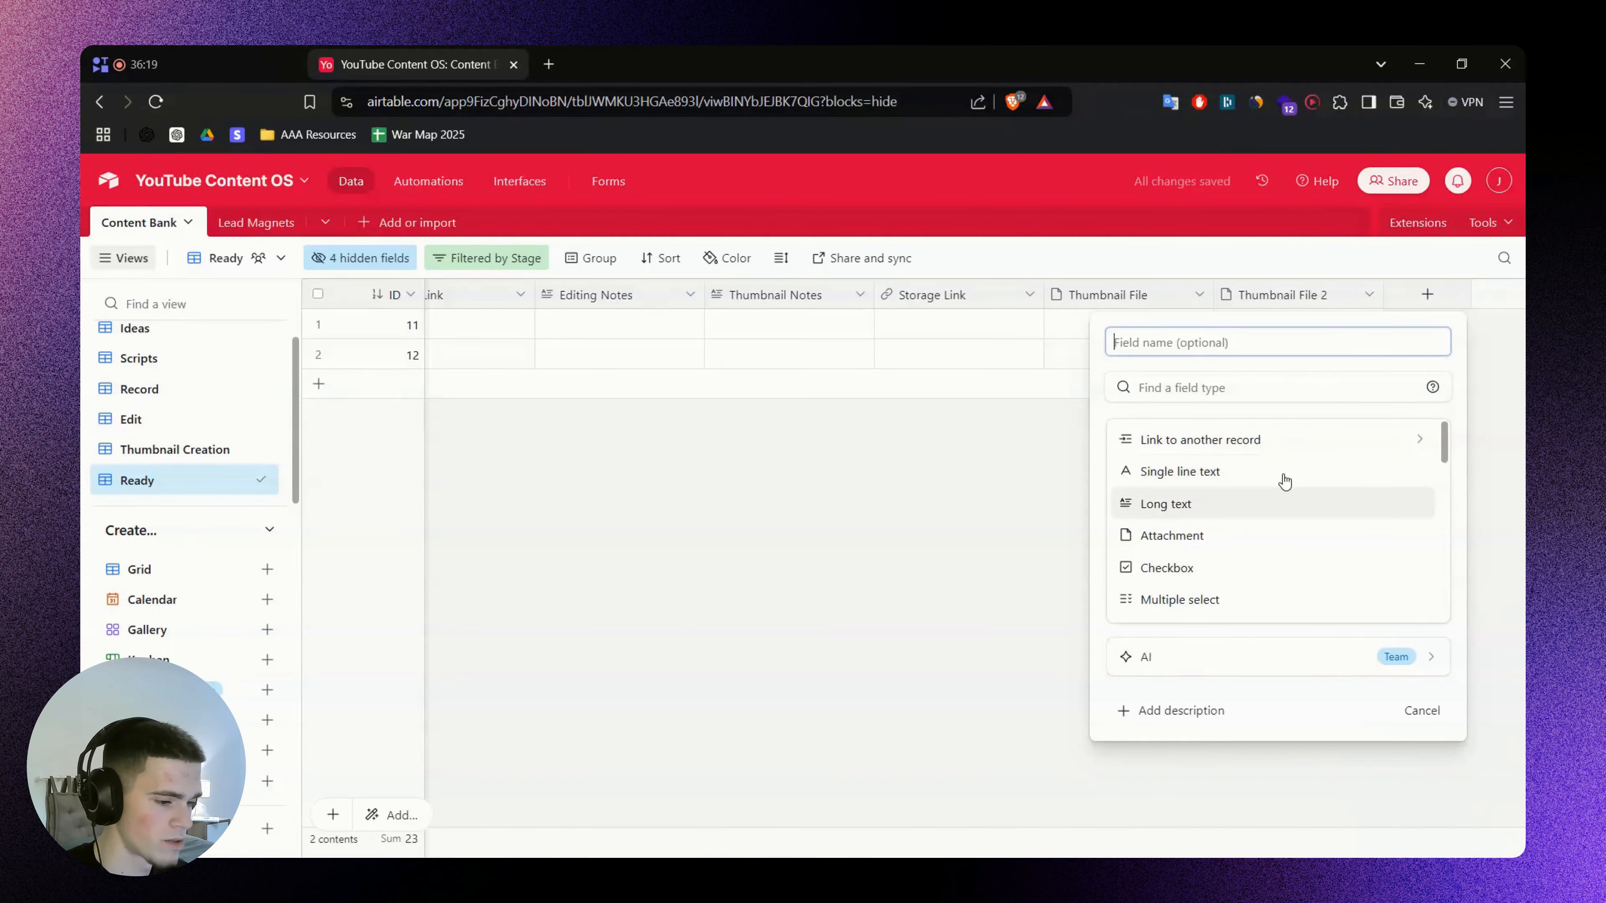
{"action": "left_click", "coordinate": [1297, 344]}
{"action": "key", "text": "ctrl+v"}
{"action": "left_click", "coordinate": [1244, 388]}
{"action": "type", "text": "ç"}
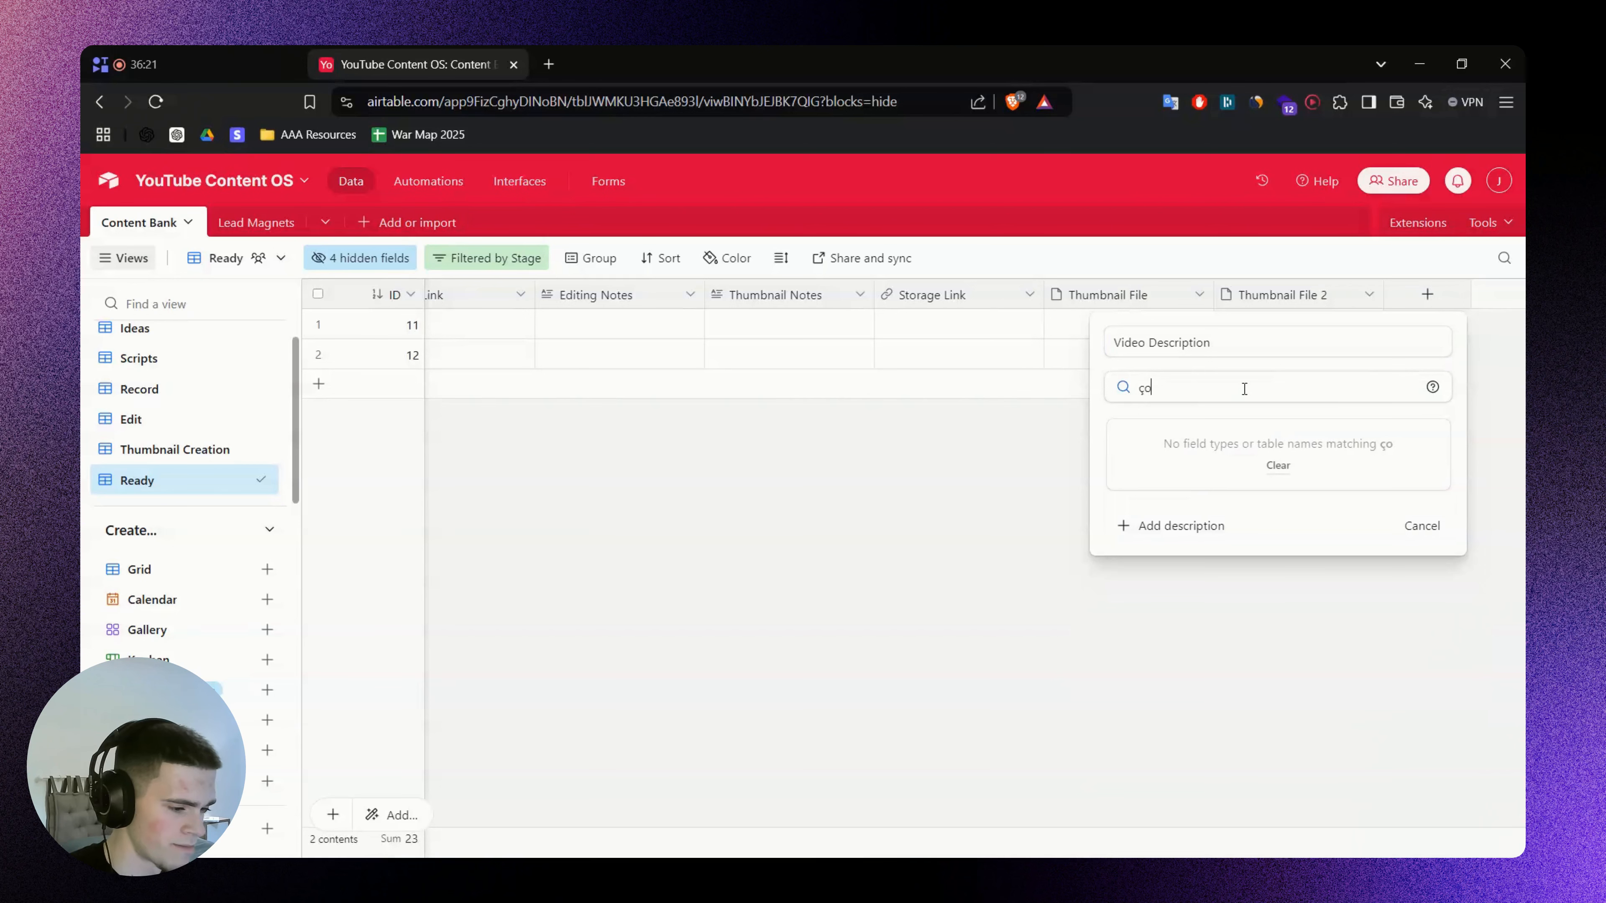
{"action": "key", "text": "BackSpace"}
{"action": "type", "text": "lon"}
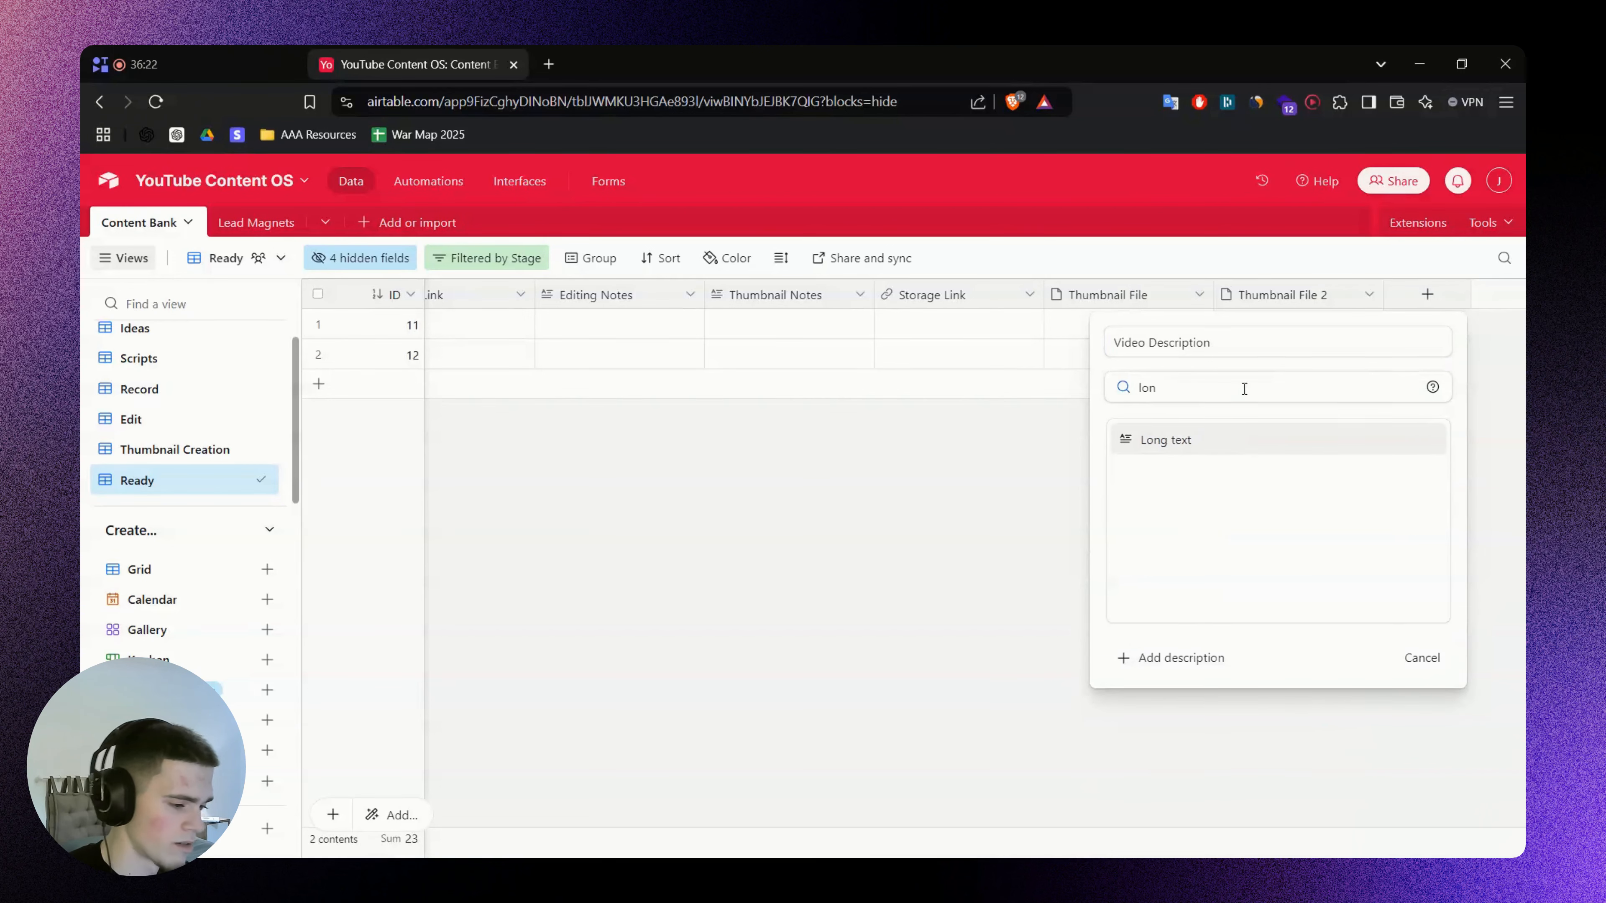
{"action": "left_click", "coordinate": [1211, 448]}
{"action": "left_click", "coordinate": [1410, 525]}
Enter "DESCRIPTION TEMPLATE" as the first record's Video Description
{"action": "left_click", "coordinate": [1399, 333]}
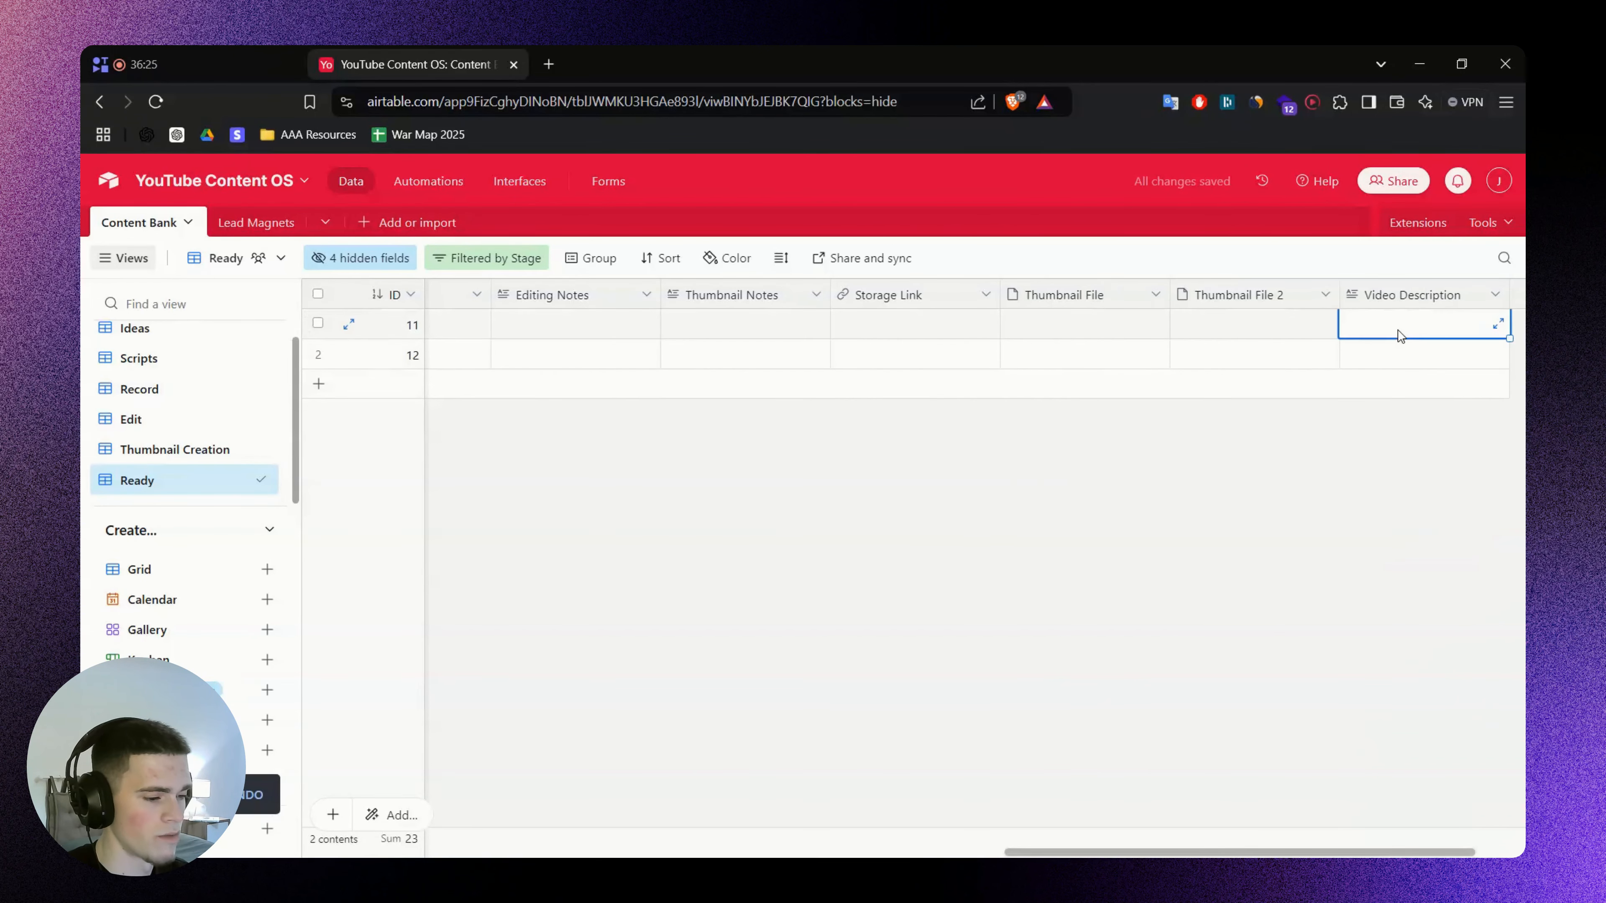
{"action": "type", "text": "TEMPLATE"}
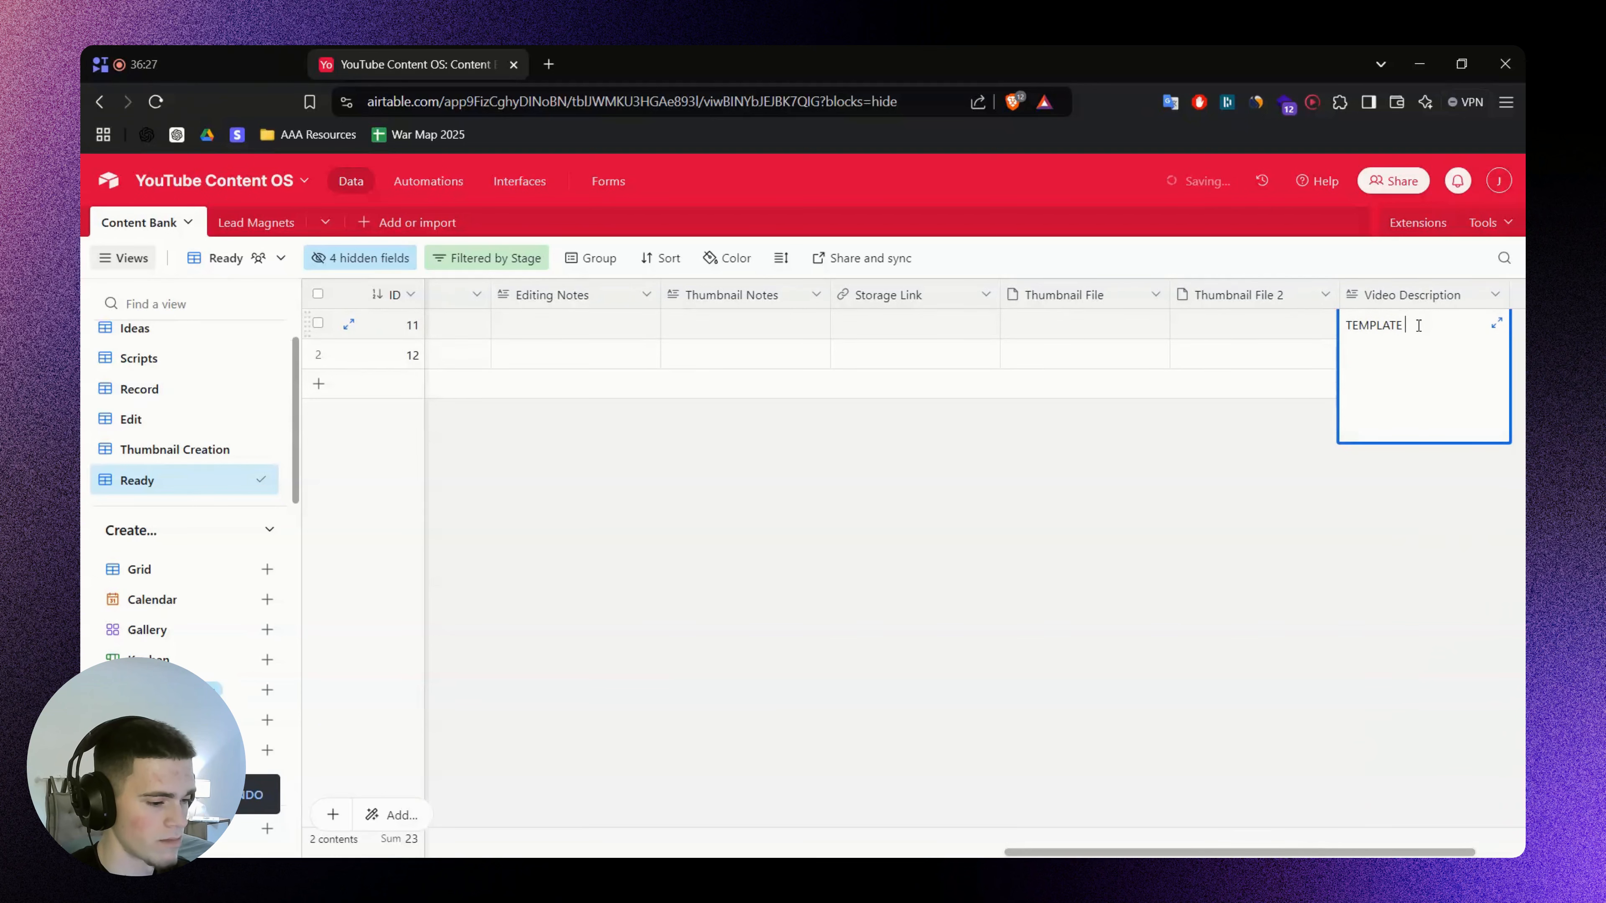
{"action": "key", "text": "Home"}
{"action": "type", "text": "DESCRIPTION"}
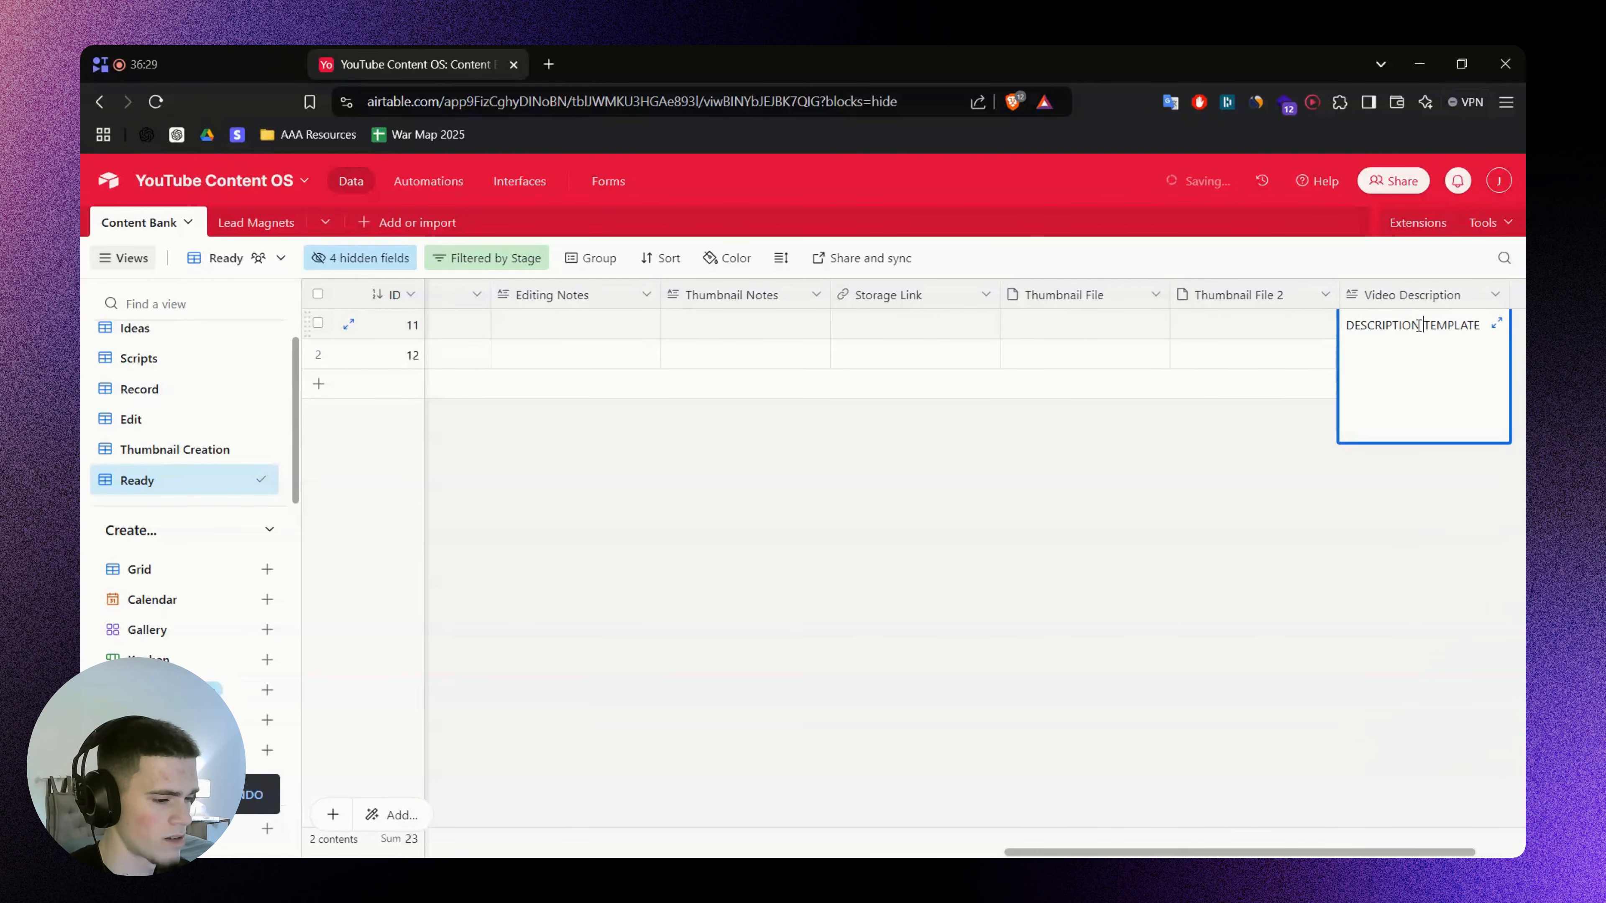
{"action": "key", "text": "Escape"}
{"action": "right_click", "coordinate": [1394, 301]}
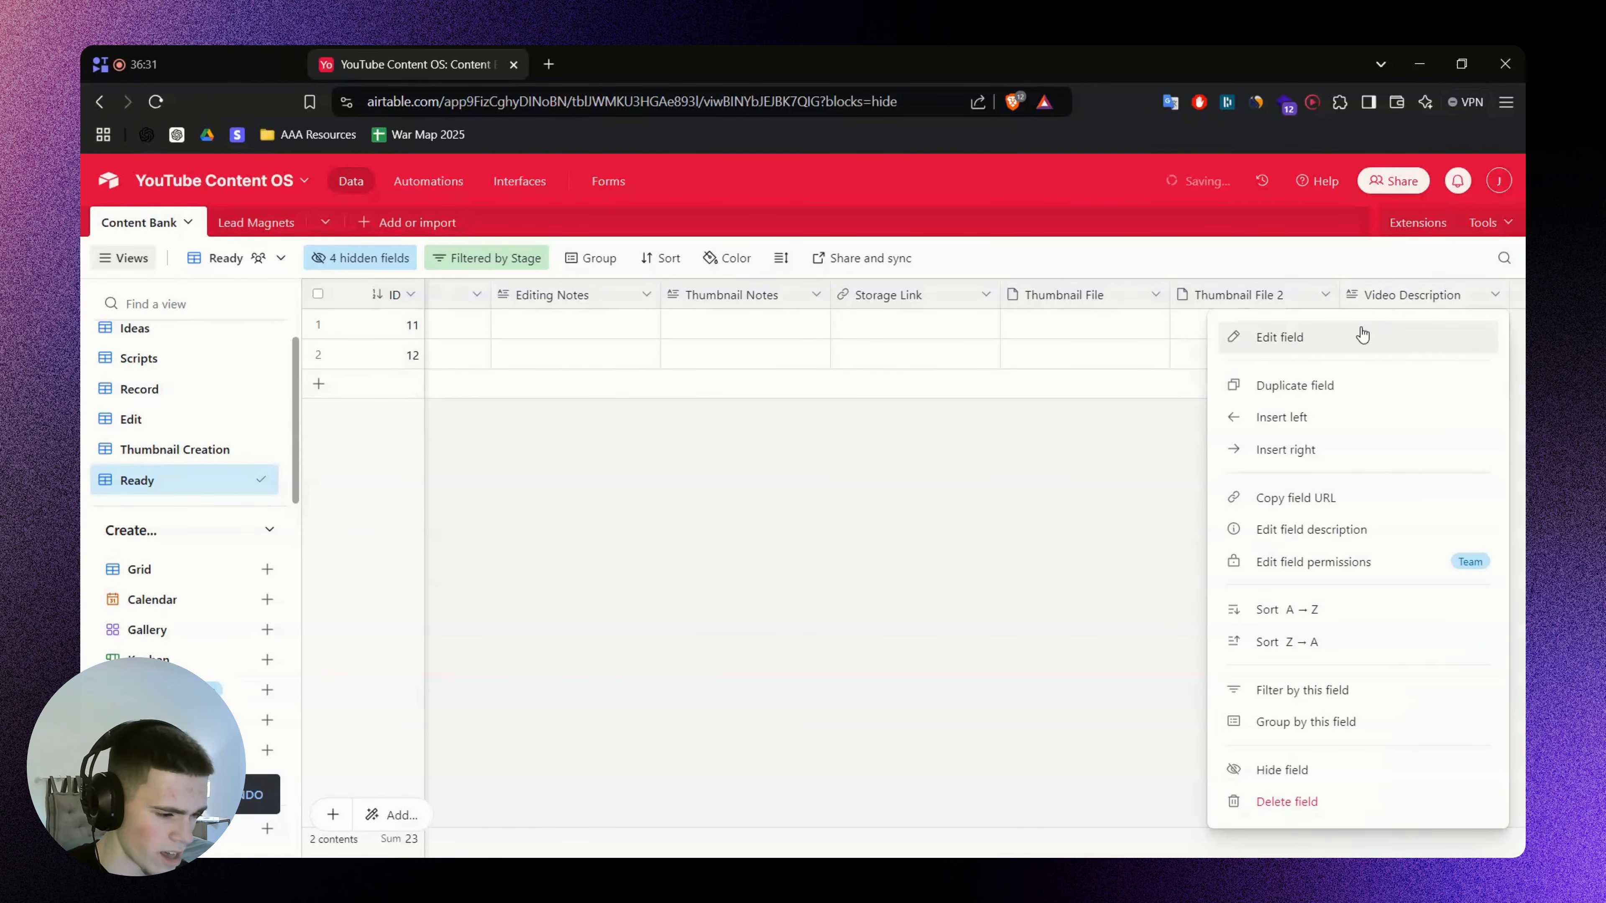
{"action": "left_click", "coordinate": [1366, 334]}
{"action": "left_click", "coordinate": [1061, 670]}
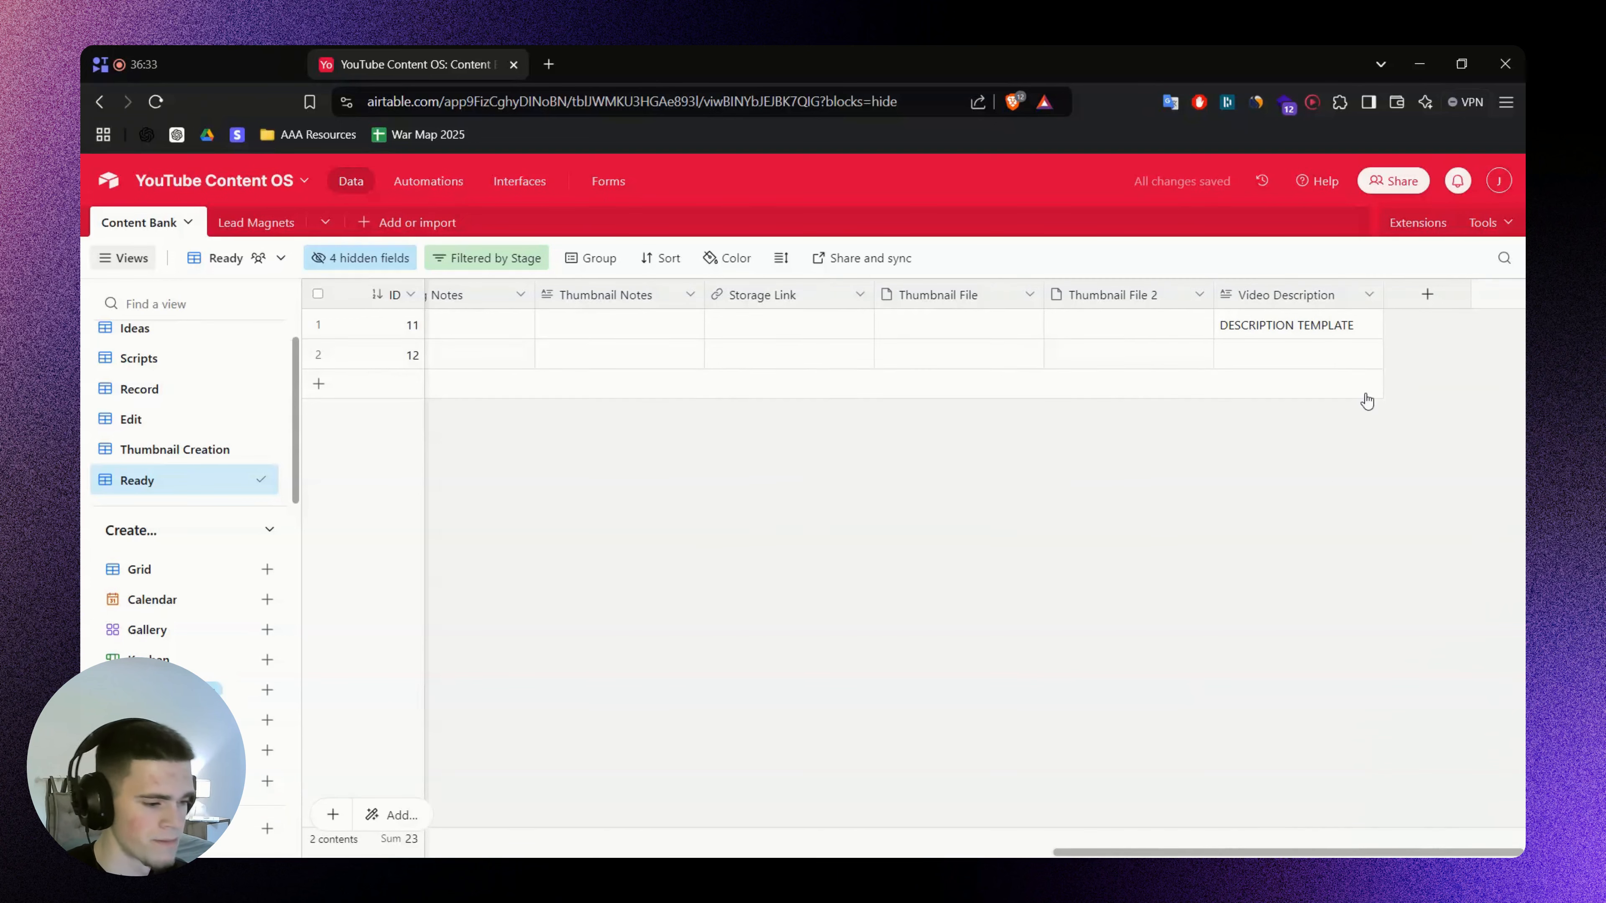
Fill the first record's Video Description text down into the second record
{"action": "left_click", "coordinate": [1301, 334]}
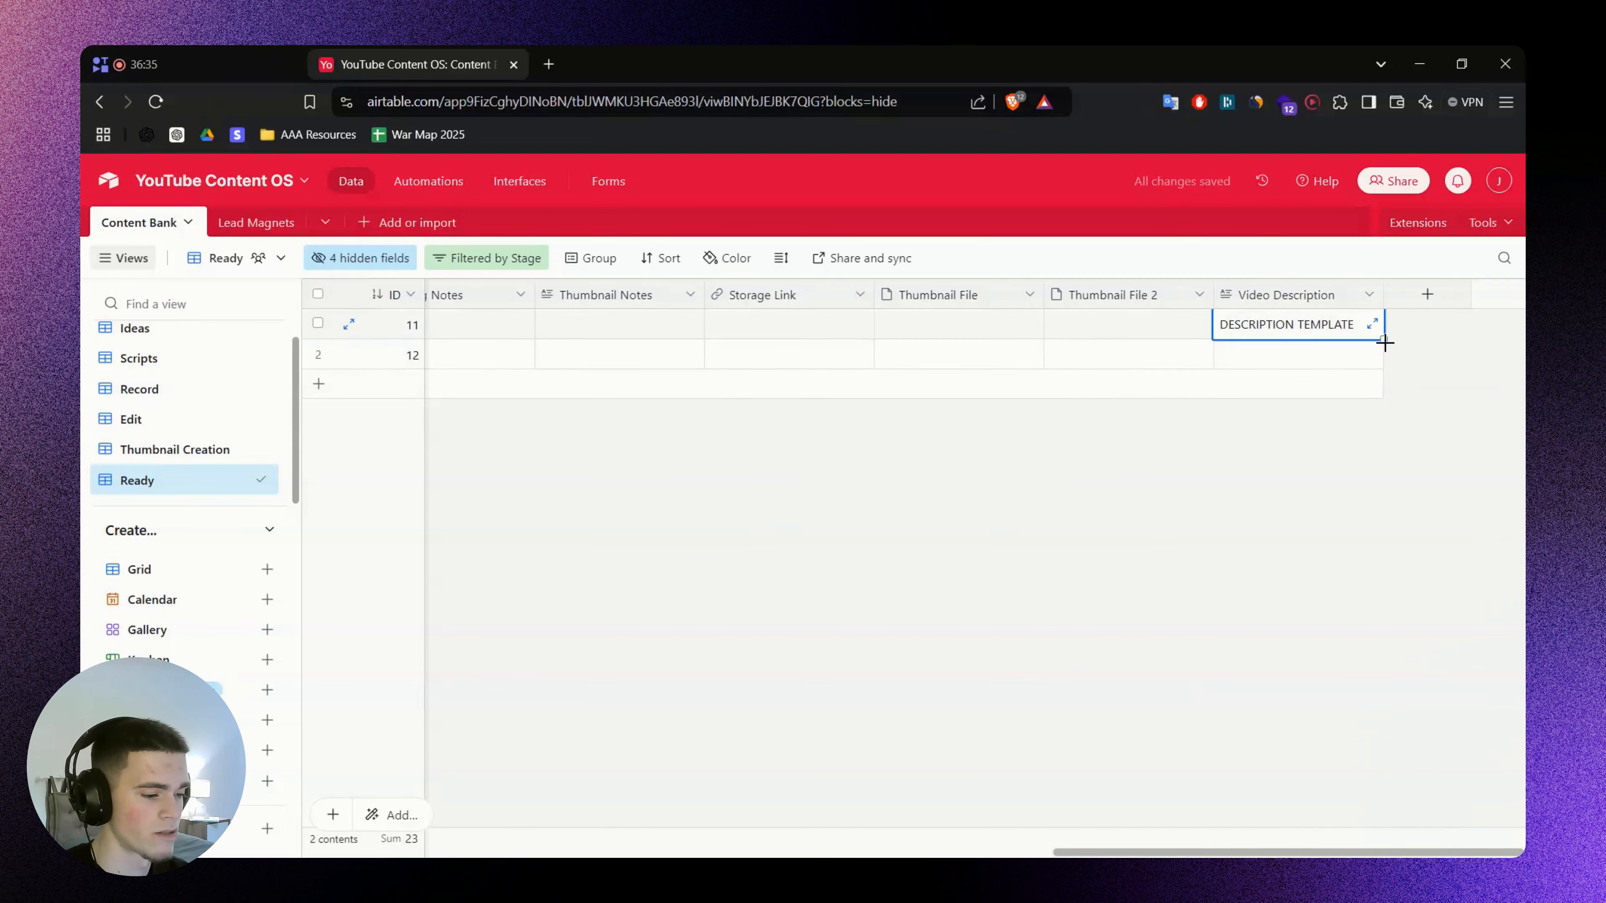
{"action": "left_click_drag", "start_coordinate": [1384, 342], "coordinate": [1384, 359]}
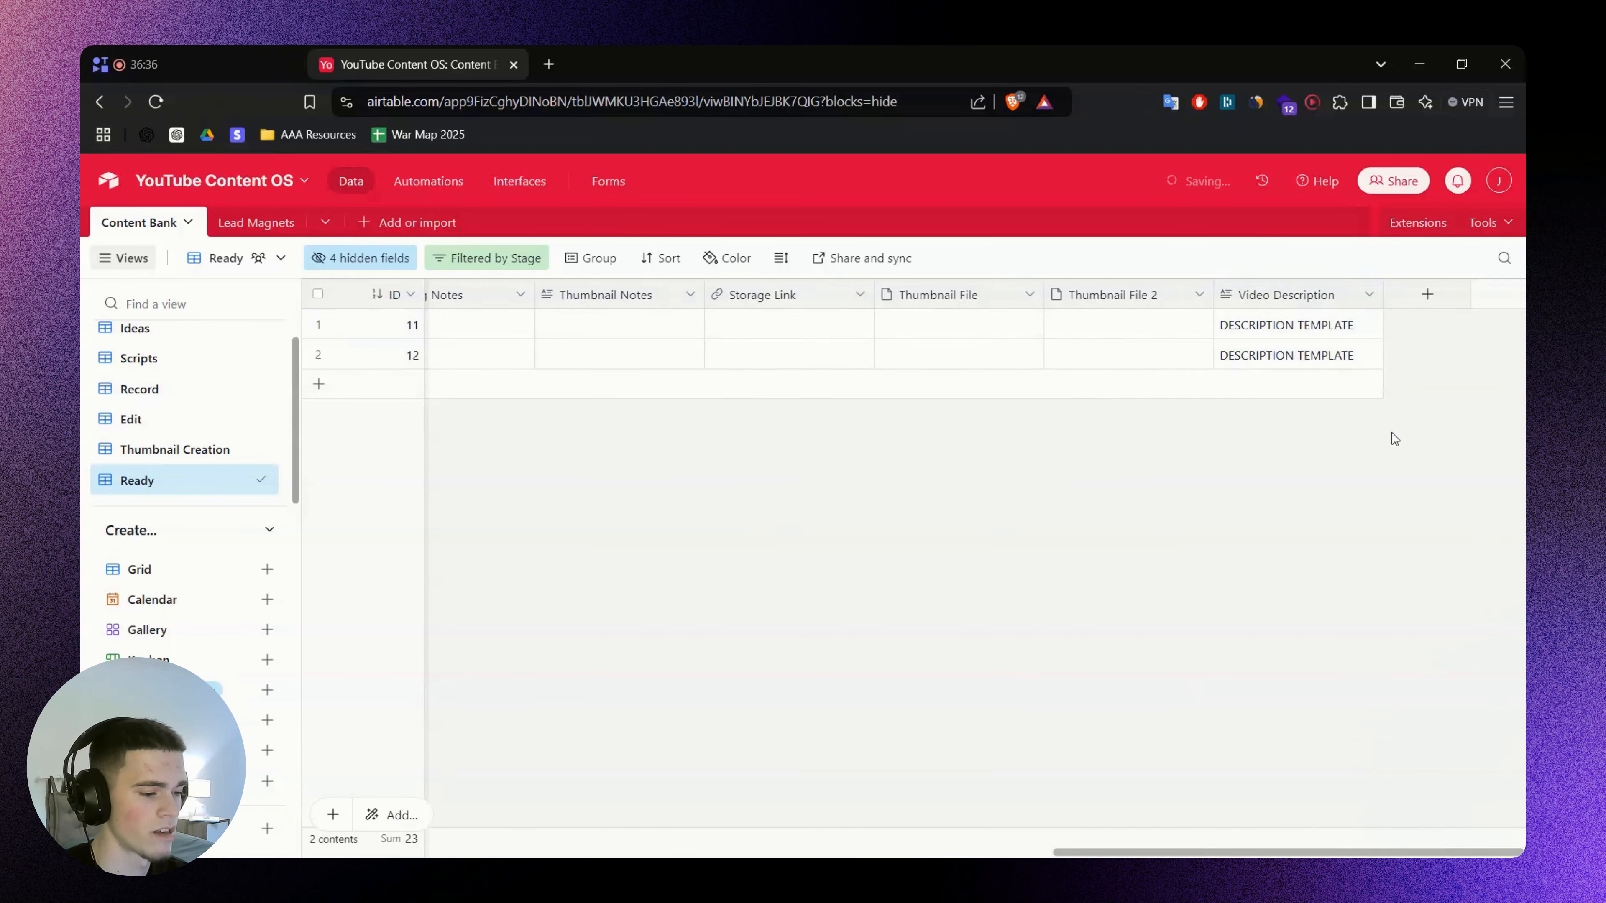
{"action": "left_click", "coordinate": [1293, 358]}
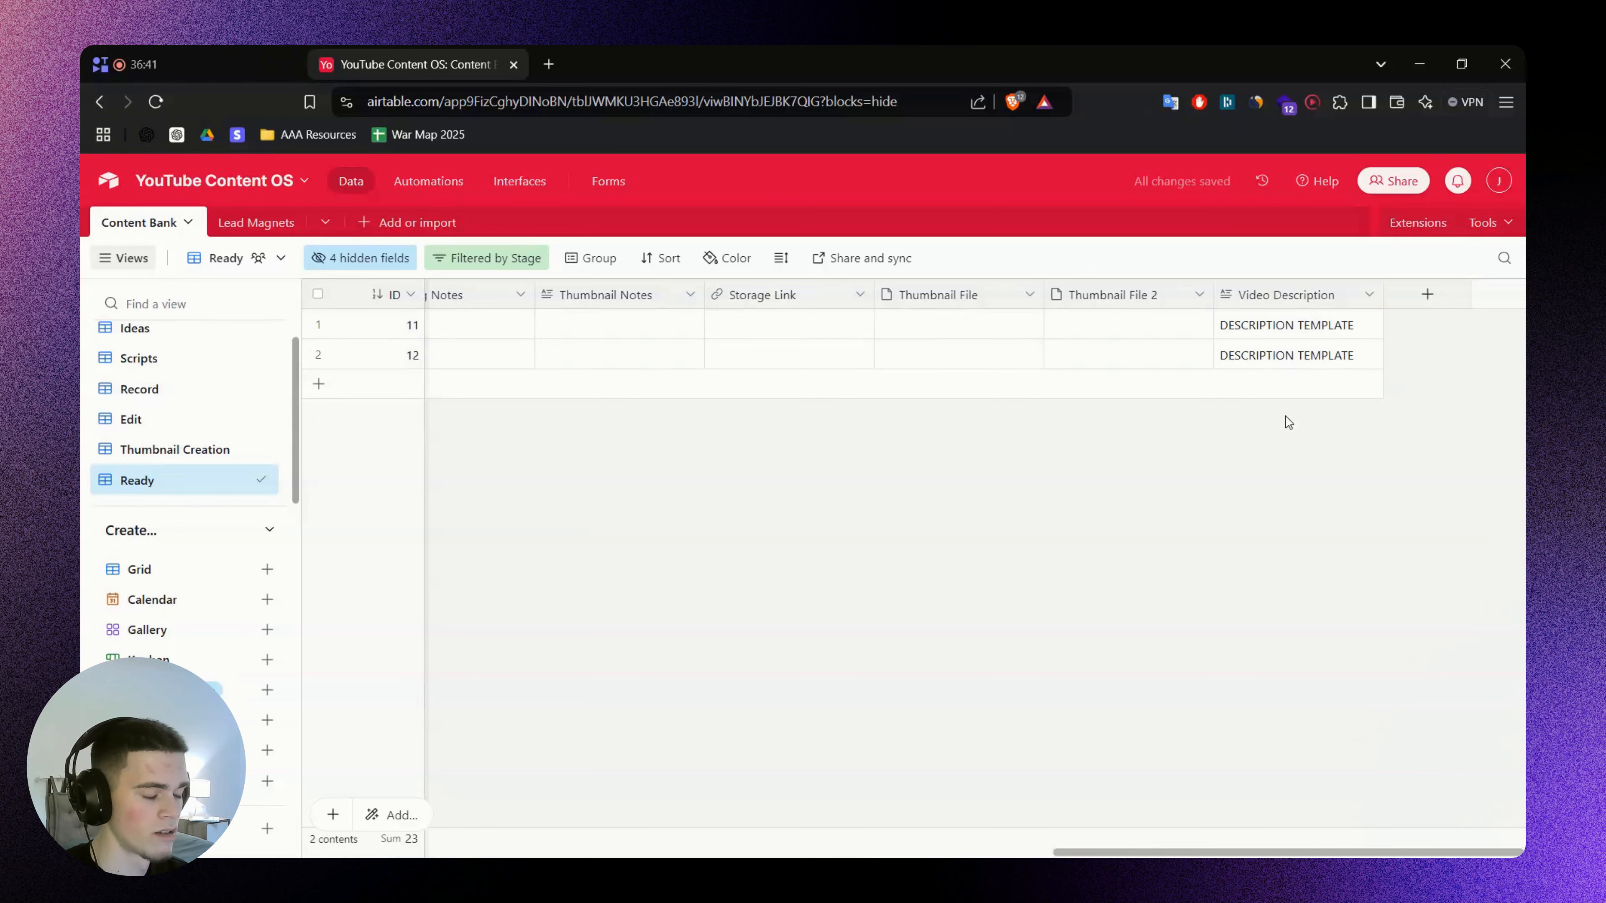
{"action": "left_click", "coordinate": [1287, 328]}
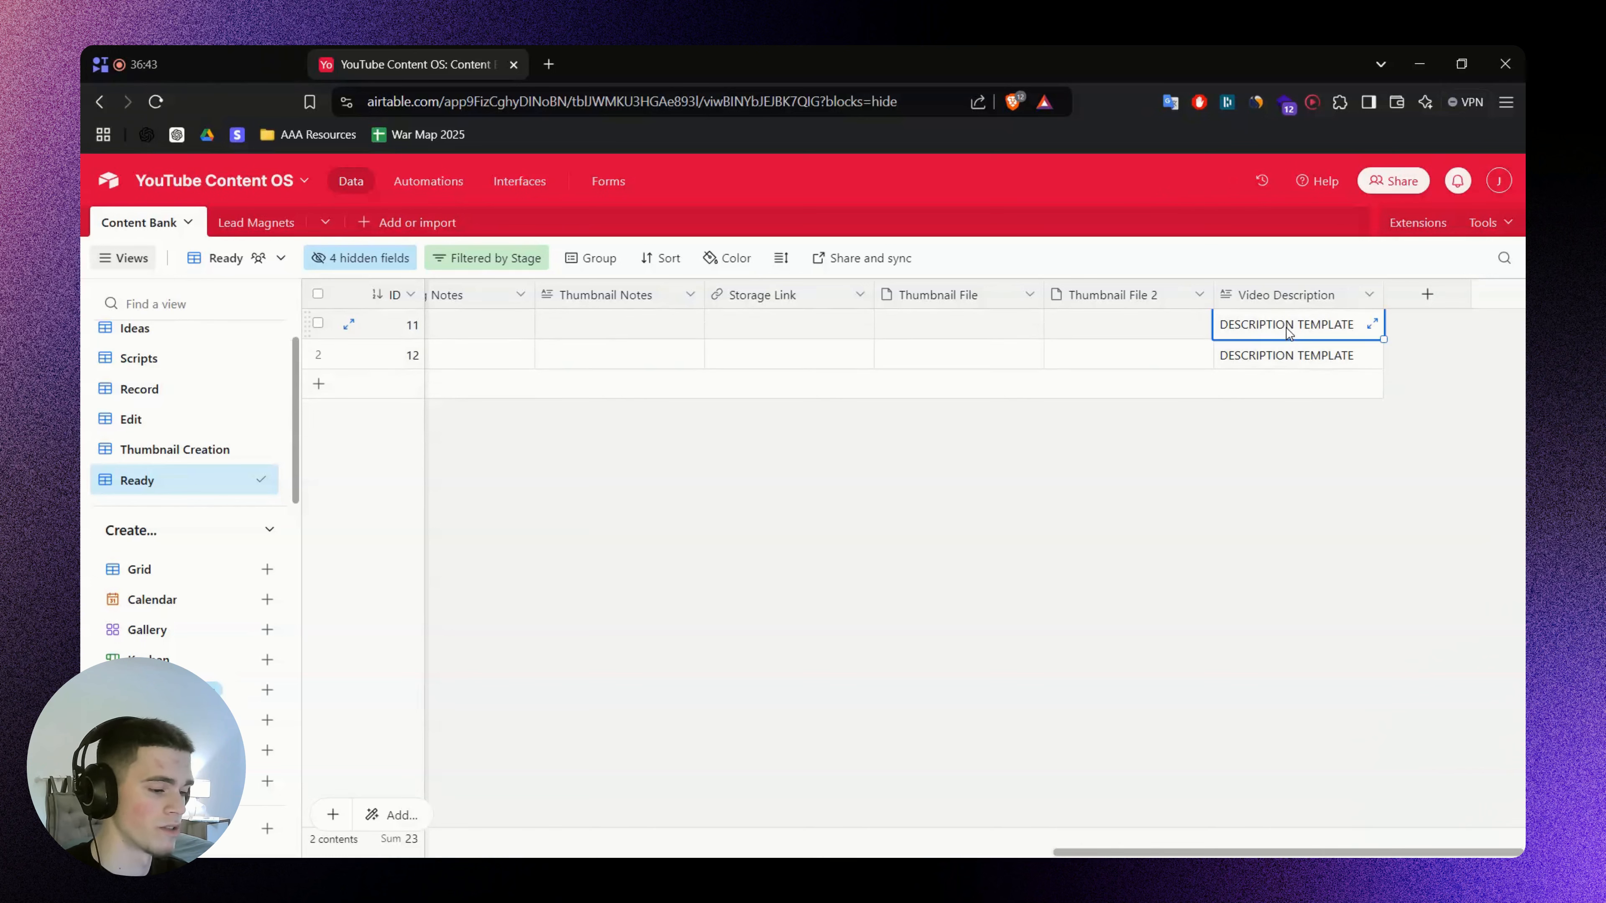
{"action": "key", "text": "shift+Down"}
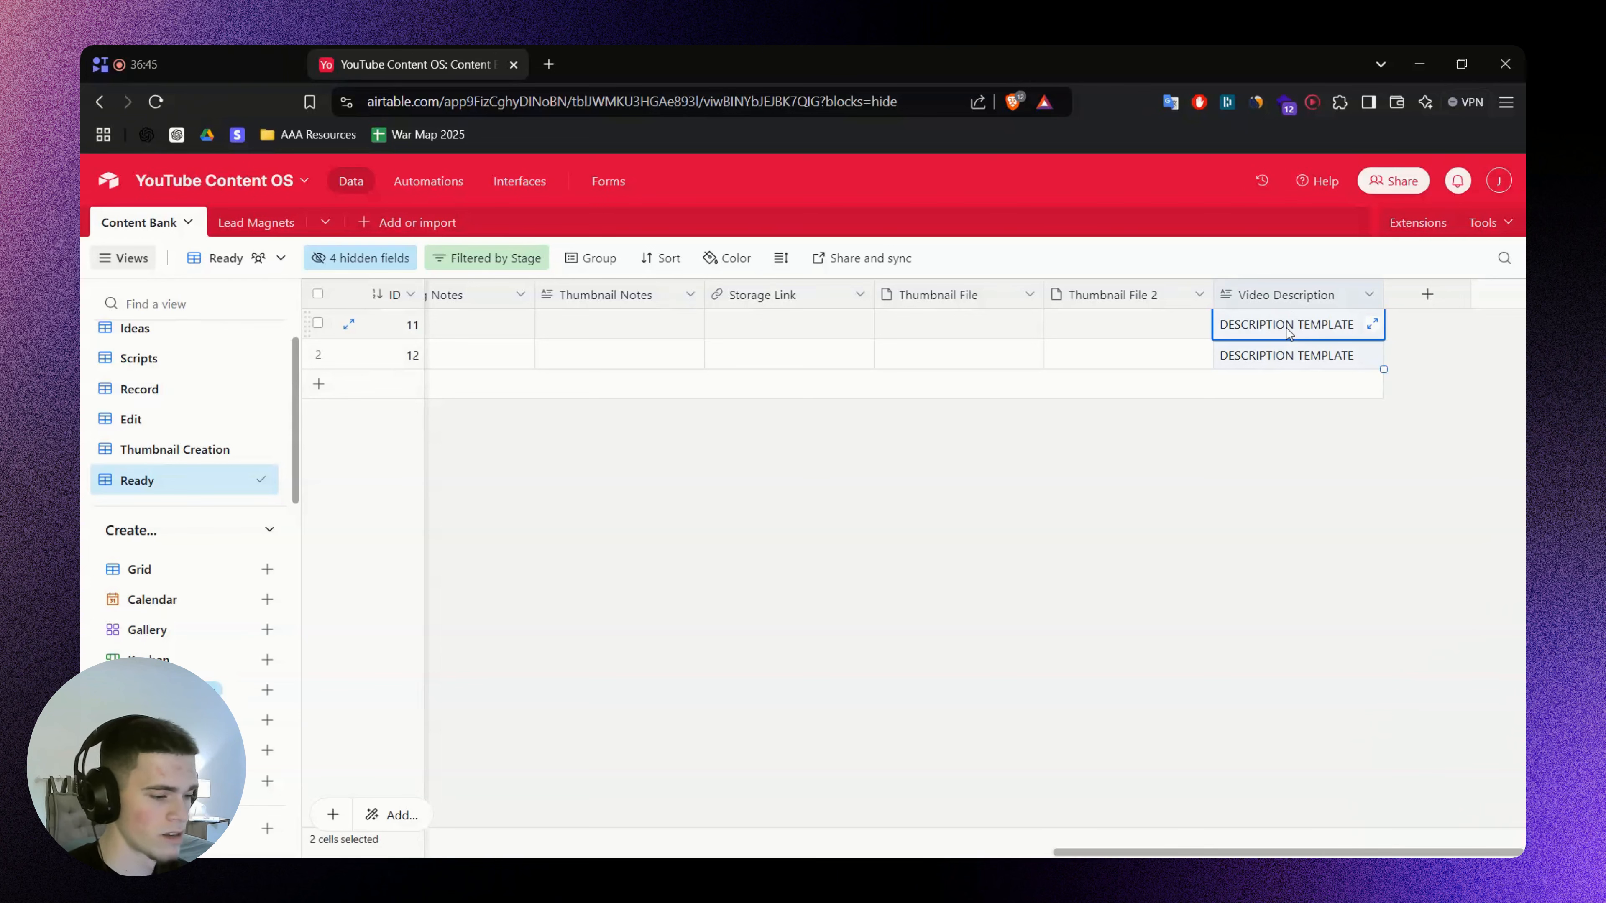
{"action": "left_click", "coordinate": [1298, 470]}
{"action": "left_click", "coordinate": [1313, 358]}
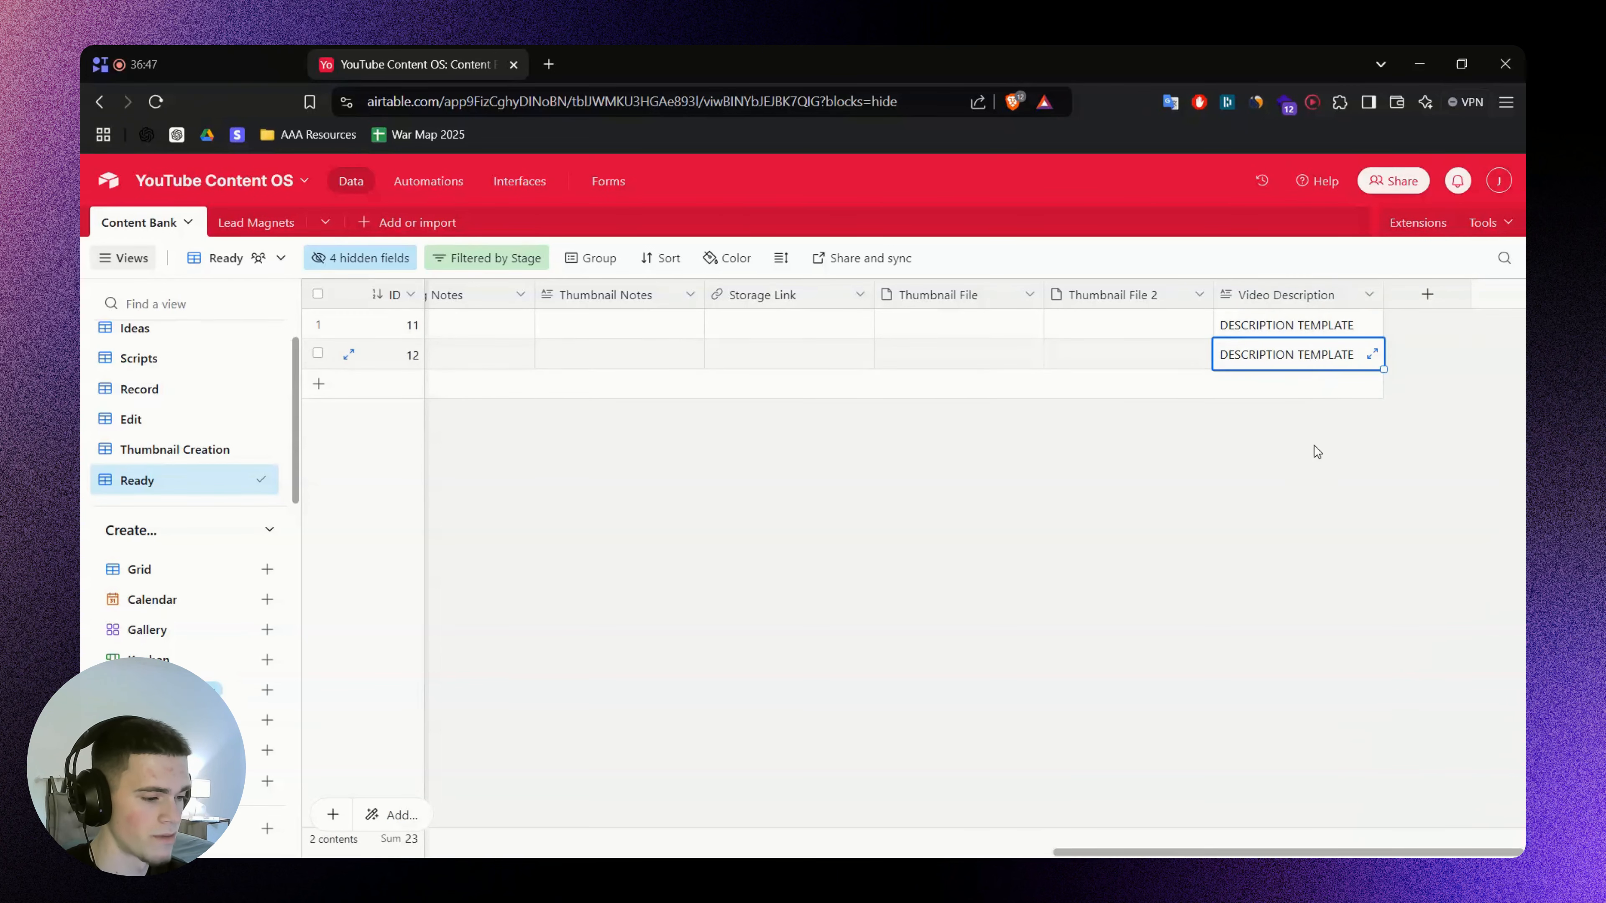
Copy the Pinned Comment name from the FigJam diagram and add it in Airtable as a long text field
{"action": "key", "text": "alt+Tab"}
{"action": "double_click", "coordinate": [859, 548]}
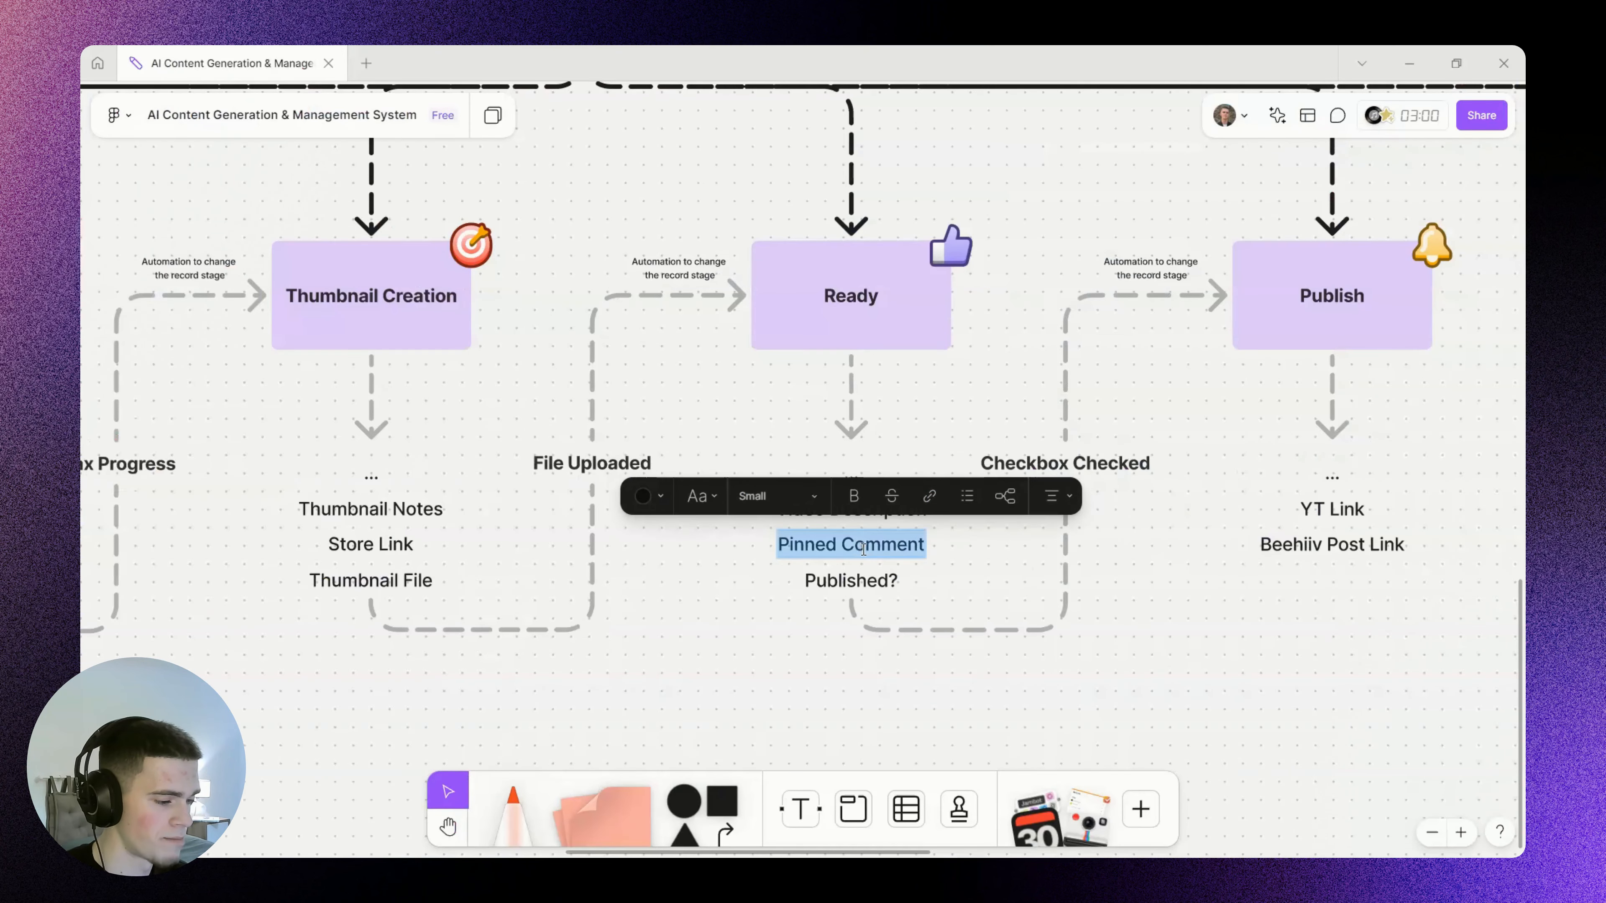
{"action": "key", "text": "Escape"}
{"action": "key", "text": "alt+Tab"}
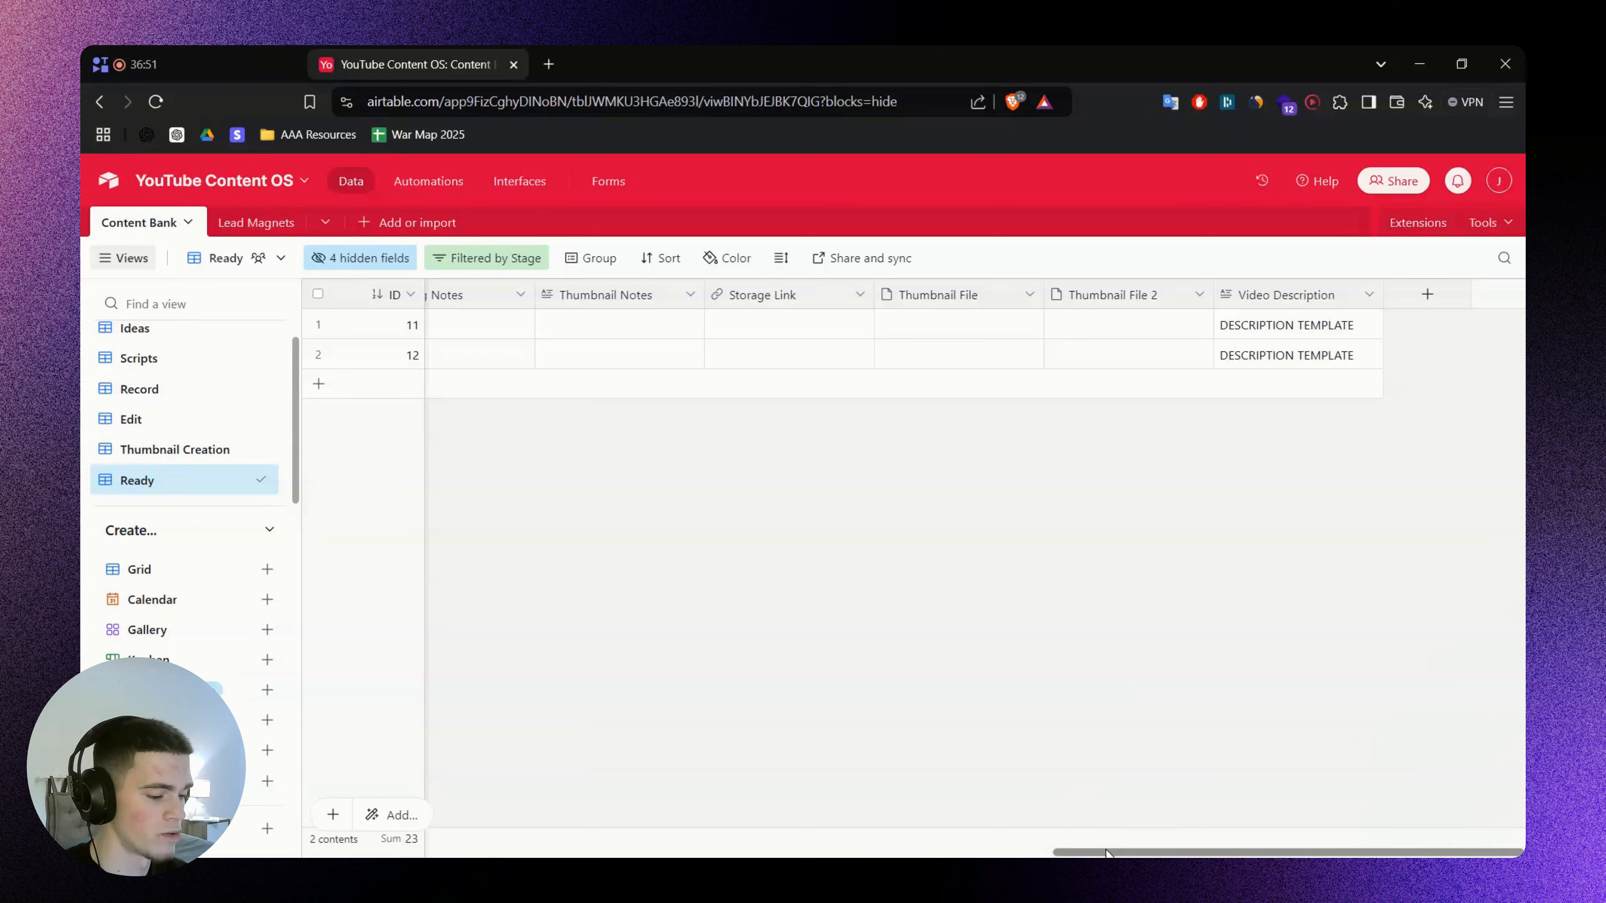
{"action": "left_click", "coordinate": [1427, 294]}
{"action": "key", "text": "ctrl+v"}
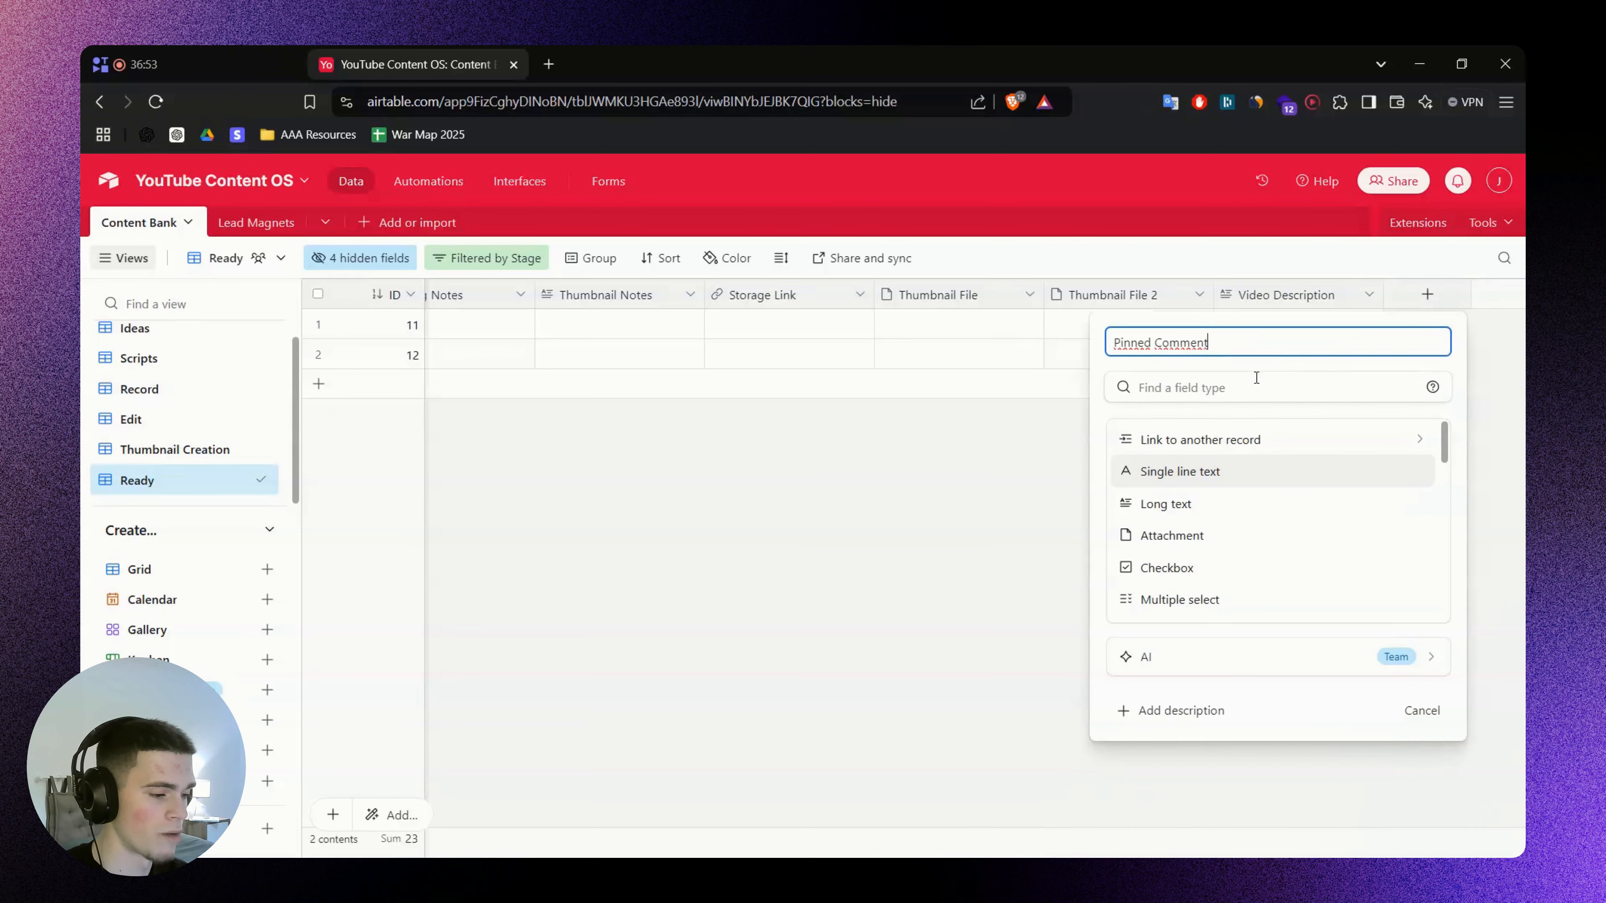
{"action": "left_click", "coordinate": [1256, 379]}
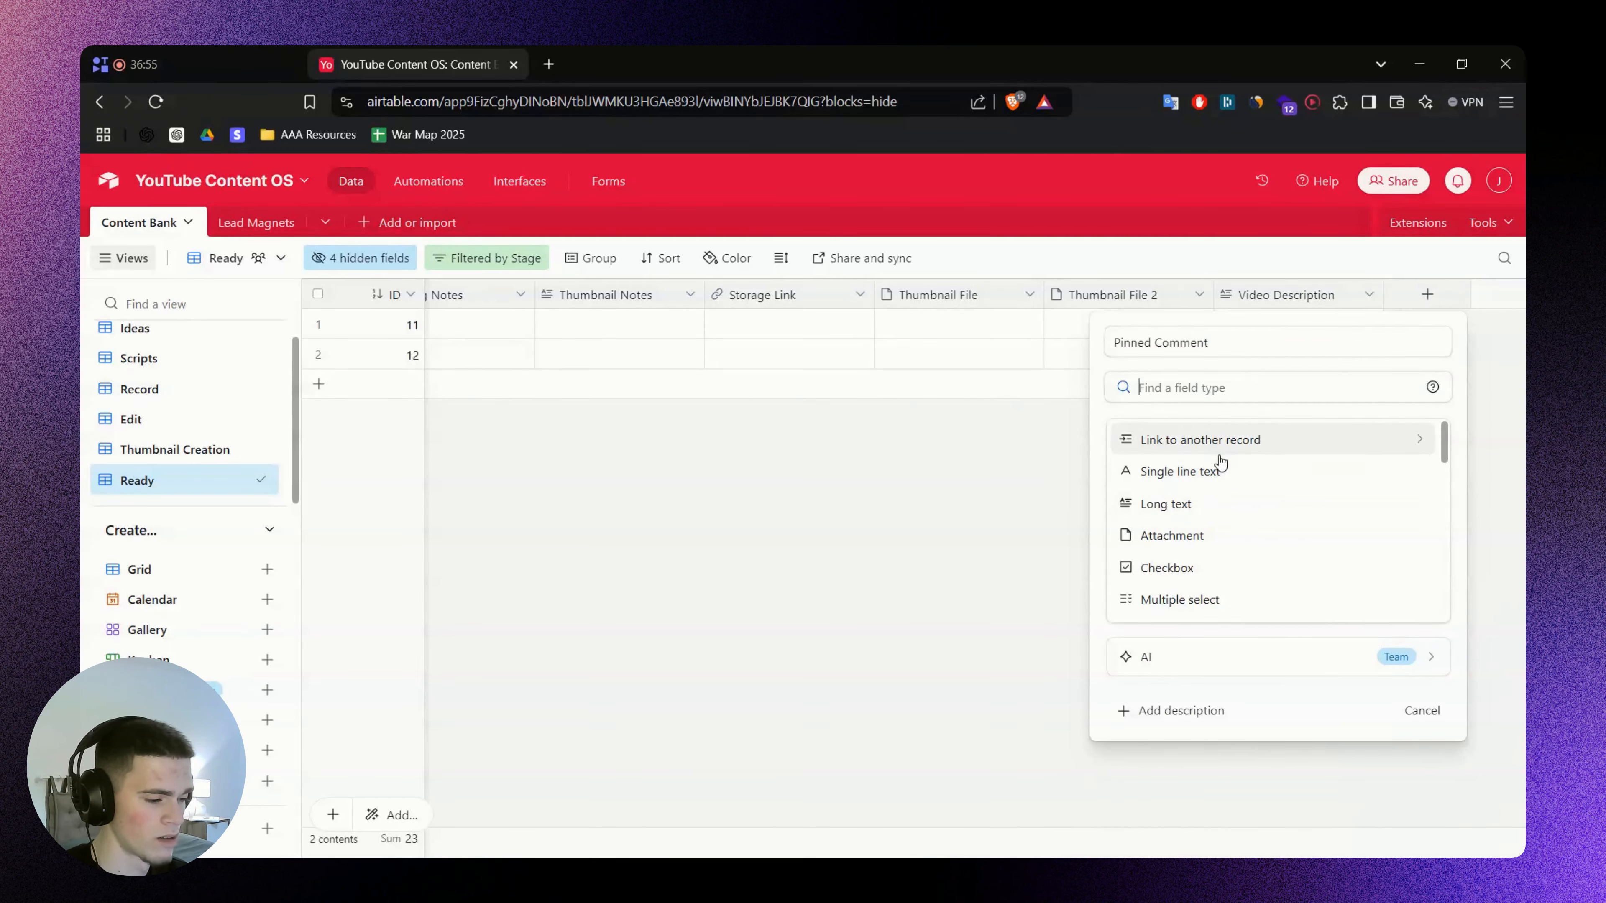
{"action": "left_click", "coordinate": [1210, 505]}
{"action": "left_click", "coordinate": [1401, 525]}
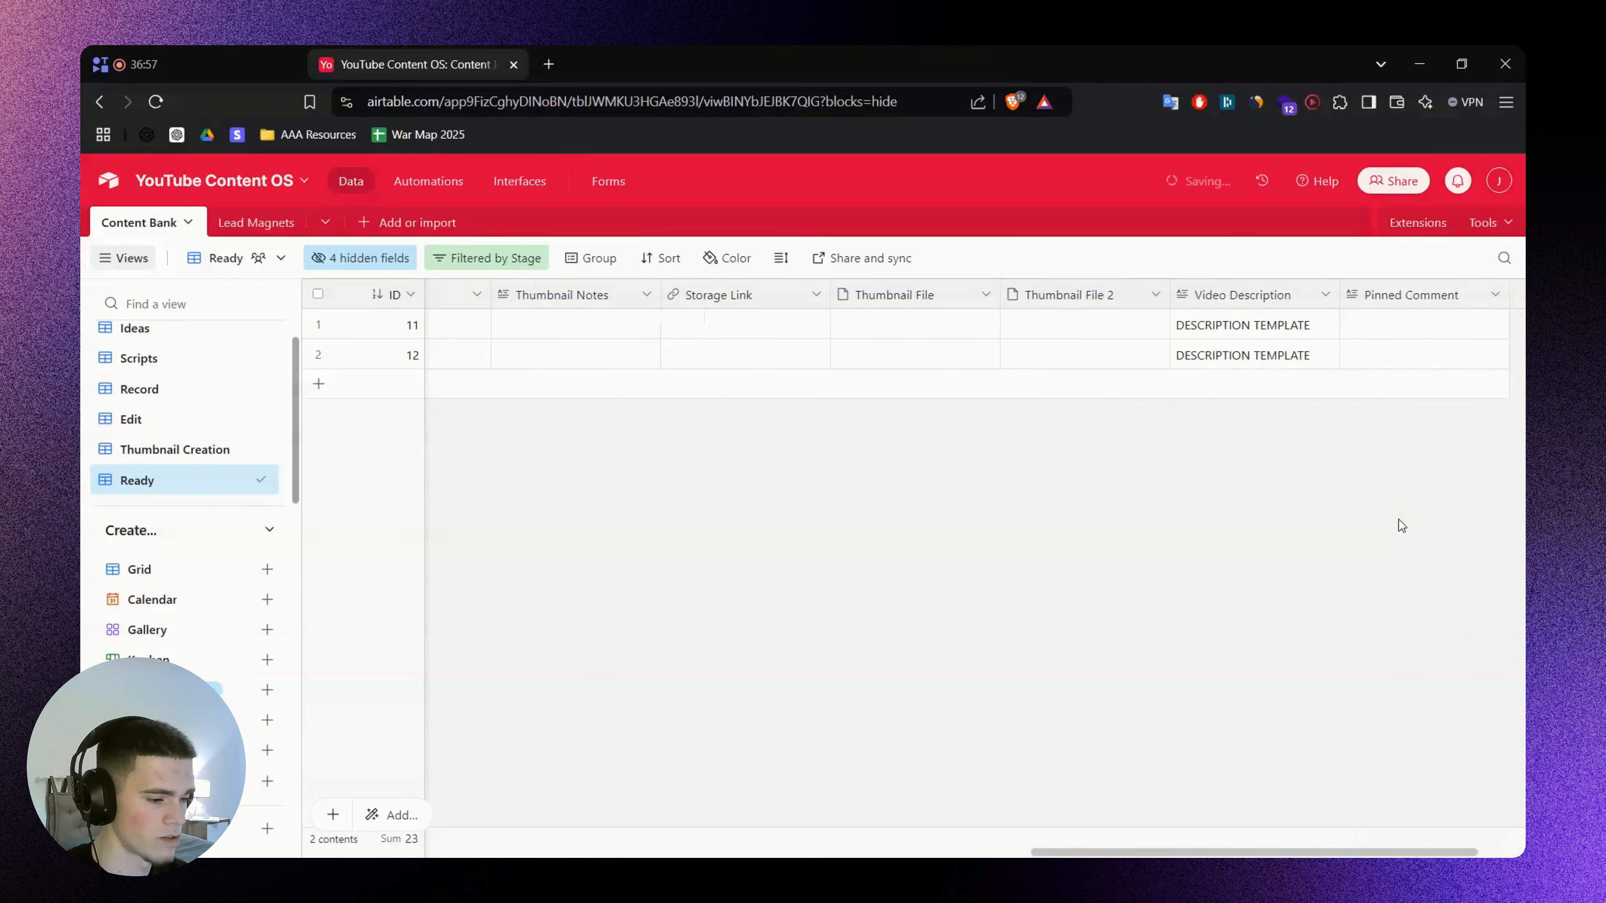
Copy the Published? name from the FigJam diagram and add it in Airtable as a checkbox field
{"action": "key", "text": "alt+Tab"}
{"action": "left_click", "coordinate": [1027, 591]}
{"action": "double_click", "coordinate": [855, 583]}
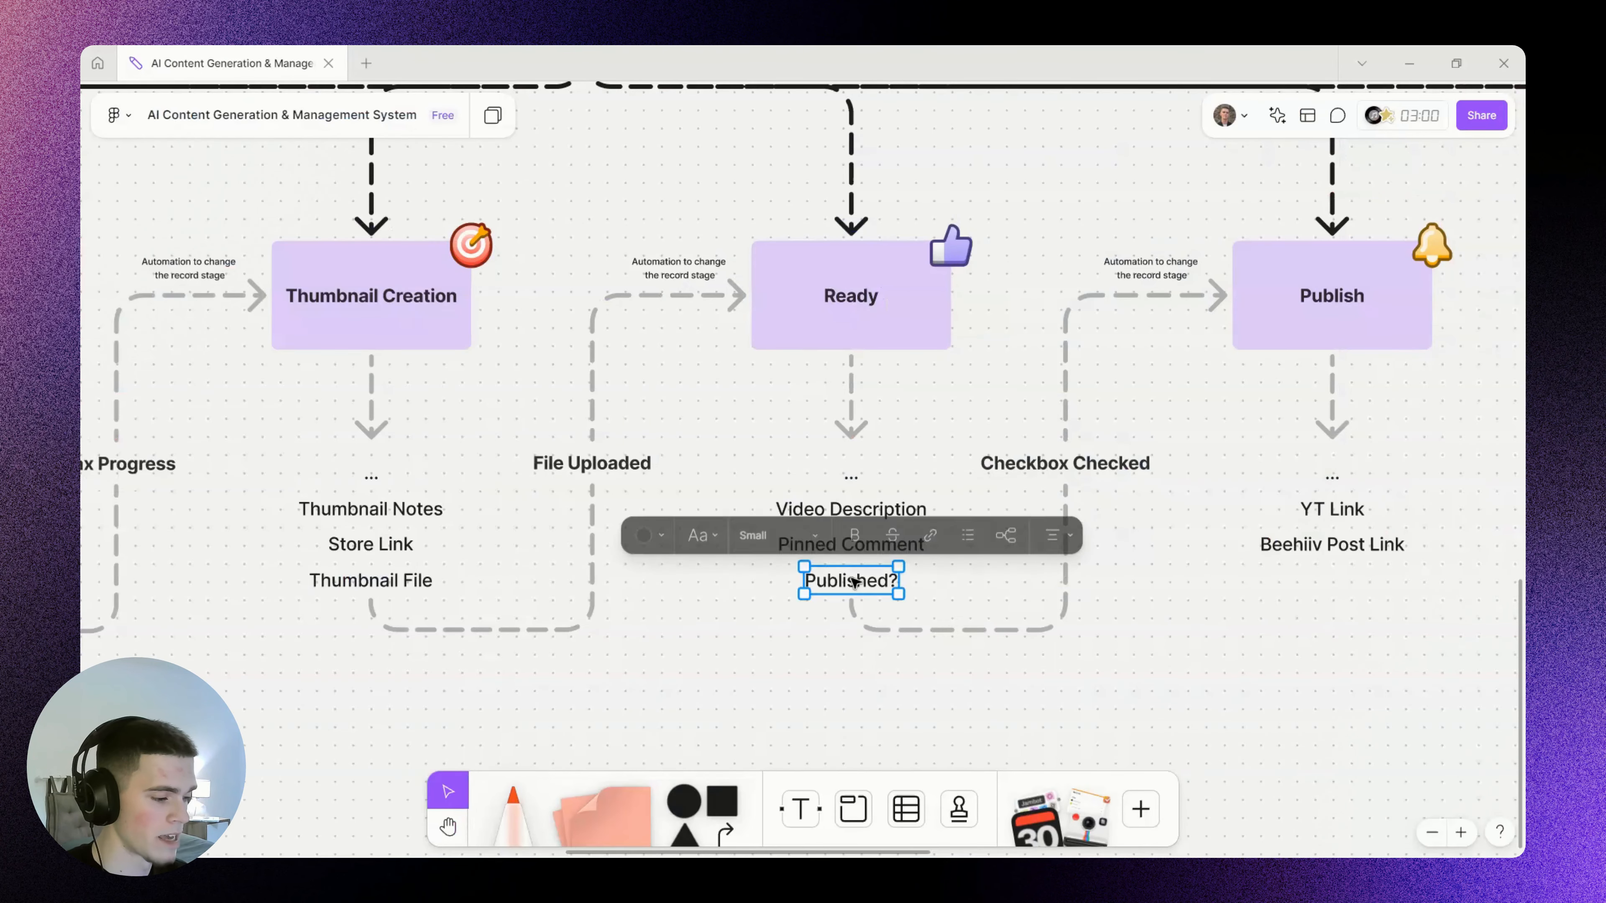
{"action": "left_click", "coordinate": [1155, 621]}
{"action": "key", "text": "alt+Tab"}
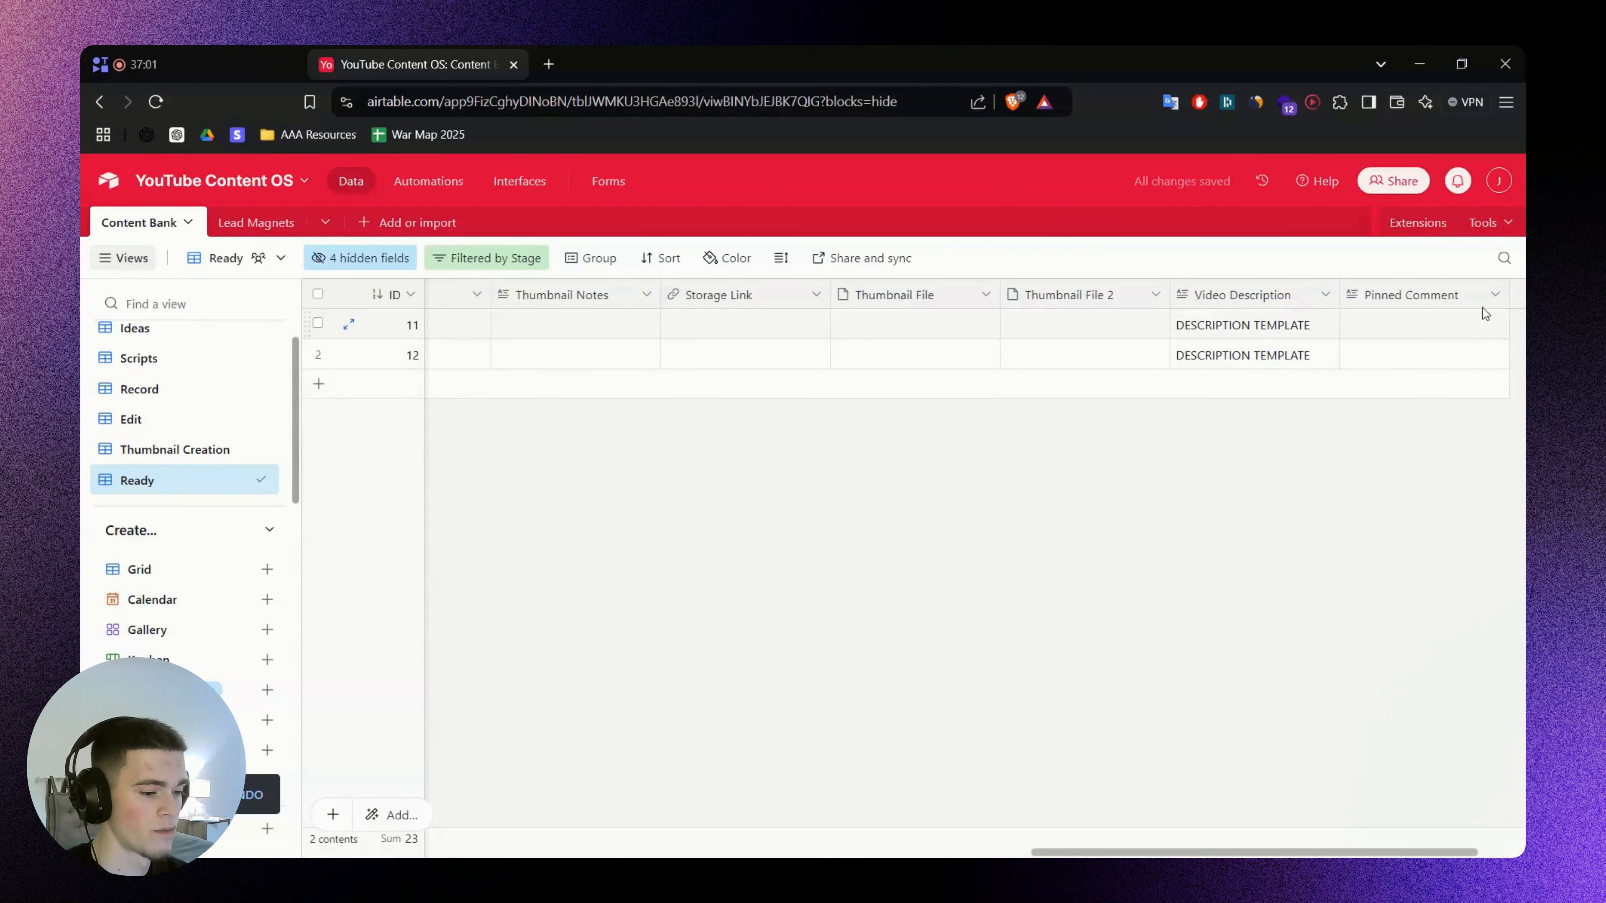
{"action": "scroll", "coordinate": [1359, 588], "scroll_direction": "right", "scroll_amount": 3}
{"action": "left_click", "coordinate": [1428, 294]}
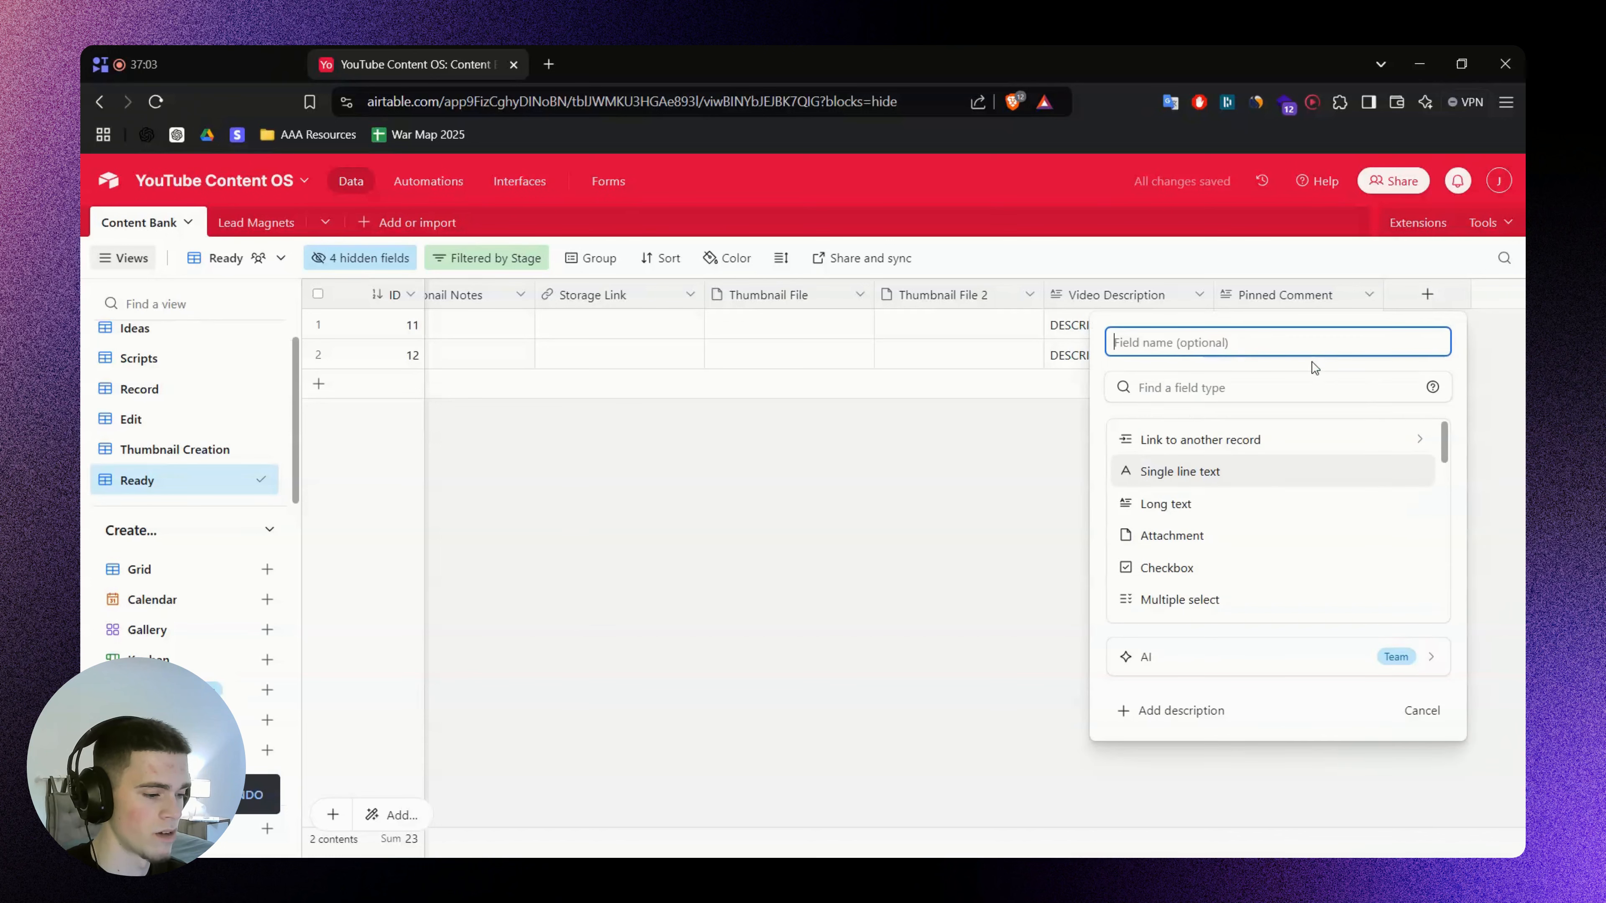
{"action": "key", "text": "ctrl+v"}
{"action": "left_click", "coordinate": [1270, 380]}
{"action": "type", "text": "che"}
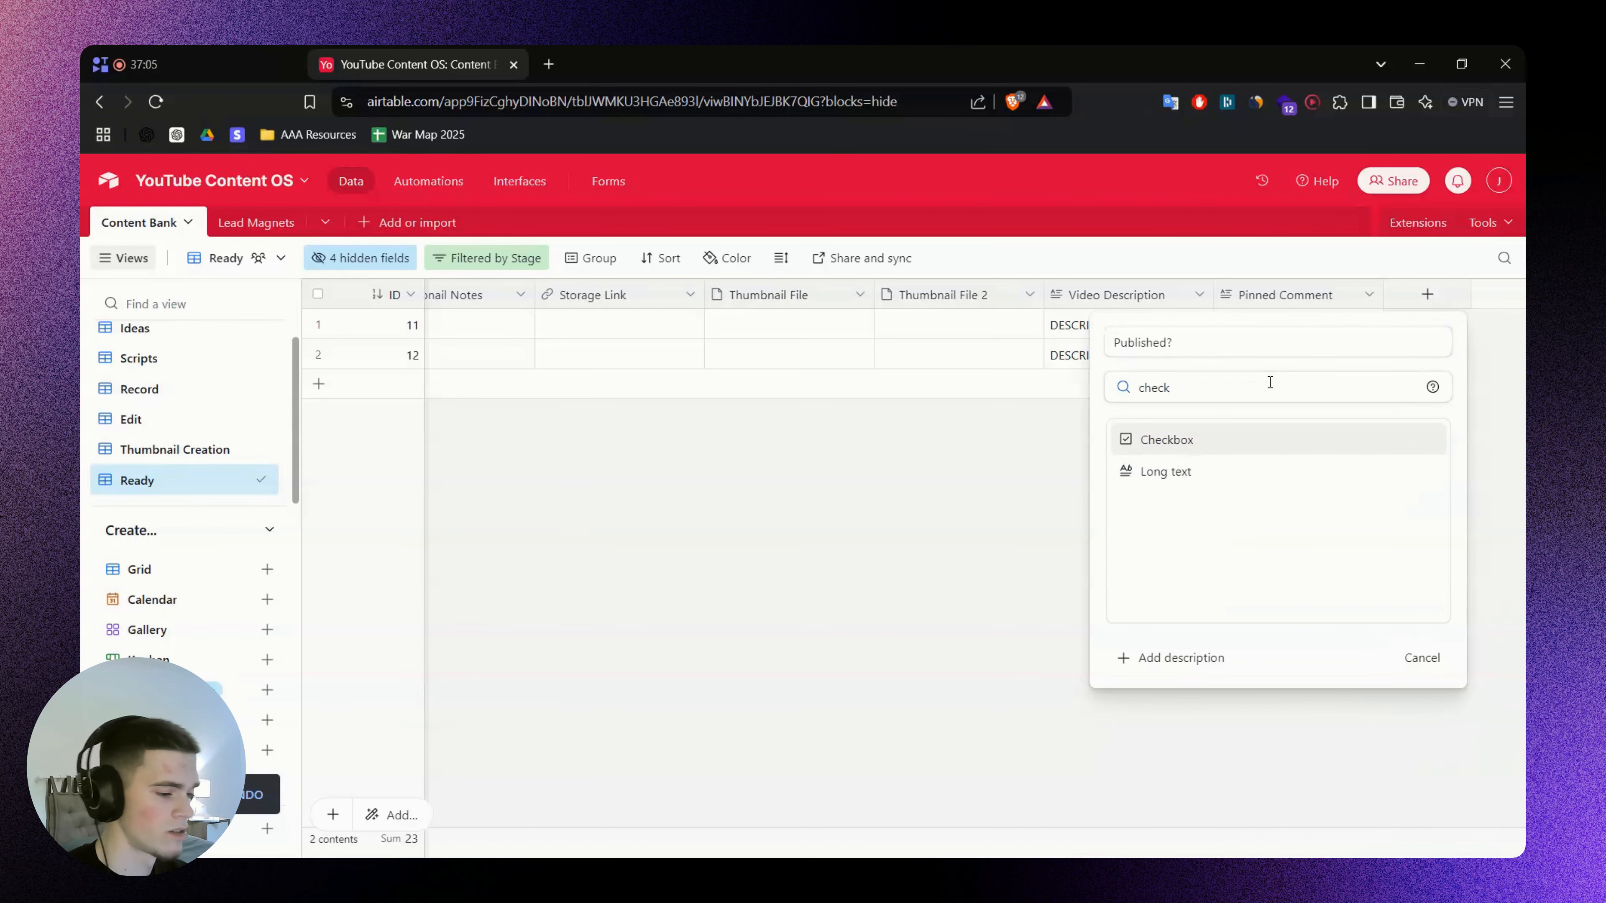
{"action": "left_click", "coordinate": [1233, 442]}
{"action": "left_click", "coordinate": [1398, 598]}
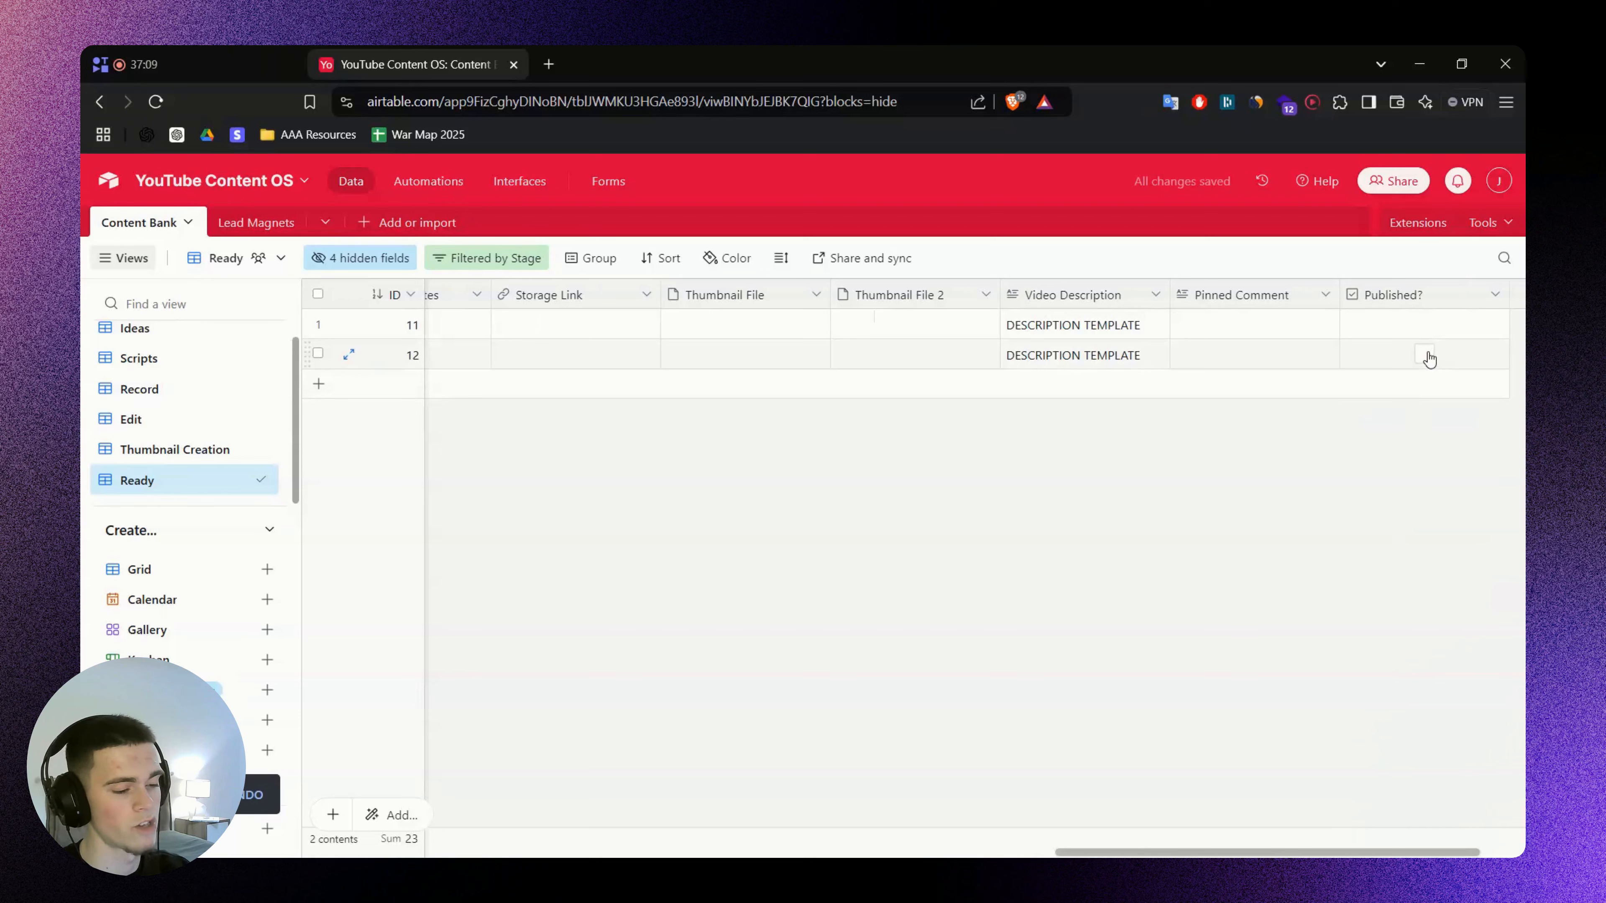
Review the available Stage options on the first record in the Ready view
{"action": "left_click_drag", "start_coordinate": [1110, 811], "coordinate": [411, 812]}
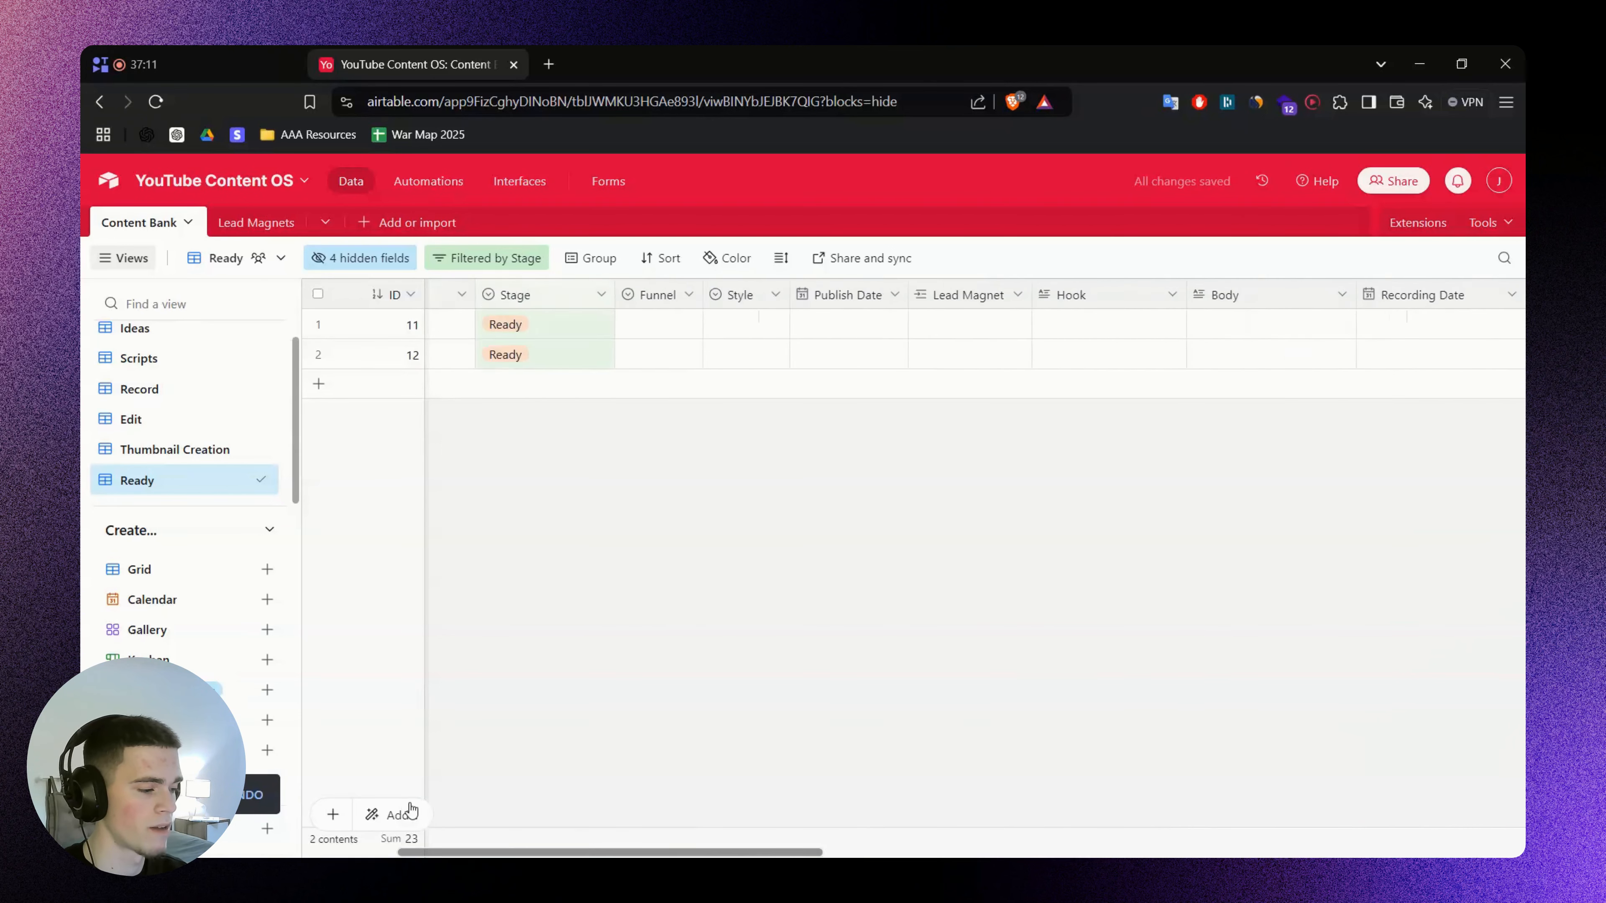
{"action": "scroll", "coordinate": [411, 812], "scroll_direction": "left", "scroll_amount": 3}
{"action": "left_click", "coordinate": [820, 326]}
{"action": "left_click", "coordinate": [819, 326]}
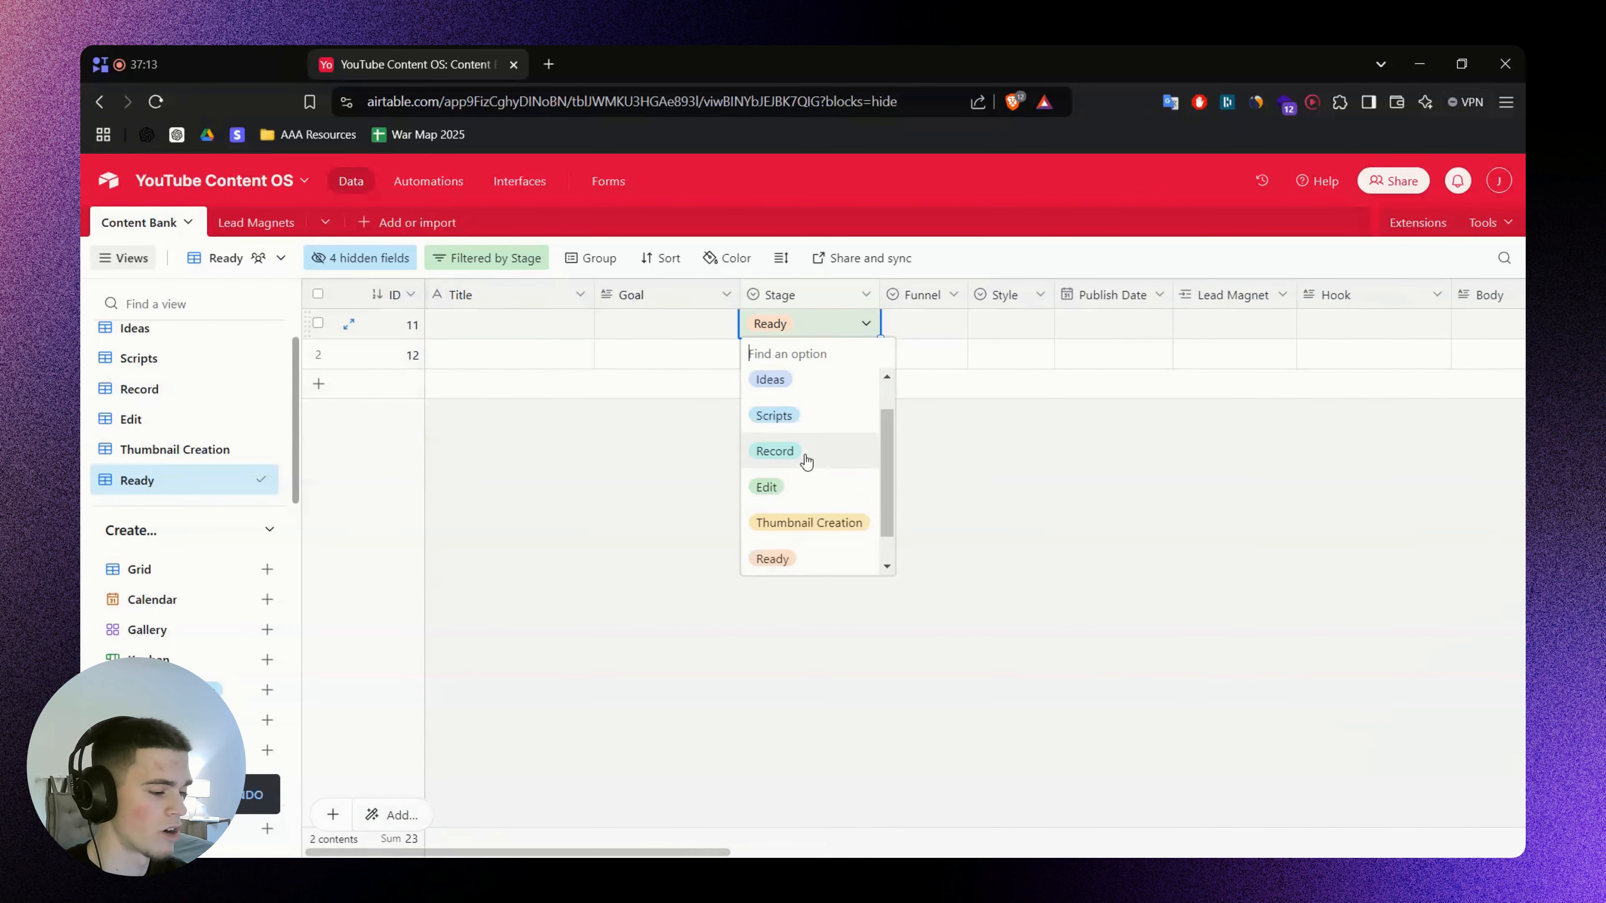
{"action": "scroll", "coordinate": [816, 556], "scroll_direction": "down", "scroll_amount": 1}
{"action": "left_click", "coordinate": [1212, 566]}
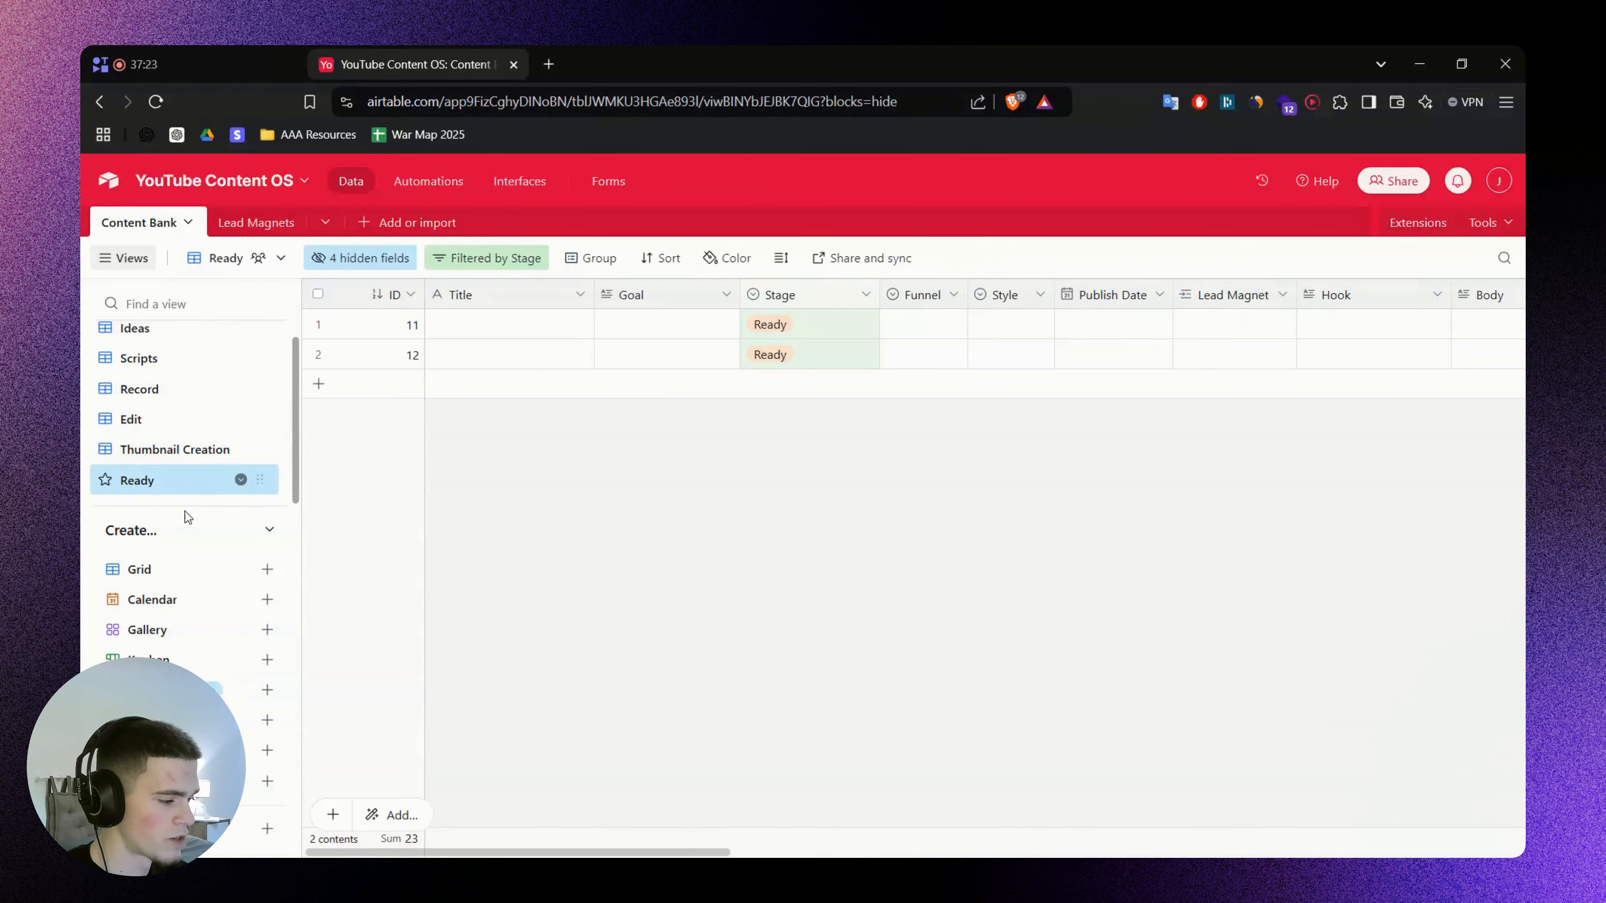
Create a collaborative grid view named Publish in the Content Bank table
{"action": "left_click", "coordinate": [183, 571]}
{"action": "type", "text": "Pu"}
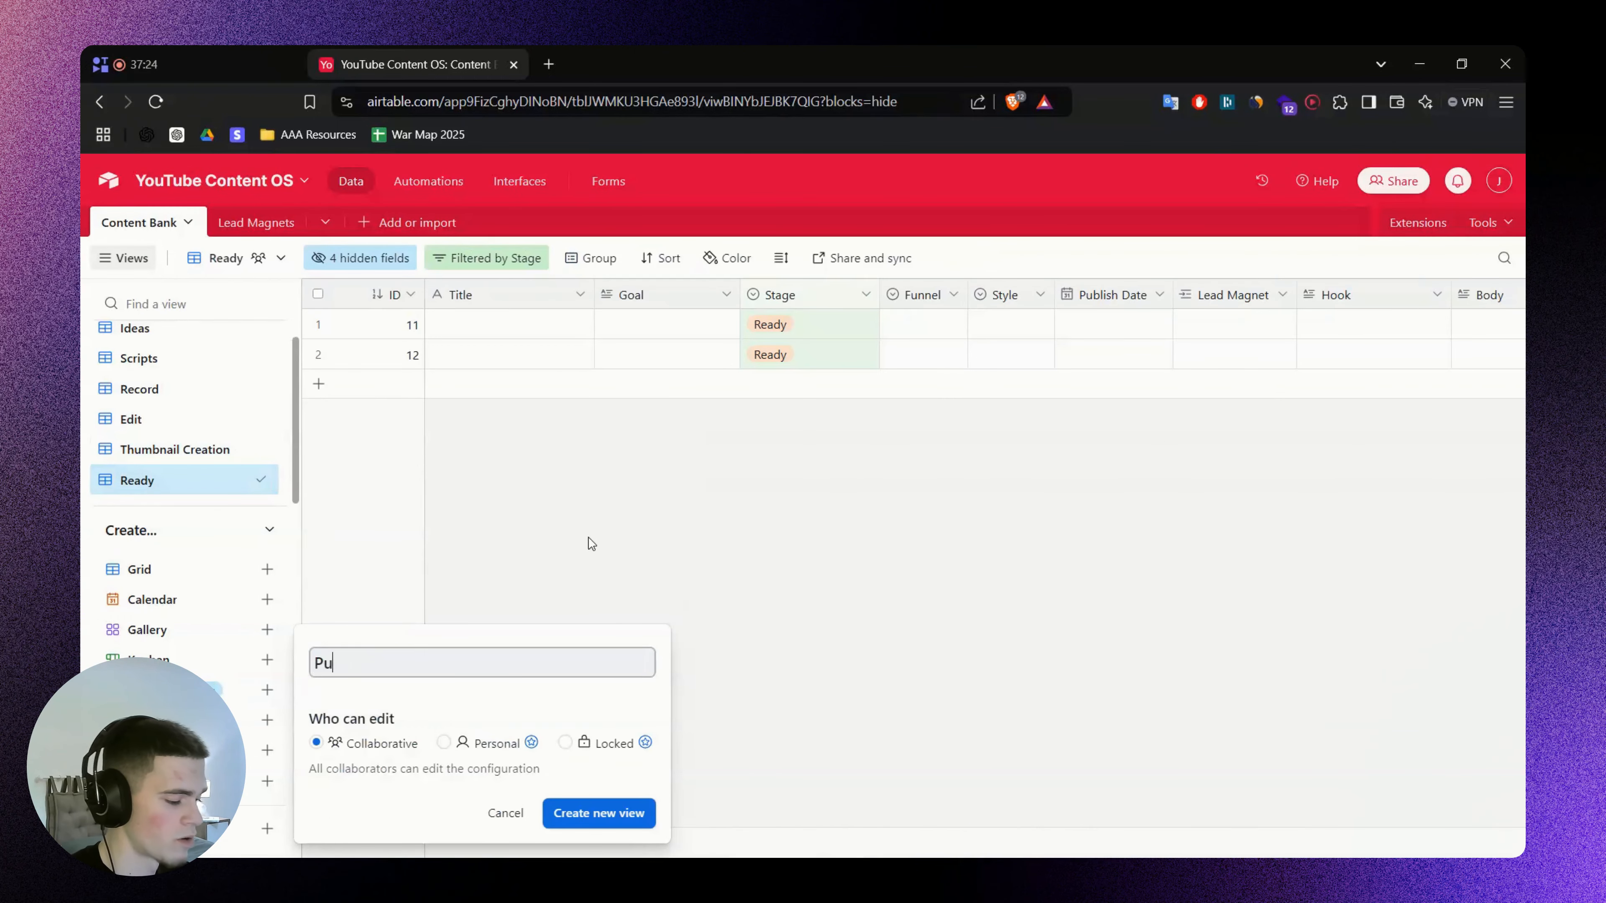
{"action": "type", "text": "blish"}
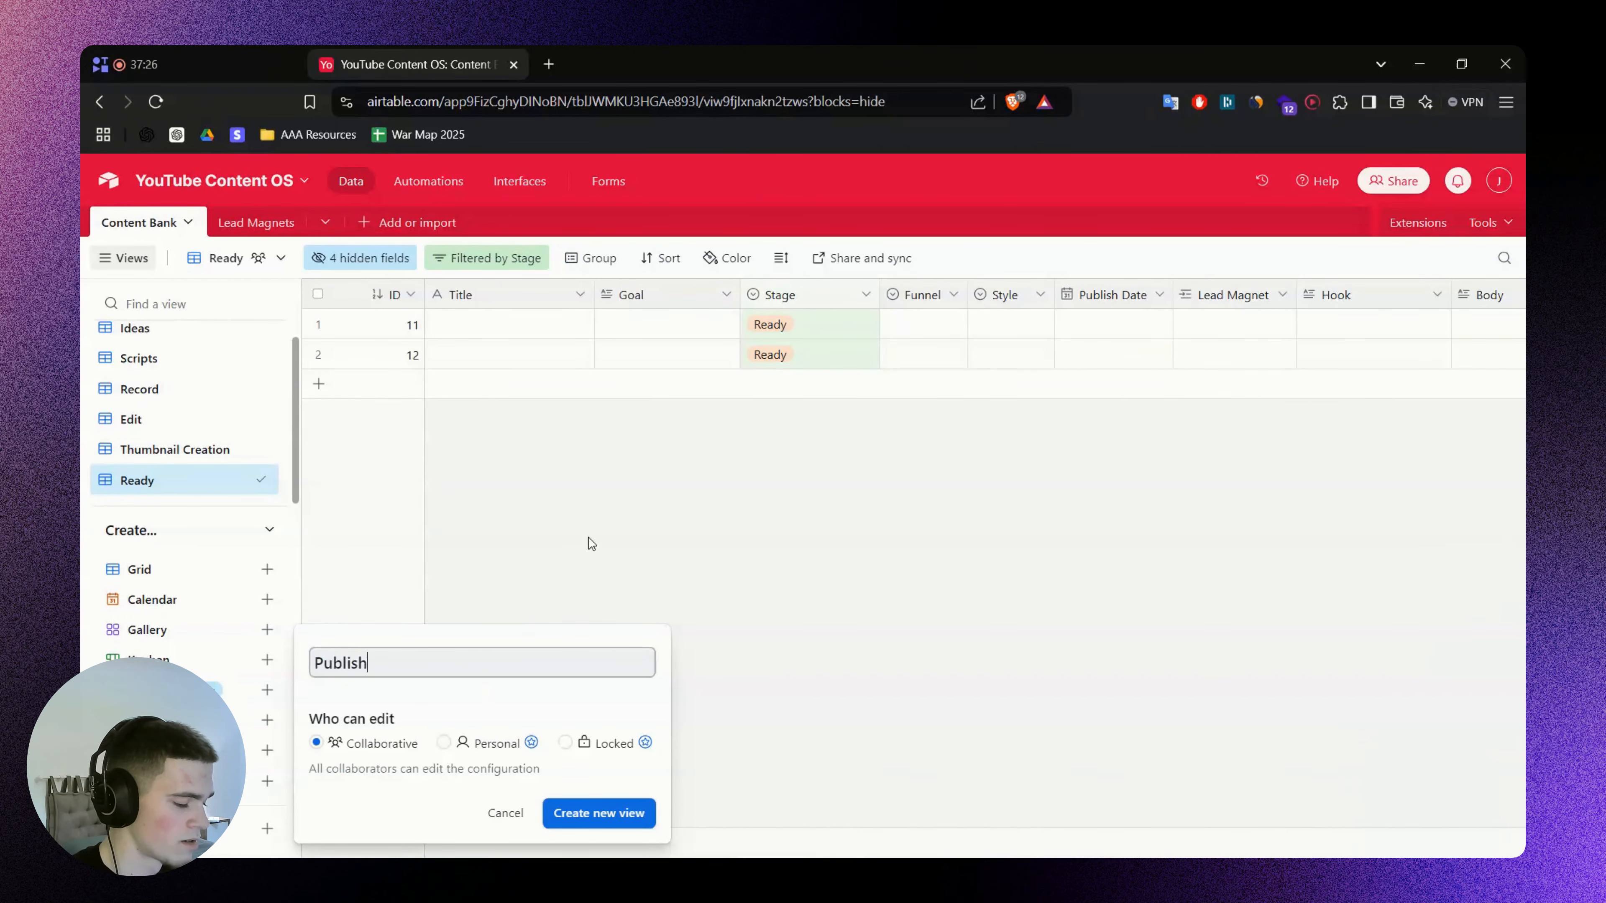
{"action": "key", "text": "Return"}
Filter the Publish view to records whose Stage is Publish and add a blank record to it
{"action": "left_click", "coordinate": [466, 263]}
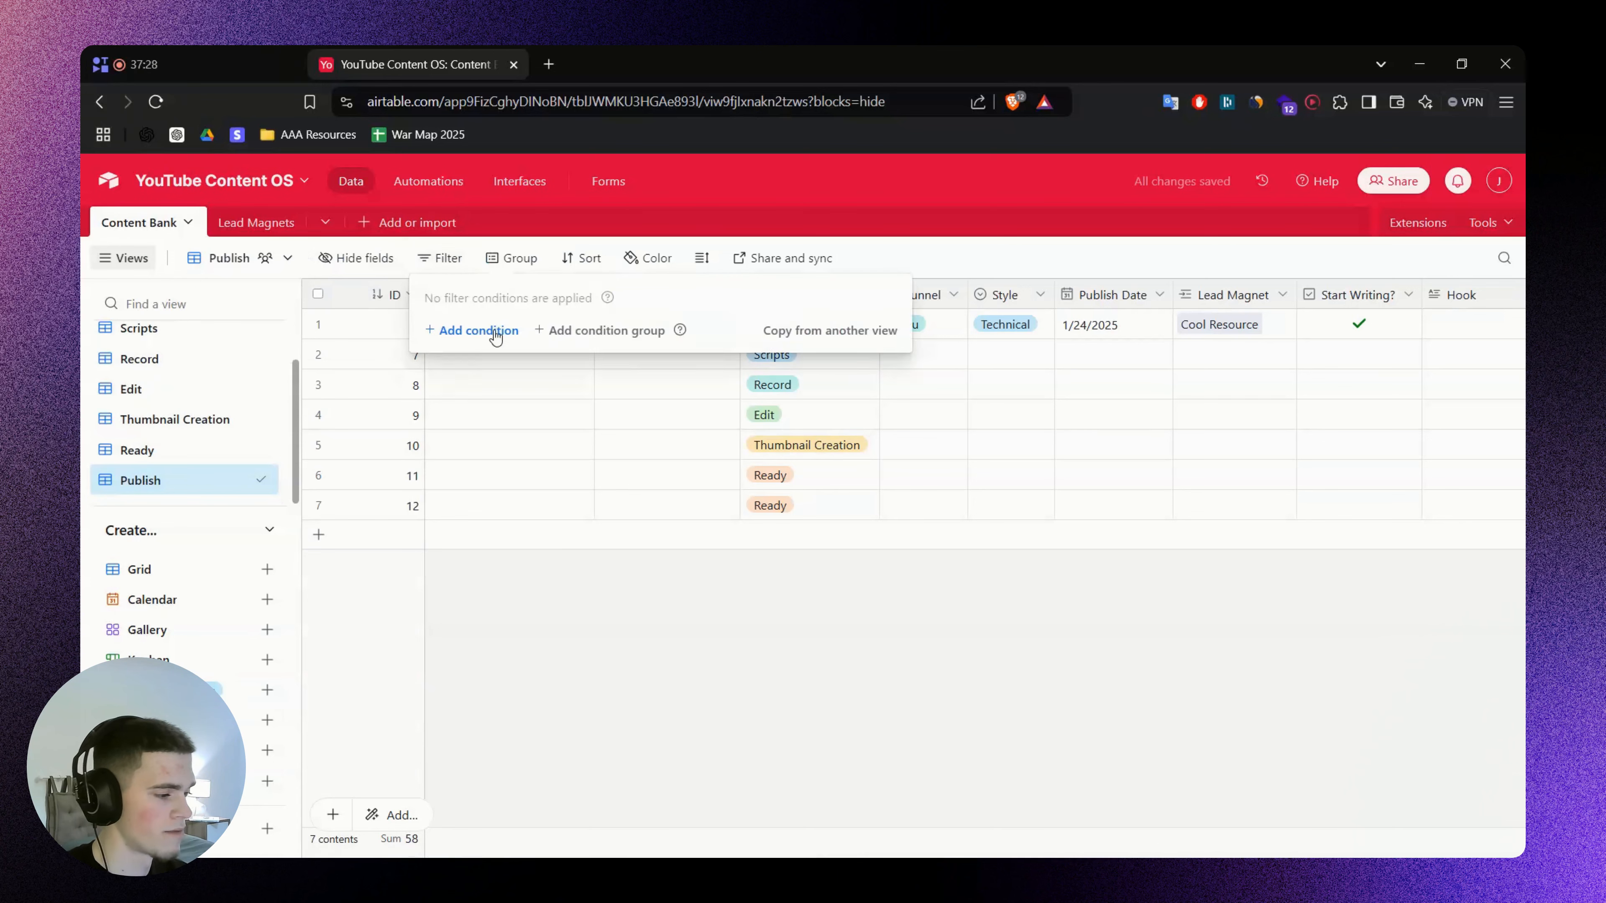
{"action": "left_click", "coordinate": [493, 334]}
{"action": "left_click", "coordinate": [544, 336]}
{"action": "left_click", "coordinate": [541, 487]}
{"action": "left_click", "coordinate": [820, 579]}
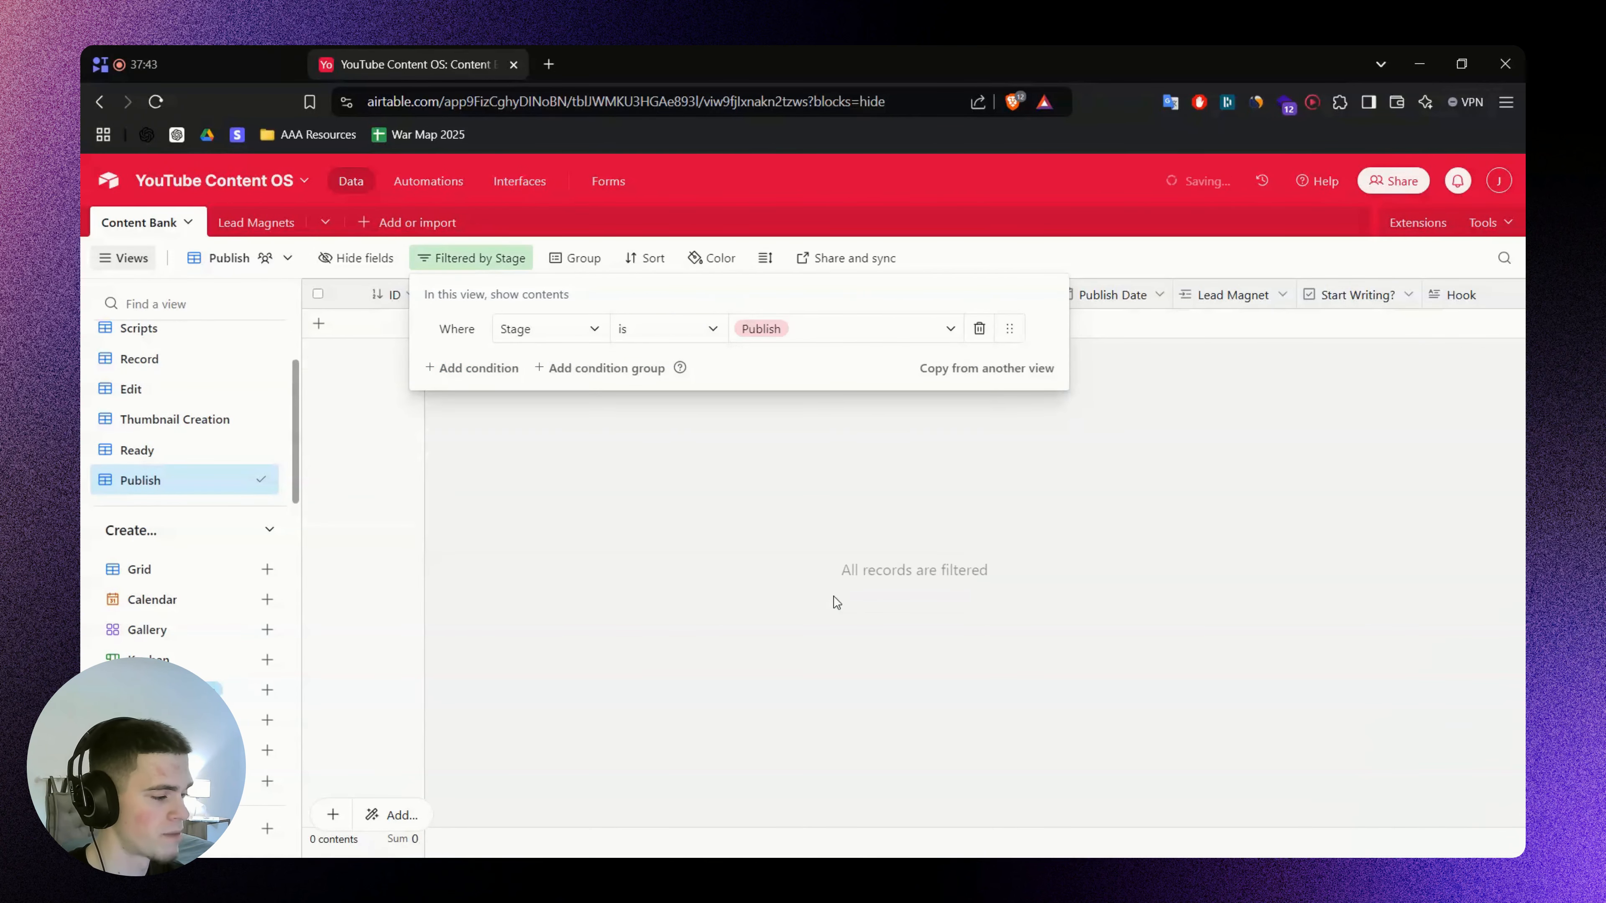
{"action": "left_click", "coordinate": [732, 420]}
{"action": "left_click", "coordinate": [713, 329]}
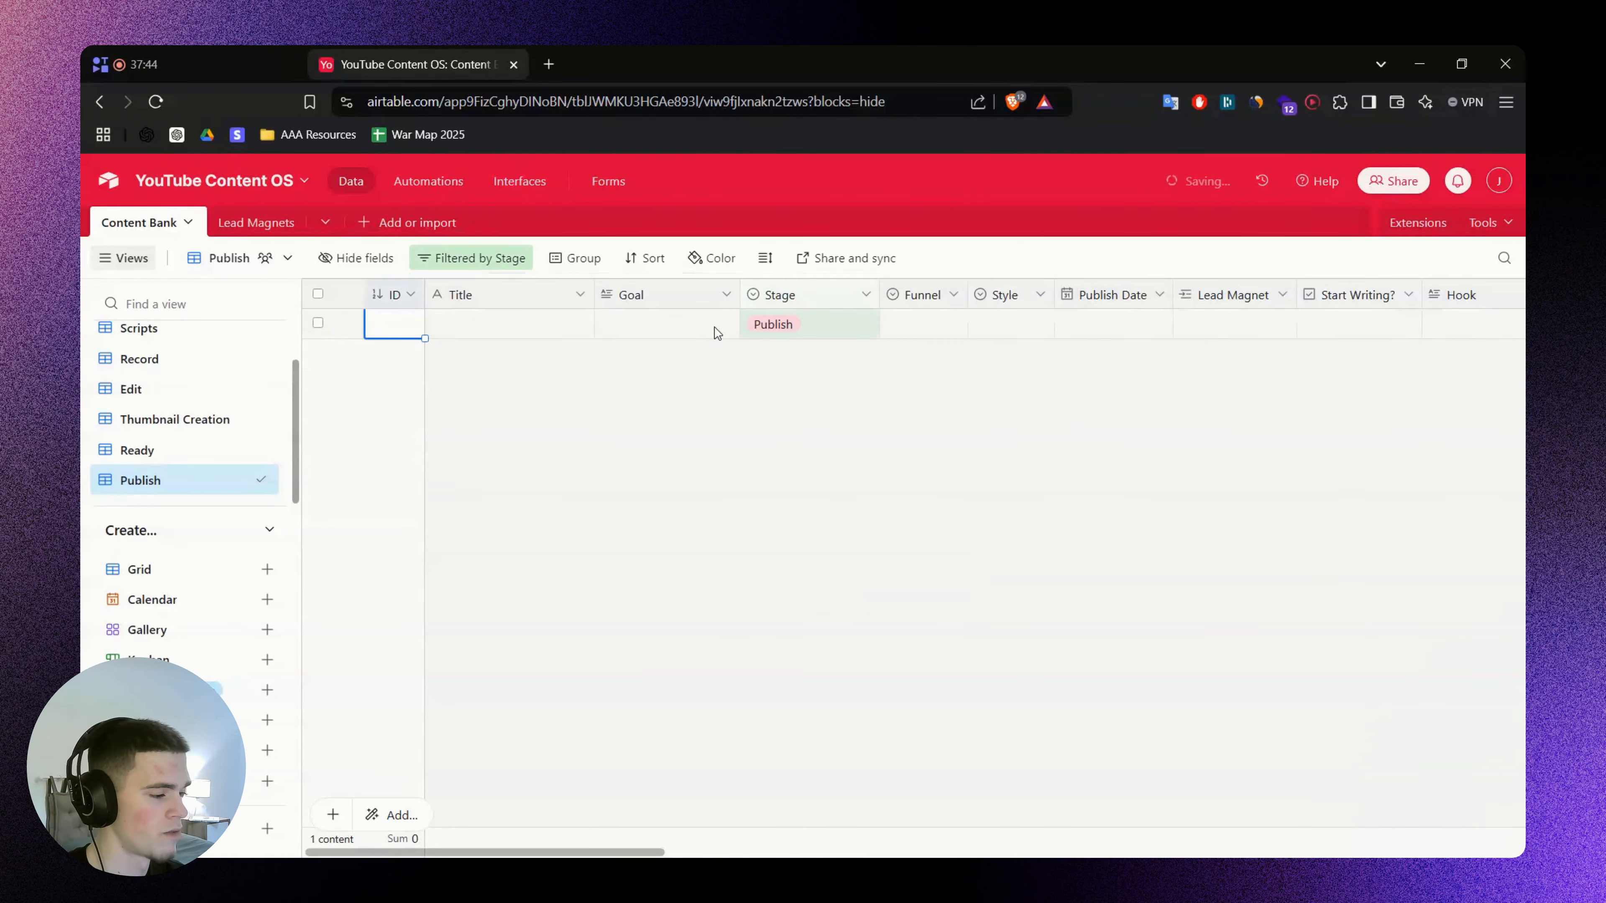
Hide the stage-trigger checkbox fields in the Publish view, including Start Writing?, Ready for Recording? and Published?
{"action": "left_click", "coordinate": [831, 330]}
{"action": "left_click_drag", "start_coordinate": [648, 851], "coordinate": [860, 849]}
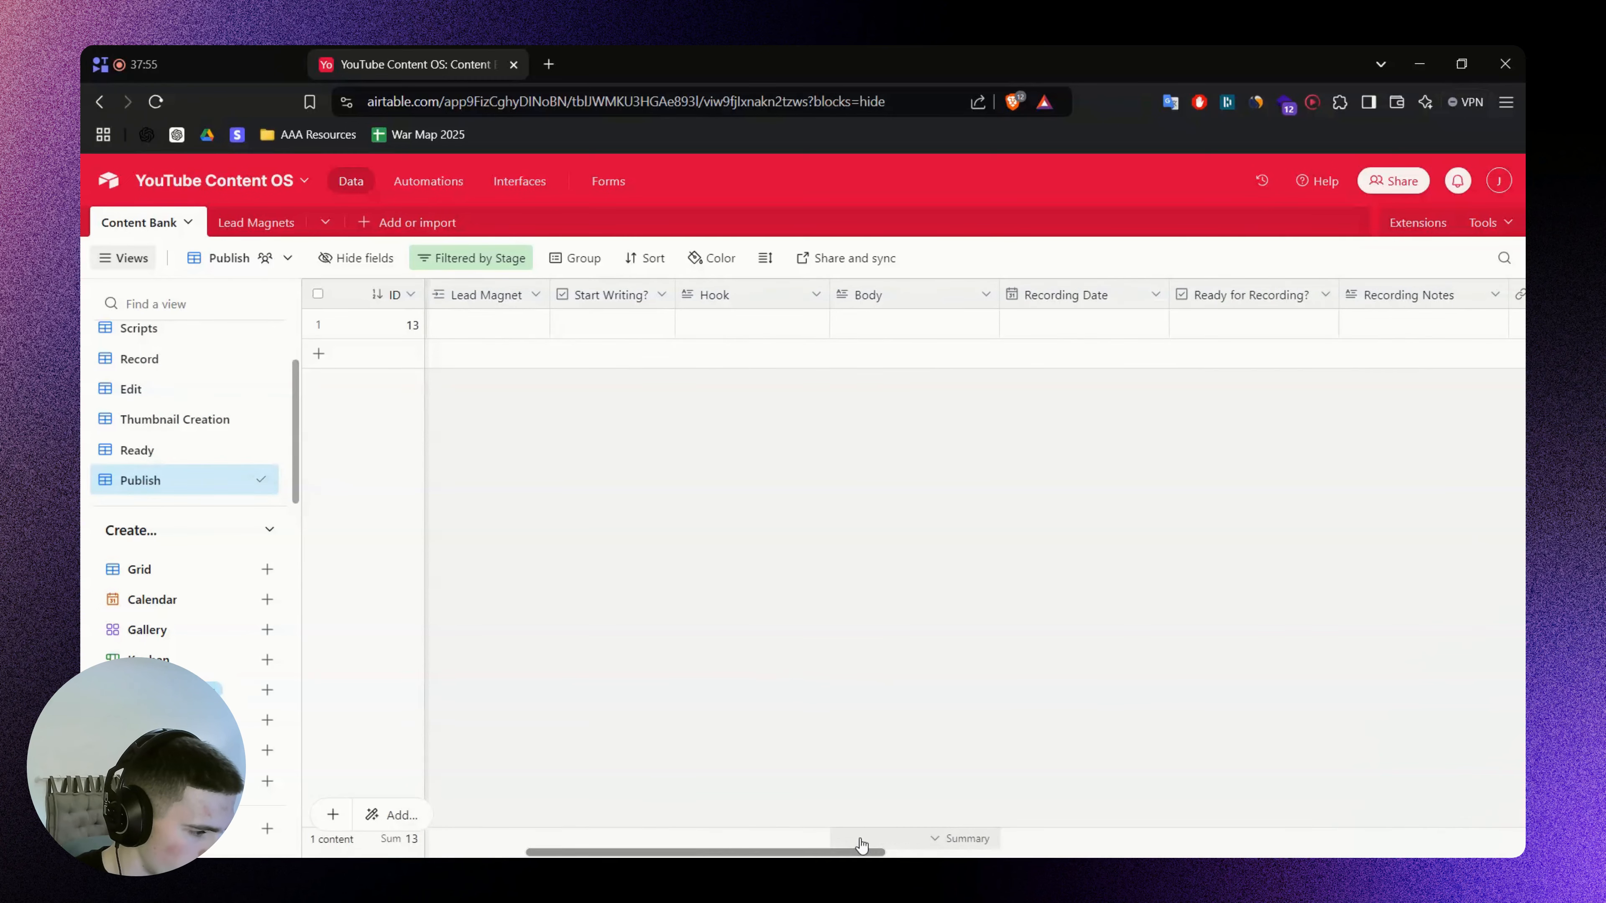
{"action": "right_click", "coordinate": [598, 300]}
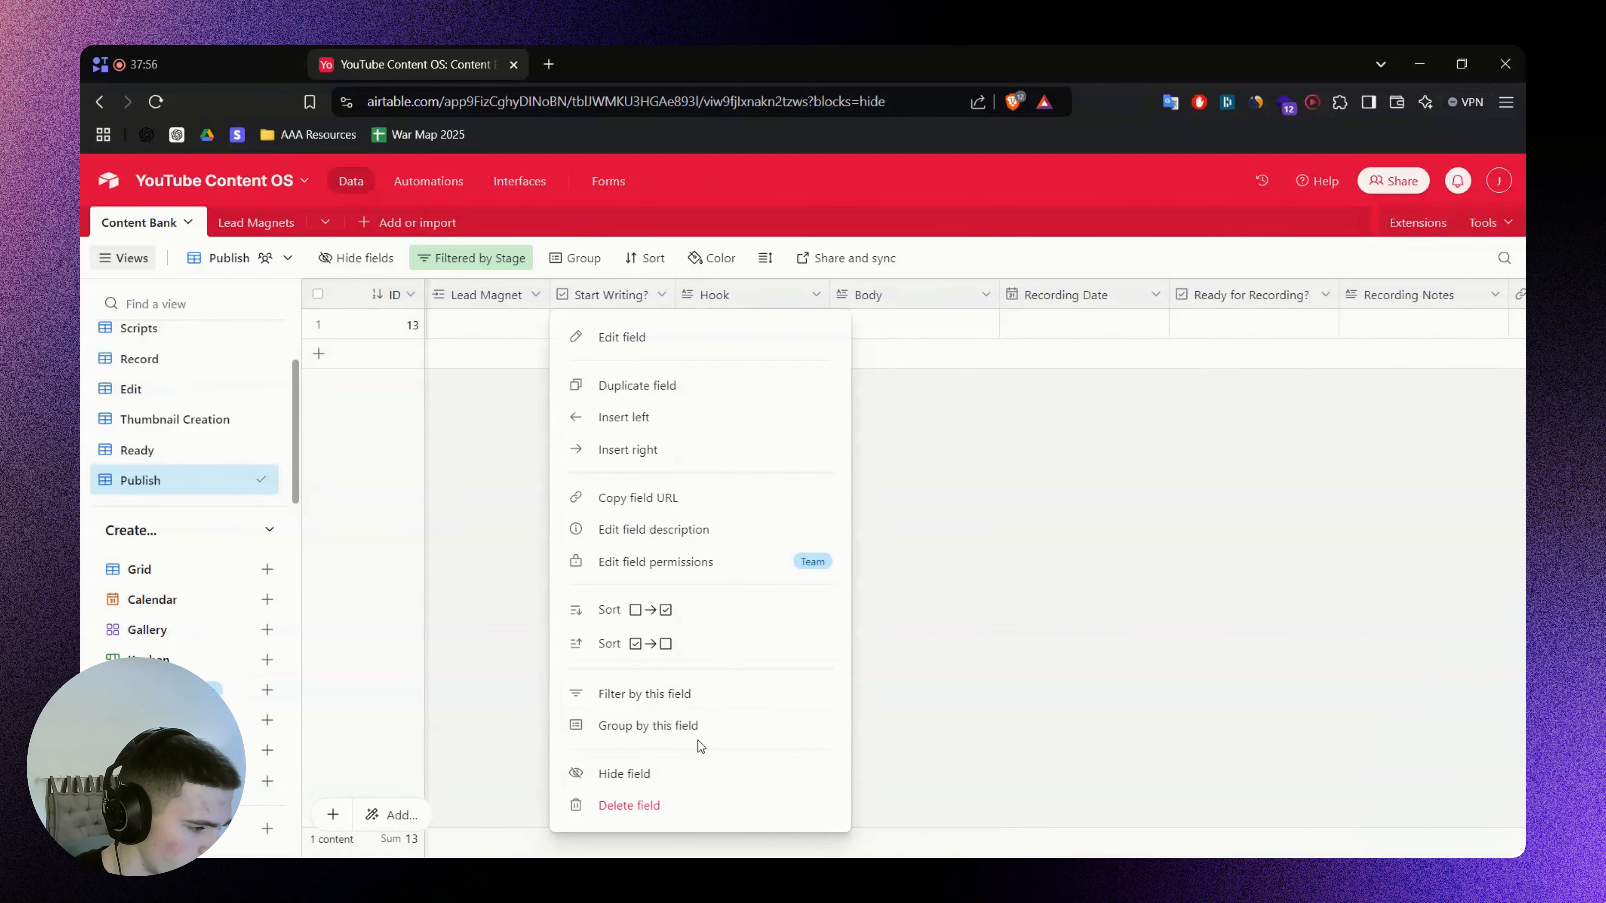
{"action": "left_click", "coordinate": [701, 773]}
{"action": "right_click", "coordinate": [1141, 299]}
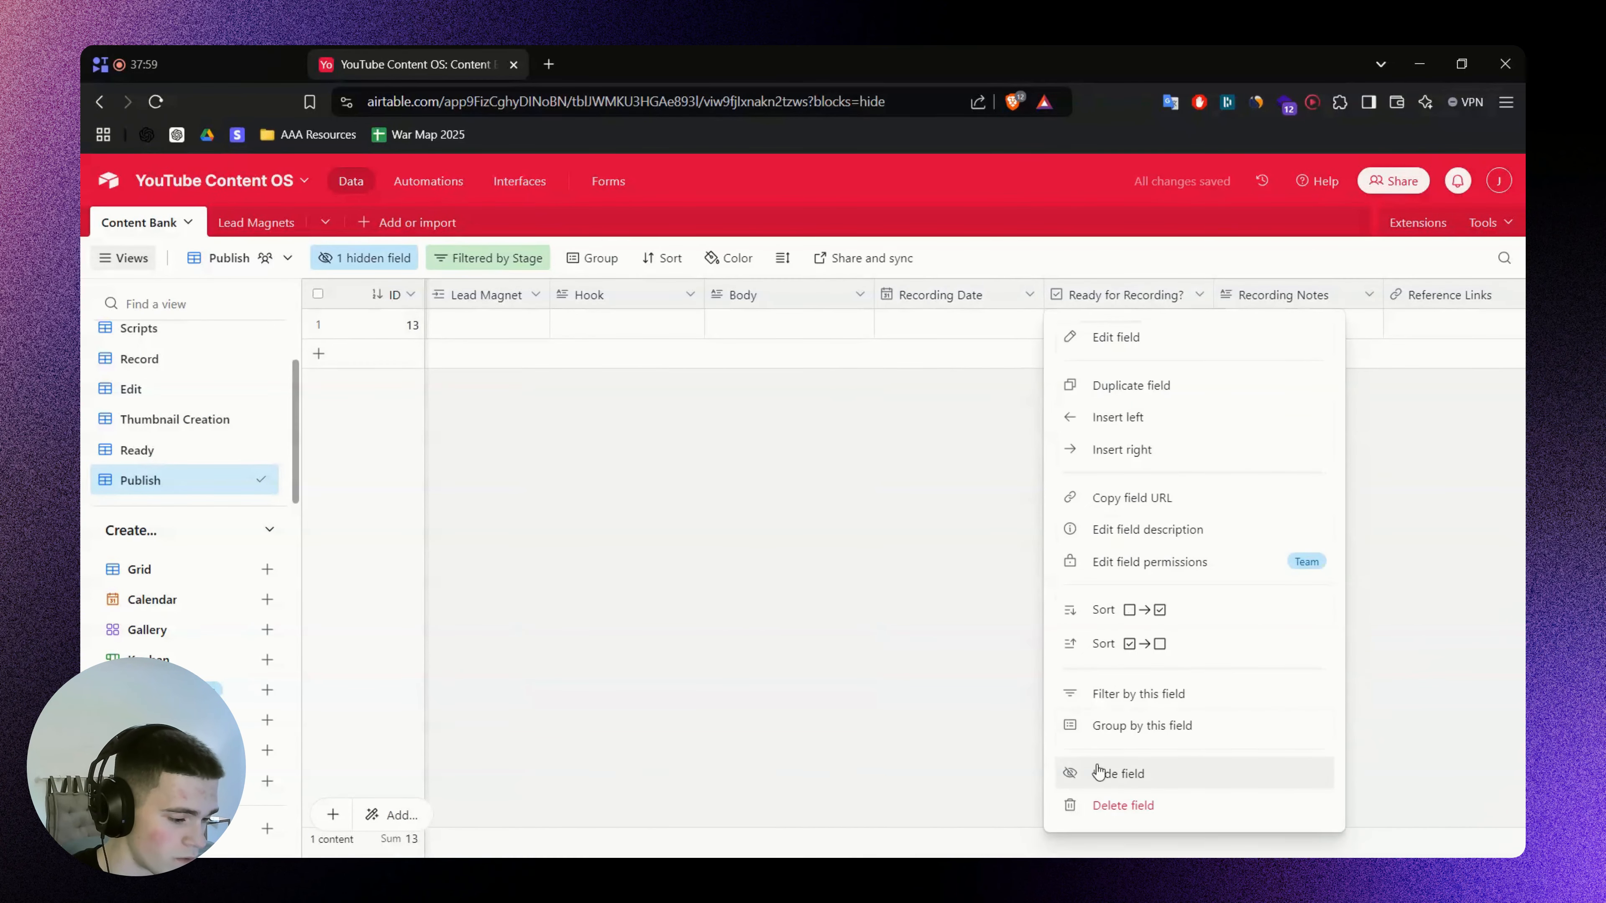
{"action": "left_click", "coordinate": [1118, 773]}
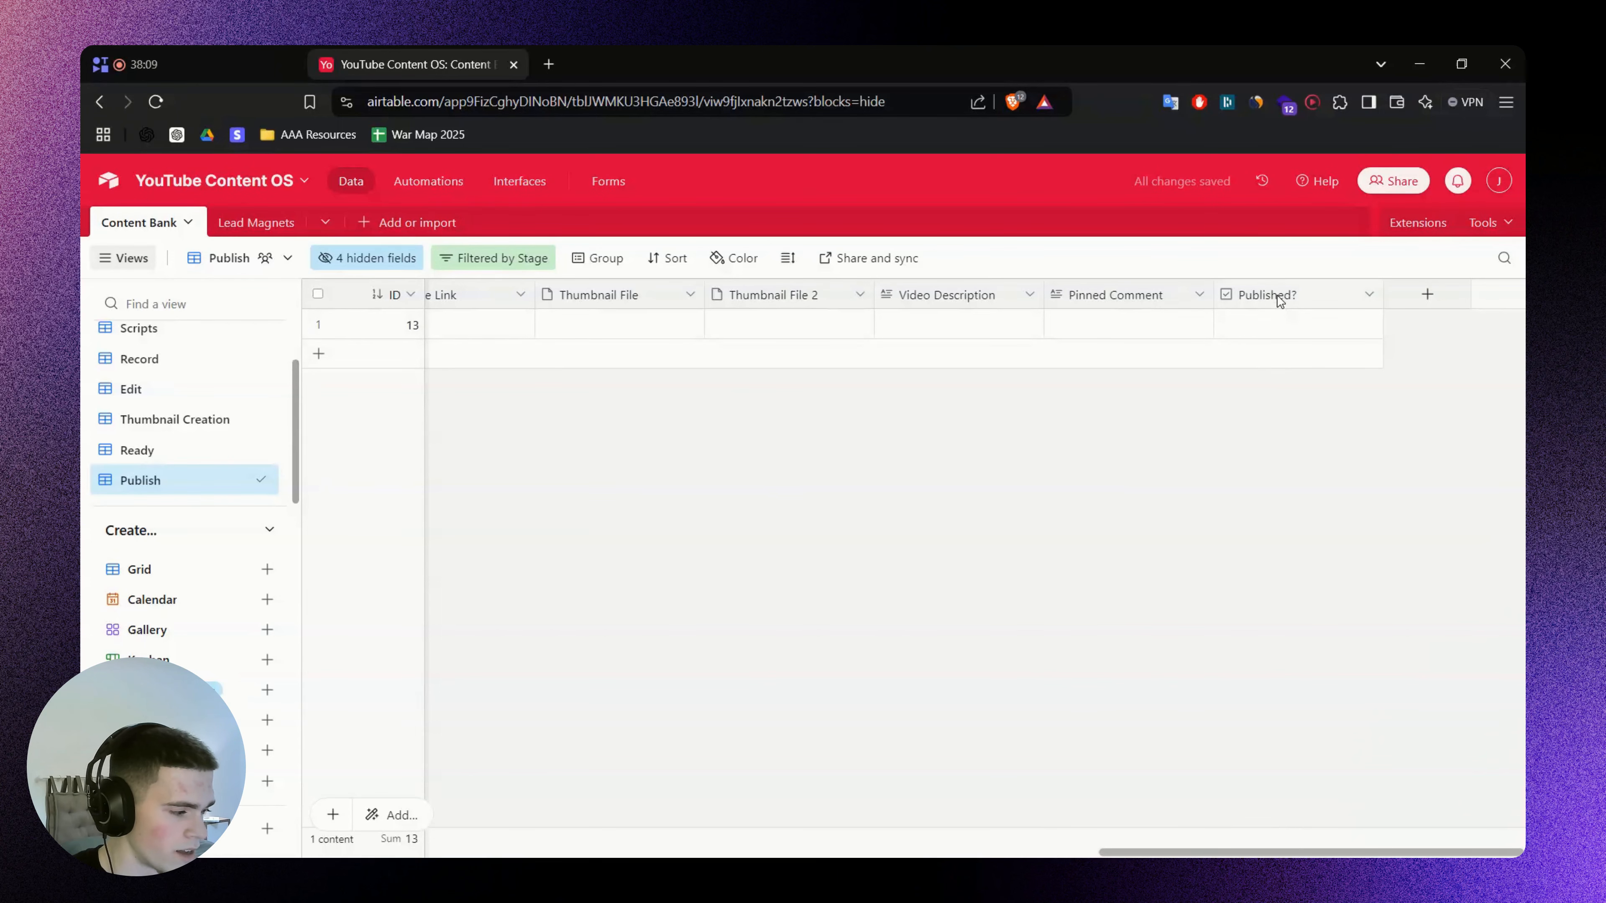
{"action": "right_click", "coordinate": [1265, 295]}
{"action": "left_click", "coordinate": [1288, 774]}
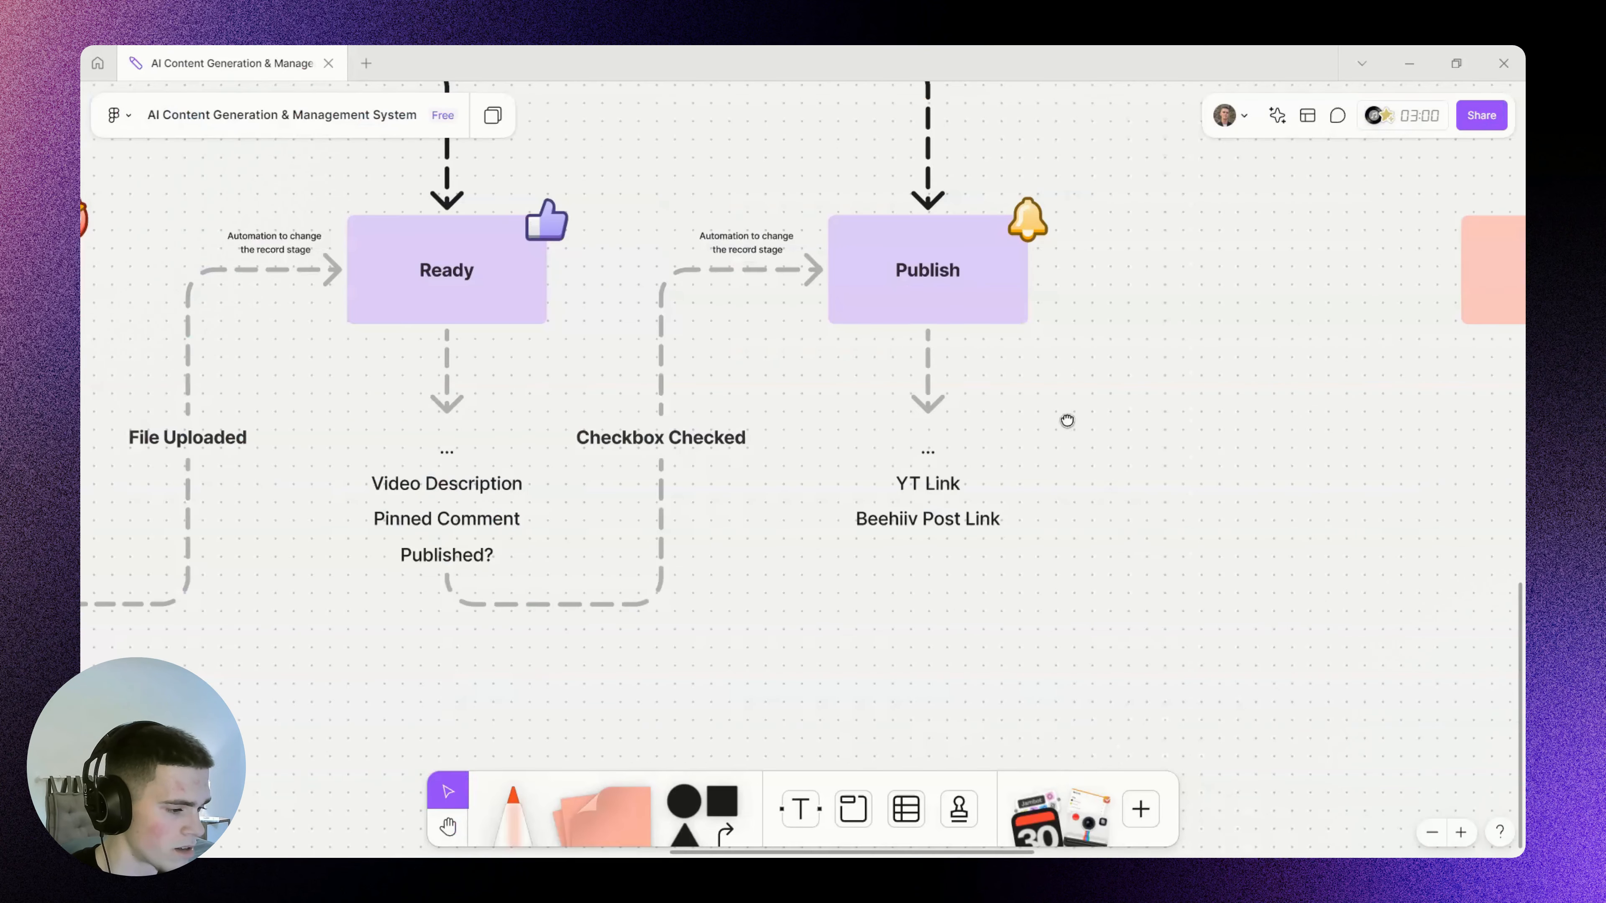
Look up the Publish stage's fields in the FigJam diagram and add YT Link to the Airtable view as a URL field
{"action": "scroll", "coordinate": [1068, 419], "scroll_direction": "up", "scroll_amount": 1}
{"action": "scroll", "coordinate": [1069, 420], "scroll_direction": "right", "scroll_amount": 1}
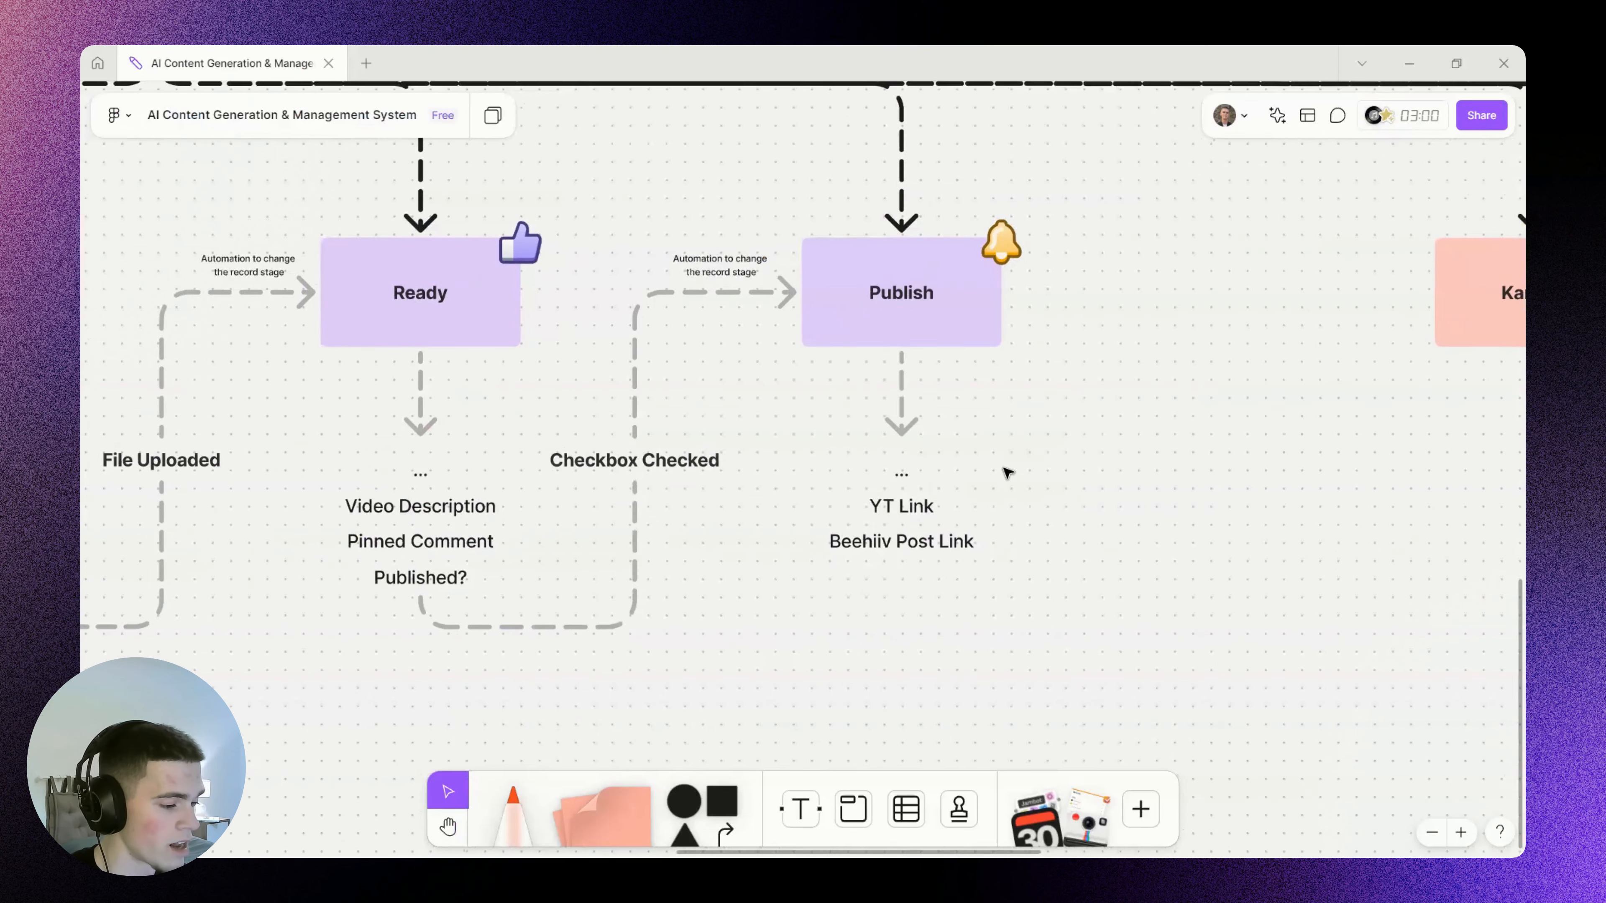
{"action": "left_click", "coordinate": [911, 509]}
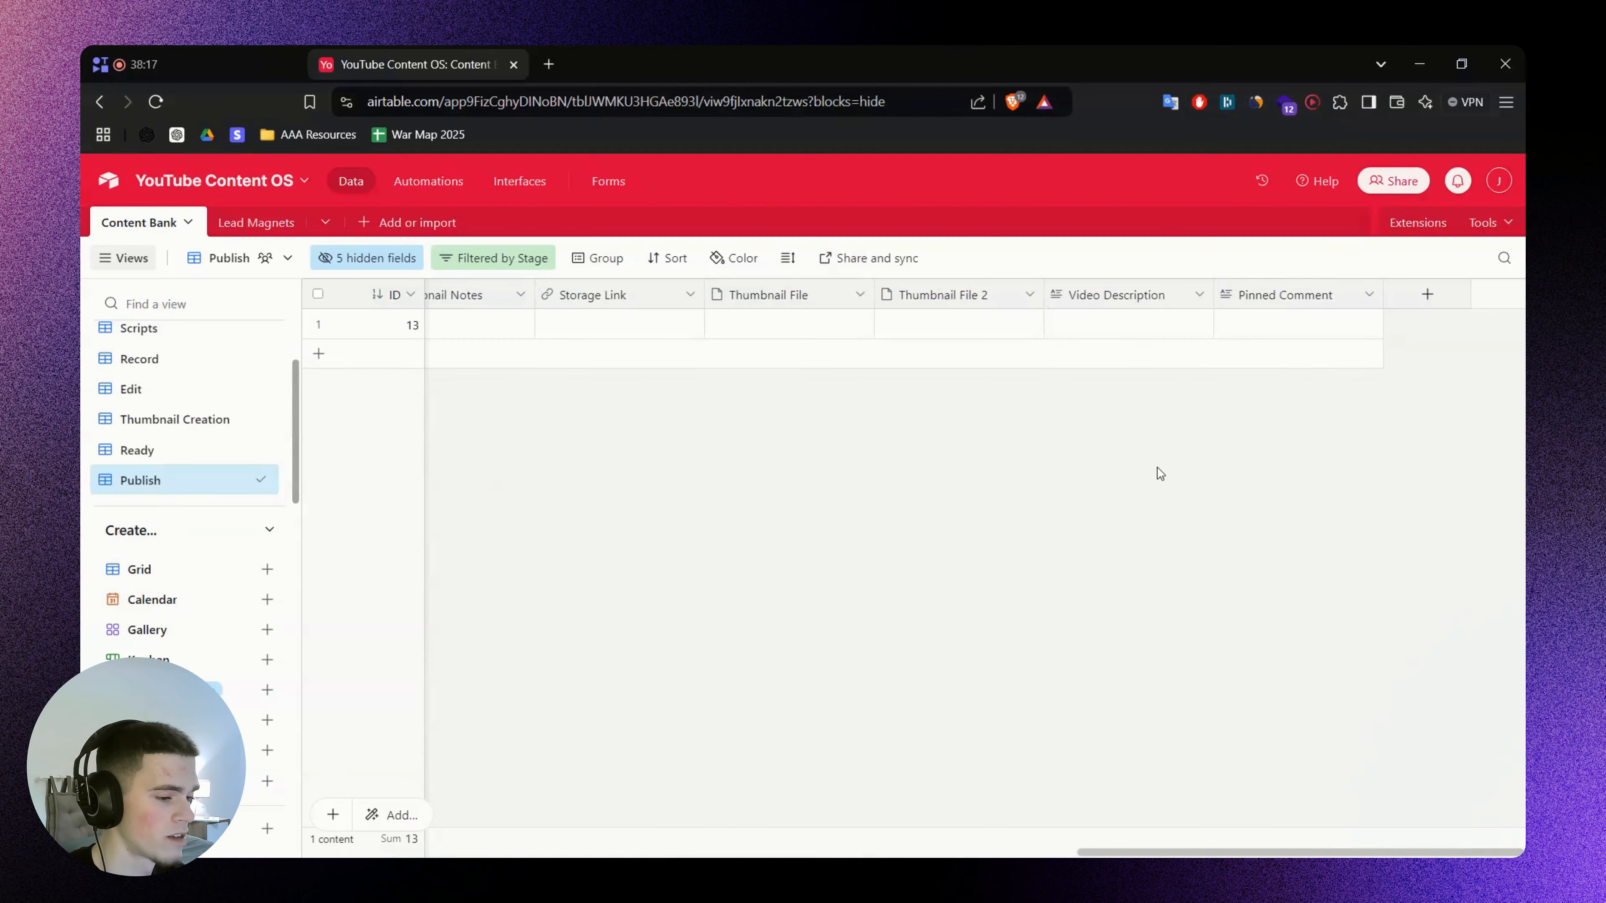
{"action": "left_click", "coordinate": [1427, 294]}
{"action": "type", "text": "YT Link"}
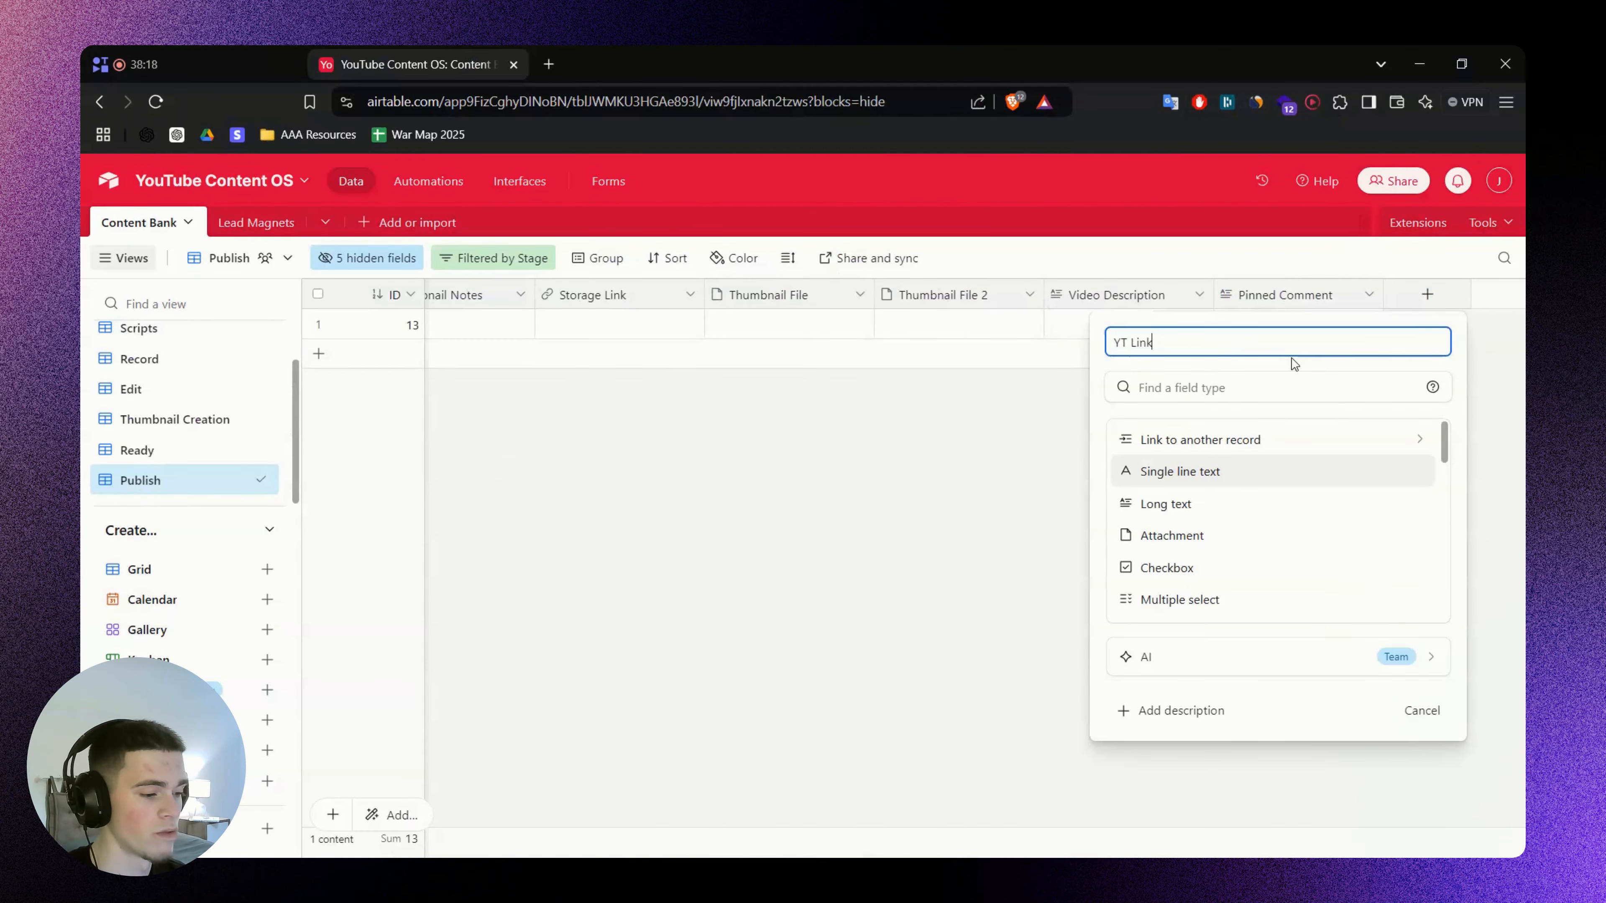
{"action": "left_click", "coordinate": [1245, 396]}
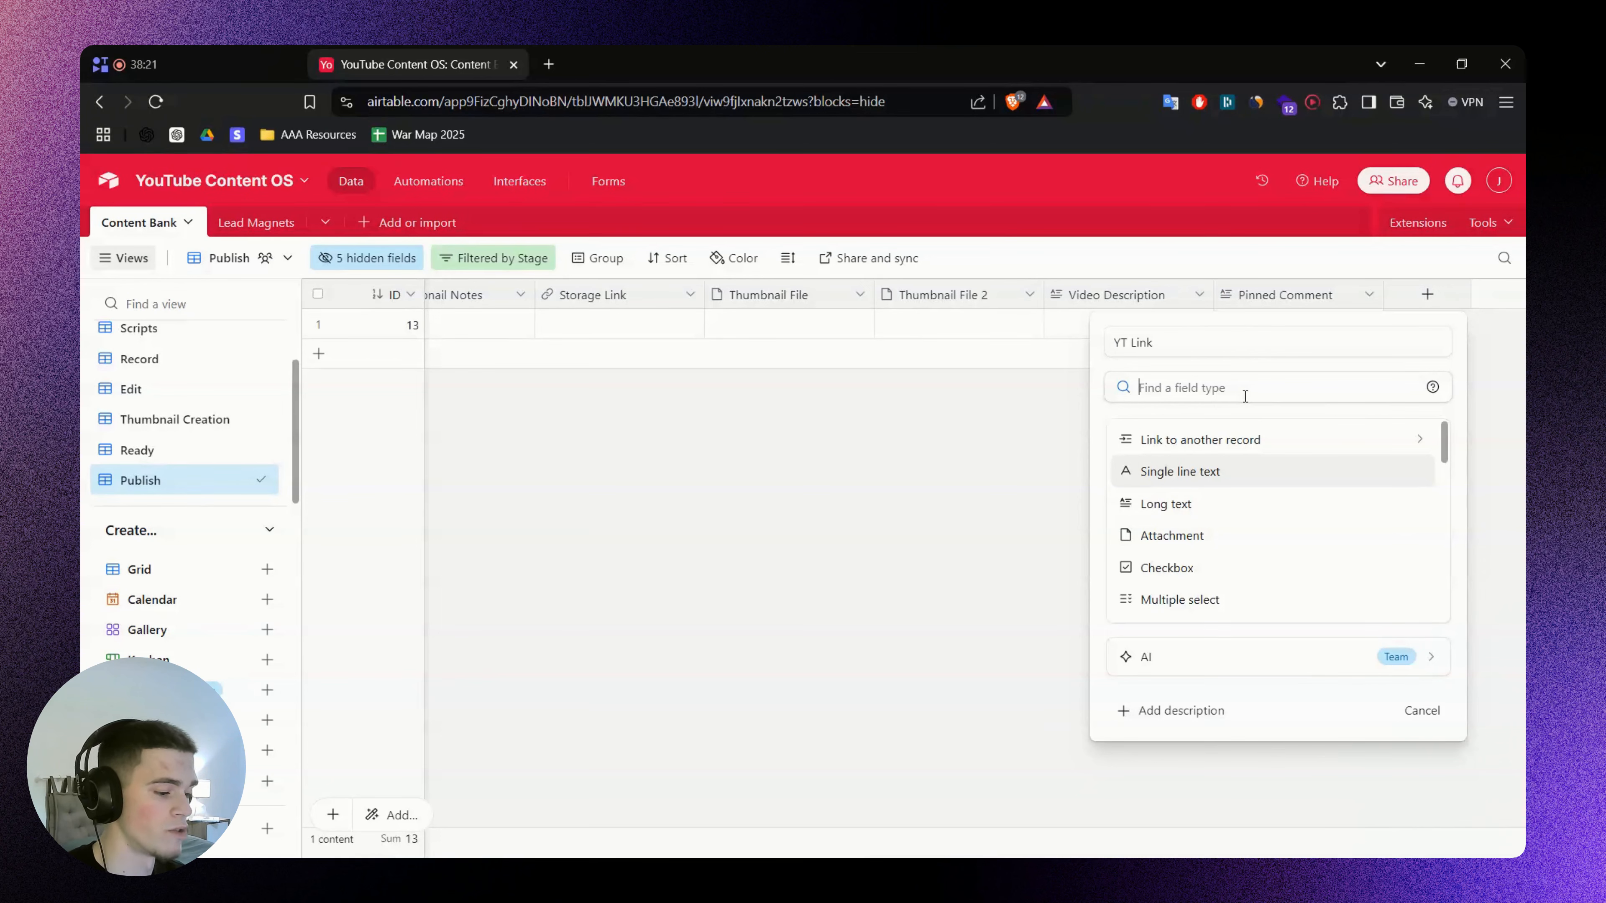
{"action": "type", "text": "url"}
{"action": "left_click", "coordinate": [1240, 437]}
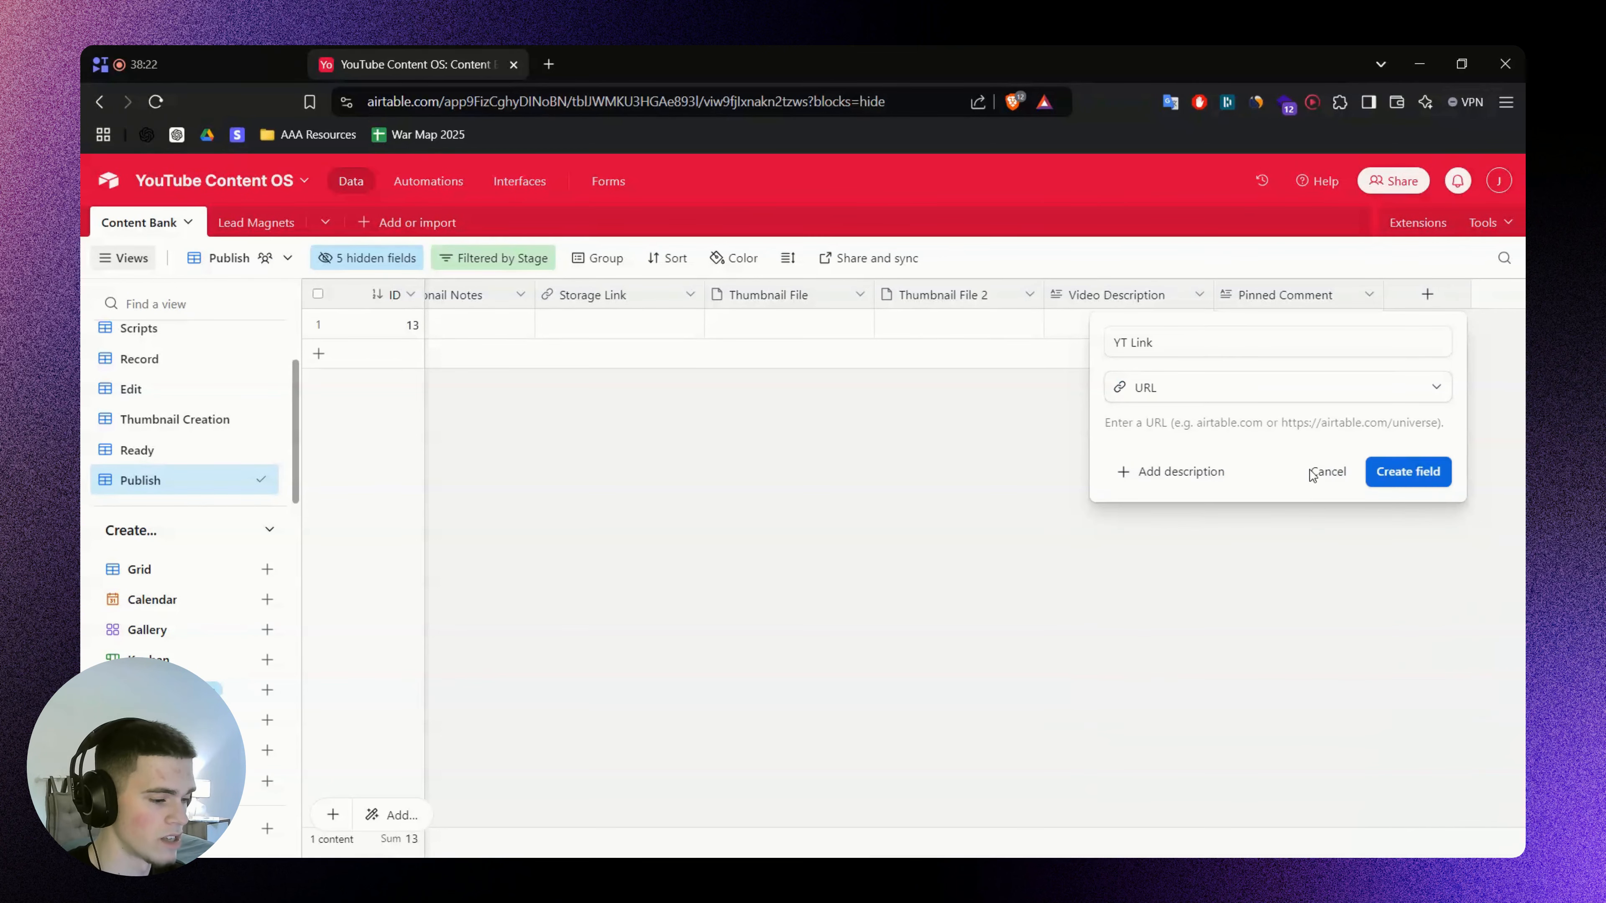
{"action": "left_click", "coordinate": [1427, 475]}
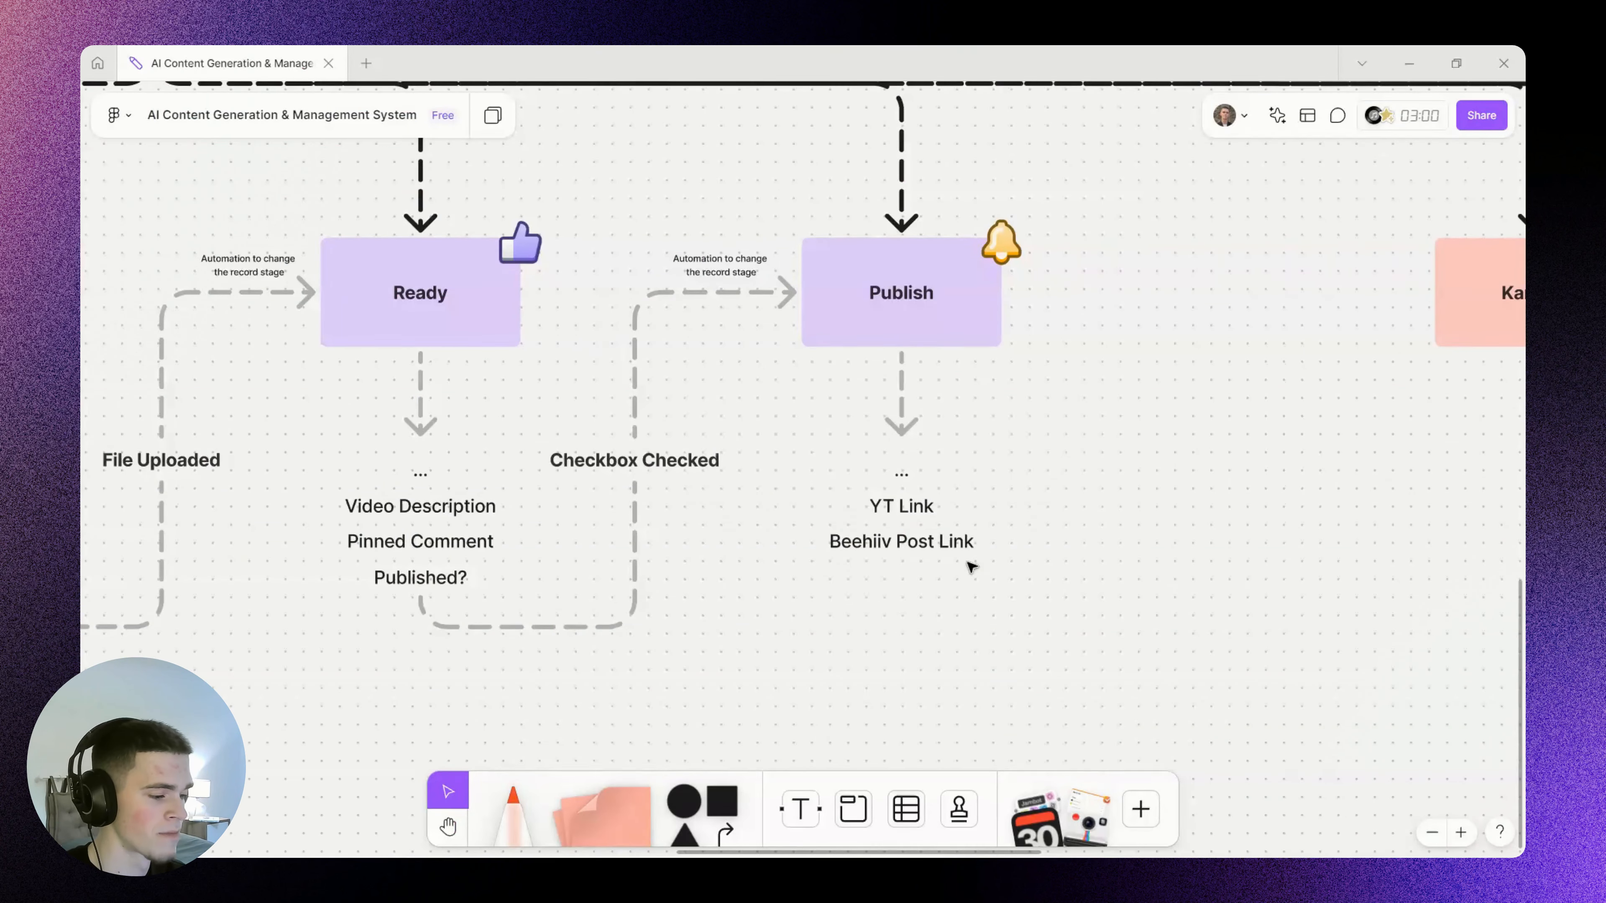
Copy the Beehiiv Post Link name from the FigJam diagram and use it to name a new field in the Airtable Publish view
{"action": "double_click", "coordinate": [917, 538]}
{"action": "key", "text": "ctrl+c"}
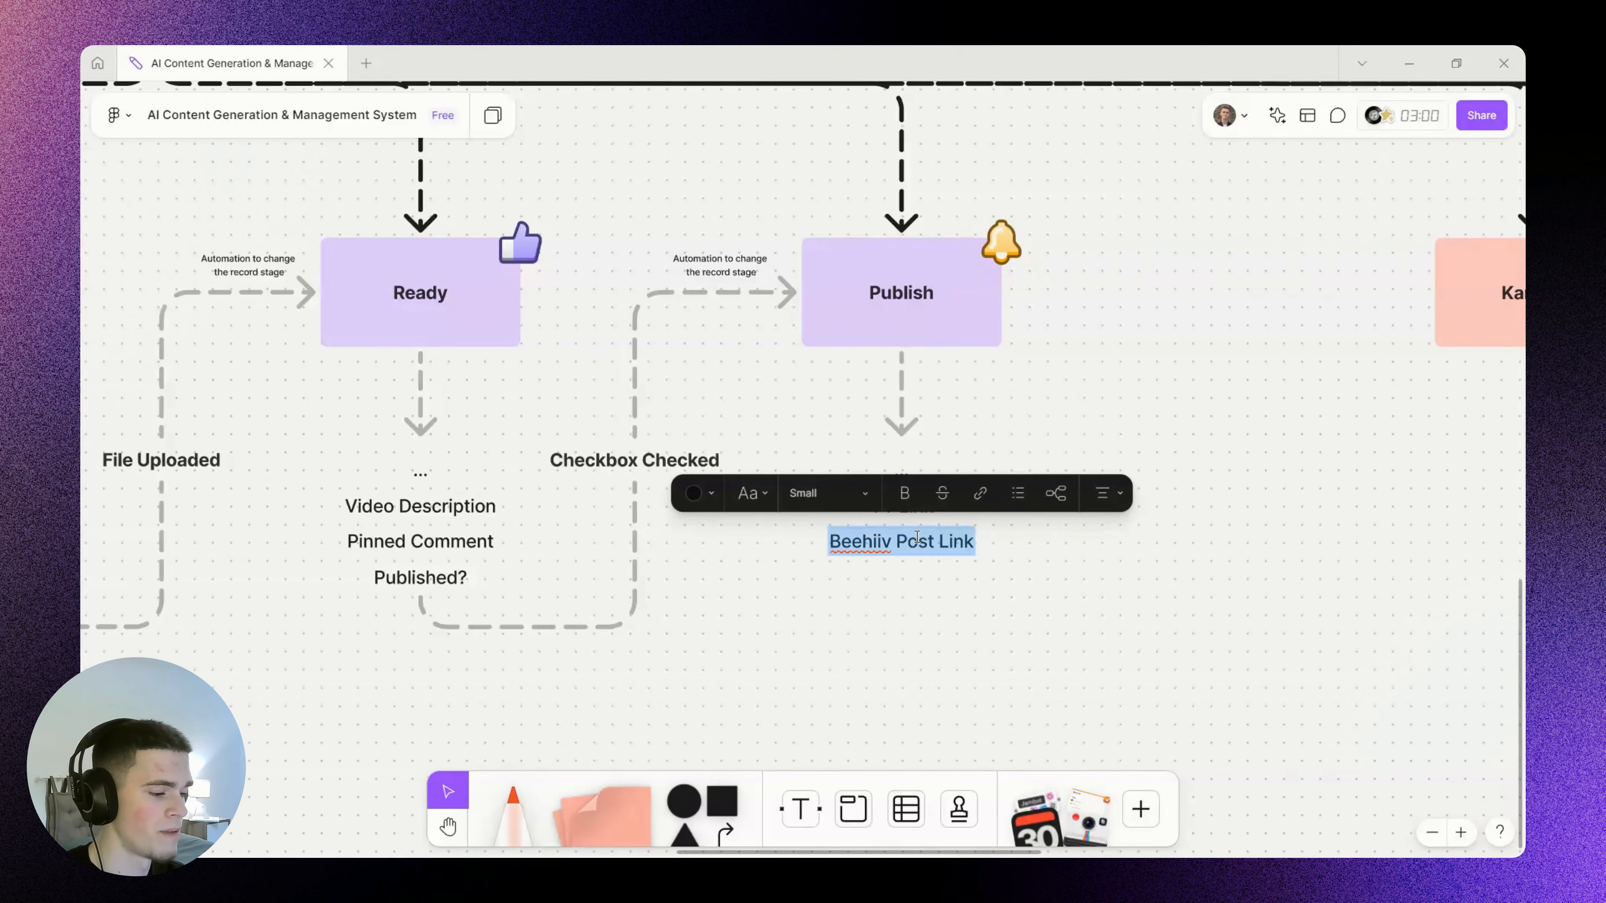
{"action": "left_click", "coordinate": [1072, 572]}
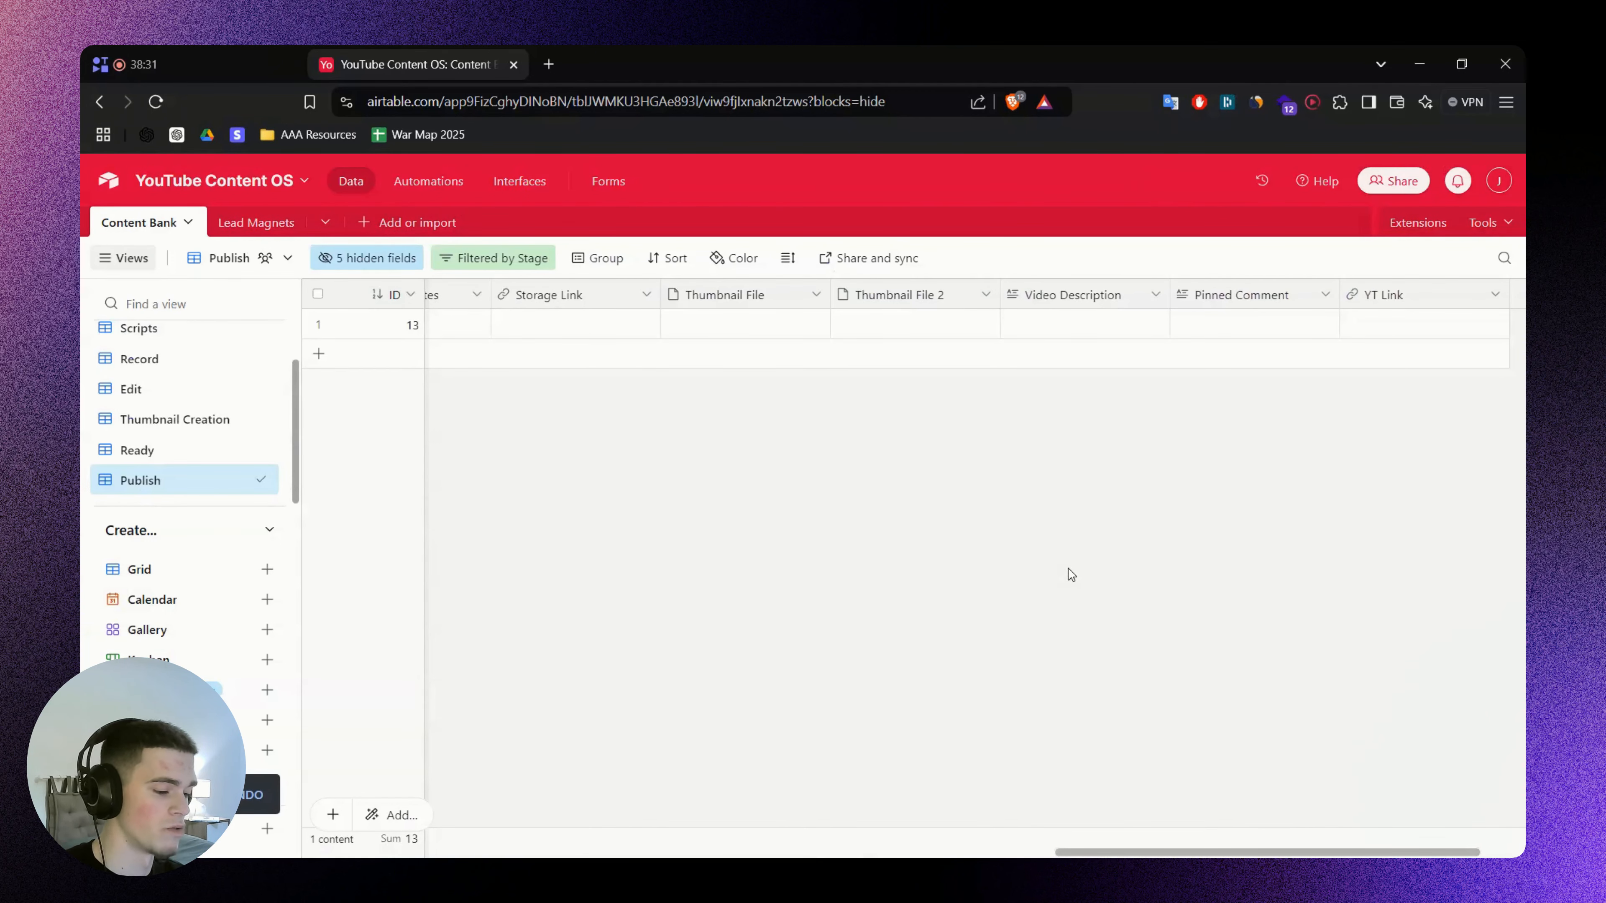
{"action": "left_click_drag", "start_coordinate": [1230, 853], "coordinate": [1340, 852]}
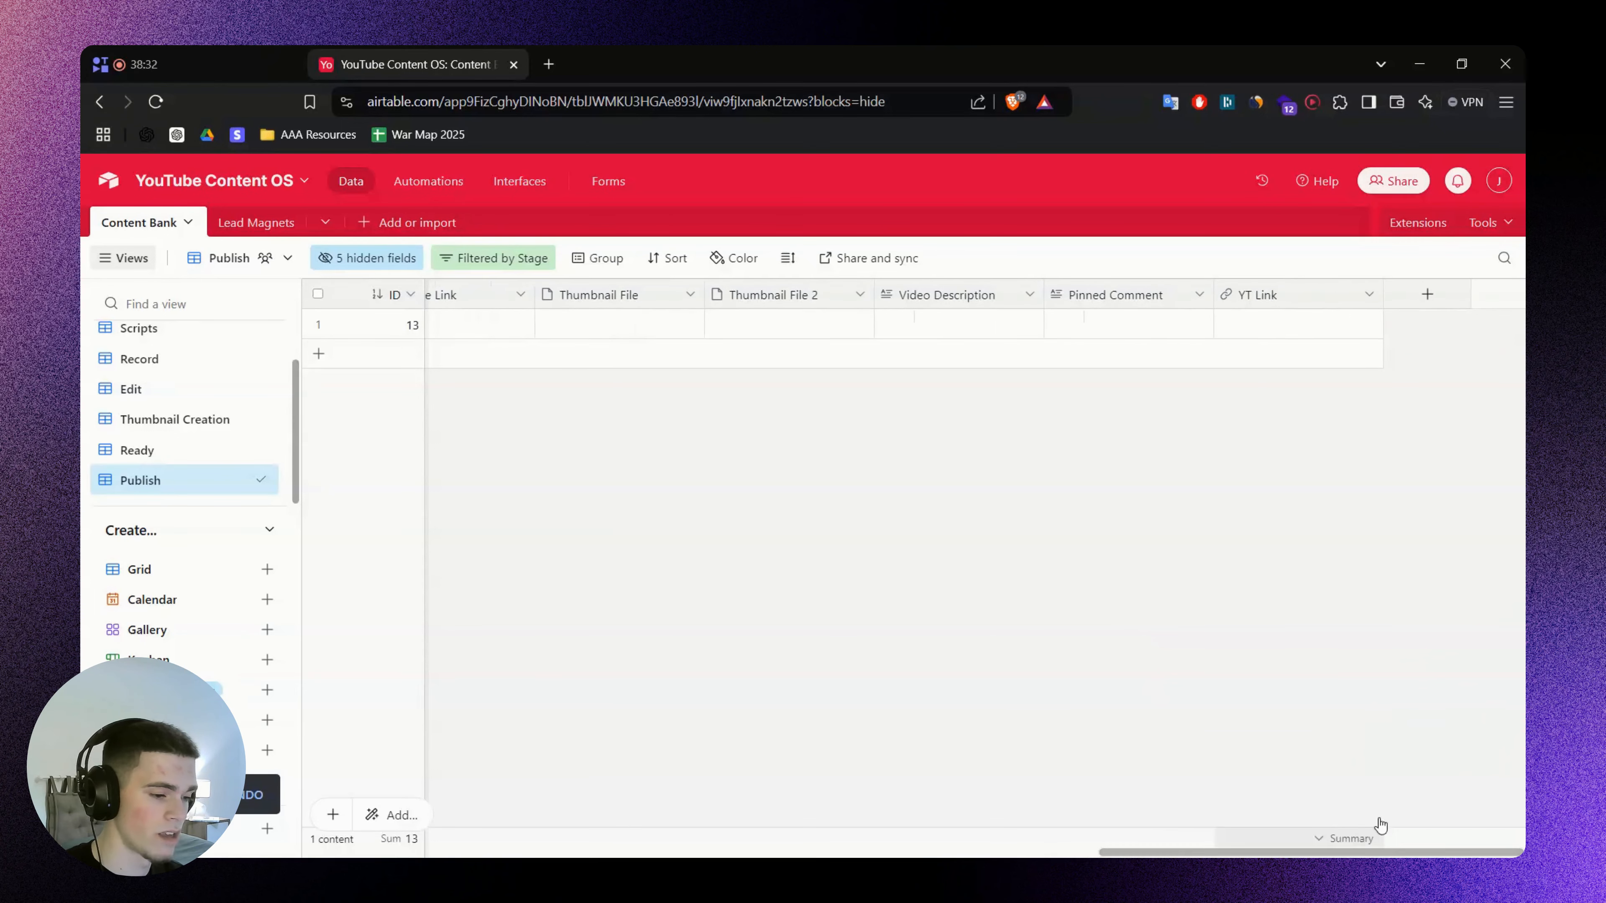
{"action": "left_click", "coordinate": [1430, 305]}
{"action": "key", "text": "ctrl+v"}
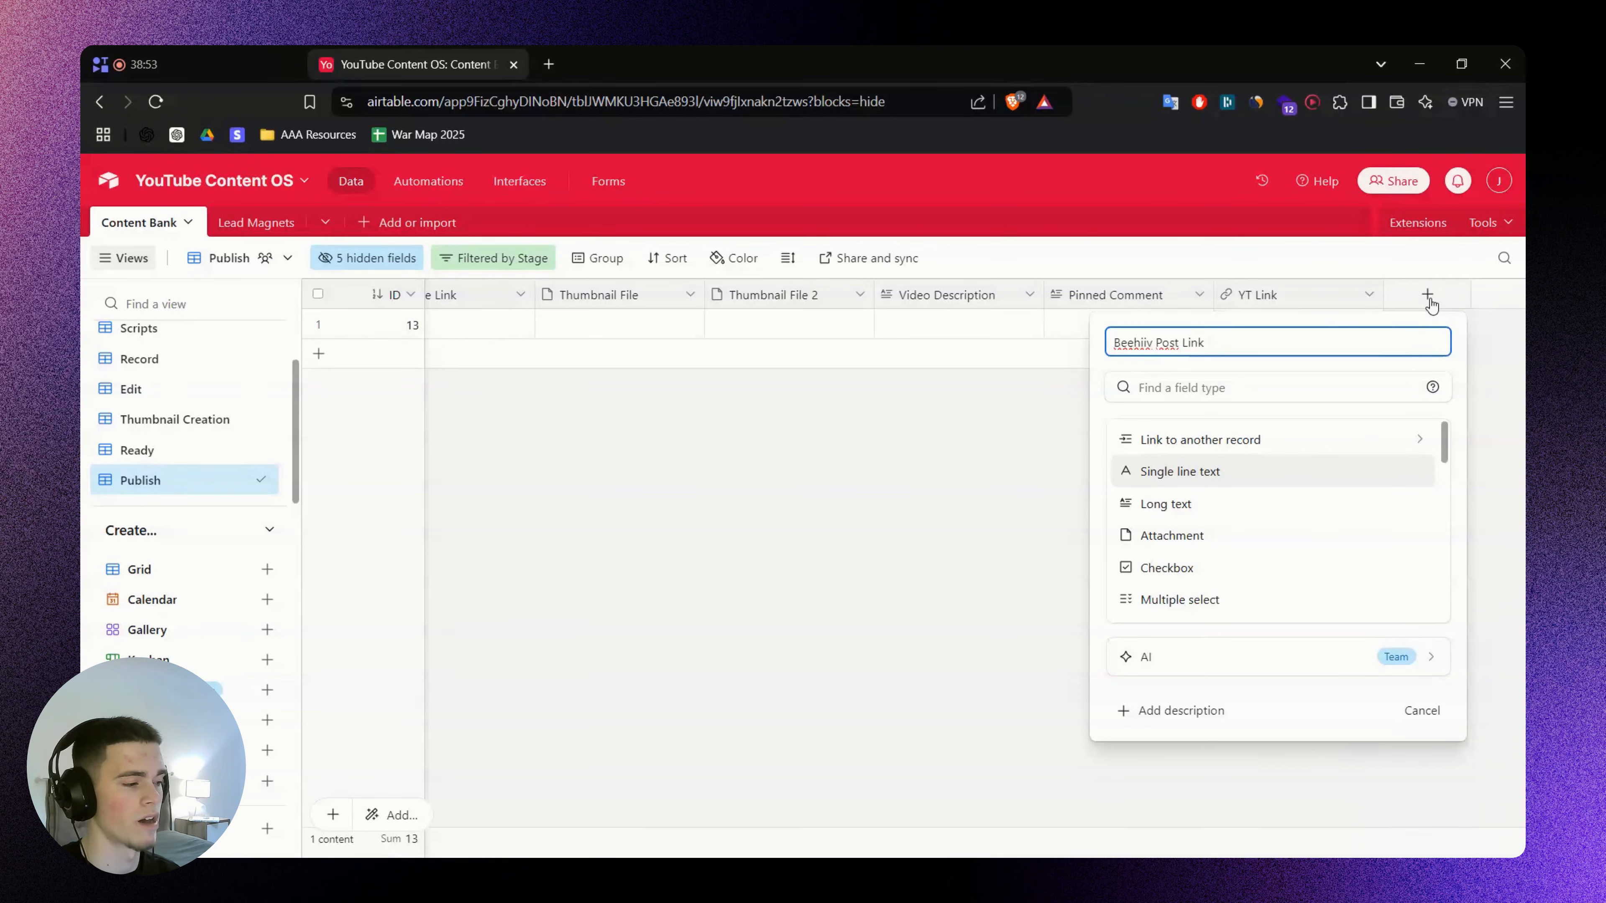
Open Beehiiv in a new browser tab, view the newest published post, and return to the Airtable base
{"action": "key", "text": "ctrl+t"}
{"action": "type", "text": "be"}
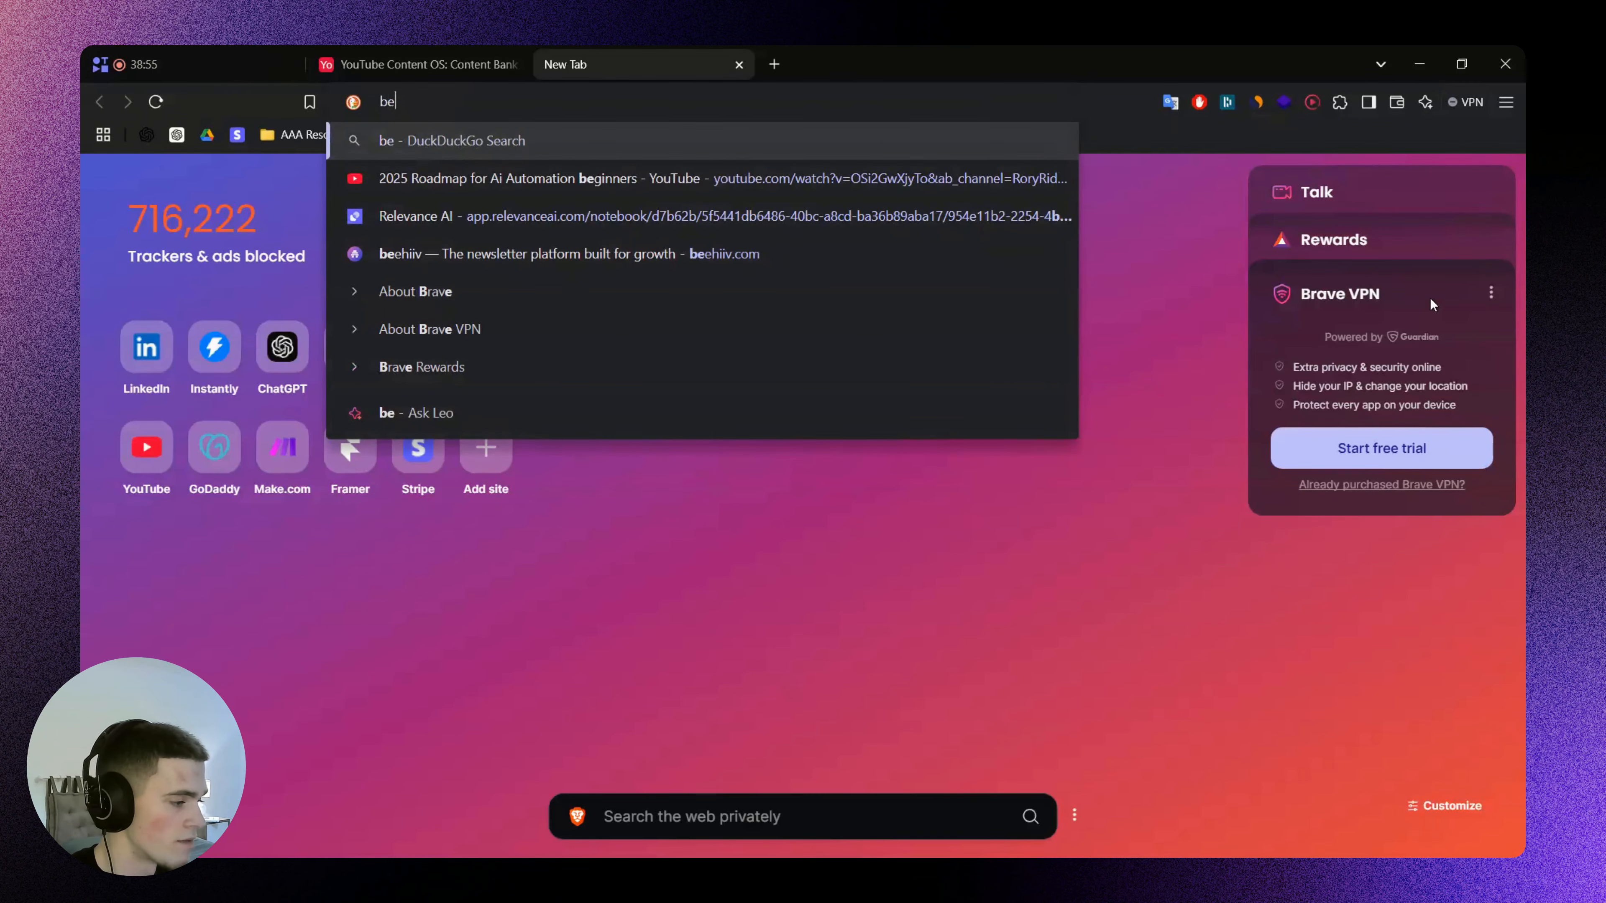
{"action": "key", "text": "Escape"}
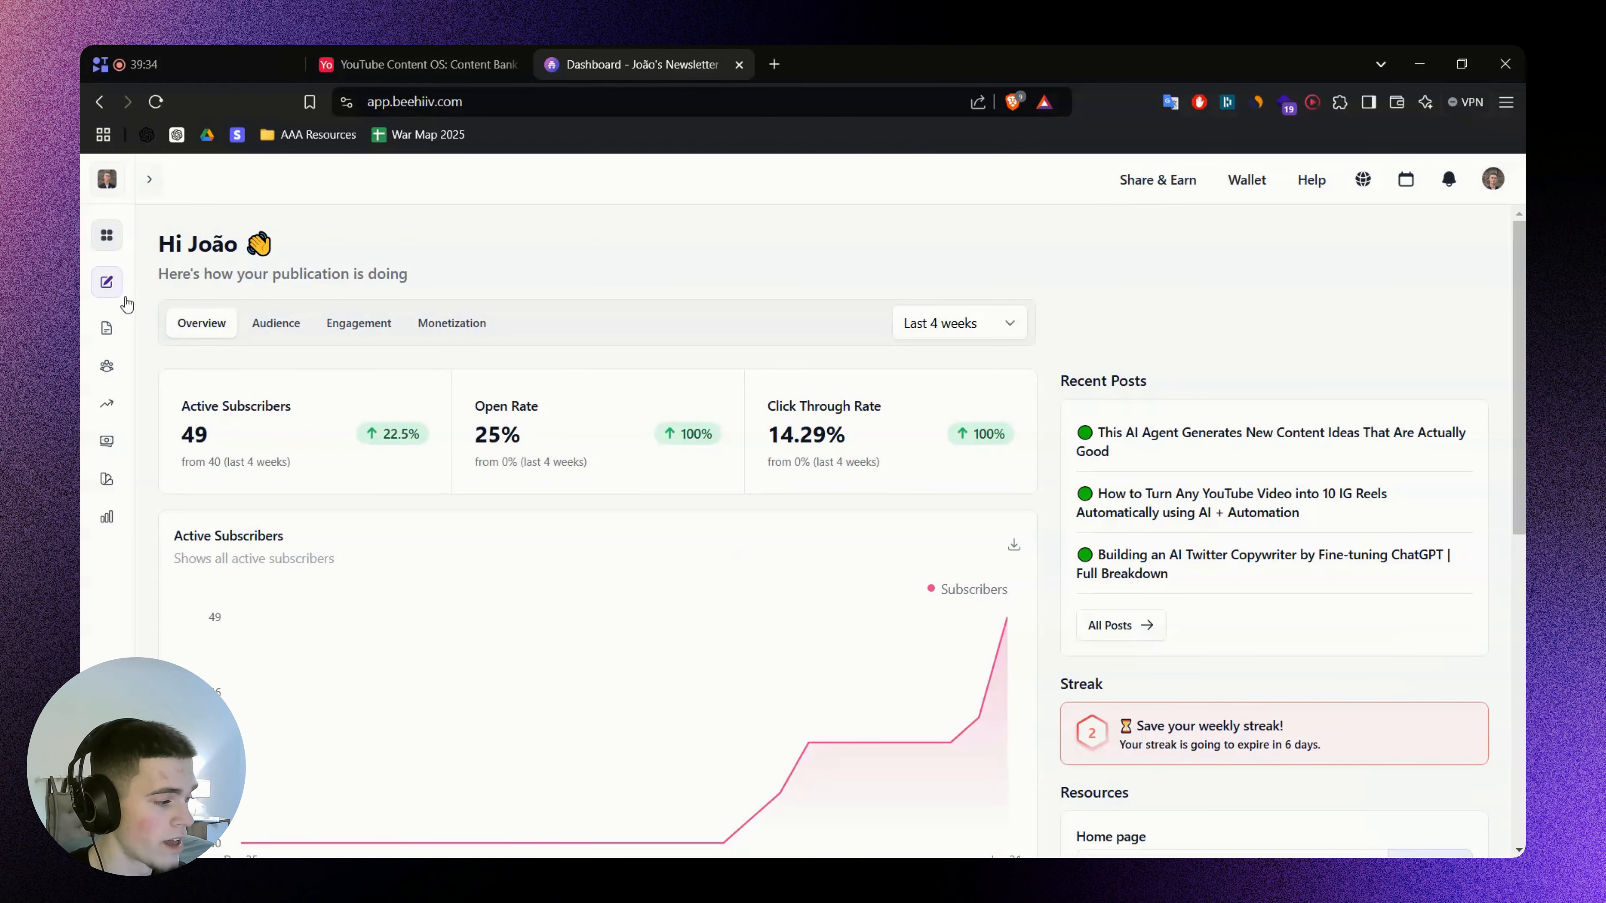
{"action": "left_click", "coordinate": [106, 328]}
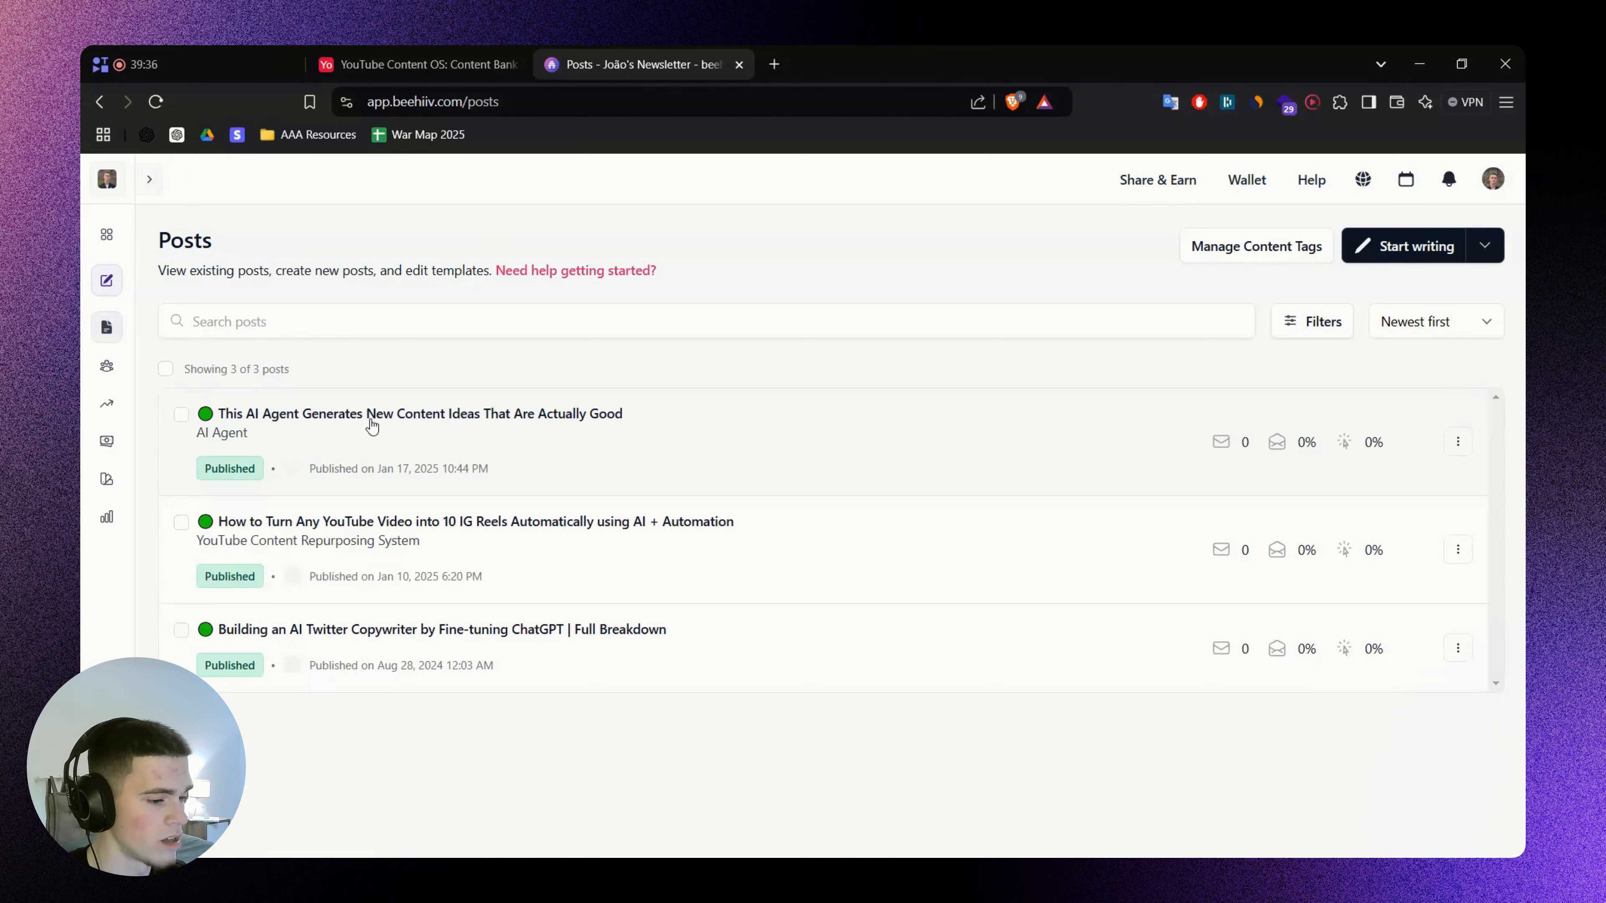
{"action": "left_click", "coordinate": [509, 441]}
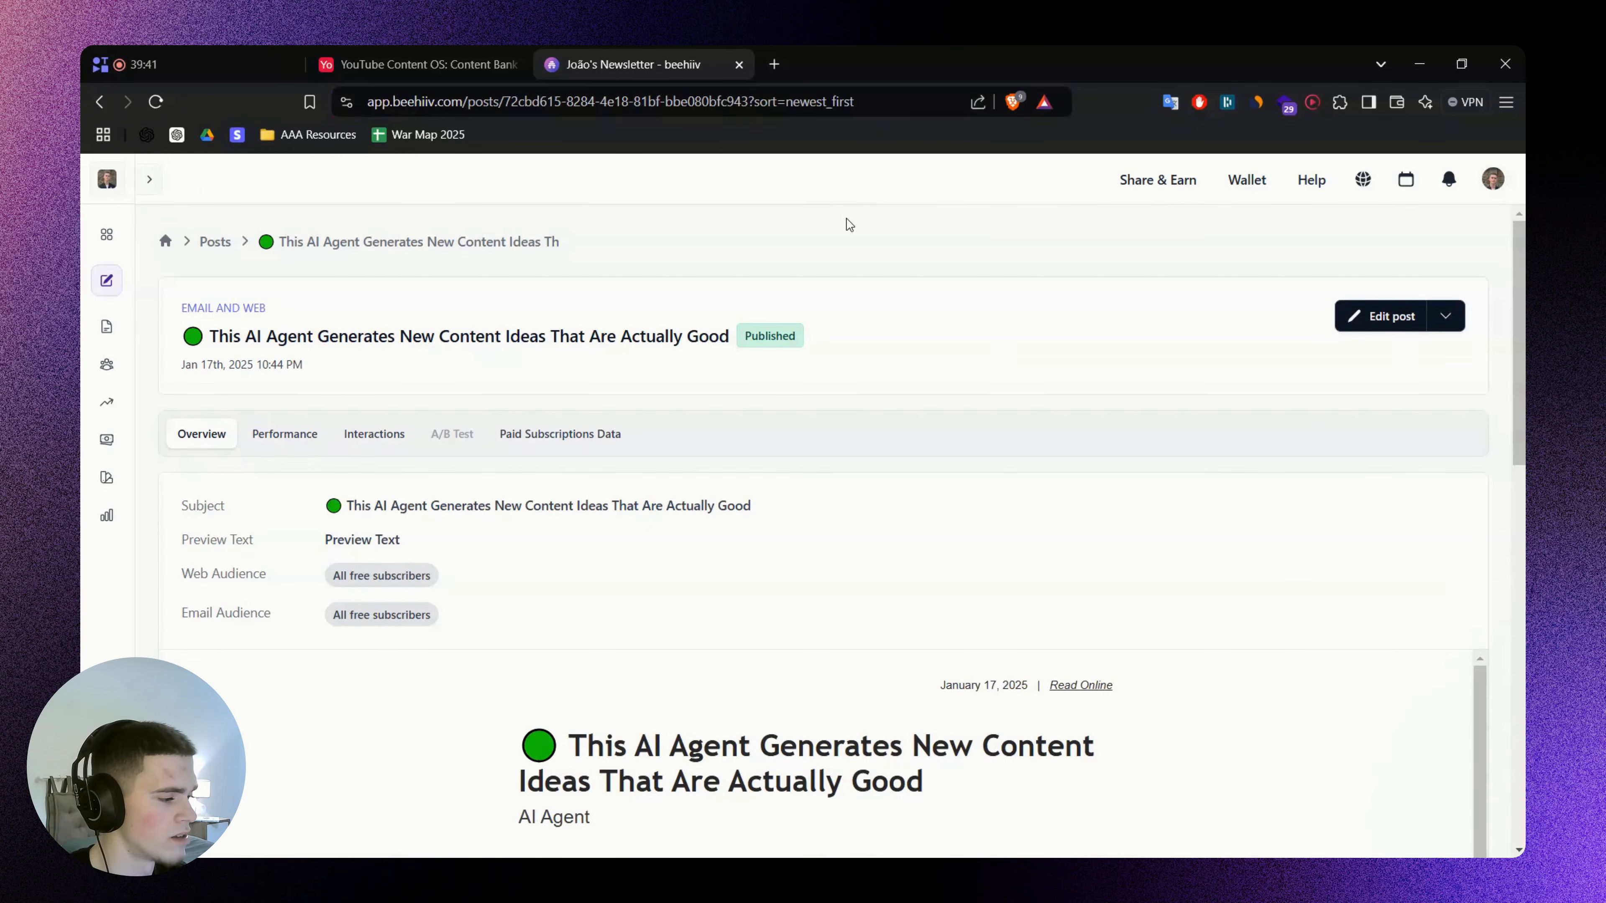
{"action": "key", "text": "alt+Left"}
{"action": "key", "text": "alt+Tab"}
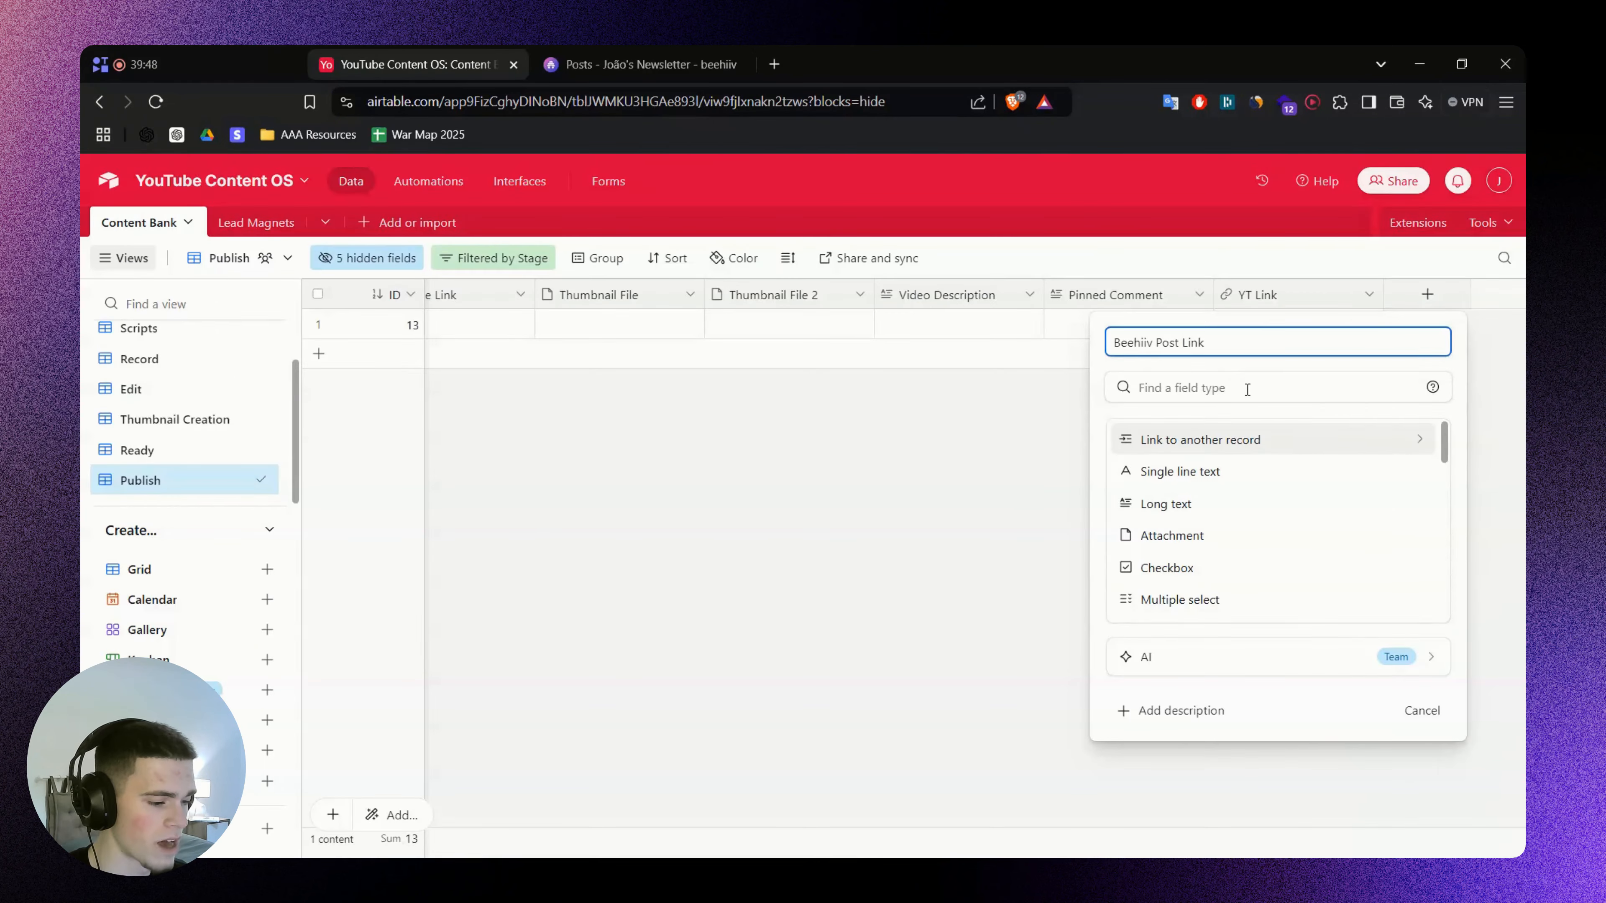
Set the Beehiiv Post Link field's type to URL and create the field
{"action": "left_click", "coordinate": [1182, 385]}
{"action": "type", "text": "url"}
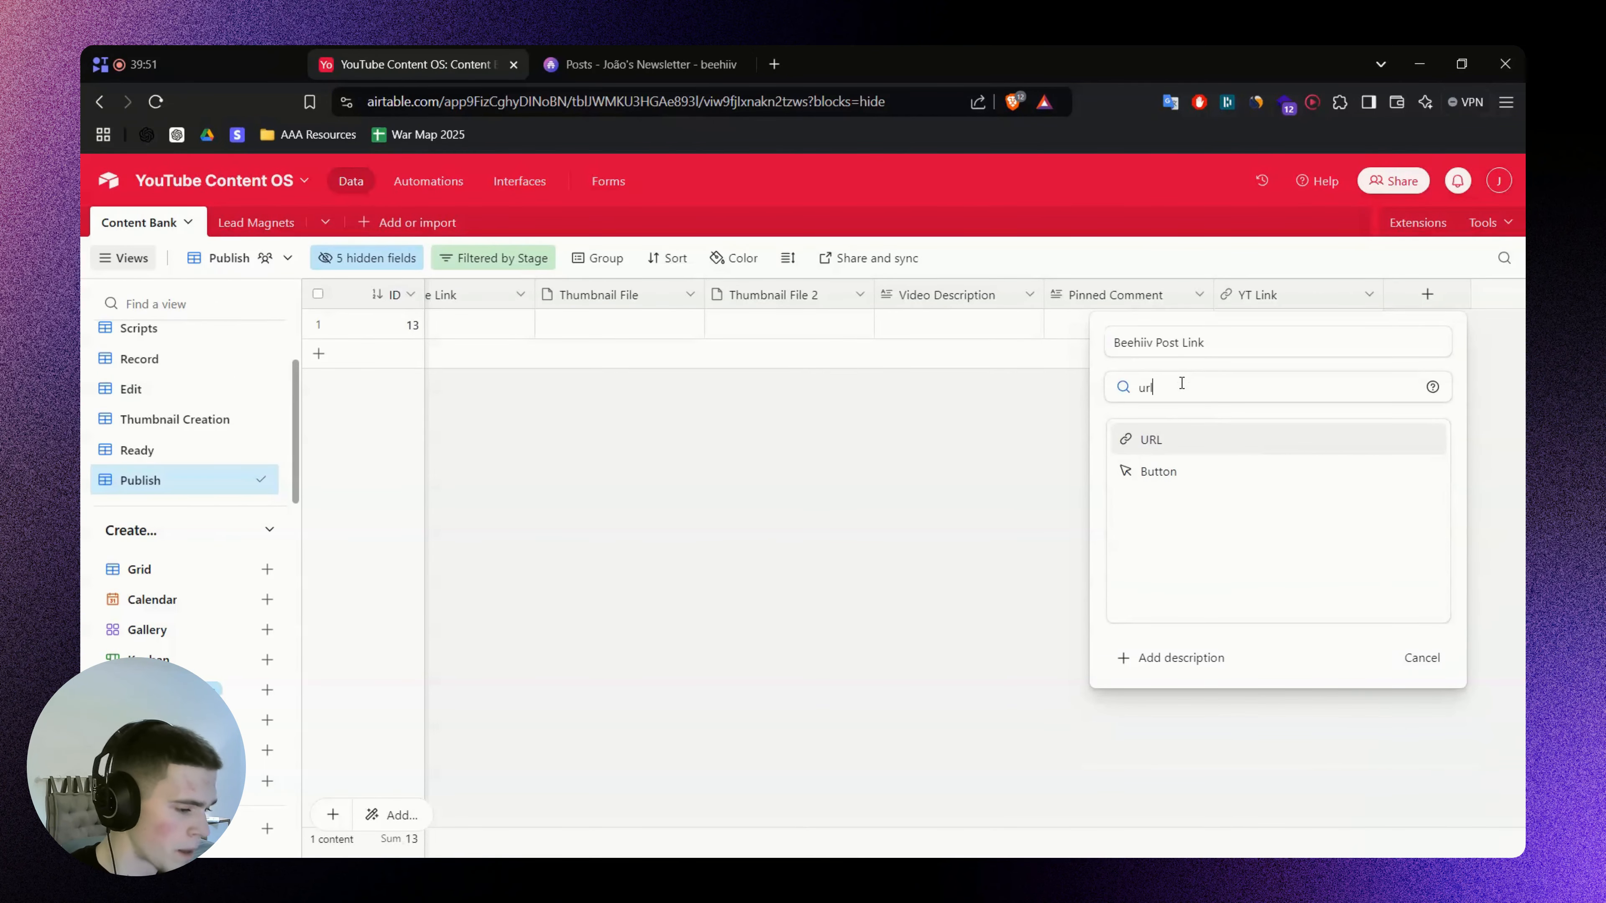
{"action": "left_click", "coordinate": [1182, 441]}
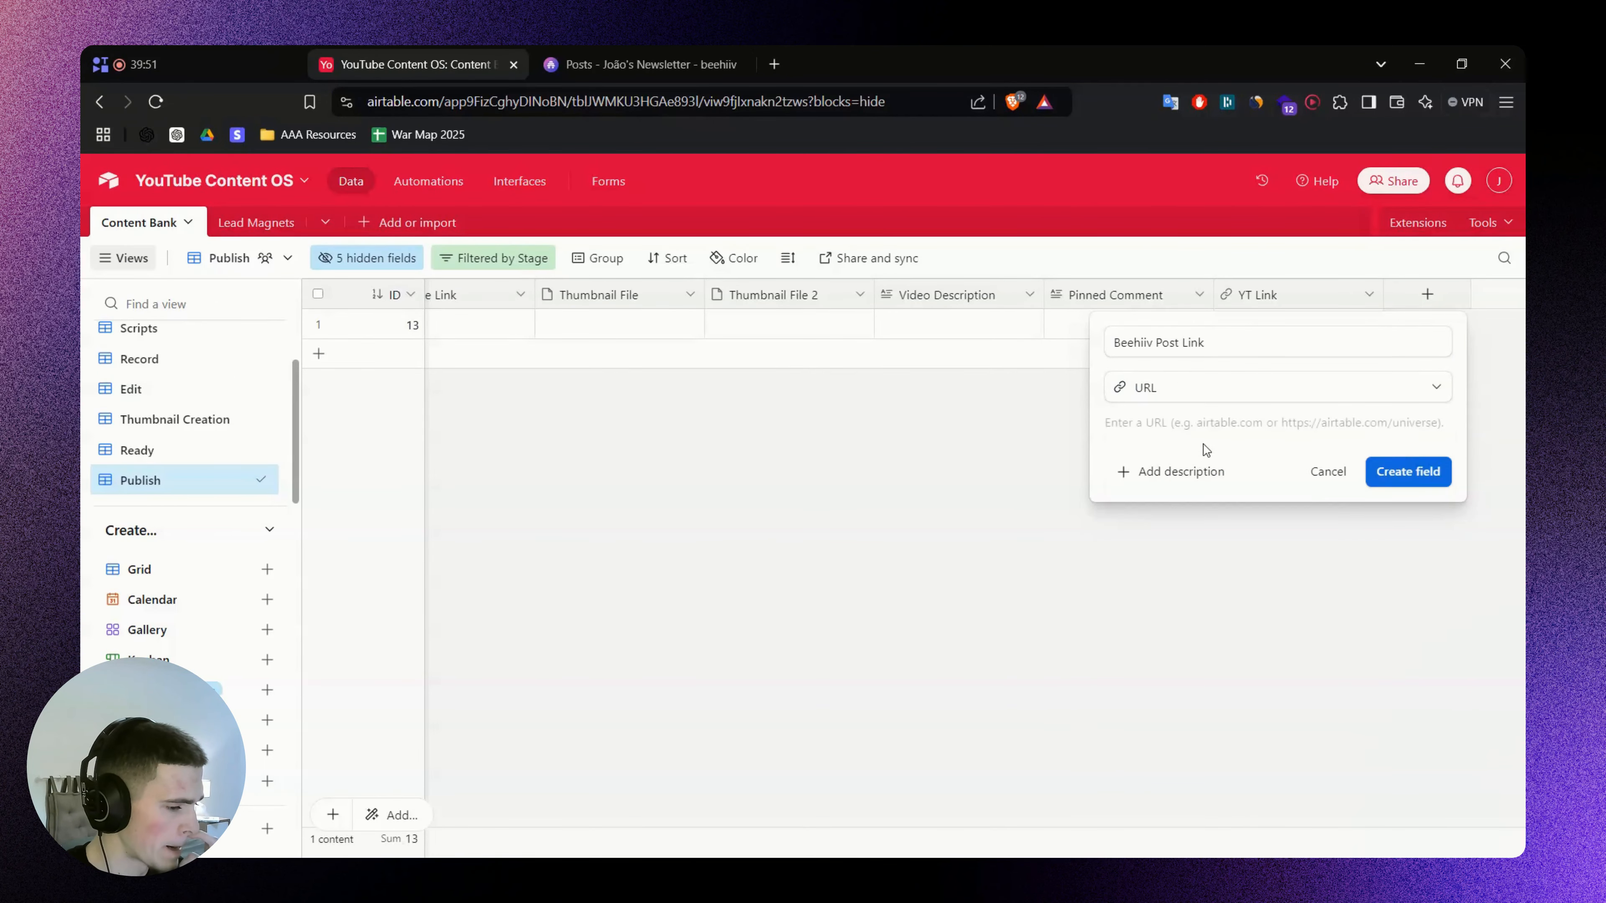
{"action": "left_click", "coordinate": [1412, 481]}
Paste a Beehiiv post URL into the Beehiiv Post Link cell of the record in the Publish view
{"action": "left_click", "coordinate": [1381, 327]}
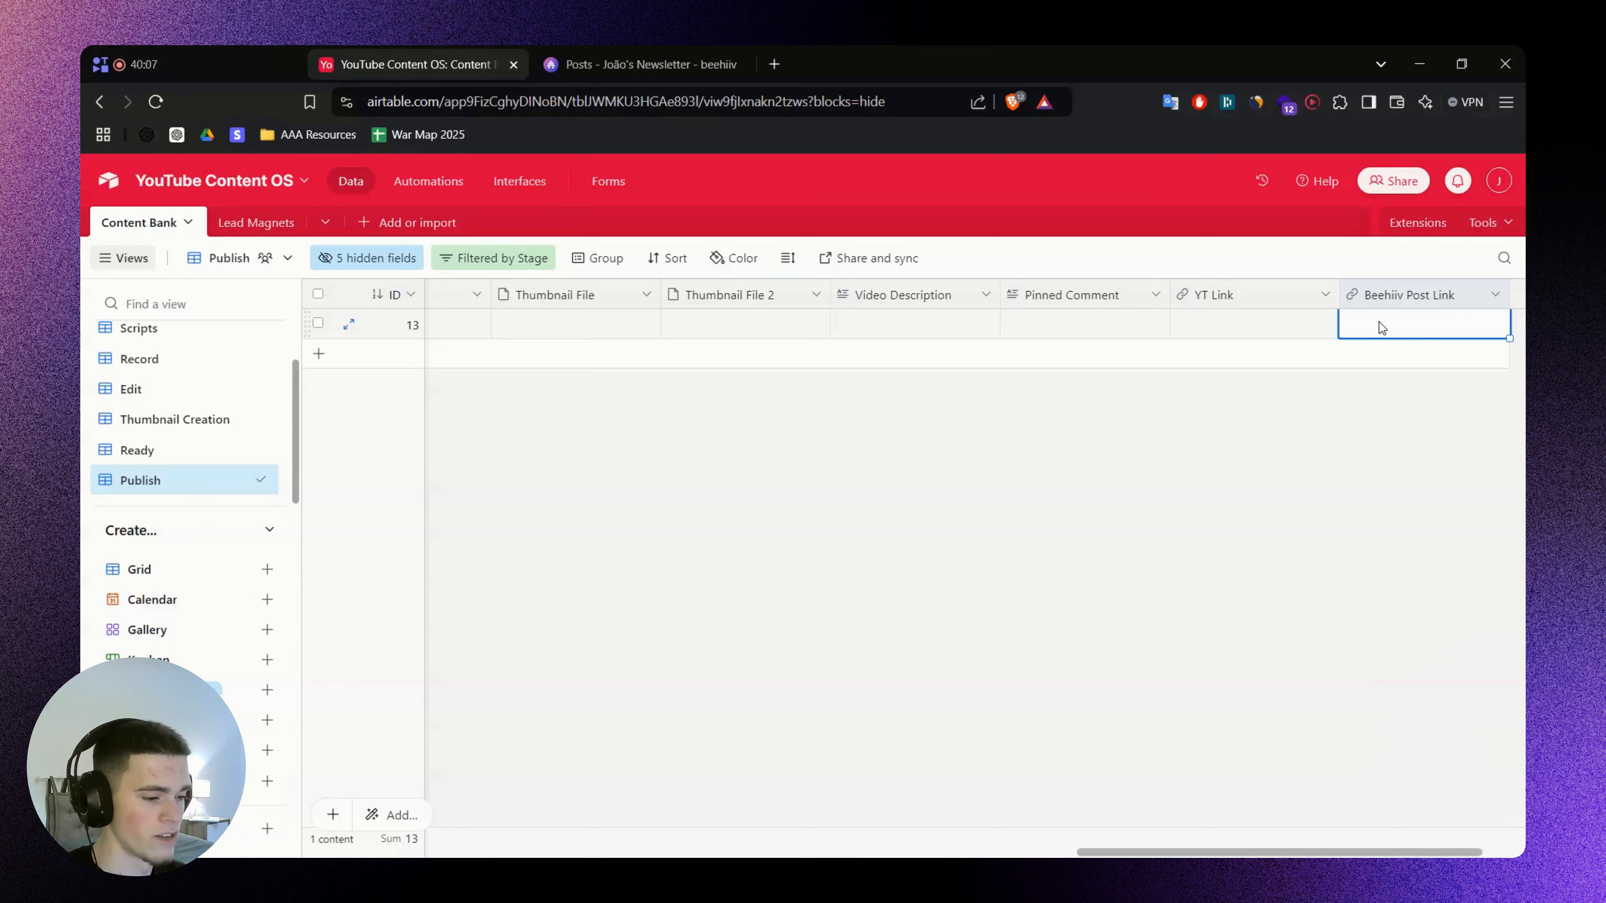
{"action": "key", "text": "ctrl+v"}
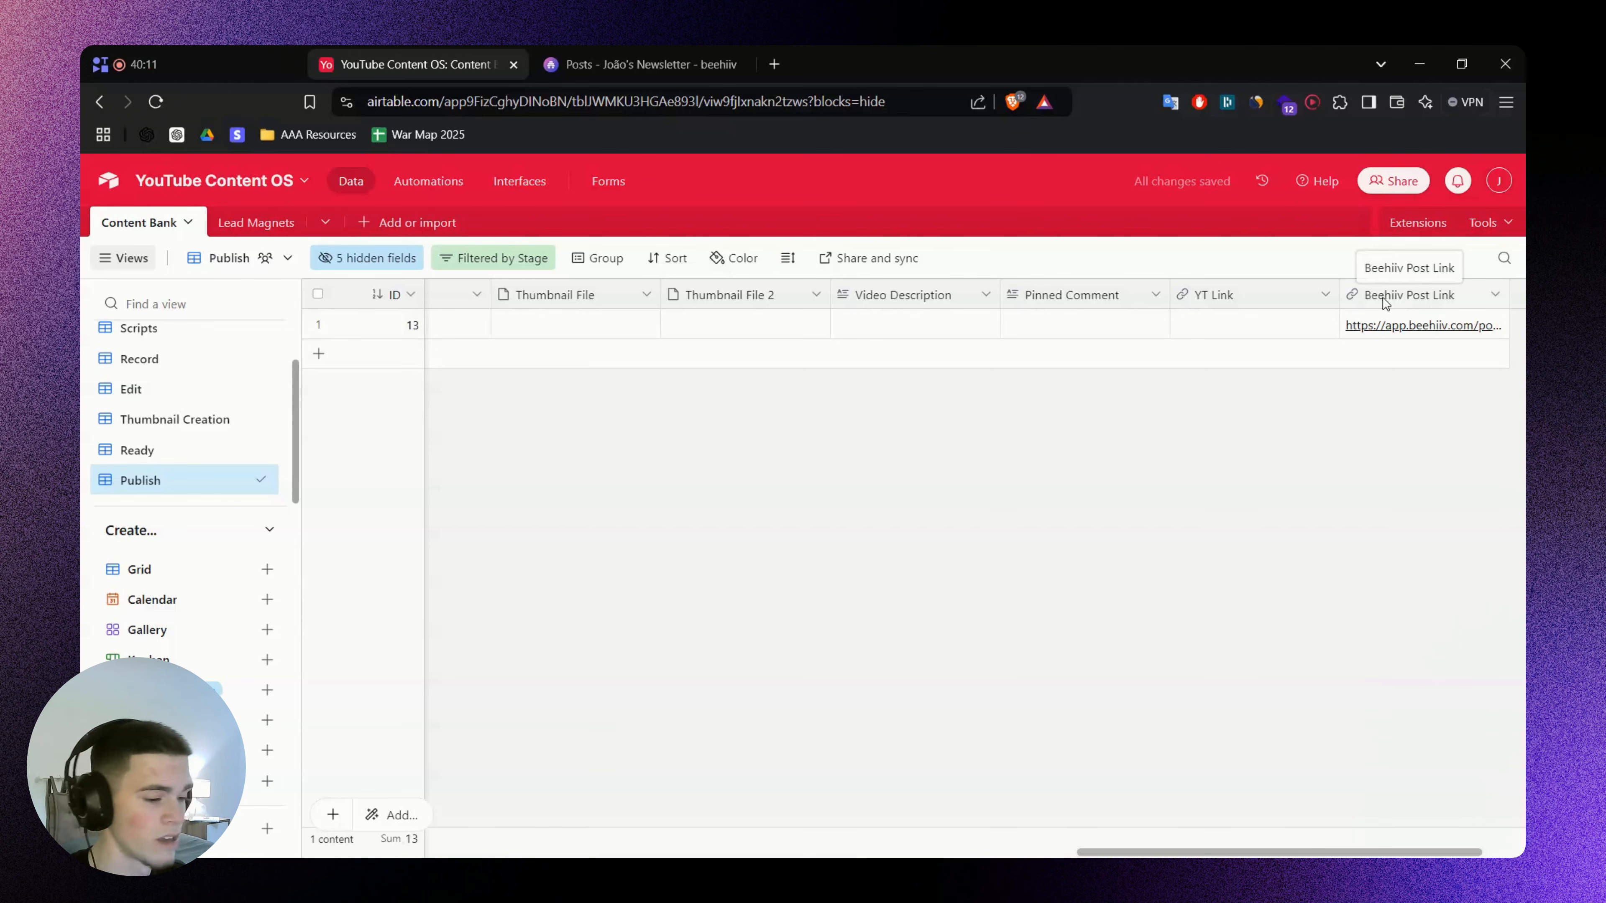
{"action": "right_click", "coordinate": [1255, 465]}
{"action": "left_click", "coordinate": [1005, 405]}
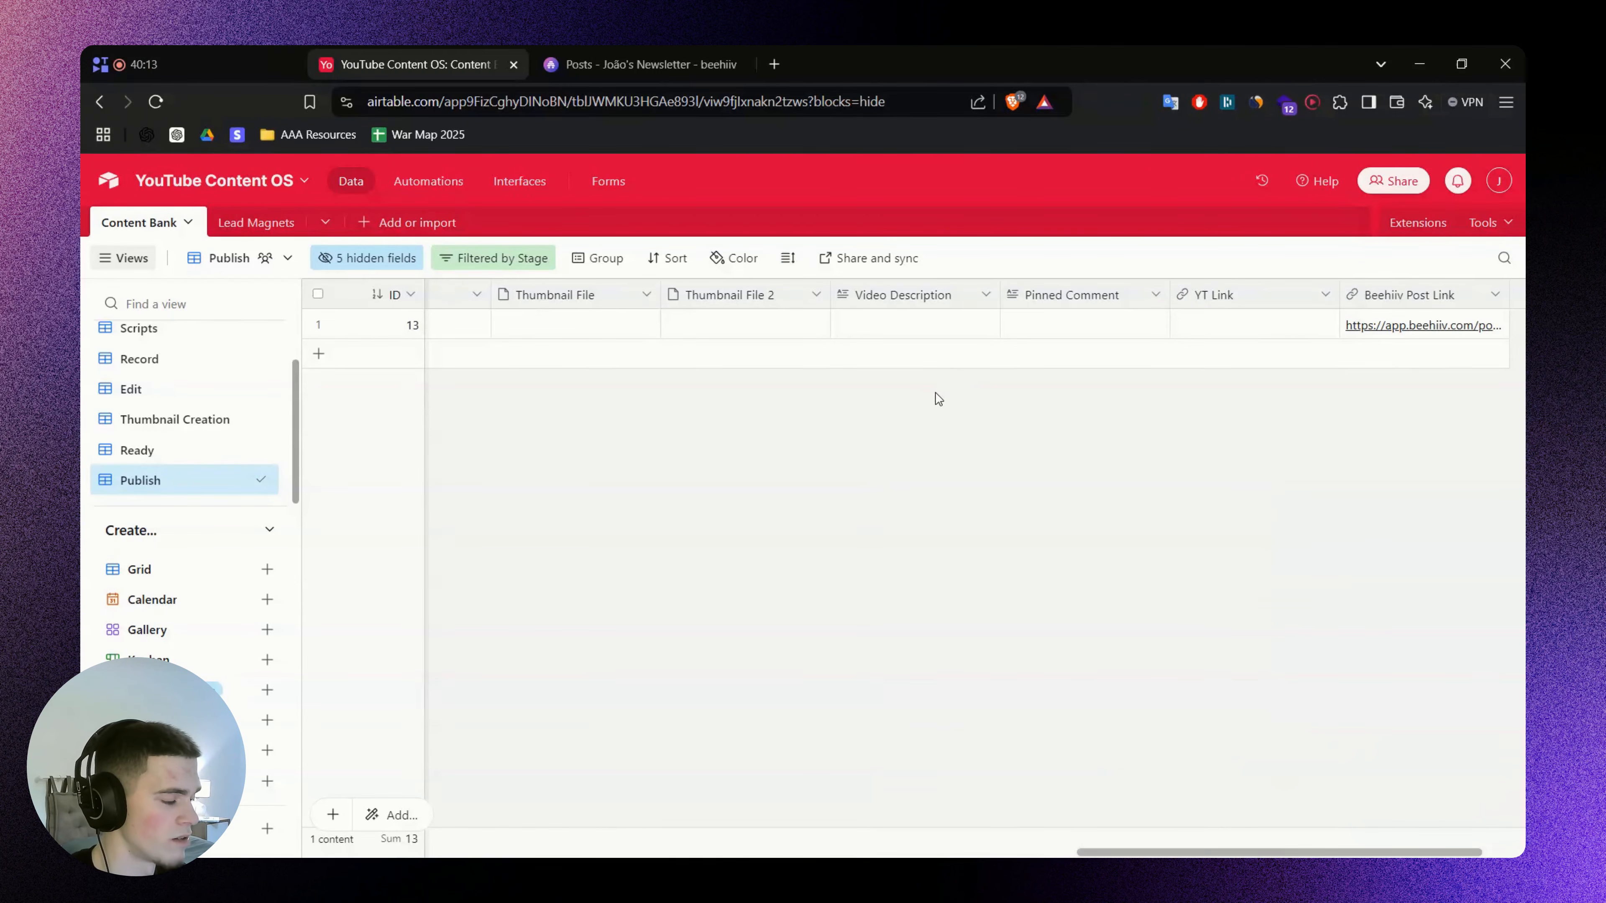
Check the remaining views in the FigJam diagram, and create a collaborative Kanban view in Airtable stacked by Stage with the Uncategorized stack collapsed
{"action": "key", "text": "alt+Tab"}
{"action": "left_click_drag", "start_coordinate": [1233, 500], "coordinate": [746, 462]}
{"action": "left_click", "coordinate": [746, 462]}
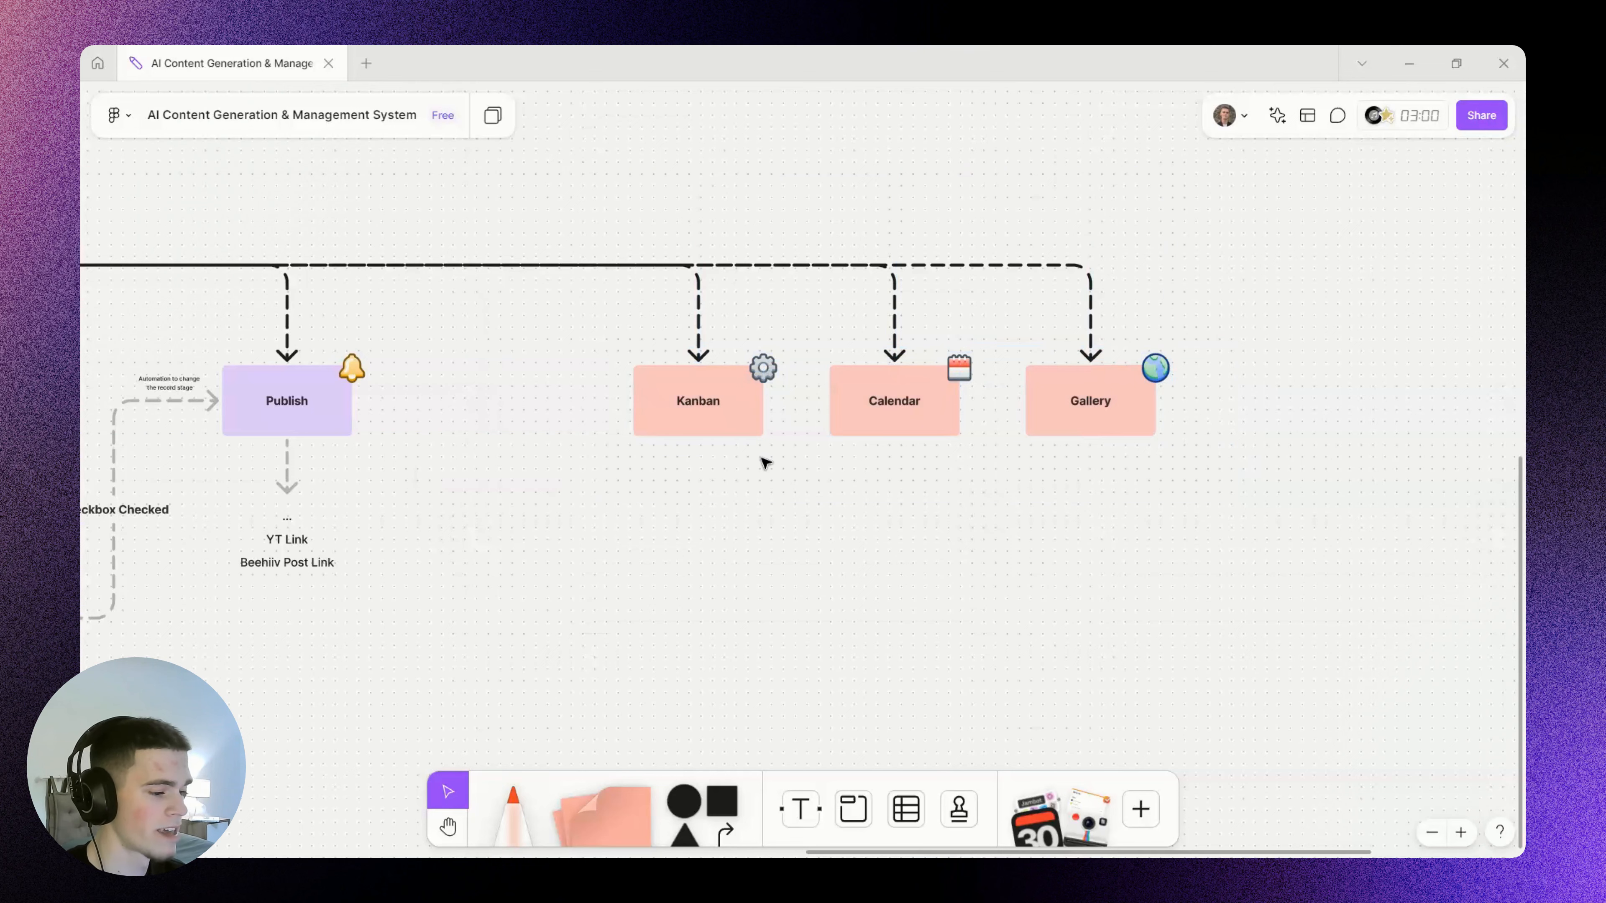
{"action": "key", "text": "alt+Tab"}
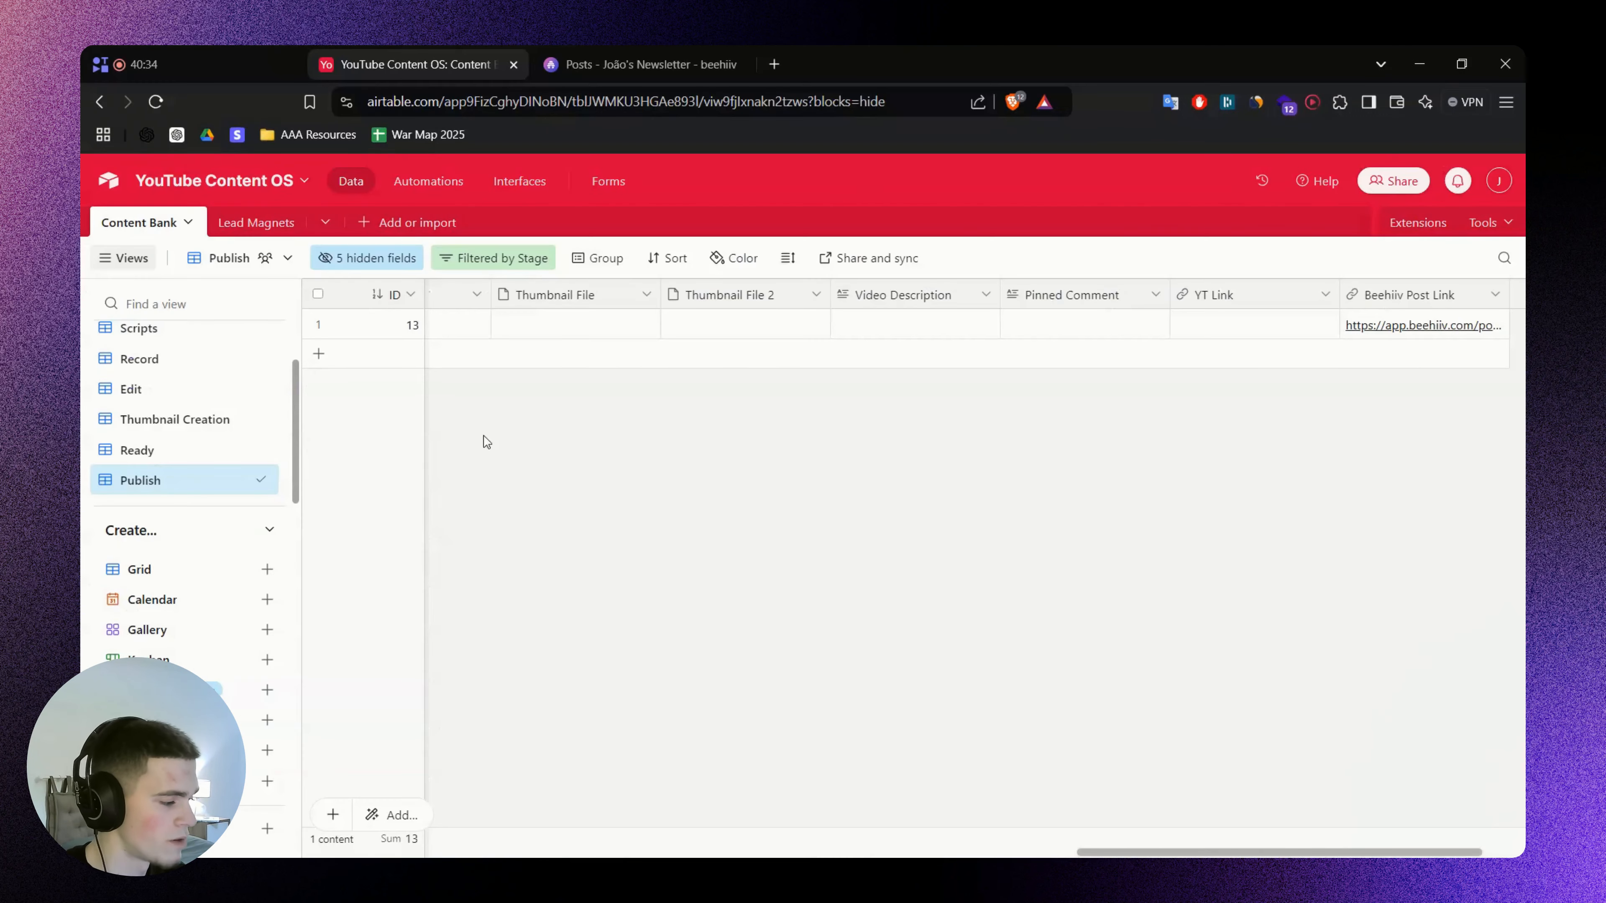
{"action": "left_click", "coordinate": [211, 659]}
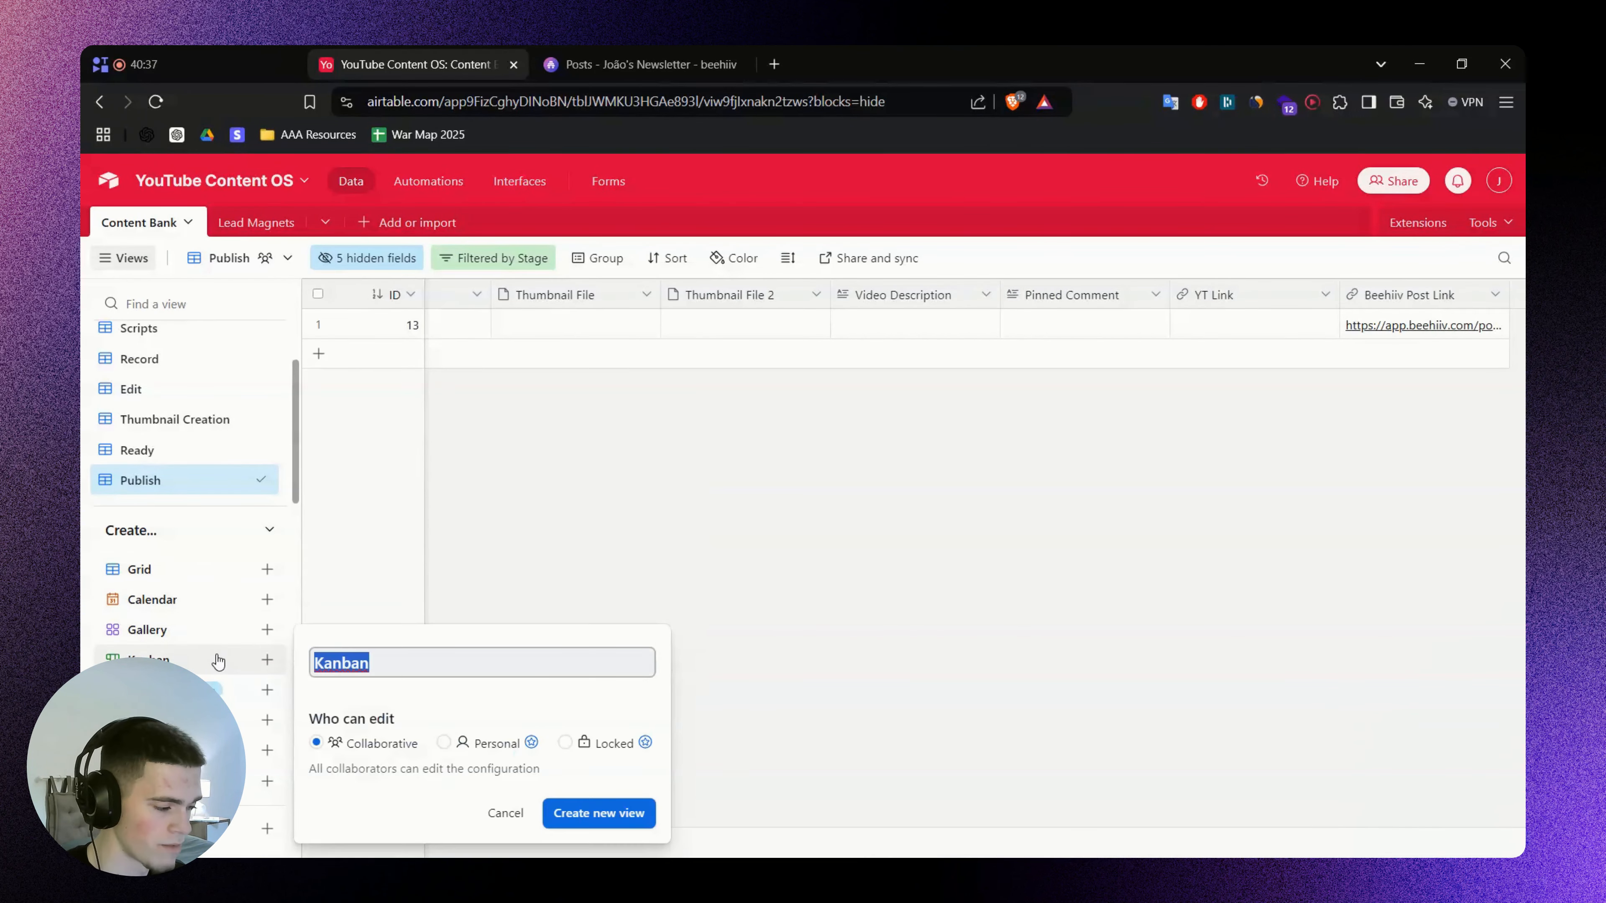
{"action": "left_click", "coordinate": [622, 824]}
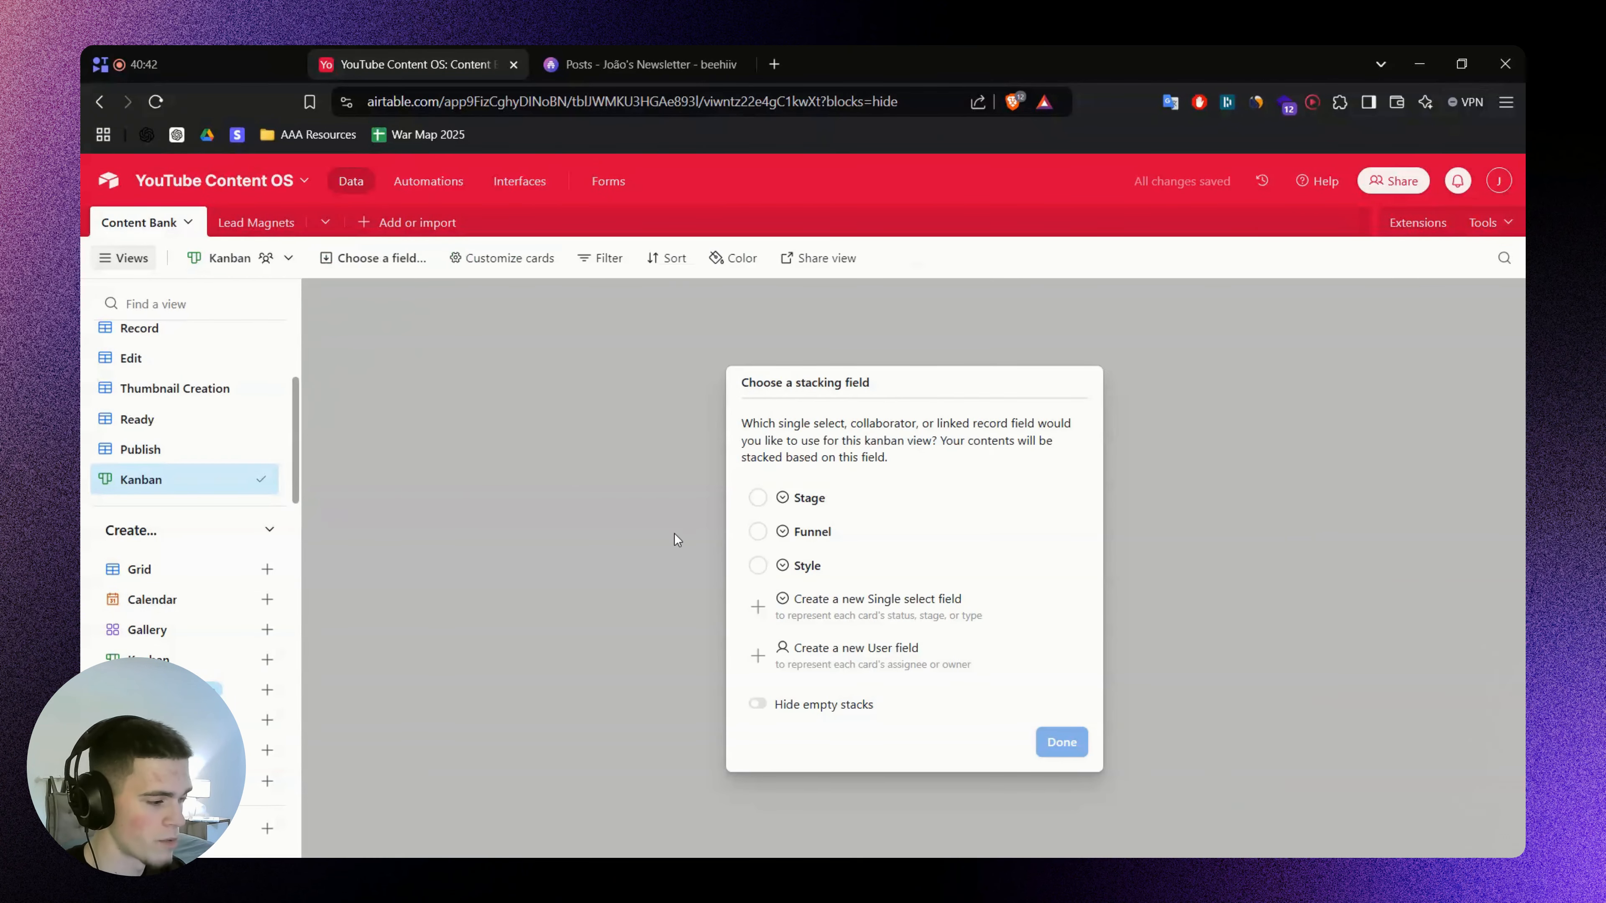
{"action": "left_click", "coordinate": [817, 501]}
{"action": "left_click", "coordinate": [1061, 742]}
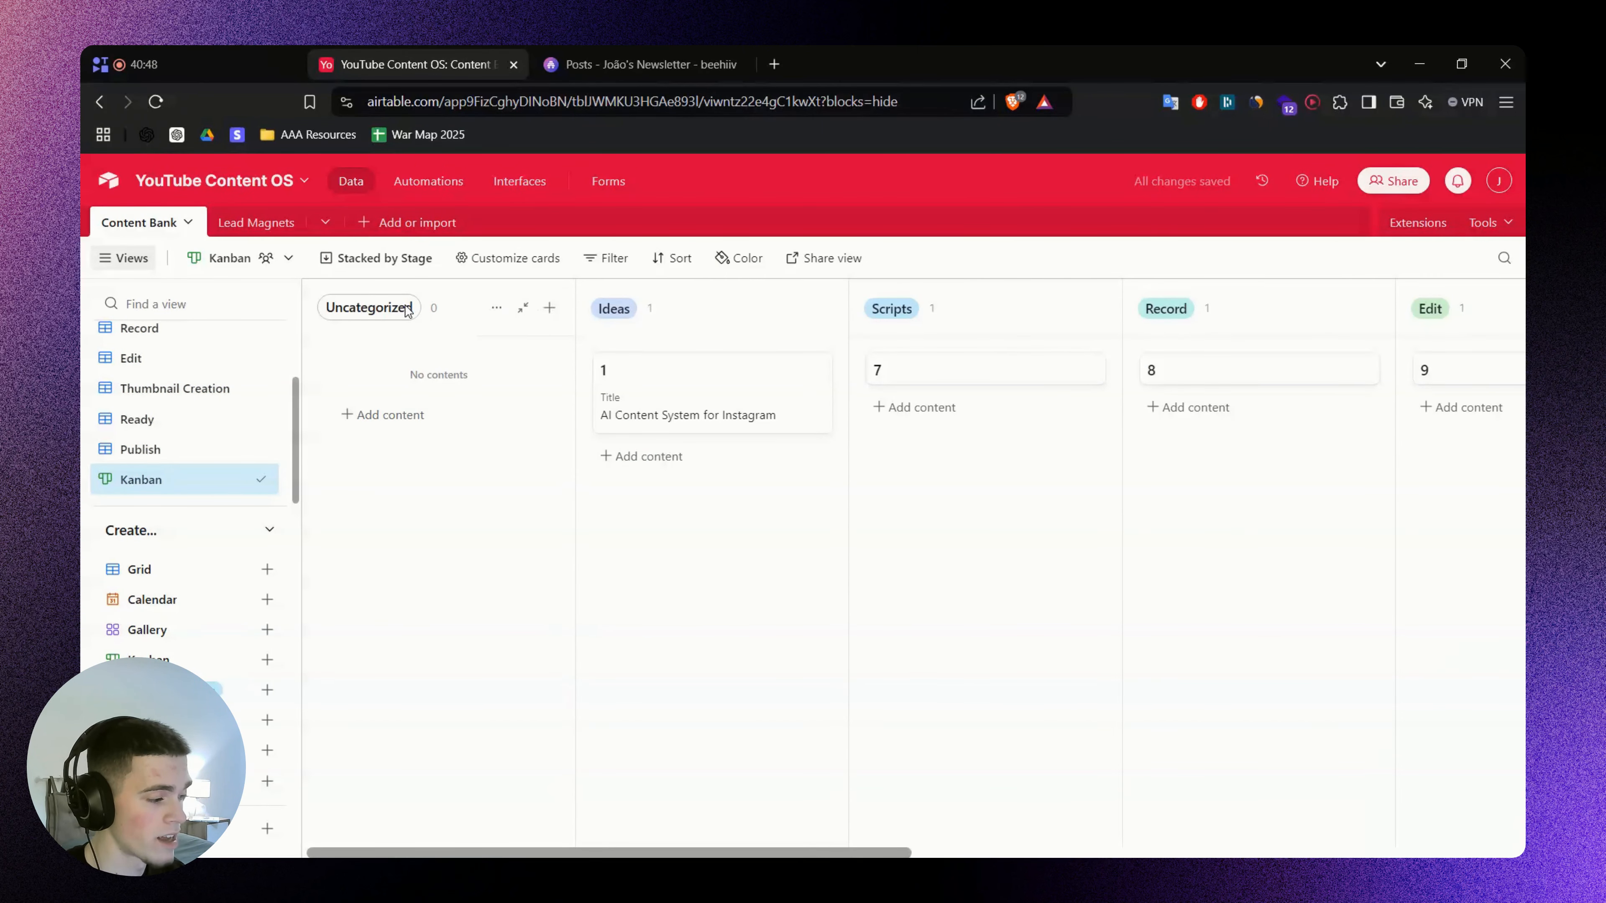
{"action": "left_click", "coordinate": [524, 309]}
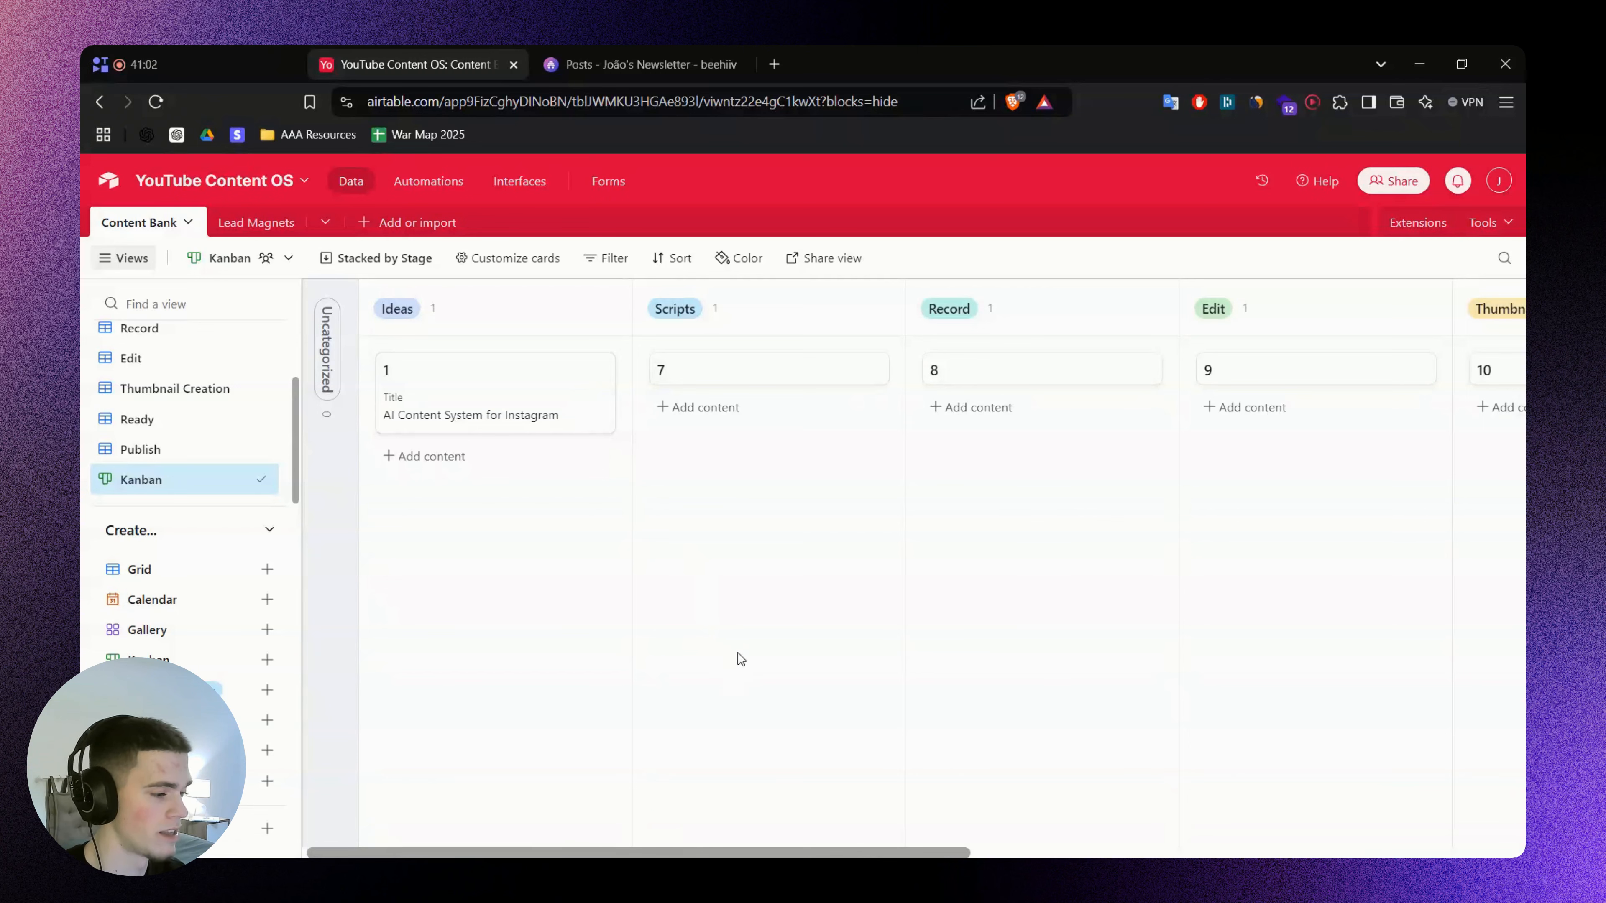
Customize the Kanban cards to use Thumbnail File as the image field and show all available fields
{"action": "left_click_drag", "start_coordinate": [794, 854], "coordinate": [466, 458]}
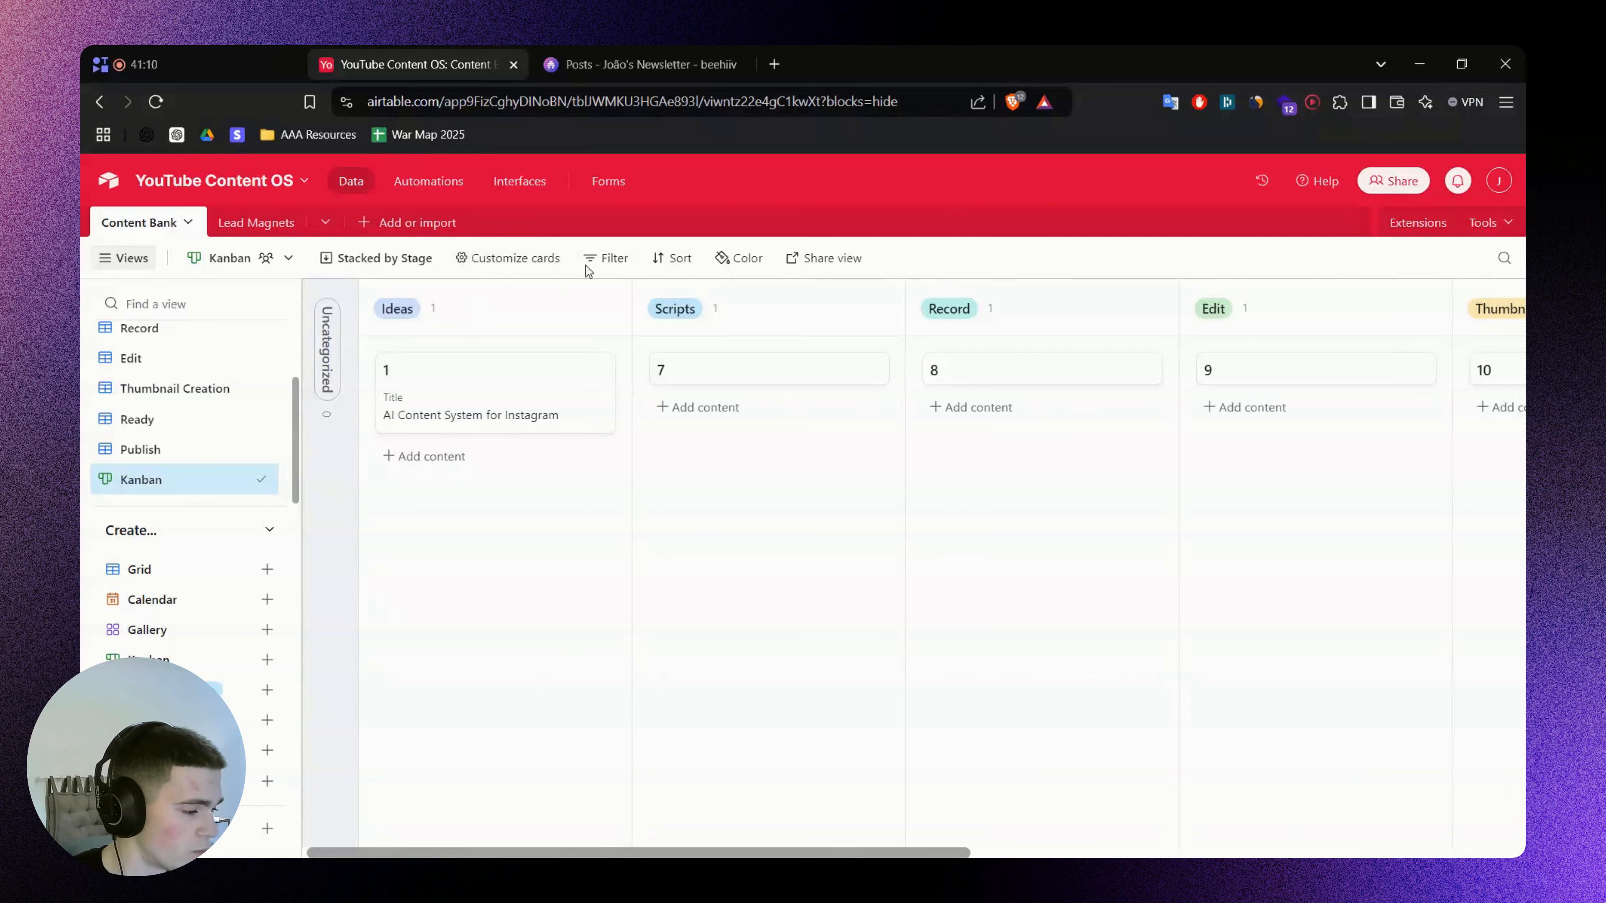
{"action": "left_click", "coordinate": [745, 262]}
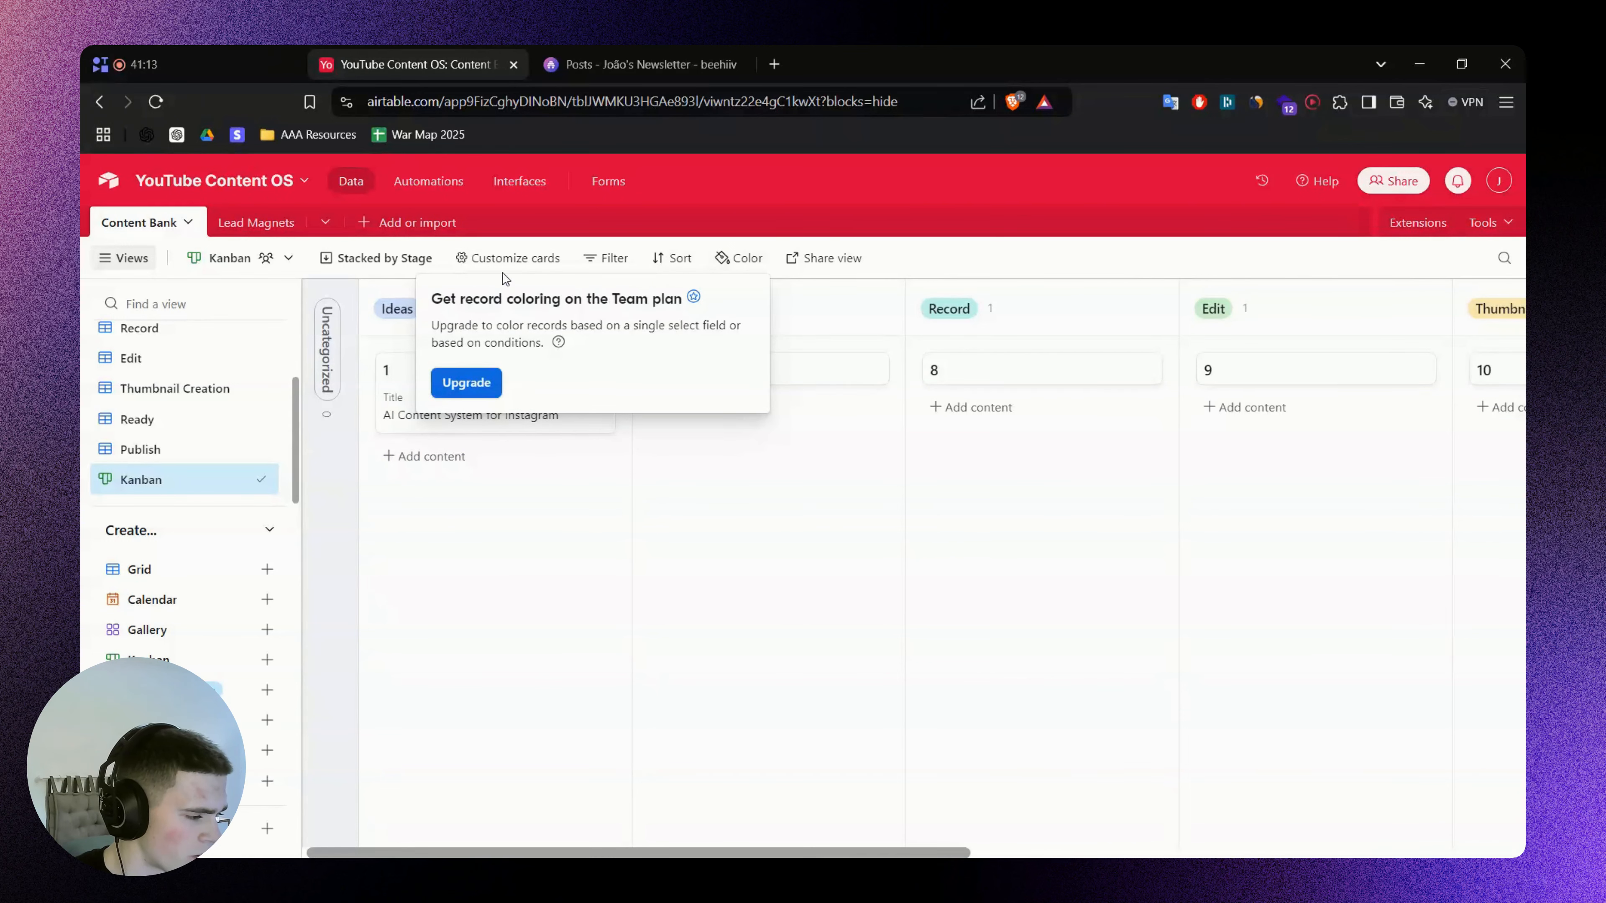
{"action": "left_click", "coordinate": [507, 259]}
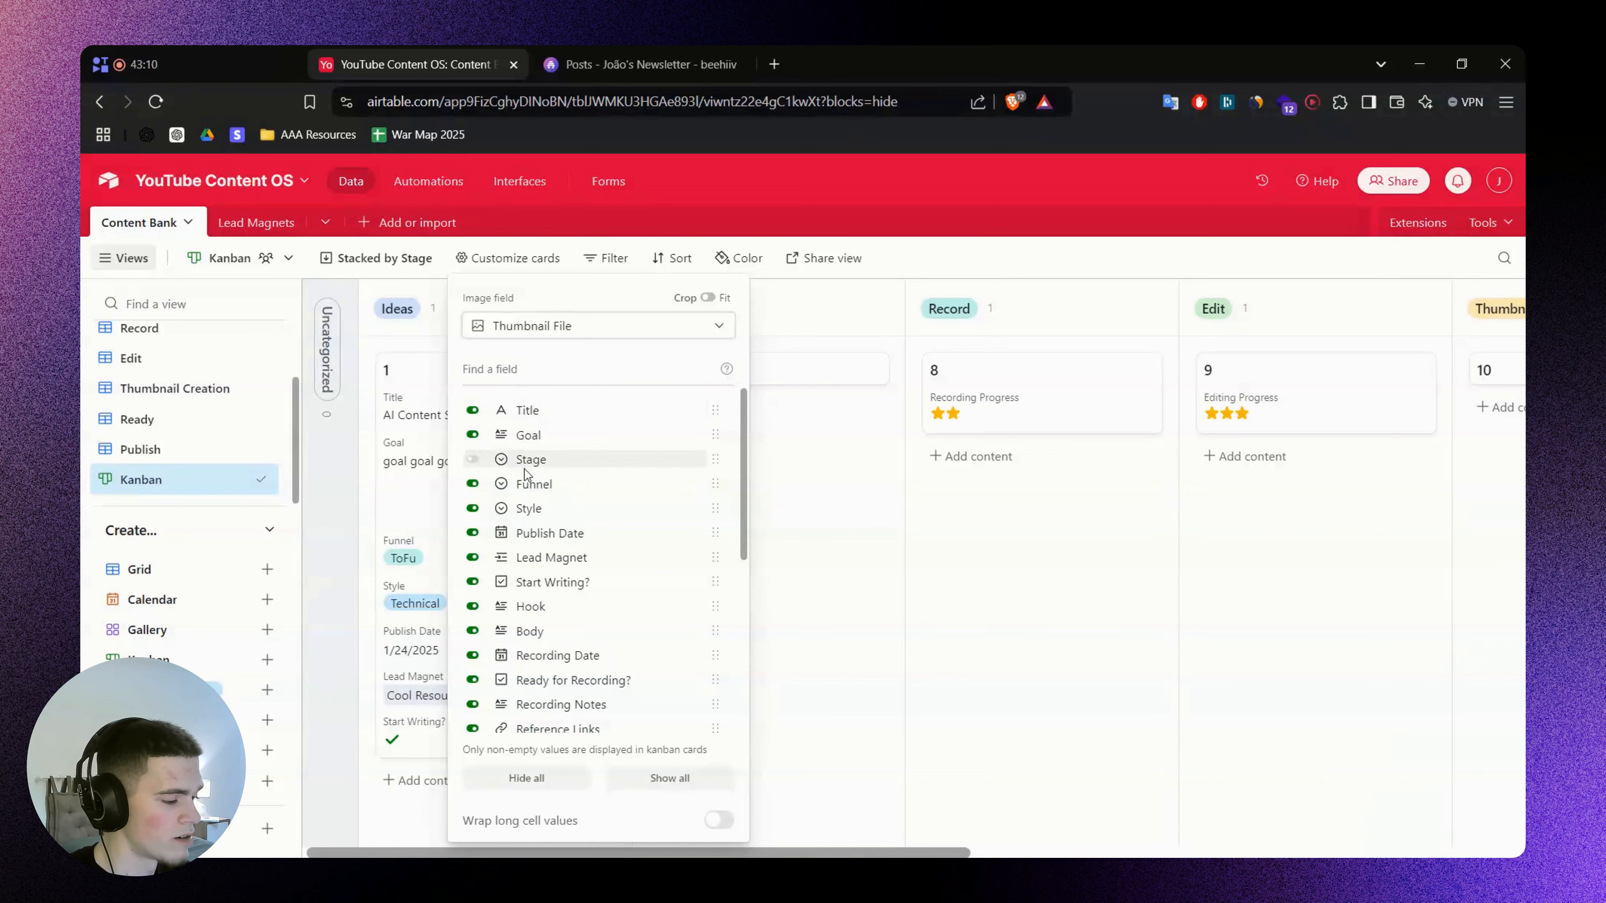
{"action": "scroll", "coordinate": [527, 474], "scroll_direction": "down", "scroll_amount": 5}
{"action": "left_click", "coordinate": [844, 690]}
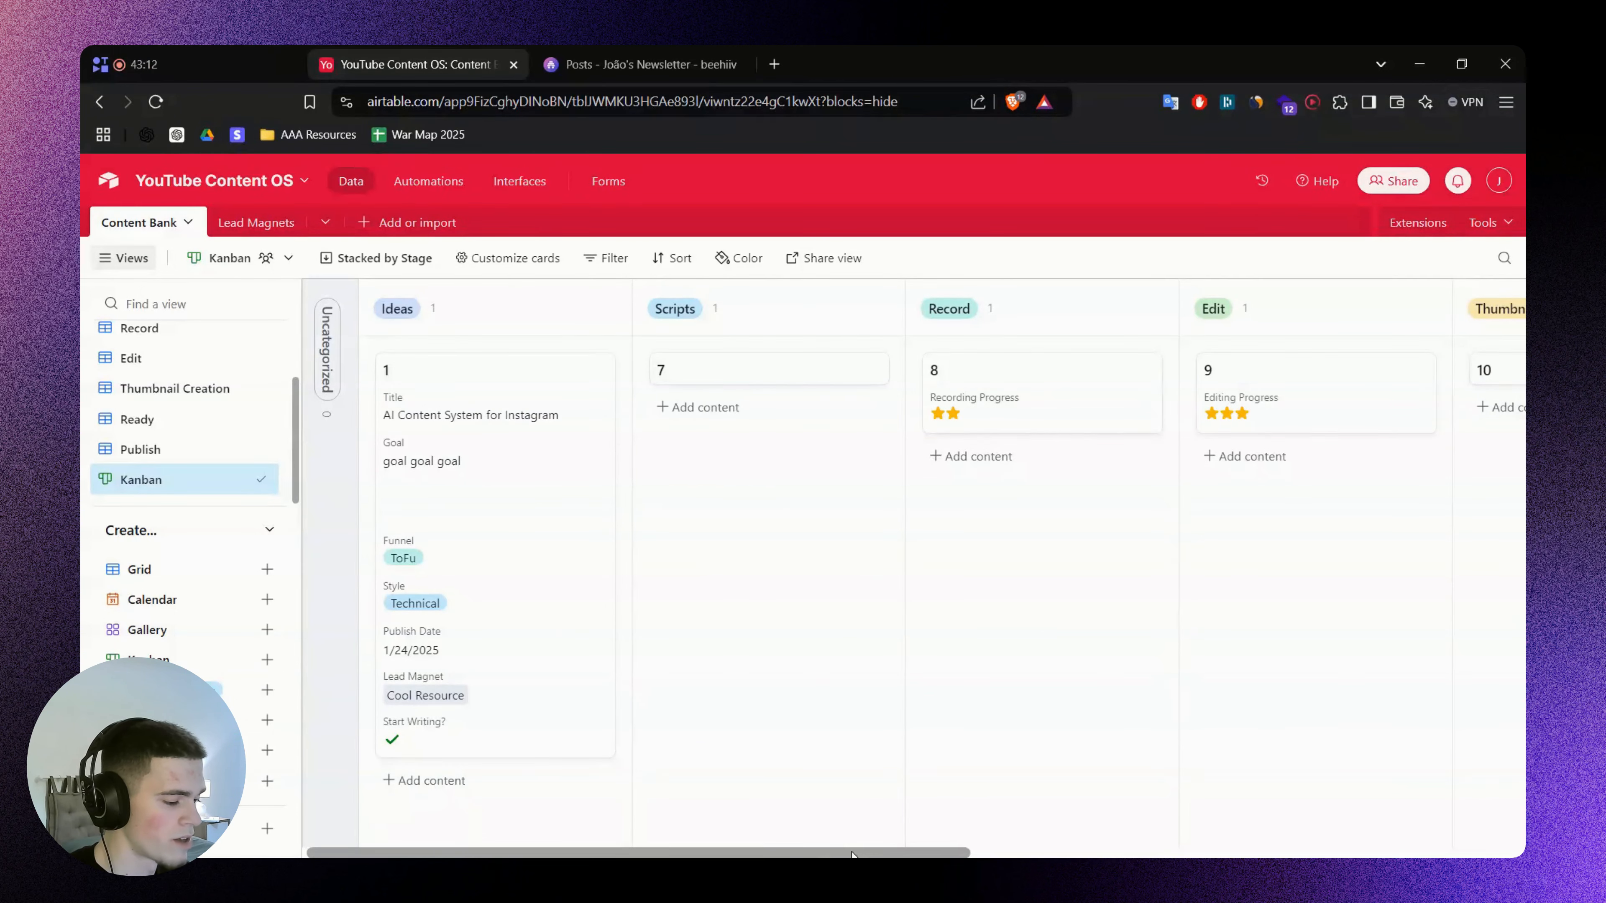
{"action": "left_click_drag", "start_coordinate": [851, 853], "coordinate": [1386, 767]}
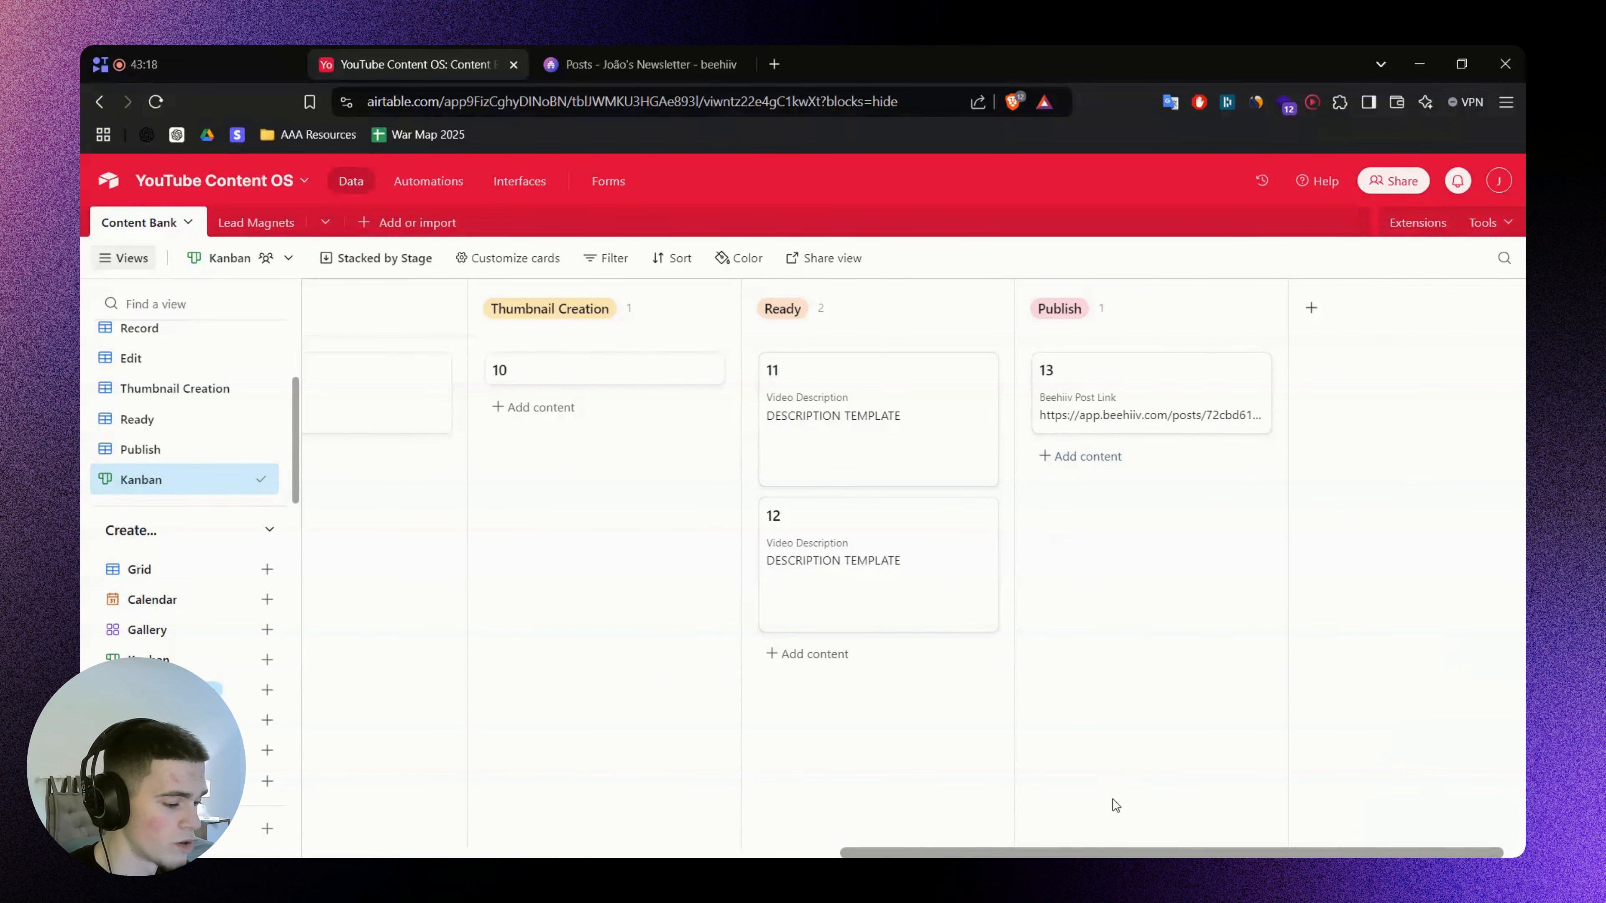
{"action": "left_click_drag", "start_coordinate": [1092, 854], "coordinate": [525, 773]}
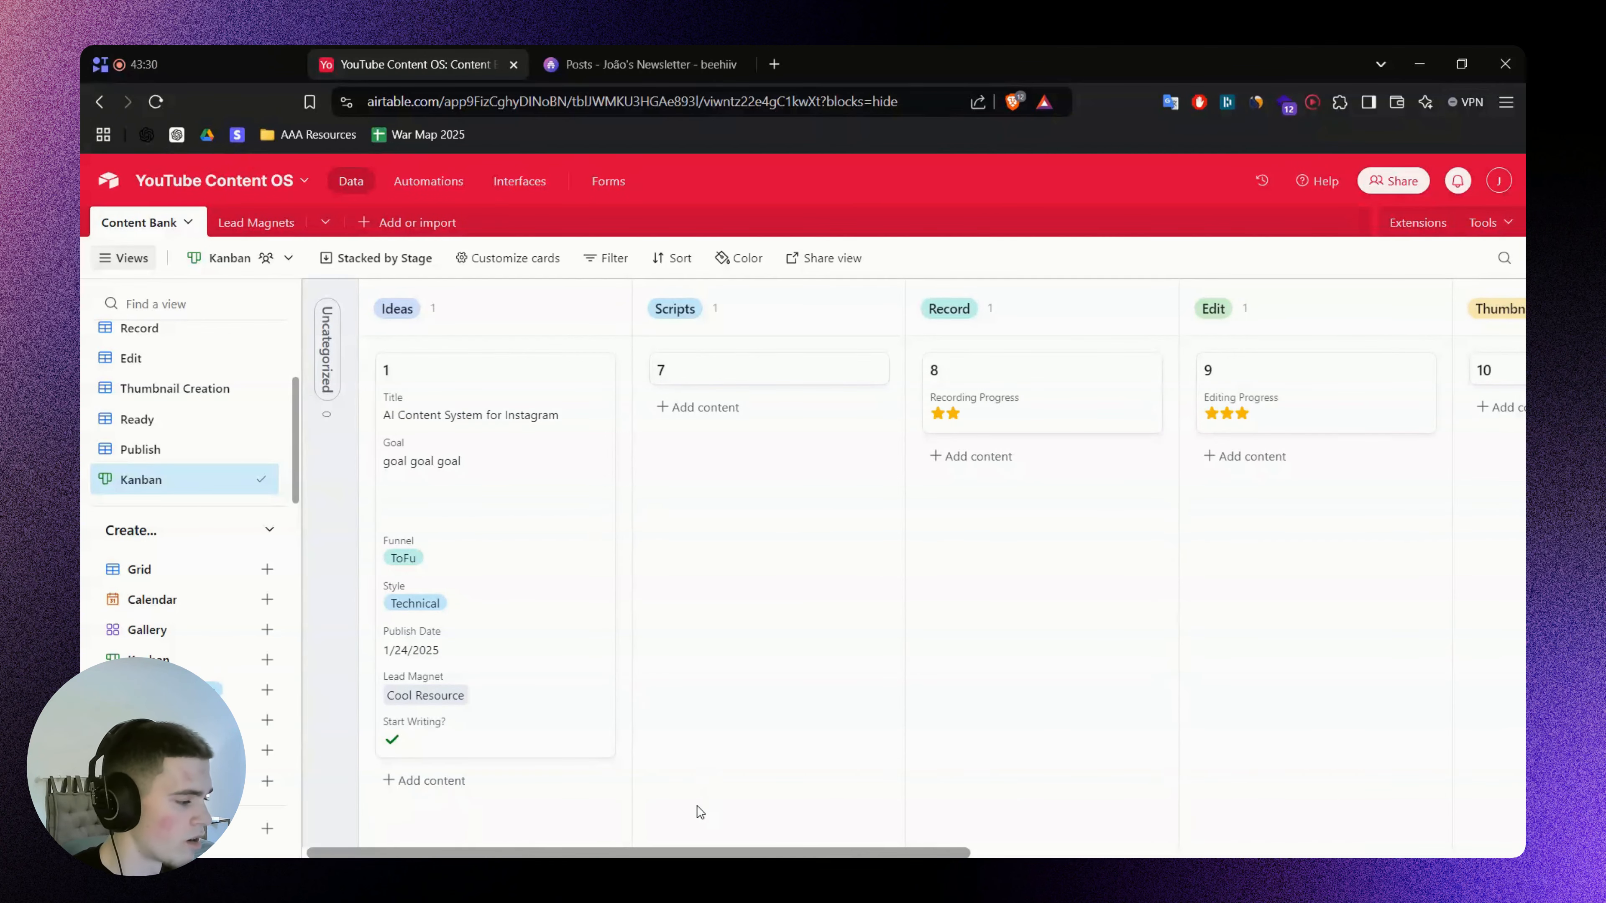
{"action": "scroll", "coordinate": [228, 443], "scroll_direction": "up", "scroll_amount": 1}
{"action": "scroll", "coordinate": [213, 415], "scroll_direction": "down", "scroll_amount": 1}
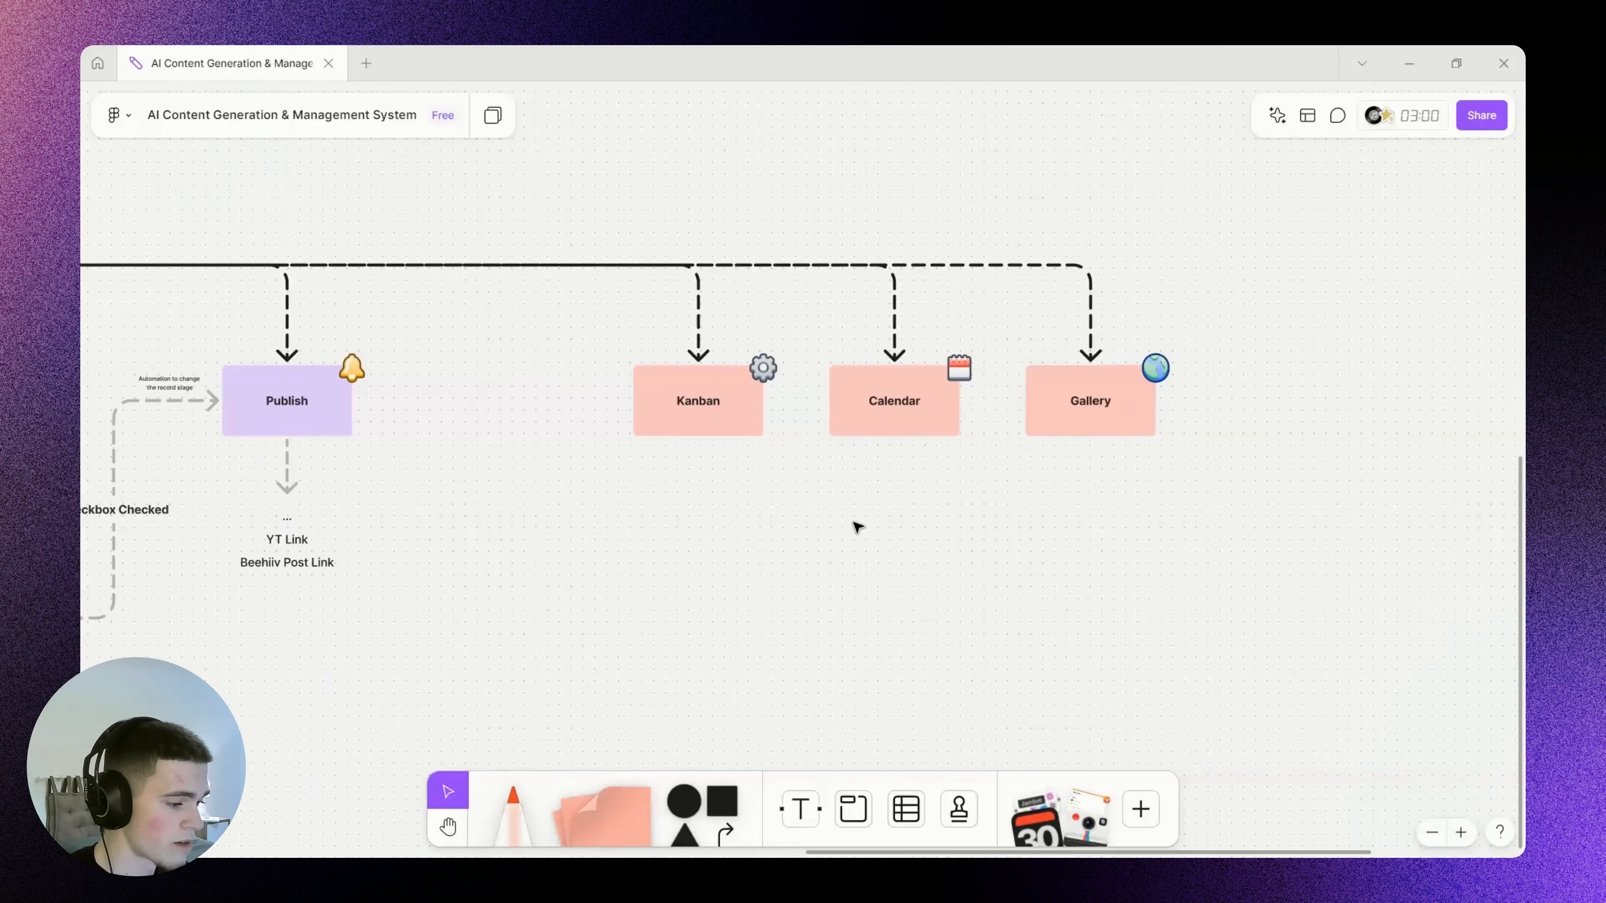
Create a collaborative view named Calendar that places contents by the Publish Date field
{"action": "left_click", "coordinate": [842, 425]}
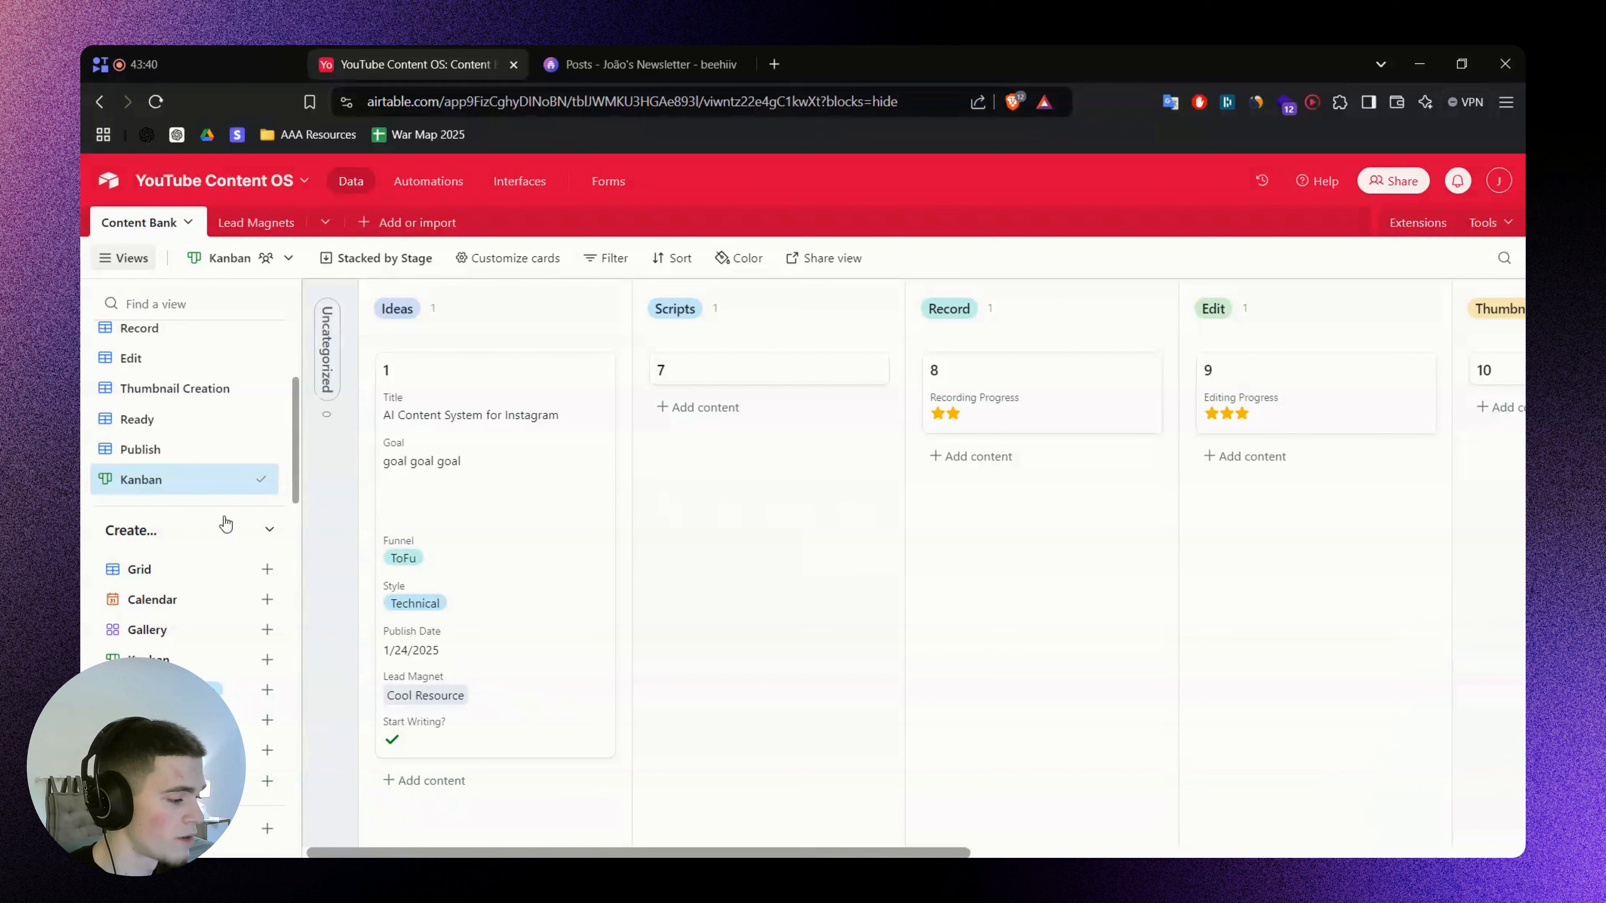
{"action": "left_click", "coordinate": [204, 600]}
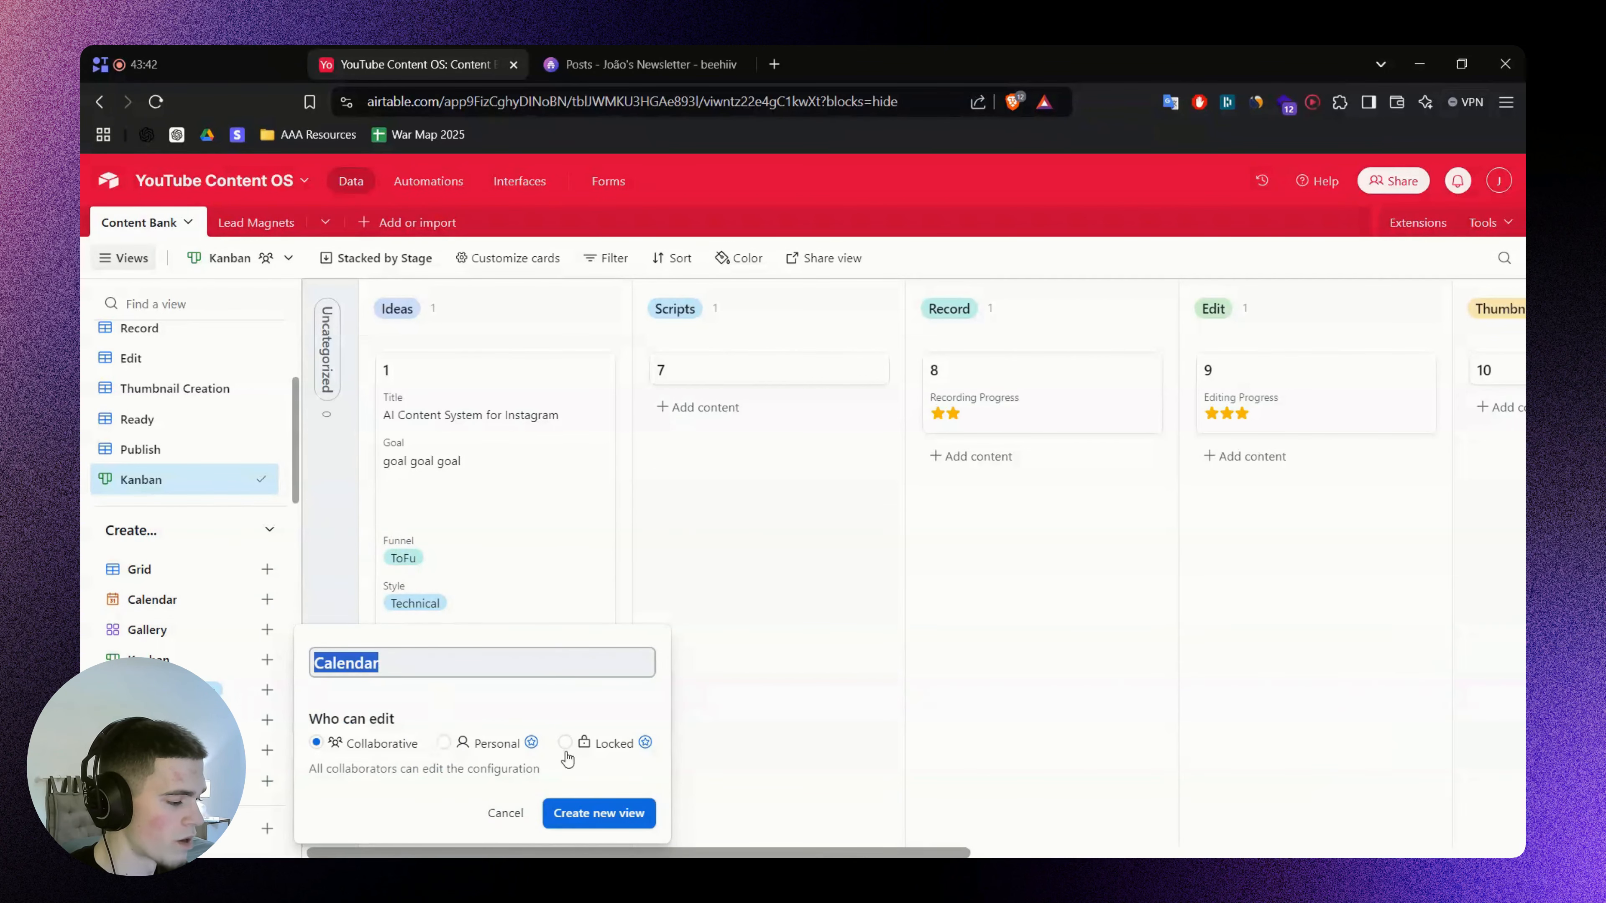
{"action": "left_click", "coordinate": [597, 812]}
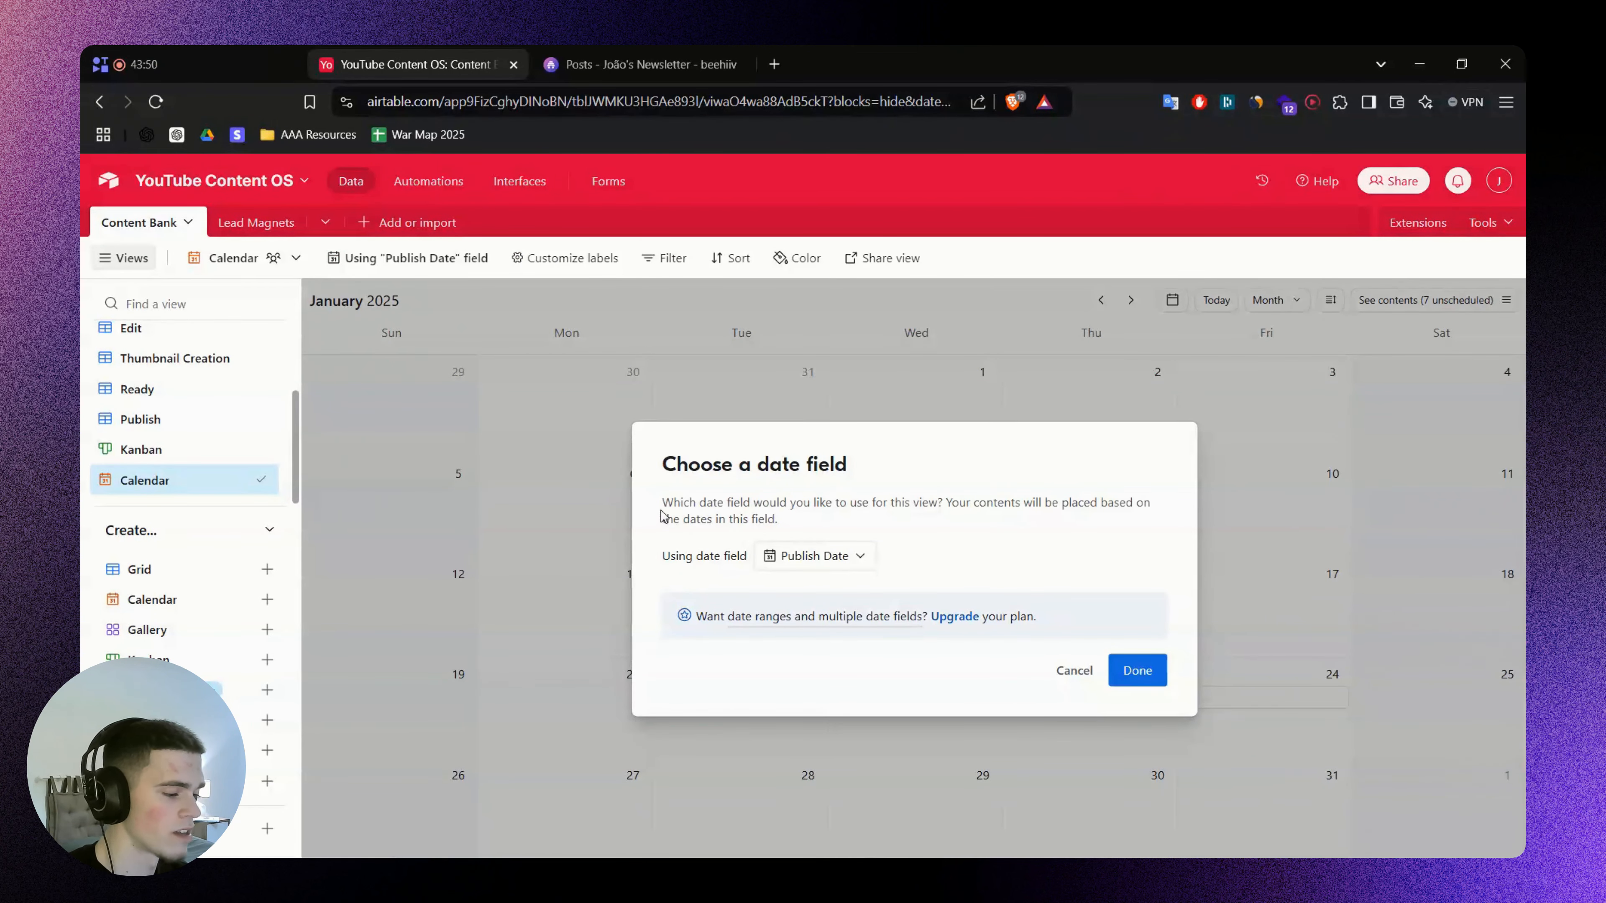
{"action": "left_click", "coordinate": [798, 564]}
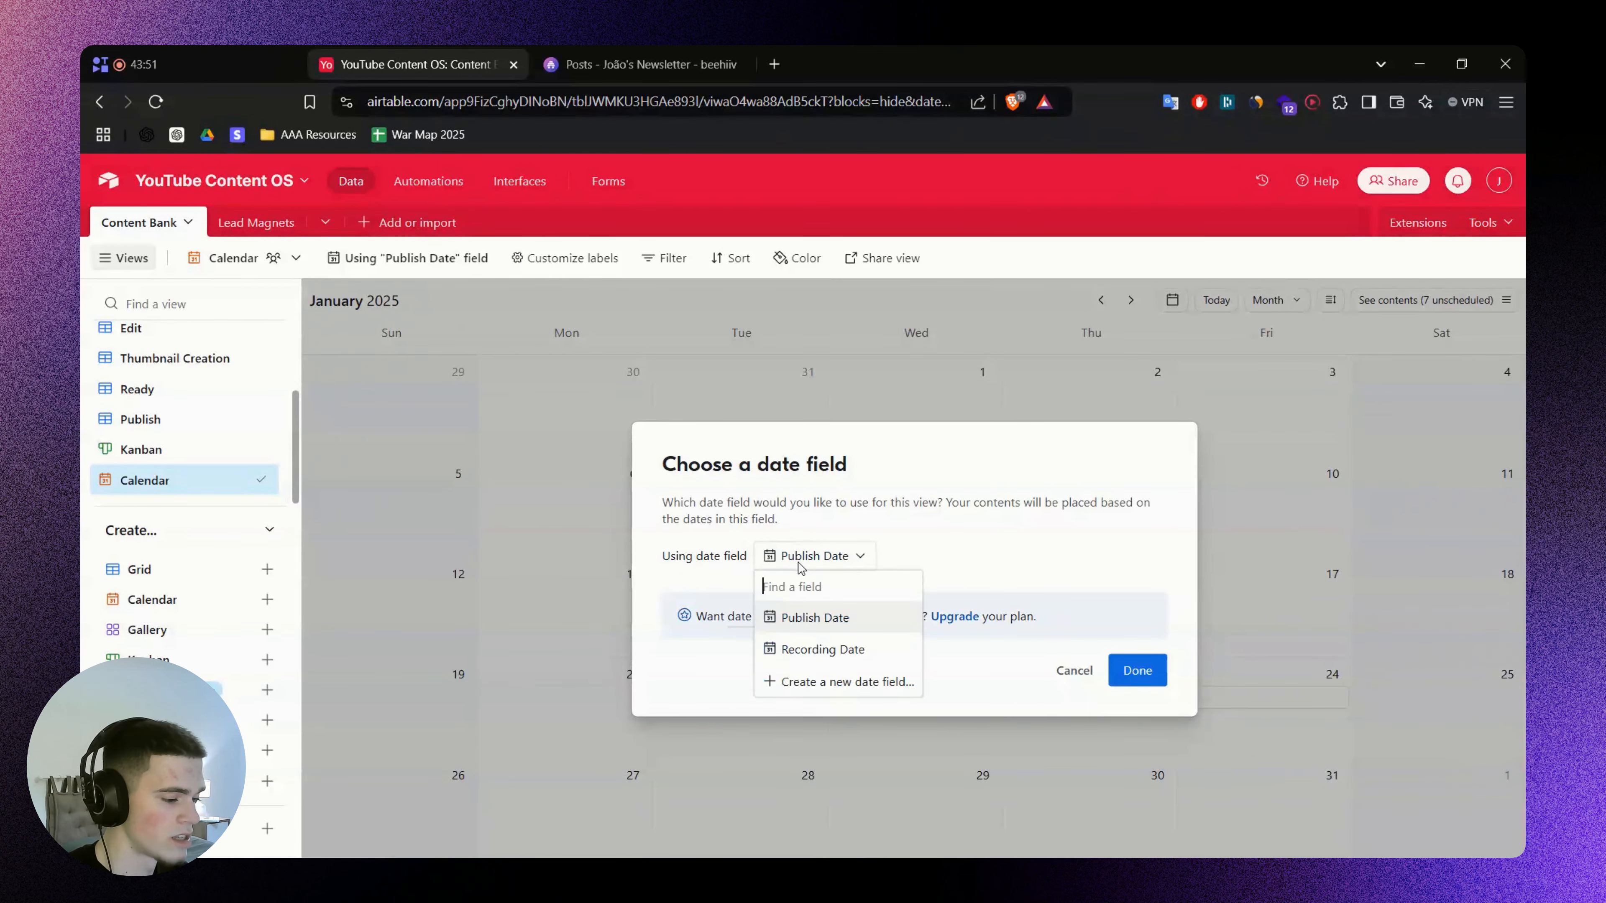
{"action": "left_click", "coordinate": [864, 626]}
{"action": "left_click", "coordinate": [1138, 671]}
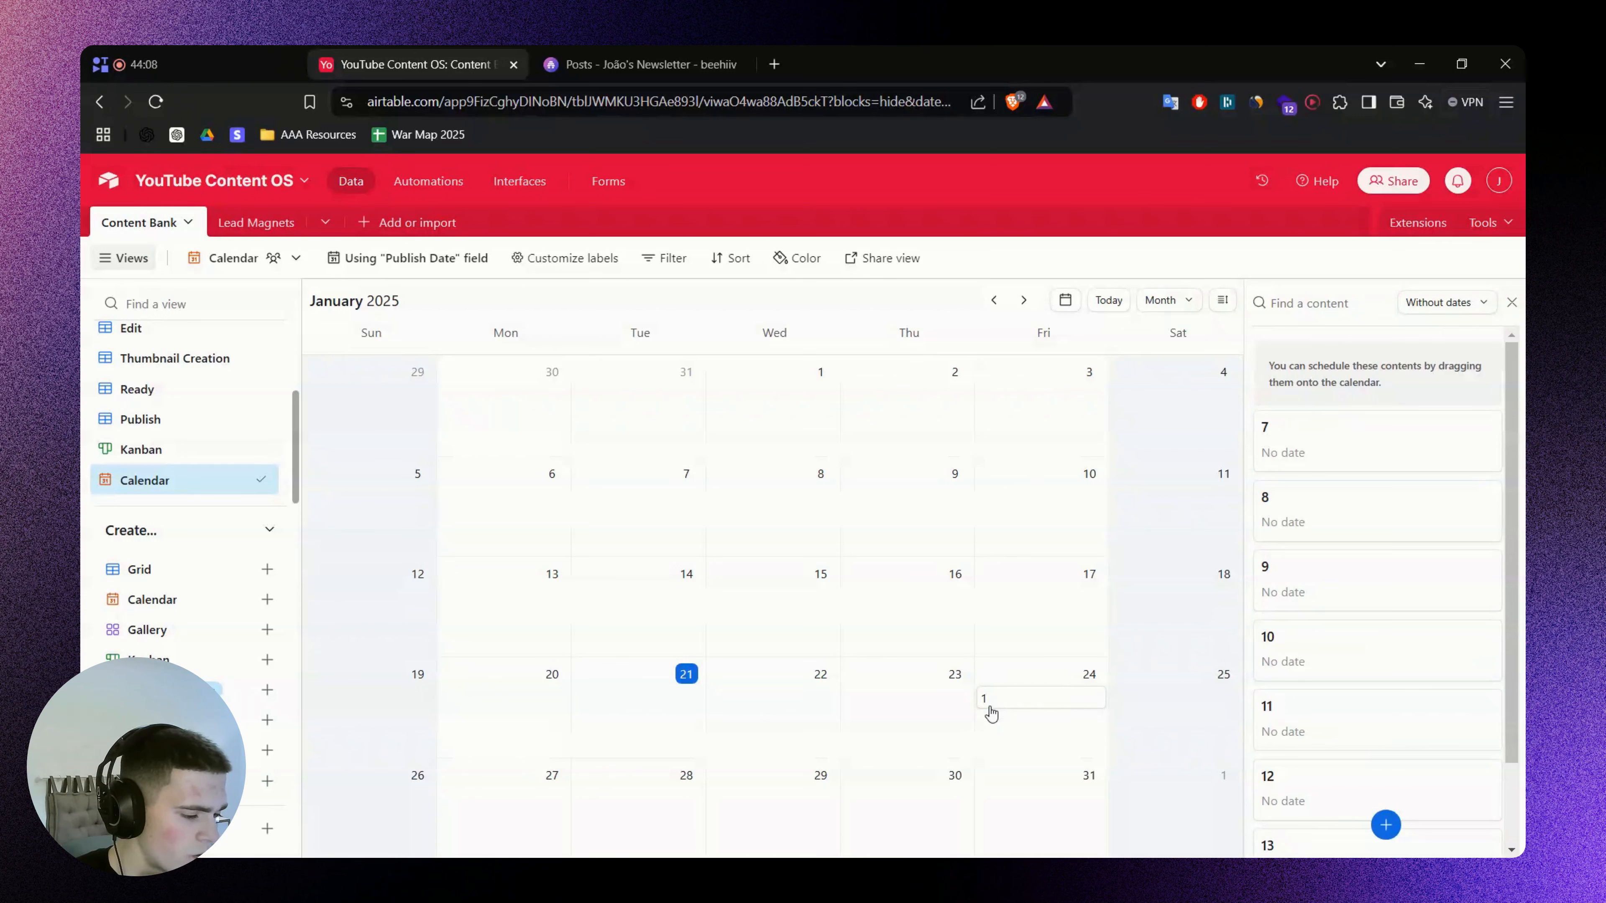
Customize the calendar labels to include Title and Stage, and check record 1's details on January 24
{"action": "left_click", "coordinate": [543, 259]}
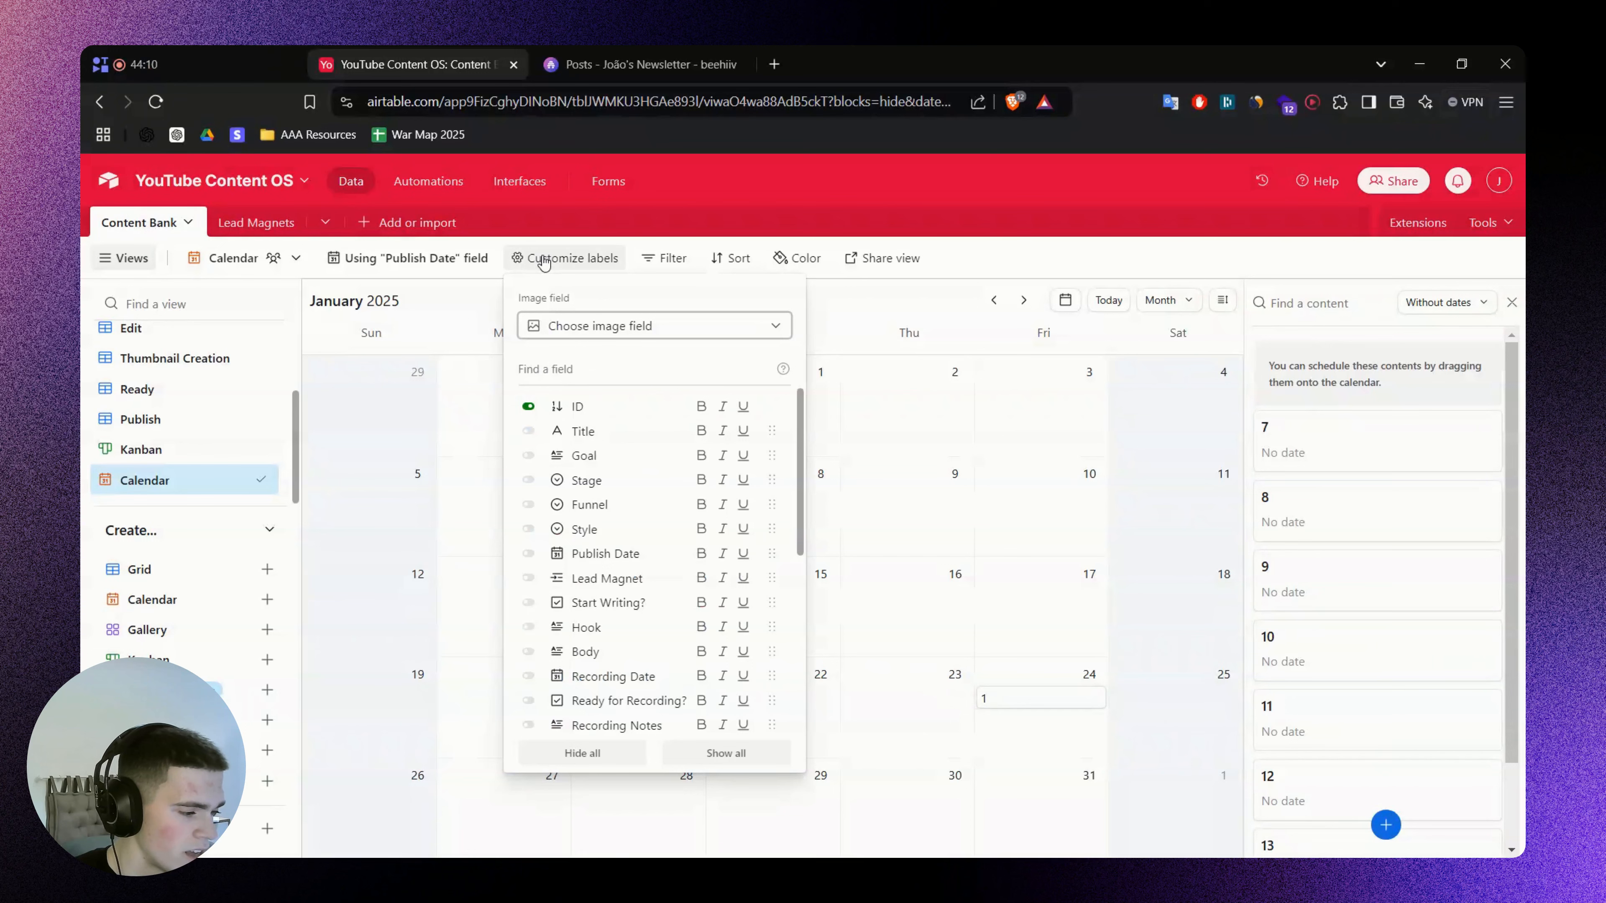
{"action": "left_click", "coordinate": [594, 437]}
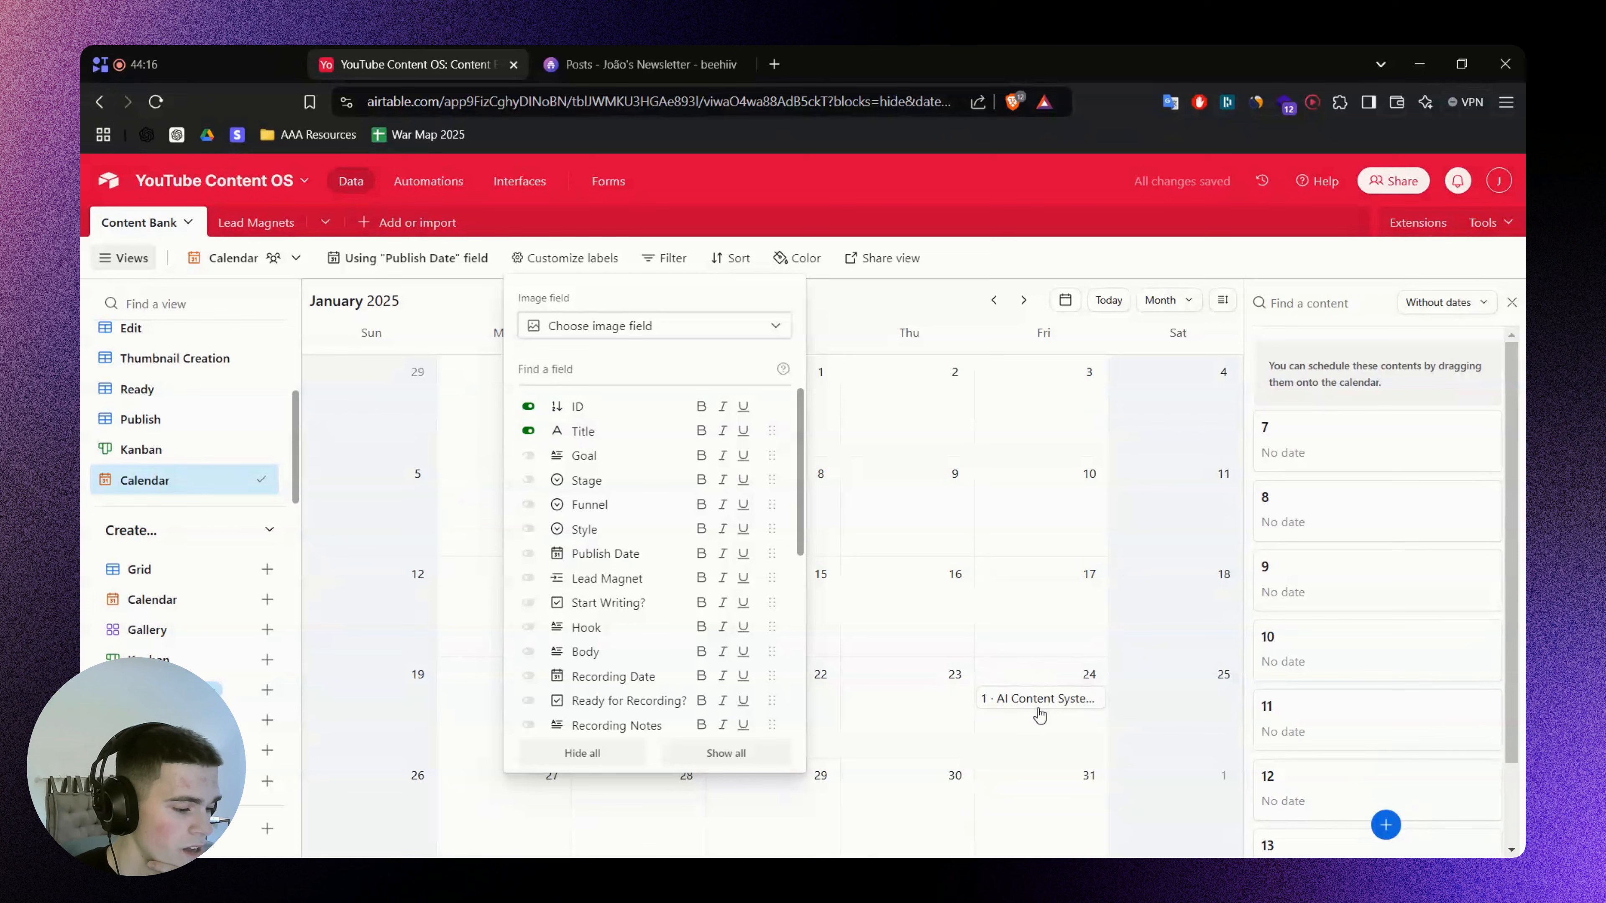
{"action": "left_click", "coordinate": [600, 483]}
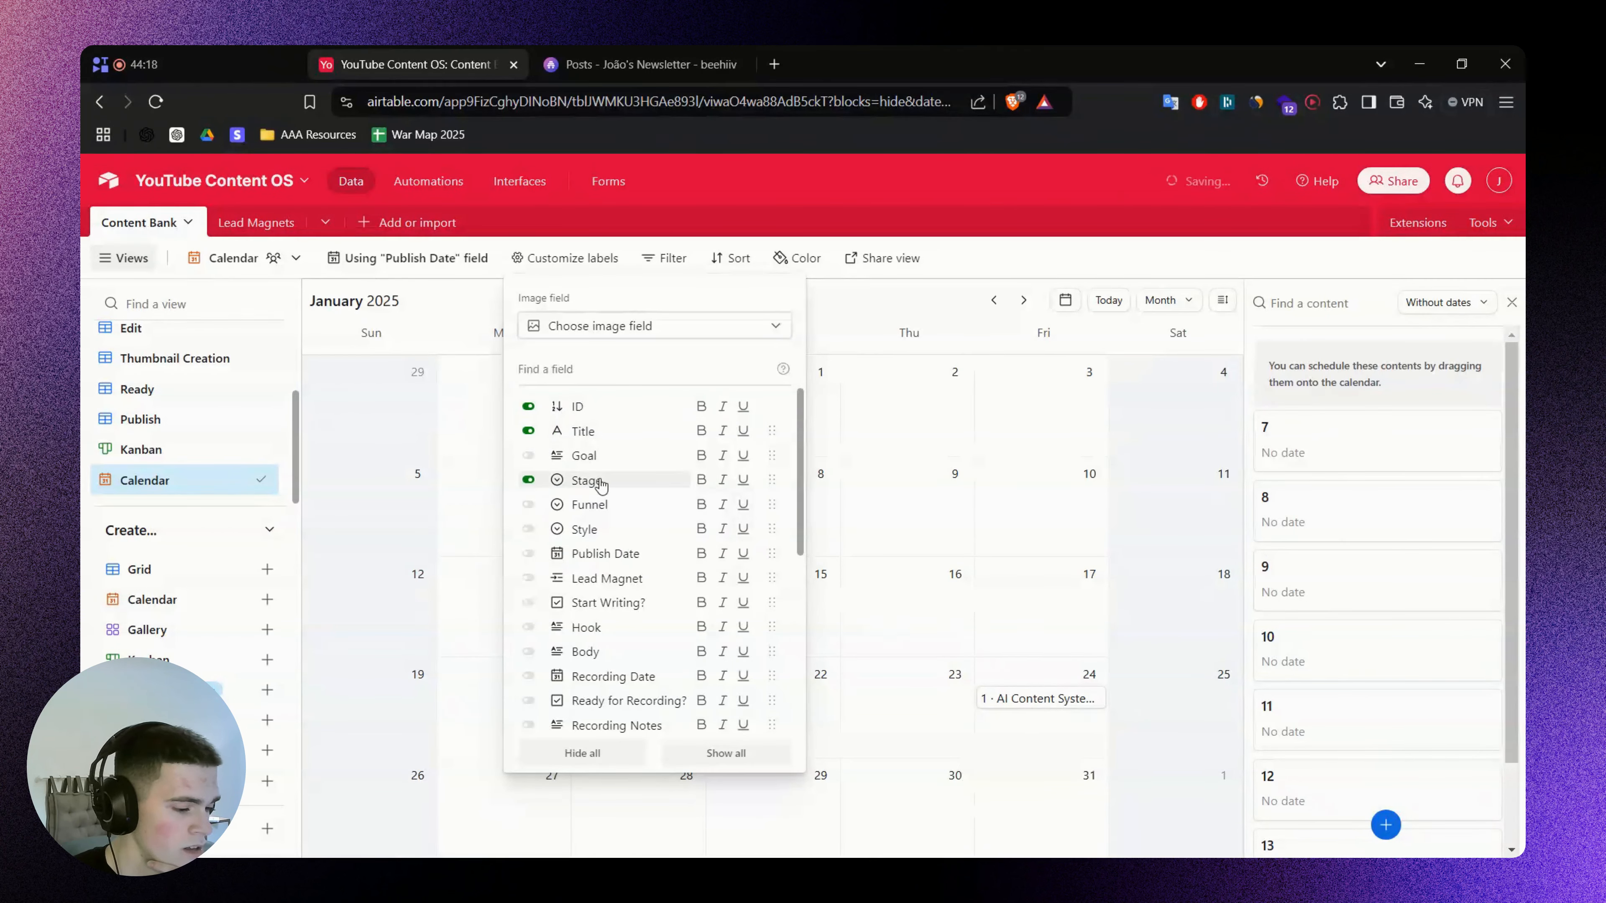
{"action": "left_click", "coordinate": [1075, 703]}
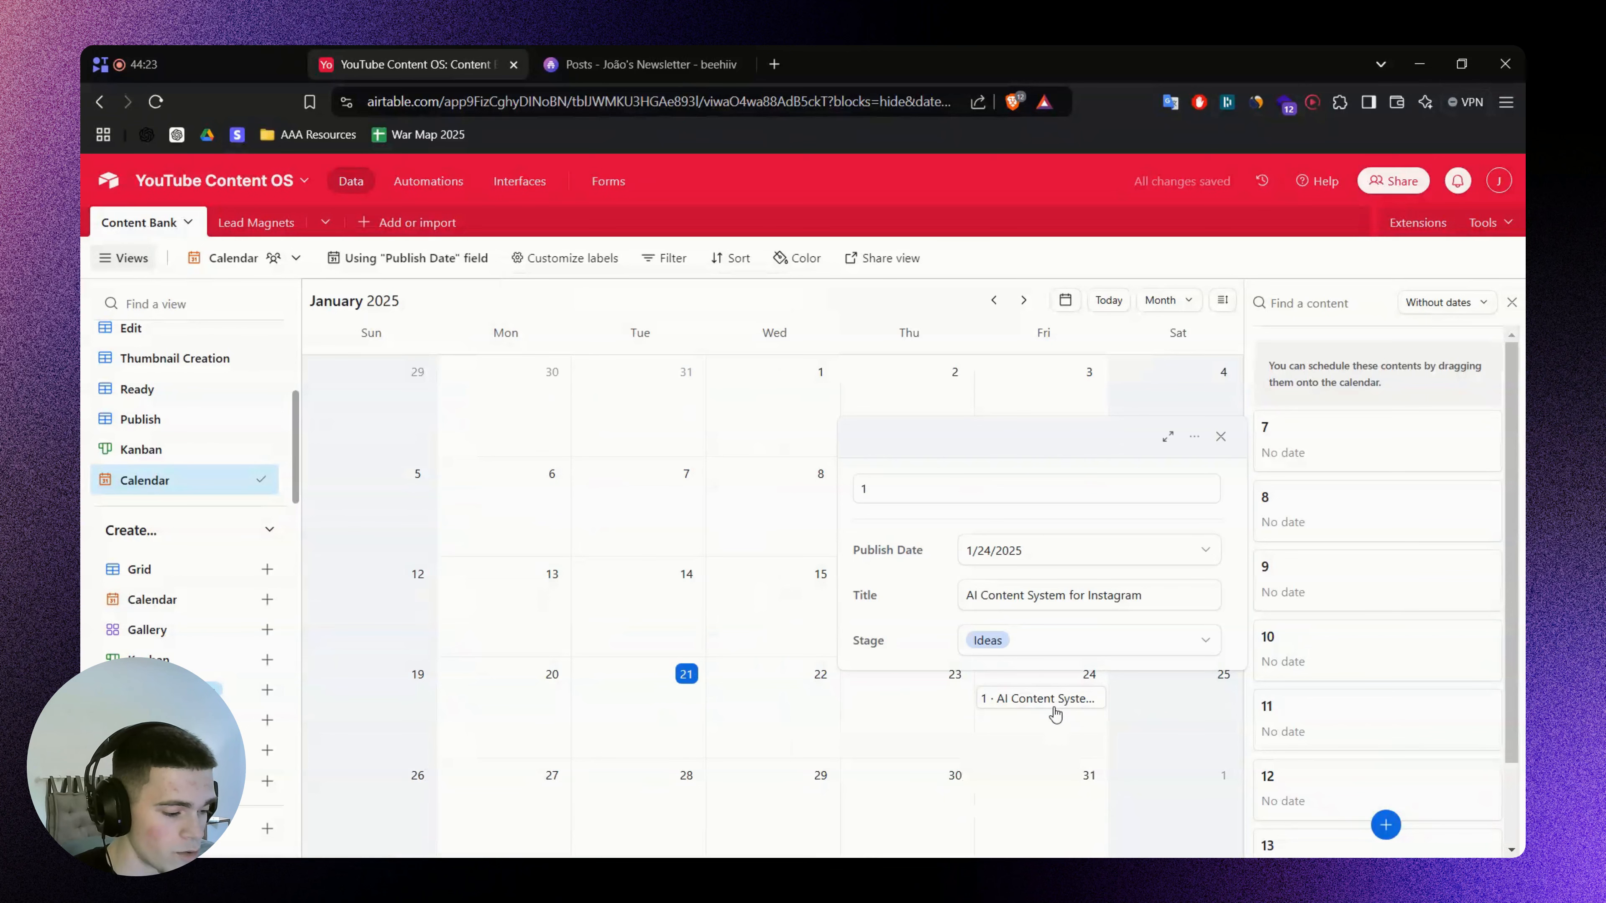
{"action": "left_click", "coordinate": [866, 315]}
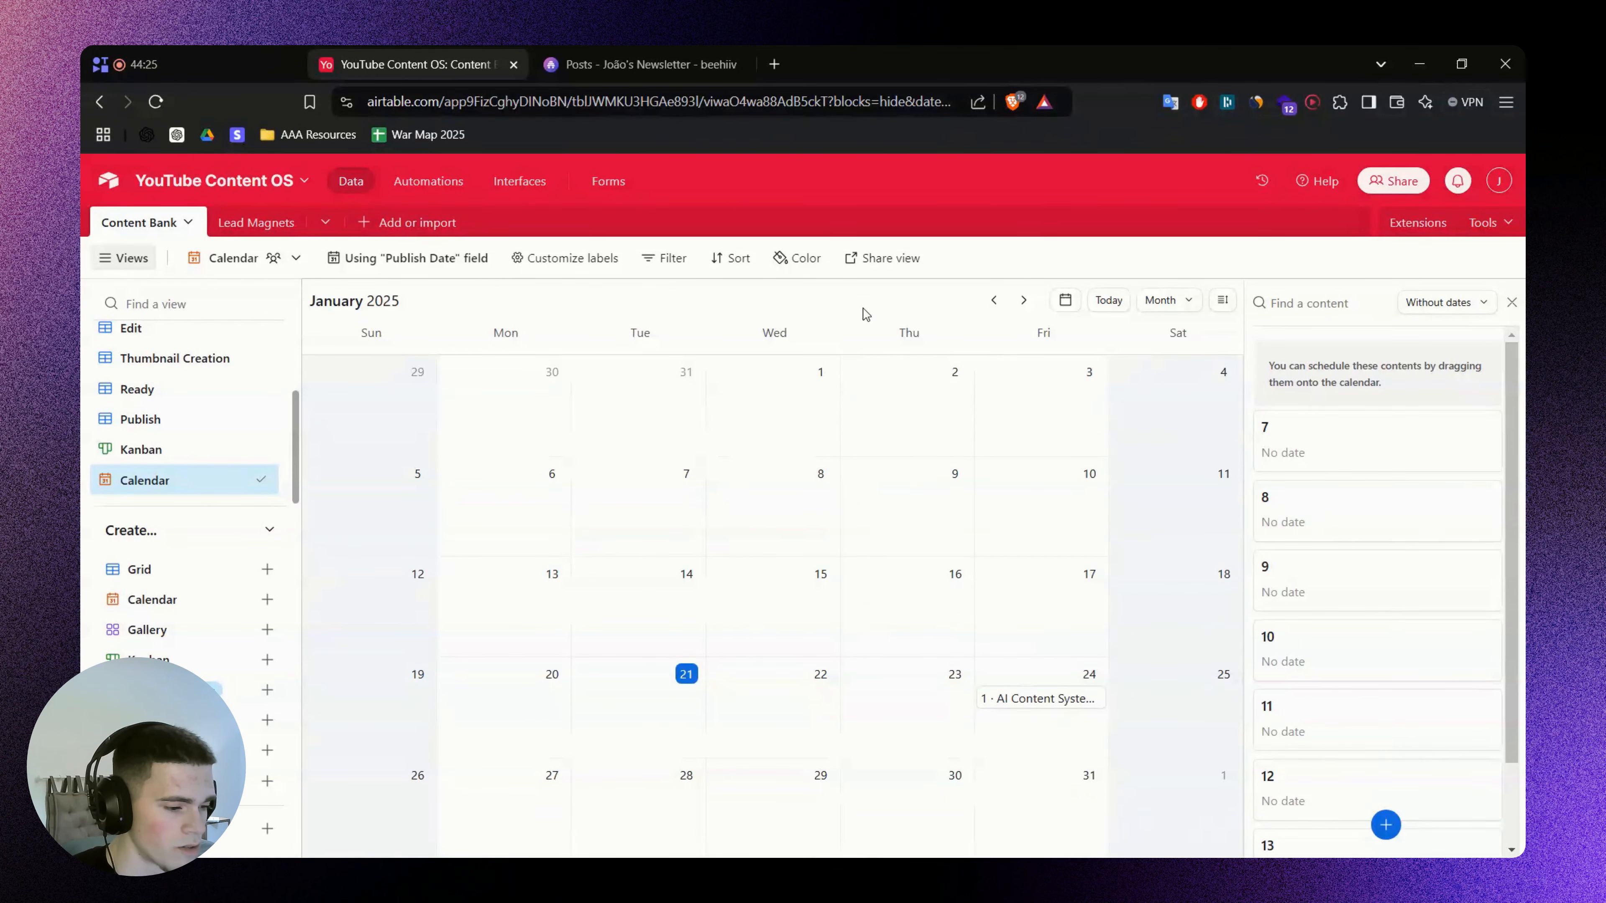
Look through the list of unscheduled contents beside the January 2025 calendar
{"action": "scroll", "coordinate": [1384, 513], "scroll_direction": "down", "scroll_amount": 2}
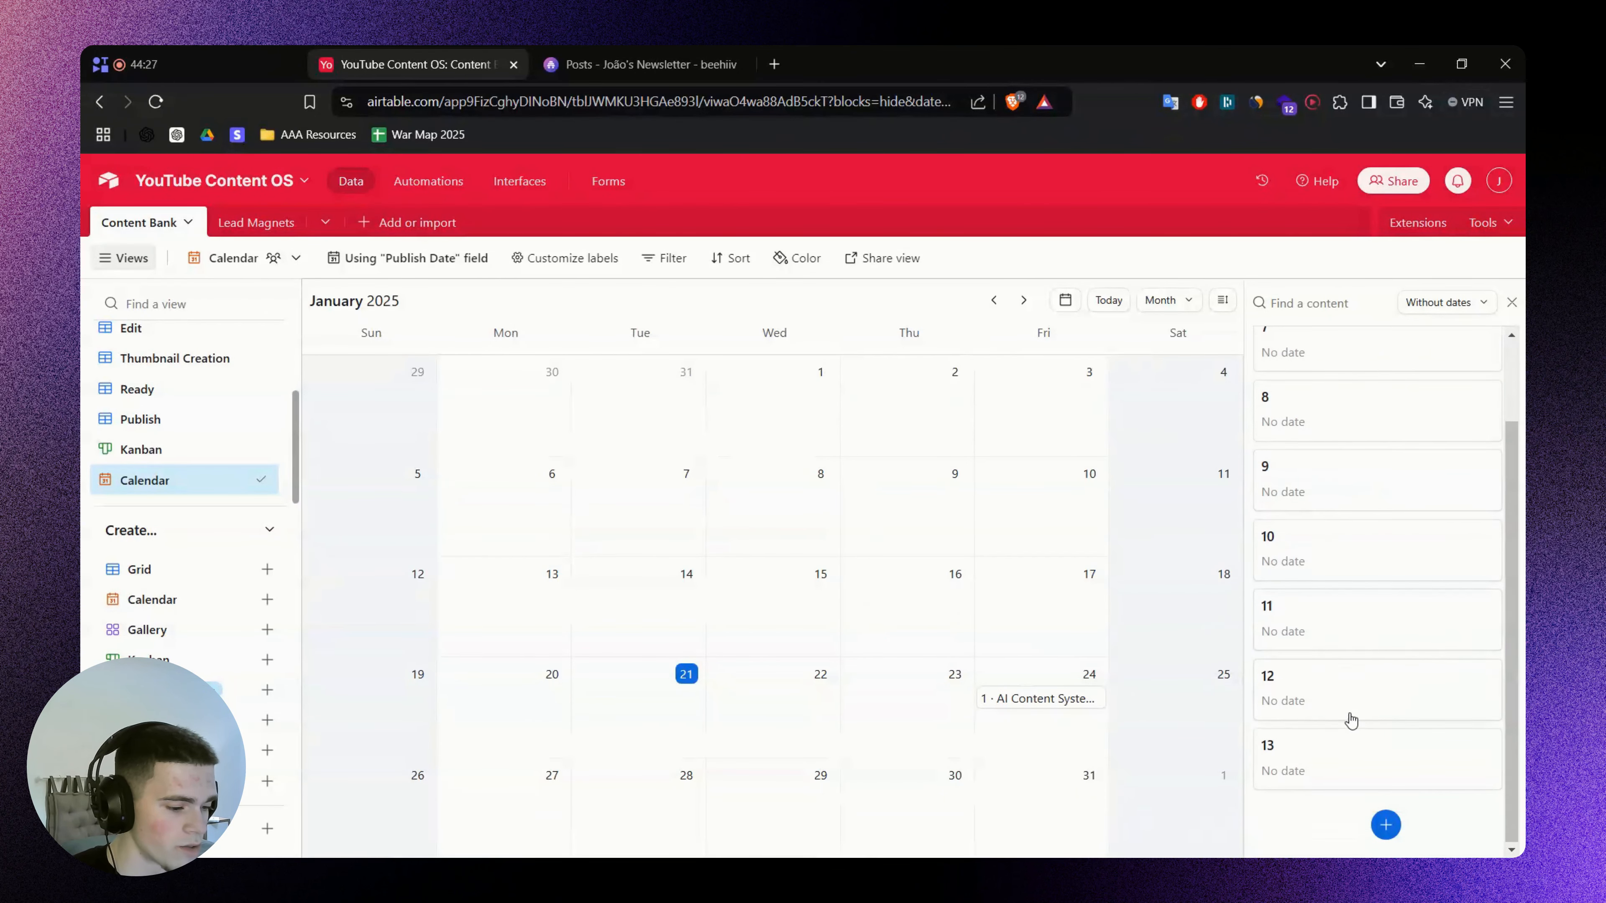
{"action": "scroll", "coordinate": [1351, 719], "scroll_direction": "up", "scroll_amount": 2}
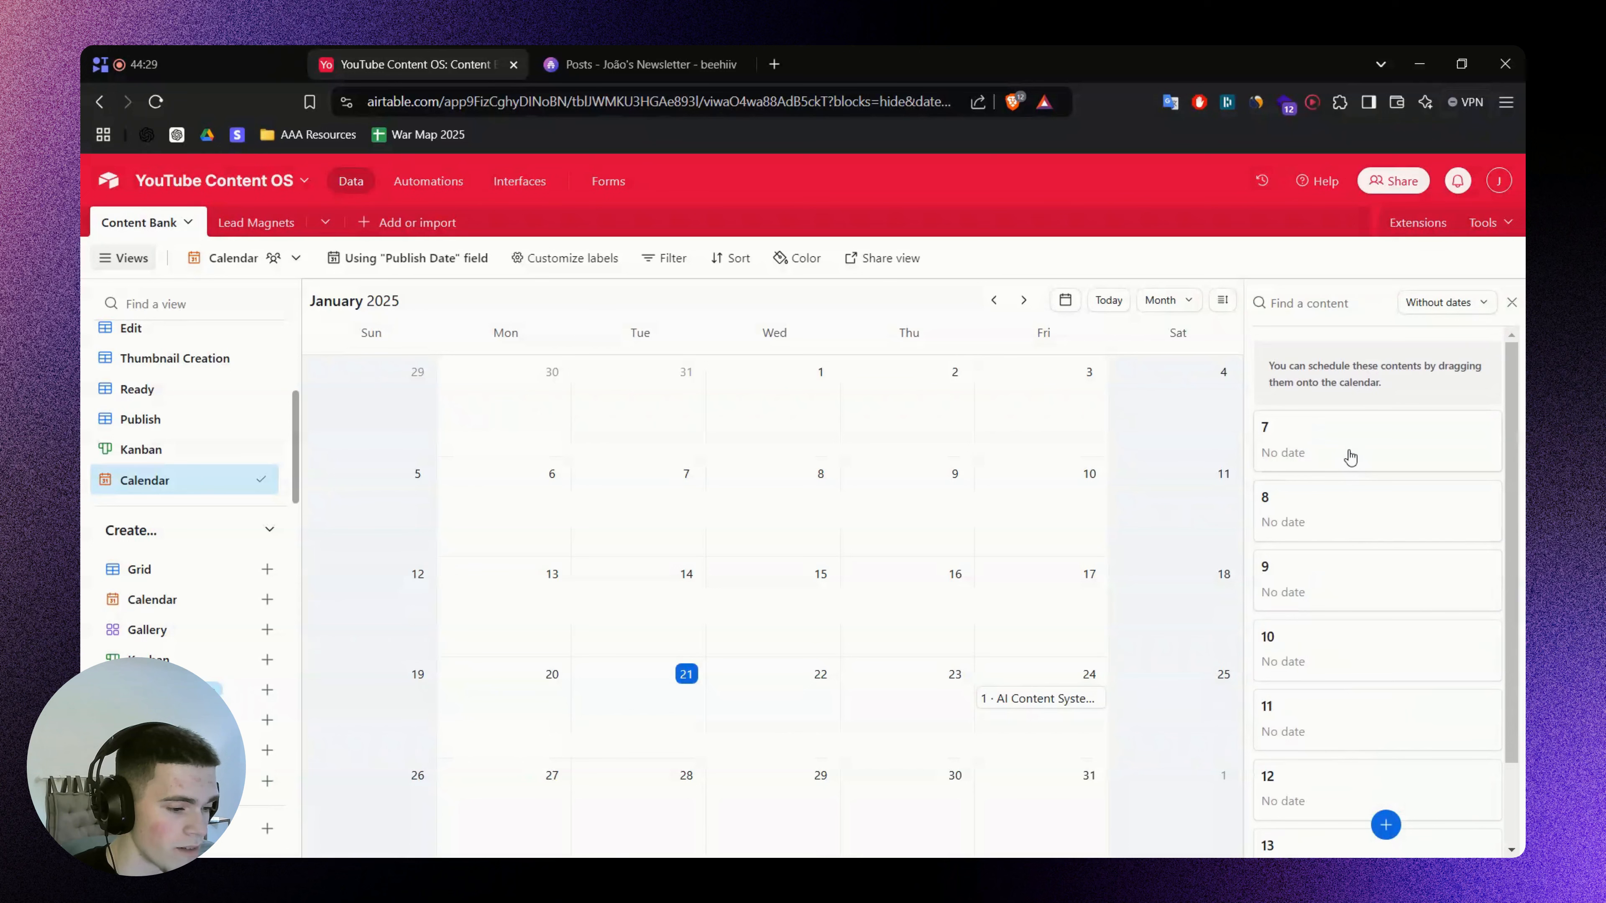
{"action": "scroll", "coordinate": [1334, 465], "scroll_direction": "down", "scroll_amount": 2}
{"action": "scroll", "coordinate": [1335, 469], "scroll_direction": "up", "scroll_amount": 2}
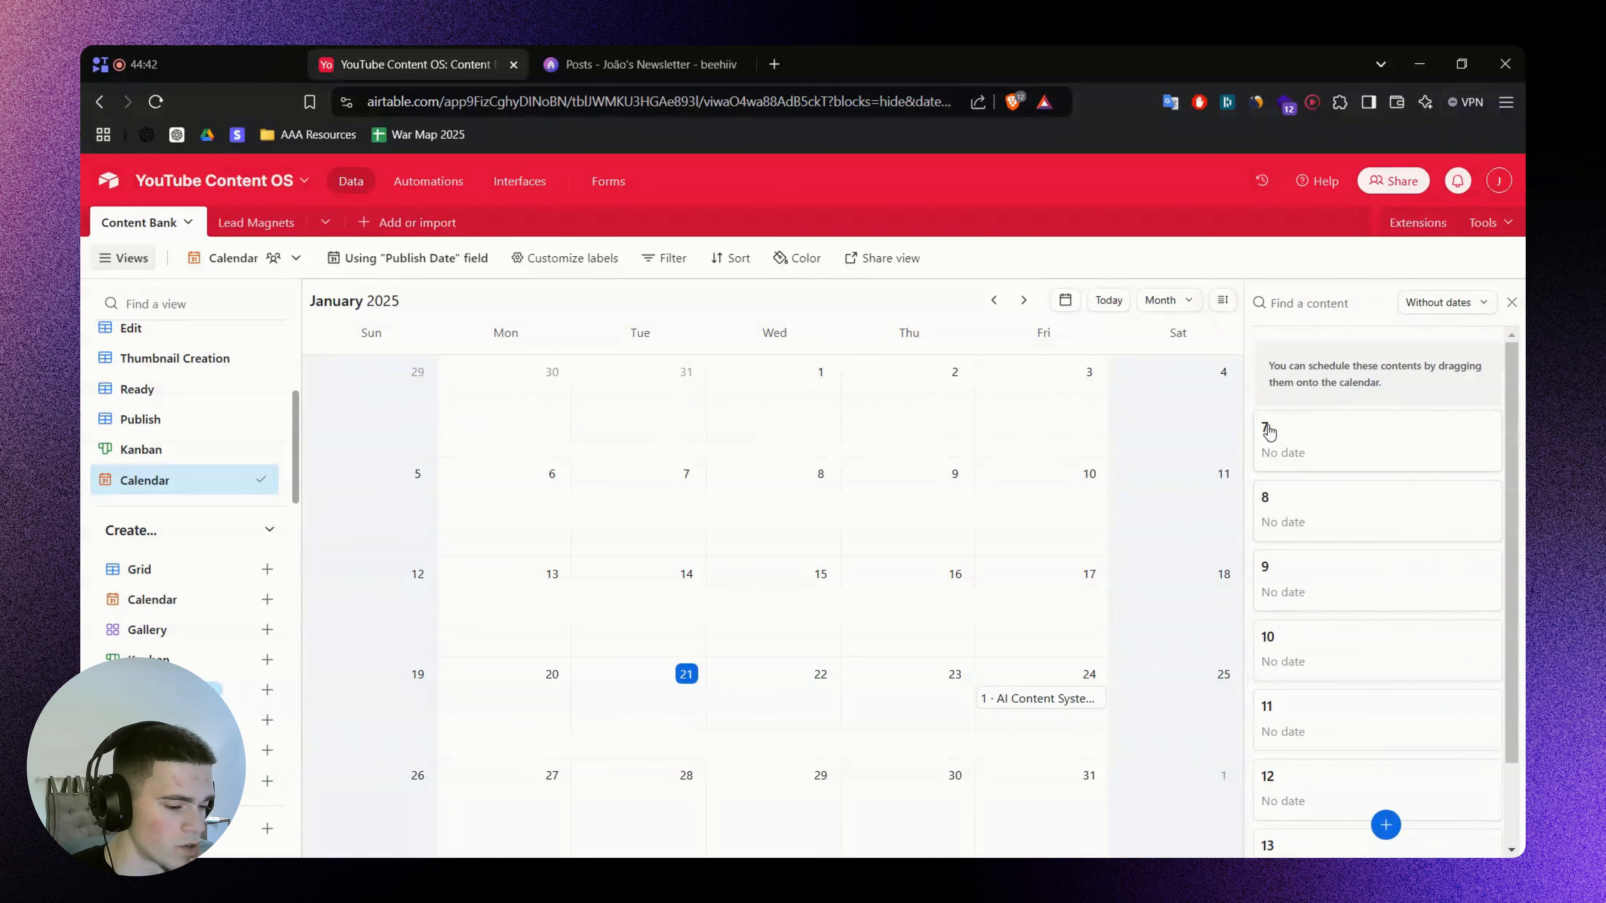
{"action": "scroll", "coordinate": [1329, 476], "scroll_direction": "down", "scroll_amount": 2}
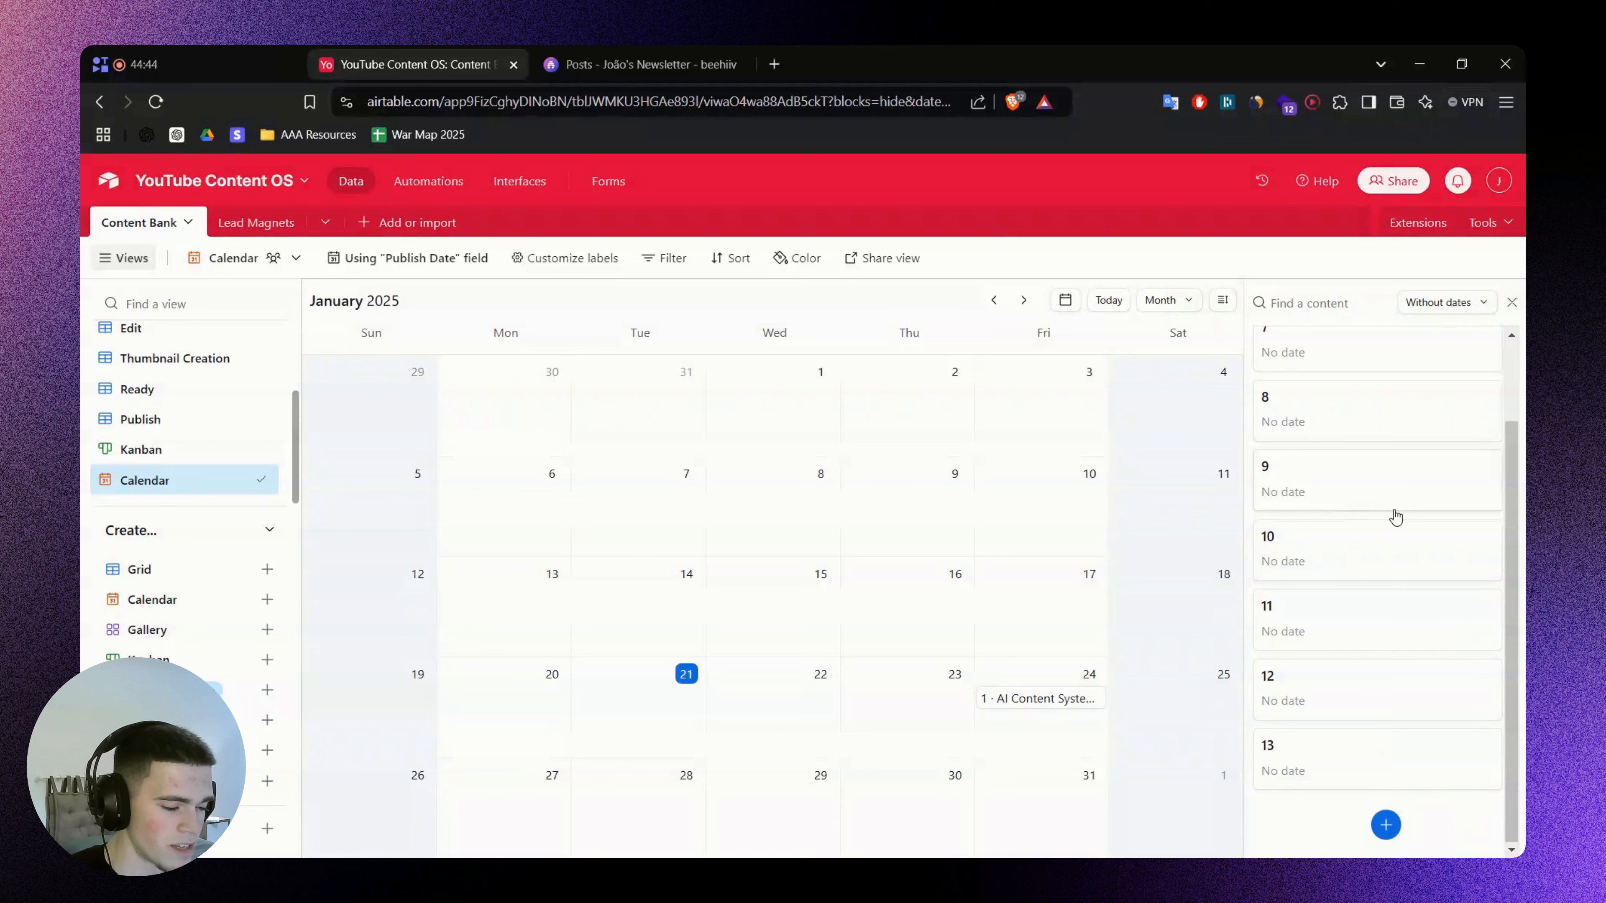
{"action": "scroll", "coordinate": [1395, 517], "scroll_direction": "up", "scroll_amount": 2}
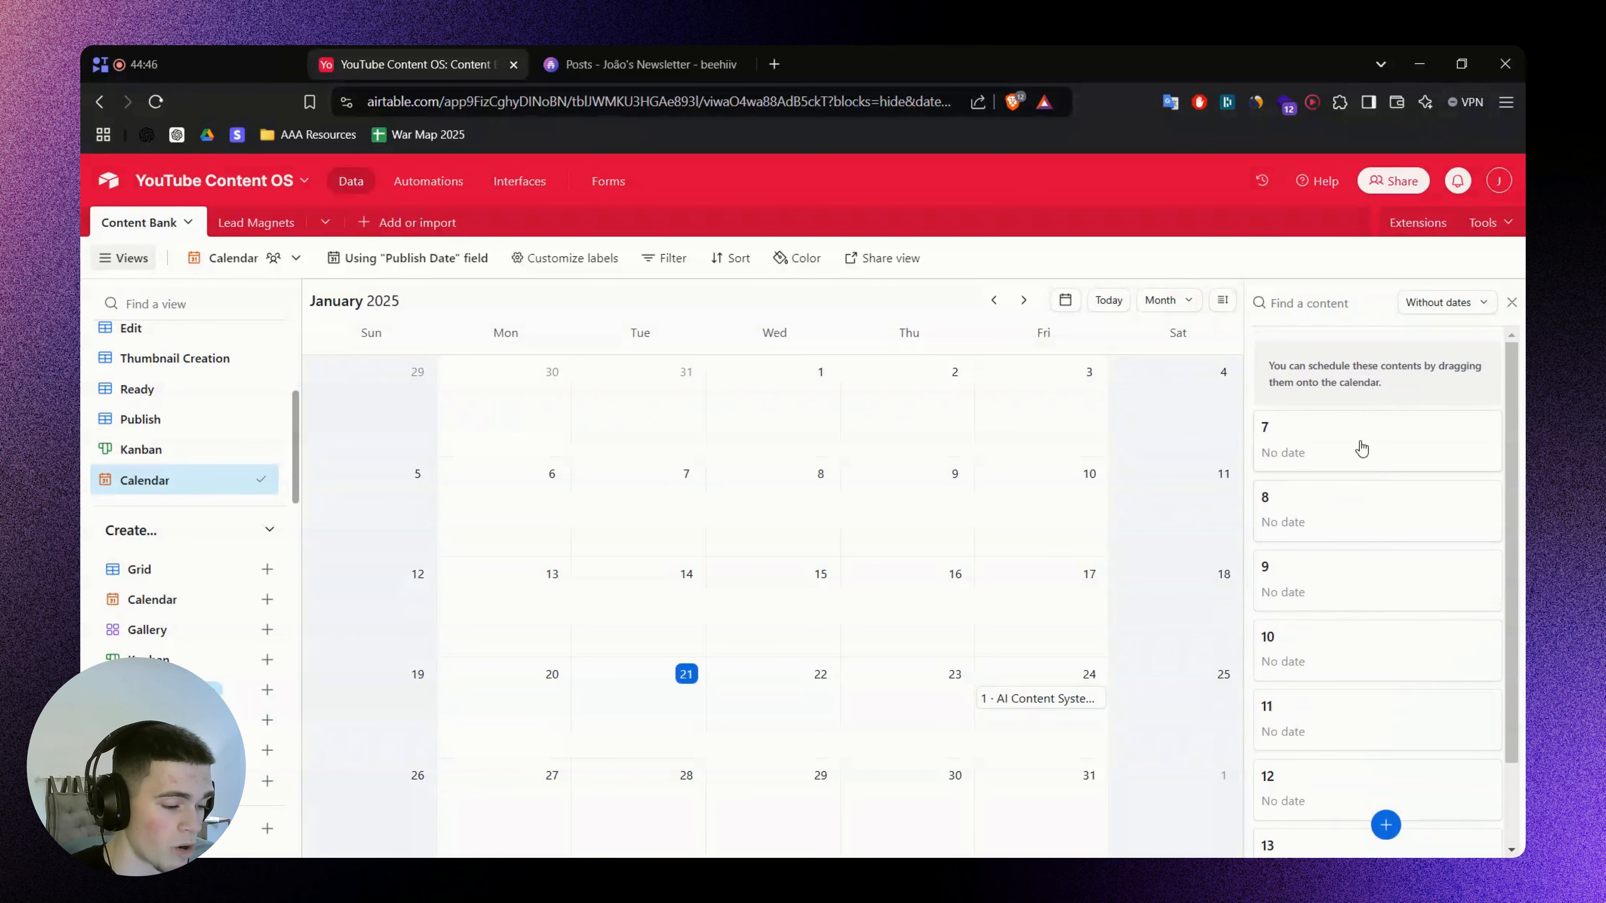
{"action": "scroll", "coordinate": [1359, 455], "scroll_direction": "down", "scroll_amount": 2}
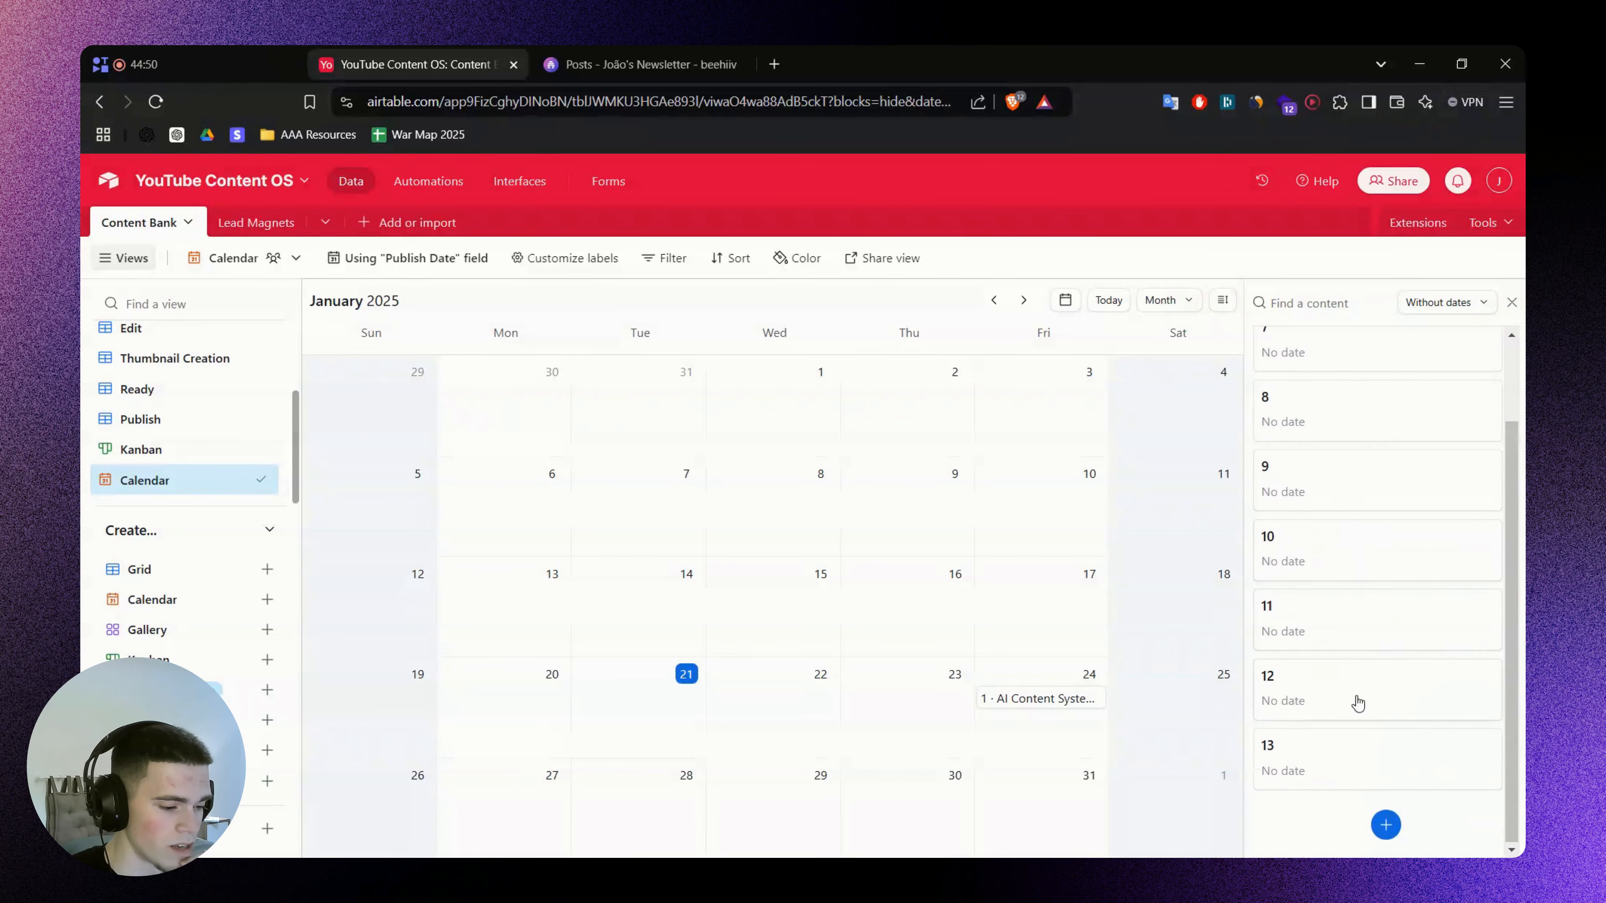
{"action": "scroll", "coordinate": [1373, 620], "scroll_direction": "up", "scroll_amount": 2}
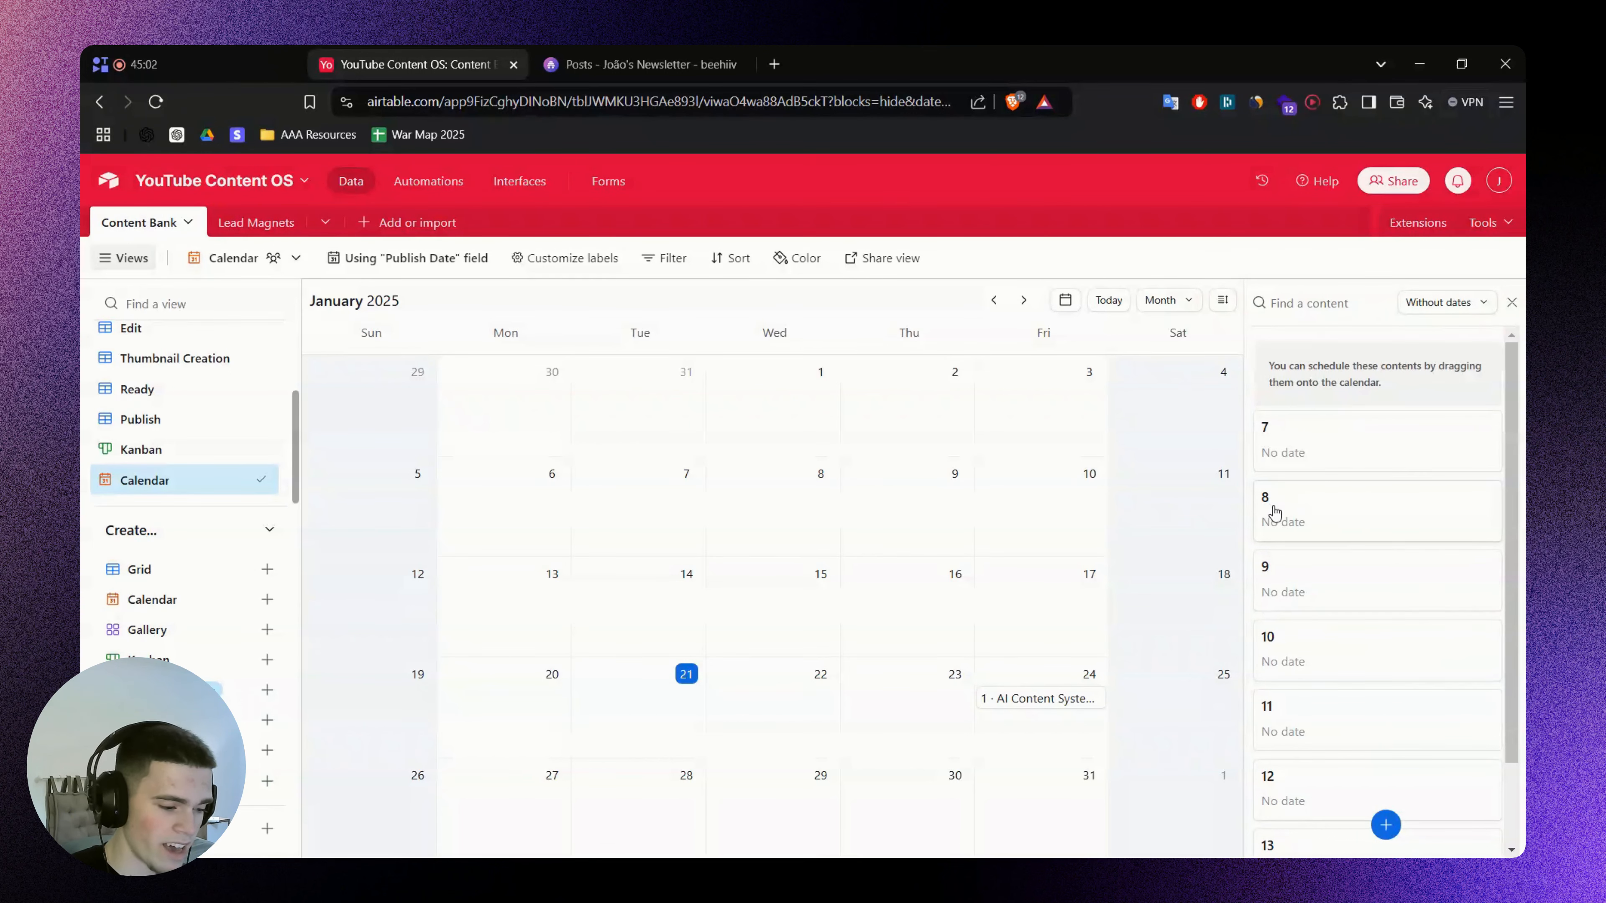
With the list filtered to contents without dates, schedule record 8 on January 15 and record 7 on January 22
{"action": "left_click", "coordinate": [1446, 312]}
{"action": "left_click", "coordinate": [1446, 313]}
{"action": "left_click", "coordinate": [1433, 310]}
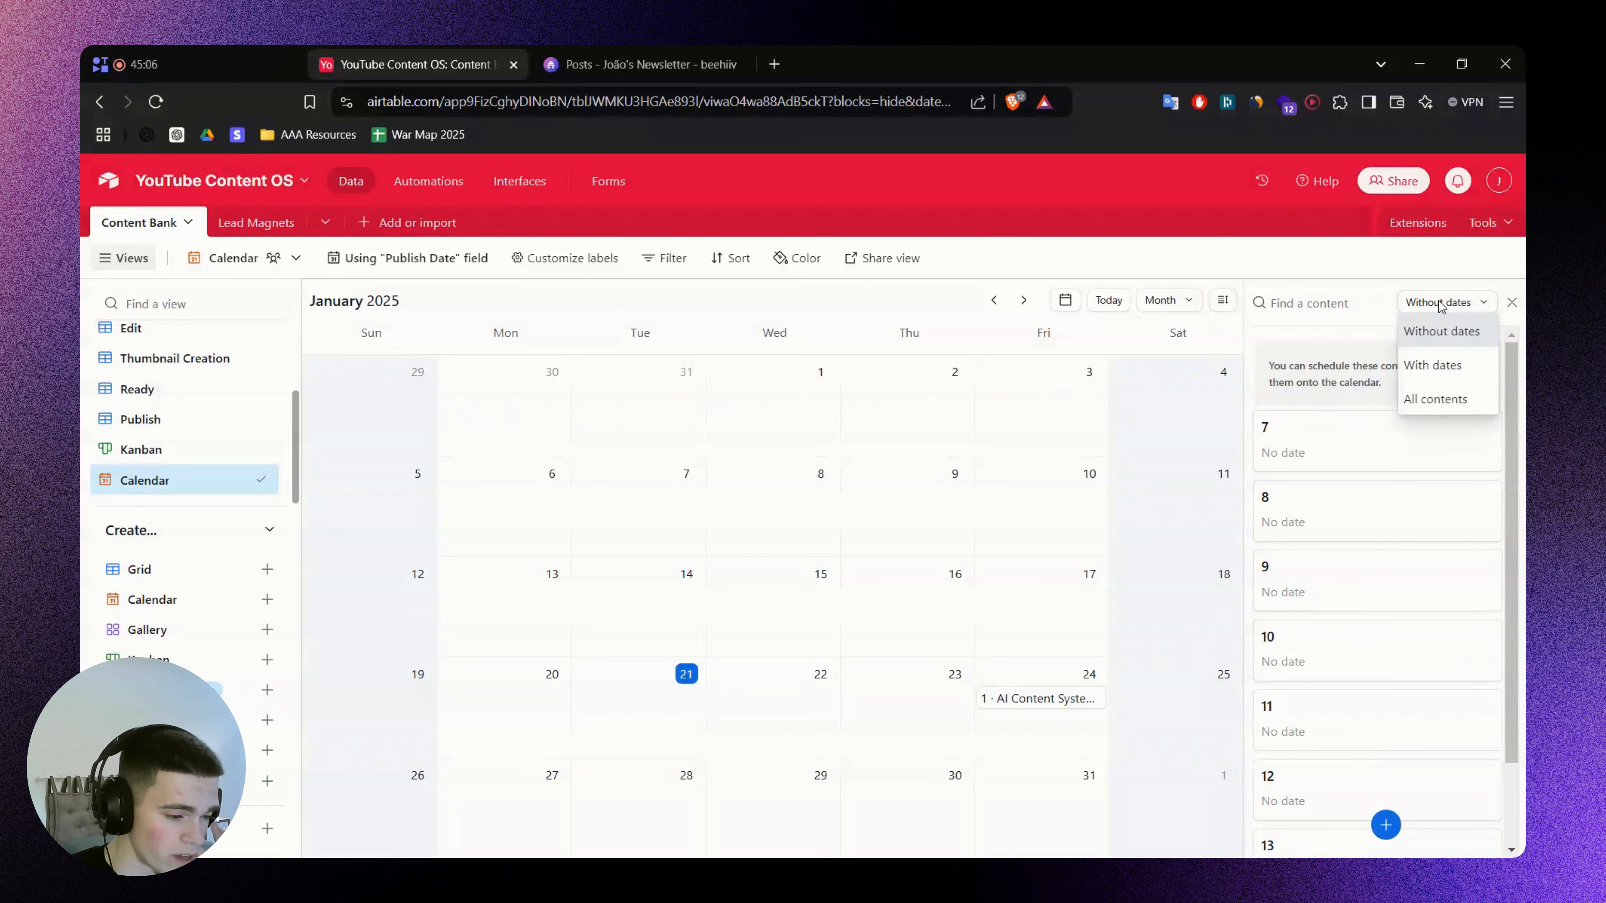
{"action": "left_click", "coordinate": [1423, 328]}
{"action": "left_click_drag", "start_coordinate": [1323, 512], "coordinate": [771, 597]}
{"action": "left_click_drag", "start_coordinate": [1283, 439], "coordinate": [812, 699]}
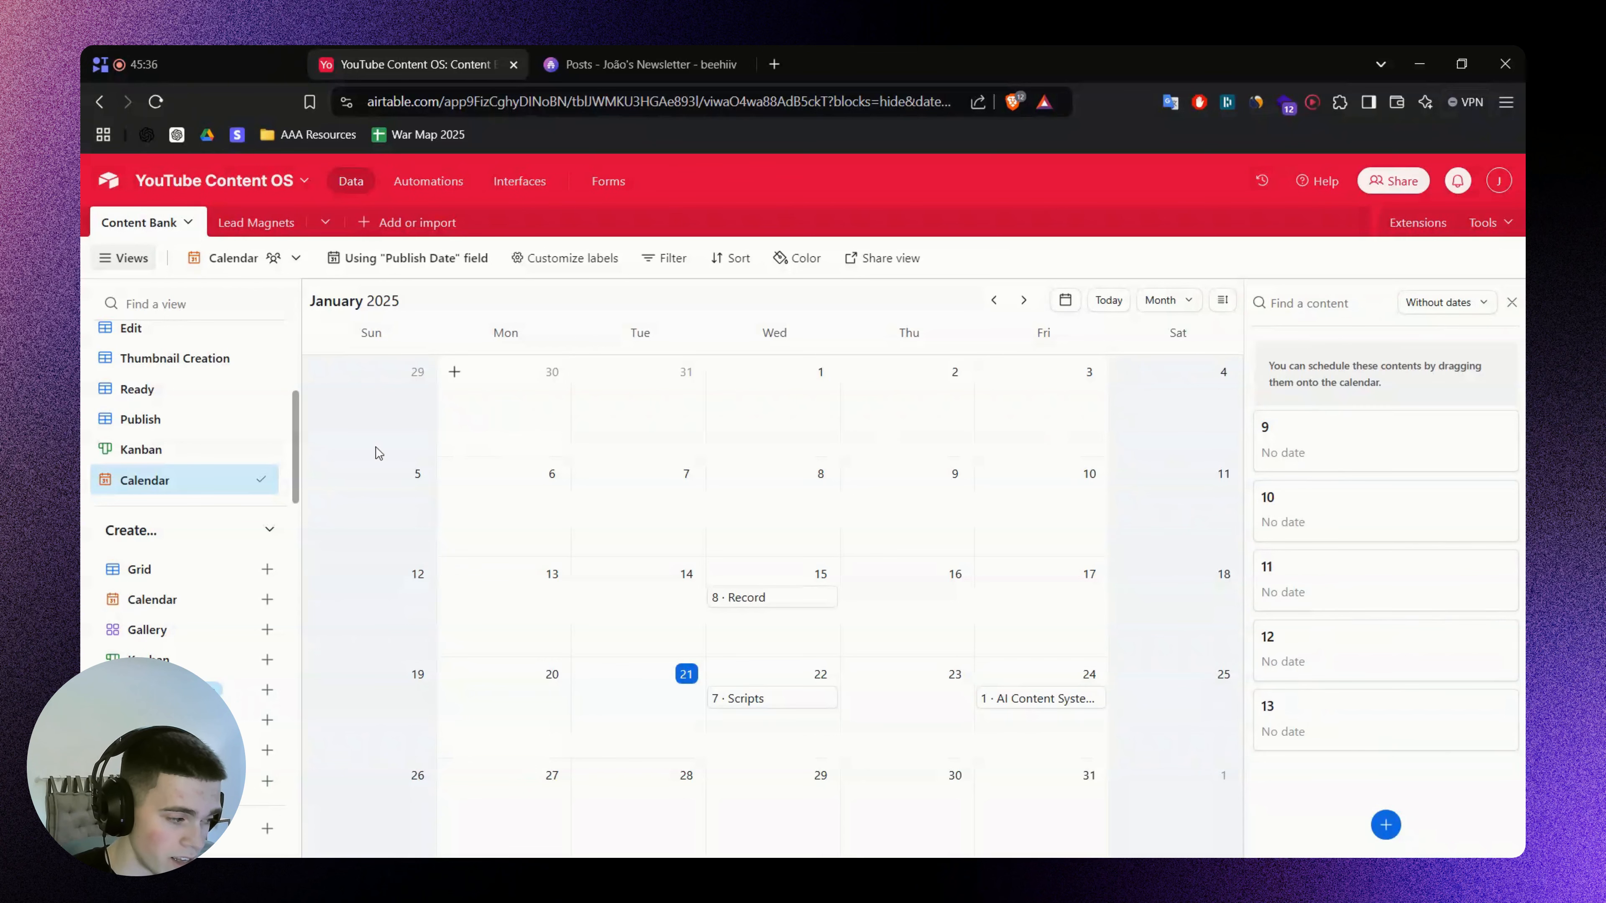
In the Ideas view, add a new field named Formula and set its type to Formula
{"action": "scroll", "coordinate": [158, 434], "scroll_direction": "up", "scroll_amount": 3}
{"action": "left_click", "coordinate": [154, 346]}
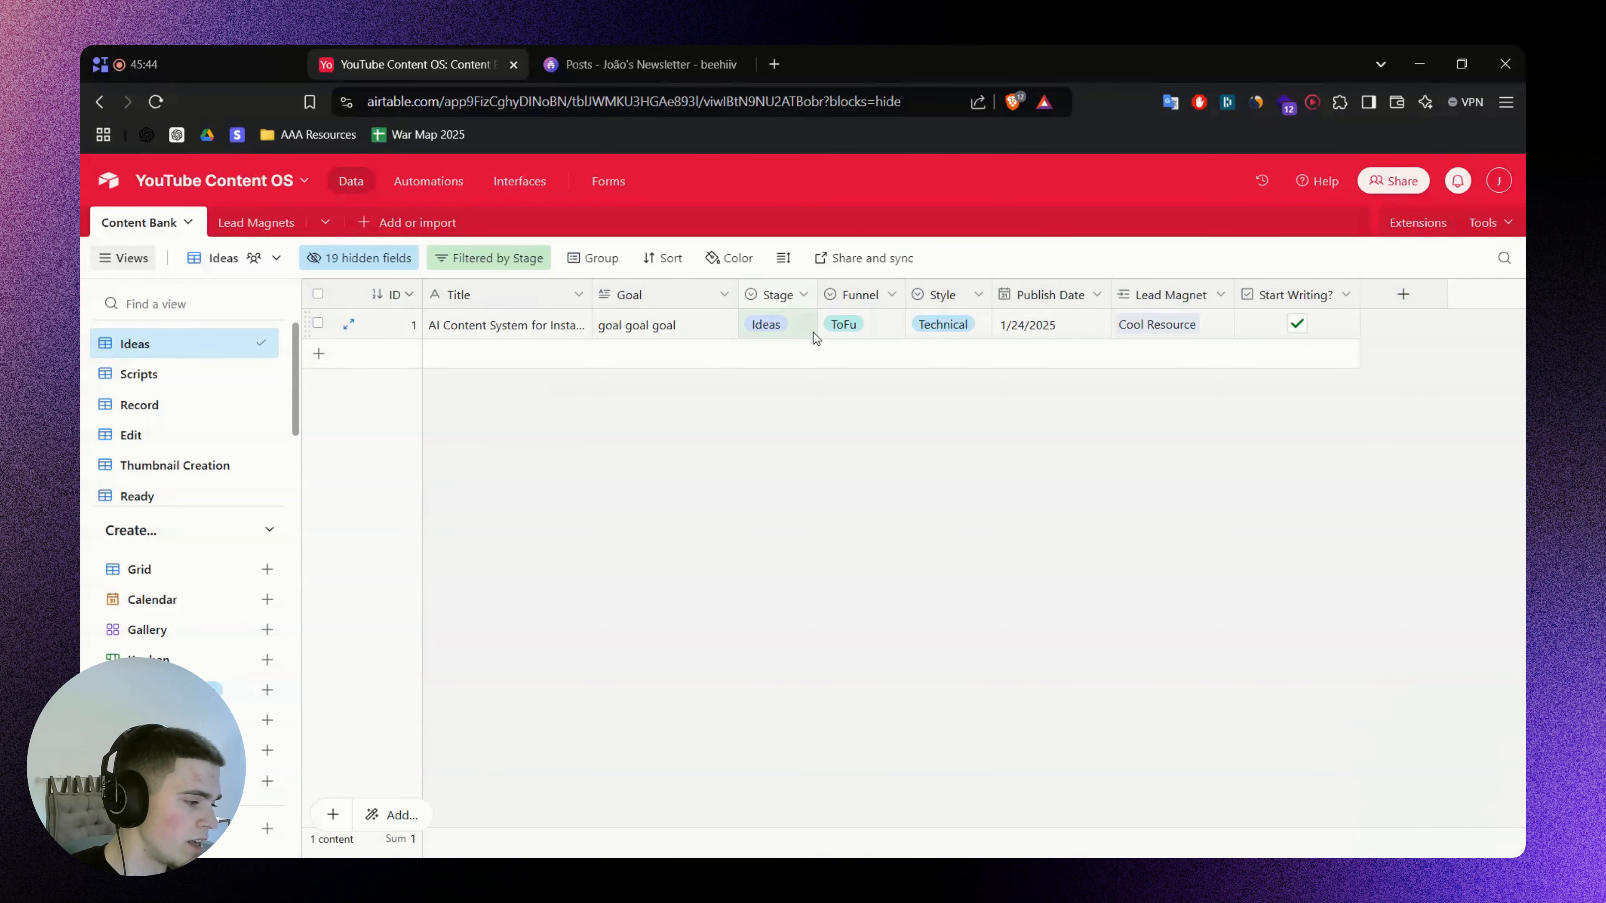
{"action": "left_click", "coordinate": [1388, 301]}
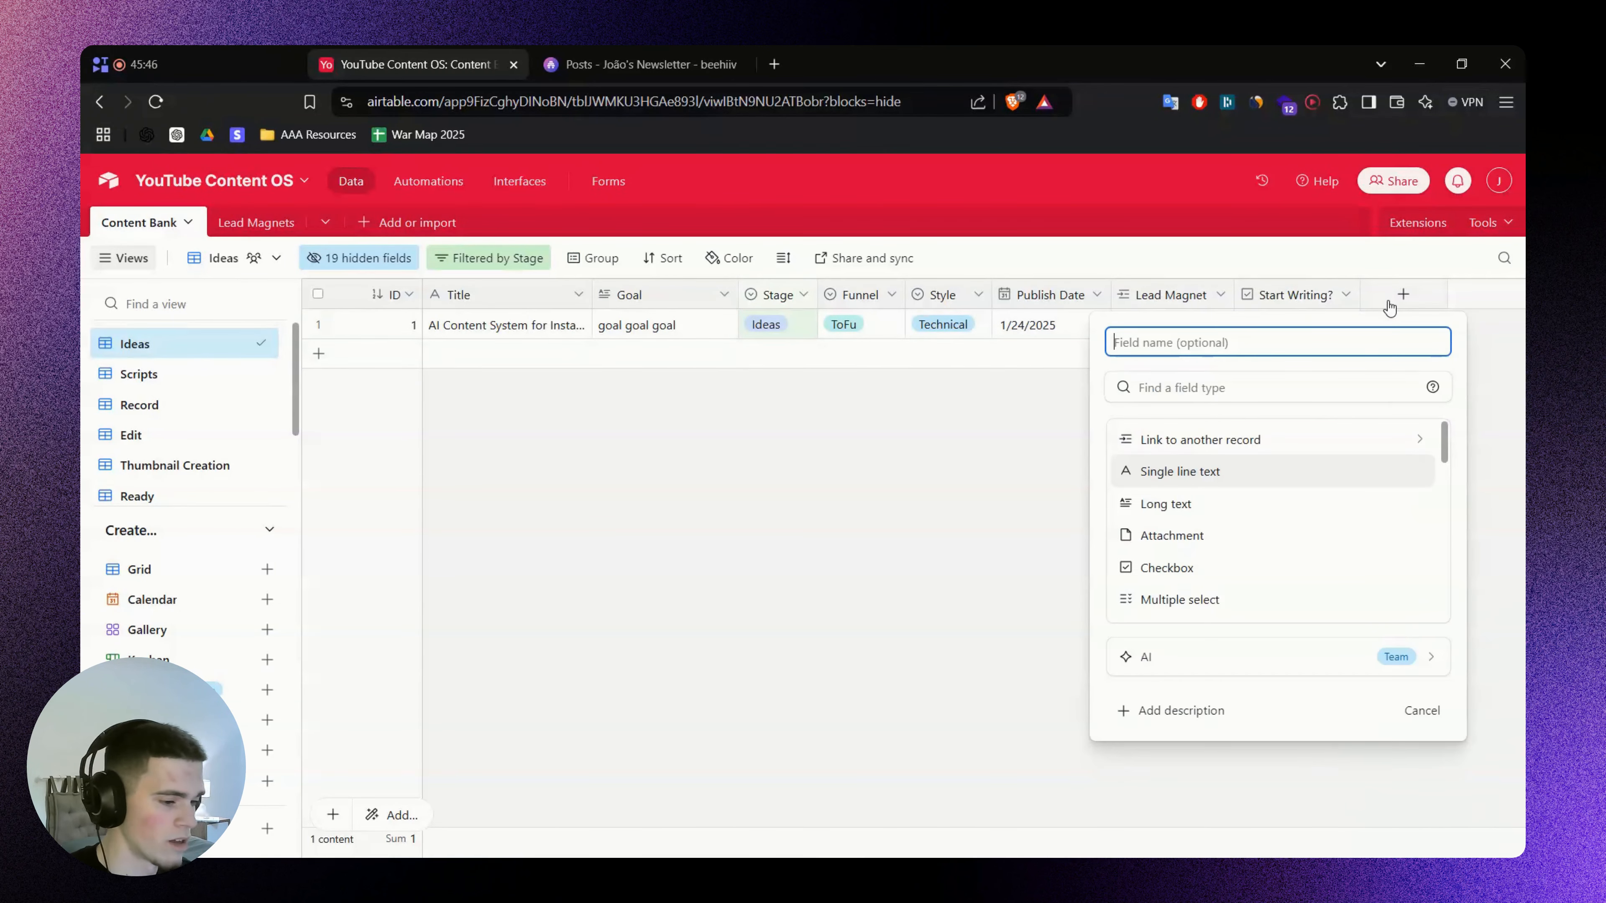
{"action": "type", "text": "Form"}
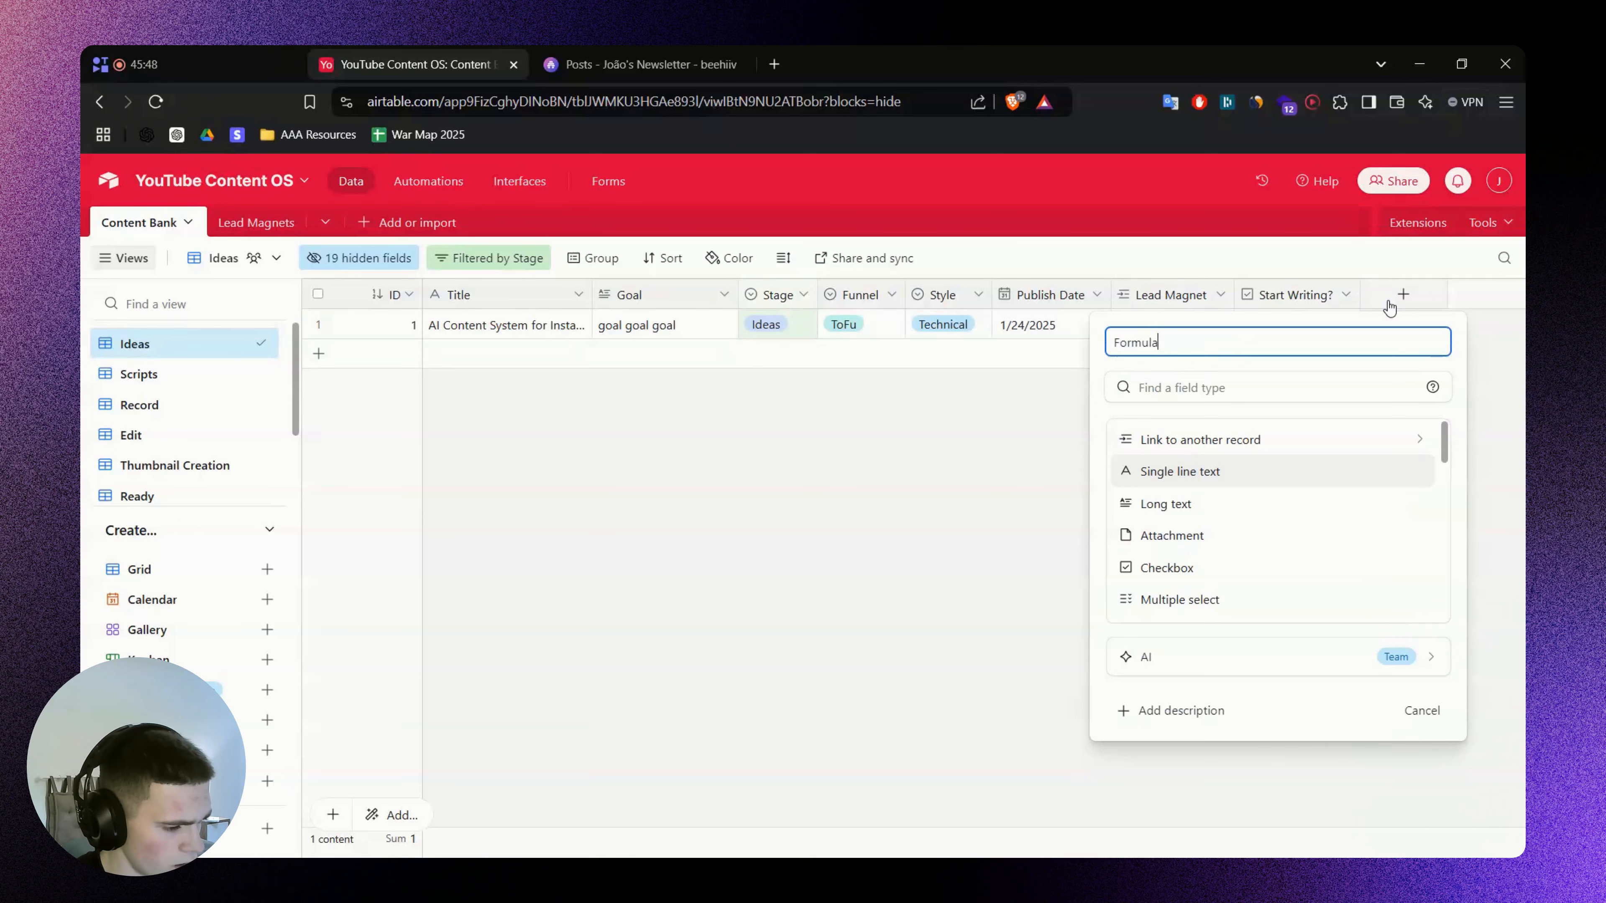
{"action": "type", "text": "ula"}
{"action": "key", "text": "Tab"}
{"action": "type", "text": "for"}
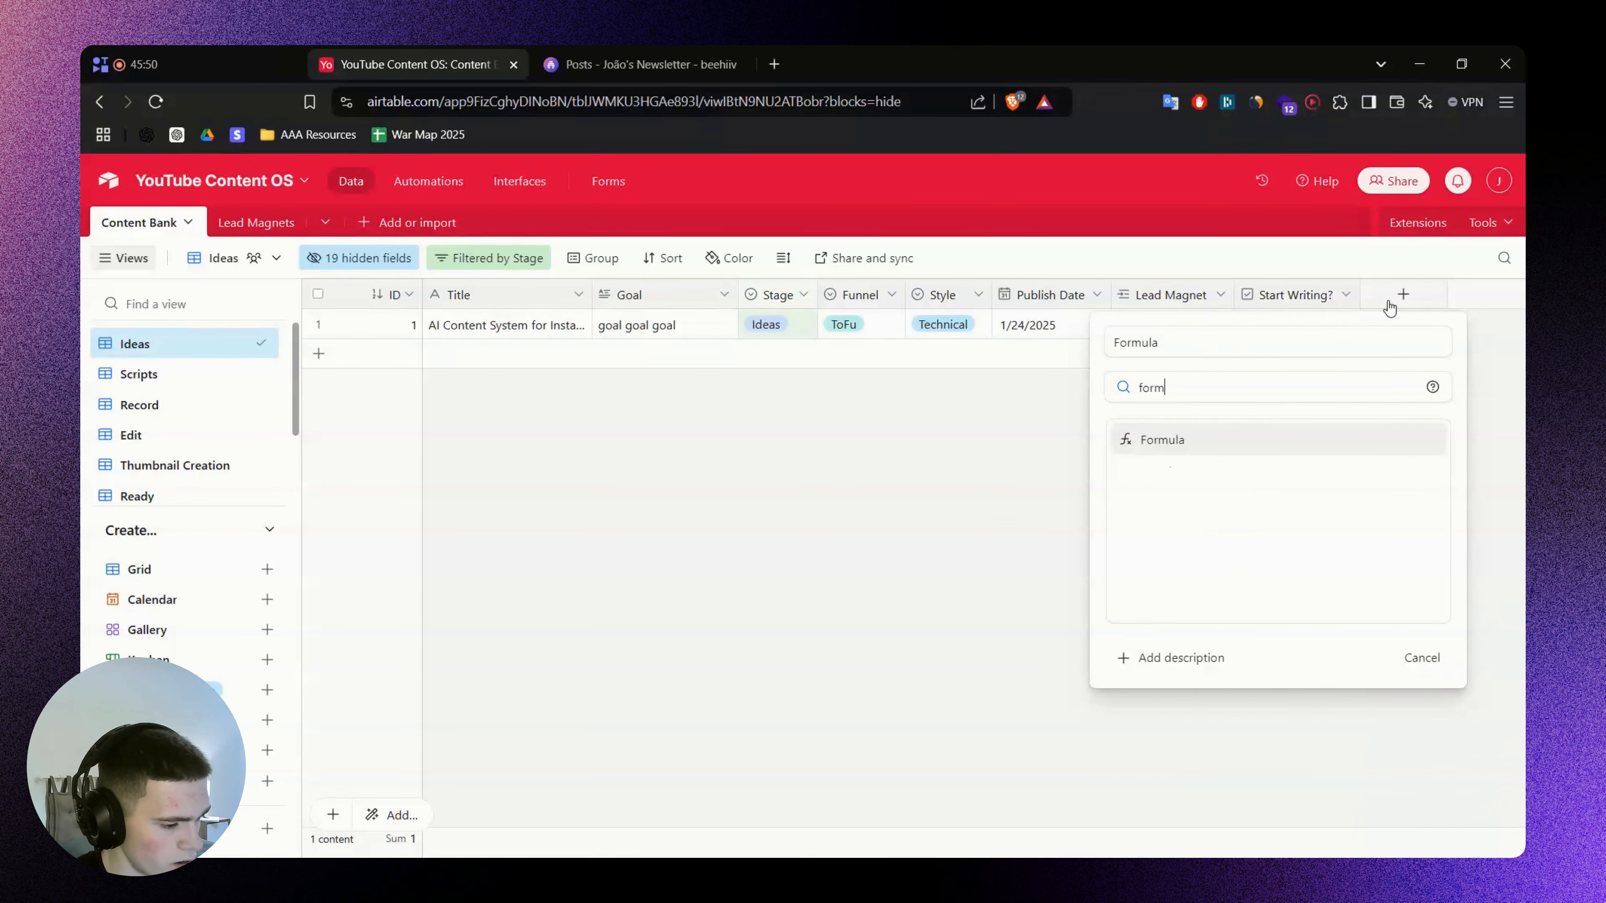
{"action": "left_click", "coordinate": [1236, 441]}
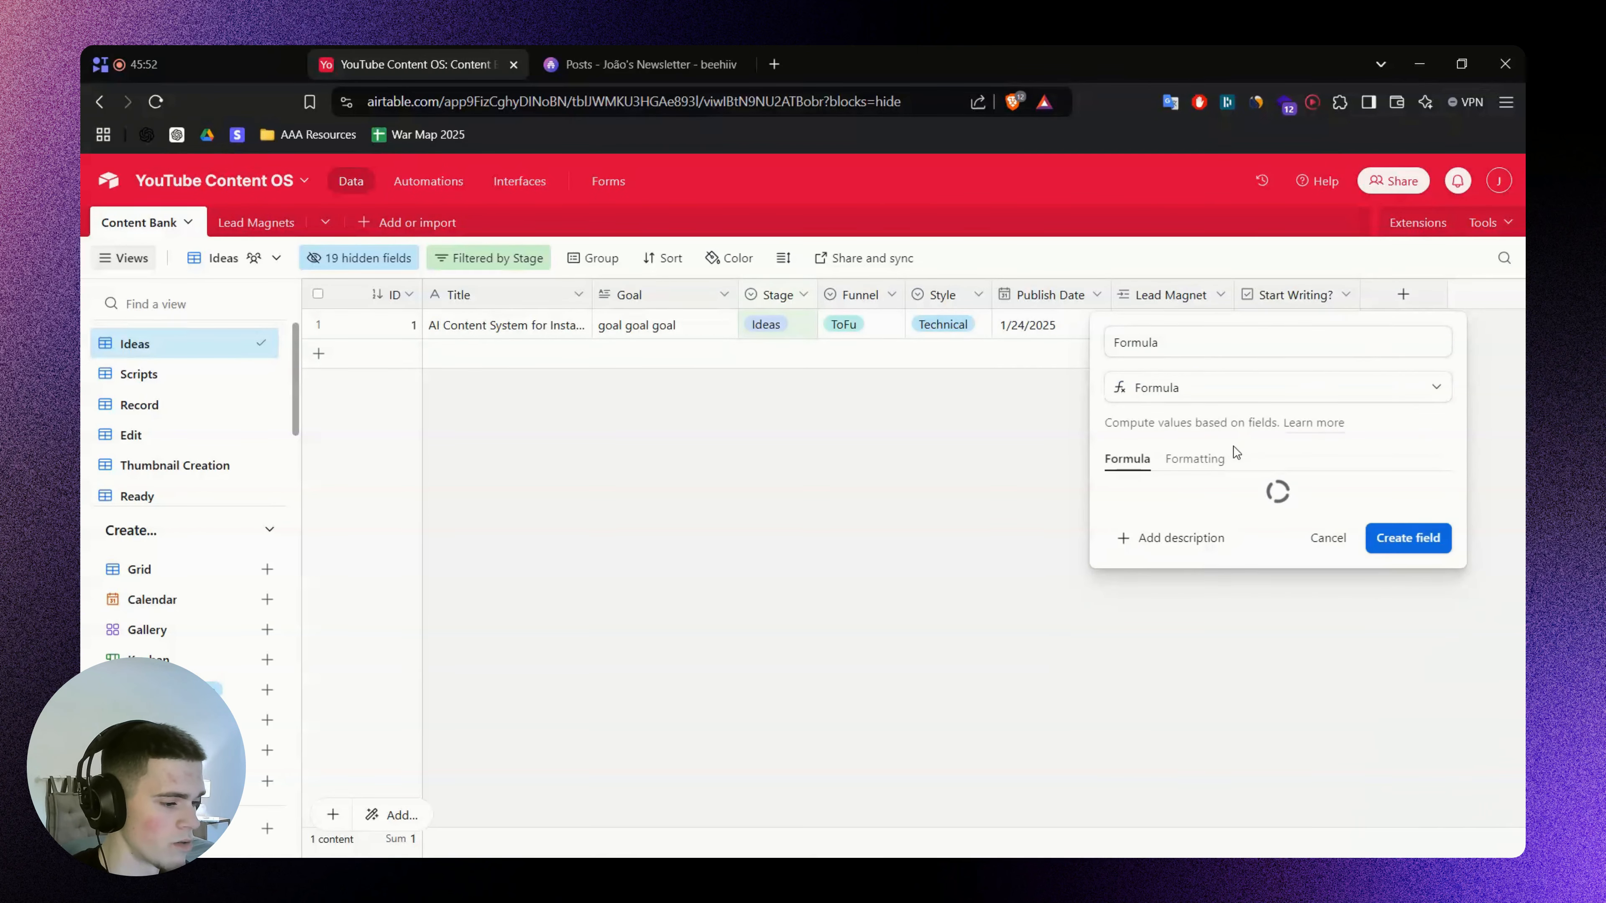
Set the Formula field's expression to ID&" - "&Title, review its preview, and save the field
{"action": "left_click", "coordinate": [1182, 506]}
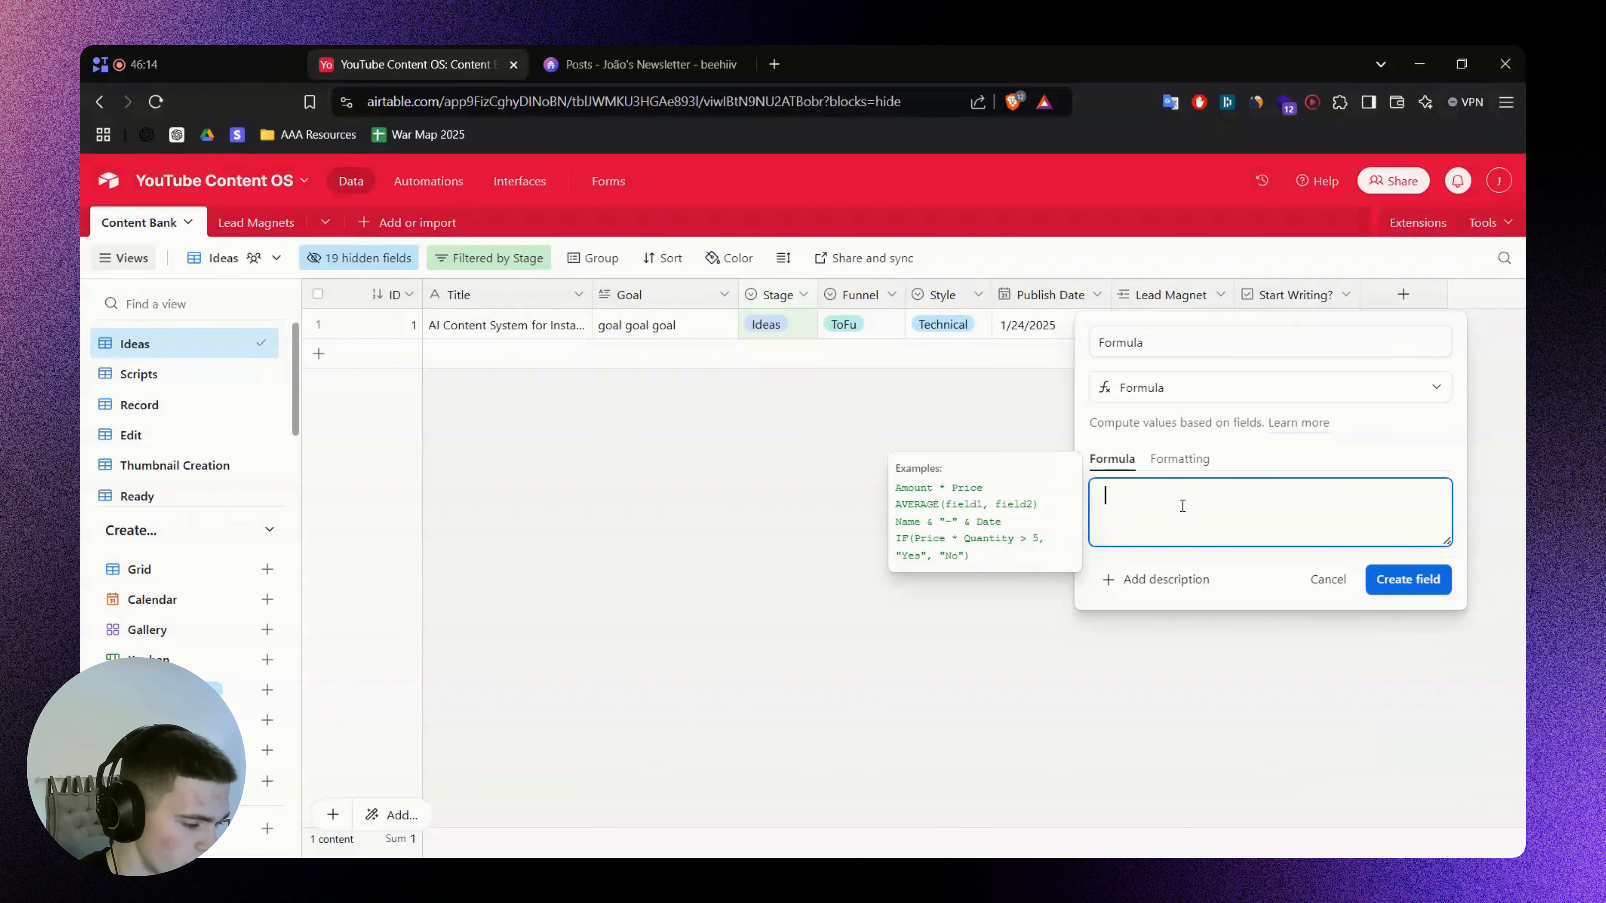
{"action": "type", "text": "{ID"}
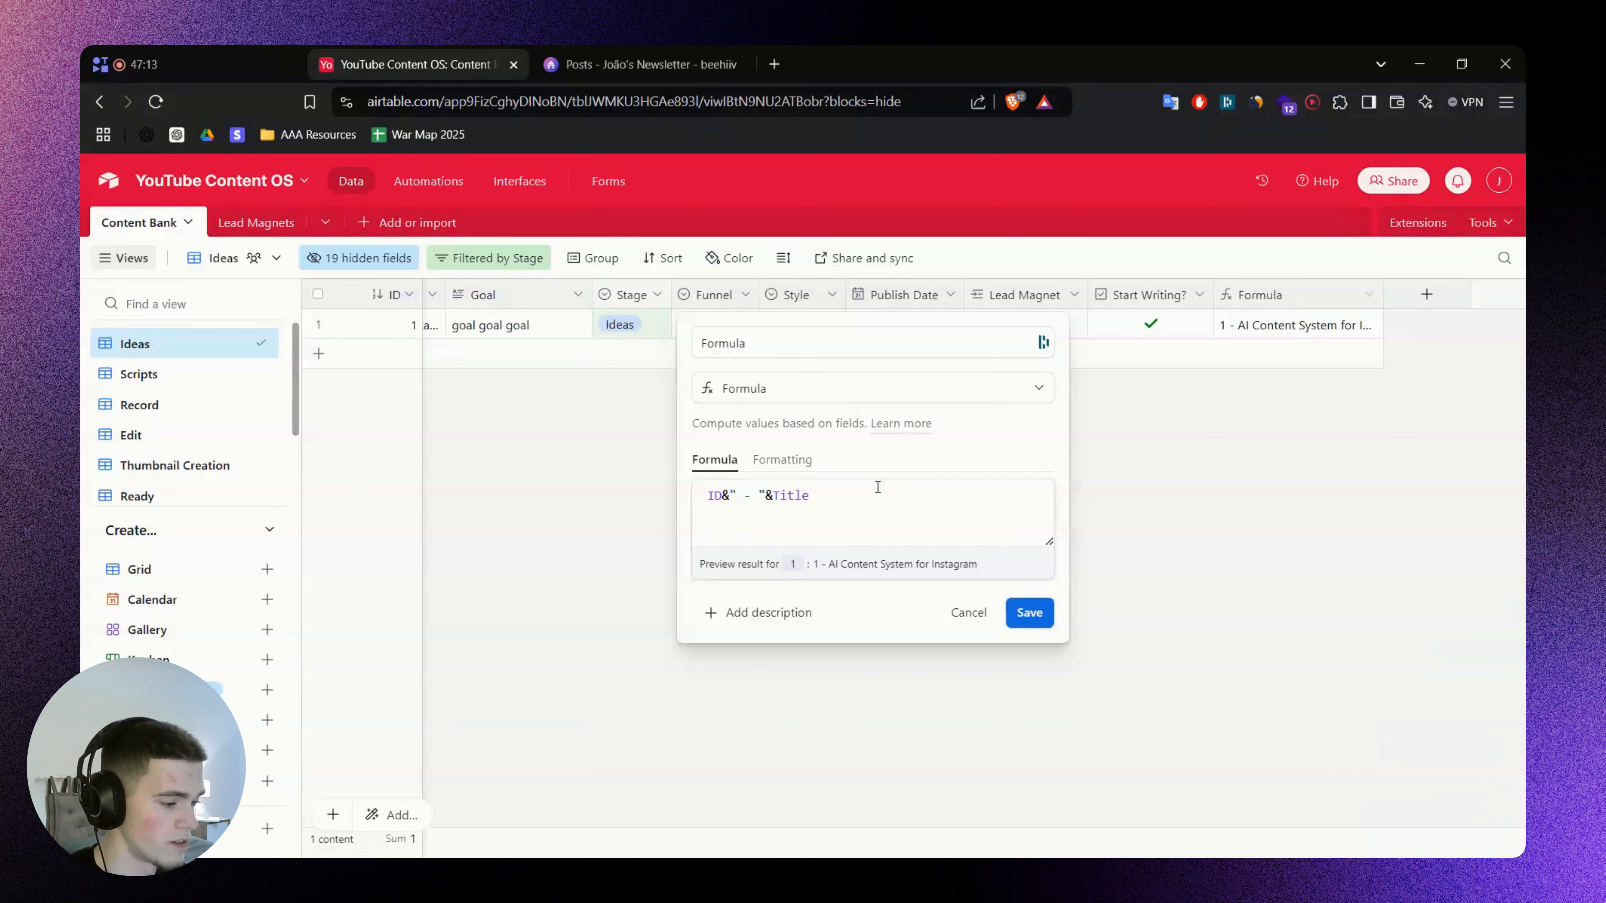
{"action": "left_click", "coordinate": [710, 495]}
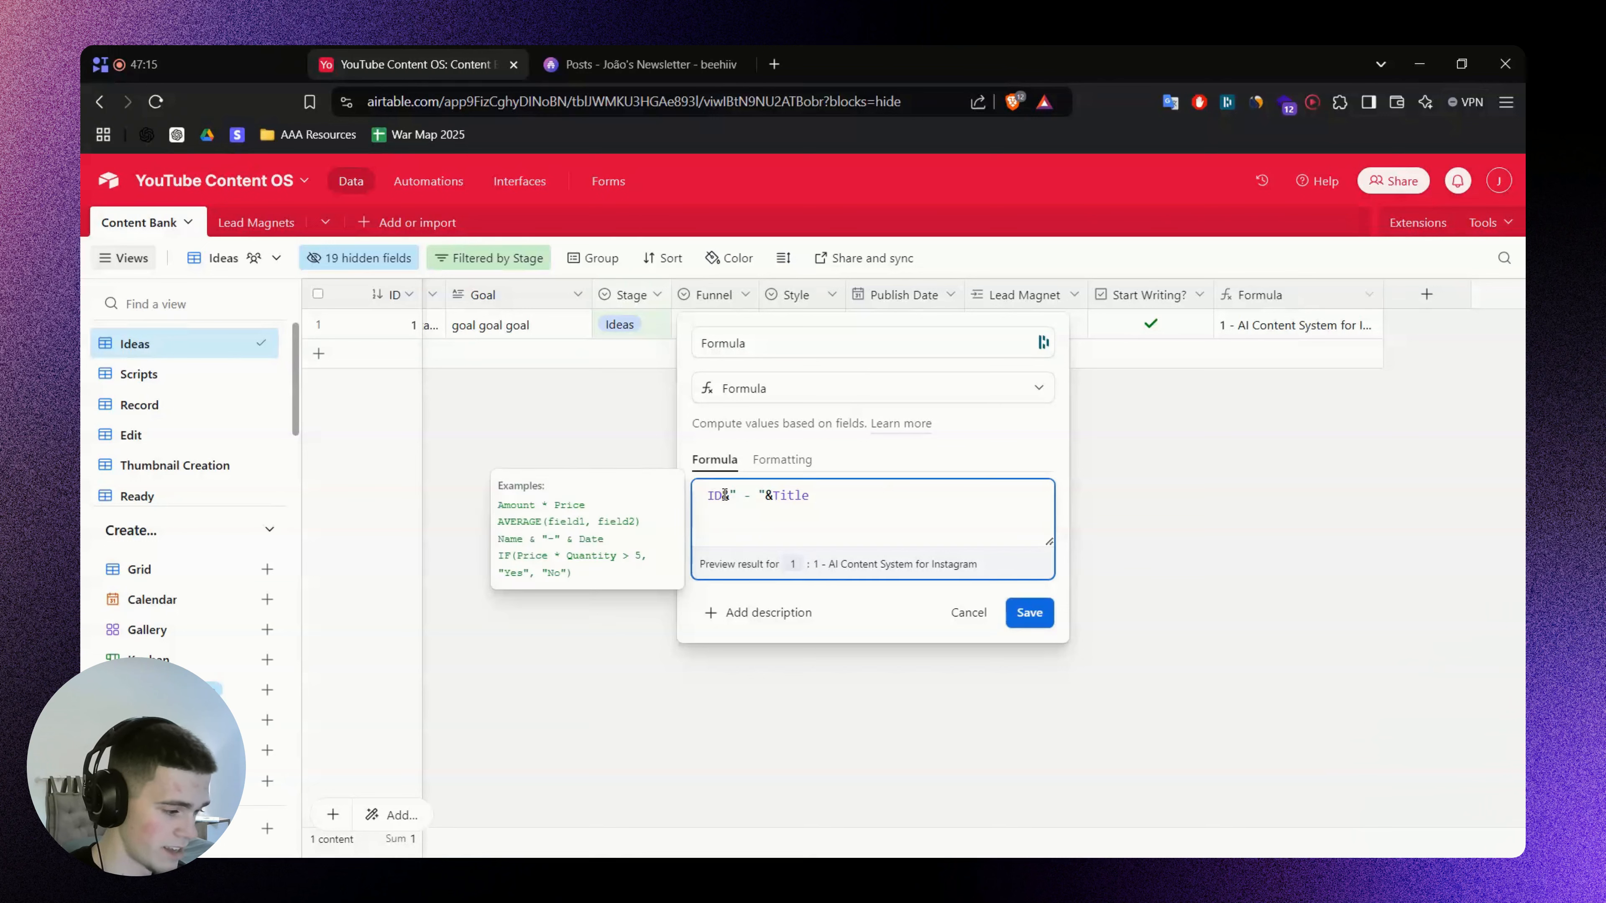
{"action": "double_click", "coordinate": [724, 495]}
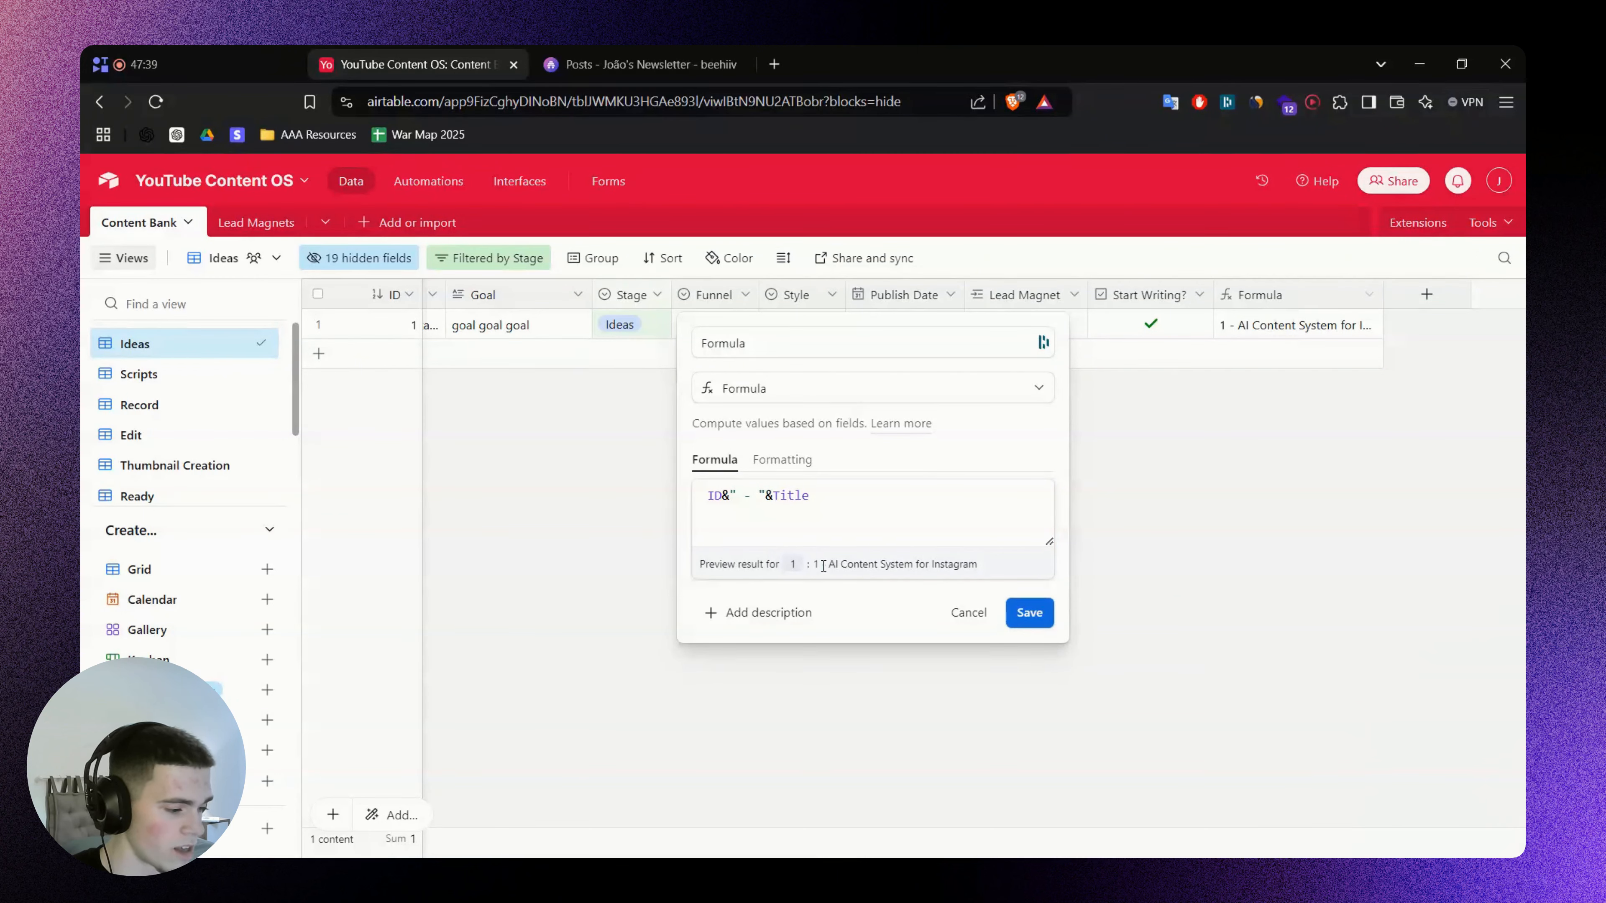
{"action": "left_click_drag", "start_coordinate": [987, 565], "coordinate": [834, 560]}
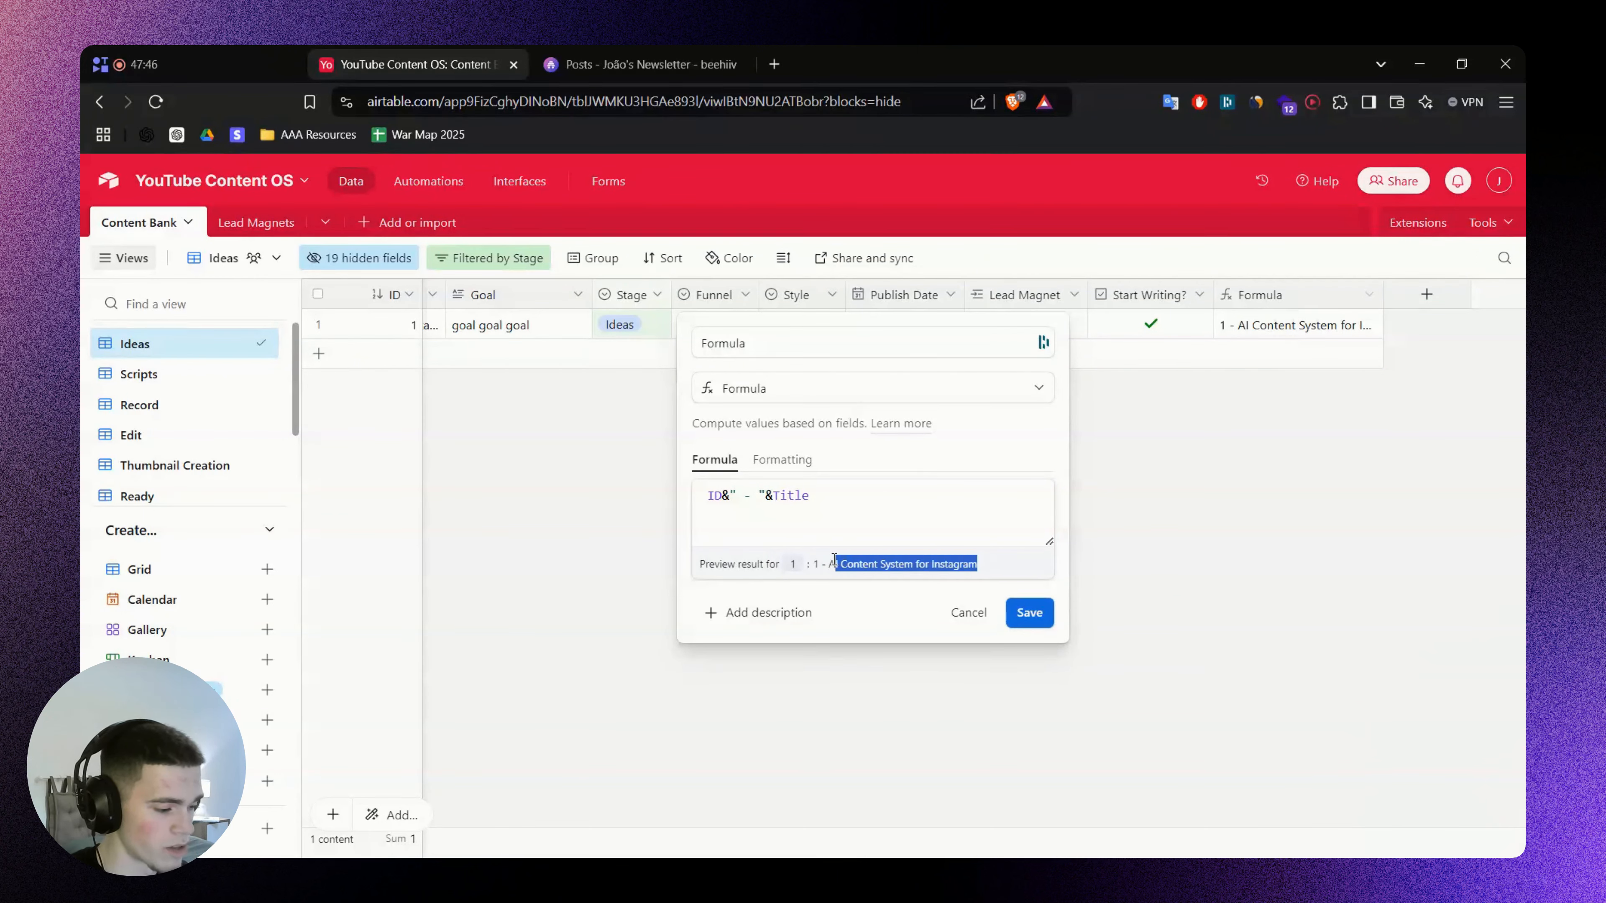
{"action": "left_click", "coordinate": [772, 495]}
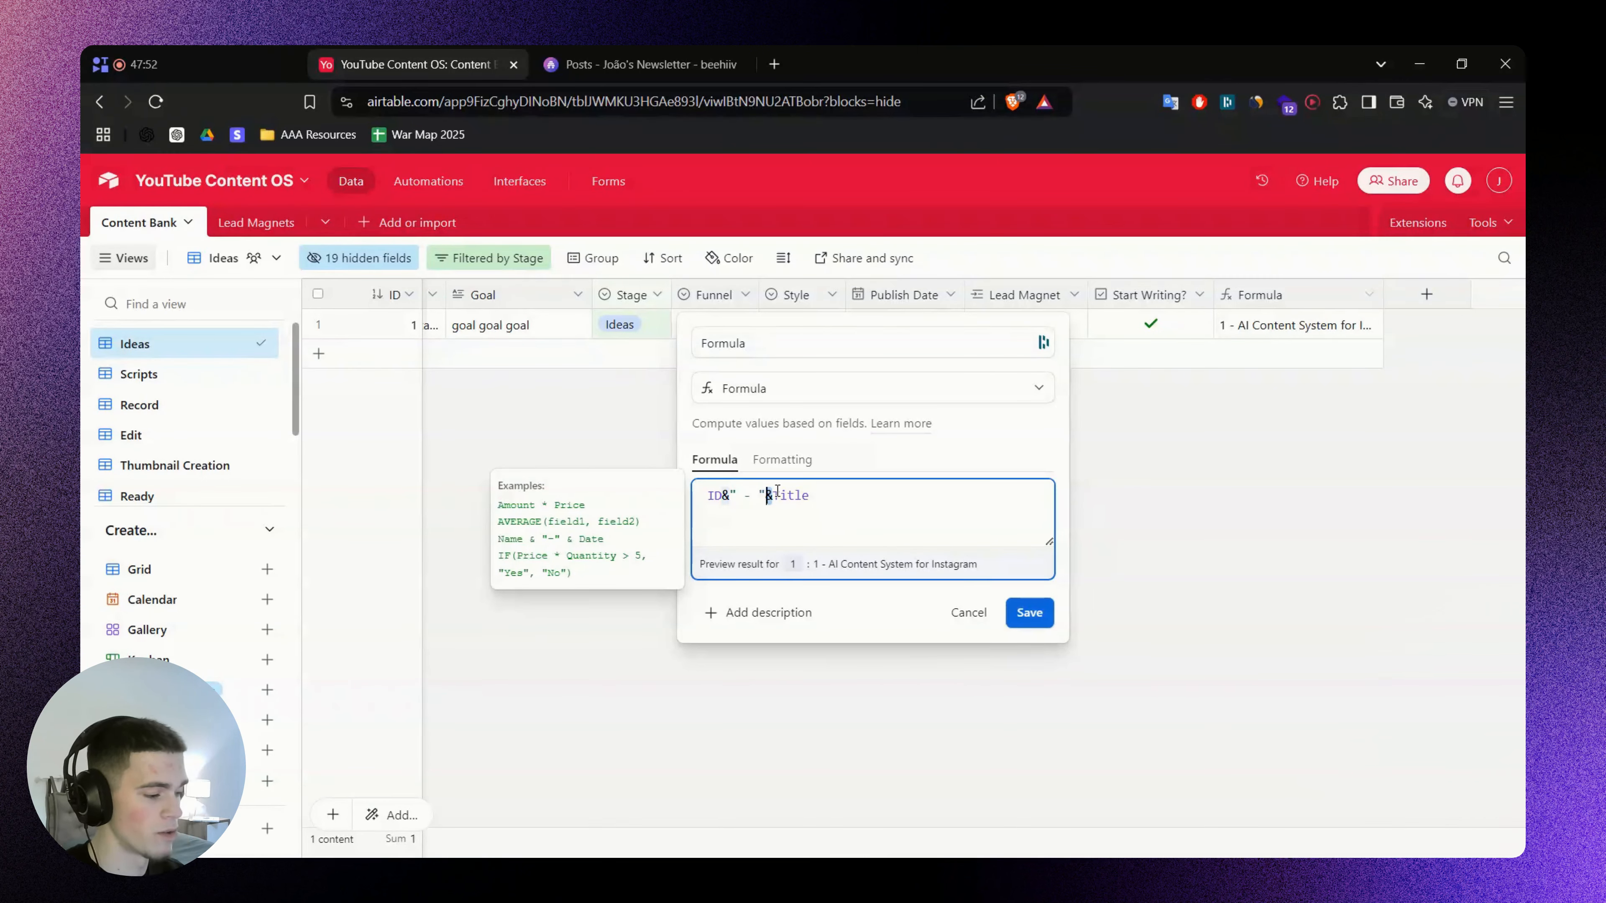
{"action": "left_click", "coordinate": [1029, 613]}
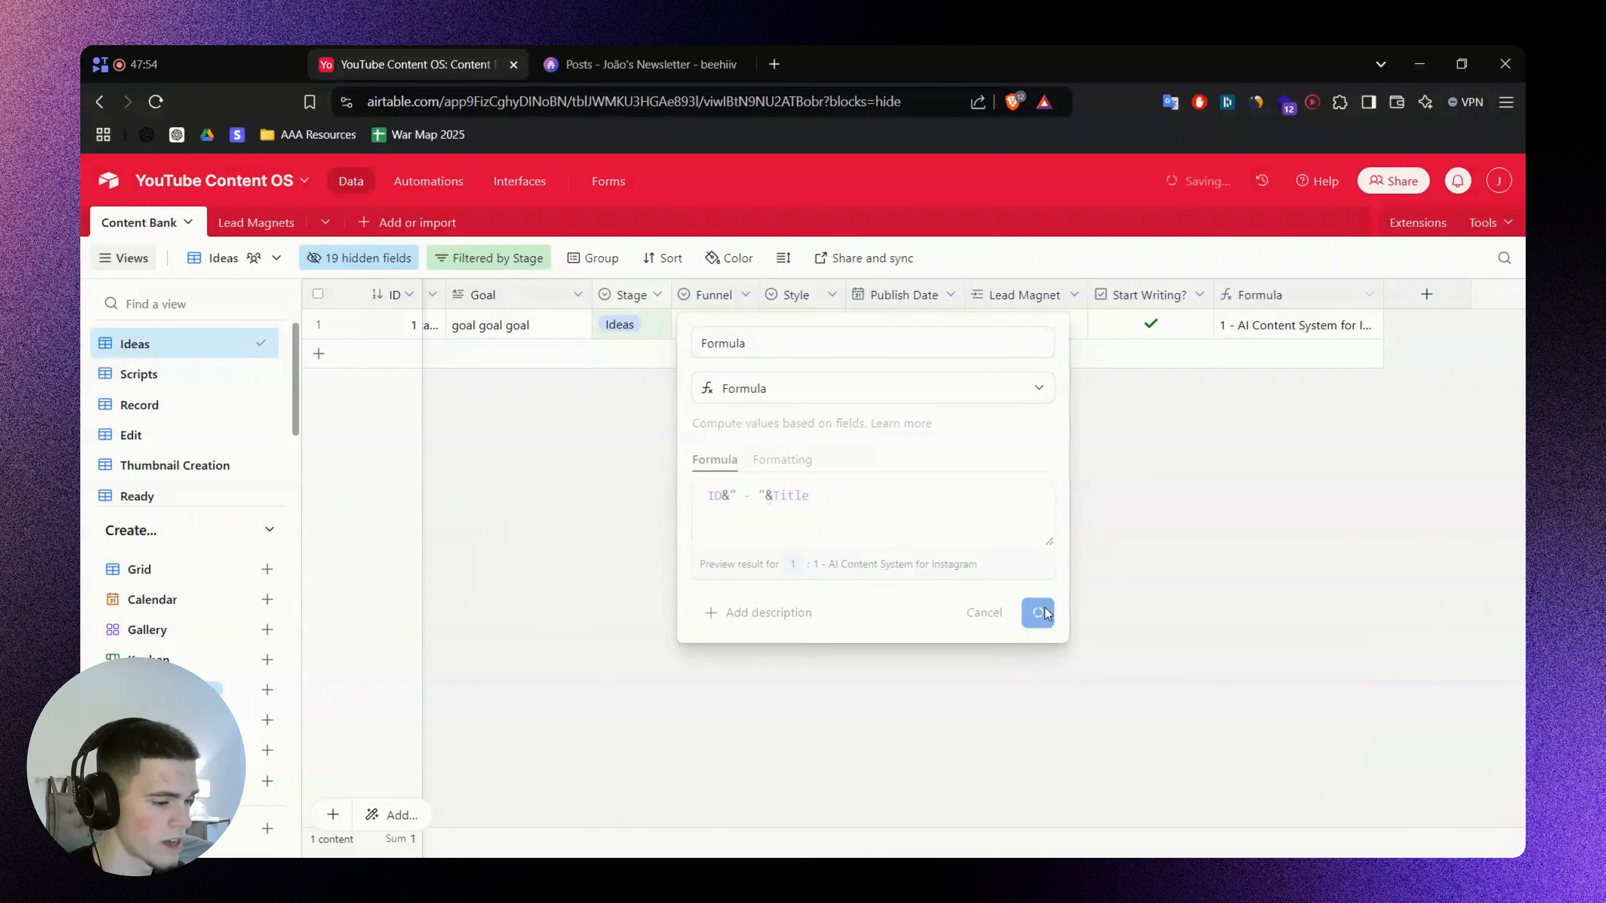
Widen the Formula column in the Ideas view and make Formula the table's primary field
{"action": "left_click_drag", "start_coordinate": [1382, 302], "coordinate": [1435, 302]}
{"action": "right_click", "coordinate": [1345, 302]}
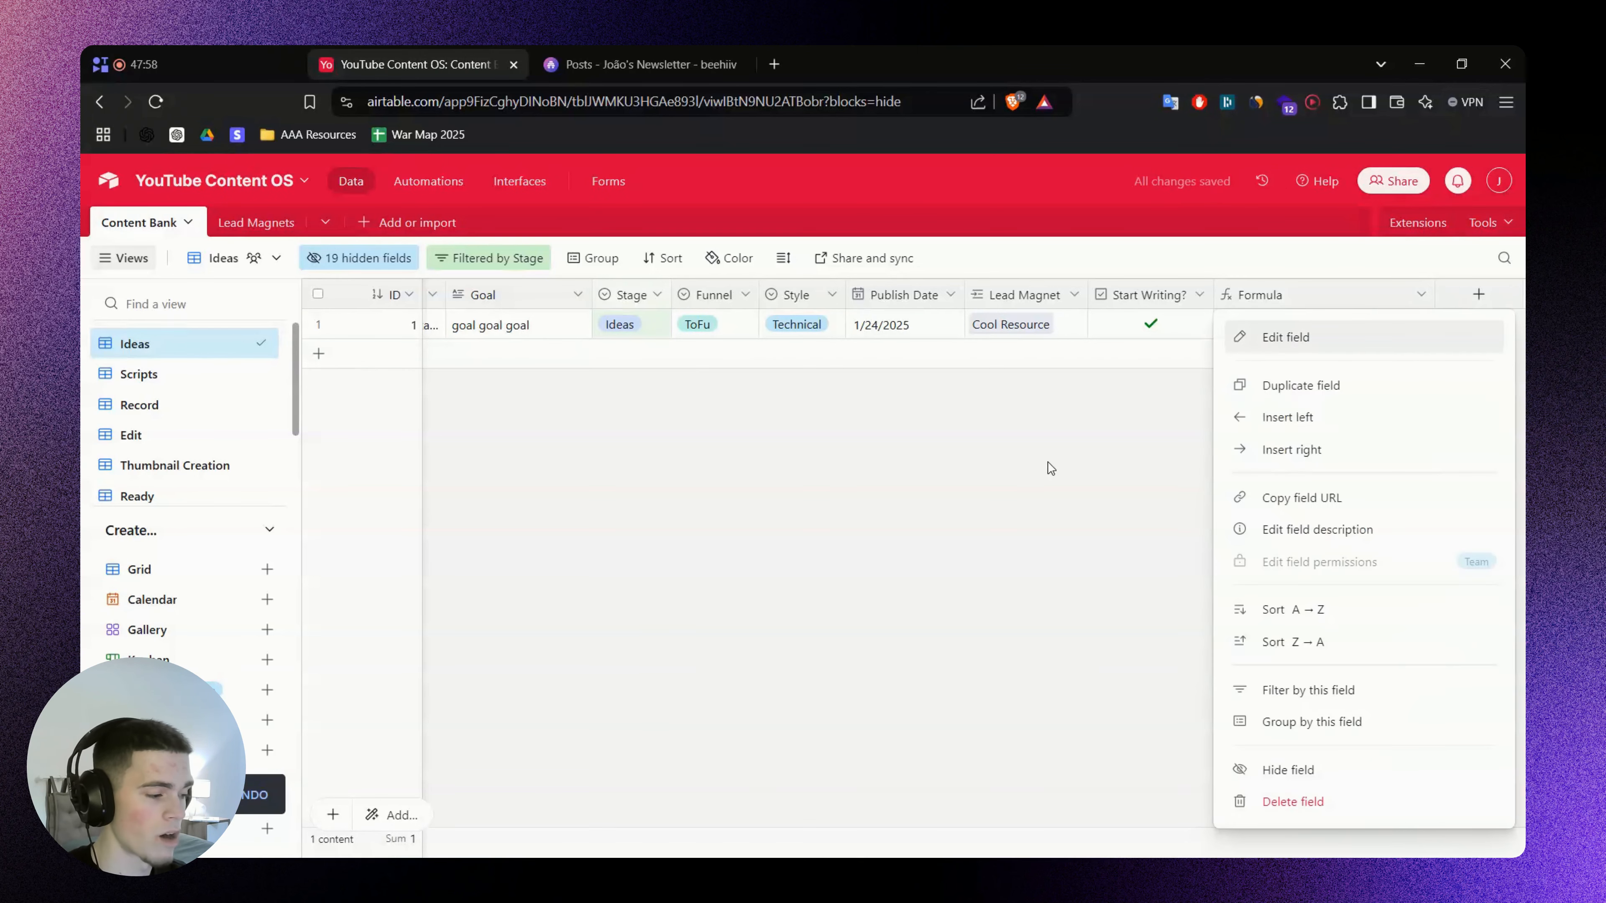
{"action": "left_click", "coordinate": [1047, 463]}
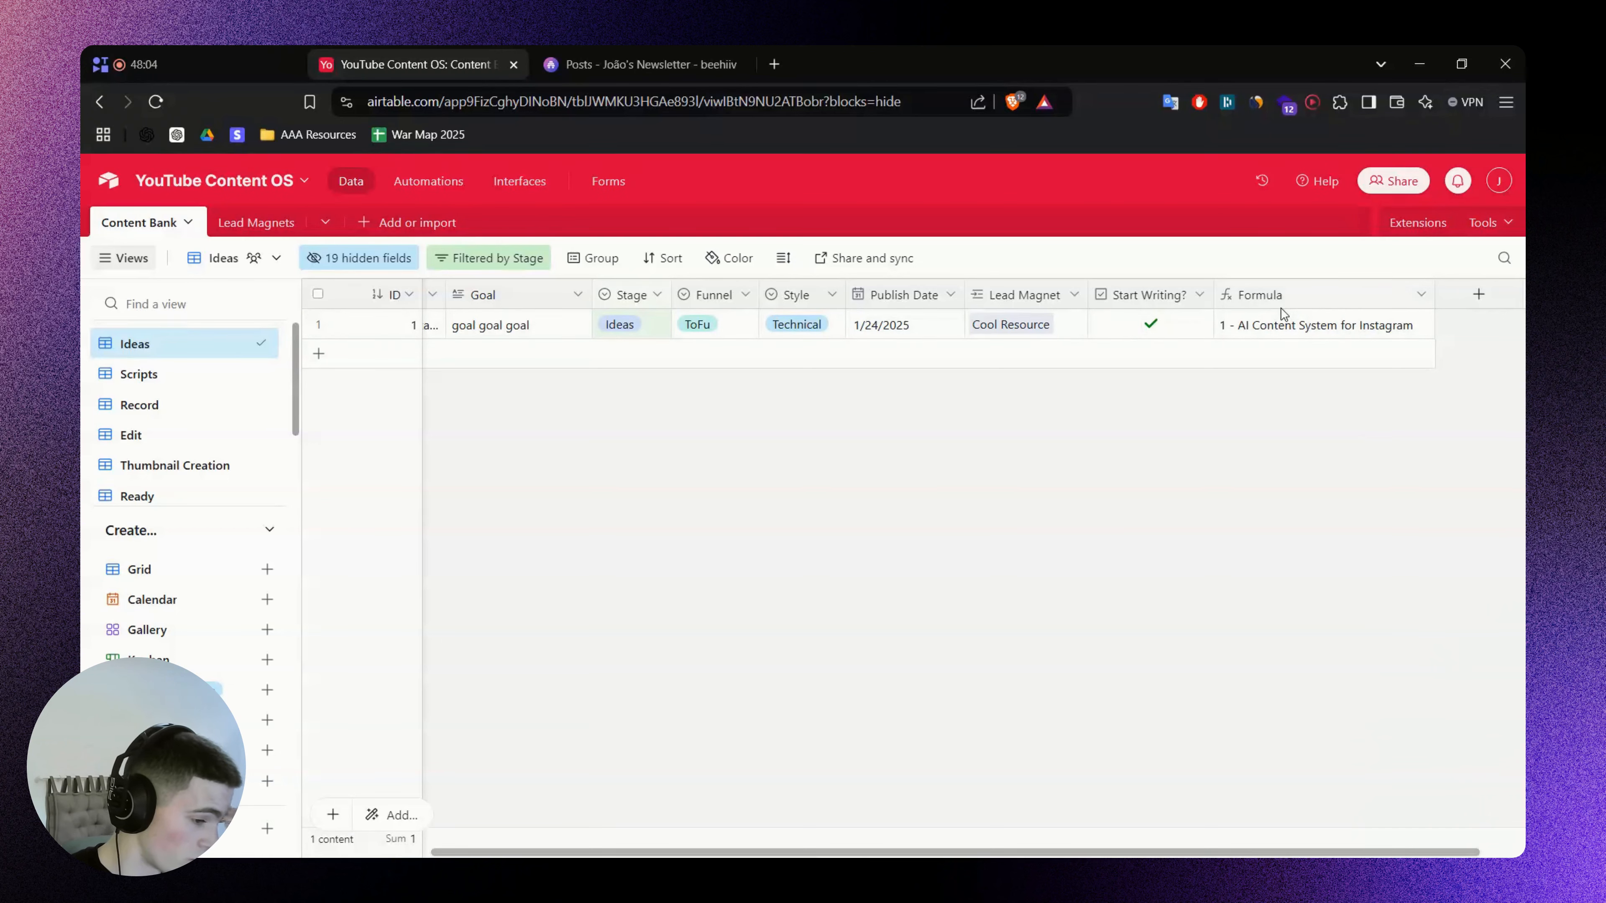
{"action": "left_click_drag", "start_coordinate": [1297, 301], "coordinate": [374, 297]}
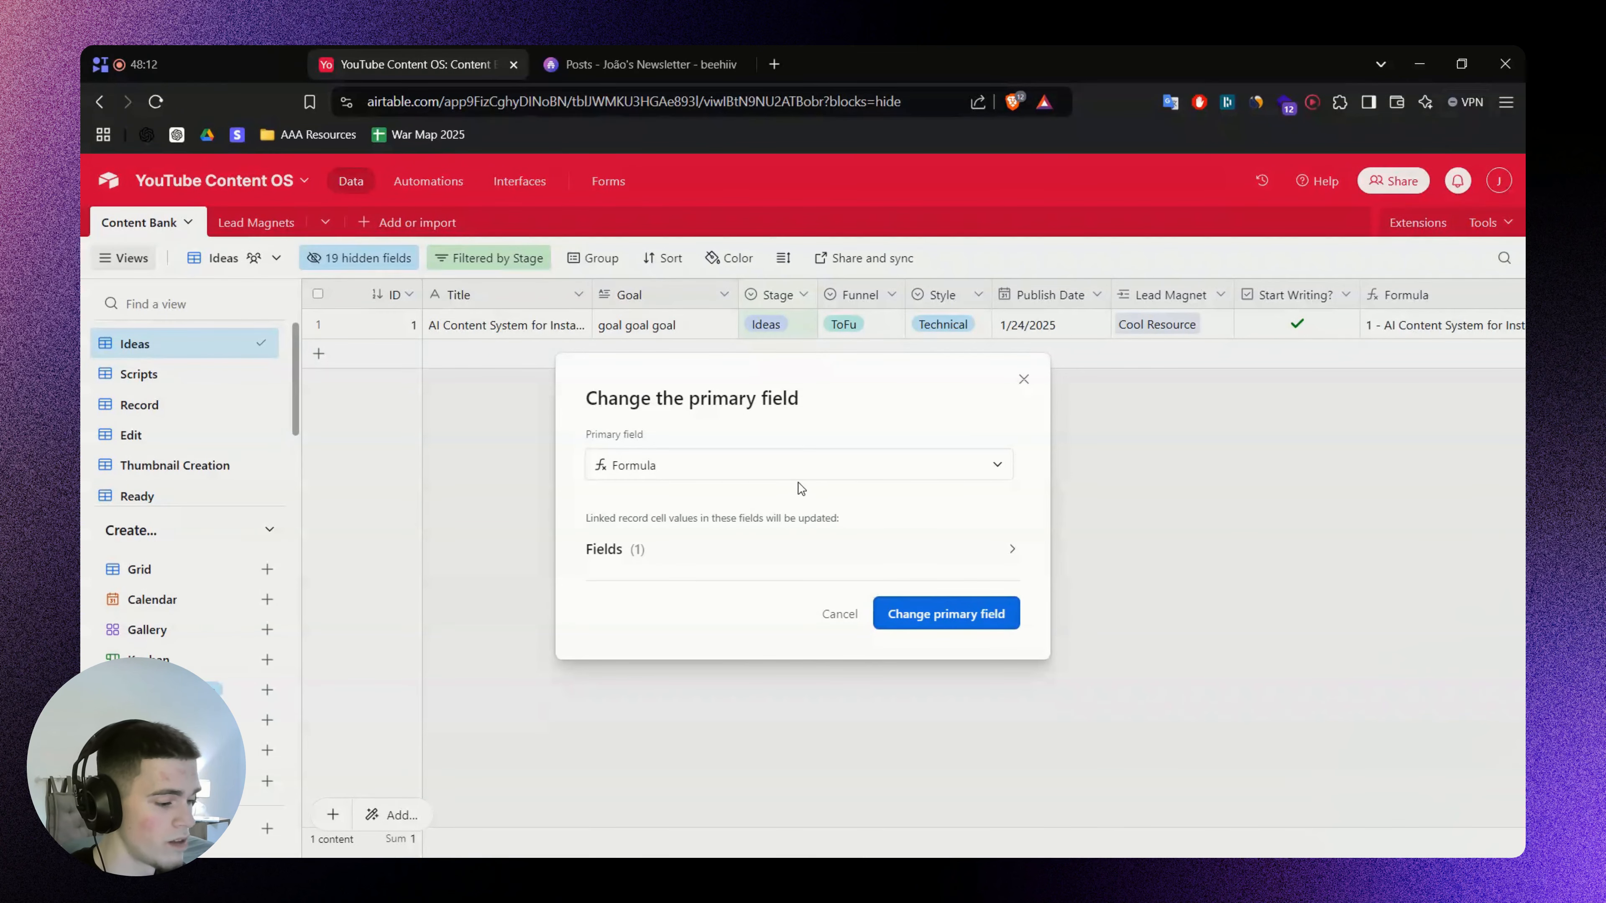
{"action": "left_click", "coordinate": [985, 616]}
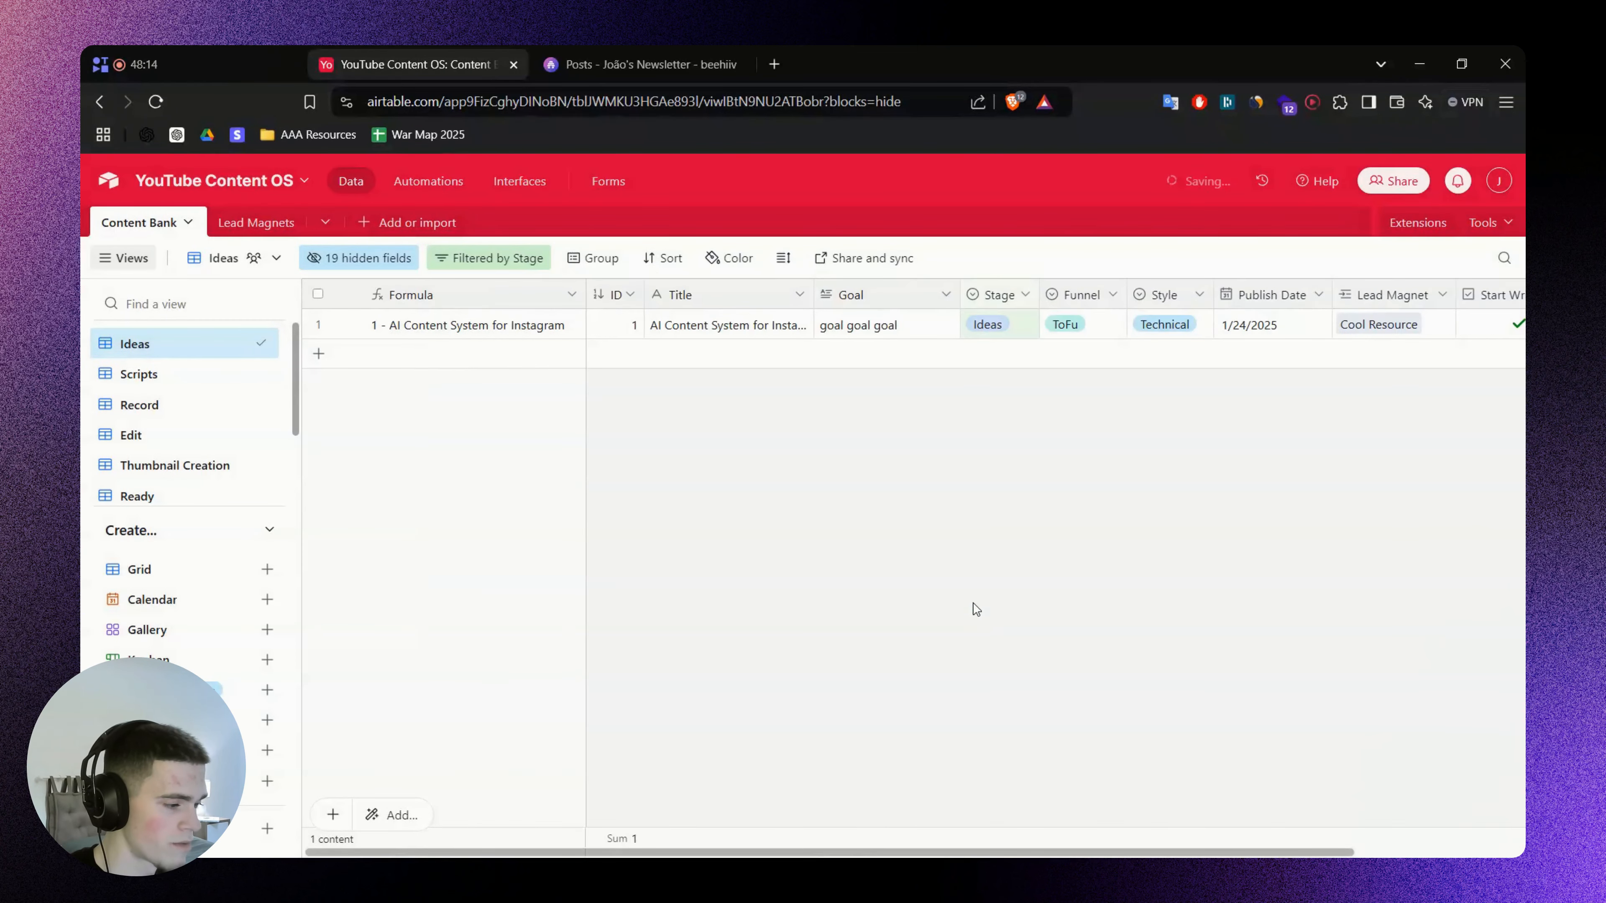
Hide the ID field in the Ideas view and in the Scripts view
{"action": "mouse_move", "coordinate": [612, 299]}
{"action": "left_mouse_down"}
{"action": "mouse_move", "coordinate": [1425, 303]}
{"action": "mouse_move", "coordinate": [612, 297]}
{"action": "left_mouse_up"}
{"action": "right_click", "coordinate": [611, 298]}
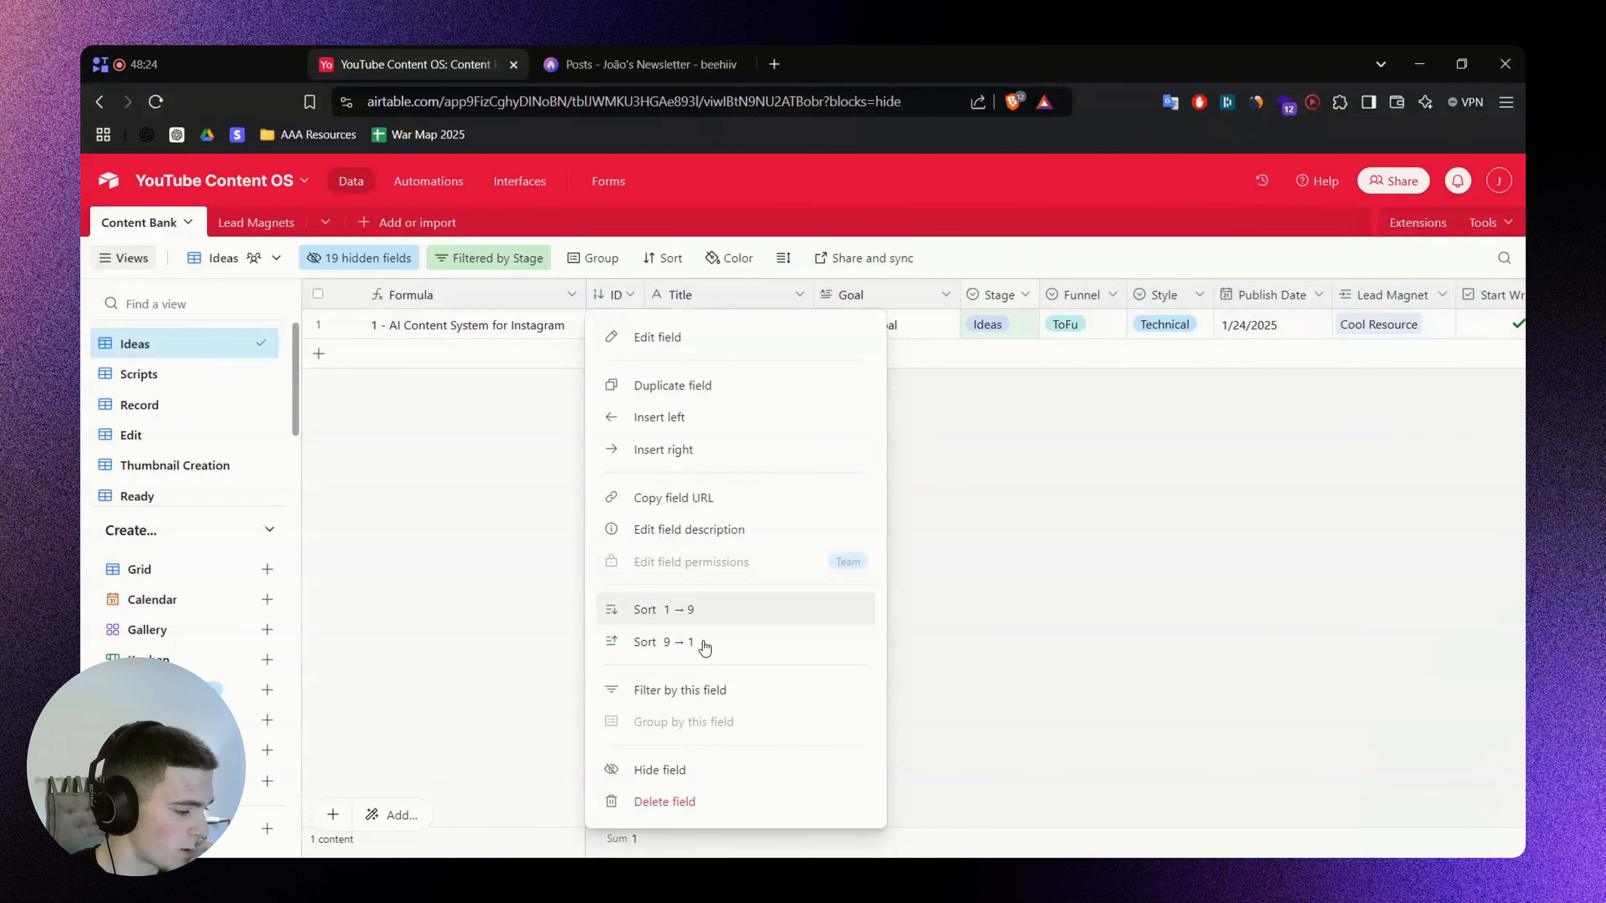
{"action": "left_click", "coordinate": [638, 771]}
{"action": "left_click", "coordinate": [161, 384]}
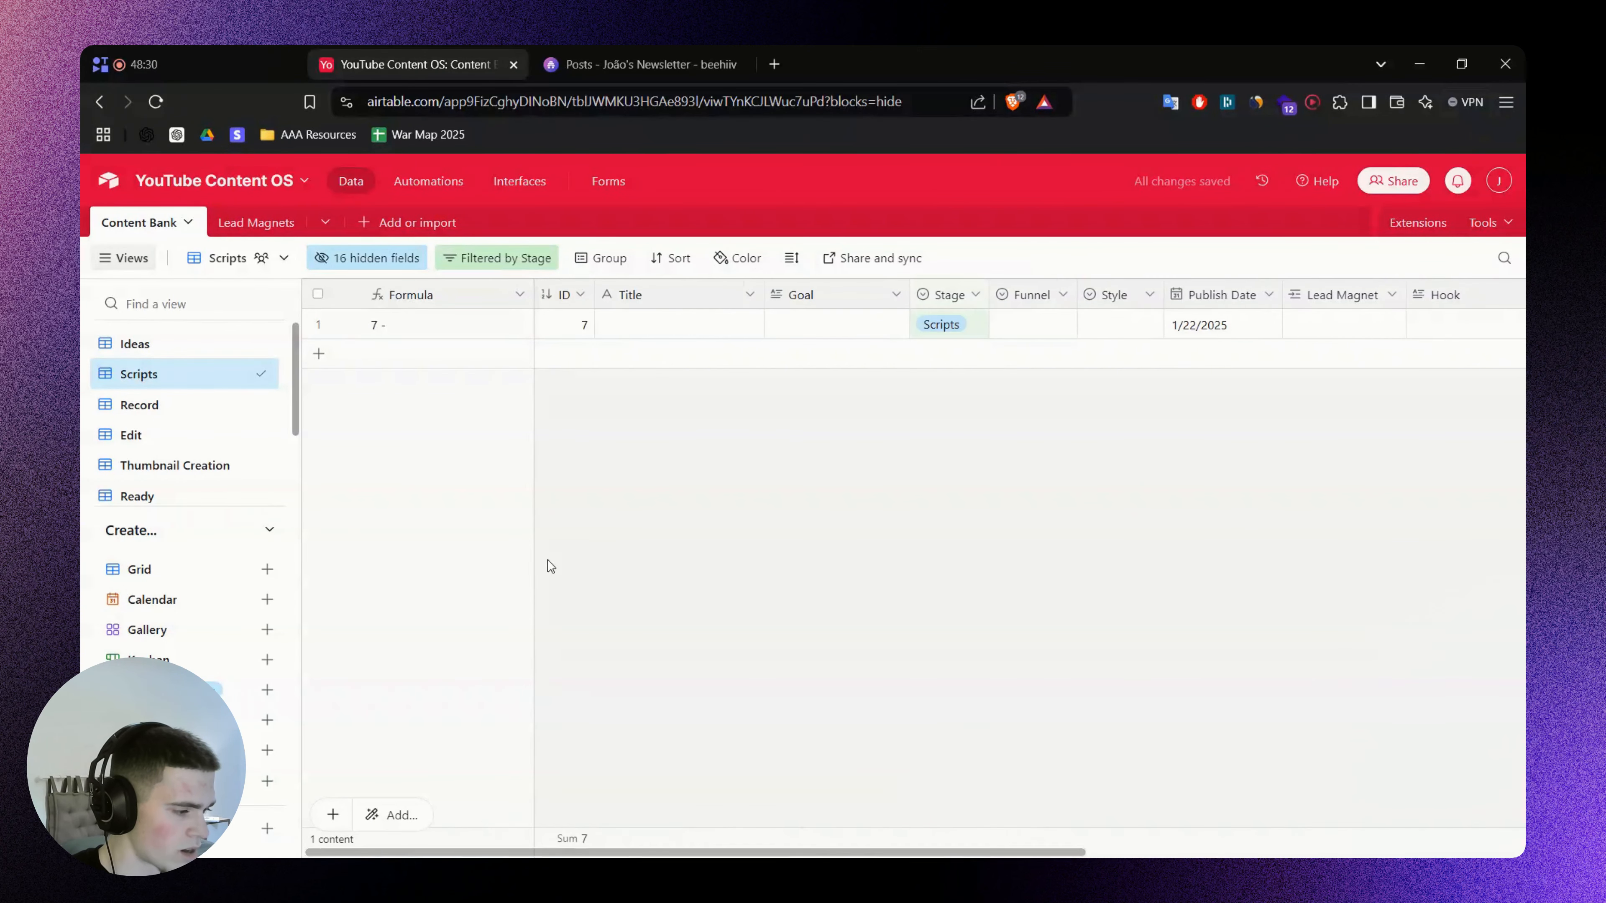
{"action": "right_click", "coordinate": [559, 301]}
{"action": "left_click", "coordinate": [648, 769]}
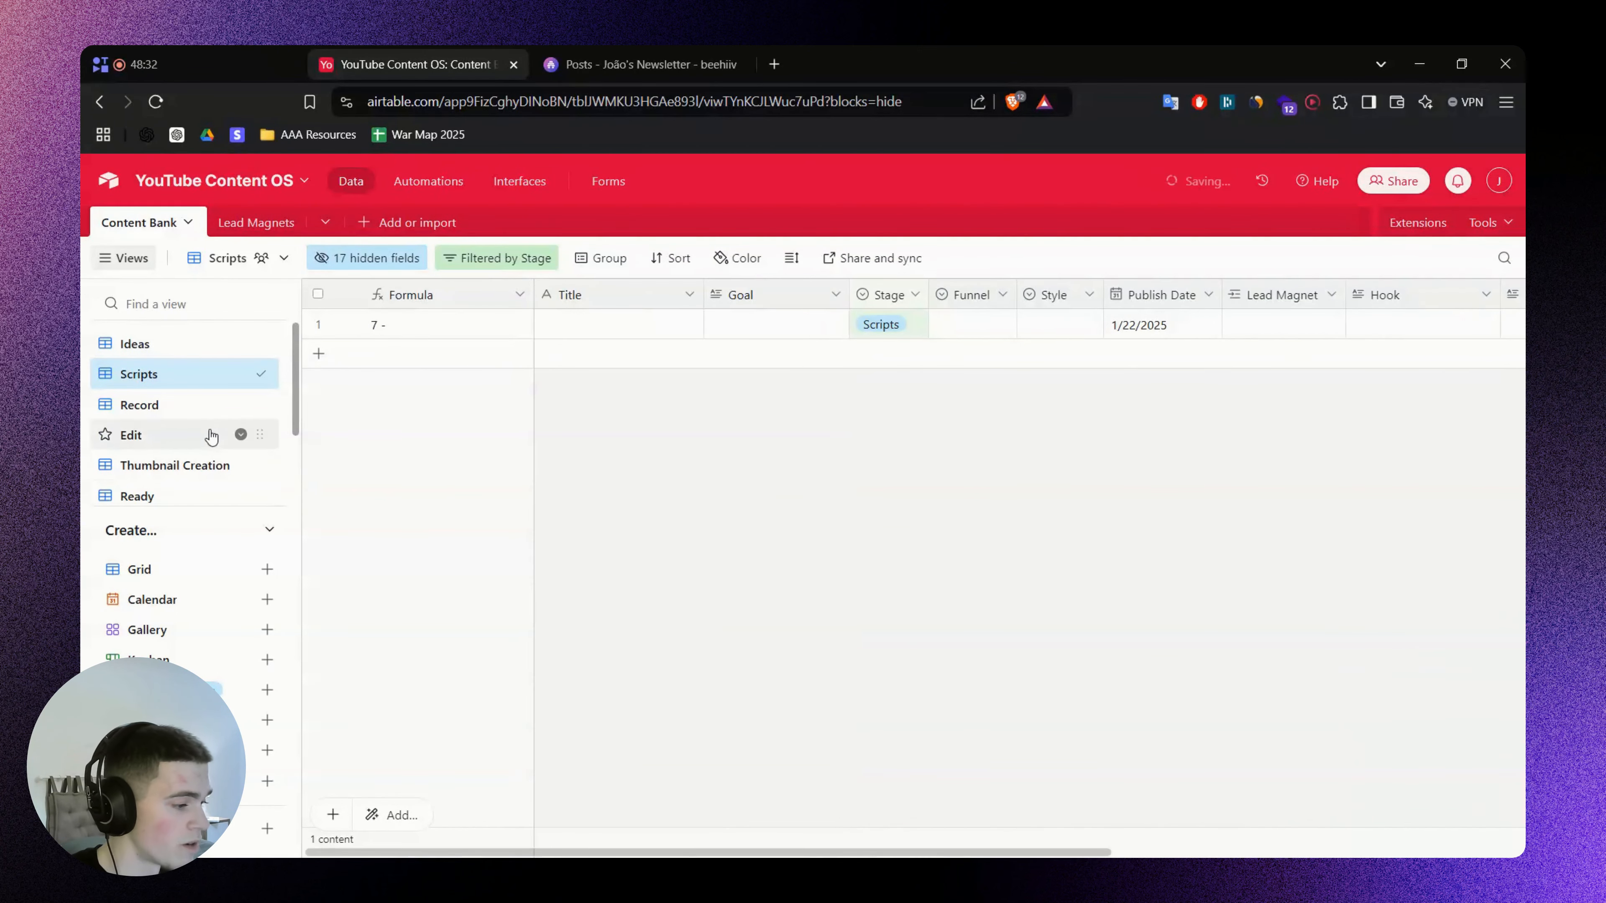
Hide the ID field in the Edit view and in the Thumbnail Creation view
{"action": "left_click", "coordinate": [166, 408]}
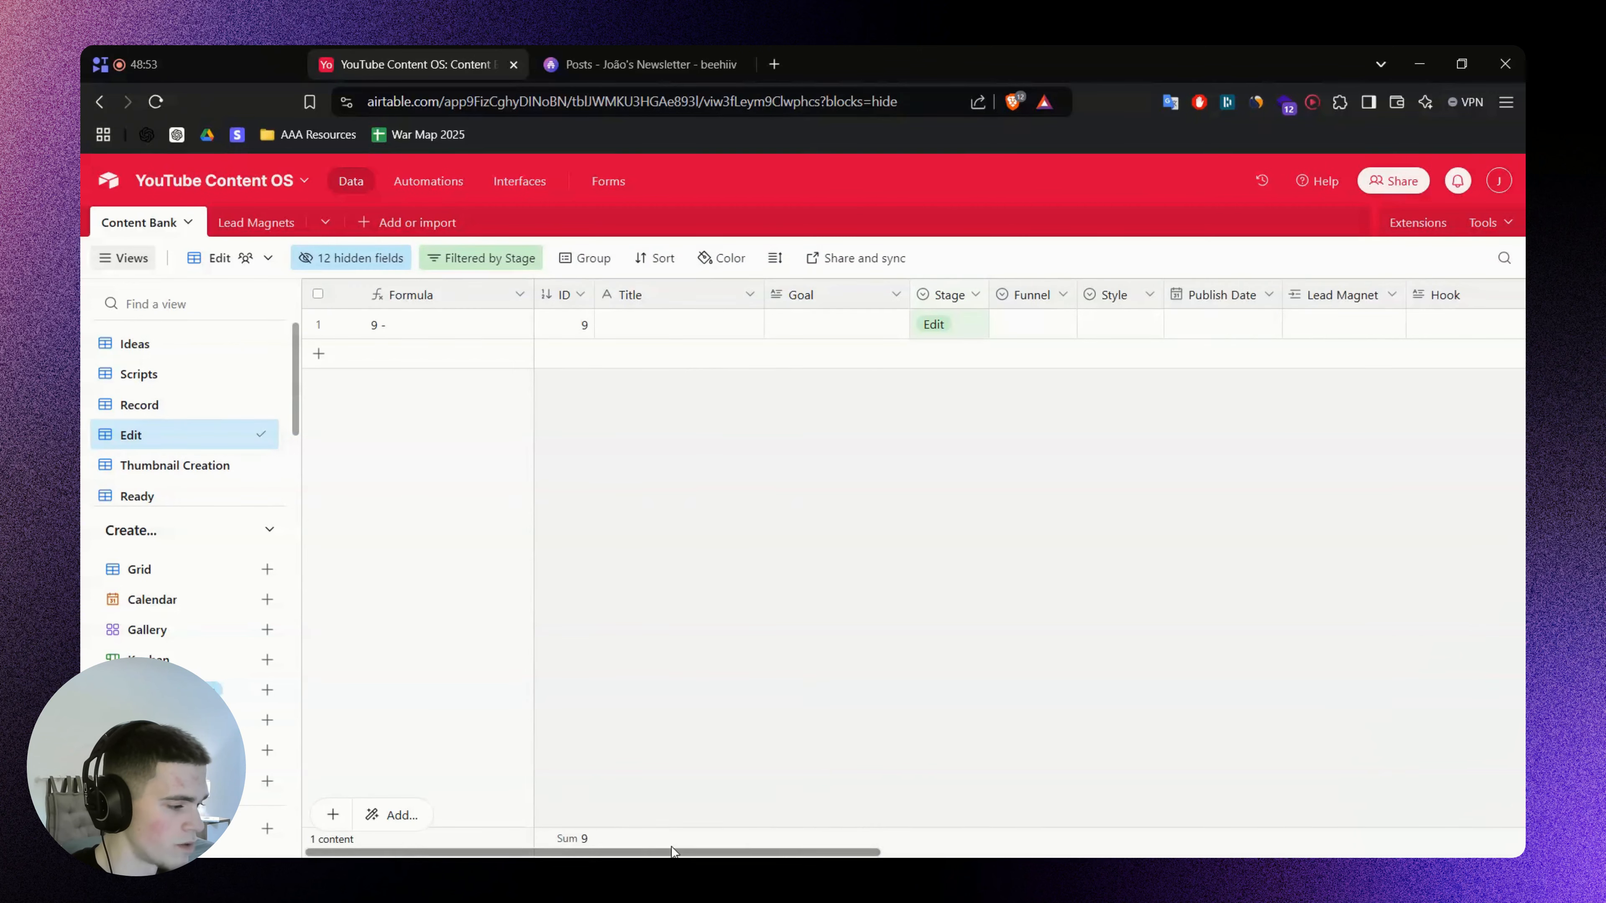
{"action": "right_click", "coordinate": [561, 297]}
{"action": "left_click", "coordinate": [626, 769]}
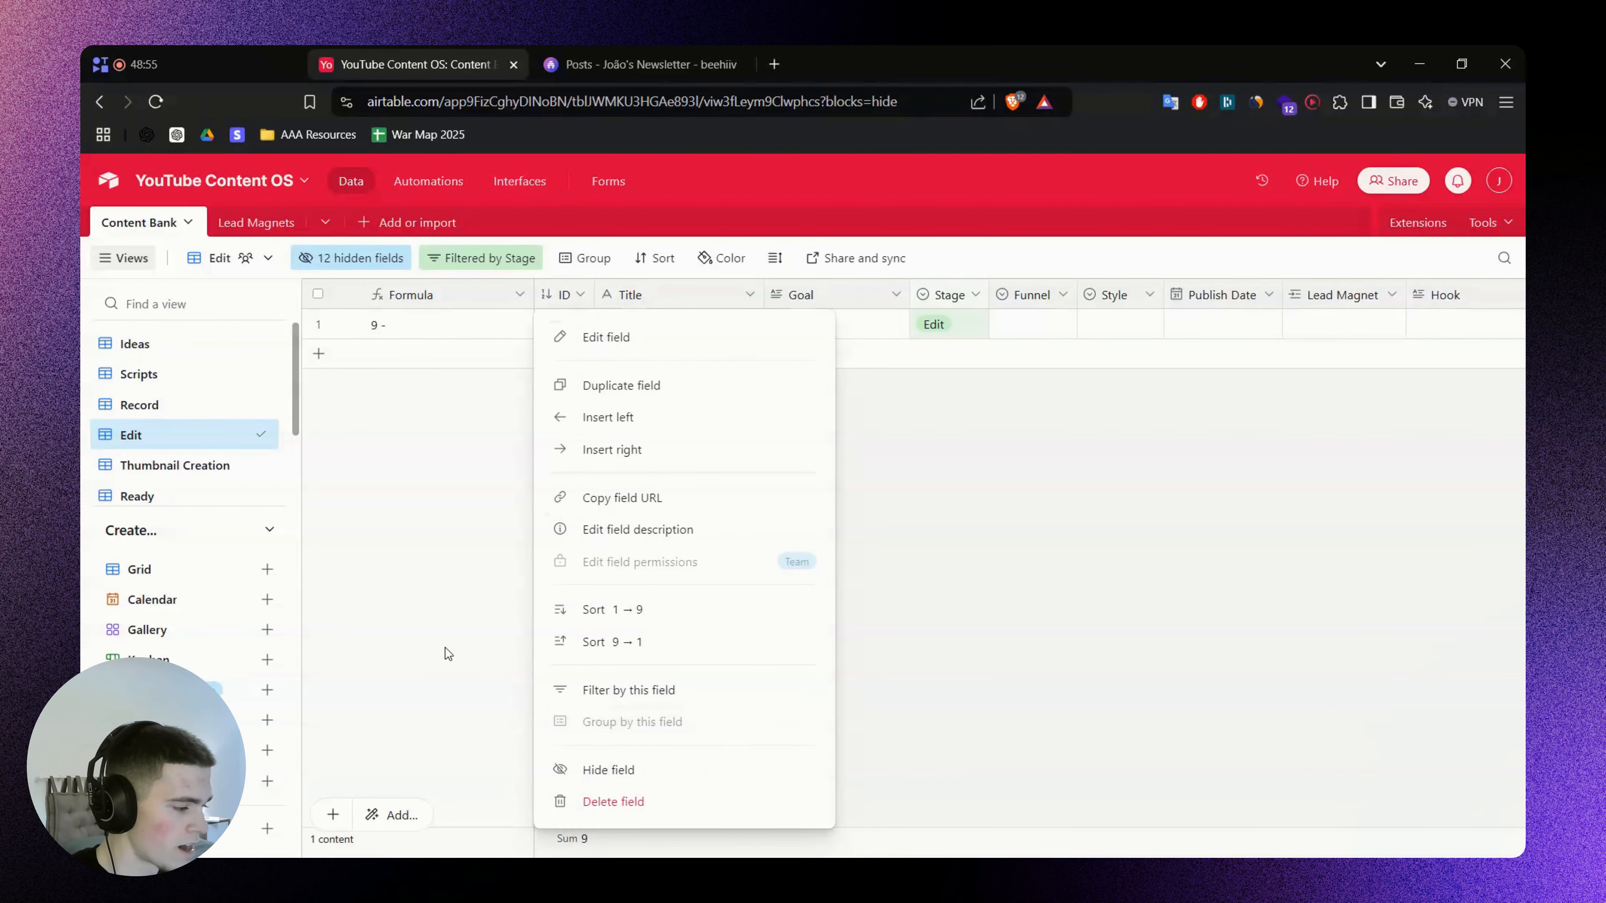
{"action": "left_click", "coordinate": [168, 471]}
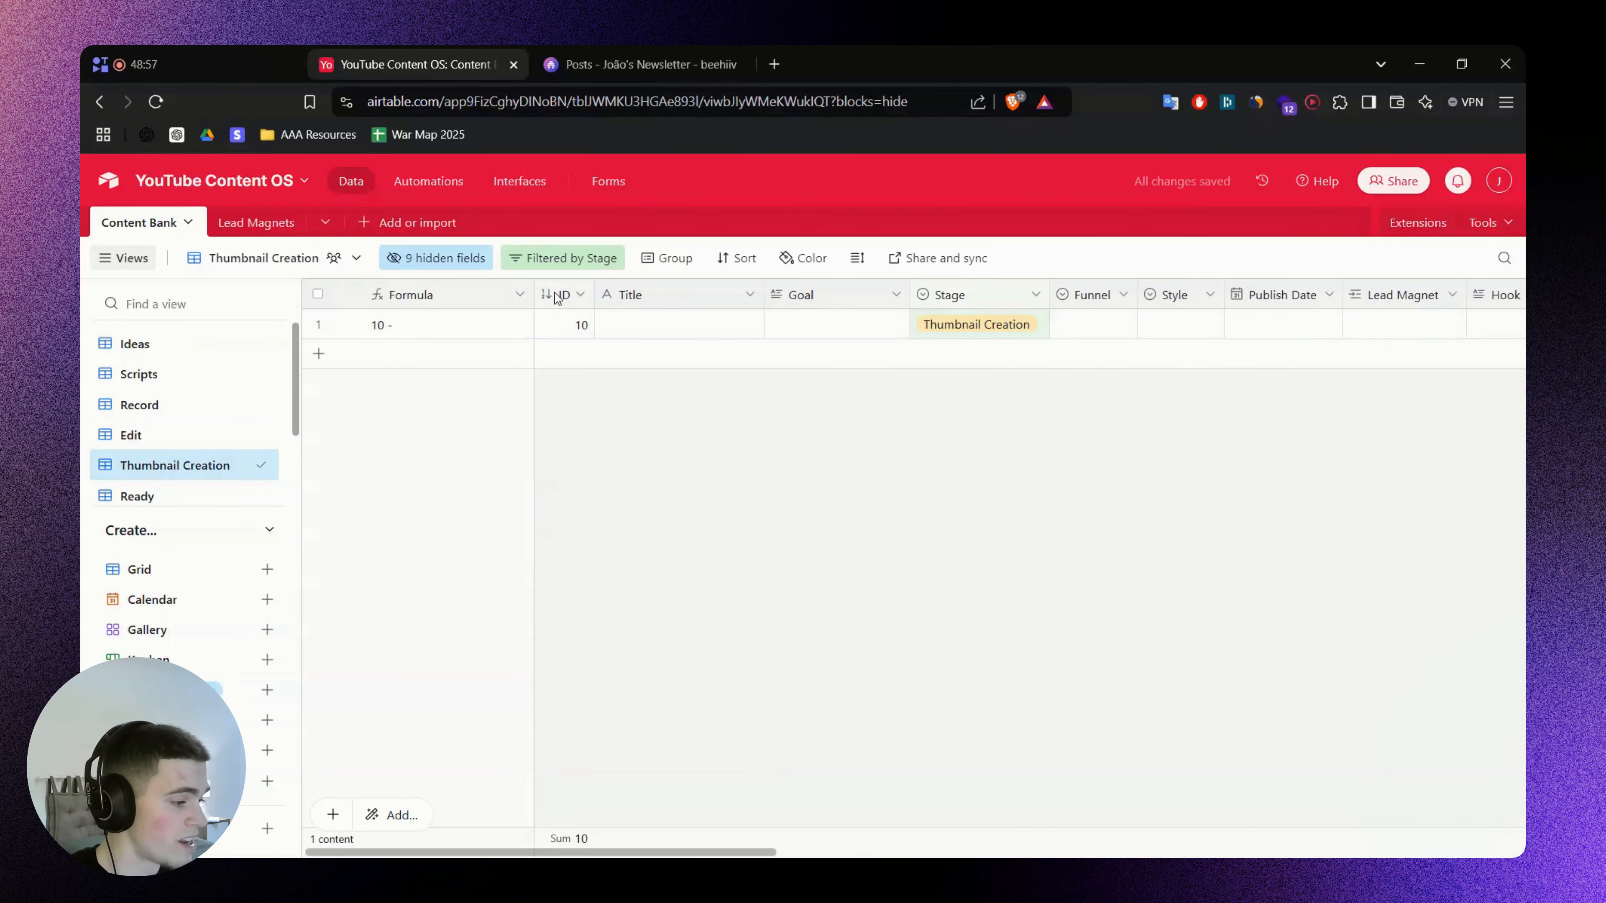
{"action": "right_click", "coordinate": [561, 294]}
{"action": "left_click", "coordinate": [629, 769]}
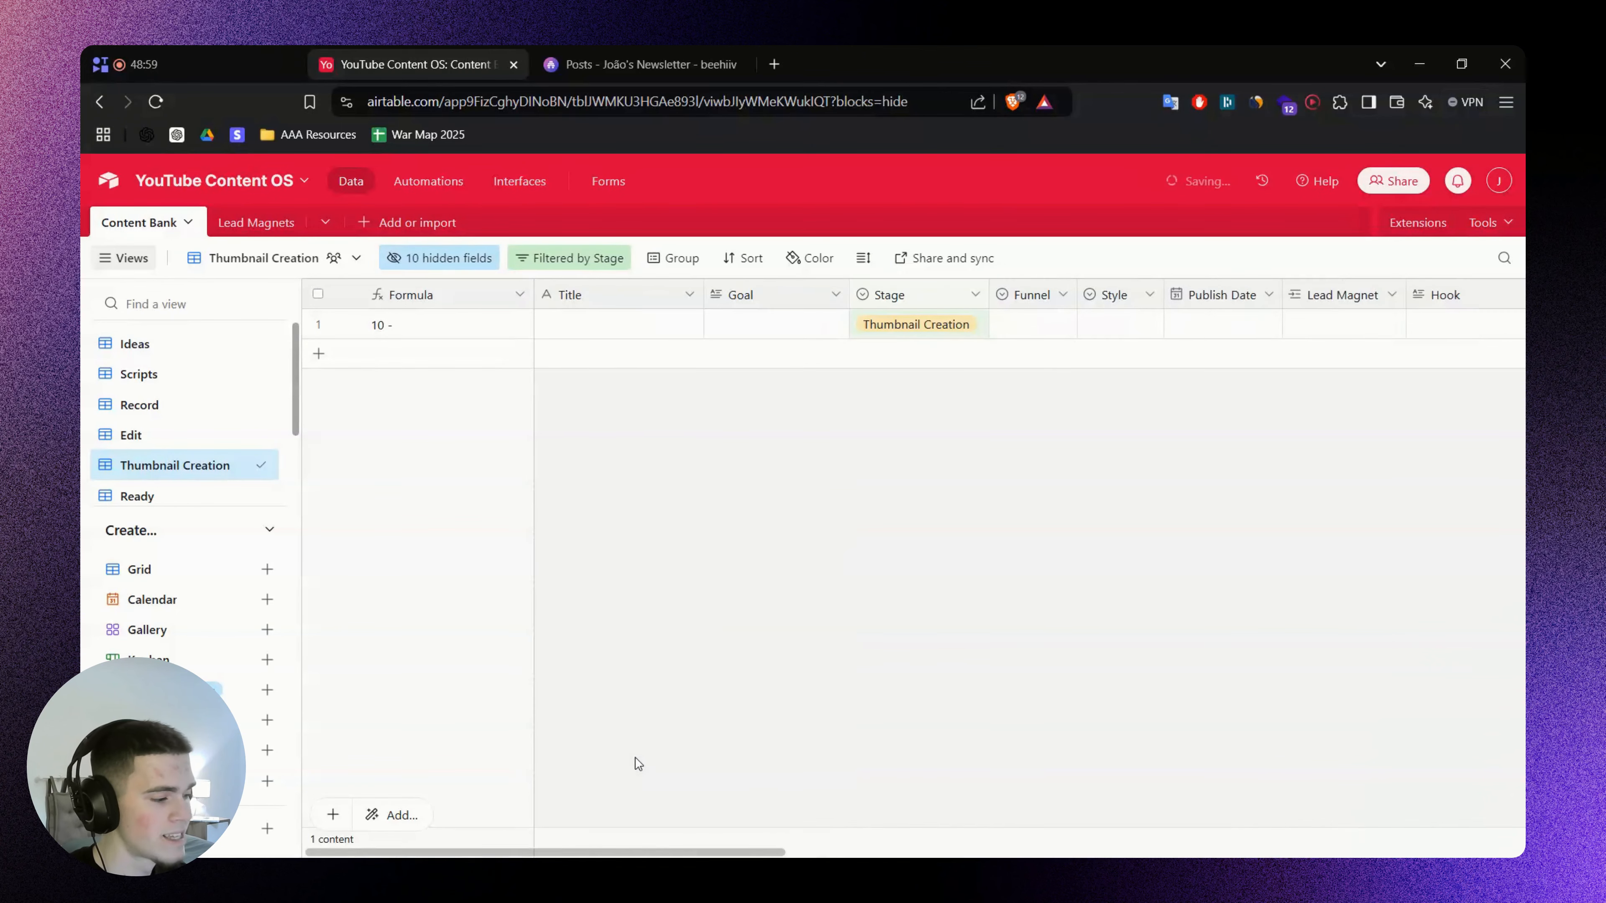
Hide the ID field in the Ready view
{"action": "scroll", "coordinate": [179, 494], "scroll_direction": "down", "scroll_amount": 3}
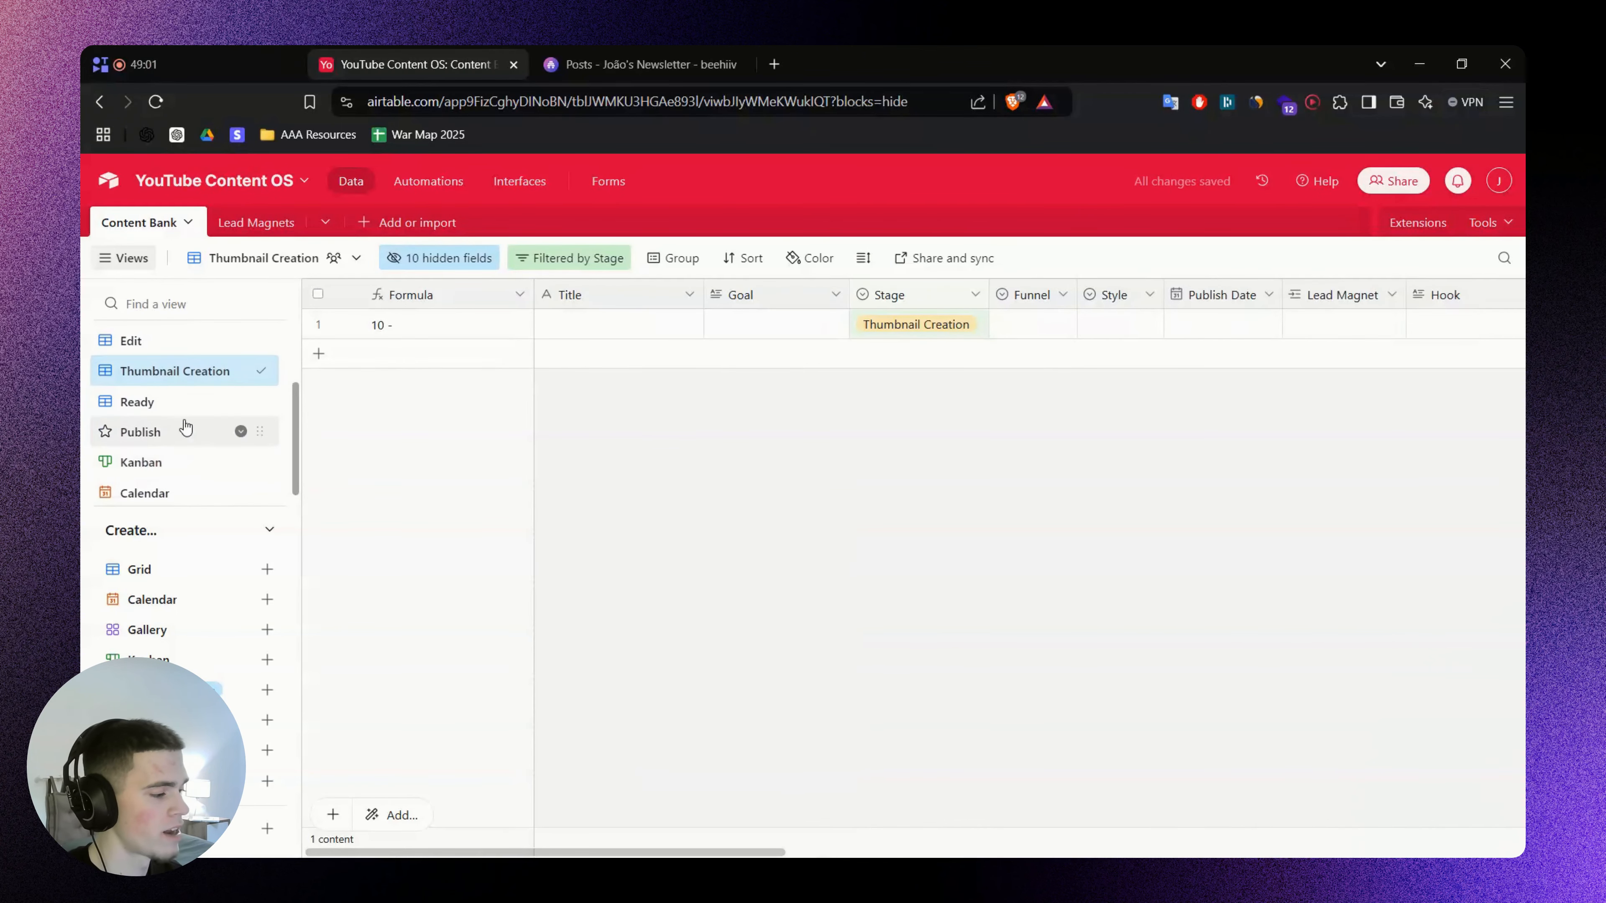
{"action": "left_click", "coordinate": [178, 400]}
{"action": "left_click", "coordinate": [580, 295]}
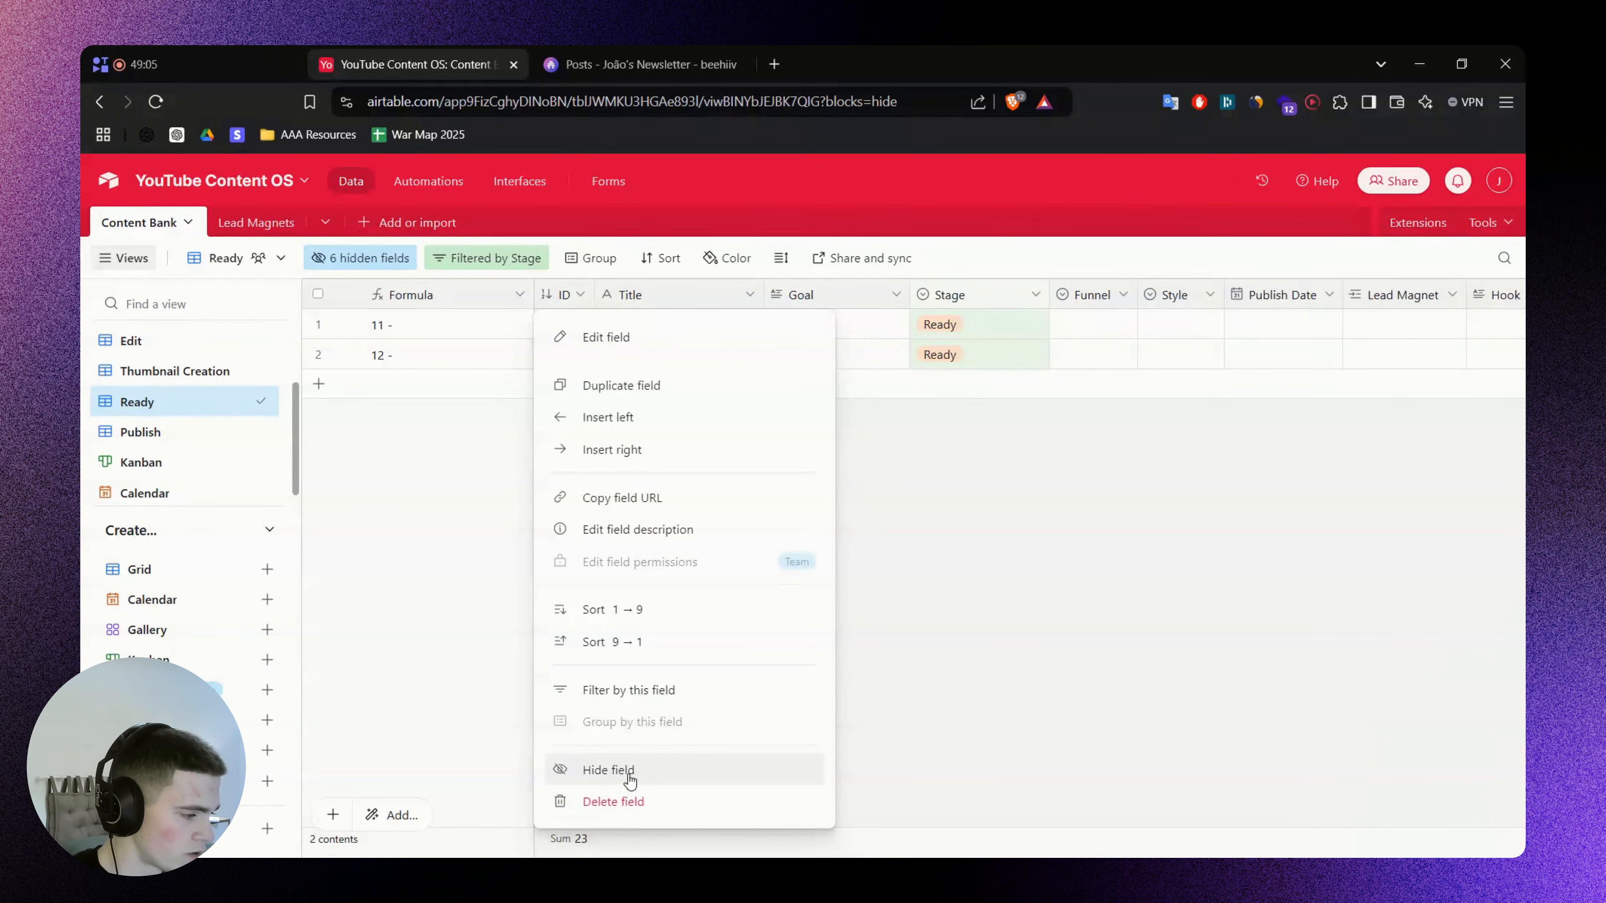
{"action": "left_click", "coordinate": [640, 768]}
Rename the primary Formula field to CID, keeping its ID and Title expression
{"action": "right_click", "coordinate": [462, 302]}
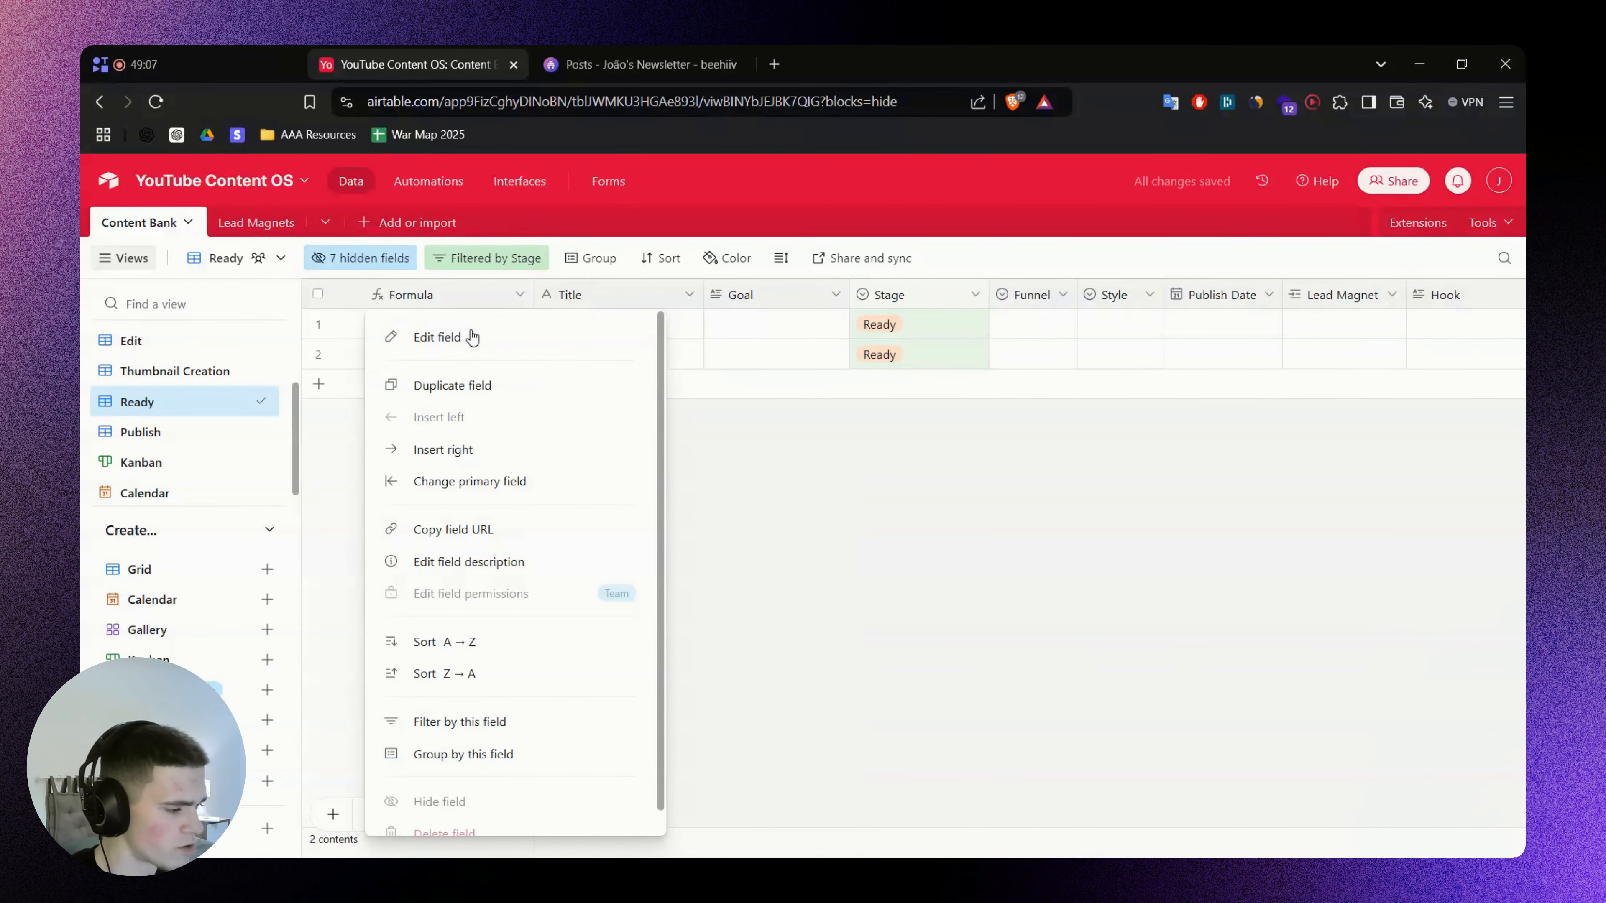
{"action": "left_click", "coordinate": [468, 333]}
{"action": "left_click", "coordinate": [585, 340]}
{"action": "double_click", "coordinate": [584, 338]}
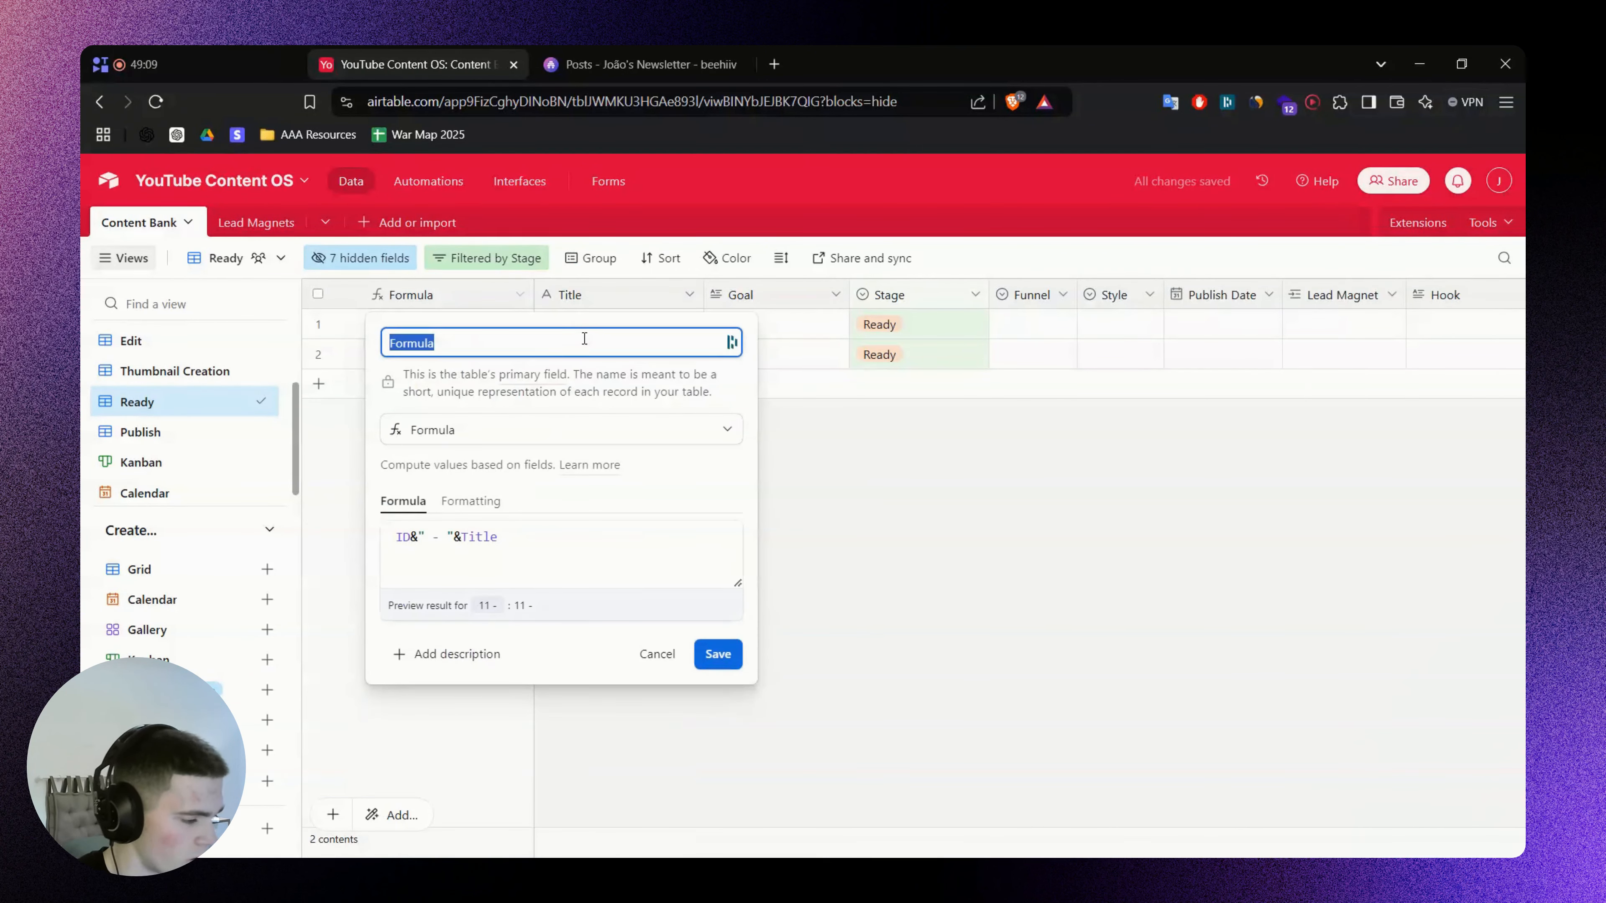
{"action": "type", "text": "CID"}
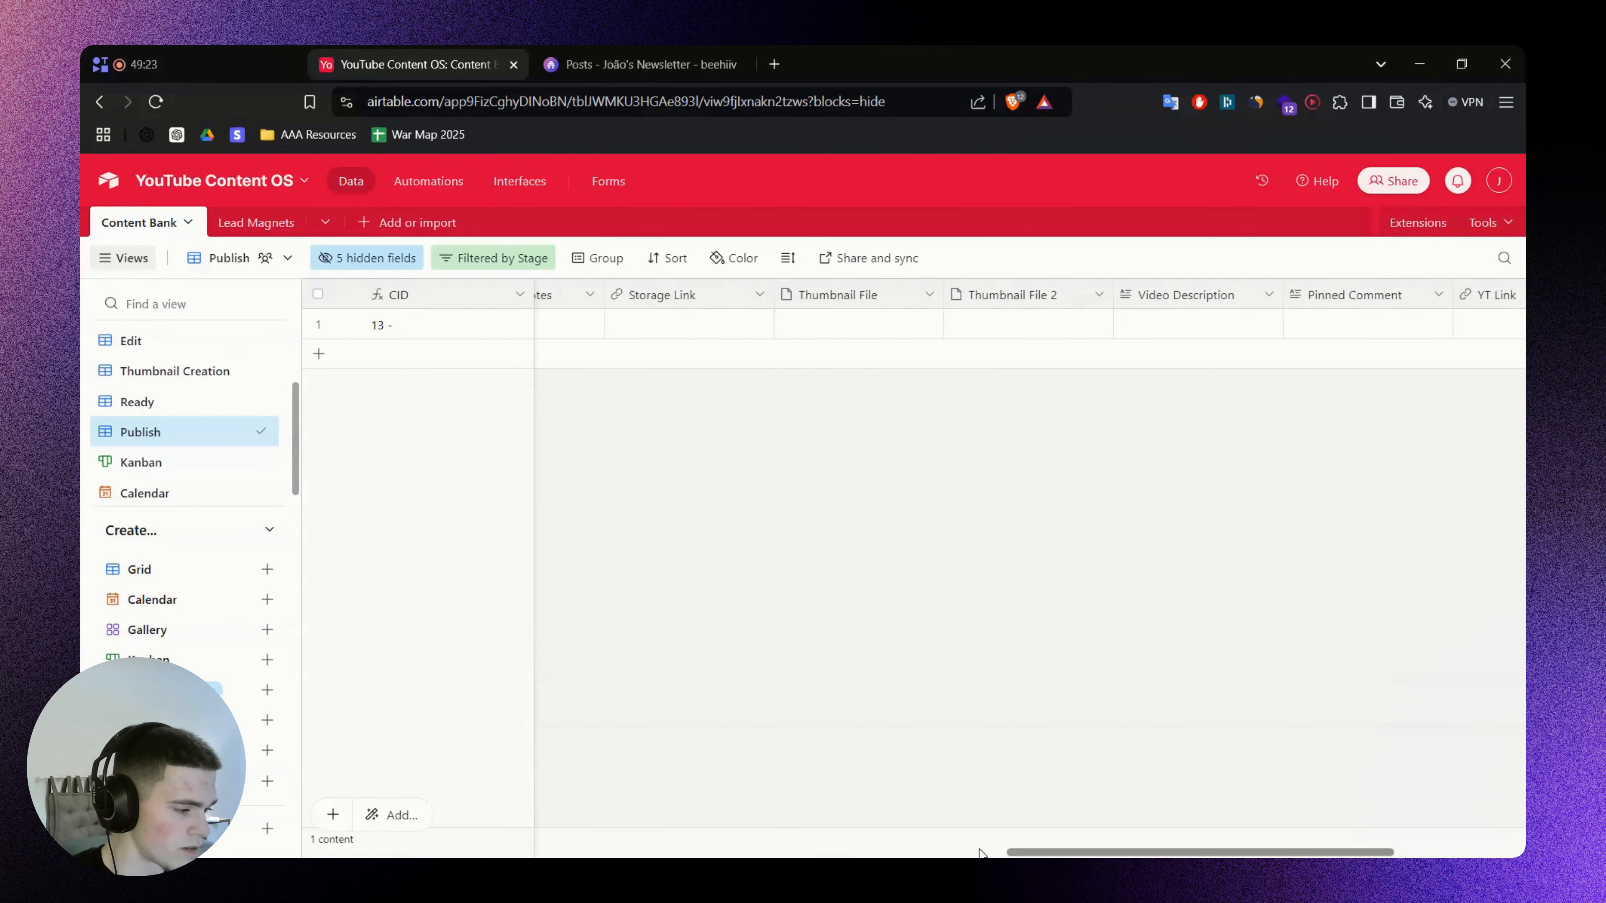
Hide the ID field in the Publish view
{"action": "left_click_drag", "start_coordinate": [1011, 852], "coordinate": [367, 823]}
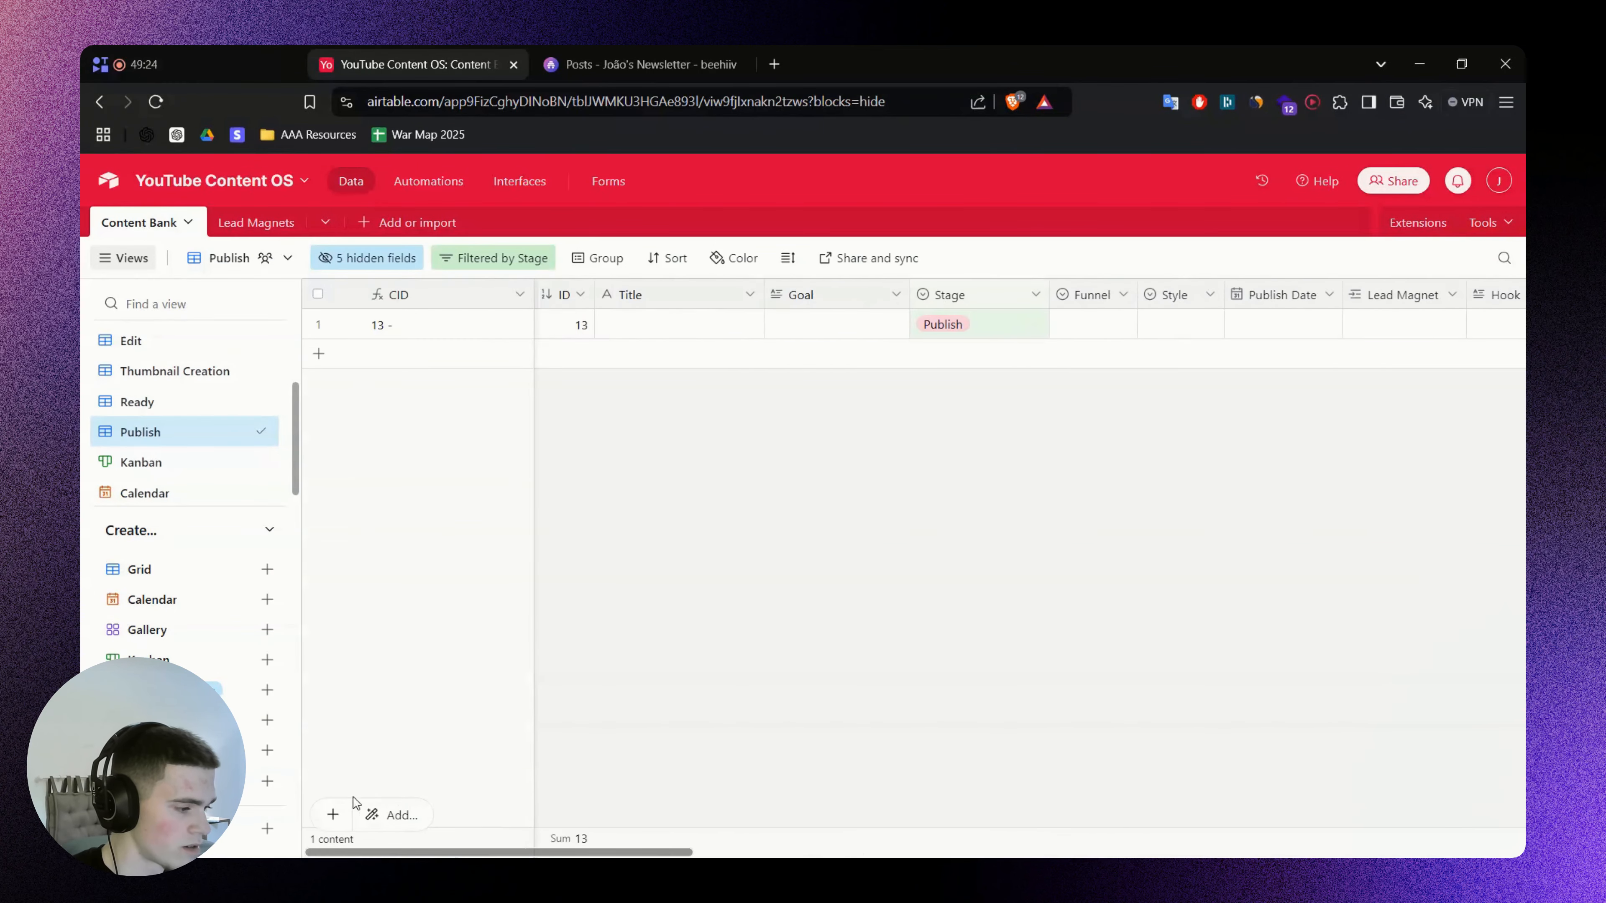
{"action": "right_click", "coordinate": [563, 294]}
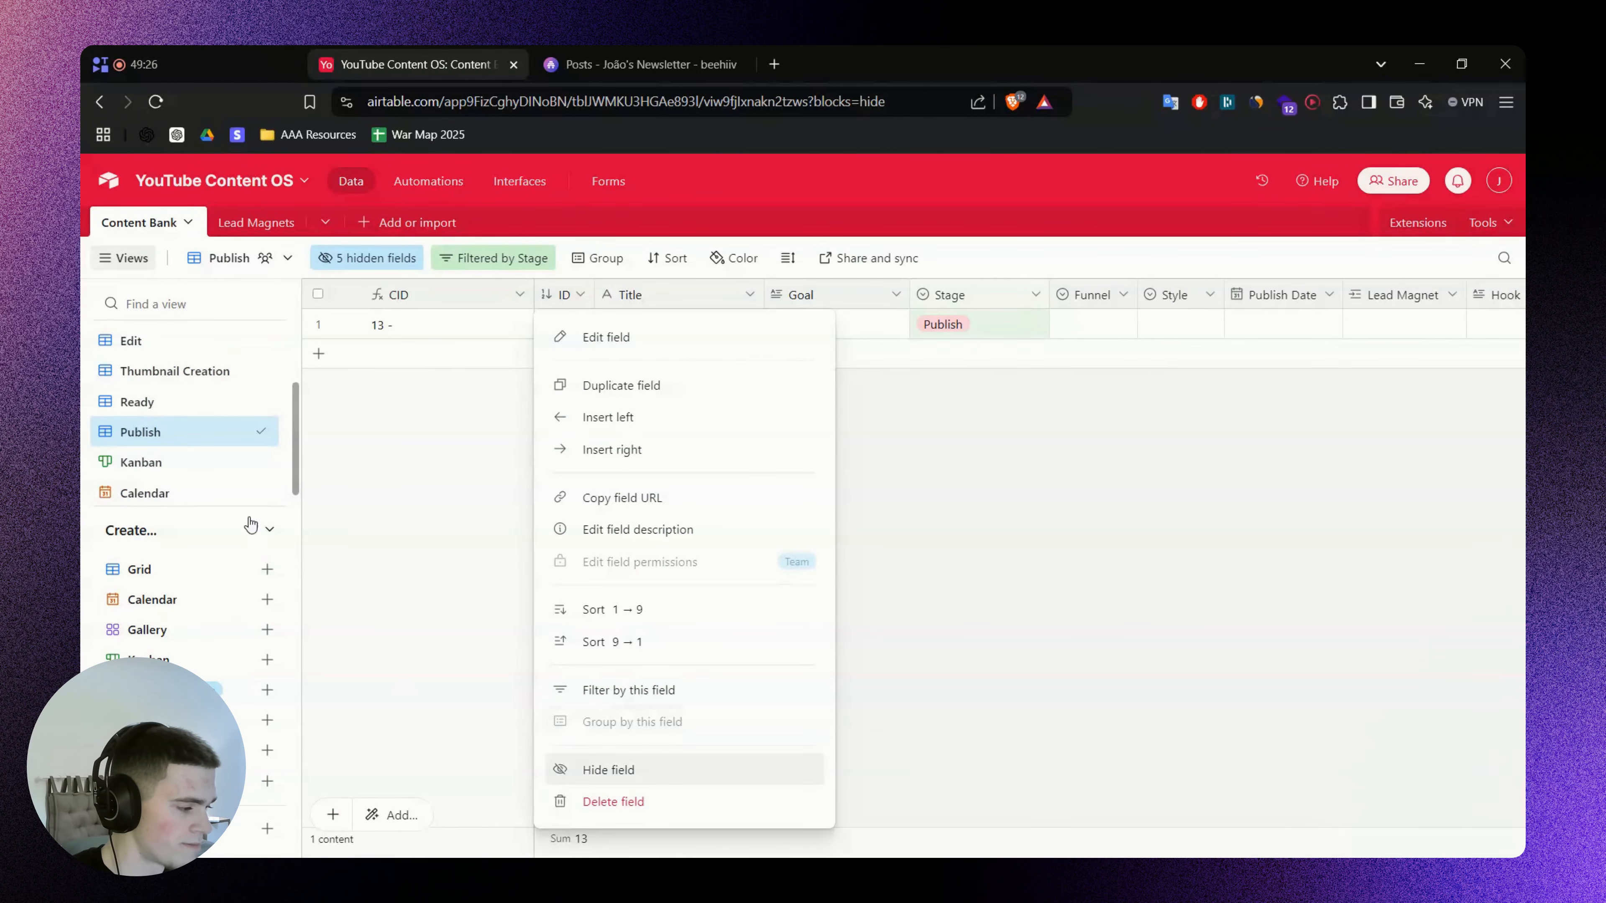
{"action": "left_click", "coordinate": [593, 765]}
In the Kanban view, hide the ID and Title fields on the cards
{"action": "left_click", "coordinate": [166, 463]}
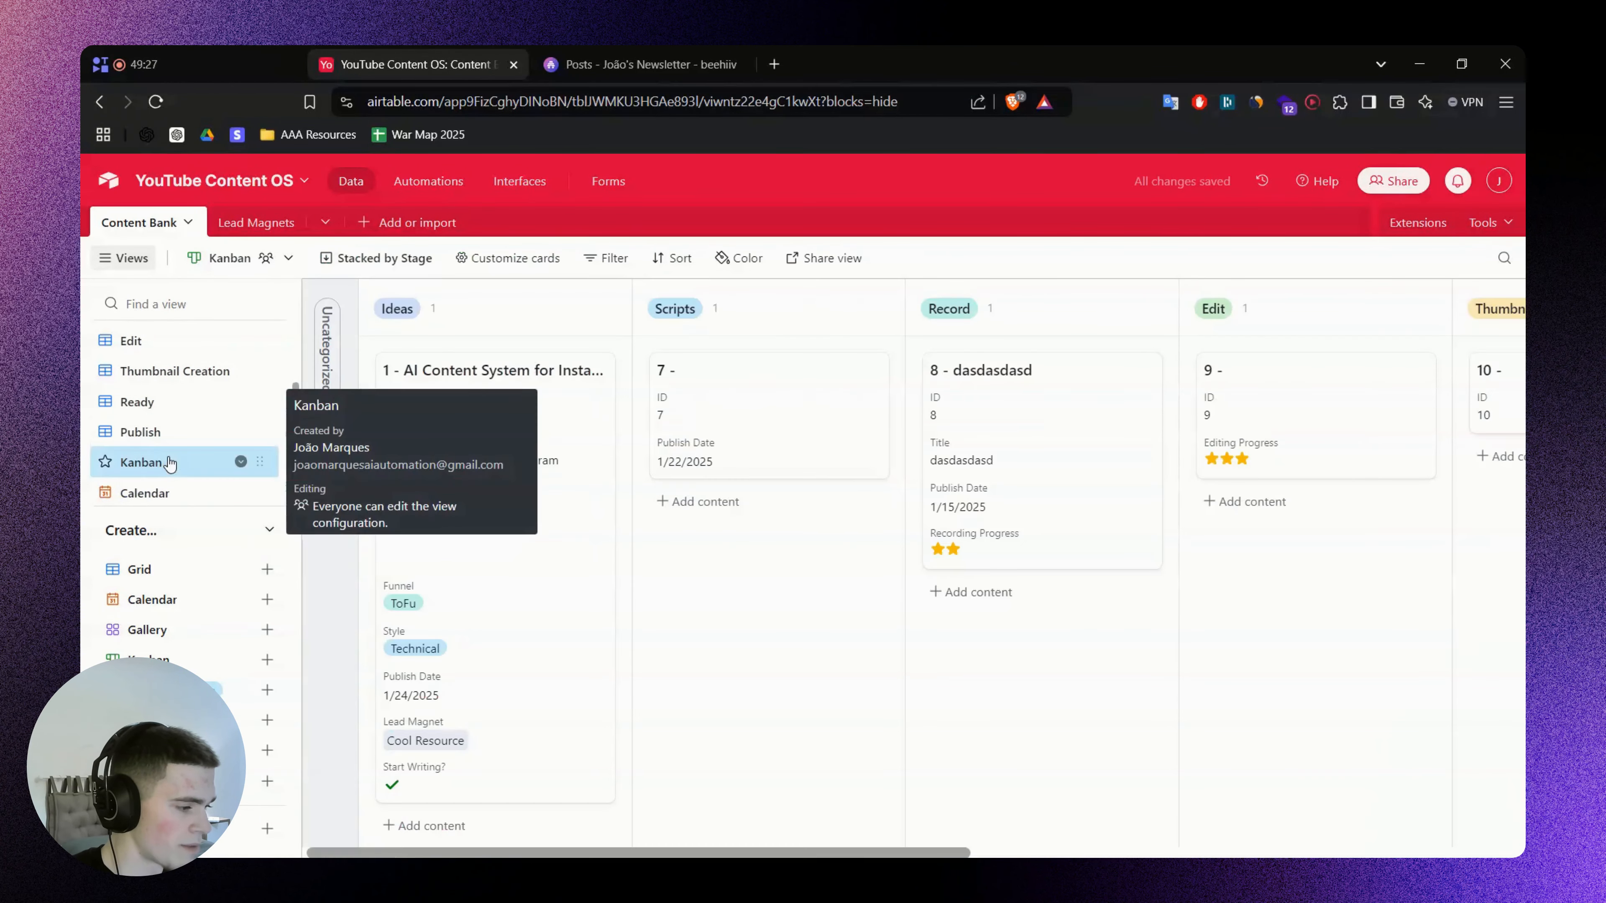
{"action": "left_click", "coordinate": [593, 468]}
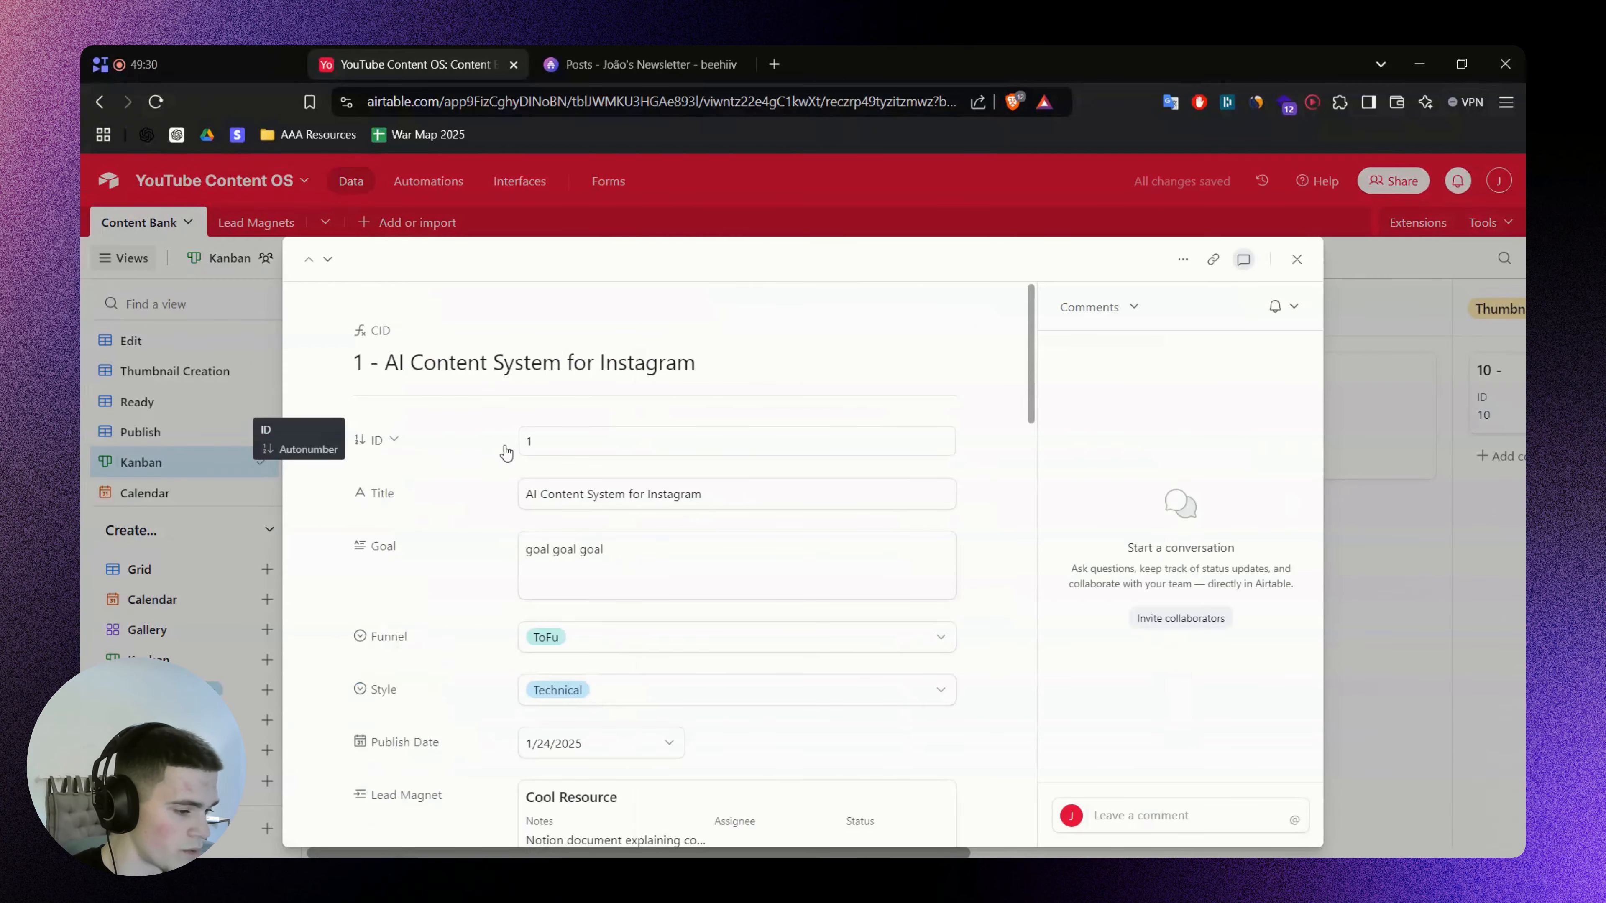
{"action": "key", "text": "Escape"}
{"action": "left_click", "coordinate": [509, 258]}
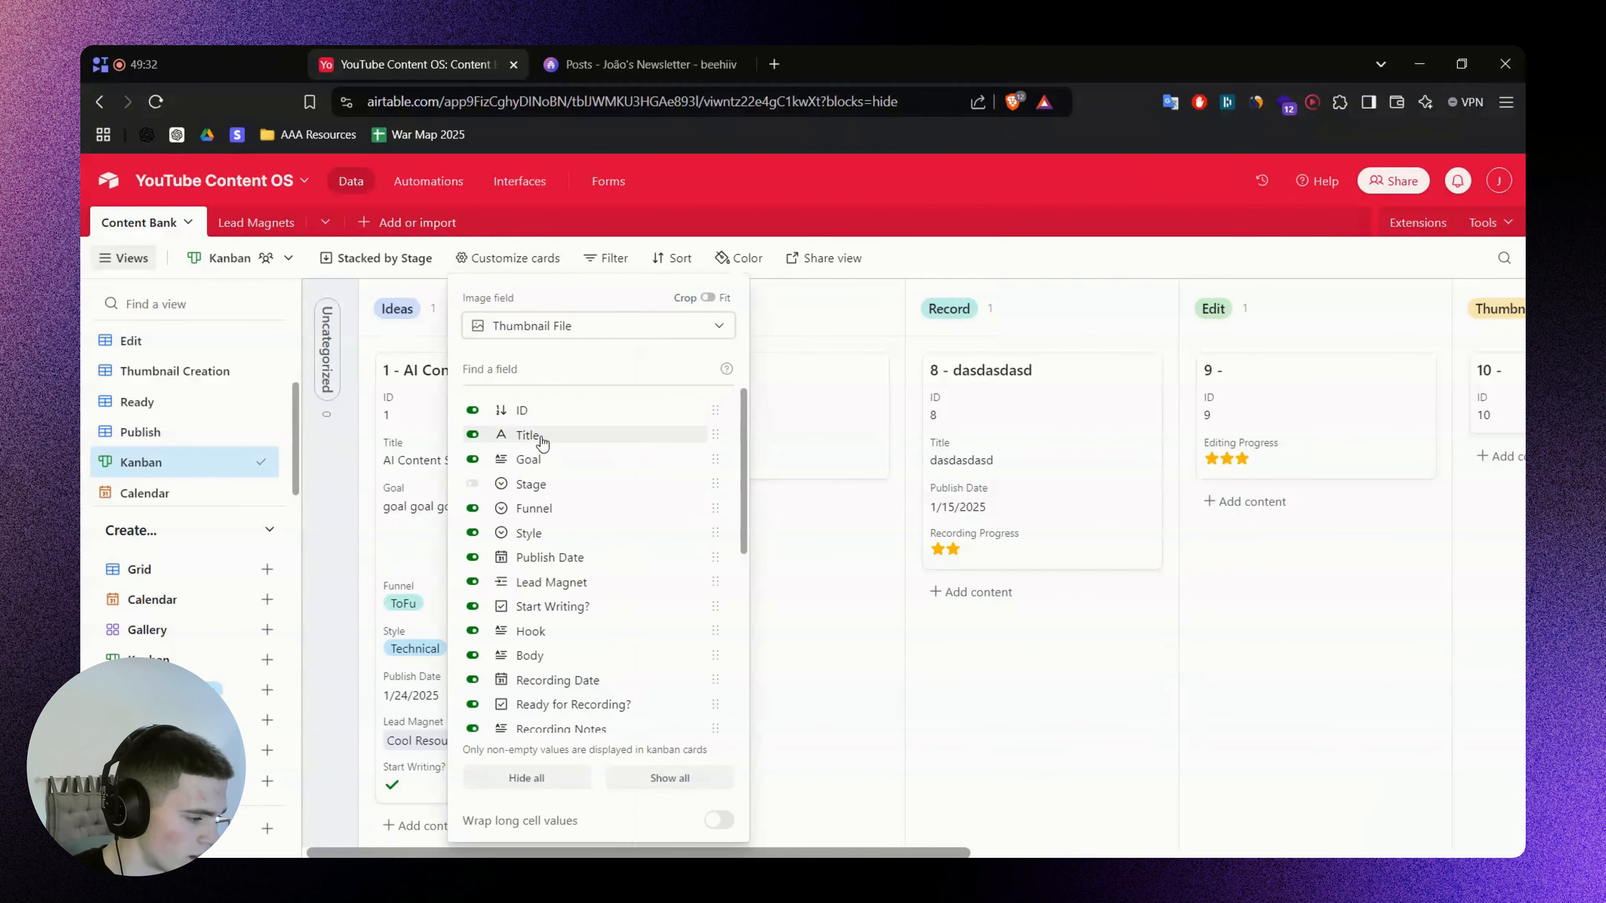
{"action": "left_click", "coordinate": [514, 409]}
{"action": "left_click", "coordinate": [959, 269]}
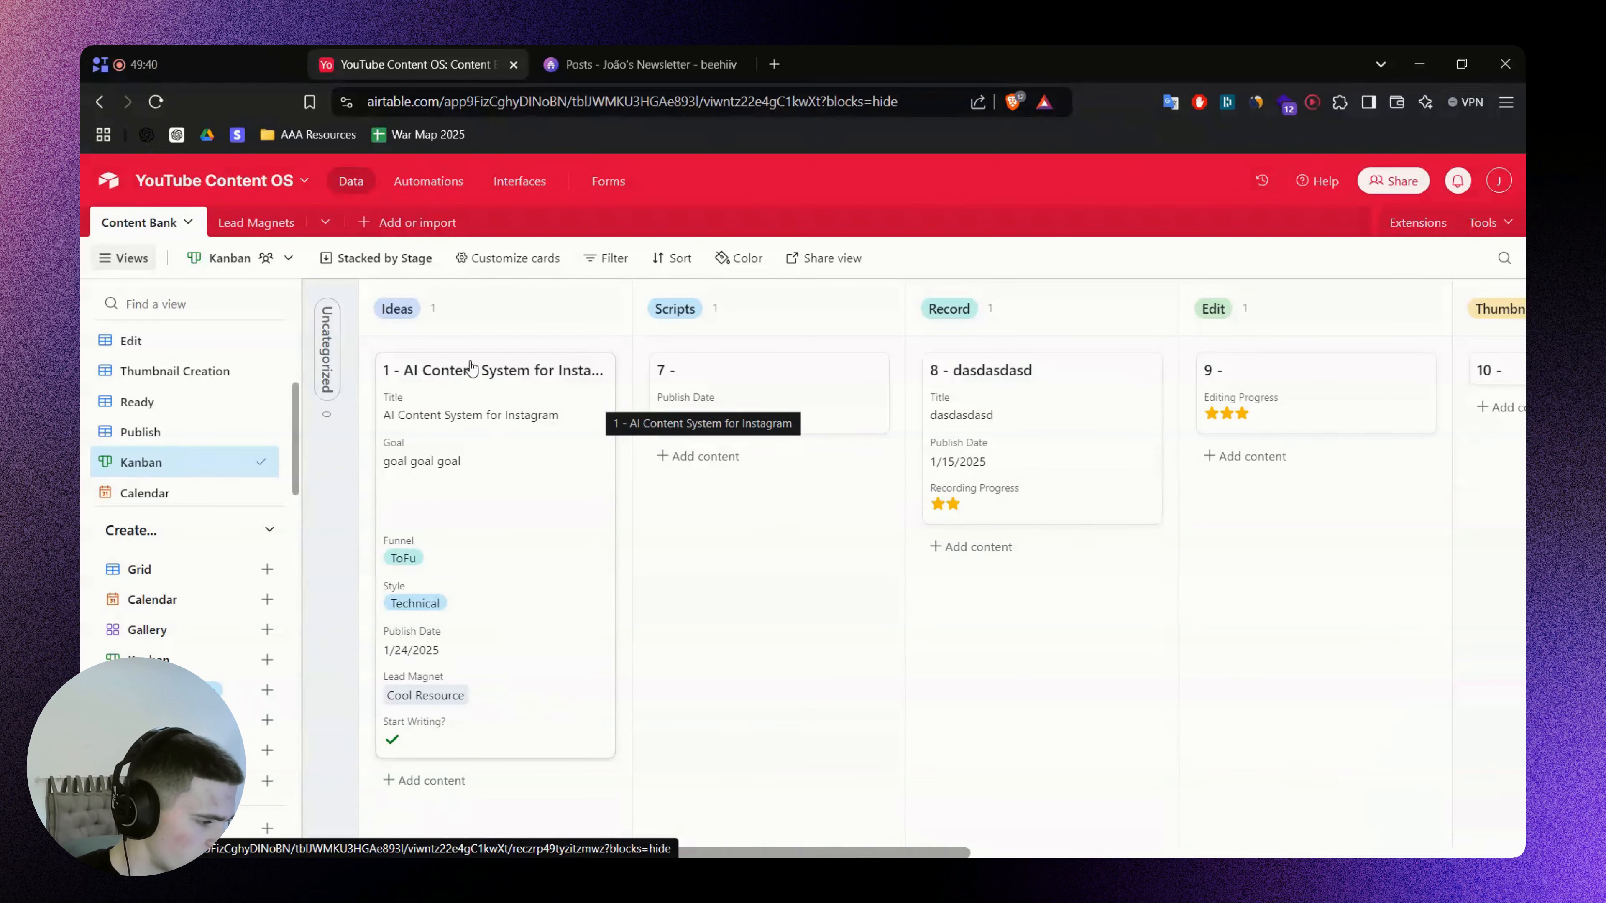
{"action": "left_click", "coordinate": [506, 258]}
{"action": "left_click", "coordinate": [536, 441]}
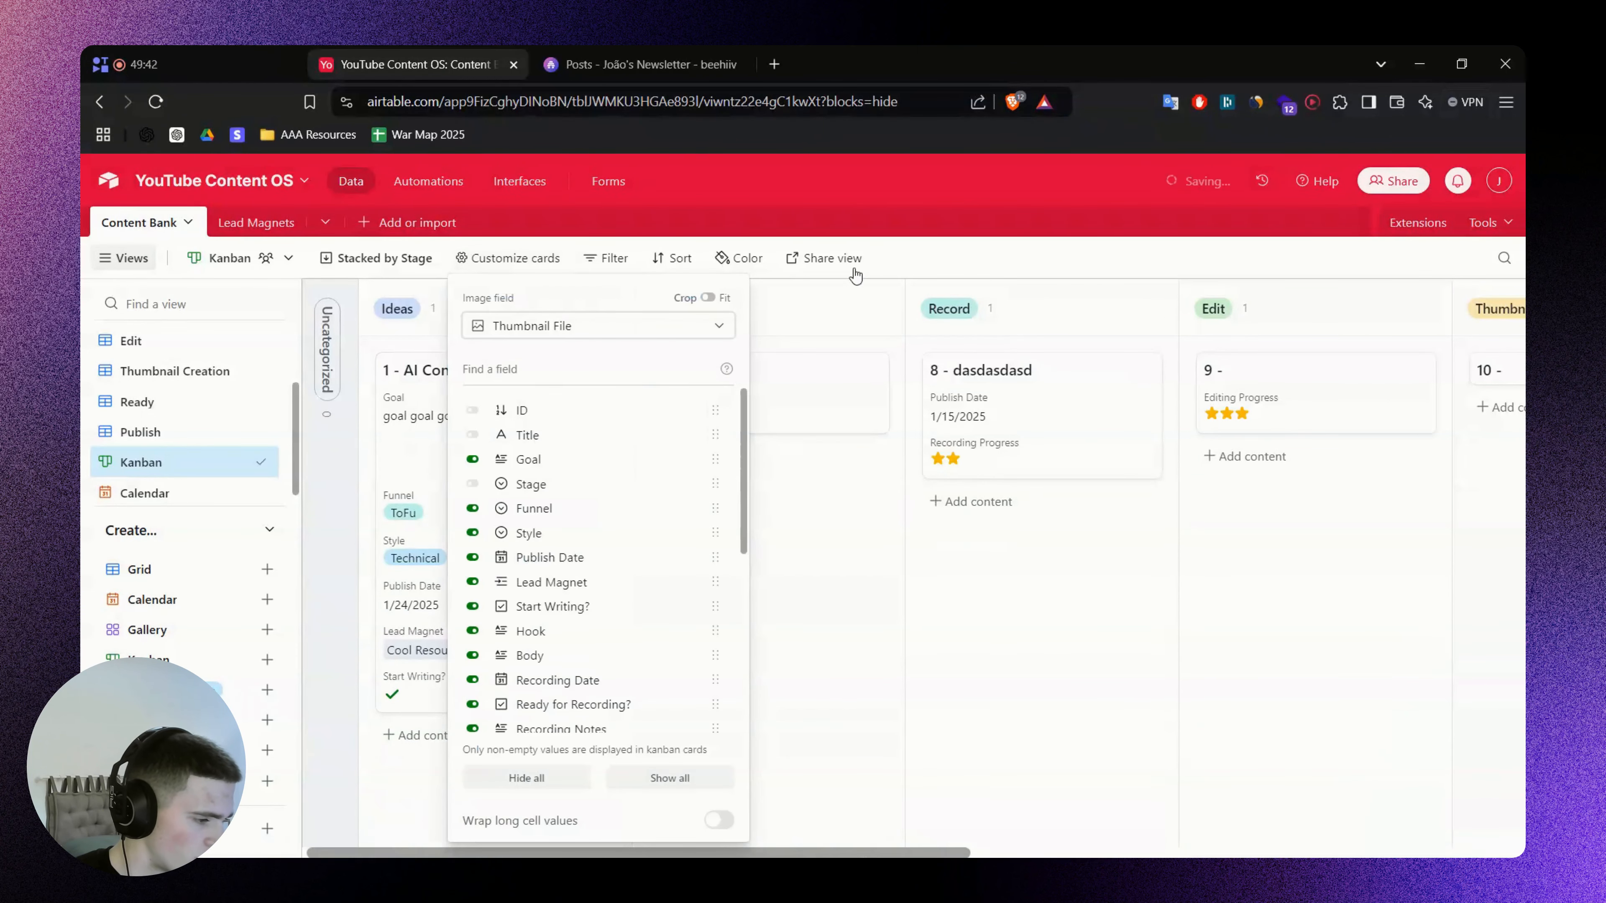
{"action": "left_click", "coordinate": [946, 272]}
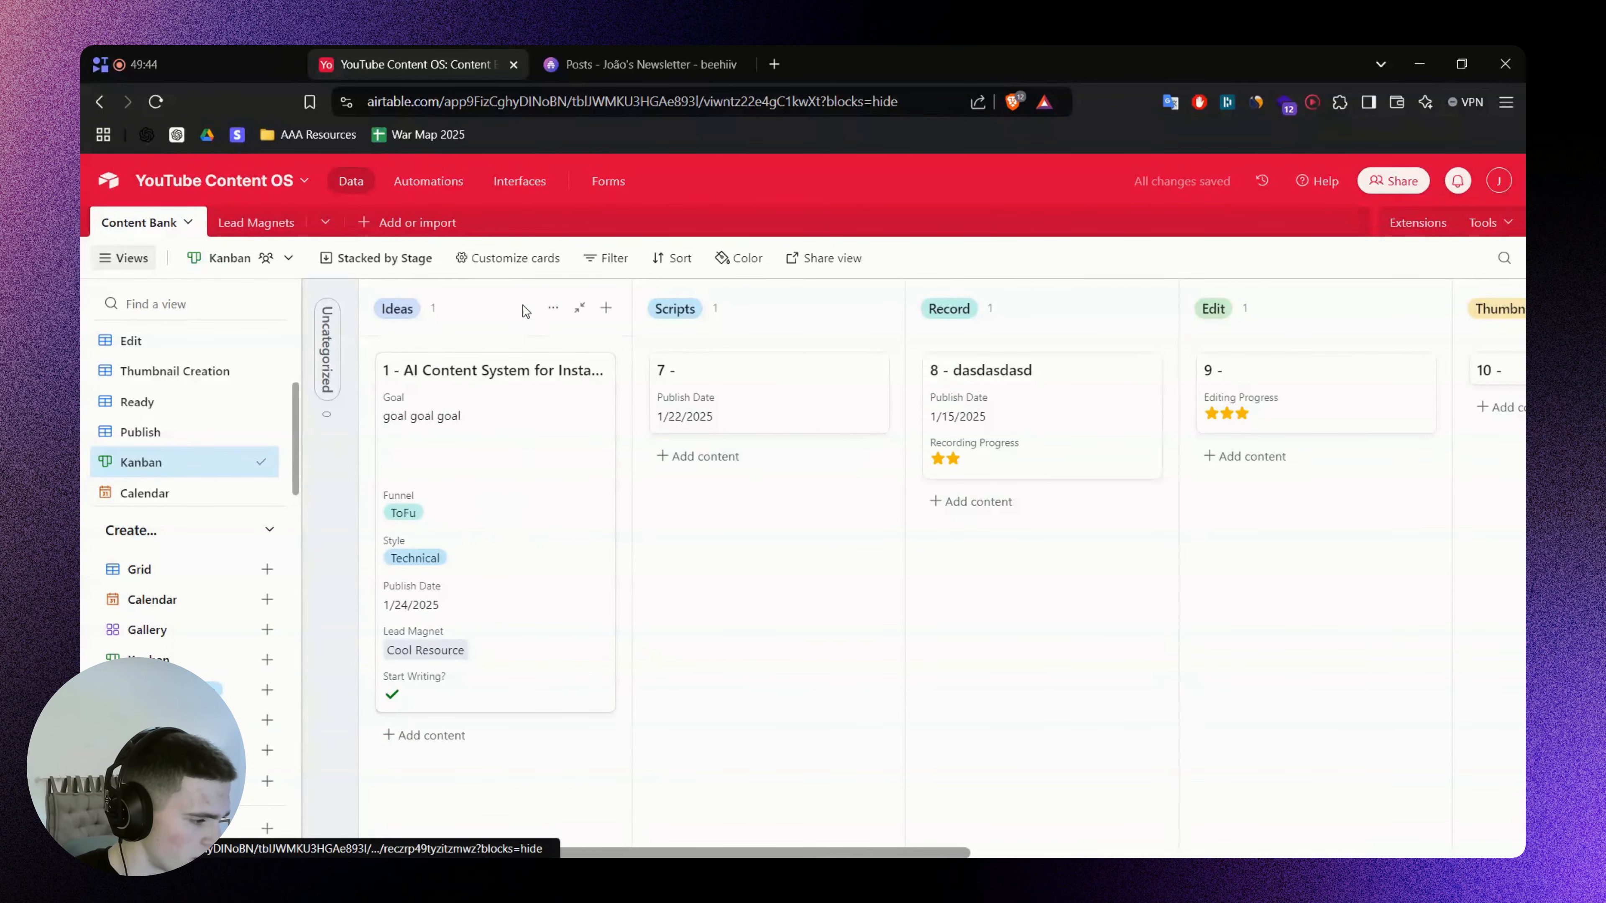
Hide the Start Writing?, Ready for Recording? and Published? checkbox fields on the Kanban cards
{"action": "left_click", "coordinate": [517, 260]}
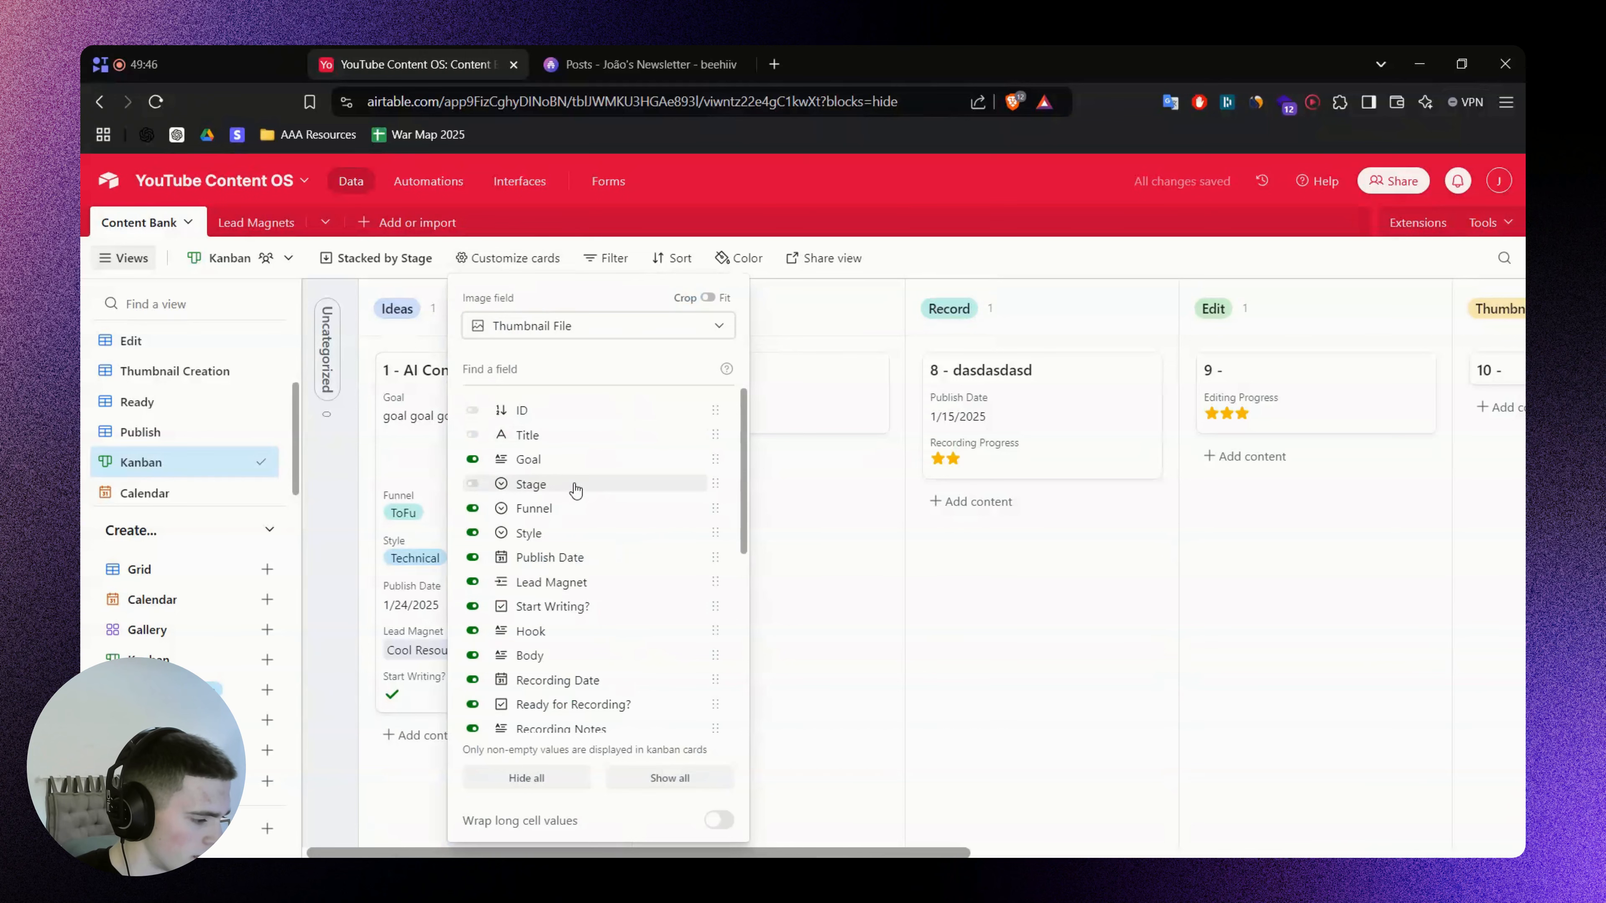
{"action": "scroll", "coordinate": [527, 581], "scroll_direction": "down", "scroll_amount": 3}
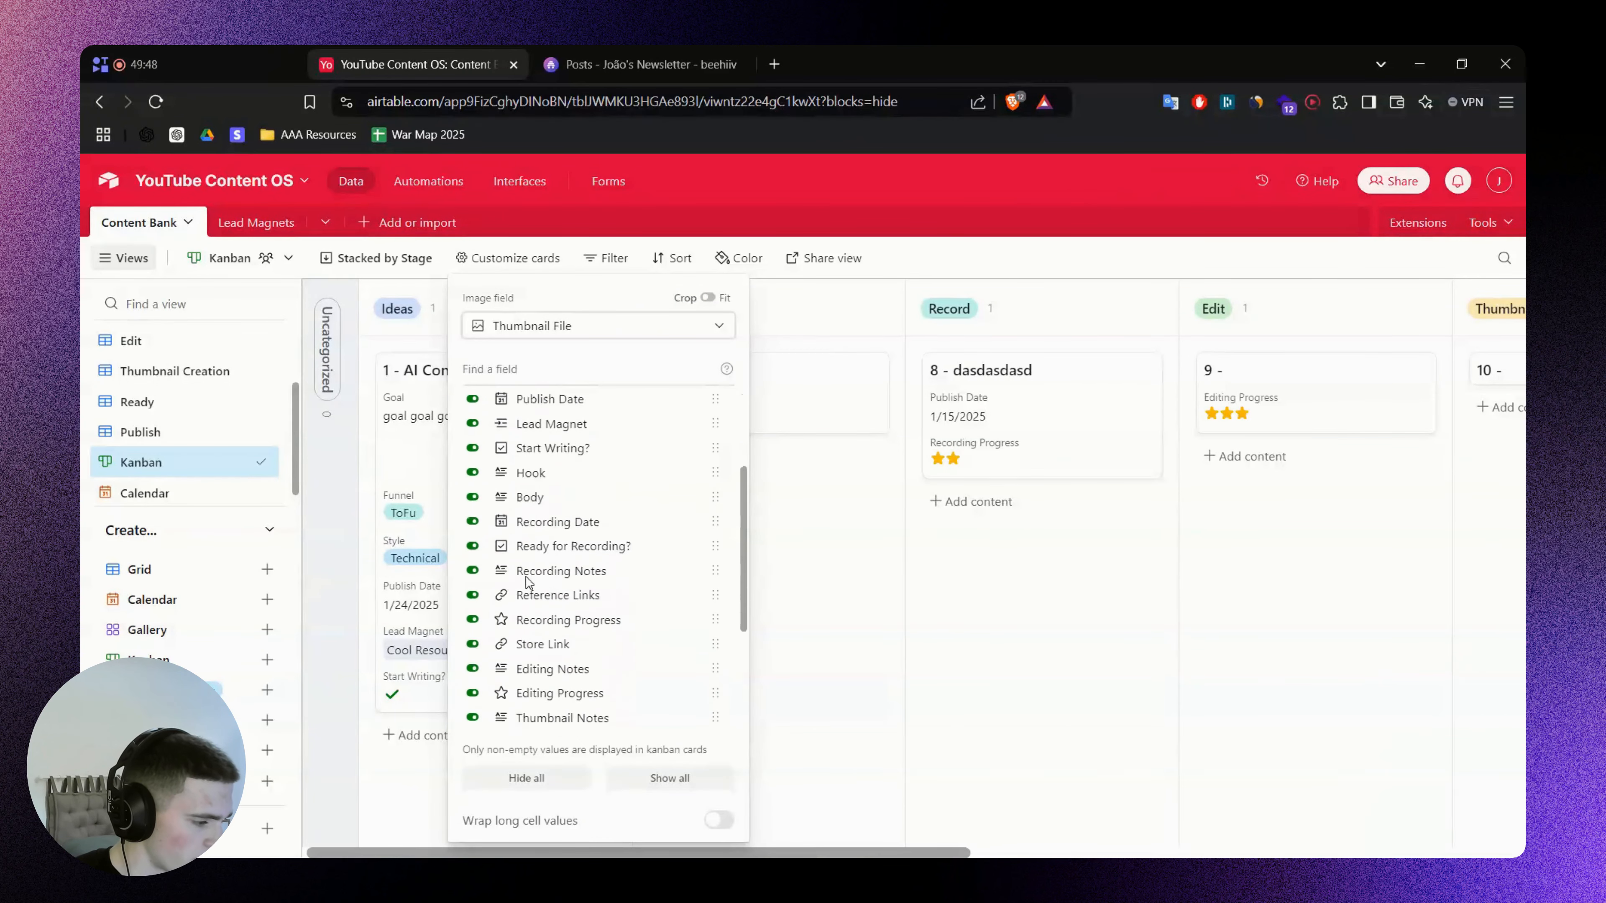
{"action": "scroll", "coordinate": [527, 581], "scroll_direction": "up", "scroll_amount": 1}
{"action": "left_click", "coordinate": [559, 512]}
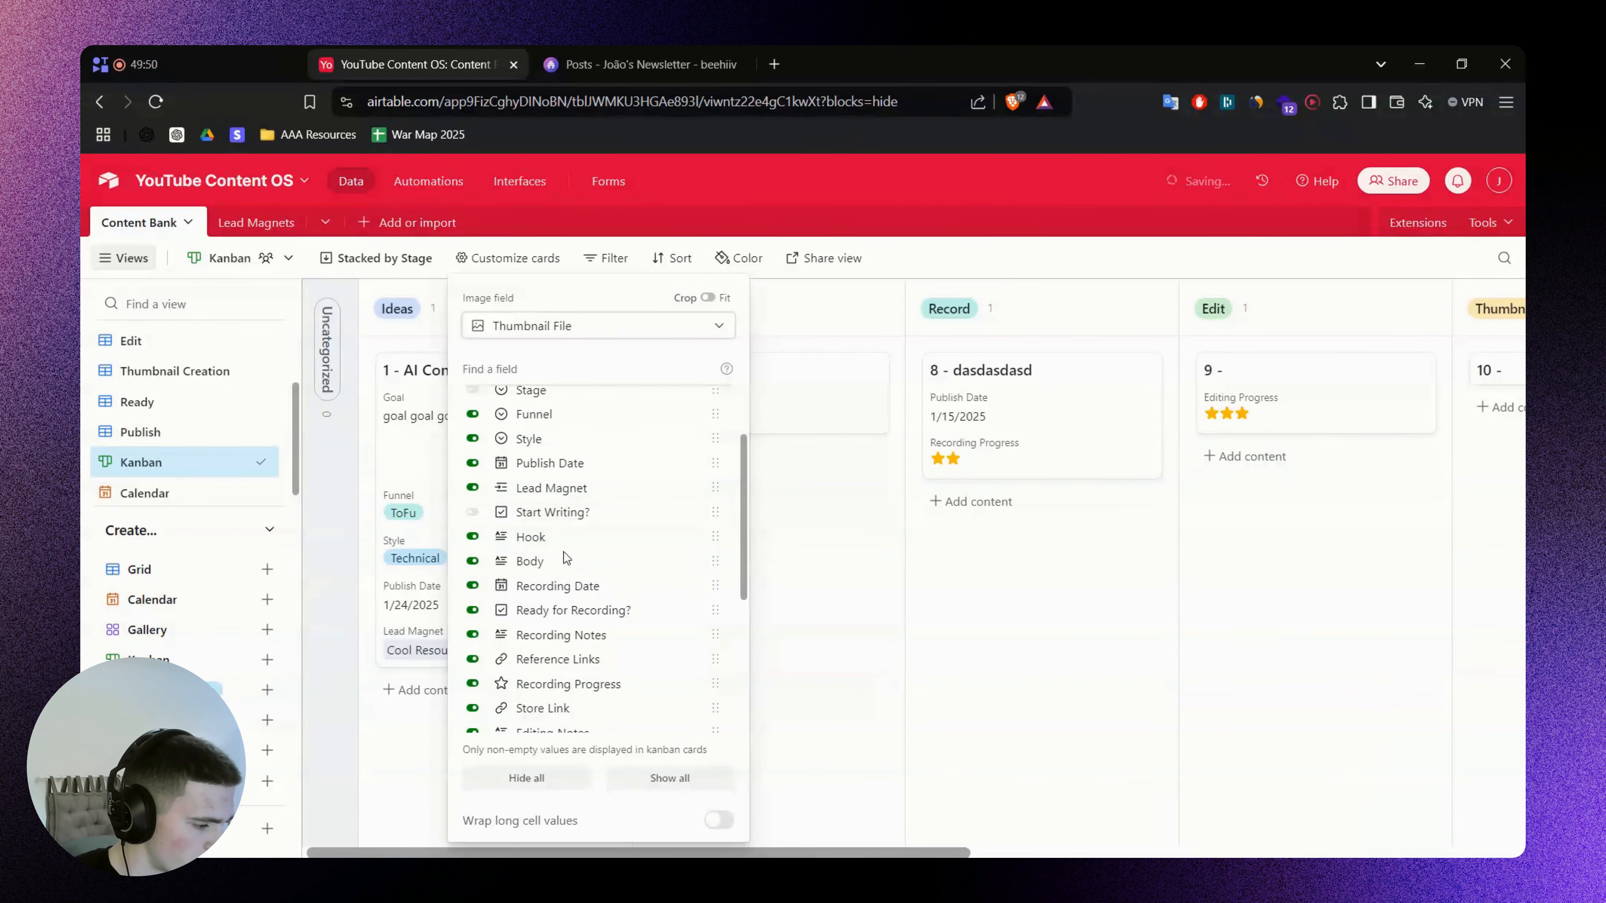
{"action": "scroll", "coordinate": [563, 519], "scroll_direction": "up", "scroll_amount": 2}
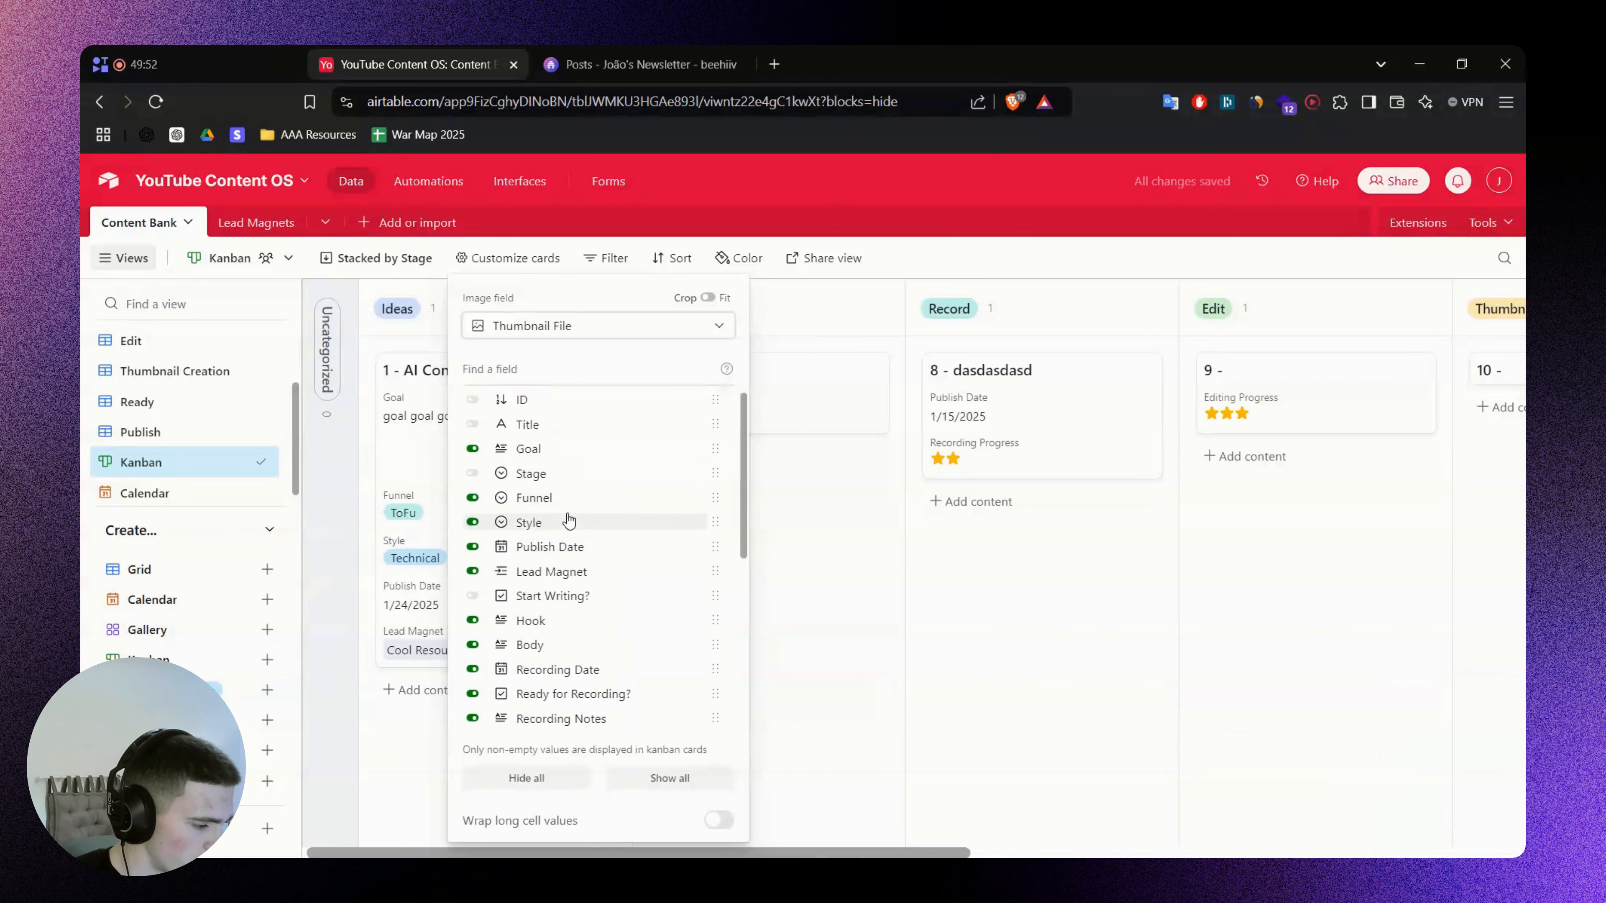
{"action": "scroll", "coordinate": [565, 521], "scroll_direction": "down", "scroll_amount": 3}
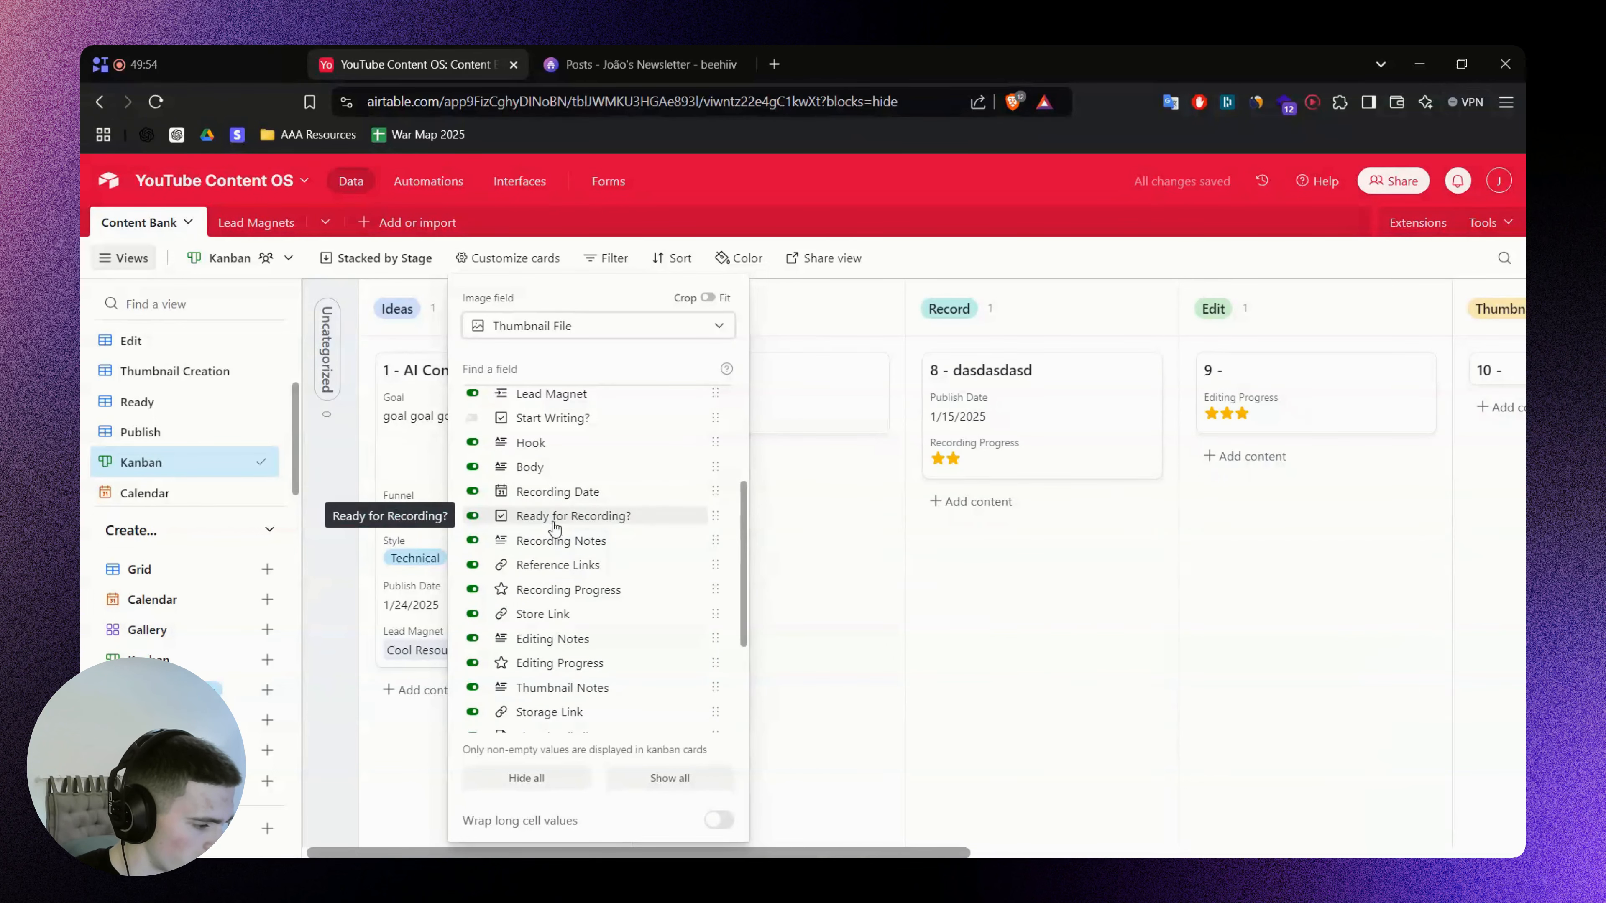
{"action": "left_click", "coordinate": [563, 517]}
{"action": "scroll", "coordinate": [567, 525], "scroll_direction": "down", "scroll_amount": 4}
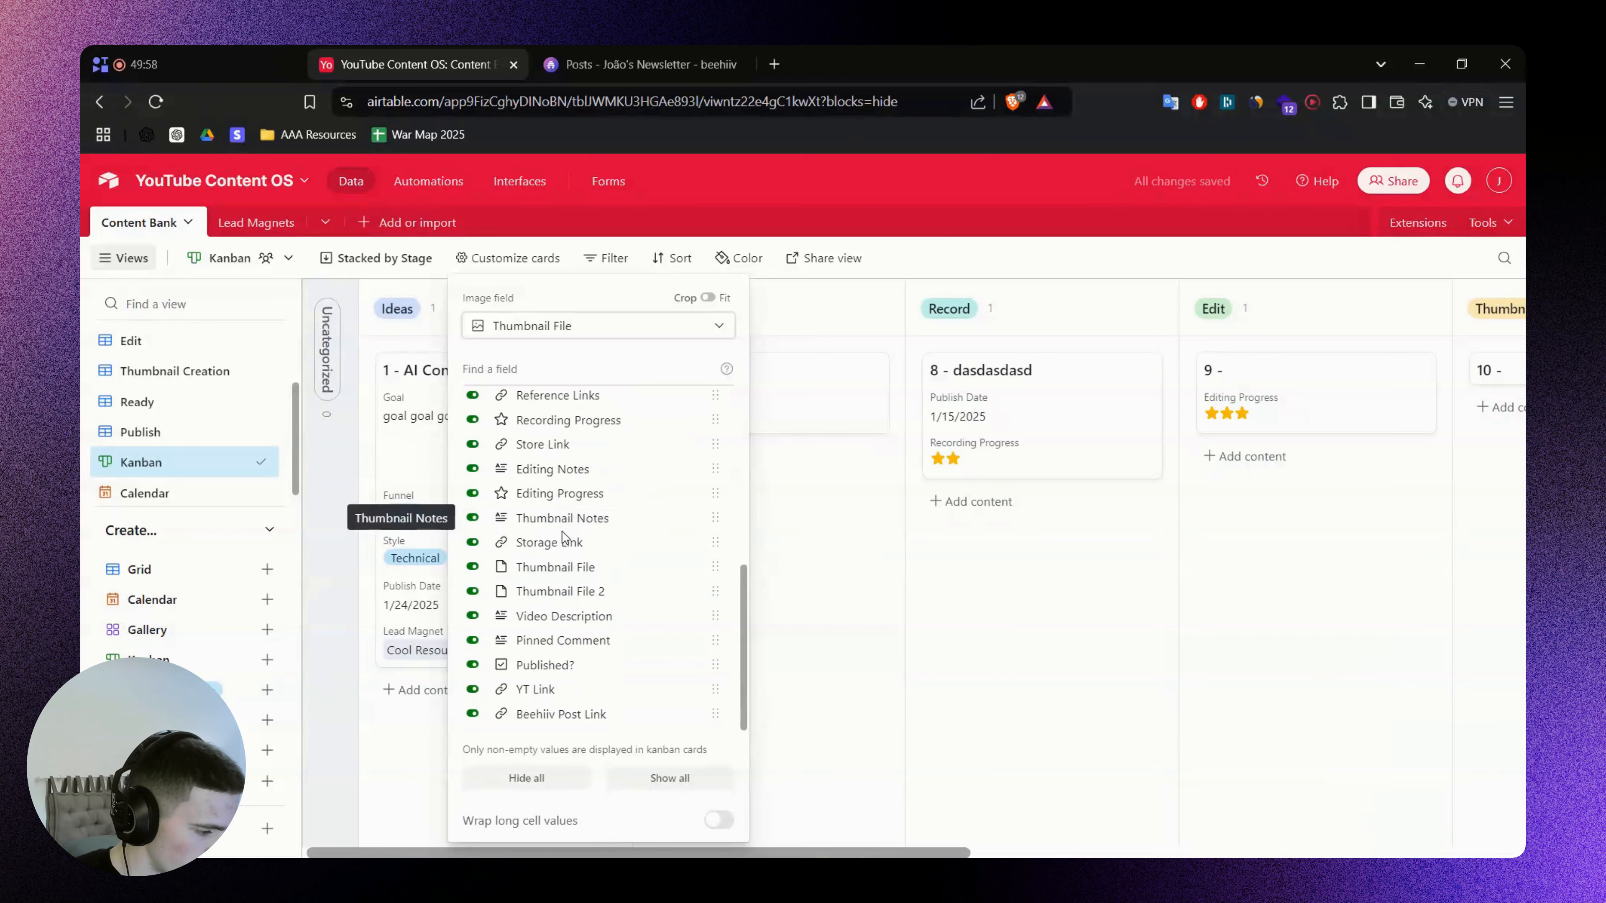
{"action": "left_click", "coordinate": [472, 664]}
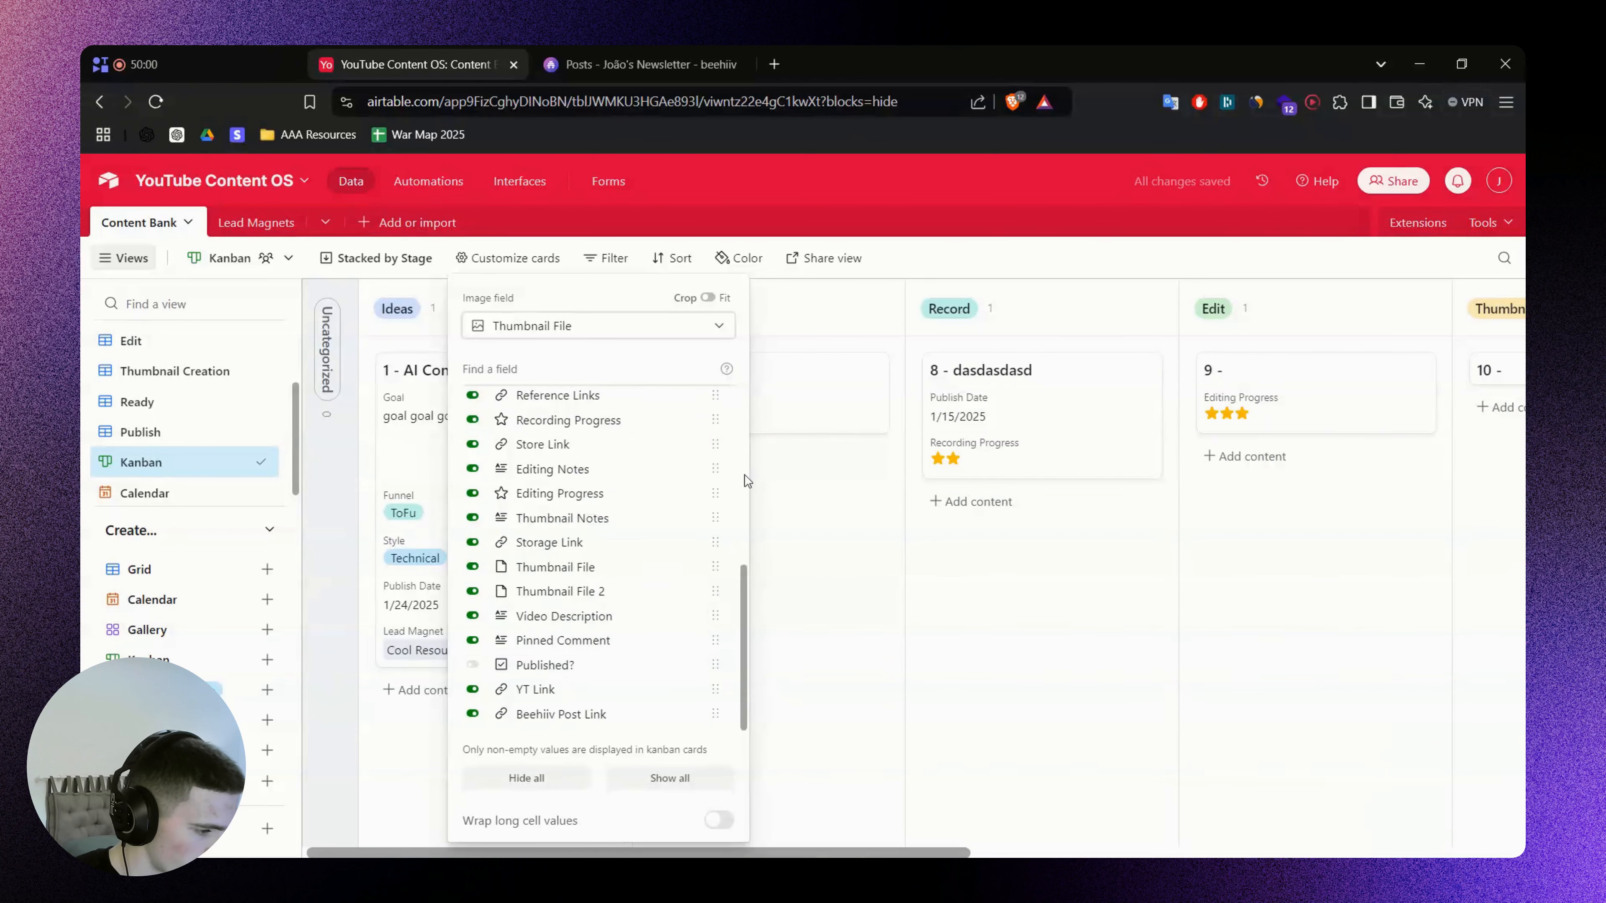
{"action": "scroll", "coordinate": [684, 494], "scroll_direction": "up", "scroll_amount": 2}
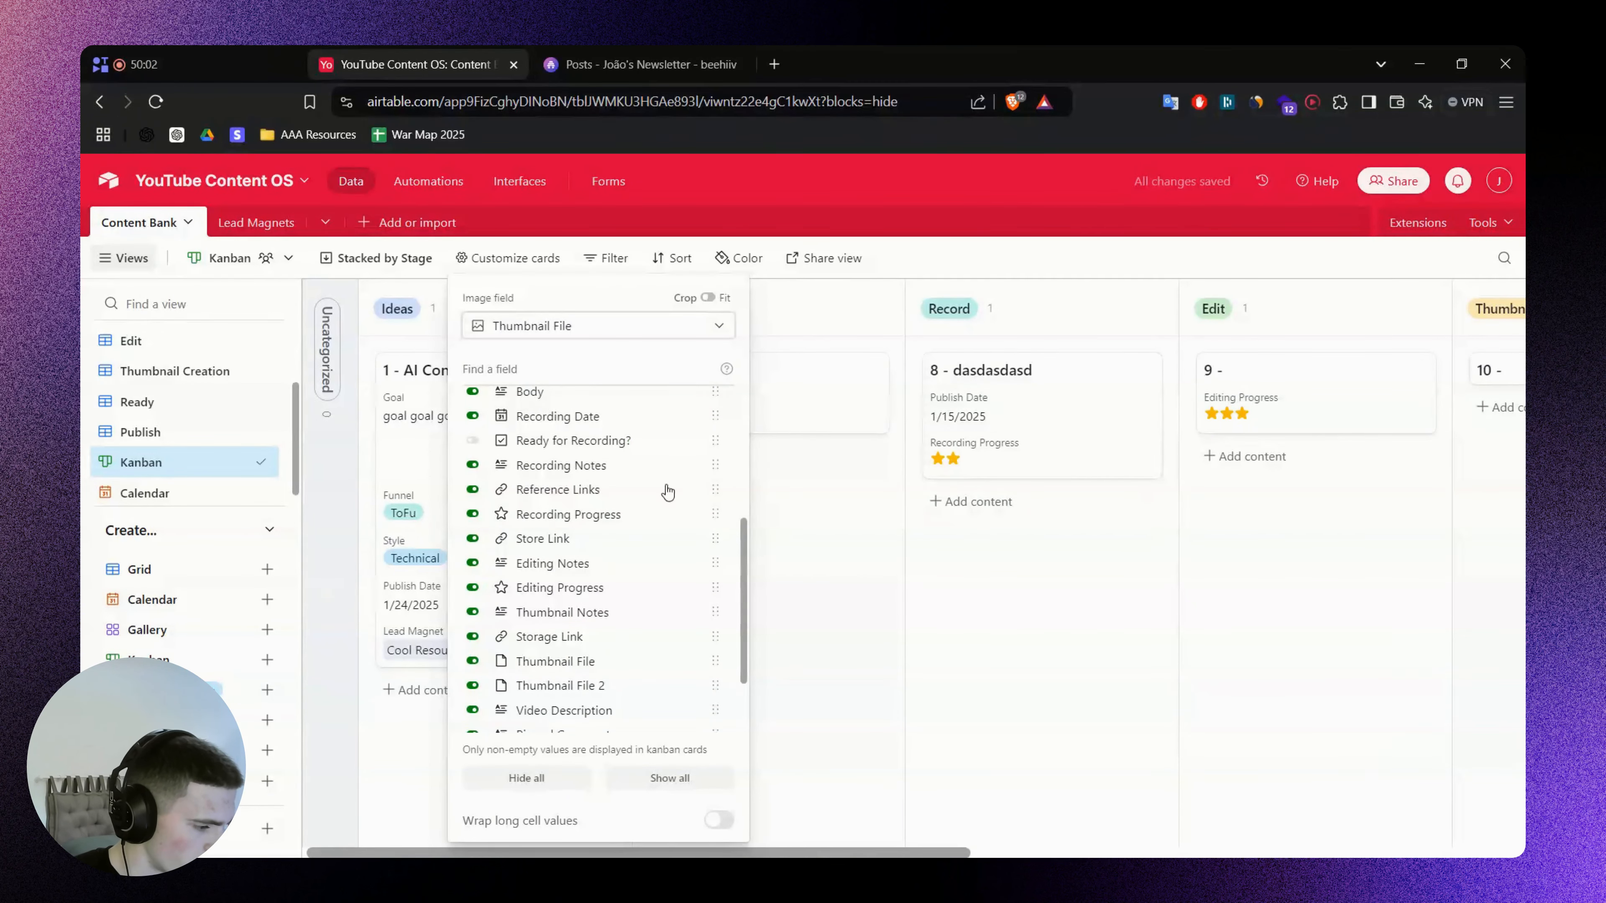
{"action": "left_click", "coordinate": [1021, 275]}
Open the Calendar view and check how its scheduled and unscheduled contents are labelled
{"action": "scroll", "coordinate": [183, 442], "scroll_direction": "down", "scroll_amount": 1}
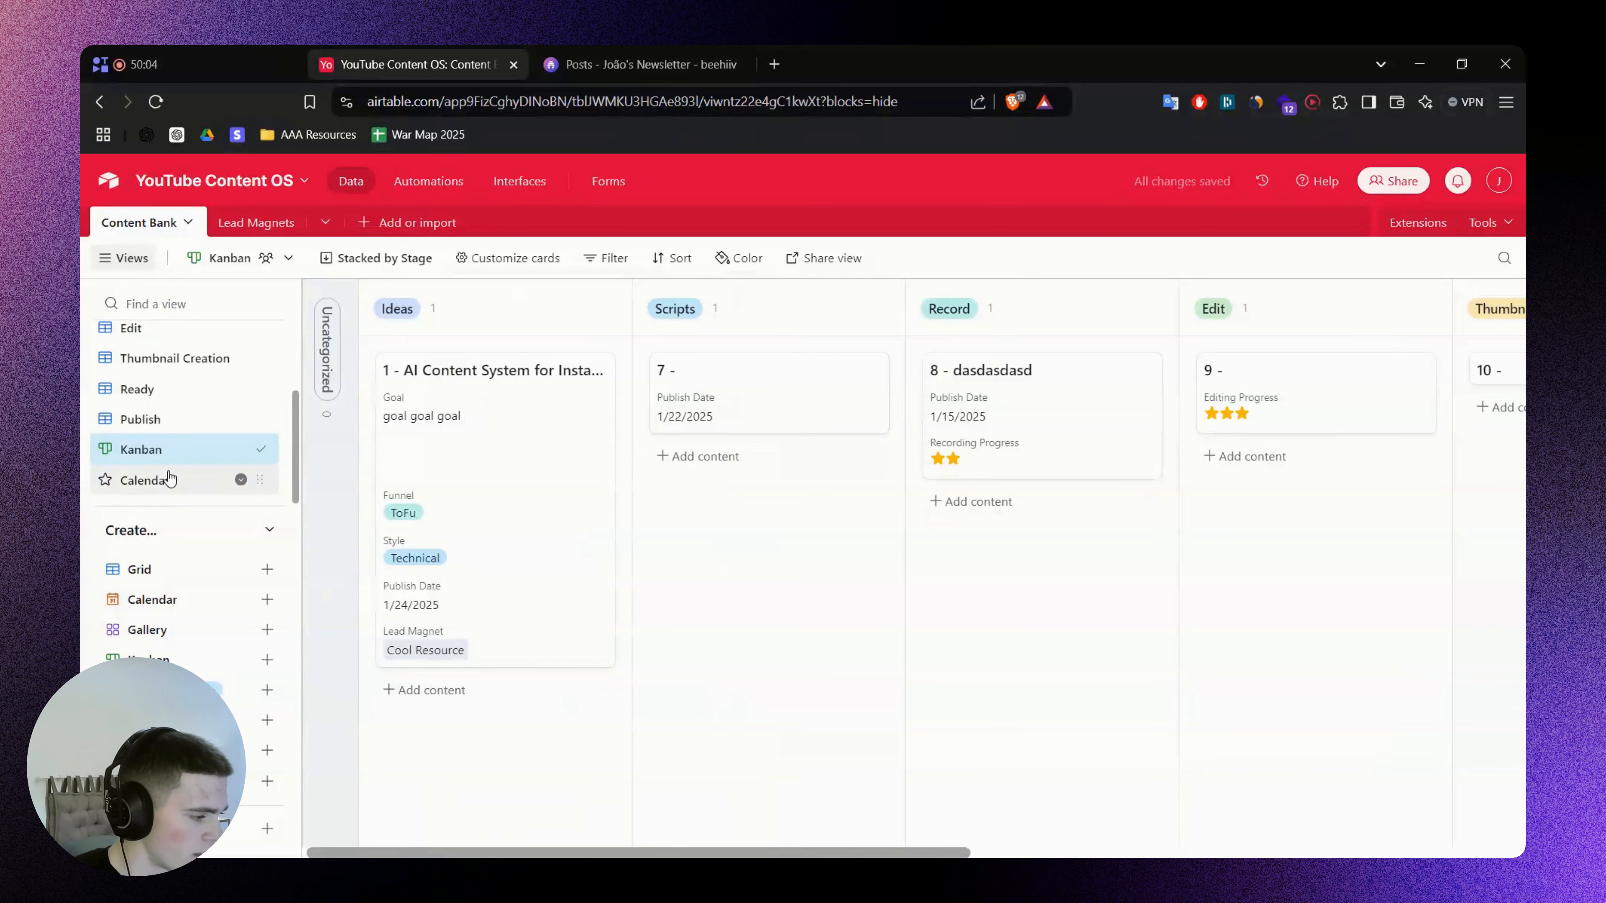
{"action": "left_click", "coordinate": [180, 481]}
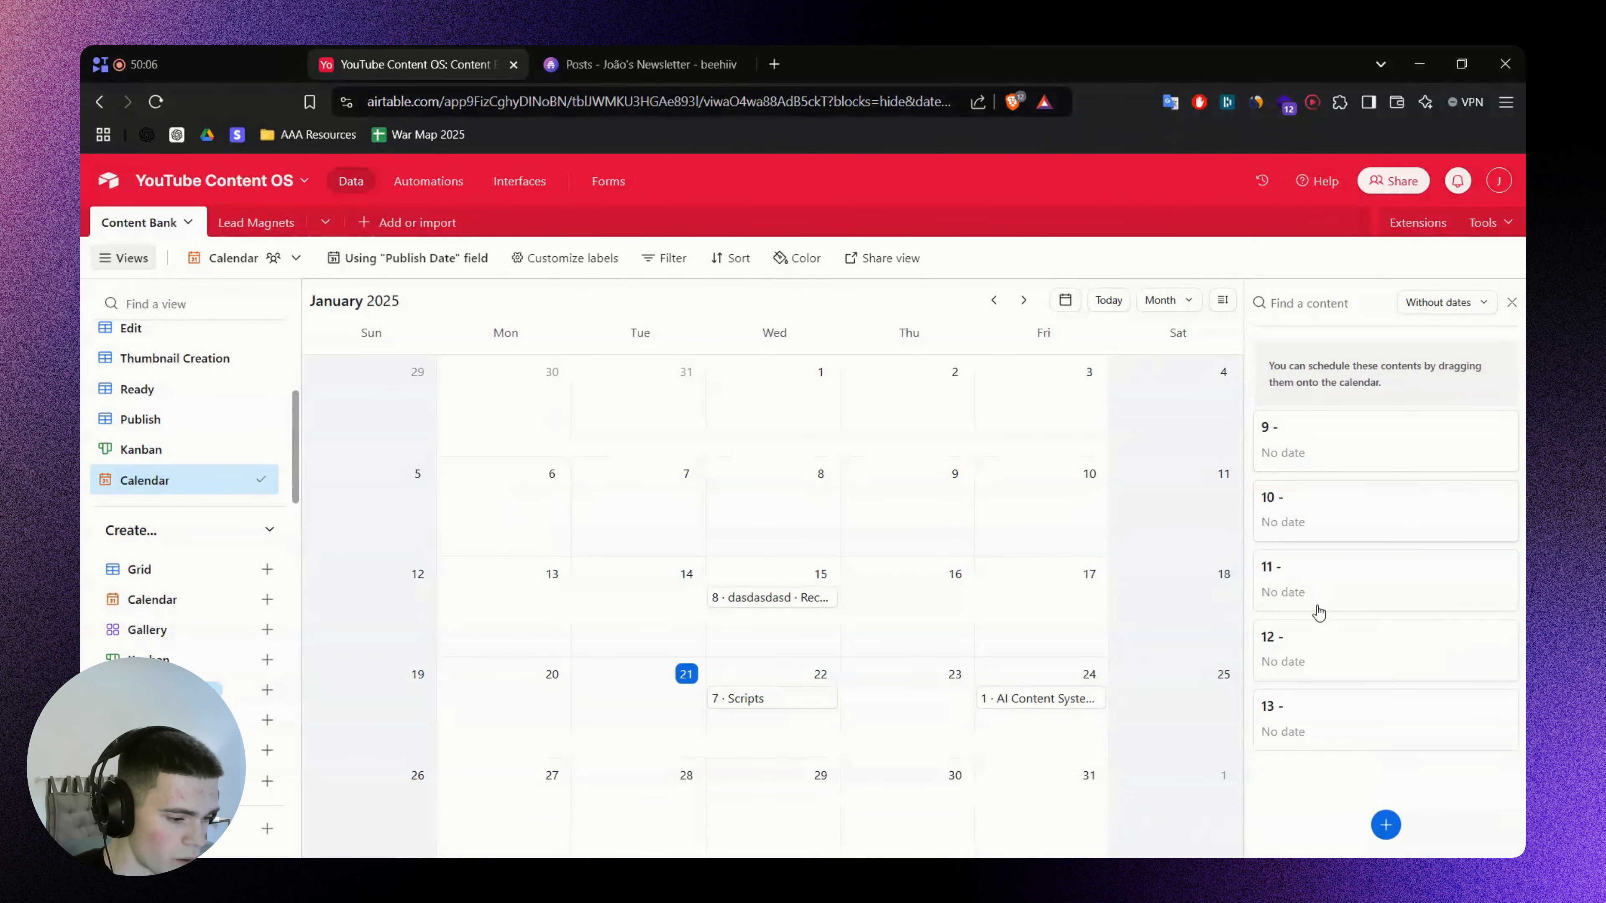
{"action": "scroll", "coordinate": [162, 407], "scroll_direction": "up", "scroll_amount": 2}
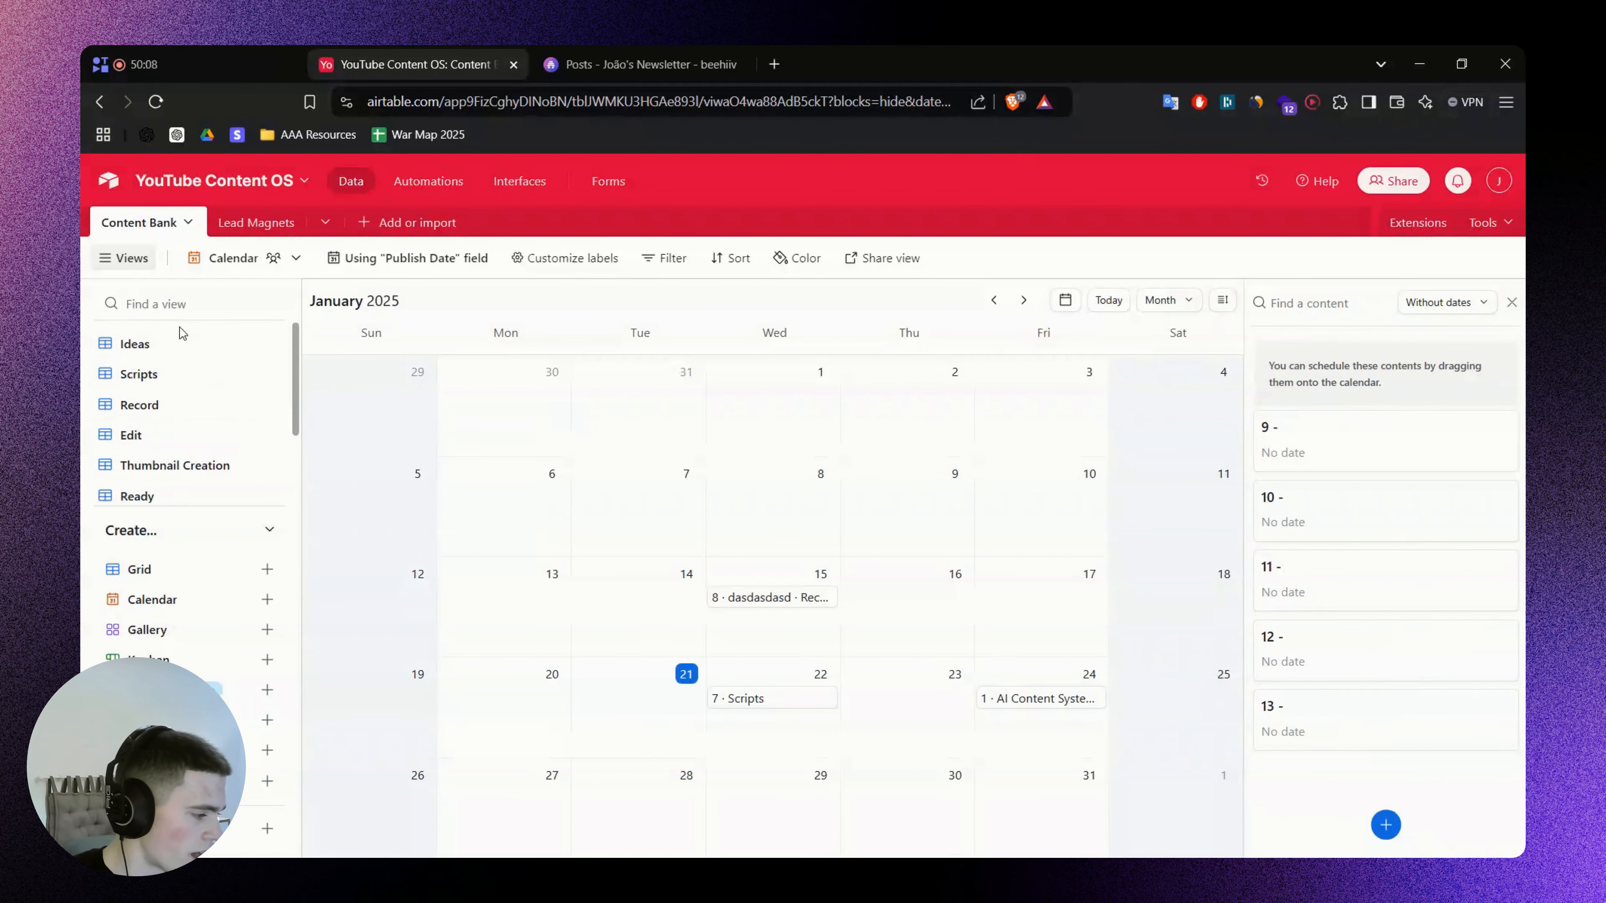
Enter the placeholder title "dad" for the untitled record in the Publish view
{"action": "scroll", "coordinate": [152, 411], "scroll_direction": "down", "scroll_amount": 2}
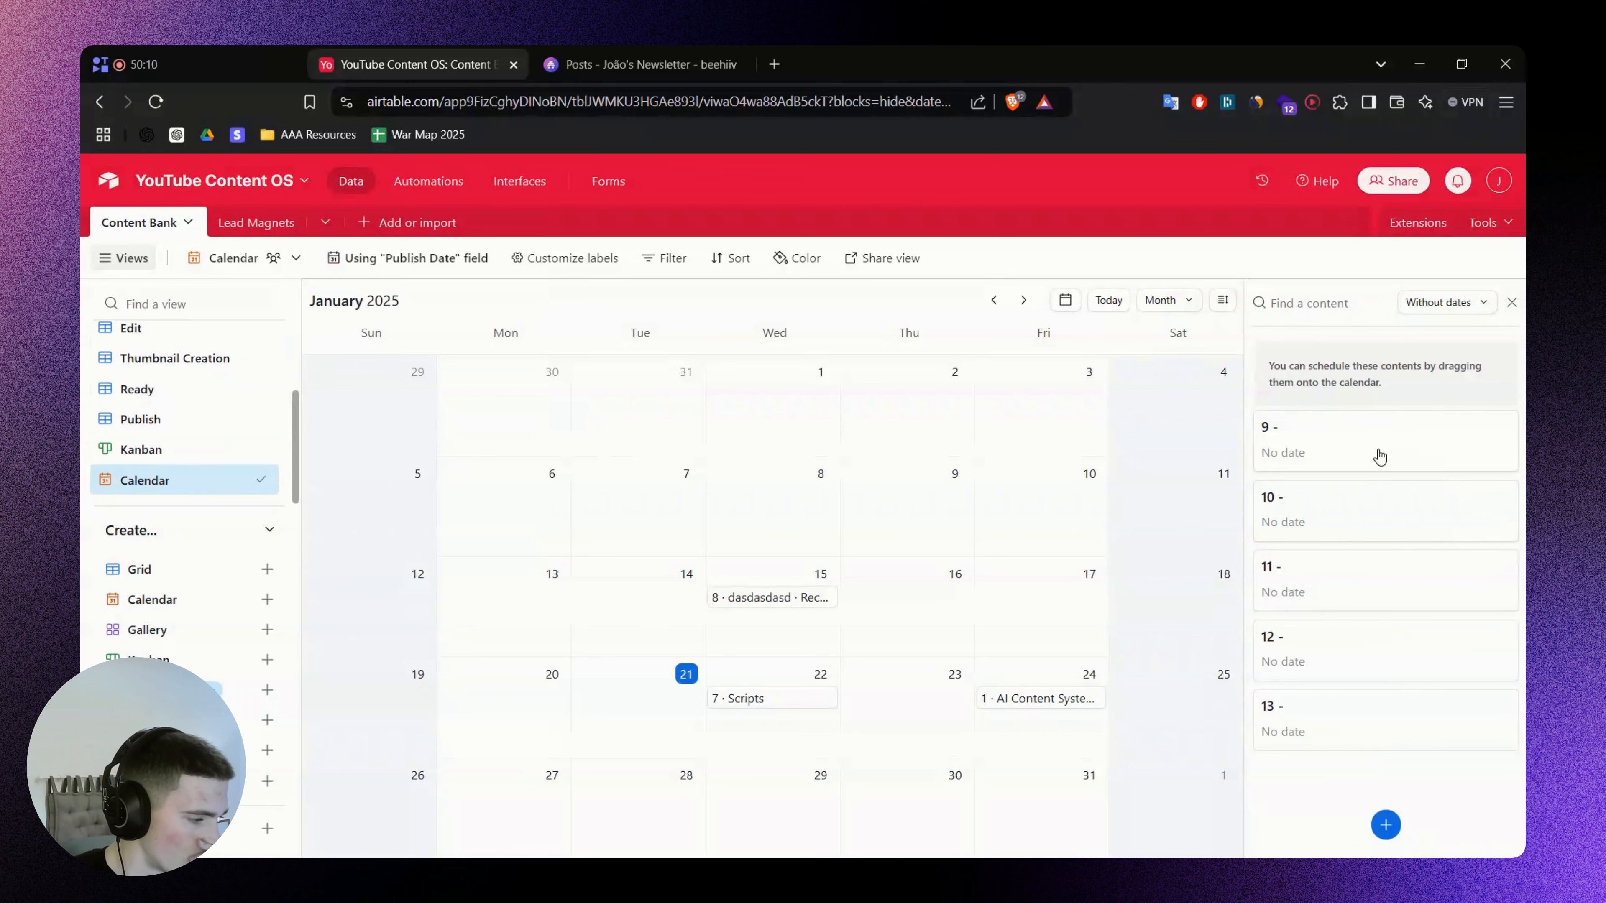
{"action": "left_click", "coordinate": [172, 422]}
{"action": "left_click", "coordinate": [583, 334]}
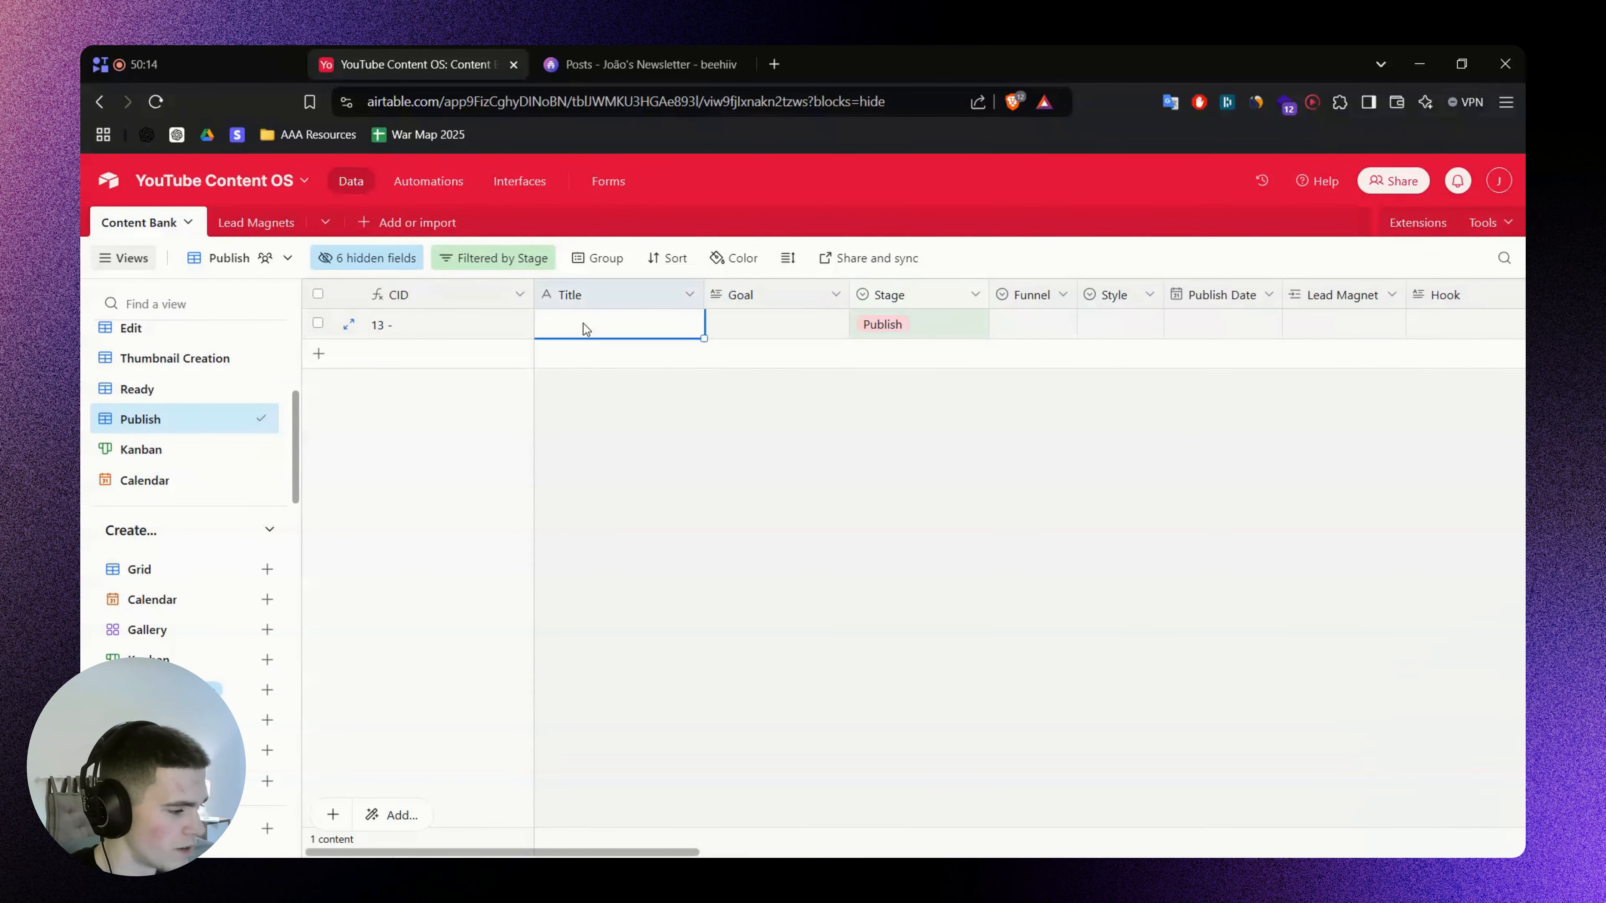
{"action": "type", "text": "dad"}
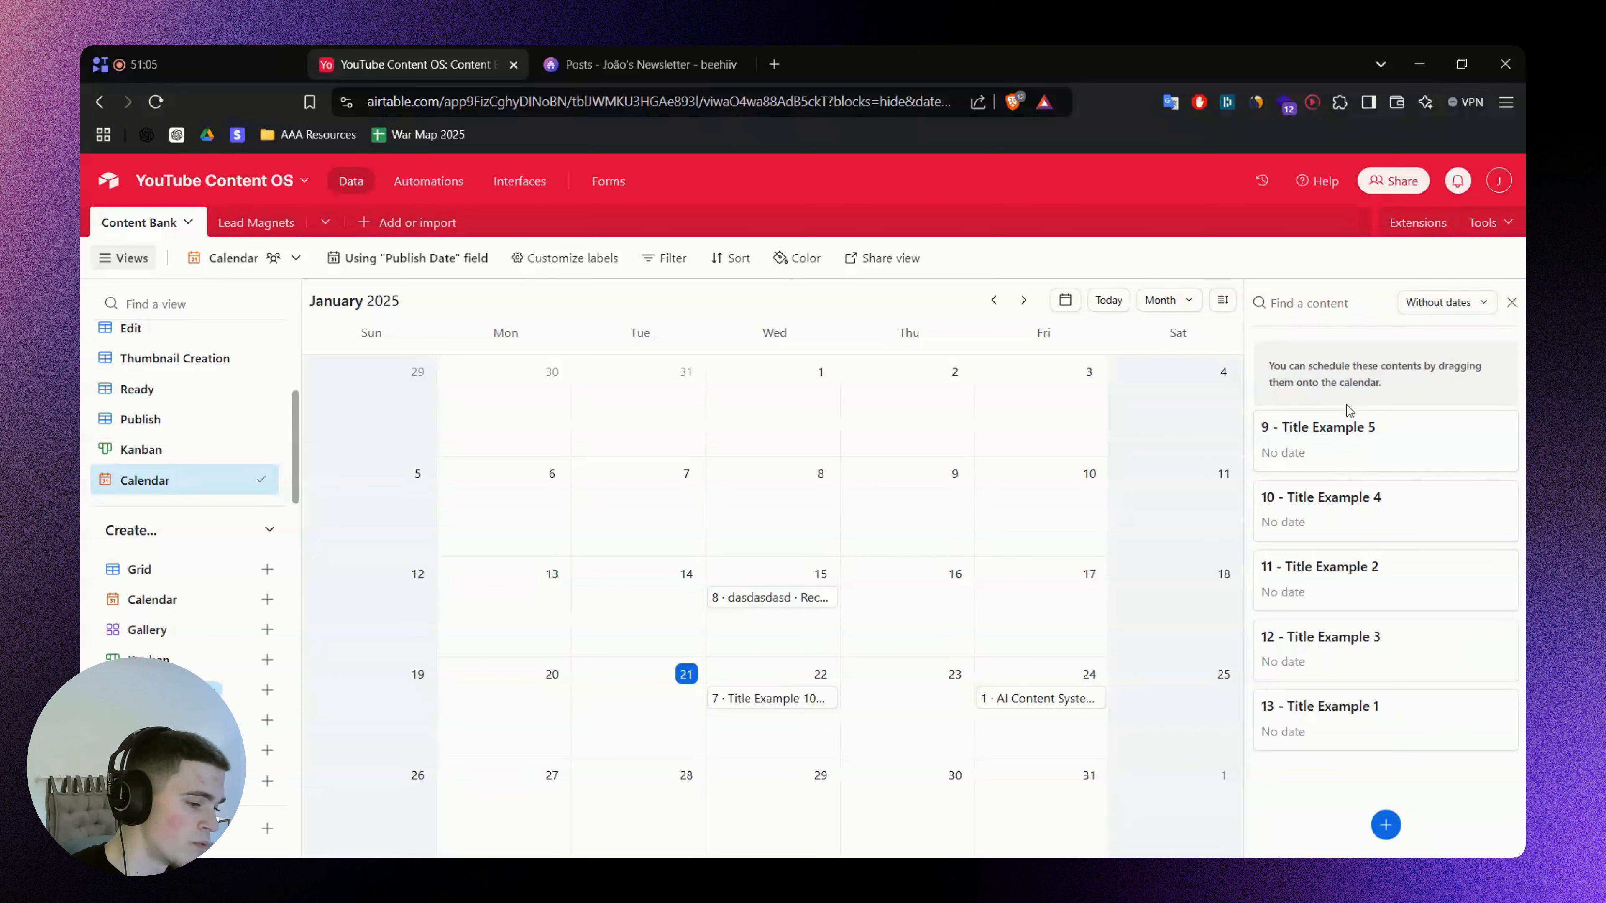
Schedule Title Example 5 for January 9, 2025 on the calendar and open its details
{"action": "left_click_drag", "start_coordinate": [1350, 450], "coordinate": [821, 484]}
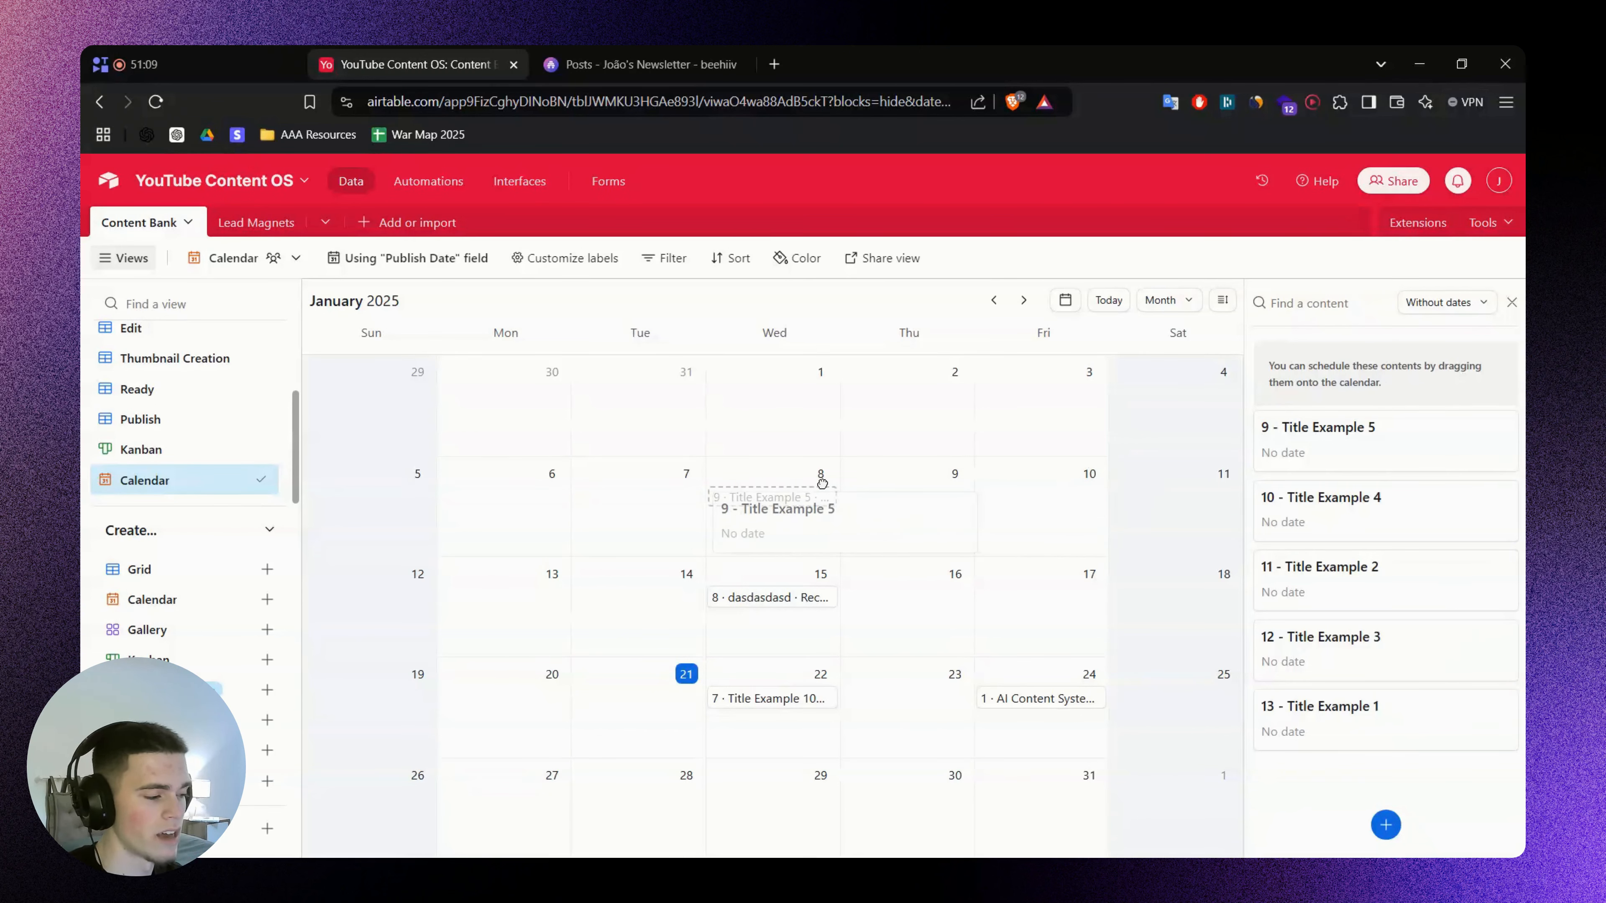
{"action": "left_click_drag", "start_coordinate": [821, 484], "coordinate": [940, 504]}
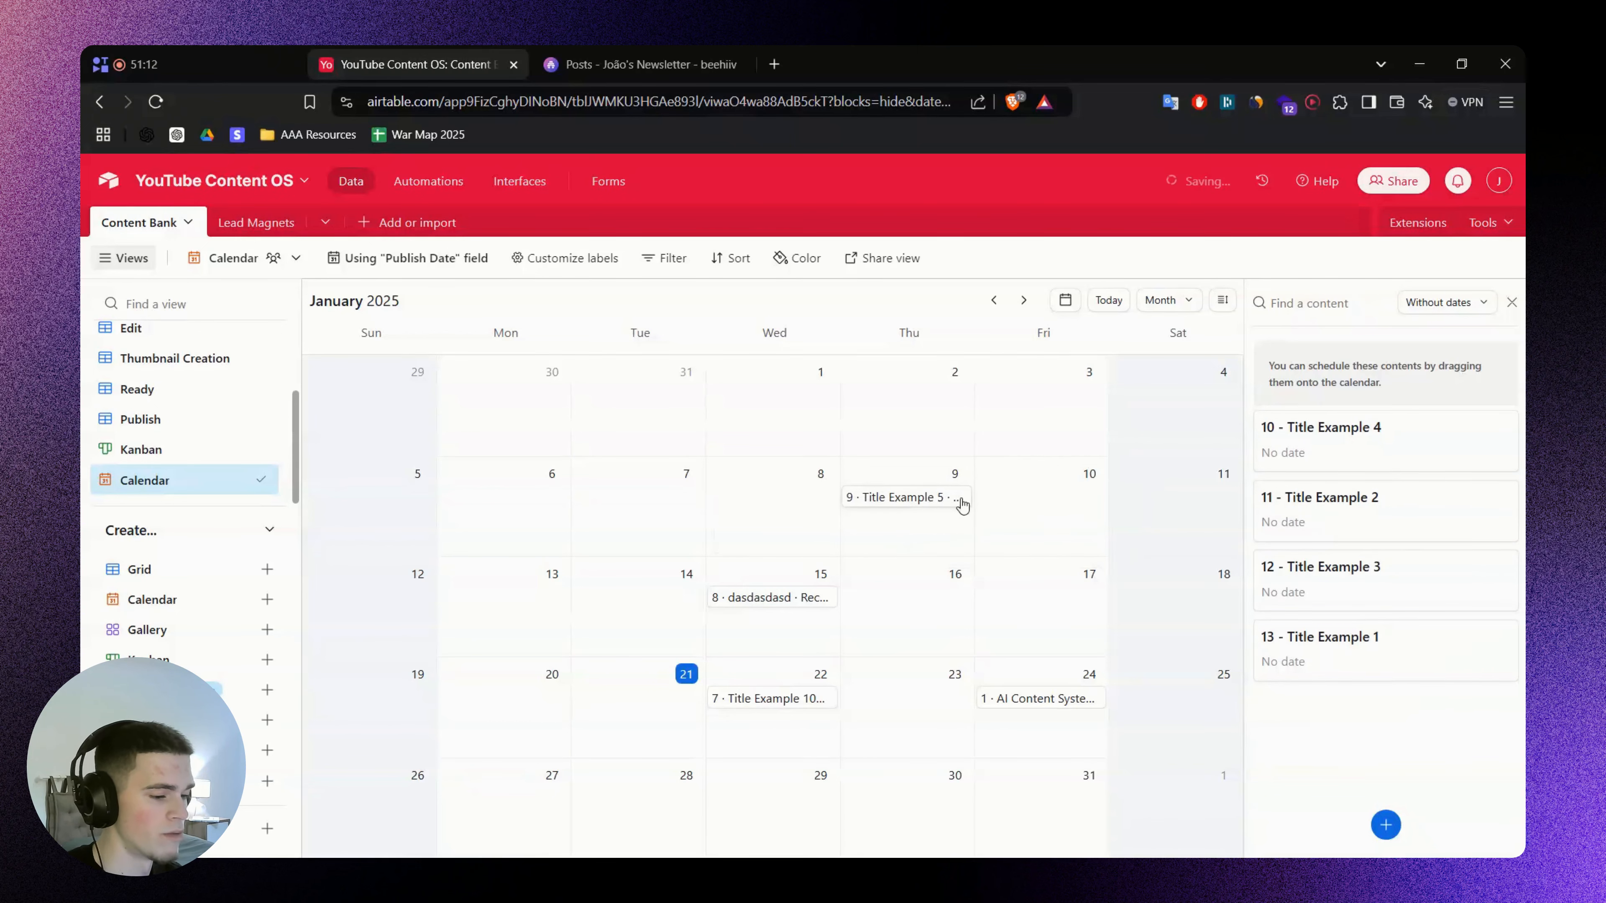
{"action": "left_click", "coordinate": [925, 498]}
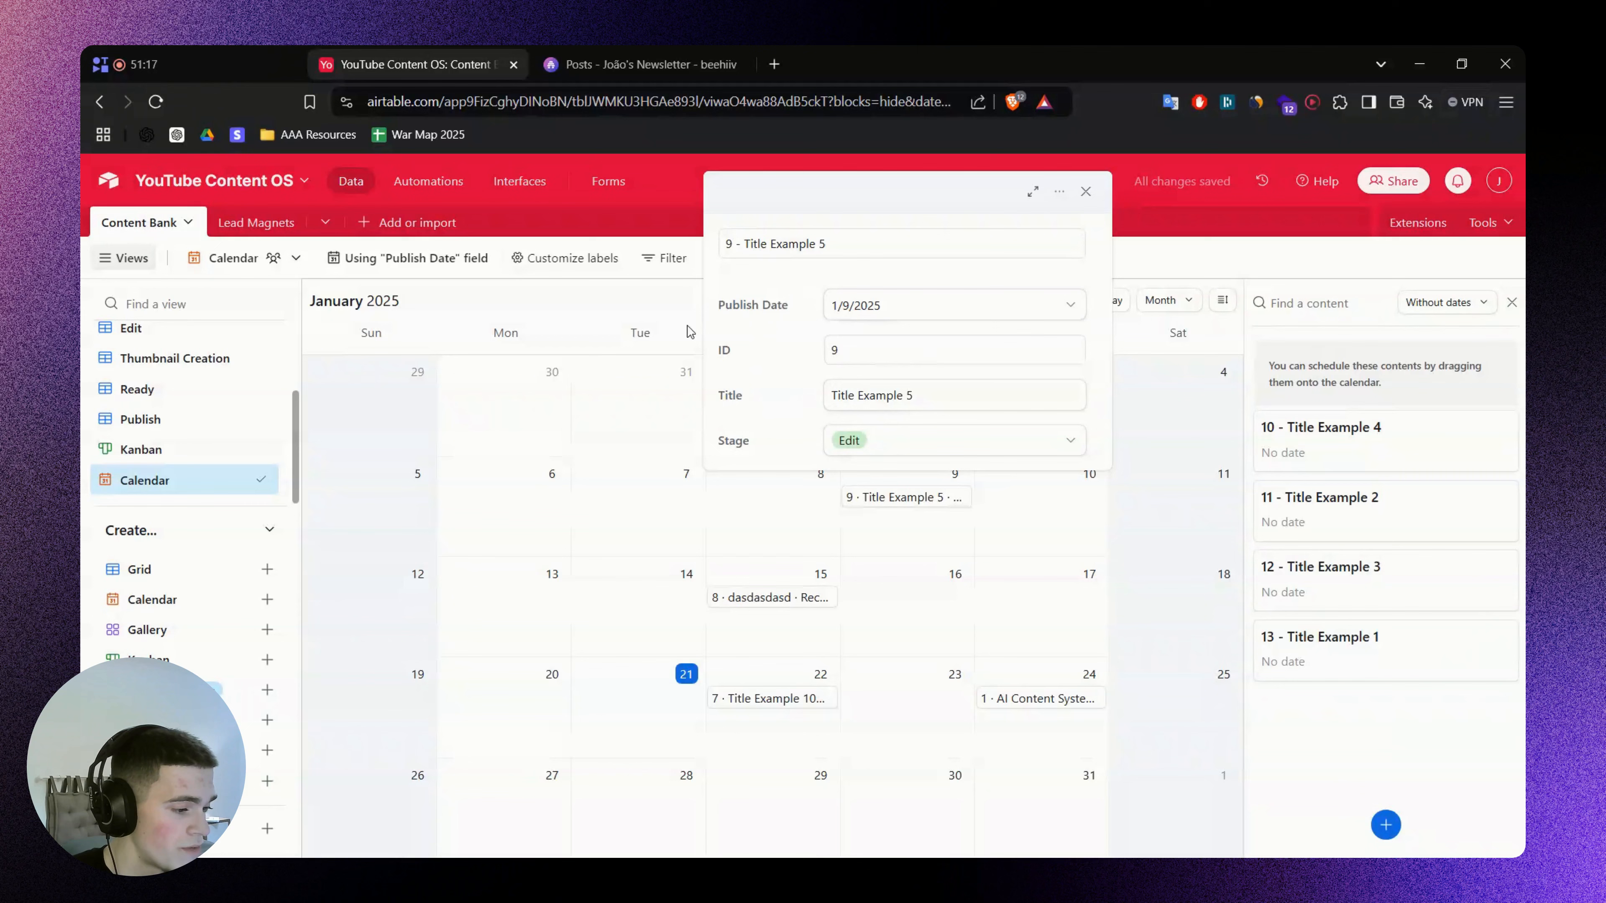
Hide the ID field from the Calendar view's record labels
{"action": "left_click", "coordinate": [572, 258]}
{"action": "left_click", "coordinate": [581, 433]}
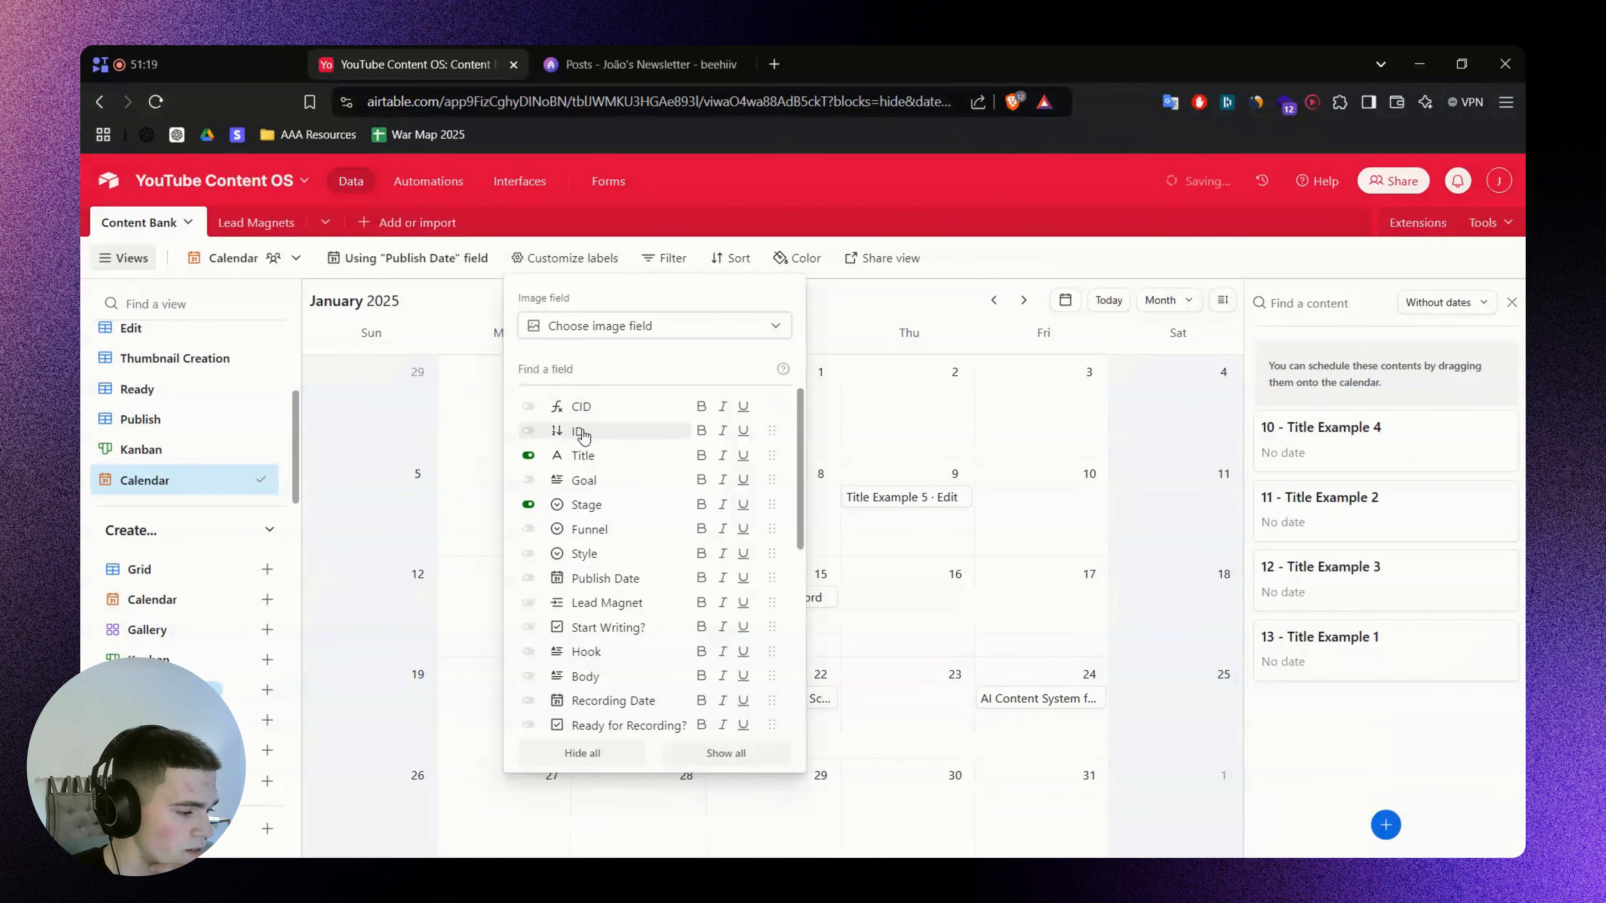
{"action": "left_click", "coordinate": [916, 499]}
Set the Calendar view's image field to Thumbnail File
{"action": "left_click", "coordinate": [564, 271]}
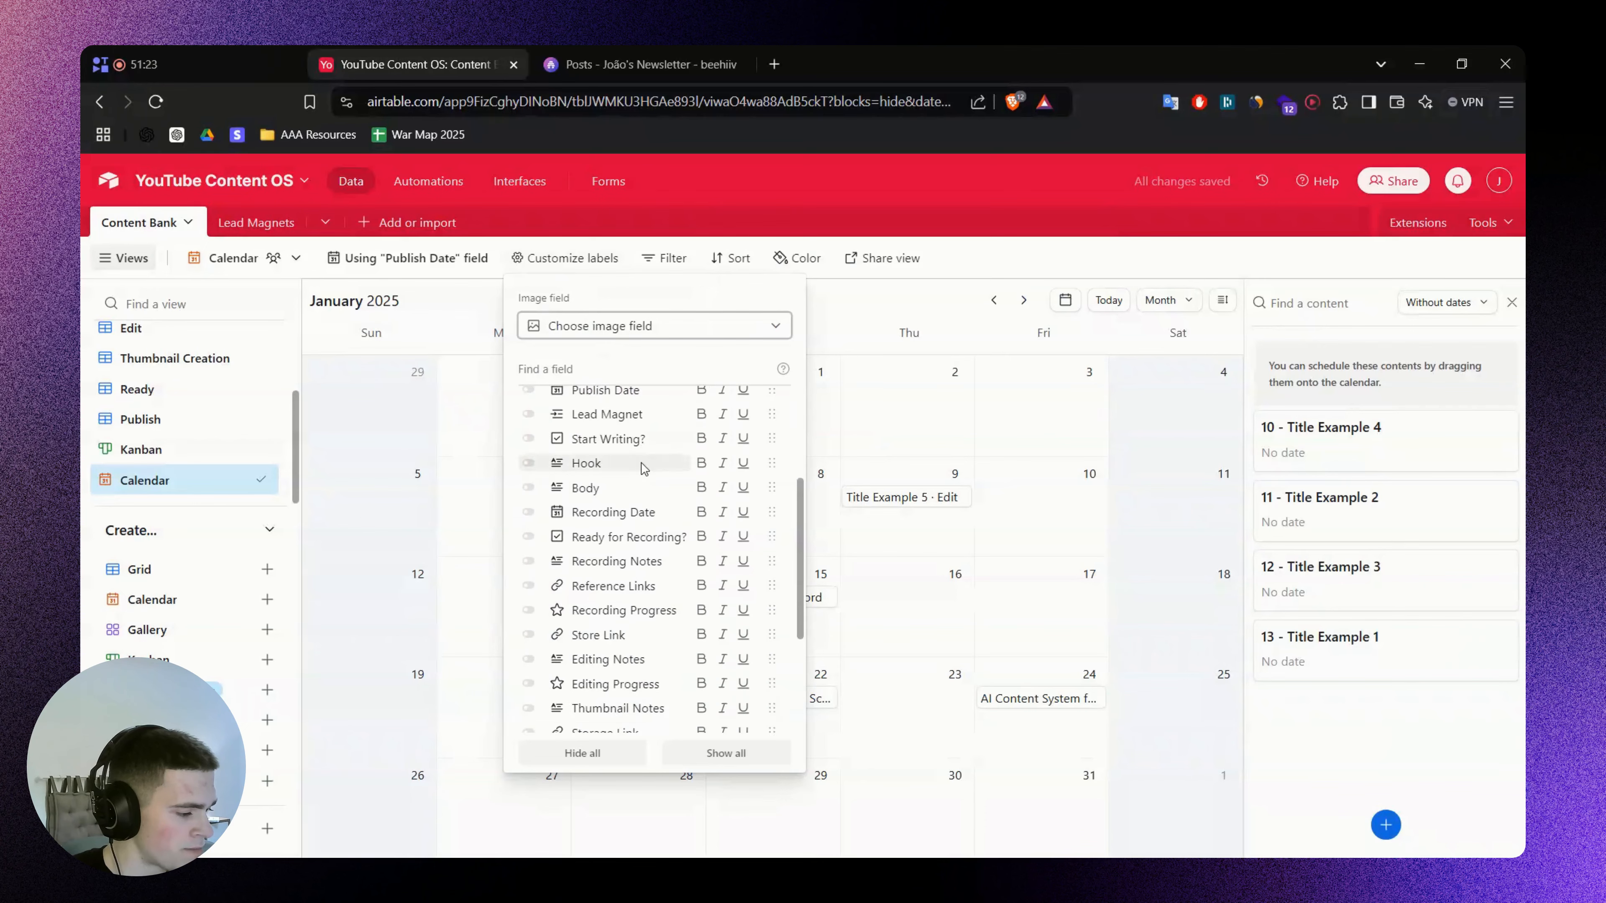
{"action": "scroll", "coordinate": [632, 466], "scroll_direction": "down", "scroll_amount": 3}
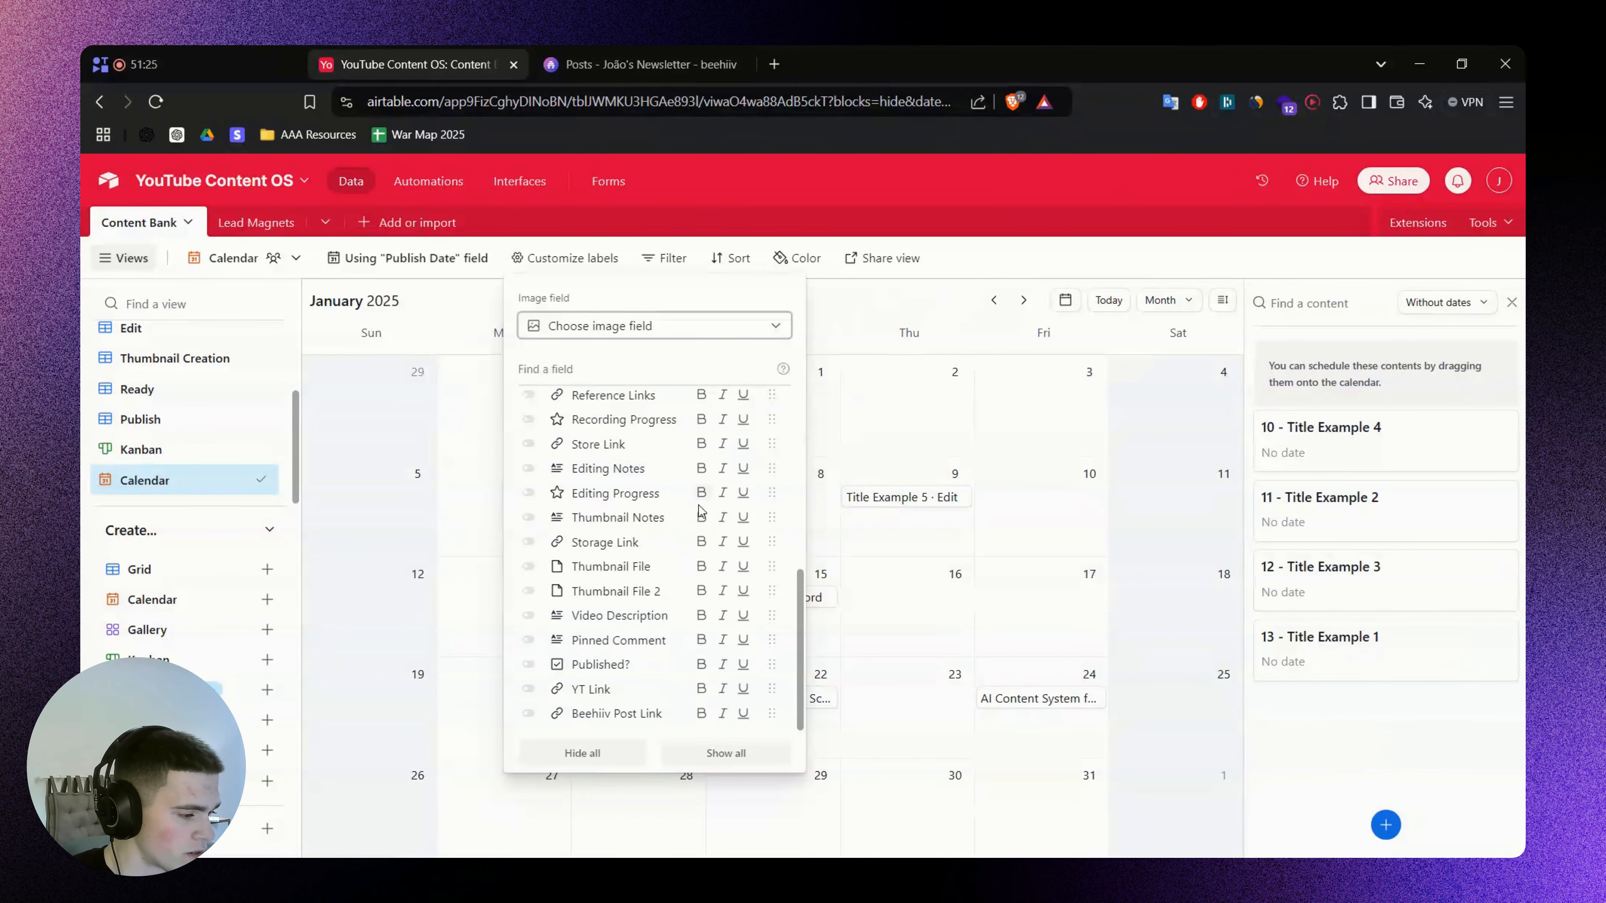
{"action": "left_click", "coordinate": [696, 325]}
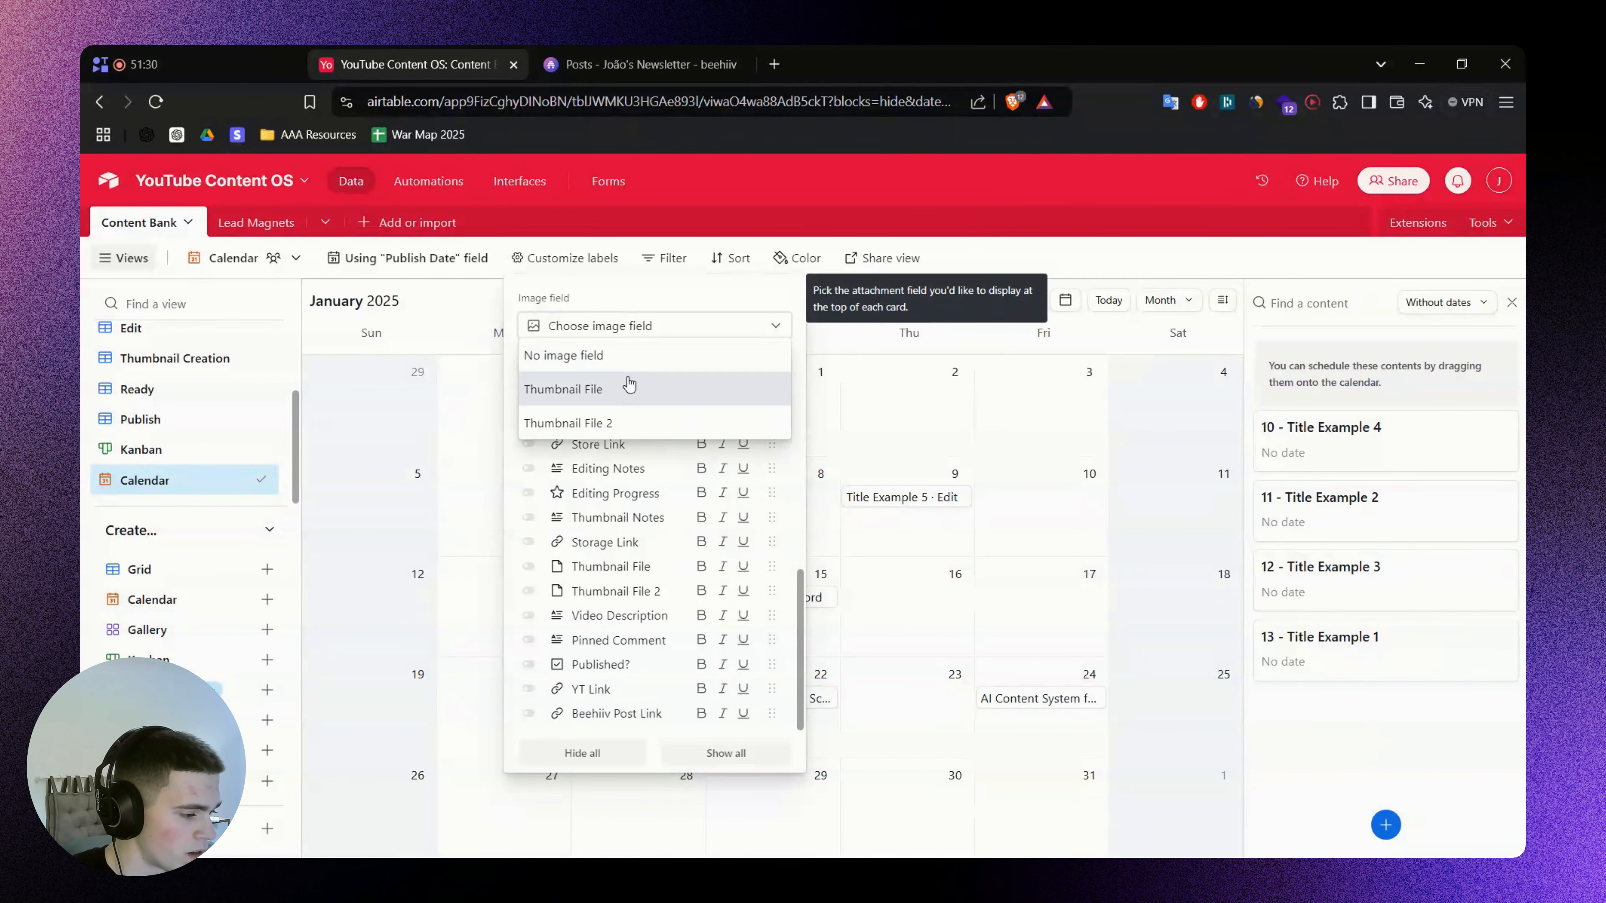
{"action": "left_click", "coordinate": [626, 389]}
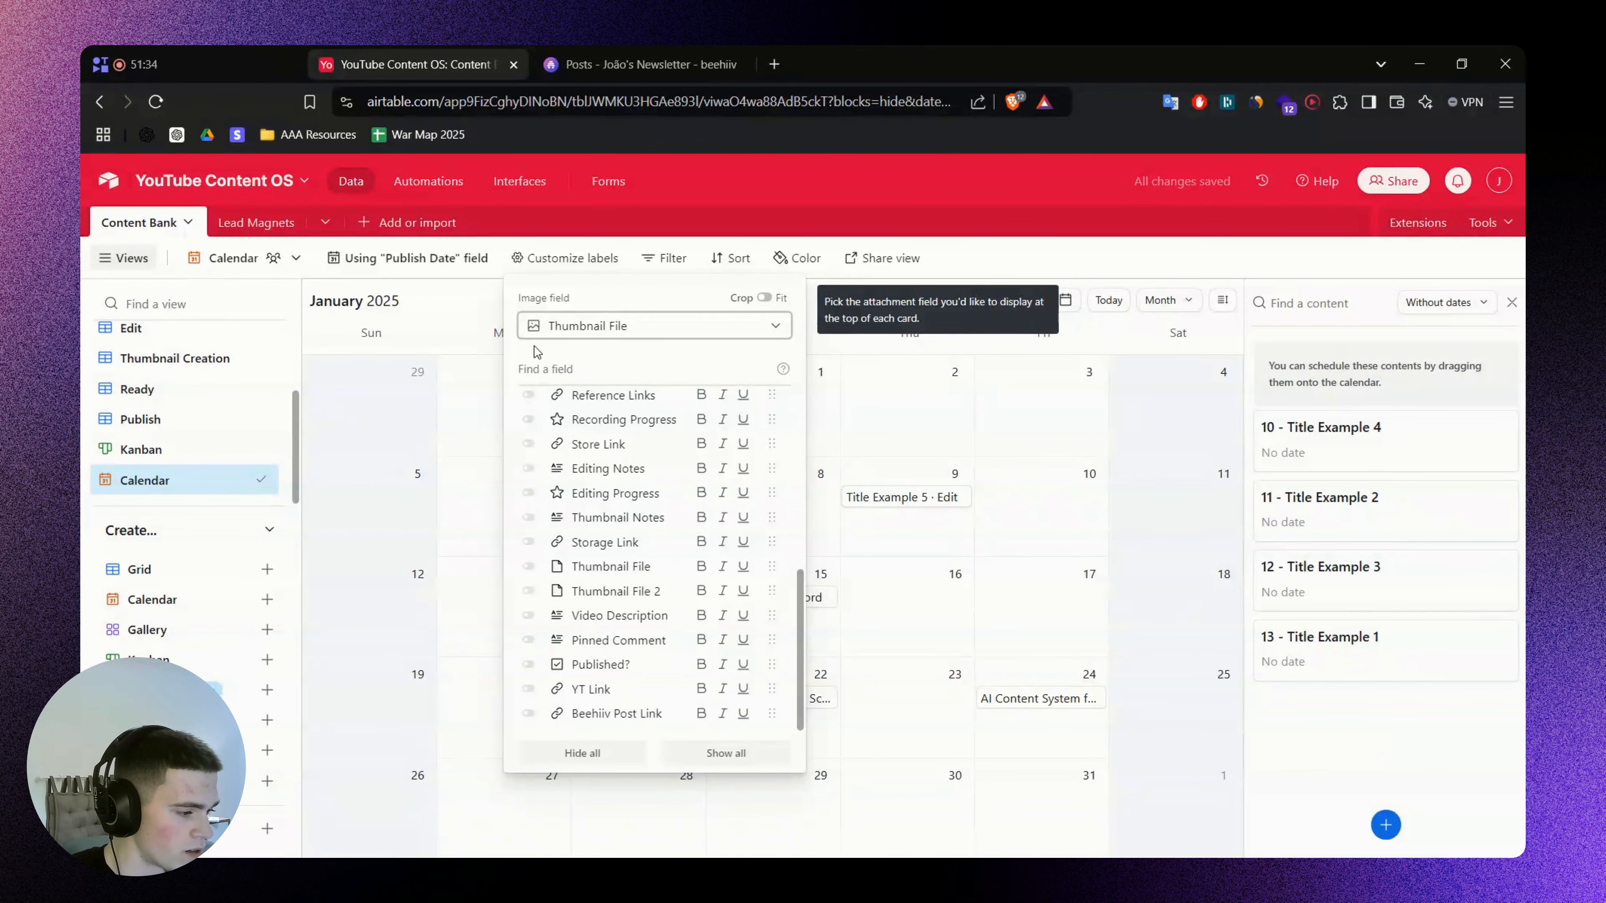
{"action": "scroll", "coordinate": [660, 480], "scroll_direction": "up", "scroll_amount": 2}
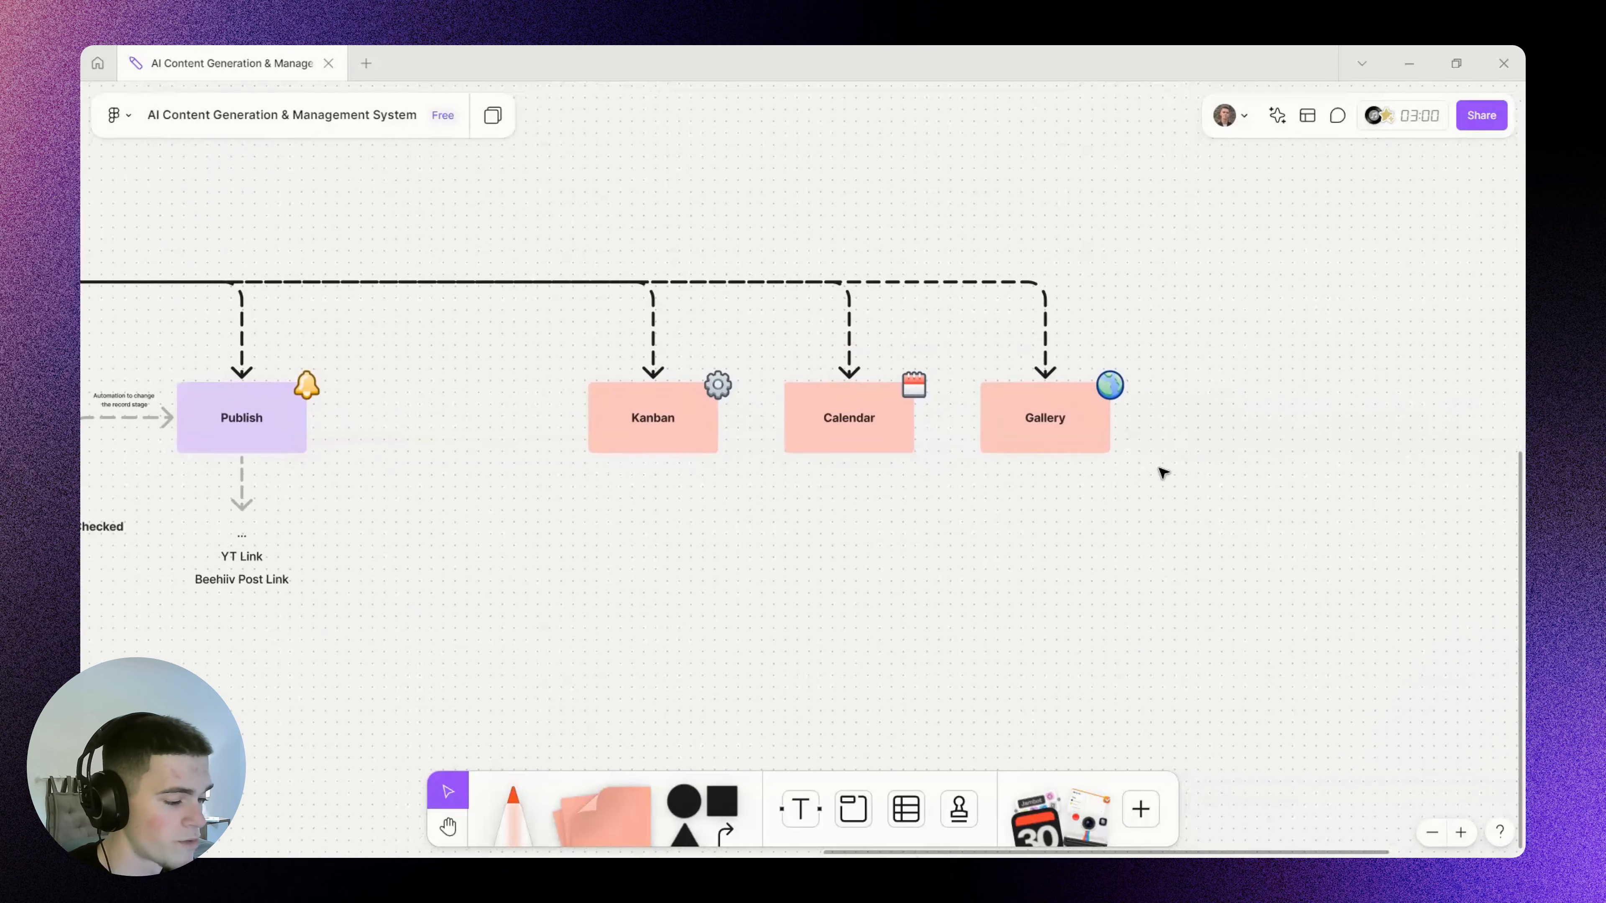
{"action": "left_click_drag", "start_coordinate": [1159, 470], "coordinate": [1112, 487]}
{"action": "left_click", "coordinate": [1030, 452]}
{"action": "left_click", "coordinate": [1151, 442]}
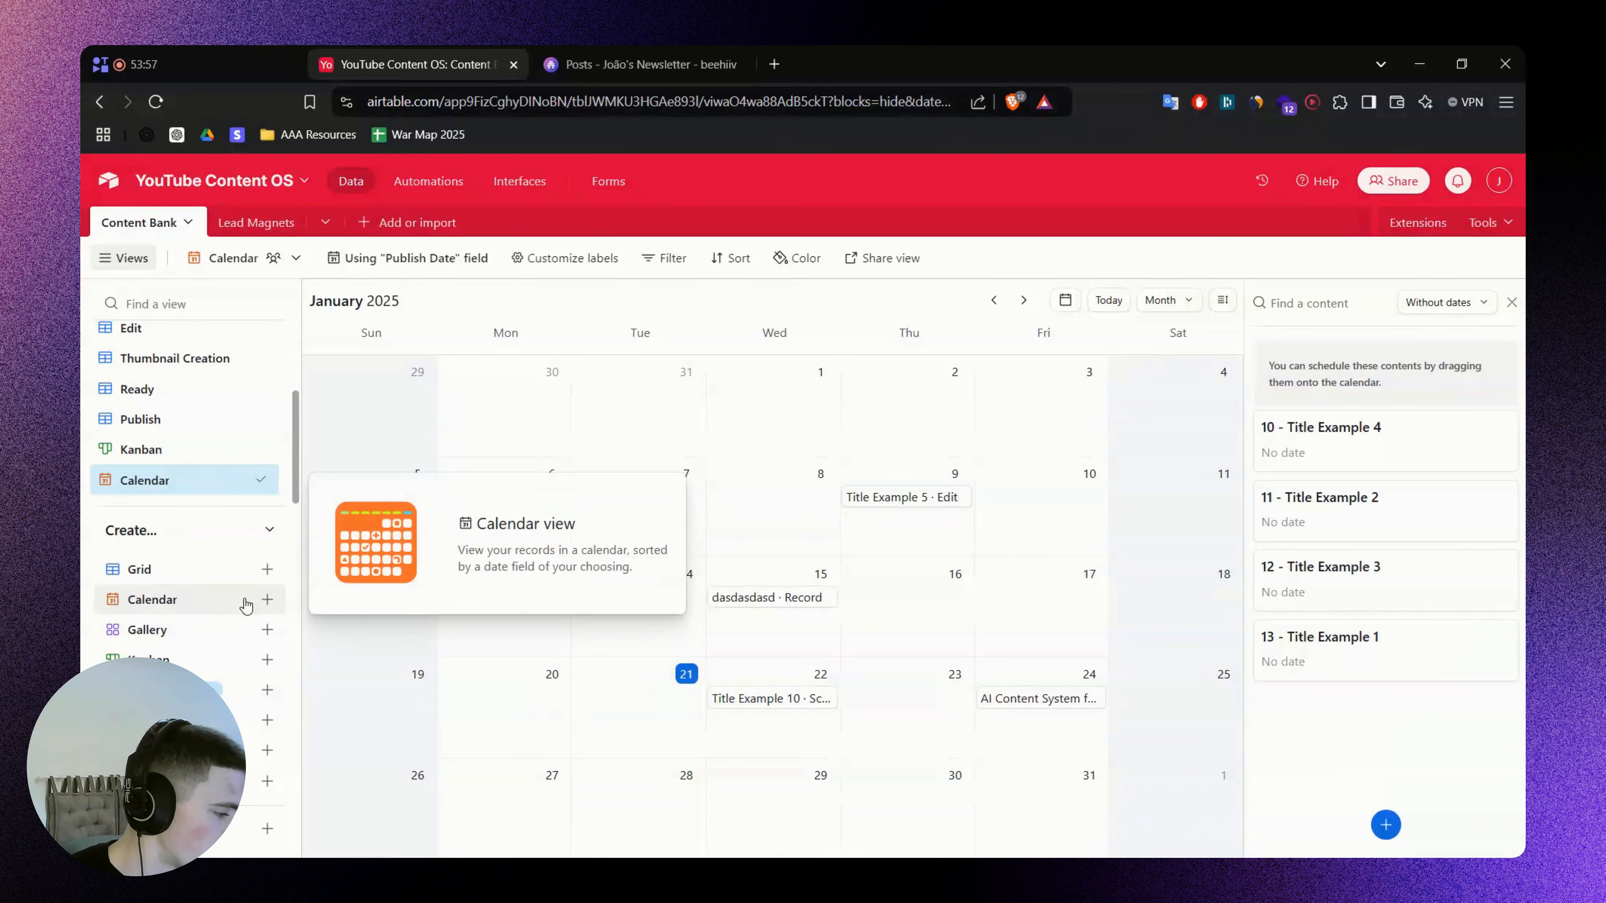
Create a collaborative gallery view named Gallery in the Content Bank table
{"action": "left_click", "coordinate": [233, 629]}
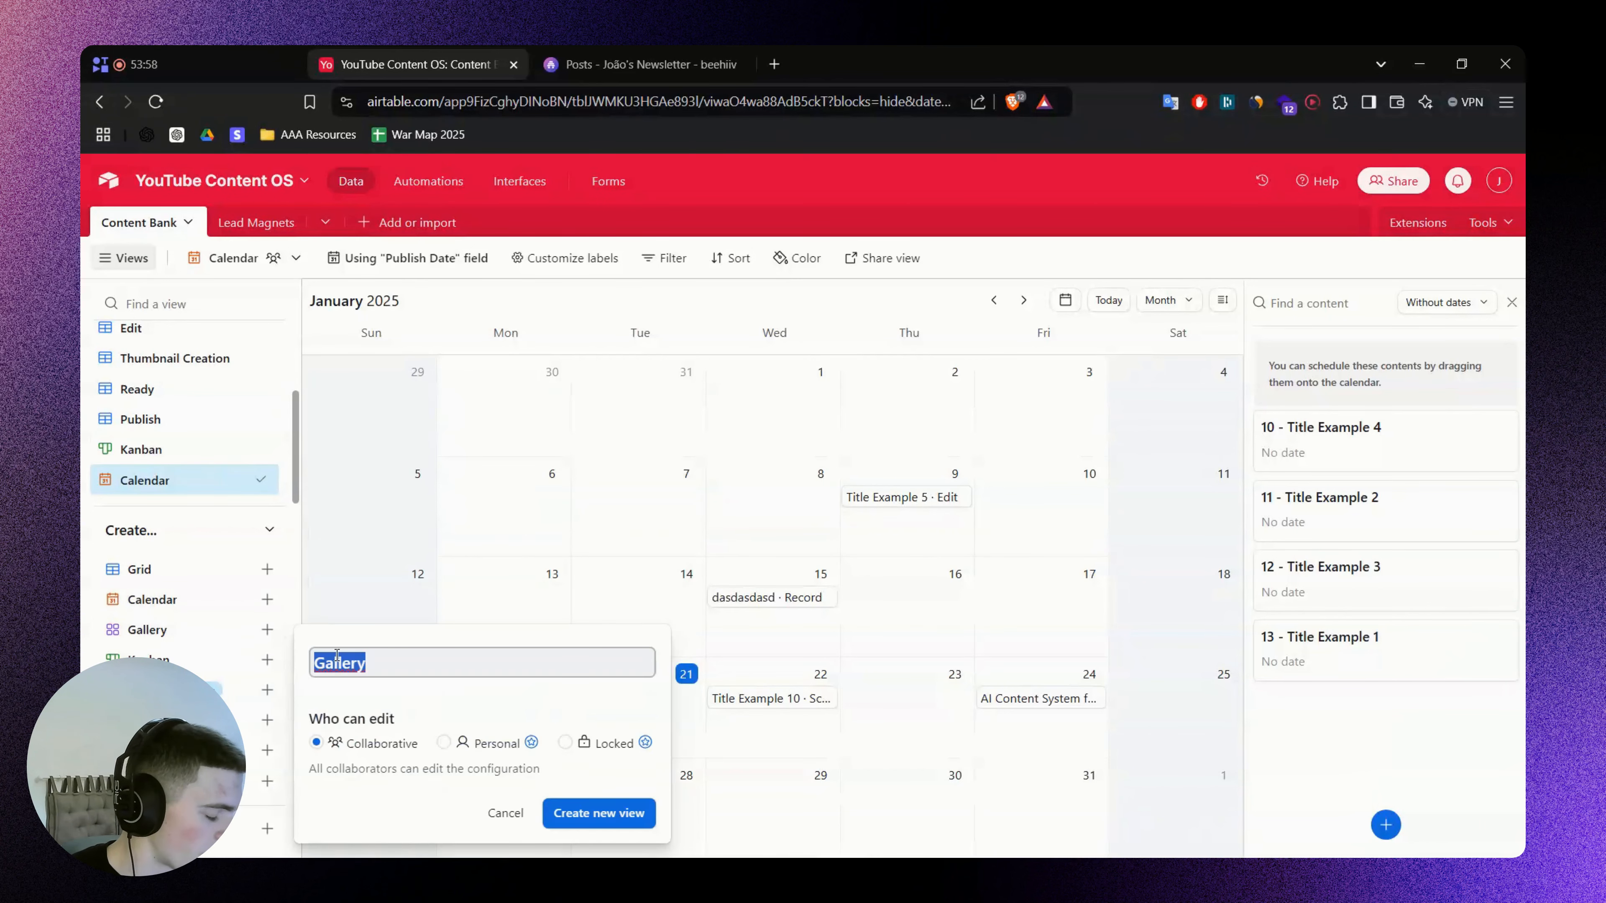
{"action": "left_click", "coordinate": [641, 816]}
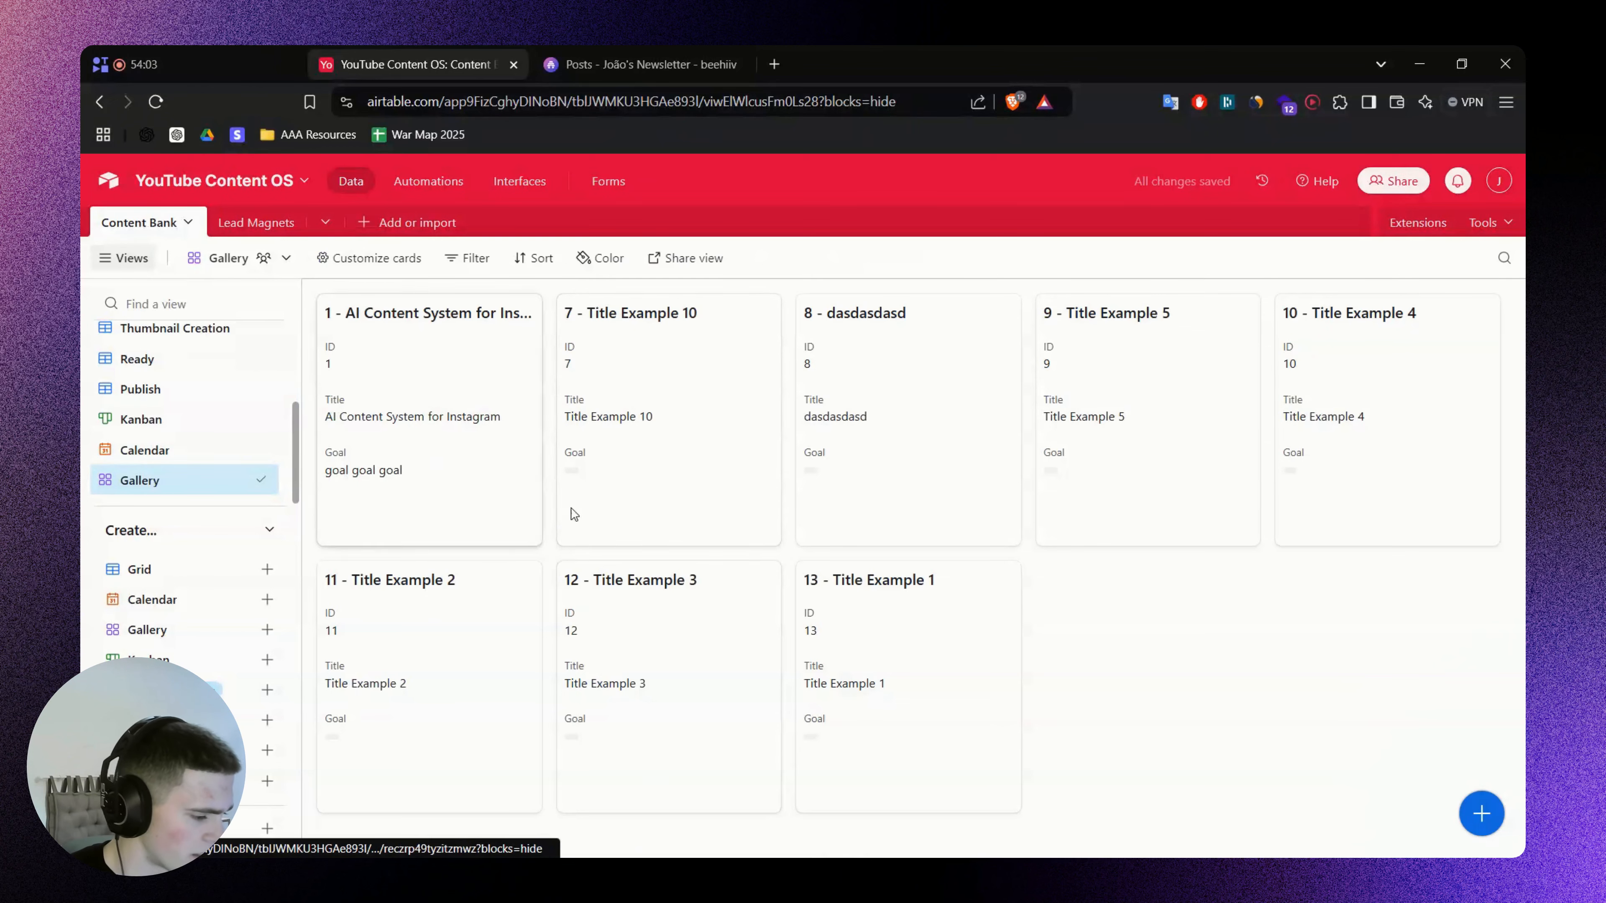
Open the Thumbnail Creation view and examine its Thumbnail File and Thumbnail File 2 fields
{"action": "scroll", "coordinate": [221, 437], "scroll_direction": "up", "scroll_amount": 3}
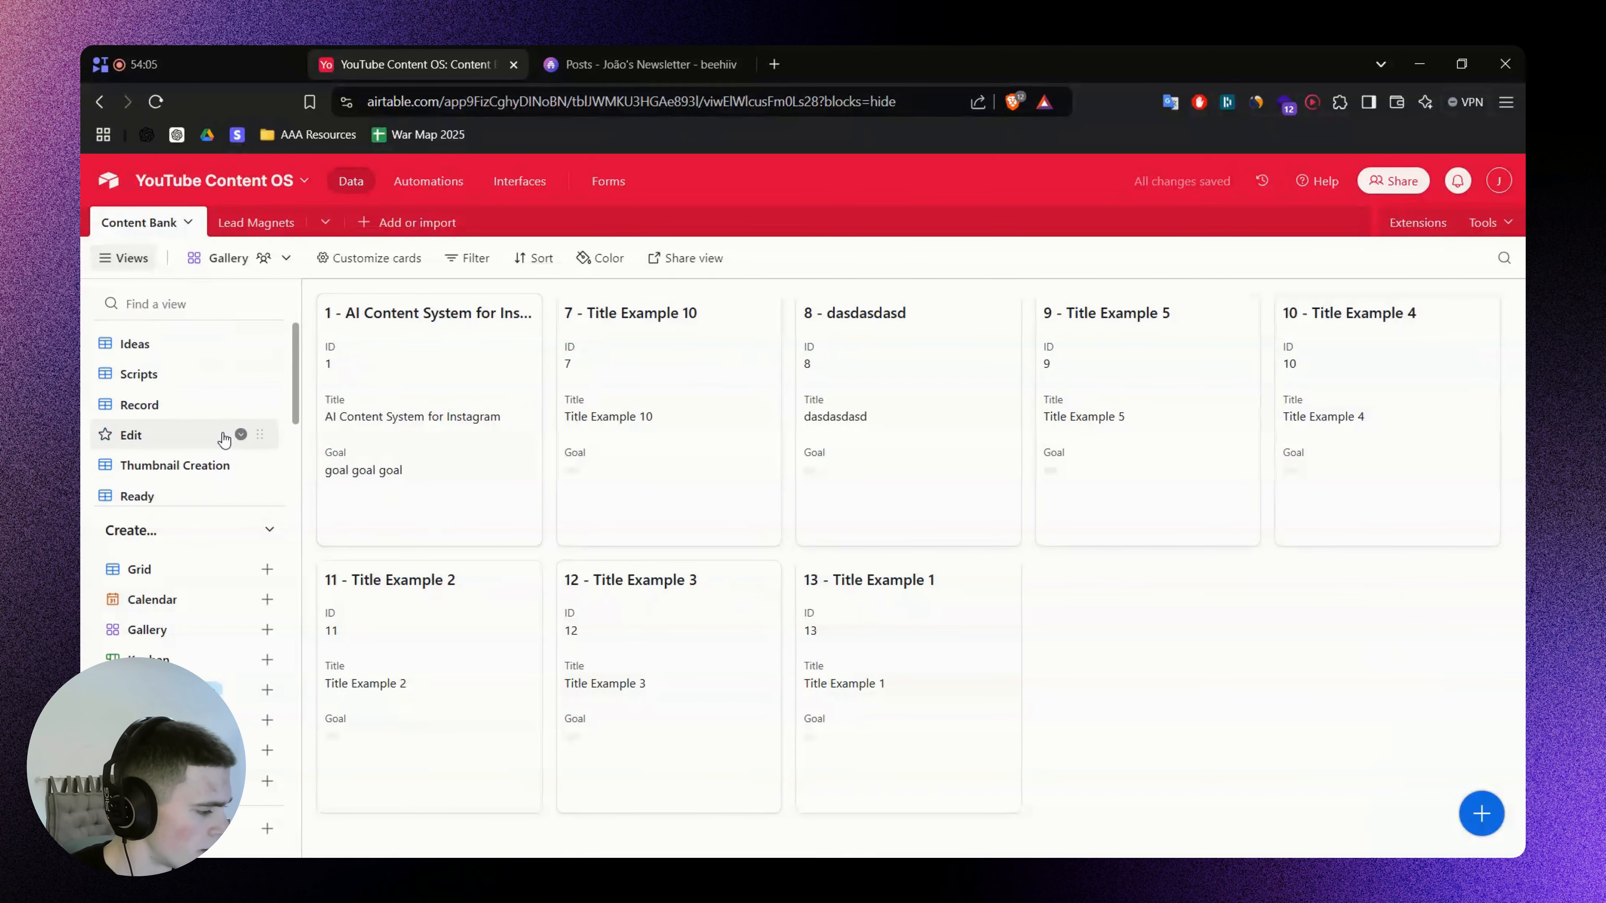
{"action": "scroll", "coordinate": [221, 436], "scroll_direction": "down", "scroll_amount": 2}
{"action": "scroll", "coordinate": [215, 443], "scroll_direction": "up", "scroll_amount": 2}
{"action": "left_click", "coordinate": [198, 464]}
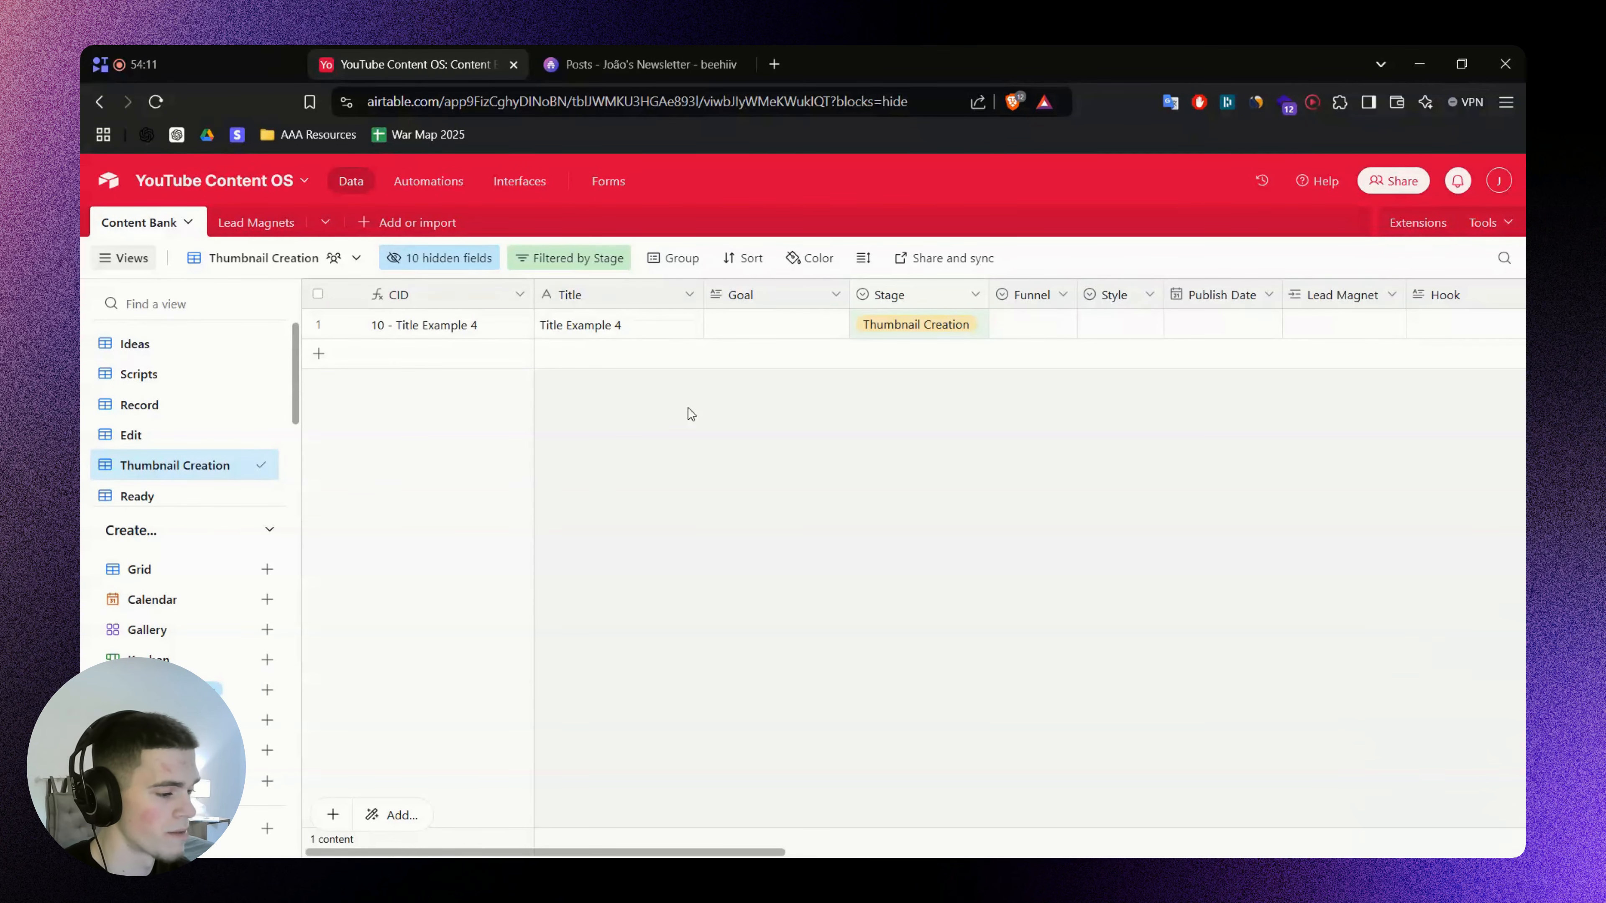
{"action": "scroll", "coordinate": [202, 446], "scroll_direction": "down", "scroll_amount": 3}
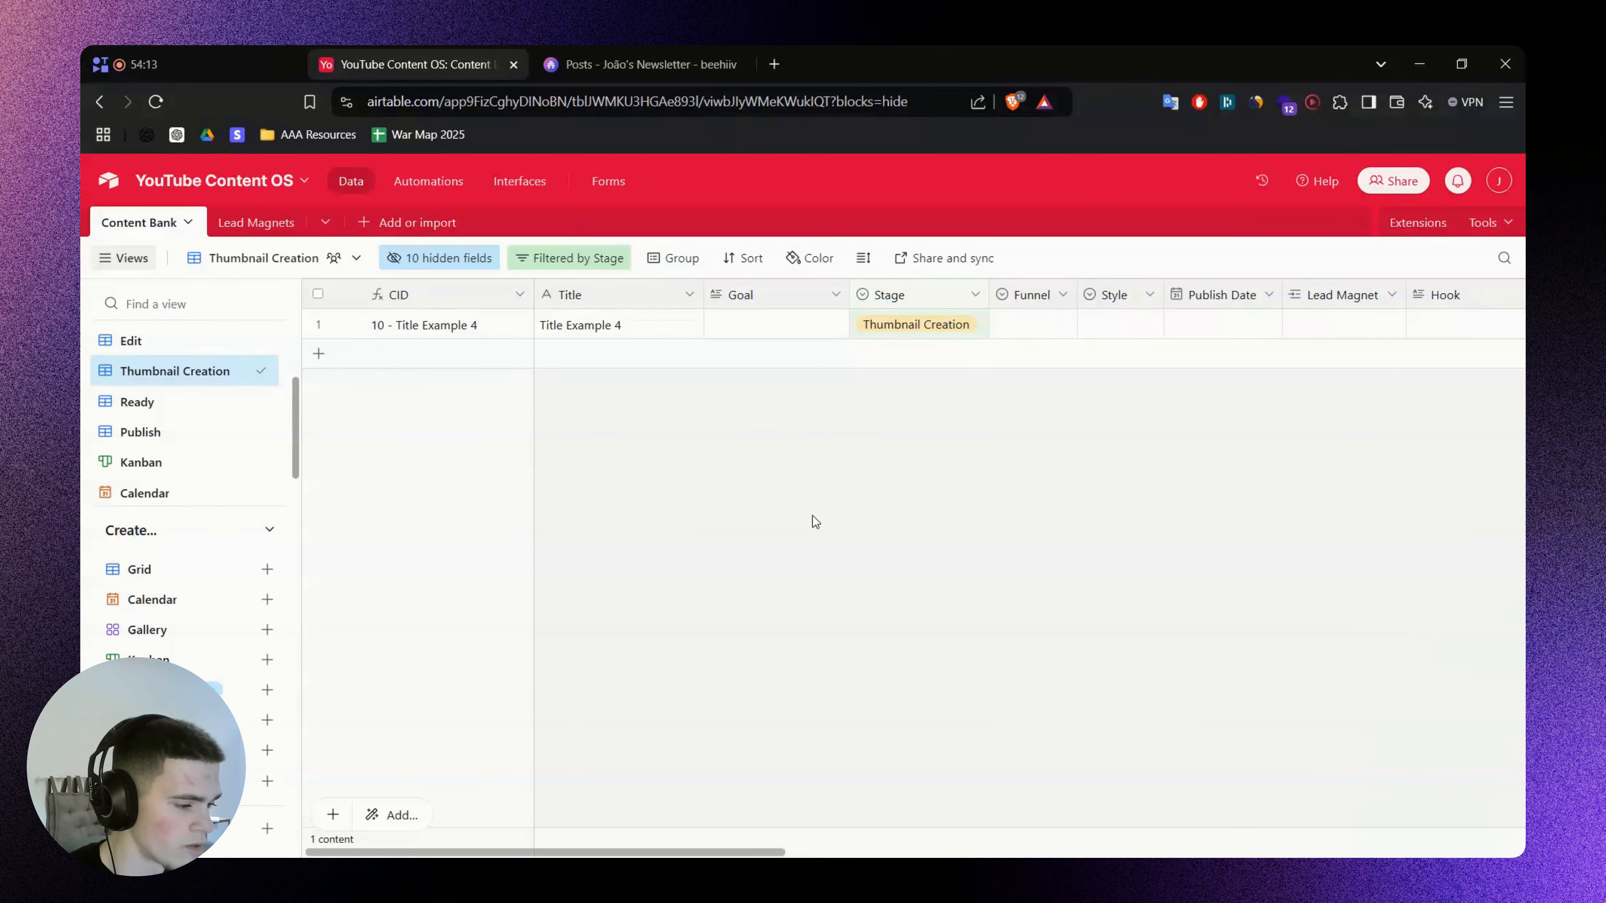
{"action": "left_click_drag", "start_coordinate": [763, 852], "coordinate": [1511, 846]}
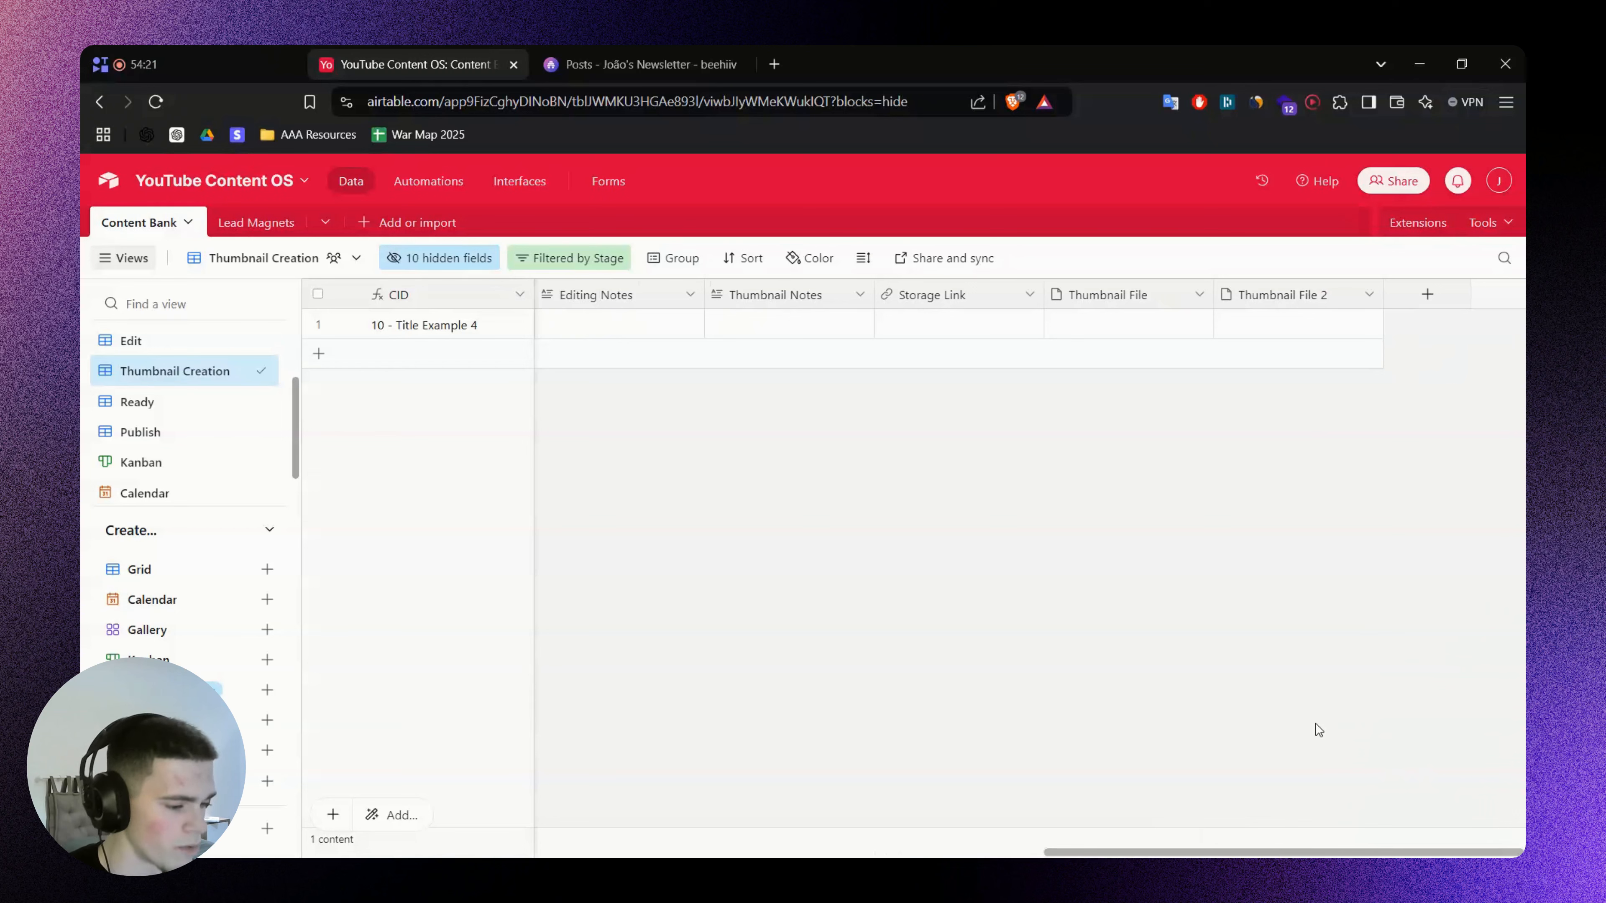
{"action": "scroll", "coordinate": [209, 455], "scroll_direction": "down", "scroll_amount": 2}
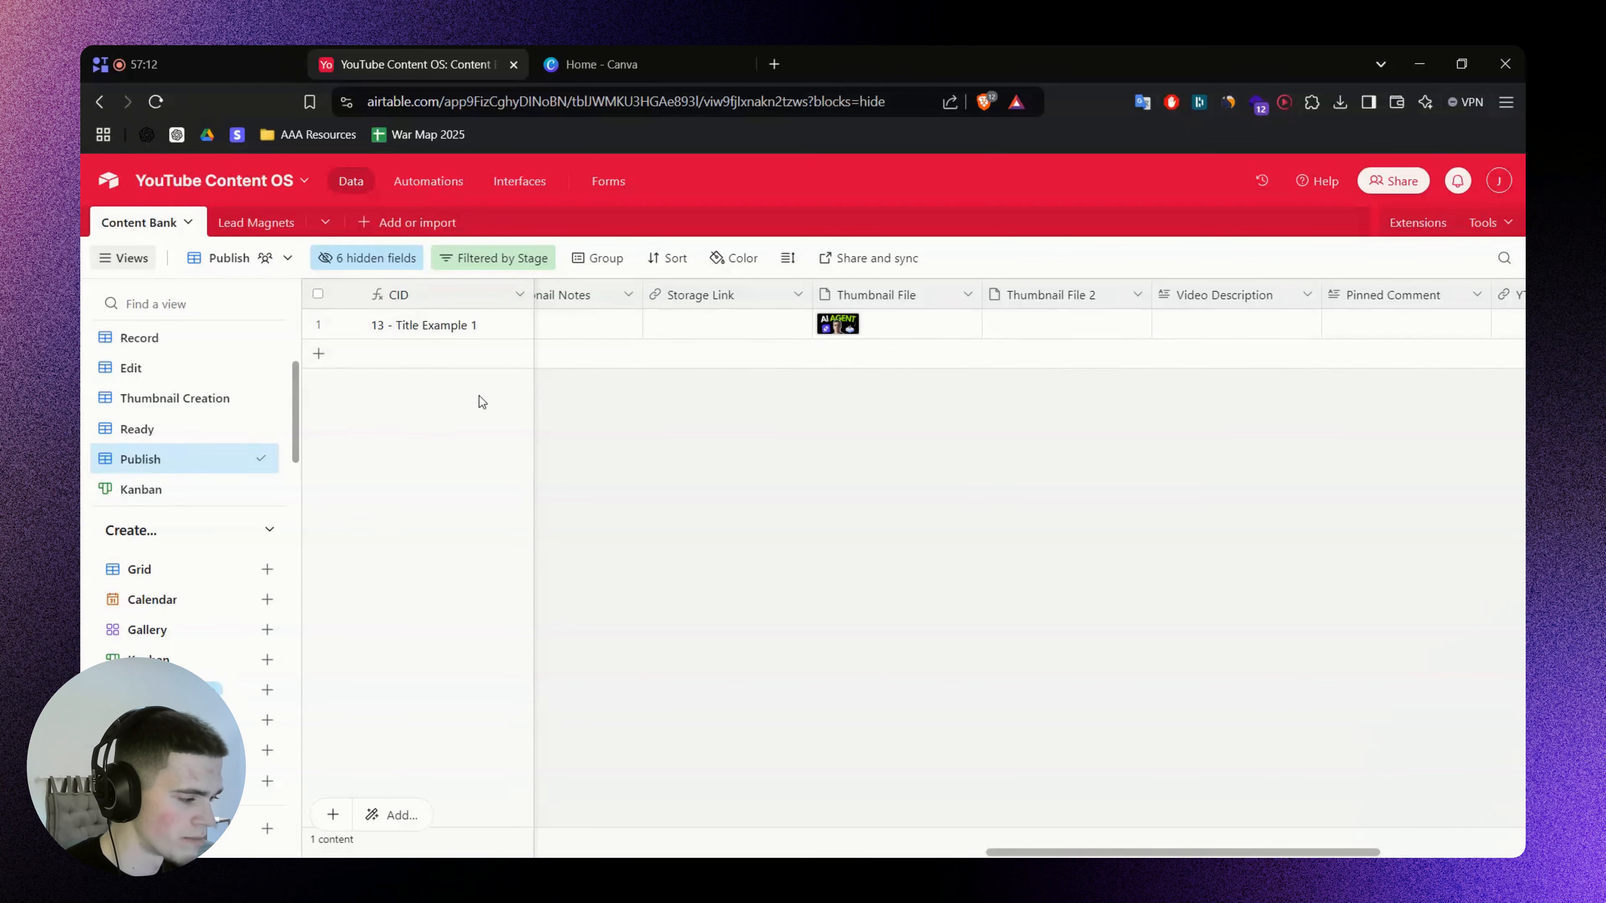
Check the uploaded thumbnails in the Ready view and on the Ready and Publish cards of the Kanban view
{"action": "left_click", "coordinate": [134, 430]}
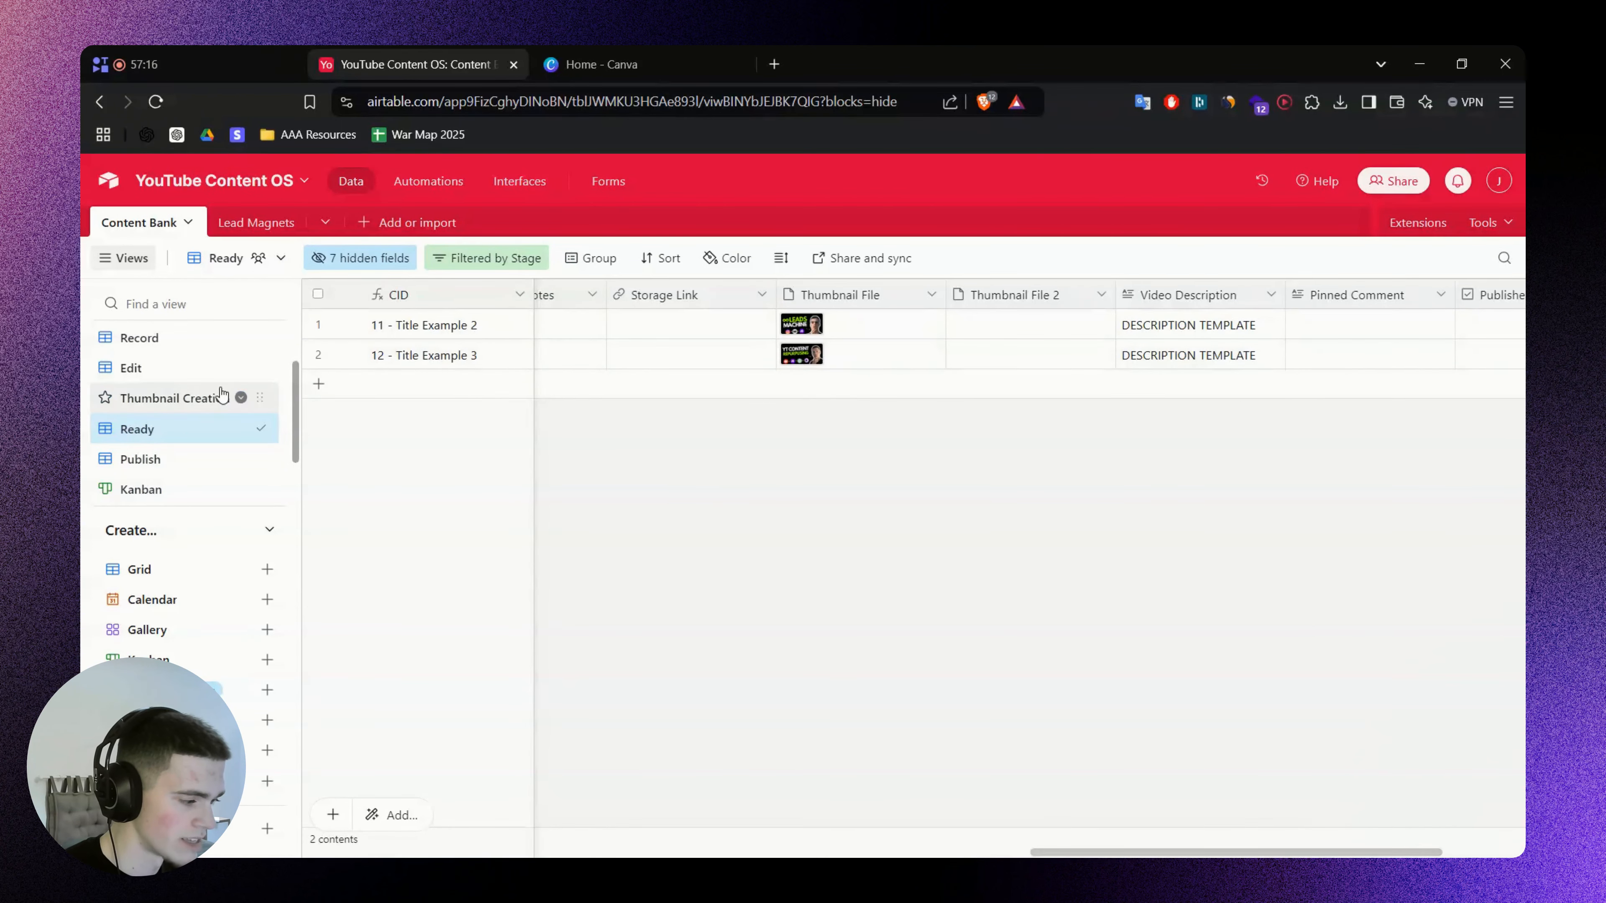
{"action": "scroll", "coordinate": [215, 395], "scroll_direction": "down", "scroll_amount": 2}
{"action": "left_click", "coordinate": [182, 420]}
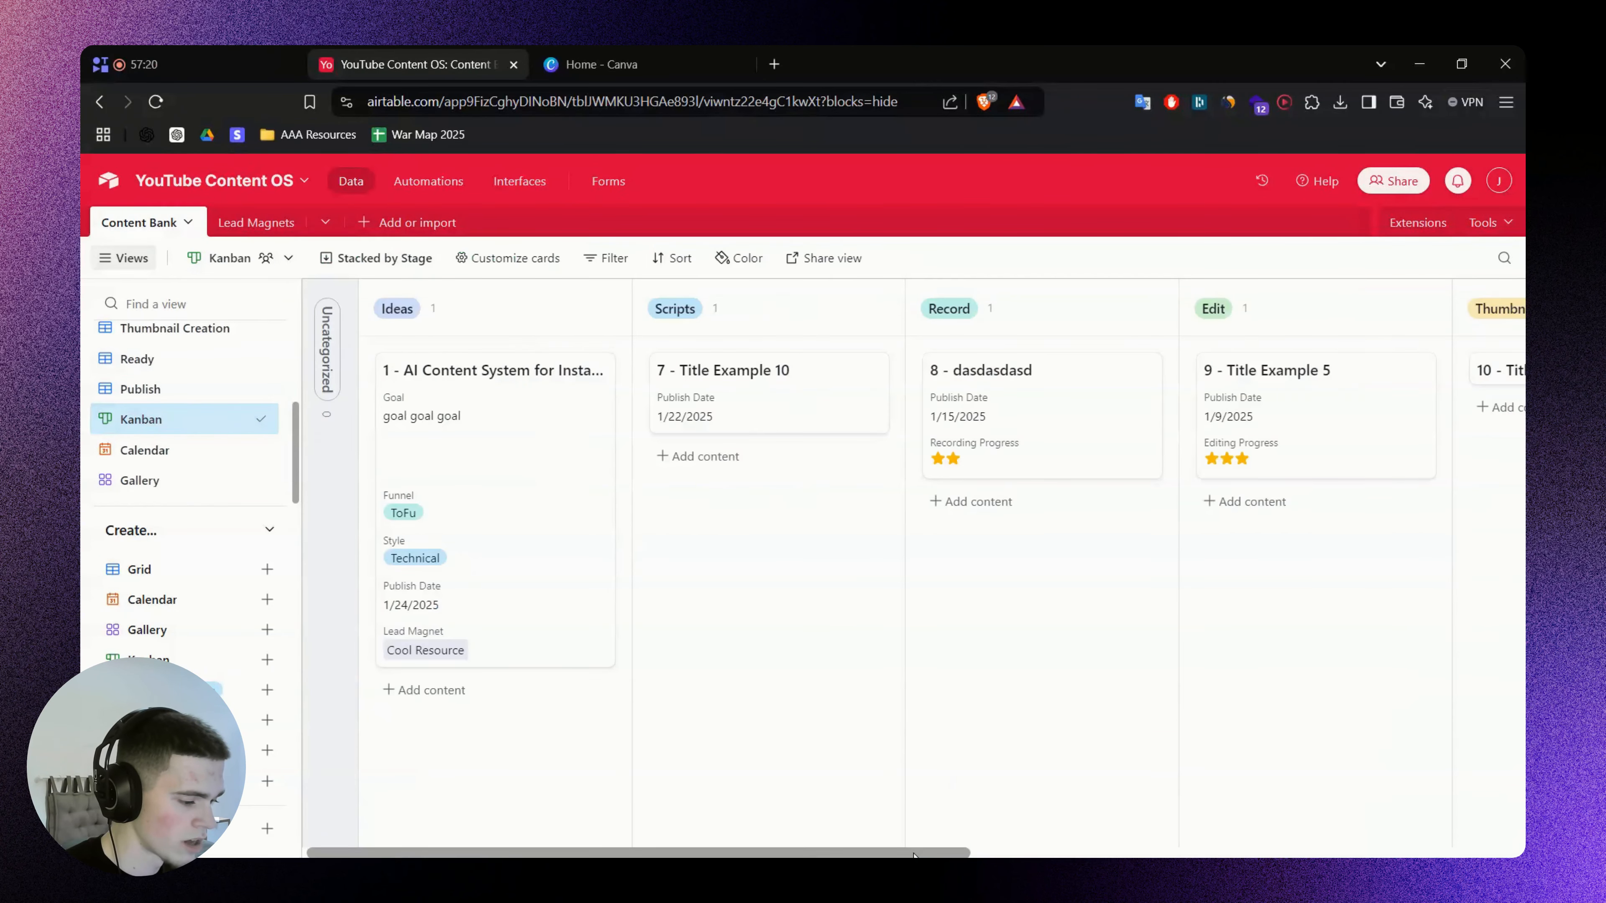
{"action": "left_click_drag", "start_coordinate": [913, 855], "coordinate": [1382, 844]}
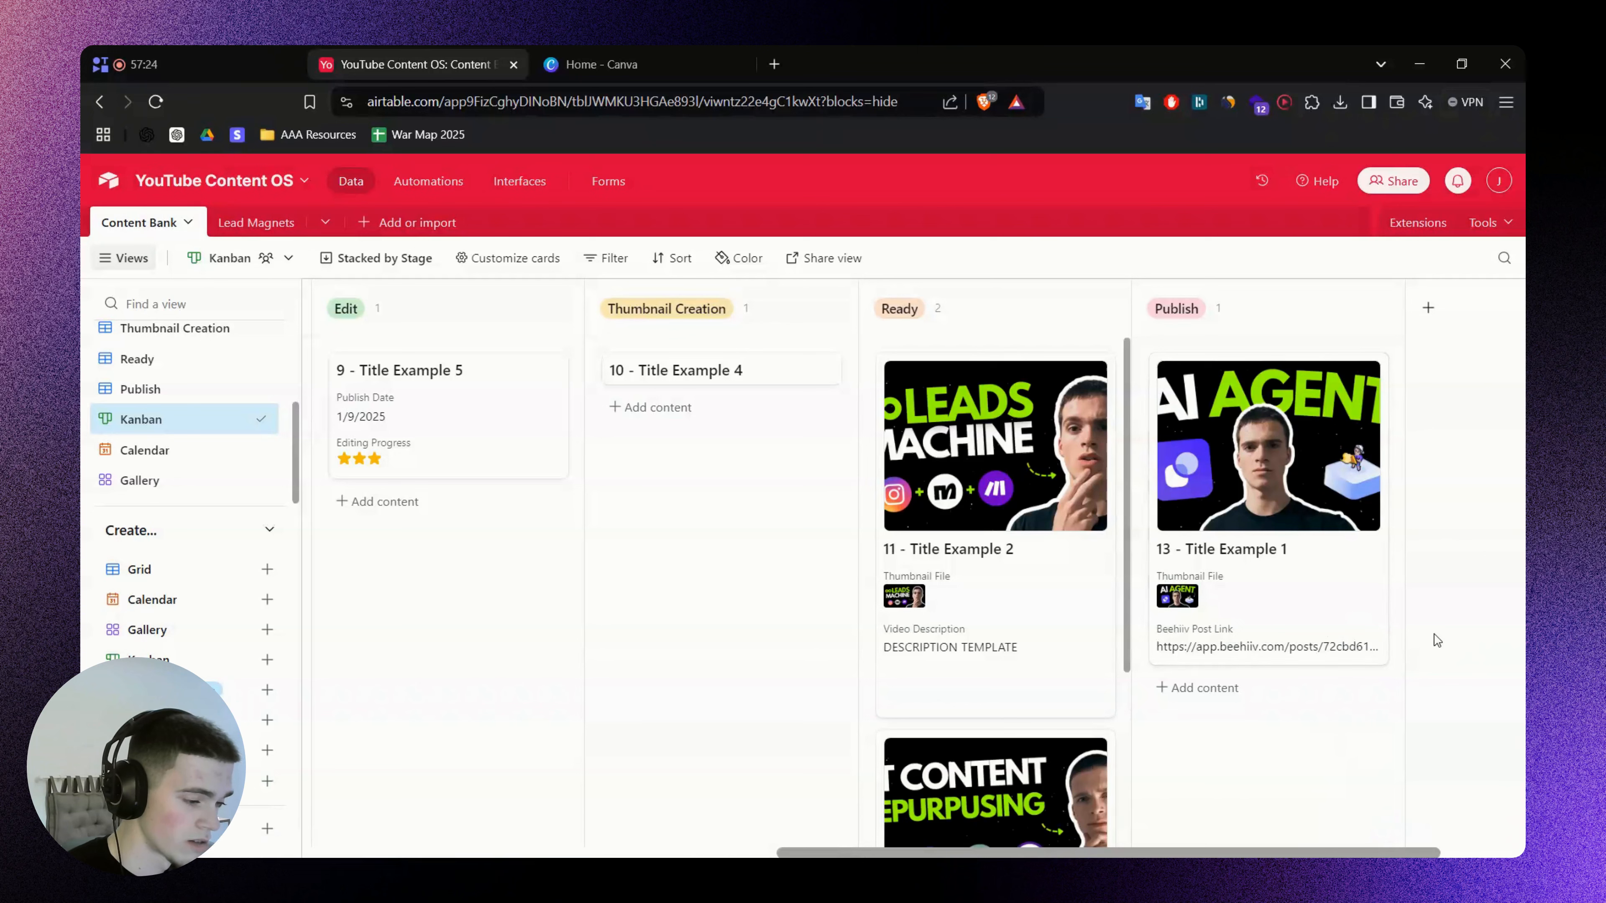
{"action": "scroll", "coordinate": [986, 633], "scroll_direction": "down", "scroll_amount": 2}
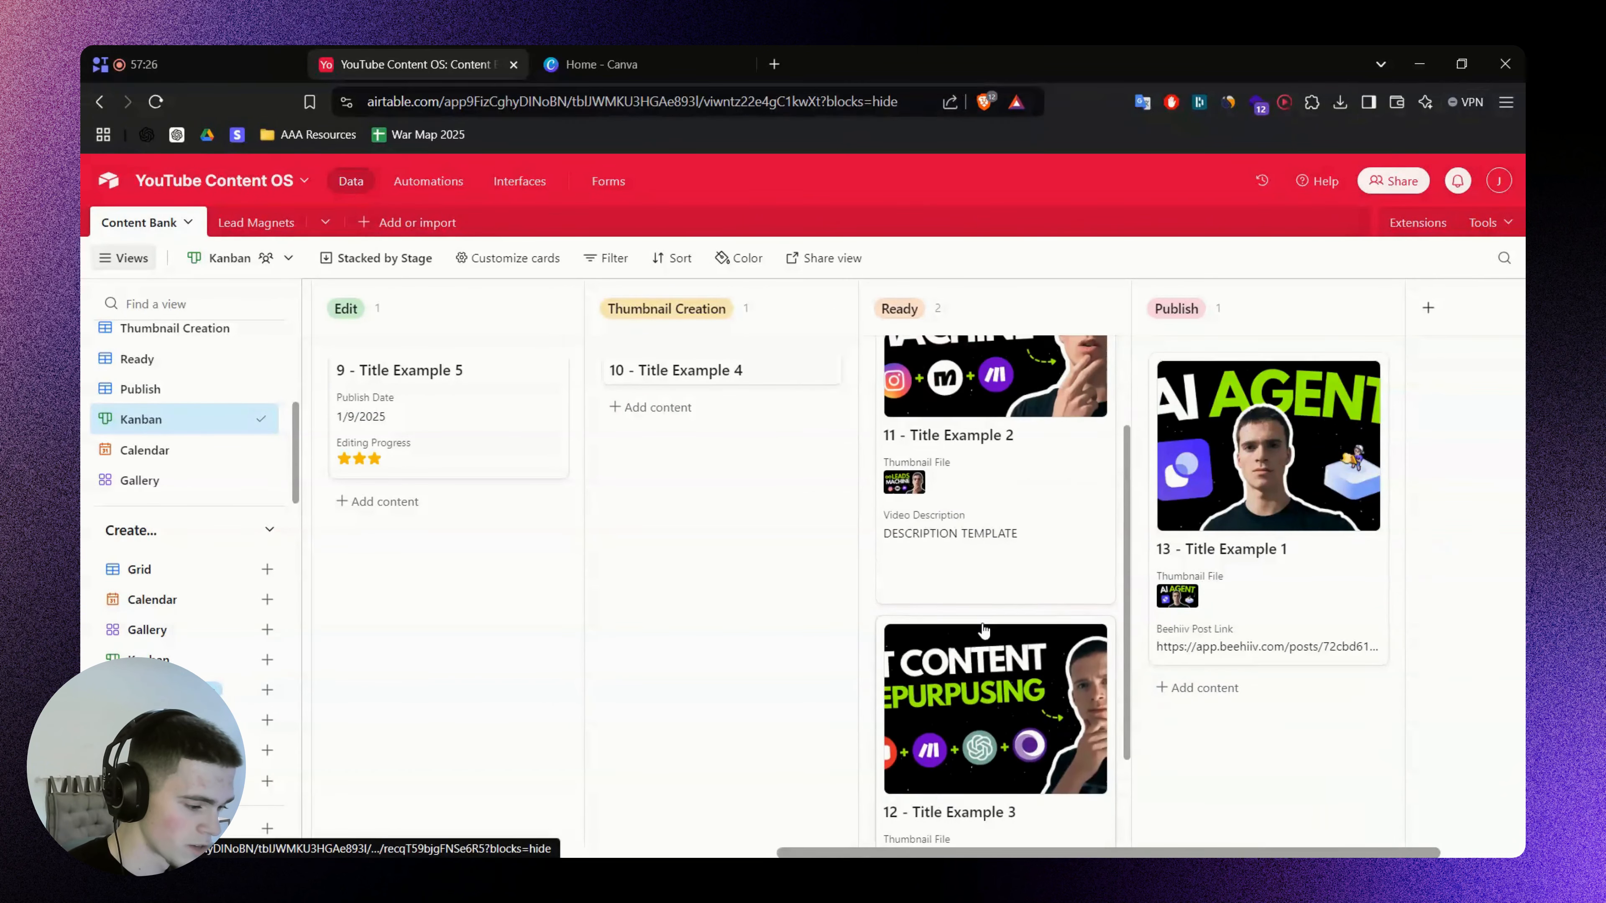
{"action": "scroll", "coordinate": [986, 633], "scroll_direction": "up", "scroll_amount": 2}
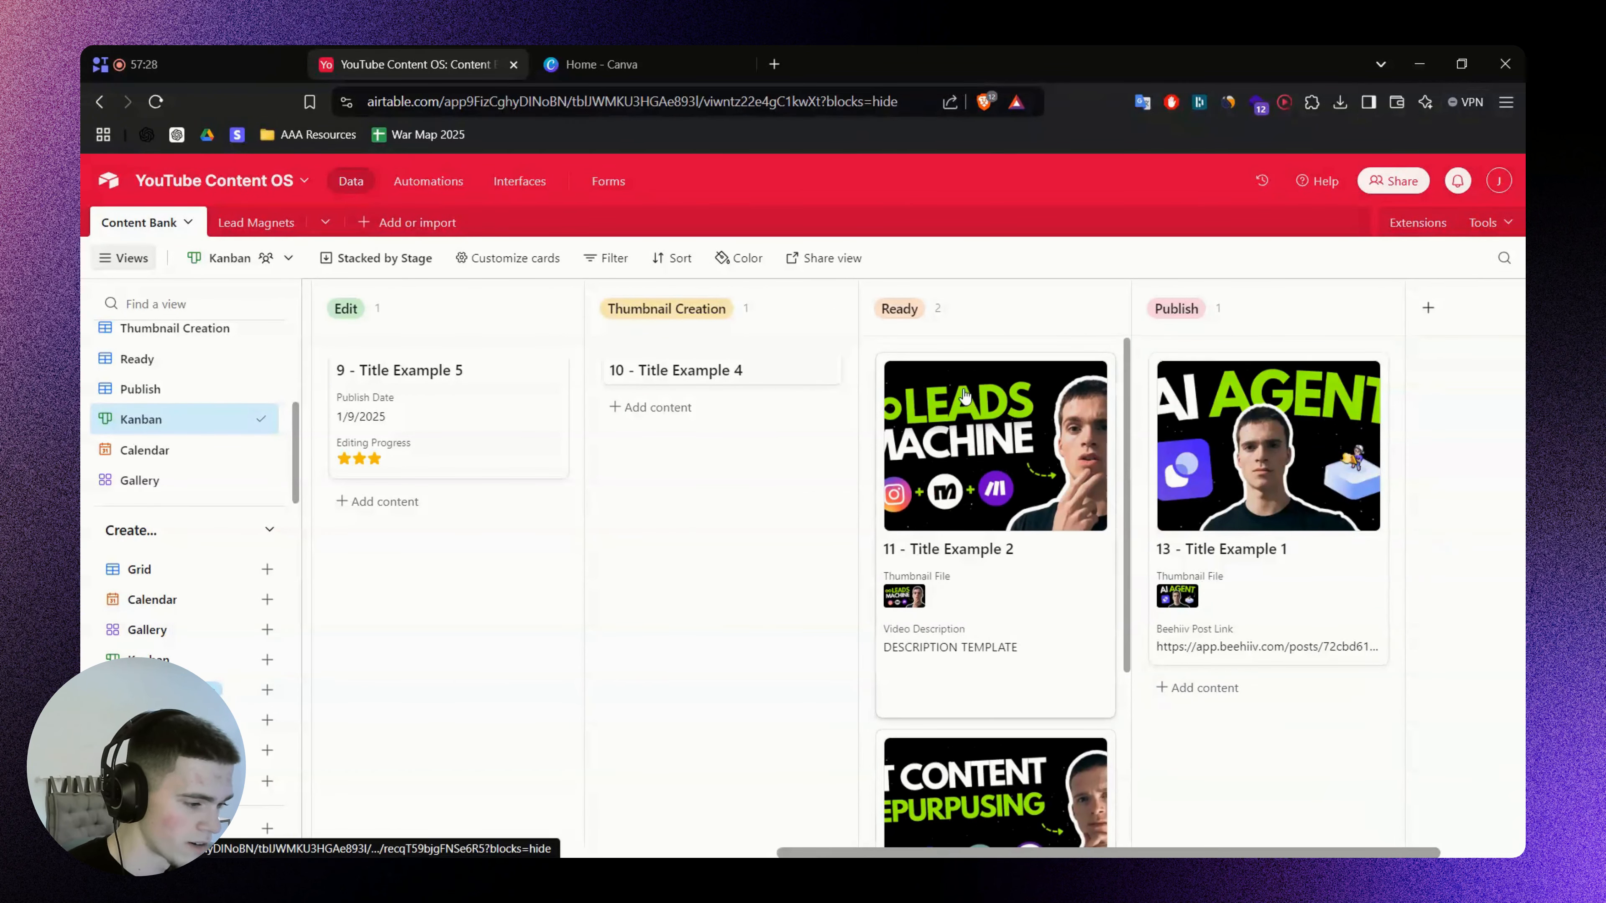
{"action": "scroll", "coordinate": [1008, 516], "scroll_direction": "down", "scroll_amount": 4}
{"action": "scroll", "coordinate": [1012, 525], "scroll_direction": "up", "scroll_amount": 4}
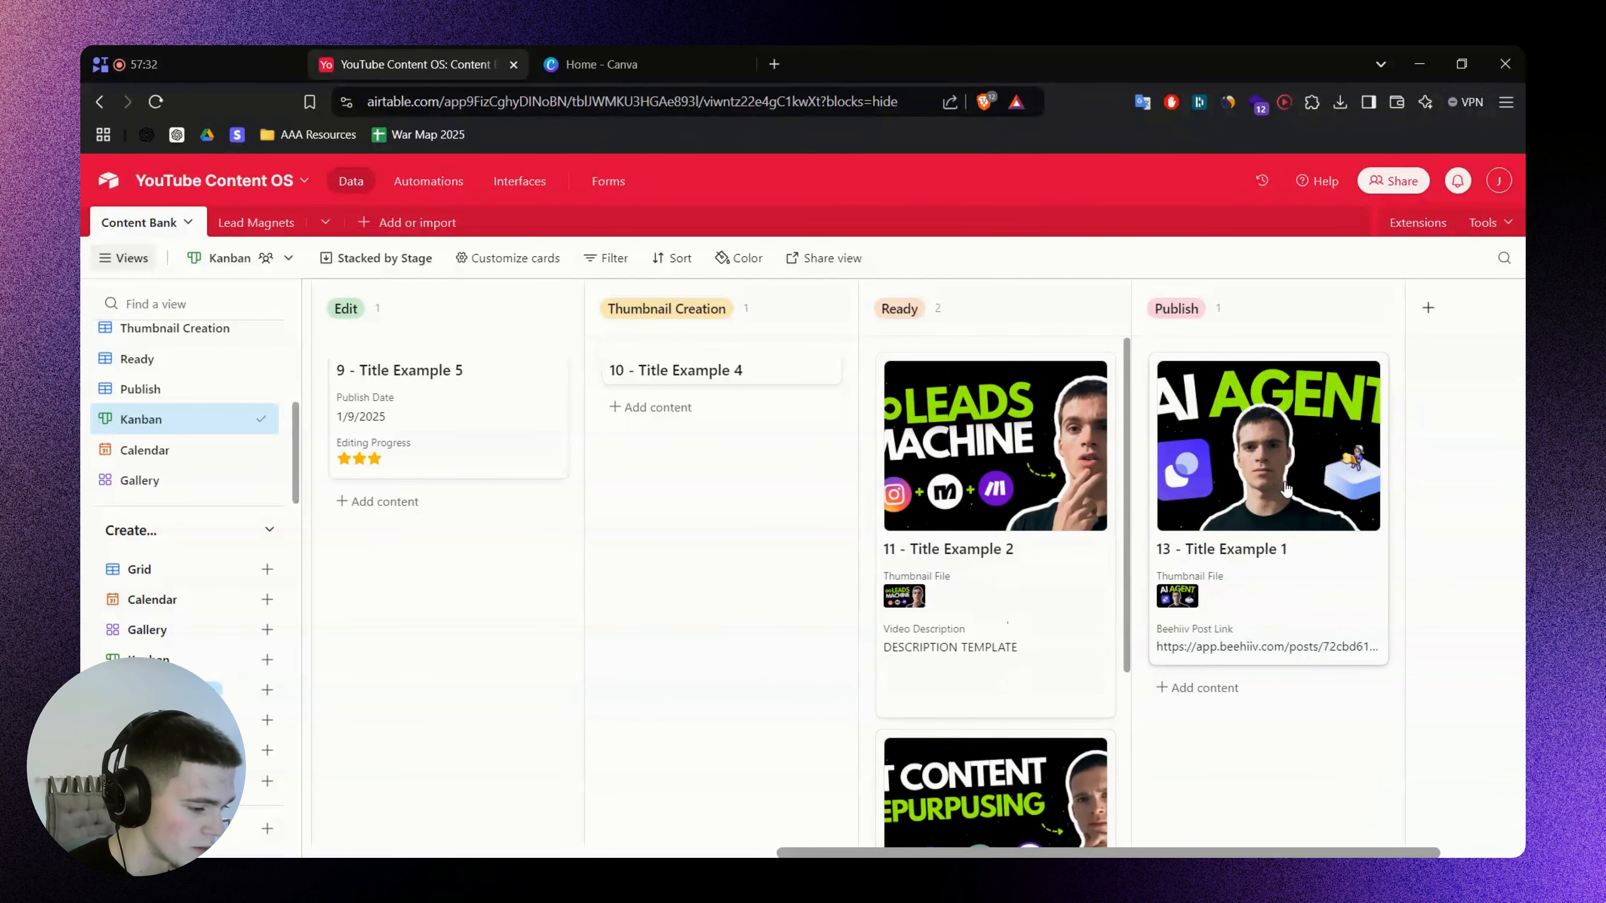
Open the Title Example 1 record from the Kanban view, review its Thumbnail File attachment, and close it
{"action": "left_click", "coordinate": [1289, 574]}
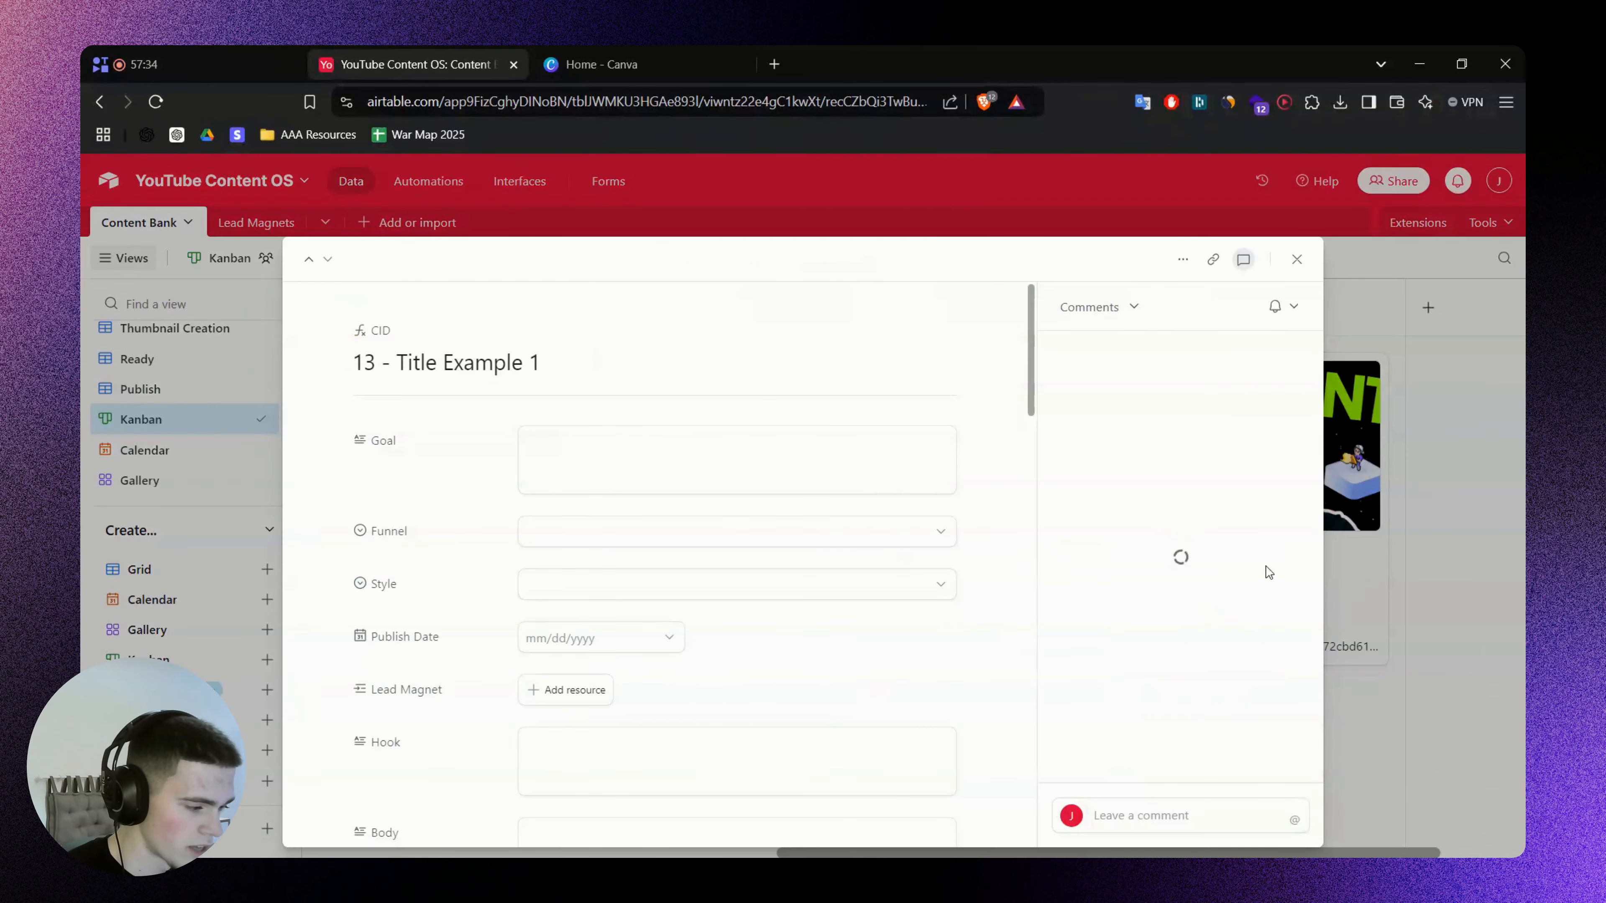
{"action": "scroll", "coordinate": [703, 529], "scroll_direction": "down", "scroll_amount": 15}
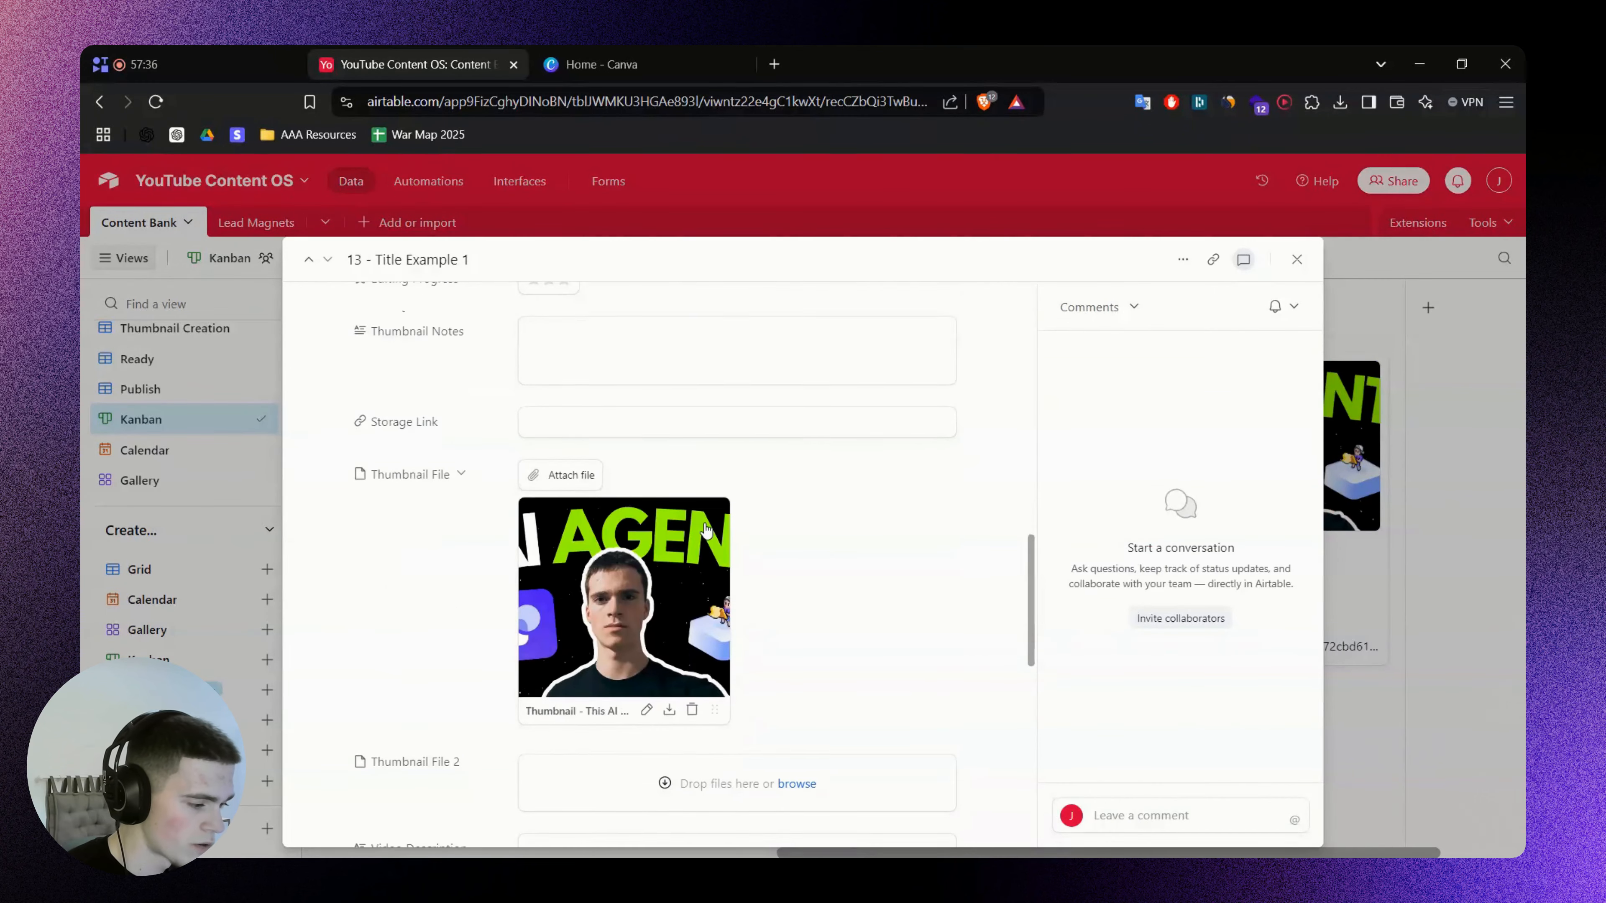
{"action": "scroll", "coordinate": [699, 527], "scroll_direction": "down", "scroll_amount": 3}
{"action": "scroll", "coordinate": [699, 527], "scroll_direction": "up", "scroll_amount": 6}
{"action": "left_click", "coordinate": [1296, 259]}
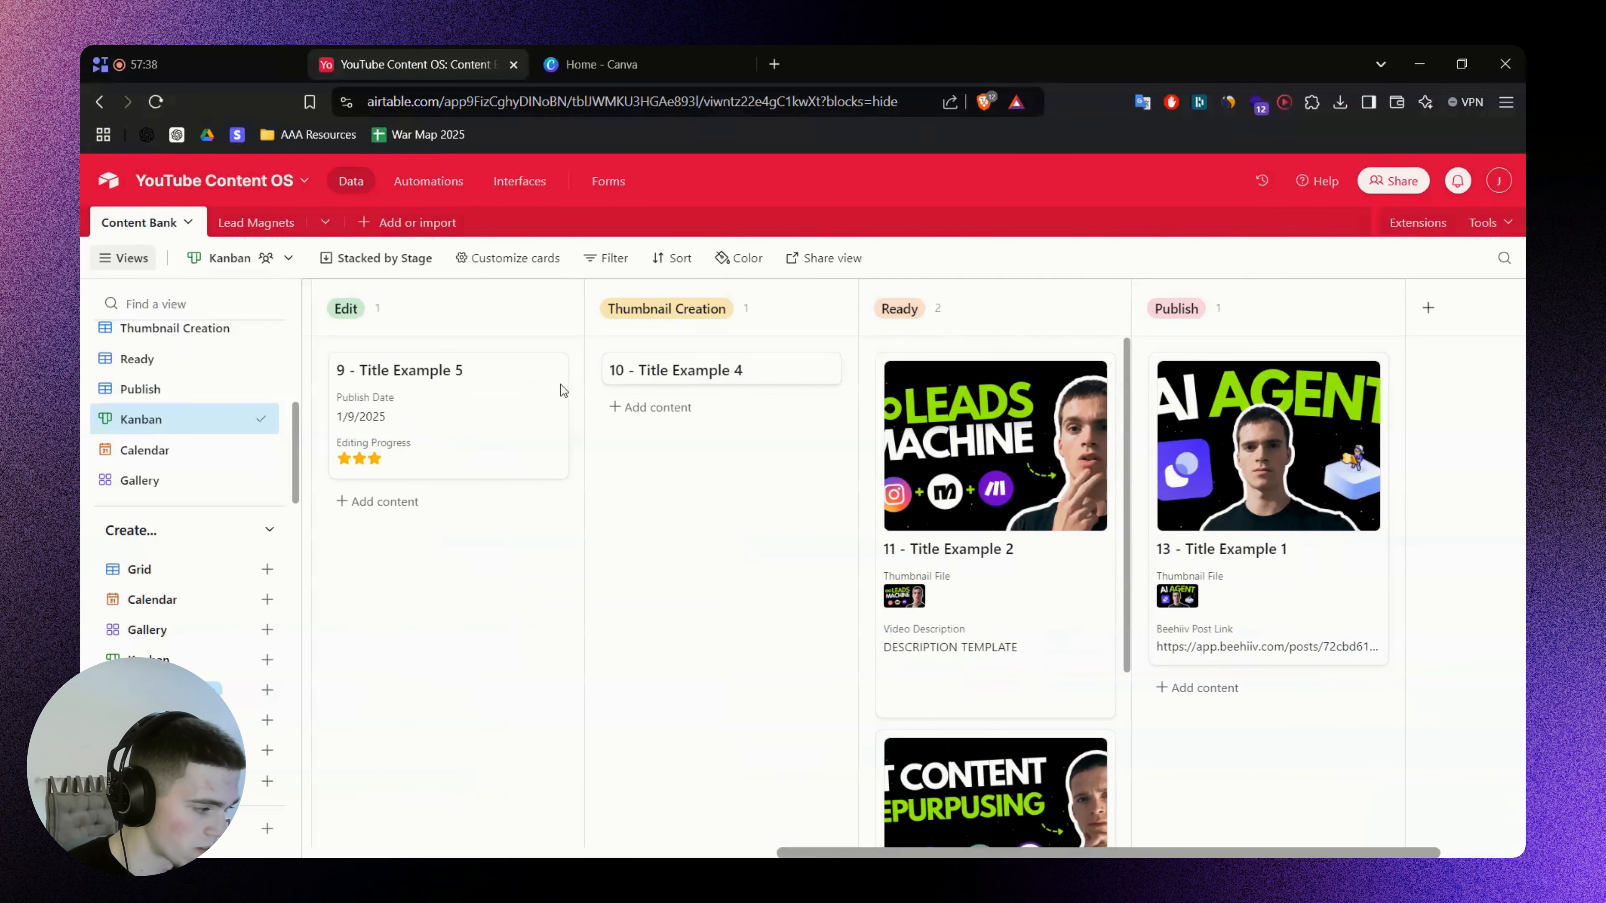
In the Calendar view, schedule Title Example 1 for January 30, Title Example 3 for January 25 and Title Example 2 for January 31
{"action": "left_click", "coordinate": [179, 450]}
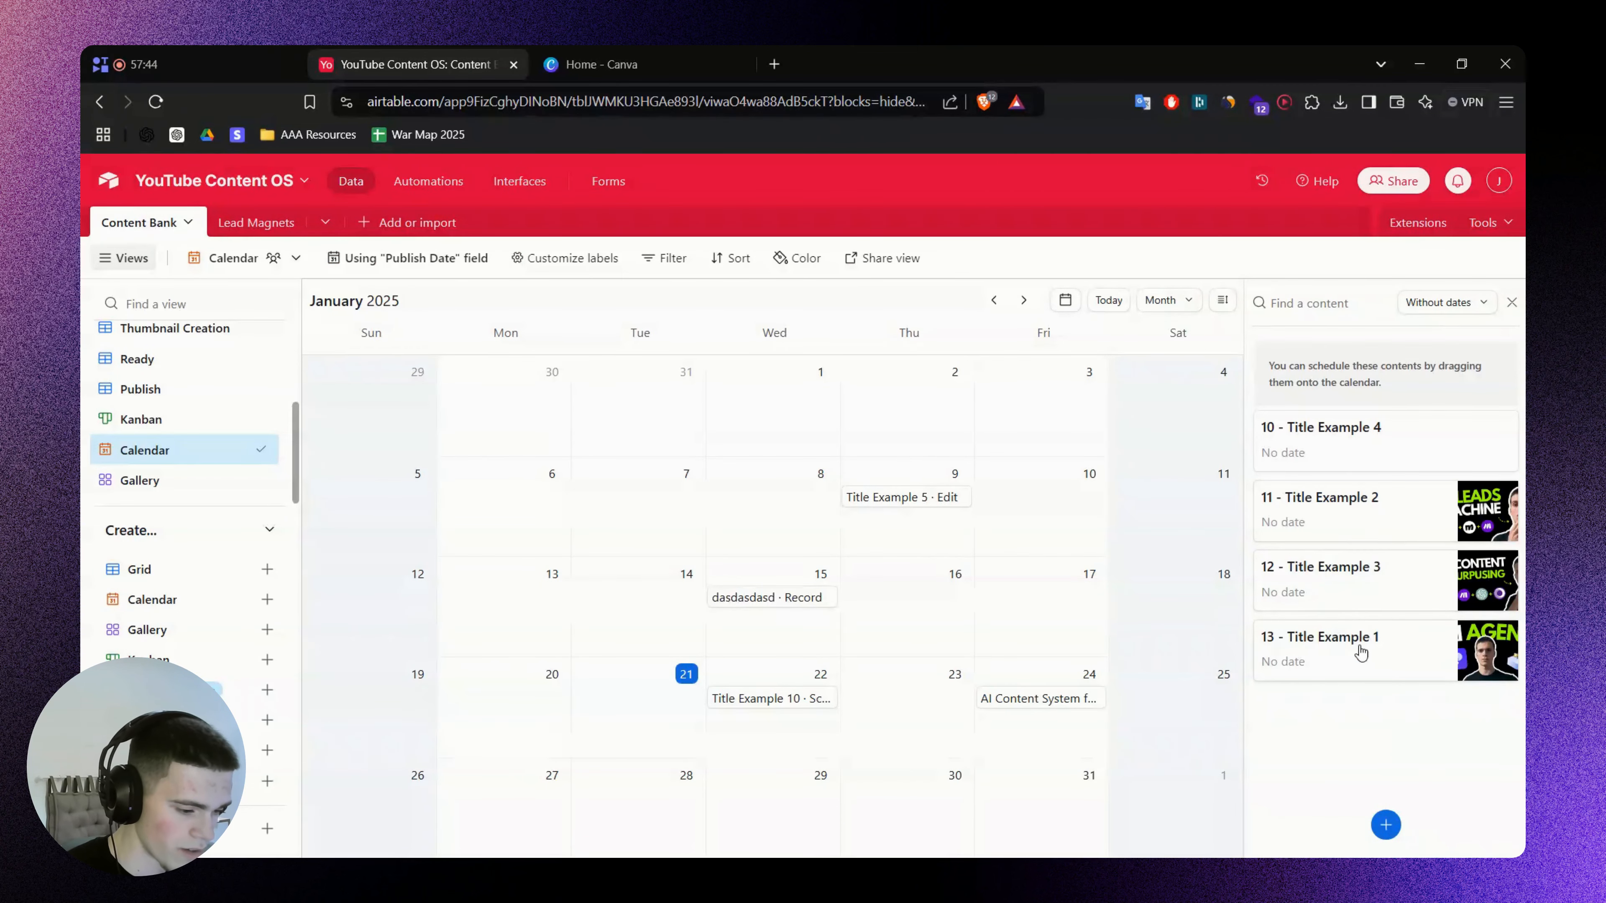
{"action": "left_click_drag", "start_coordinate": [1362, 652], "coordinate": [946, 785]}
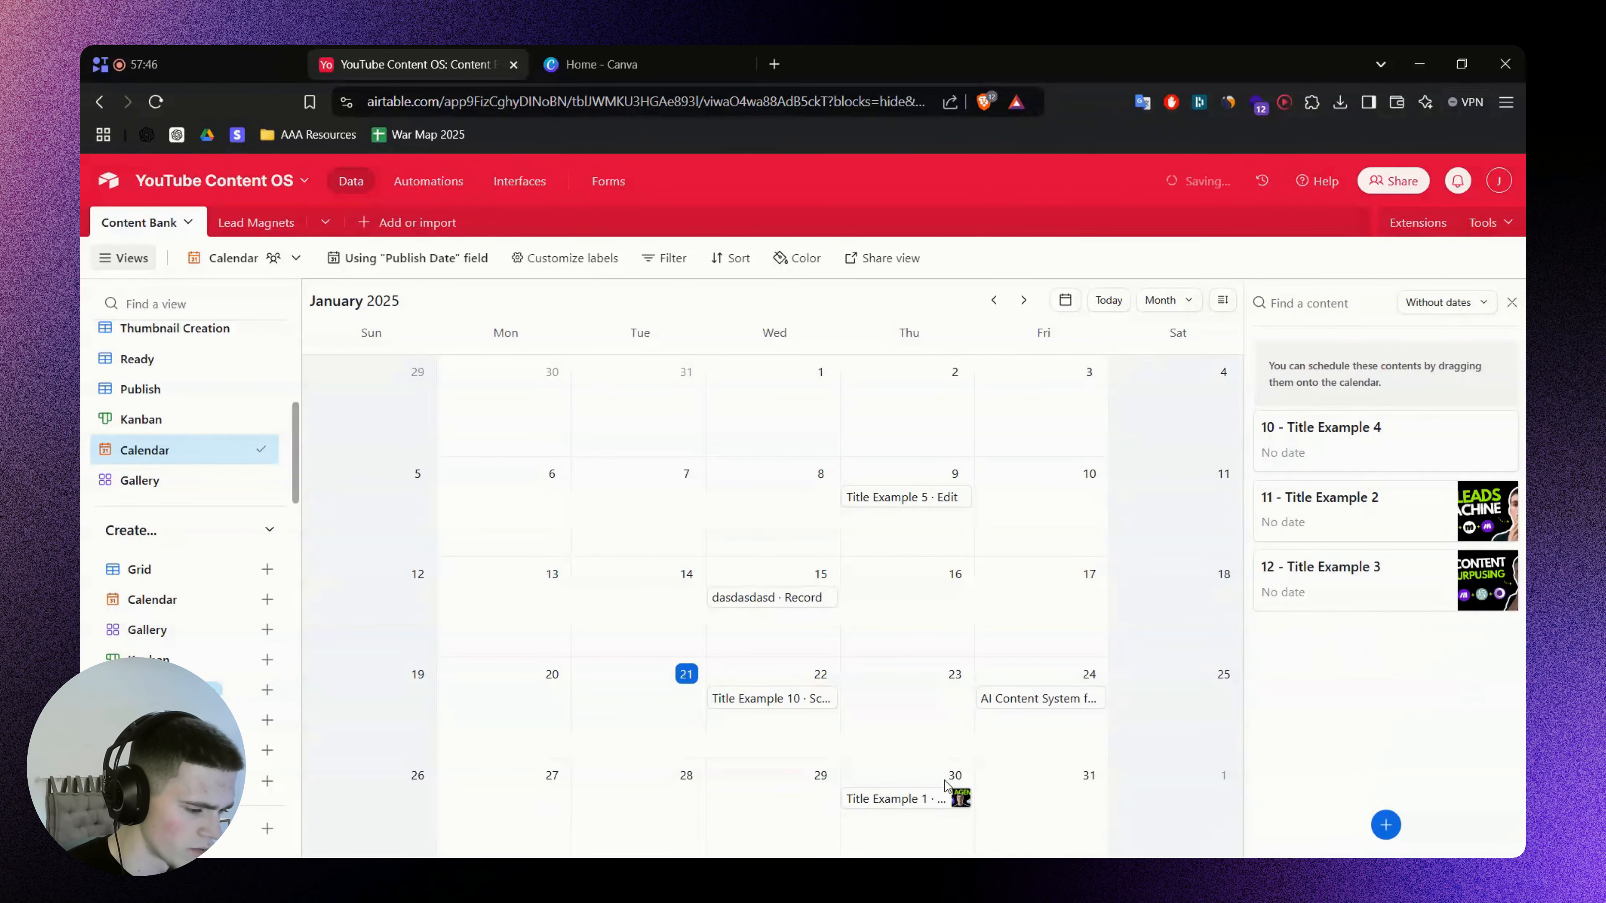
{"action": "left_click_drag", "start_coordinate": [1327, 612], "coordinate": [1176, 699]}
{"action": "left_click_drag", "start_coordinate": [1372, 503], "coordinate": [1065, 772]}
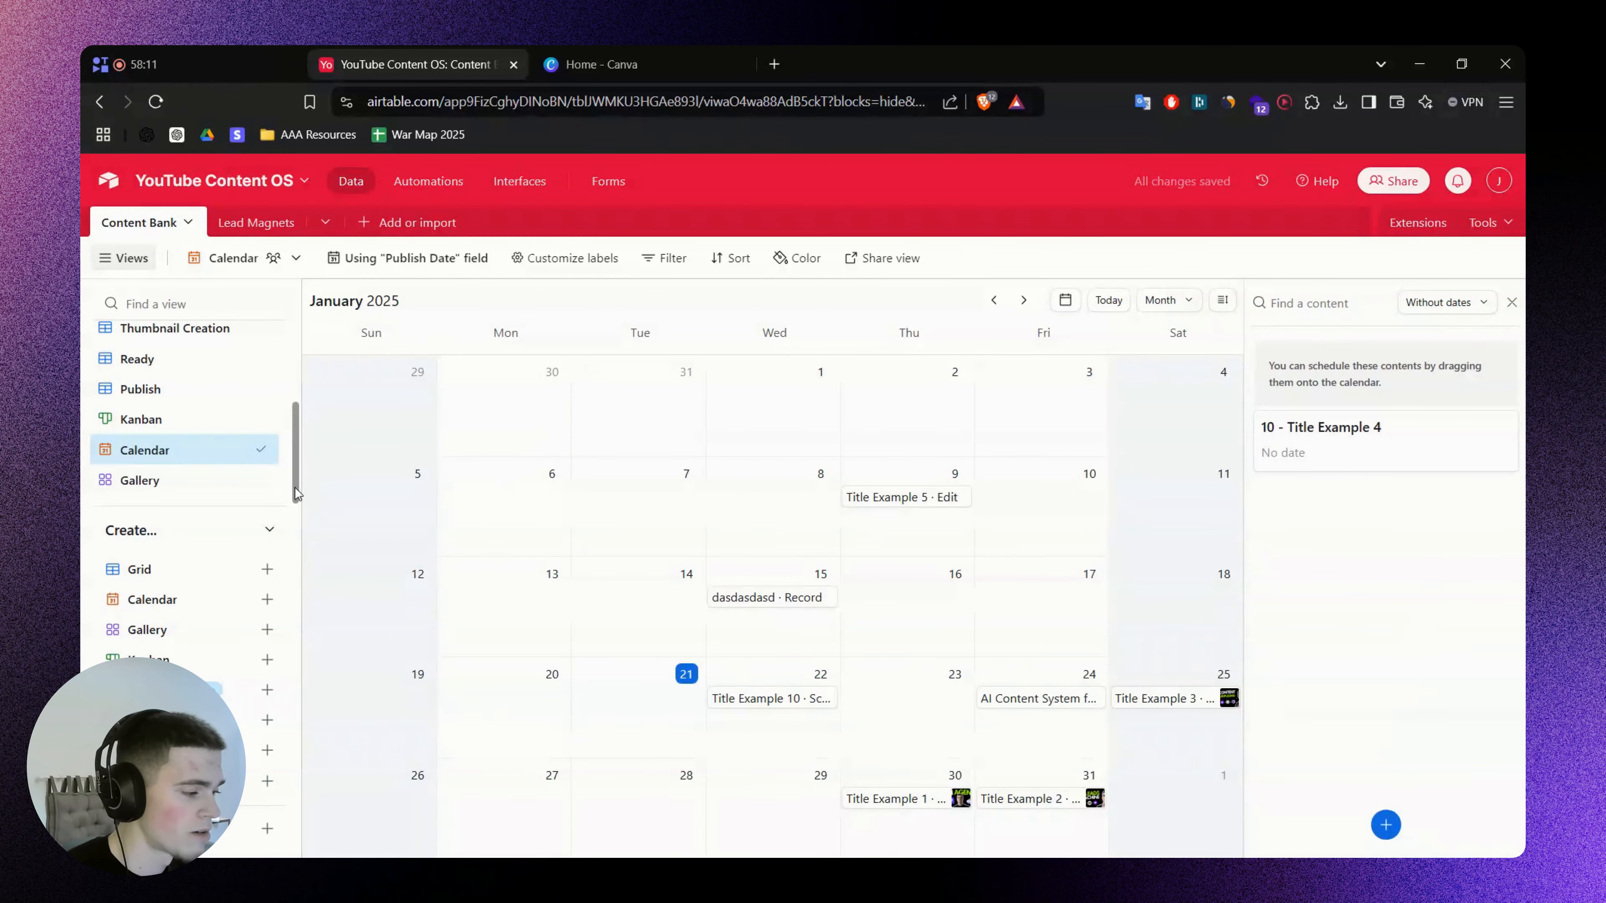
Set the Gallery view's card image field to Thumbnail File and check the cards
{"action": "left_click", "coordinate": [152, 480]}
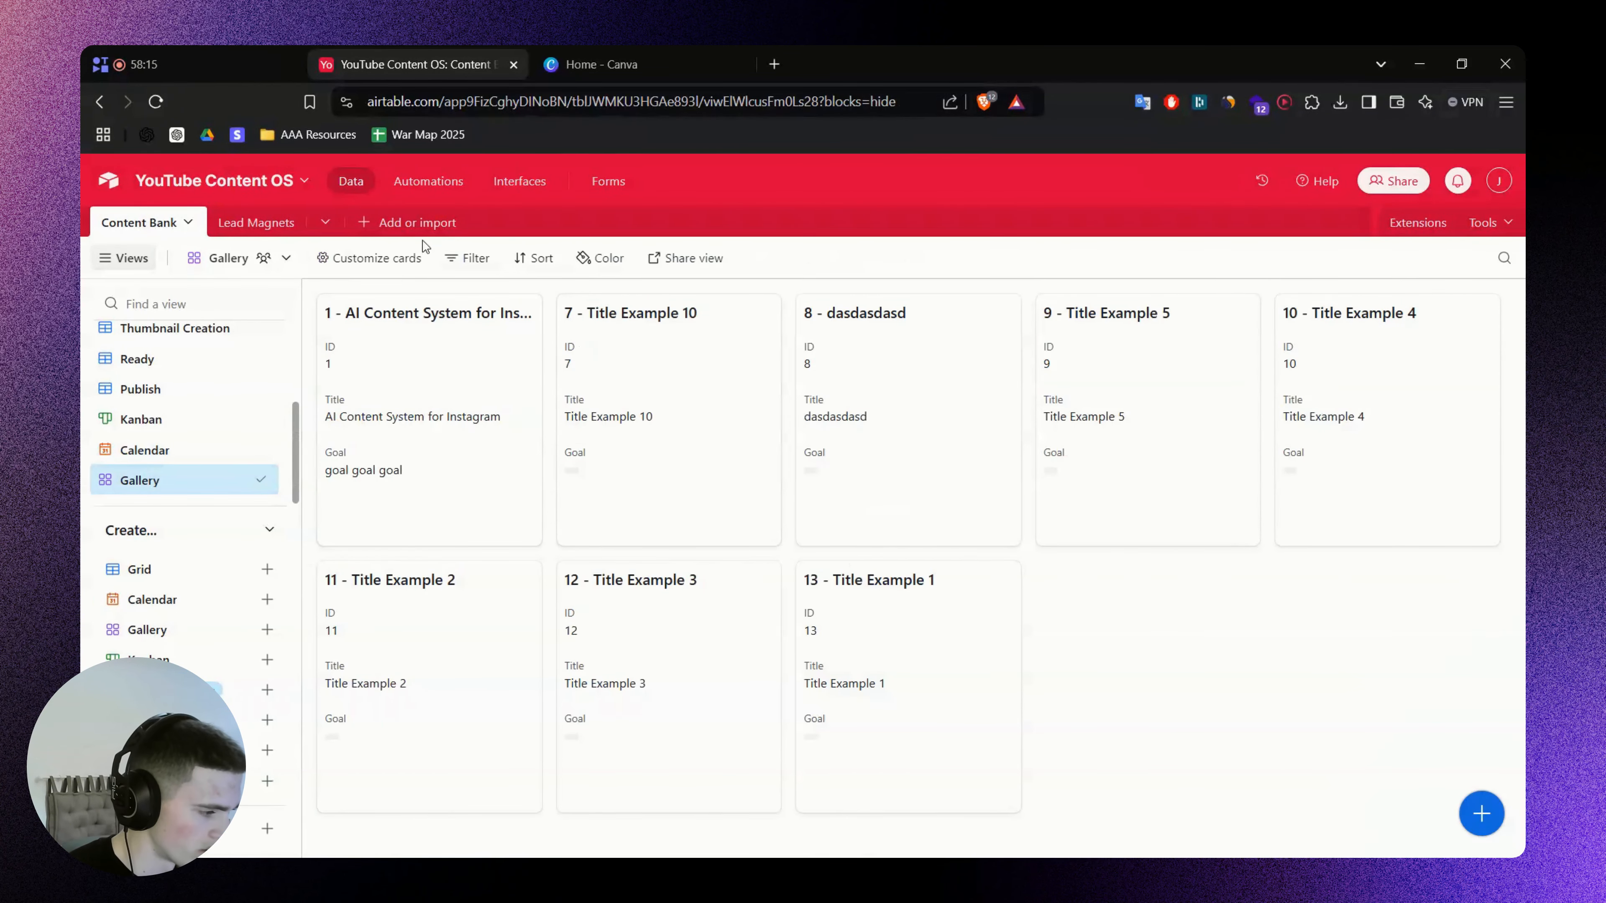
{"action": "left_click", "coordinate": [396, 260]}
{"action": "left_click", "coordinate": [401, 327]}
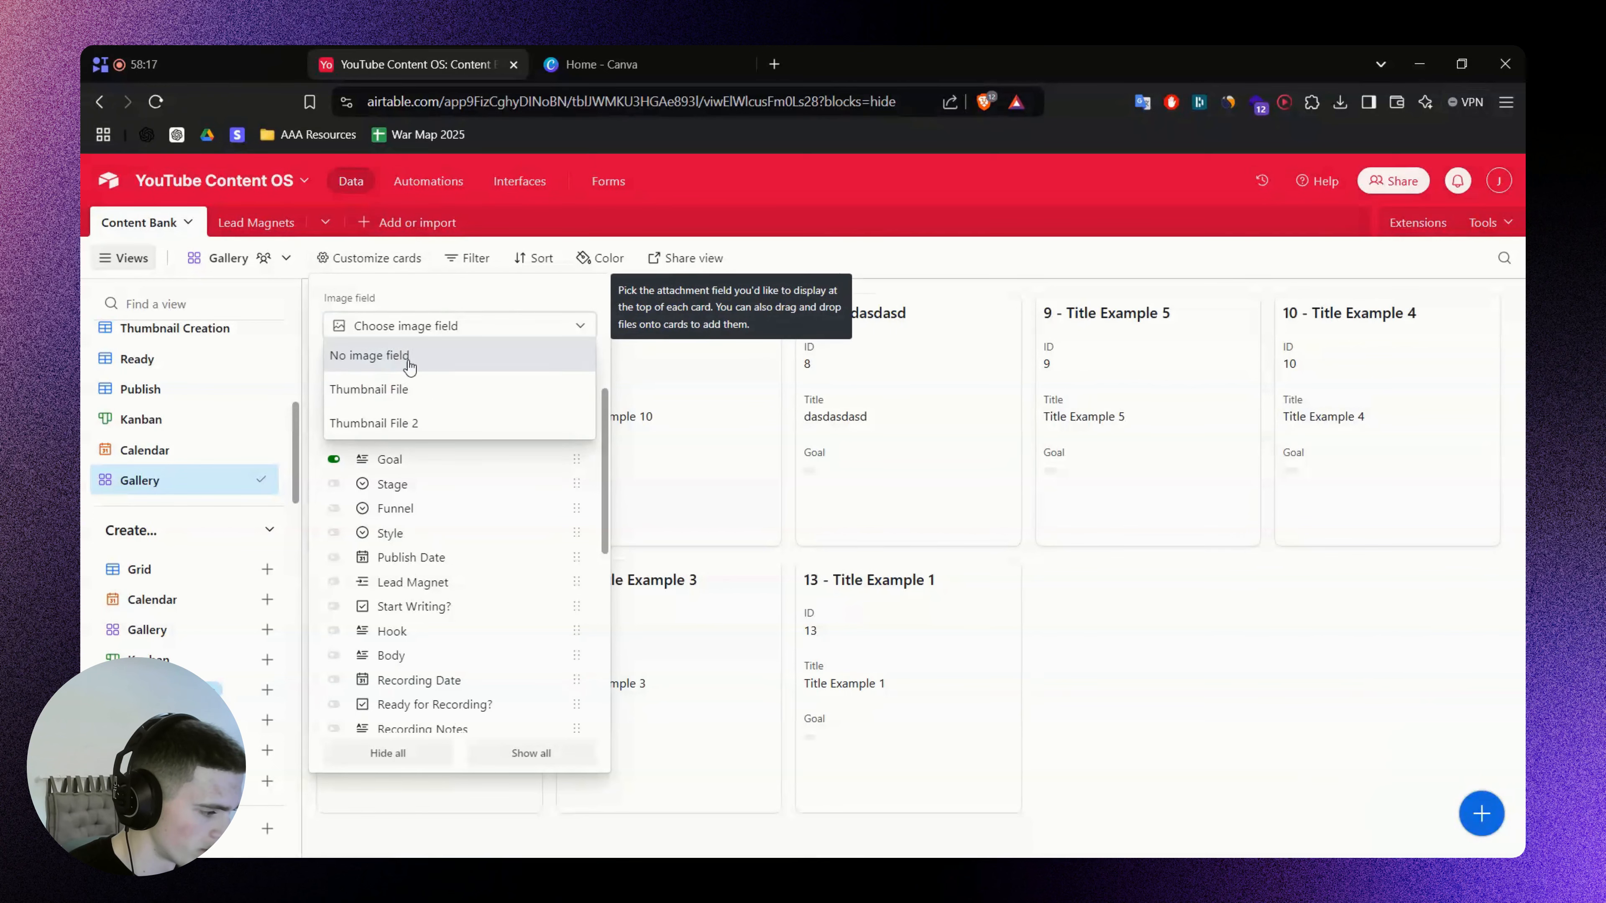
{"action": "left_click", "coordinate": [398, 387]}
{"action": "left_click", "coordinate": [1075, 683]}
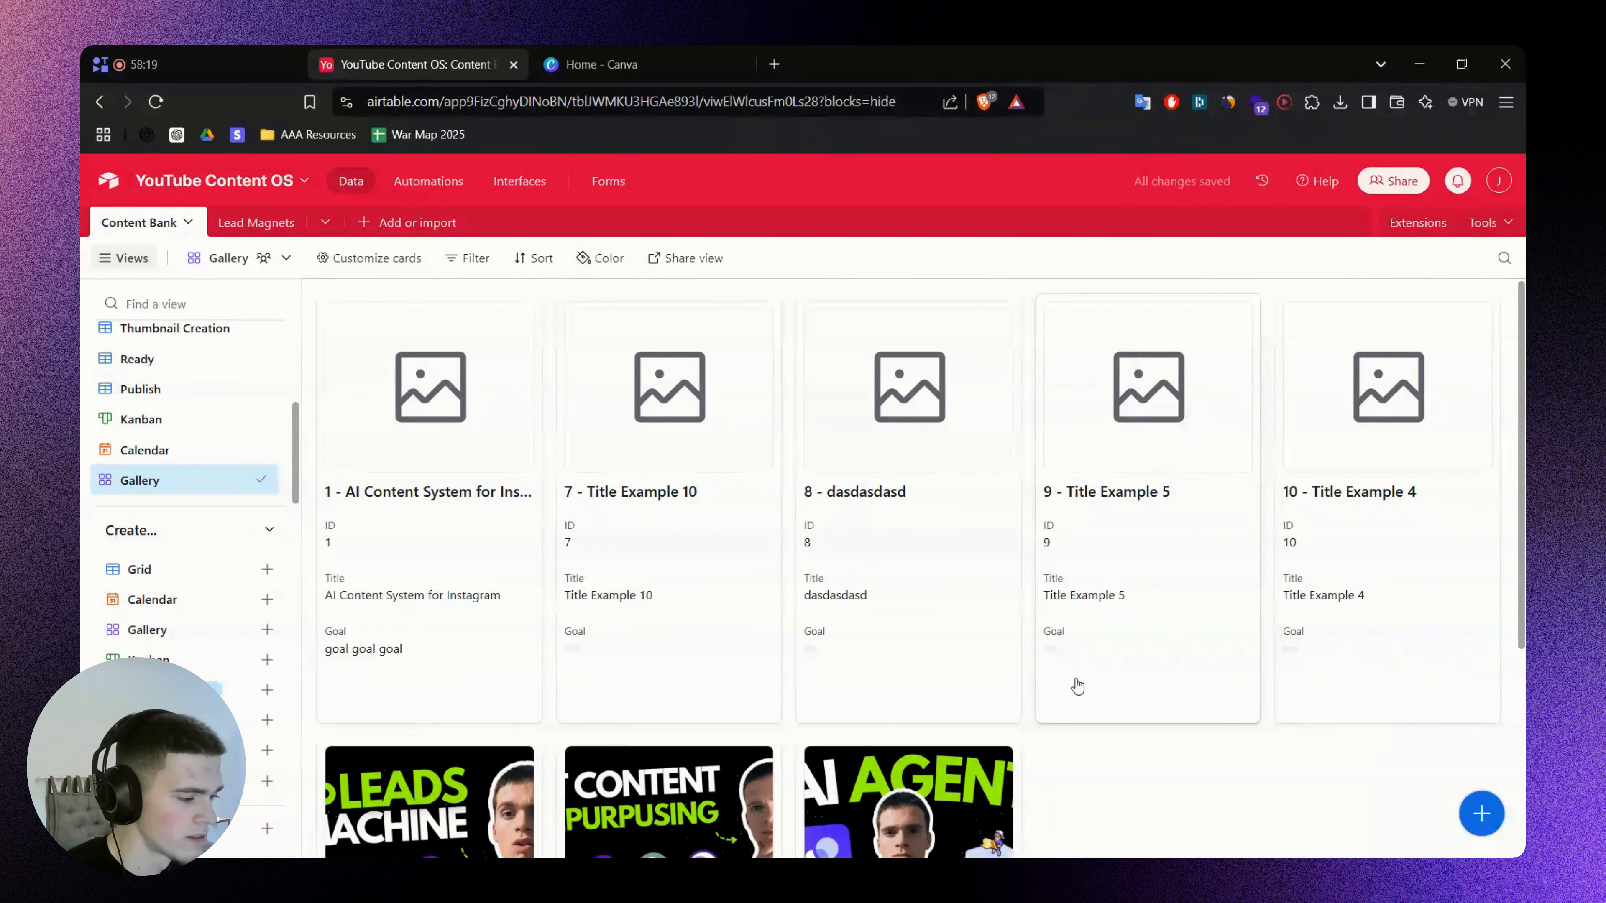
{"action": "scroll", "coordinate": [1056, 657], "scroll_direction": "down", "scroll_amount": 3}
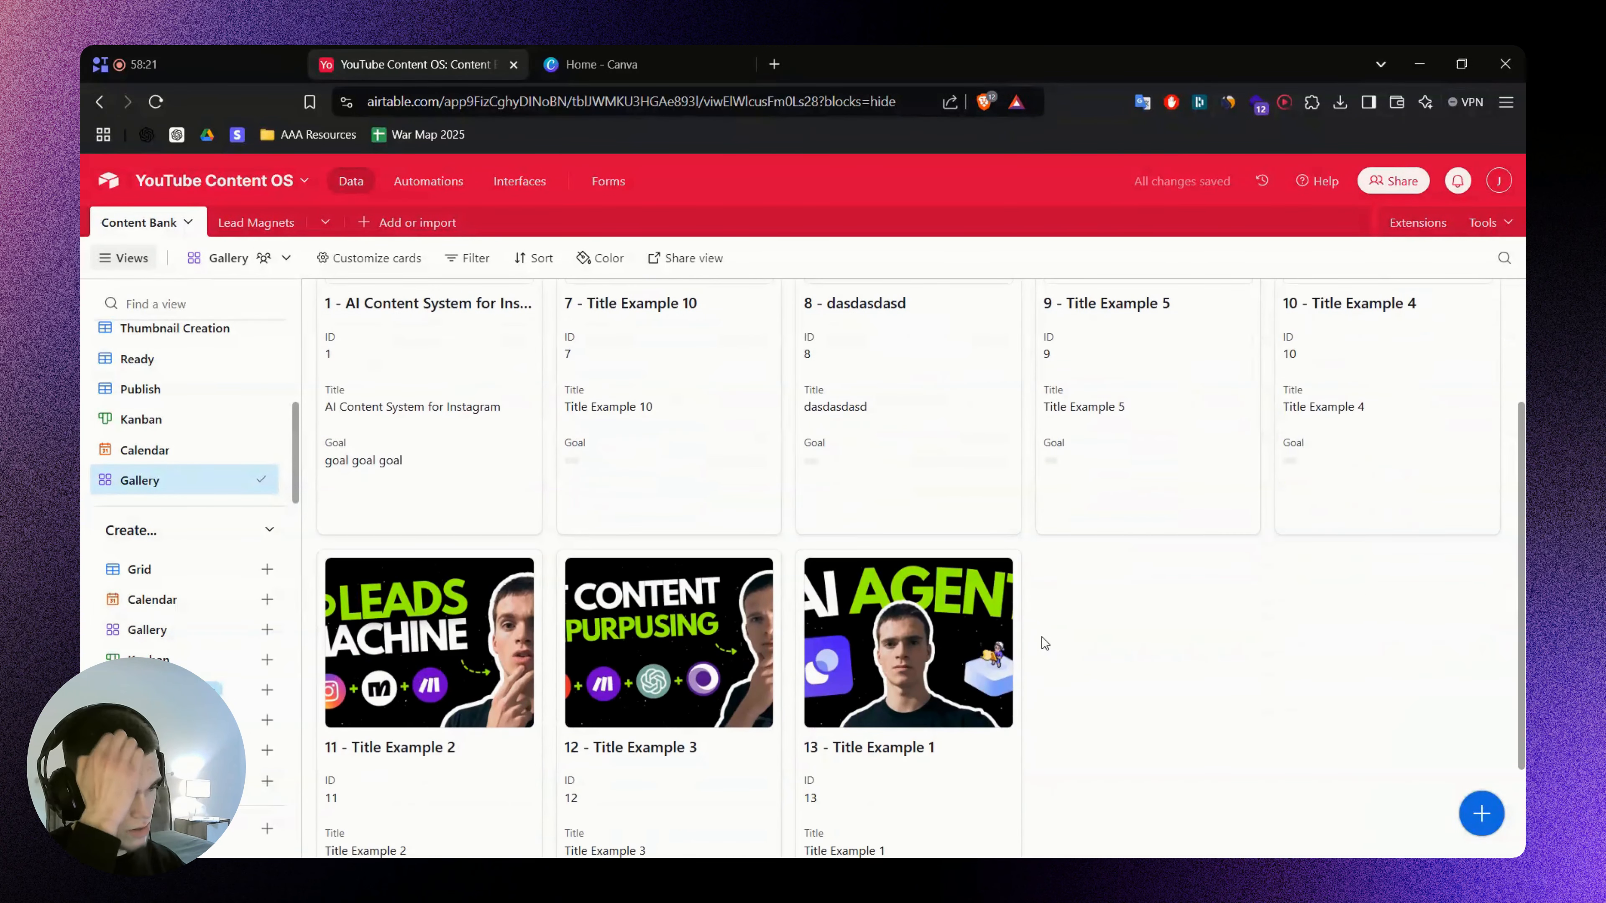
{"action": "scroll", "coordinate": [502, 384], "scroll_direction": "up", "scroll_amount": 3}
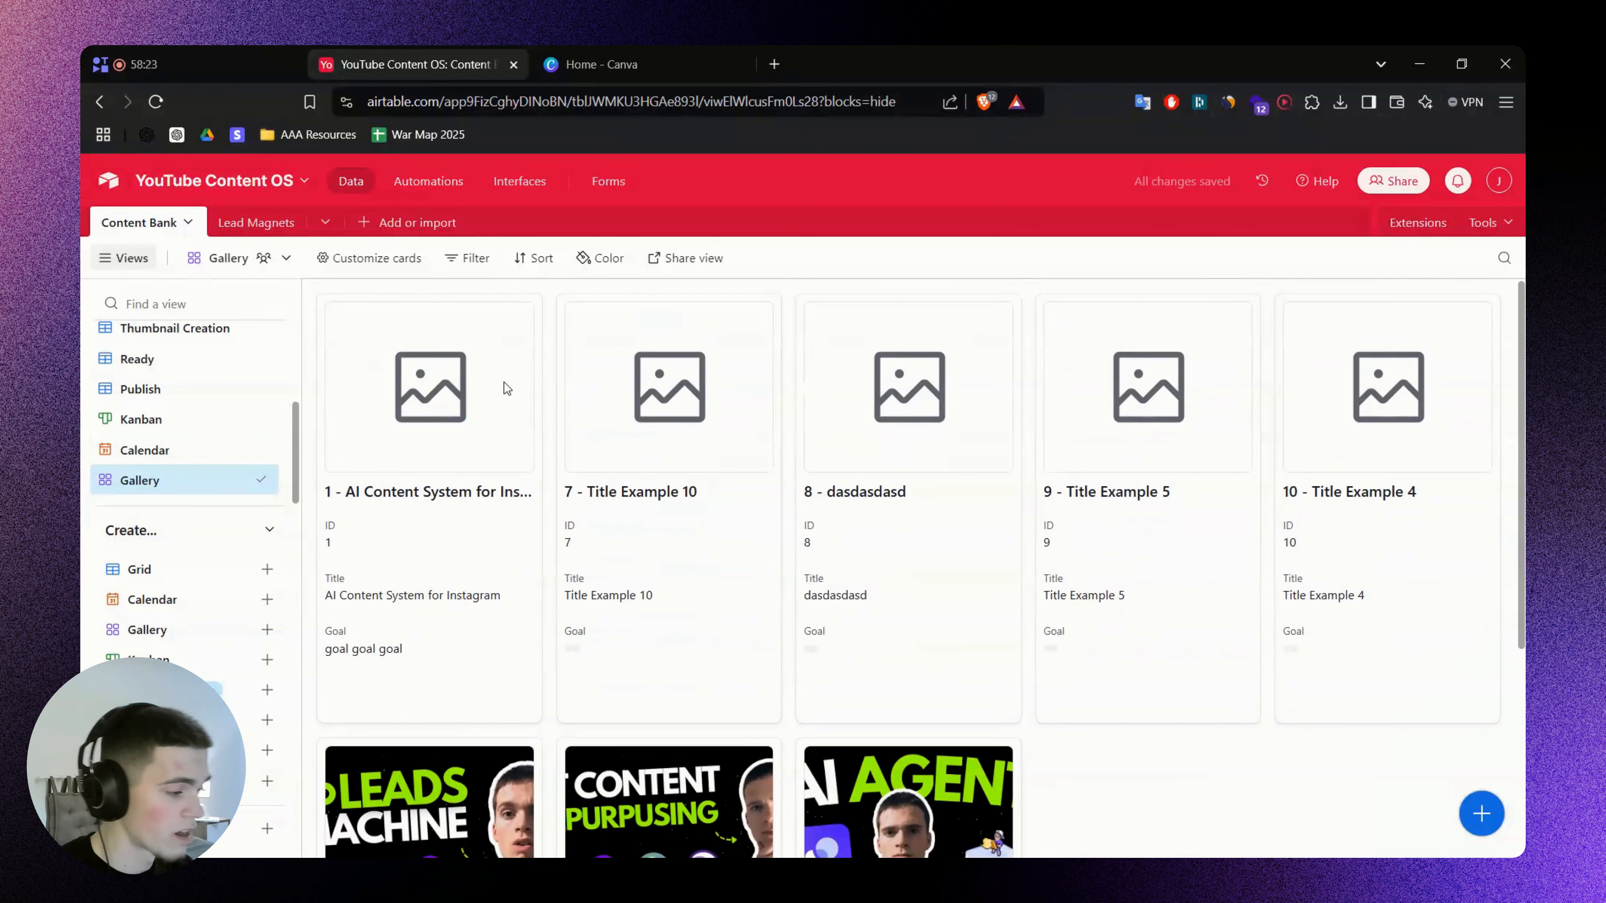
Filter the Gallery view to show only records whose Stage is any of Ready or Publish
{"action": "left_click", "coordinate": [473, 258]}
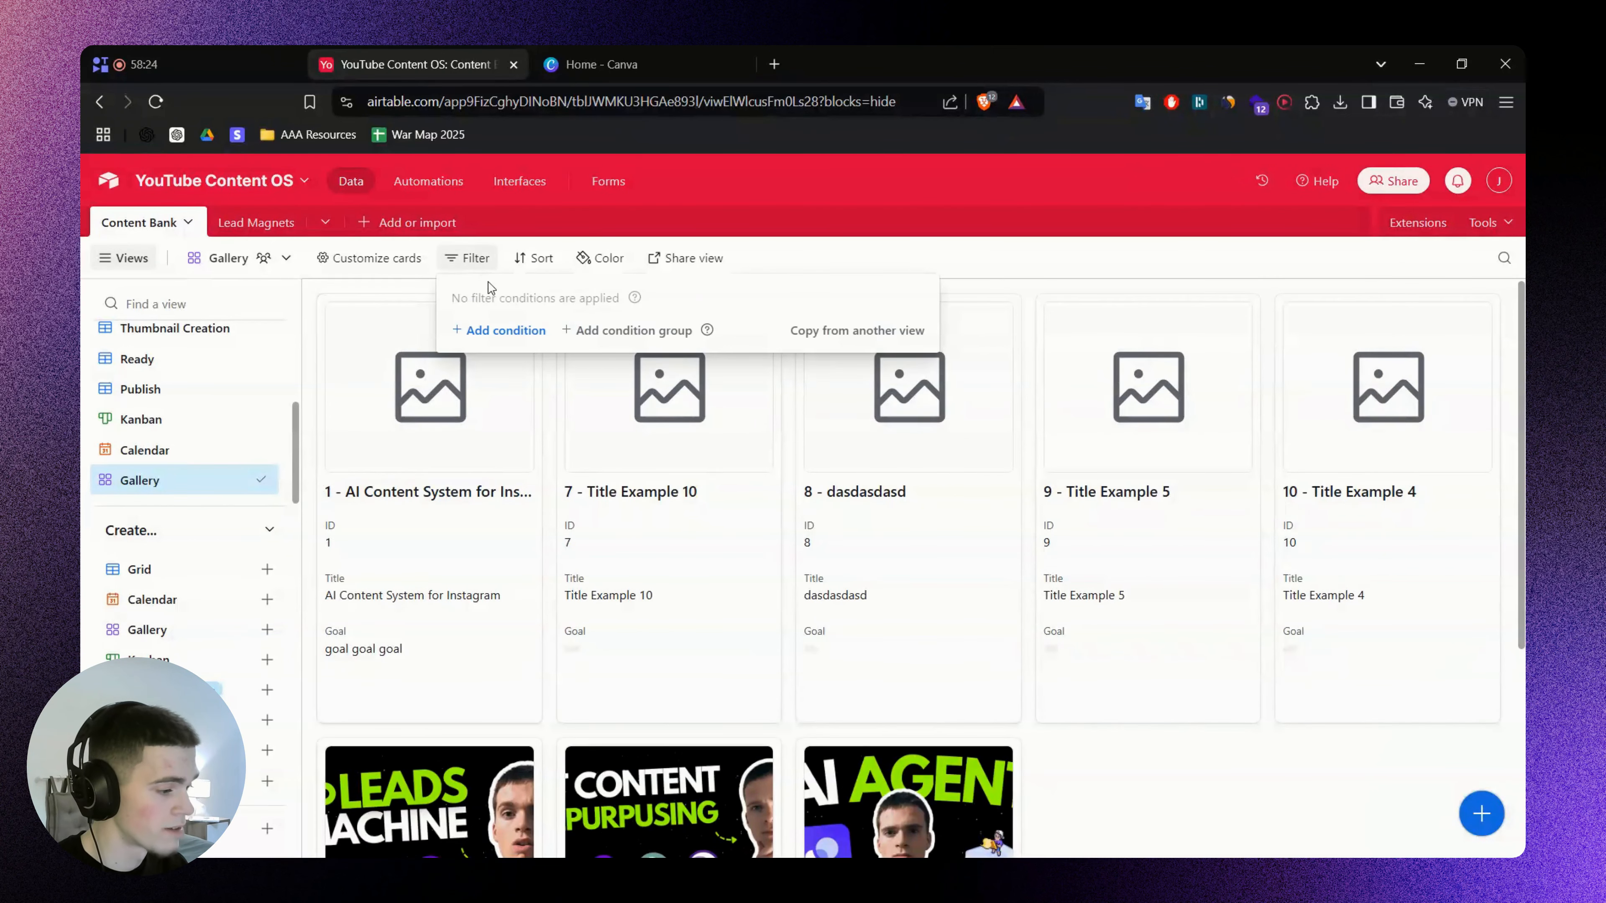
{"action": "left_click", "coordinate": [505, 331]}
{"action": "left_click", "coordinate": [572, 329]}
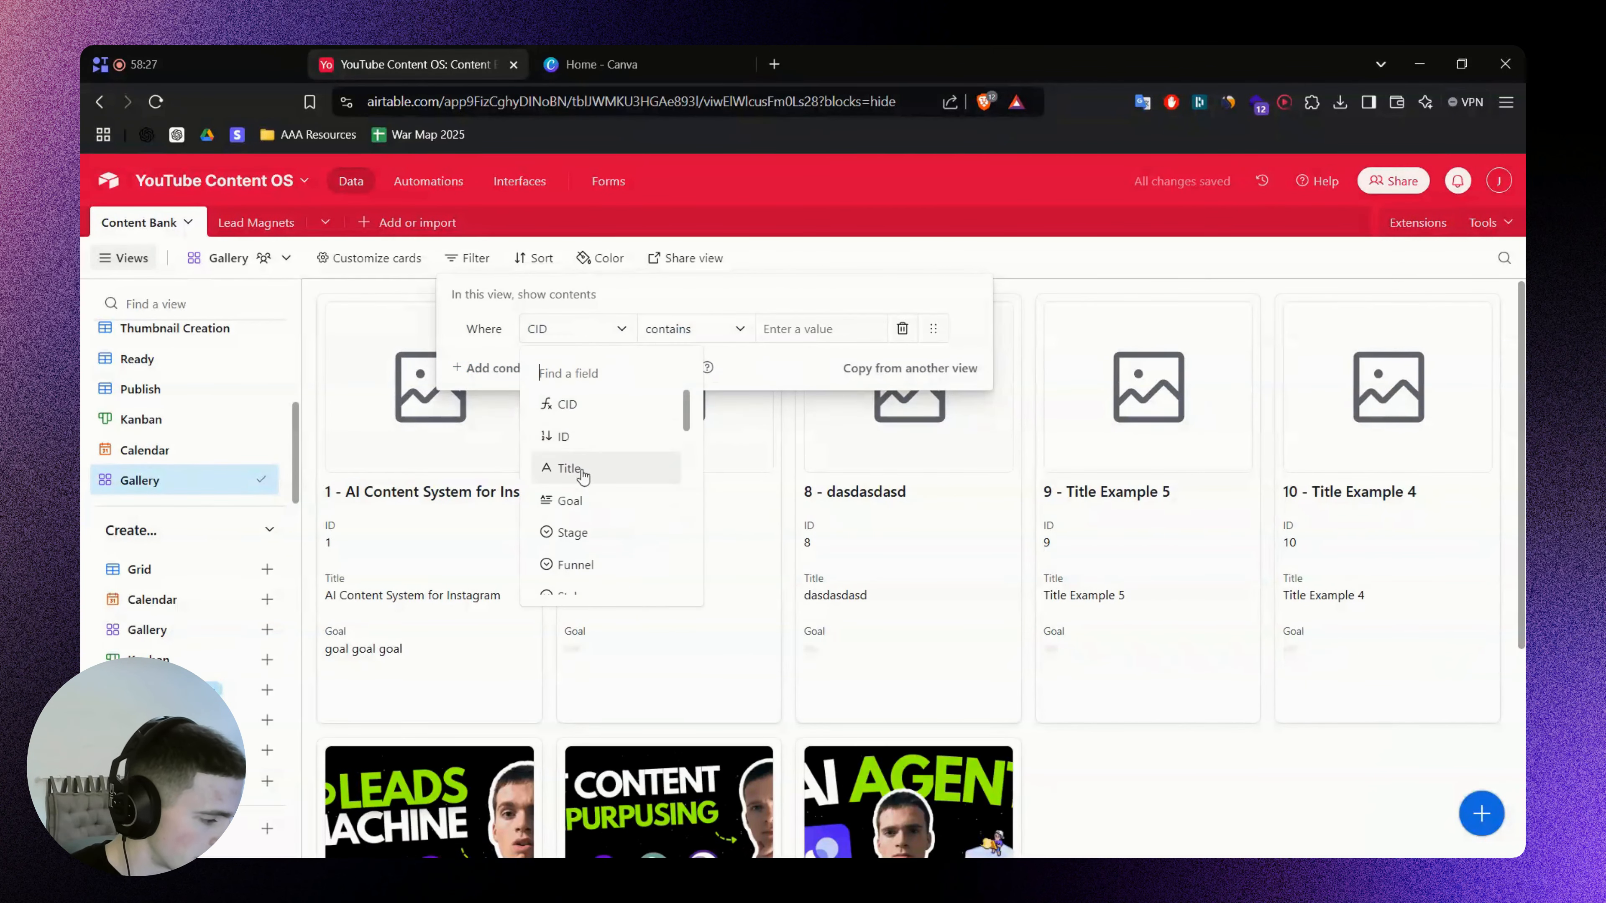
{"action": "left_click", "coordinate": [572, 533]}
{"action": "left_click", "coordinate": [691, 329]}
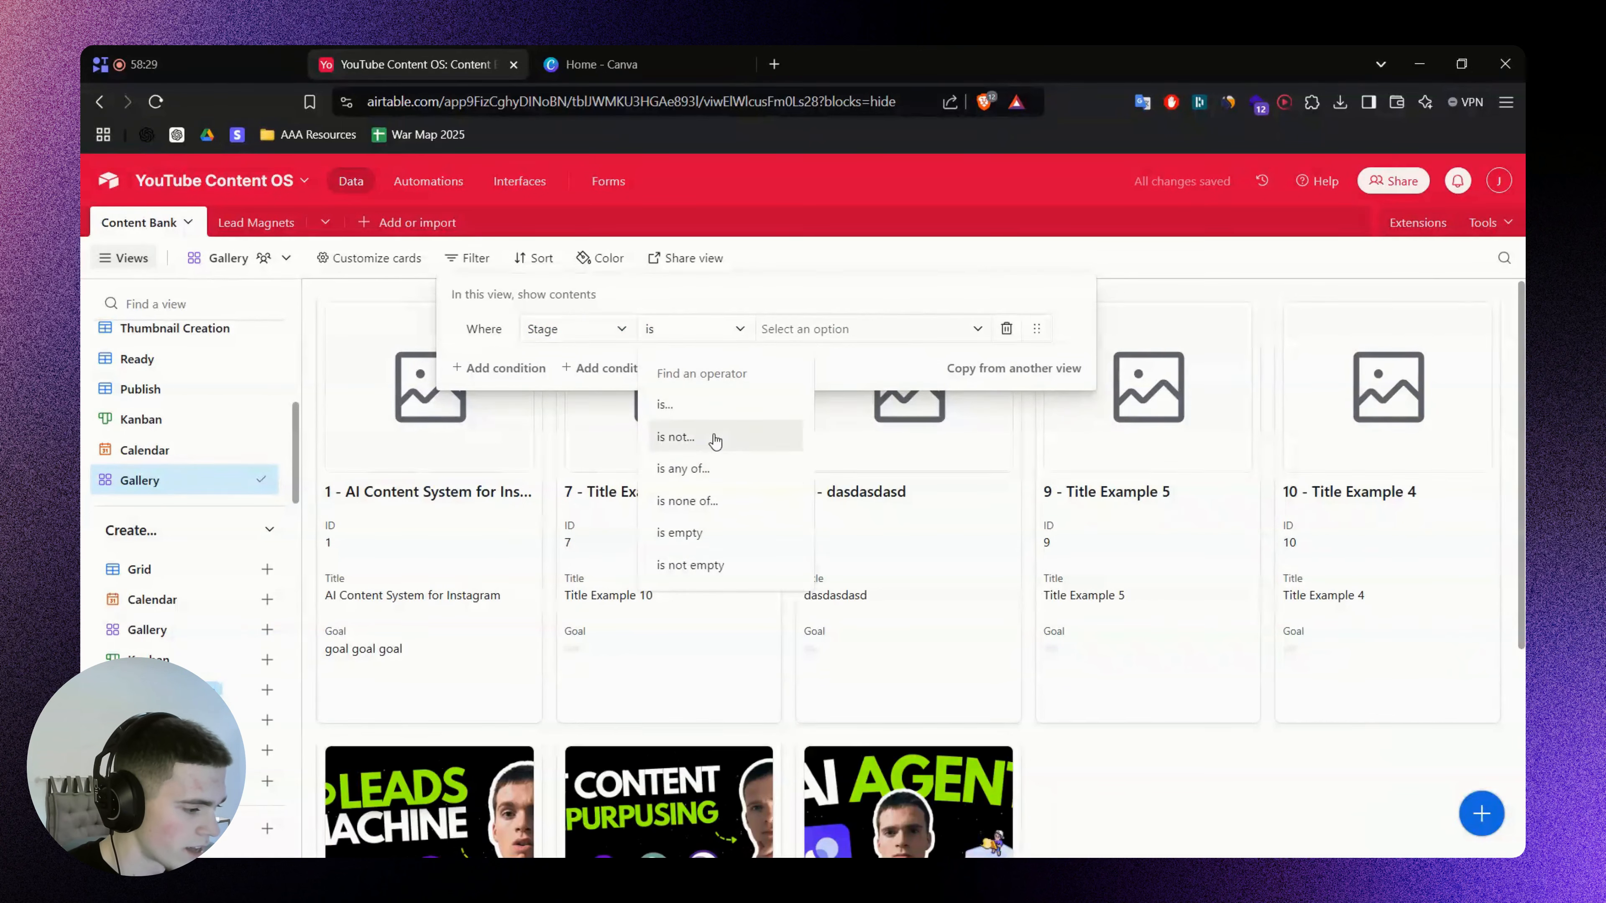
{"action": "left_click", "coordinate": [721, 469]}
{"action": "left_click", "coordinate": [835, 329]}
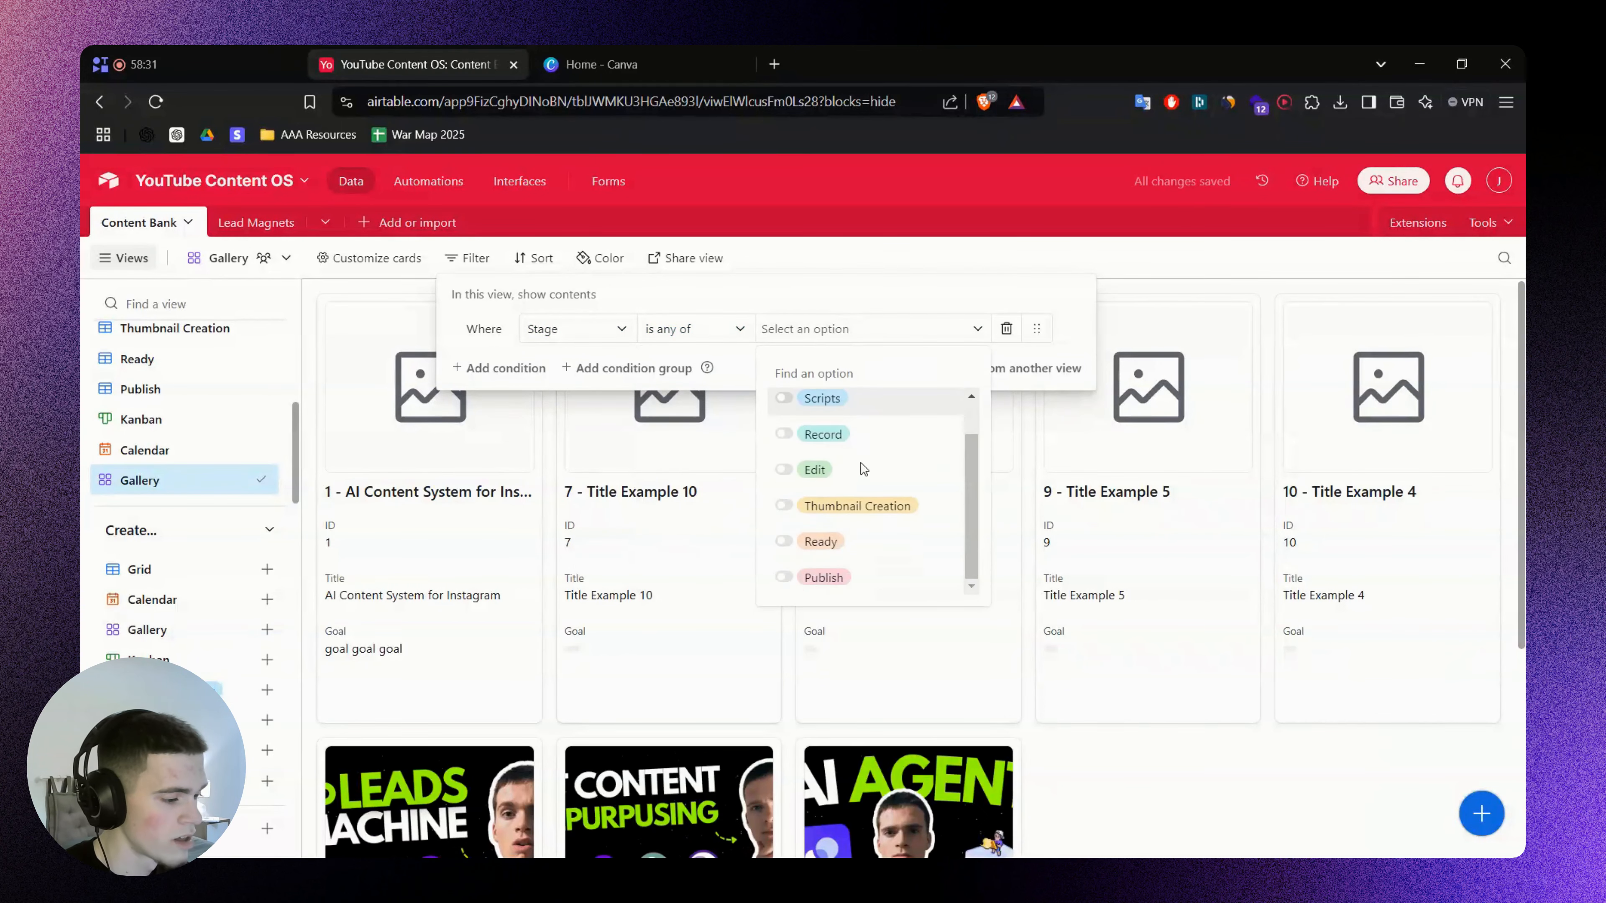
{"action": "left_click", "coordinate": [852, 543]}
{"action": "left_click", "coordinate": [852, 576]}
{"action": "left_click", "coordinate": [1190, 601]}
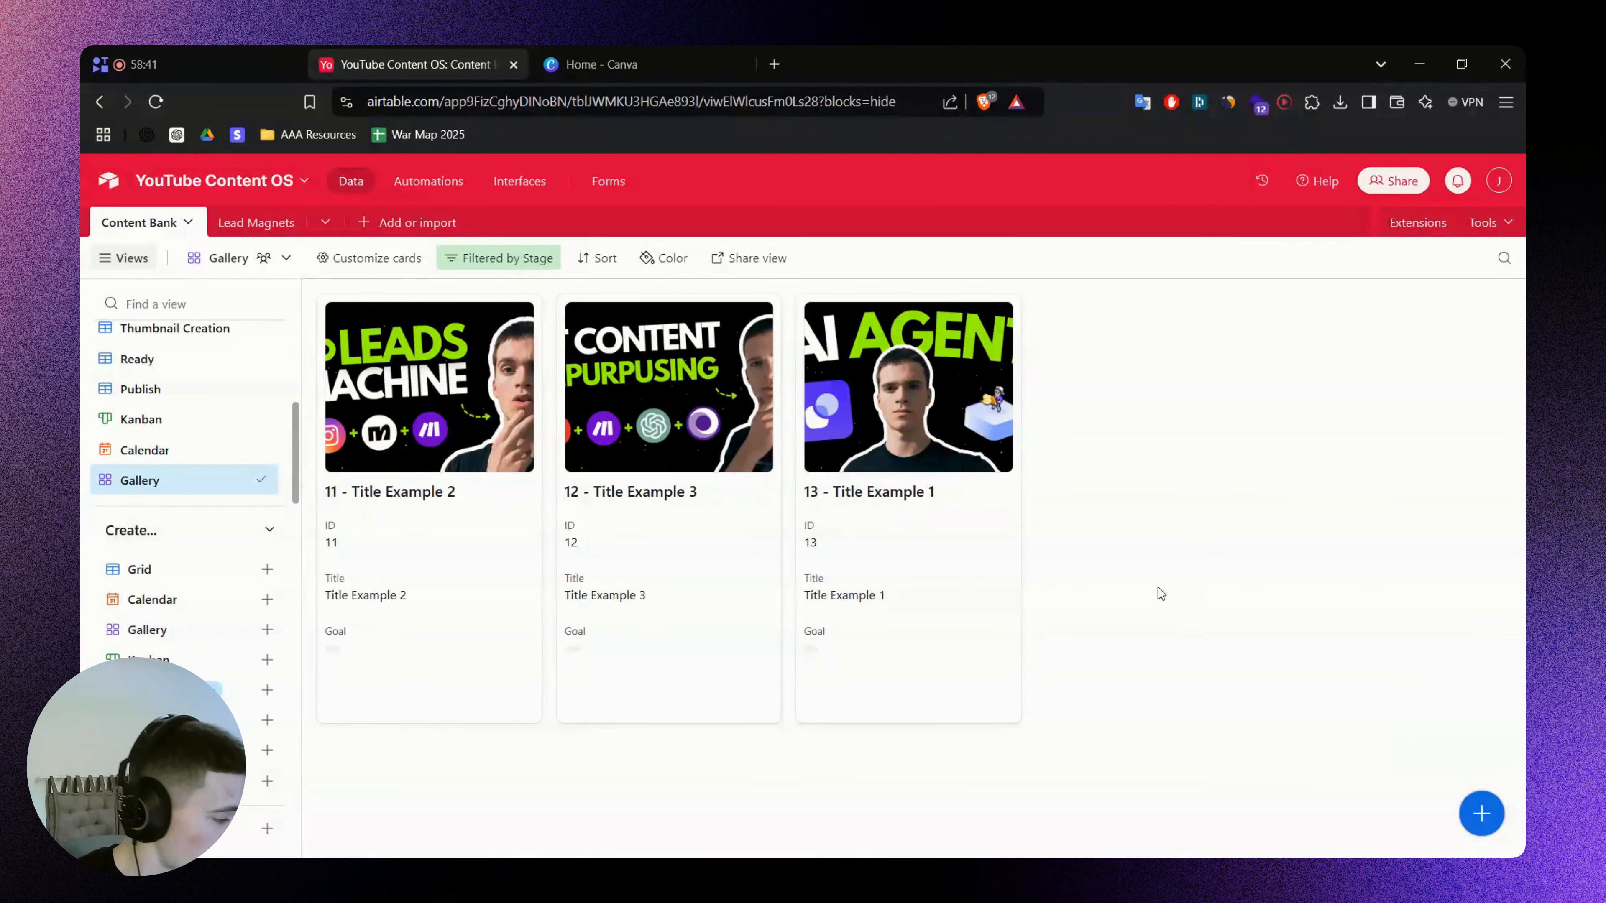
Show YT Link, Pinned Comment, Thumbnail File 2, Storage Link, Editing Progress, Editing Notes and Recording Progress on the gallery cards and look over the result
{"action": "left_click", "coordinate": [368, 257]}
{"action": "scroll", "coordinate": [430, 506], "scroll_direction": "down", "scroll_amount": 5}
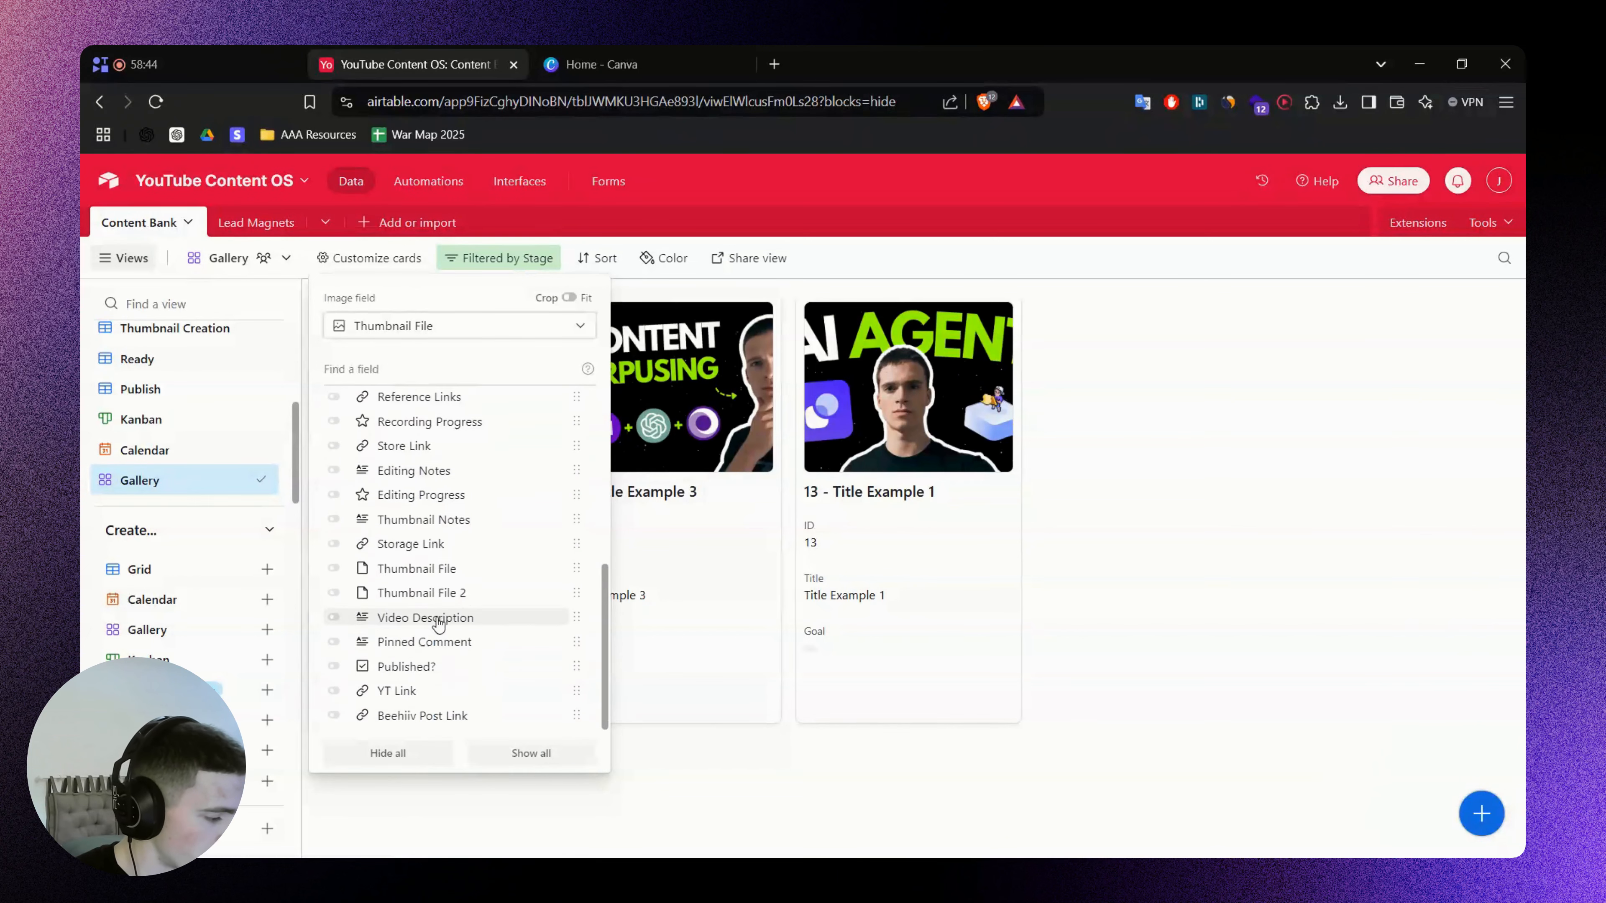
{"action": "left_click", "coordinate": [417, 690]}
{"action": "left_click", "coordinate": [423, 641]}
{"action": "left_click", "coordinate": [424, 592]}
{"action": "left_click", "coordinate": [421, 543]}
{"action": "left_click", "coordinate": [427, 495]}
{"action": "left_click", "coordinate": [426, 470]}
{"action": "left_click", "coordinate": [432, 421]}
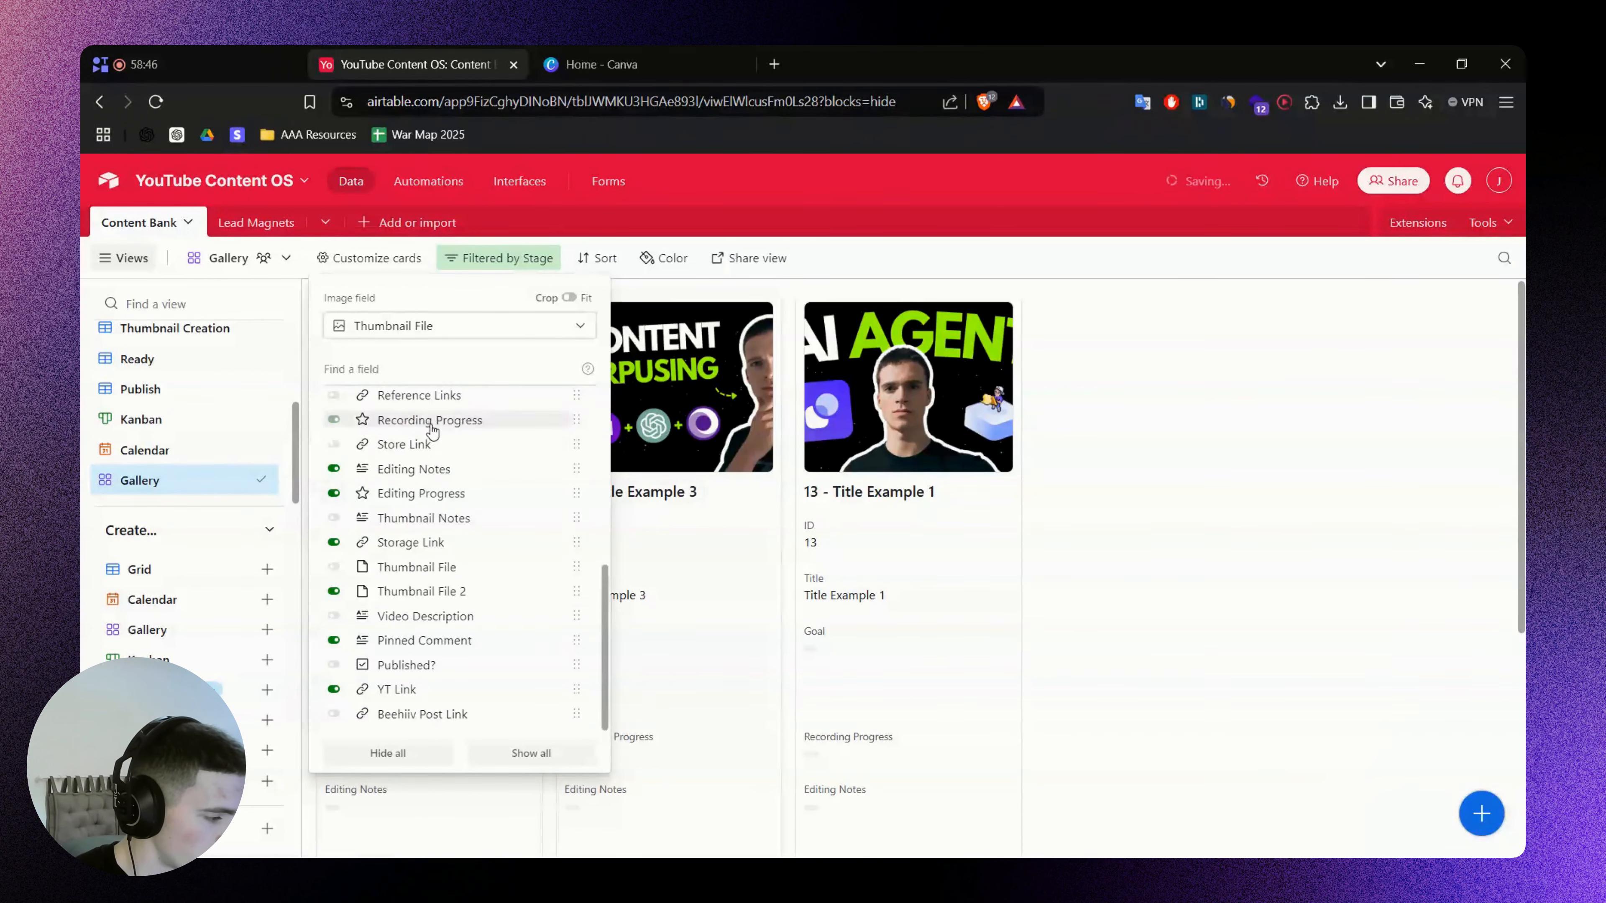
{"action": "left_click", "coordinate": [1078, 619]}
{"action": "scroll", "coordinate": [671, 453], "scroll_direction": "down", "scroll_amount": 5}
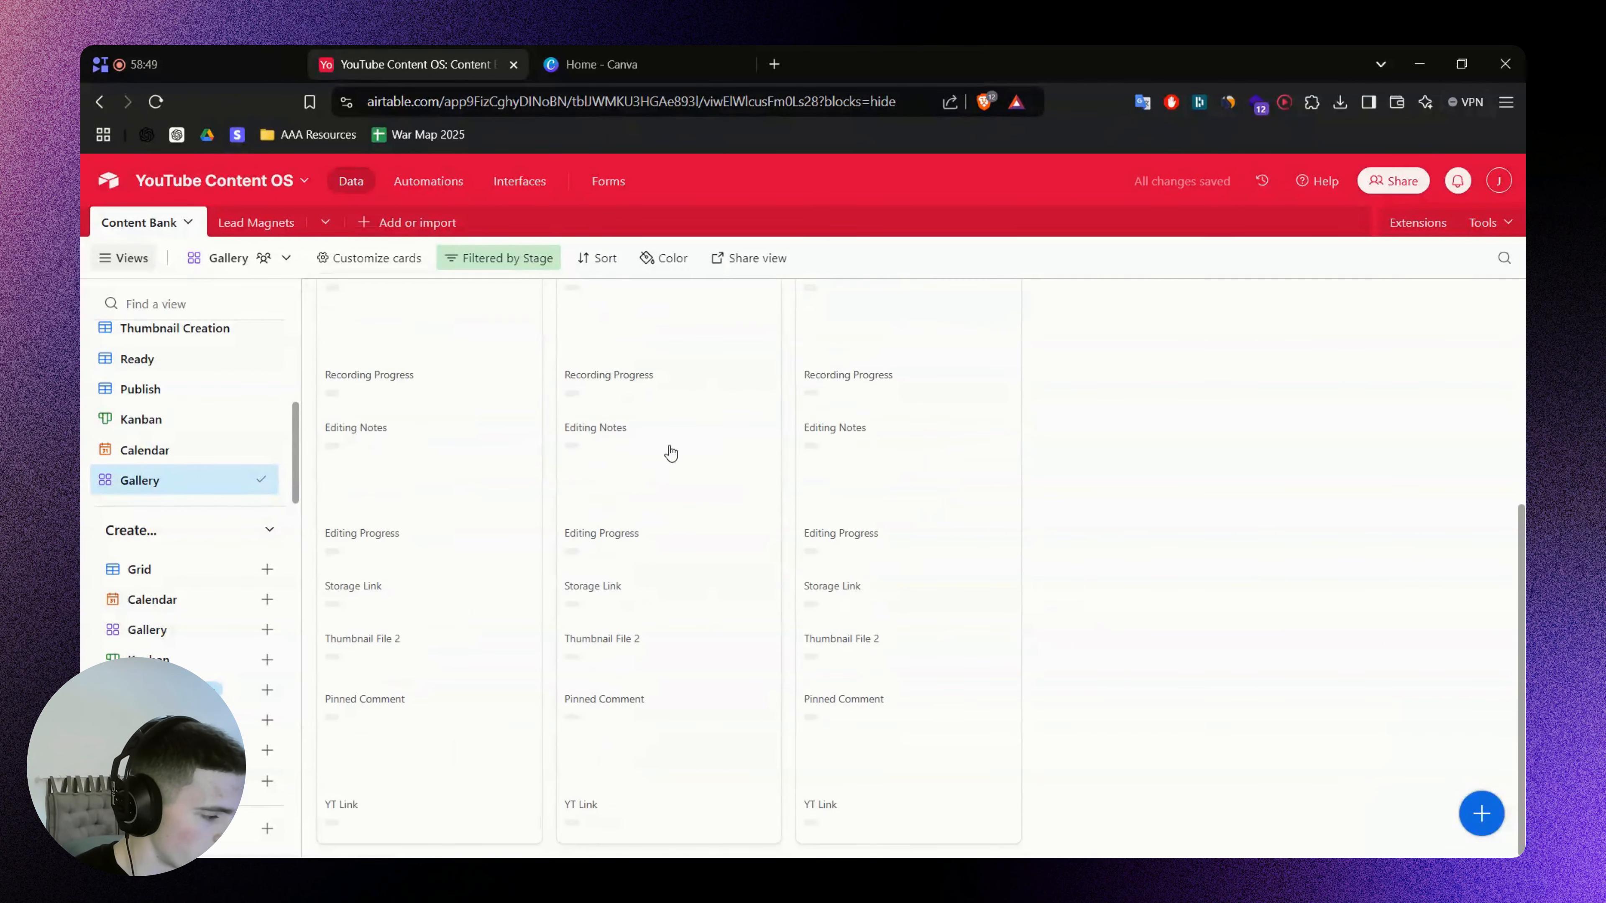
{"action": "scroll", "coordinate": [602, 749], "scroll_direction": "up", "scroll_amount": 5}
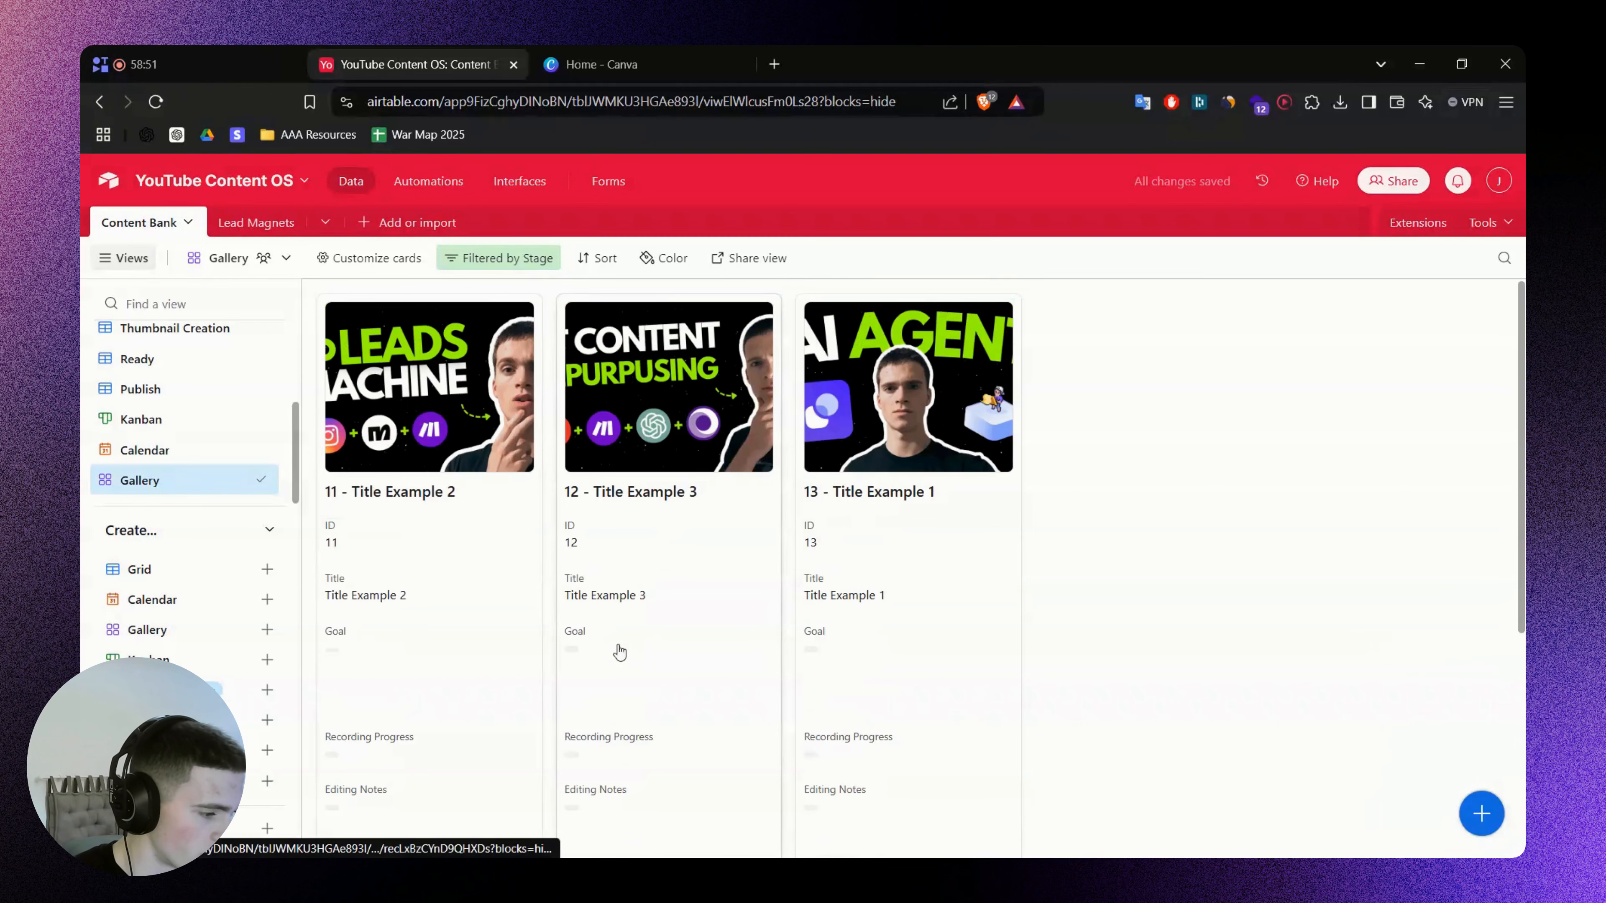
Hide YT Link, Pinned Comment, Thumbnail File 2, Storage Link, Editing Progress, Editing Notes and Recording Progress from the gallery cards again
{"action": "left_click", "coordinate": [369, 257]}
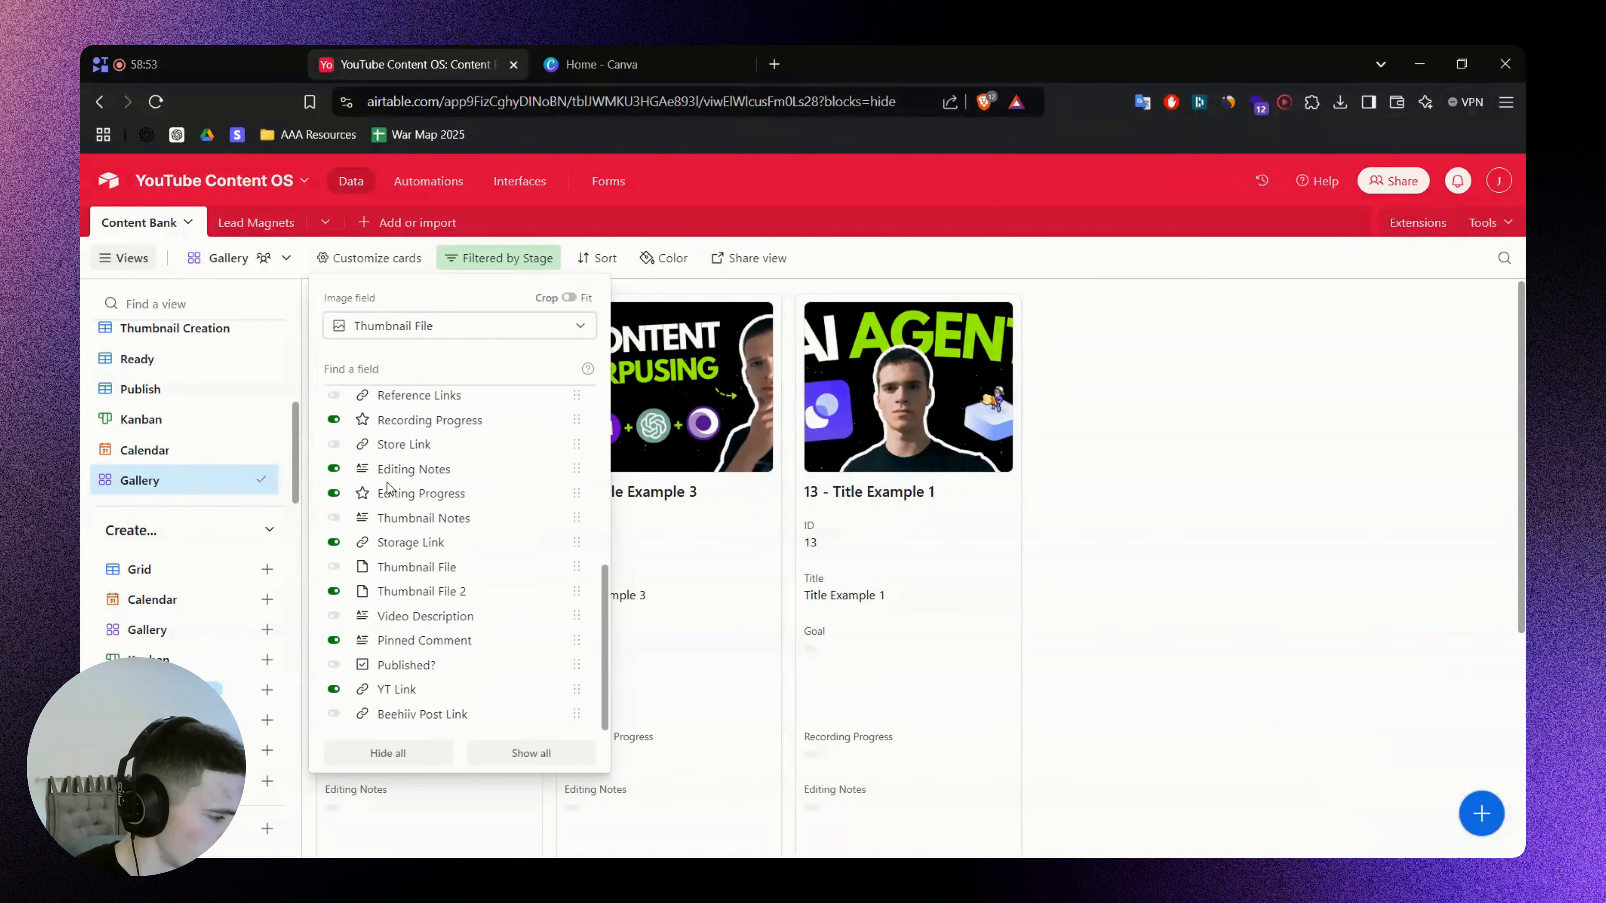
{"action": "left_click", "coordinate": [405, 688]}
{"action": "left_click", "coordinate": [404, 640]}
{"action": "left_click", "coordinate": [405, 591]}
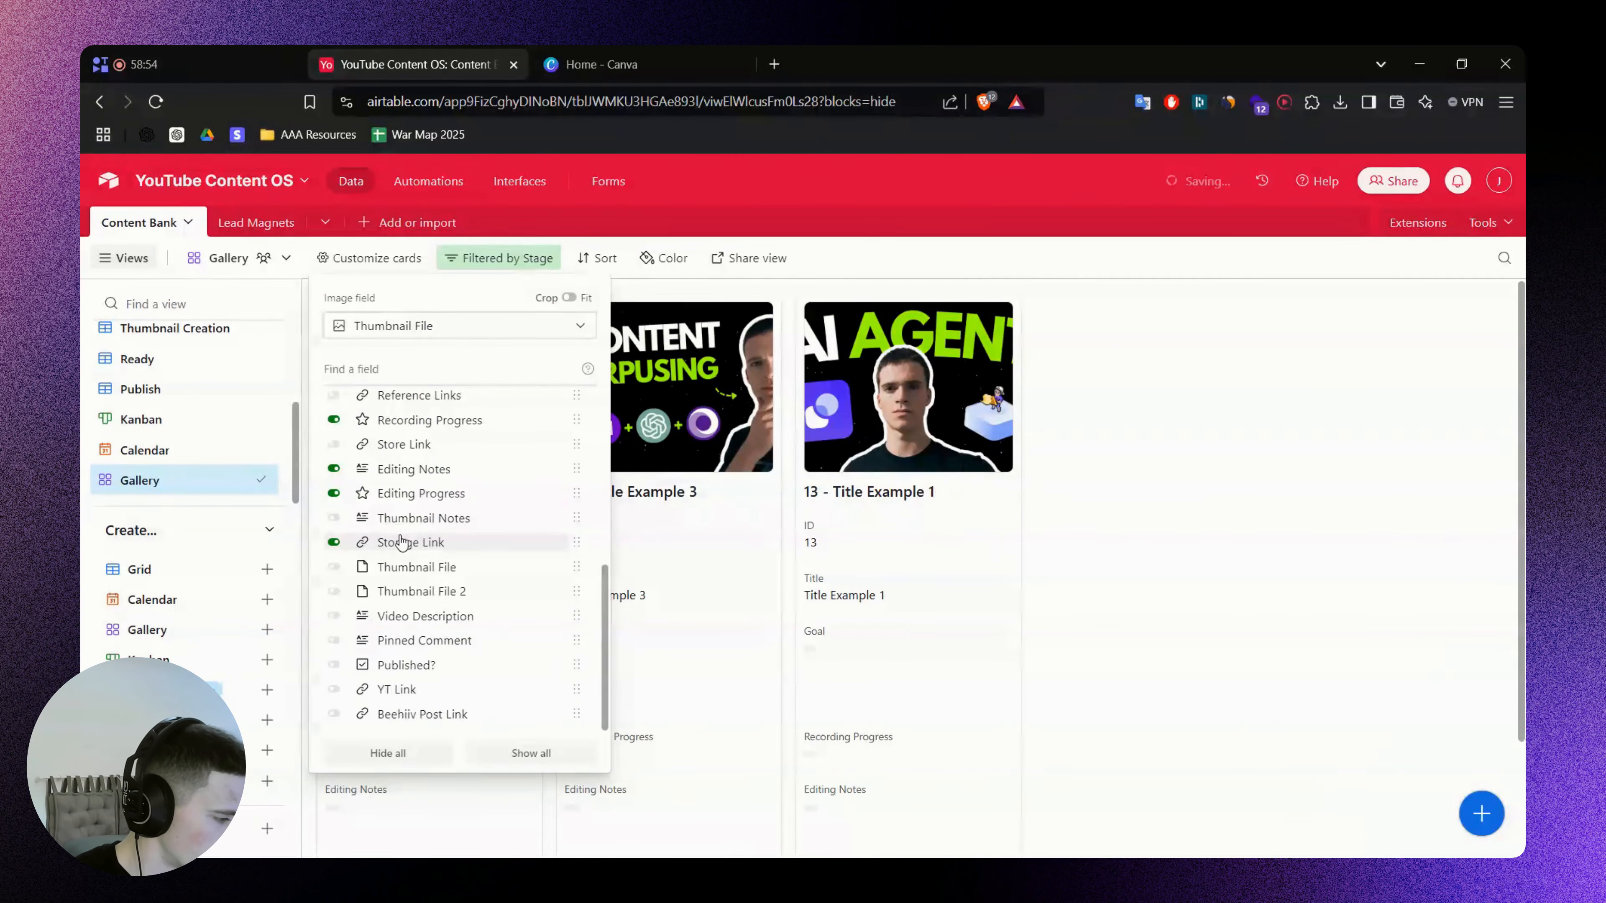
{"action": "left_click", "coordinate": [400, 542]}
{"action": "left_click", "coordinate": [405, 493]}
{"action": "left_click", "coordinate": [405, 469]}
{"action": "left_click", "coordinate": [398, 419]}
{"action": "scroll", "coordinate": [423, 481], "scroll_direction": "up", "scroll_amount": 3}
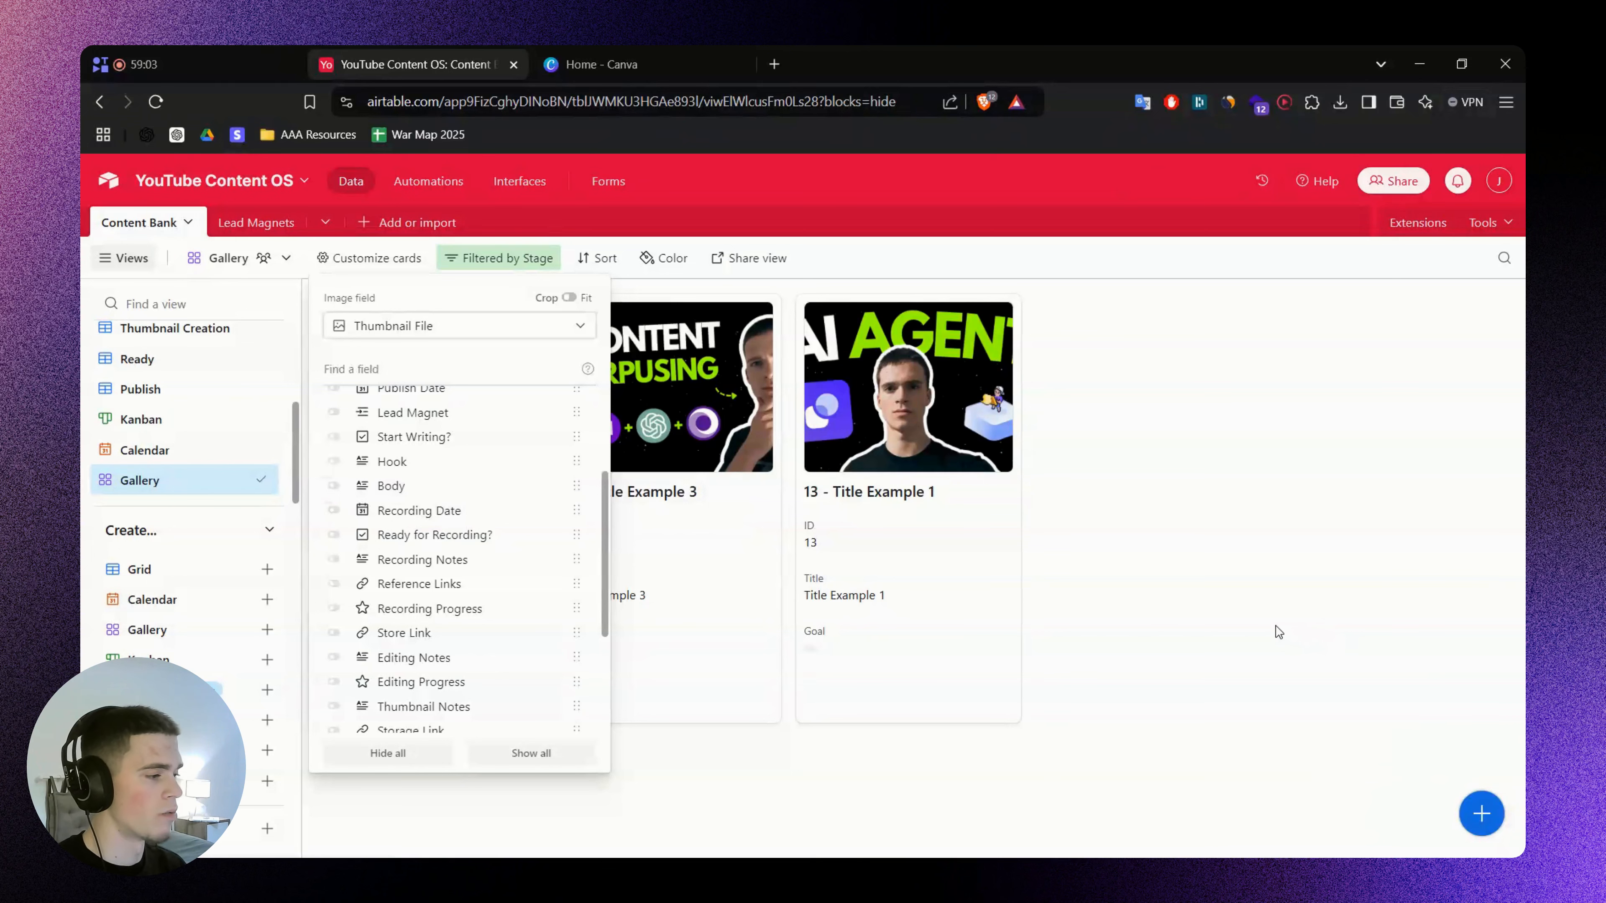
{"action": "left_click", "coordinate": [1277, 631]}
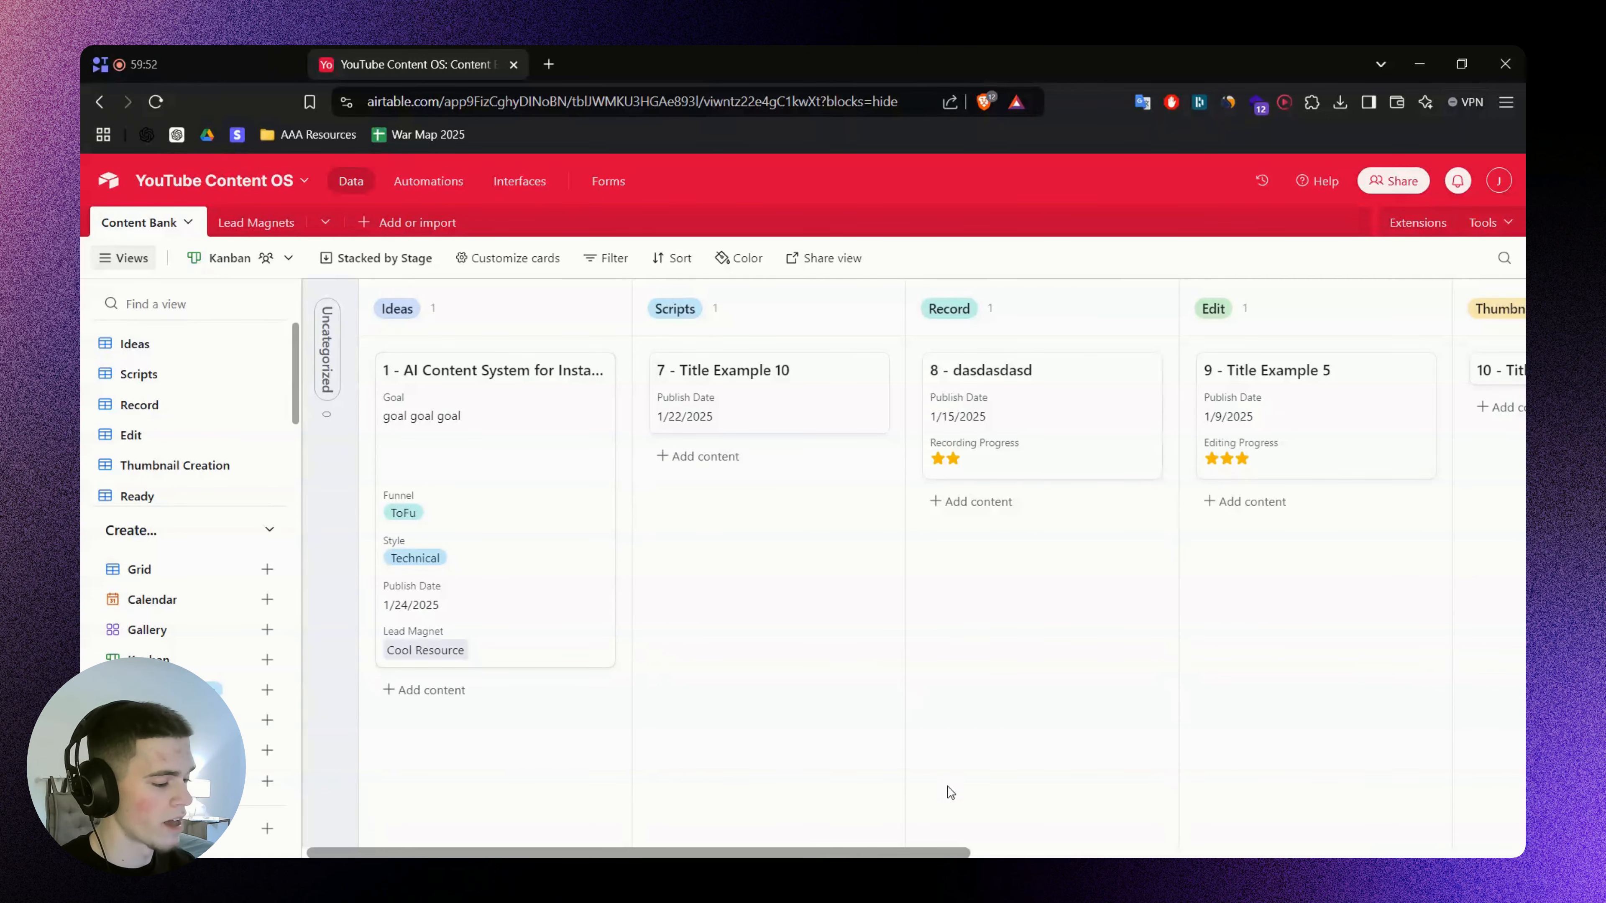
Examine the stage columns of the Kanban board and the record fields in the Edit view, ending back on the Kanban board
{"action": "left_click_drag", "start_coordinate": [918, 853], "coordinate": [824, 831]}
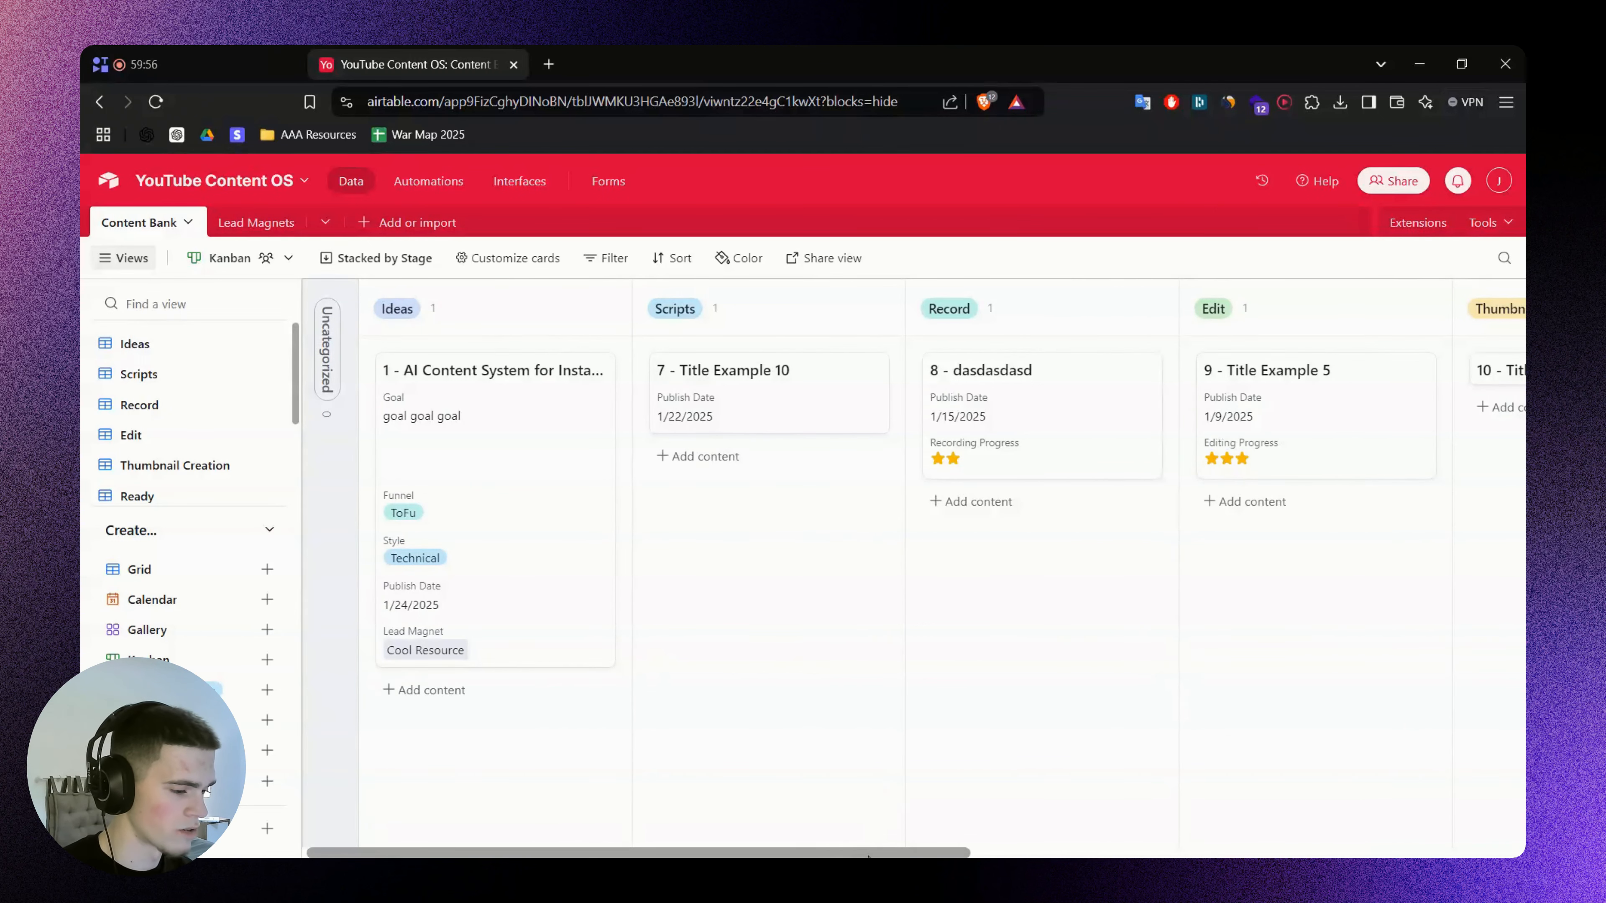
{"action": "left_click_drag", "start_coordinate": [867, 856], "coordinate": [1174, 848]}
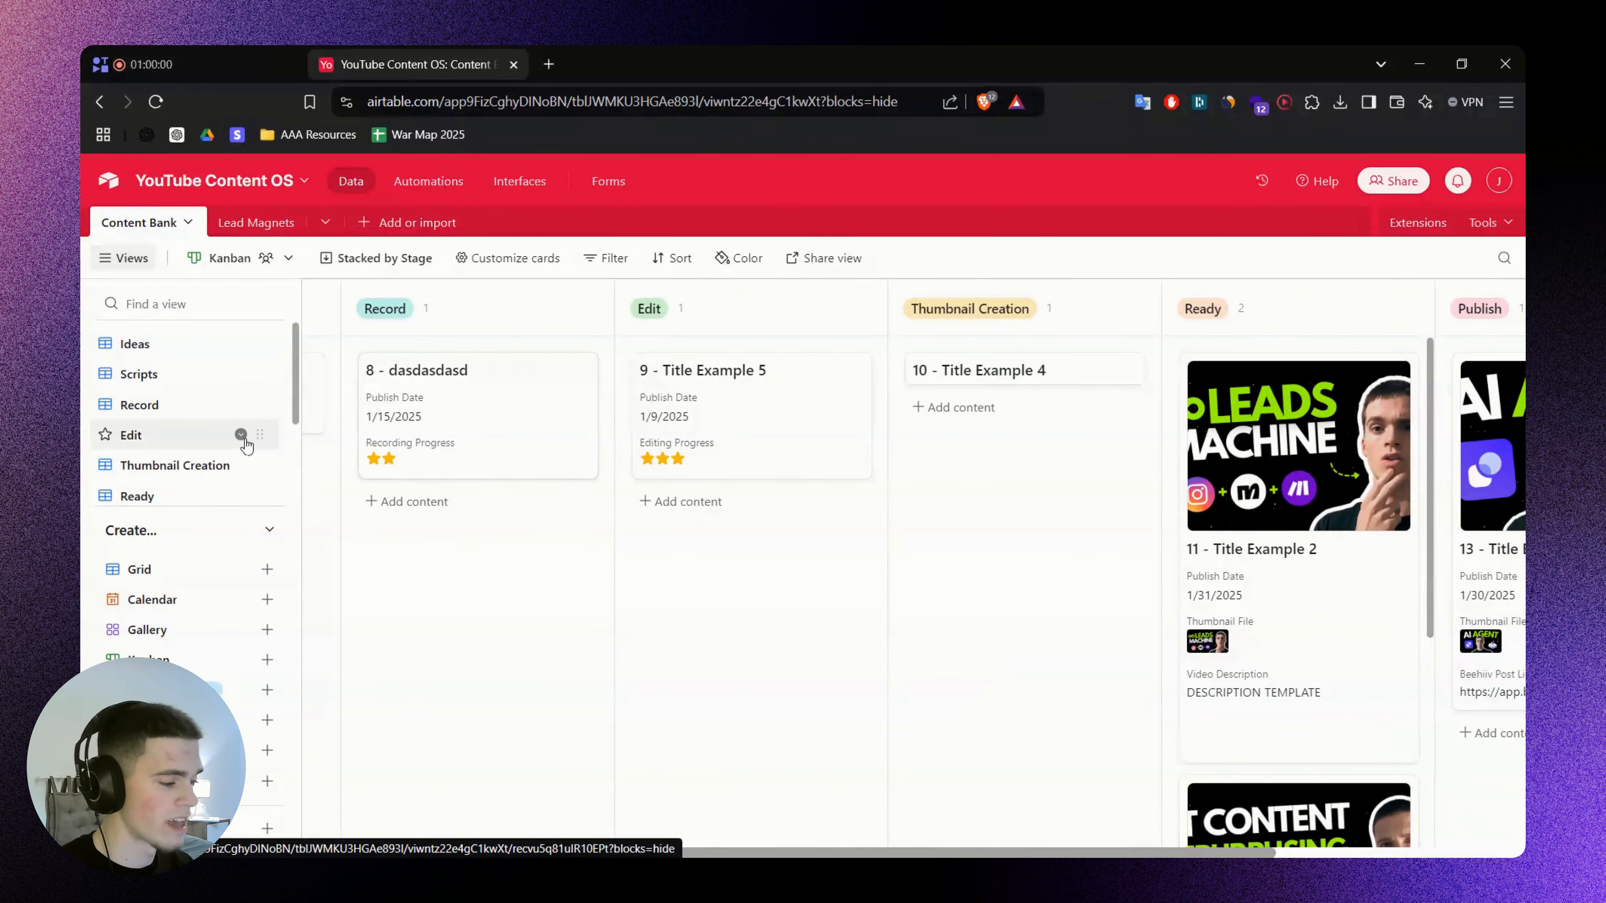
{"action": "left_click", "coordinate": [231, 435]}
{"action": "left_click", "coordinate": [752, 323]}
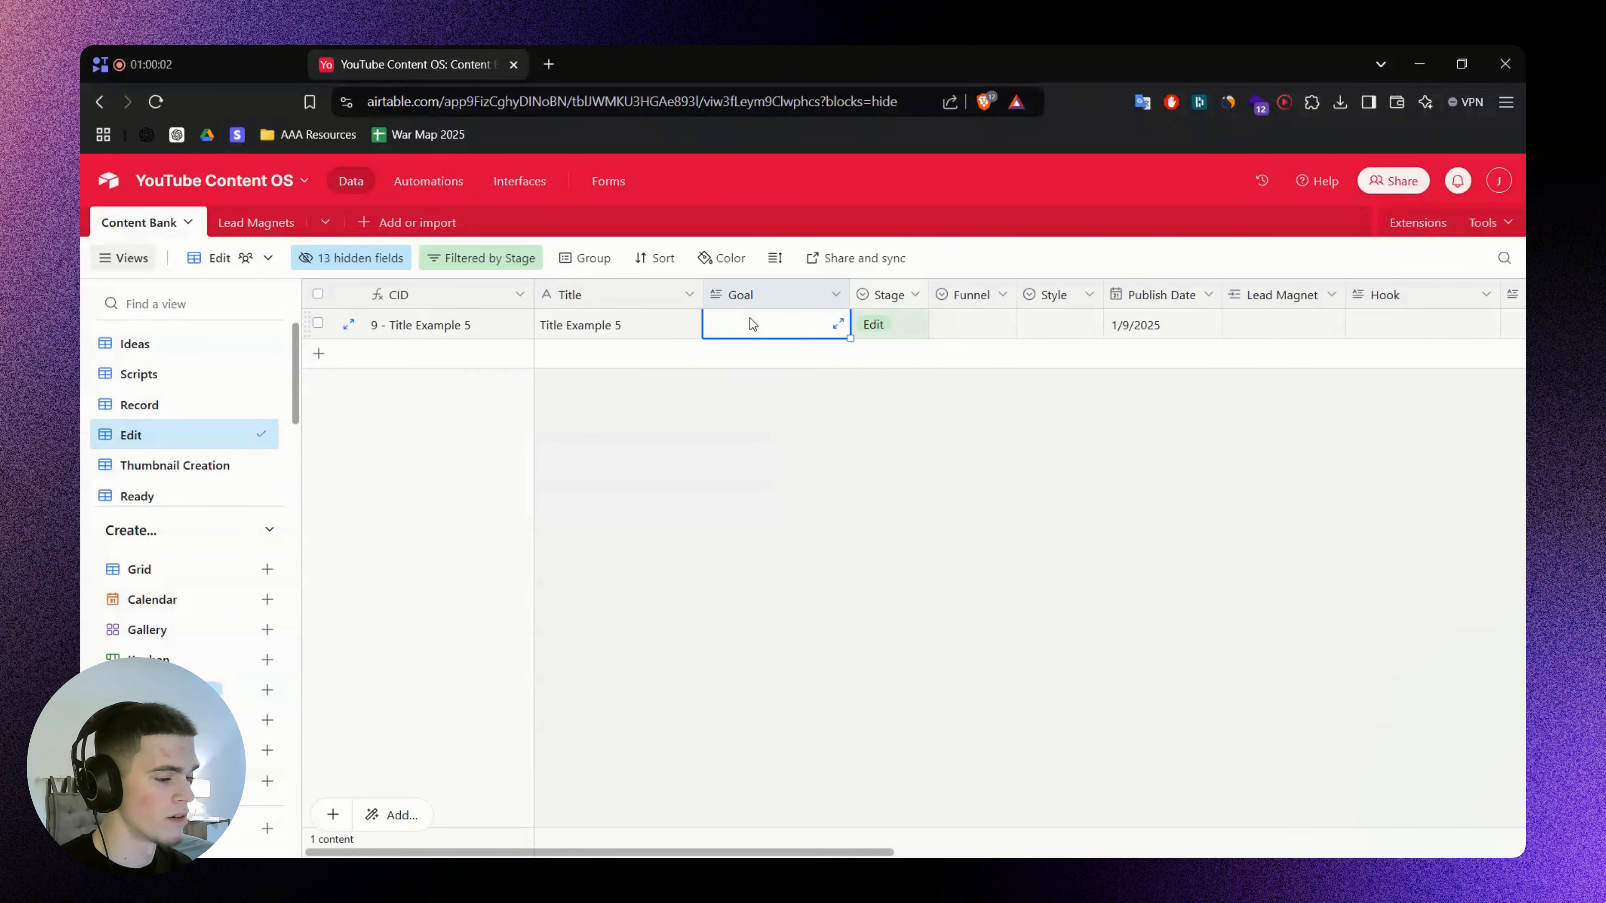
{"action": "left_click", "coordinate": [1277, 327]}
{"action": "left_click", "coordinate": [1402, 330]}
{"action": "left_click", "coordinate": [1093, 496]}
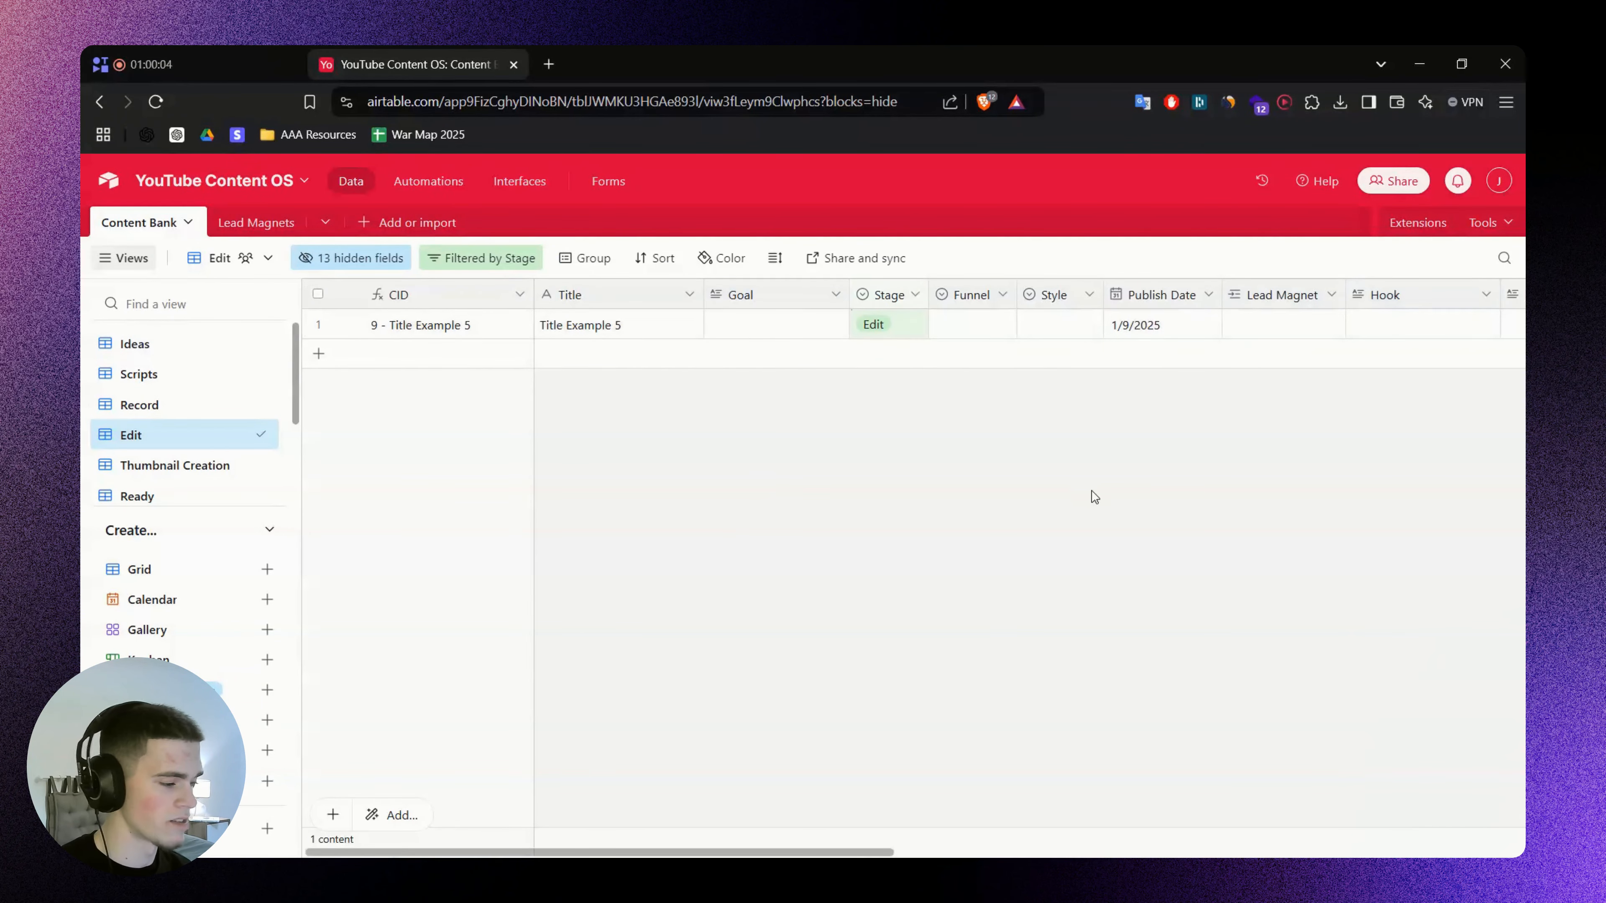
{"action": "scroll", "coordinate": [204, 448], "scroll_direction": "down", "scroll_amount": 3}
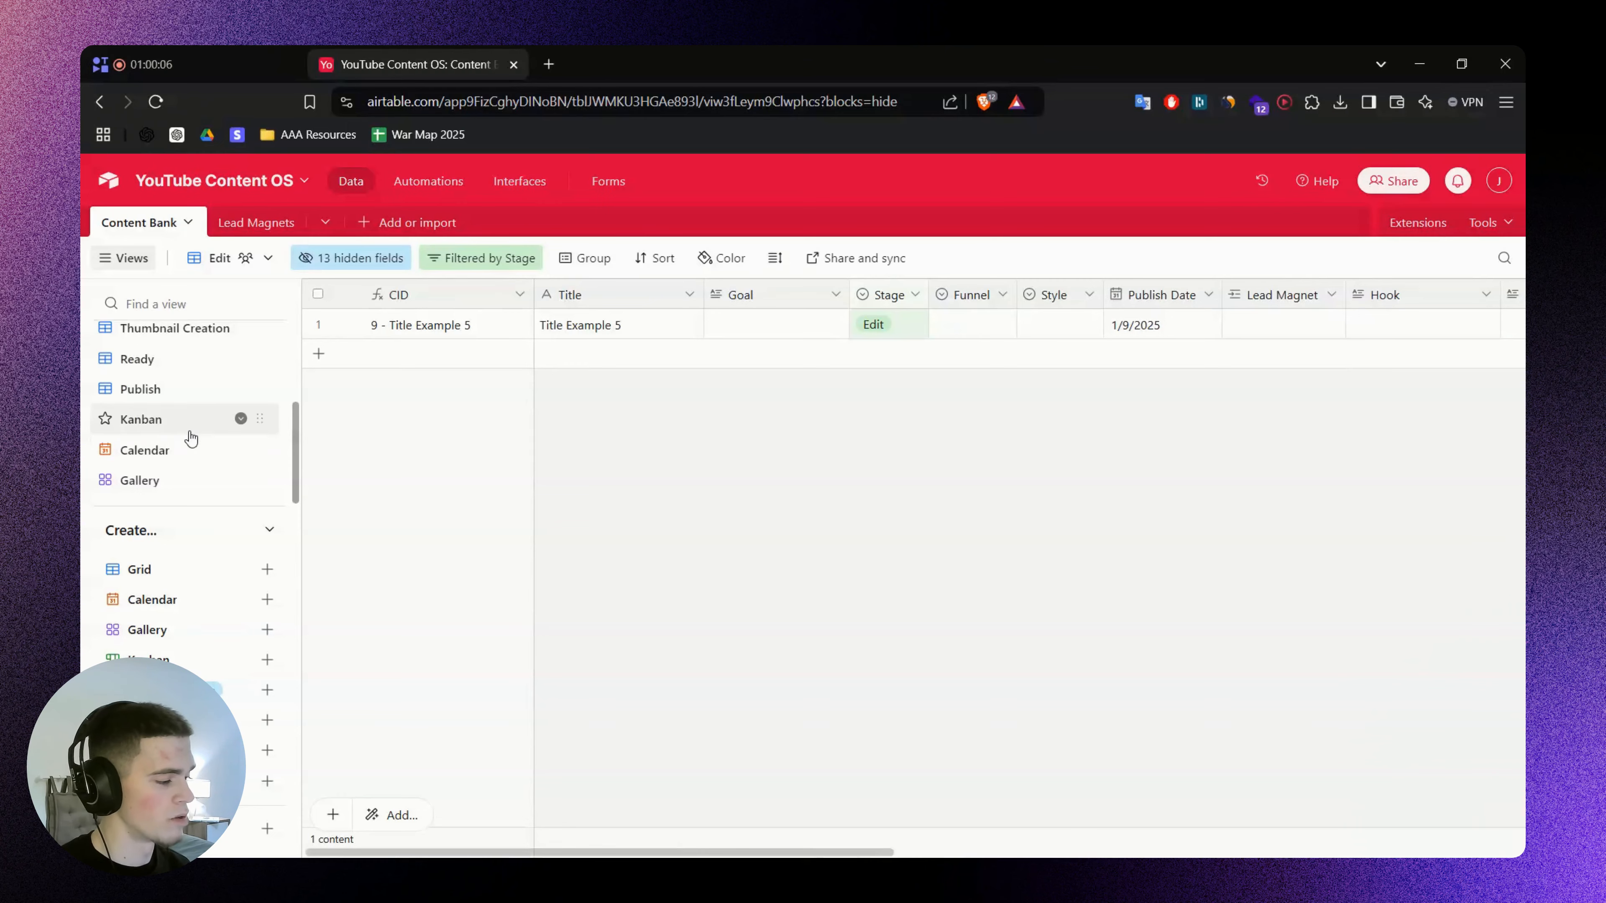
{"action": "left_click", "coordinate": [191, 433]}
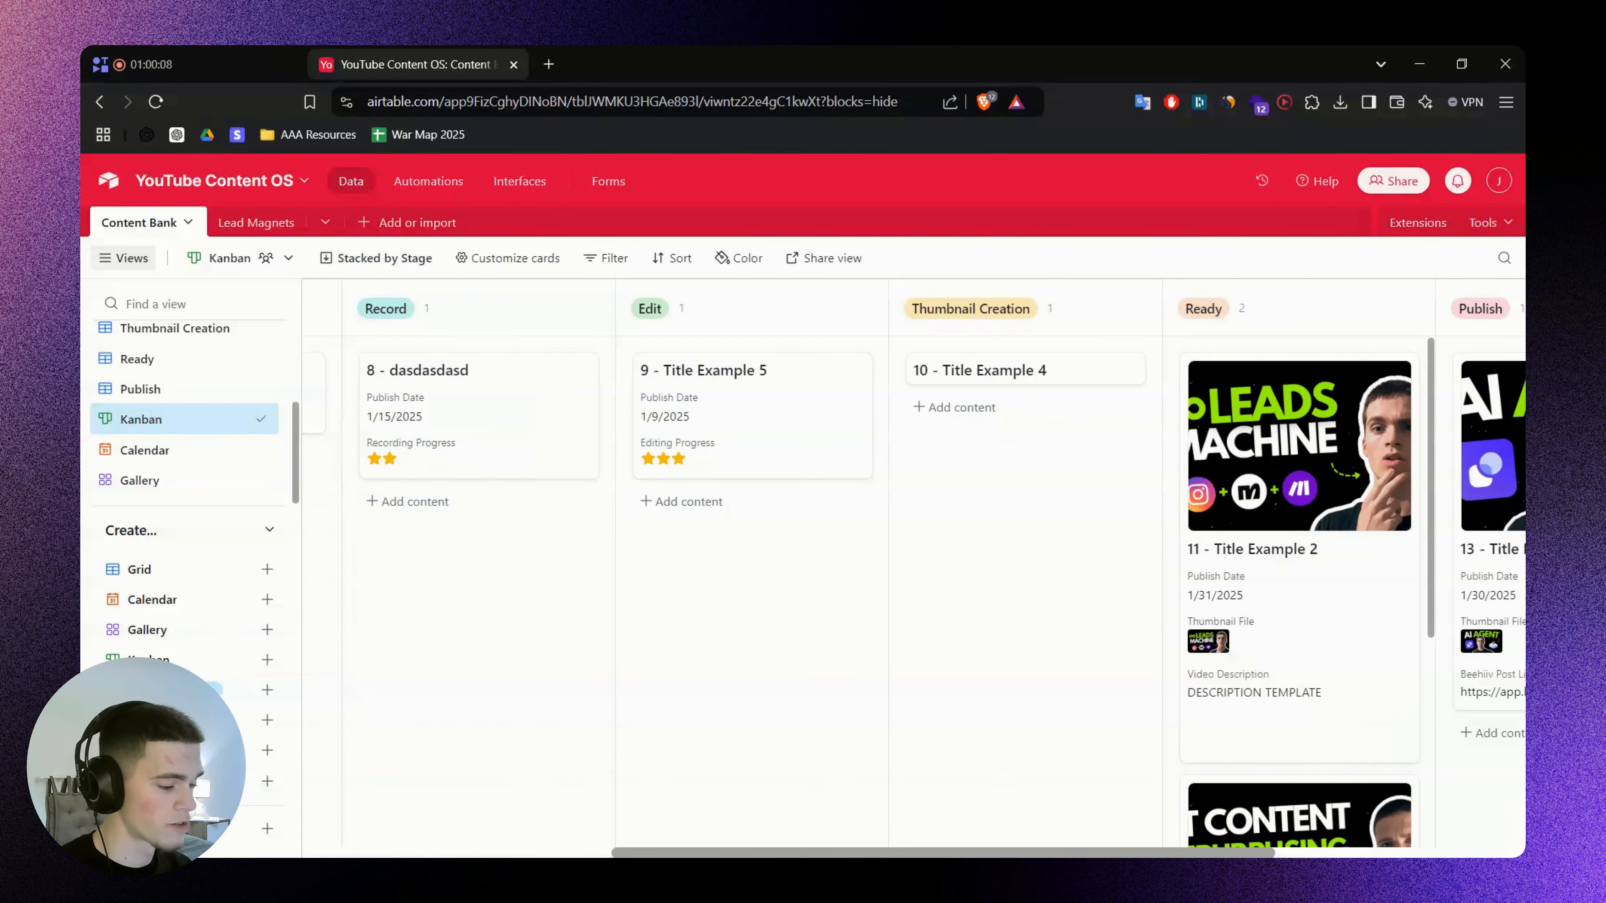
{"action": "left_click_drag", "start_coordinate": [728, 853], "coordinate": [397, 831]}
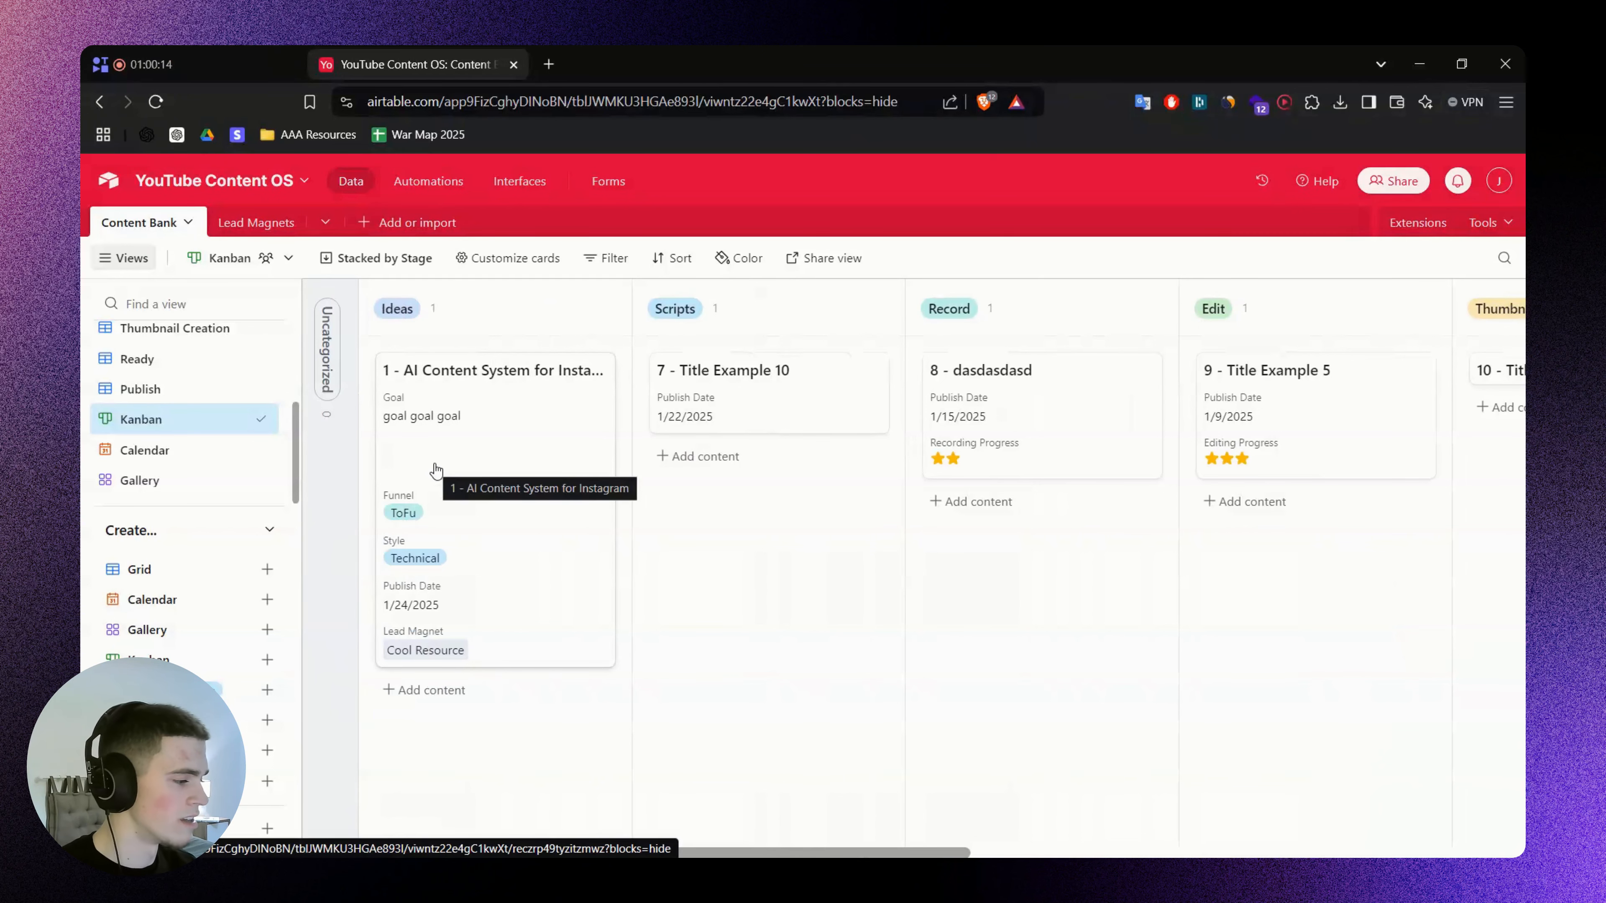
Open the Lead Magnets table and check the Lead Magnets section of the FigJam plan before returning to Airtable
{"action": "left_click", "coordinate": [261, 229]}
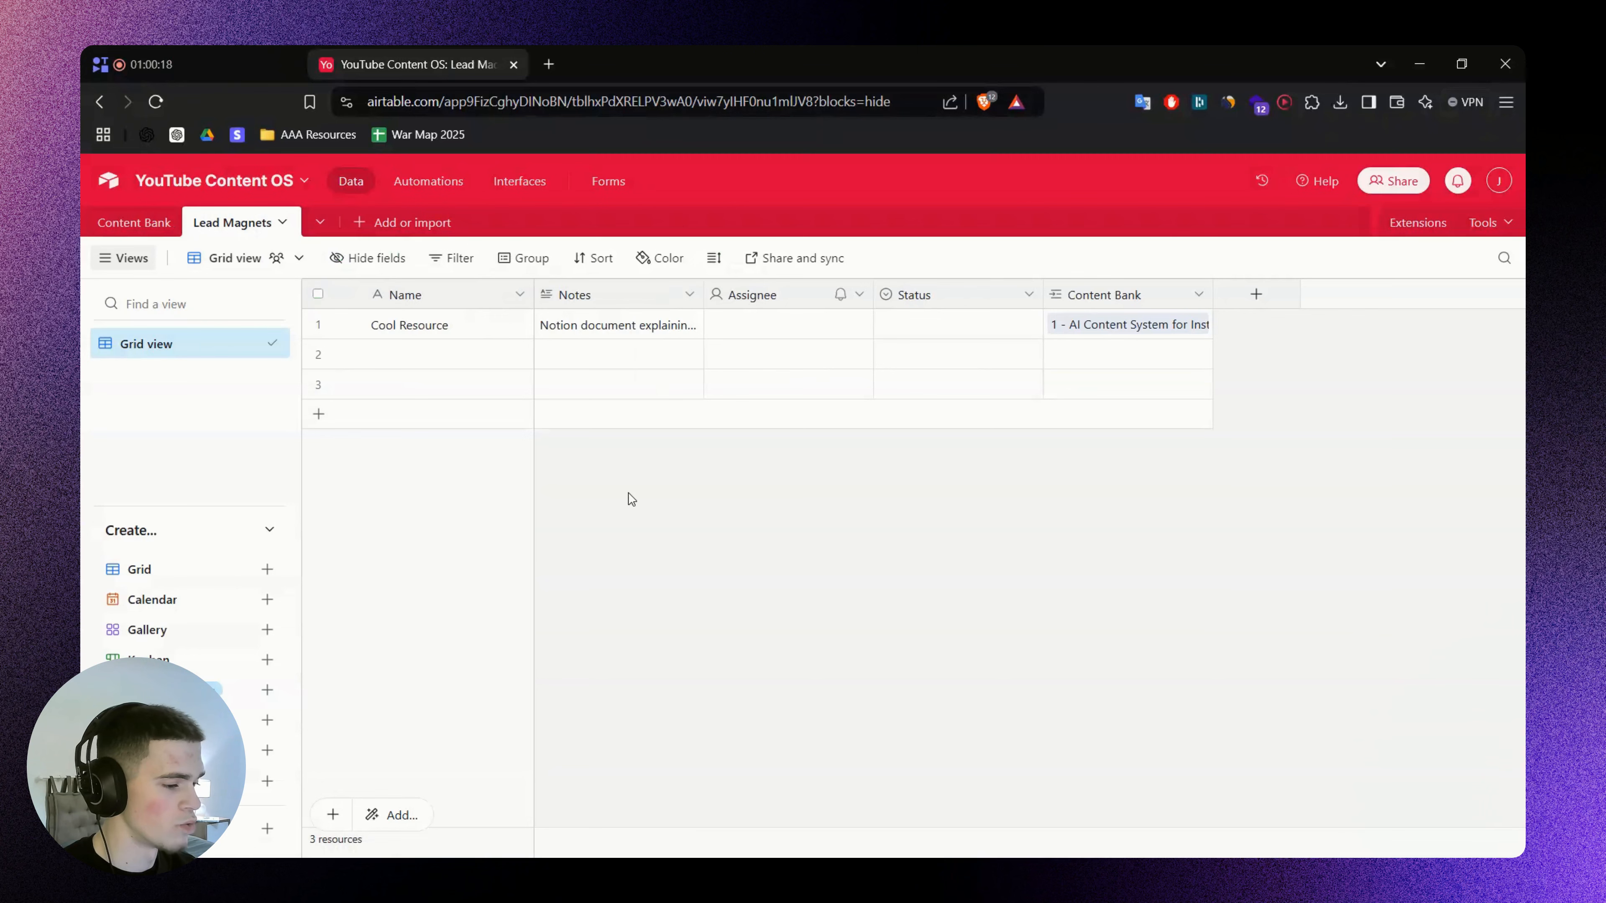
{"action": "key", "text": "alt+Tab"}
{"action": "left_click_drag", "start_coordinate": [1011, 404], "coordinate": [641, 460]}
{"action": "left_click_drag", "start_coordinate": [1186, 381], "coordinate": [1108, 366]}
{"action": "scroll", "coordinate": [1158, 342], "scroll_direction": "down", "scroll_amount": 1}
{"action": "left_click_drag", "start_coordinate": [1070, 465], "coordinate": [1033, 429]}
{"action": "scroll", "coordinate": [1068, 310], "scroll_direction": "up", "scroll_amount": 2}
{"action": "key", "text": "alt+Tab"}
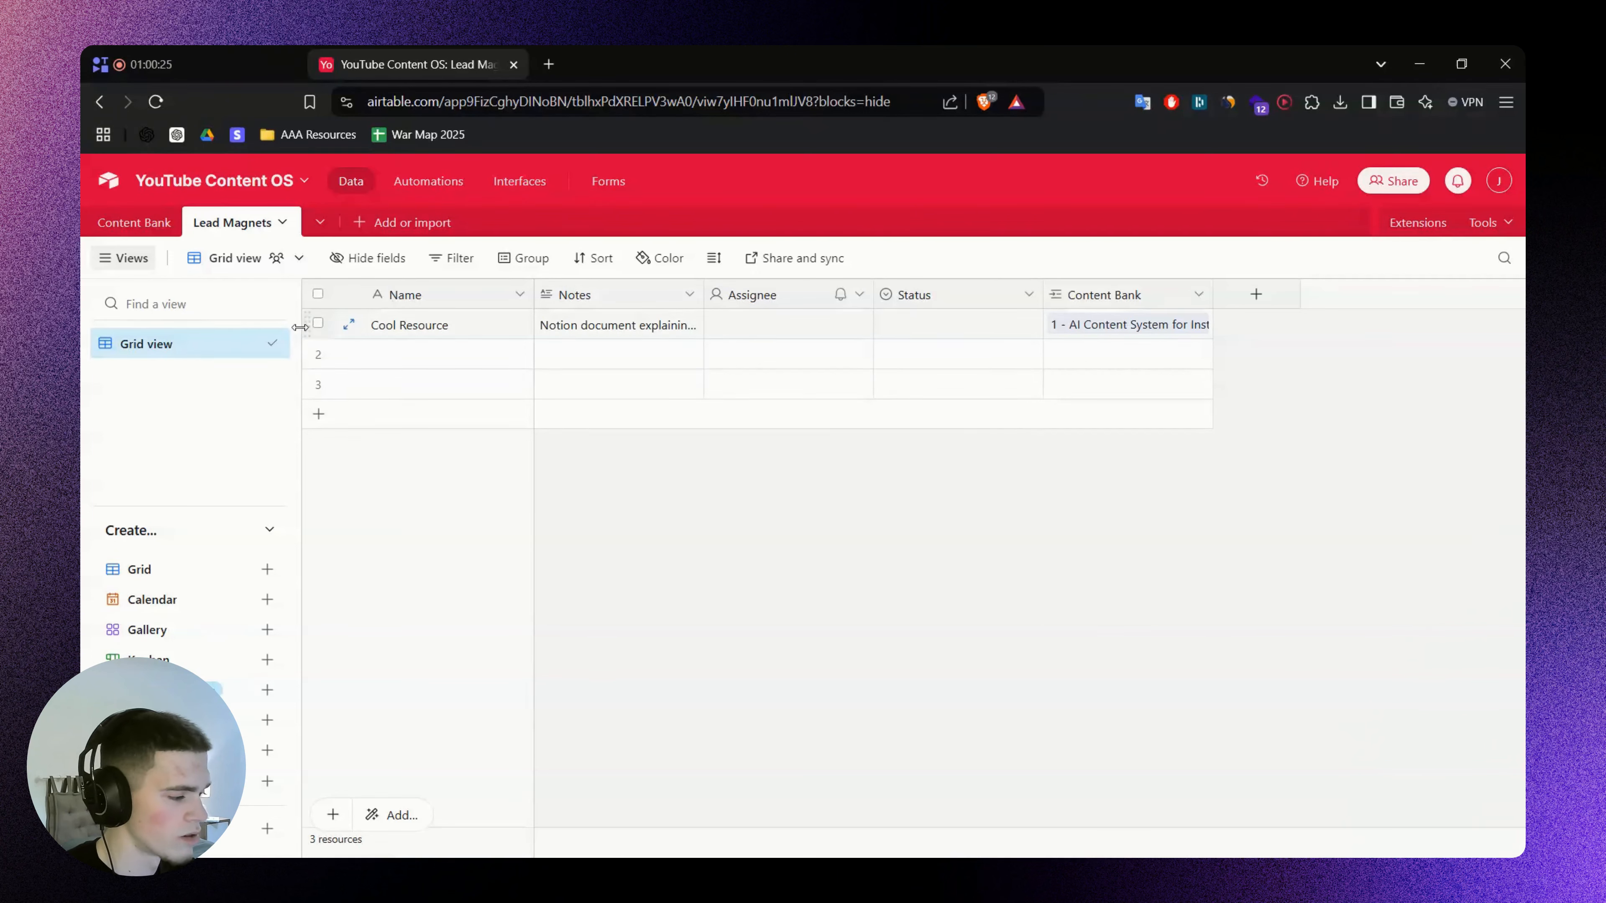
Rename the table's Grid view as Lead Magnets
{"action": "double_click", "coordinate": [158, 343]}
{"action": "type", "text": "LEa"}
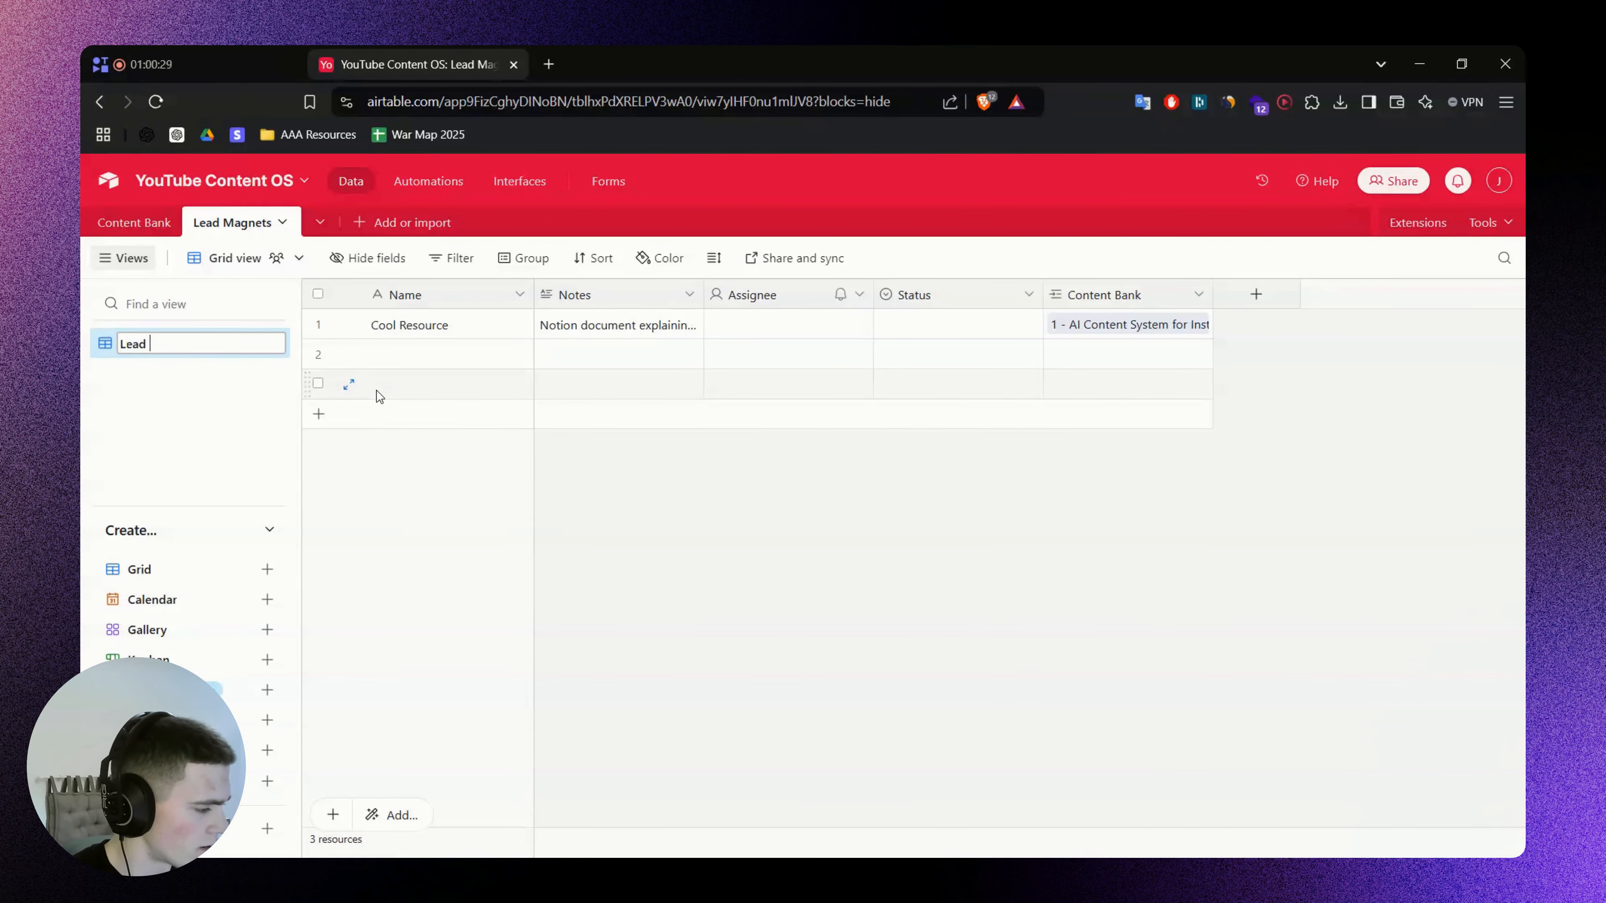
{"action": "key", "text": "Return"}
Switch to the FigJam plan, examine the fields listed under Lead Magnets, and return to Airtable
{"action": "key", "text": "alt+Tab"}
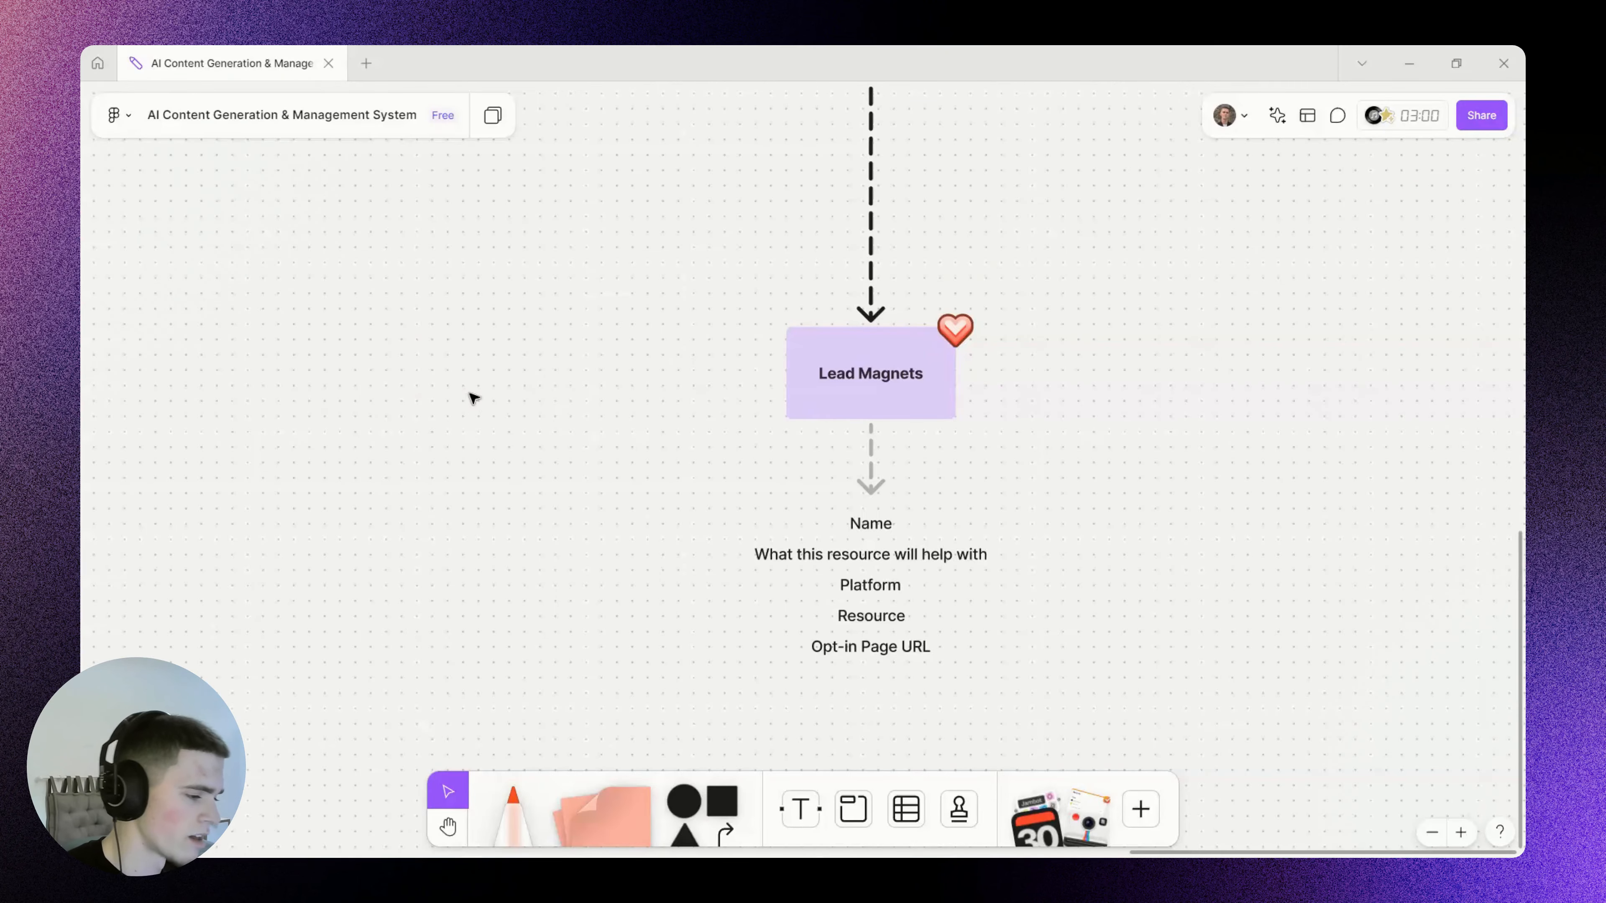
{"action": "scroll", "coordinate": [876, 416], "scroll_direction": "down", "scroll_amount": 2}
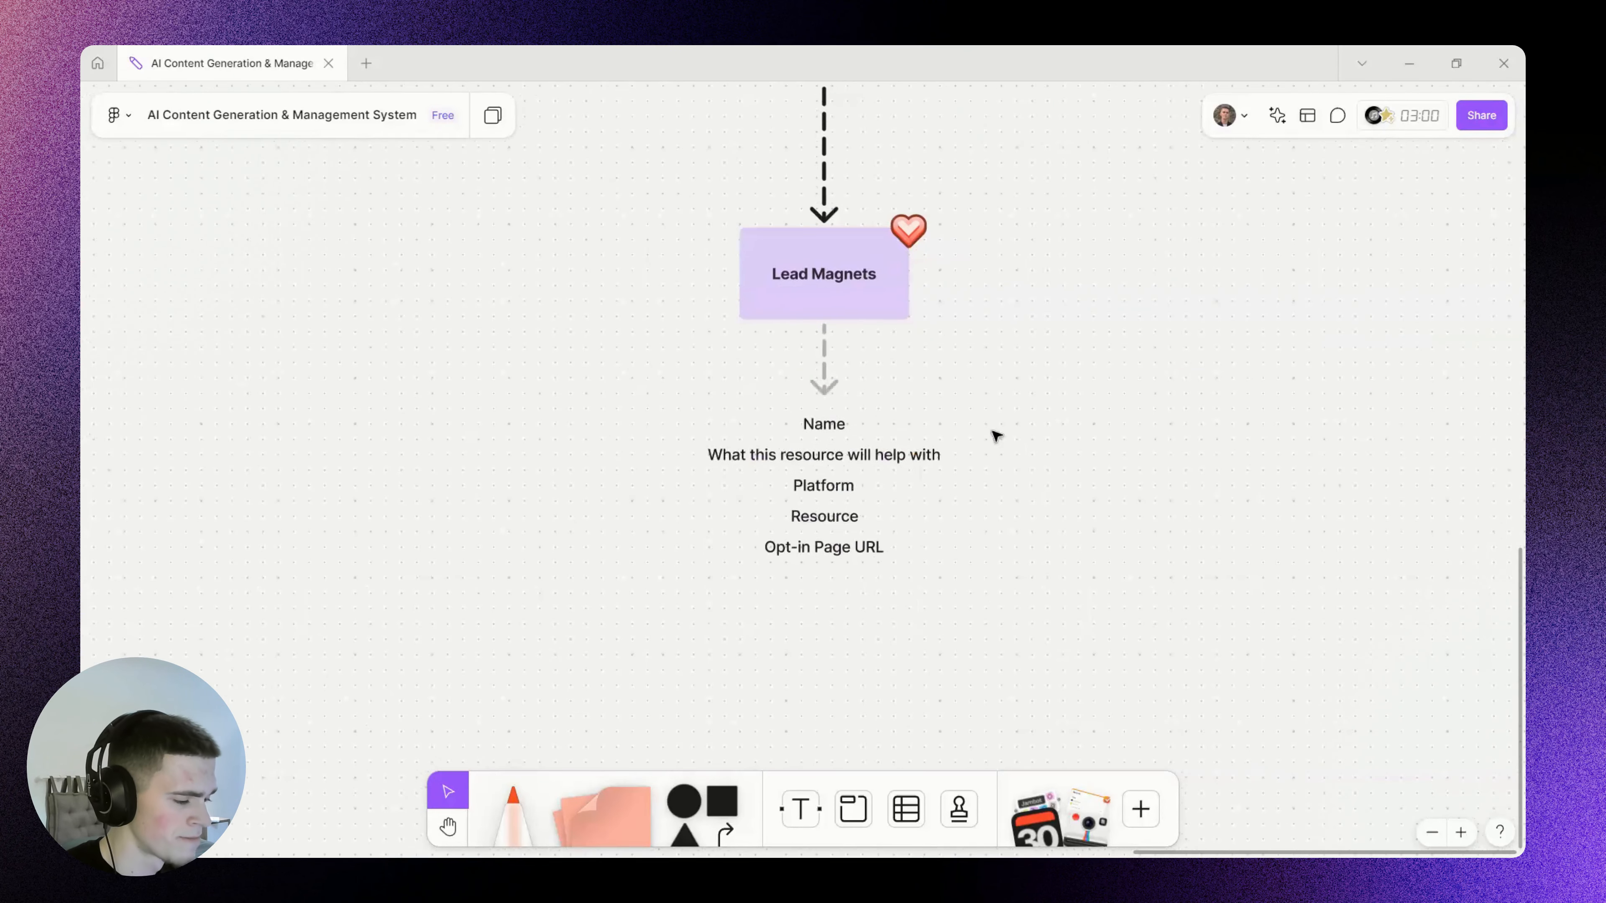
{"action": "left_click_drag", "start_coordinate": [1009, 579], "coordinate": [823, 418]}
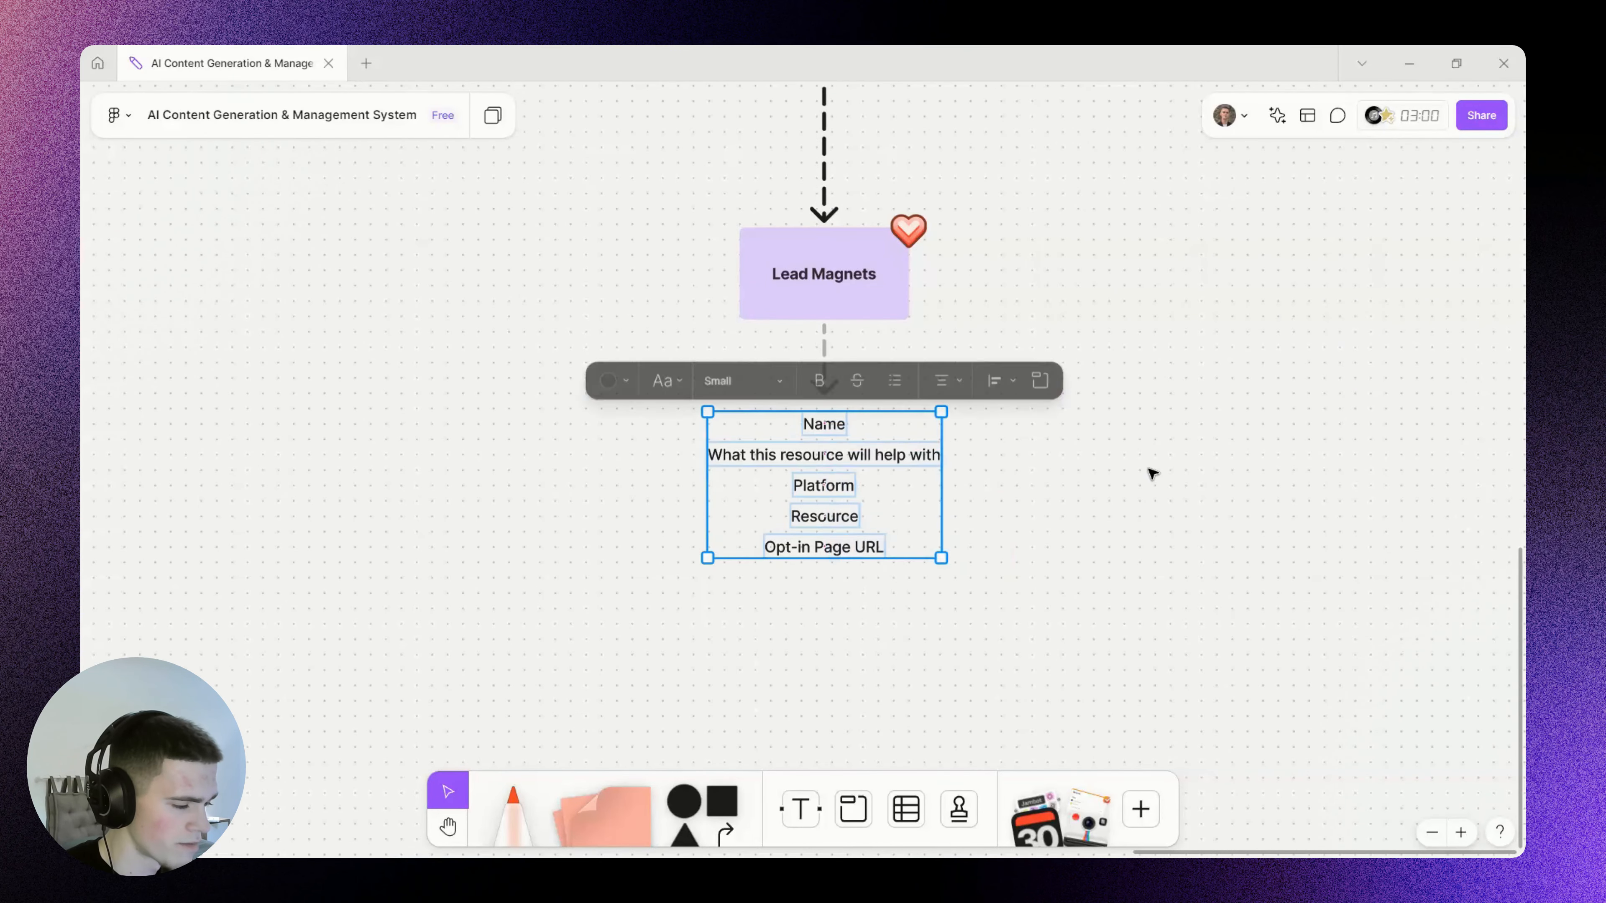
{"action": "left_click", "coordinate": [1150, 473]}
{"action": "scroll", "coordinate": [1075, 489], "scroll_direction": "up", "scroll_amount": 1}
{"action": "left_click_drag", "start_coordinate": [1066, 495], "coordinate": [1064, 473]}
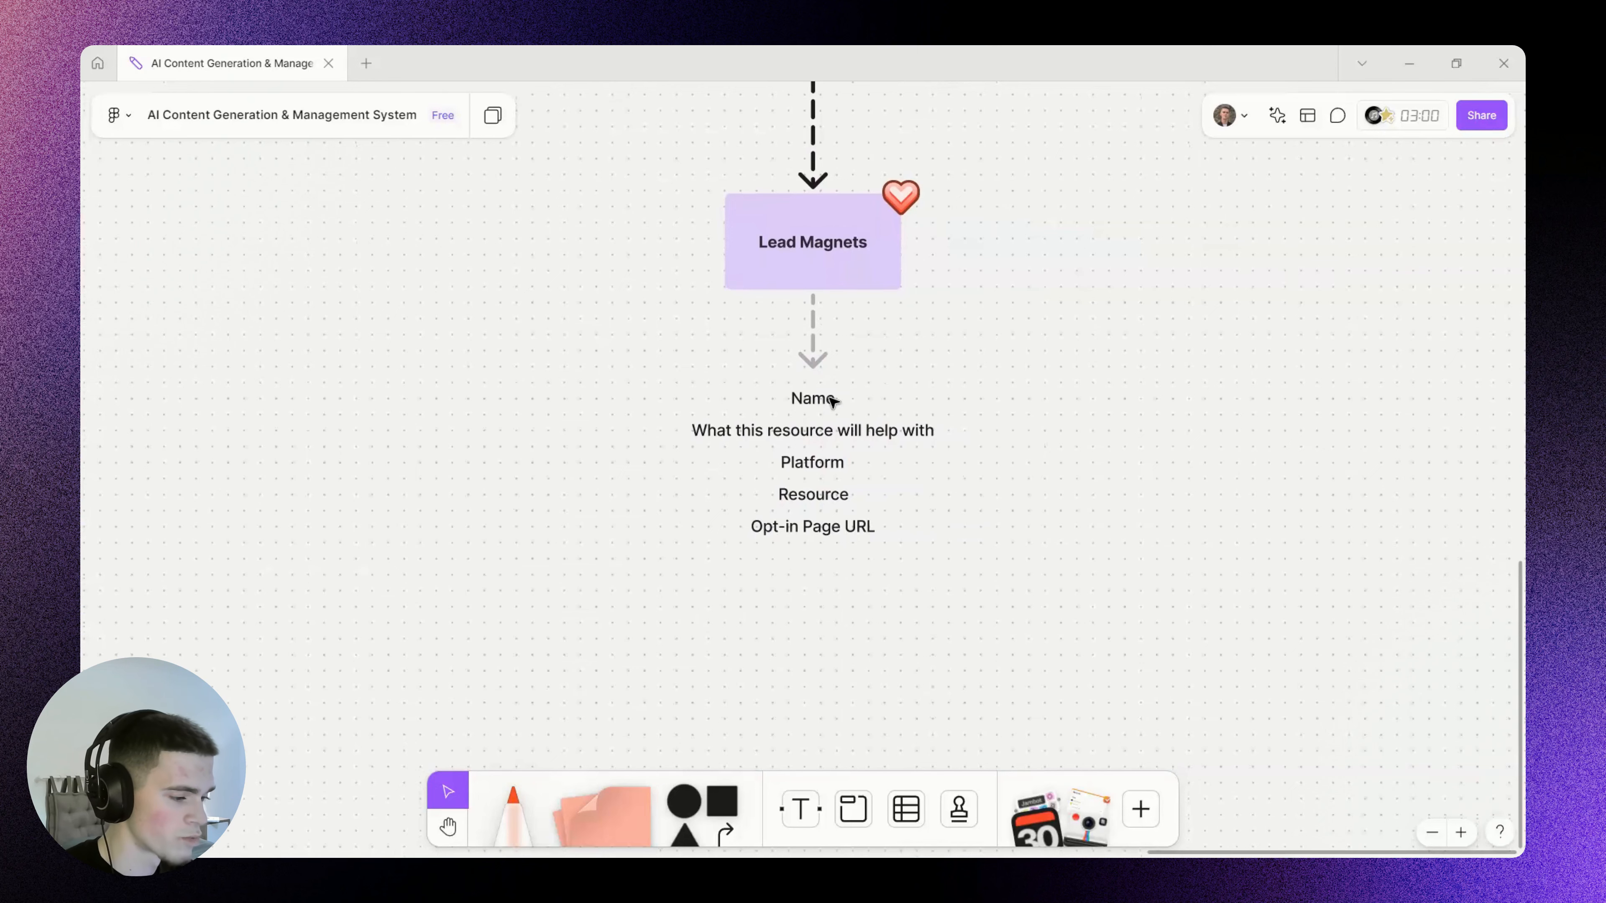
{"action": "key", "text": "alt+Tab"}
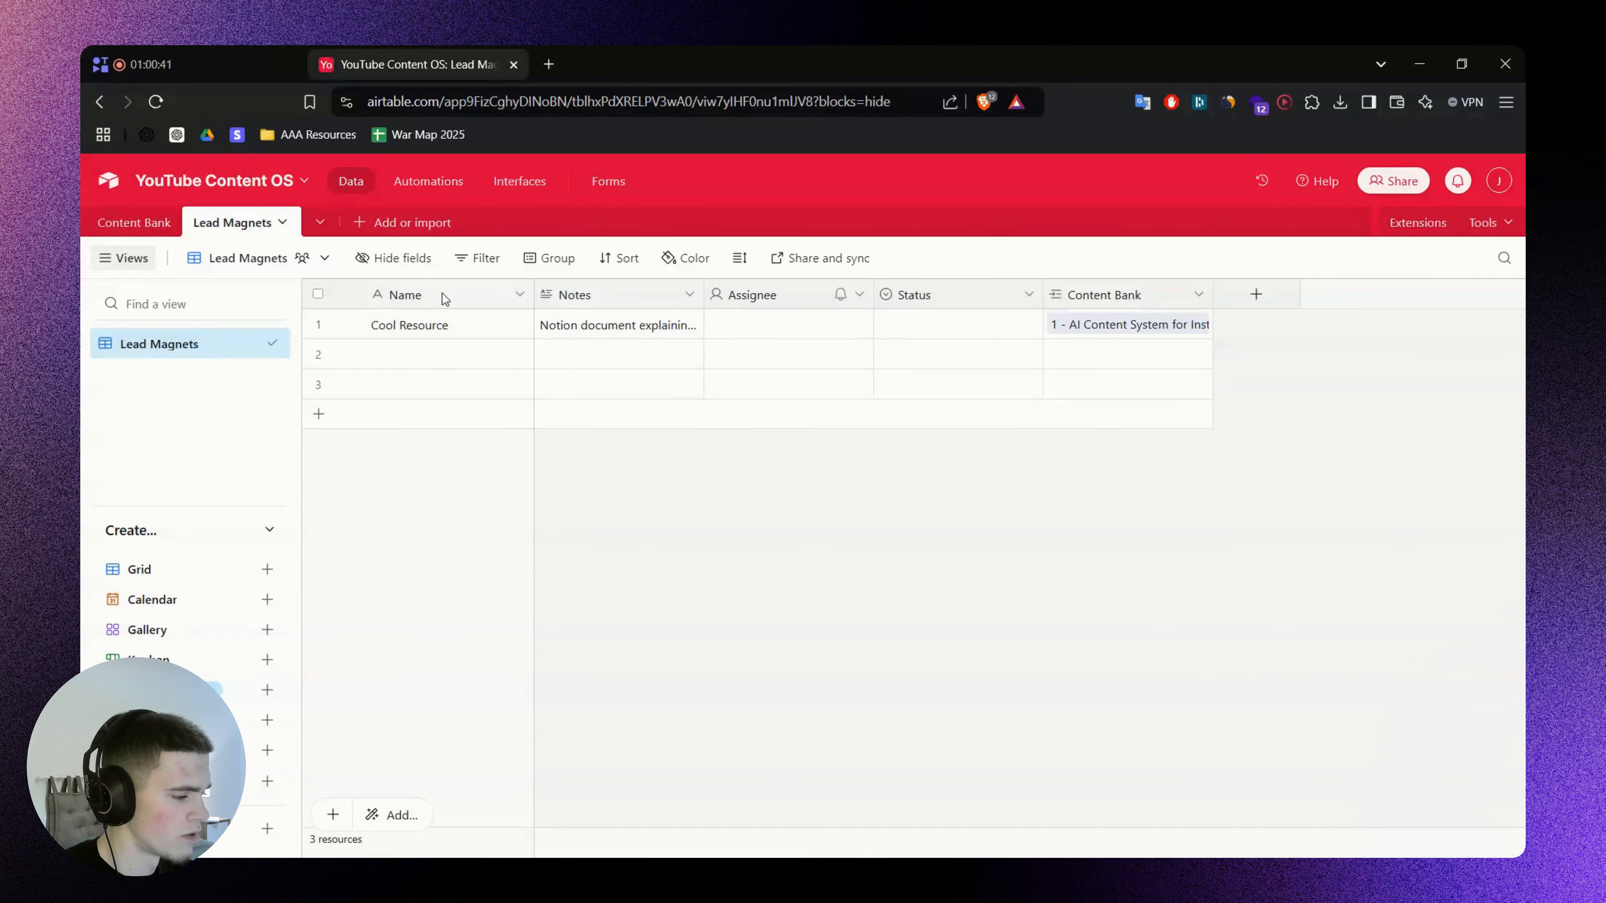
Rename the Notes field to "What this resource will help with", taking the name from the FigJam plan, and widen its column
{"action": "key", "text": "alt+Tab"}
{"action": "left_click", "coordinate": [857, 434]}
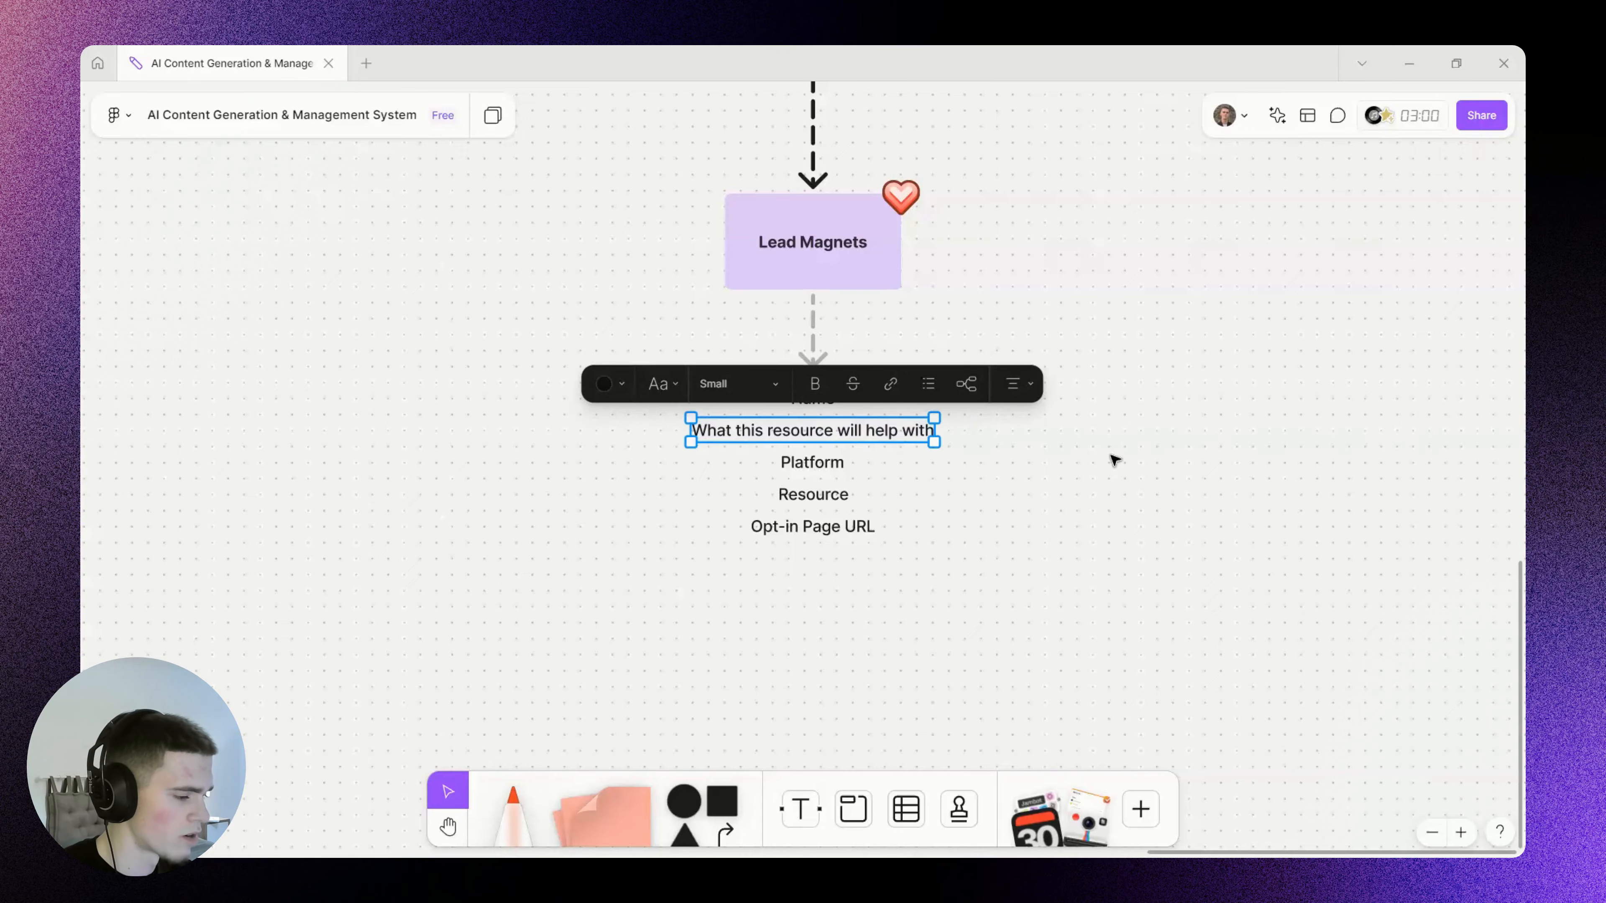
{"action": "key", "text": "alt+Tab"}
{"action": "right_click", "coordinate": [622, 307]}
{"action": "left_click", "coordinate": [634, 333]}
{"action": "double_click", "coordinate": [674, 344]}
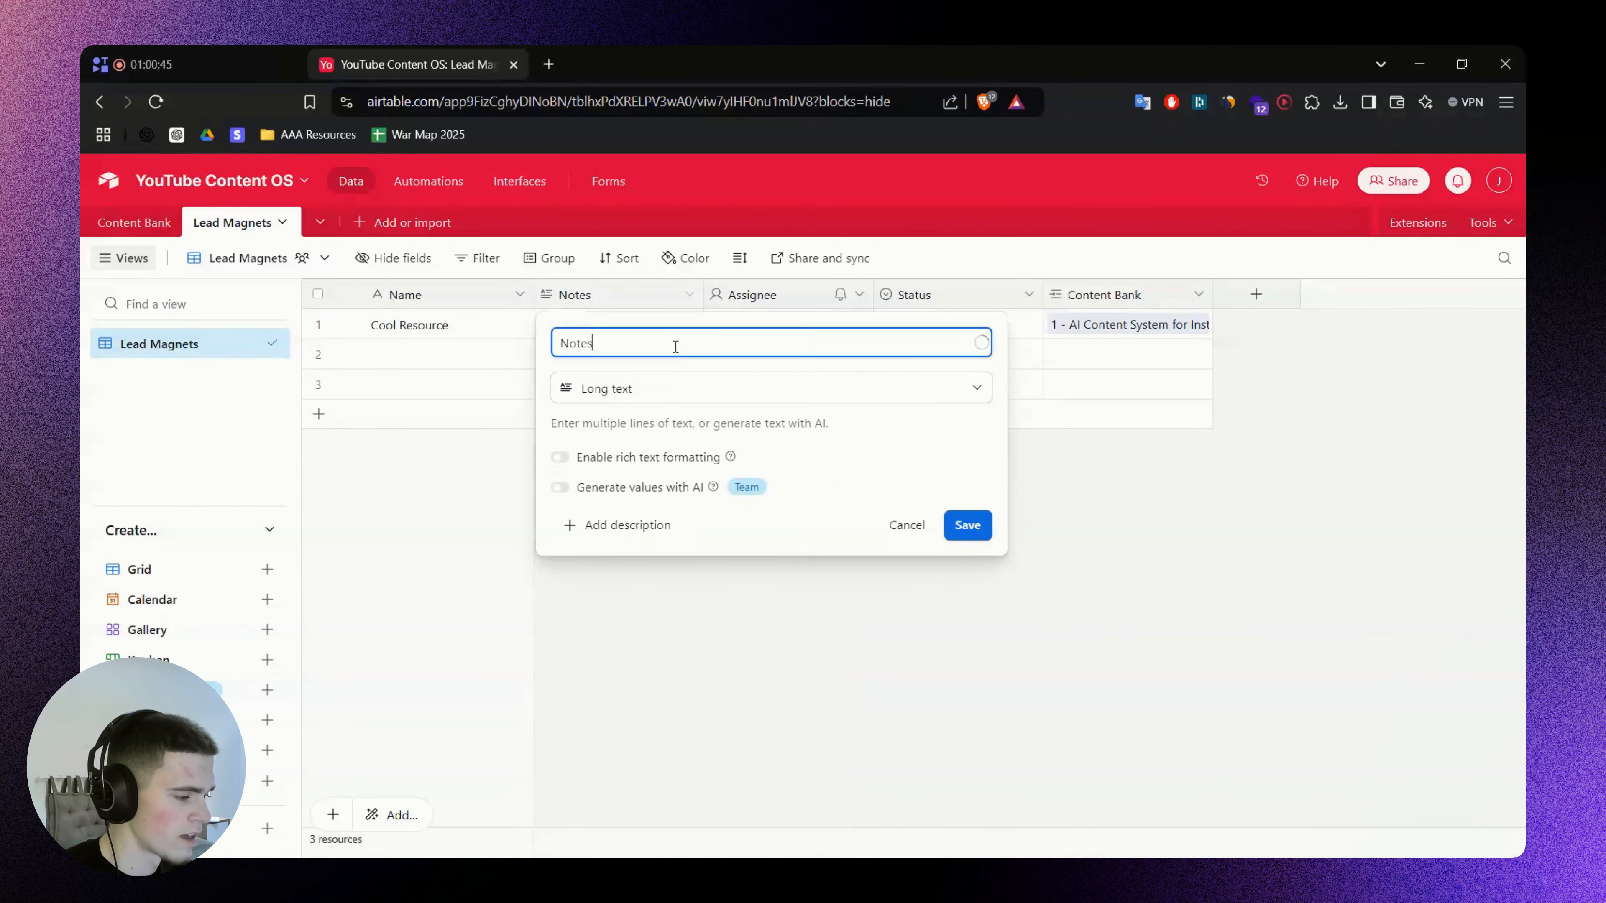
{"action": "type", "text": "What this resource will help with"}
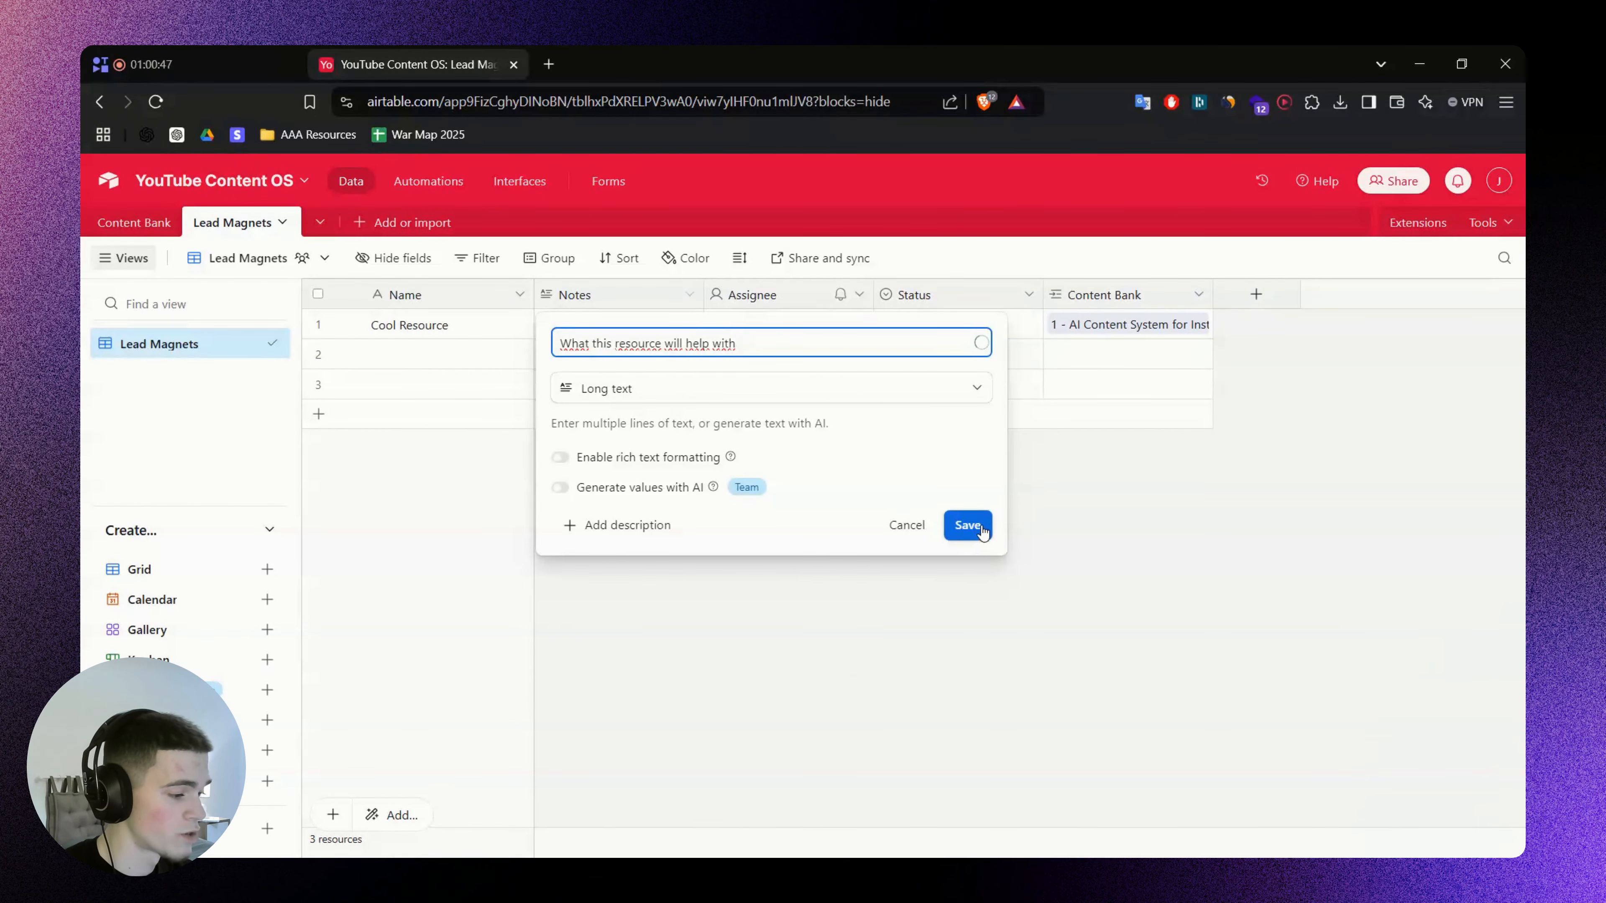
{"action": "left_click", "coordinate": [967, 525]}
{"action": "left_click_drag", "start_coordinate": [704, 295], "coordinate": [793, 294]}
Select the Platform field name in the FigJam plan and return to the Assignee field of the Airtable Lead Magnets table
{"action": "key", "text": "alt+Tab"}
{"action": "double_click", "coordinate": [813, 461]}
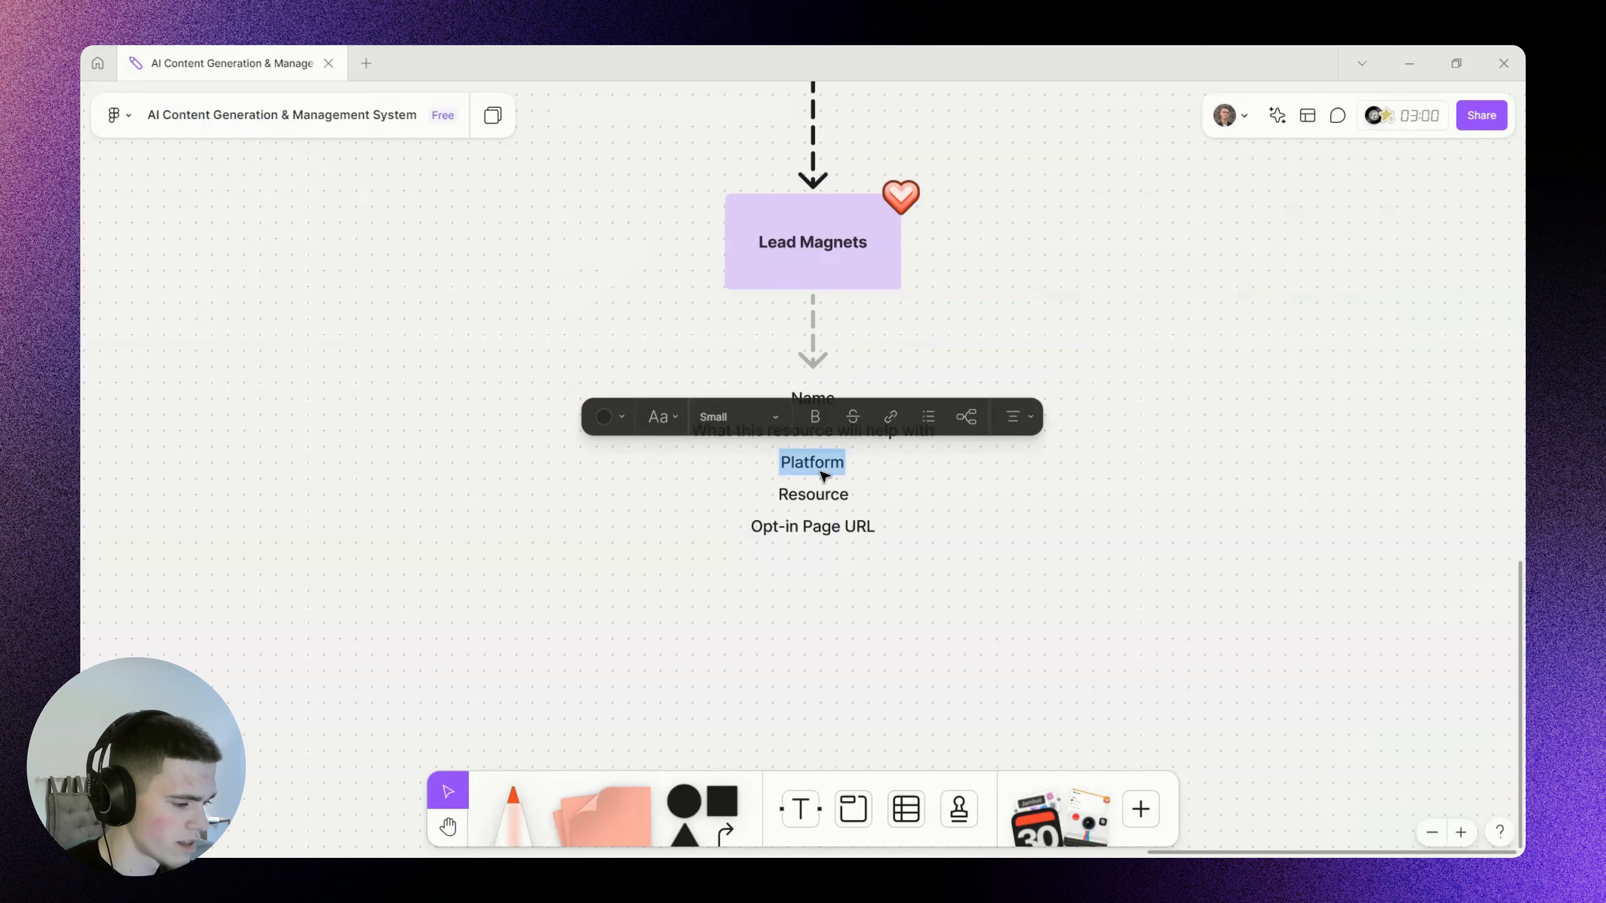
{"action": "key", "text": "alt+Tab"}
{"action": "right_click", "coordinate": [820, 303]}
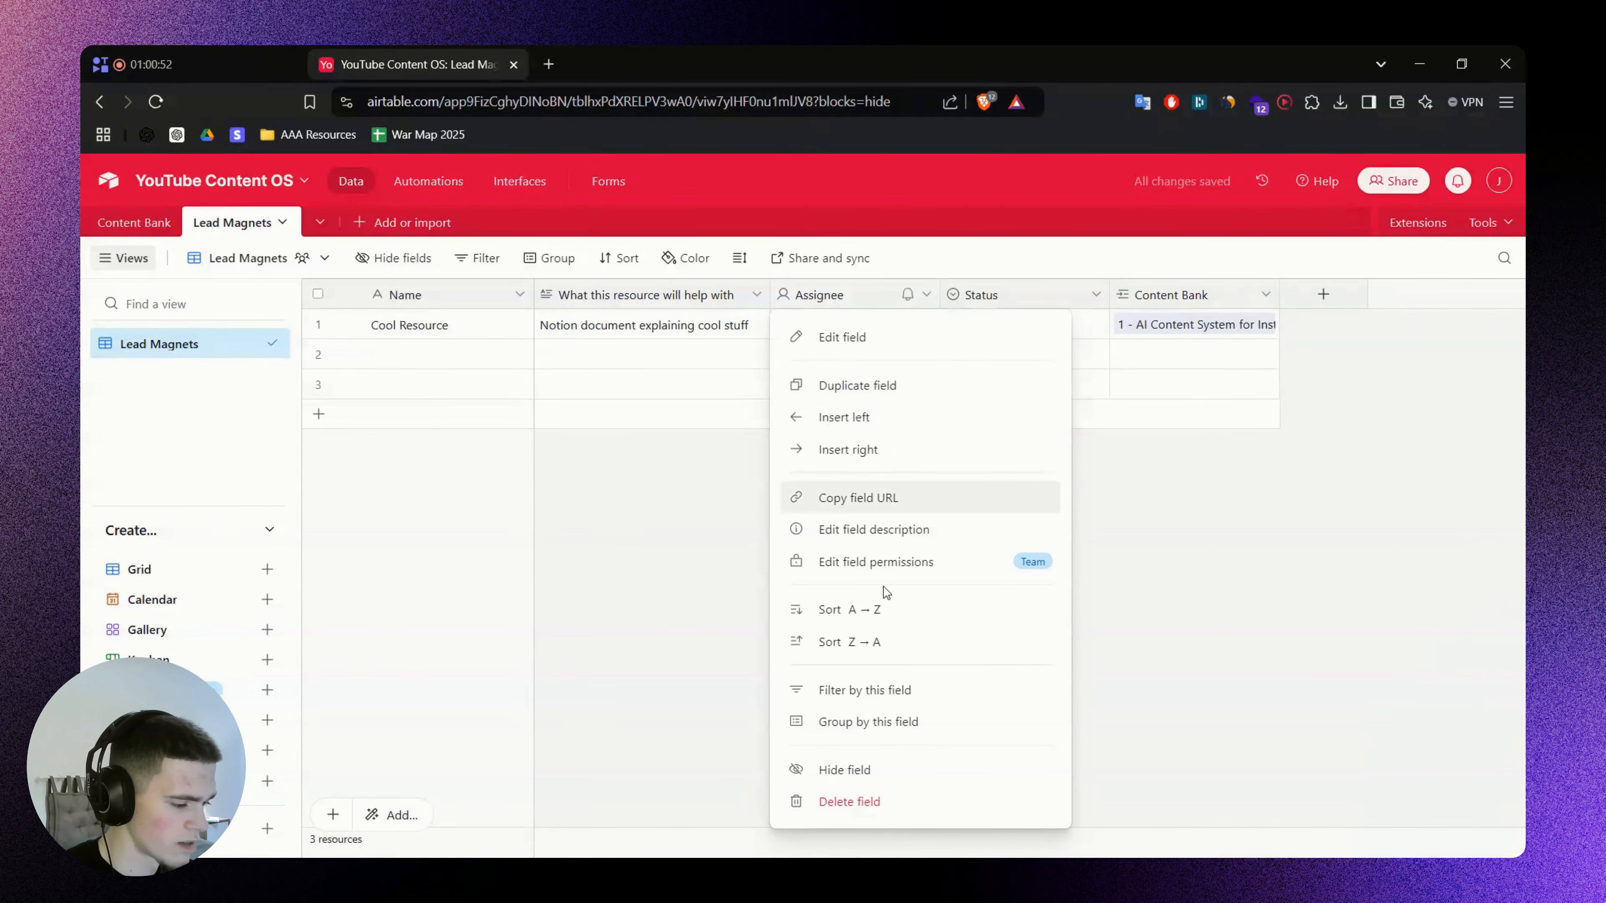
{"action": "left_click", "coordinate": [1210, 582]}
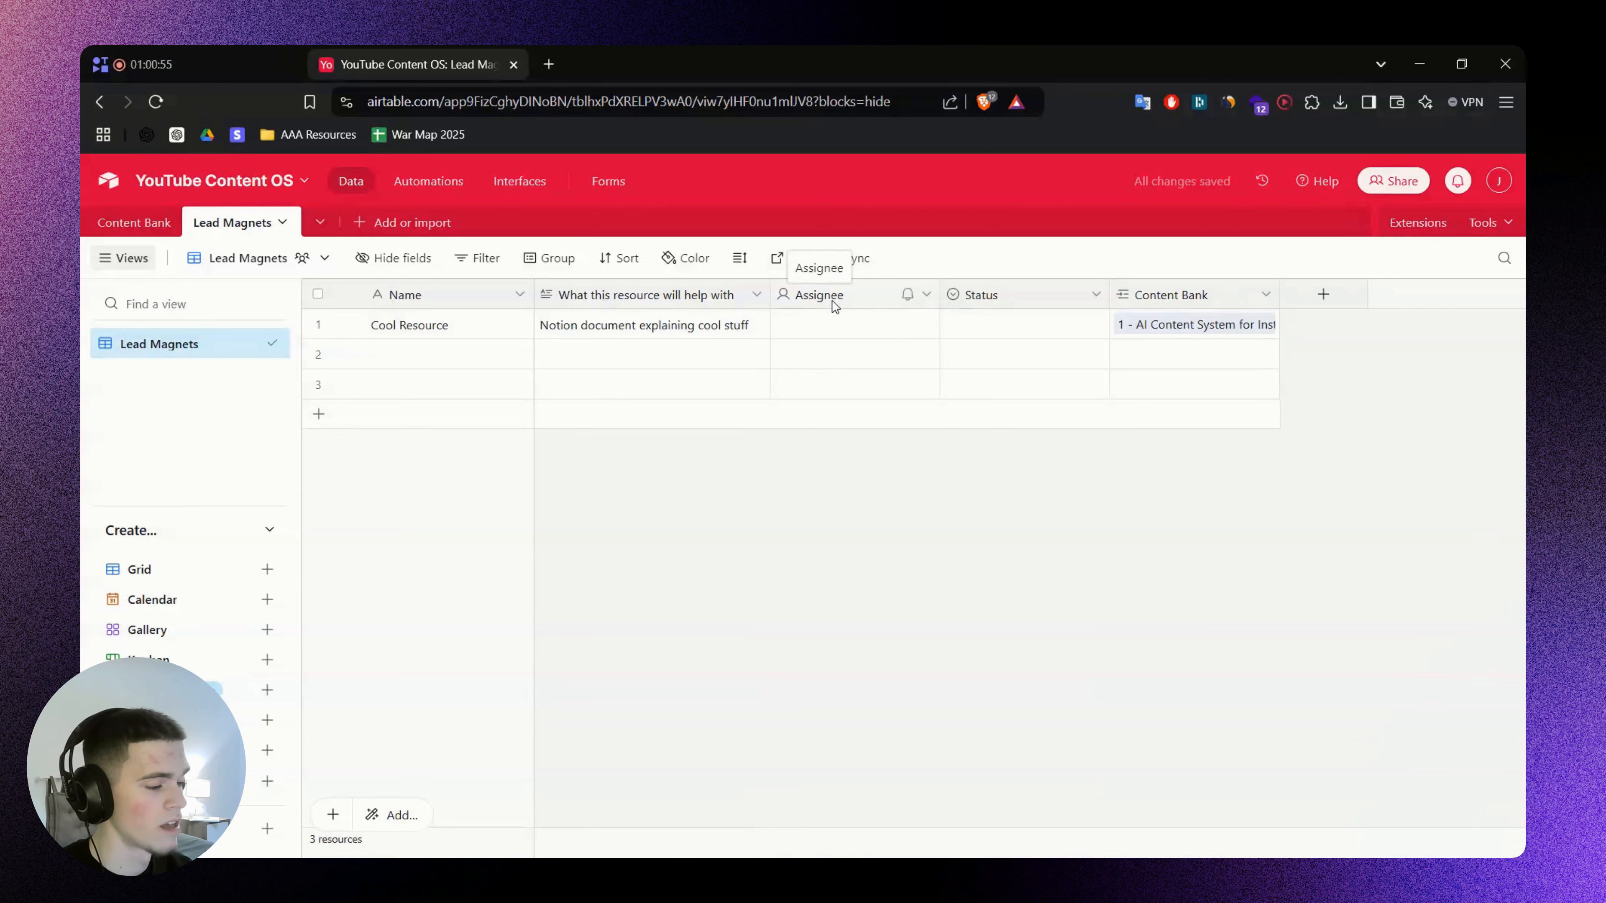
{"action": "left_click", "coordinate": [826, 320]}
{"action": "left_click", "coordinate": [808, 327]}
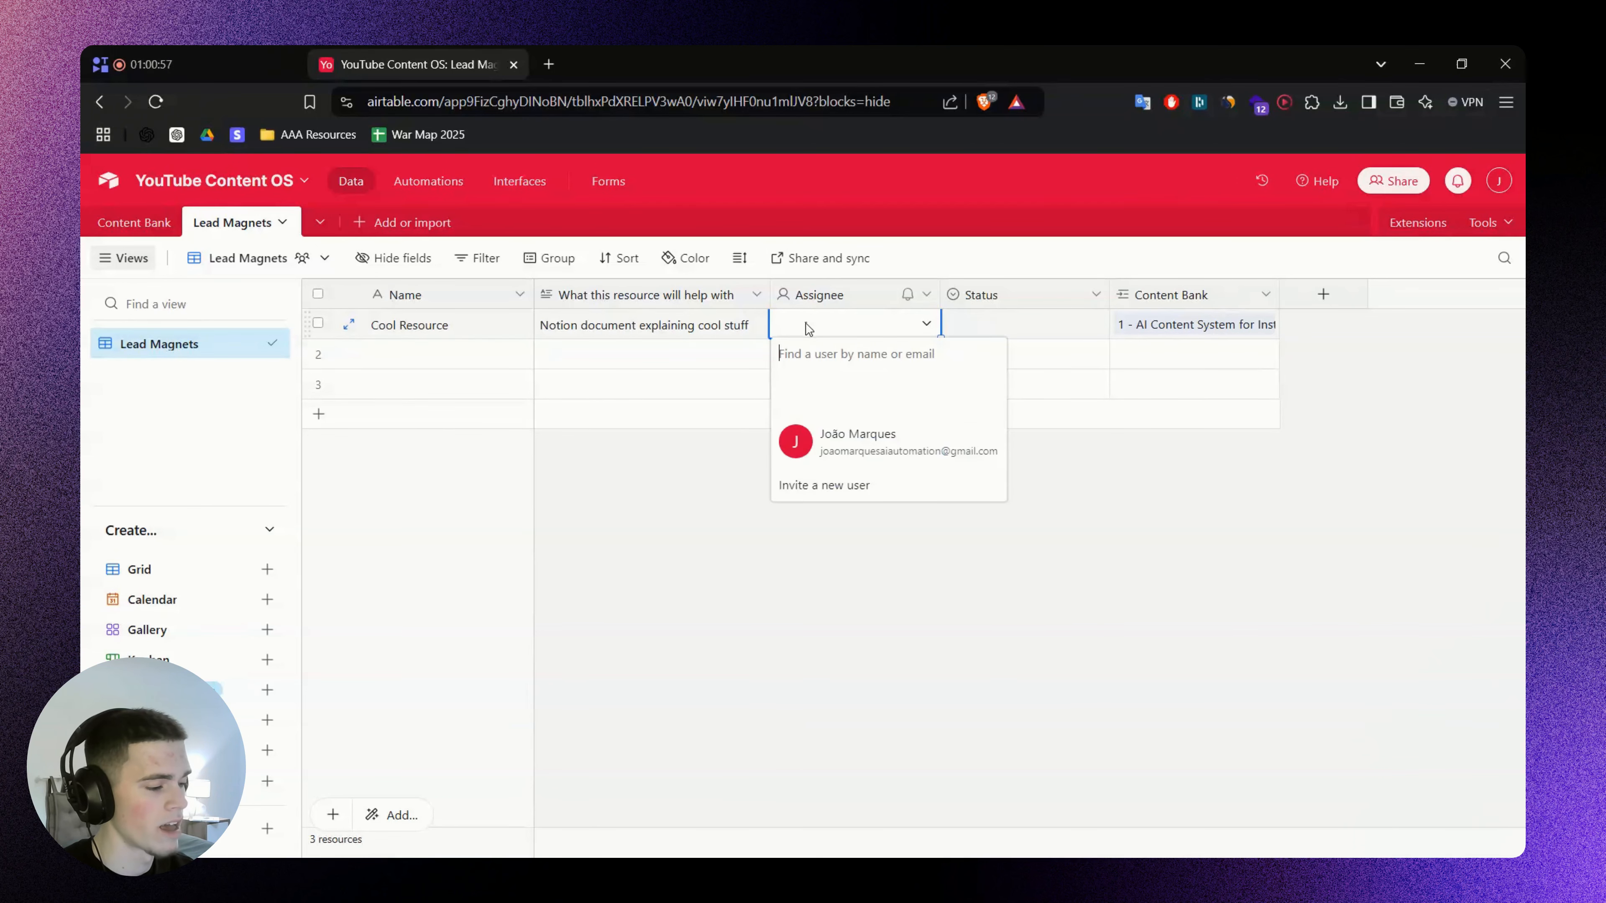
{"action": "left_click", "coordinate": [1180, 522]}
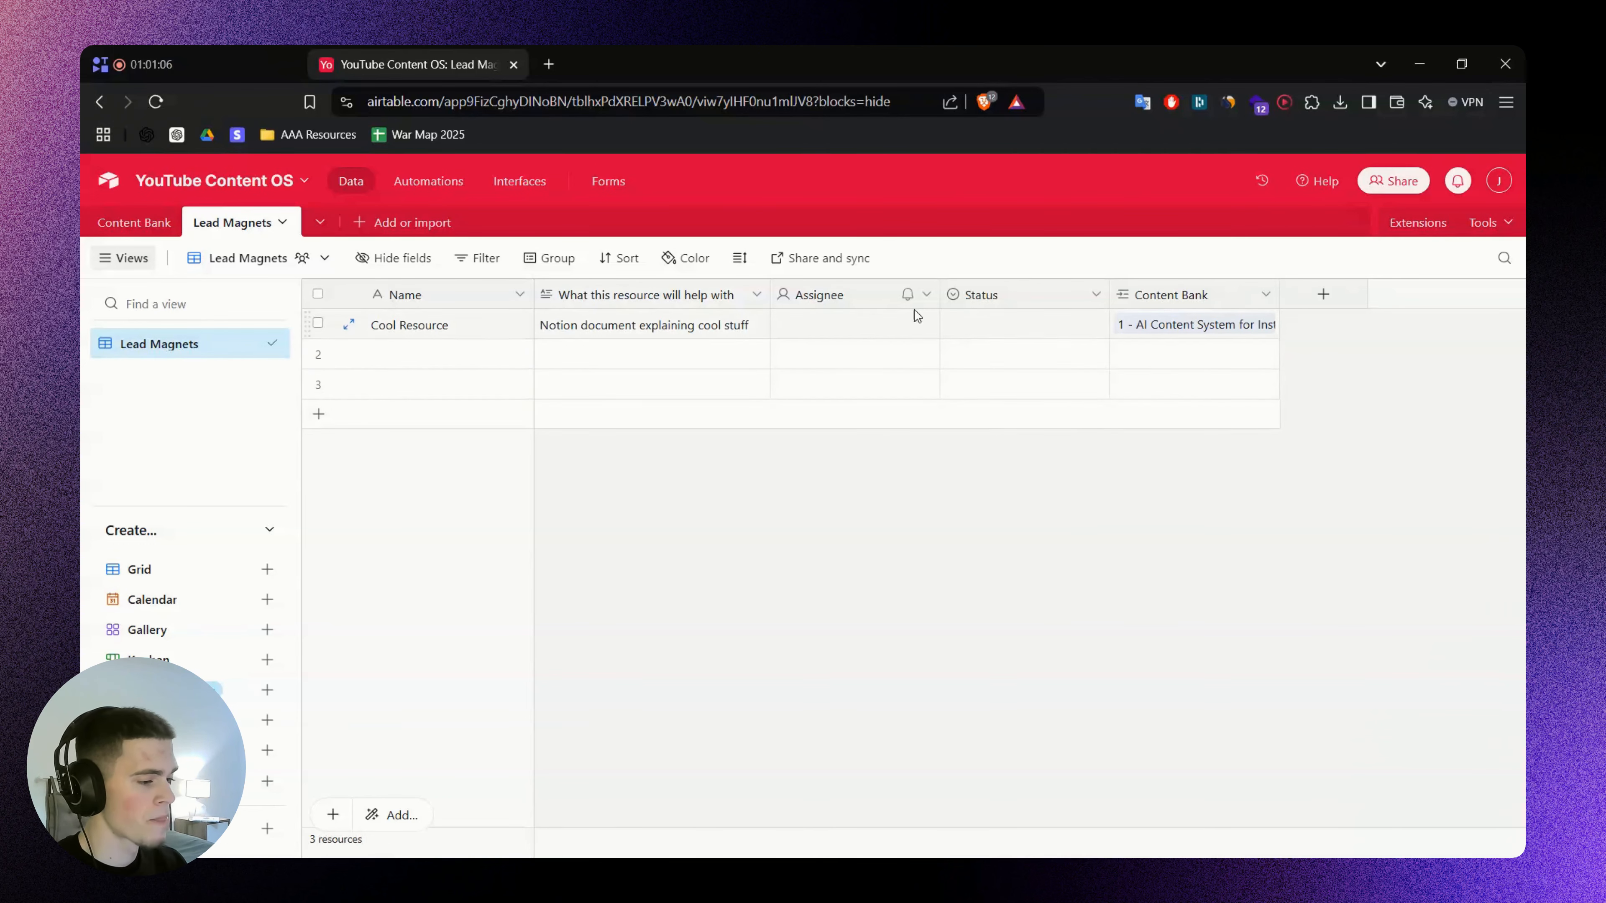
{"action": "right_click", "coordinate": [1021, 295]}
{"action": "left_click", "coordinate": [1030, 332]}
{"action": "left_click", "coordinate": [929, 389]}
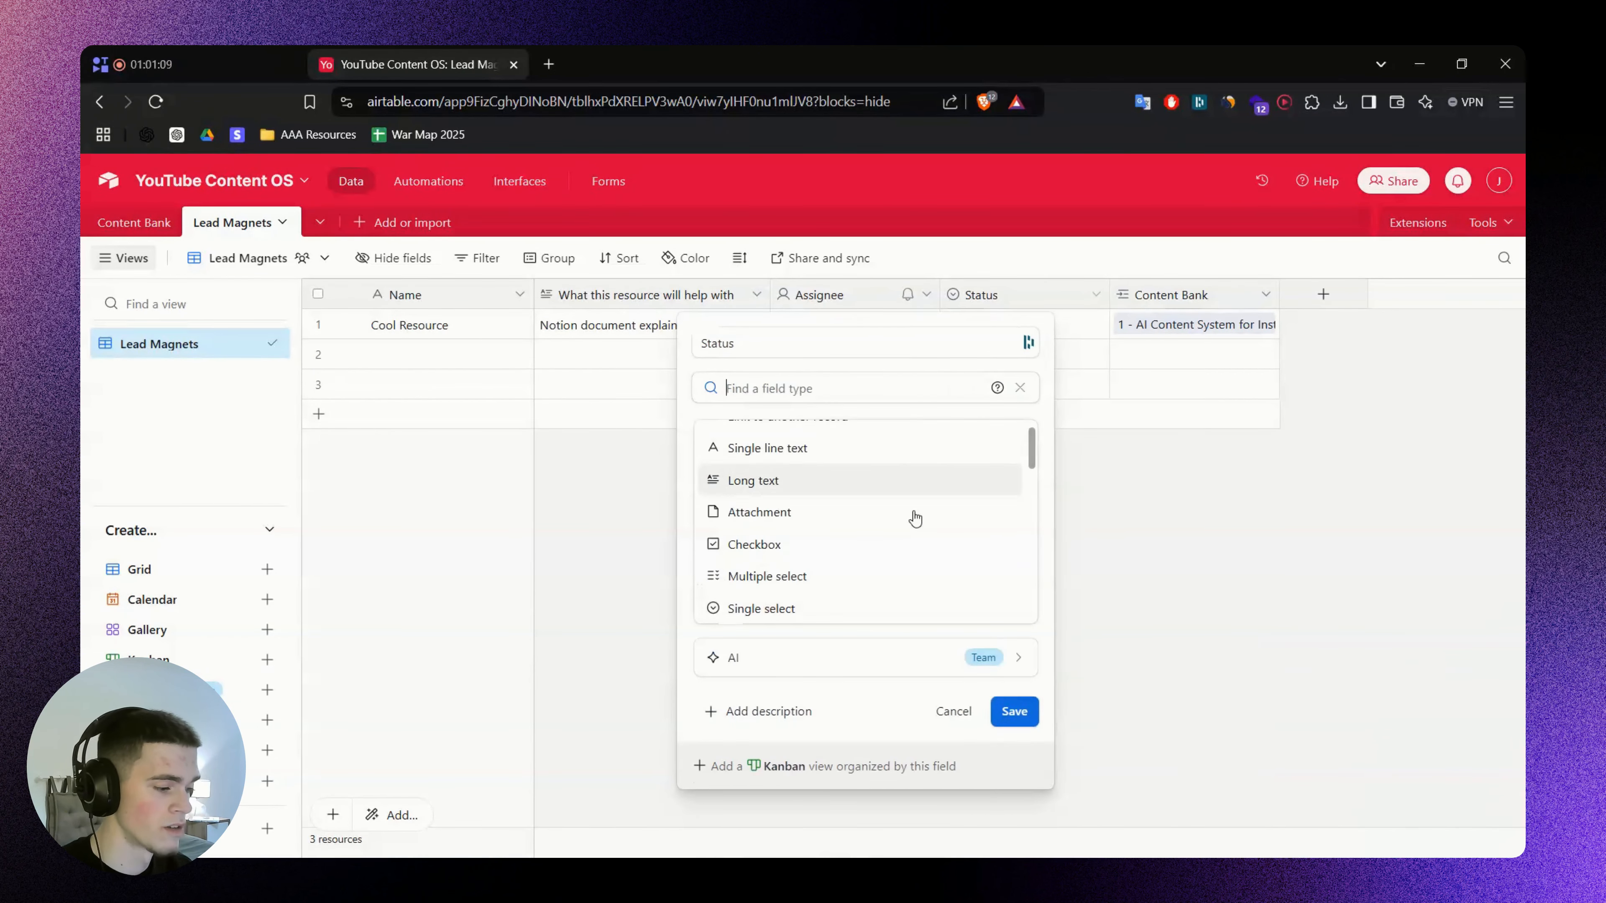
{"action": "scroll", "coordinate": [889, 546], "scroll_direction": "down", "scroll_amount": 12}
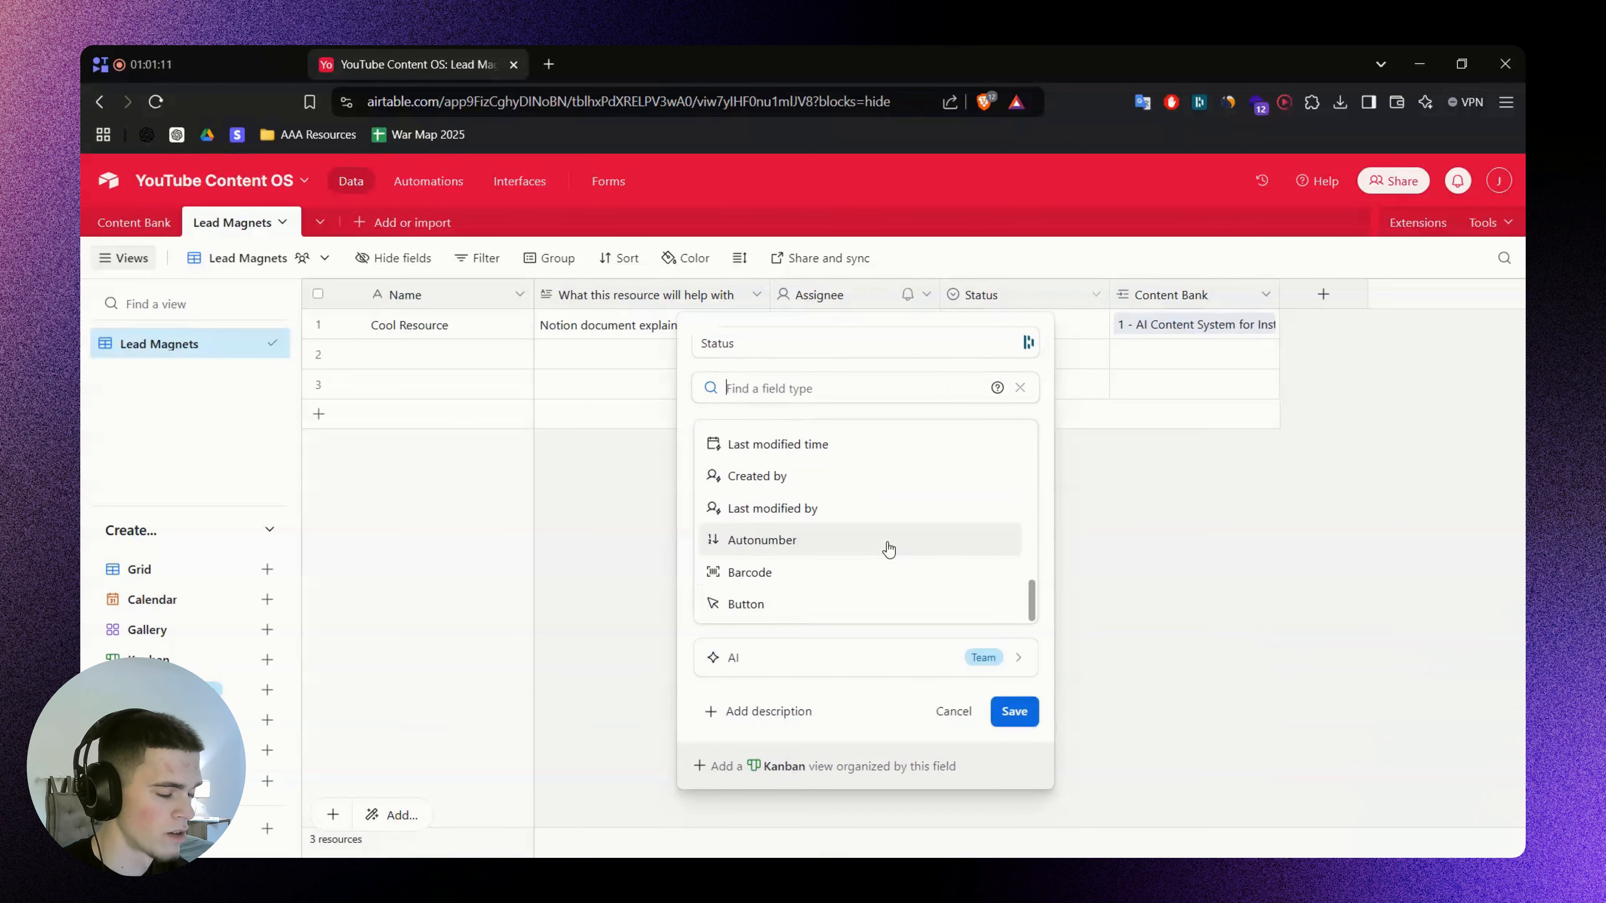
{"action": "left_click", "coordinate": [1306, 519]}
Delete the Assignee and Status fields from the Lead Magnets table, checking the FigJam plan's field list in between
{"action": "right_click", "coordinate": [833, 298]}
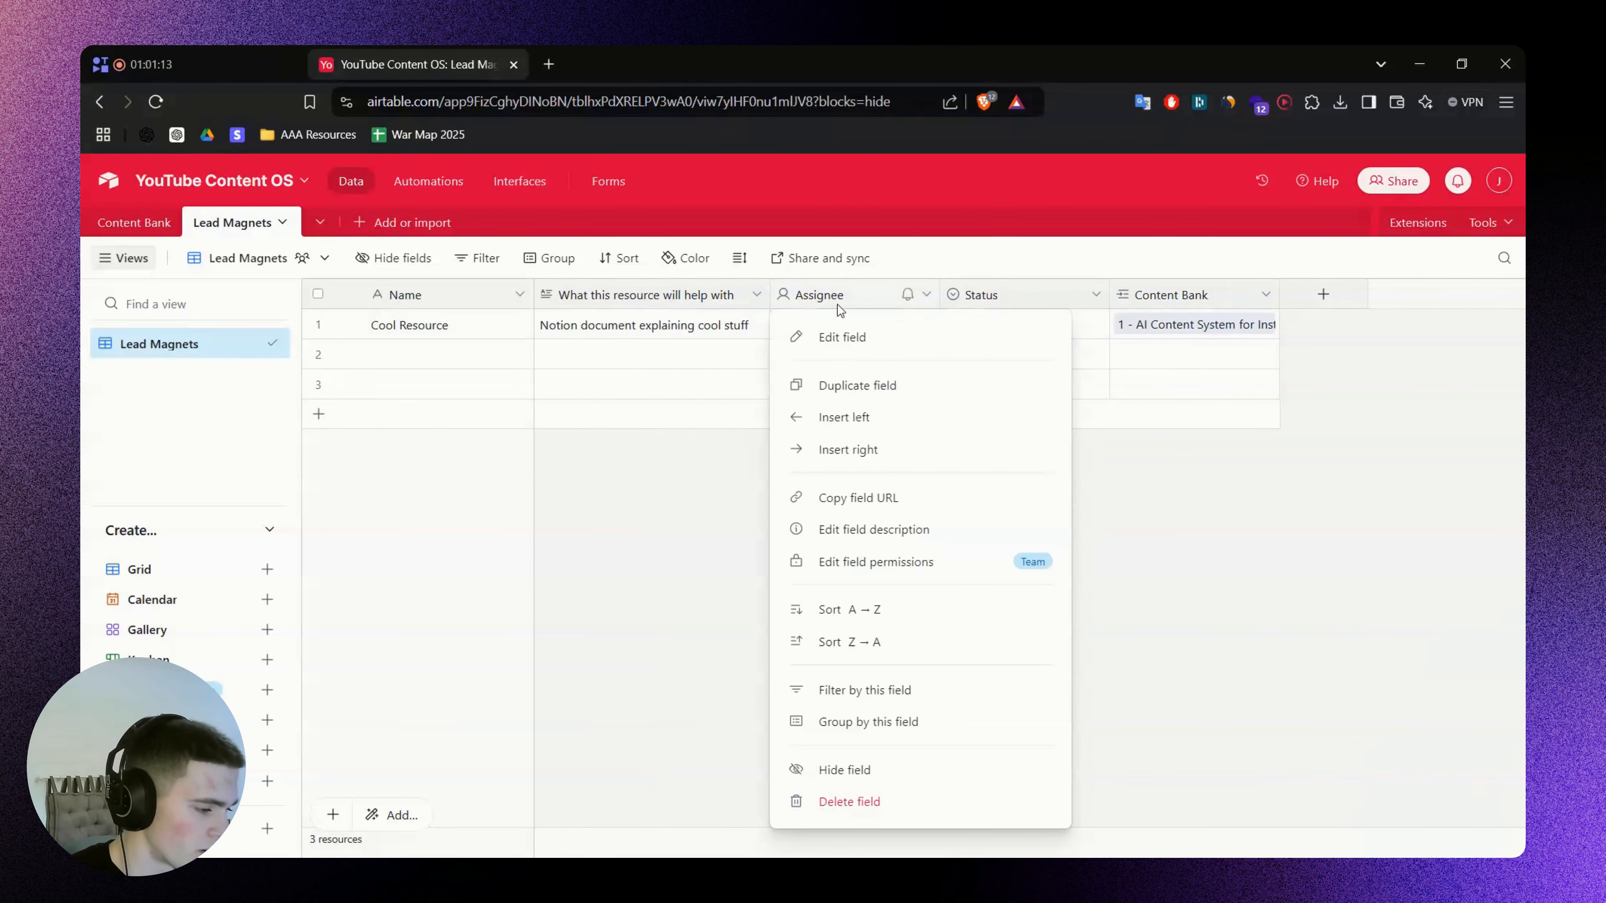
{"action": "left_click", "coordinate": [896, 811]}
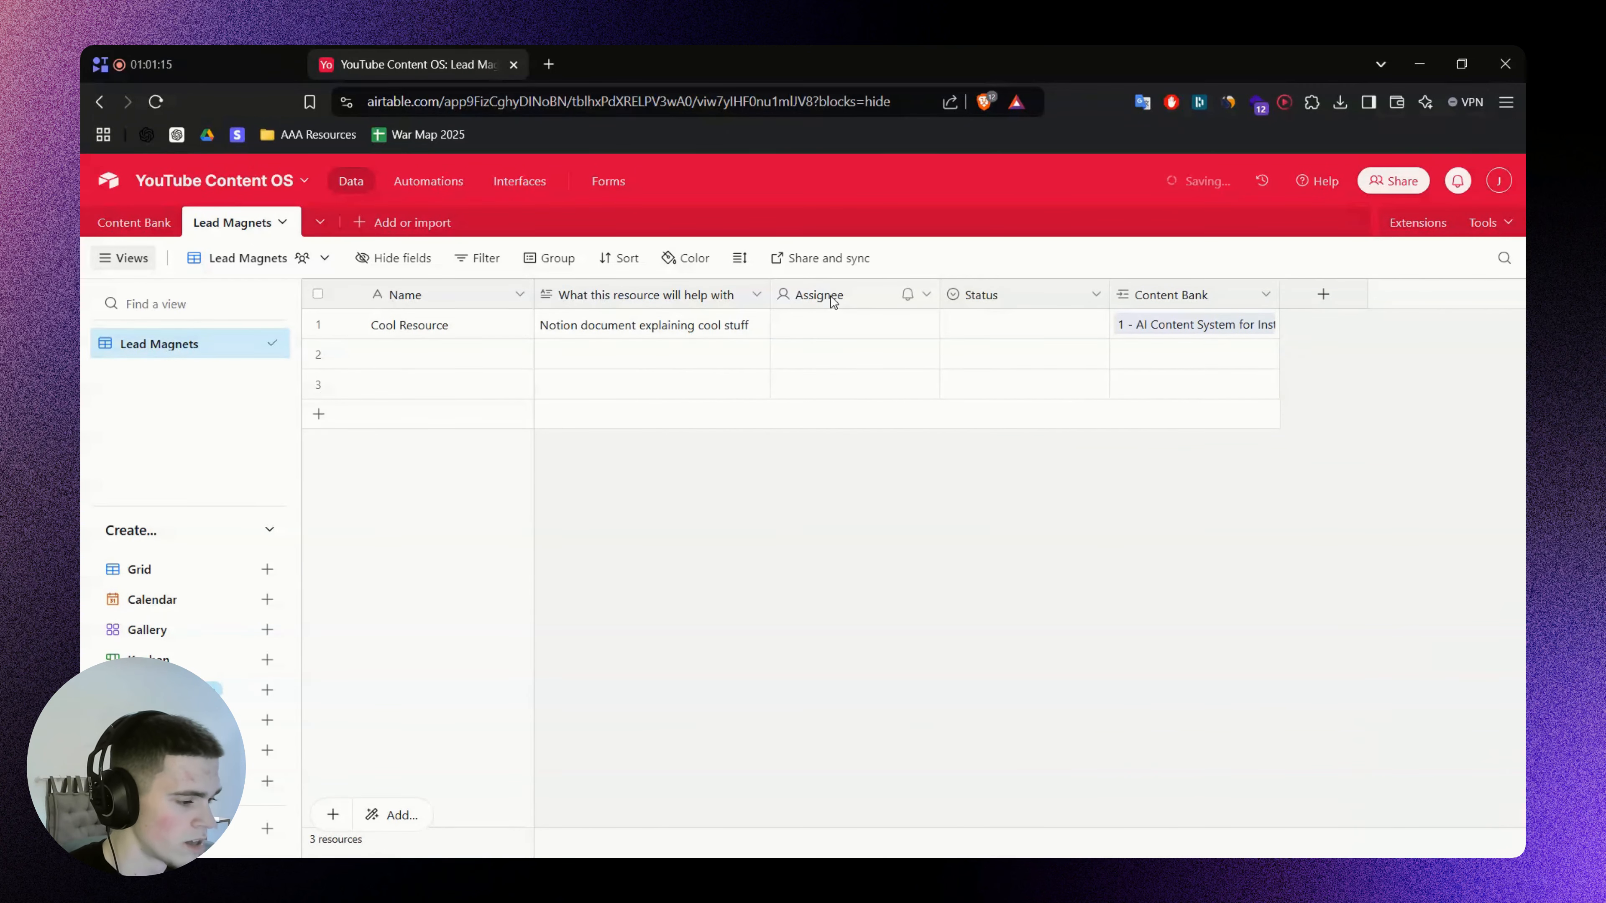
{"action": "key", "text": "alt+Tab"}
{"action": "left_click", "coordinate": [960, 527]}
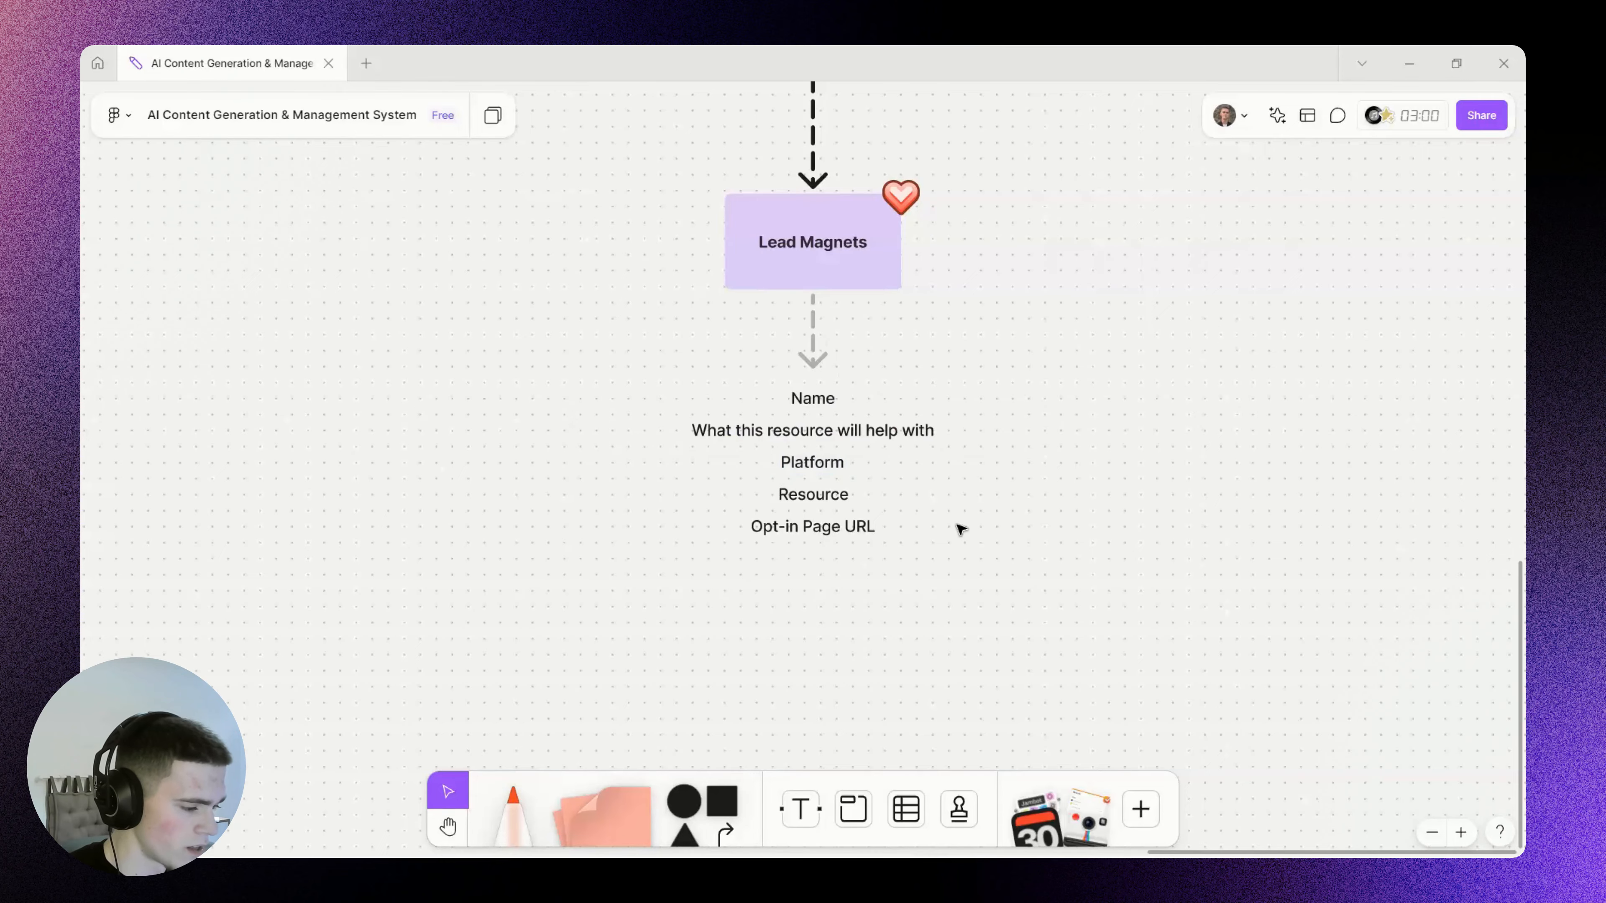
{"action": "key", "text": "alt+Tab"}
{"action": "right_click", "coordinate": [869, 298]}
{"action": "left_click", "coordinate": [849, 802]}
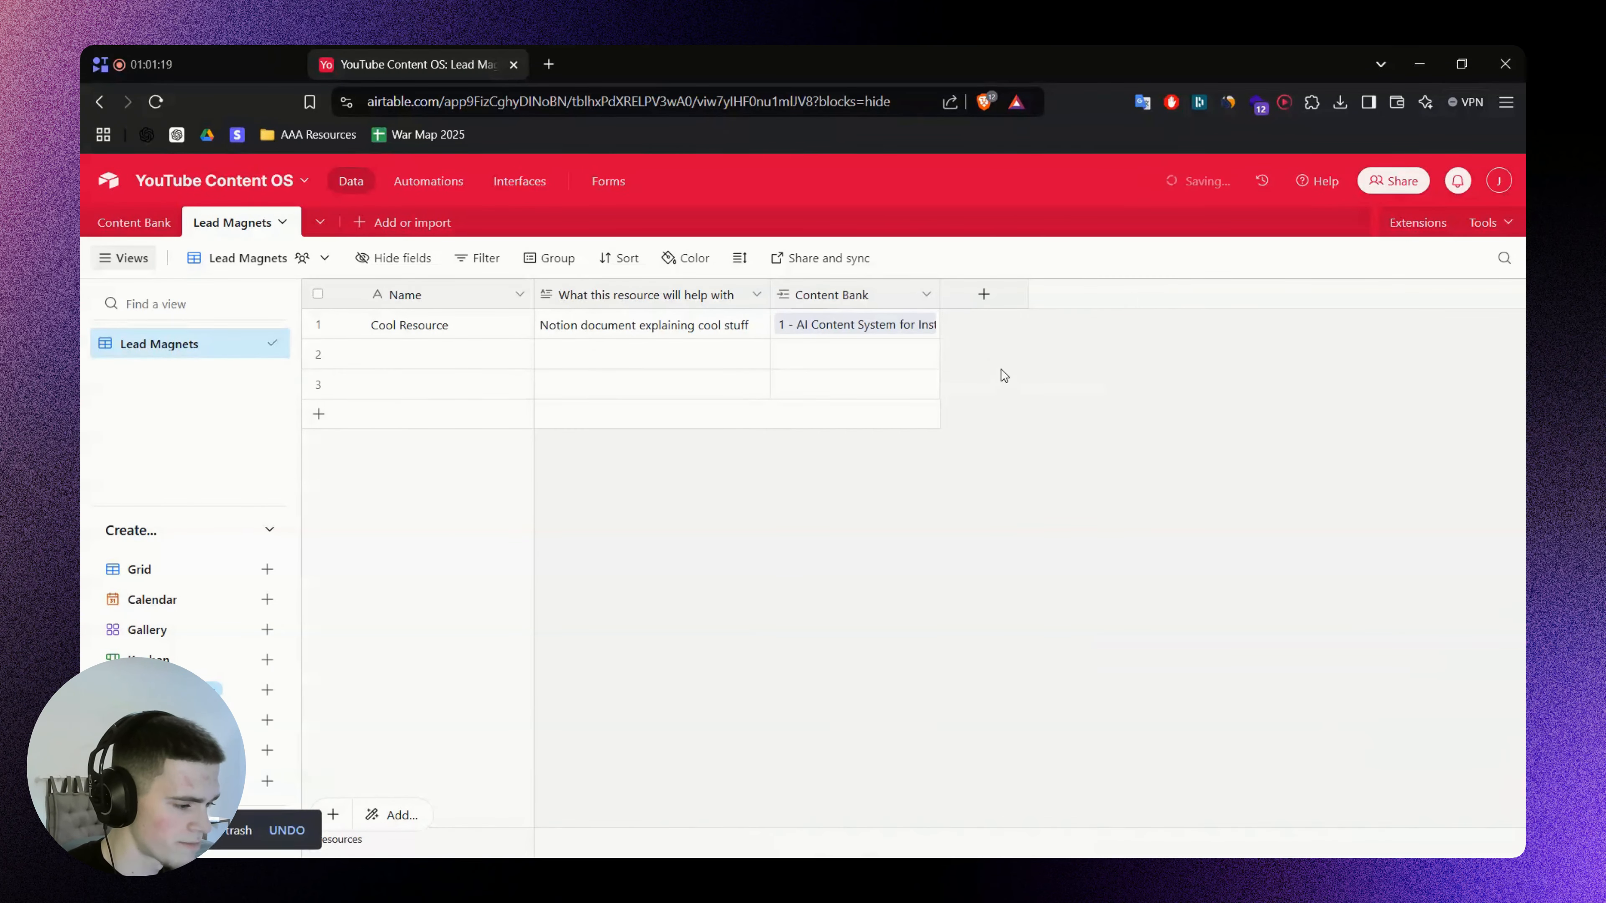
Examine how the Content Bank field in Lead Magnets links to the Lead Magnet field in the Content Bank table's Ideas view
{"action": "right_click", "coordinate": [847, 299]}
{"action": "left_click", "coordinate": [1169, 359]}
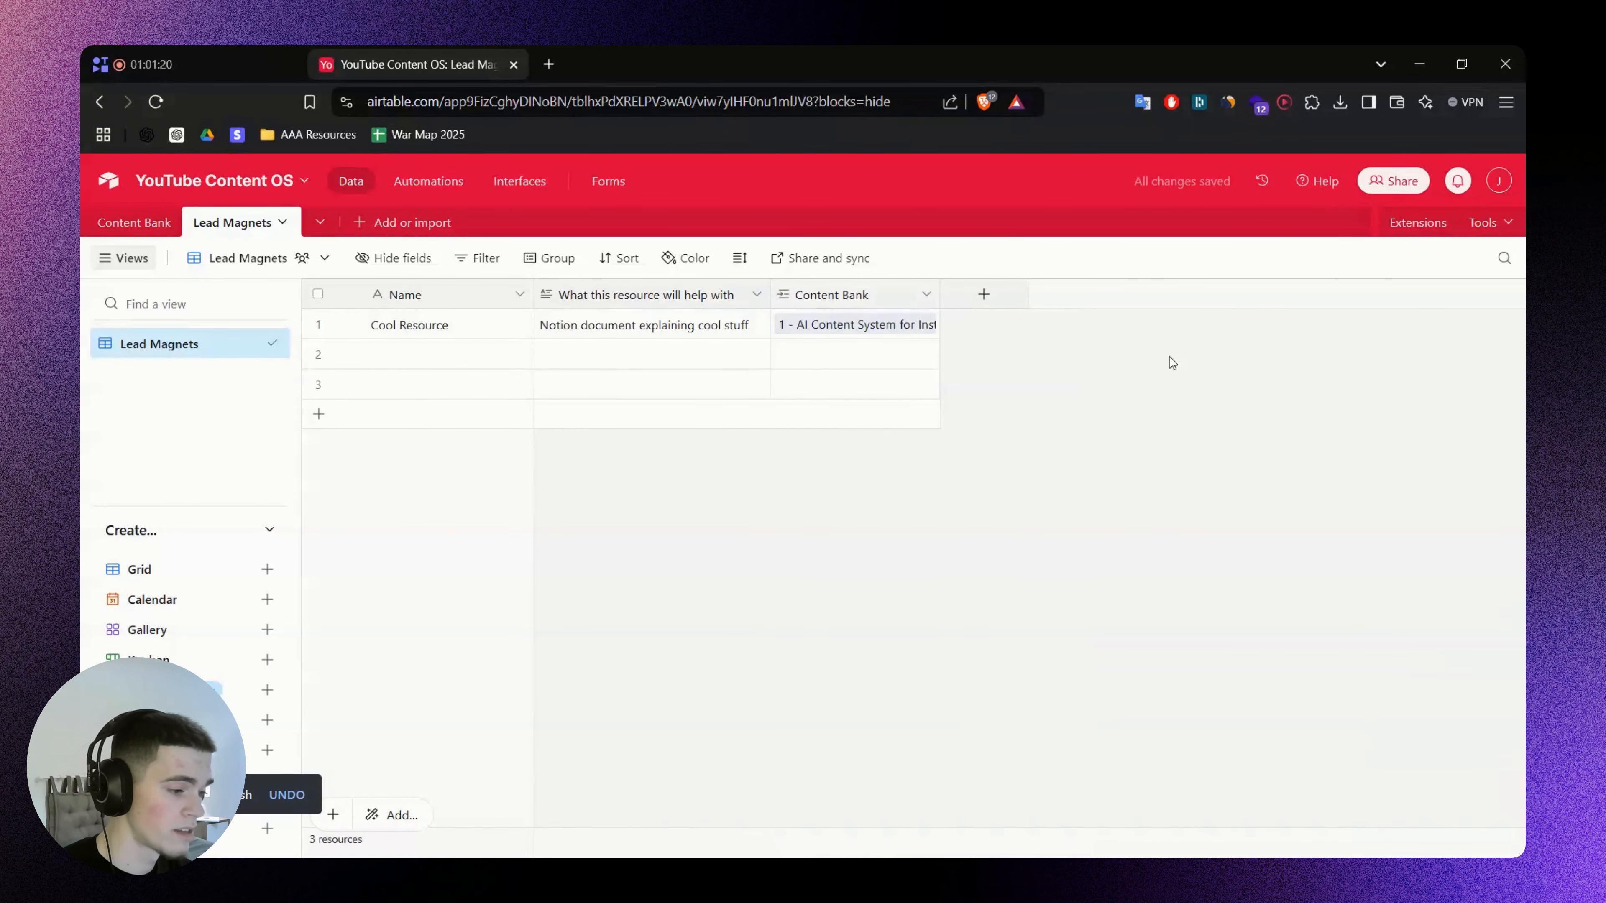
{"action": "left_click", "coordinate": [891, 298]}
{"action": "left_click", "coordinate": [994, 423]}
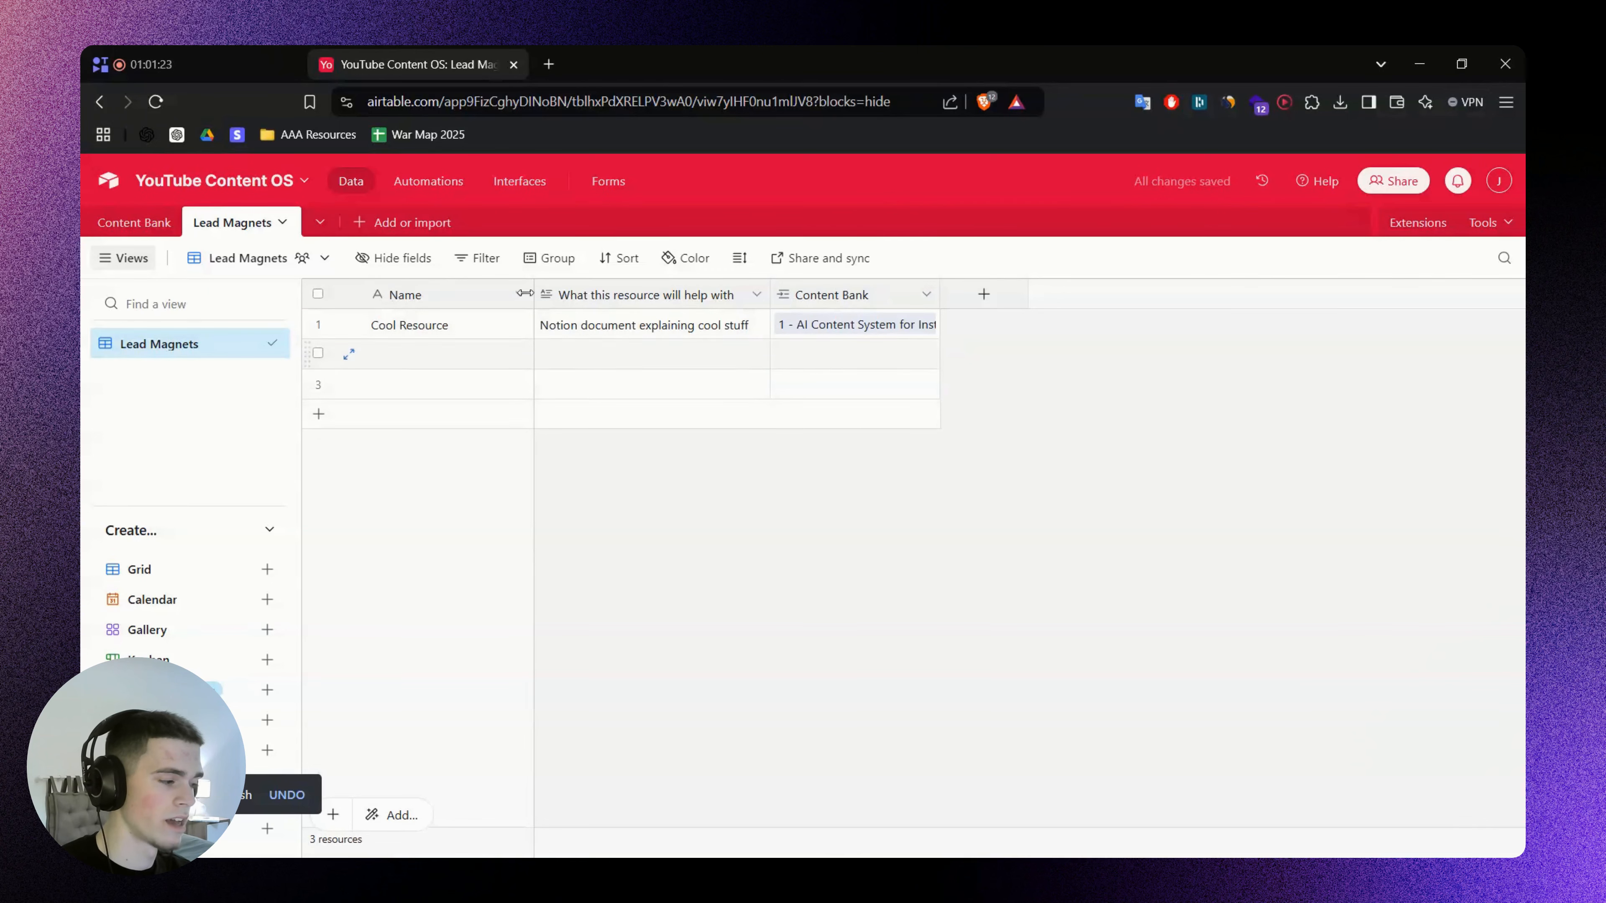
{"action": "left_click", "coordinate": [149, 226]}
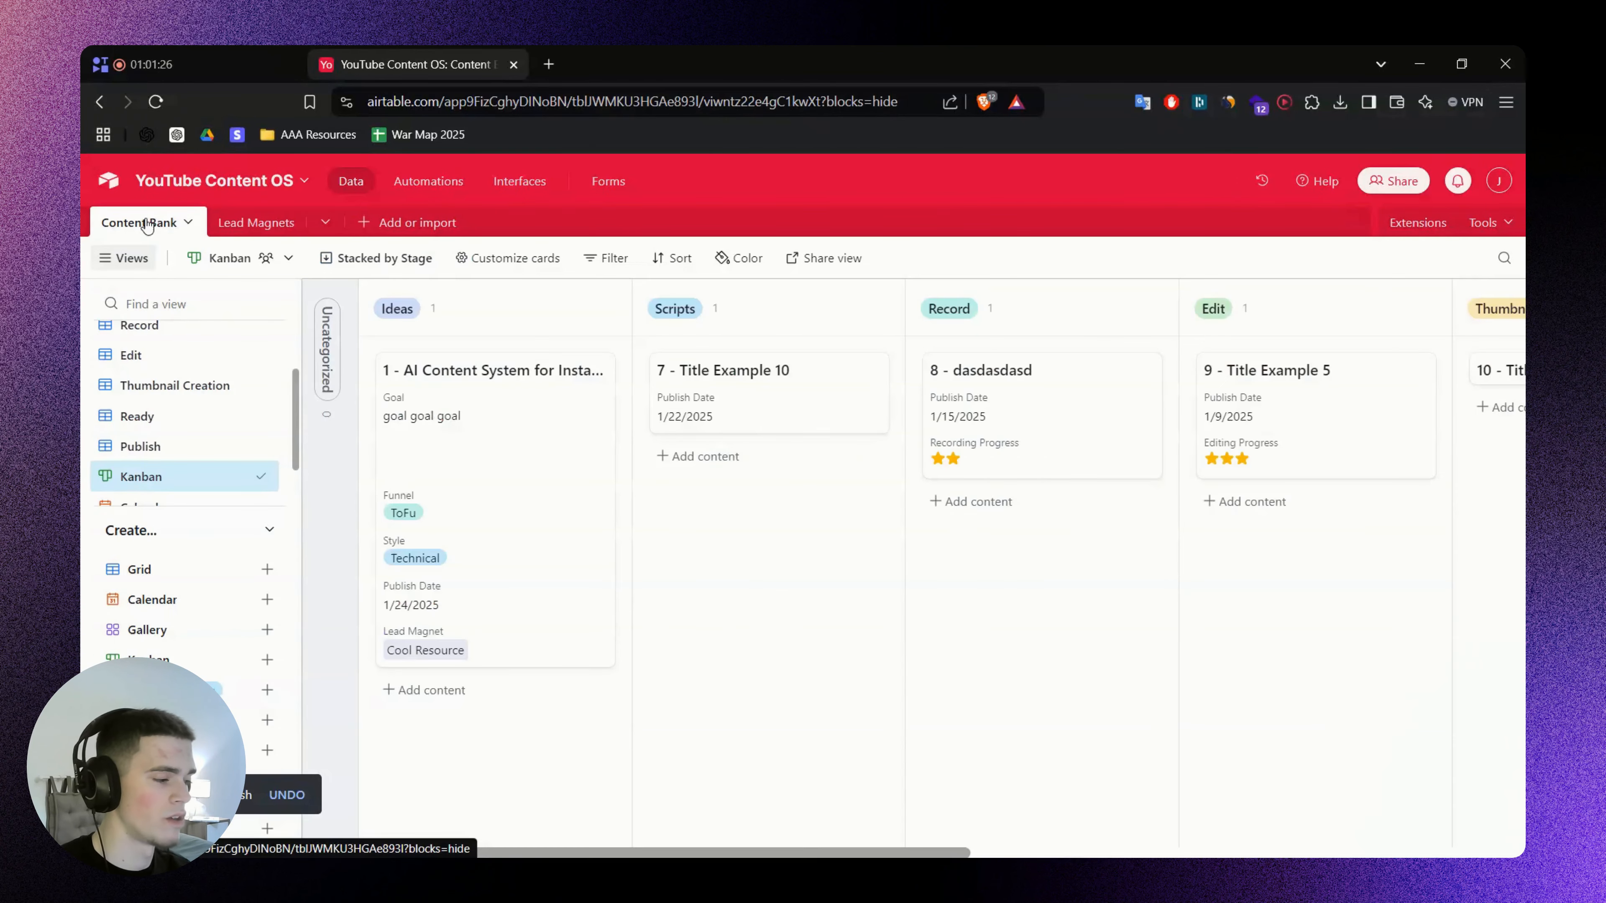
{"action": "left_click", "coordinate": [236, 227]}
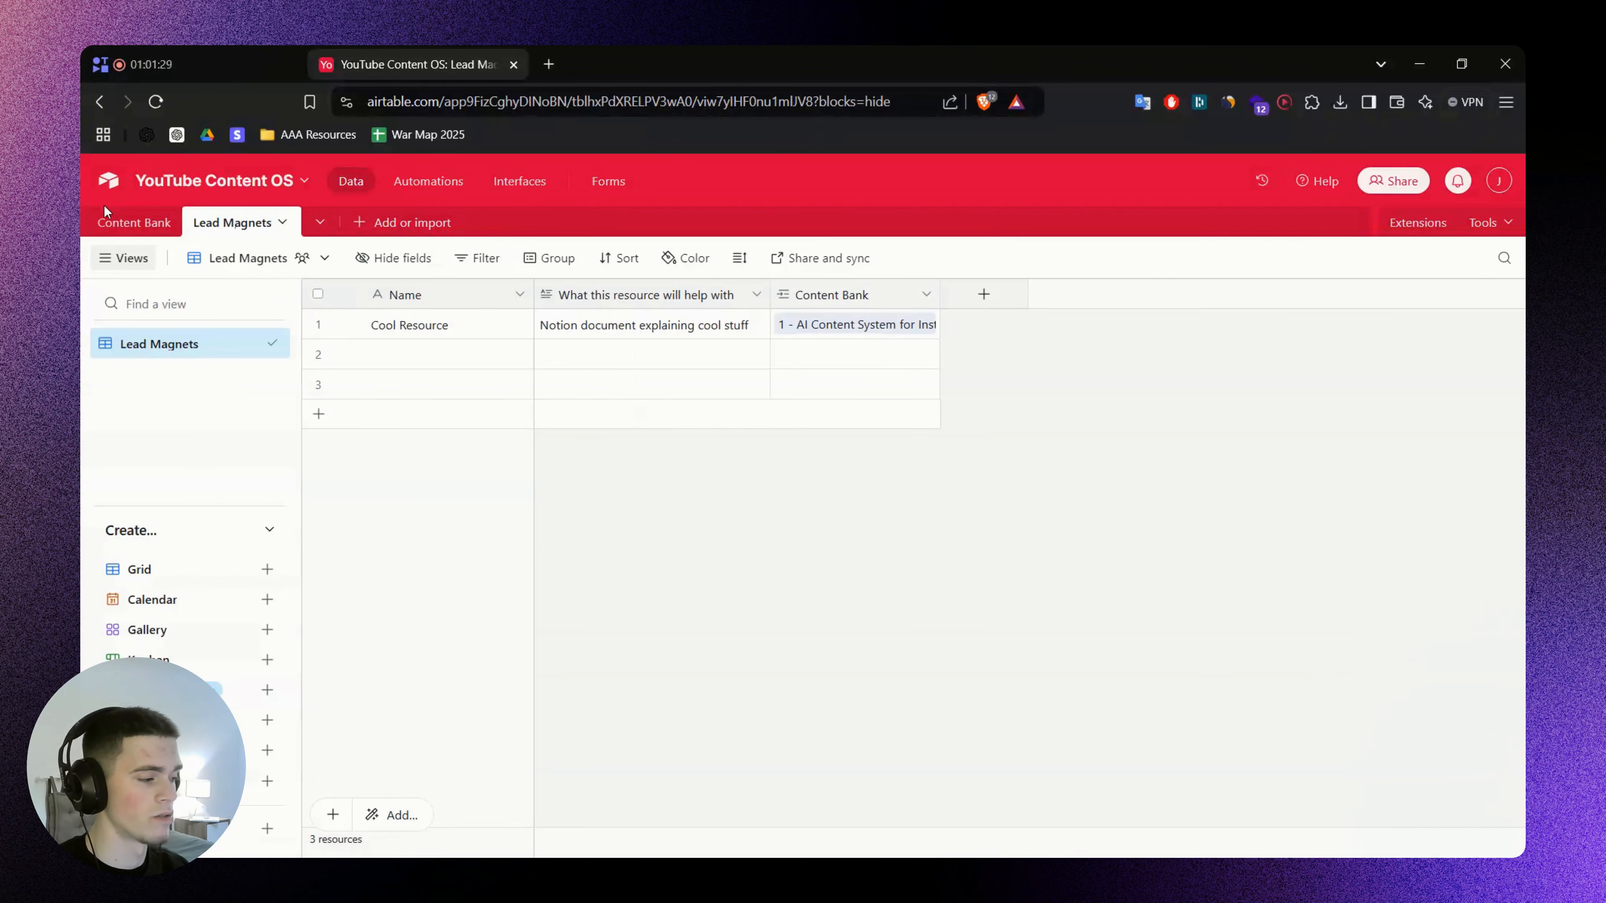
{"action": "left_click", "coordinate": [105, 225]}
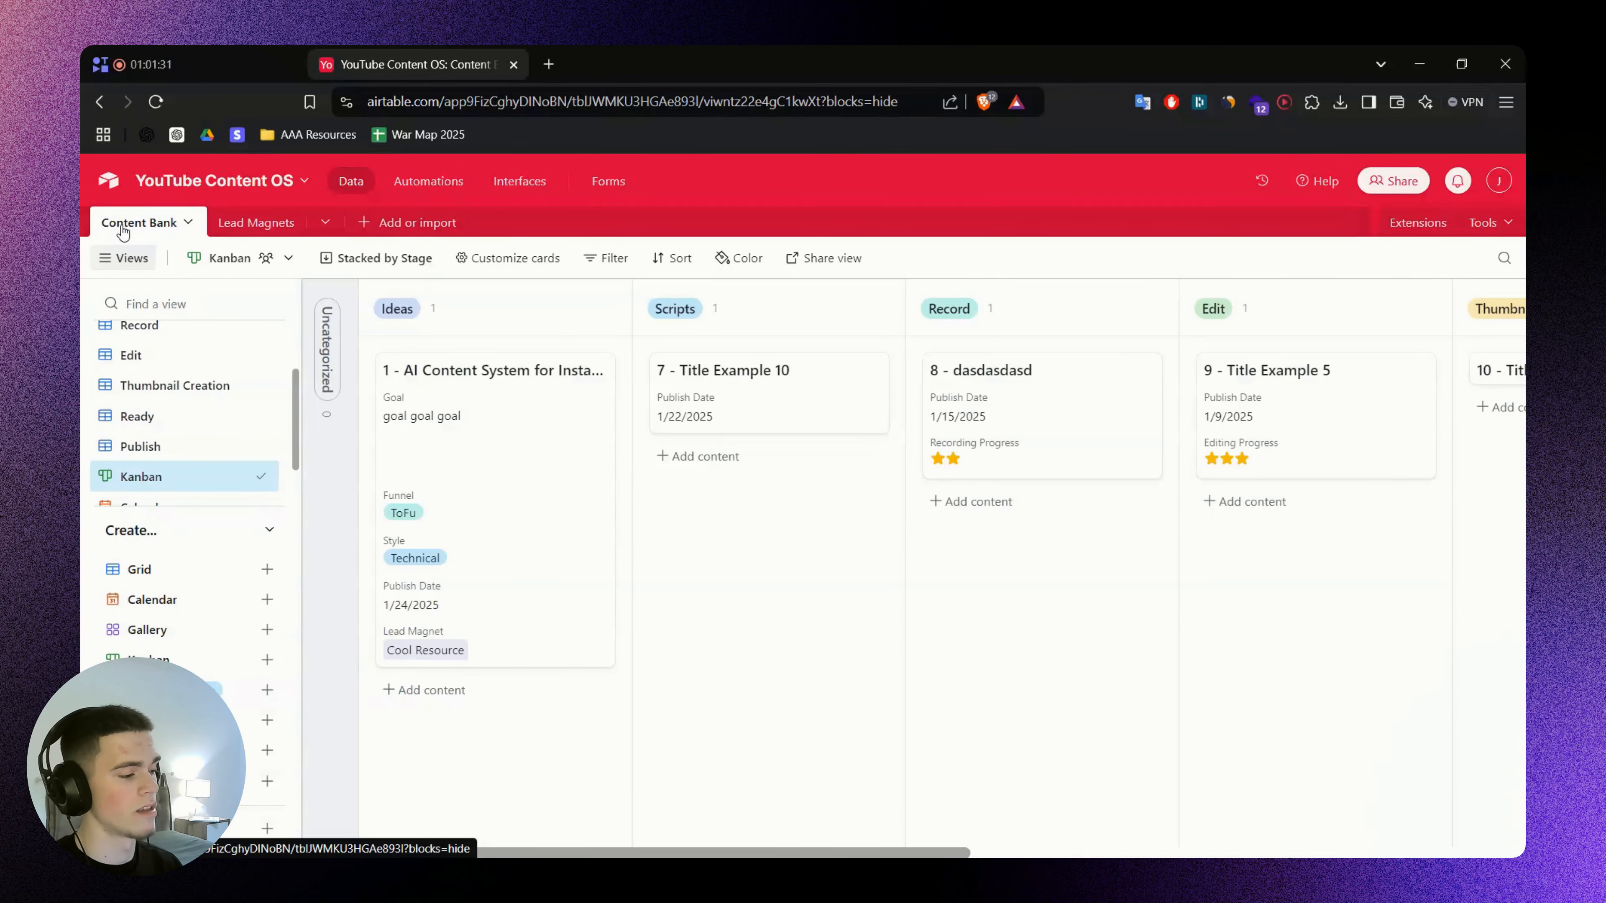
{"action": "scroll", "coordinate": [166, 351], "scroll_direction": "up", "scroll_amount": 3}
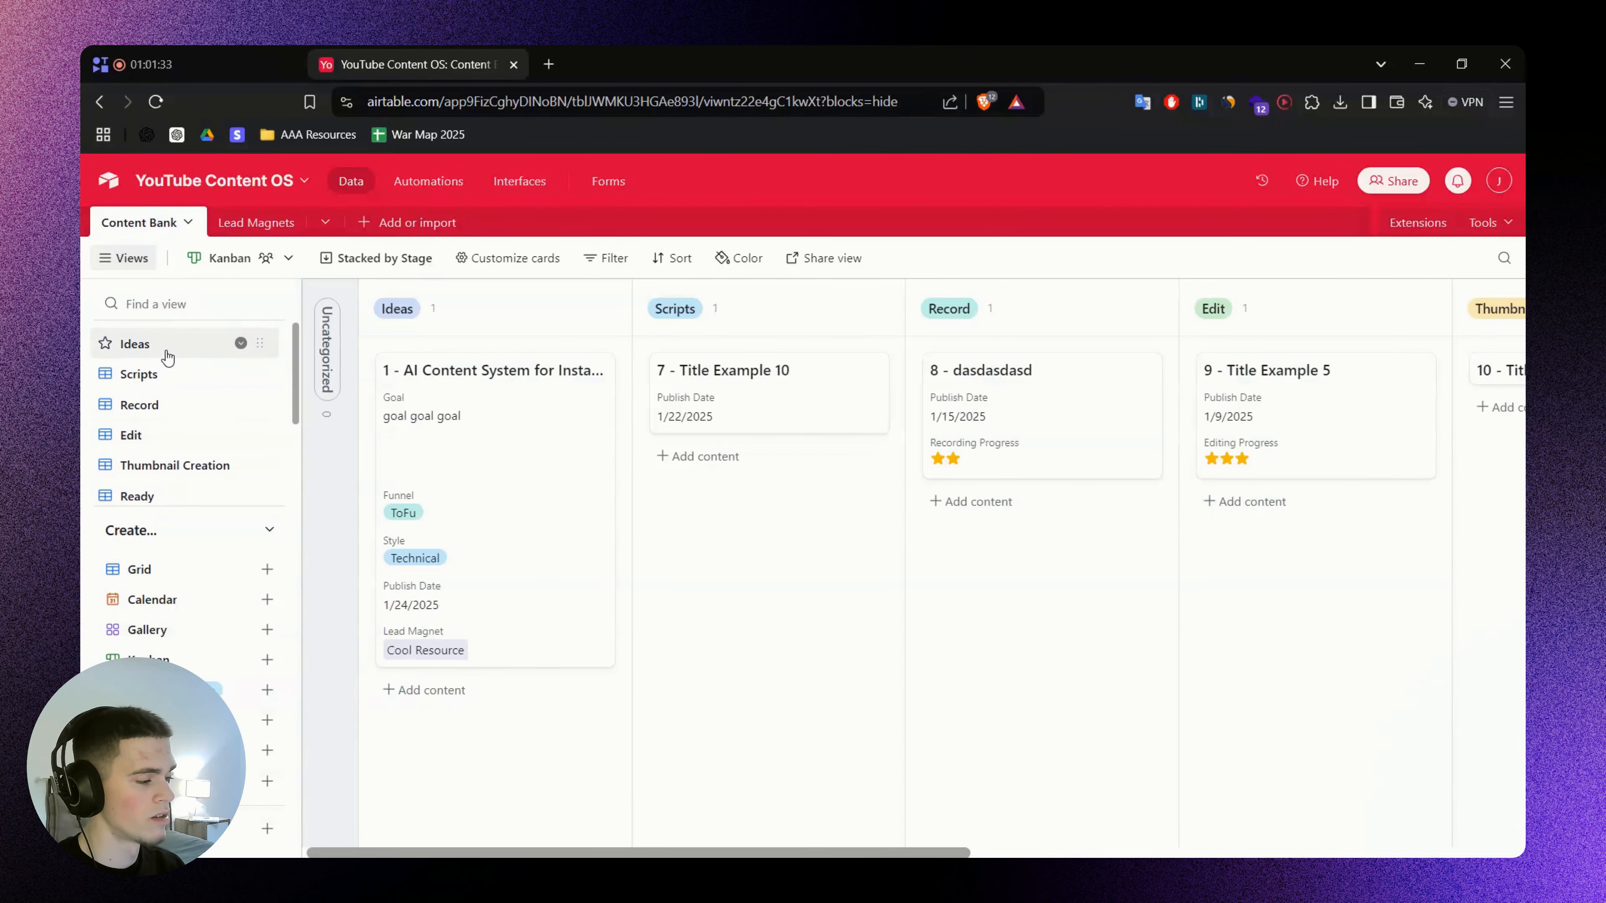
{"action": "left_click", "coordinate": [167, 346]}
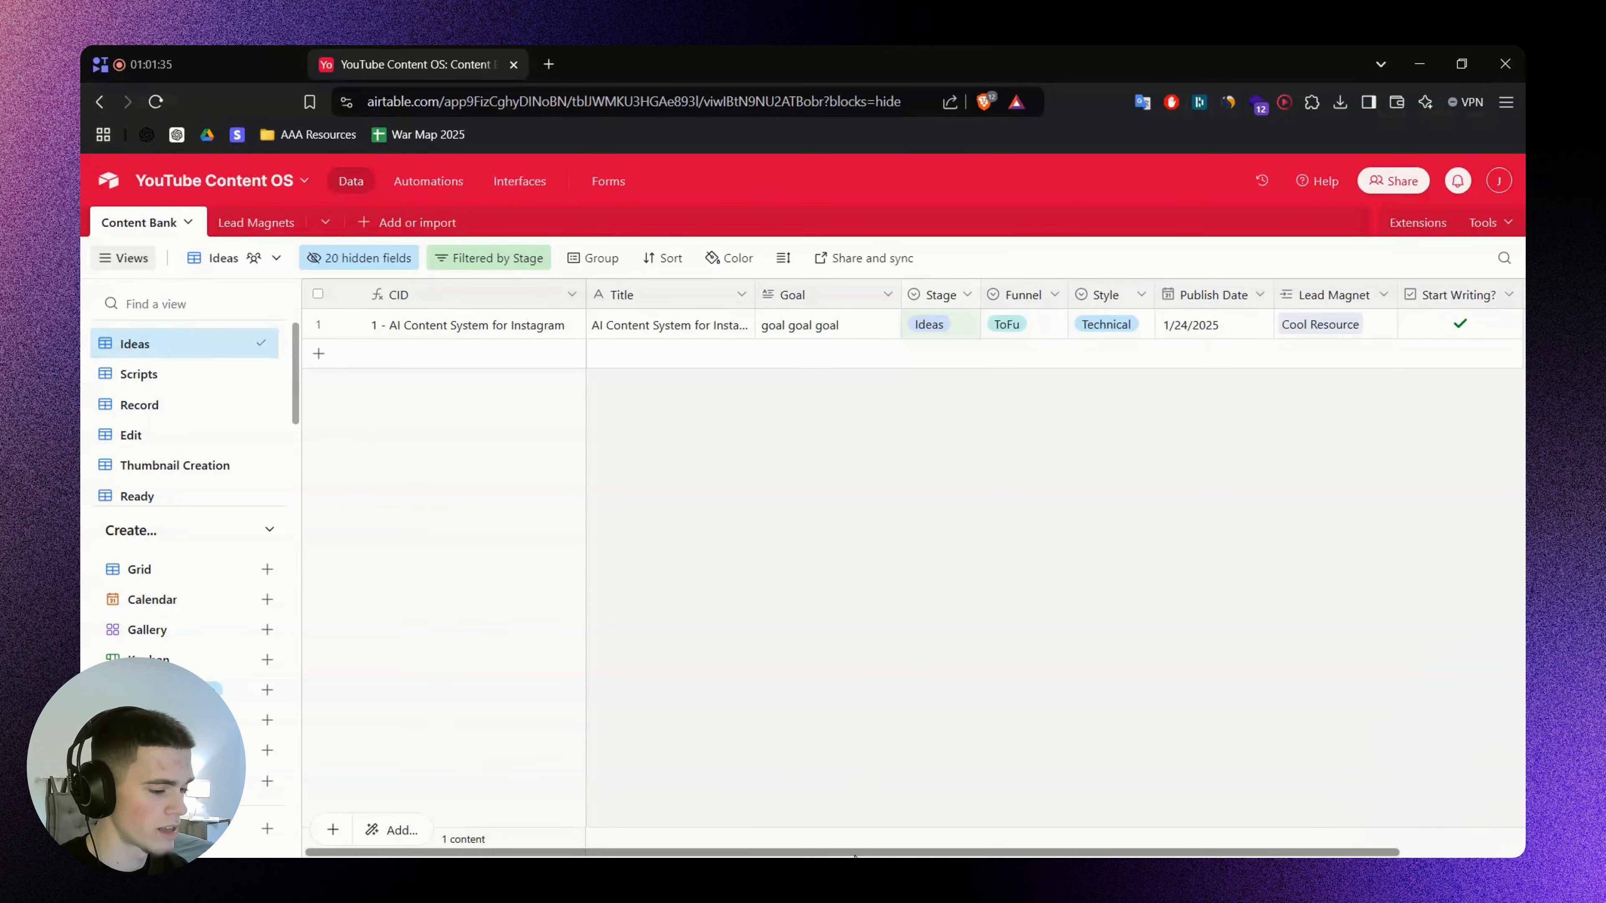
{"action": "left_click_drag", "start_coordinate": [900, 854], "coordinate": [981, 854]}
{"action": "left_click", "coordinate": [1189, 325]}
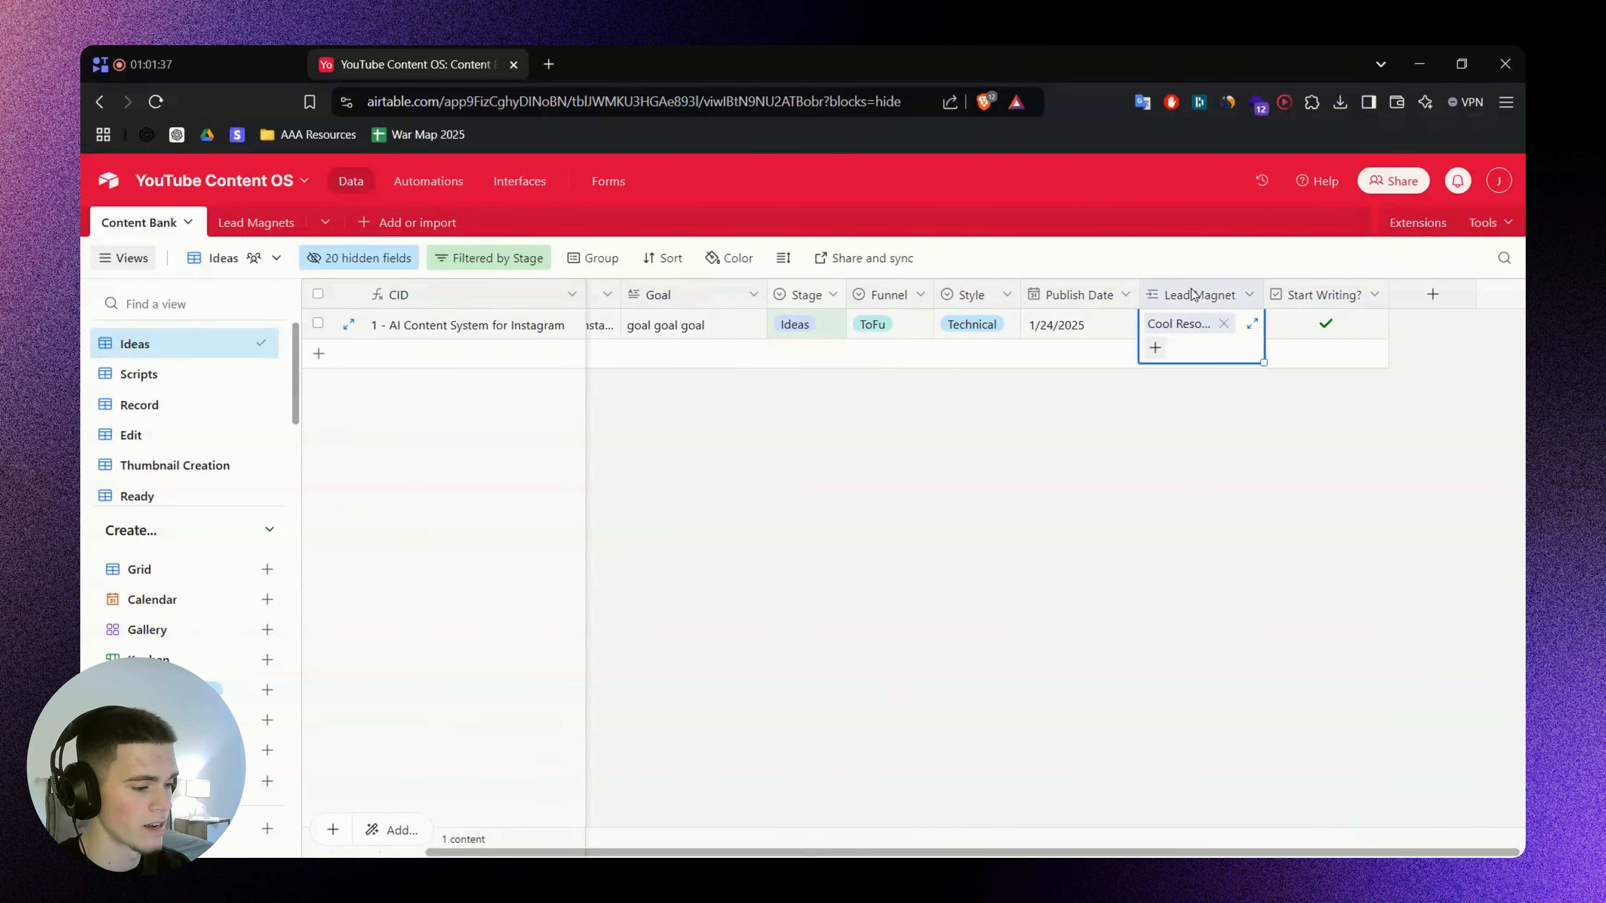
{"action": "left_click", "coordinate": [256, 222]}
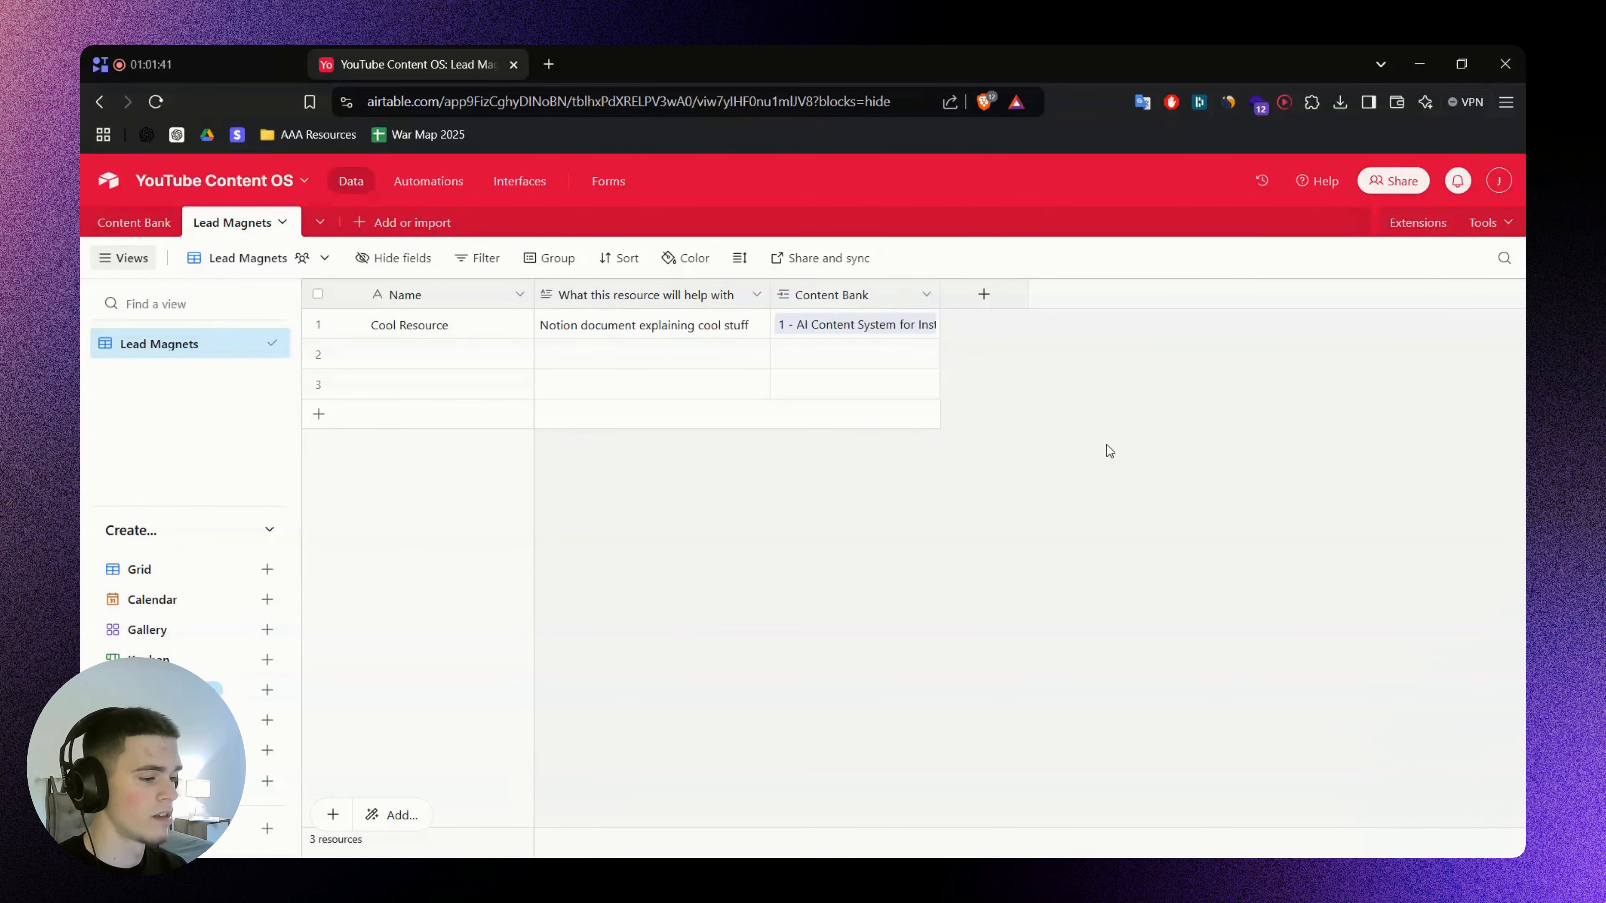
{"action": "left_click", "coordinate": [838, 297]}
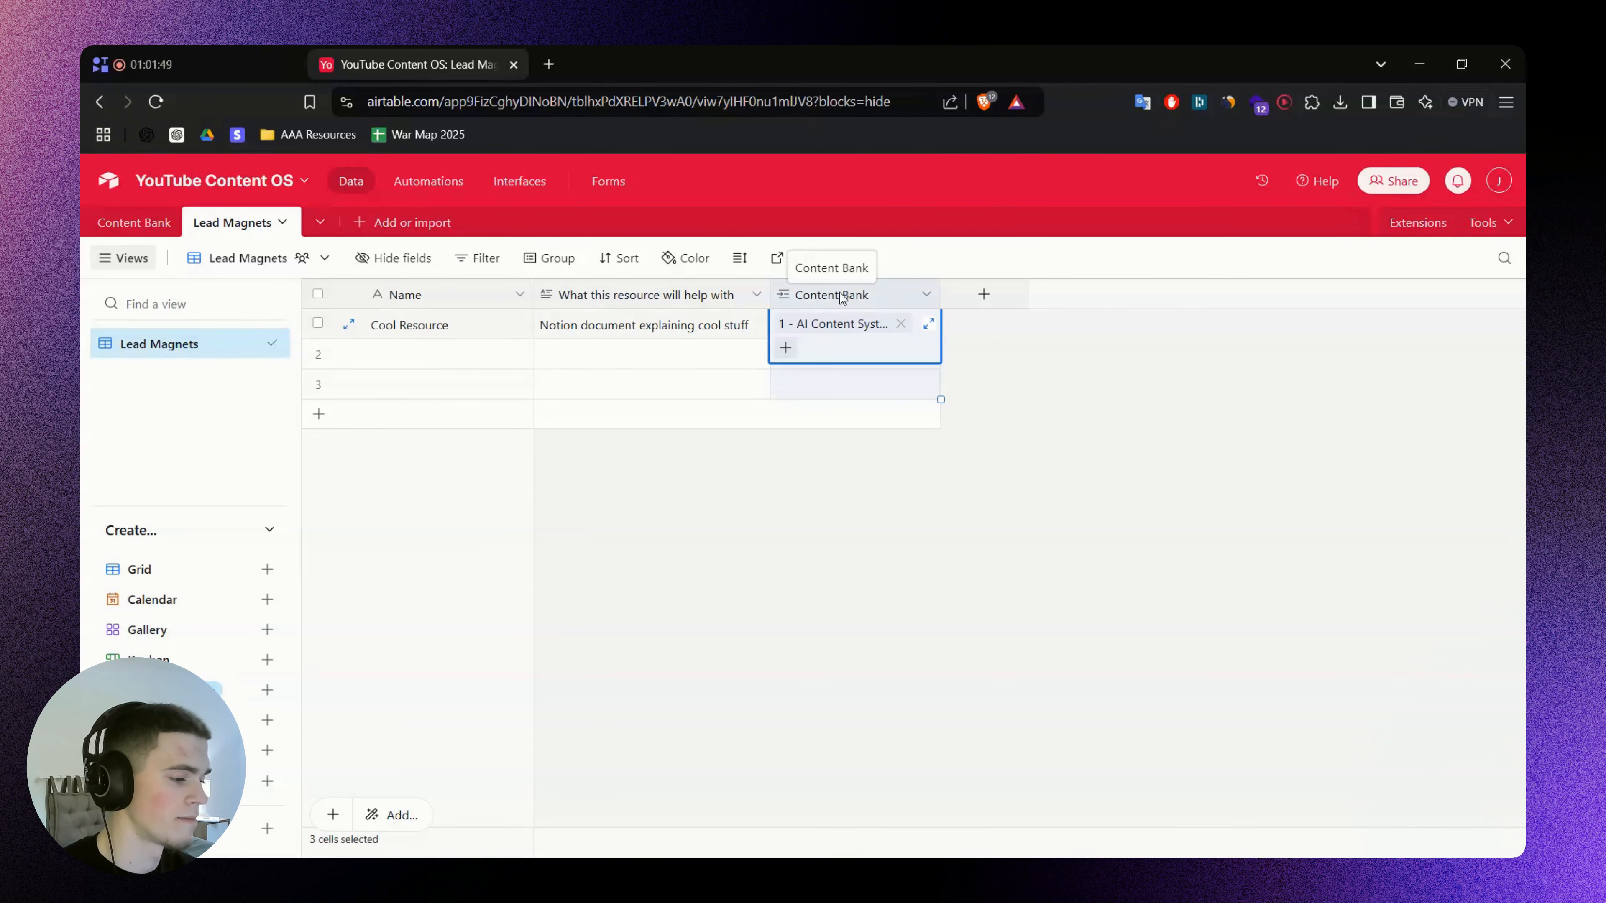
{"action": "left_click", "coordinate": [1107, 399]}
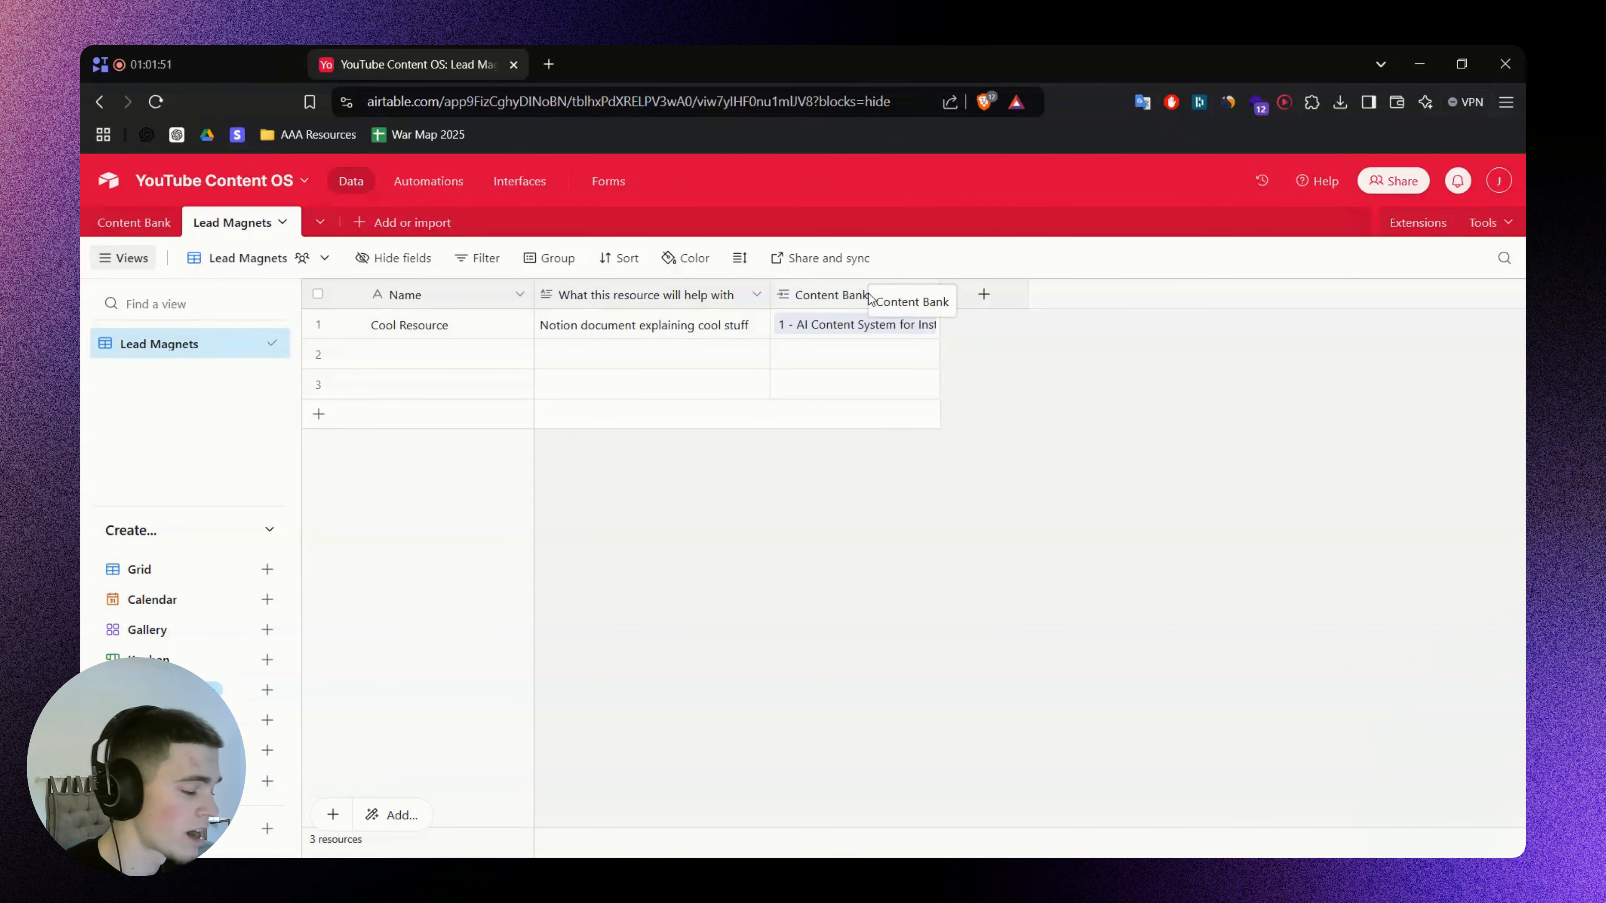
Widen the Content Bank column of the Lead Magnets table slightly
{"action": "mouse_move", "coordinate": [933, 296]}
{"action": "left_mouse_down"}
{"action": "mouse_move", "coordinate": [991, 301]}
{"action": "mouse_move", "coordinate": [955, 296]}
{"action": "left_mouse_up"}
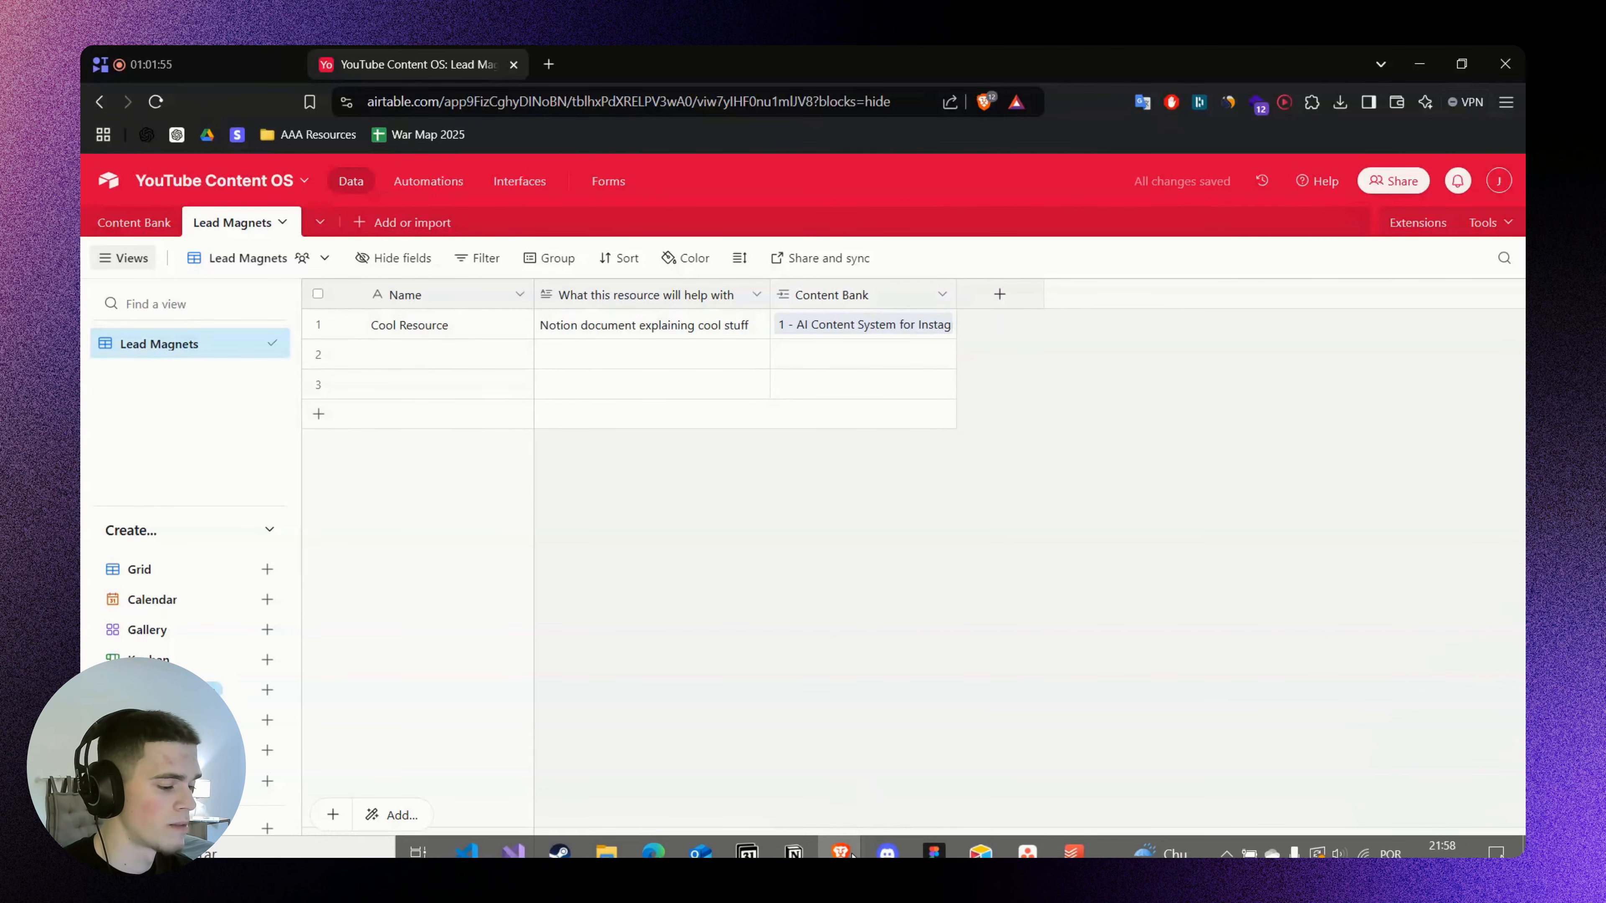
{"action": "left_click", "coordinate": [485, 322]}
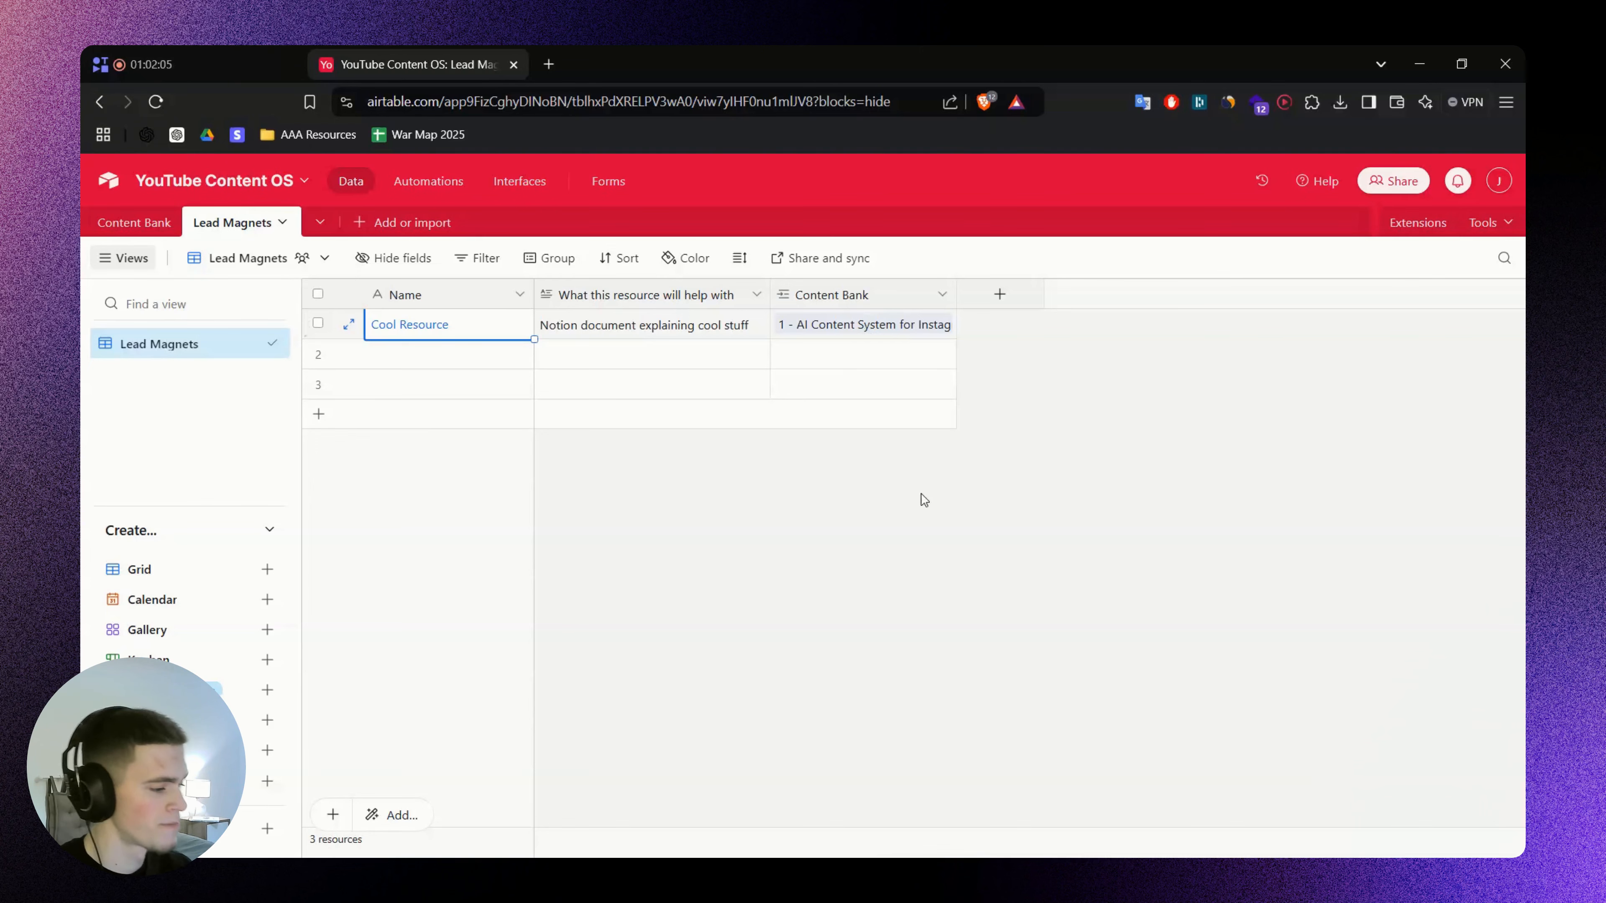
{"action": "left_click", "coordinate": [995, 581]}
Set up a new single select field in Lead Magnets with the name Platform copied from the FigJam plan
{"action": "key", "text": "alt+Tab"}
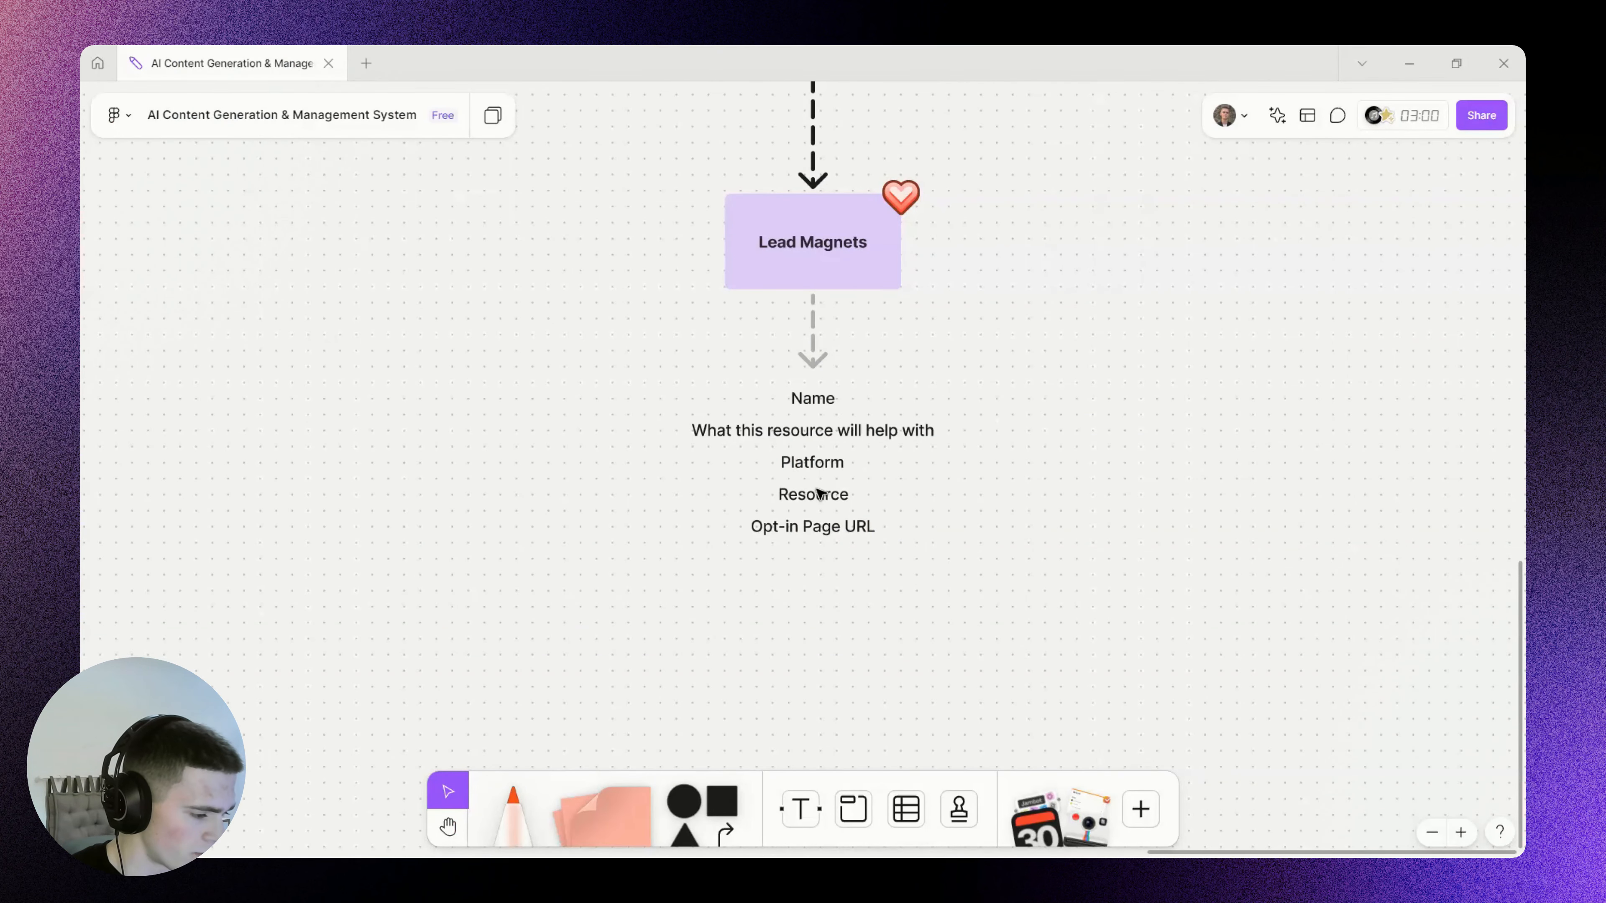
{"action": "double_click", "coordinate": [818, 463]}
{"action": "key", "text": "ctrl+c"}
{"action": "key", "text": "alt+Tab"}
{"action": "left_click", "coordinate": [1000, 294]}
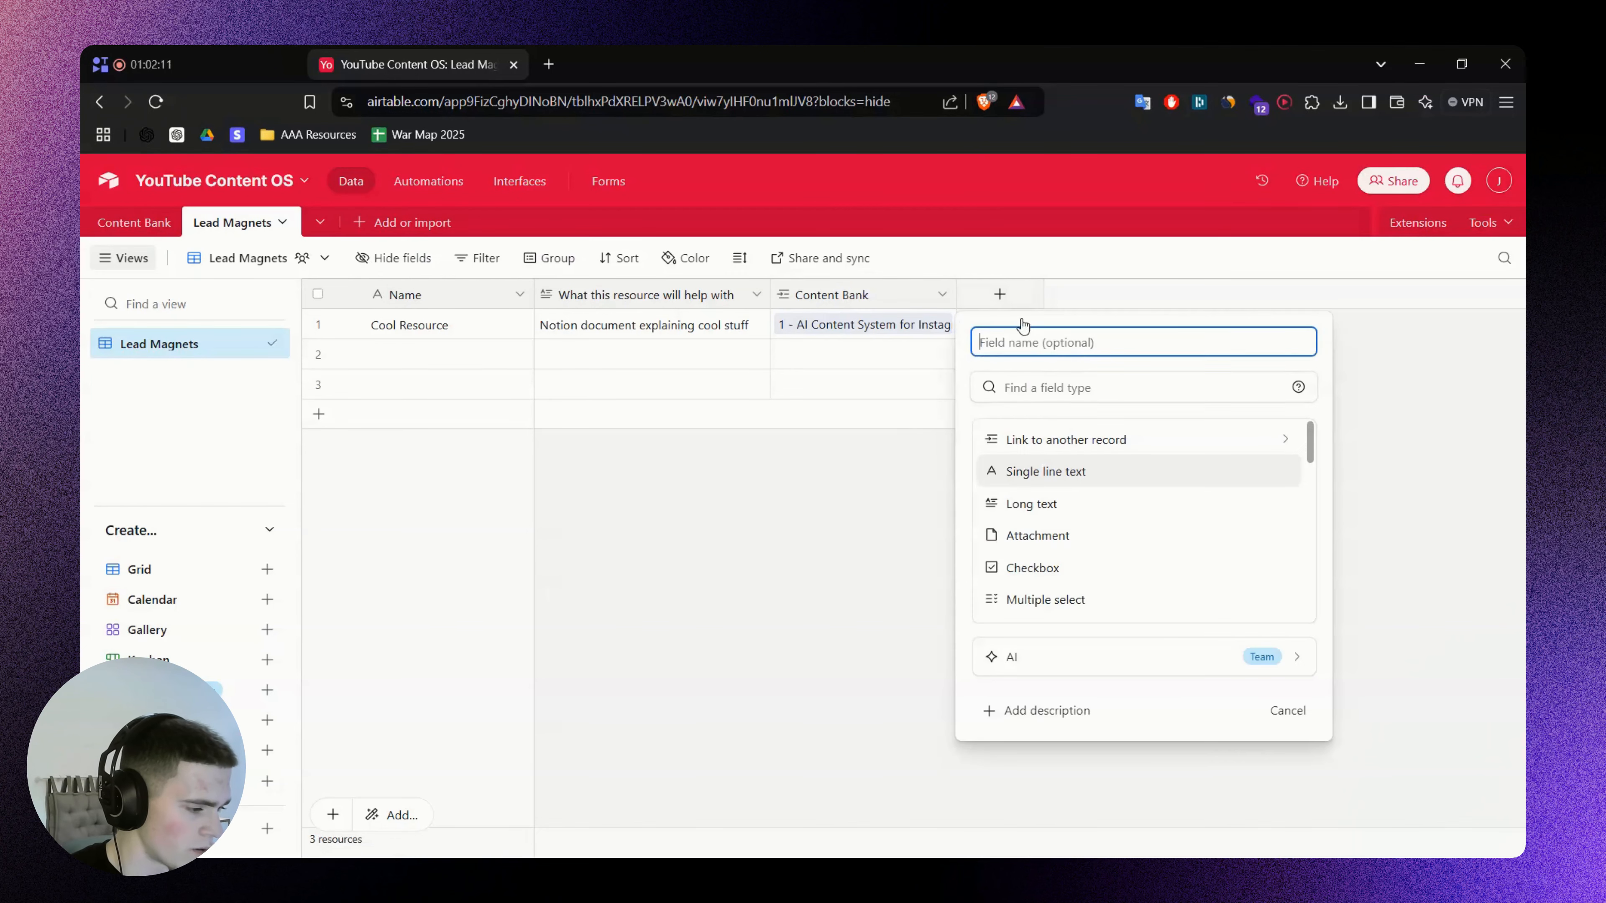
{"action": "left_click", "coordinate": [1022, 387]}
{"action": "type", "text": "sing"}
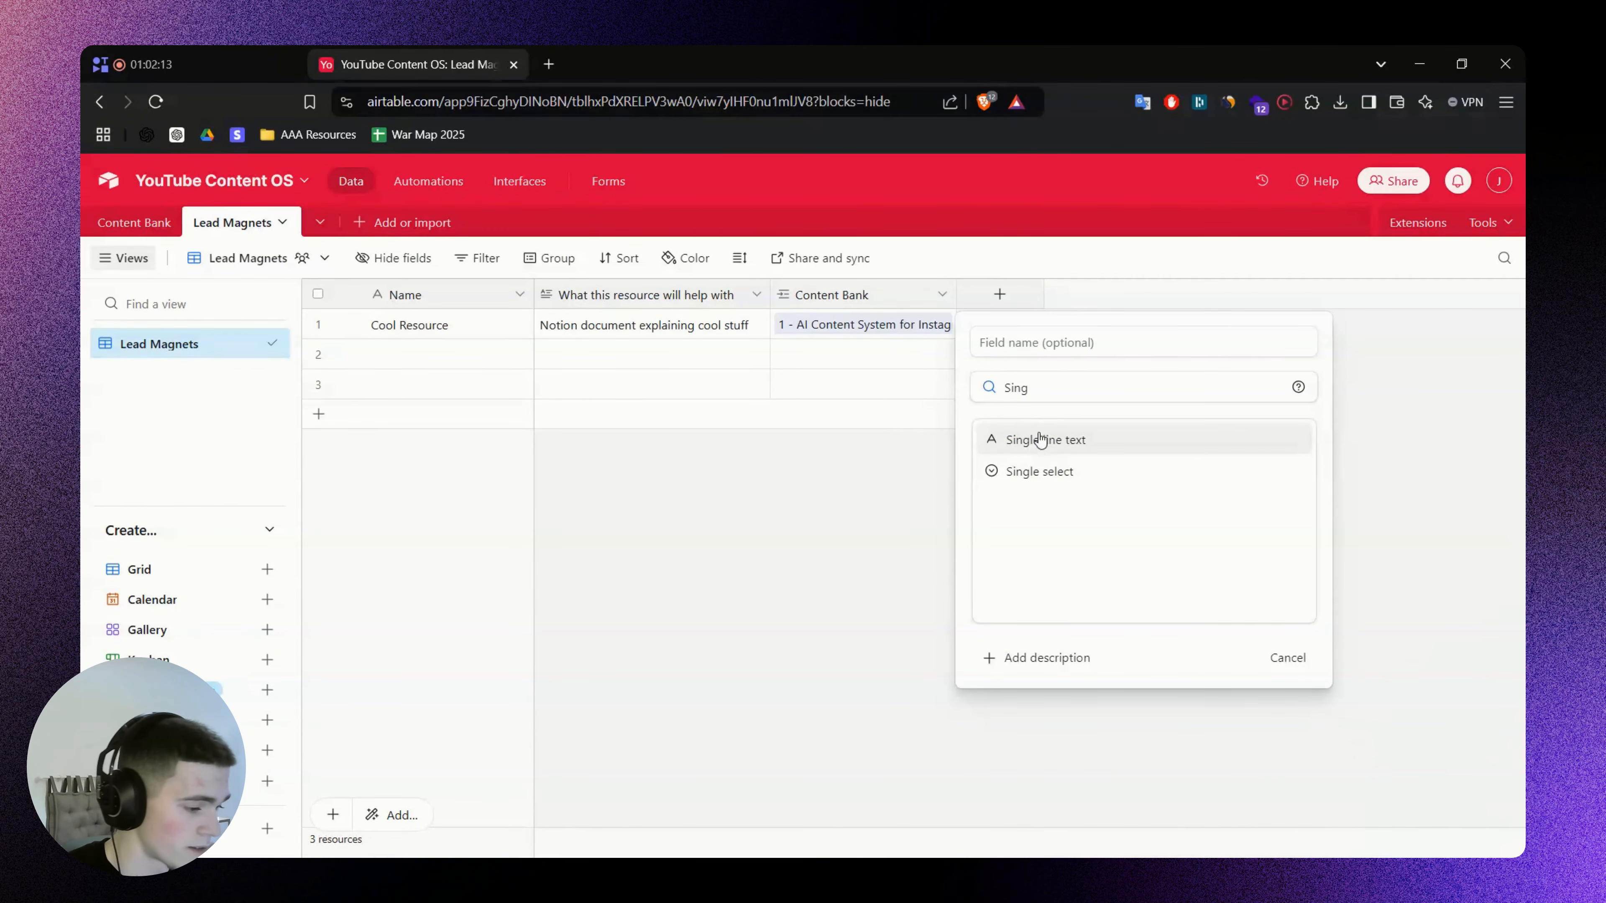
{"action": "left_click", "coordinate": [1040, 471]}
{"action": "left_click", "coordinate": [1038, 345]}
{"action": "key", "text": "ctrl+v"}
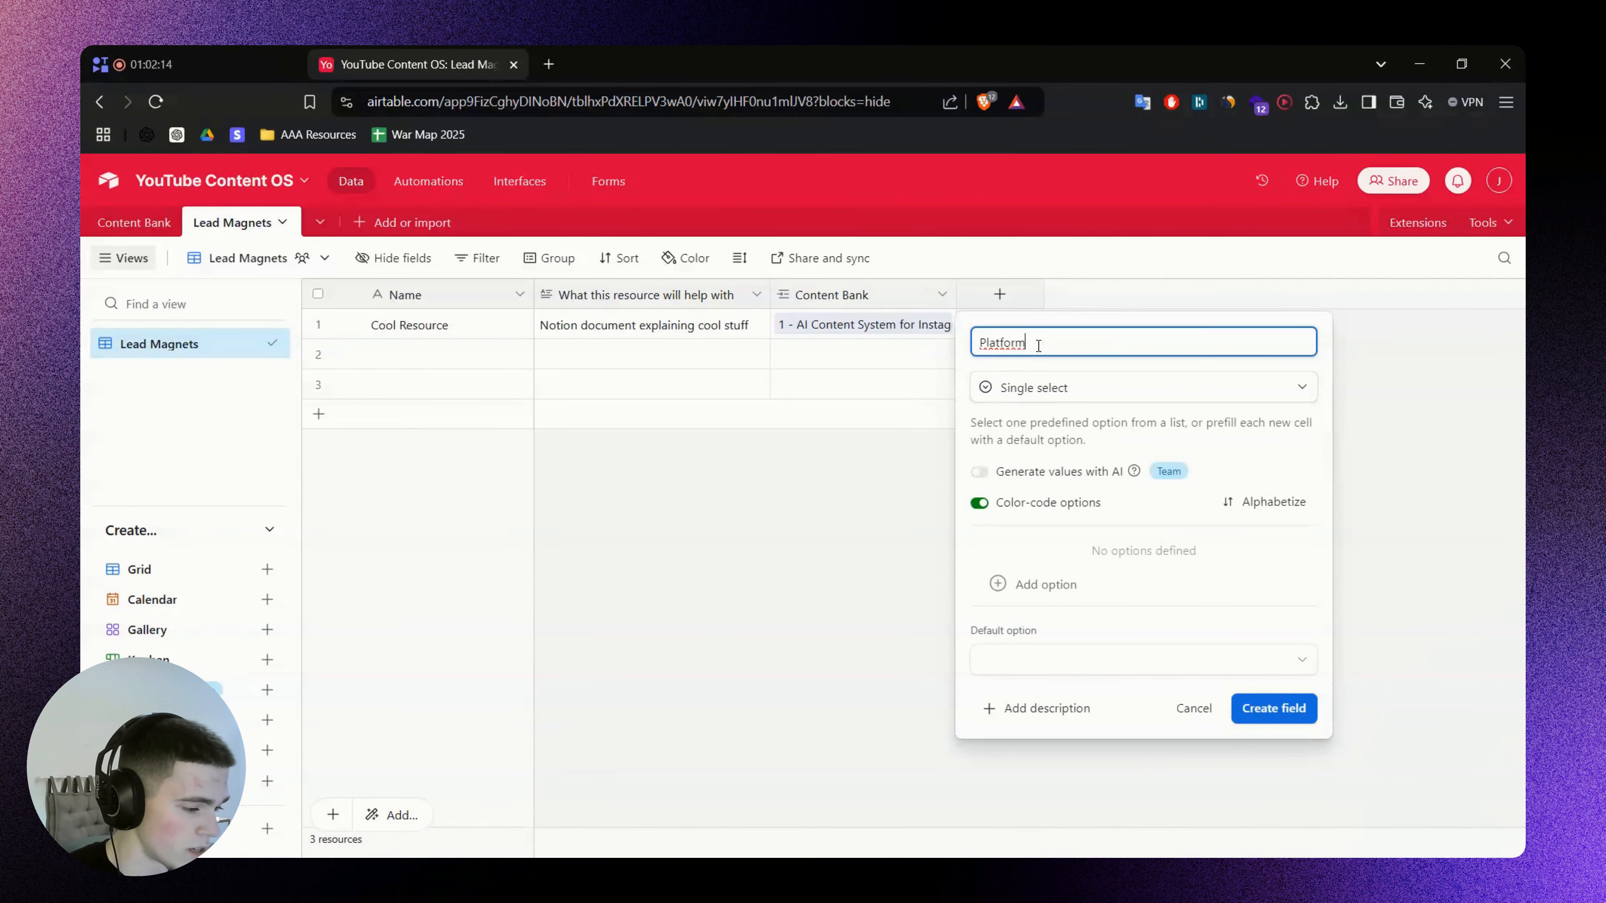
Create the Platform field with the options Notion, Figma and Gumroad, and place it before the Content Bank field
{"action": "left_click", "coordinate": [1068, 589]}
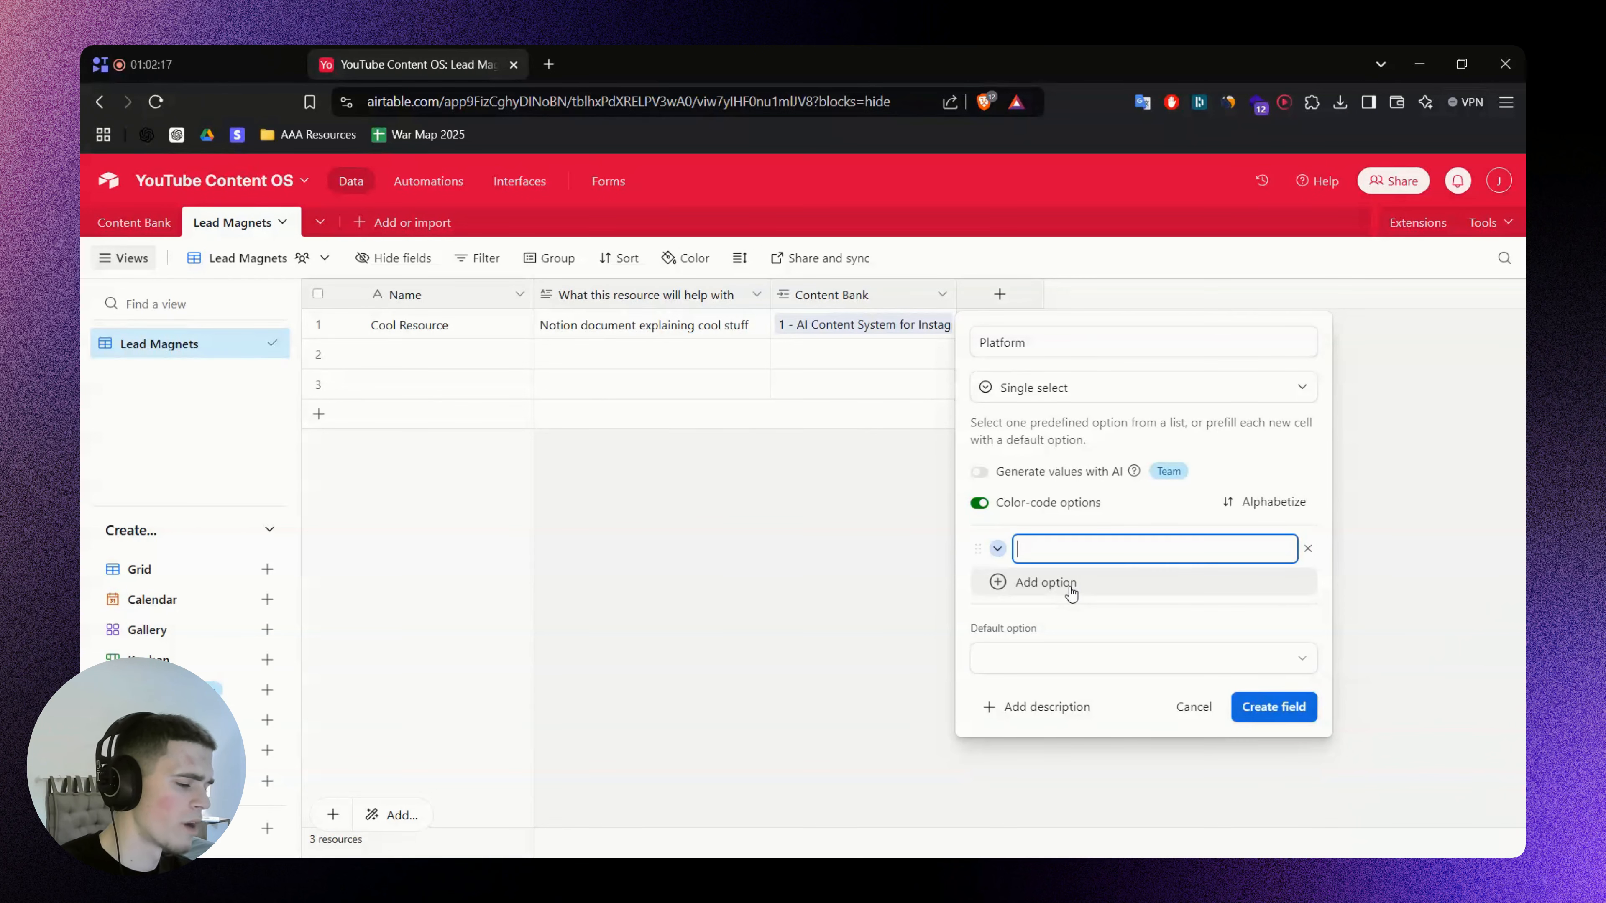
{"action": "type", "text": "Notion"}
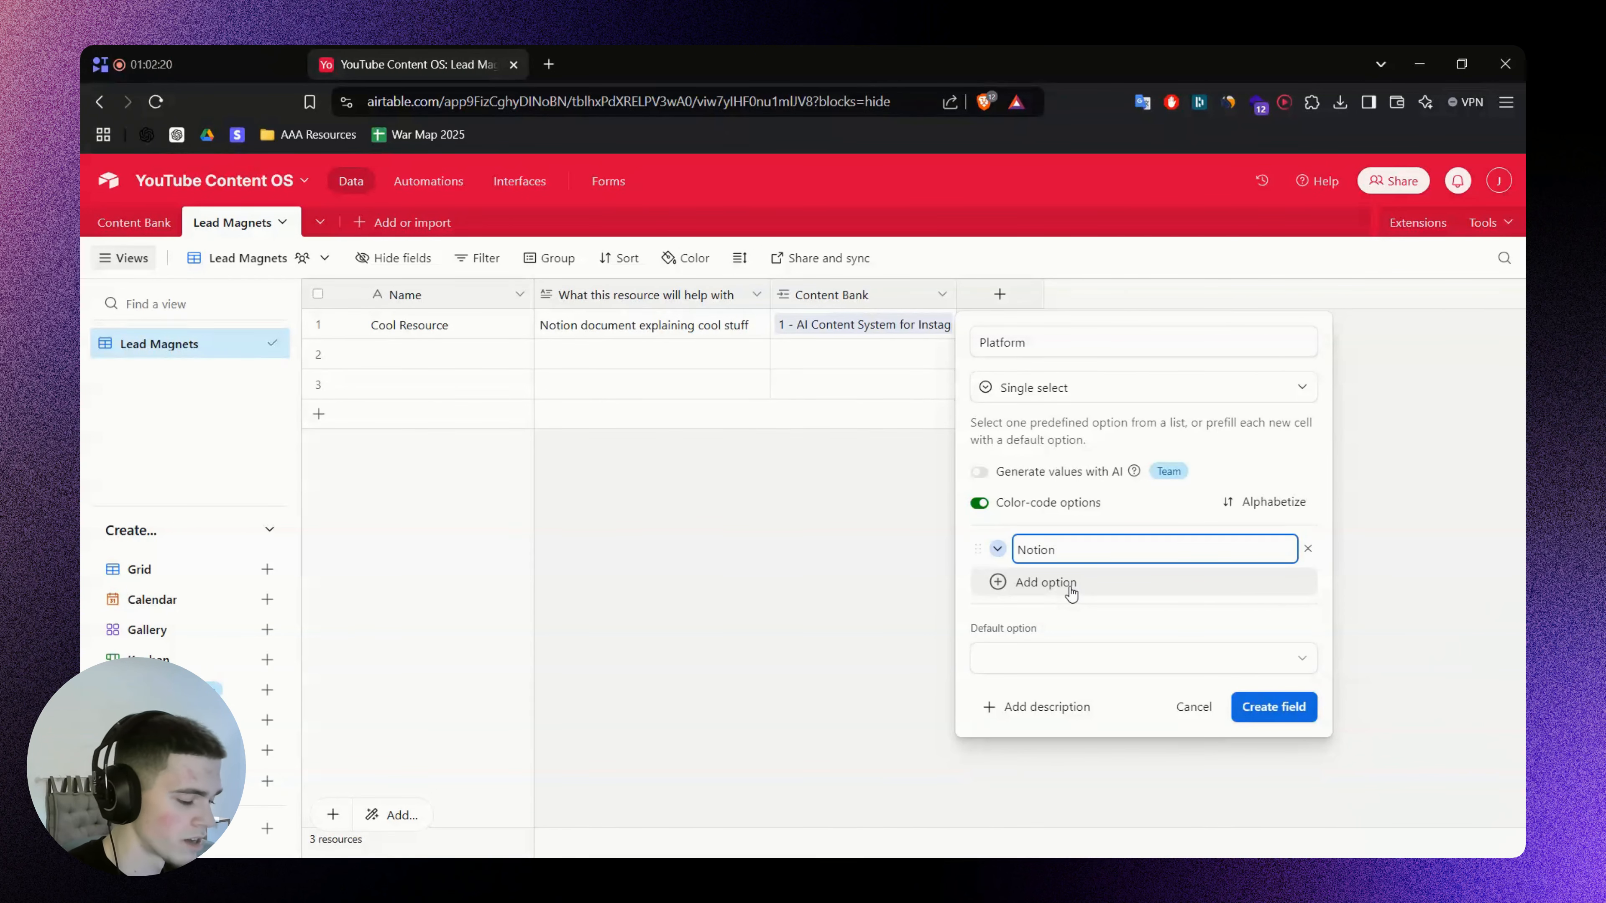
{"action": "left_click", "coordinate": [1070, 592]}
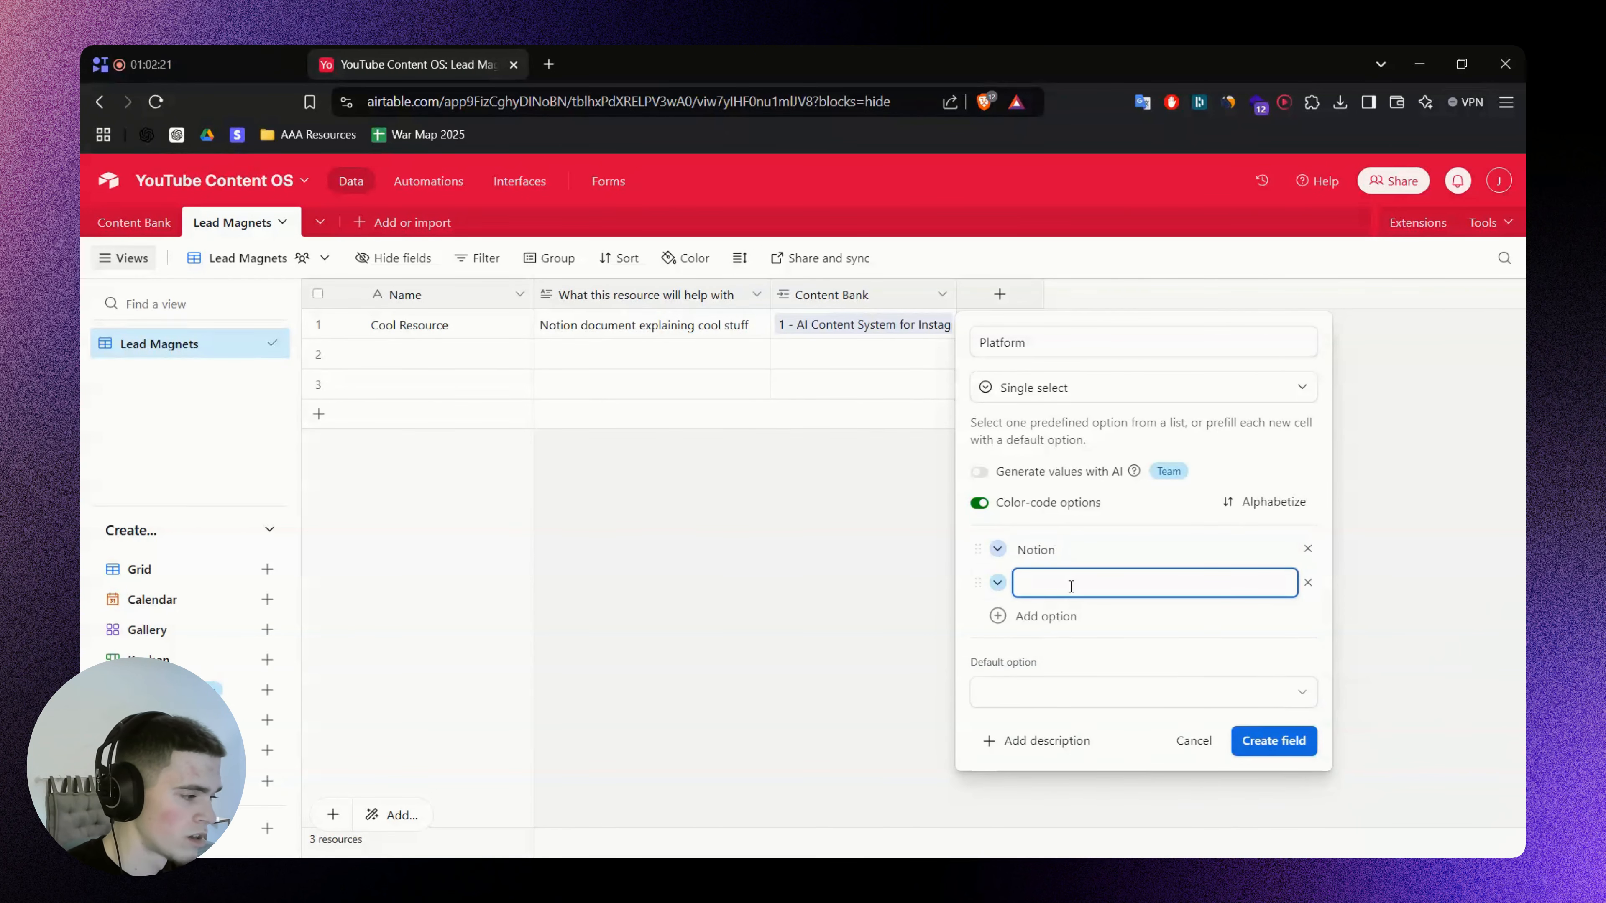
{"action": "type", "text": "Figma"}
{"action": "key", "text": "Return"}
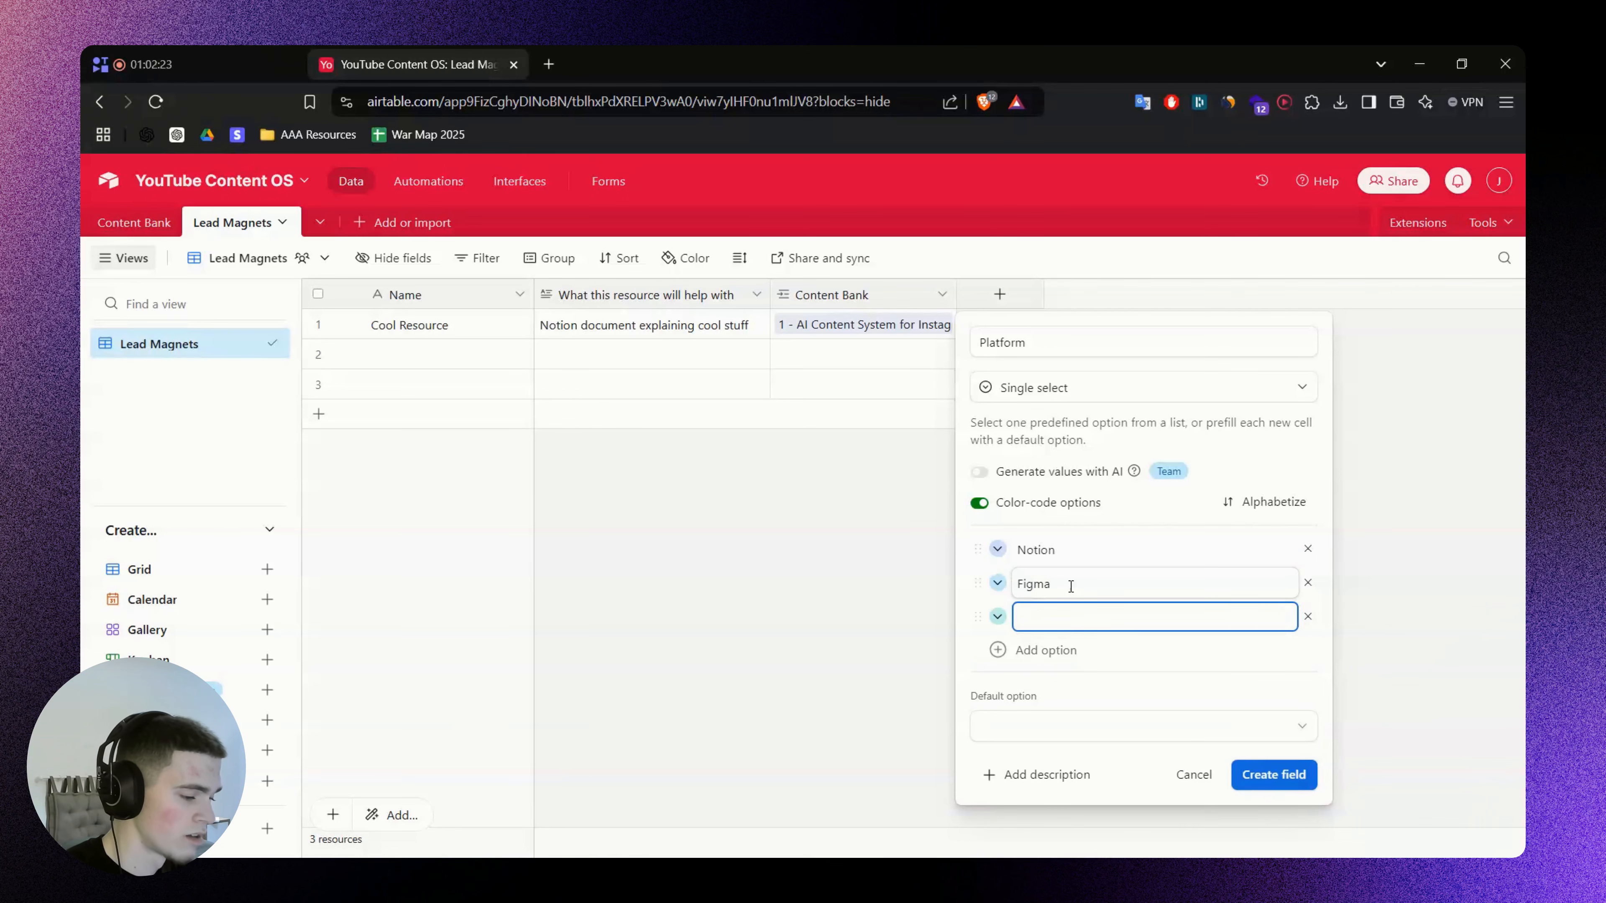
{"action": "type", "text": "Gumroad"}
{"action": "key", "text": "Return"}
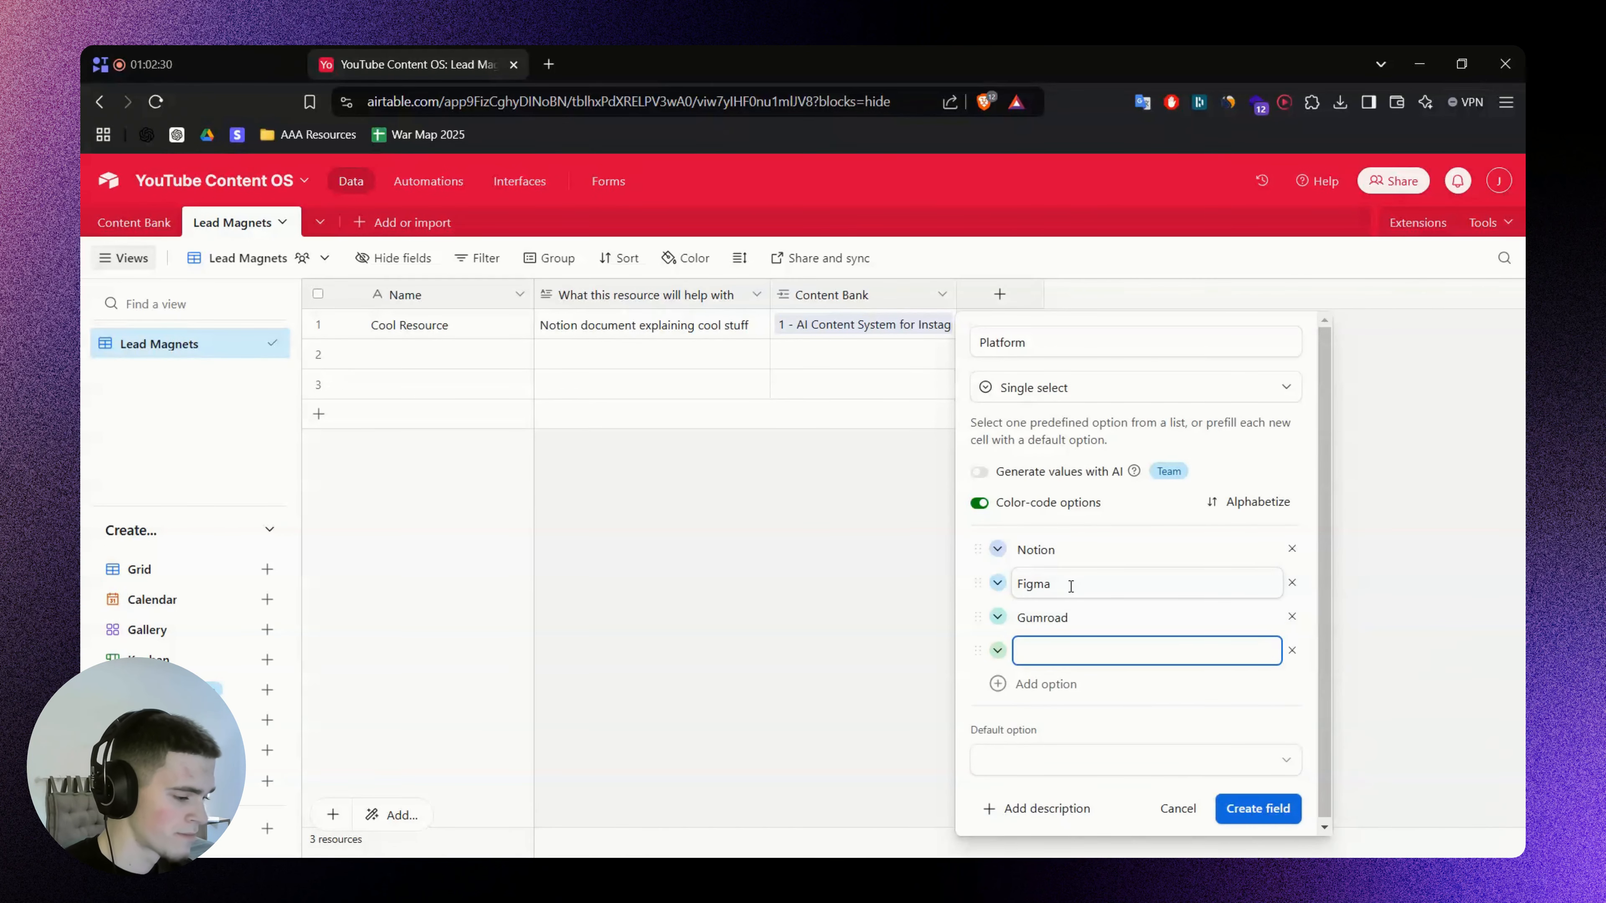
{"action": "left_click", "coordinate": [1292, 650]}
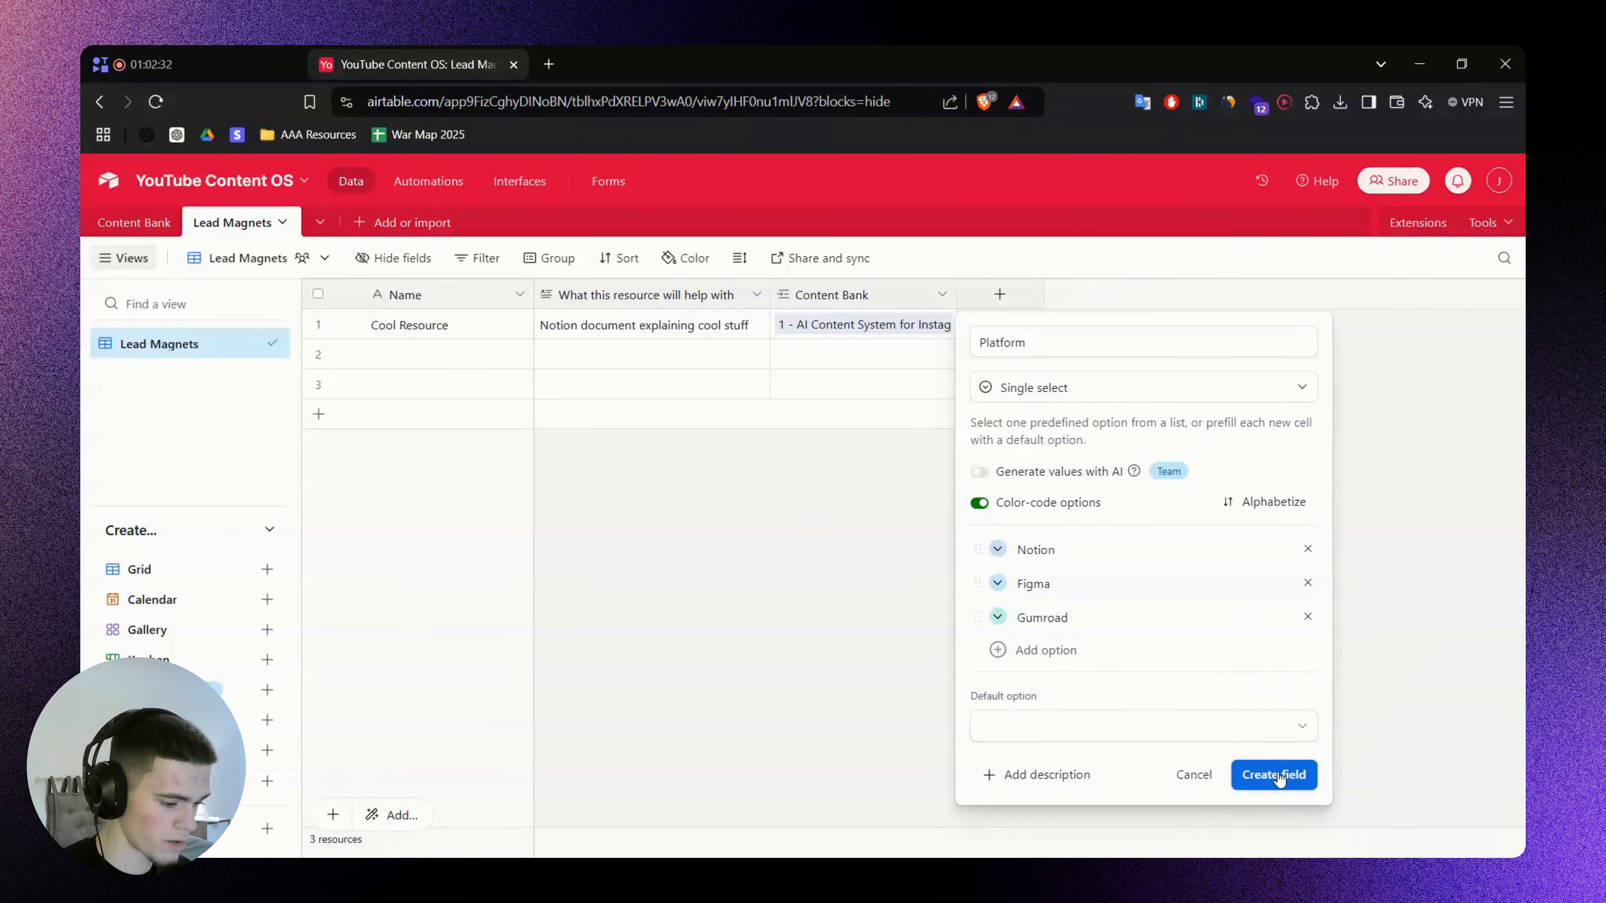
{"action": "left_click", "coordinate": [1273, 775]}
{"action": "left_click_drag", "start_coordinate": [1012, 295], "coordinate": [769, 286]}
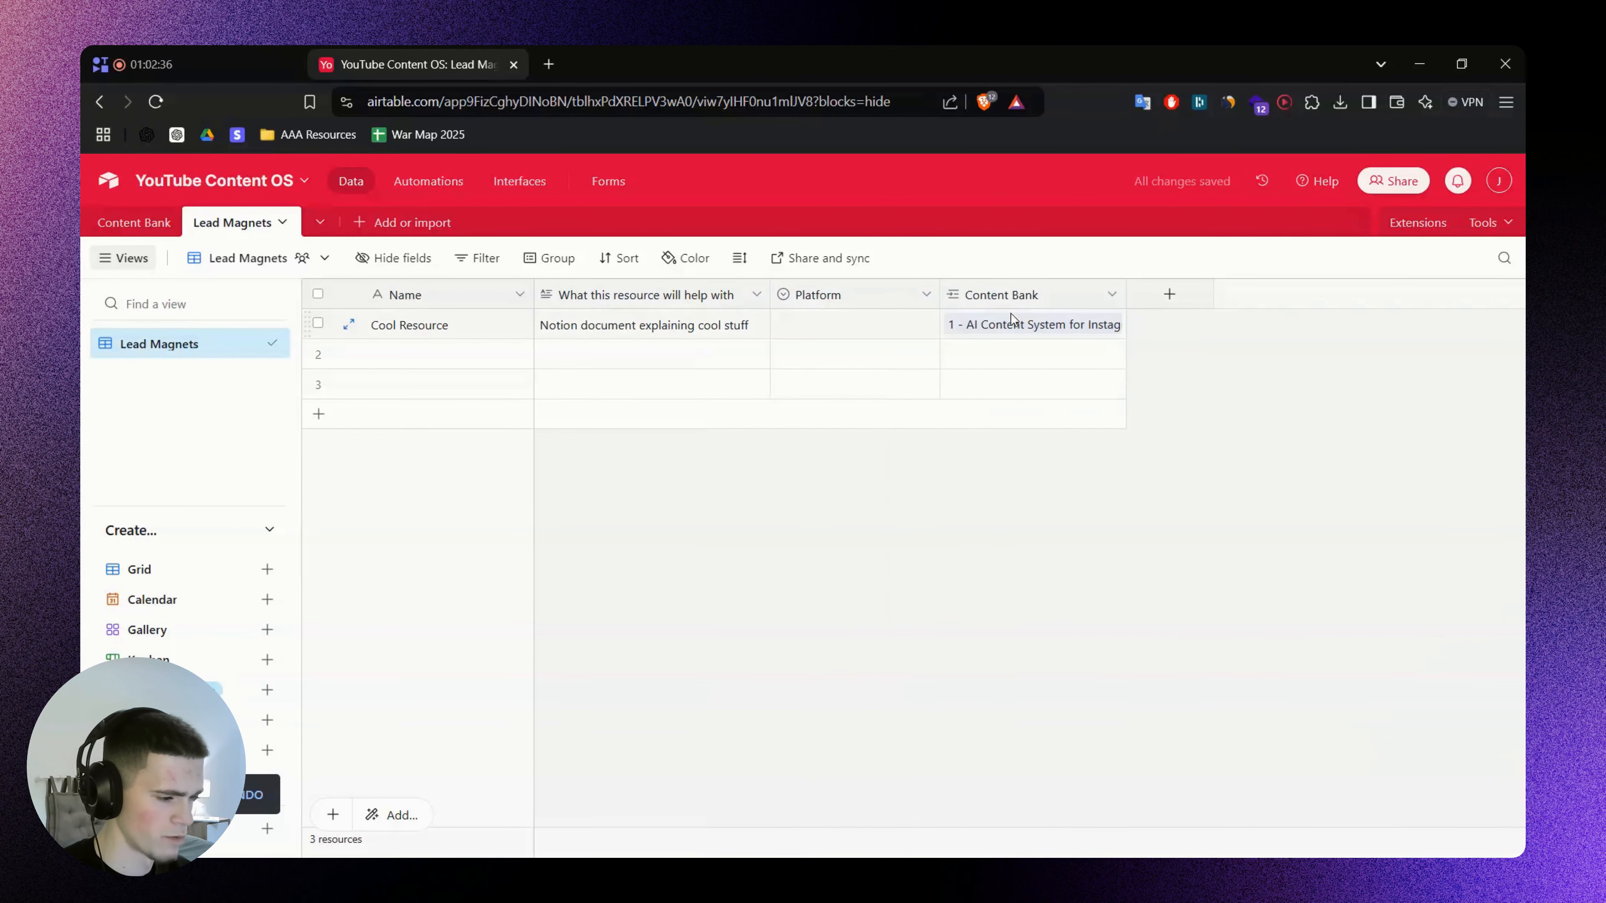
Create a URL field named Resource in Lead Magnets, matching the FigJam plan, and place it between Platform and Content Bank
{"action": "key", "text": "alt+Tab"}
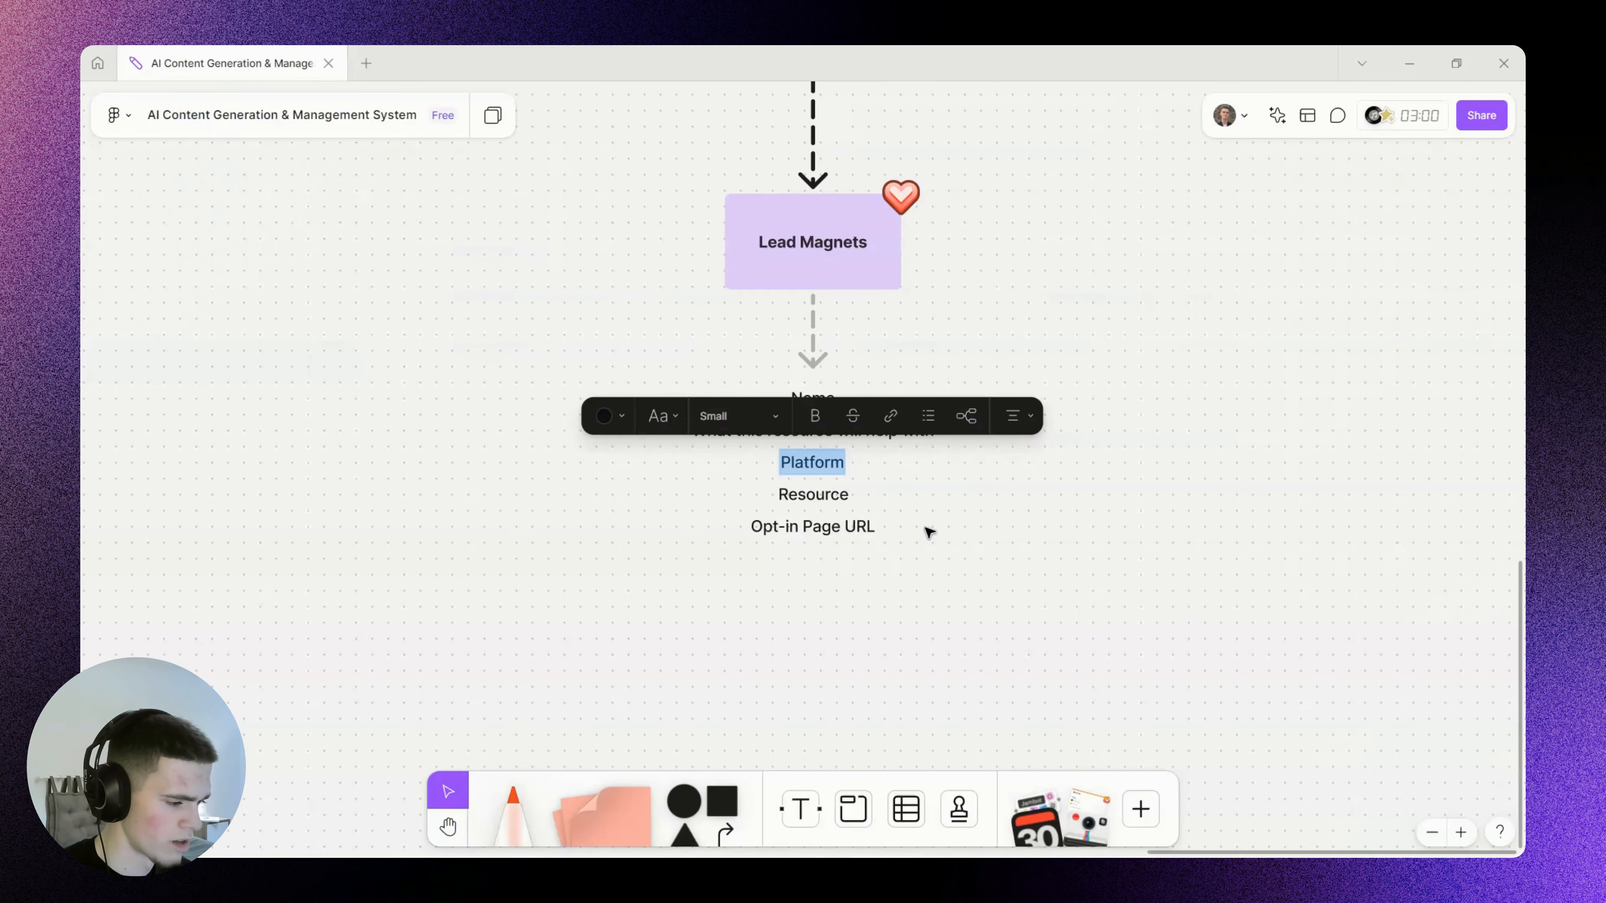
{"action": "double_click", "coordinate": [825, 495]}
{"action": "key", "text": "alt+Tab"}
{"action": "left_click", "coordinate": [1192, 298]}
{"action": "type", "text": "Resource"}
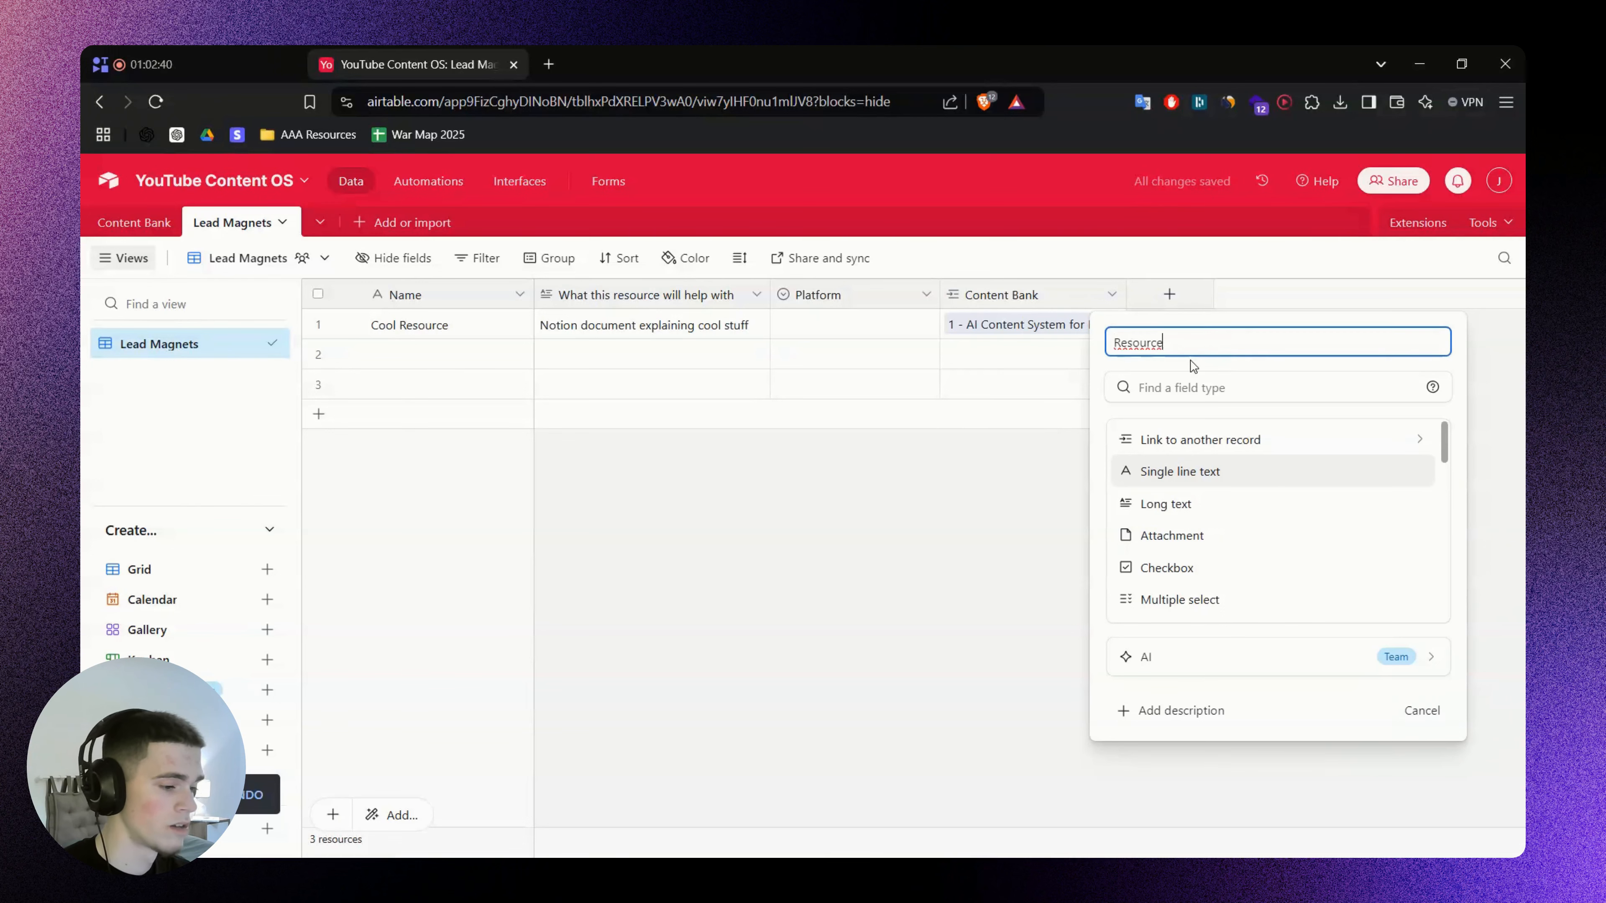
{"action": "key", "text": "Tab"}
{"action": "type", "text": "url"}
{"action": "left_click", "coordinate": [1225, 441]}
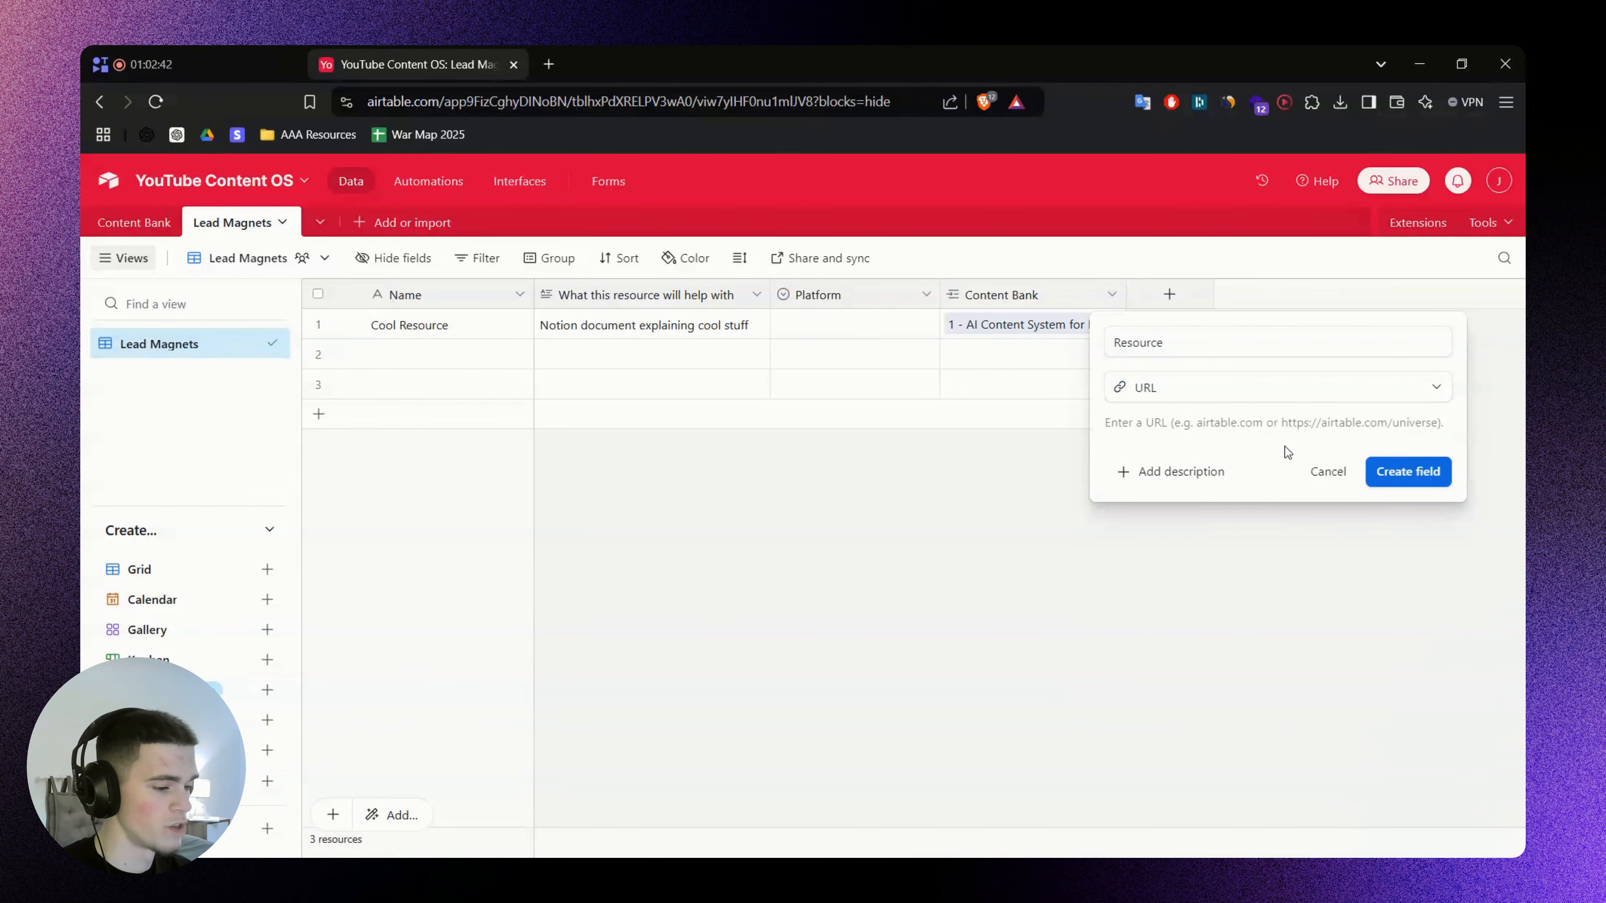
{"action": "left_click", "coordinate": [1404, 474]}
{"action": "left_click_drag", "start_coordinate": [1164, 294], "coordinate": [904, 303]}
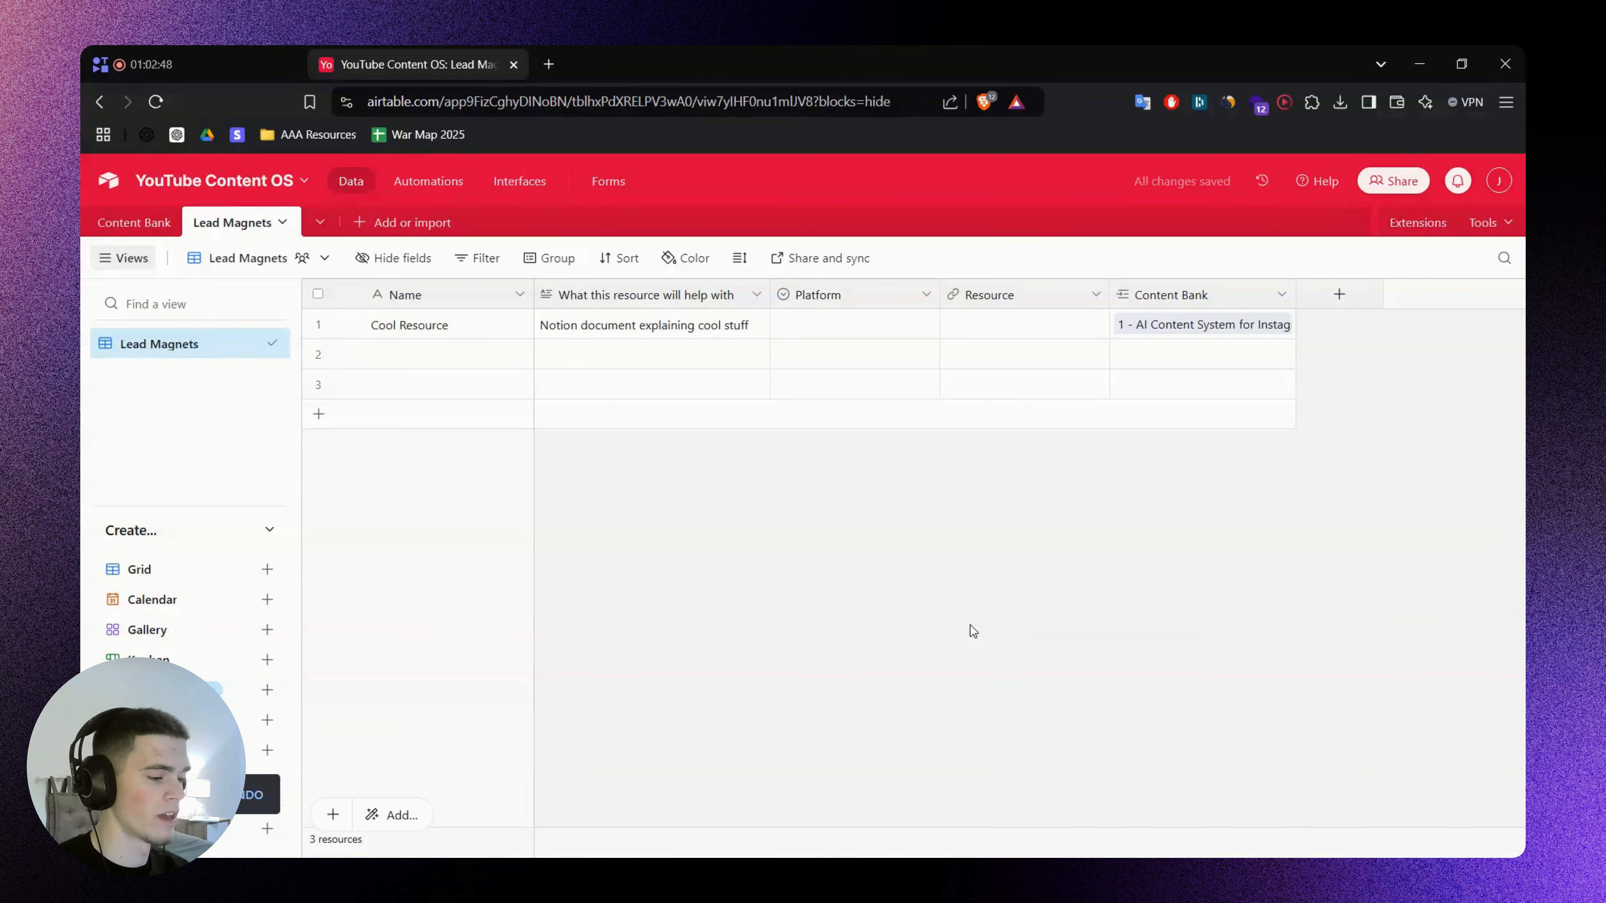
{"action": "double_click", "coordinate": [1005, 328]}
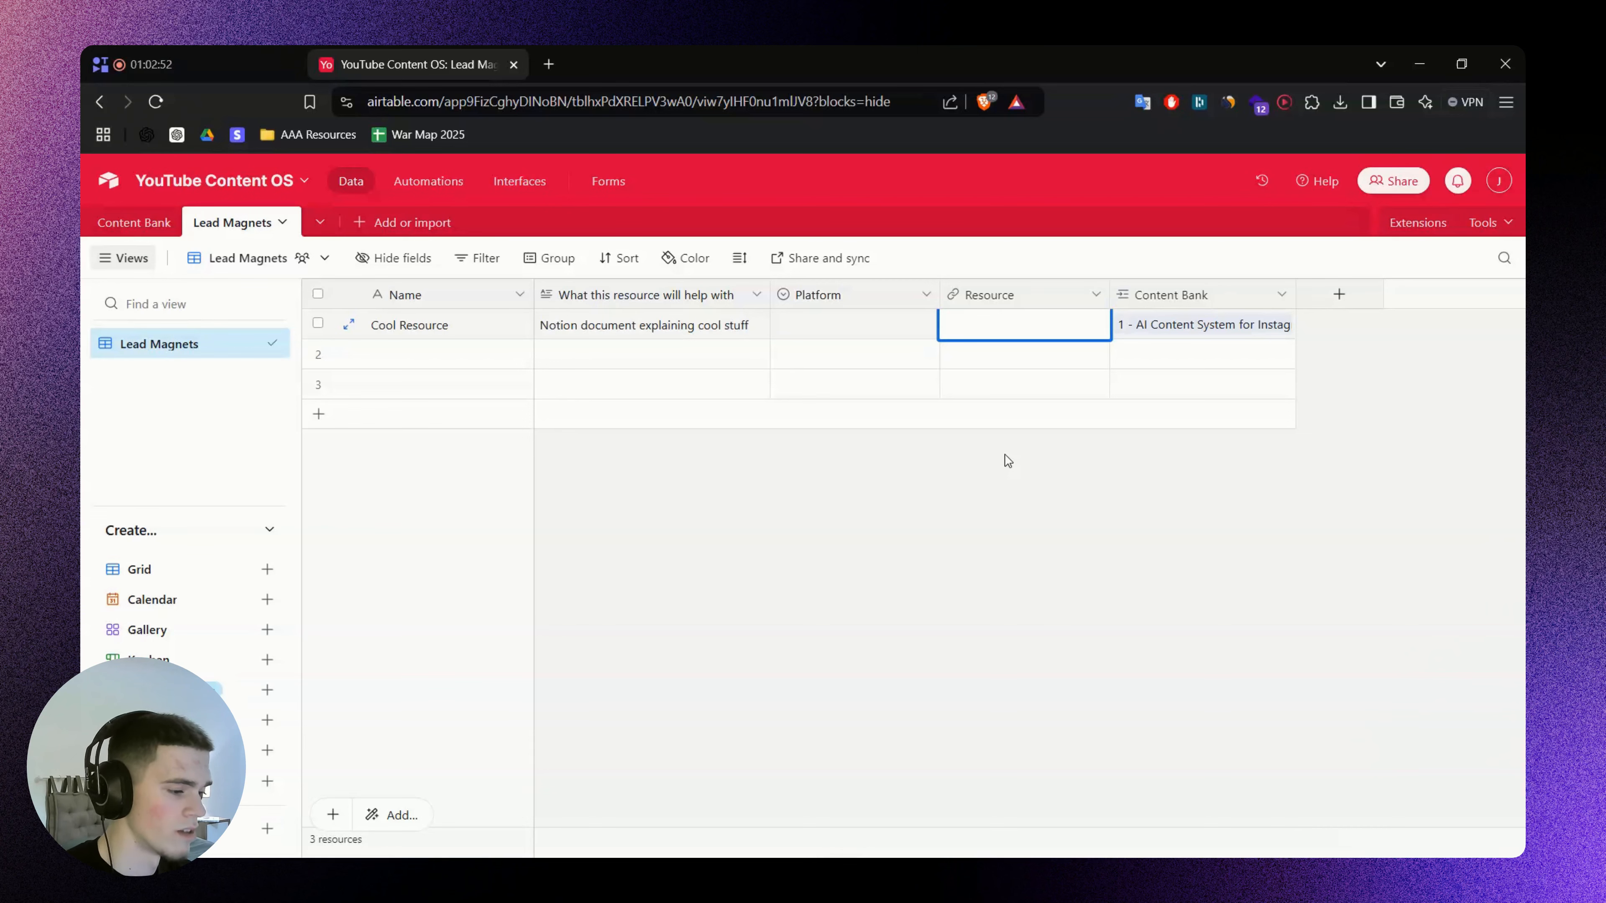
{"action": "left_click", "coordinate": [989, 492]}
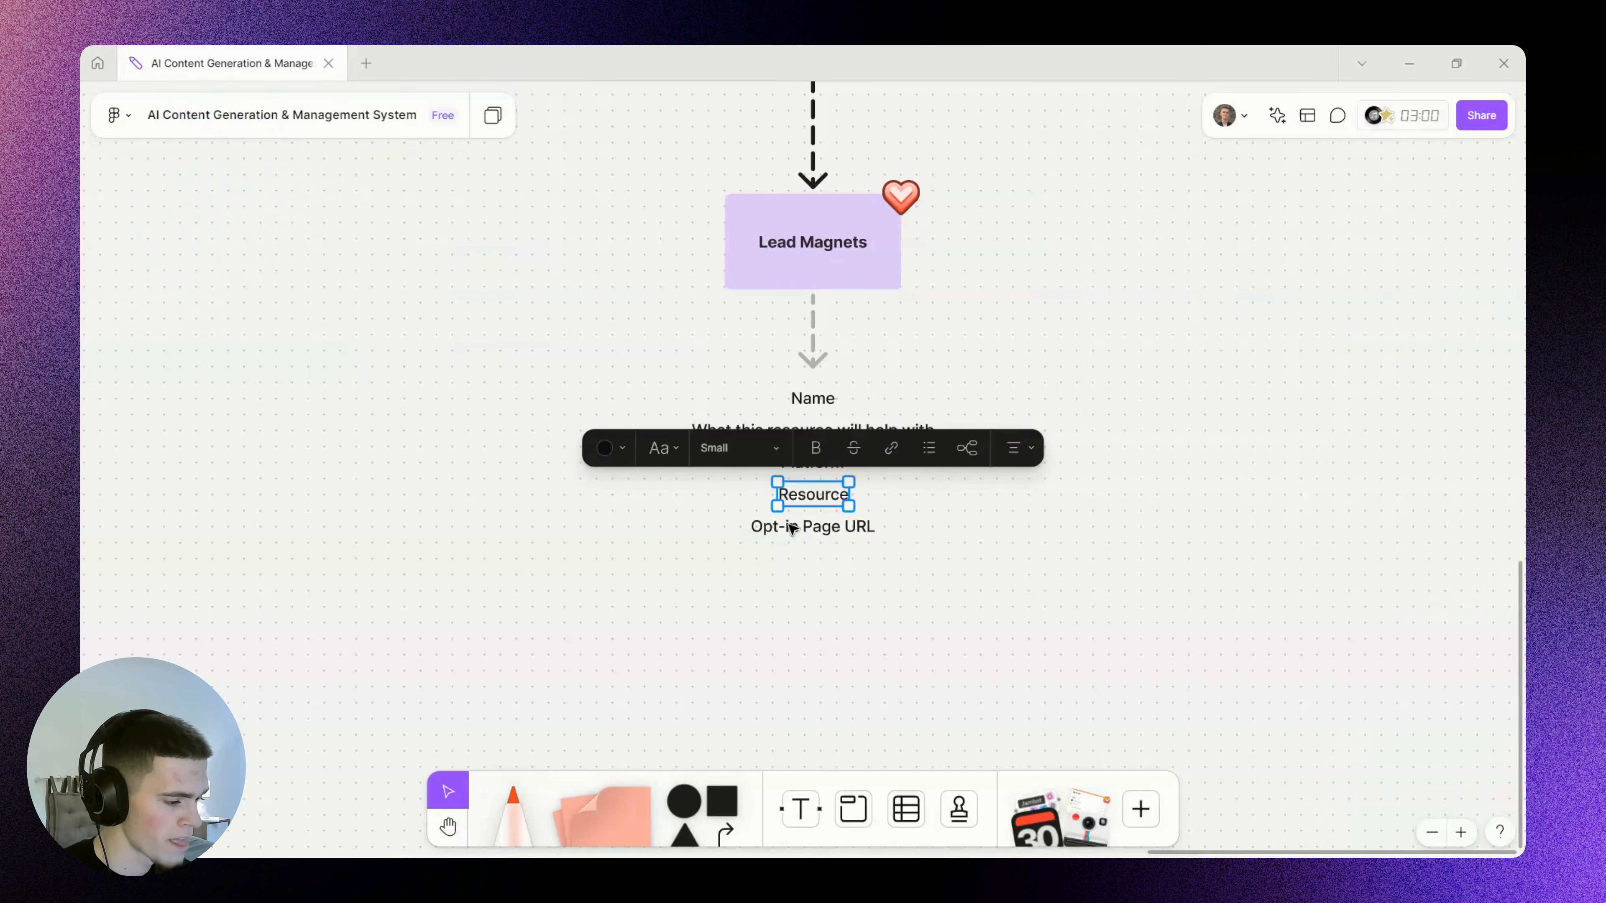
Create a URL field named Opt-in Page URL, copied from the FigJam plan, and place it before the Content Bank field
{"action": "triple_click", "coordinate": [793, 528]}
{"action": "key", "text": "ctrl+c"}
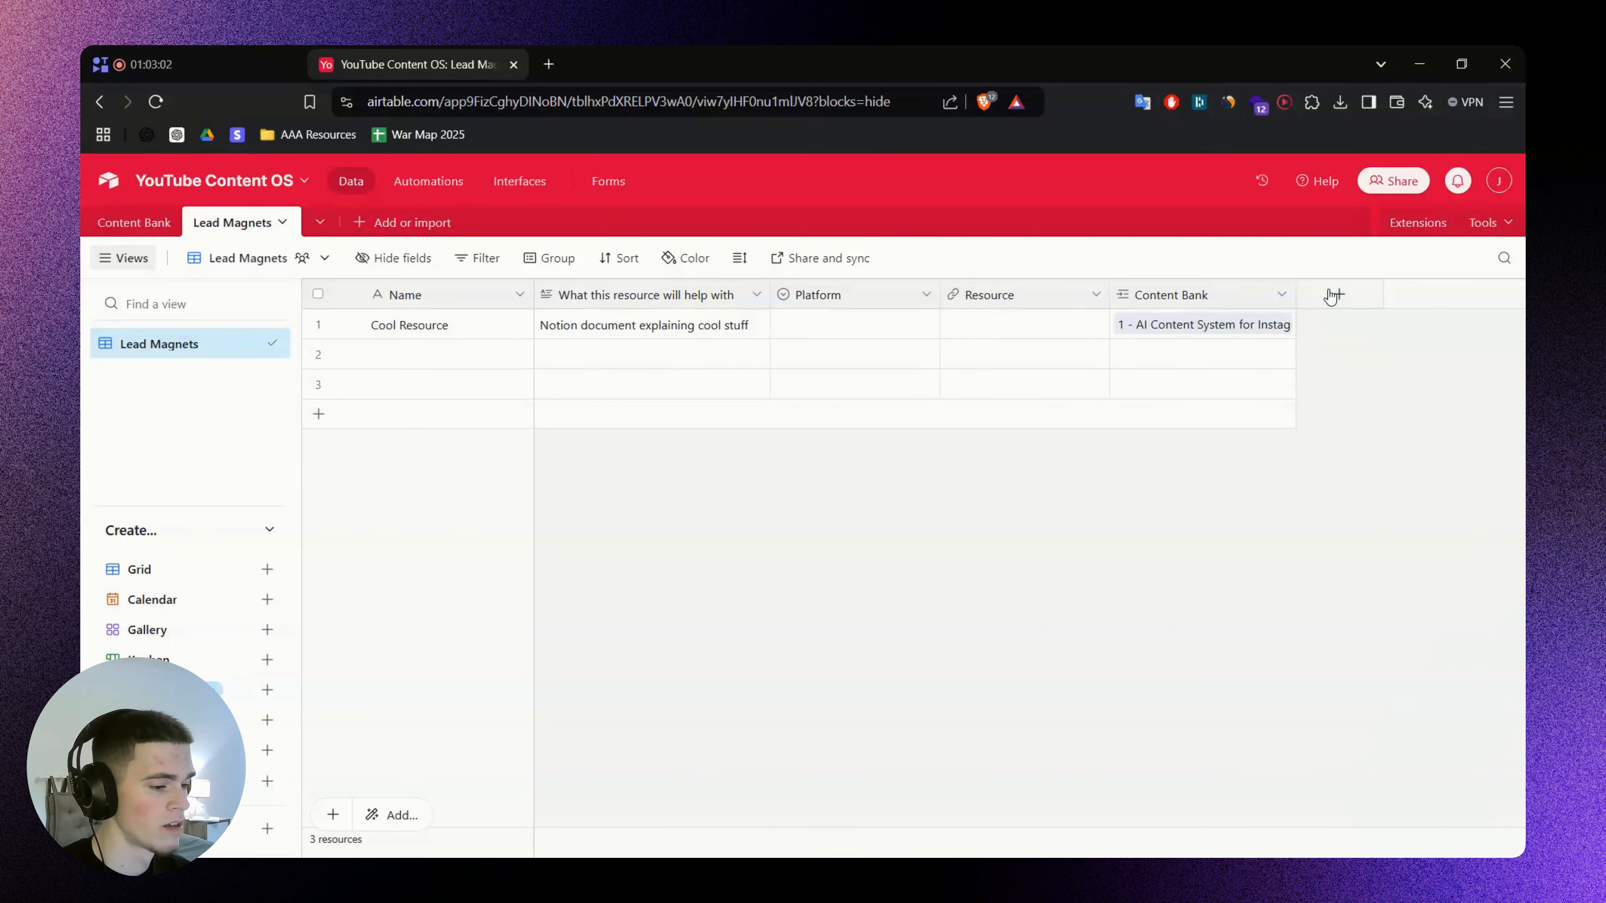
{"action": "left_click", "coordinate": [1337, 295]}
{"action": "key", "text": "ctrl+v"}
{"action": "left_click", "coordinate": [1220, 387]}
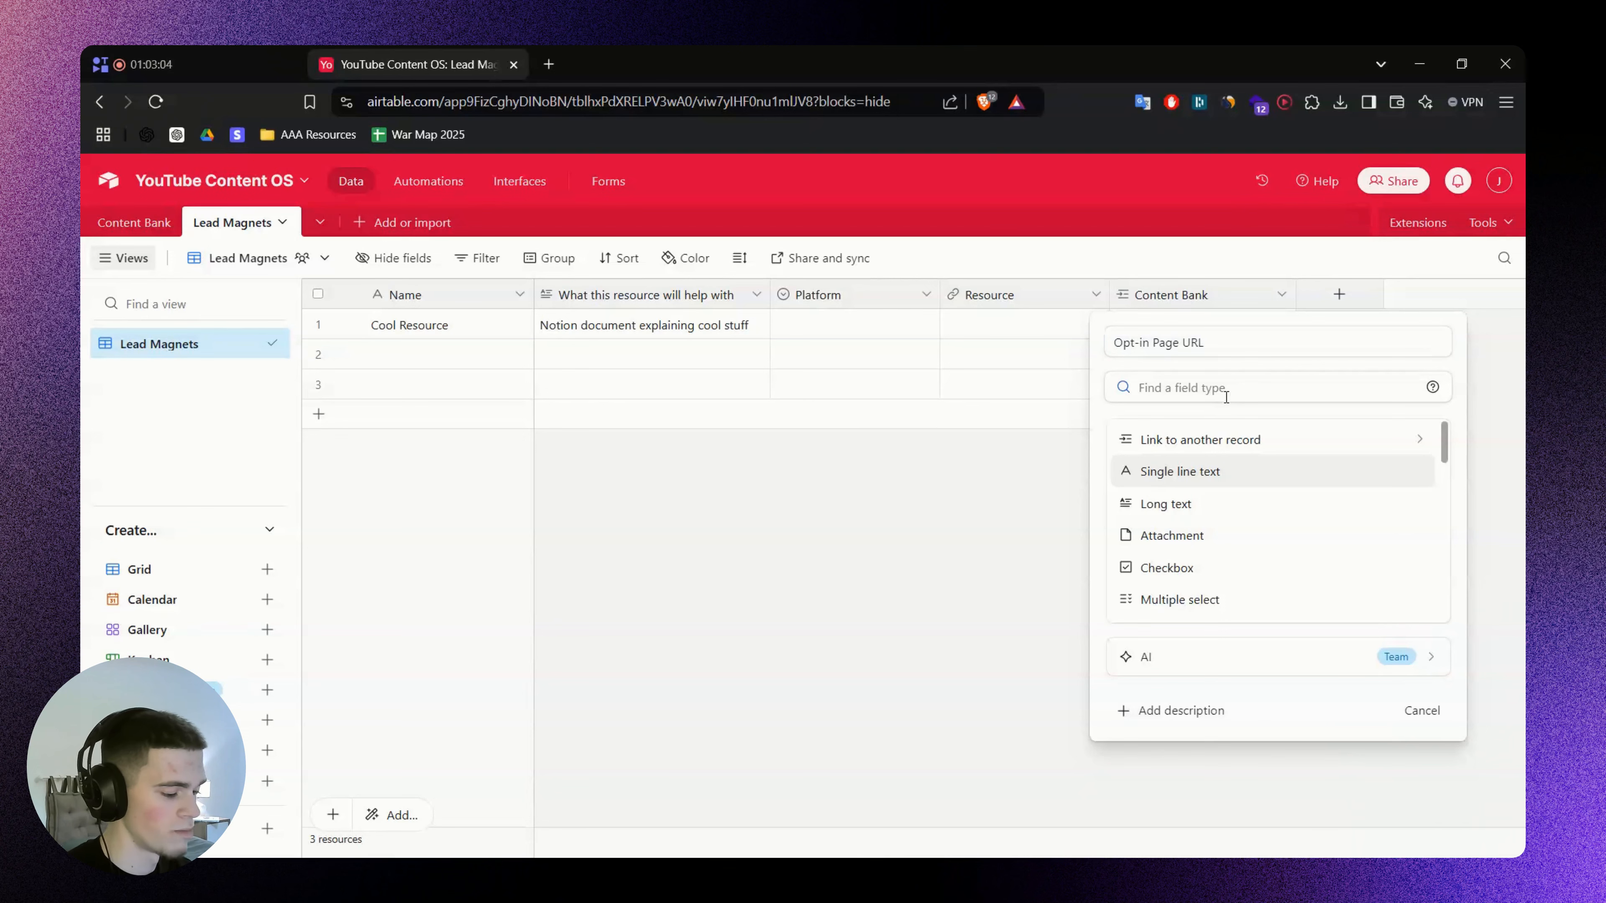
{"action": "type", "text": "url"}
{"action": "left_click", "coordinate": [1233, 438]}
{"action": "left_click", "coordinate": [1399, 471]}
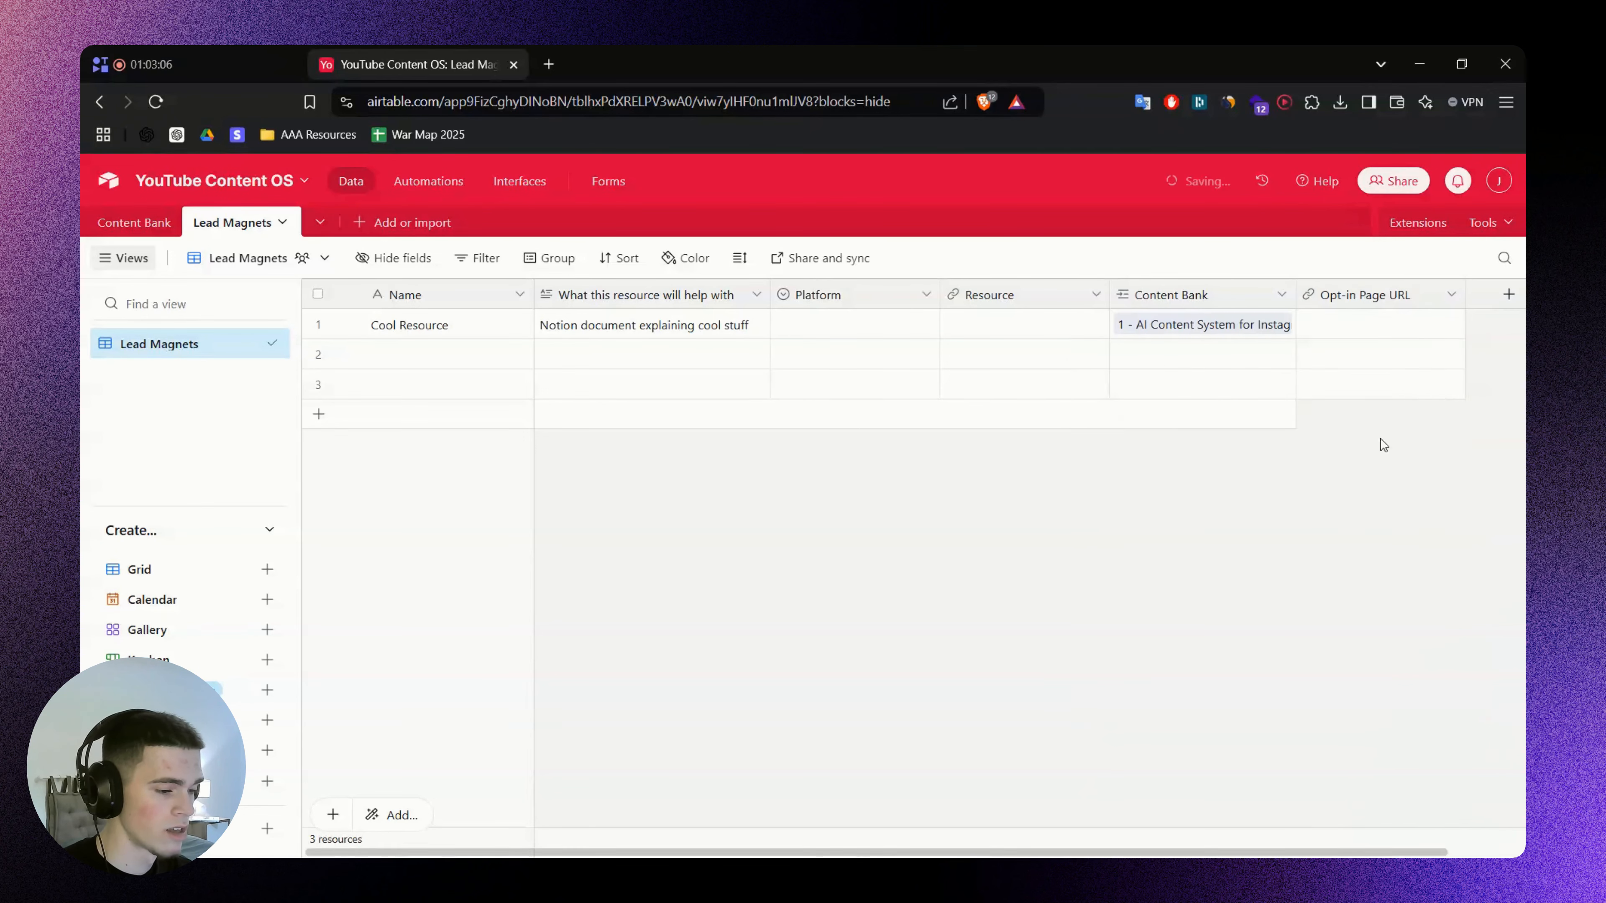
{"action": "left_click_drag", "start_coordinate": [1355, 296], "coordinate": [1112, 293]}
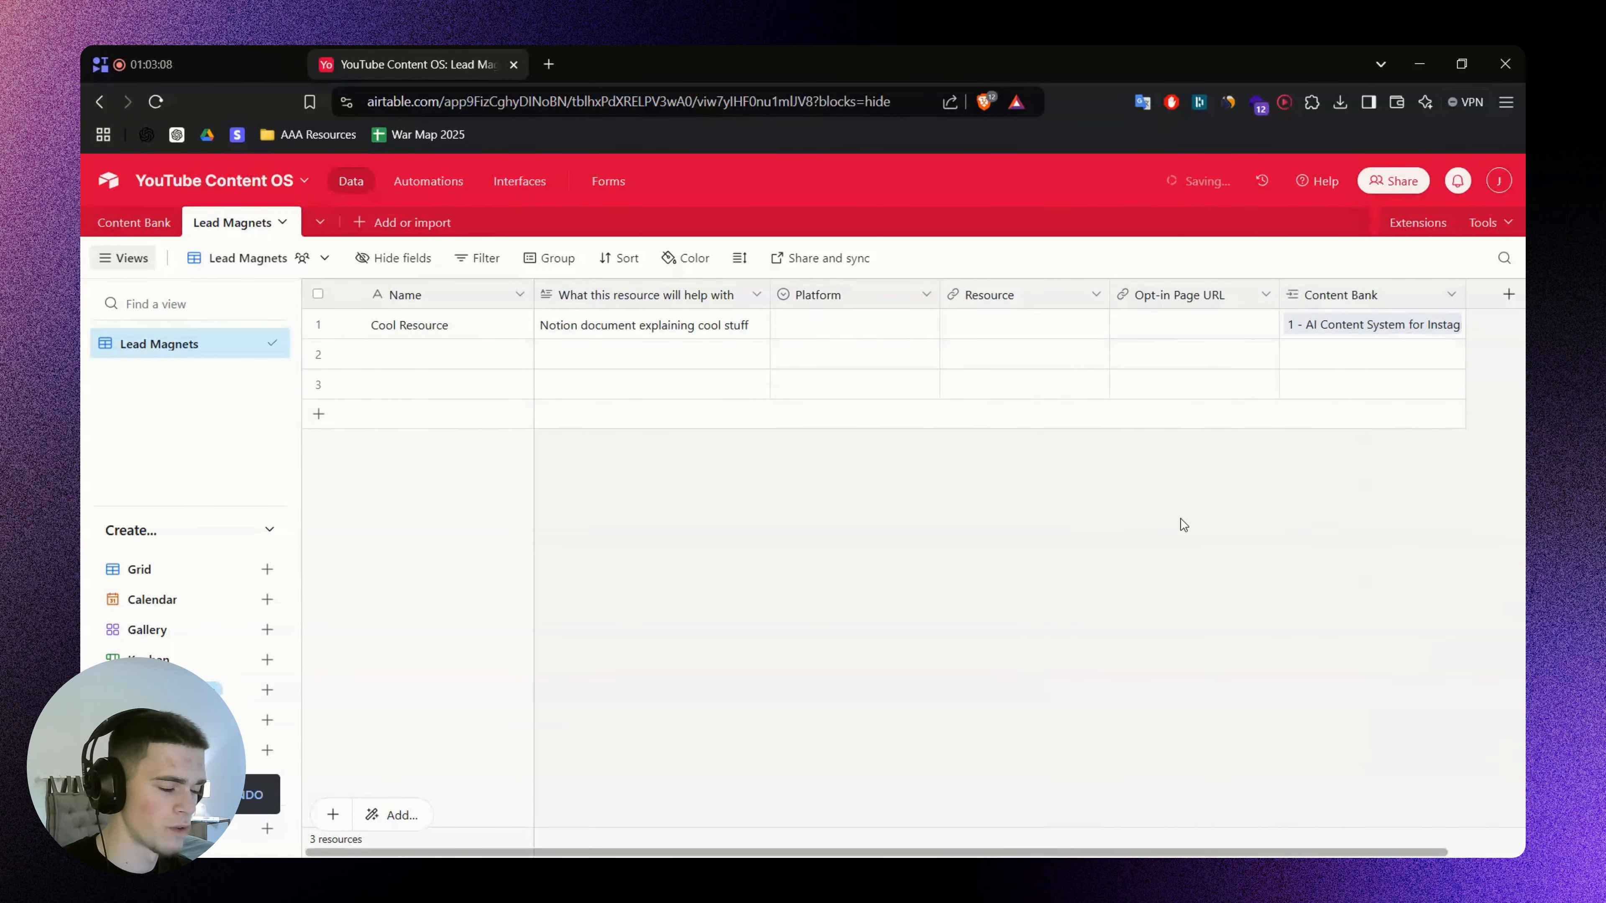
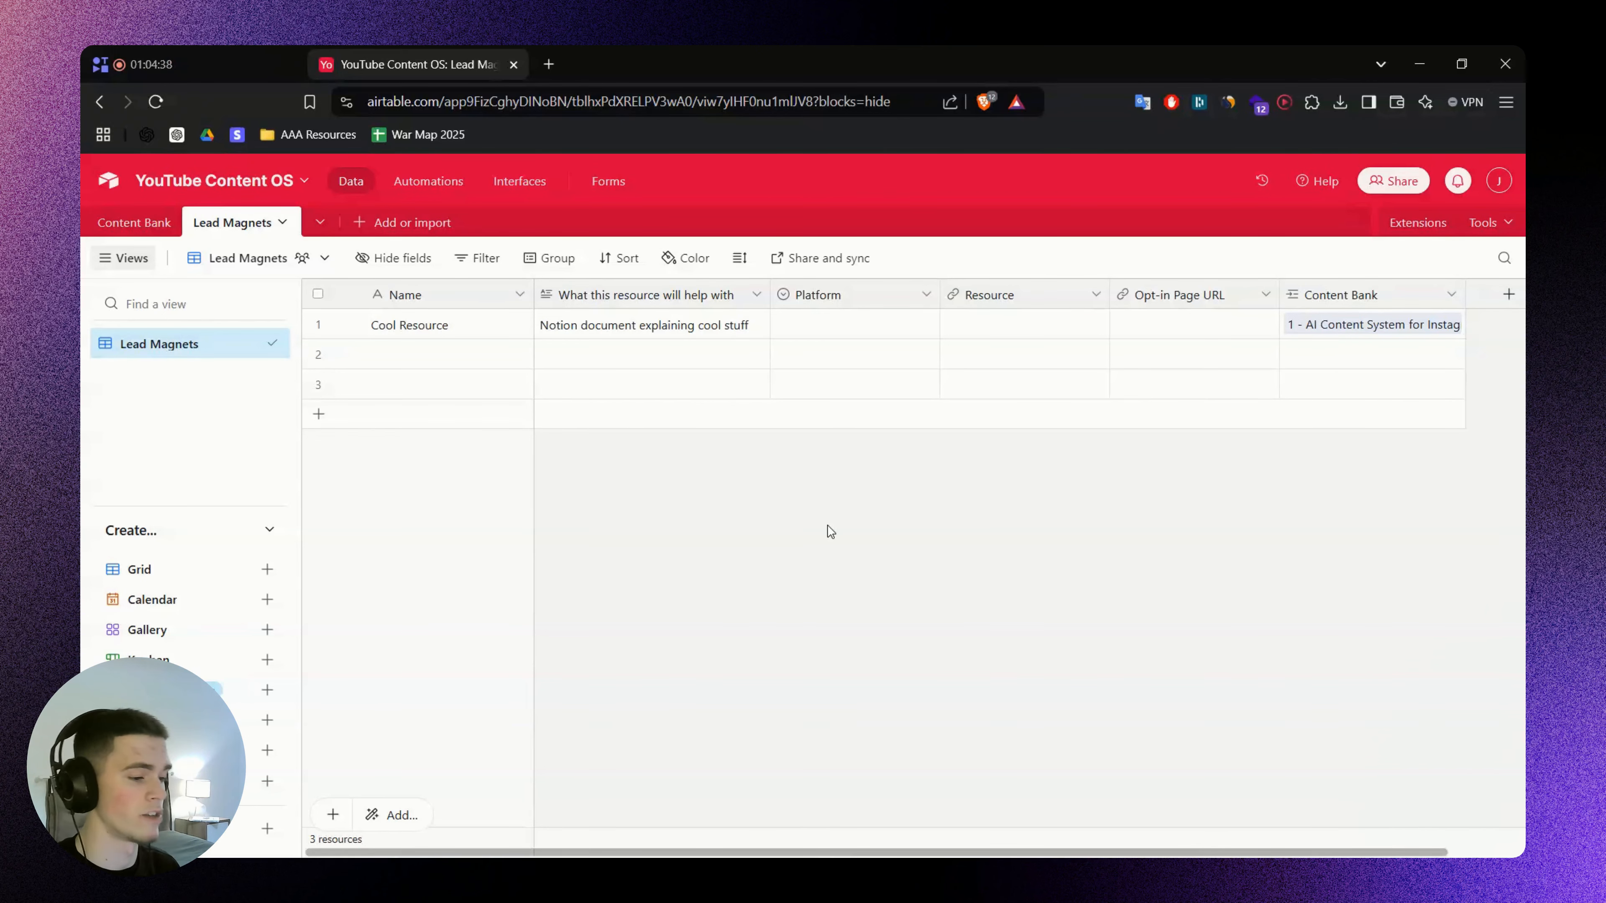
{"action": "left_click_drag", "start_coordinate": [984, 854], "coordinate": [1060, 855]}
{"action": "double_click", "coordinate": [1086, 332]}
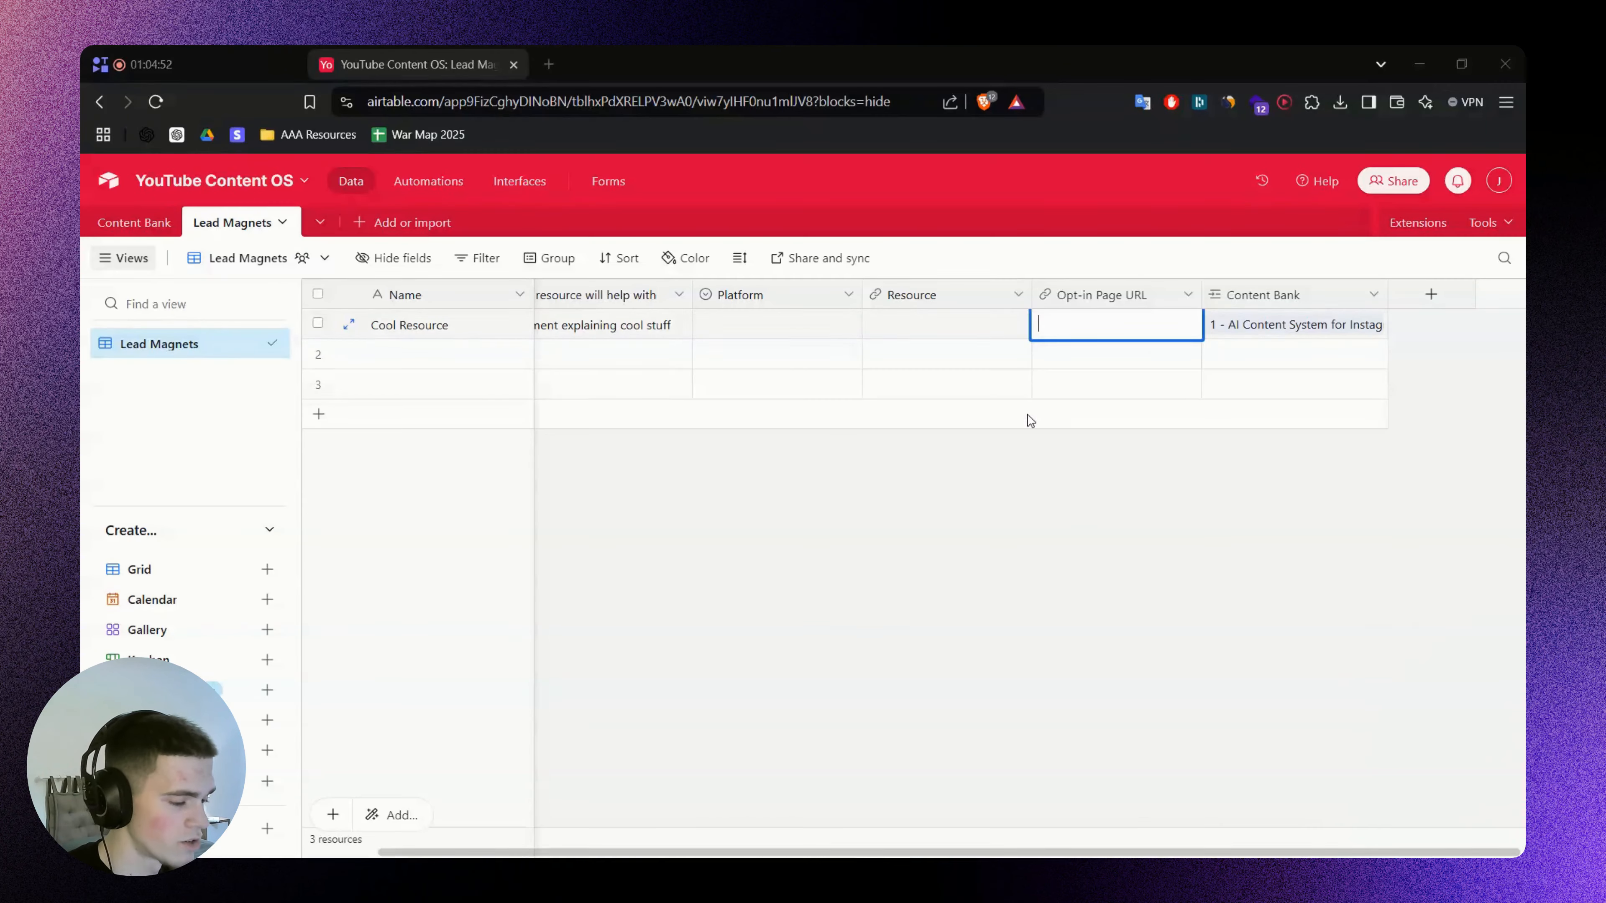
{"action": "left_click", "coordinate": [1082, 512]}
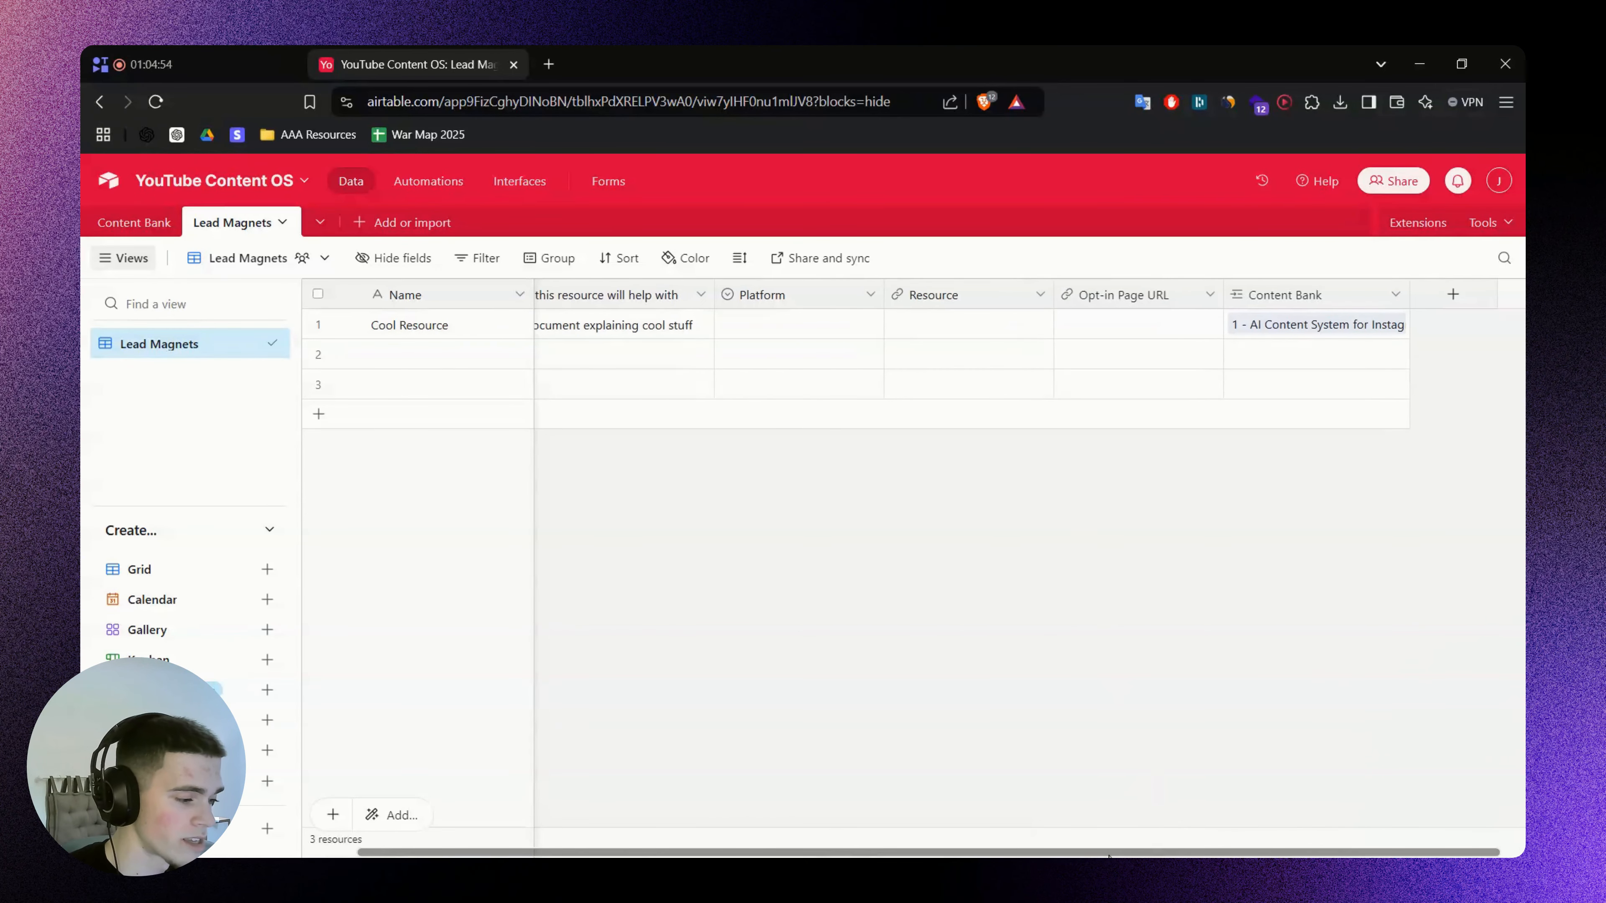
{"action": "scroll", "coordinate": [914, 835], "scroll_direction": "left", "scroll_amount": 2}
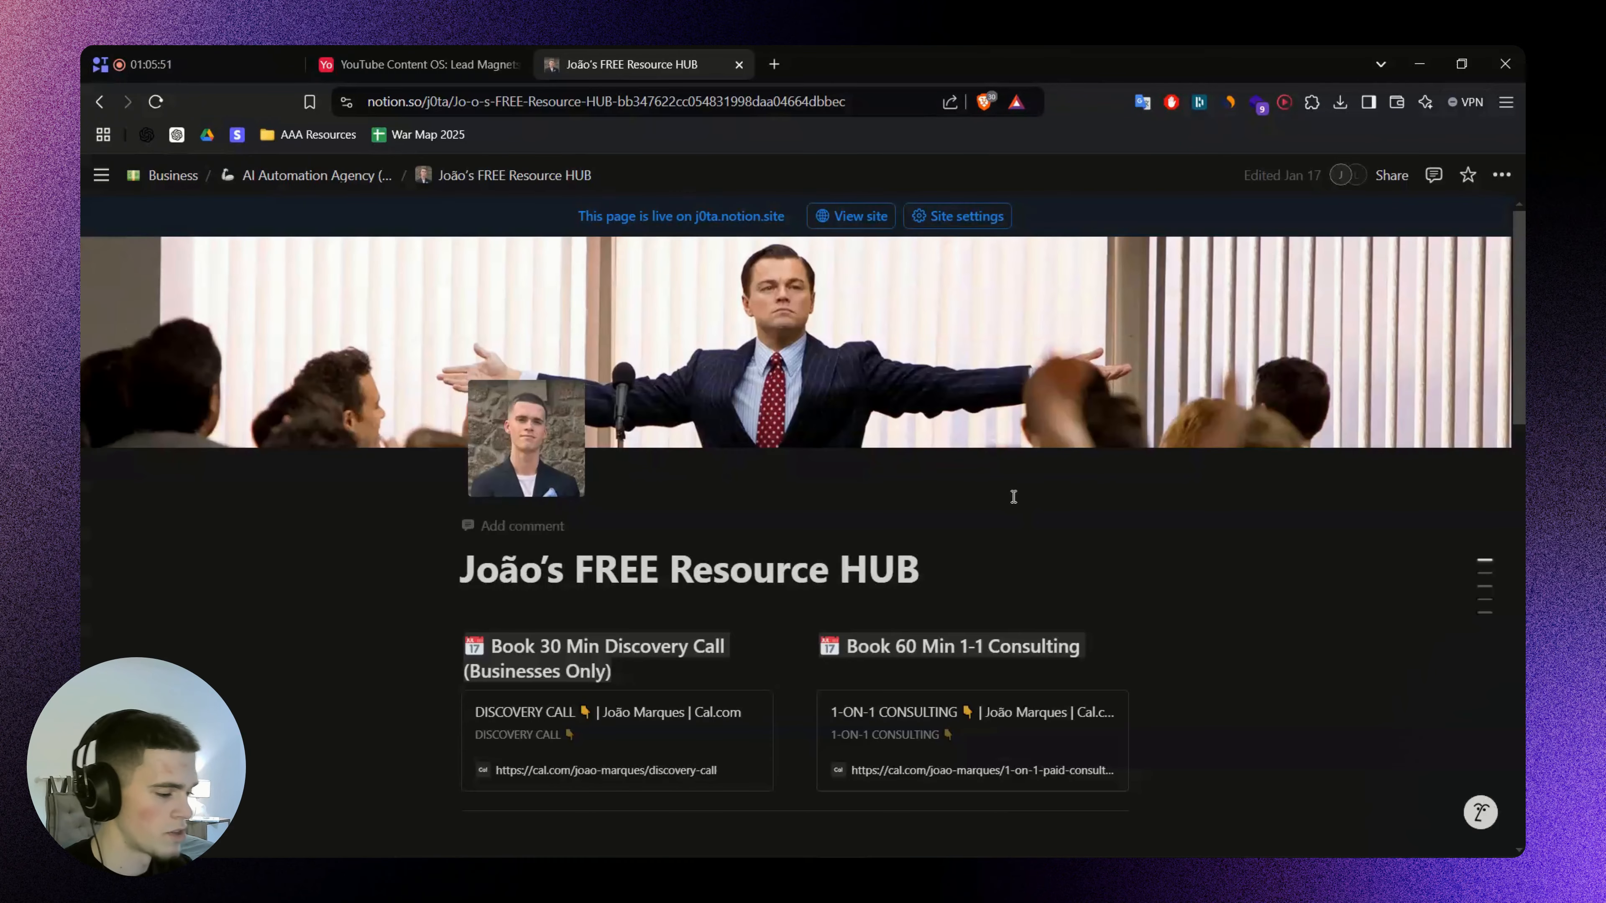
Copy the link of the Notion resource "This AI Agent Generates New Content Ideas That Are Actually Good" into the first lead magnet's Resource field
{"action": "scroll", "coordinate": [1013, 497], "scroll_direction": "down", "scroll_amount": 10}
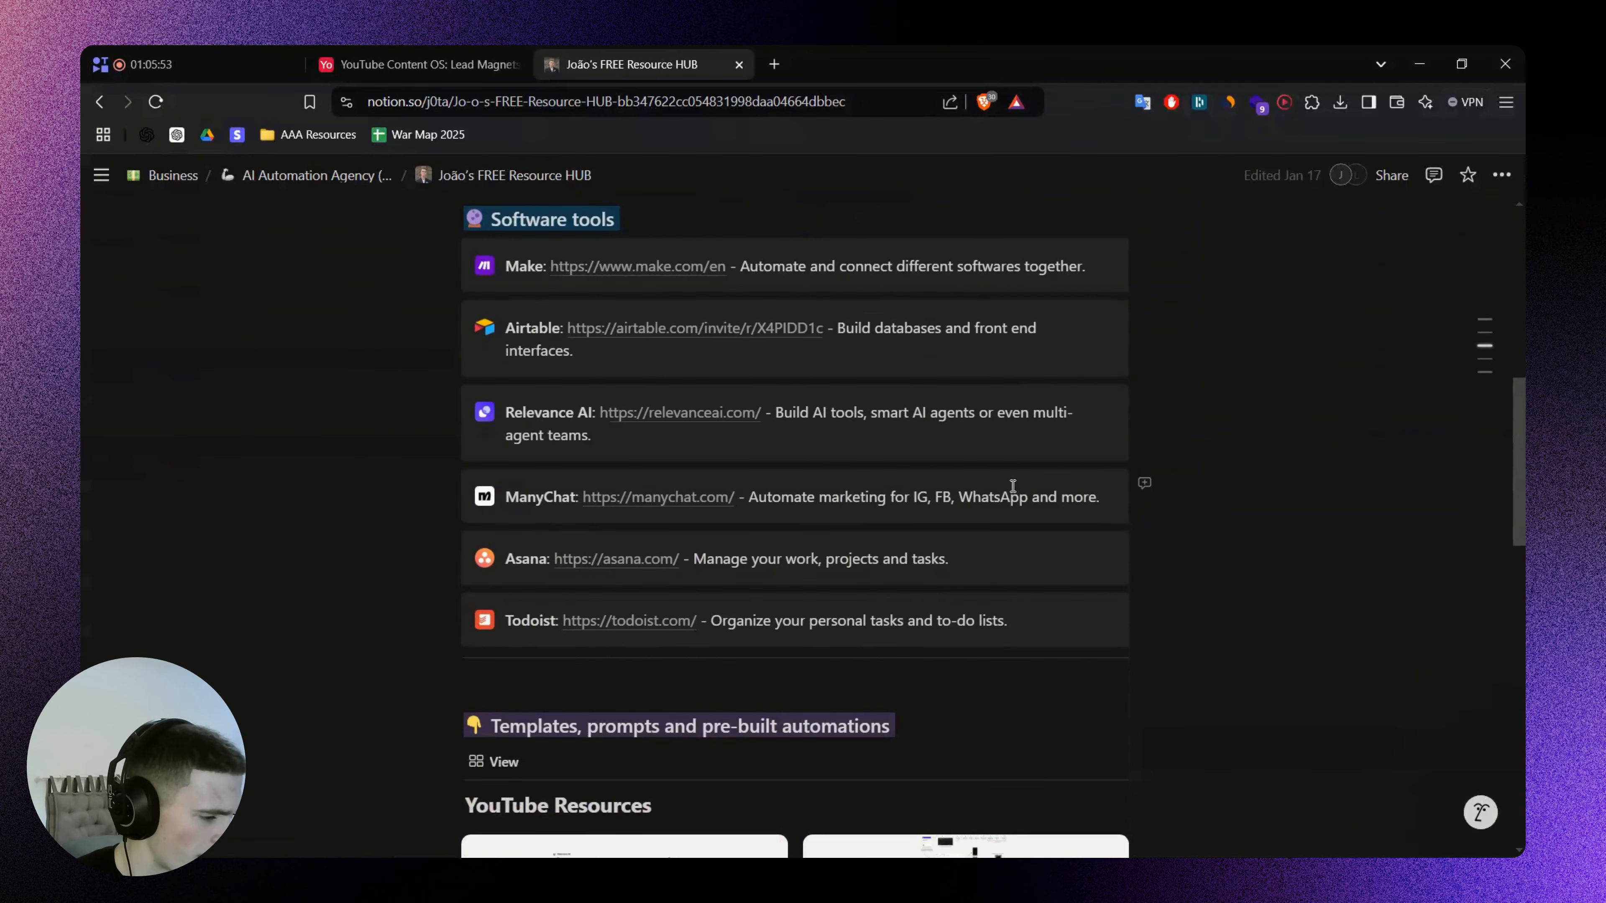
{"action": "scroll", "coordinate": [1013, 486], "scroll_direction": "down", "scroll_amount": 9}
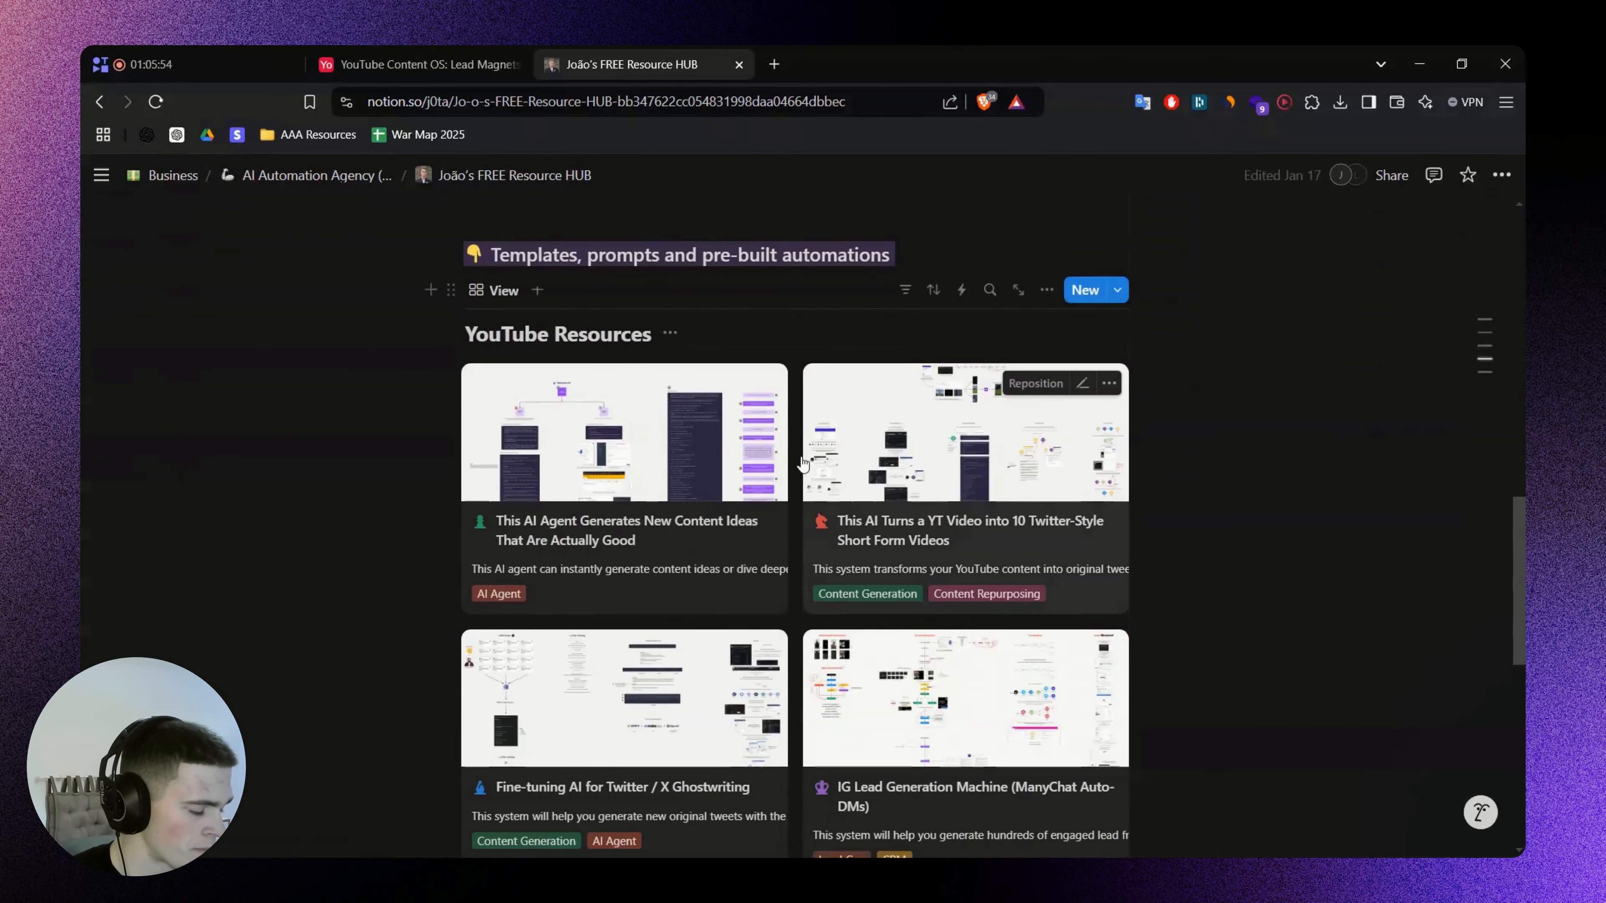
{"action": "scroll", "coordinate": [637, 521], "scroll_direction": "up", "scroll_amount": 2}
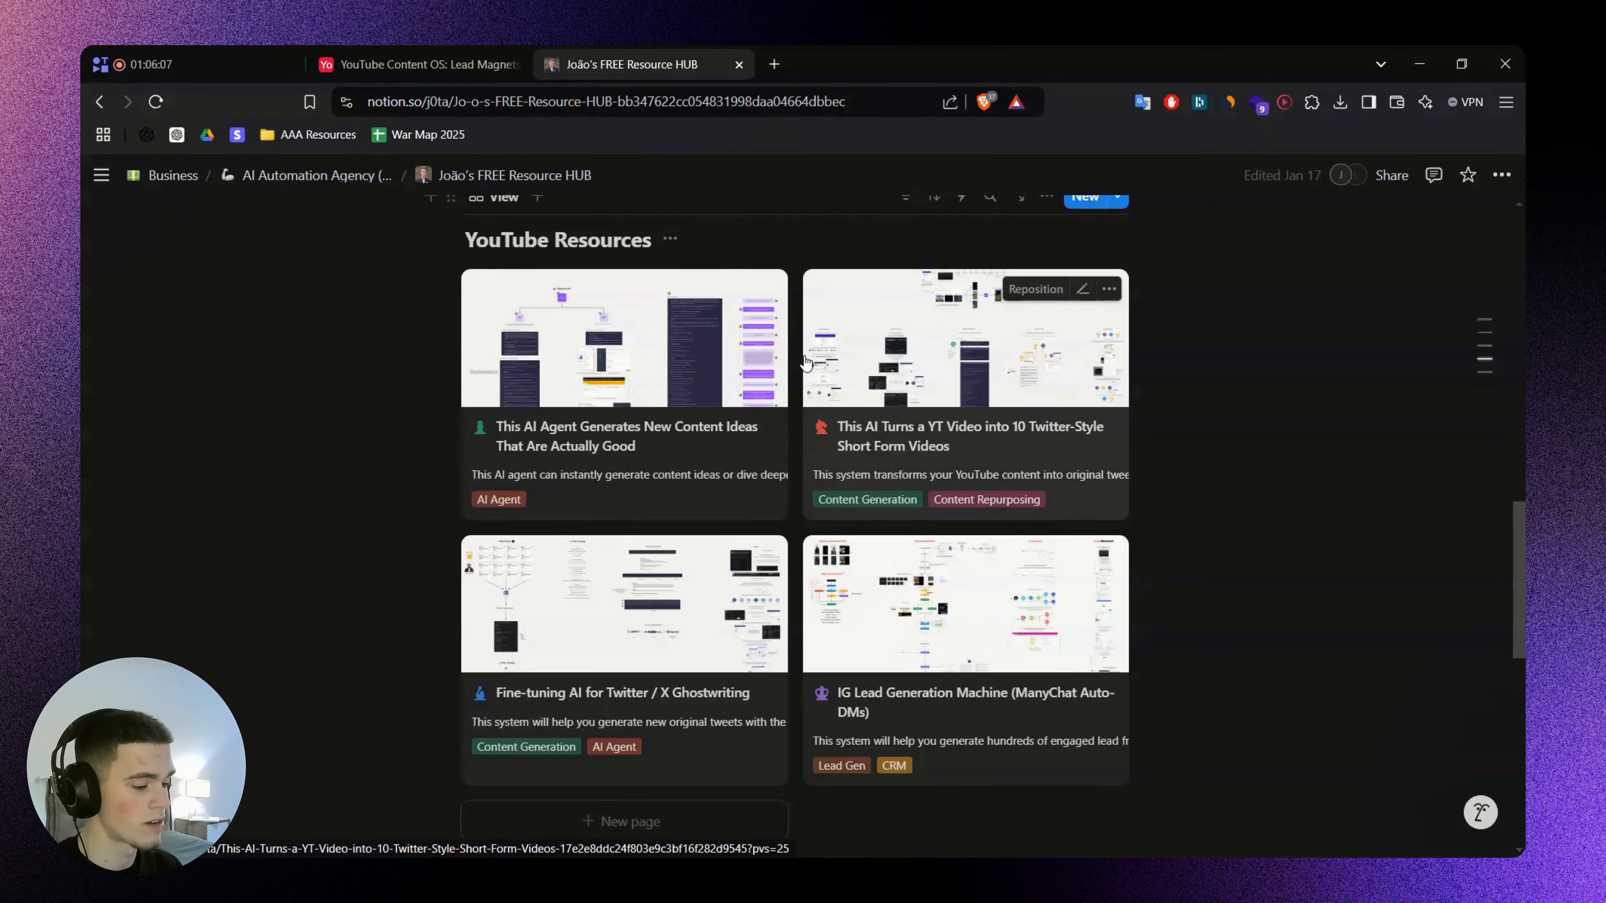
{"action": "left_click", "coordinate": [642, 378]}
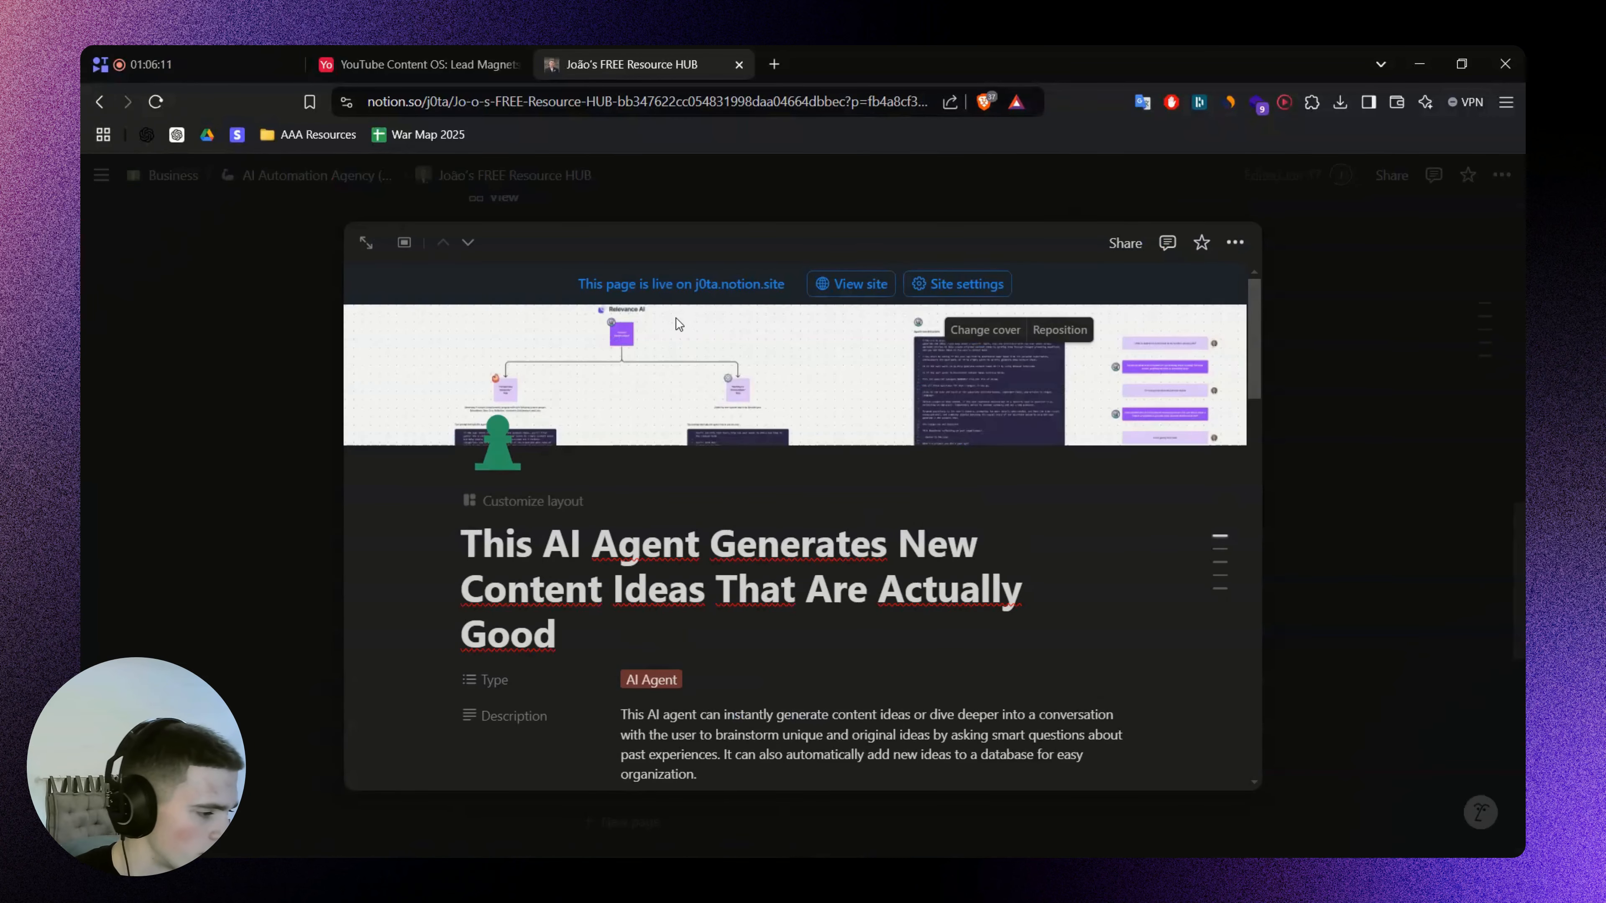
{"action": "left_click", "coordinate": [674, 103]}
{"action": "left_click", "coordinate": [522, 48]}
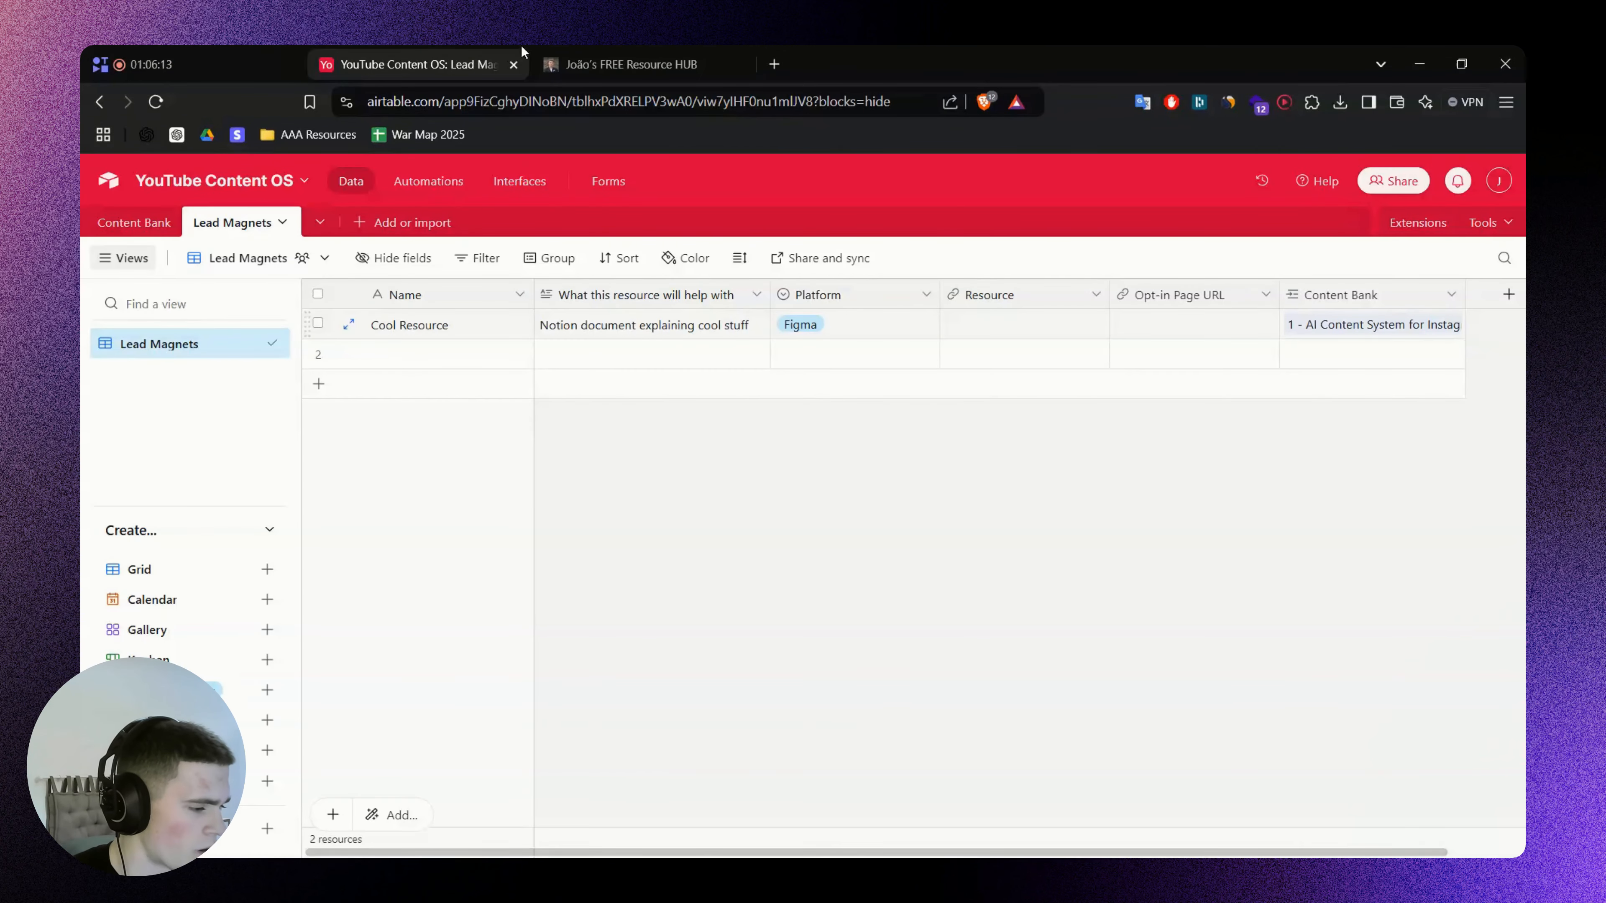
{"action": "left_click", "coordinate": [993, 333]}
{"action": "key", "text": "ctrl+v"}
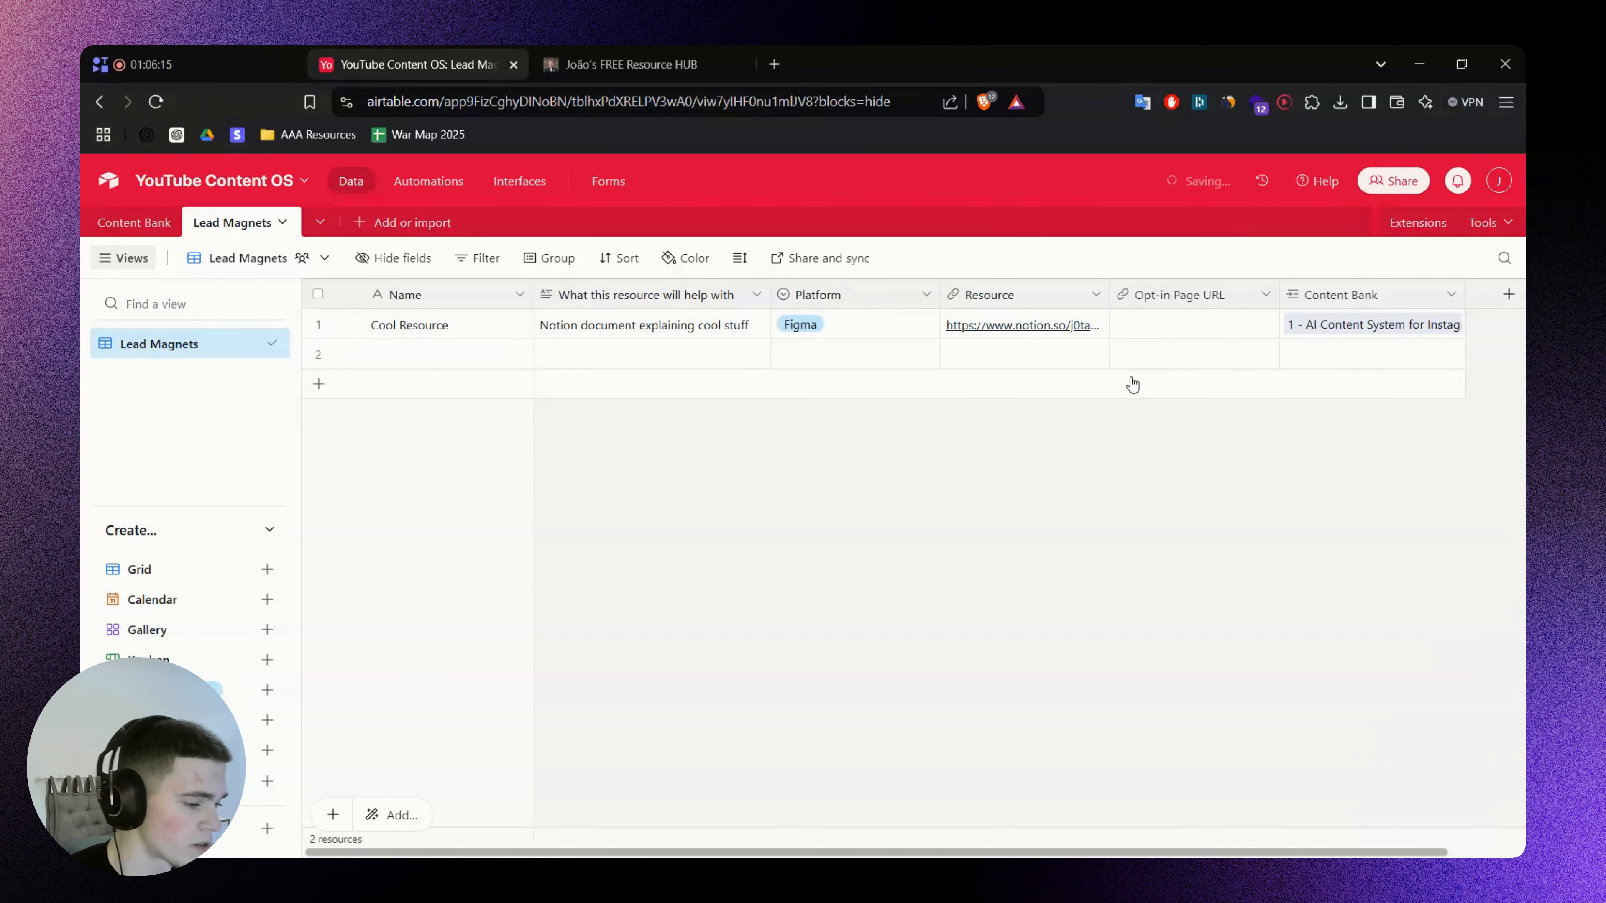
{"action": "left_click", "coordinate": [1179, 328]}
{"action": "left_click", "coordinate": [1146, 322]}
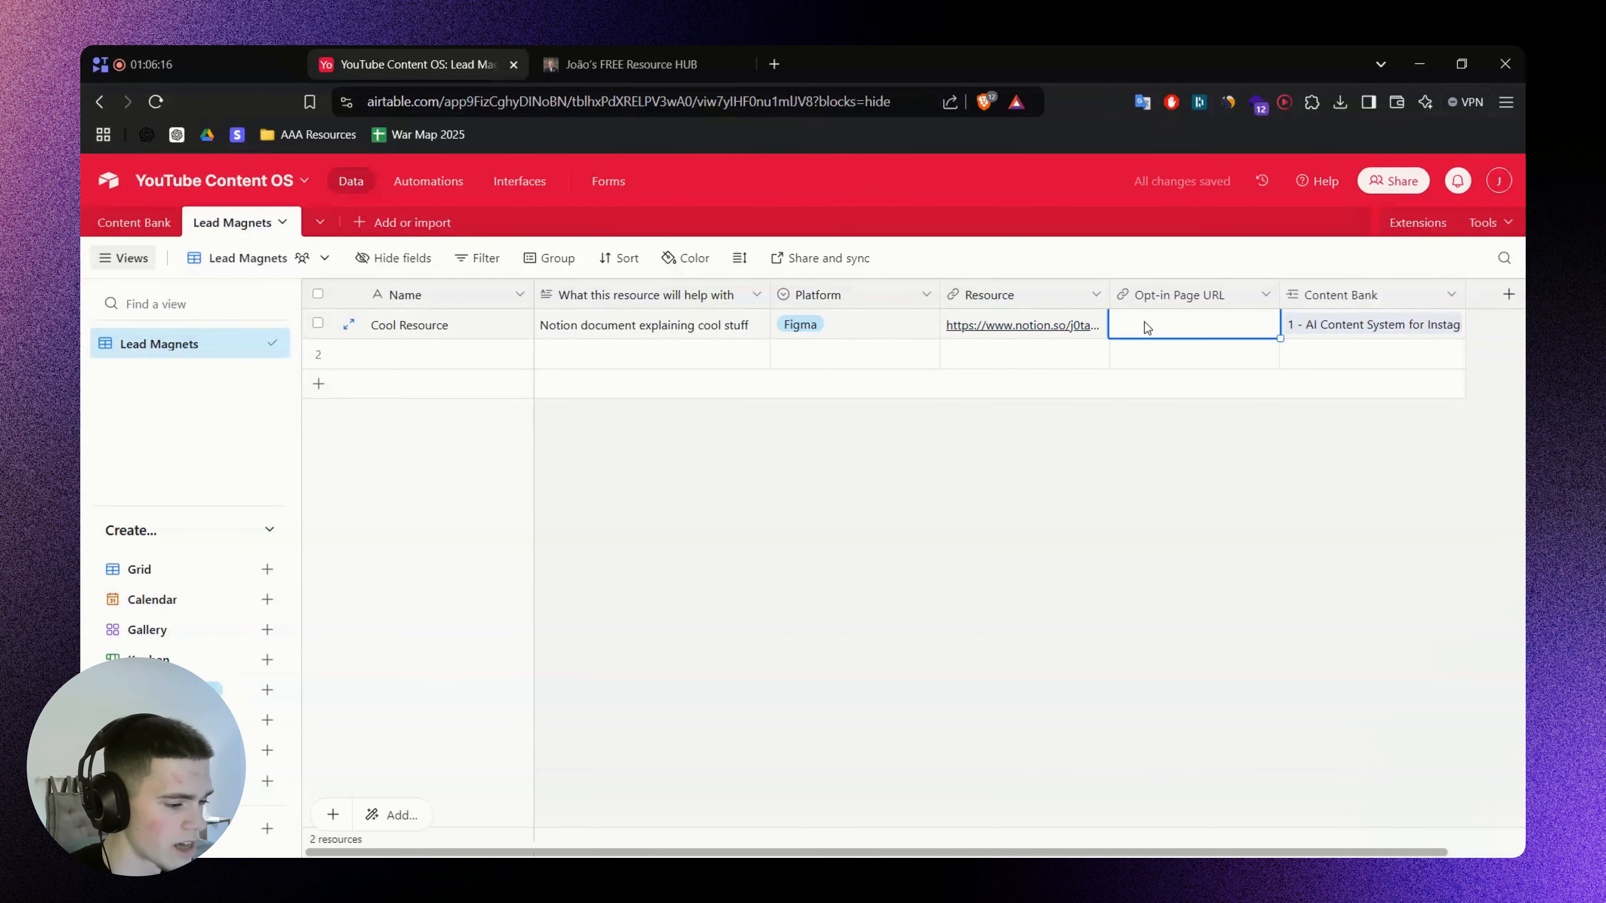
{"action": "type", "text": "tally.so/forms/mZJ6N5"}
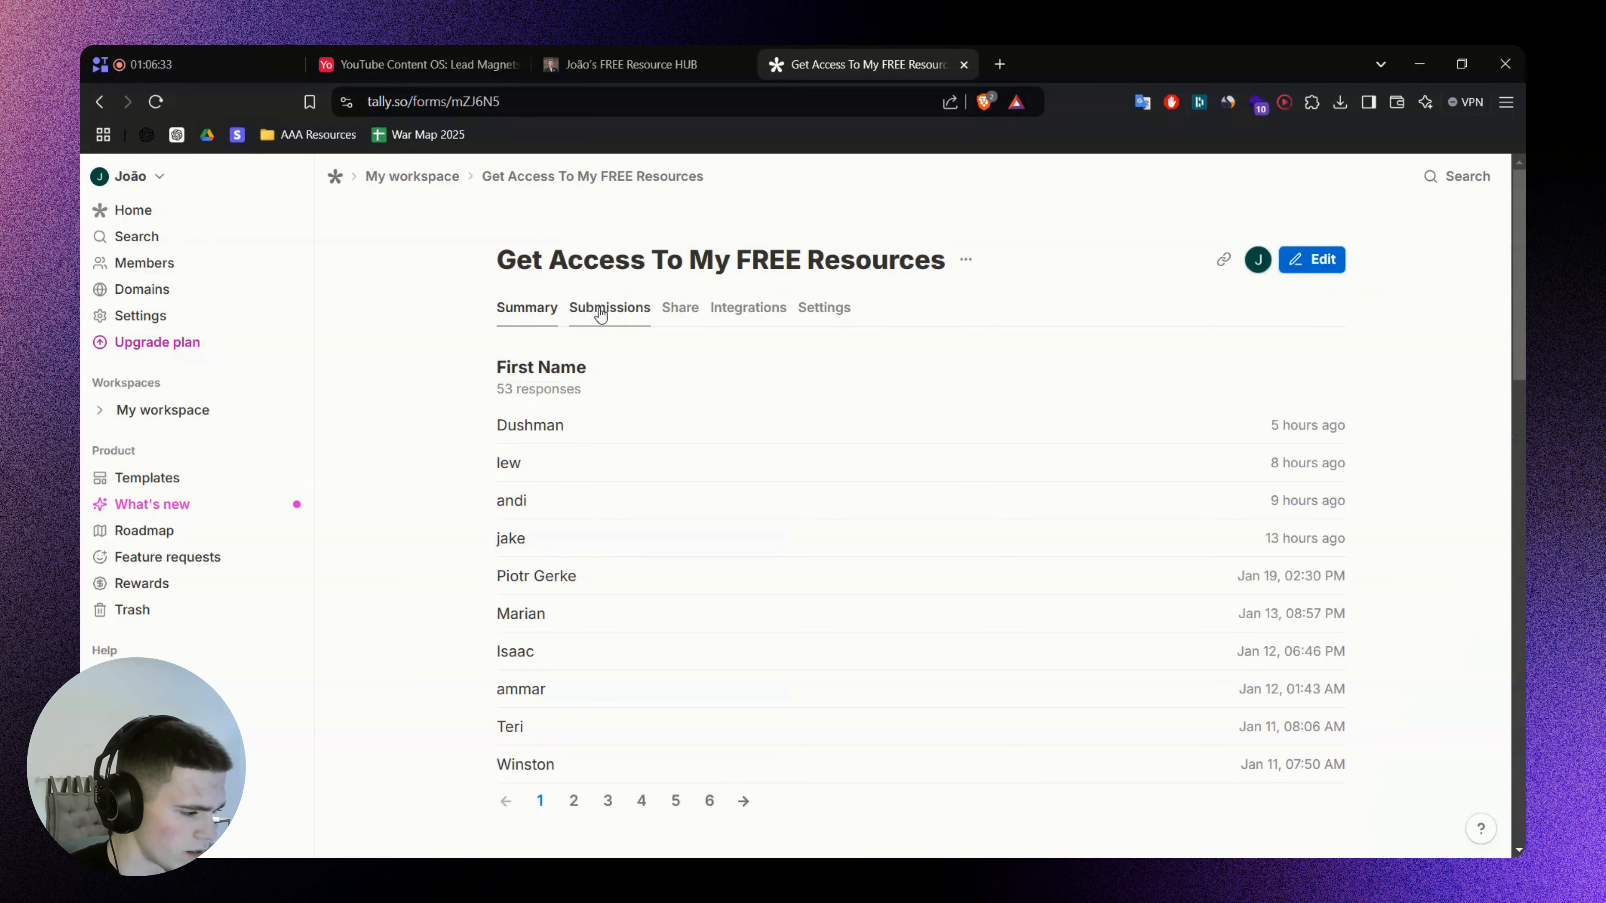
{"action": "left_click", "coordinate": [1223, 259]}
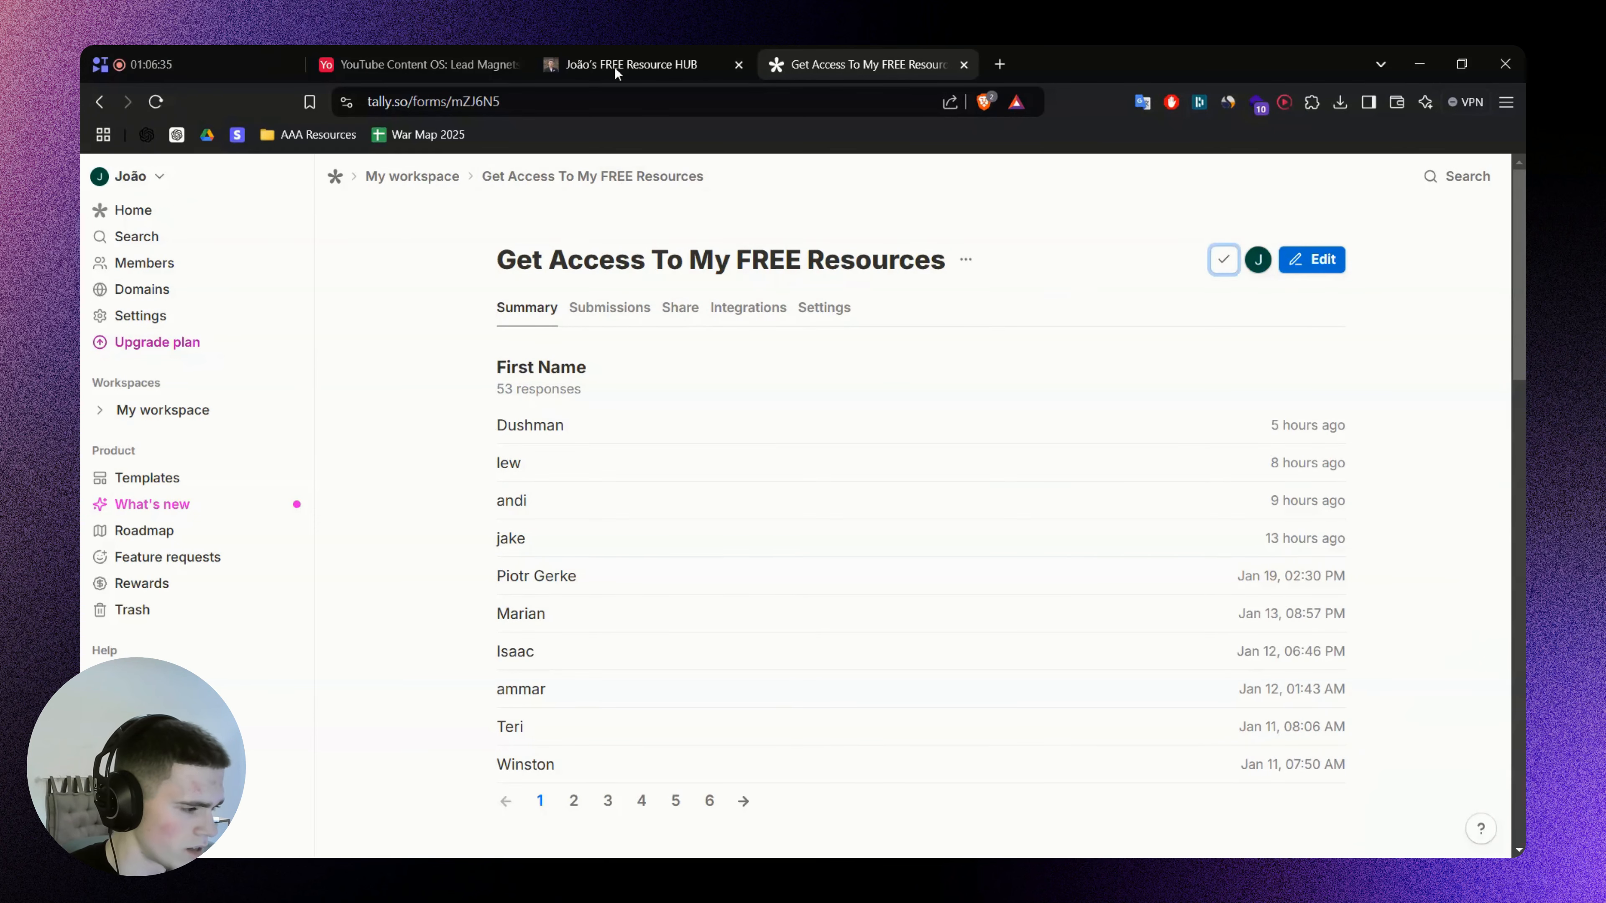
{"action": "left_click", "coordinate": [614, 66]}
{"action": "left_click", "coordinate": [499, 57]}
{"action": "key", "text": "ctrl+a"}
{"action": "type", "text": "https://tally.so/r/mZJ6N5"}
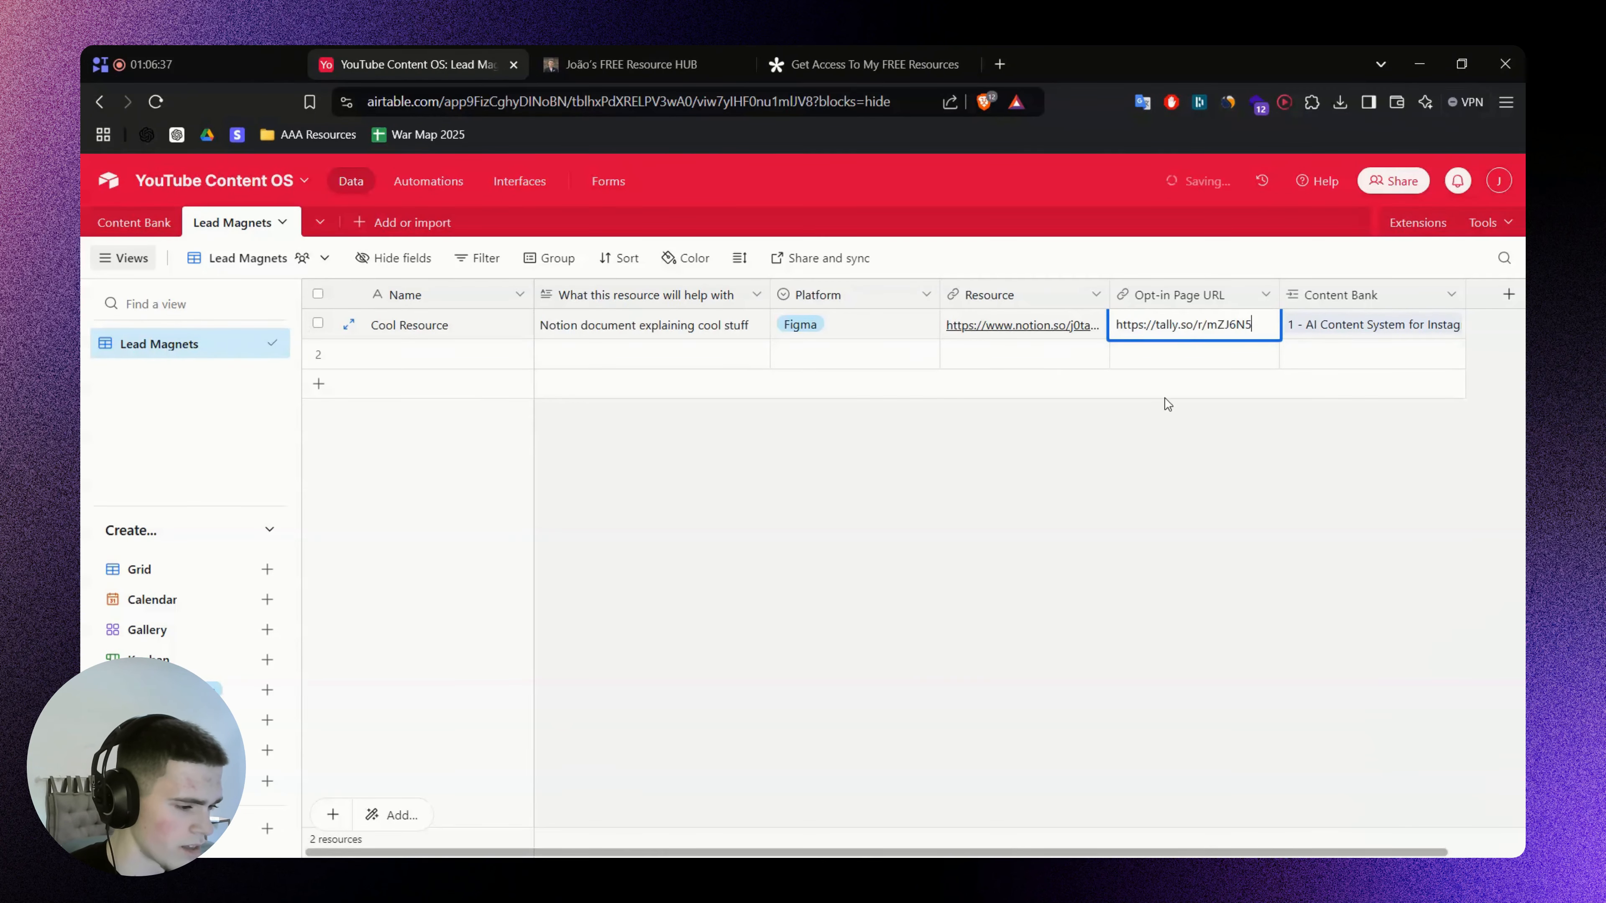
{"action": "left_click", "coordinate": [1168, 471]}
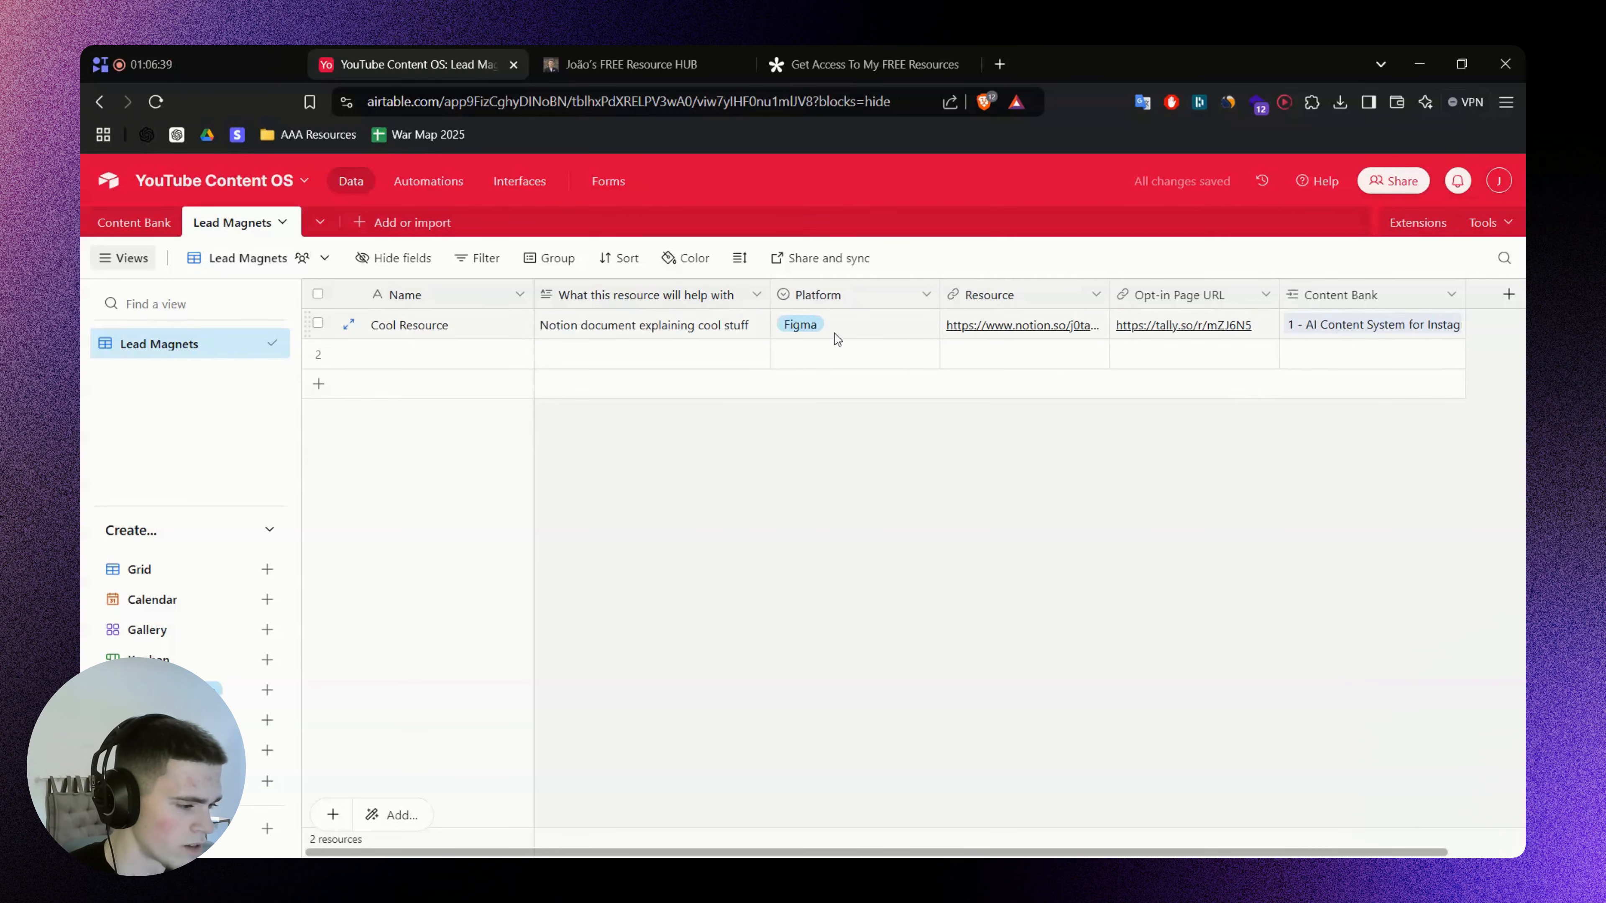
Replace the first lead magnet's Name with the Notion page title "This AI Agent Generates New Content Ideas That Are Actually Good"
{"action": "left_click", "coordinate": [629, 64]}
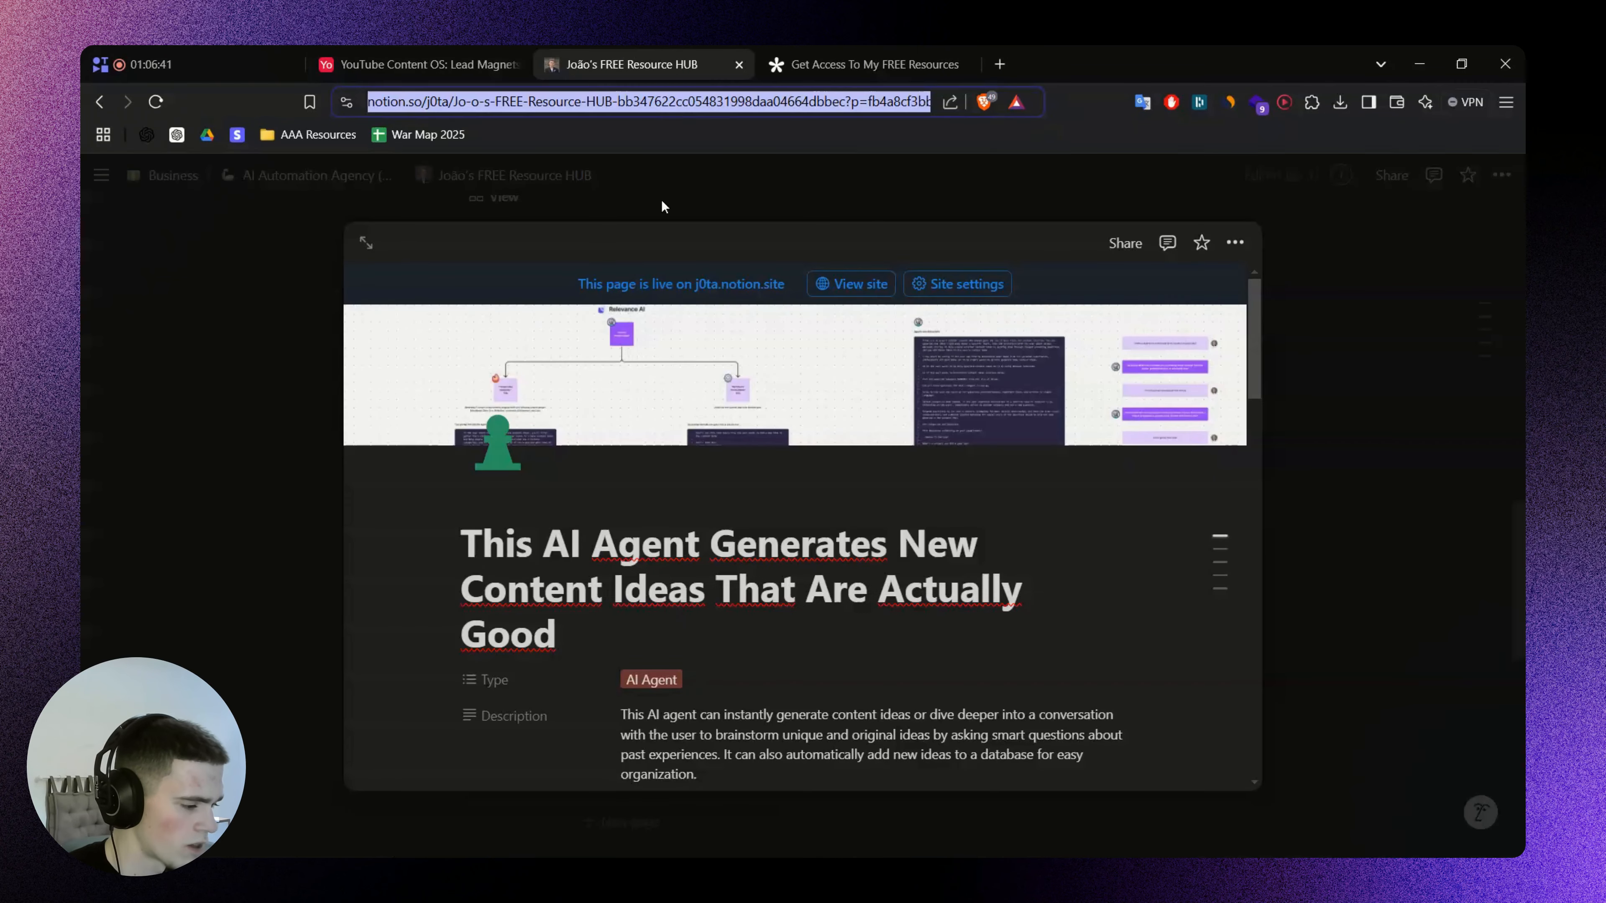
{"action": "scroll", "coordinate": [763, 574], "scroll_direction": "down", "scroll_amount": 1}
{"action": "left_click", "coordinate": [709, 477]}
{"action": "key", "text": "ctrl+a"}
{"action": "key", "text": "ctrl+c"}
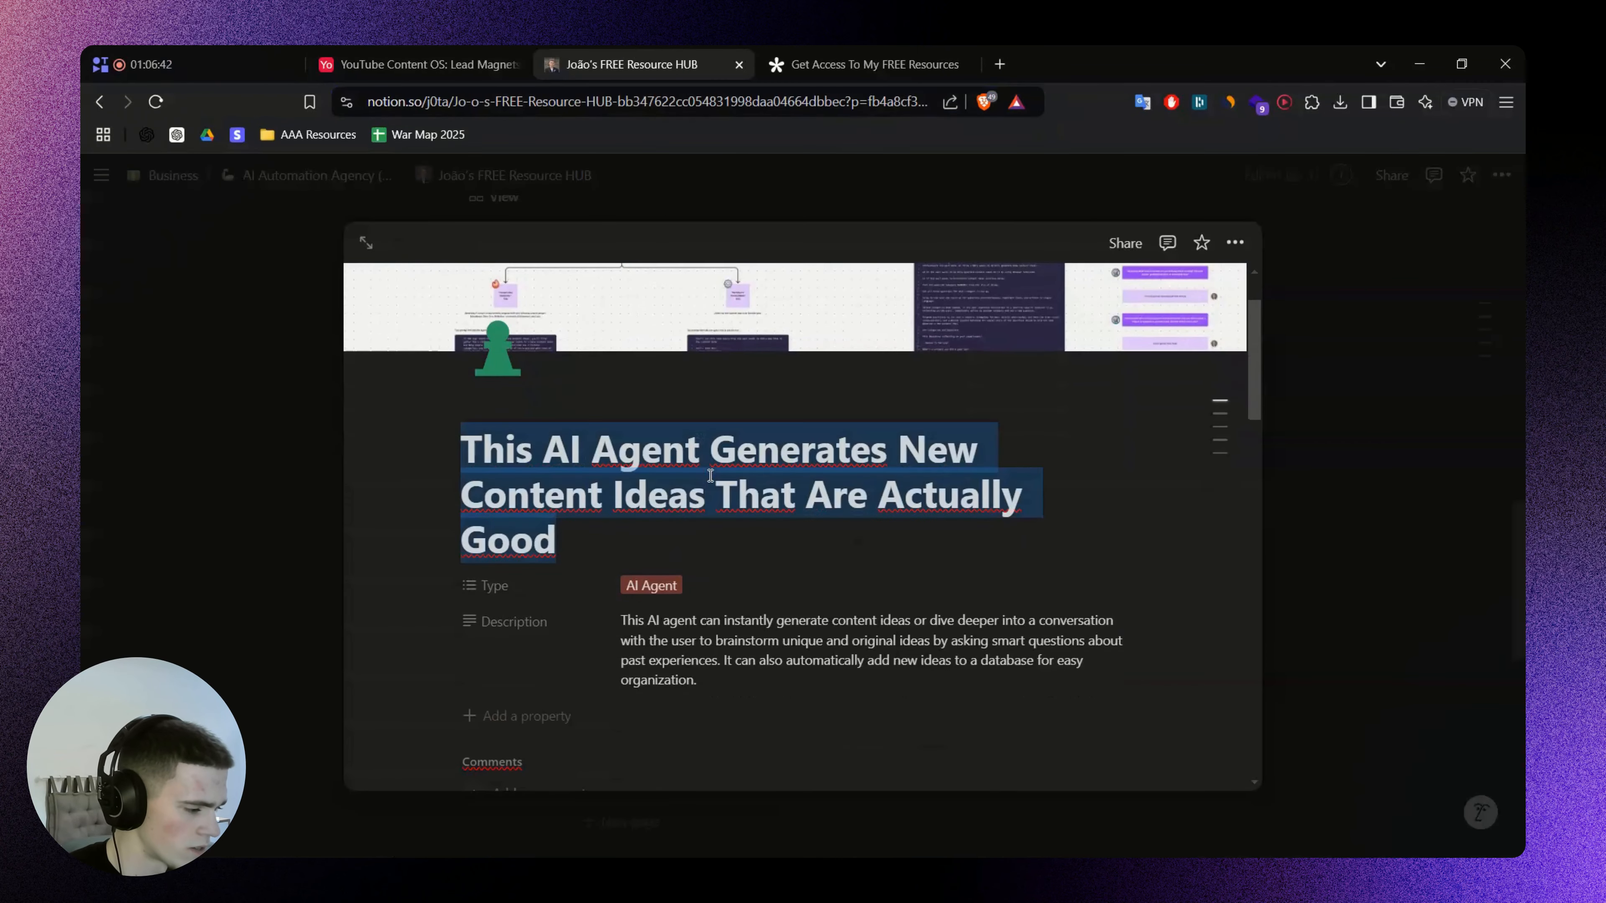
{"action": "left_click", "coordinate": [430, 51]}
{"action": "left_click", "coordinate": [456, 321]}
{"action": "key", "text": "ctrl+v"}
Replace the first lead magnet's "What this resource will help with" text with the description copied from the Notion resource page
{"action": "left_click", "coordinate": [640, 58]}
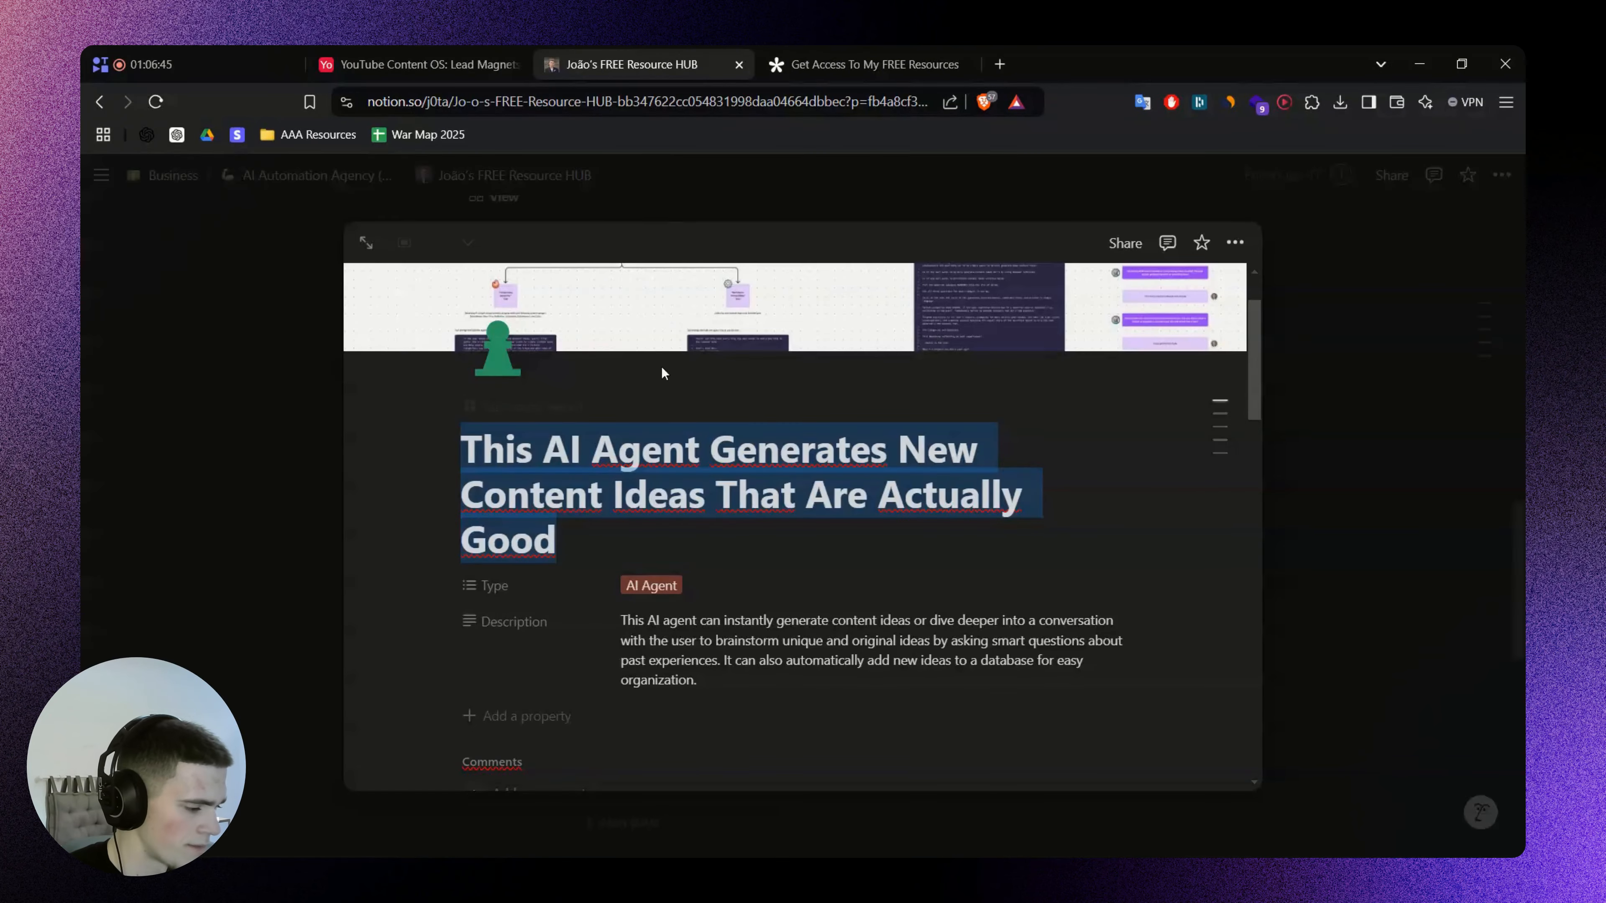
{"action": "left_click", "coordinate": [708, 623]}
{"action": "key", "text": "ctrl+a"}
{"action": "left_click", "coordinate": [436, 61]}
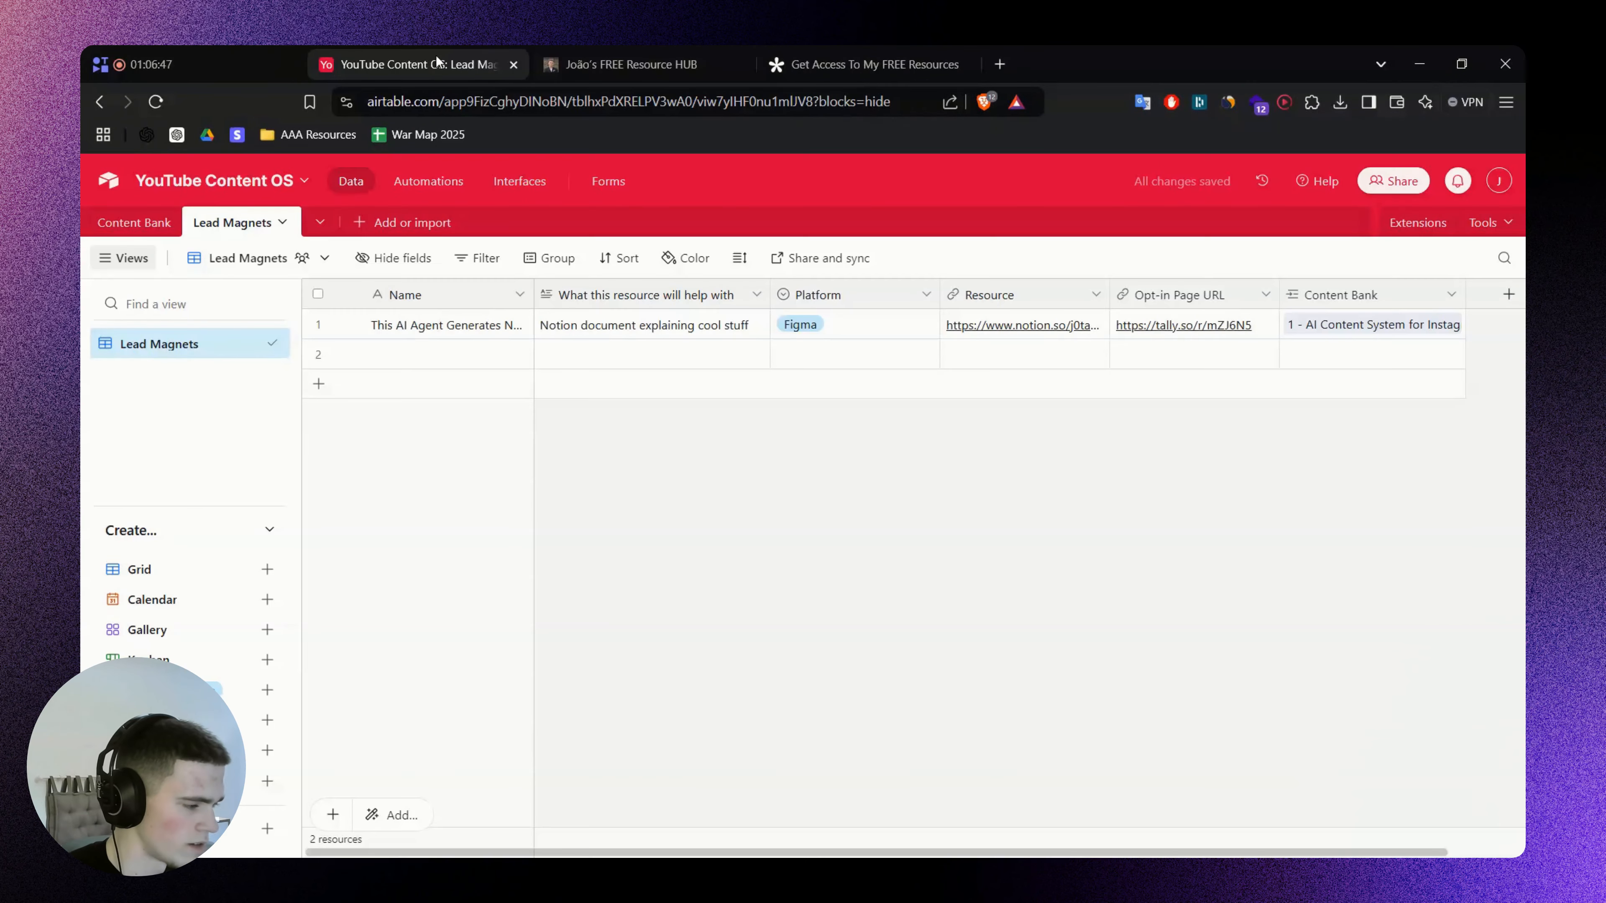
{"action": "left_click", "coordinate": [651, 324]}
{"action": "key", "text": "ctrl+v"}
{"action": "left_click", "coordinate": [728, 499]}
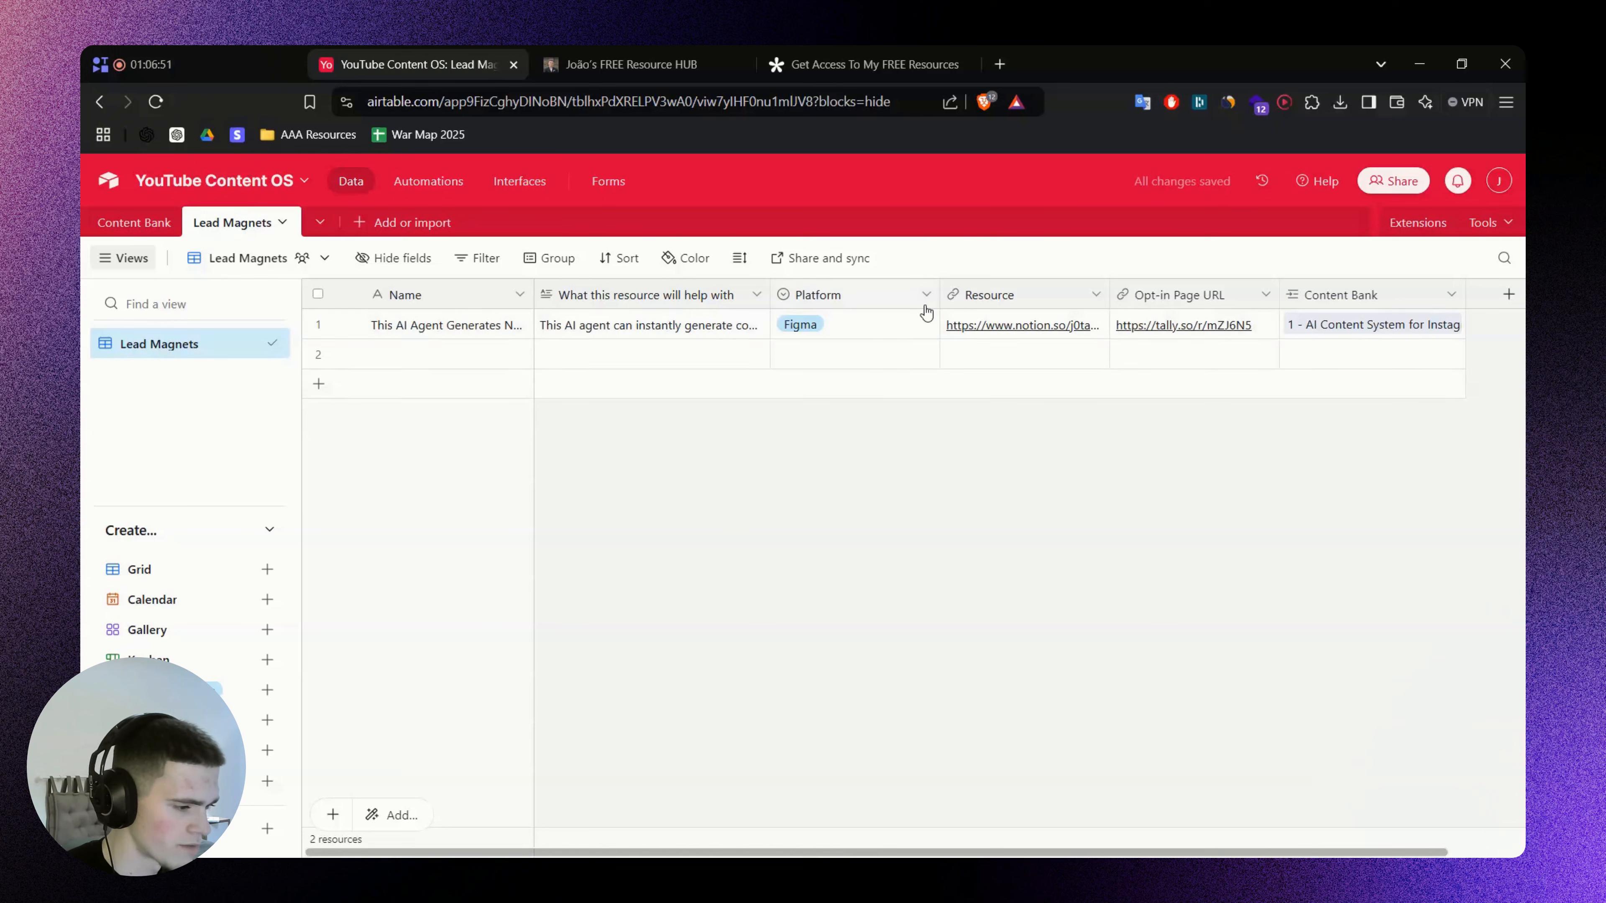
Narrow the Platform column and set the first lead magnet's Platform to Notion
{"action": "left_click_drag", "start_coordinate": [939, 294], "coordinate": [891, 291]}
{"action": "left_click", "coordinate": [822, 325]}
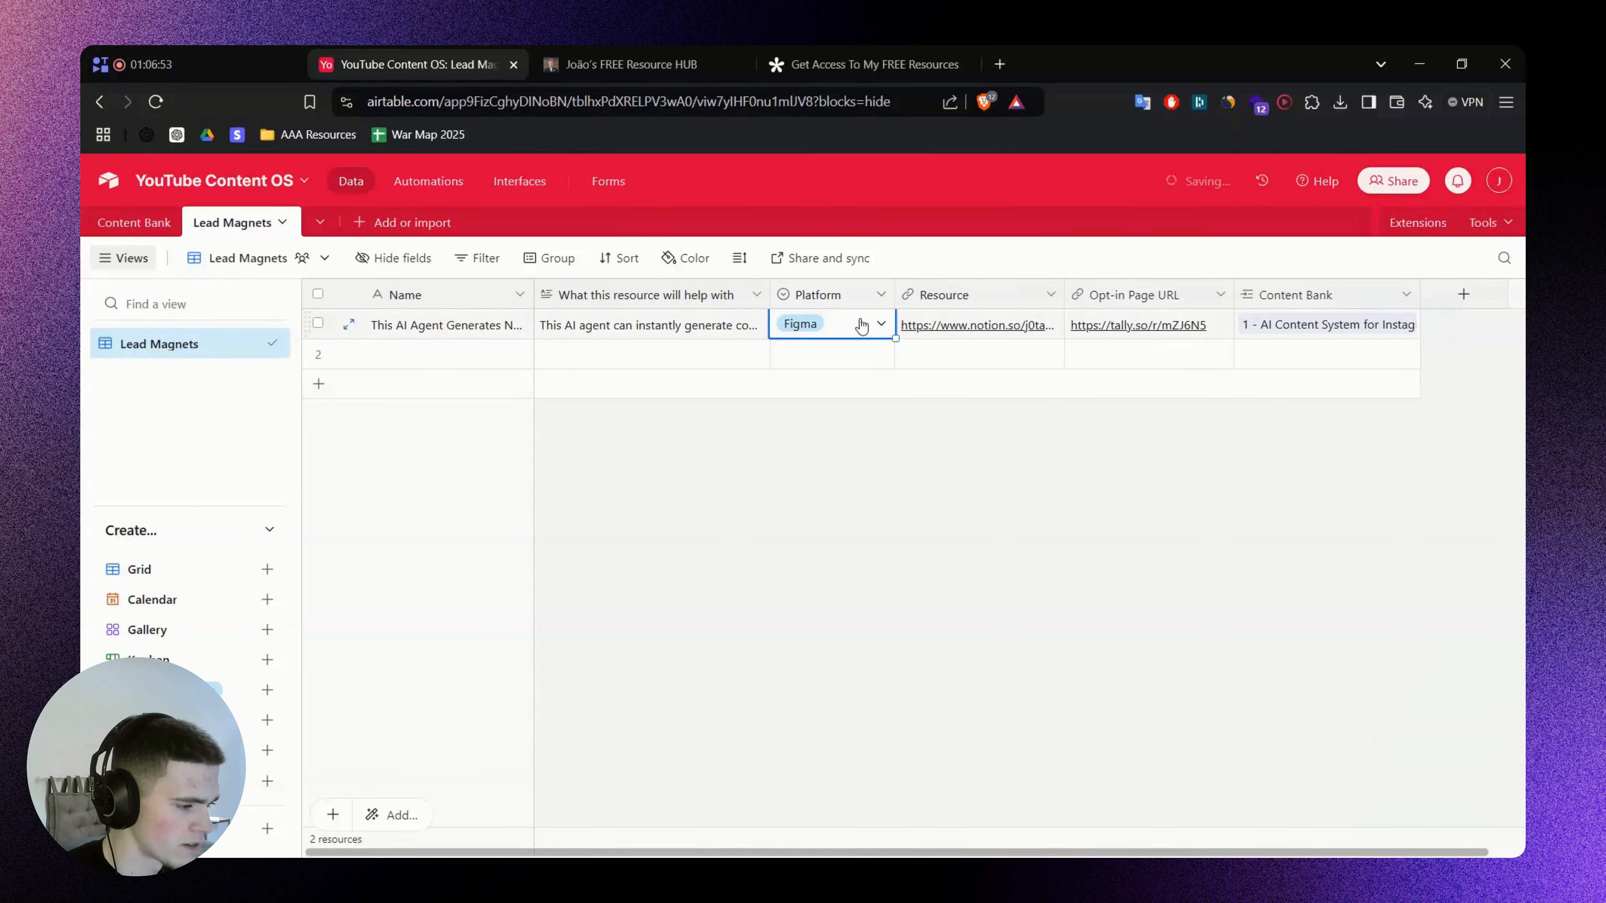
{"action": "left_click", "coordinate": [860, 323]}
{"action": "left_click", "coordinate": [822, 423]}
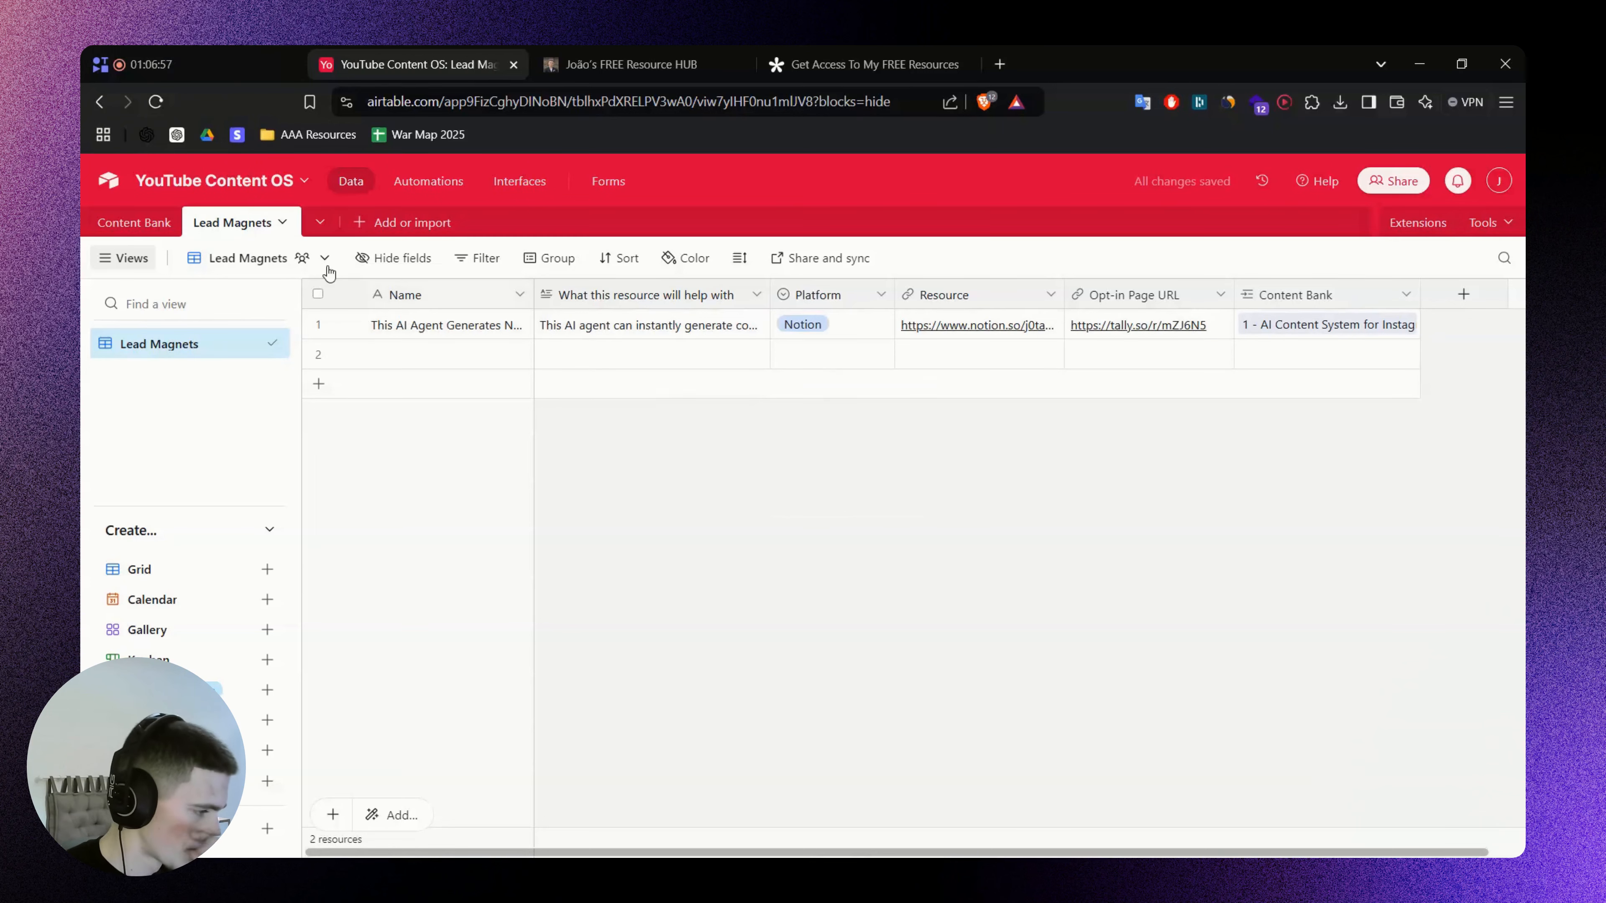
In the Content Bank's Ideas view, tick Start Writing? for record 17, check its Stage options, and clear the tick again
{"action": "left_click", "coordinate": [131, 225]}
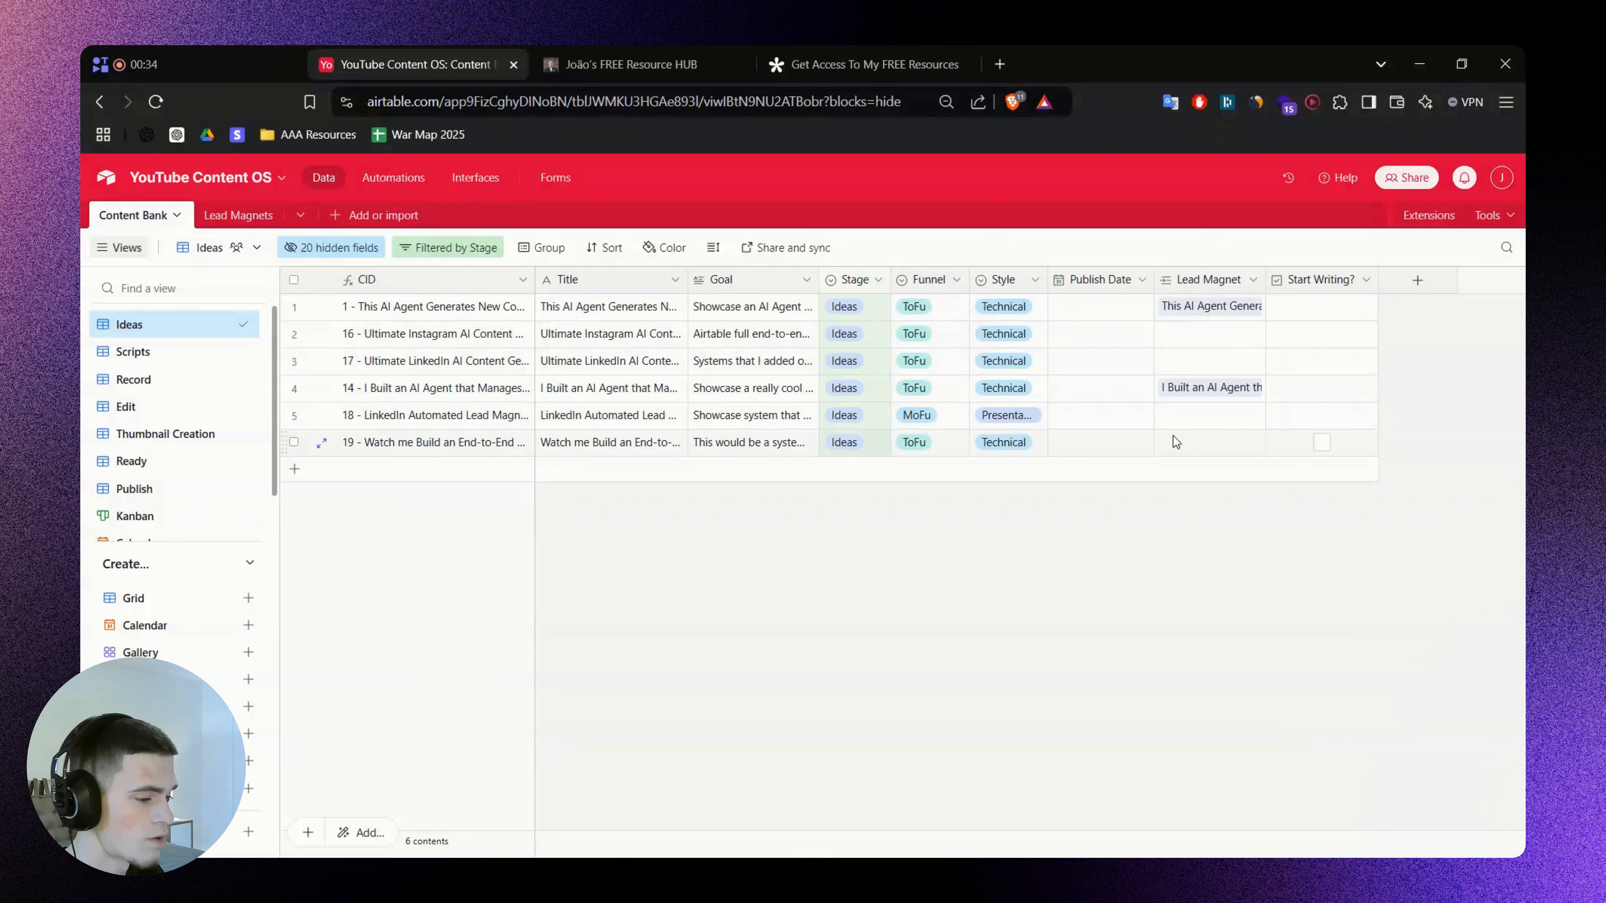
{"action": "left_click", "coordinate": [1322, 361]}
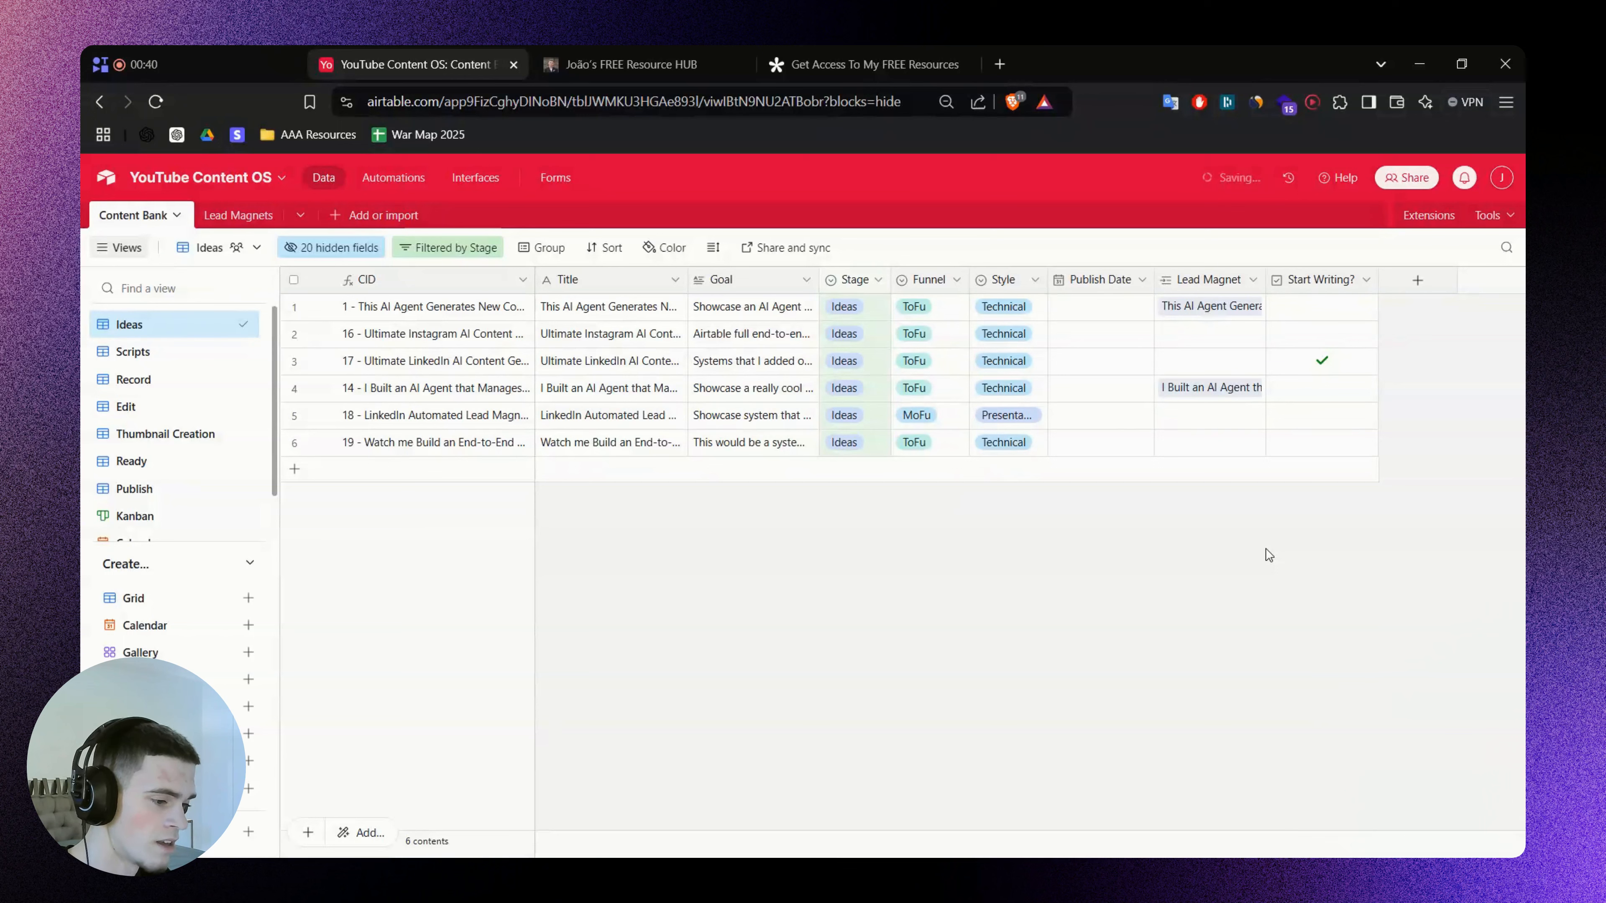
{"action": "left_click", "coordinate": [877, 362]}
{"action": "left_click", "coordinate": [877, 362]}
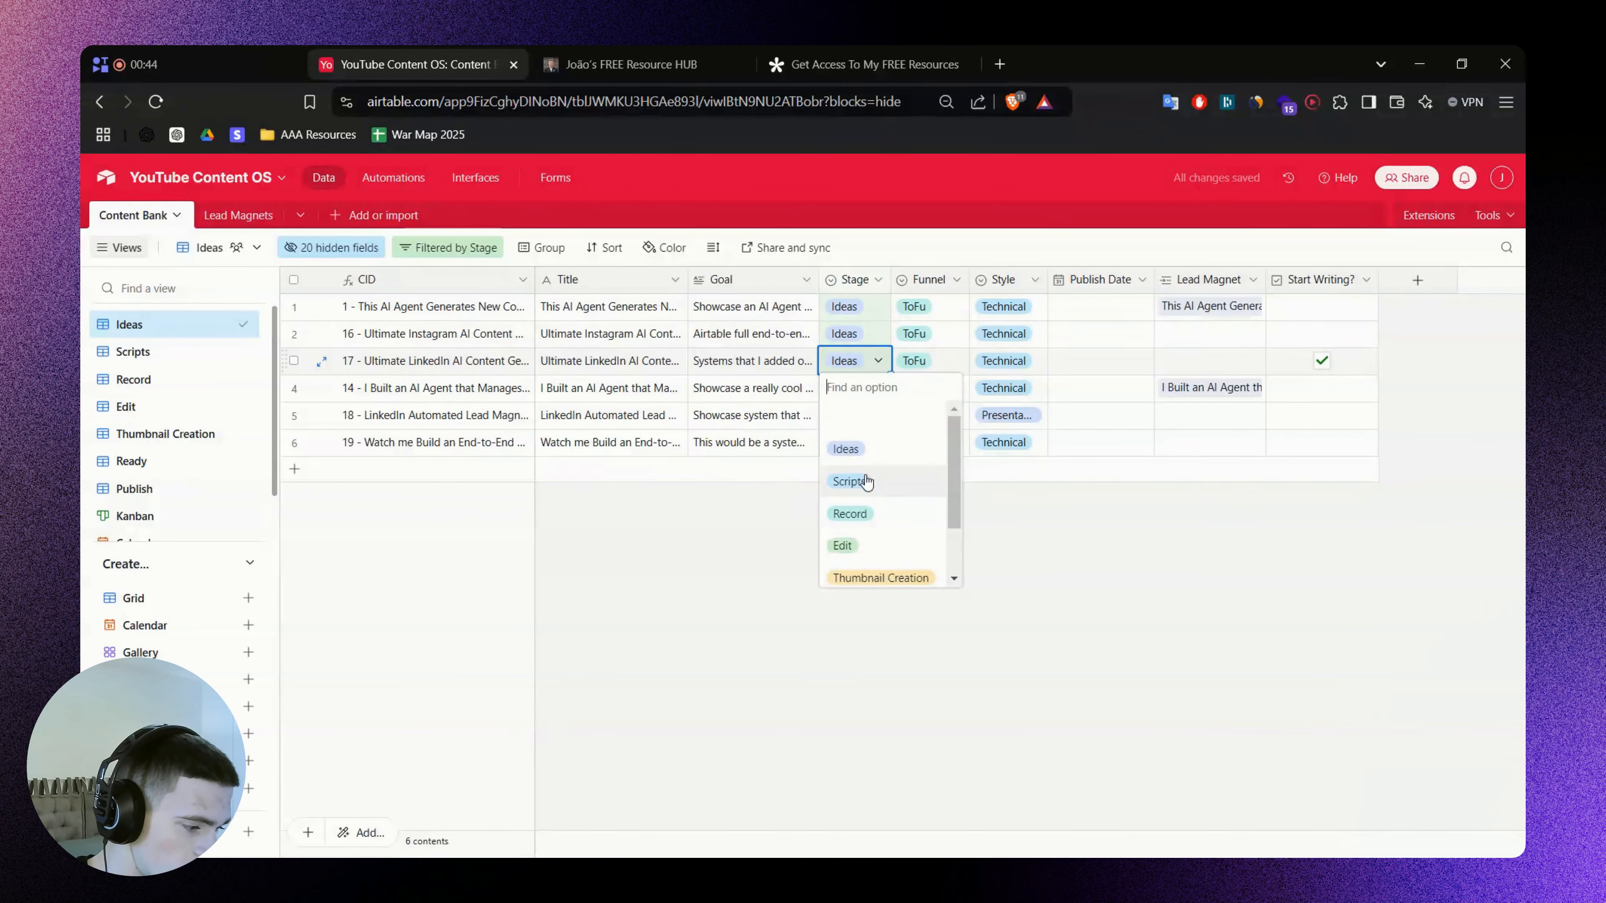
{"action": "left_click", "coordinate": [1182, 566]}
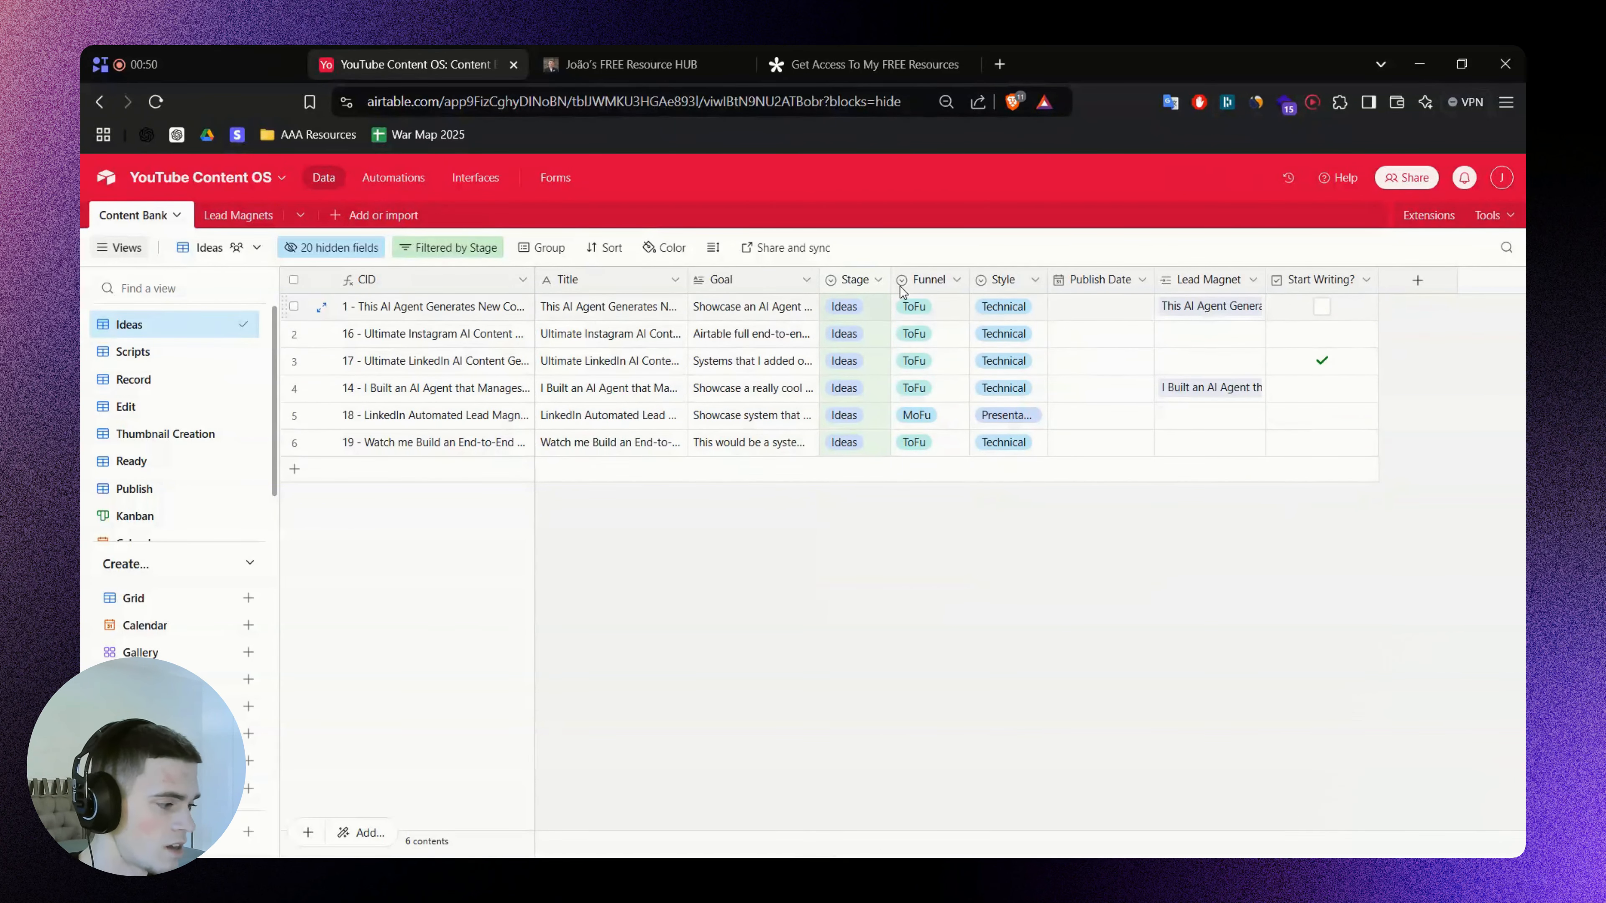
{"action": "left_click", "coordinate": [393, 177]}
{"action": "left_click", "coordinate": [324, 177]}
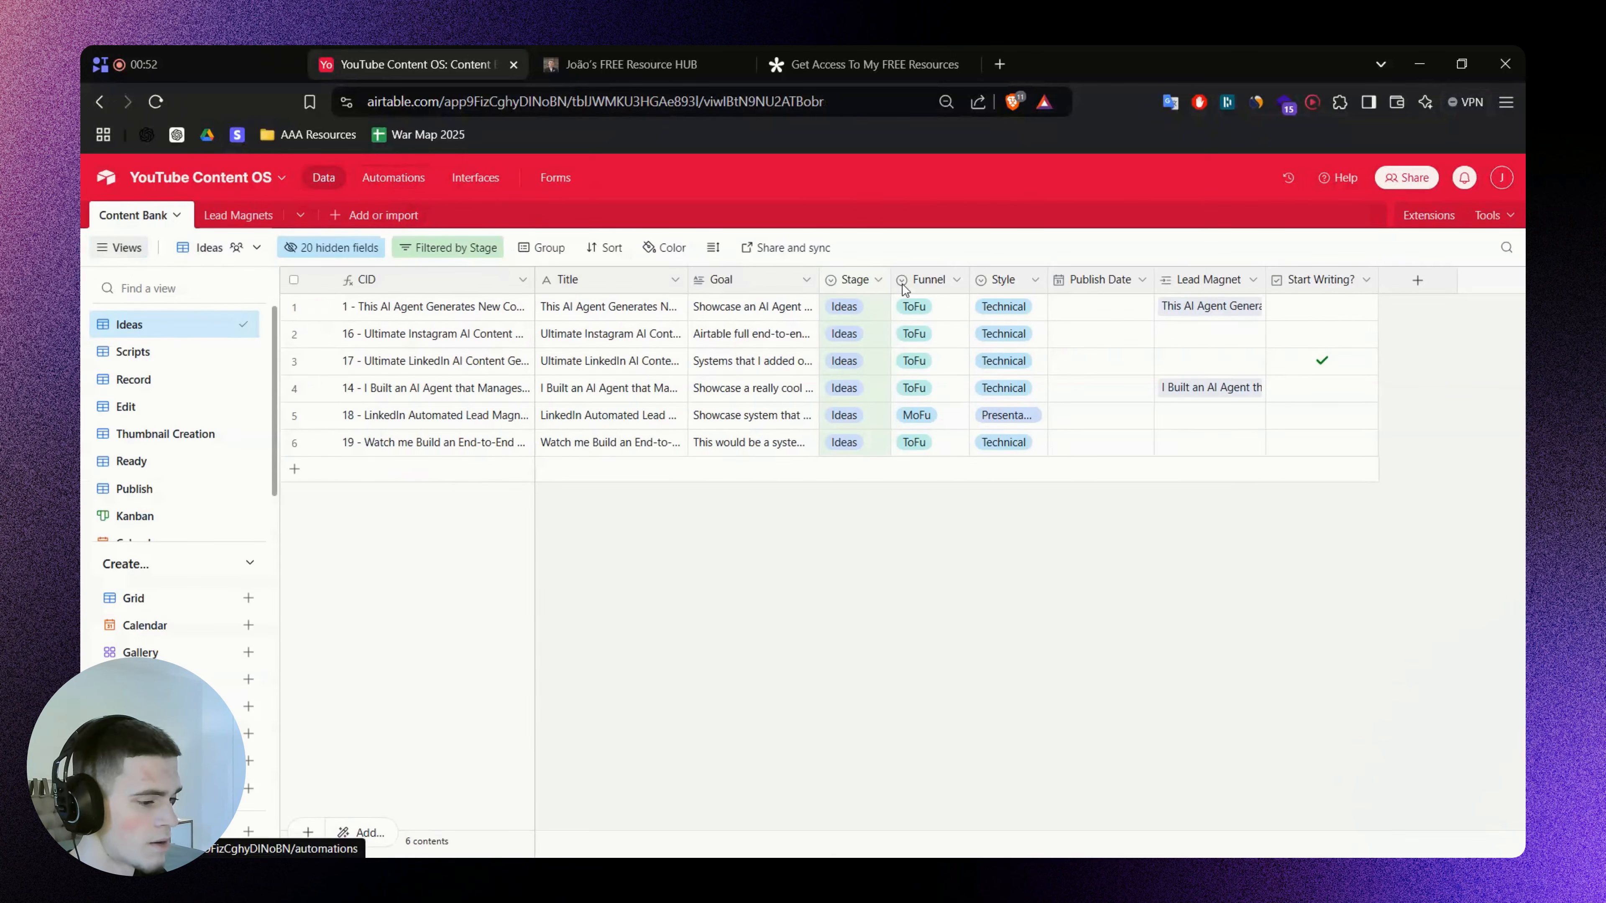
{"action": "left_click", "coordinate": [1318, 362]}
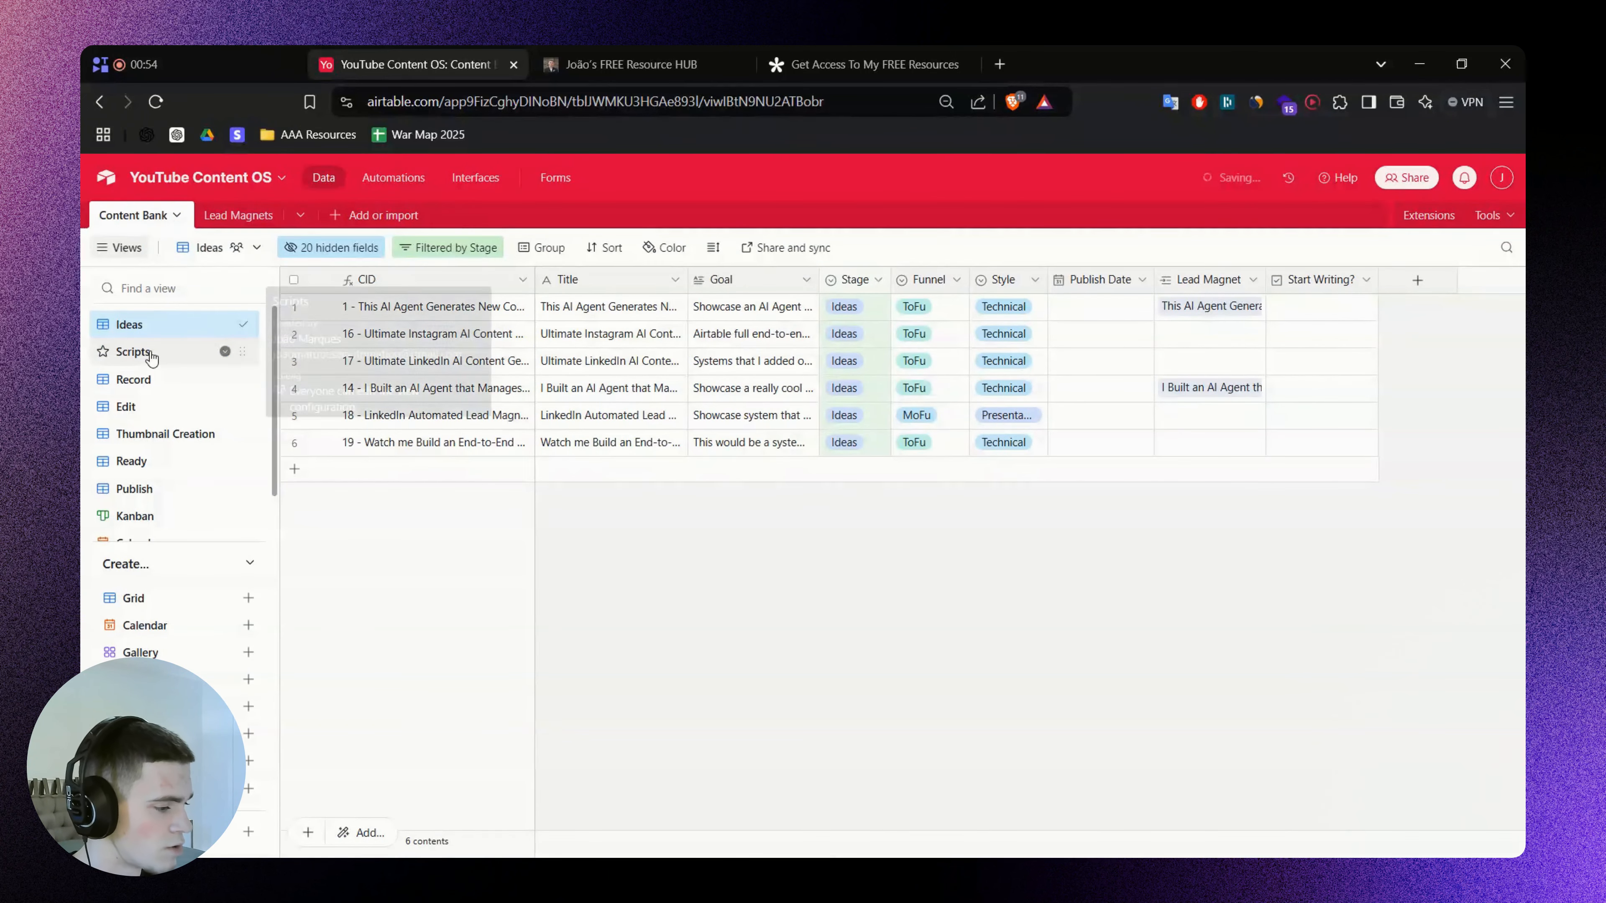
Examine the stage-specific fields in the Scripts, Record, Edit, Thumbnail Creation, Ready and Publish views of the Content Bank
{"action": "left_click", "coordinate": [131, 352]}
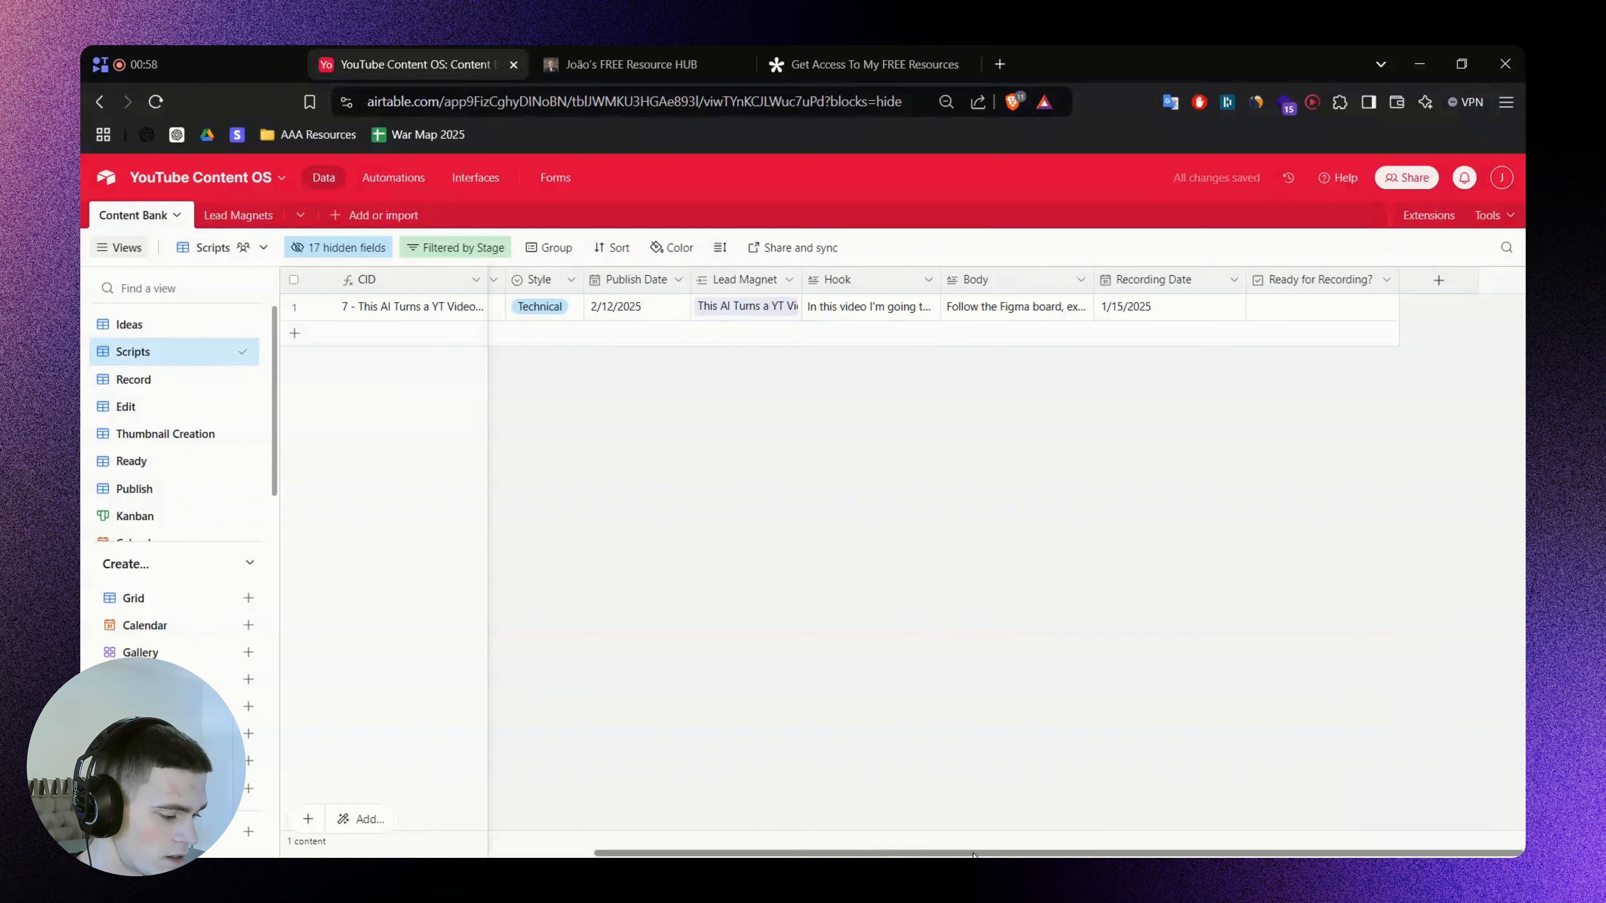
{"action": "scroll", "coordinate": [727, 832], "scroll_direction": "left", "scroll_amount": 5}
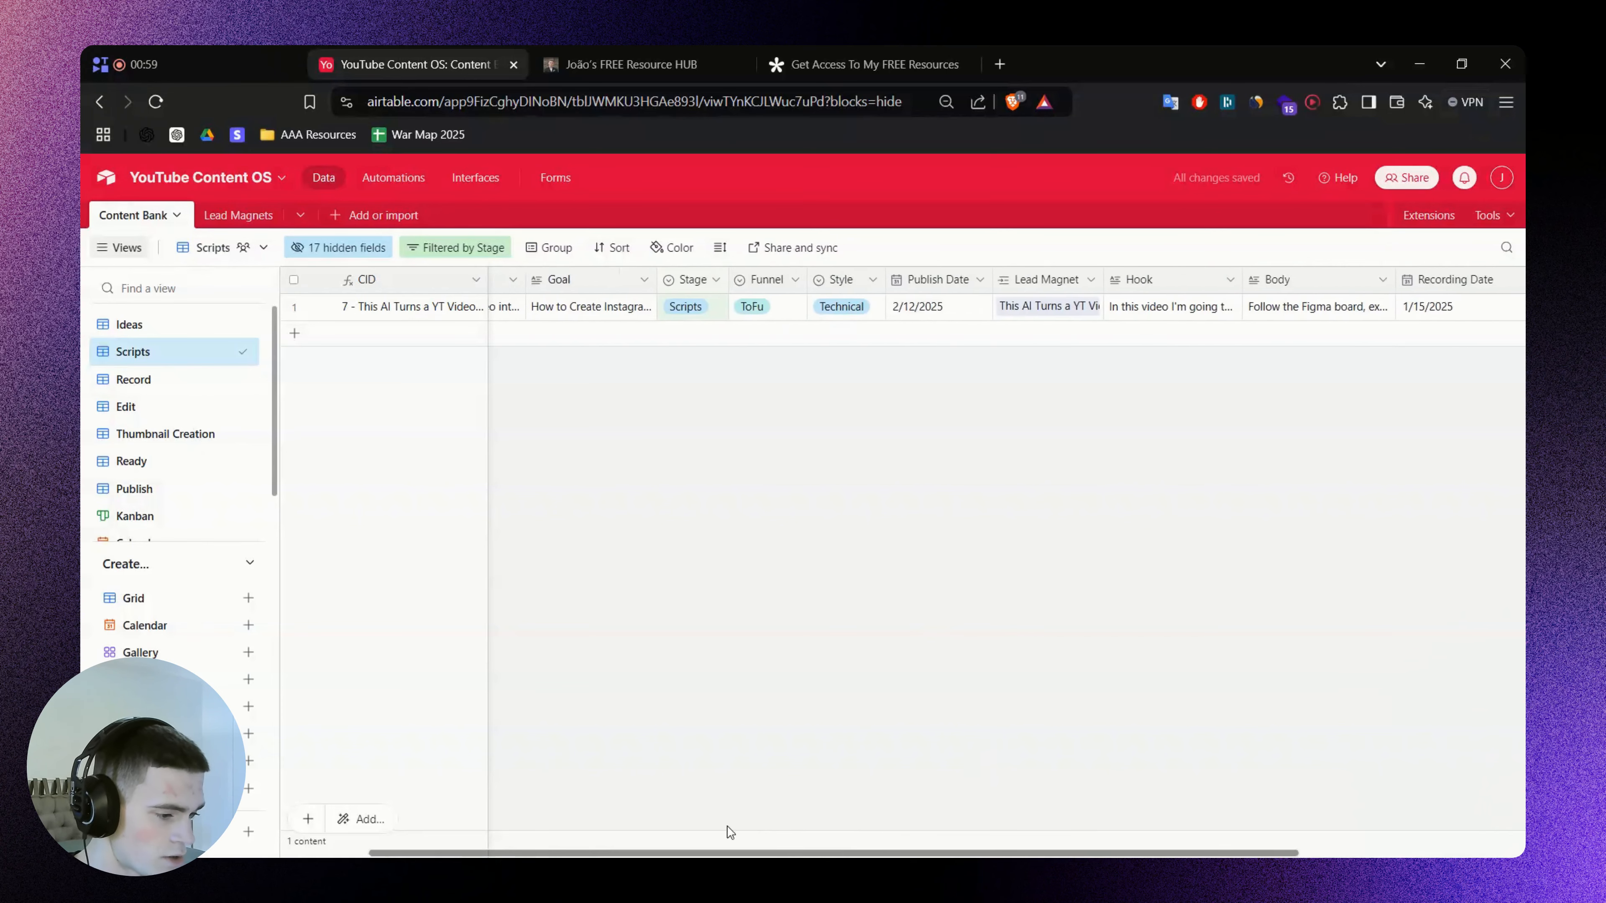
{"action": "left_click", "coordinate": [147, 379]}
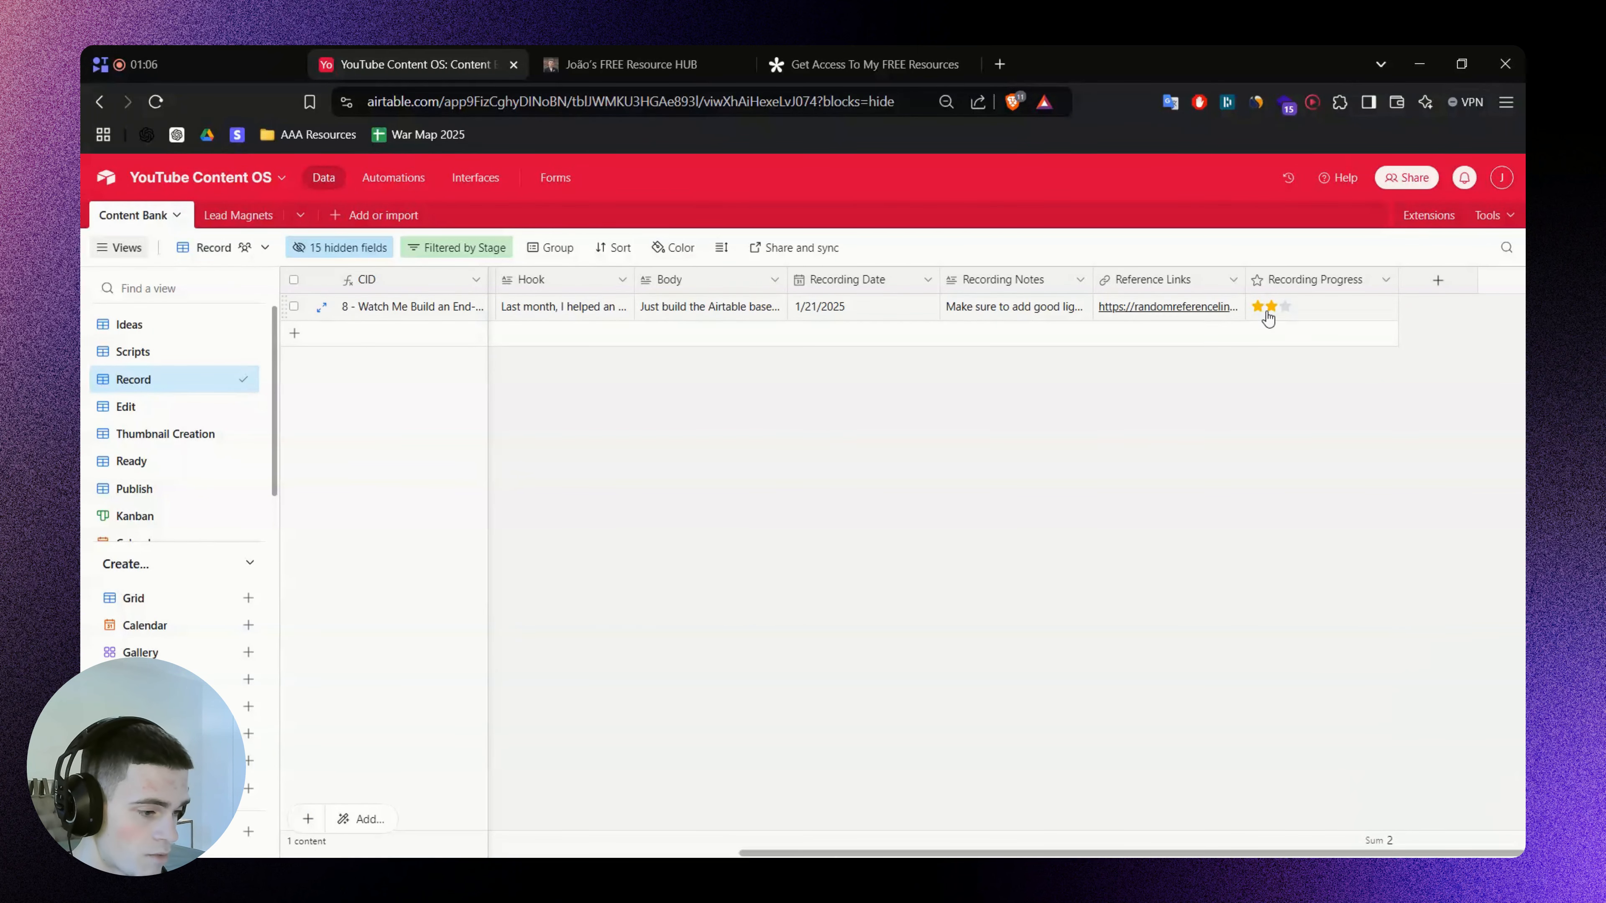
{"action": "left_click", "coordinate": [1286, 309]}
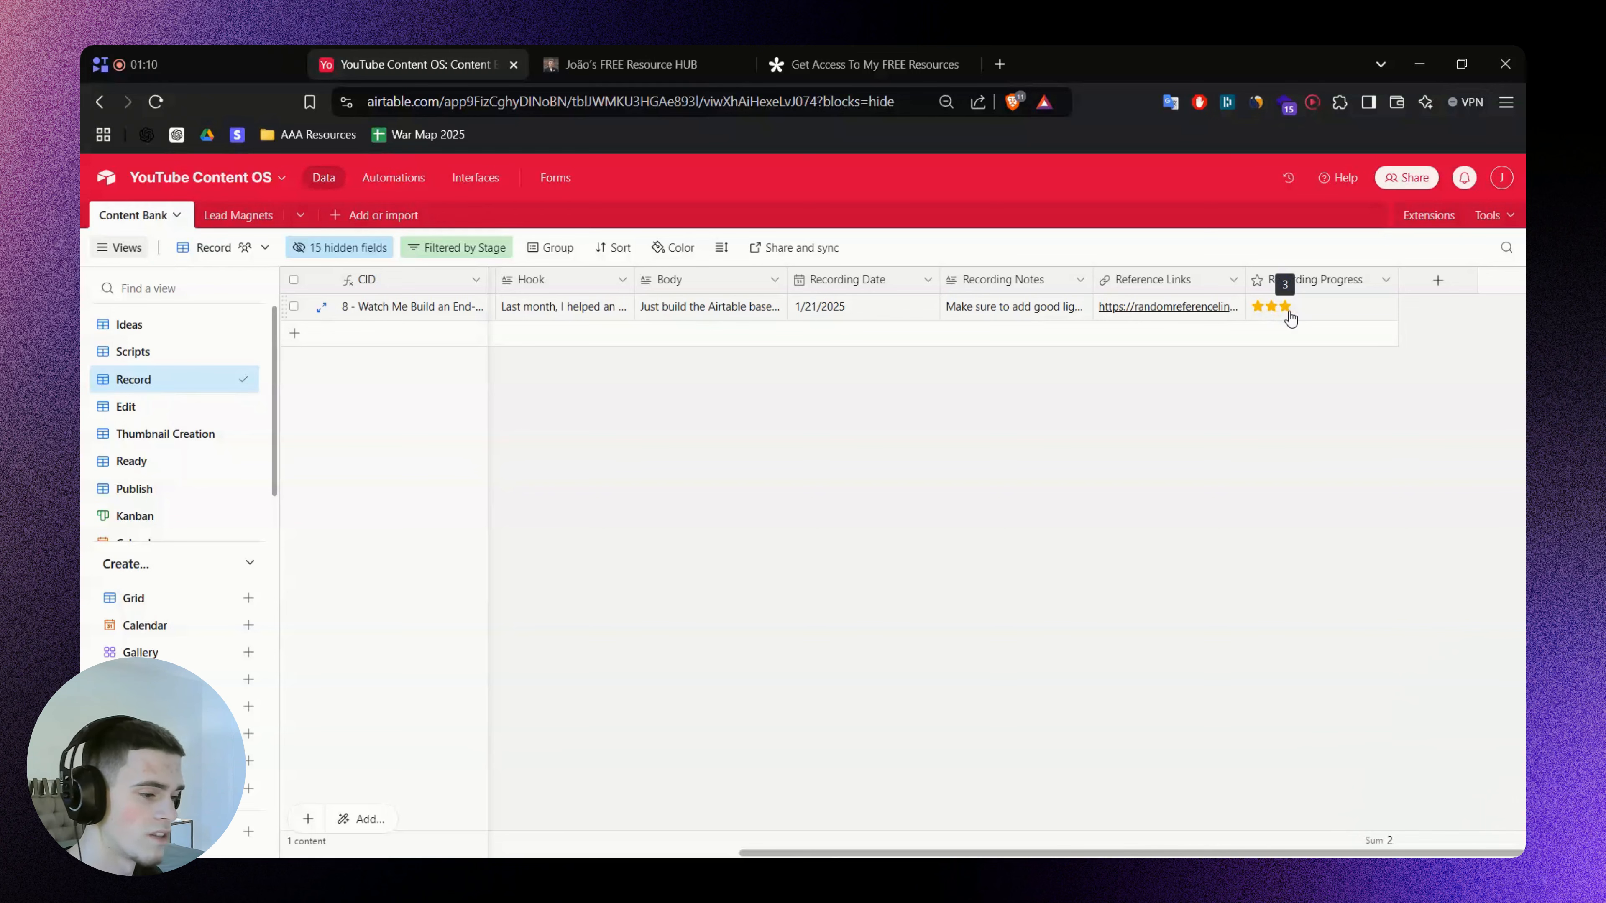
{"action": "left_click", "coordinate": [147, 411]}
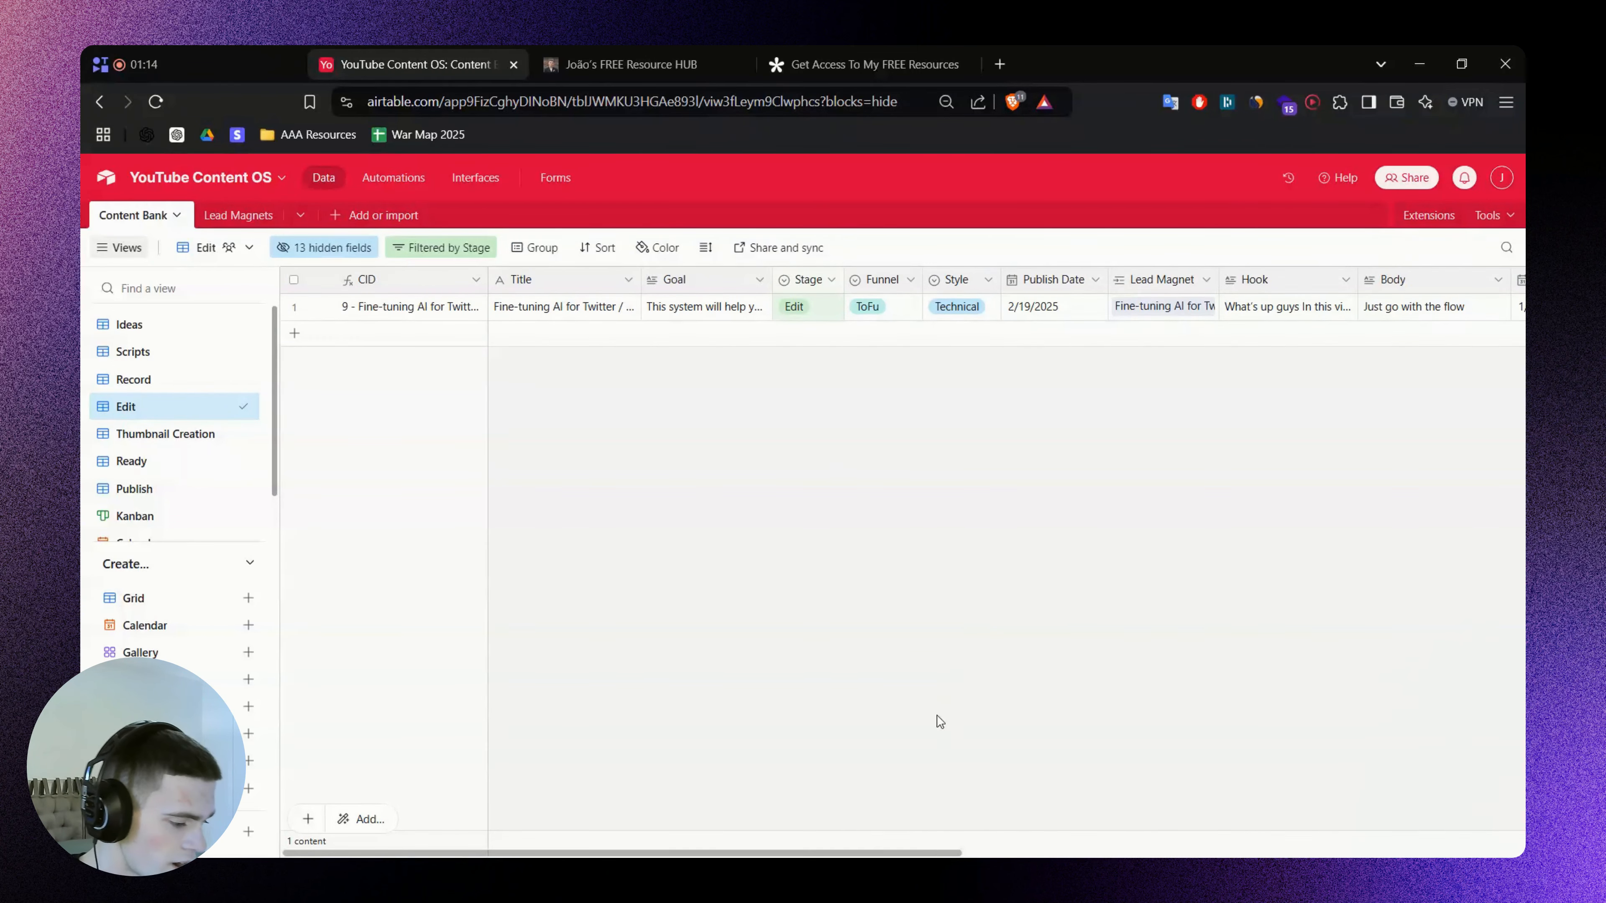
{"action": "left_click", "coordinate": [917, 844]}
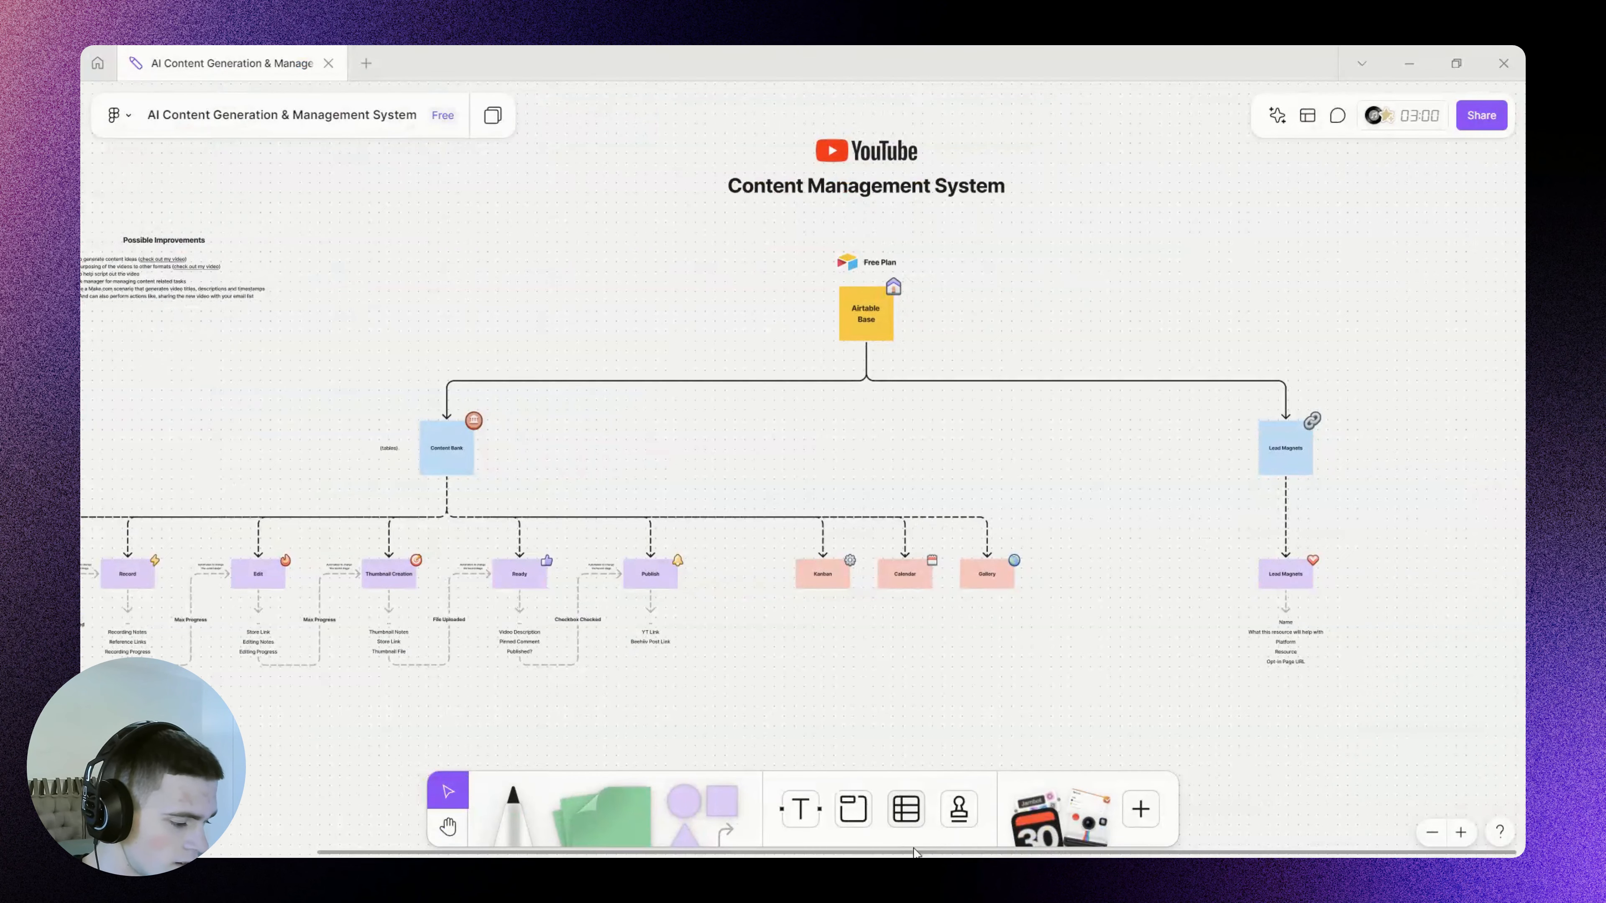
{"action": "key", "text": "alt+Tab"}
{"action": "middle_click", "coordinate": [1209, 535]}
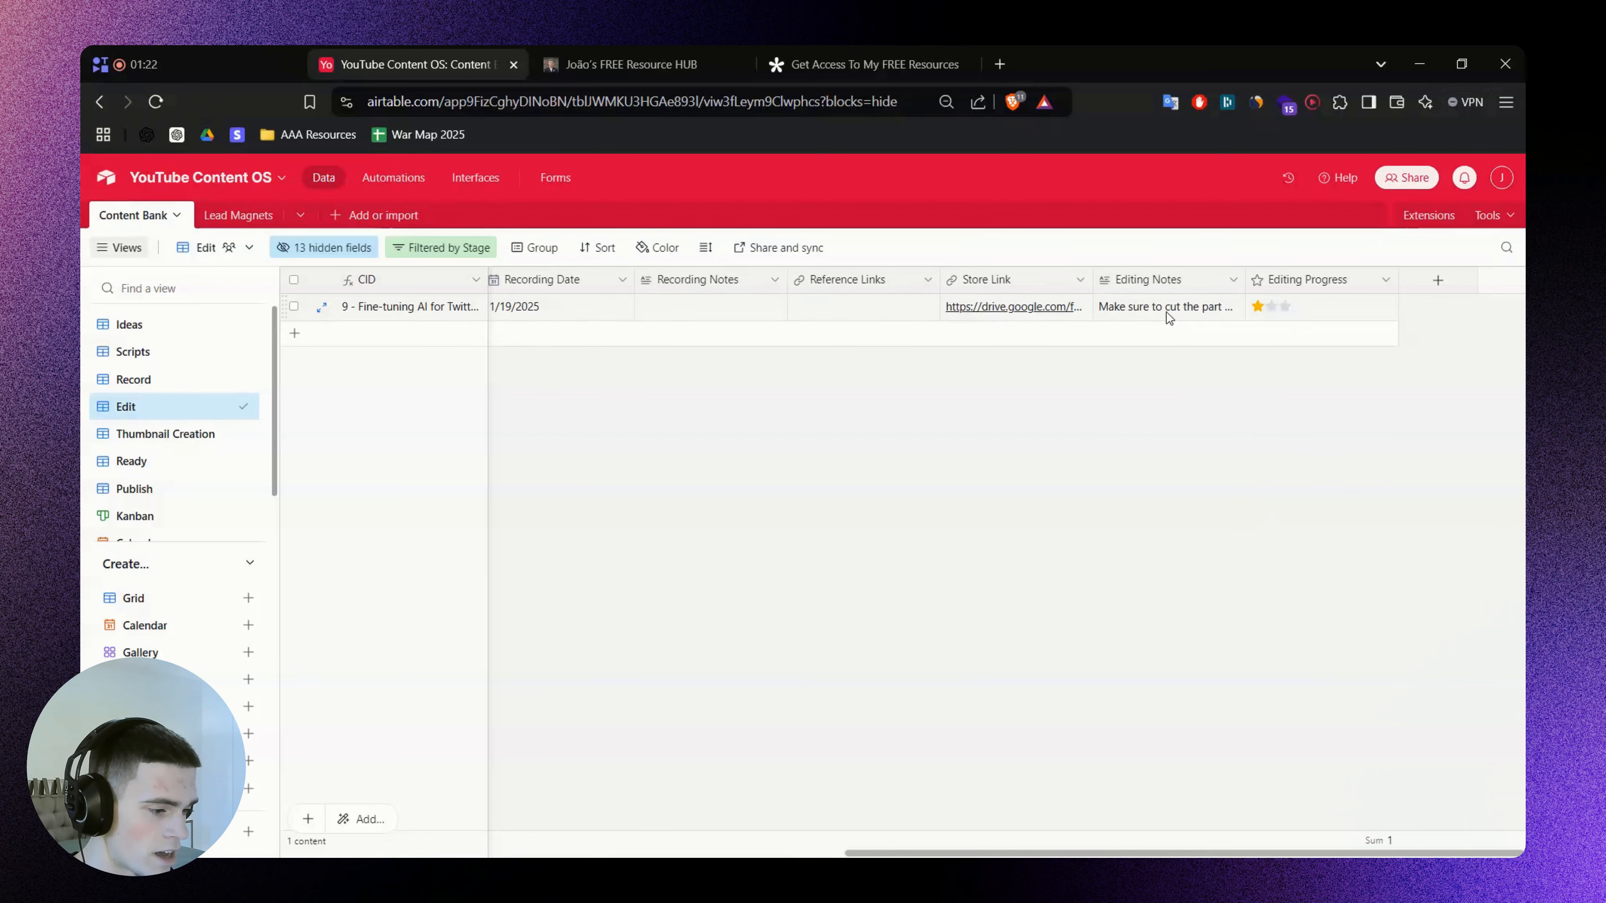
{"action": "left_click", "coordinate": [161, 443]}
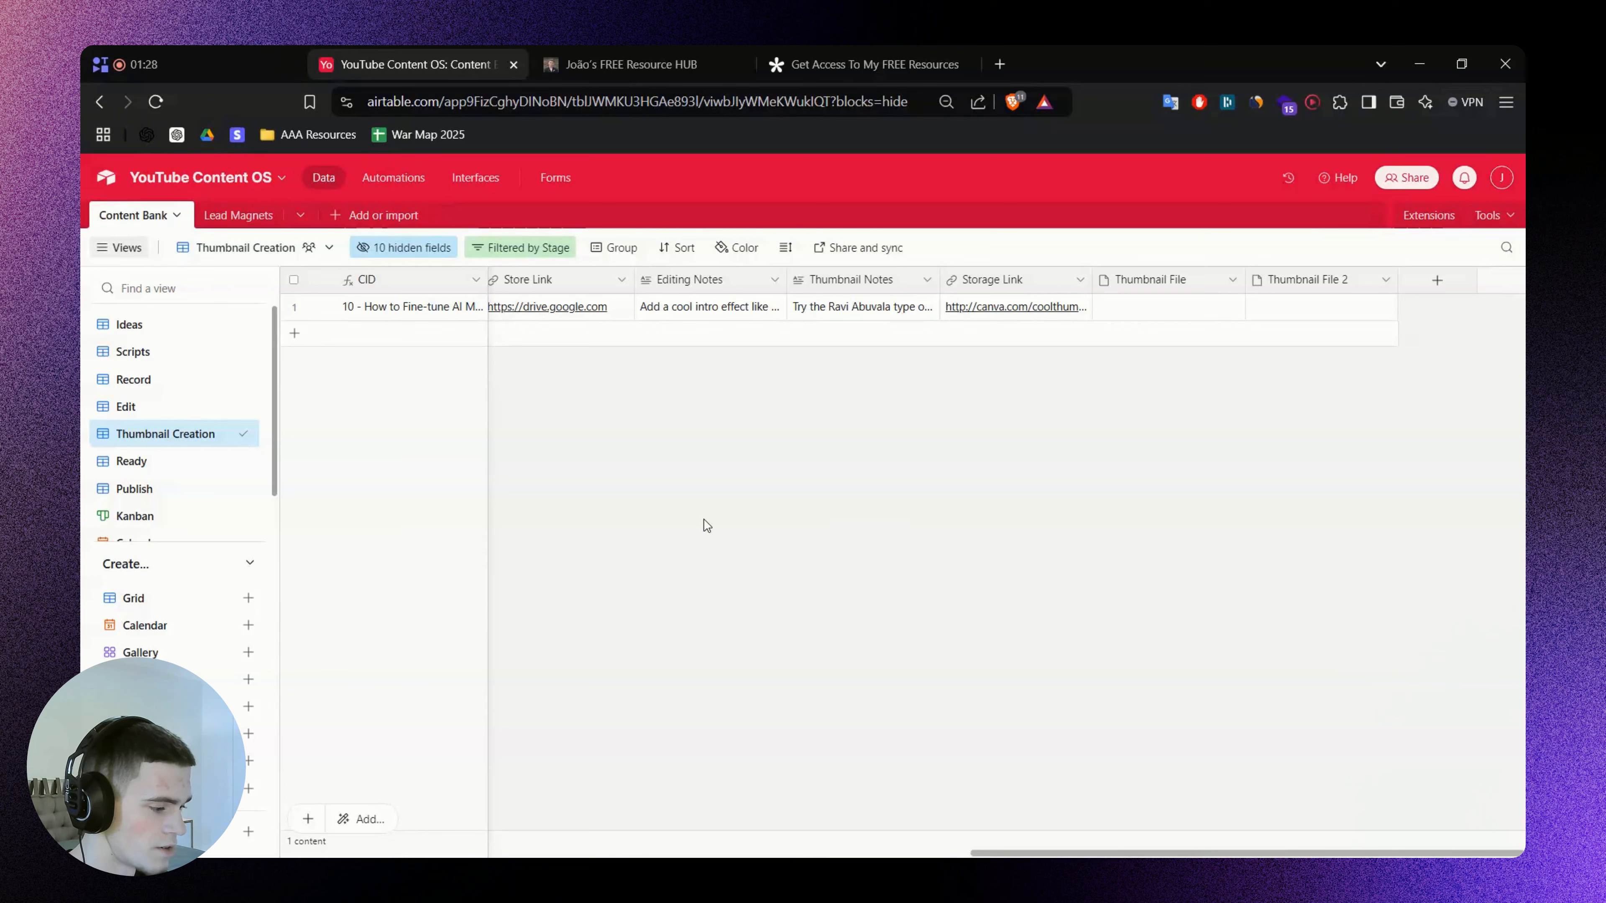
{"action": "left_click", "coordinate": [132, 460]}
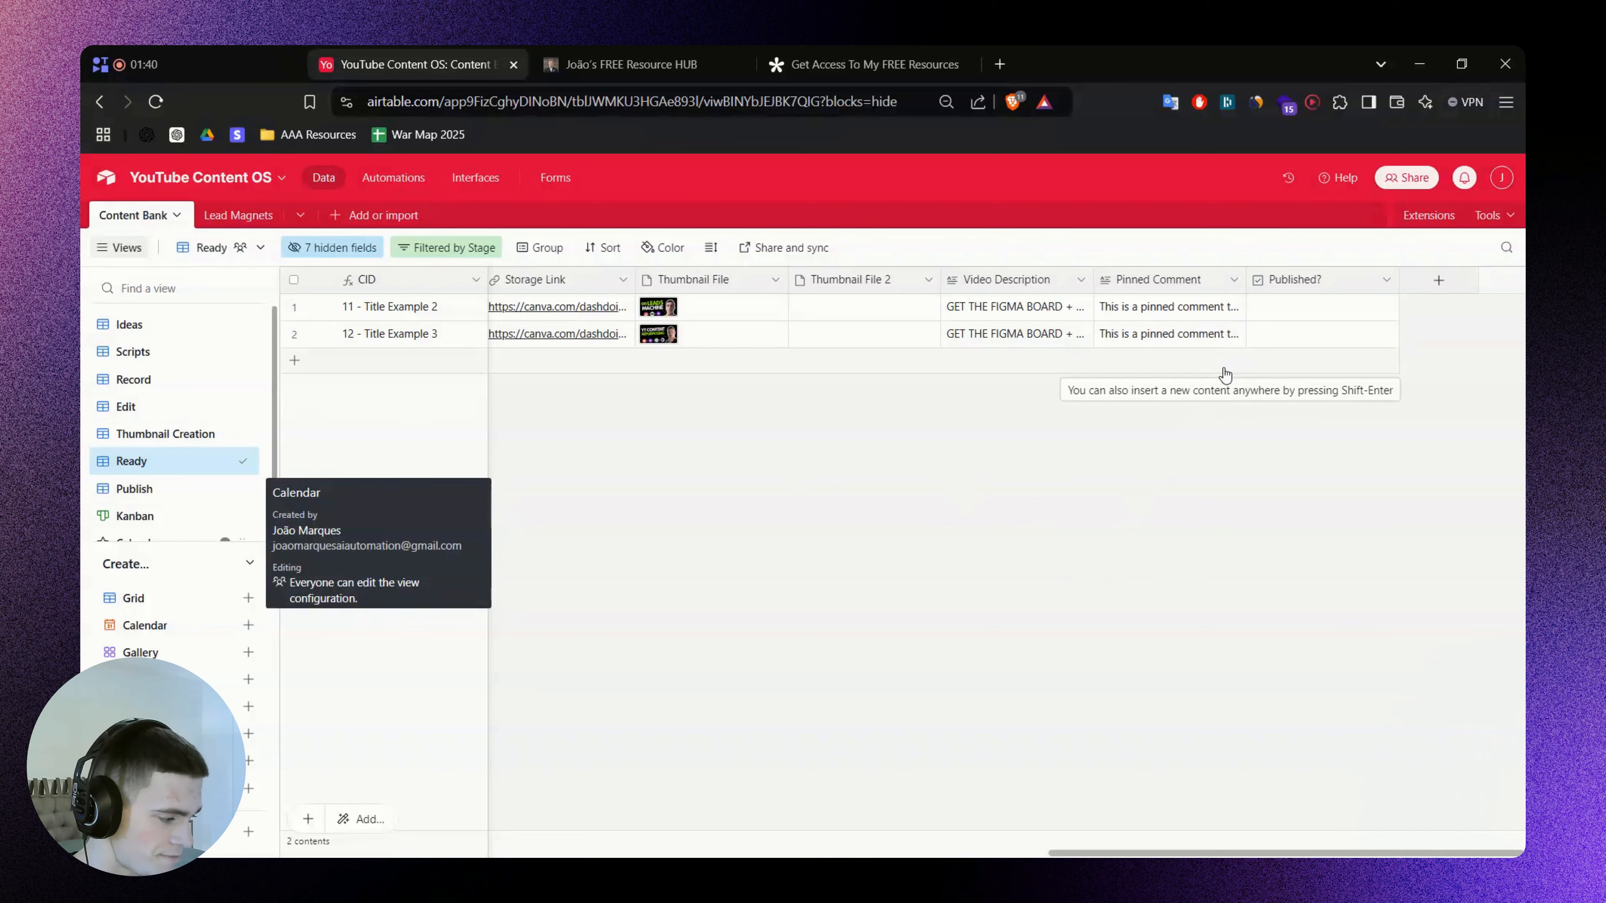
{"action": "left_click", "coordinate": [129, 488]}
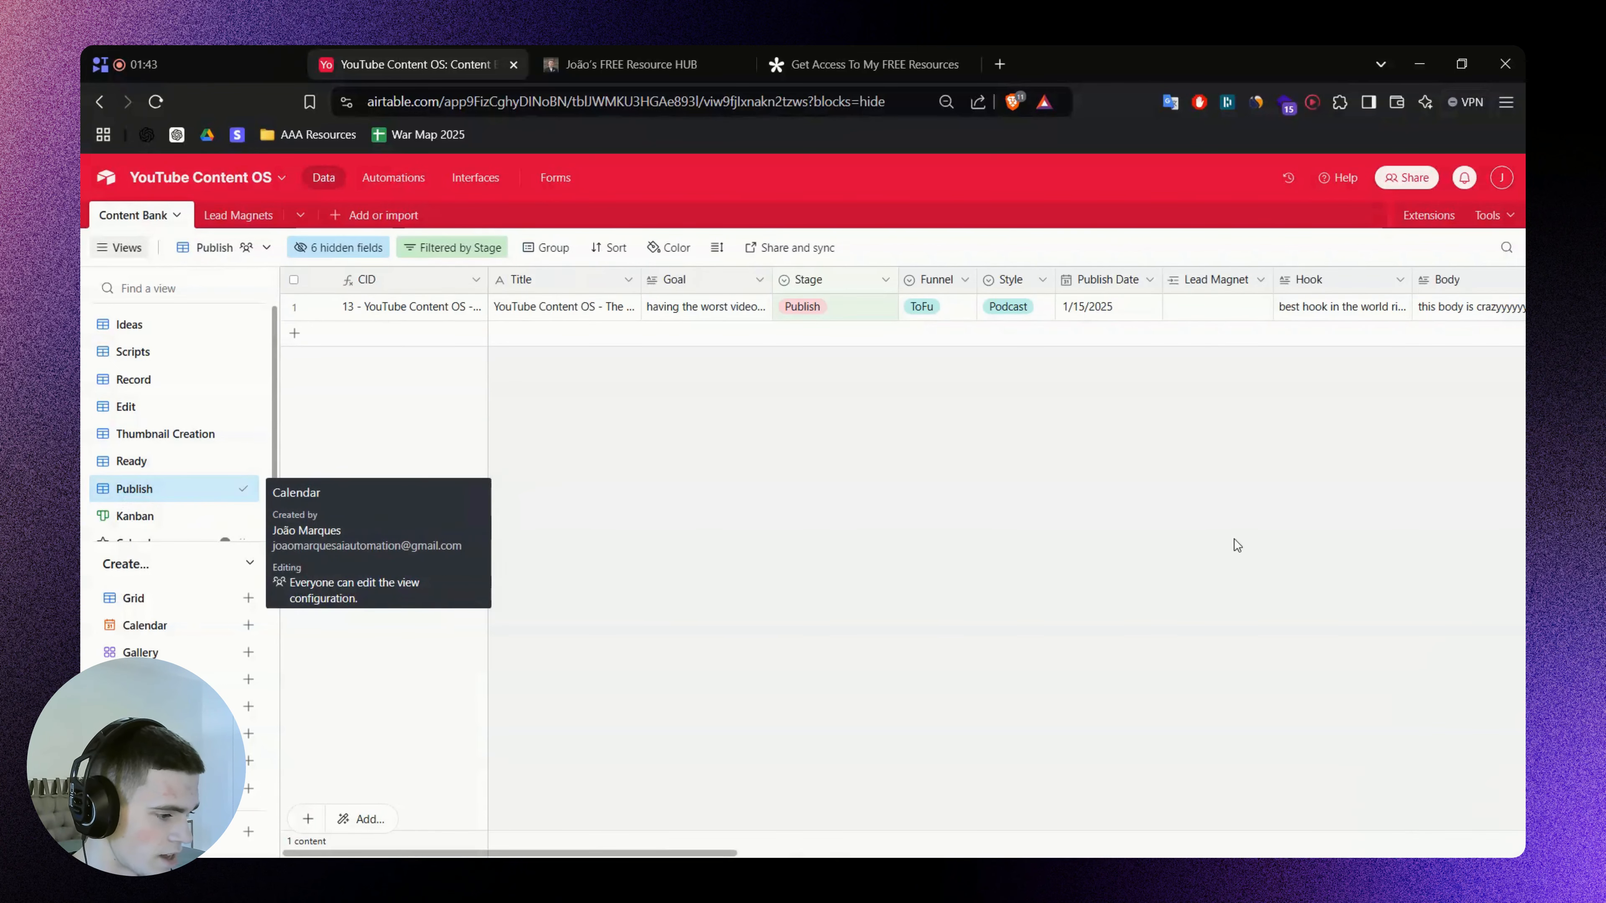
{"action": "scroll", "coordinate": [171, 453], "scroll_direction": "down", "scroll_amount": 1}
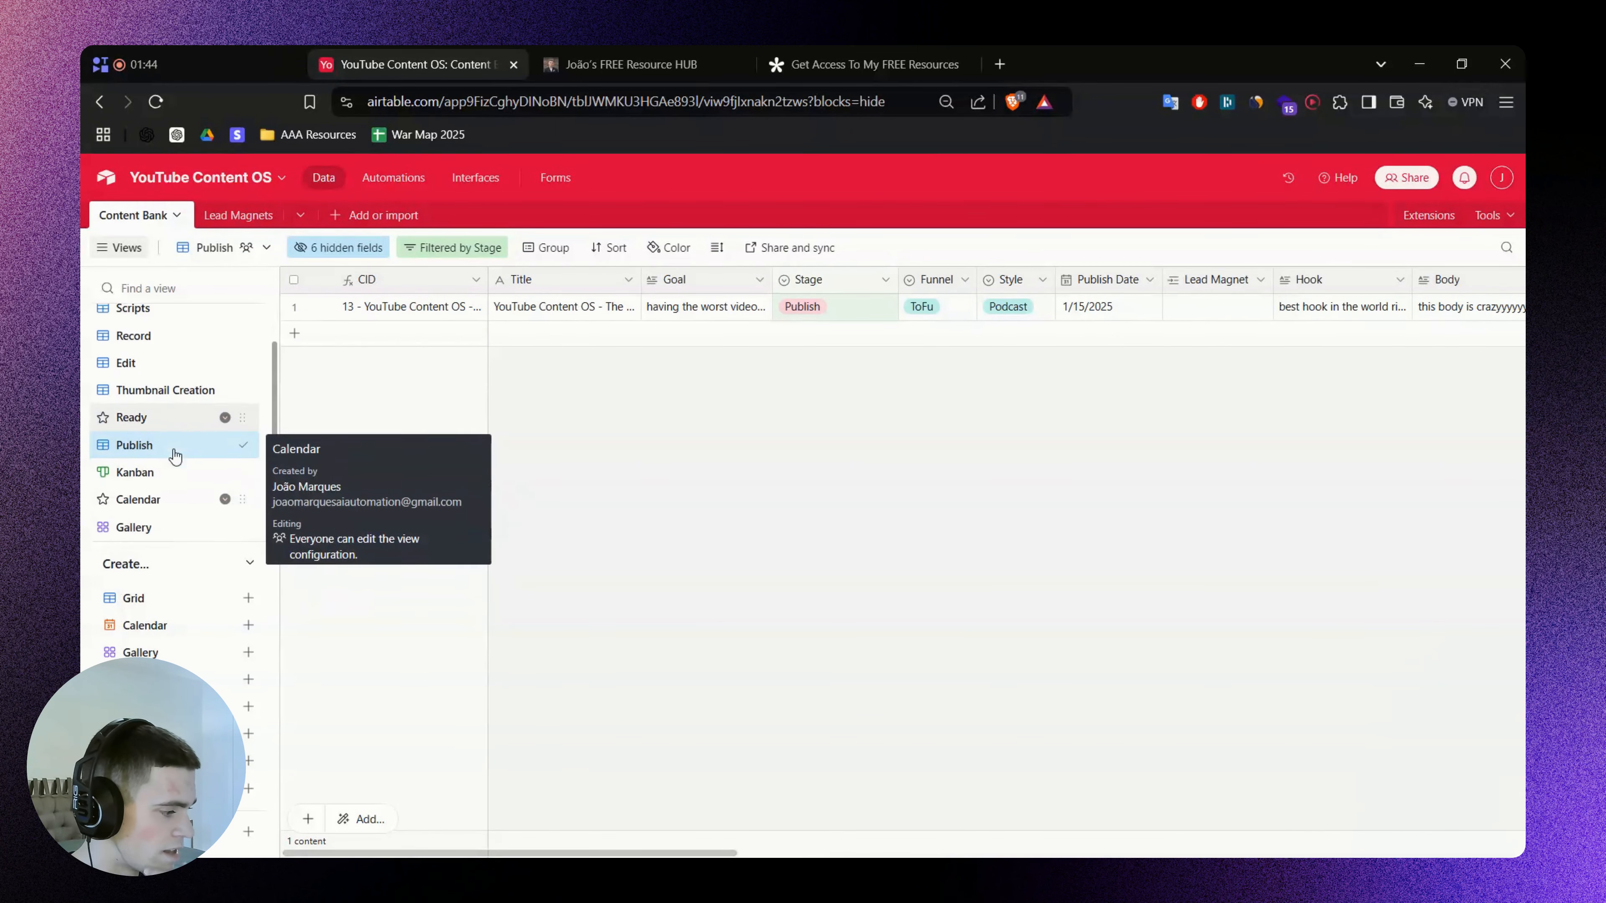
Open the Content Bank's Kanban view and check which fields are set to display on its cards
{"action": "left_click", "coordinate": [154, 468]}
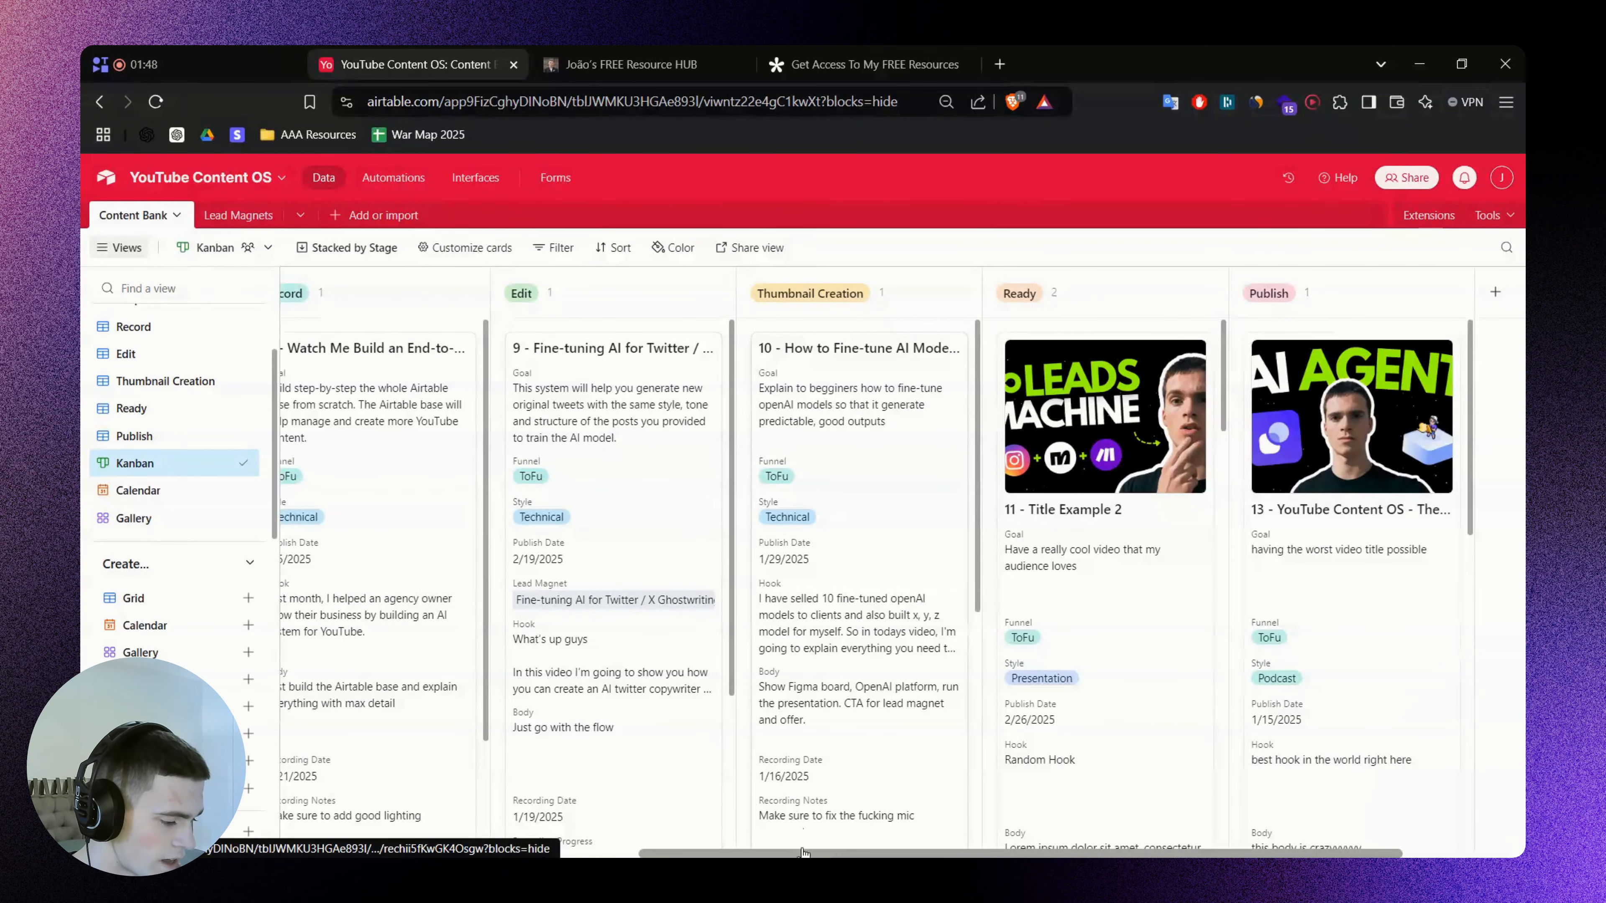
{"action": "left_click_drag", "start_coordinate": [803, 852], "coordinate": [431, 844]}
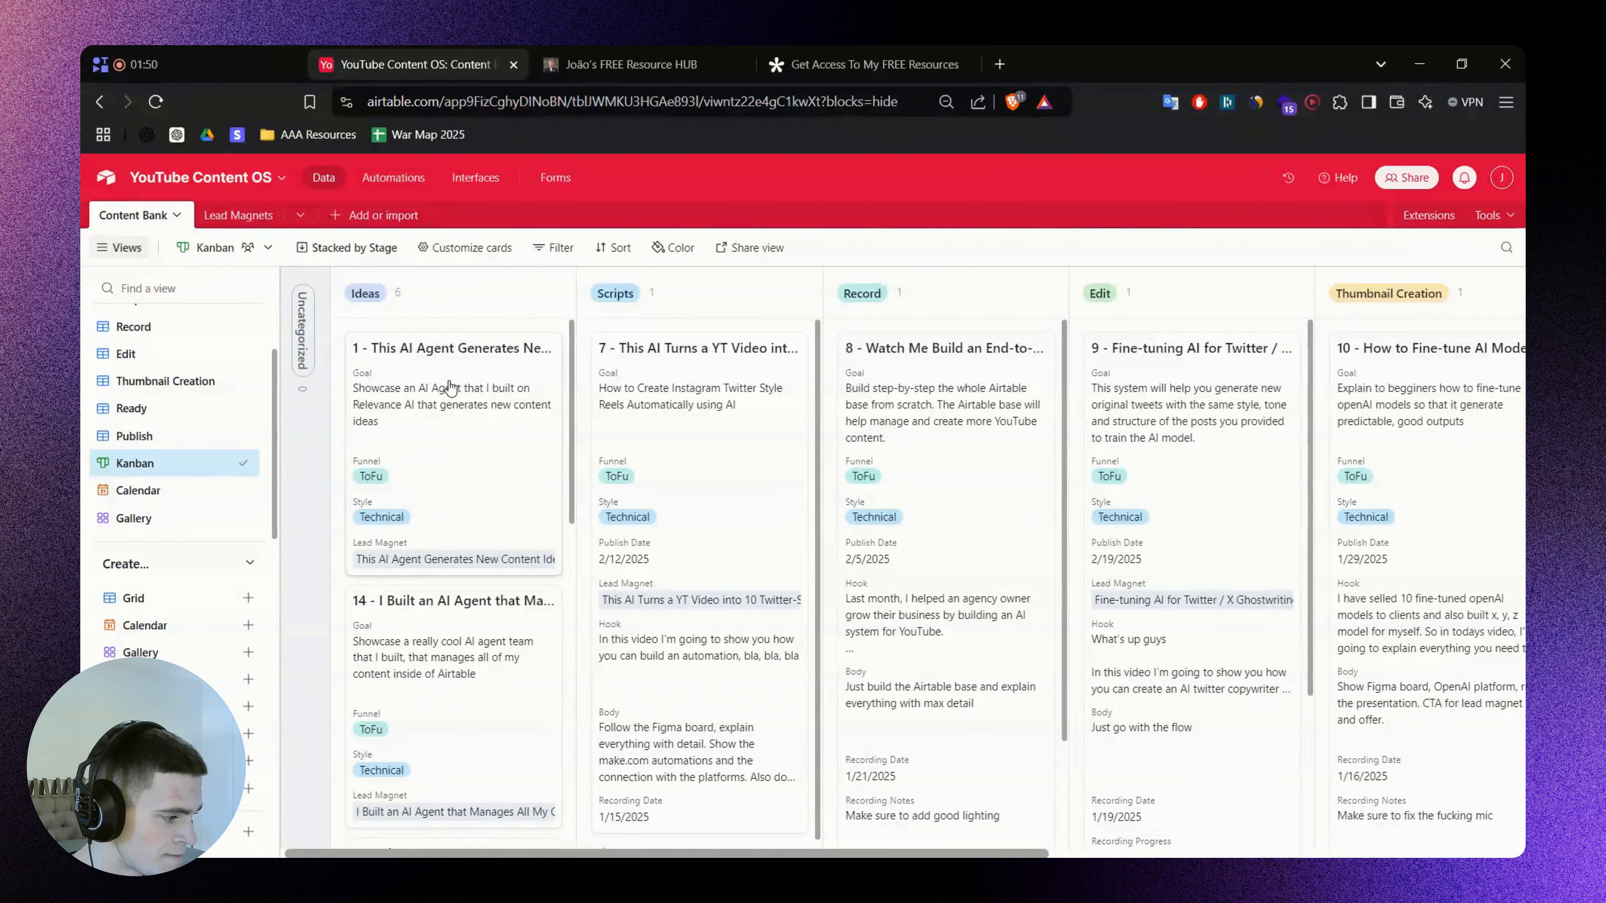
{"action": "left_click", "coordinate": [463, 247]}
{"action": "scroll", "coordinate": [544, 456], "scroll_direction": "down", "scroll_amount": 4}
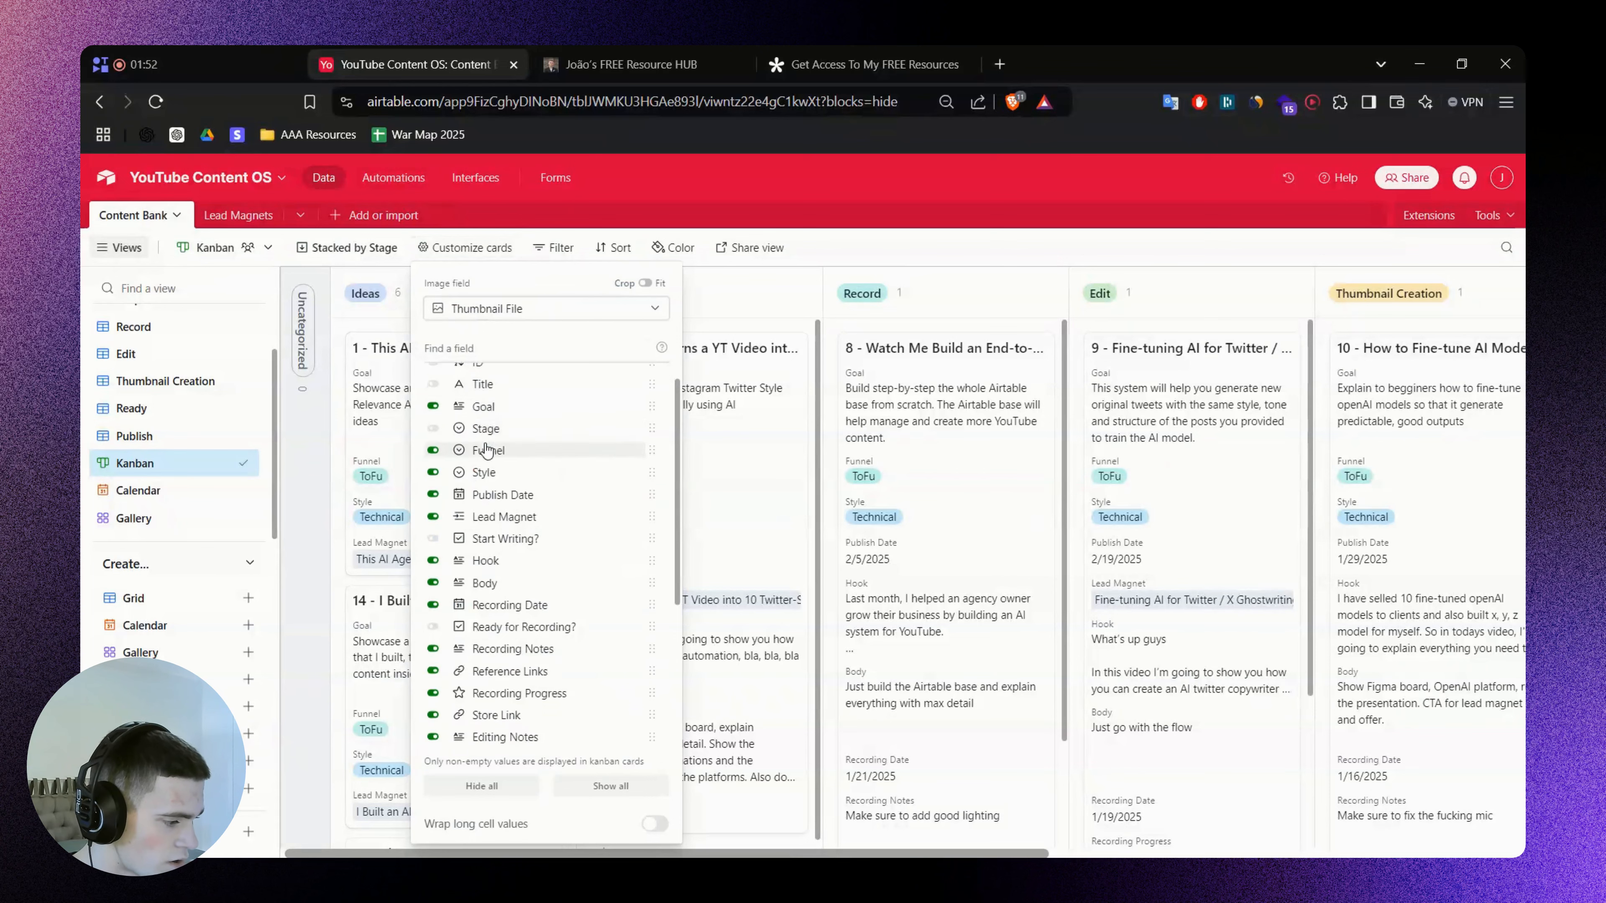
{"action": "left_click", "coordinate": [831, 255]}
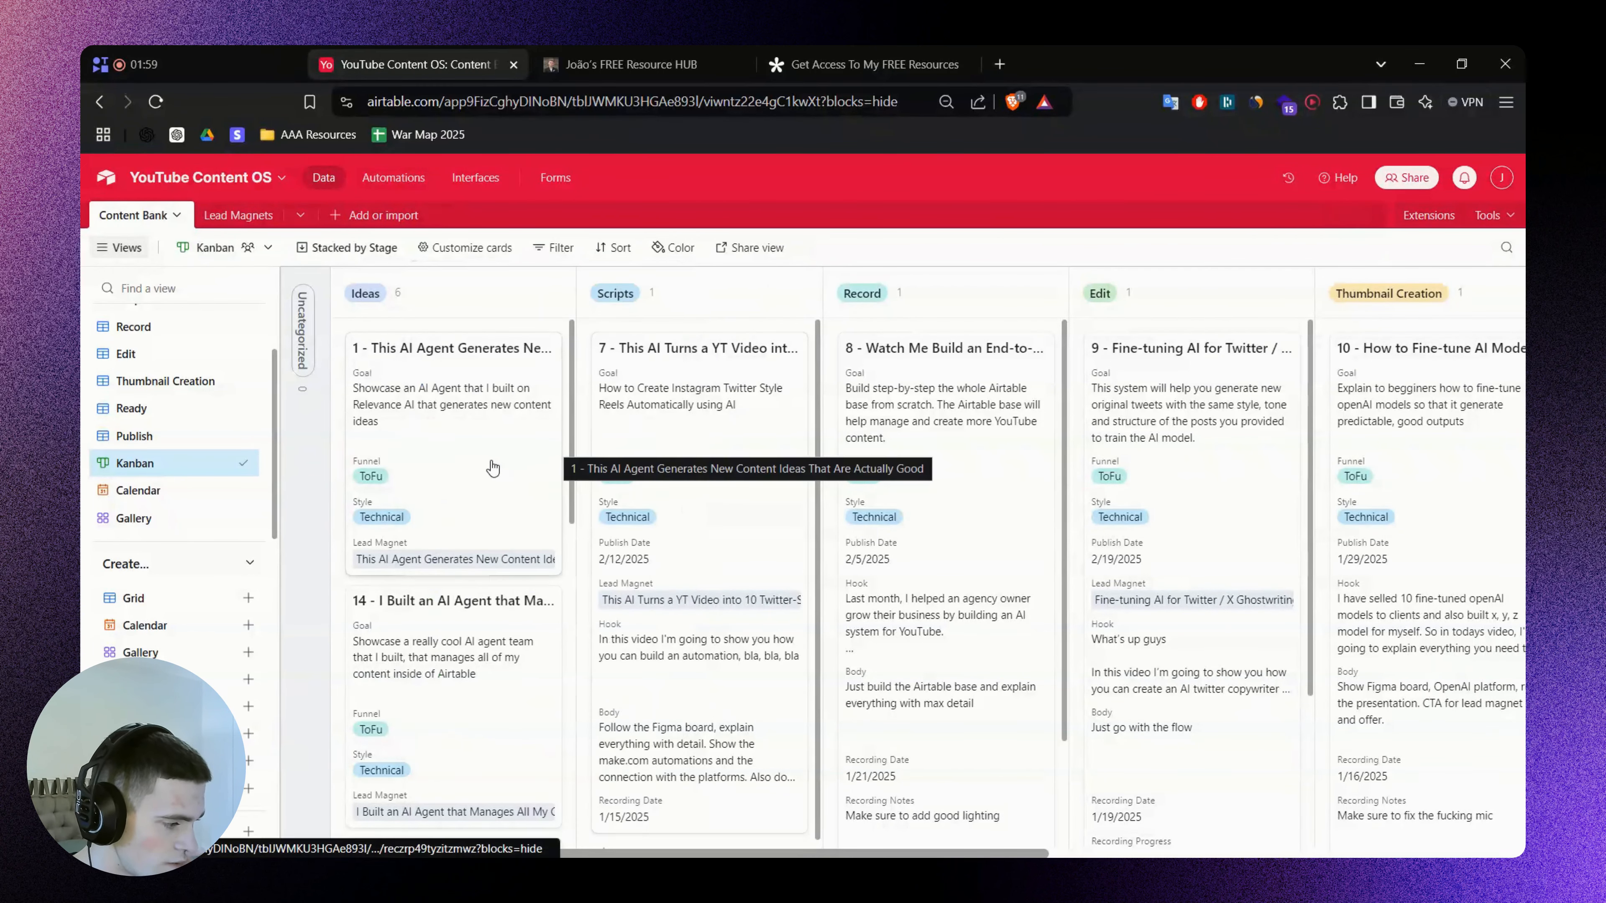
Examine the Kanban cards from the Ideas stage through the Ready stage, including the full record of the Scripts card
{"action": "scroll", "coordinate": [468, 454], "scroll_direction": "down", "scroll_amount": 7}
{"action": "scroll", "coordinate": [459, 454], "scroll_direction": "down", "scroll_amount": 6}
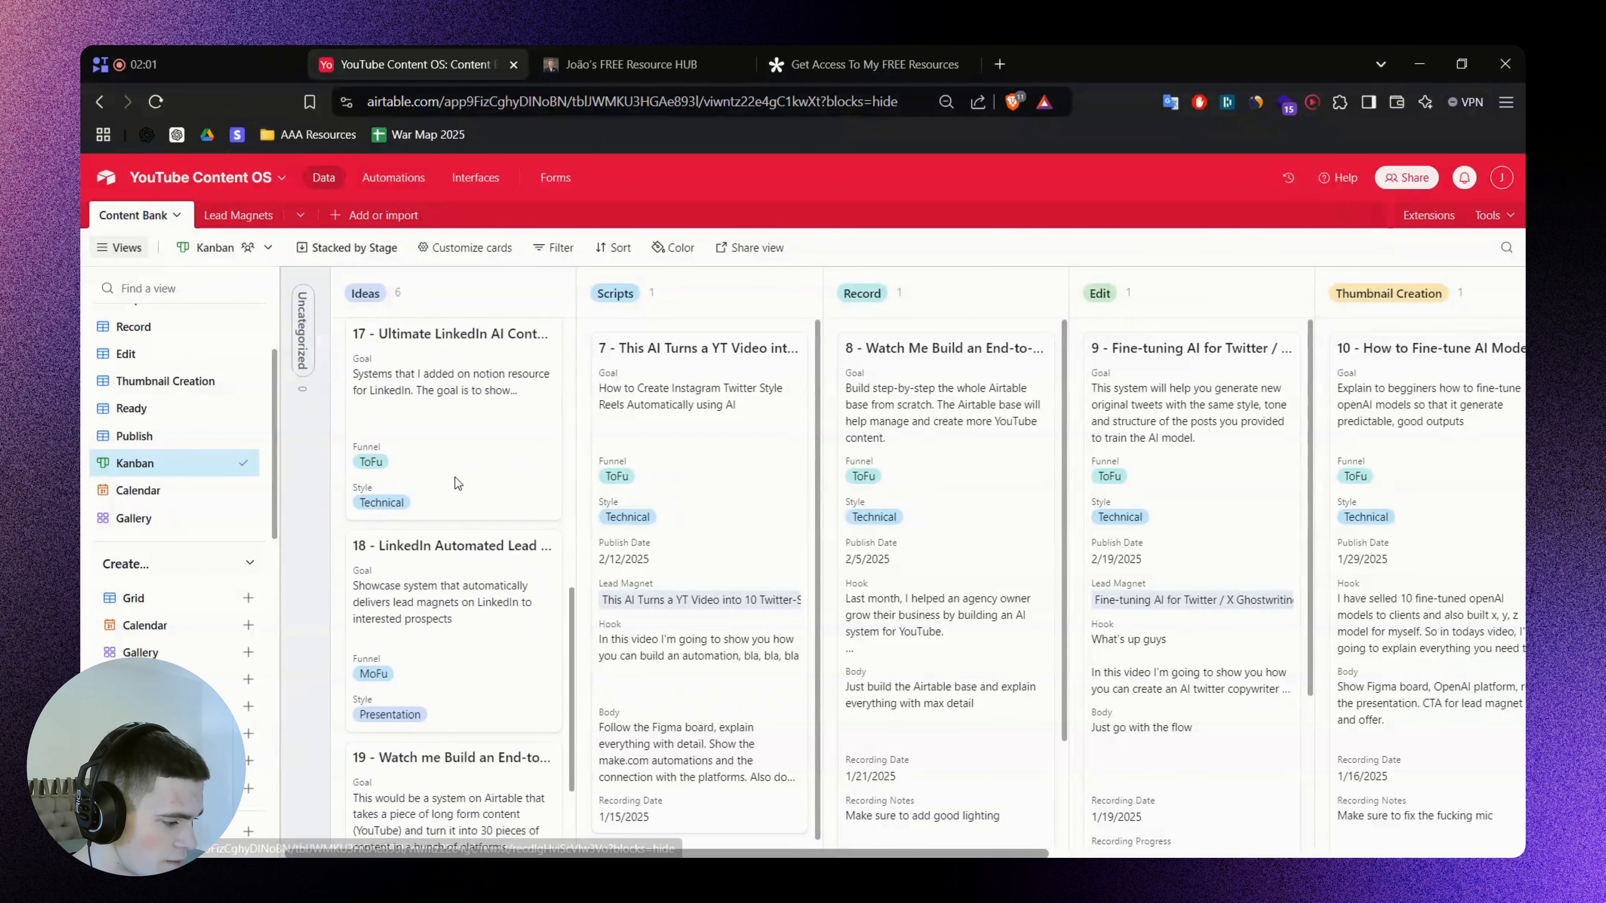
{"action": "scroll", "coordinate": [506, 538], "scroll_direction": "up", "scroll_amount": 14}
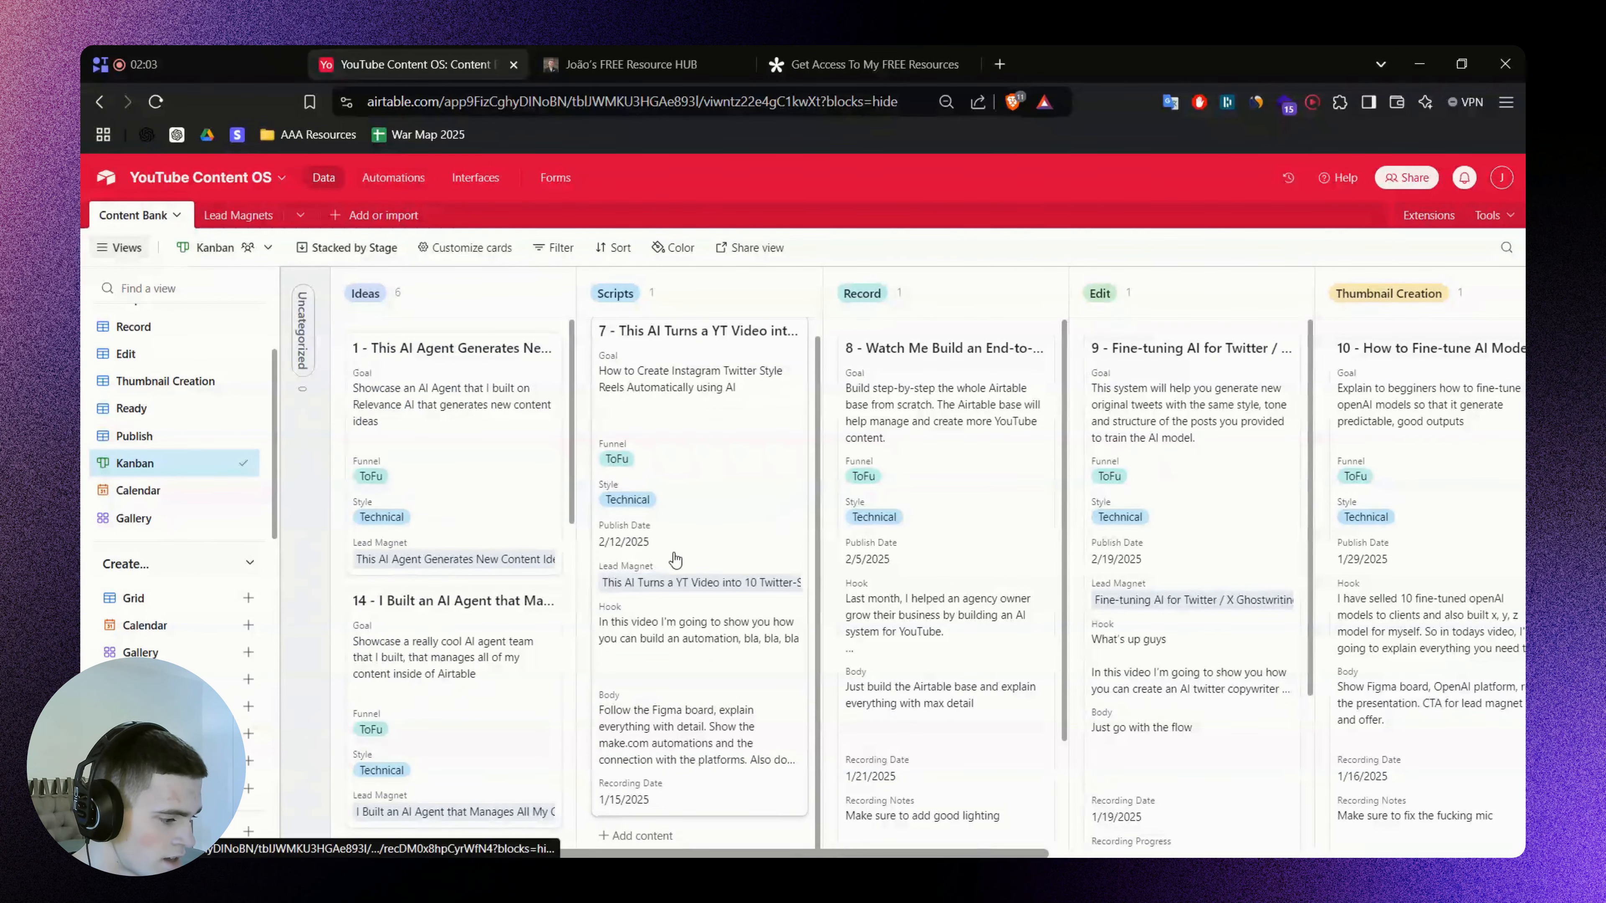
{"action": "left_click", "coordinate": [690, 494]}
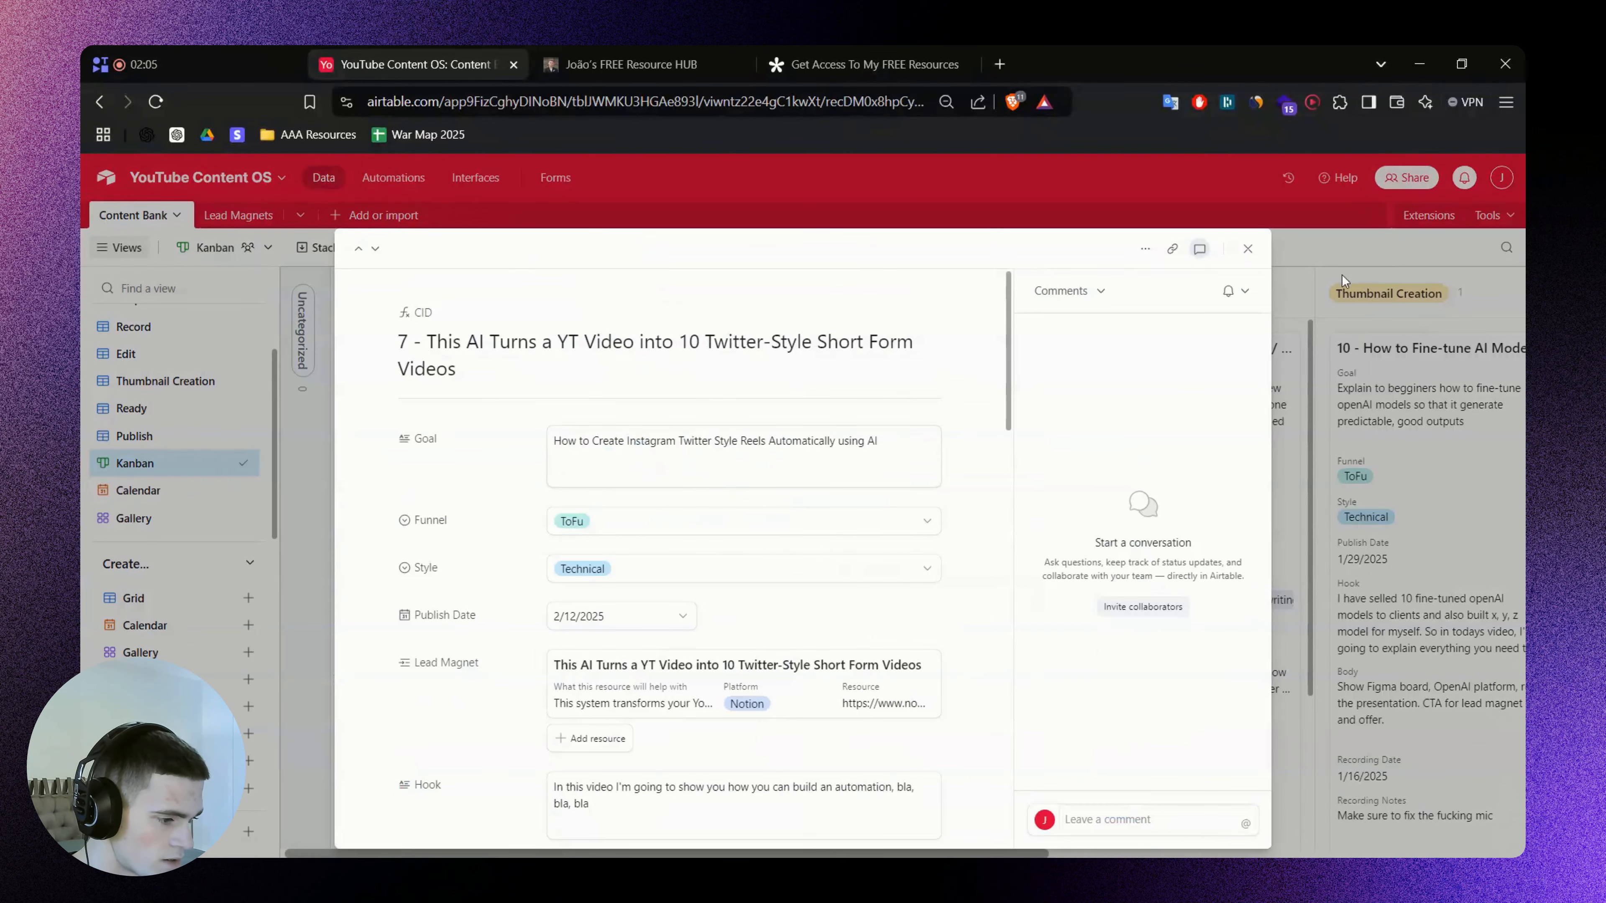
{"action": "left_click", "coordinate": [1248, 248]}
{"action": "scroll", "coordinate": [958, 484], "scroll_direction": "up", "scroll_amount": 2}
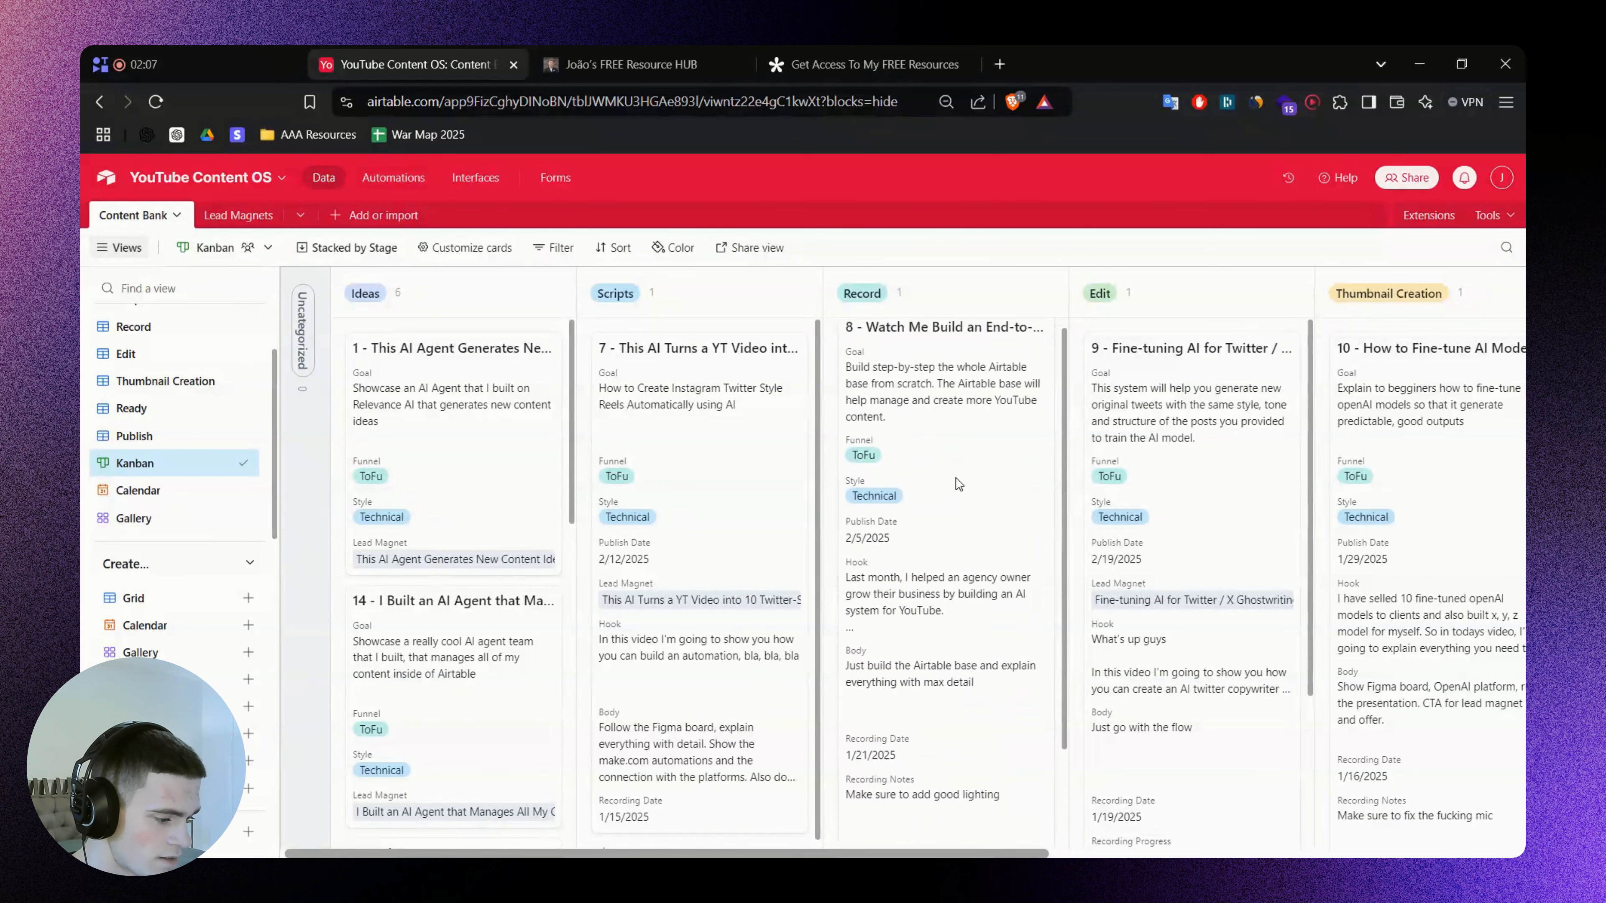
{"action": "scroll", "coordinate": [950, 742], "scroll_direction": "down", "scroll_amount": 2}
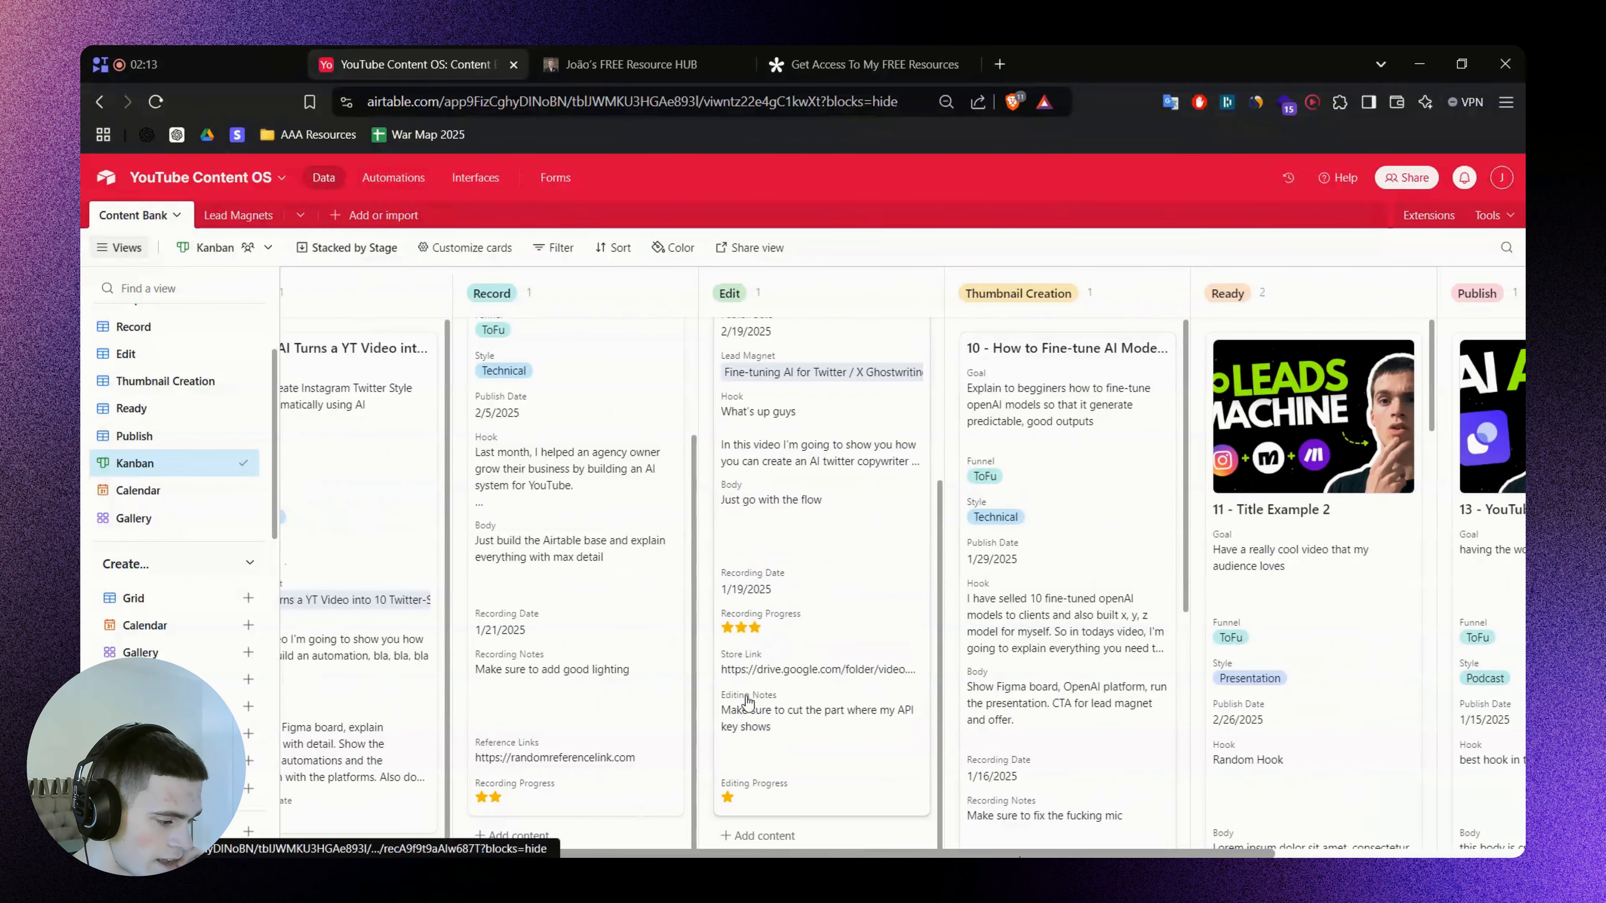
{"action": "scroll", "coordinate": [948, 569], "scroll_direction": "right", "scroll_amount": 5}
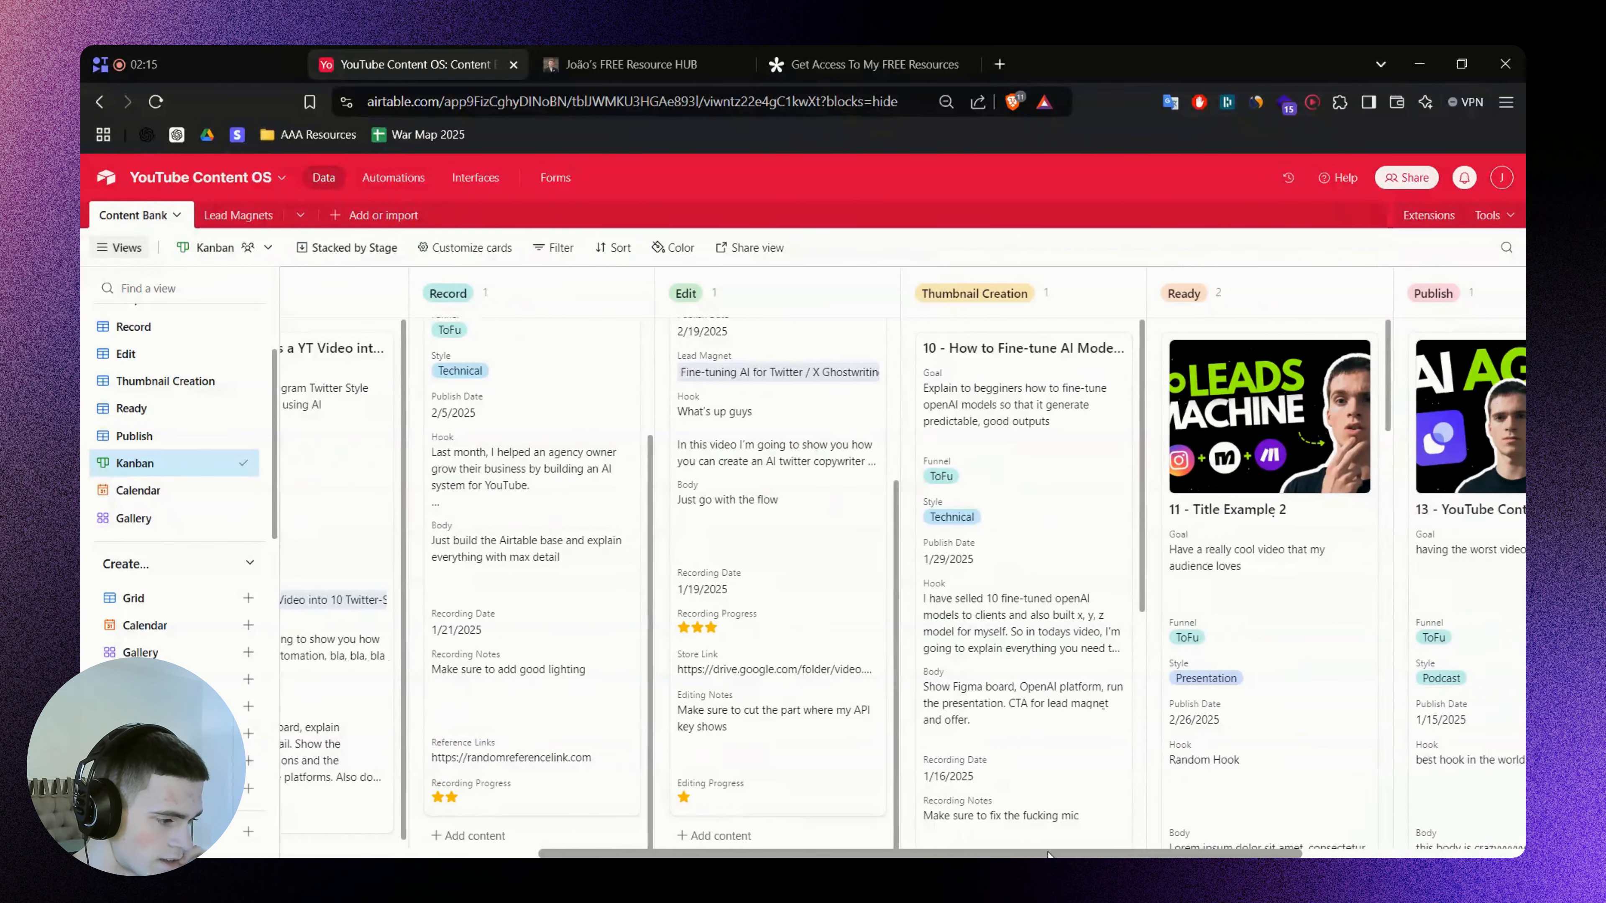
{"action": "scroll", "coordinate": [869, 614], "scroll_direction": "down", "scroll_amount": 5}
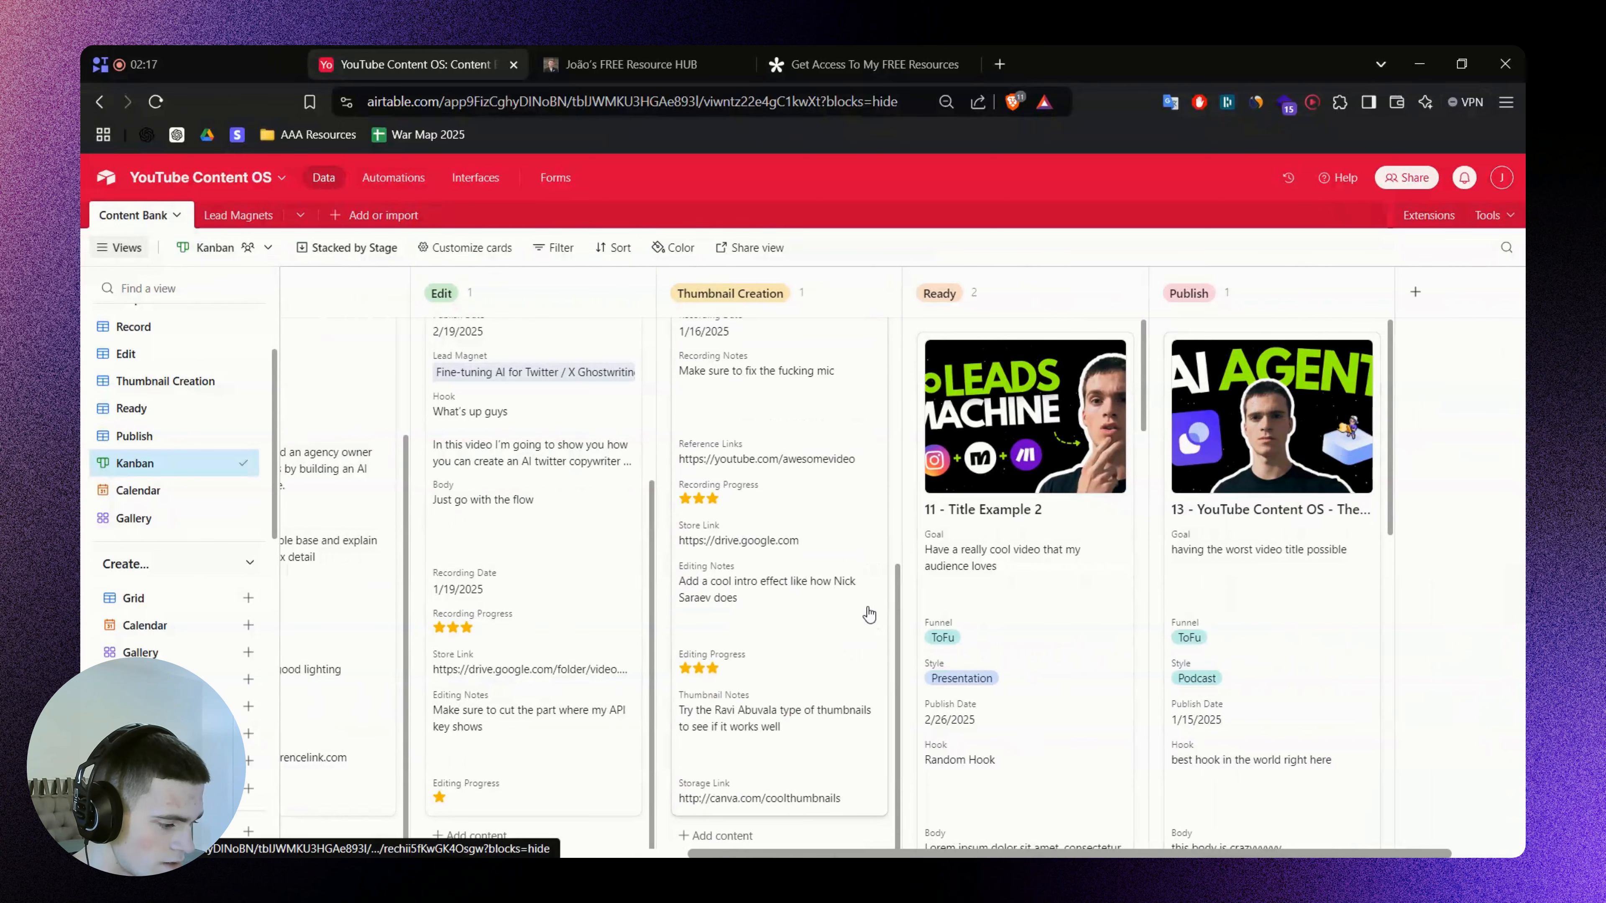
{"action": "scroll", "coordinate": [869, 613], "scroll_direction": "up", "scroll_amount": 5}
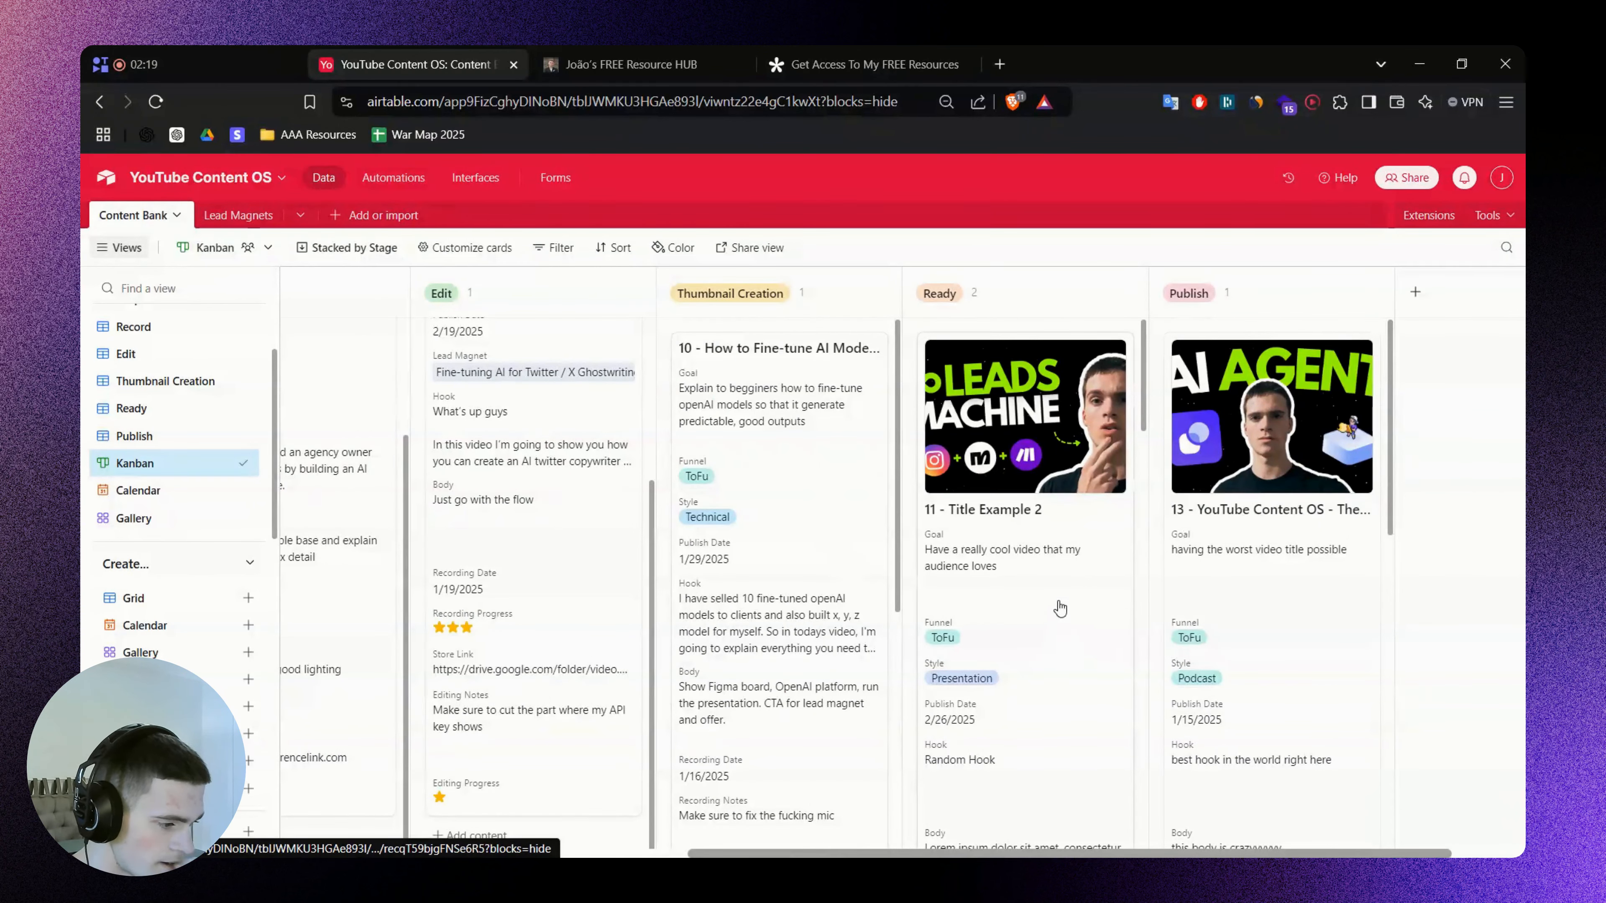
{"action": "scroll", "coordinate": [1060, 608], "scroll_direction": "down", "scroll_amount": 10}
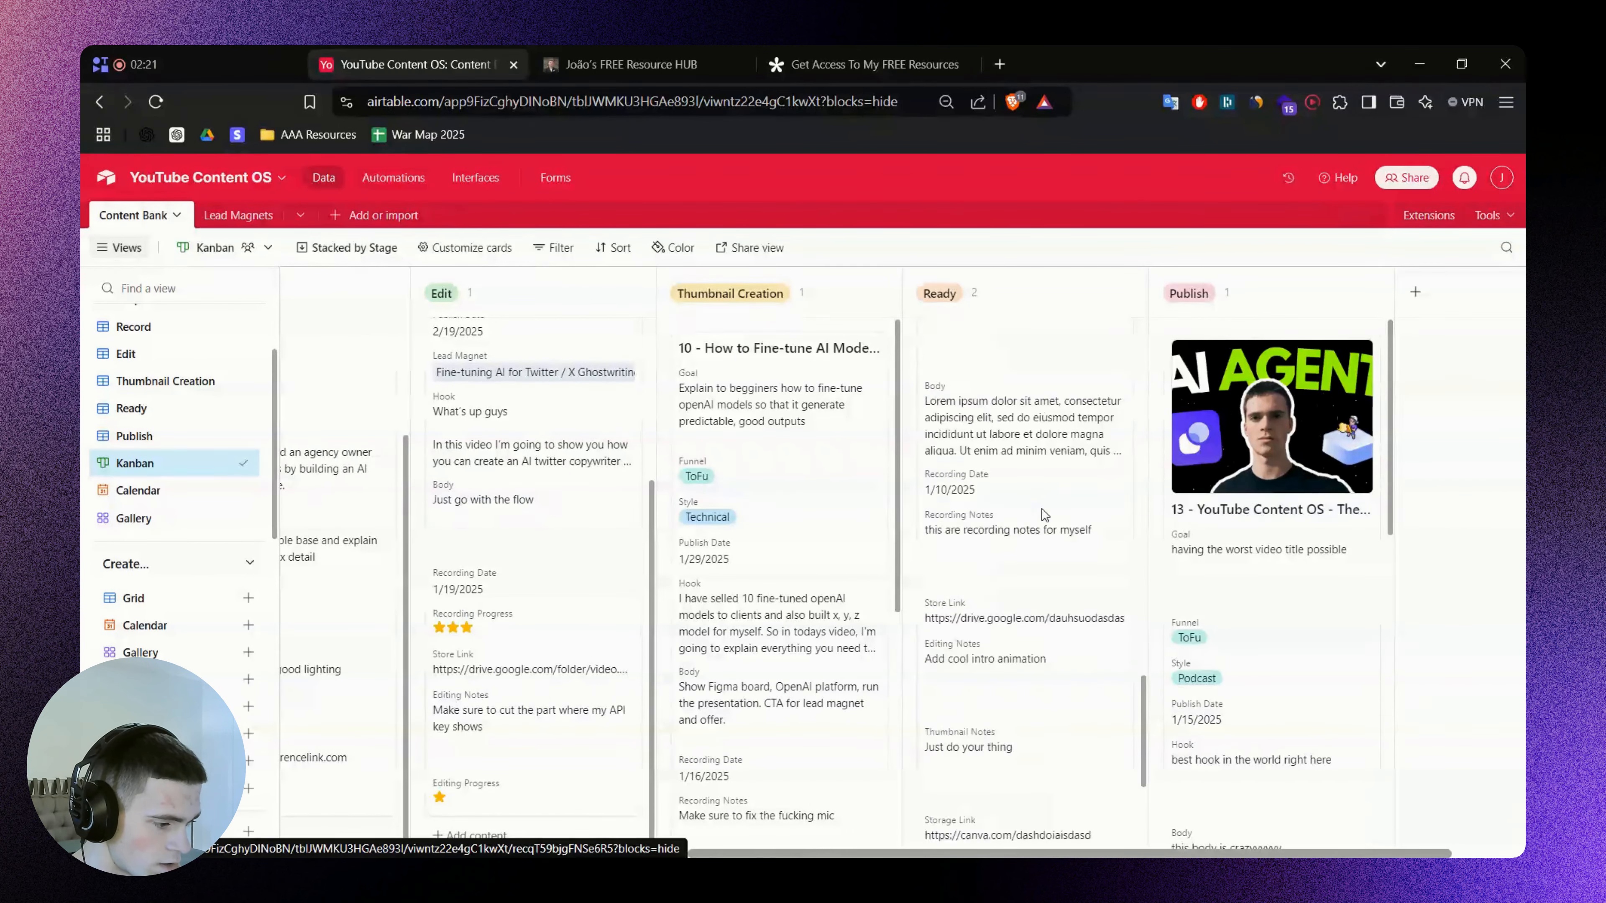
{"action": "scroll", "coordinate": [1044, 513], "scroll_direction": "down", "scroll_amount": 10}
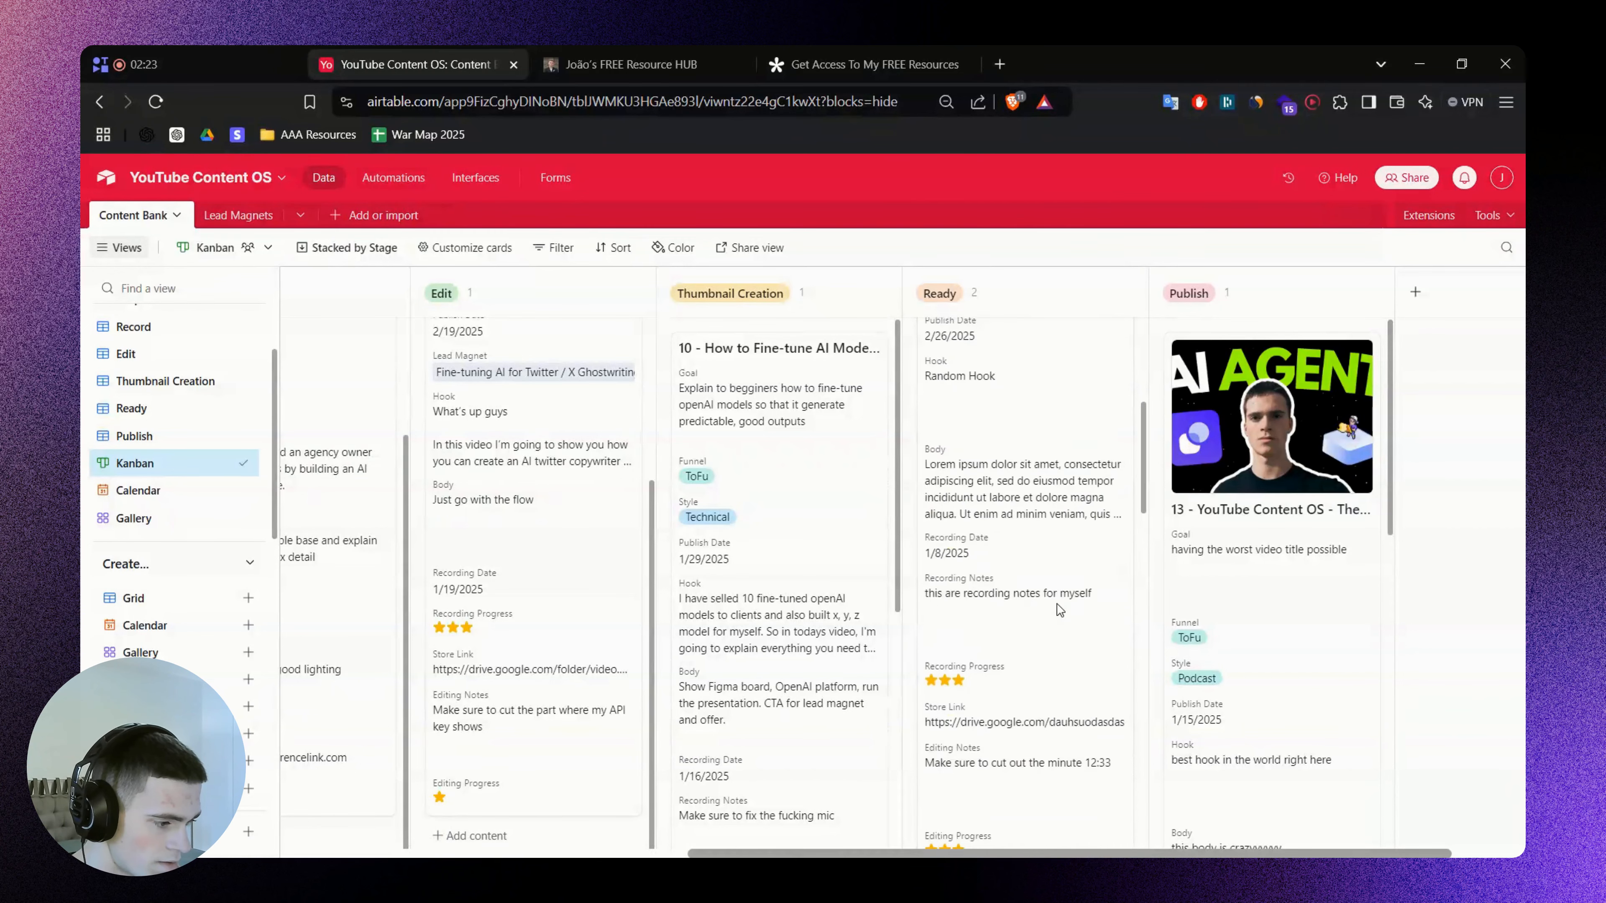
Move both Ready cards, Title Example 2 and Title Example 3, to the Publish stage in the Kanban view
{"action": "scroll", "coordinate": [1060, 608], "scroll_direction": "up", "scroll_amount": 6}
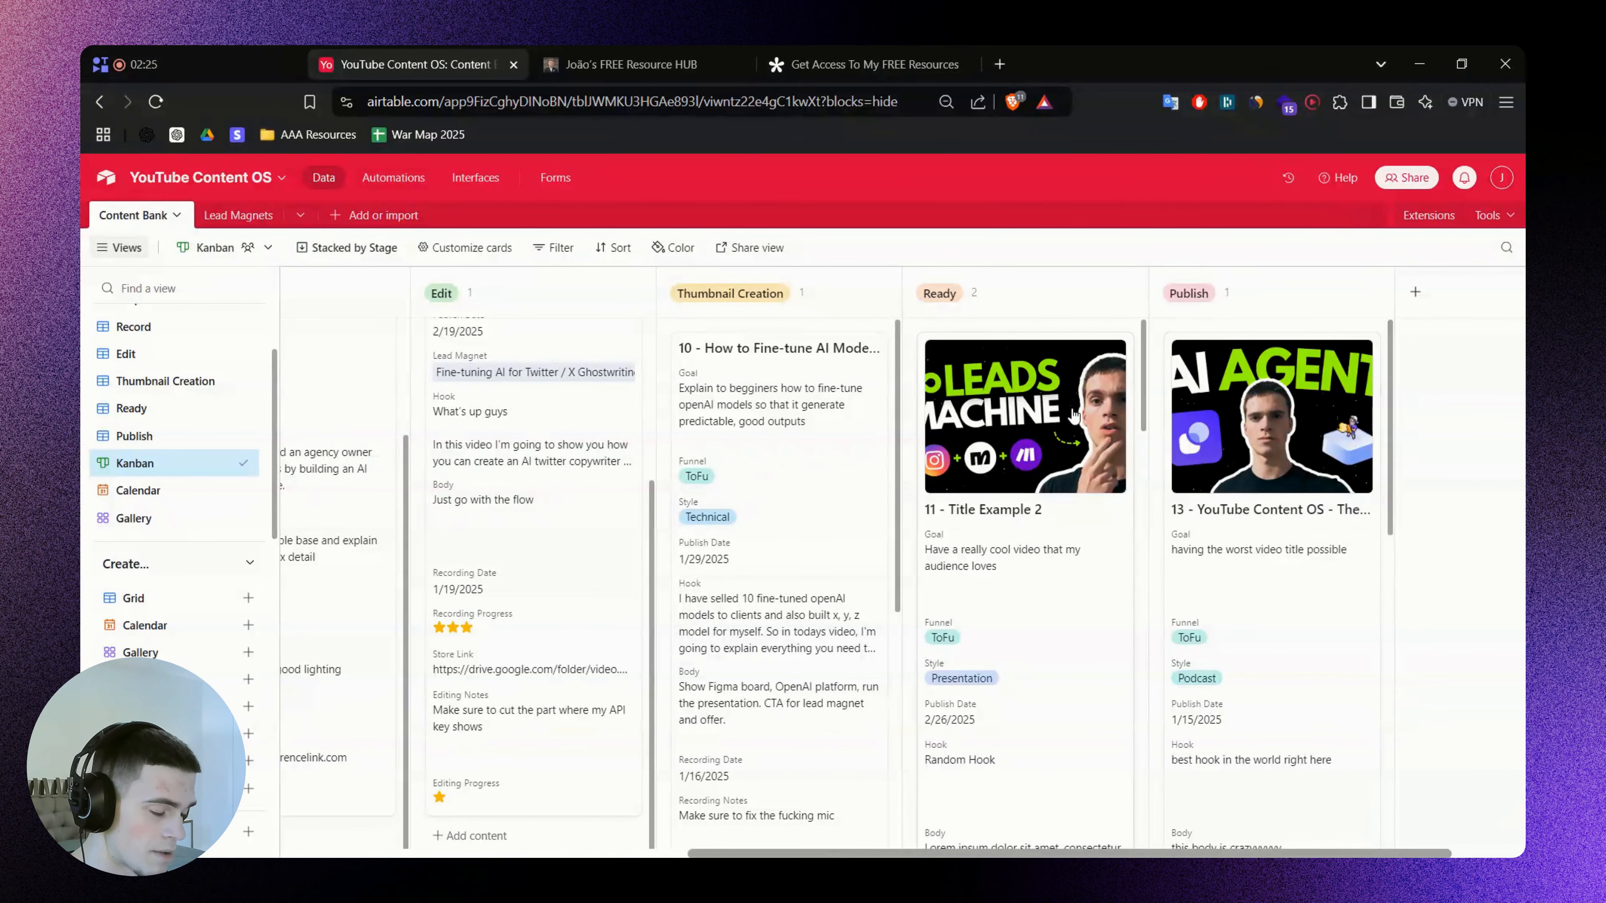
{"action": "left_click_drag", "start_coordinate": [1011, 419], "coordinate": [1236, 399]}
{"action": "scroll", "coordinate": [1241, 455], "scroll_direction": "down", "scroll_amount": 10}
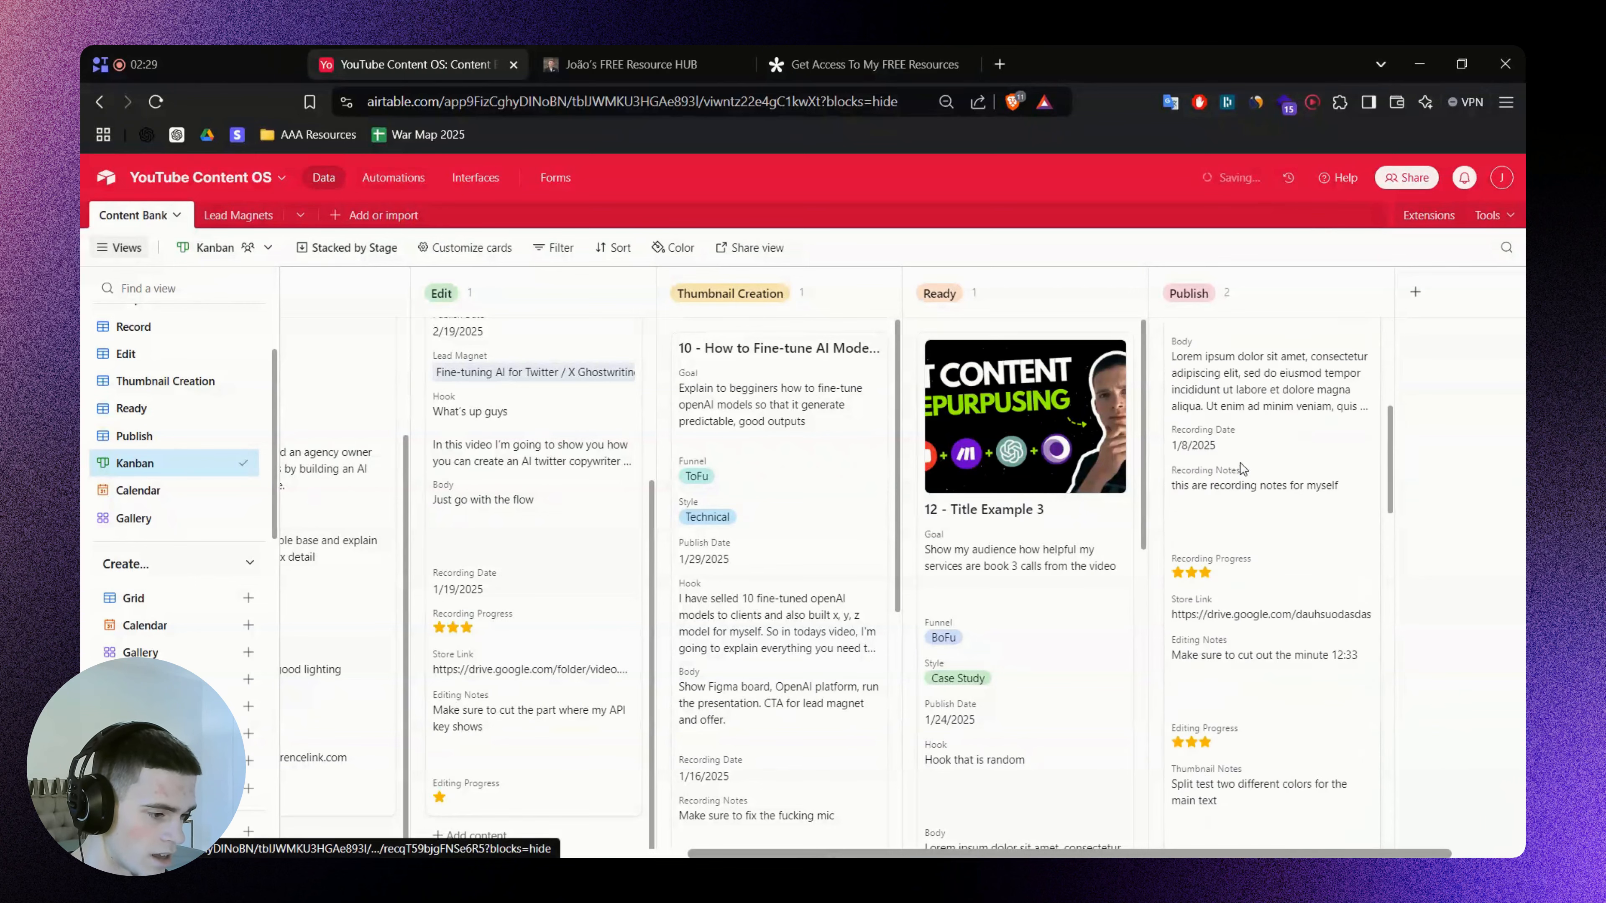
{"action": "scroll", "coordinate": [1242, 468], "scroll_direction": "down", "scroll_amount": 5}
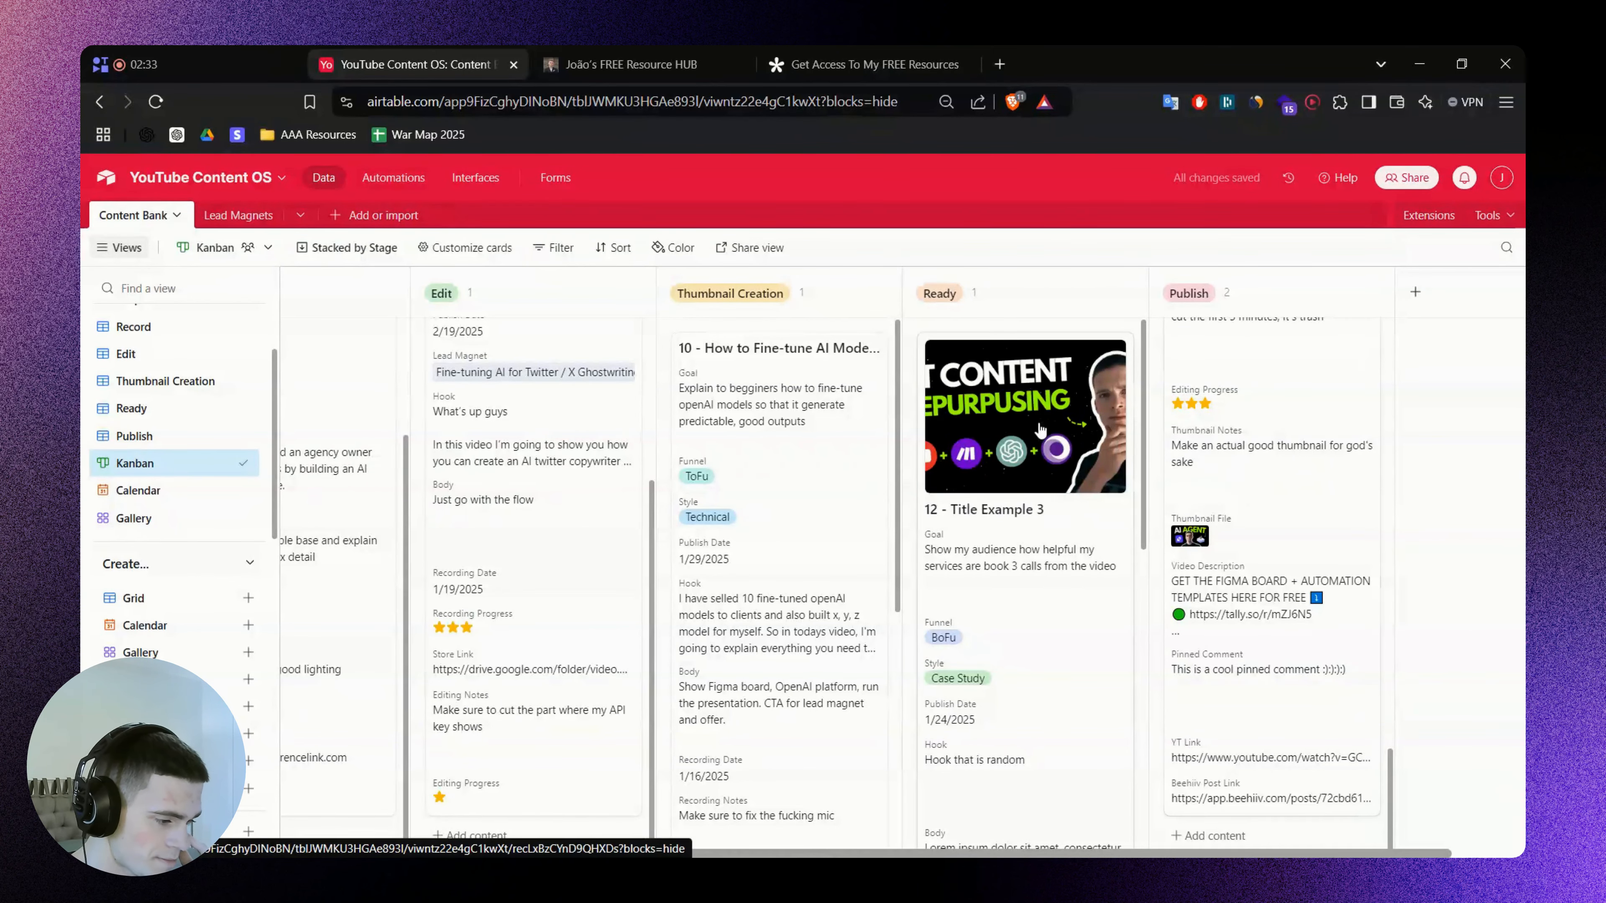
{"action": "left_click_drag", "start_coordinate": [1041, 431], "coordinate": [1277, 543]}
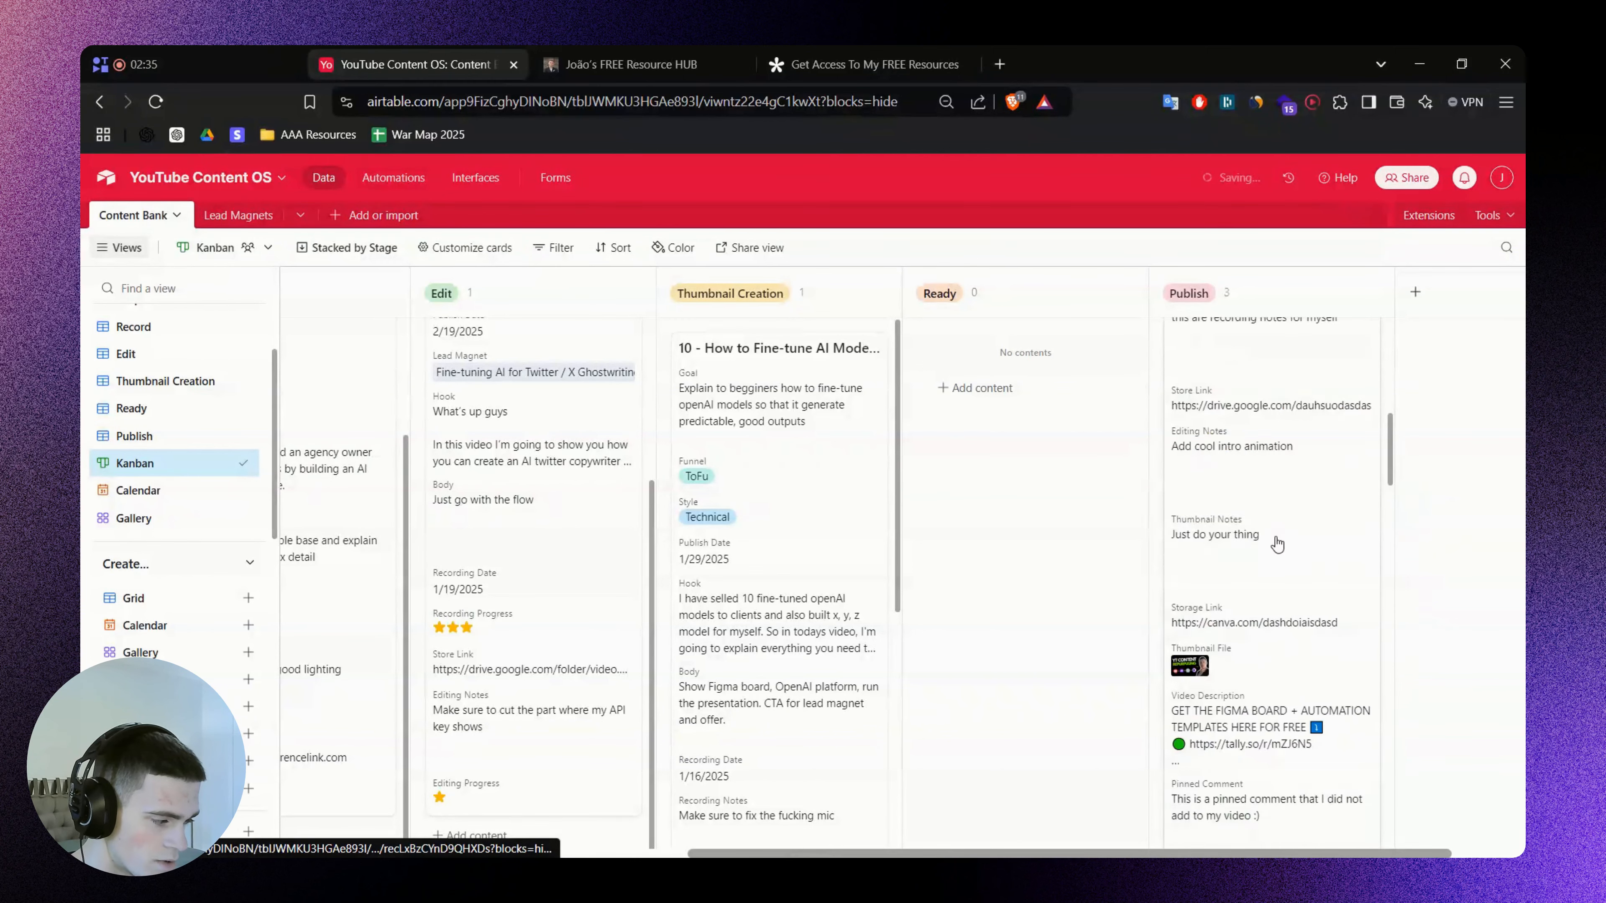
Examine the Calendar view's January and February 2025 publish dates, the fine-tuning video's details and the list of content without dates
{"action": "left_click", "coordinate": [183, 491]}
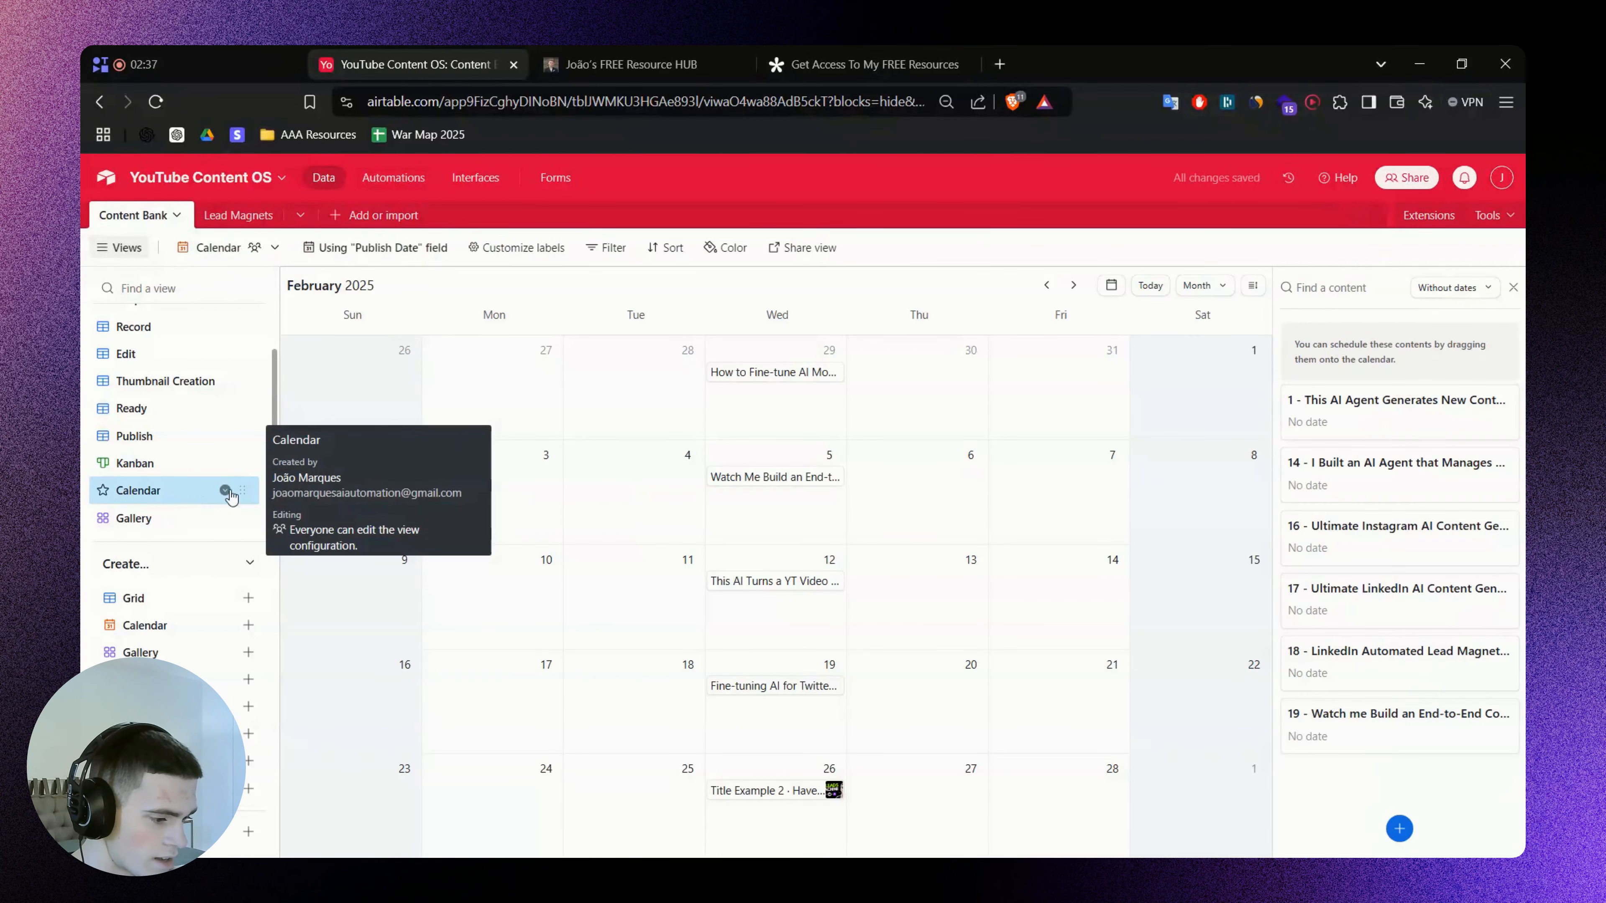
{"action": "left_click", "coordinate": [1046, 286]}
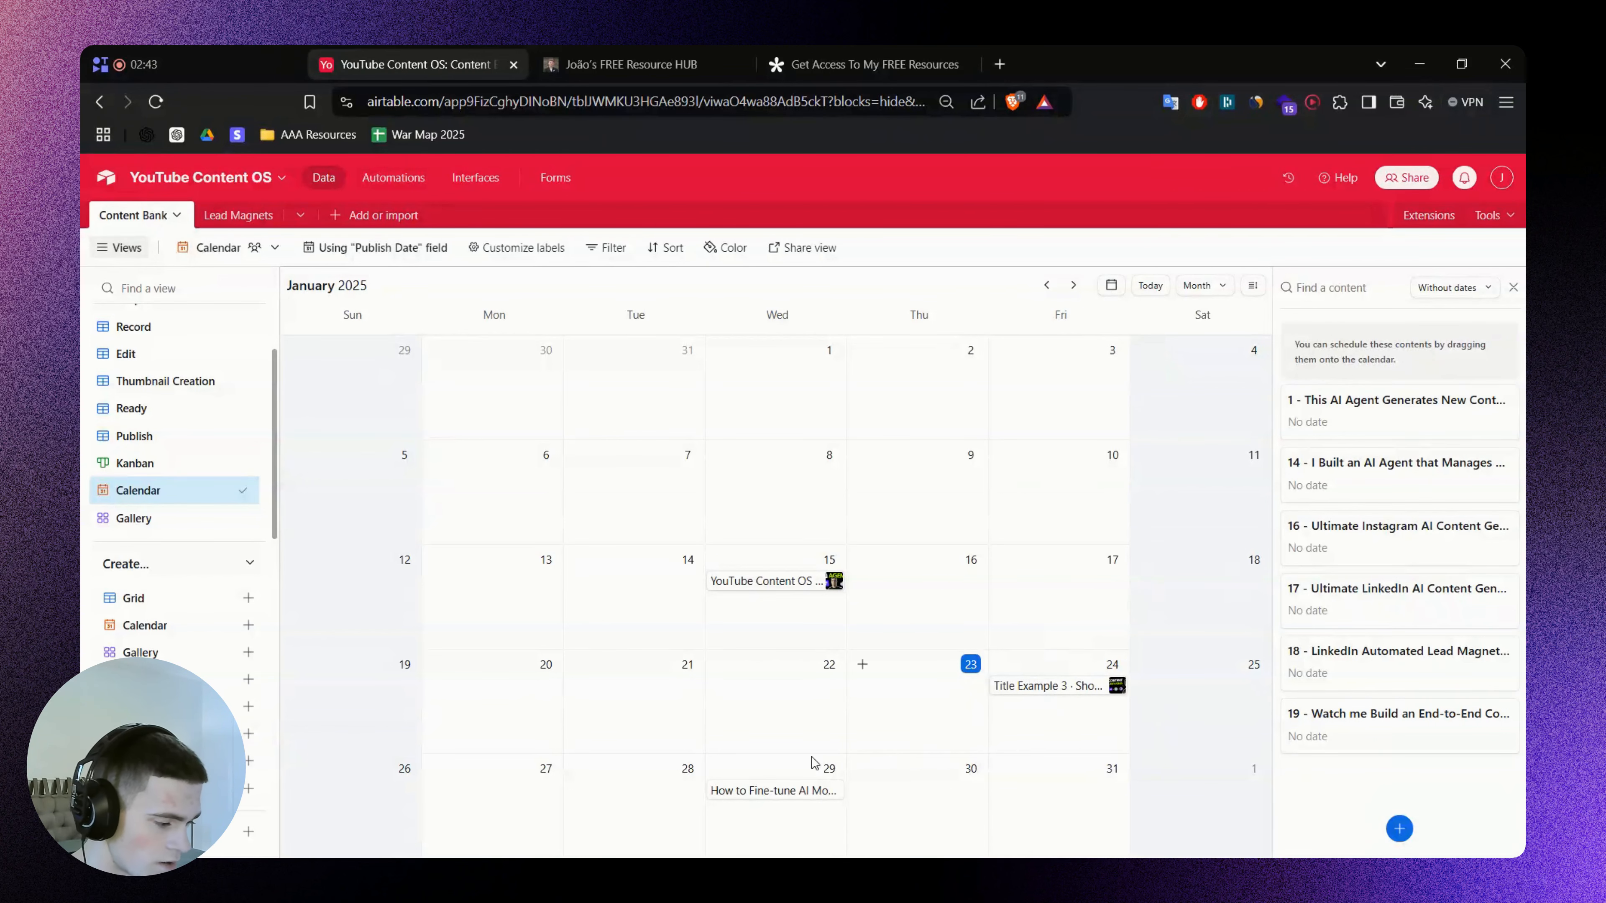
{"action": "left_click", "coordinate": [752, 792]}
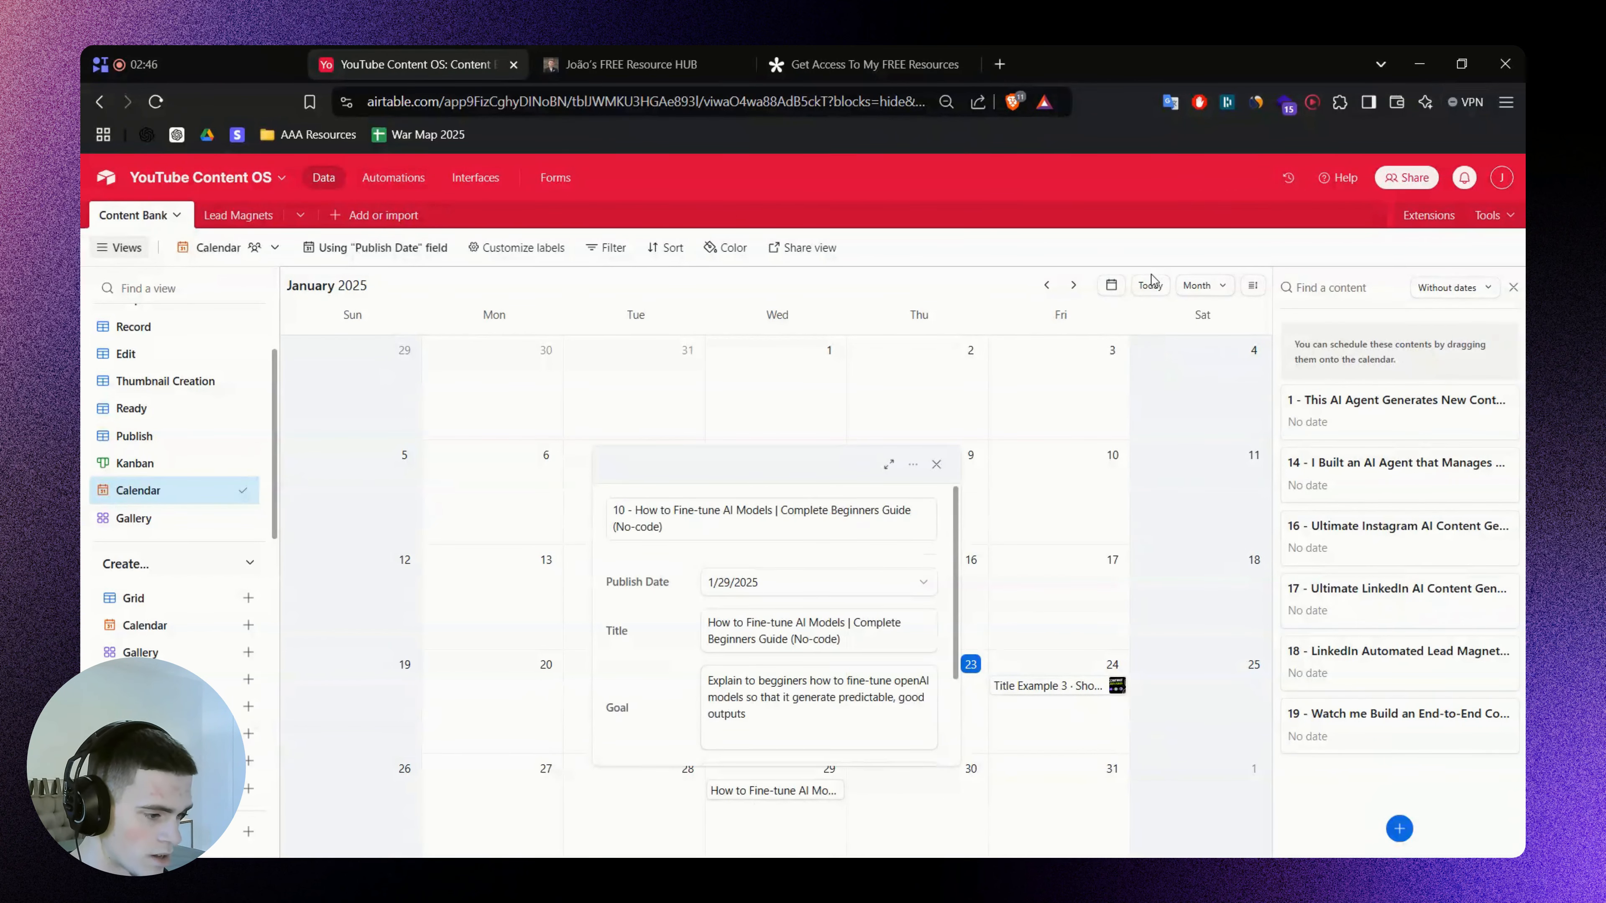
{"action": "left_click", "coordinate": [1073, 285]}
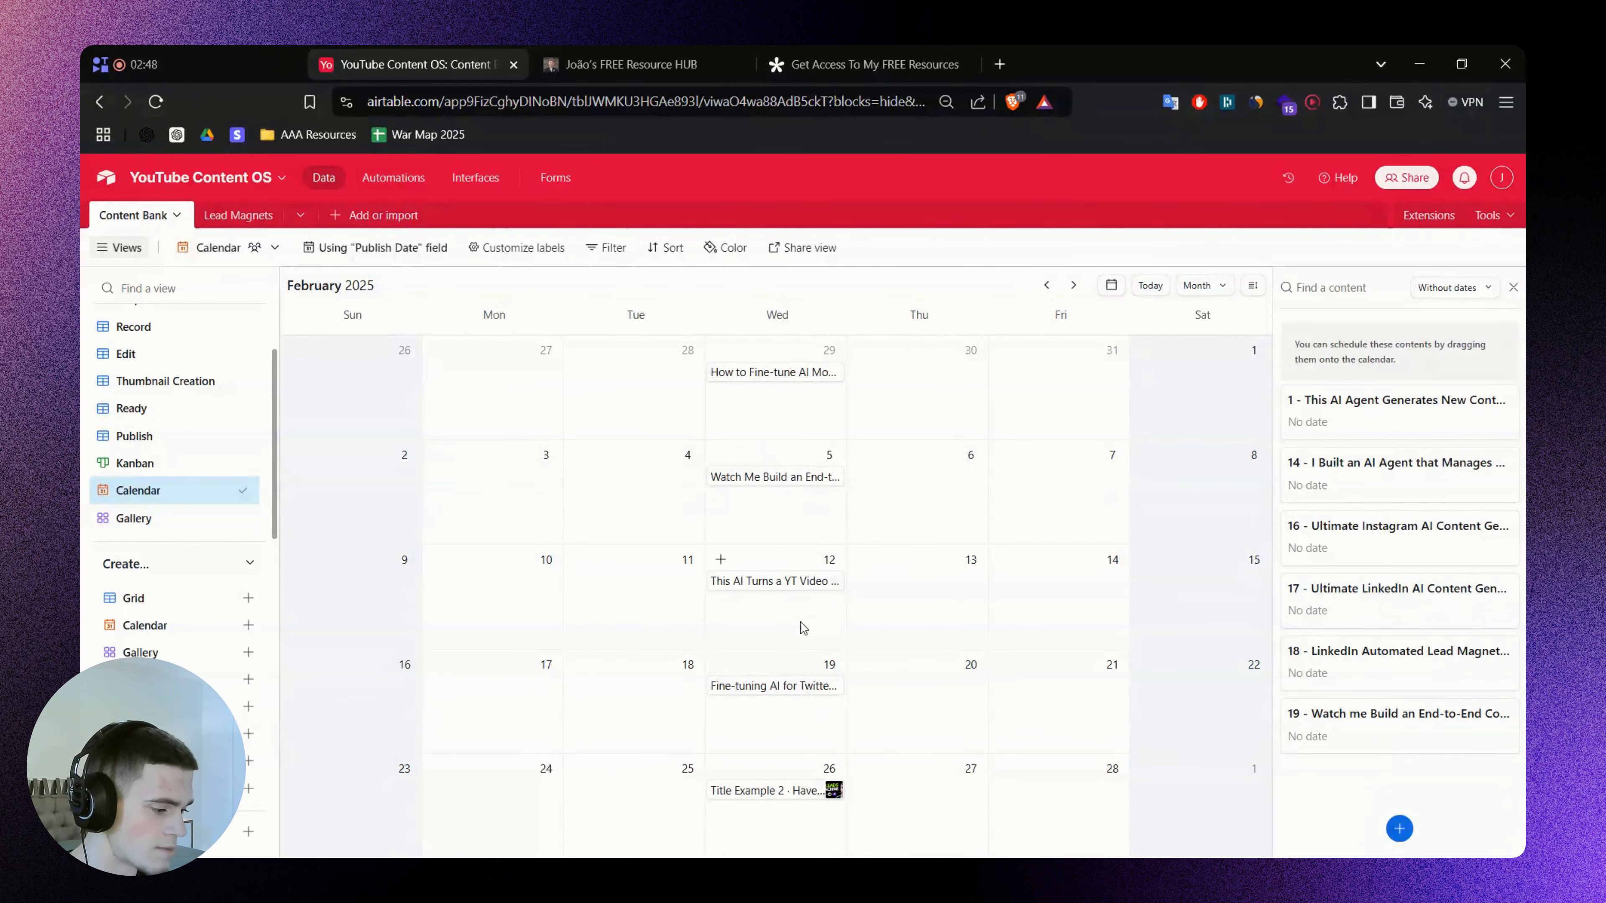
{"action": "left_click", "coordinate": [1046, 285]}
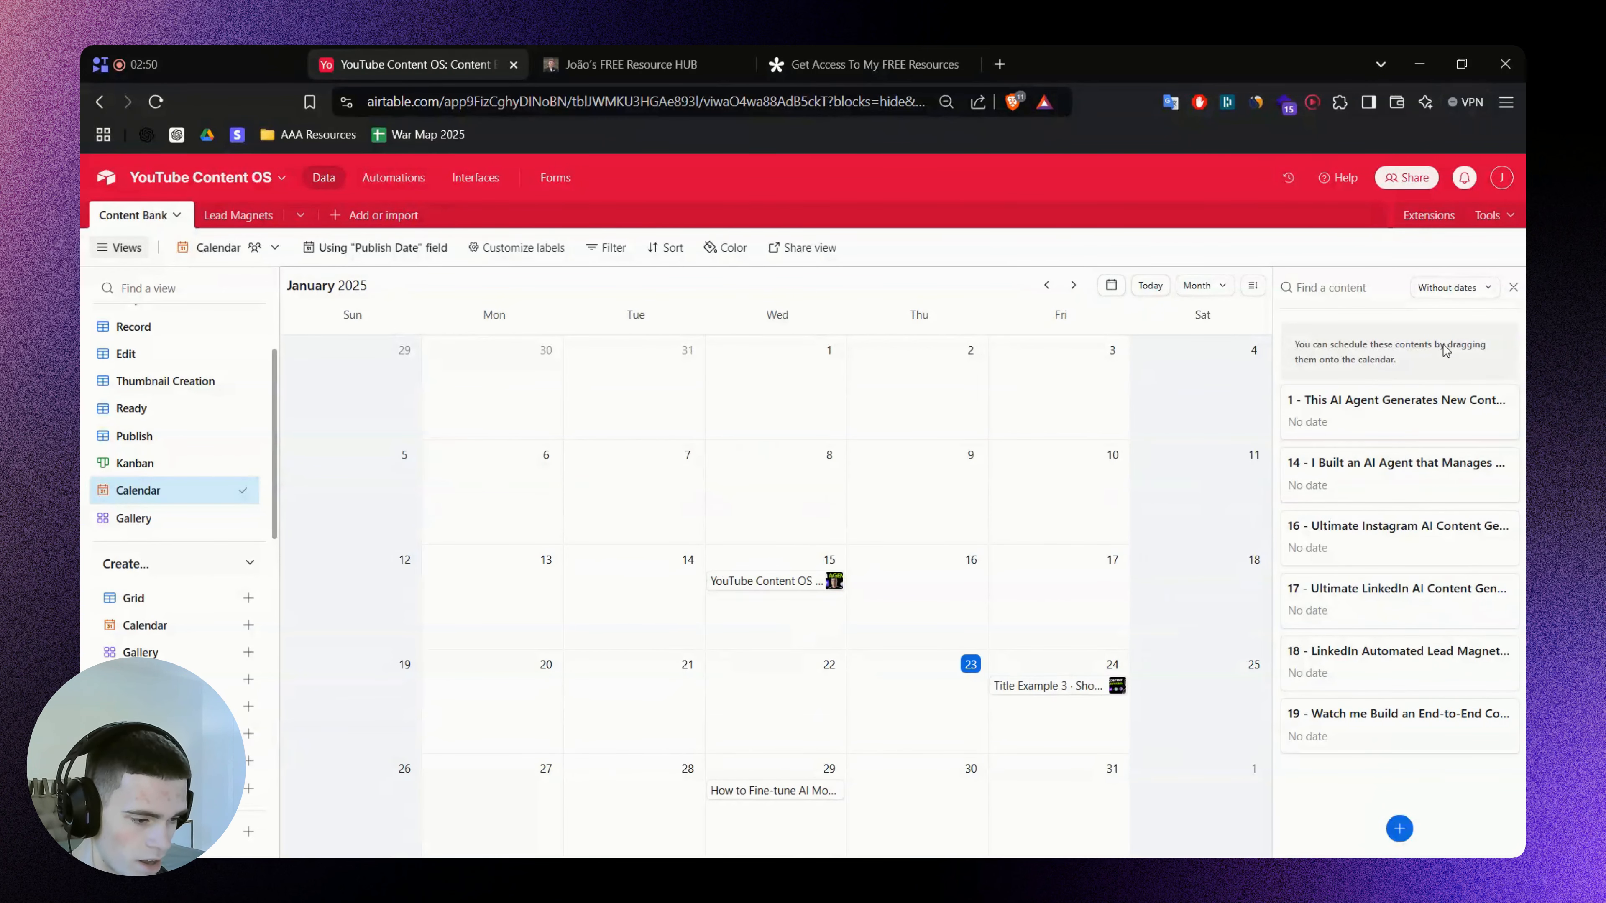
{"action": "left_click", "coordinate": [1451, 289]}
{"action": "left_click", "coordinate": [1451, 289]}
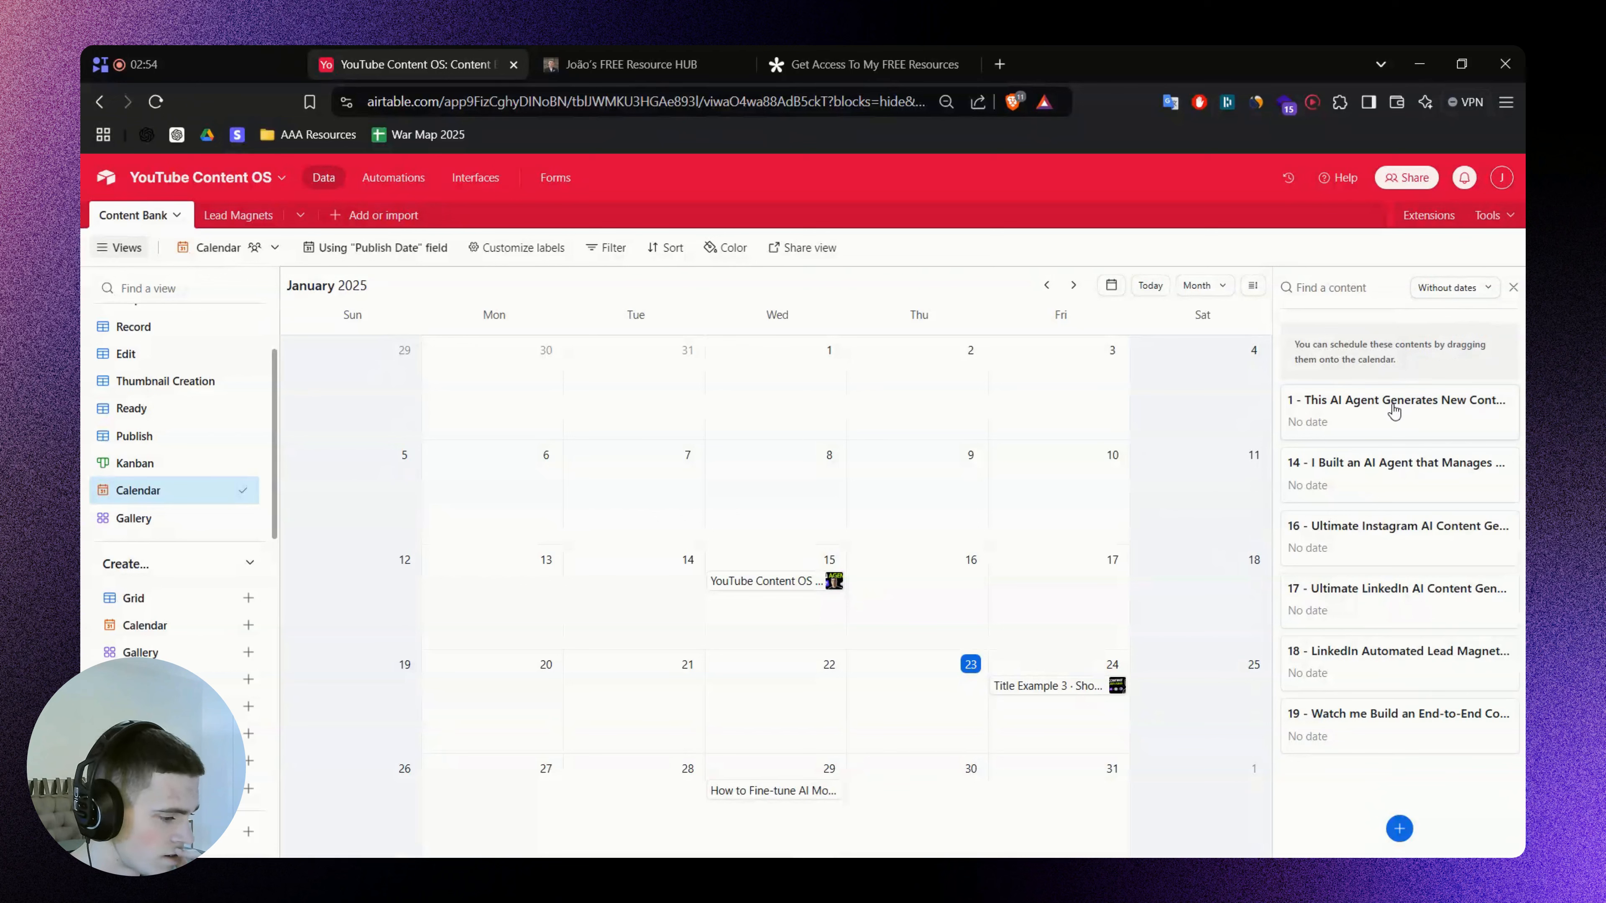
{"action": "left_click_drag", "start_coordinate": [1378, 421], "coordinate": [1416, 352]}
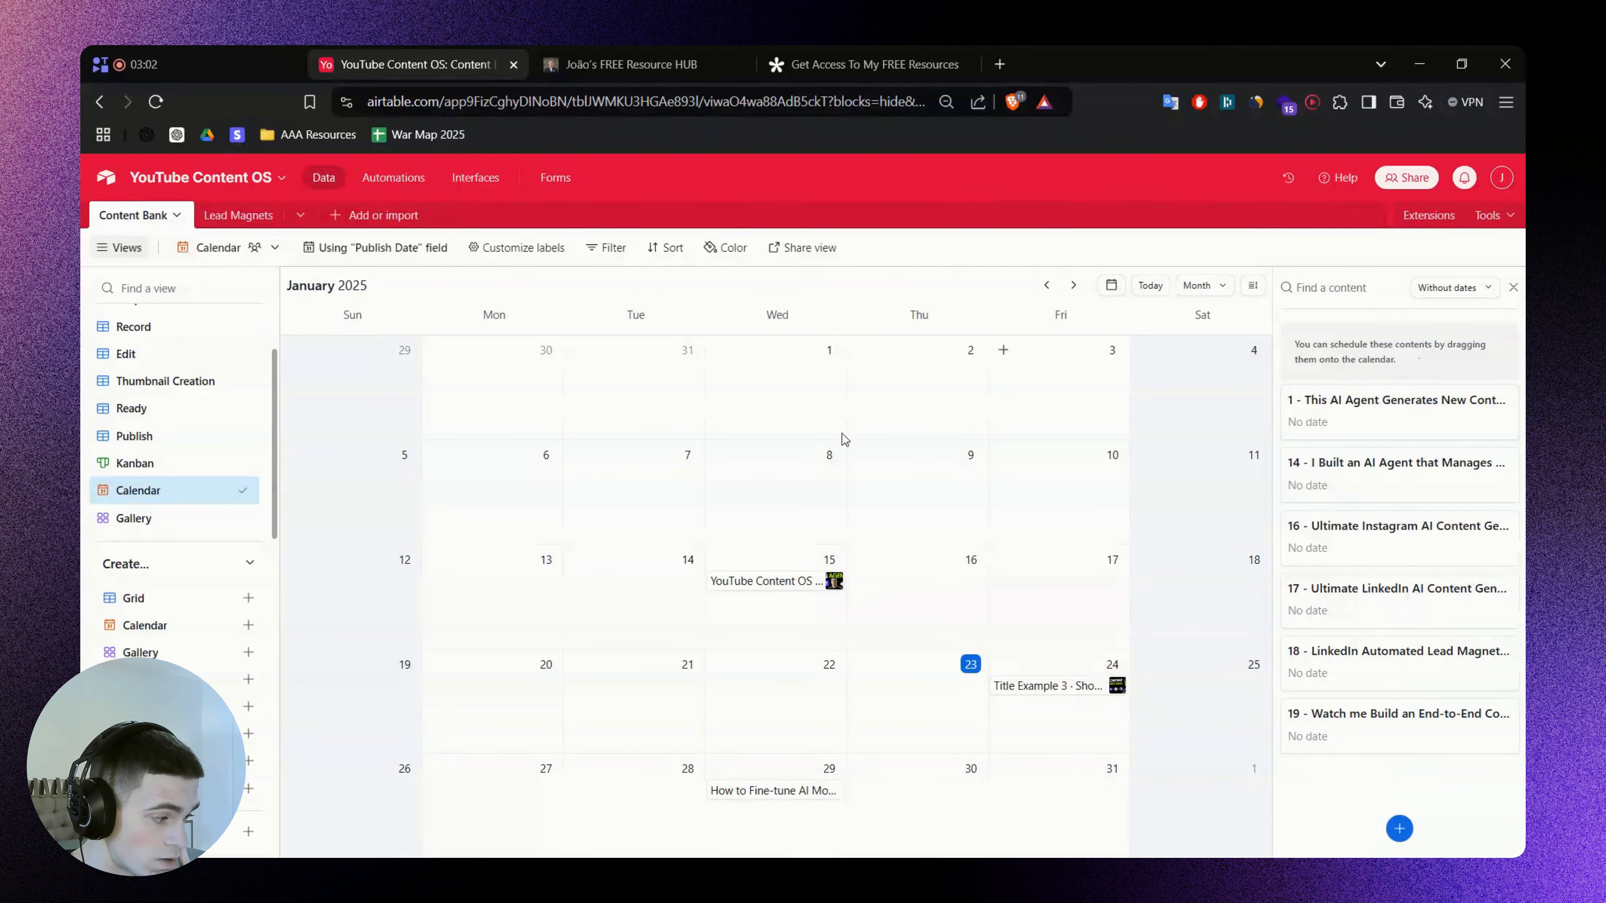
Open the Content Bank's Gallery view and check the Stage condition and options of its filter
{"action": "left_click", "coordinate": [144, 518]}
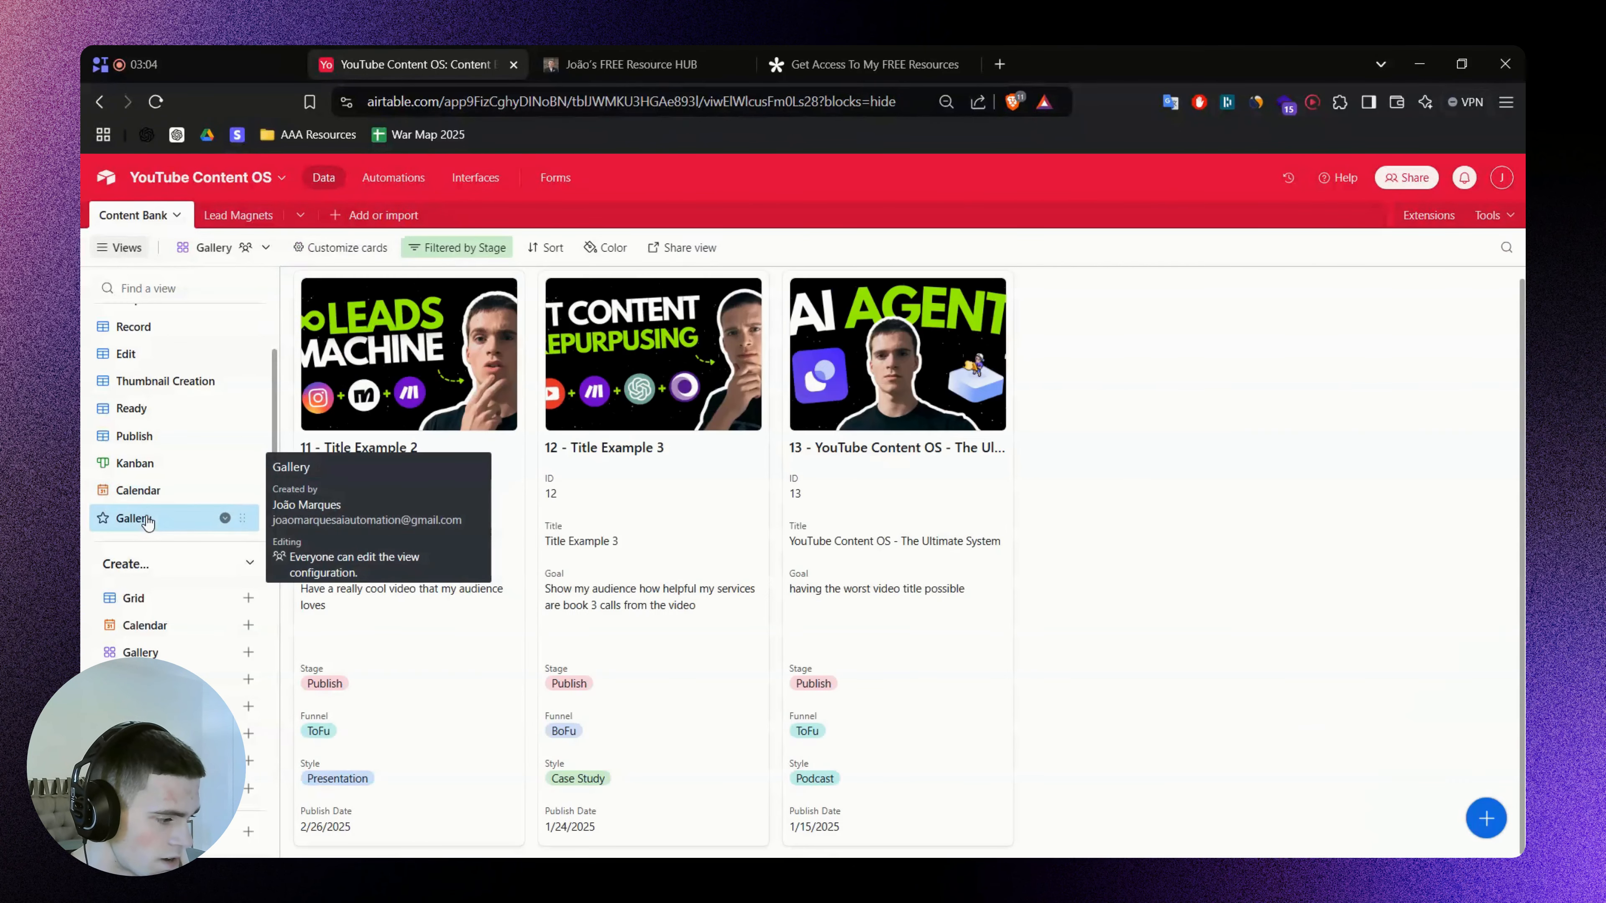
{"action": "left_click", "coordinate": [408, 249]}
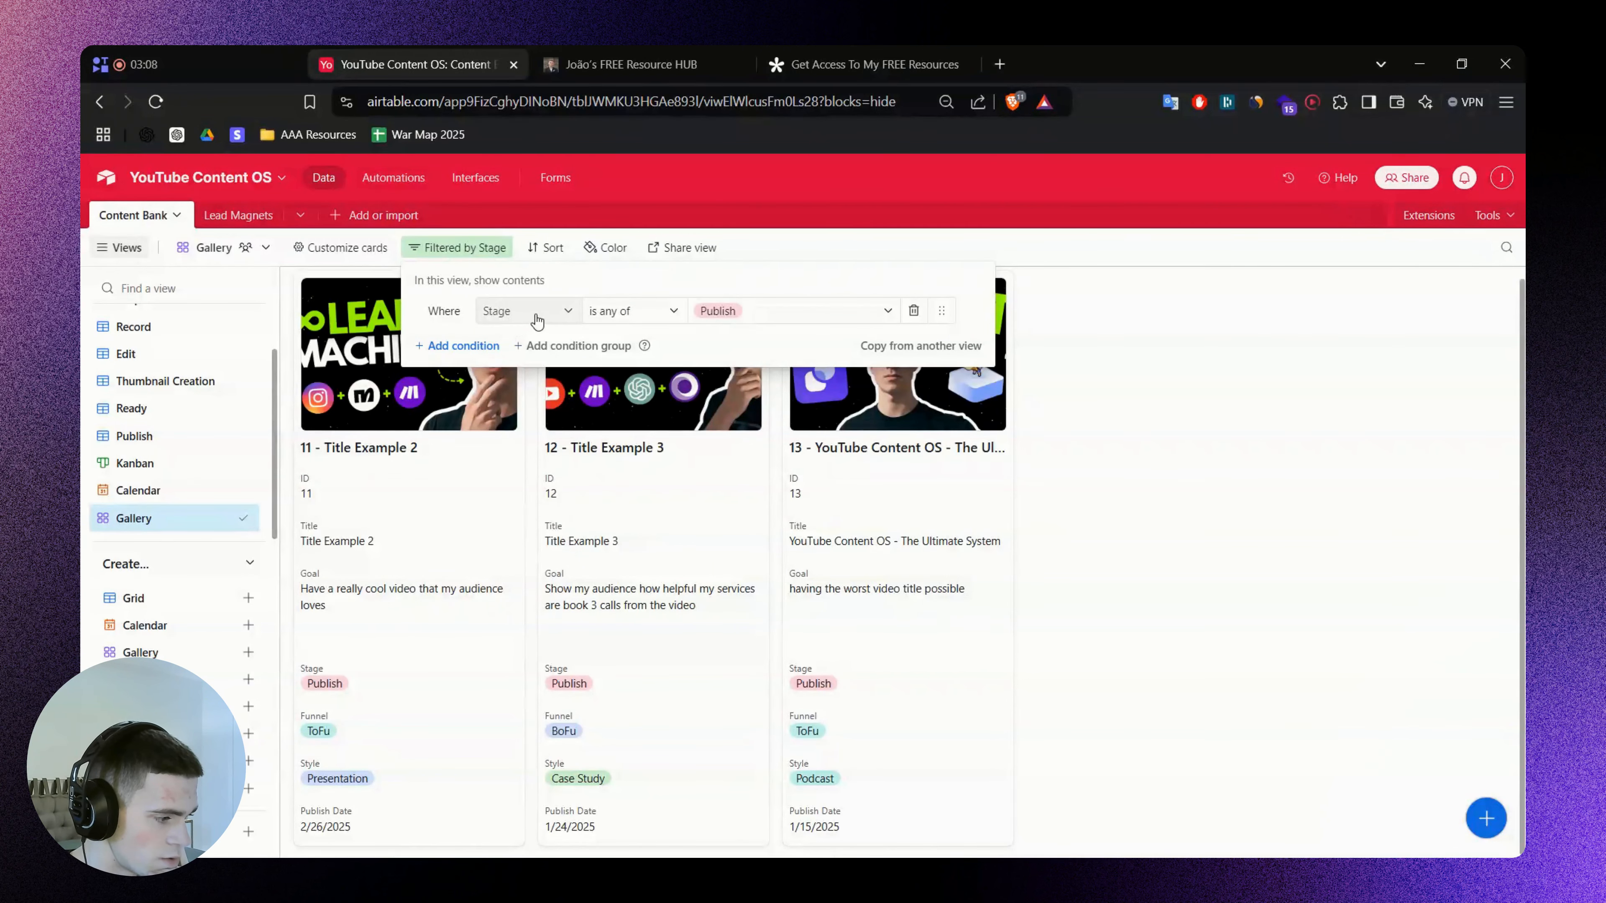
{"action": "left_click", "coordinate": [811, 316]}
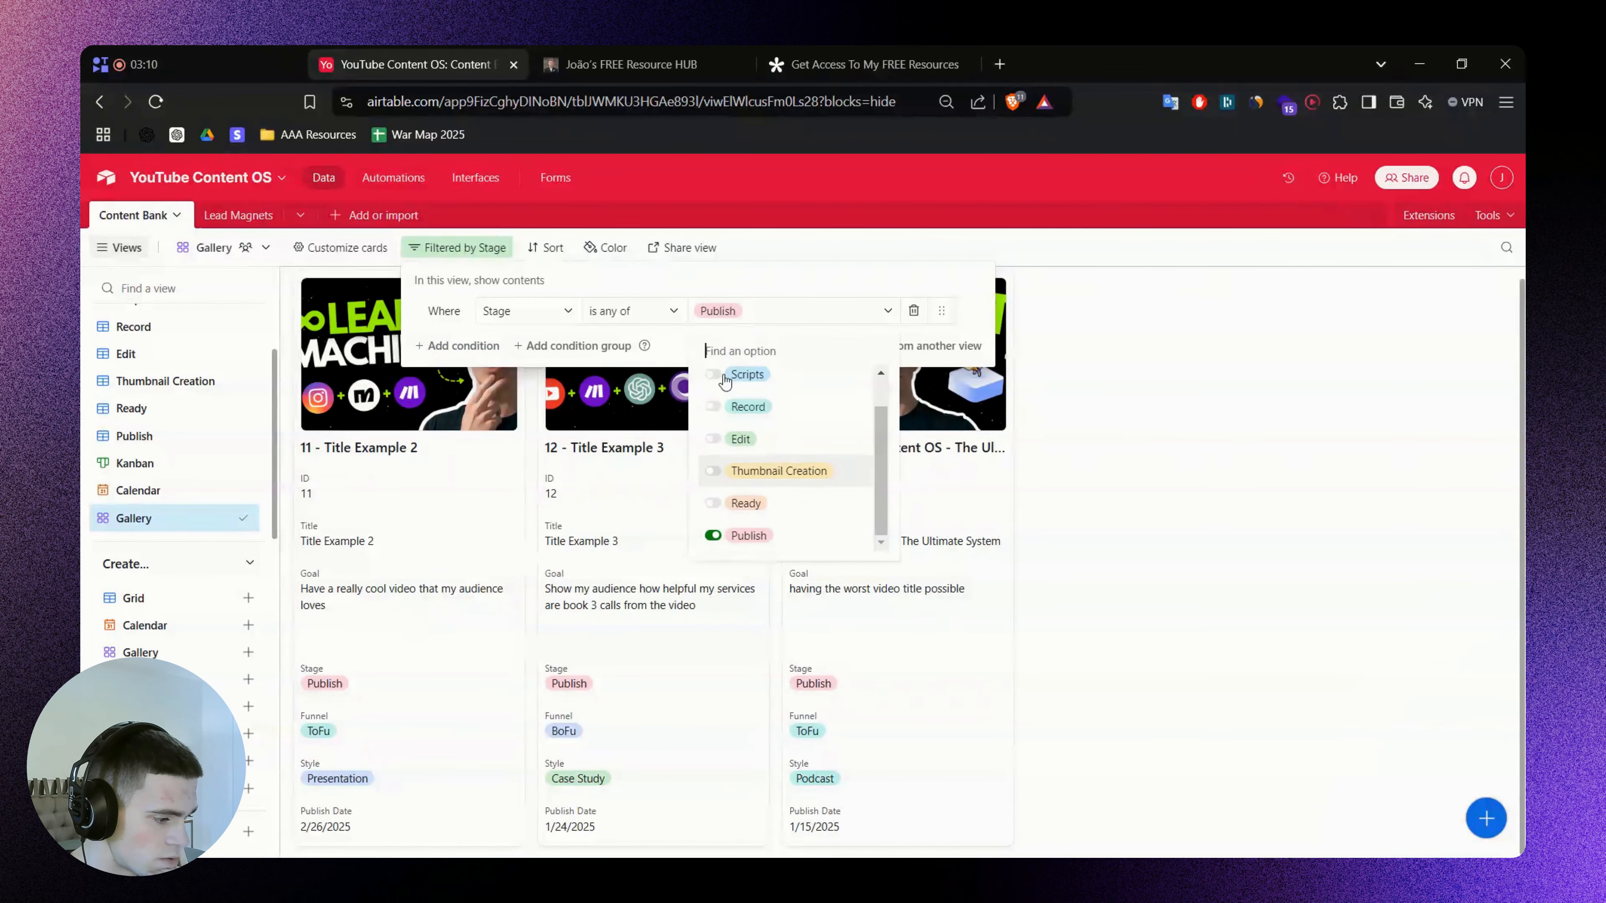
{"action": "left_click", "coordinate": [1248, 545]}
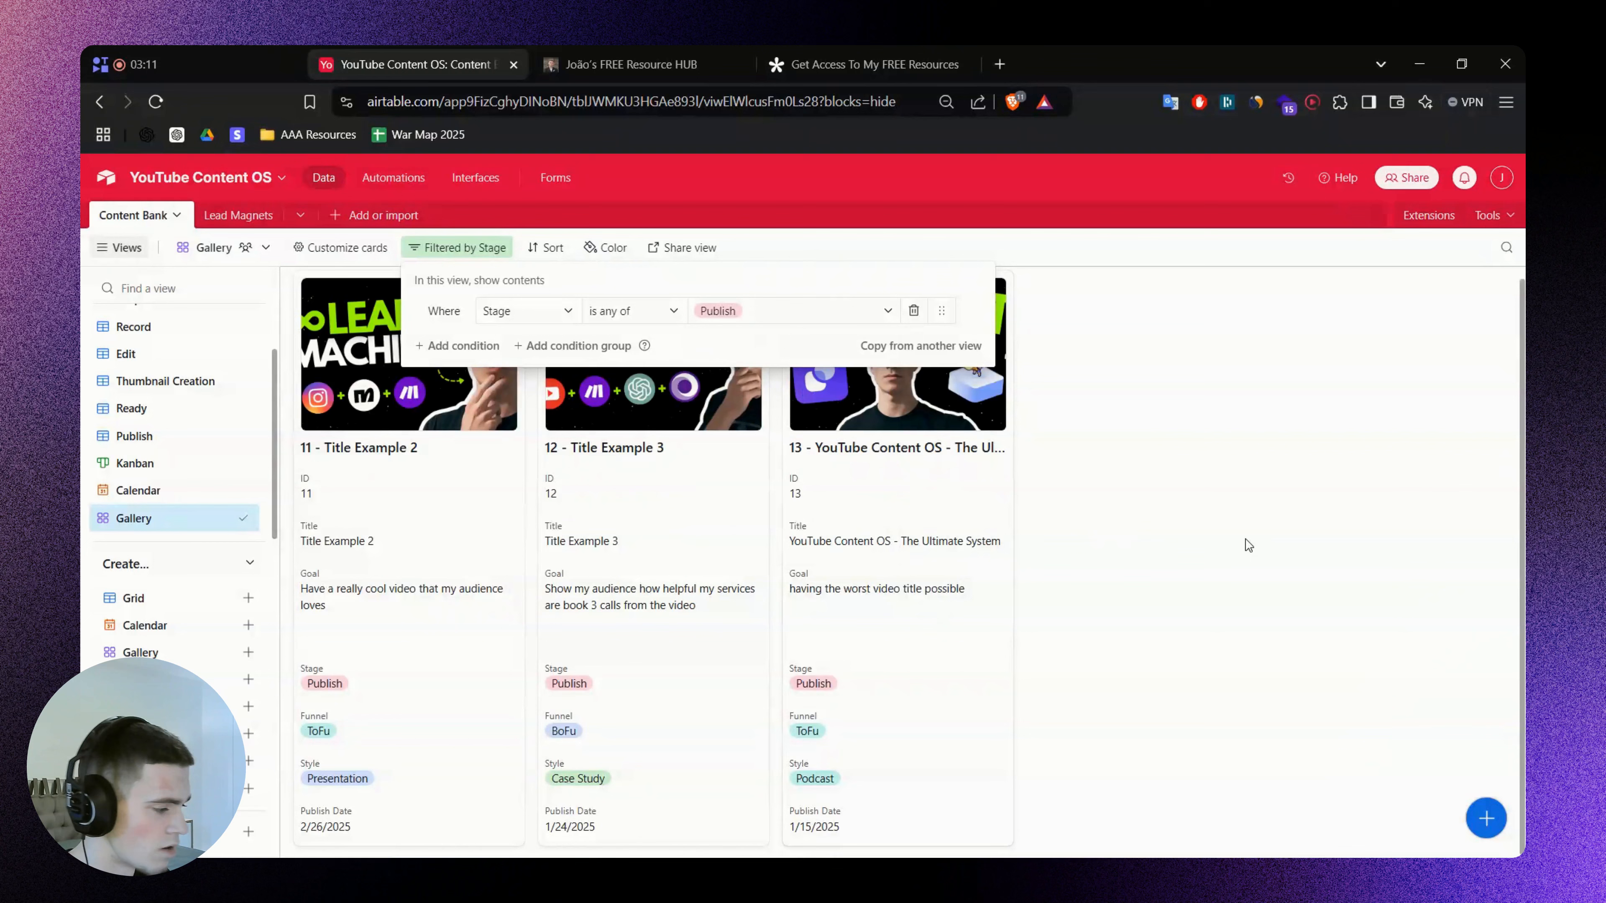
{"action": "left_click", "coordinate": [1367, 537]}
Rename the Gallery view as Published Content
{"action": "double_click", "coordinate": [132, 517]}
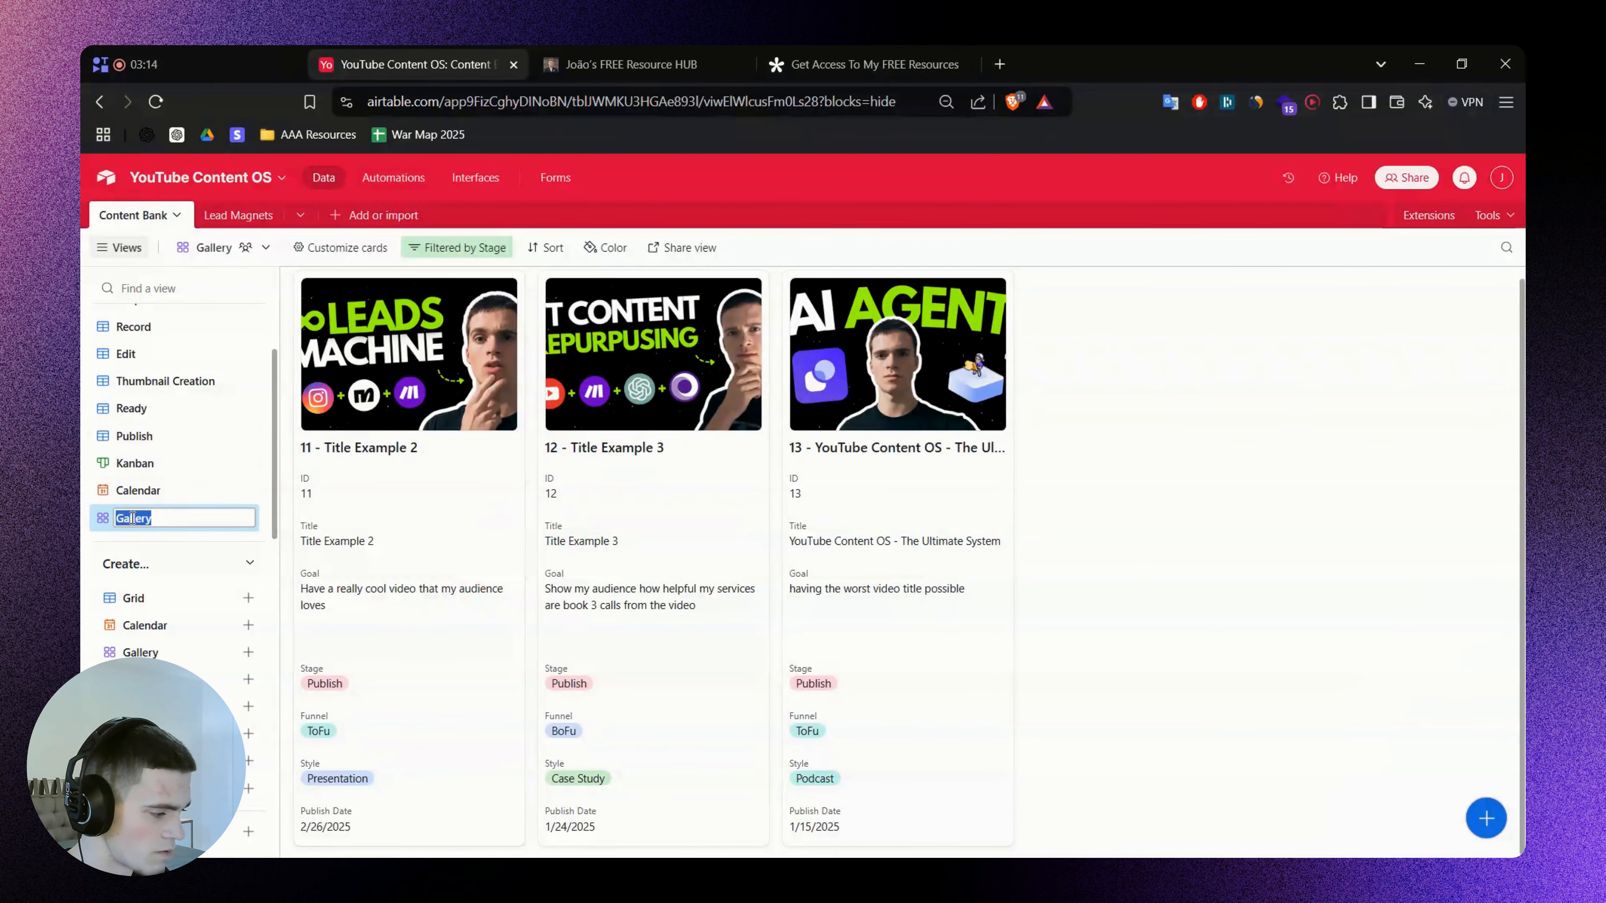
{"action": "left_click", "coordinate": [173, 519]}
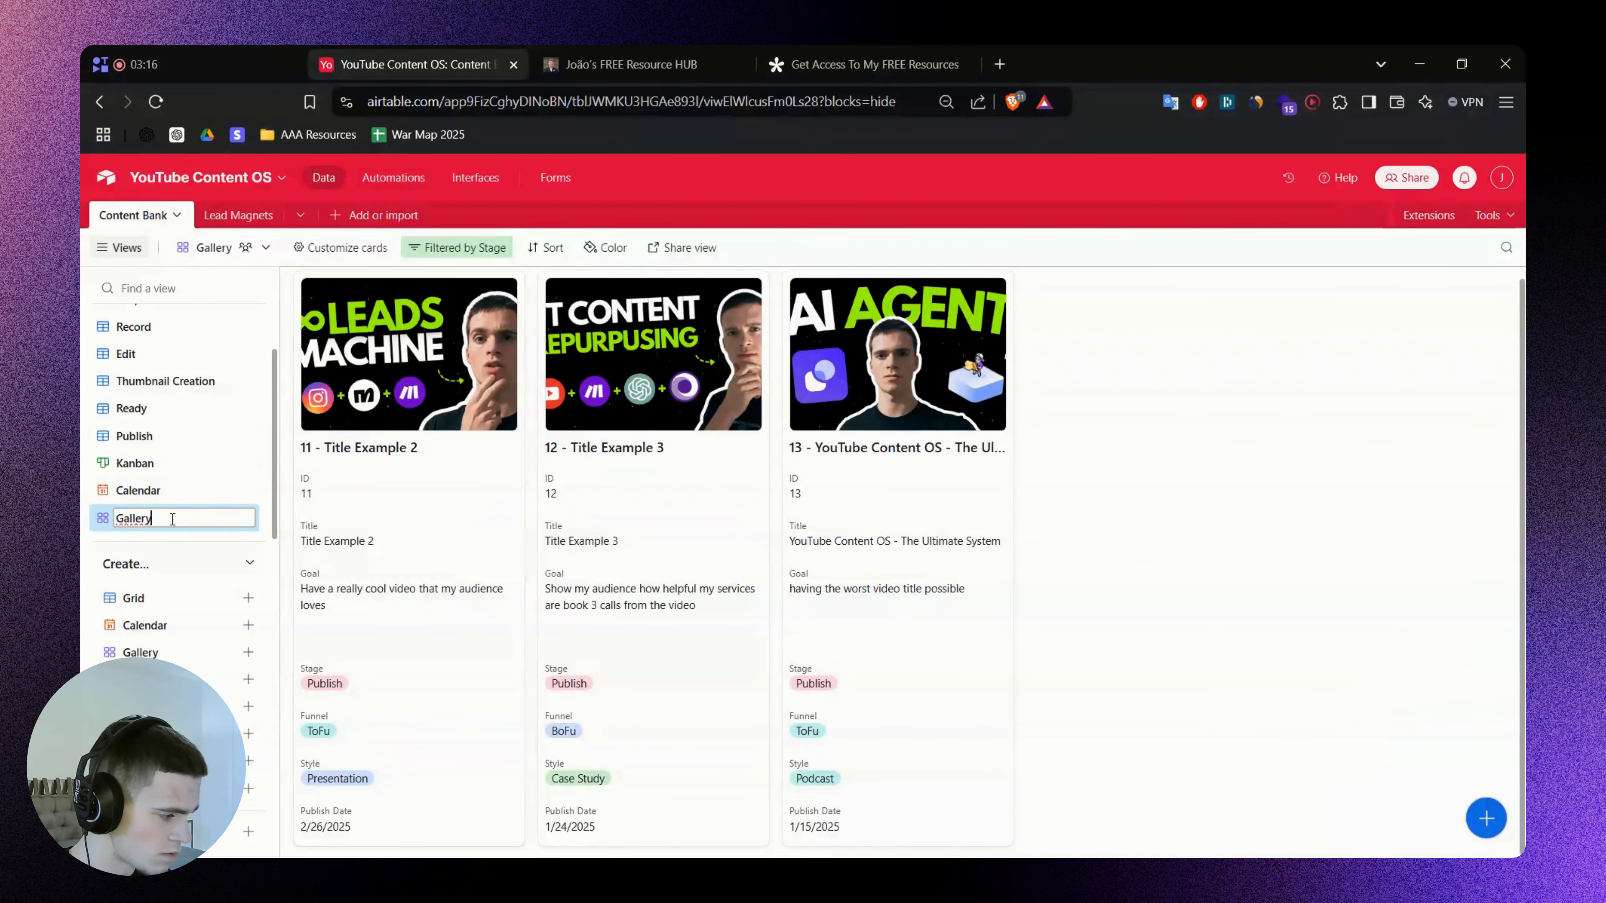
{"action": "type", "text": "- Publ"}
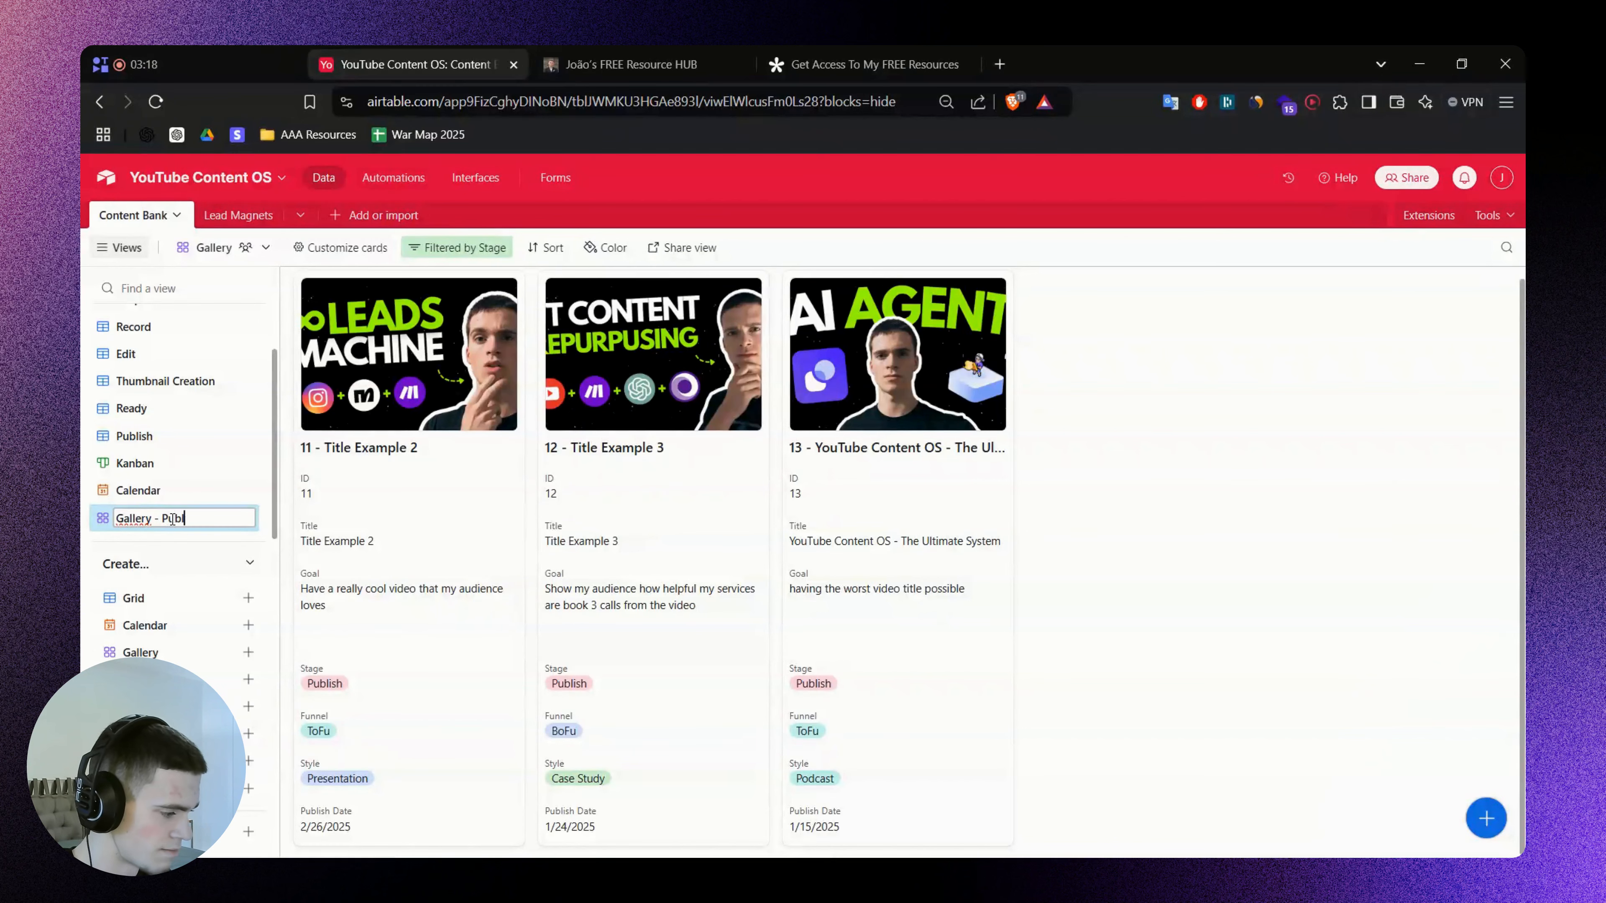
{"action": "type", "text": "ished Content"}
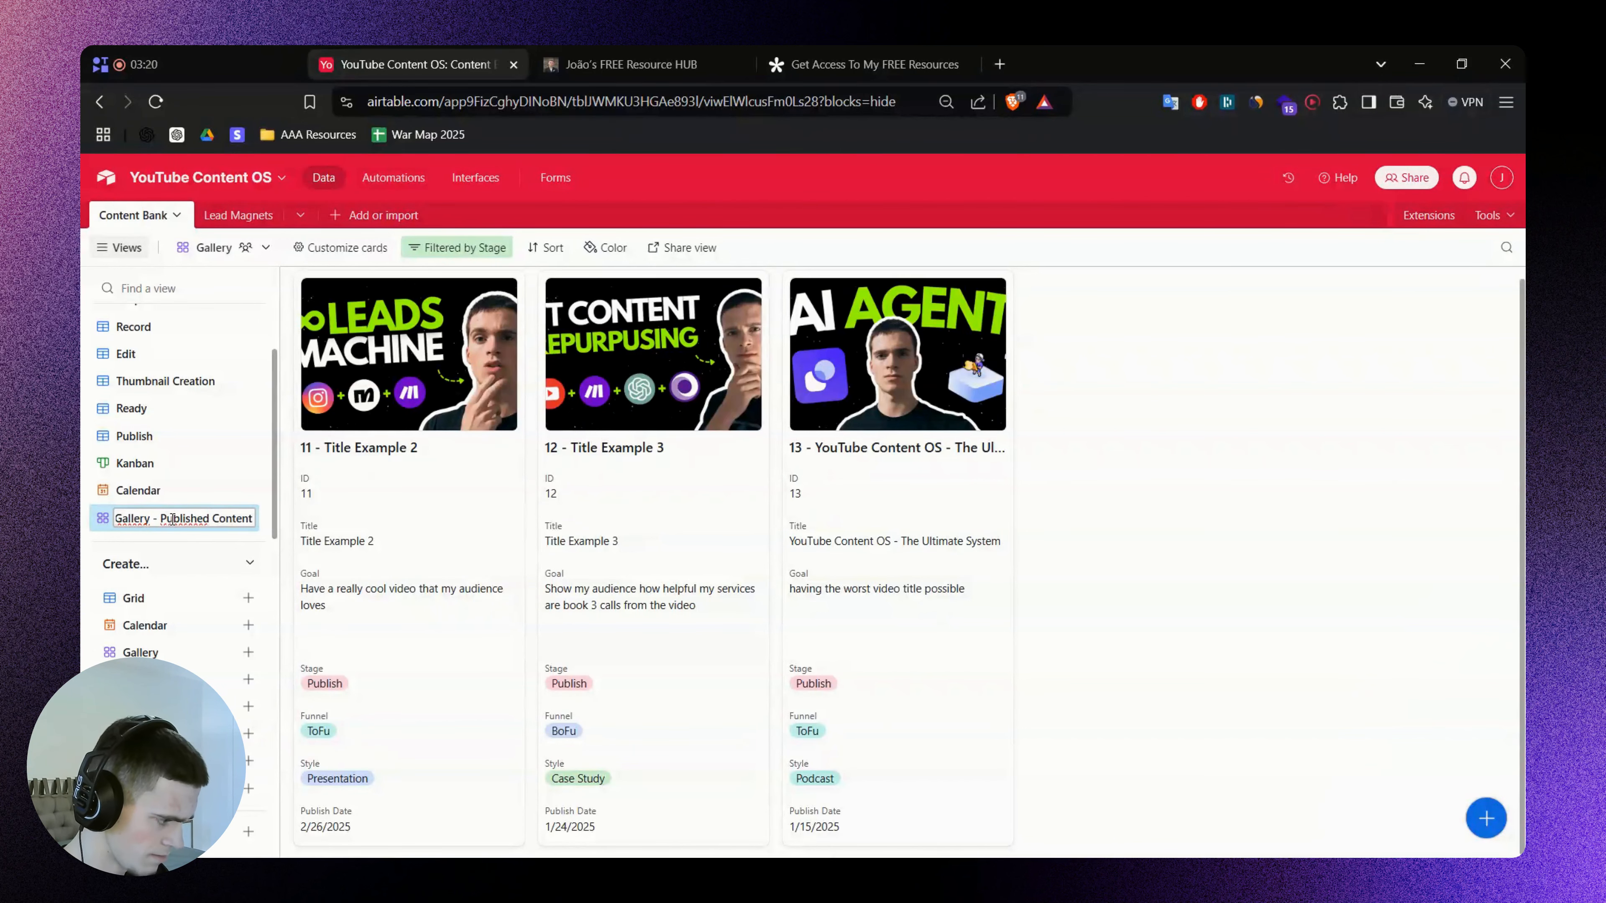
{"action": "key", "text": "Home"}
{"action": "key", "text": "ctrl+shift+Right"}
{"action": "key", "text": "BackSpace"}
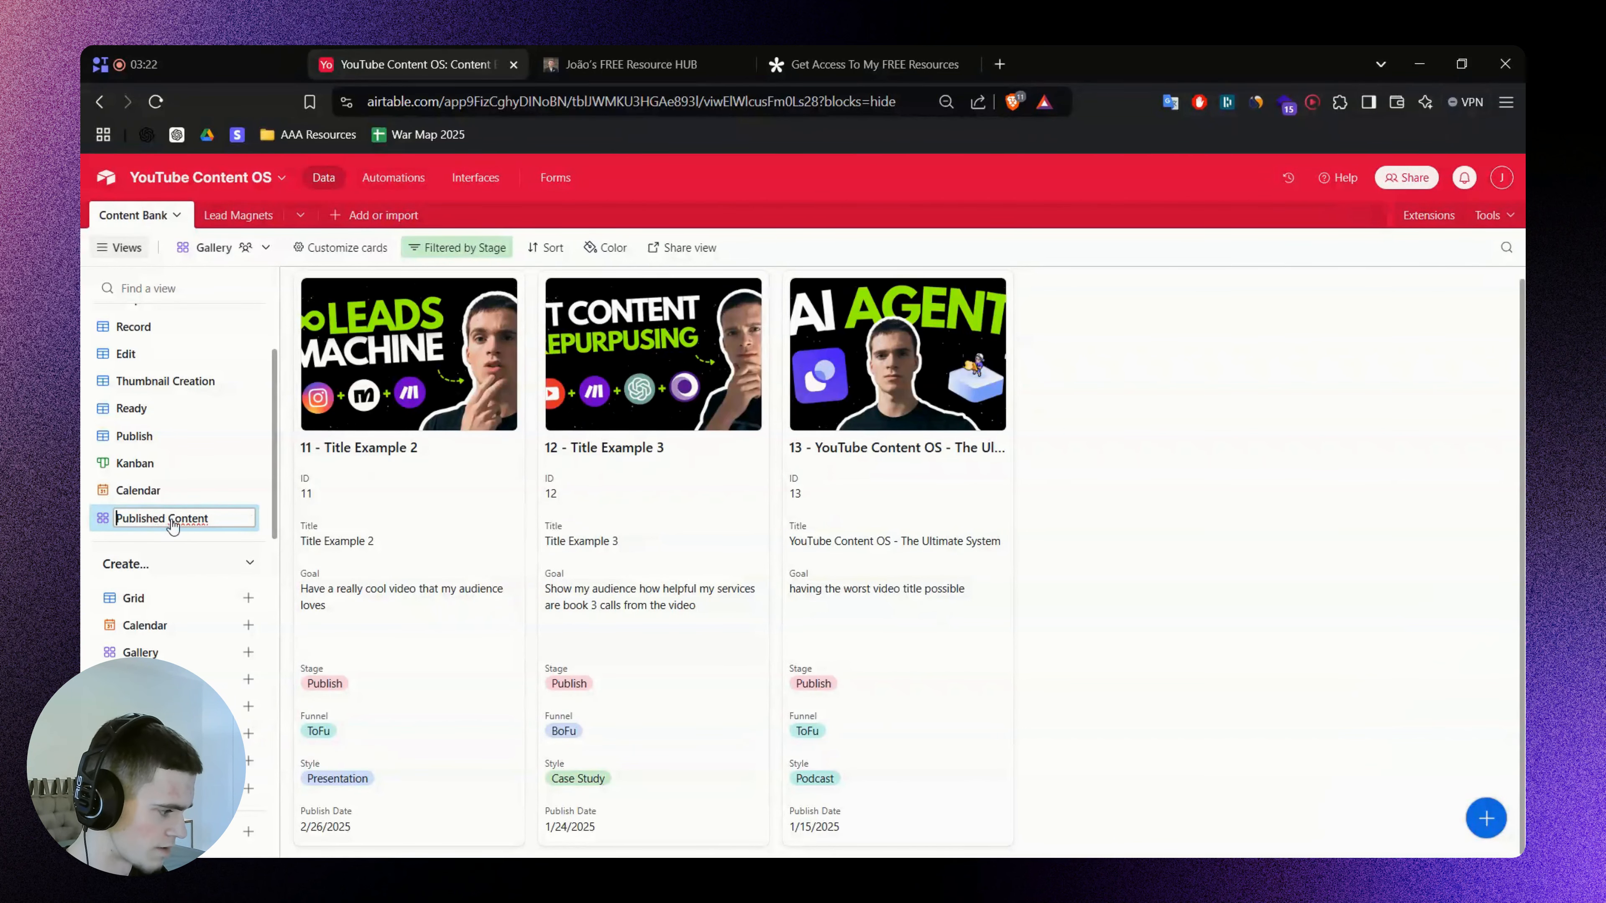
{"action": "key", "text": "Return"}
Rename the Calendar view as Content Calendar
{"action": "left_click", "coordinate": [164, 492]}
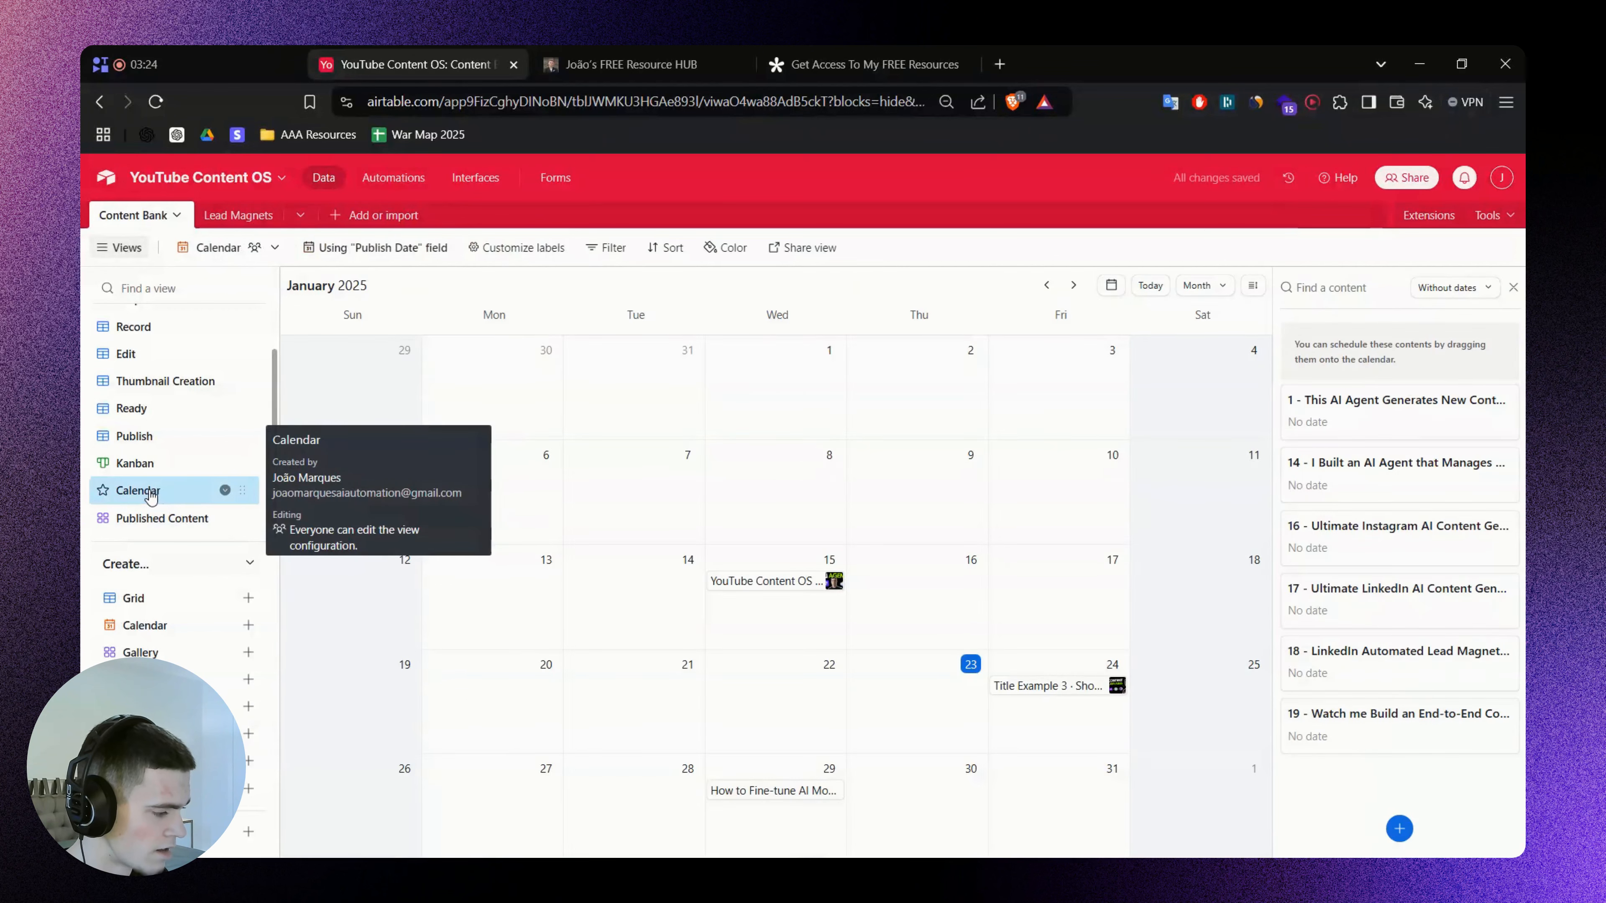
{"action": "double_click", "coordinate": [164, 491]}
{"action": "key", "text": "Home"}
{"action": "type", "text": "Content"}
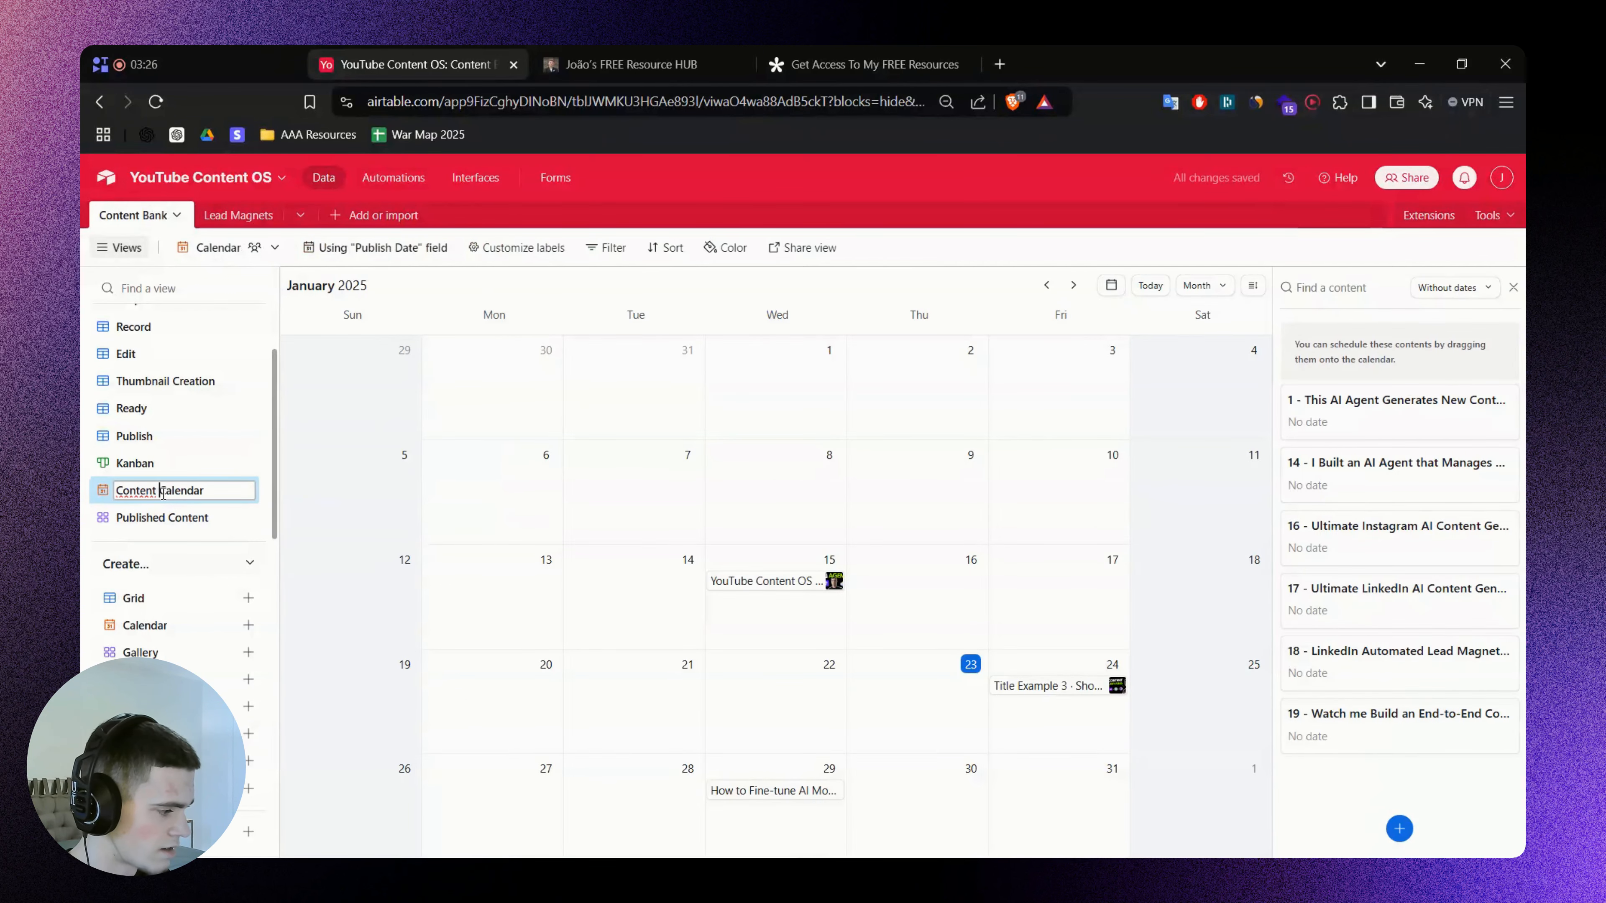
{"action": "key", "text": "Return"}
Look at the Kanban view, then examine the full record of Title Example 3 in the Published Content view
{"action": "left_click", "coordinate": [157, 468]}
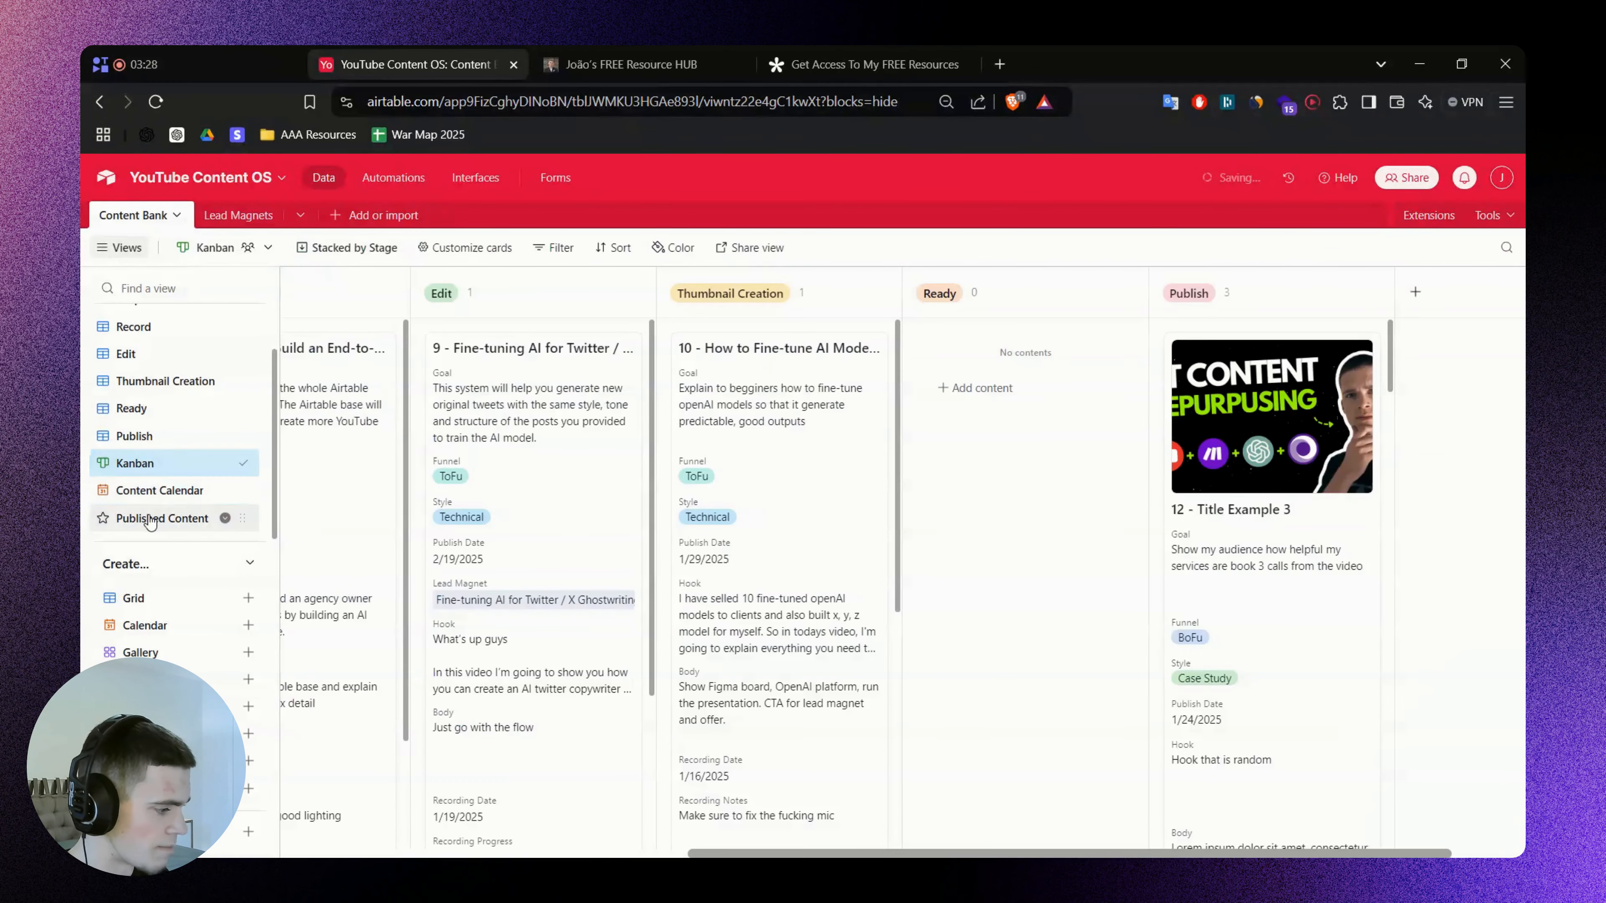
{"action": "left_click", "coordinate": [162, 518]}
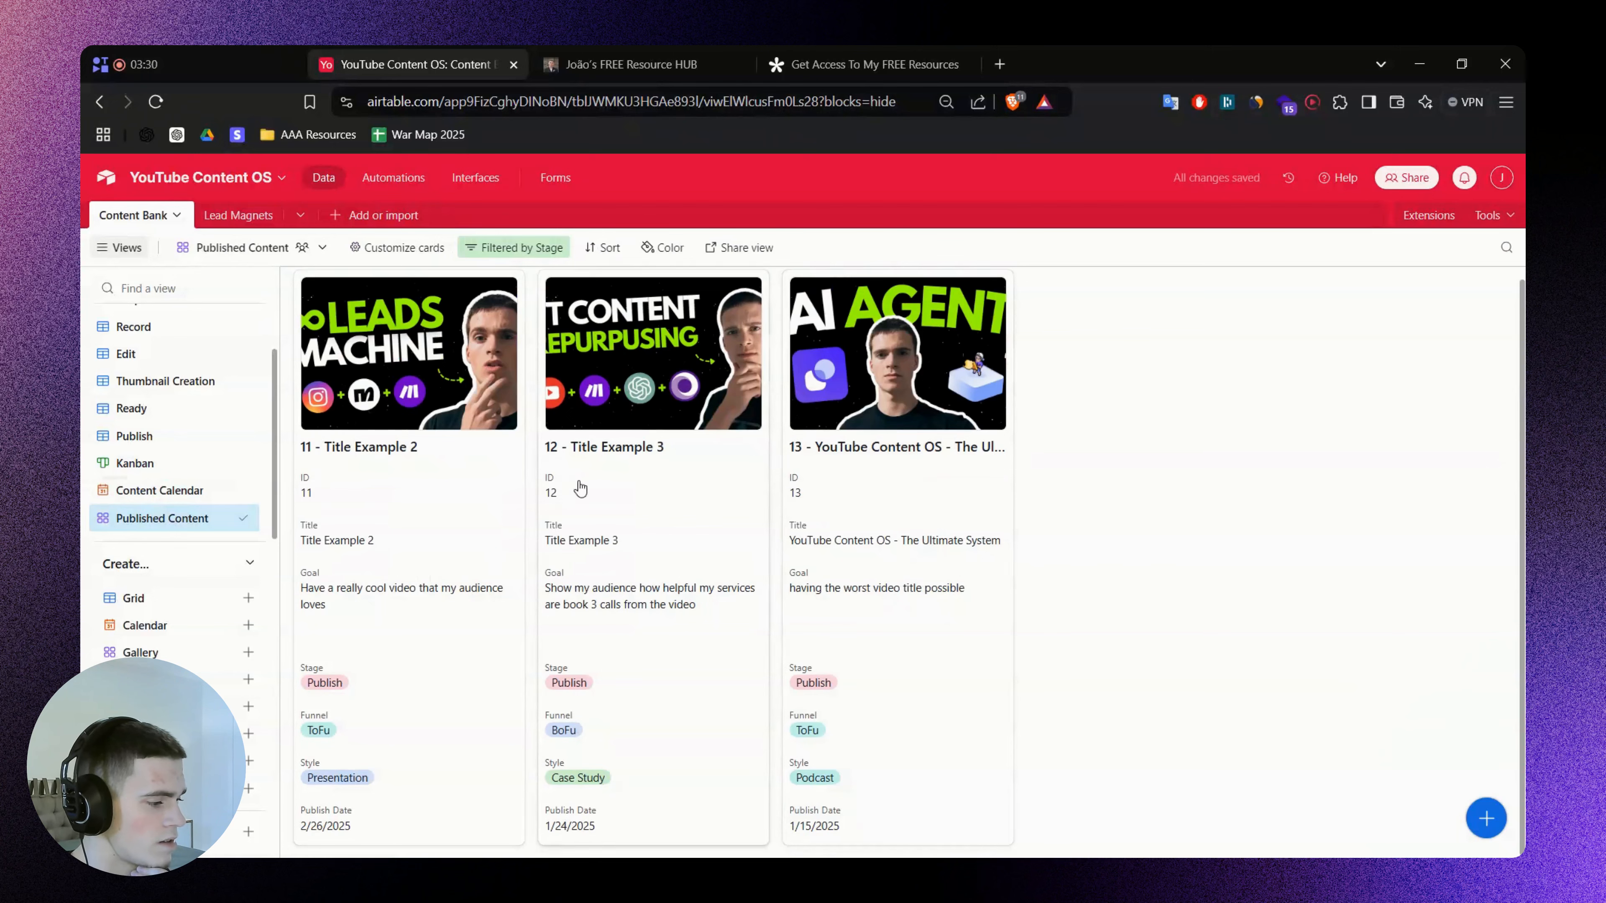
{"action": "left_click", "coordinate": [645, 420]}
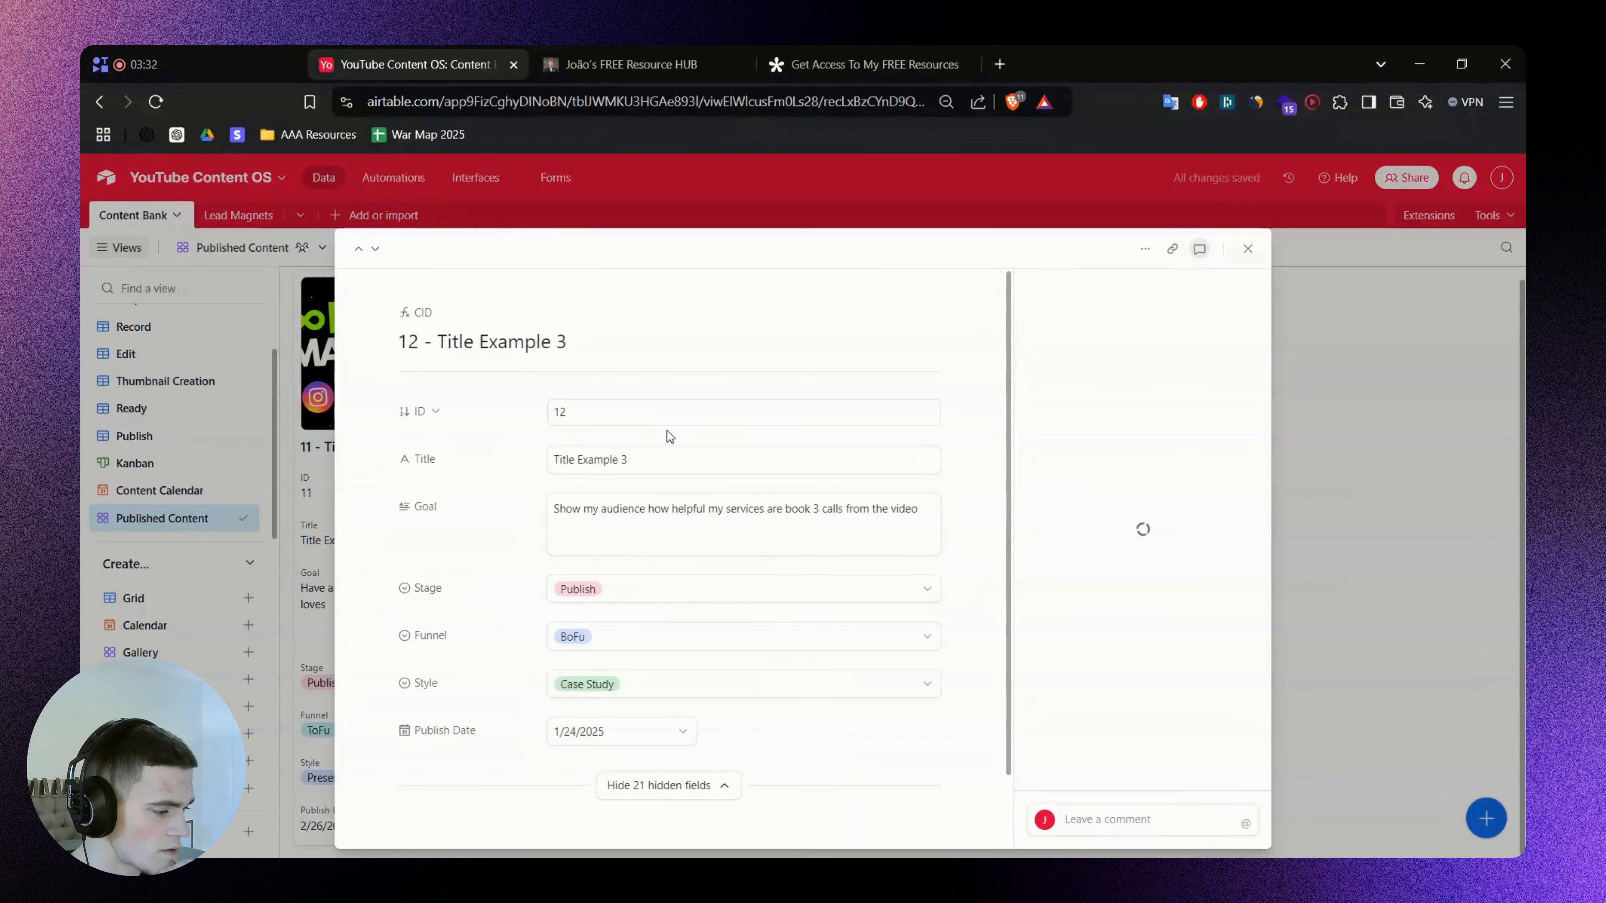
{"action": "scroll", "coordinate": [663, 434], "scroll_direction": "down", "scroll_amount": 15}
{"action": "scroll", "coordinate": [777, 520], "scroll_direction": "down", "scroll_amount": 5}
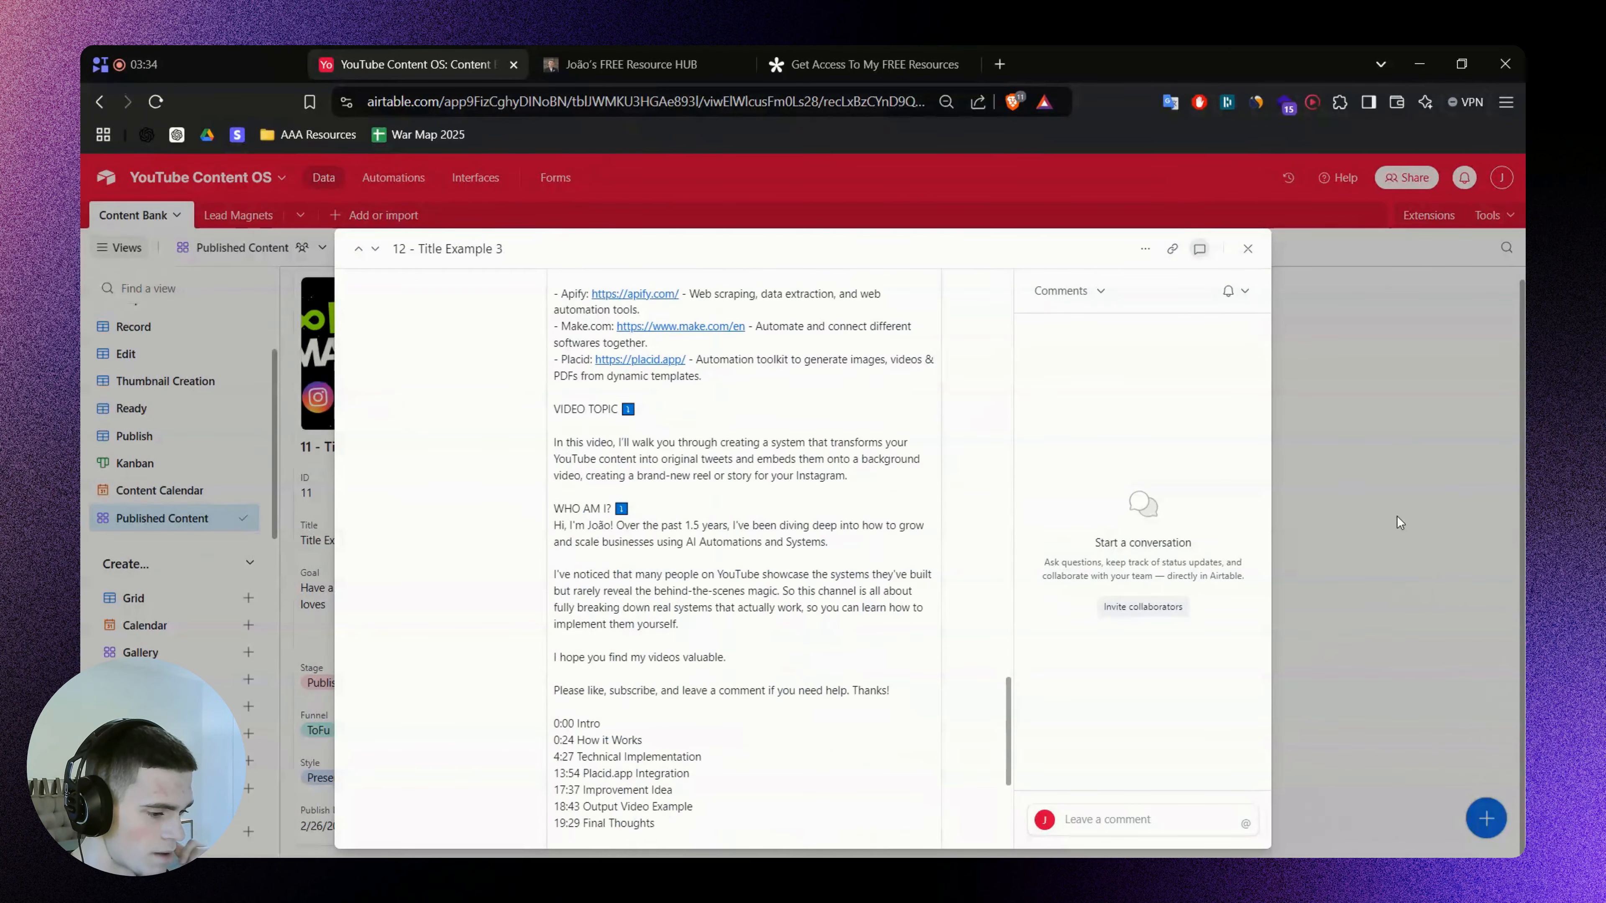
{"action": "scroll", "coordinate": [697, 450], "scroll_direction": "up", "scroll_amount": 6}
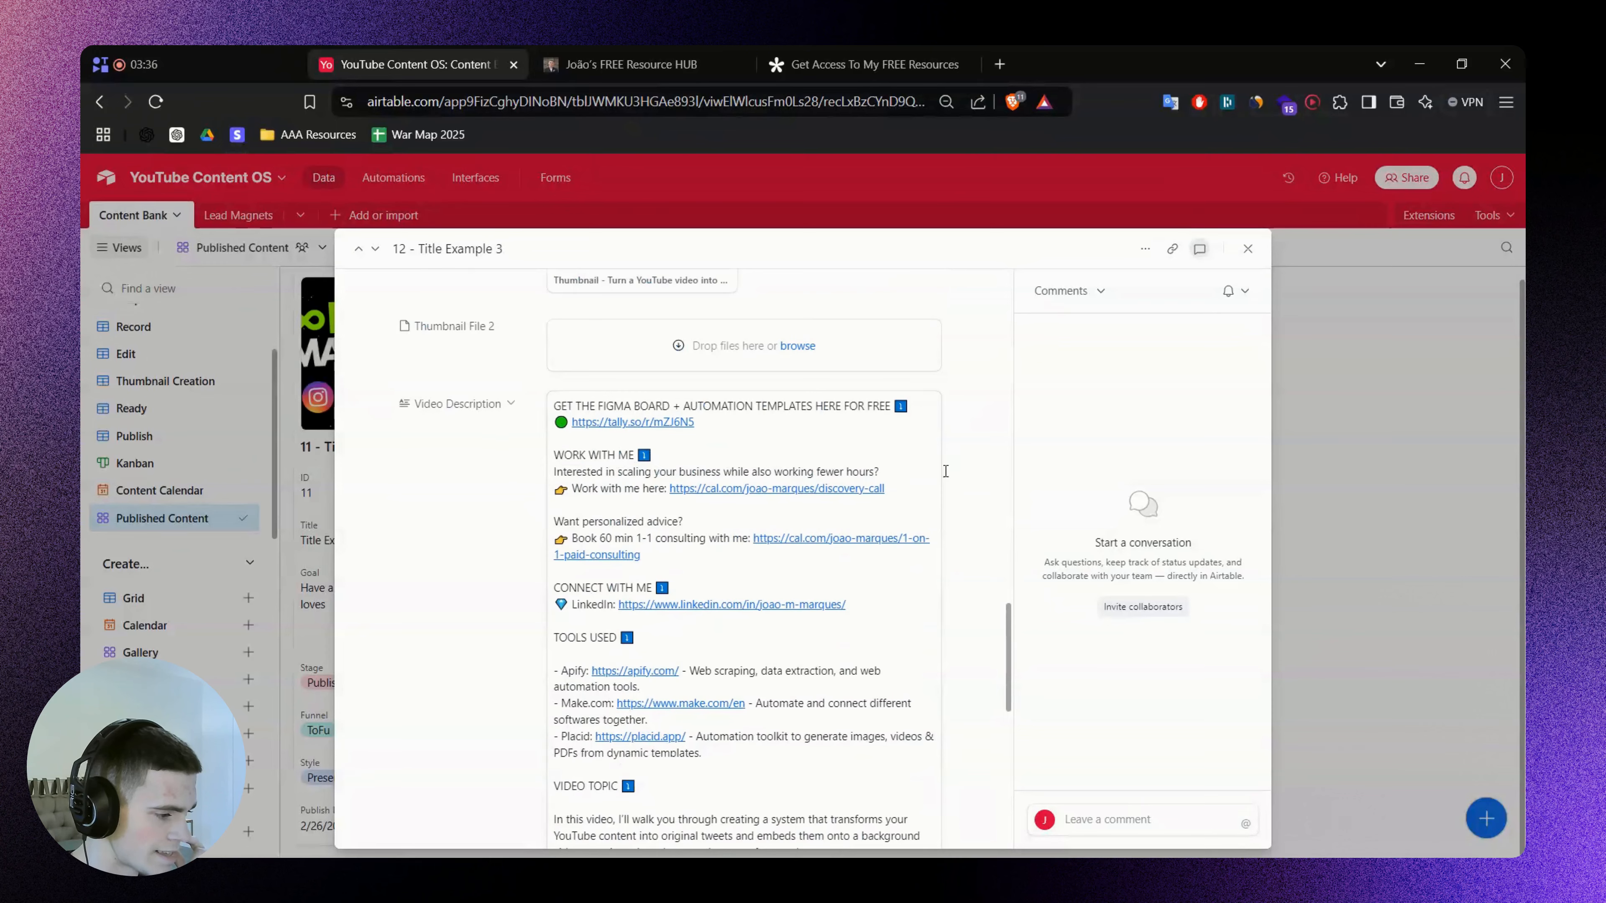
{"action": "left_click", "coordinate": [1431, 509]}
Create a collaborative grid view named All Content in the Content Bank and place it between the Publish and Kanban views
{"action": "scroll", "coordinate": [200, 420], "scroll_direction": "up", "scroll_amount": 2}
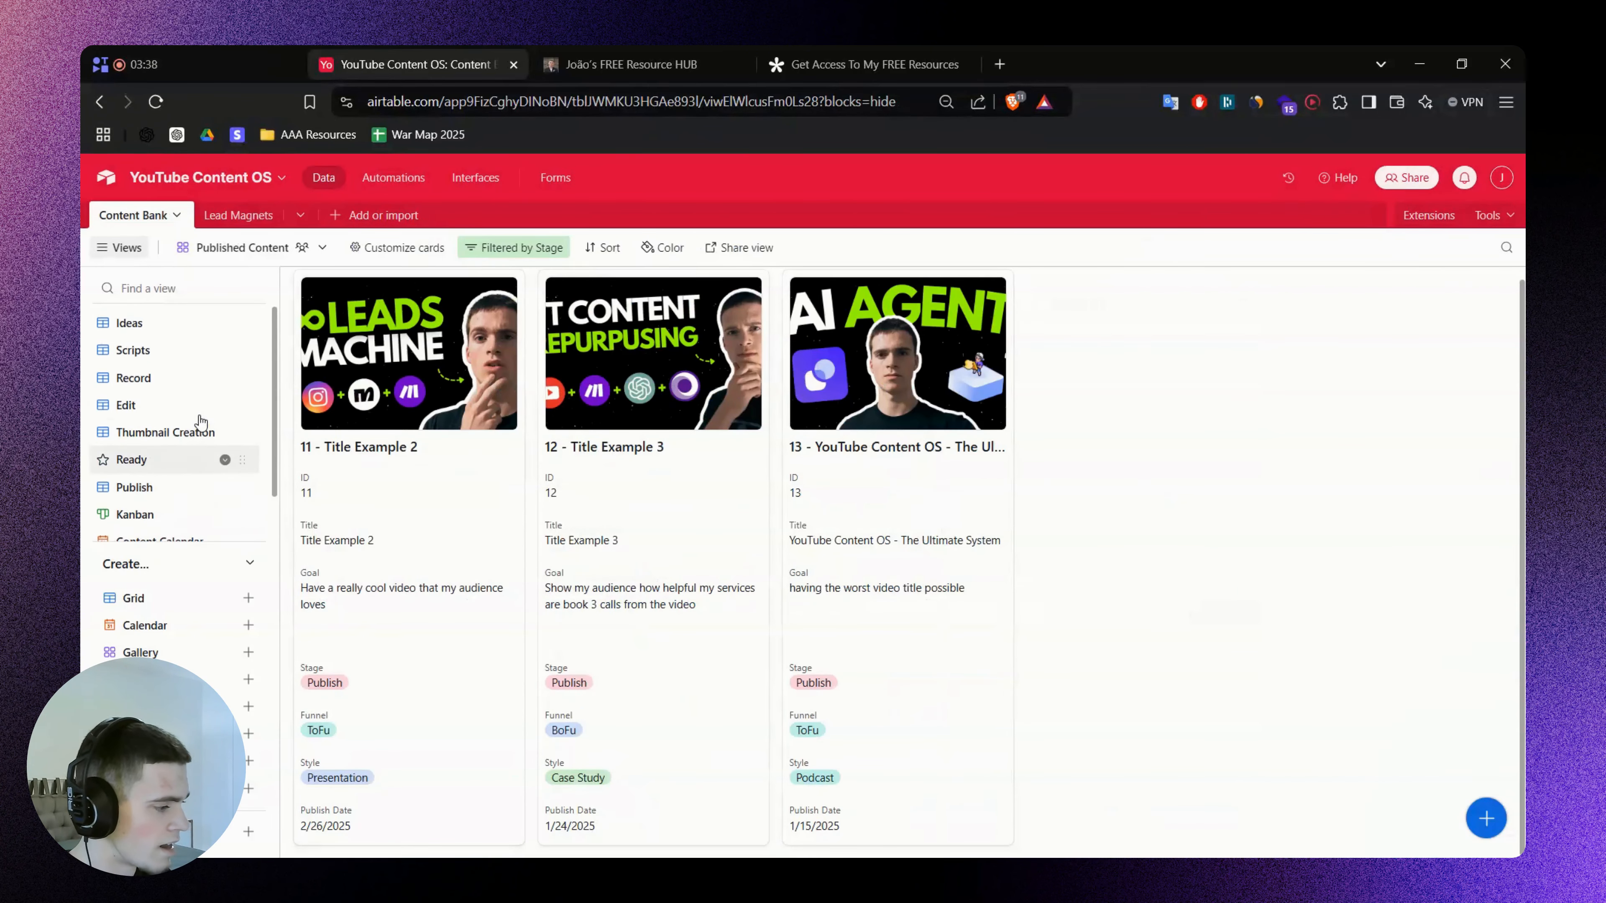
{"action": "left_click", "coordinate": [152, 605]}
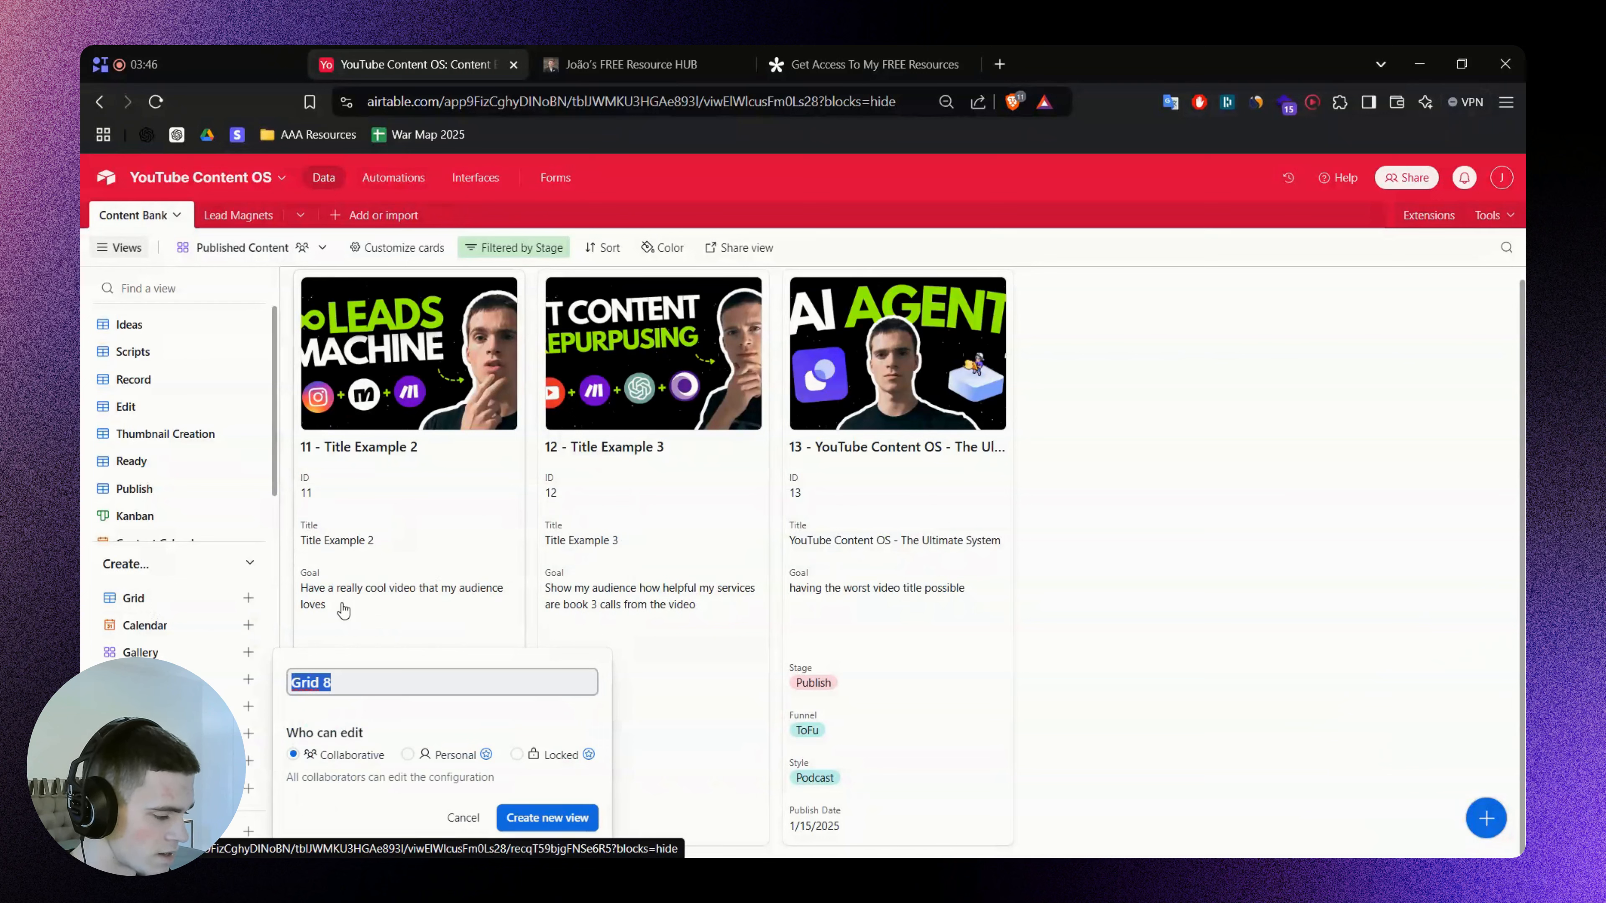
{"action": "type", "text": "All Con"}
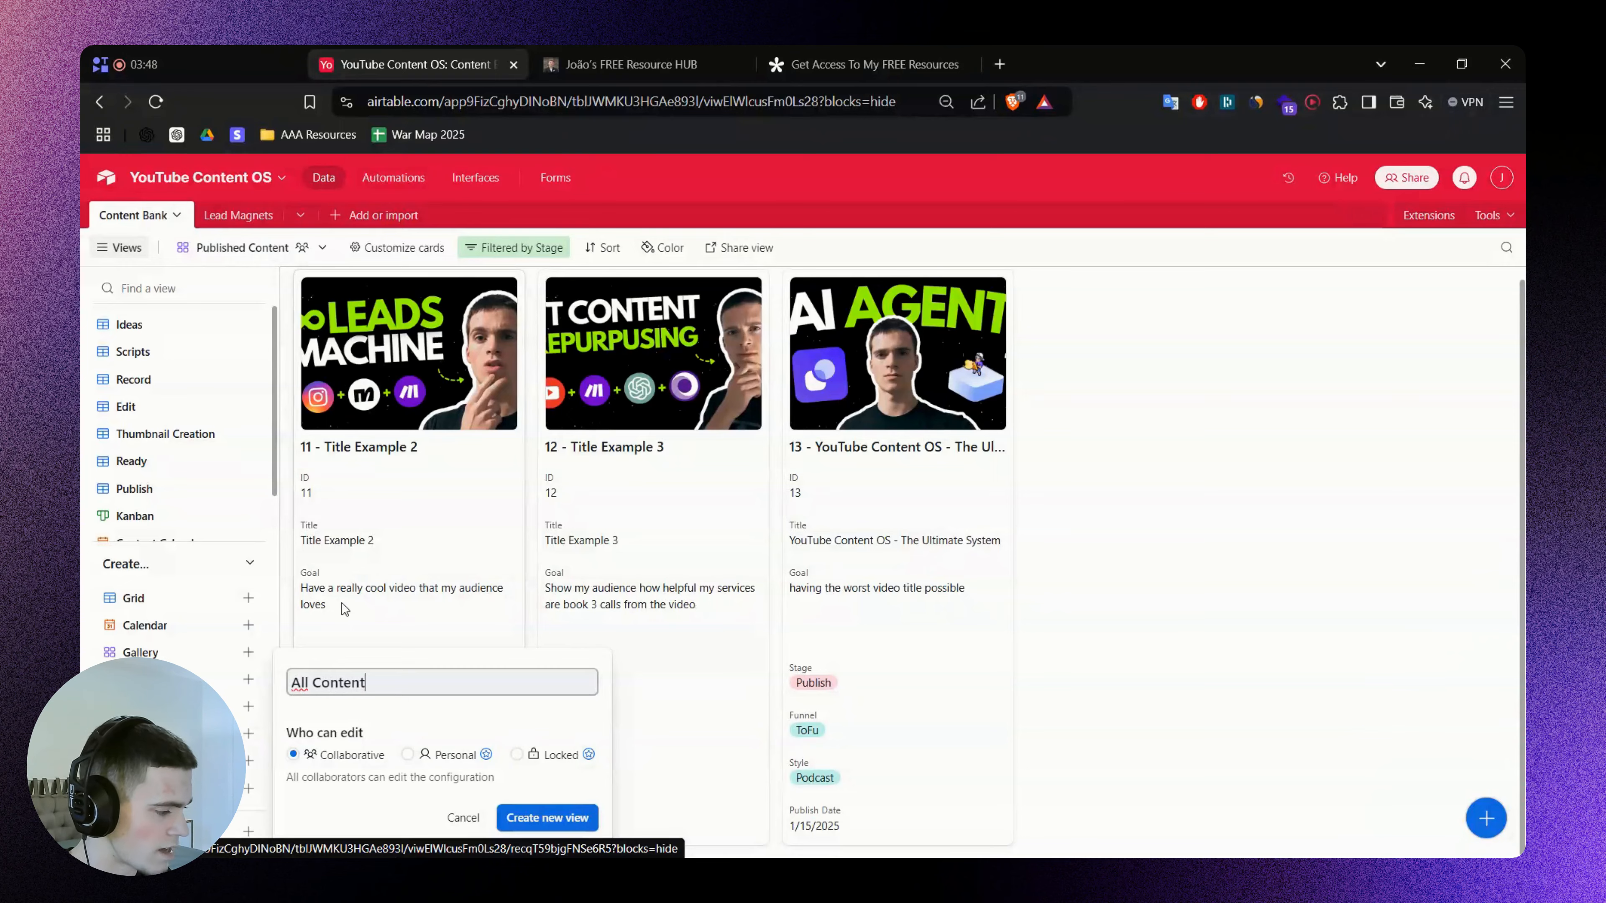
{"action": "type", "text": "tent"}
{"action": "key", "text": "Return"}
{"action": "left_click_drag", "start_coordinate": [244, 520], "coordinate": [244, 436]}
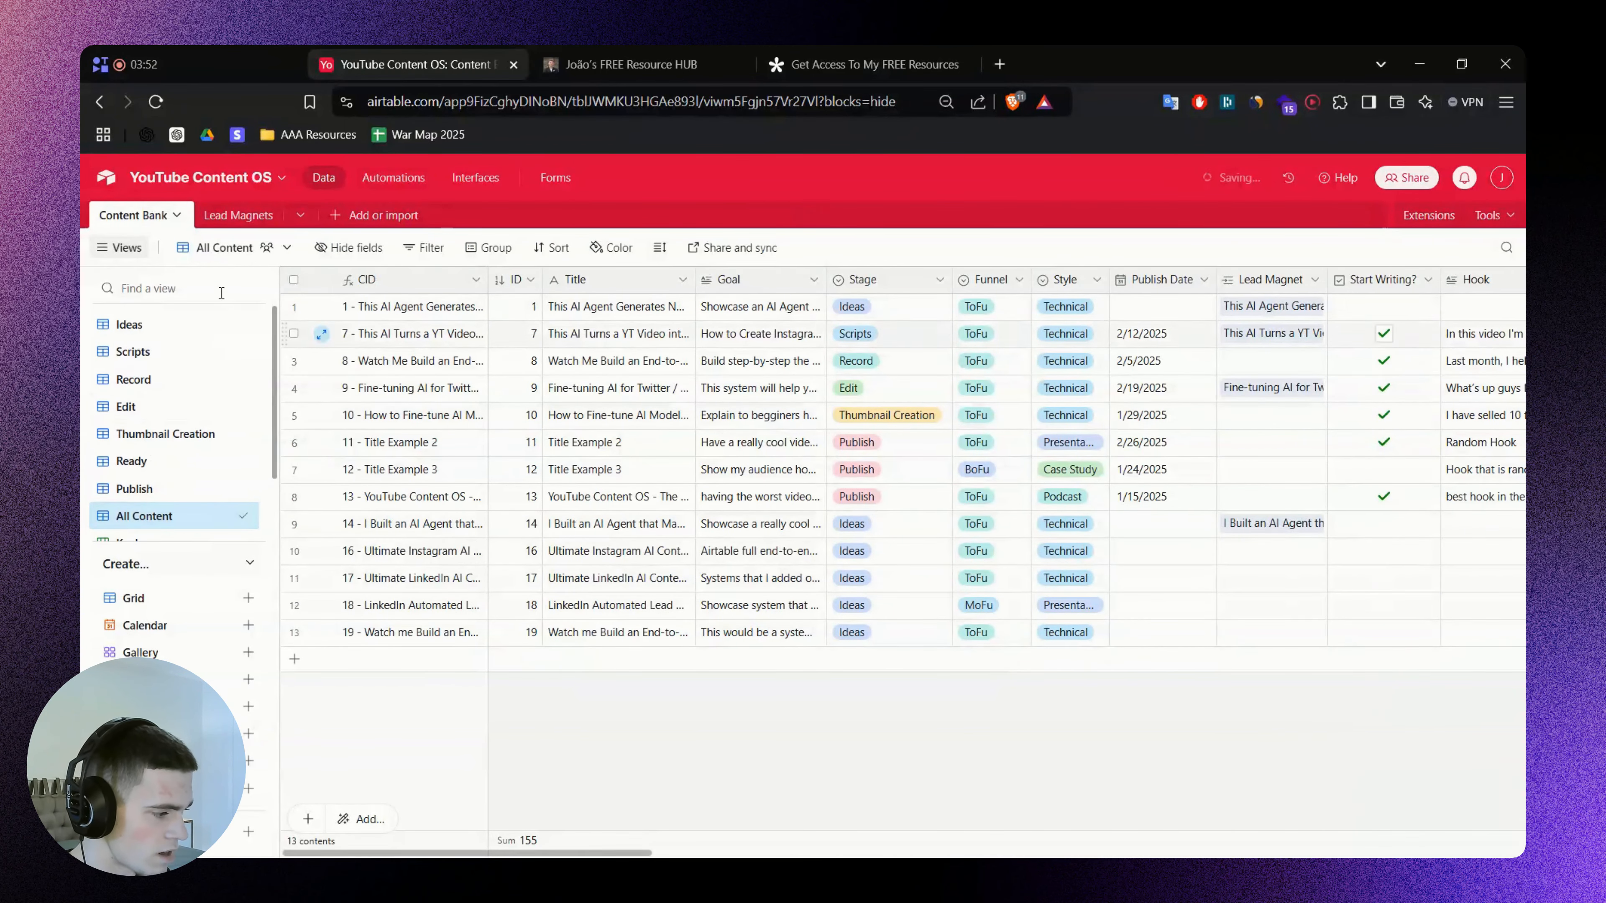
Group the All Content view by Stage and look through the resulting groups from Ideas to Publish
{"action": "left_click", "coordinate": [488, 247]}
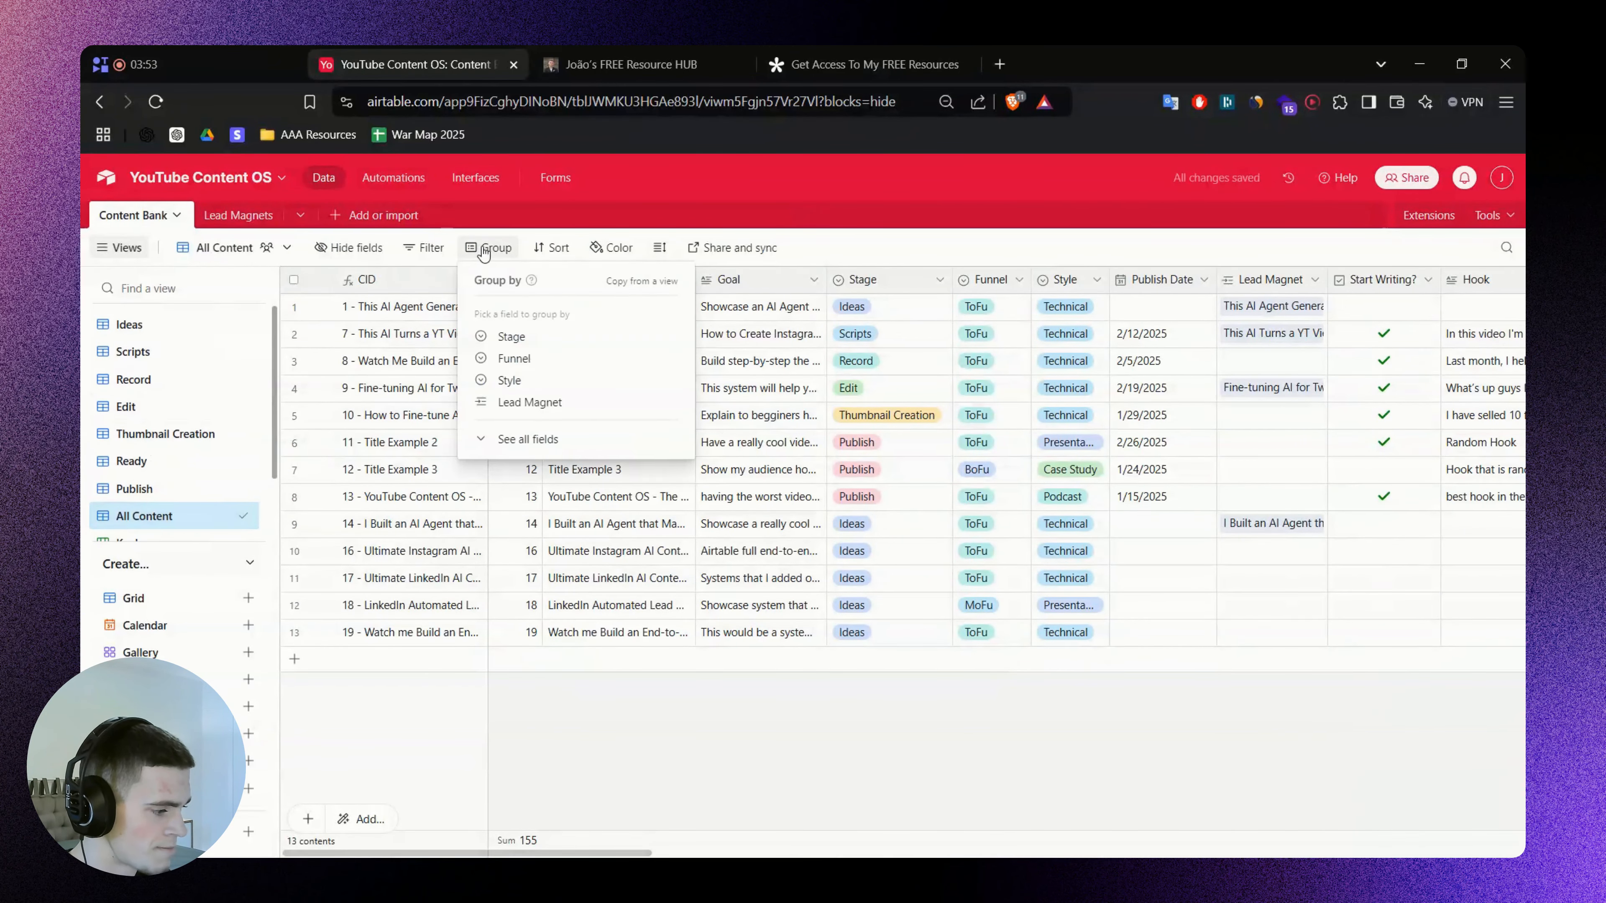
{"action": "left_click", "coordinate": [564, 337]}
{"action": "left_click", "coordinate": [962, 307]}
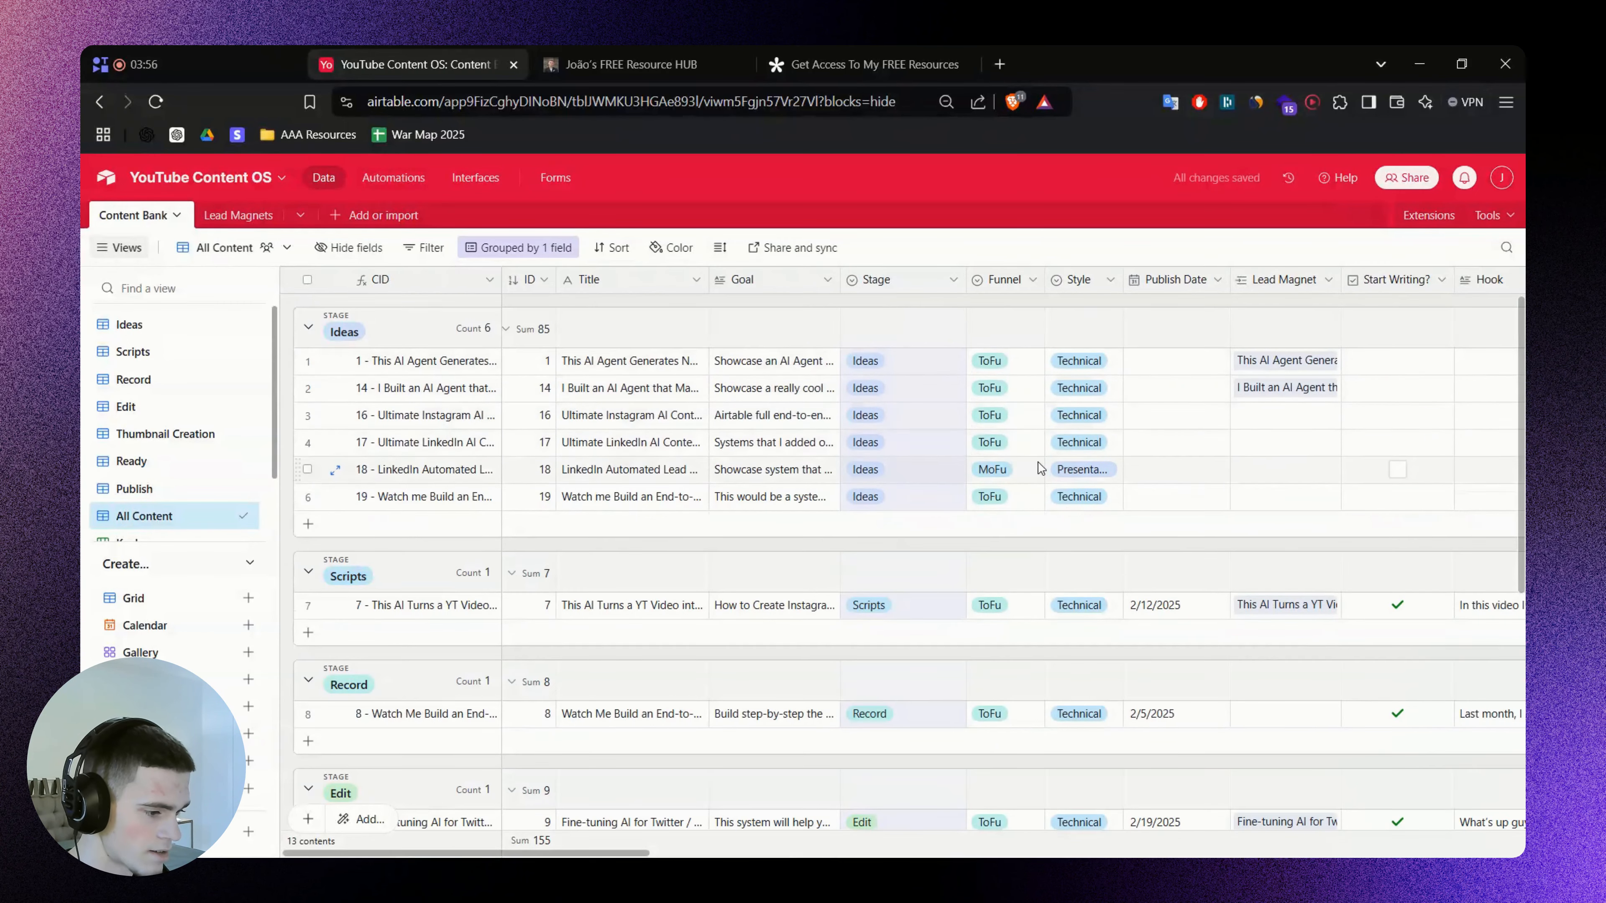
{"action": "scroll", "coordinate": [1037, 466], "scroll_direction": "down", "scroll_amount": 5}
{"action": "scroll", "coordinate": [1036, 466], "scroll_direction": "up", "scroll_amount": 5}
{"action": "scroll", "coordinate": [387, 382], "scroll_direction": "down", "scroll_amount": 1}
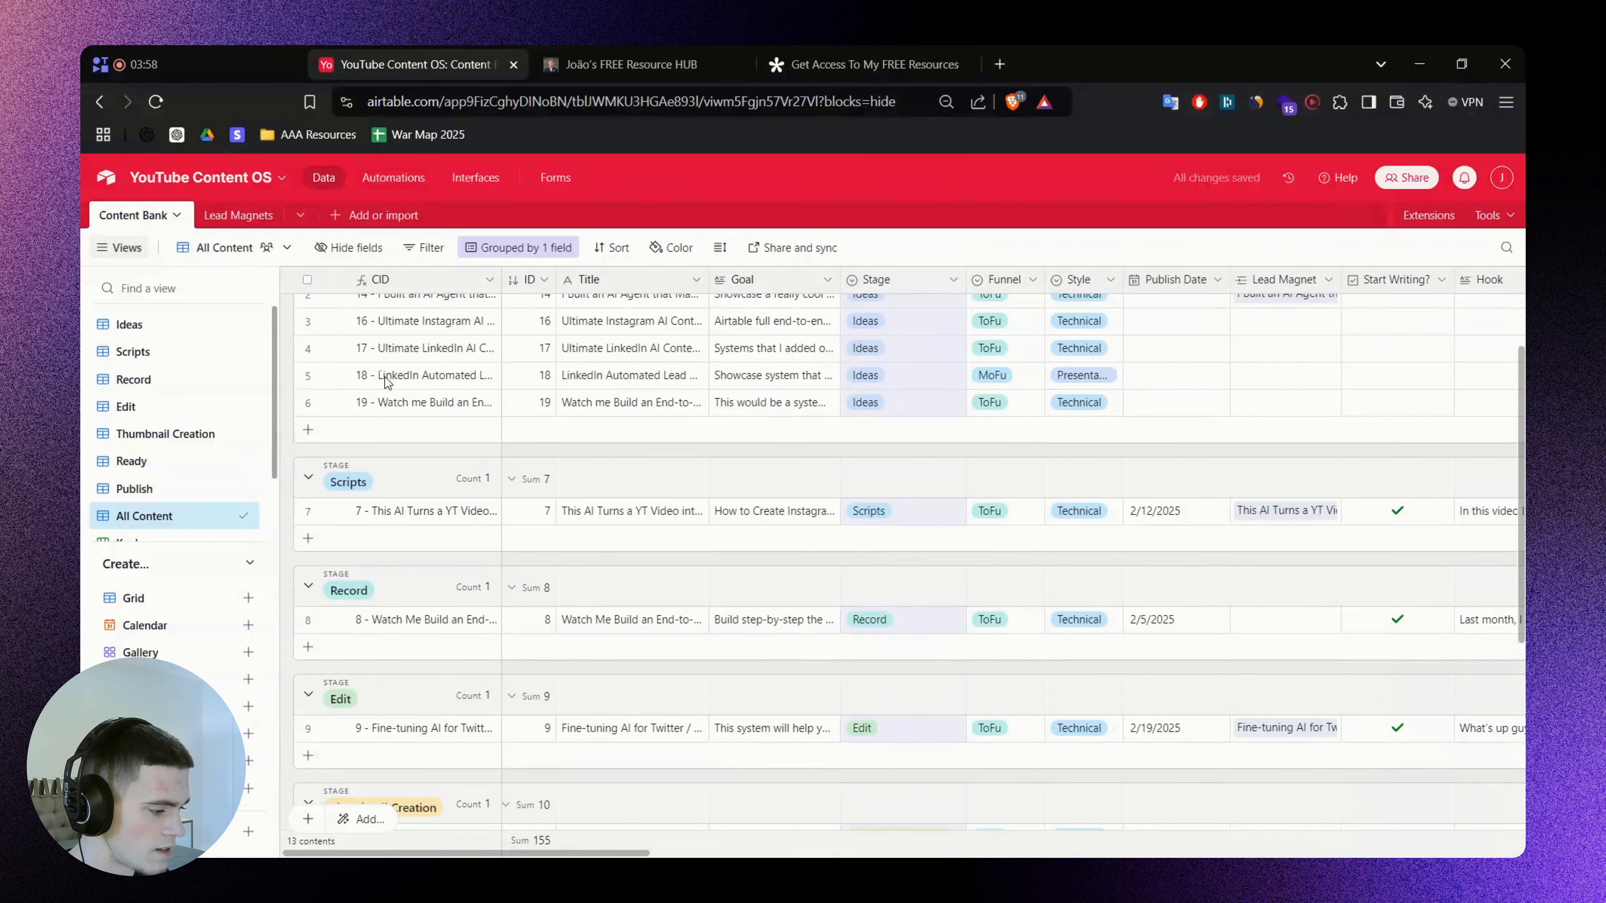
{"action": "scroll", "coordinate": [391, 487], "scroll_direction": "down", "scroll_amount": 5}
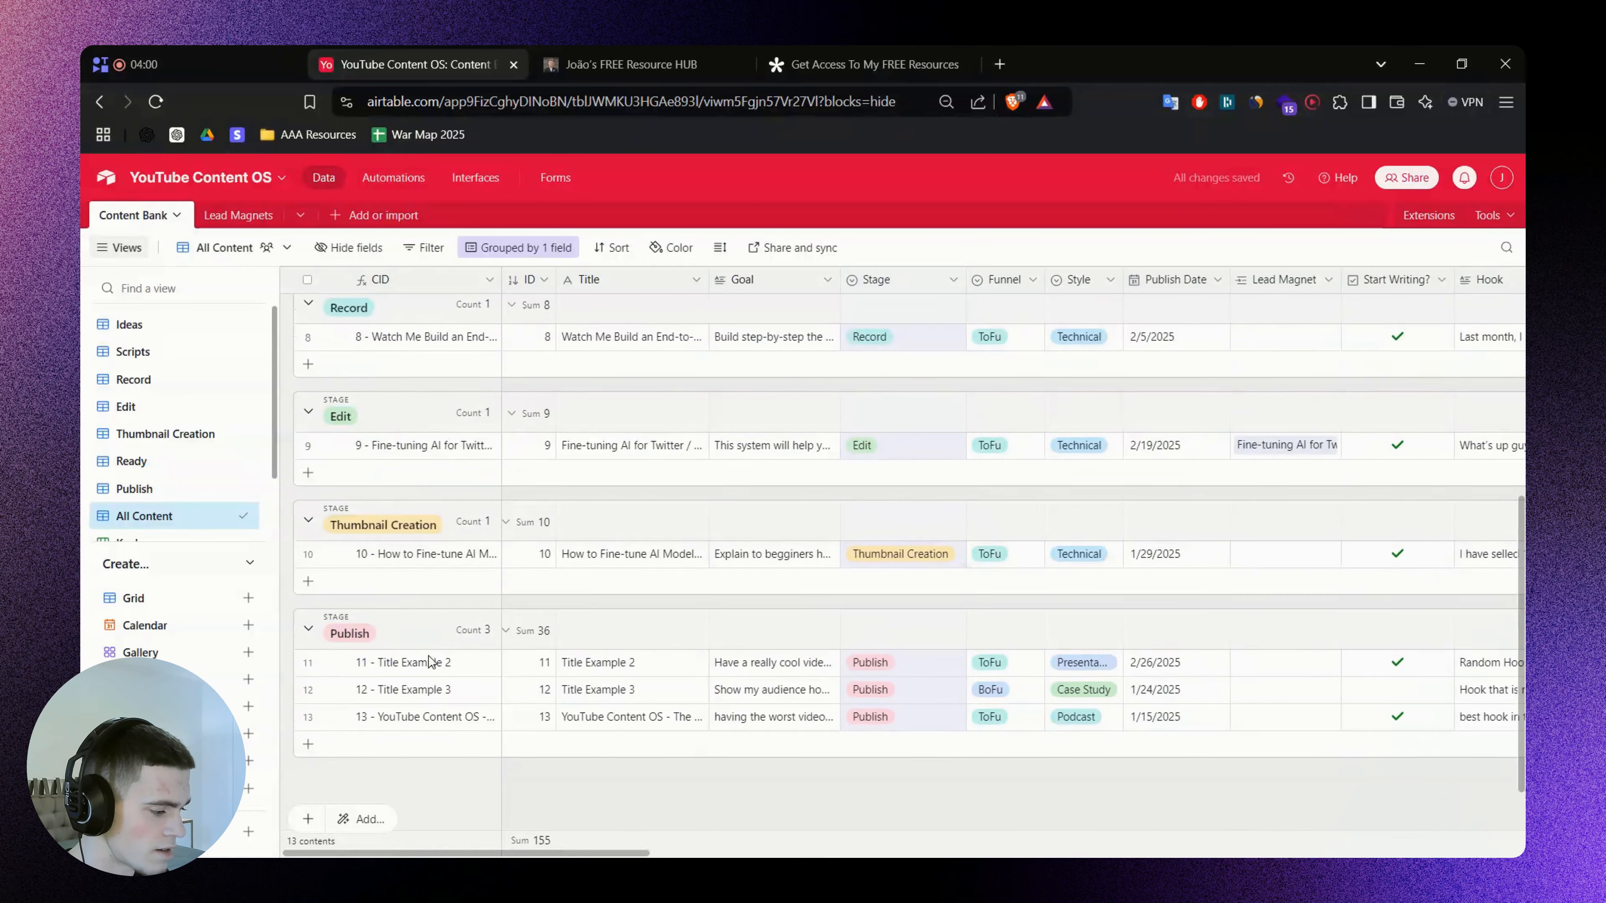
{"action": "scroll", "coordinate": [418, 594], "scroll_direction": "up", "scroll_amount": 7}
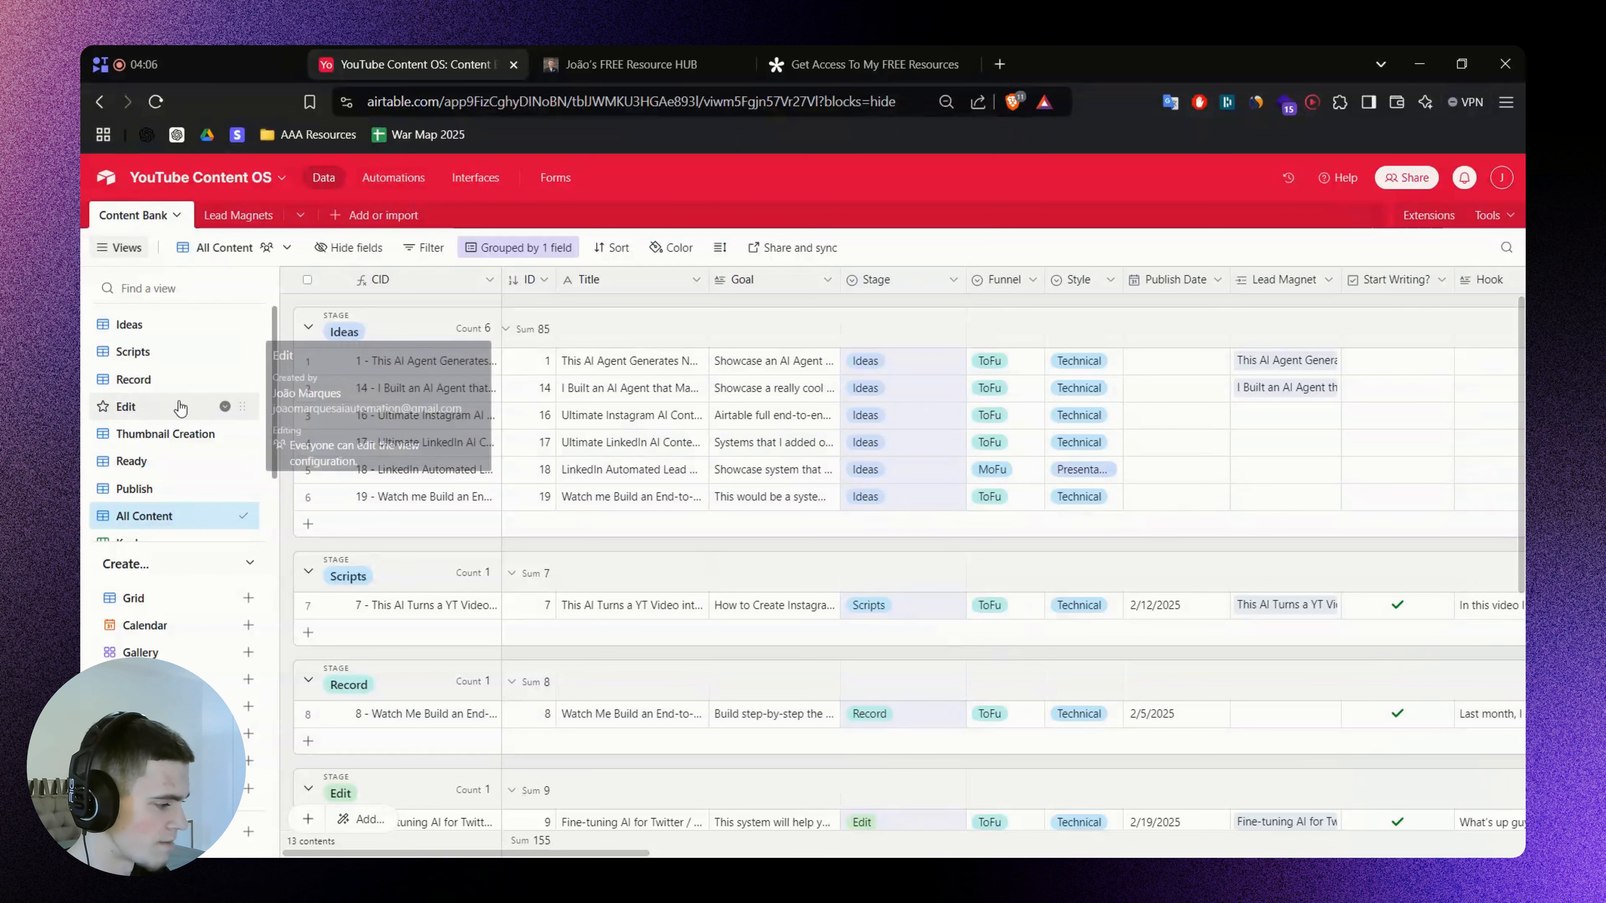
Set the row height of the All Content view to Tall after trying Medium
{"action": "left_click", "coordinate": [722, 249]}
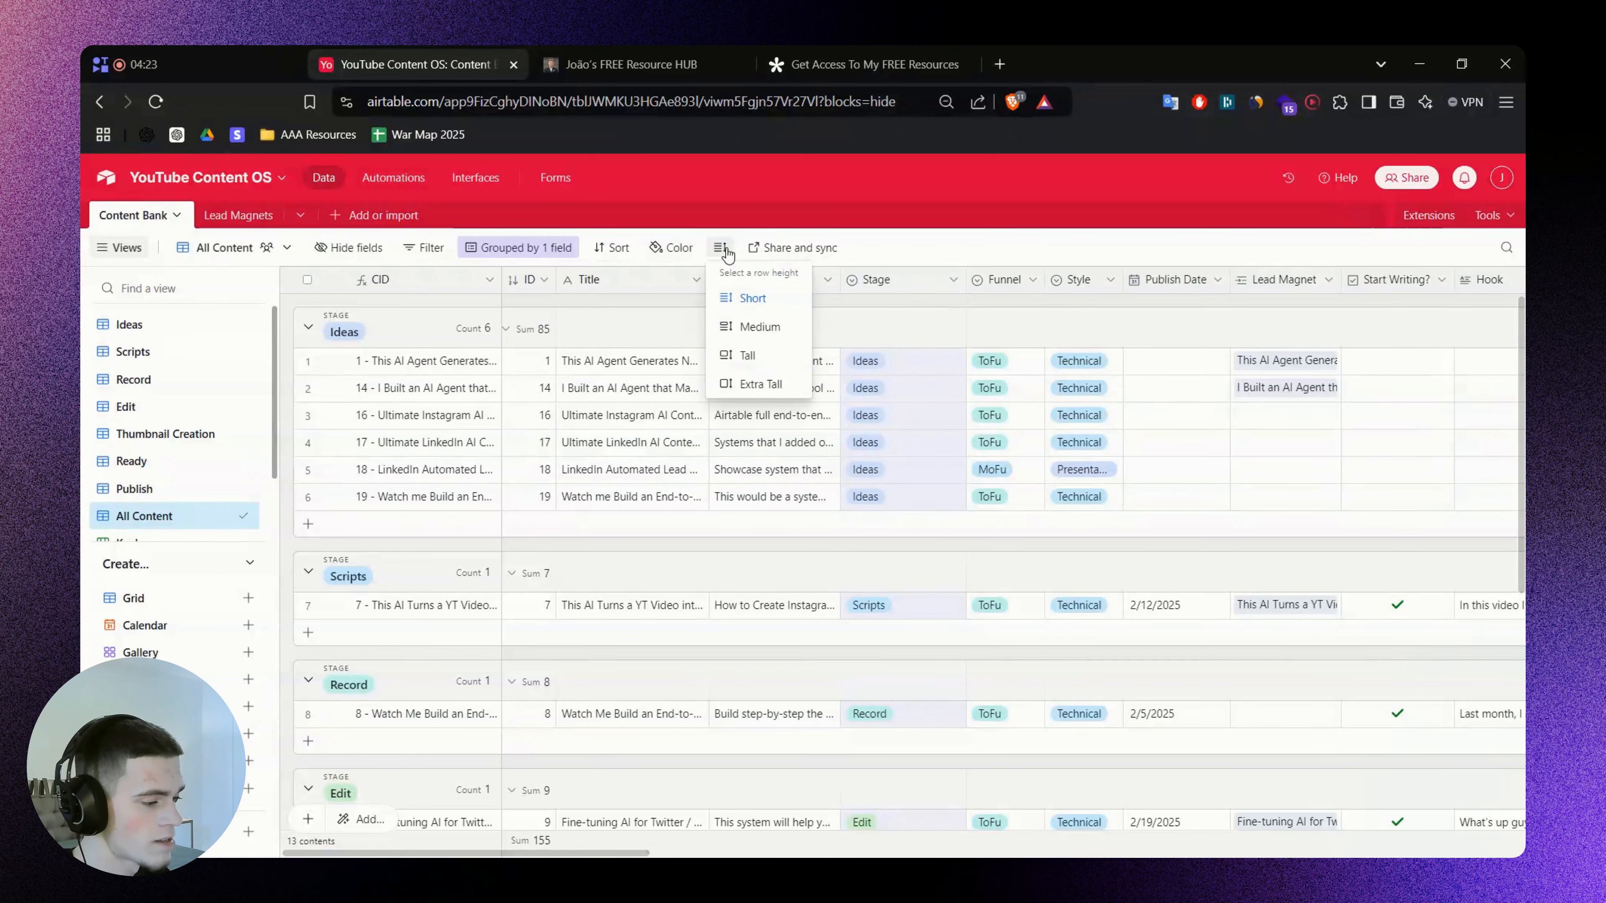
{"action": "left_click", "coordinate": [757, 329]}
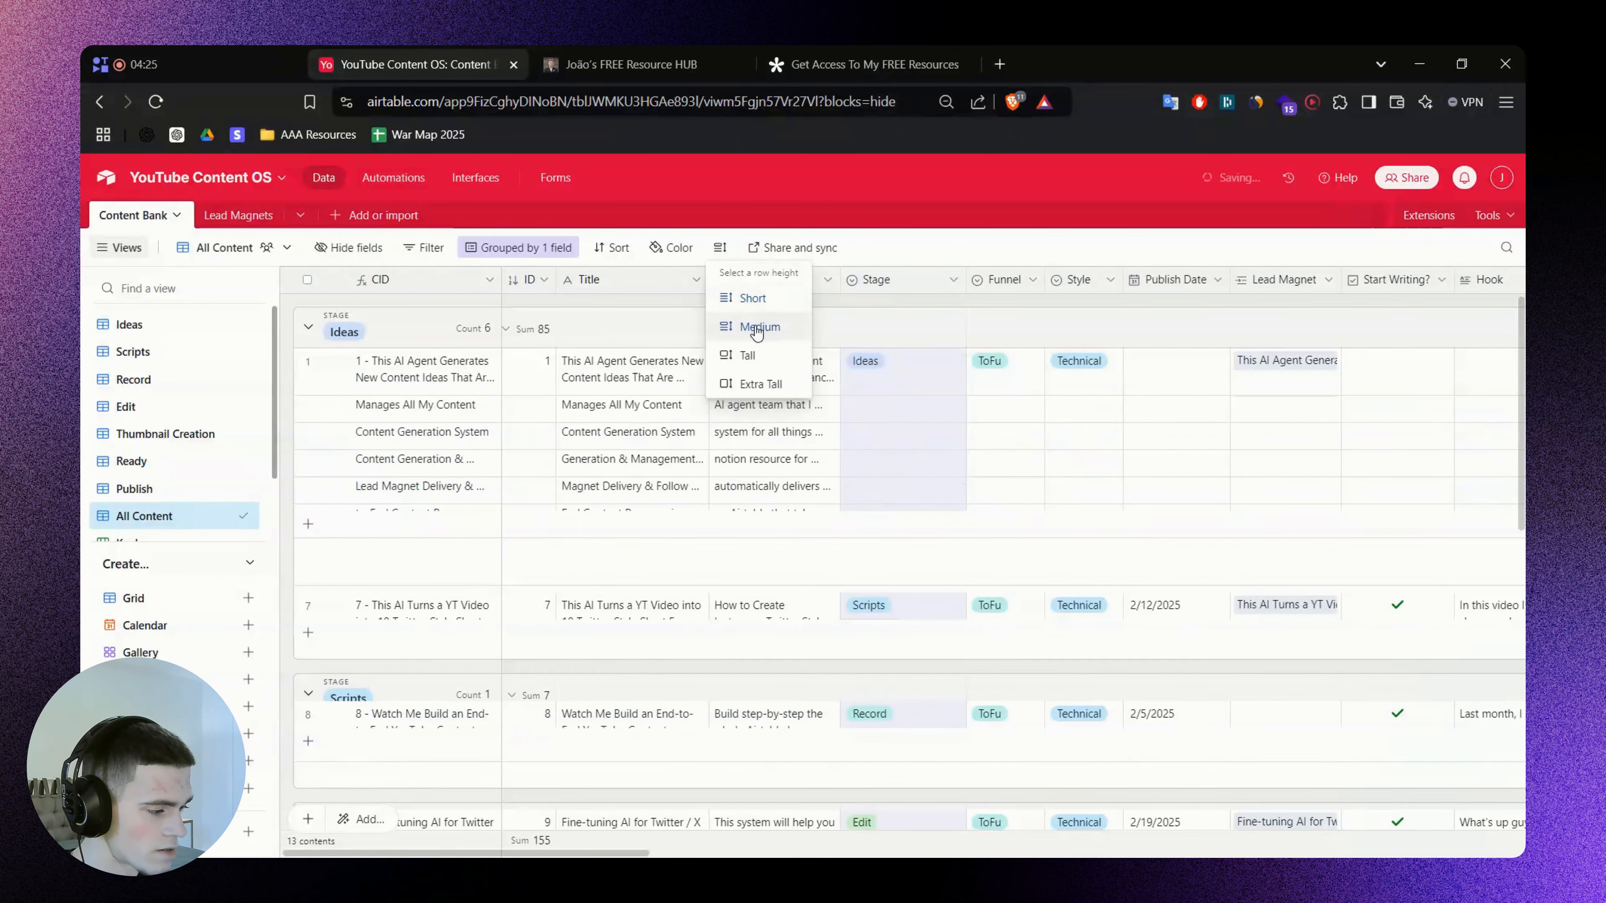
{"action": "left_click", "coordinate": [752, 357]}
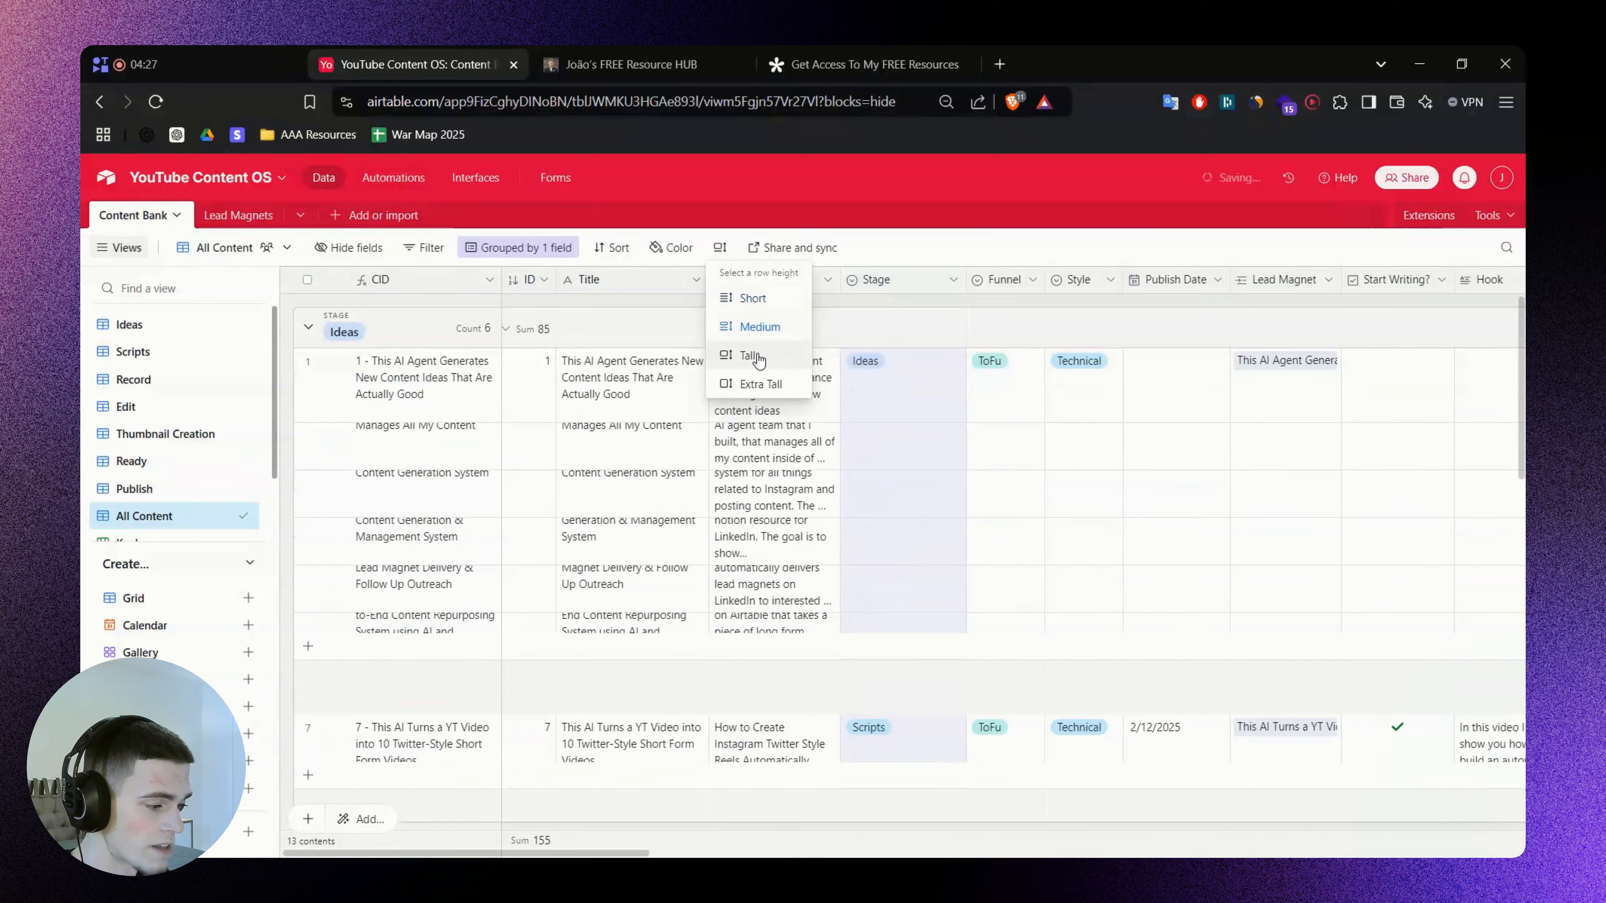
Set the row height of the All Content view to Medium after trying Extra Tall and Short, and look through the groups
{"action": "left_click", "coordinate": [759, 386]}
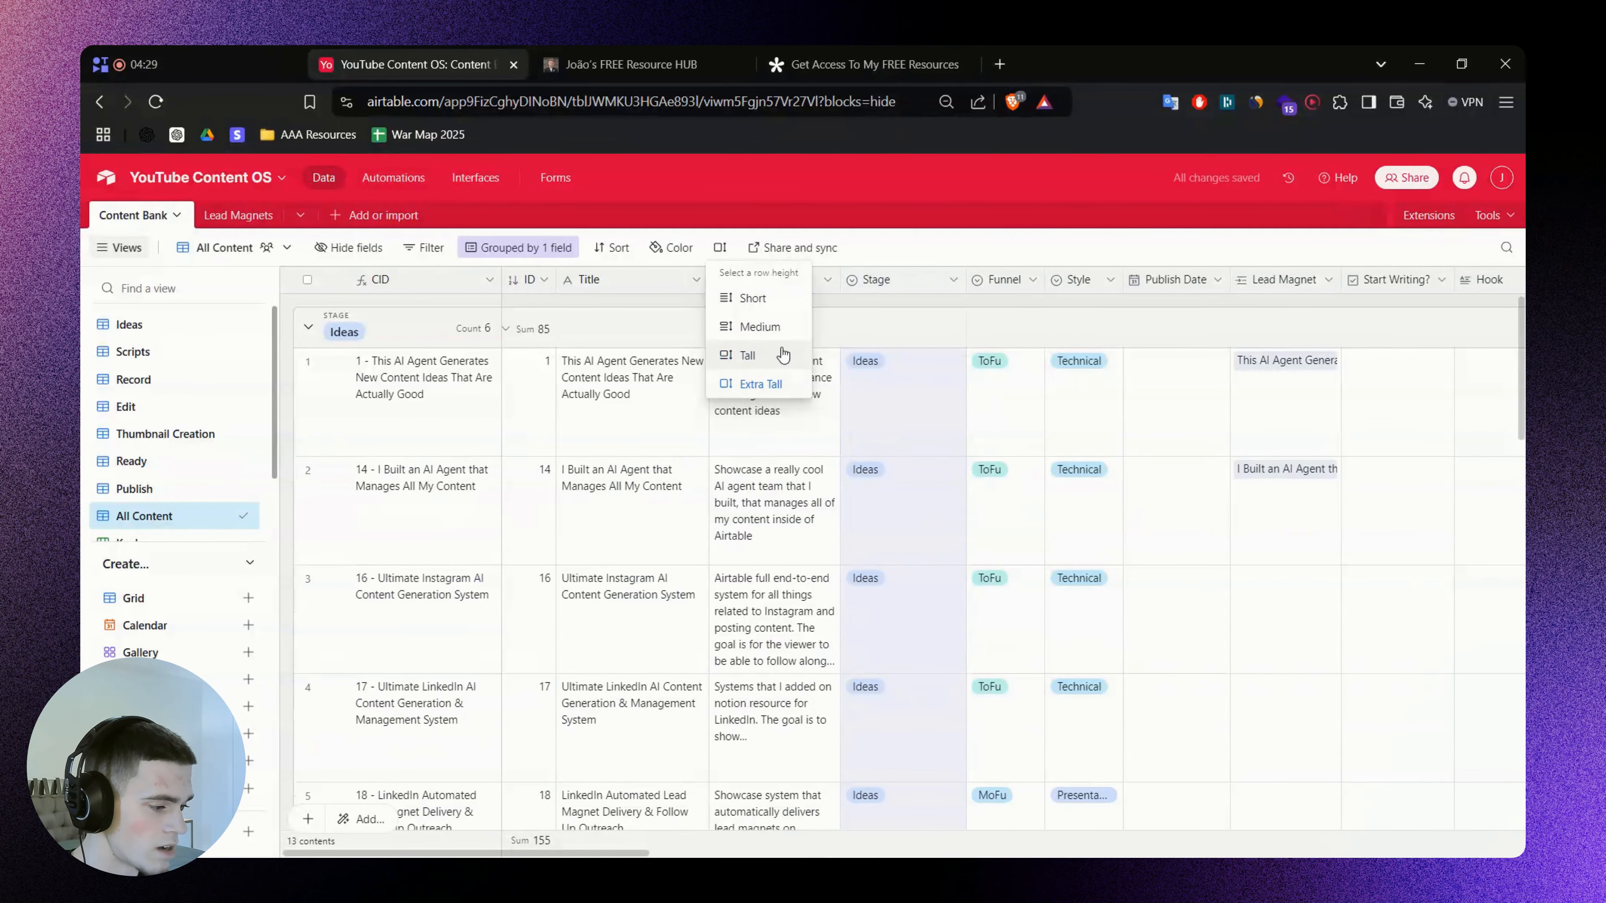
{"action": "left_click", "coordinate": [798, 302]}
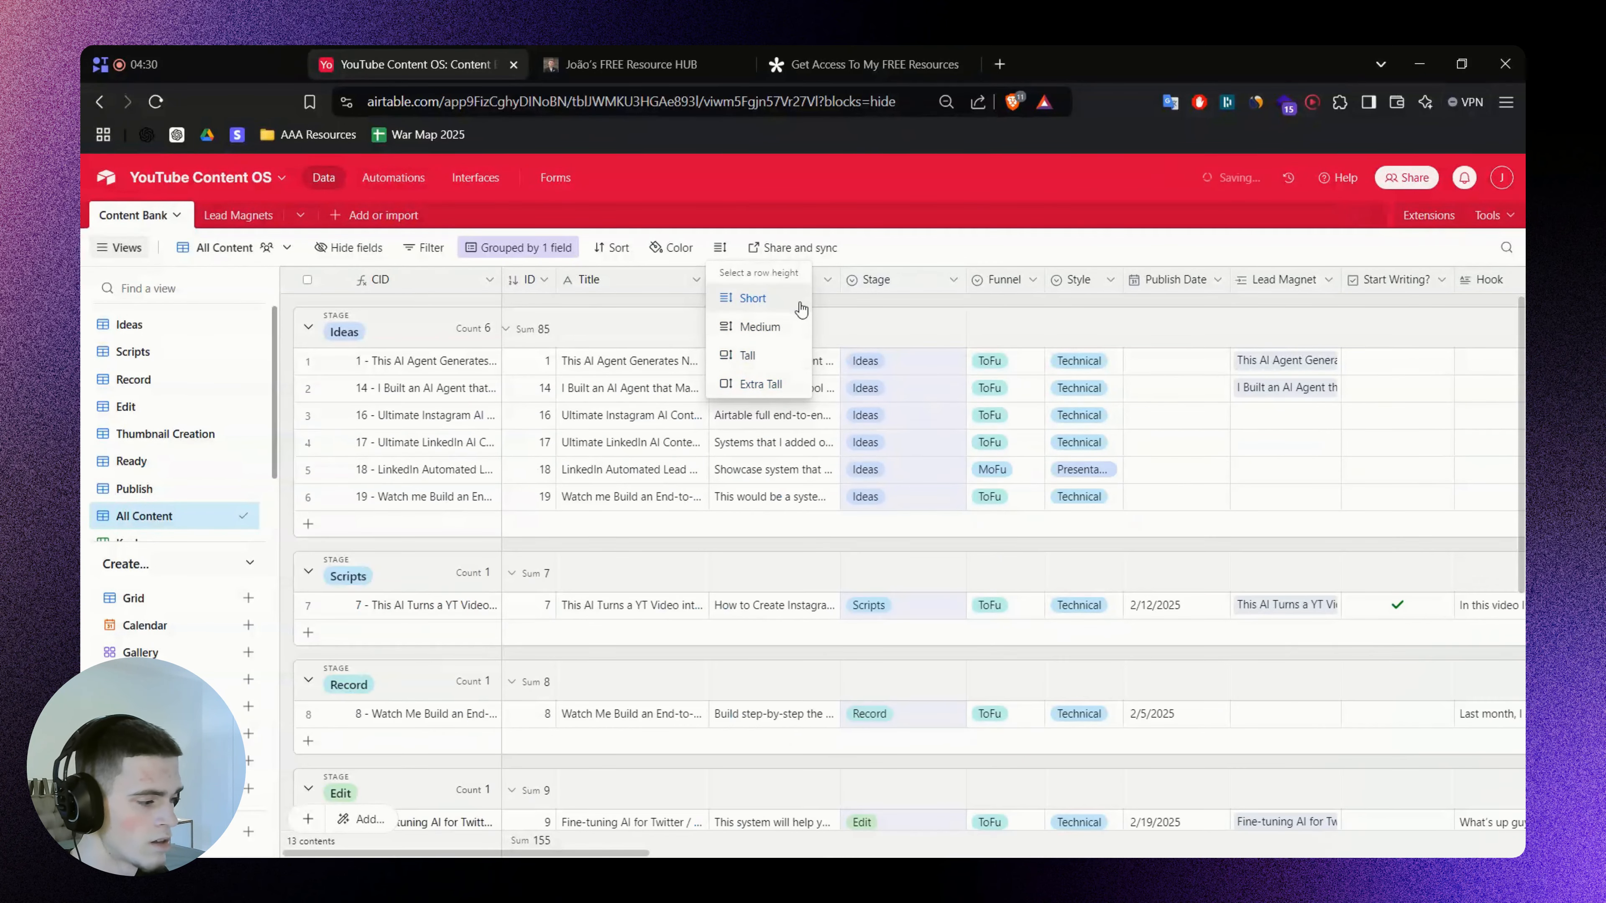
{"action": "left_click", "coordinate": [776, 326]}
{"action": "left_click", "coordinate": [872, 309]}
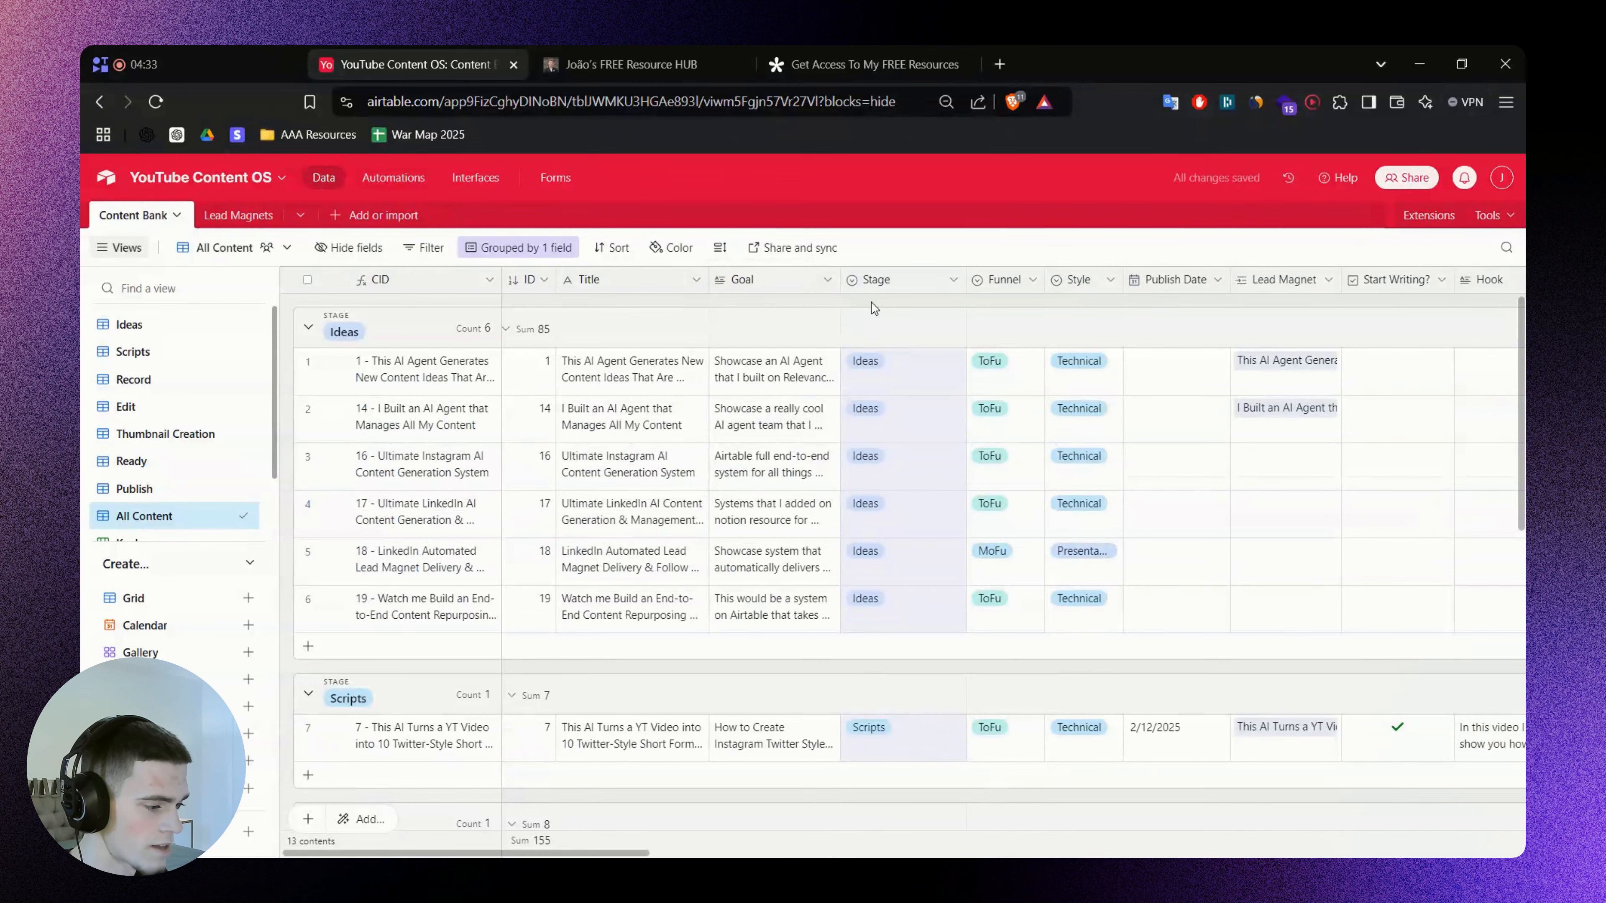
{"action": "scroll", "coordinate": [879, 475], "scroll_direction": "down", "scroll_amount": 5}
{"action": "scroll", "coordinate": [872, 474], "scroll_direction": "up", "scroll_amount": 5}
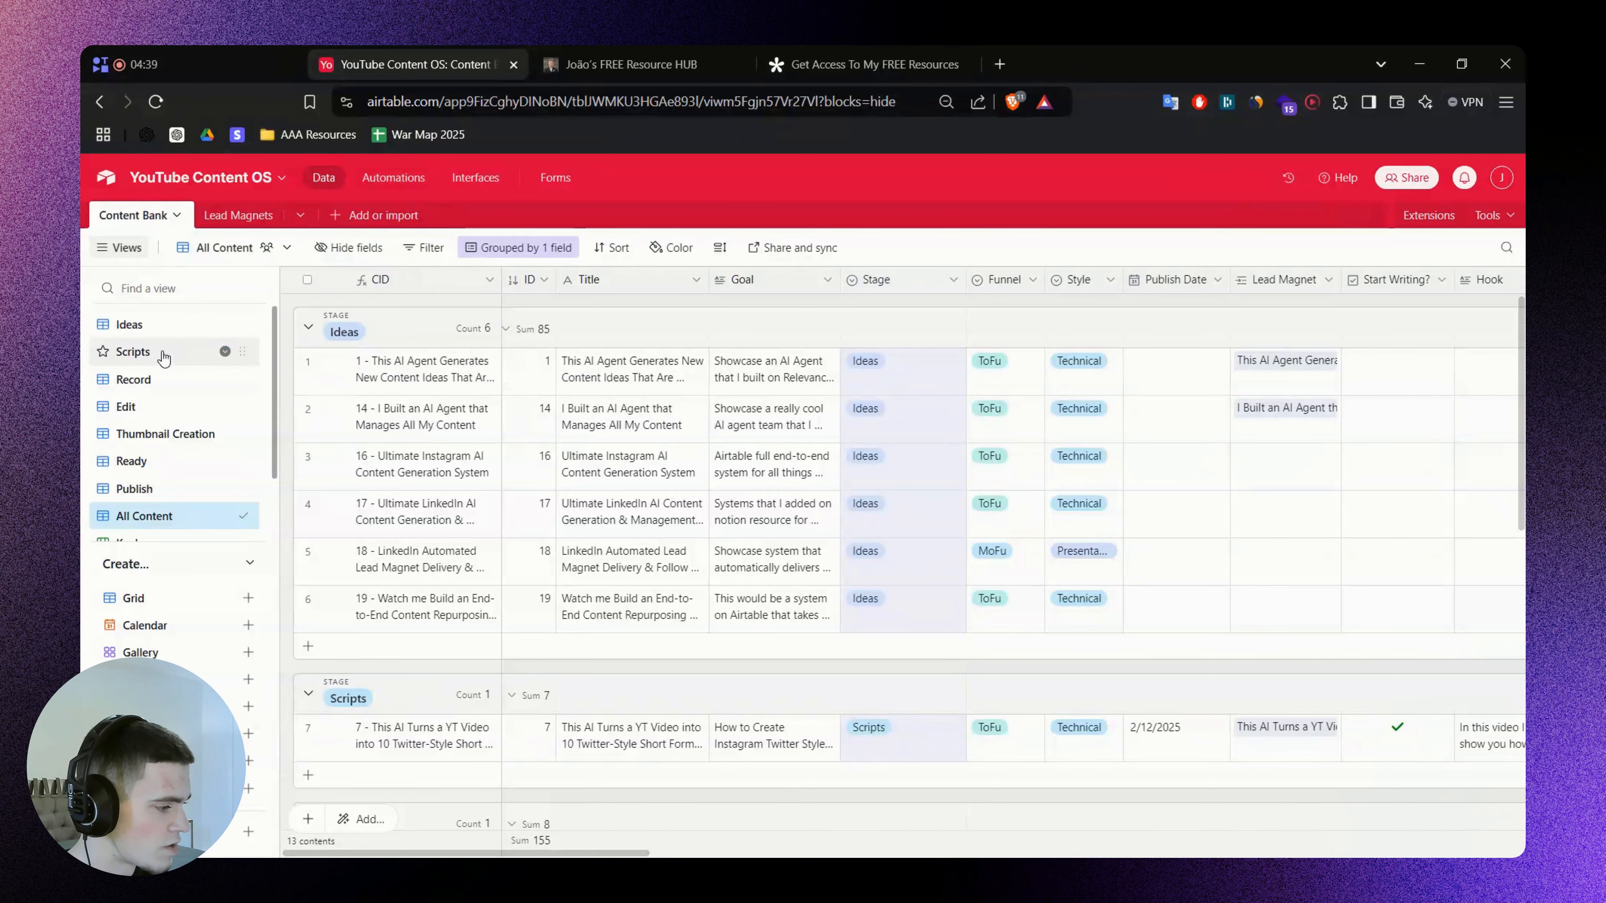
Look at the Scripts view, then at the Ideas view of the Content Bank
{"action": "left_click", "coordinate": [153, 364]}
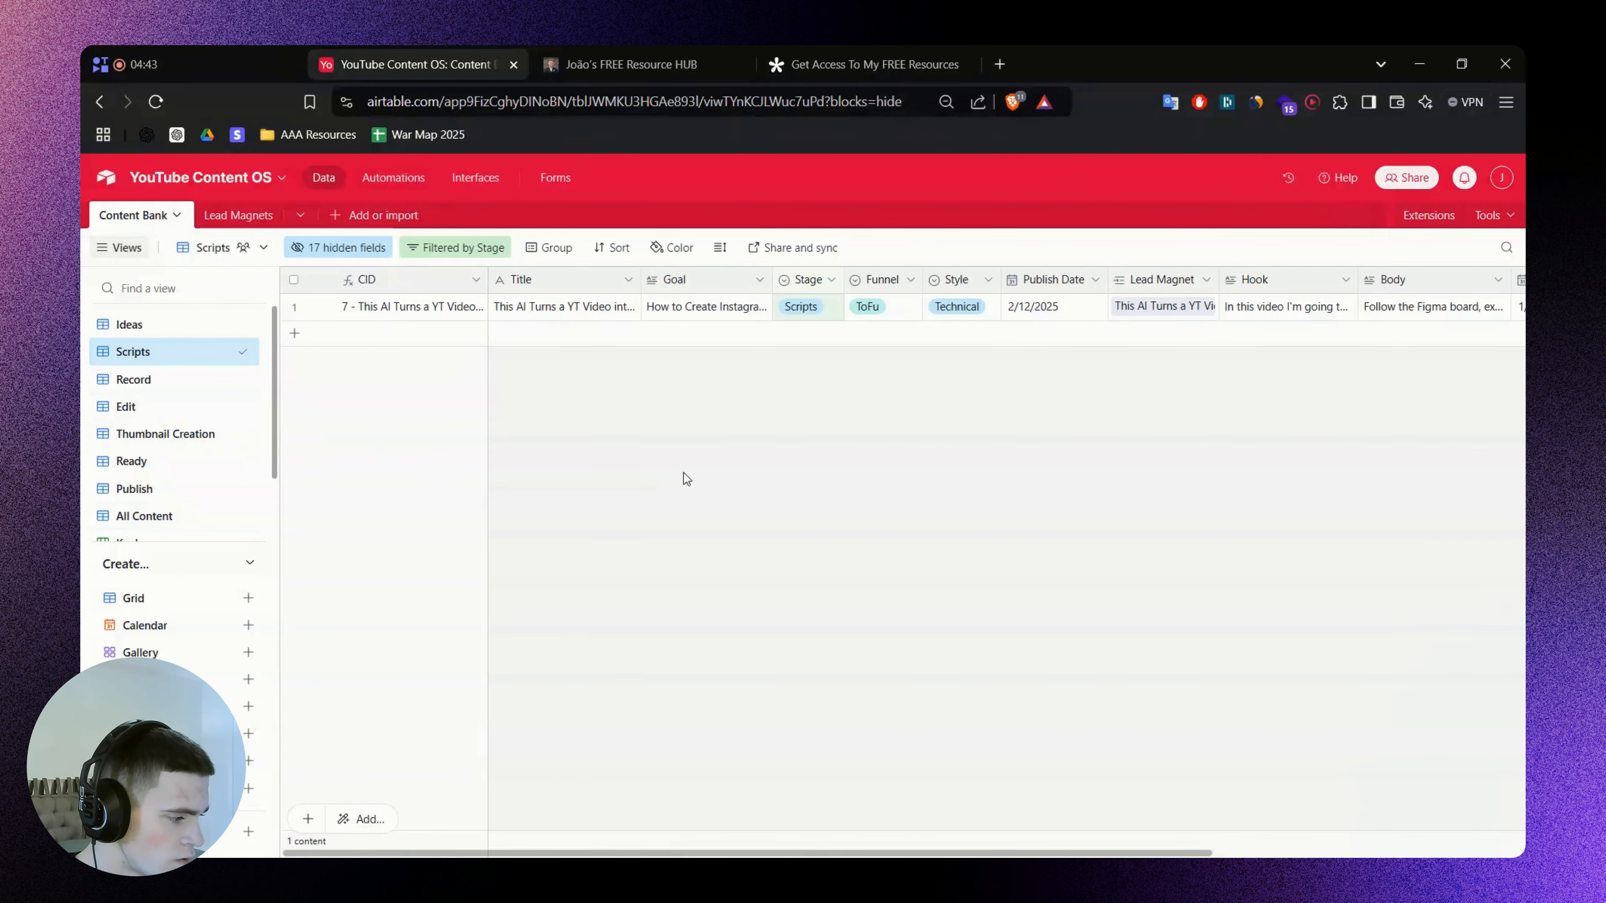
{"action": "left_click", "coordinate": [158, 324]}
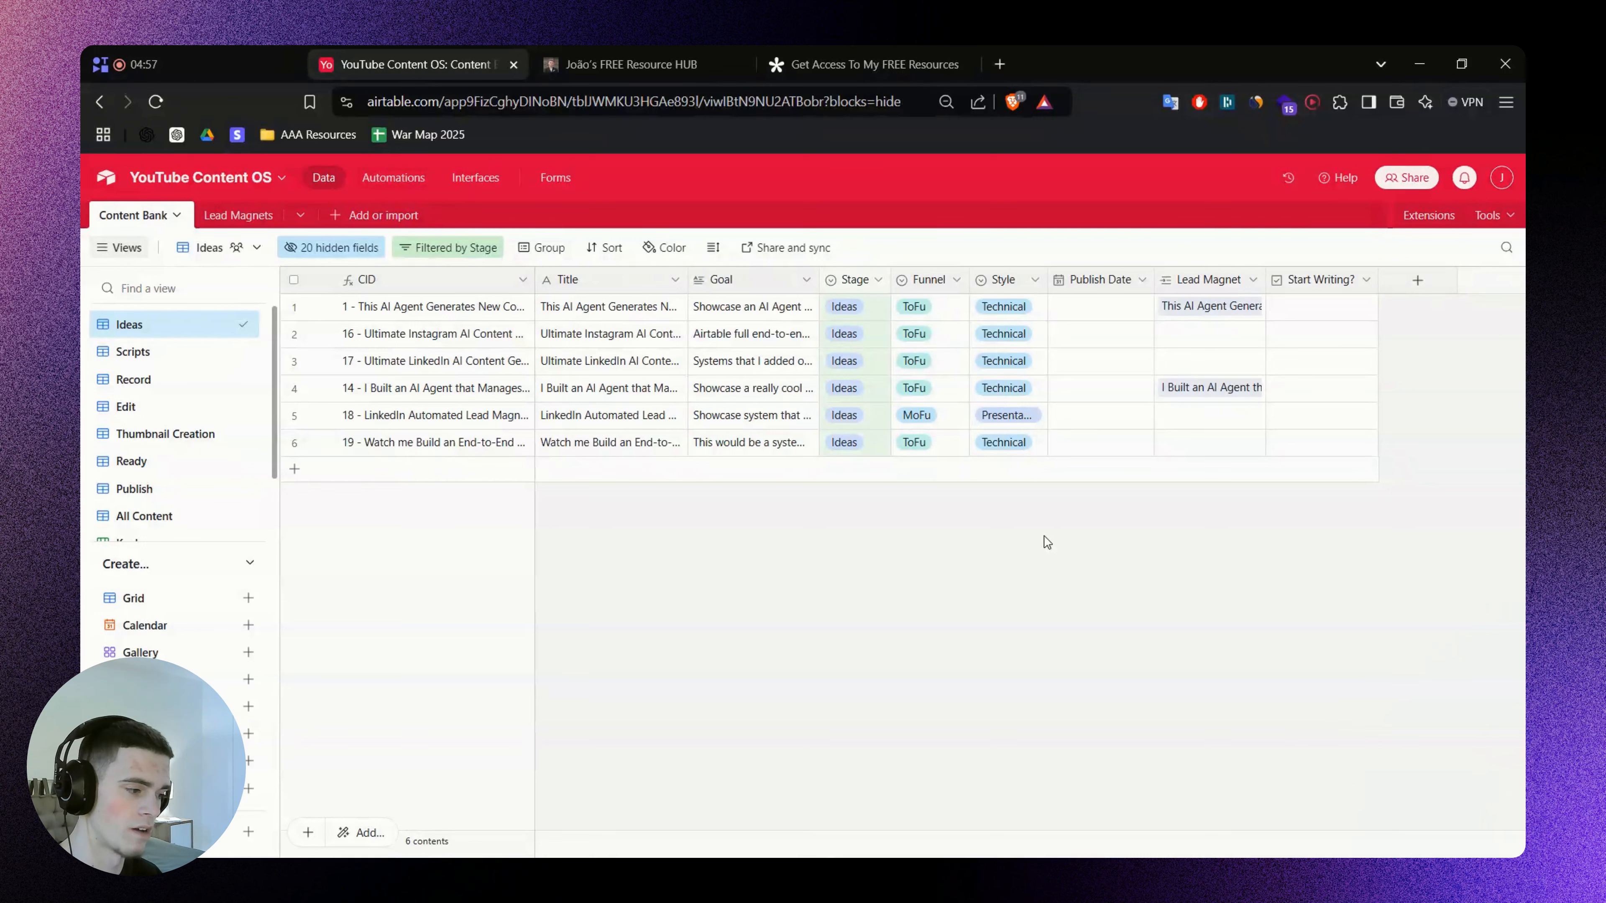
{"action": "right_click", "coordinate": [1048, 542]}
{"action": "key", "text": "Escape"}
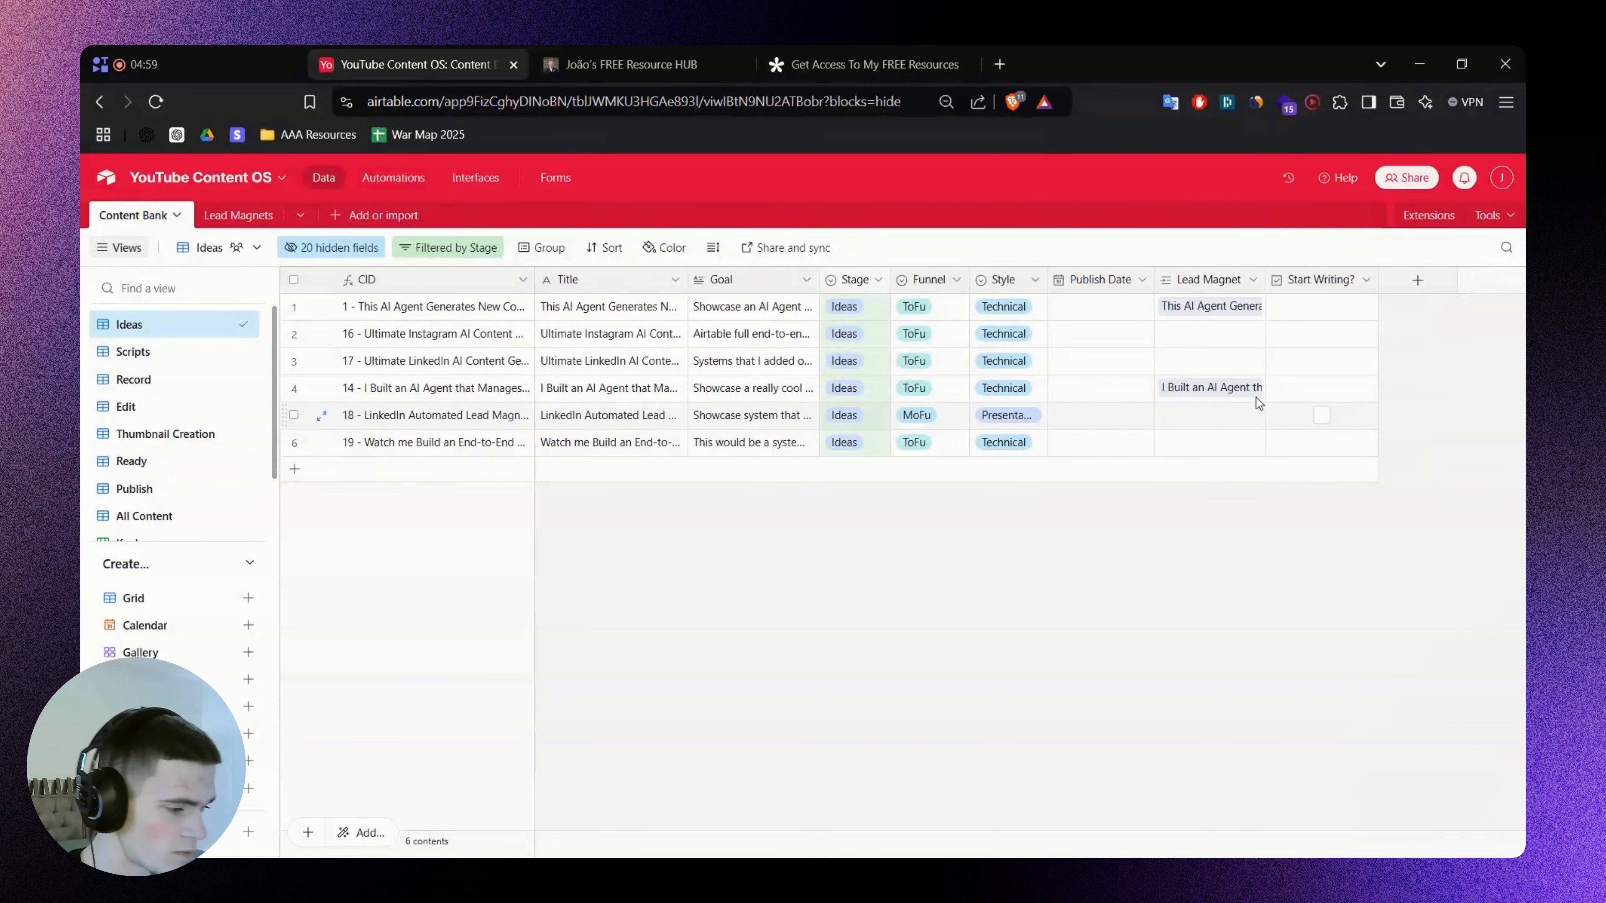
Start a new field at the end of the Ideas view and name it Title Char Counter
{"action": "left_click", "coordinate": [1412, 283]}
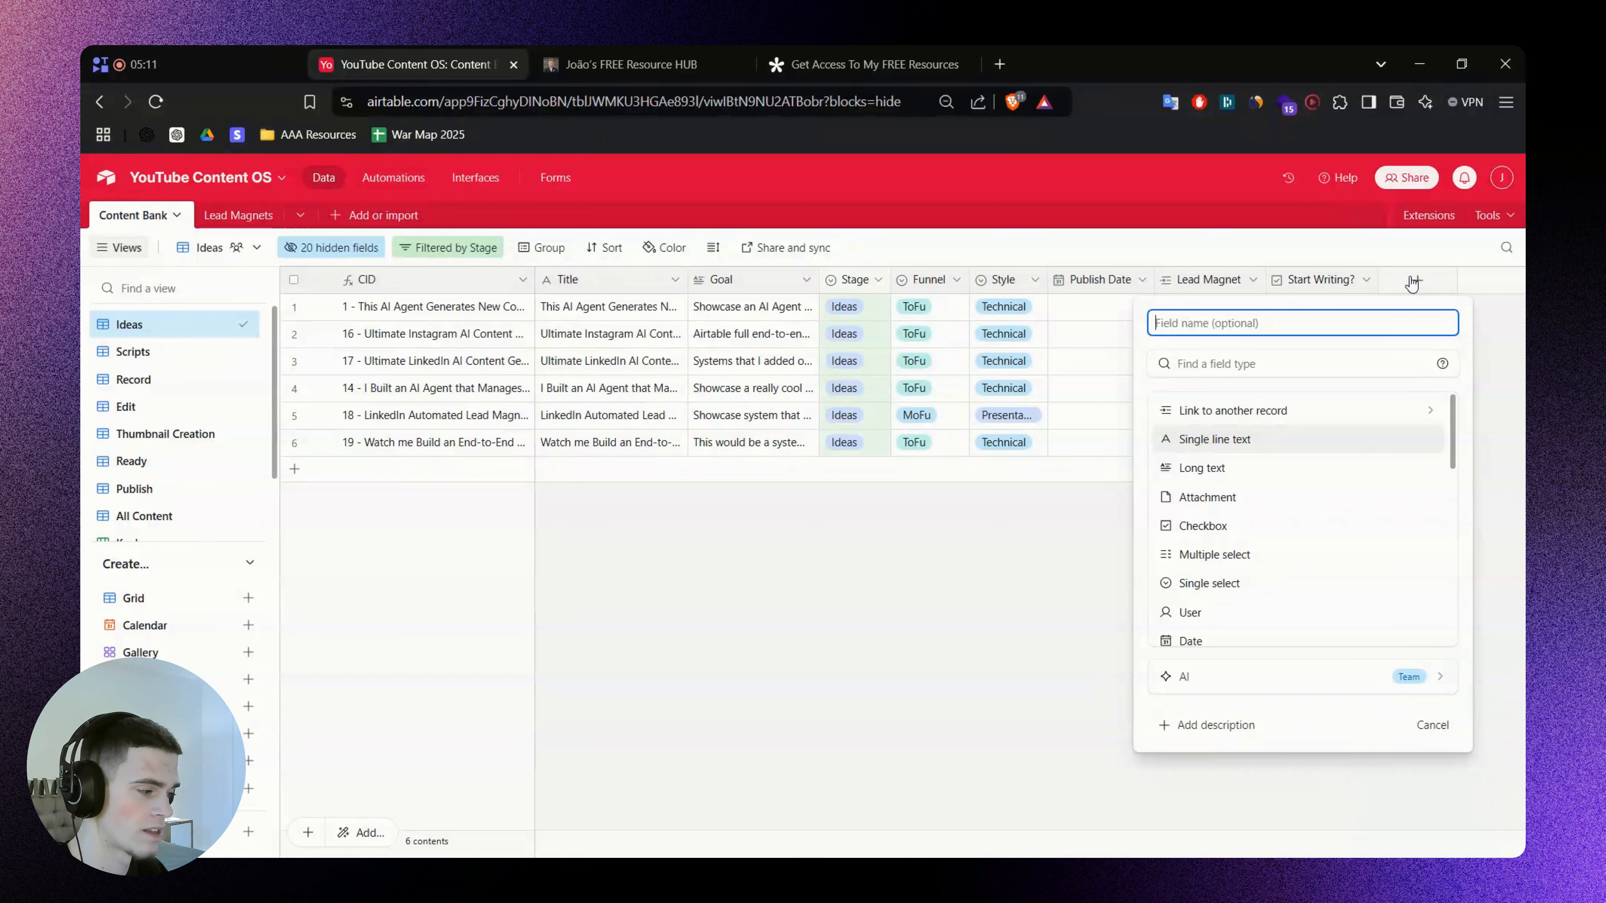
{"action": "type", "text": "F"}
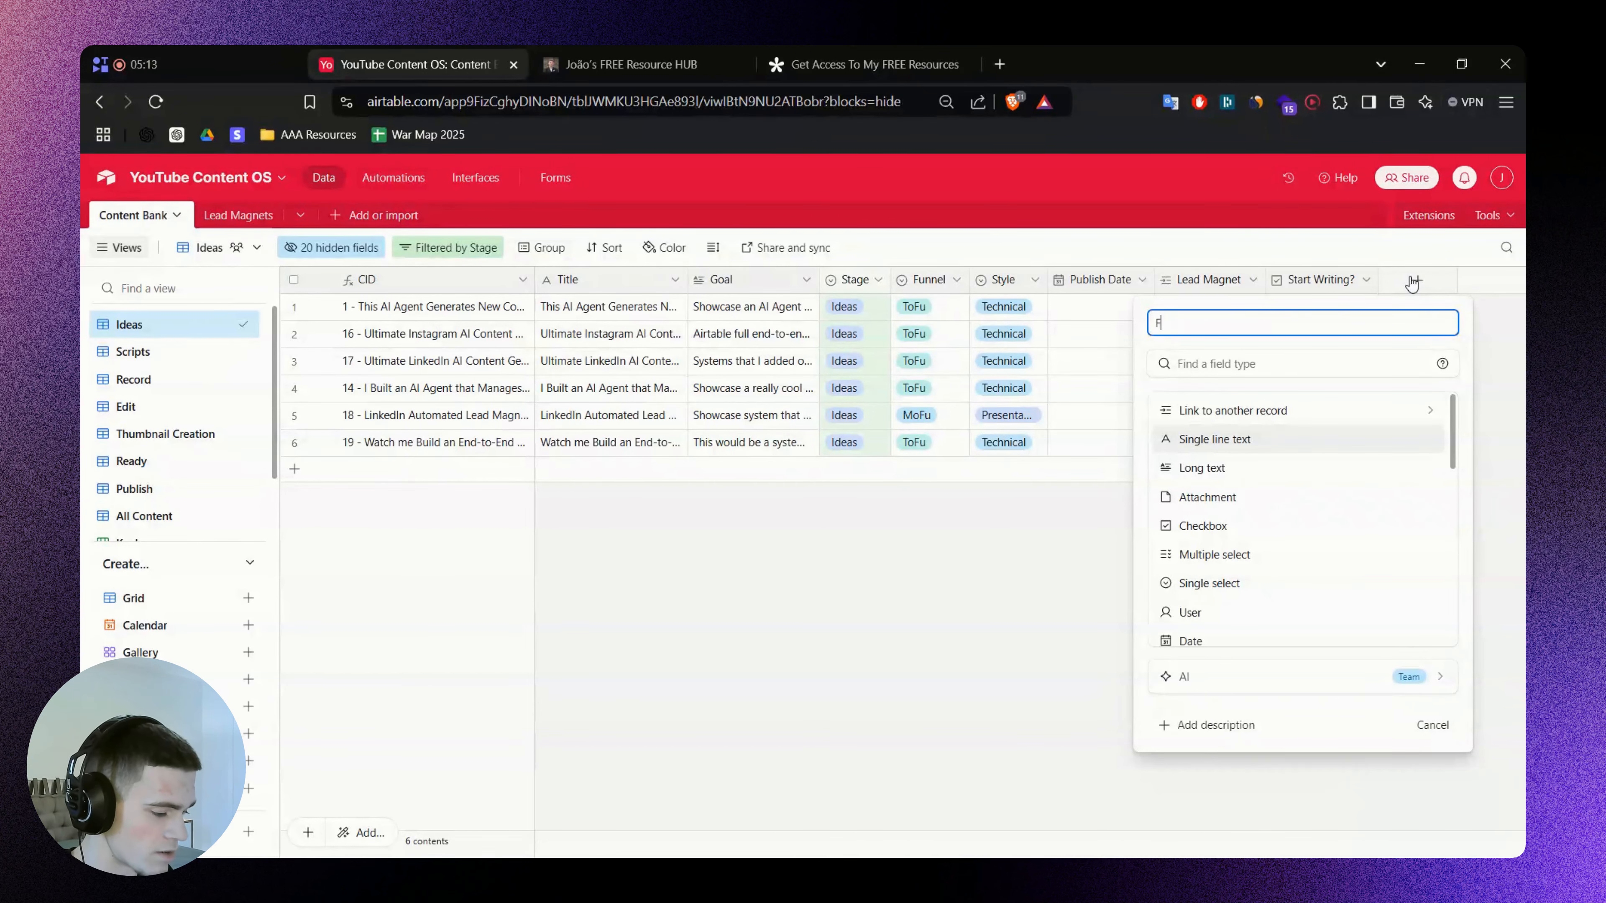
{"action": "key", "text": "BackSpace"}
{"action": "type", "text": "Char Counter"}
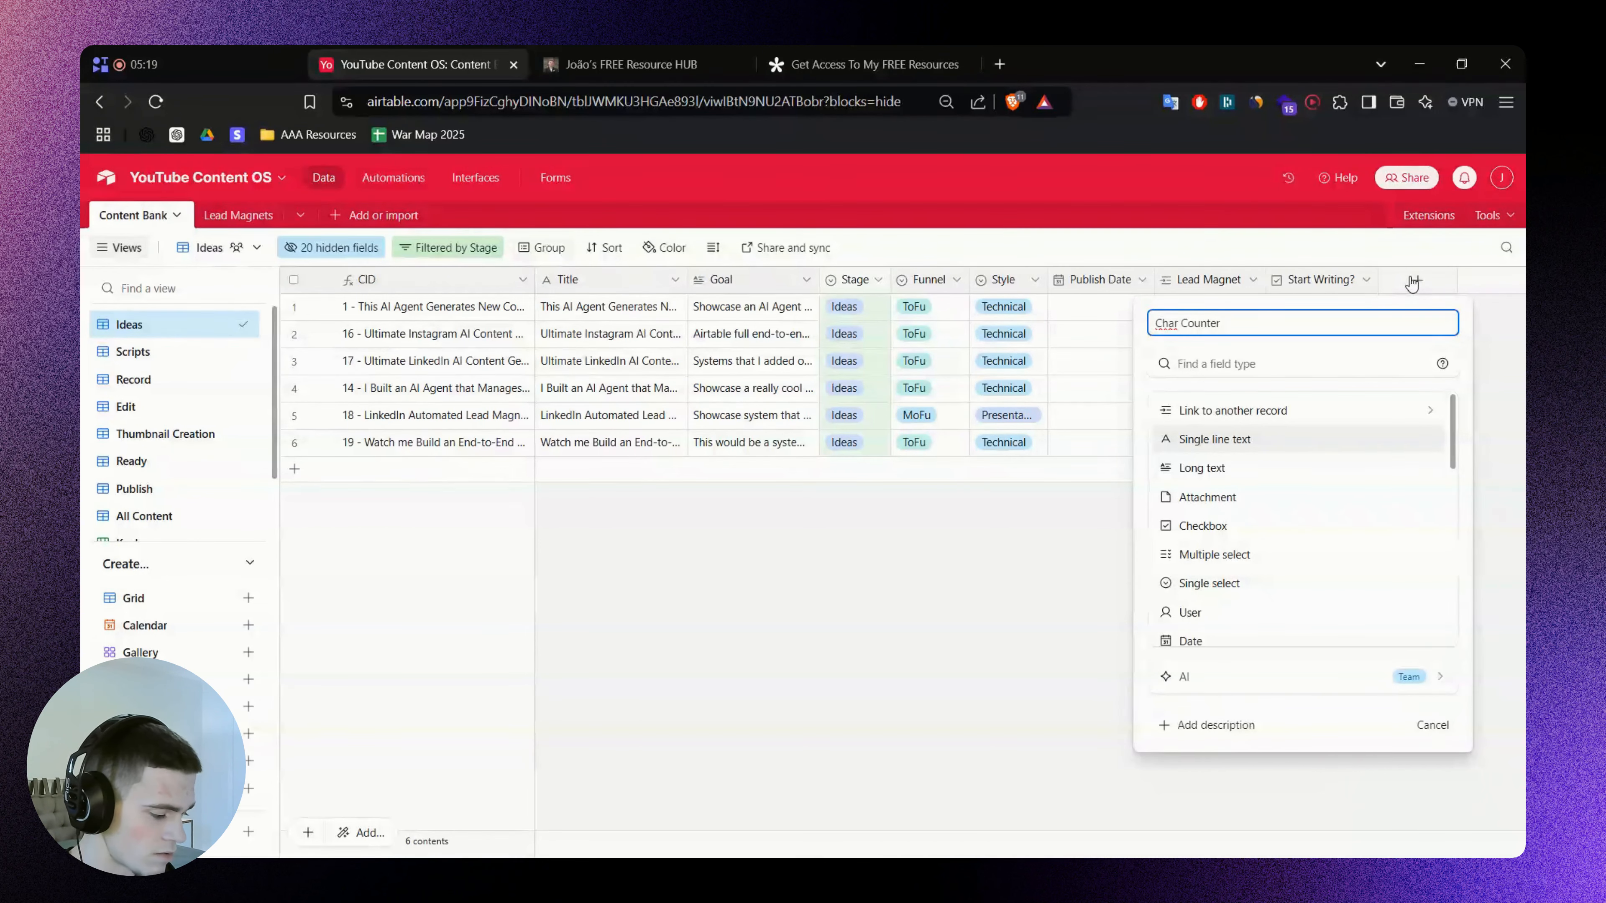
{"action": "key", "text": "Home"}
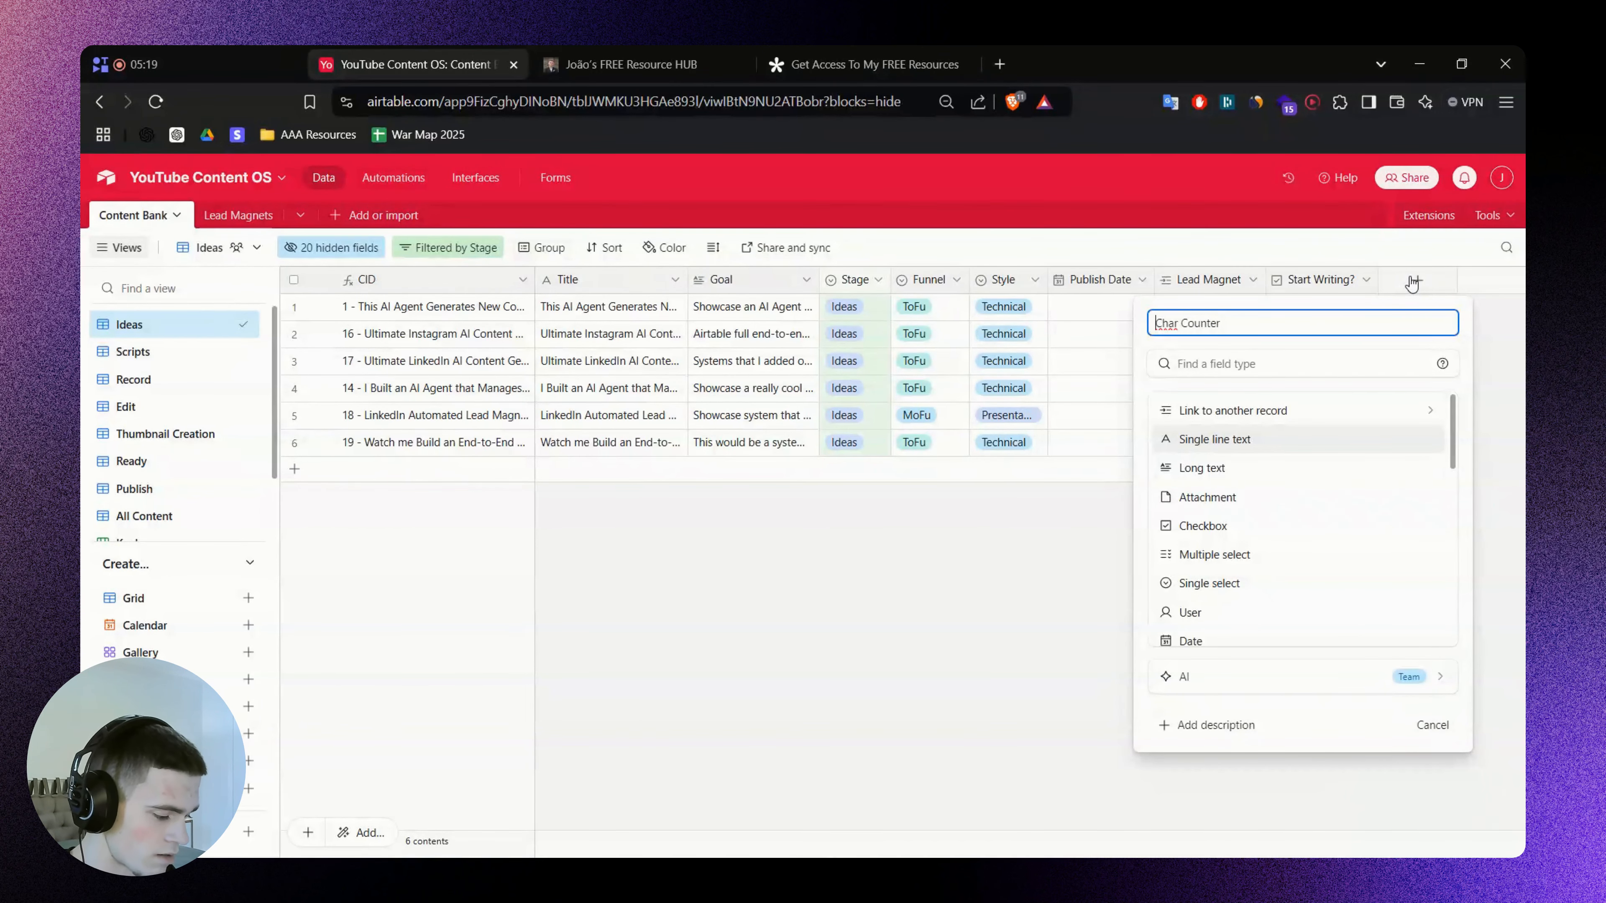
{"action": "type", "text": "Title"}
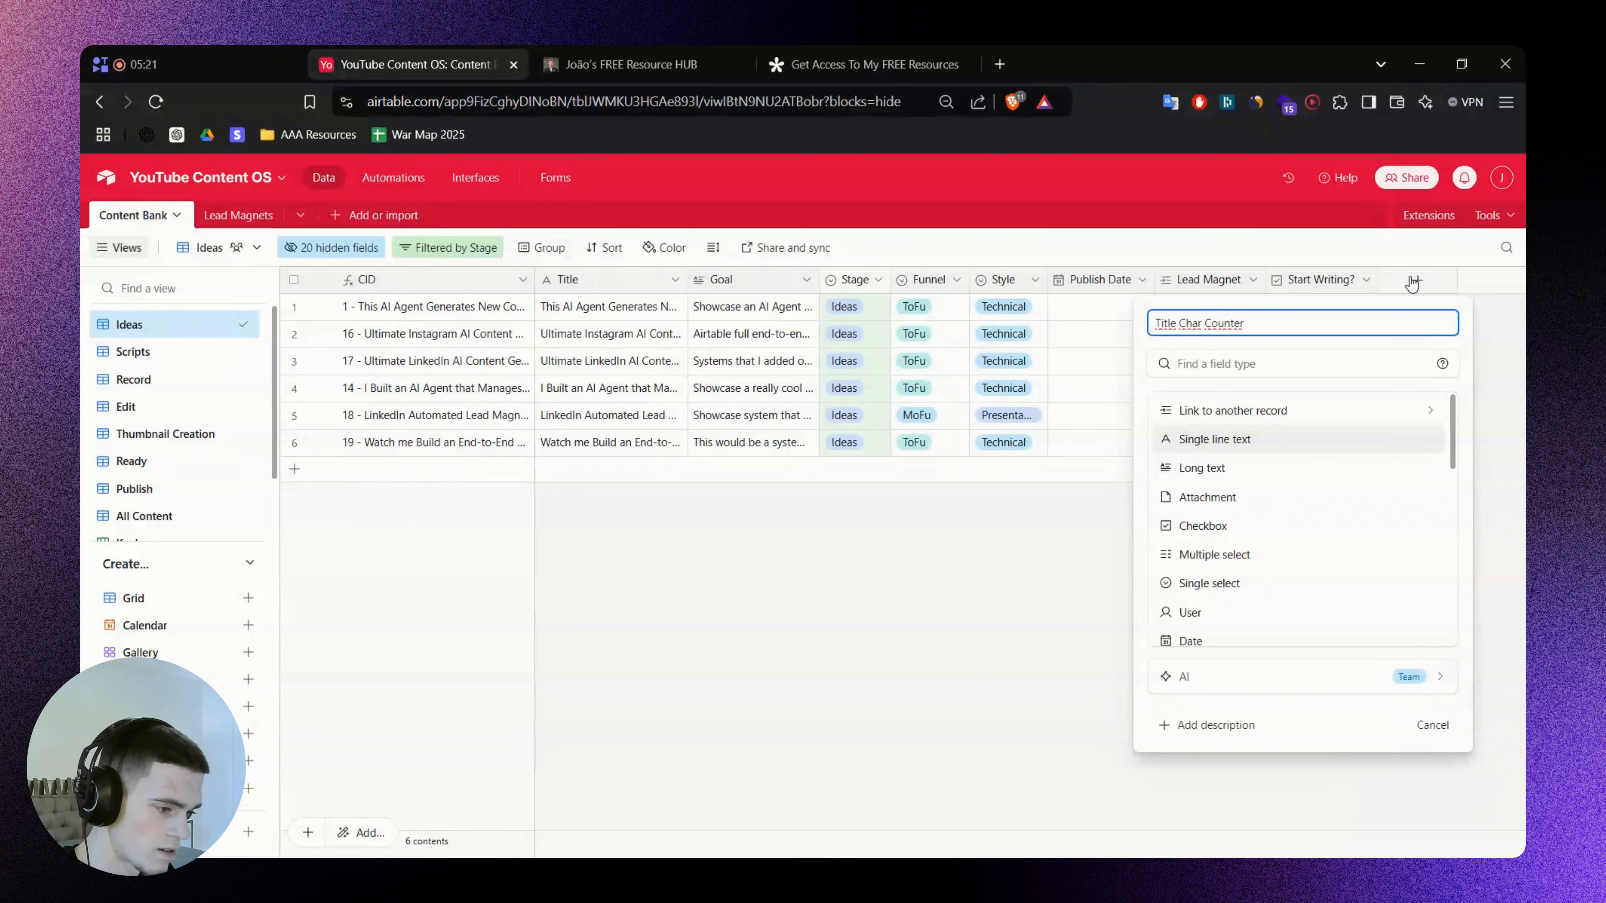
Make the new field a Formula field that computes len(Title), and create it
{"action": "left_click", "coordinate": [1236, 360]}
{"action": "type", "text": "form"}
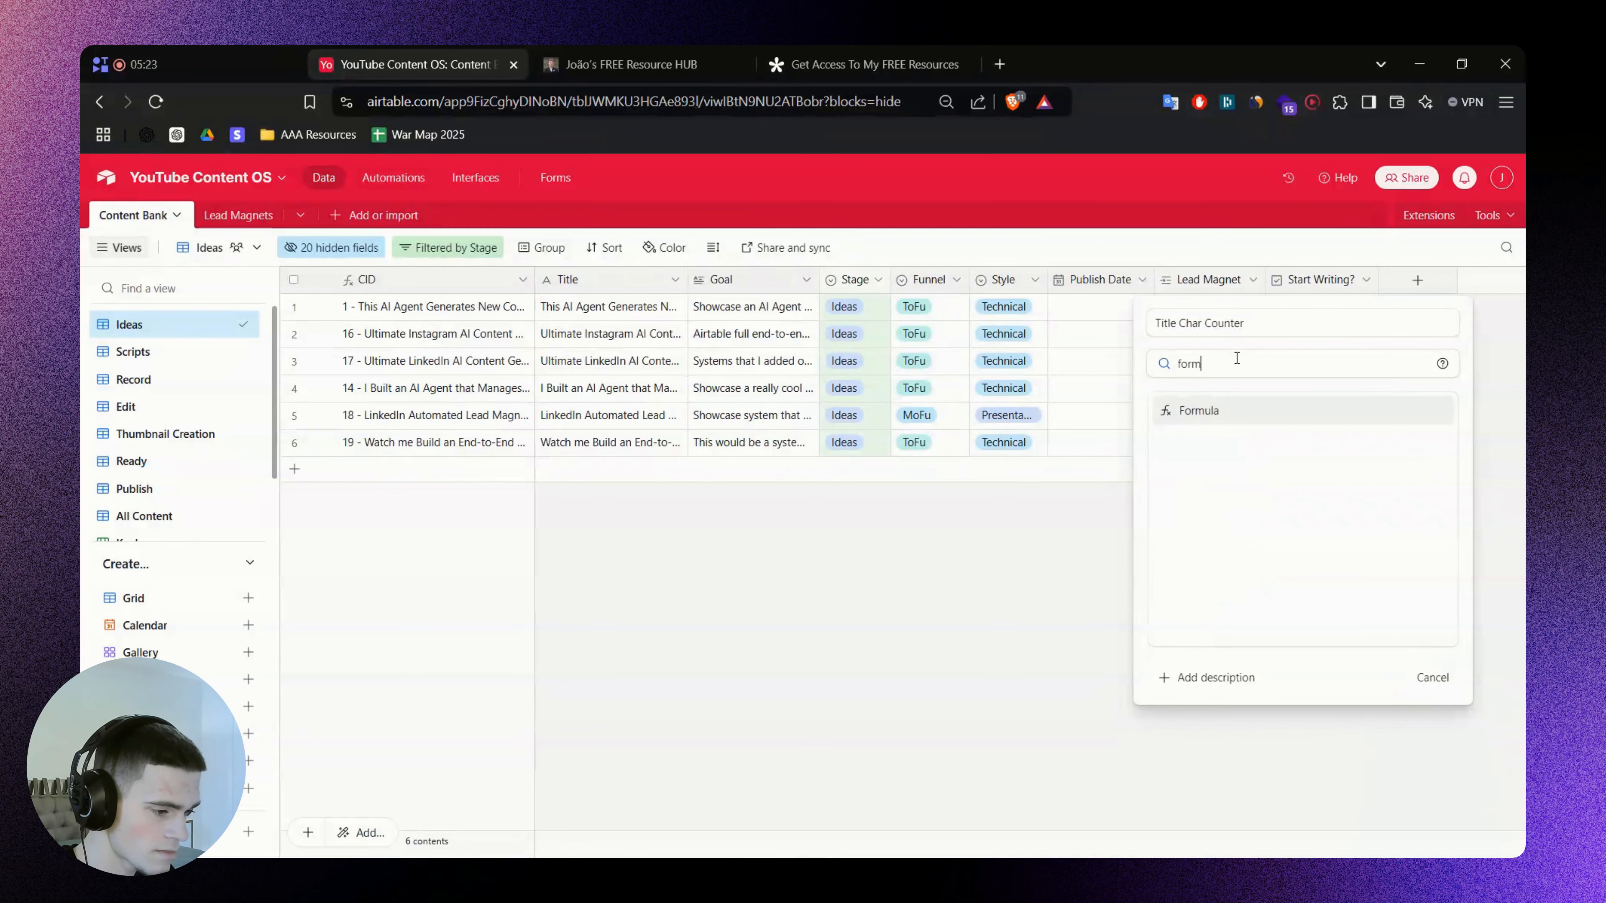
{"action": "left_click", "coordinate": [1222, 411]}
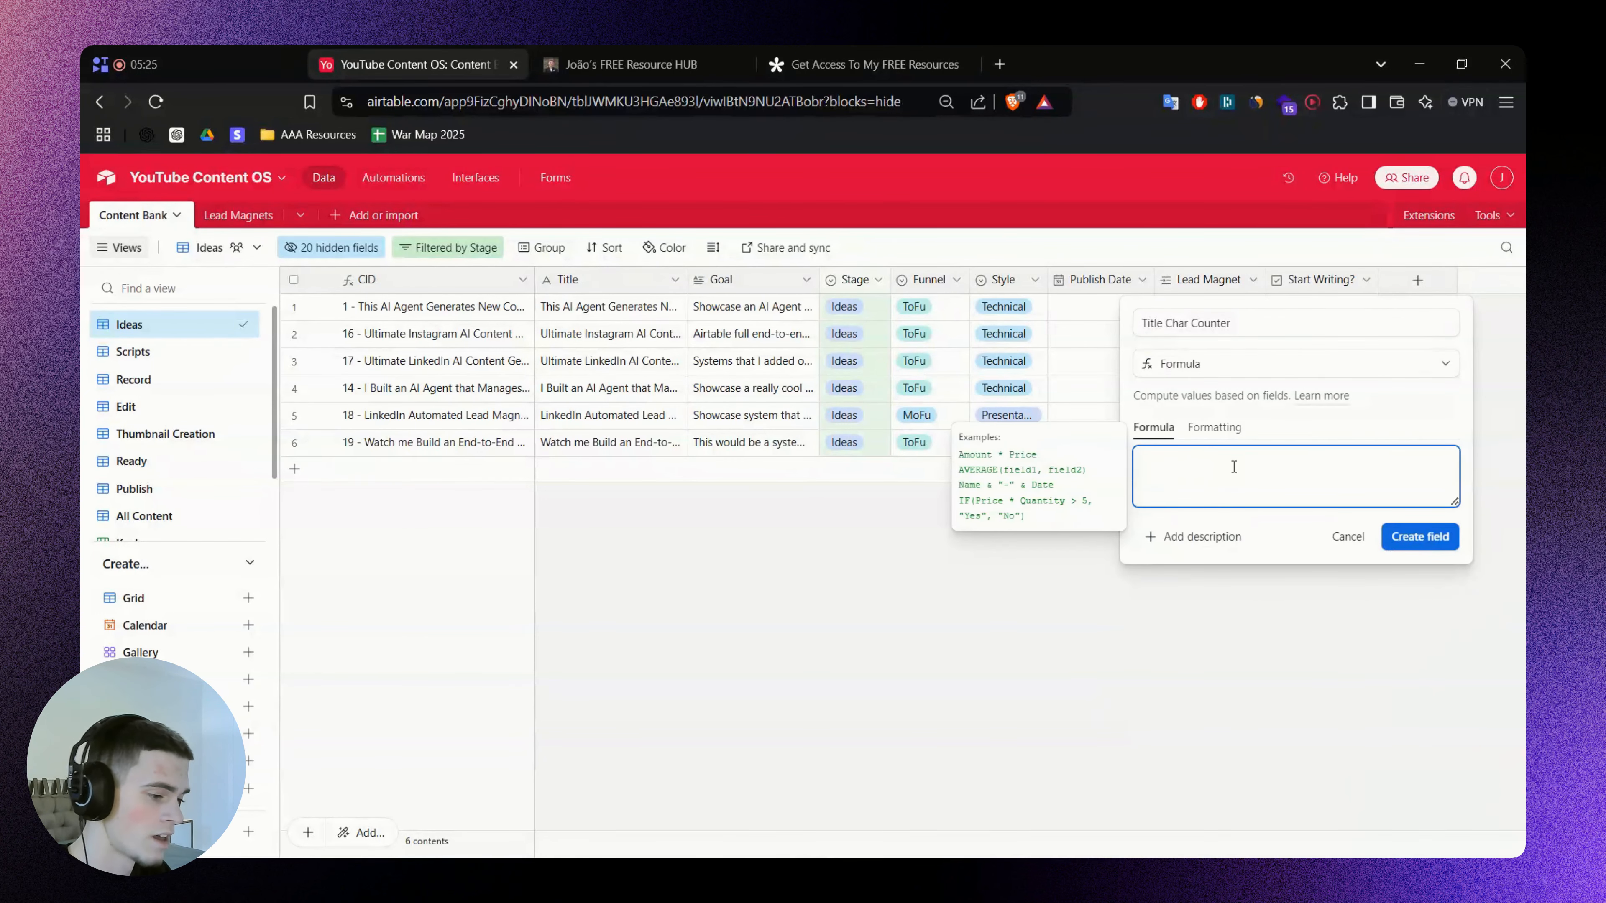
{"action": "type", "text": "len/"}
{"action": "key", "text": "BackSpace"}
{"action": "type", "text": "("}
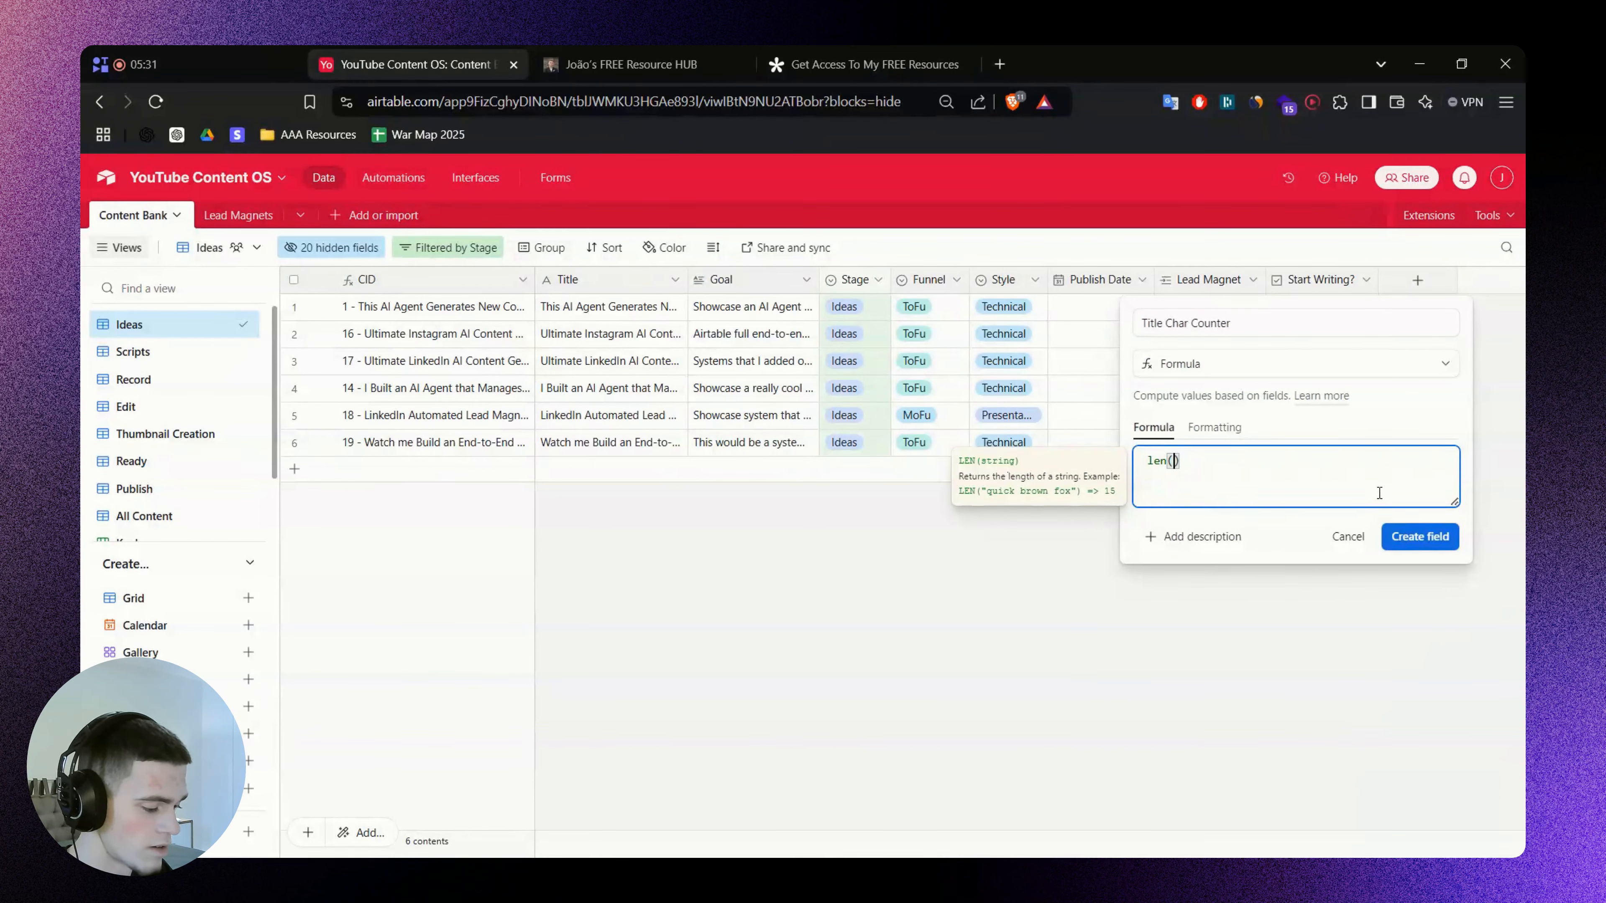
{"action": "type", "text": "{Title"}
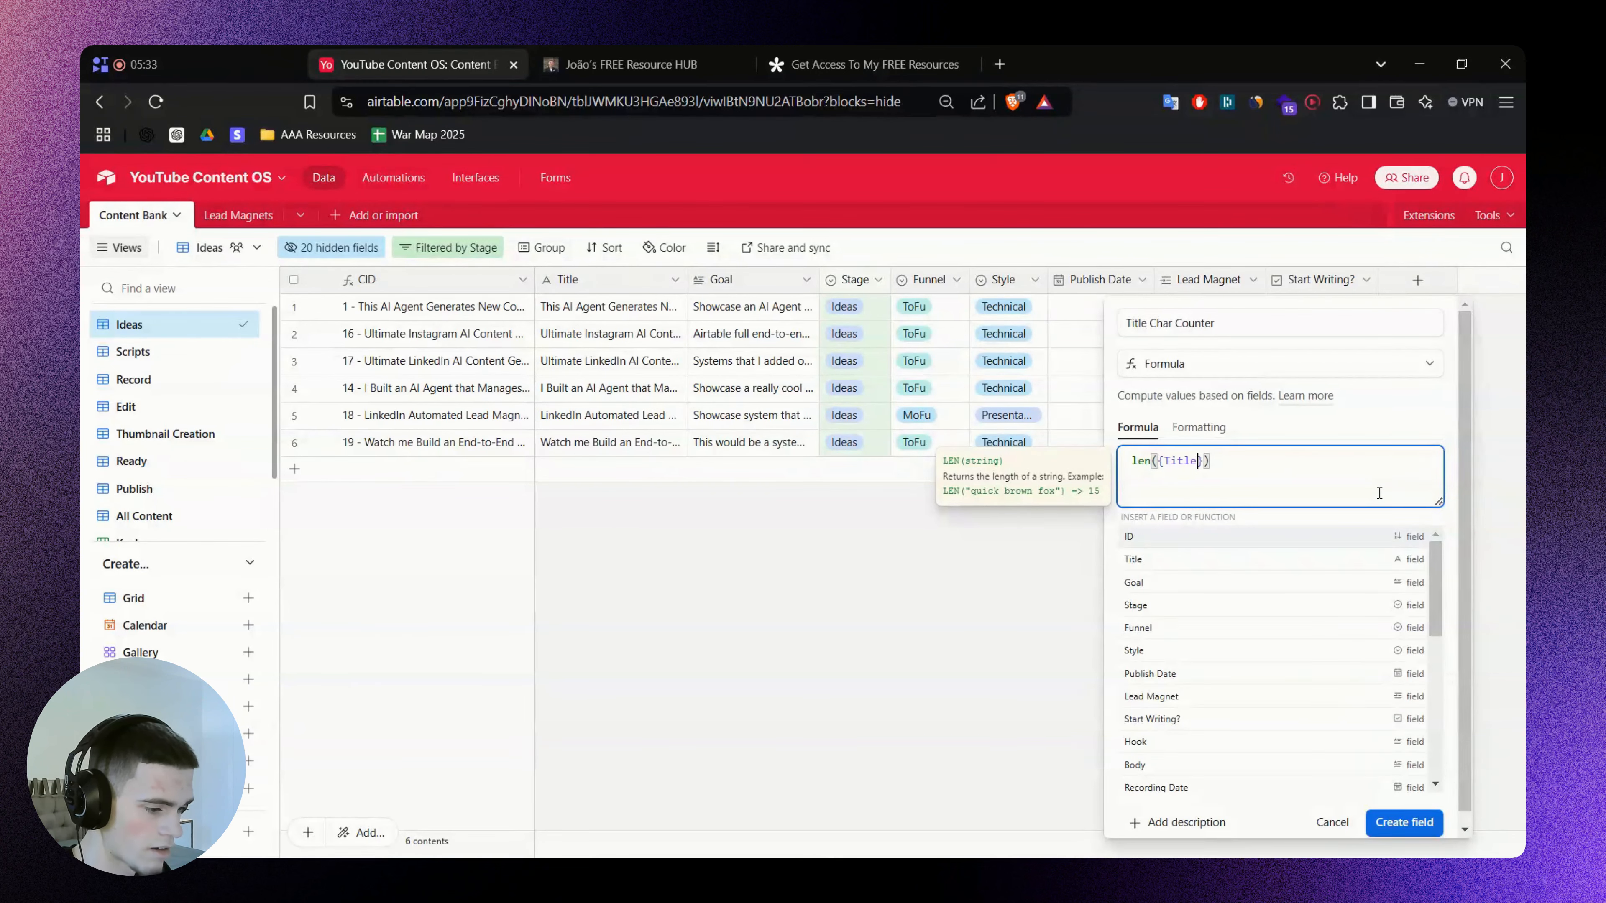
{"action": "left_click", "coordinate": [1187, 569]}
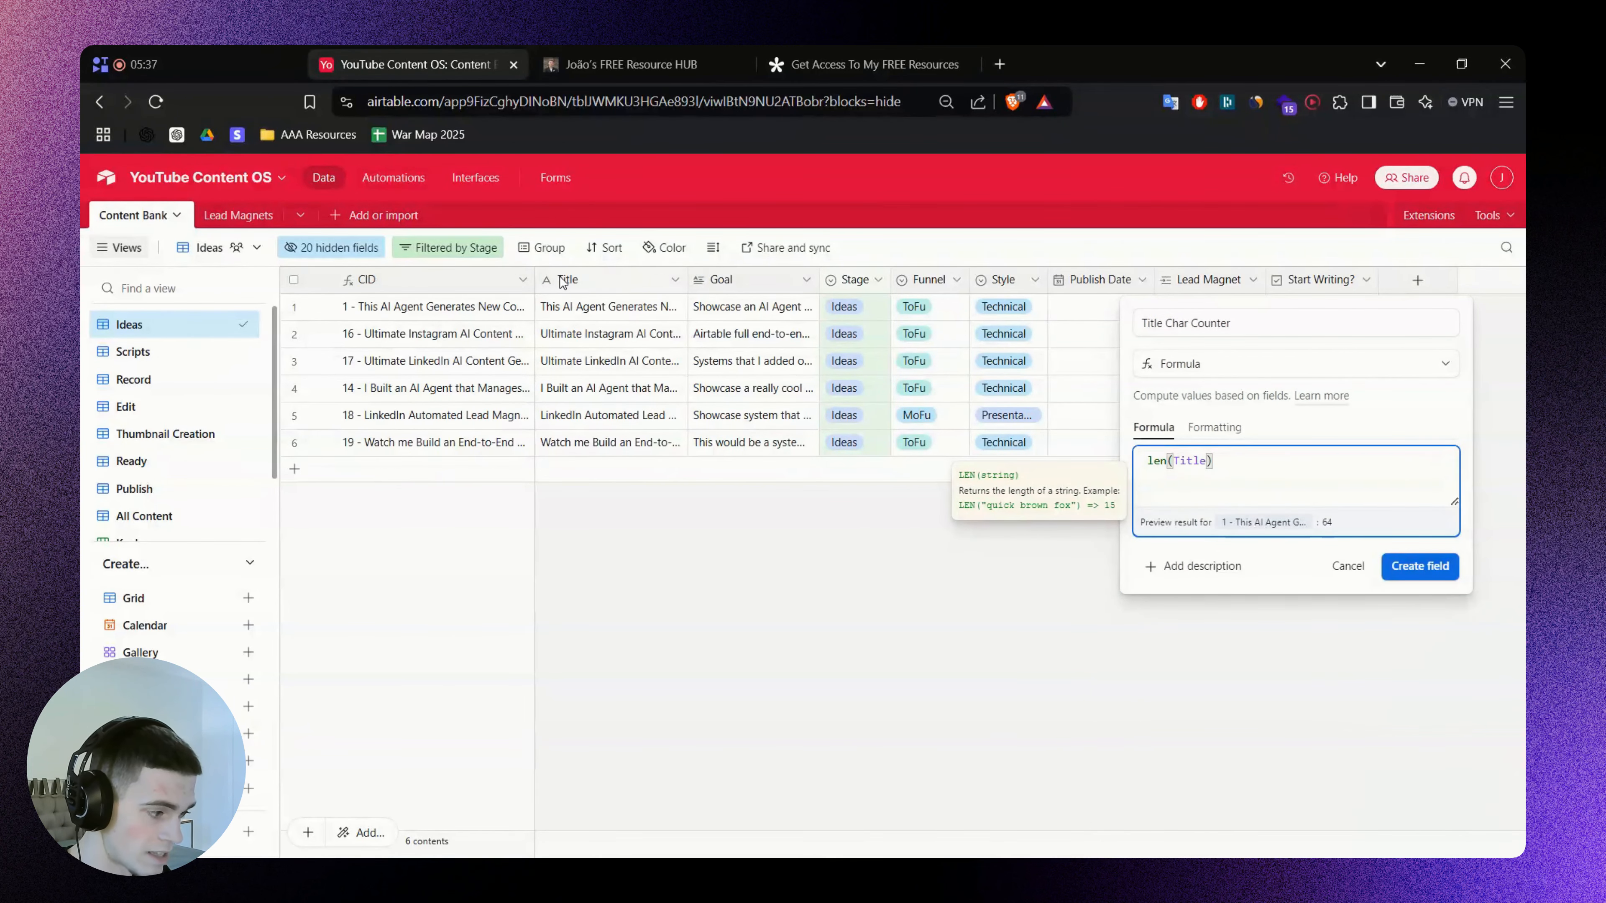
{"action": "left_click", "coordinate": [1423, 565]}
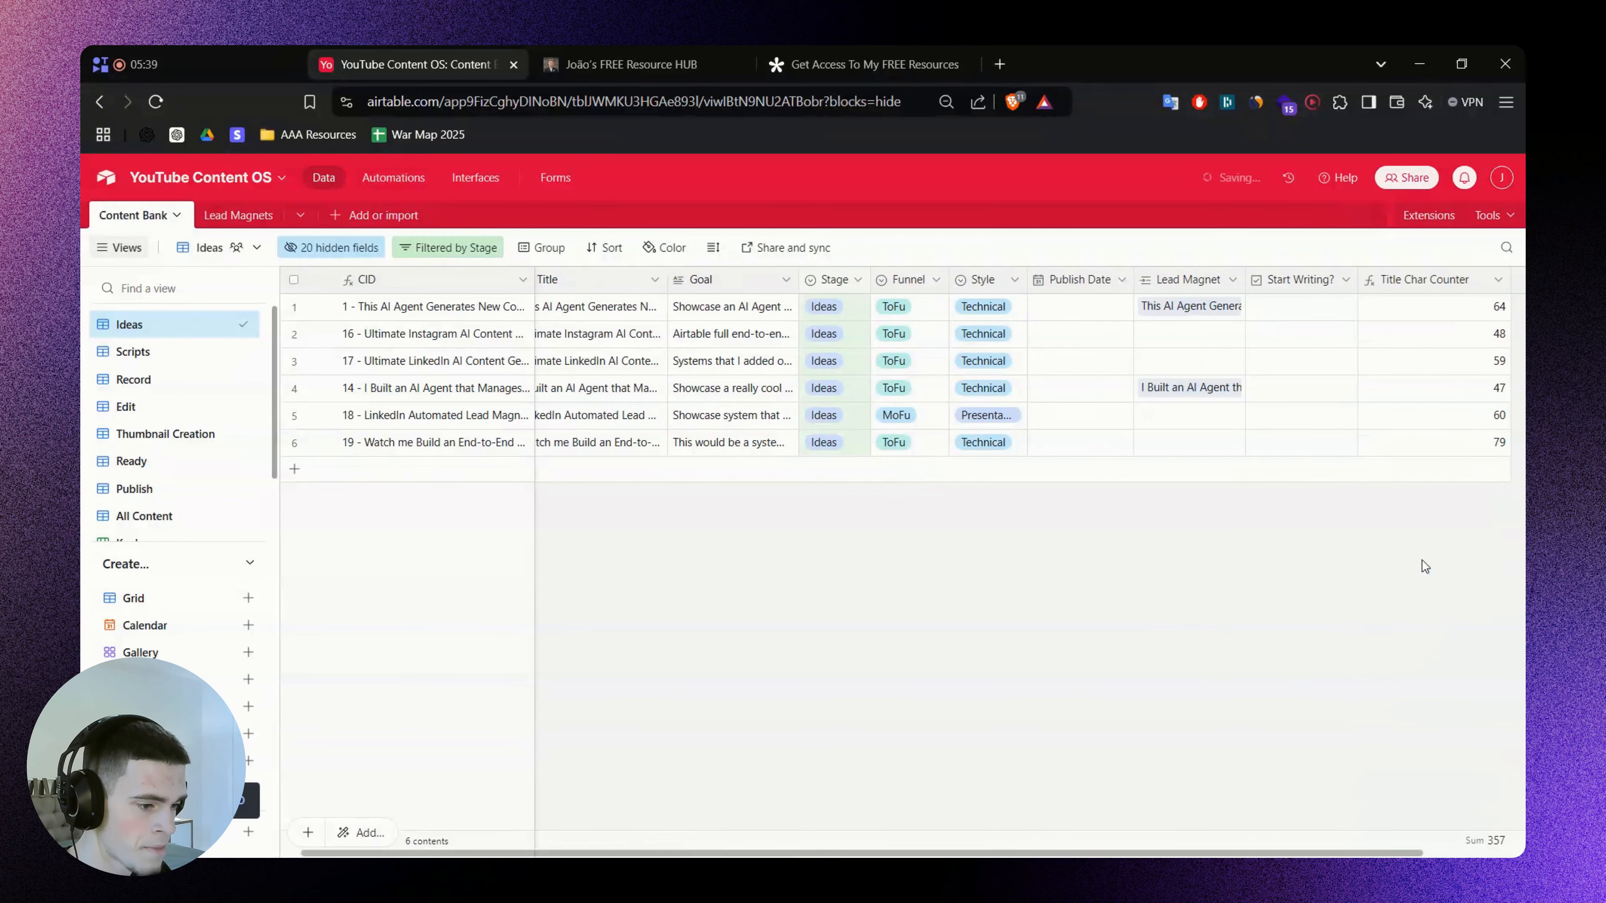
Narrow the Title Char Counter column slightly in the Ideas view
{"action": "left_click", "coordinate": [1461, 306]}
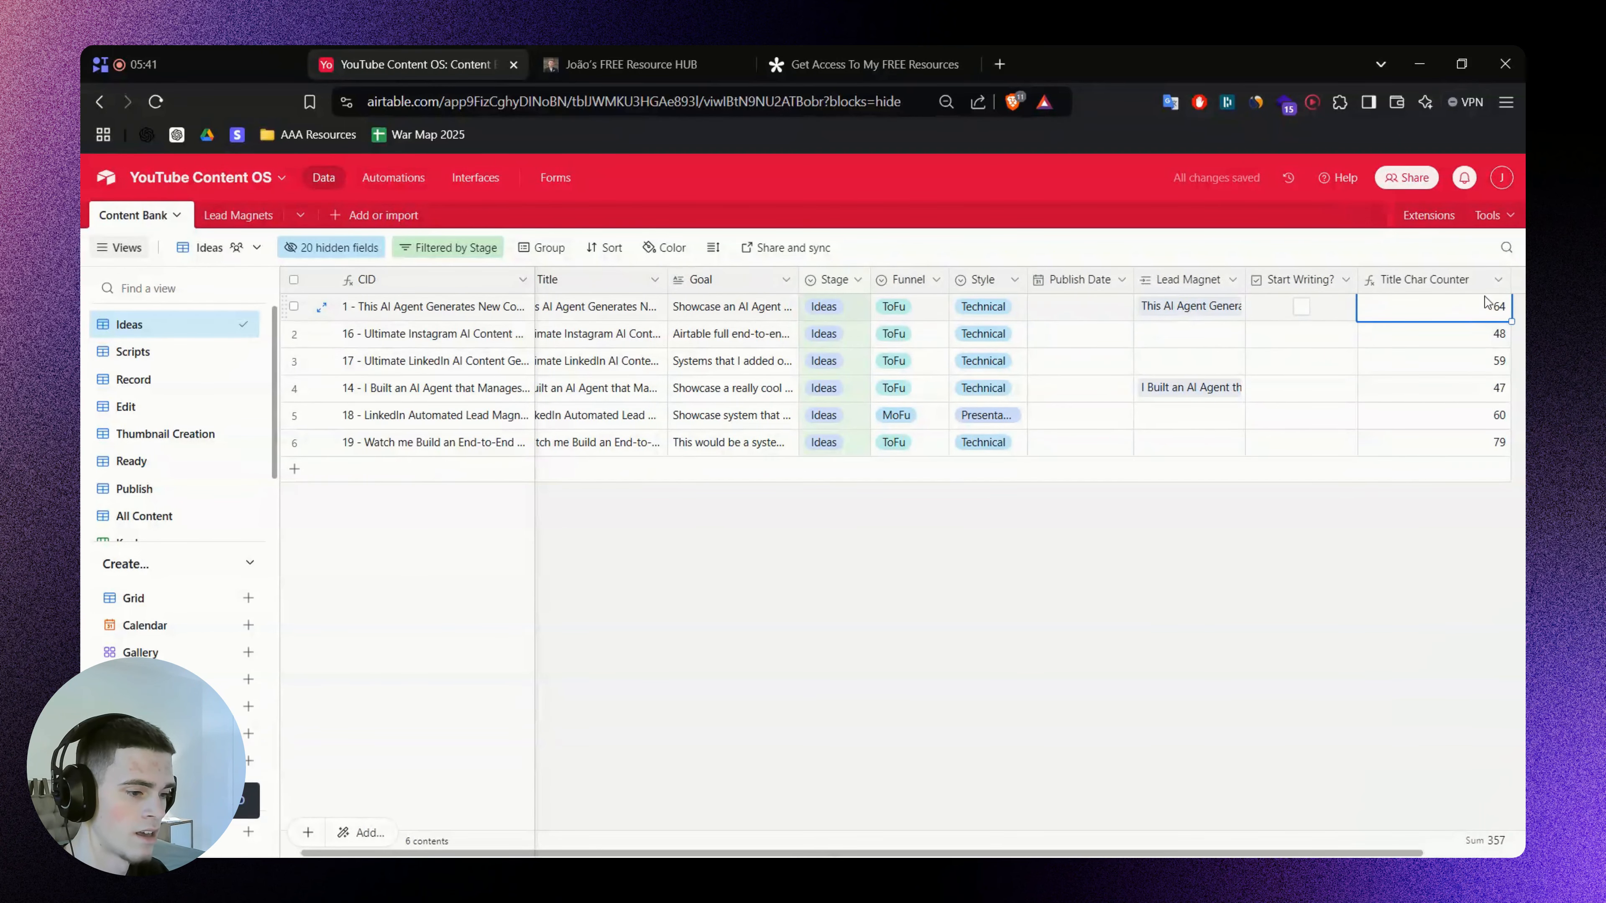
{"action": "left_click_drag", "start_coordinate": [1511, 277], "coordinate": [1495, 277]}
{"action": "left_click", "coordinate": [1407, 530]}
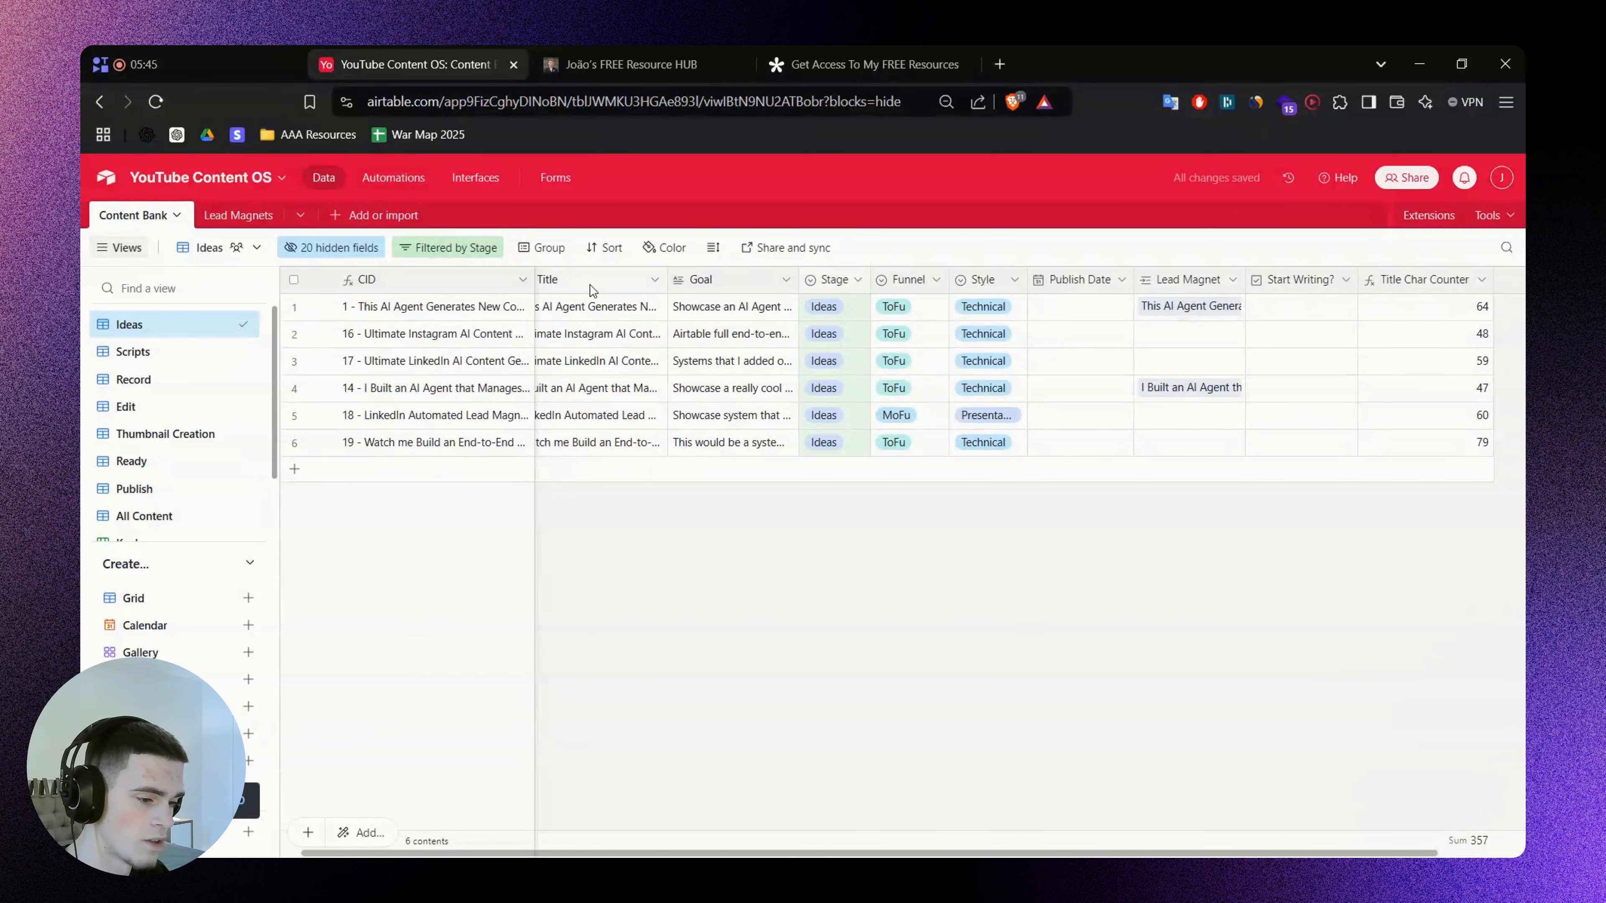
Shorten the title of record 19 in the Ideas view by removing "using AI and Automation" from its end
{"action": "left_click_drag", "start_coordinate": [662, 438], "coordinate": [610, 307]}
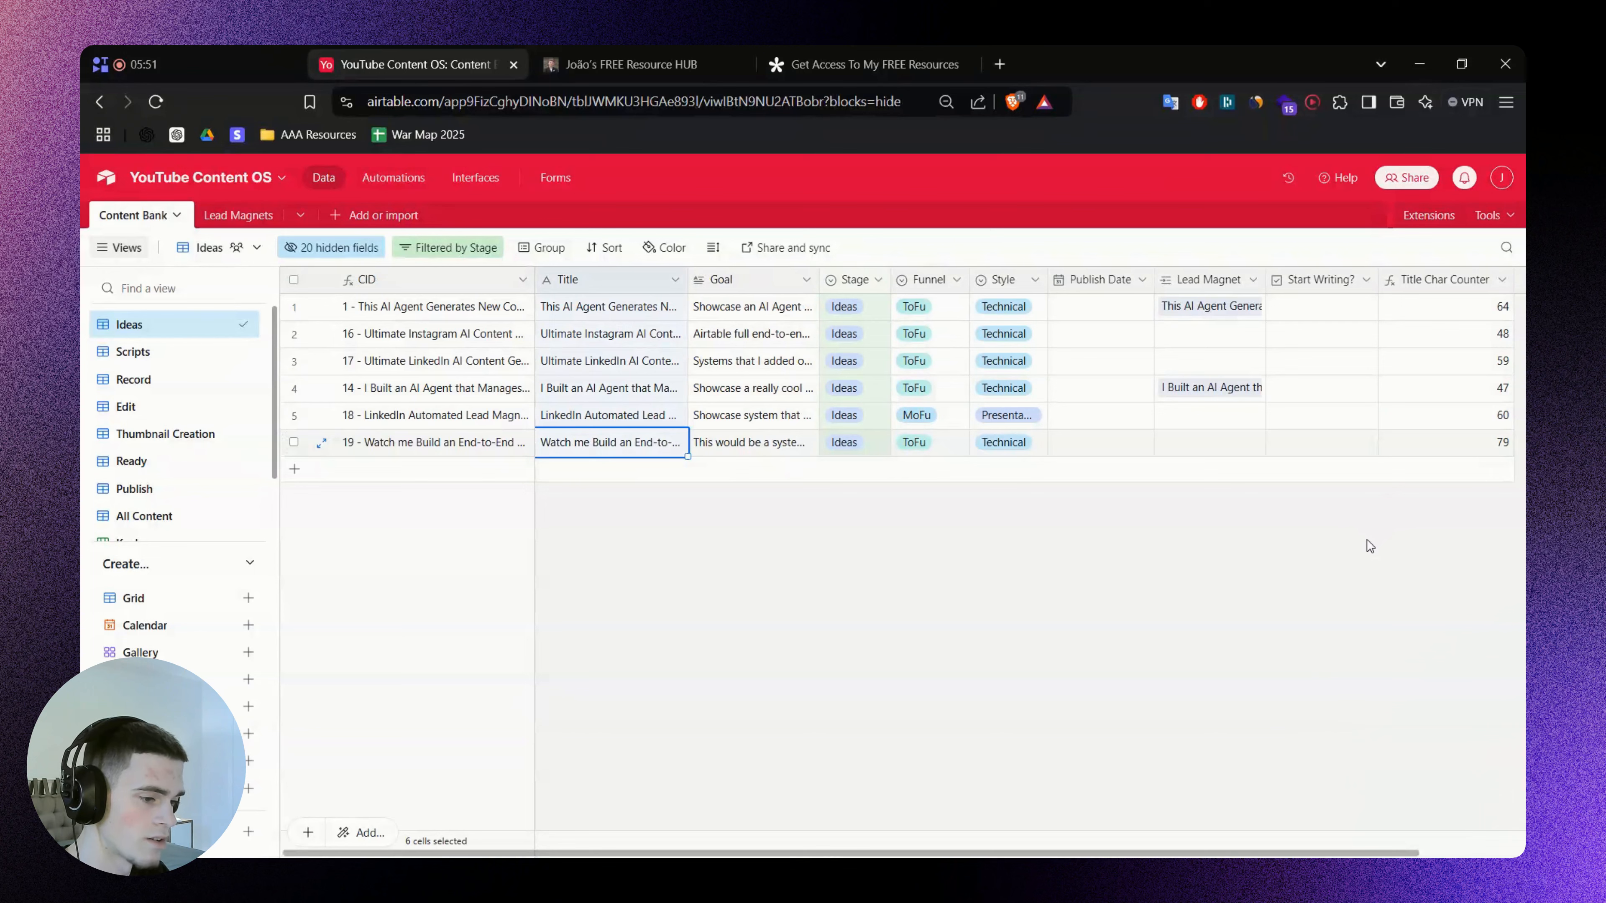
{"action": "double_click", "coordinate": [575, 441]}
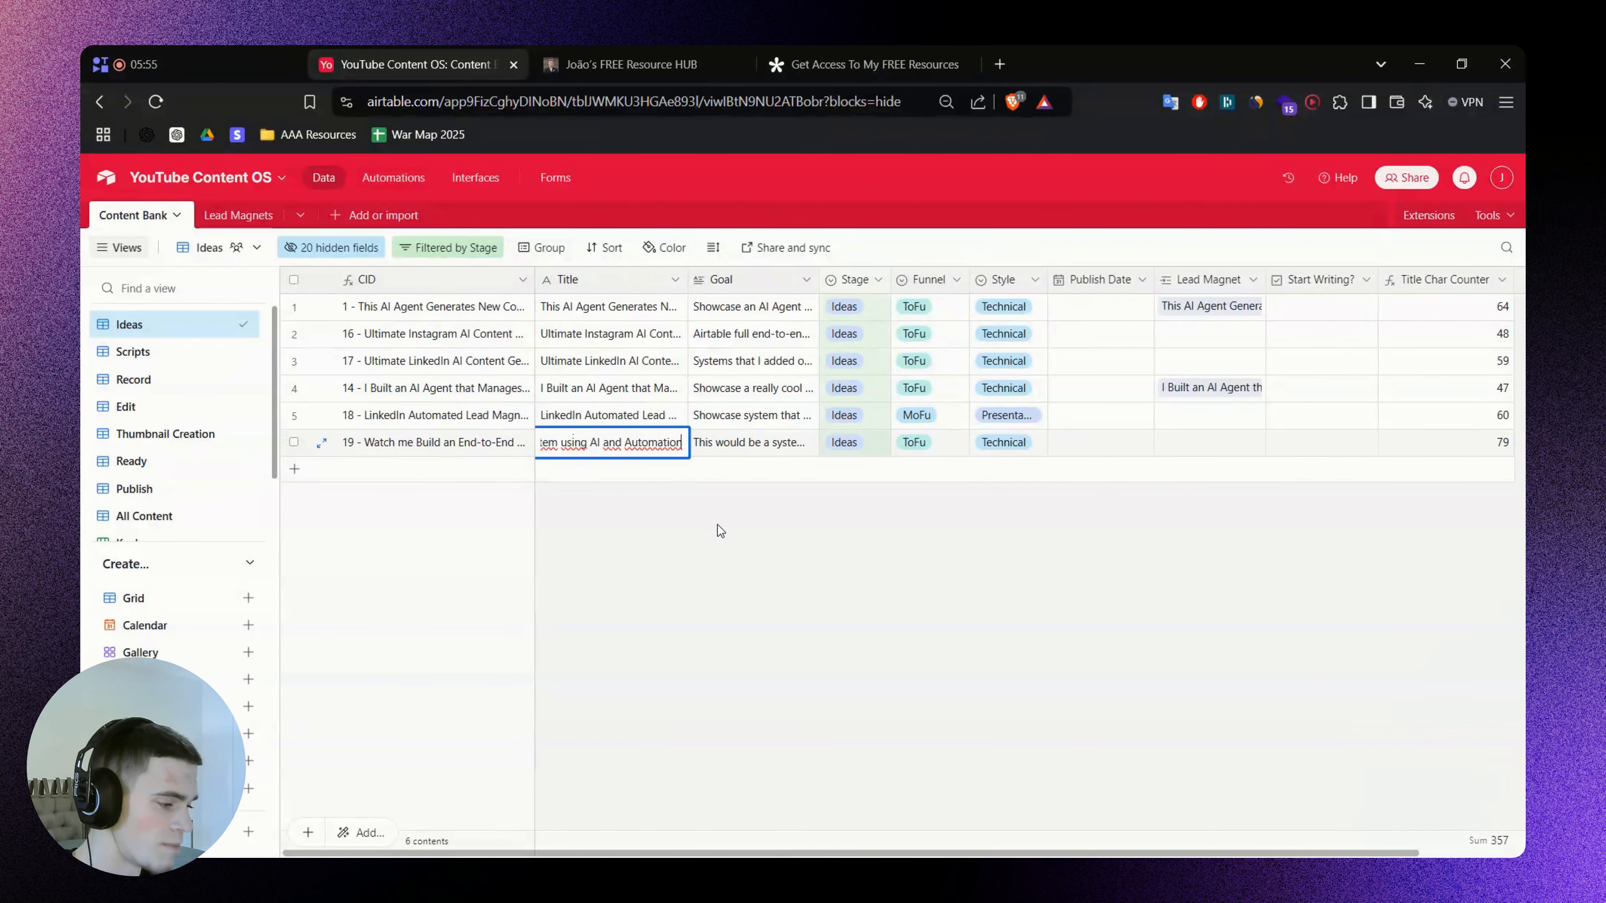
{"action": "key", "text": "ctrl+shift+Left"}
{"action": "key", "text": "ctrl+shift+Left"}
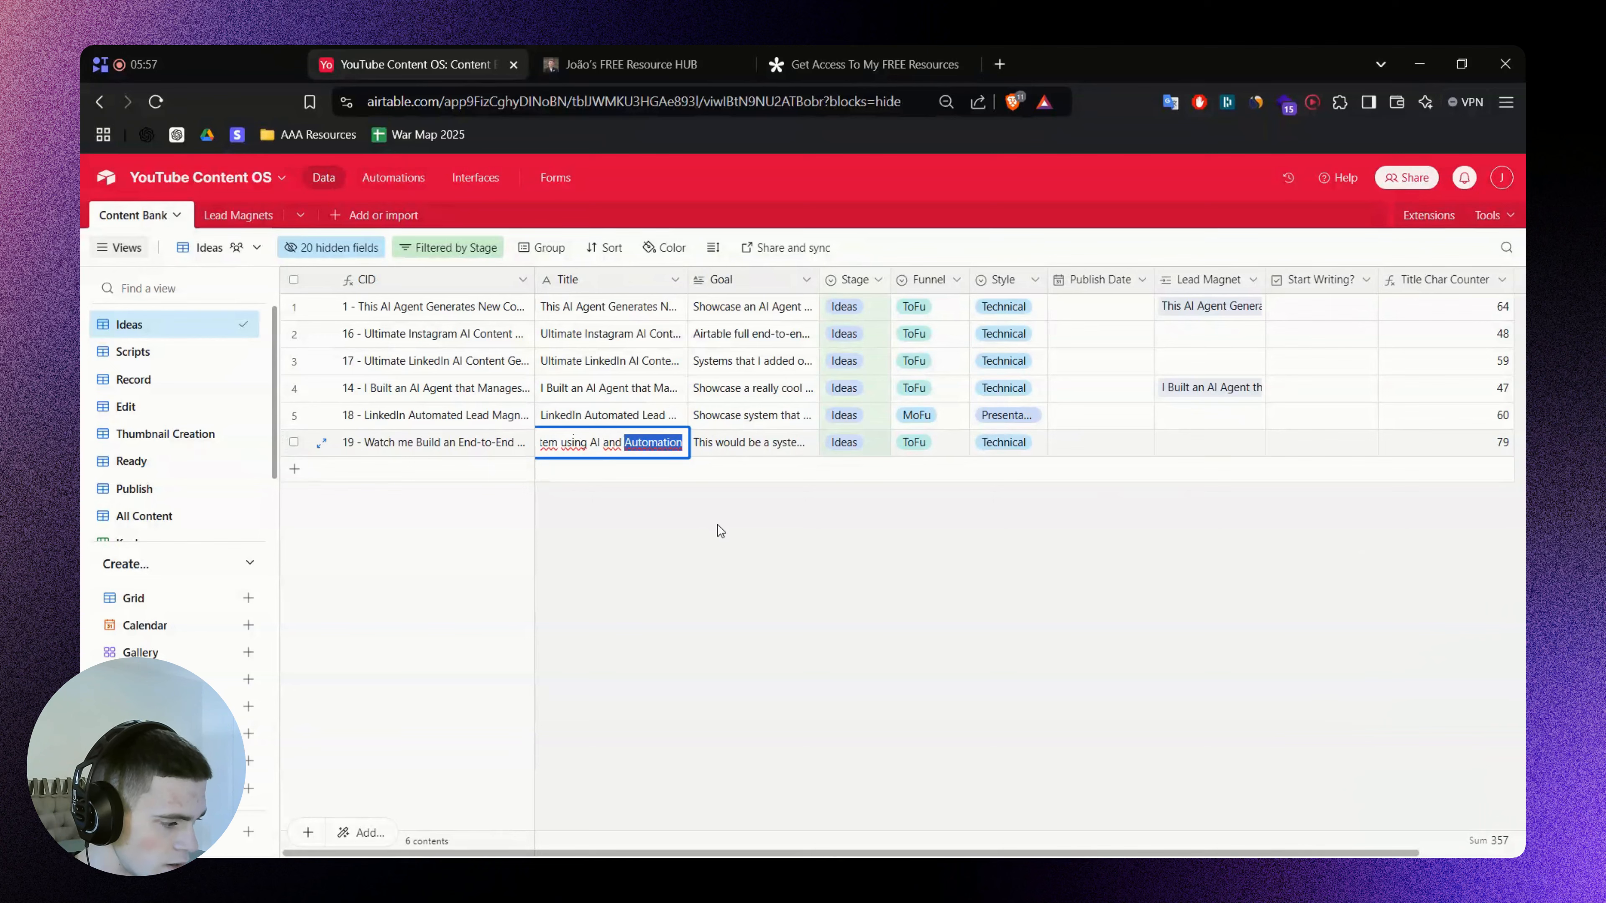
{"action": "key", "text": "BackSpace"}
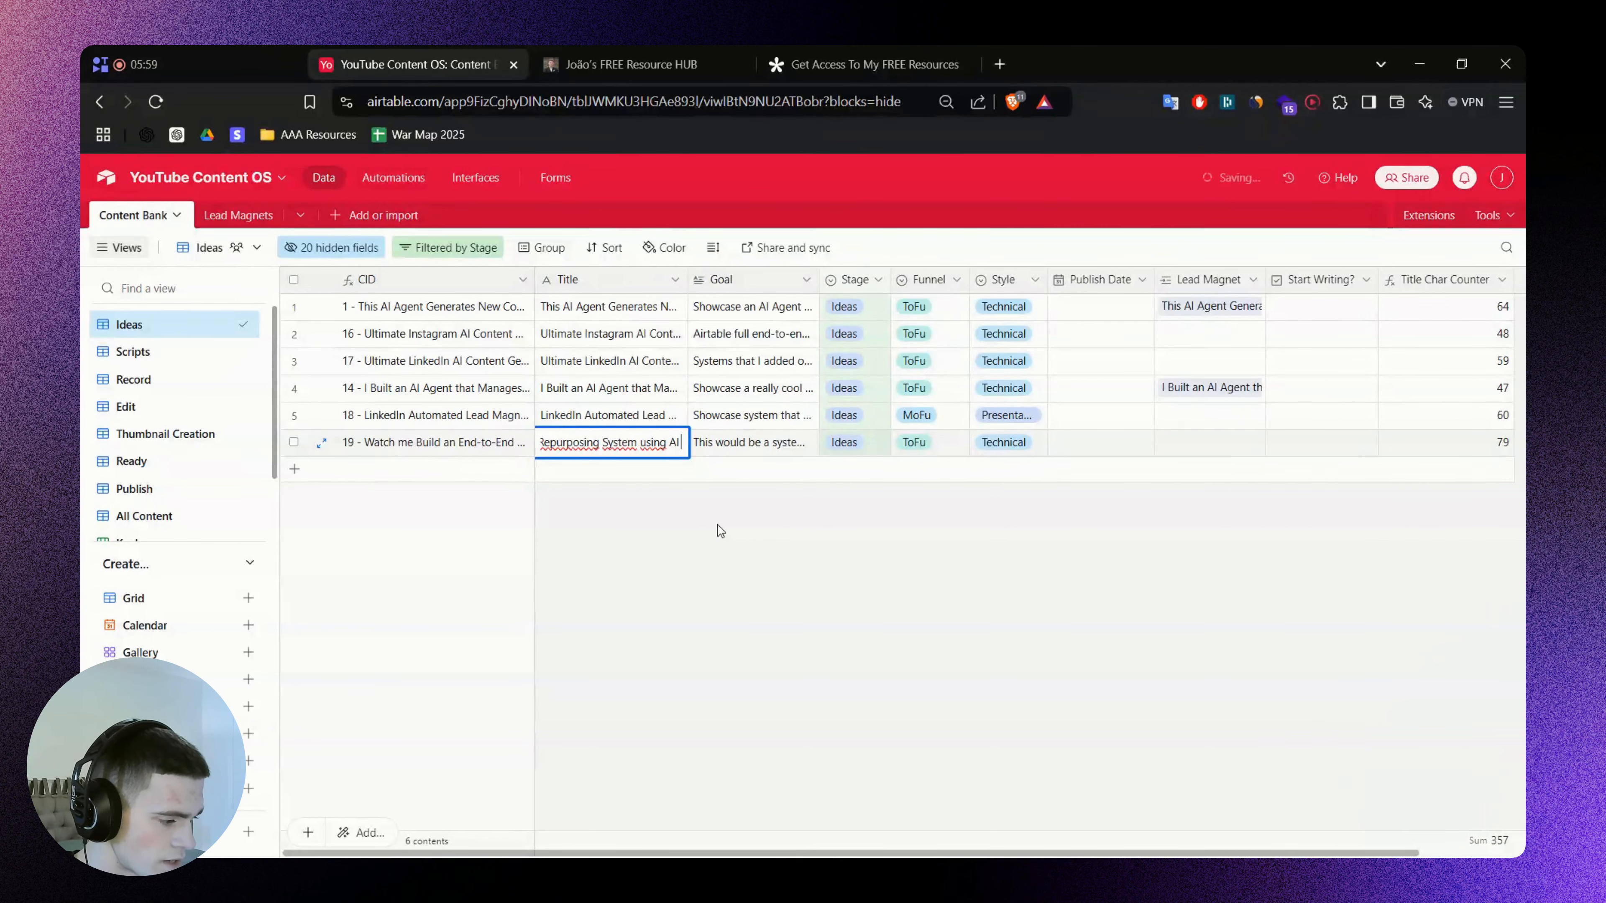
{"action": "key", "text": "Return"}
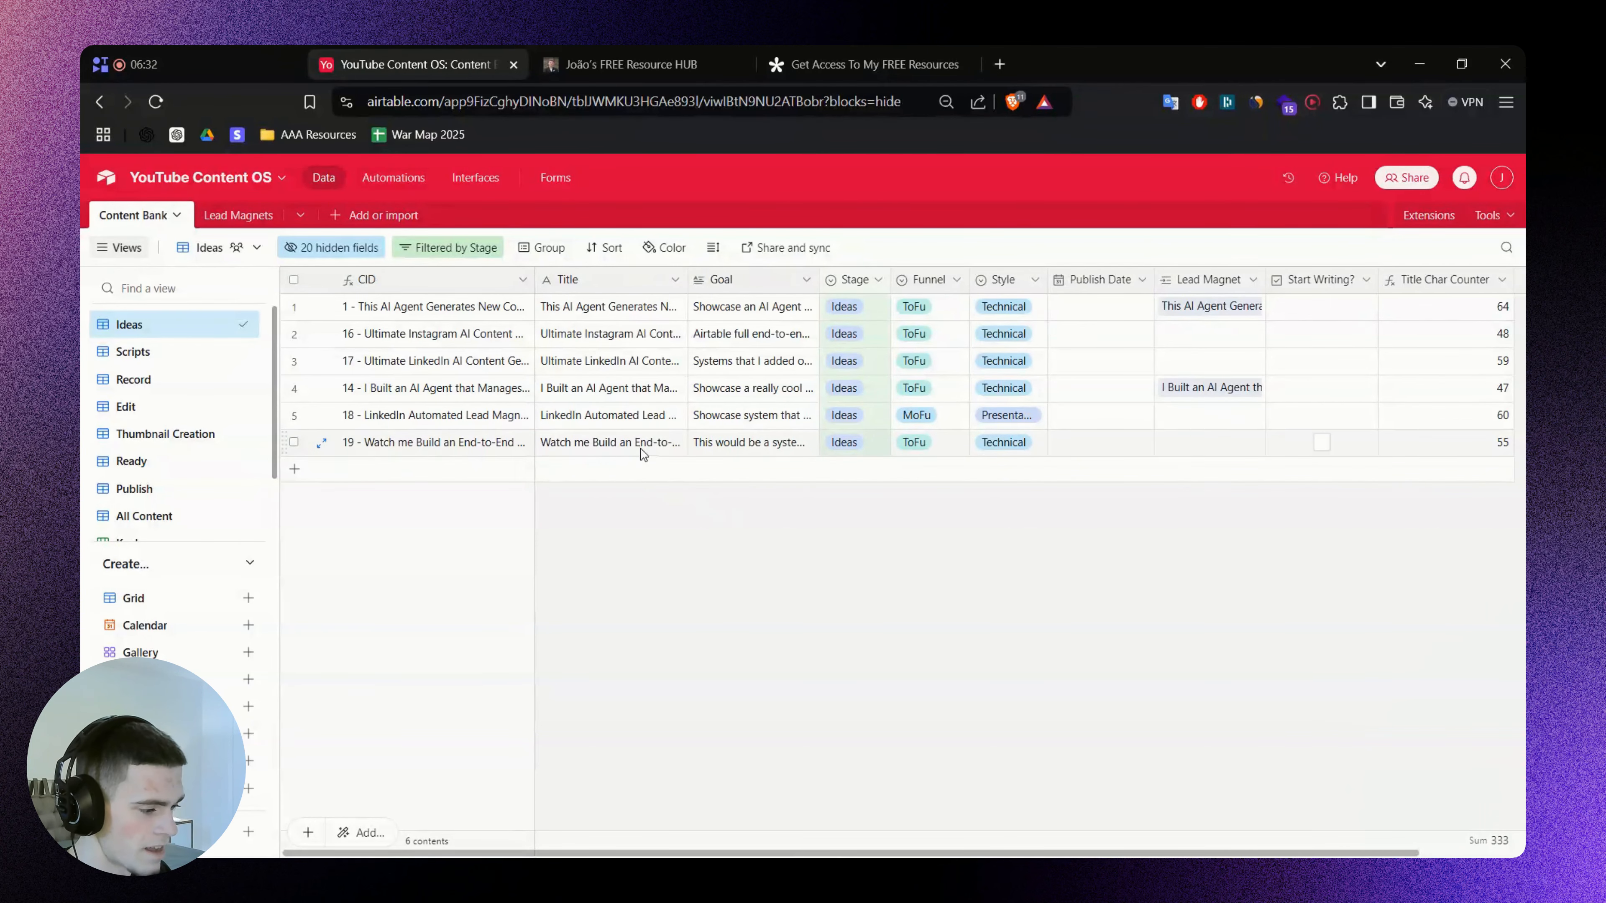
Check the shortened title of record 19 and its Title Char Counter value
{"action": "double_click", "coordinate": [648, 447]}
{"action": "left_click", "coordinate": [874, 530]}
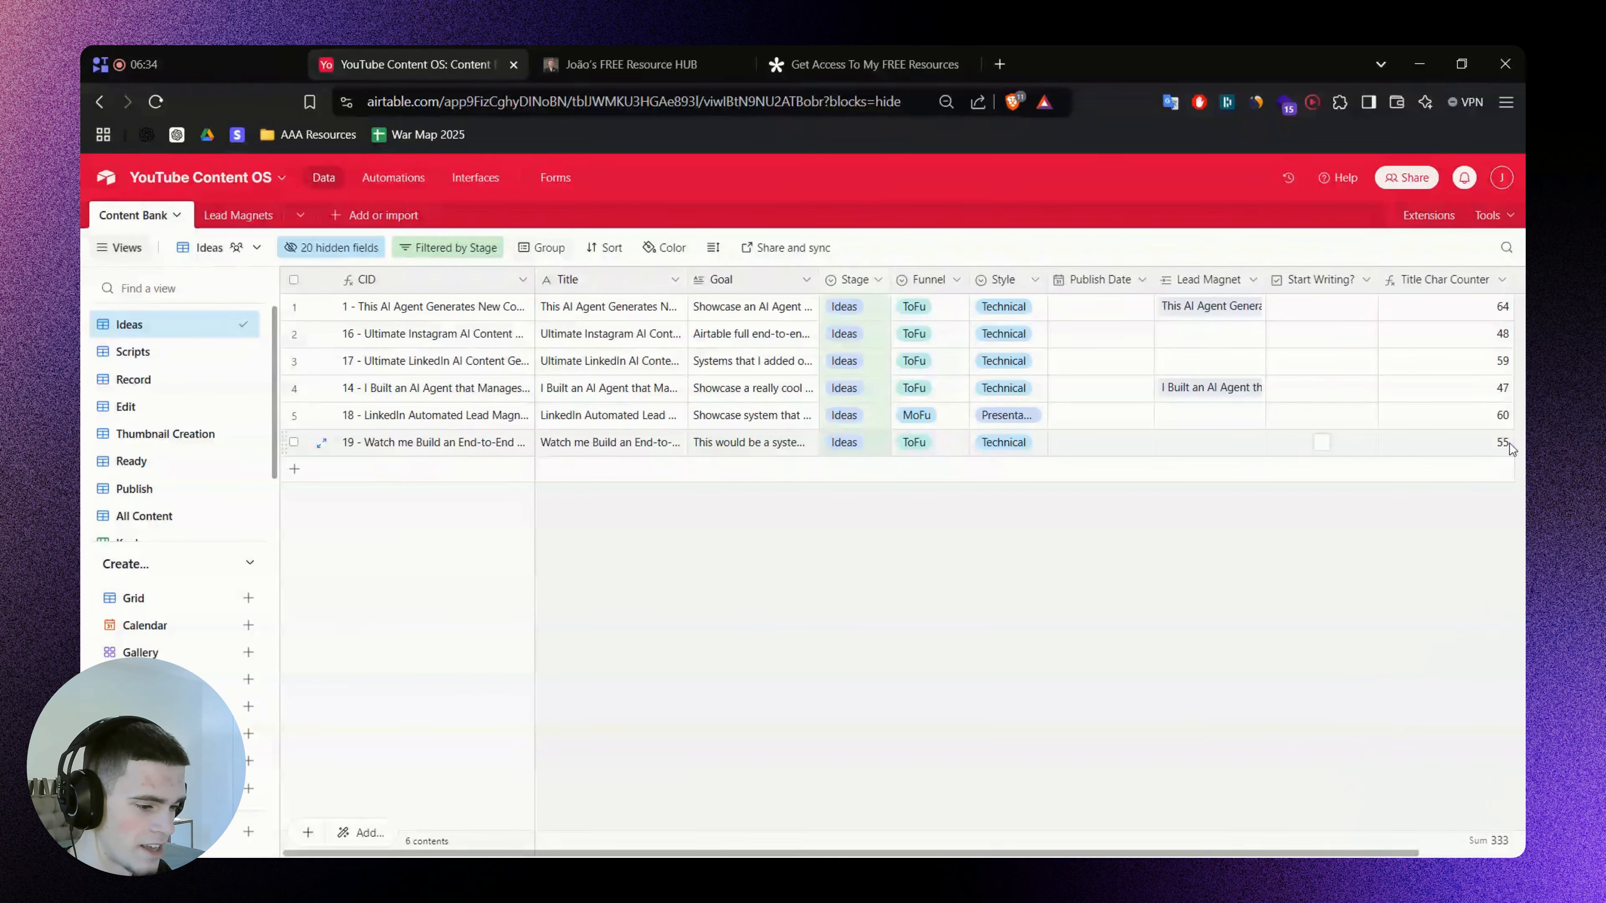
{"action": "left_click", "coordinate": [1477, 451]}
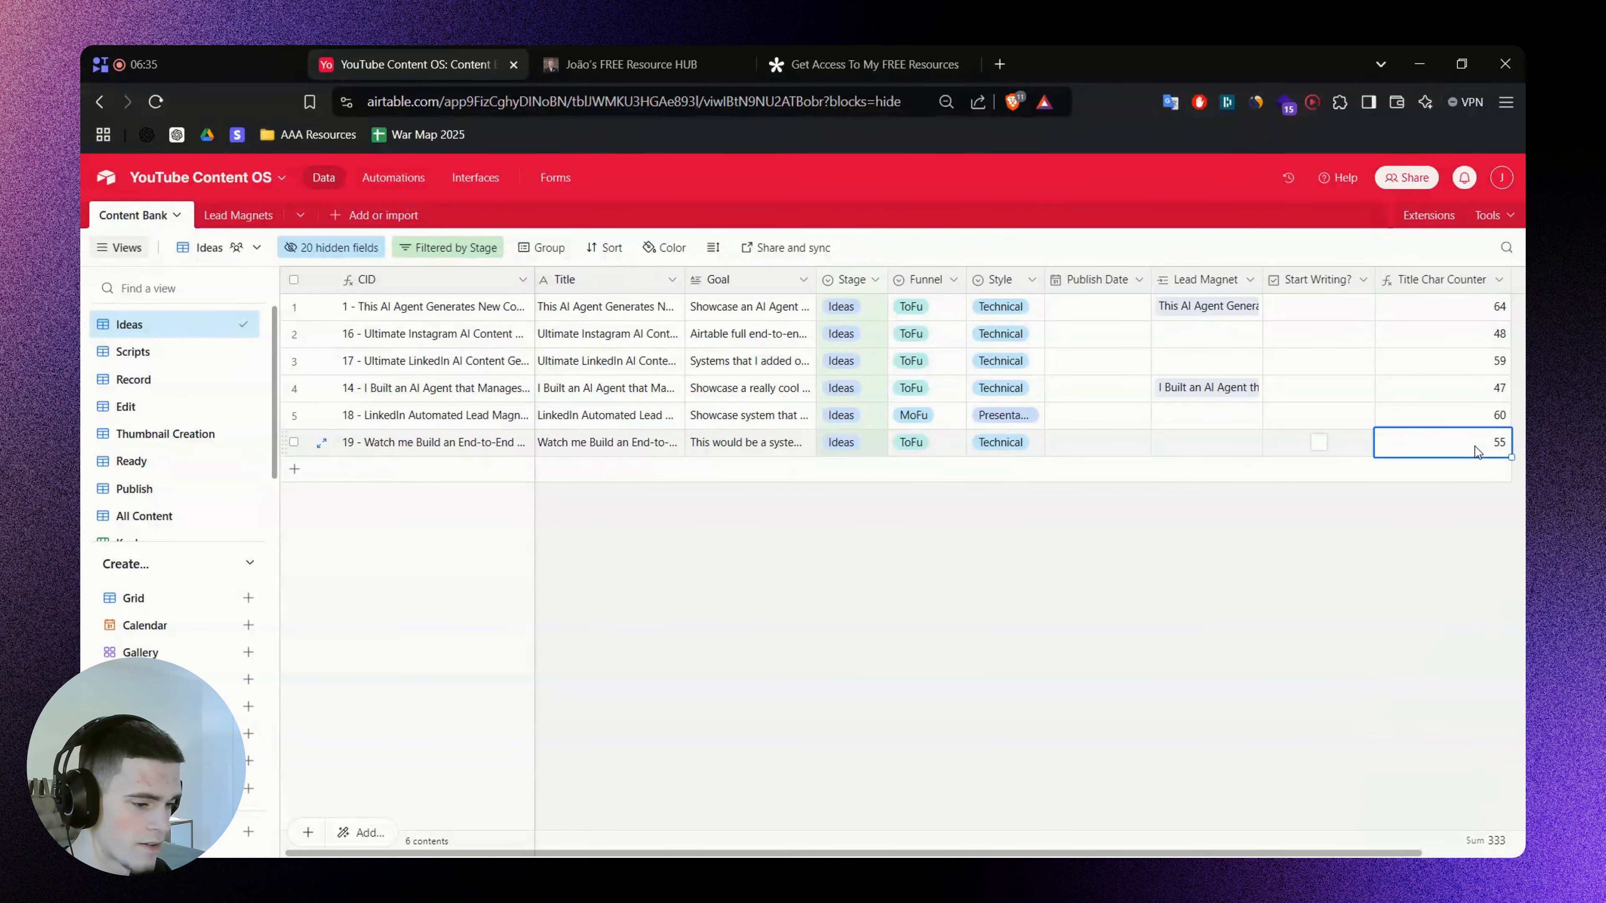
{"action": "left_click", "coordinate": [1355, 578]}
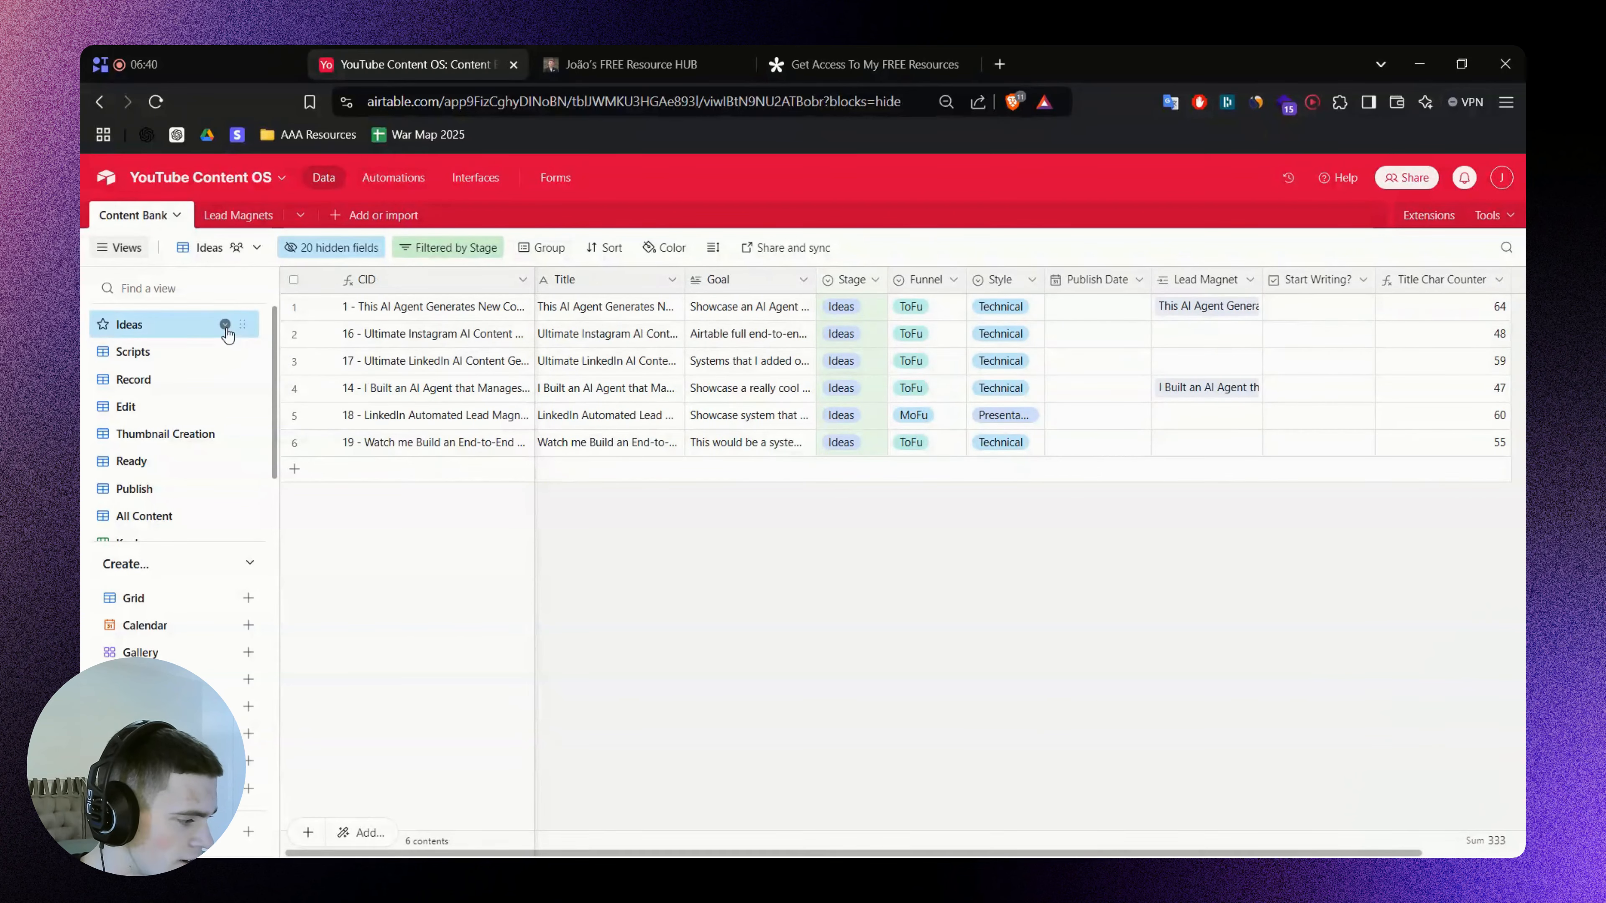
Show the hidden Title Char Counter field in the Scripts view
{"action": "left_click", "coordinate": [226, 350]}
{"action": "left_click", "coordinate": [314, 247]}
{"action": "scroll", "coordinate": [412, 449], "scroll_direction": "down", "scroll_amount": 5}
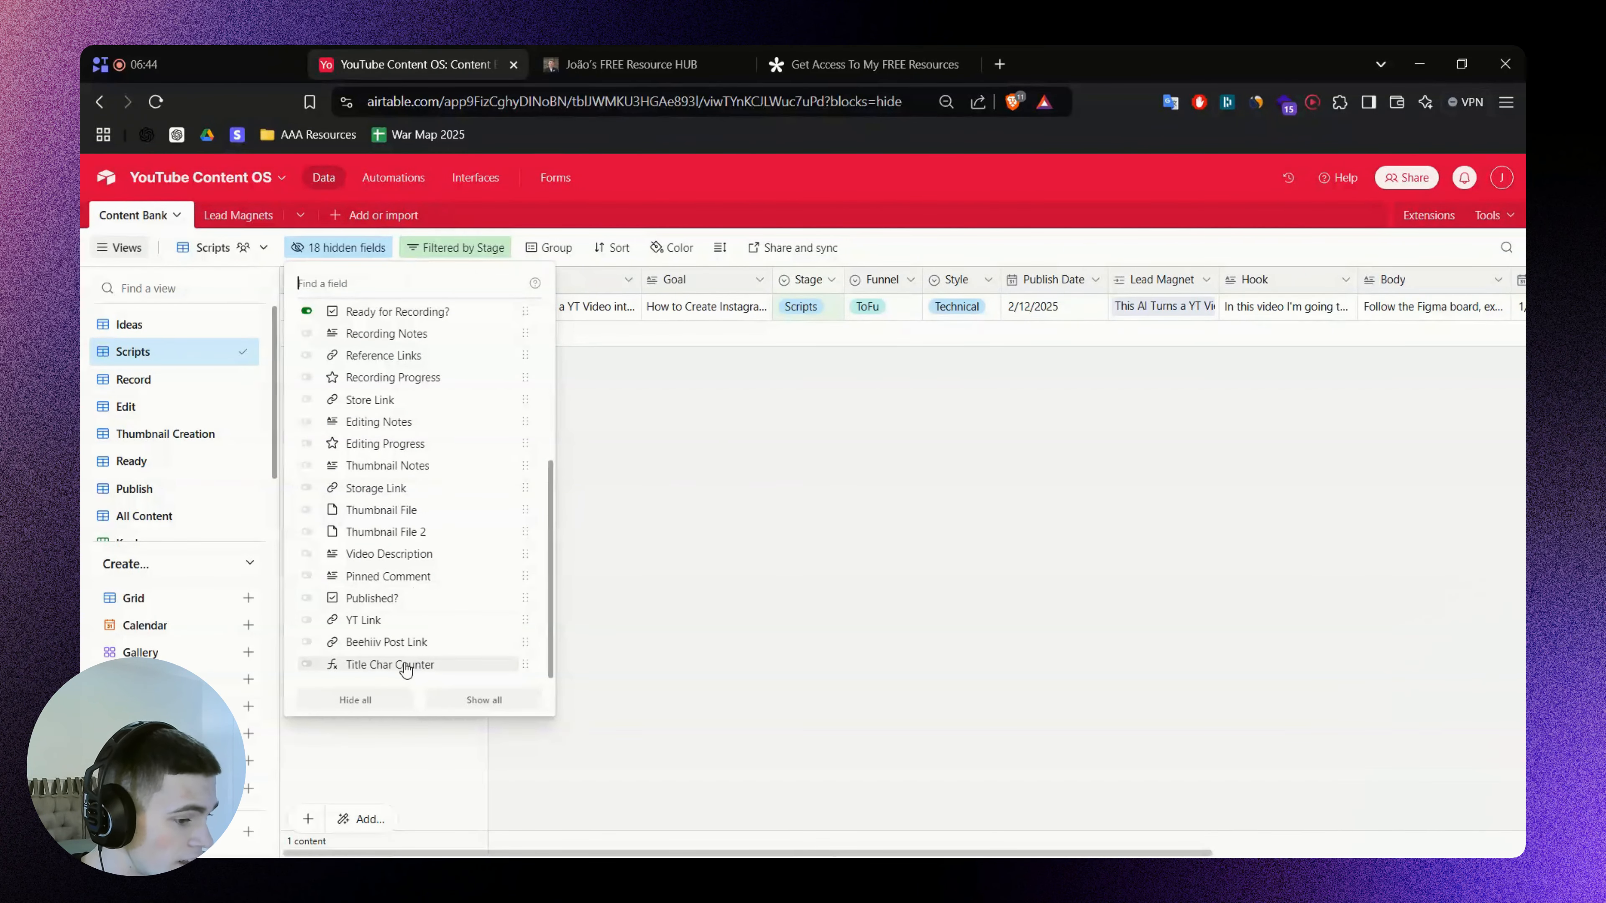
{"action": "left_click", "coordinate": [406, 666]}
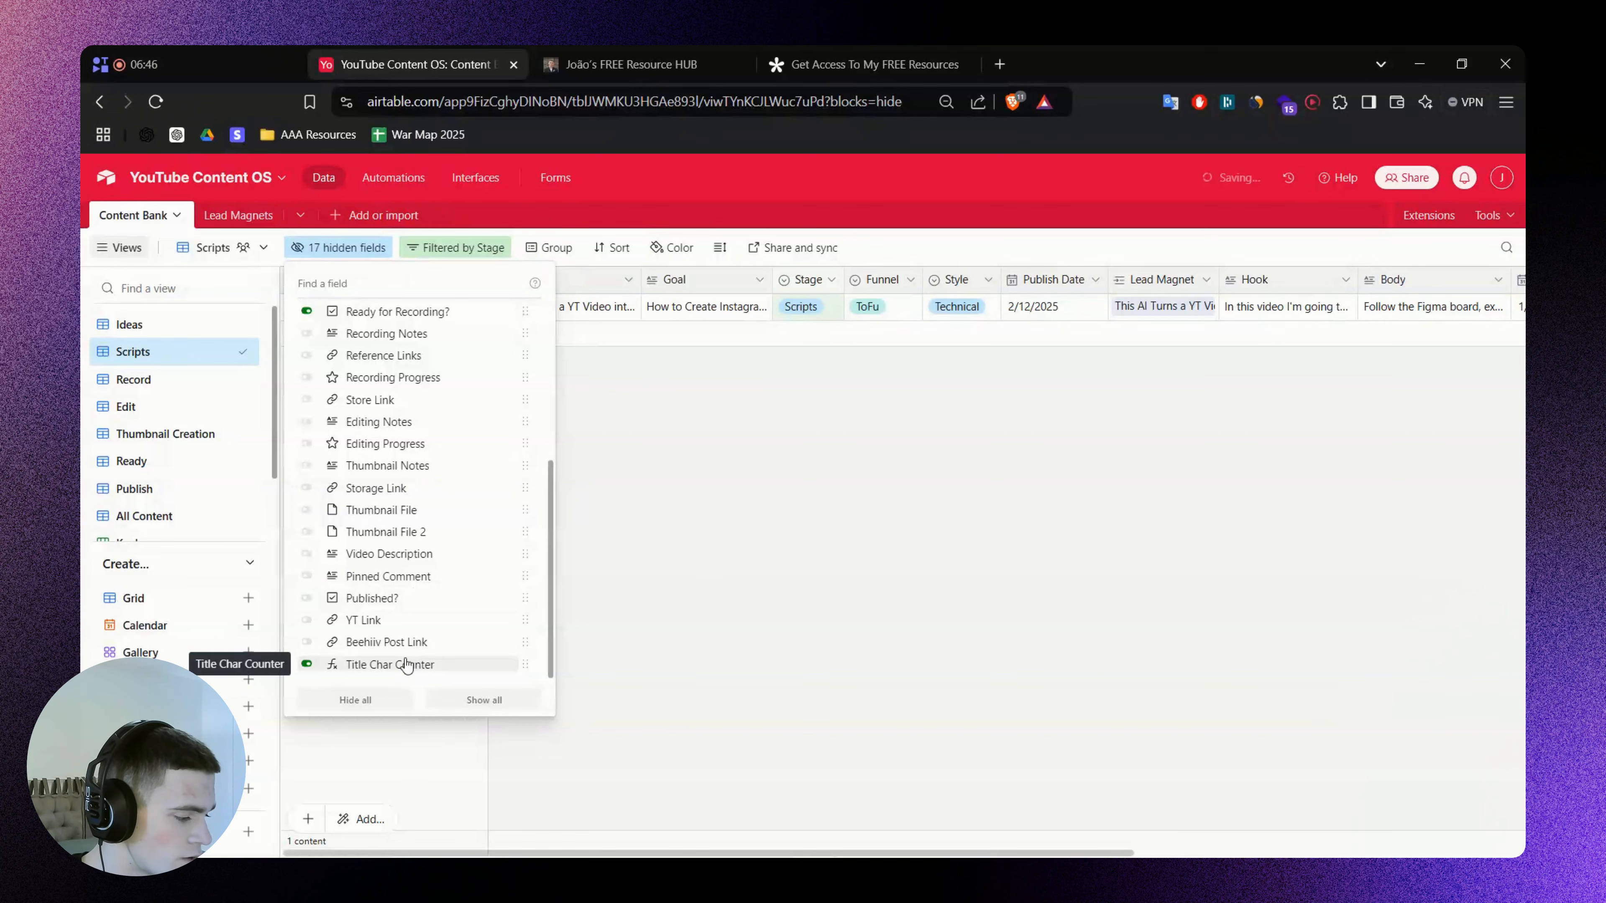
{"action": "left_click", "coordinate": [742, 538]}
Move the Title Char Counter column between Title and Goal in the Scripts view and narrow it slightly
{"action": "scroll", "coordinate": [742, 537], "scroll_direction": "right", "scroll_amount": 10}
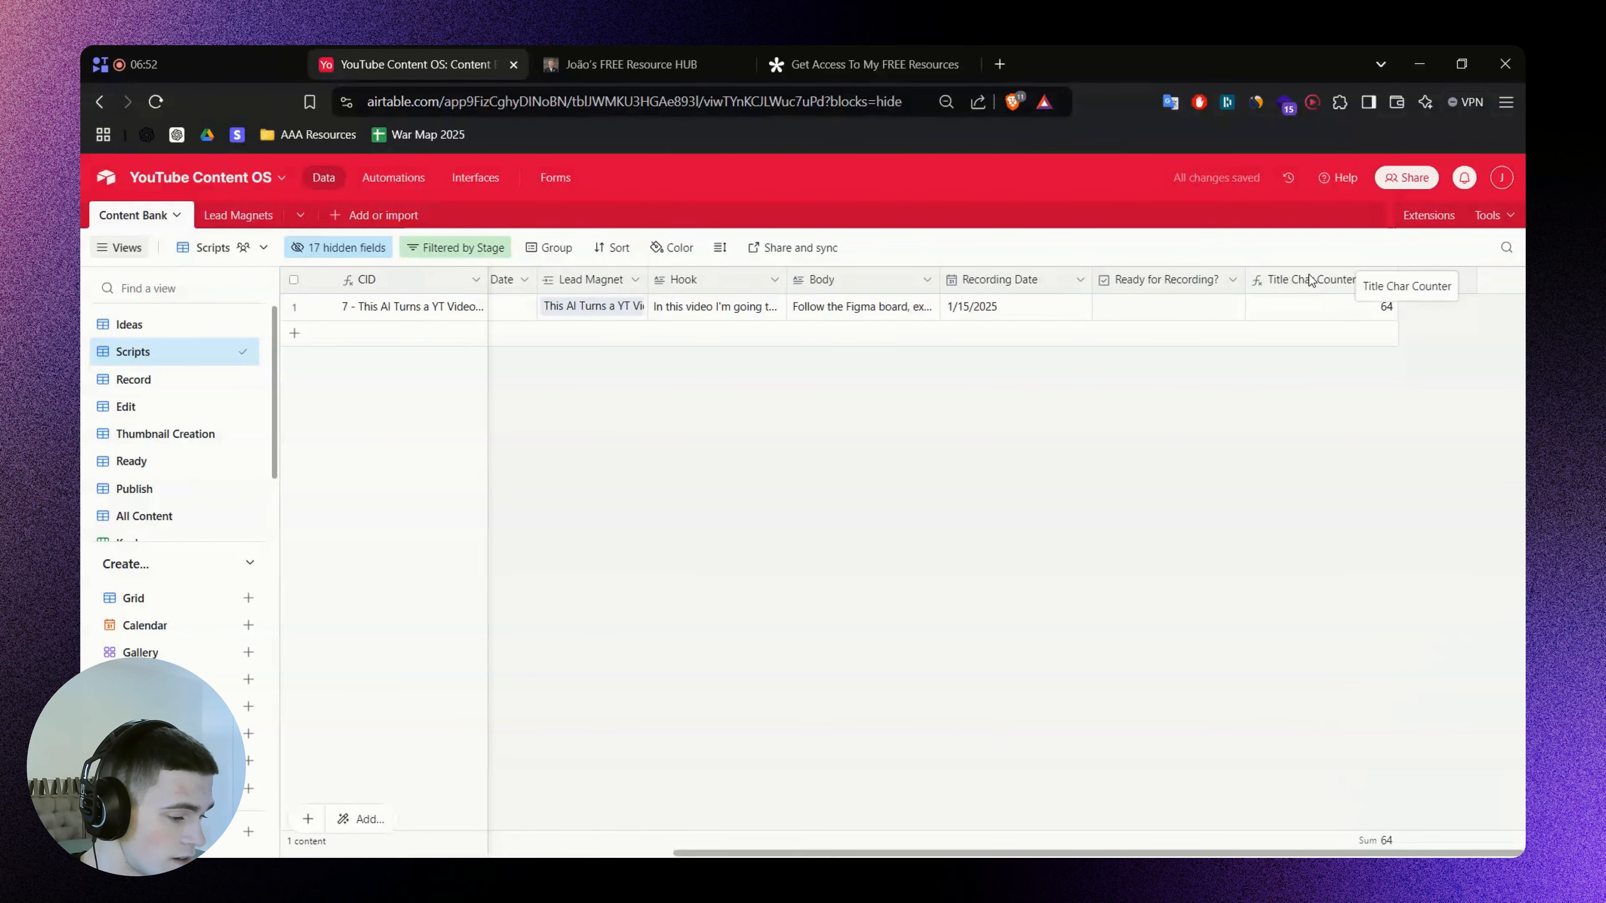
{"action": "left_click_drag", "start_coordinate": [1333, 289], "coordinate": [640, 280]}
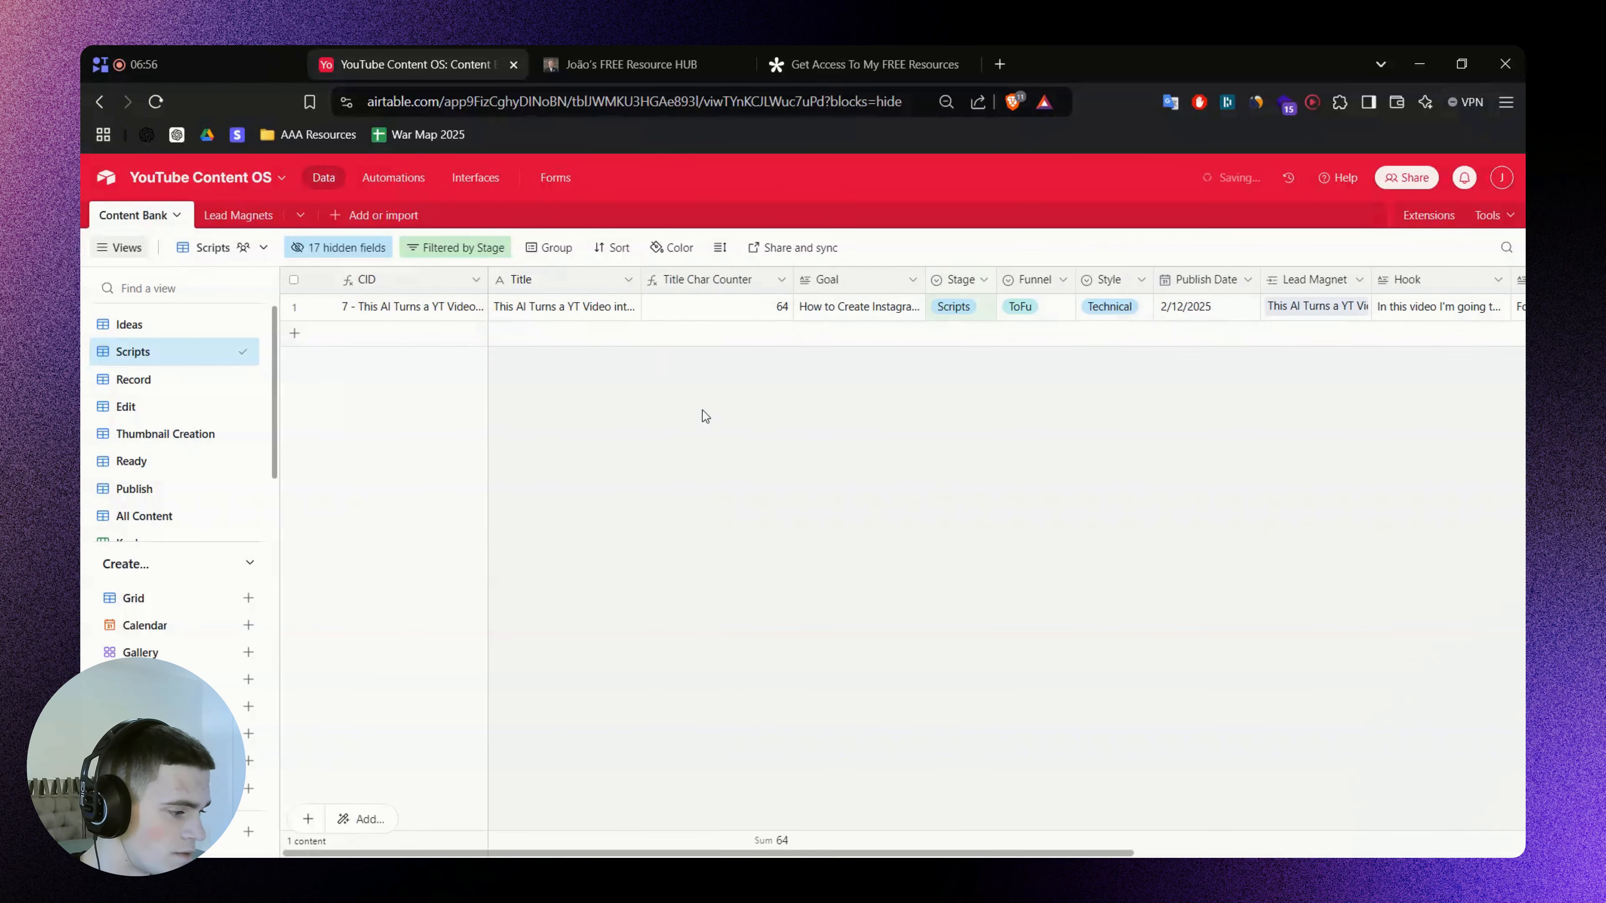
{"action": "left_click_drag", "start_coordinate": [793, 280], "coordinate": [784, 280]}
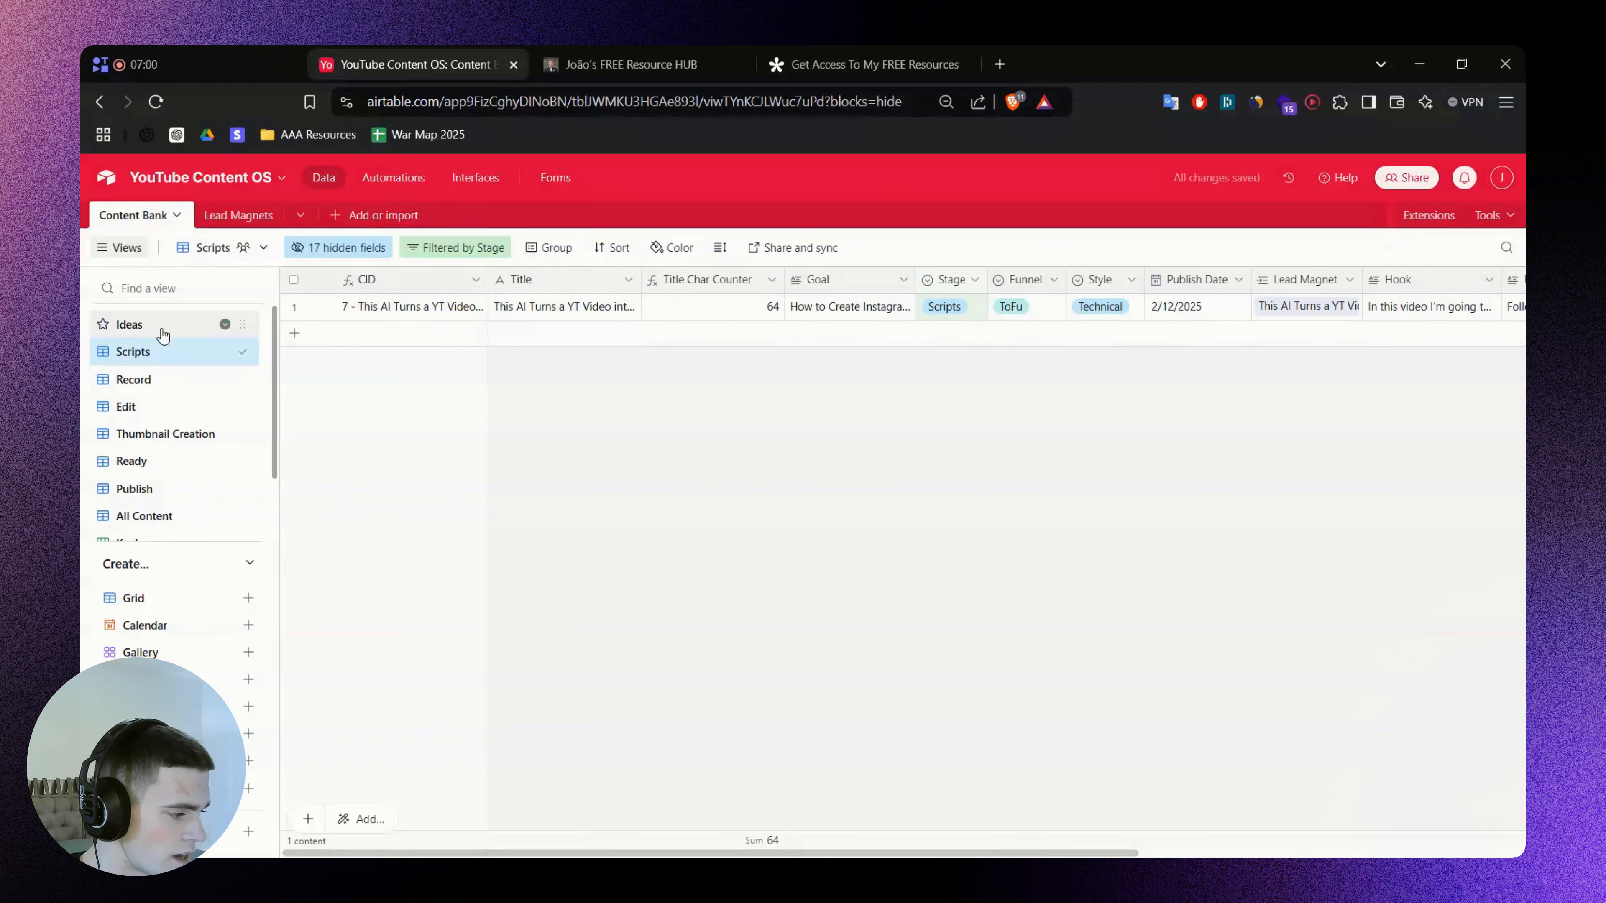
Move the Title Char Counter column between Title and Goal in the Ideas view
{"action": "left_click", "coordinate": [183, 325]}
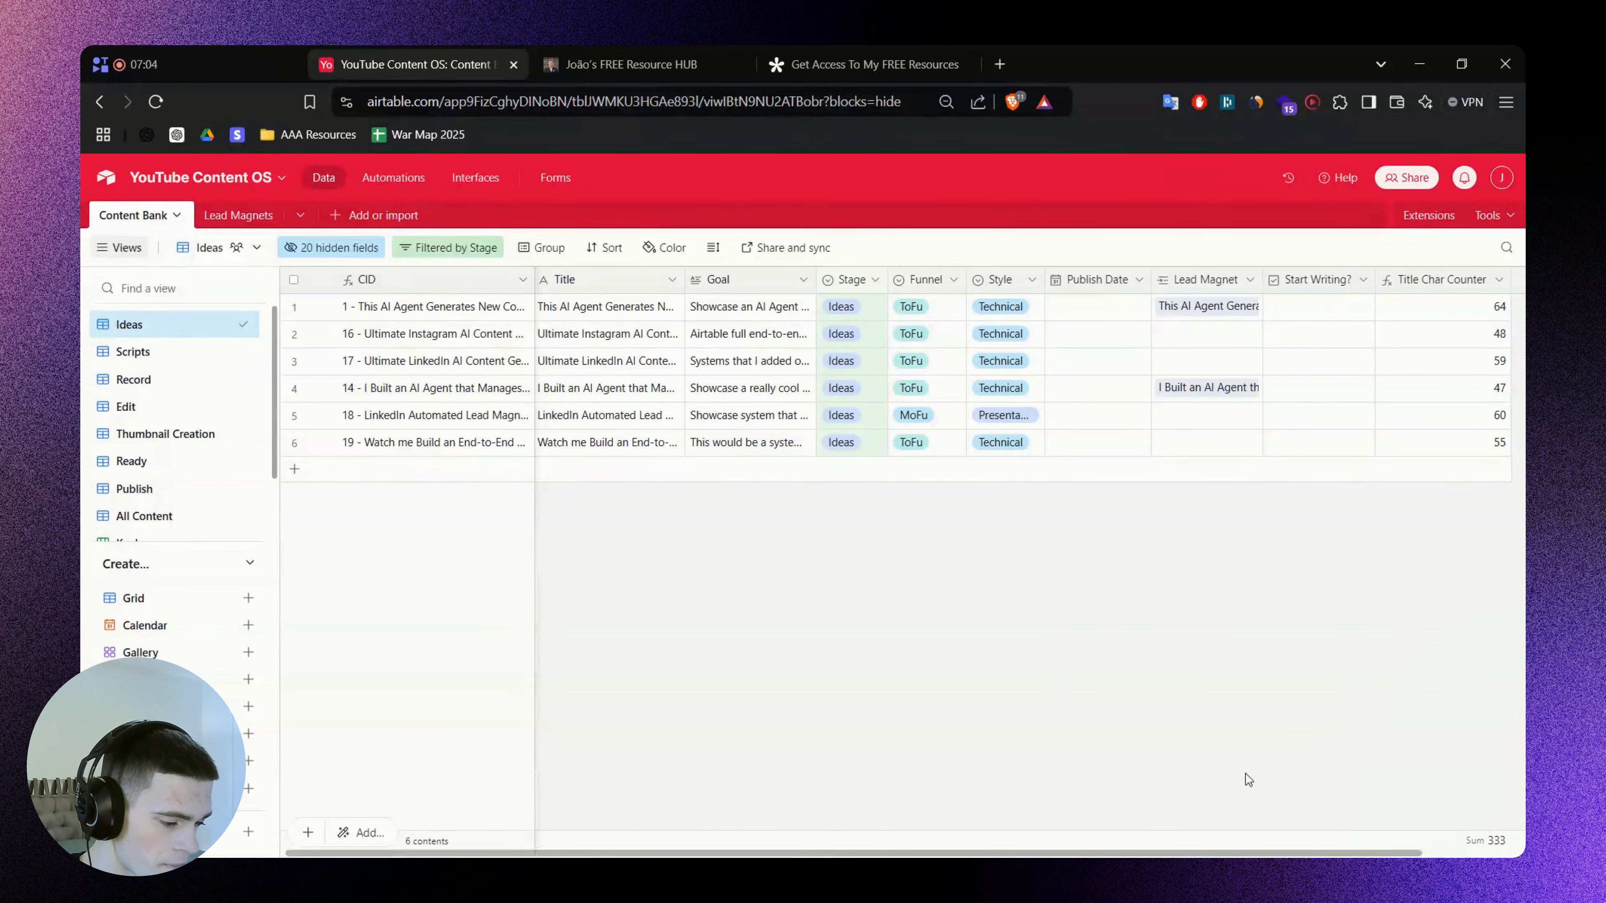
{"action": "scroll", "coordinate": [1439, 443], "scroll_direction": "right", "scroll_amount": 3}
{"action": "left_click_drag", "start_coordinate": [1347, 280], "coordinate": [731, 284]}
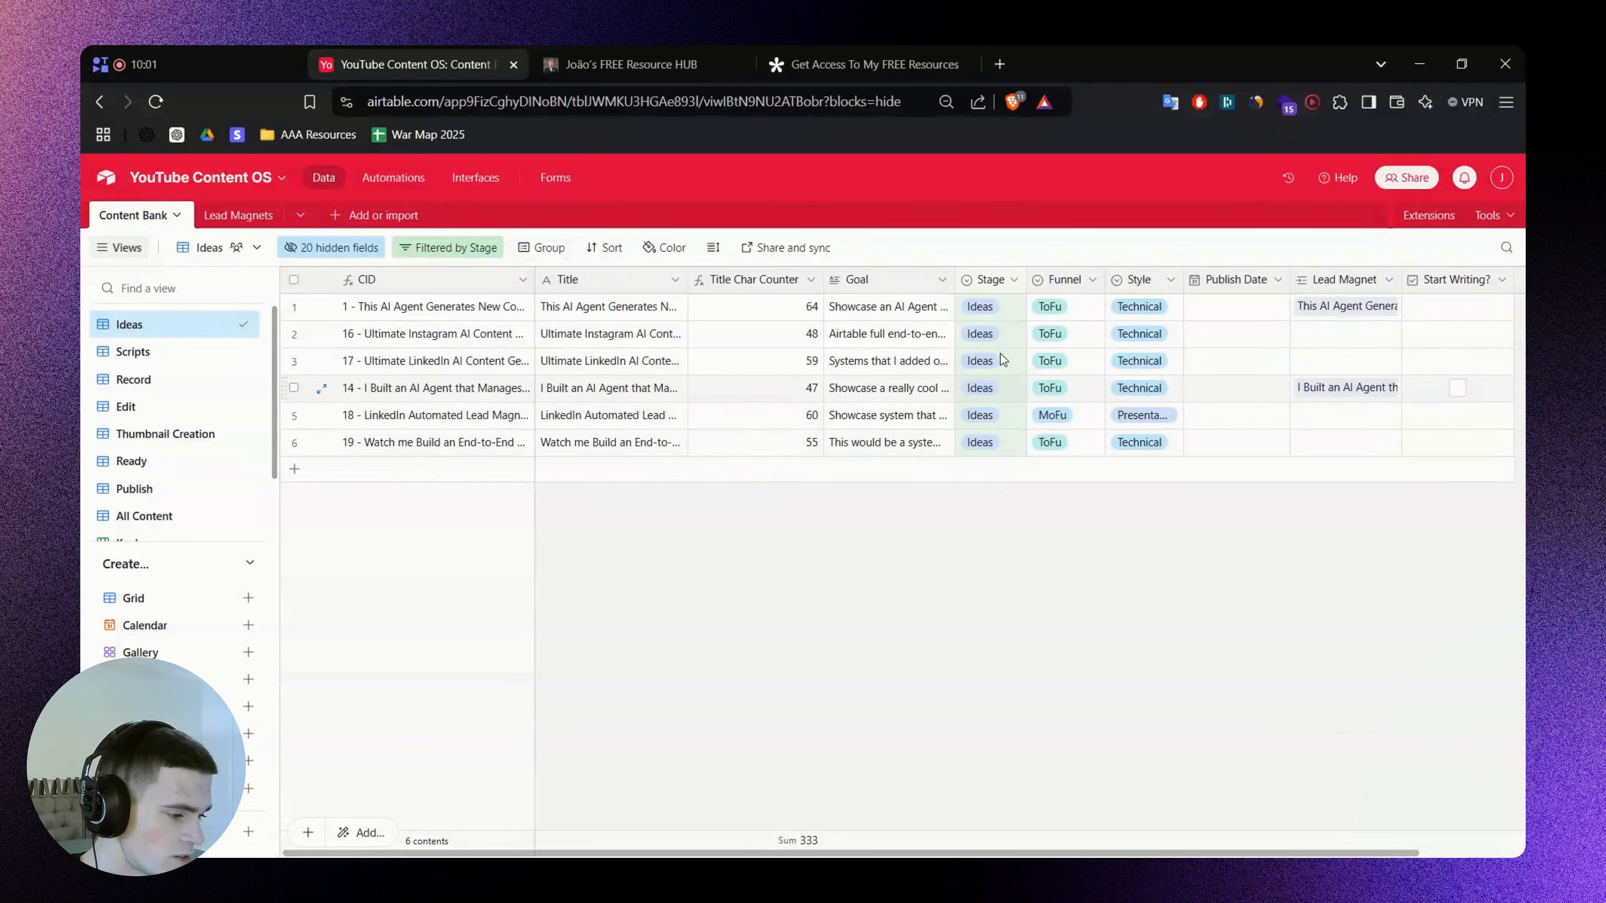
Change the Stage of record 1 in the Ideas view to Scripts and undo the change
{"action": "left_click", "coordinate": [1005, 307]}
{"action": "left_click", "coordinate": [1013, 306]}
{"action": "scroll", "coordinate": [1000, 421], "scroll_direction": "down", "scroll_amount": 1}
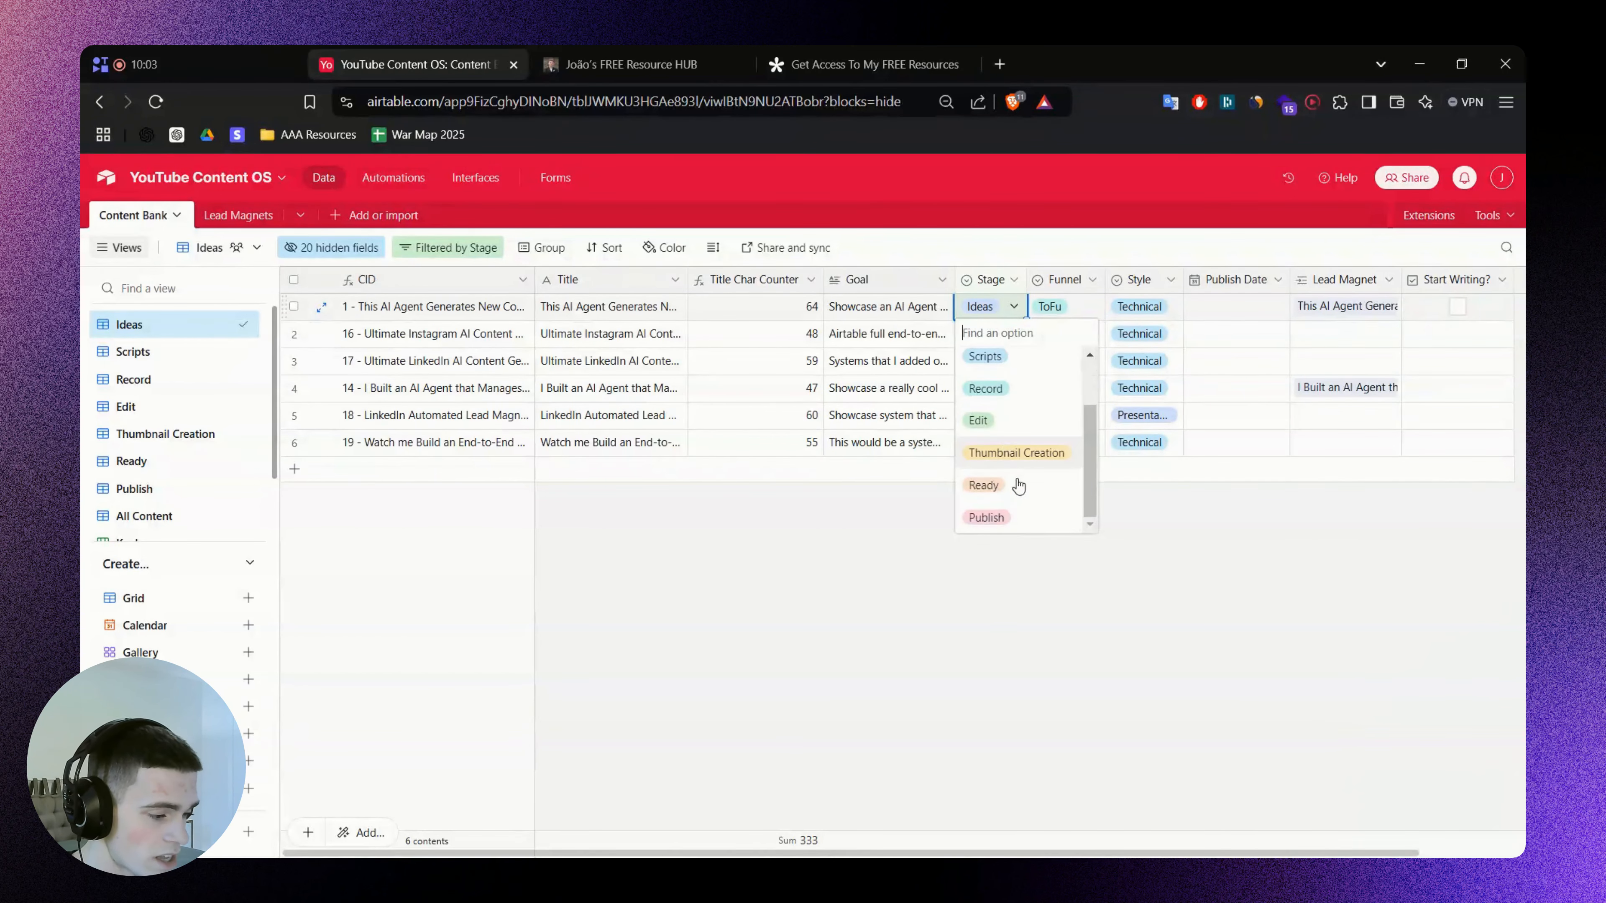
{"action": "left_click", "coordinate": [1192, 607]}
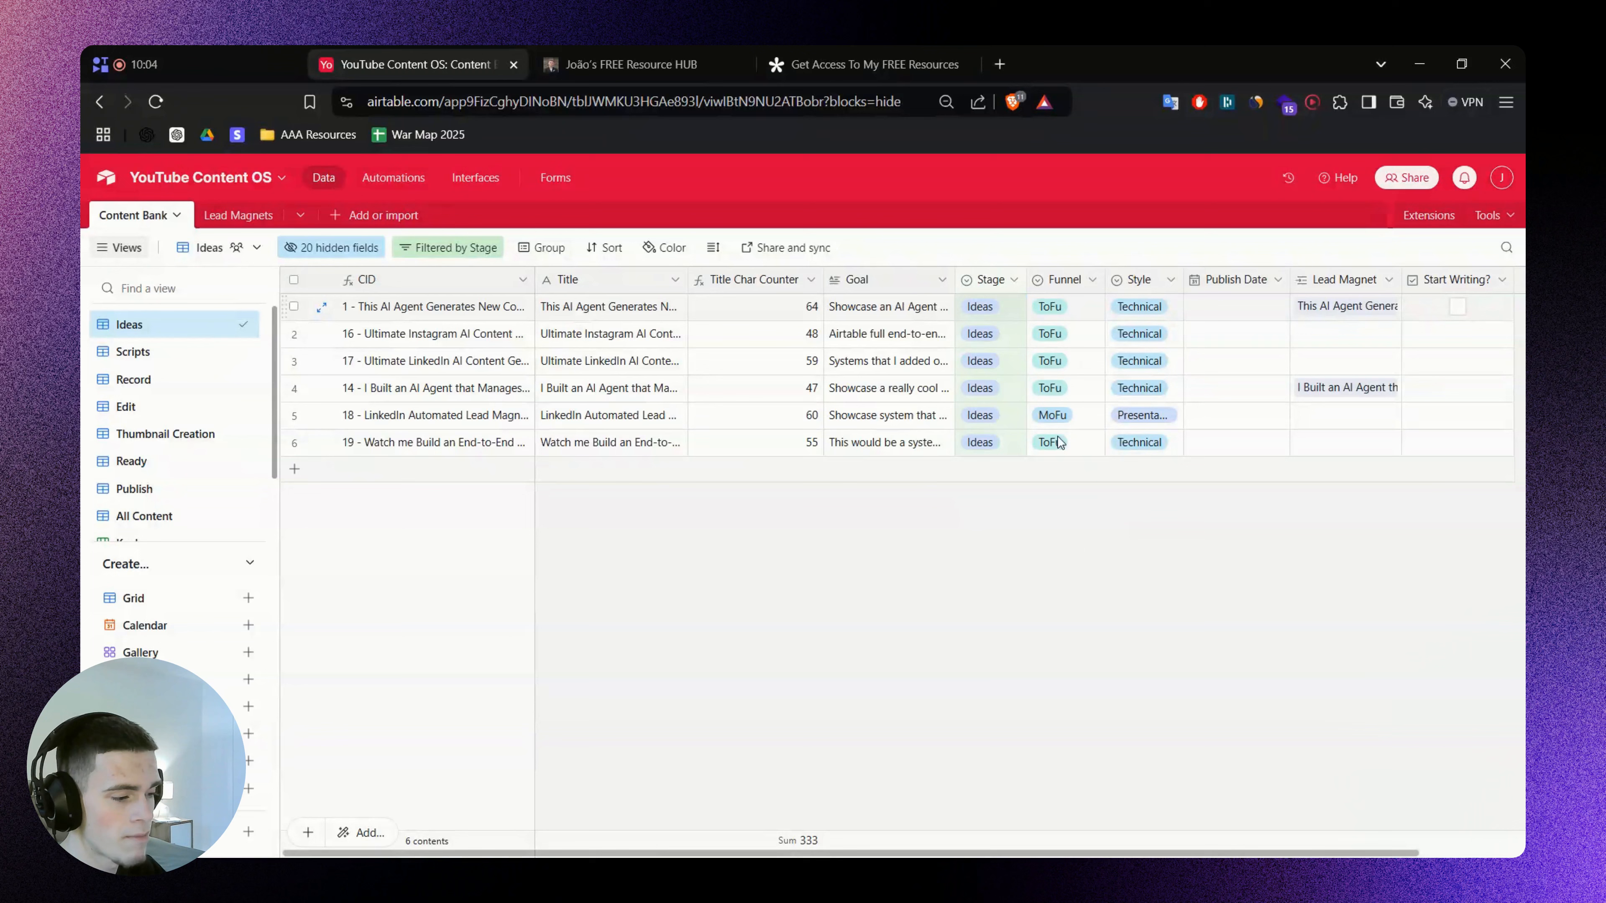
{"action": "left_click", "coordinate": [1006, 305]}
{"action": "left_click", "coordinate": [999, 303]}
{"action": "left_click", "coordinate": [988, 307]}
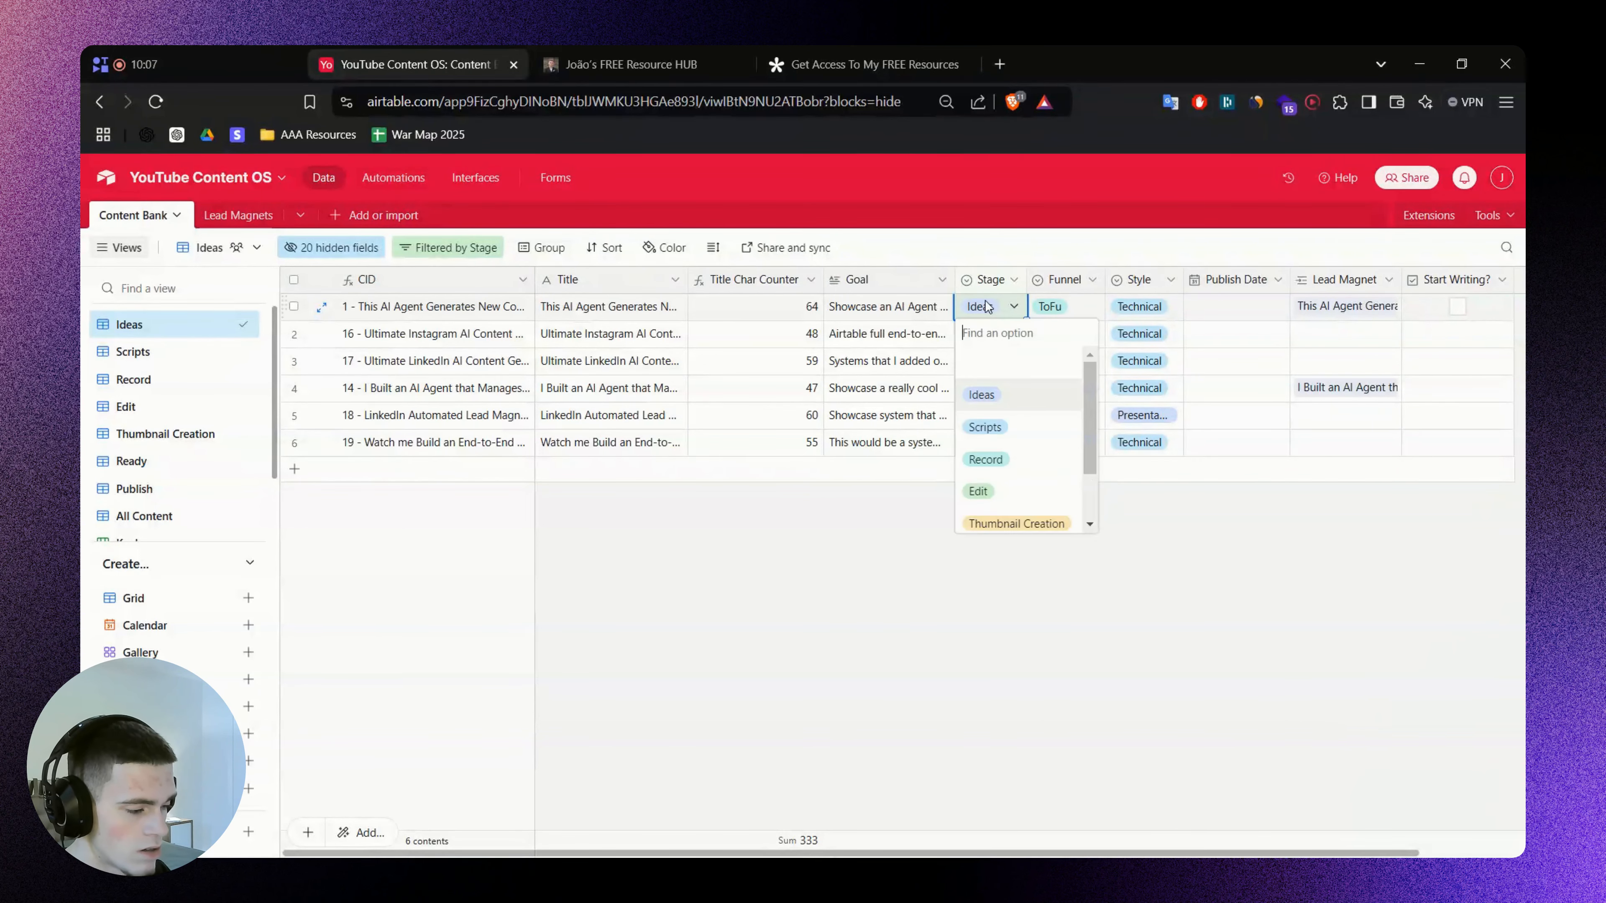
{"action": "scroll", "coordinate": [1020, 395], "scroll_direction": "down", "scroll_amount": 1}
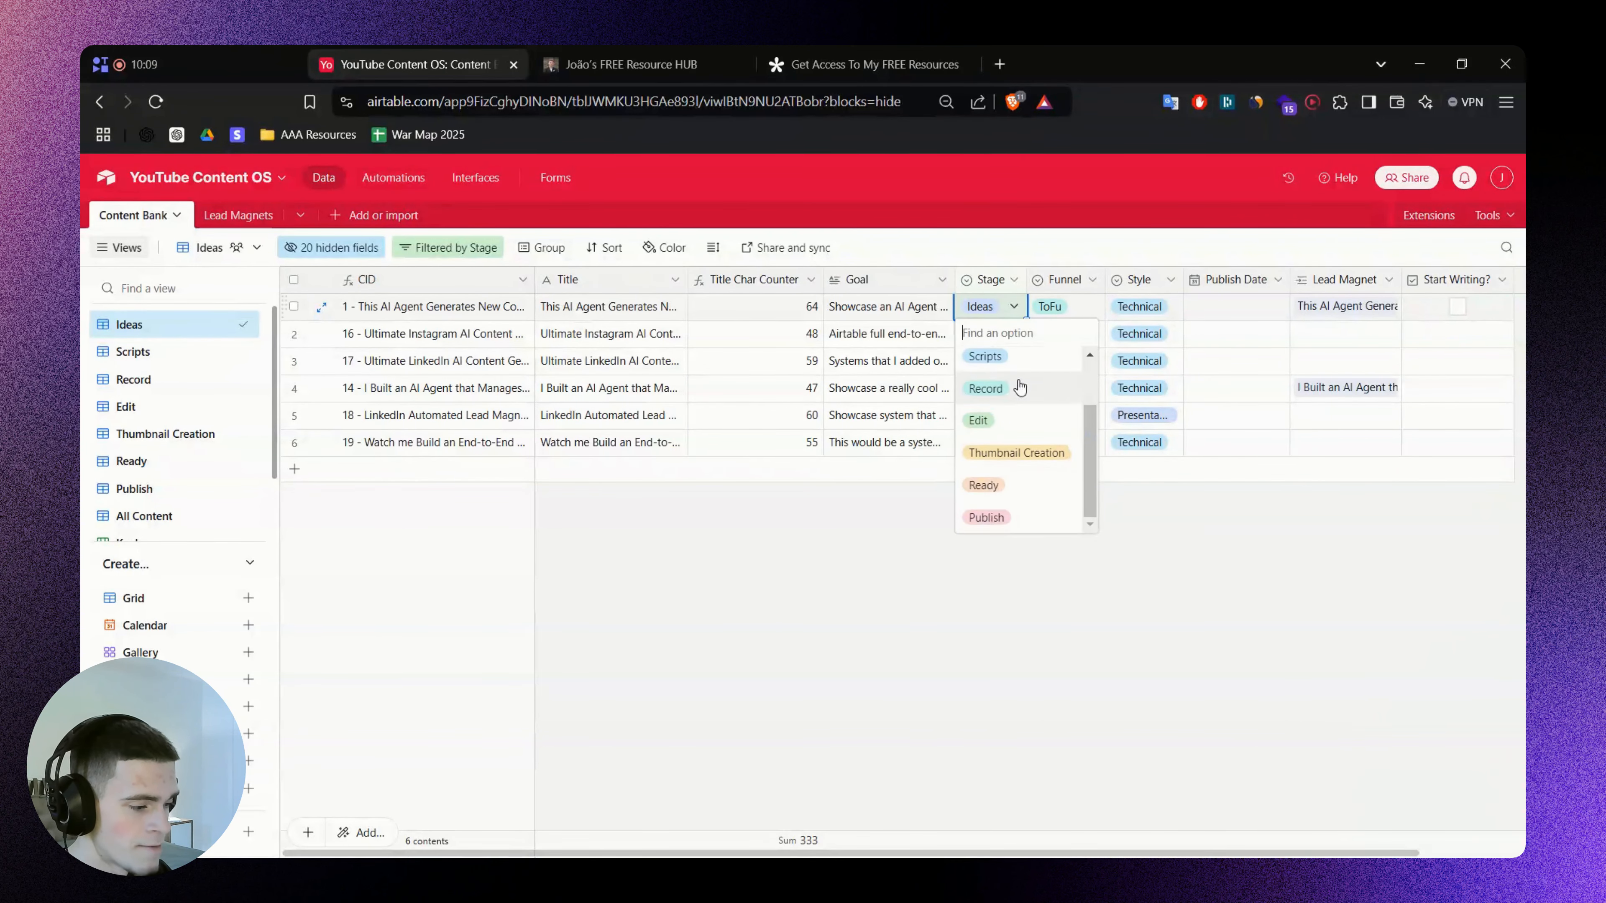
{"action": "left_click", "coordinate": [1014, 364]}
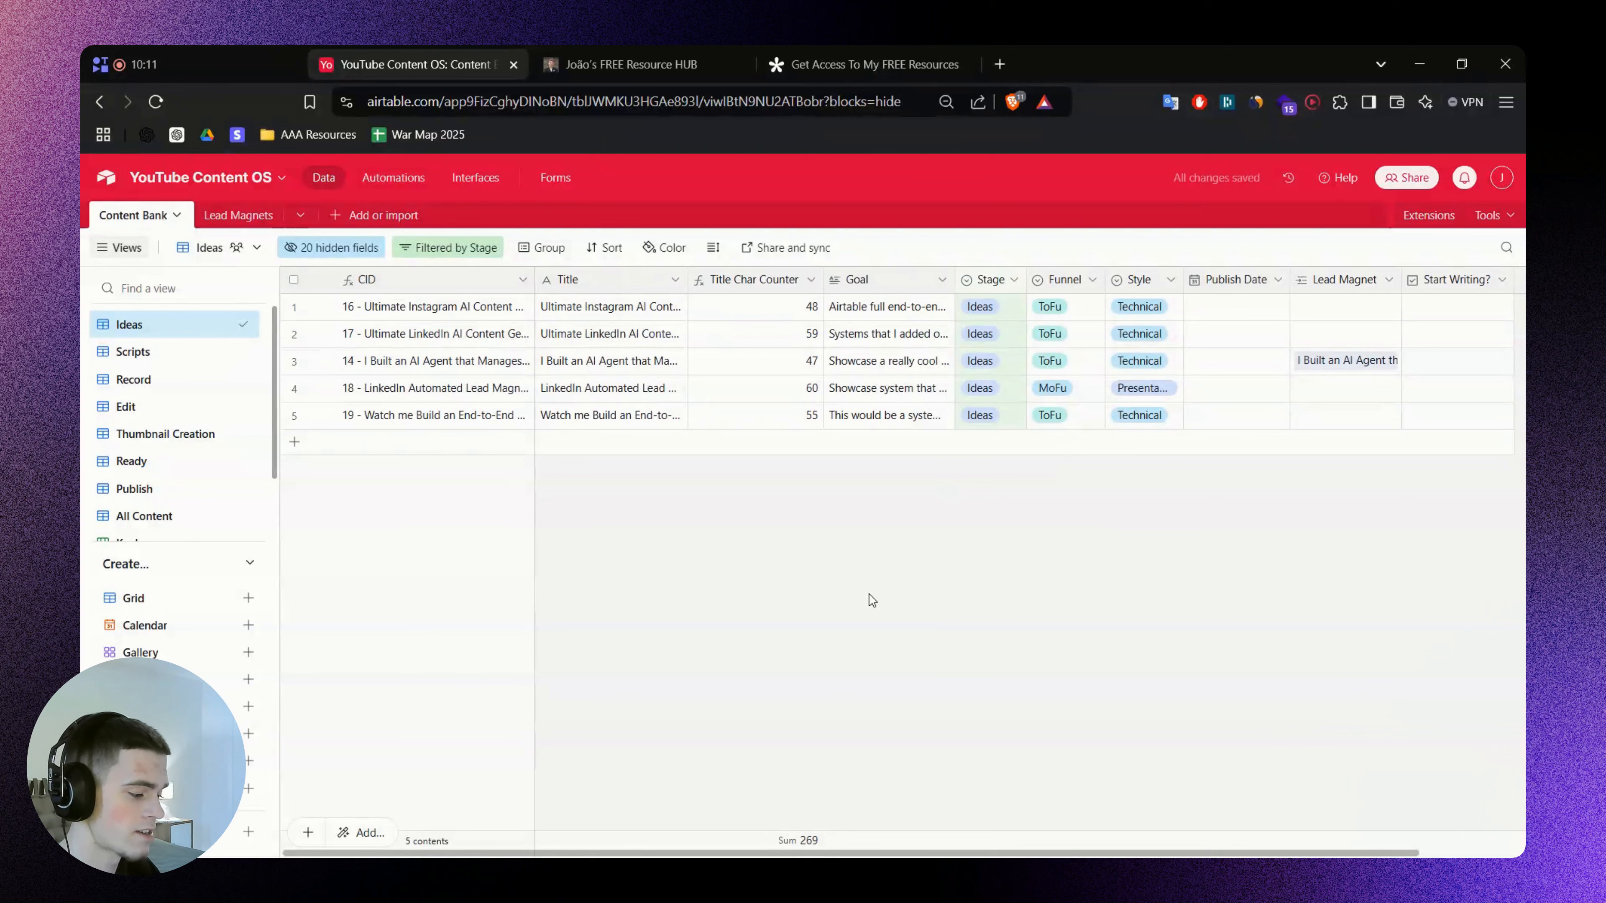
{"action": "key", "text": "ctrl+z"}
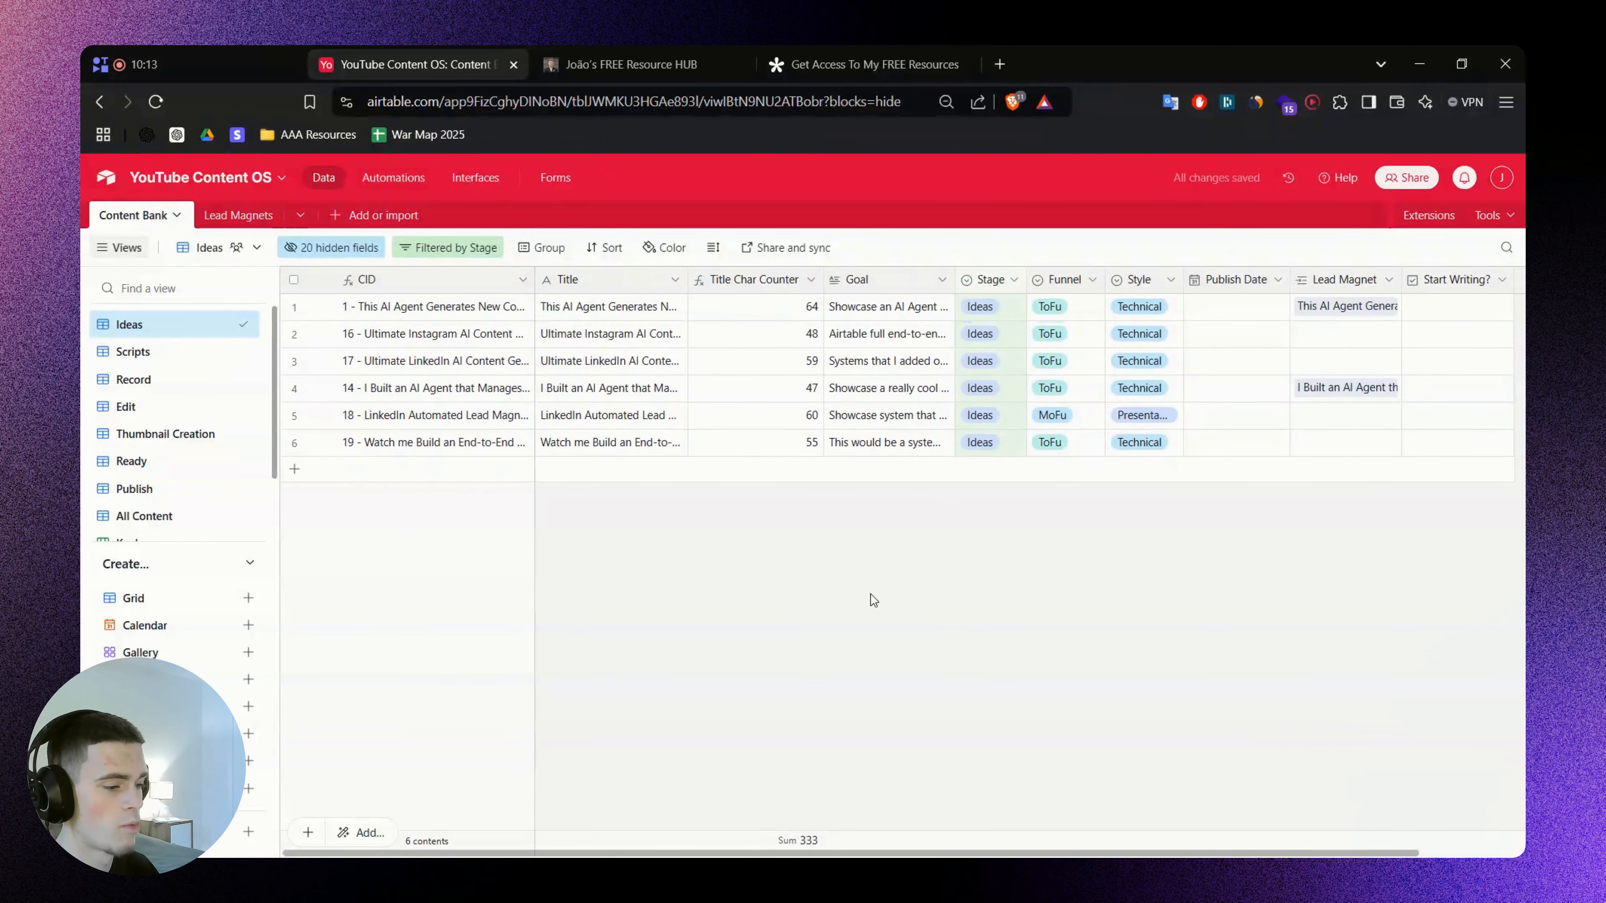
Tick the Start Writing? checkbox of record 1 in the Ideas view and clear it again
{"action": "left_click", "coordinate": [1455, 307]}
{"action": "left_click", "coordinate": [1454, 307]}
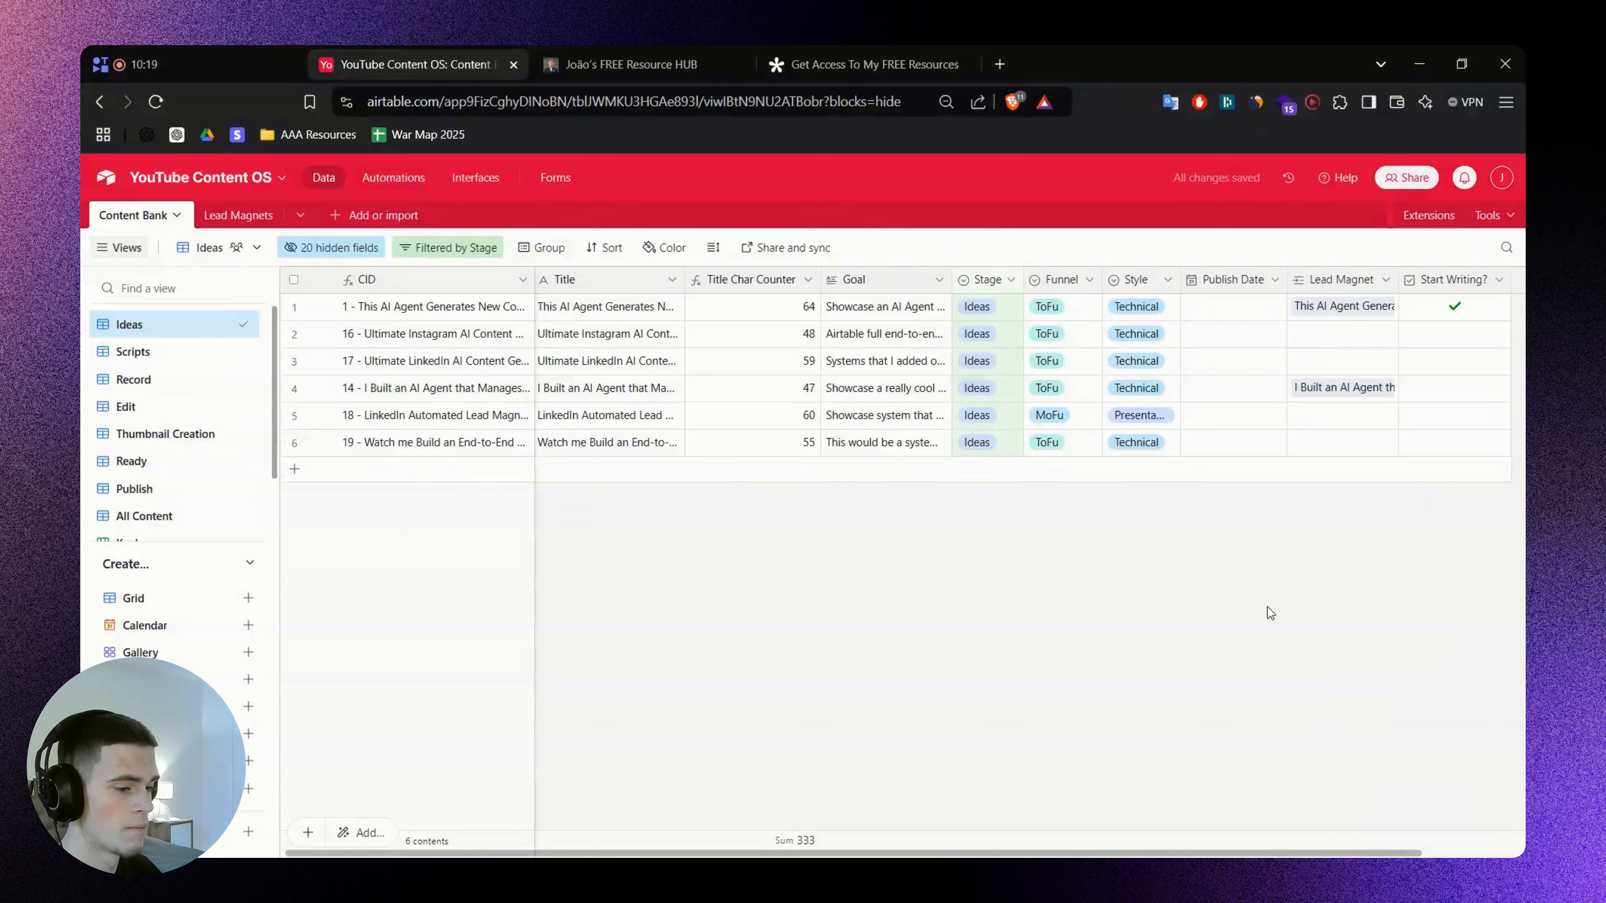
{"action": "left_click", "coordinate": [1454, 308]}
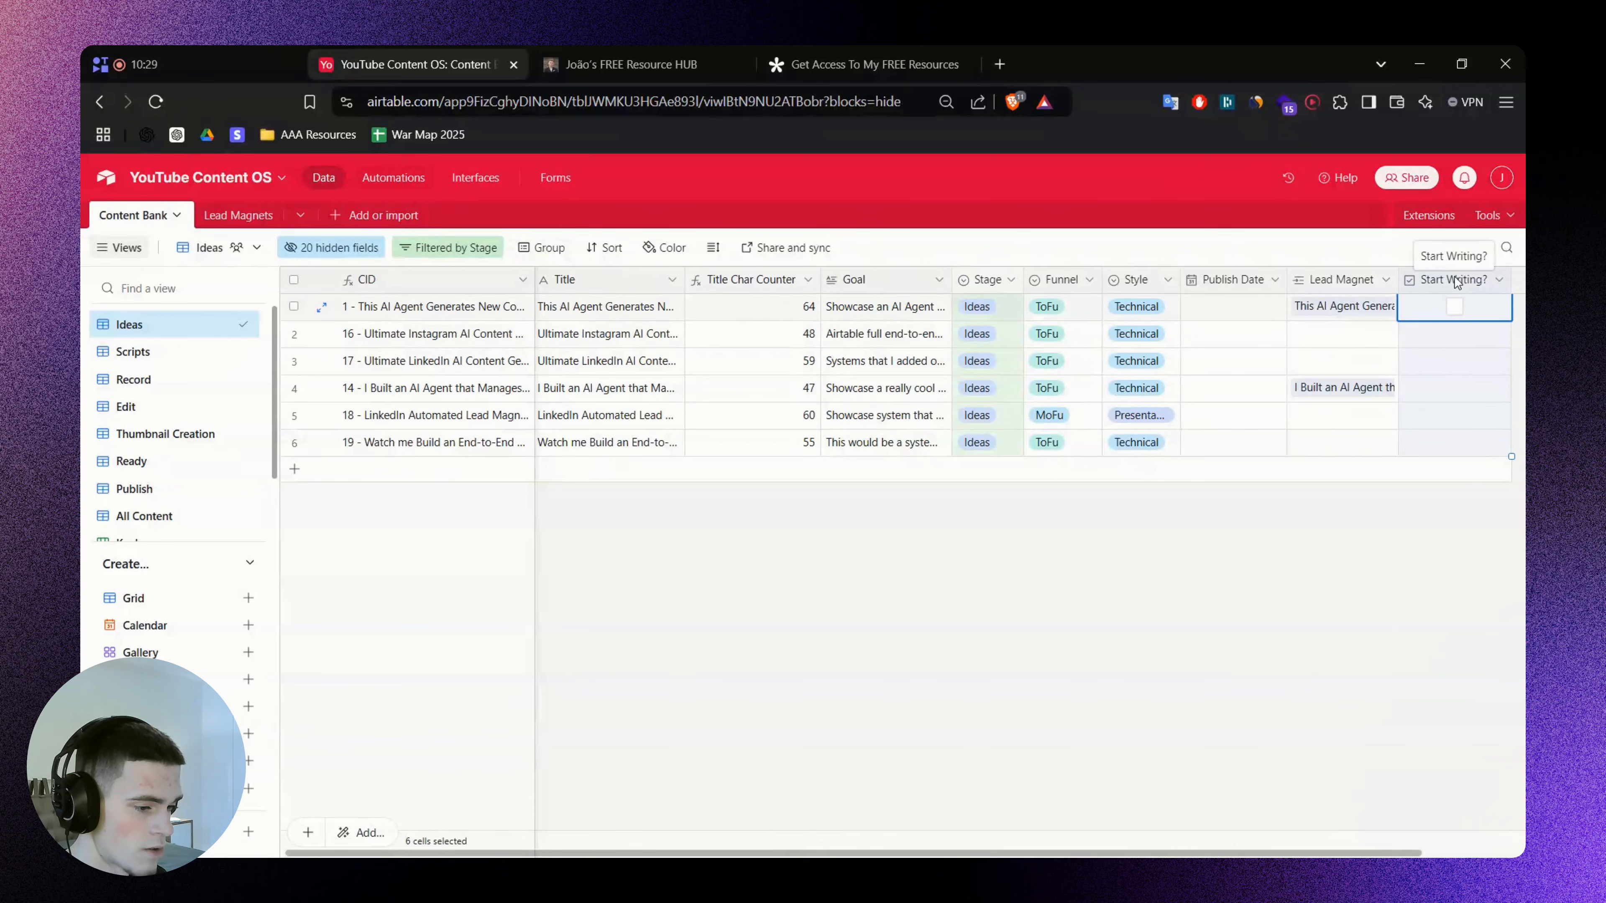
Look at the Ready for Recording? checkbox field at the end of the Scripts view
{"action": "left_click", "coordinate": [223, 351]}
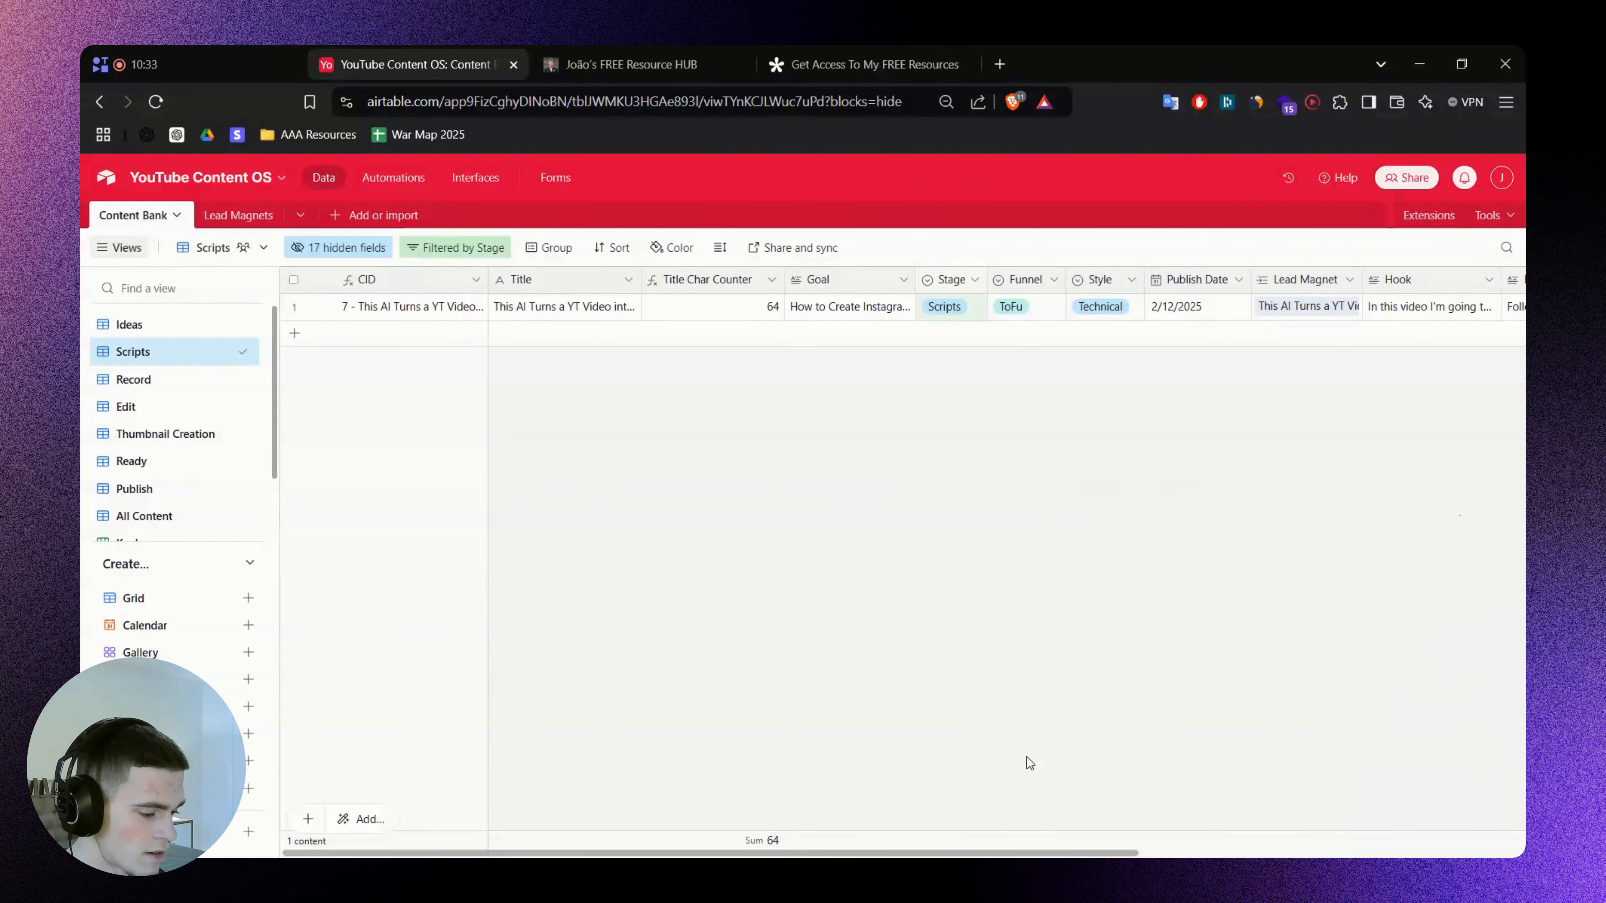
{"action": "left_click_drag", "start_coordinate": [1027, 853], "coordinate": [1411, 852]}
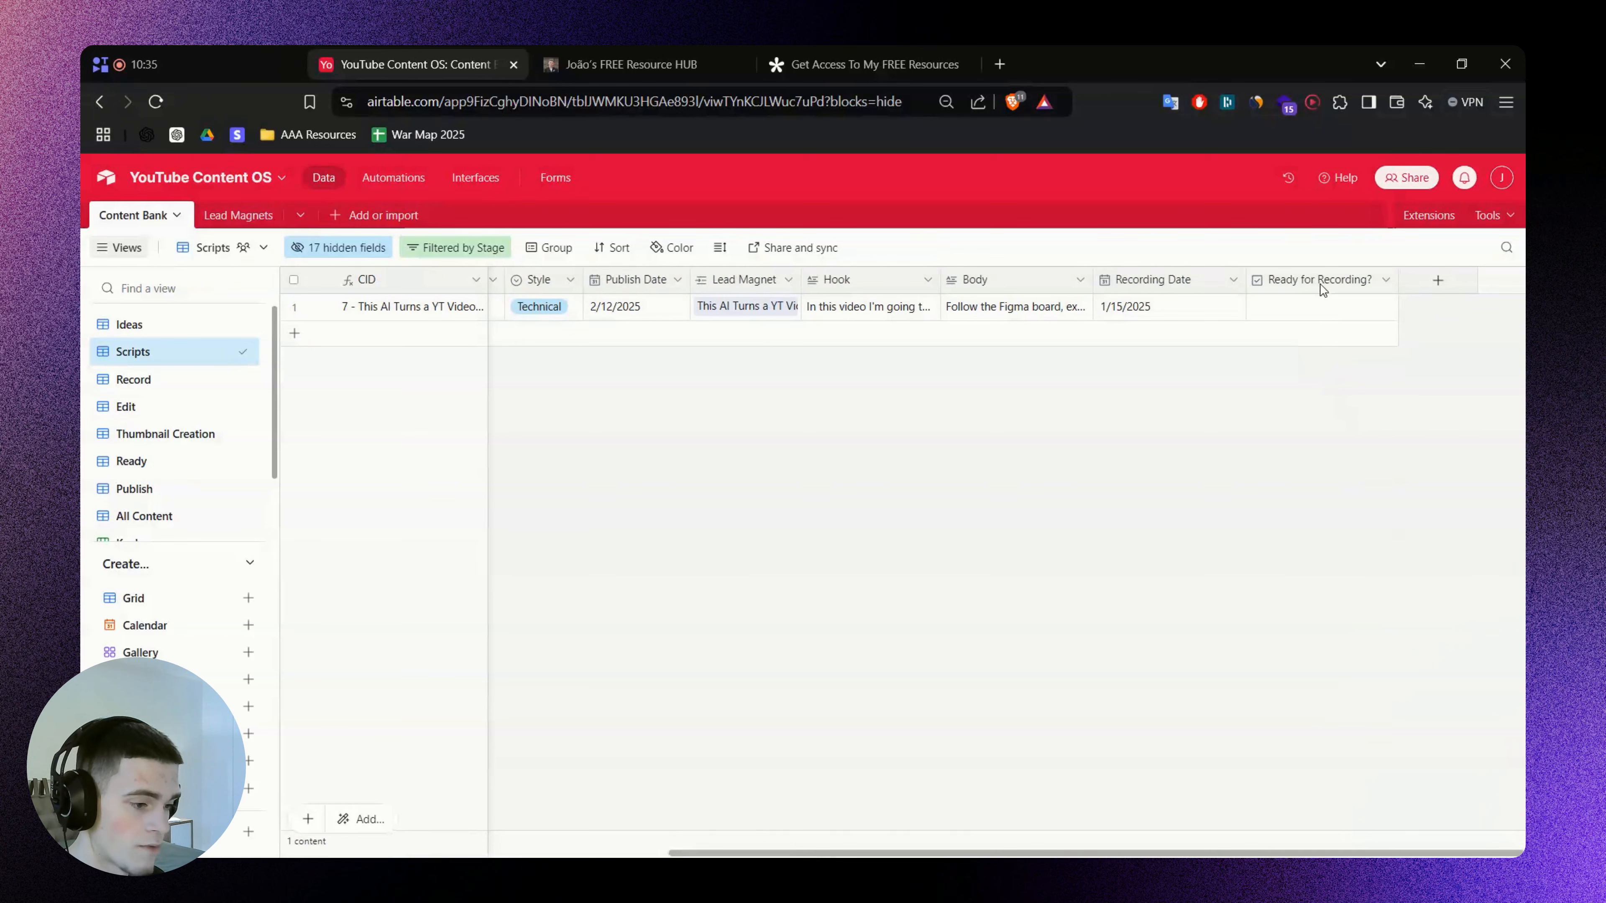
{"action": "left_click", "coordinate": [1328, 307]}
Set Recording Progress to one star for record 8 in the Record view and Editing Progress to one star for record 9 in the Edit view
{"action": "left_click", "coordinate": [223, 378]}
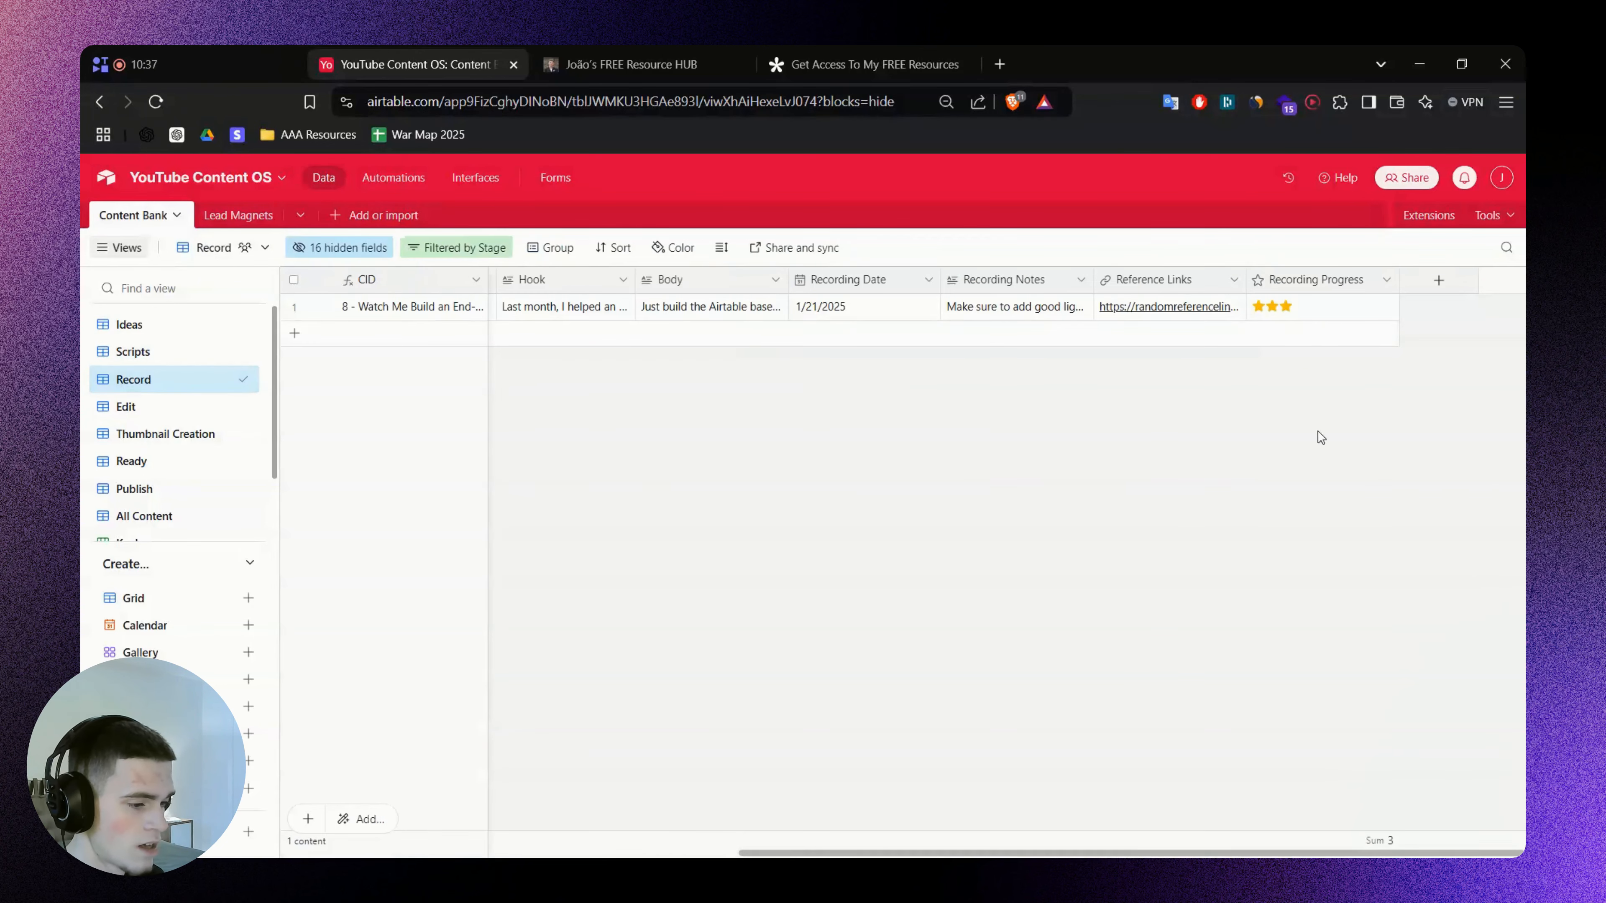
{"action": "left_click", "coordinate": [1259, 306]}
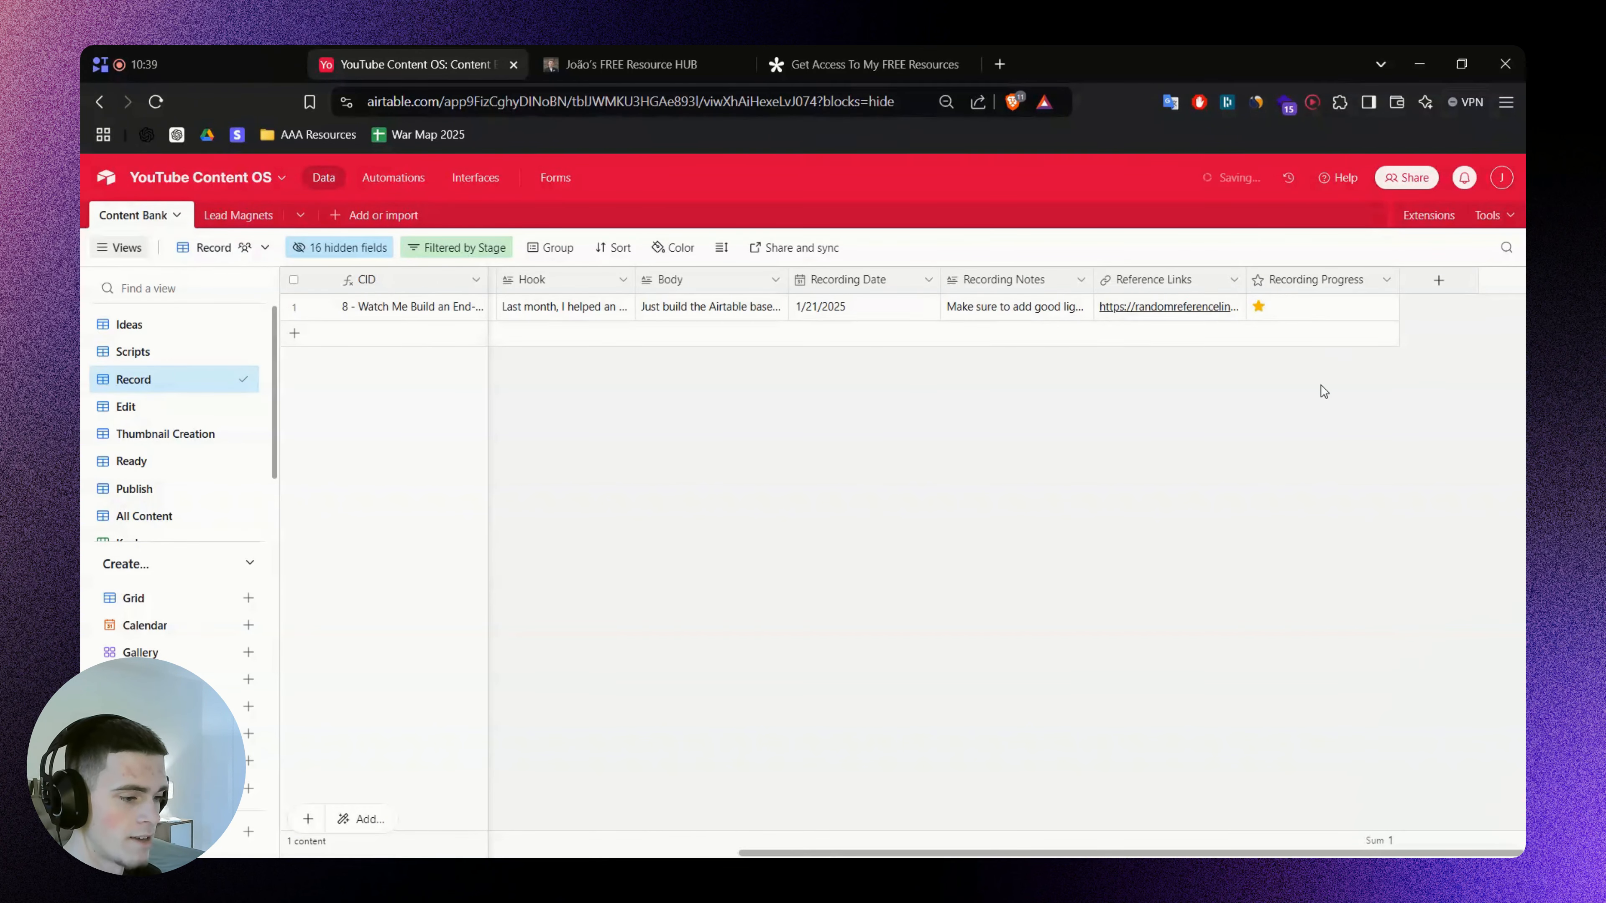
{"action": "right_click", "coordinate": [1300, 281]}
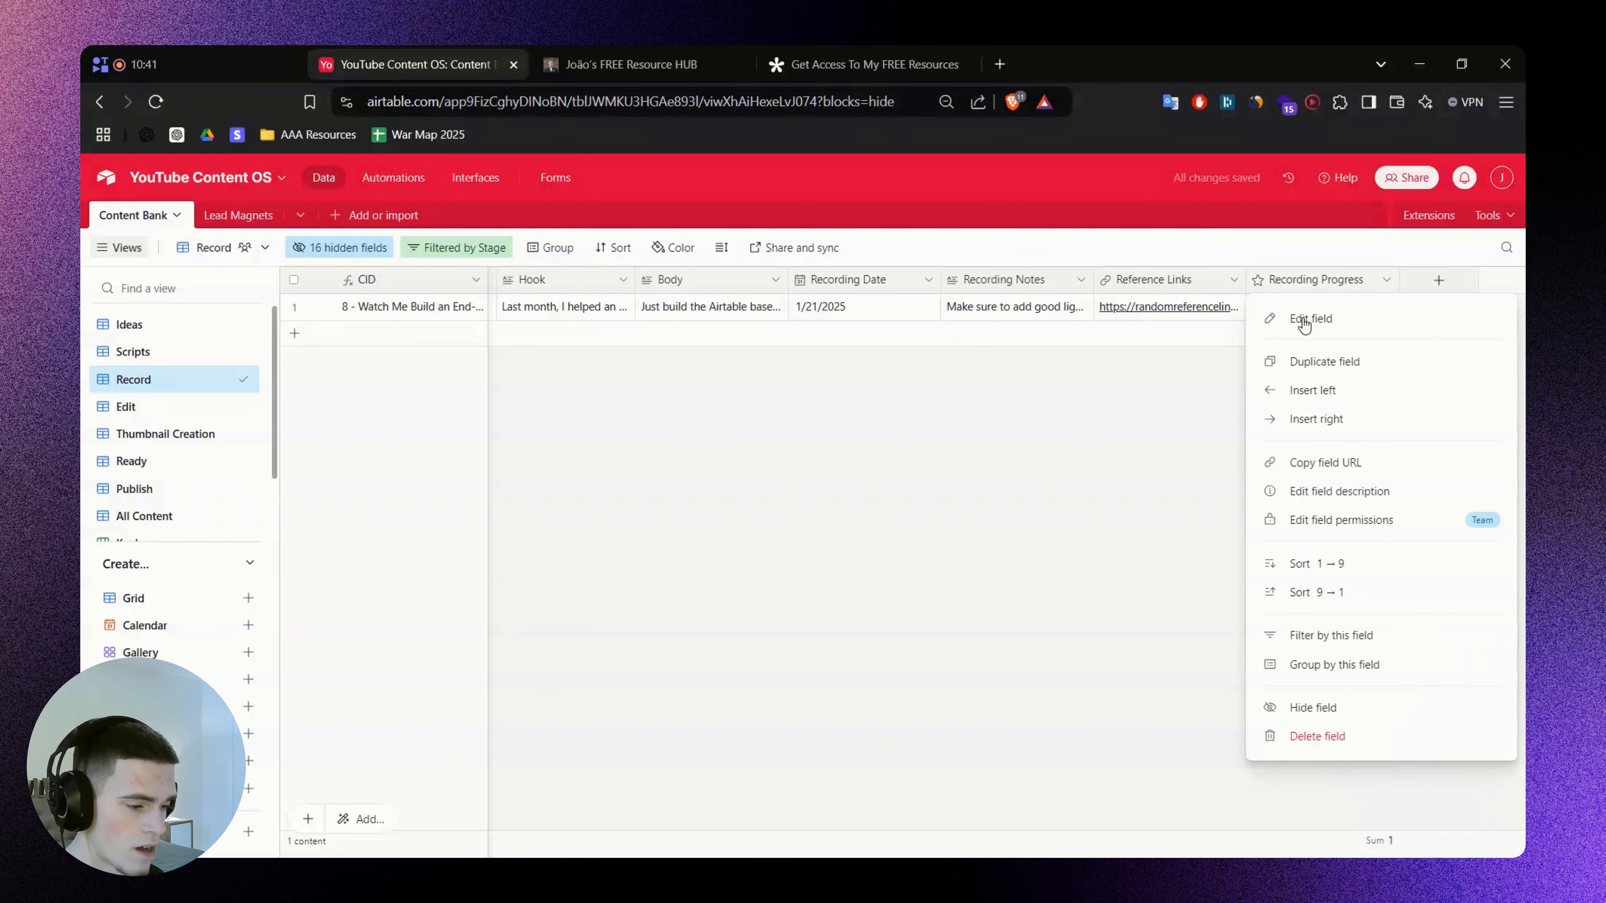
{"action": "left_click", "coordinate": [1293, 316]}
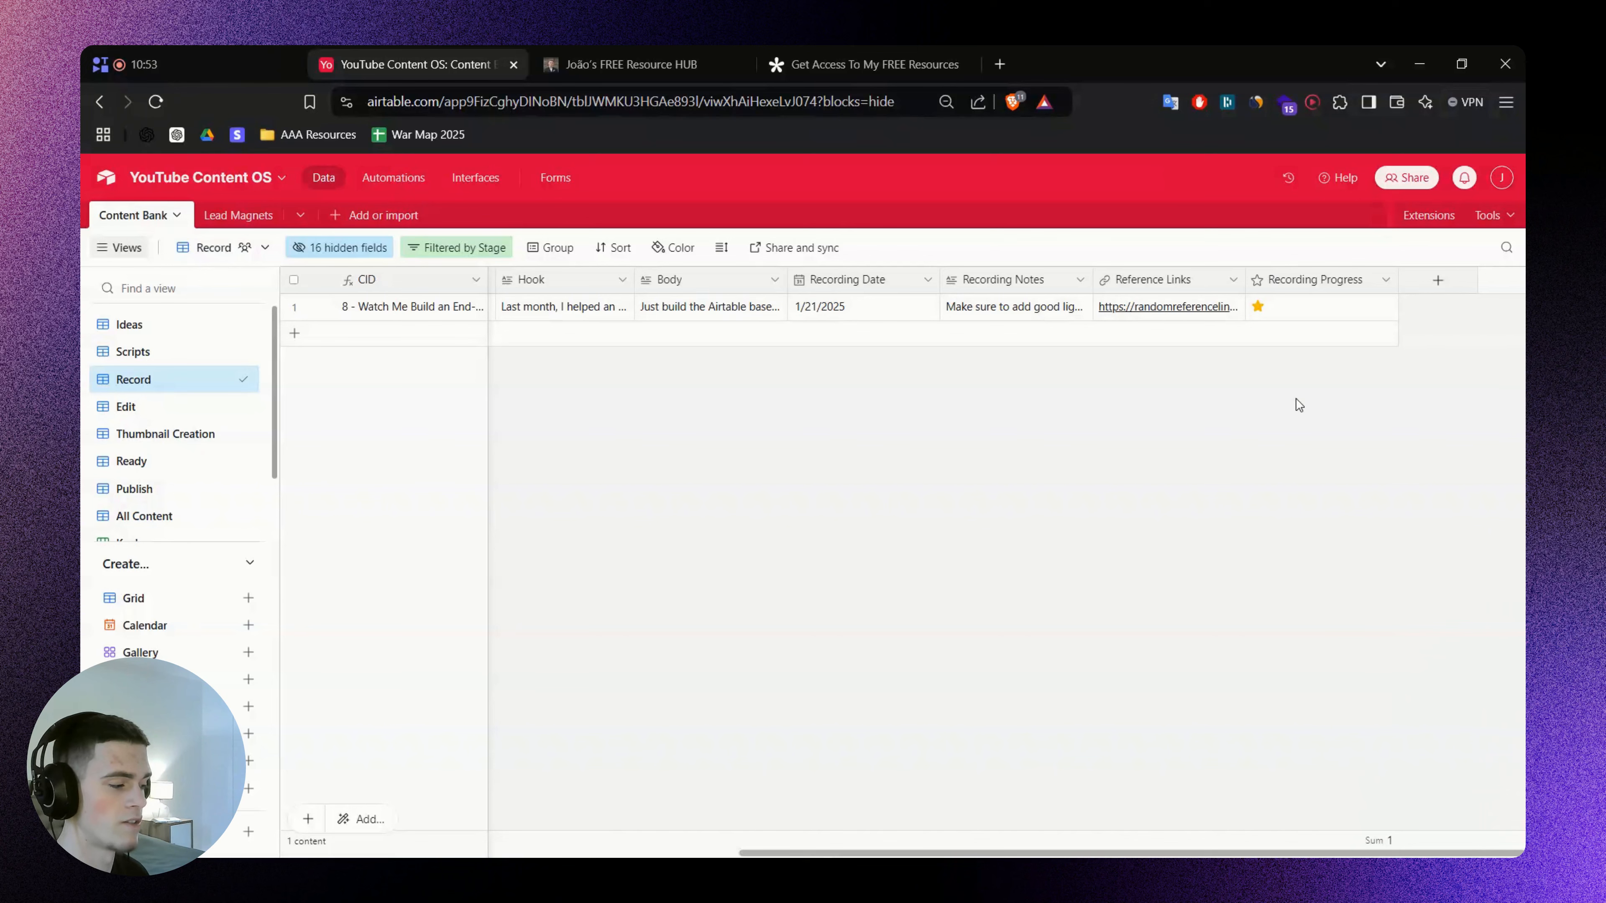
{"action": "left_click", "coordinate": [218, 406]}
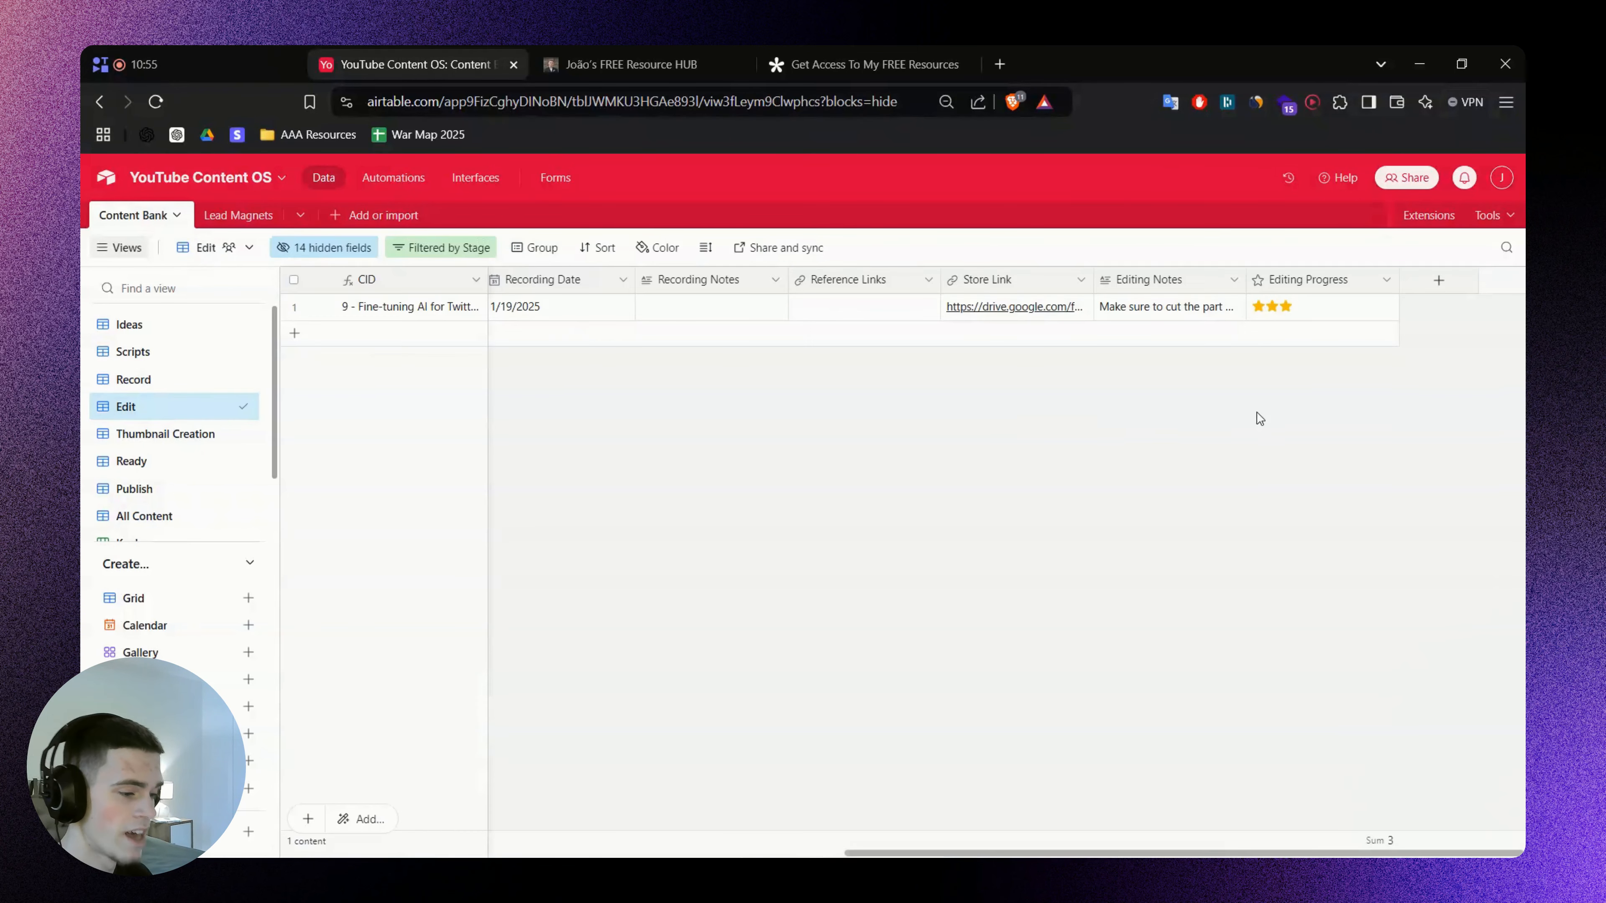
{"action": "left_click", "coordinate": [1258, 307]}
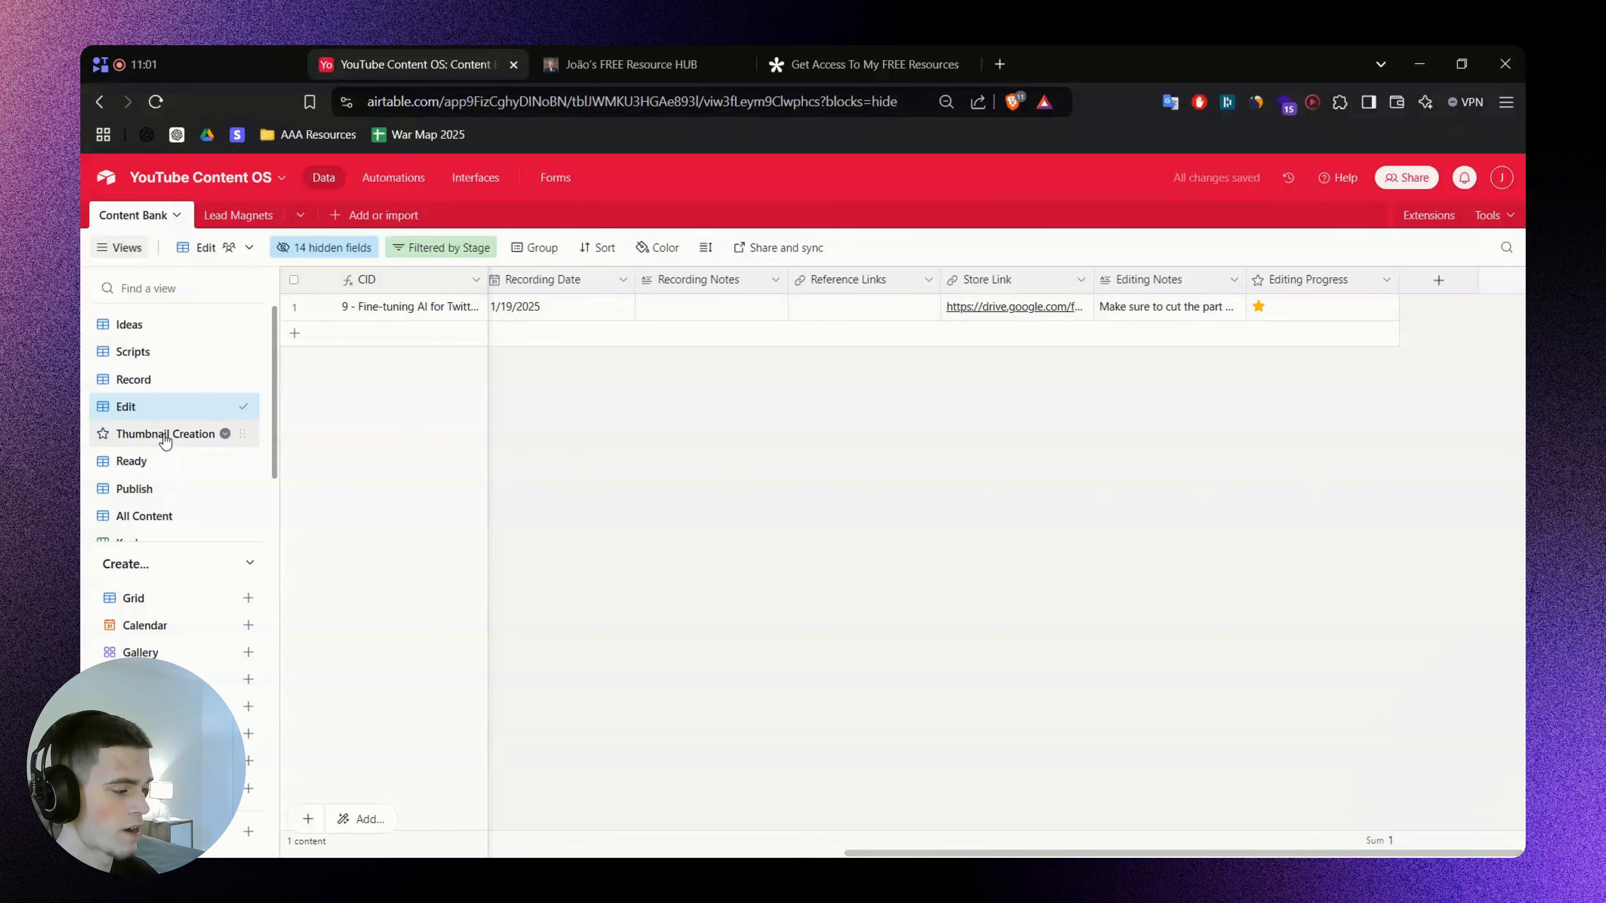
Review the fields in the Thumbnail Creation, Ready and Publish views and return to the Ideas view
{"action": "left_click", "coordinate": [222, 433]}
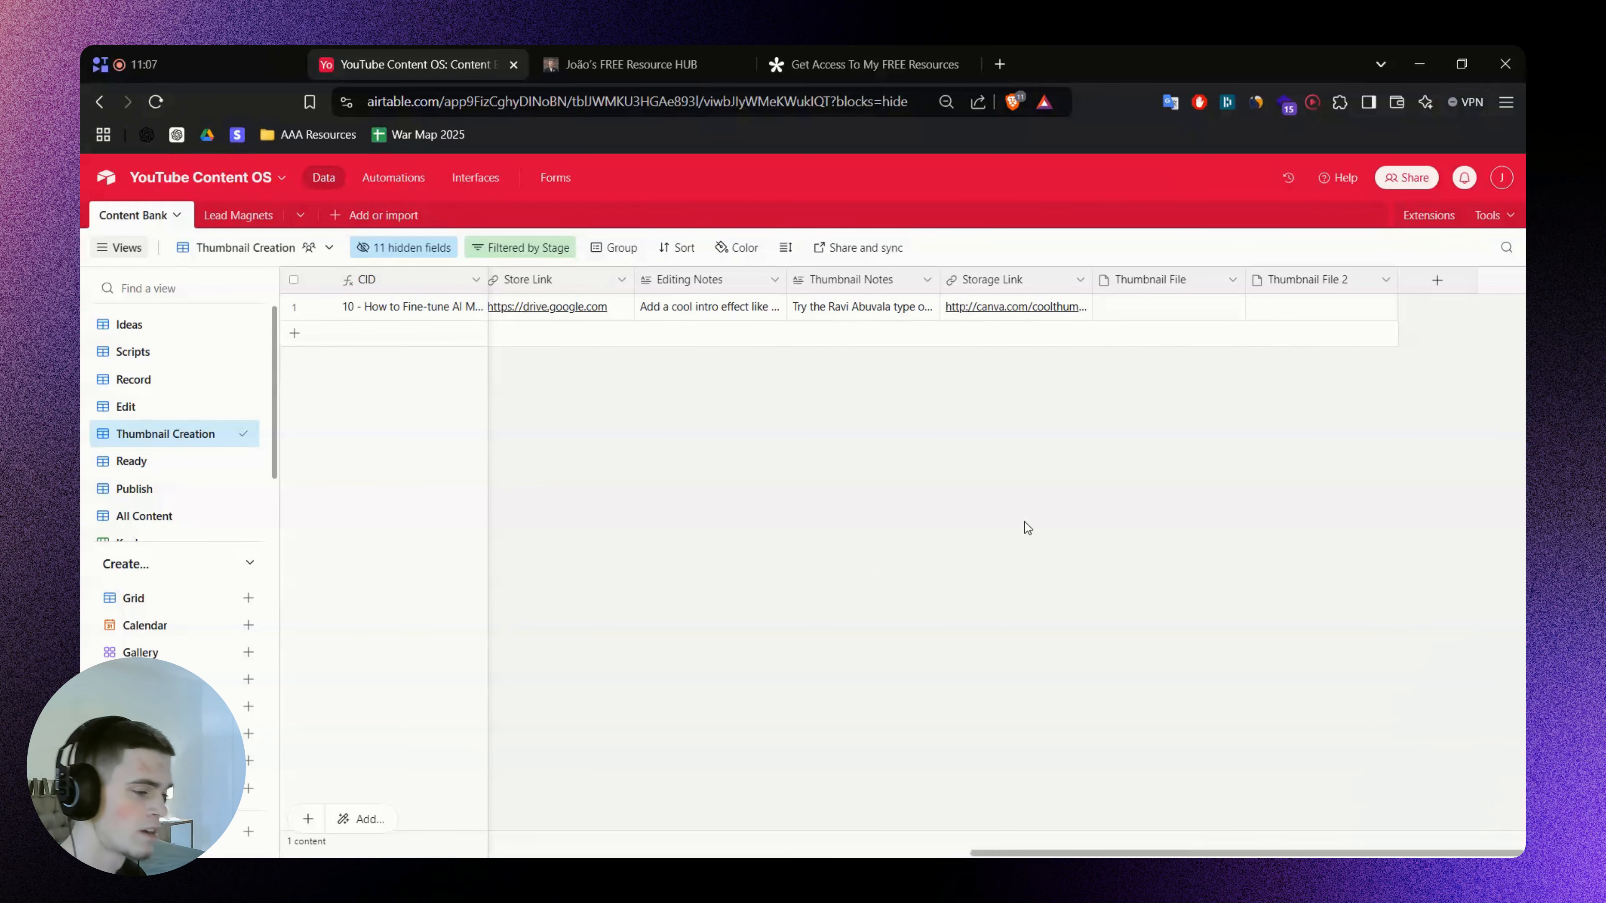
{"action": "left_click", "coordinate": [154, 462]}
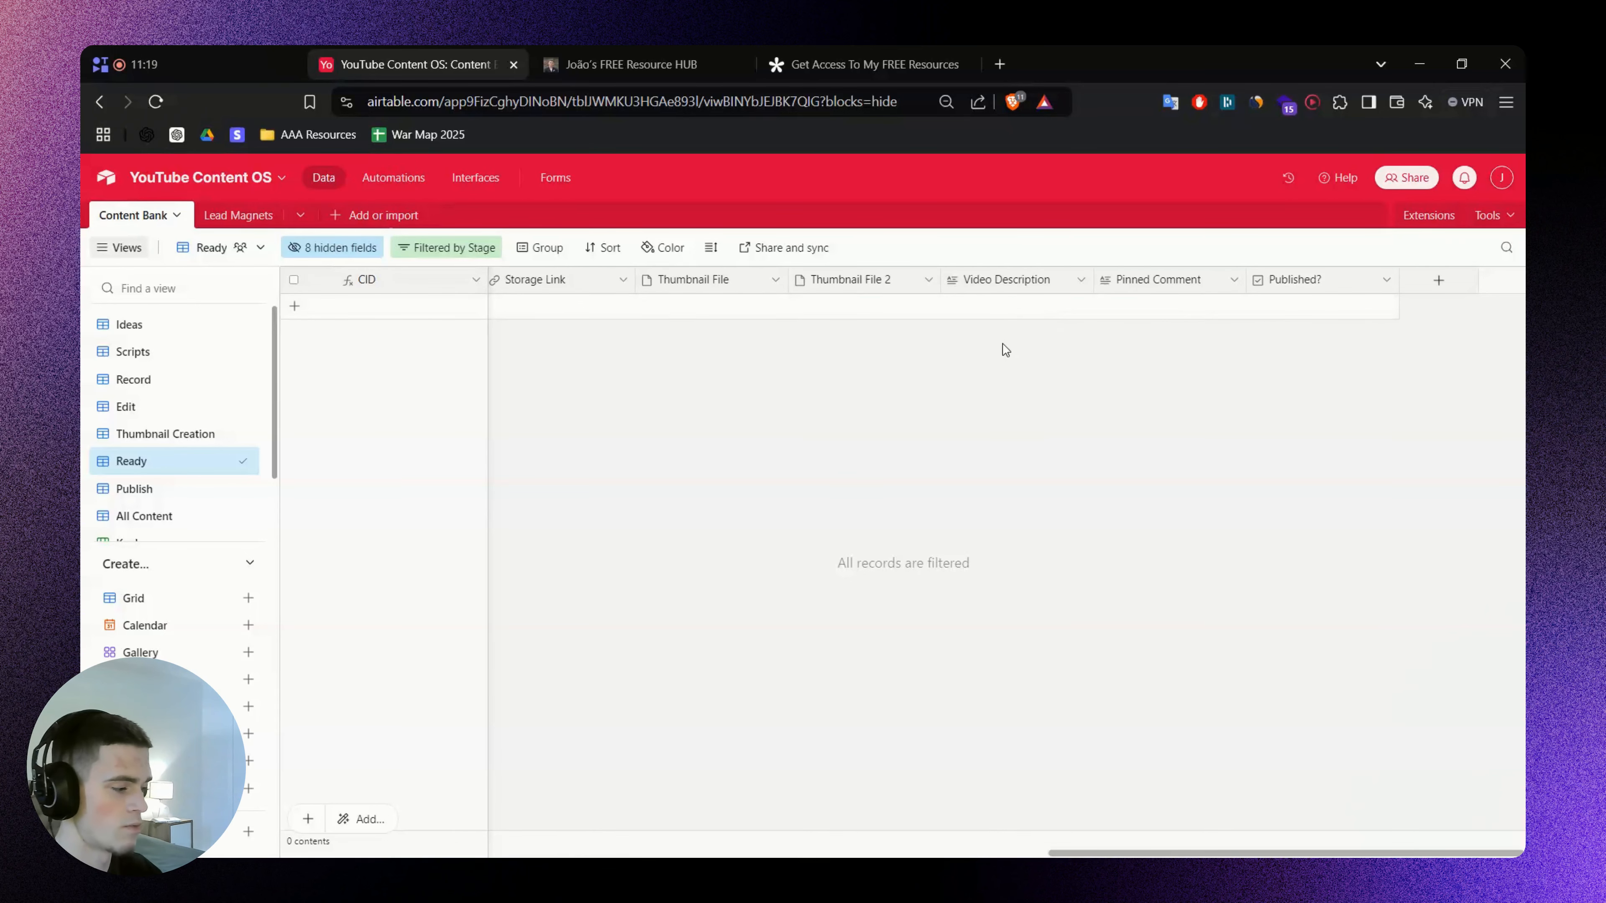
{"action": "left_click", "coordinate": [177, 492]}
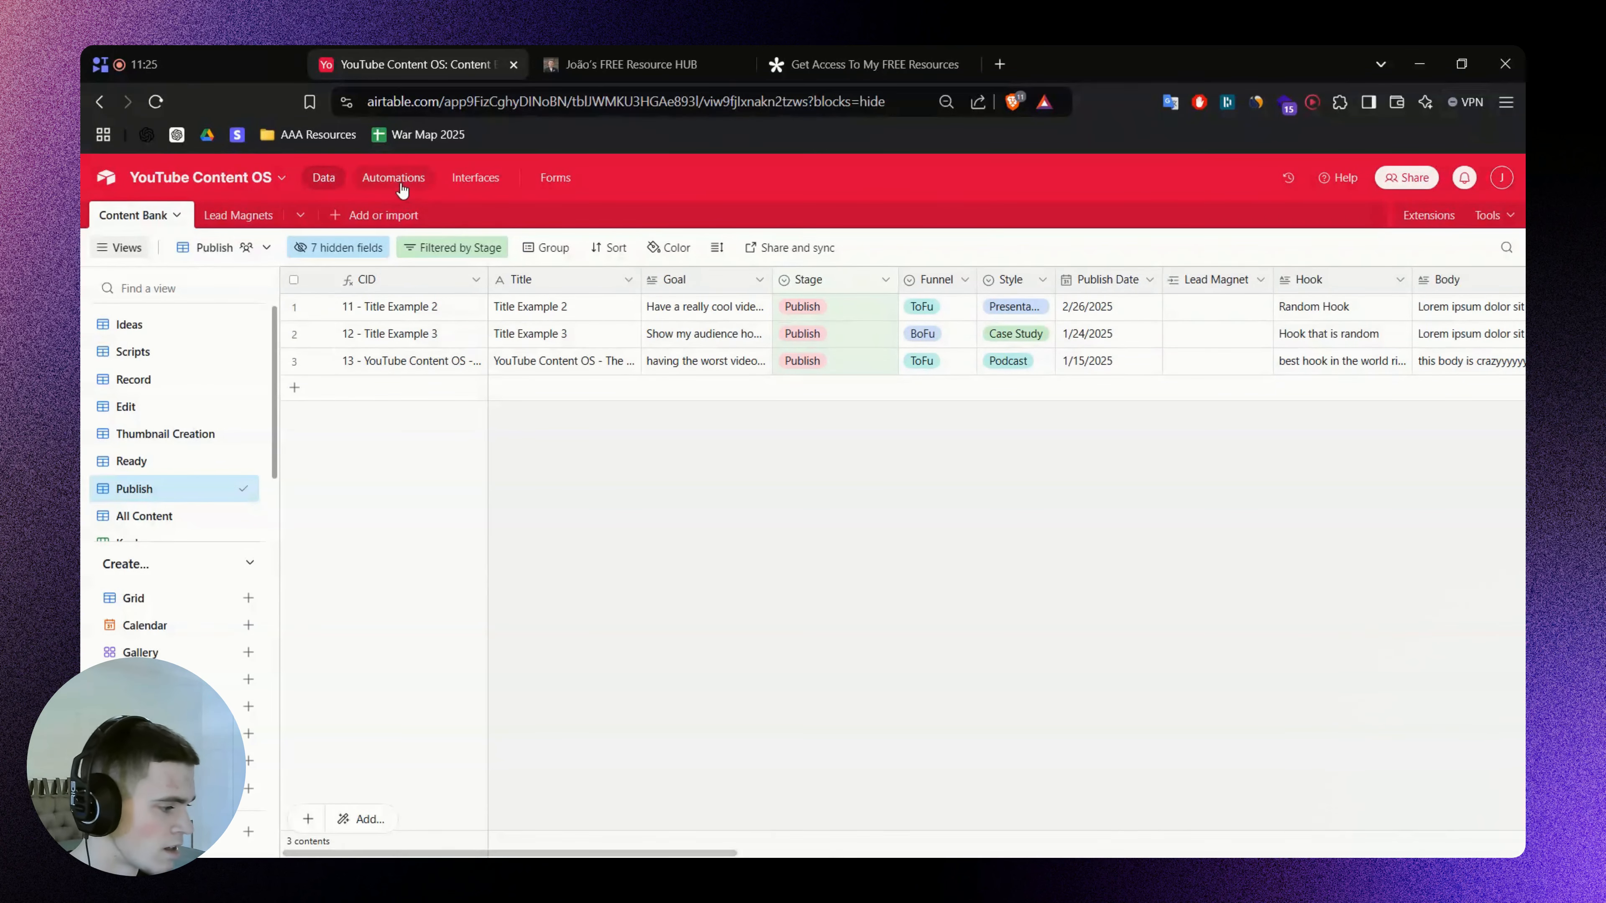
{"action": "left_click", "coordinate": [154, 334]}
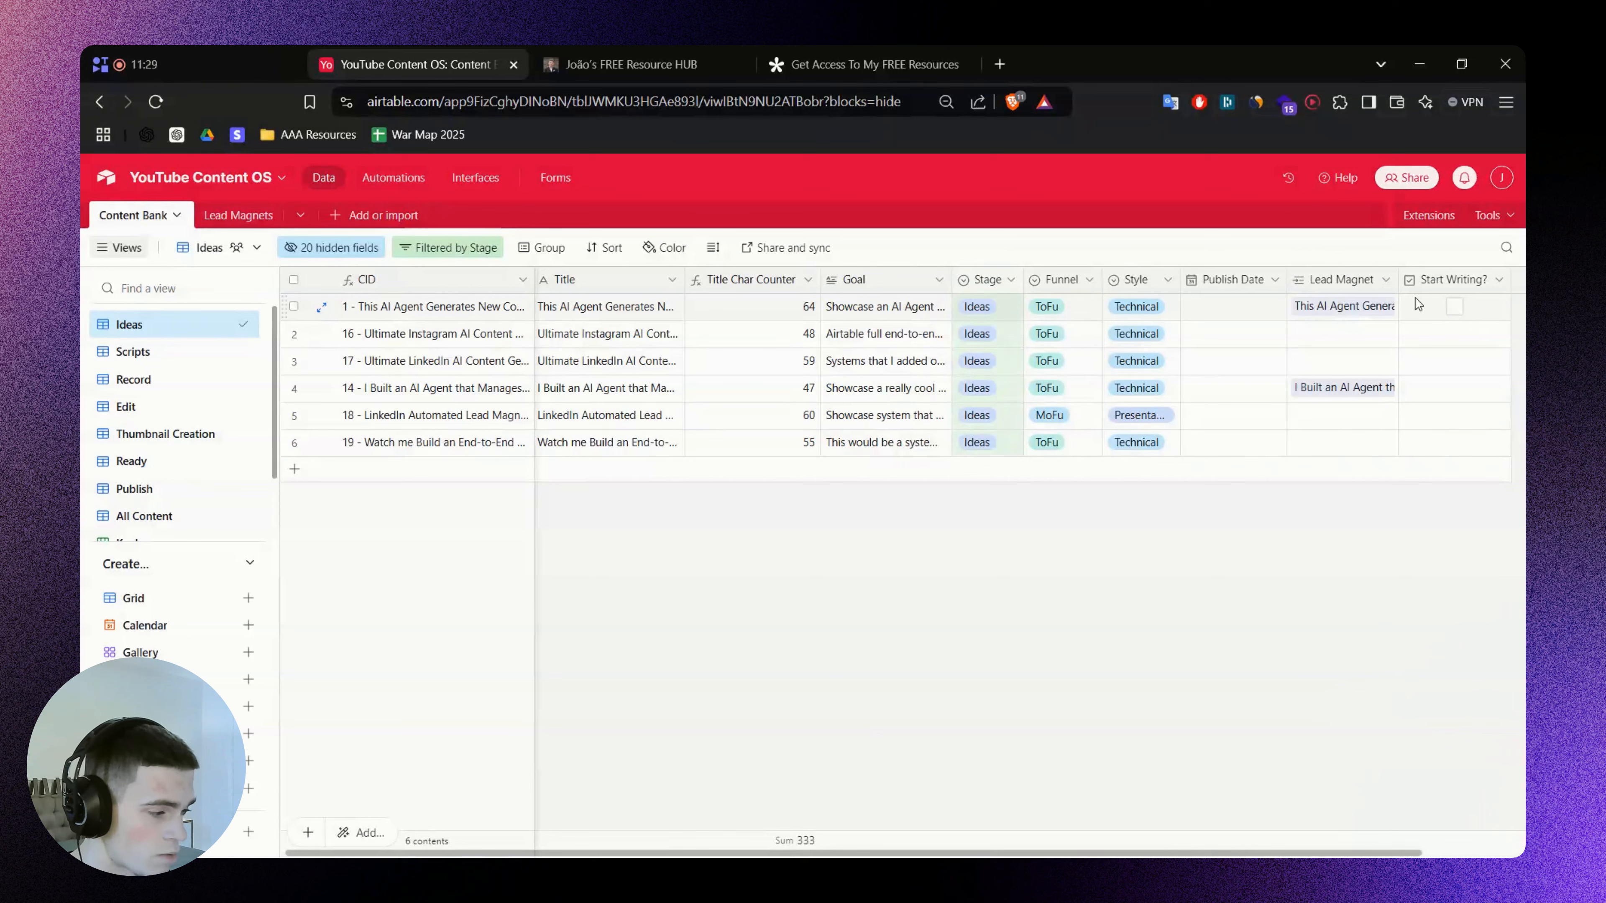
Create an automation triggered when a record matches conditions, using the Content Bank table
{"action": "left_click", "coordinate": [393, 179]}
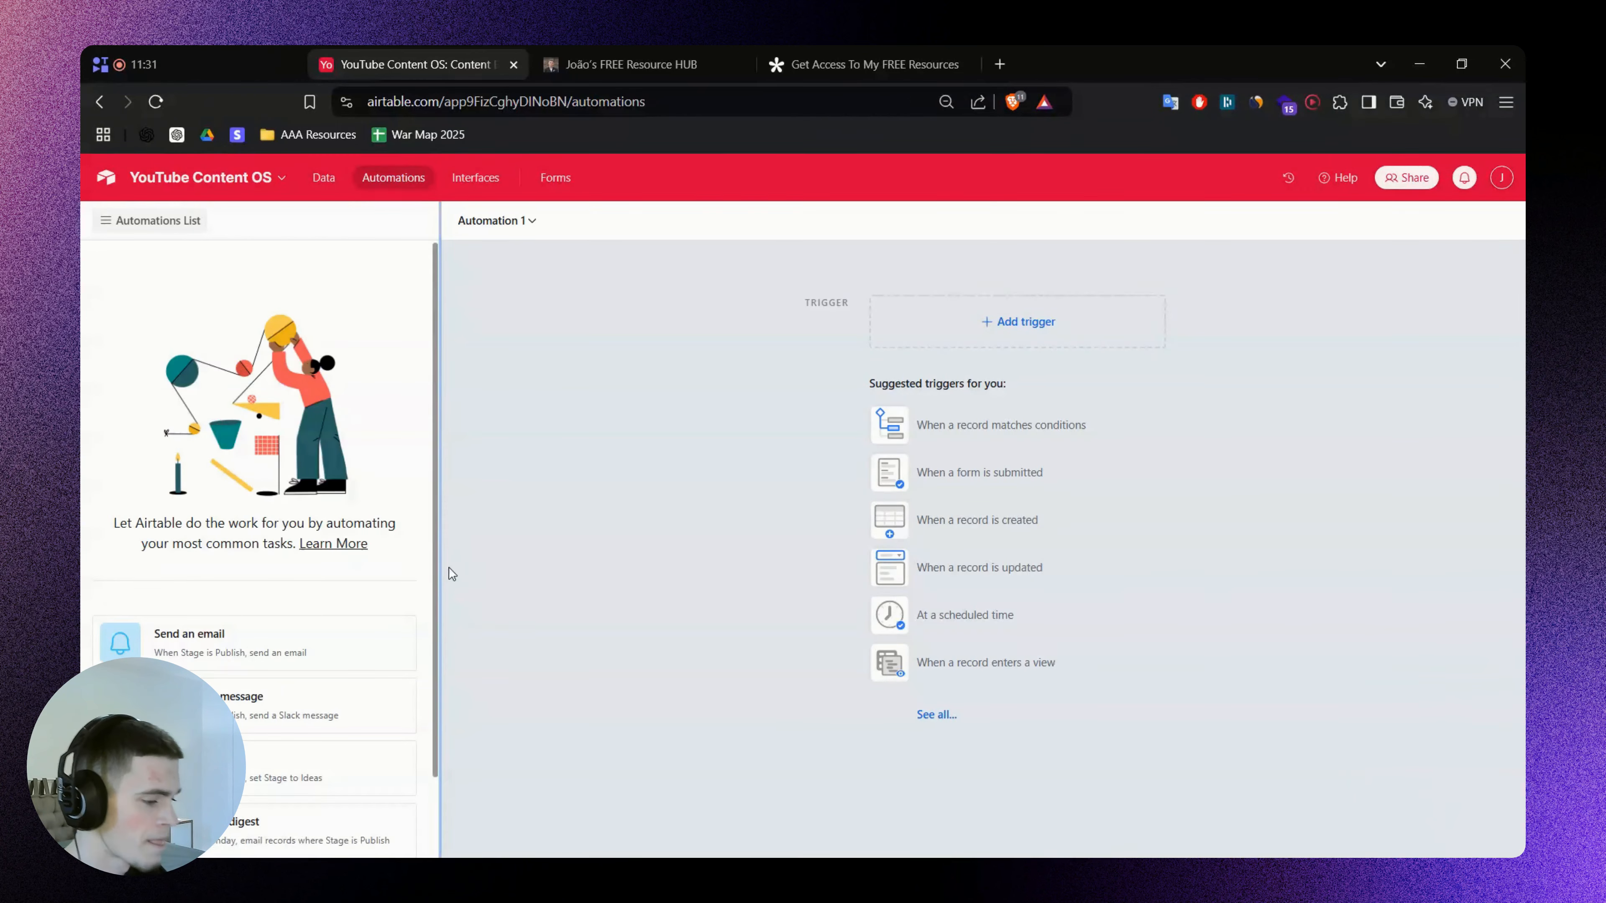
{"action": "left_click", "coordinate": [890, 435]}
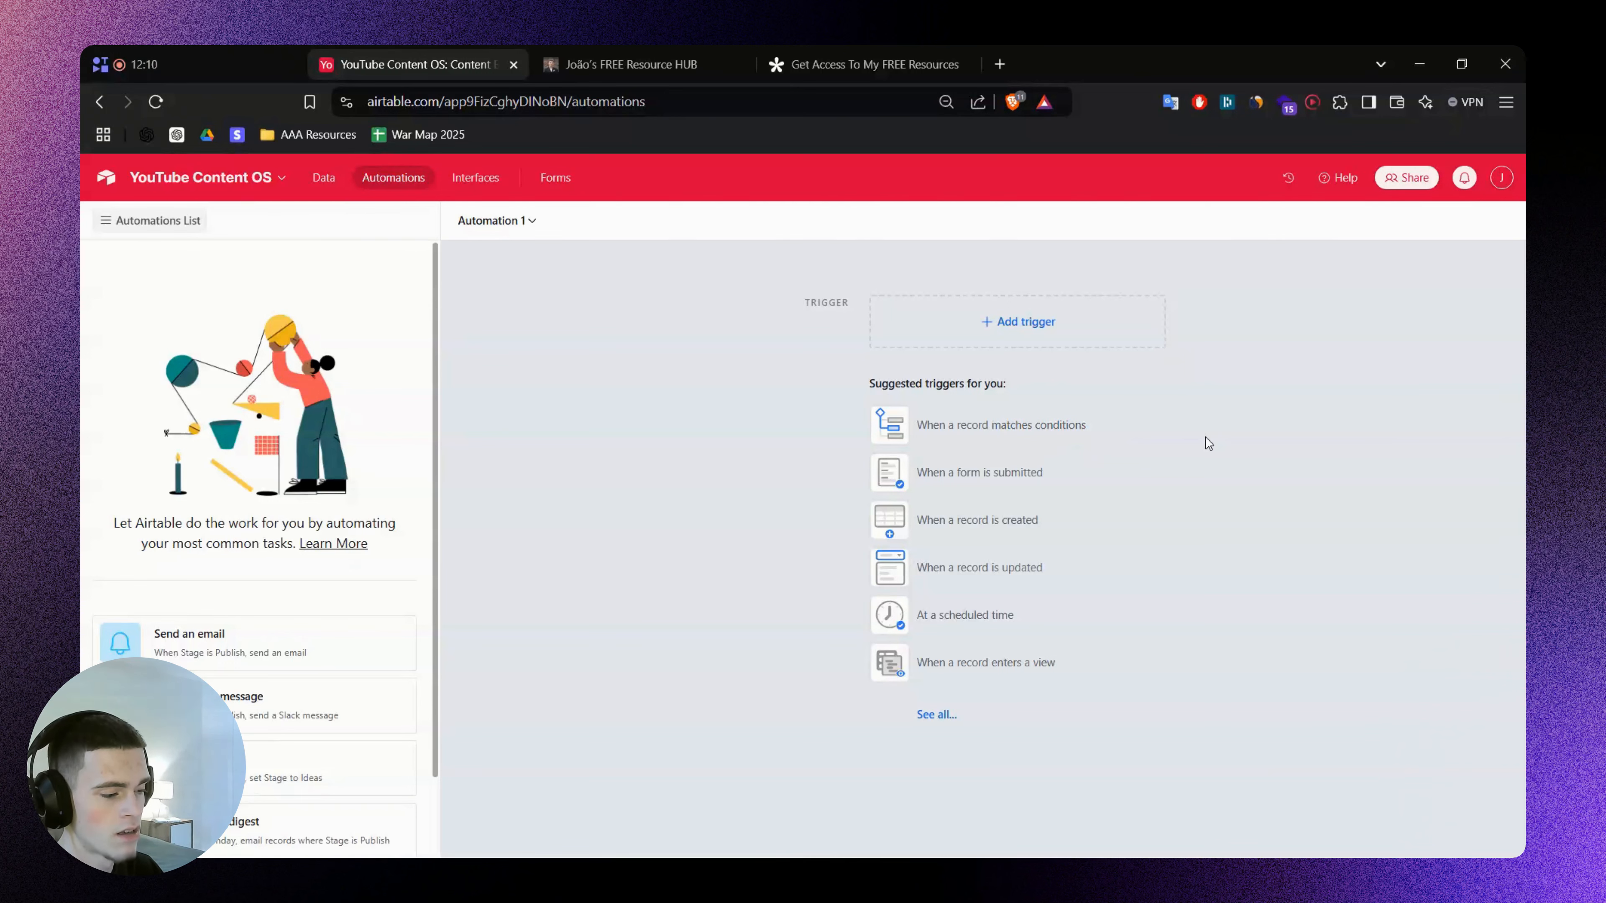
{"action": "left_click", "coordinate": [1038, 437]}
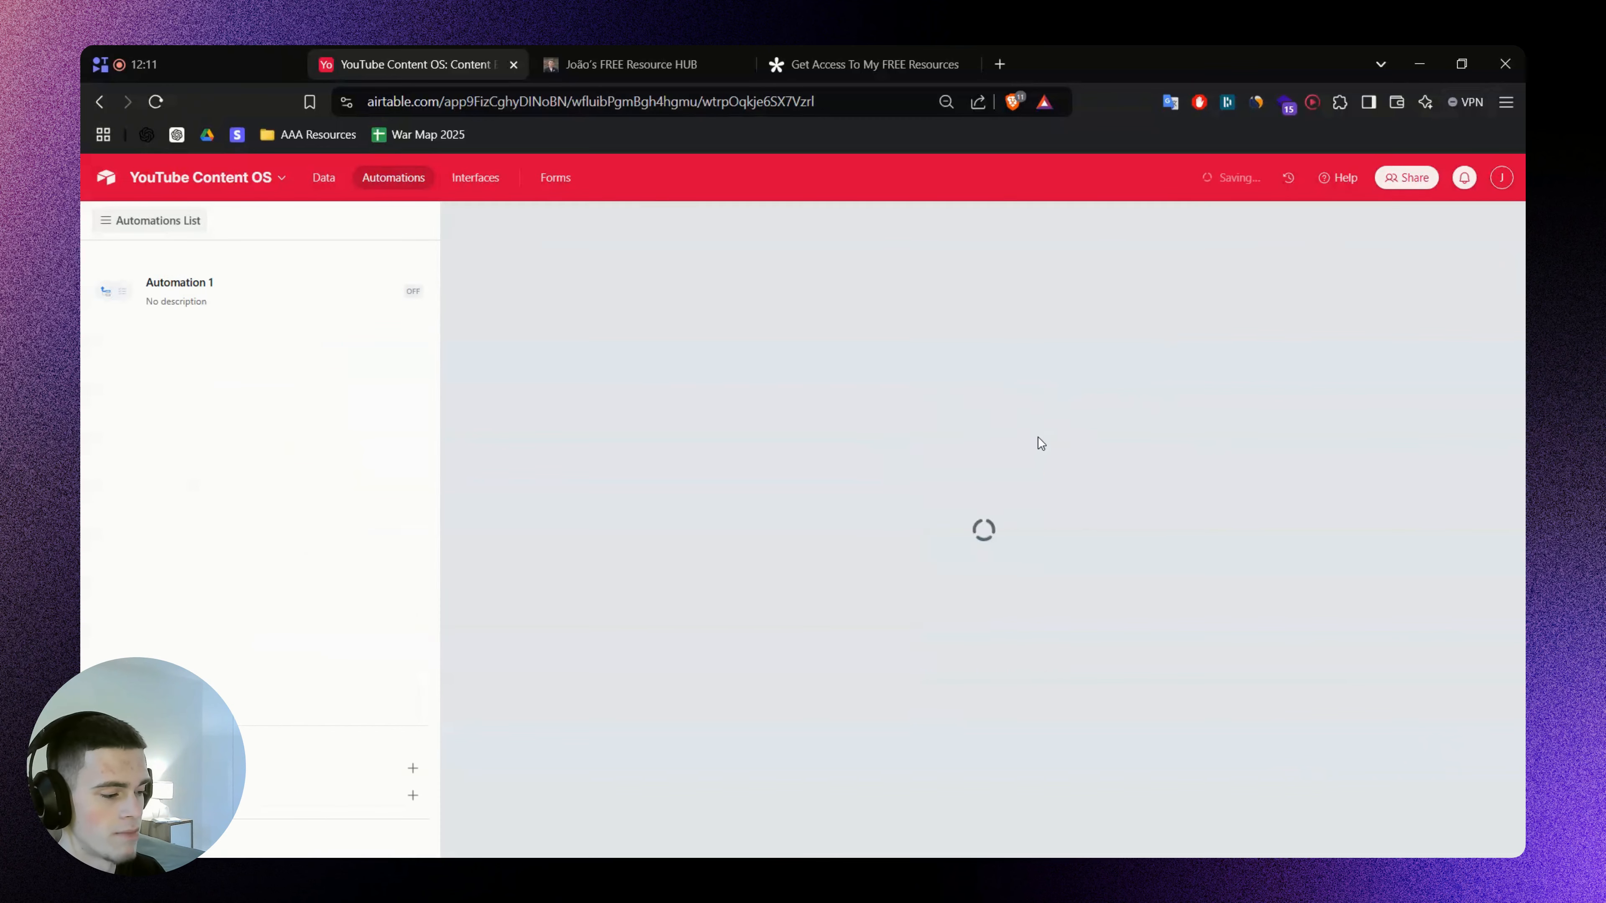
{"action": "left_click", "coordinate": [1220, 474]}
{"action": "left_click", "coordinate": [1227, 533]}
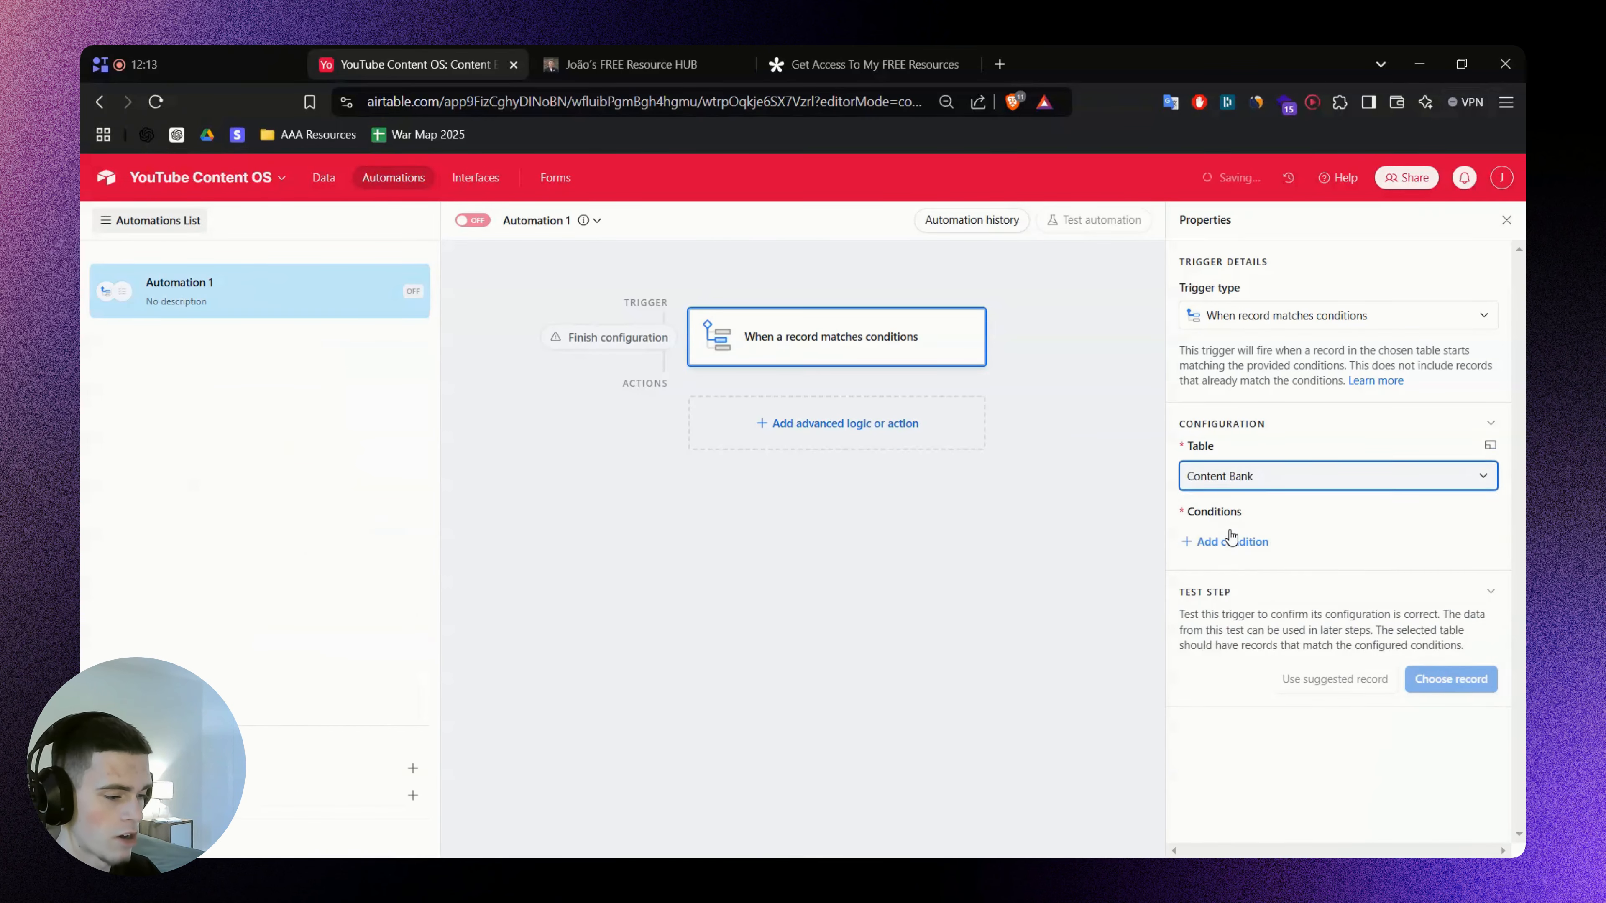
{"action": "left_click", "coordinate": [1249, 478]}
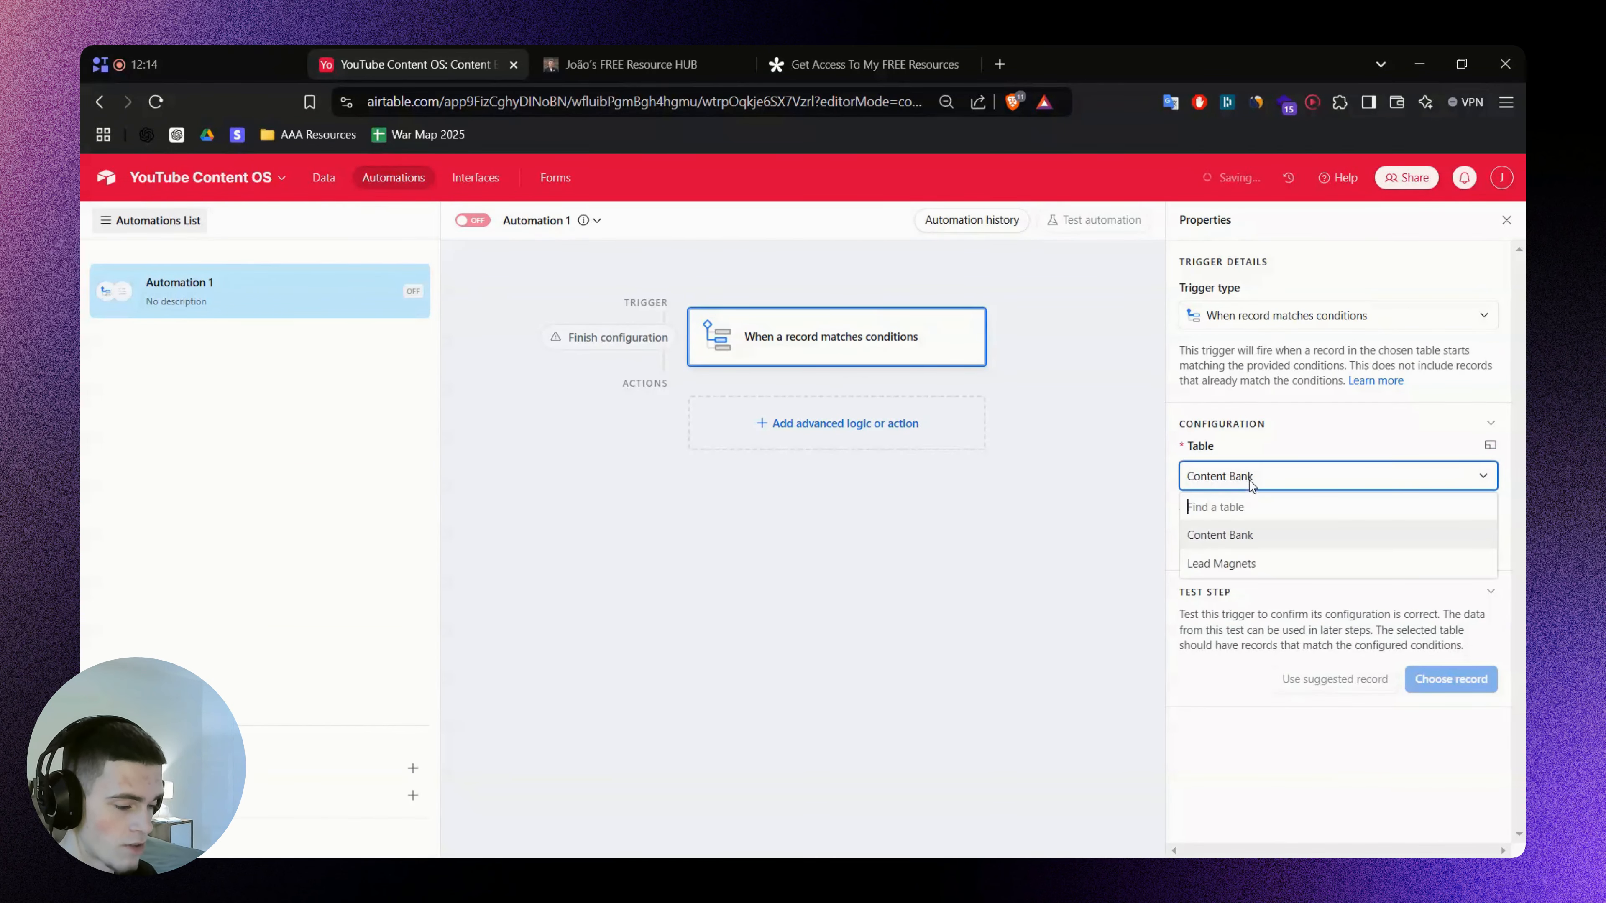
{"action": "left_click", "coordinate": [1250, 539]}
Add a trigger condition requiring the Start Writing? field to be checked
{"action": "left_click", "coordinate": [1233, 542]}
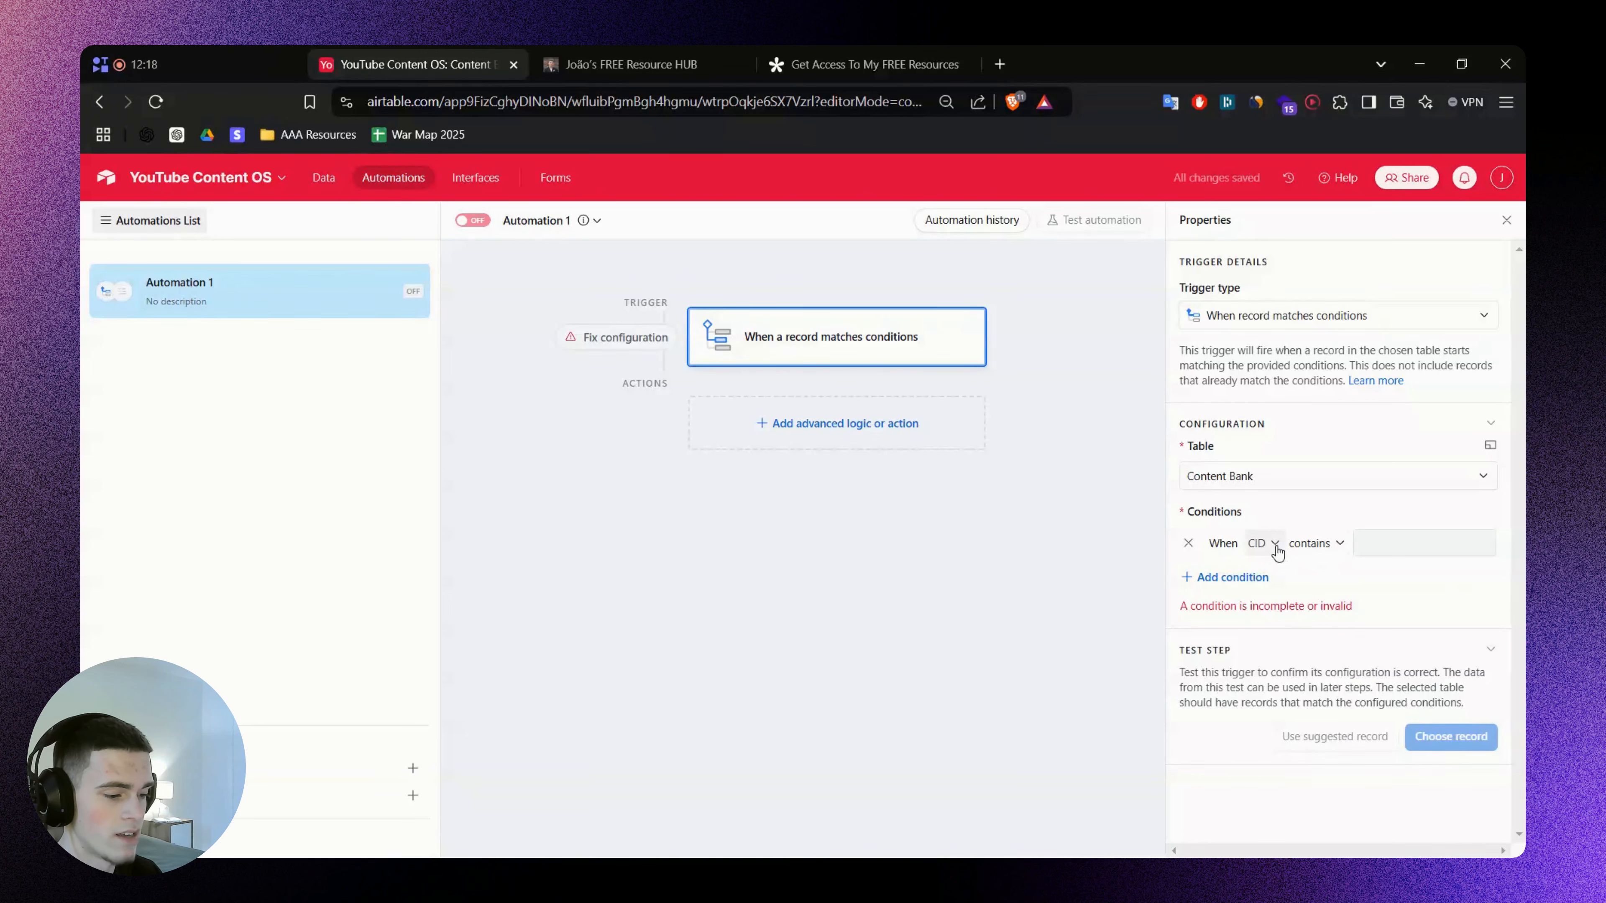
{"action": "left_click", "coordinate": [1274, 544]}
{"action": "scroll", "coordinate": [1315, 639], "scroll_direction": "down", "scroll_amount": 10}
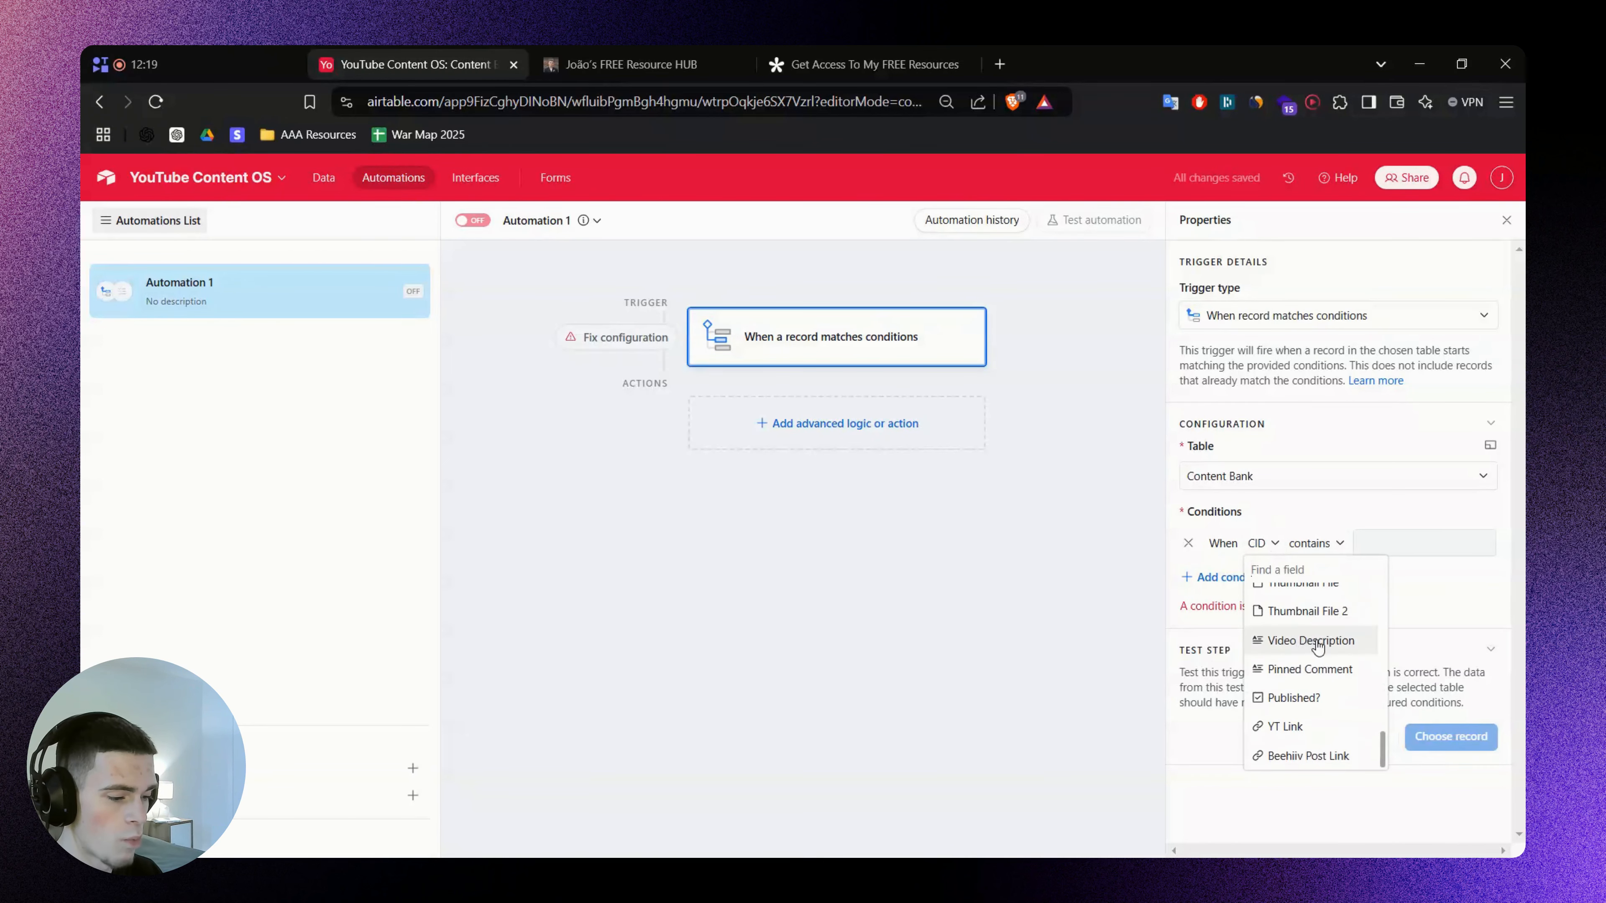
{"action": "scroll", "coordinate": [1318, 646], "scroll_direction": "up", "scroll_amount": 10}
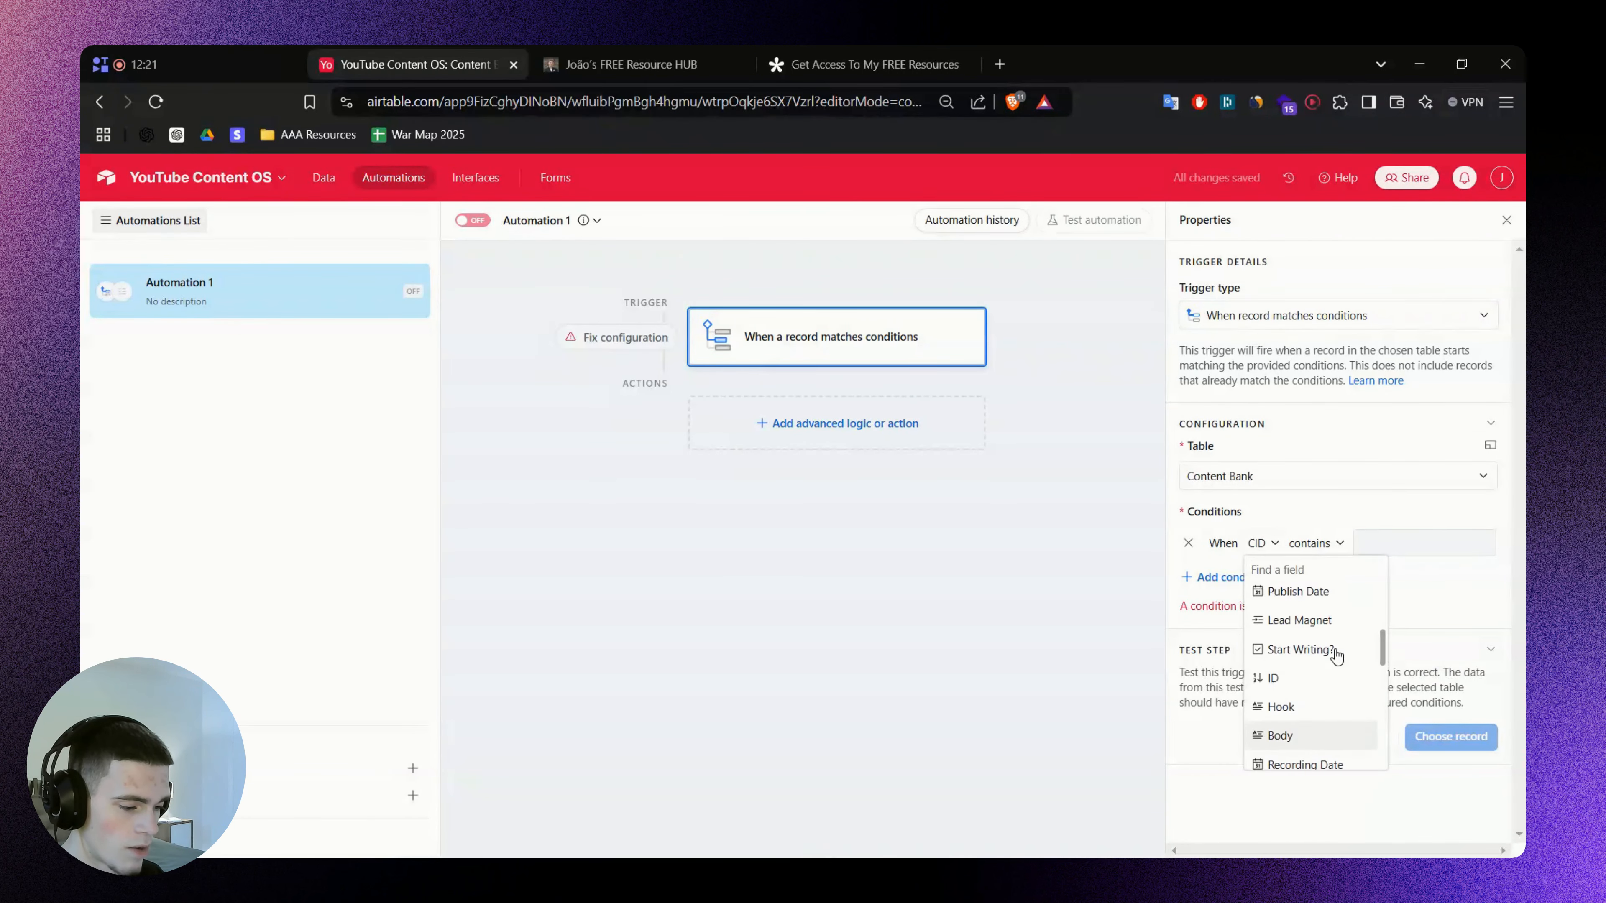
{"action": "scroll", "coordinate": [1335, 656], "scroll_direction": "up", "scroll_amount": 5}
{"action": "scroll", "coordinate": [1336, 656], "scroll_direction": "down", "scroll_amount": 5}
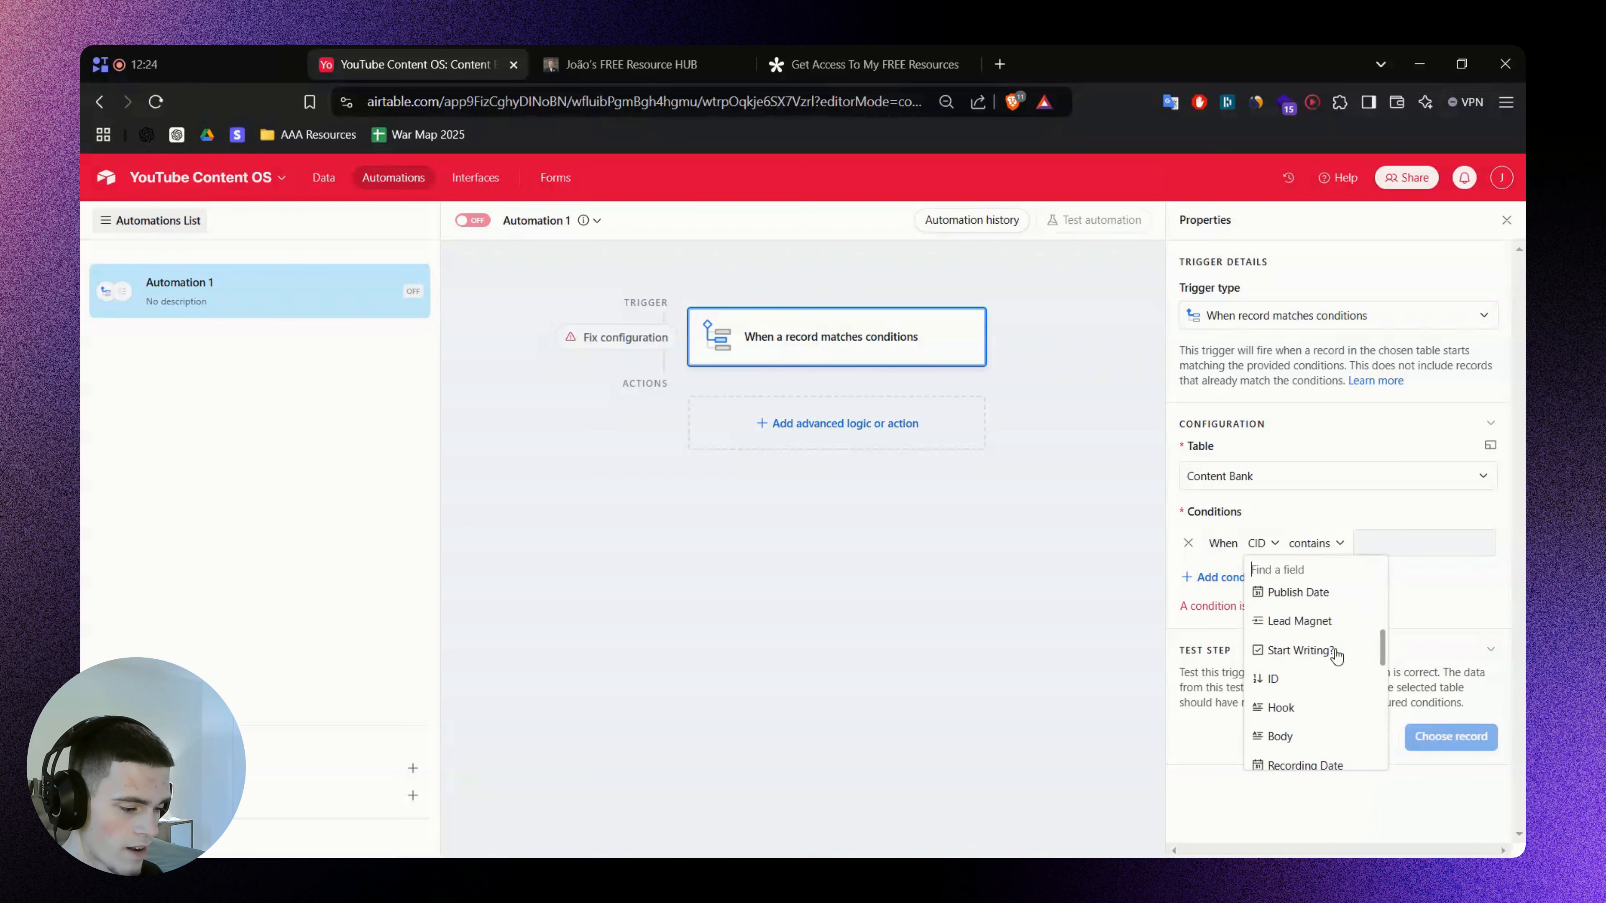
{"action": "left_click", "coordinate": [1345, 658]}
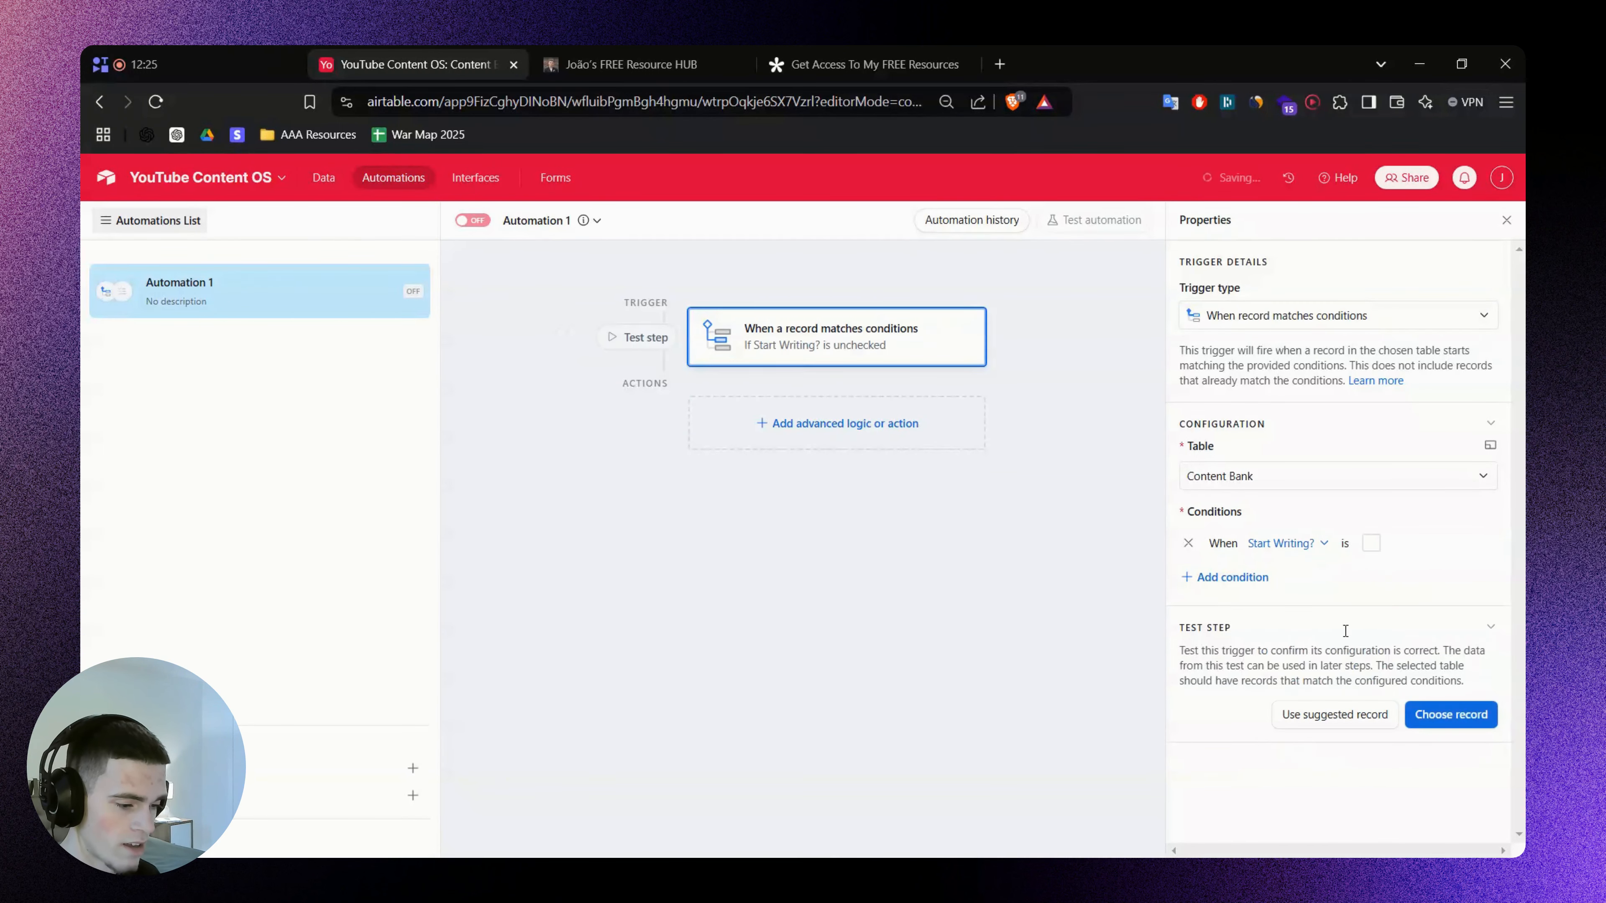
{"action": "left_click", "coordinate": [1370, 543]}
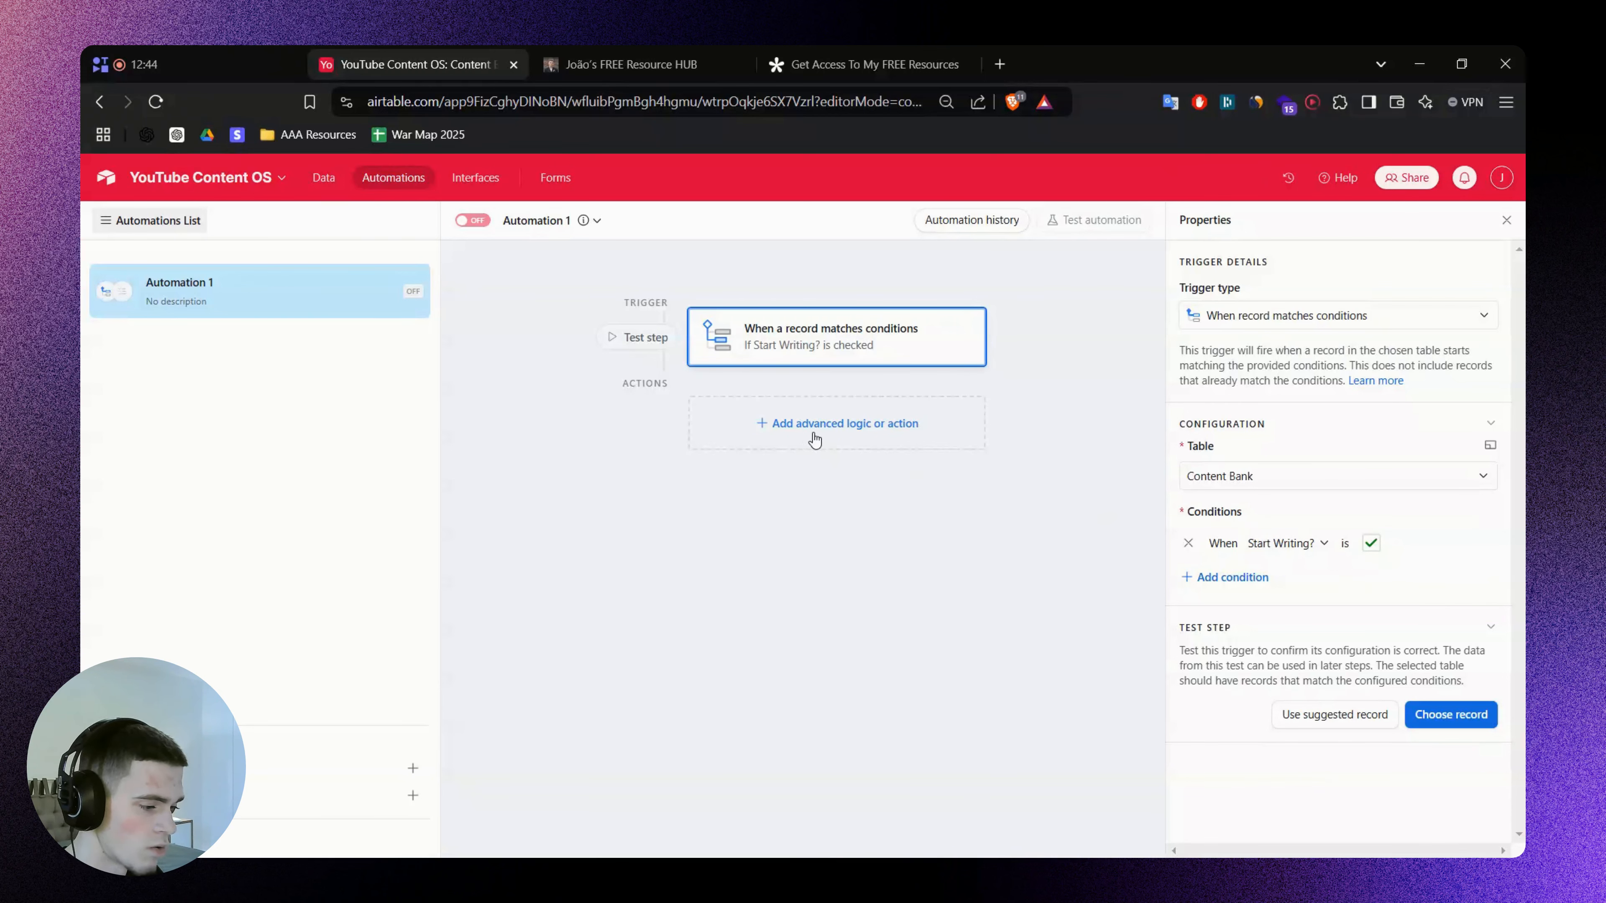
Add an Update record action to the automation and set its table to Content Bank
{"action": "left_click", "coordinate": [850, 437]}
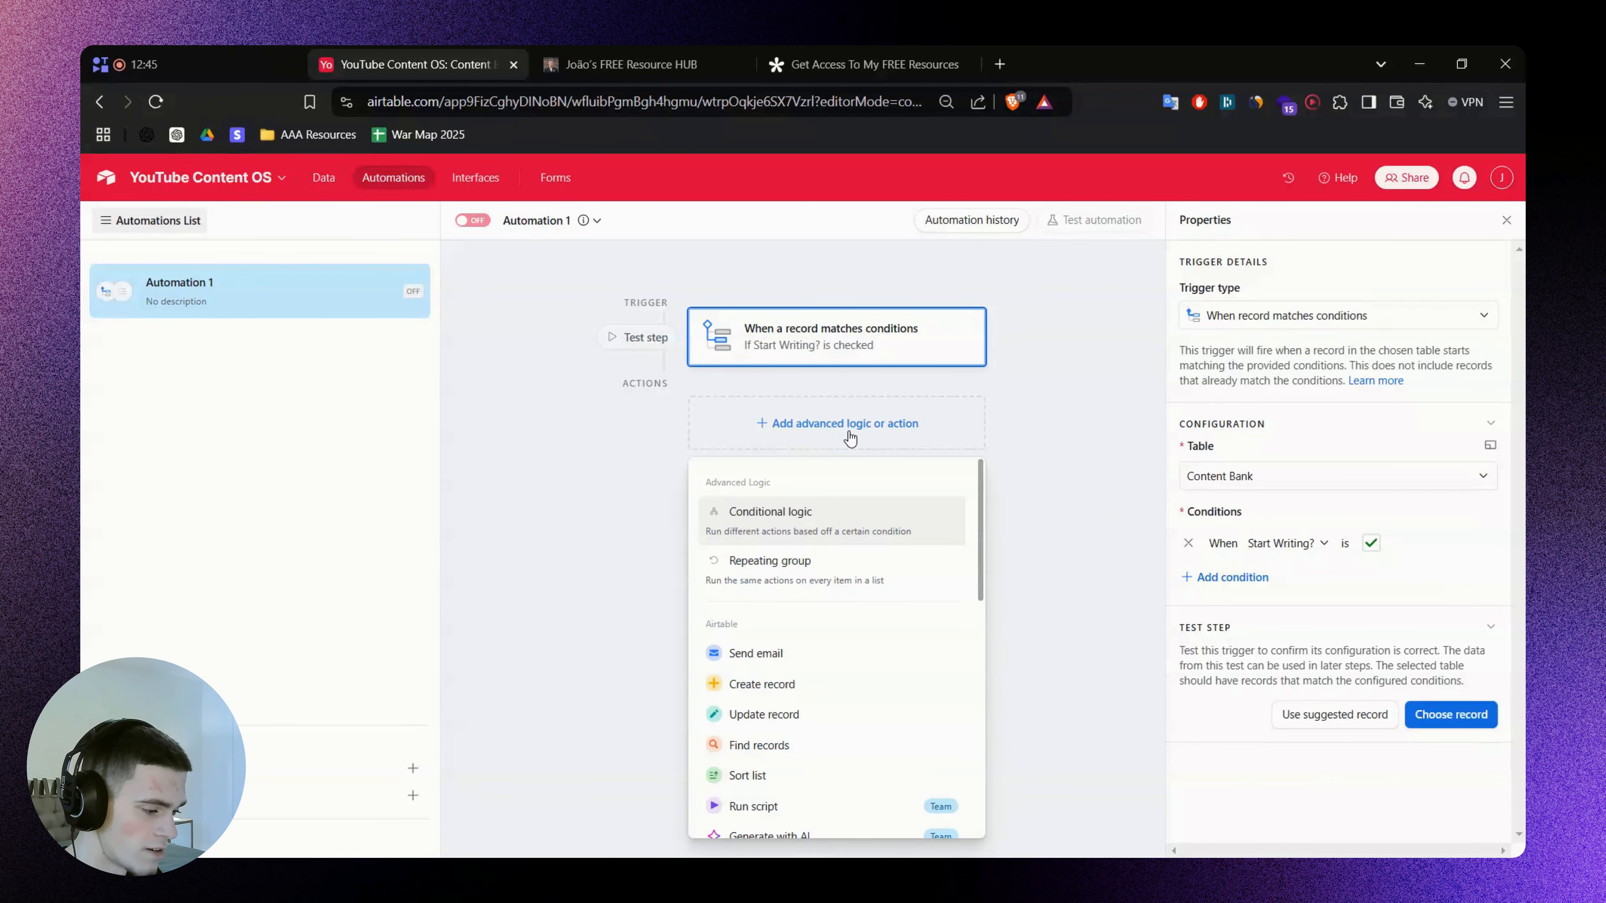
{"action": "left_click", "coordinate": [812, 713]}
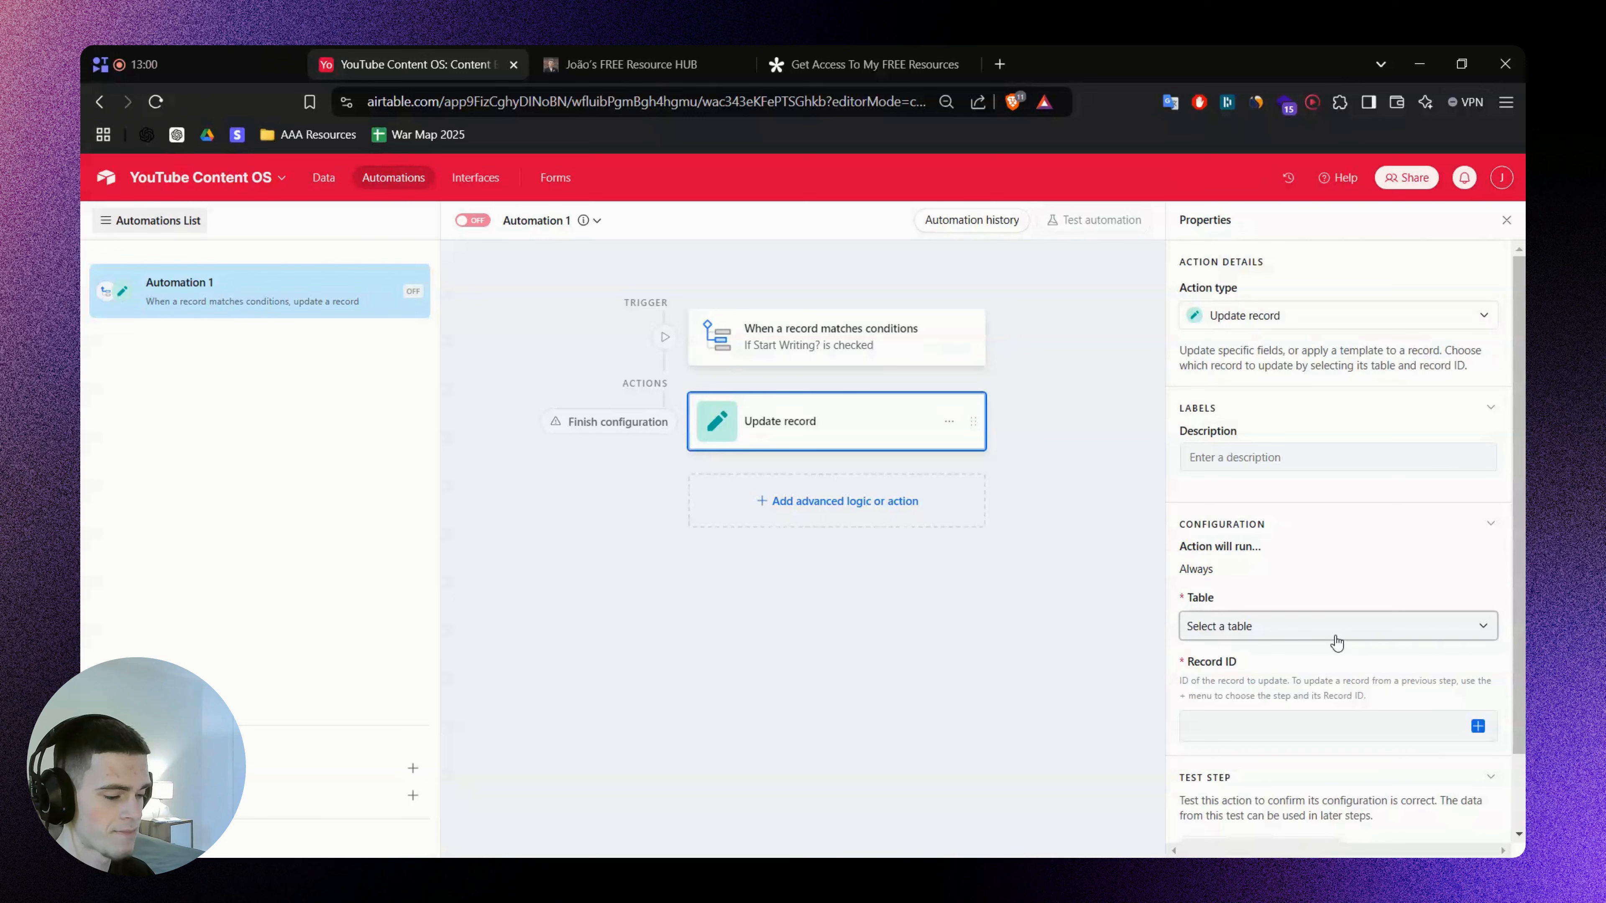
{"action": "left_click", "coordinate": [1329, 625]}
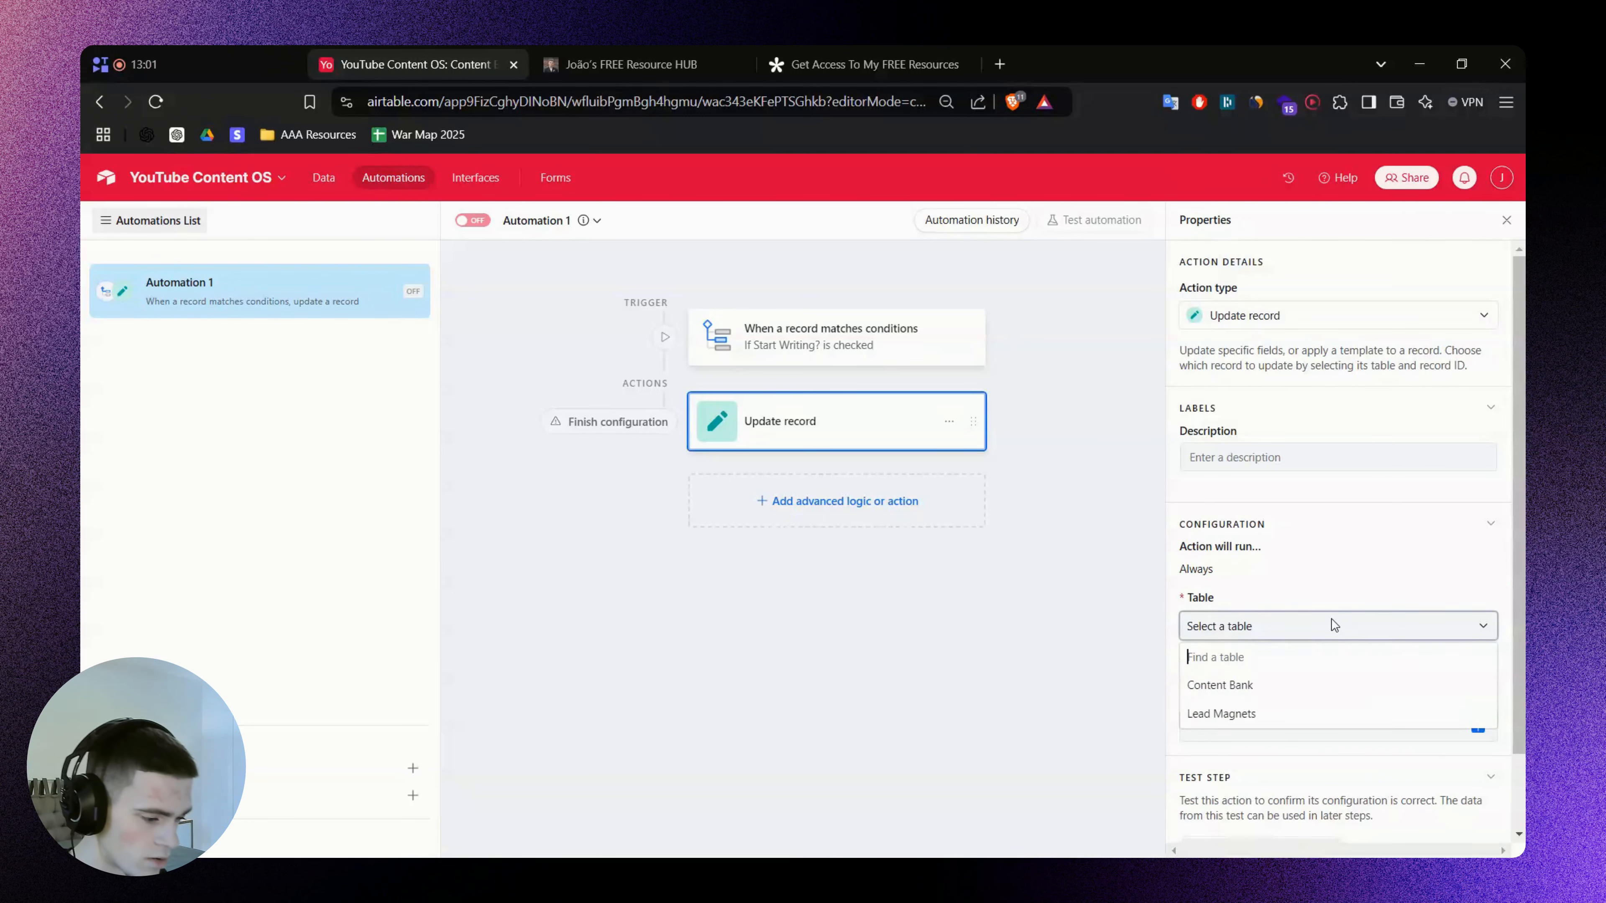
{"action": "left_click", "coordinate": [1273, 683]}
{"action": "scroll", "coordinate": [1273, 685], "scroll_direction": "down", "scroll_amount": 2}
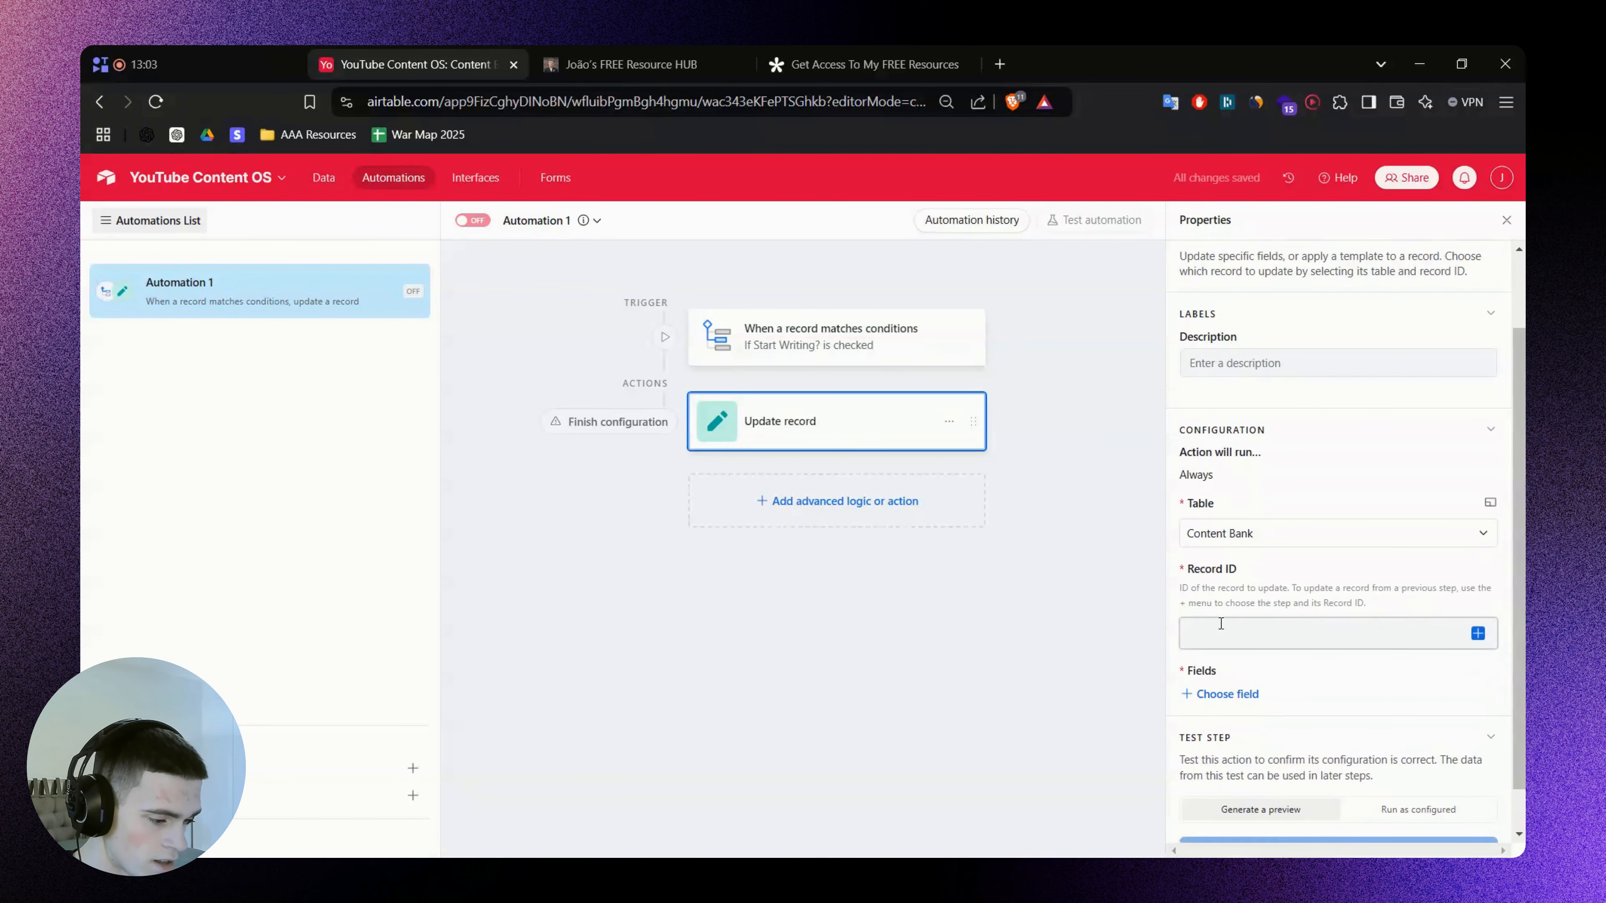
Set the Update record action's Record ID to the Airtable record ID from the trigger record, and check the trigger's configuration
{"action": "left_click", "coordinate": [1221, 622]}
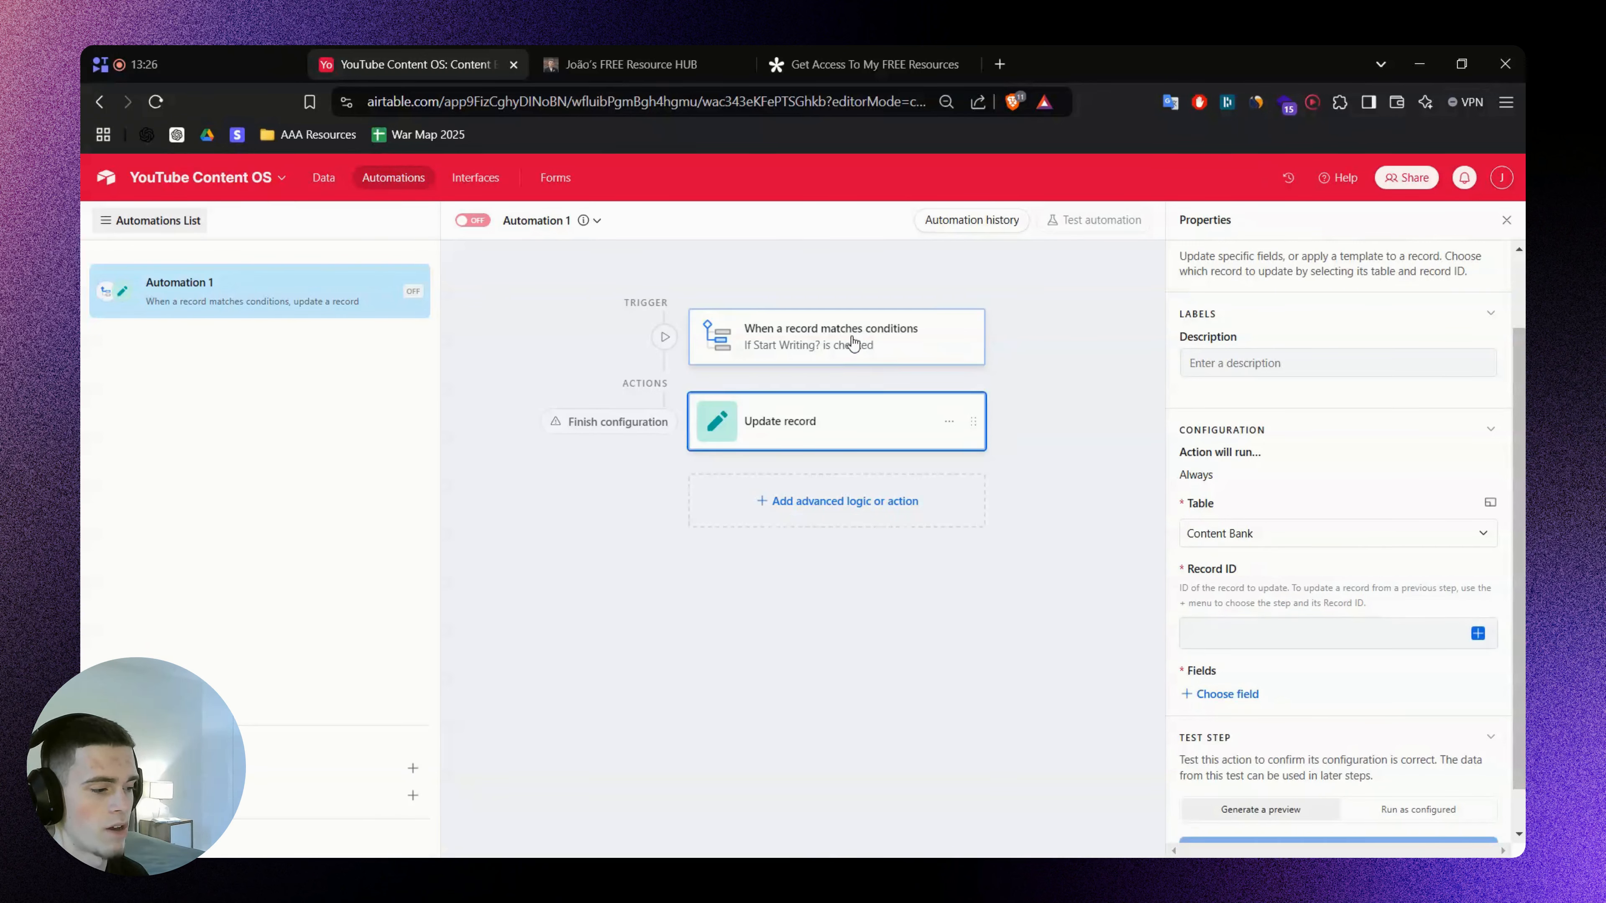
{"action": "left_click", "coordinate": [1477, 633]}
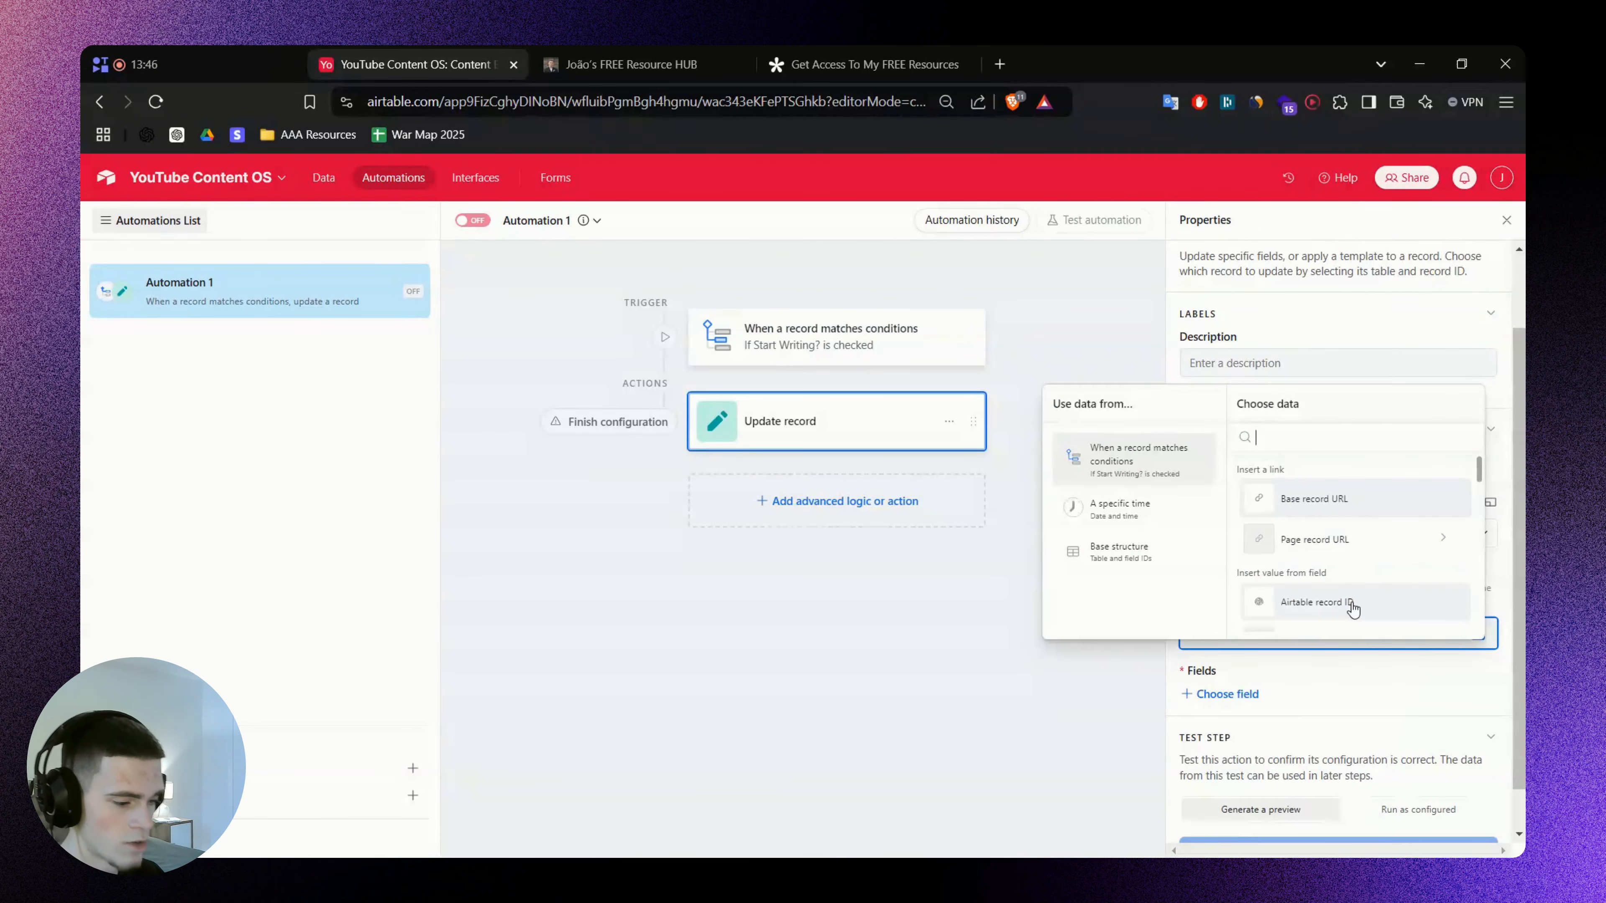
{"action": "left_click", "coordinate": [1372, 612]}
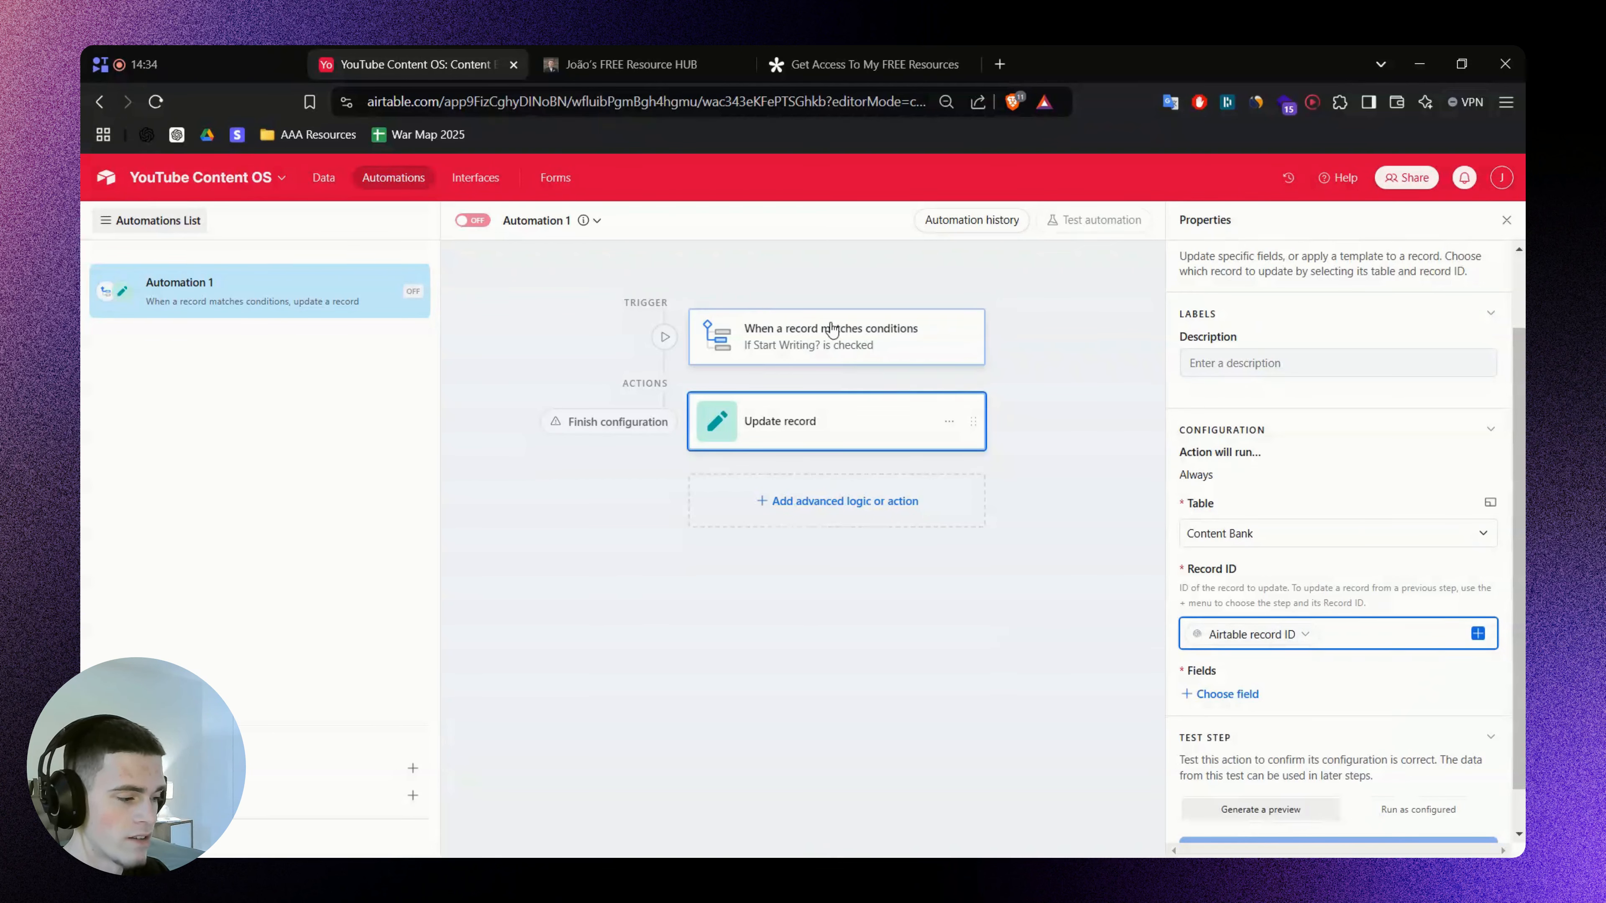
{"action": "left_click", "coordinate": [858, 337]}
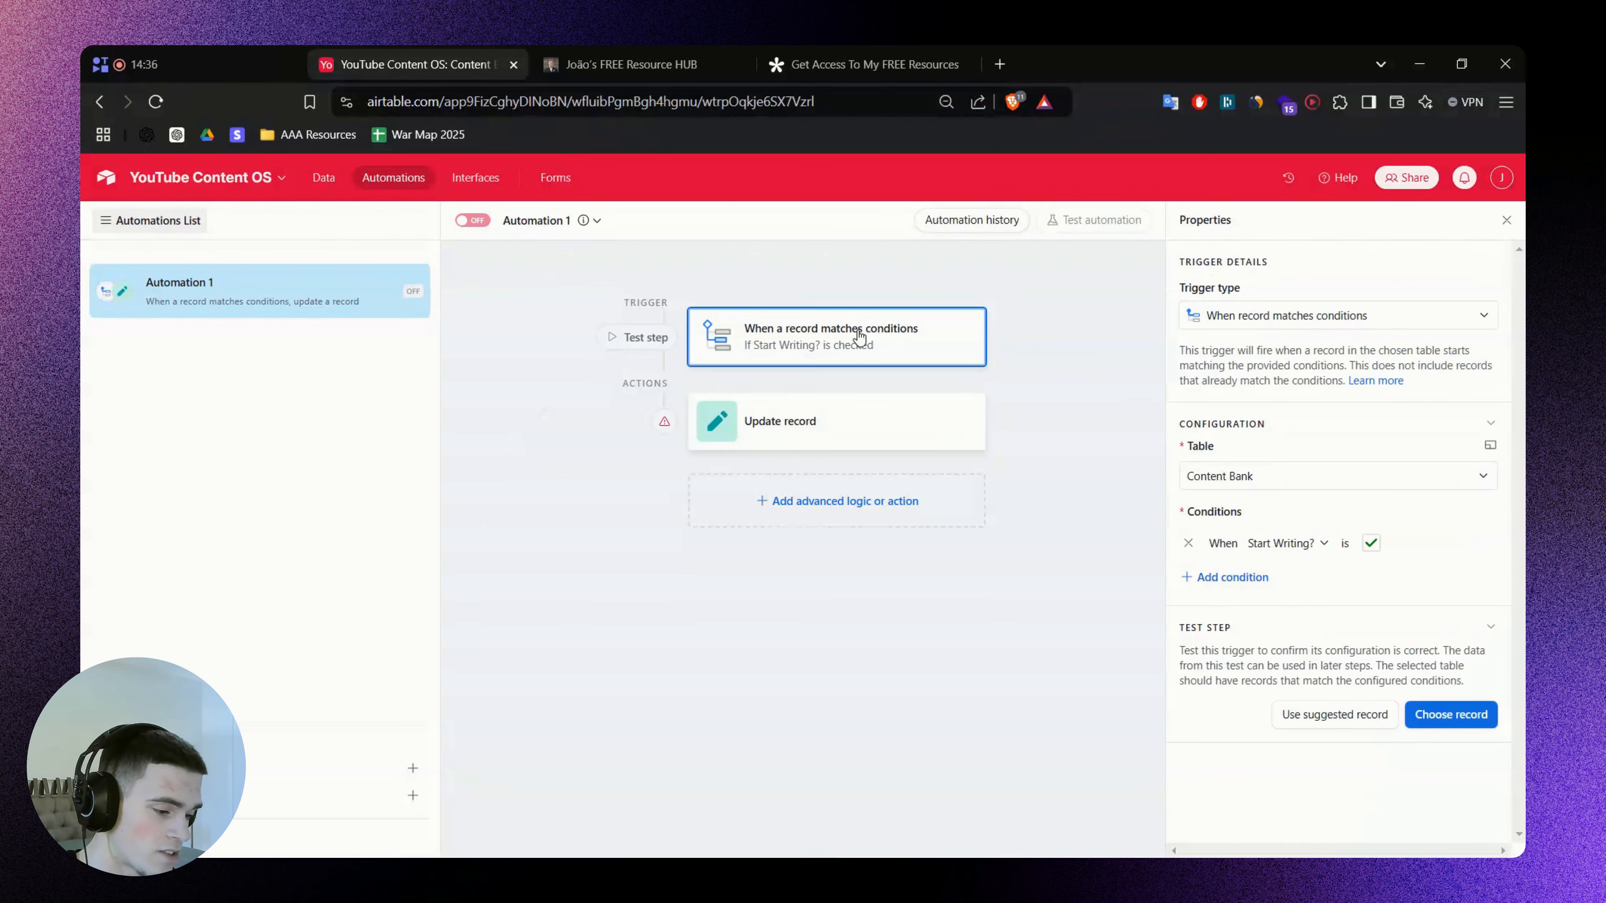
{"action": "left_click", "coordinate": [793, 414]}
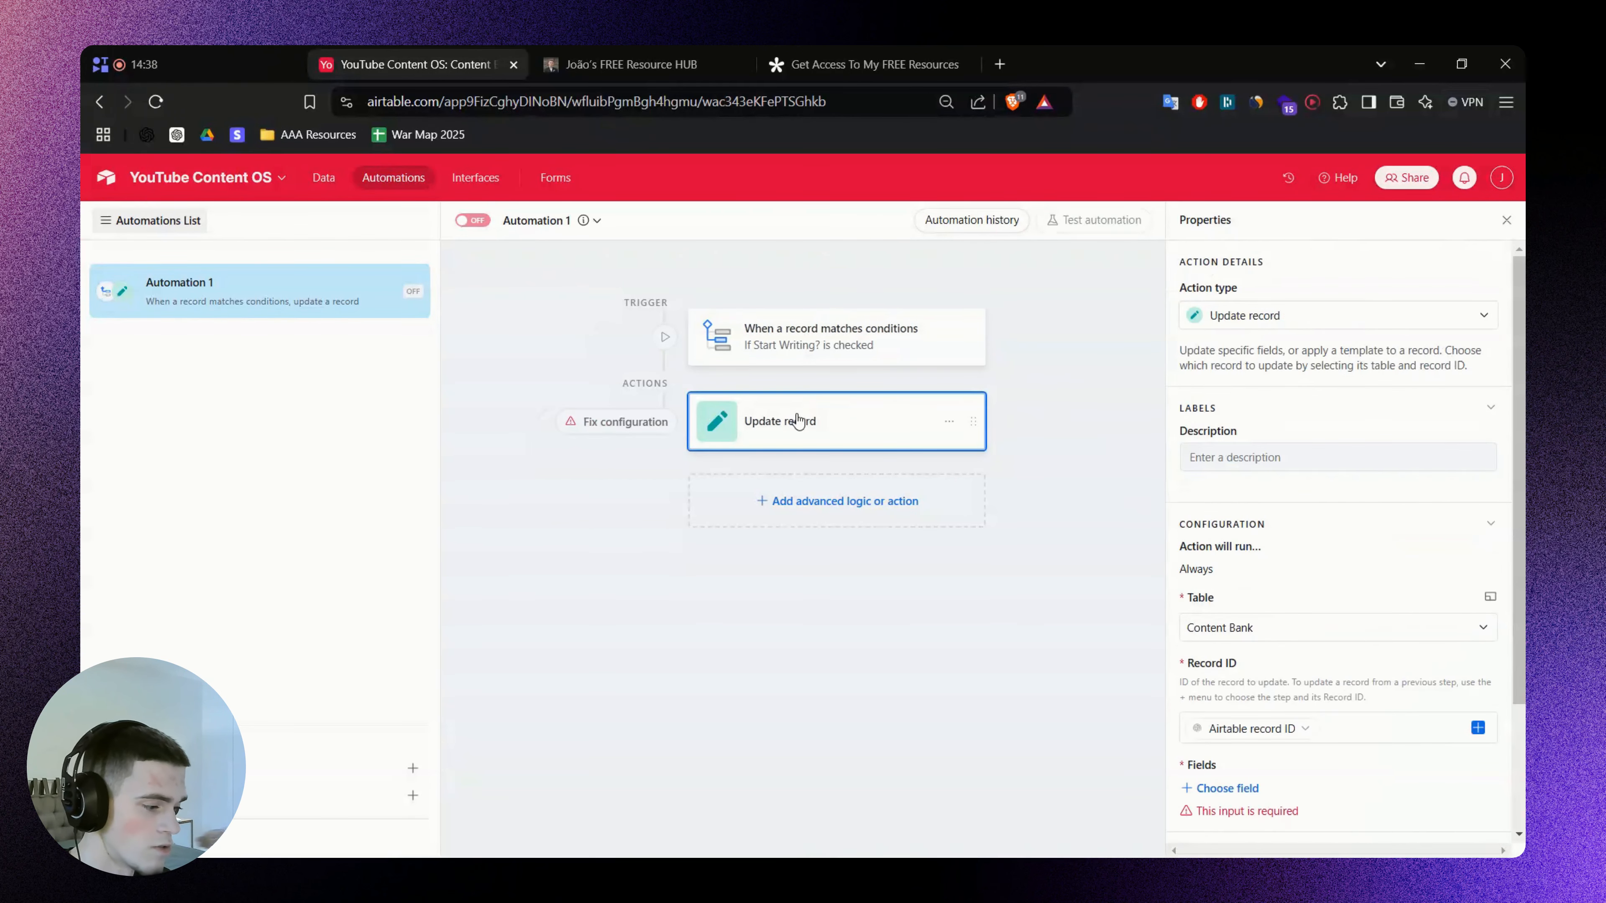
Add the Stage field to the Update record action and set its value to Scripts
{"action": "scroll", "coordinate": [1359, 617], "scroll_direction": "down", "scroll_amount": 2}
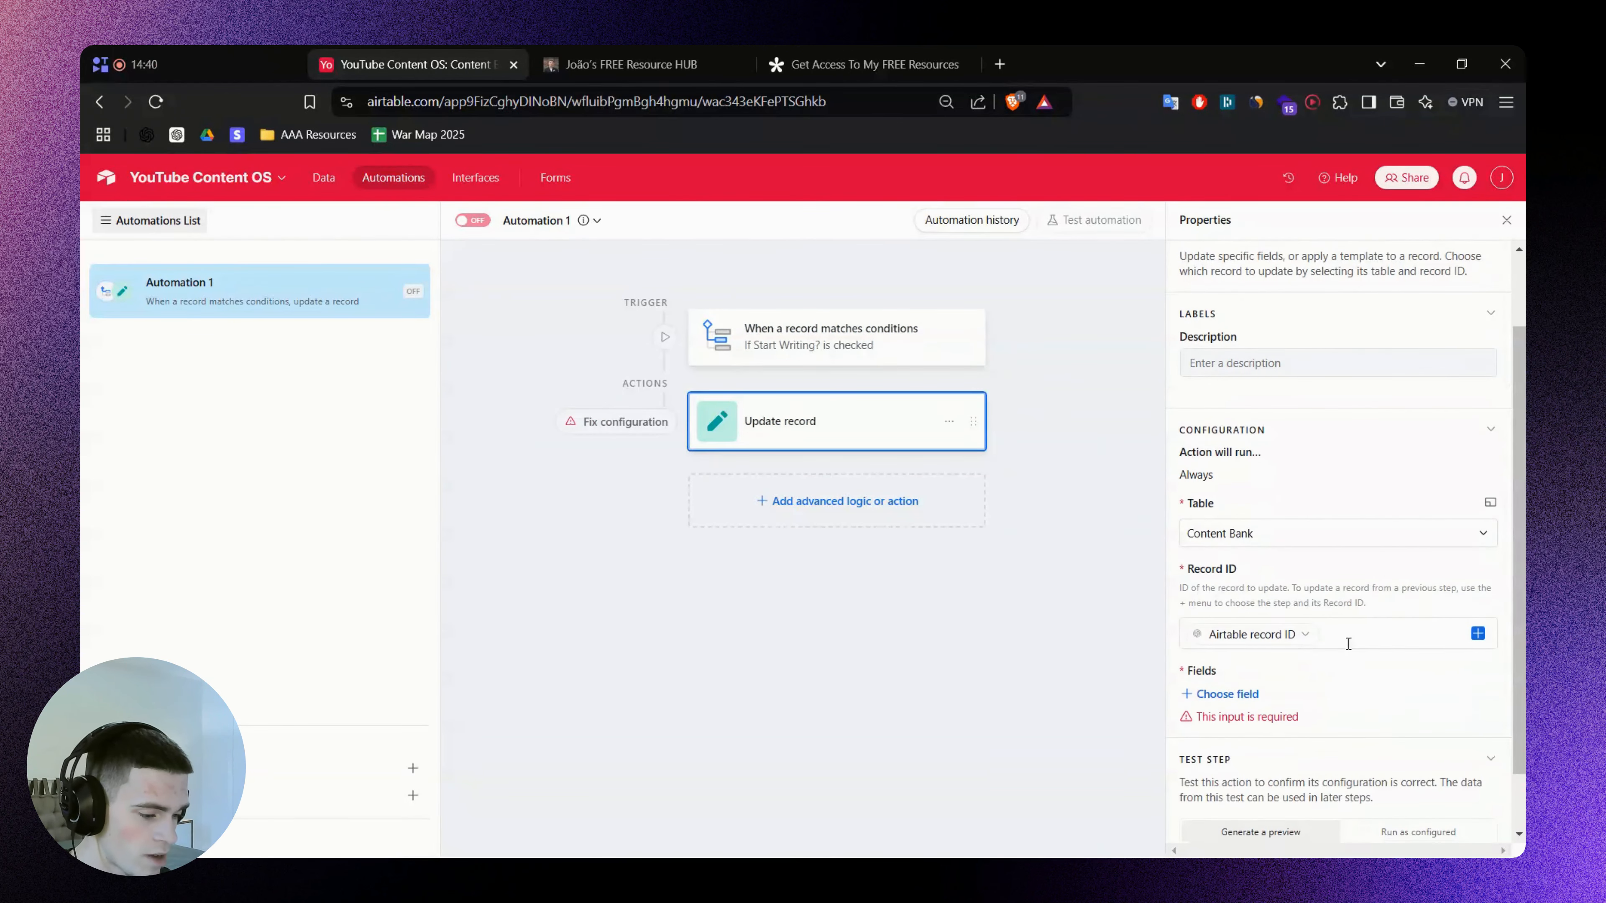
{"action": "left_click", "coordinate": [1236, 695]}
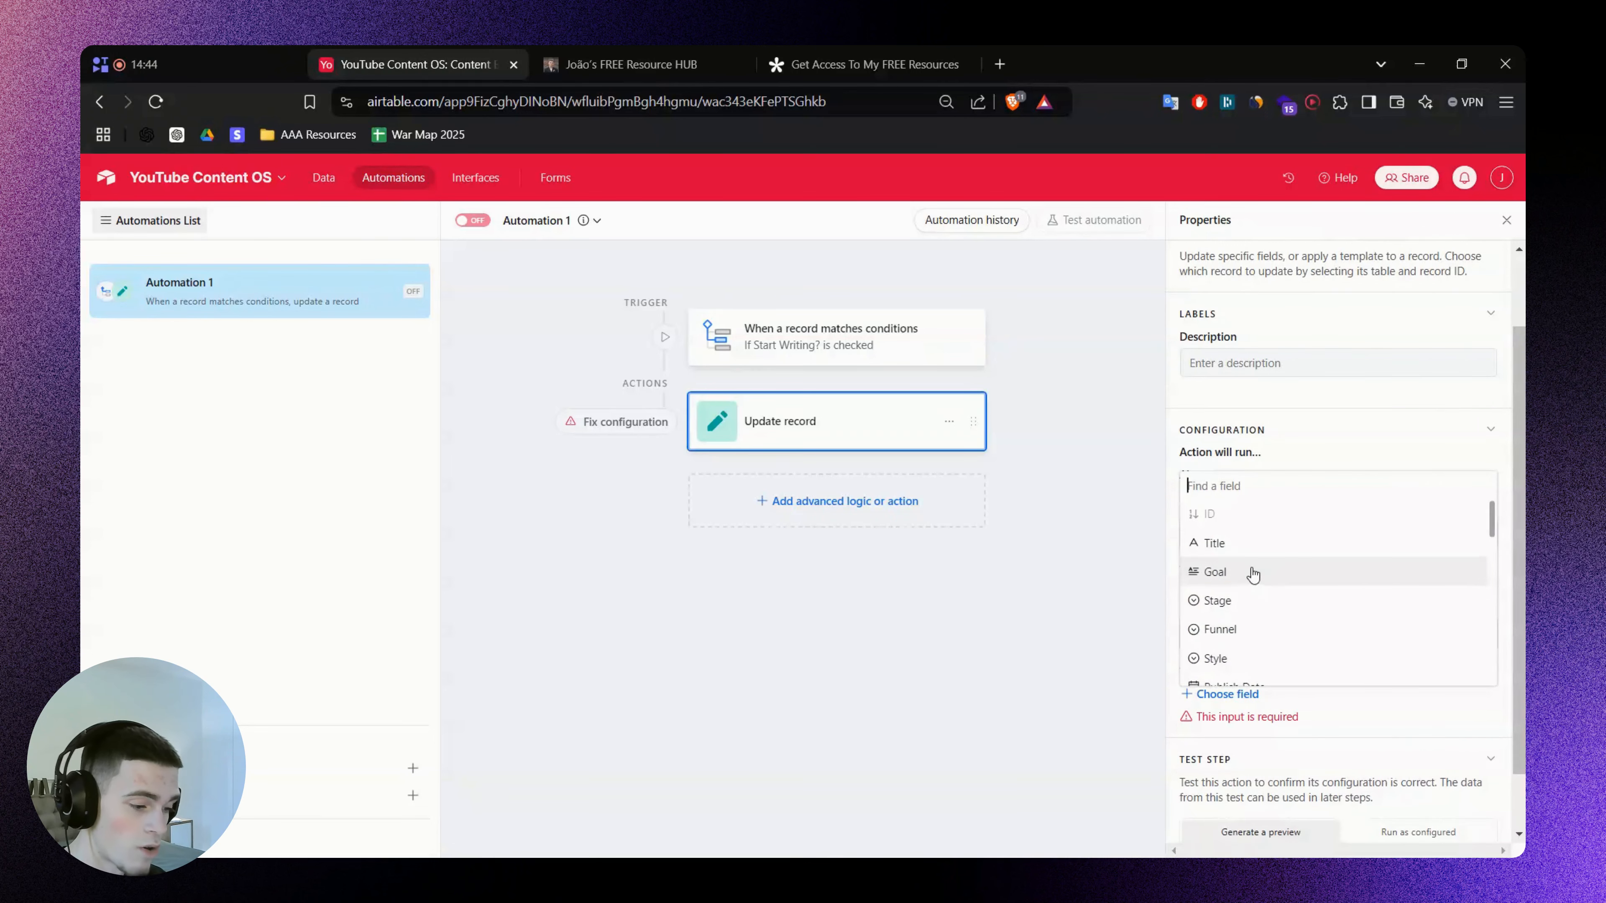
{"action": "left_click", "coordinate": [1220, 601]}
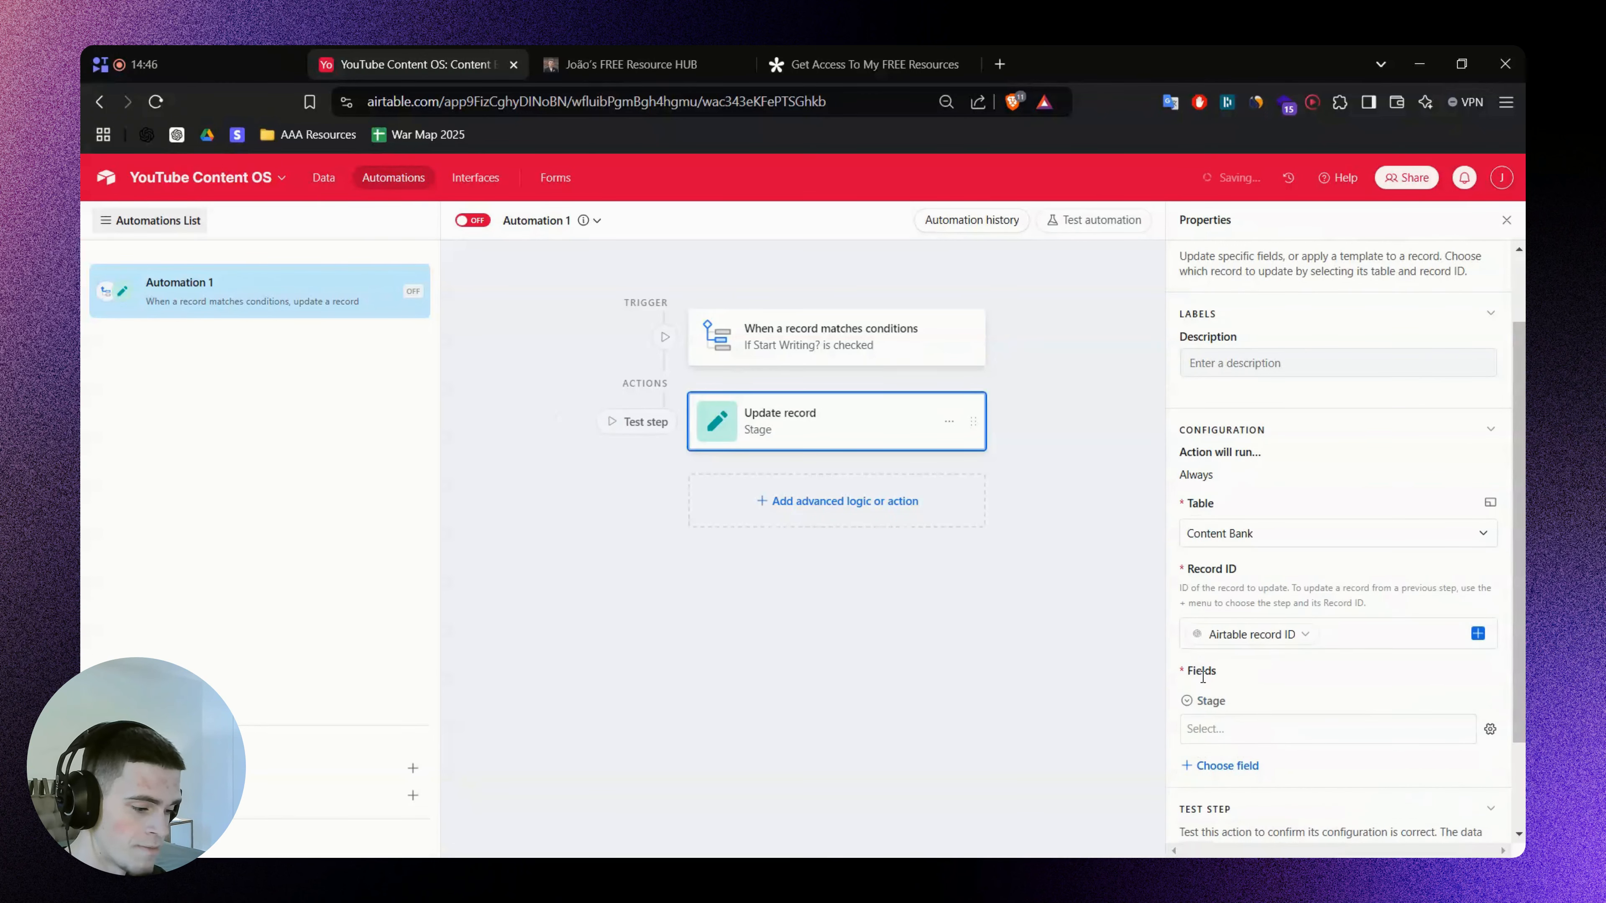
{"action": "scroll", "coordinate": [1239, 677], "scroll_direction": "down", "scroll_amount": 2}
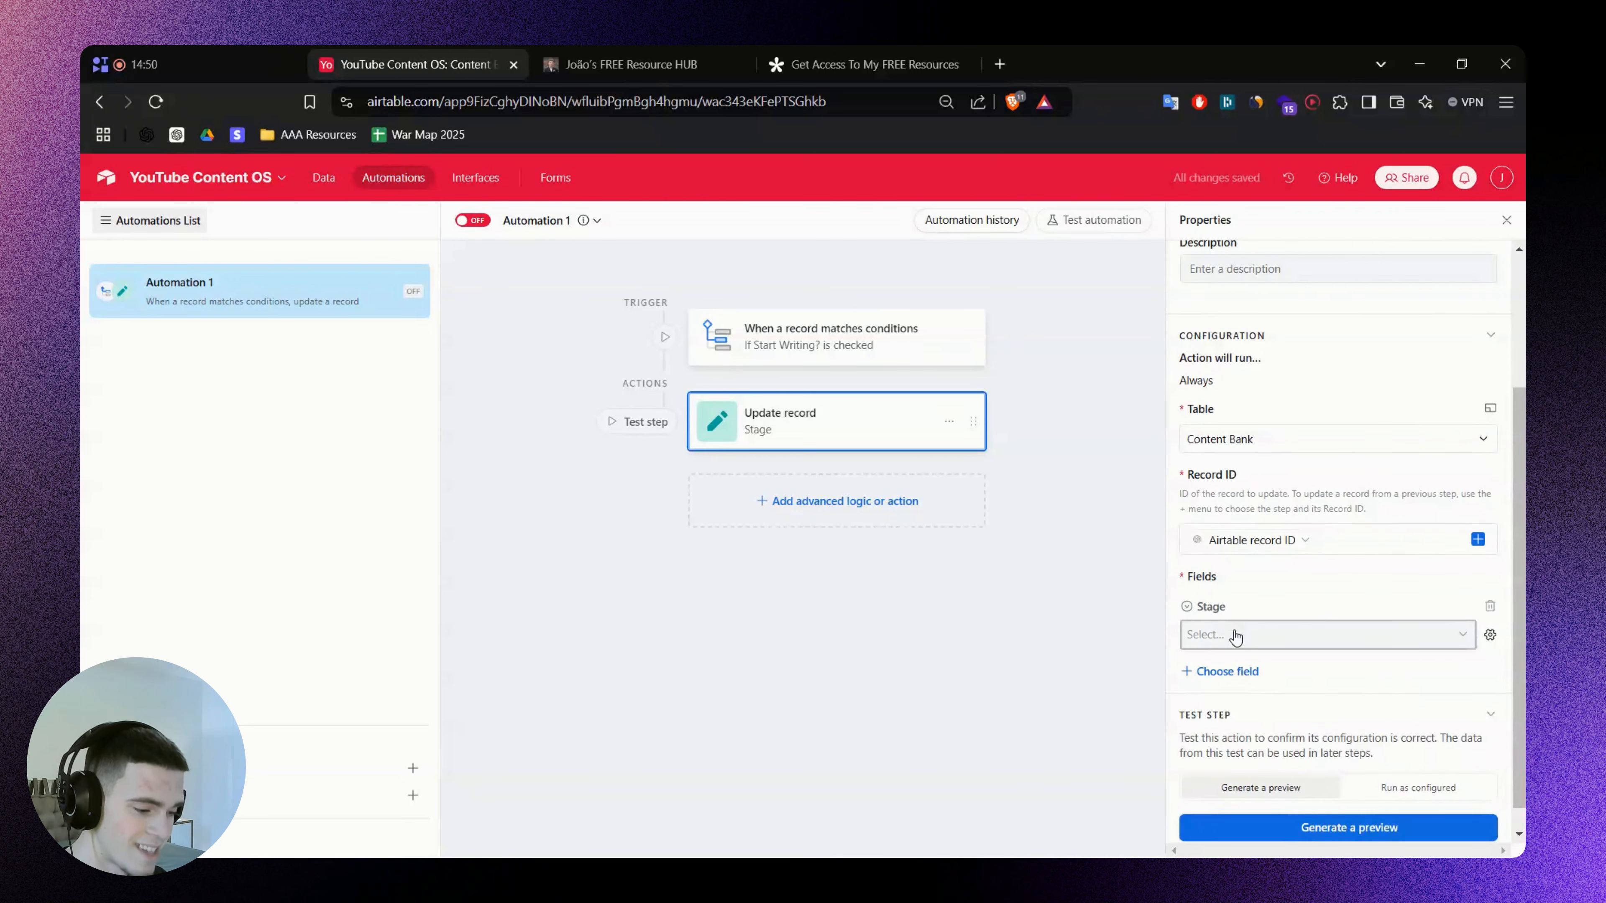
{"action": "left_click", "coordinate": [1235, 635]}
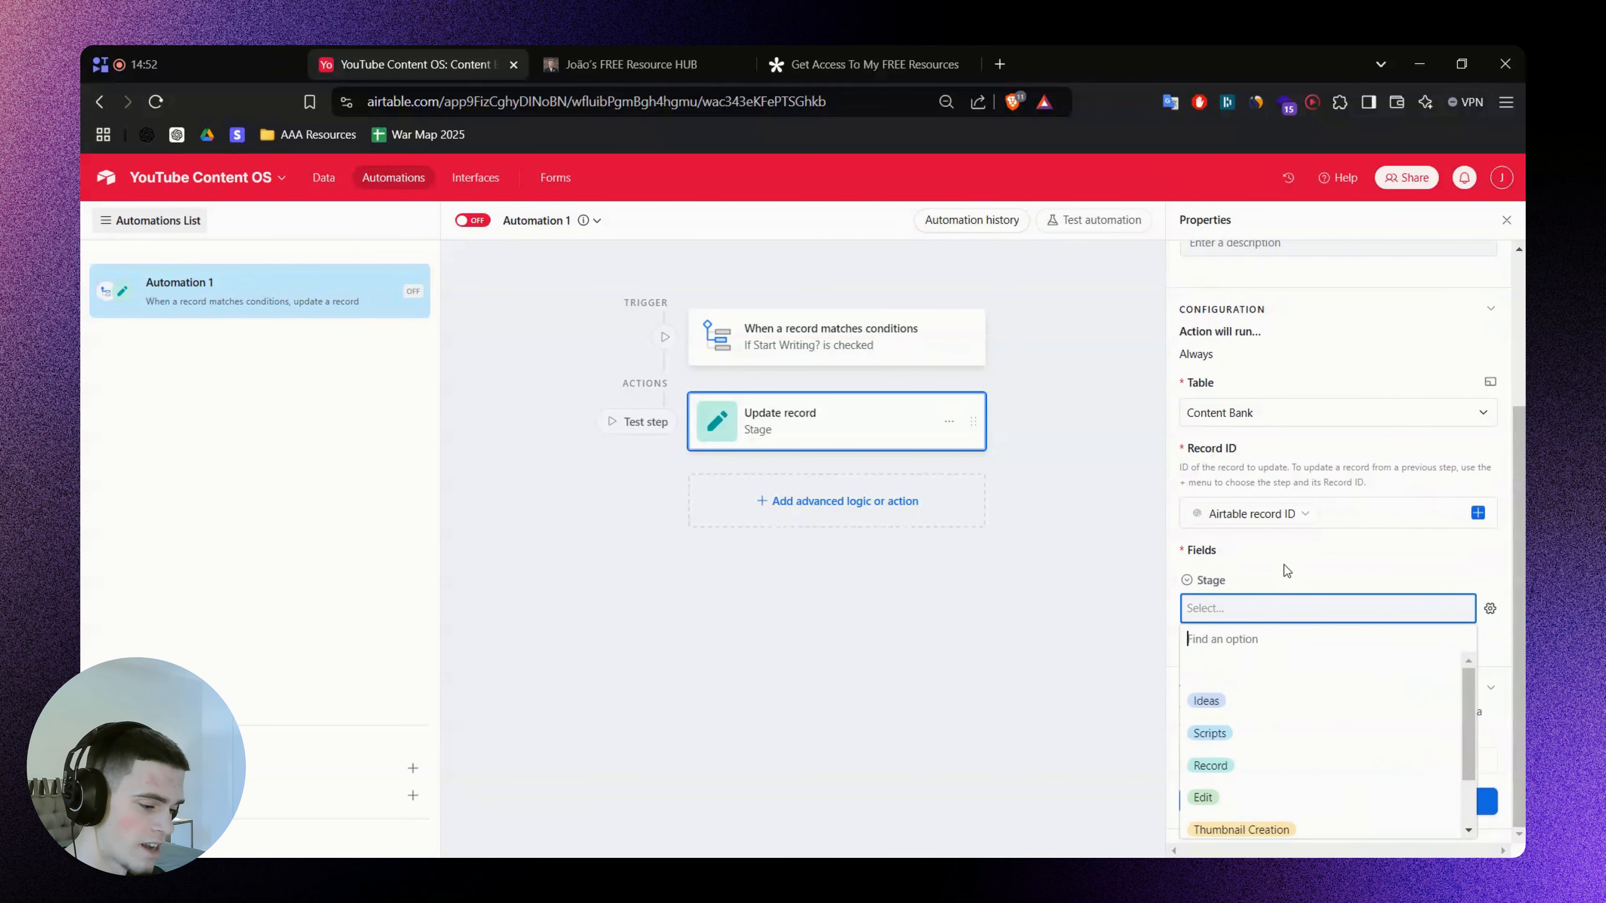
{"action": "left_click", "coordinate": [1265, 730]}
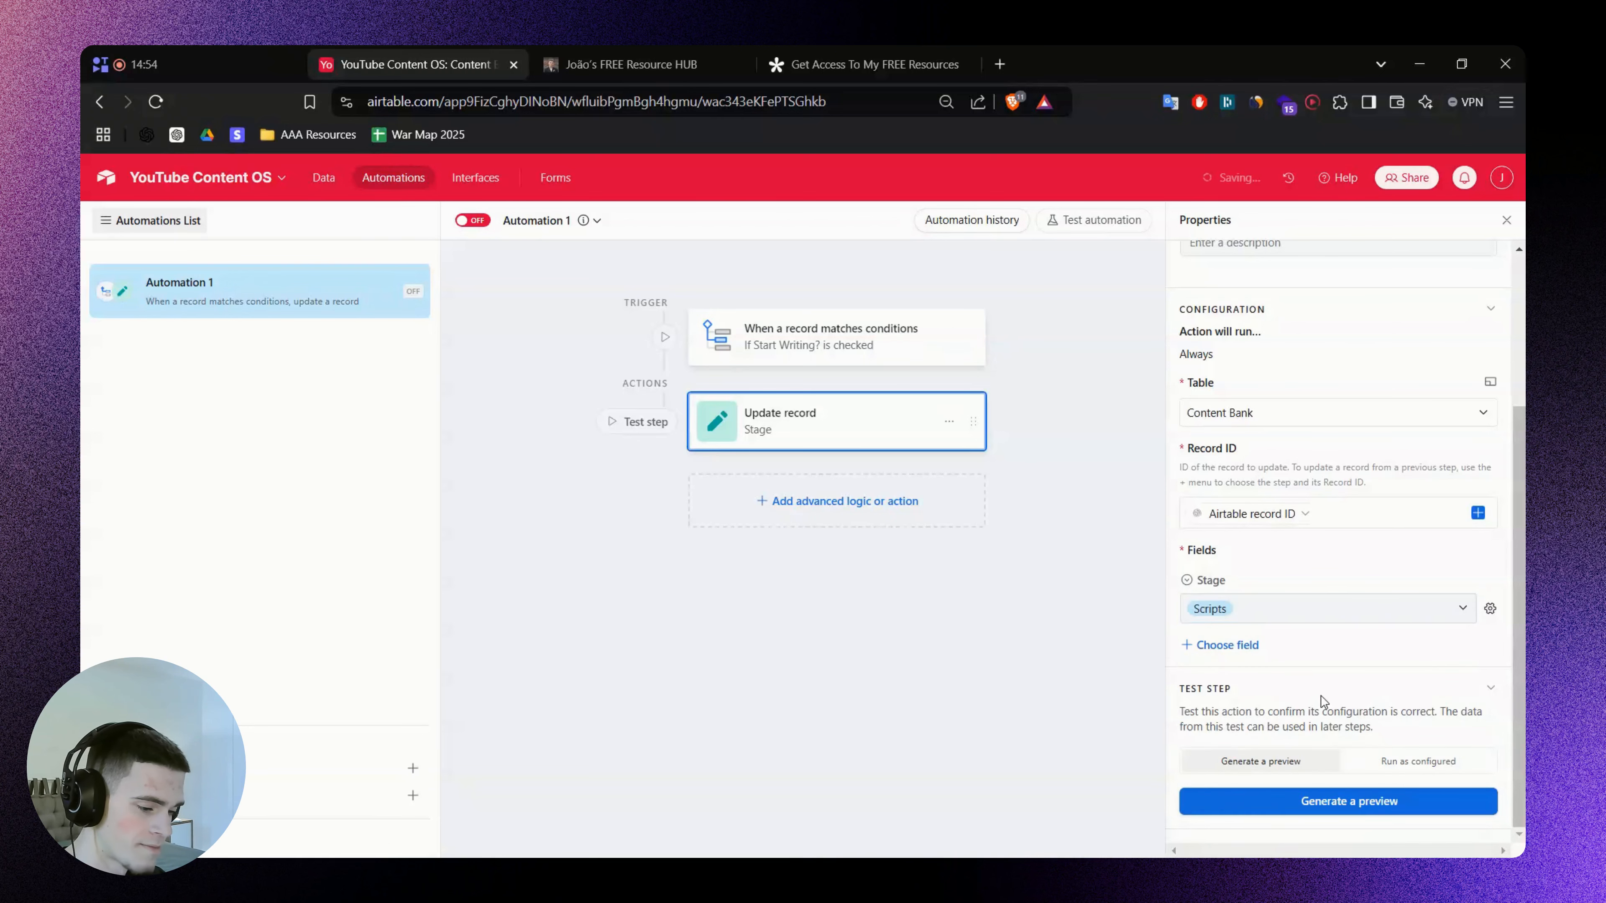
Test the Update record action by generating a preview with a matching record, and review the previewed field values
{"action": "left_click", "coordinate": [1348, 803]}
{"action": "left_click", "coordinate": [977, 618]}
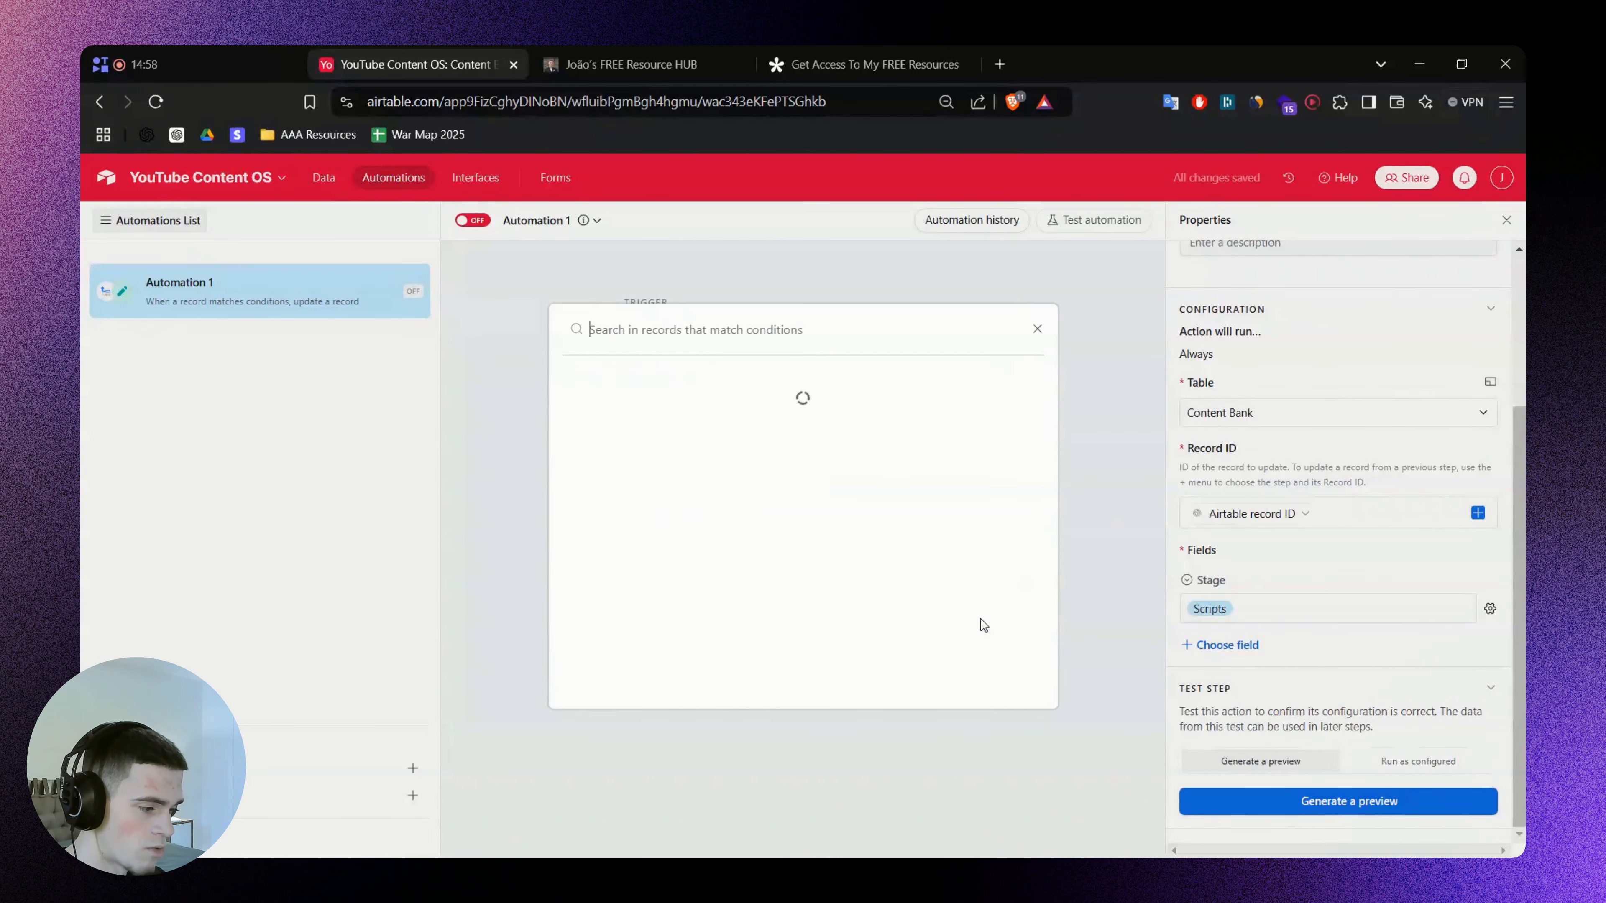
{"action": "scroll", "coordinate": [941, 532], "scroll_direction": "down", "scroll_amount": 2}
{"action": "left_click", "coordinate": [846, 666]}
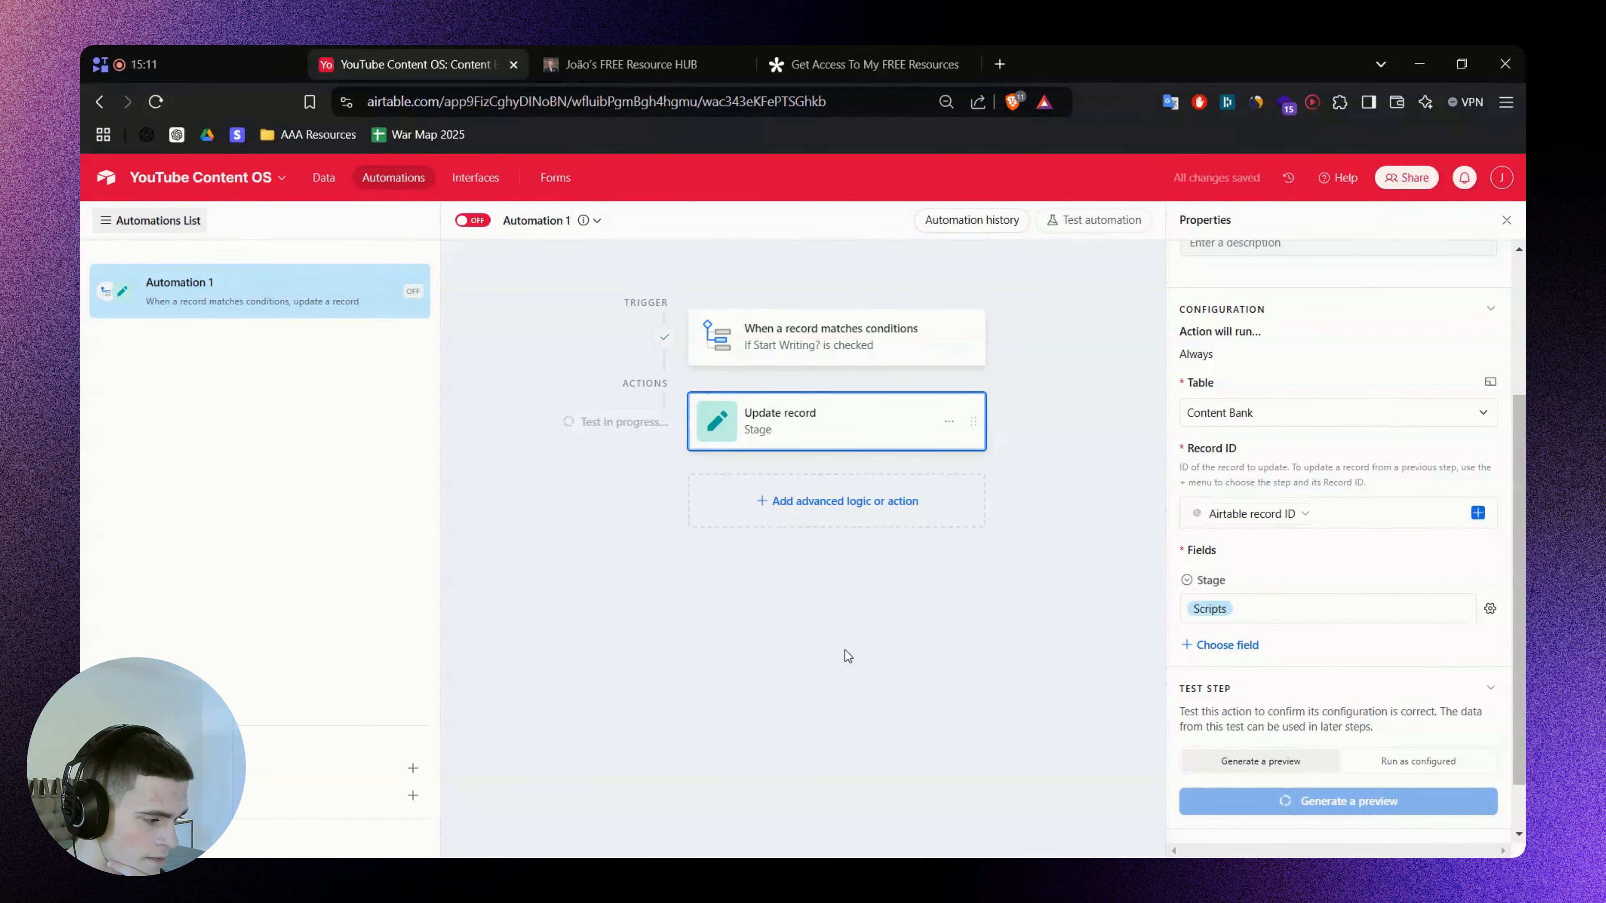
{"action": "left_click", "coordinate": [609, 422]}
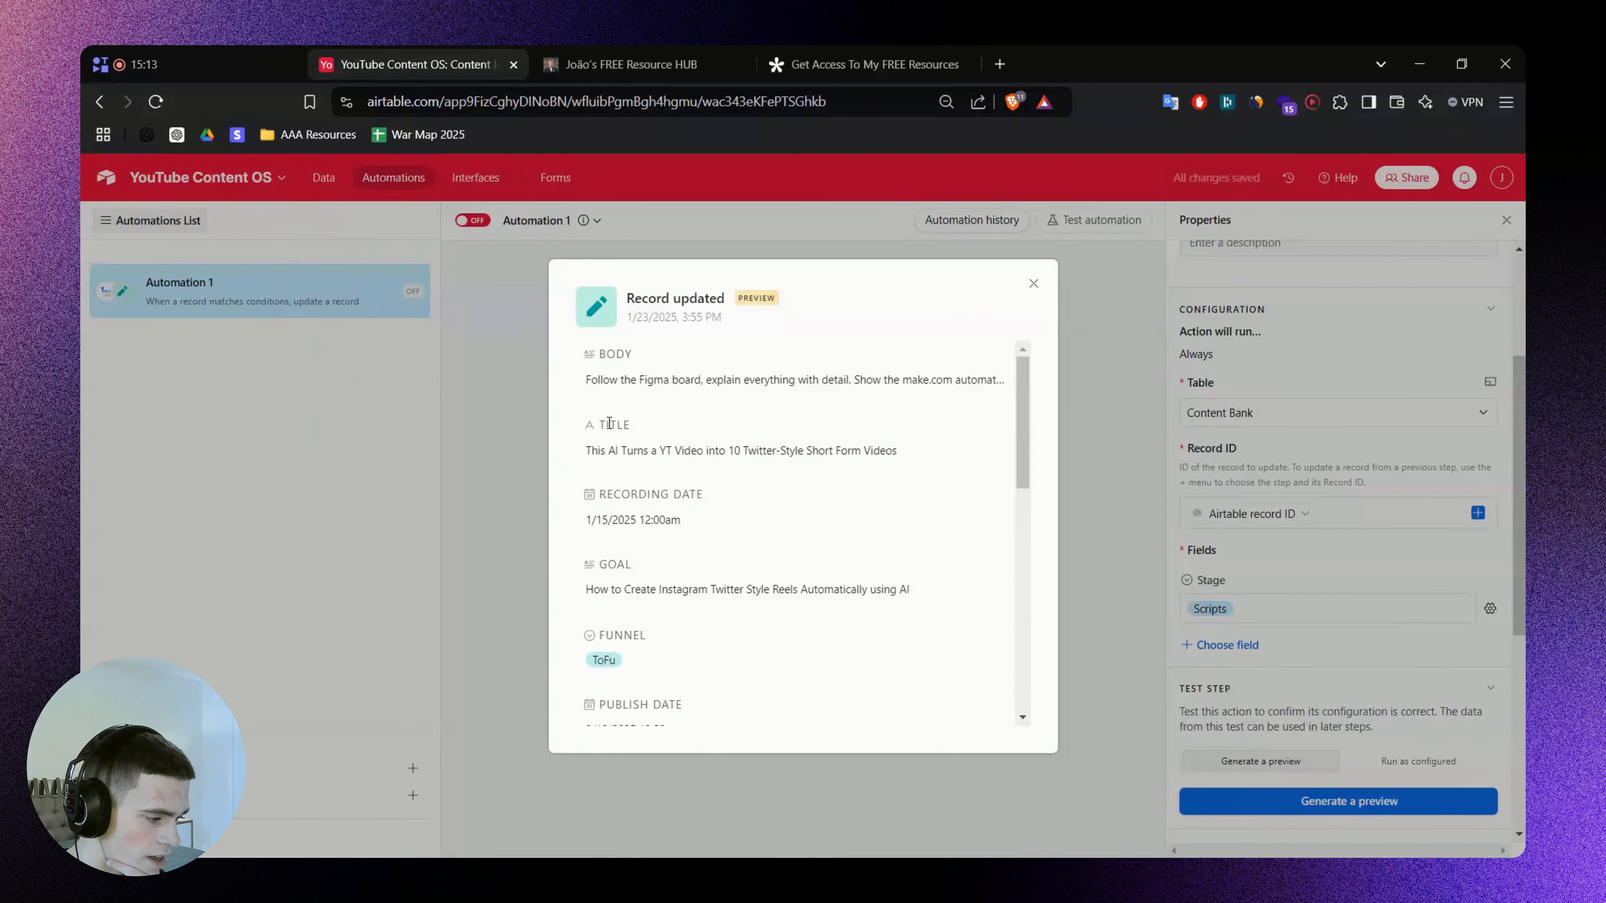
{"action": "scroll", "coordinate": [798, 425], "scroll_direction": "down", "scroll_amount": 10}
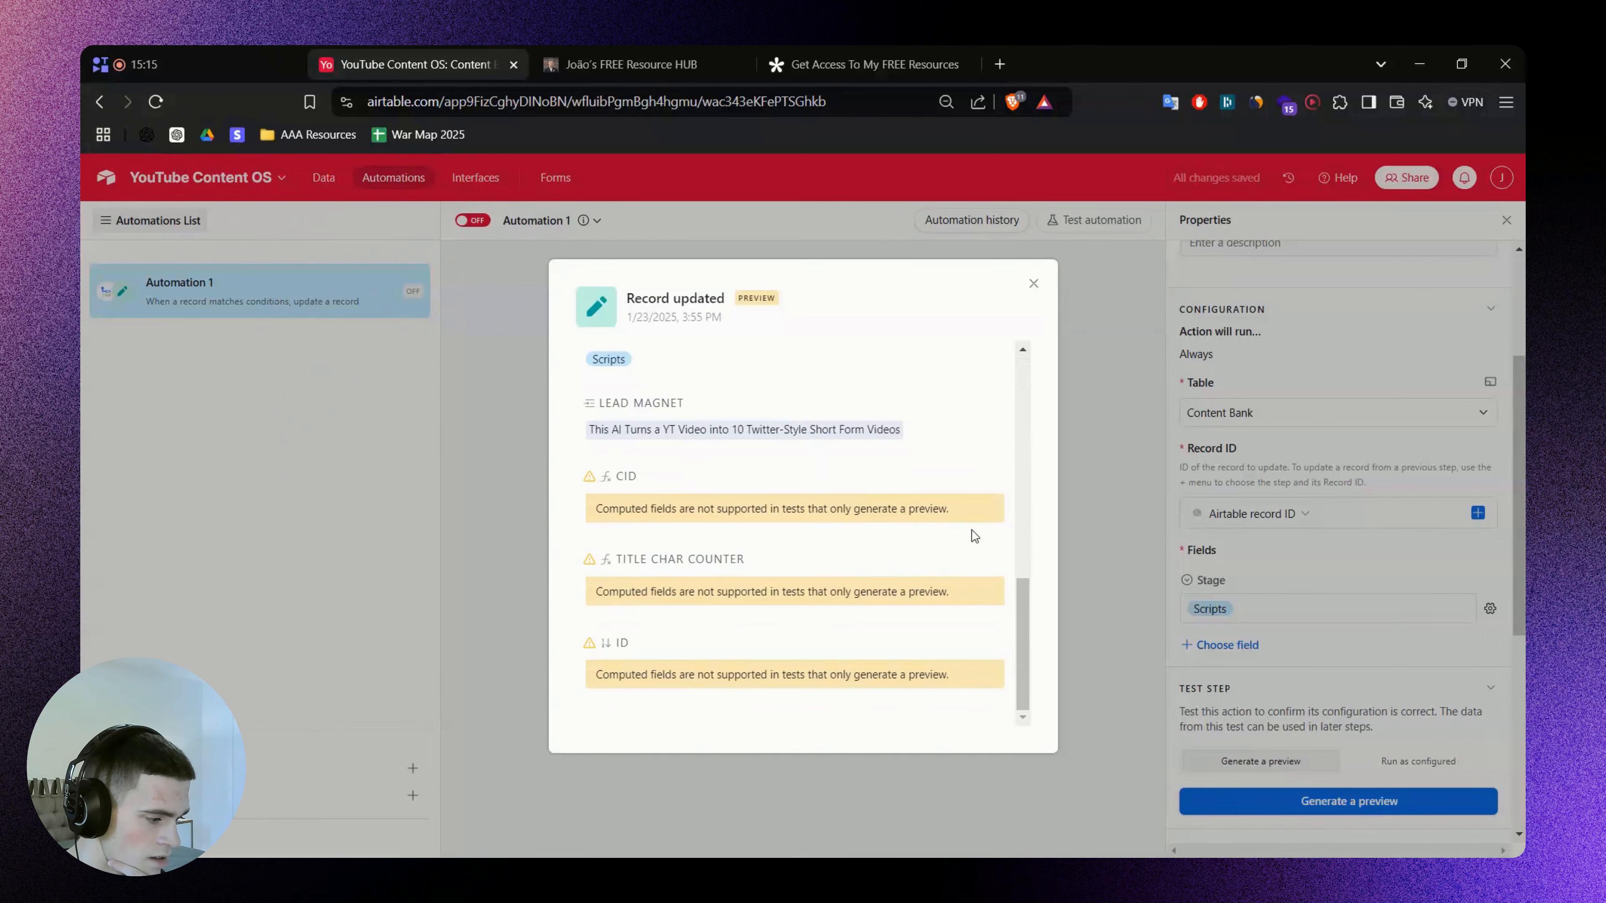
{"action": "scroll", "coordinate": [907, 434], "scroll_direction": "up", "scroll_amount": 10}
{"action": "left_click", "coordinate": [1033, 284]}
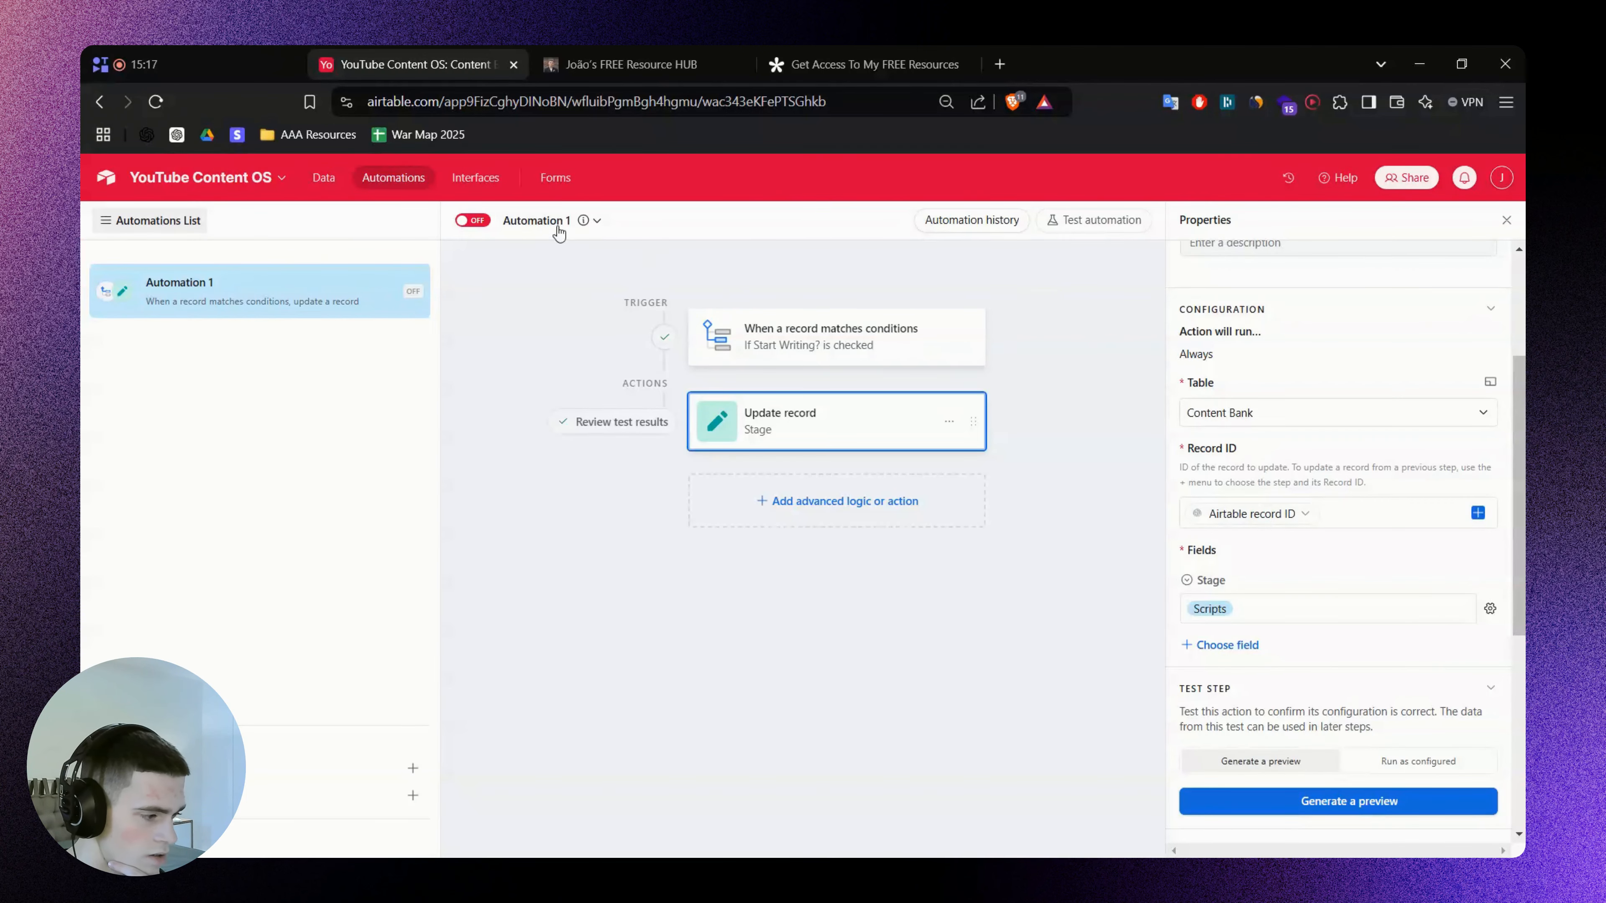
Turn on Automation 1 and look over the Update record action's test results and configuration
{"action": "left_click", "coordinate": [470, 221]}
{"action": "scroll", "coordinate": [1423, 648], "scroll_direction": "down", "scroll_amount": 5}
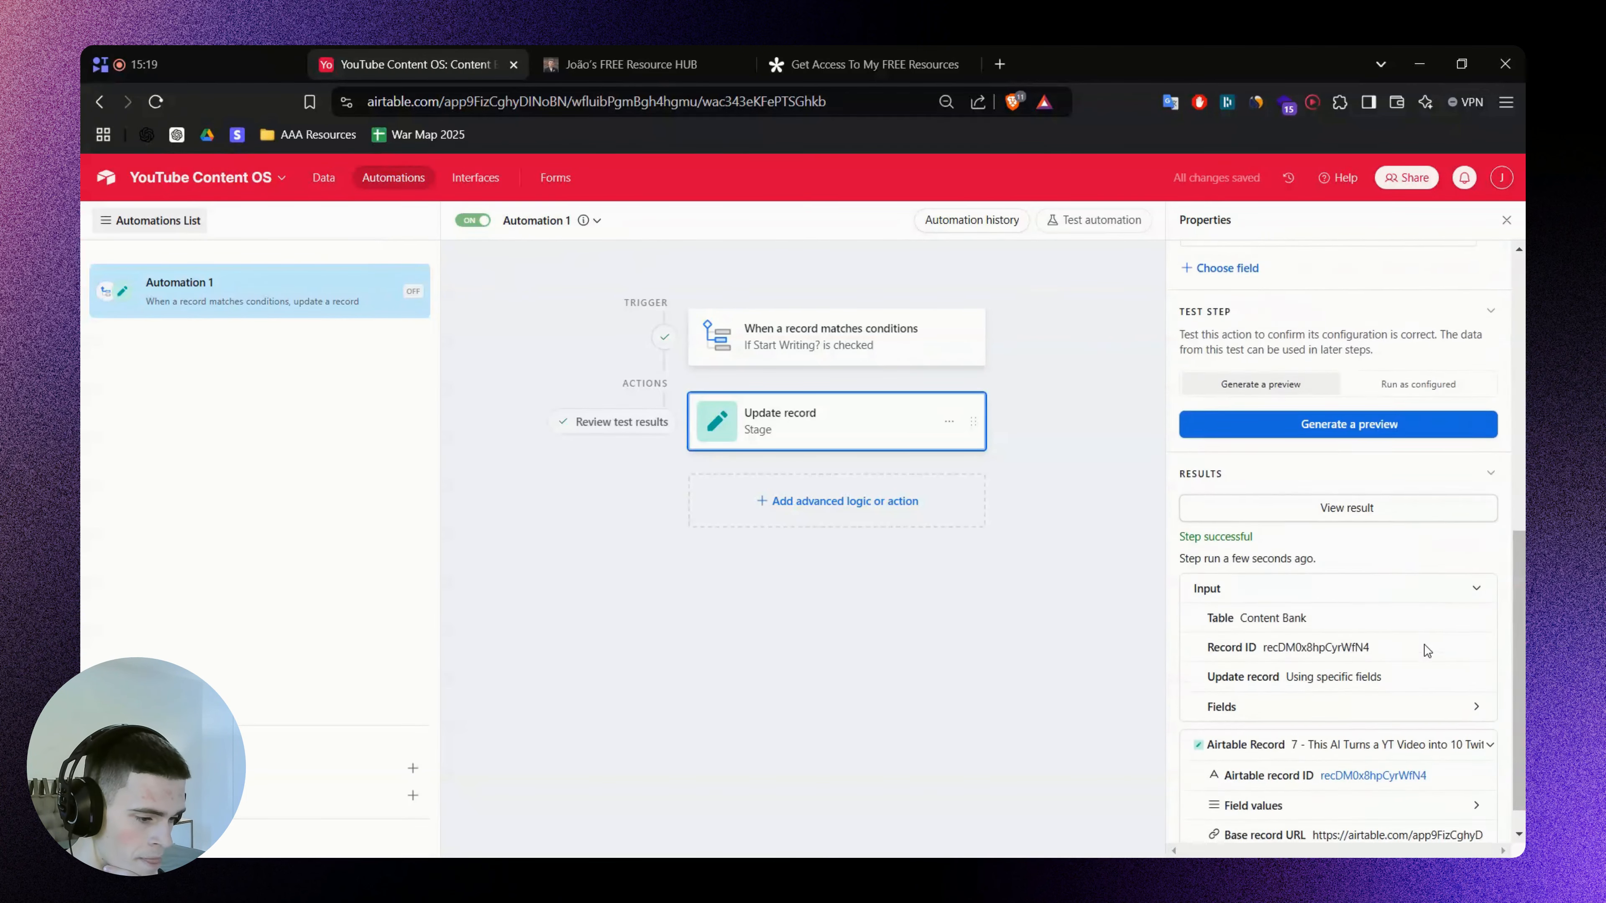
{"action": "scroll", "coordinate": [1422, 648], "scroll_direction": "up", "scroll_amount": 10}
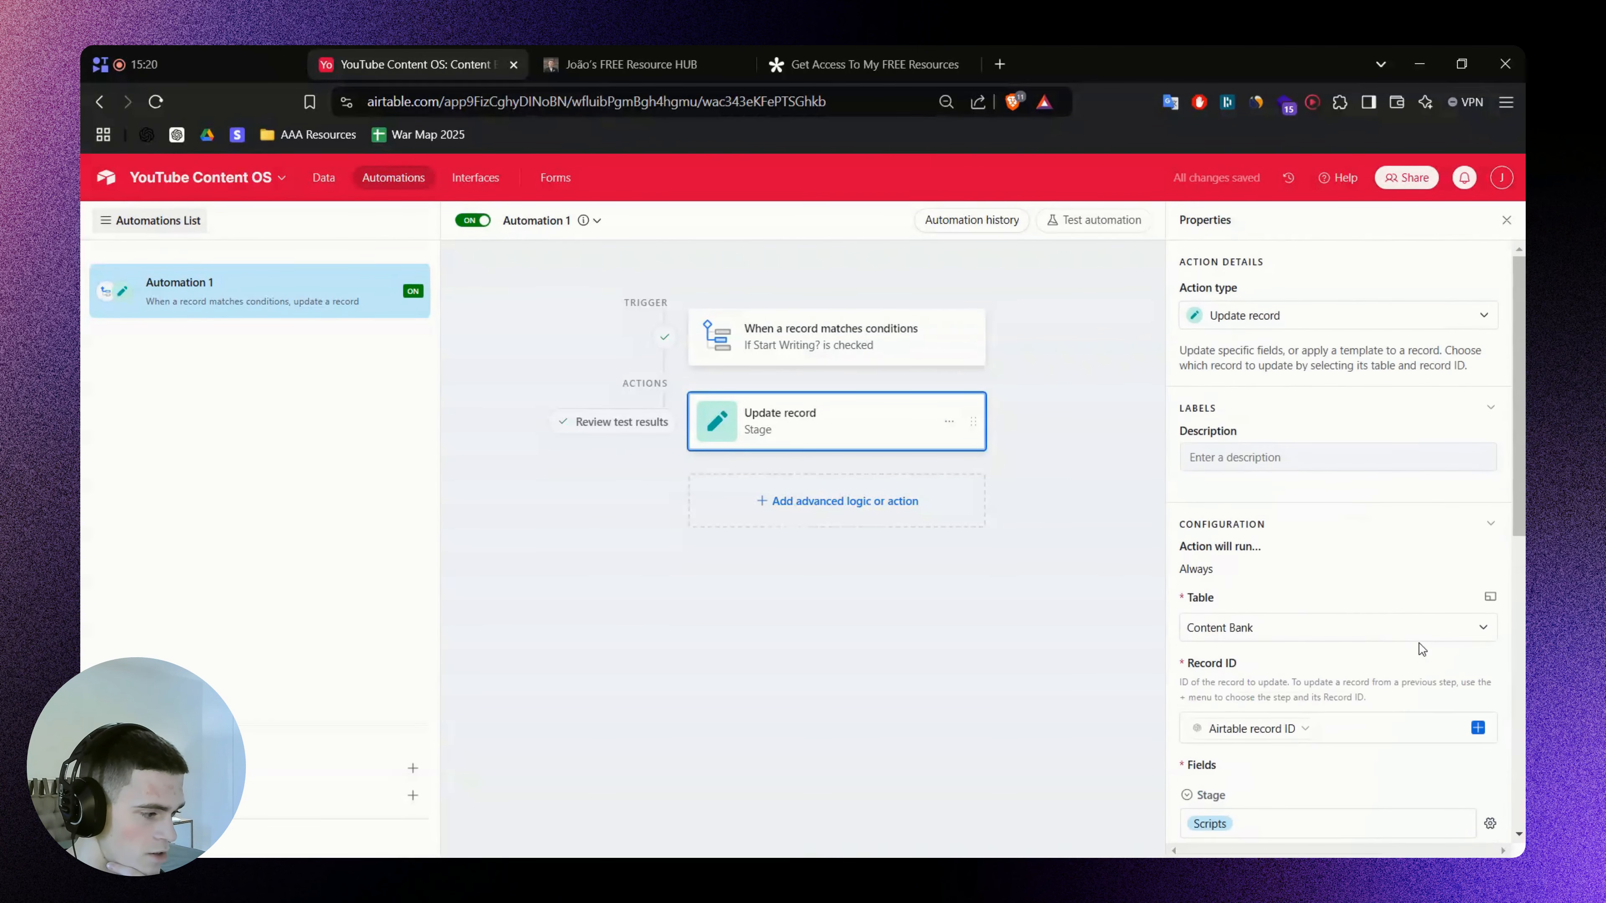
In the Content Bank Ideas view, check Start Writing? for the "Watch me Build an End-to-End" record
{"action": "left_click", "coordinate": [323, 179]}
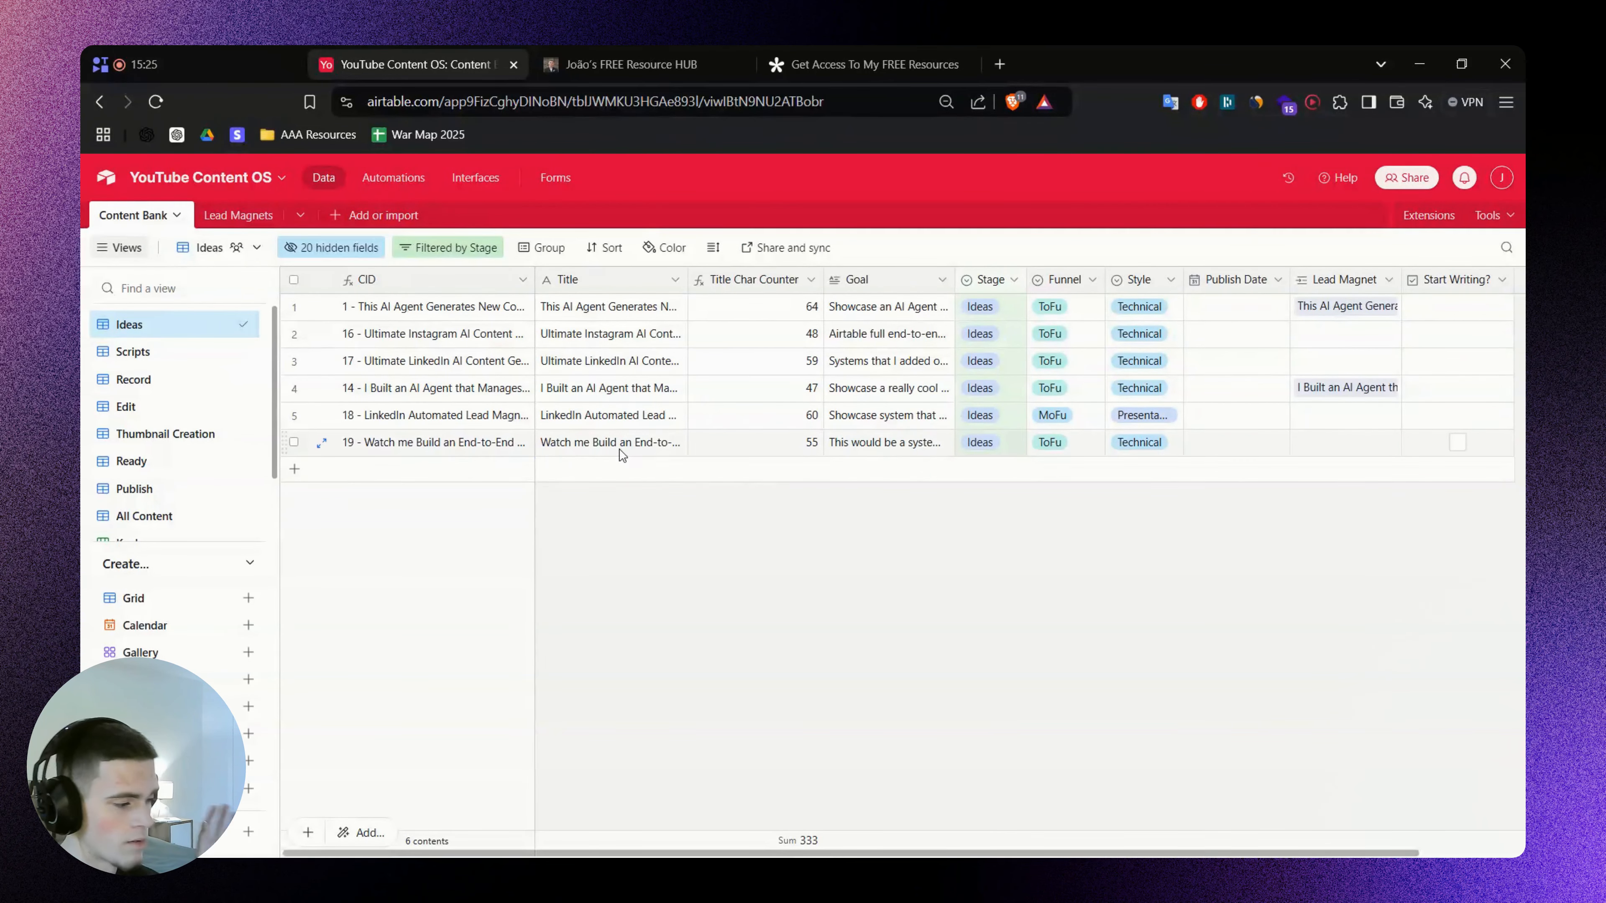
{"action": "left_click", "coordinate": [594, 450]}
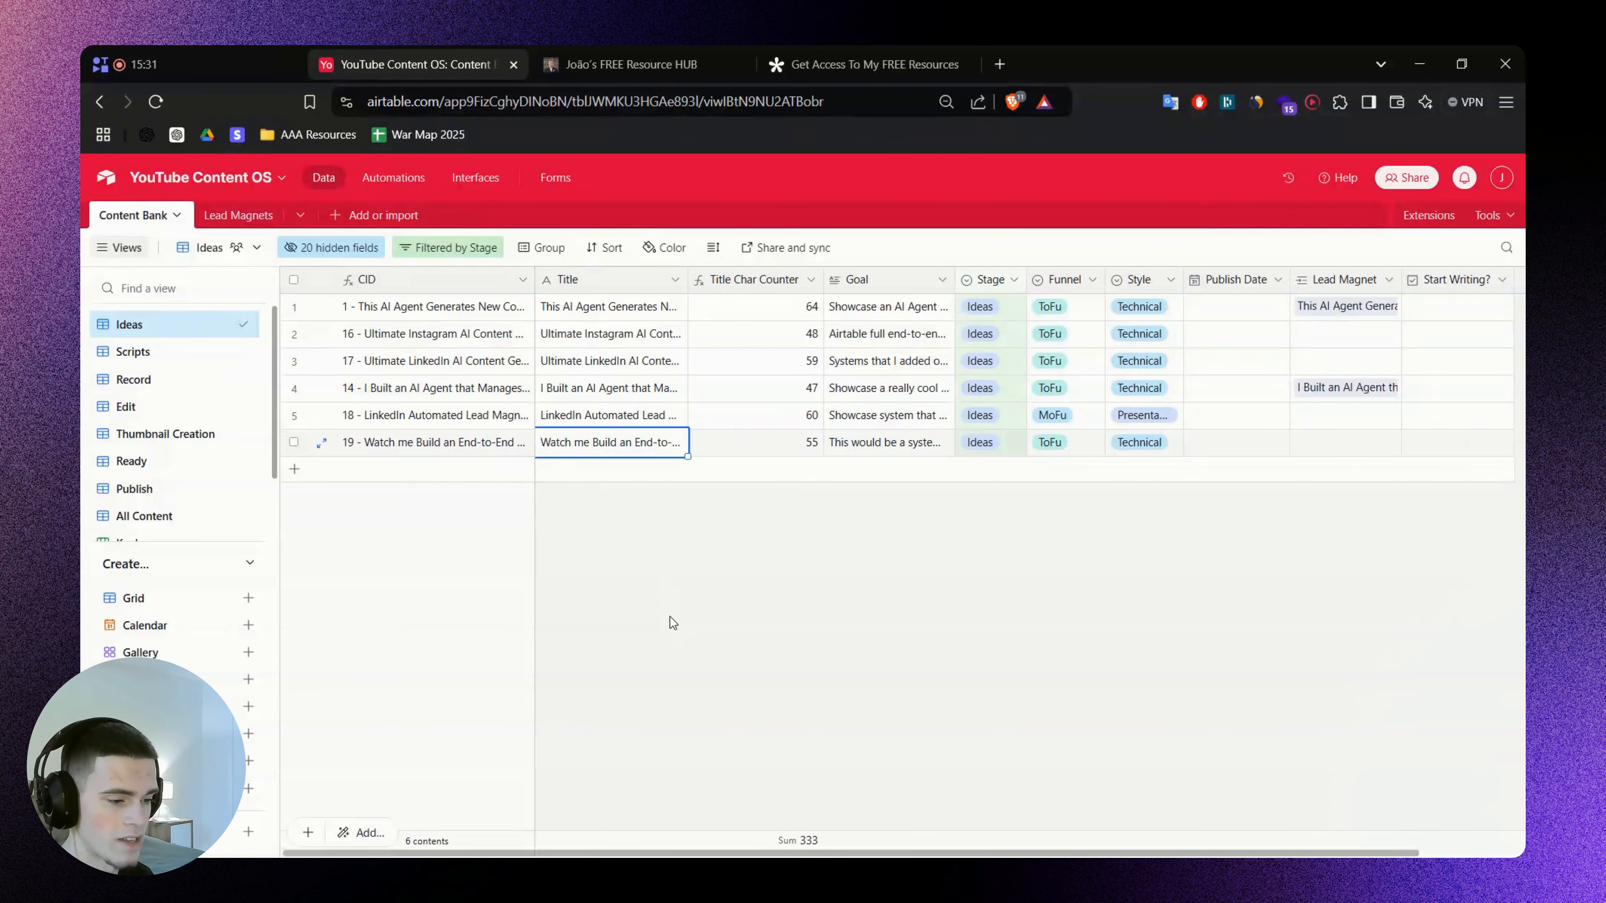
{"action": "left_click", "coordinate": [1458, 442]}
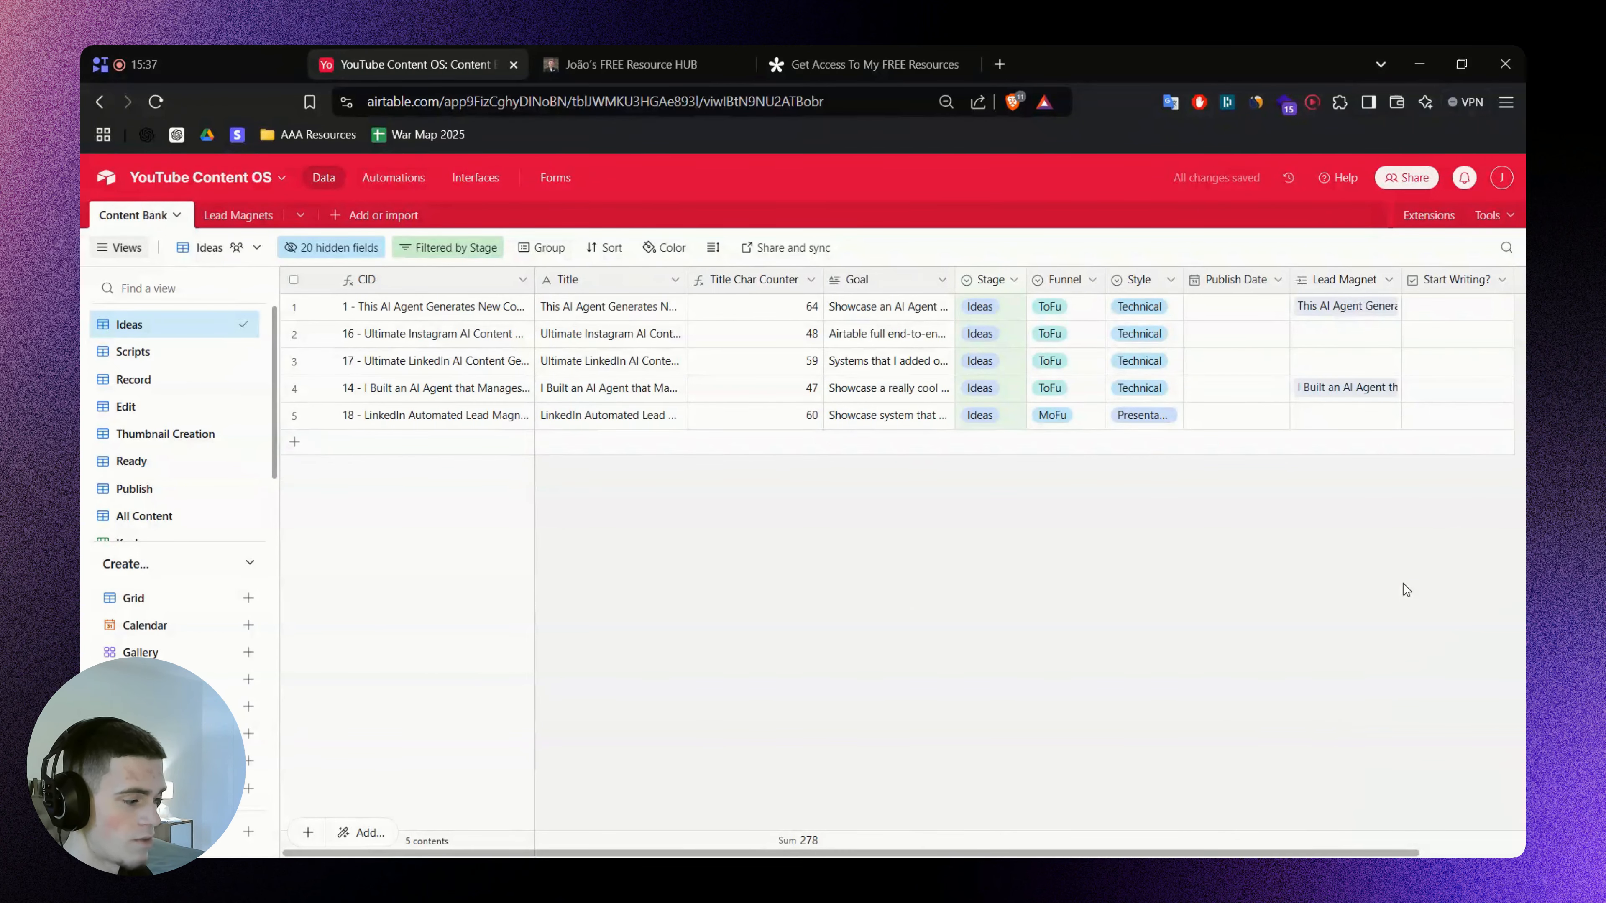
Inspect the "Watch me Build an End-to-End" record's Stage in the Scripts view and look at the Ready for Recording? field
{"action": "left_click", "coordinate": [162, 359]}
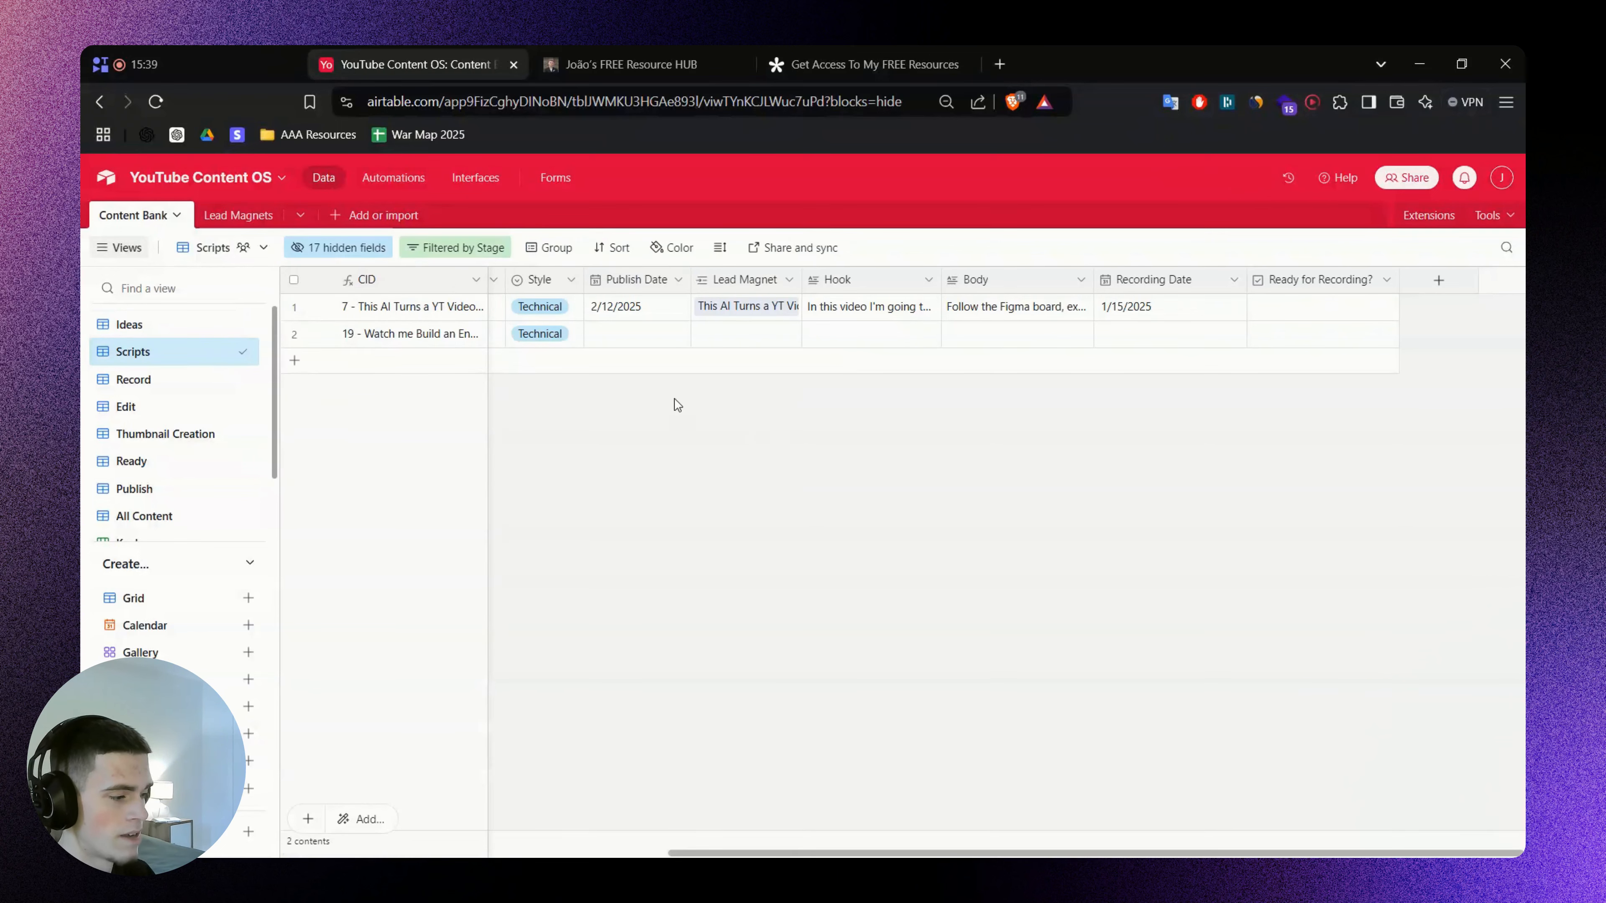
{"action": "left_click_drag", "start_coordinate": [815, 853], "coordinate": [335, 853]}
{"action": "left_click", "coordinate": [968, 331]}
{"action": "left_click", "coordinate": [968, 331]}
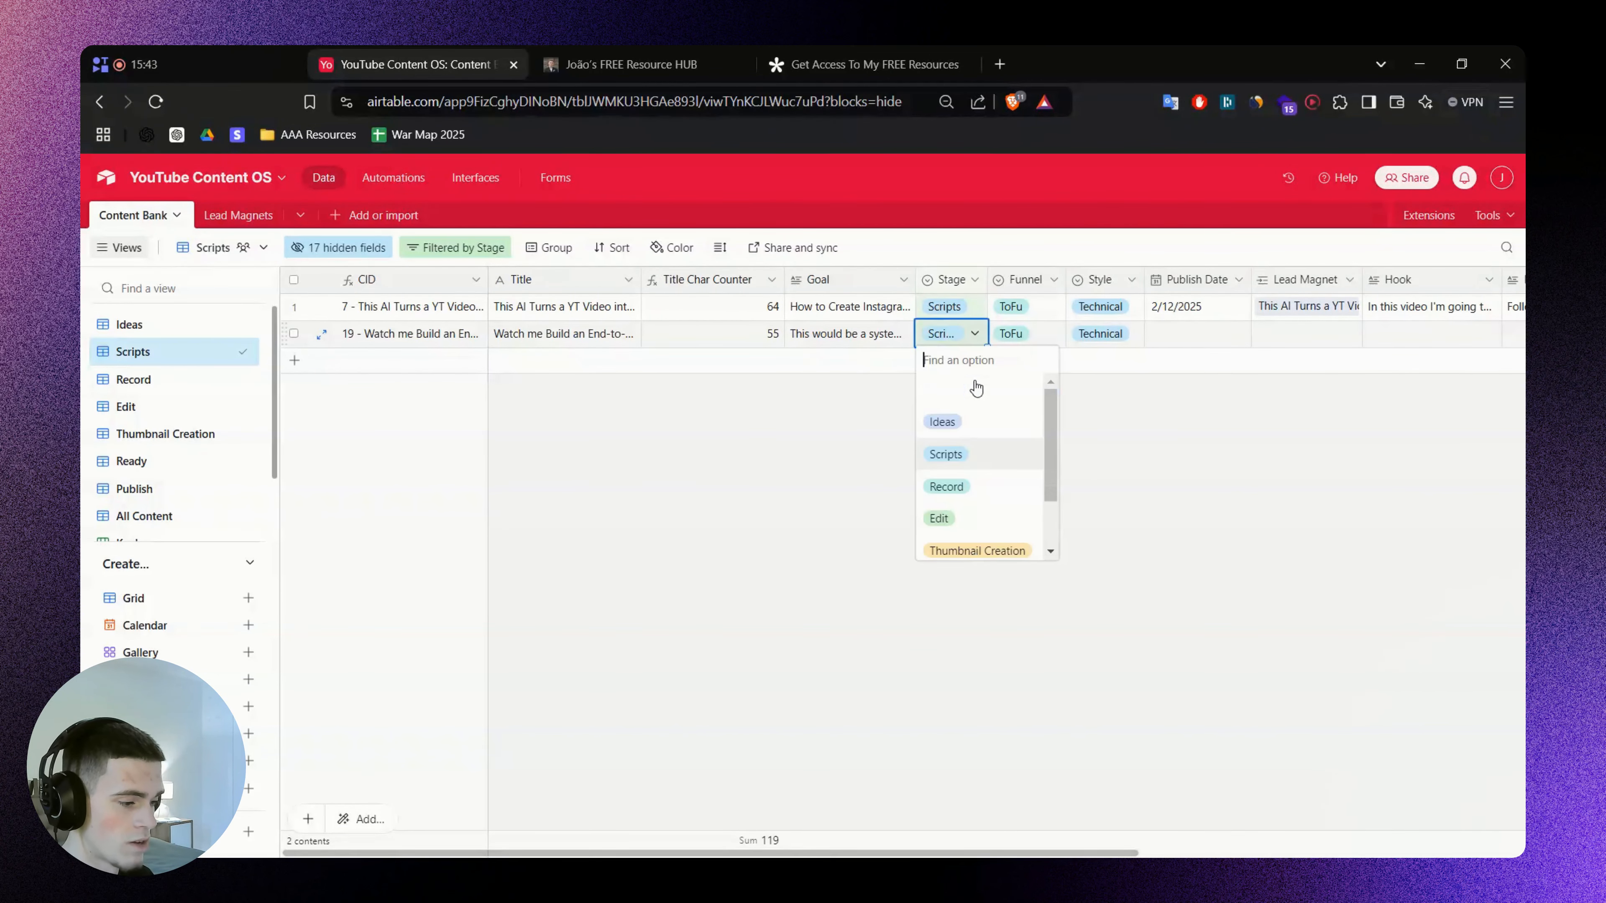
{"action": "left_click", "coordinate": [735, 477]}
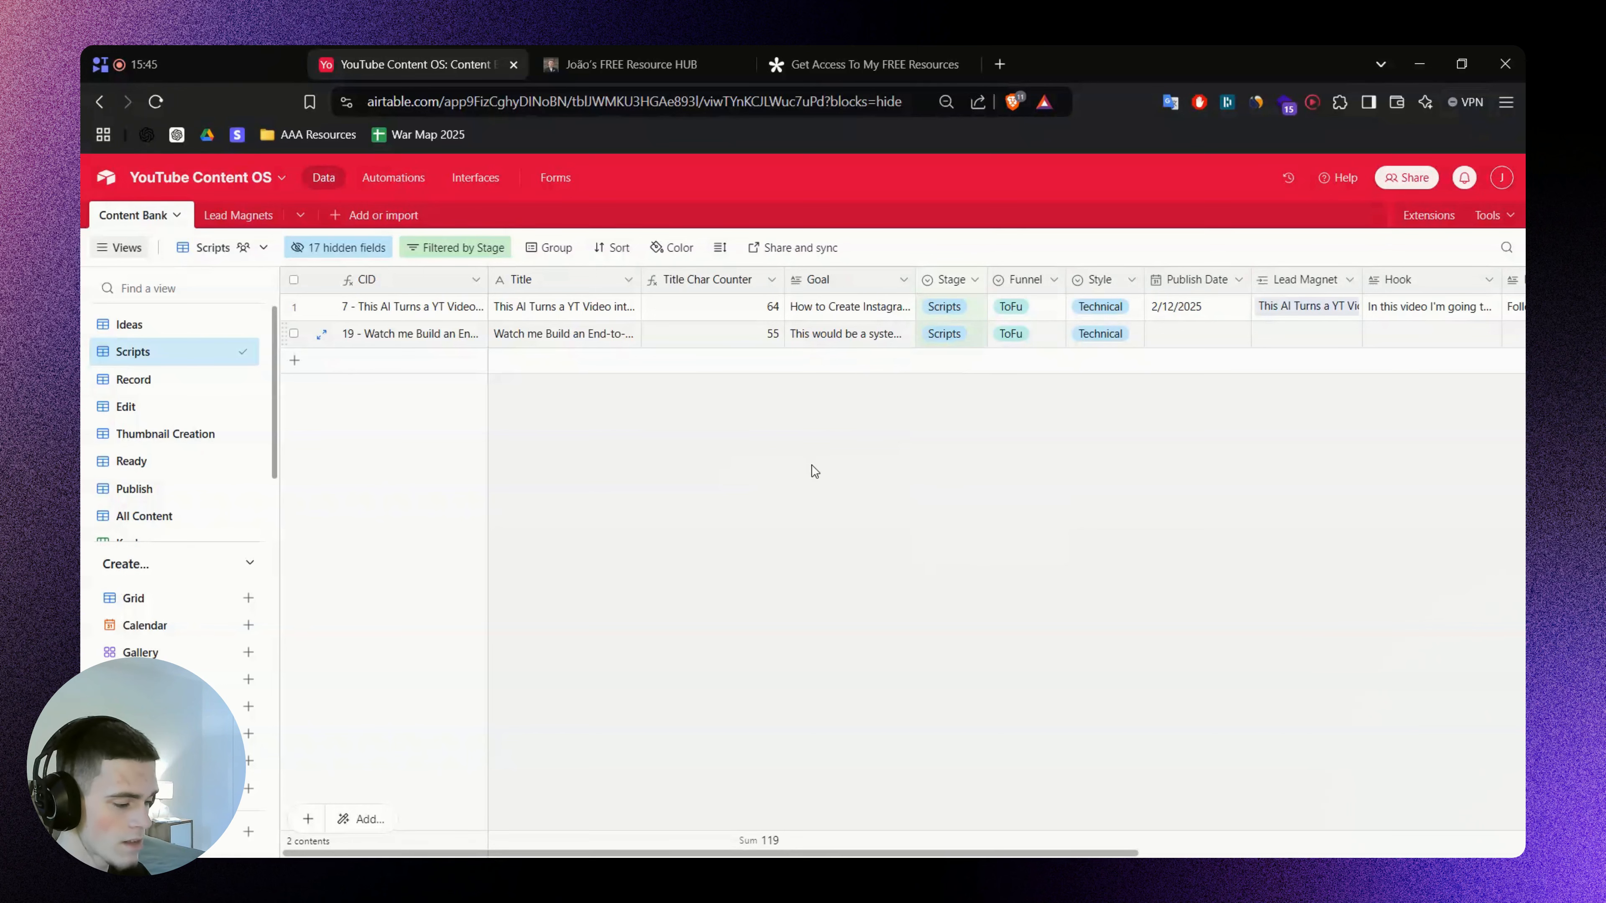
{"action": "scroll", "coordinate": [1096, 789], "scroll_direction": "right", "scroll_amount": 9}
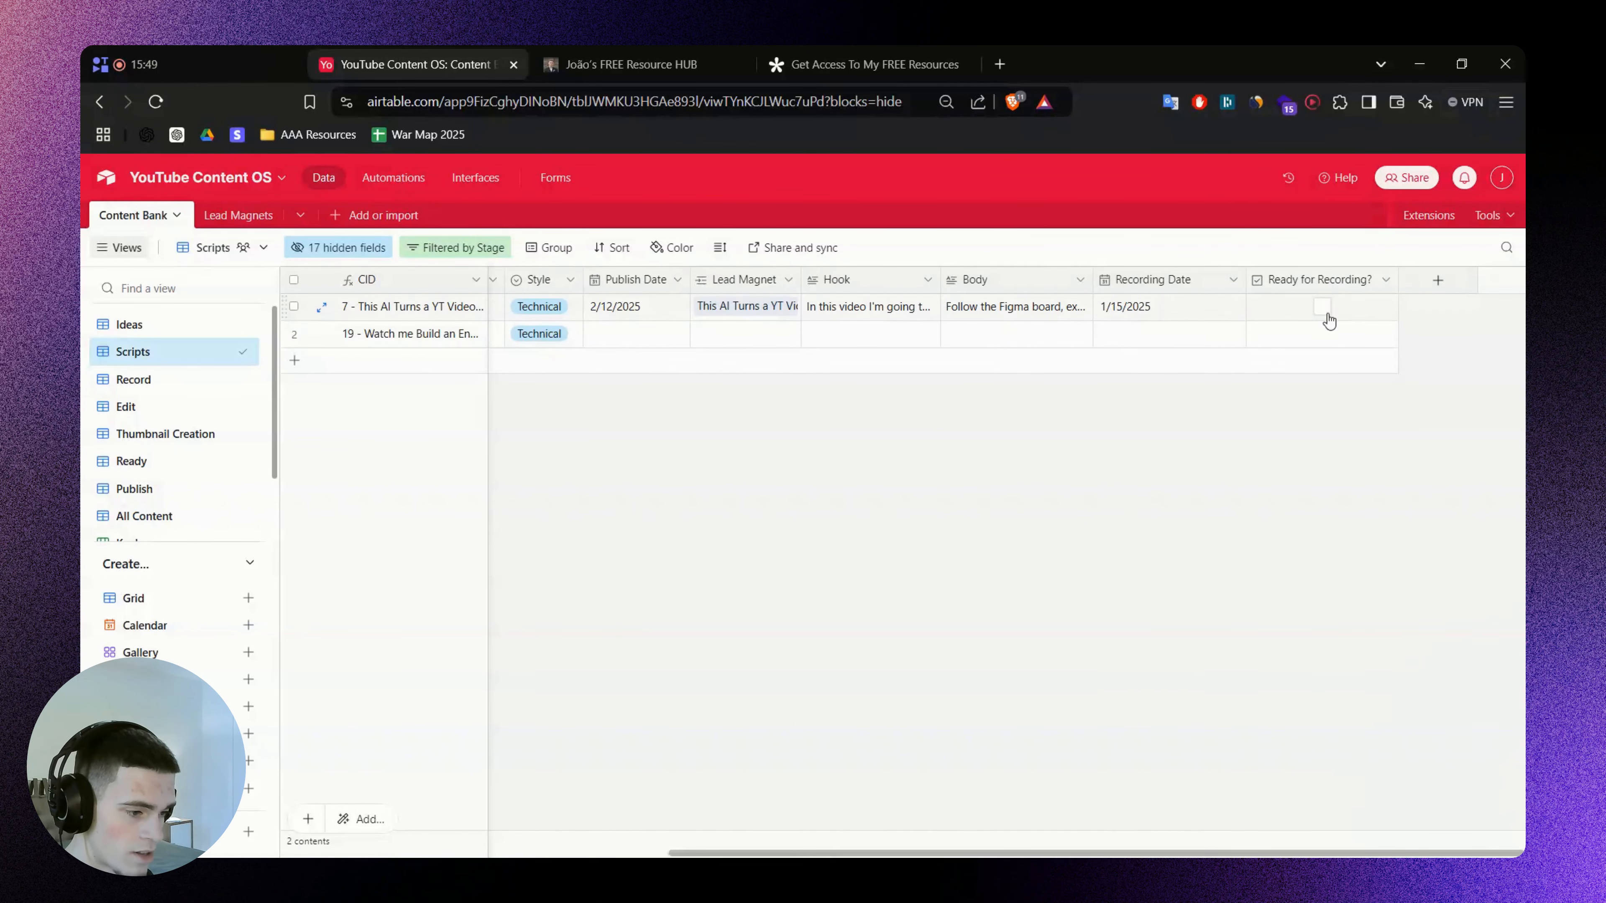
Return to the automations and rename Automation 1 as "Idea -> Script"
{"action": "left_click", "coordinate": [393, 178]}
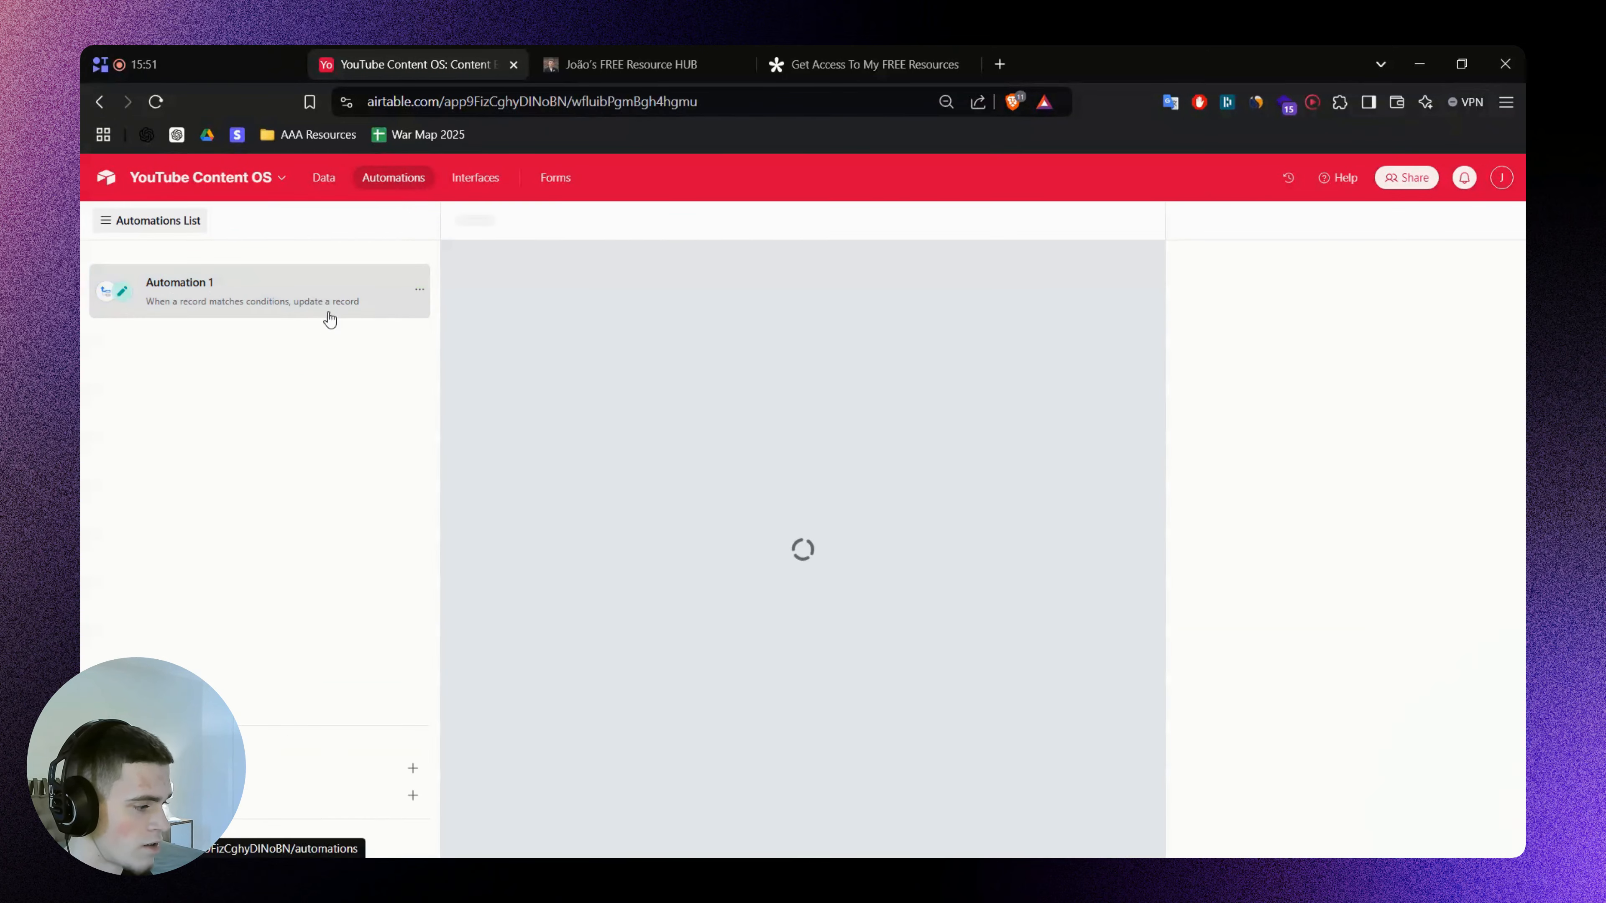
{"action": "double_click", "coordinate": [161, 282]}
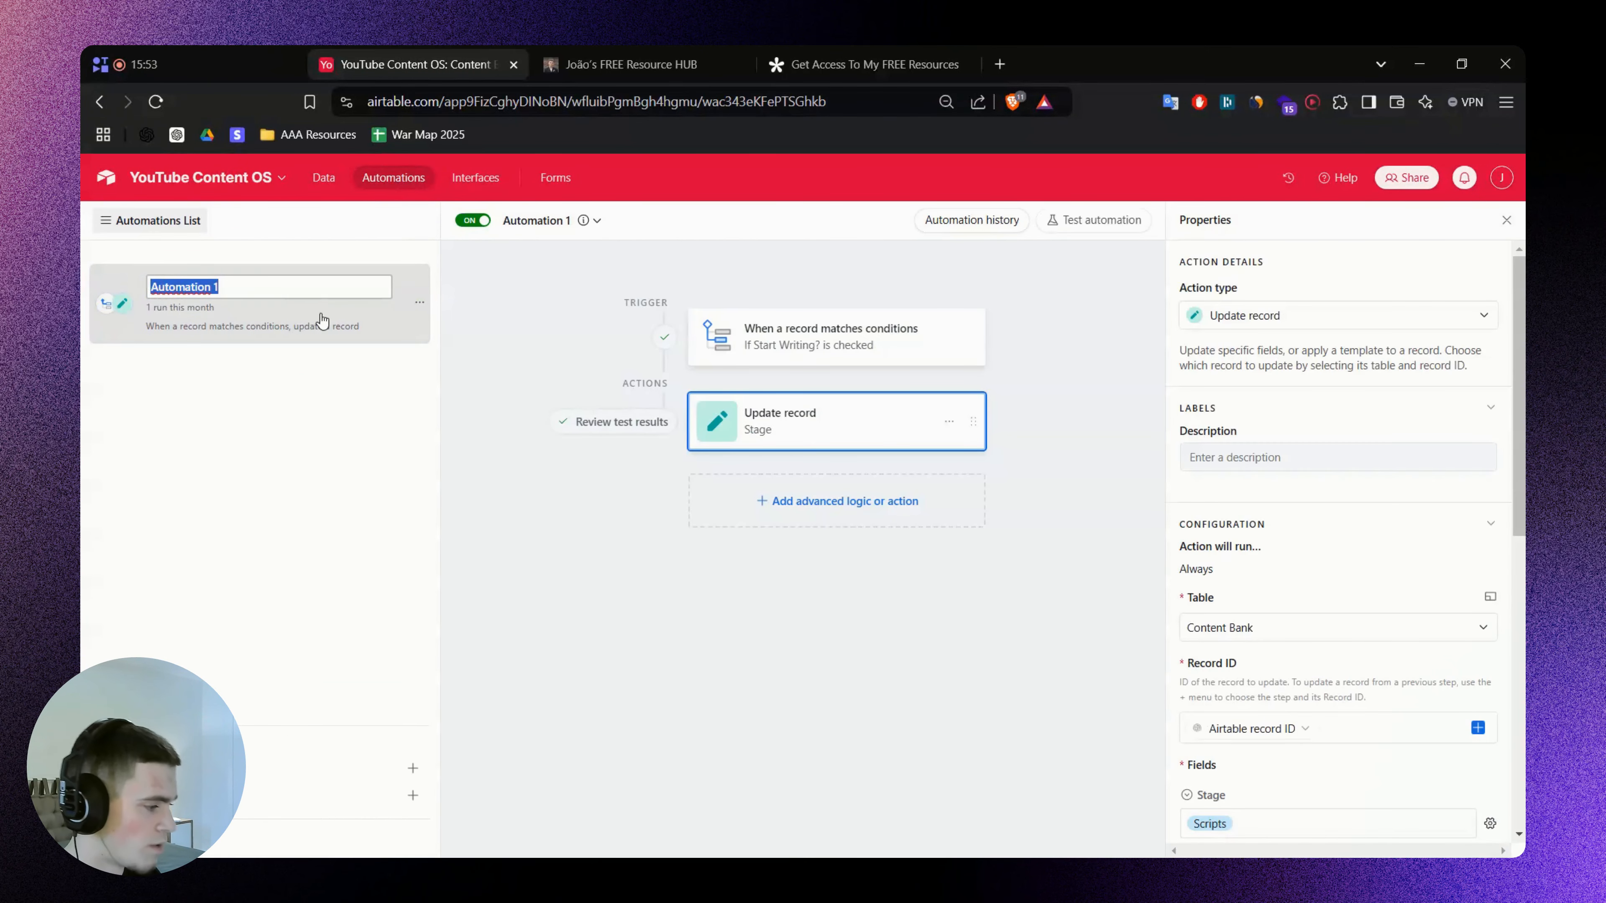
{"action": "type", "text": "Idea -> Script"}
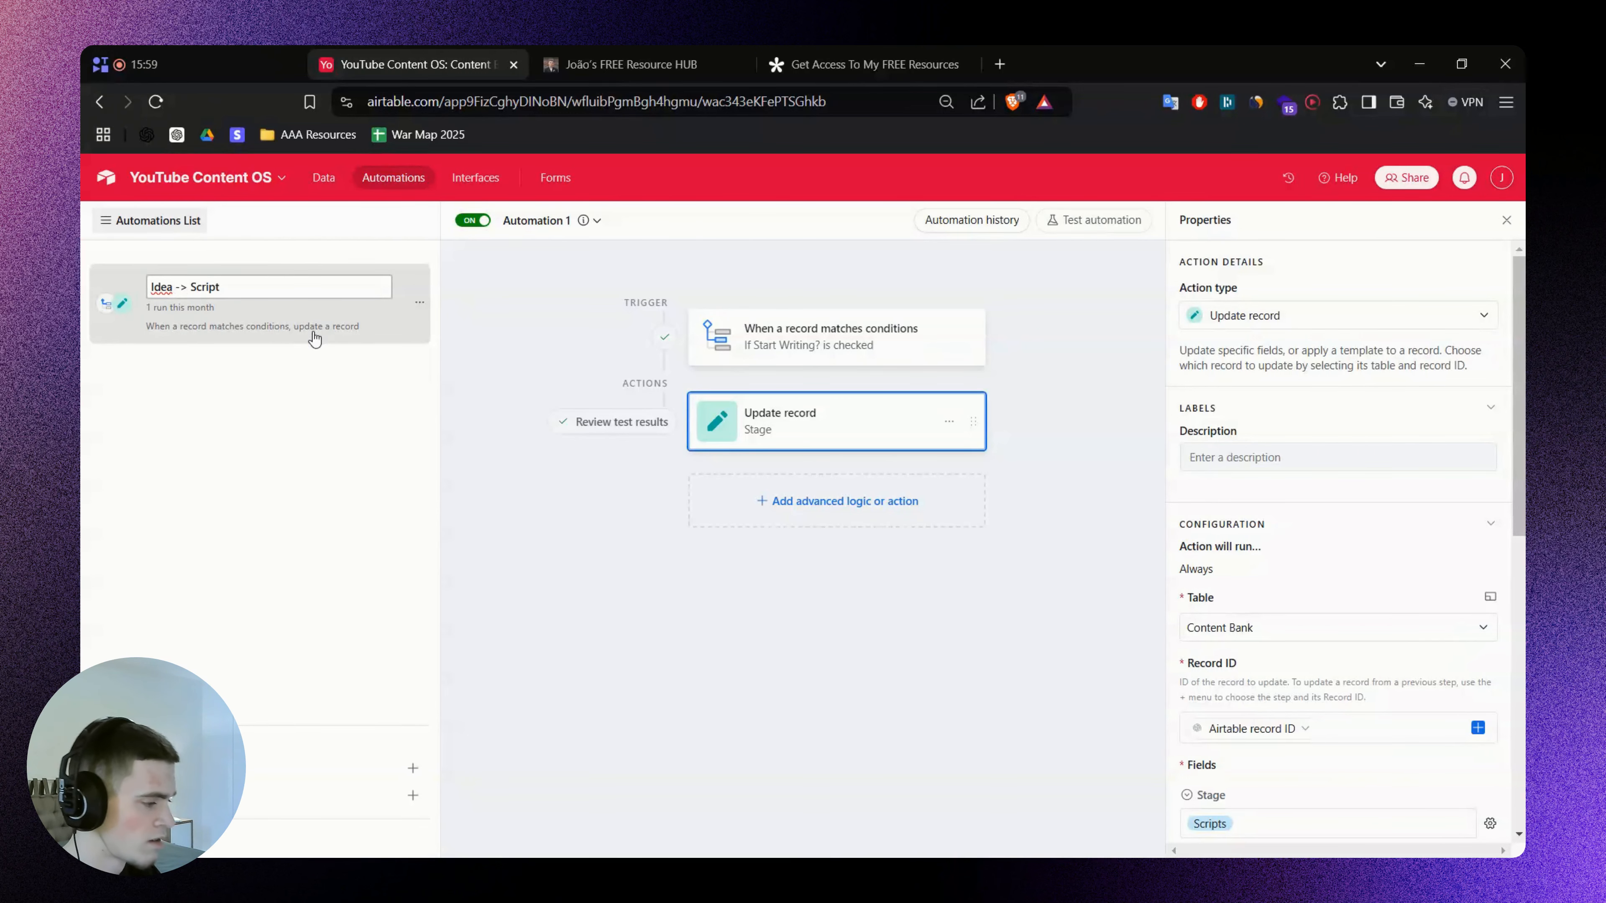
{"action": "key", "text": "Return"}
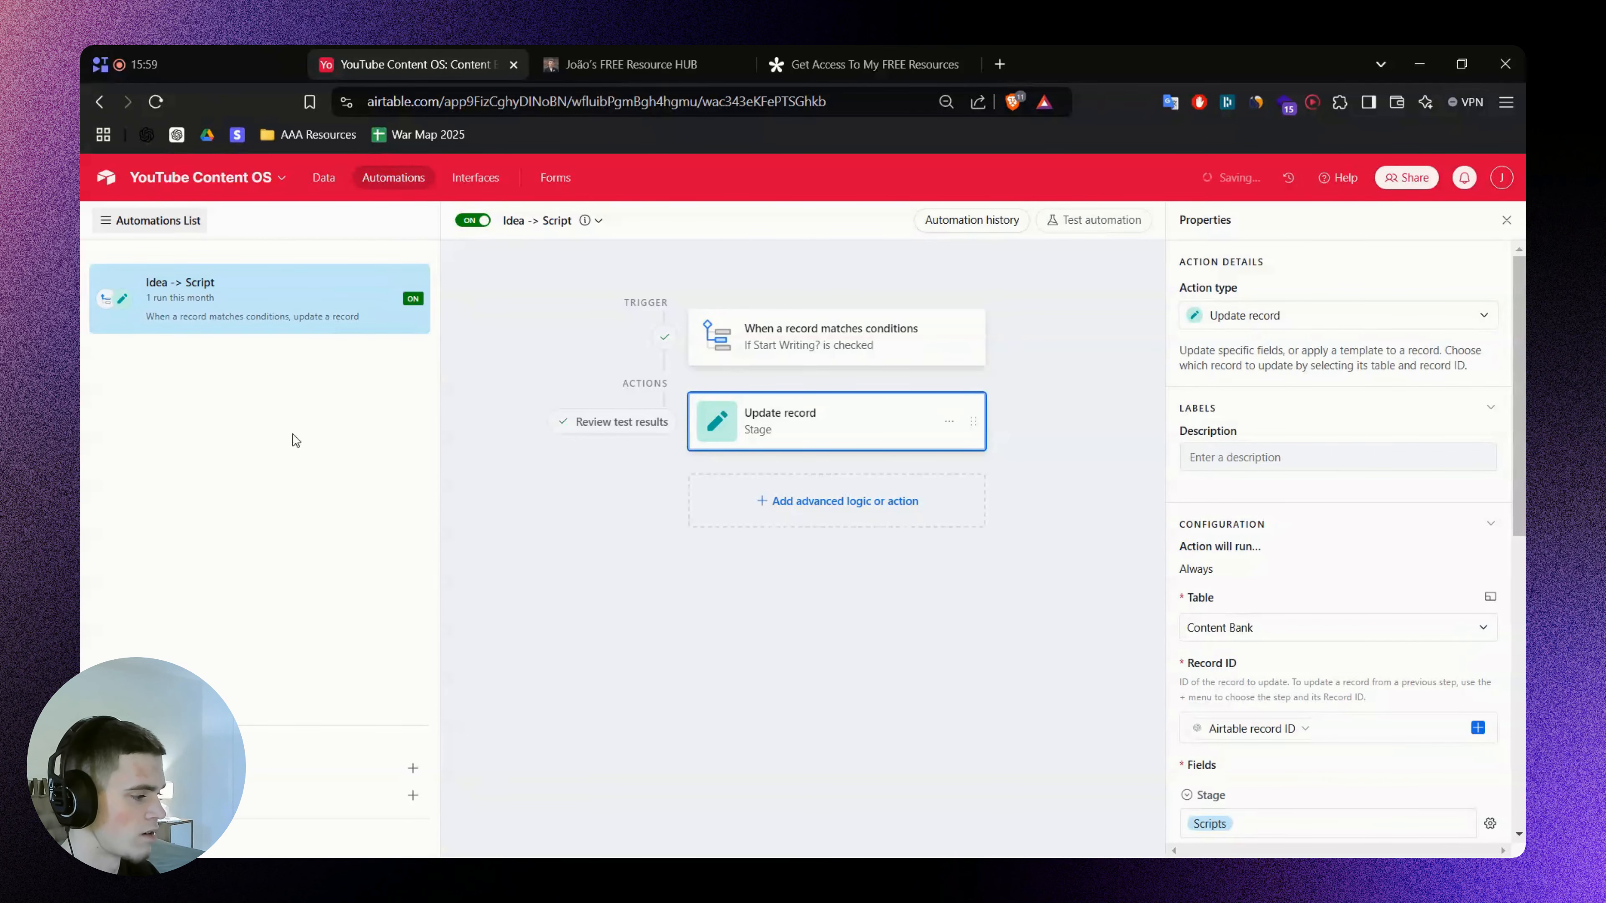
Duplicate the Idea -> Script automation and name the copy "Script -> Record"
{"action": "left_click", "coordinate": [419, 302]}
{"action": "left_click", "coordinate": [298, 368]}
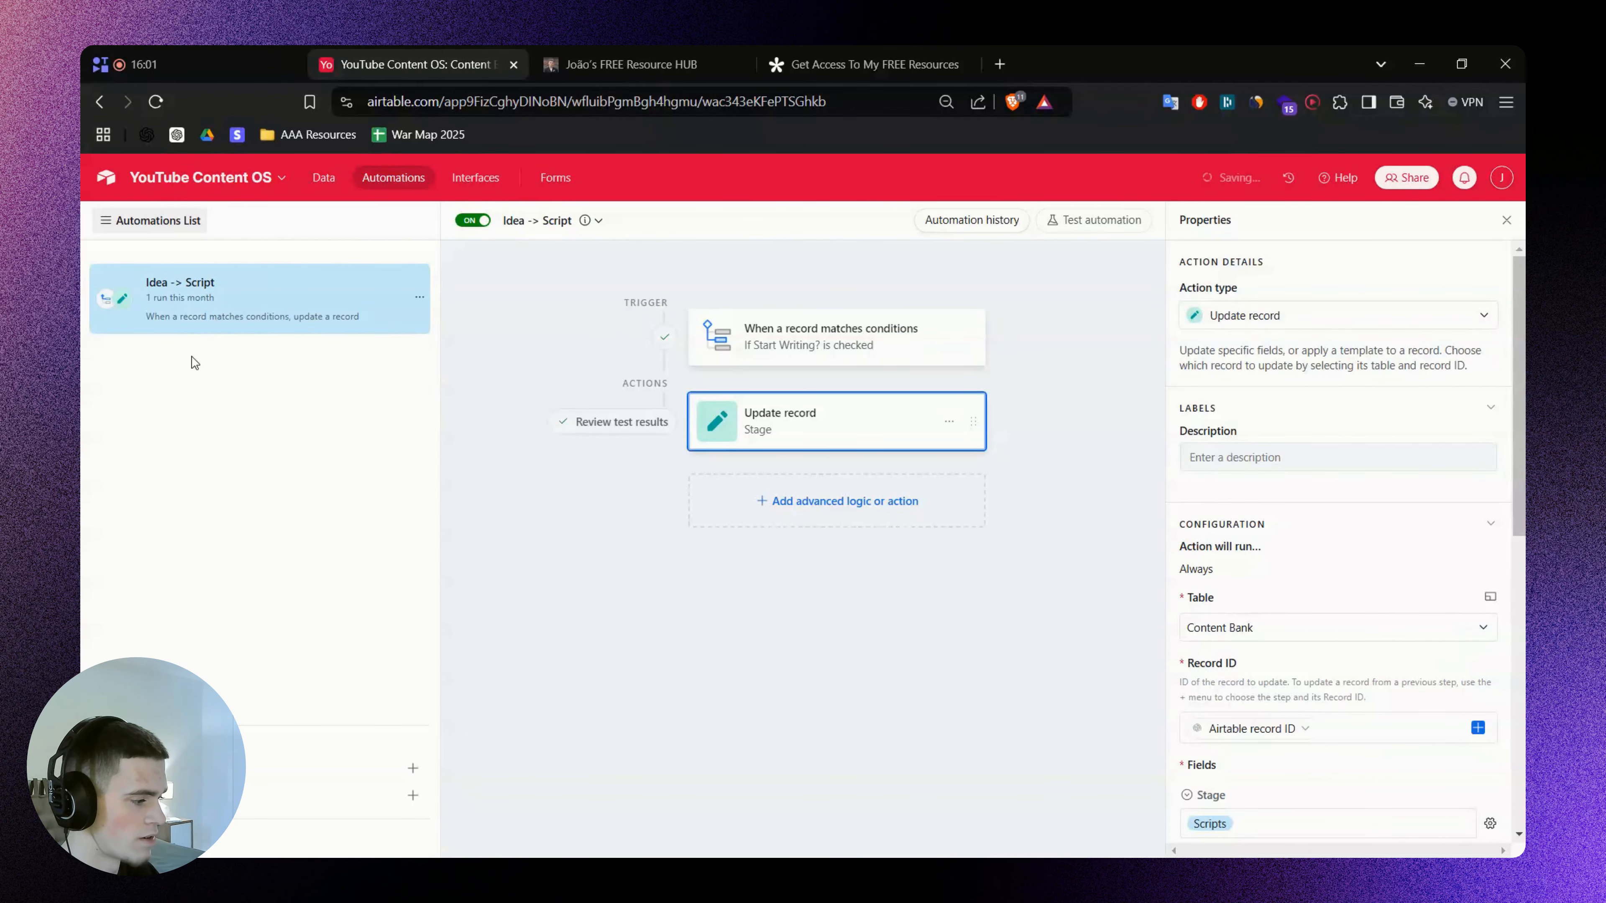
{"action": "double_click", "coordinate": [236, 367]}
{"action": "type", "text": "Script -> Re"}
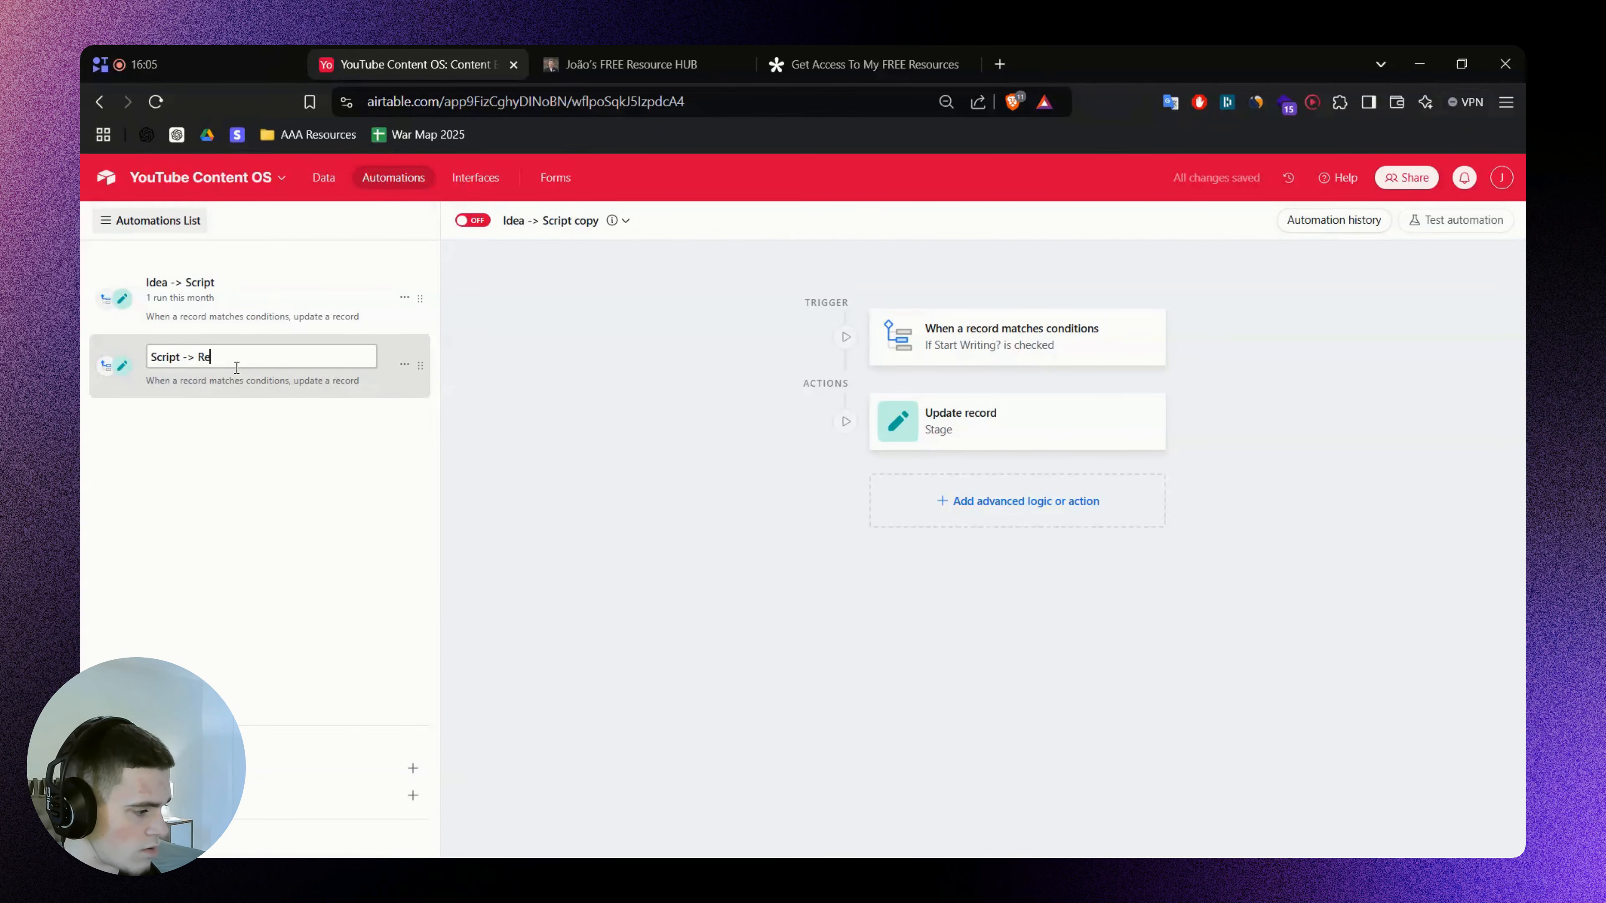
{"action": "type", "text": "cord"}
{"action": "key", "text": "Return"}
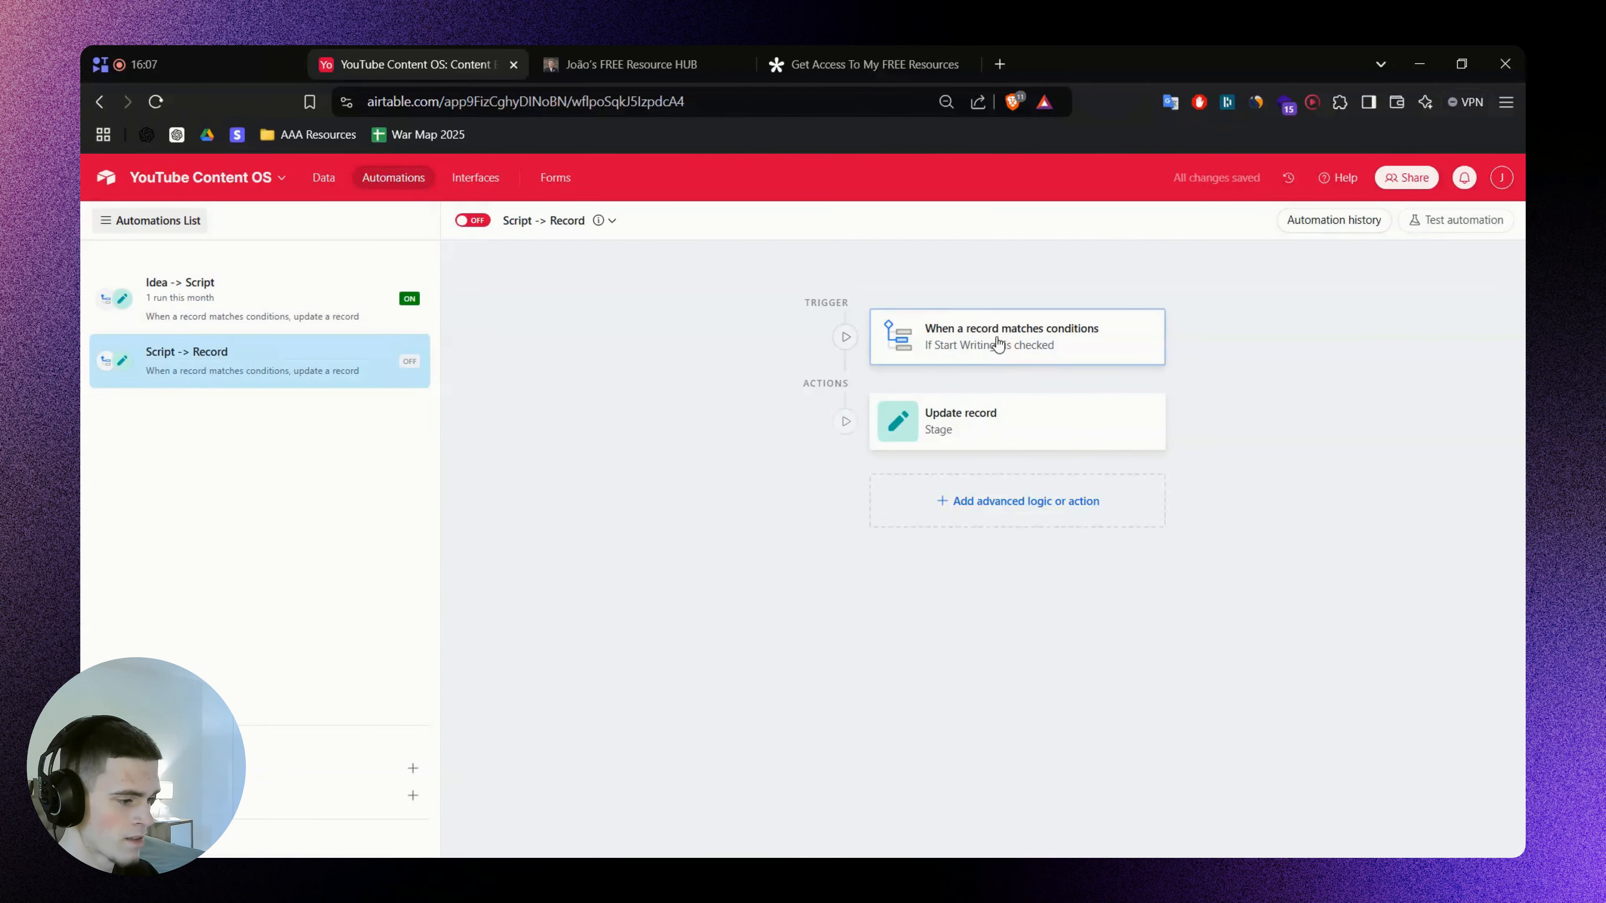
Change the Script -> Record automation's trigger condition so it fires when Ready for Recording? is checked
{"action": "left_click", "coordinate": [997, 345]}
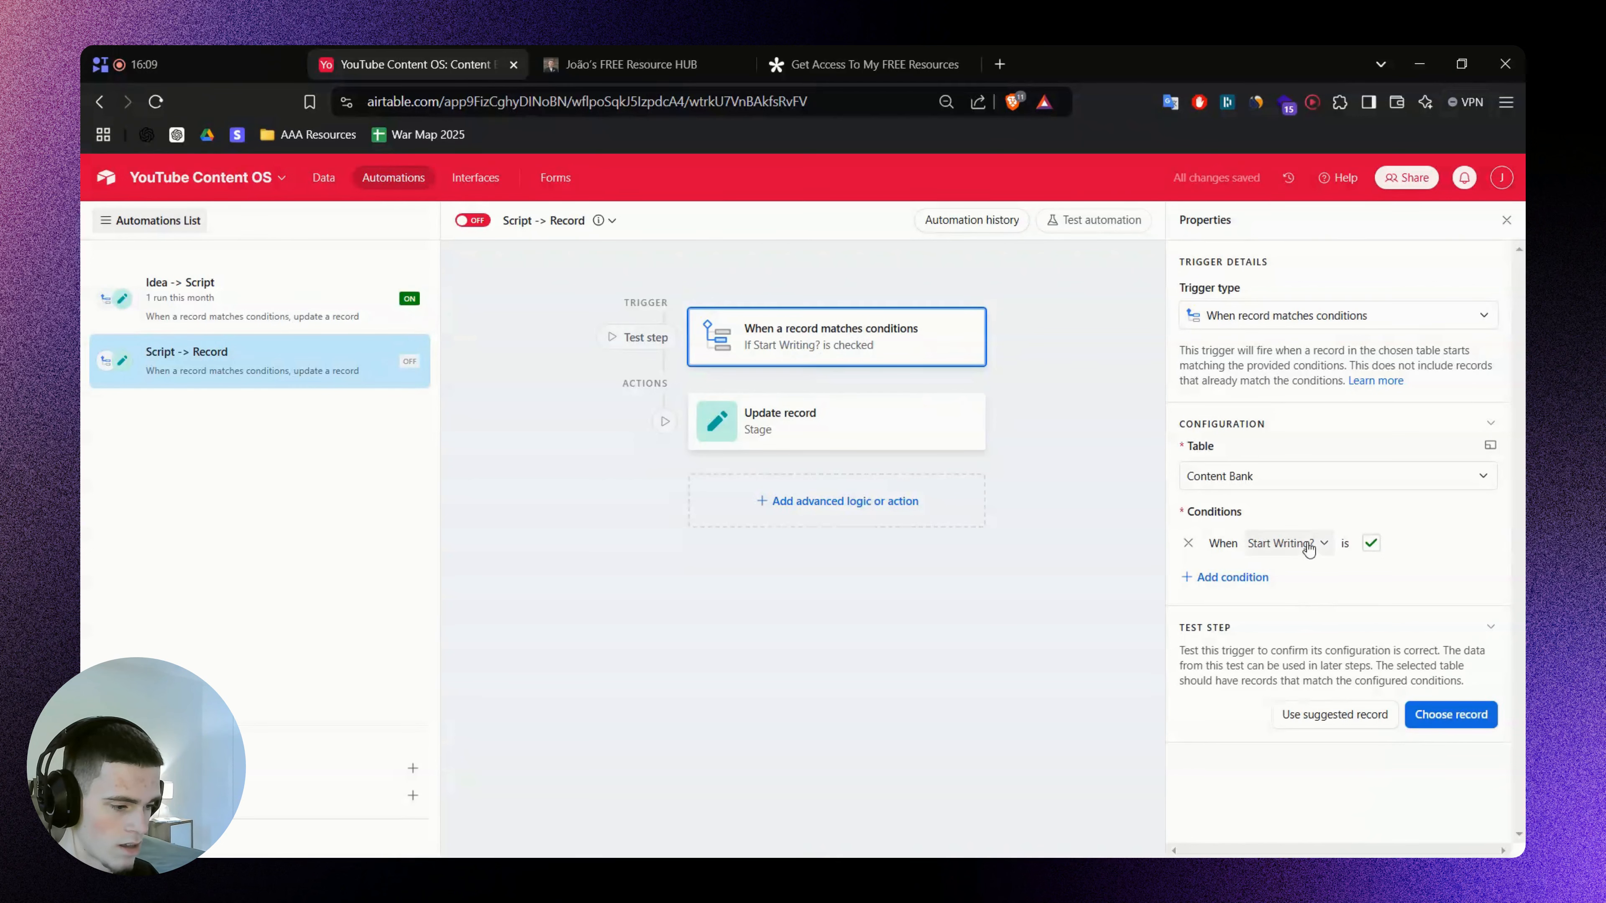
{"action": "left_click", "coordinate": [1286, 544]}
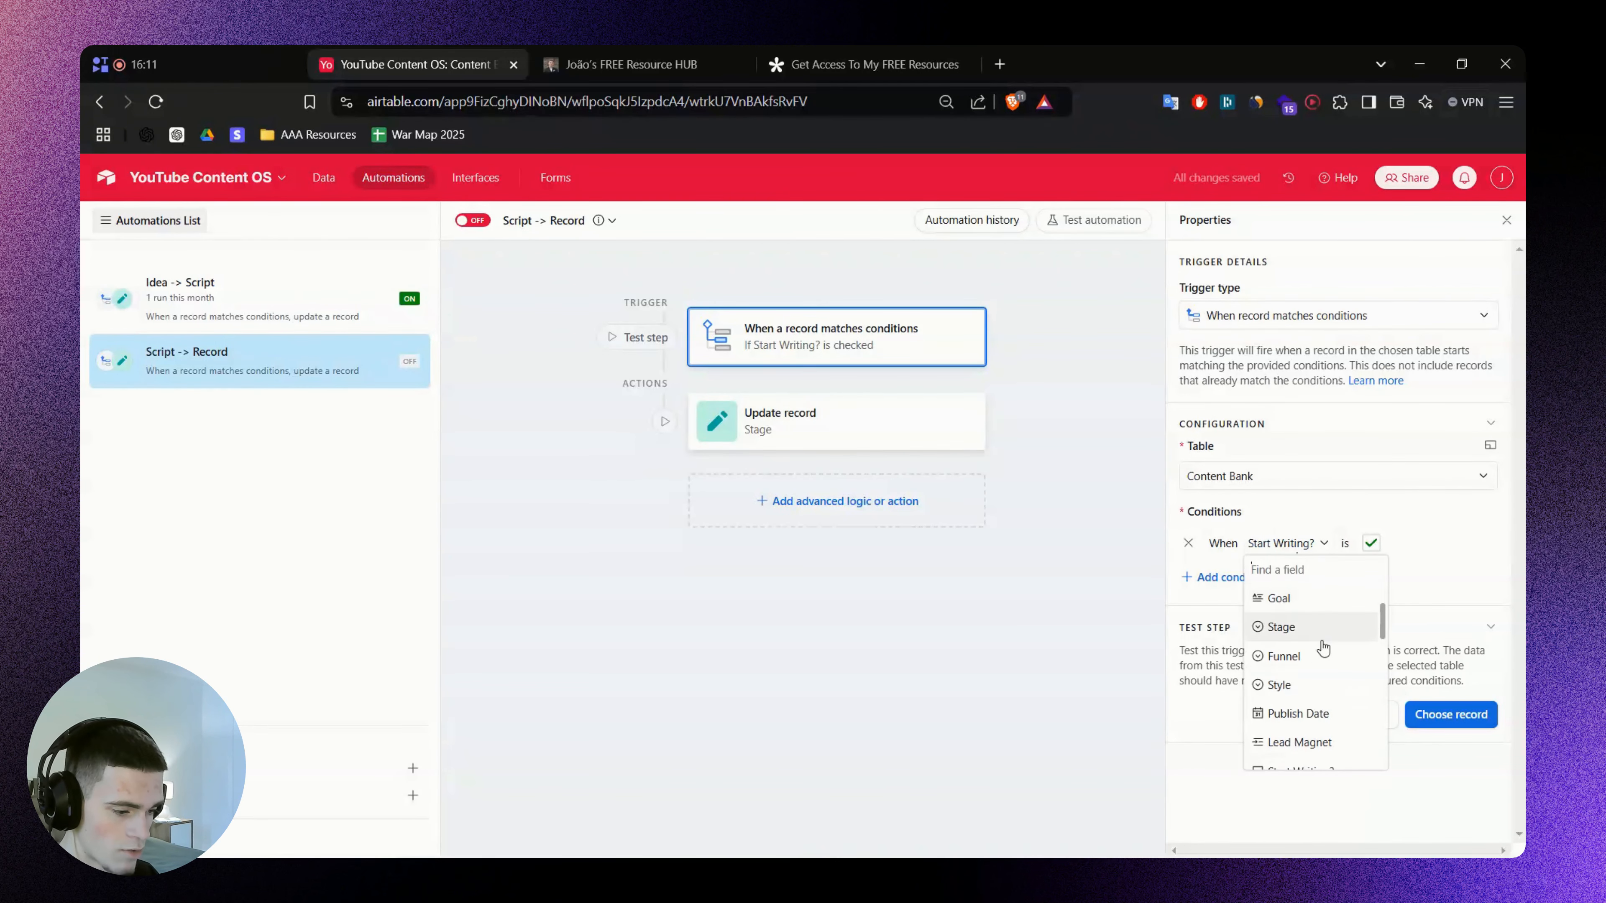
{"action": "scroll", "coordinate": [1320, 633], "scroll_direction": "down", "scroll_amount": 2}
{"action": "scroll", "coordinate": [1330, 651], "scroll_direction": "down", "scroll_amount": 3}
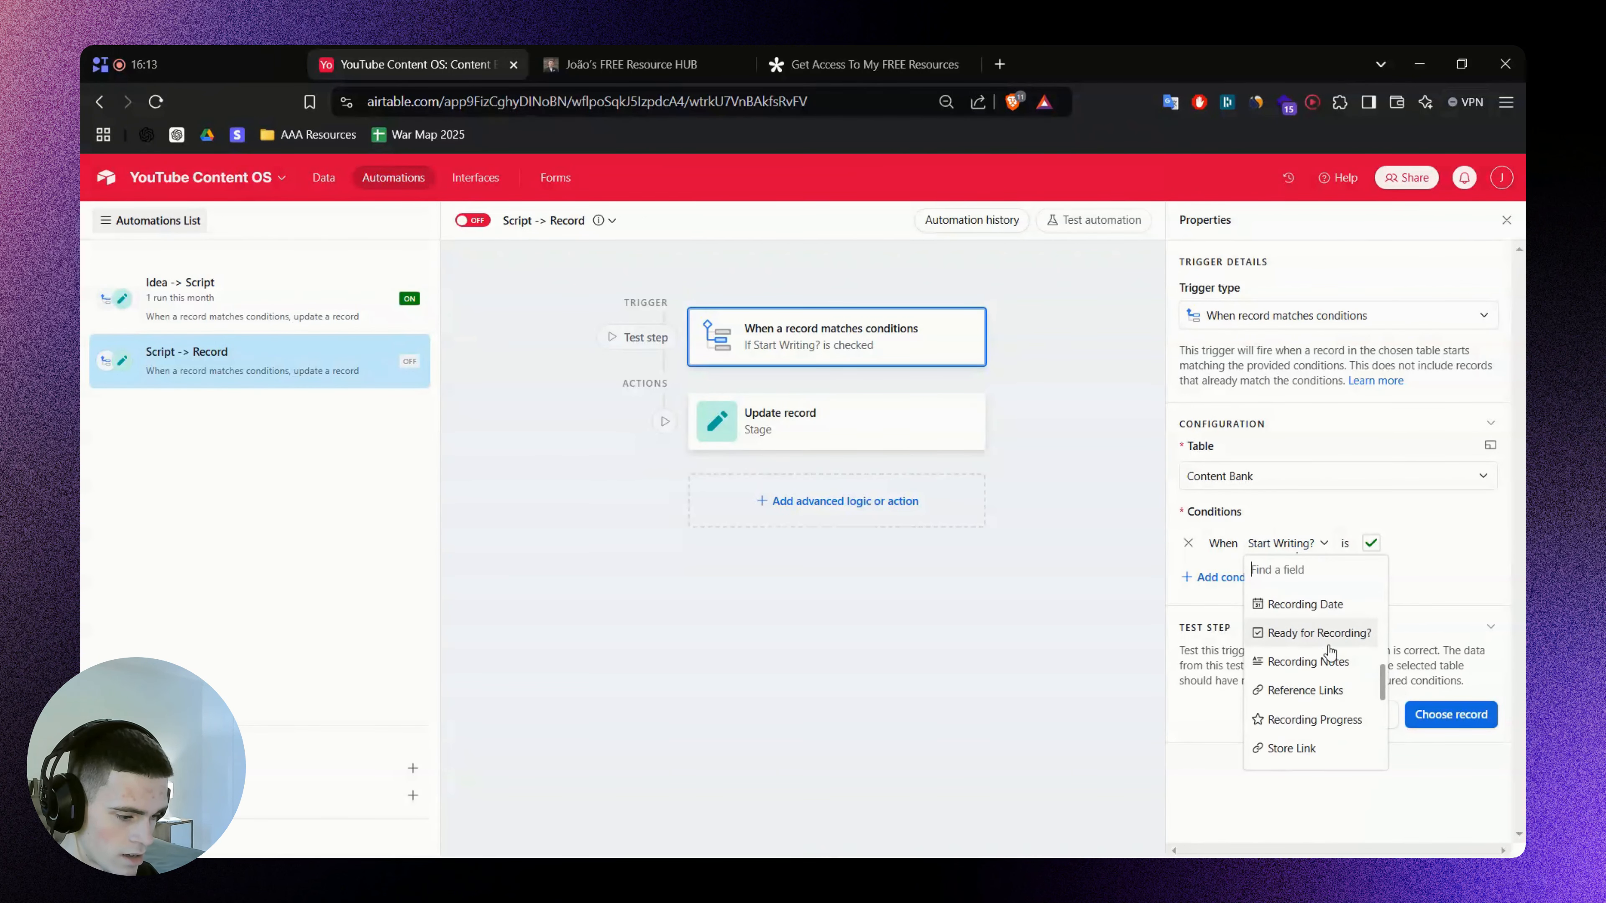
{"action": "scroll", "coordinate": [1328, 648], "scroll_direction": "up", "scroll_amount": 2}
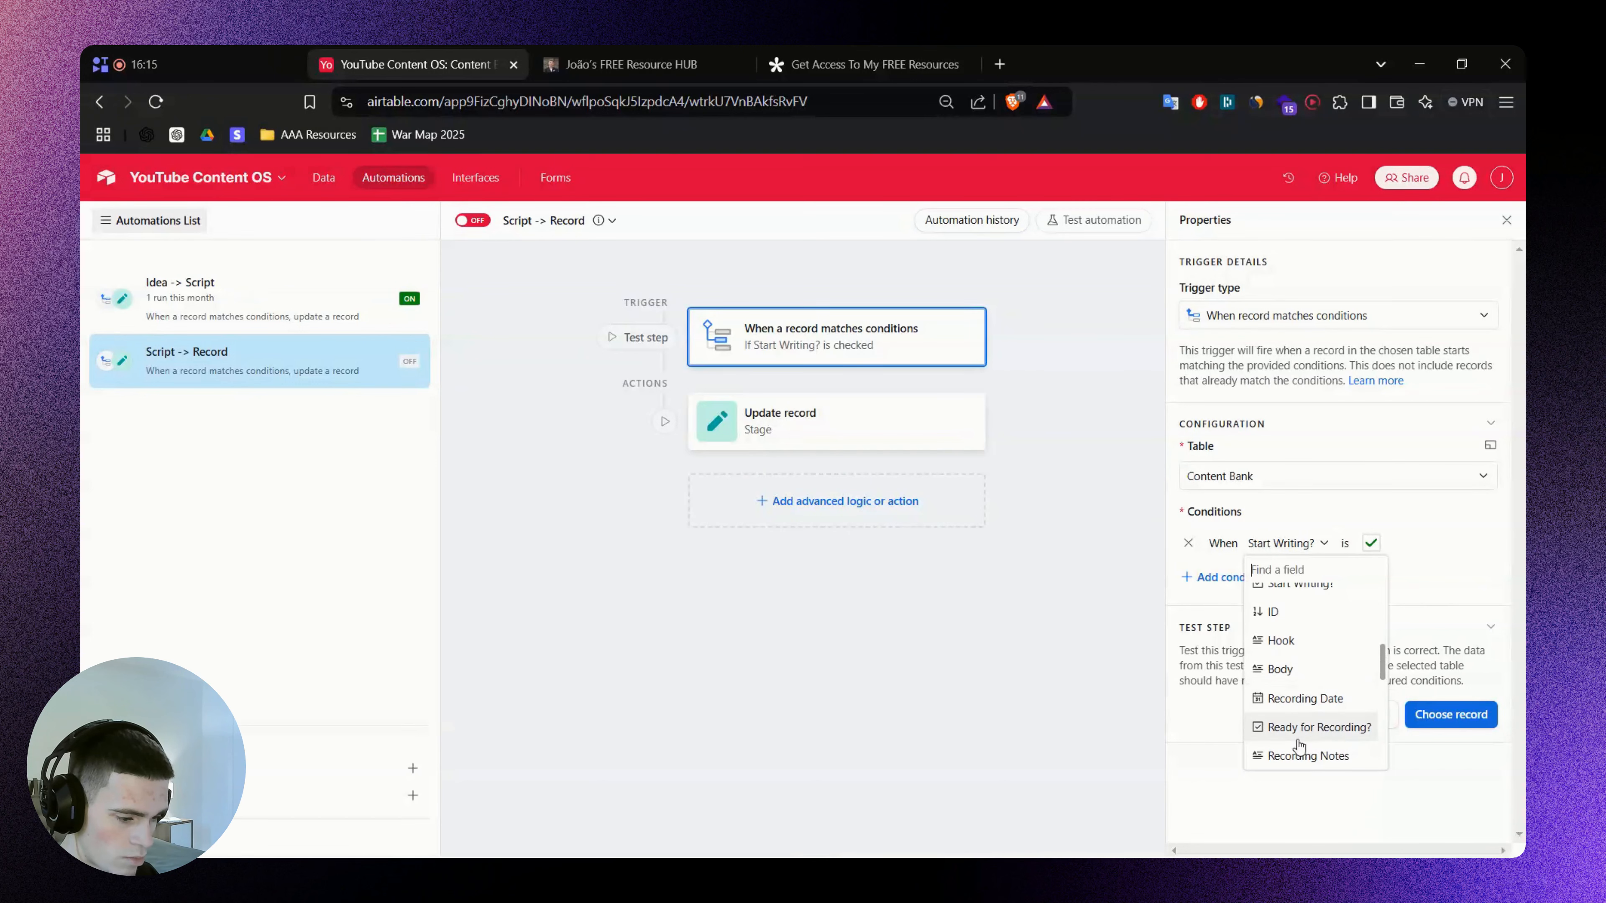
{"action": "left_click", "coordinate": [1320, 729]}
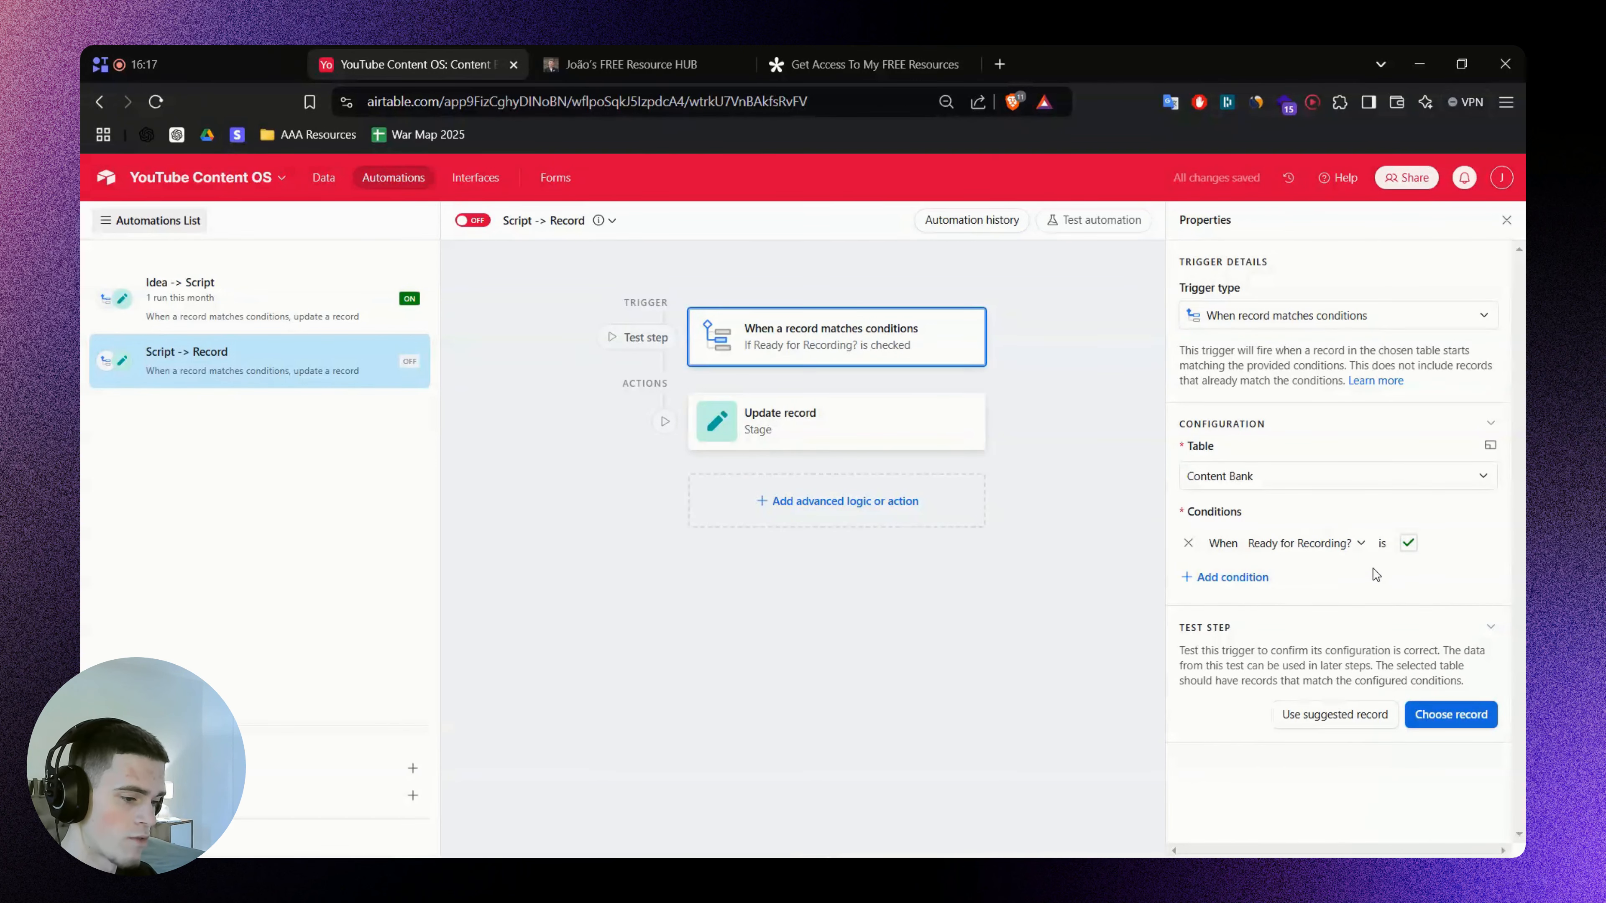
Set the Script -> Record update action's Stage to Record and turn the automation on
{"action": "left_click", "coordinate": [809, 434]}
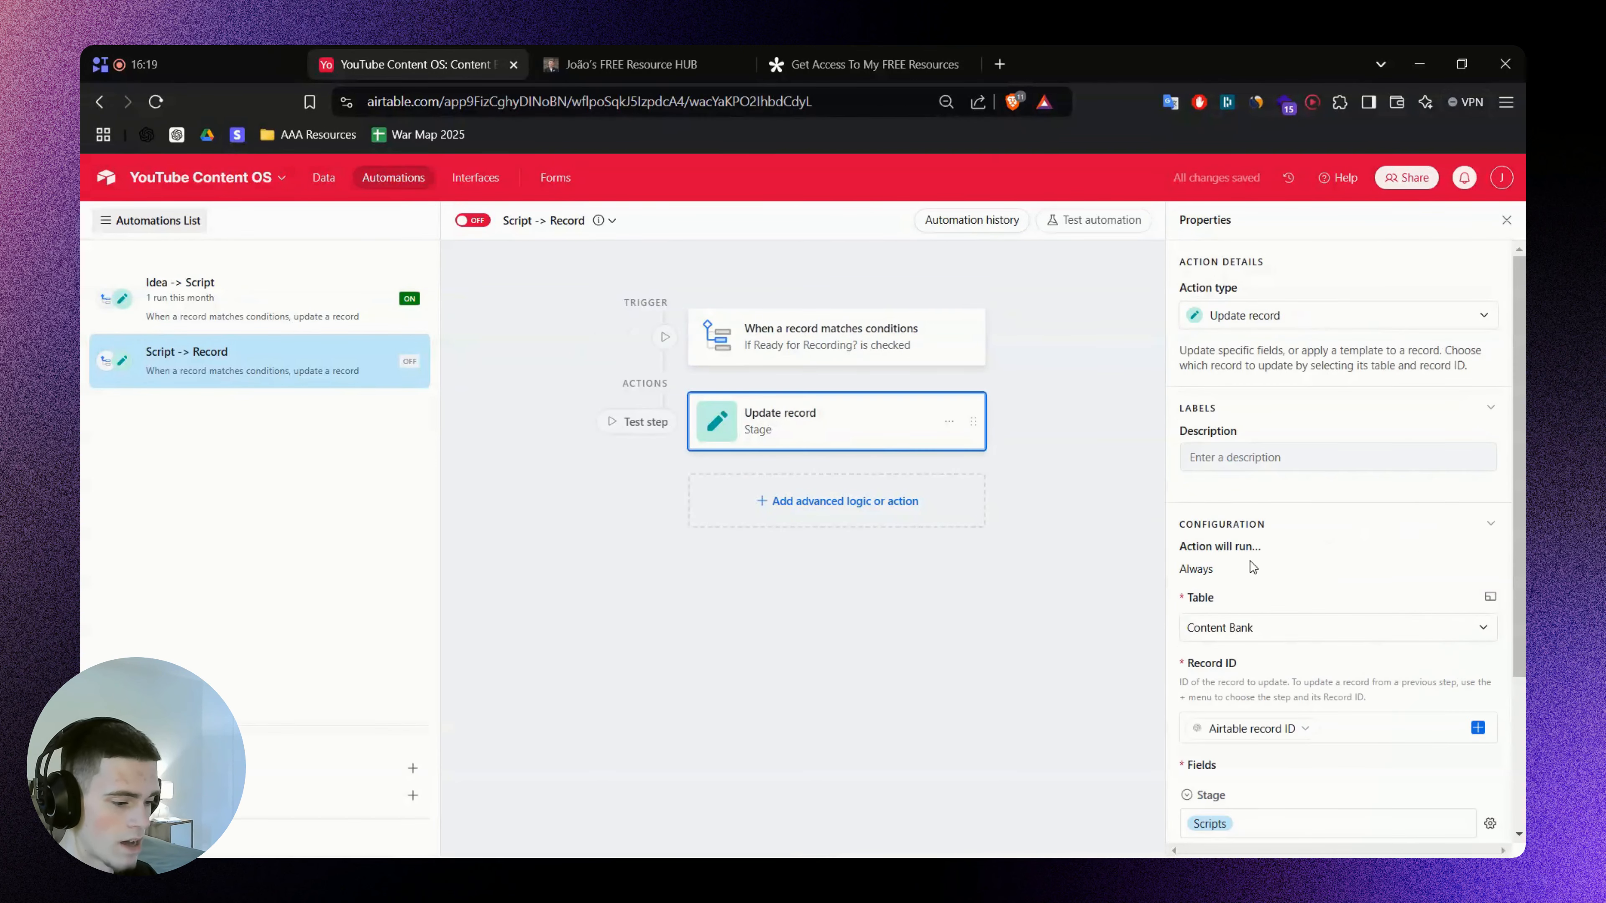
{"action": "scroll", "coordinate": [1252, 569], "scroll_direction": "down", "scroll_amount": 2}
{"action": "left_click", "coordinate": [1233, 728]}
{"action": "scroll", "coordinate": [1302, 752], "scroll_direction": "down", "scroll_amount": 2}
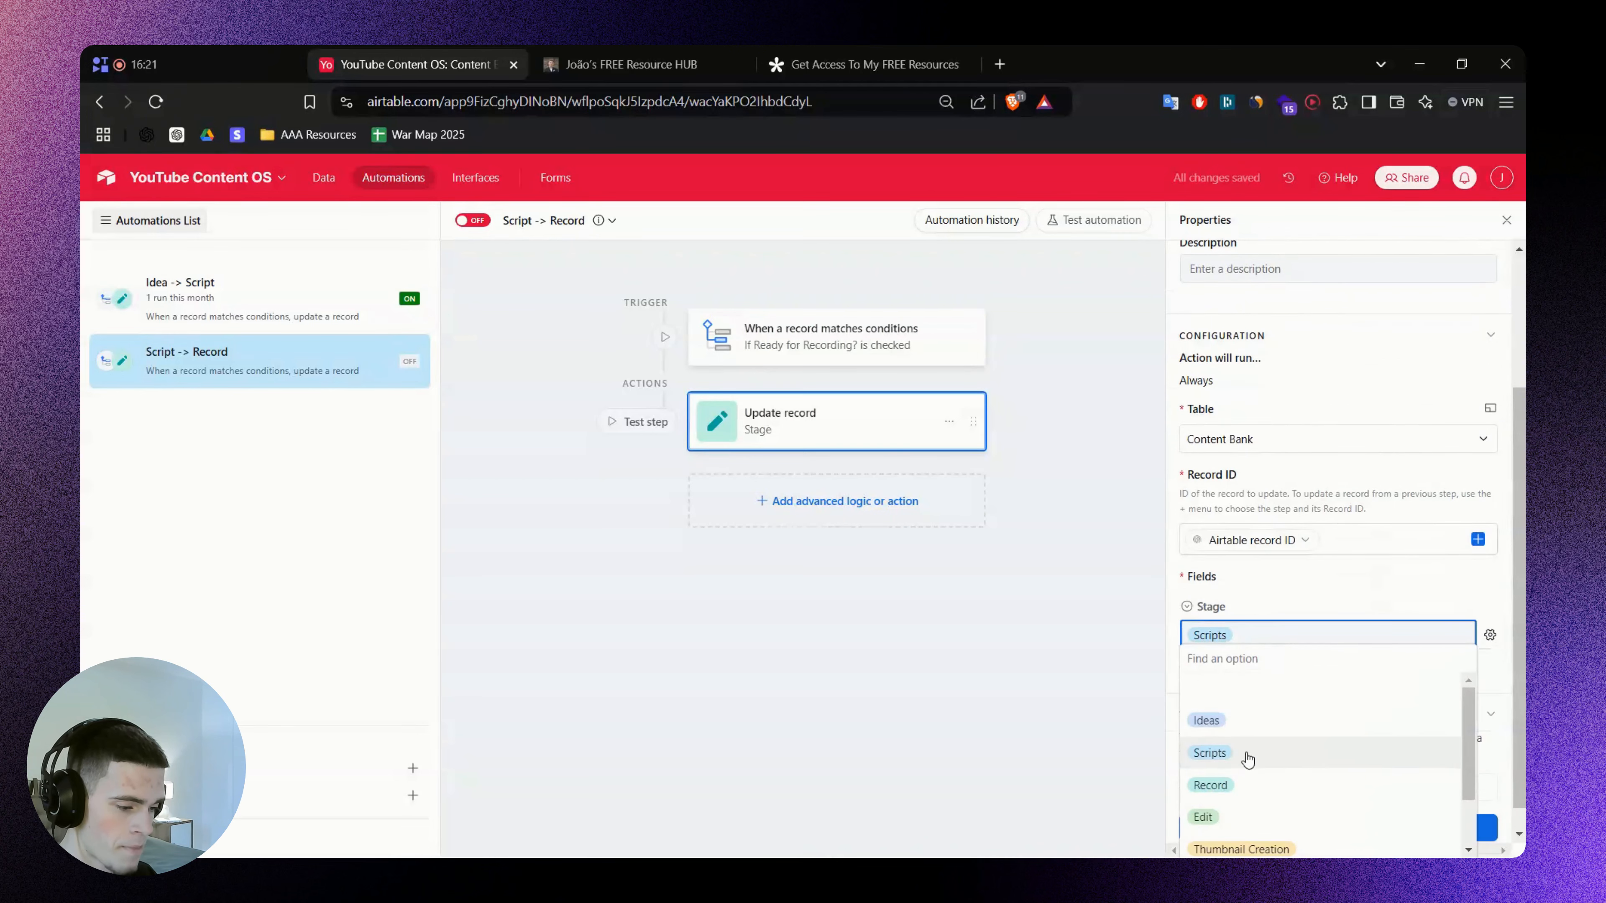
{"action": "left_click", "coordinate": [1211, 788]}
{"action": "left_click", "coordinate": [473, 221]}
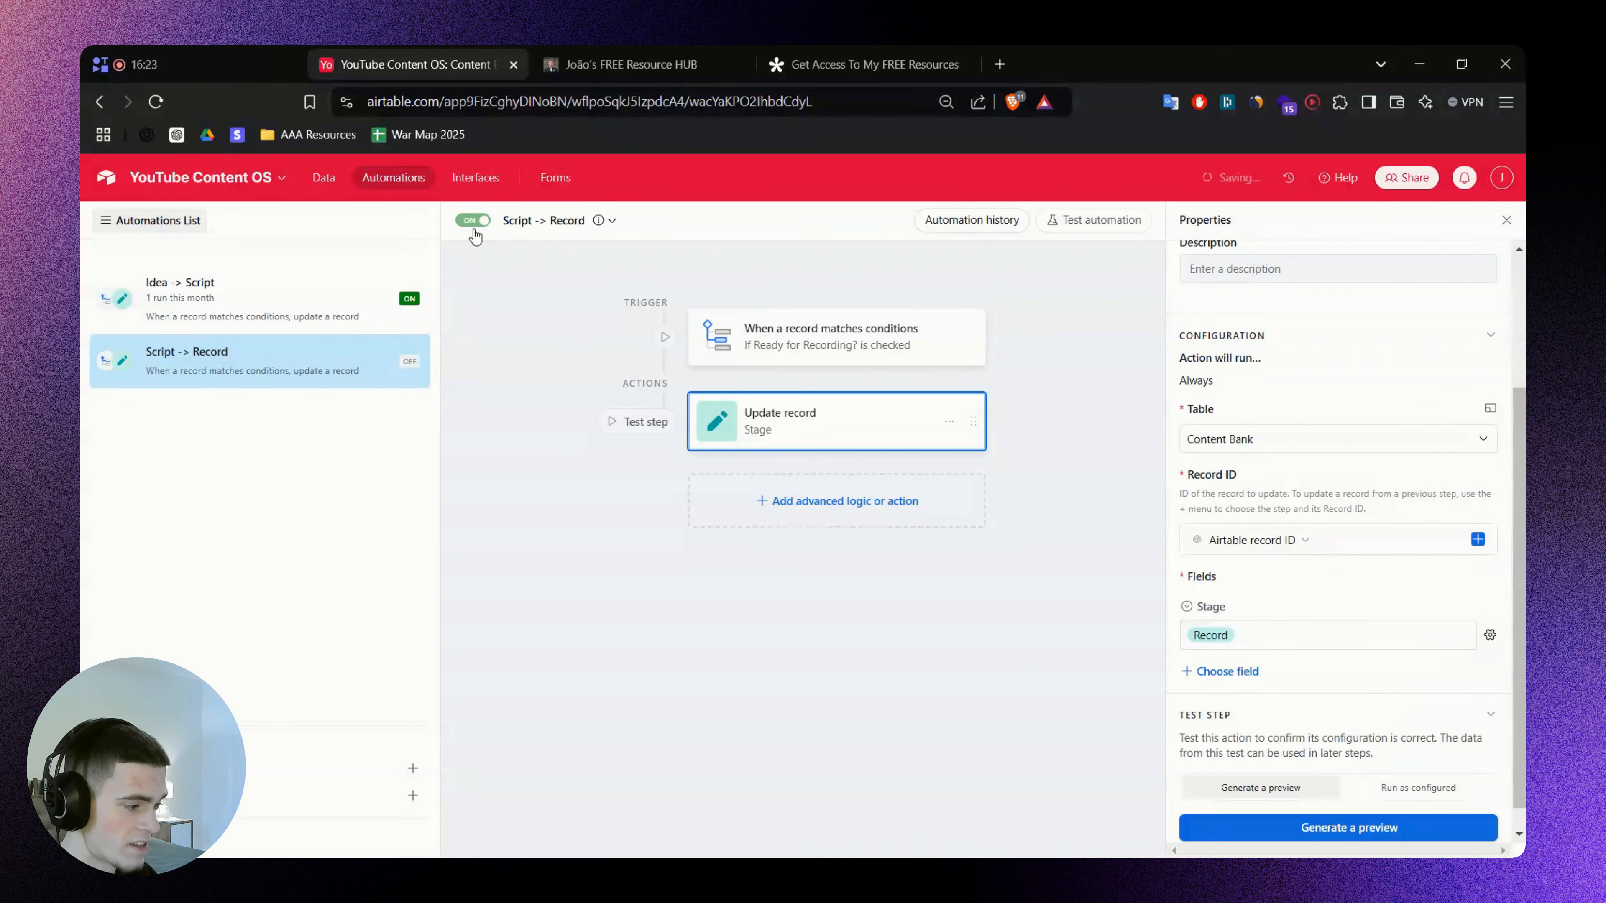
Check Ready for Recording? for the "19 - Watch me Build an End-to-End" record in the Scripts view, and open the Record view
{"action": "left_click", "coordinate": [323, 178]}
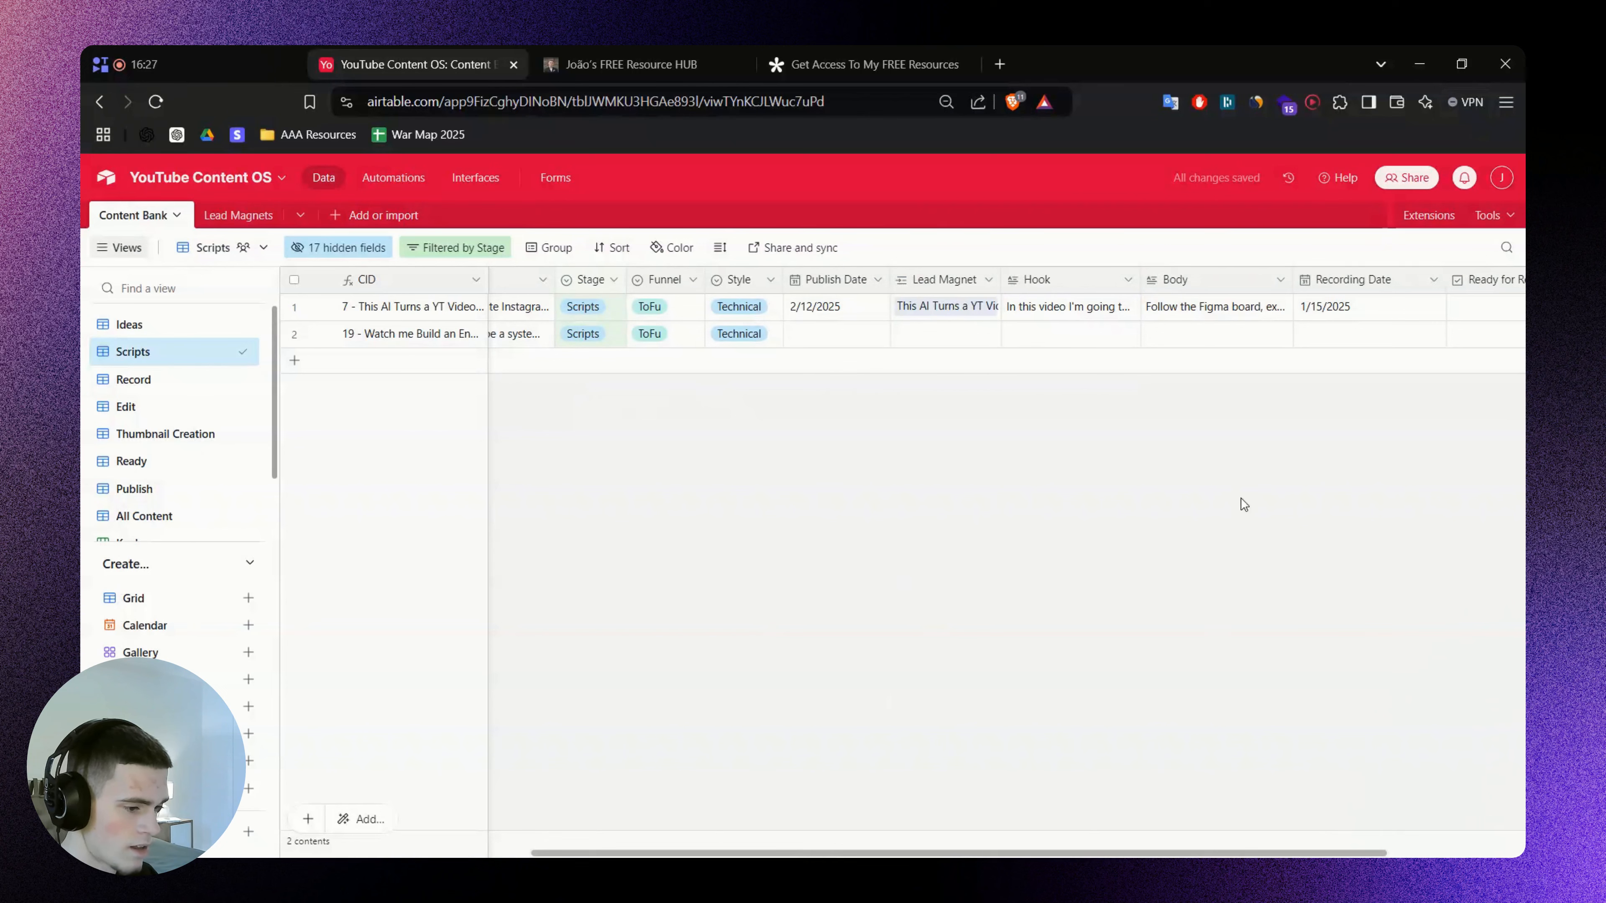
{"action": "left_click", "coordinate": [384, 336]}
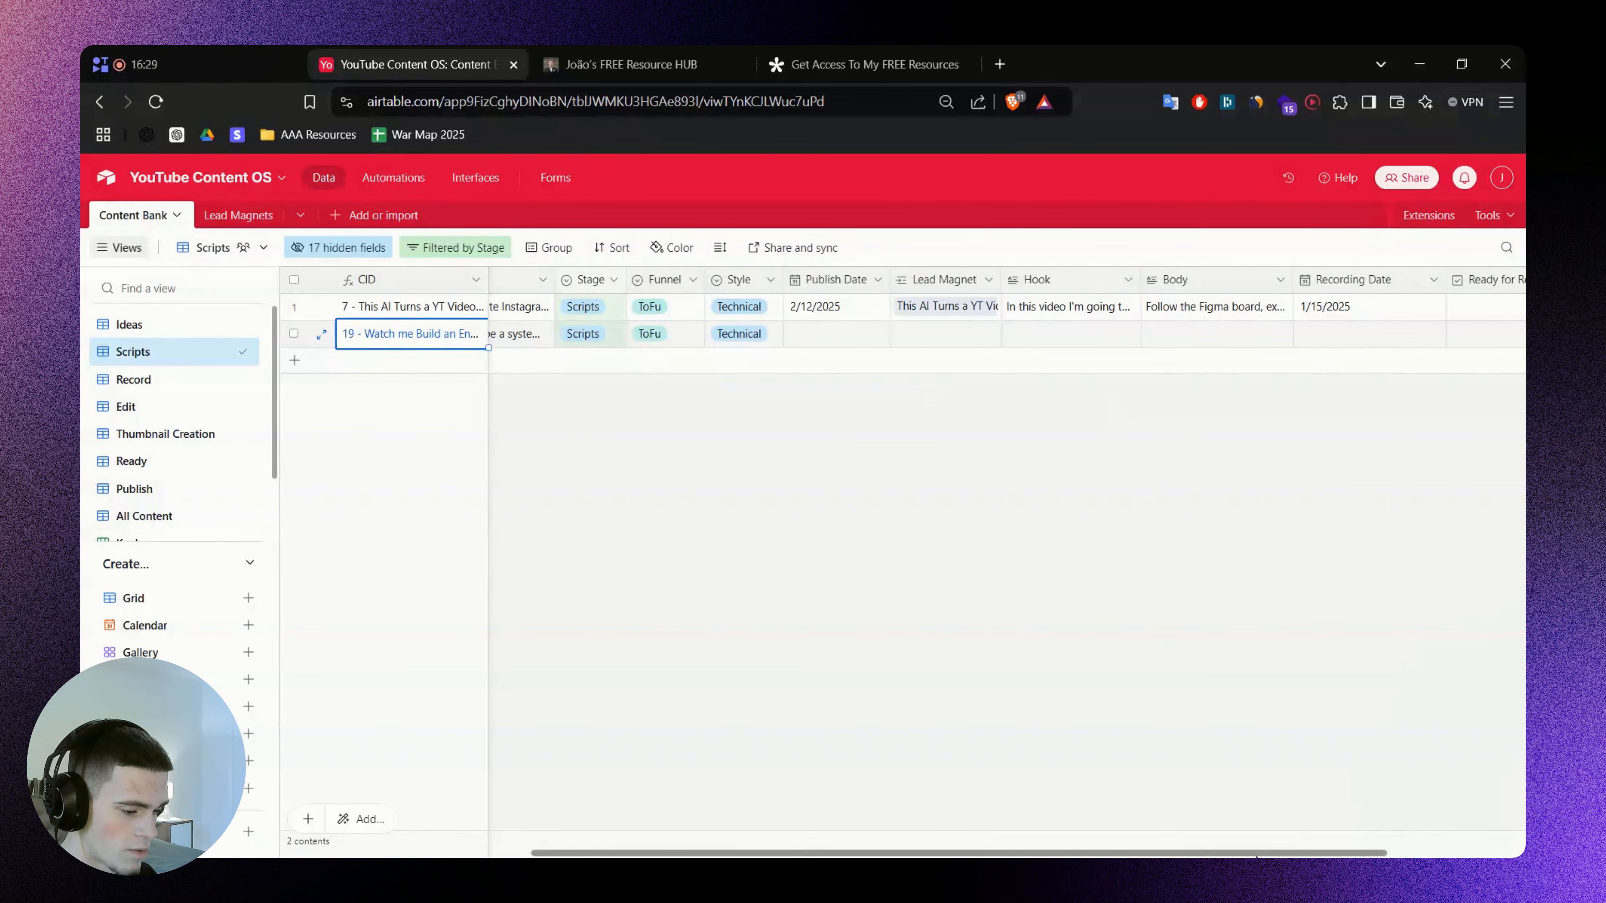
{"action": "scroll", "coordinate": [1256, 854], "scroll_direction": "right", "scroll_amount": 3}
{"action": "left_click", "coordinate": [1322, 333]}
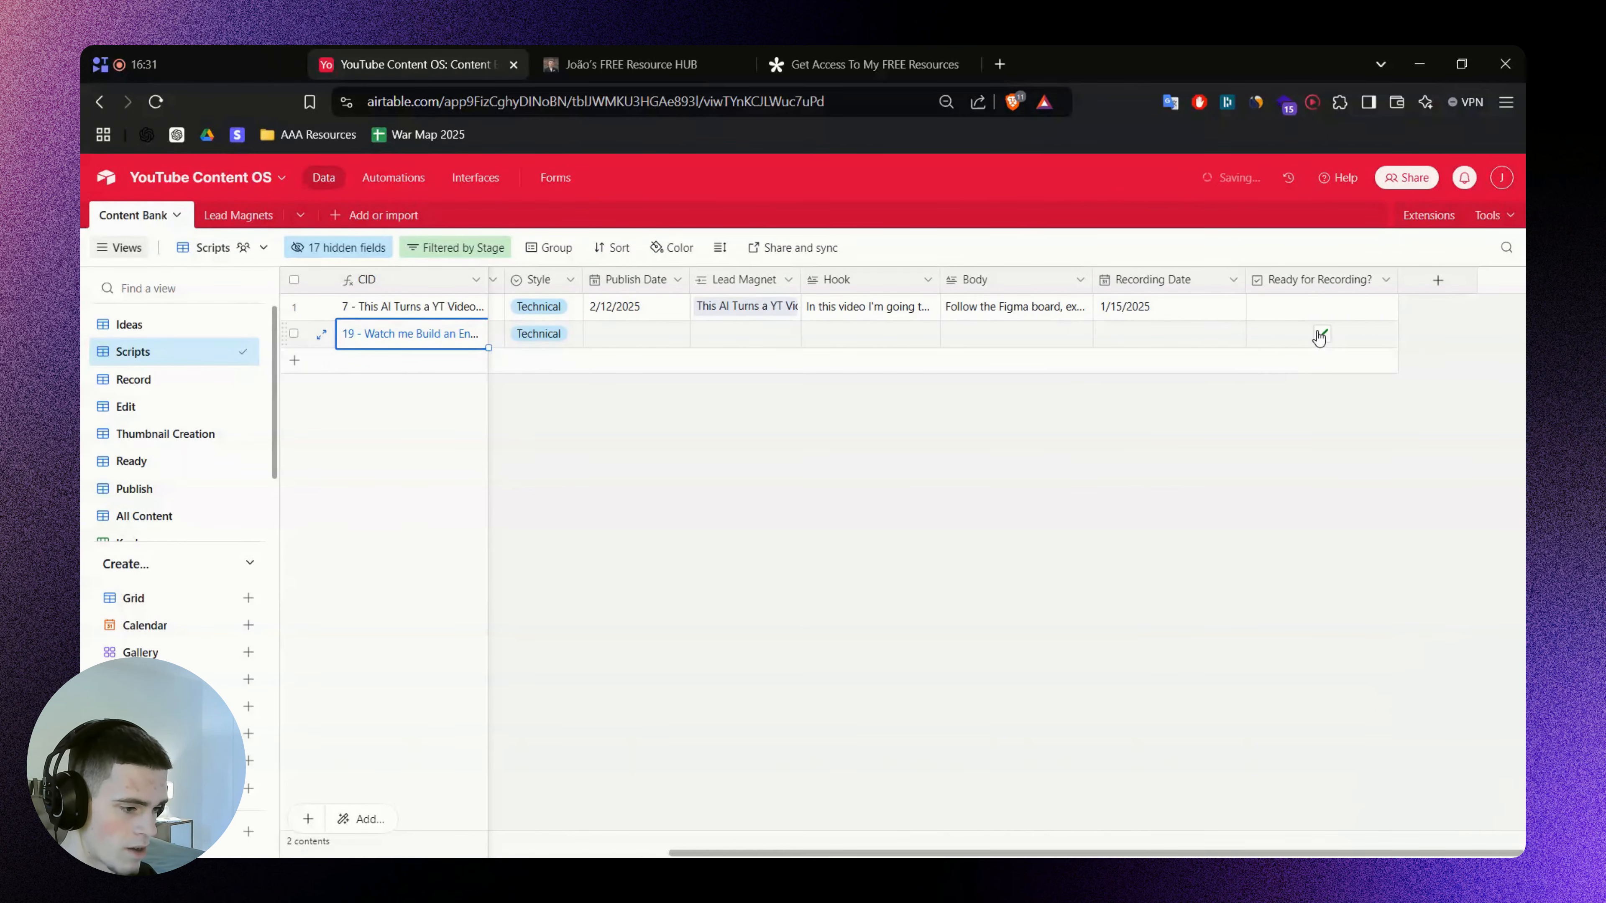
{"action": "left_click", "coordinate": [1187, 500]}
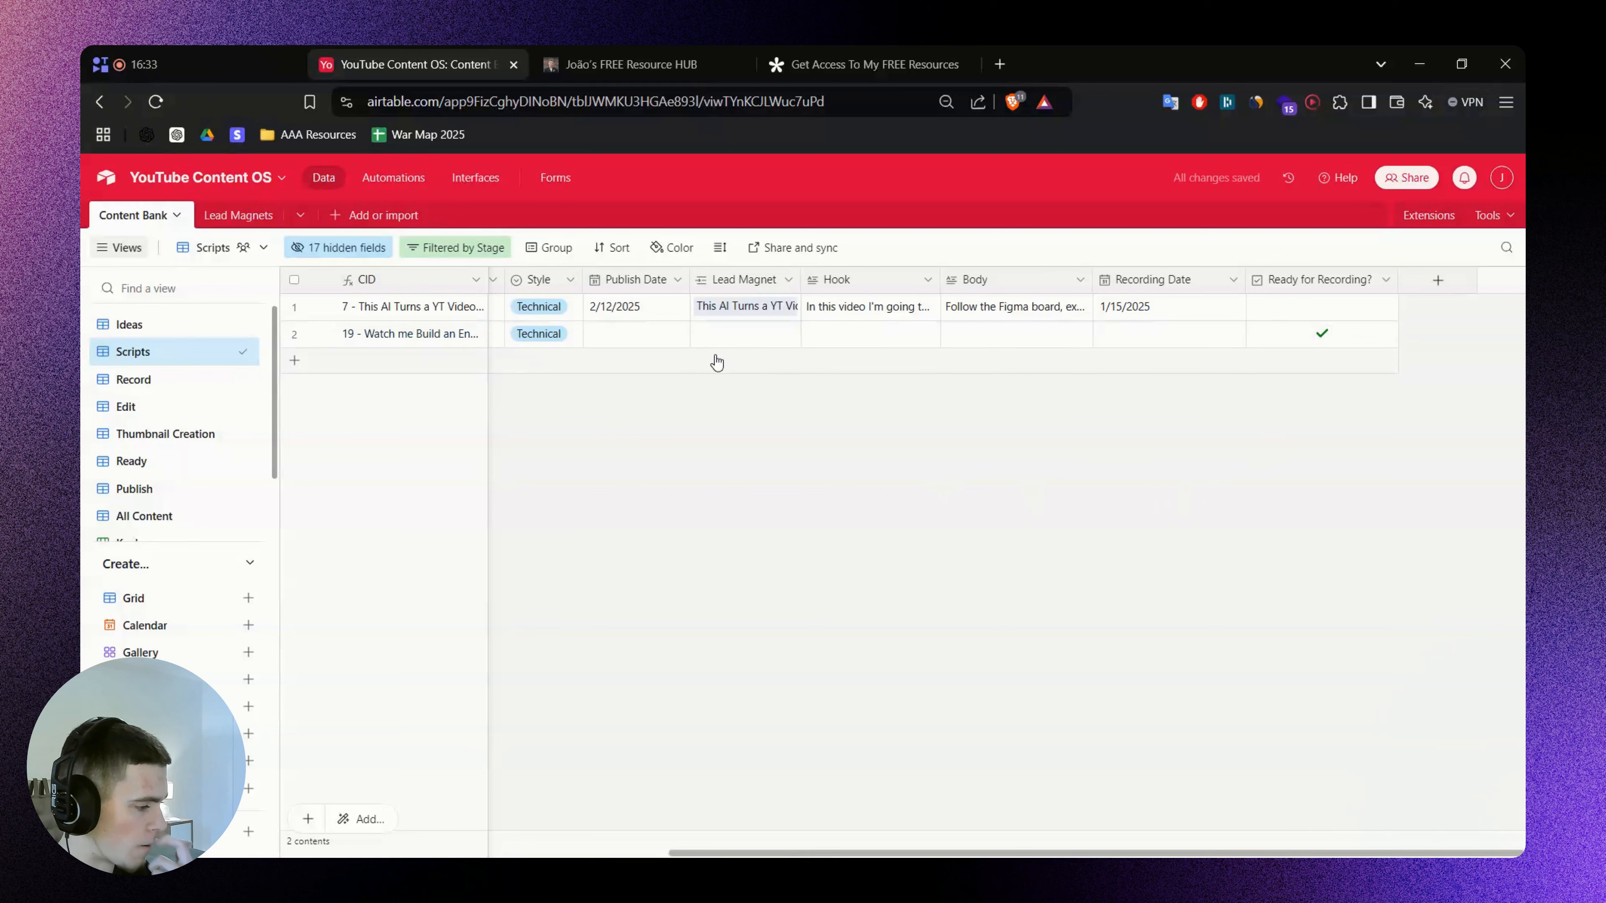
{"action": "left_click", "coordinate": [132, 379]}
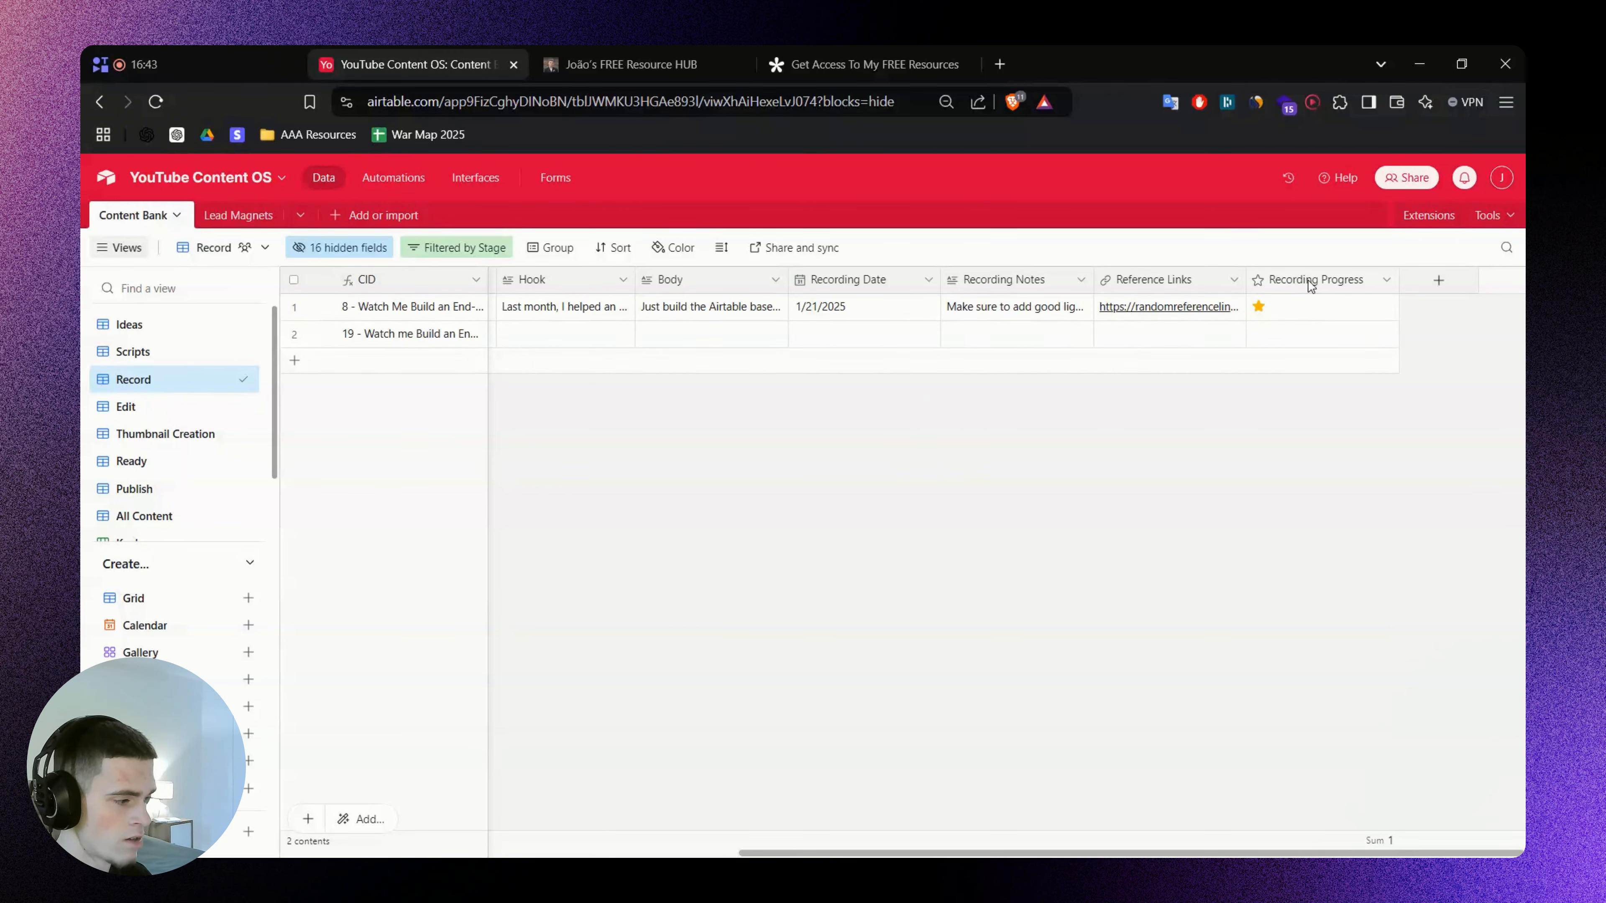
Duplicate the Script -> Record automation and name the copy "Record -> Edit"
{"action": "left_click", "coordinate": [393, 177]}
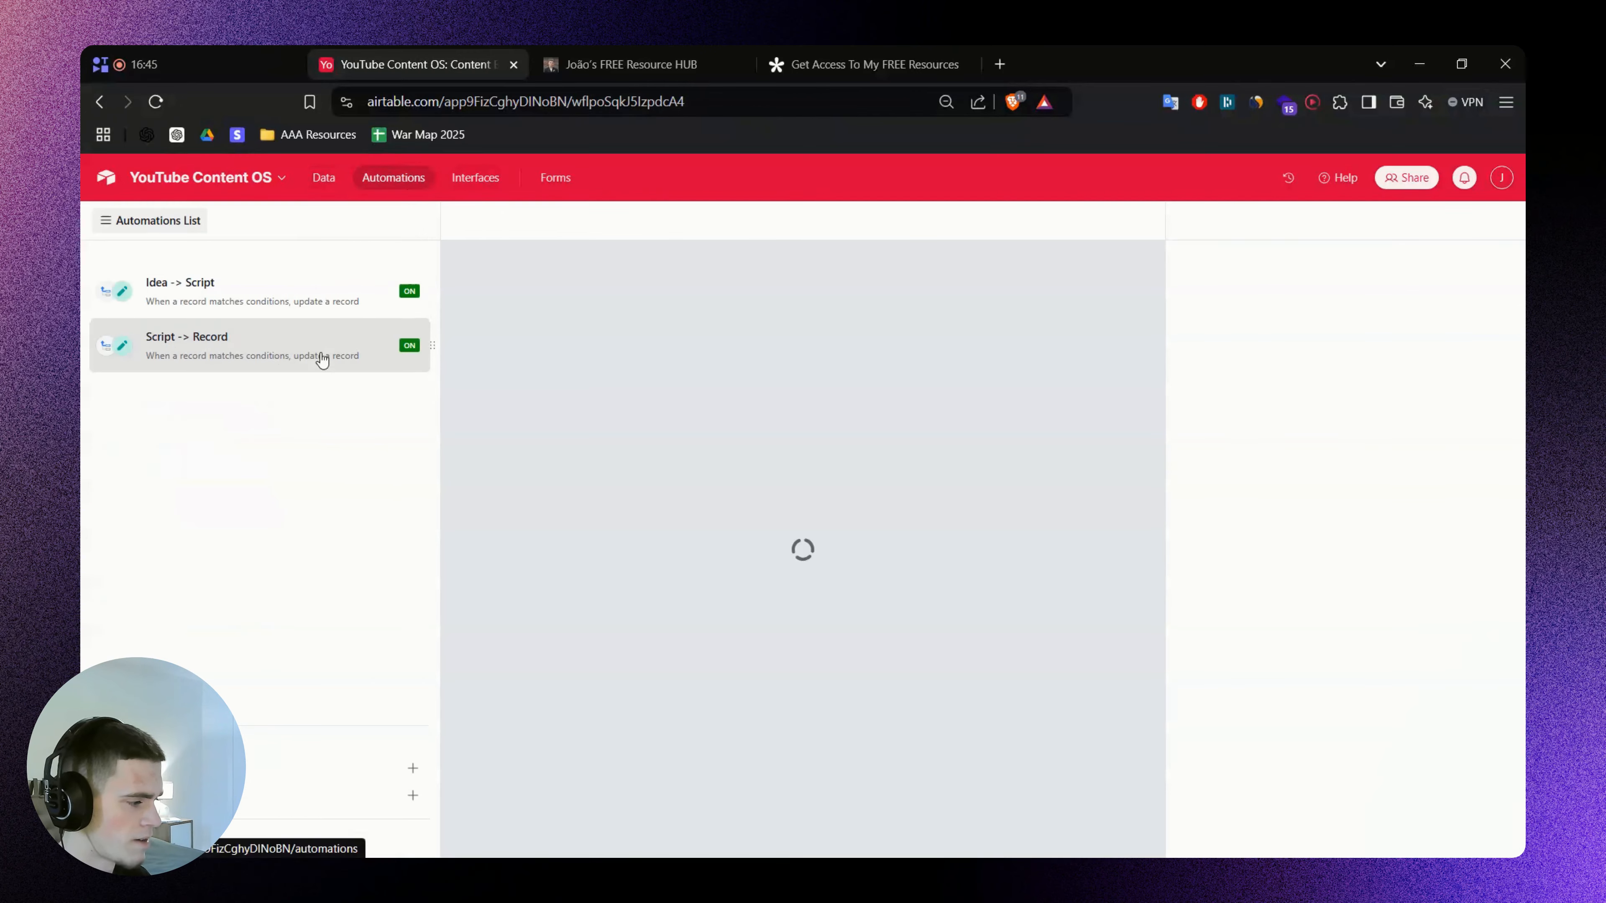
{"action": "left_click", "coordinate": [323, 358]}
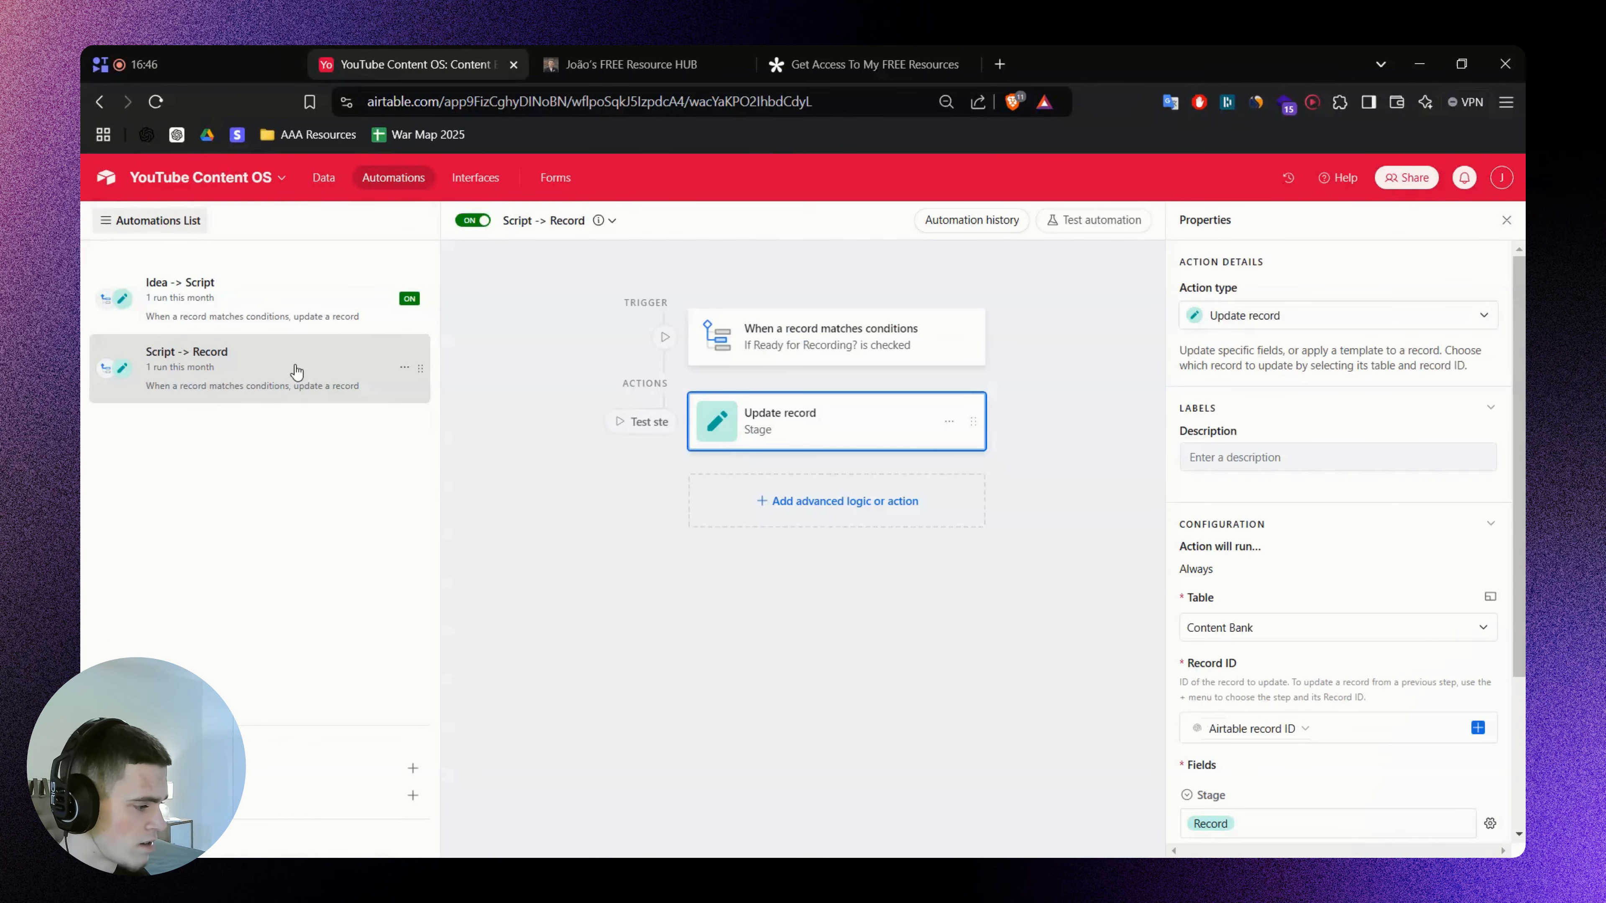
{"action": "right_click", "coordinate": [296, 377]}
{"action": "left_click", "coordinate": [300, 437]}
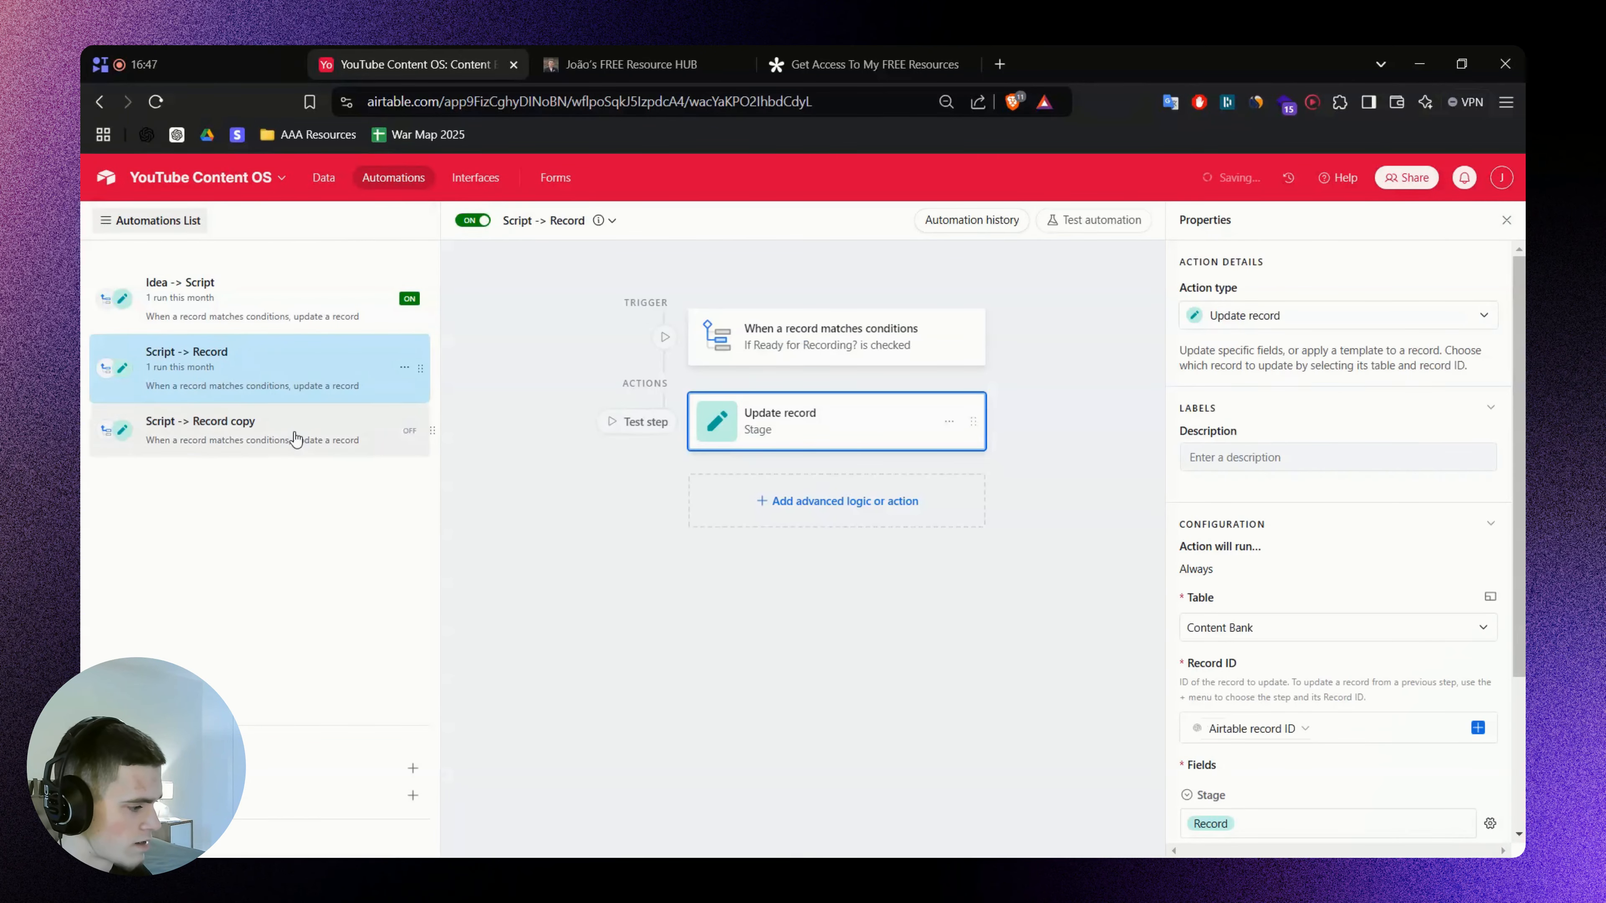
{"action": "left_click", "coordinate": [296, 436]}
{"action": "double_click", "coordinate": [209, 422]}
{"action": "type", "text": "Record -> Edit"}
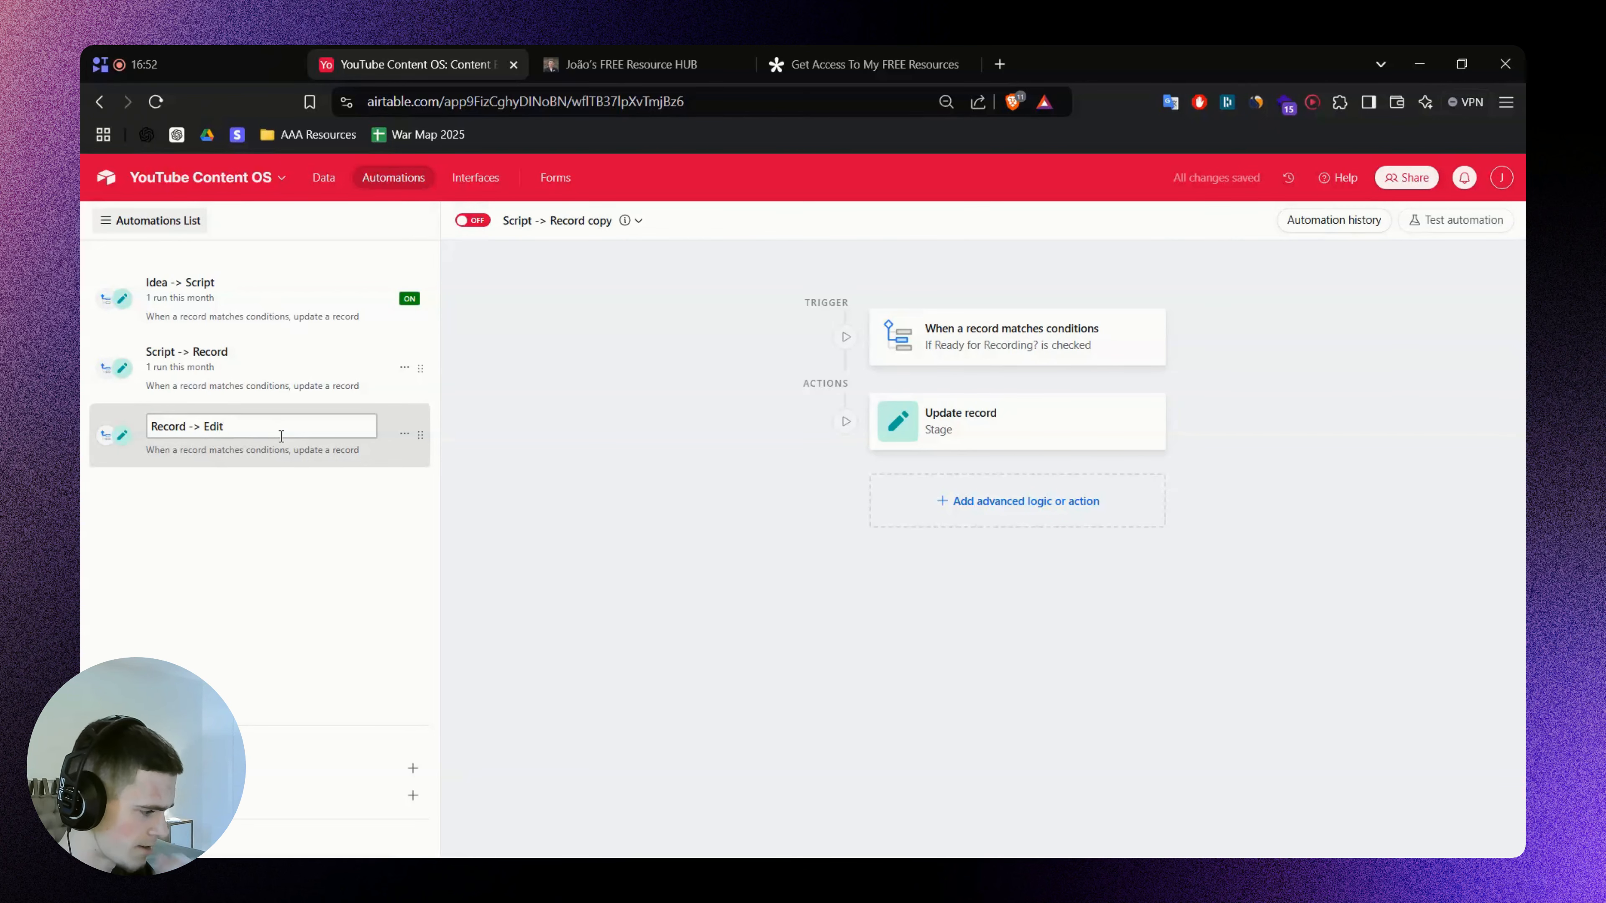
{"action": "key", "text": "Return"}
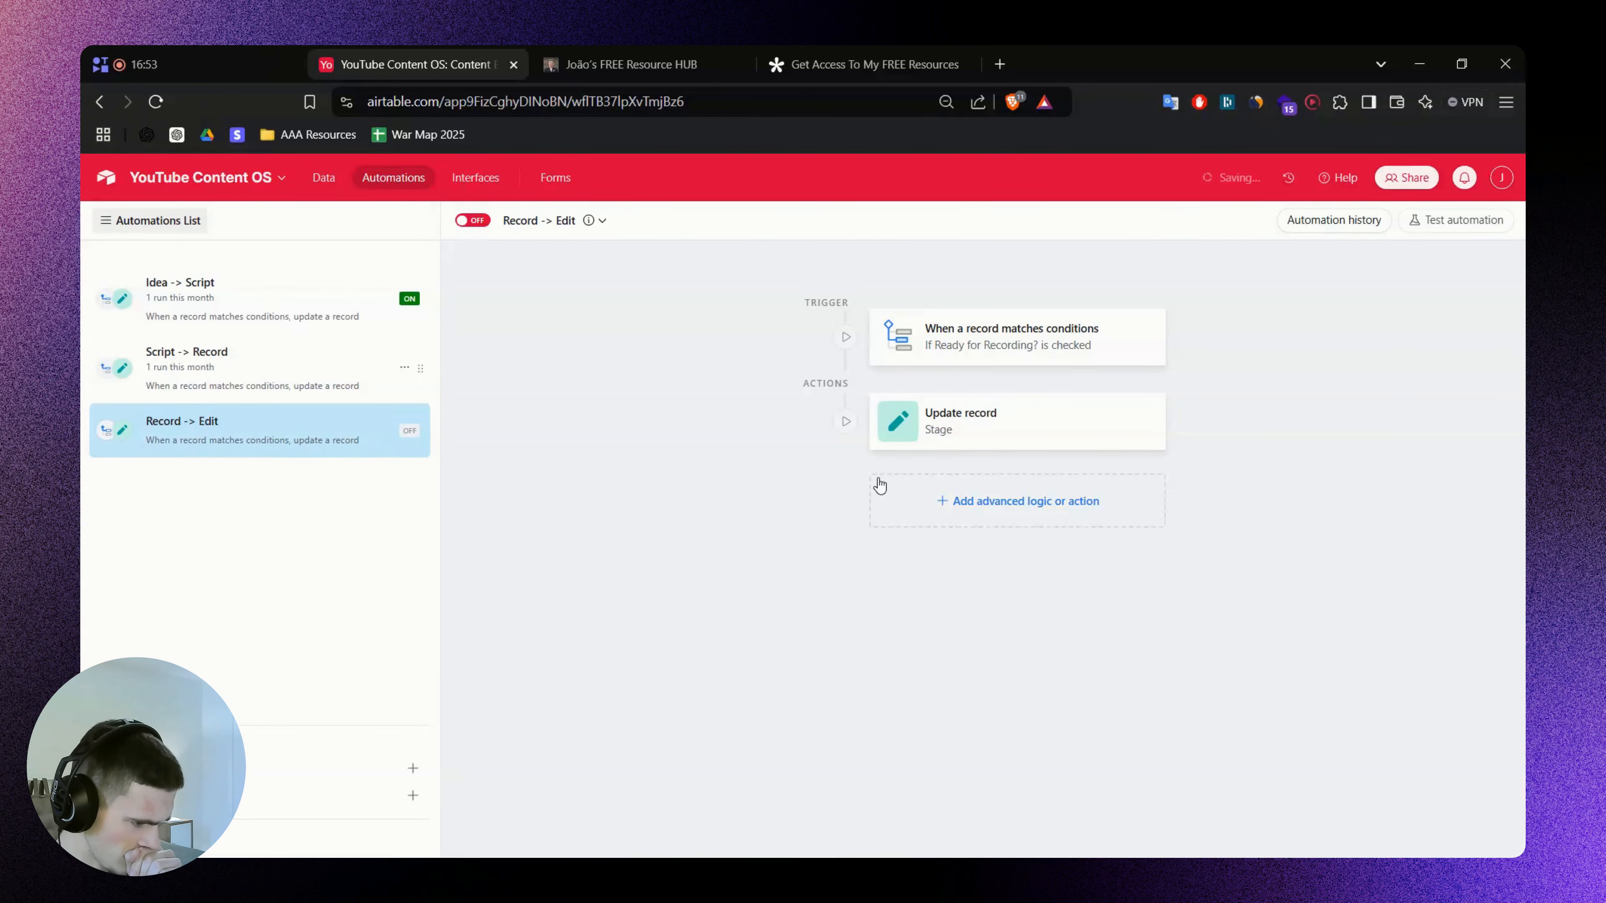
Set the Record -> Edit trigger condition to Recording Progress equal to three stars
{"action": "left_click", "coordinate": [1074, 335]}
{"action": "left_click", "coordinate": [1263, 544]}
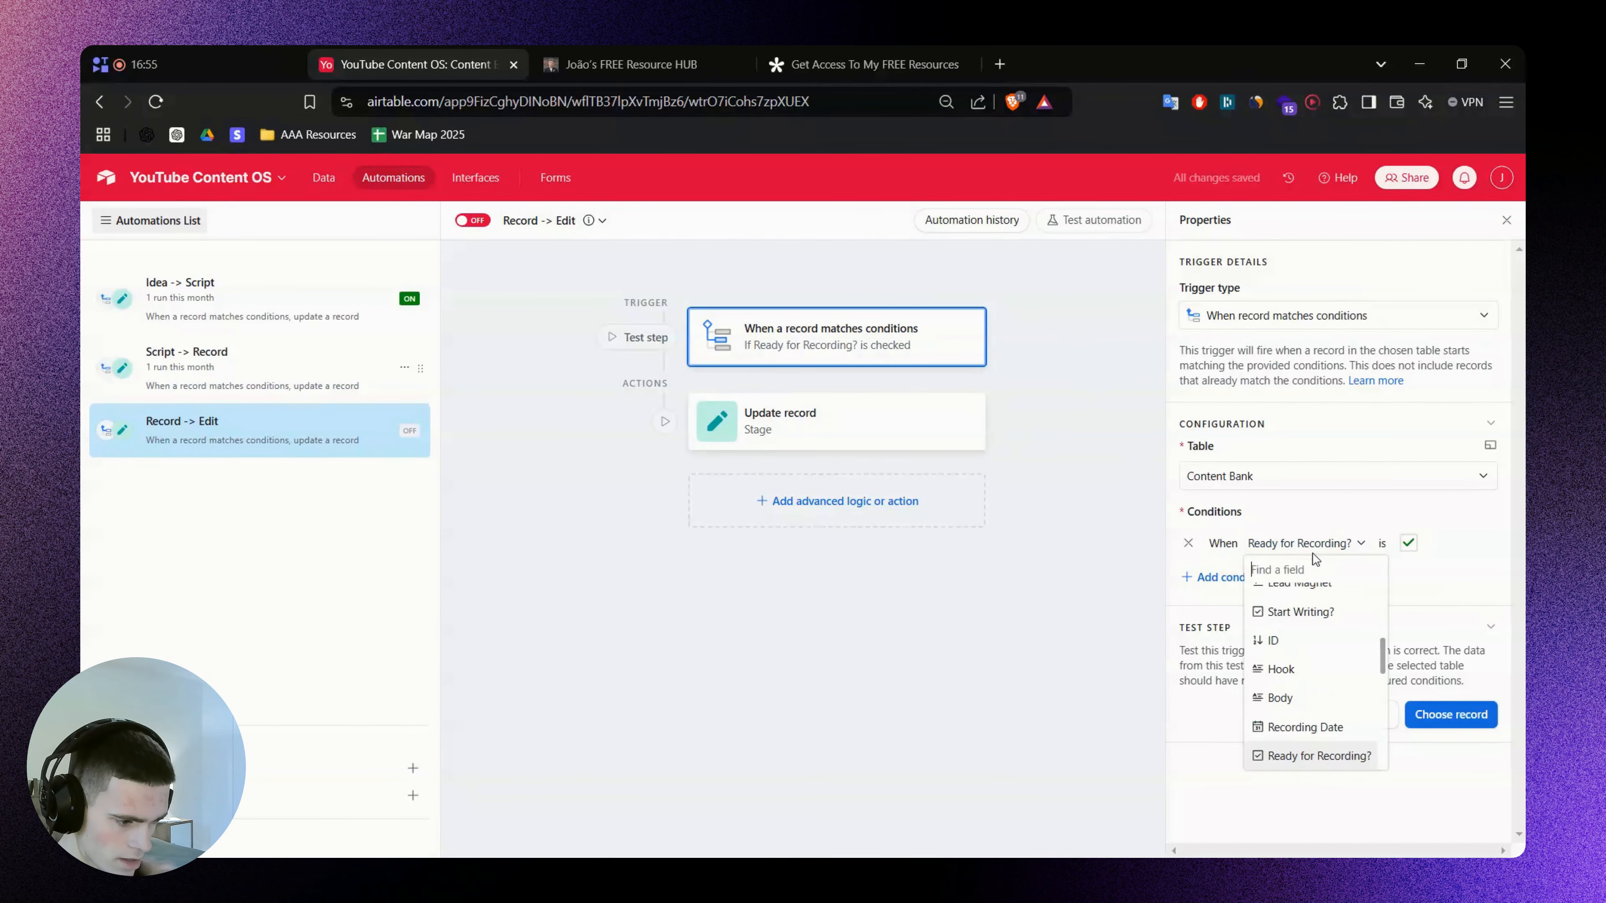
{"action": "scroll", "coordinate": [1316, 631], "scroll_direction": "up", "scroll_amount": 1}
{"action": "scroll", "coordinate": [1326, 639], "scroll_direction": "down", "scroll_amount": 2}
{"action": "scroll", "coordinate": [1325, 639], "scroll_direction": "down", "scroll_amount": 2}
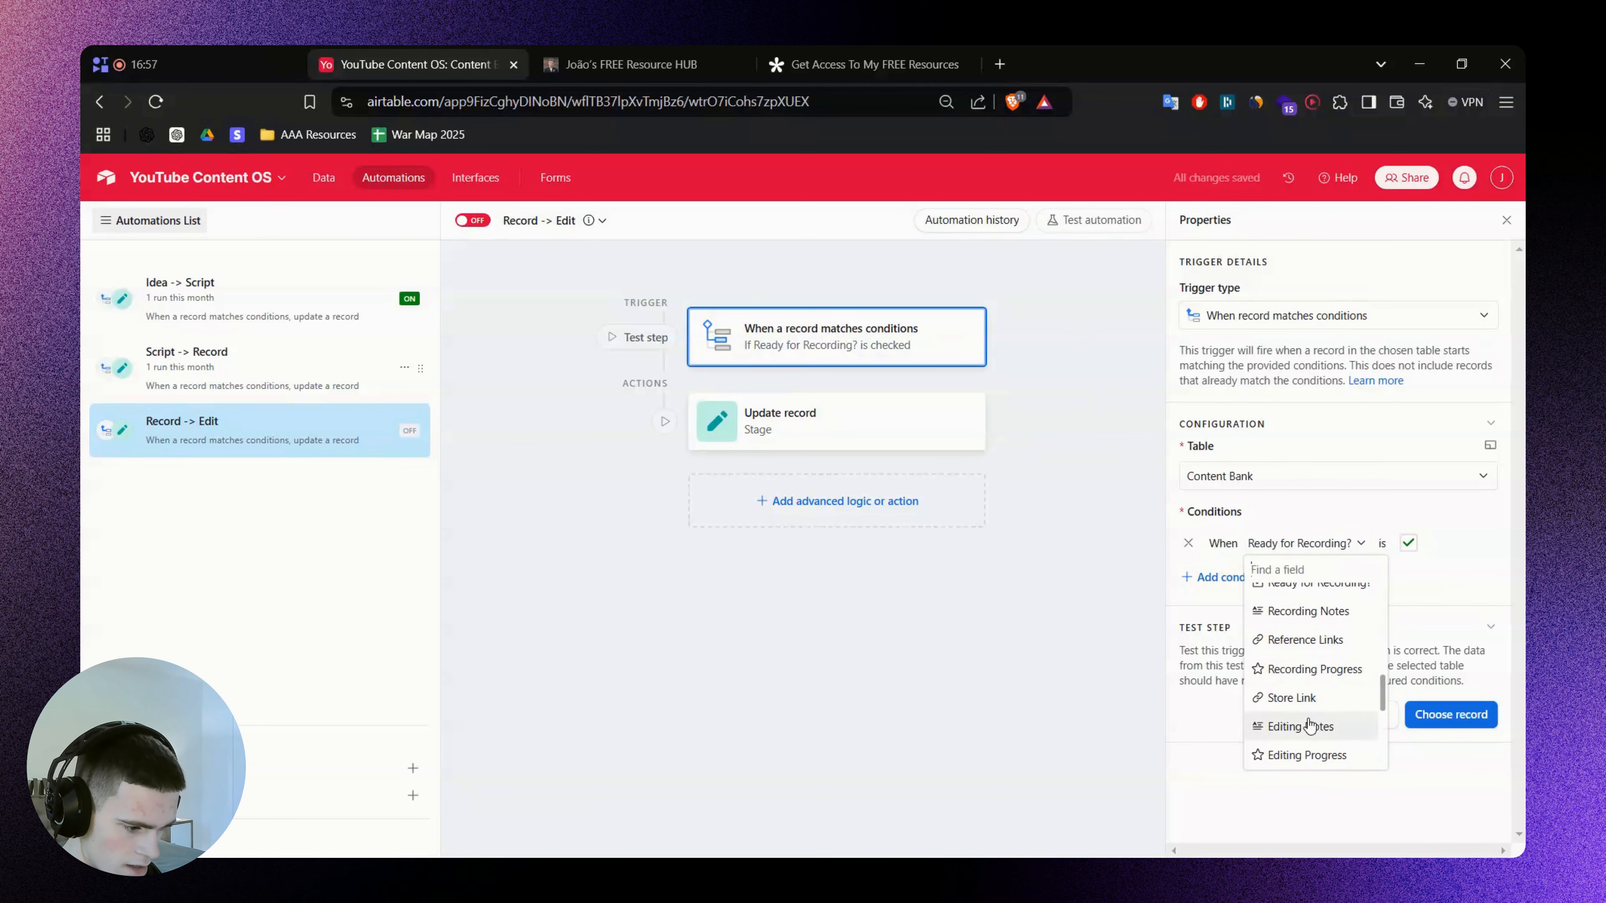
{"action": "left_click", "coordinate": [1319, 668]}
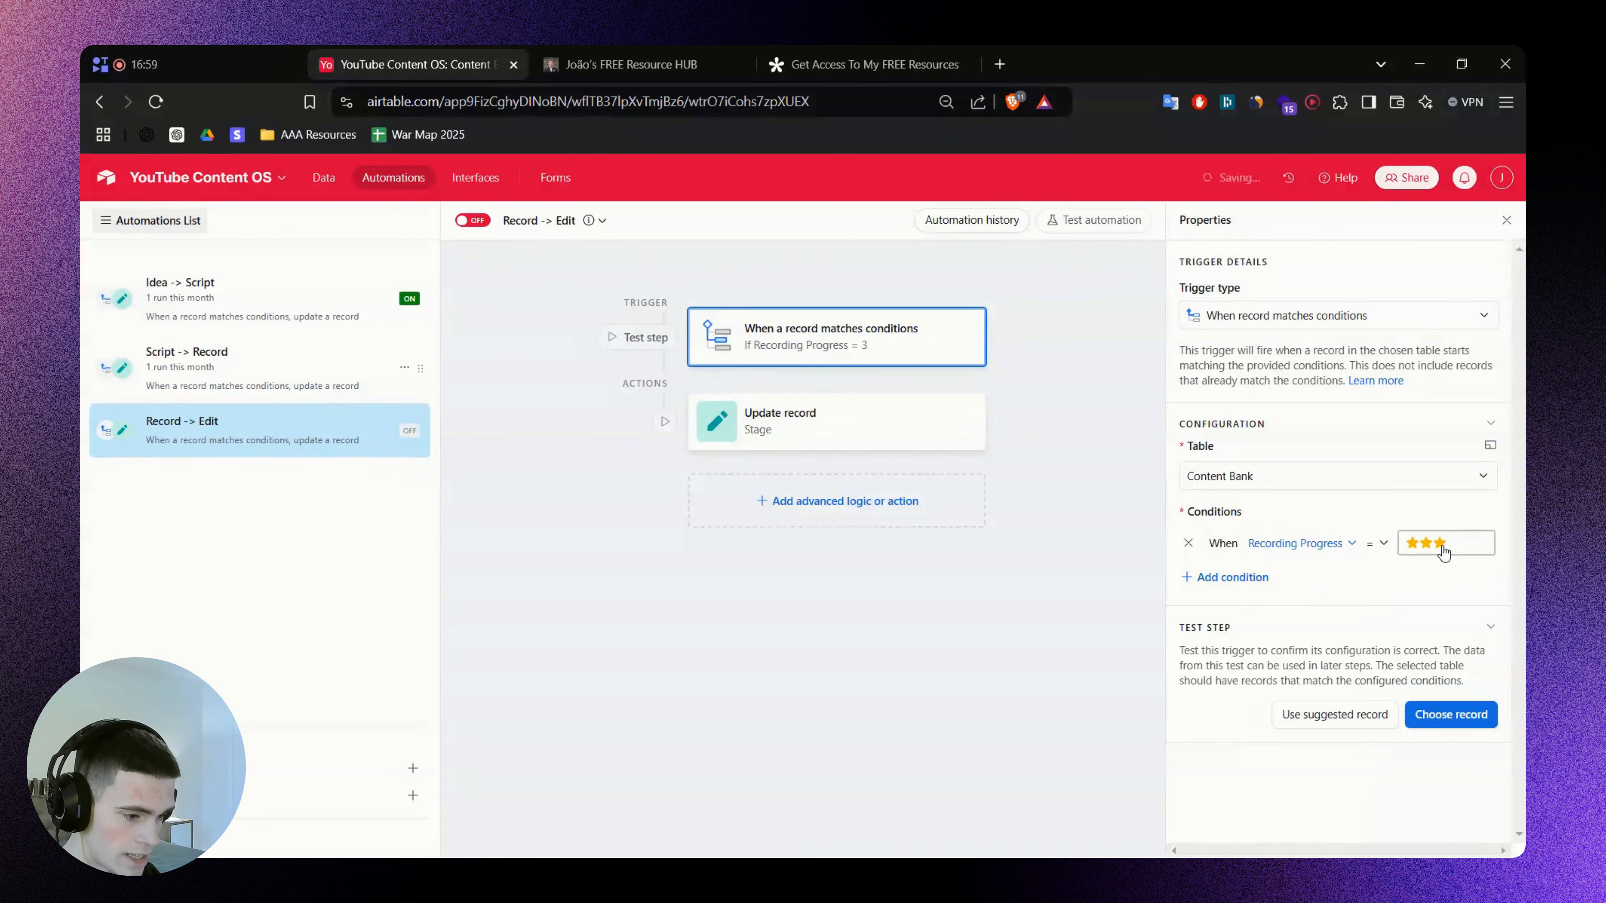
{"action": "left_click", "coordinate": [1418, 552]}
{"action": "left_click", "coordinate": [1416, 547]}
{"action": "left_click", "coordinate": [1428, 547]}
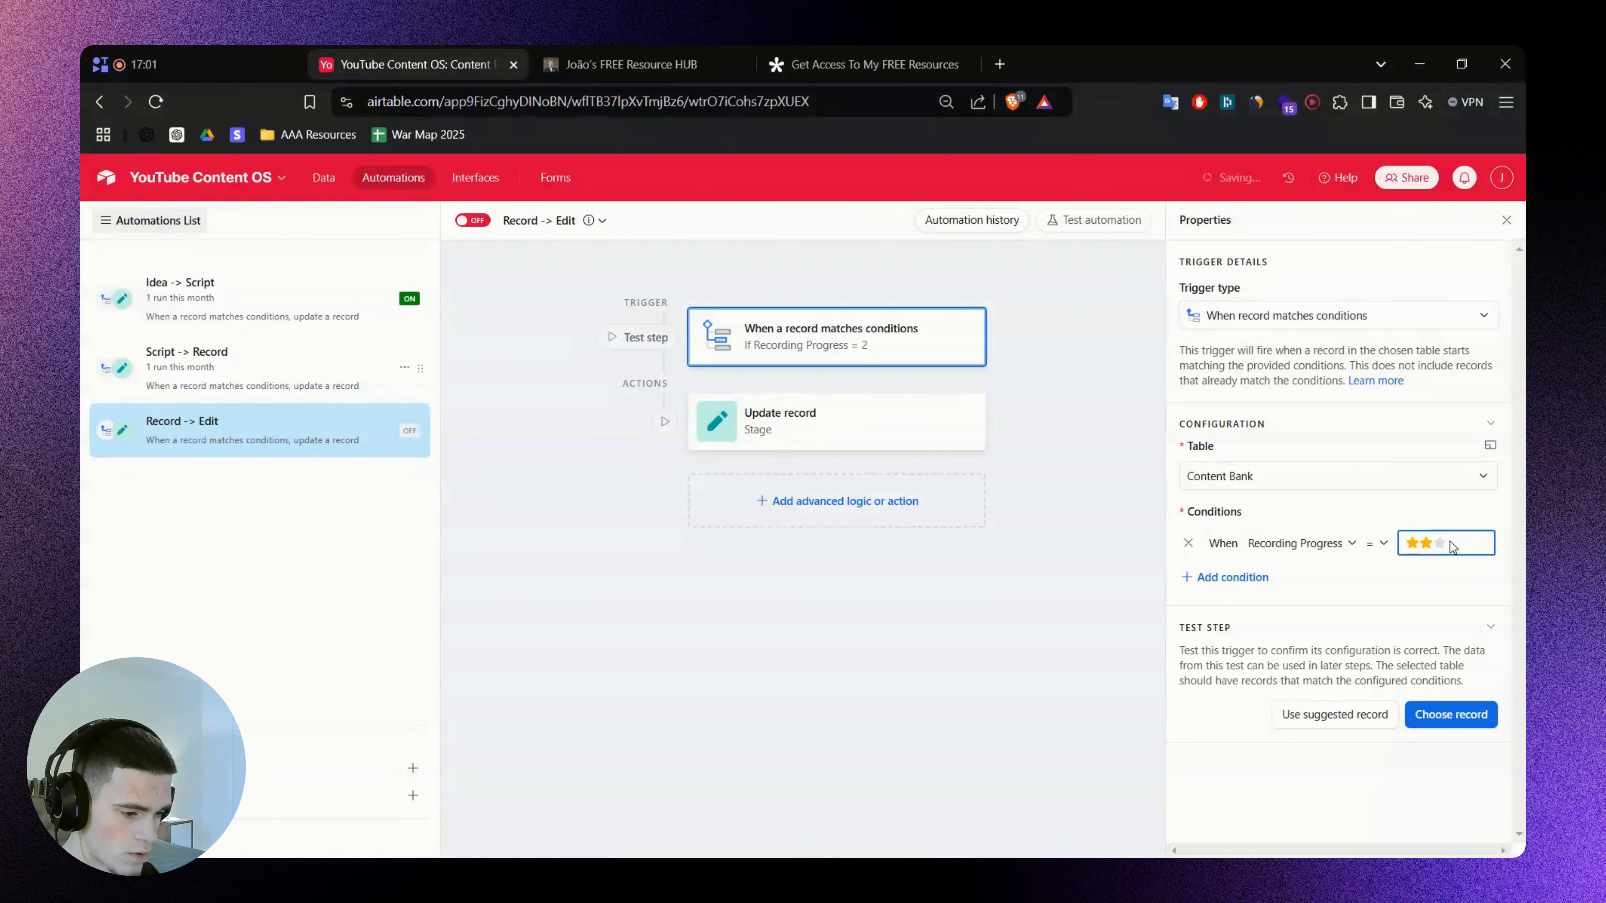
{"action": "left_click", "coordinate": [1439, 547]}
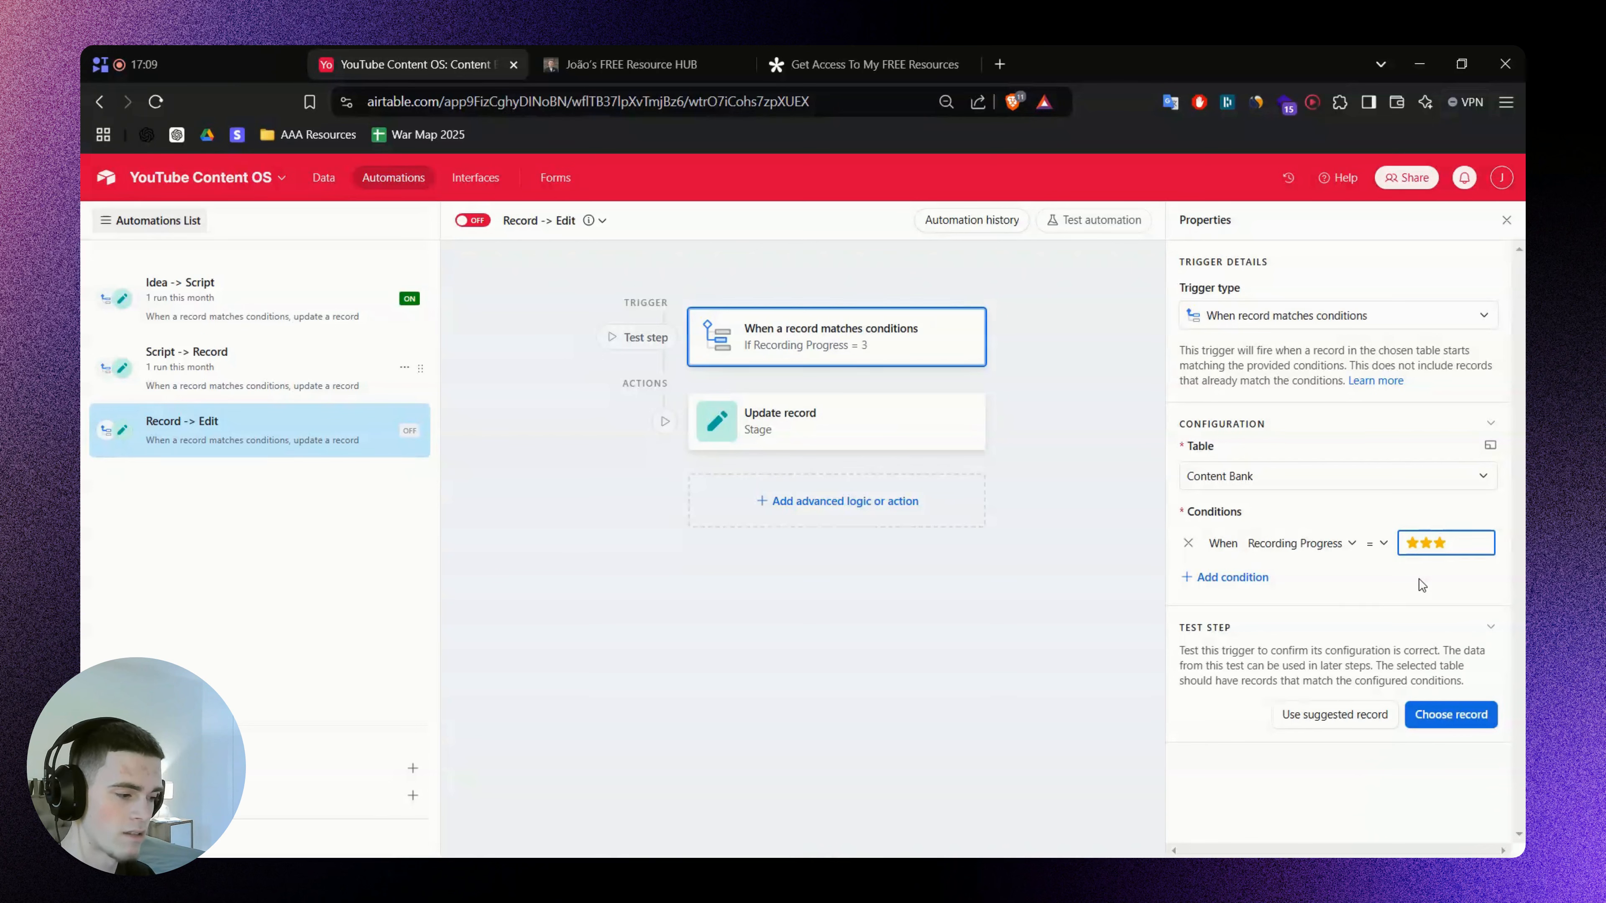
{"action": "left_click", "coordinate": [1421, 585]}
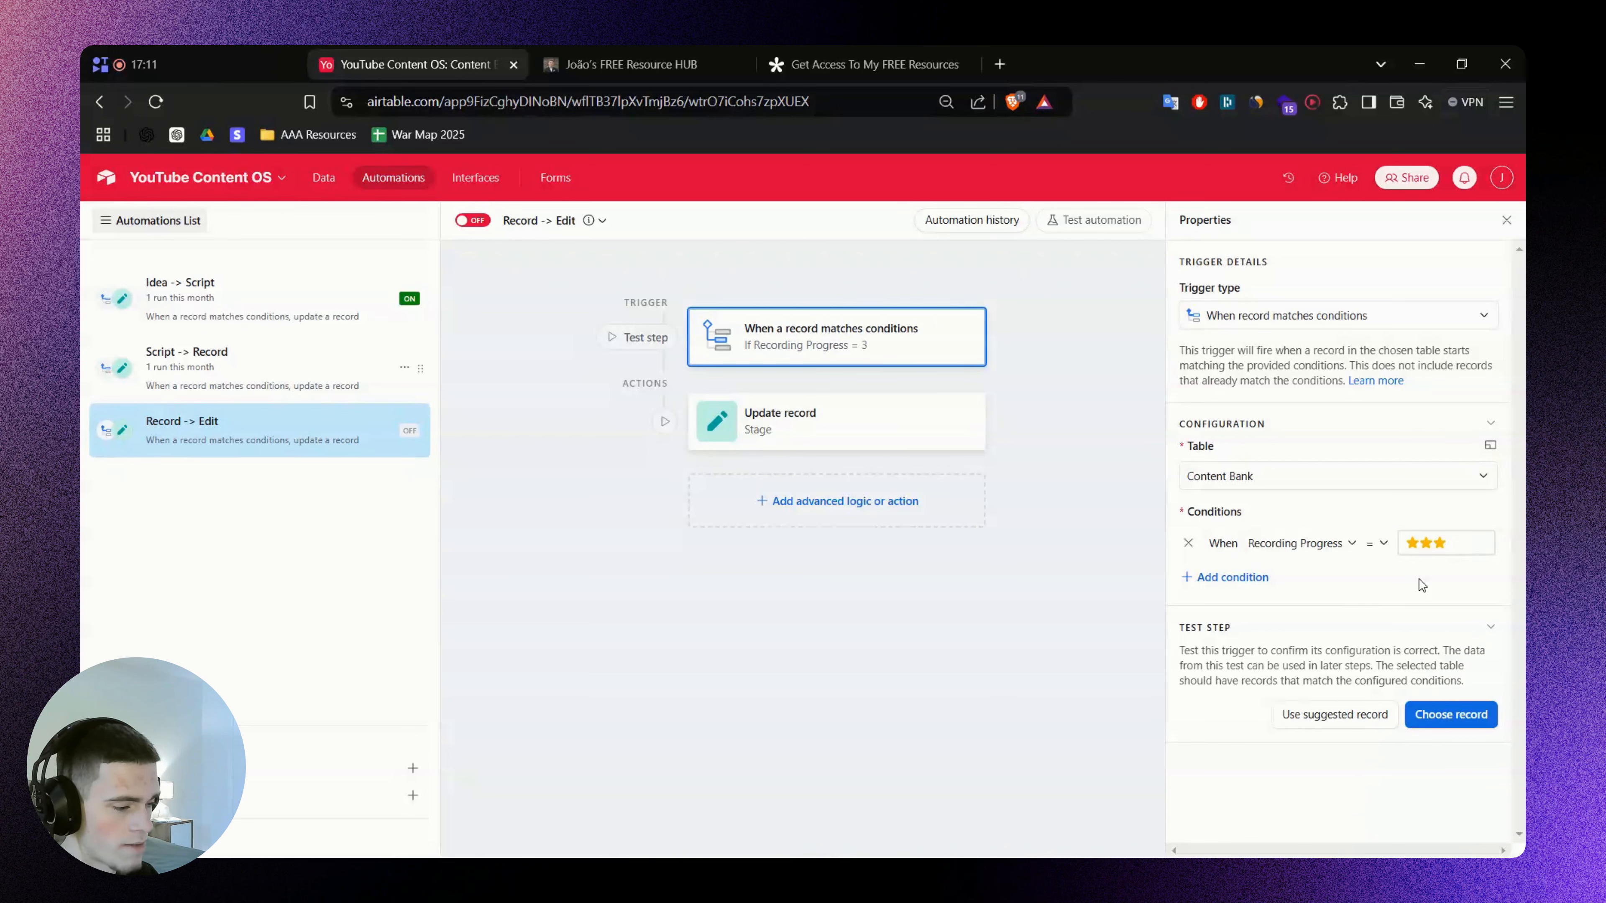
Set the Record -> Edit update action's Stage to Edit and turn the automation on
{"action": "left_click", "coordinate": [814, 436]}
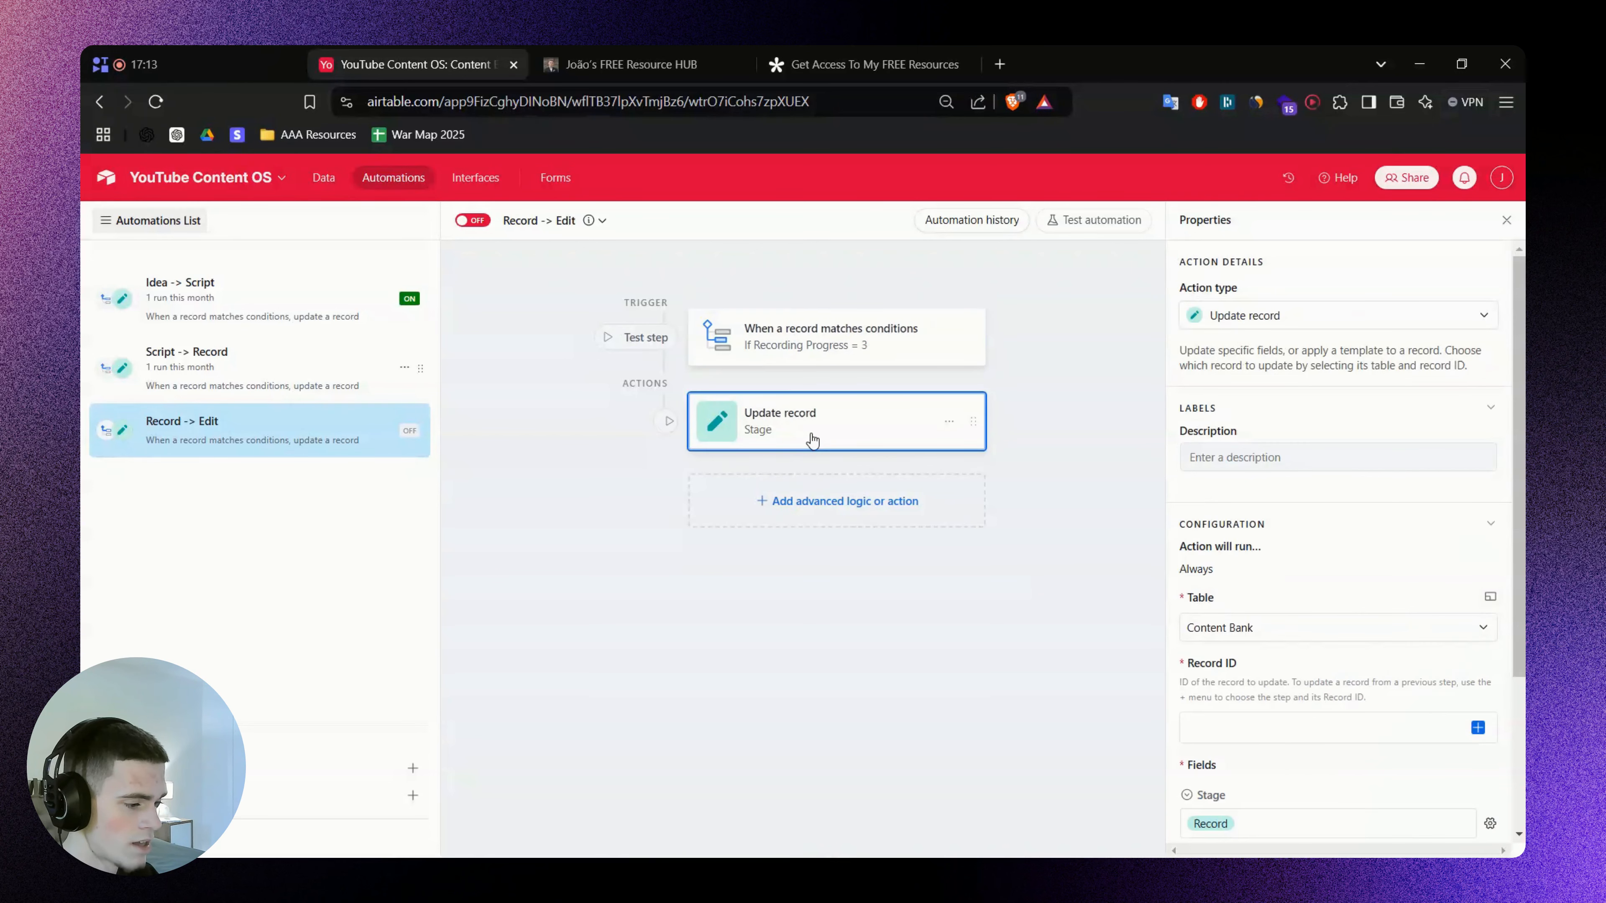
{"action": "scroll", "coordinate": [1327, 569], "scroll_direction": "down", "scroll_amount": 3}
{"action": "left_click", "coordinate": [1281, 613]}
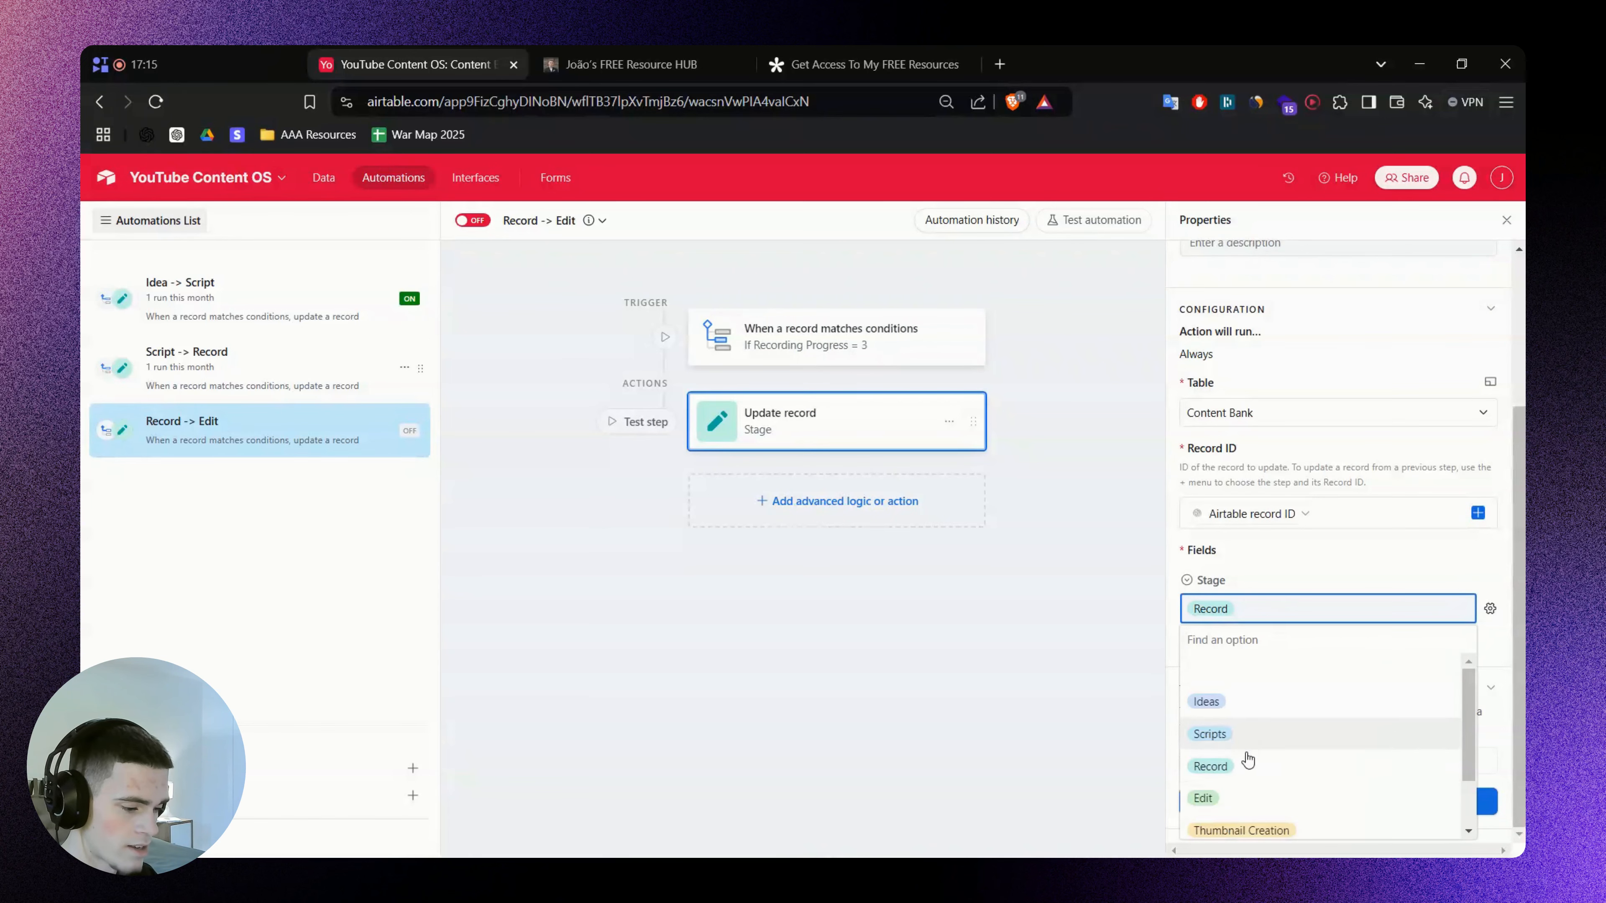
{"action": "left_click", "coordinate": [1242, 800]}
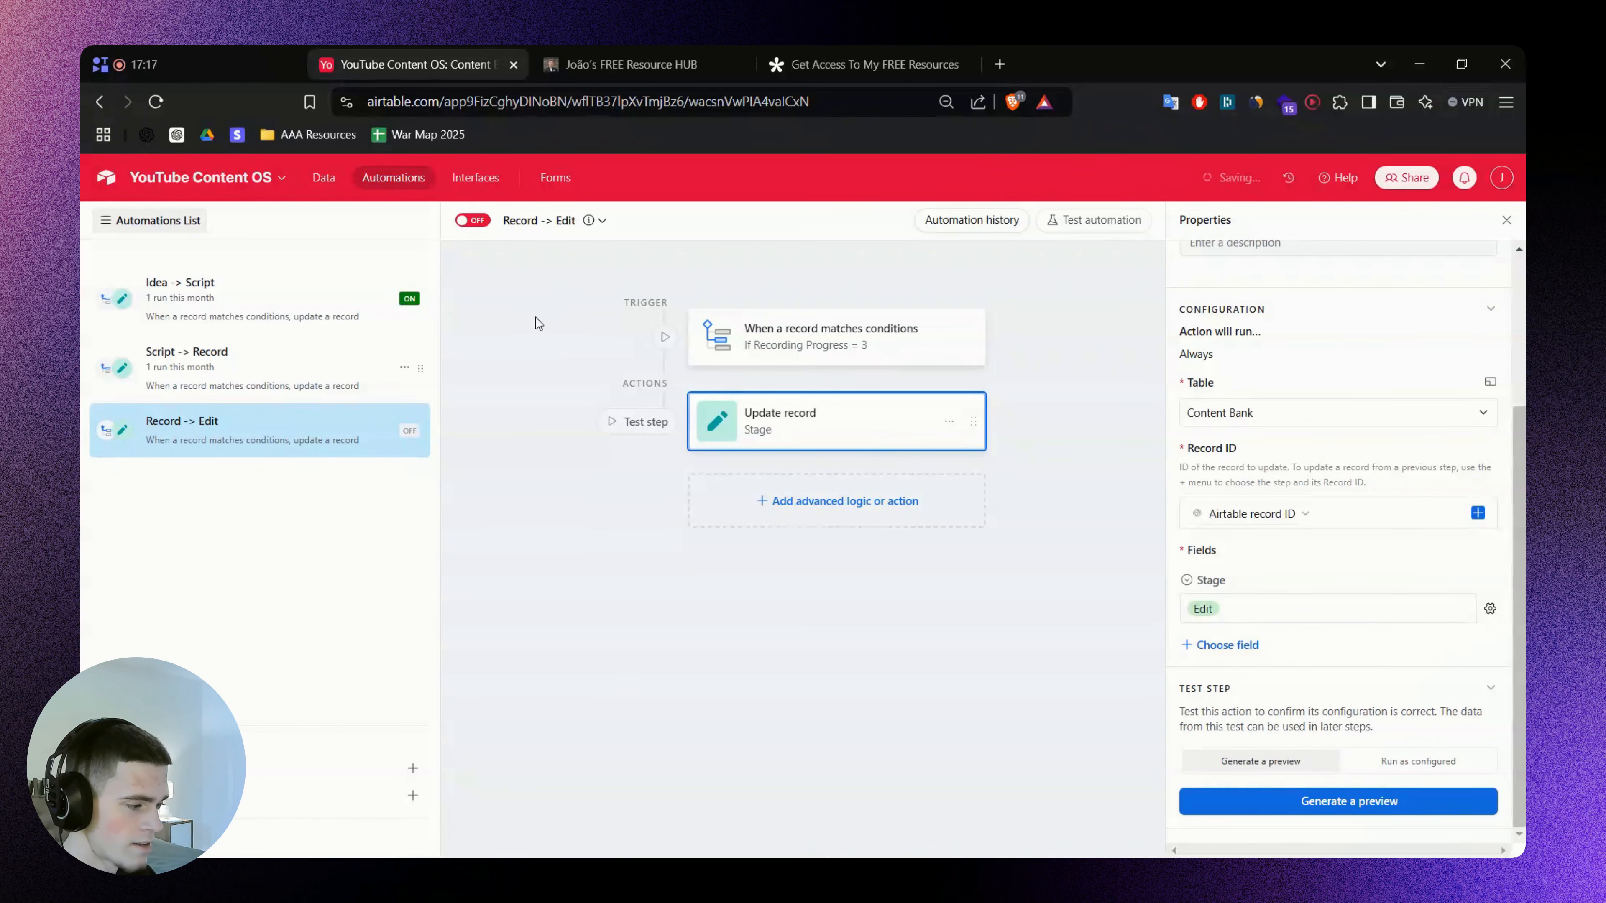
{"action": "left_click", "coordinate": [473, 220]}
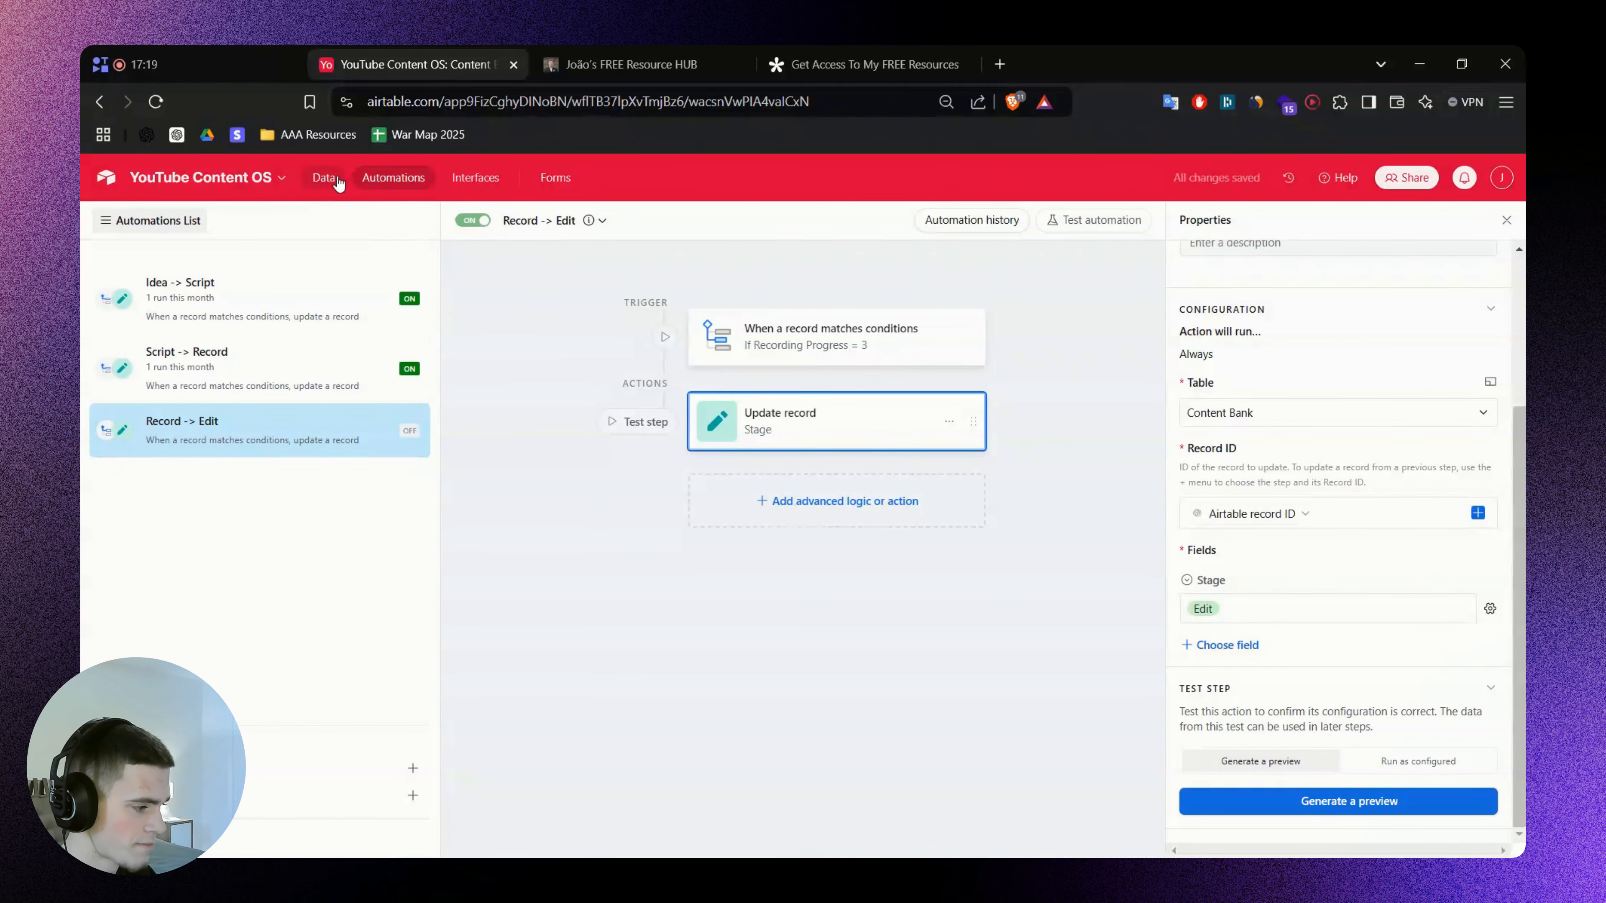
In the Content Bank Record view, rate Recording Progress three stars for the "19 - Watch me Build an End-to-End" record
{"action": "left_click", "coordinate": [323, 177]}
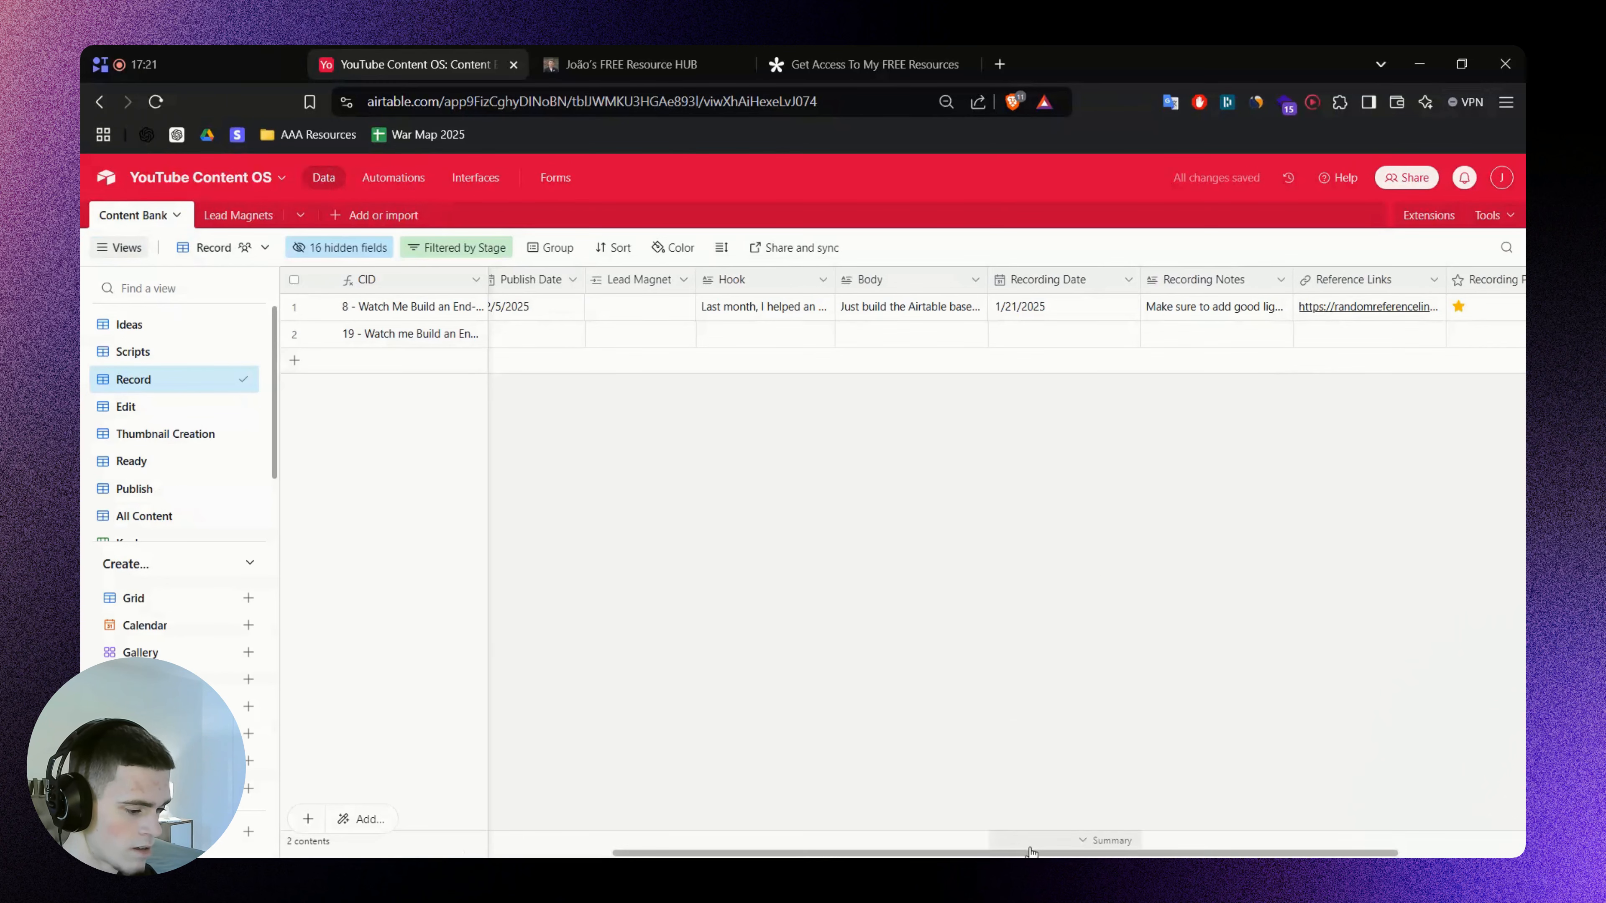
{"action": "left_click_drag", "start_coordinate": [1084, 850], "coordinate": [1212, 850]}
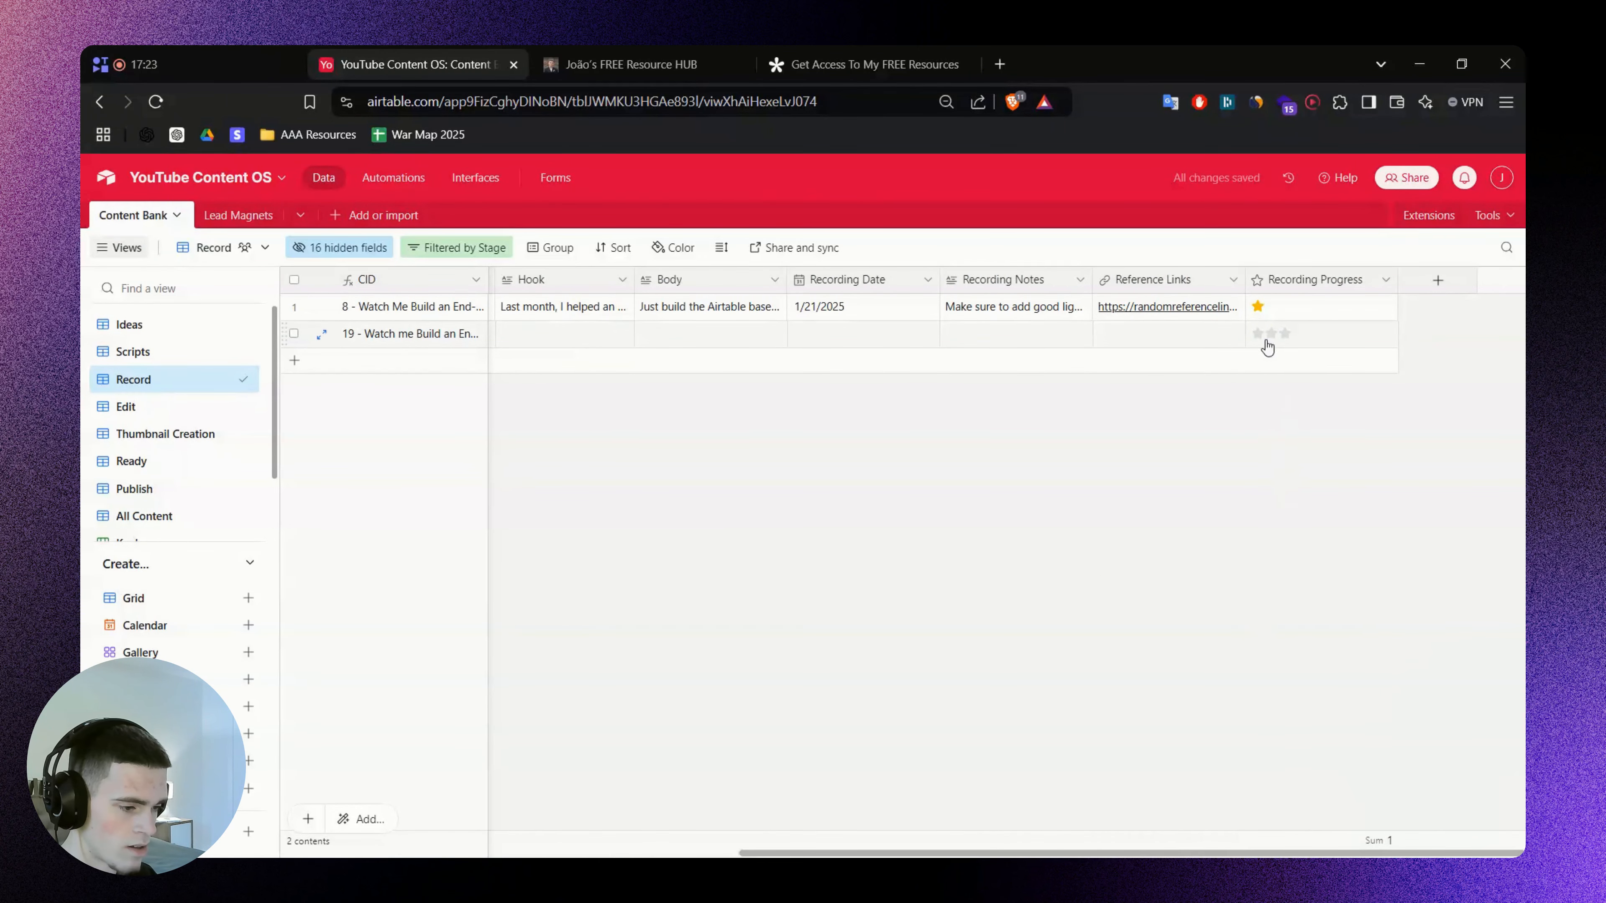
{"action": "left_click", "coordinate": [1286, 335]}
{"action": "left_click", "coordinate": [1286, 335]}
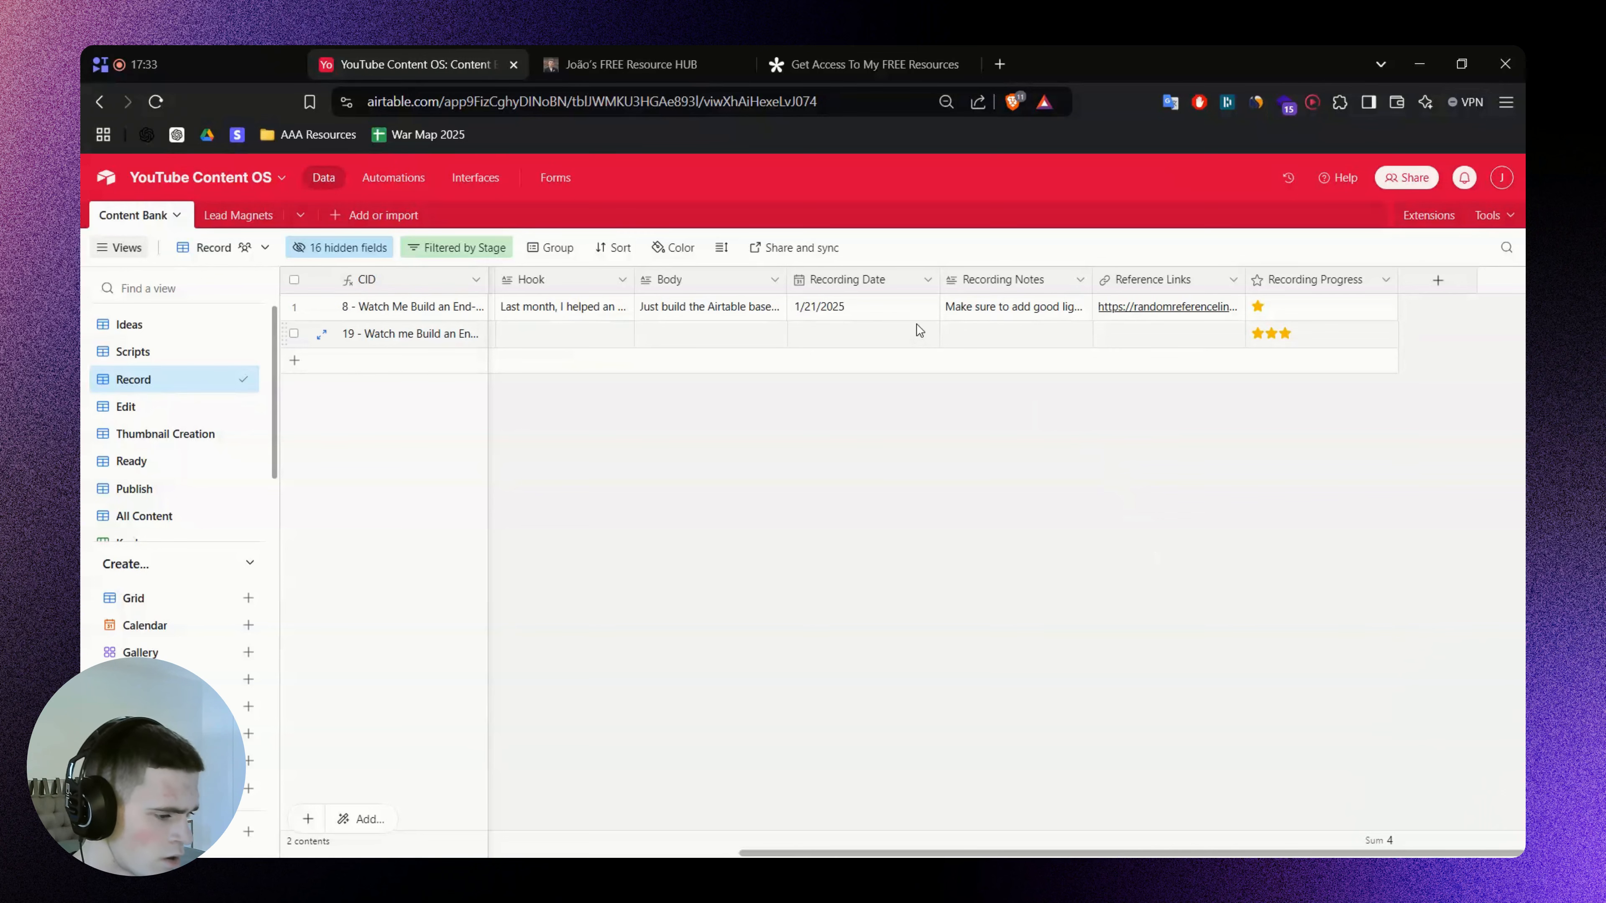
Compare the Edit and Record views to check where the "19 - Watch me Build an End-to-End" record is listed
{"action": "left_click", "coordinate": [149, 406]}
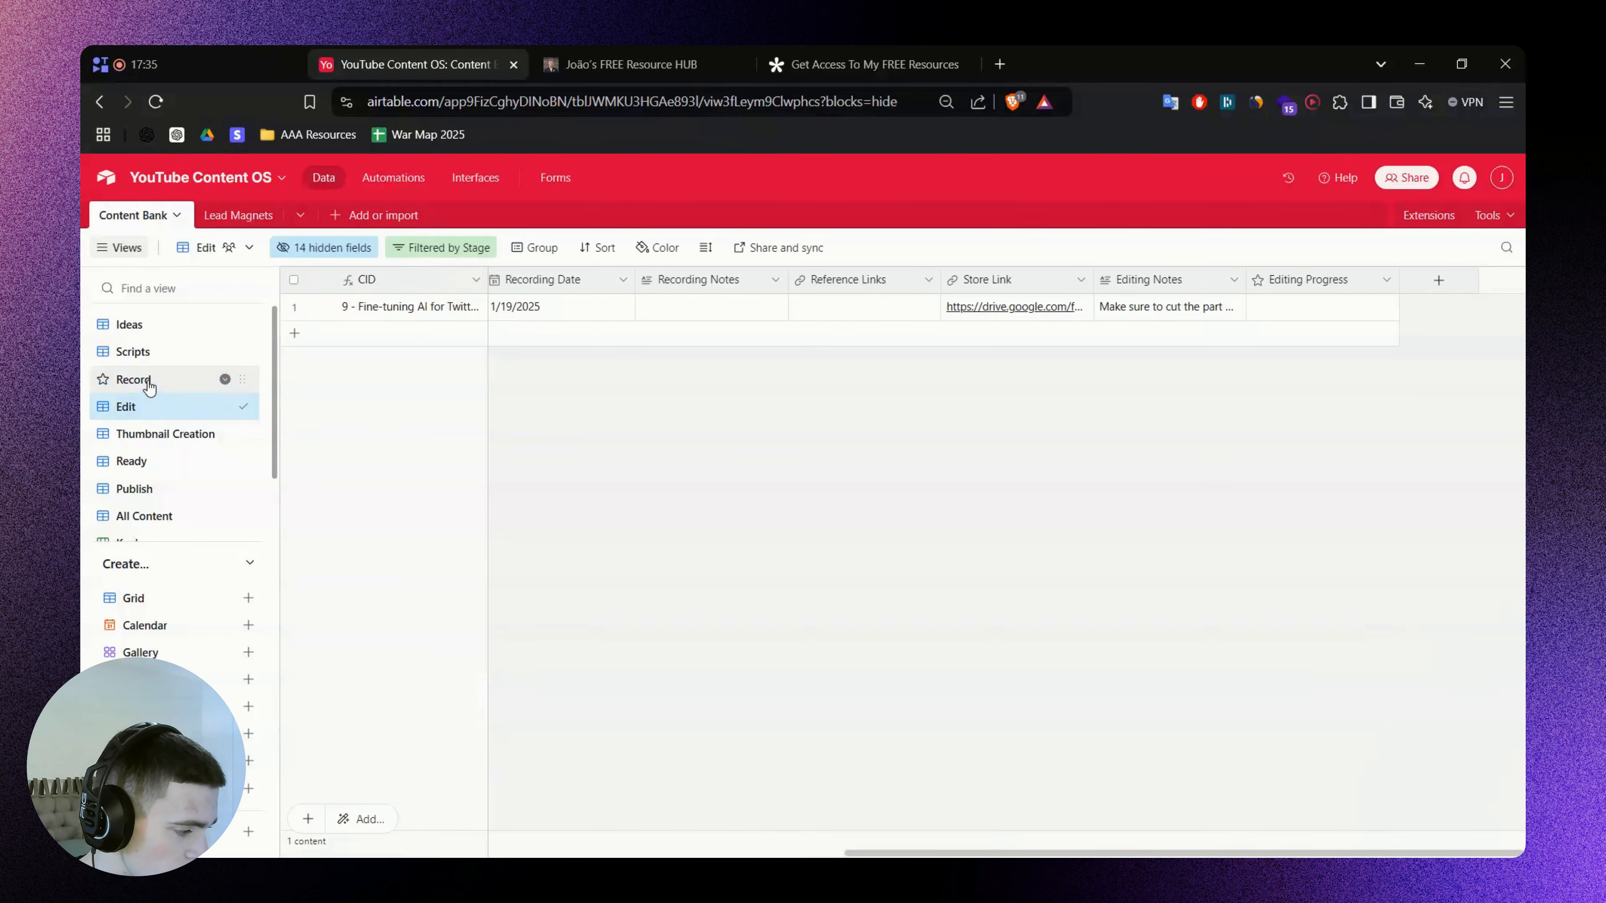
{"action": "left_click", "coordinate": [149, 382]}
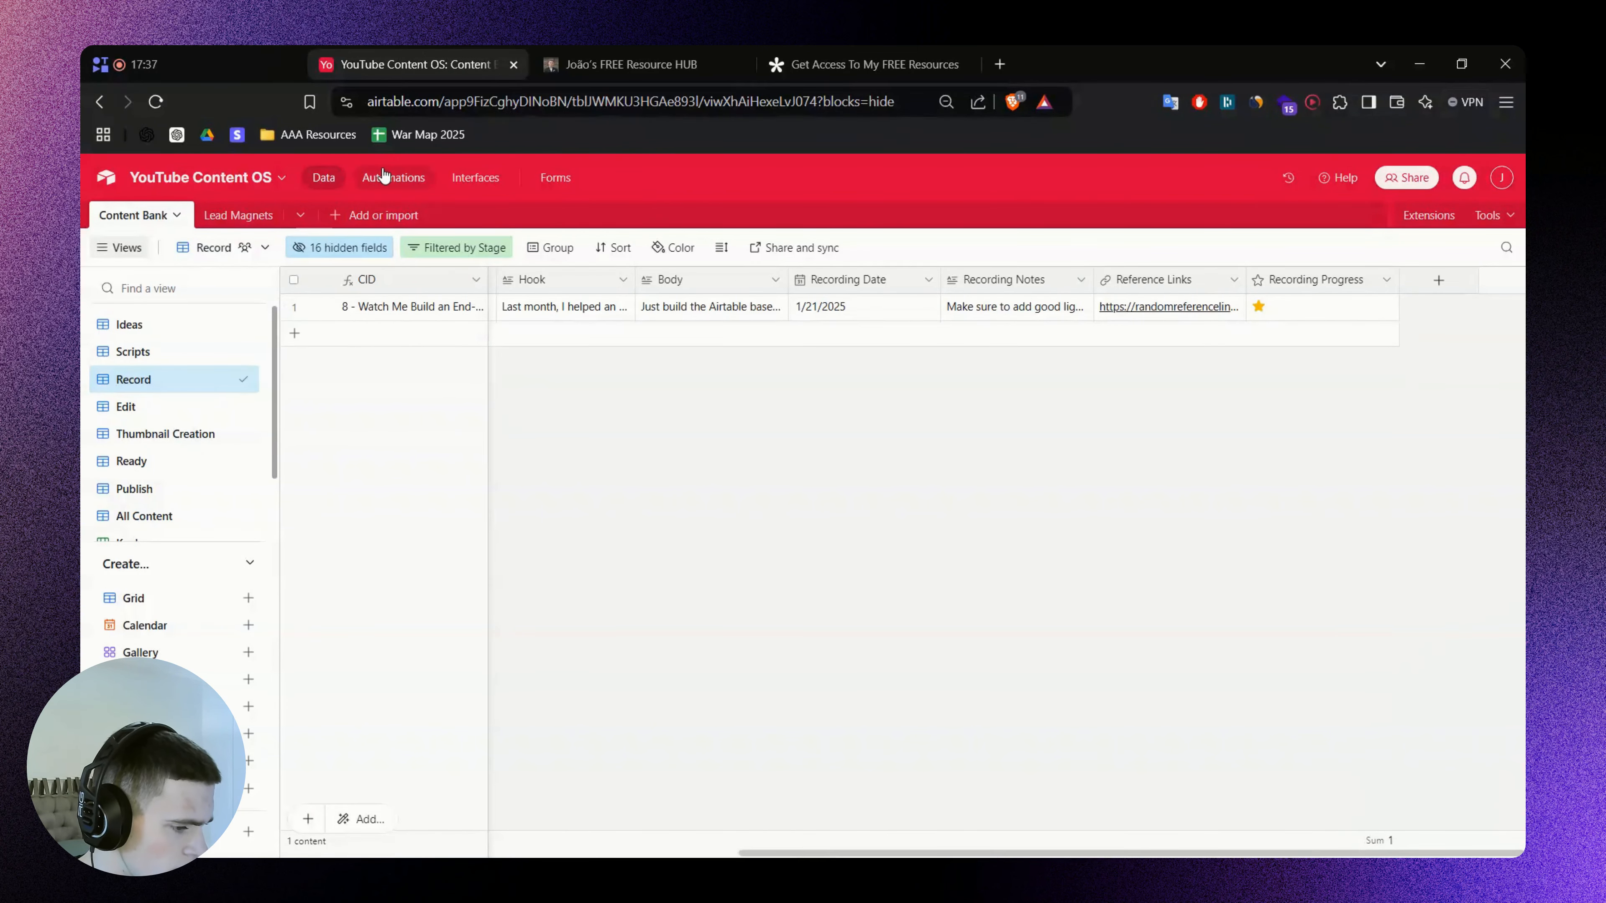
{"action": "left_click", "coordinate": [134, 409]}
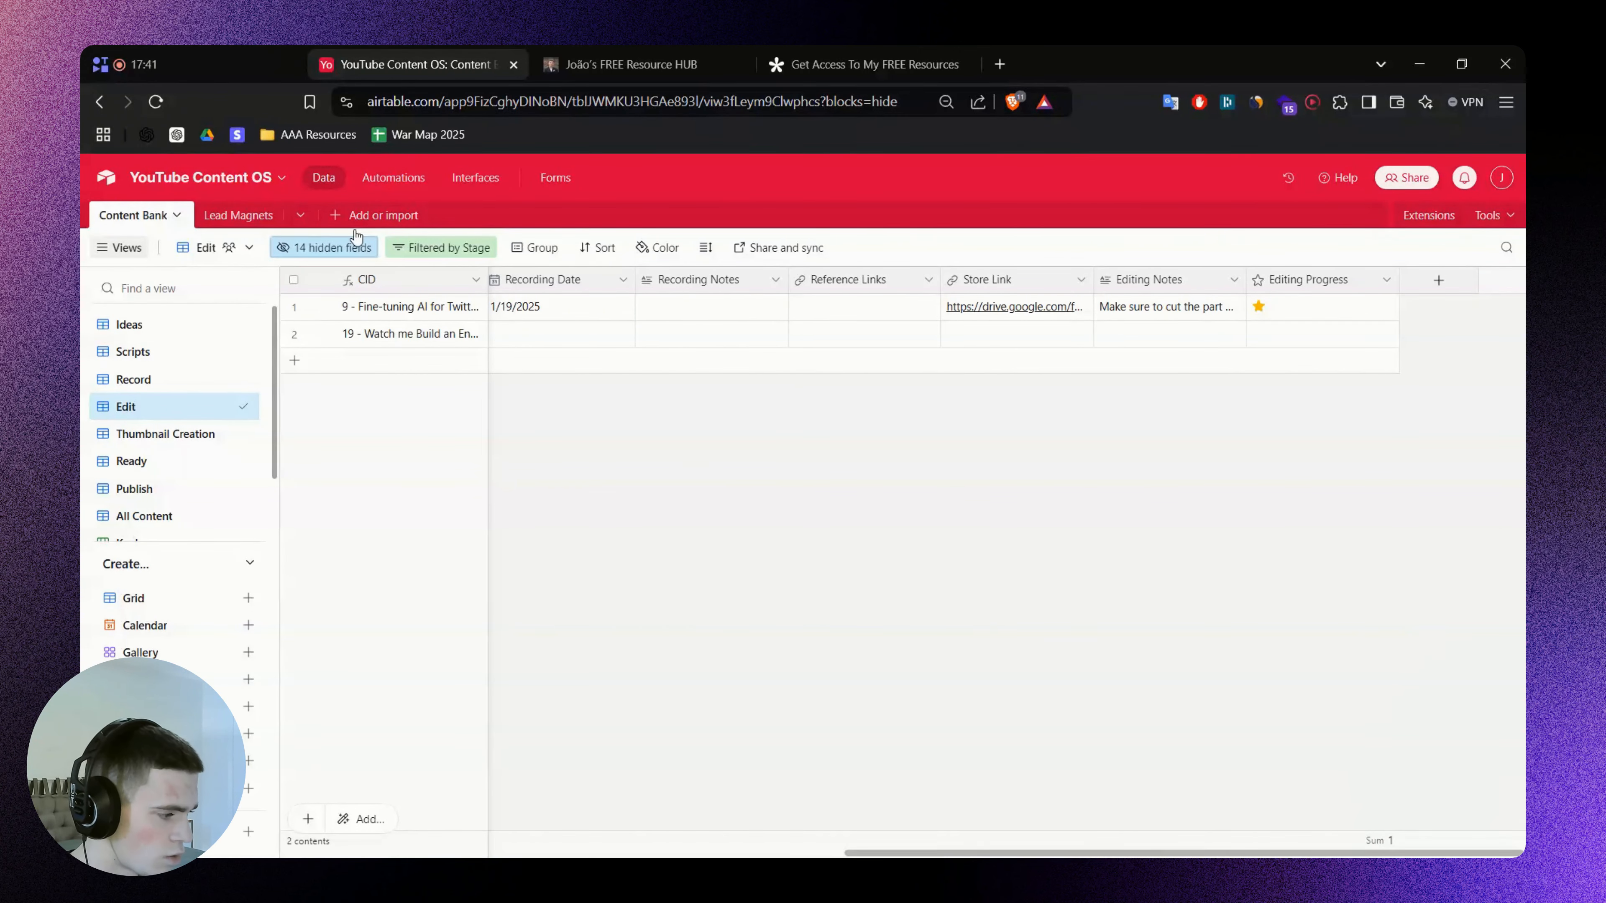
{"action": "left_click", "coordinate": [382, 184]}
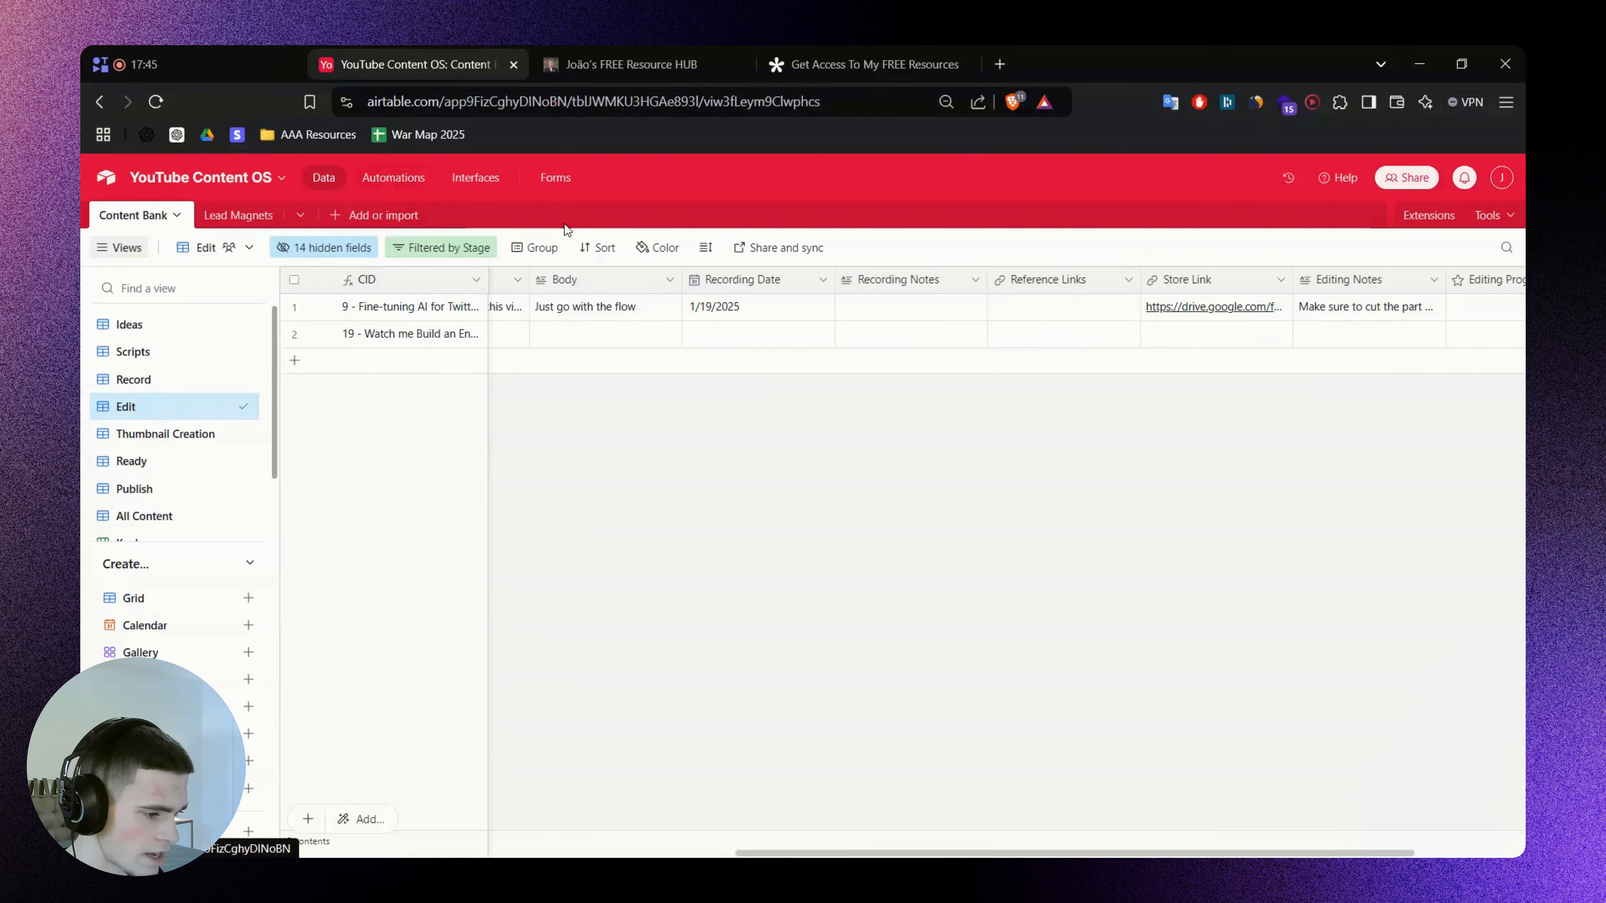
Duplicate the Record -> Edit automation and name the copy "Edit -> Thumbnail Creation"
{"action": "left_click", "coordinate": [393, 178]}
{"action": "right_click", "coordinate": [218, 390]}
{"action": "left_click", "coordinate": [276, 469]}
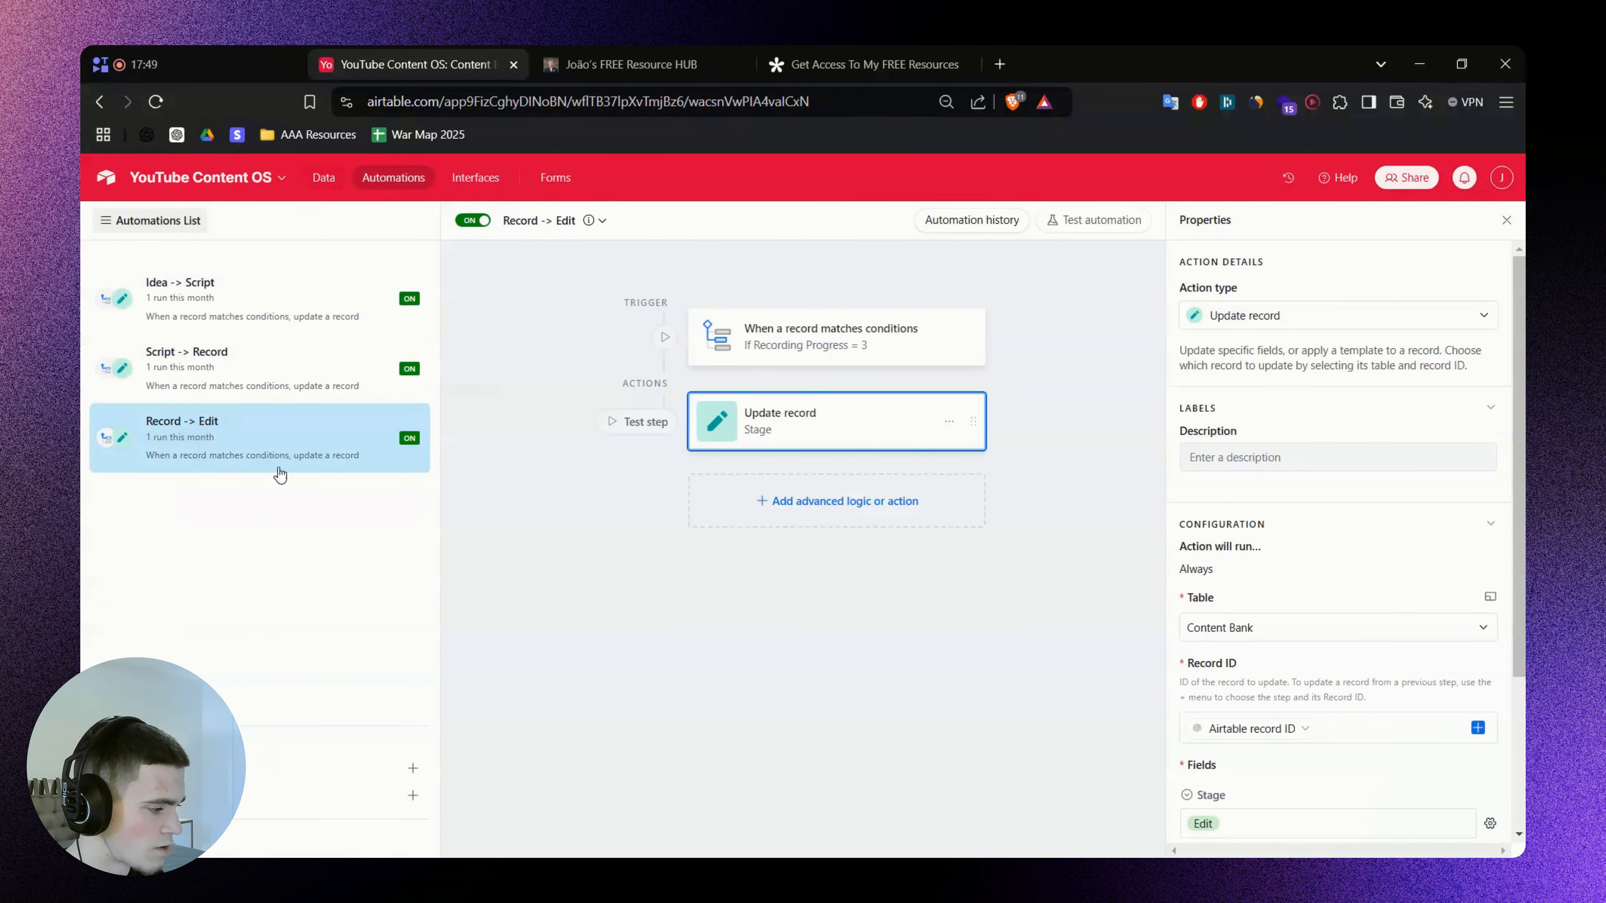
{"action": "left_click", "coordinate": [403, 439]}
{"action": "left_click", "coordinate": [335, 506]}
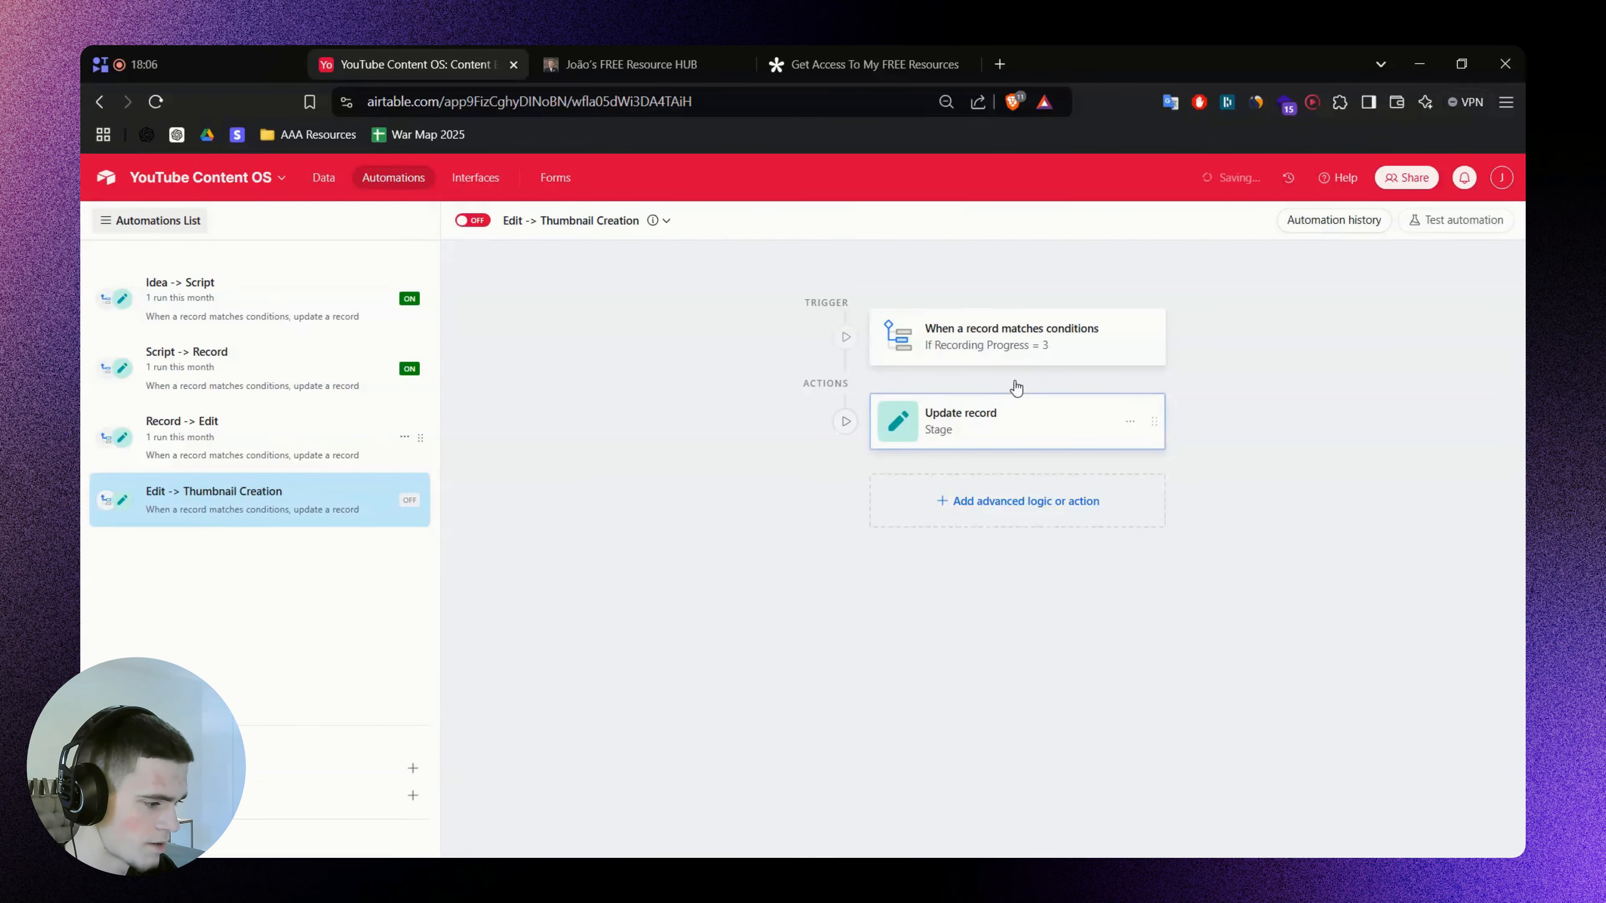
Set the Edit -> Thumbnail Creation trigger condition to Editing Progress equal to three stars
{"action": "left_click", "coordinate": [1019, 348]}
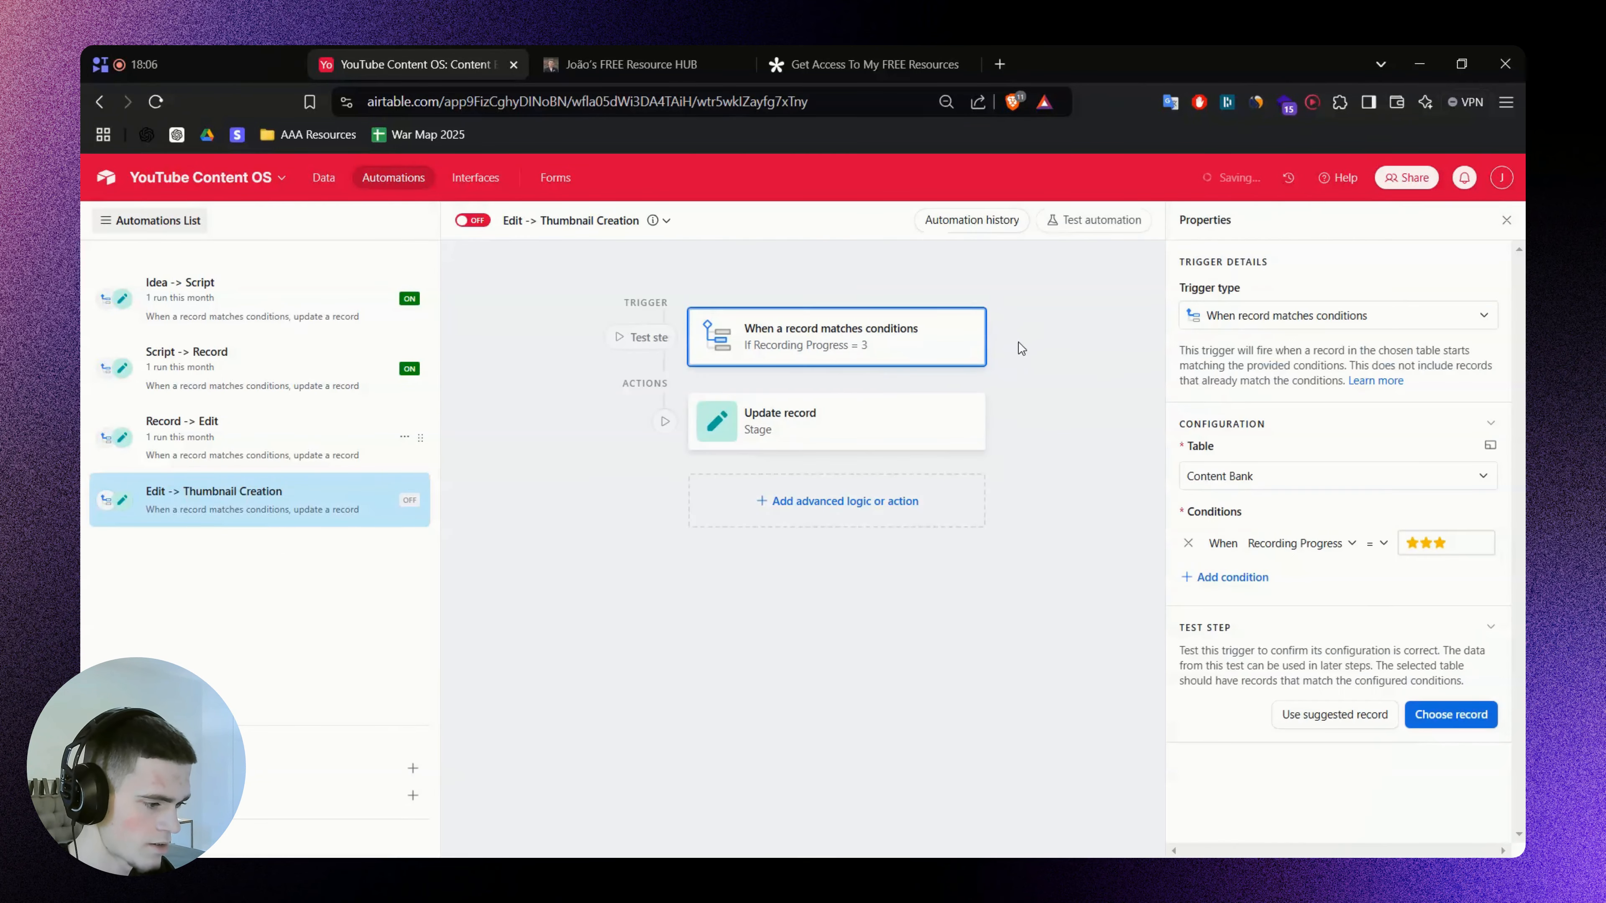
{"action": "left_click", "coordinate": [1302, 543]}
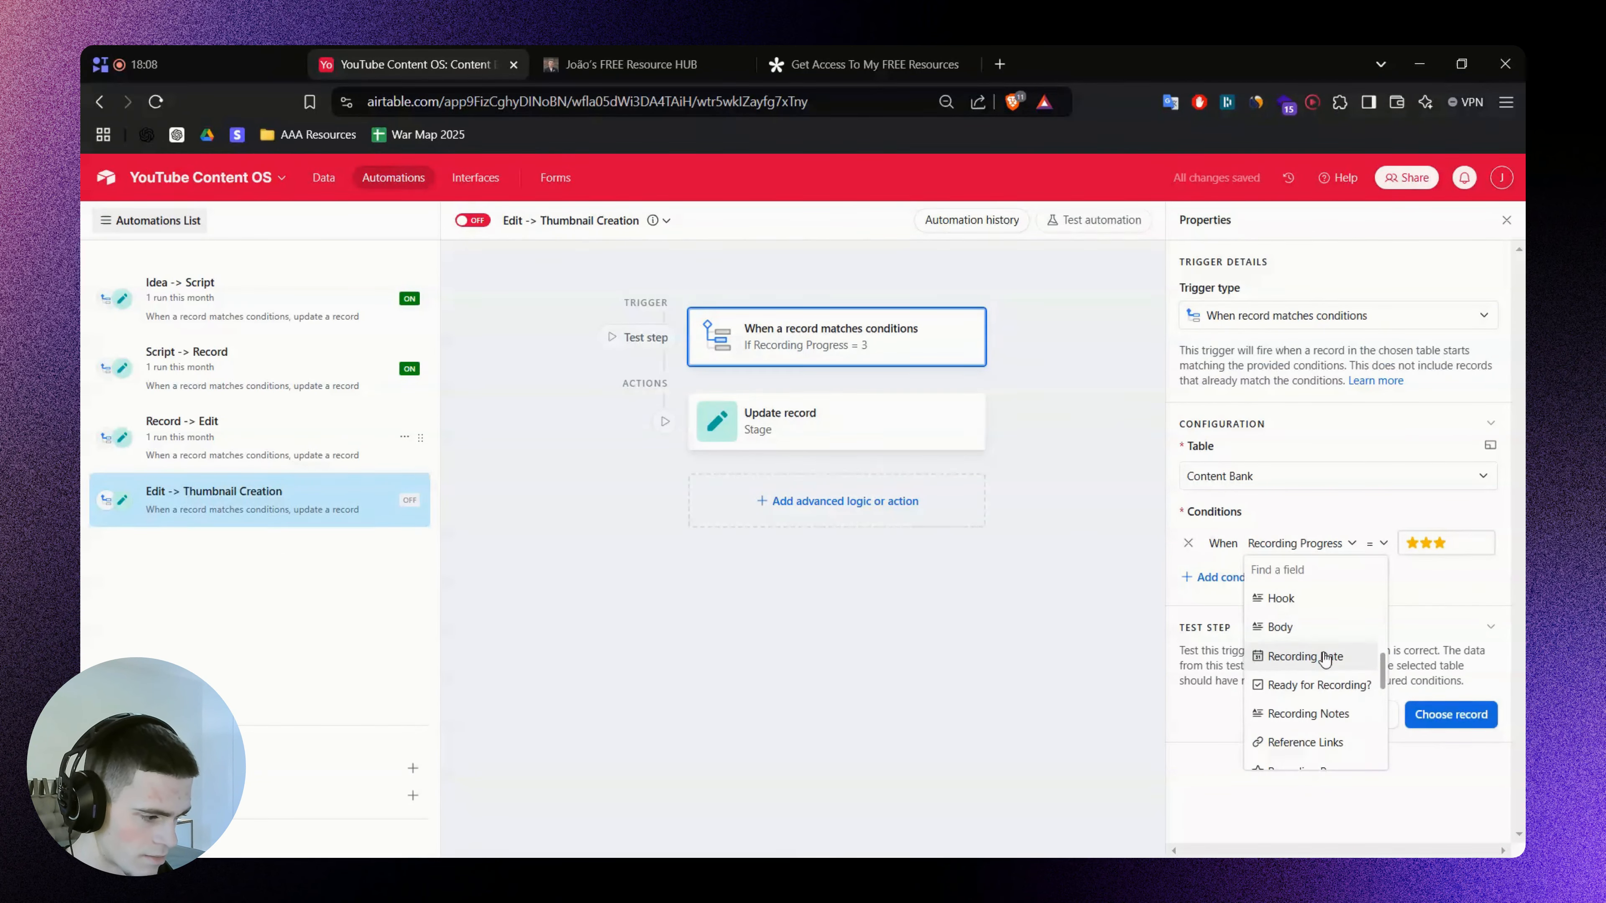
{"action": "scroll", "coordinate": [1324, 662], "scroll_direction": "down", "scroll_amount": 2}
{"action": "scroll", "coordinate": [1326, 645], "scroll_direction": "down", "scroll_amount": 2}
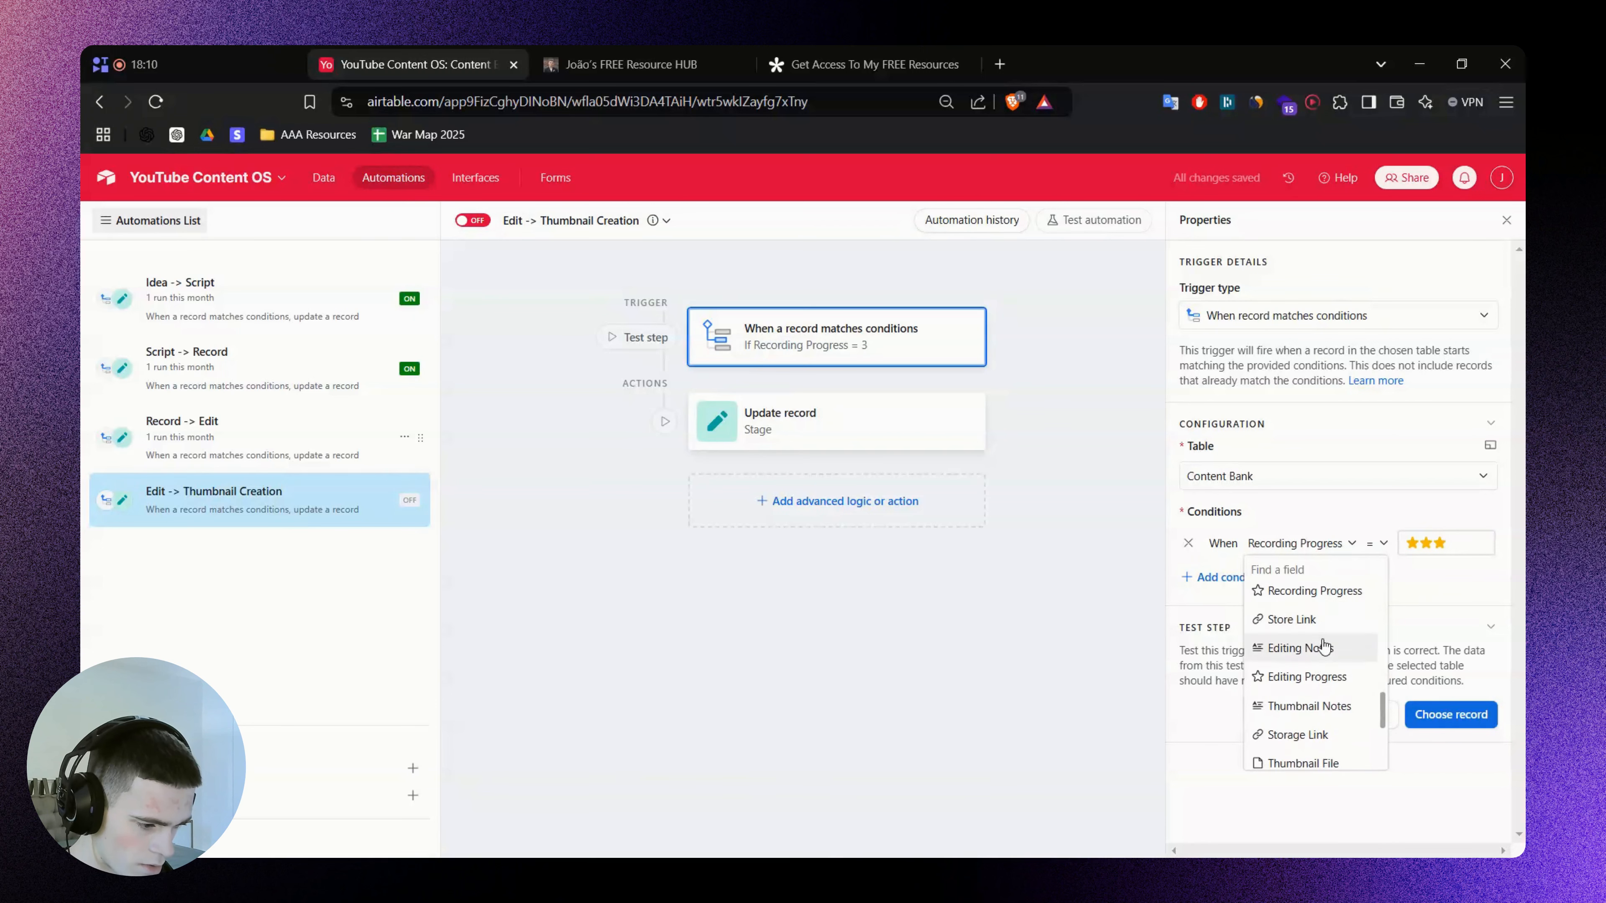
{"action": "scroll", "coordinate": [1330, 669], "scroll_direction": "up", "scroll_amount": 2}
{"action": "scroll", "coordinate": [1324, 677], "scroll_direction": "down", "scroll_amount": 2}
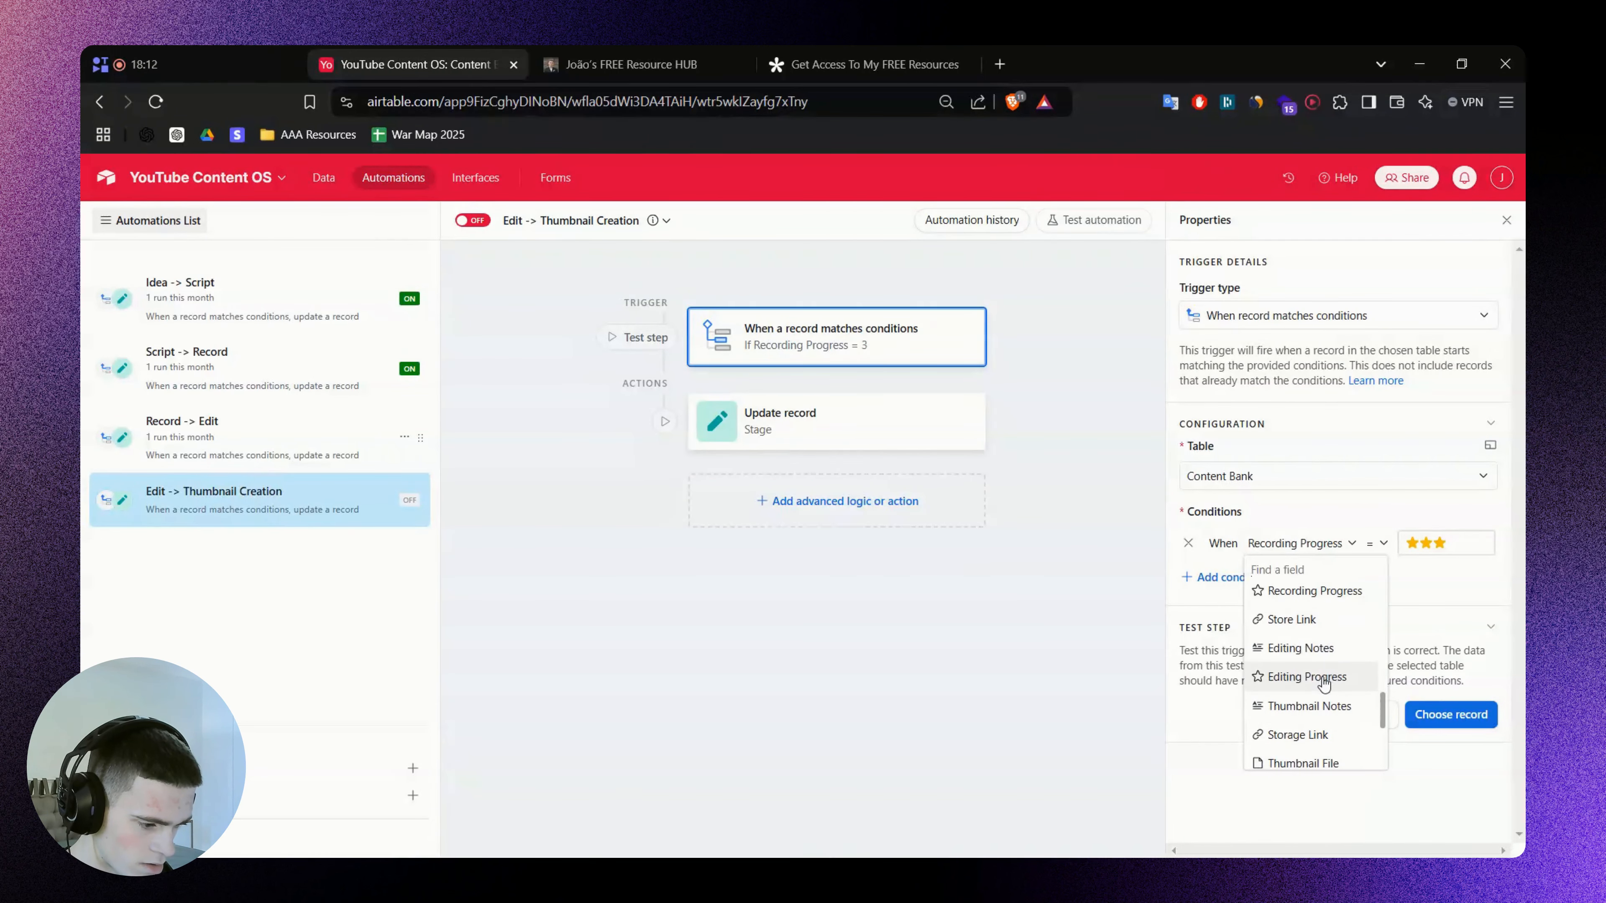
{"action": "left_click", "coordinate": [1318, 681]}
Set the Edit -> Thumbnail Creation update action's Stage to Thumbnail Creation and turn the automation on
{"action": "left_click", "coordinate": [800, 427]}
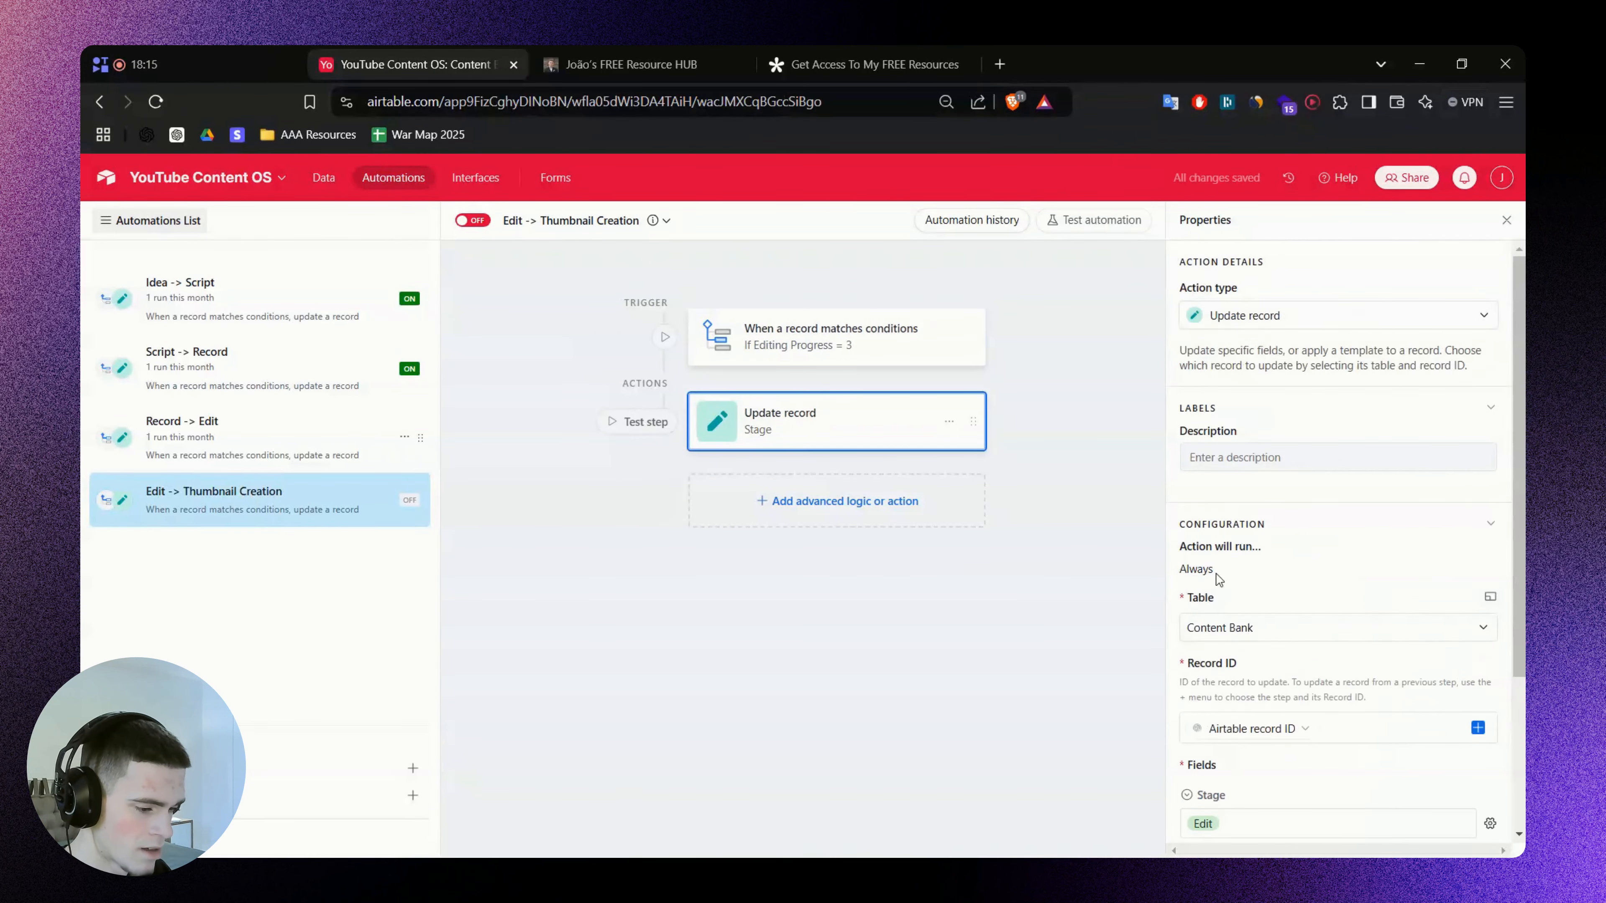
{"action": "scroll", "coordinate": [1232, 644], "scroll_direction": "down", "scroll_amount": 3}
{"action": "left_click", "coordinate": [1243, 608]}
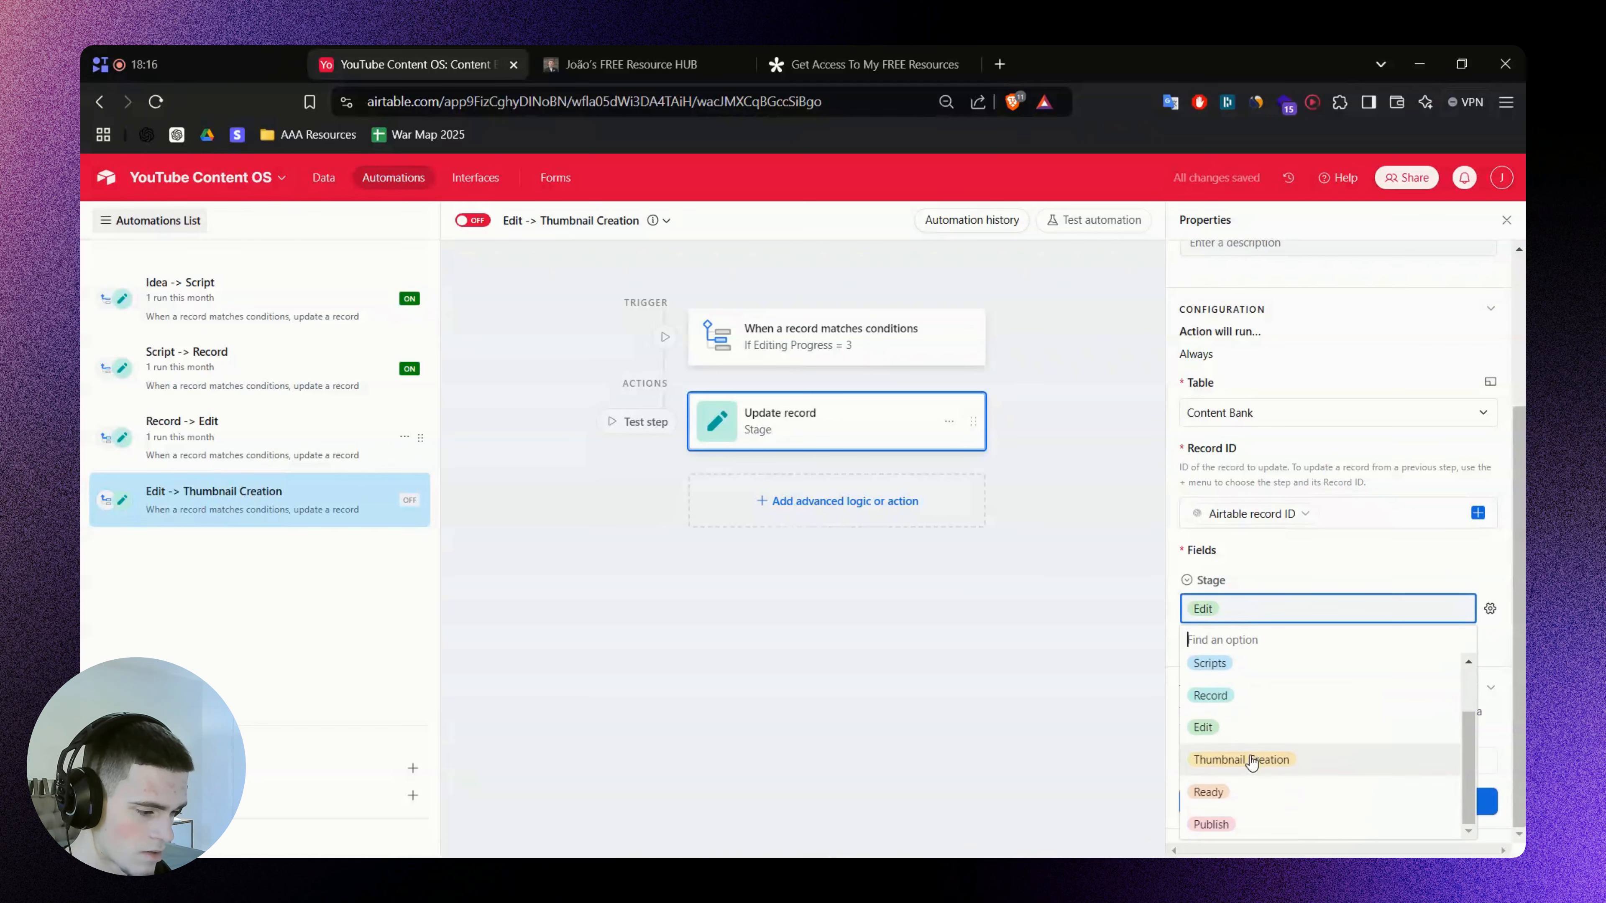
{"action": "left_click", "coordinate": [1262, 756]}
{"action": "left_click", "coordinate": [472, 220]}
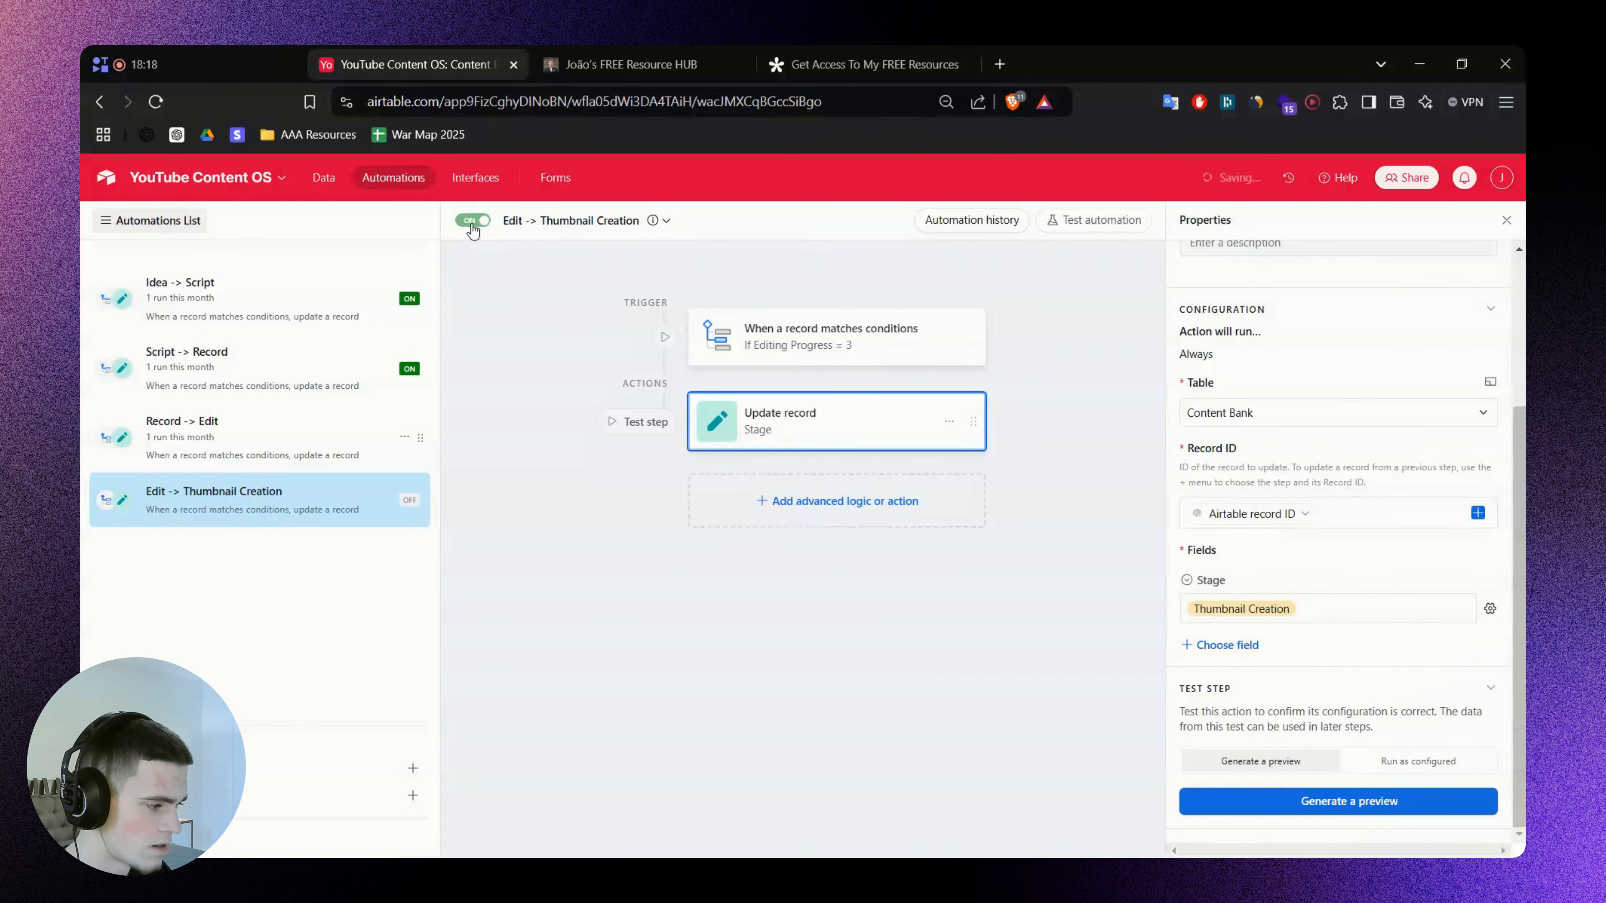
In the Content Bank Edit view, rate Editing Progress three stars for the "19 - Watch me Build" record and open the Thumbnail Creation view
{"action": "left_click", "coordinate": [323, 178]}
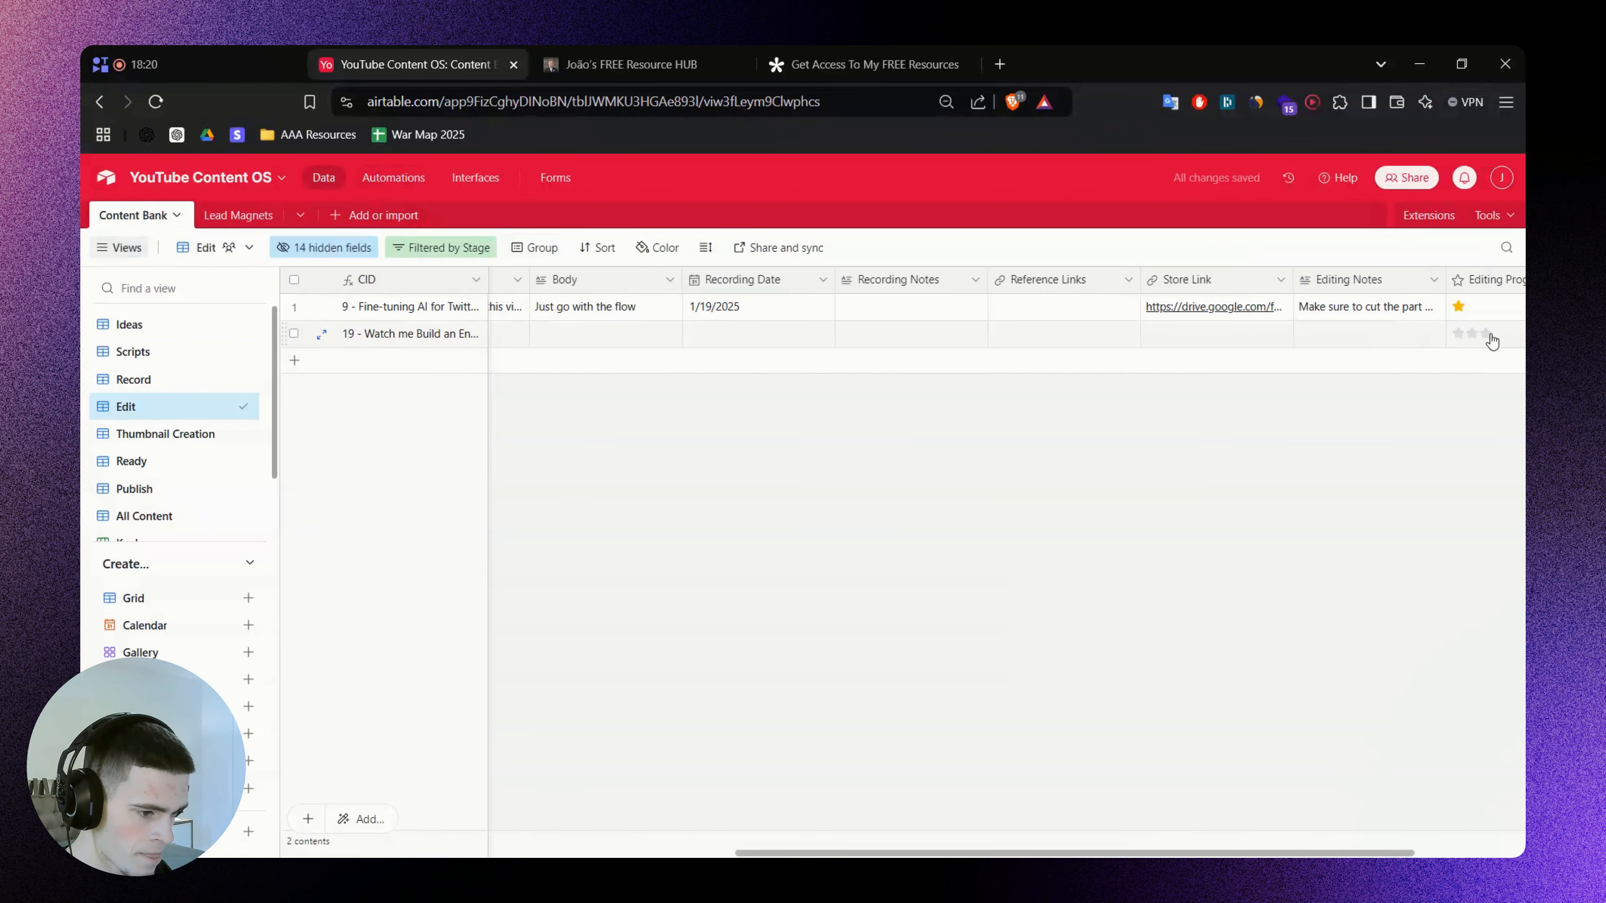
{"action": "left_click", "coordinate": [1485, 333]}
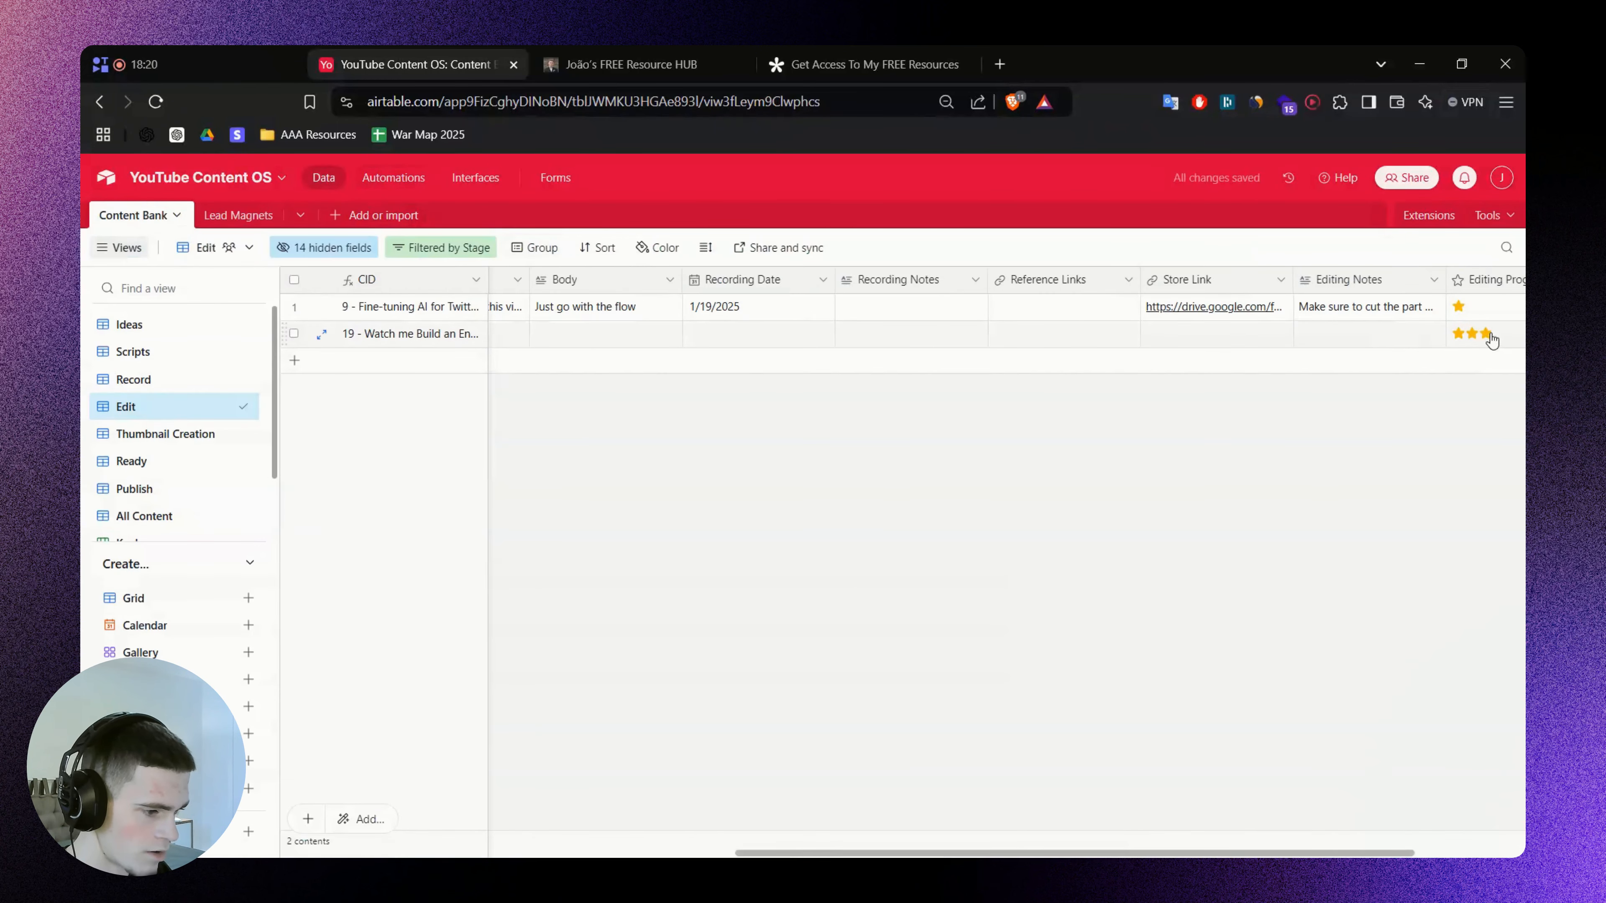
{"action": "left_click", "coordinate": [146, 434]}
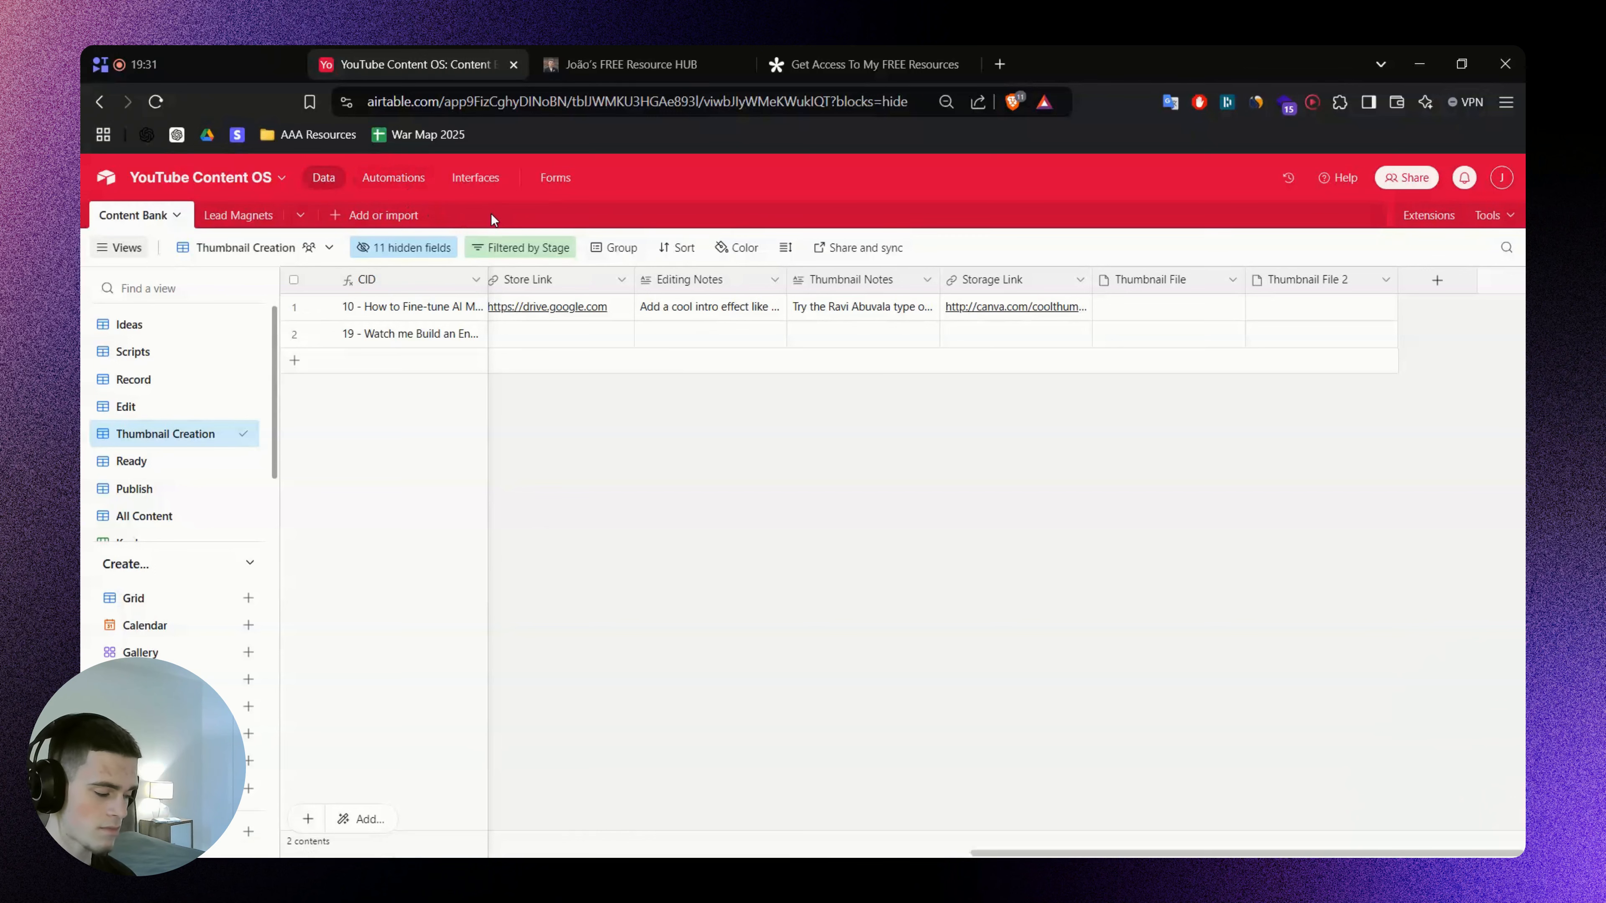
Add a checkbox field named "Ready to Post?" to the Thumbnail Creation view and widen its column to fit the name
{"action": "left_click", "coordinate": [1470, 295]}
{"action": "type", "text": "Ch"}
{"action": "key", "text": "BackSpace"}
{"action": "key", "text": "BackSpace"}
{"action": "type", "text": "R"}
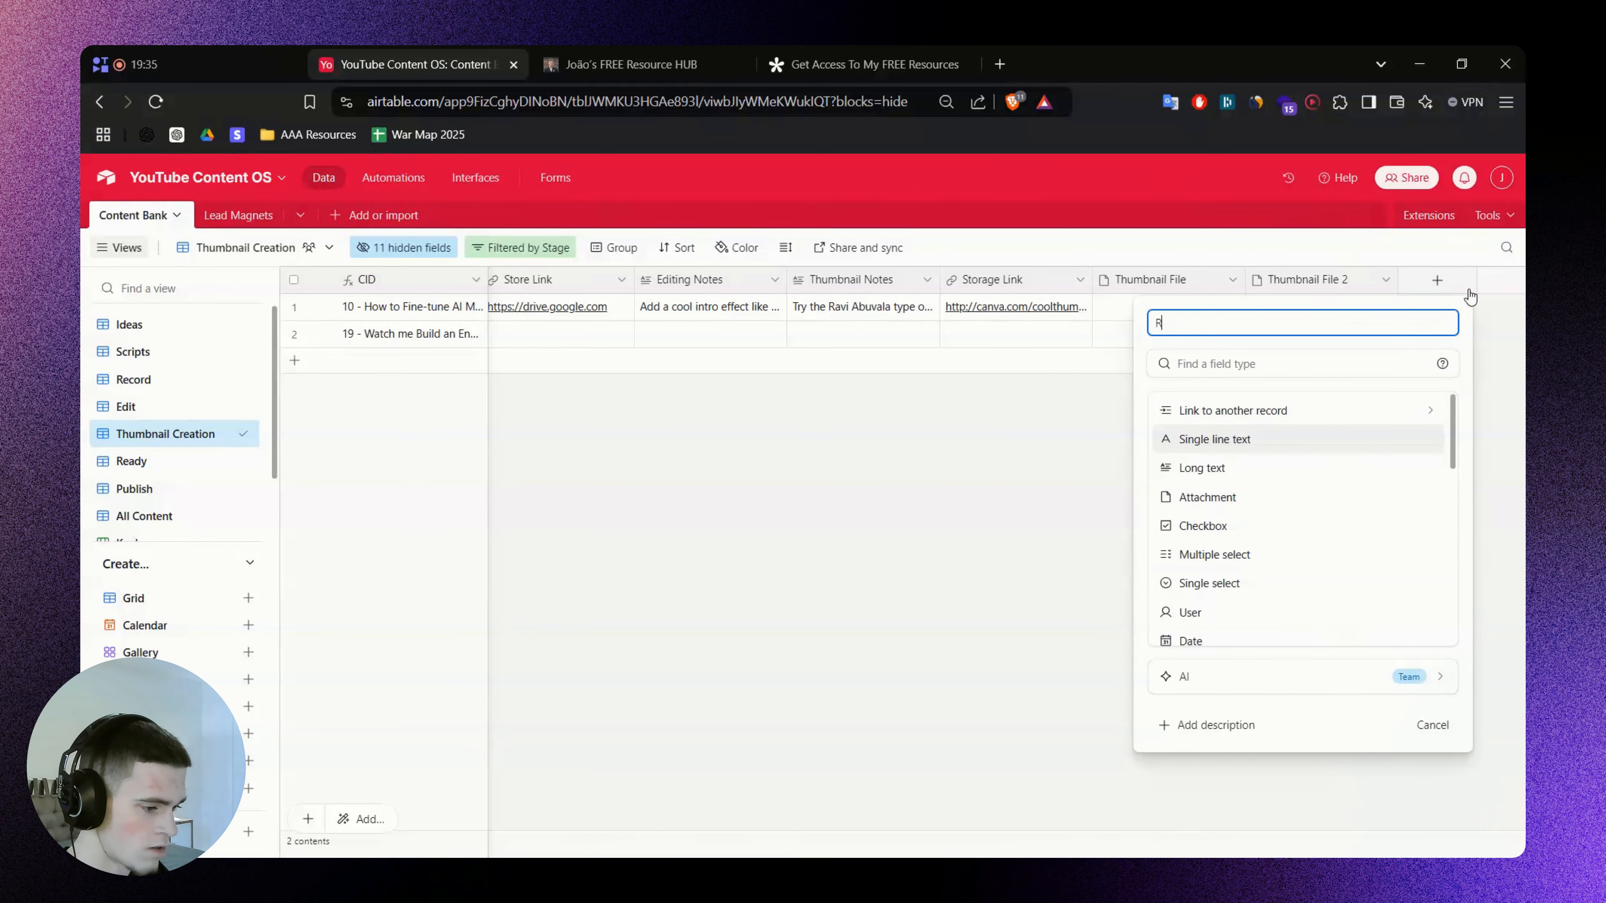
{"action": "type", "text": "eady t"}
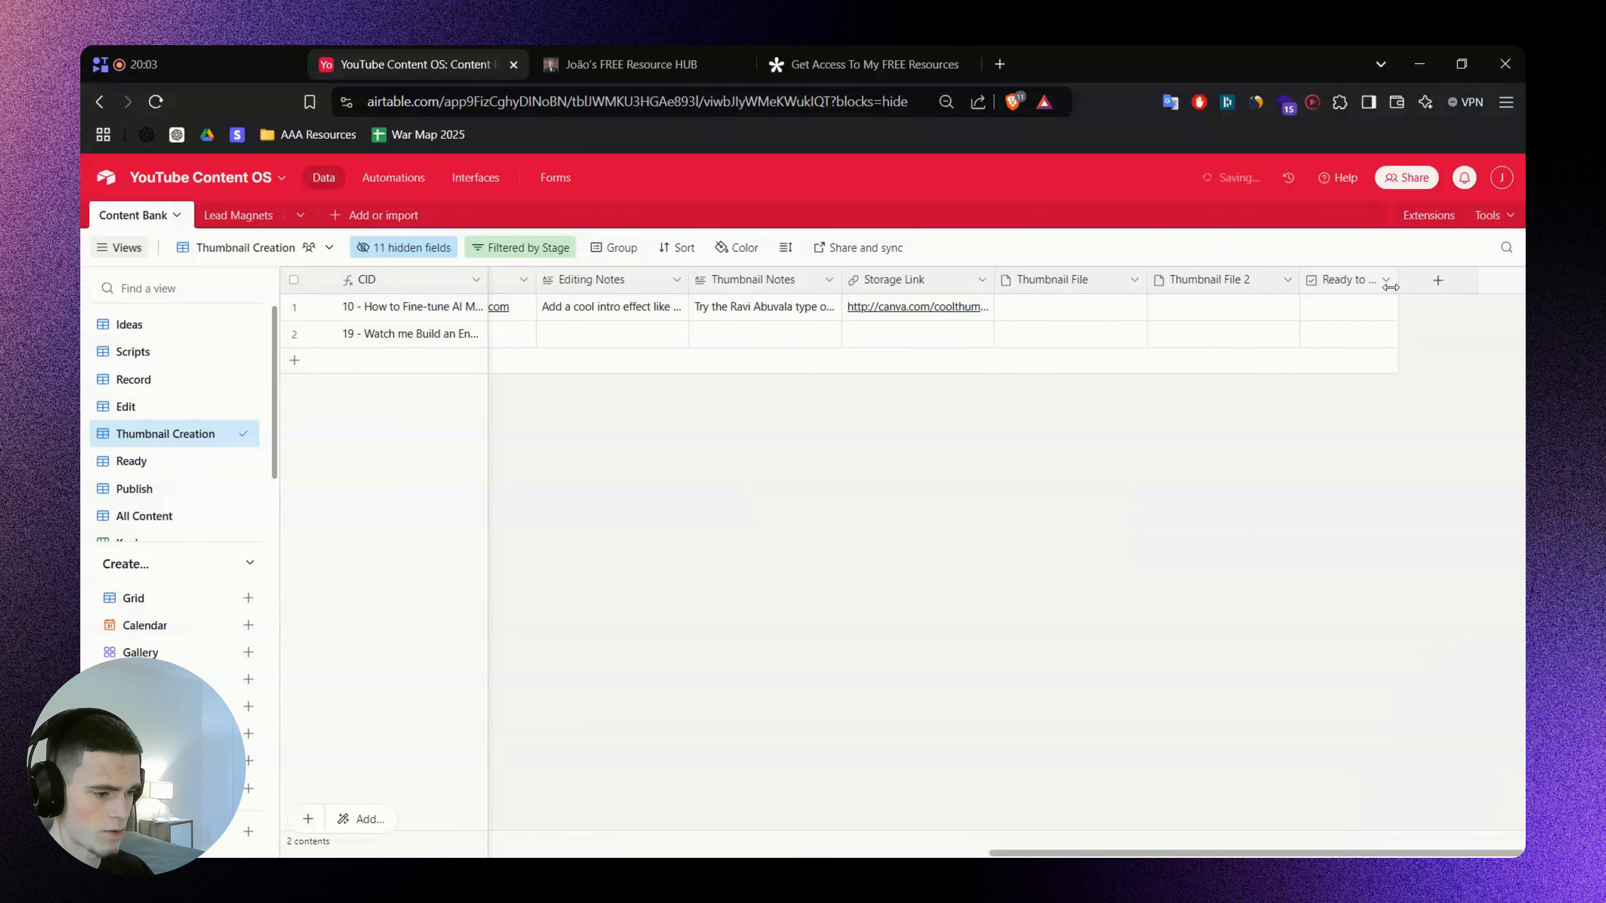
{"action": "left_click_drag", "start_coordinate": [1397, 280], "coordinate": [1419, 280]}
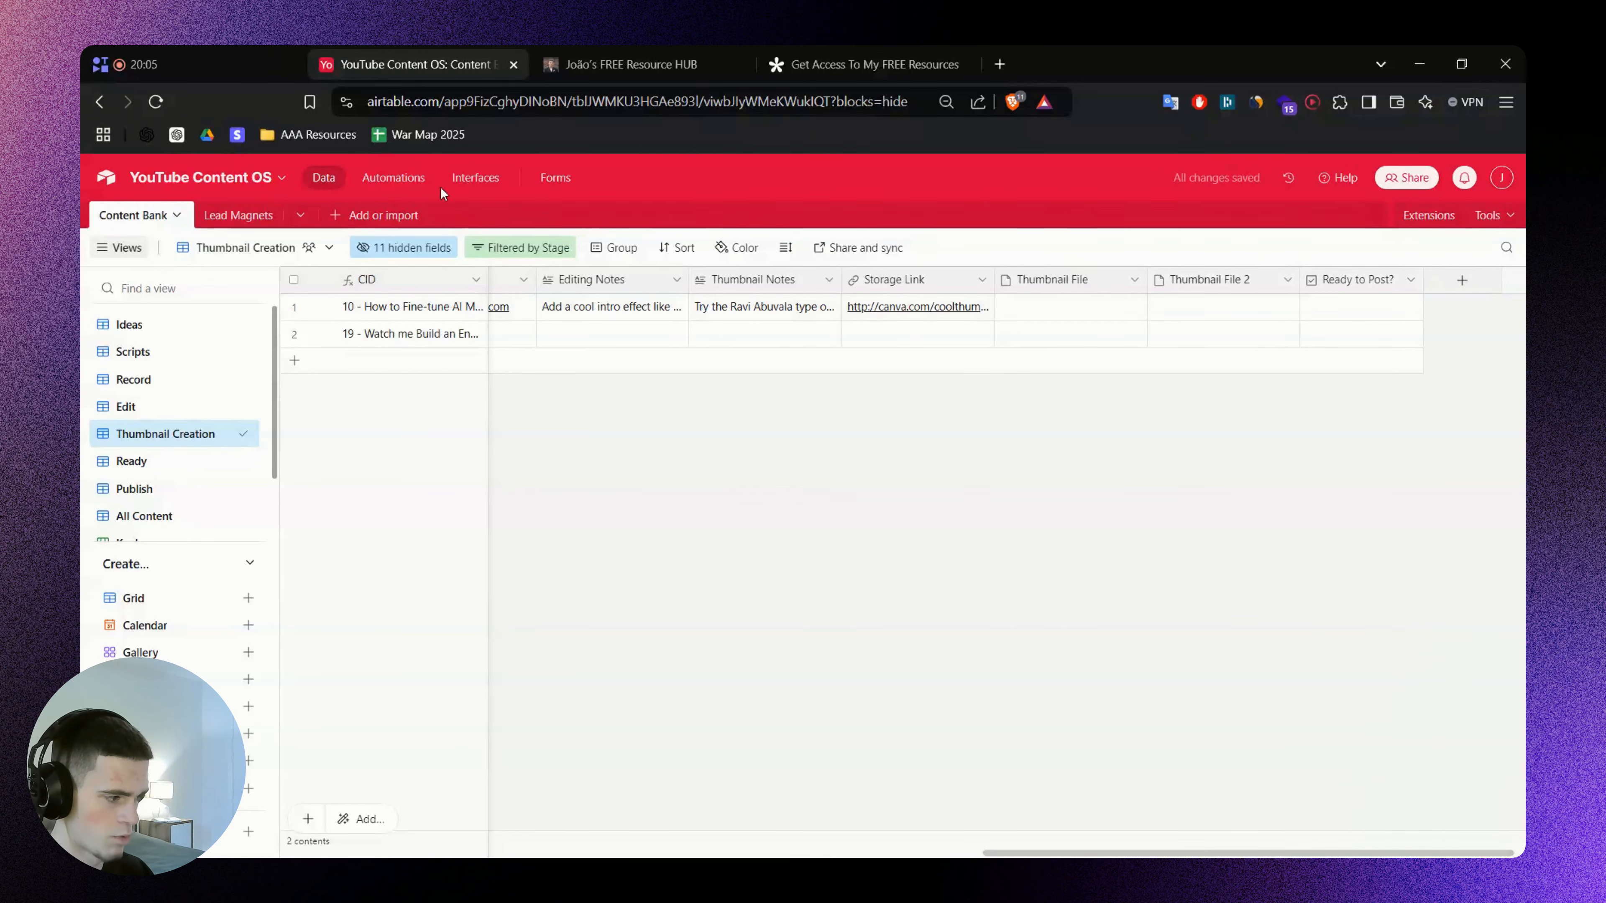
Duplicate the Edit -> Thumbnail Creation automation and rename the copy "Thumbnail Creation -> Ready to Post"
{"action": "left_click", "coordinate": [391, 177]}
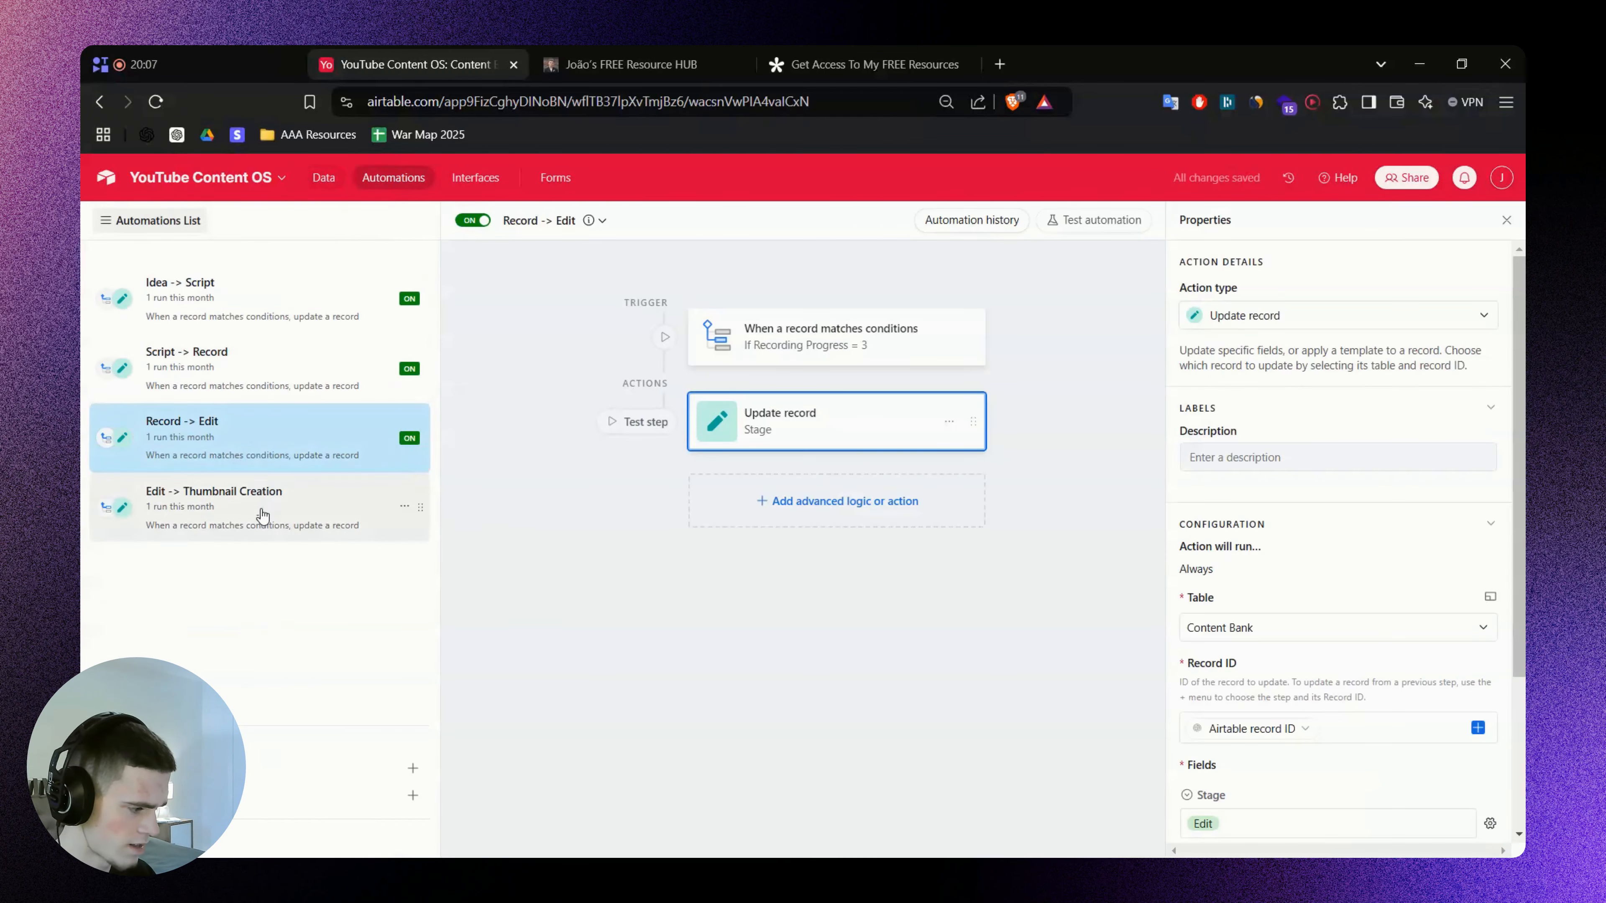
{"action": "left_click", "coordinate": [405, 524]}
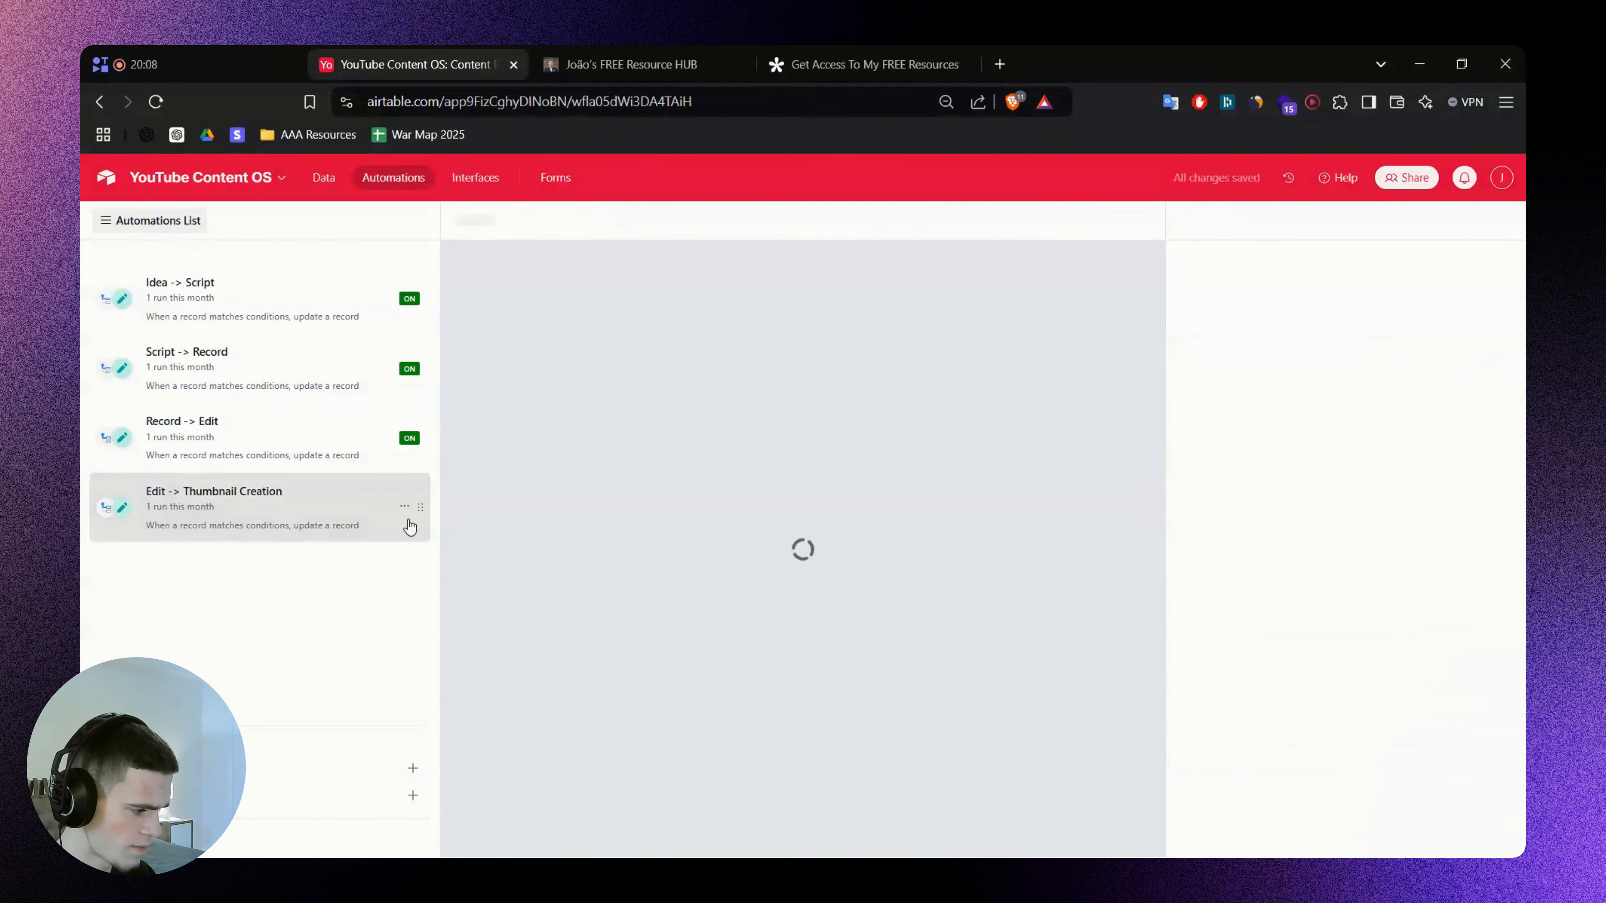
{"action": "left_click", "coordinate": [404, 507]}
{"action": "left_click", "coordinate": [342, 575]}
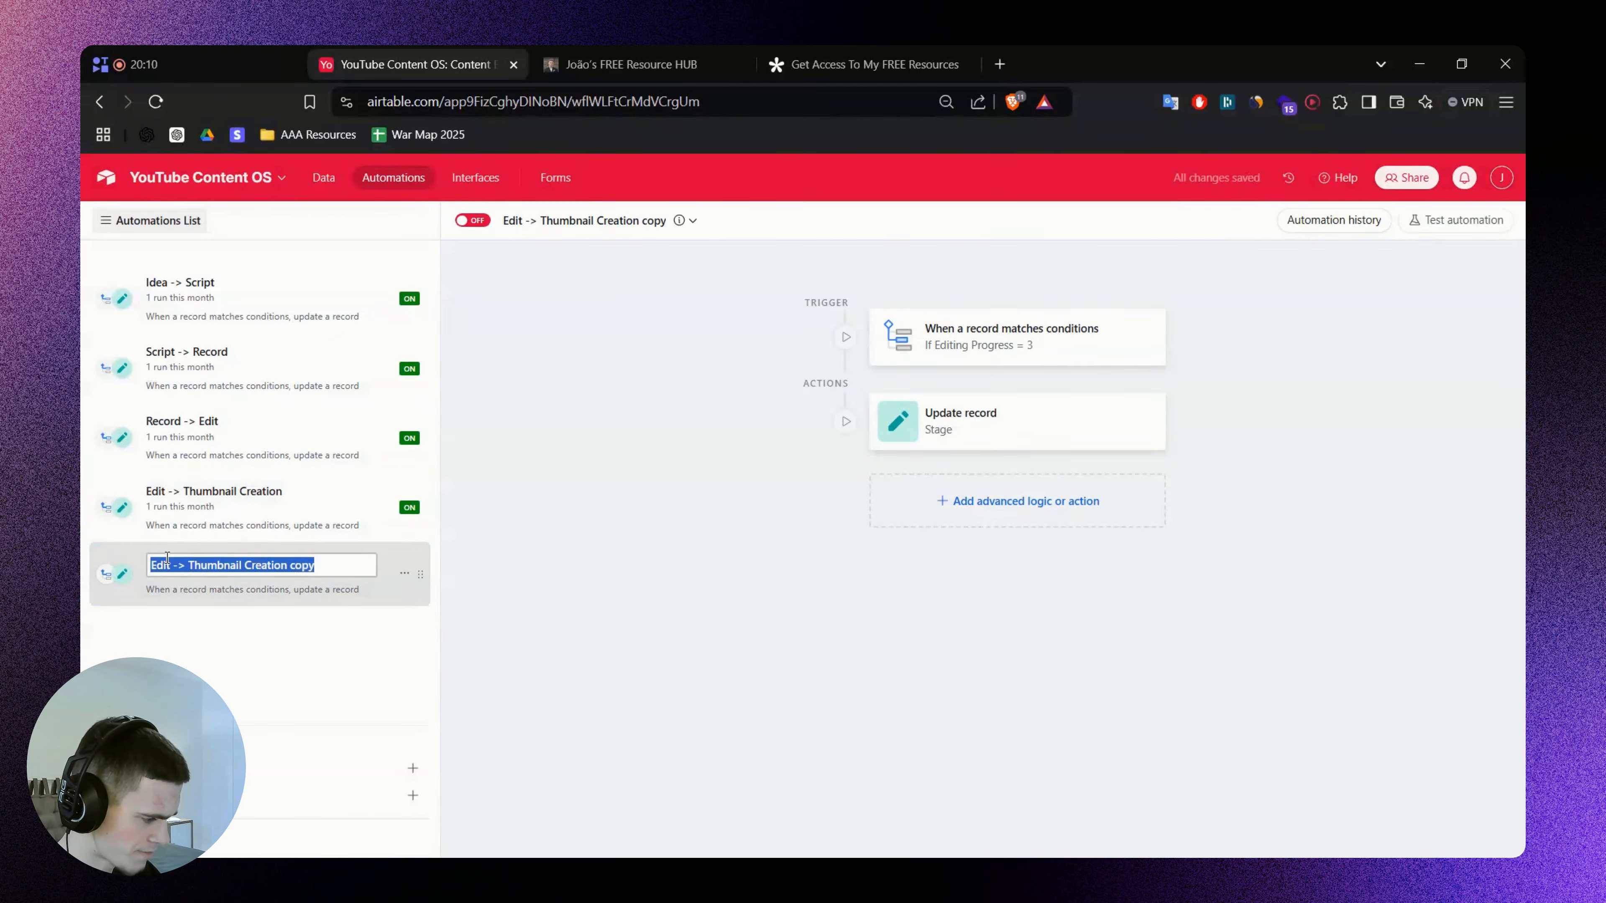
{"action": "left_click", "coordinate": [183, 562]}
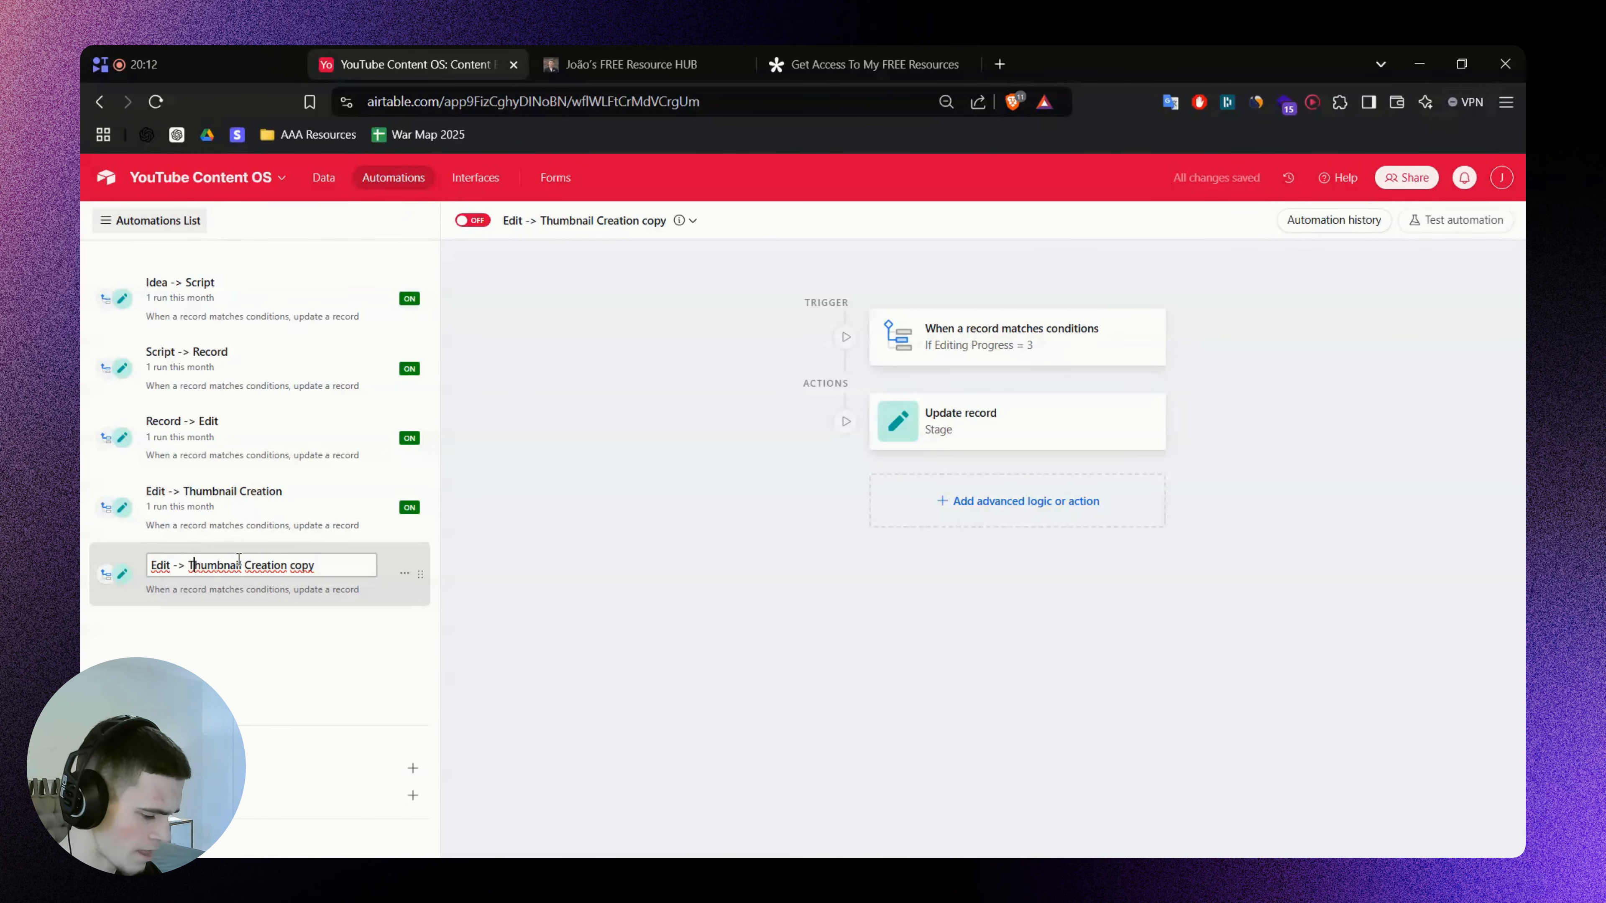
{"action": "key", "text": "shift+Home"}
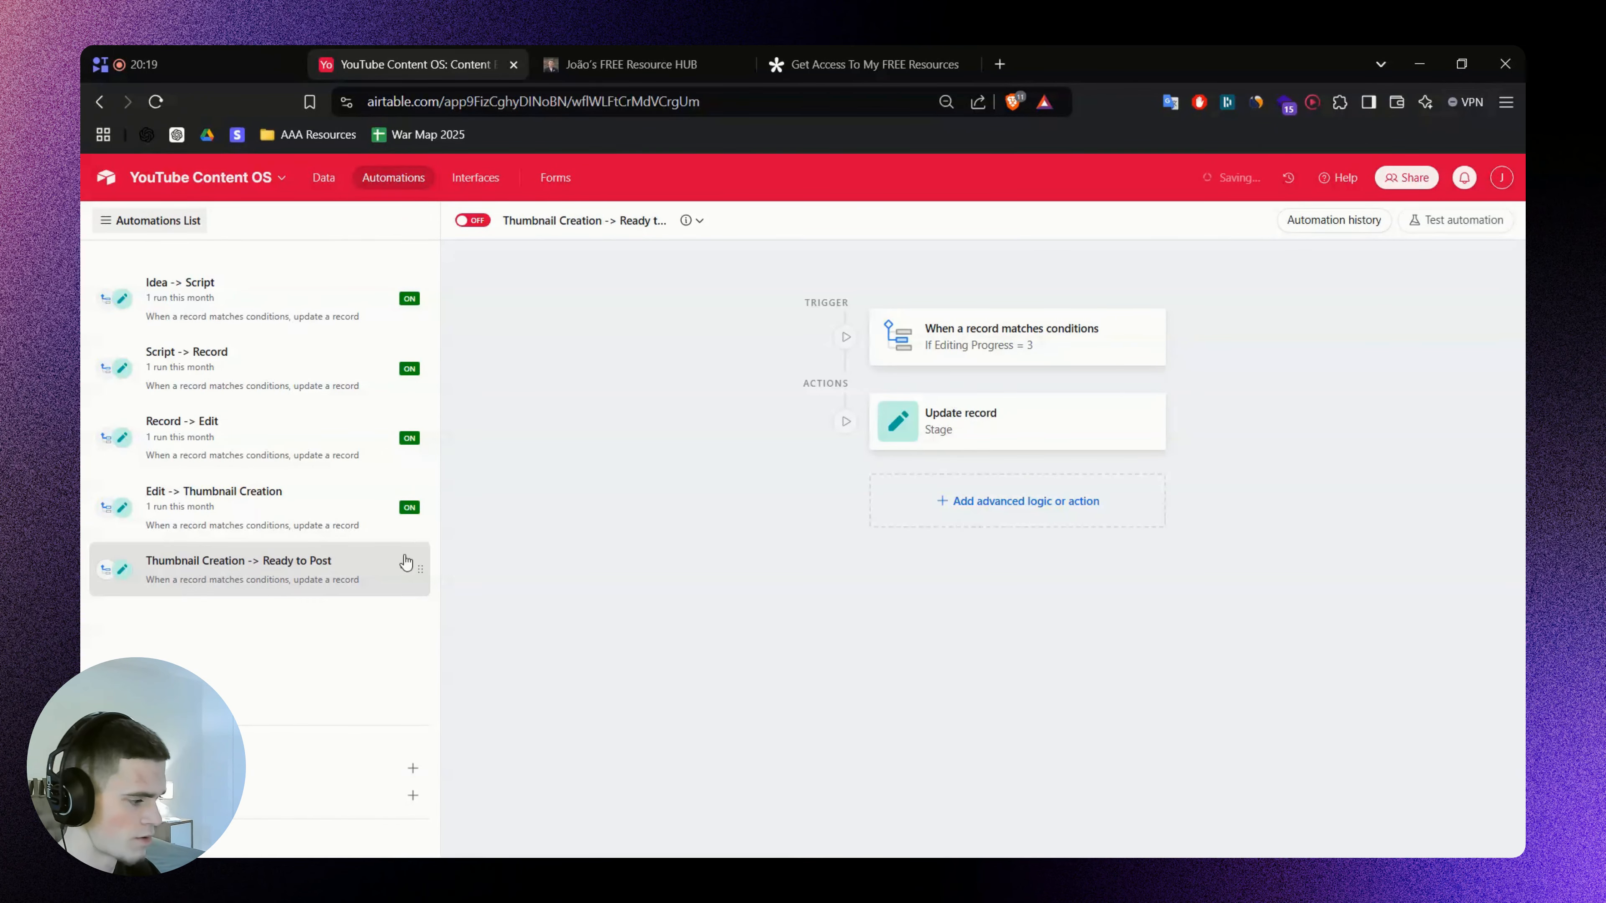
Set the Thumbnail Creation -> Ready to Post trigger condition to Ready to Post? is checked
{"action": "left_click", "coordinate": [1012, 337]}
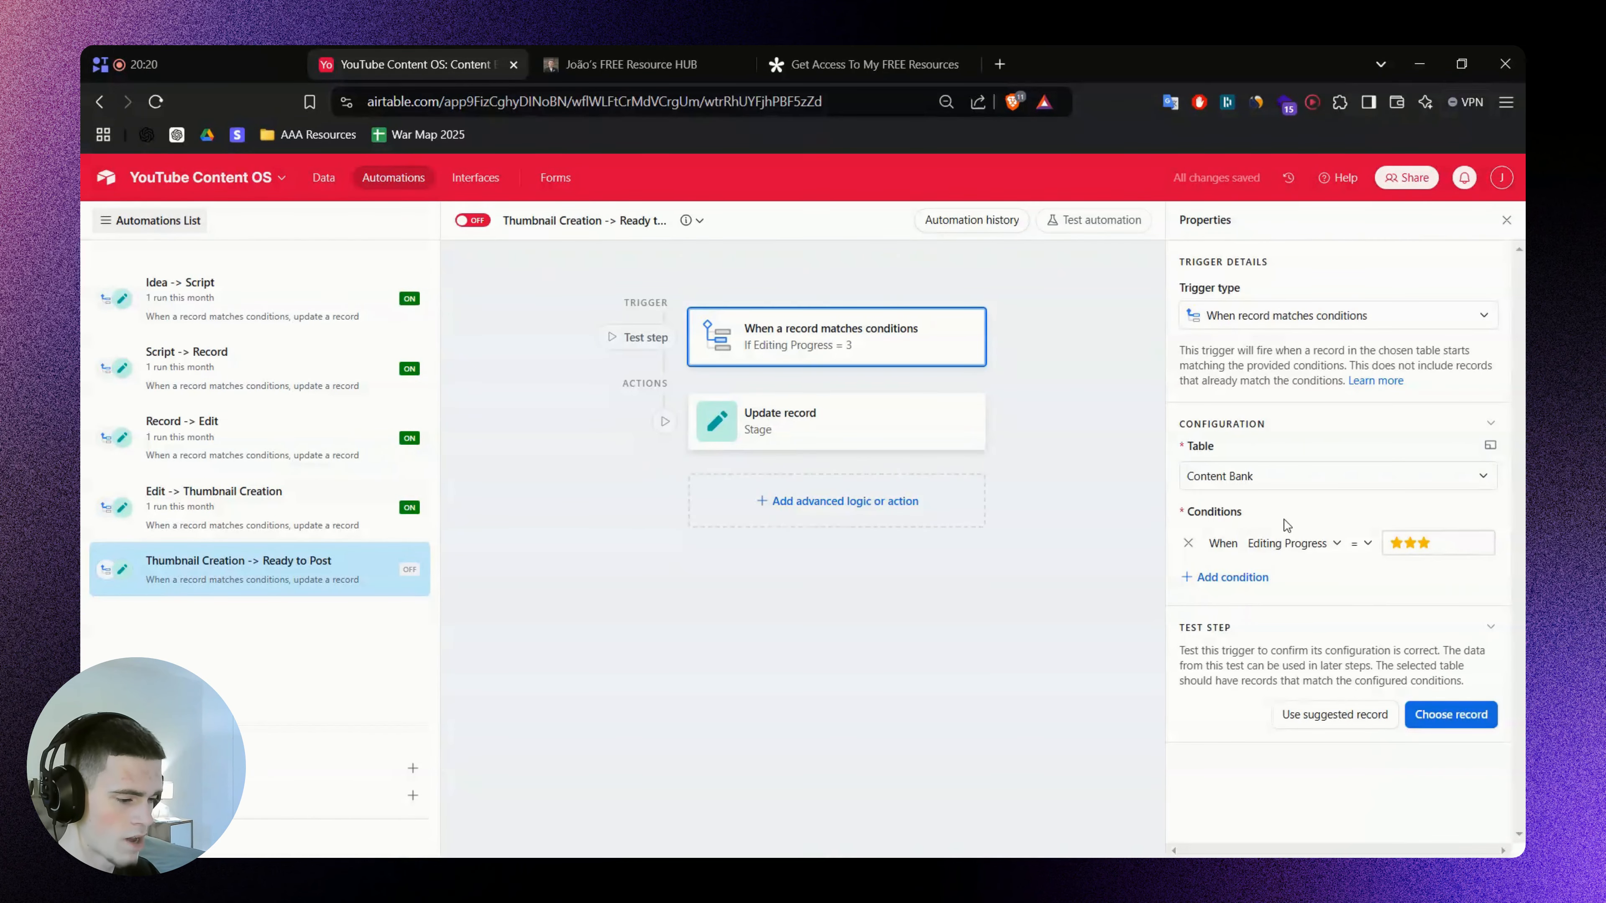
{"action": "left_click", "coordinate": [1289, 544]}
{"action": "scroll", "coordinate": [1312, 652], "scroll_direction": "down", "scroll_amount": 3}
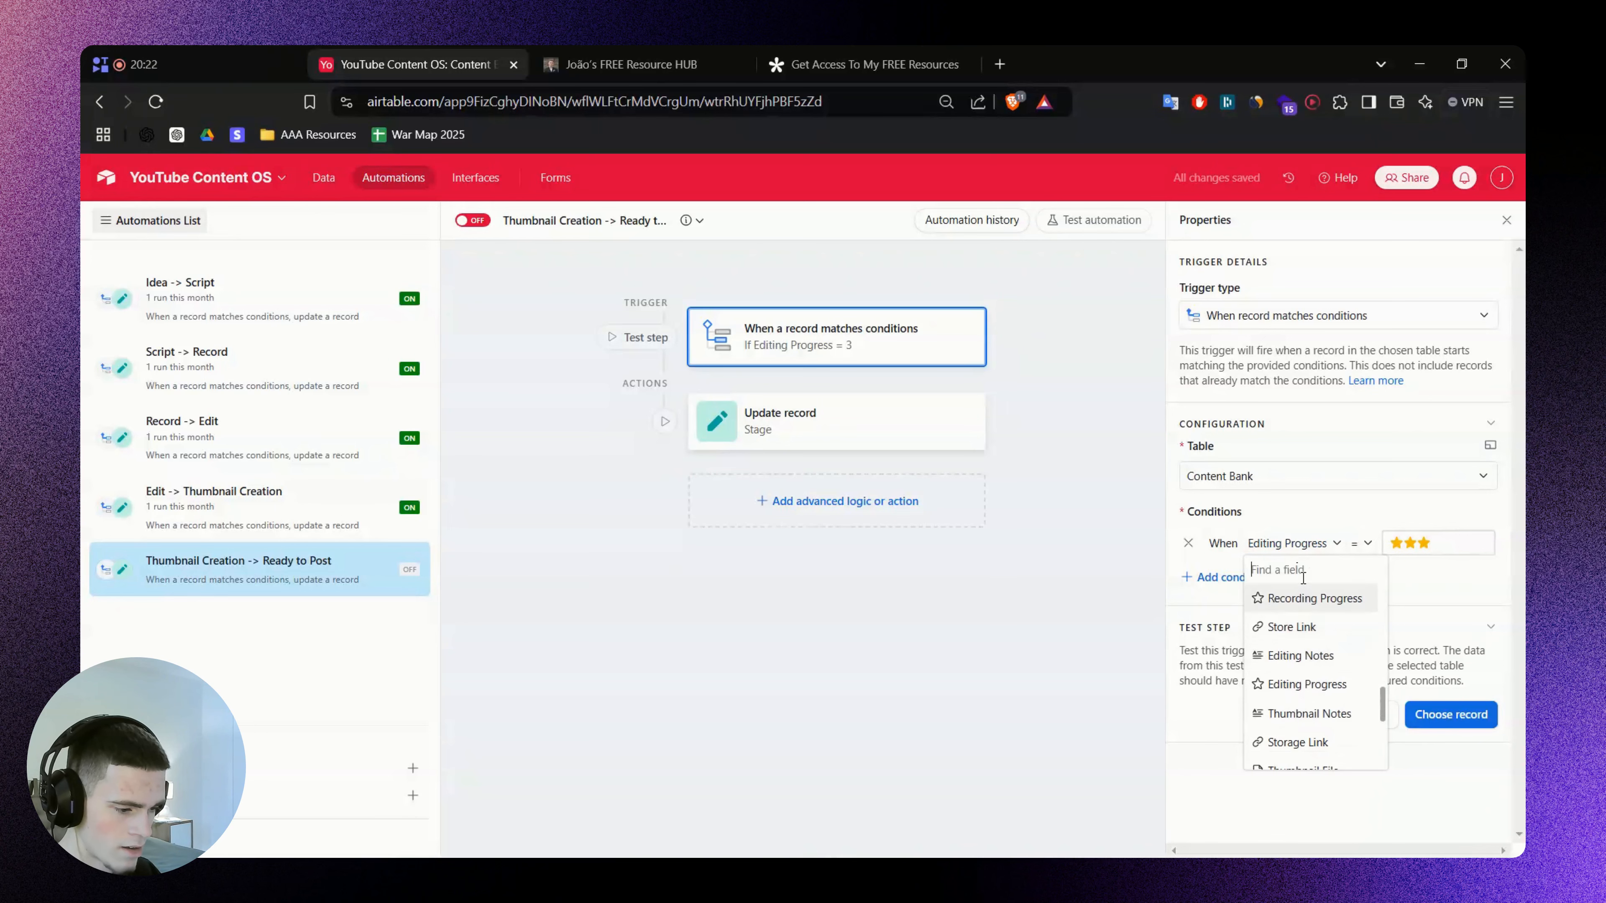
{"action": "type", "text": "rea"}
{"action": "left_click", "coordinate": [1322, 637]}
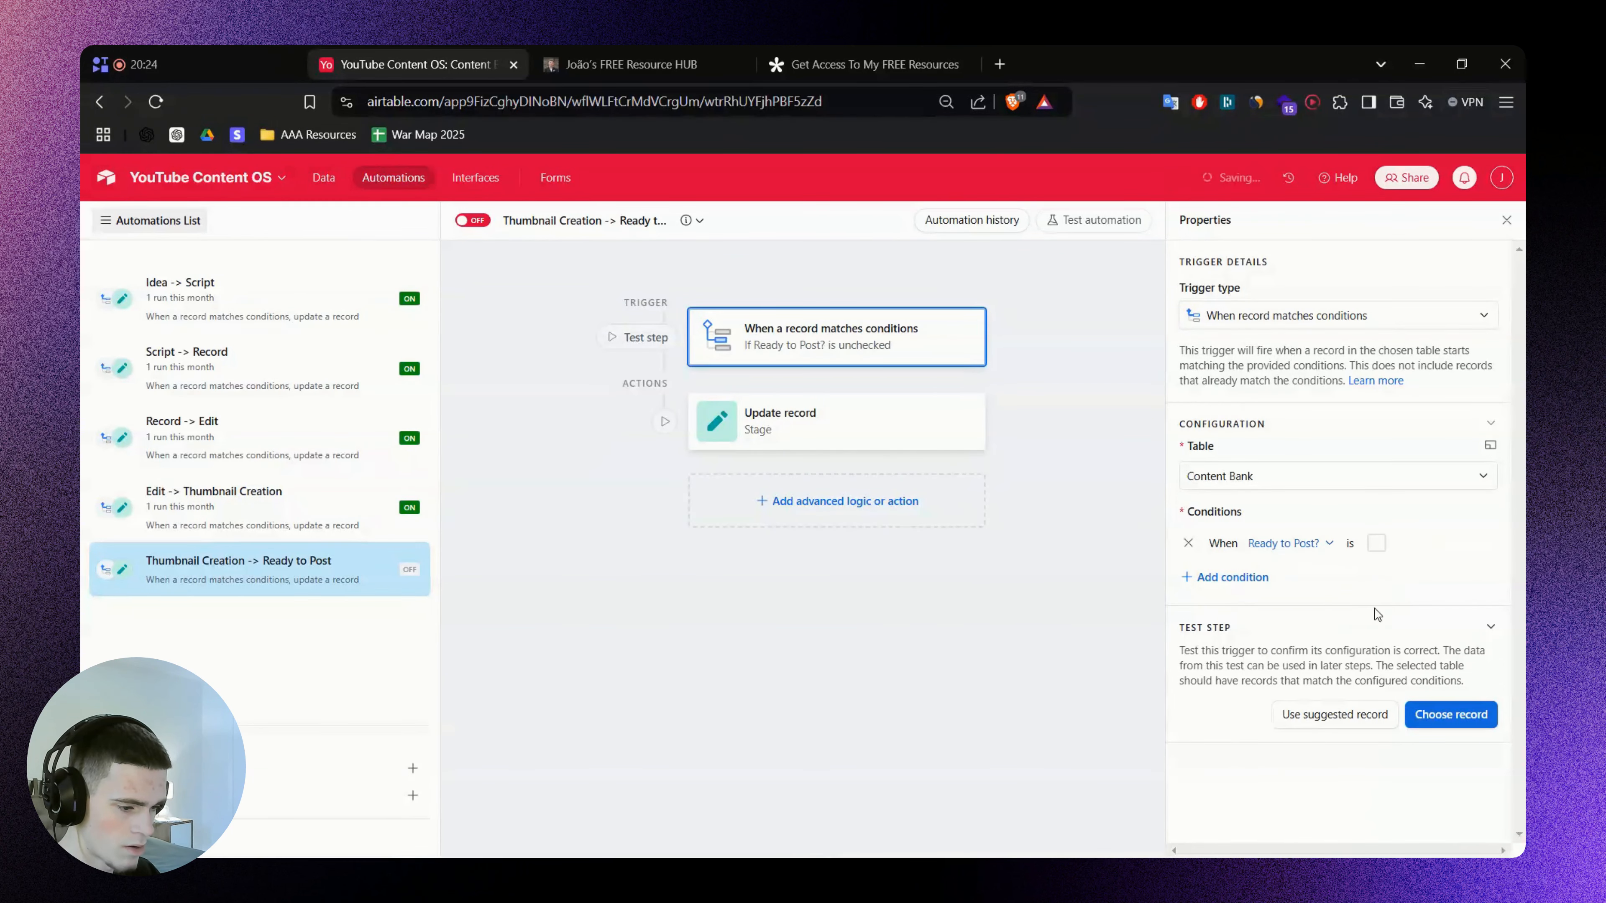
{"action": "left_click", "coordinate": [1375, 542]}
Set the Thumbnail Creation -> Ready to Post update action's Stage to Ready and turn the automation on
{"action": "left_click", "coordinate": [848, 421]}
{"action": "scroll", "coordinate": [1290, 626], "scroll_direction": "down", "scroll_amount": 3}
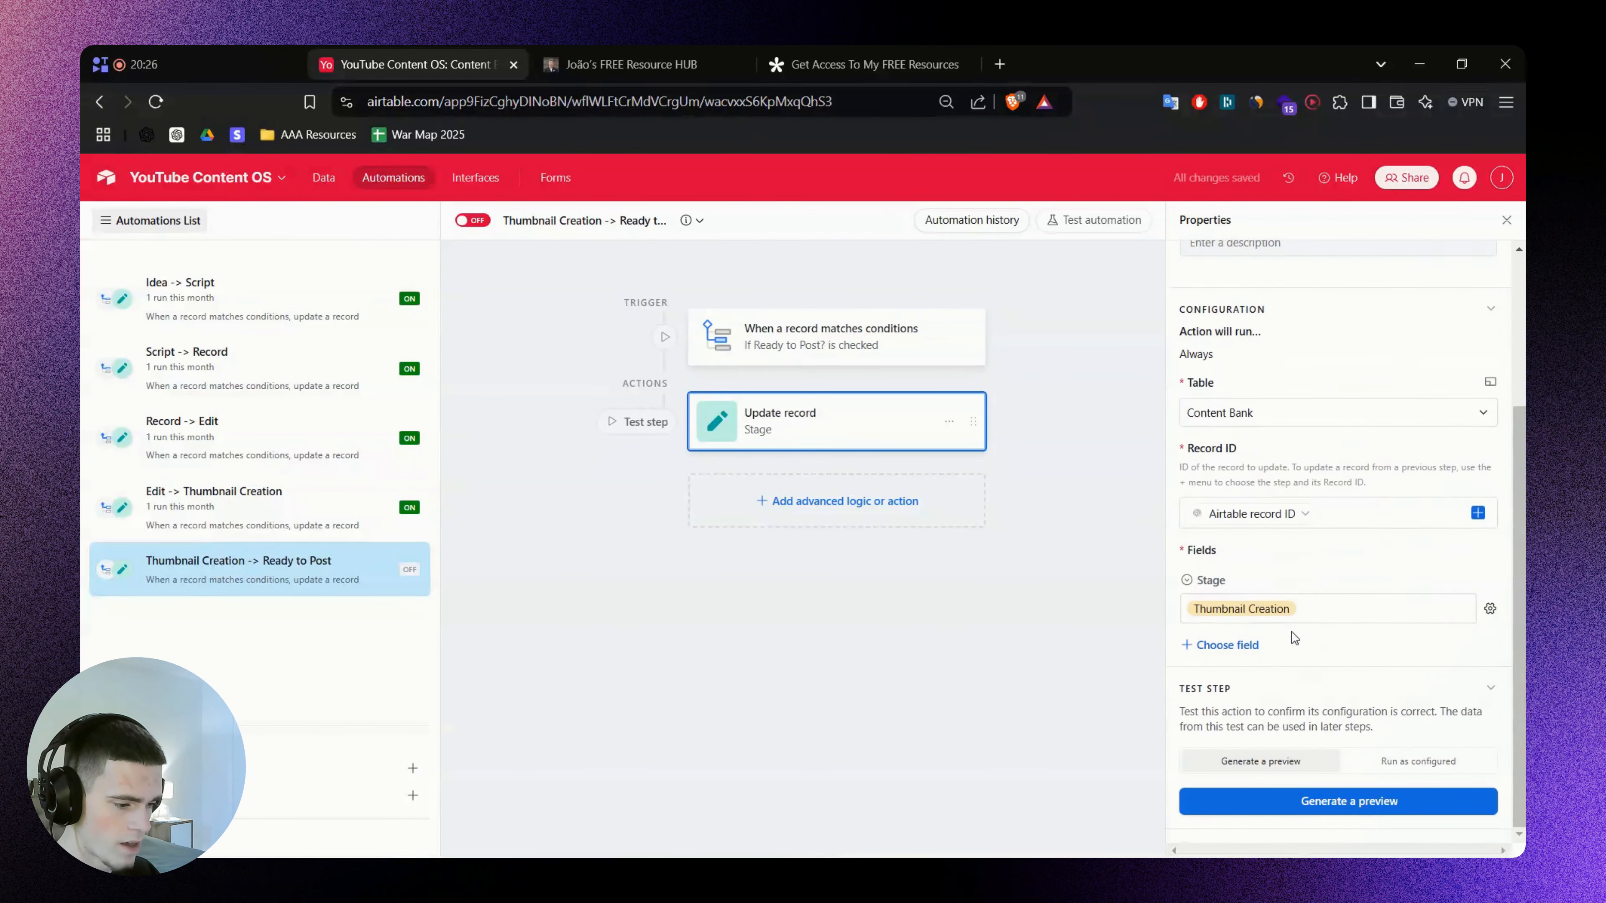
{"action": "left_click", "coordinate": [1294, 612]}
{"action": "scroll", "coordinate": [1283, 727], "scroll_direction": "down", "scroll_amount": 2}
{"action": "left_click", "coordinate": [1207, 788]}
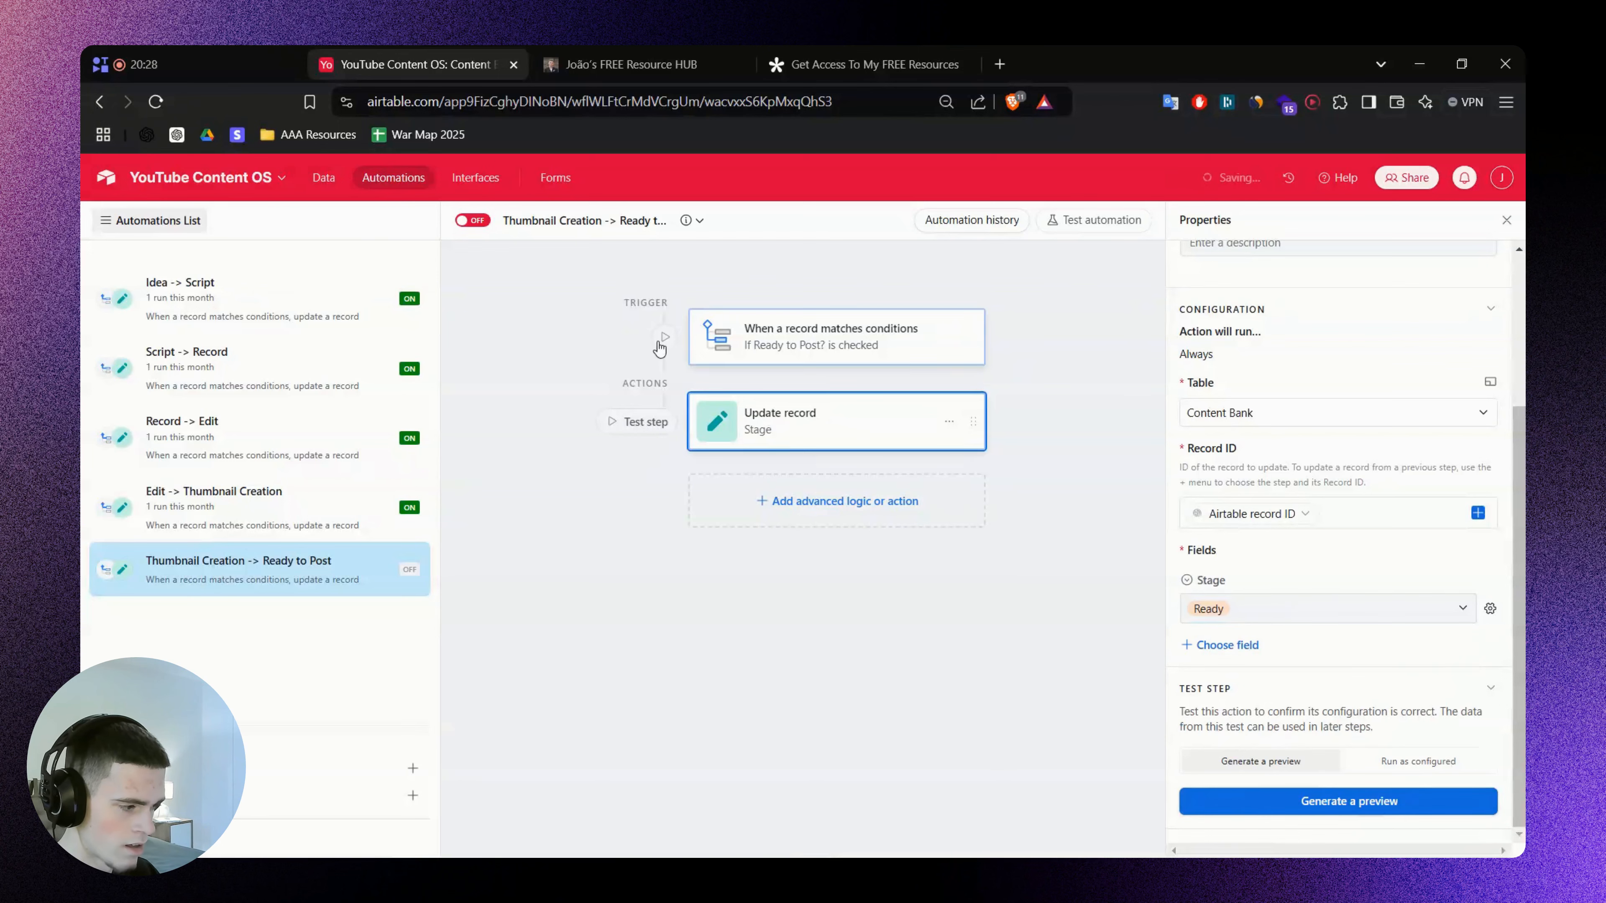
In the Thumbnail Creation view, mark the "19 - Watch me Build" record as Ready to Post? and open the Ready view
{"action": "left_click", "coordinate": [324, 177]}
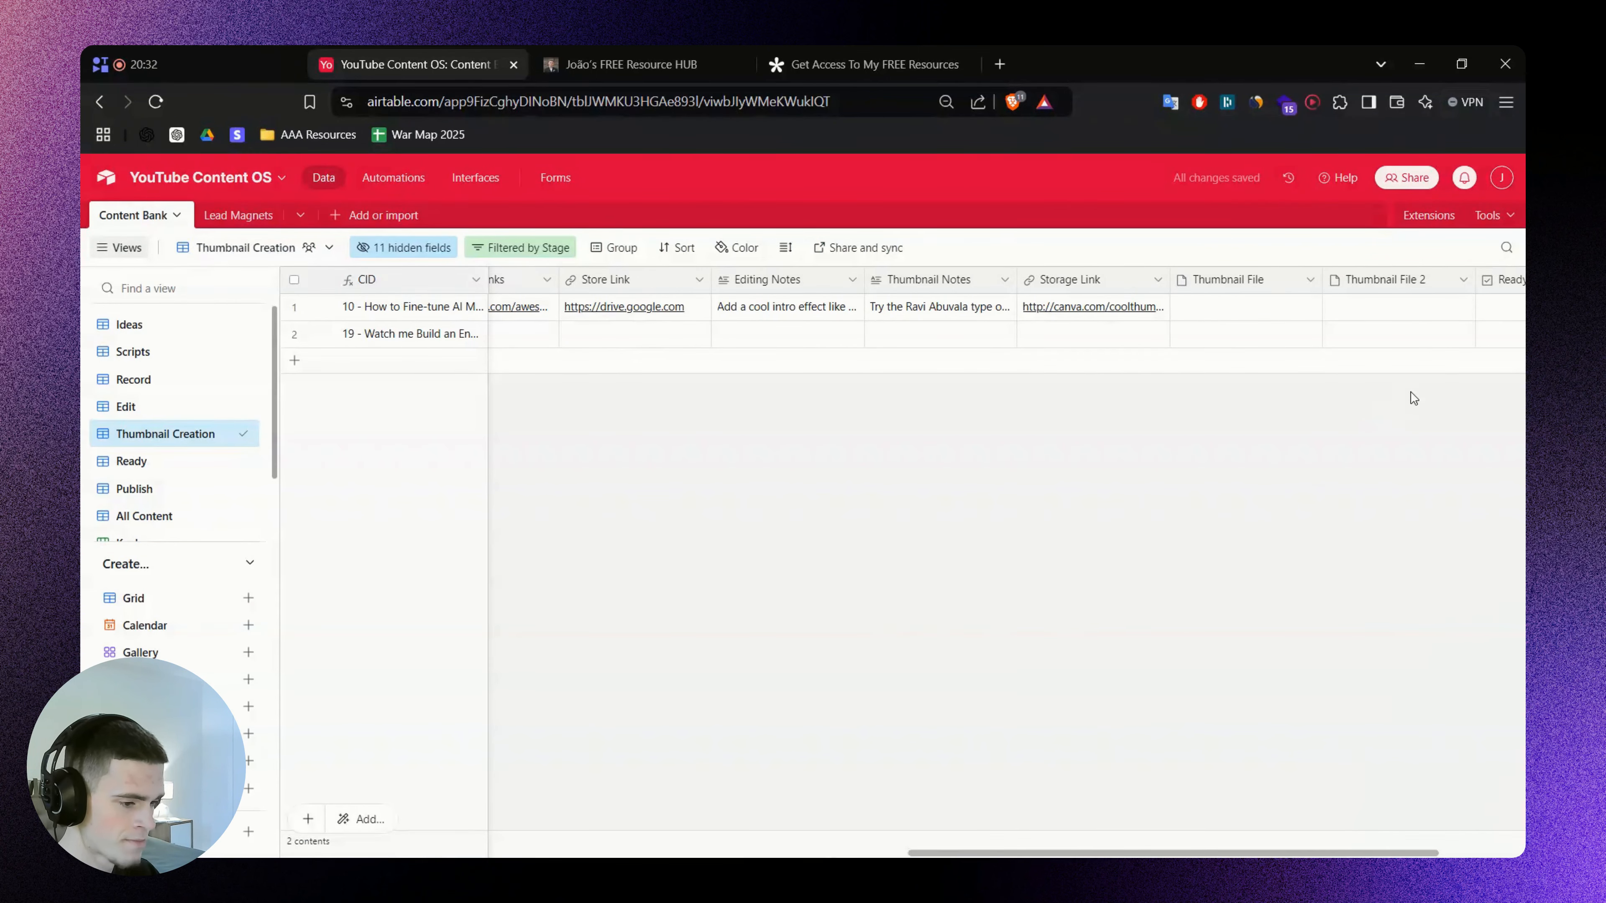
{"action": "left_click_drag", "start_coordinate": [1115, 854], "coordinate": [1266, 854]}
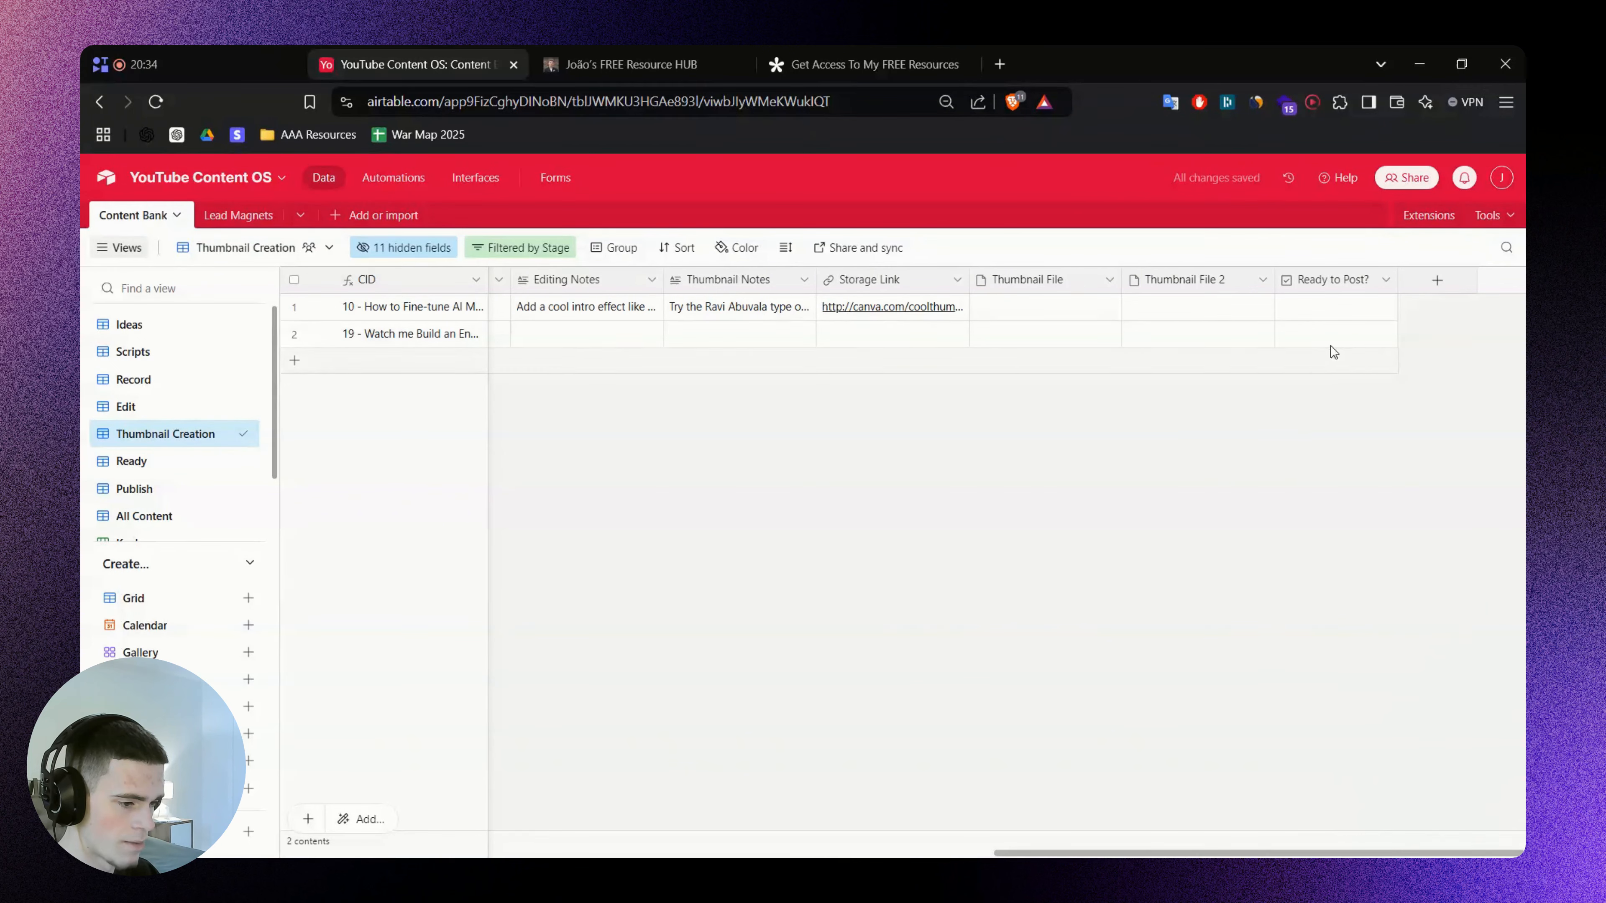
{"action": "left_click", "coordinate": [1335, 333]}
{"action": "left_click", "coordinate": [147, 464]}
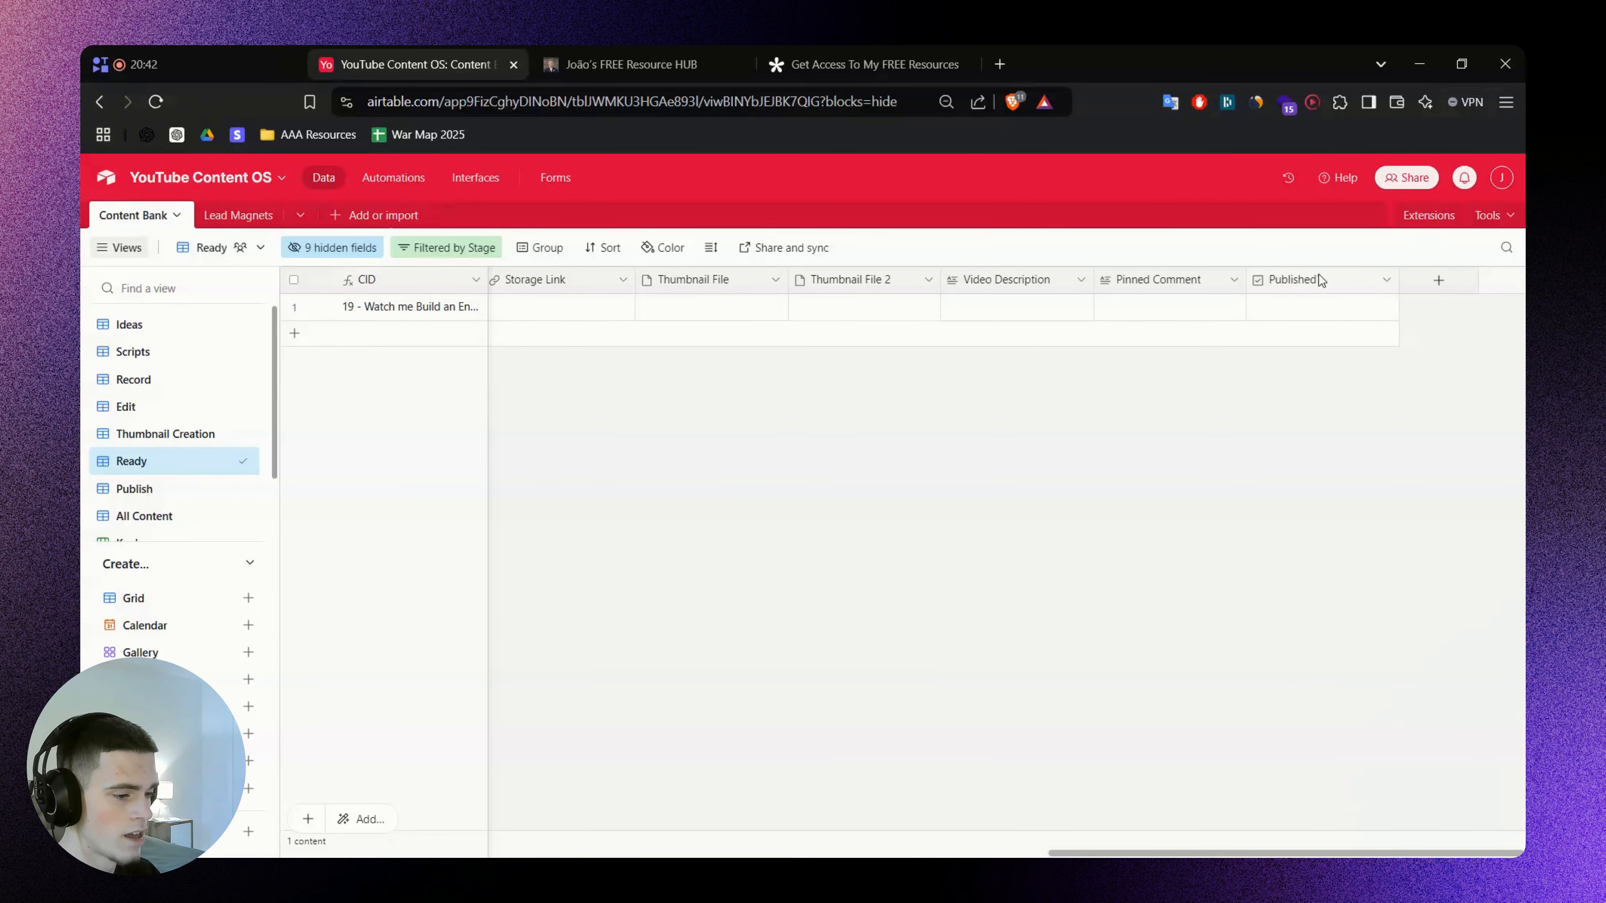
Duplicate the Thumbnail Creation -> Ready to Post automation and name the copy "Ready to Post -> Published"
{"action": "left_click", "coordinate": [392, 177]}
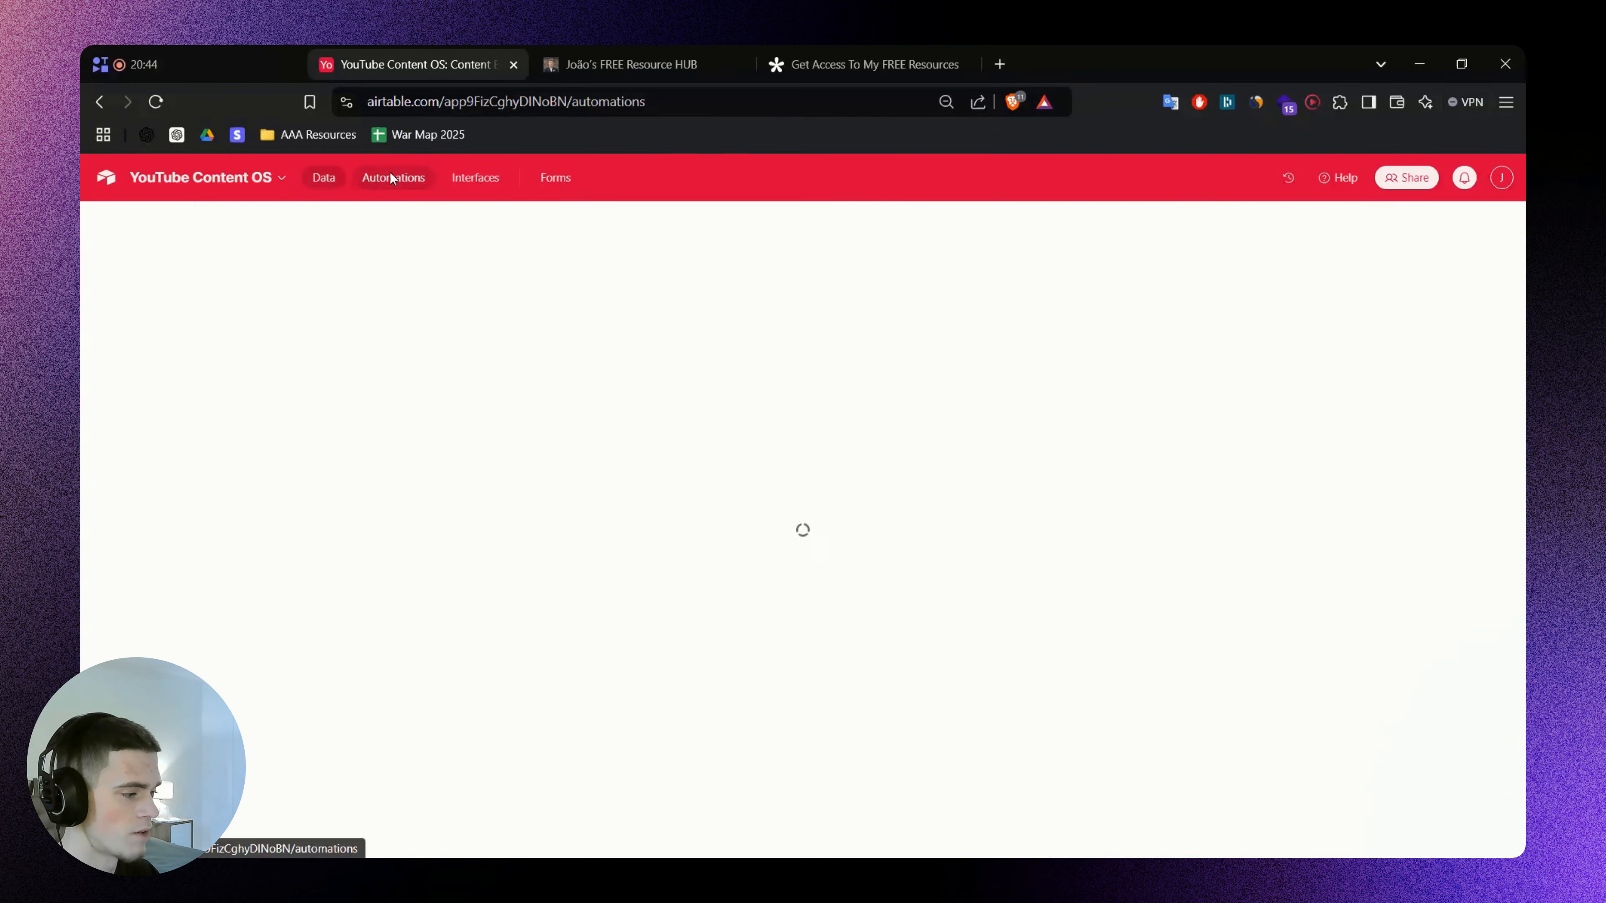
{"action": "left_click", "coordinate": [279, 487]}
{"action": "left_click", "coordinate": [387, 585]}
{"action": "left_click", "coordinate": [403, 576]}
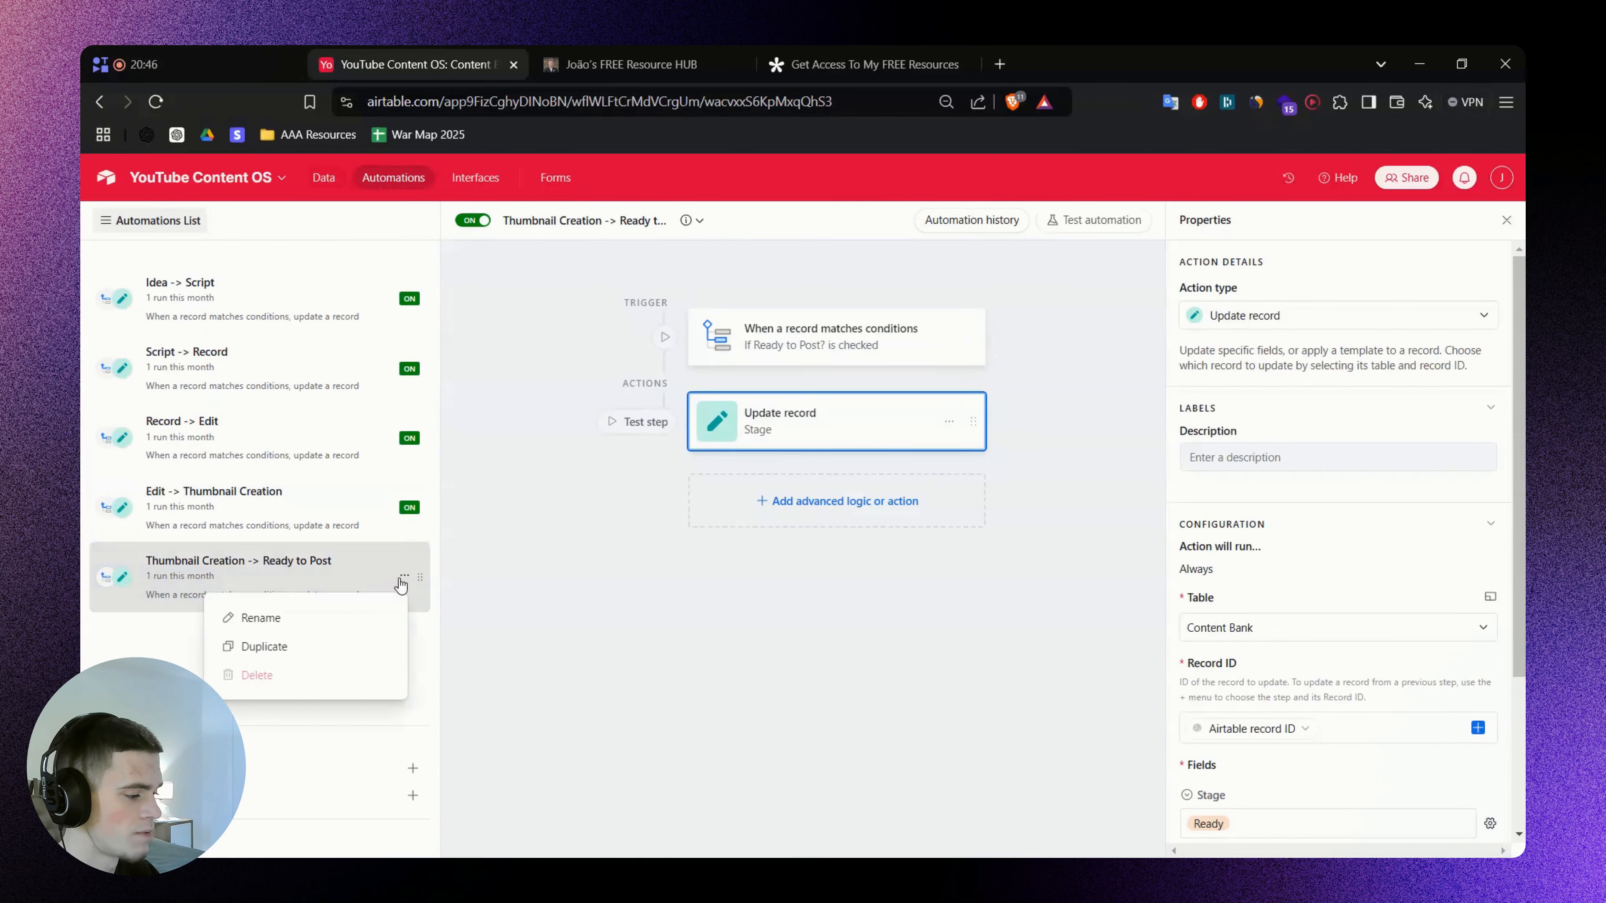
{"action": "left_click", "coordinate": [301, 644]}
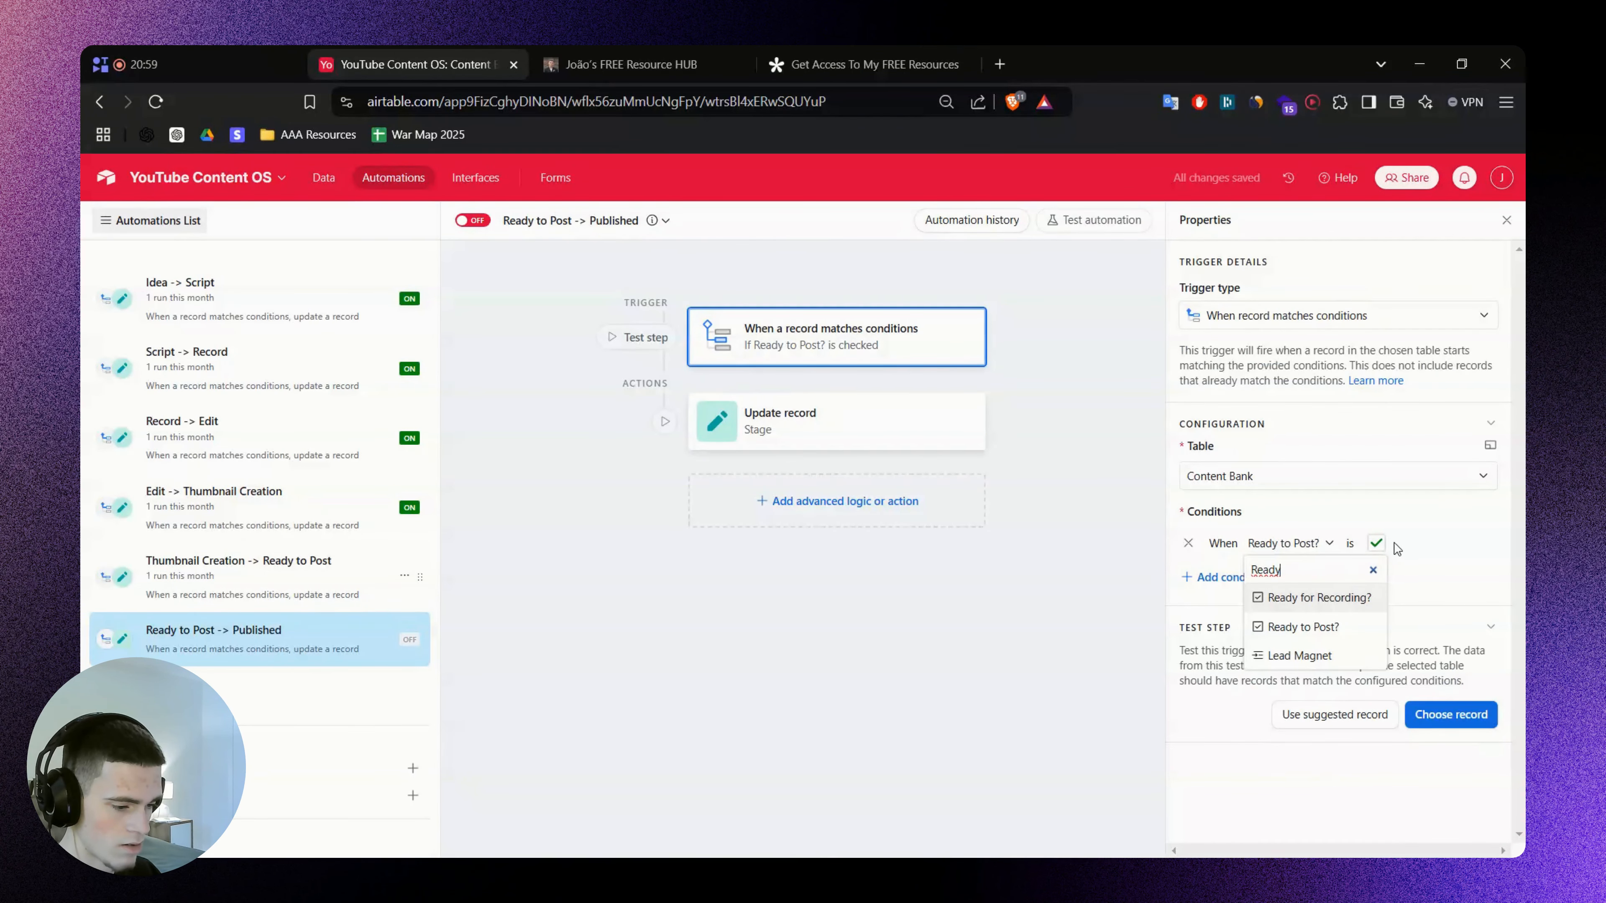
Set the Ready to Post -> Published trigger condition to Published? is checked
{"action": "key", "text": "ctrl+a"}
{"action": "key", "text": "BackSpace"}
{"action": "type", "text": "Publ"}
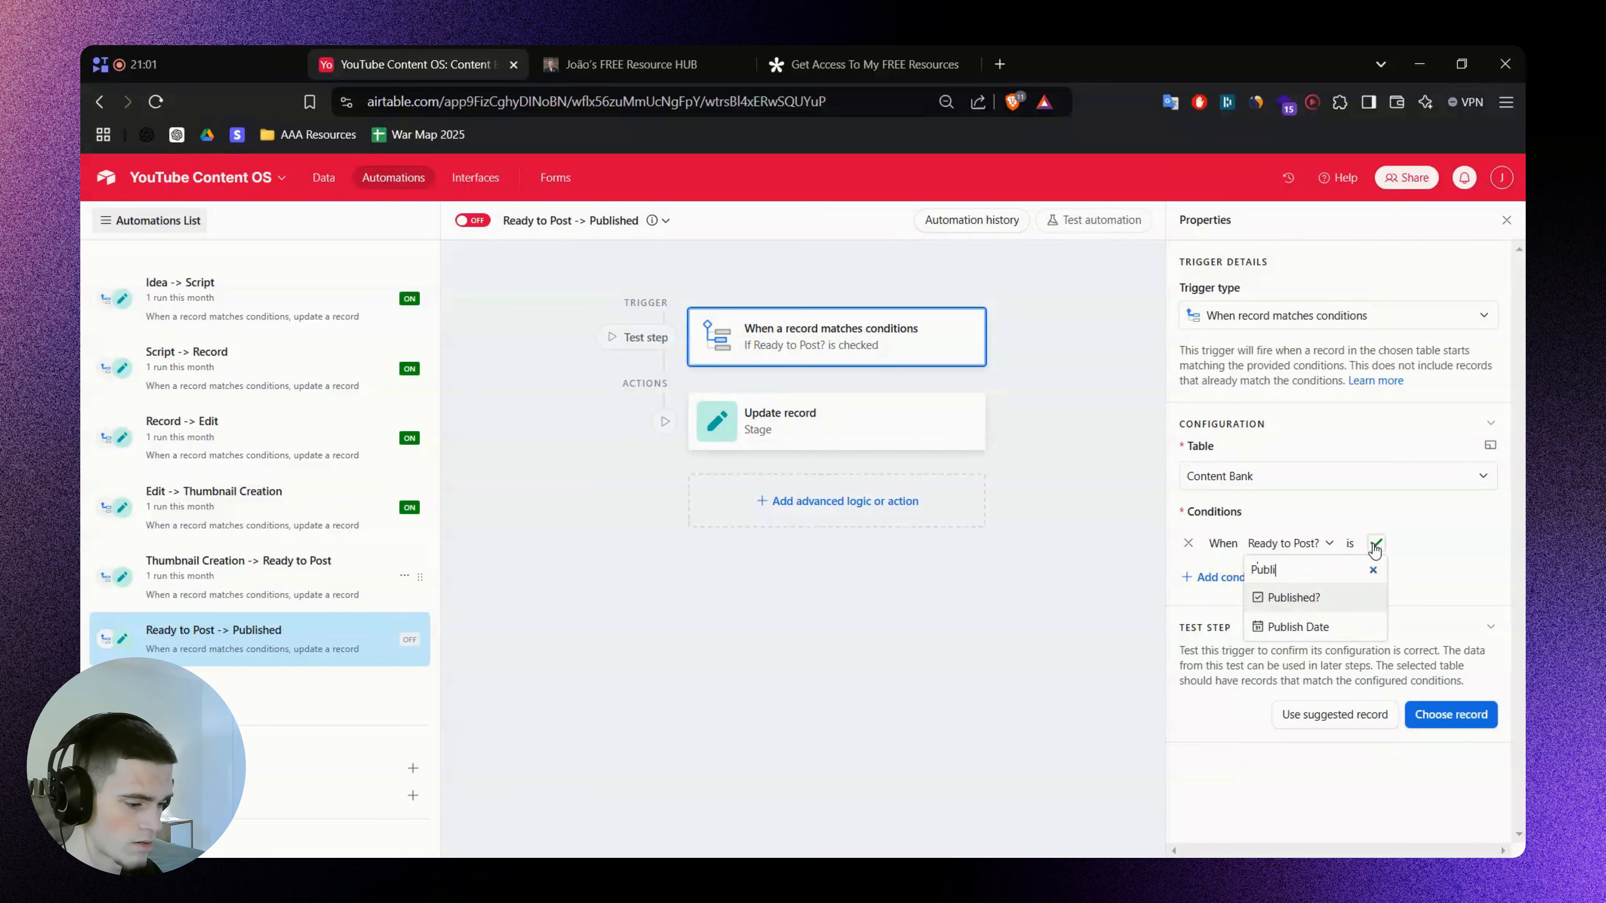
{"action": "type", "text": "i"}
{"action": "left_click", "coordinate": [1293, 597]}
Set the Ready to Post -> Published update action's Stage to Publish and turn the automation on
{"action": "left_click", "coordinate": [864, 436]}
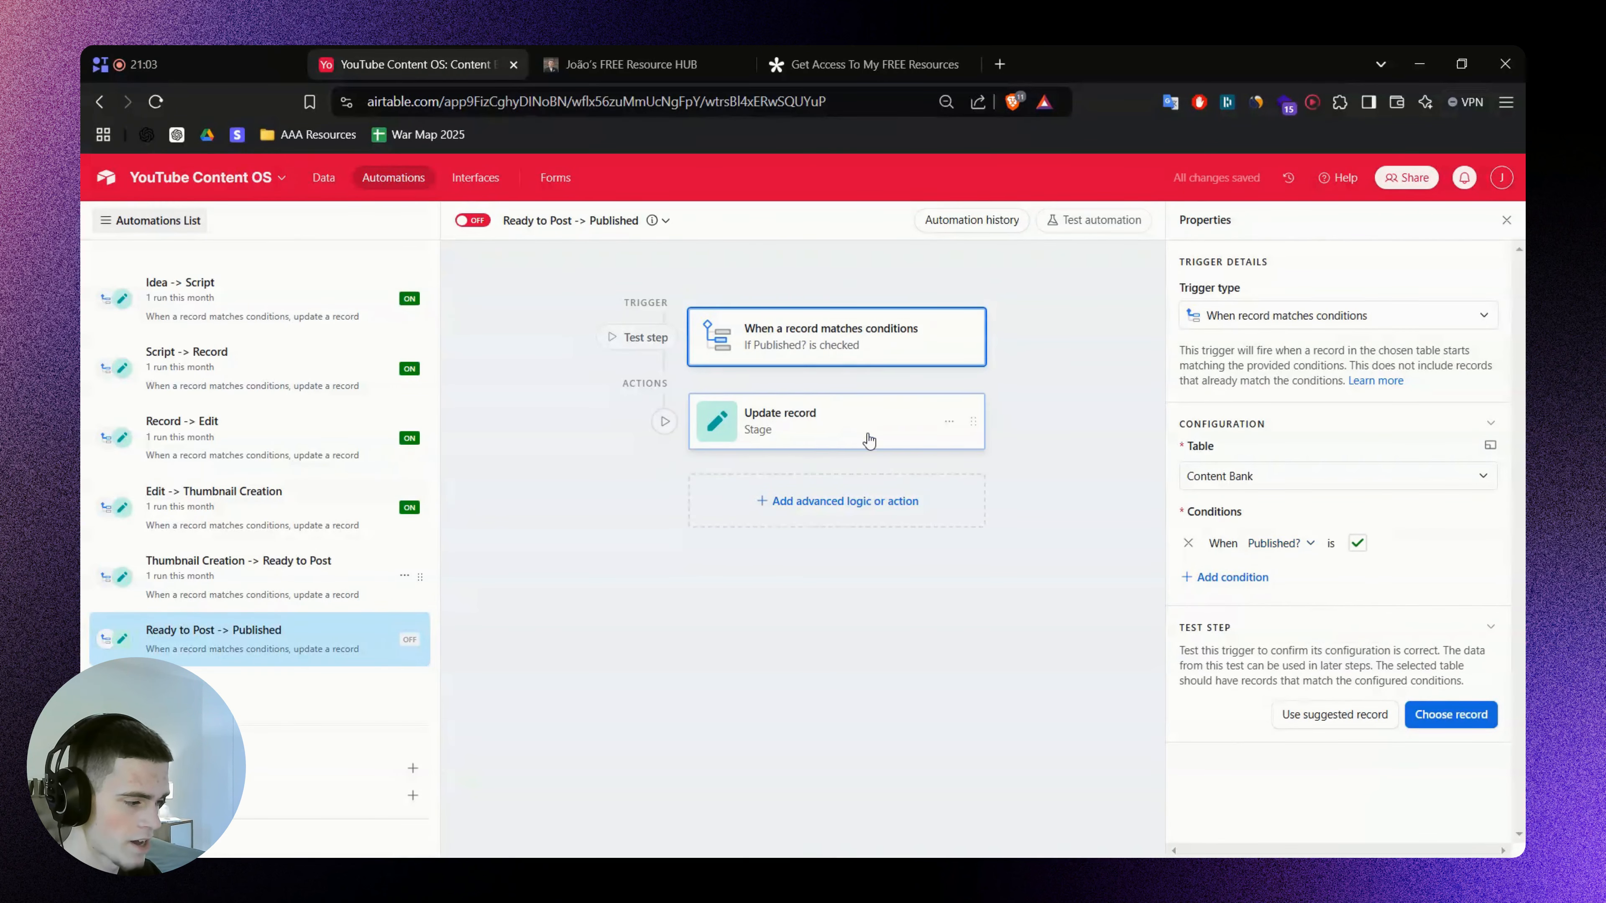
{"action": "scroll", "coordinate": [1328, 633], "scroll_direction": "down", "scroll_amount": 3}
{"action": "left_click", "coordinate": [1249, 611]}
{"action": "scroll", "coordinate": [1271, 759], "scroll_direction": "down", "scroll_amount": 1}
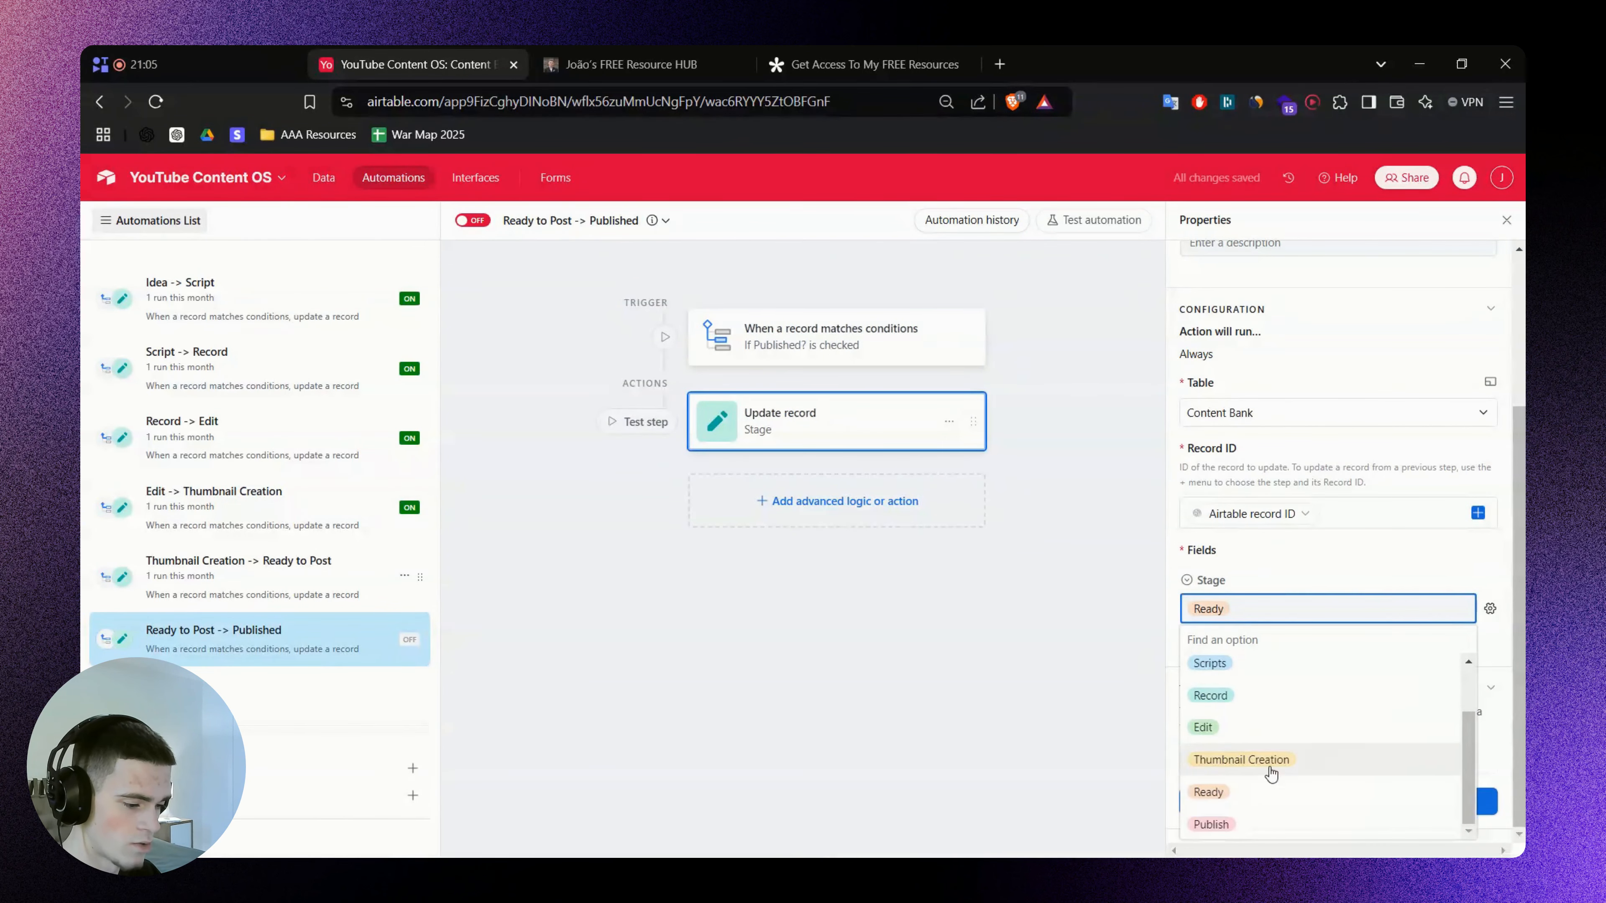
{"action": "left_click", "coordinate": [1248, 819]}
{"action": "left_click", "coordinate": [472, 220]}
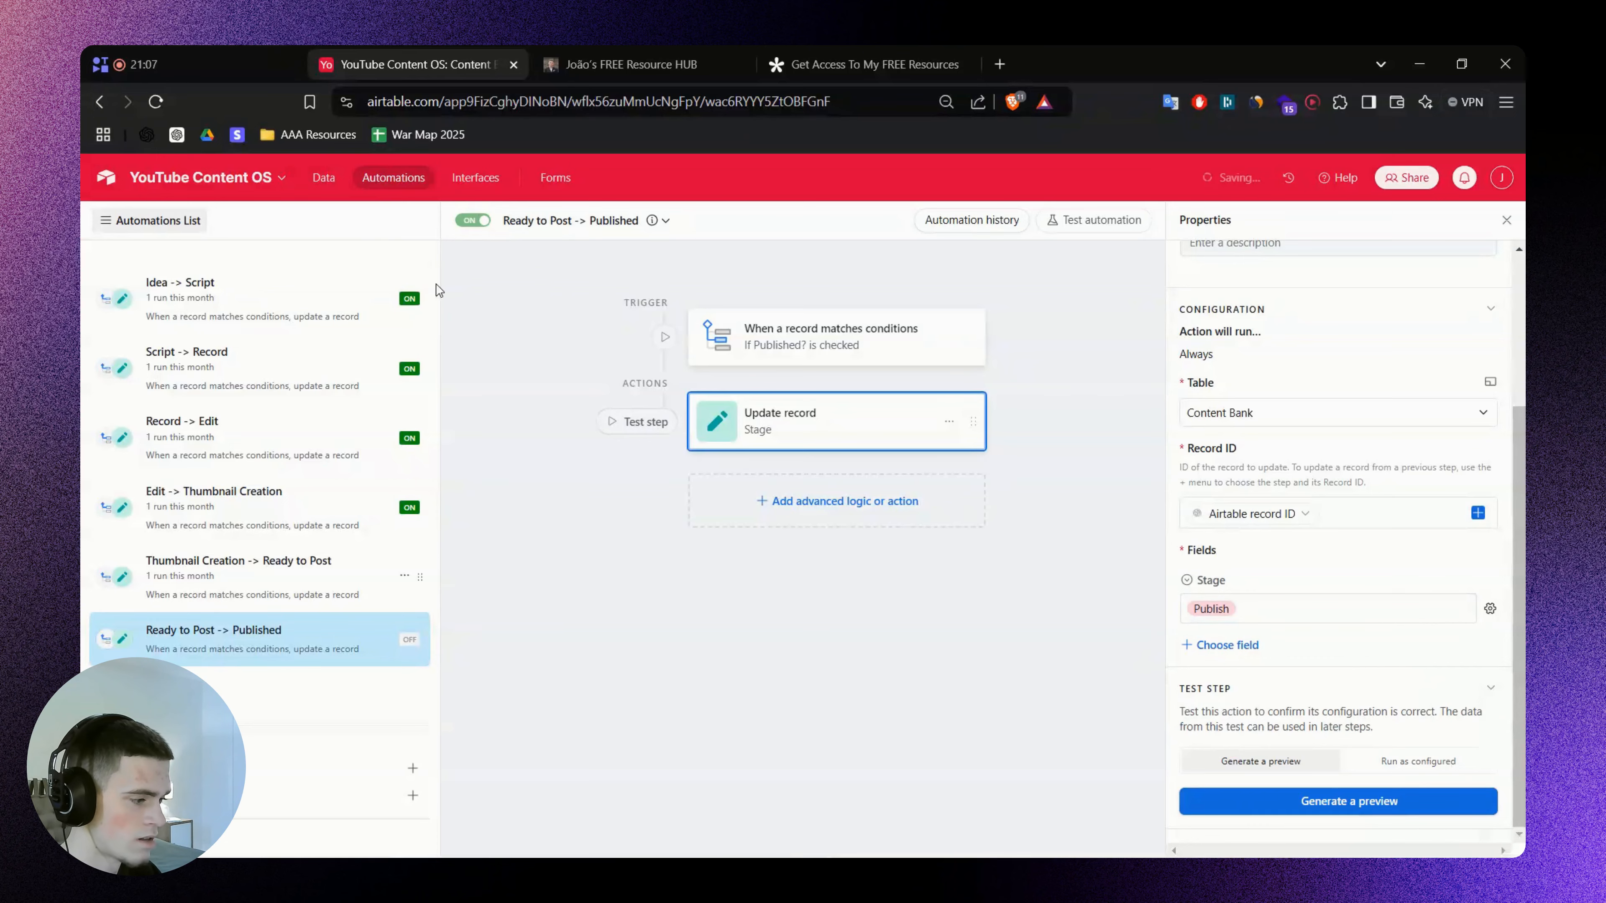
In the Ready view, mark the "19 - Watch me Build" record as Published? and check its Stage in the Publish view
{"action": "left_click", "coordinate": [340, 187]}
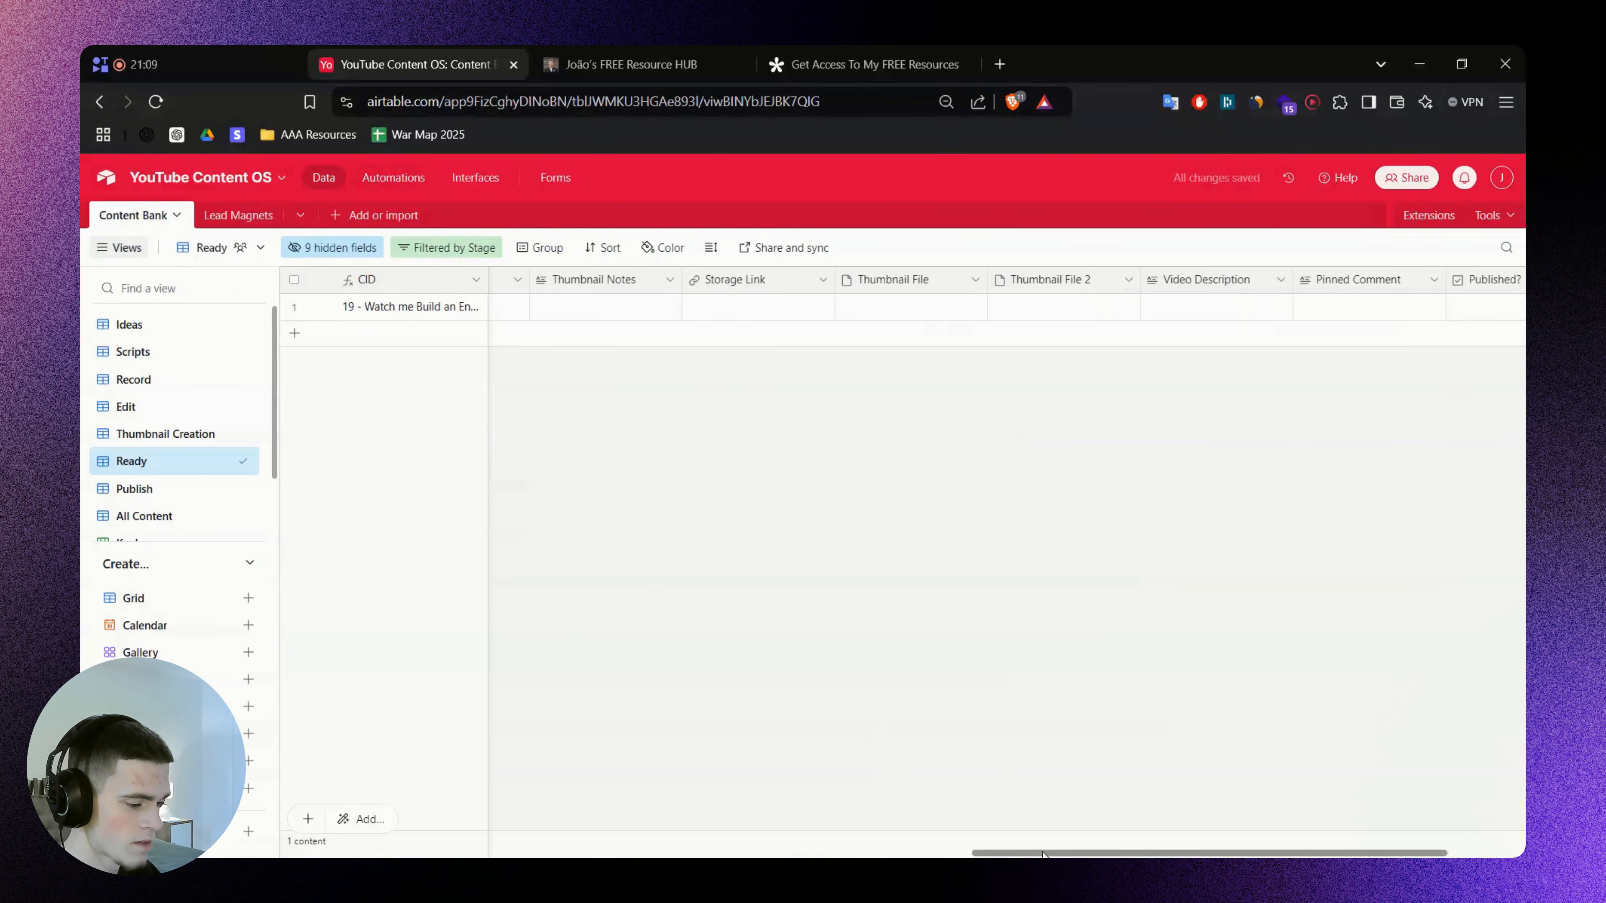
{"action": "left_click", "coordinate": [1321, 306]}
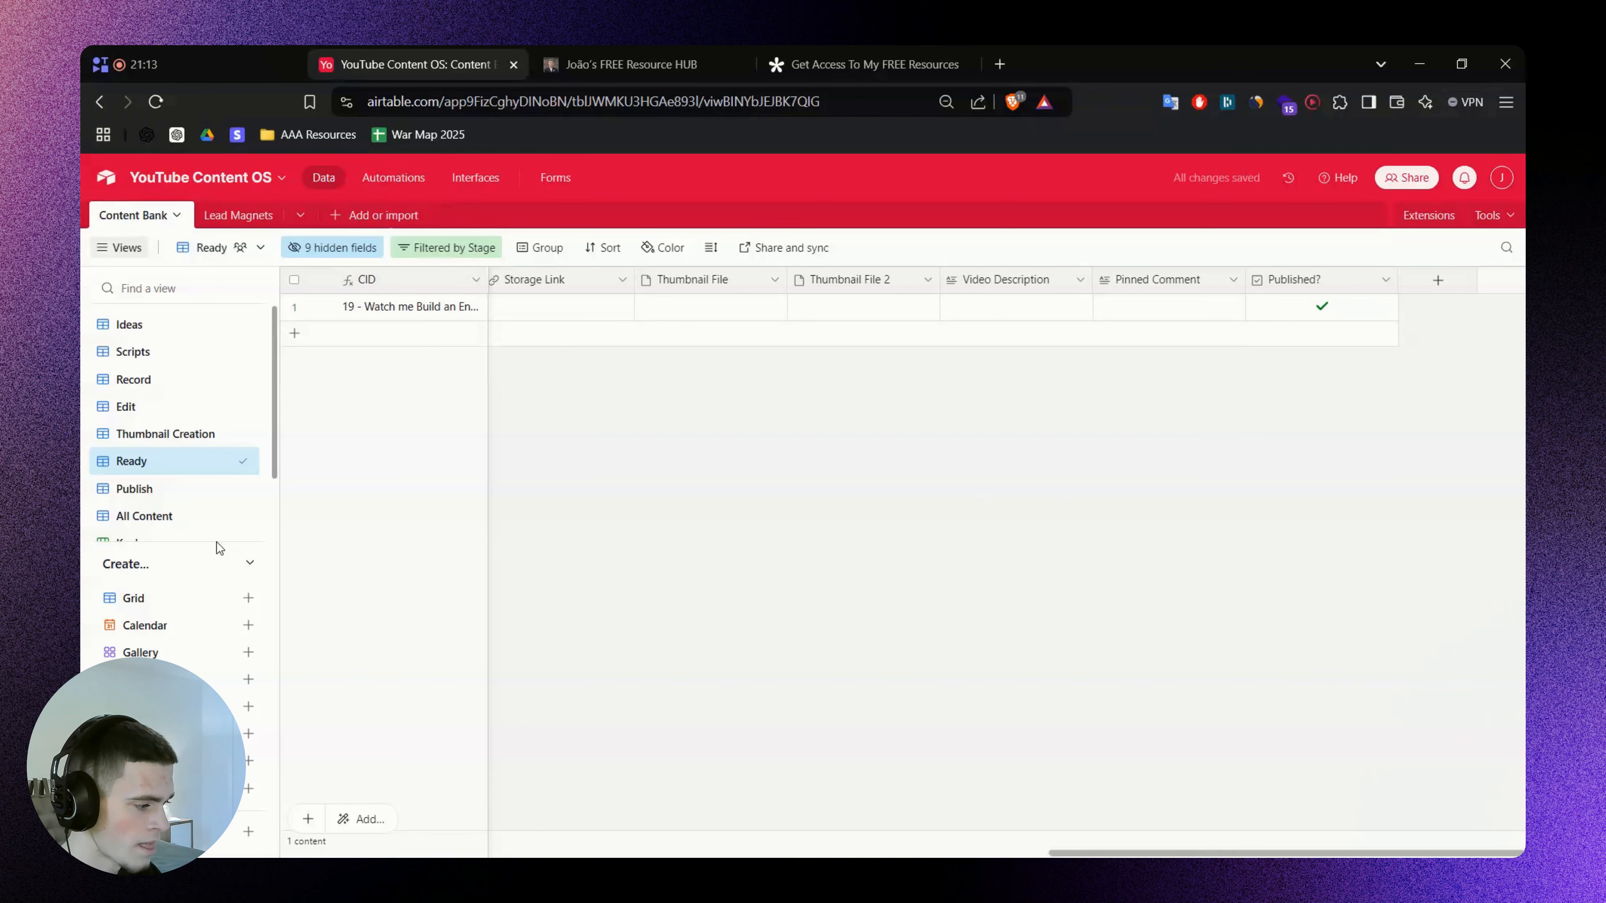
{"action": "left_click", "coordinate": [209, 488]}
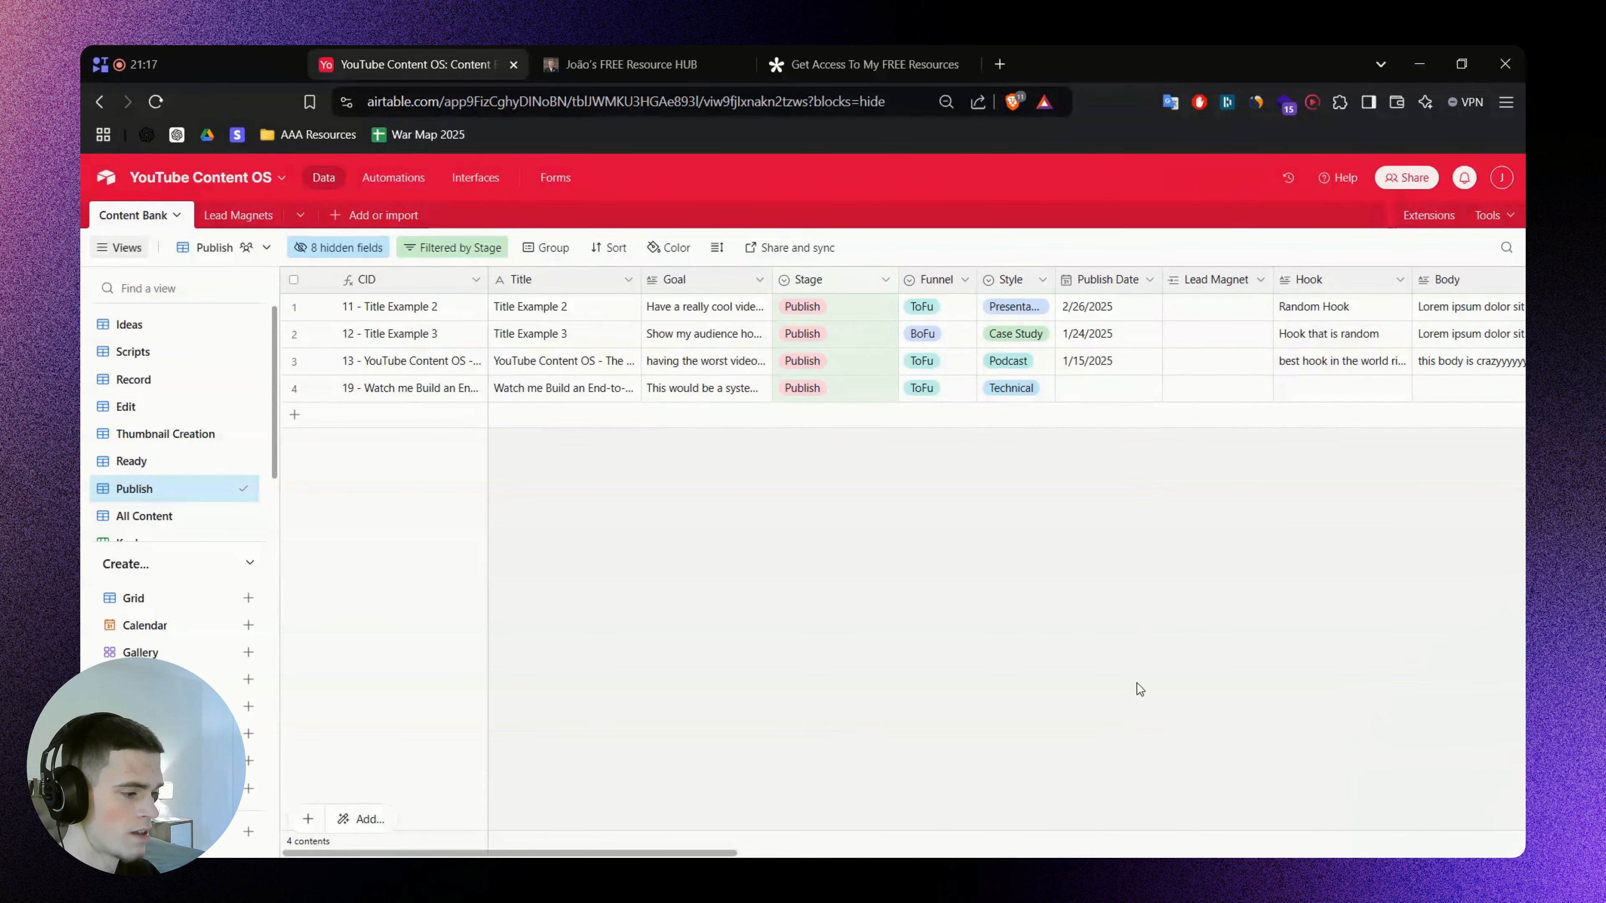
{"action": "double_click", "coordinate": [853, 389]}
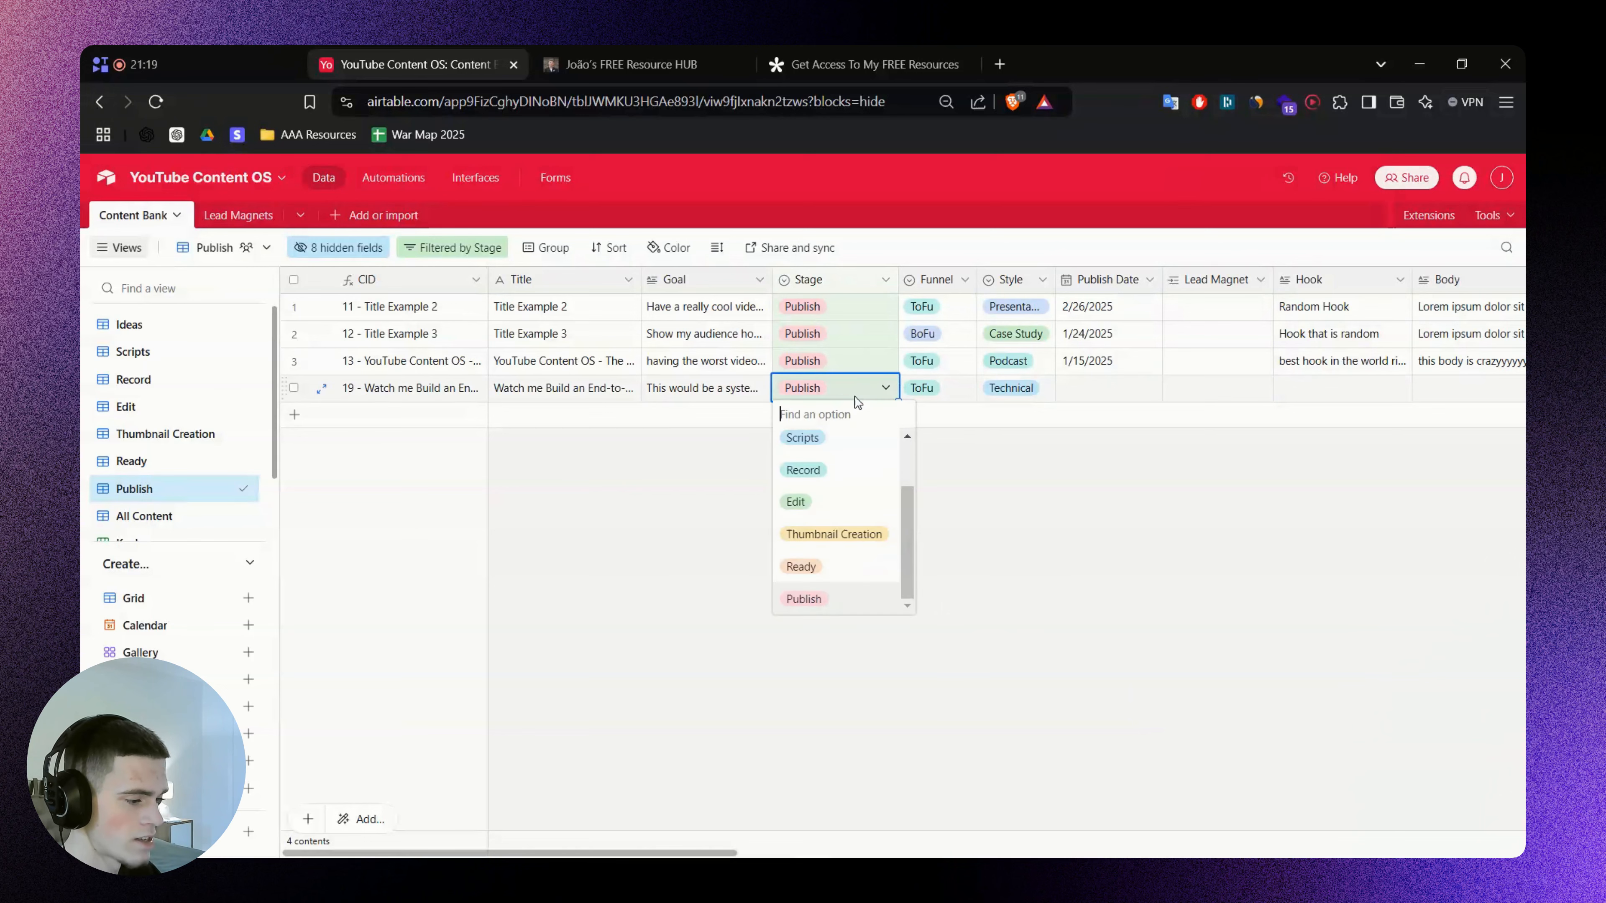
{"action": "left_click", "coordinate": [1117, 558]}
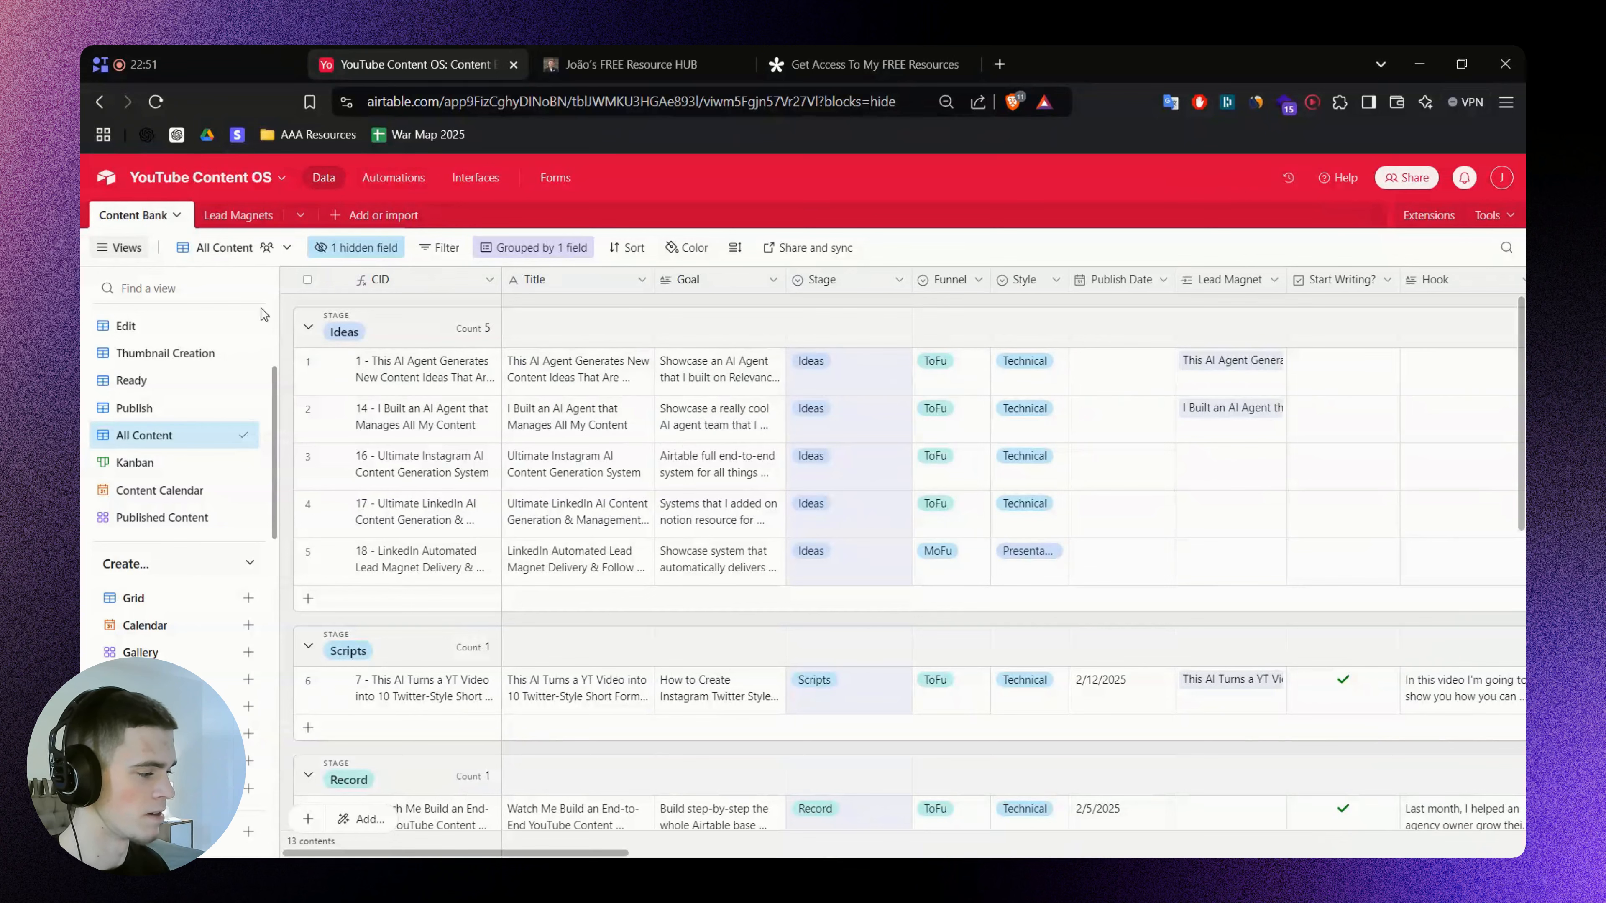
Review the Content Bank view list, the Lead Magnets table and the Idea -> Script automation
{"action": "scroll", "coordinate": [158, 335], "scroll_direction": "up", "scroll_amount": 3}
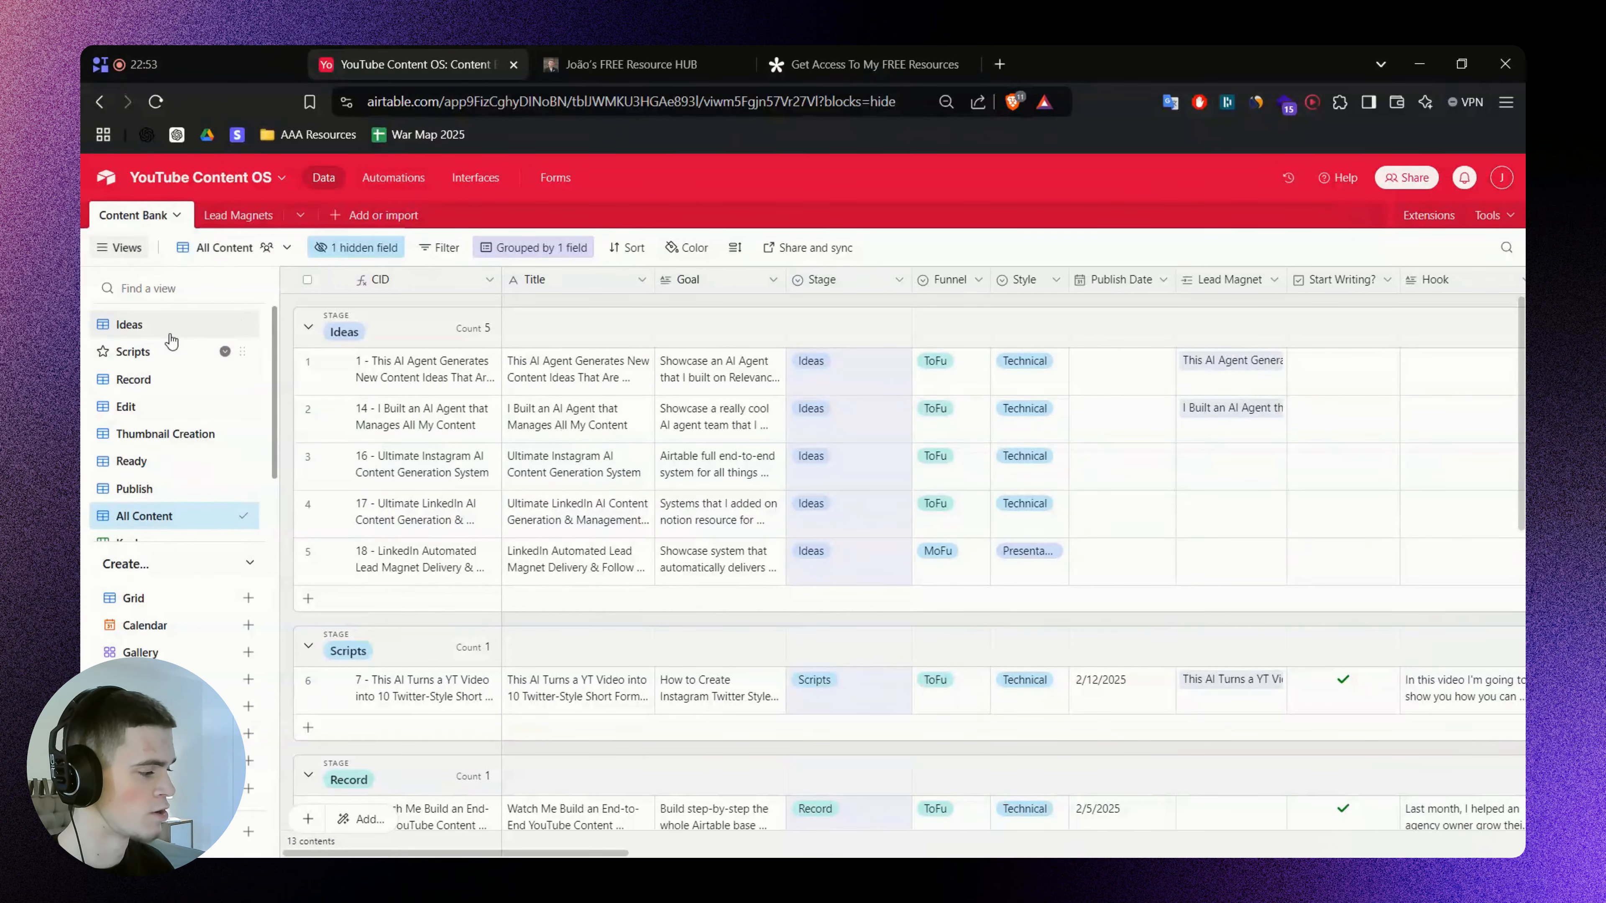
{"action": "scroll", "coordinate": [165, 405], "scroll_direction": "down", "scroll_amount": 3}
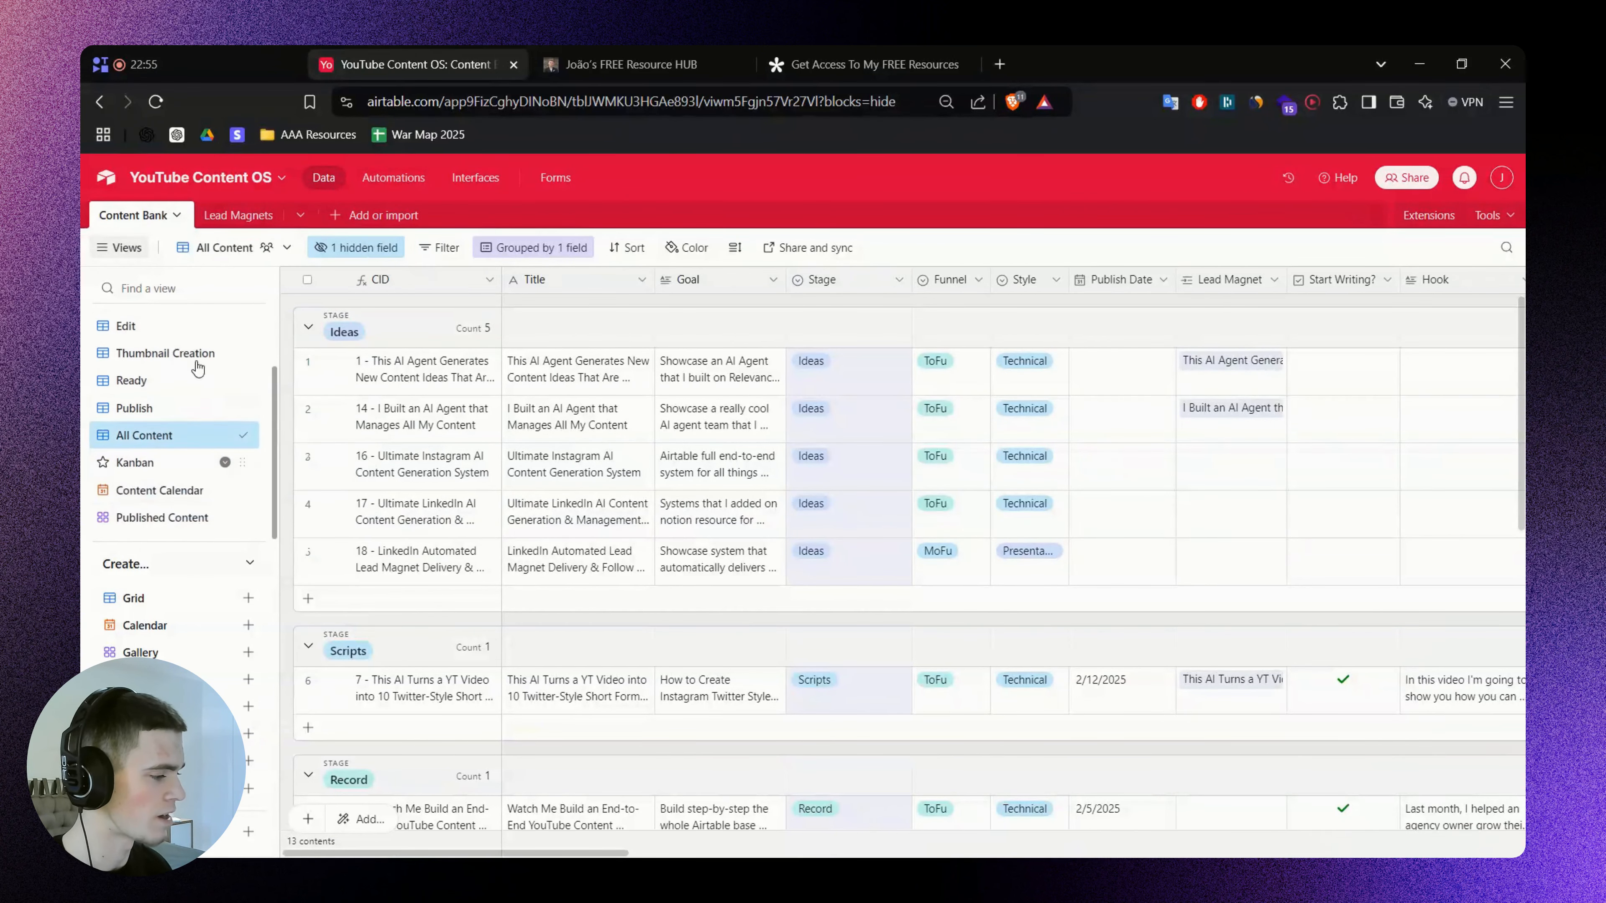
{"action": "left_click", "coordinate": [218, 216]}
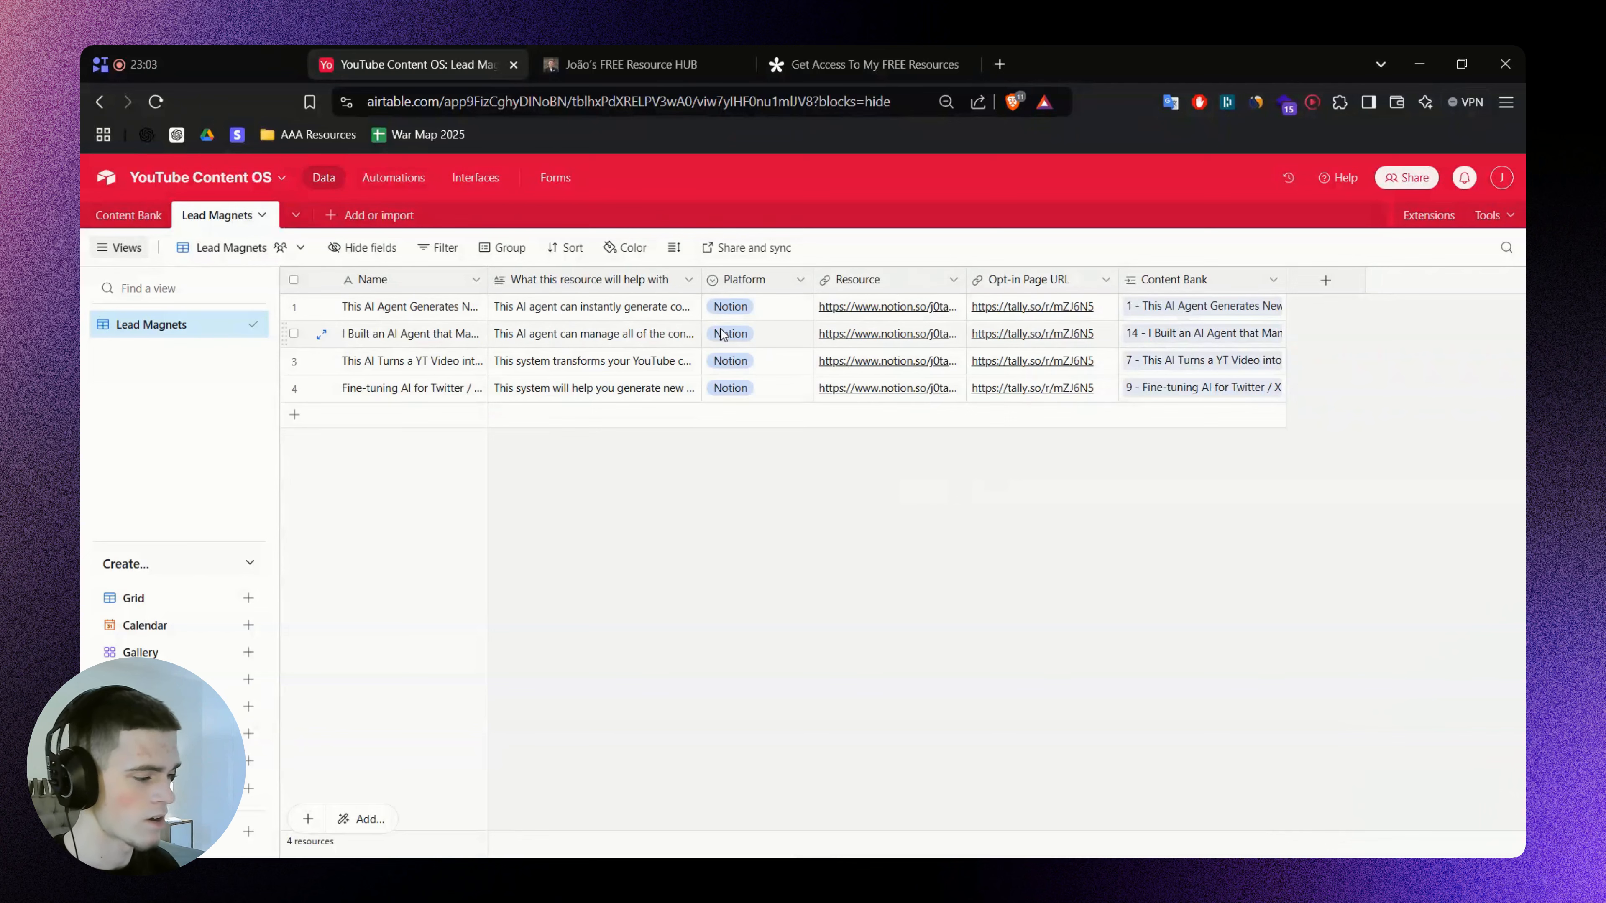
{"action": "left_click", "coordinate": [129, 215]}
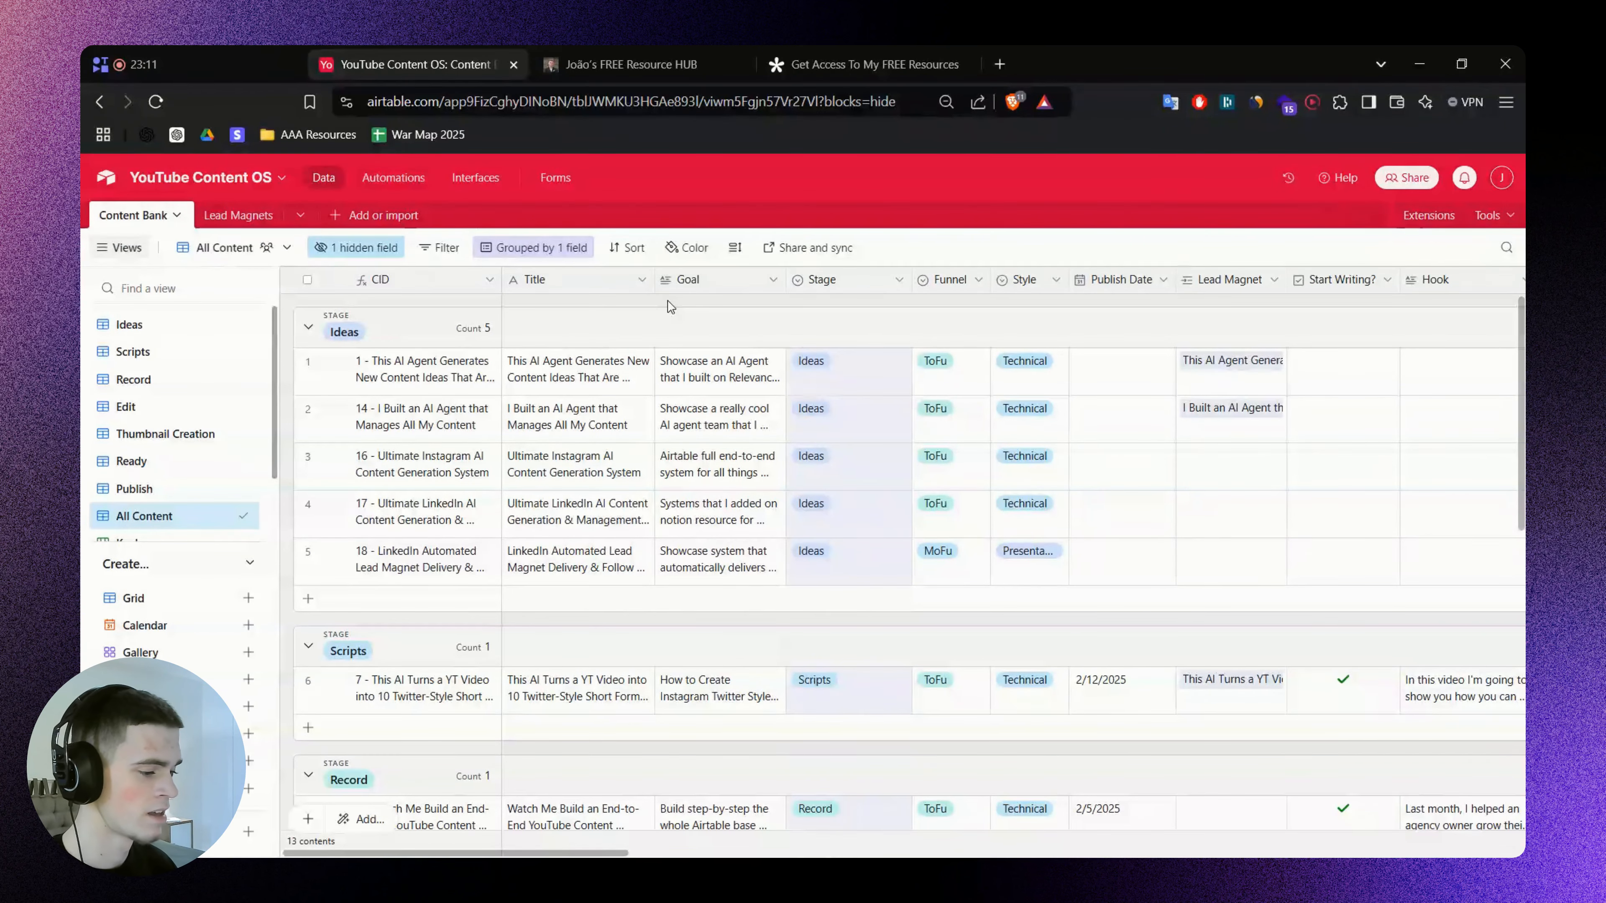
{"action": "left_click", "coordinate": [398, 186]}
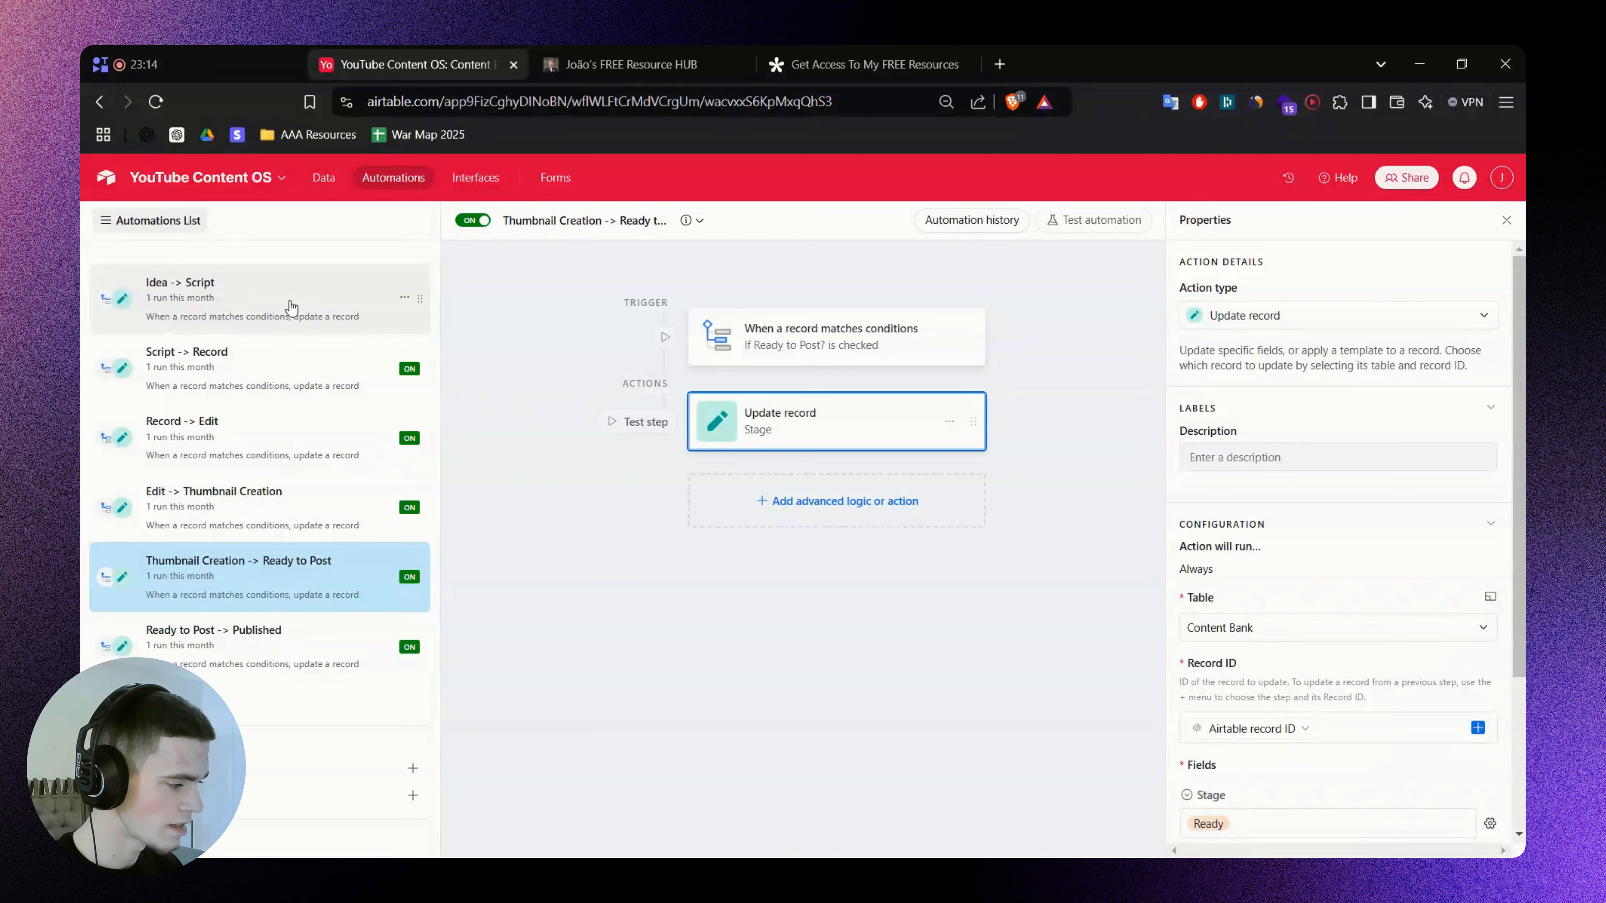
{"action": "left_click", "coordinate": [291, 309]}
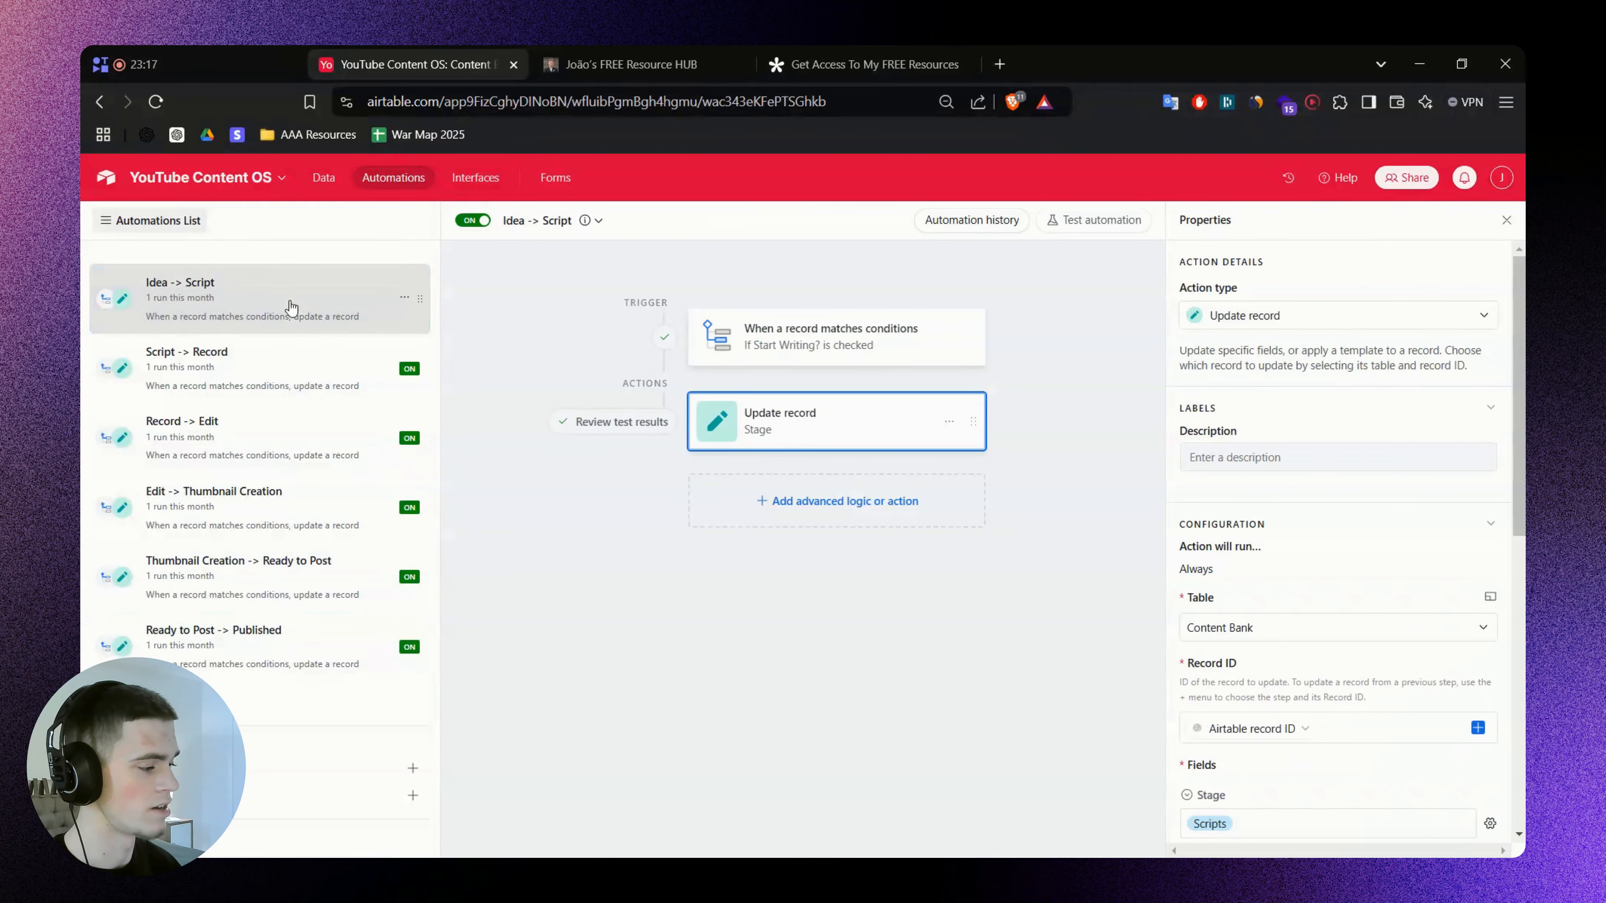
Read the Interface Designer introduction, then return through the automations to the Content Bank's All Content view
{"action": "left_click", "coordinate": [466, 177]}
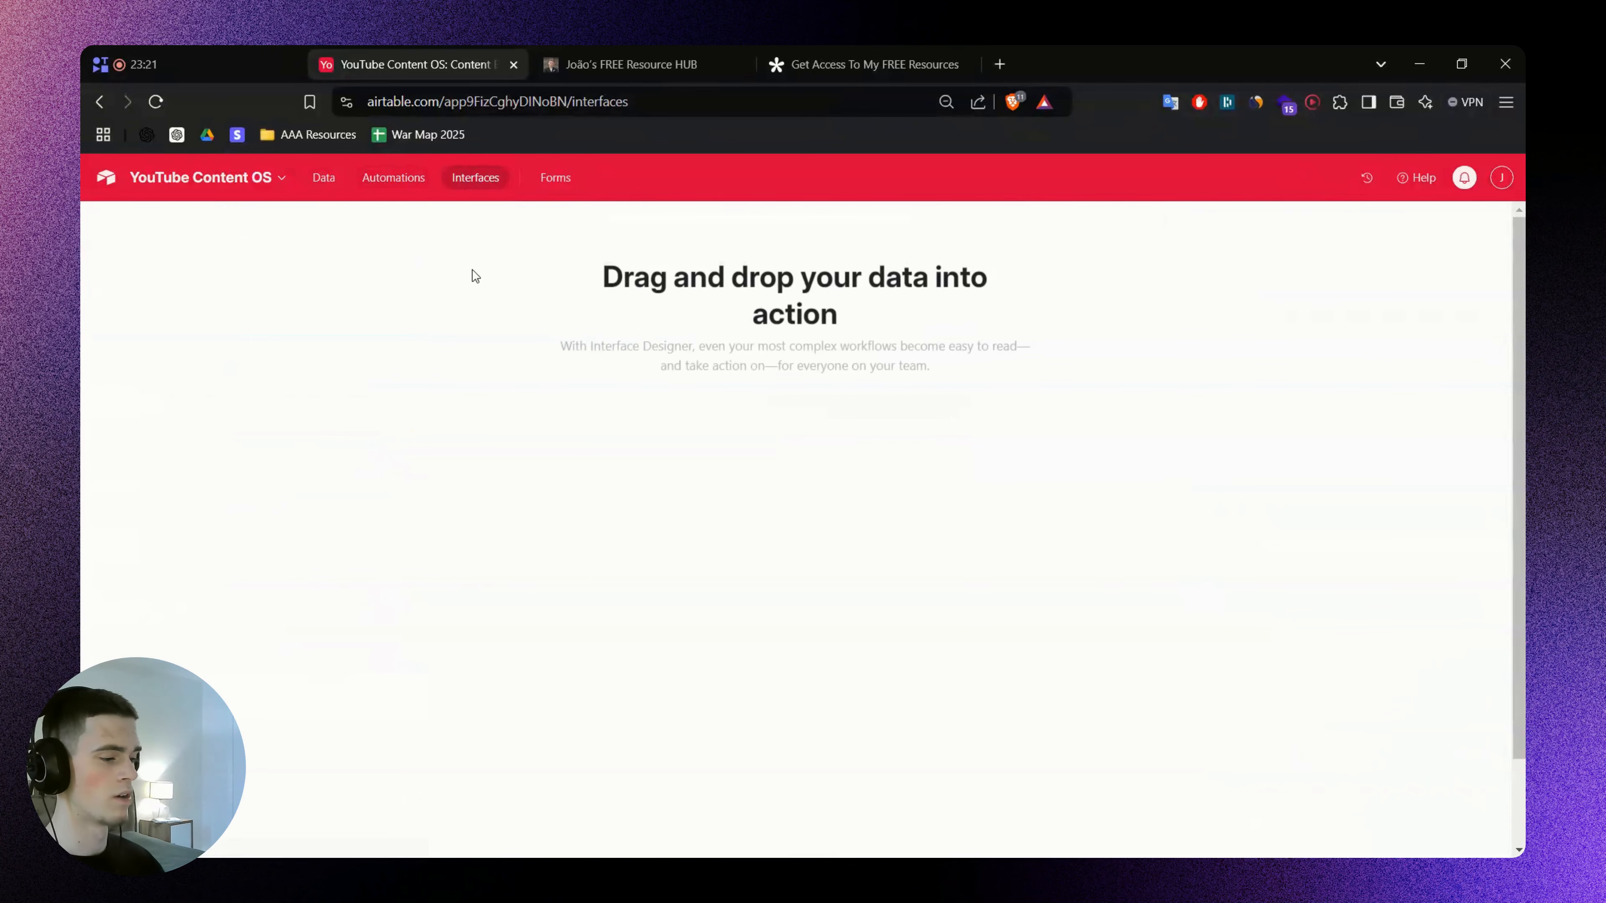
{"action": "scroll", "coordinate": [851, 617], "scroll_direction": "down", "scroll_amount": 2}
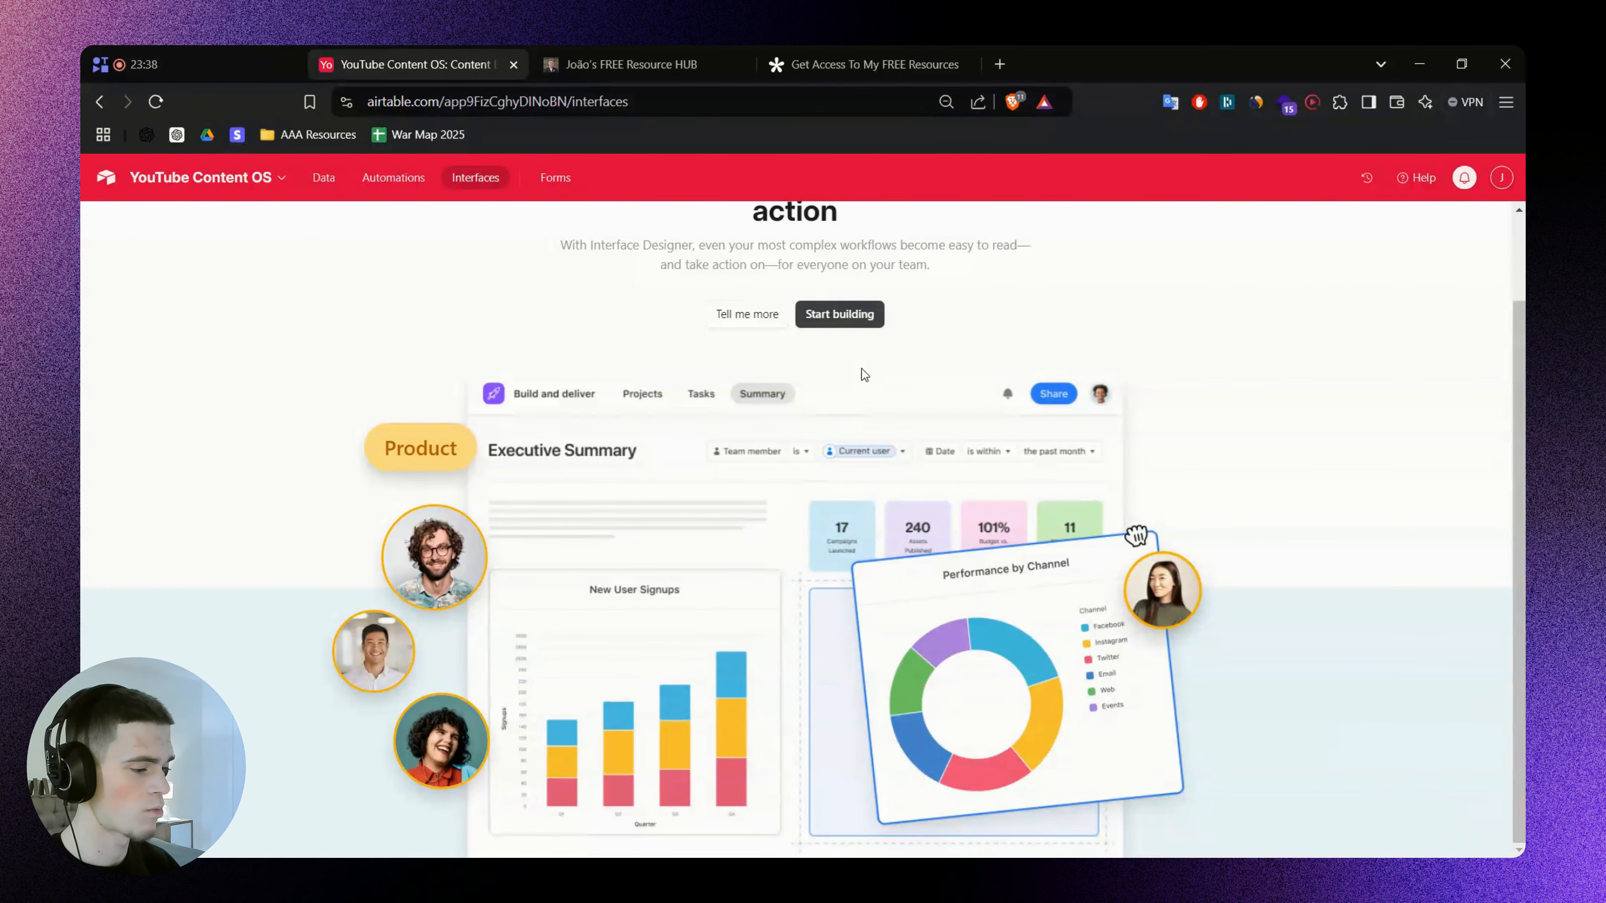
{"action": "left_click_drag", "start_coordinate": [949, 245], "coordinate": [1009, 245]}
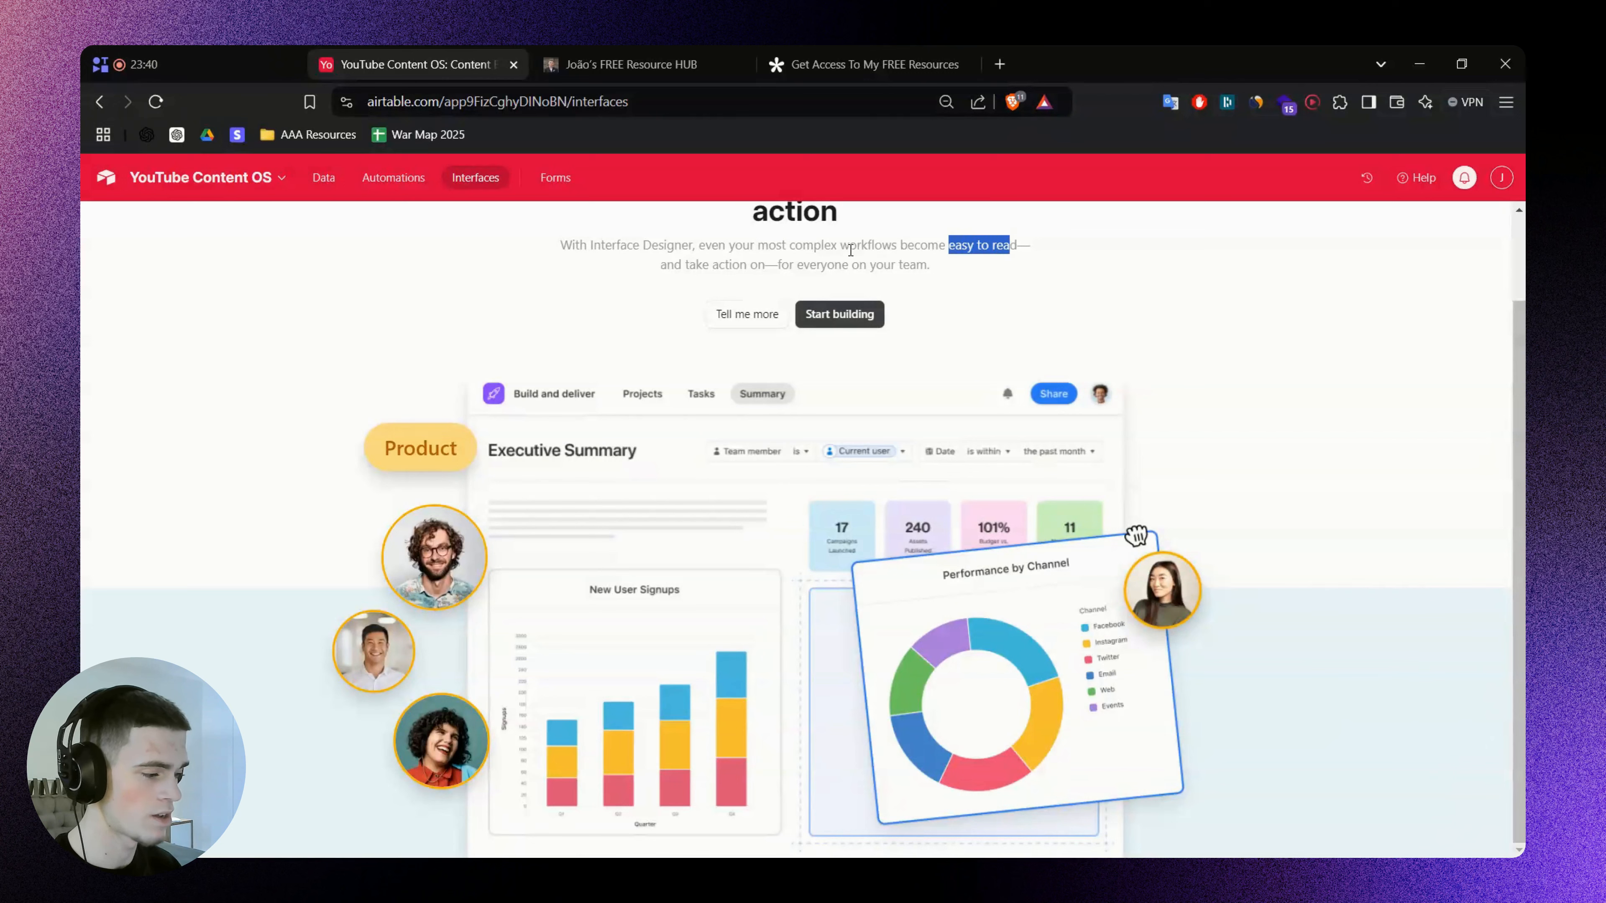
{"action": "left_click_drag", "start_coordinate": [684, 264], "coordinate": [722, 269]}
{"action": "left_click_drag", "start_coordinate": [759, 269], "coordinate": [766, 269]}
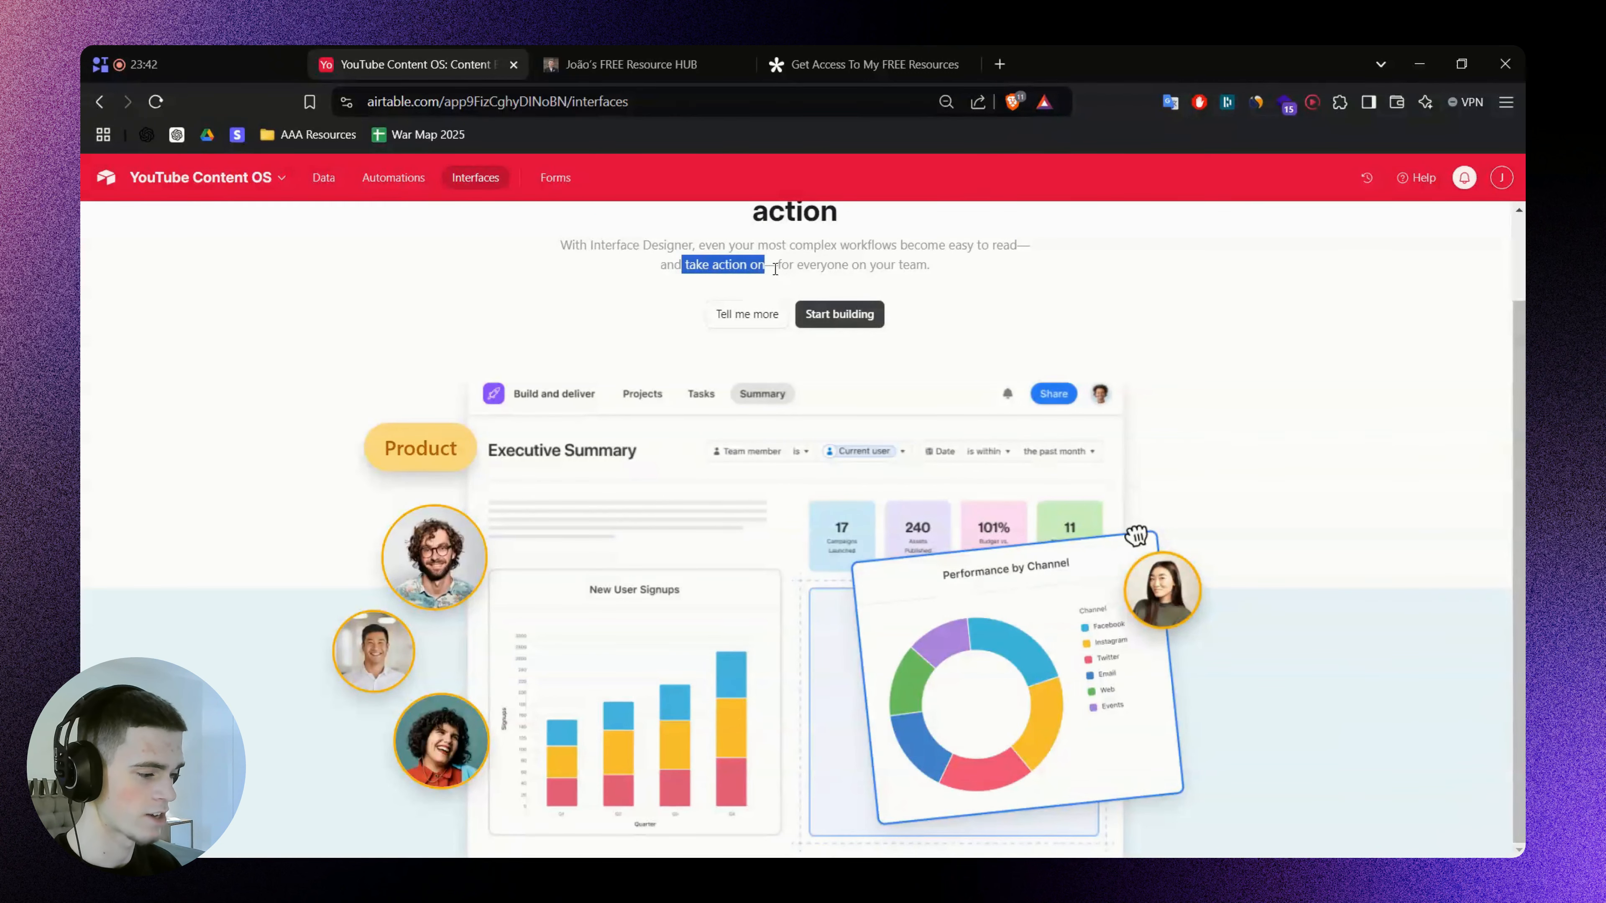
{"action": "left_click", "coordinate": [1041, 309]}
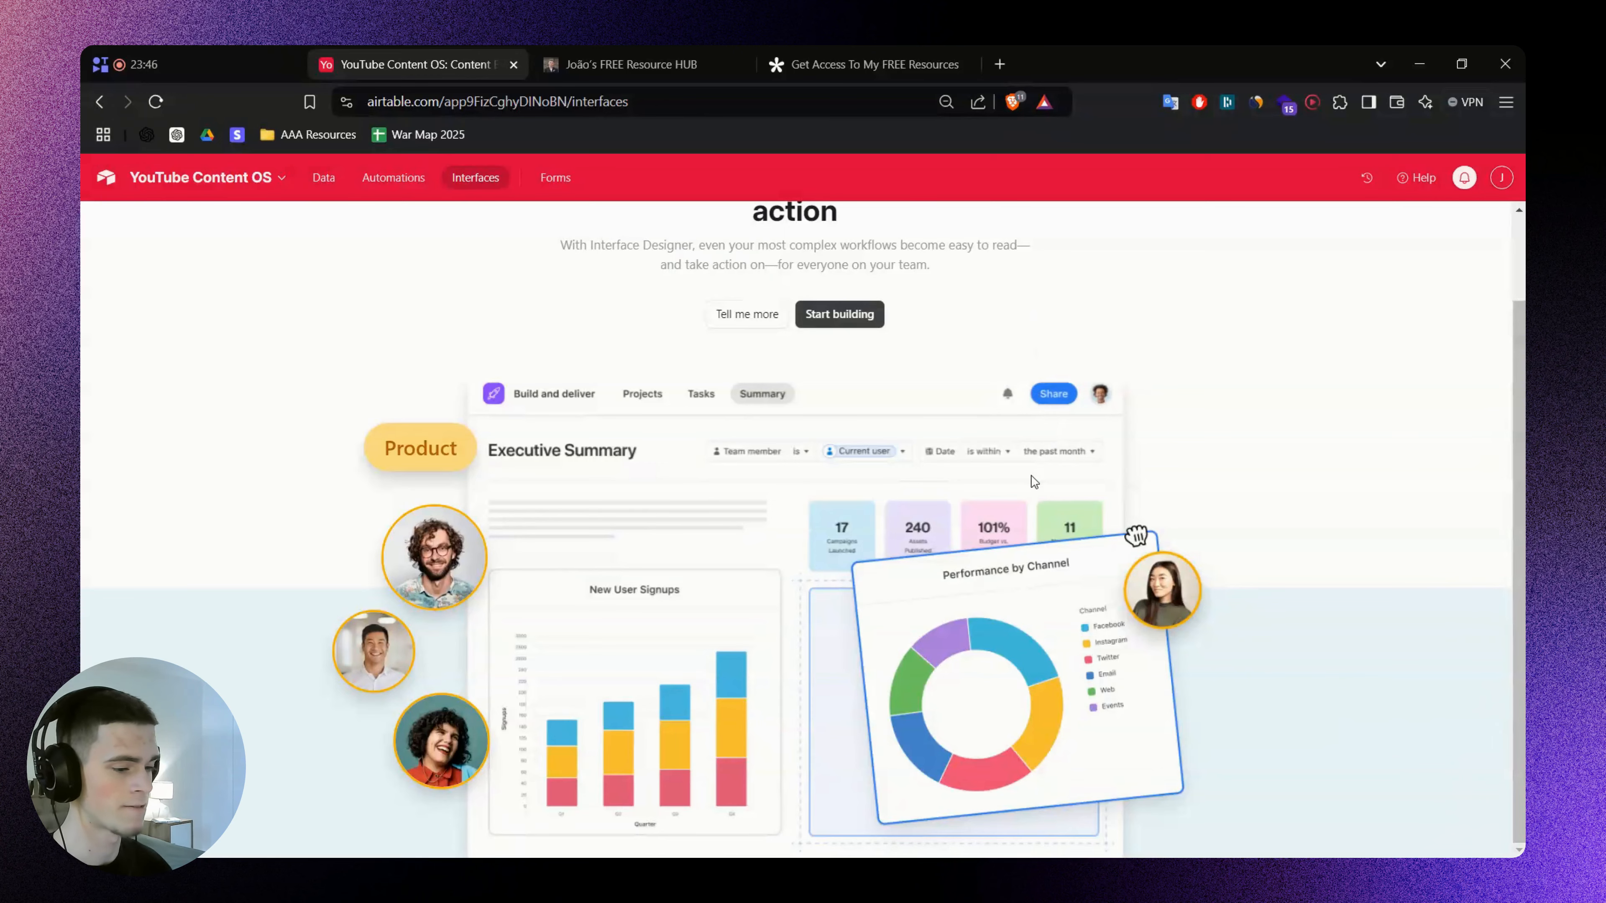
{"action": "scroll", "coordinate": [1031, 481], "scroll_direction": "up", "scroll_amount": 2}
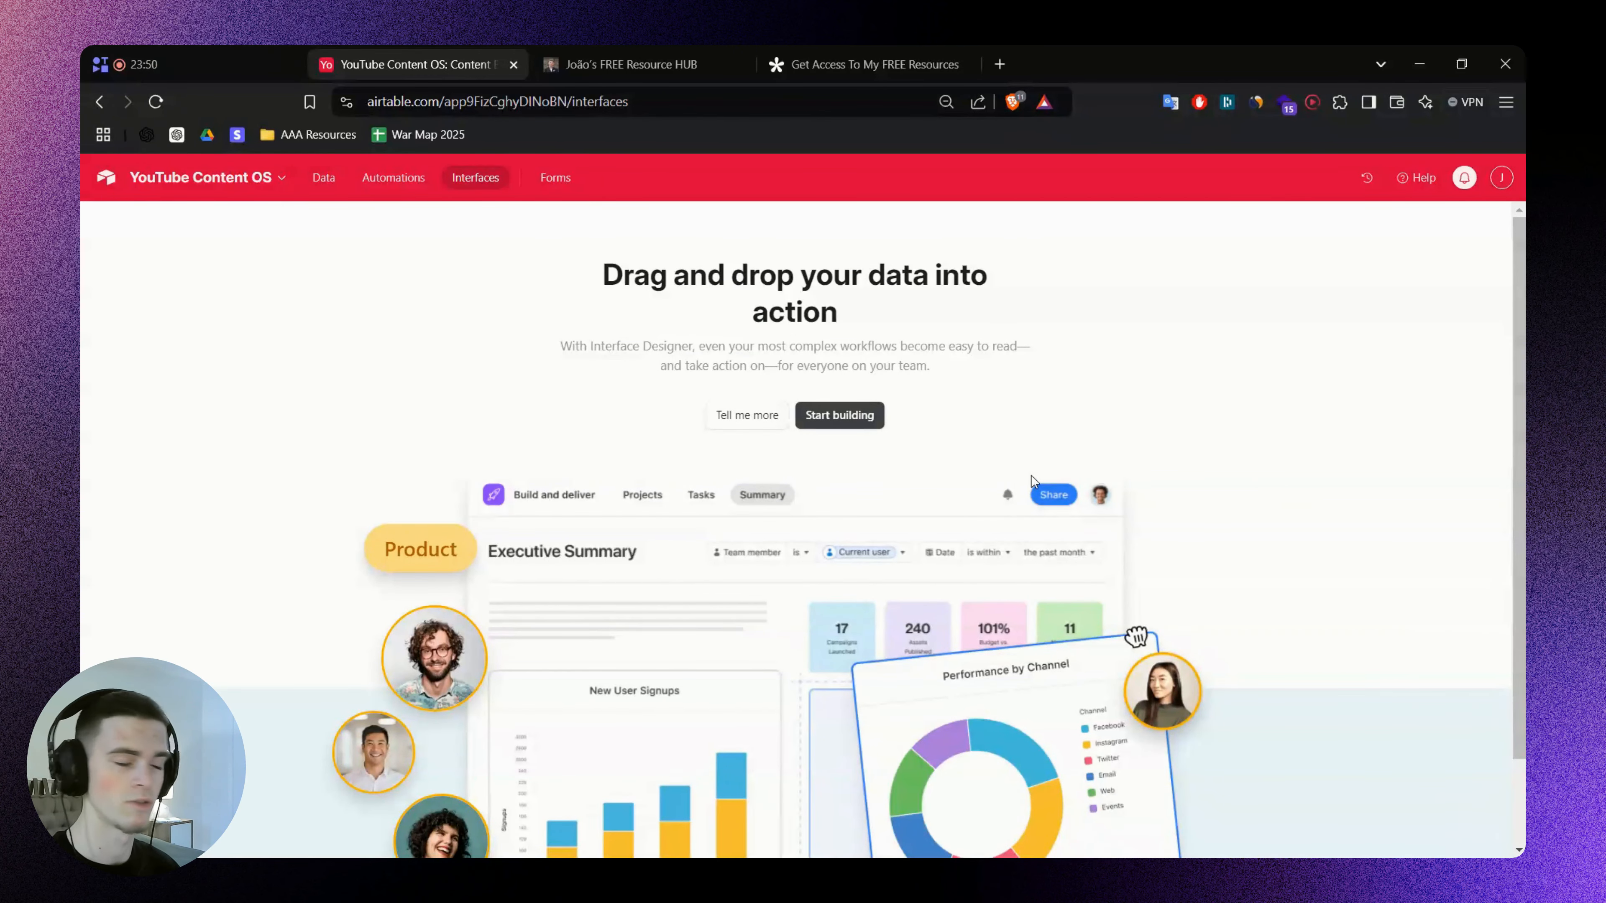
{"action": "left_click", "coordinate": [403, 179]}
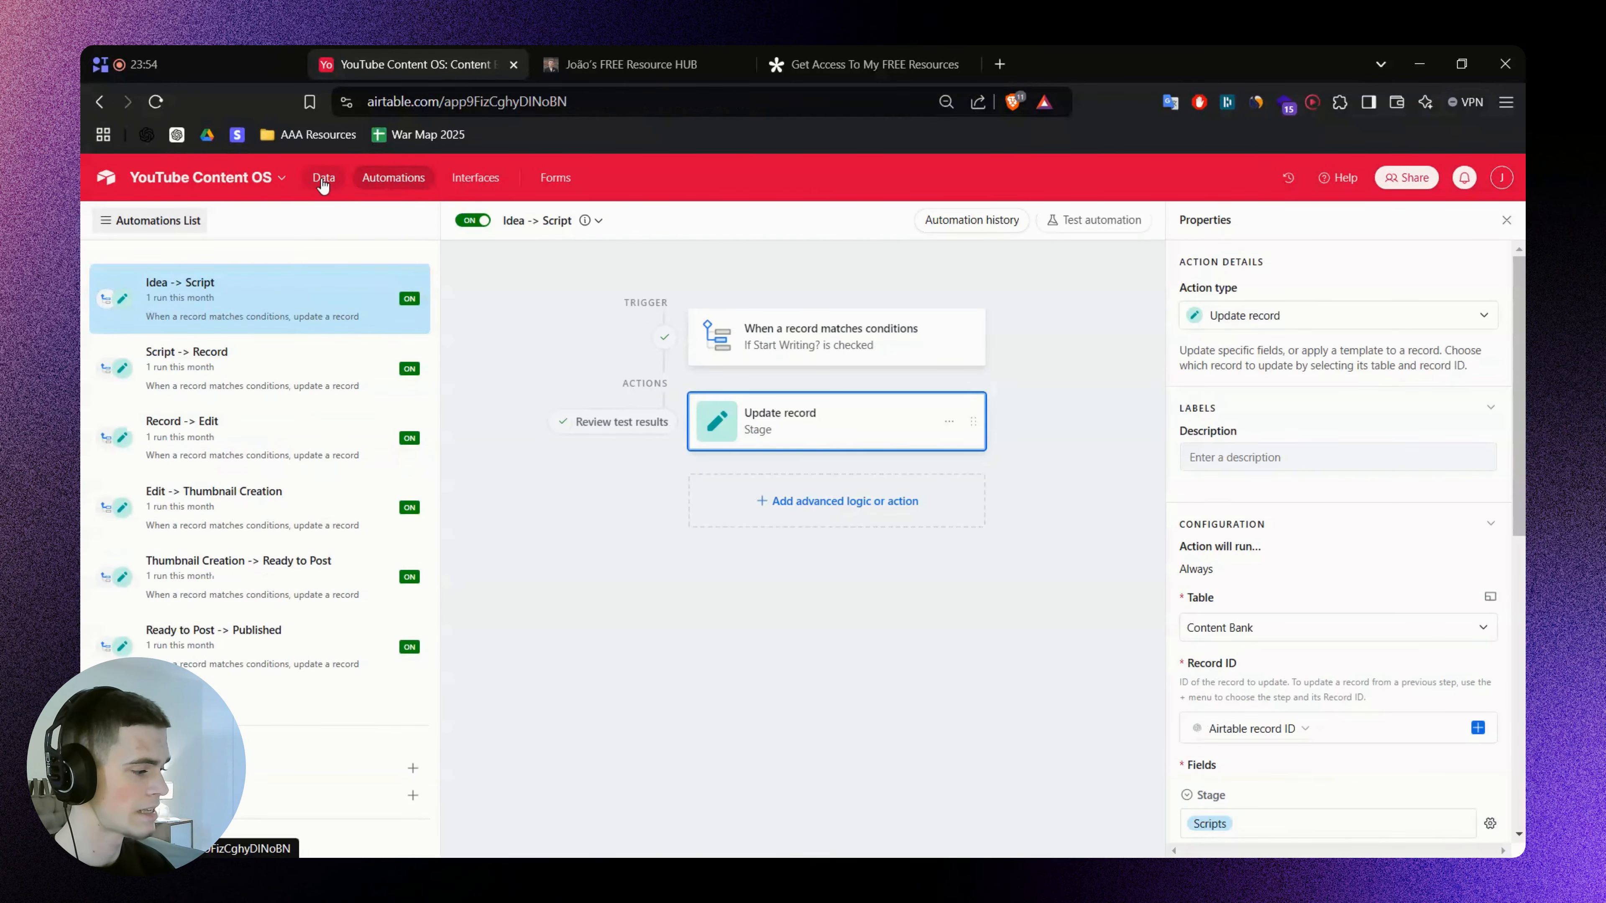
{"action": "left_click", "coordinate": [322, 180]}
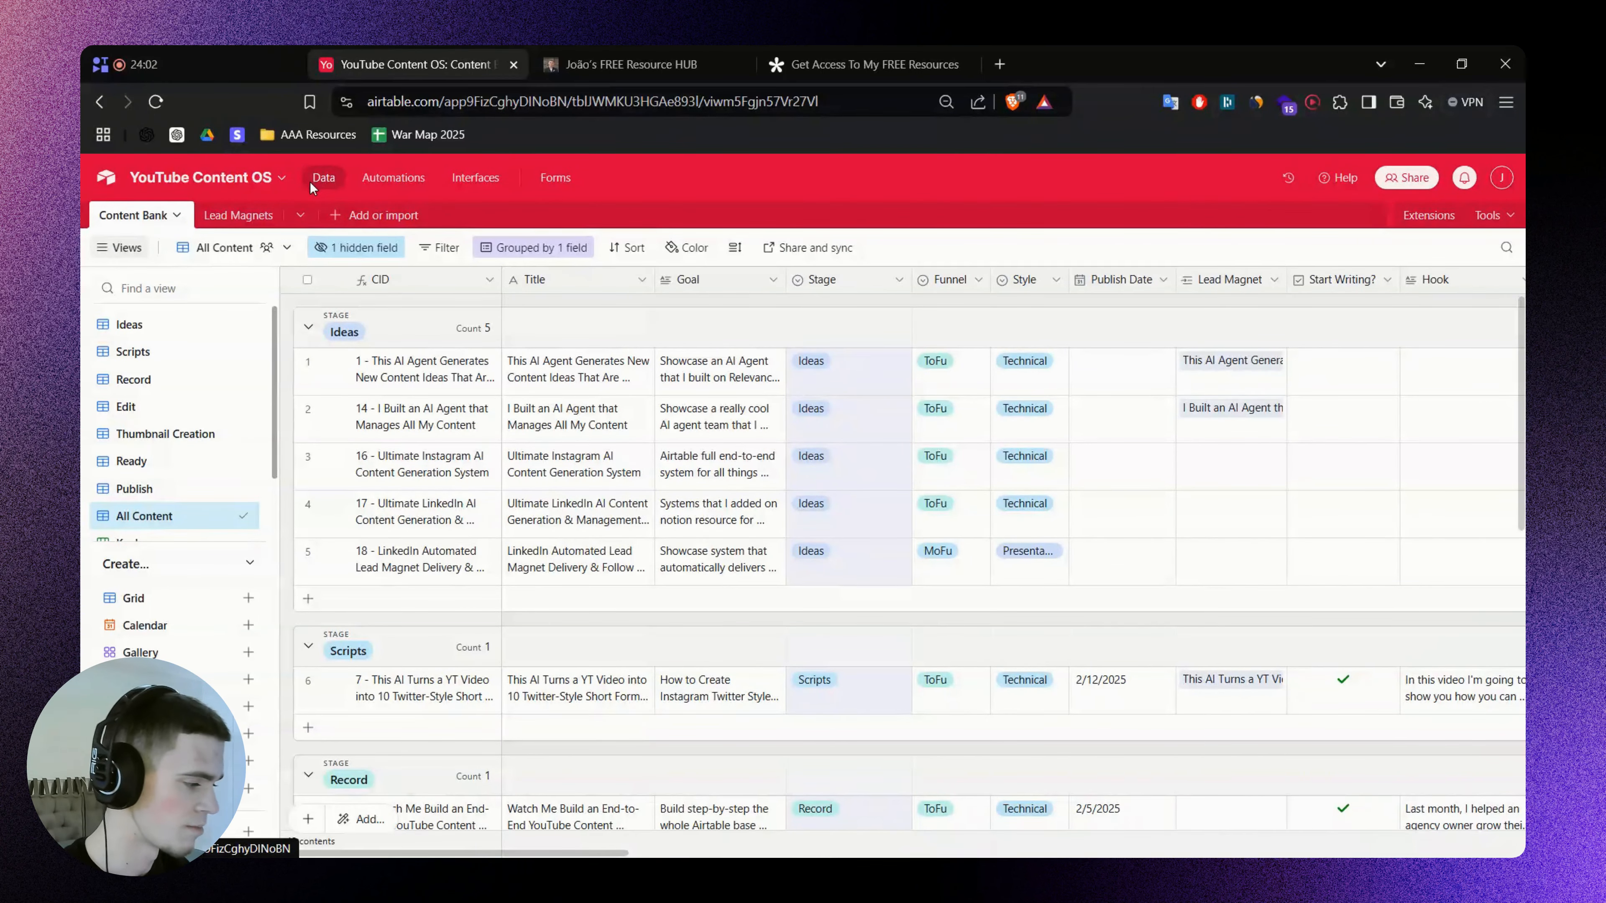
Switch to the FigJam board and examine the Possible Improvements list, including its two linked videos
{"action": "key", "text": "alt+Tab"}
{"action": "scroll", "coordinate": [755, 369], "scroll_direction": "up", "scroll_amount": 4}
{"action": "scroll", "coordinate": [754, 367], "scroll_direction": "up", "scroll_amount": 3}
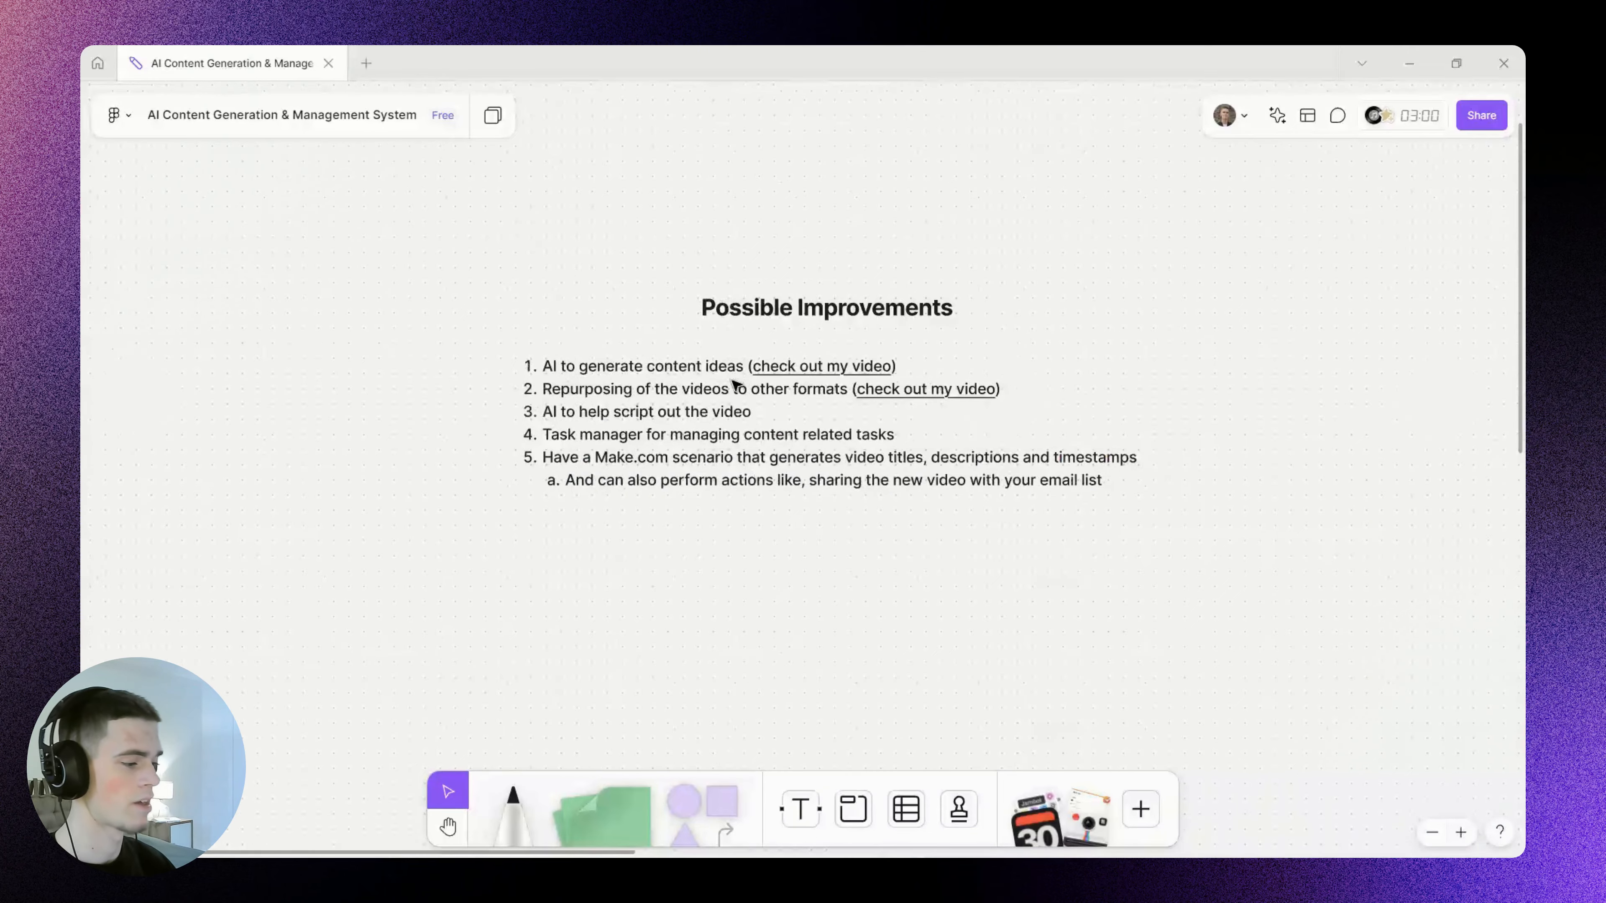
{"action": "left_click_drag", "start_coordinate": [729, 382], "coordinate": [719, 405]}
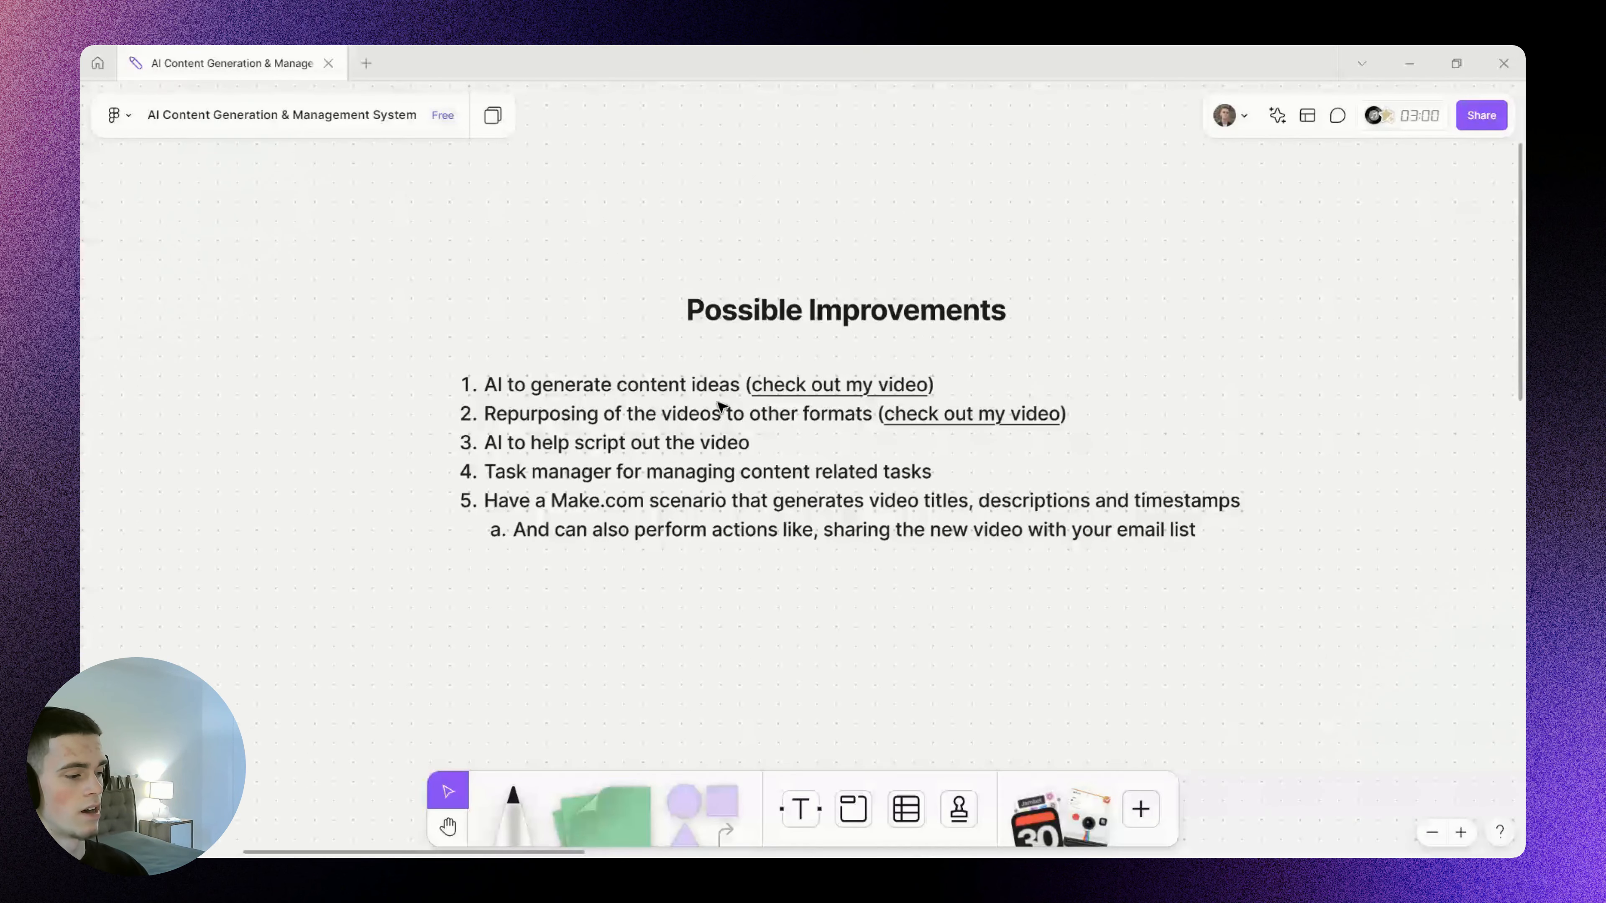
{"action": "left_click", "coordinate": [833, 387]}
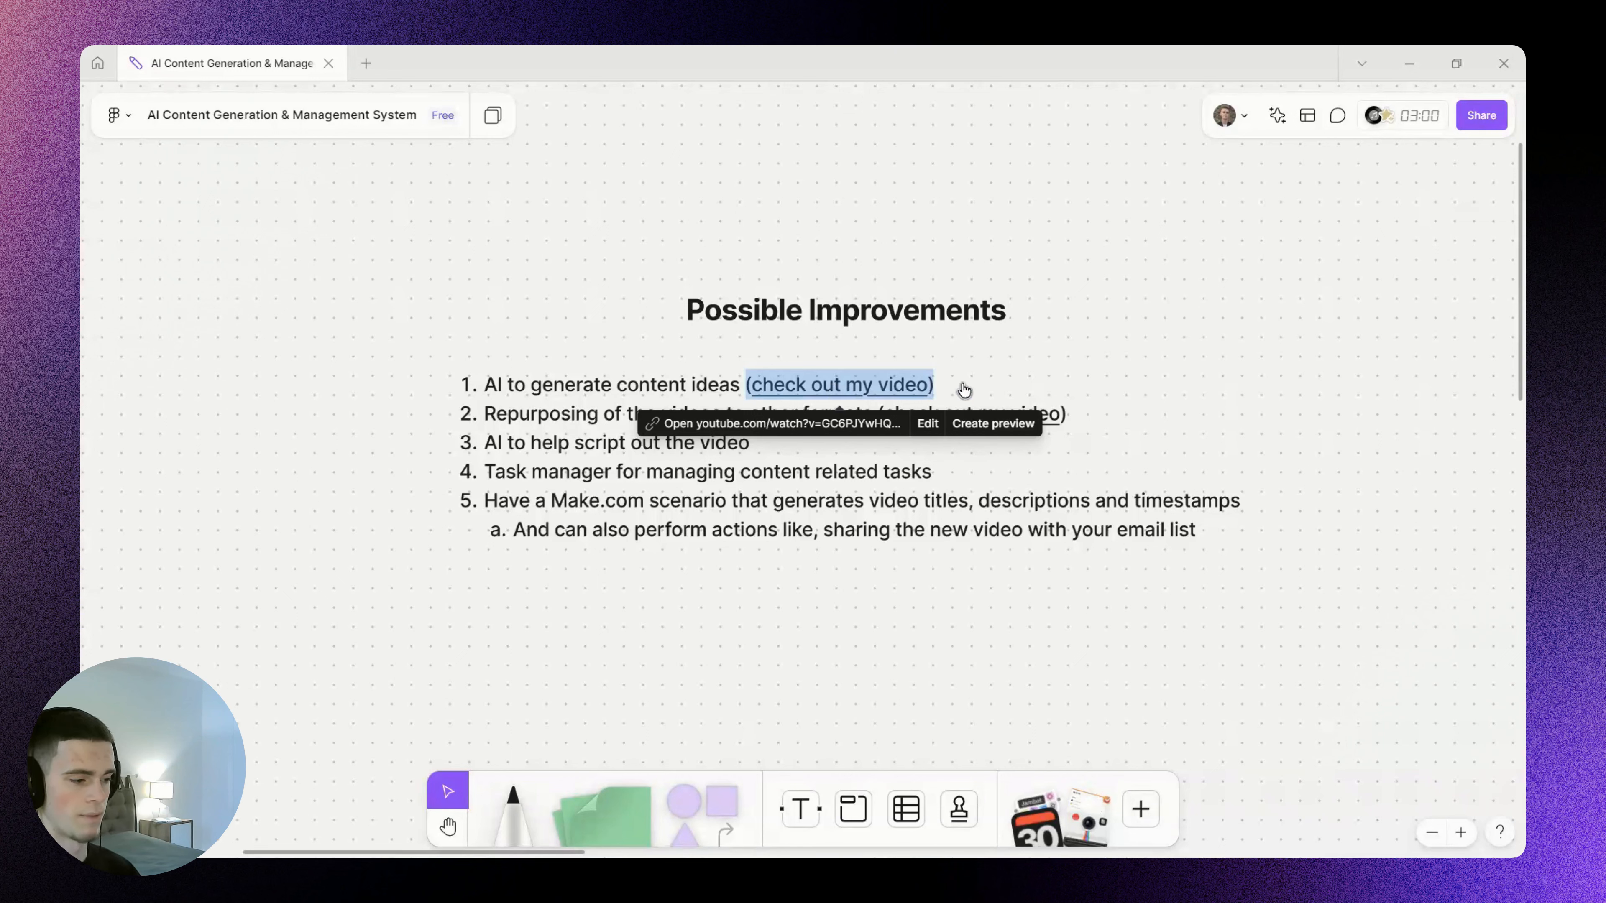
{"action": "left_click", "coordinate": [1201, 400]}
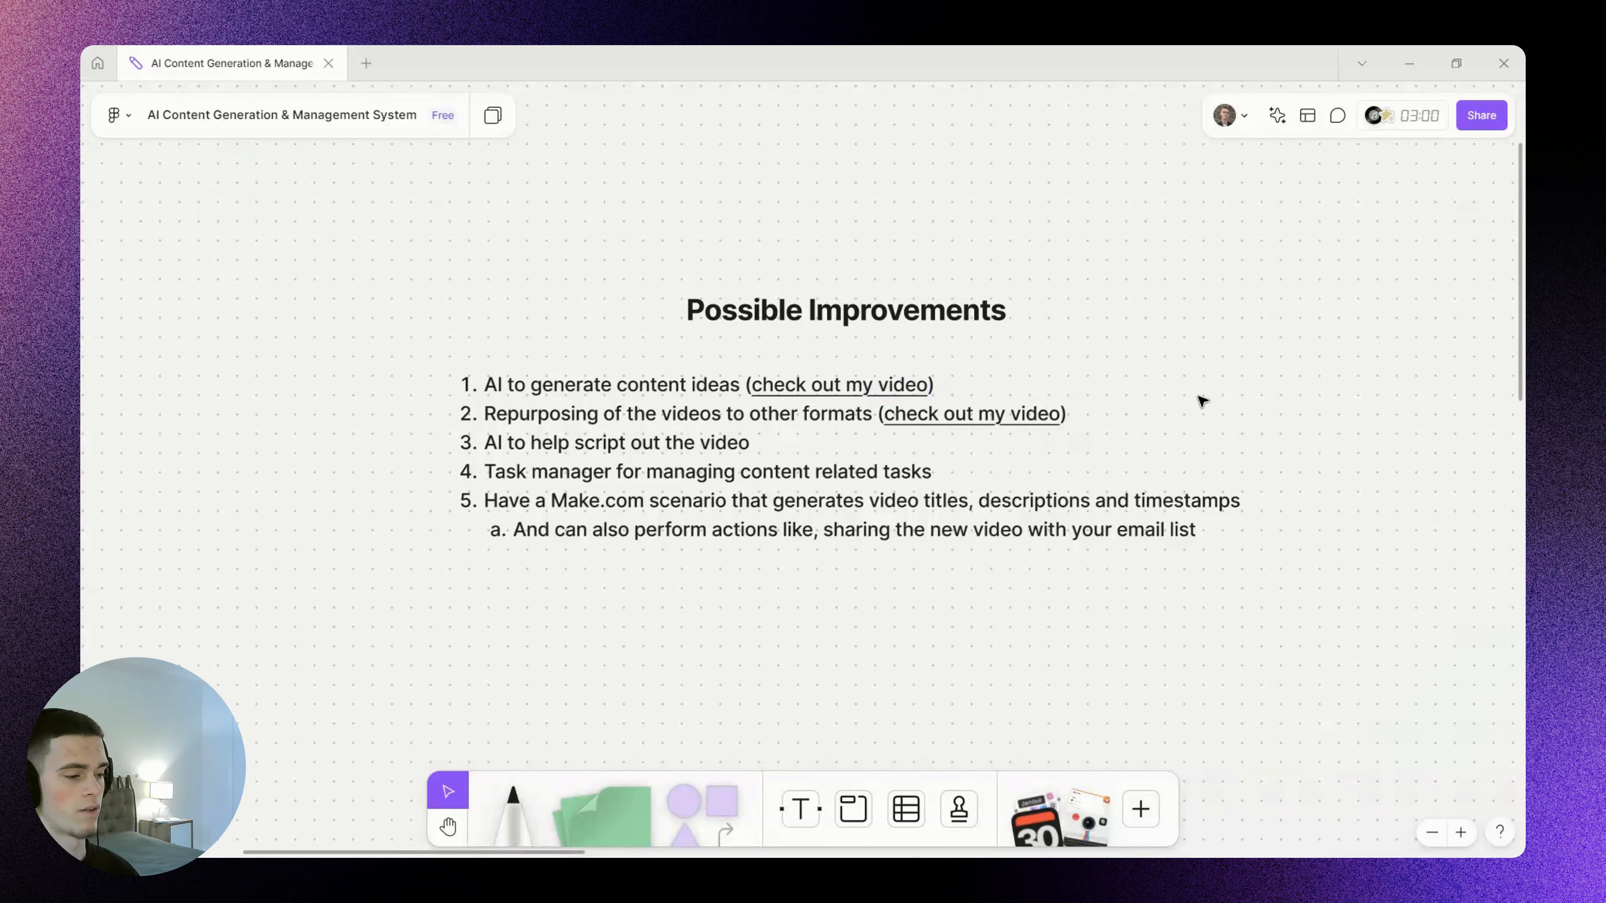
{"action": "mouse_move", "coordinate": [1011, 421]}
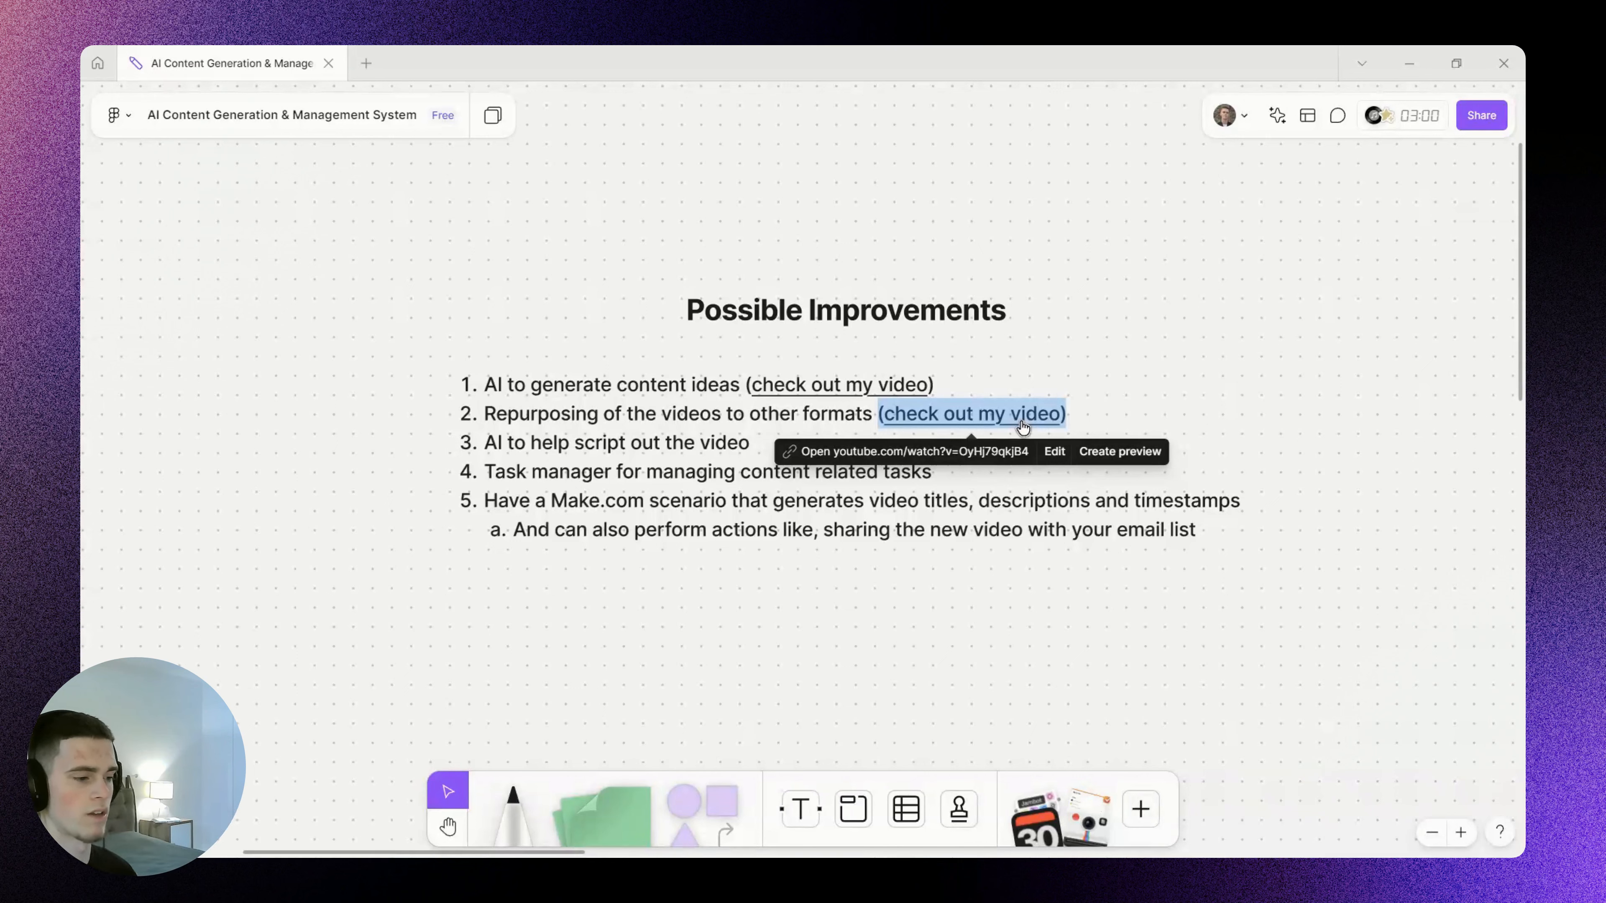
{"action": "left_click", "coordinate": [1195, 399]}
{"action": "left_click_drag", "start_coordinate": [1186, 394], "coordinate": [1234, 381]}
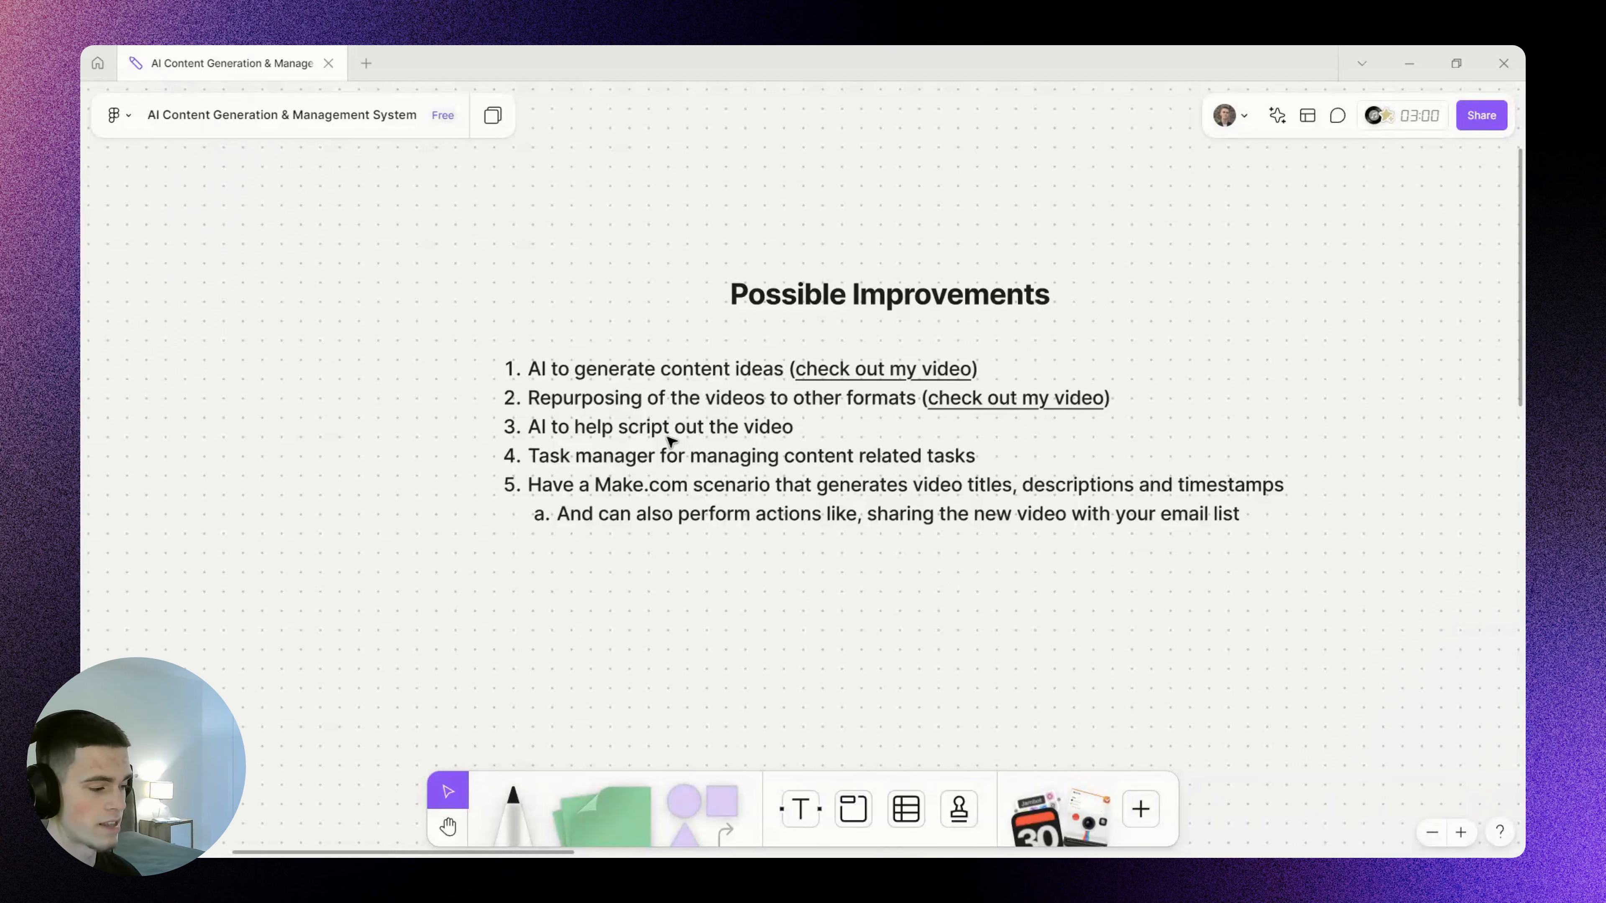
Try to underline the Make.com scenario item and its email-list sub-item with a red pen
{"action": "left_click", "coordinate": [515, 795]}
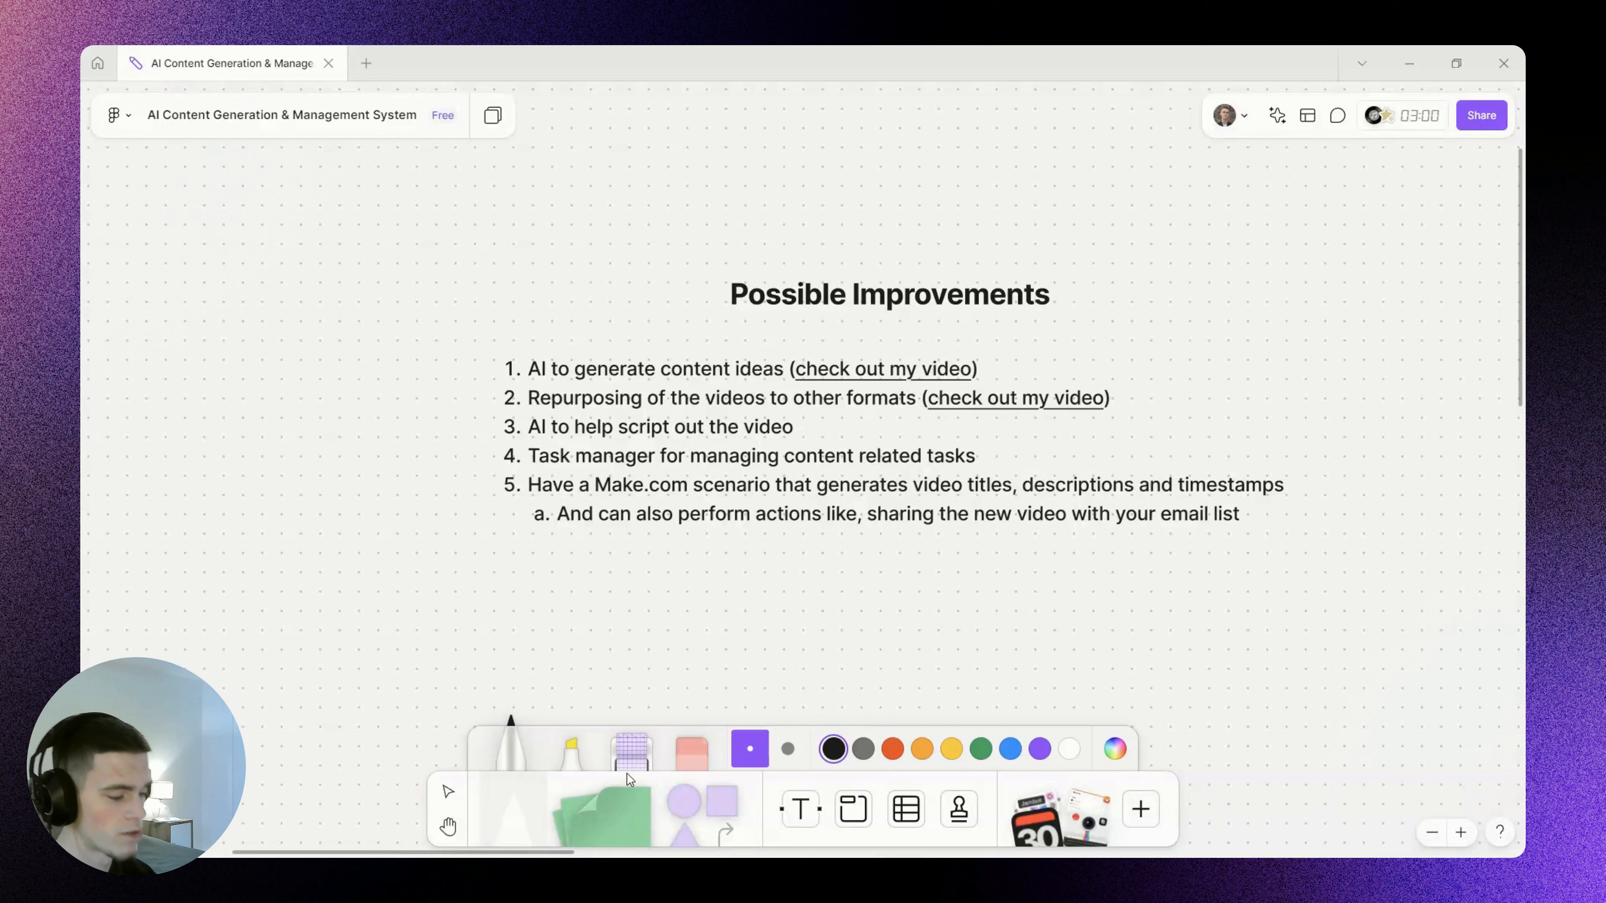
{"action": "left_click", "coordinate": [892, 749]}
{"action": "left_click_drag", "start_coordinate": [604, 495], "coordinate": [1270, 497]}
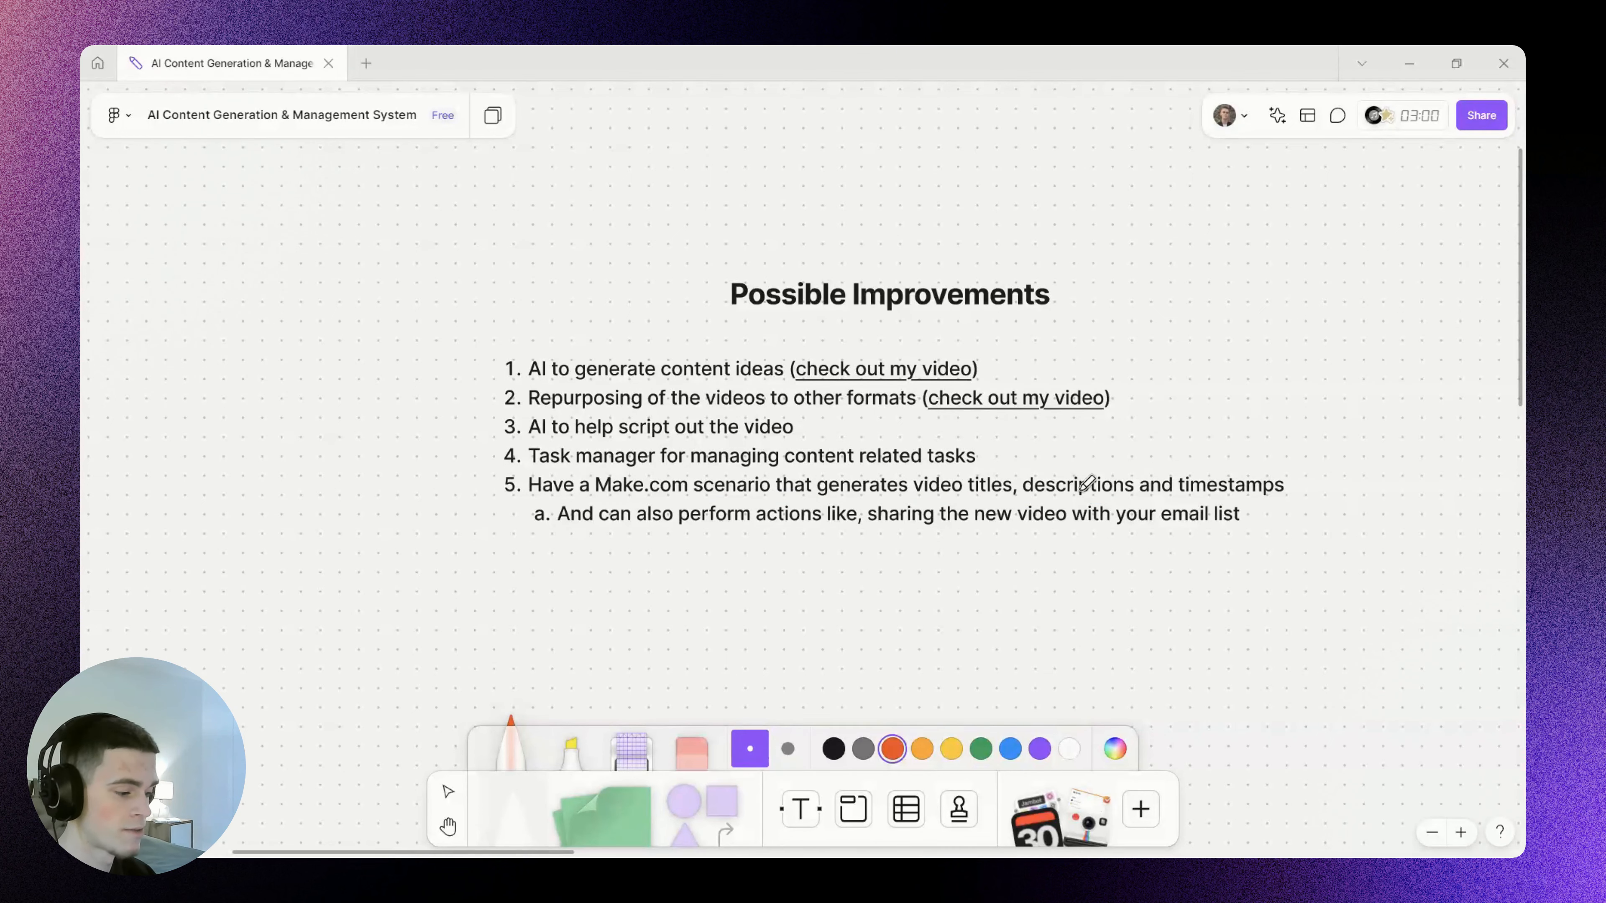
{"action": "left_click_drag", "start_coordinate": [608, 531], "coordinate": [1259, 531]}
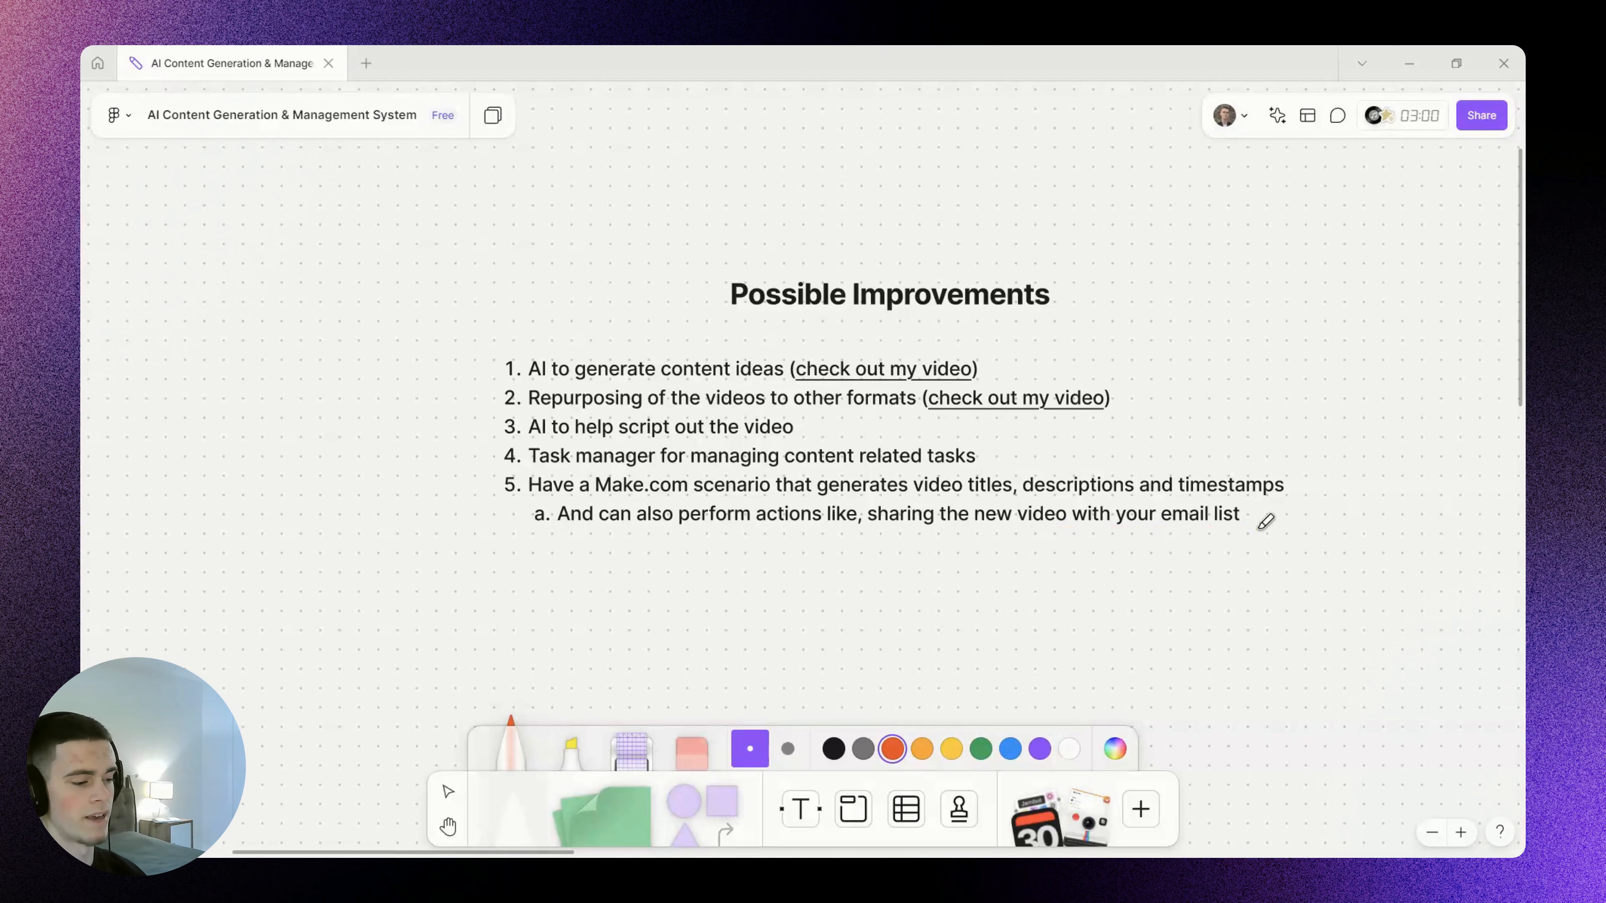
{"action": "scroll", "coordinate": [1218, 512], "scroll_direction": "right", "scroll_amount": 2}
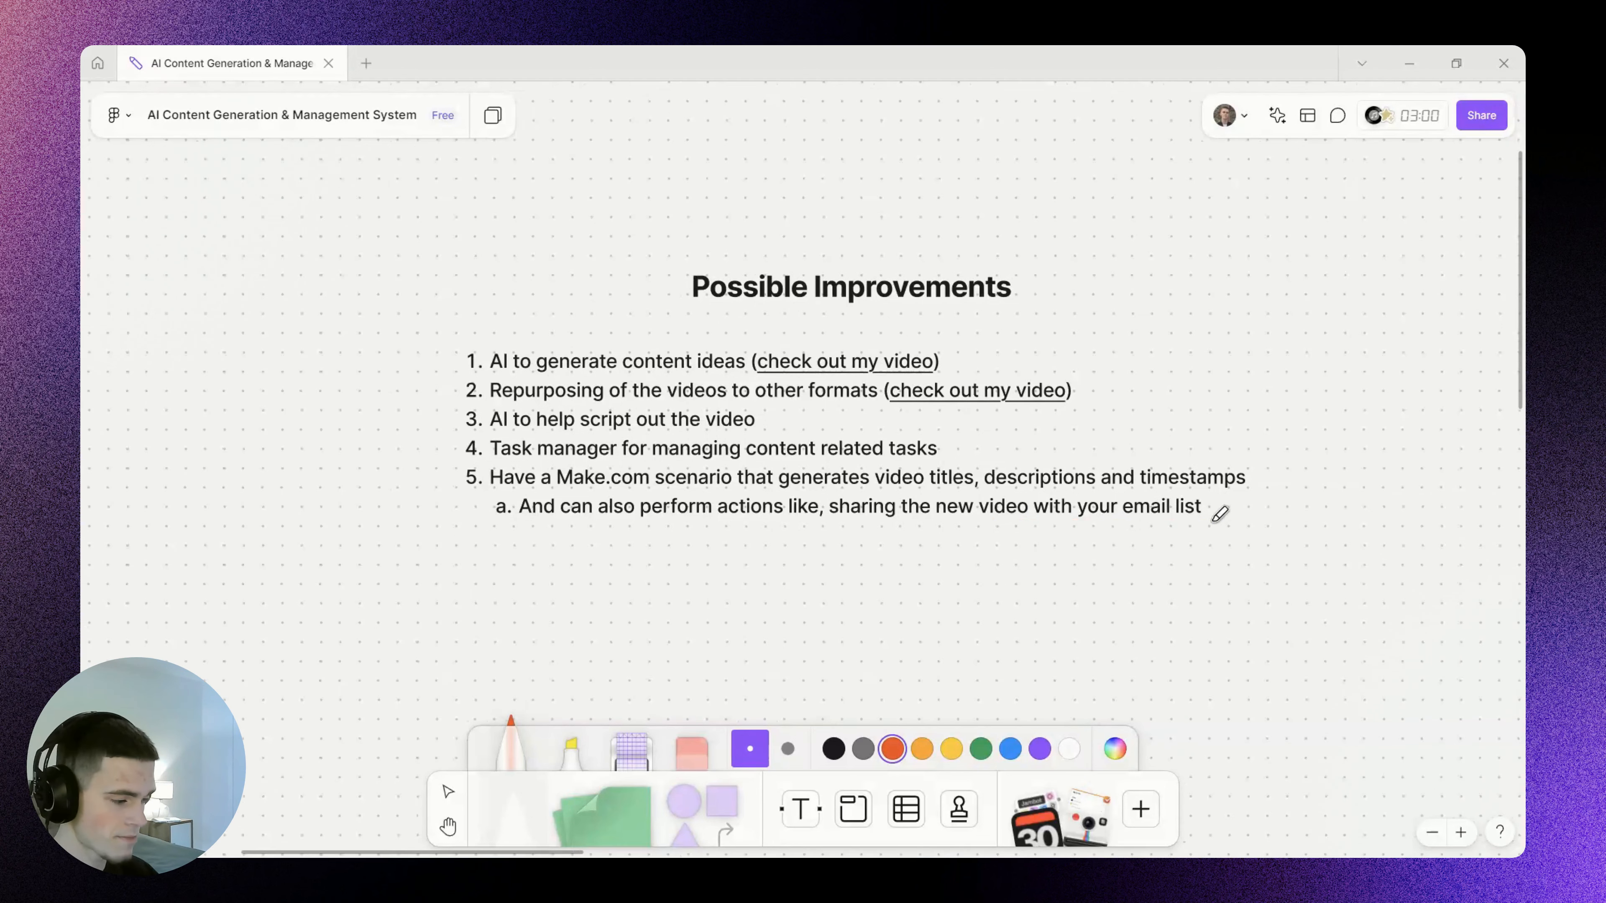